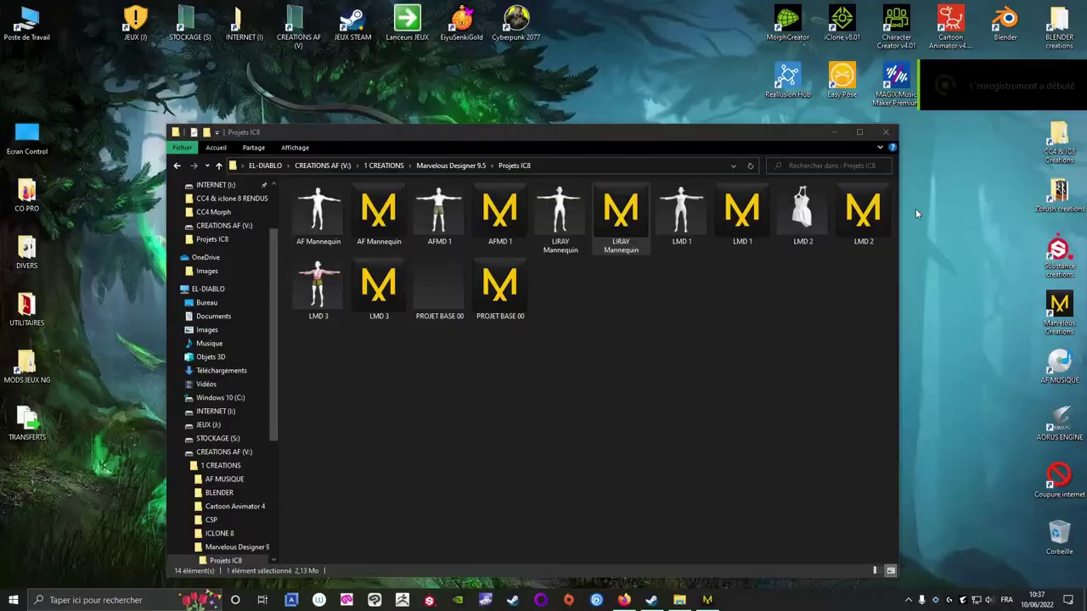
Switch to Marvelous Designer and examine the LIRAY mannequin in 3D and its silhouette in the 2D Pattern Window.
click(707, 599)
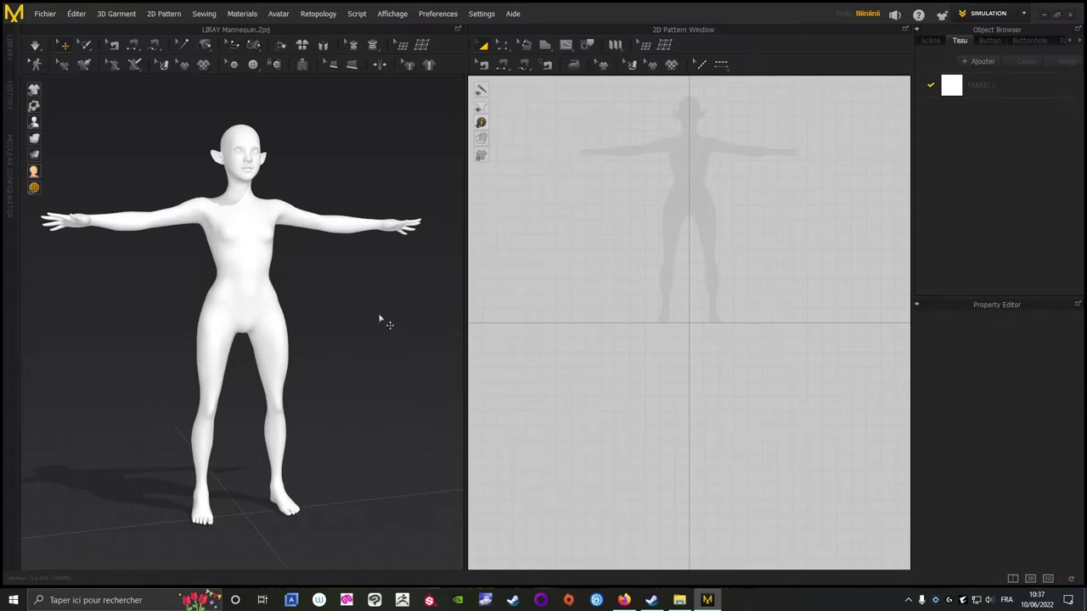
right_drag(380, 317, 358, 320)
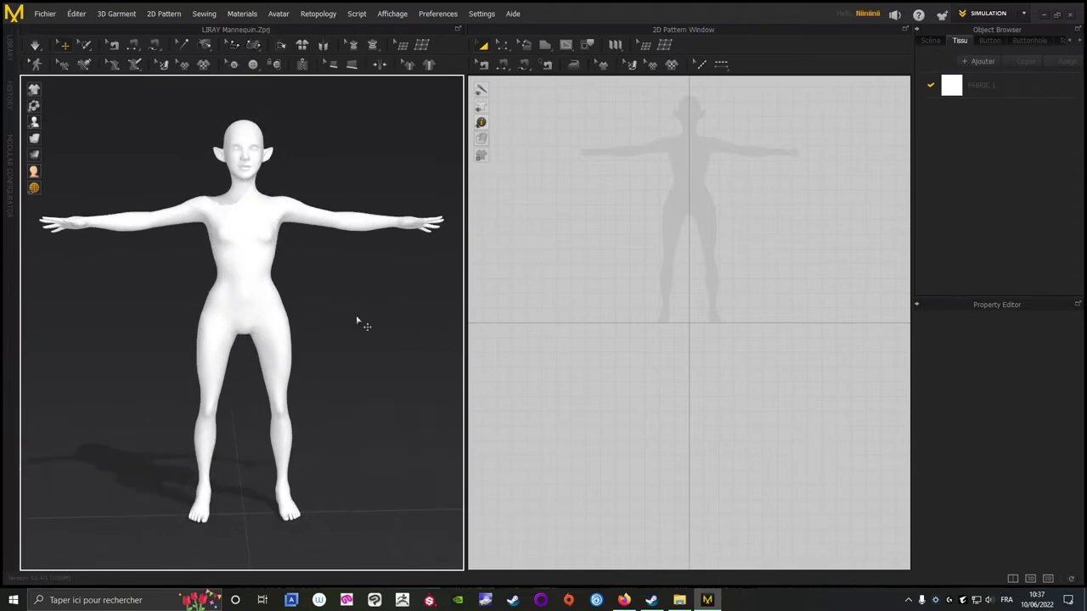
scroll(357, 320, up, 3)
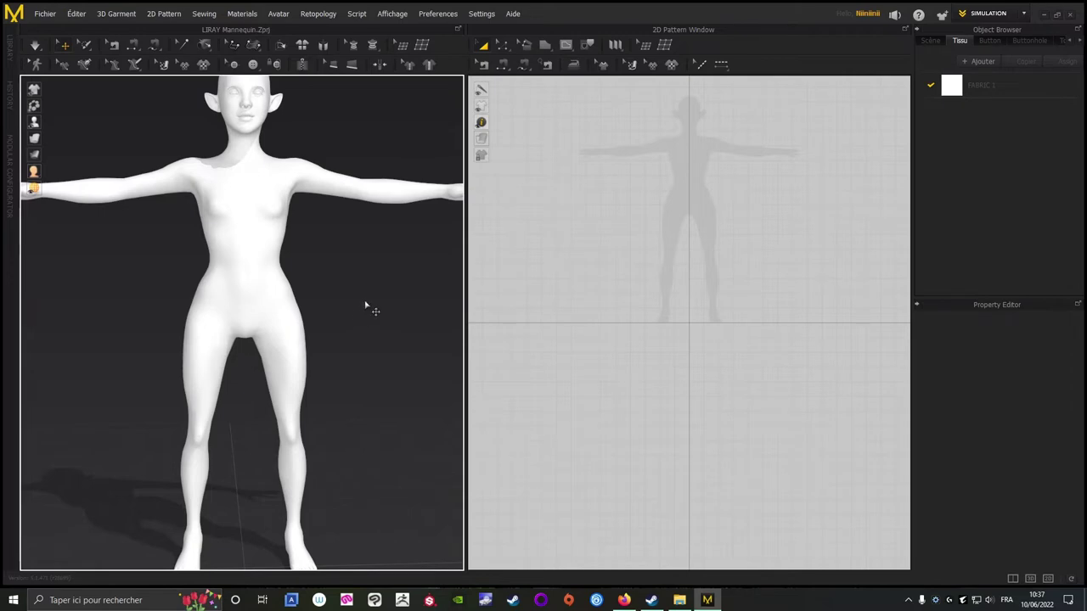
middle_drag(412, 254, 410, 305)
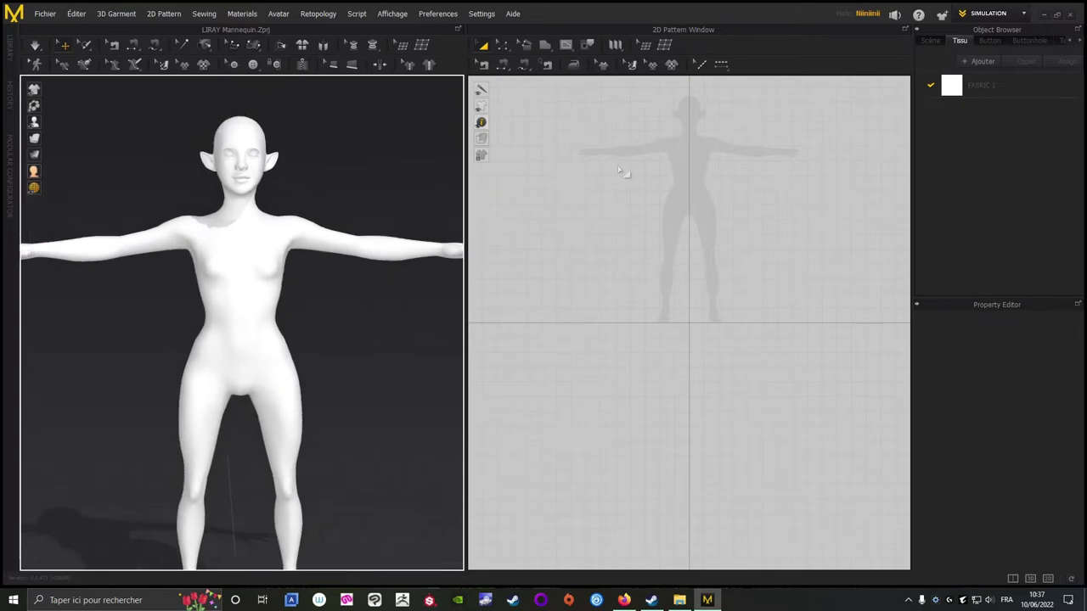
middle_drag(626, 173, 627, 245)
scroll(379, 299, up, 2)
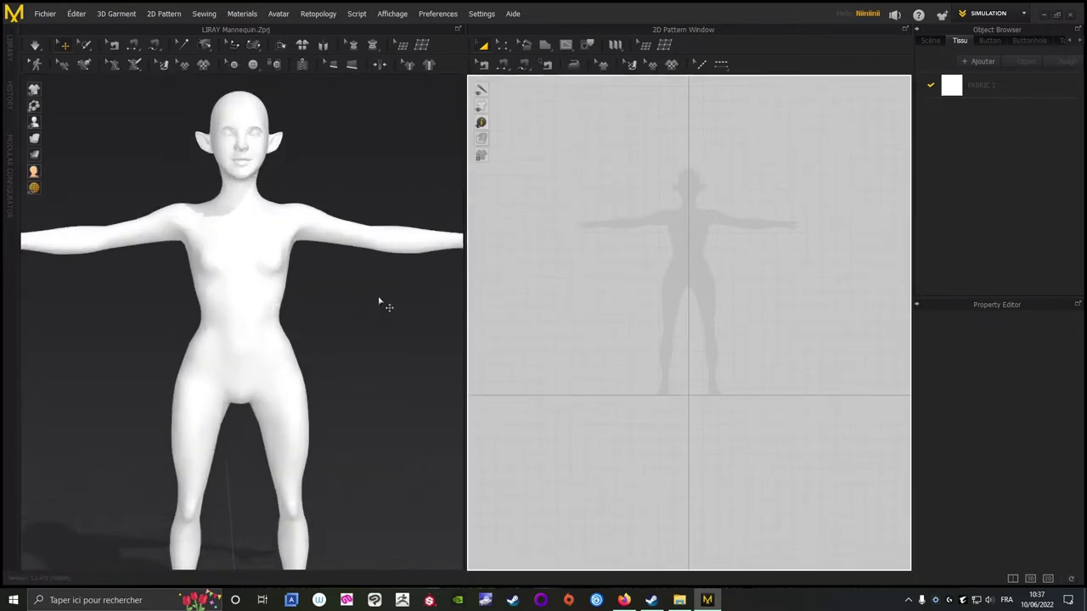
middle_drag(382, 328, 384, 399)
right_drag(364, 201, 407, 195)
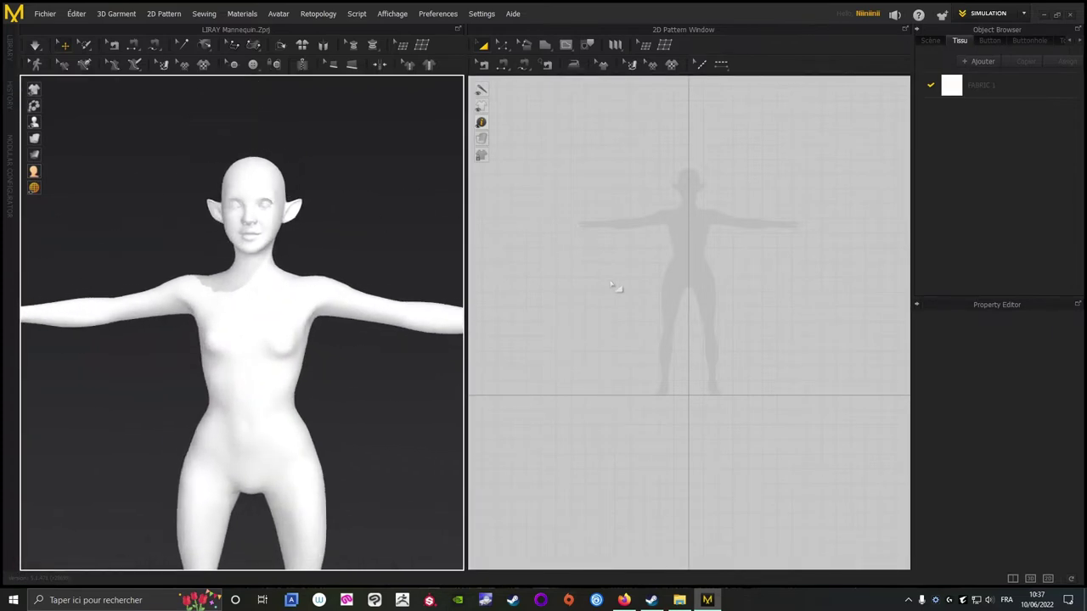
scroll(630, 267, up, 4)
middle_drag(631, 267, 580, 281)
scroll(563, 275, down, 2)
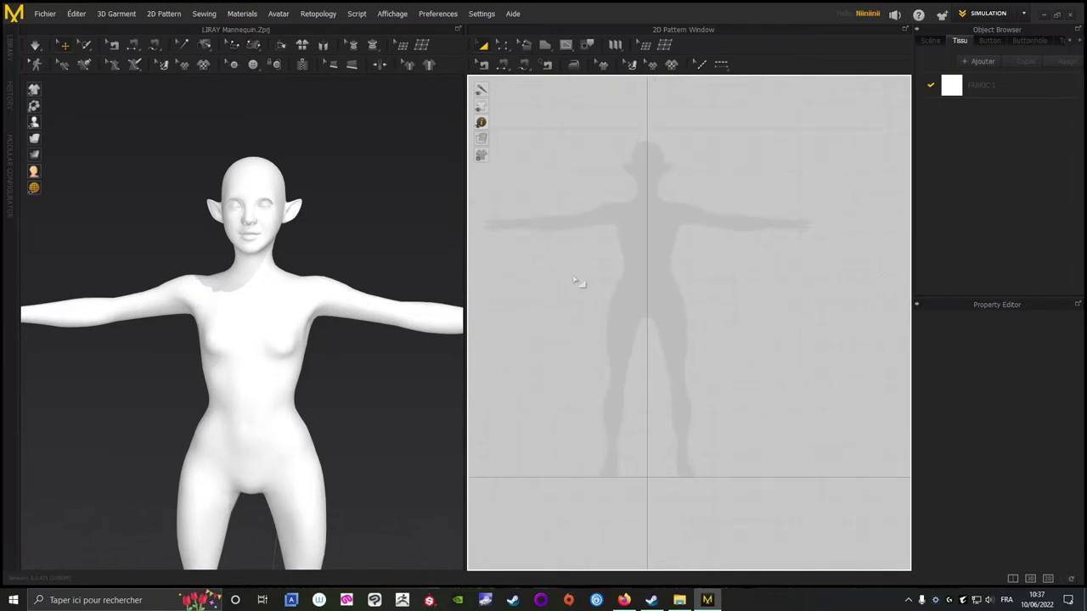
scroll(602, 250, up, 2)
scroll(609, 257, down, 3)
middle_drag(609, 257, 678, 216)
scroll(739, 223, up, 4)
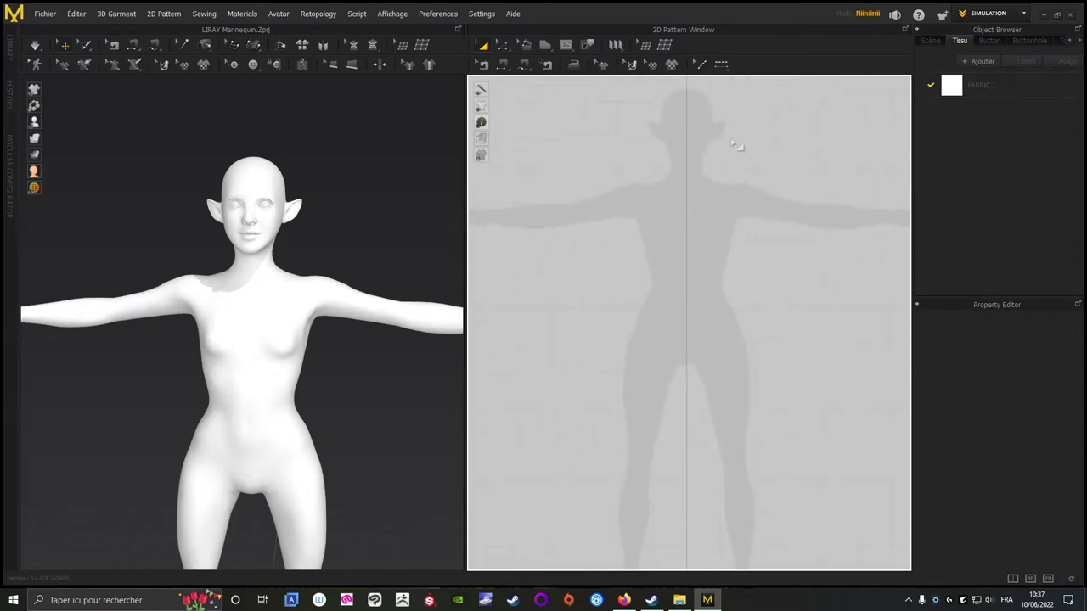
middle_drag(365, 238, 381, 177)
middle_drag(645, 200, 667, 202)
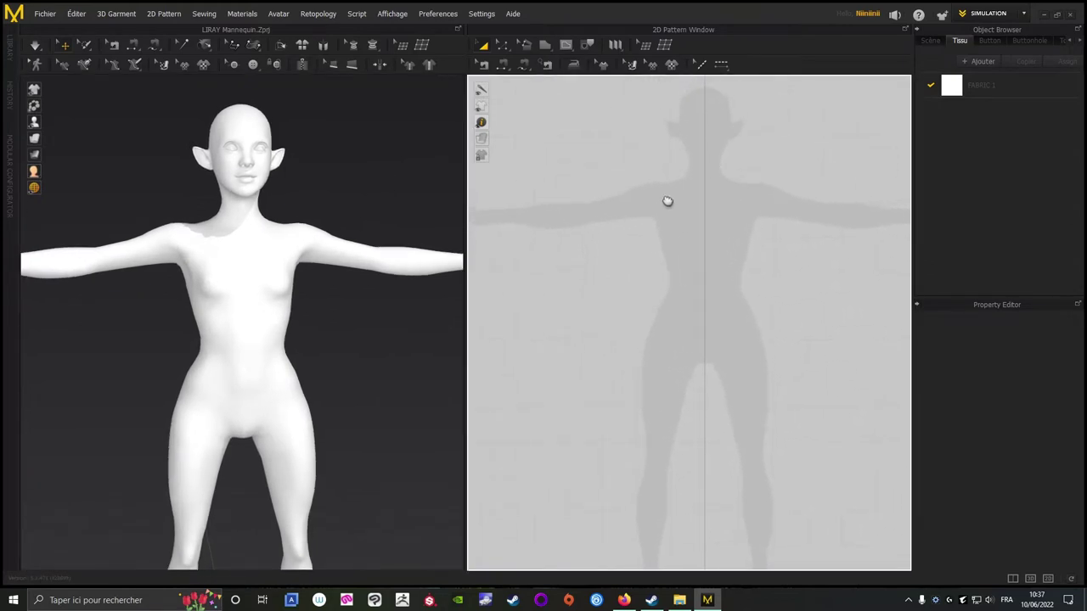
Set the colour of FABRIC 1 to Red 2.
click(975, 86)
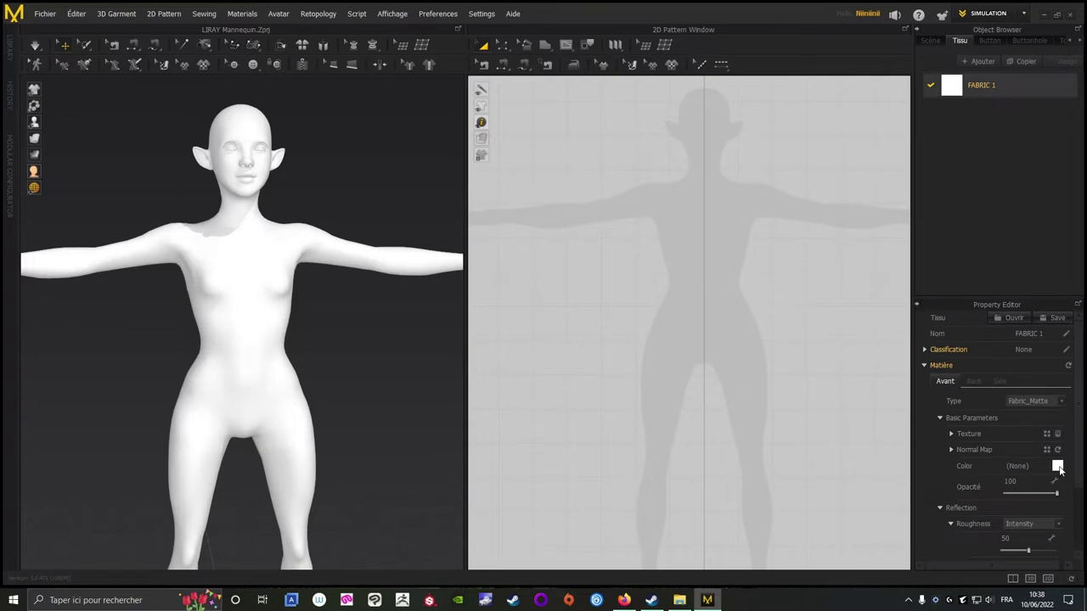
click(1057, 467)
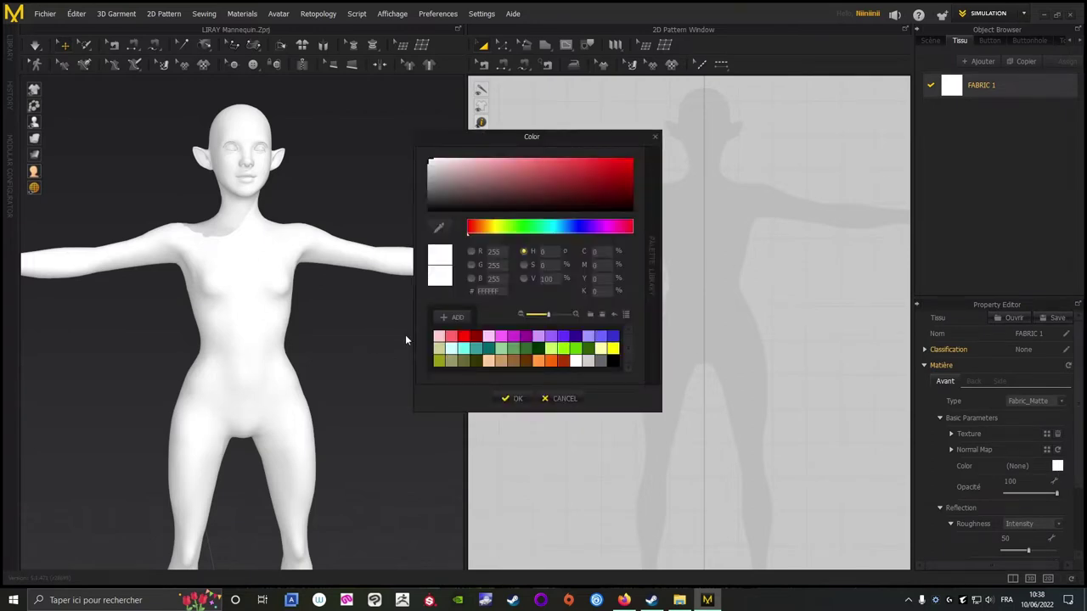
click(449, 342)
click(518, 399)
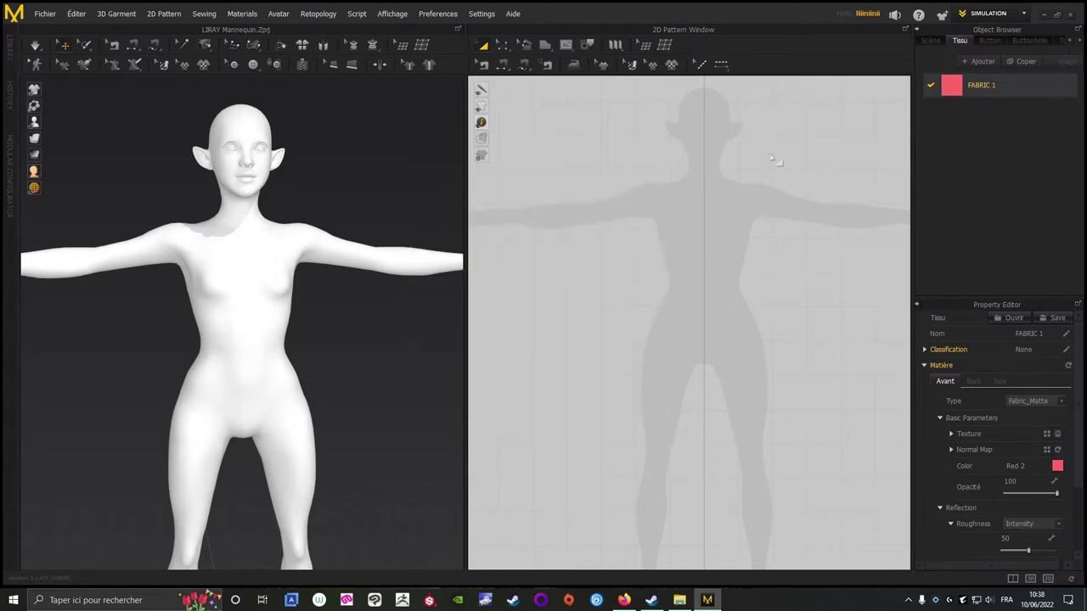
Start a polygon pattern on the centre line below the neck, drawing neckline segments of about 58 mm and 43 mm to the shoulder.
scroll(735, 185, up, 3)
scroll(721, 301, down, 3)
scroll(584, 132, up, 4)
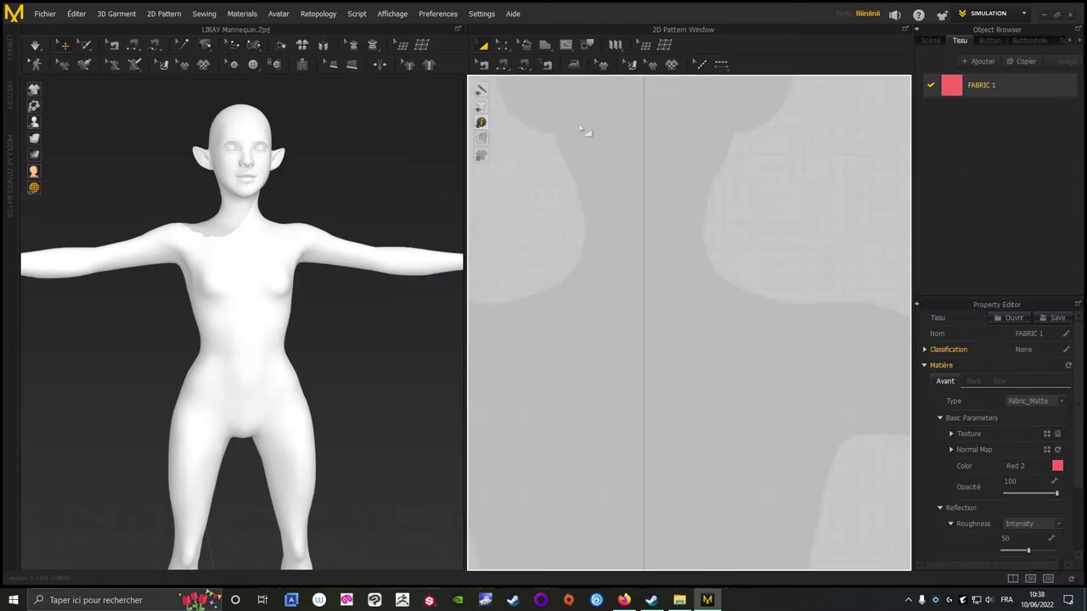
click(544, 46)
scroll(624, 336, down, 4)
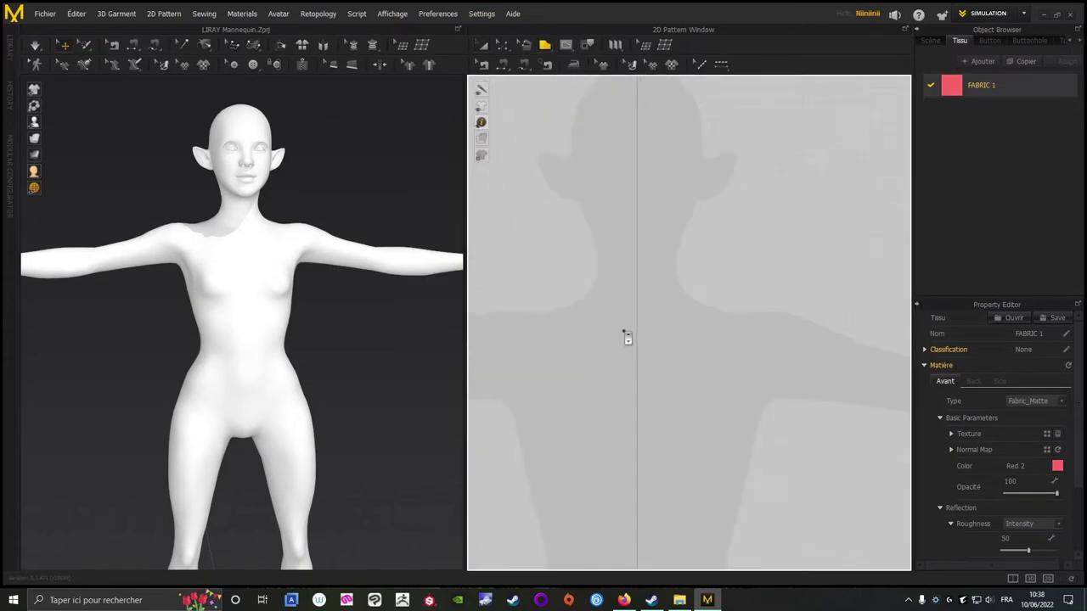
middle_drag(616, 342, 704, 185)
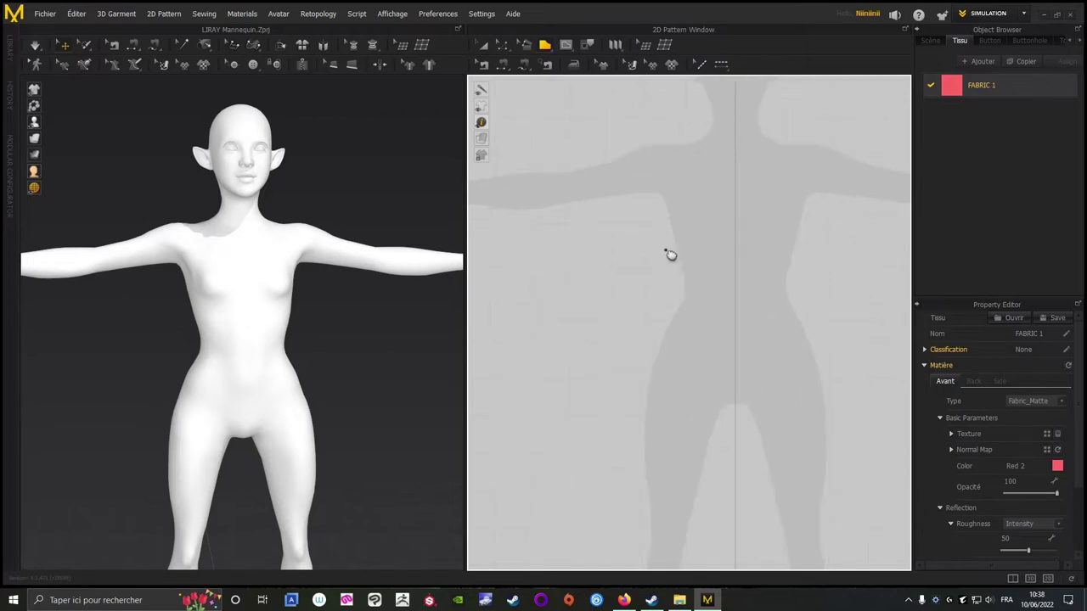
right_drag(667, 250, 628, 339)
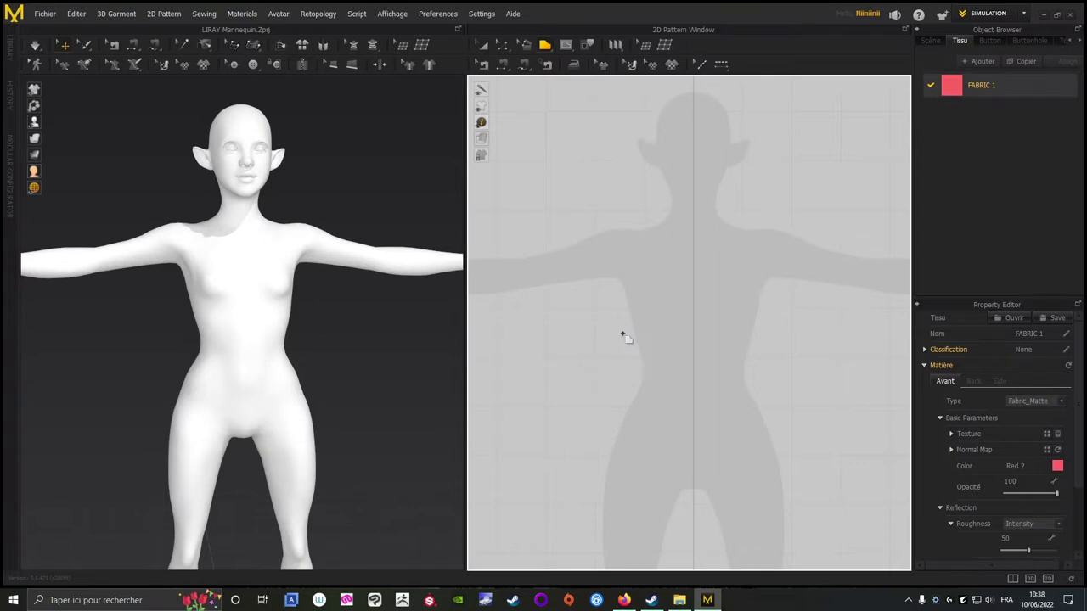
scroll(639, 289, up, 3)
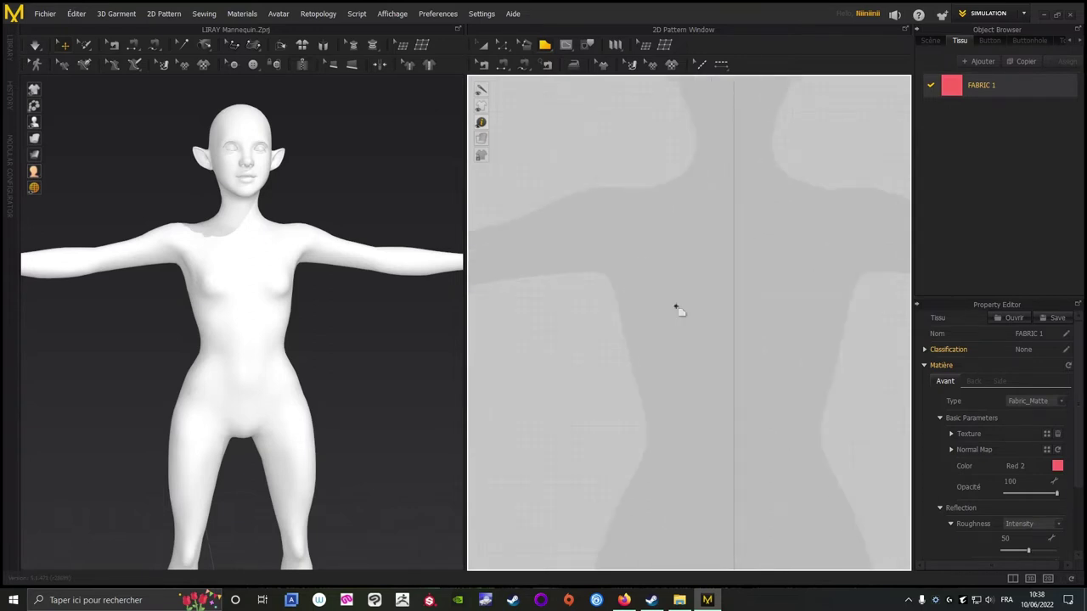
right_drag(676, 309, 656, 321)
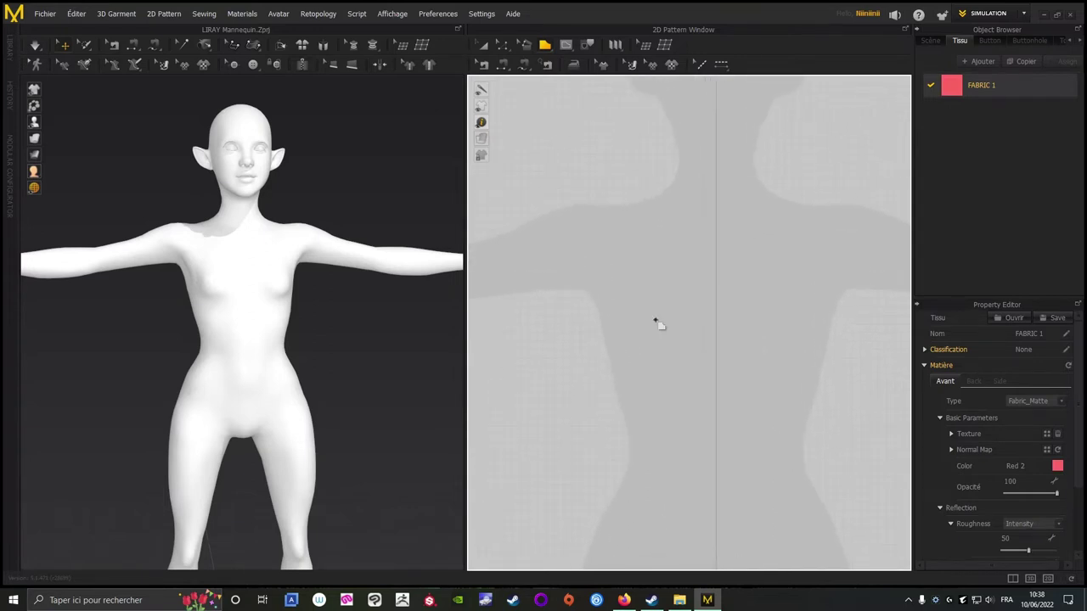
scroll(629, 267, up, 3)
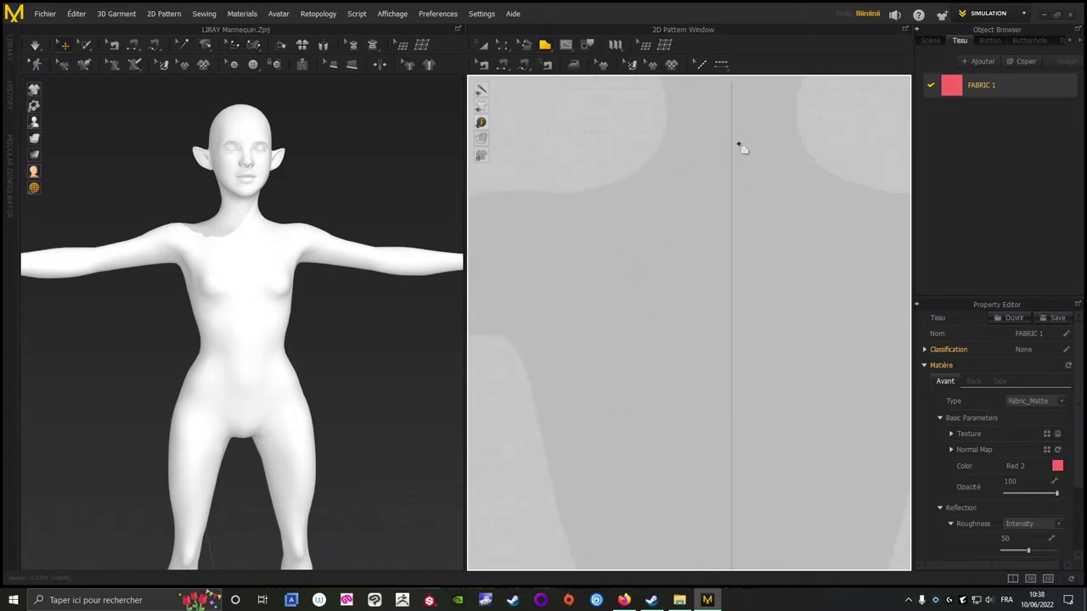
middle_drag(736, 213, 728, 232)
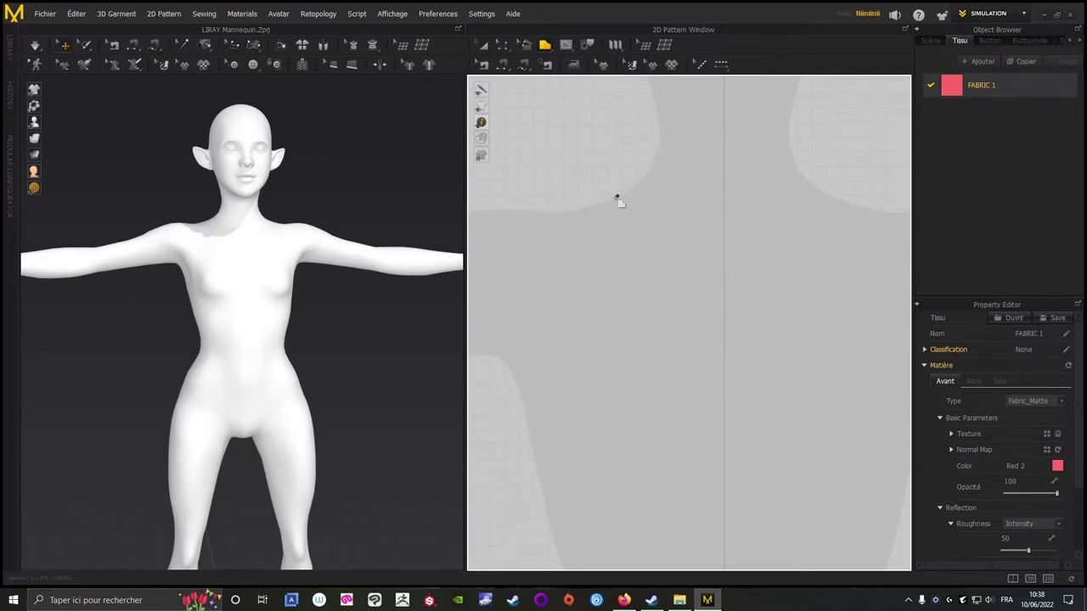
scroll(687, 332, up, 2)
scroll(647, 299, down, 4)
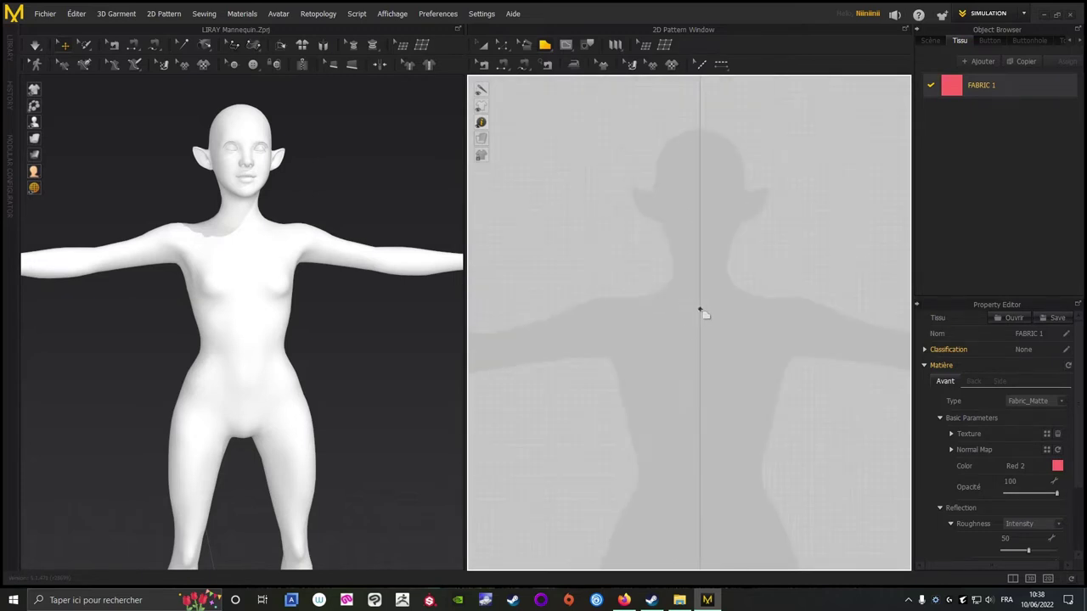
scroll(700, 324, up, 4)
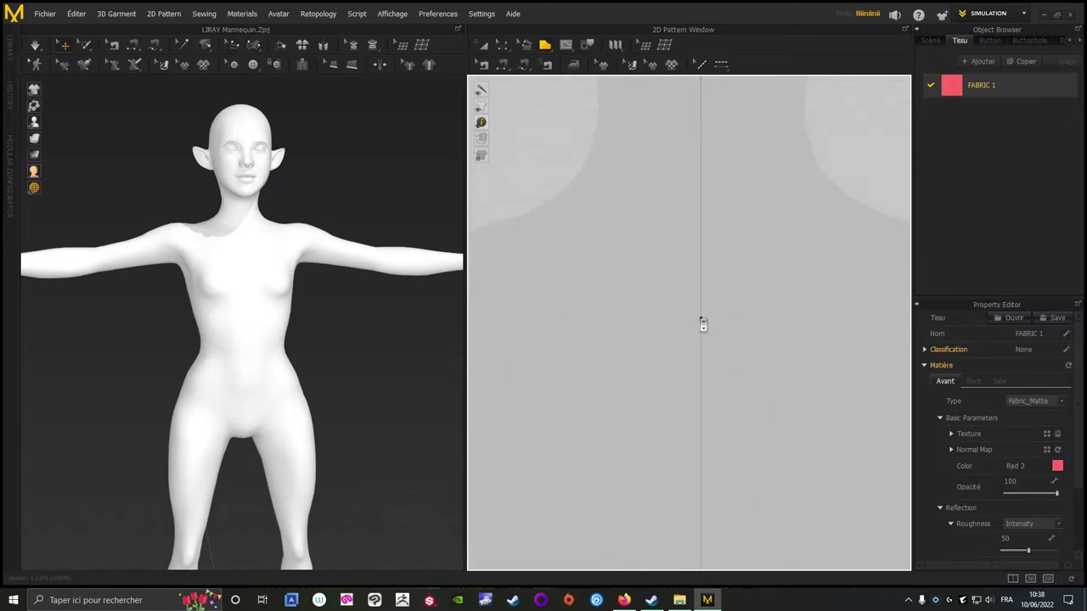
click(686, 316)
click(574, 281)
middle_drag(521, 194, 654, 245)
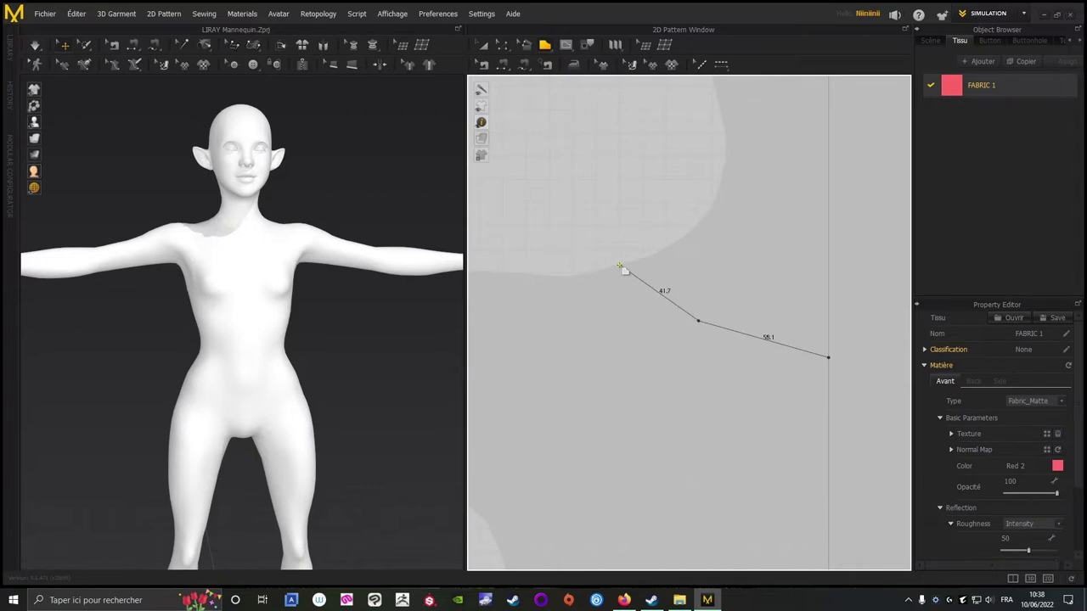
click(652, 234)
Continue the outline outward just above the shoulder with segments of about 49 mm, 38 mm and 32 mm.
scroll(630, 262, down, 6)
scroll(594, 234, up, 7)
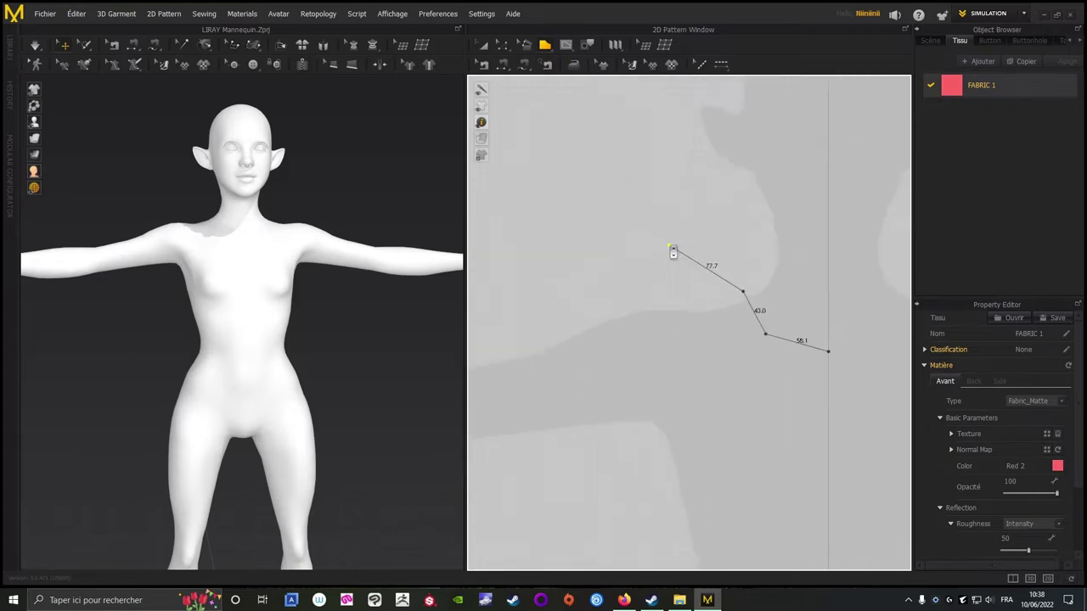
middle_drag(732, 347, 720, 264)
scroll(719, 265, down, 3)
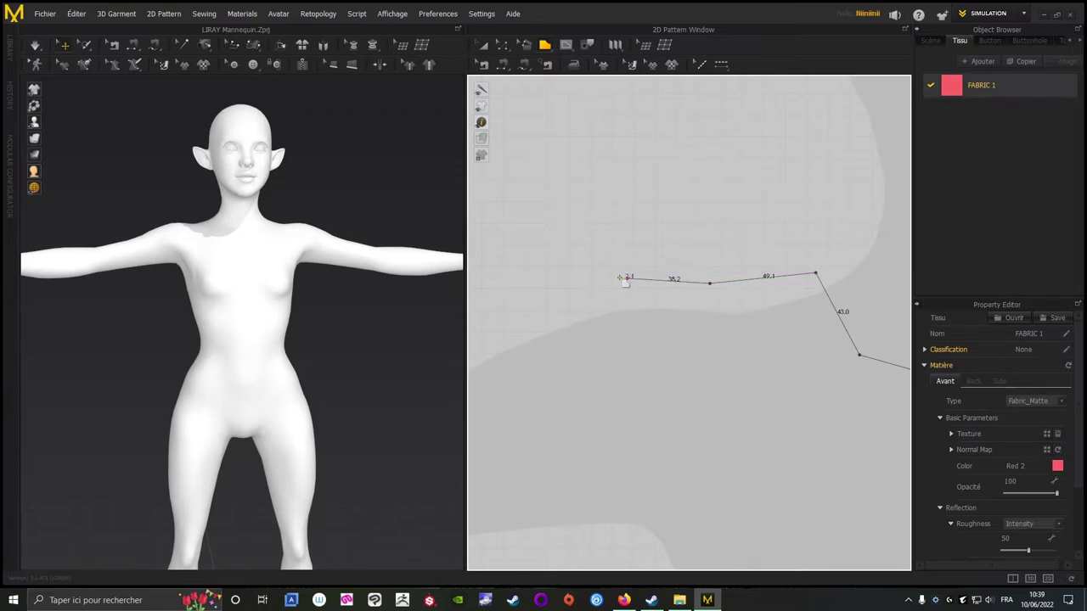
click(559, 290)
Draw the sleeve's upper edge about 342 mm to the forearm and a vertical cuff edge about 107 mm long.
scroll(665, 286, down, 5)
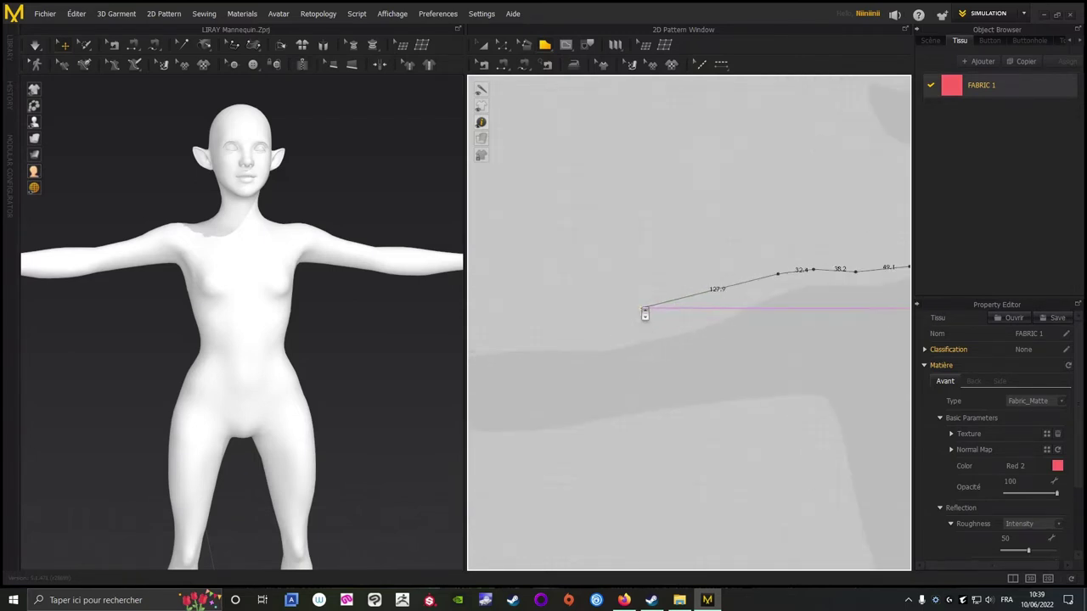
scroll(645, 308, up, 3)
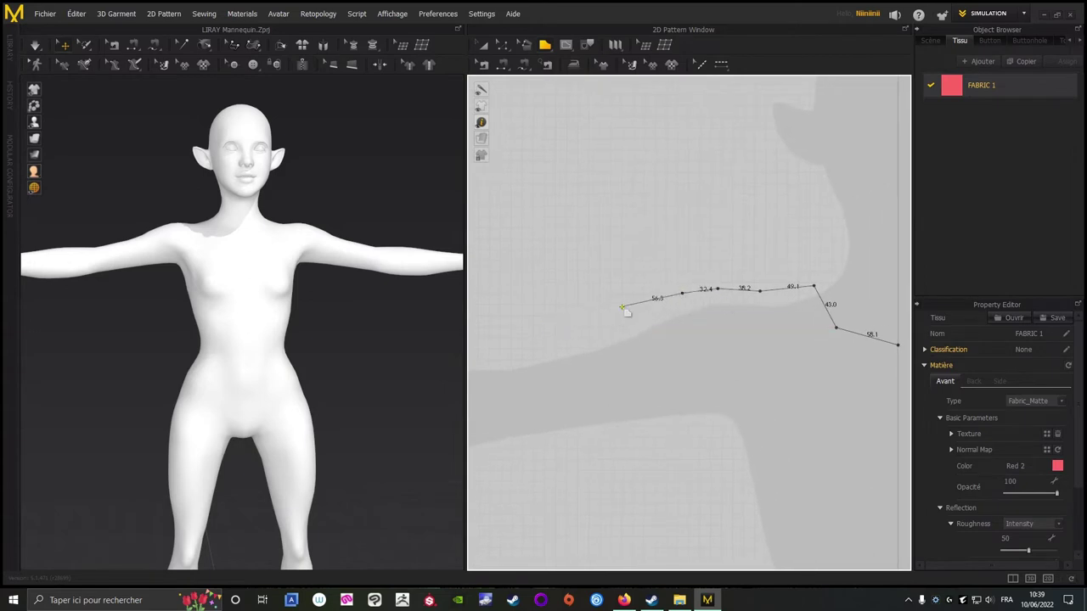
middle_drag(619, 308, 733, 268)
middle_drag(640, 288, 685, 288)
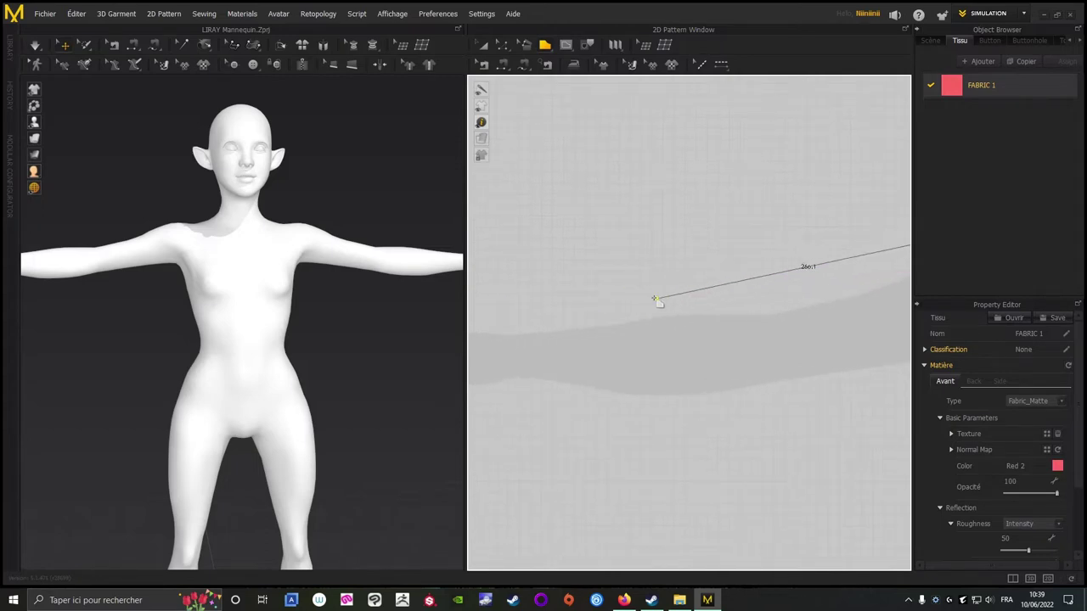
middle_drag(641, 301, 795, 288)
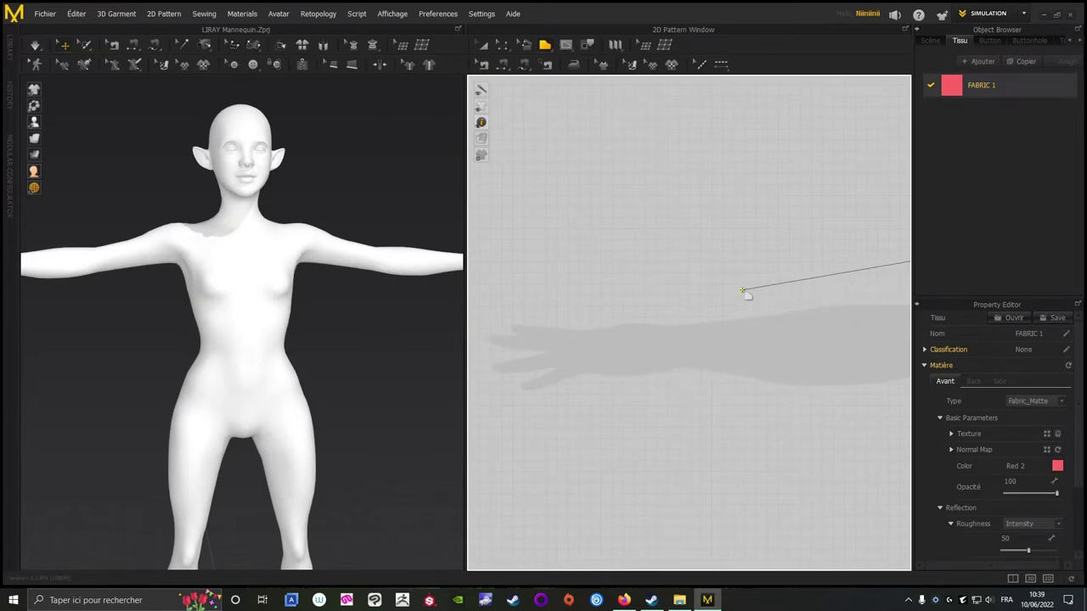
click(612, 269)
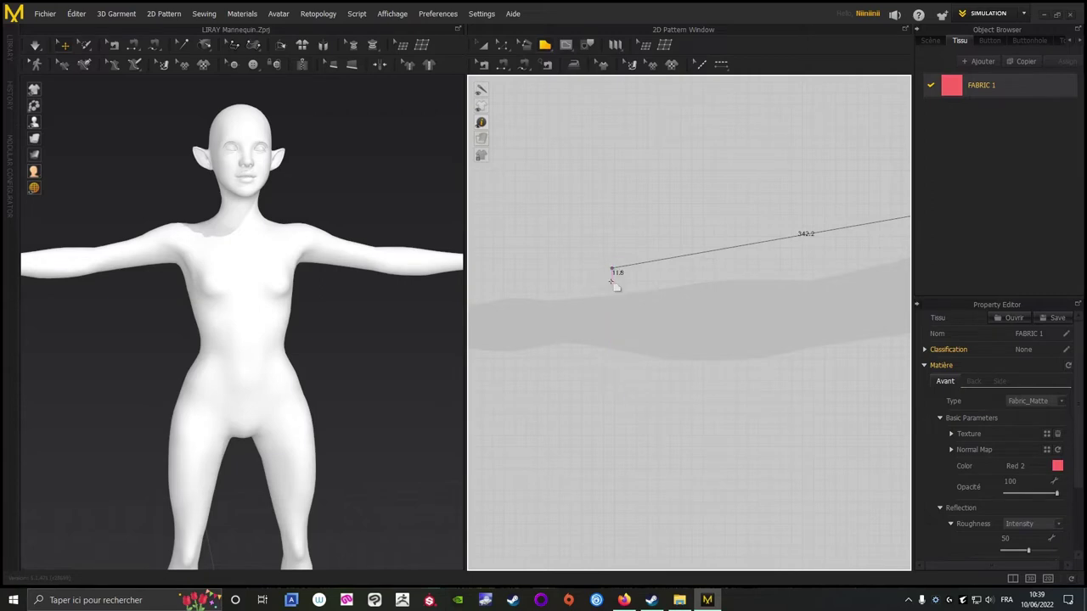
click(612, 388)
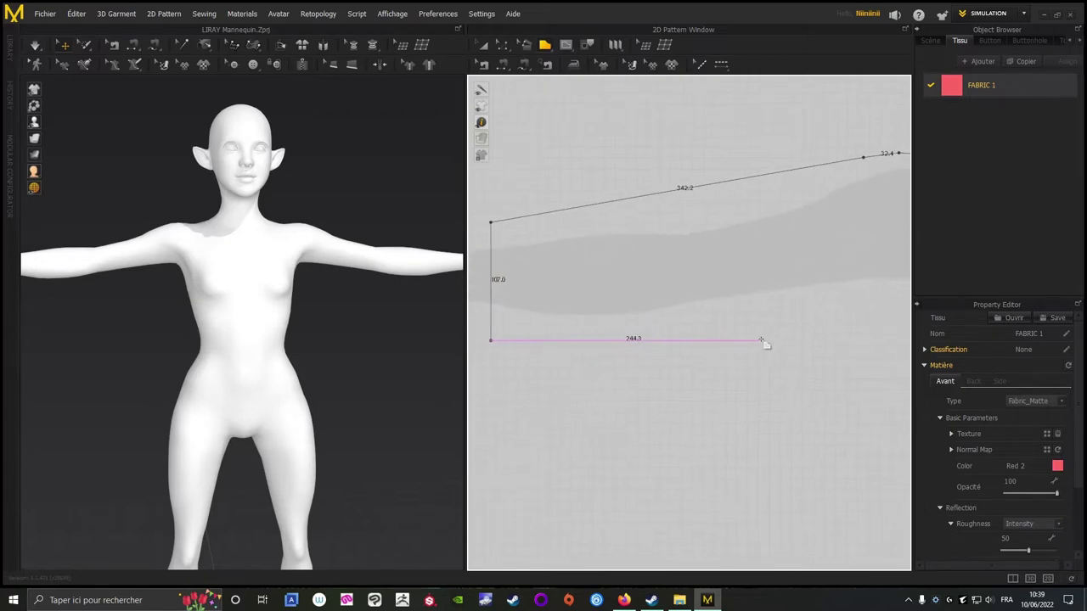
Draw the sleeve's underside with a horizontal segment of about 164 mm and a rising one of about 195 mm to the armpit.
middle_drag(801, 338, 747, 325)
middle_drag(684, 366, 799, 360)
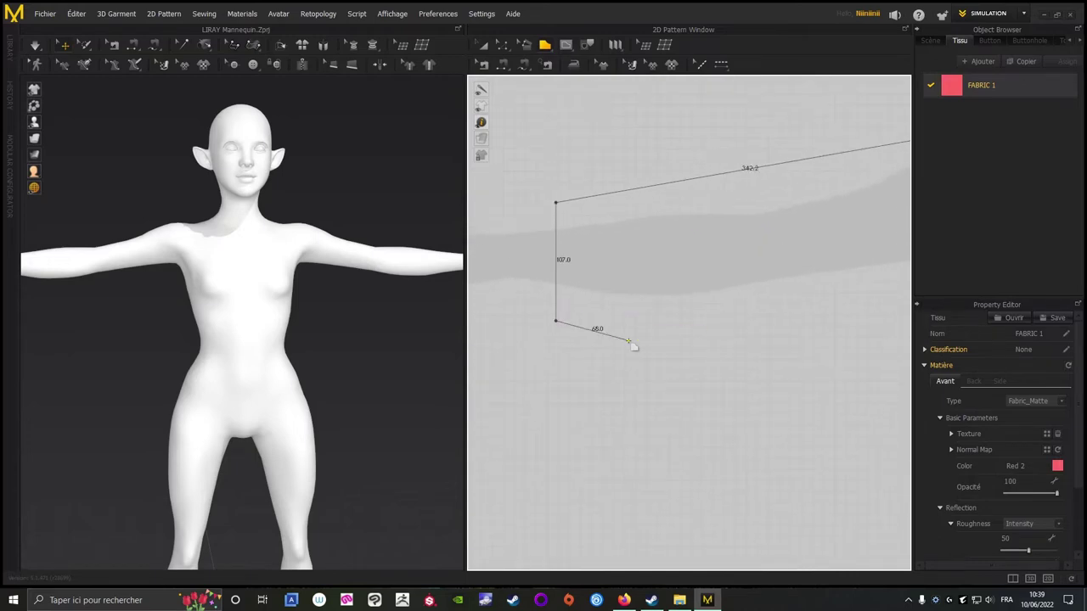
click(737, 320)
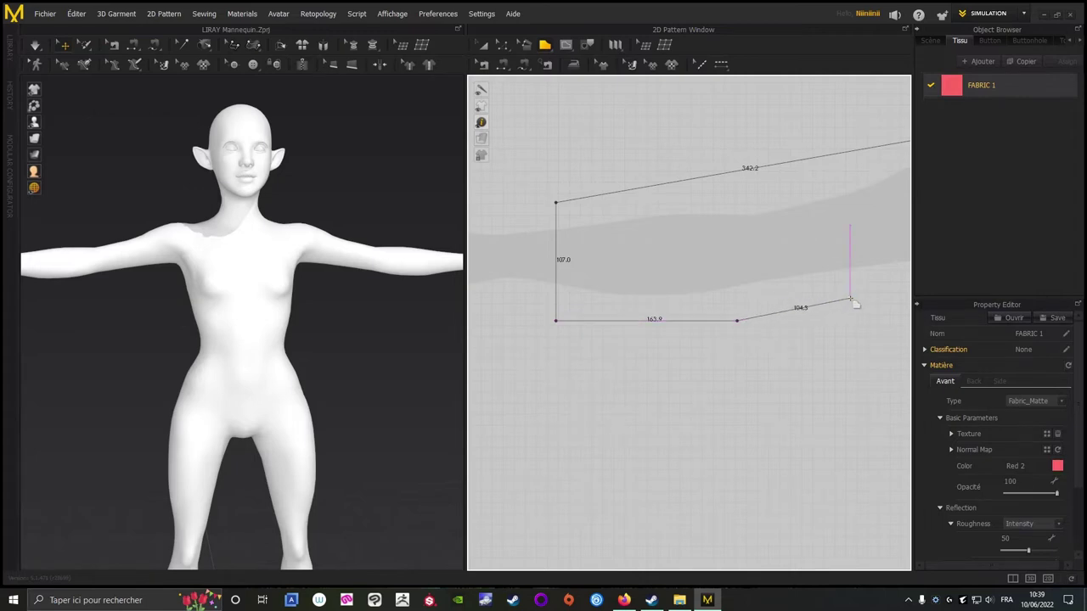
right_drag(855, 303, 764, 287)
scroll(748, 306, down, 2)
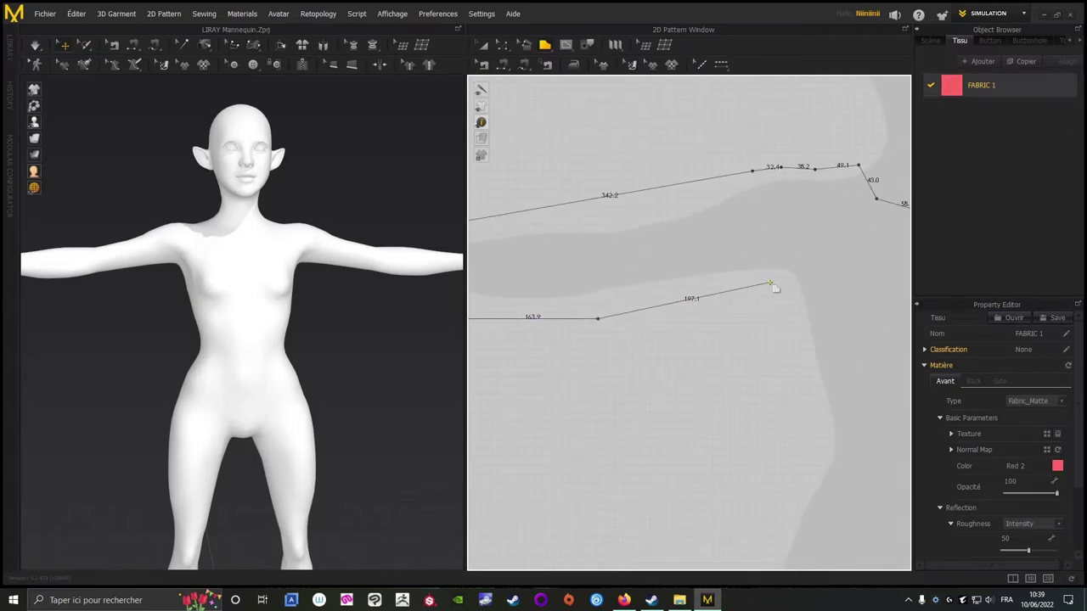
middle_drag(766, 284, 714, 267)
scroll(726, 273, up, 3)
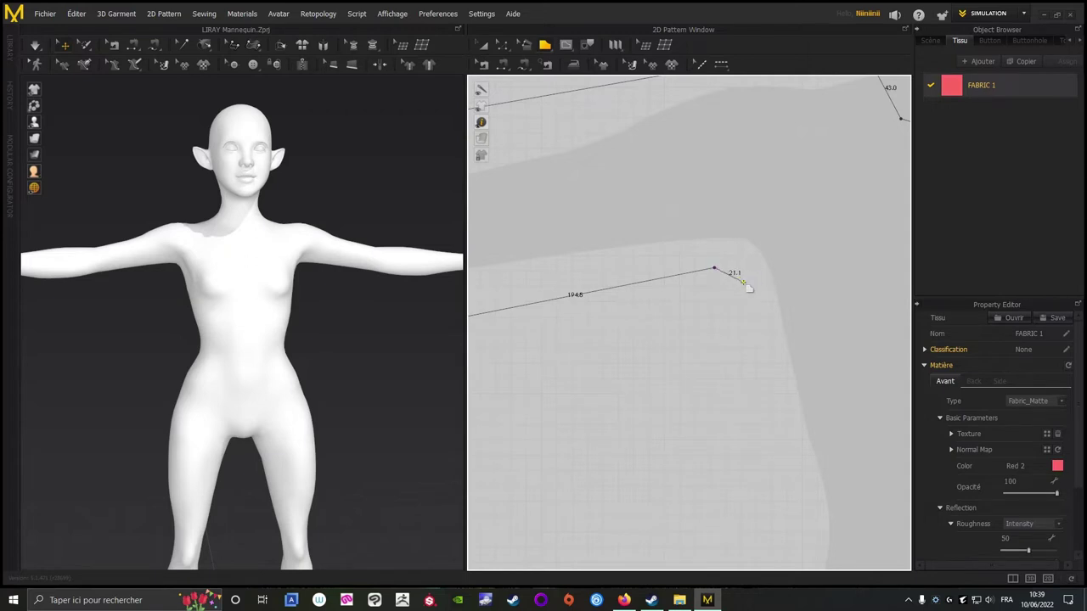
Curve the armpit with a segment of about 57 mm and draw the vertical side edge about 209 mm down to the hip.
ctrl+click(742, 282)
click(757, 334)
middle_drag(767, 483, 705, 297)
scroll(686, 343, up, 3)
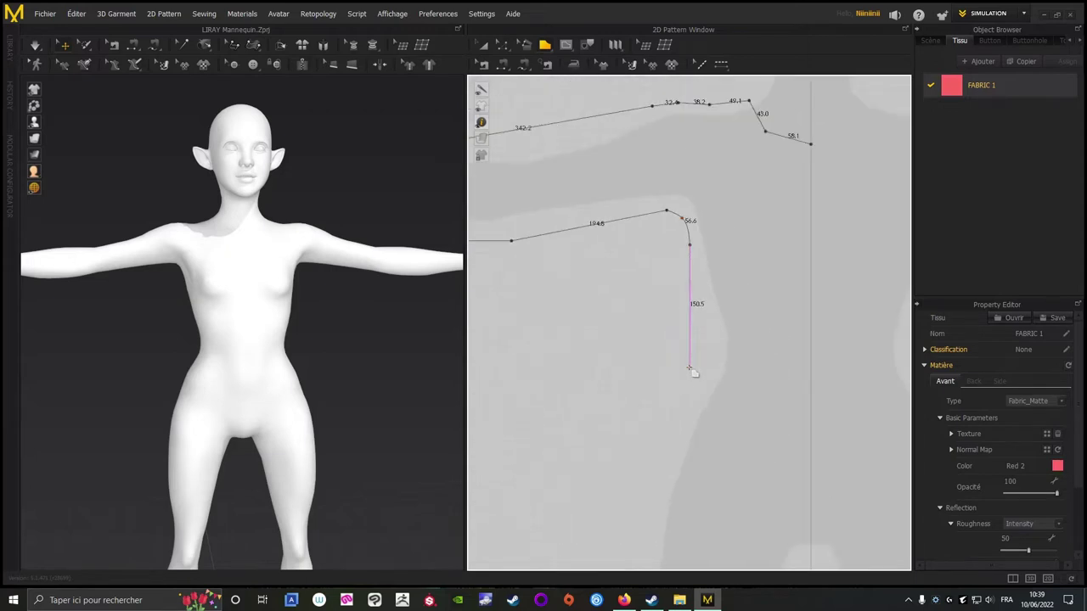
middle_drag(697, 357, 669, 390)
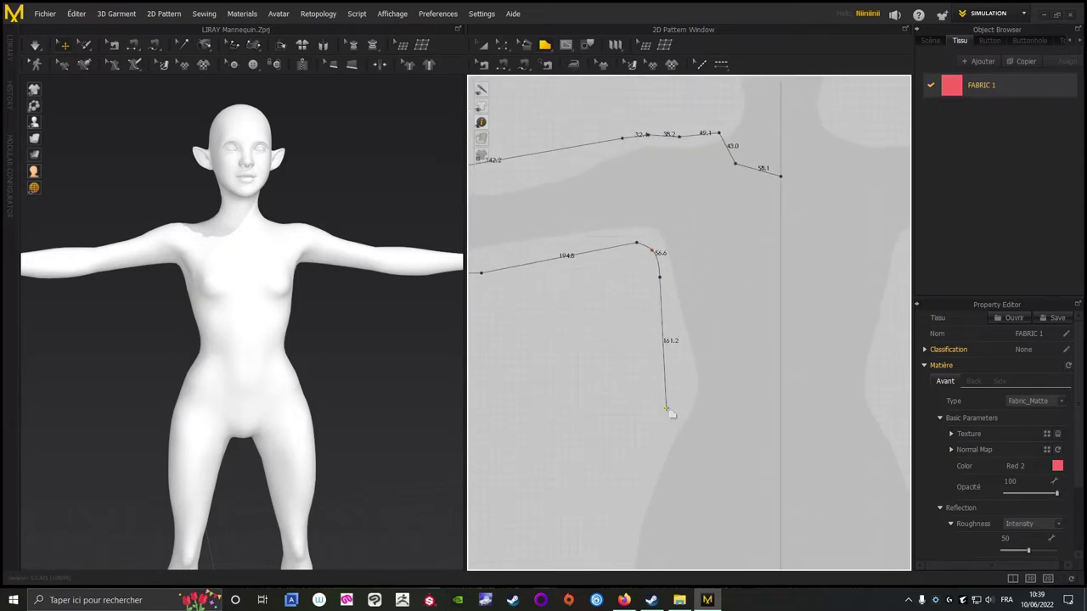
scroll(670, 408, down, 3)
scroll(692, 374, up, 3)
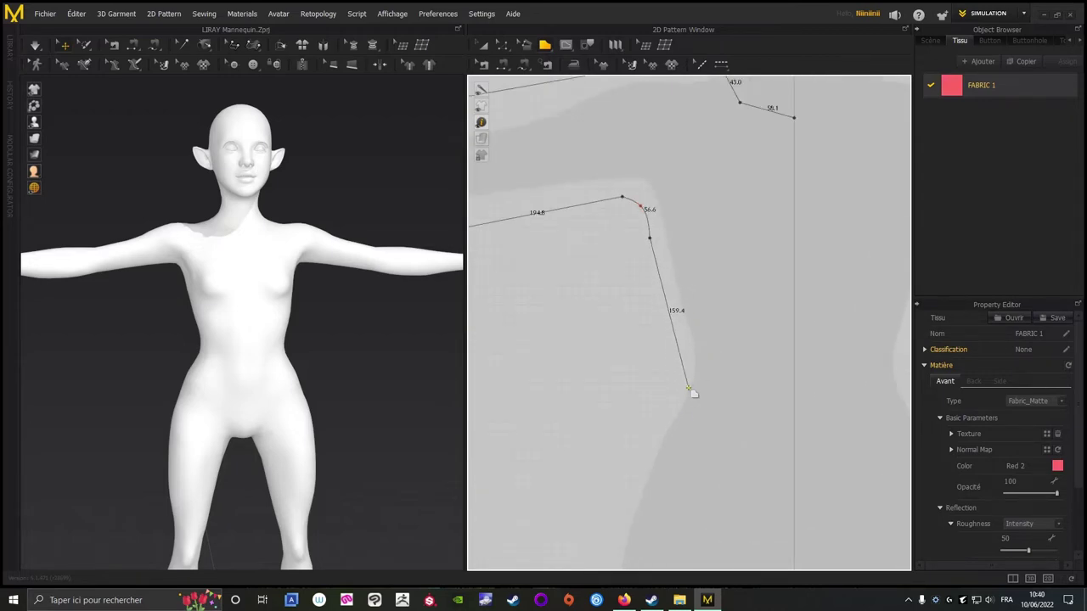
middle_drag(648, 412, 659, 354)
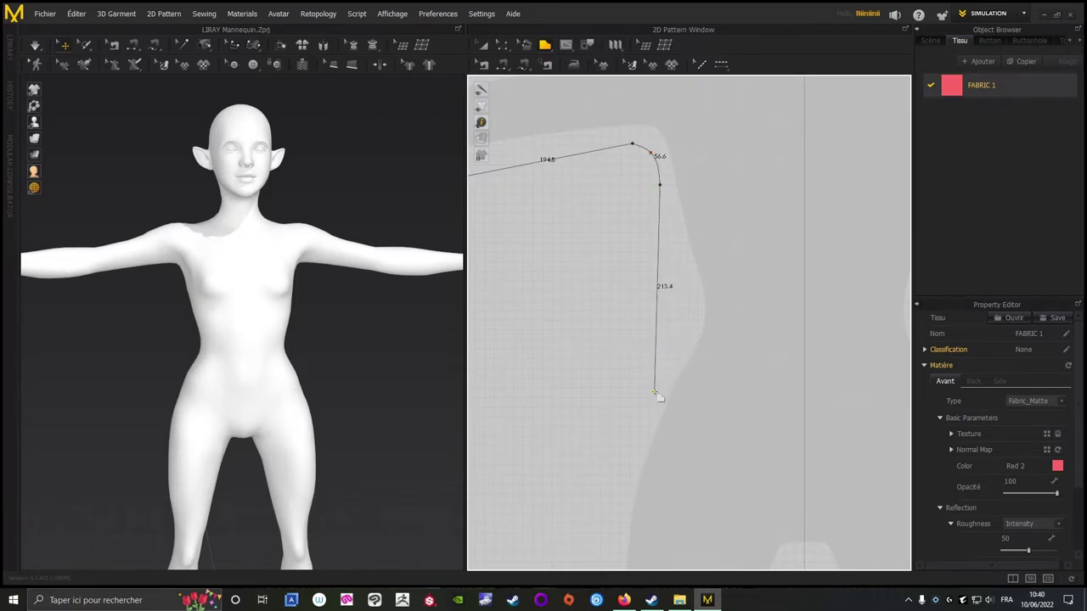
click(659, 389)
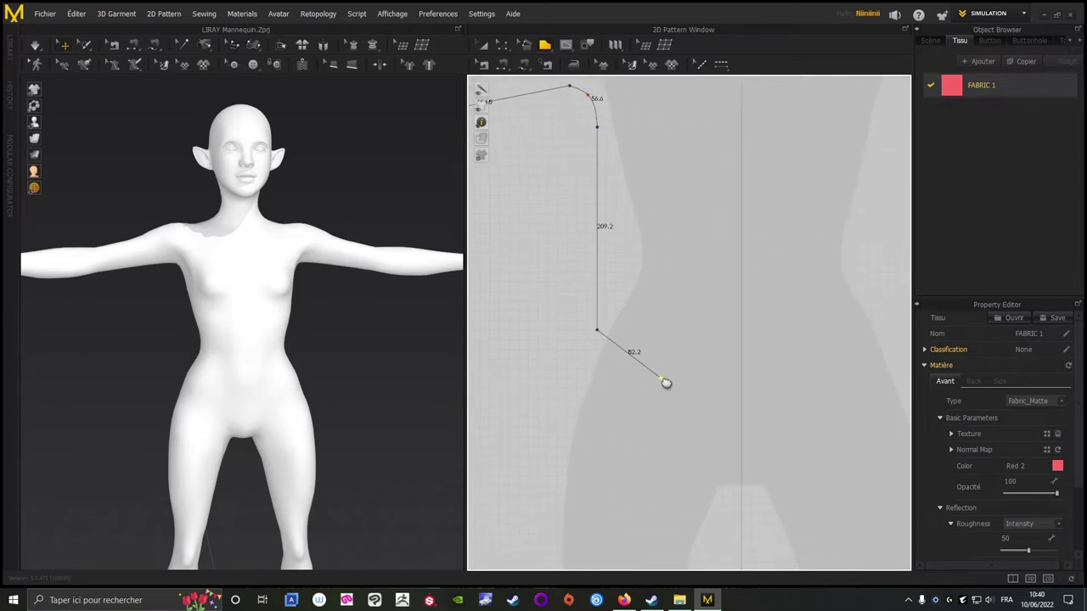
Draw the horizontal hem about 149 mm to the centre line and close the outline with a centre edge of about 333 mm.
scroll(703, 403, down, 1)
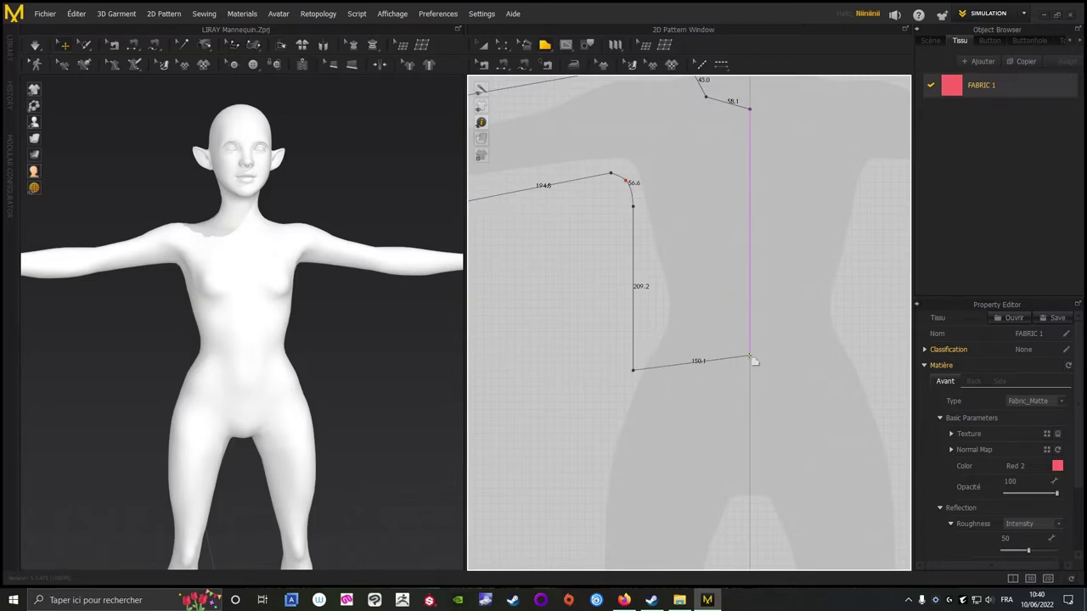
middle_drag(749, 358, 727, 381)
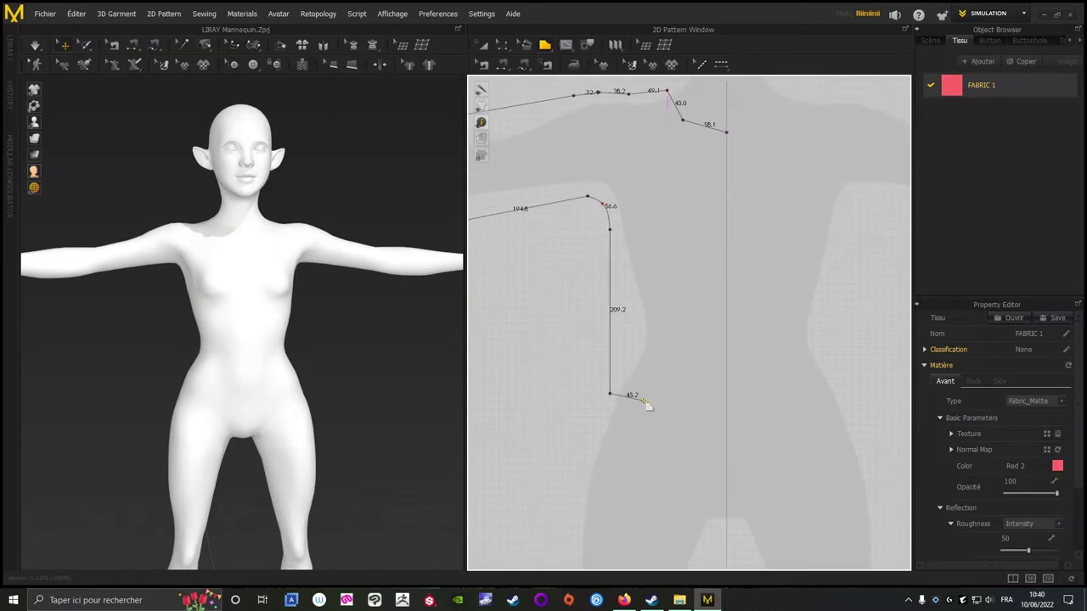
scroll(649, 402, down, 1)
scroll(652, 403, up, 4)
middle_drag(648, 398, 665, 422)
scroll(653, 453, down, 3)
scroll(664, 422, down, 1)
scroll(669, 429, down, 1)
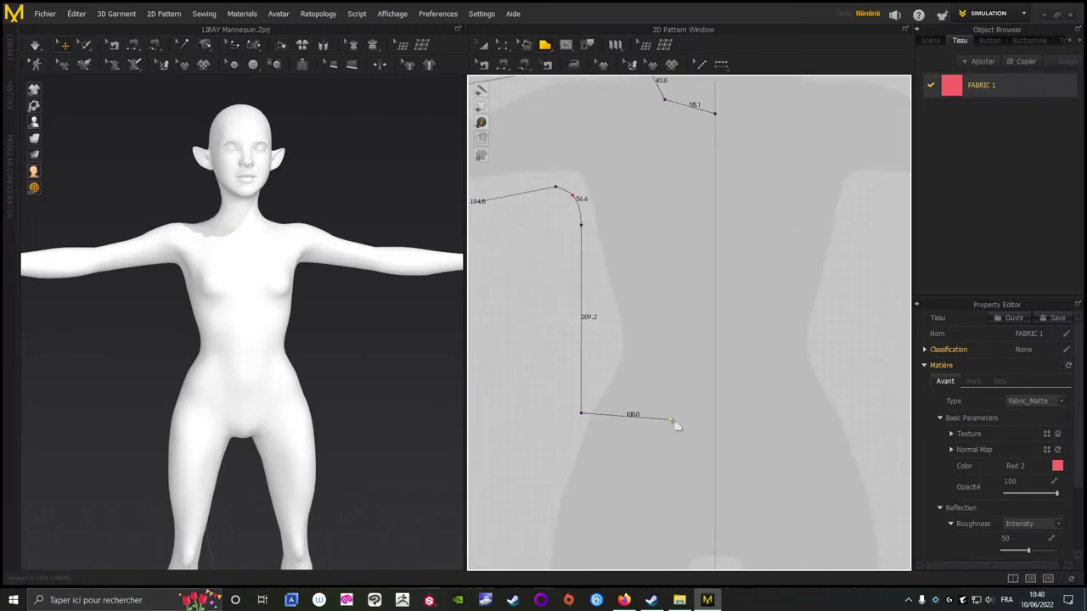
click(716, 413)
middle_drag(727, 211, 705, 381)
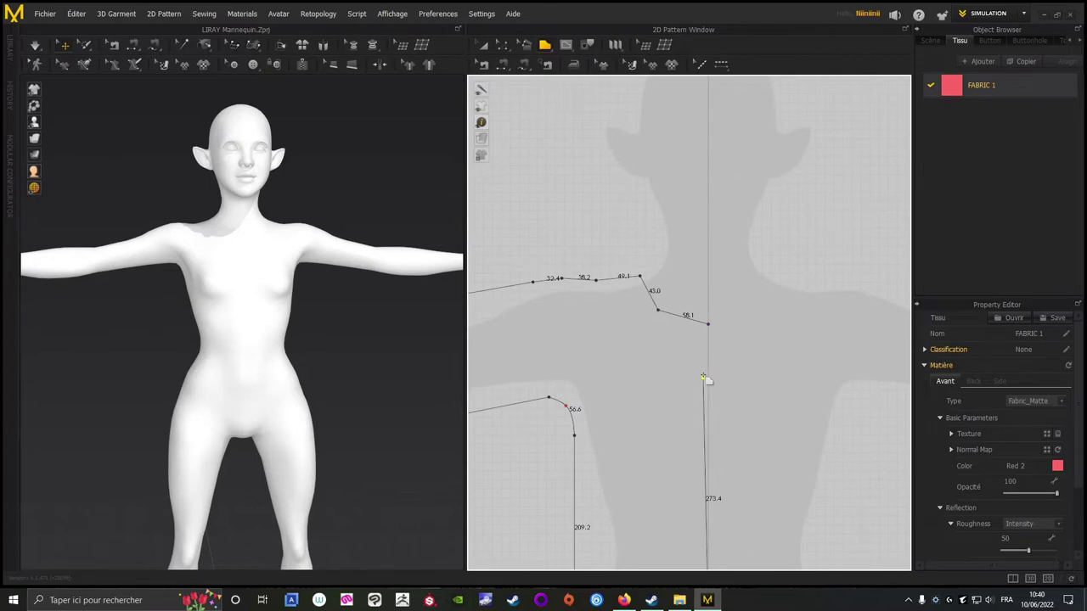
click(709, 325)
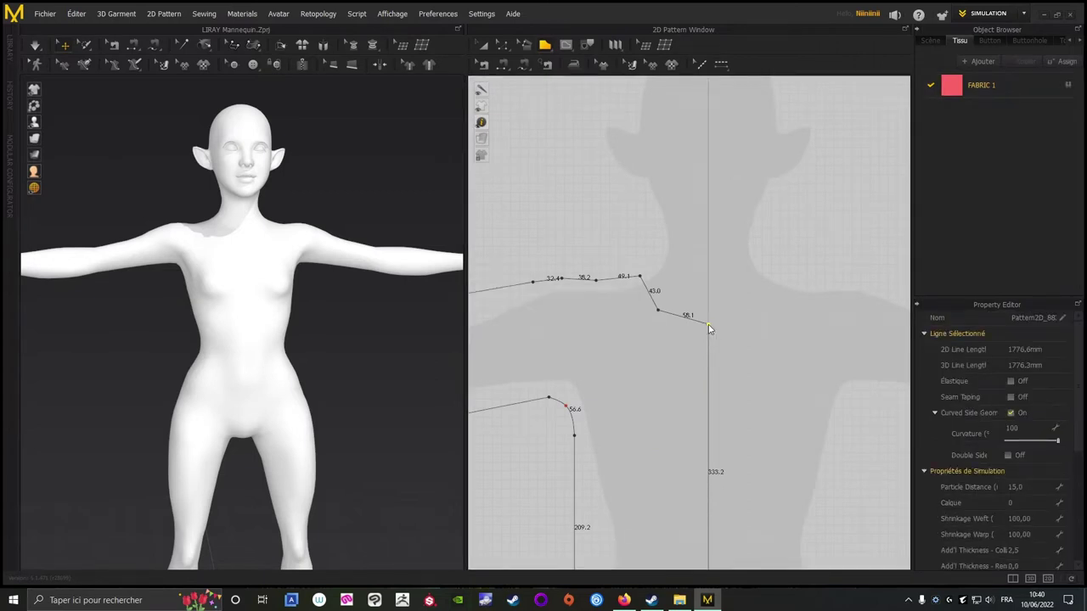
Move the half pattern closer to the front of the mannequin's body in the 3D view.
right_drag(359, 383, 223, 341)
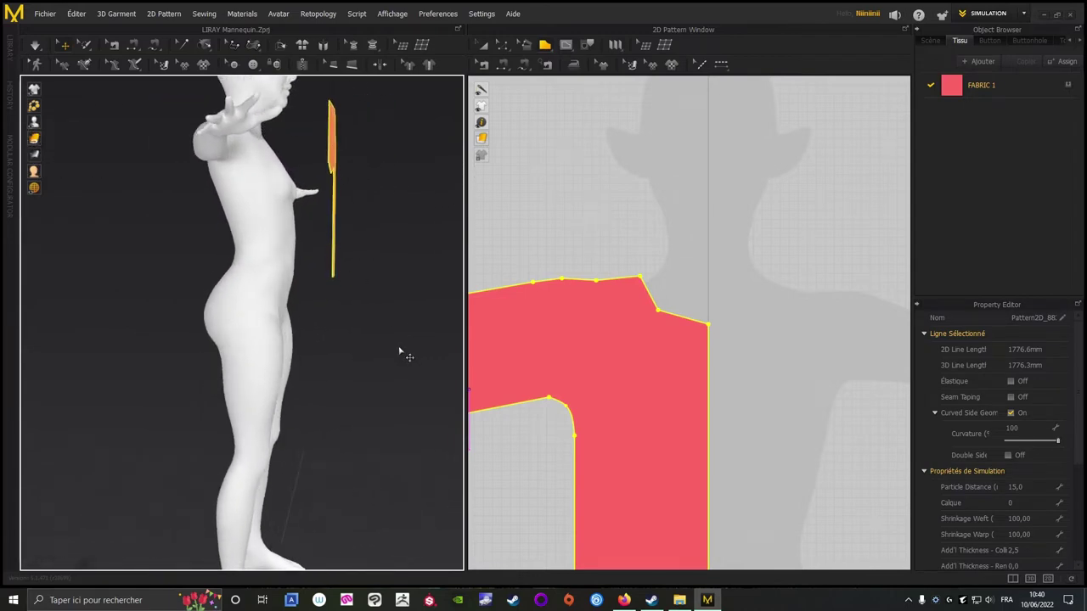
scroll(383, 383, down, 1)
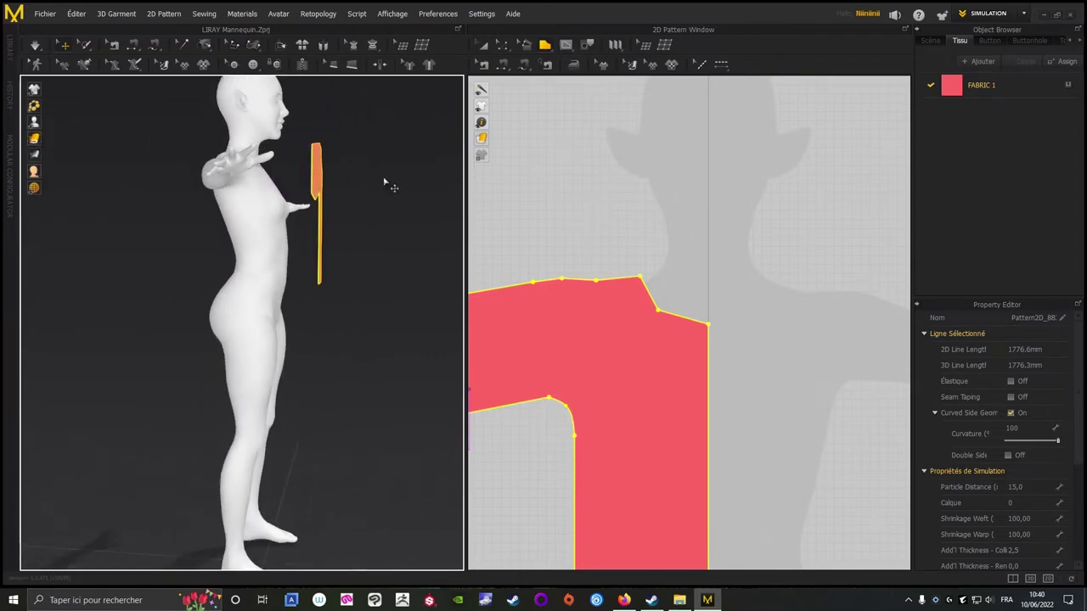
click(482, 44)
scroll(595, 271, down, 5)
click(573, 263)
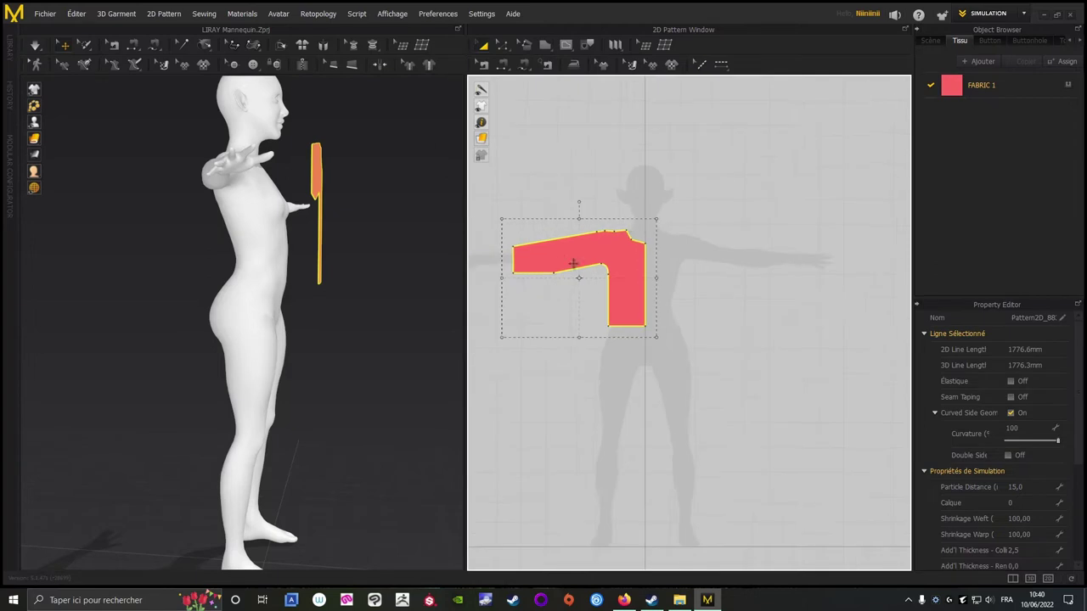
click(590, 238)
right_drag(404, 304, 393, 349)
scroll(344, 416, up, 3)
right_drag(424, 385, 416, 392)
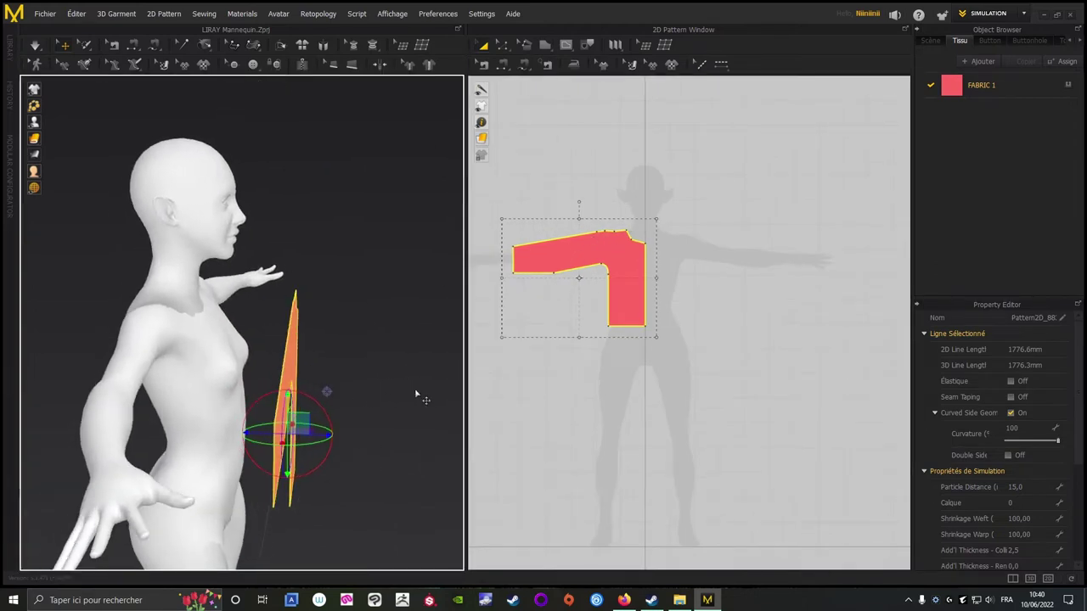
drag(316, 433, 278, 434)
right_drag(364, 355, 396, 349)
drag(283, 433, 274, 432)
click(400, 381)
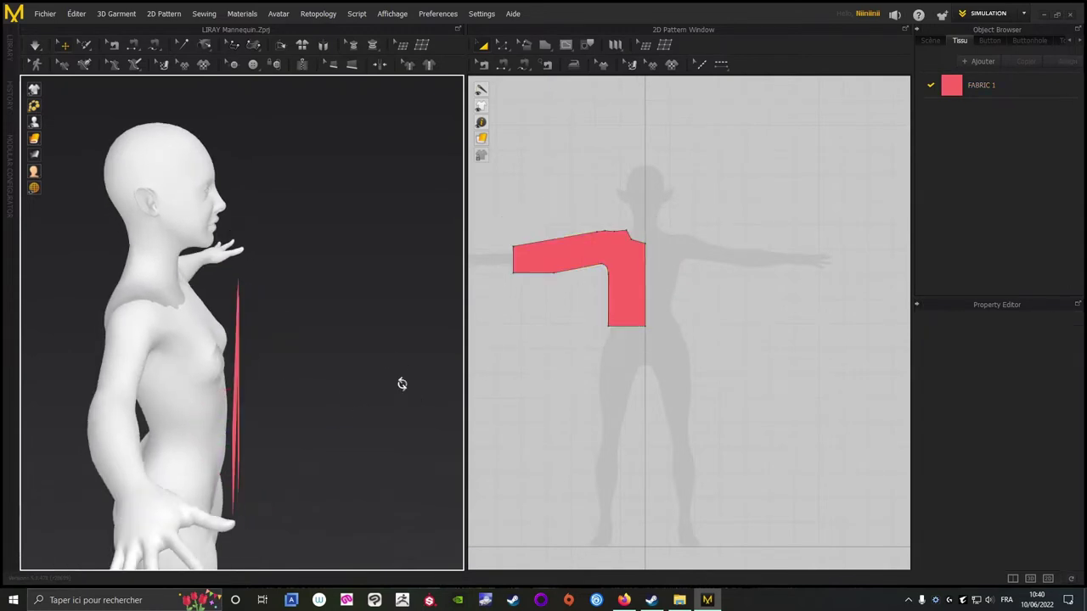
Examine the half pattern's length and placement against the mannequin from the front and from an angle.
right_drag(399, 381, 129, 361)
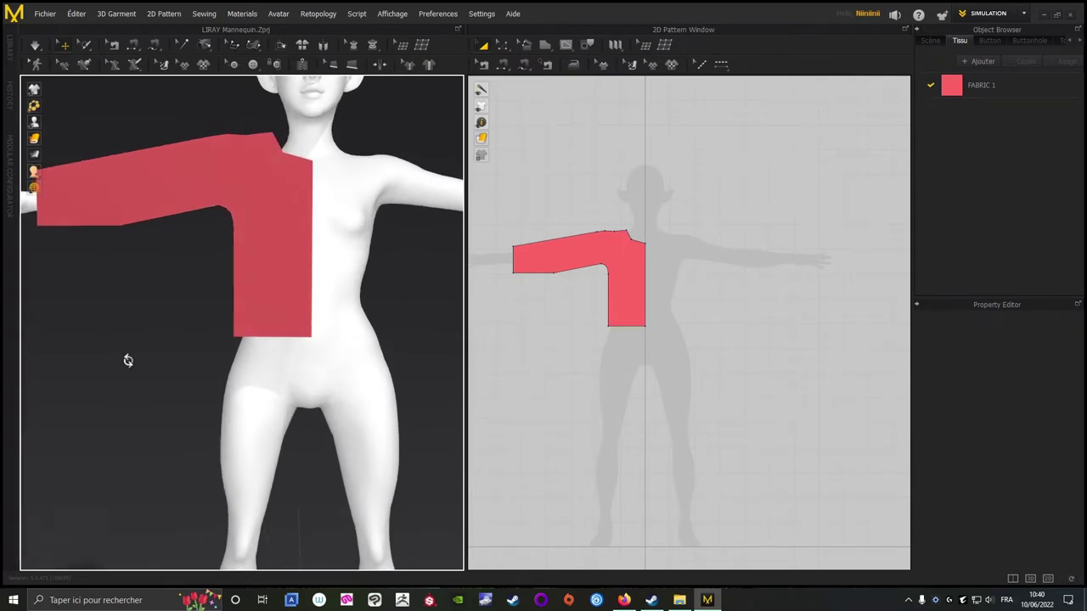
right_click(127, 360)
click(79, 364)
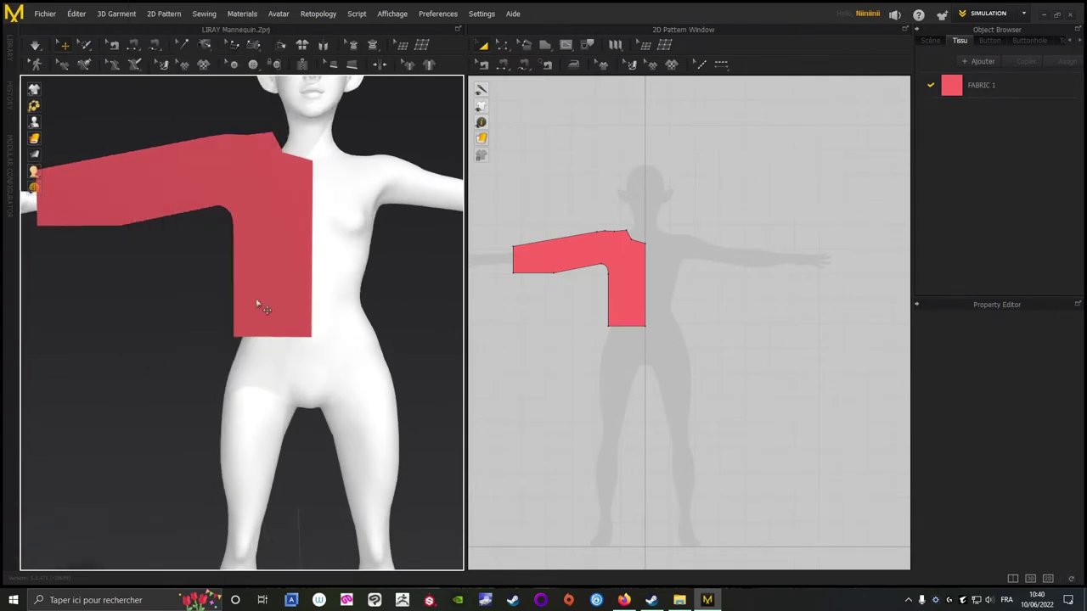
scroll(172, 439, up, 3)
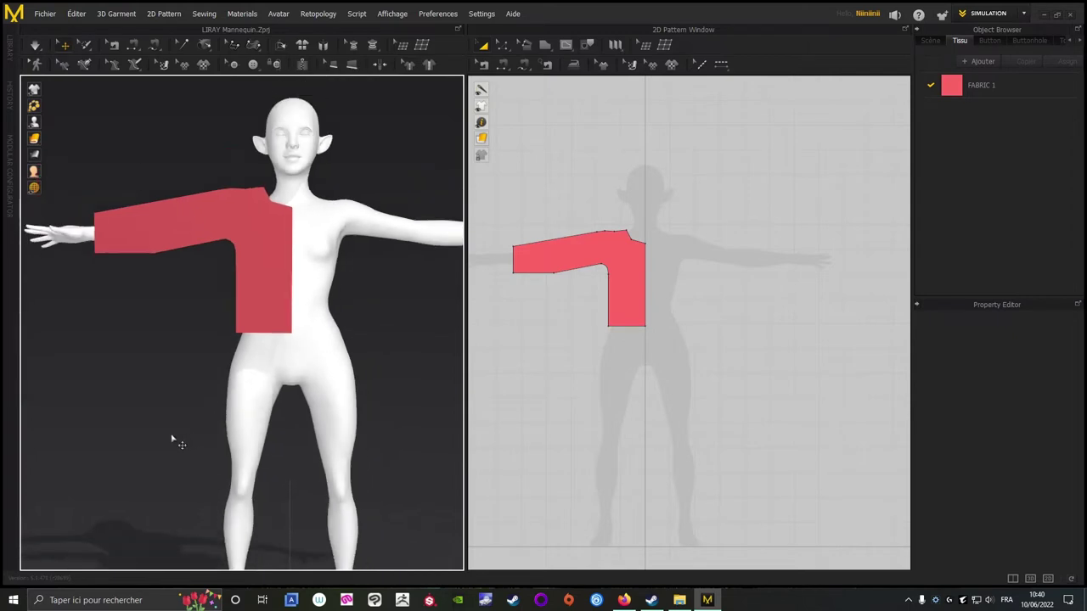
scroll(179, 434, down, 5)
middle_drag(179, 434, 136, 448)
right_drag(136, 448, 153, 373)
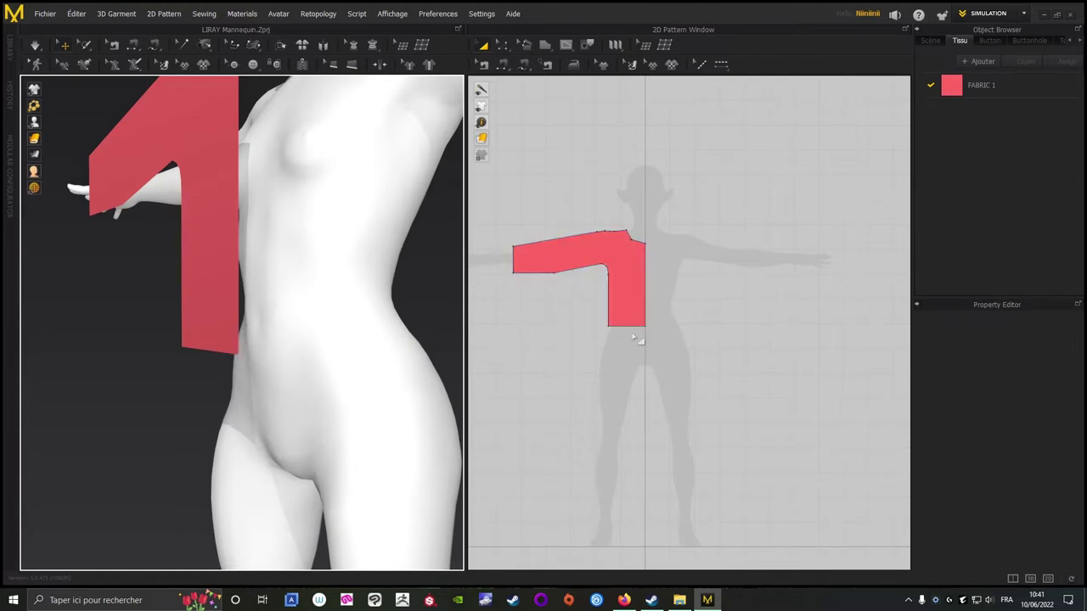
Shorten the body of the pattern by moving its hem edge slightly upward.
scroll(633, 338, up, 6)
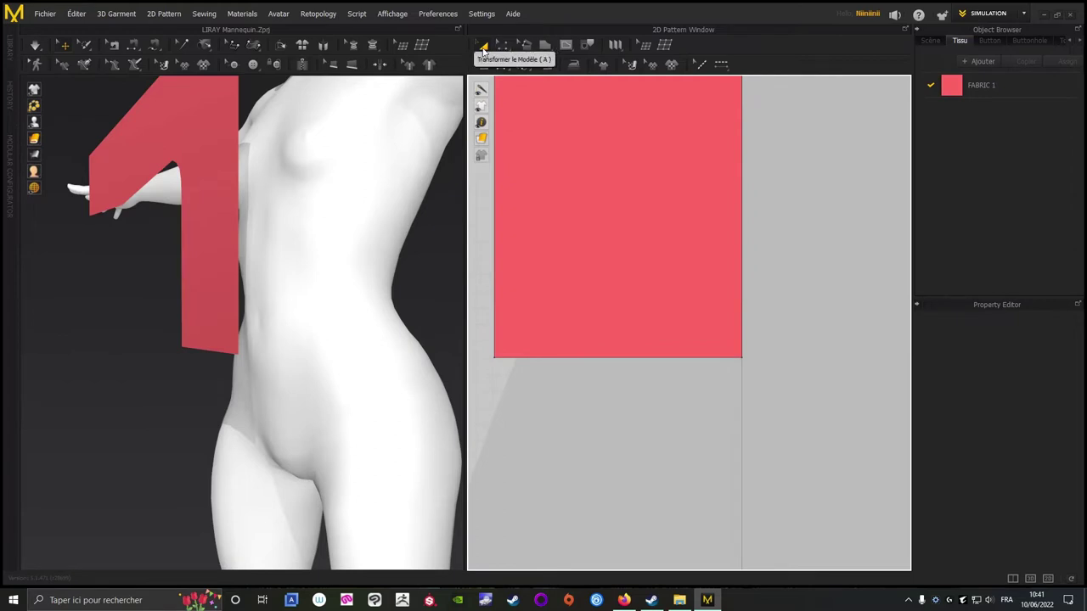
click(482, 48)
click(593, 358)
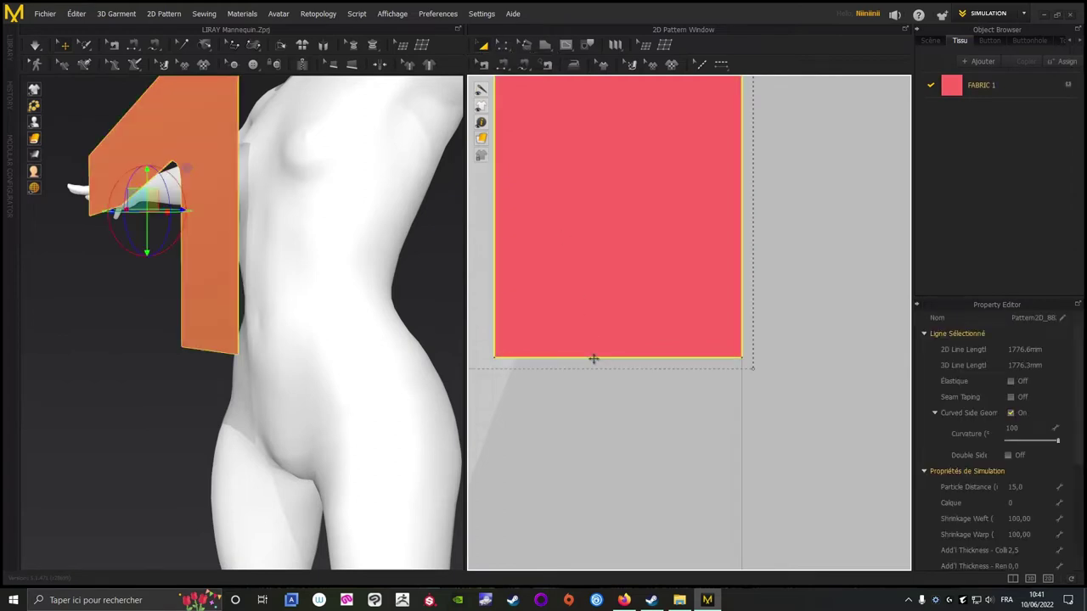
scroll(636, 495, down, 2)
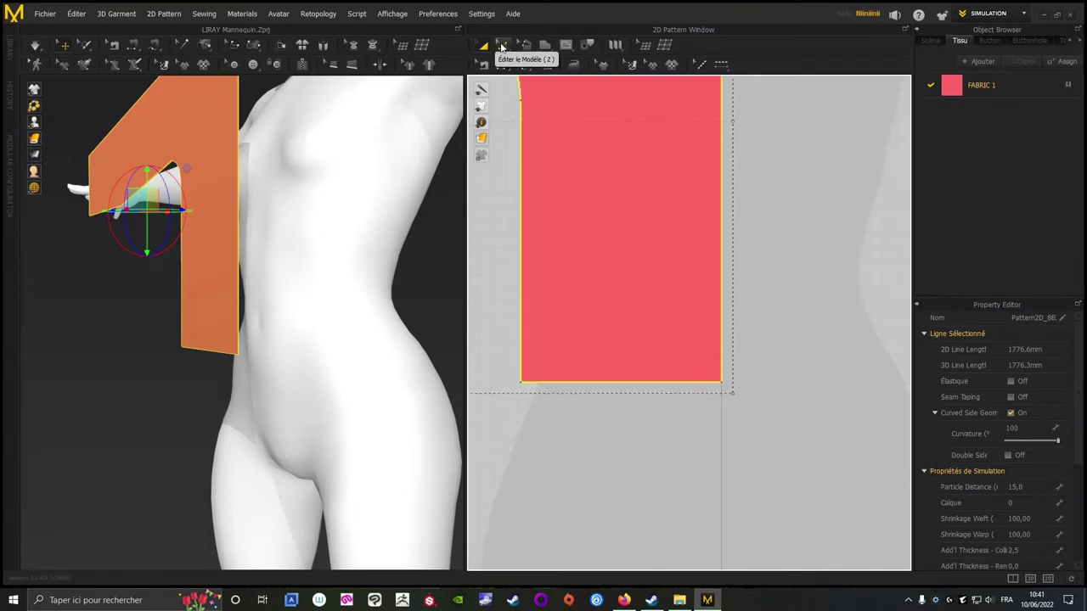
click(502, 46)
click(617, 387)
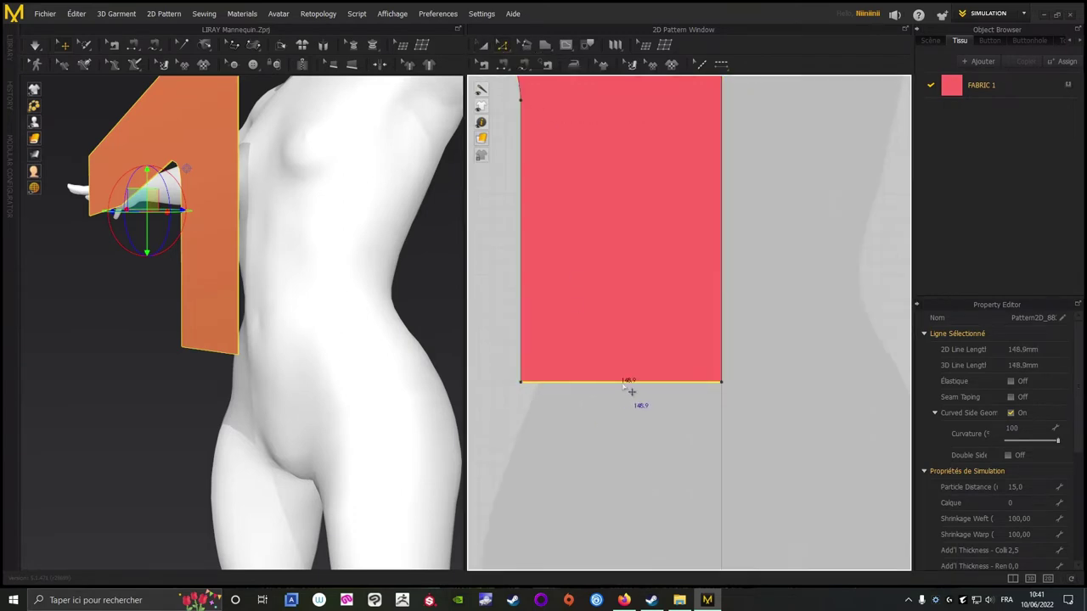
drag(624, 382, 625, 352)
Raise the hem edge further in two small moves, checking the length against the mannequin's waist.
scroll(136, 386, up, 5)
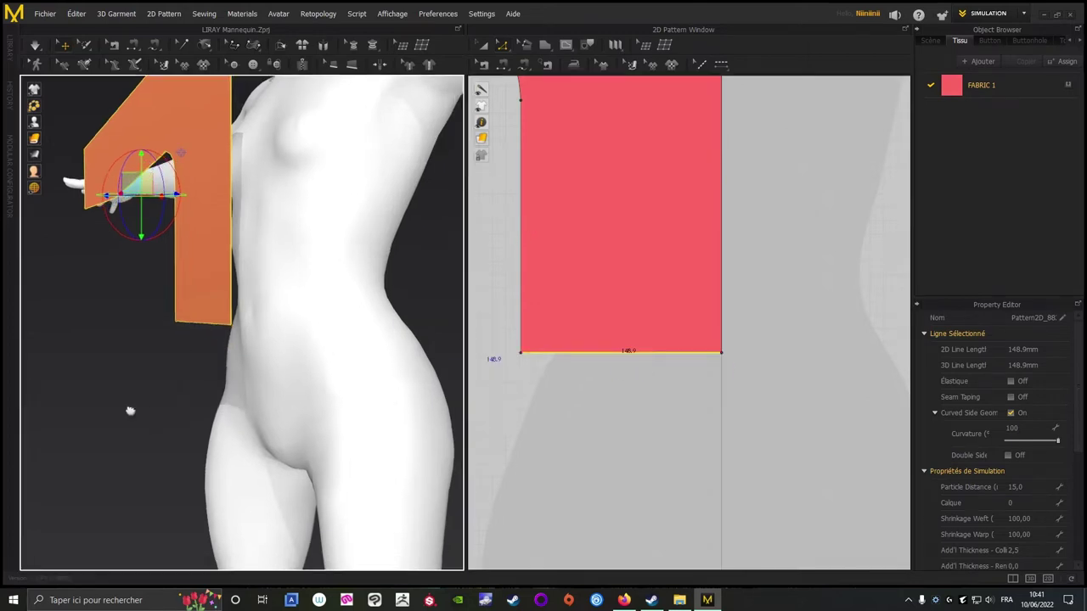
right_drag(136, 386, 108, 359)
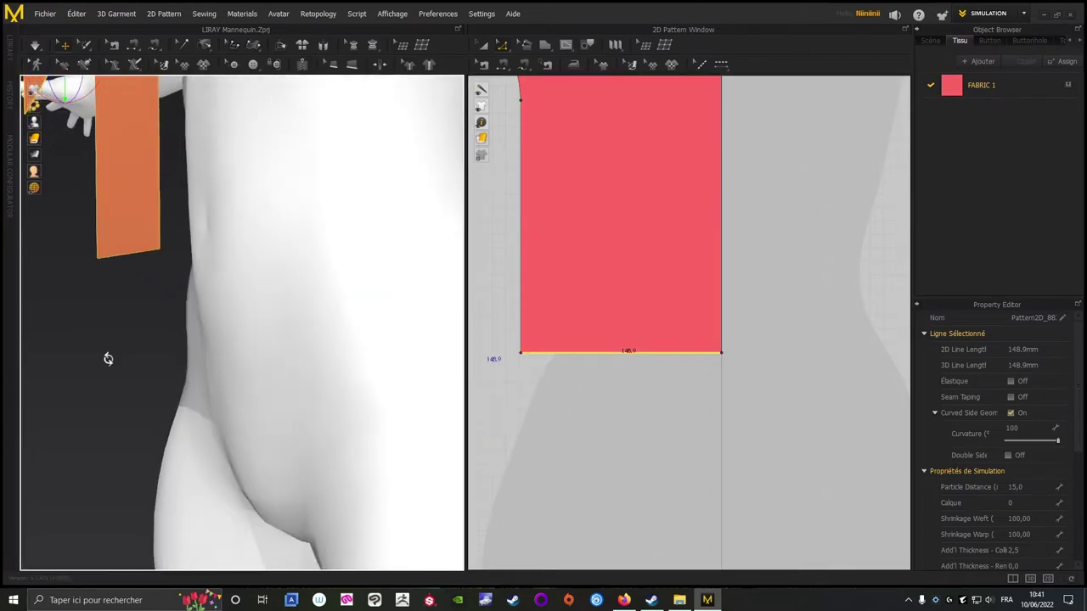
right_click(108, 359)
click(609, 417)
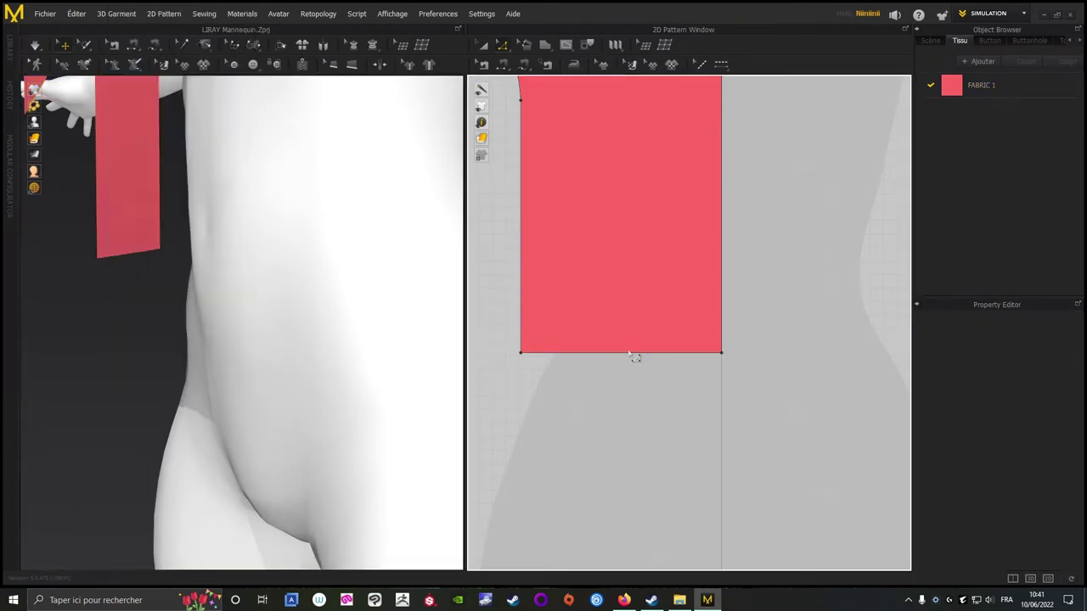
click(630, 354)
drag(636, 358, 636, 330)
click(92, 356)
right_drag(91, 357, 134, 331)
drag(610, 334, 611, 322)
click(82, 319)
Compare the shortened half pattern with the mannequin in both the 3D and 2D views.
scroll(689, 459, down, 5)
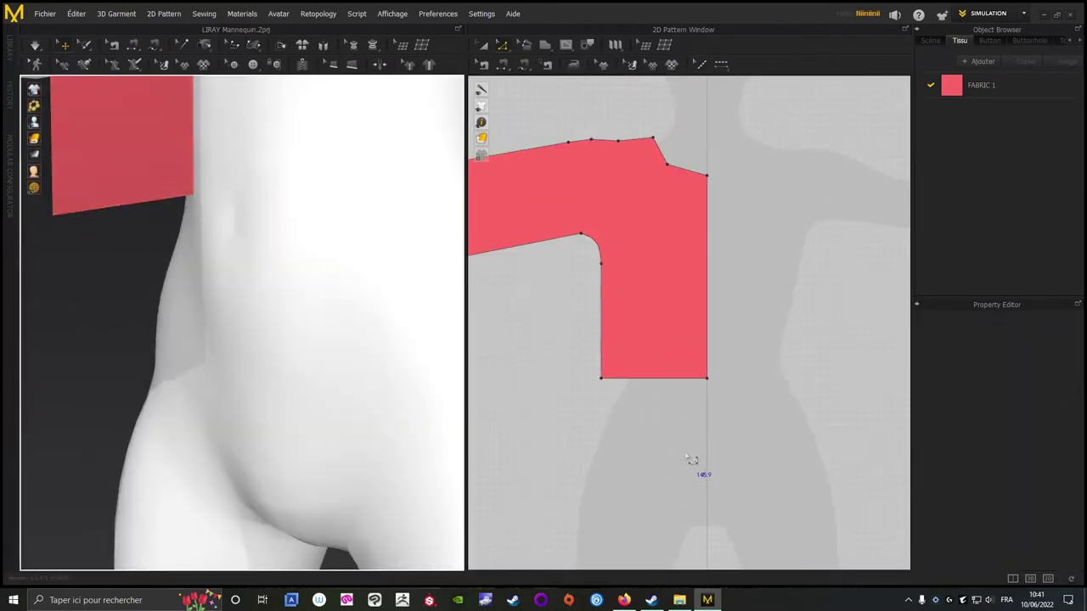
scroll(129, 391, down, 4)
right_drag(152, 386, 182, 387)
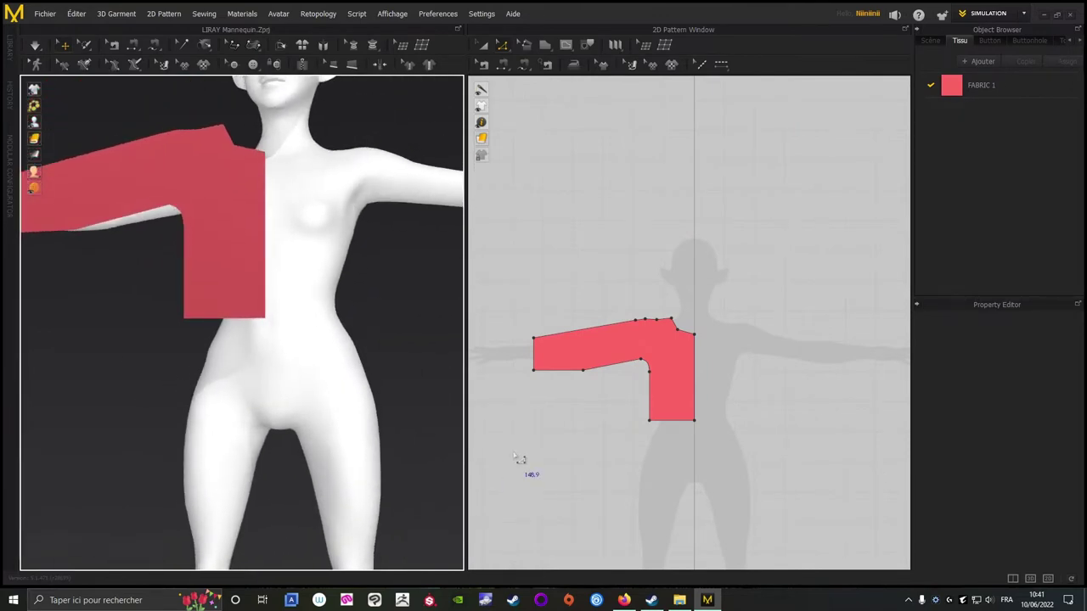
scroll(628, 399, up, 5)
scroll(620, 381, down, 5)
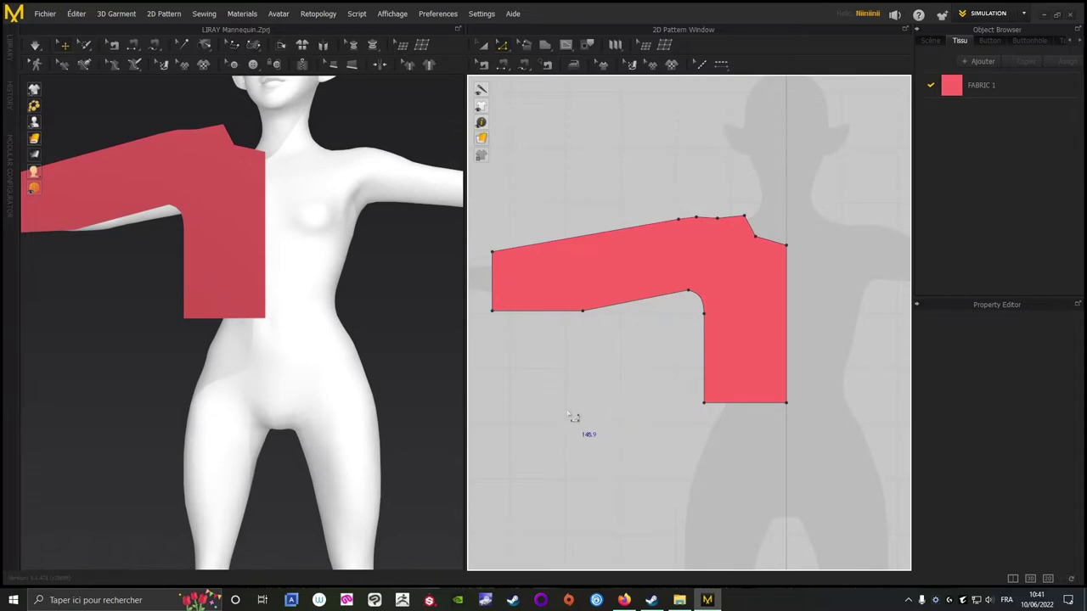
Offset the pattern outline outward by 30 mm at the sleeve's wrist edge, creating an internal line along the original edge.
scroll(611, 297, up, 4)
scroll(601, 257, up, 2)
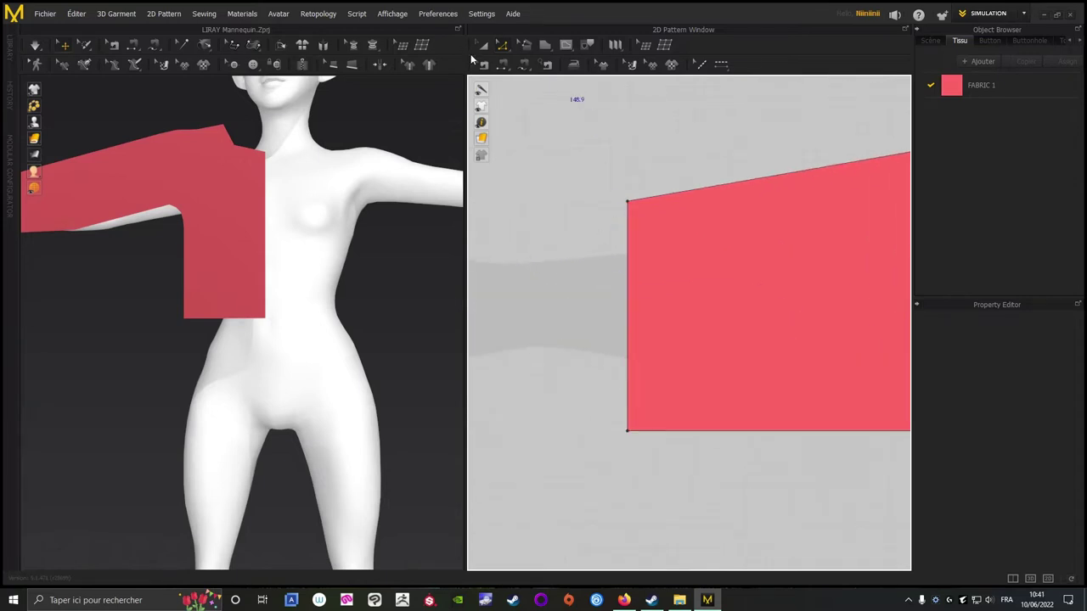
click(503, 46)
click(630, 247)
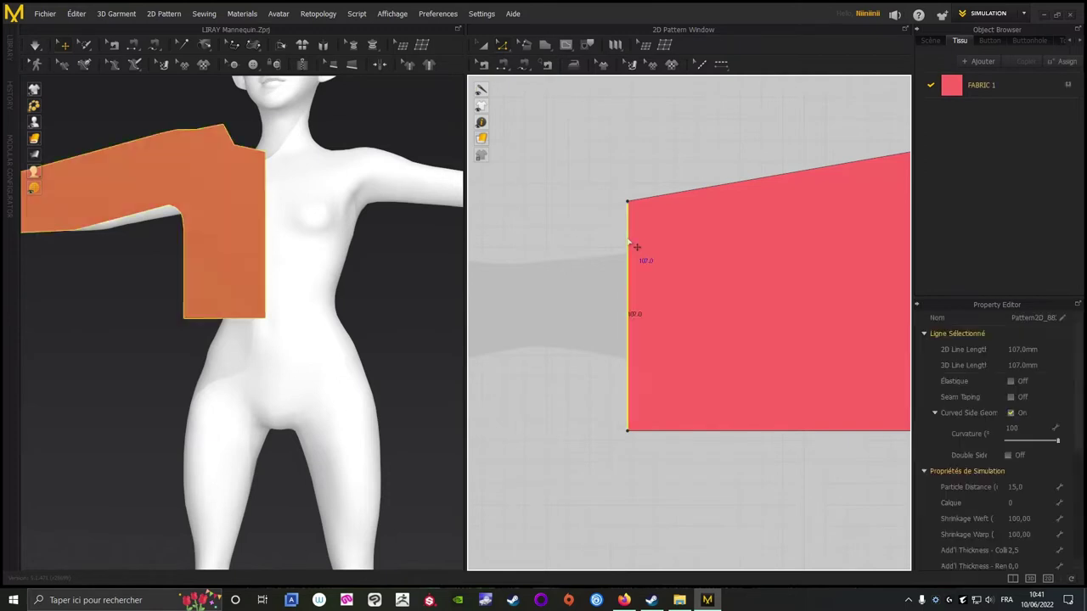
right_click(629, 240)
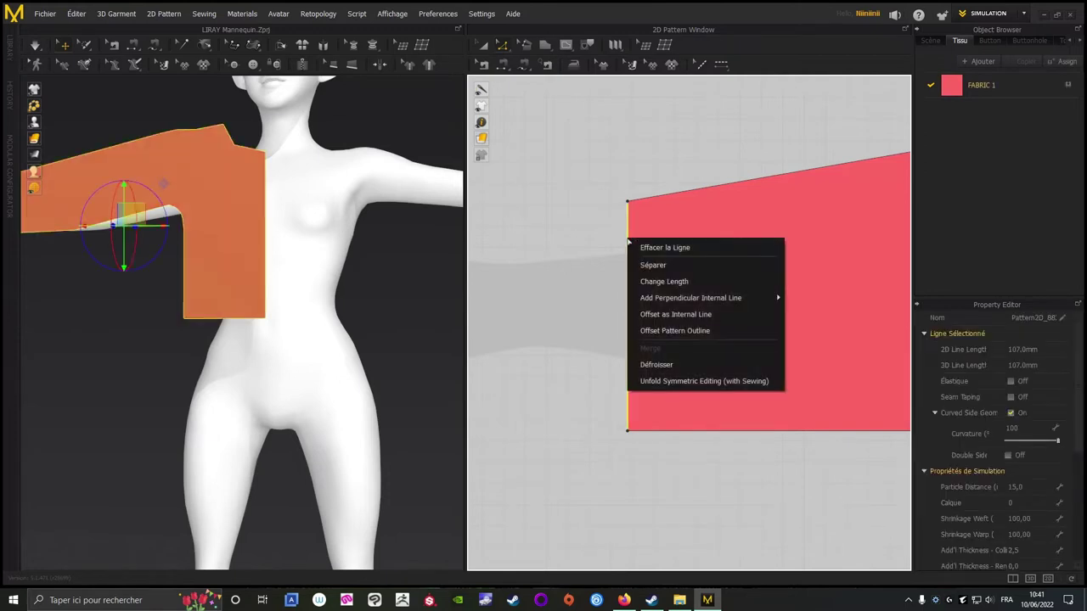
click(667, 330)
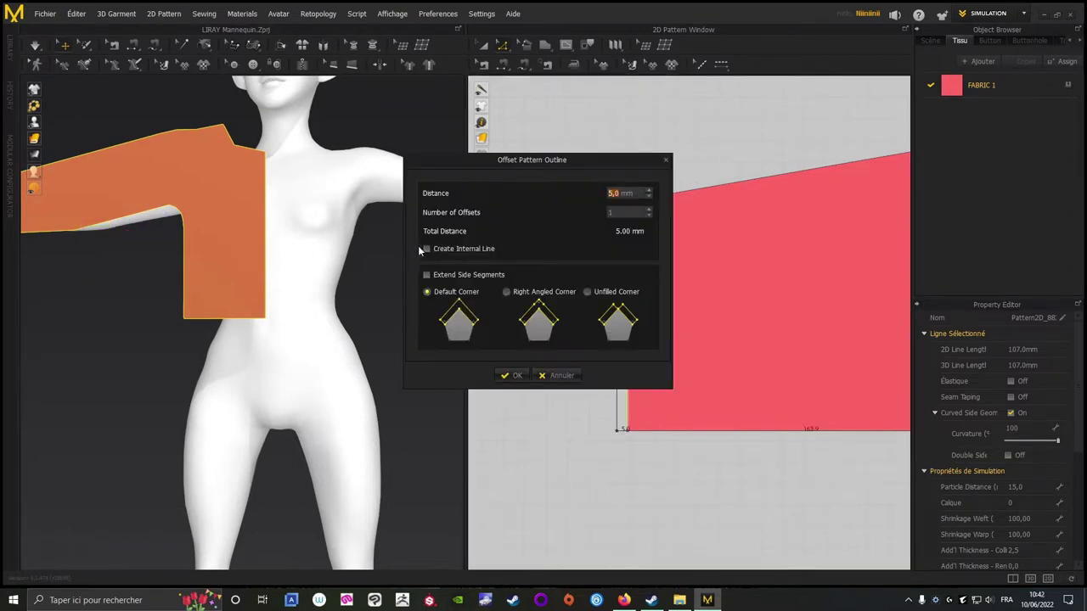
drag(590, 160, 454, 204)
click(437, 204)
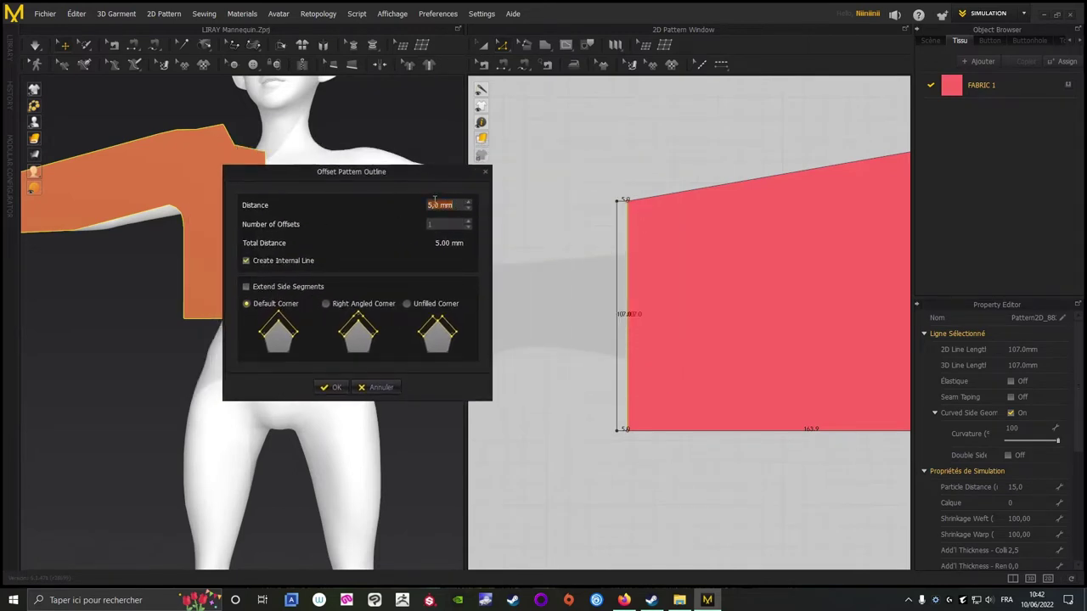
text(30)
key(Return)
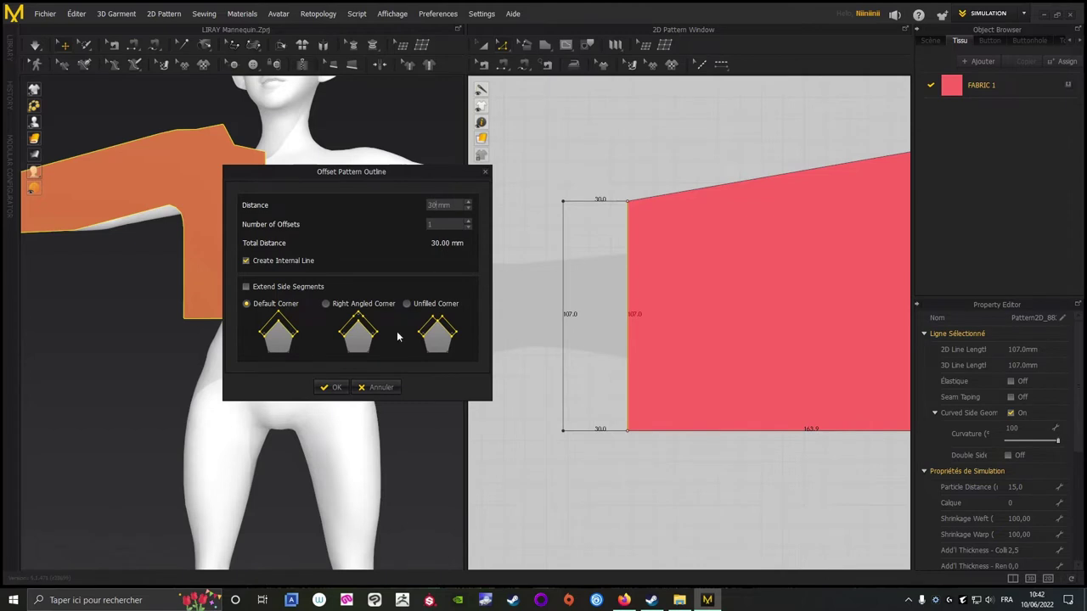
click(332, 389)
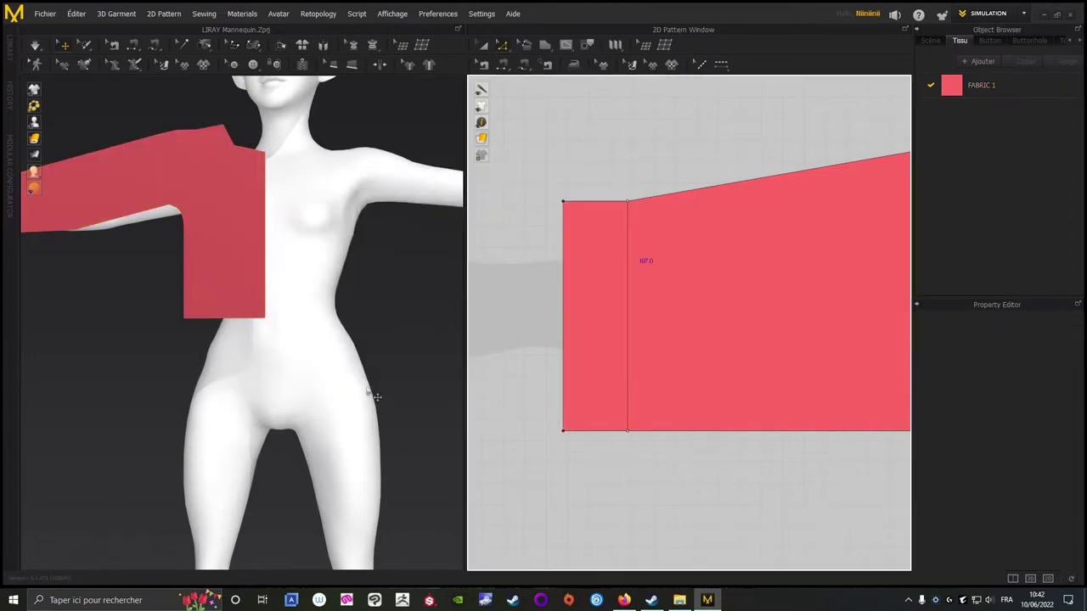
Offset the two neckline segments and the centre-front edge outward together by 30 mm, with an internal line along the original outline.
scroll(335, 395, down, 3)
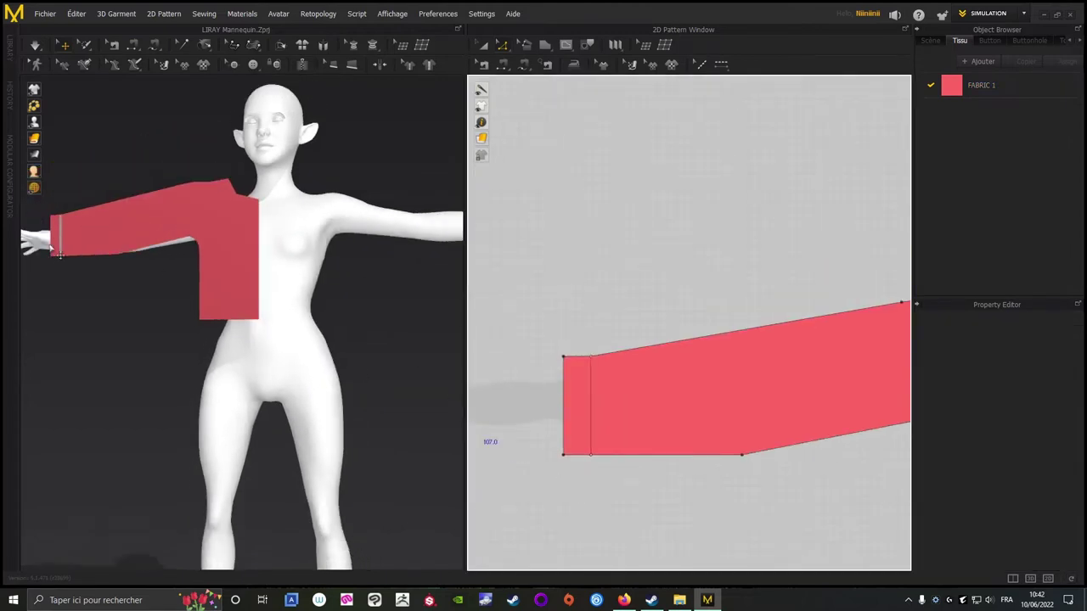
scroll(701, 175, down, 3)
scroll(664, 189, up, 2)
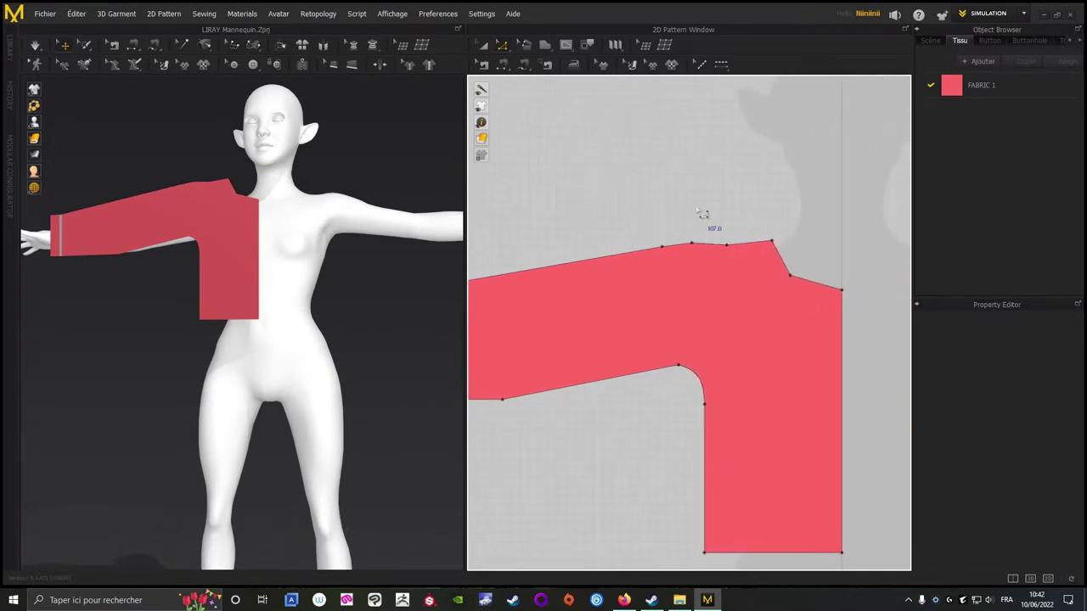
scroll(701, 213, up, 4)
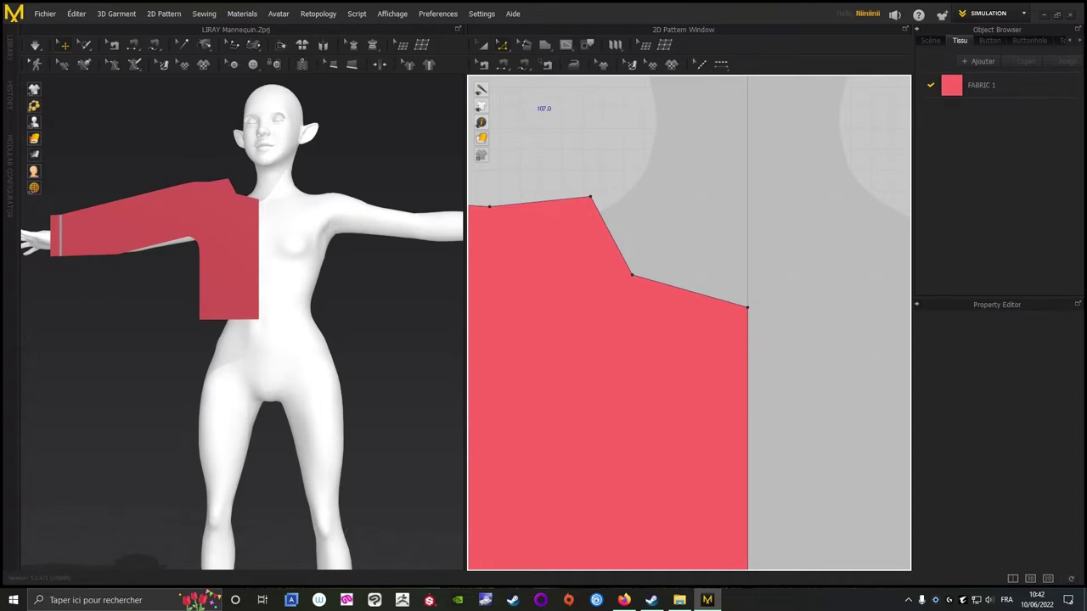
click(617, 242)
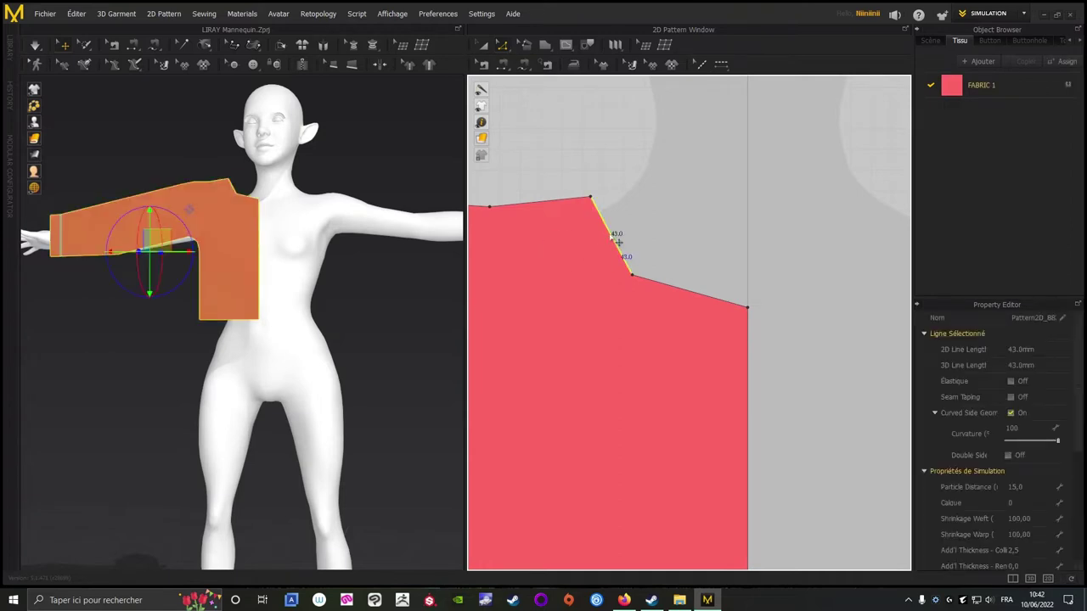
shift+click(681, 291)
middle_drag(805, 405, 781, 253)
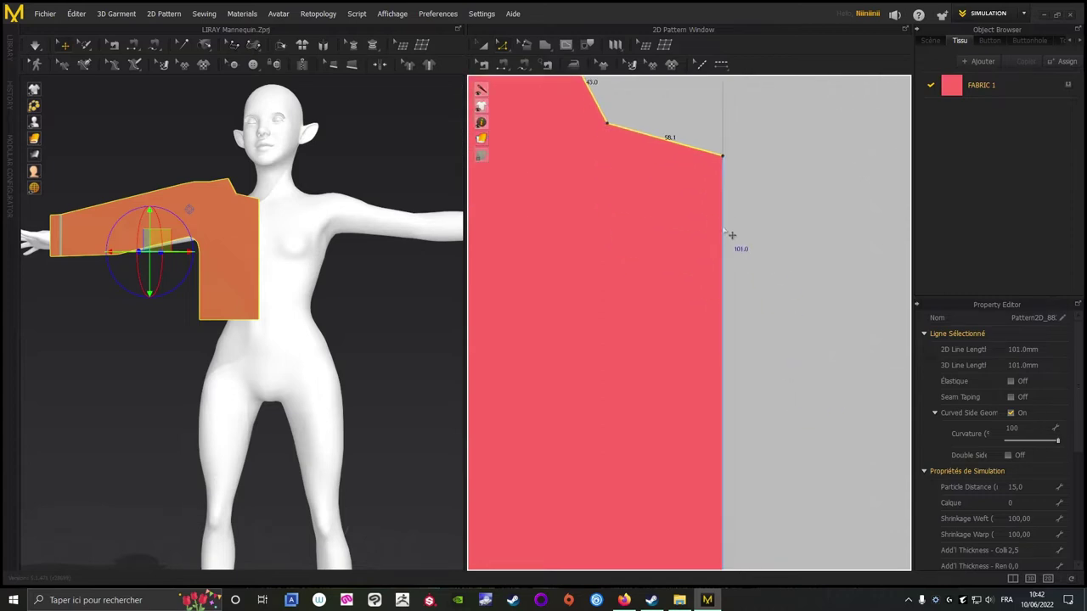
shift+click(723, 231)
scroll(789, 400, down, 3)
middle_drag(788, 400, 728, 328)
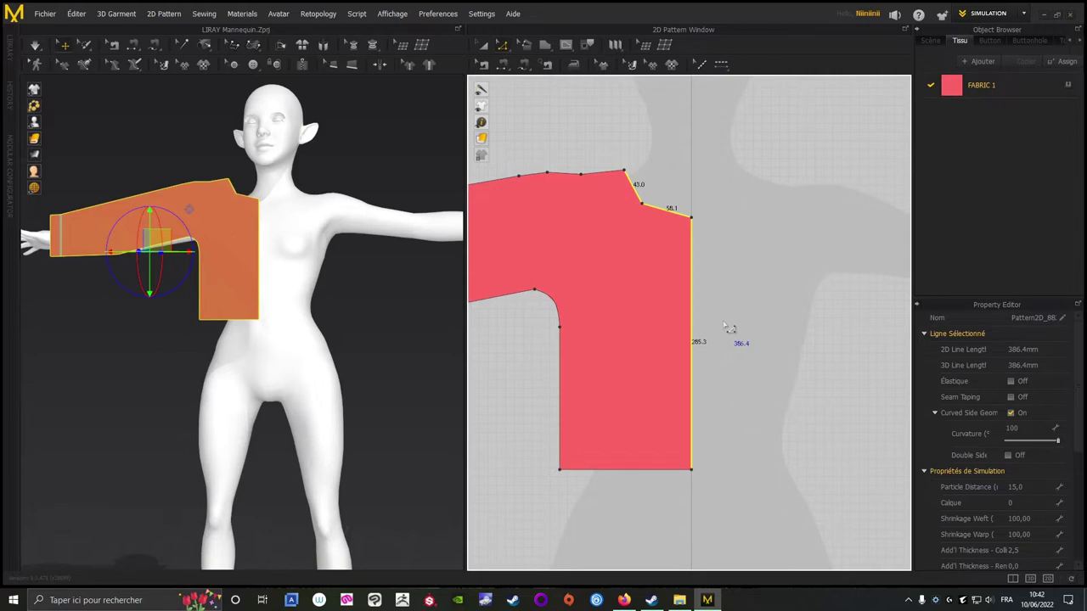
scroll(725, 291, up, 2)
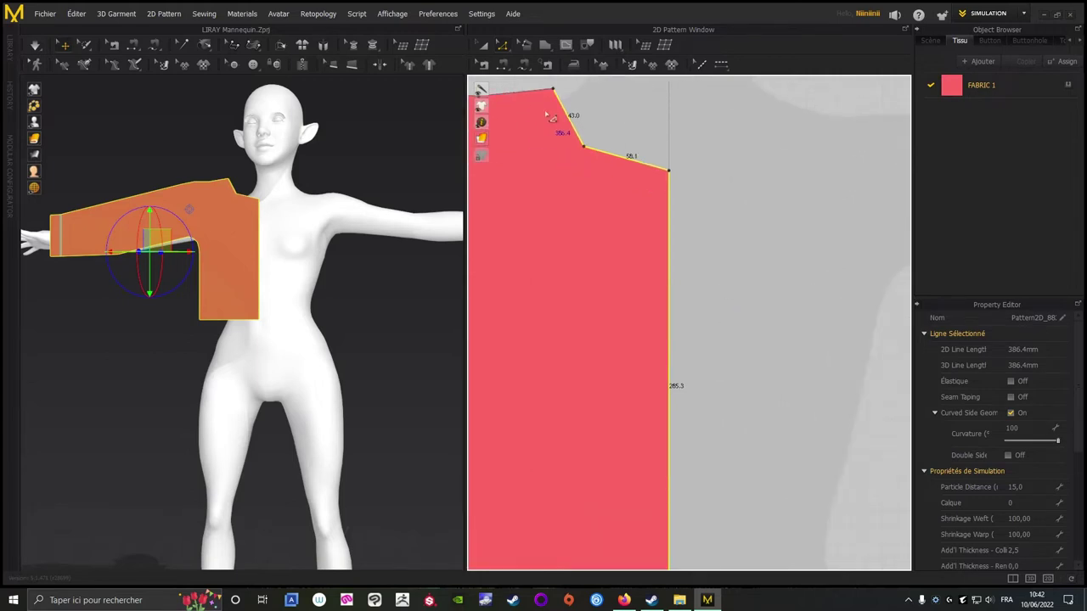
middle_drag(717, 258, 751, 289)
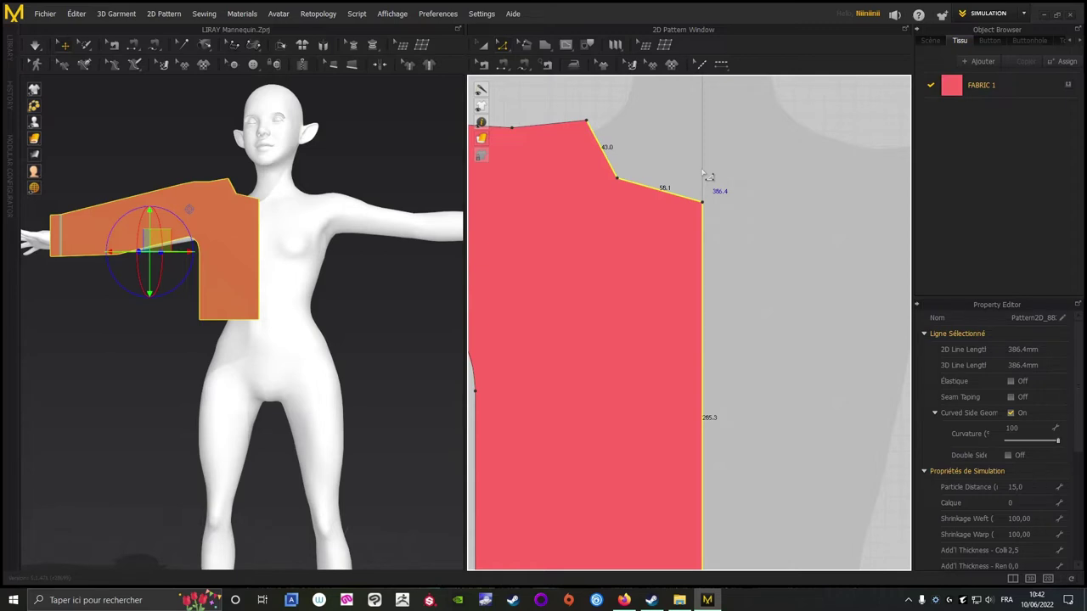
right_click(703, 222)
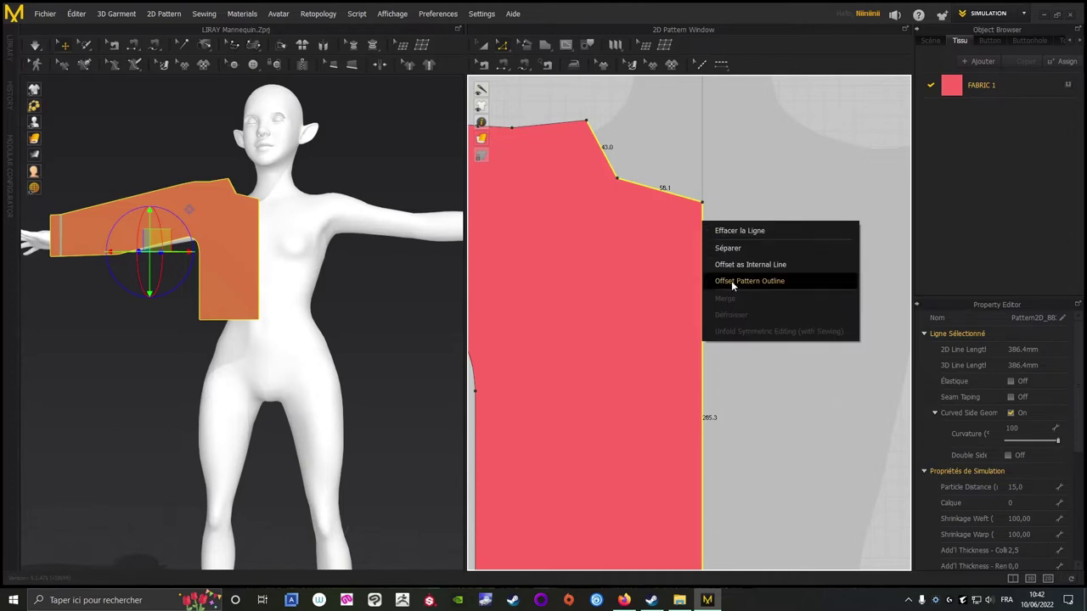
click(732, 282)
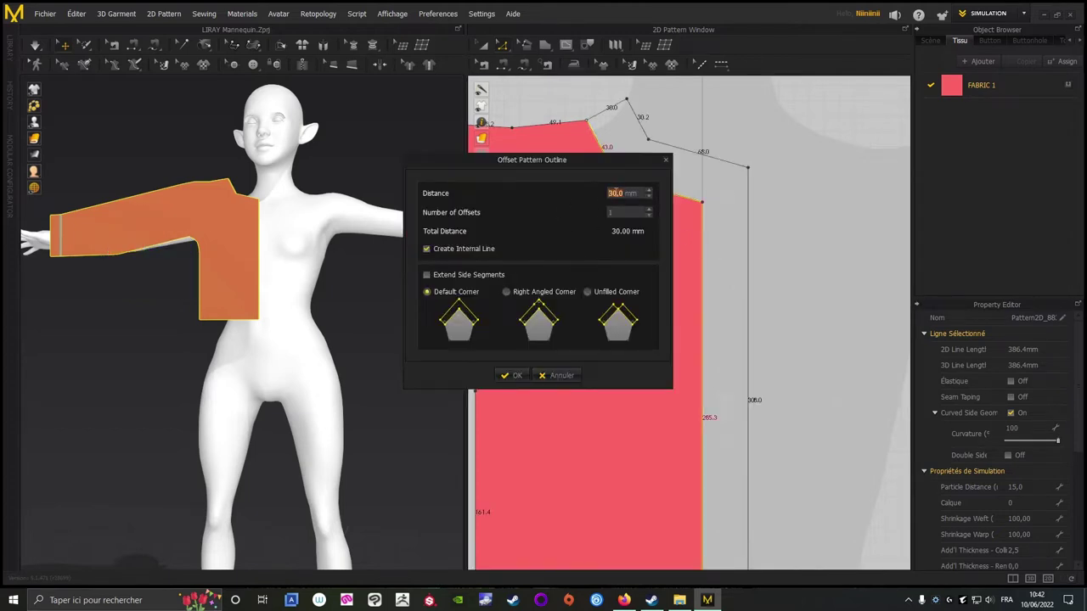
drag(608, 163, 572, 145)
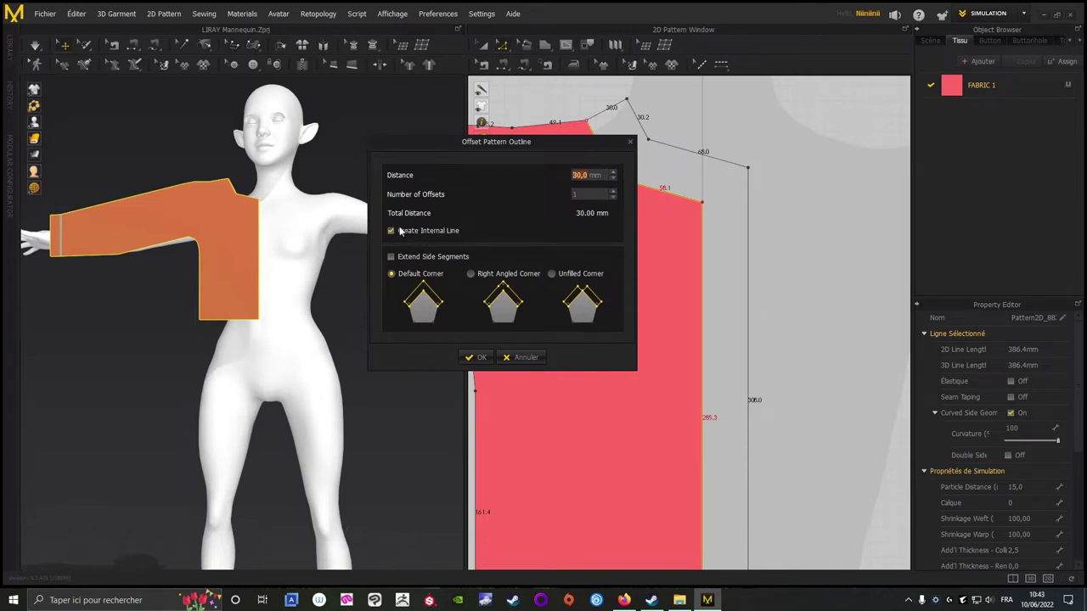
click(472, 357)
Lengthen the body by moving both hem segments, including the 30 mm front band's, straight down towards the mannequin's hips.
scroll(778, 381, down, 7)
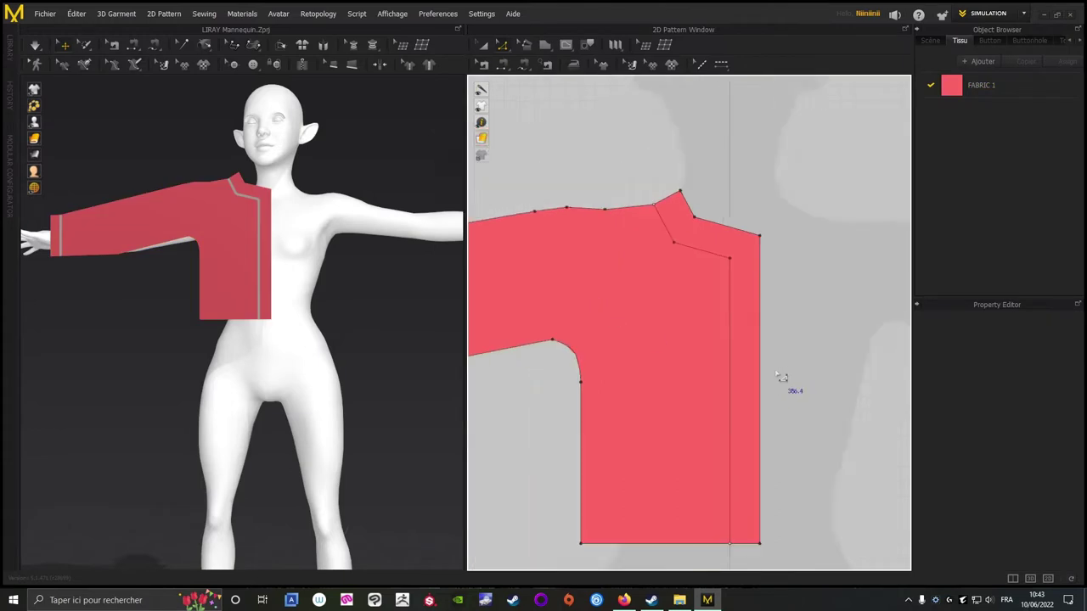
middle_drag(619, 424, 560, 338)
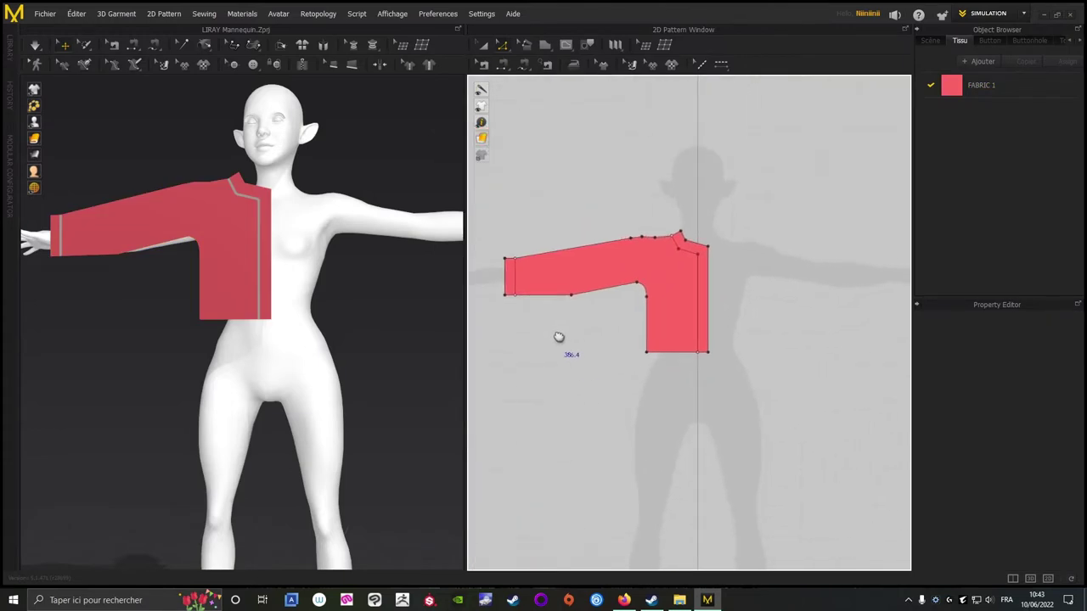
scroll(558, 340, up, 3)
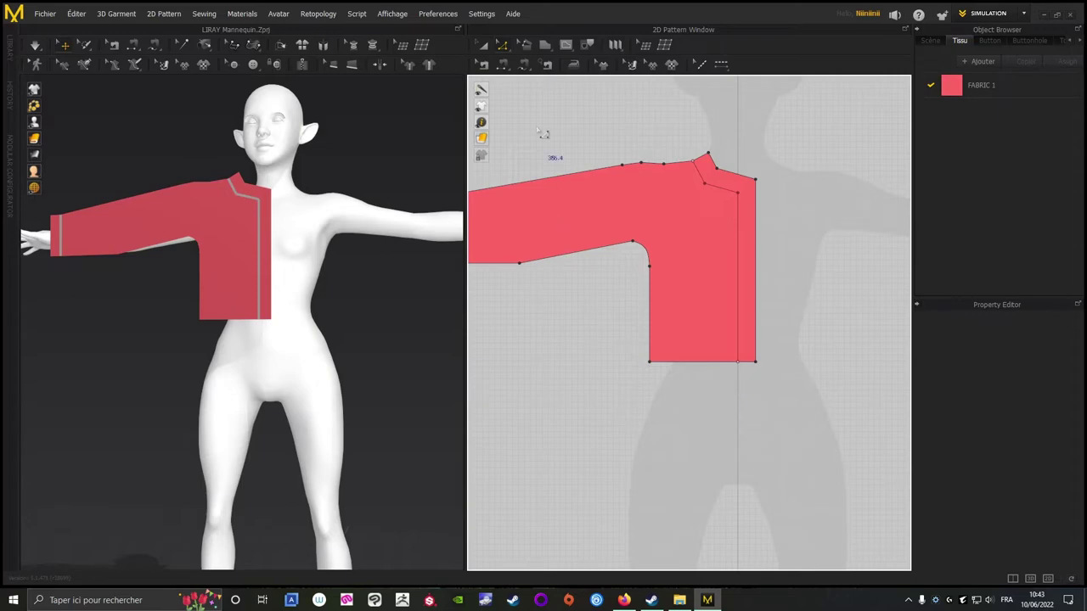
scroll(597, 501, up, 3)
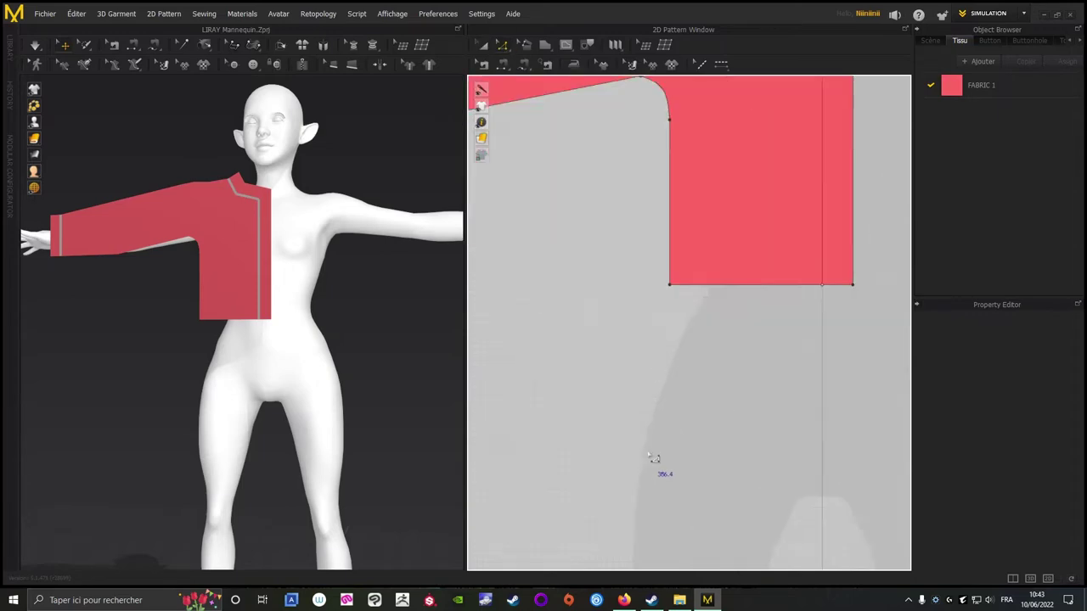
click(700, 307)
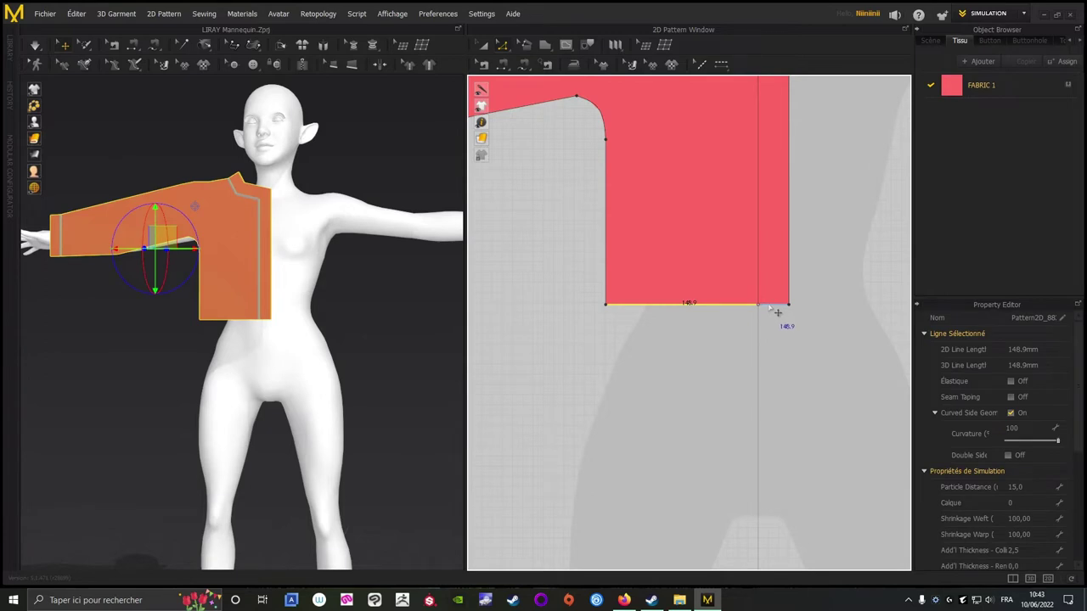
scroll(738, 346, up, 3)
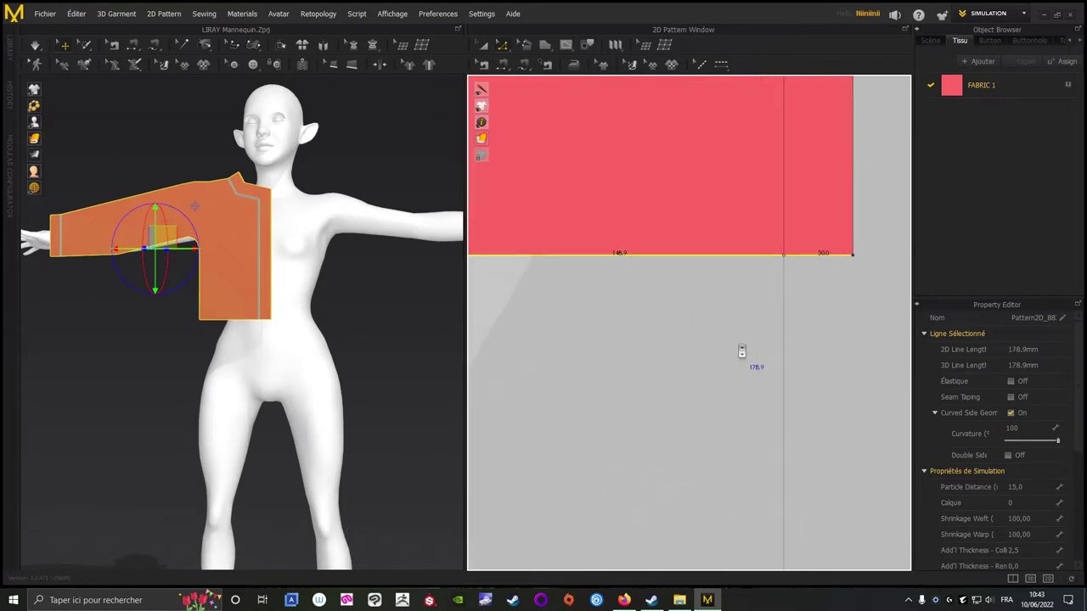
middle_drag(762, 336, 754, 387)
click(776, 306)
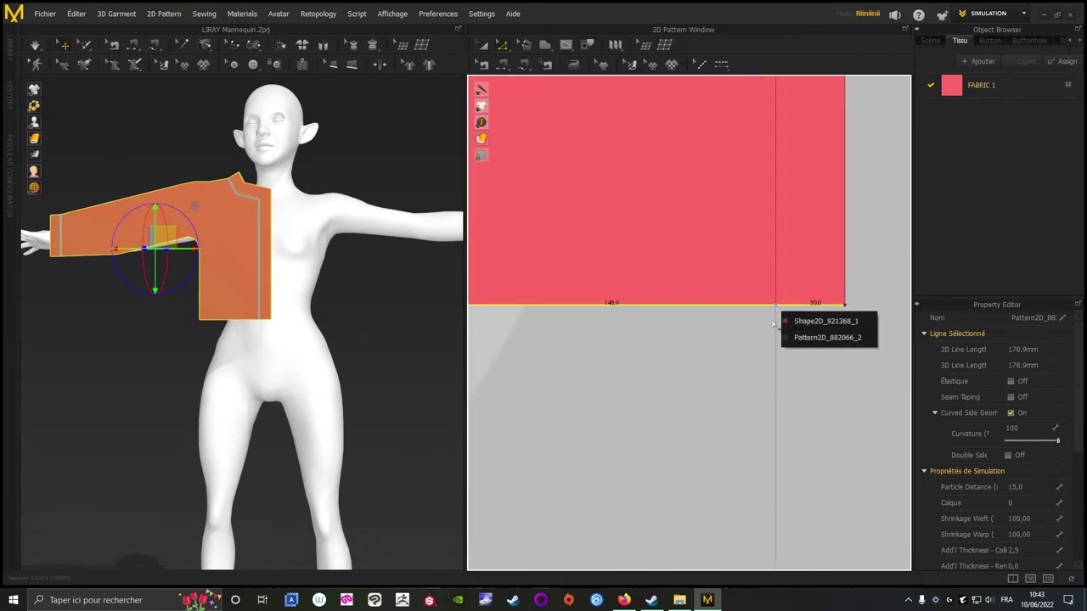
click(744, 331)
click(763, 306)
shift+click(820, 306)
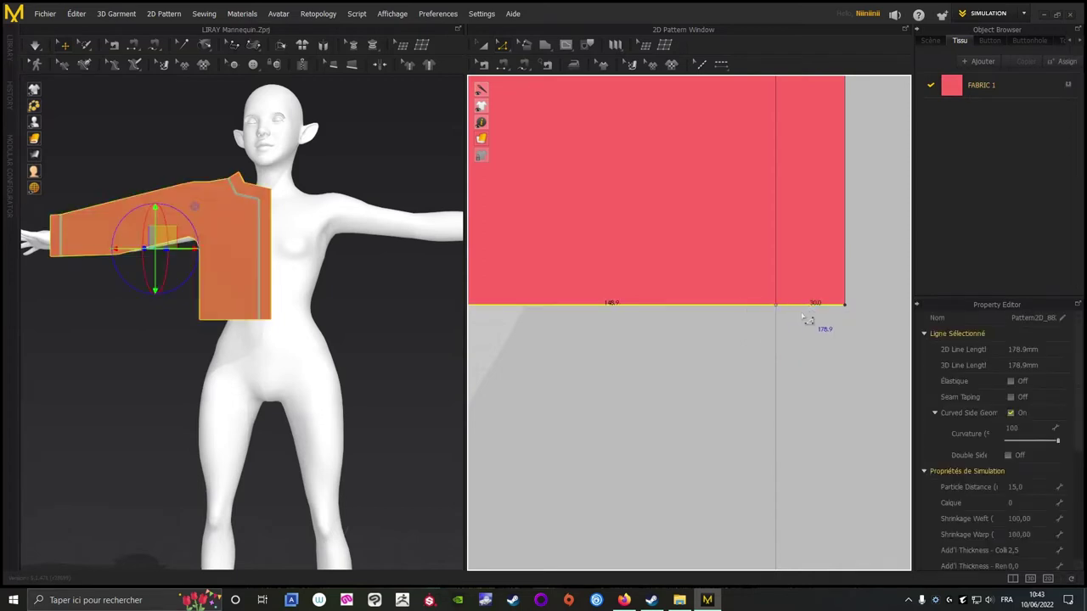
scroll(717, 395, down, 2)
scroll(688, 372, down, 4)
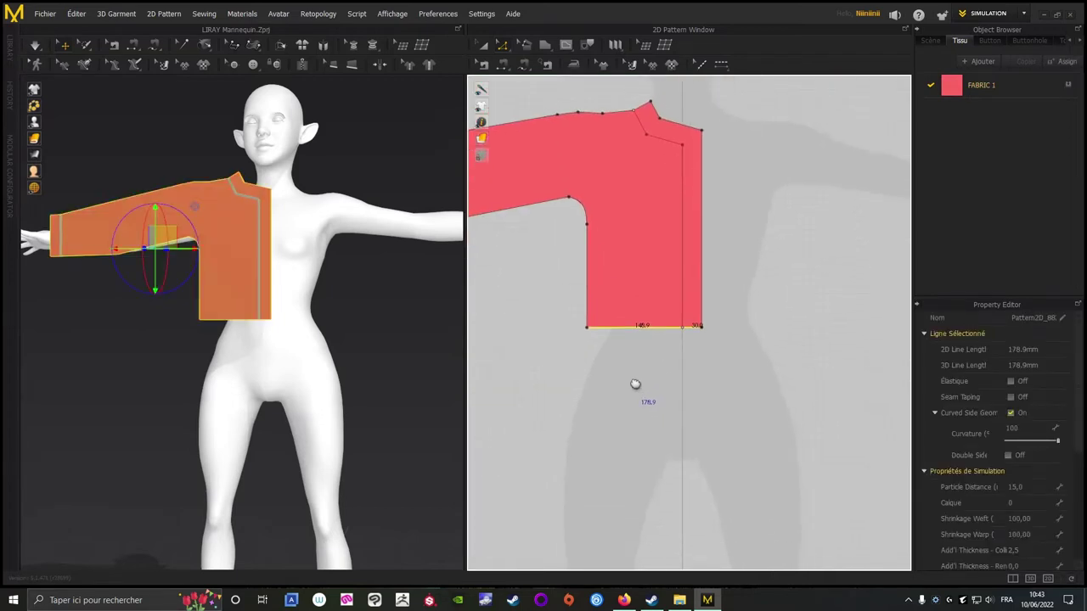
drag(656, 333, 658, 386)
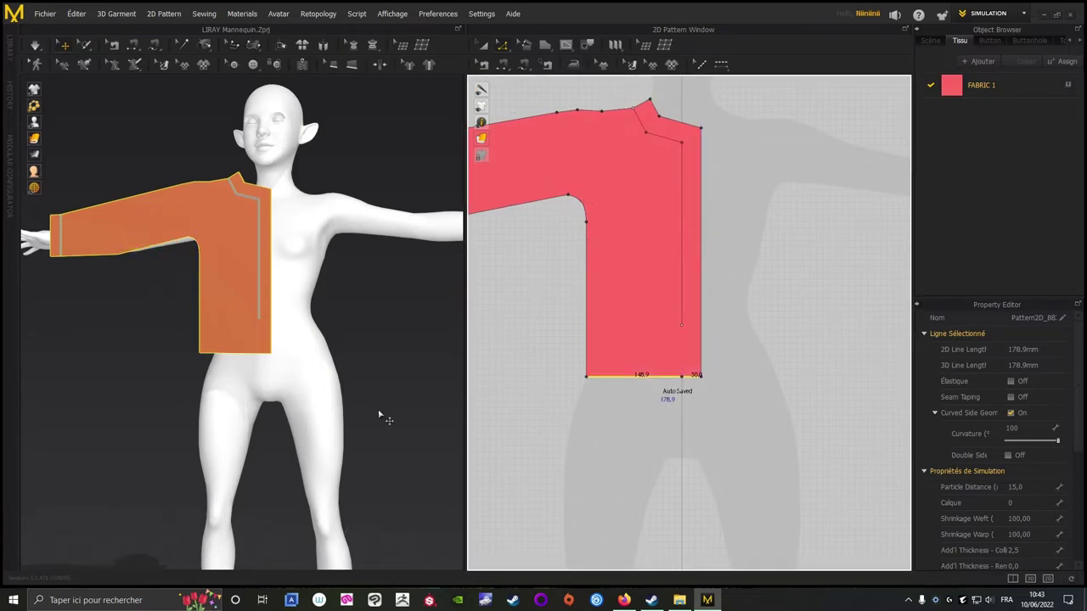
Lower the whole hem edge slightly further after checking its length on the mannequin.
right_drag(383, 414, 400, 379)
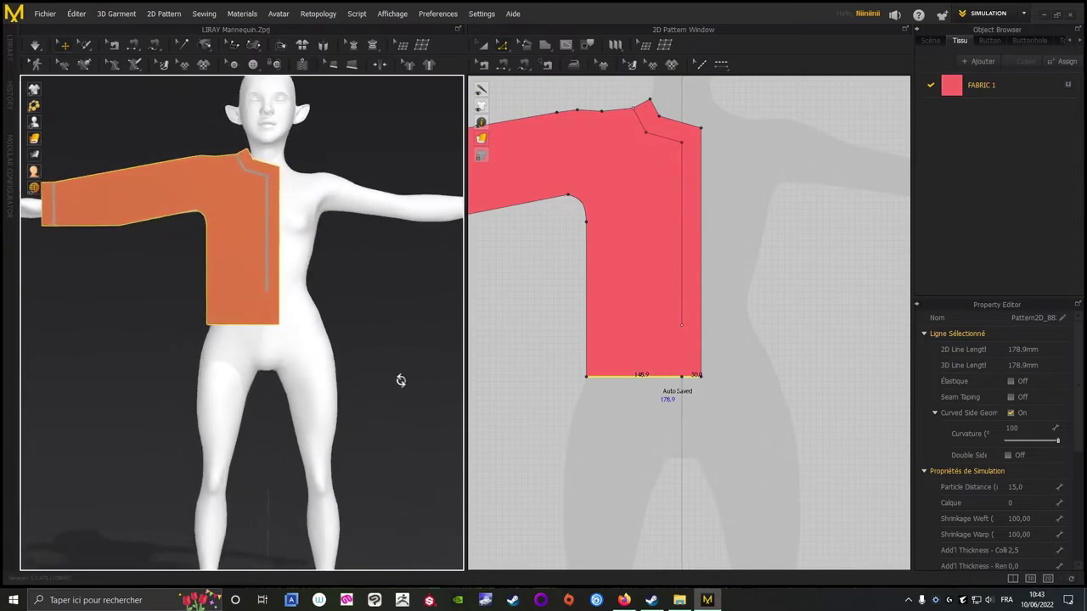
scroll(658, 422, up, 5)
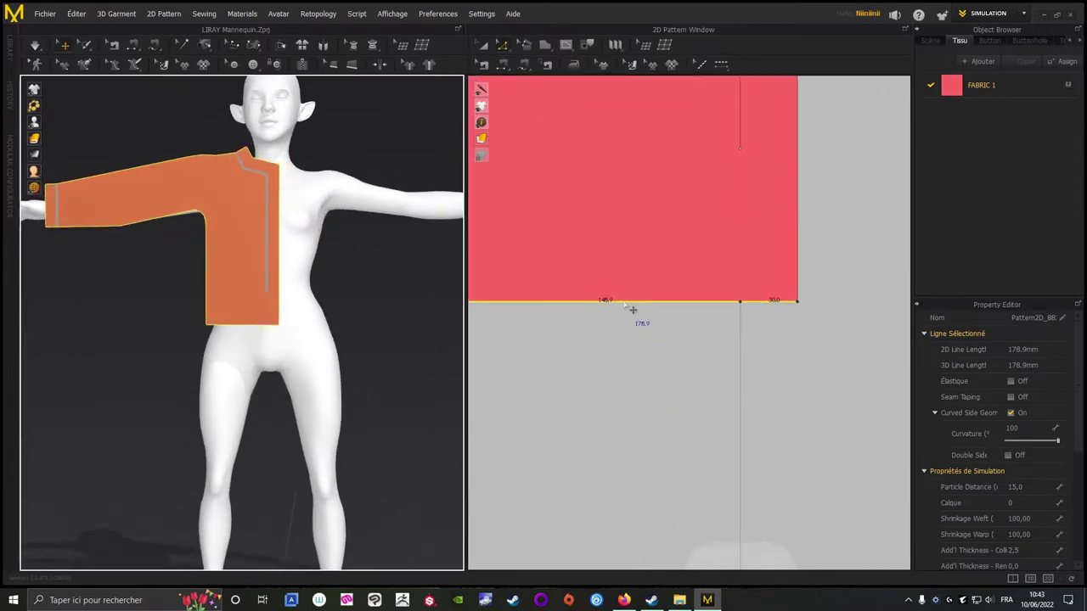
ctrl+drag(632, 309, 625, 347)
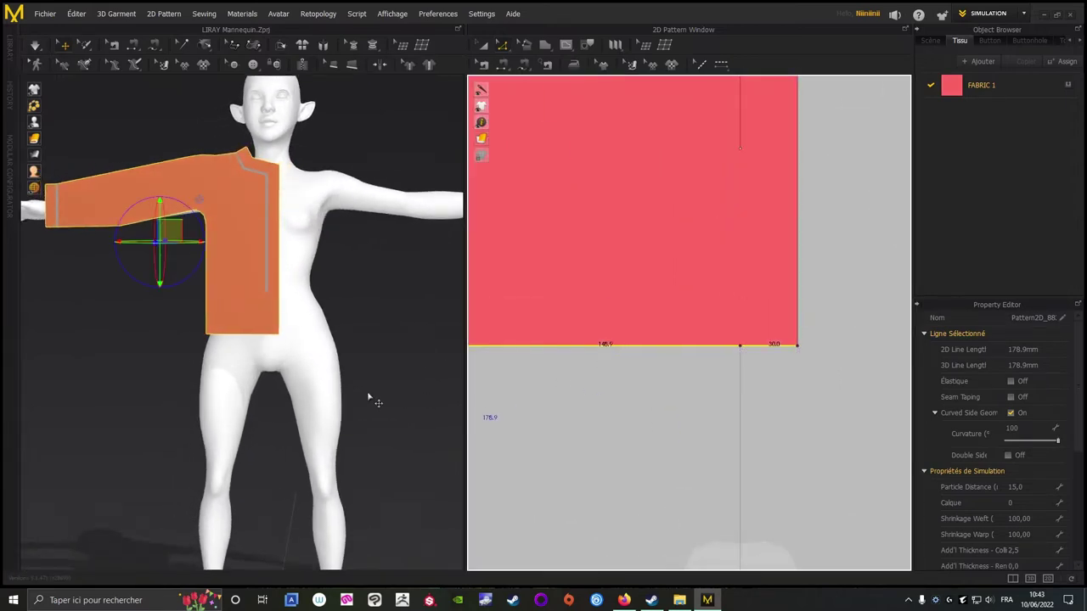
Examine the lengthened half pattern against the mannequin and inspect the front internal line from its lower end to the neckline.
scroll(384, 411, down, 2)
middle_drag(368, 356, 378, 412)
mouse_move(378, 413)
right_down()
mouse_move(493, 411)
mouse_move(383, 398)
right_up()
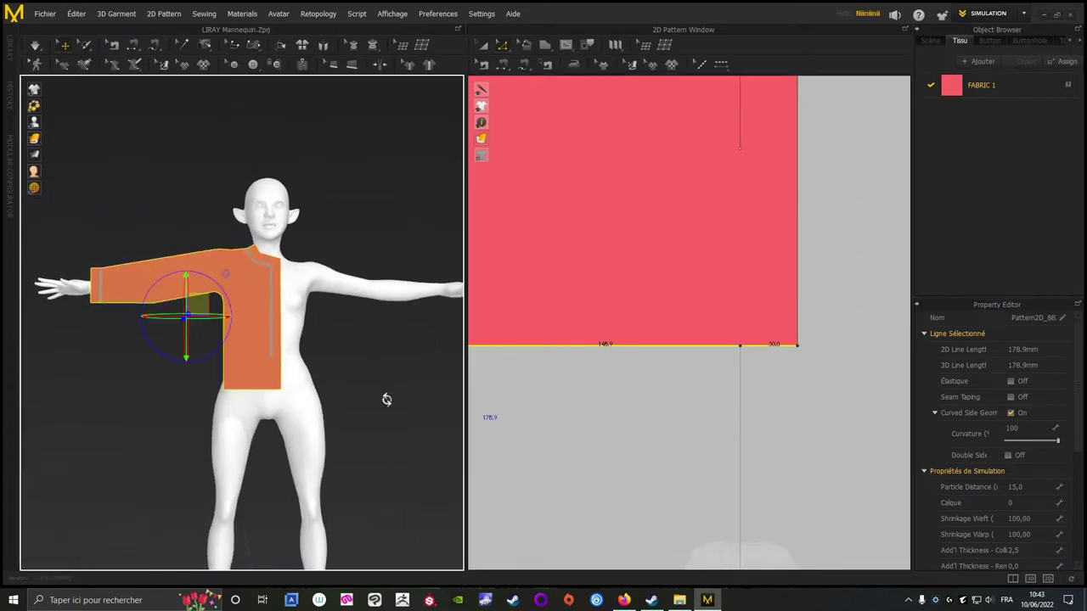
scroll(626, 428, down, 3)
scroll(638, 426, up, 2)
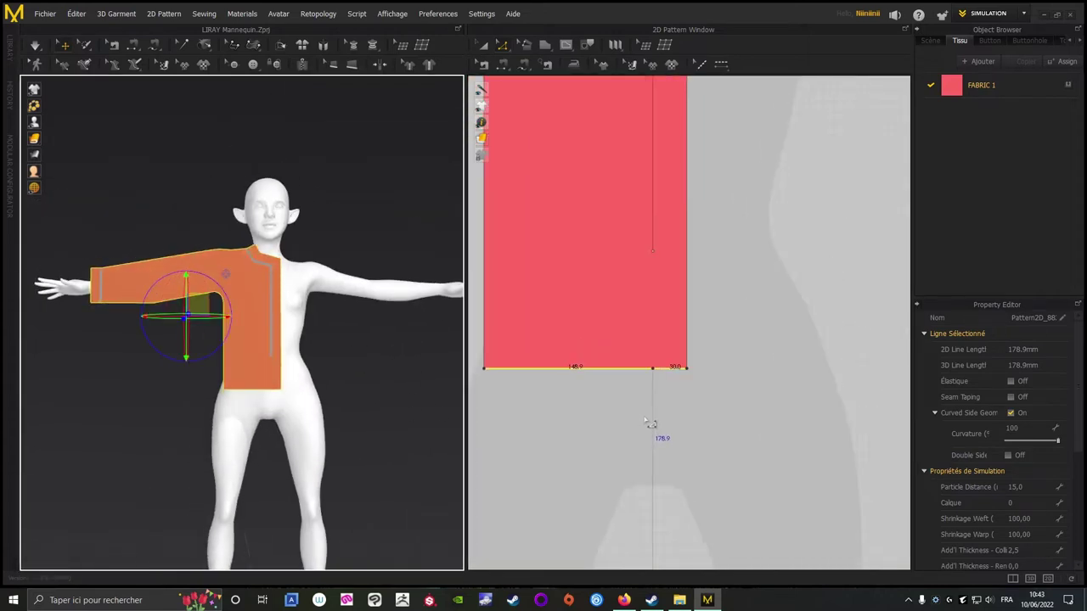
right_drag(650, 429, 640, 495)
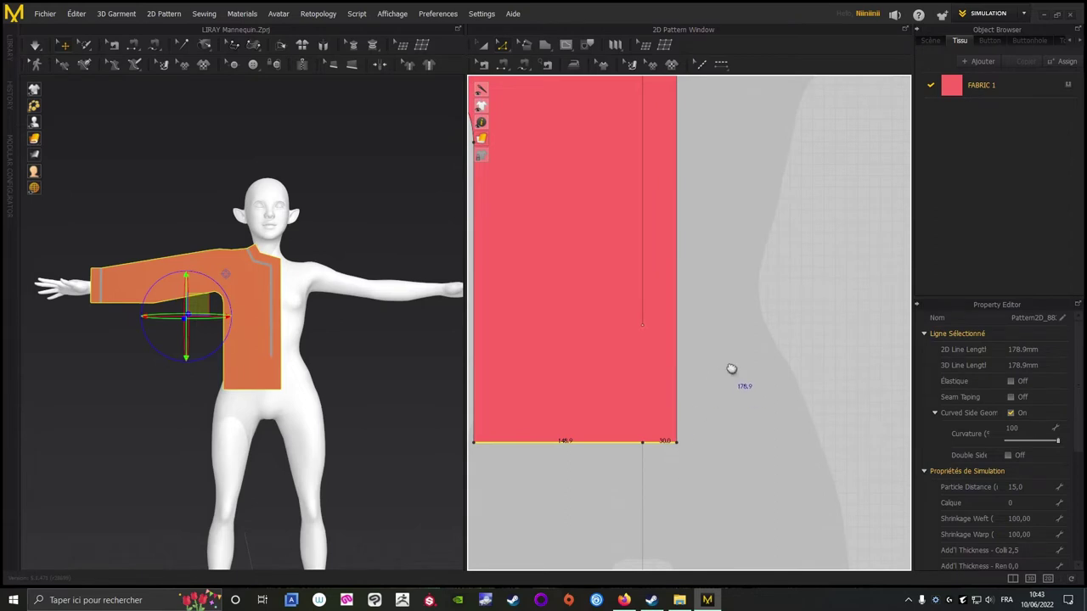
right_drag(731, 368, 769, 394)
middle_drag(816, 281, 832, 439)
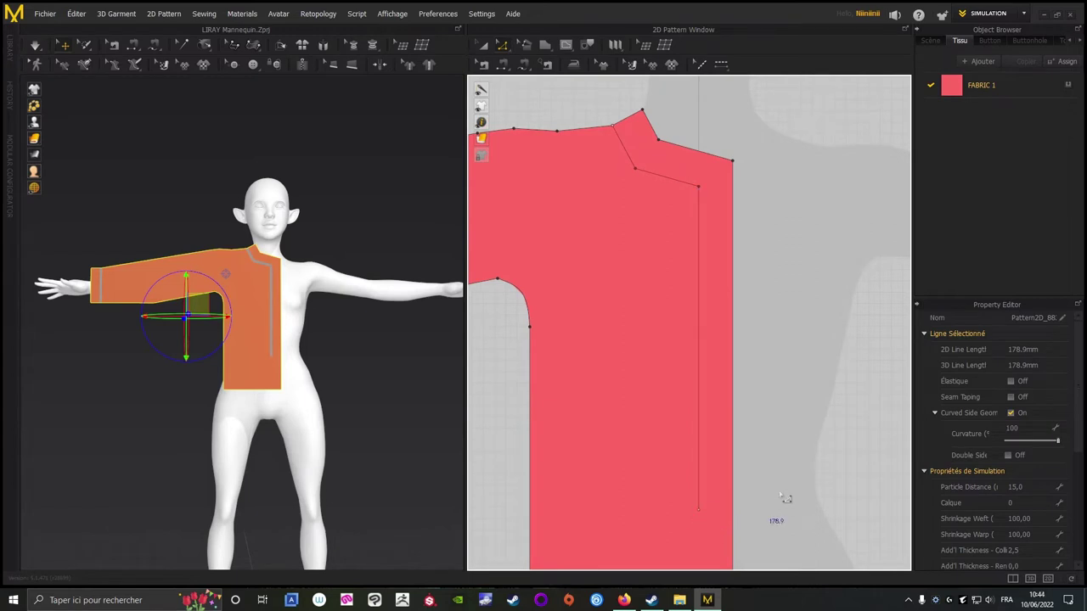
Extend the front internal line straight down by moving its lower endpoint onto the hem edge.
right_drag(836, 449, 794, 280)
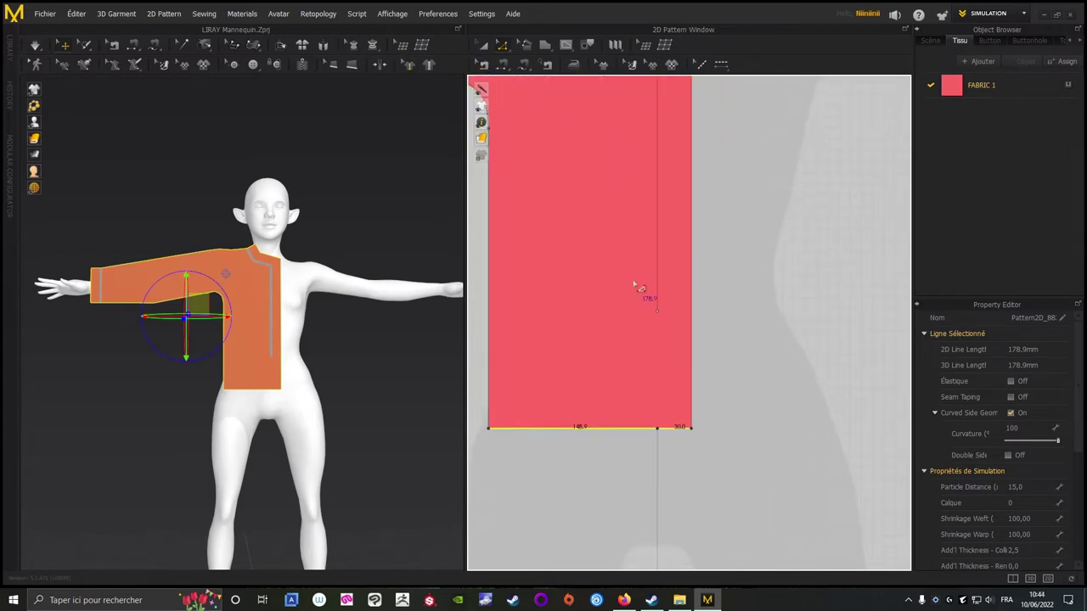
click(658, 314)
middle_drag(785, 395, 807, 329)
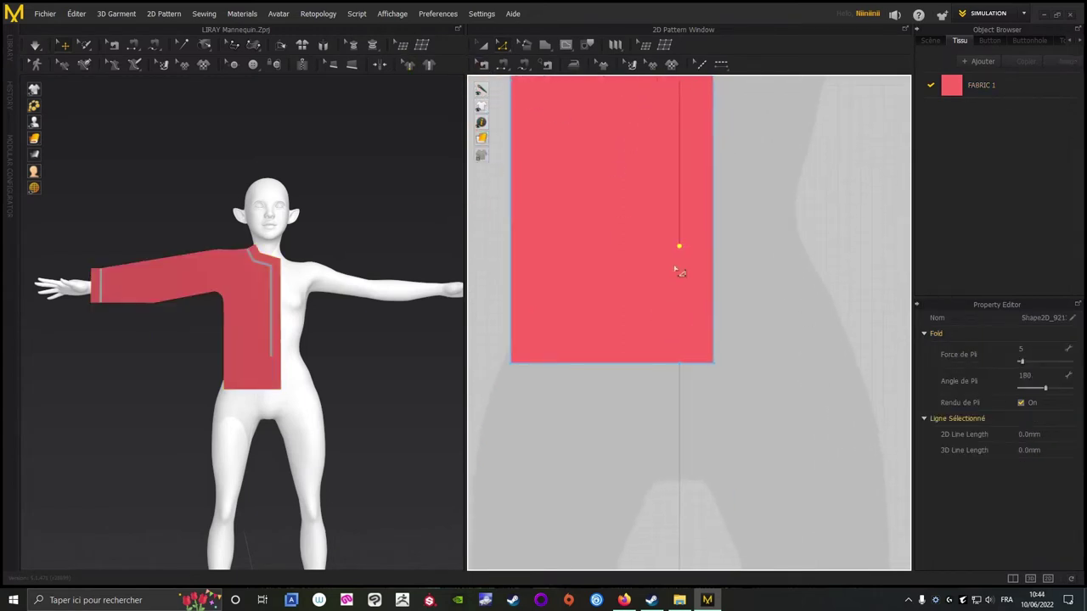
click(679, 247)
drag(680, 364, 680, 364)
click(768, 321)
scroll(770, 331, down, 3)
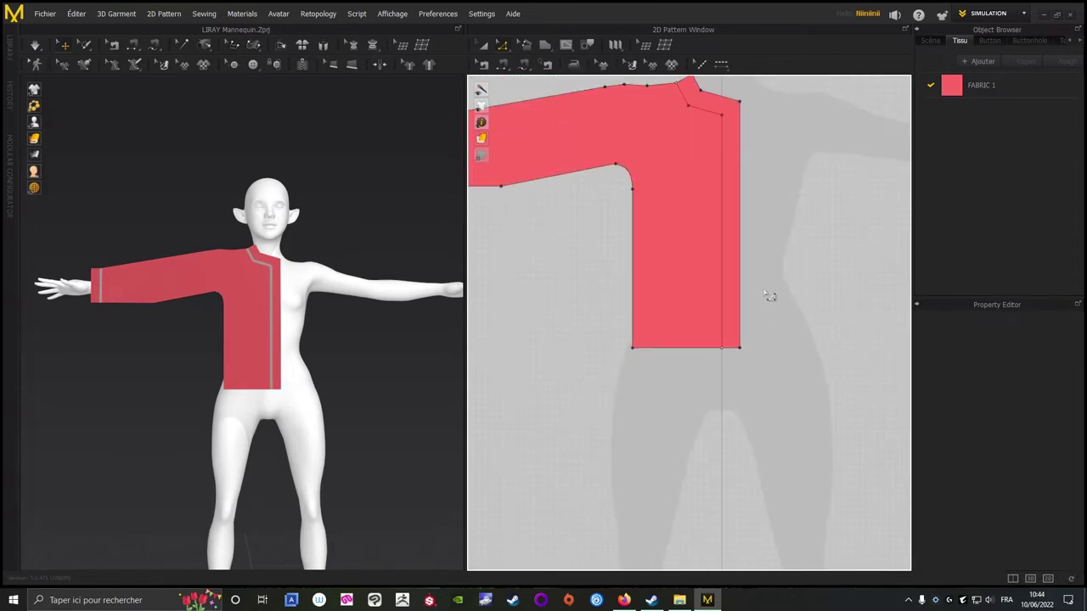
Cut and sew the cuff band off the sleeve along the internal line near the wrist.
middle_drag(796, 244, 843, 364)
scroll(620, 407, down, 3)
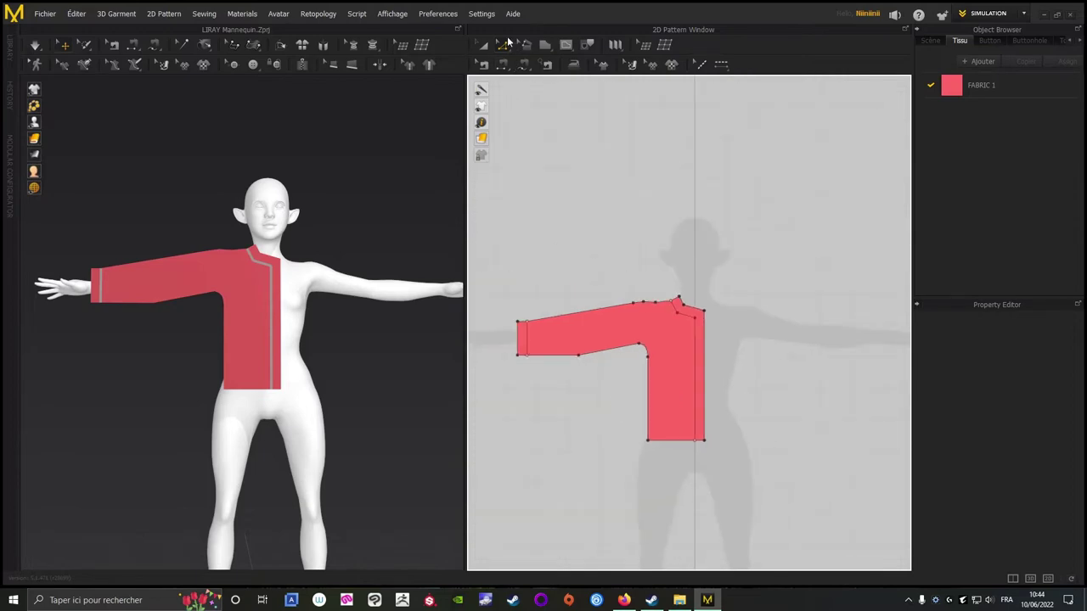
scroll(629, 224, up, 10)
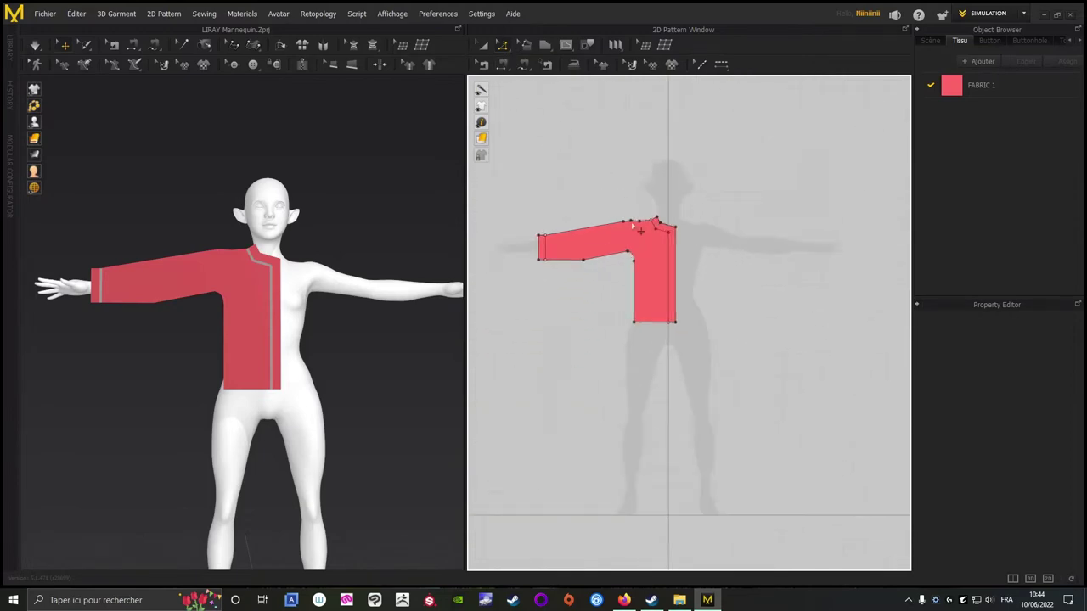
right_drag(588, 363, 556, 460)
scroll(556, 454, down, 5)
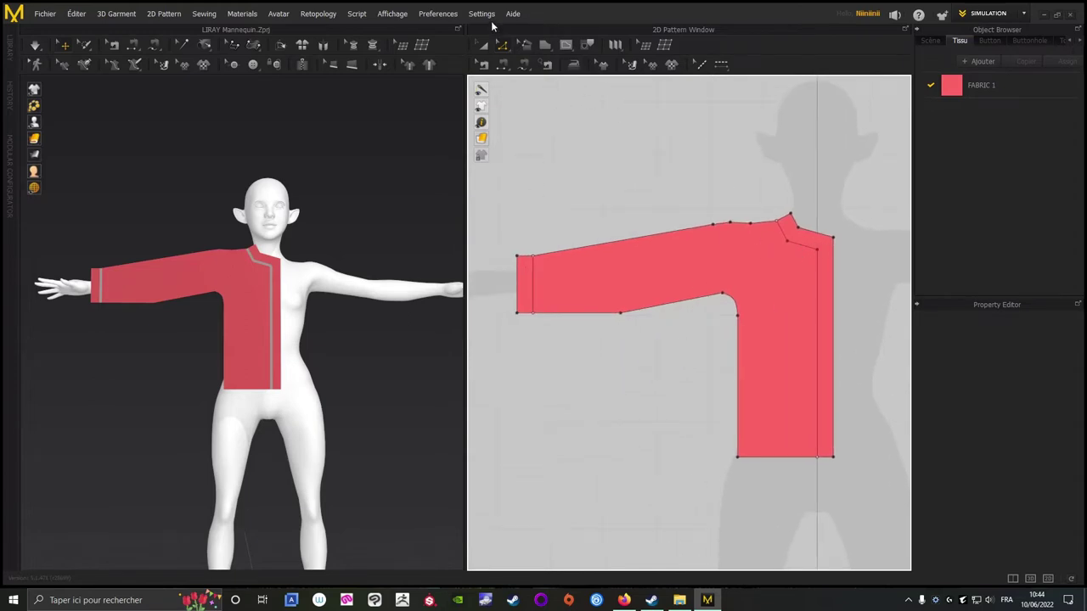
click(533, 280)
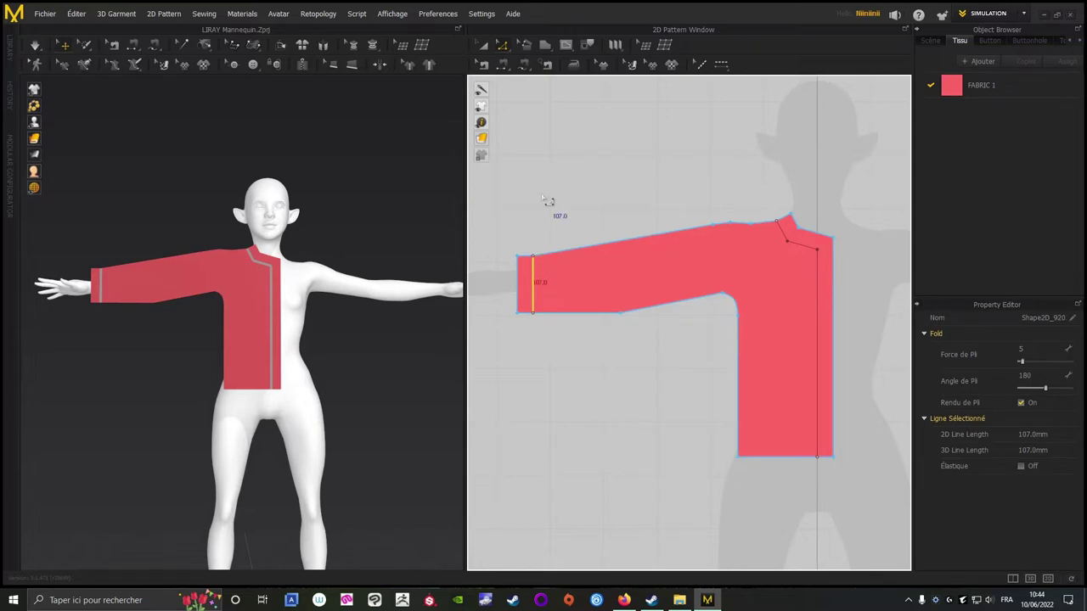
scroll(650, 181, up, 5)
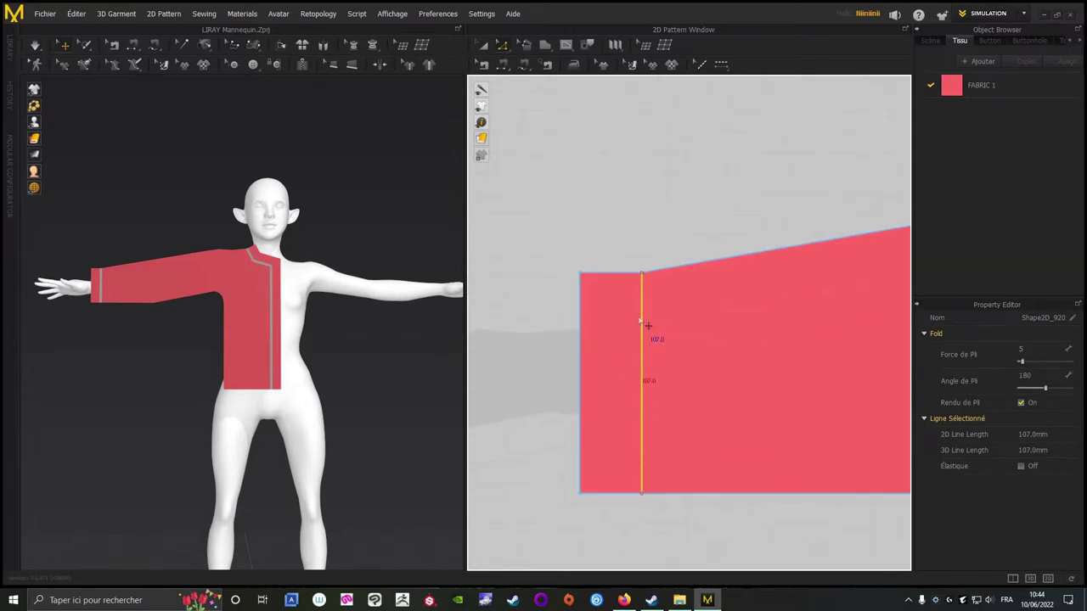
right_click(642, 321)
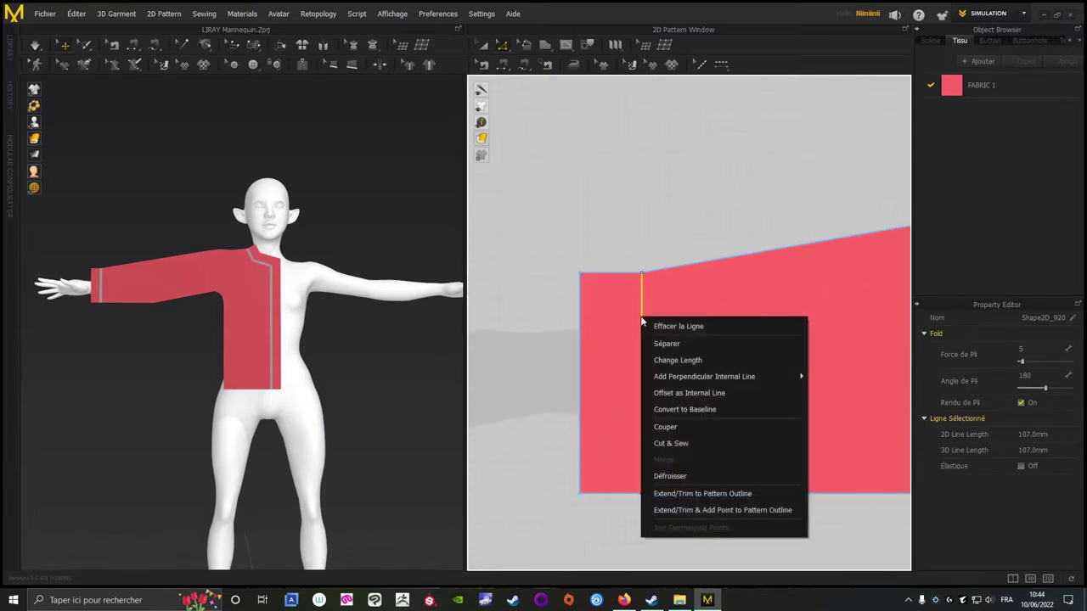
click(662, 441)
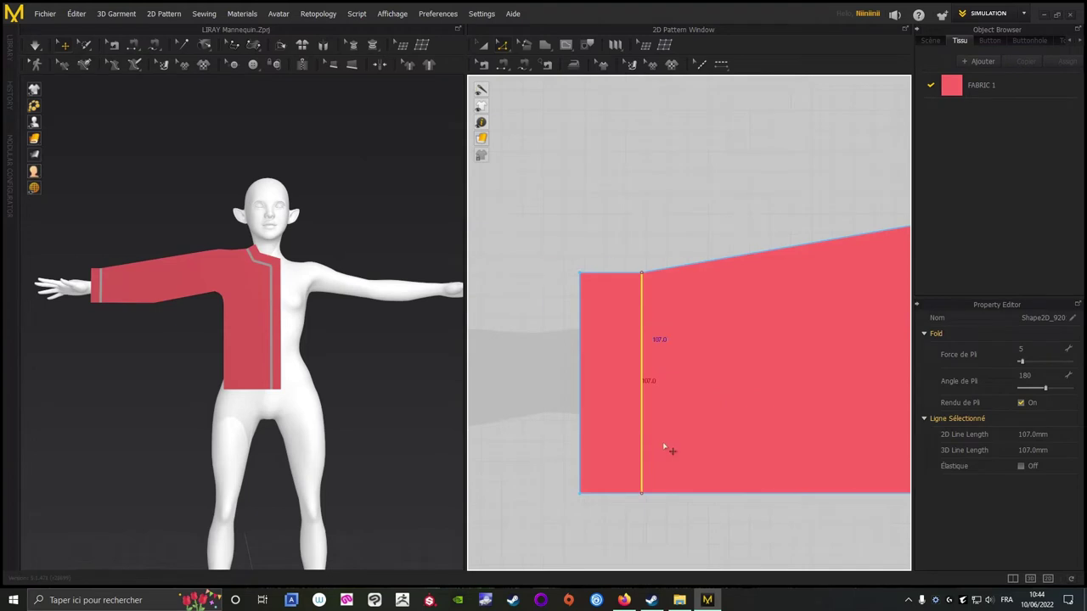
Move the detached cuff piece towards the sleeve end, level with the sleeve's upper wrist corner.
click(482, 45)
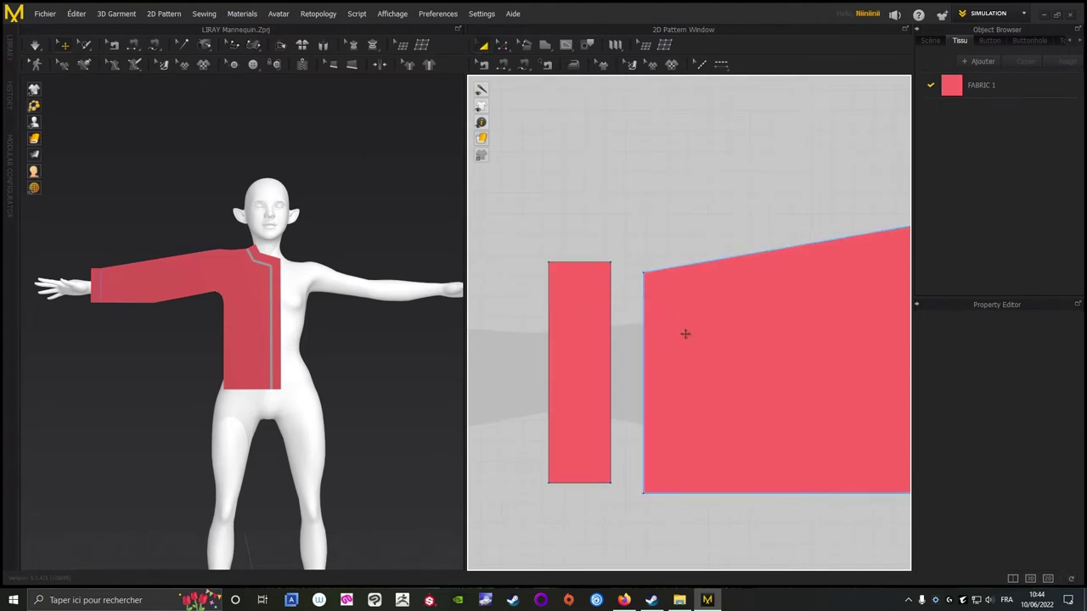
middle_drag(674, 198, 659, 105)
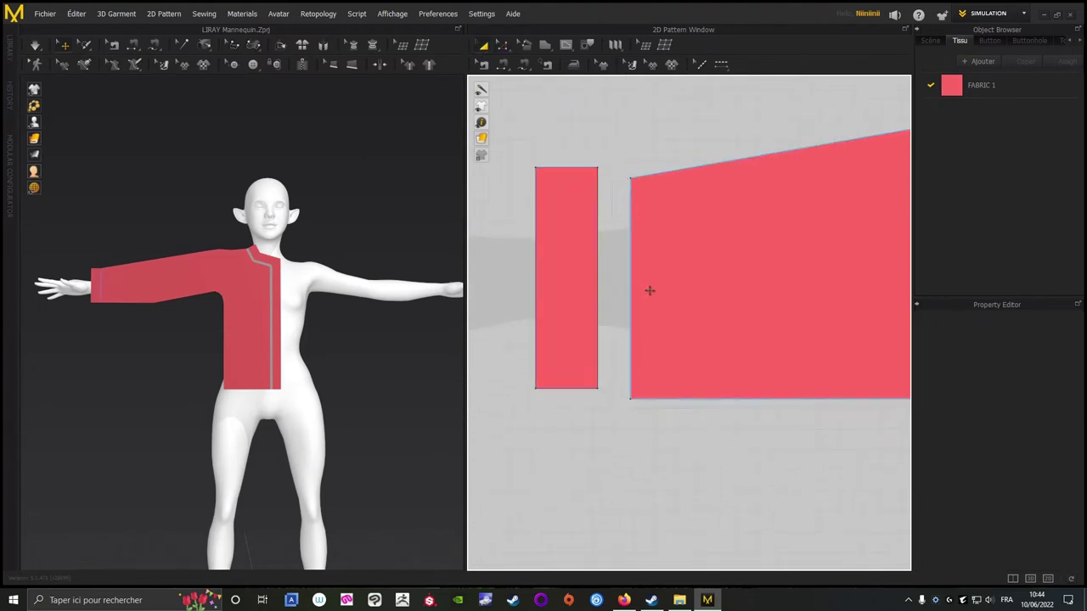
scroll(647, 291, up, 4)
scroll(691, 318, down, 2)
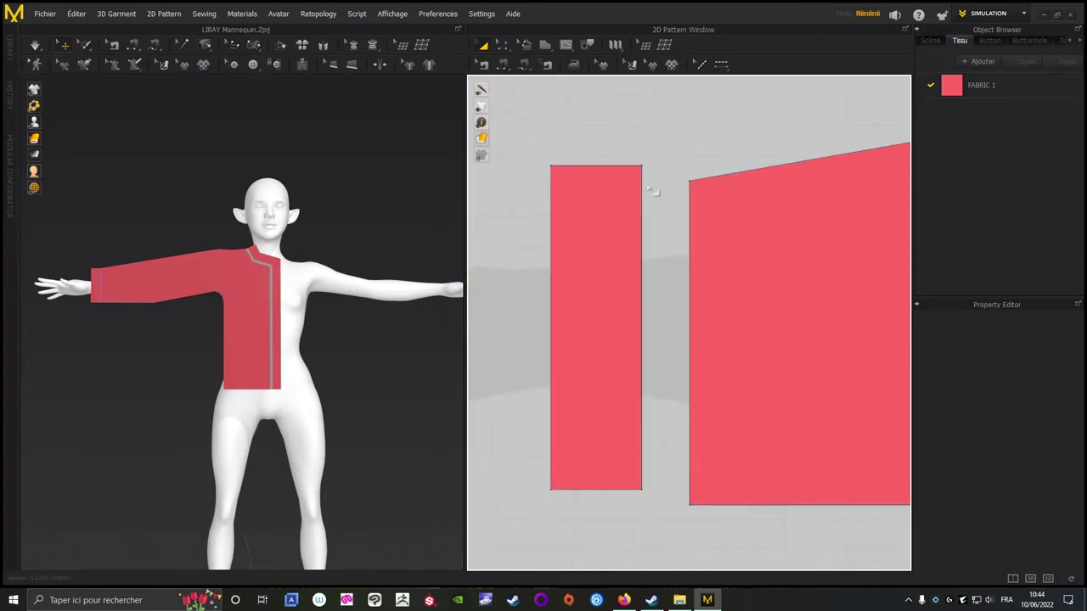
drag(627, 189, 644, 231)
scroll(582, 223, up, 3)
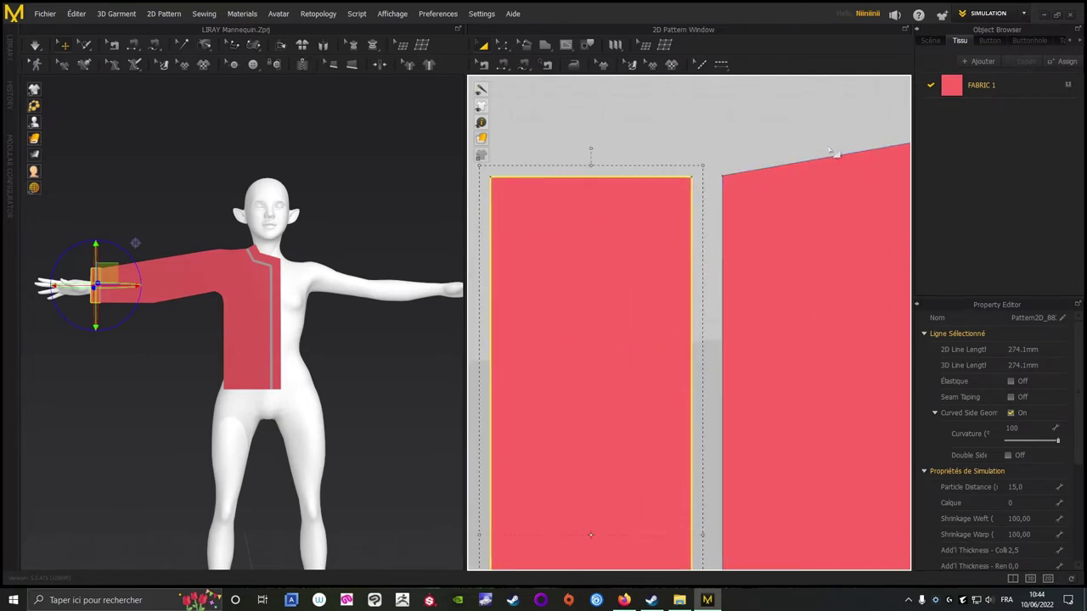
middle_drag(683, 128, 642, 138)
drag(575, 248, 596, 248)
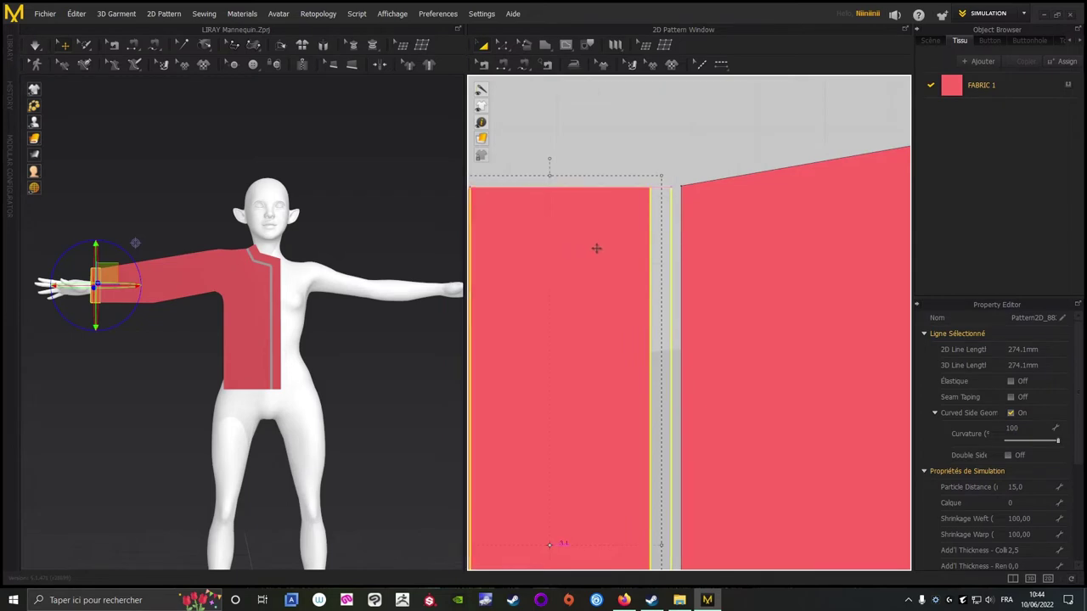
middle_drag(639, 267, 725, 275)
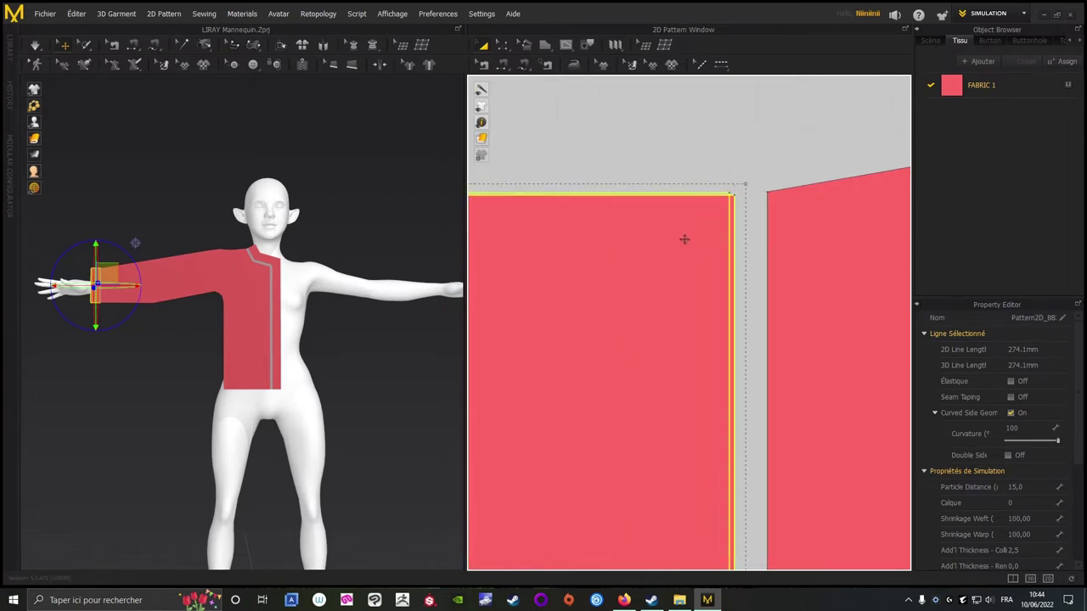
drag(701, 247, 703, 246)
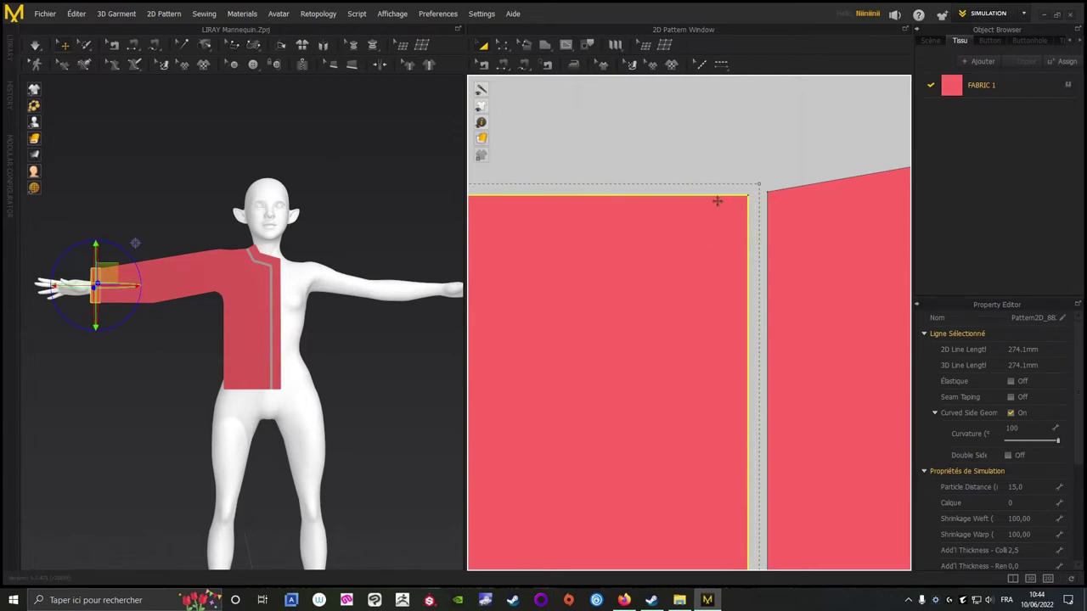
scroll(735, 305, down, 1)
scroll(722, 389, down, 4)
Fine-tune the cuff's position so its lower corner lines up closely with the sleeve's lower wrist corner.
middle_drag(711, 423, 629, 134)
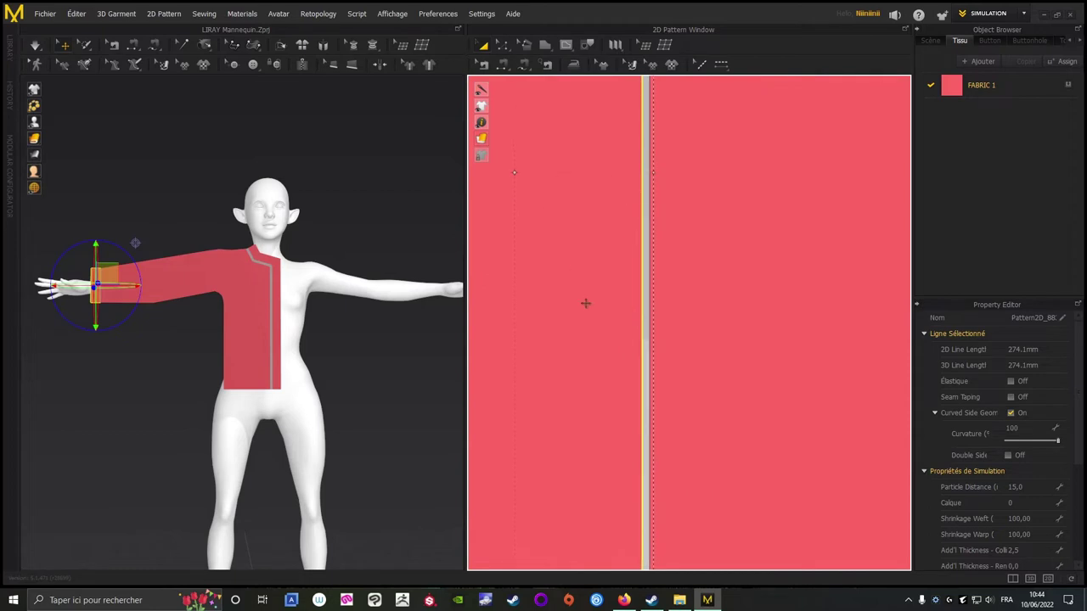
scroll(669, 300, down, 1)
scroll(683, 383, up, 1)
scroll(686, 204, down, 3)
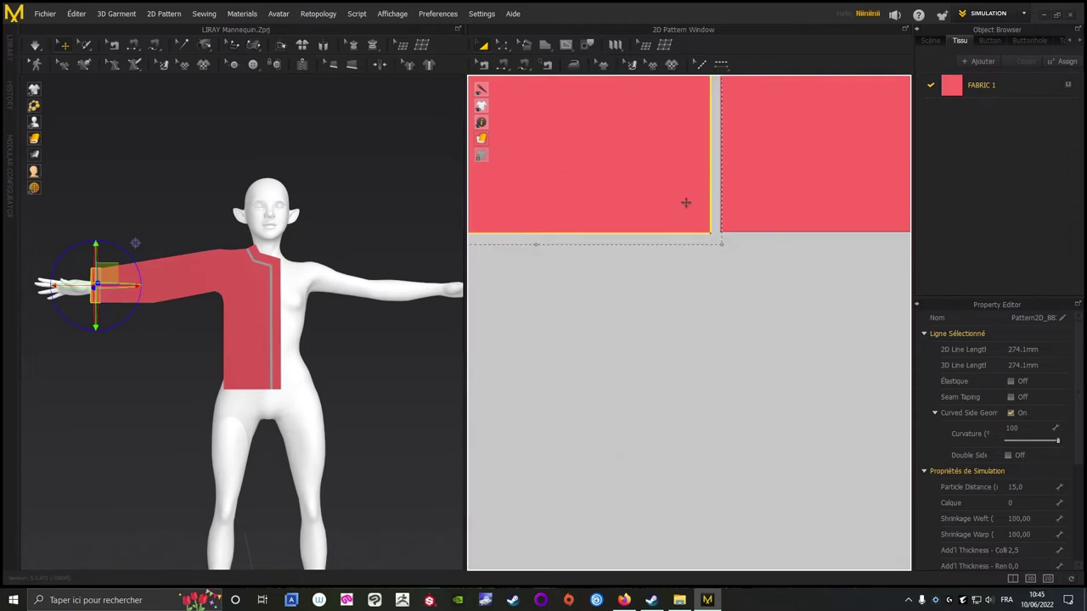
scroll(696, 224, up, 1)
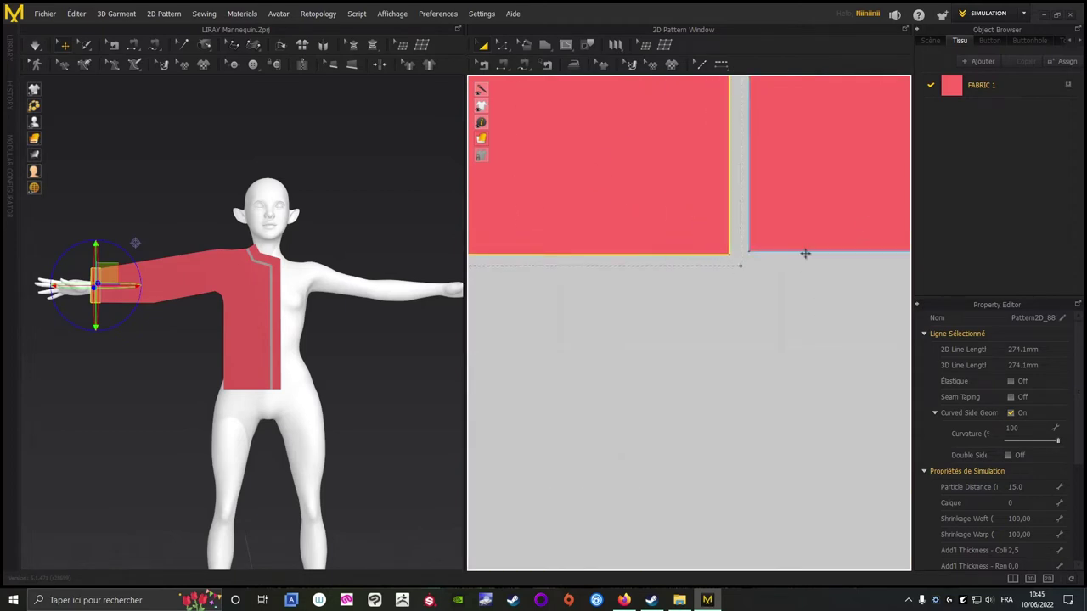
middle_drag(710, 294, 703, 340)
scroll(696, 327, down, 1)
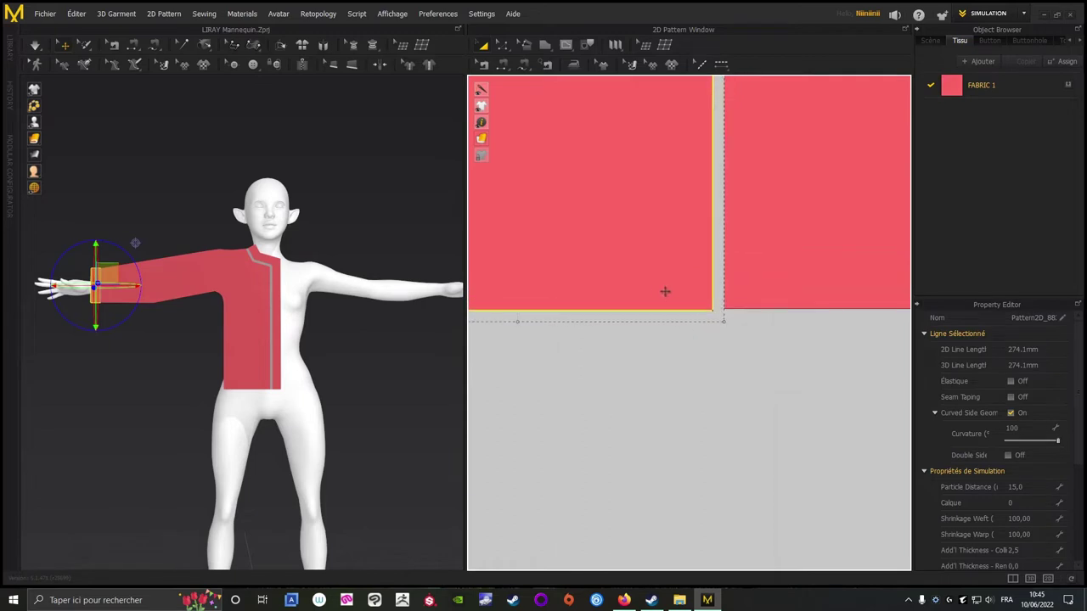
scroll(664, 291, up, 1)
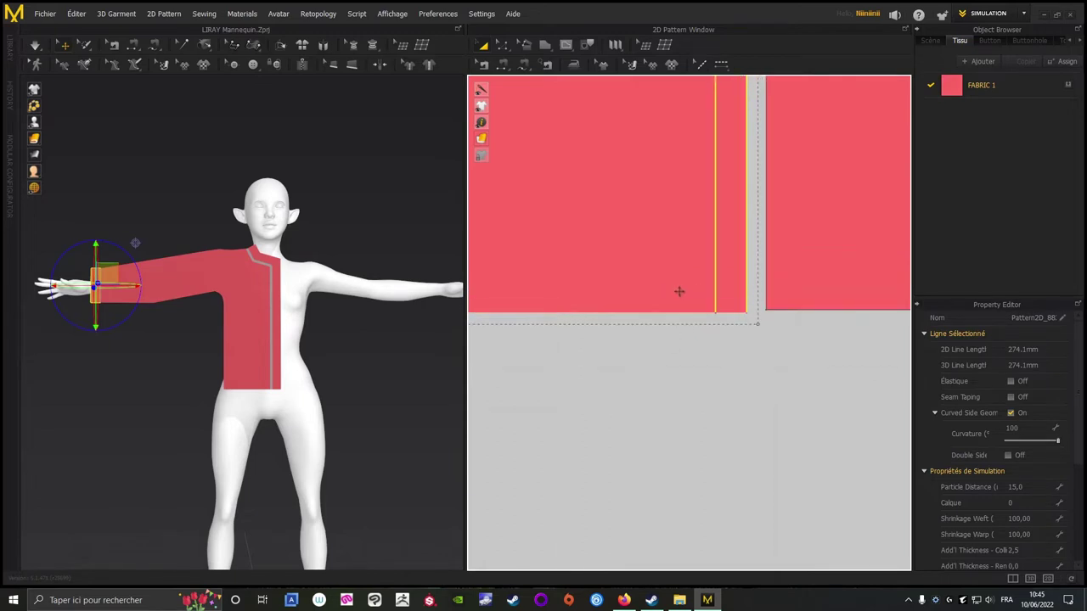
drag(679, 291, 701, 286)
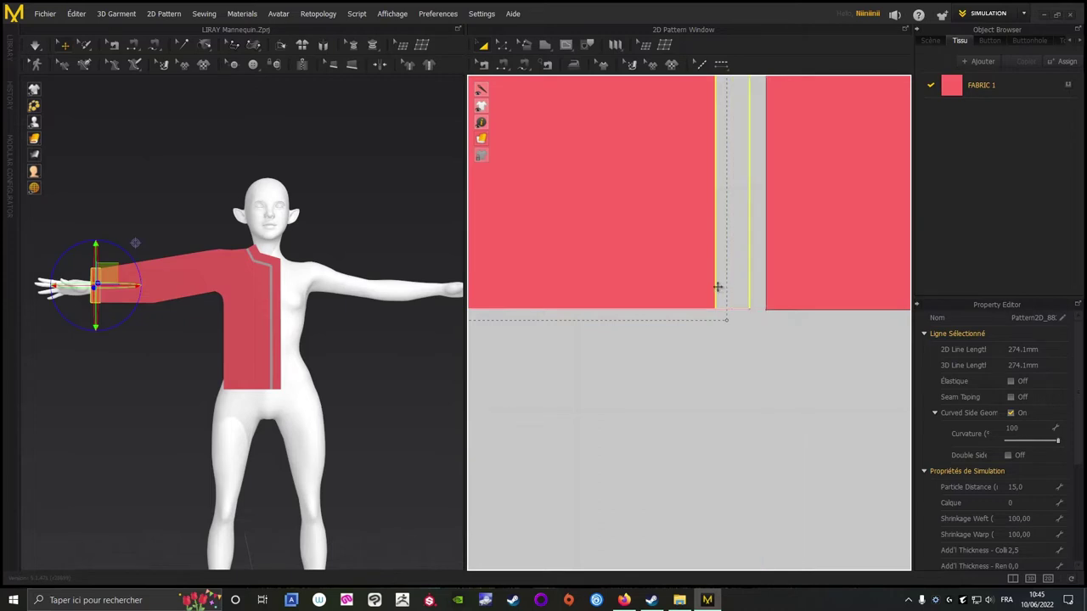
drag(717, 287, 719, 287)
scroll(767, 427, down, 4)
click(620, 338)
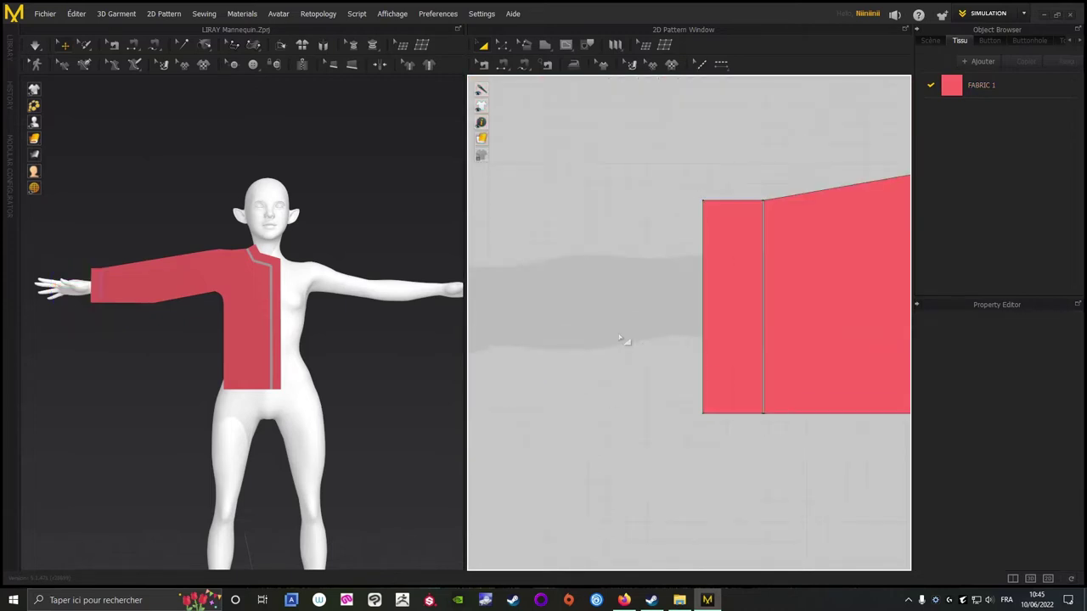
Check the cuff placement against the sleeve end, and inspect the pattern along the sleeve up to the neckline.
middle_drag(643, 333, 536, 322)
scroll(691, 441, down, 4)
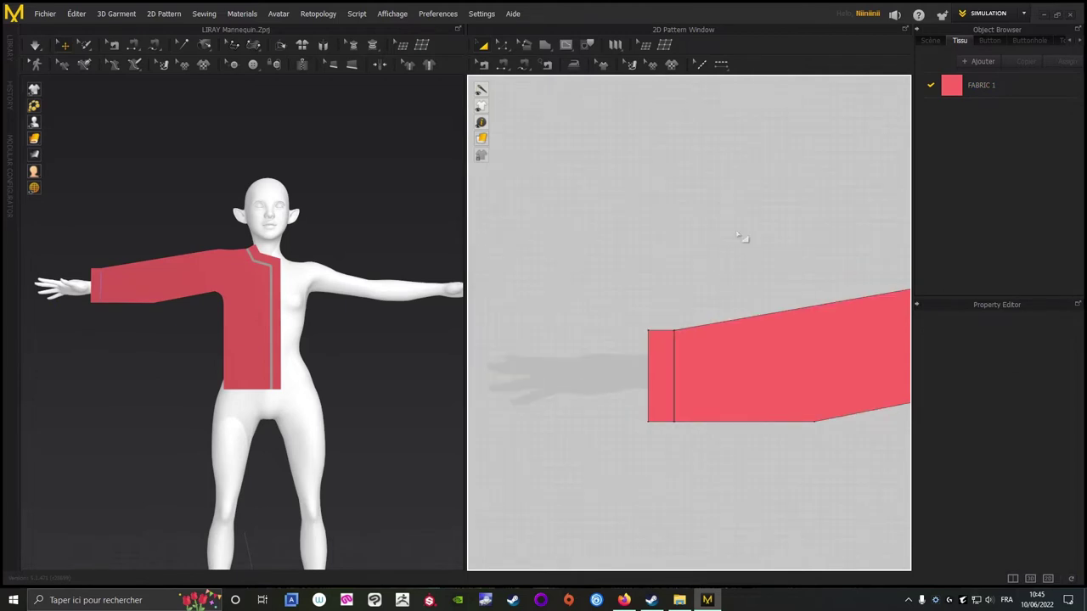
middle_drag(734, 236, 636, 223)
scroll(642, 229, up, 3)
scroll(626, 300, down, 1)
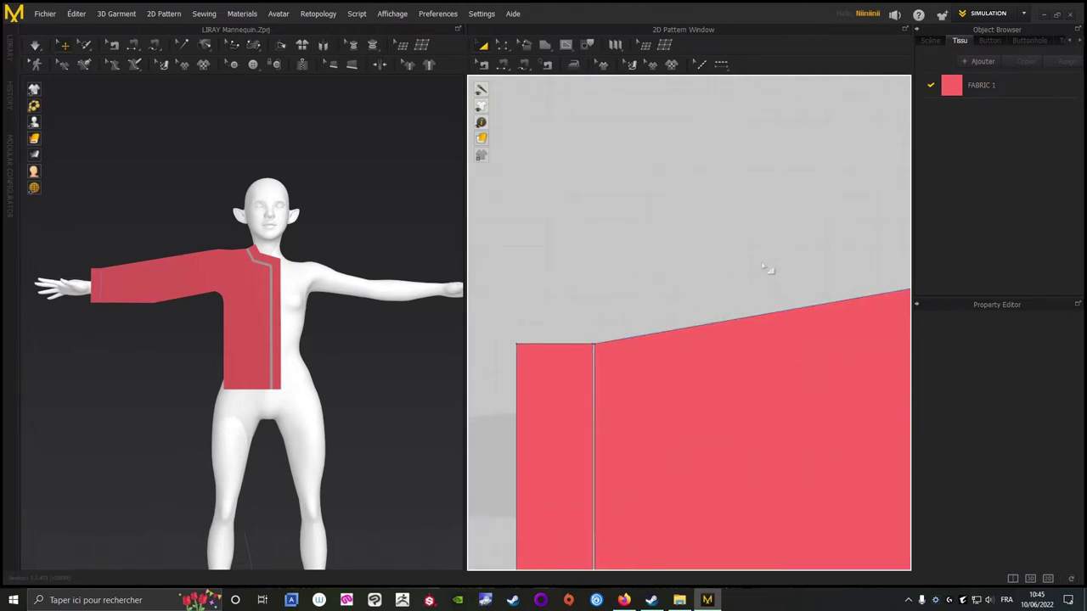
middle_drag(767, 269, 645, 232)
scroll(645, 232, down, 4)
middle_drag(790, 141, 606, 160)
middle_drag(737, 206, 581, 203)
scroll(737, 264, up, 3)
middle_drag(780, 277, 947, 306)
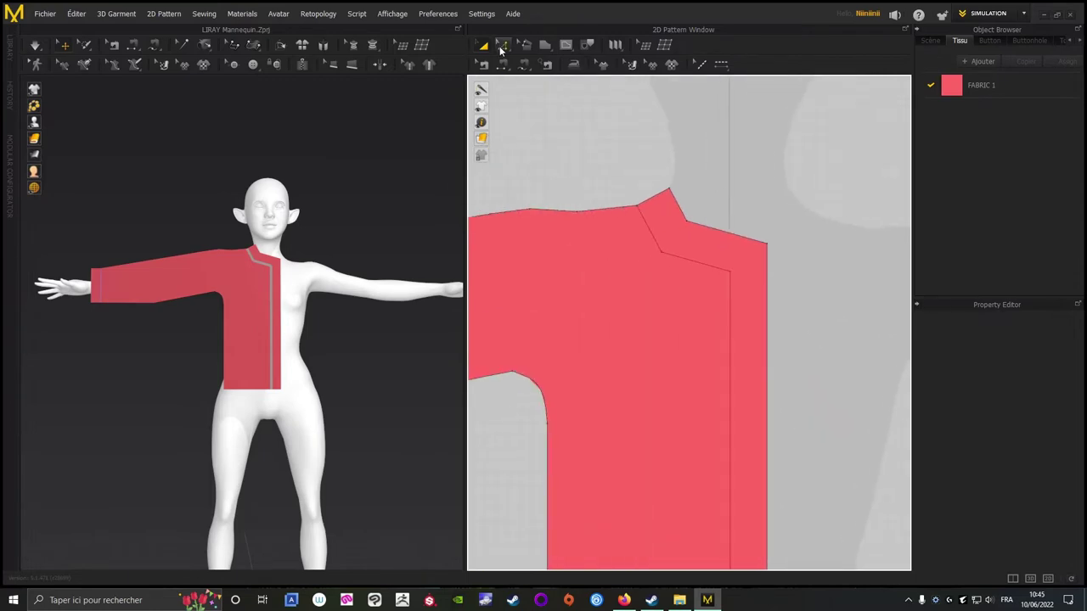
Cut and sew the collar and front band off the body along the entire internal line from neckline to hem.
click(502, 46)
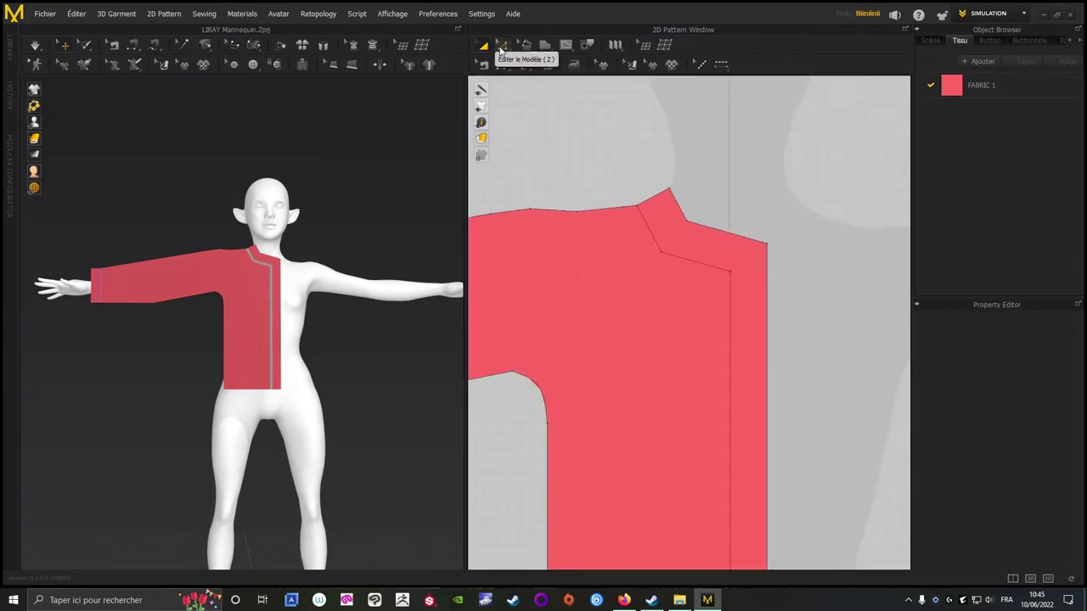
click(662, 243)
middle_drag(837, 320, 819, 114)
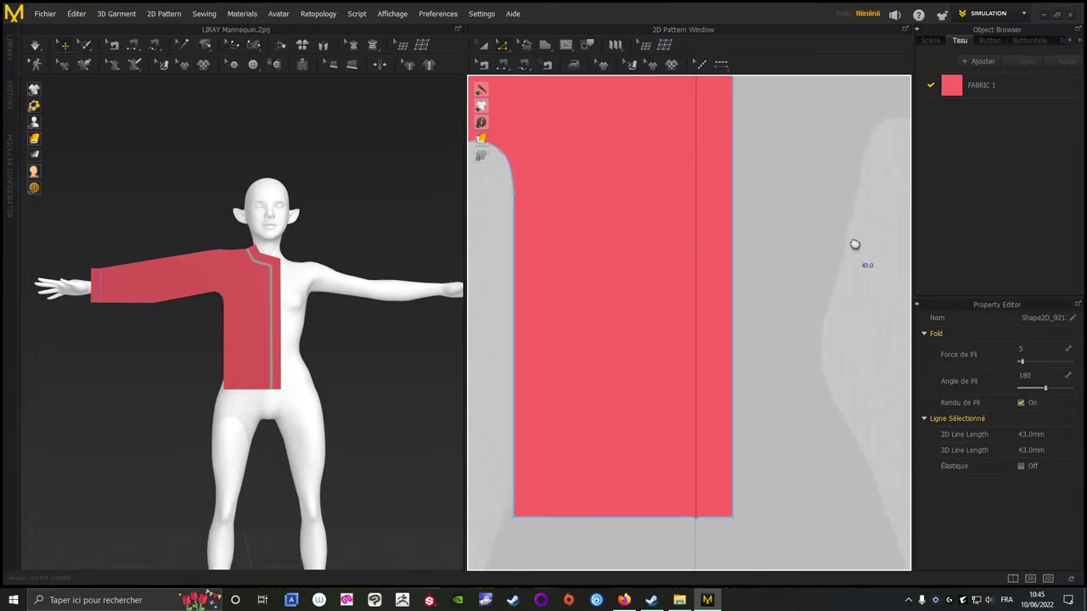
middle_drag(854, 245, 856, 337)
scroll(830, 354, down, 3)
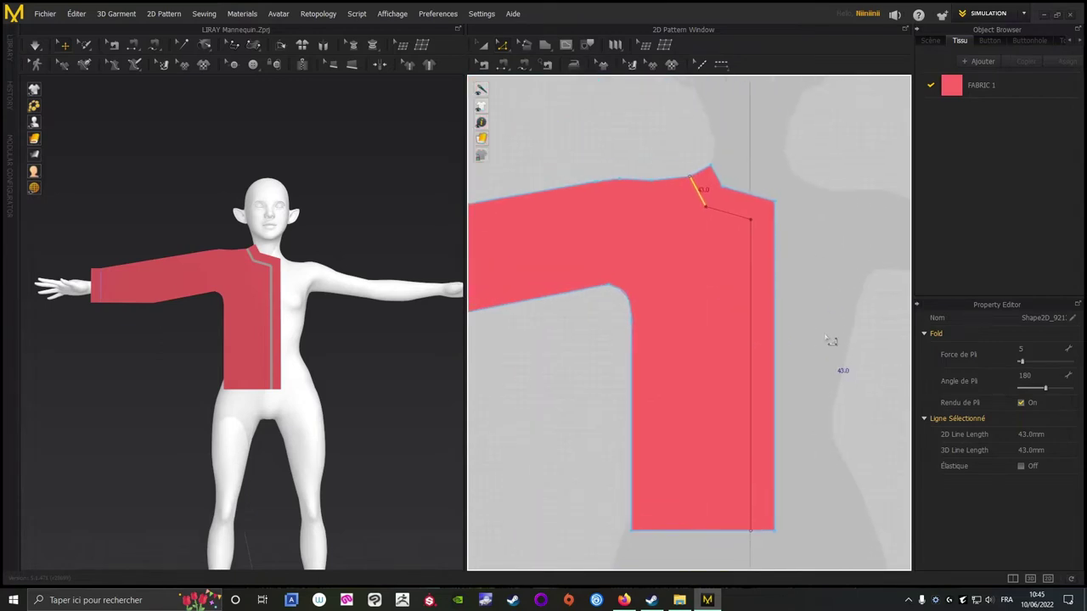
click(728, 219)
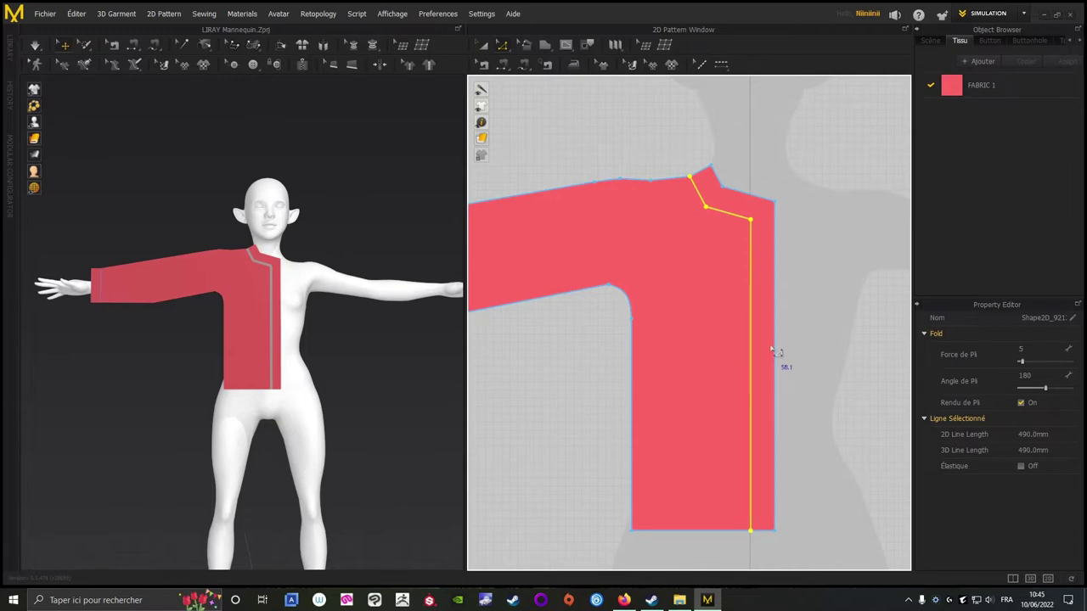
scroll(807, 328, down, 3)
scroll(800, 339, up, 5)
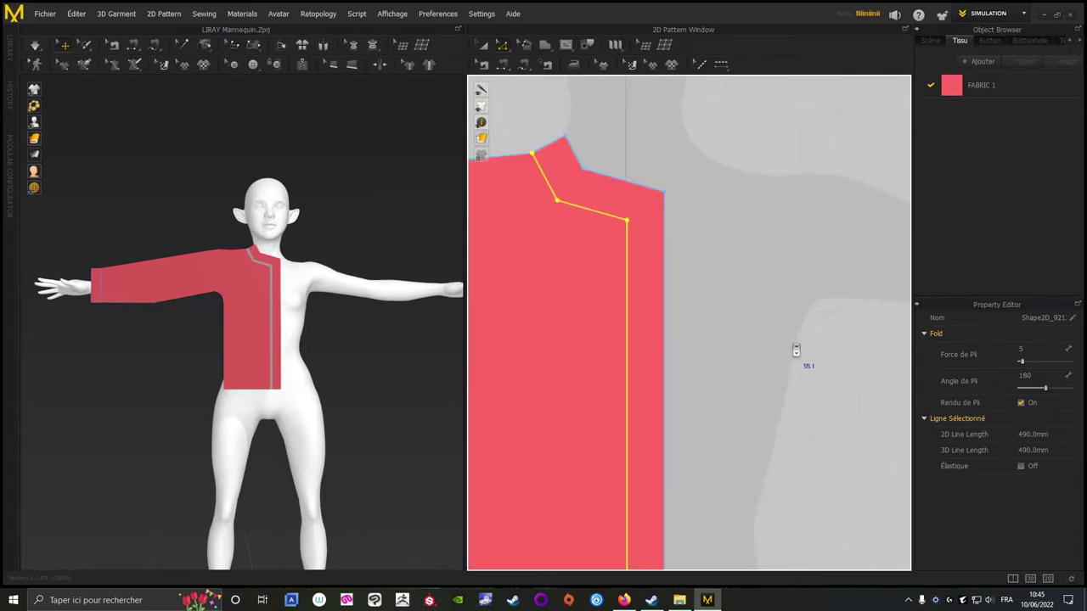
middle_drag(813, 343, 815, 342)
right_click(698, 240)
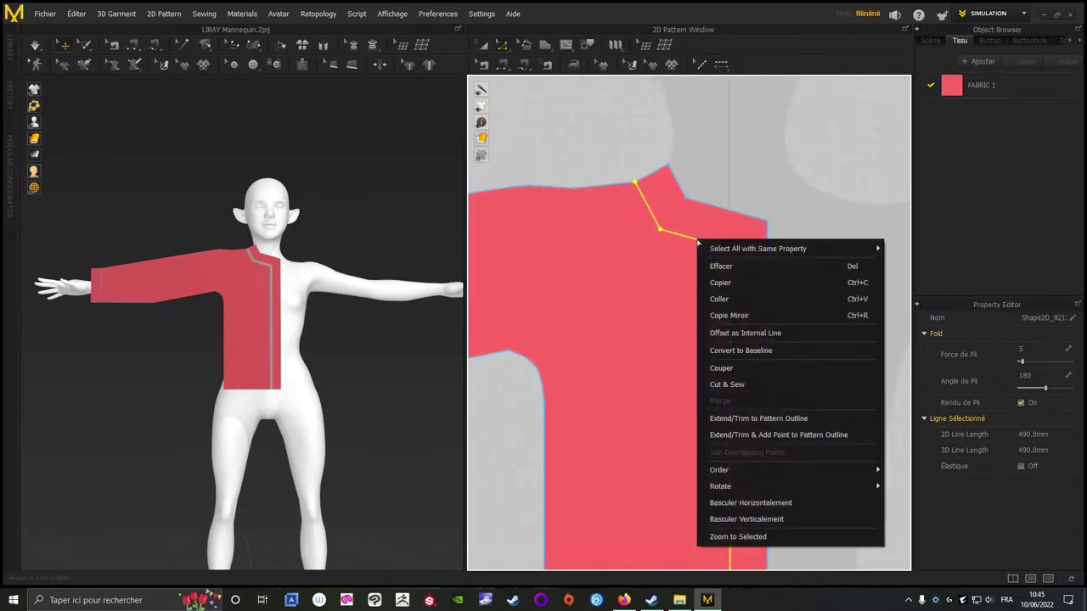
click(727, 385)
scroll(855, 289, down, 4)
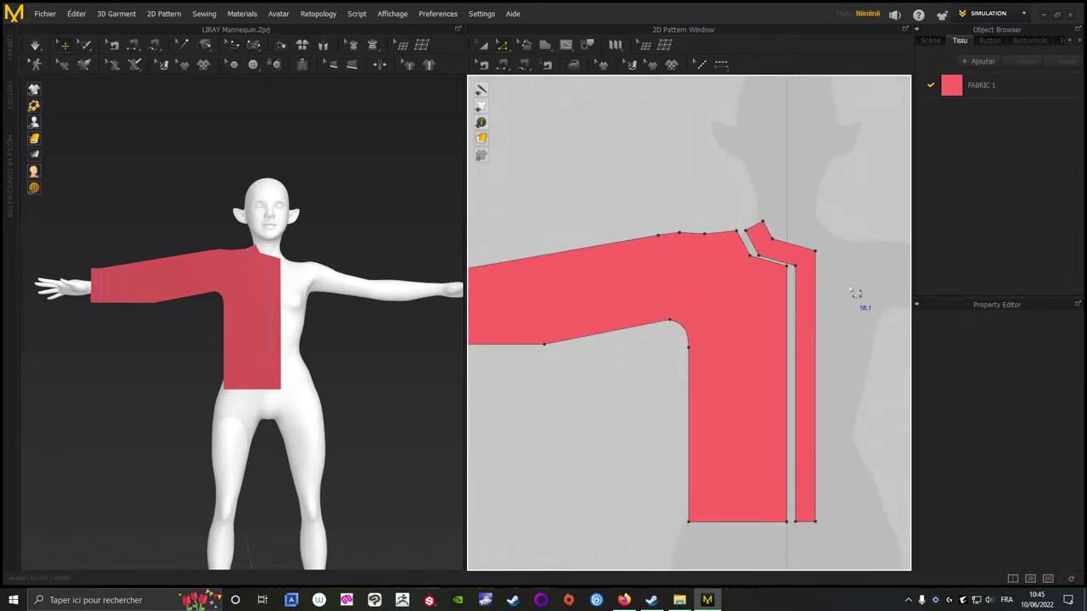
Move the cuff piece slightly away from the sleeve end, leaving a narrow gap between the two pieces.
scroll(645, 379, up, 4)
middle_drag(678, 258, 656, 421)
scroll(656, 422, up, 4)
middle_drag(707, 274, 629, 526)
middle_drag(686, 422, 626, 559)
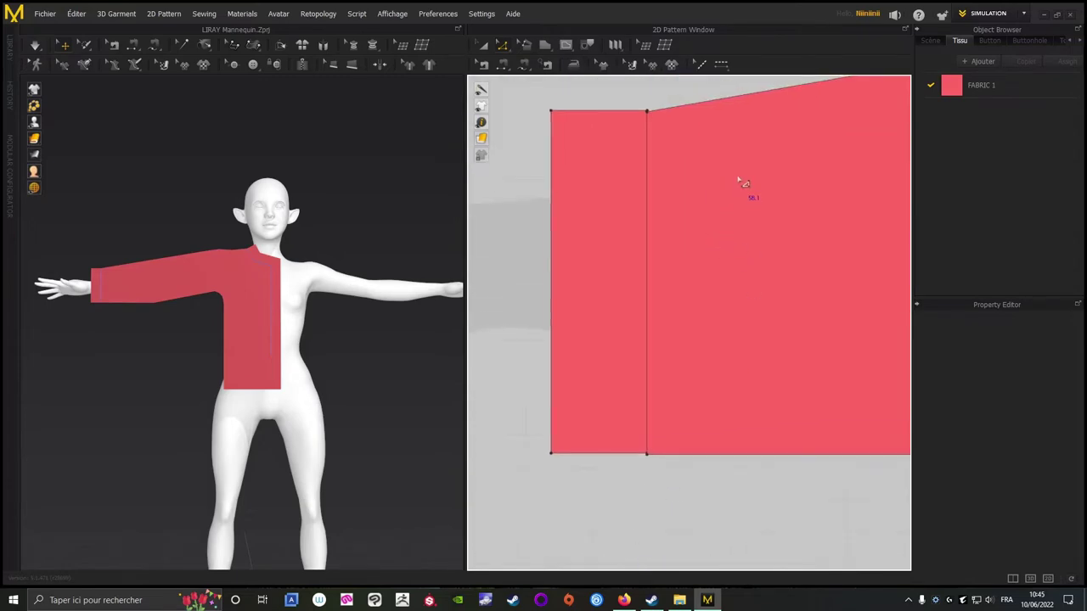
click(481, 46)
scroll(572, 253, down, 3)
middle_drag(543, 265, 562, 283)
scroll(579, 299, up, 4)
click(638, 237)
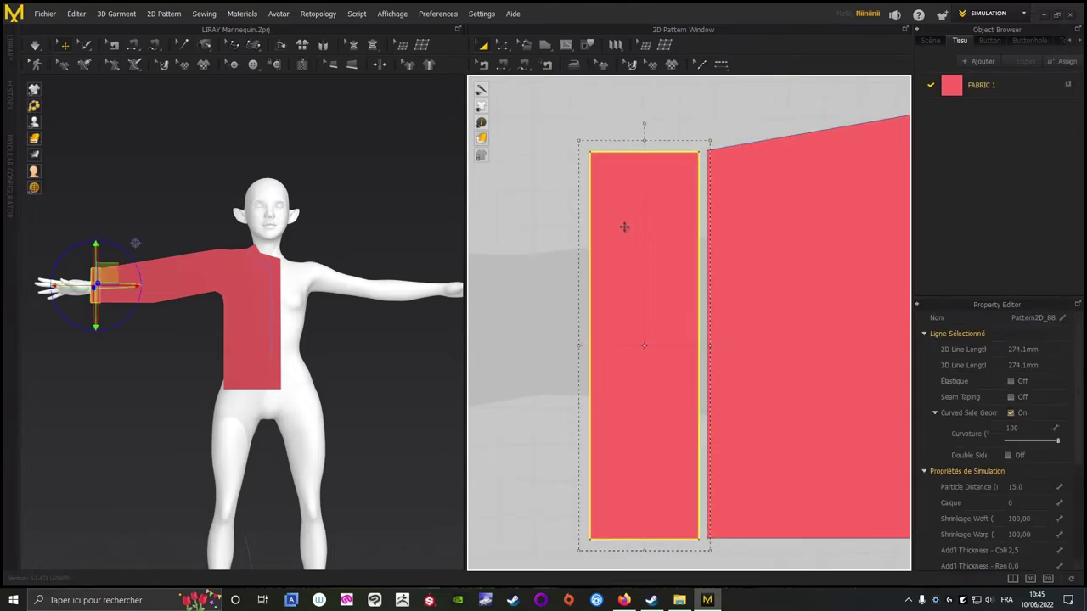
click(572, 255)
scroll(596, 345, down, 3)
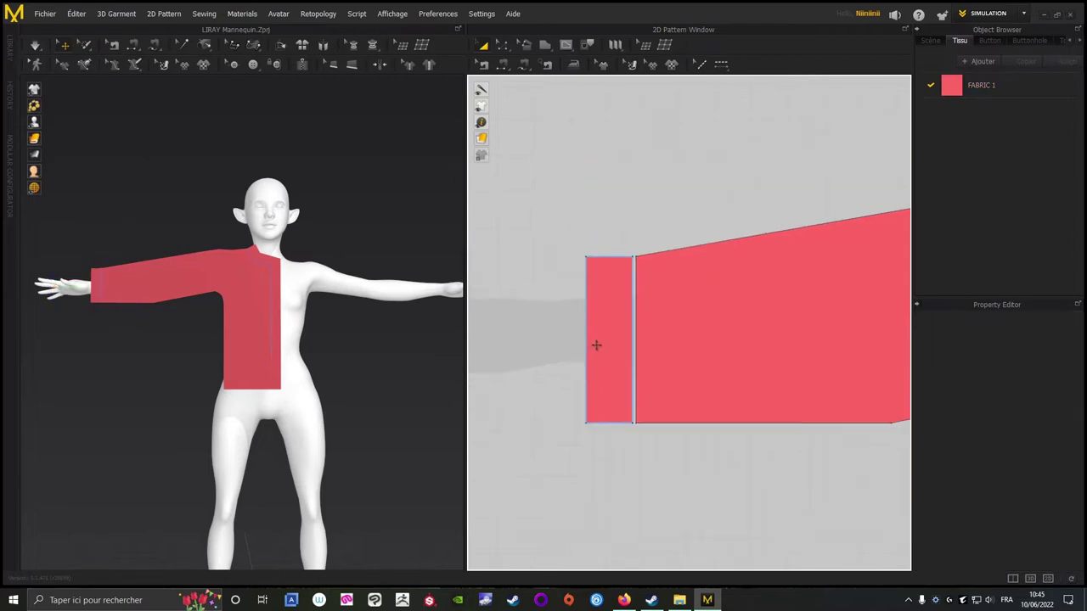
Nudge the collar and front band piece slightly upward beside the body piece.
scroll(596, 345, down, 1)
middle_drag(798, 299, 552, 211)
middle_drag(857, 255, 611, 277)
middle_drag(812, 292, 687, 88)
scroll(659, 342, up, 3)
scroll(718, 253, down, 6)
middle_drag(703, 209, 699, 337)
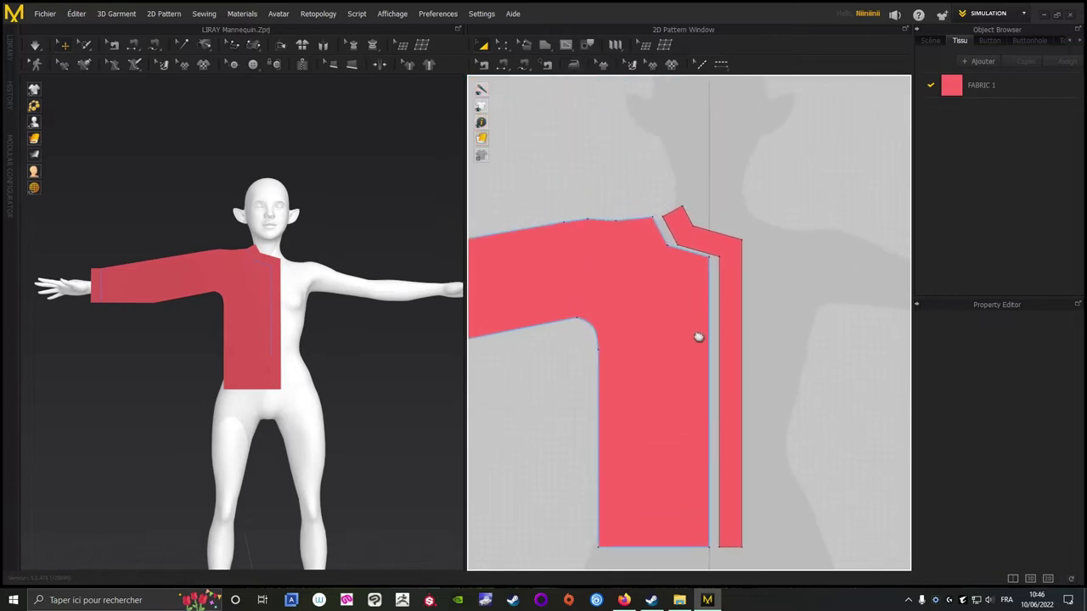
scroll(698, 337, up, 2)
scroll(718, 328, up, 2)
click(721, 268)
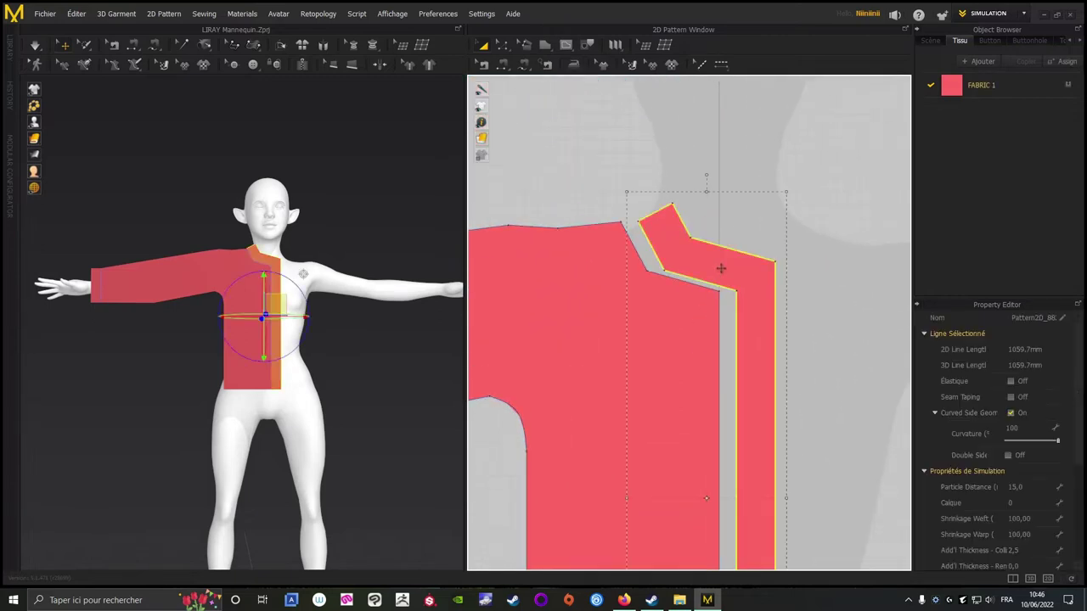
click(880, 255)
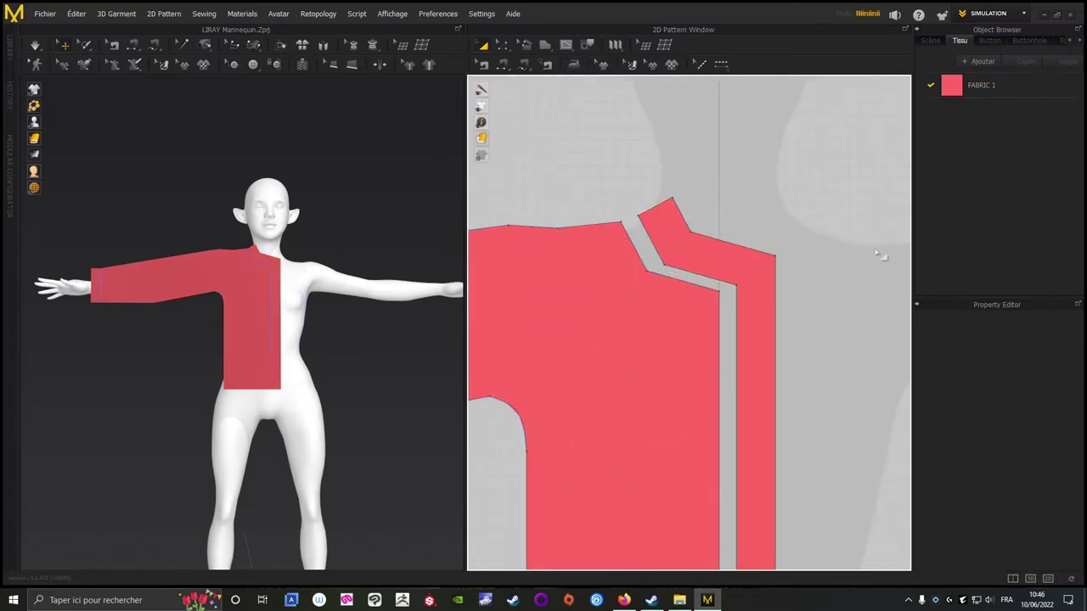
scroll(699, 332, down, 3)
middle_drag(657, 383, 627, 370)
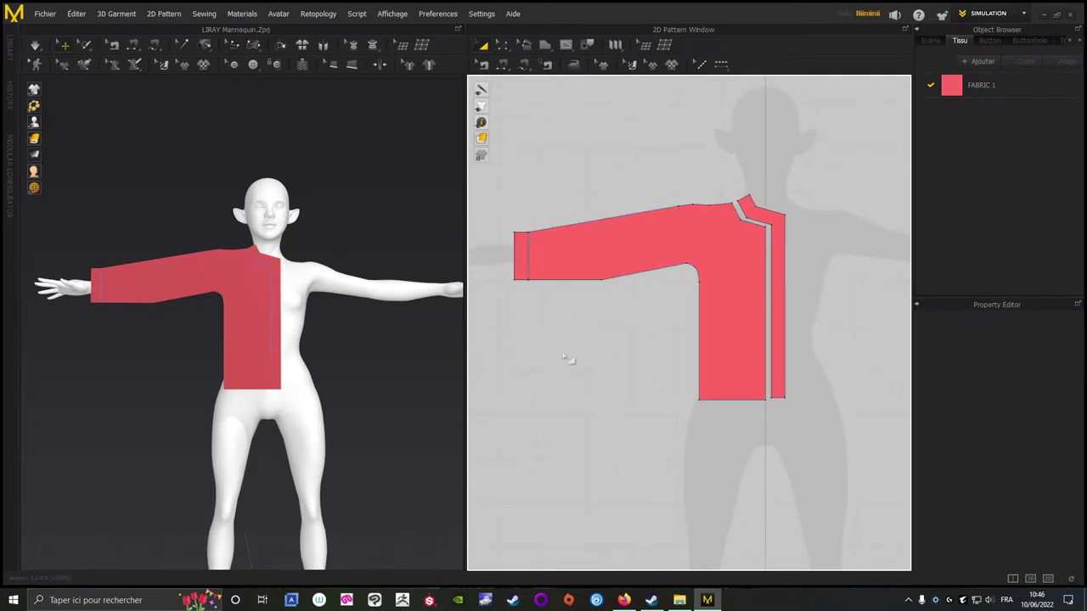
Save the project under the new name LMD 3.5 in the Projets IC8 folder.
click(45, 13)
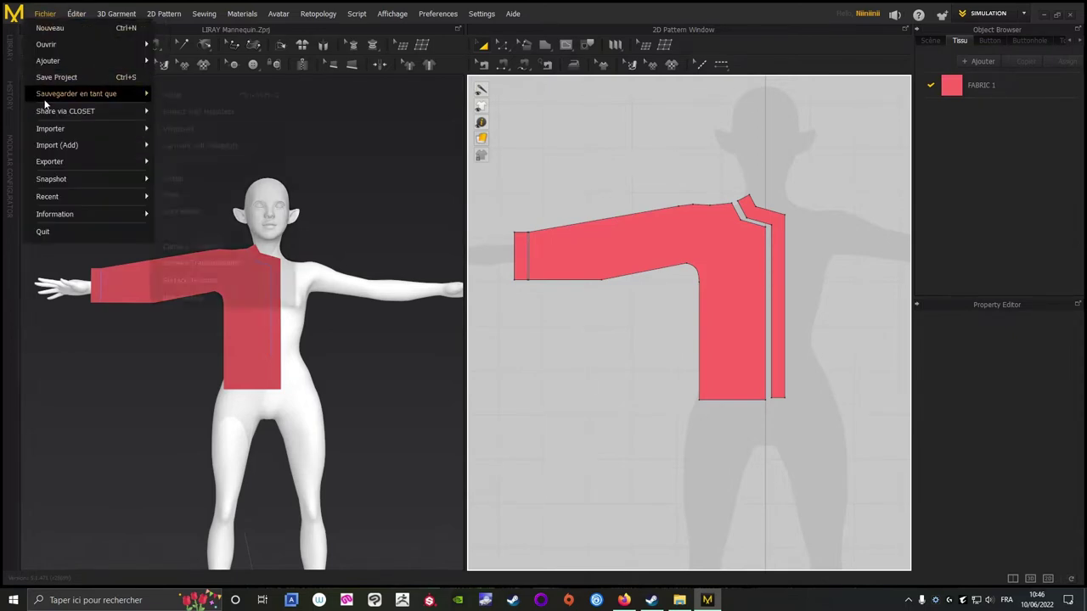
mouse_move(59, 95)
click(173, 95)
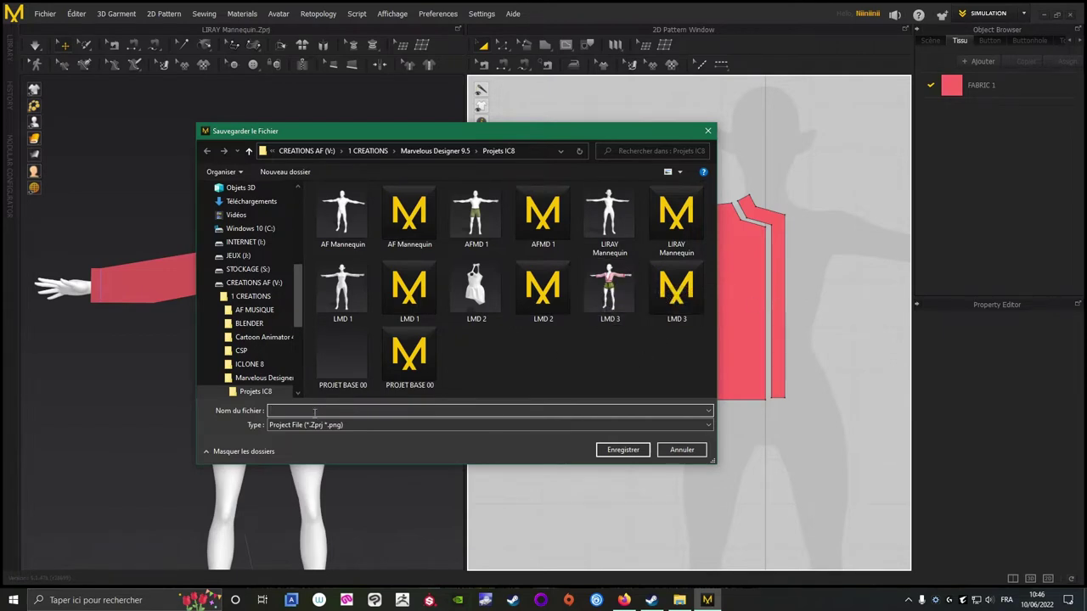
text(LMD)
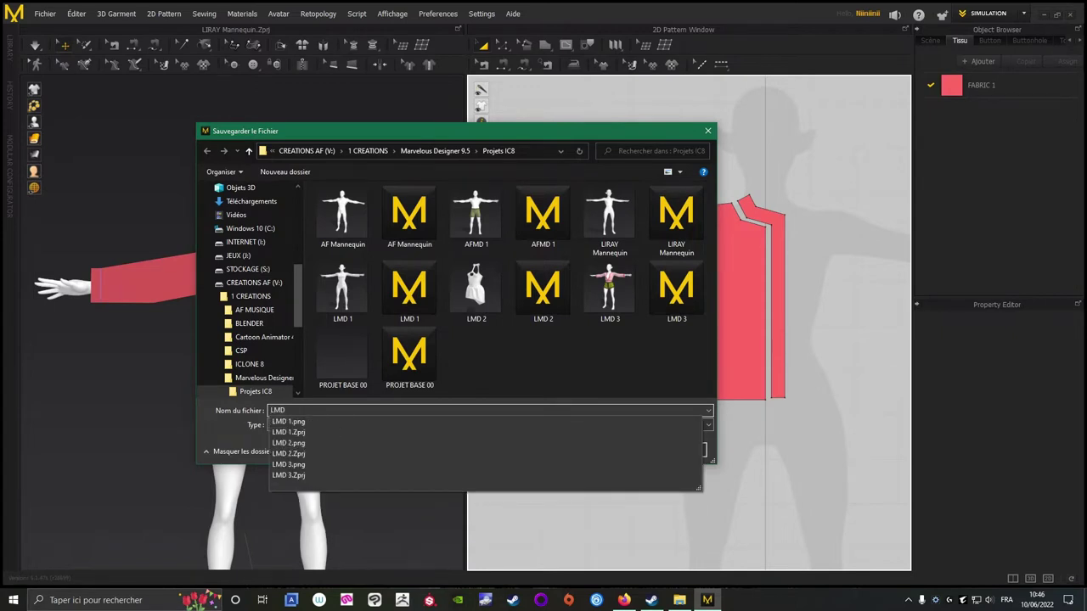
text( 3.5)
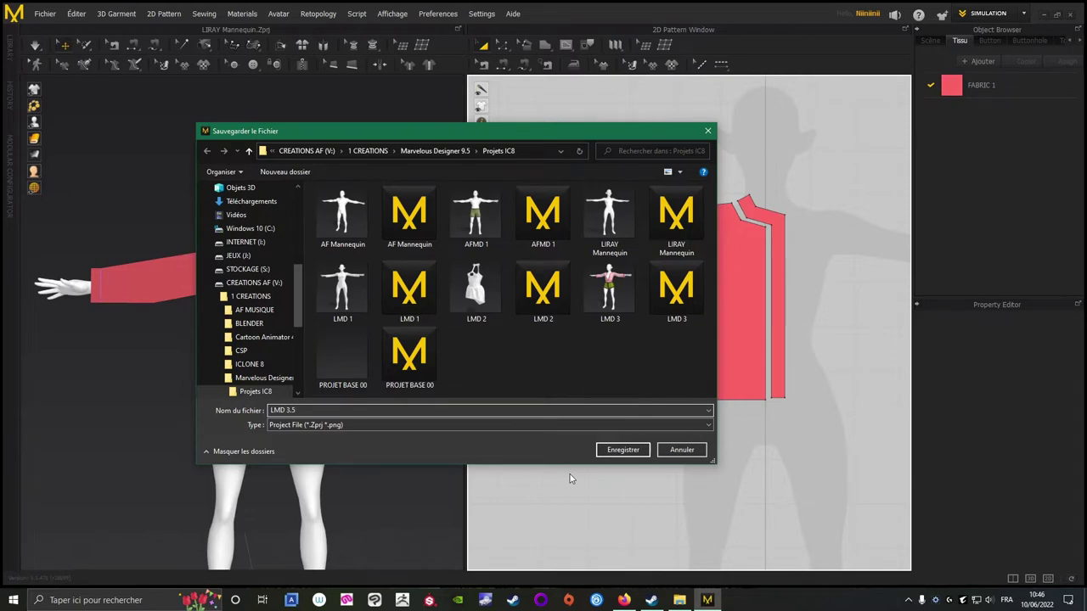
click(621, 450)
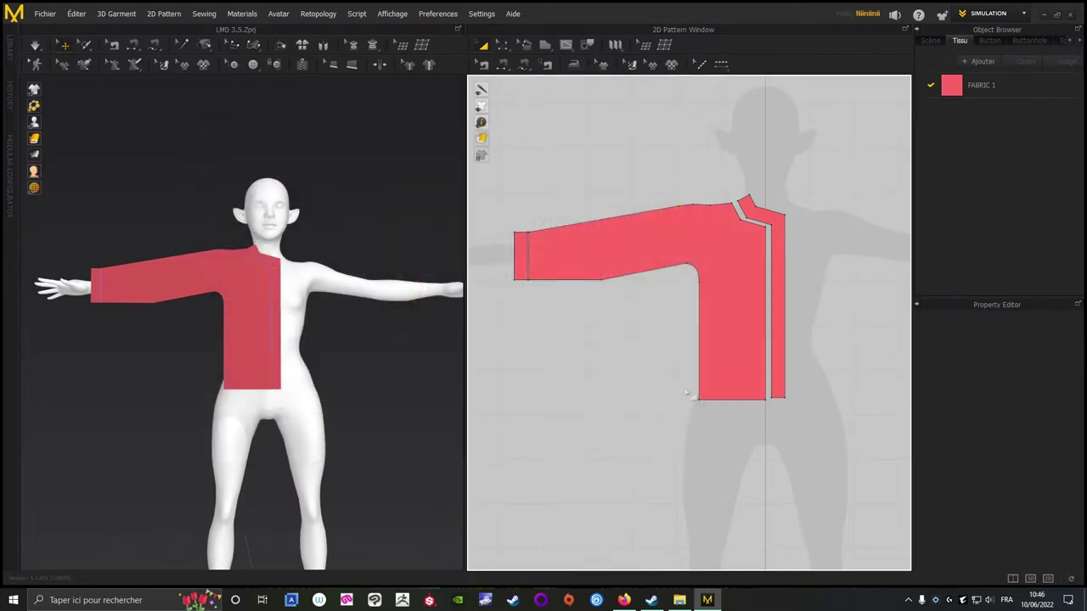
Clone all pieces of the half jacket as a Symmetric Pattern (with Sewing) and place the clone beside the front band.
right_drag(686, 393, 653, 476)
right_drag(822, 397, 827, 330)
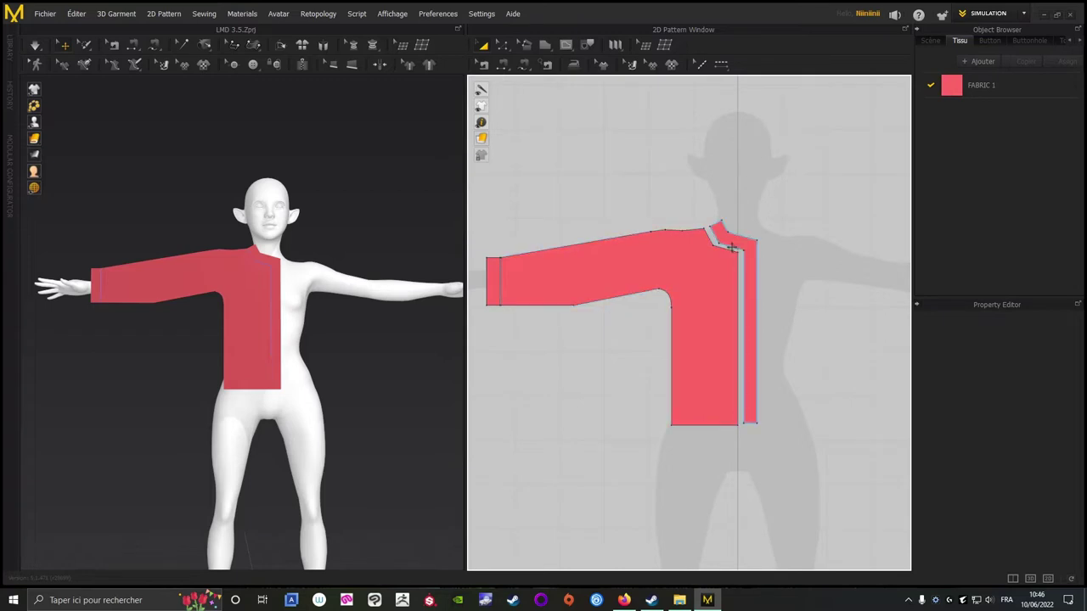
scroll(861, 274, up, 2)
middle_drag(847, 277, 789, 234)
right_drag(790, 235, 803, 241)
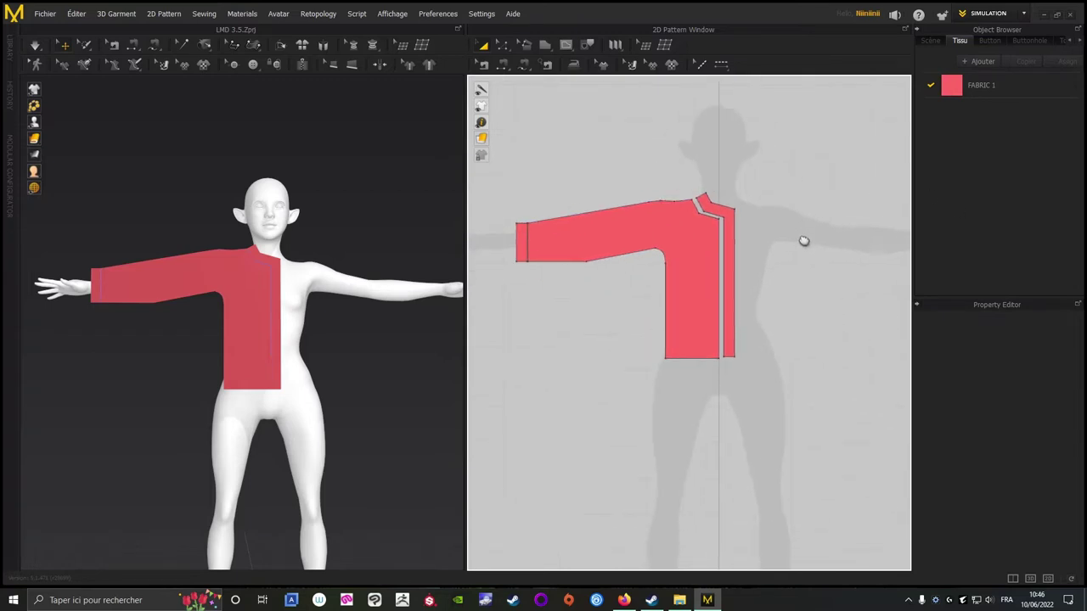
click(699, 223)
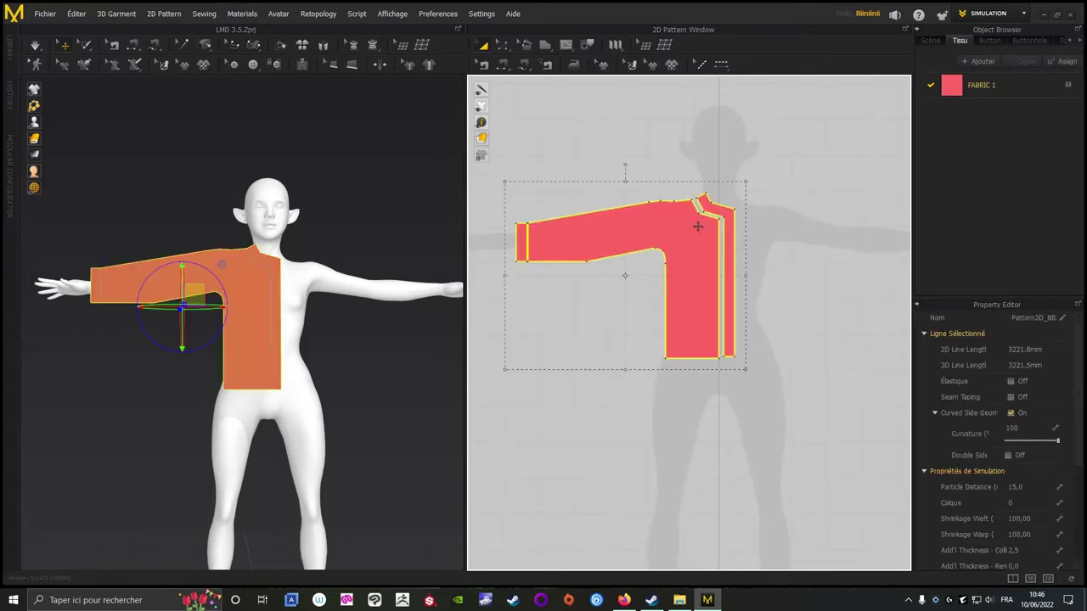
right_click(699, 223)
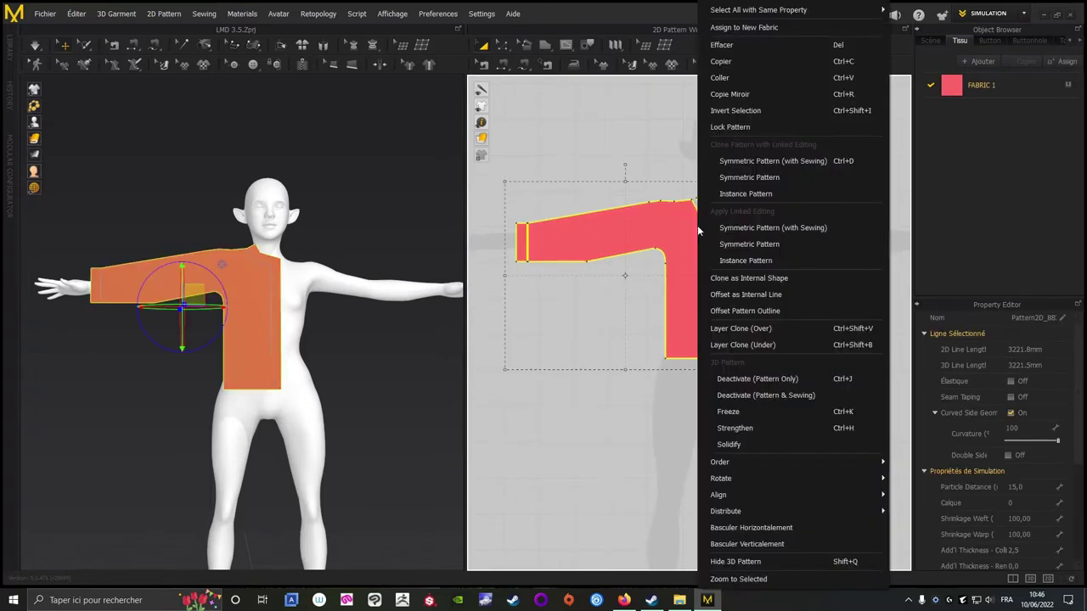
click(796, 165)
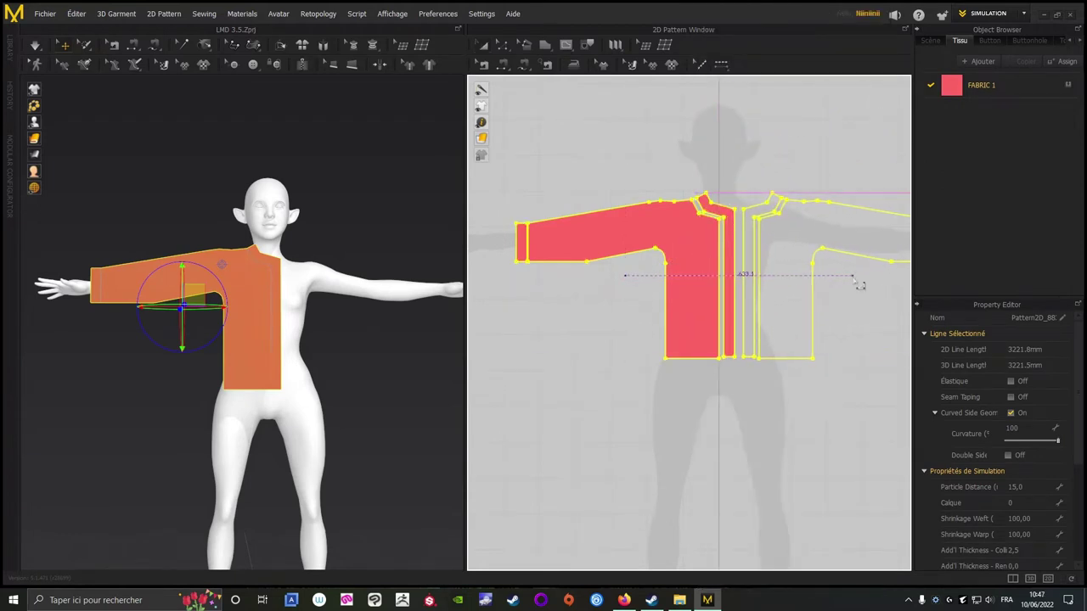
click(740, 225)
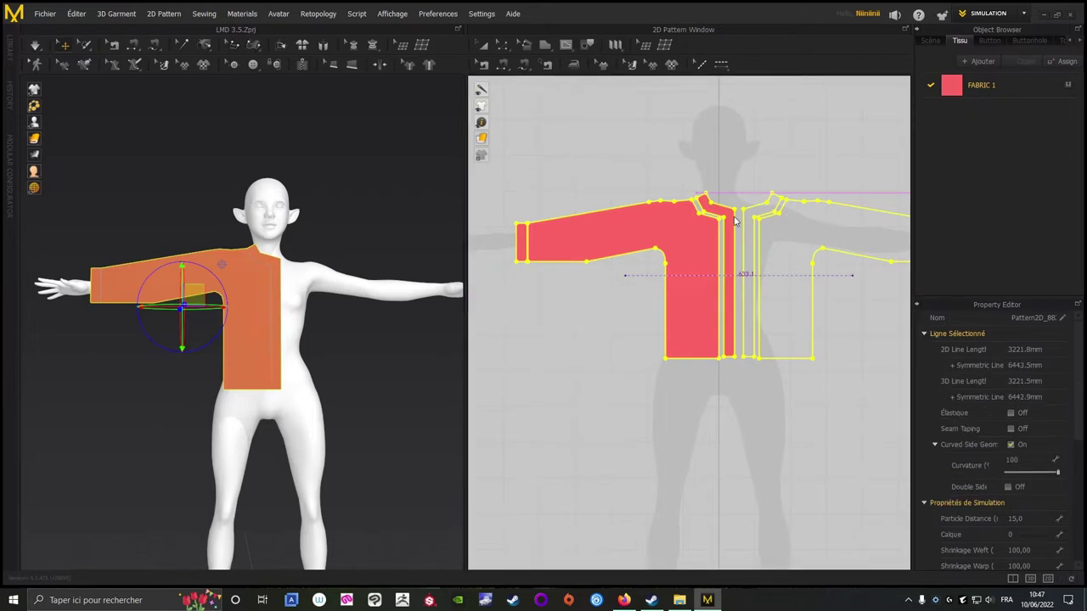
Move the mirrored jacket half closer to the original front band and level the hems of both halves.
scroll(738, 224, up, 5)
middle_drag(714, 383, 699, 235)
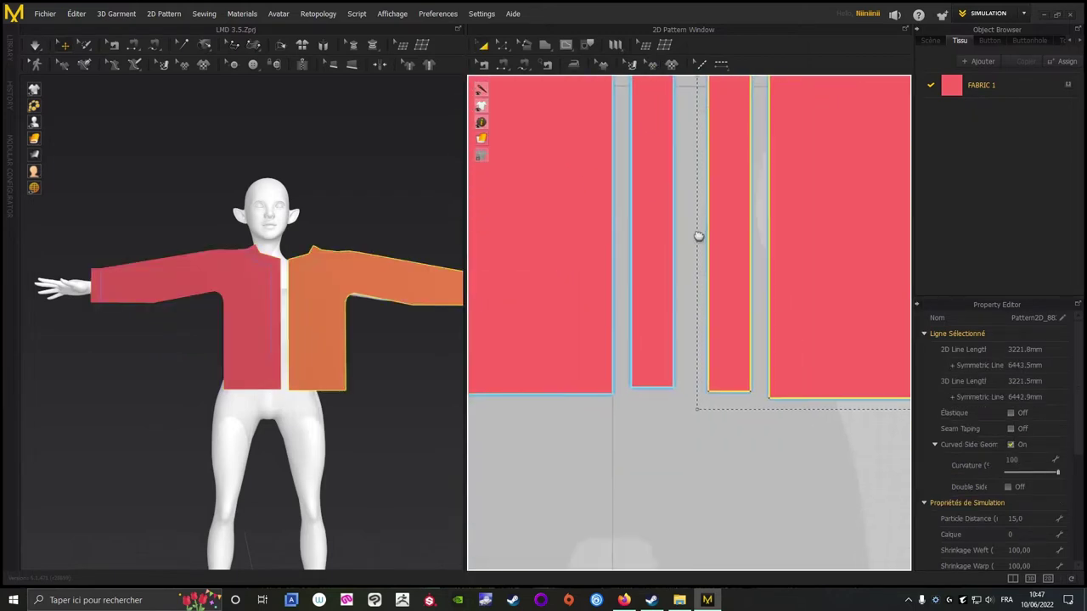
scroll(713, 333, down, 5)
scroll(710, 342, up, 2)
scroll(707, 344, up, 6)
middle_drag(713, 280, 786, 153)
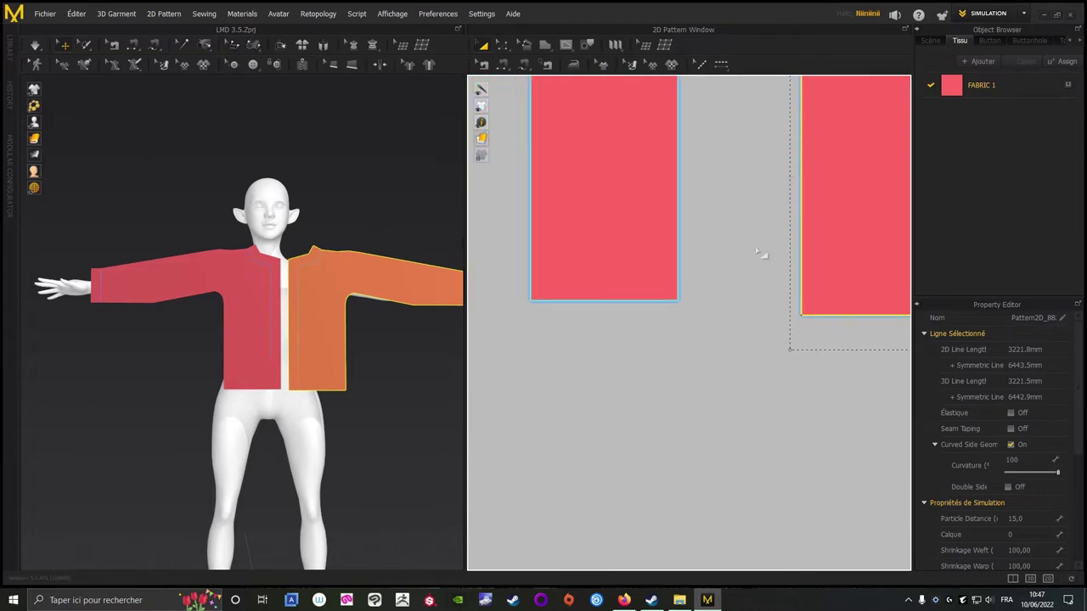
scroll(733, 308, down, 2)
drag(800, 256, 767, 245)
scroll(713, 354, down, 5)
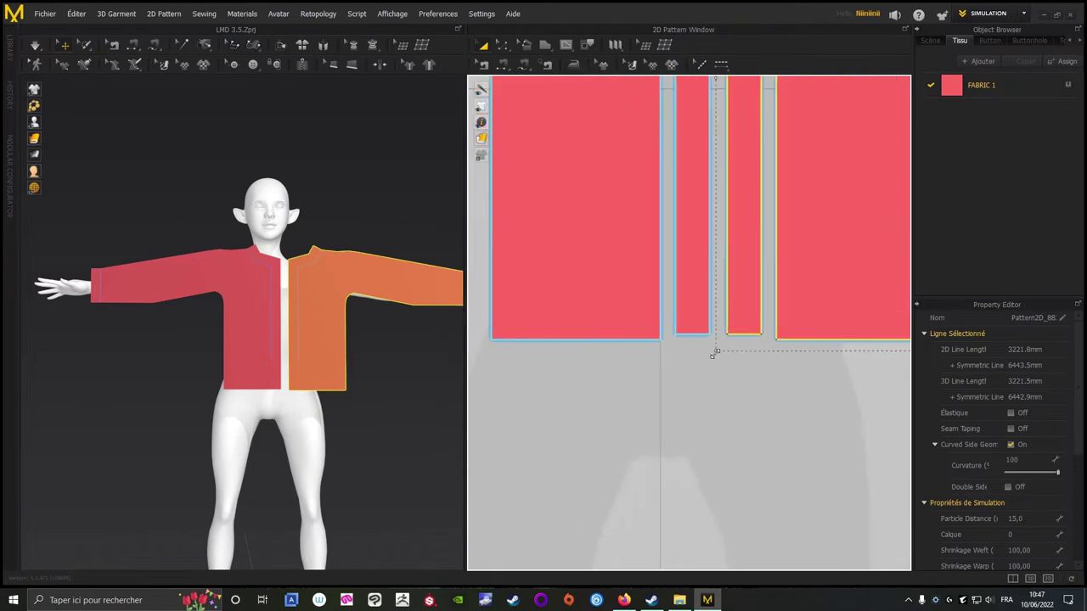
middle_drag(695, 288, 660, 519)
click(656, 254)
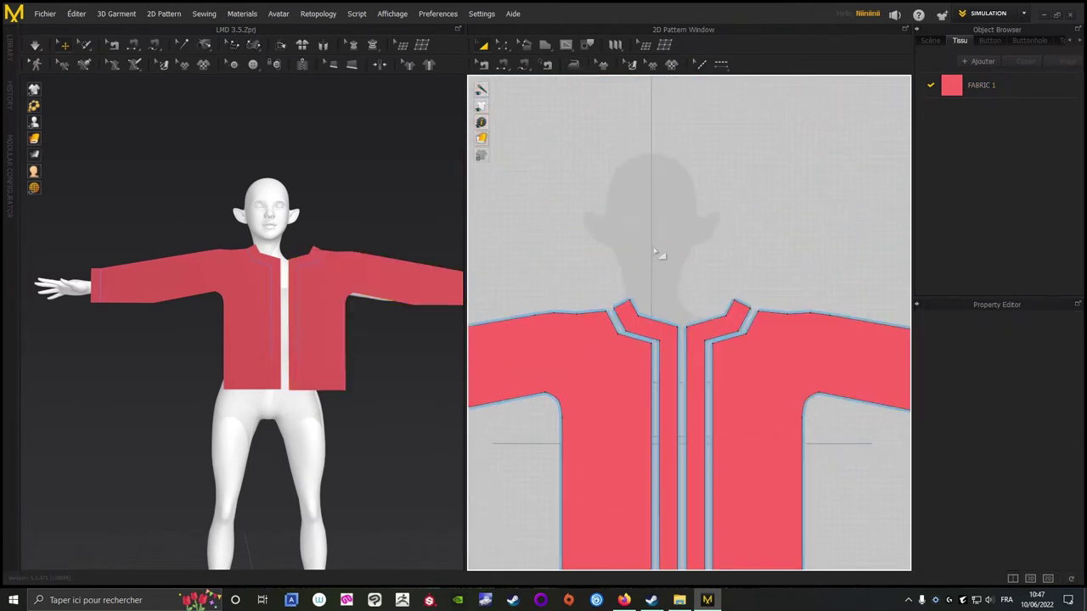
Select every piece of the complete jacket front in the 2D pattern and copy them.
scroll(685, 234, down, 5)
middle_drag(672, 220, 726, 147)
scroll(680, 203, up, 2)
scroll(724, 157, down, 2)
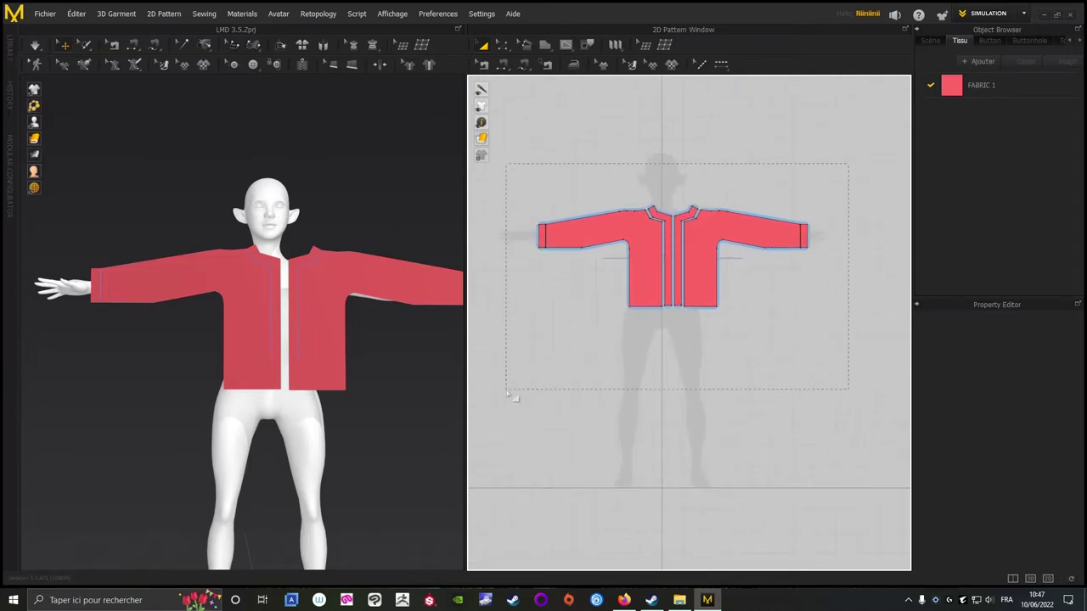
drag(509, 392, 510, 393)
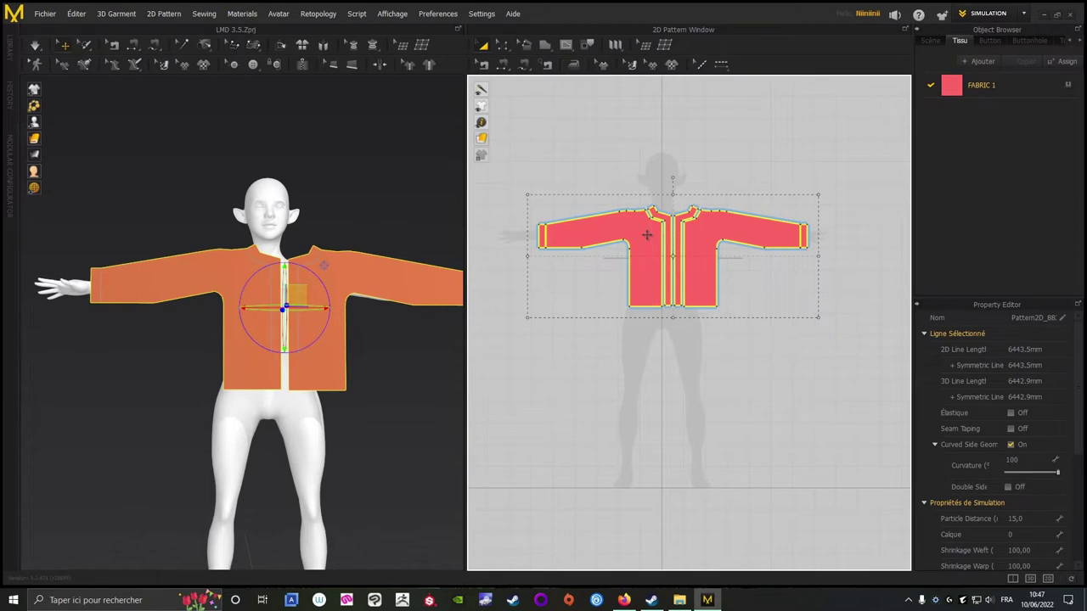
right_click(647, 235)
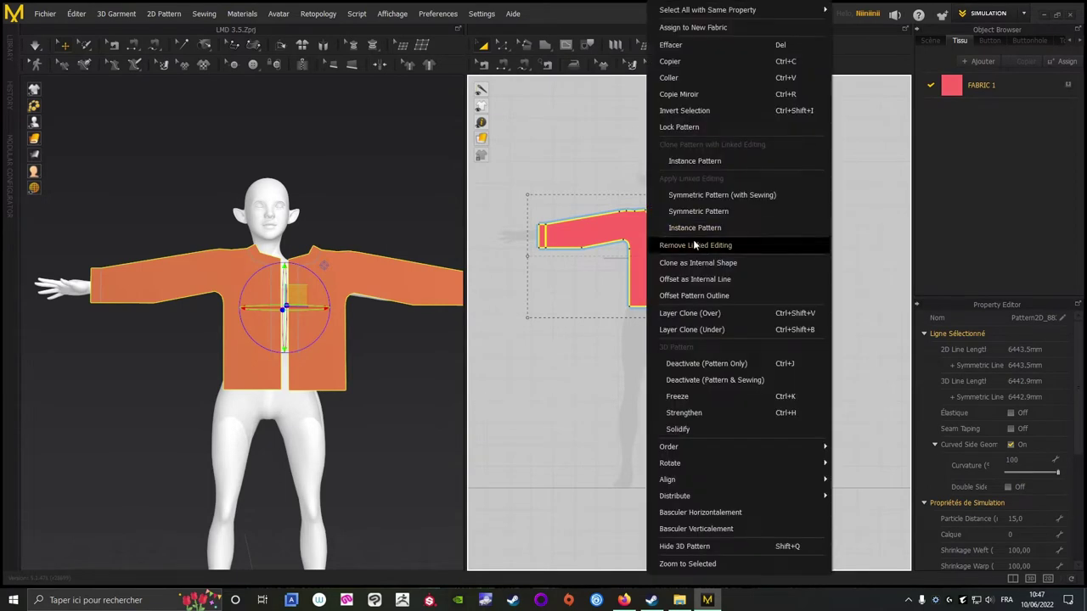
click(678, 61)
Paste a mirrored copy of the jacket beside the original, level with it, leaving a small gap between the facing cuffs.
middle_drag(843, 167, 661, 171)
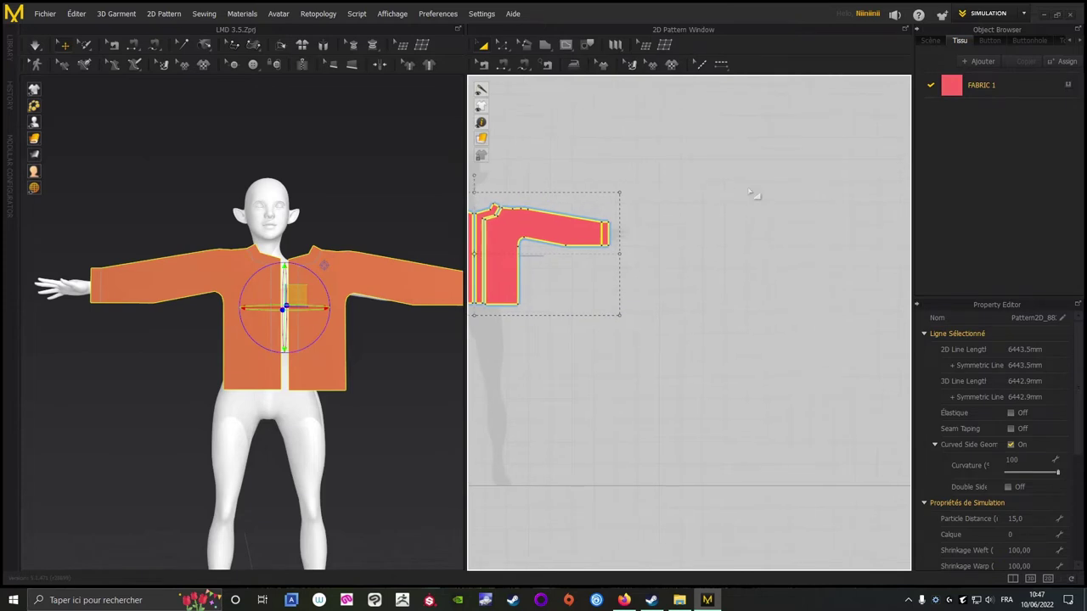
click(751, 192)
right_click(753, 187)
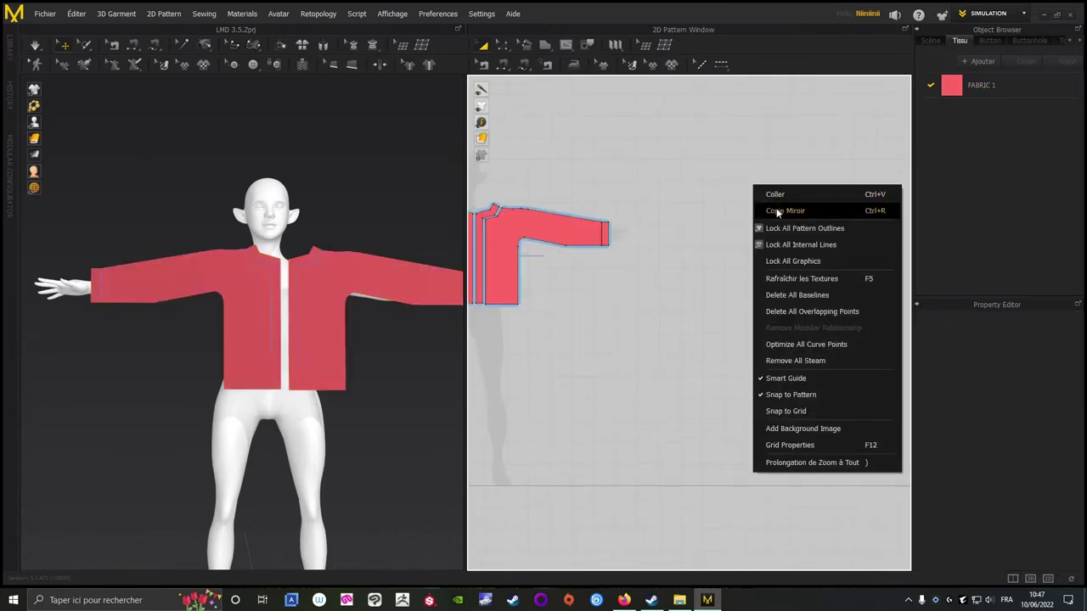
click(777, 212)
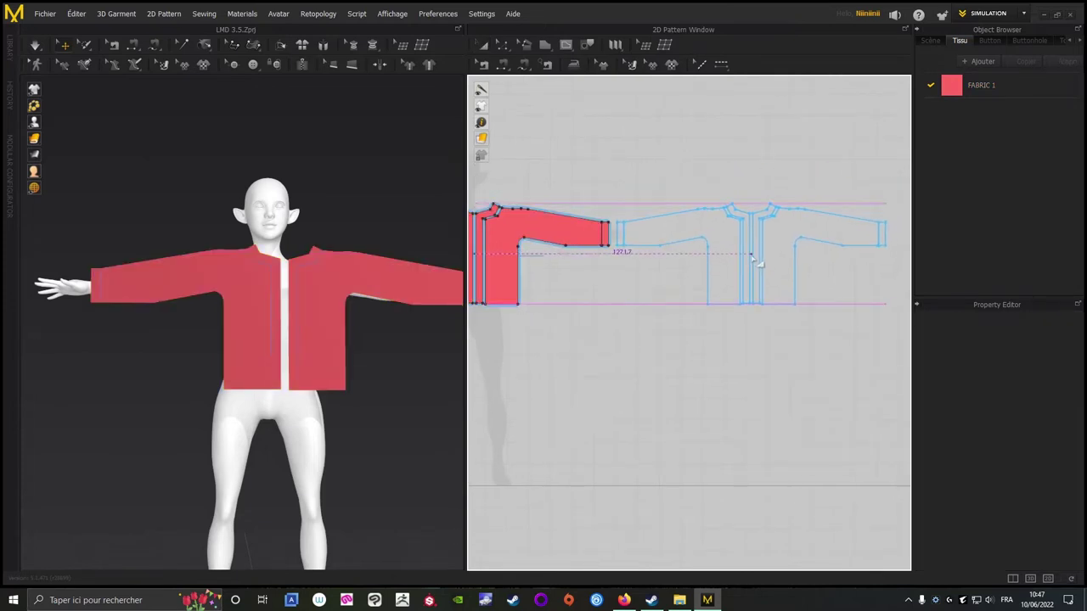
click(586, 295)
scroll(594, 289, up, 6)
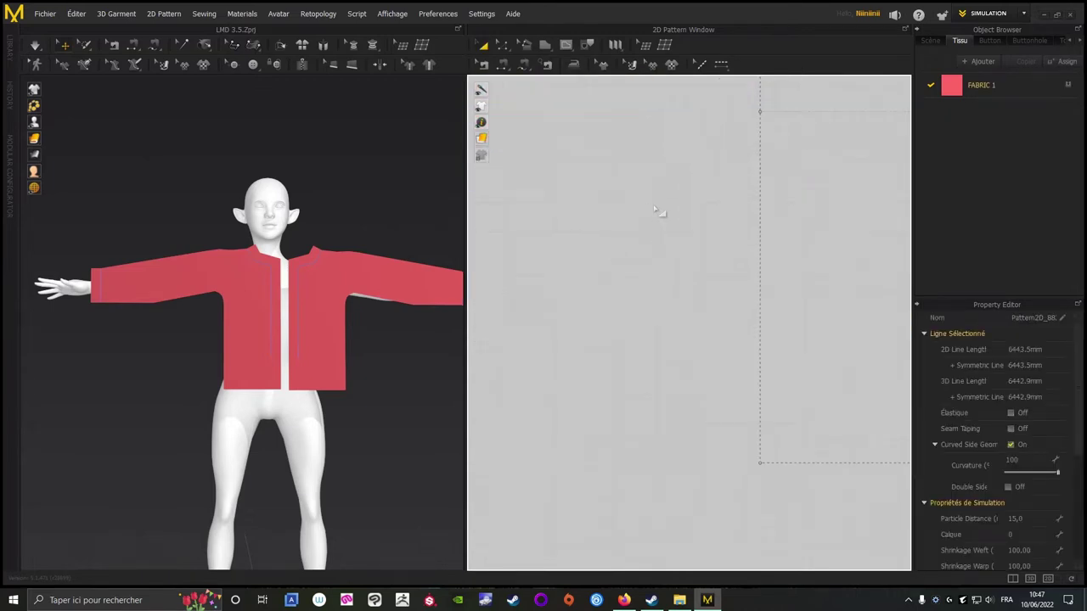
scroll(765, 208, up, 3)
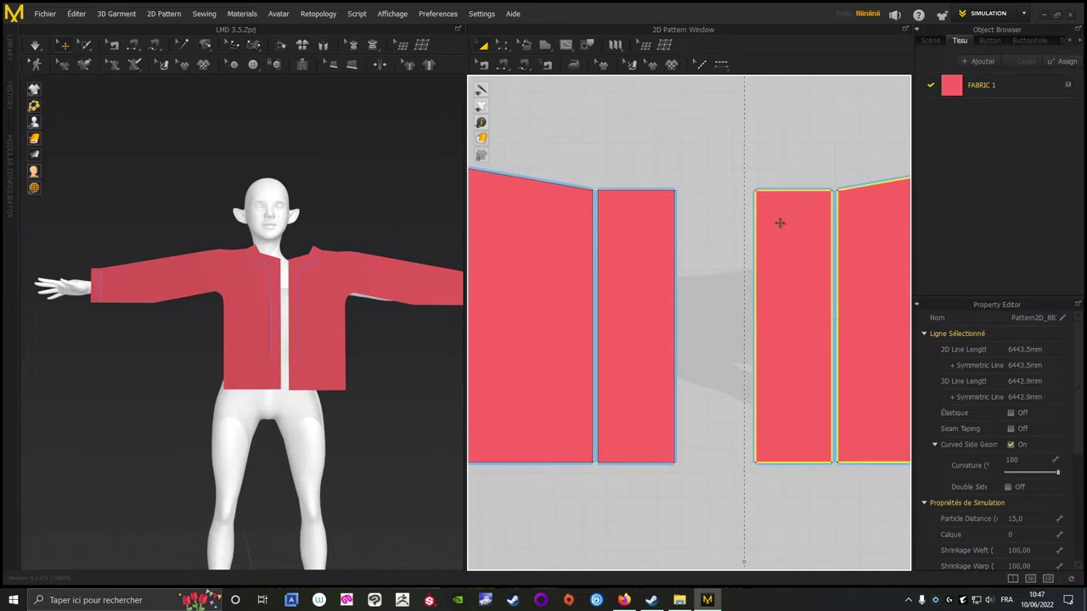
scroll(641, 307, down, 5)
scroll(641, 307, down, 5)
scroll(353, 458, down, 4)
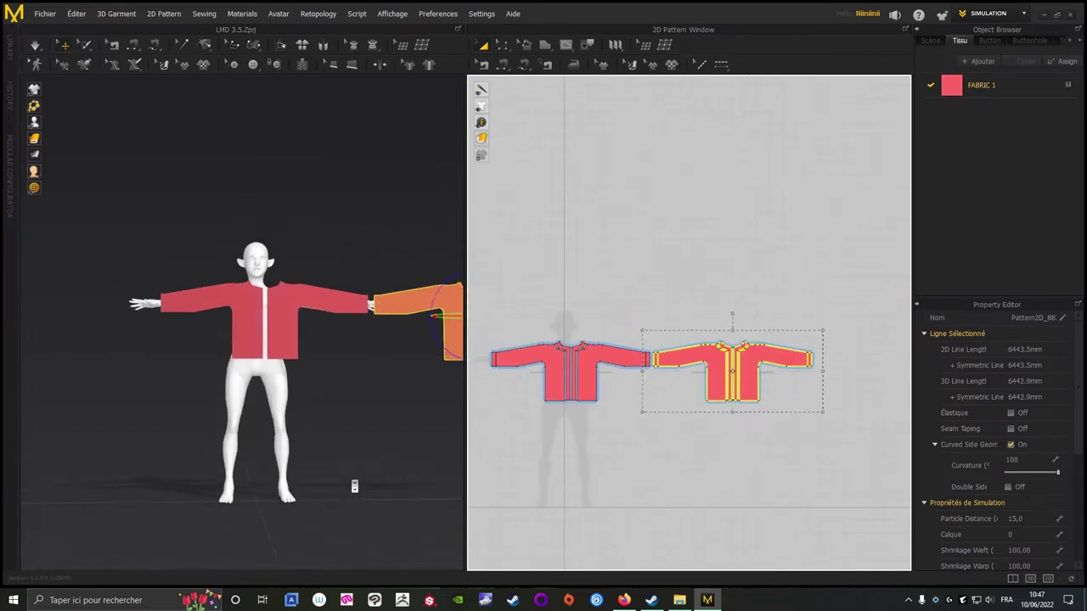
Move the copied jacket pieces in 3D in line with the mannequin and place them behind its back.
right_drag(247, 415, 375, 296)
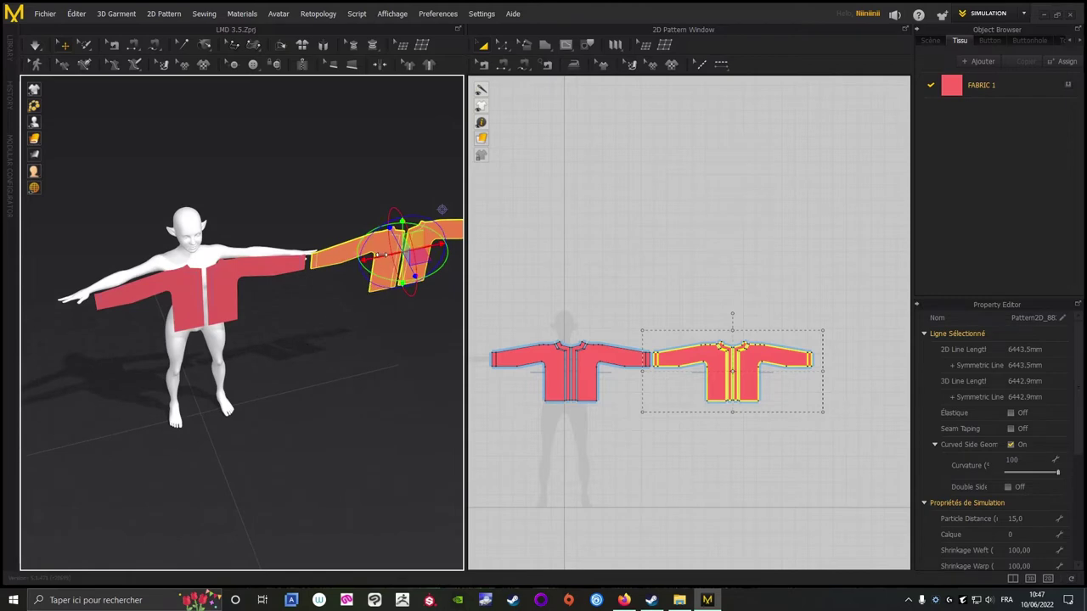
drag(380, 257, 182, 314)
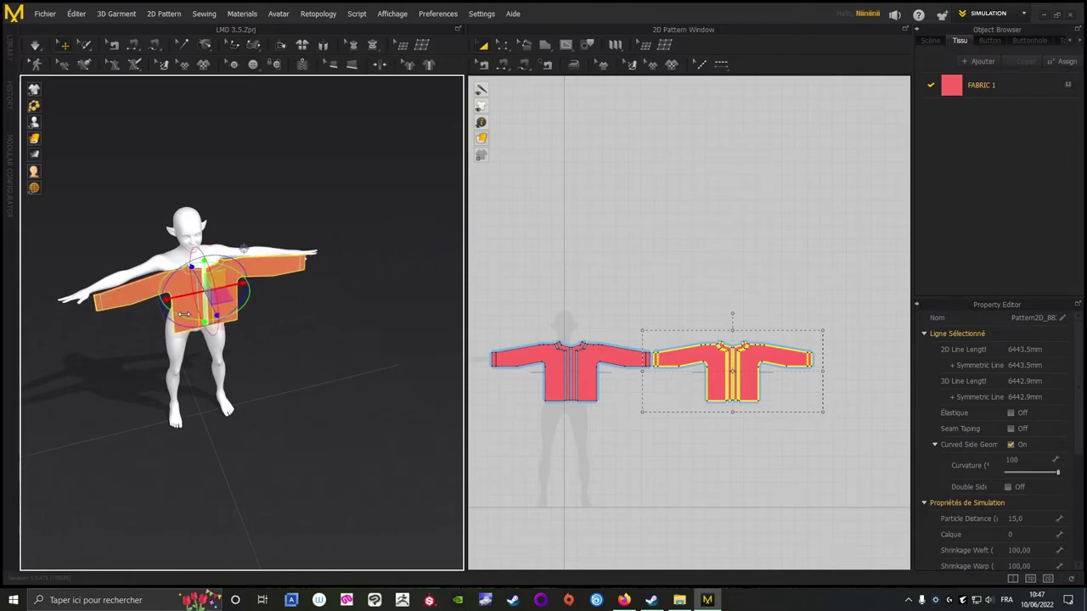
right_drag(183, 314, 219, 327)
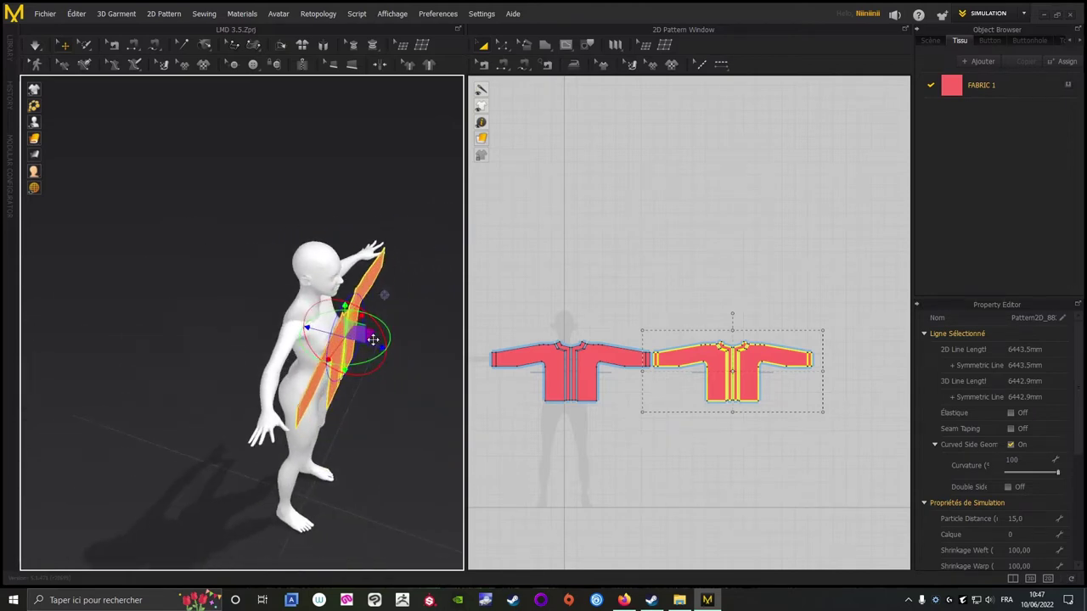
drag(378, 347, 319, 330)
right_drag(116, 360, 48, 410)
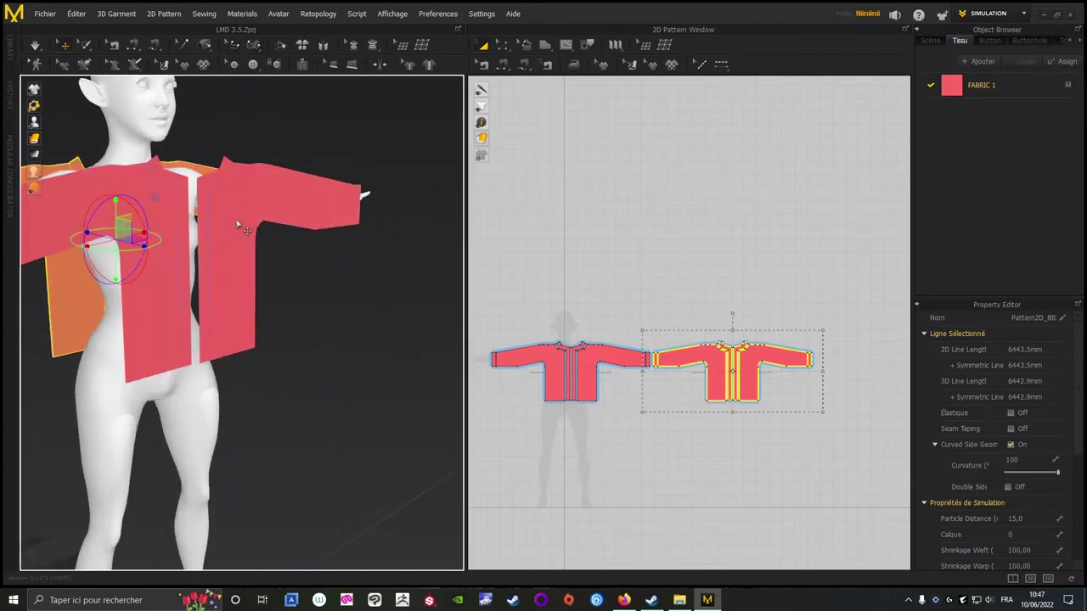
Select all the copied jacket pieces behind the mannequin and flip them horizontally in 3D.
right_drag(359, 325, 411, 261)
right_drag(88, 283, 70, 275)
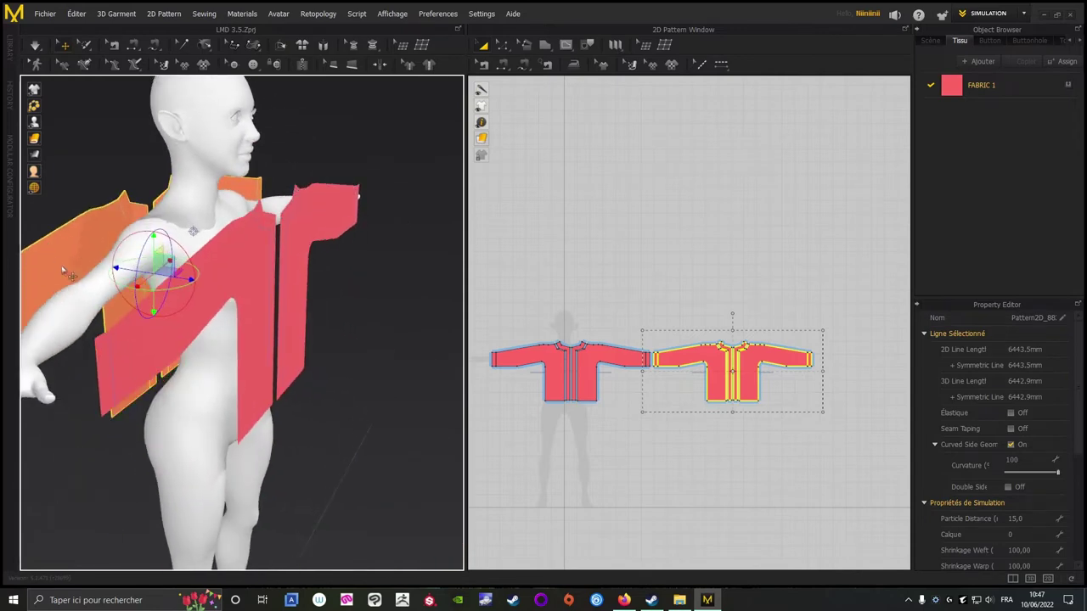
right_click(99, 158)
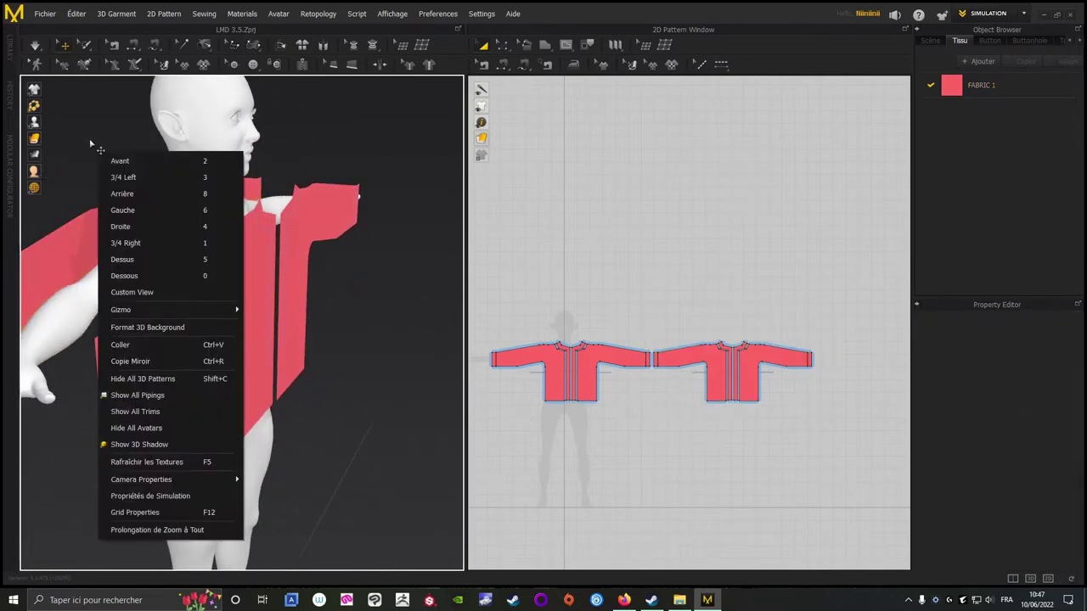
right_drag(97, 155, 178, 281)
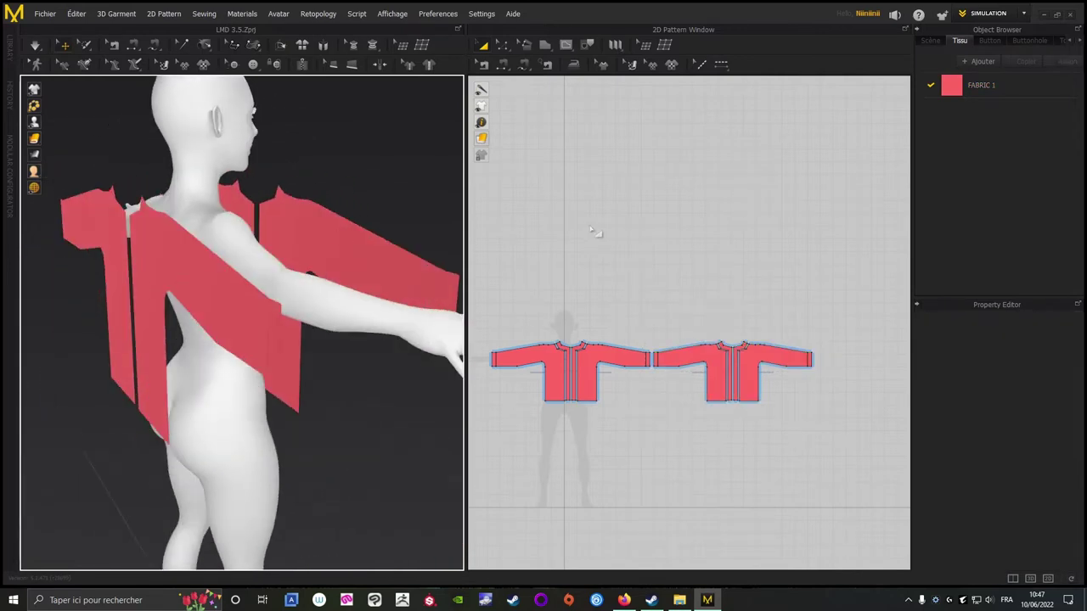
right_drag(669, 225, 668, 155)
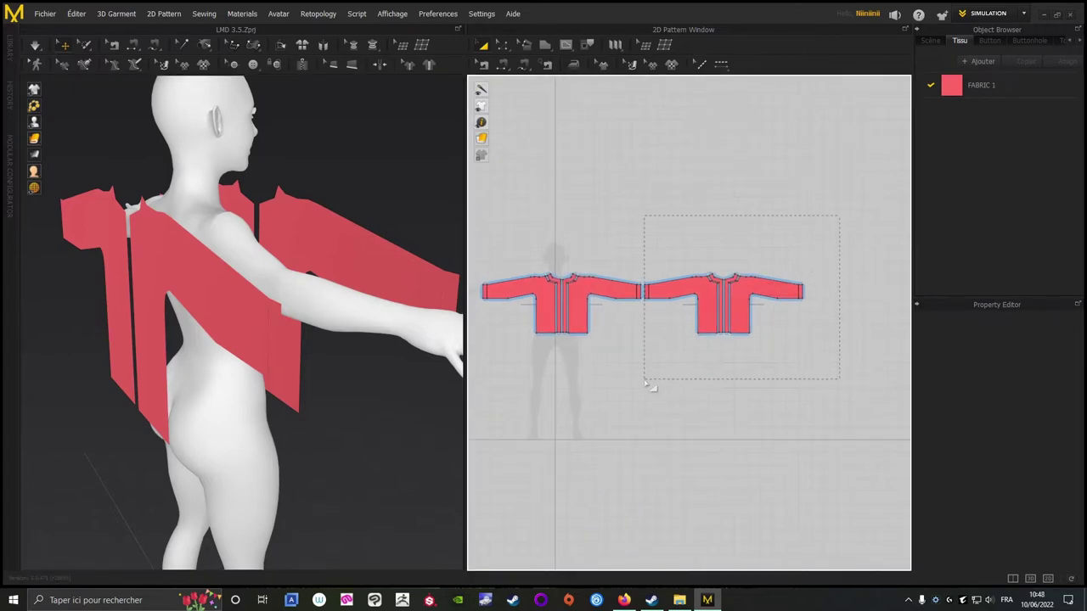
drag(648, 387, 651, 384)
right_click(227, 290)
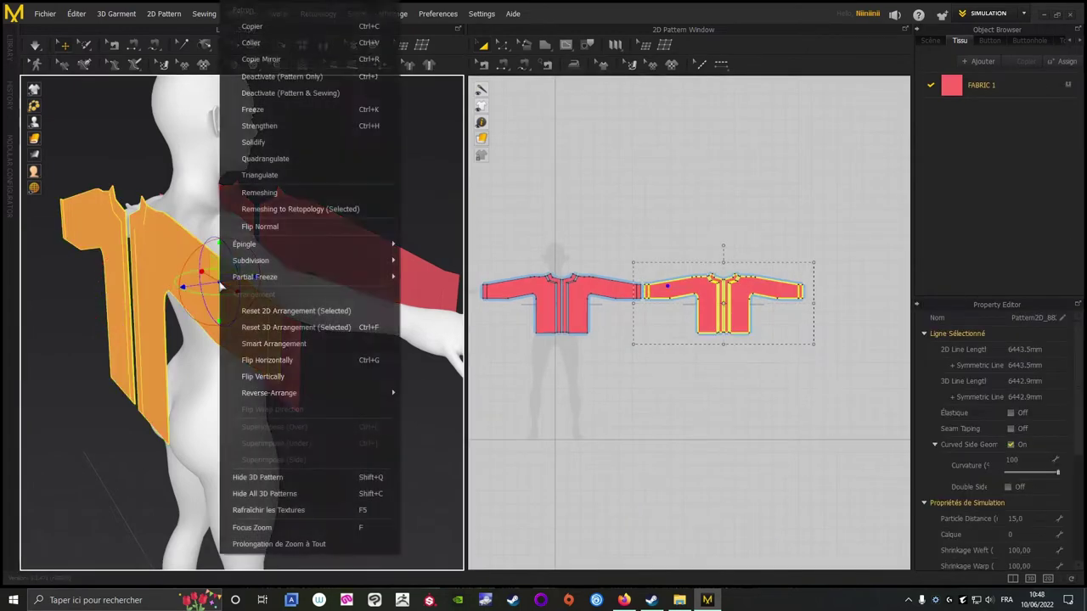
click(262, 362)
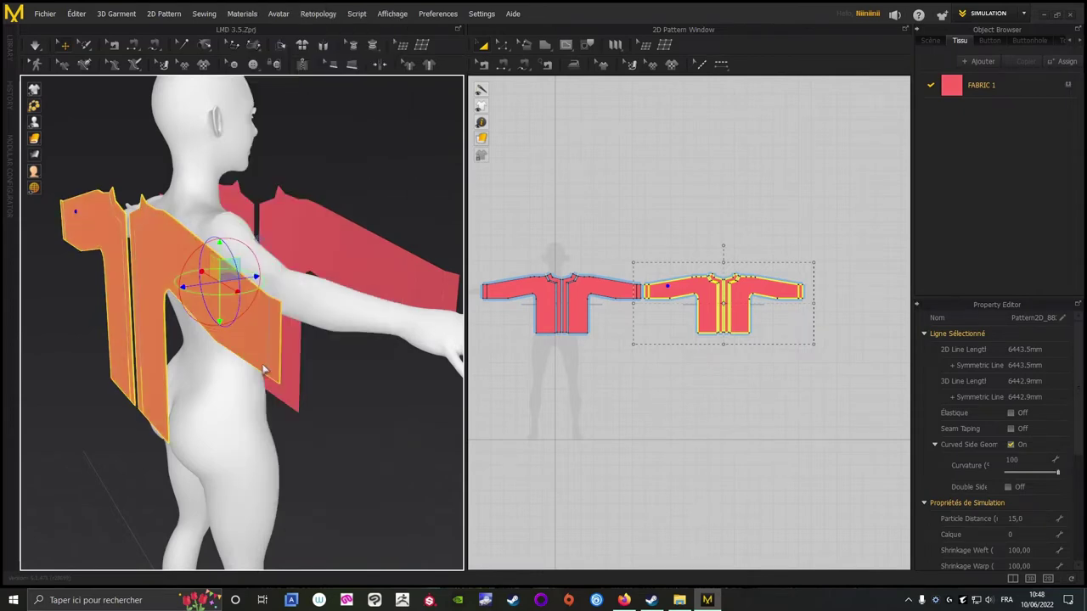
click(90, 467)
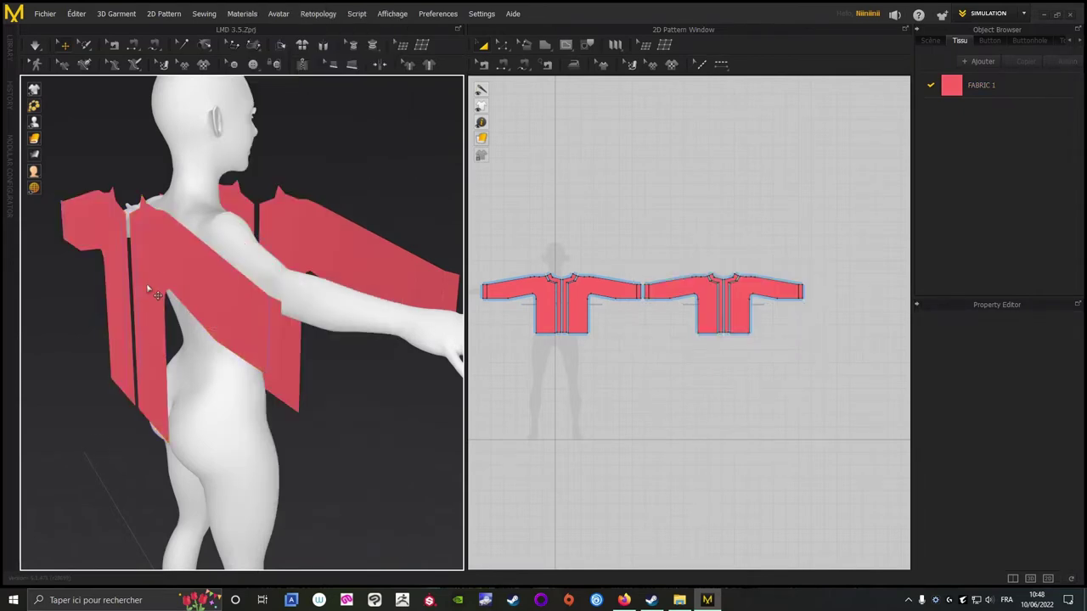
Select all the back jacket pieces again and raise them slightly in 3D.
right_drag(390, 467, 395, 464)
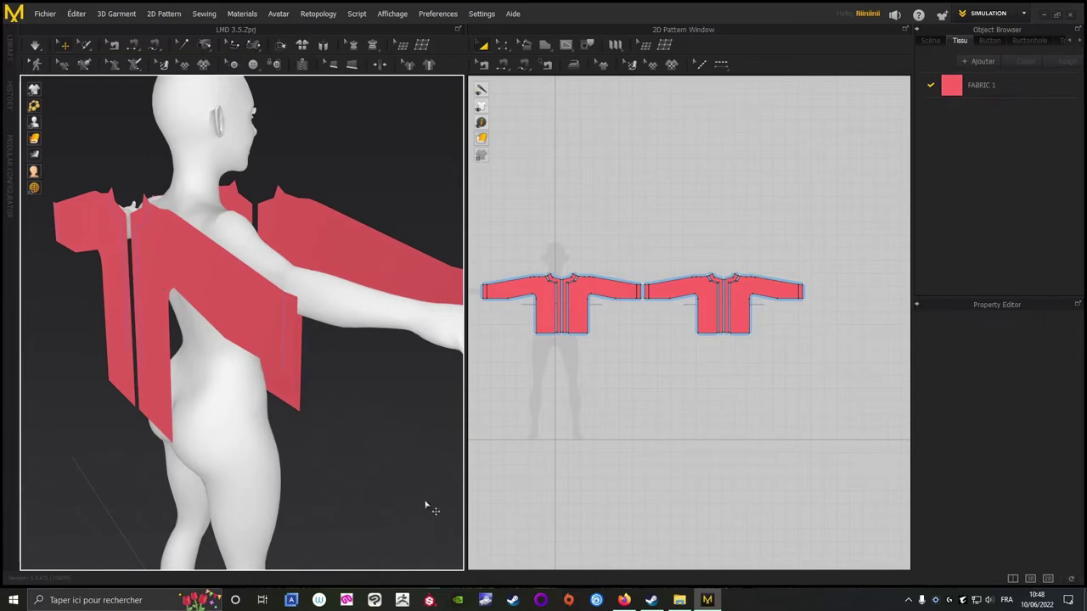
right_drag(425, 506, 318, 432)
right_drag(98, 257, 425, 261)
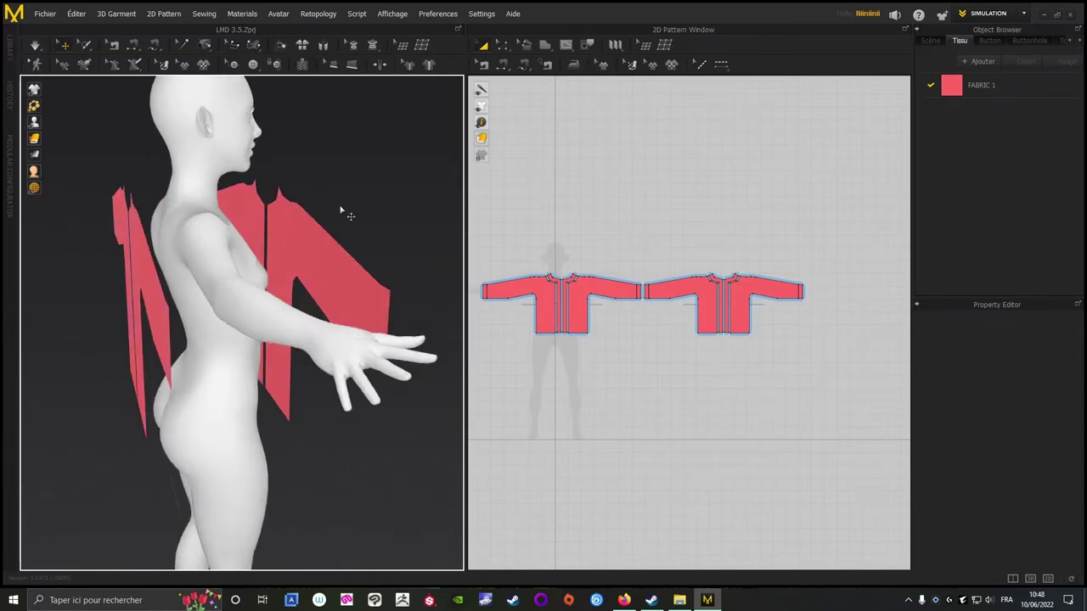
right_drag(340, 210, 239, 280)
right_drag(368, 272, 340, 268)
scroll(413, 346, up, 2)
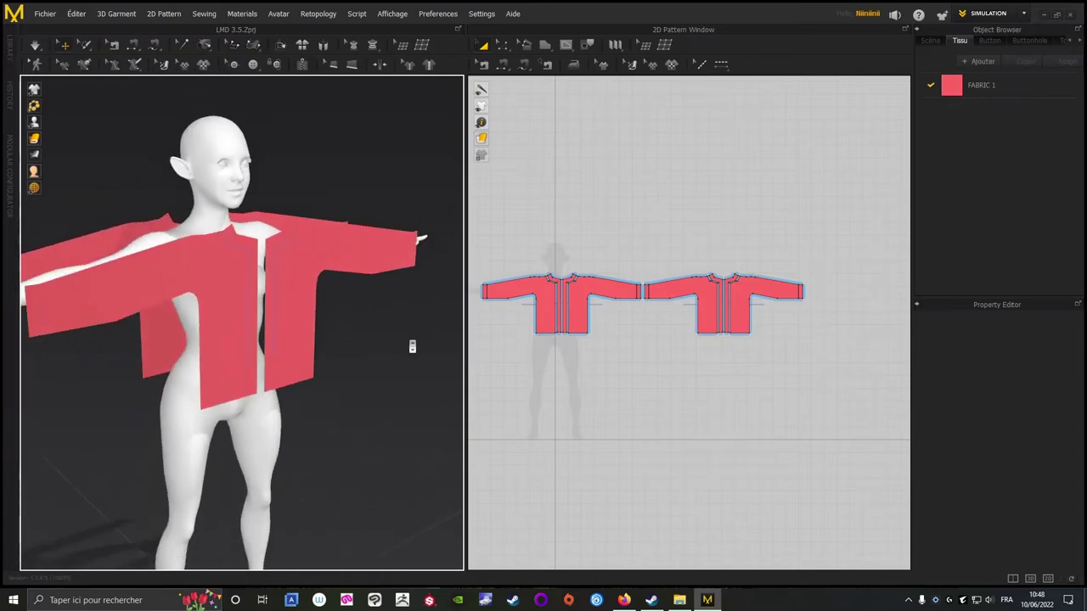
drag(847, 235, 645, 397)
right_drag(391, 383, 448, 374)
right_drag(51, 386, 148, 392)
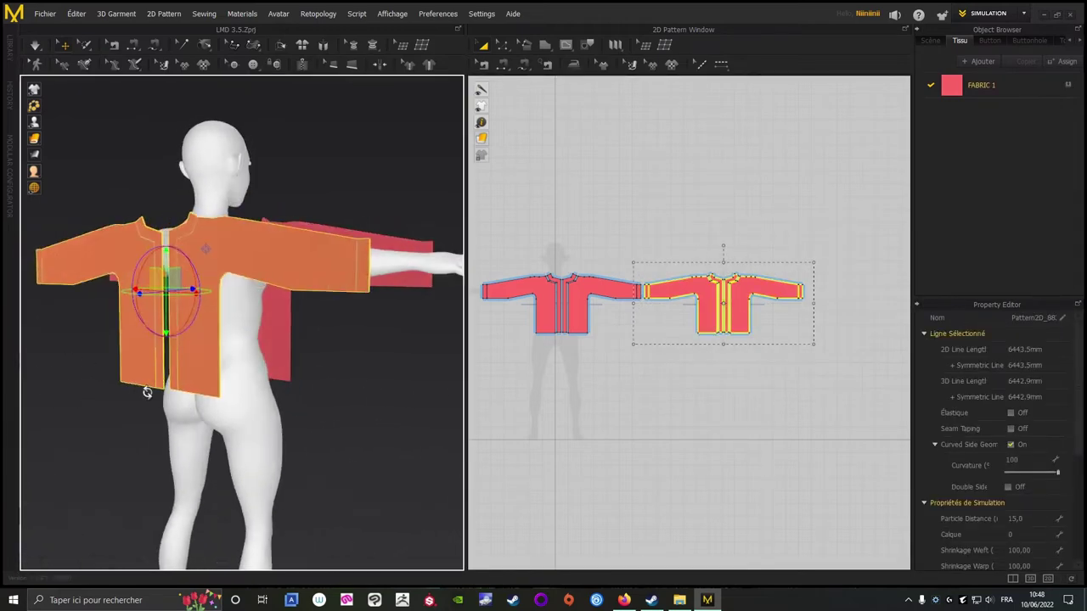
drag(169, 253, 170, 236)
right_drag(382, 331, 133, 368)
From the side view, move the back jacket pieces closer to the mannequin's back and deselect them.
key(4)
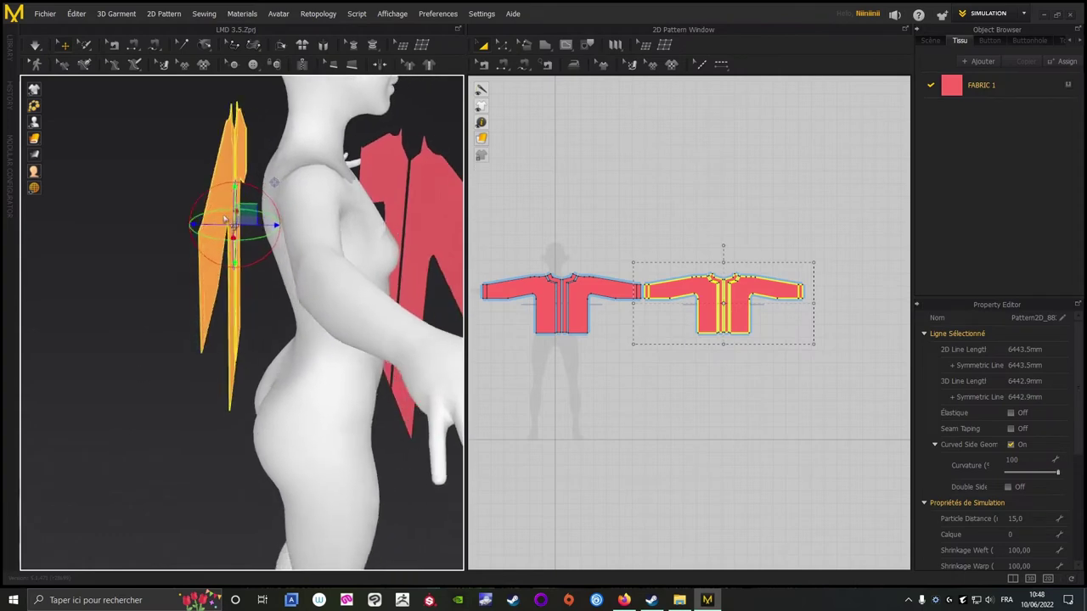
drag(261, 225, 279, 224)
right_drag(96, 342, 117, 442)
scroll(128, 432, down, 2)
click(153, 450)
Raise all the front jacket pieces slightly in 3D and save the project.
right_drag(502, 256, 509, 232)
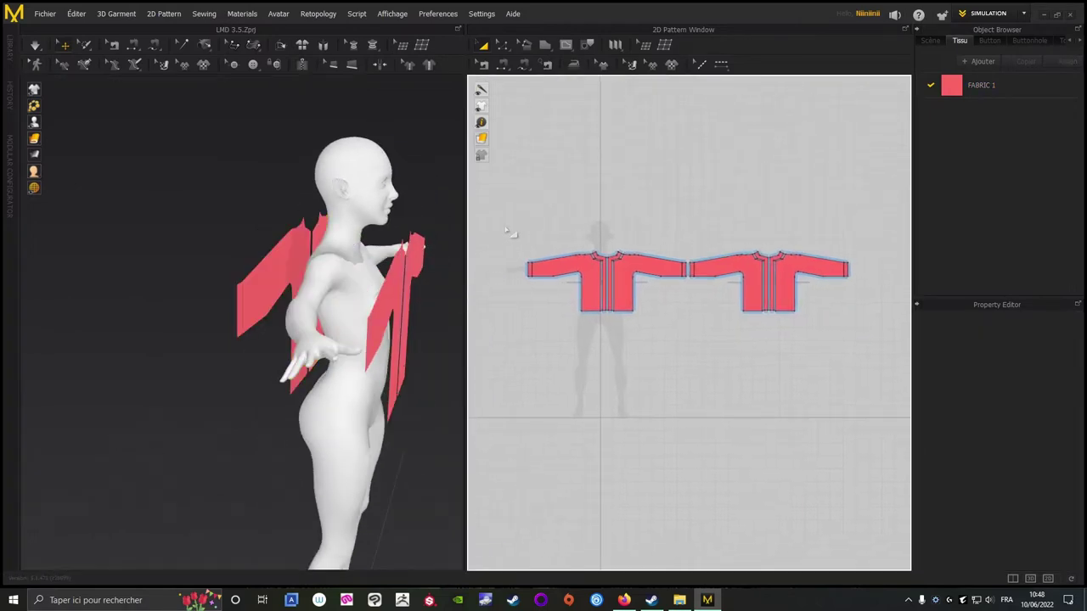
drag(692, 346, 692, 348)
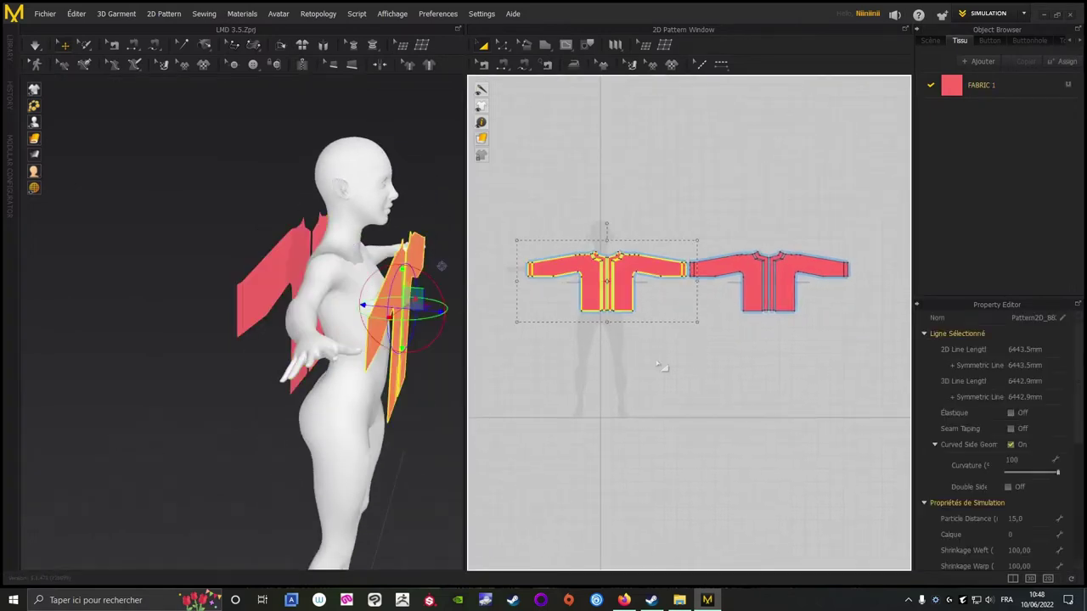
right_drag(195, 471, 161, 483)
drag(360, 296, 360, 282)
right_click(504, 424)
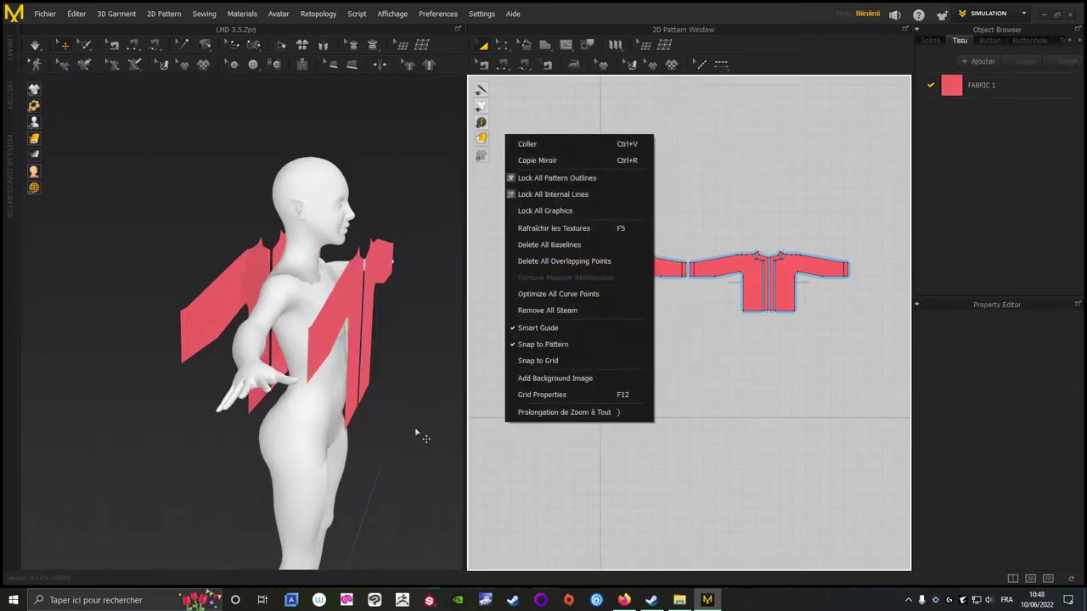
right_drag(417, 434, 438, 409)
click(35, 13)
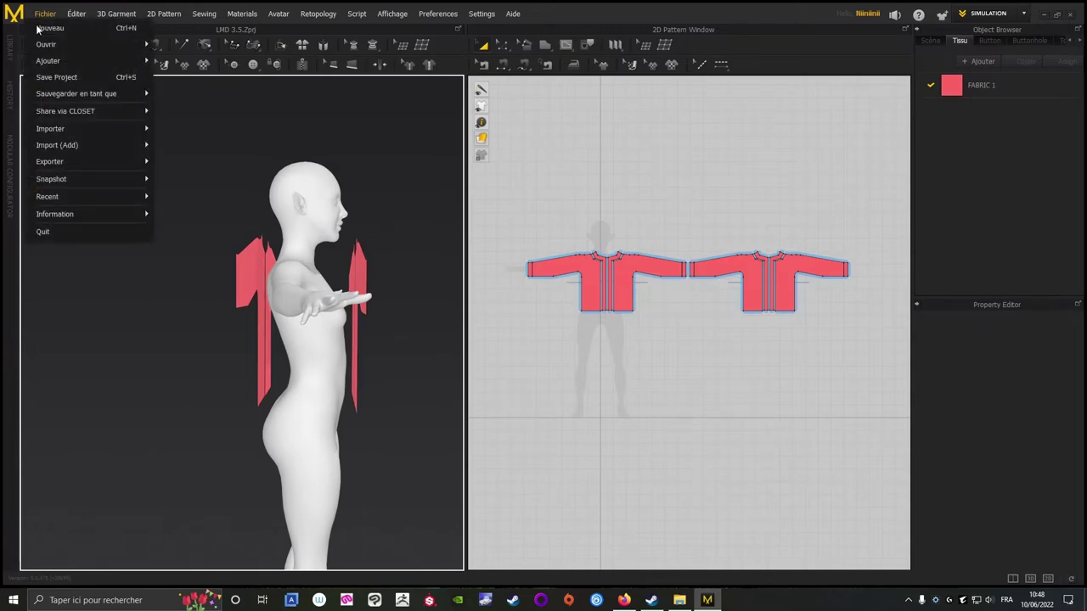
click(72, 75)
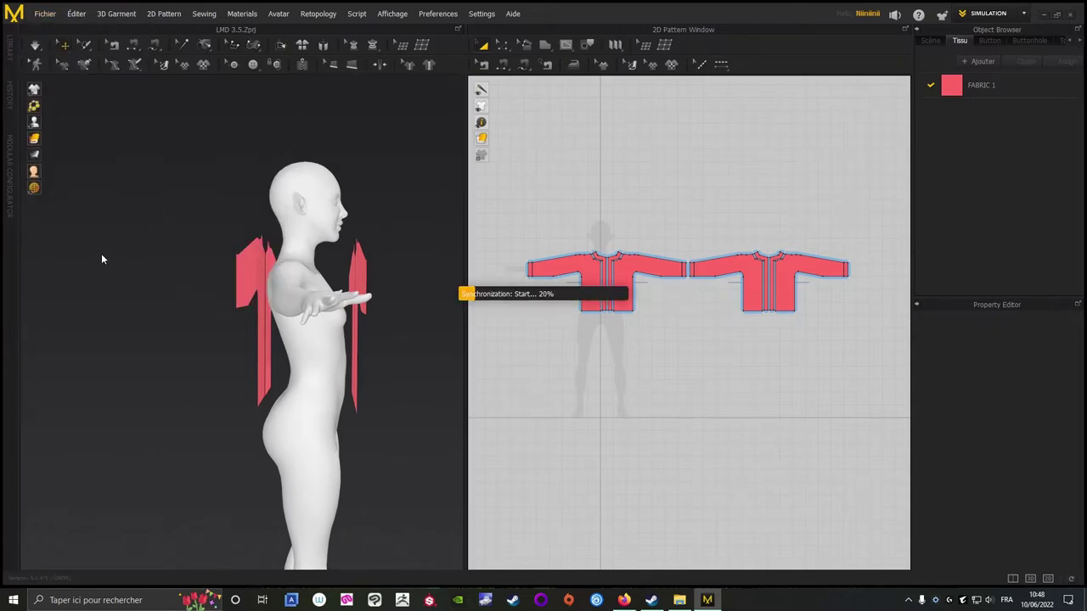
Sew the facing vertical centre edges of the two front bands together with Segment Sewing.
right_drag(175, 388, 79, 418)
scroll(575, 230, up, 5)
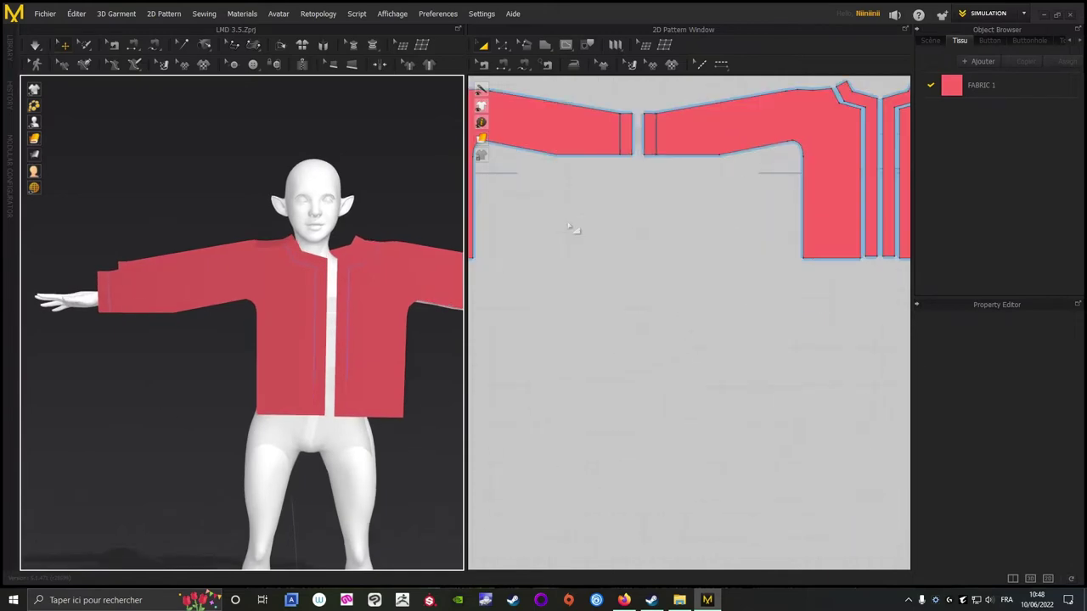
scroll(781, 335, down, 3)
scroll(812, 332, up, 4)
scroll(813, 331, down, 4)
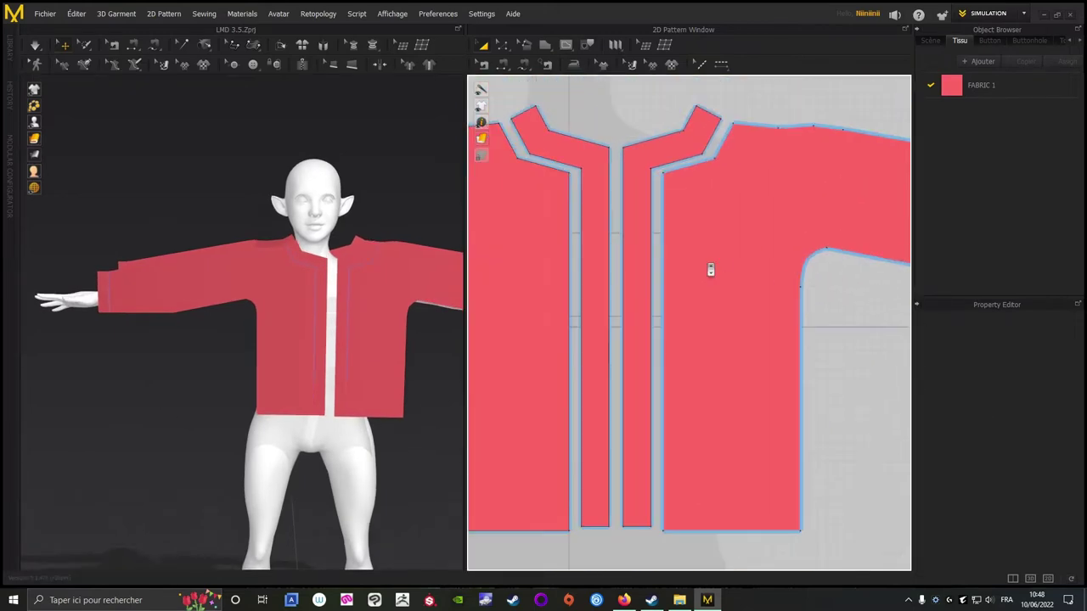
scroll(679, 255, up, 3)
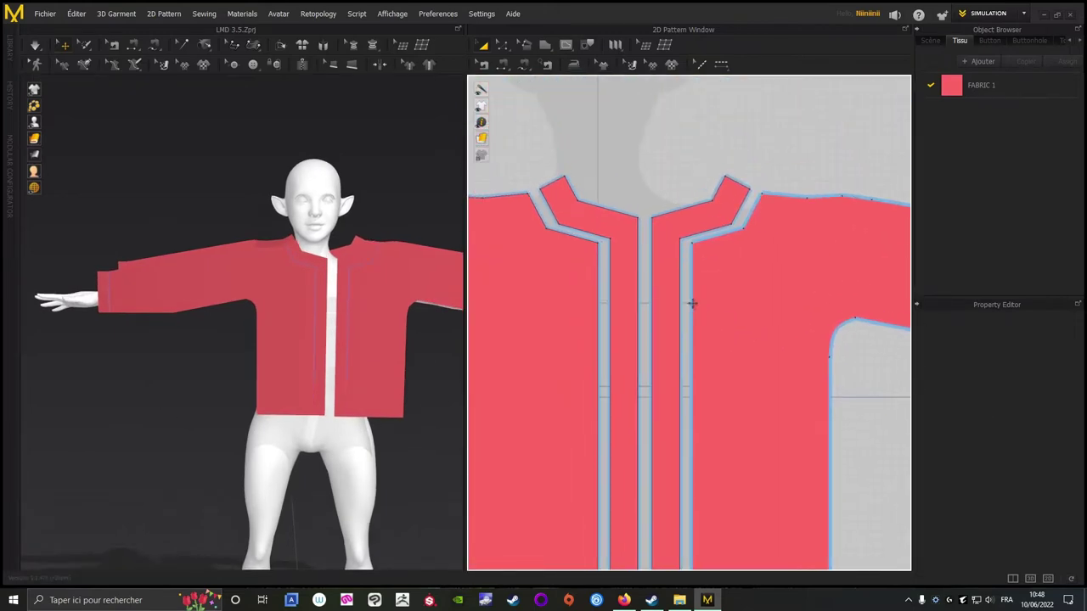
scroll(679, 374, down, 4)
scroll(644, 242, up, 2)
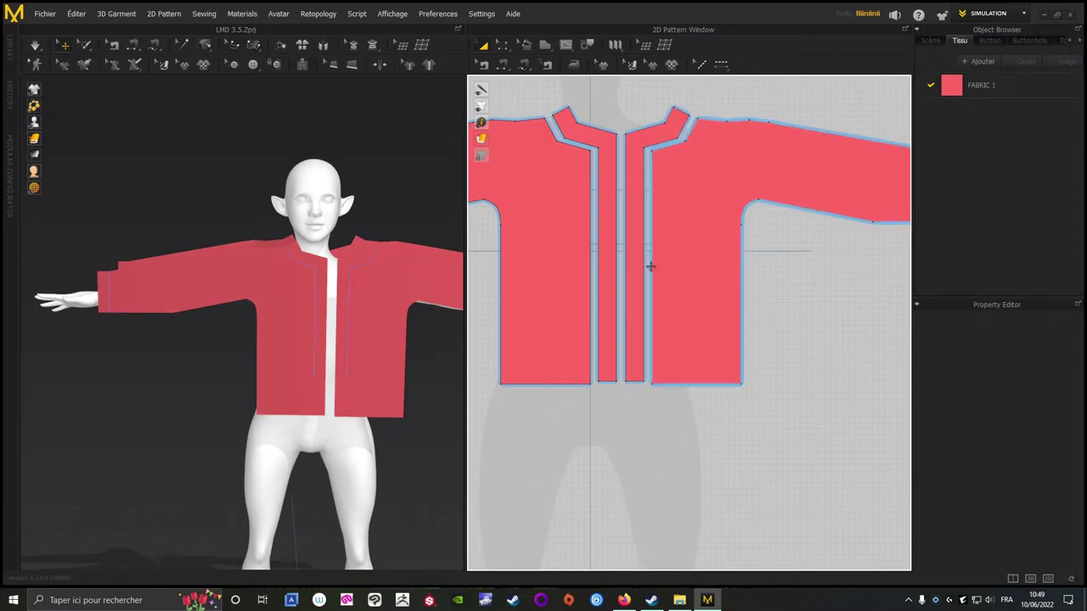
click(504, 66)
right_drag(631, 102, 706, 176)
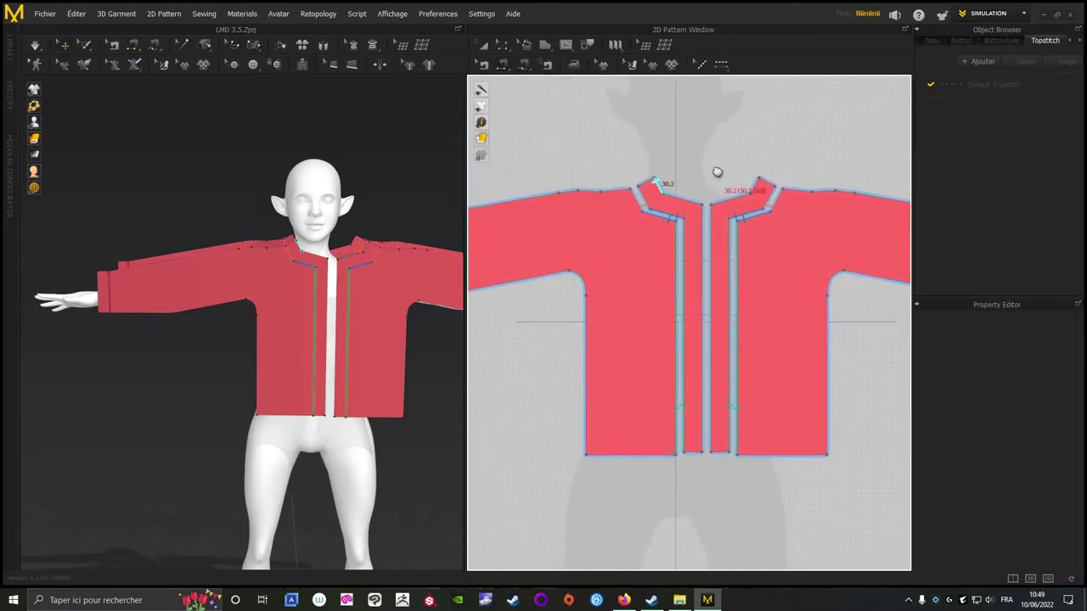
scroll(713, 179, up, 5)
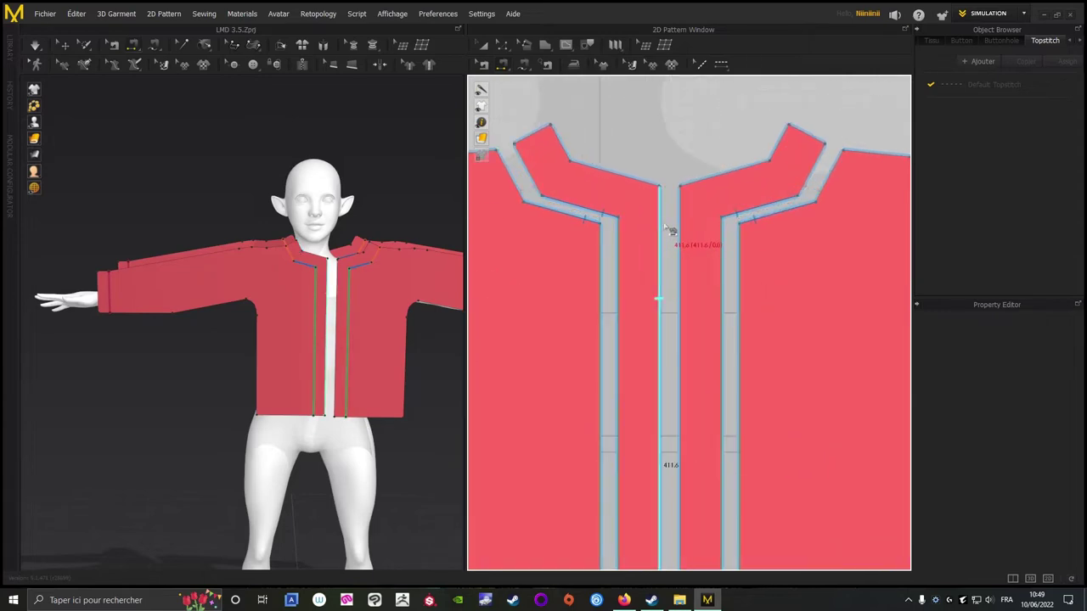
click(660, 226)
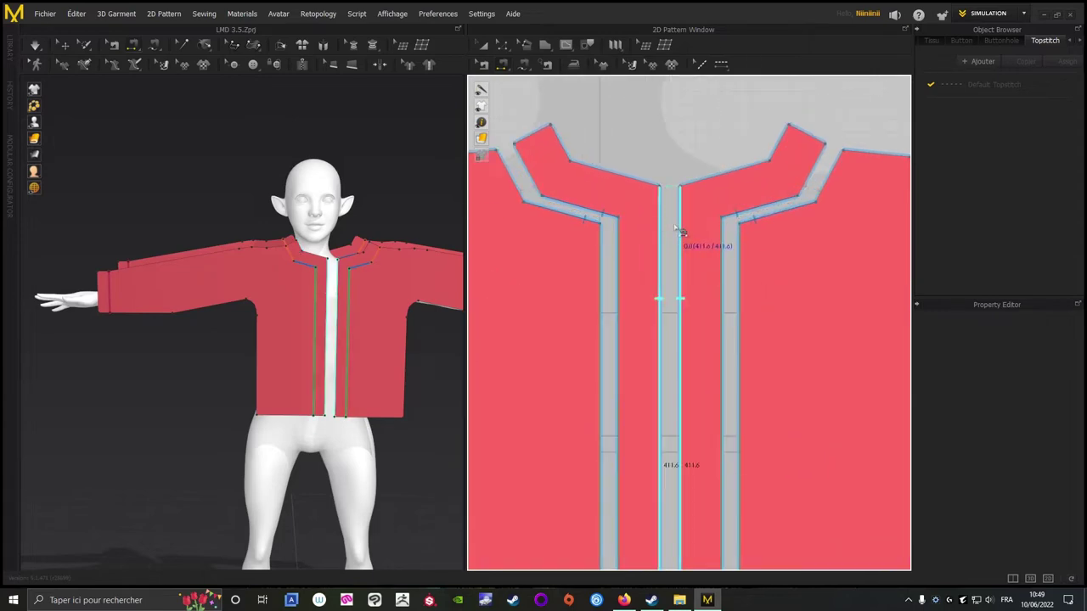
click(680, 230)
Delete the two centre band pieces from the back jacket in the 2D pattern.
scroll(636, 382, down, 4)
middle_drag(678, 363, 471, 235)
scroll(471, 234, down, 3)
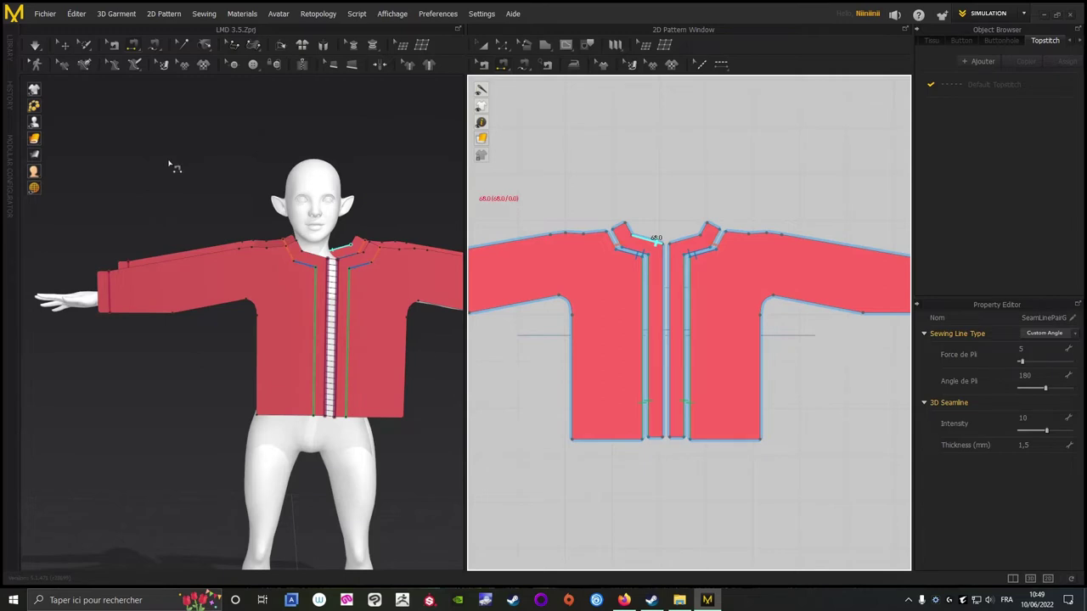
right_drag(178, 174, 374, 221)
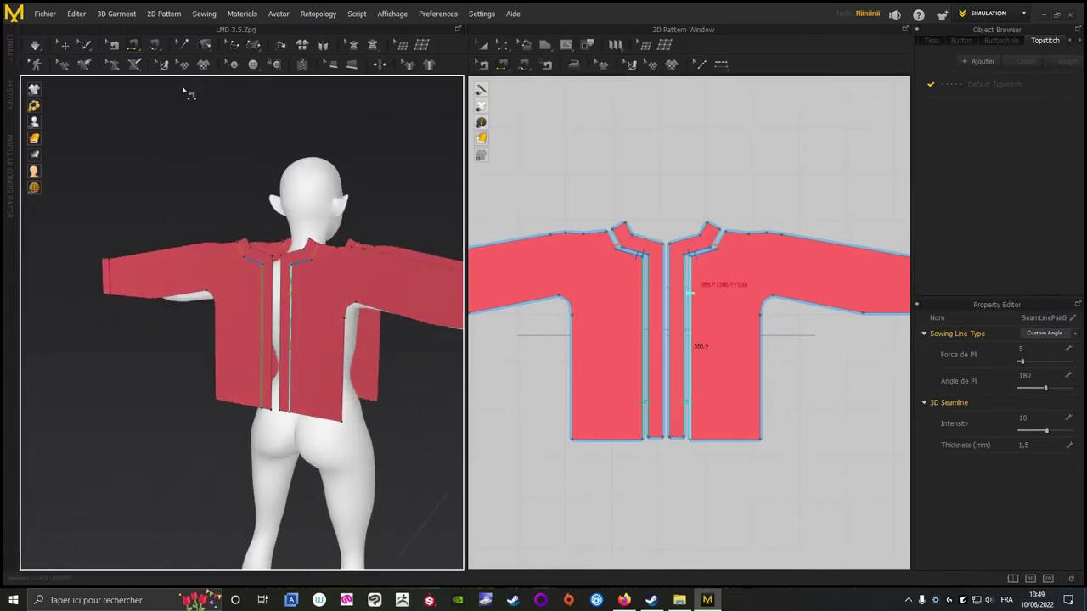
click(482, 46)
right_drag(376, 138, 373, 140)
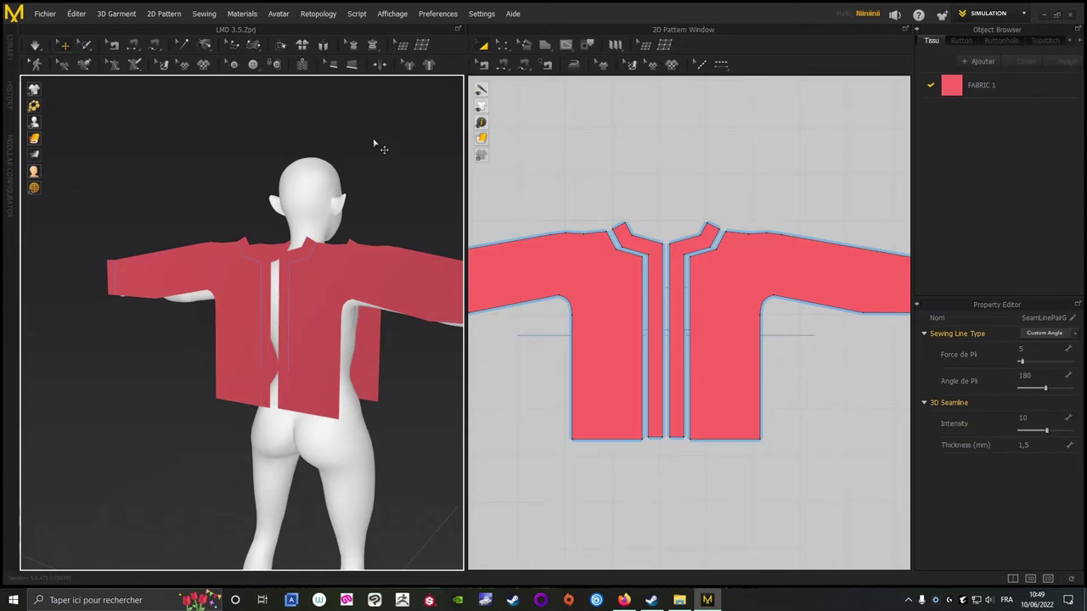
right_drag(258, 190, 288, 173)
scroll(684, 151, up, 2)
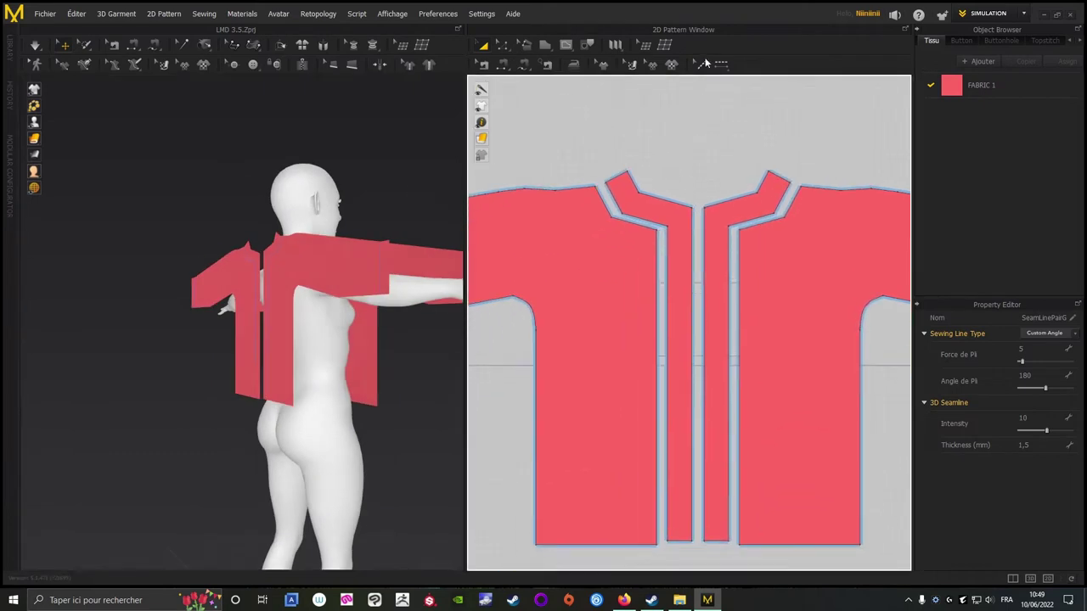
click(678, 243)
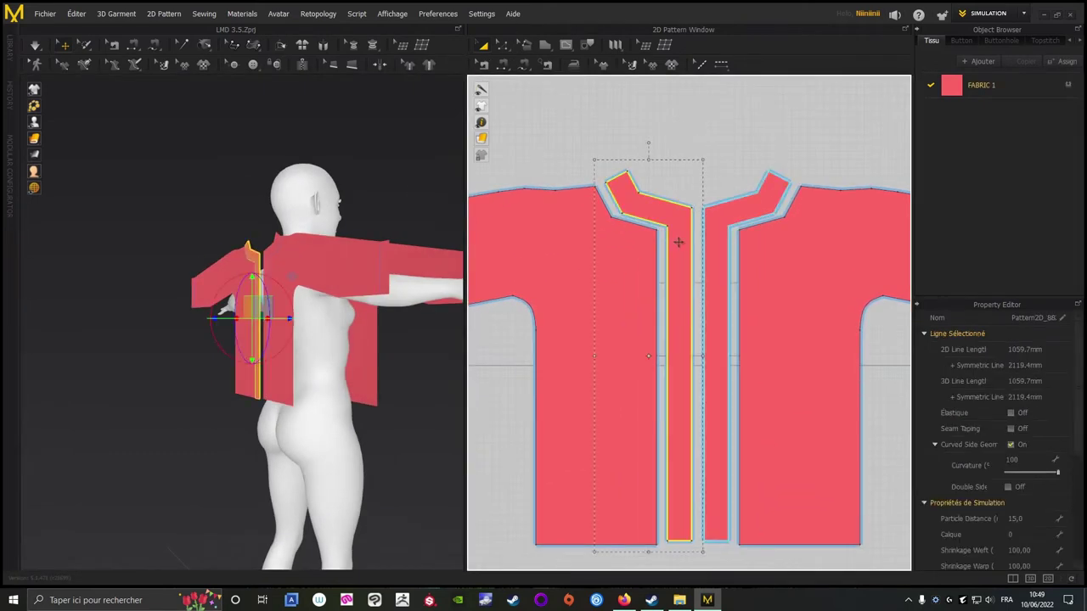
shift+click(721, 229)
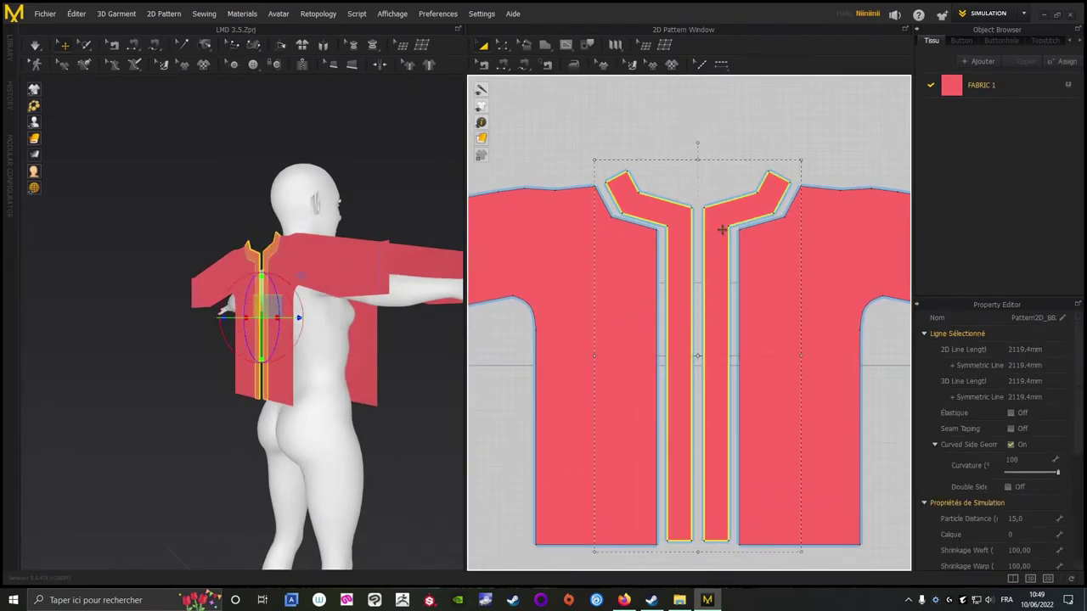
key(Delete)
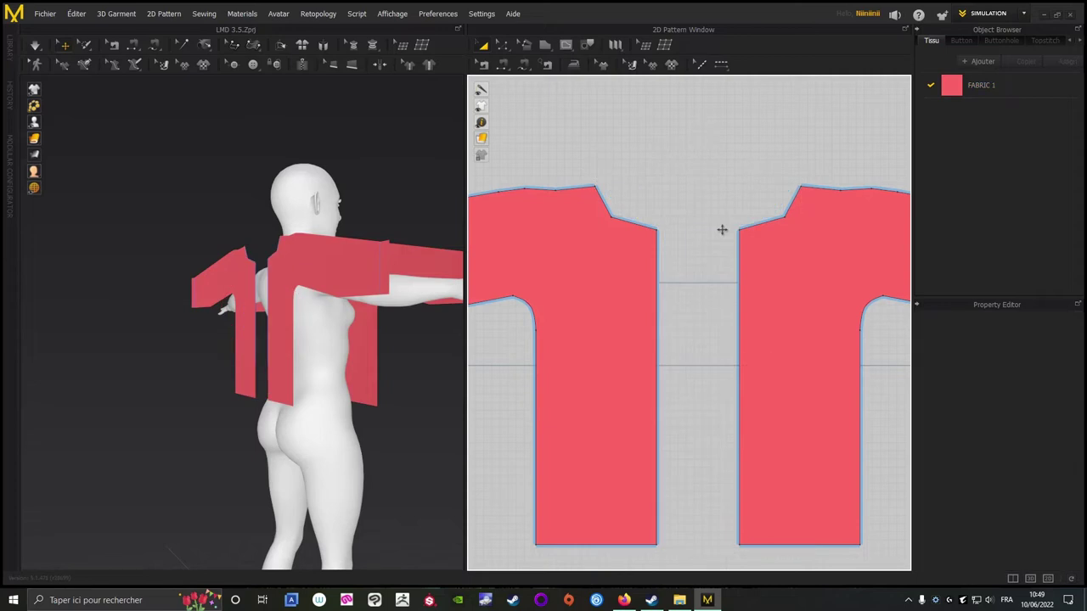
Offset the two neckline edges of the back panels outward by 30 mm with Offset Pattern Outline, keeping Create Internal Line enabled.
click(501, 48)
click(605, 204)
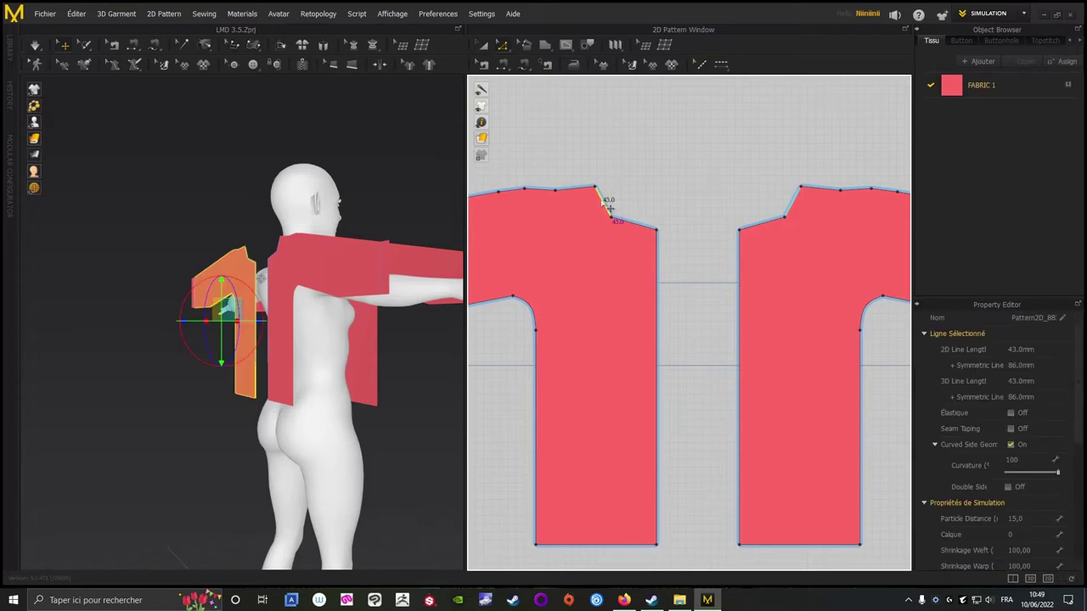
shift+click(638, 226)
right_click(641, 226)
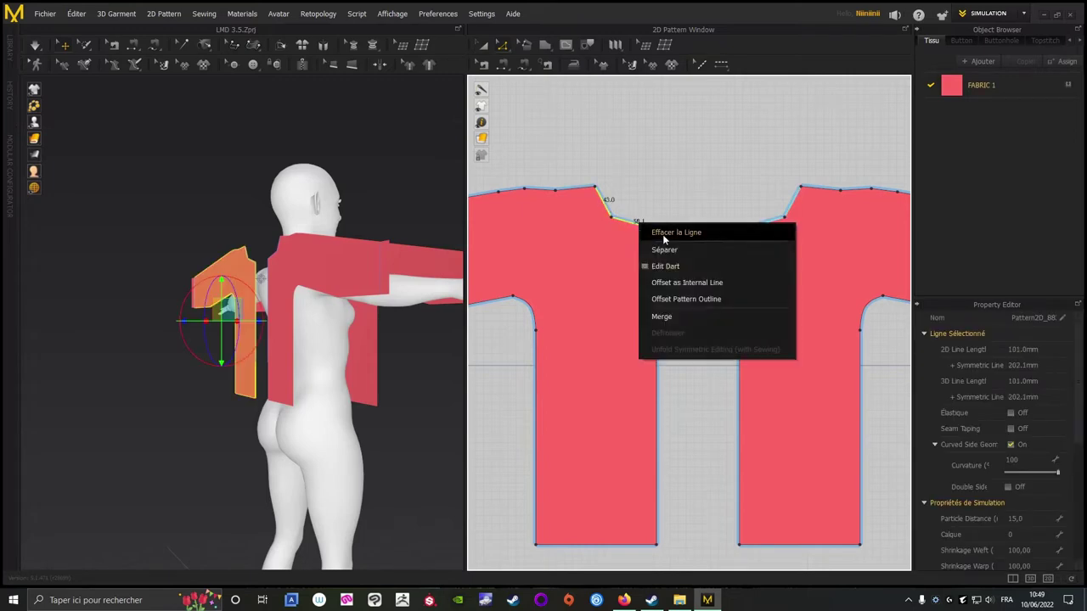
click(678, 300)
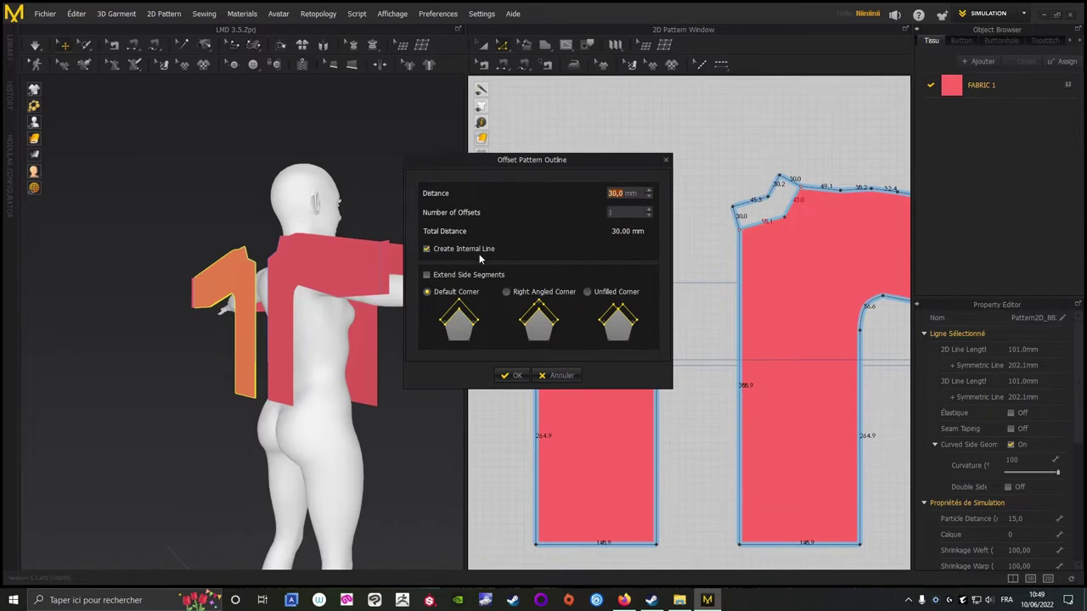
click(516, 376)
click(701, 203)
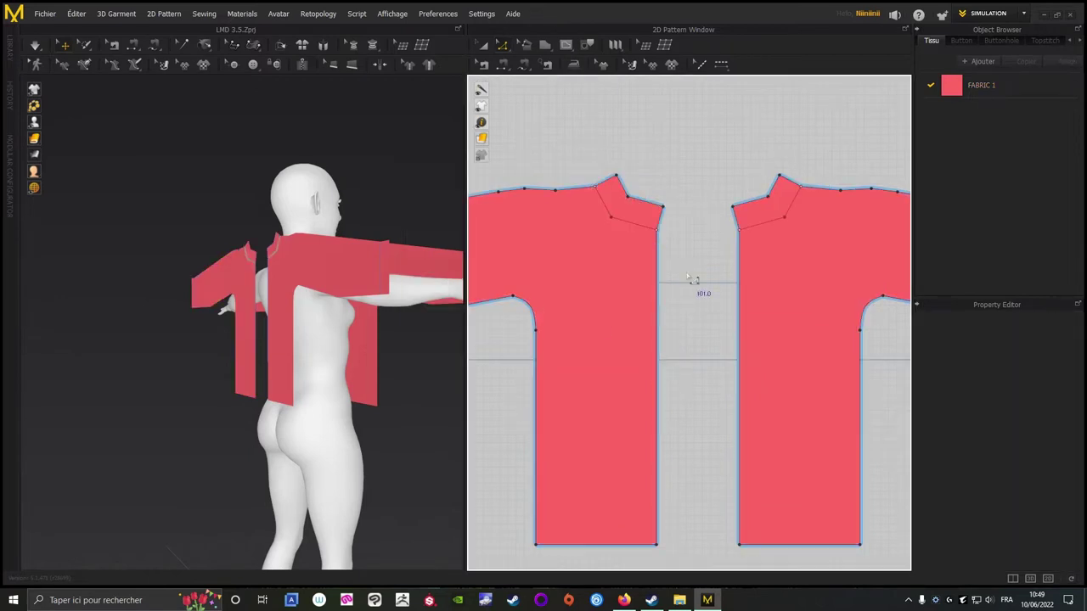
Separate the neckline bands from both back panels along their internal lines with Cut & Sew.
scroll(713, 306, down, 4)
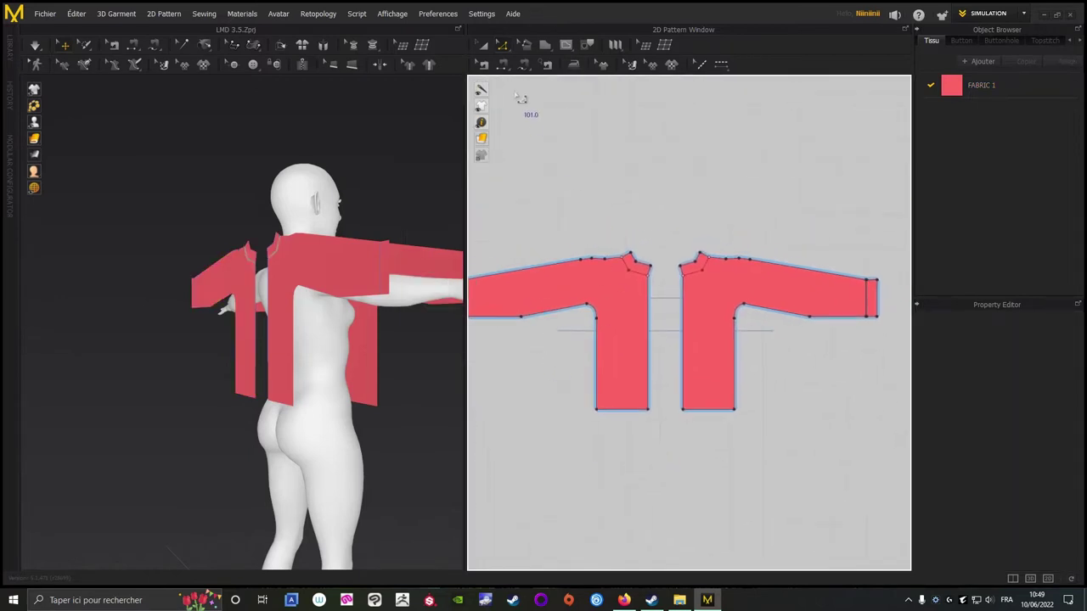
scroll(655, 223, up, 5)
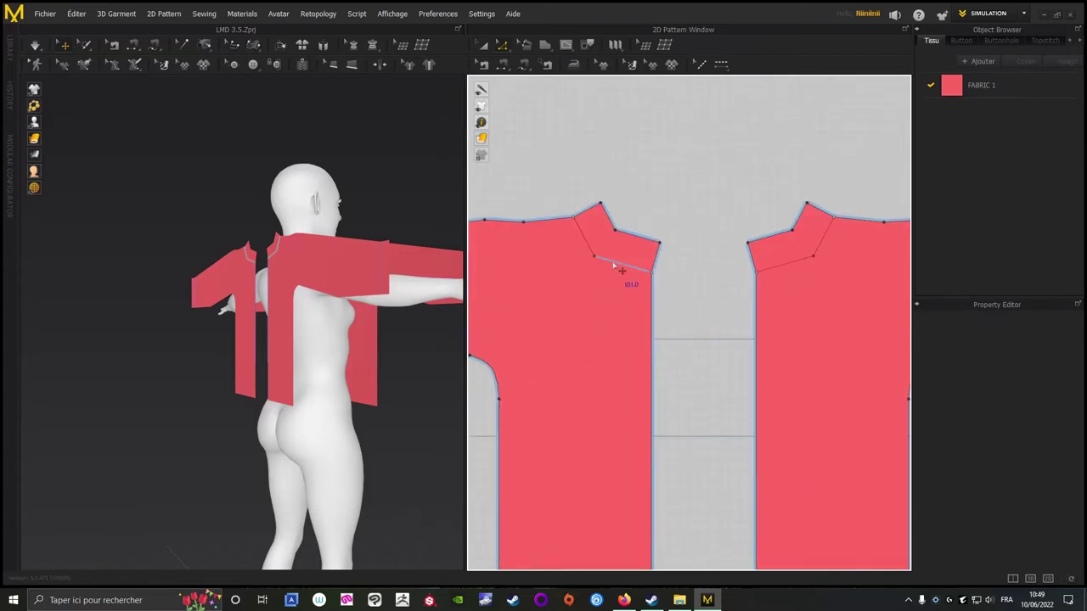
click(622, 270)
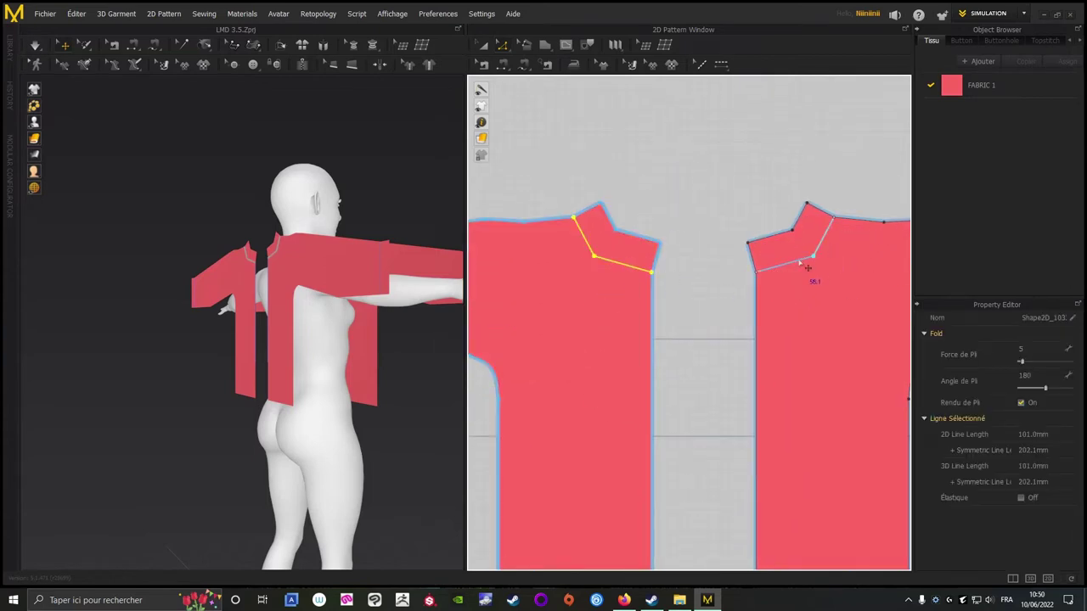
right_click(617, 265)
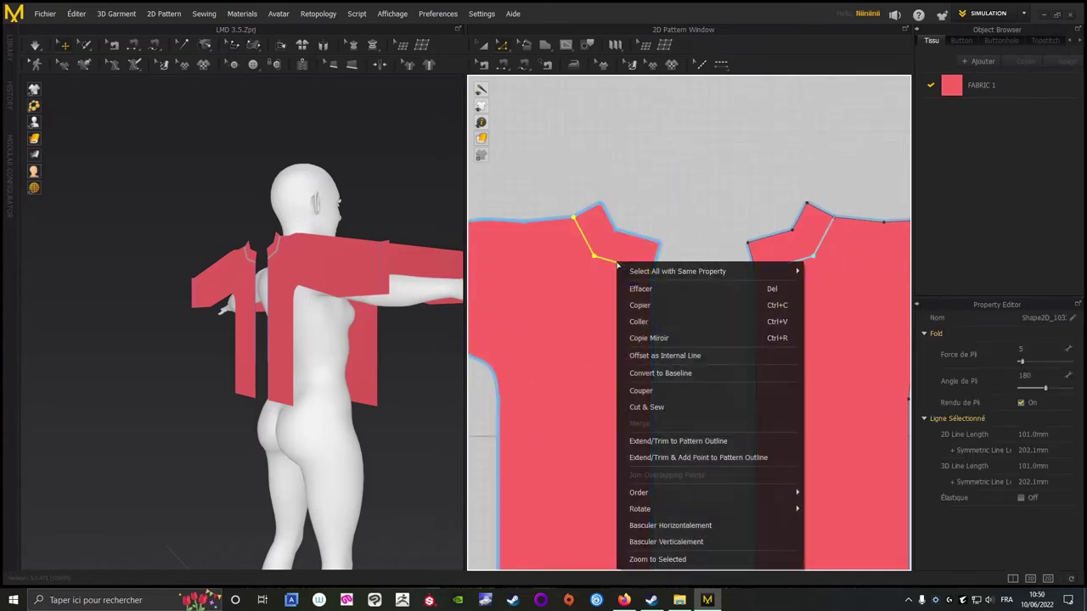
click(649, 407)
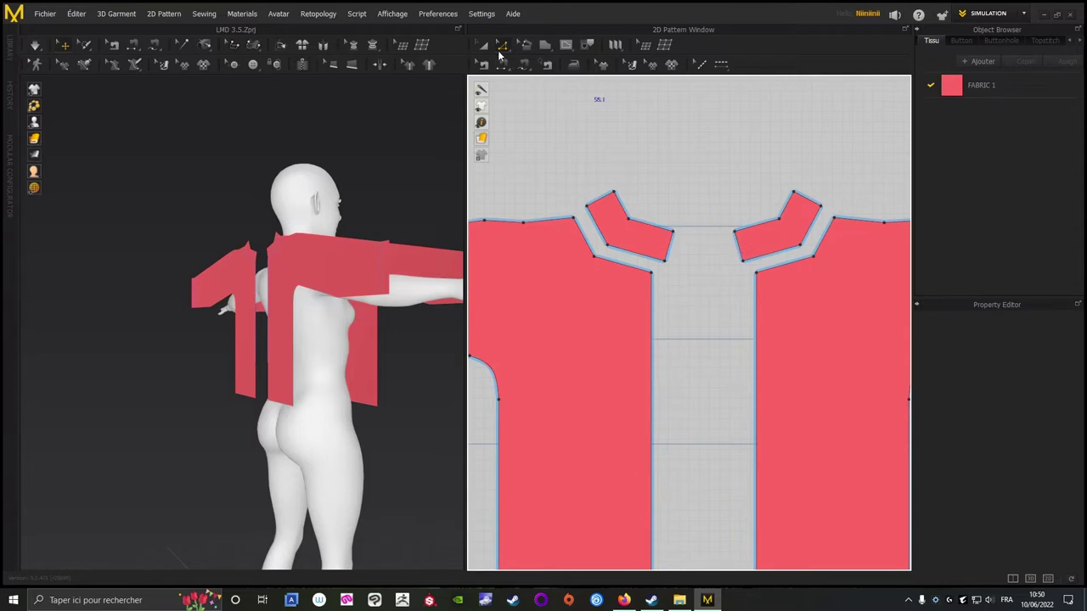
Examine the sleeves, cuffs and separated back neckline bands in the 2D pattern.
middle_drag(610, 173, 934, 93)
scroll(597, 416, down, 5)
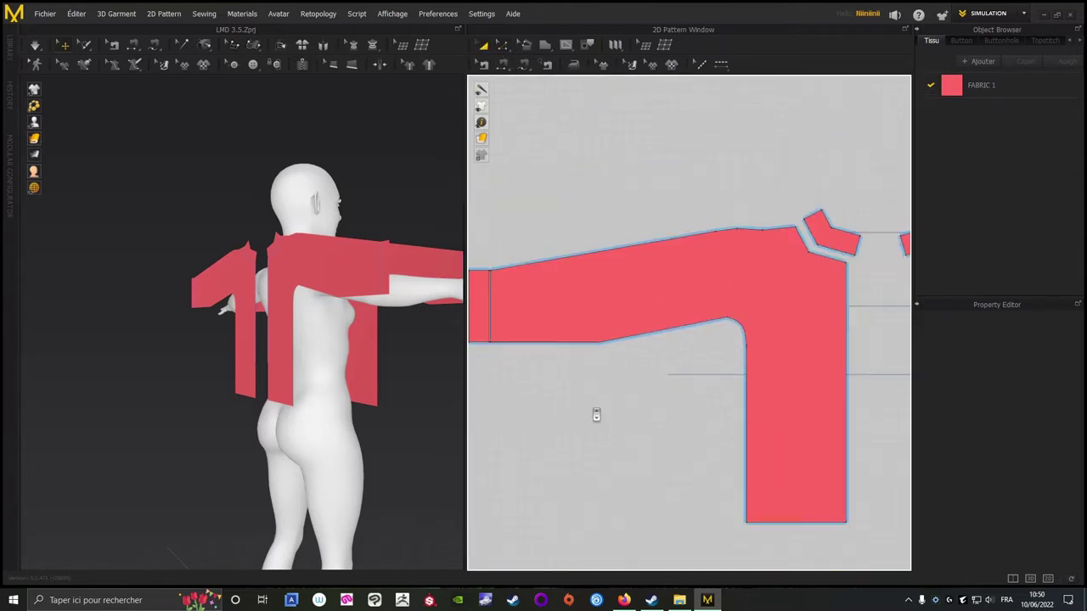
middle_drag(591, 424, 691, 376)
scroll(698, 369, up, 3)
scroll(647, 343, up, 4)
middle_drag(629, 319, 715, 387)
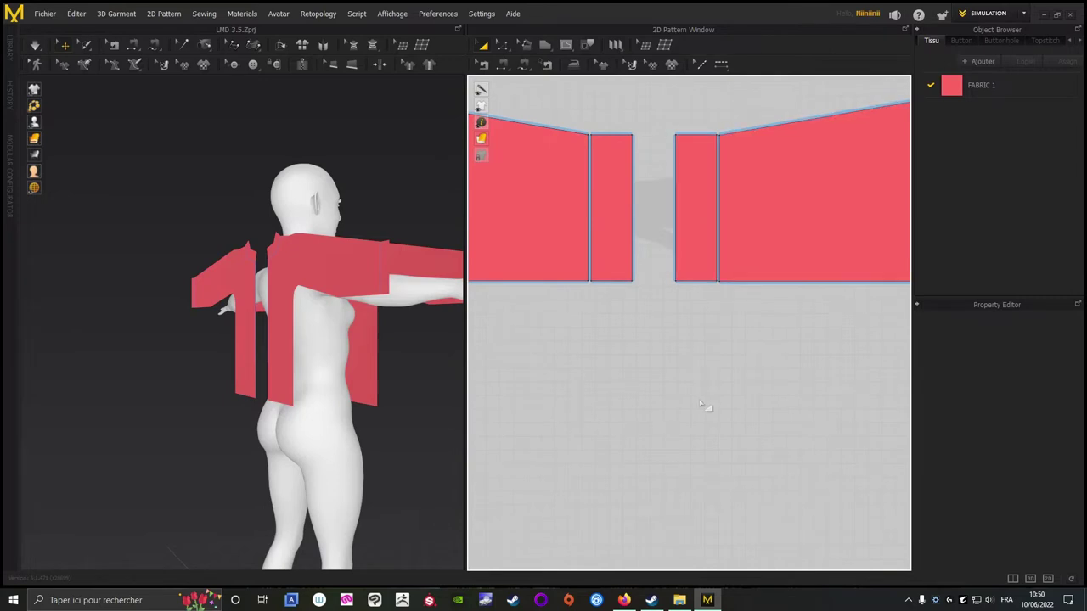
scroll(766, 472, down, 4)
middle_drag(766, 472, 516, 274)
middle_drag(662, 335, 564, 396)
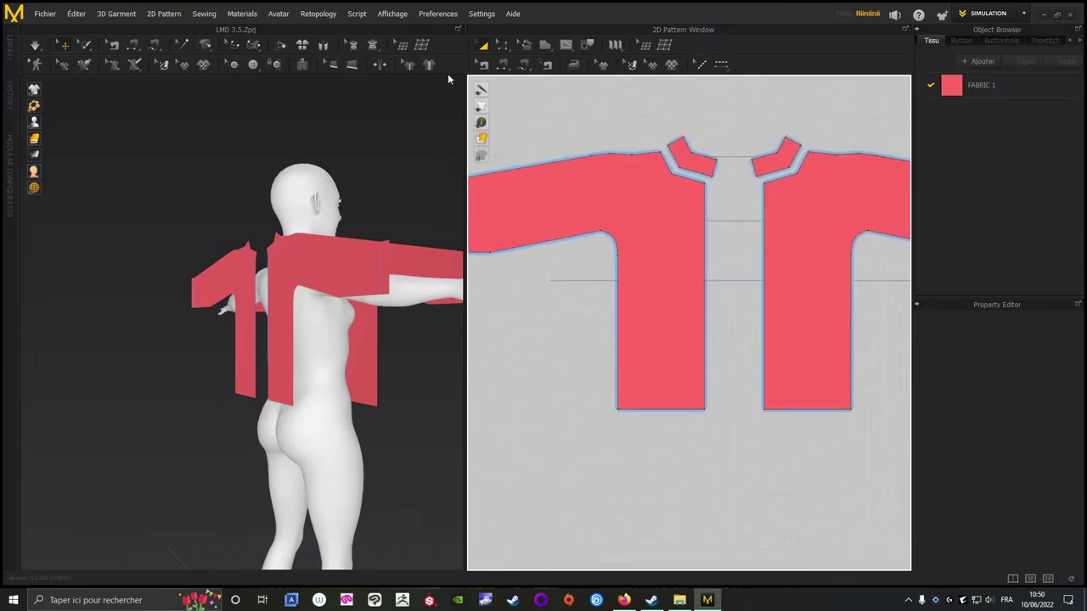
Sew the facing centre edges of the two back neckline bands, and those of the two back panels, together with Segment Sewing.
click(506, 66)
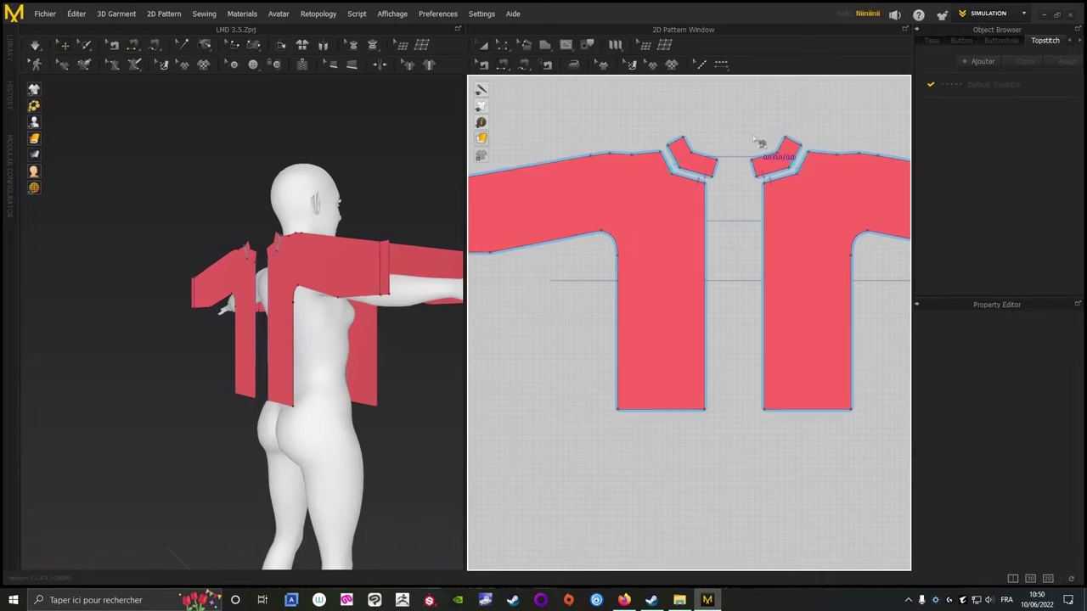
scroll(760, 154, up, 4)
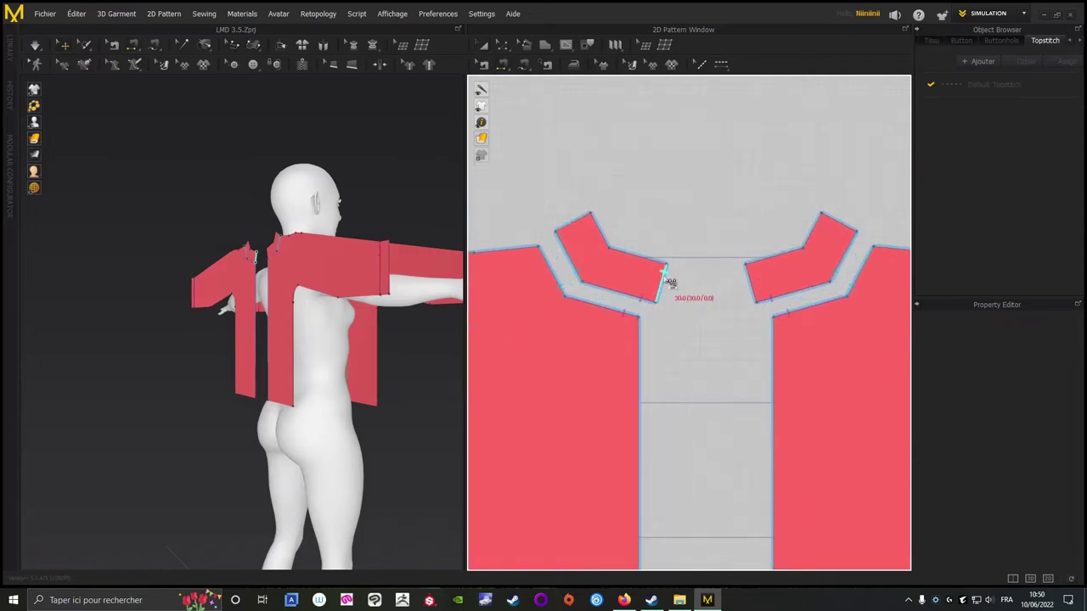
click(667, 281)
click(746, 278)
middle_drag(693, 376, 662, 249)
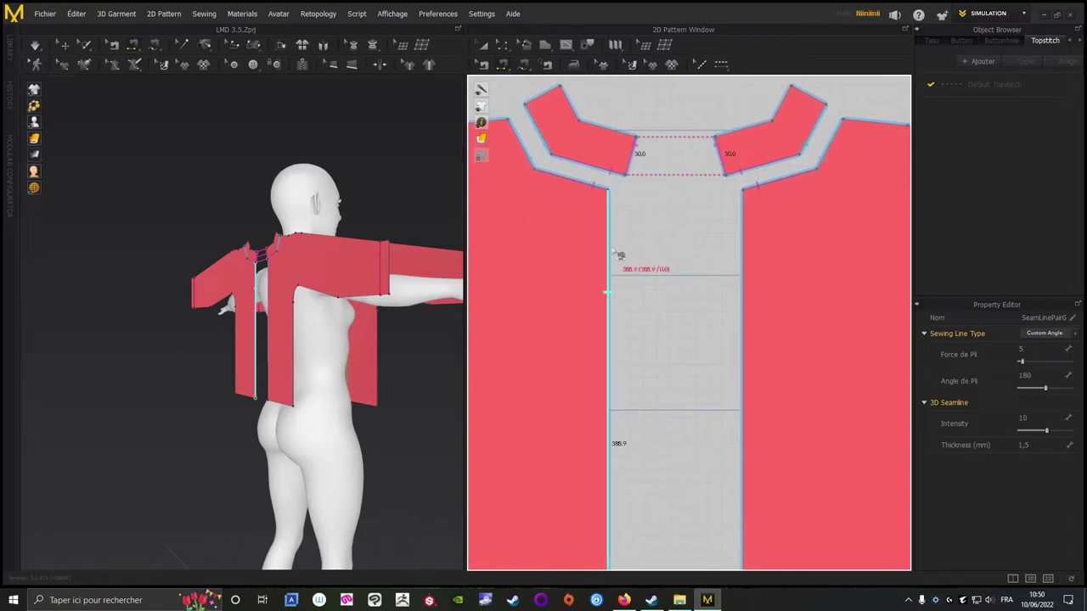
click(665, 269)
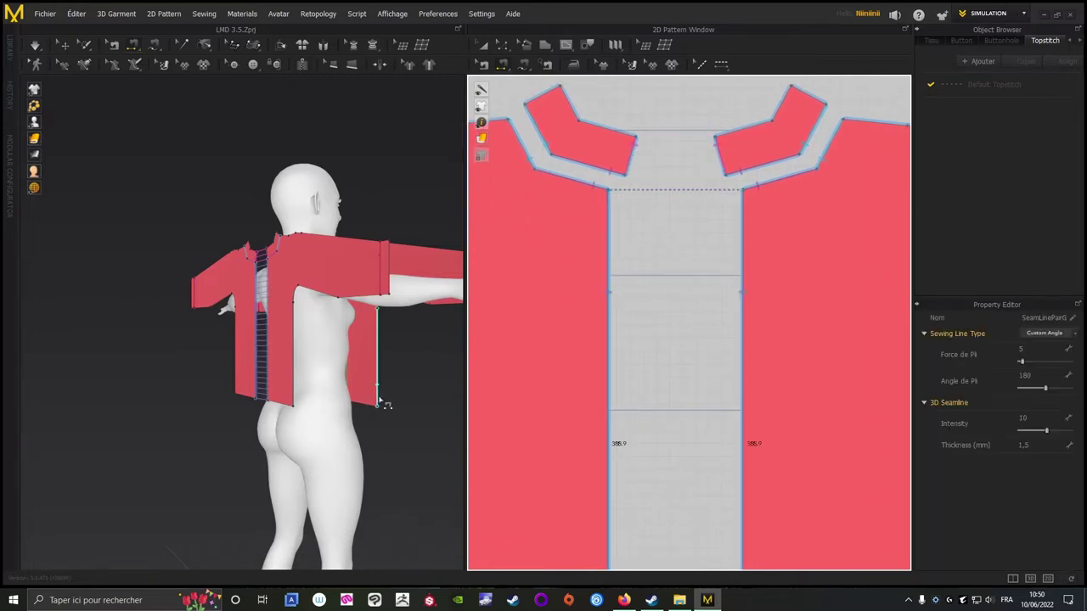
Sew the shoulder ends of the front neckline bands to the matching ends of the back neckline bands with Segment Sewing.
scroll(738, 353, up, 4)
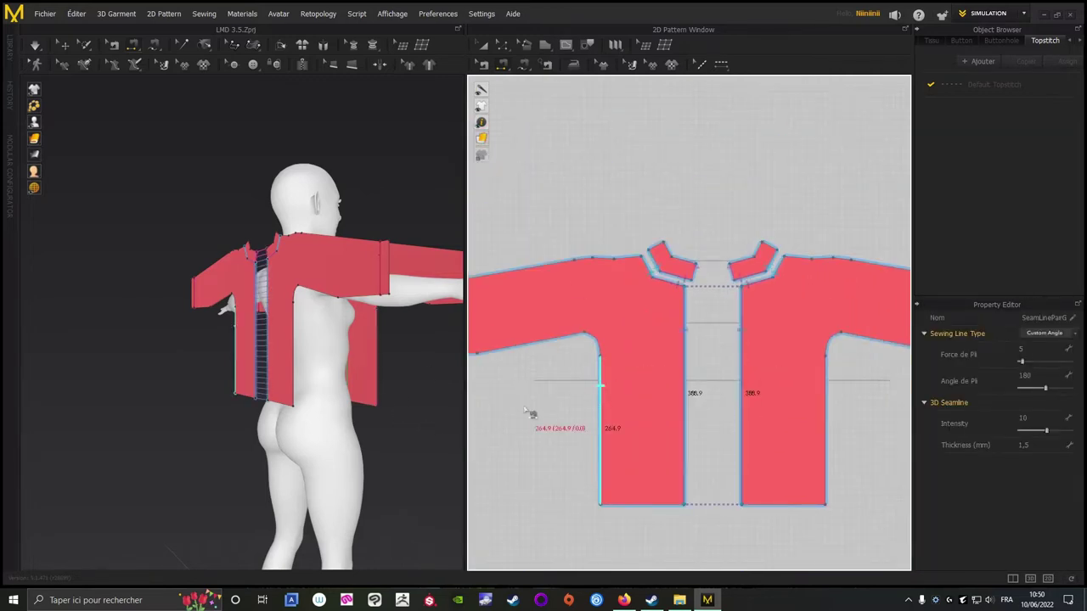
middle_drag(544, 408, 877, 355)
scroll(688, 376, down, 3)
scroll(756, 412, up, 1)
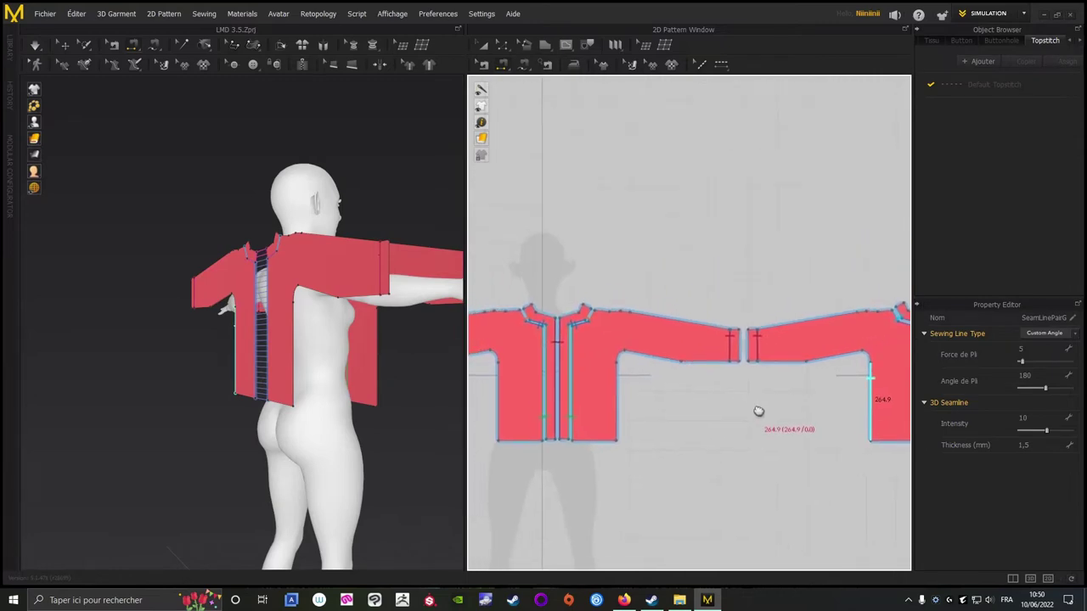
right_drag(314, 183, 259, 163)
click(315, 290)
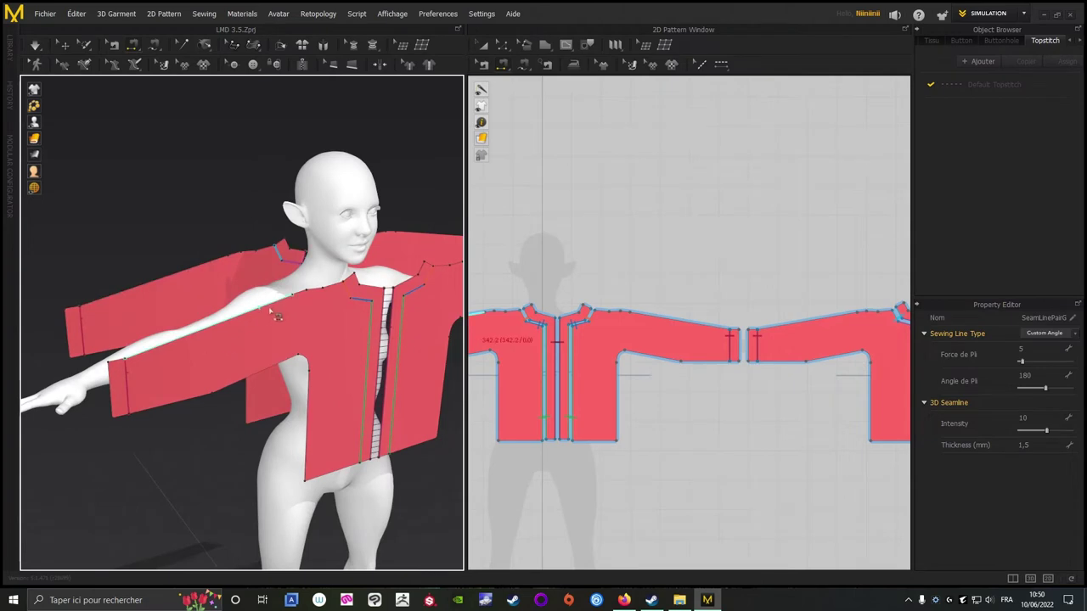
middle_drag(641, 240, 713, 163)
scroll(699, 159, up, 4)
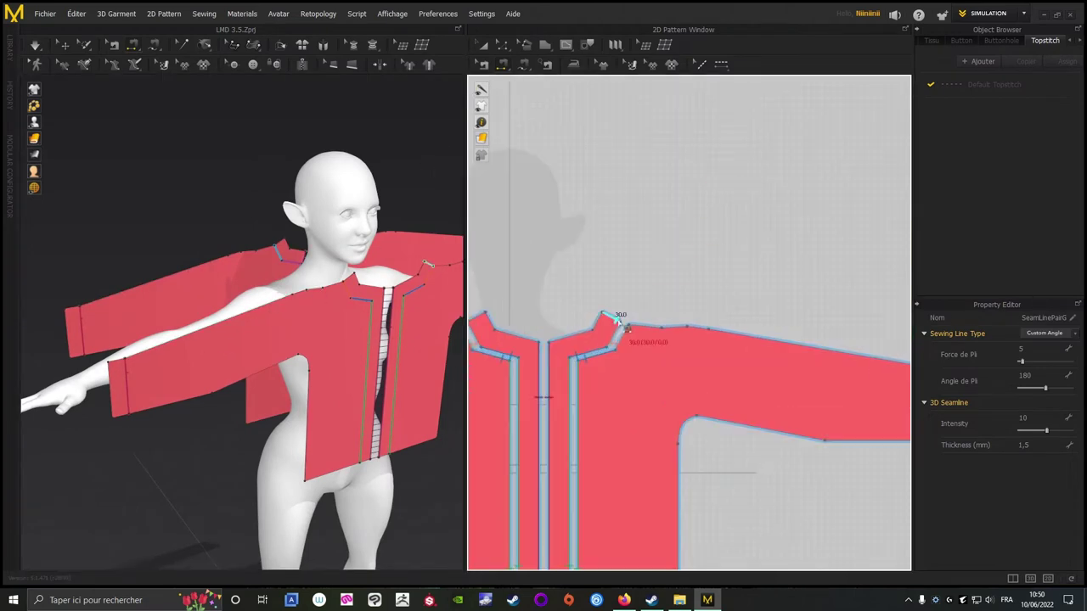
click(608, 318)
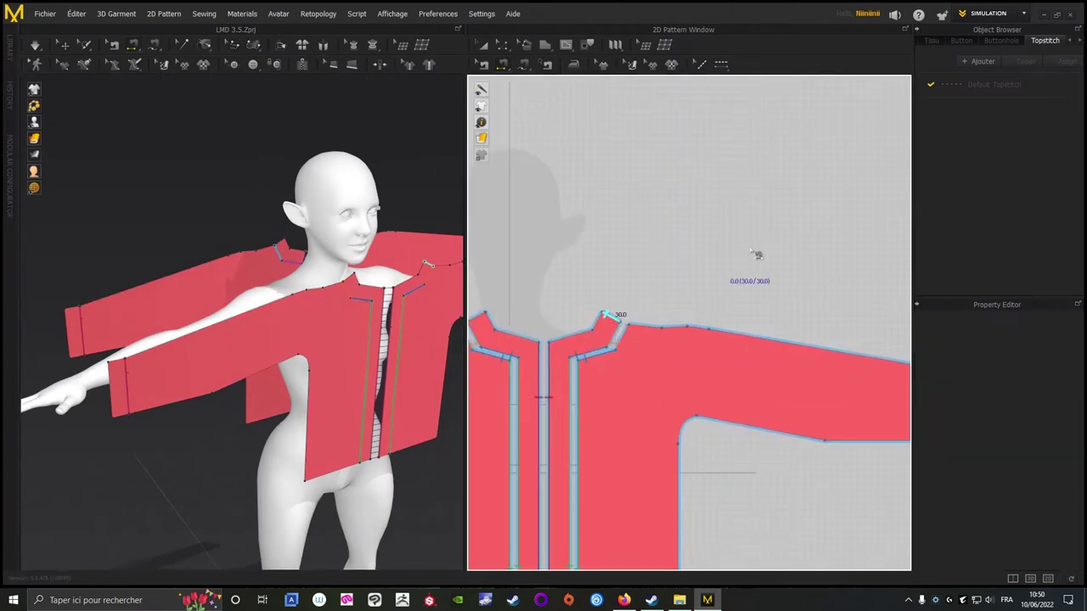
middle_drag(841, 229, 646, 193)
middle_drag(901, 190, 522, 183)
click(764, 268)
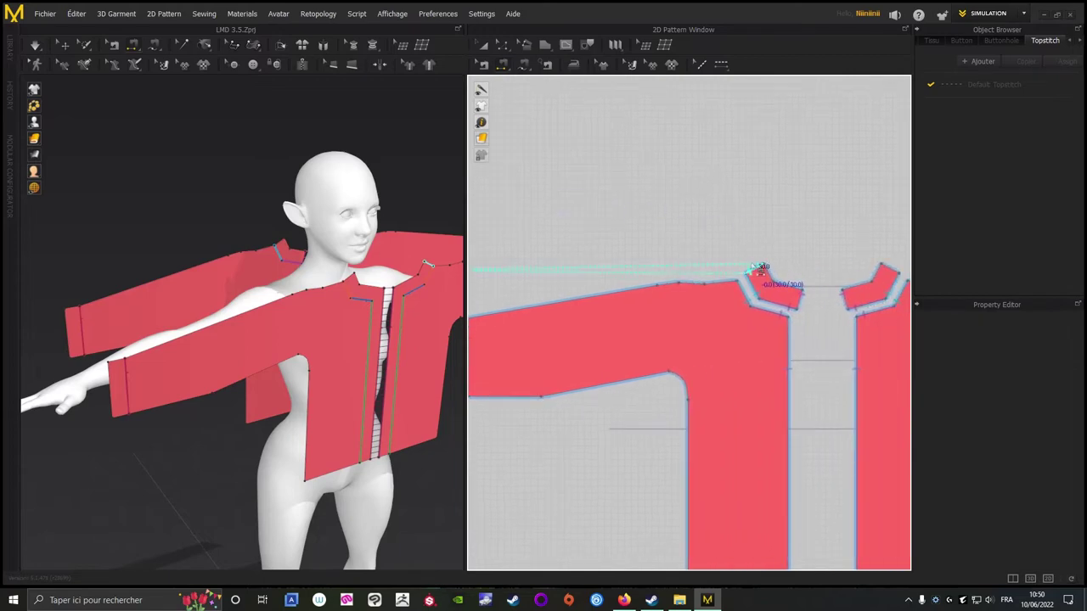
click(327, 259)
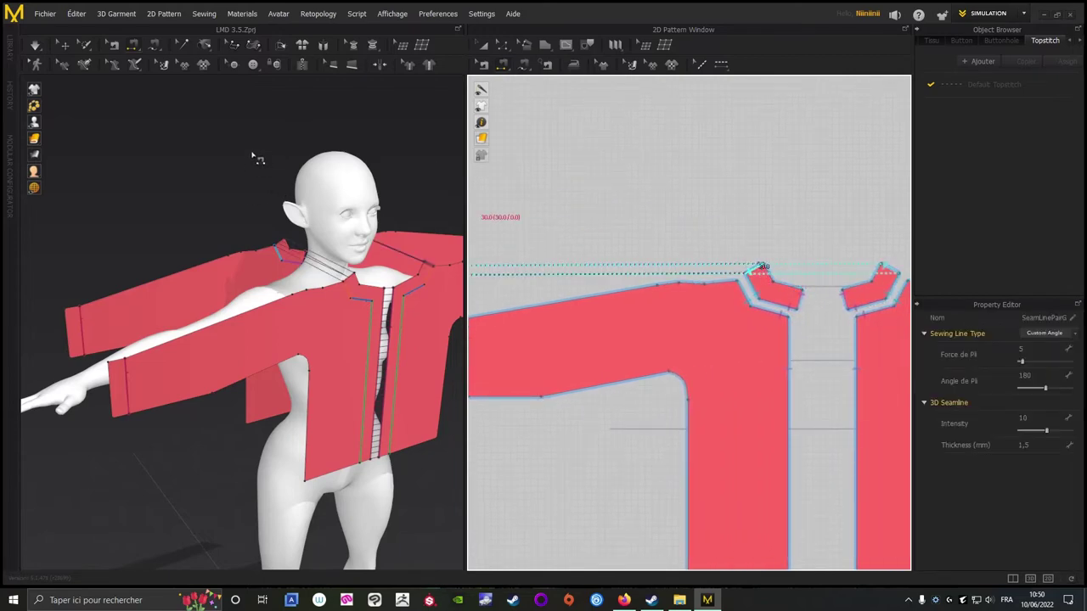
Sew the upper and lower edges of the front cuffs to the corresponding edges of the back cuffs.
middle_drag(579, 191, 873, 130)
middle_drag(603, 135, 570, 144)
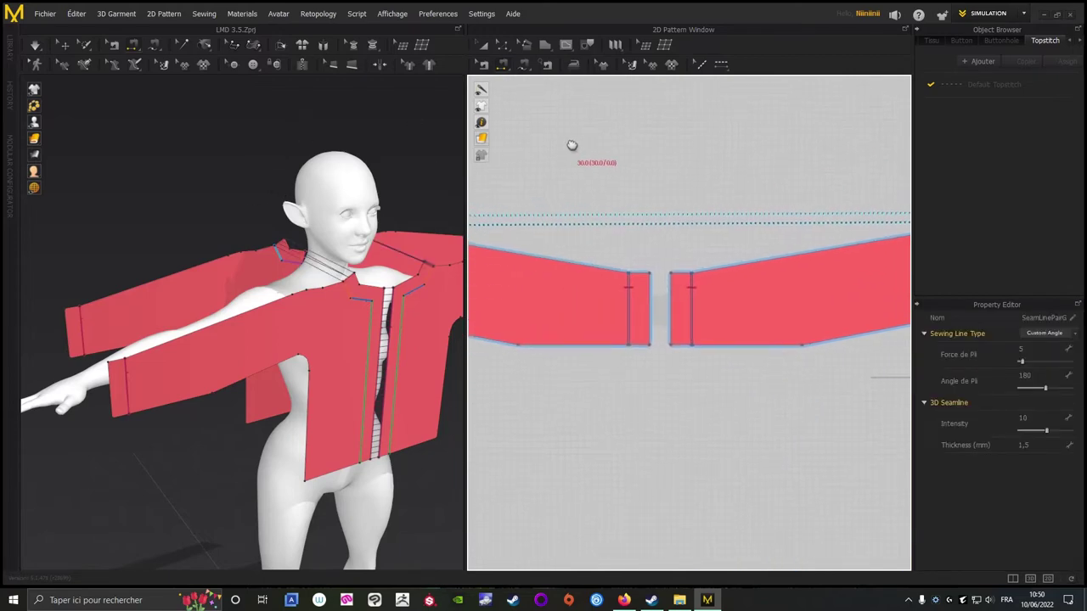
click(648, 272)
click(684, 272)
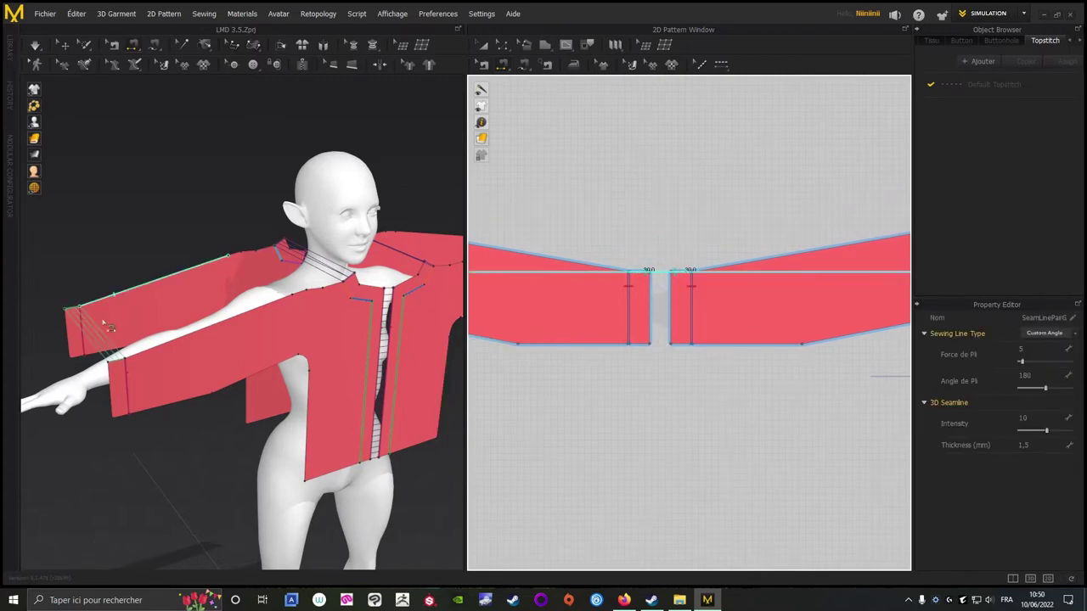
click(647, 345)
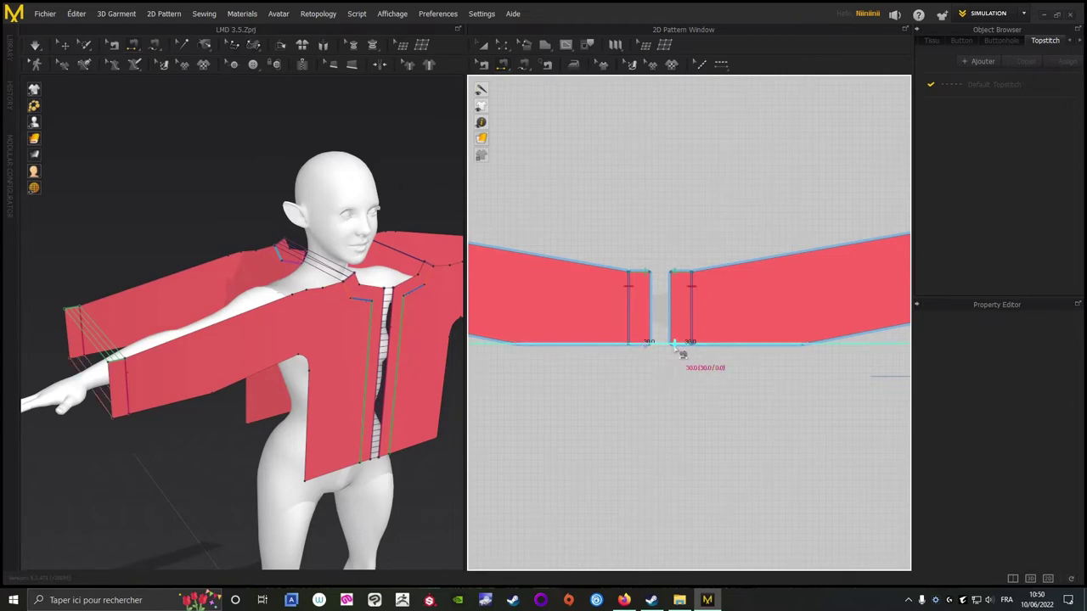
click(677, 346)
Sew the front and back shoulder and upper sleeve edges together from neckline to cuff with Free Sewing.
scroll(174, 485, down, 3)
right_drag(175, 485, 351, 405)
scroll(373, 412, up, 5)
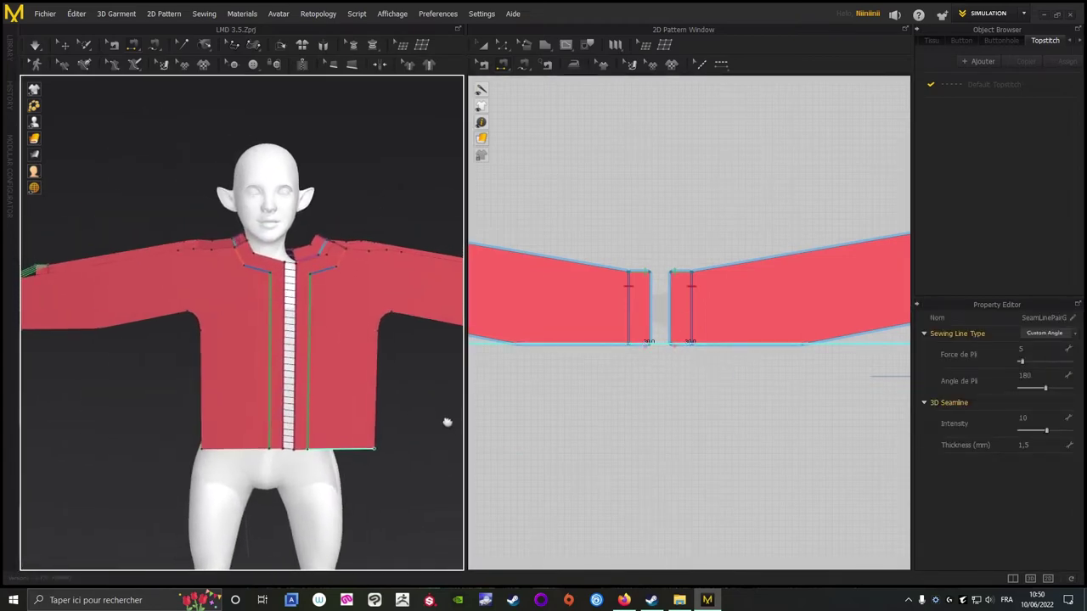
right_drag(119, 432, 136, 468)
middle_drag(508, 433, 812, 461)
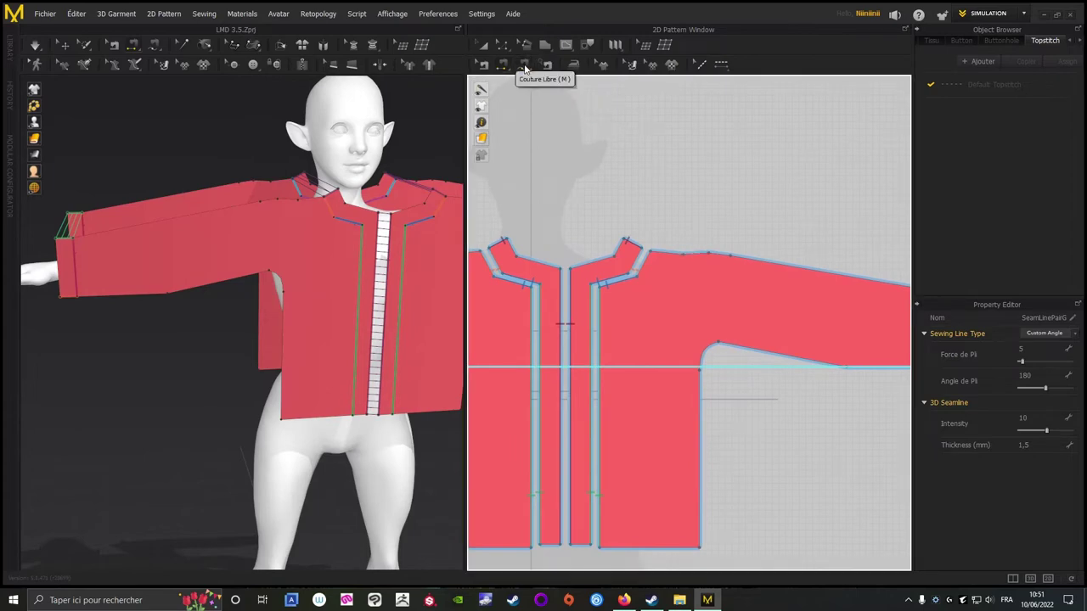
scroll(691, 177, up, 2)
click(641, 283)
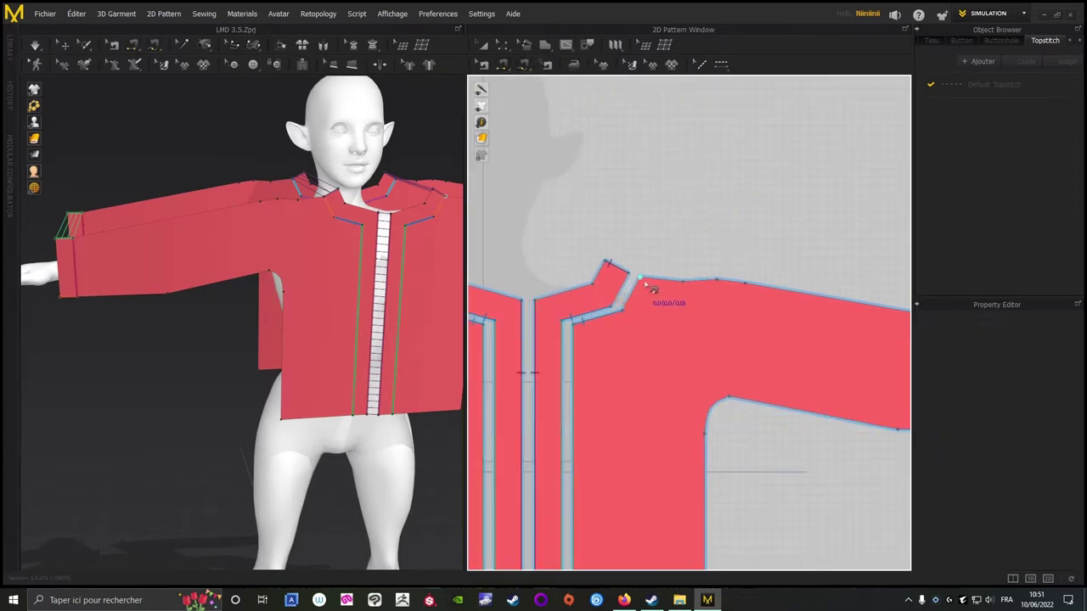
middle_drag(774, 239, 563, 161)
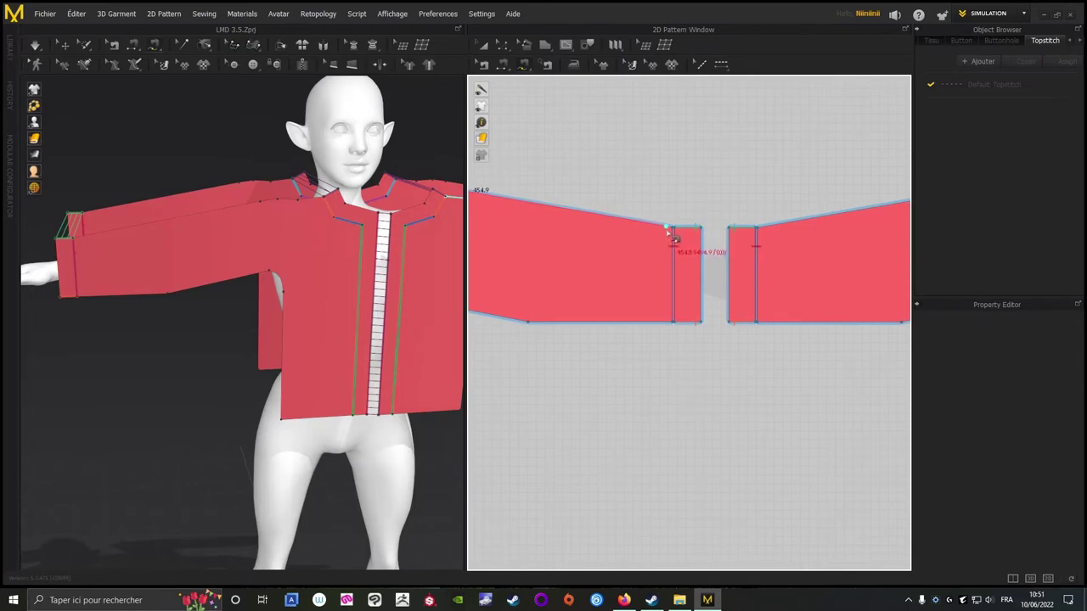
middle_drag(794, 138, 583, 197)
middle_drag(729, 180, 522, 212)
middle_drag(618, 207, 714, 157)
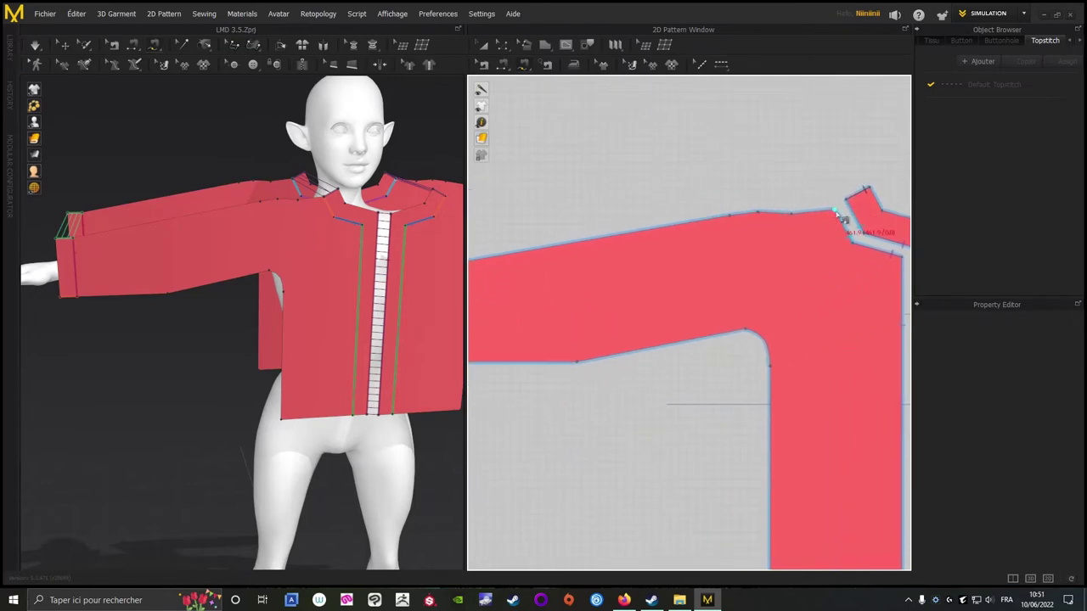
click(833, 212)
middle_drag(645, 224, 976, 215)
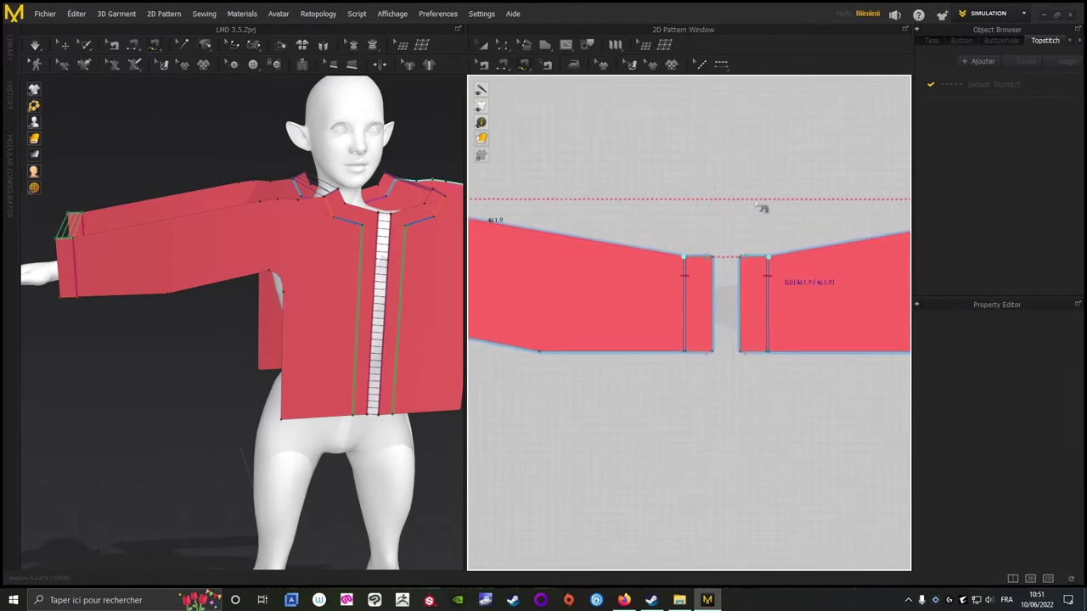
Sew the front and back side and underarm edges together from the hem corner to the cuff with Free Sewing.
middle_drag(136, 402, 85, 506)
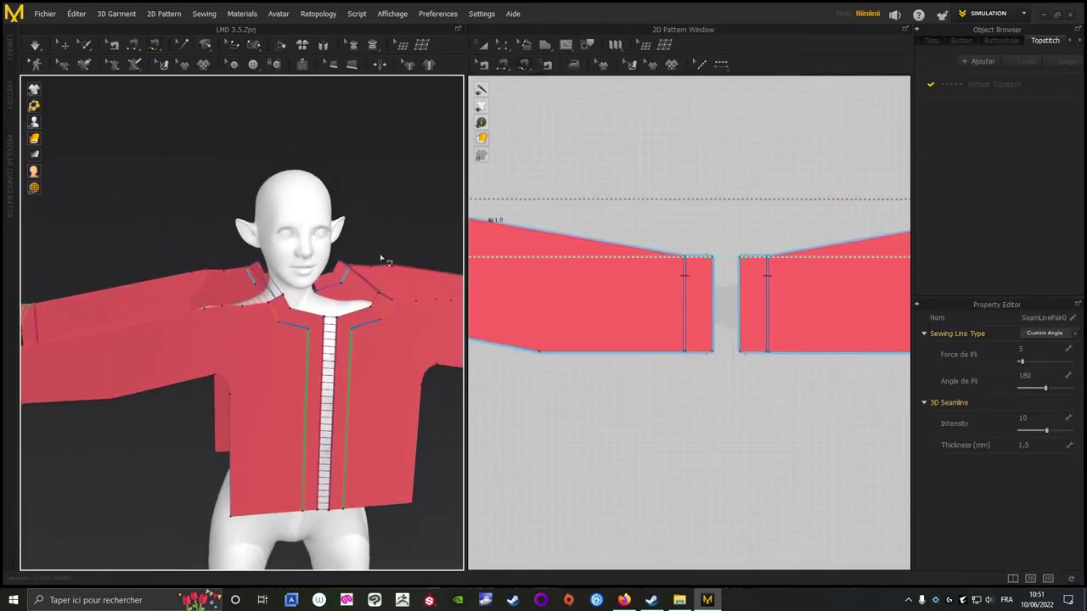
middle_drag(449, 241, 332, 240)
middle_drag(584, 410, 833, 307)
scroll(784, 359, up, 2)
middle_drag(781, 357, 771, 325)
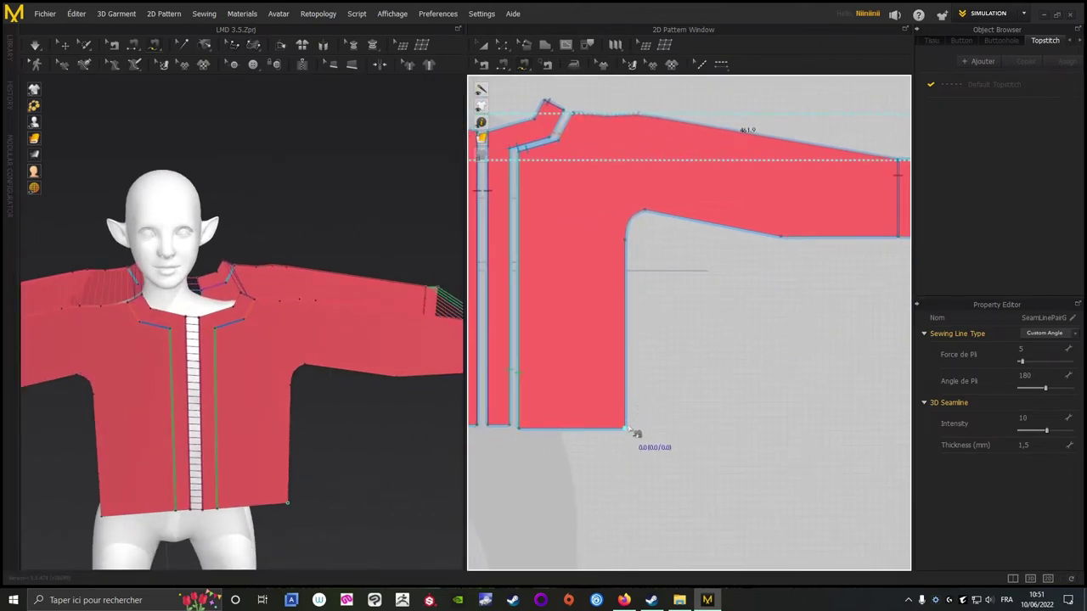
click(634, 434)
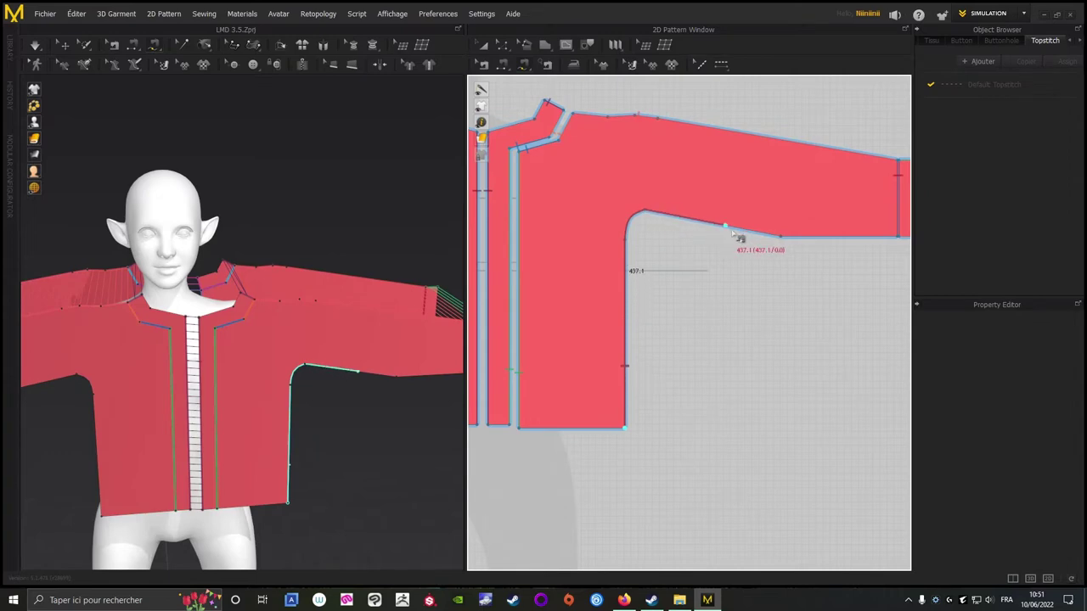
middle_drag(783, 250, 602, 284)
scroll(602, 284, down, 3)
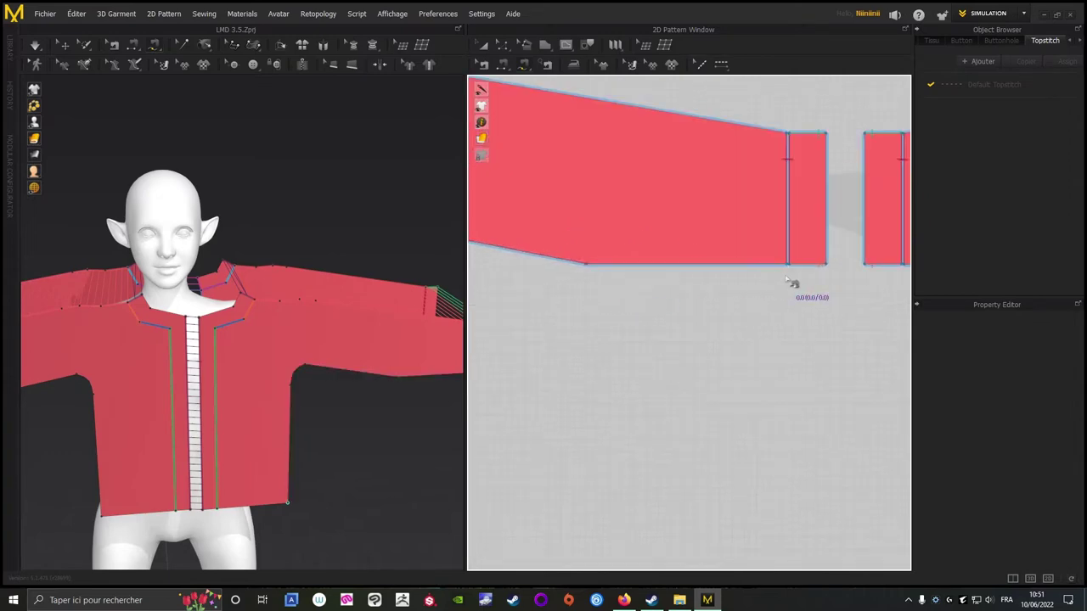
click(786, 266)
middle_drag(791, 410, 475, 334)
middle_drag(679, 343, 706, 333)
click(852, 473)
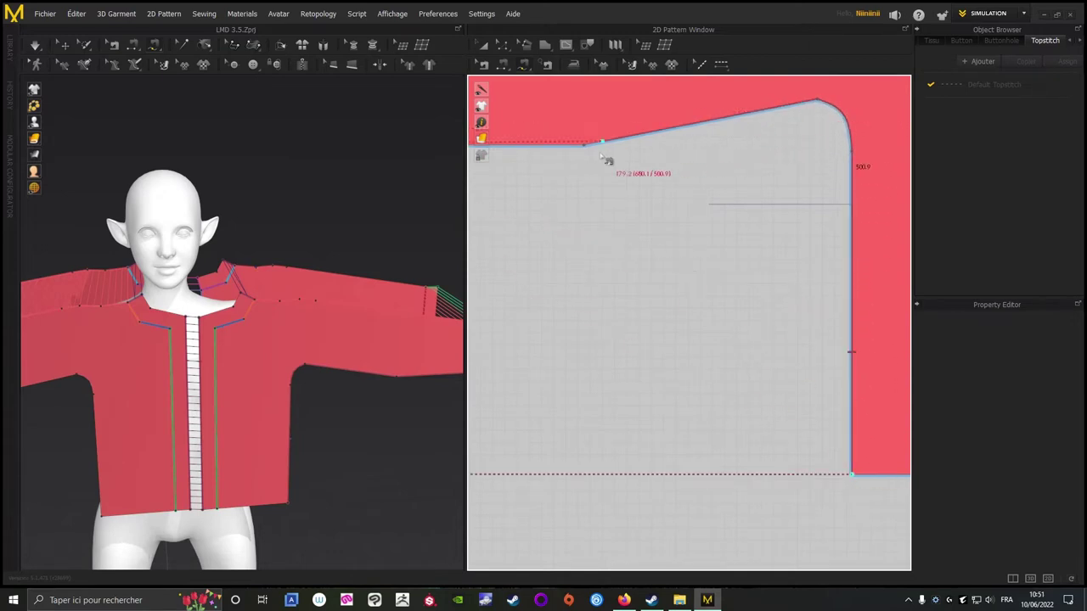
middle_drag(570, 173, 828, 239)
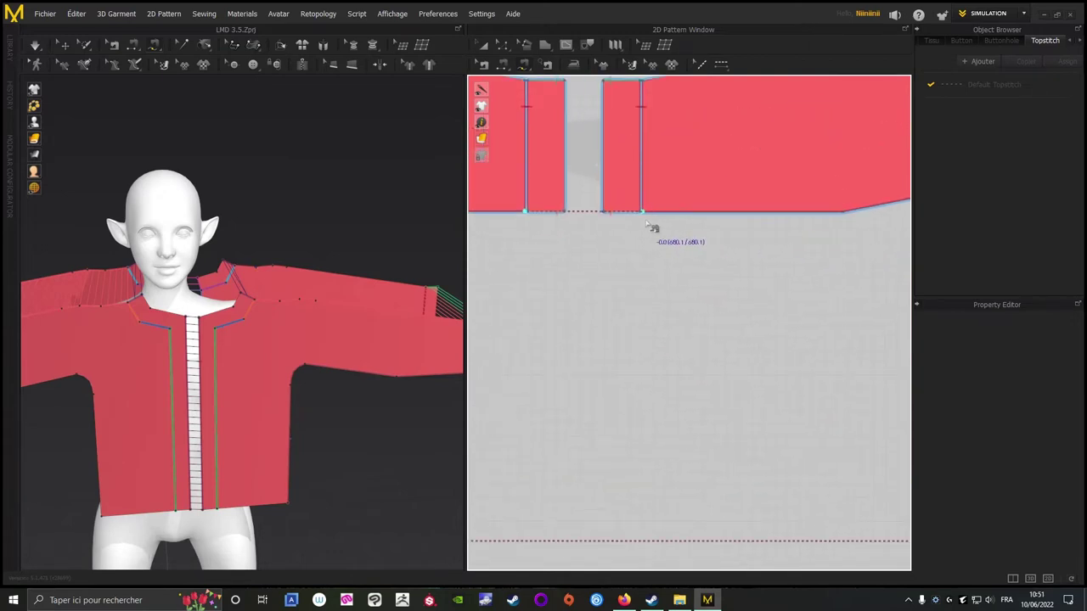
click(619, 242)
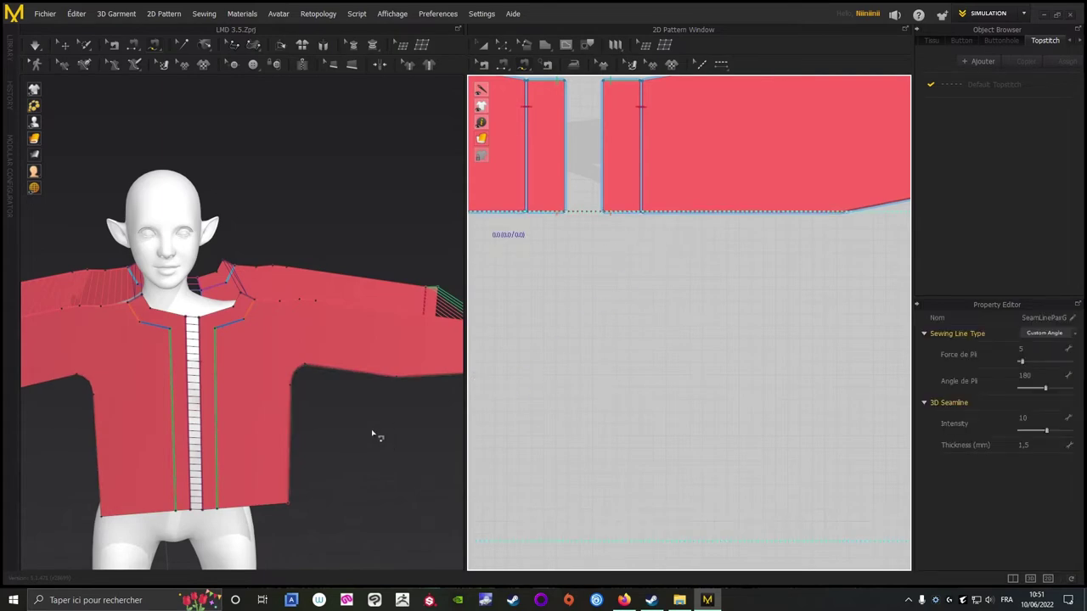
Save the jacket project with the completed seams.
scroll(373, 436, down, 4)
middle_drag(379, 447, 408, 319)
mouse_move(407, 319)
right_down()
mouse_move(219, 298)
mouse_move(114, 311)
mouse_move(221, 362)
mouse_move(415, 332)
right_up()
click(482, 45)
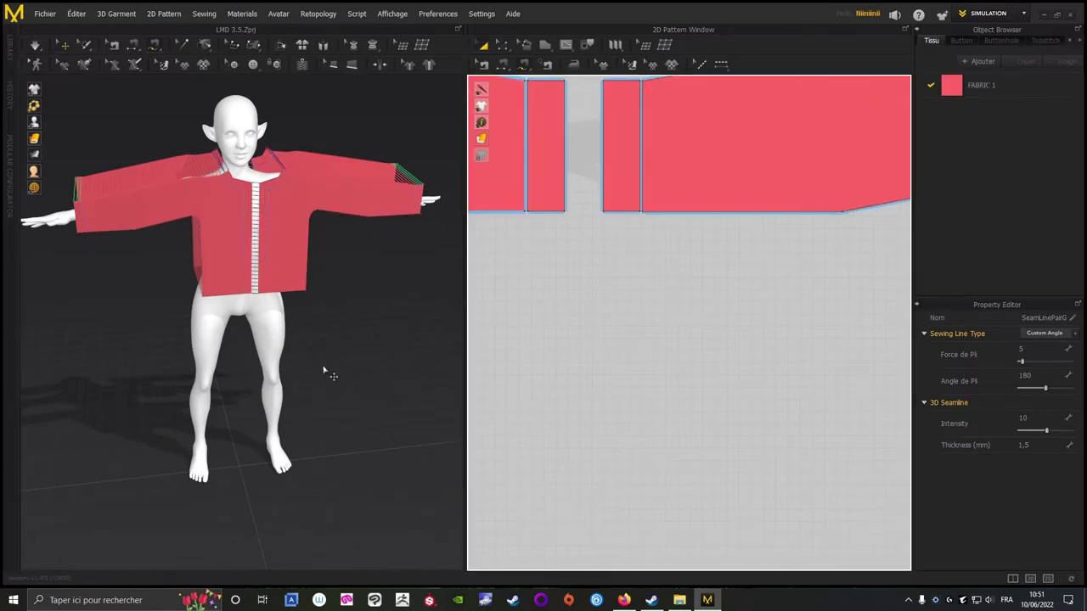
right_drag(323, 371, 2, 51)
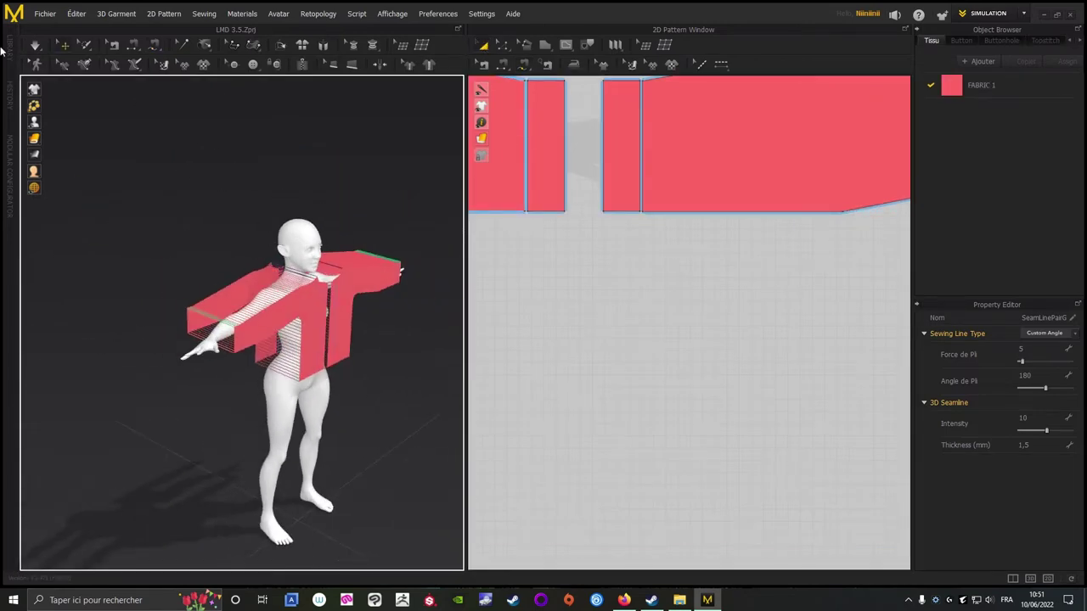
click(44, 13)
click(51, 76)
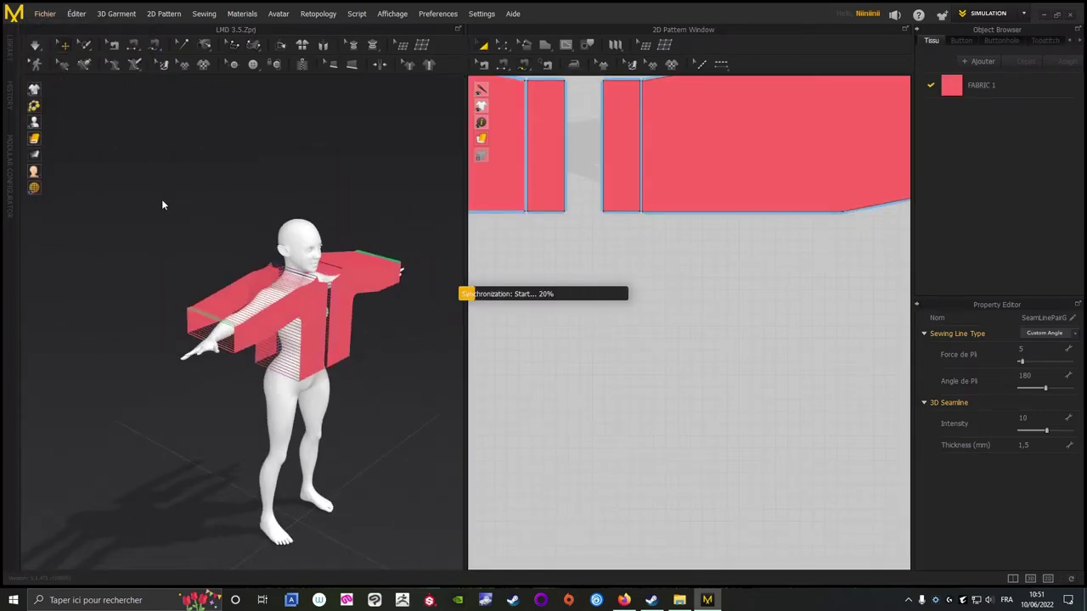
Run the simulation to drape the sewn jacket onto the avatar.
right_drag(129, 214, 219, 192)
click(36, 47)
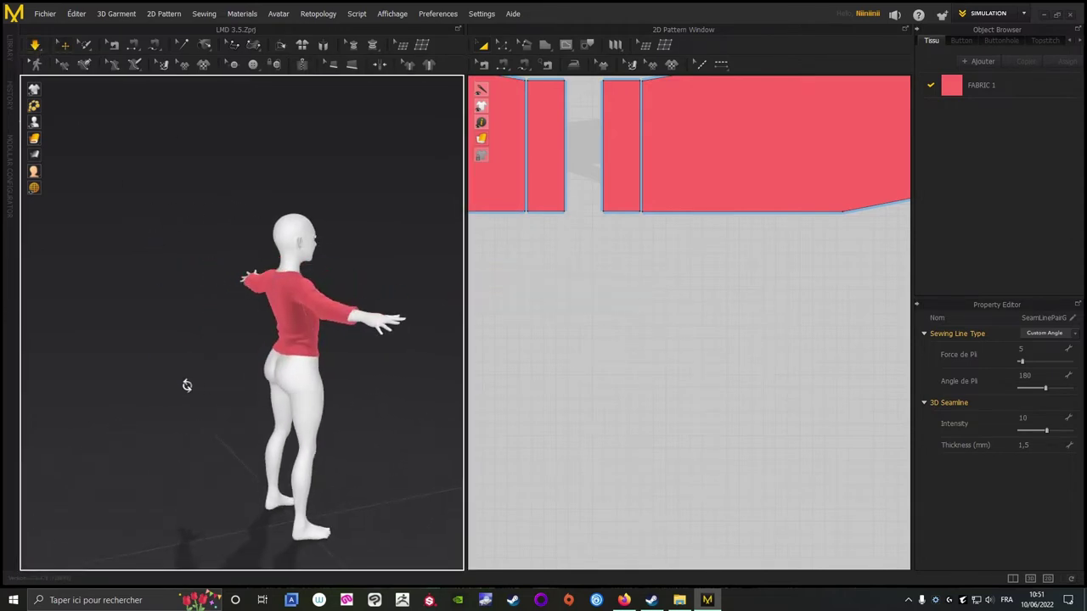
right_drag(187, 381, 111, 381)
scroll(223, 387, up, 5)
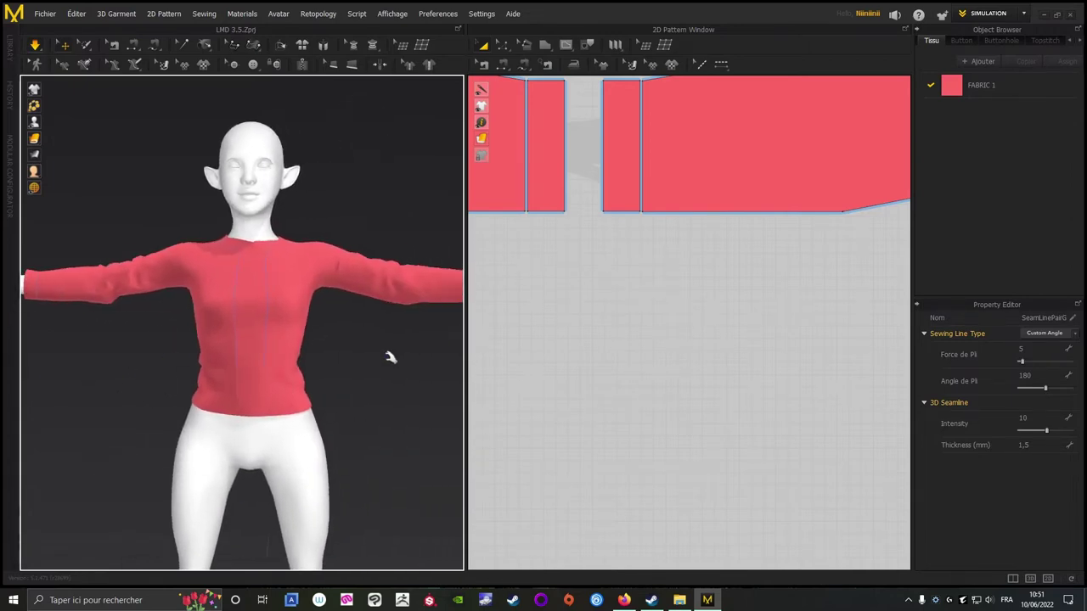
middle_drag(390, 356, 303, 343)
Pull both cuffs toward the wrists and adjust the front hem while the simulation is running.
click(435, 268)
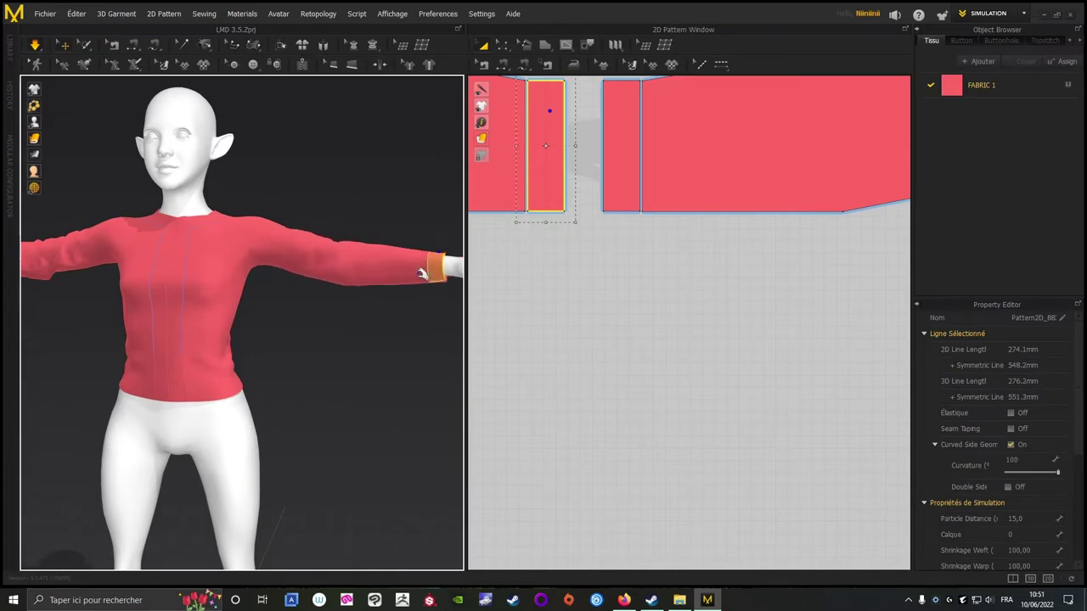
middle_drag(89, 387, 304, 394)
drag(166, 262, 147, 265)
click(170, 342)
right_drag(170, 342, 253, 384)
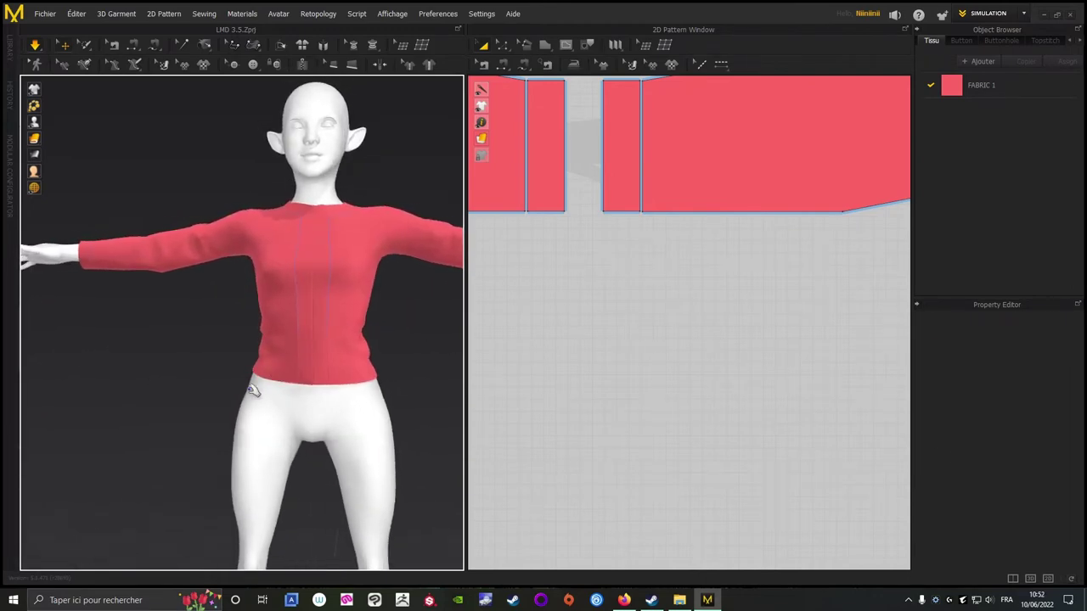
click(251, 383)
click(153, 359)
Pull the jacket's back hem downward to straighten it, and stop the simulation.
right_drag(153, 359, 378, 244)
click(374, 241)
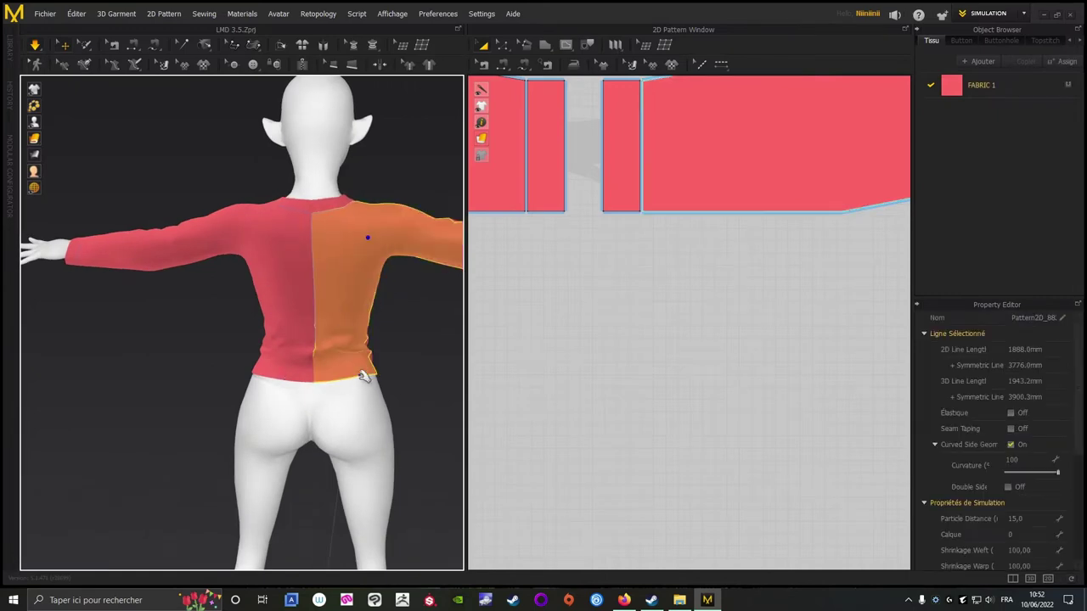
drag(360, 375, 338, 410)
click(158, 354)
key(2)
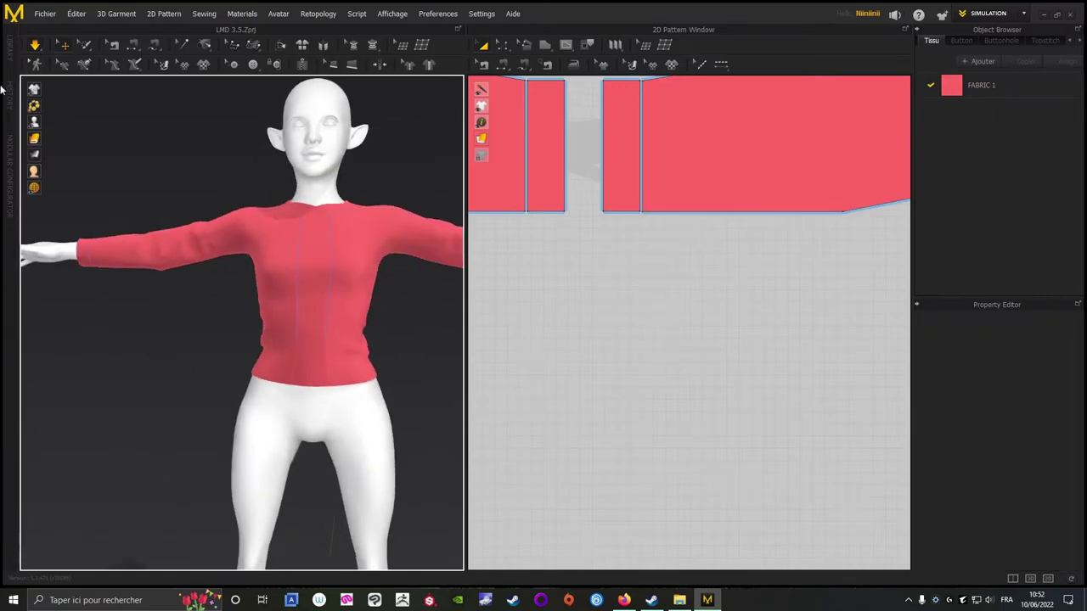
Rename the jacket's fabric from its default name to Veste.
scroll(711, 304, down, 5)
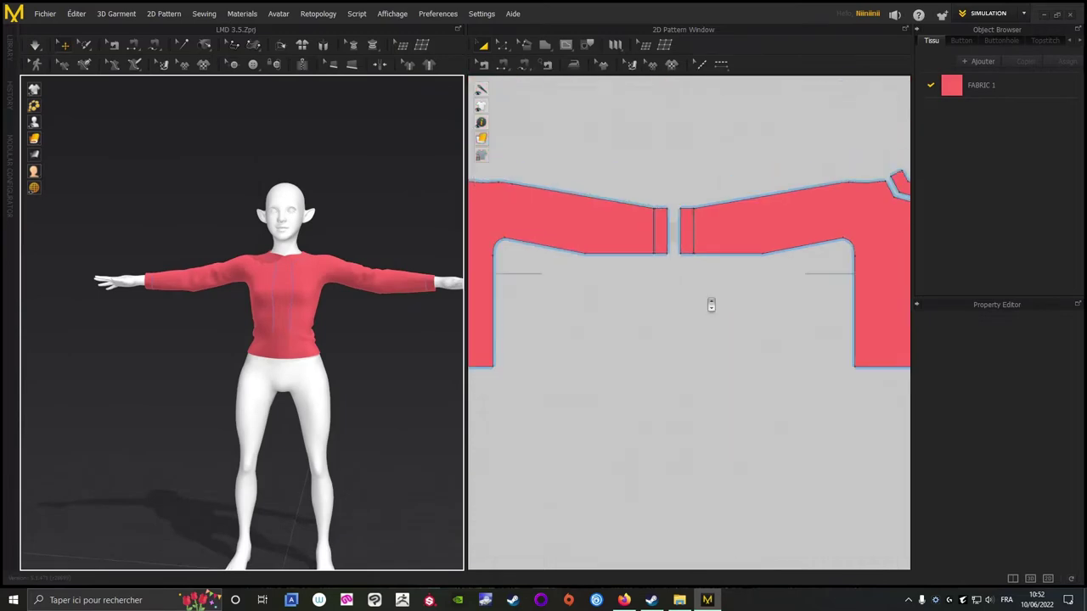
scroll(669, 337, down, 2)
scroll(676, 344, up, 5)
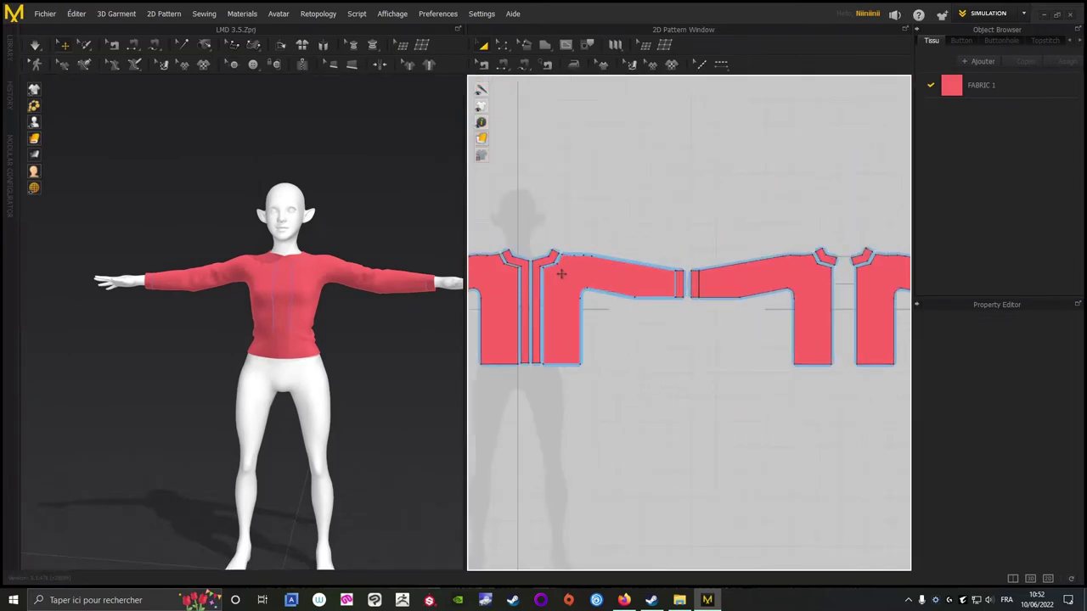
double_click(995, 84)
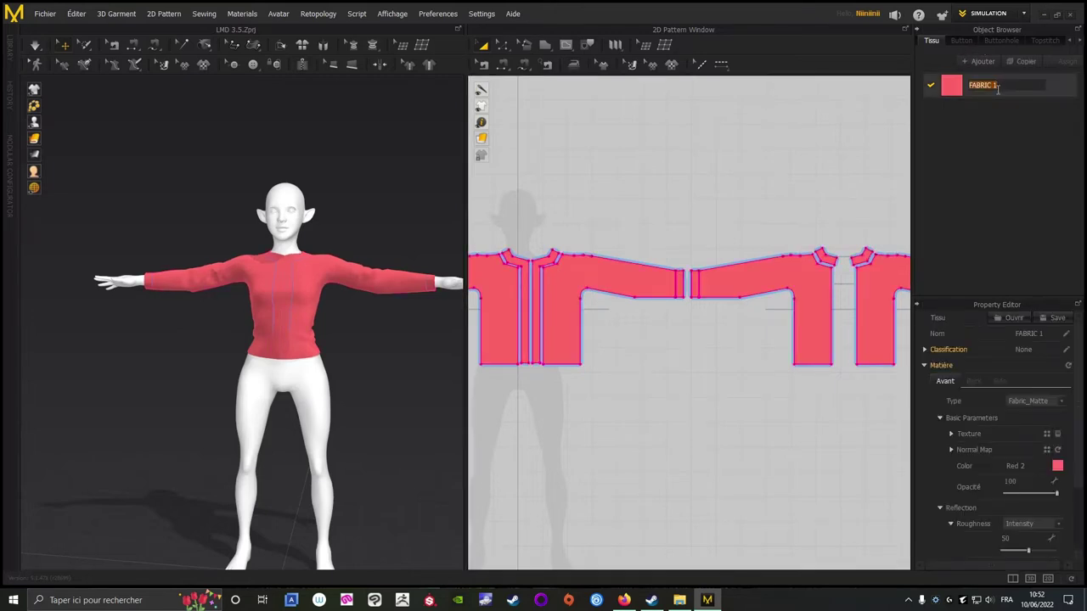
text(Veste)
key(Return)
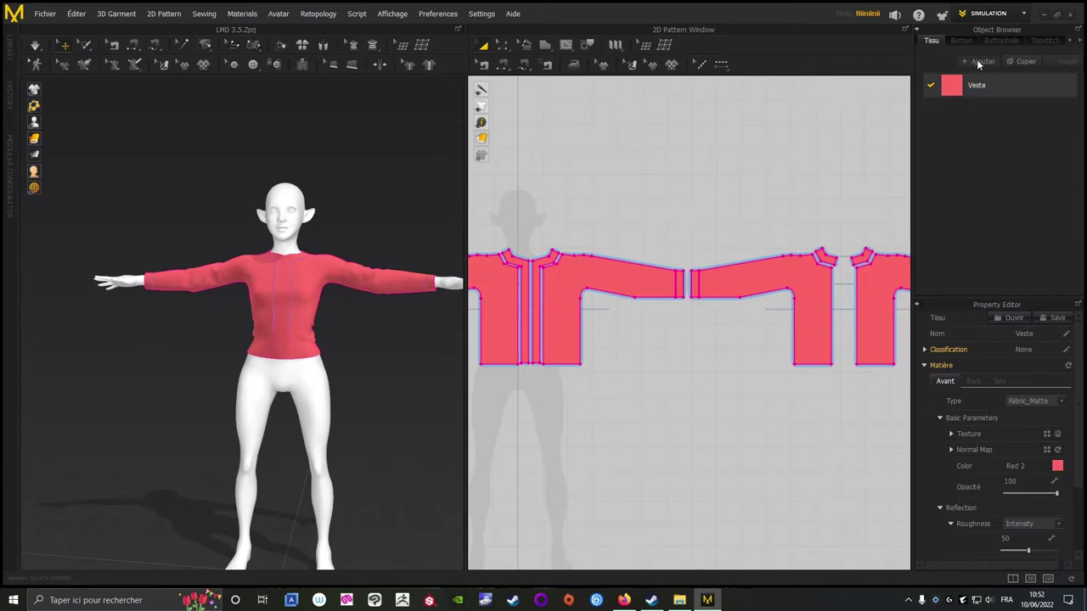
Add a new fabric named Bordure V and set its color to Red 2.
click(978, 62)
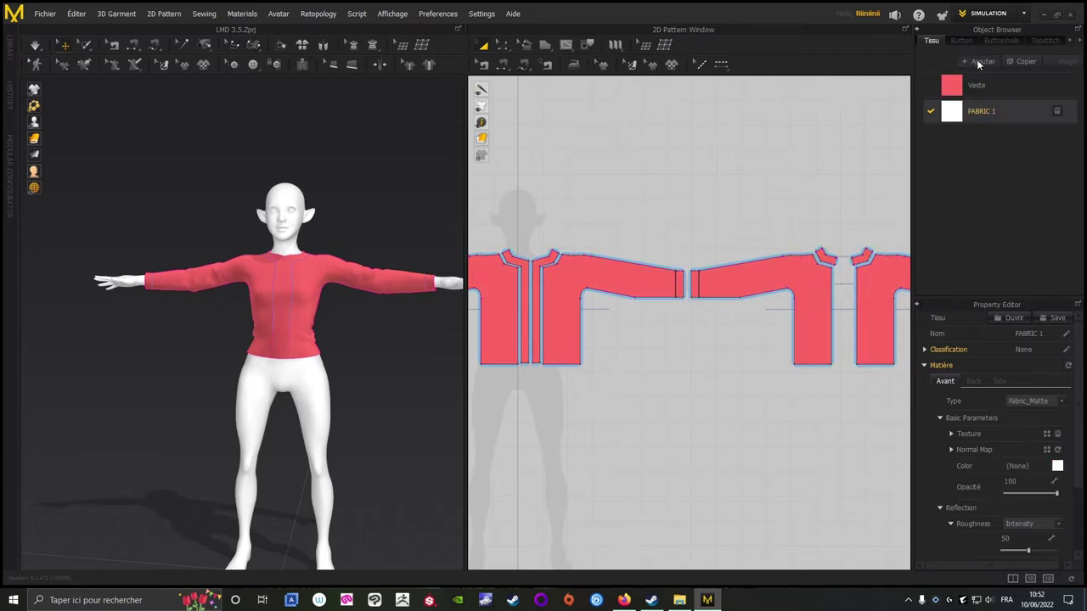
double_click(1004, 111)
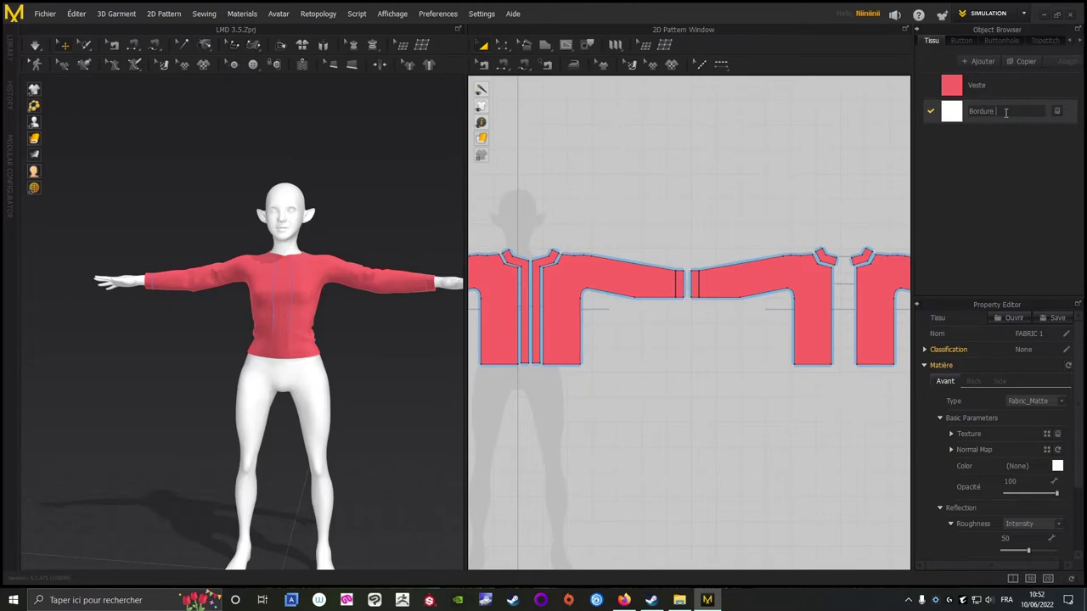
key(Return)
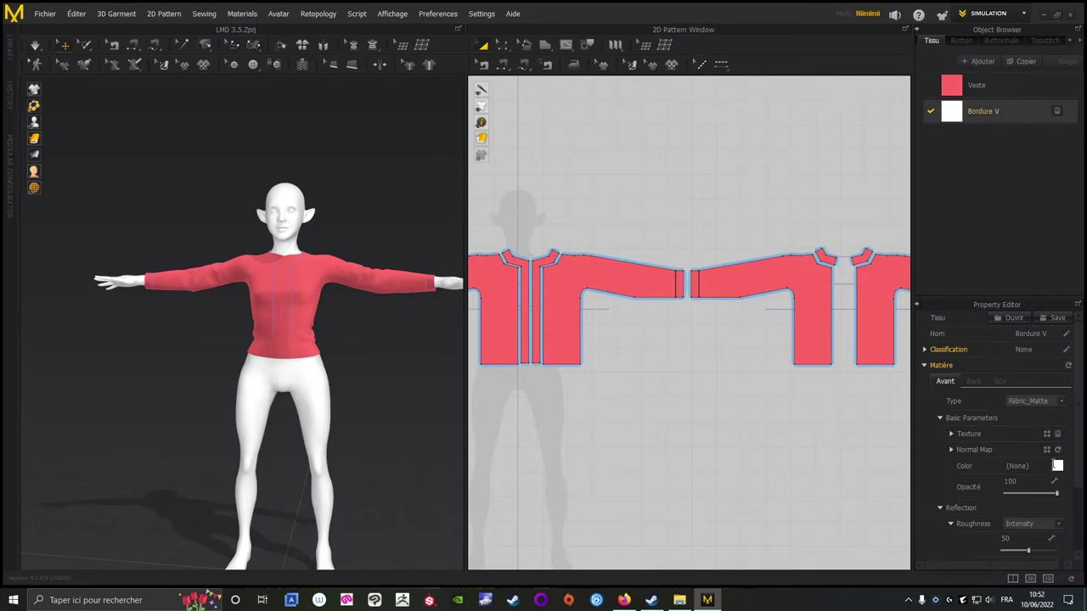
click(1057, 466)
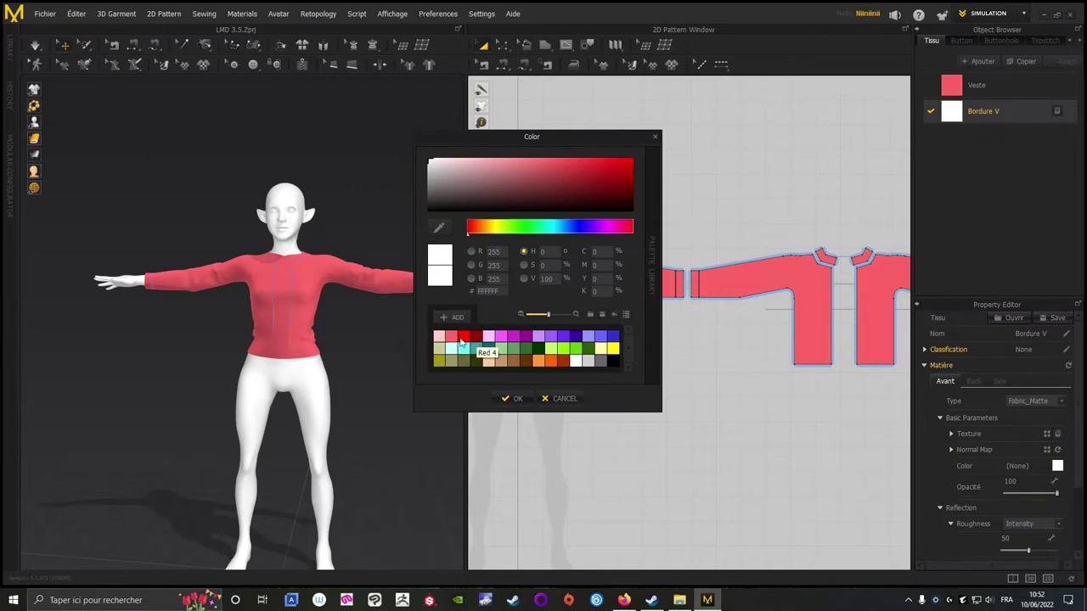
click(453, 340)
click(514, 398)
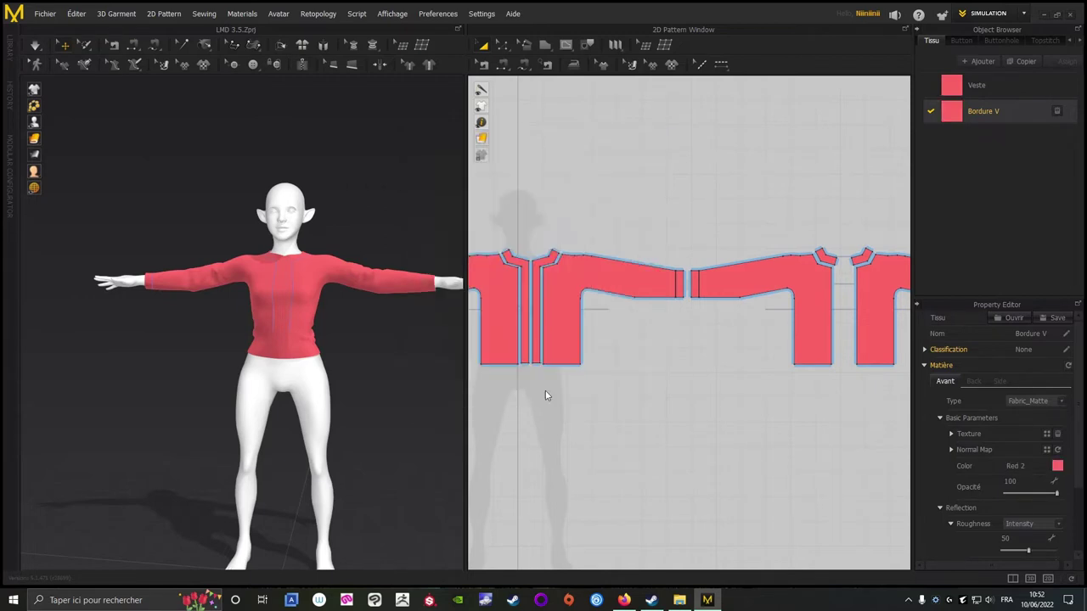
Change the color of the Veste fabric to the light pink Red 1.
click(977, 85)
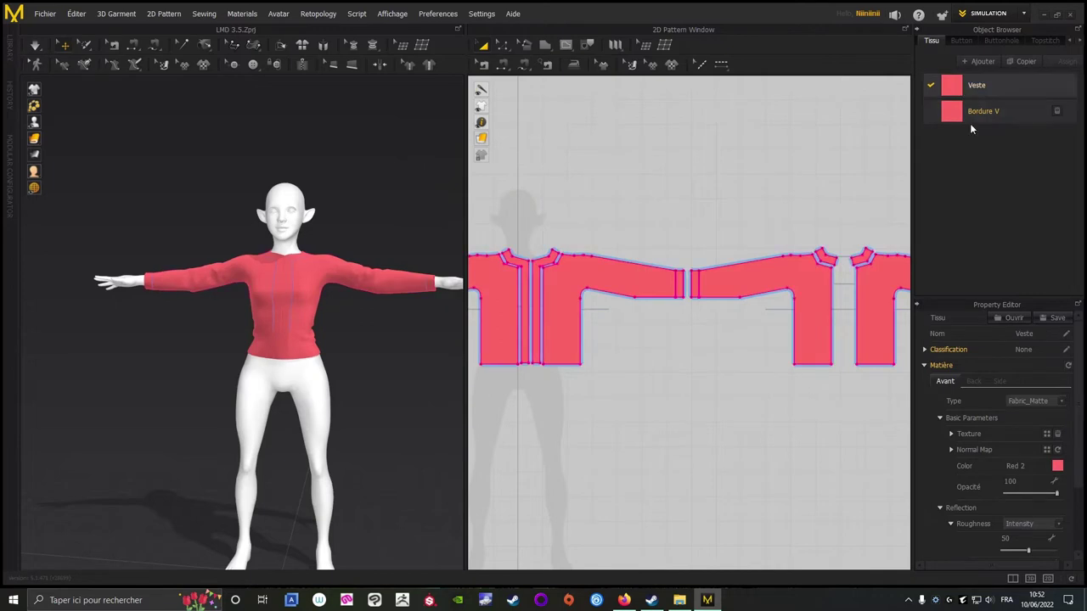
click(1057, 466)
click(438, 336)
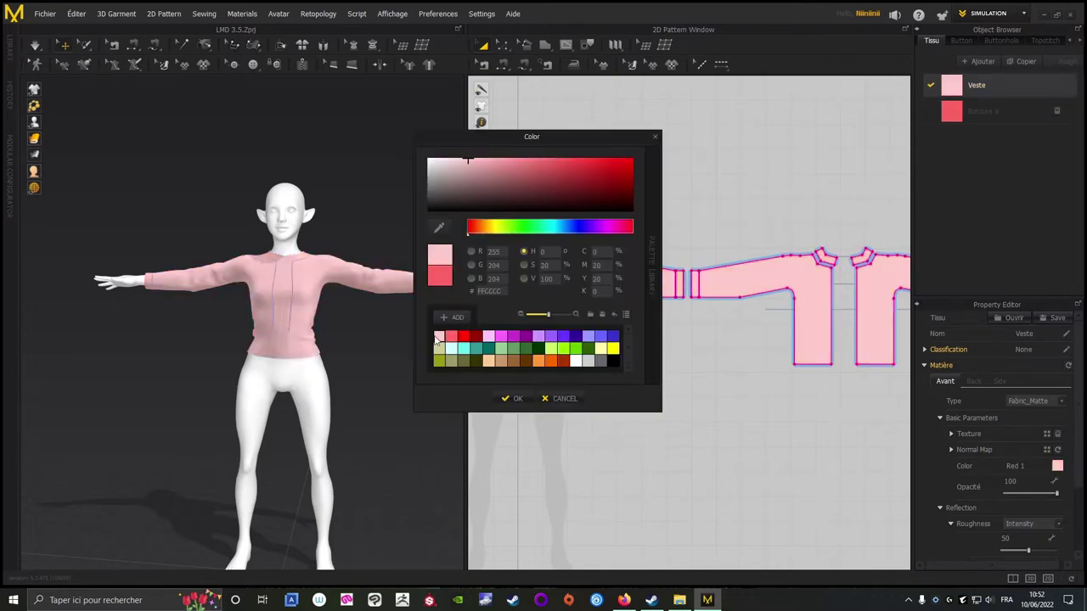
click(512, 398)
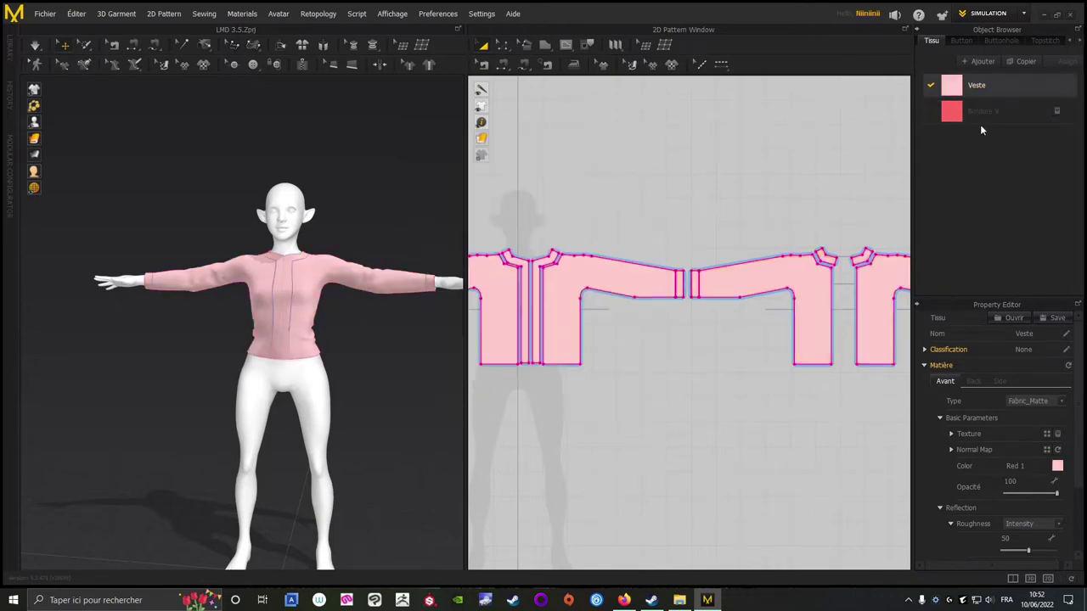
Add another fabric named Col and set its color to the dark Red 4.
click(979, 62)
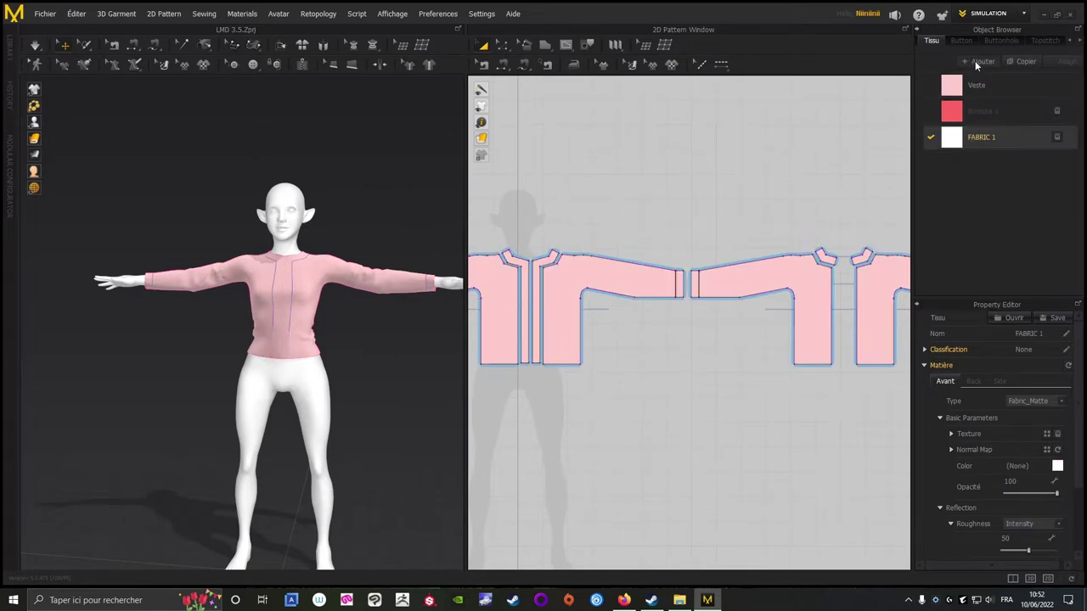
scroll(618, 212, up, 3)
middle_drag(574, 197, 769, 208)
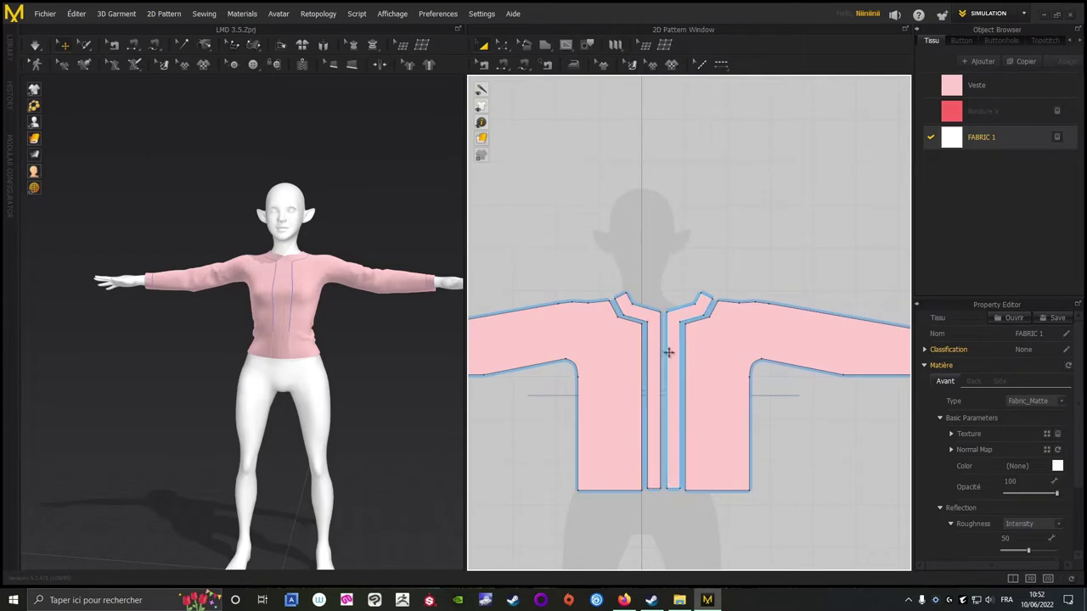
double_click(1000, 141)
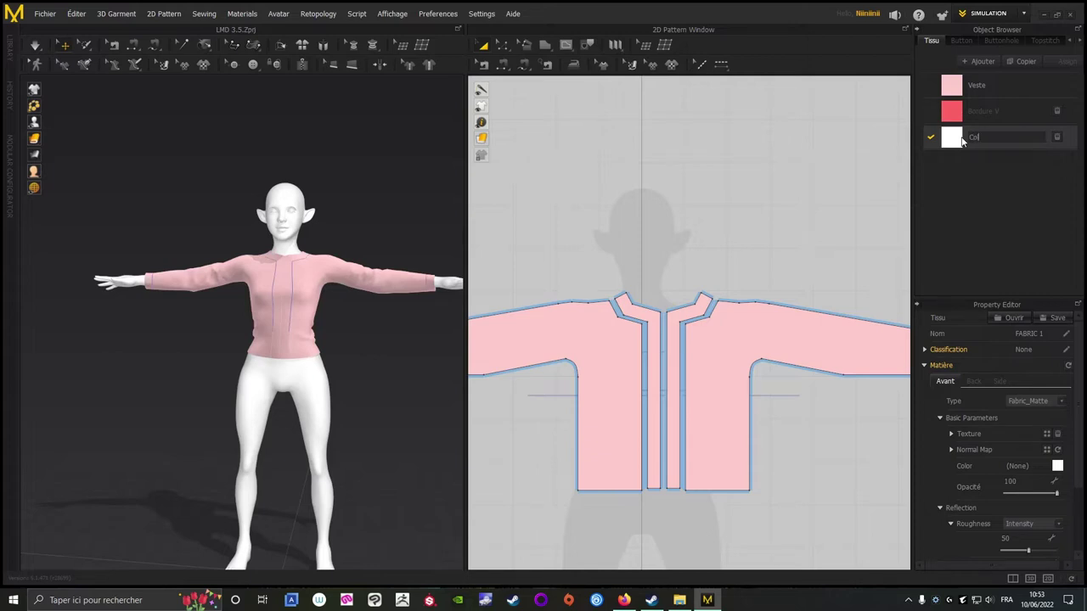
key(Return)
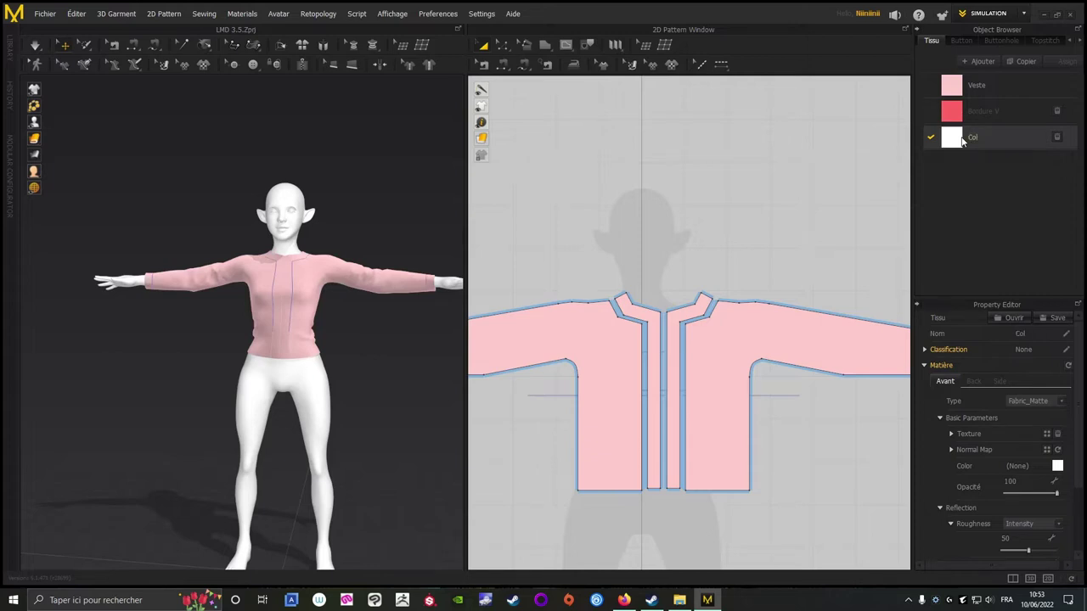
click(1055, 465)
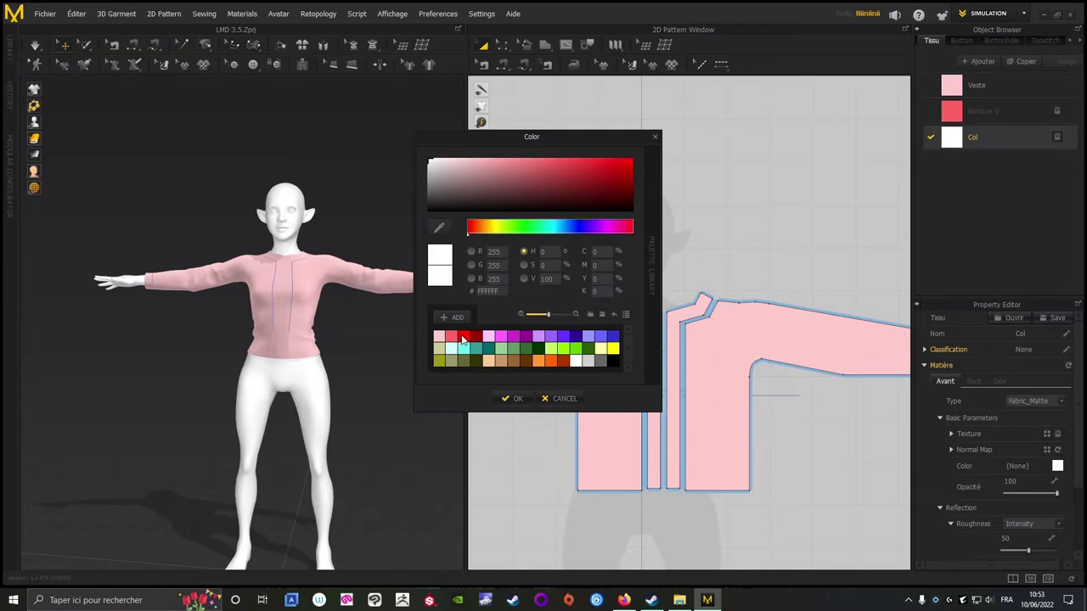
click(475, 338)
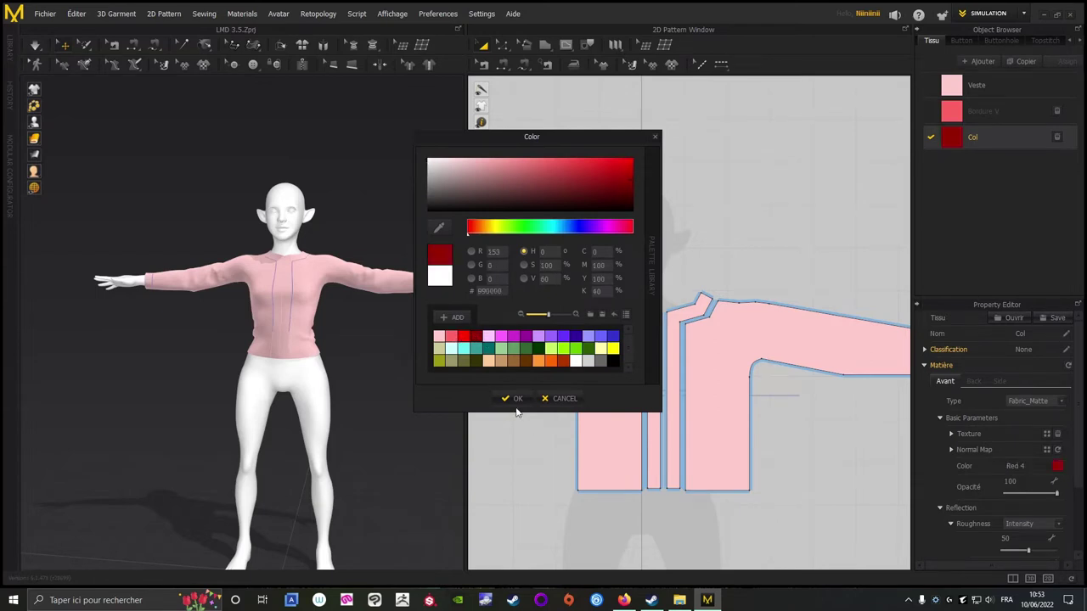
click(513, 398)
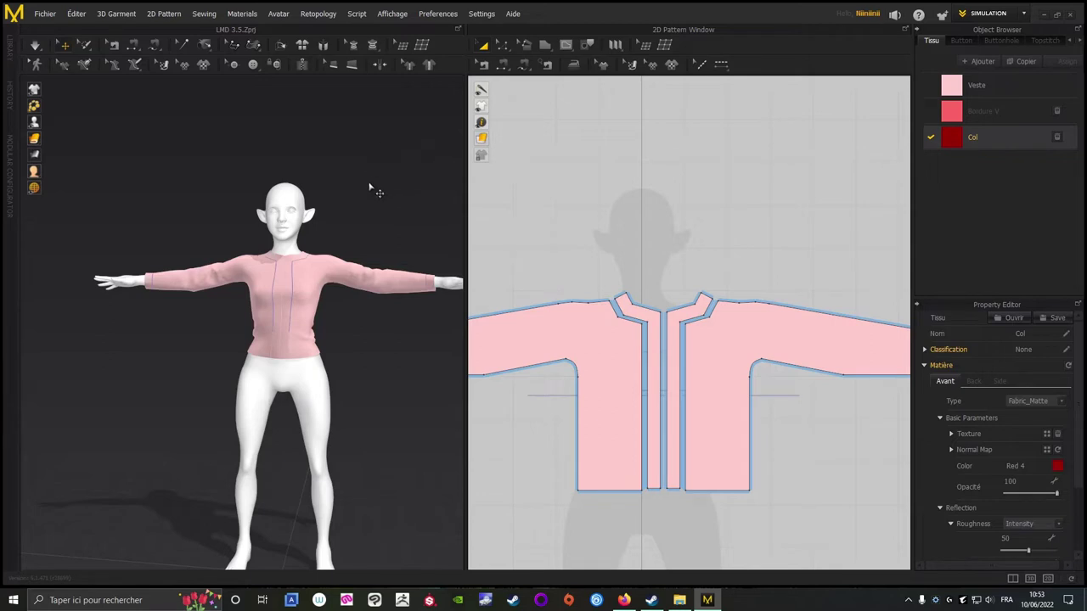
Select all front and back jacket pattern pieces and turn on Remesh for them.
scroll(164, 396, up, 8)
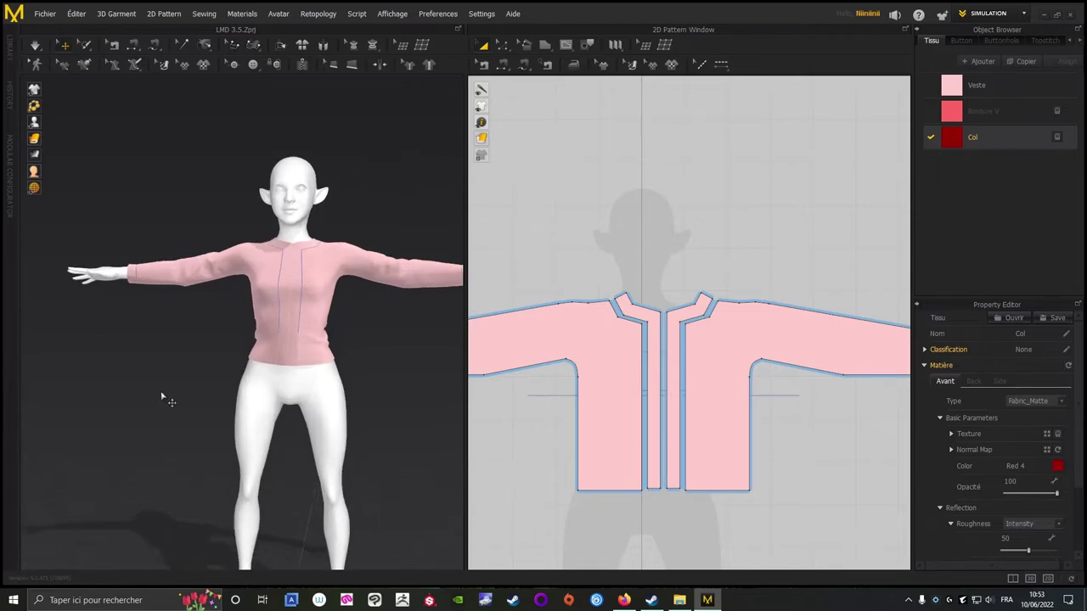
right_drag(156, 383, 393, 359)
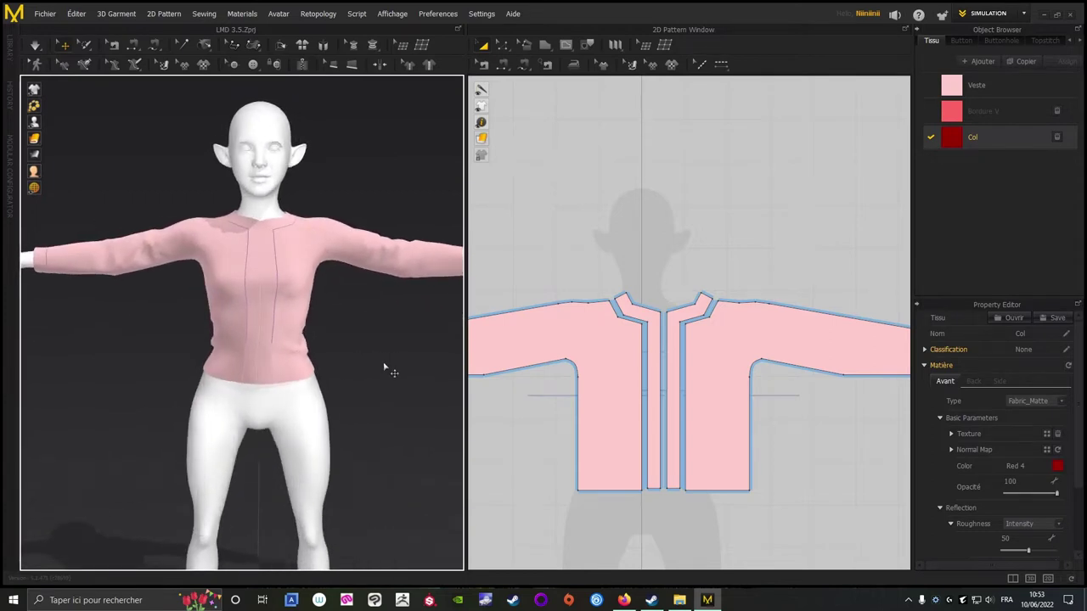
scroll(618, 216, down, 6)
mouse_move(635, 170)
middle_down()
mouse_move(586, 128)
mouse_move(639, 161)
middle_up()
right_drag(639, 161, 643, 153)
drag(894, 121, 676, 276)
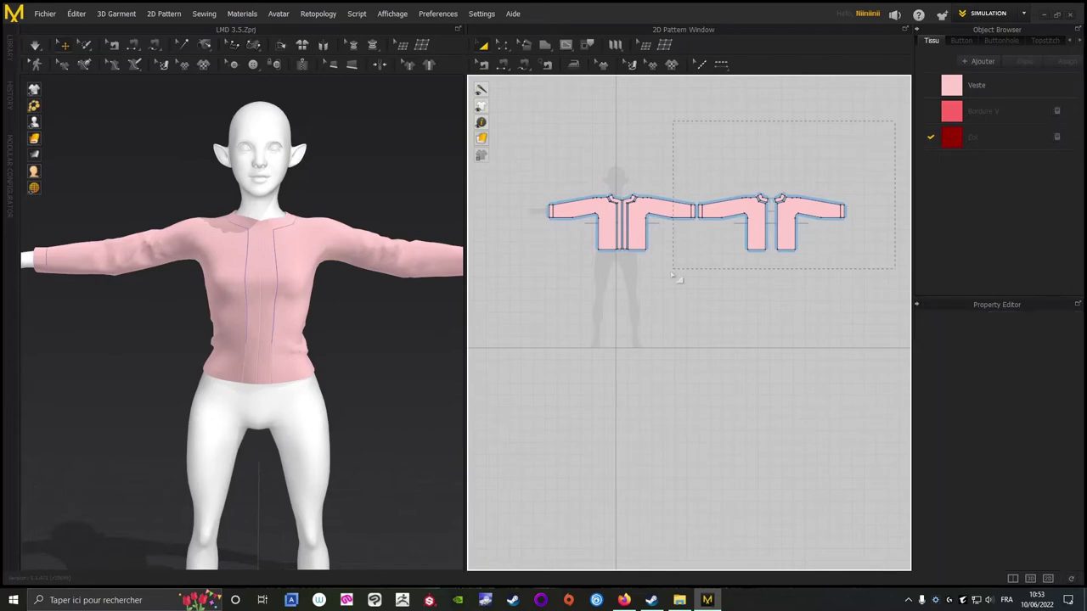
drag(524, 348, 525, 348)
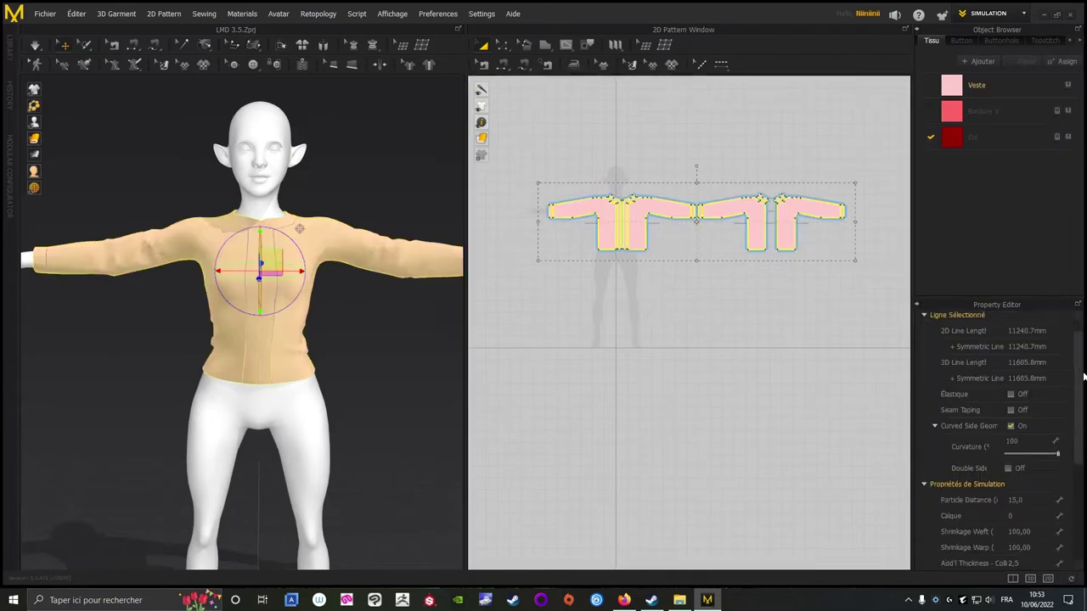
scroll(981, 533, down, 5)
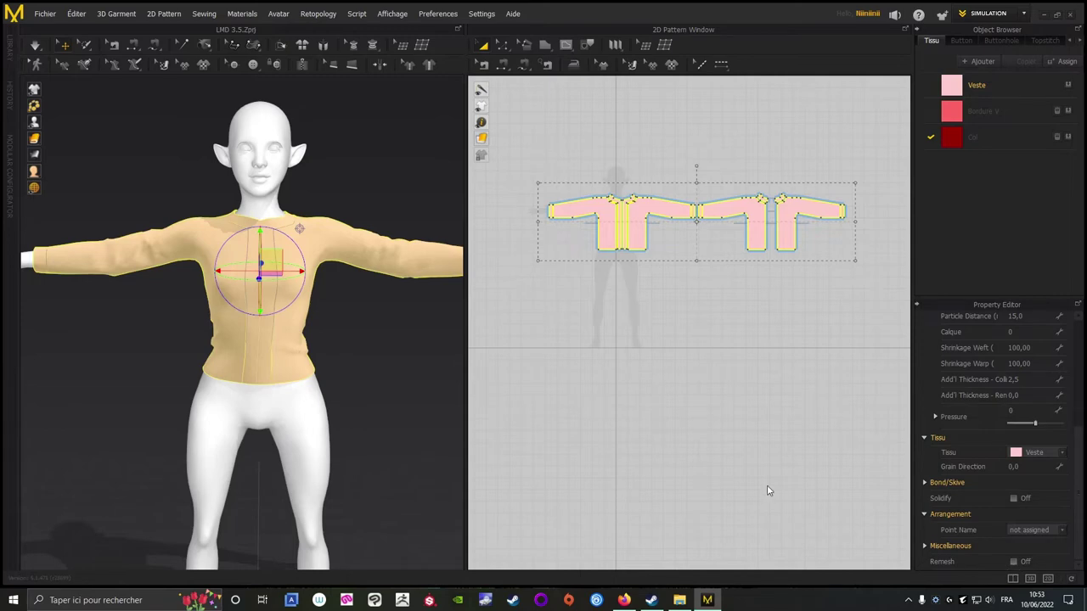
key(space)
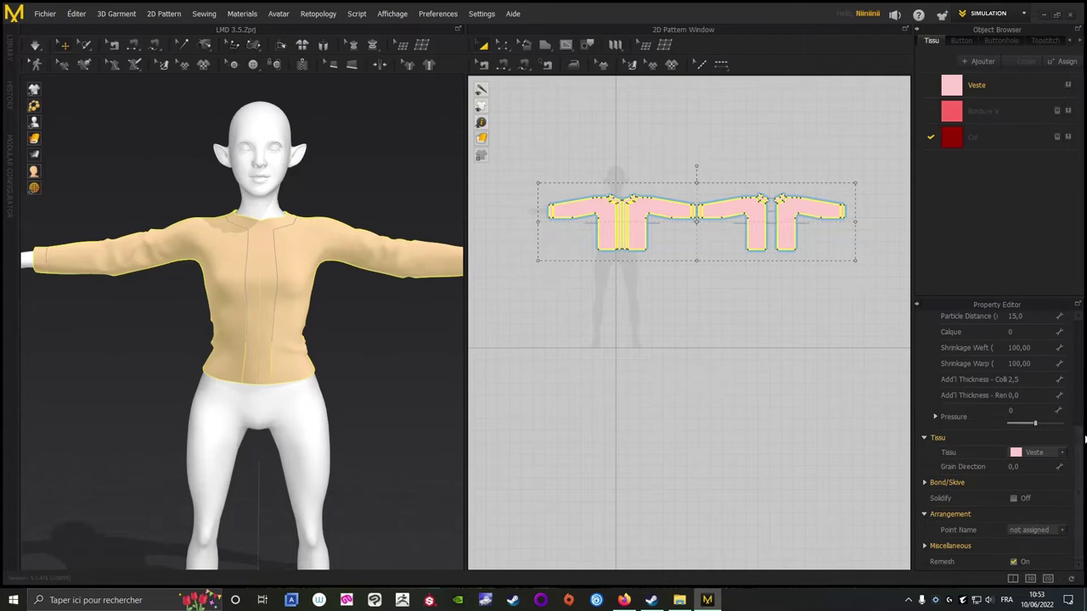
scroll(394, 330, up, 3)
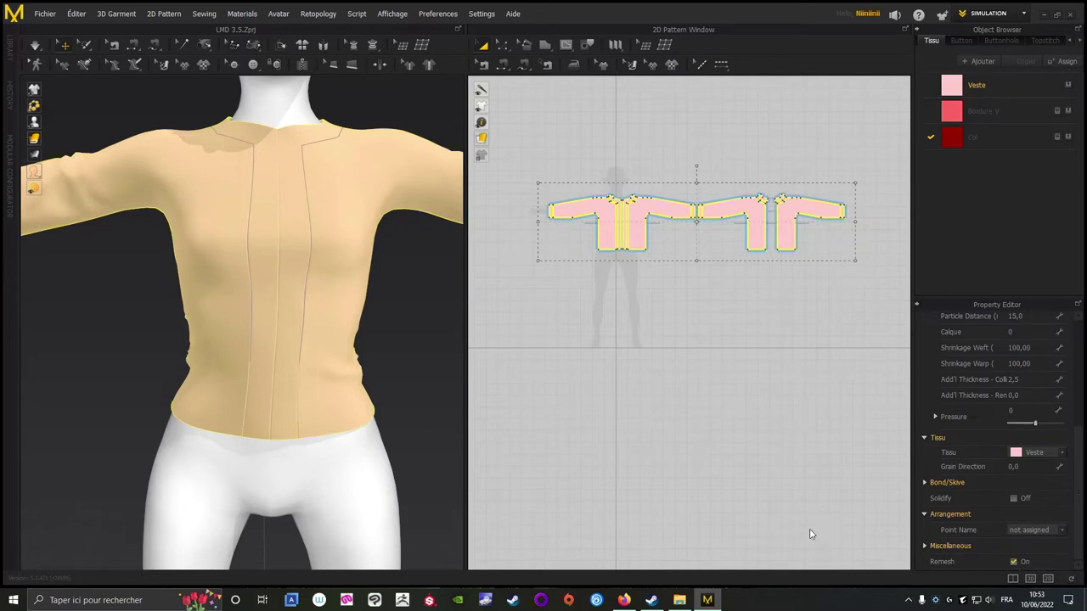
Switch the 3D garment display to a mesh view over the textured surface to examine the jacket's current mesh.
middle_drag(417, 280, 481, 343)
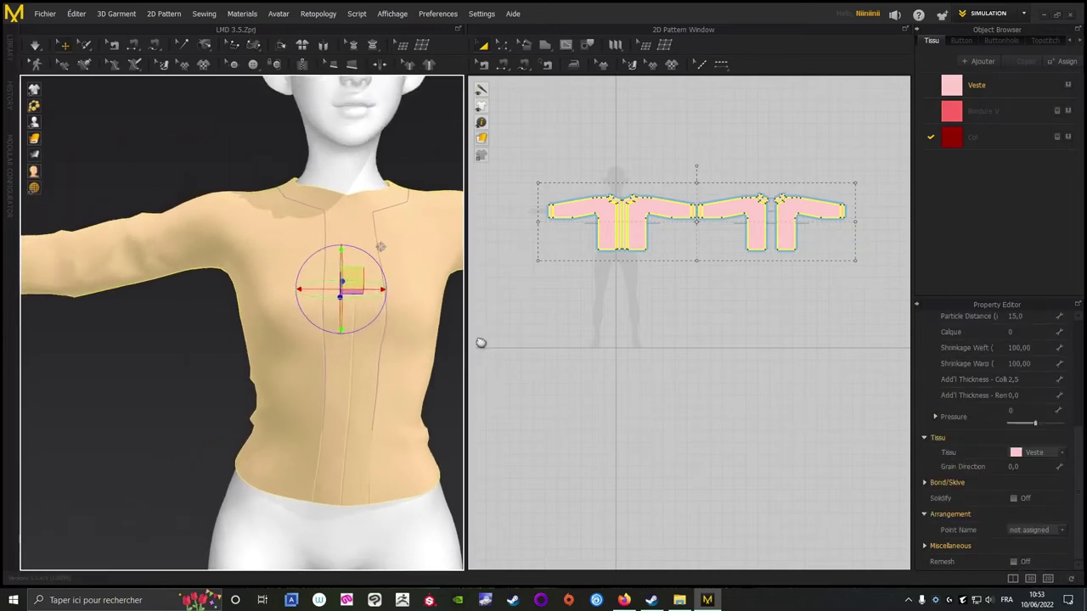
mouse_move(42, 143)
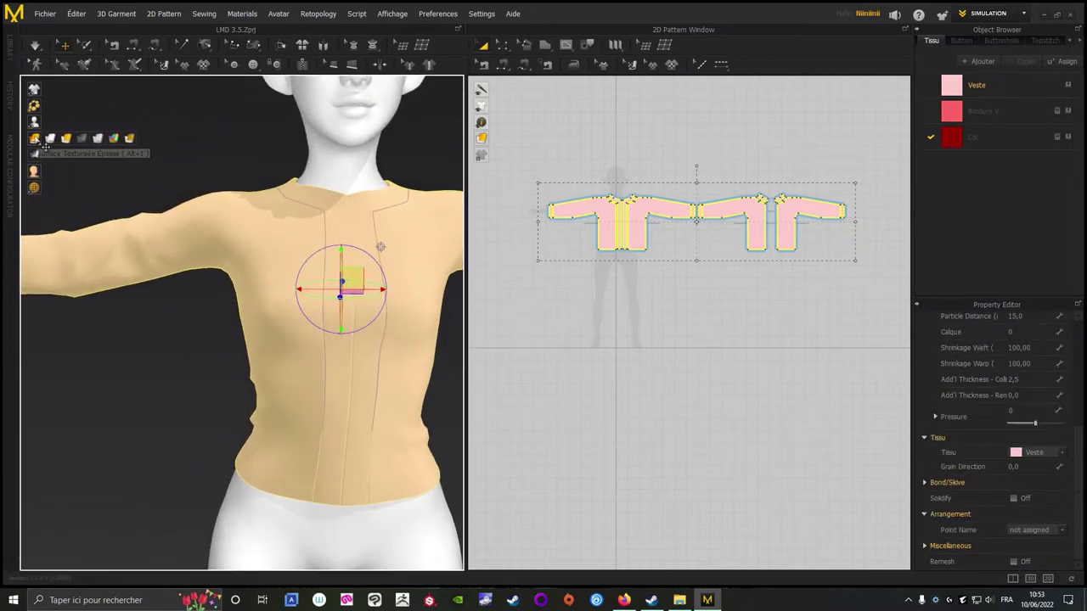
click(98, 141)
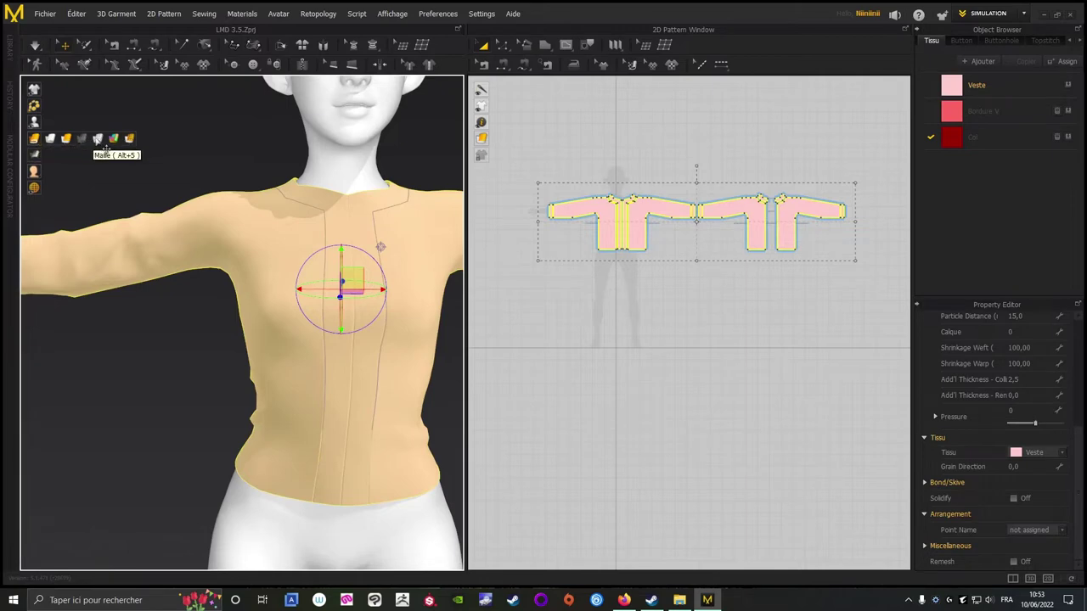
click(103, 144)
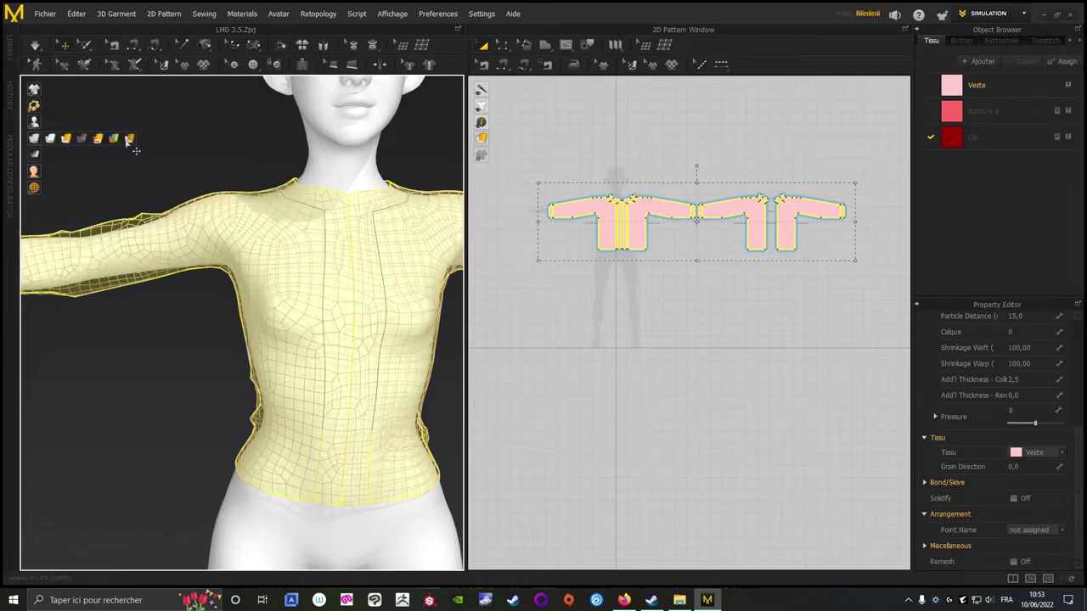
click(130, 139)
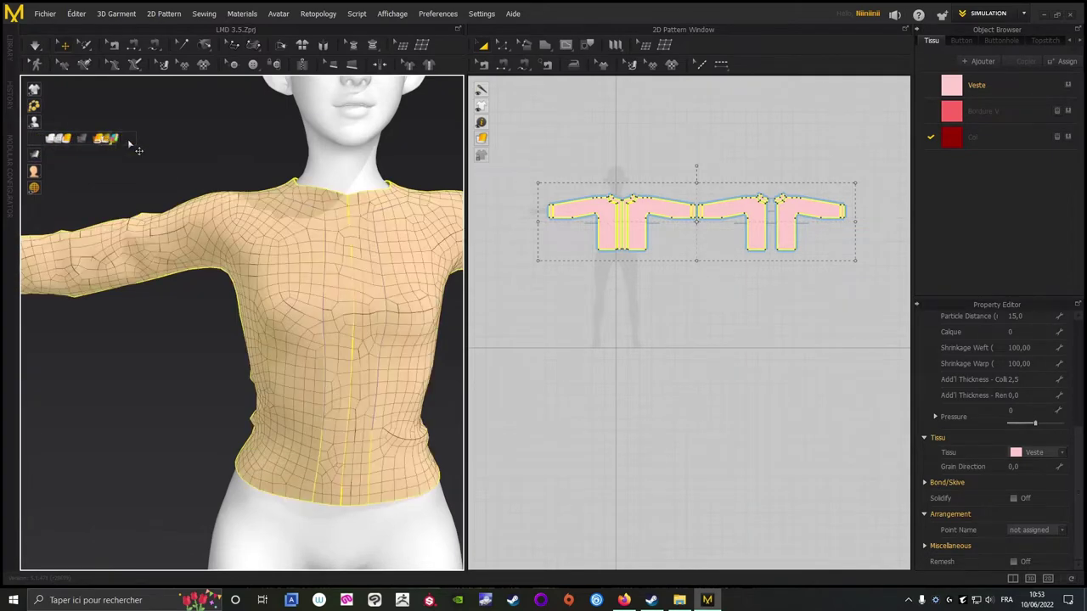
middle_drag(175, 368, 140, 323)
right_drag(140, 324, 95, 275)
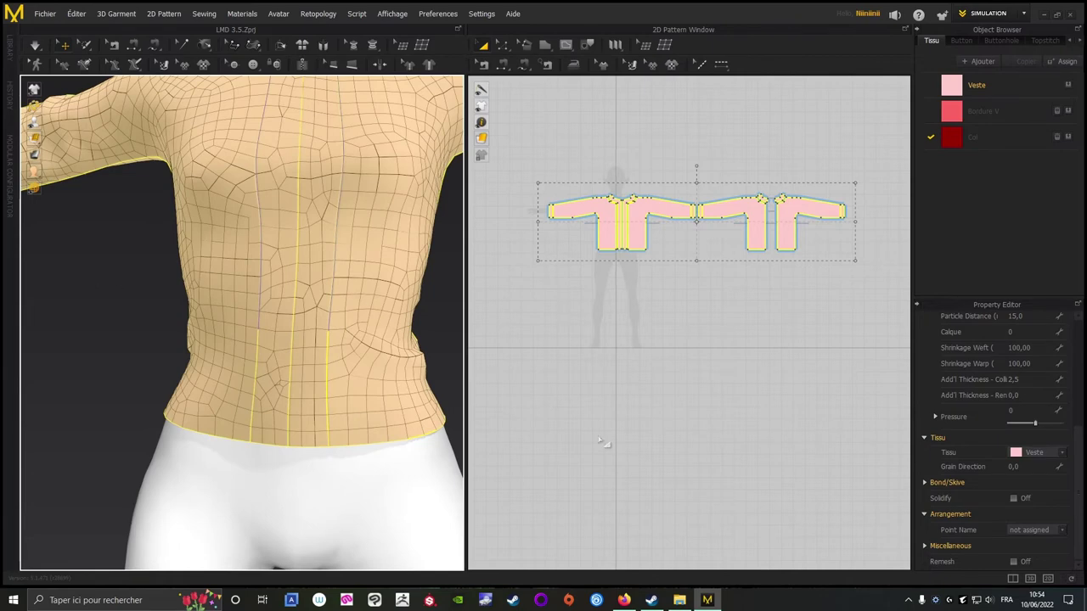
Turn Remesh back on for the selected jacket pieces and check the mesh from the front and side.
click(1013, 562)
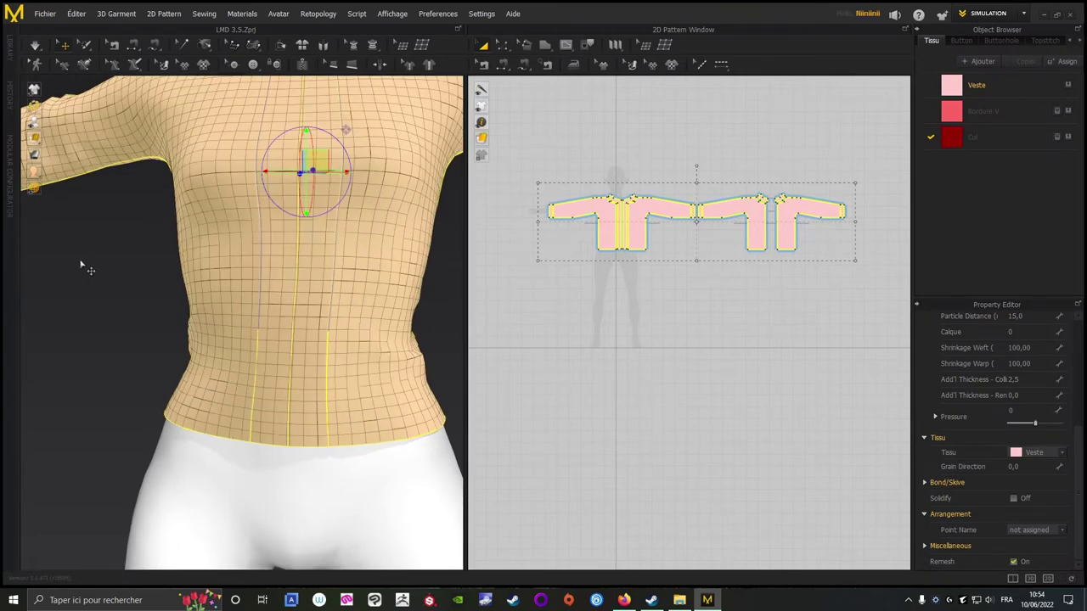
right_drag(82, 267, 117, 262)
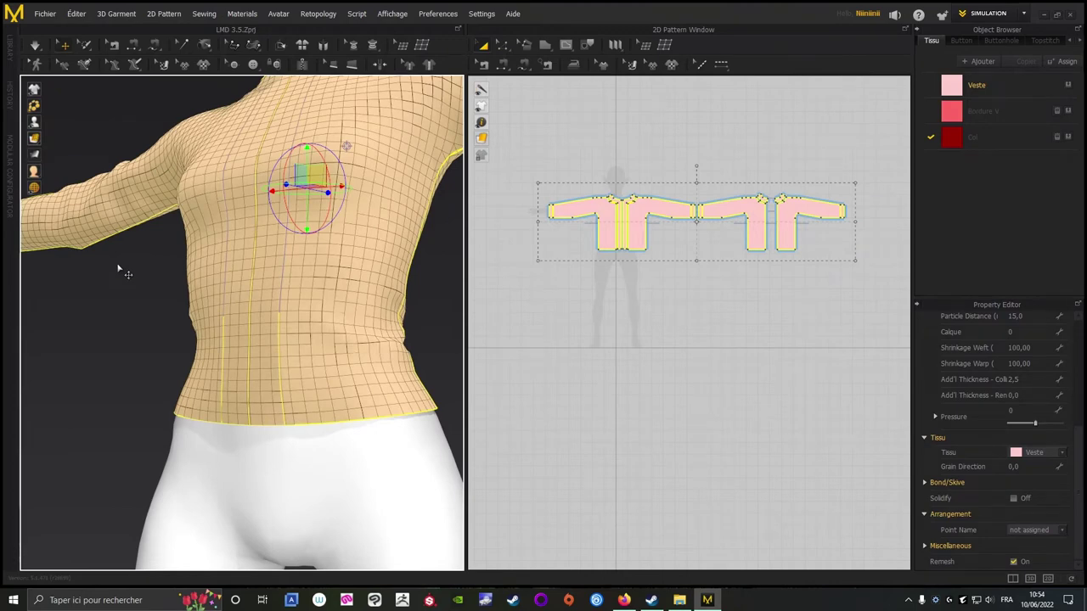
scroll(104, 318, down, 3)
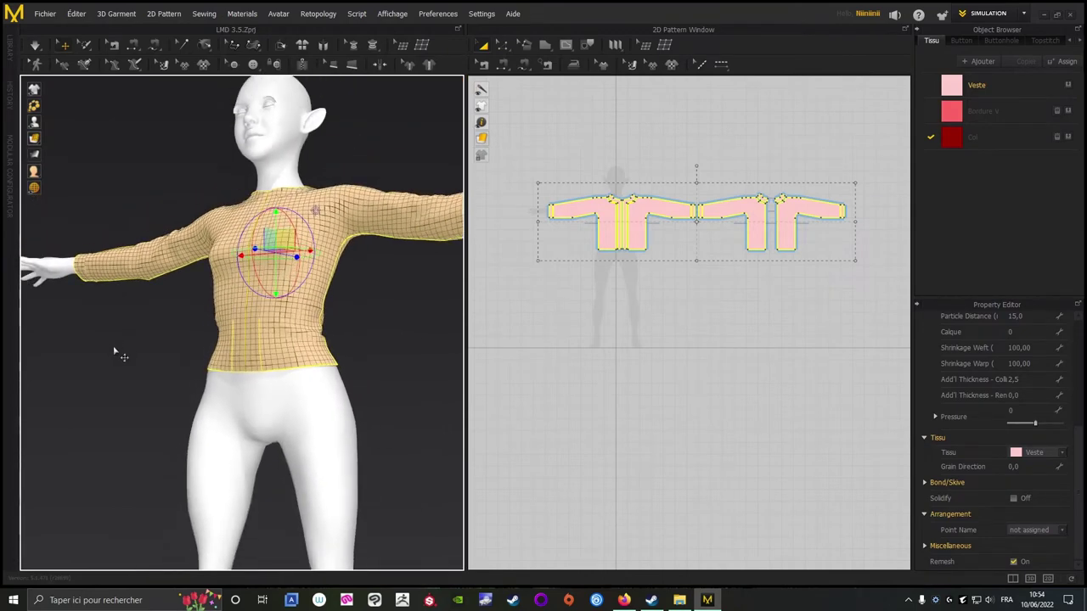
right_drag(135, 126, 80, 135)
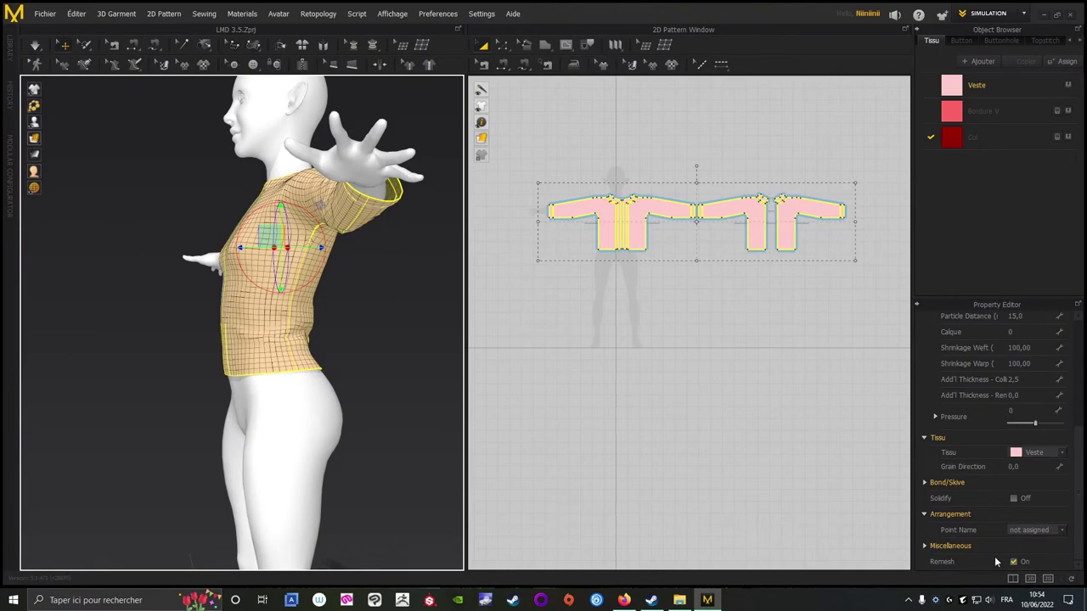
right_drag(393, 315, 515, 332)
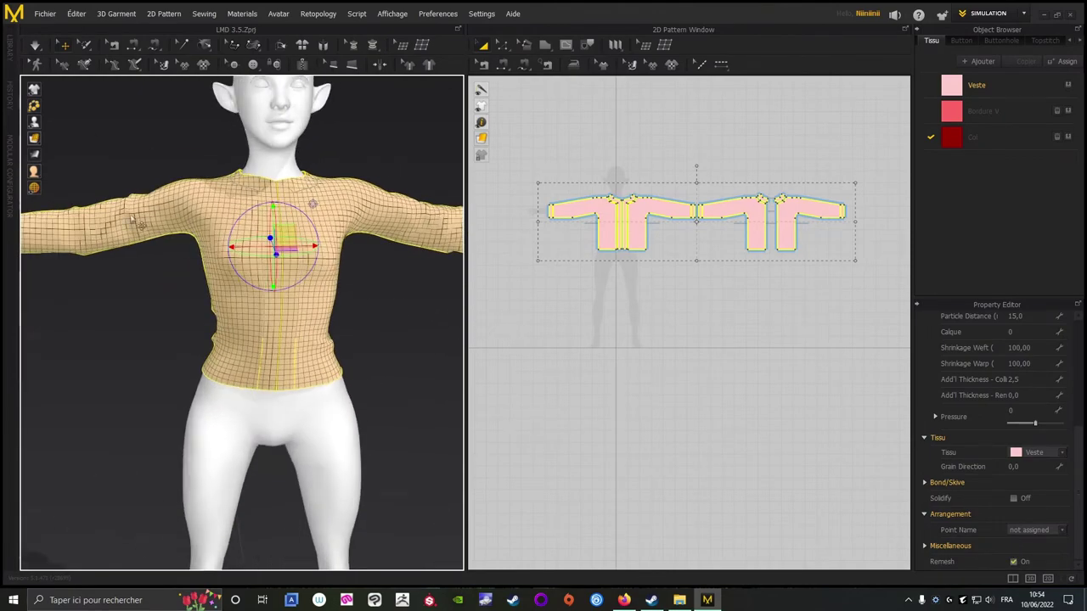
Return the 3D garment display to the thick textured surface without mesh lines.
mouse_move(34, 140)
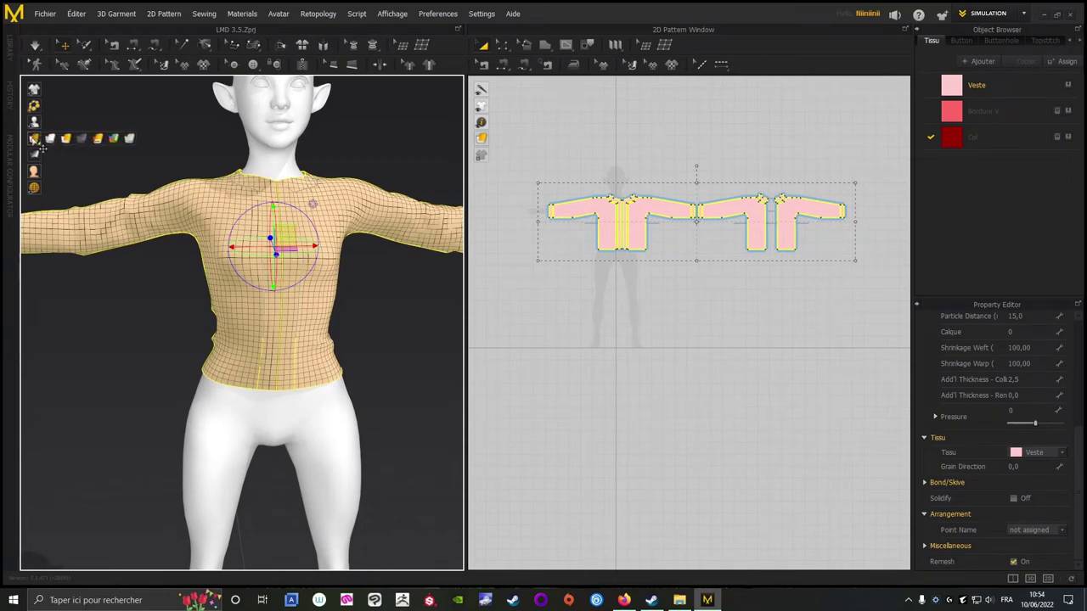
click(107, 150)
right_drag(162, 134, 107, 164)
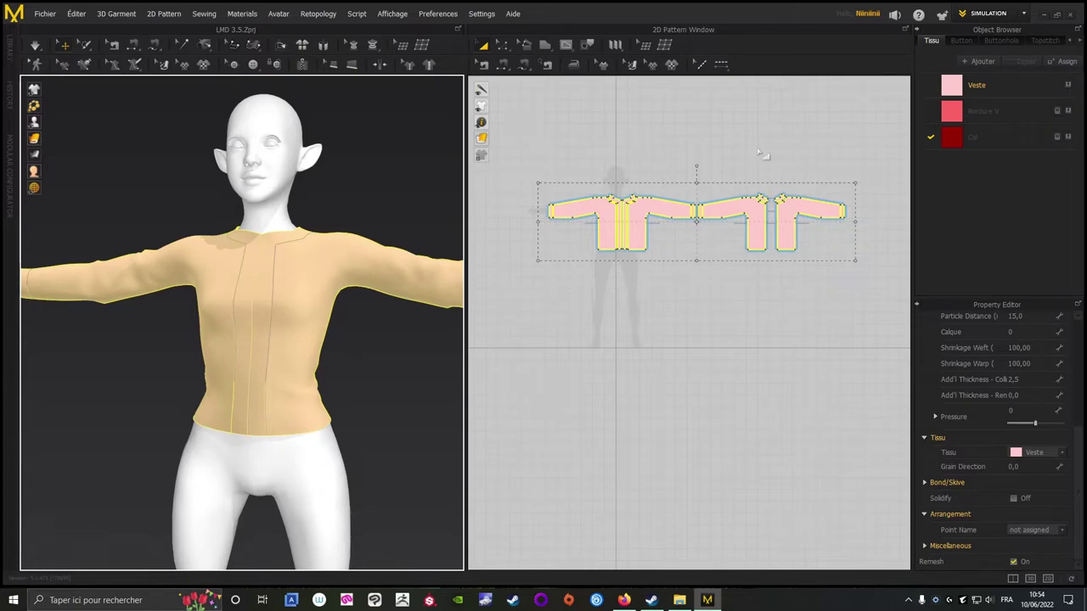
Select the four cuff pieces at the sleeve ends and assign them the Bordure V fabric.
scroll(654, 136, up, 5)
click(534, 250)
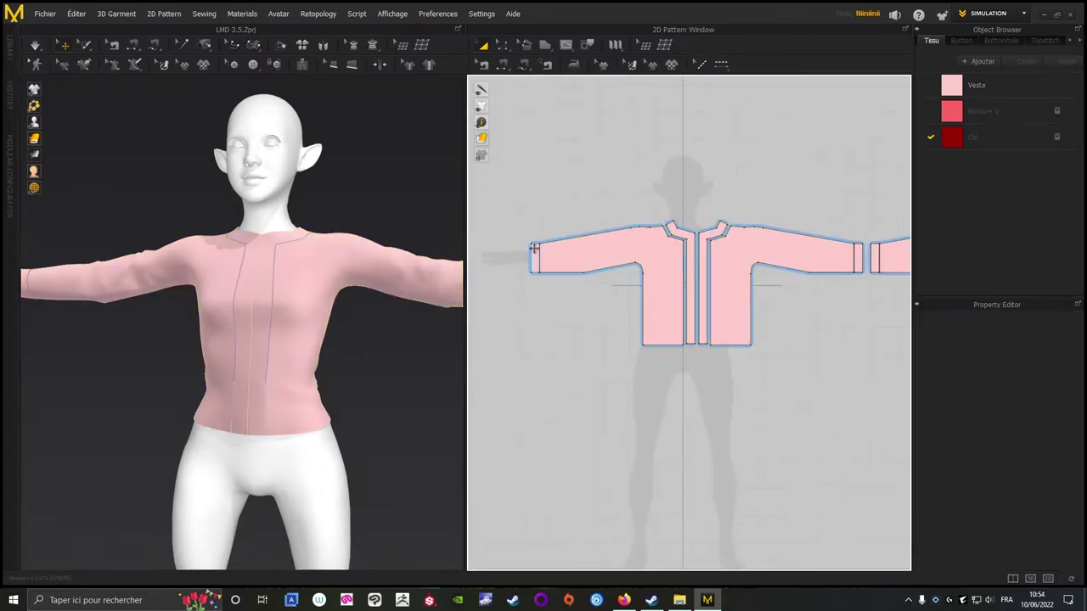
click(535, 256)
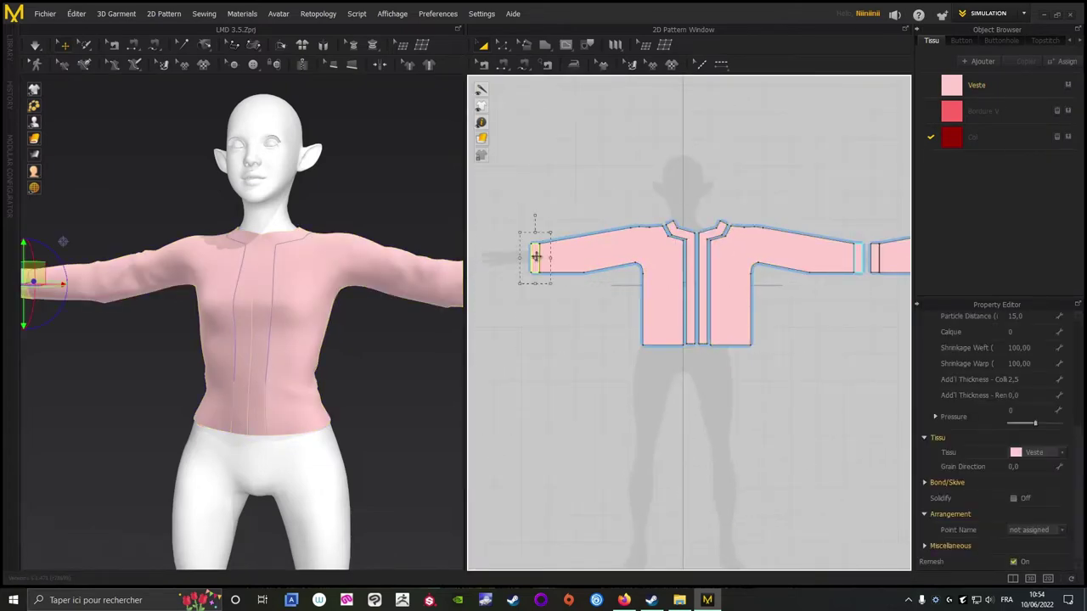
middle_drag(633, 173, 514, 159)
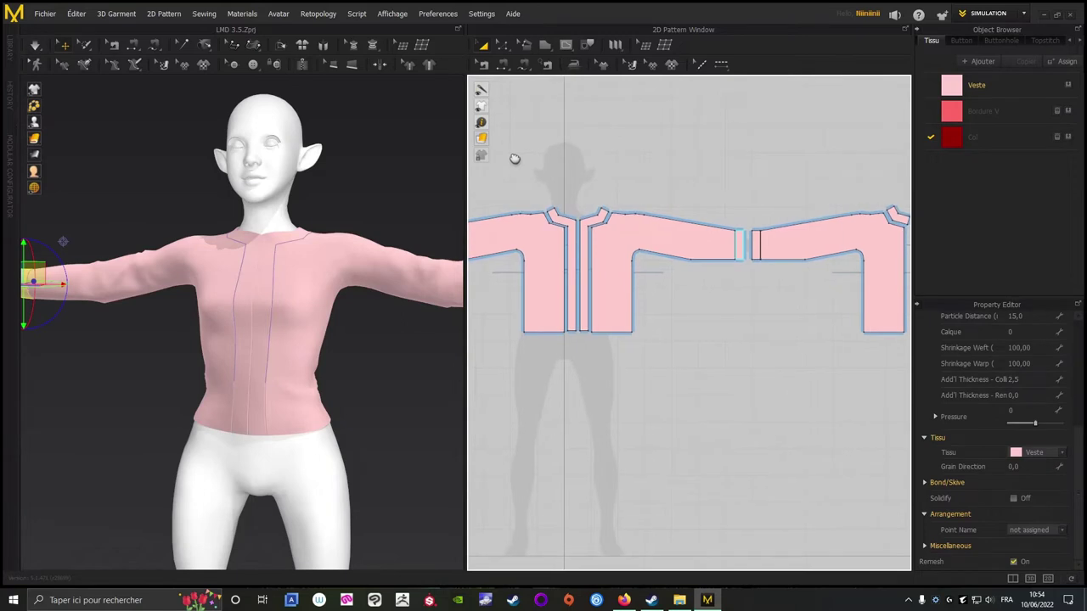
shift+click(741, 244)
shift+click(757, 240)
middle_drag(813, 163, 530, 154)
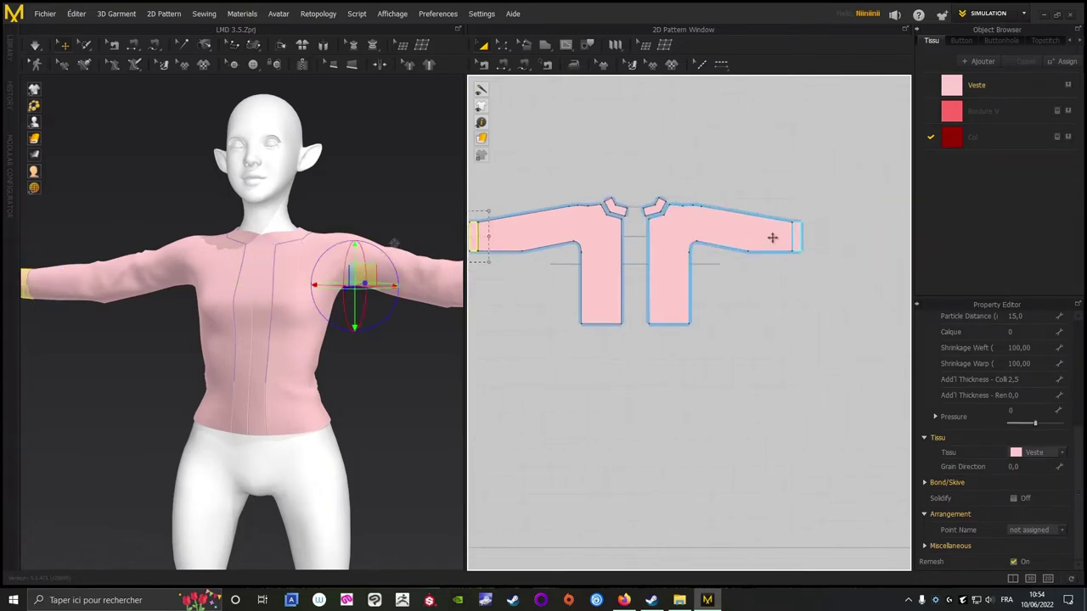
shift+click(798, 236)
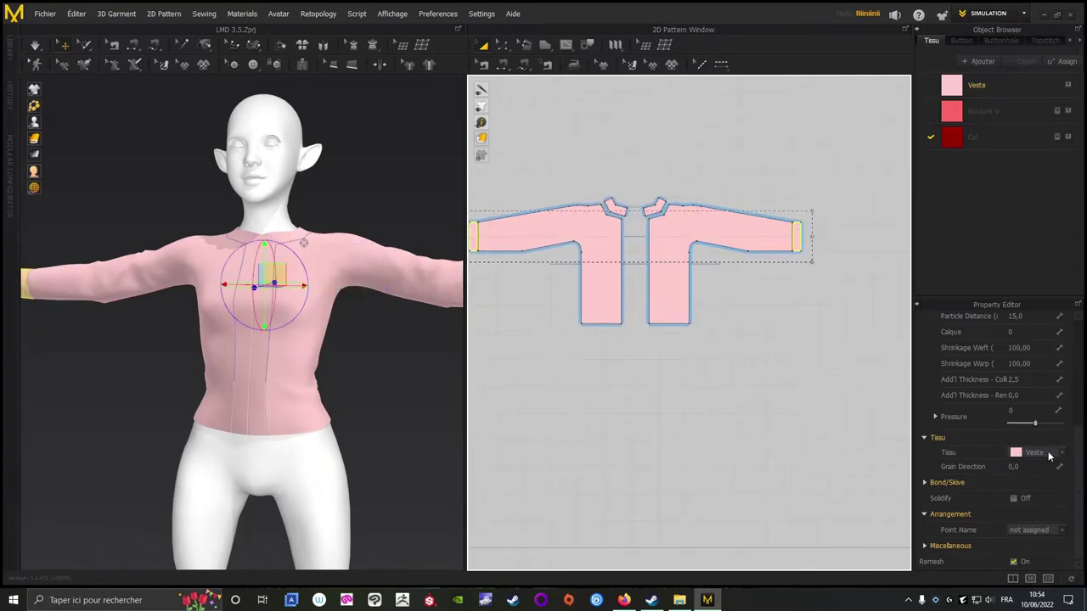
click(1048, 455)
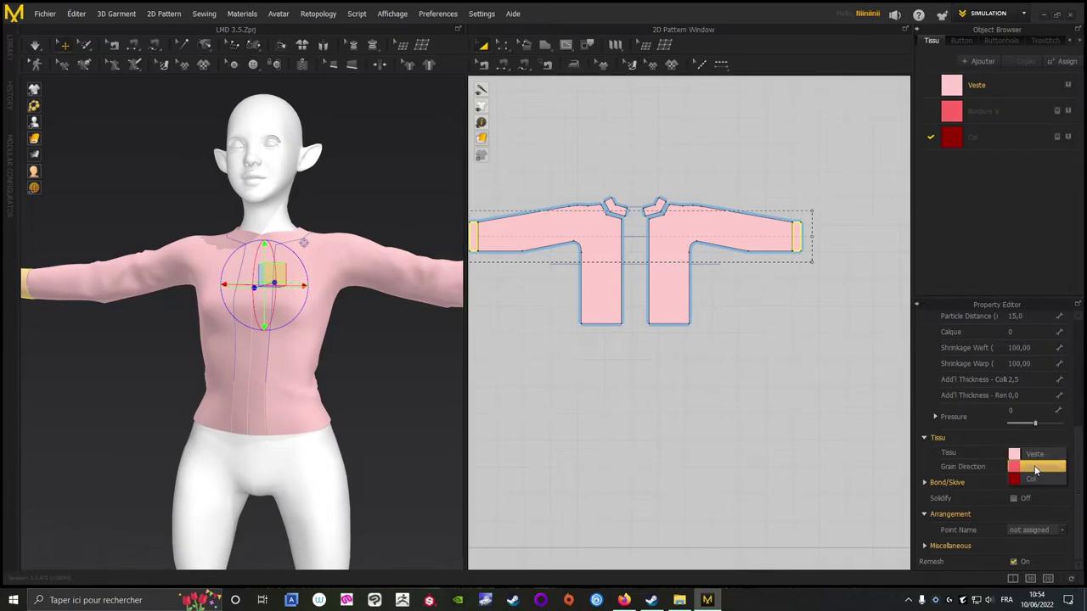
click(1034, 469)
Rename the Bordure V fabric to Manche bout and clear the selection.
double_click(1005, 110)
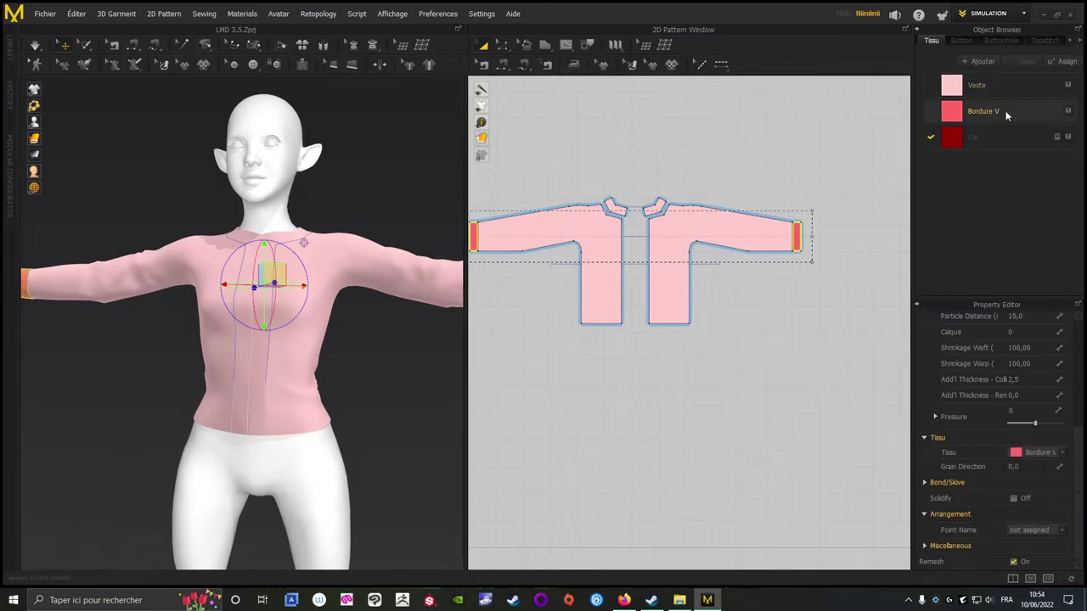
text(Manche bor)
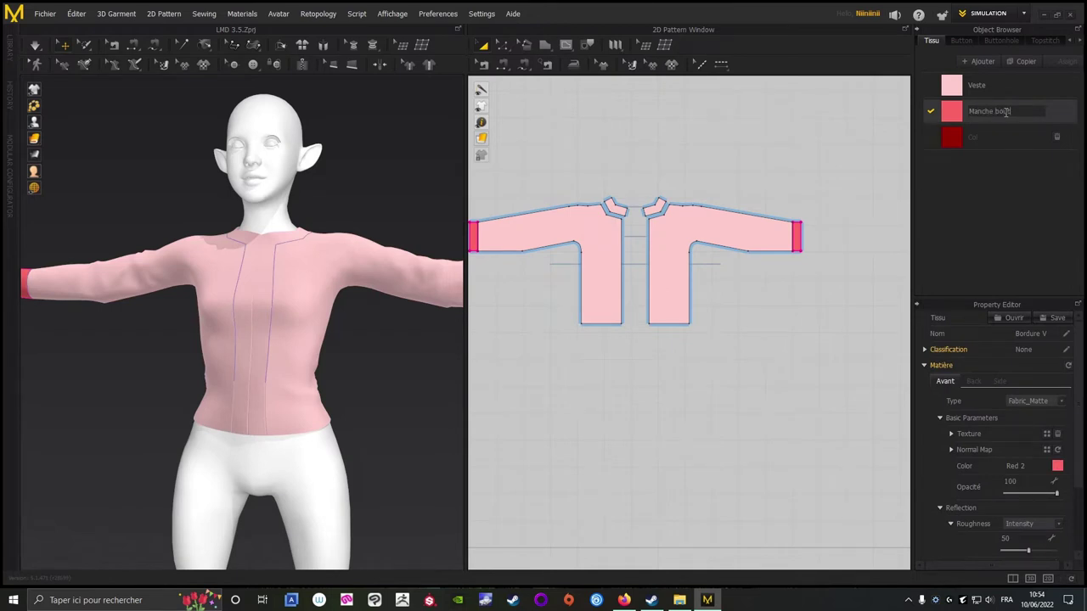
key(Return)
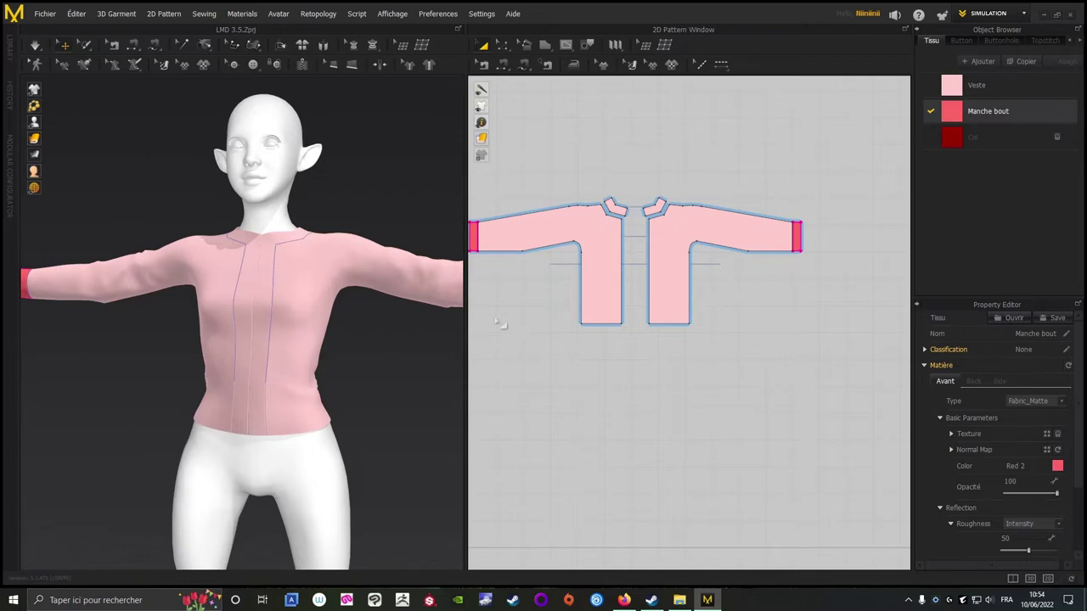
scroll(373, 373, down, 3)
click(379, 393)
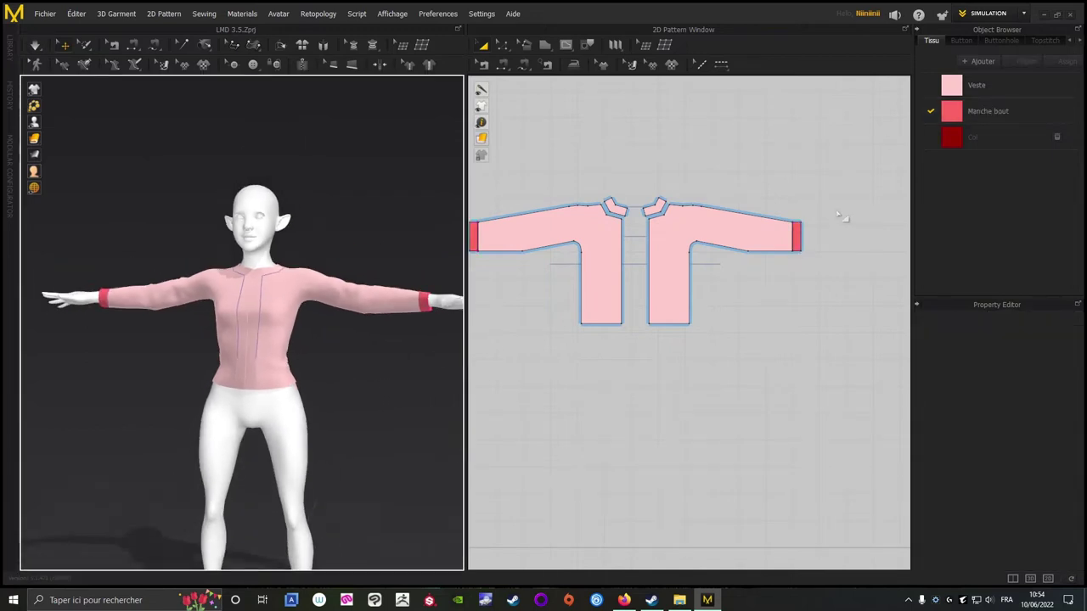
Select the front and back collar pieces, including the centre front bands, and assign them the dark red Col fabric.
scroll(721, 238, up, 3)
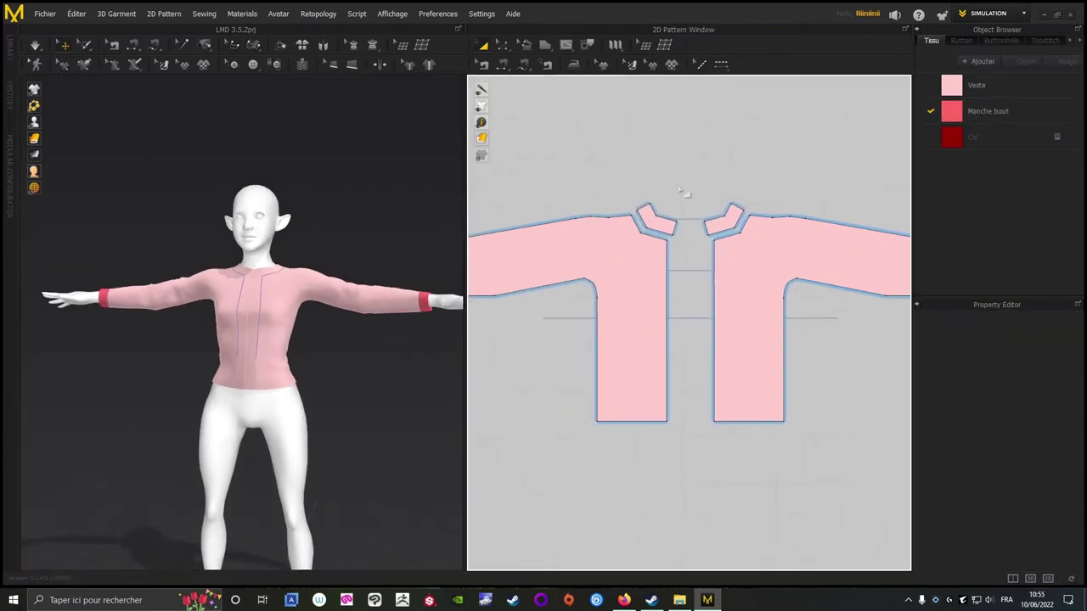
click(658, 217)
shift+click(720, 219)
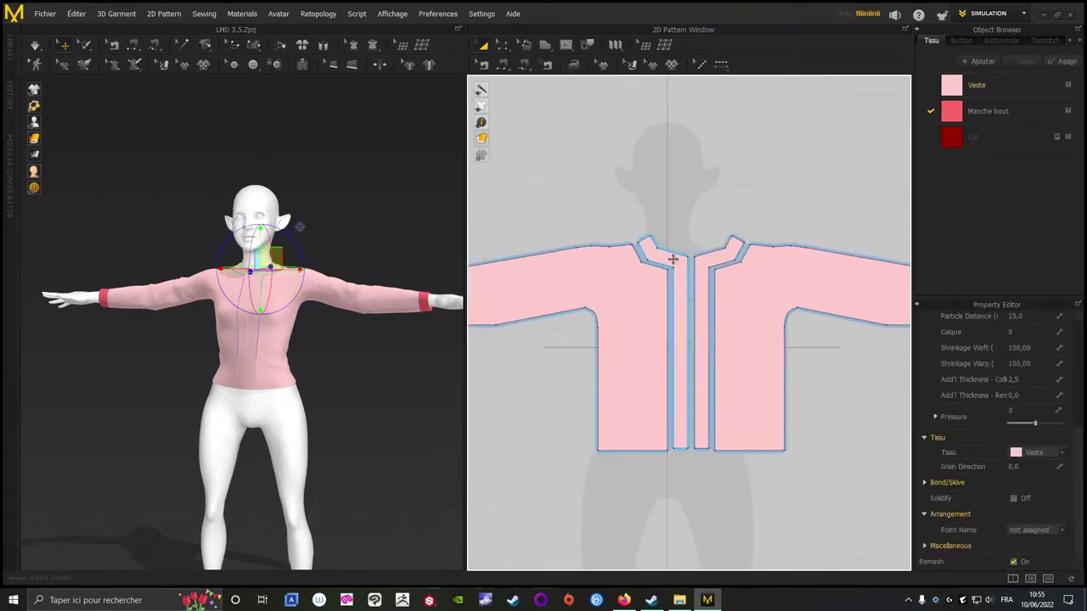
click(709, 263)
shift+click(709, 264)
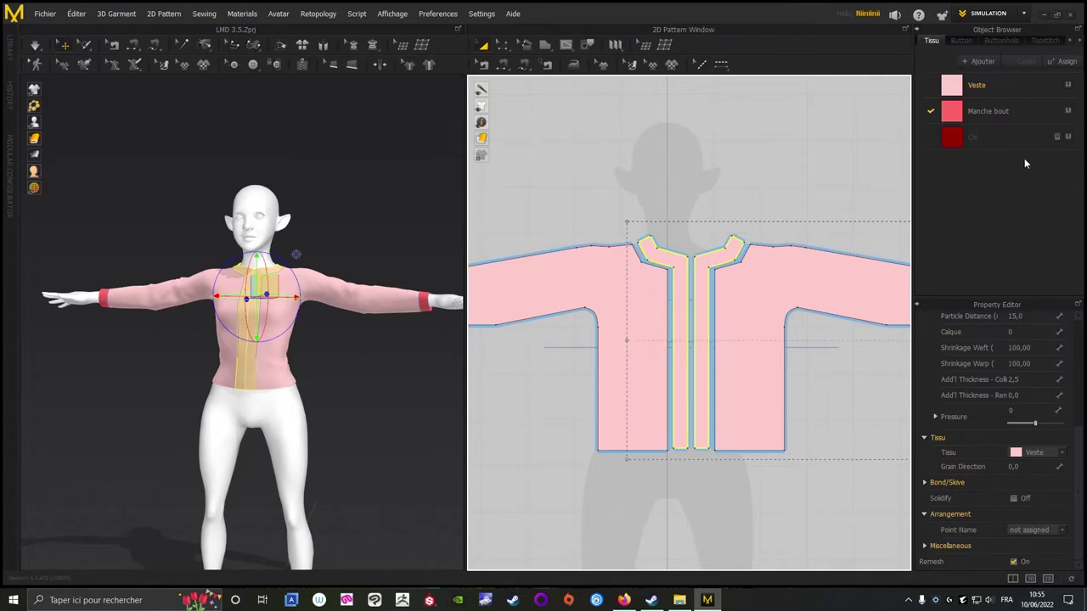
click(1062, 456)
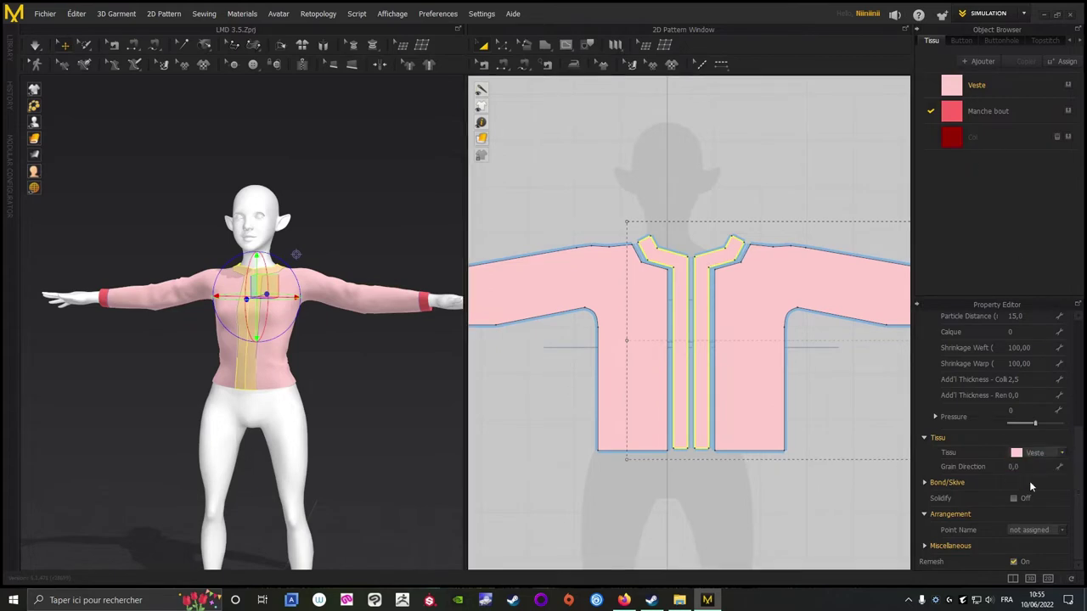
click(1031, 484)
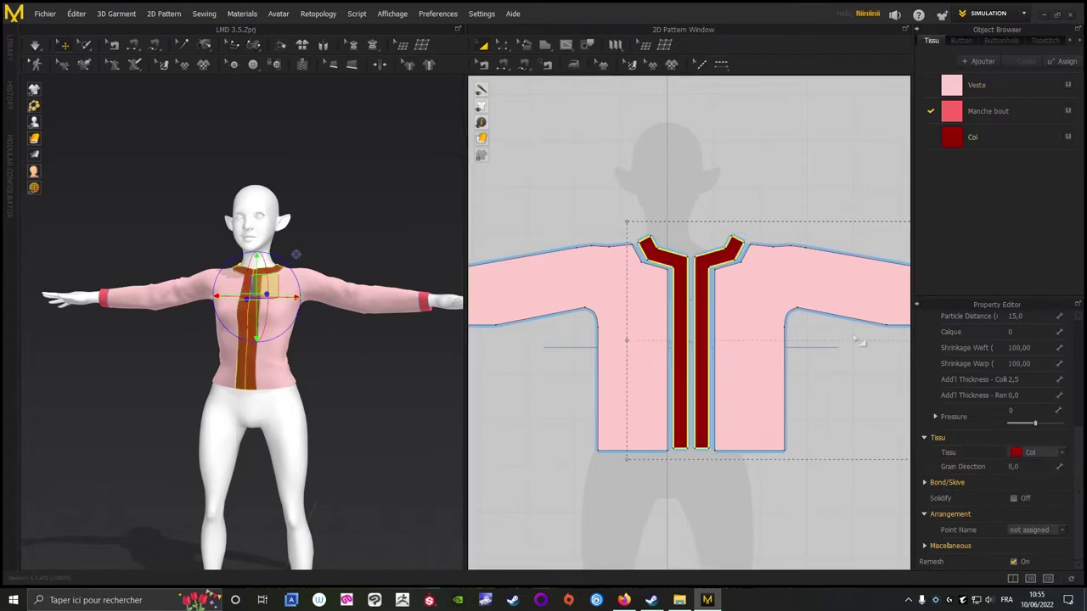
click(389, 176)
right_drag(389, 176, 398, 223)
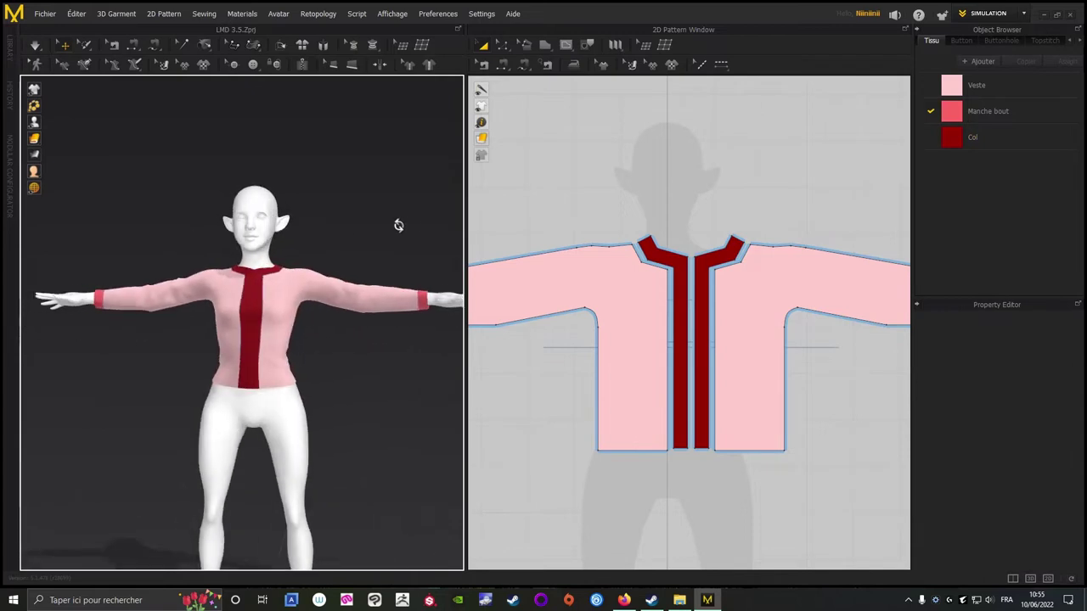
Save the project and start the garment simulation.
click(45, 14)
click(51, 76)
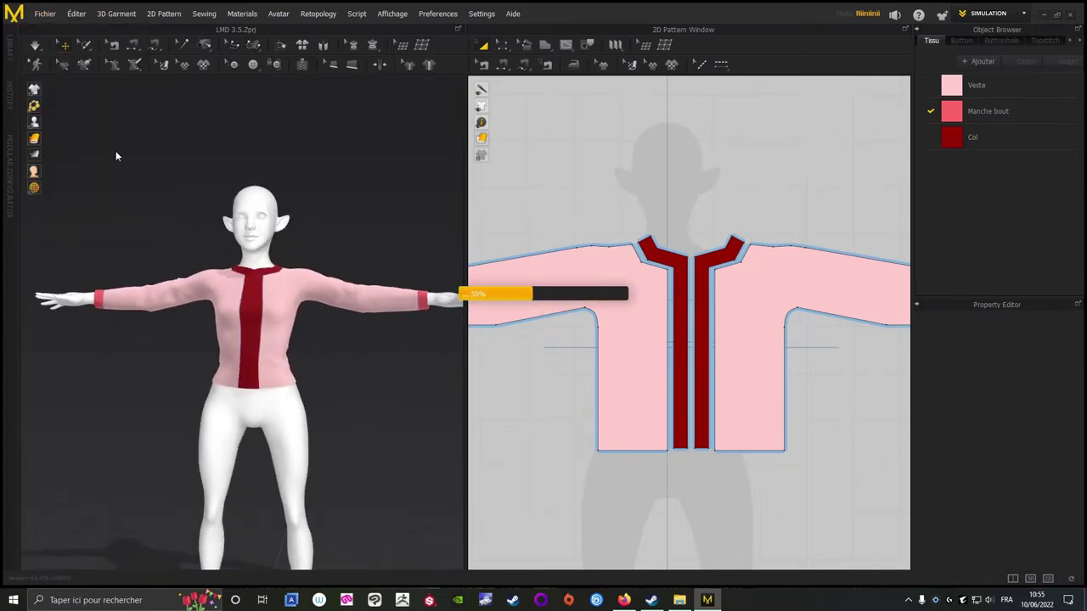
click(34, 45)
Examine the back and sleeves of the jacket in 3D while the simulation is running.
mouse_move(99, 442)
right_down()
mouse_move(332, 444)
mouse_move(111, 444)
right_up()
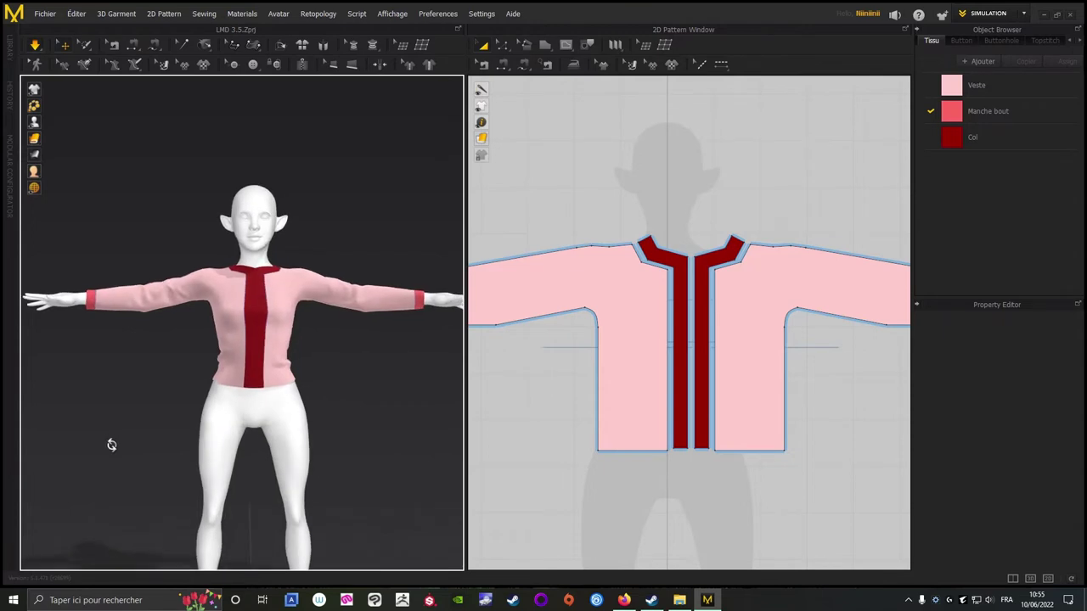
scroll(127, 436, down, 5)
middle_drag(124, 402, 173, 359)
right_drag(173, 359, 277, 330)
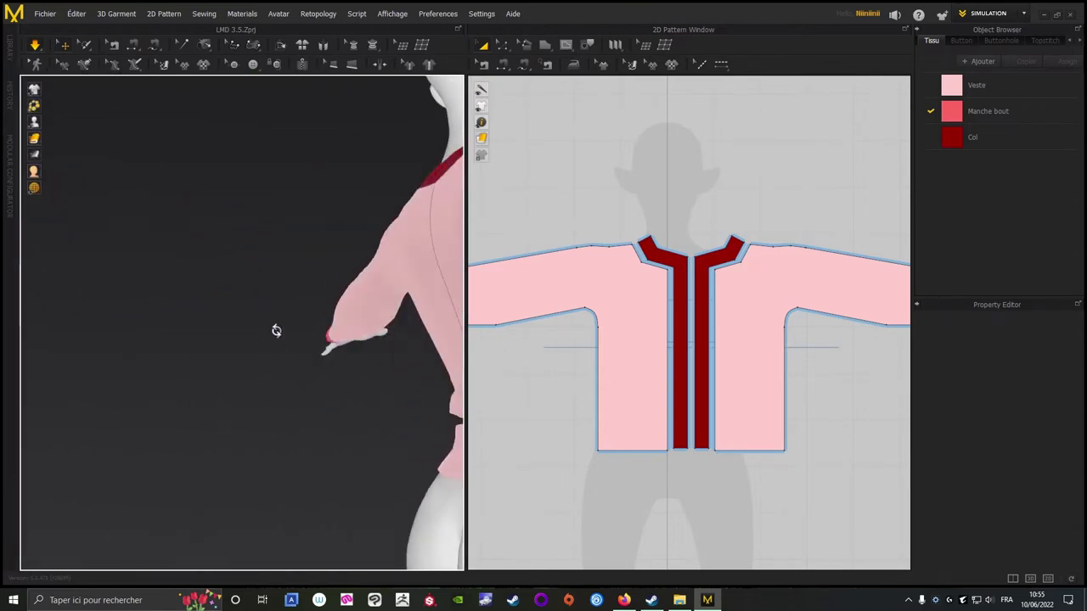
middle_drag(277, 331, 76, 385)
right_drag(76, 386, 143, 399)
middle_drag(143, 399, 25, 415)
middle_drag(487, 246, 465, 250)
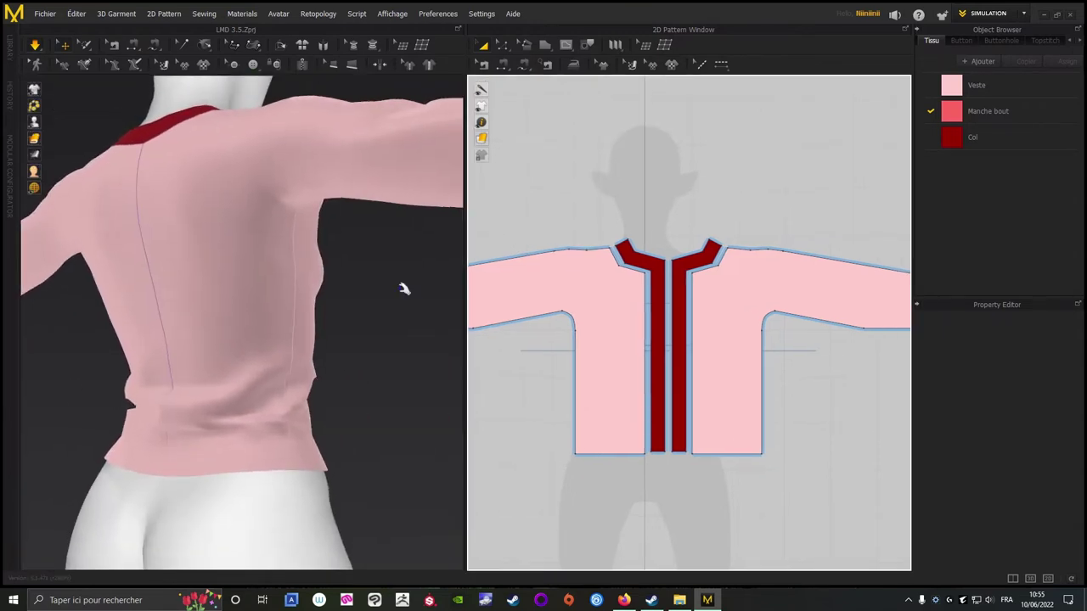
middle_drag(405, 286, 223, 335)
right_drag(223, 335, 284, 335)
click(401, 284)
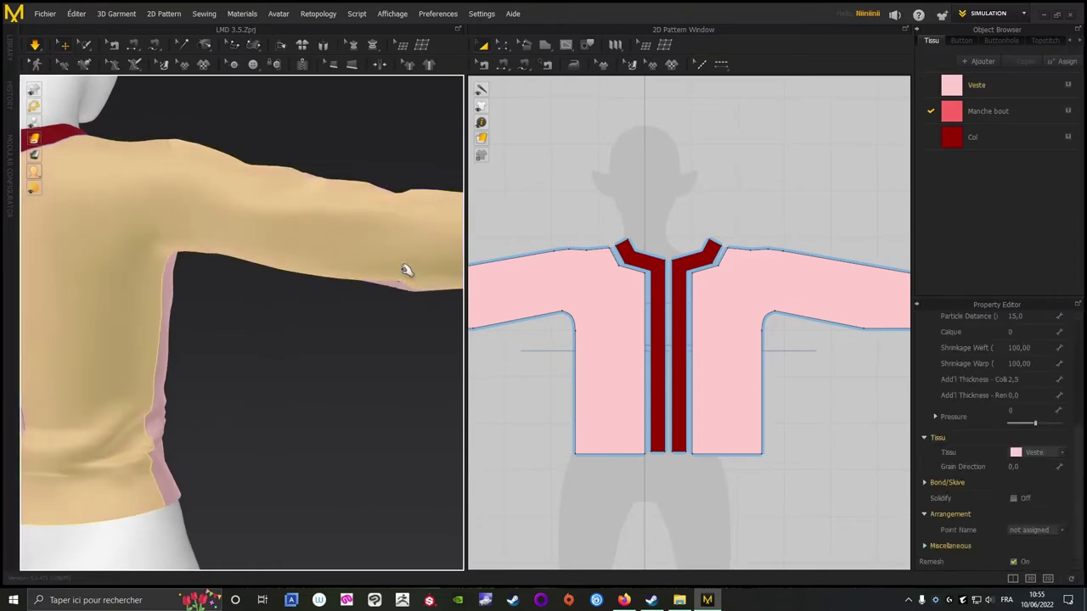
click(370, 352)
scroll(390, 368, down, 5)
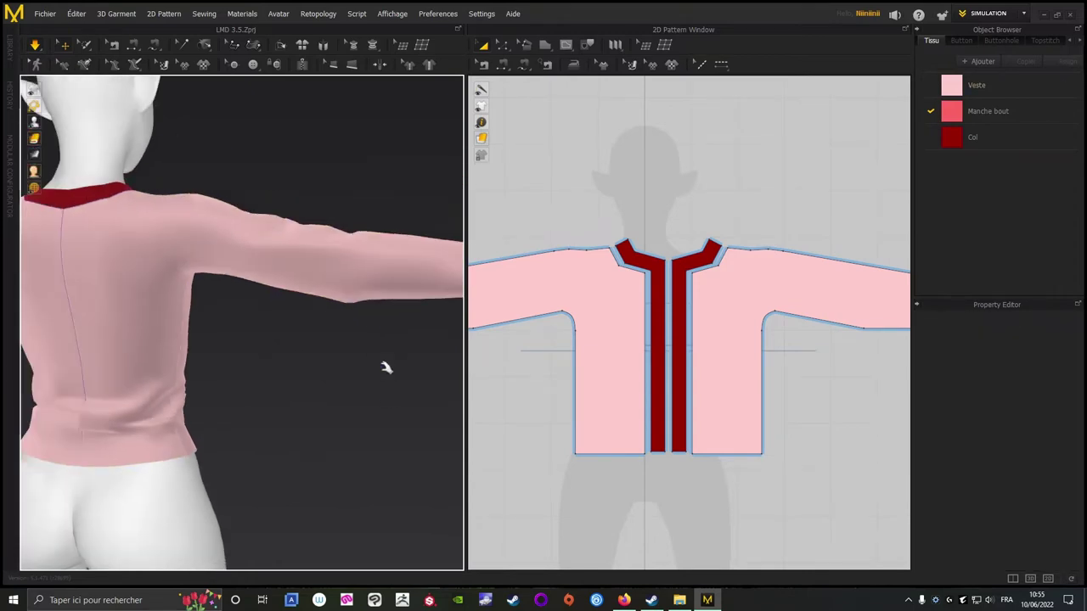
Activate pattern point editing and examine the underarm edges of the front and back sleeve outlines.
right_drag(308, 412, 352, 323)
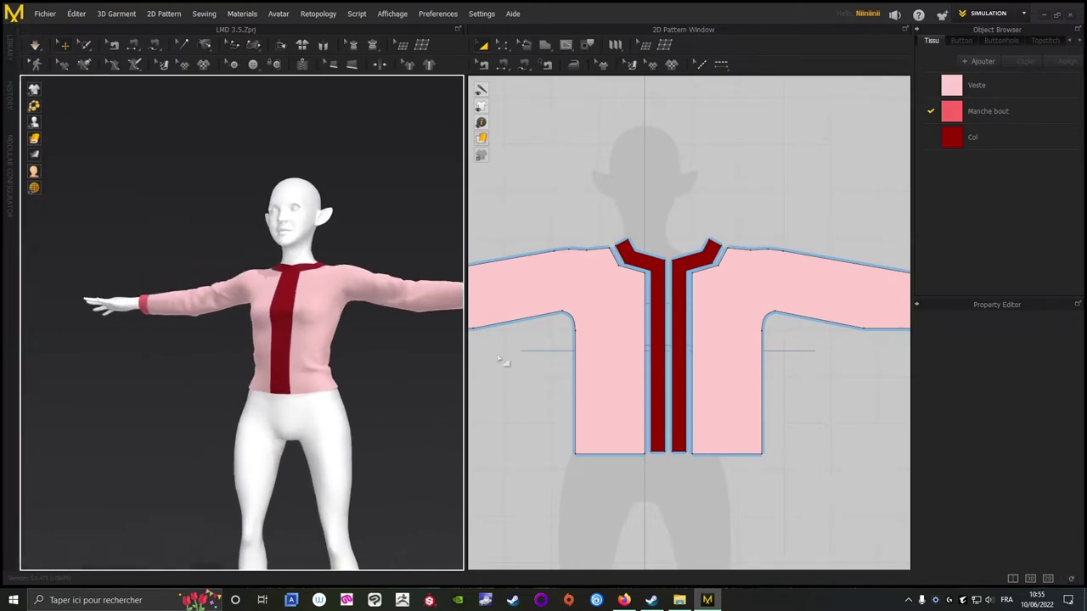
scroll(569, 348, up, 8)
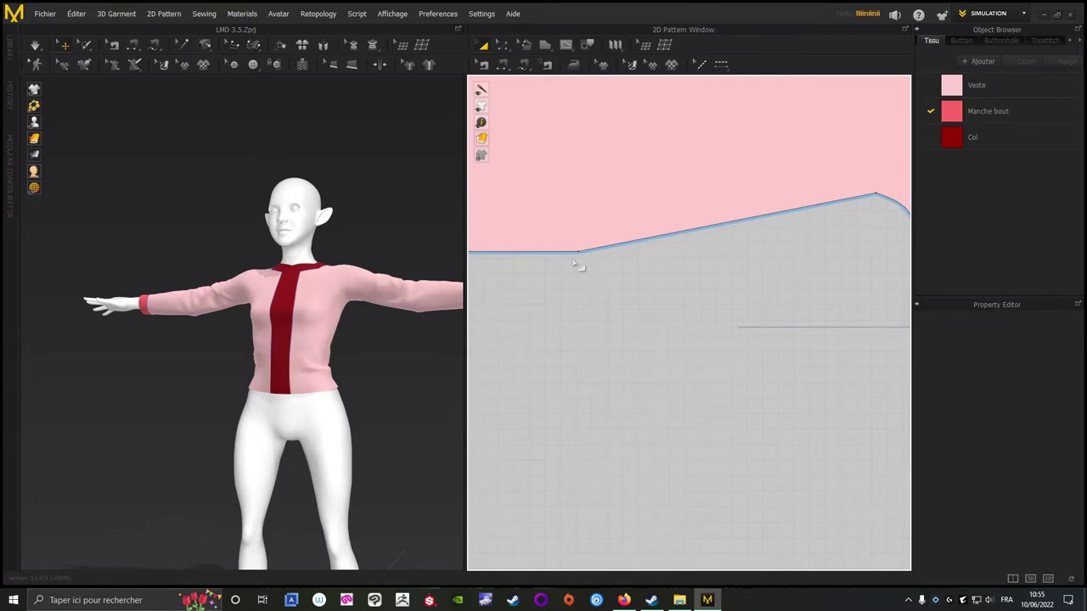
scroll(608, 305, down, 6)
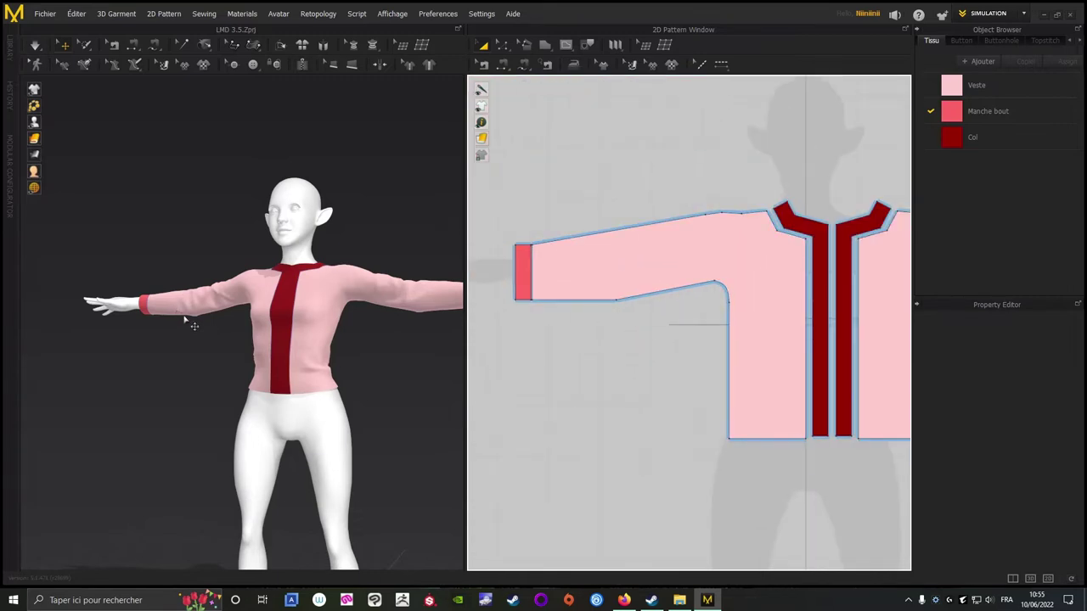
scroll(524, 351, up, 4)
middle_drag(661, 329, 599, 390)
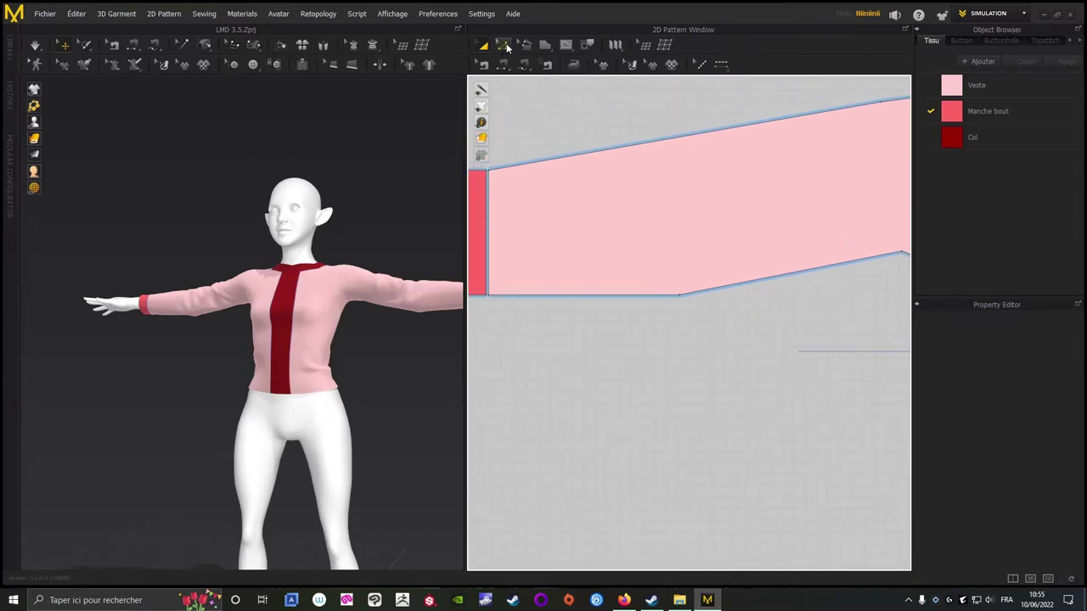
click(503, 45)
right_drag(716, 396, 700, 443)
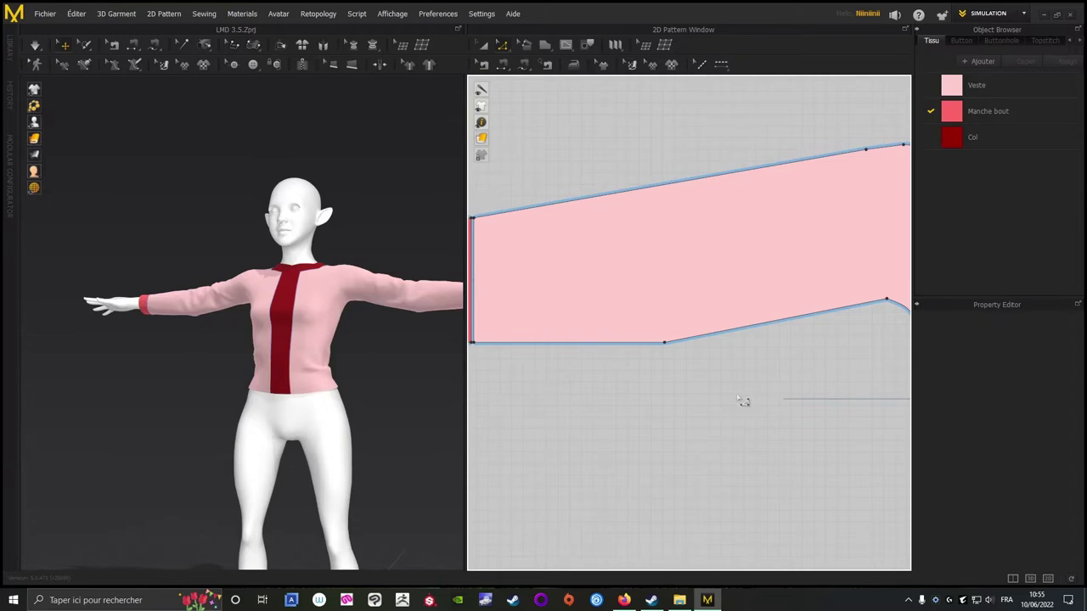
scroll(635, 373, up, 2)
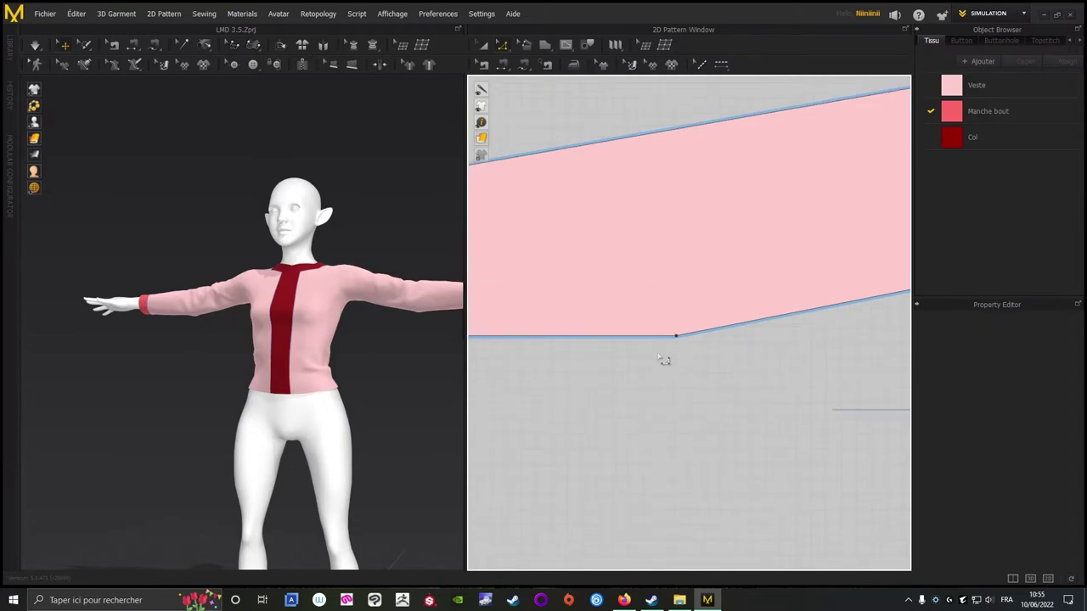
scroll(706, 418, down, 5)
middle_drag(700, 420, 505, 329)
scroll(504, 330, down, 1)
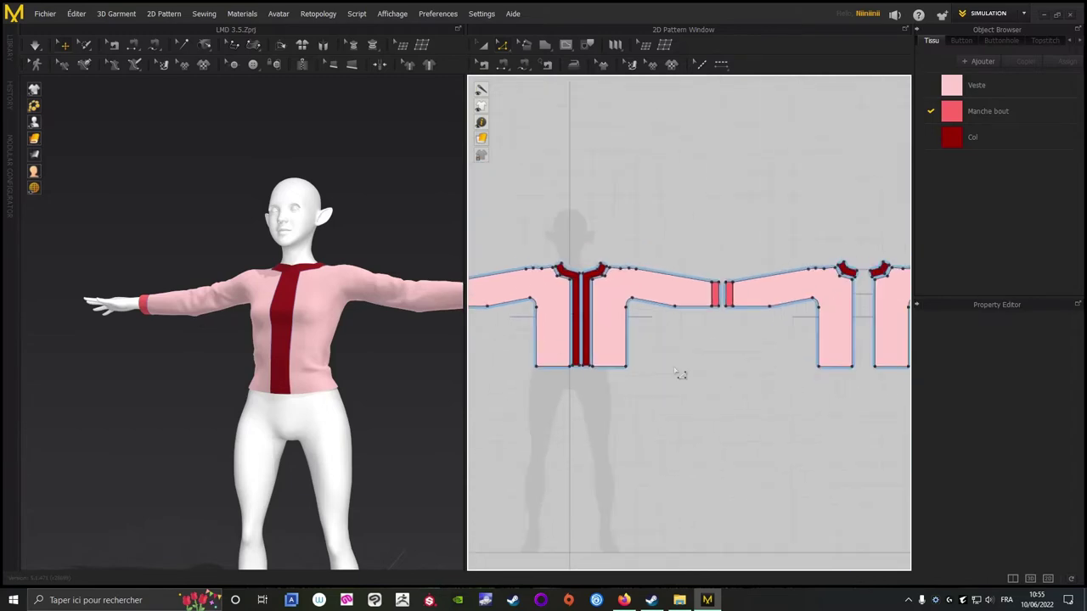
right_drag(702, 369, 804, 364)
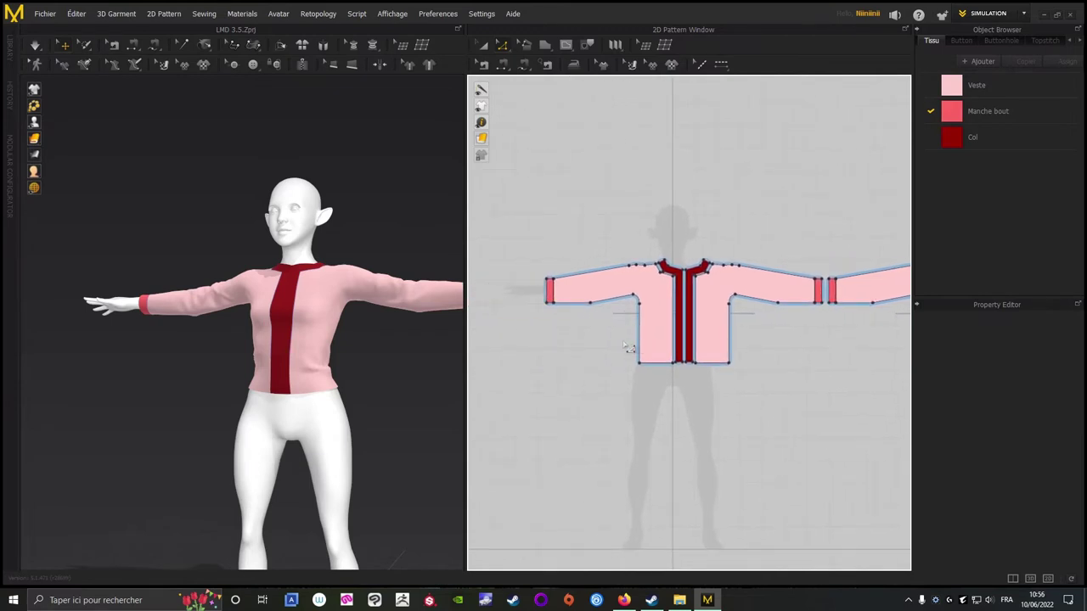
scroll(611, 334, up, 5)
middle_drag(595, 259, 685, 325)
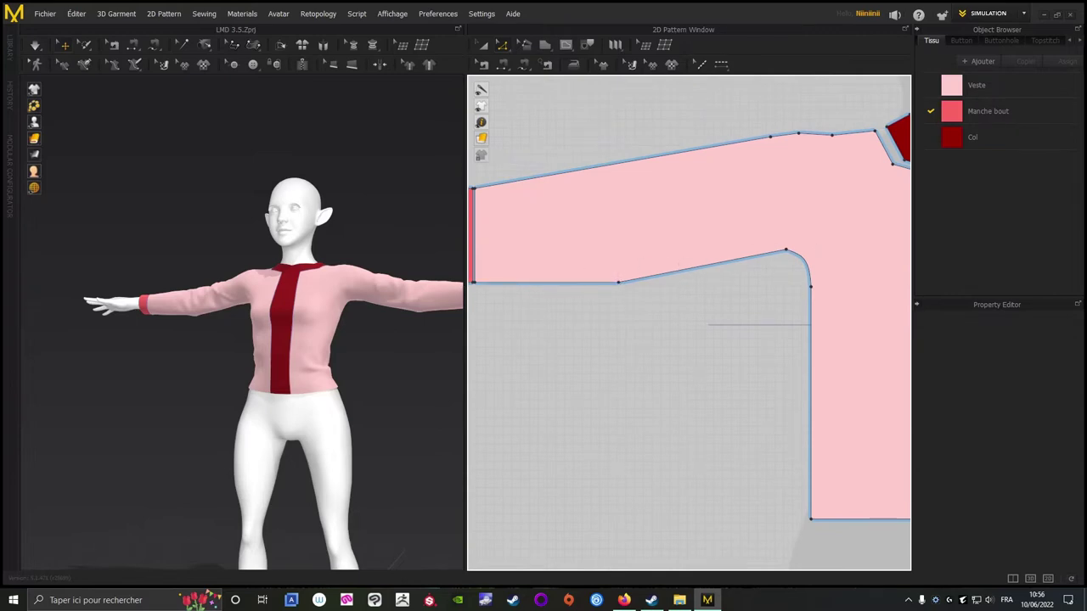
Select the elbow points on the underarm edges of the front and back sleeves and raise them slightly to slim the forearms.
click(622, 287)
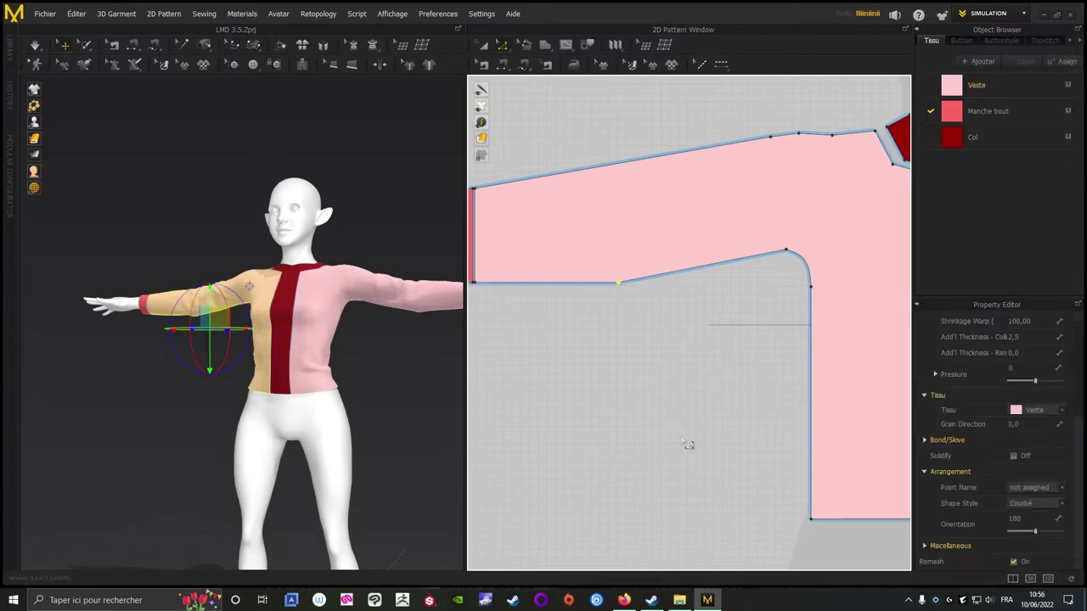
scroll(689, 455, down, 5)
middle_drag(690, 454, 465, 393)
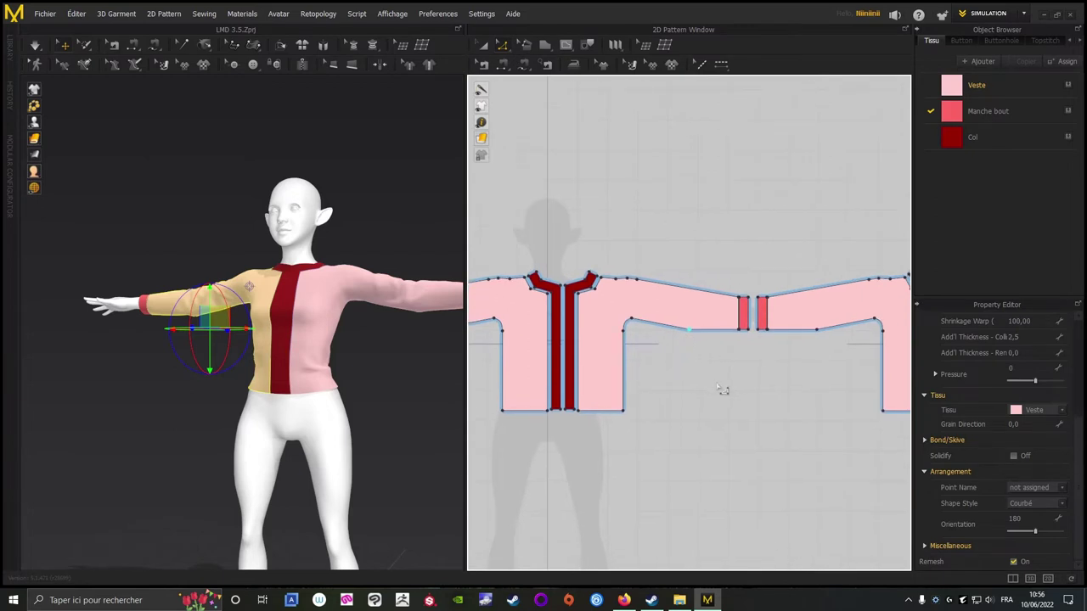
middle_drag(722, 390, 660, 378)
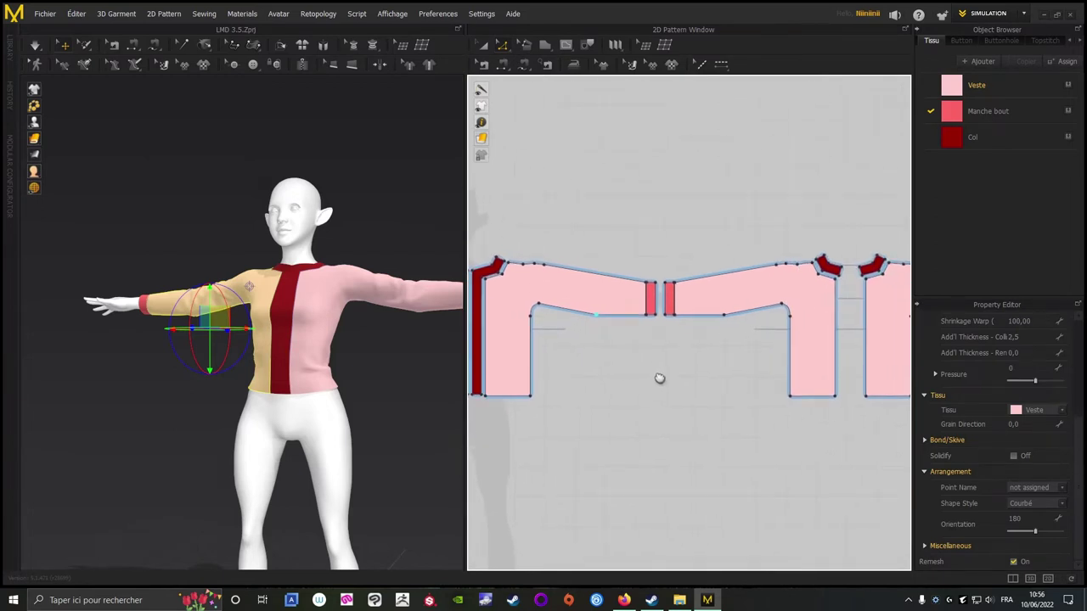
scroll(702, 391, up, 5)
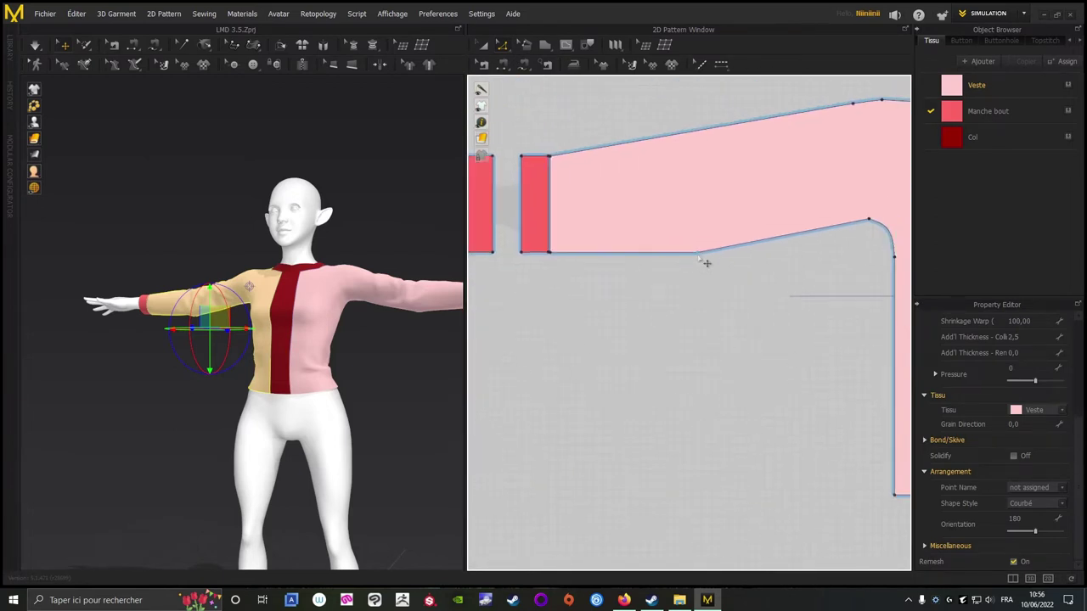
click(698, 255)
middle_drag(617, 316, 575, 335)
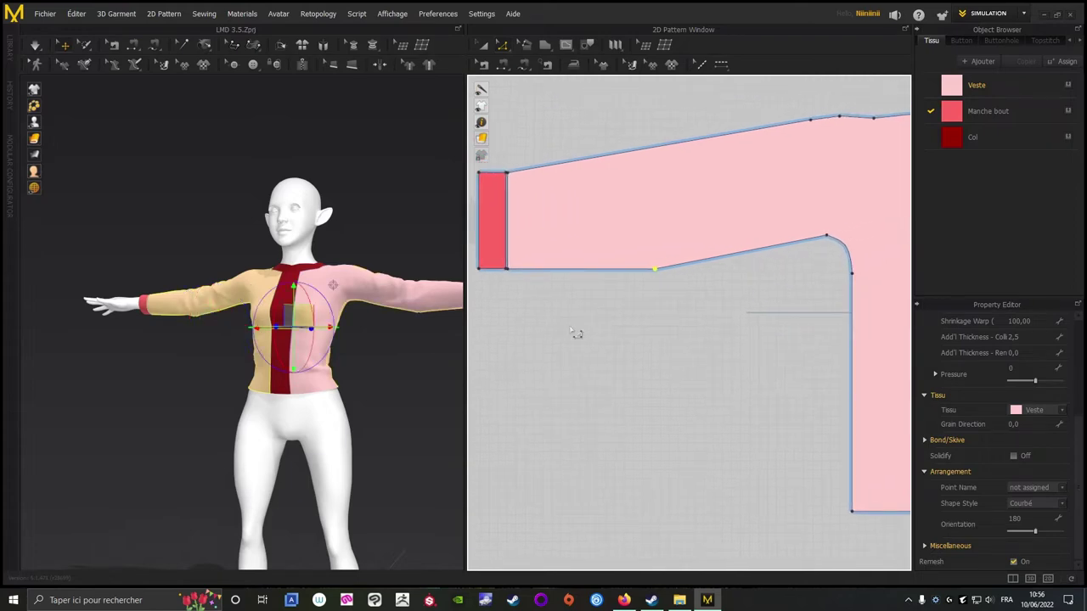
scroll(648, 327, down, 3)
scroll(654, 311, up, 5)
middle_drag(657, 307, 629, 399)
scroll(660, 405, down, 2)
middle_drag(691, 386, 747, 353)
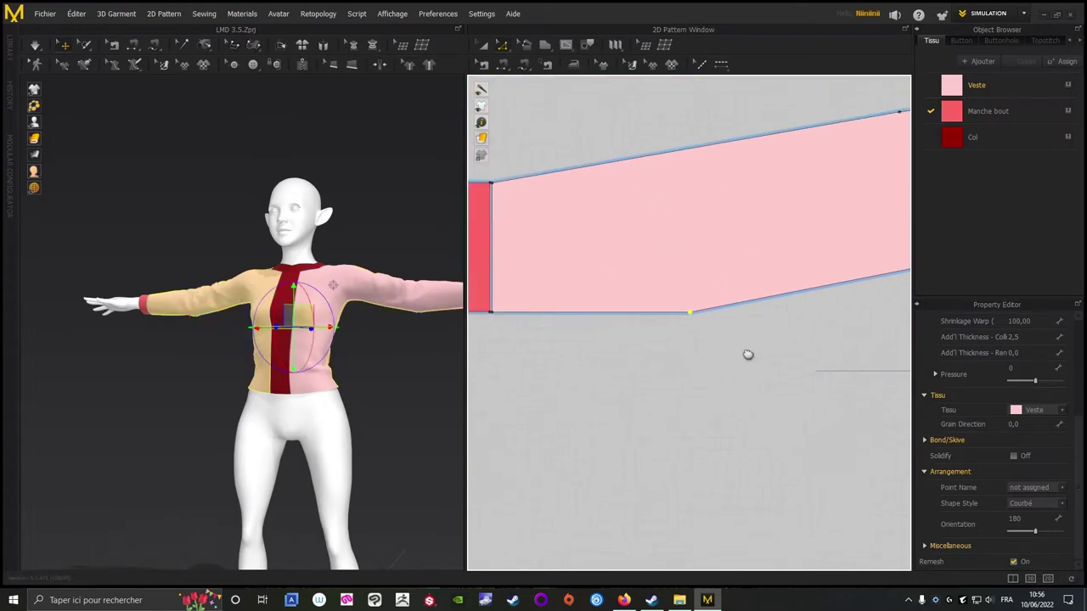
scroll(745, 351, down, 1)
drag(713, 324, 713, 313)
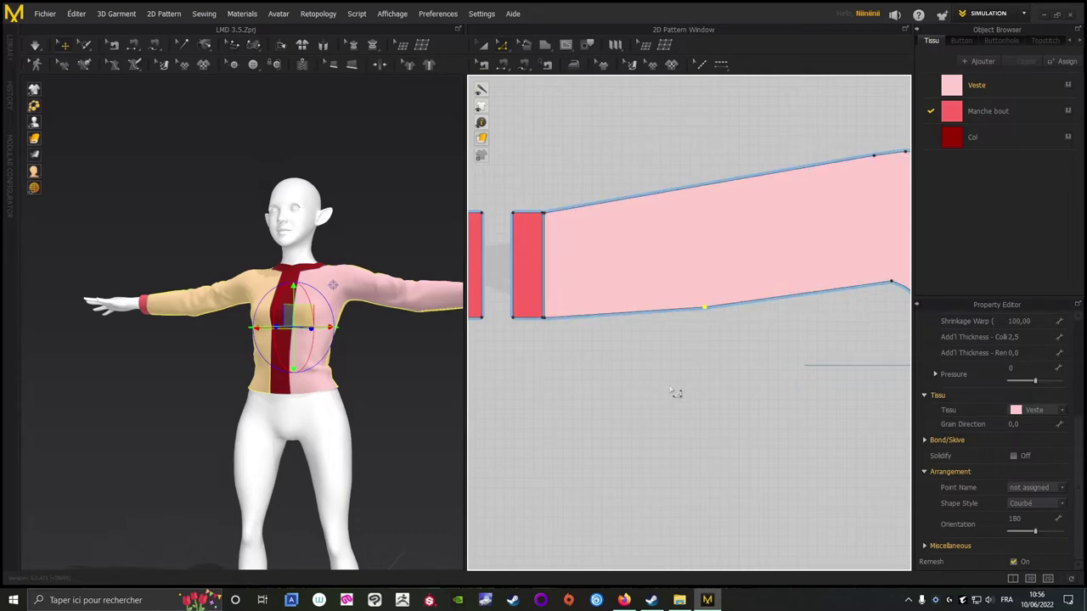
Clear the selection, simulate the garment with the narrowed sleeves, and check the drape from the side and front before stopping the simulation.
scroll(661, 428, down, 4)
middle_drag(601, 466, 736, 449)
middle_drag(656, 394, 963, 371)
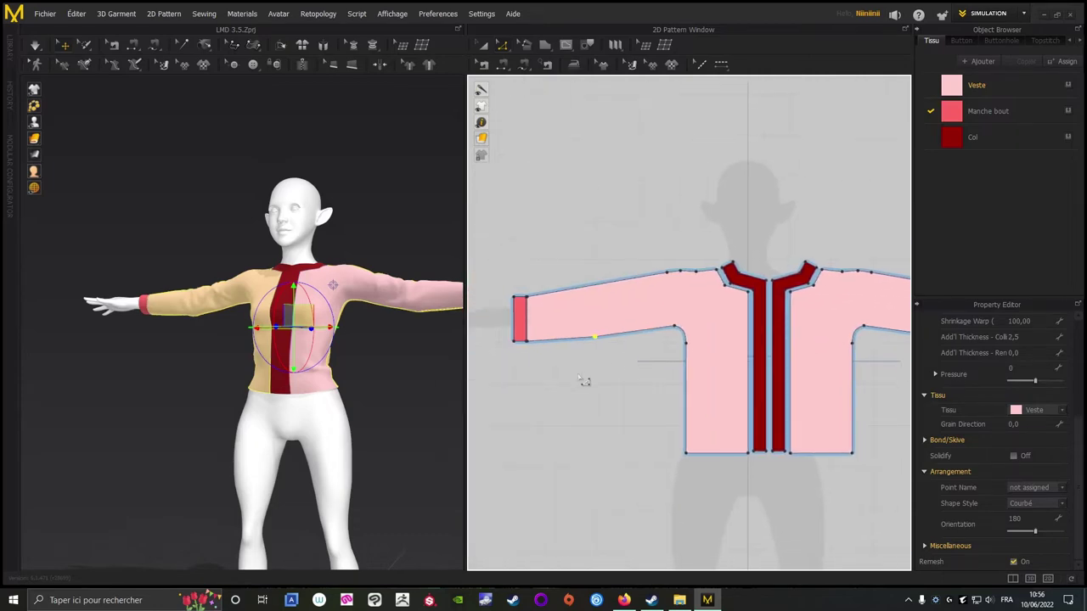
click(396, 372)
right_drag(396, 371, 317, 338)
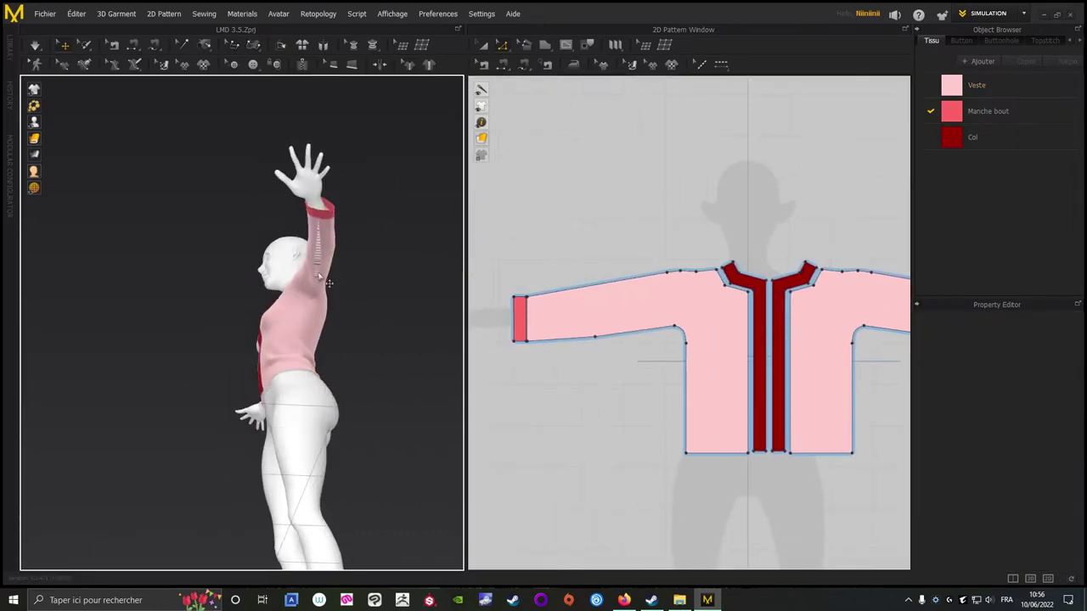
click(35, 46)
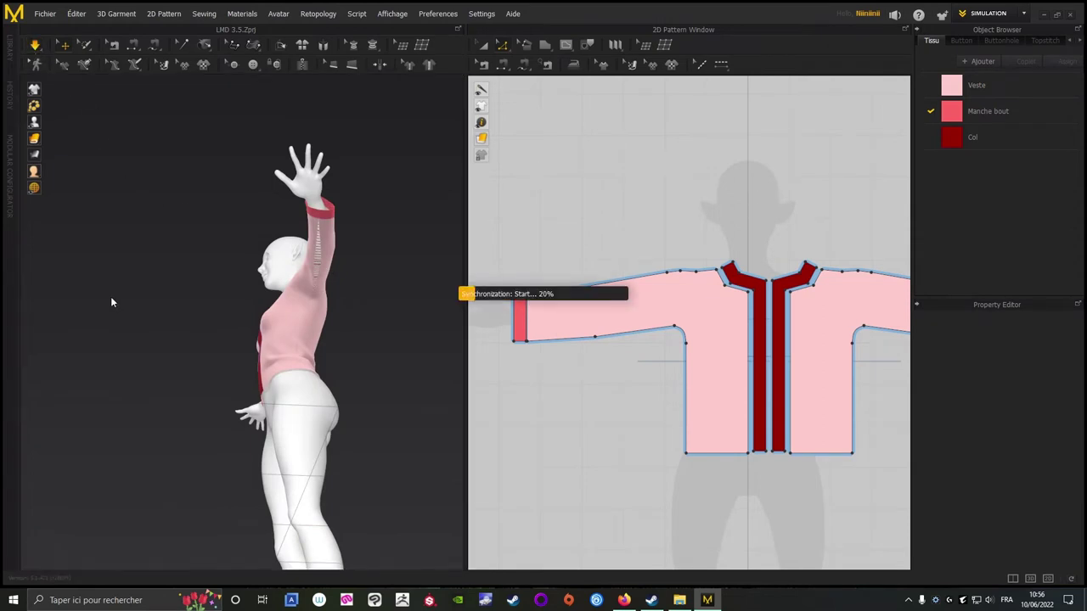
right_drag(113, 296, 169, 368)
scroll(178, 373, up, 3)
right_drag(146, 338, 331, 348)
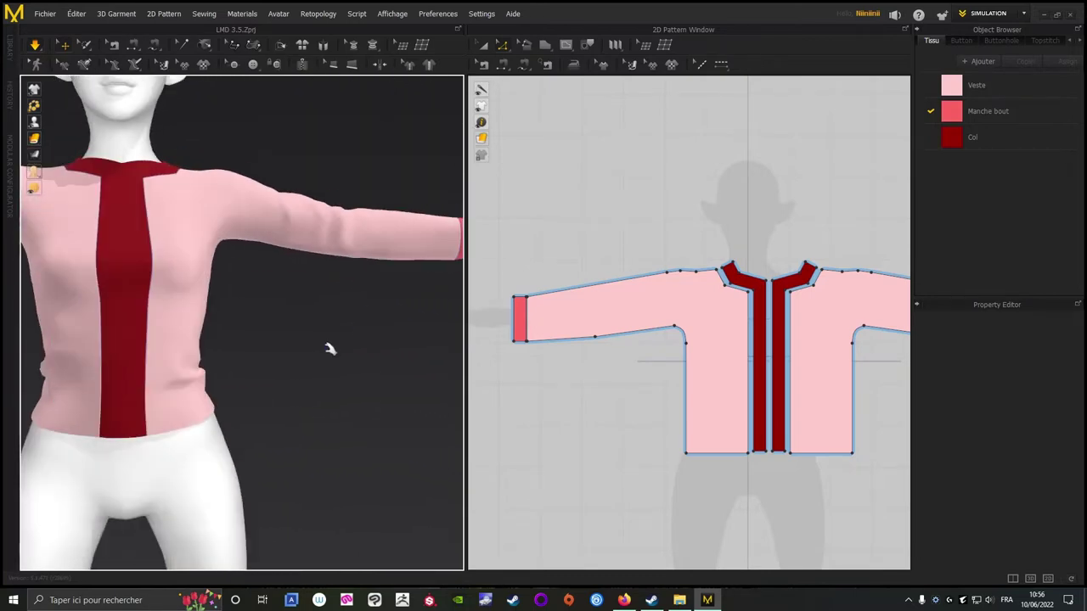
scroll(323, 344, down, 3)
middle_drag(315, 342, 411, 343)
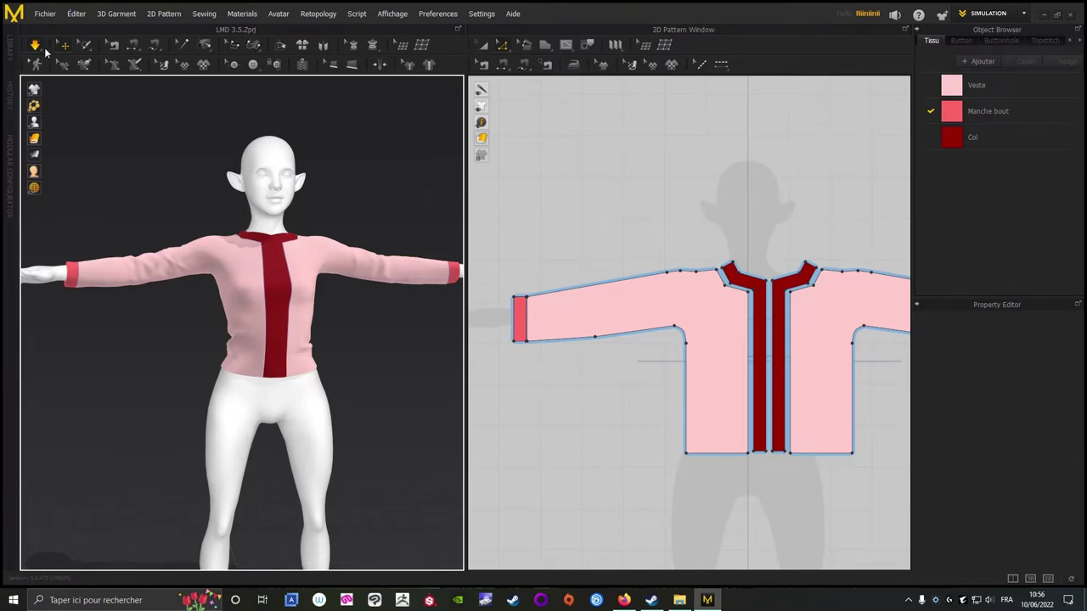
Inspect the underarm elbow points and sleeve outlines across the front and back pattern pieces.
scroll(689, 429, up, 4)
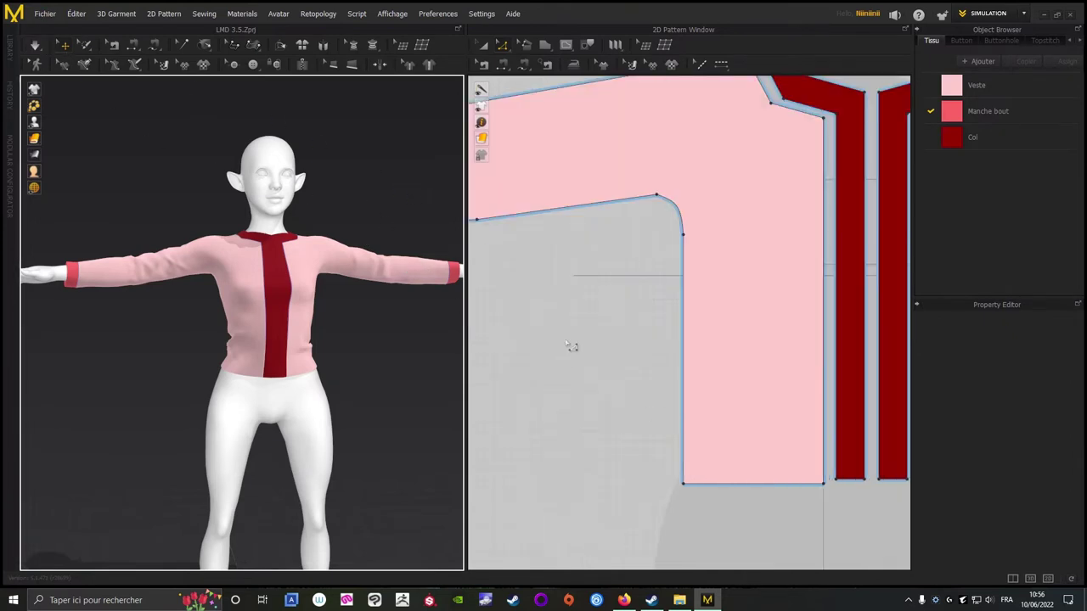
middle_drag(569, 340, 757, 393)
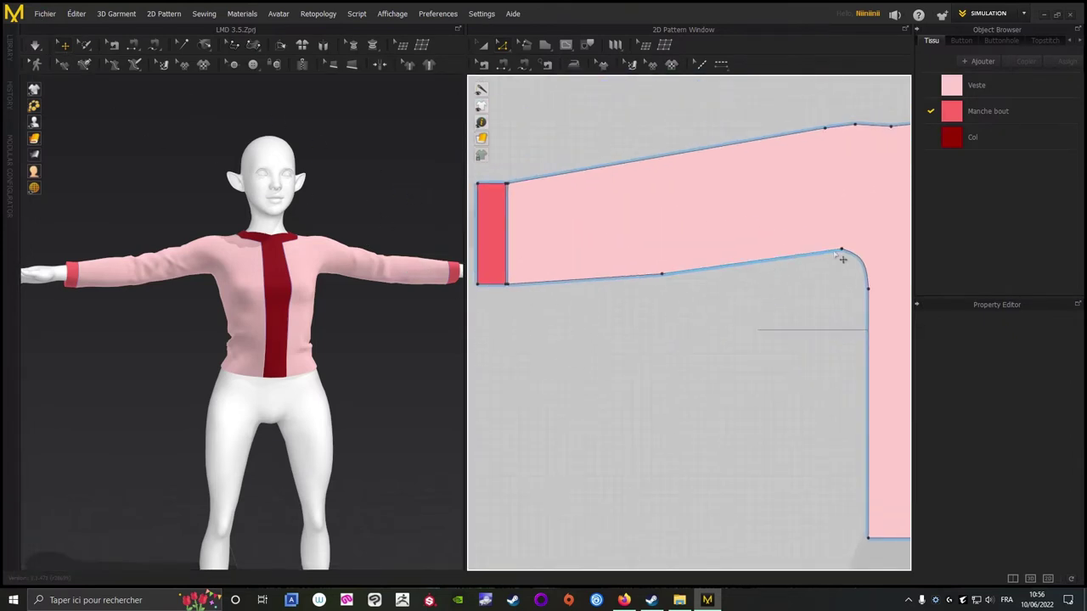
click(661, 276)
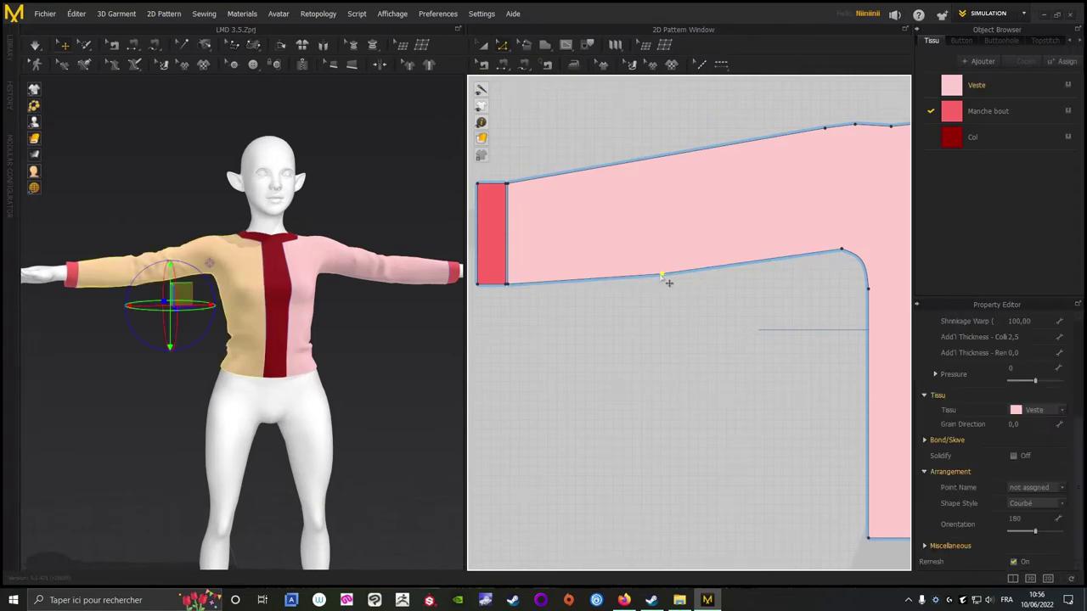
right_click(661, 276)
click(614, 361)
scroll(686, 388, down, 4)
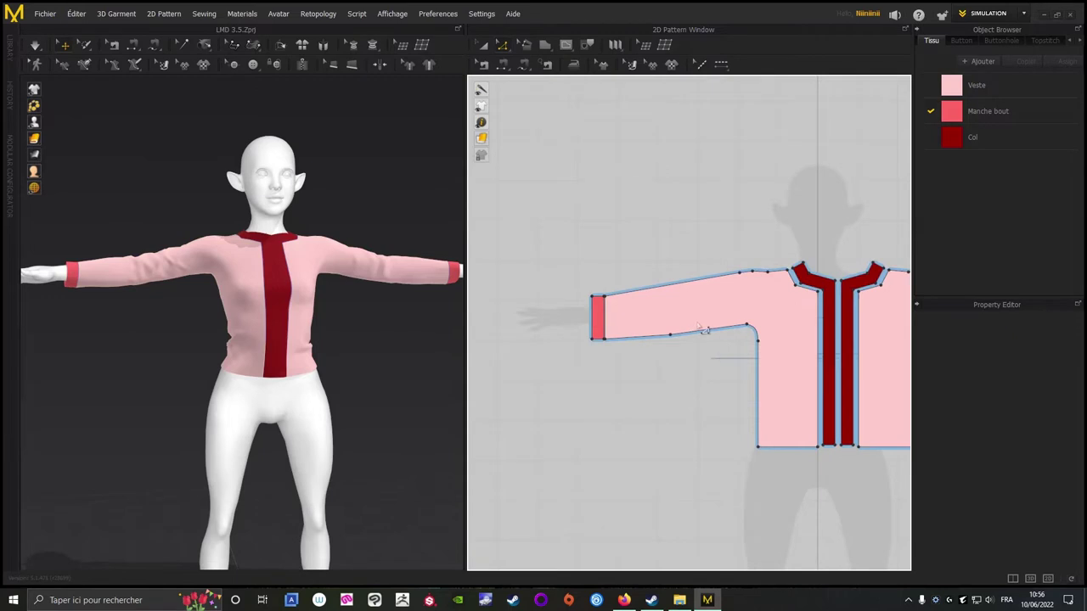
middle_drag(663, 451, 531, 418)
middle_drag(823, 418, 710, 397)
middle_drag(751, 353, 684, 353)
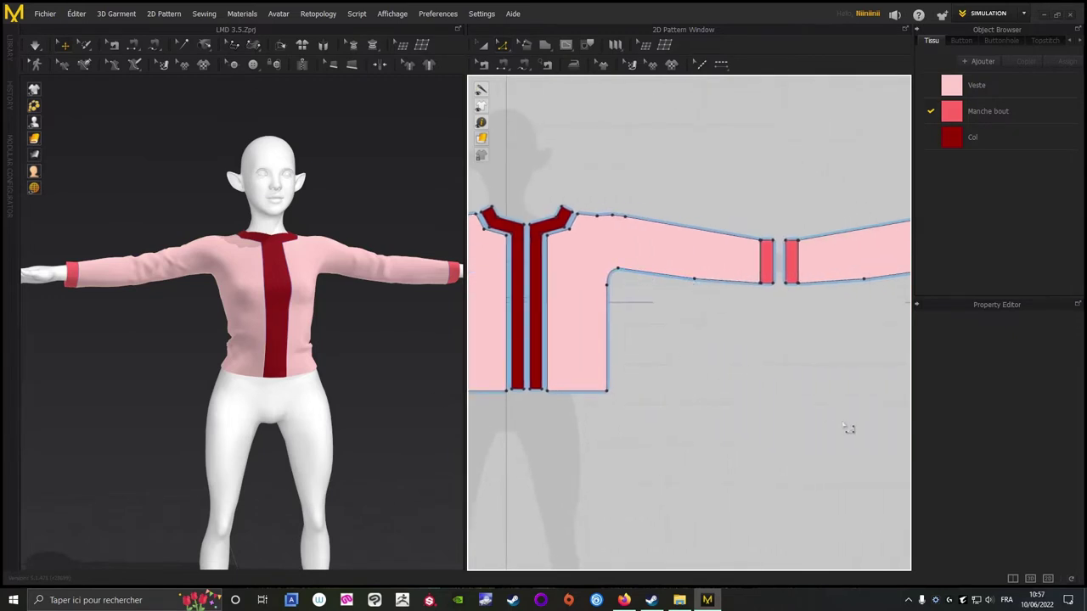
right_drag(859, 332, 667, 354)
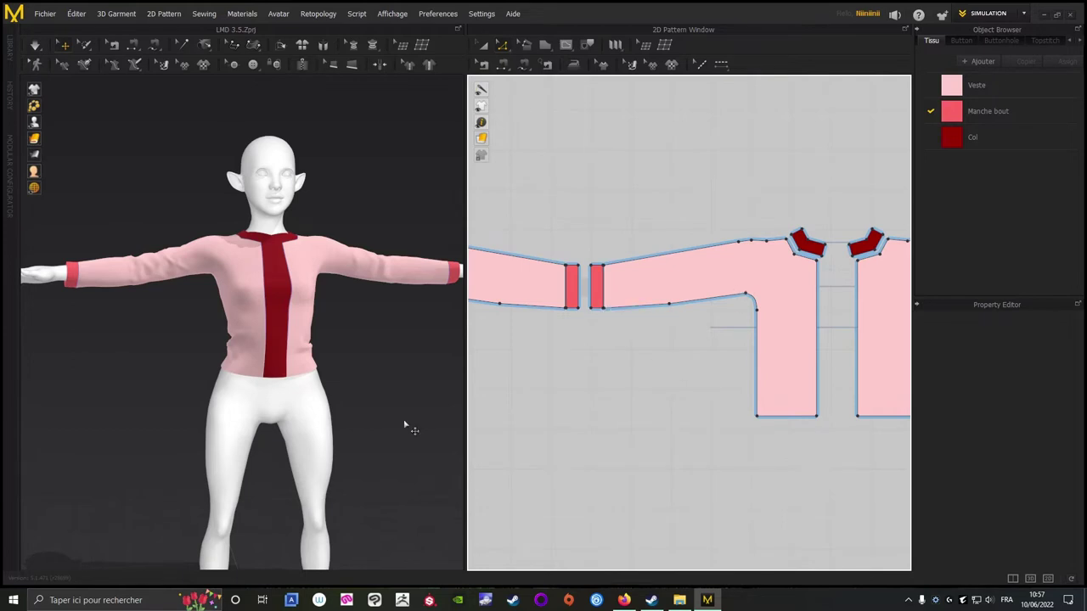
Save the project with the reshaped sleeves.
scroll(408, 378, down, 2)
click(44, 14)
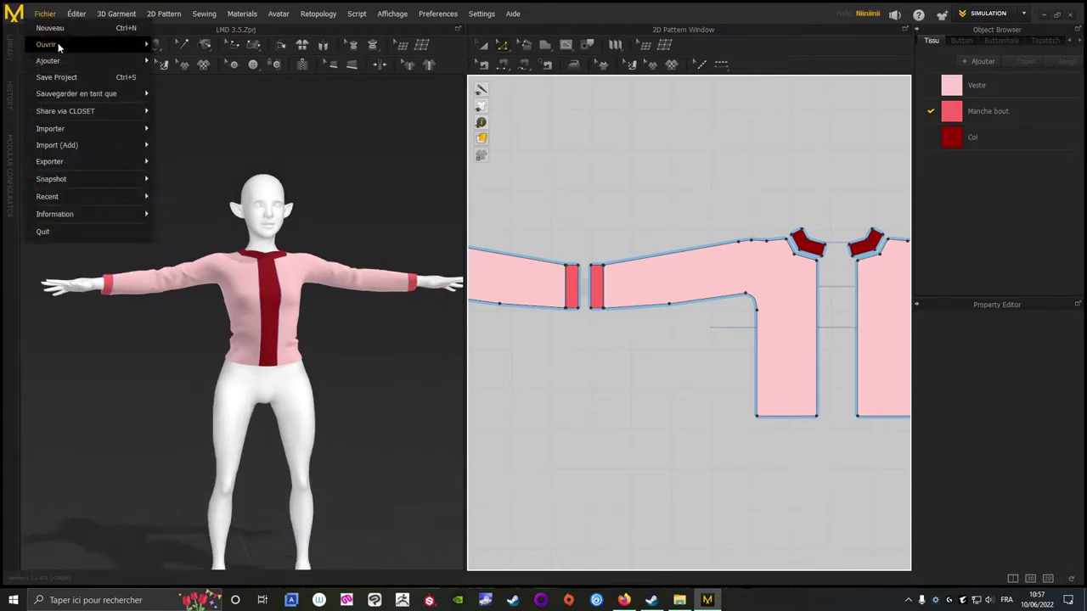
click(51, 71)
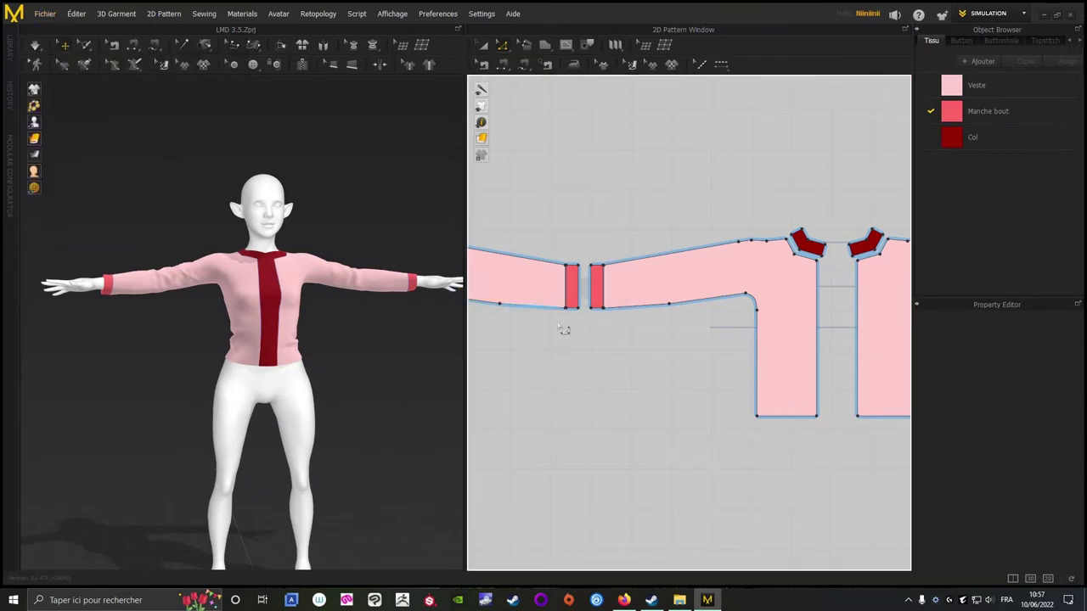
Examine the front of the draped jacket in 3D together with the layout of its pattern pieces.
scroll(679, 387, down, 5)
right_drag(681, 362, 648, 326)
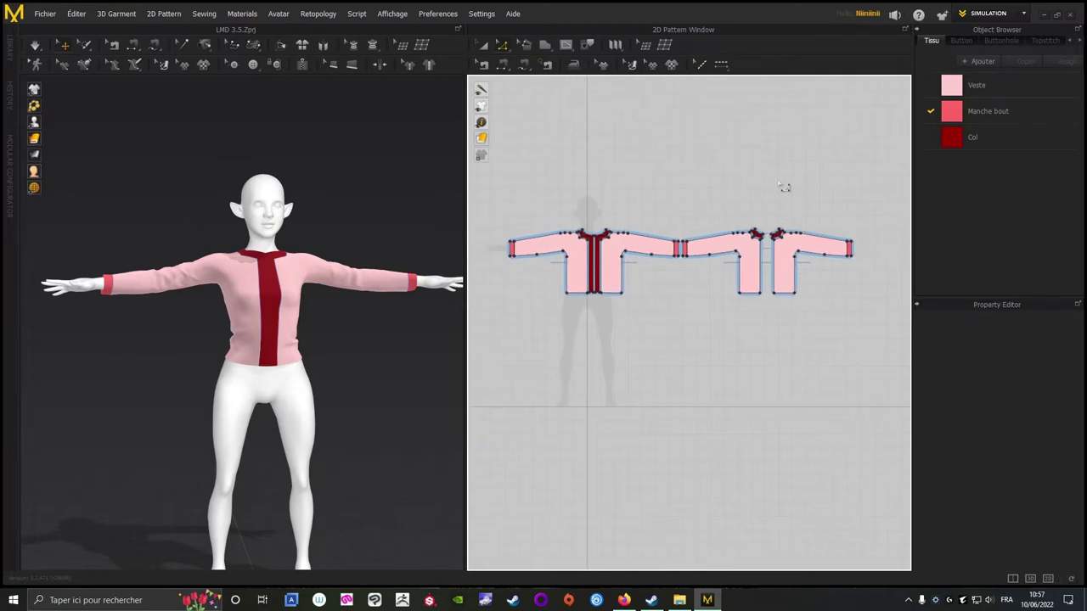
scroll(391, 322, up, 8)
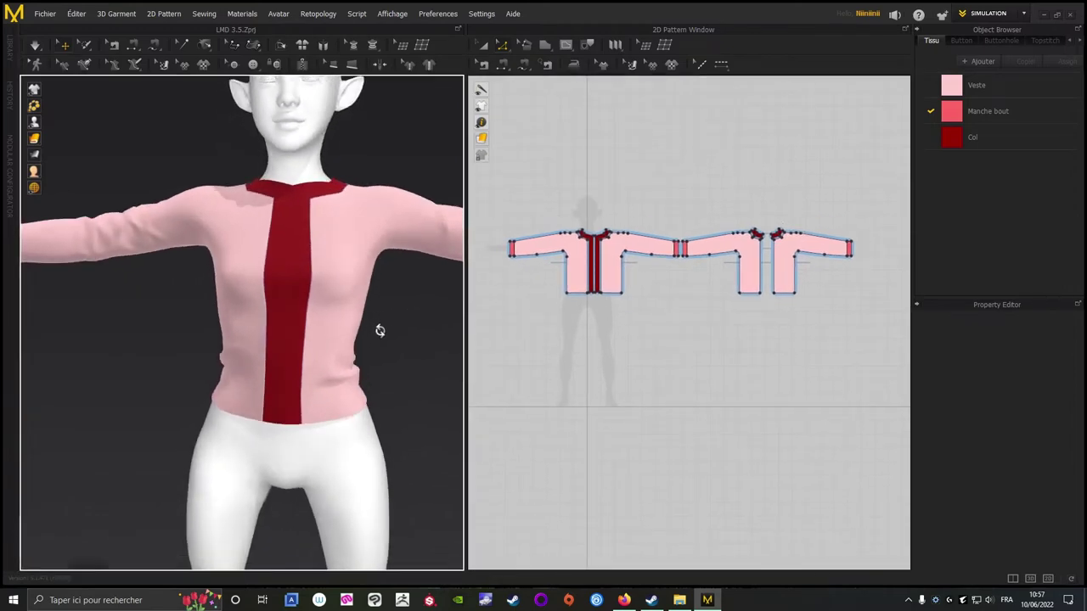
mouse_move(383, 342)
right_down()
mouse_move(191, 312)
mouse_move(390, 335)
right_up()
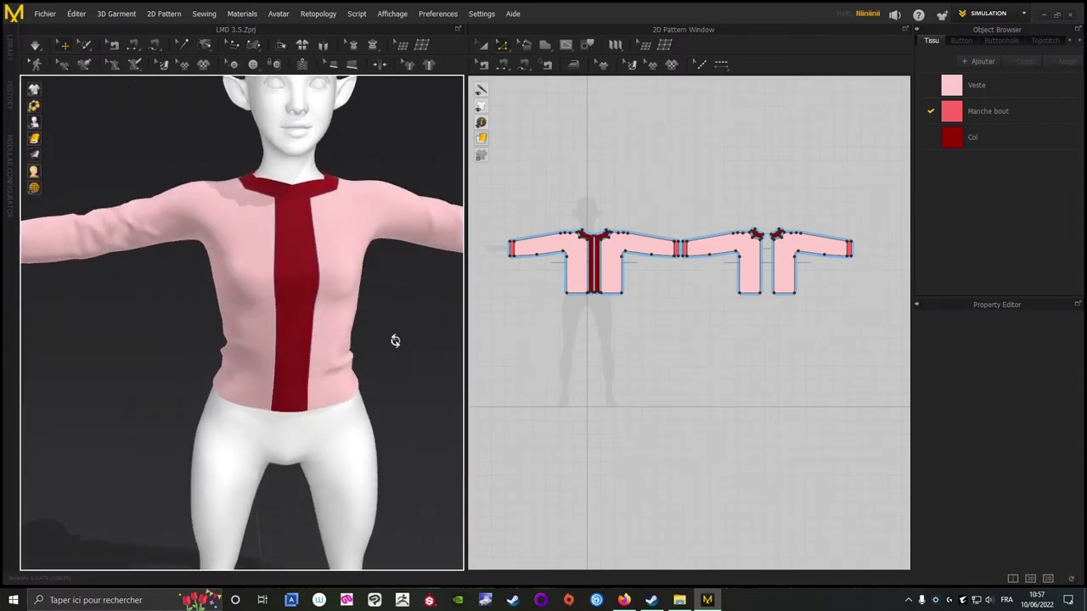
scroll(358, 335, up, 3)
scroll(355, 334, down, 4)
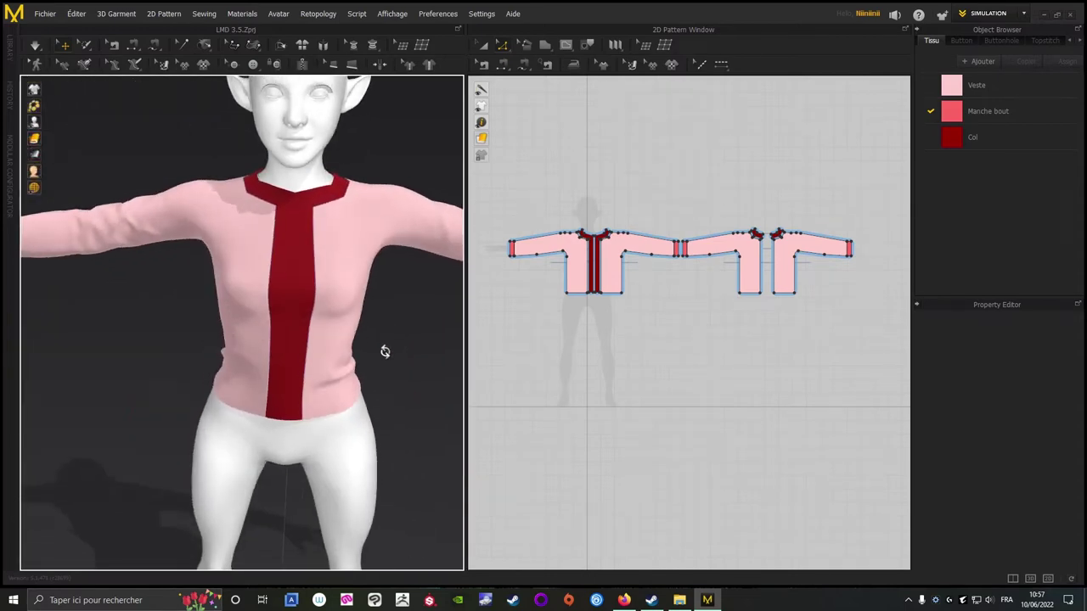
scroll(359, 342, up, 4)
right_drag(359, 342, 385, 334)
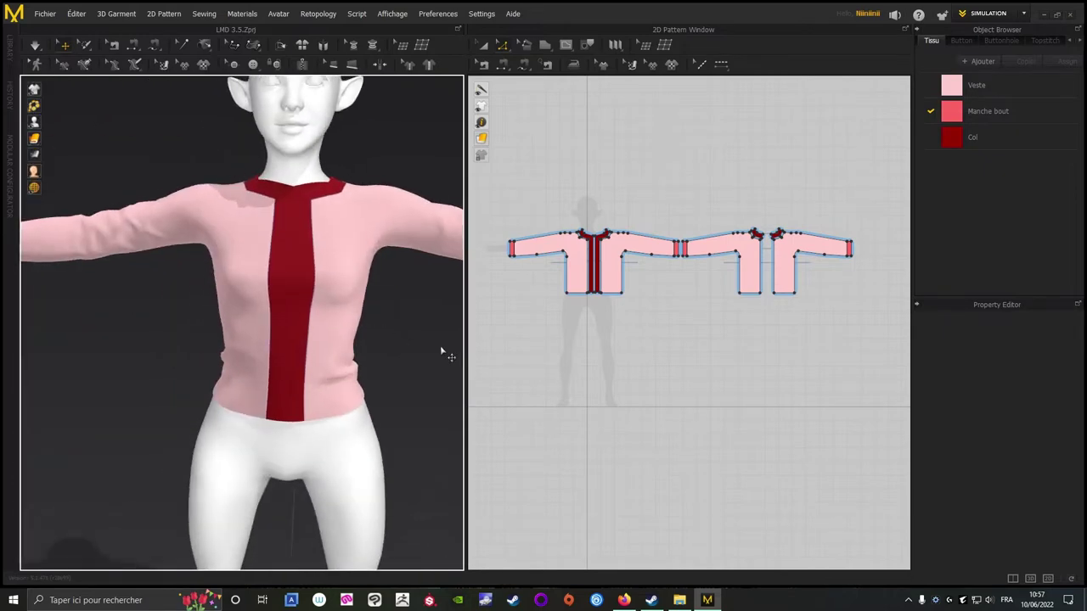
scroll(596, 358, up, 5)
scroll(672, 362, down, 3)
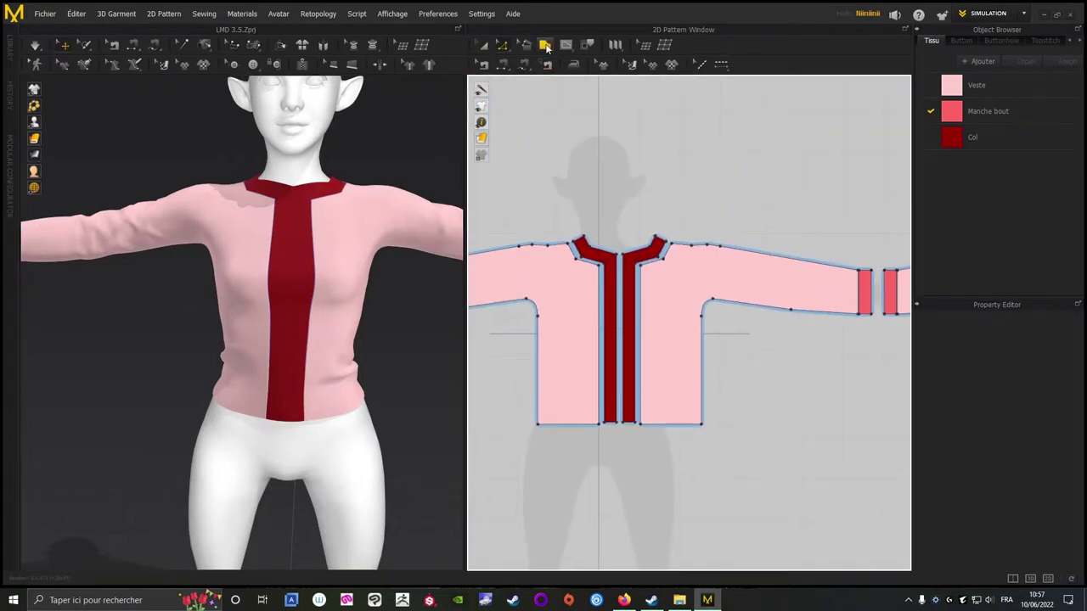
Examine the draped jacket in 3D from the back and the front, together with its front pattern pieces.
scroll(694, 119, down, 2)
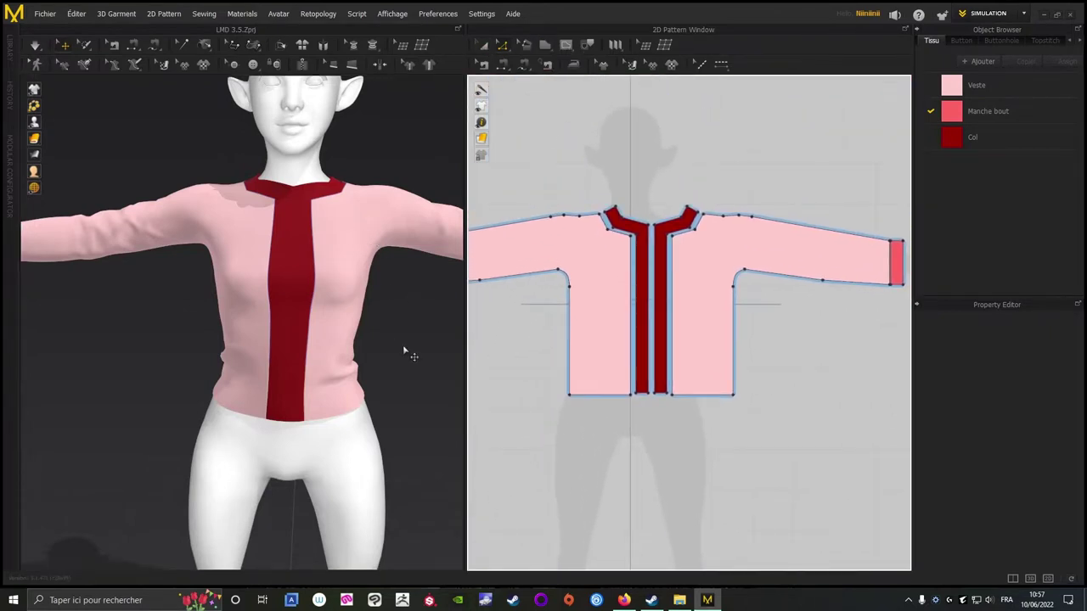
right_drag(404, 349, 365, 315)
right_drag(384, 266, 354, 357)
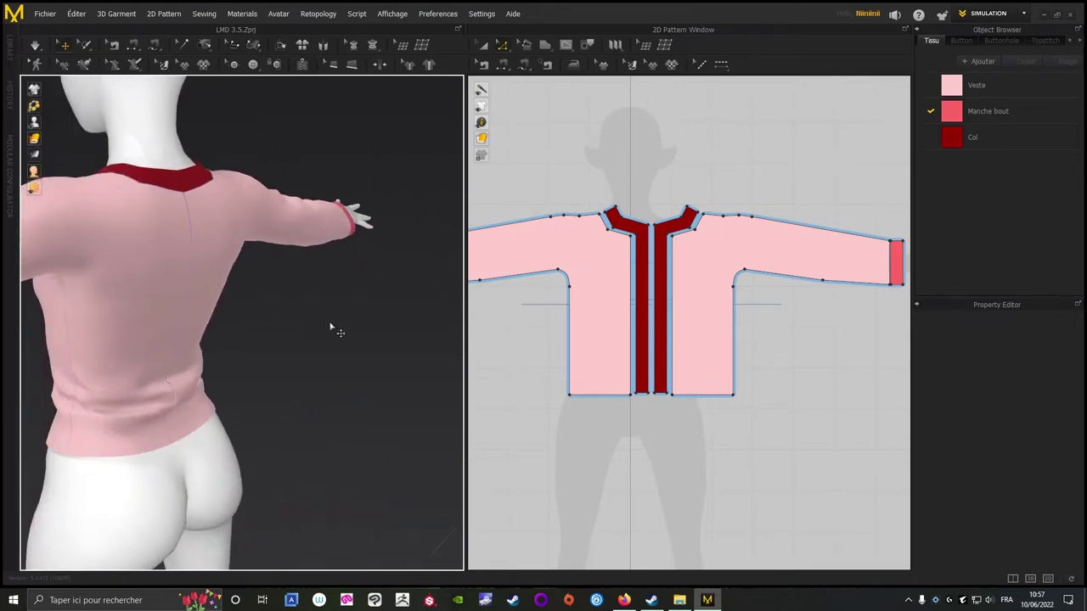
right_drag(283, 315, 279, 264)
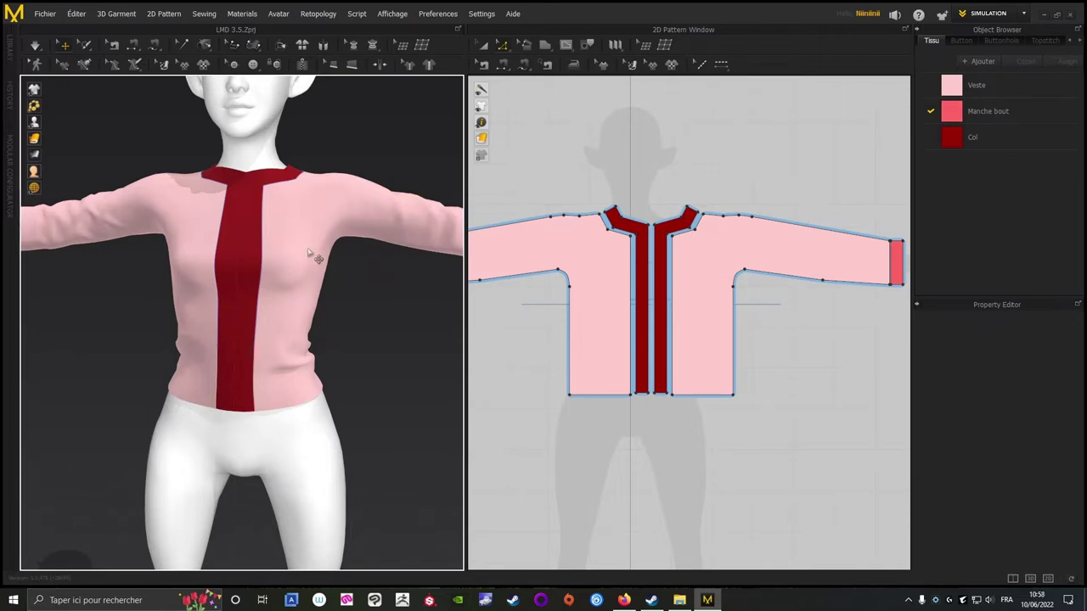
scroll(796, 332, up, 4)
scroll(795, 332, down, 3)
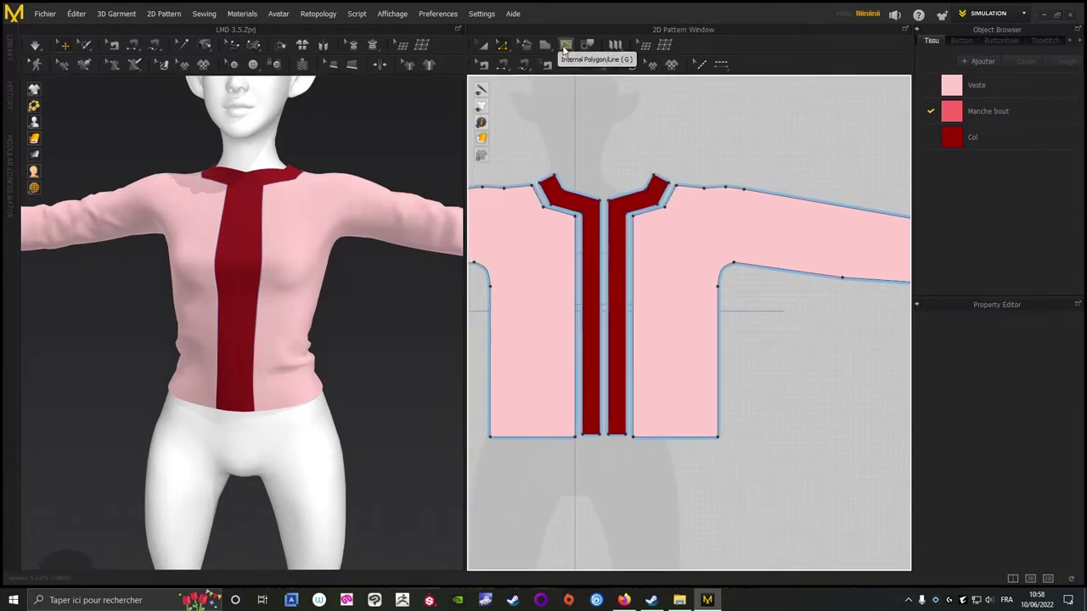
Draw a closed internal rectangle about 80 by 90 mm on the chest of the front piece as a pocket outline.
click(562, 47)
scroll(771, 313, up, 3)
middle_drag(774, 316, 849, 388)
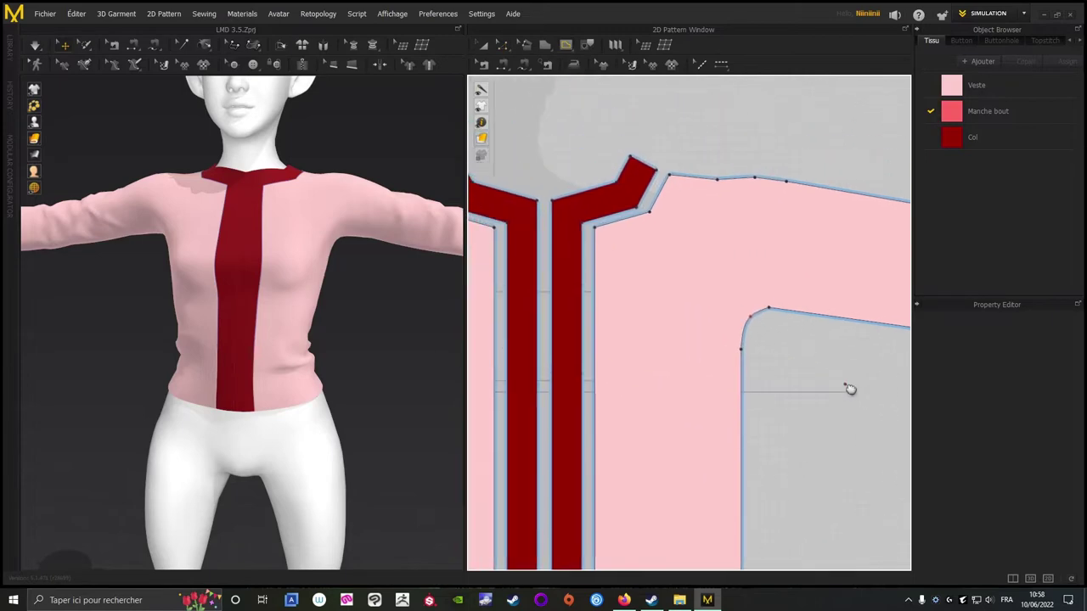
scroll(778, 389, down, 3)
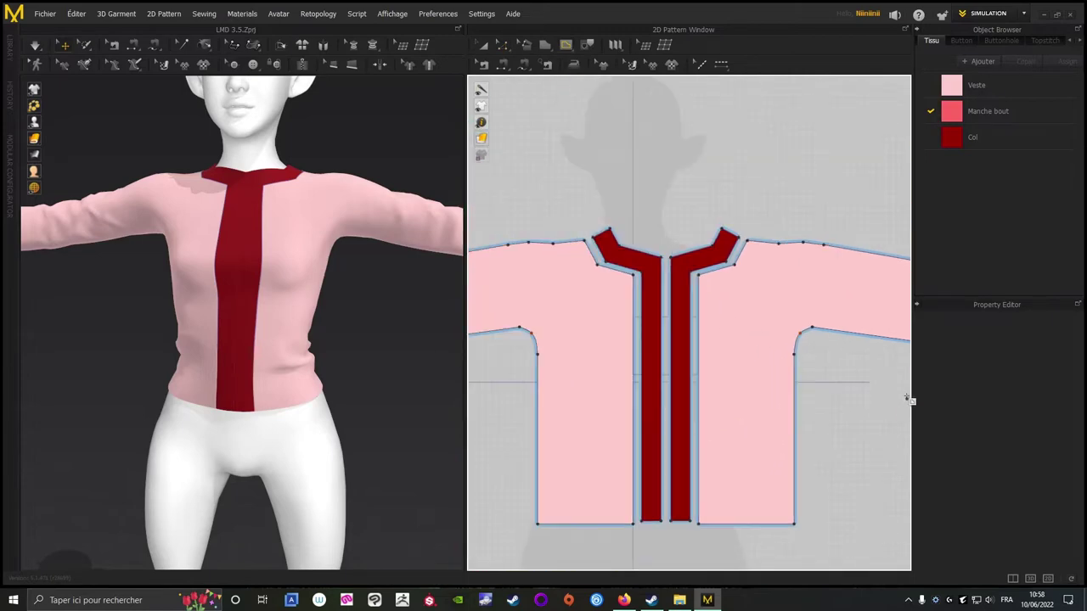
scroll(808, 364, up, 2)
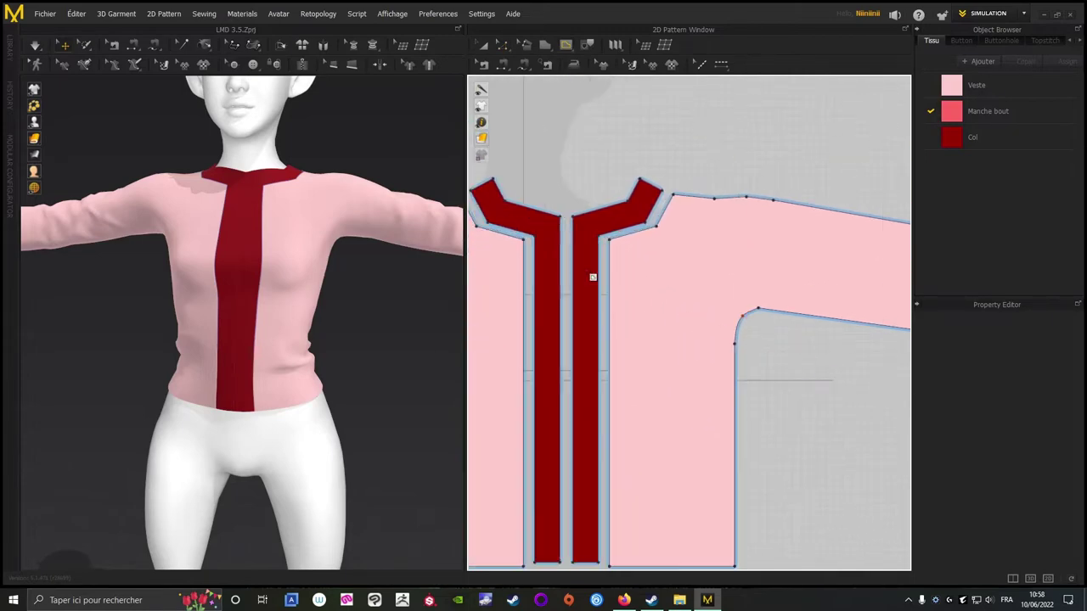
click(627, 299)
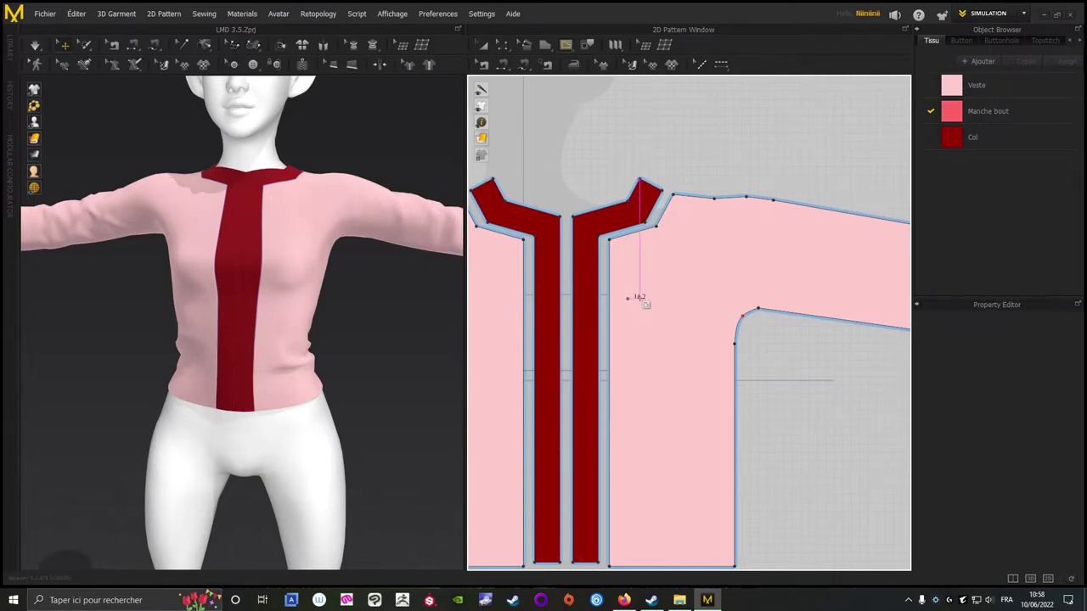
click(695, 299)
click(695, 374)
click(628, 375)
click(627, 298)
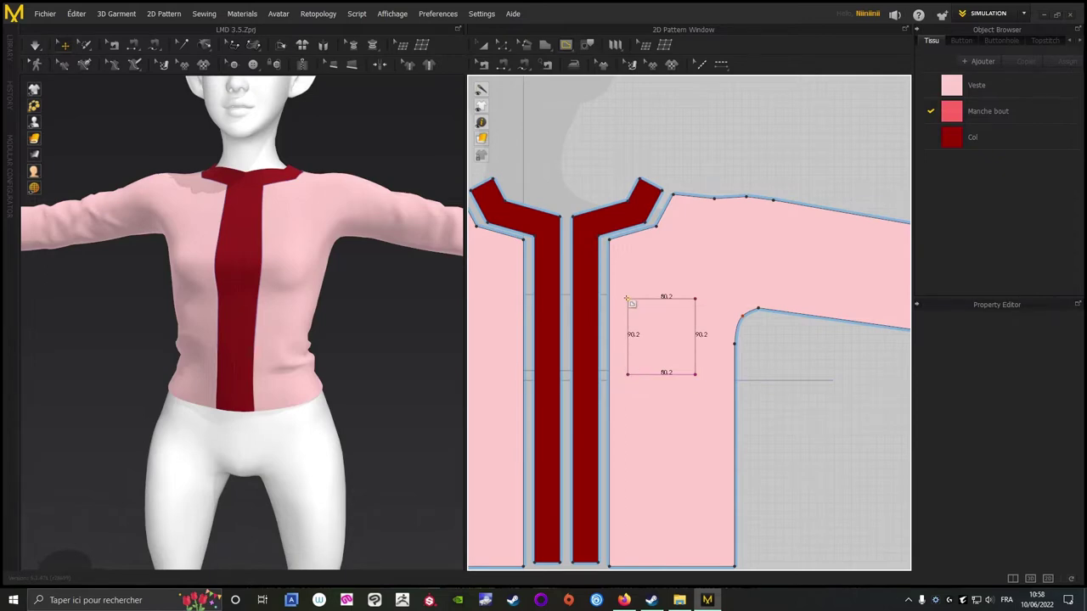
key(a)
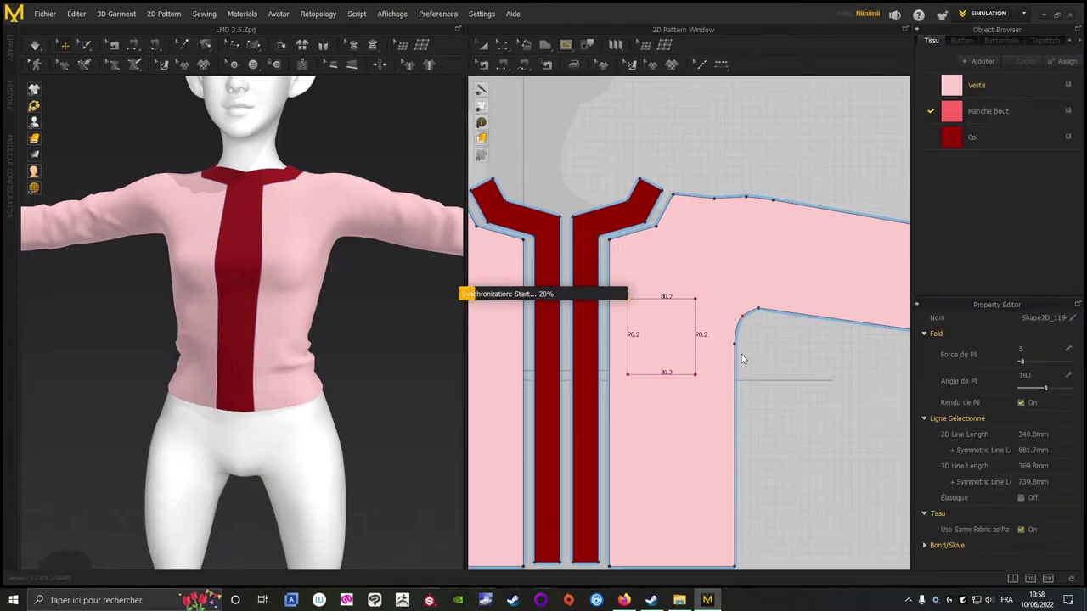
click(686, 312)
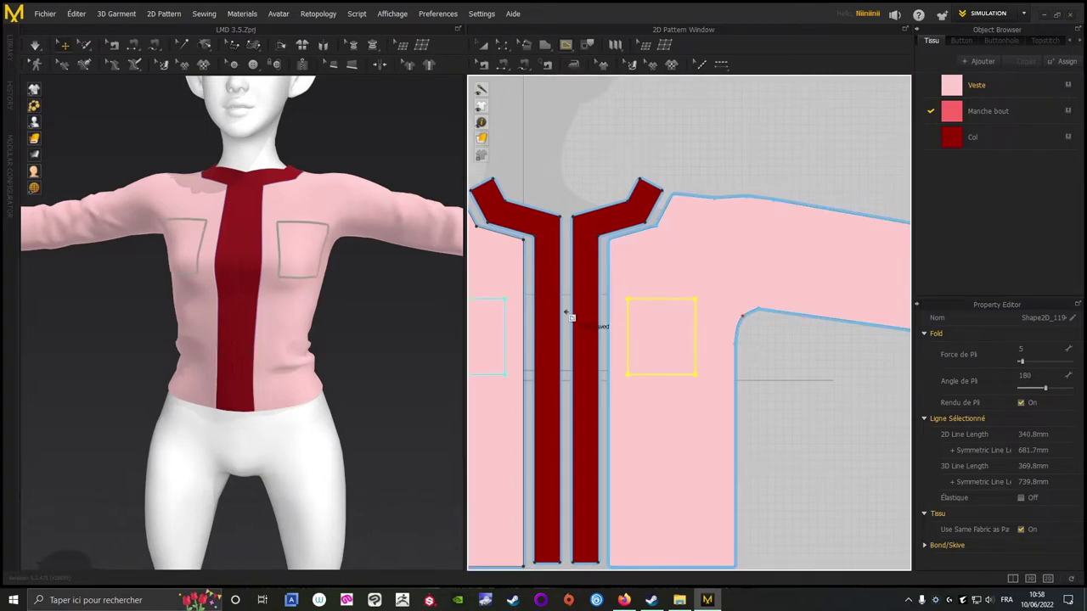
middle_drag(392, 341, 353, 326)
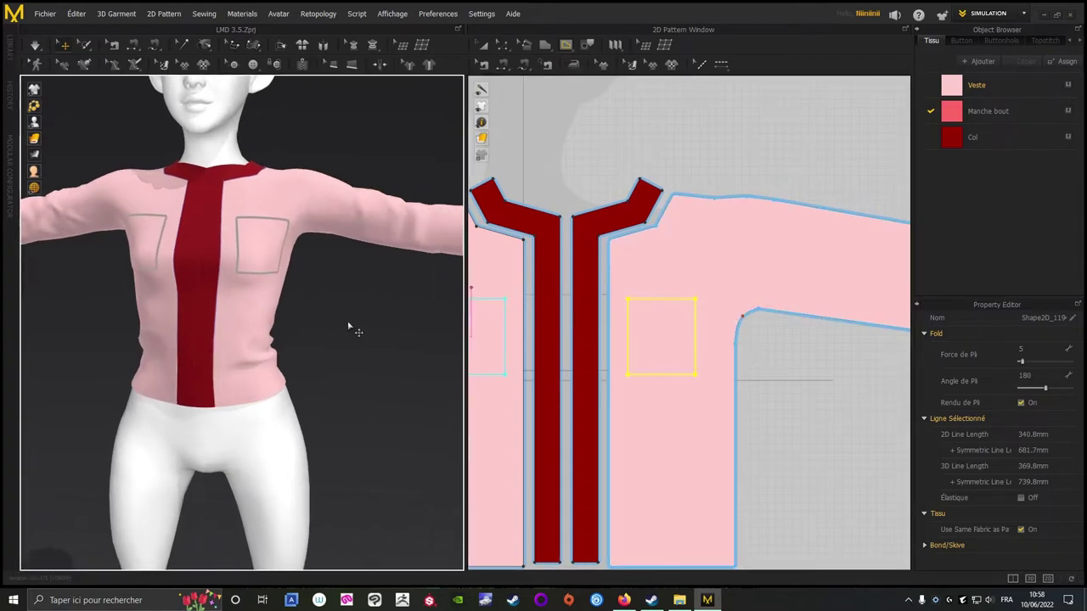
Curve the pocket outline's lower edge downward with Edit Curvature to a length of about 85 mm.
click(501, 47)
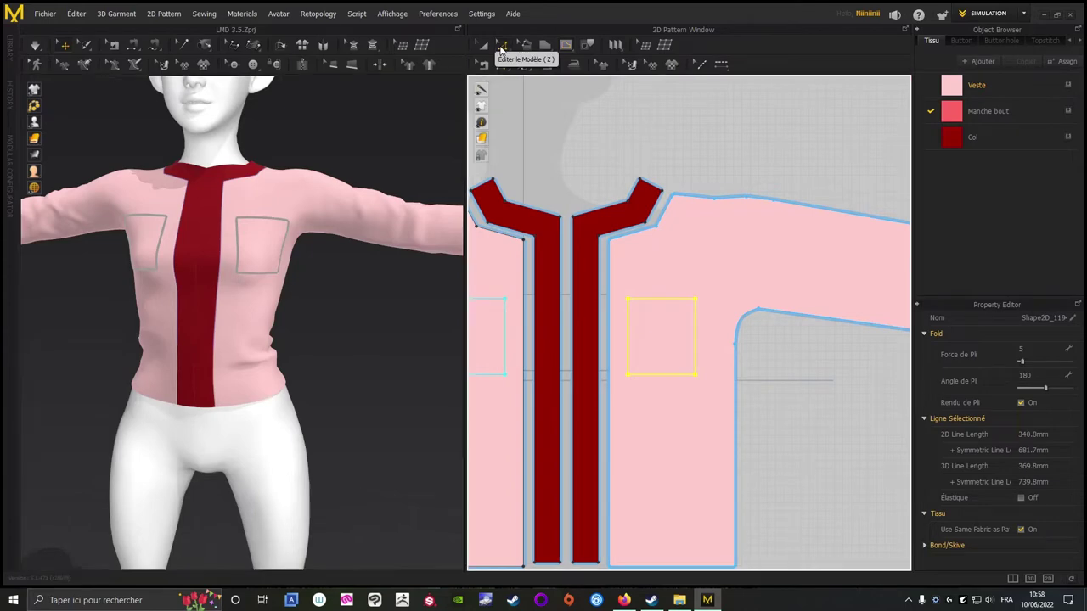
click(667, 375)
scroll(783, 417, up, 3)
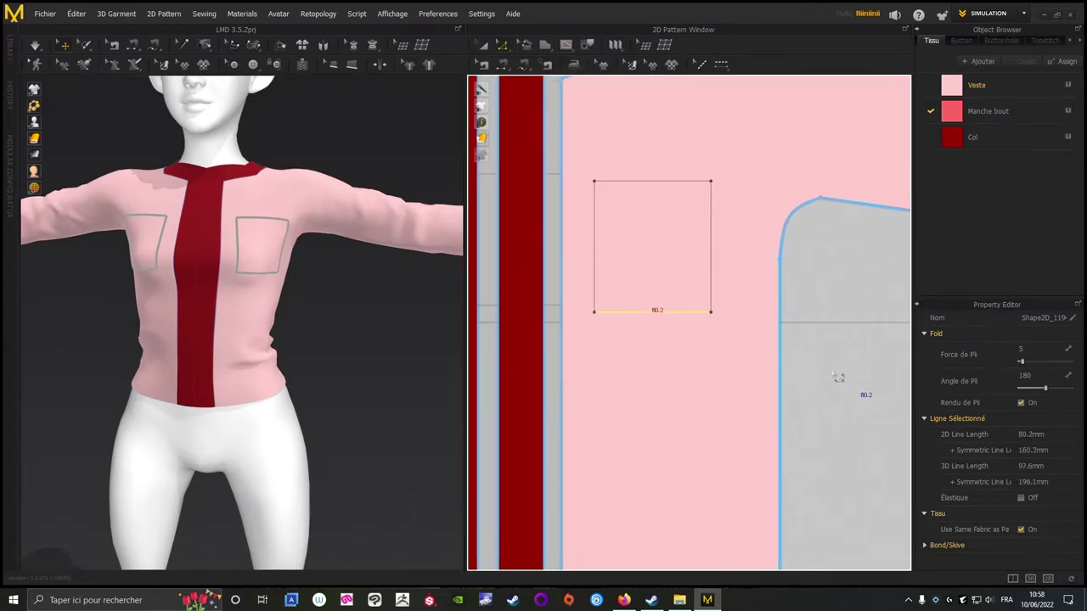
drag(652, 313, 650, 318)
click(504, 49)
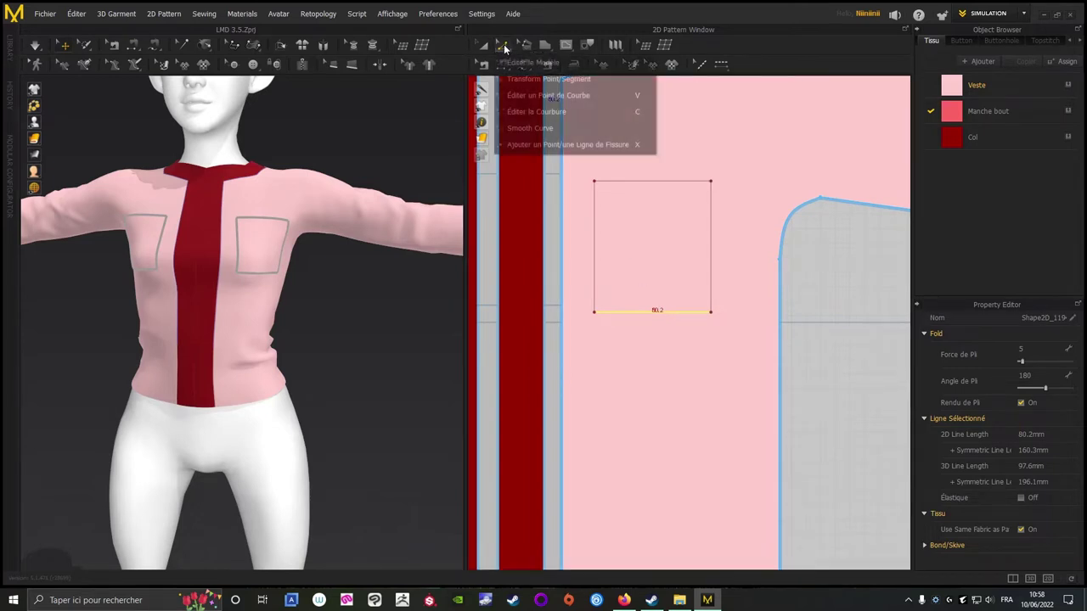
click(539, 111)
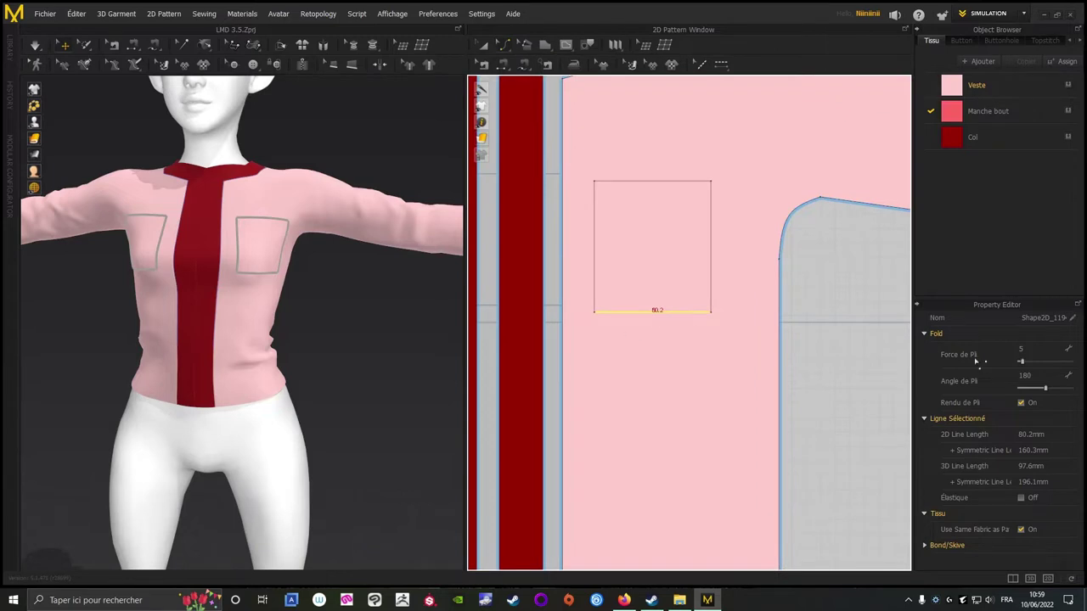
click(819, 298)
click(661, 314)
drag(659, 315, 659, 336)
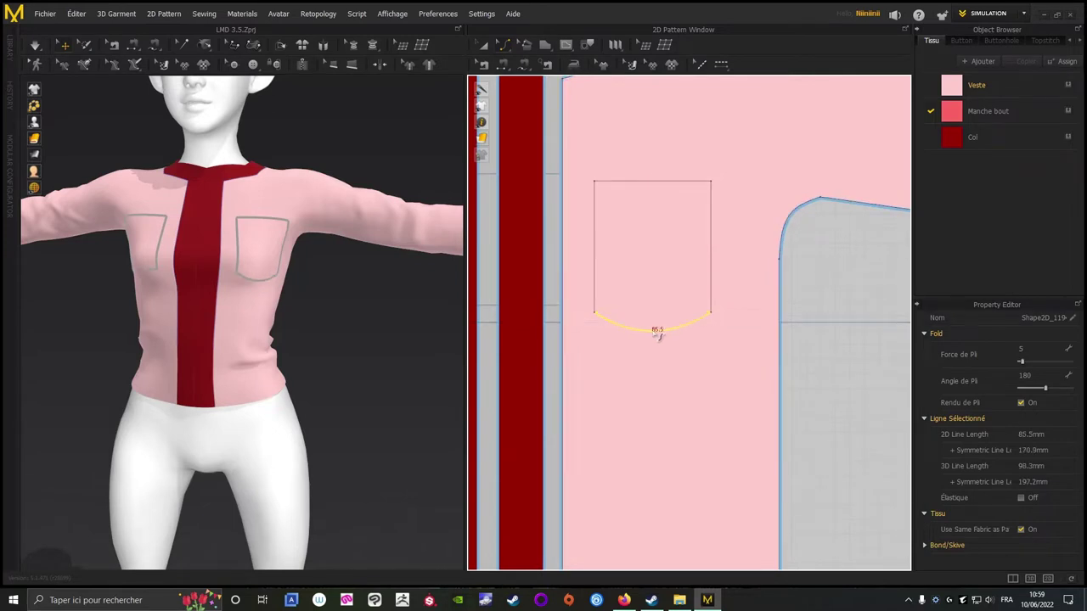
Inspect the rounded pocket outlines on the jacket's chest in 3D and on both front pattern pieces.
click(382, 341)
scroll(382, 342, up, 2)
scroll(405, 340, down, 4)
right_drag(405, 340, 354, 351)
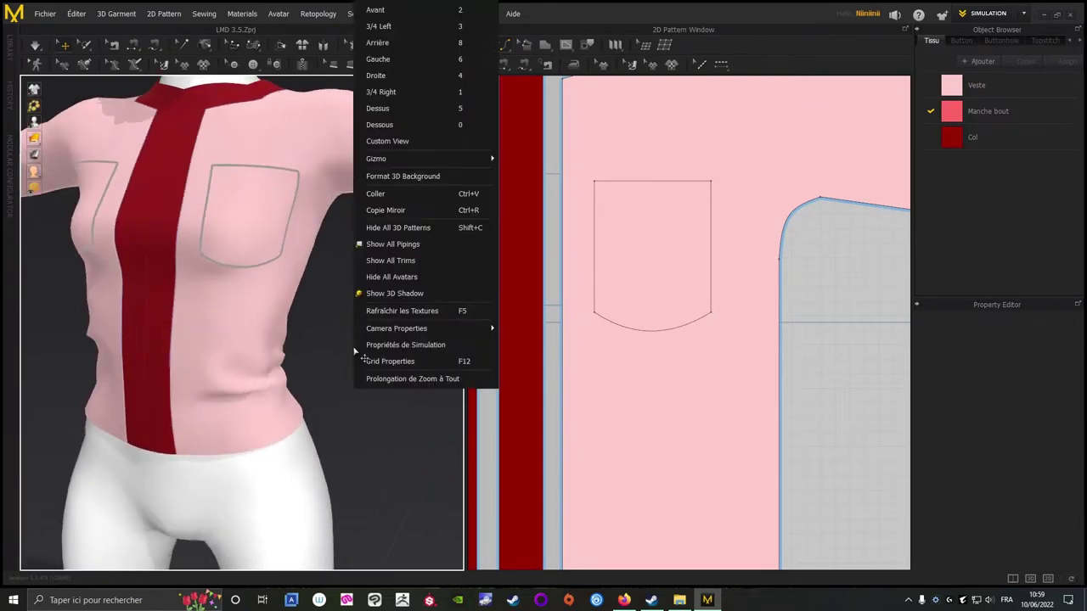
right_drag(371, 444, 403, 364)
scroll(805, 347, down, 4)
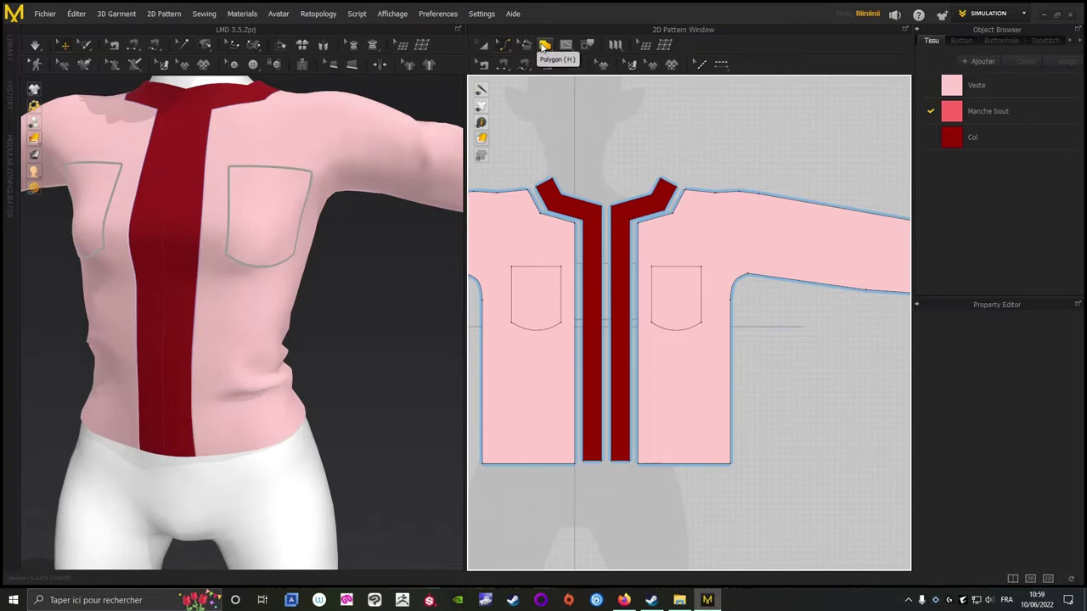
click(545, 45)
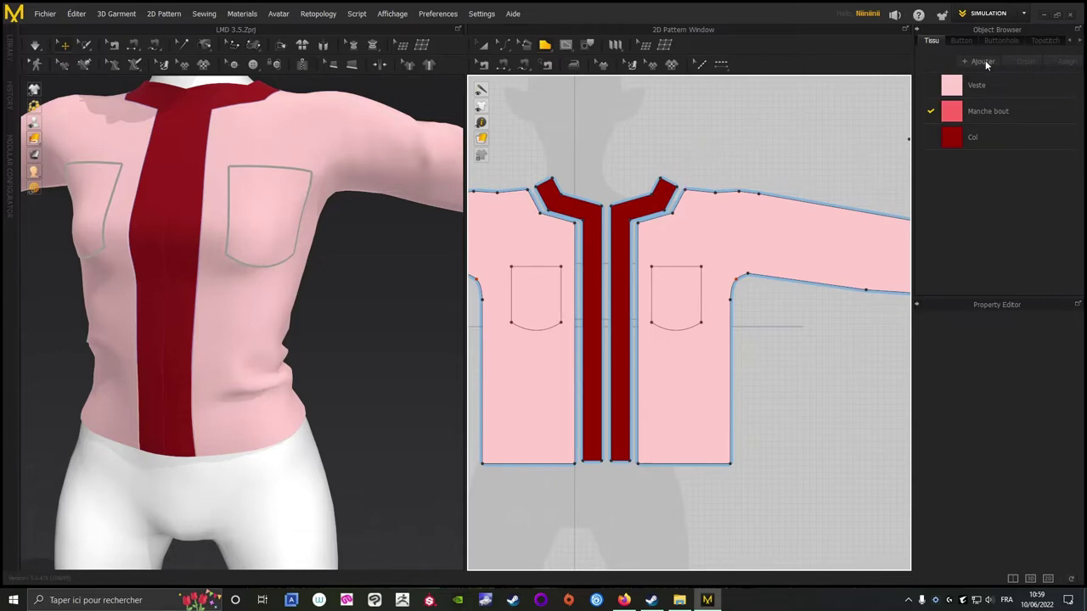
scroll(768, 289, up, 4)
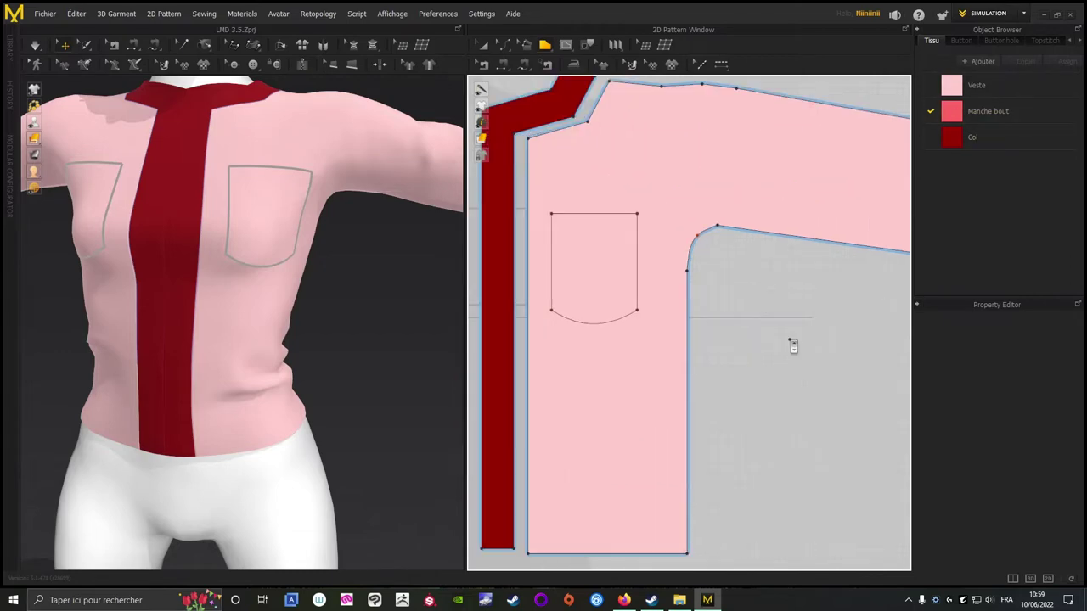
scroll(820, 382, up, 3)
middle_drag(794, 327, 892, 393)
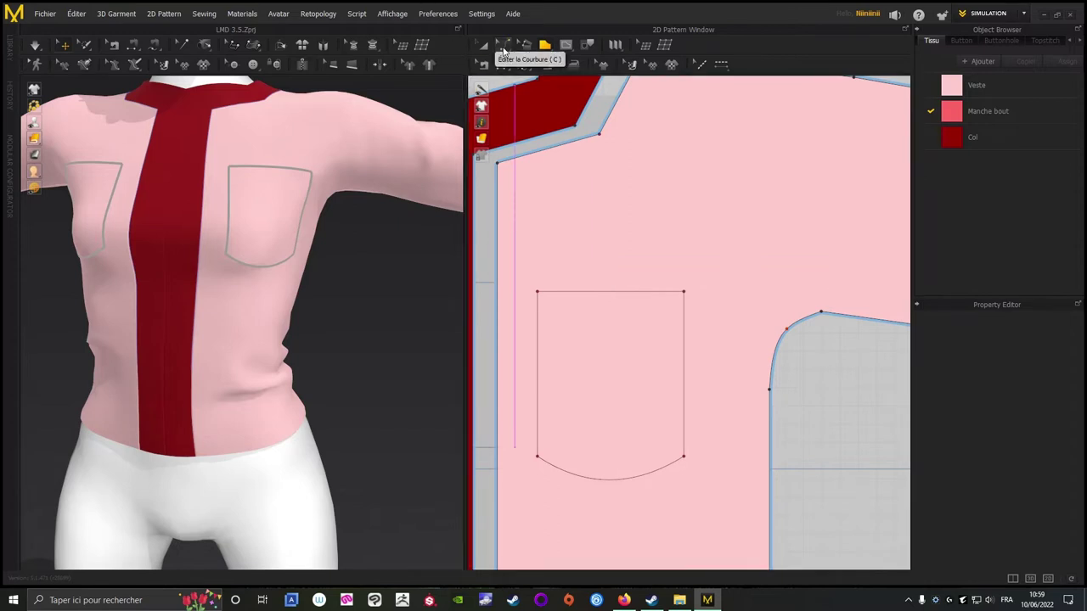
Select the complete pocket outline on the front piece for editing.
click(503, 49)
click(523, 61)
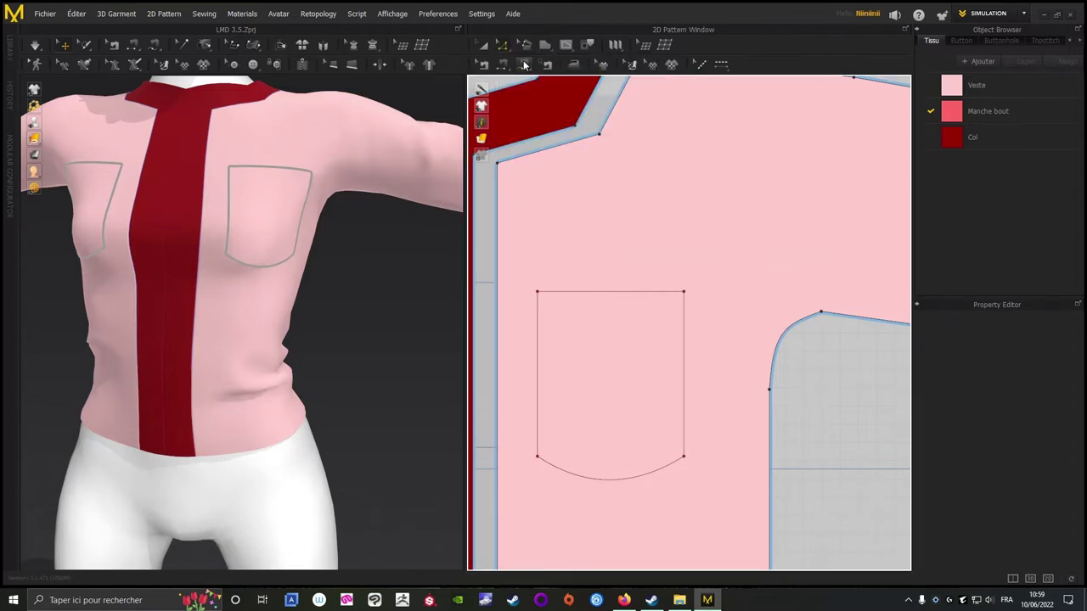
click(599, 293)
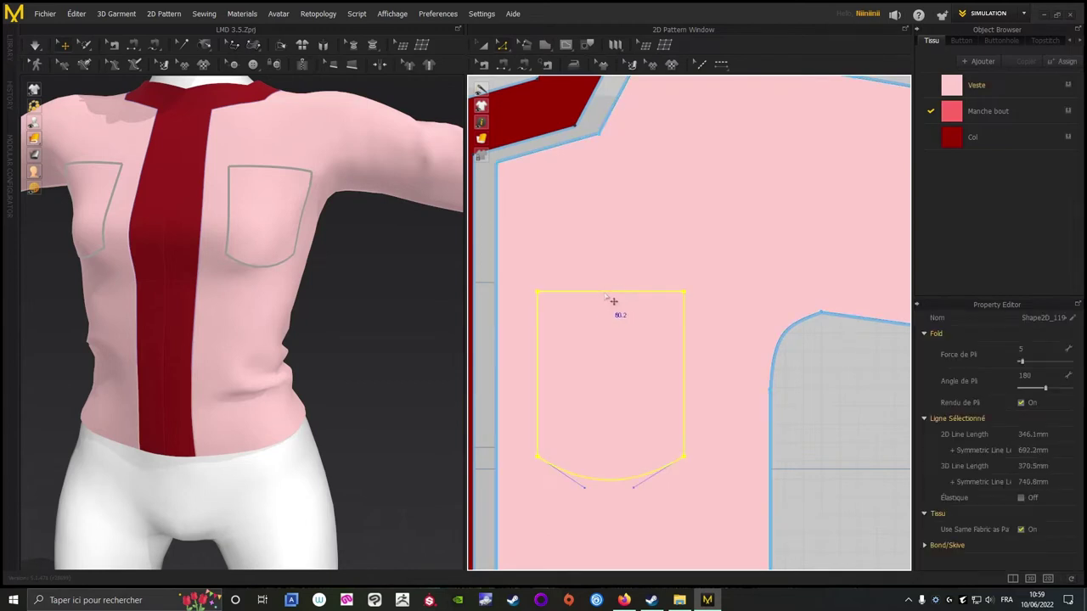
Convert the pocket outline on the jacket's front piece to a baseline.
right_click(608, 295)
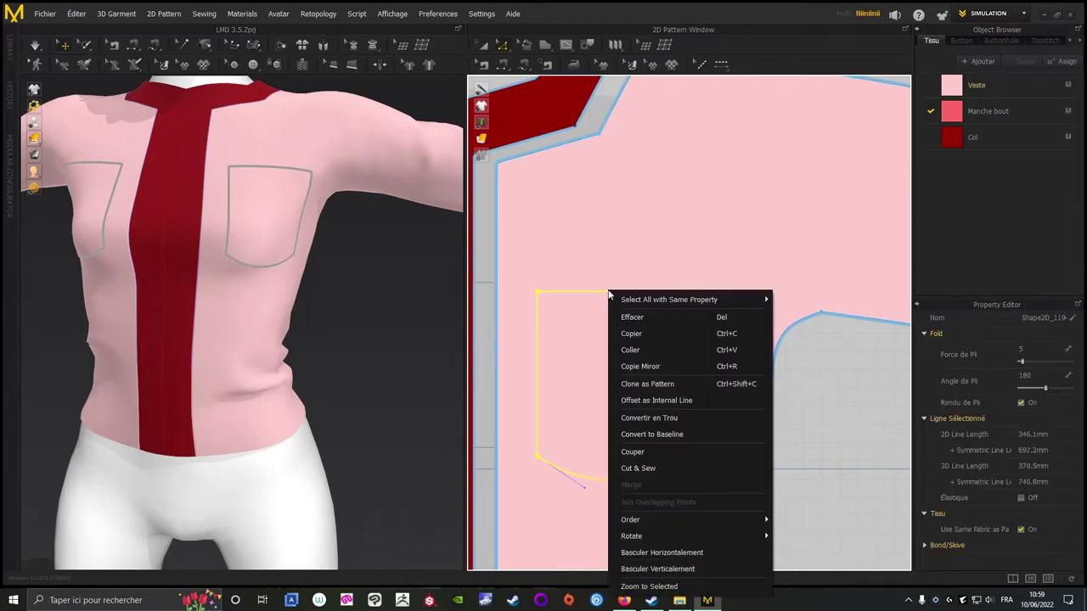
click(663, 435)
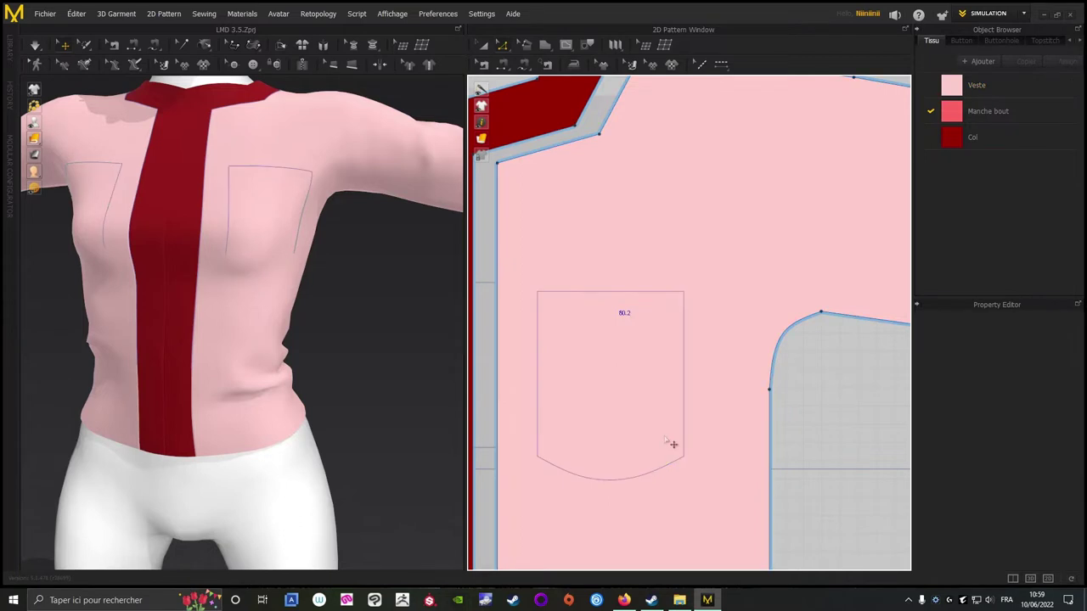
scroll(756, 399, down, 6)
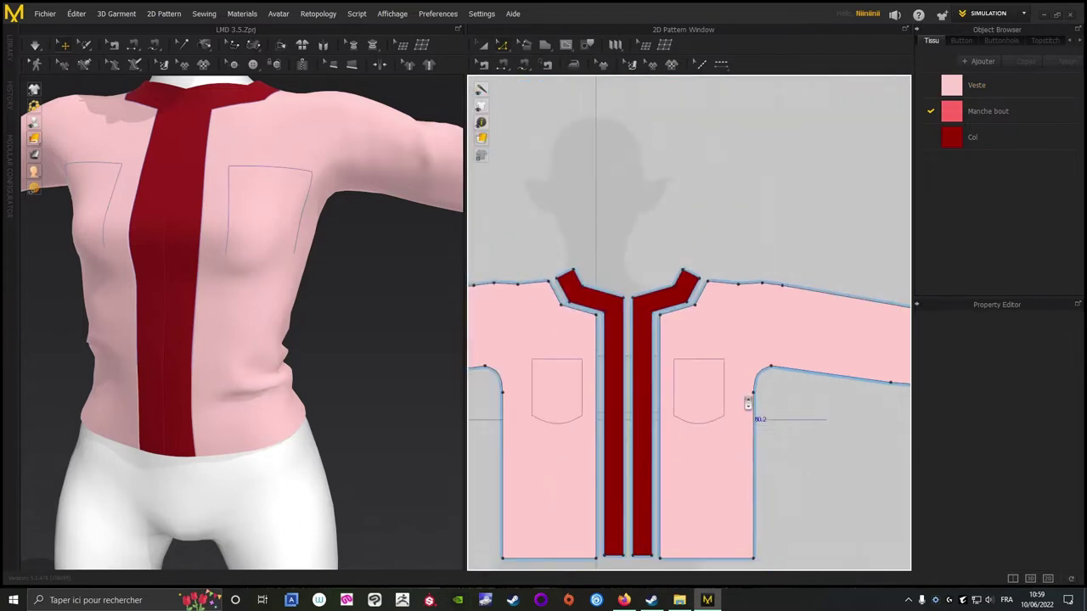
scroll(775, 431, up, 5)
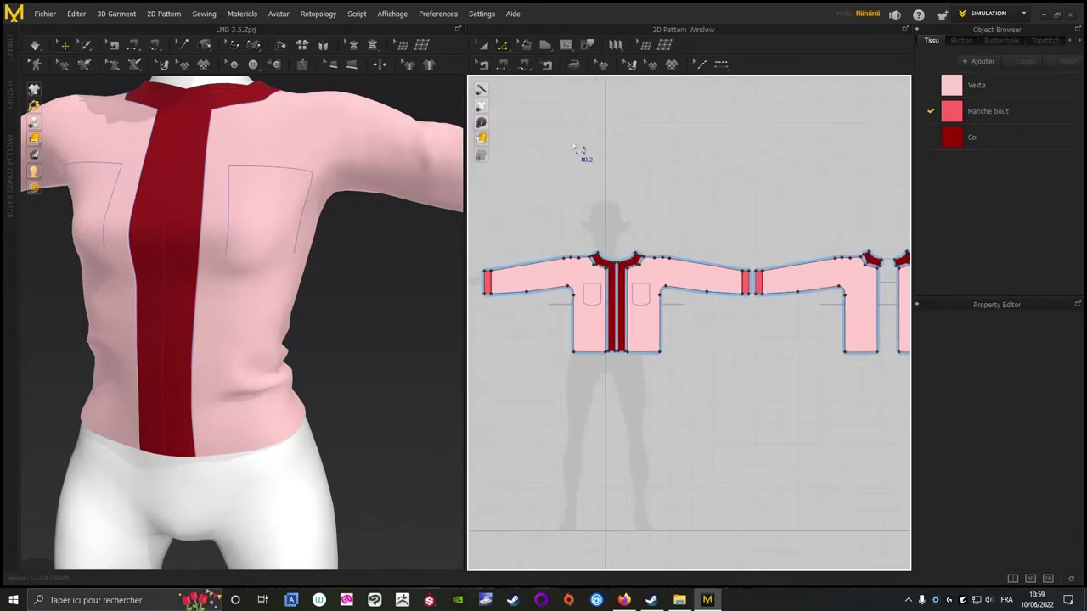
right_drag(340, 284, 496, 291)
right_drag(644, 264, 645, 199)
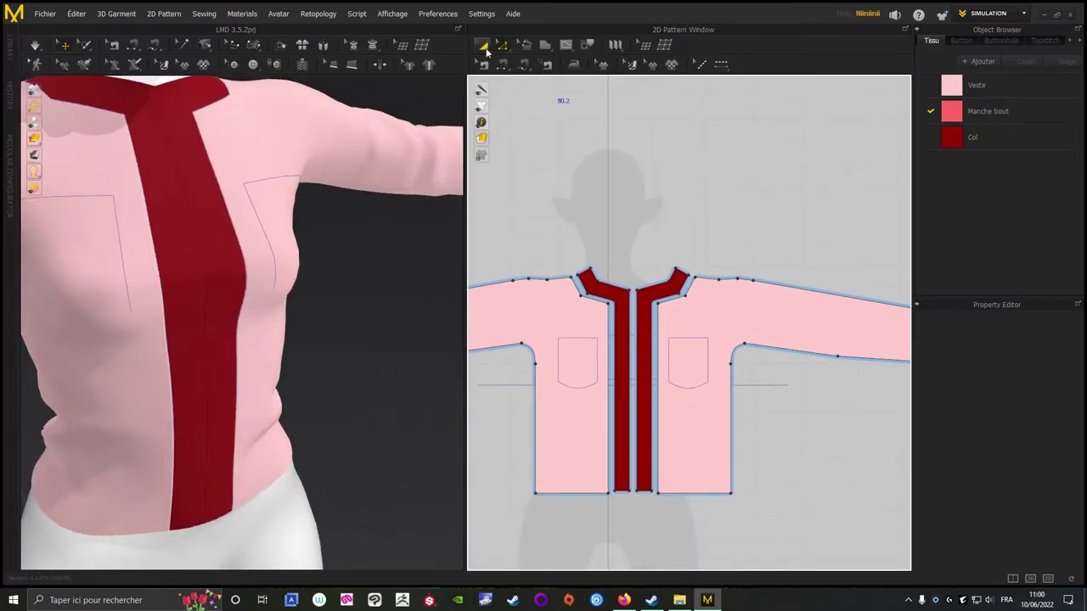
Check on the front pattern piece and in 3D how the converted pocket outline can be selected.
click(687, 366)
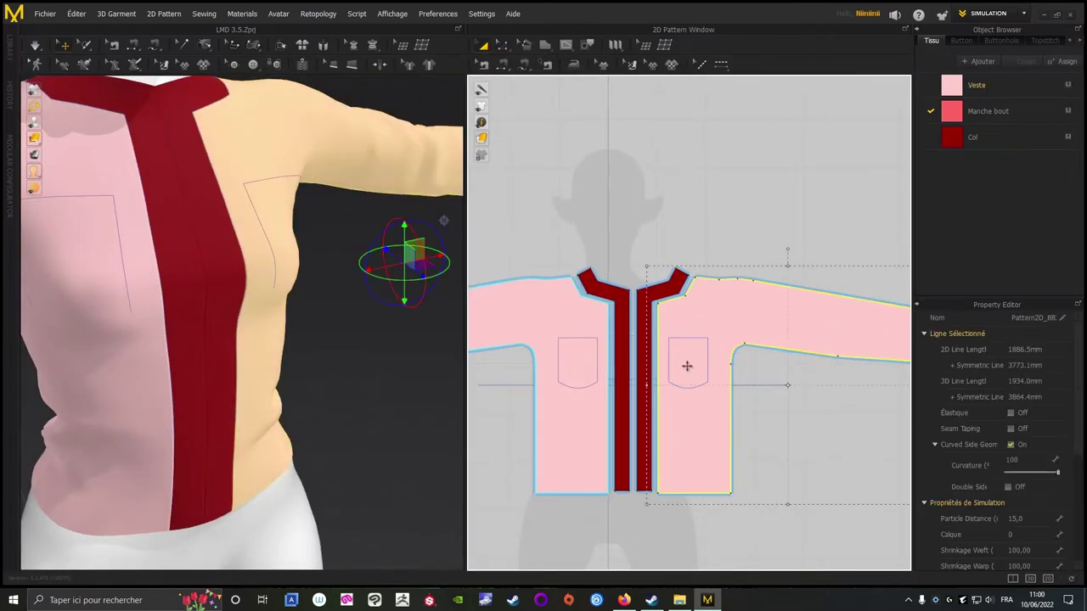
right_click(742, 179)
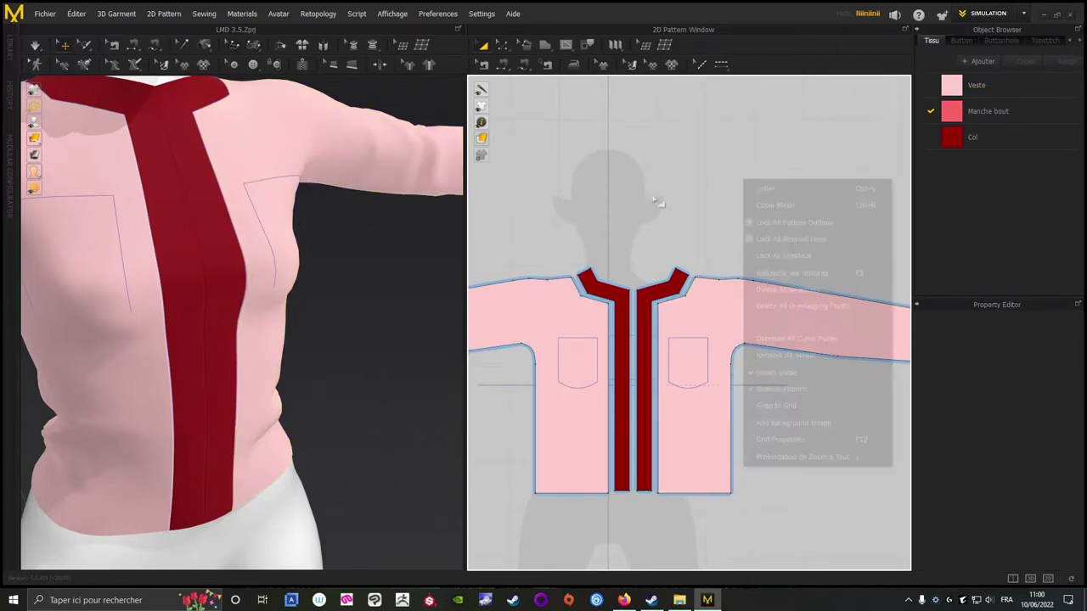
middle_drag(636, 215, 607, 167)
right_click(696, 164)
right_drag(347, 315, 365, 267)
click(336, 200)
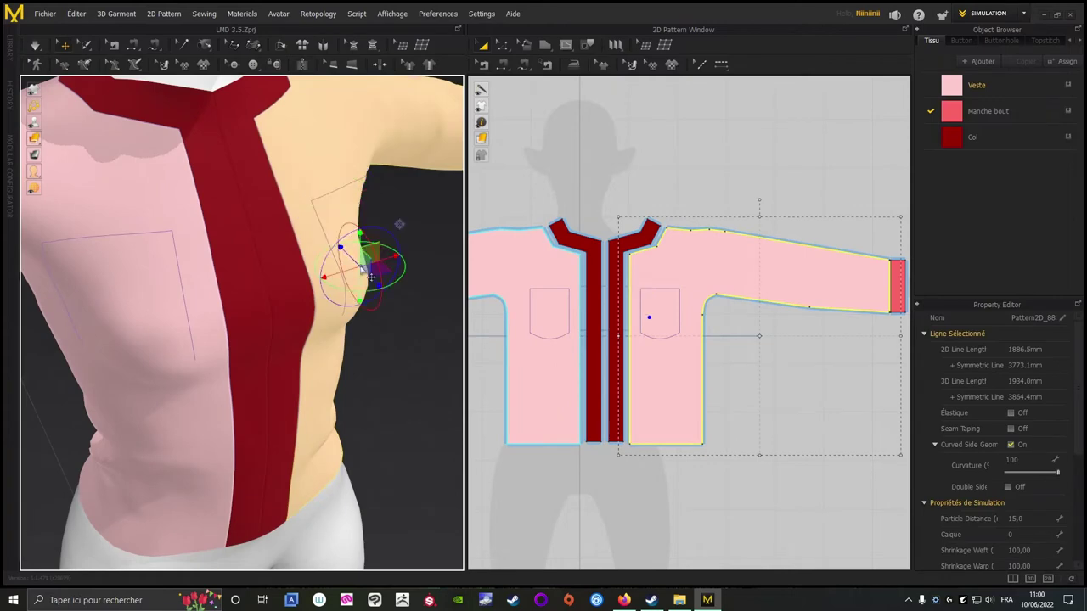
scroll(789, 417, down, 3)
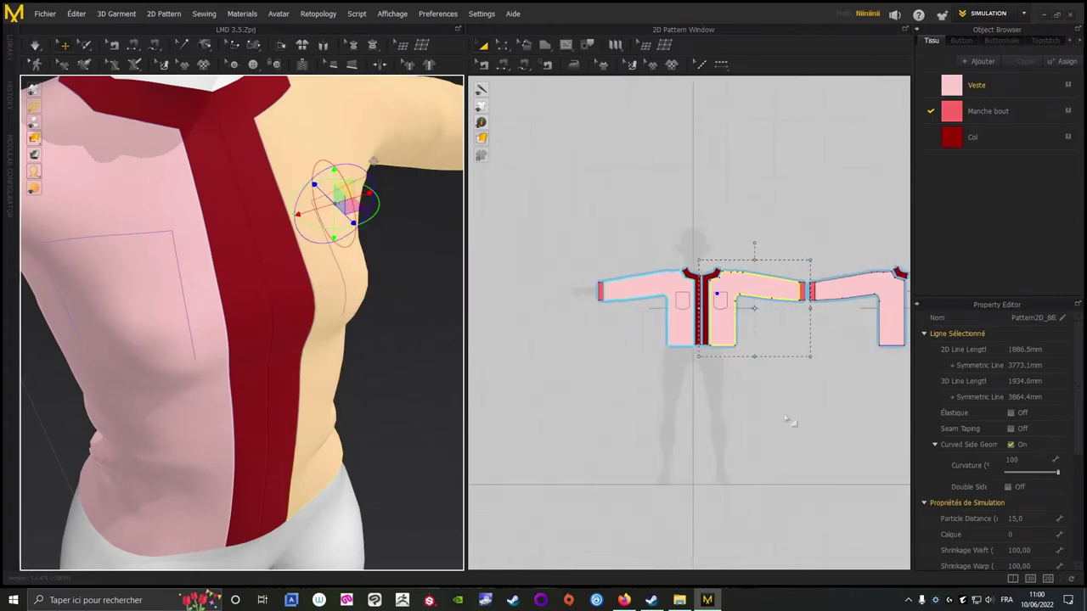
scroll(730, 395, up, 5)
scroll(732, 440, down, 2)
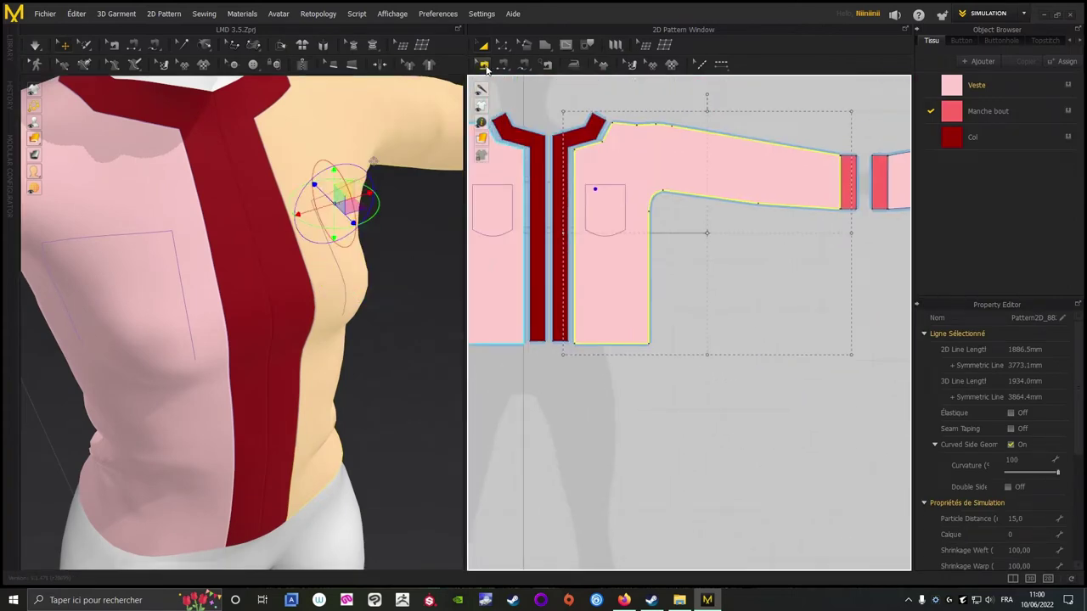
click(651, 86)
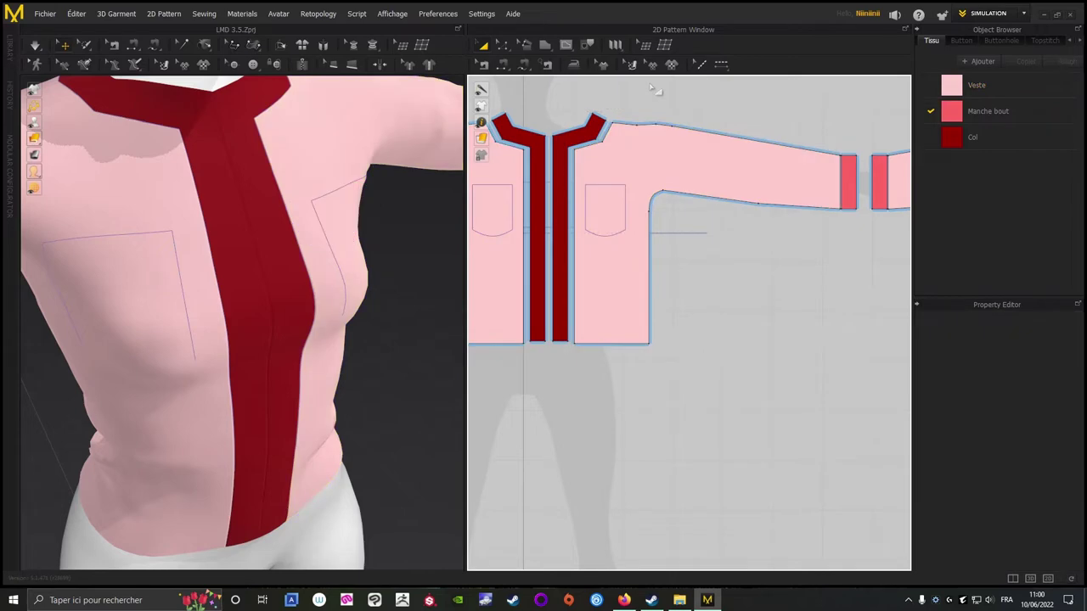
Undo the conversion of the pocket outline to a baseline.
key(ctrl+z)
key(ctrl+z)
key(ctrl+z)
key(ctrl+z)
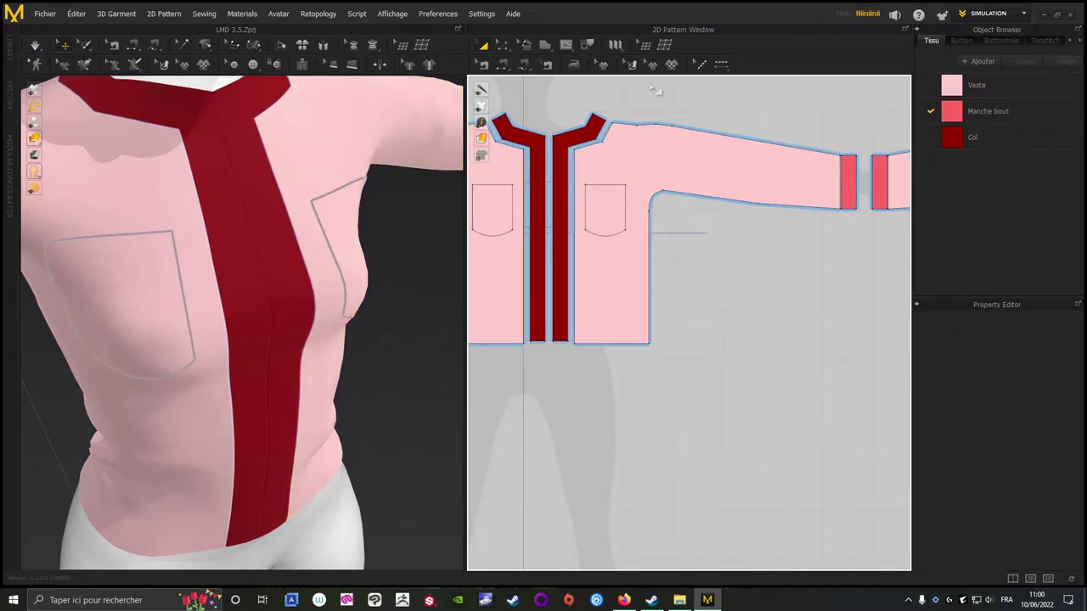
Clone the pocket outline on the front piece as a separate pattern and place it beside the outline, under the sleeve.
scroll(693, 297, down, 5)
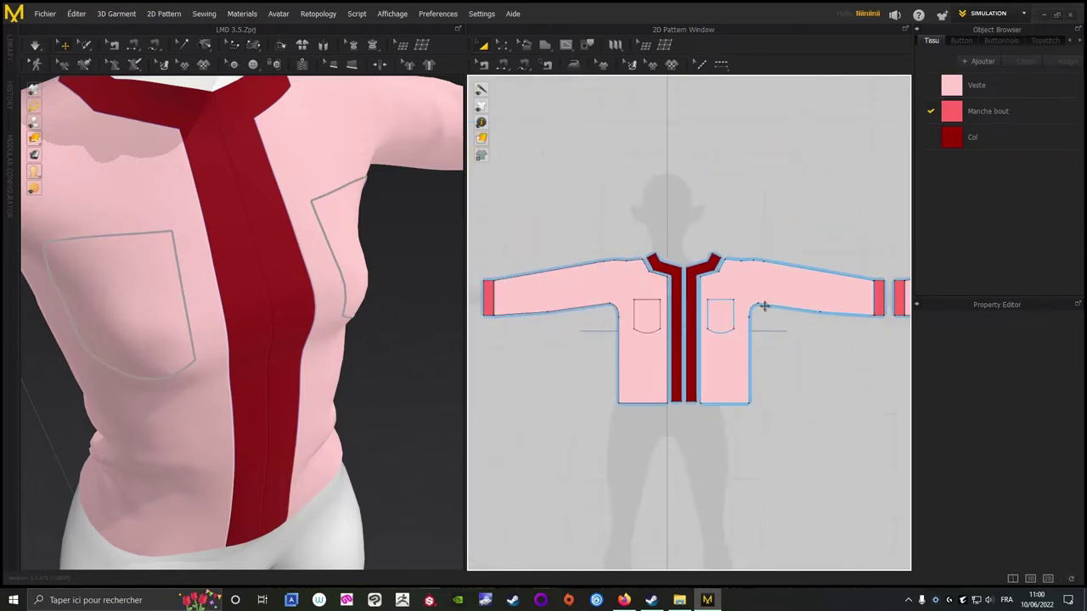
scroll(754, 280, up, 10)
click(501, 45)
middle_drag(582, 249, 745, 262)
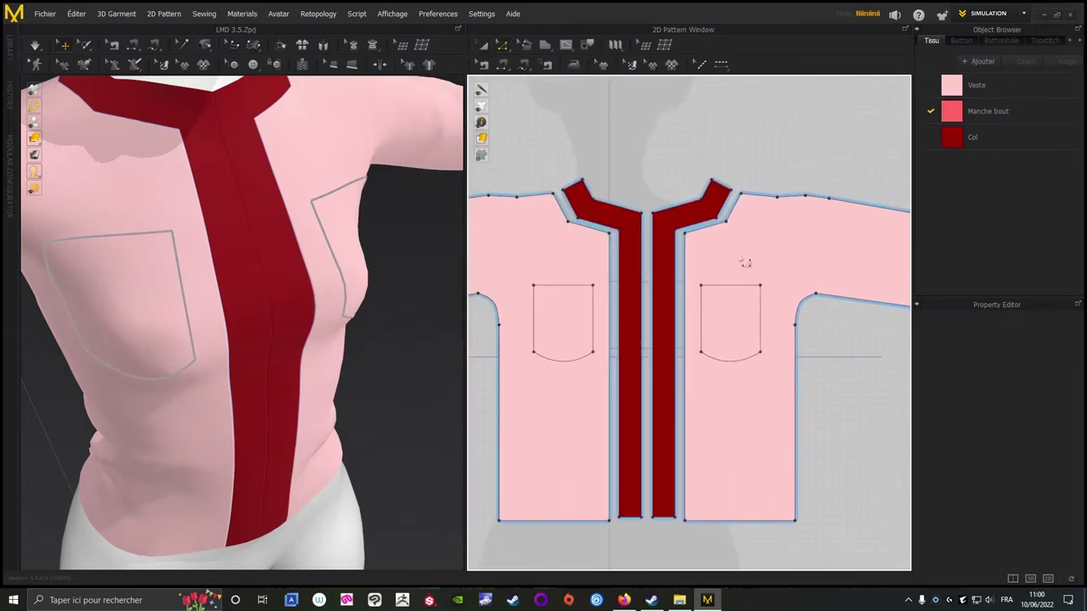
click(482, 45)
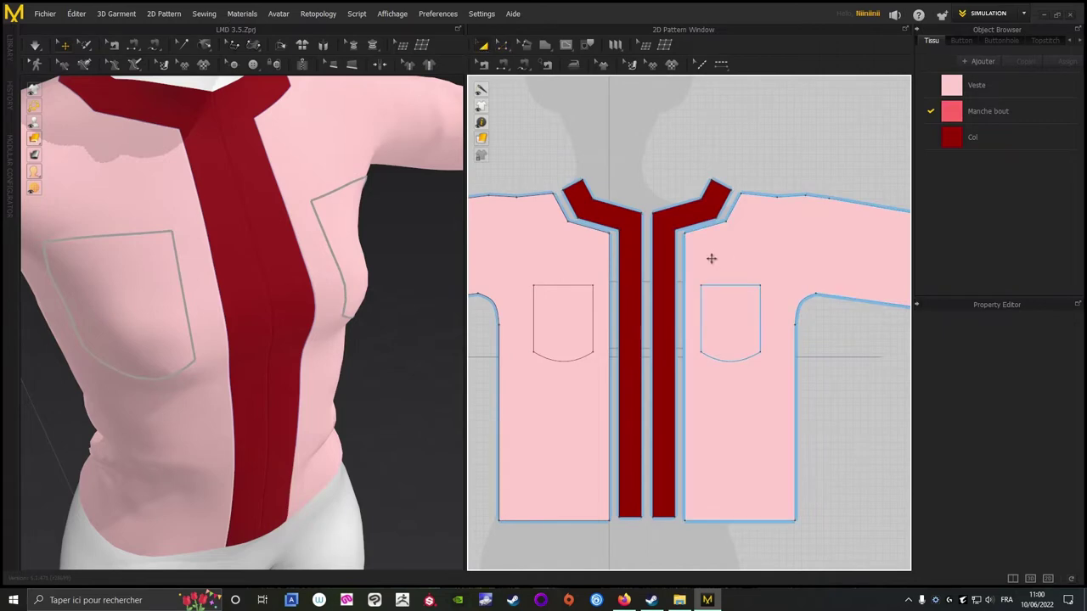
click(720, 287)
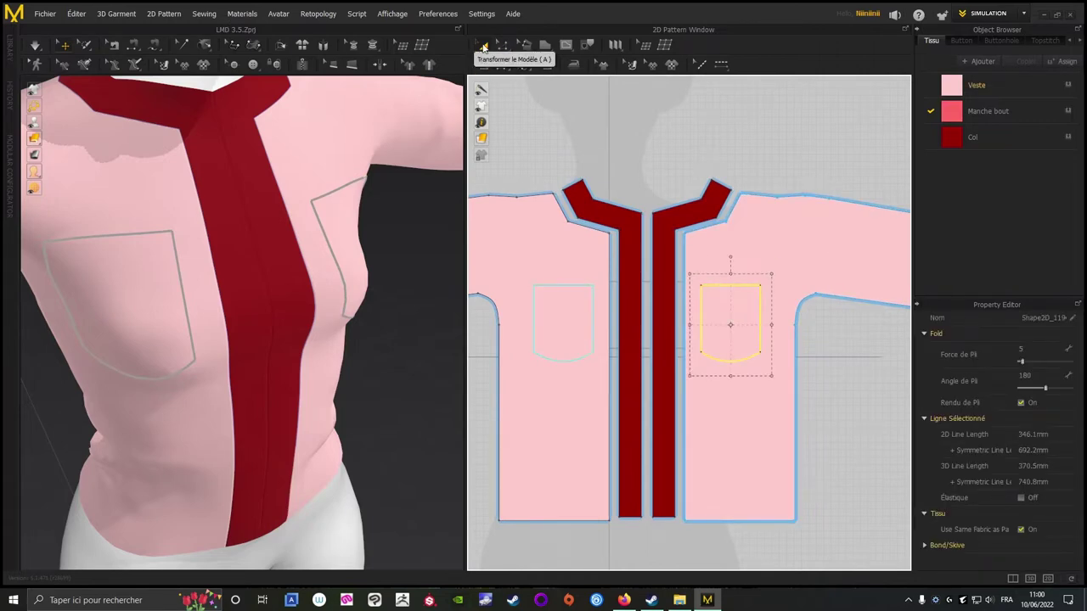
click(720, 291)
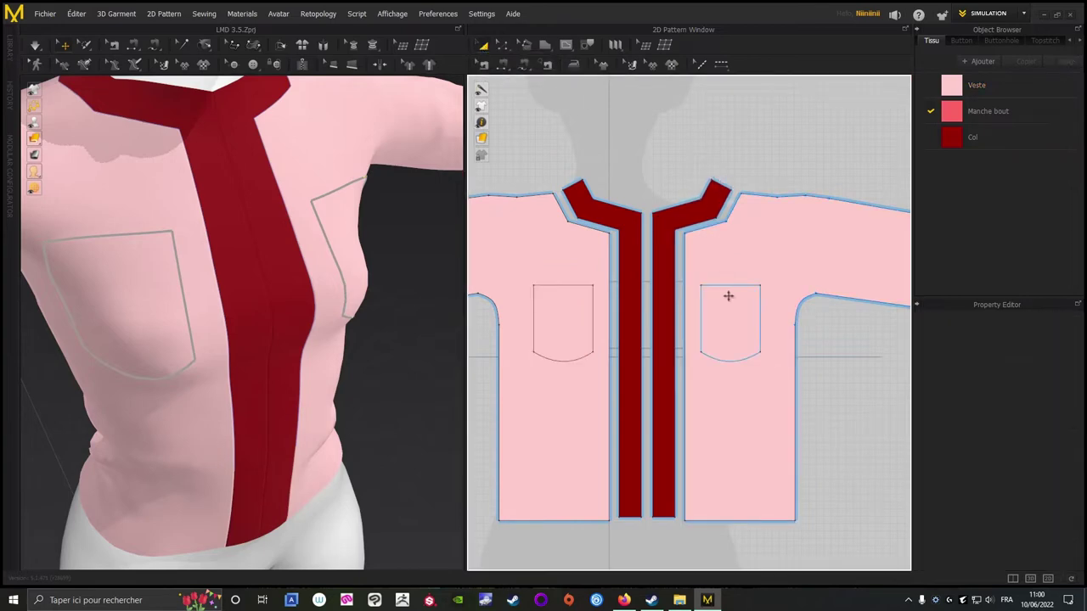
click(720, 291)
scroll(837, 361, up, 5)
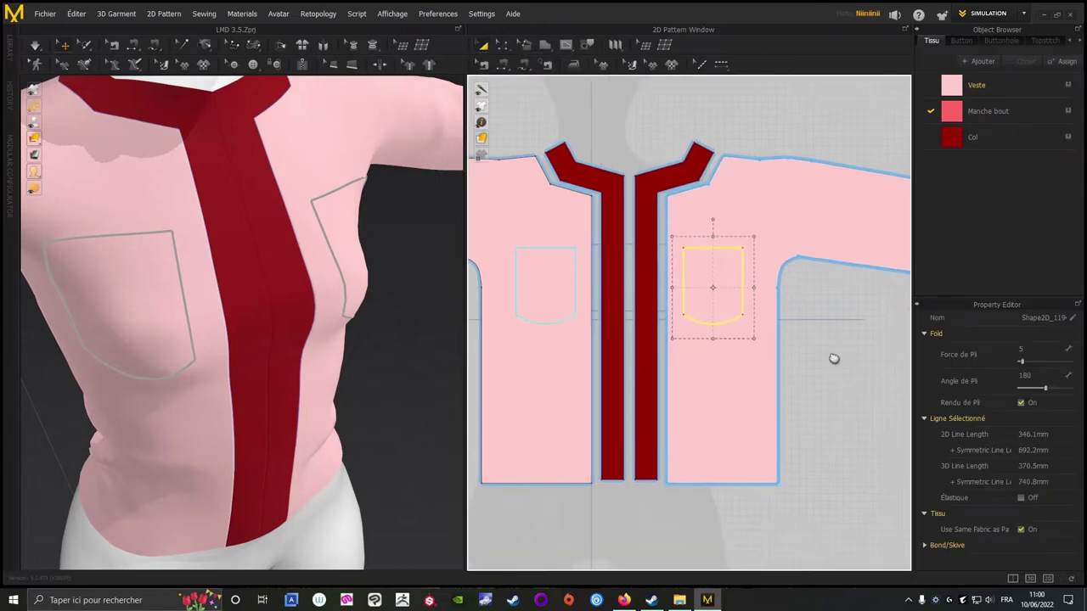
middle_drag(871, 356, 947, 475)
right_click(668, 250)
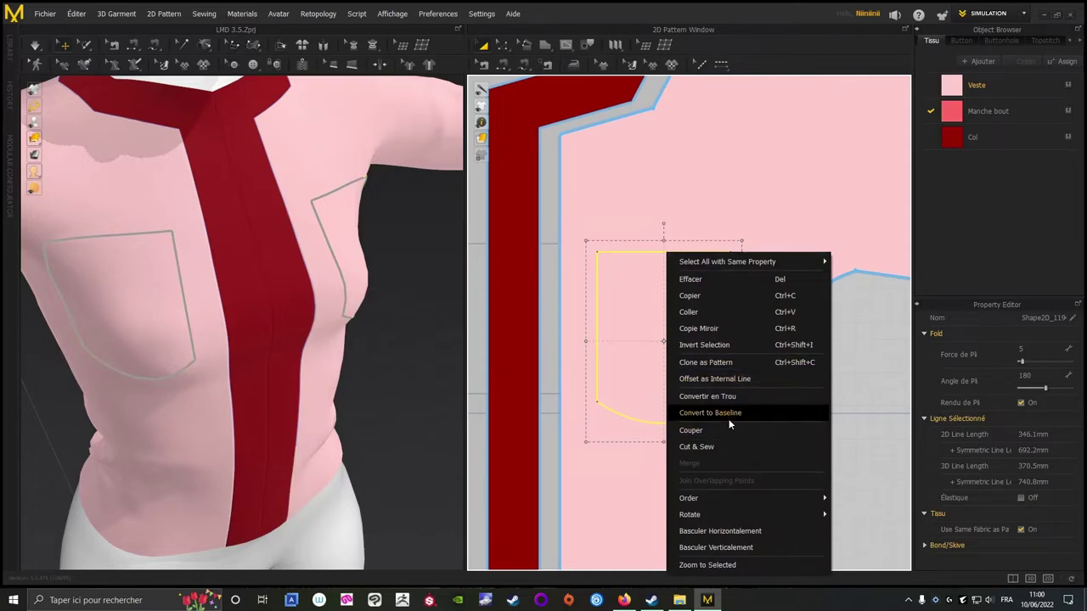
click(710, 361)
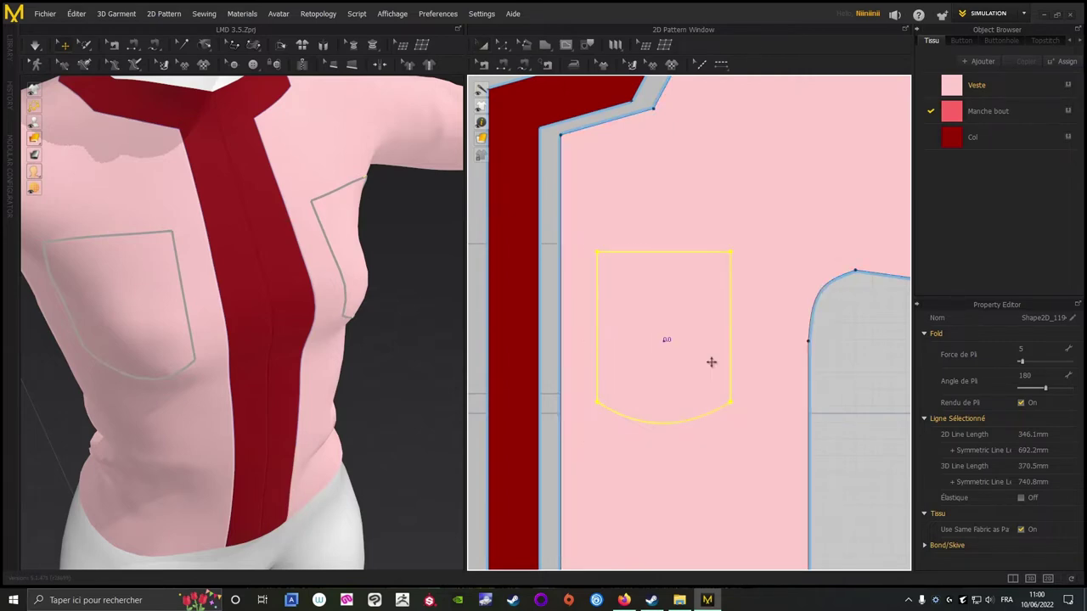
click(832, 389)
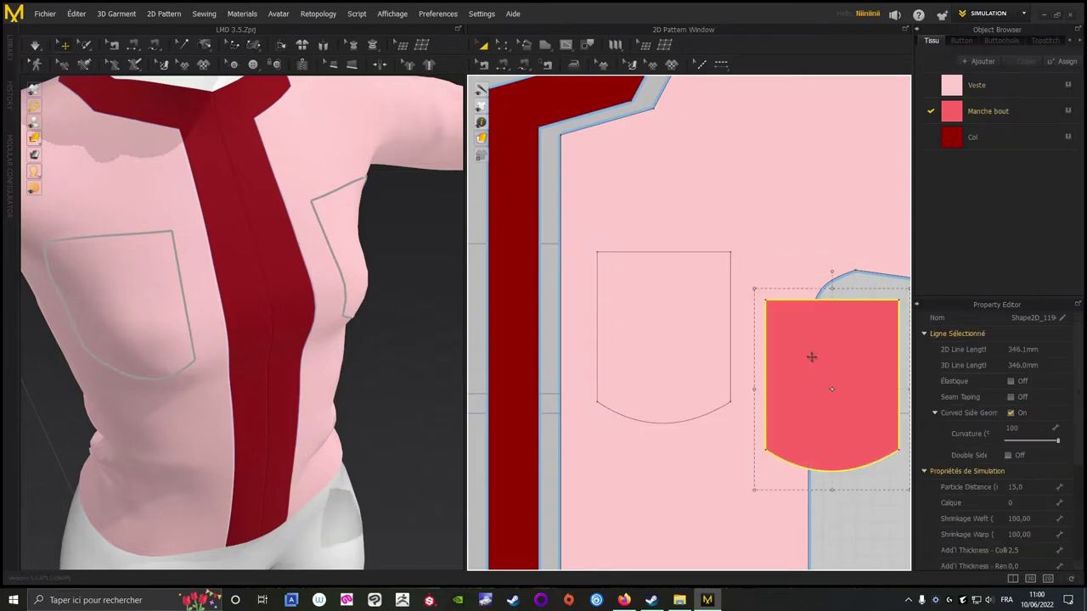
Move the cloned pocket piece closer to the jacket in the 3D view.
scroll(310, 314, down, 5)
right_drag(351, 360, 238, 412)
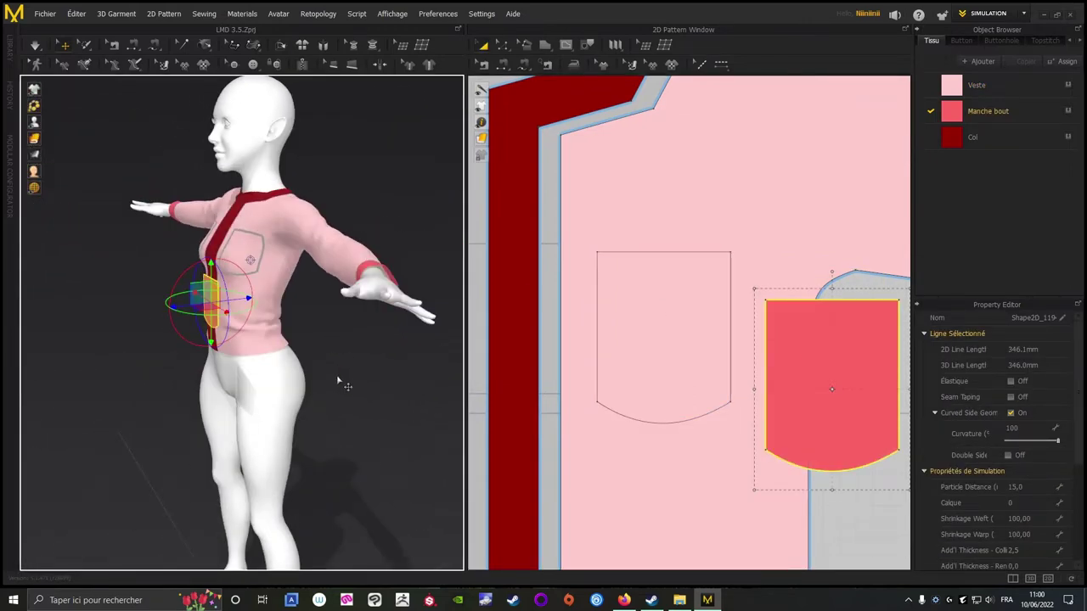
right_drag(376, 368, 357, 396)
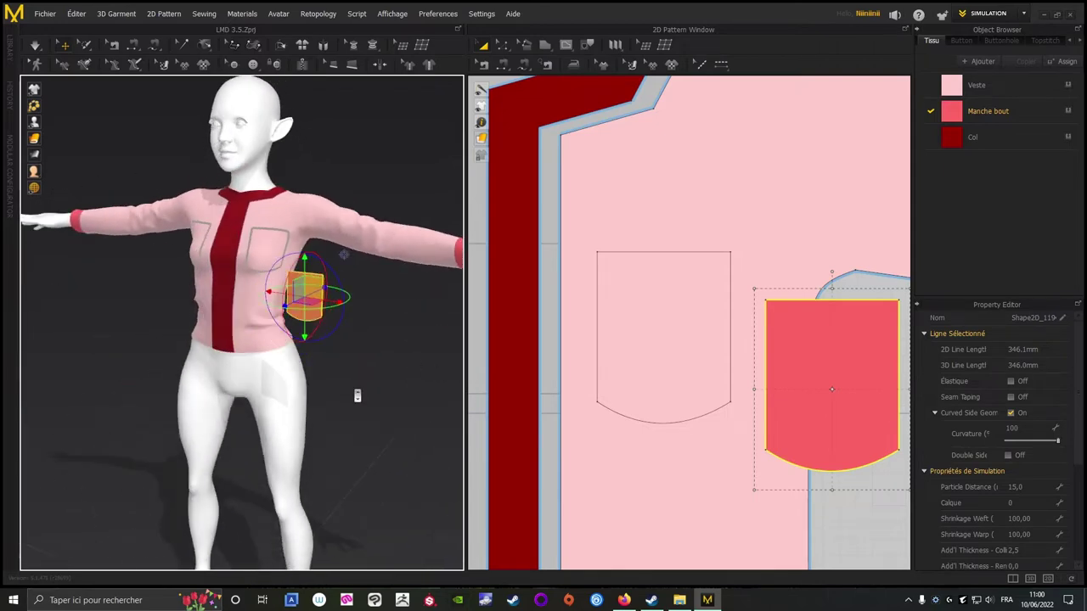
scroll(357, 395, up, 4)
middle_drag(381, 376, 283, 362)
right_drag(284, 362, 332, 376)
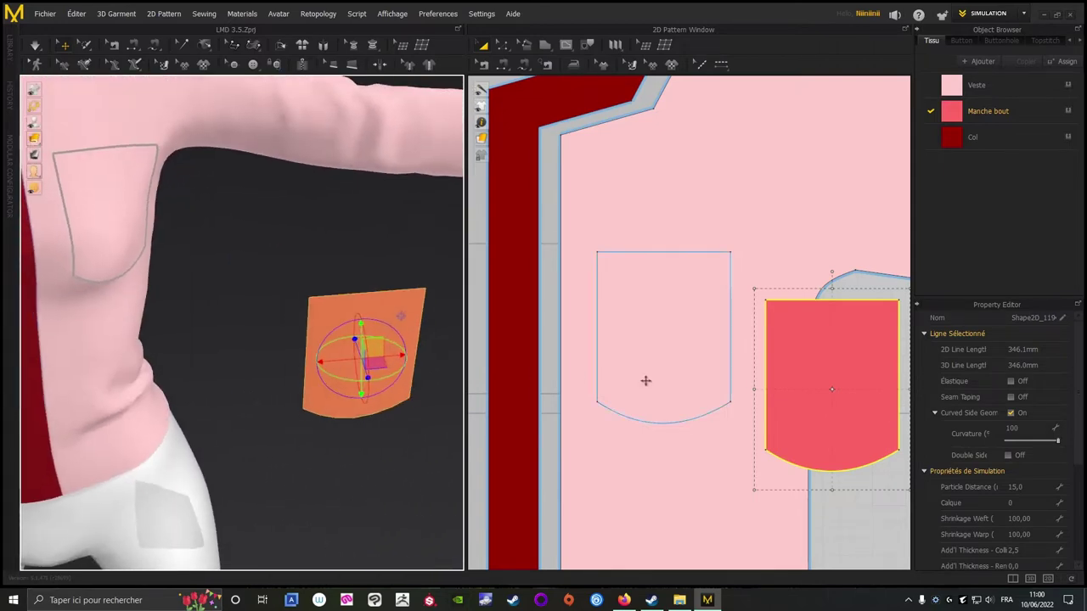
scroll(645, 381, down, 5)
right_click(846, 420)
click(786, 426)
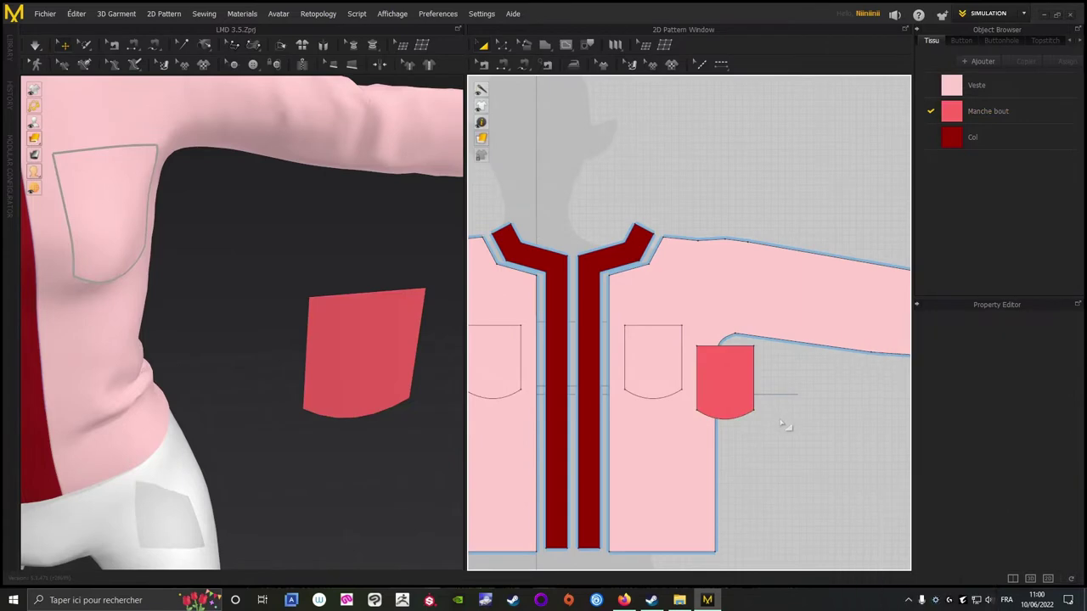
click(739, 376)
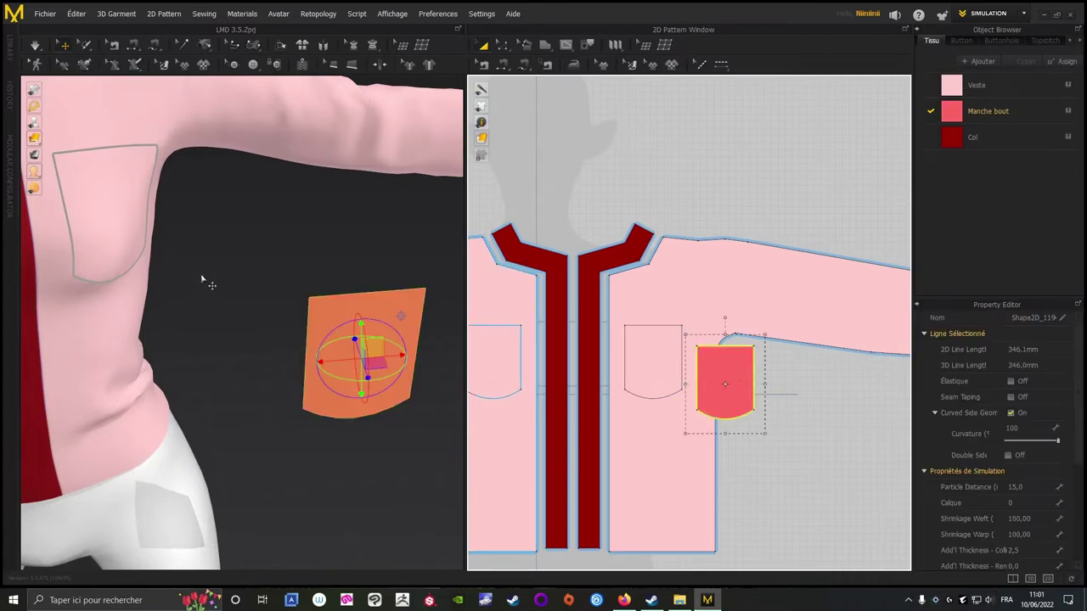
right_drag(206, 279, 250, 235)
drag(347, 318, 128, 361)
Rotate the pocket piece about its vertical axis in 3D and raise it to the level of the chest pocket outline.
right_drag(277, 297, 307, 289)
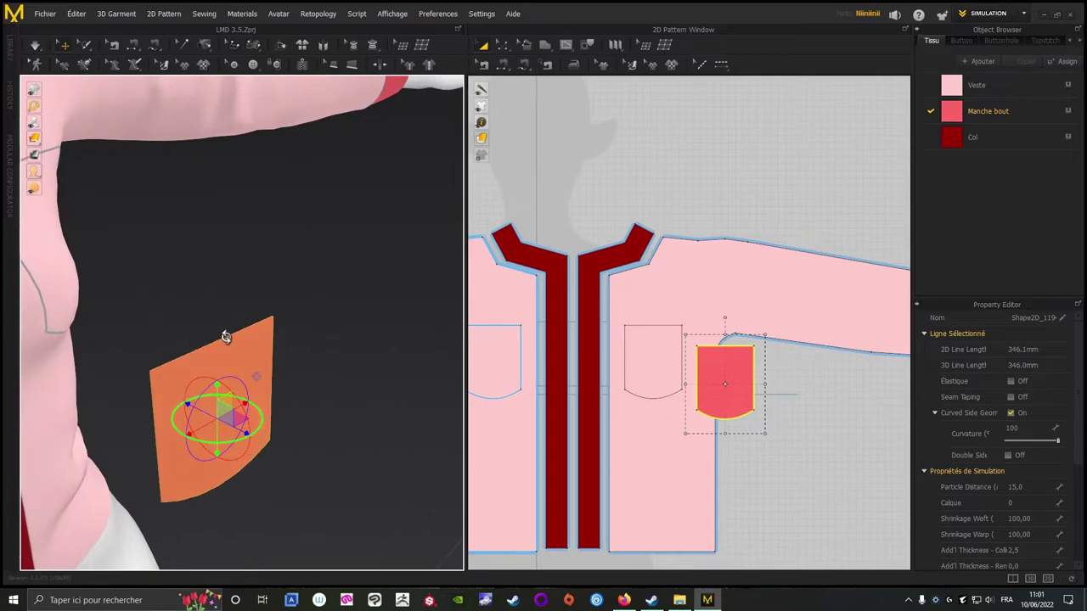
drag(219, 397, 146, 333)
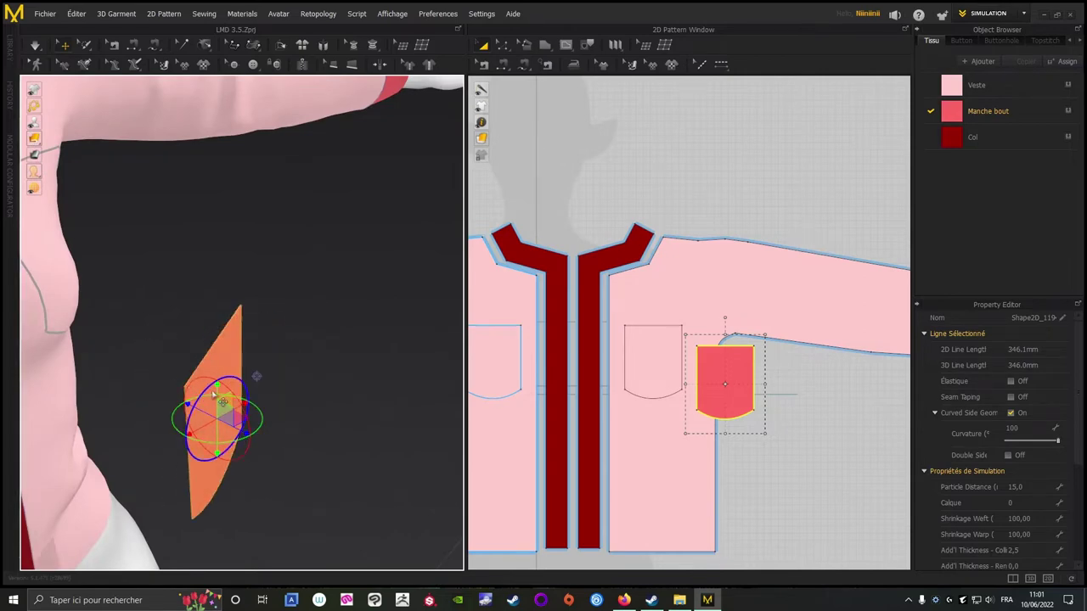
drag(217, 386, 214, 294)
right_drag(289, 327, 374, 337)
click(815, 414)
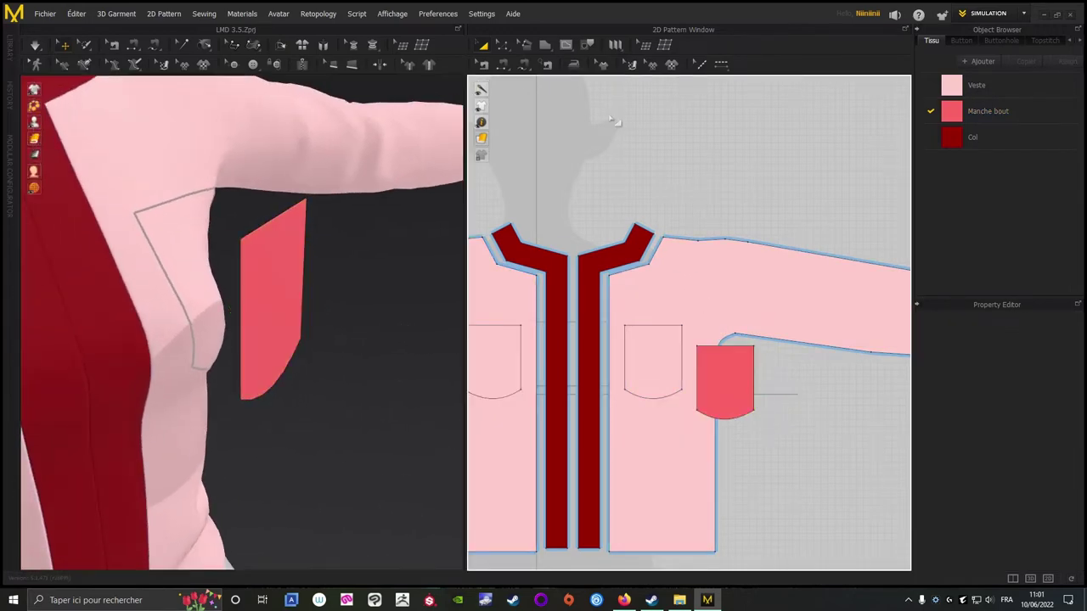
Sew both sides and the curved bottom edge of the pocket piece to the matching outline segments with Segment Sewing.
click(505, 67)
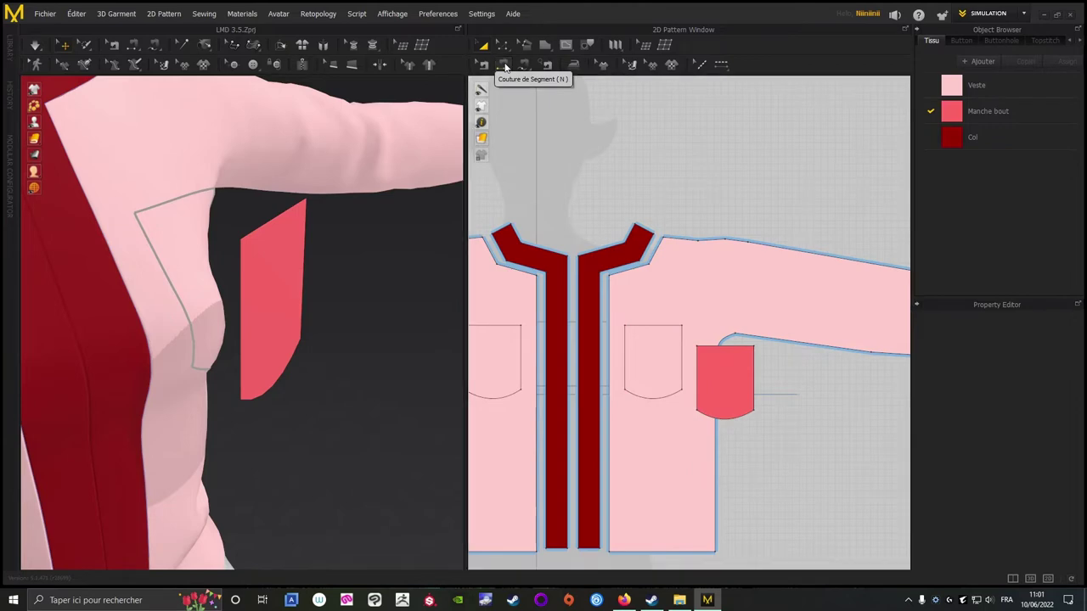
scroll(815, 382, up, 3)
click(595, 287)
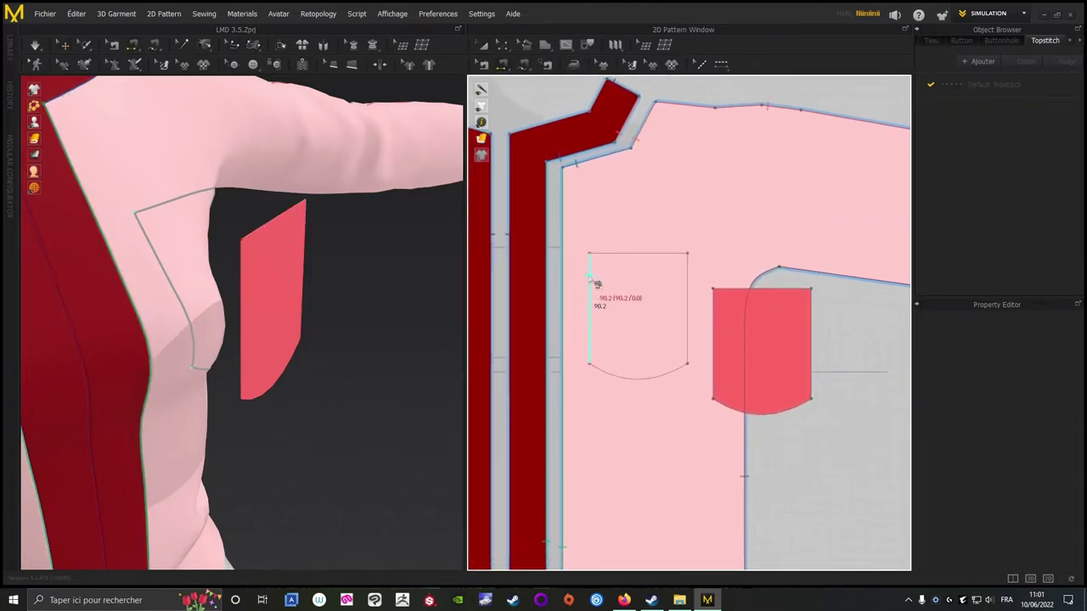
click(715, 310)
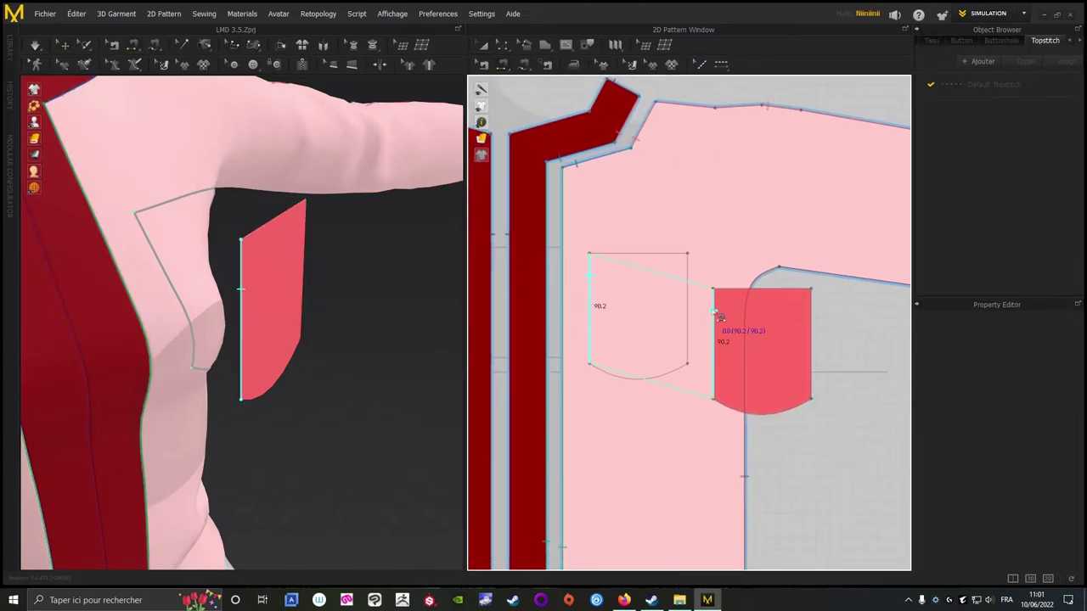
click(620, 376)
click(734, 411)
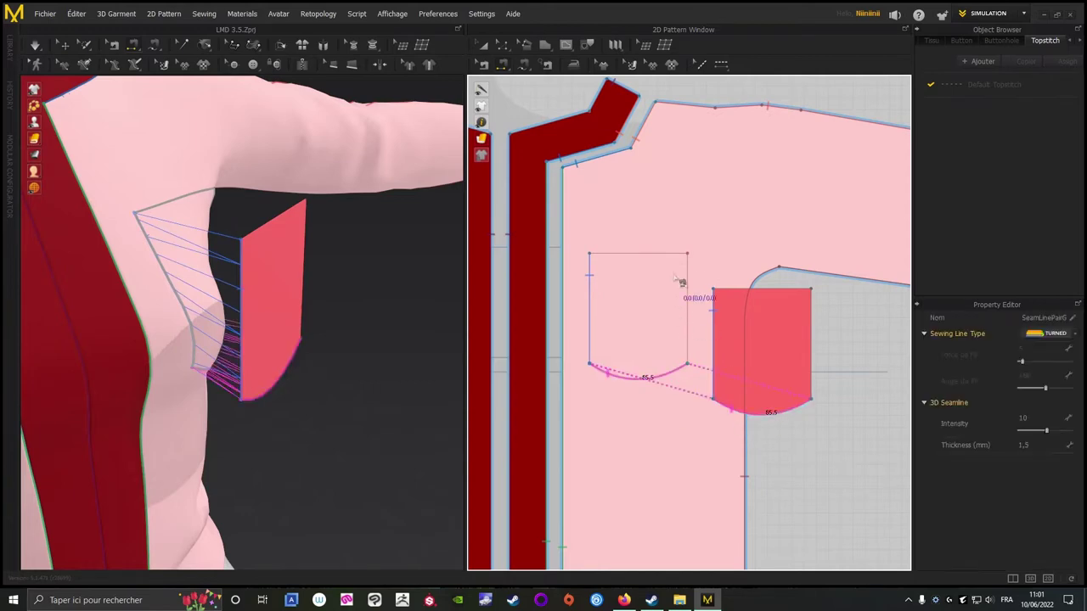
click(689, 293)
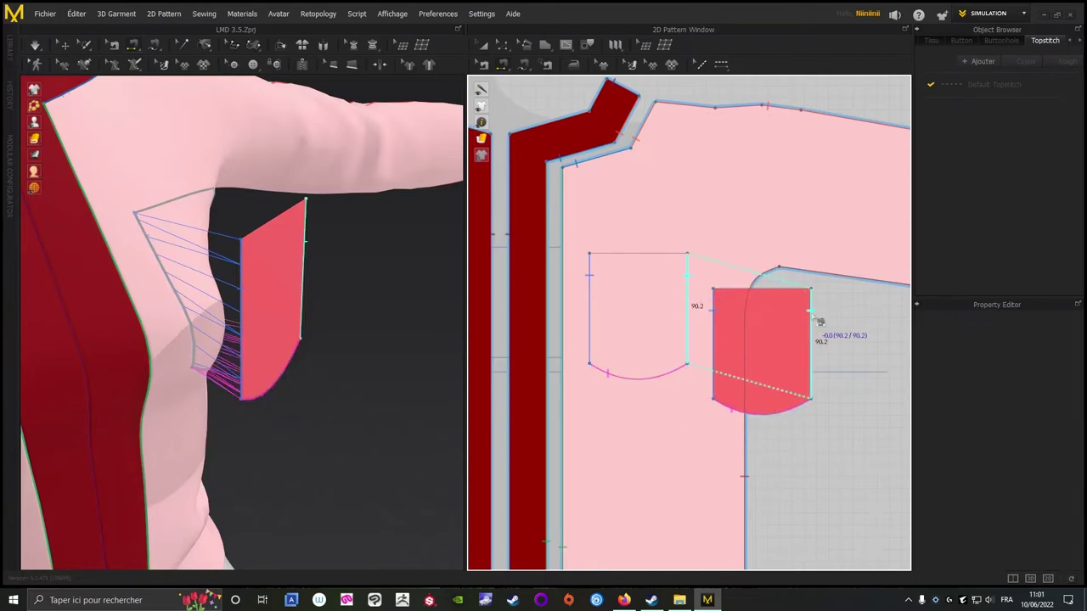
click(854, 345)
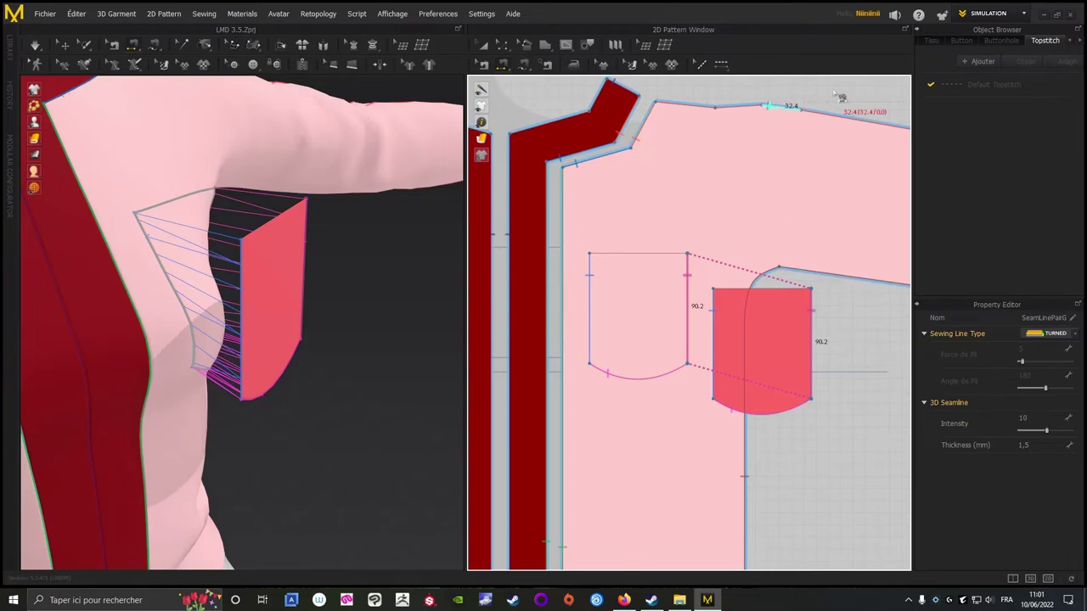
Draw a rectangular flap piece about 80 mm wide with the Polygon tool, just above and aligned with the chest pocket outline.
key(a)
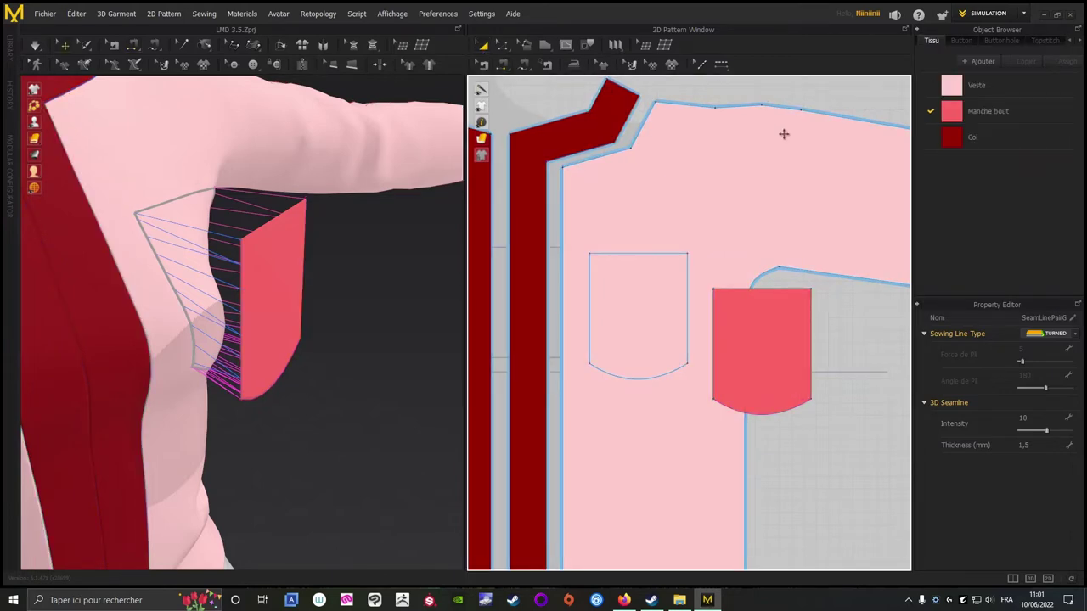
scroll(862, 319, up, 3)
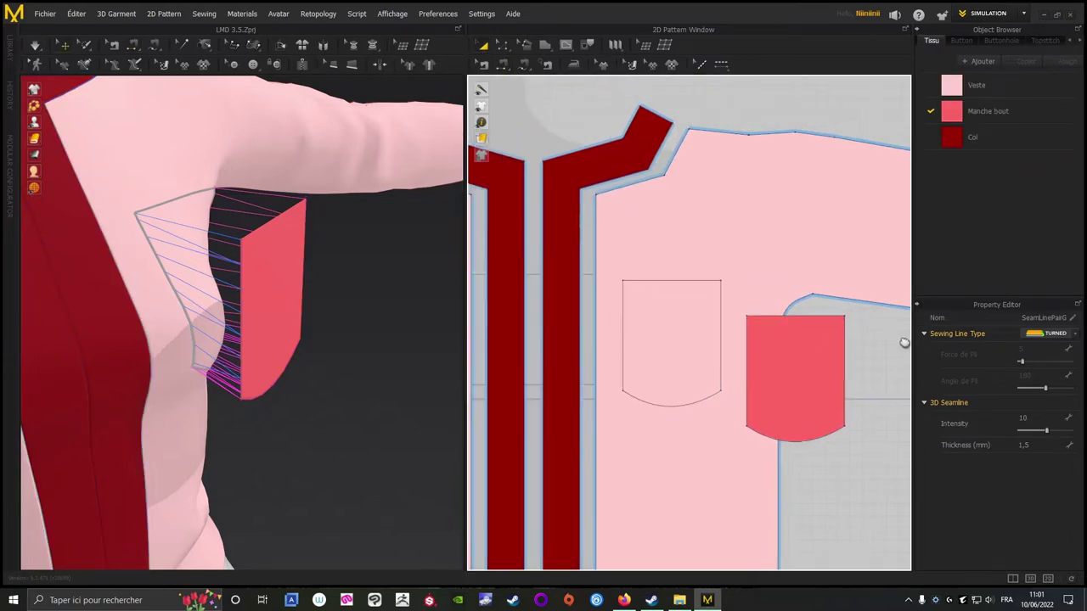
right_drag(537, 258, 680, 284)
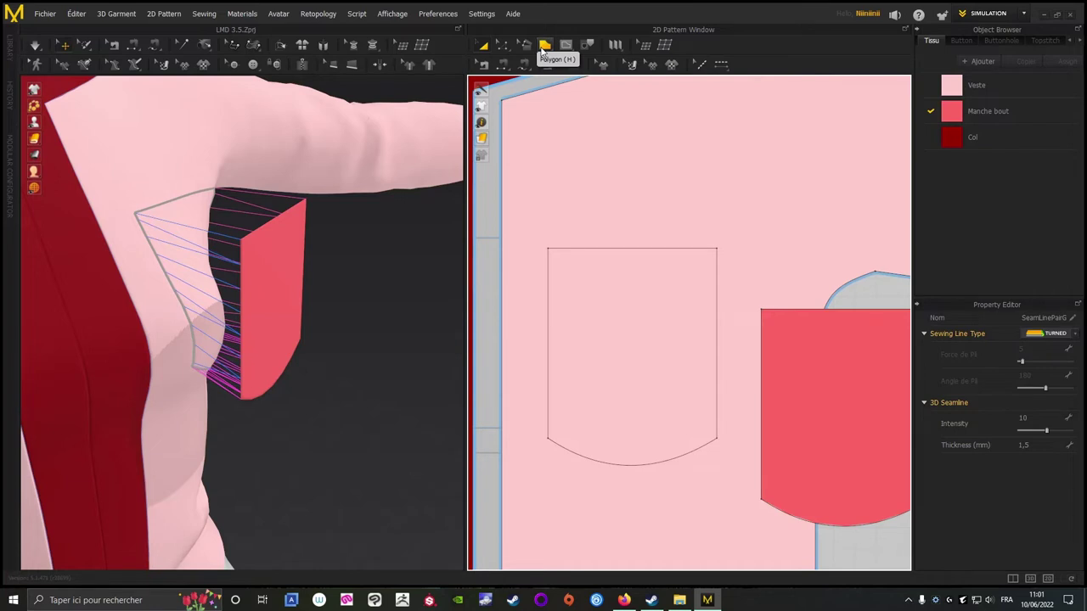
click(544, 48)
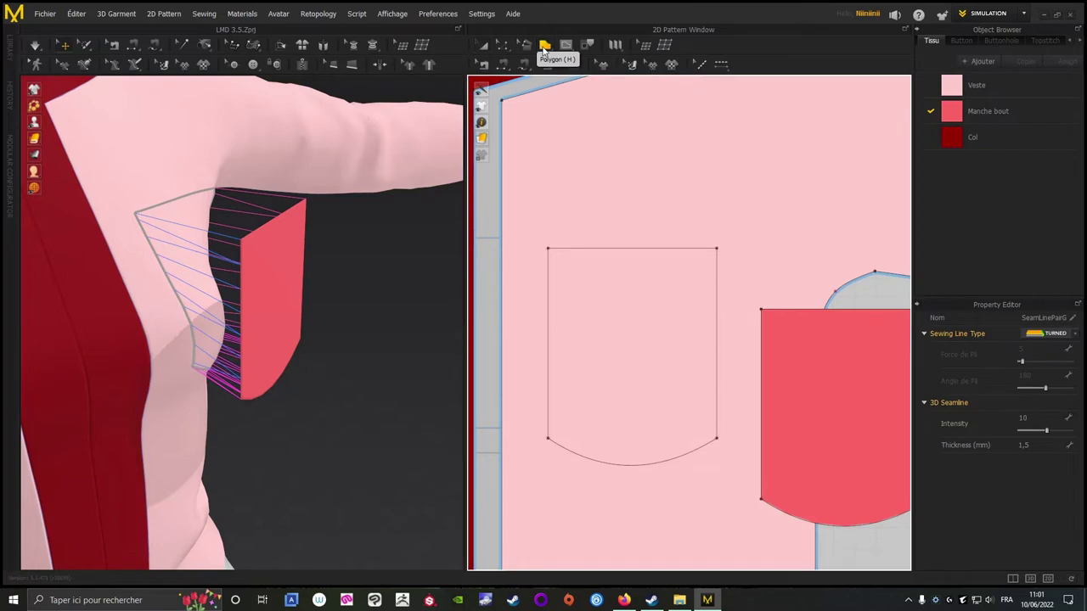
click(548, 220)
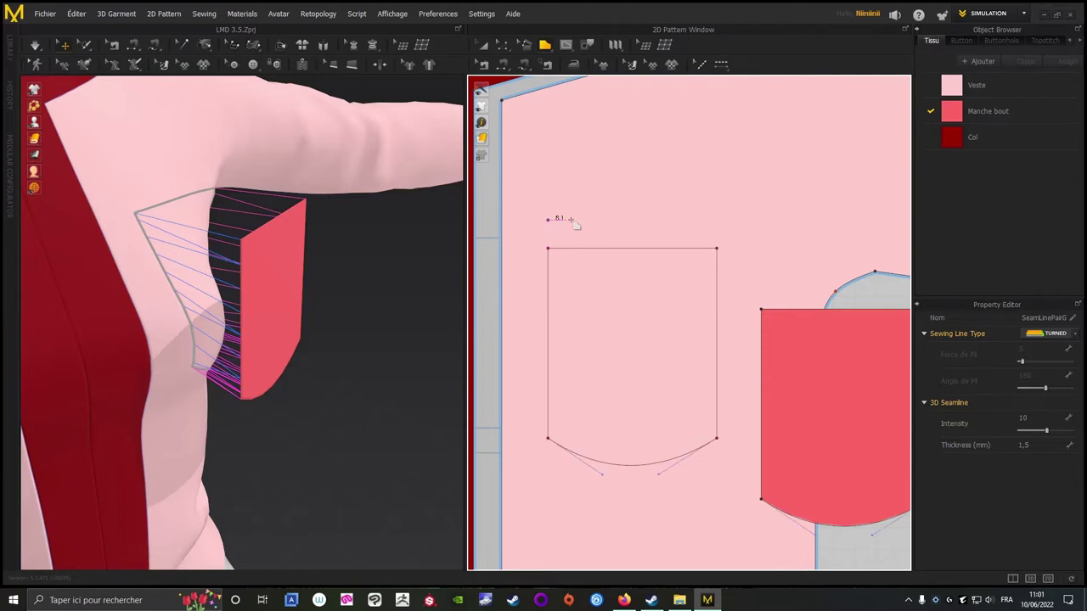
click(716, 220)
click(718, 157)
click(547, 157)
click(548, 220)
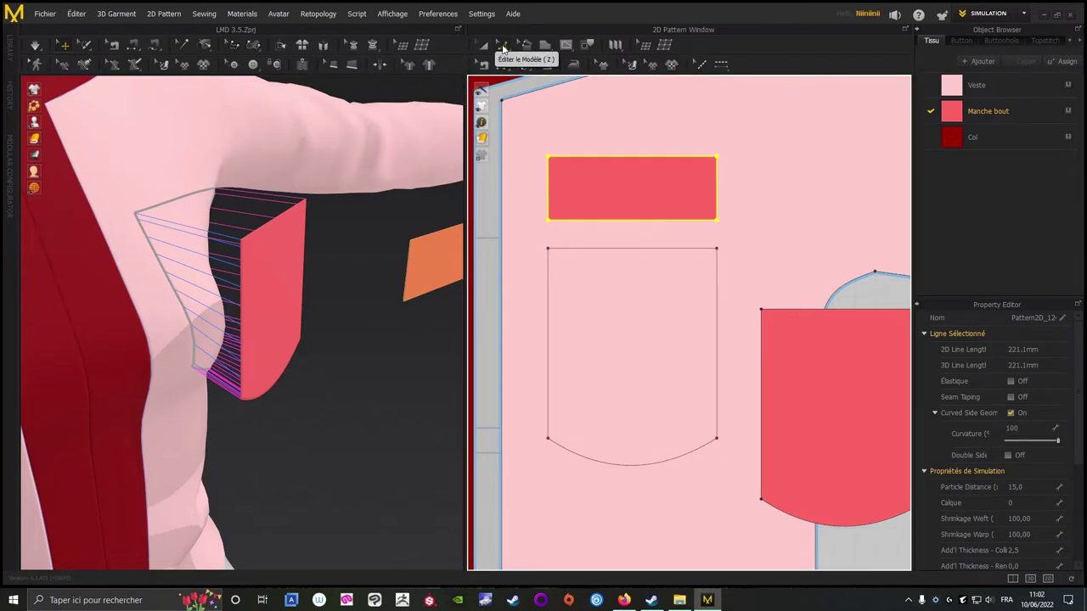
Split the flap's lower edge uniformly into 3 segments and move the middle segment down so the bottom tapers.
click(501, 47)
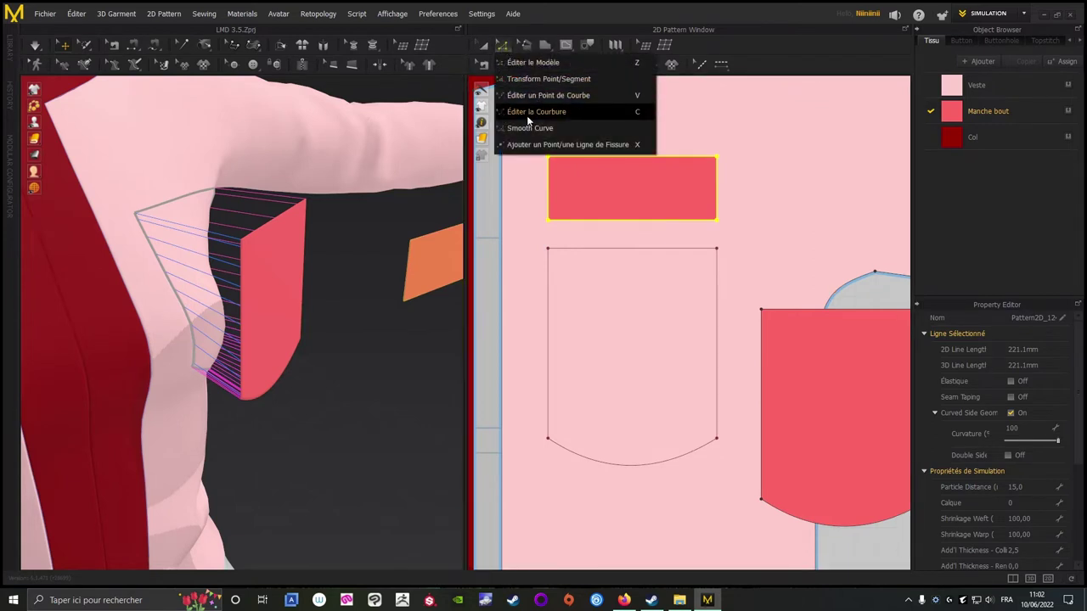
click(504, 45)
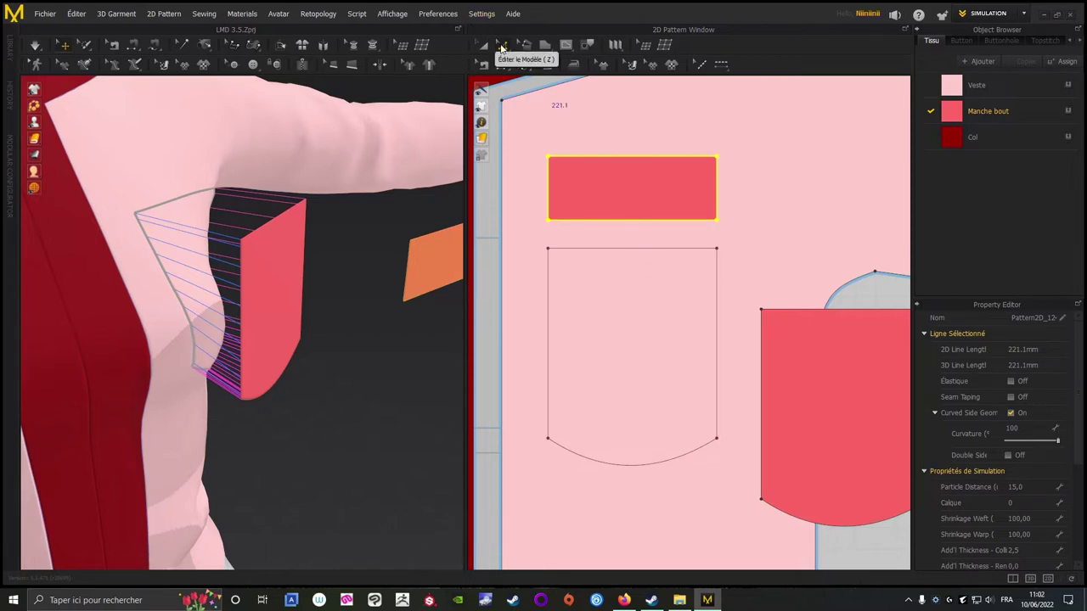
click(634, 223)
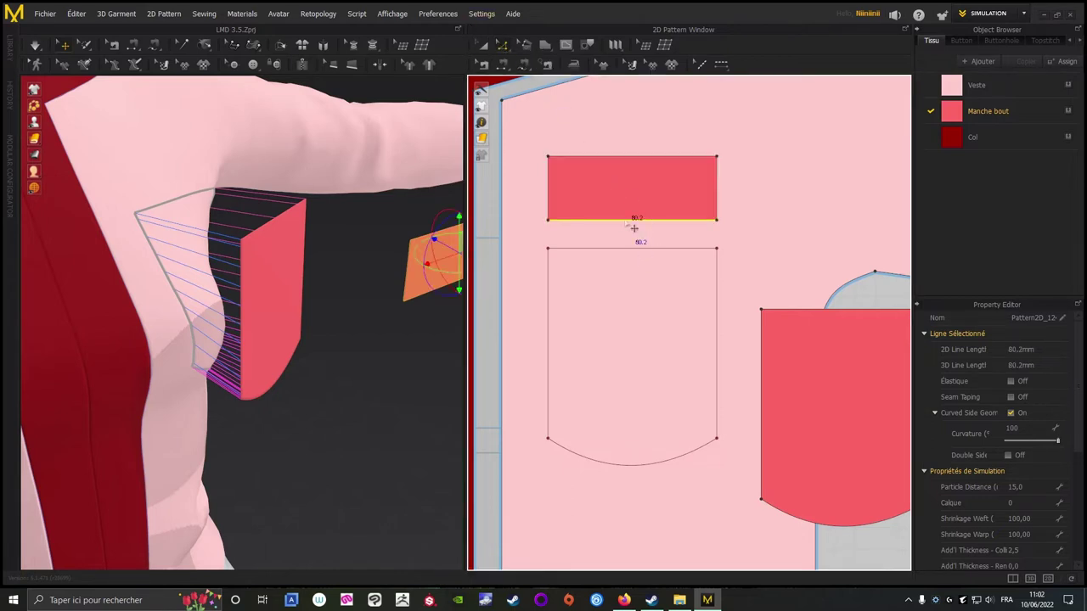
right_click(626, 223)
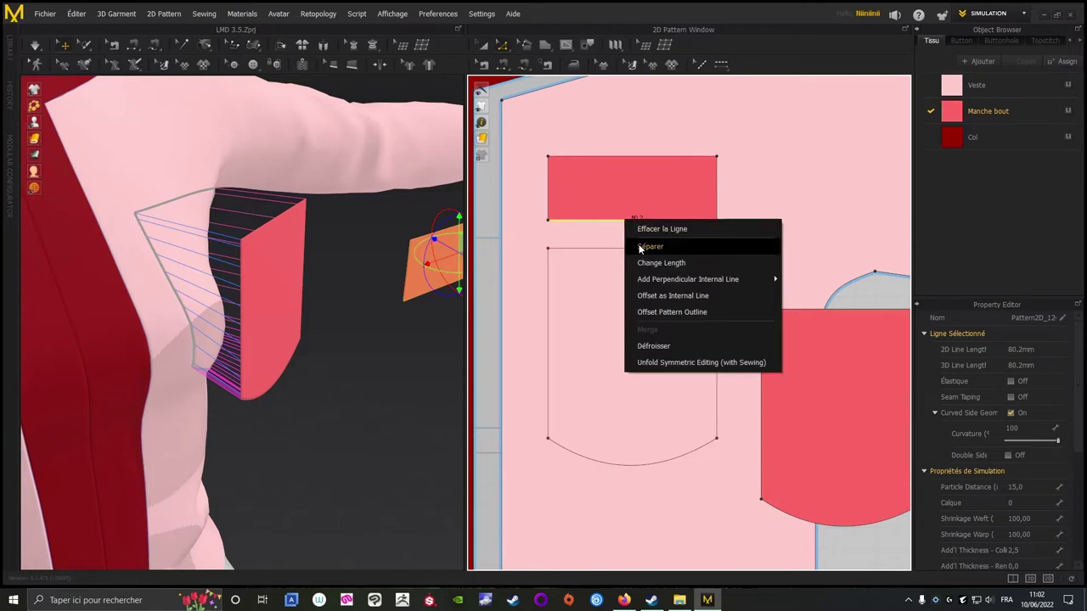
click(650, 246)
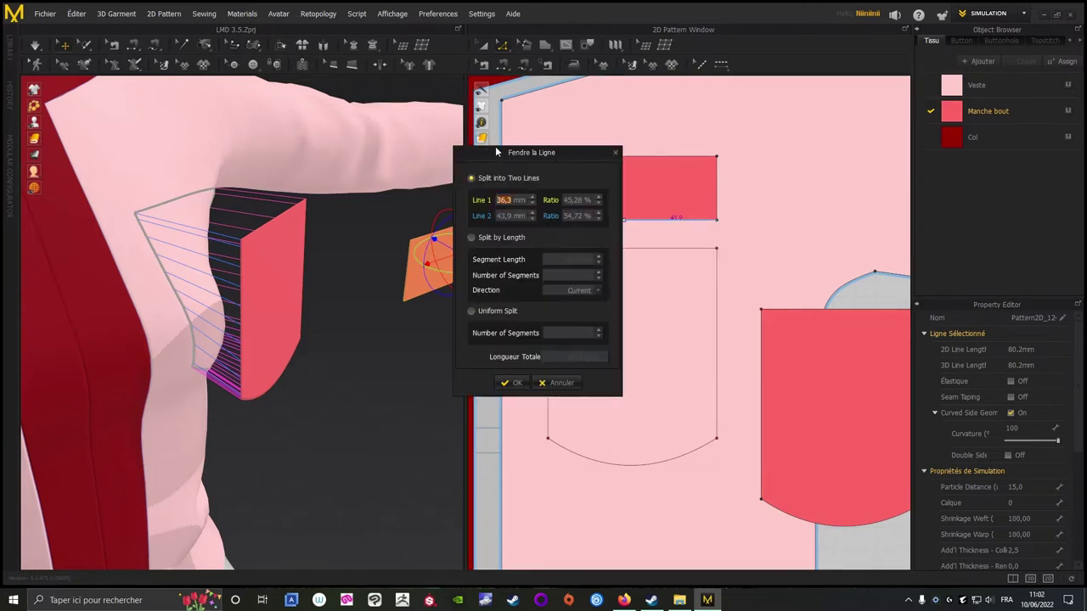
drag(497, 152, 268, 177)
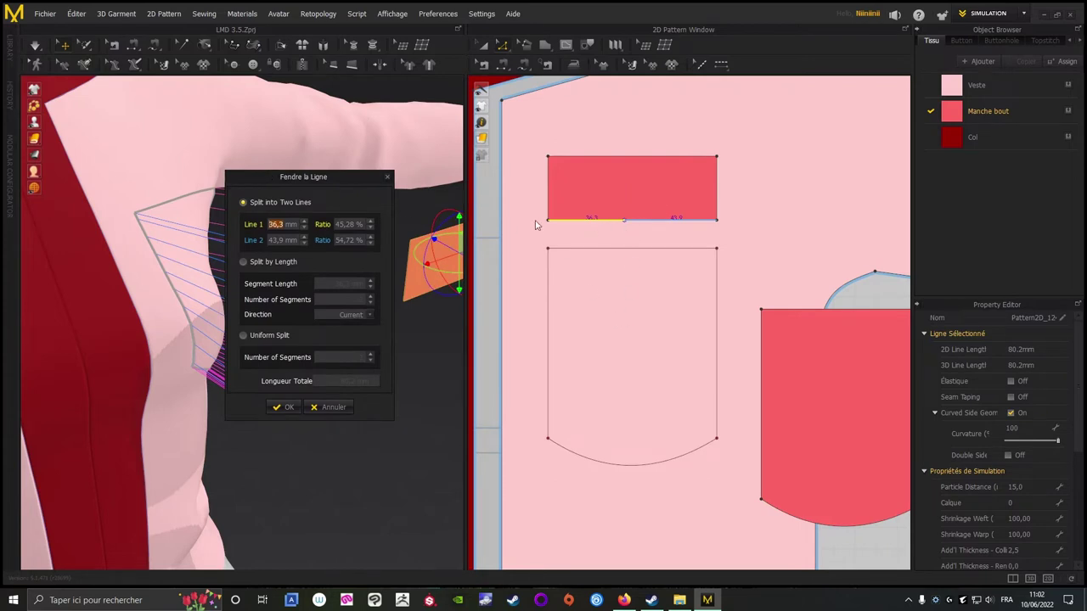
click(243, 335)
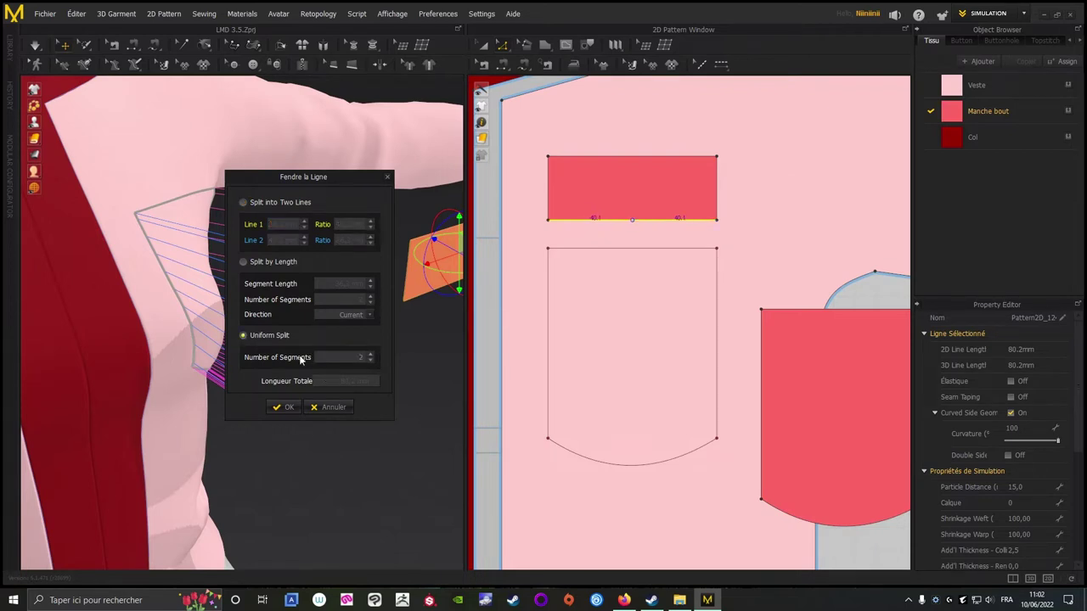
click(370, 355)
click(286, 408)
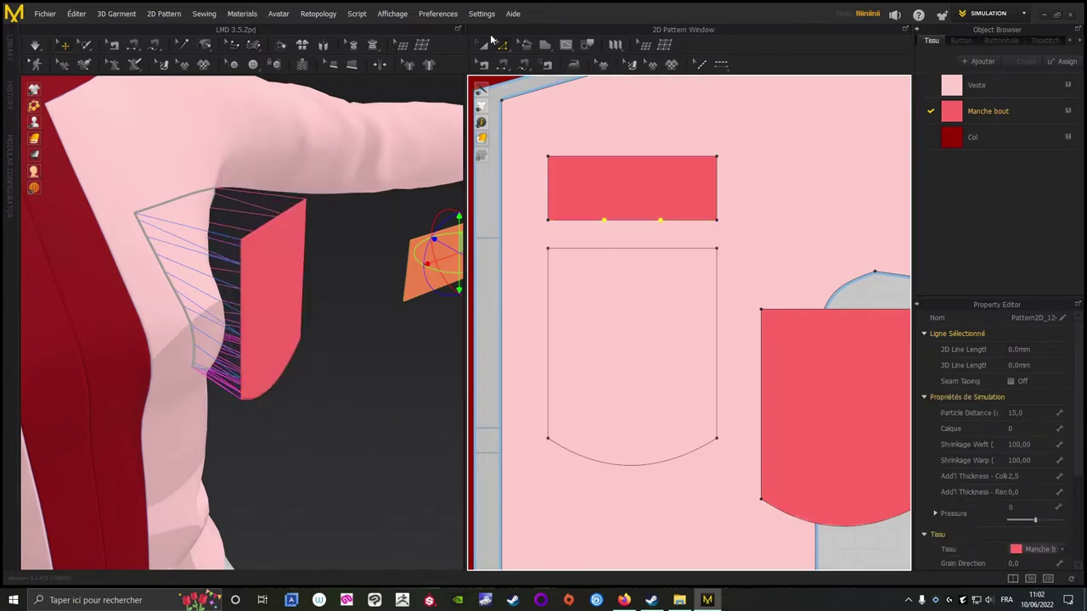
click(634, 222)
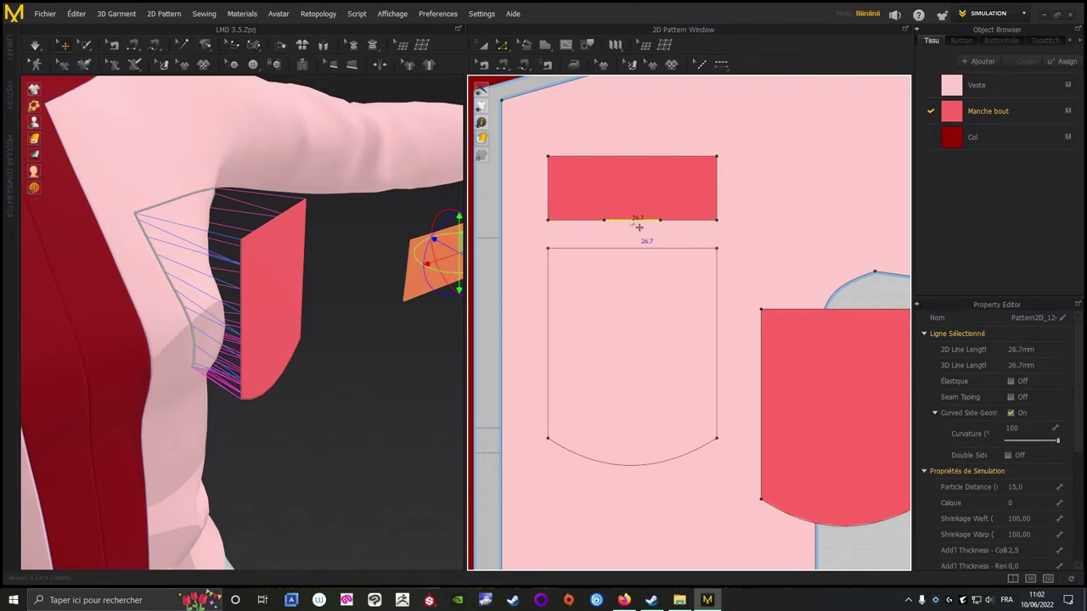
drag(636, 230, 635, 245)
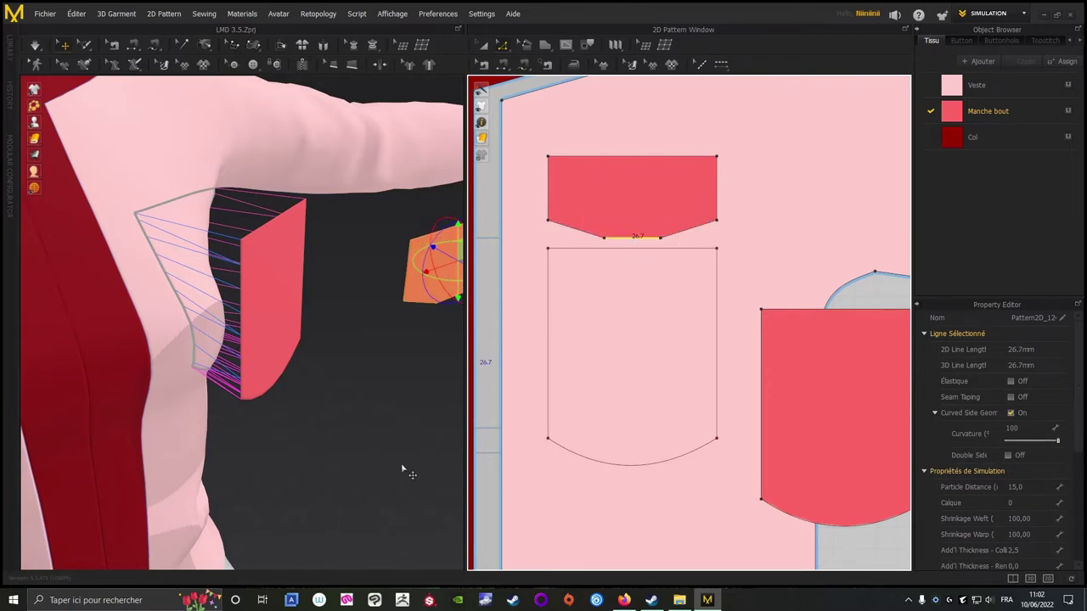
Move the flap piece in the 3D view closer to the chest, just in front of the pocket piece.
right_drag(410, 471, 322, 422)
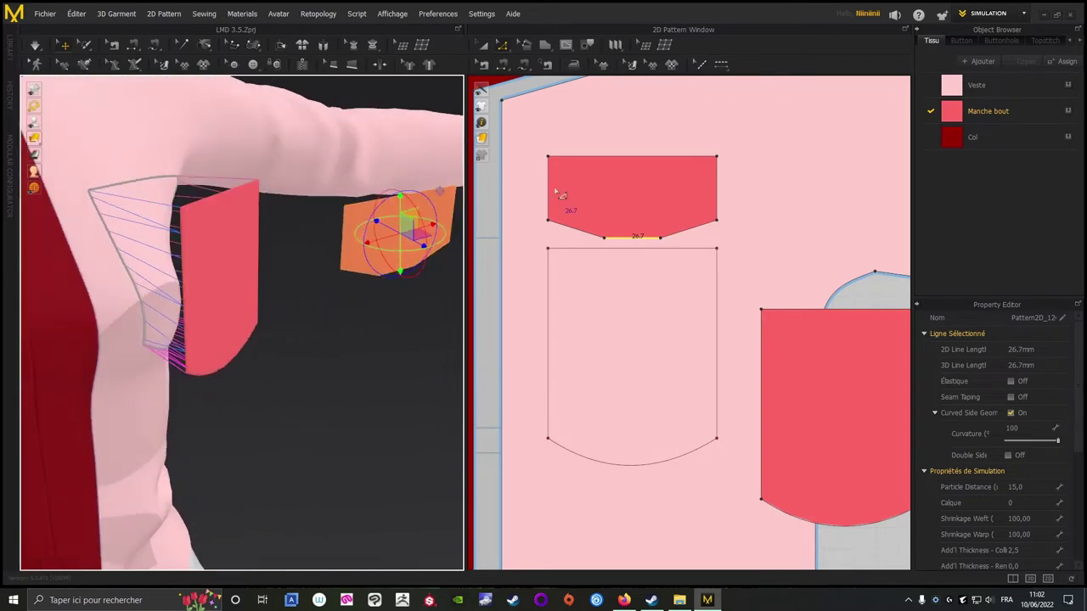
click(486, 50)
right_drag(365, 462, 371, 402)
drag(304, 263, 186, 234)
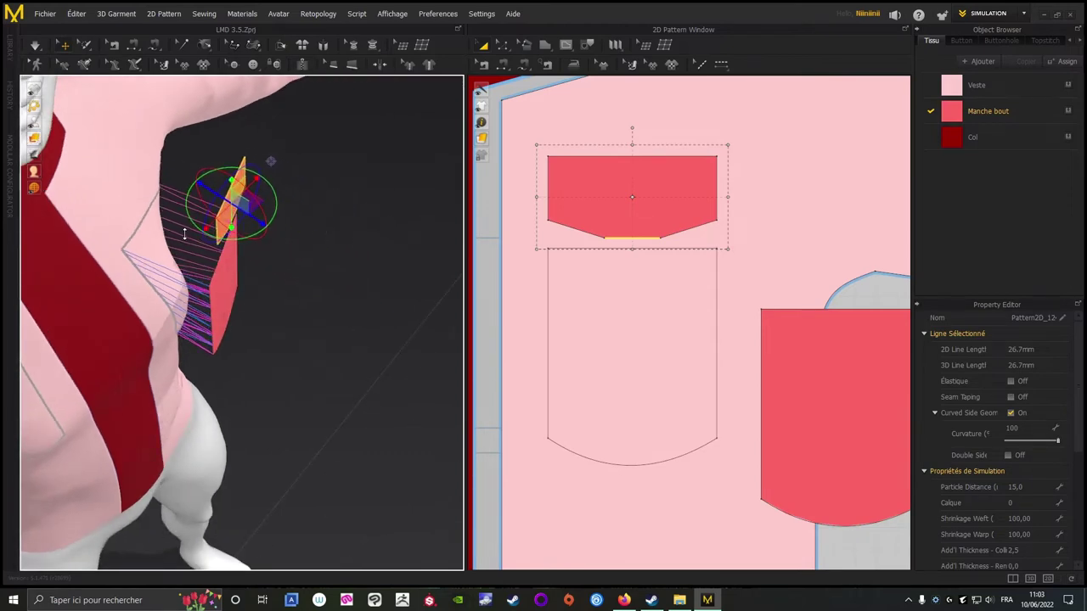
right_drag(365, 374, 304, 284)
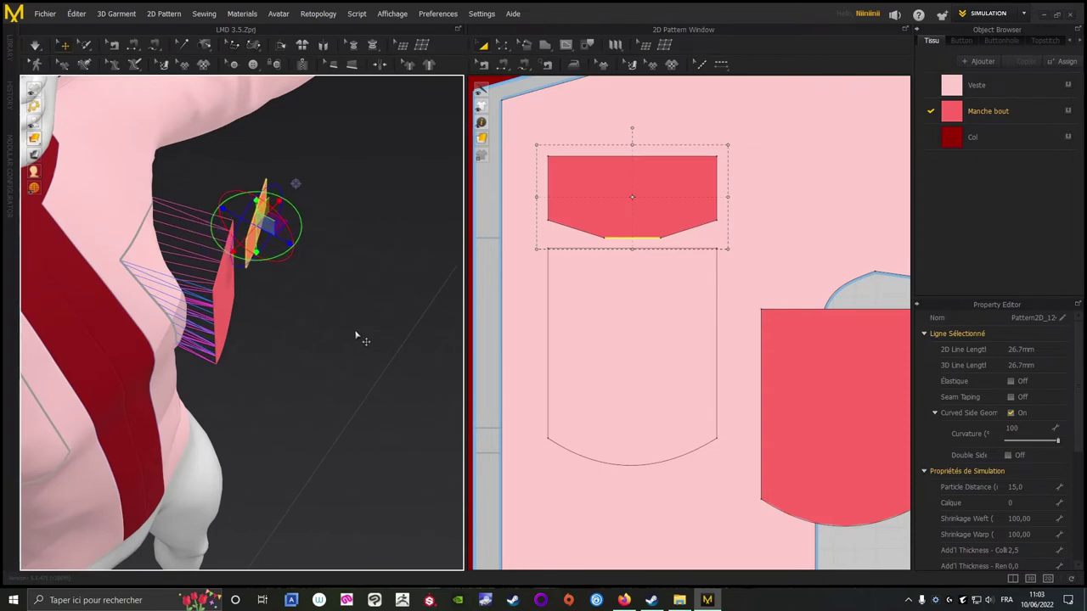
Sew the flap's upper edge to the upper edge of the pocket outline with Segment Sewing.
click(504, 65)
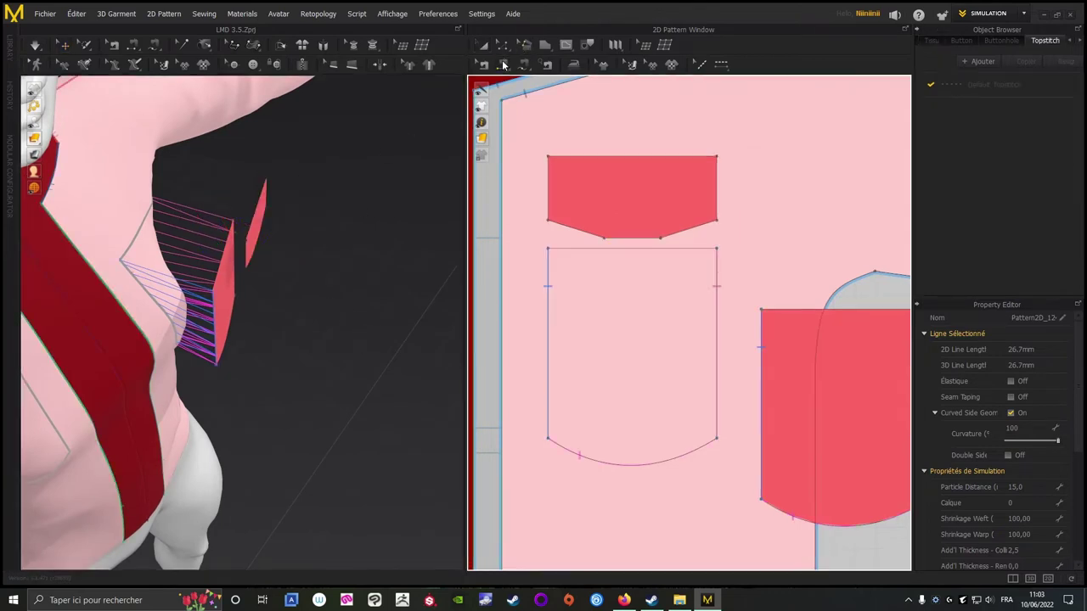
click(593, 181)
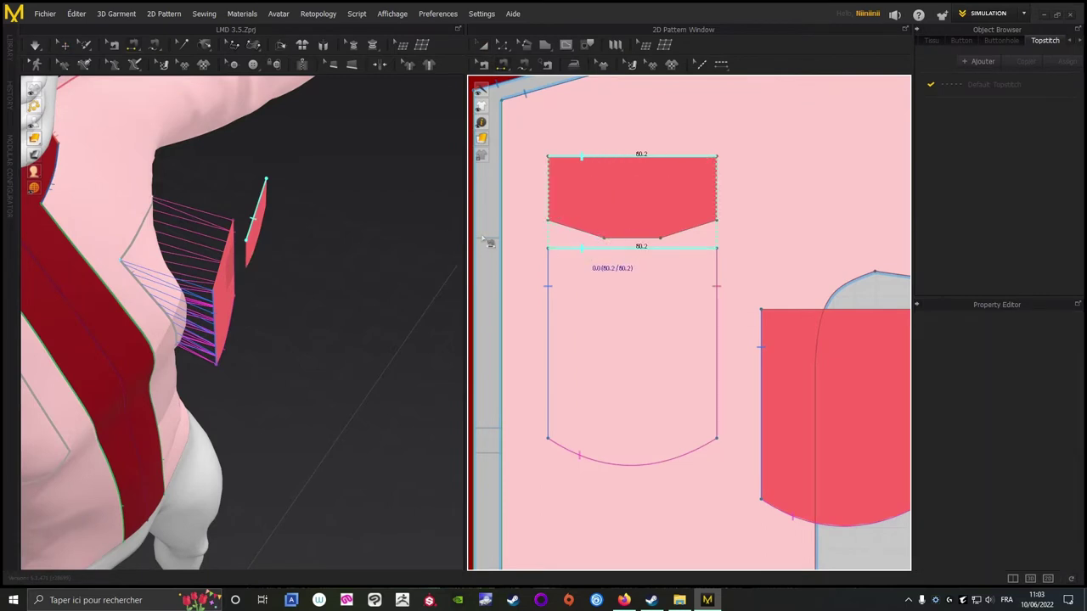
click(481, 45)
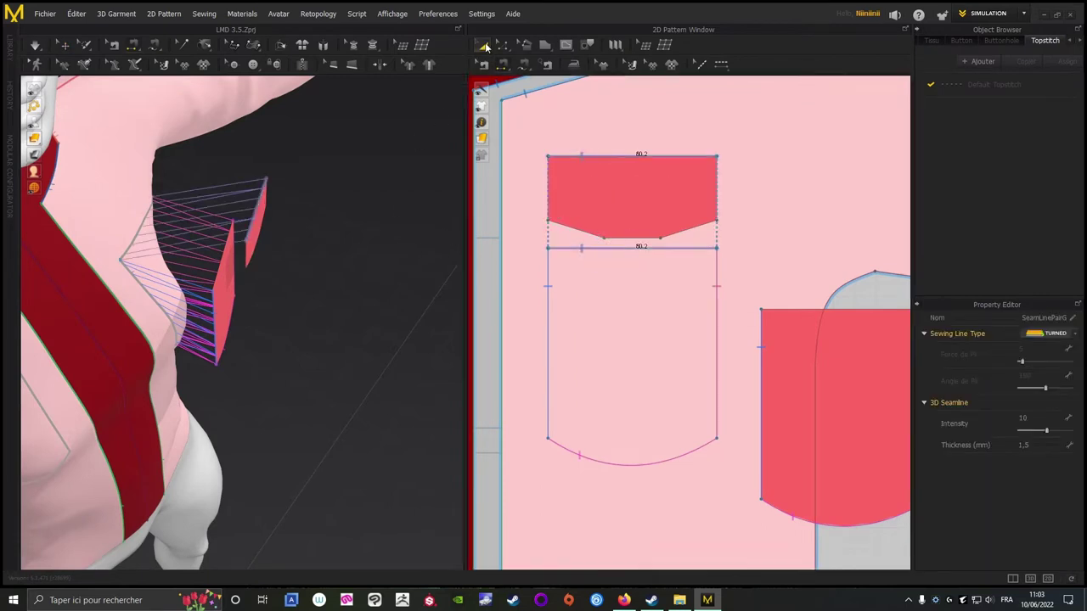
Save the project.
scroll(336, 395, down, 5)
click(45, 14)
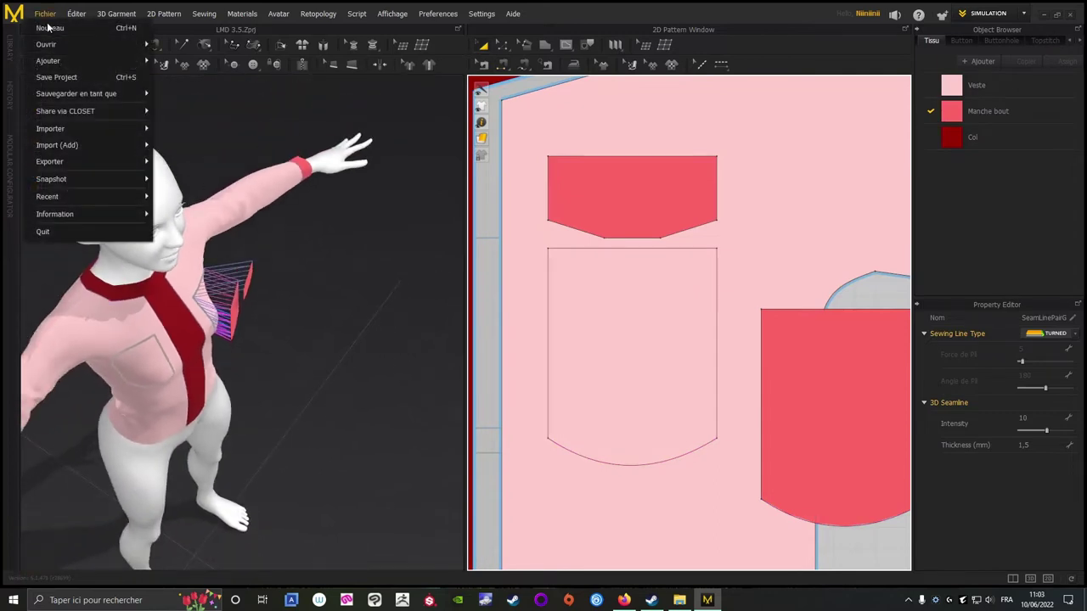
click(54, 76)
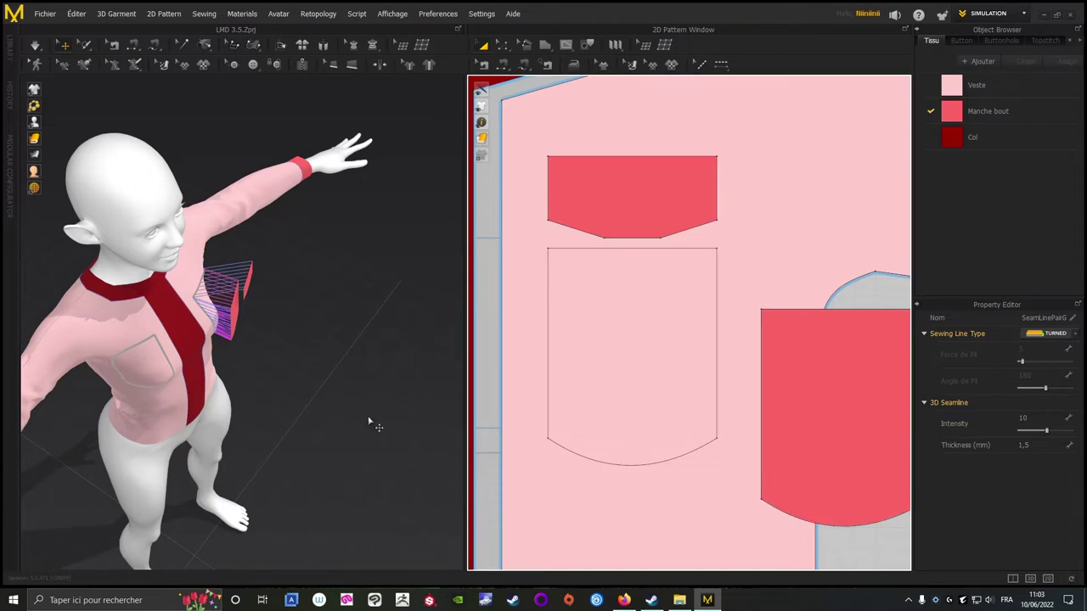
right_drag(369, 420, 310, 371)
scroll(297, 410, up, 2)
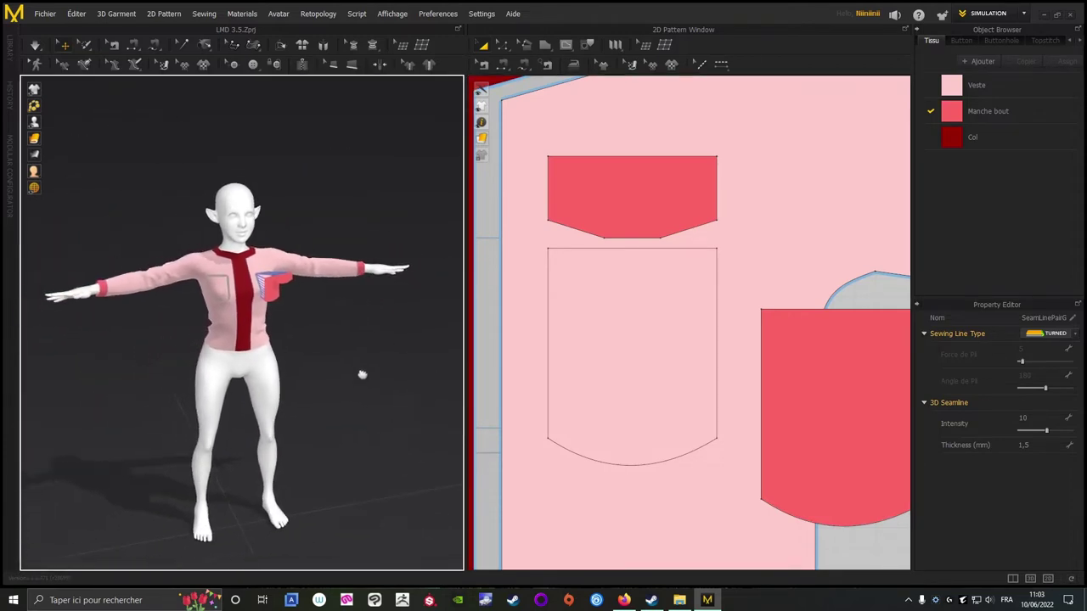
right_drag(68, 437, 98, 416)
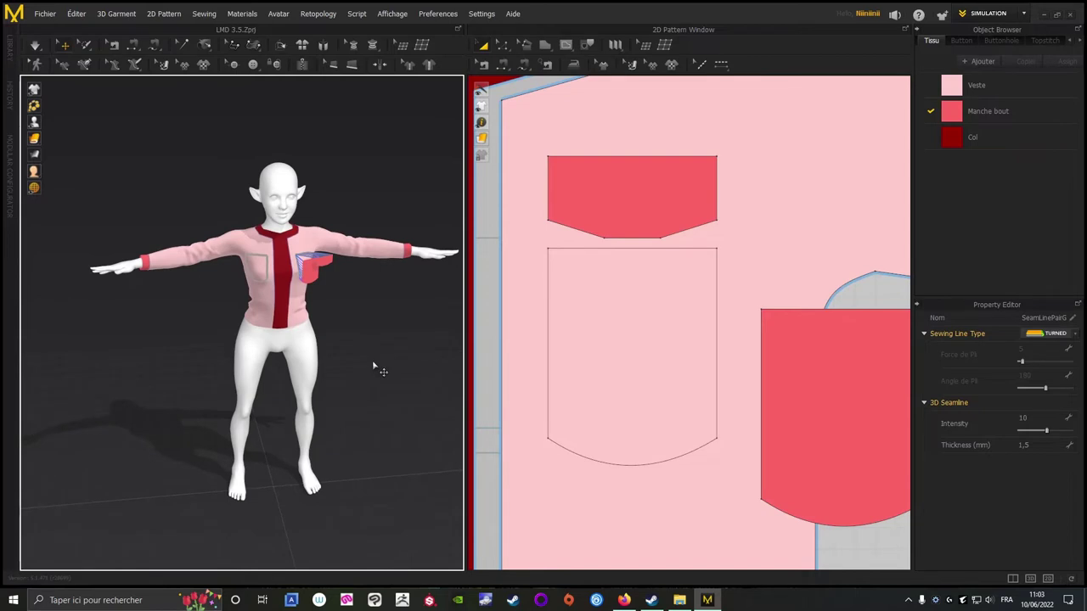
scroll(376, 369, down, 1)
scroll(376, 368, up, 3)
right_drag(377, 368, 115, 306)
middle_drag(437, 370, 381, 339)
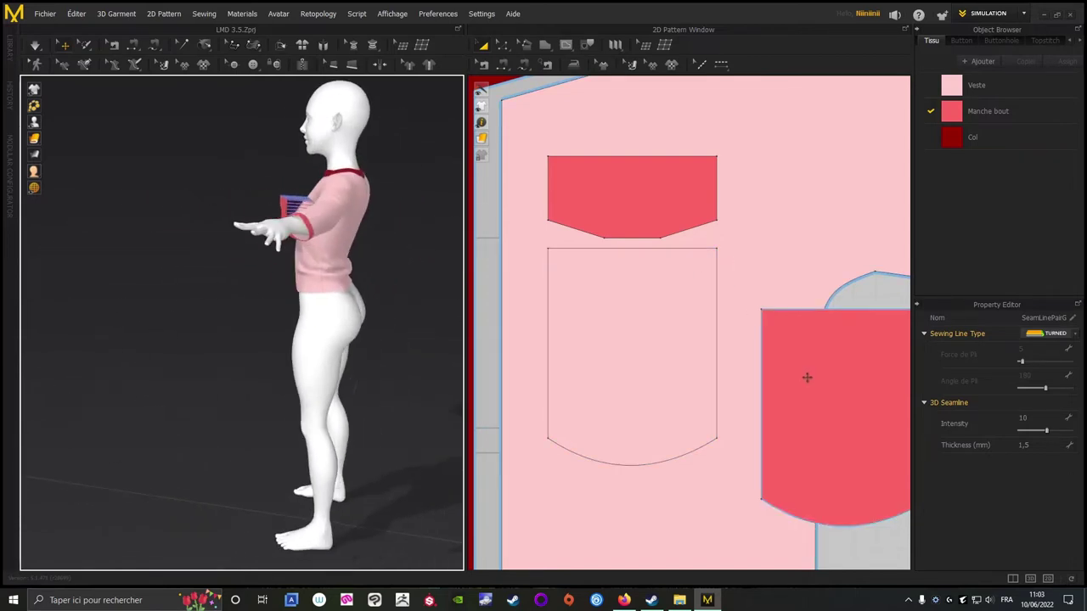
Set the layer of both the flap and the pocket piece to 1.
scroll(797, 360, down, 5)
middle_drag(754, 169, 680, 113)
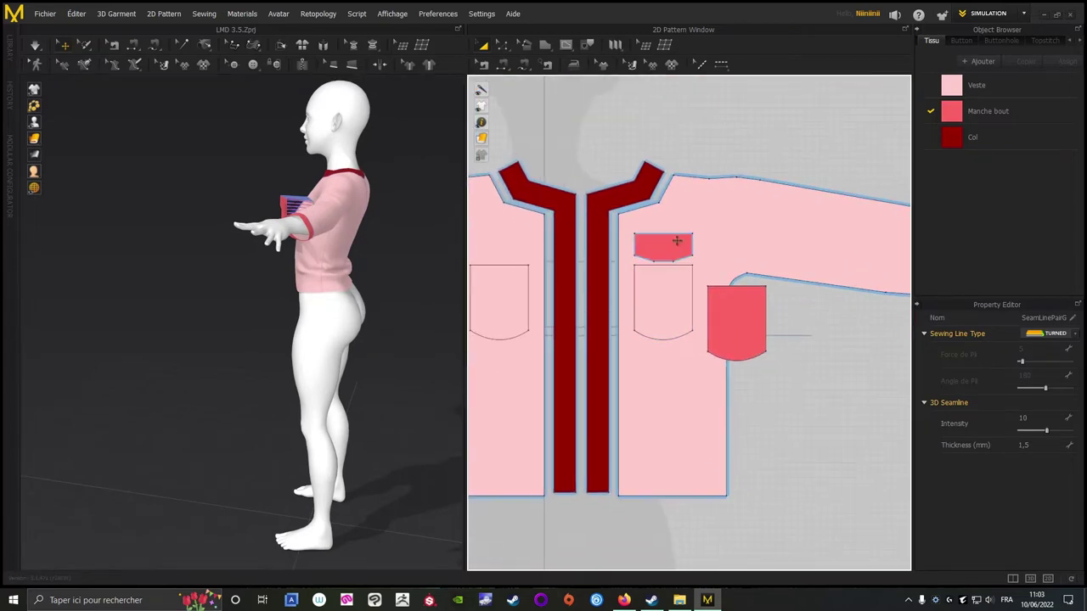
click(672, 246)
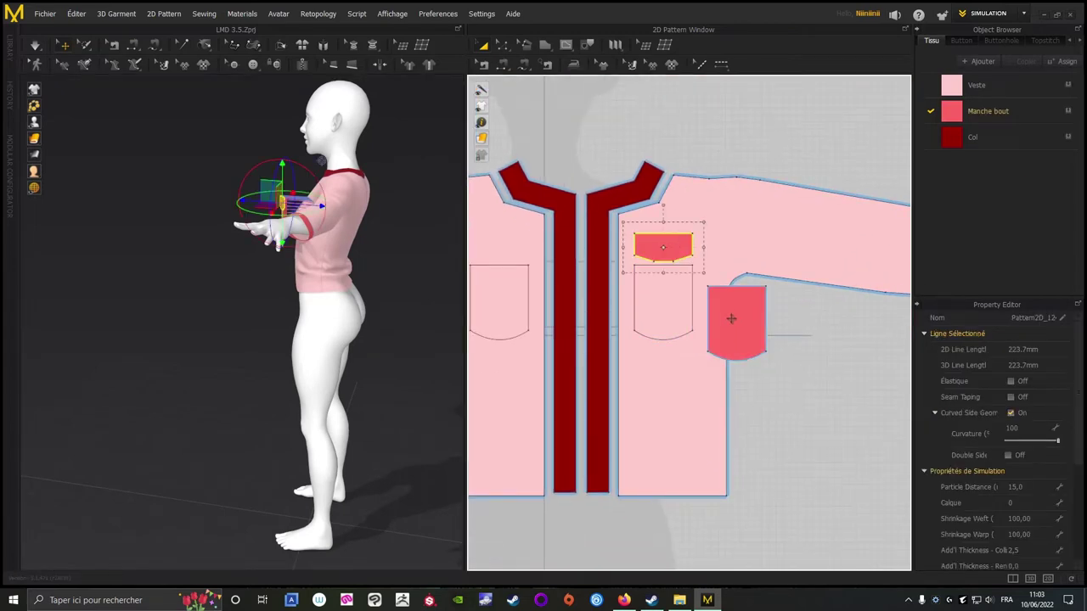
shift+click(748, 324)
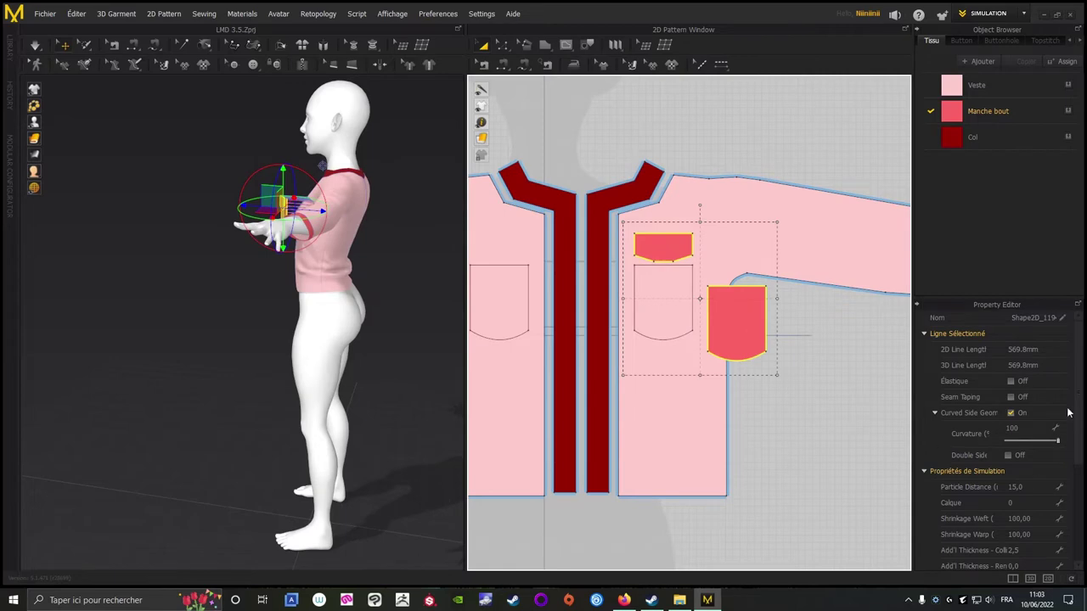
scroll(1078, 412, down, 5)
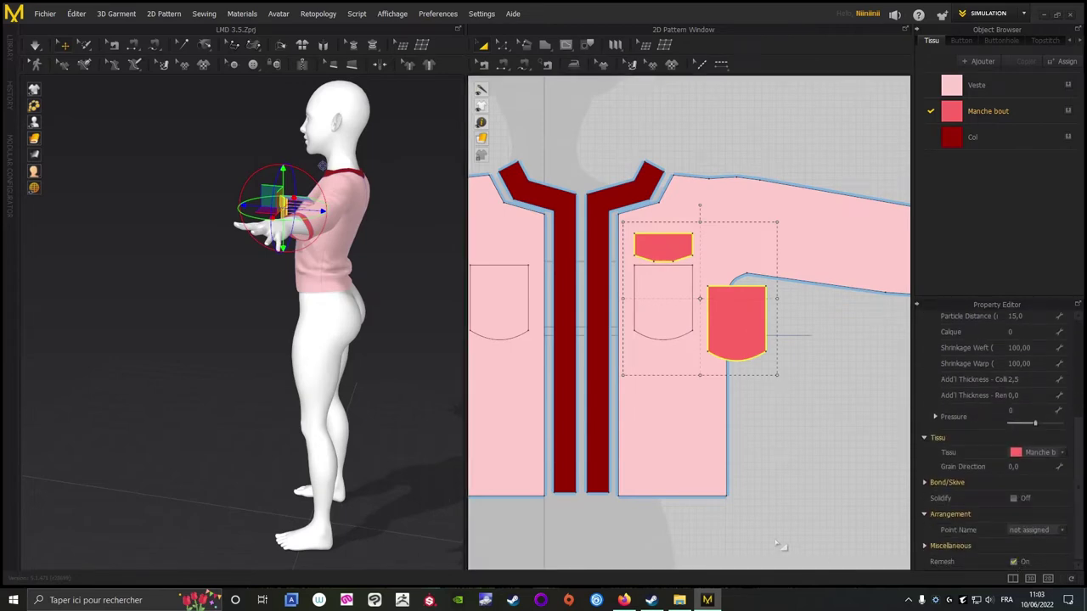
click(1008, 332)
key(Return)
Add a new fabric to the fabric list and name it Poche veste.
middle_drag(852, 339, 820, 360)
scroll(794, 197, up, 3)
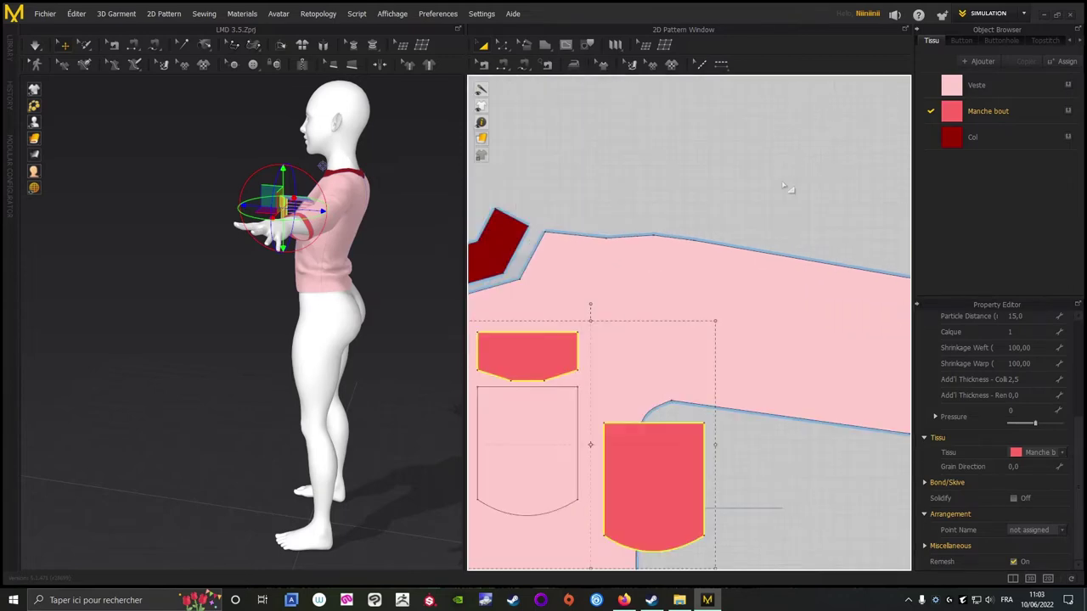
middle_drag(786, 187, 817, 158)
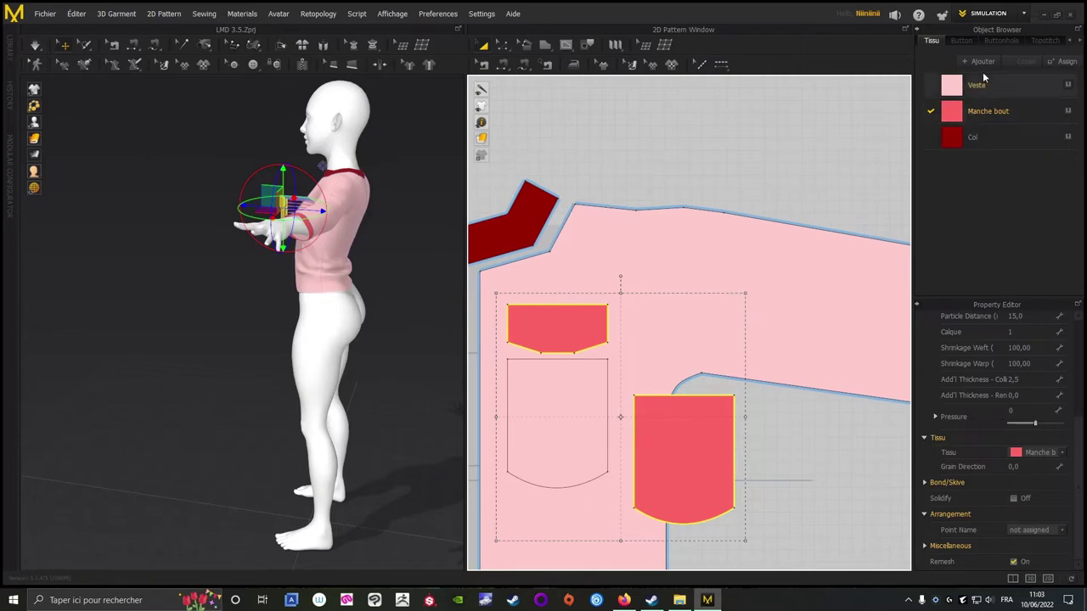
click(980, 60)
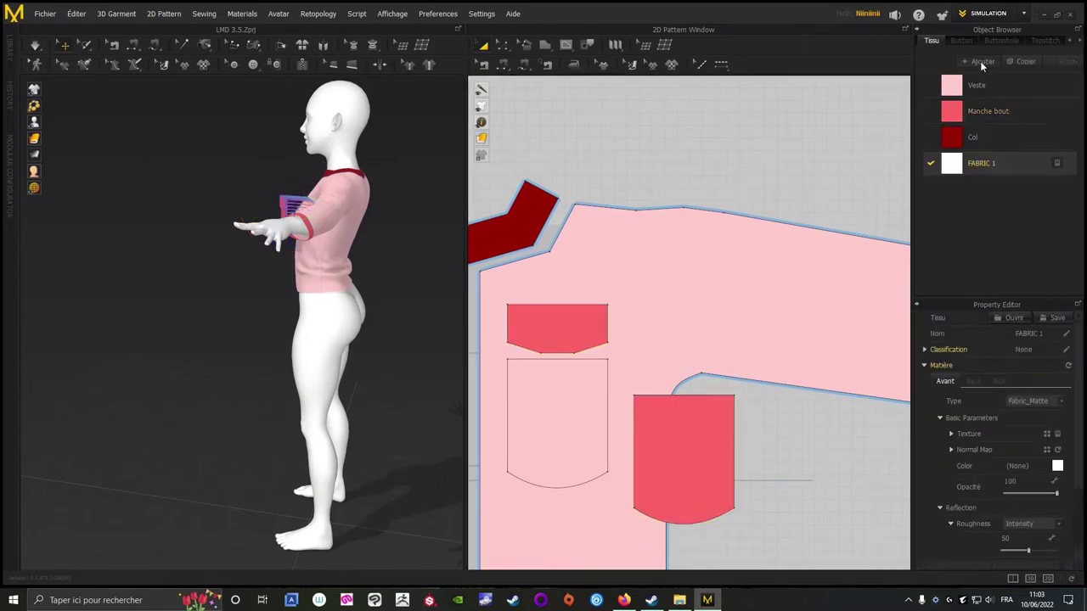
double_click(996, 163)
click(997, 164)
triple_click(995, 165)
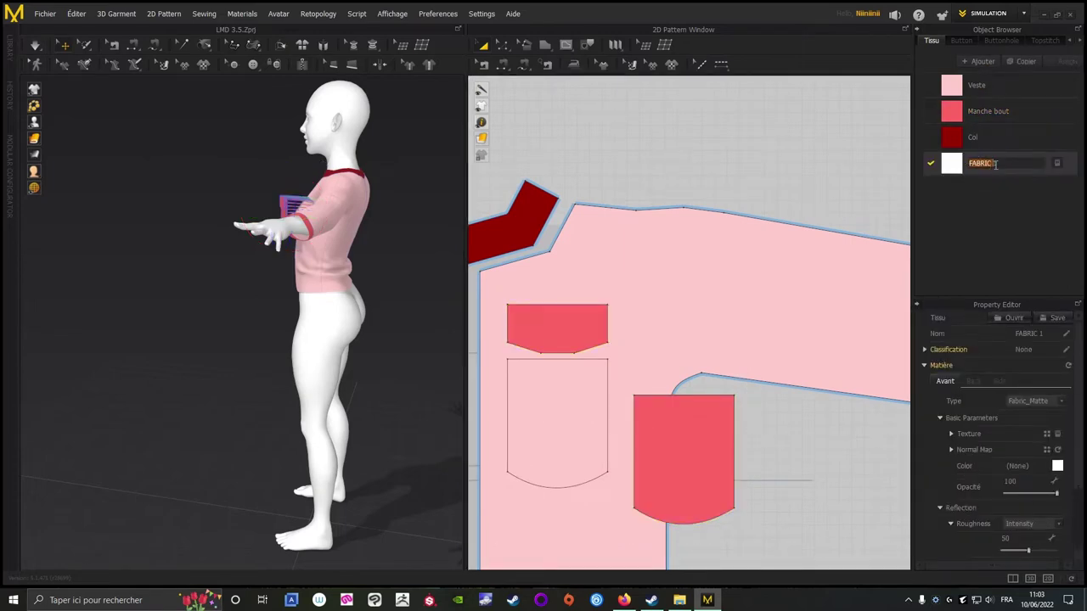
text(Poche veste)
key(Return)
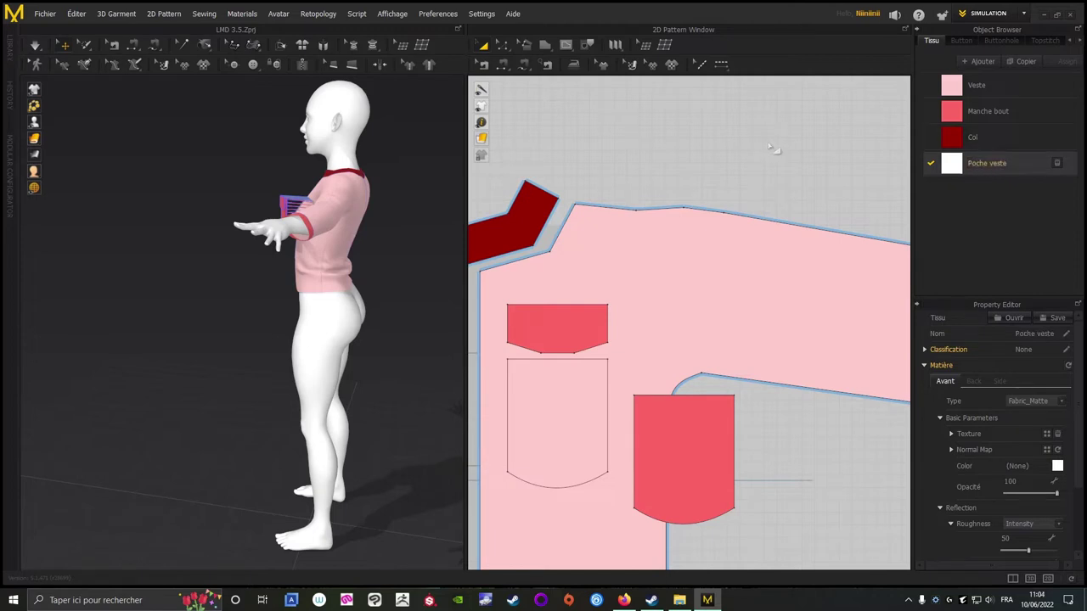
Set the Poche veste fabric's colour to the bright magenta swatch from the palette.
click(1057, 466)
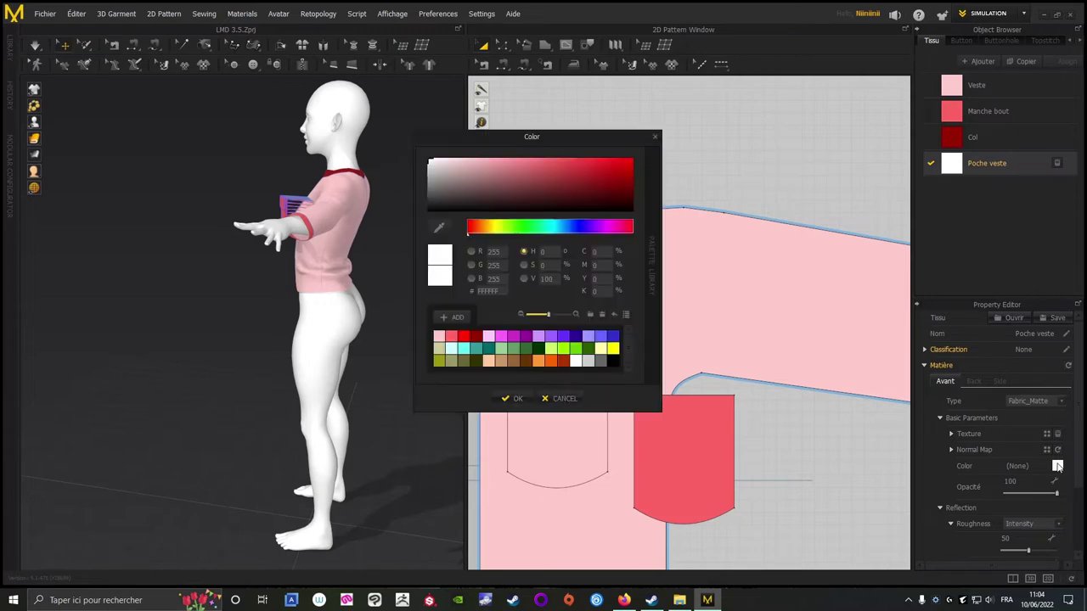
click(500, 337)
click(513, 398)
click(781, 162)
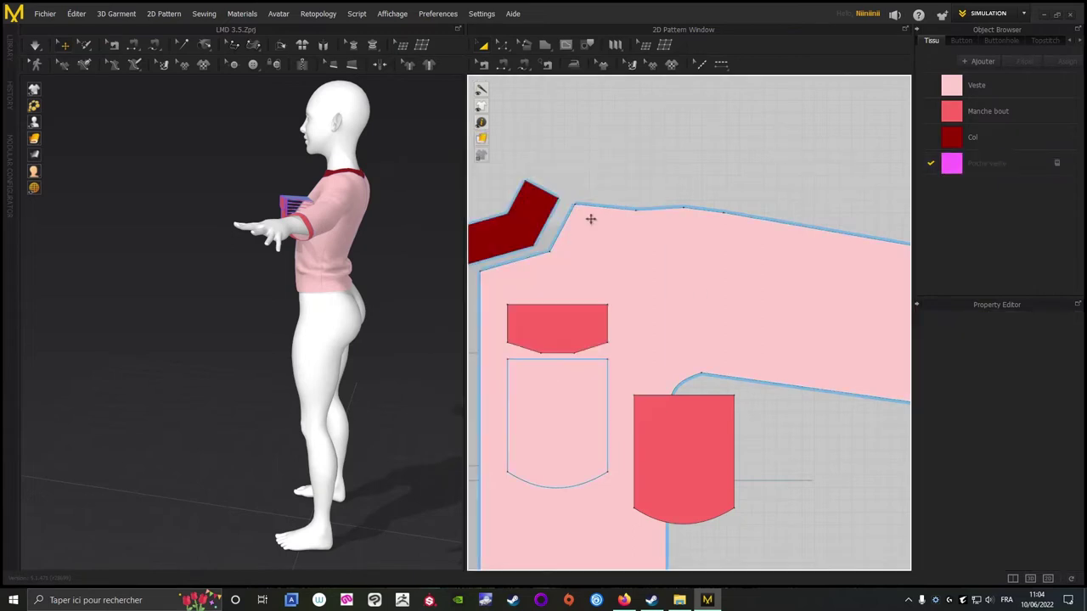
Assign the Poche veste fabric to both the flap and the pocket piece.
click(582, 319)
shift+click(711, 425)
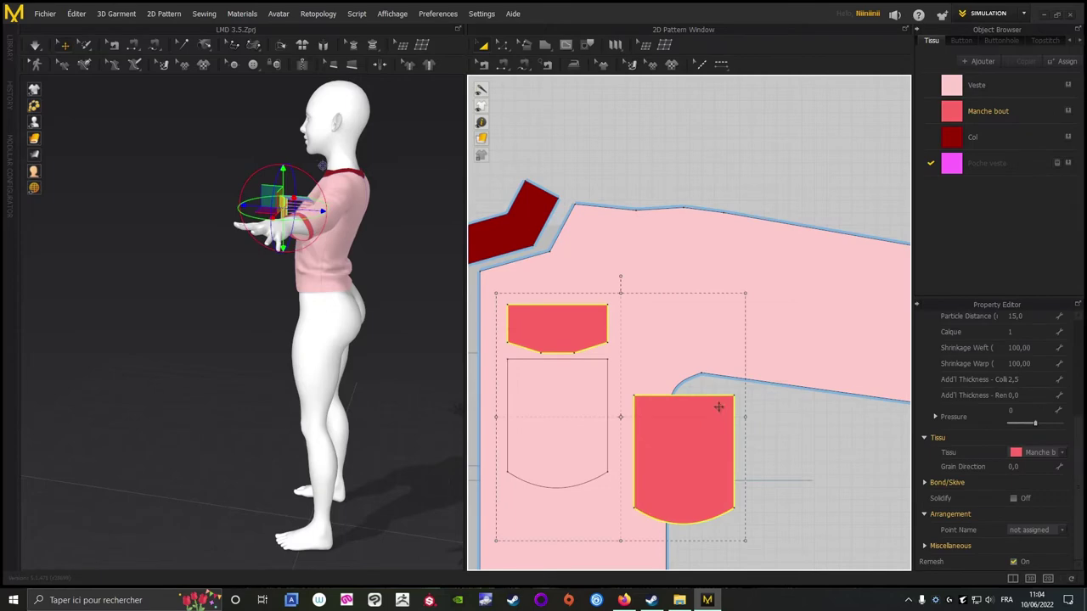
click(1056, 457)
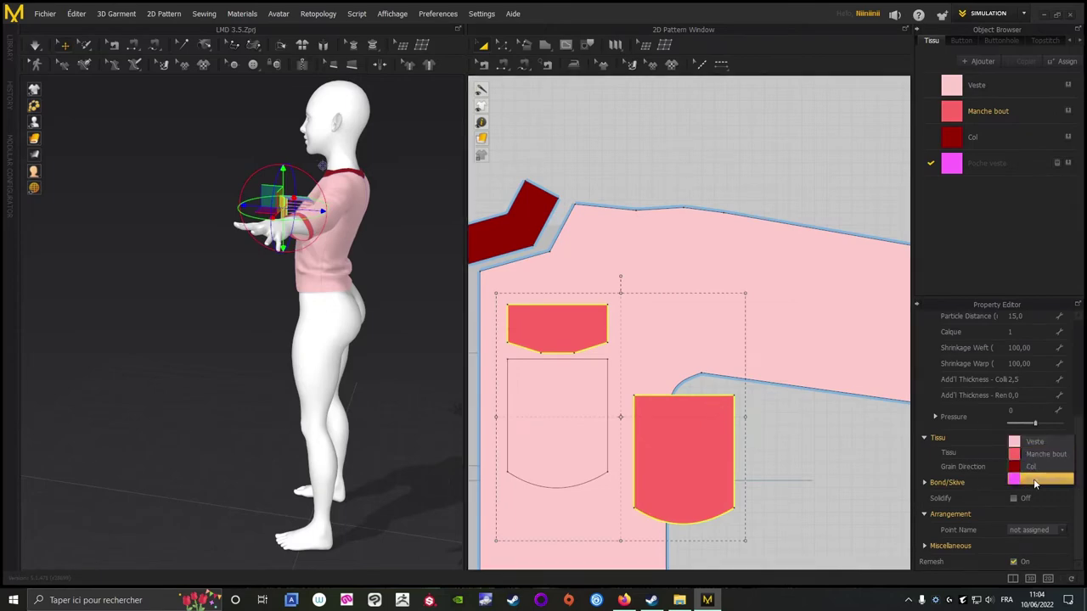
click(1032, 479)
click(734, 149)
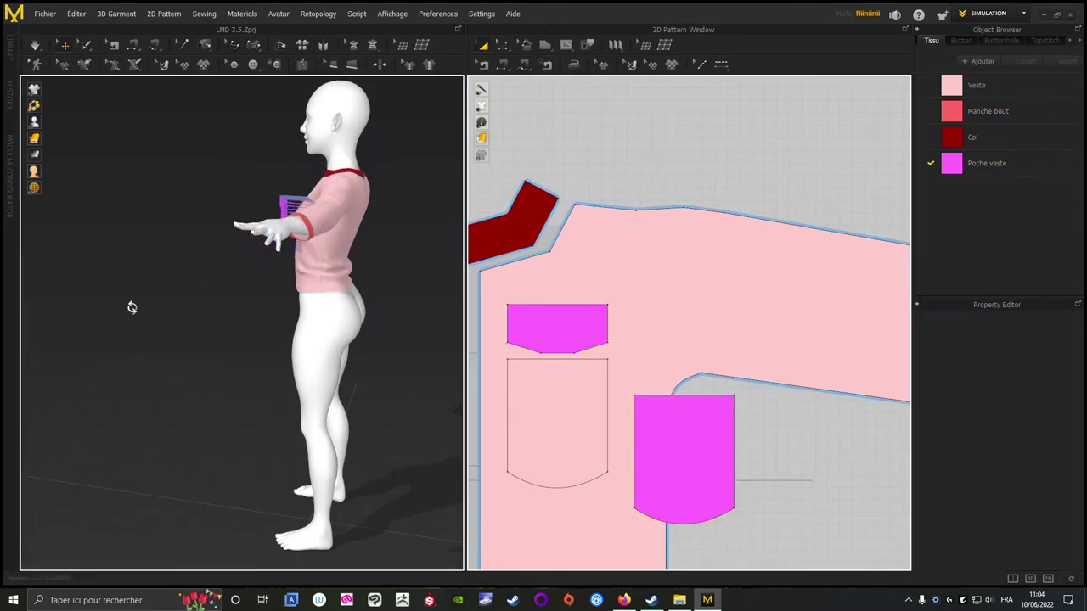
Run the simulation to attach the pocket and flap to the jacket, and inspect them on the chest from the front and side.
key(2)
click(35, 47)
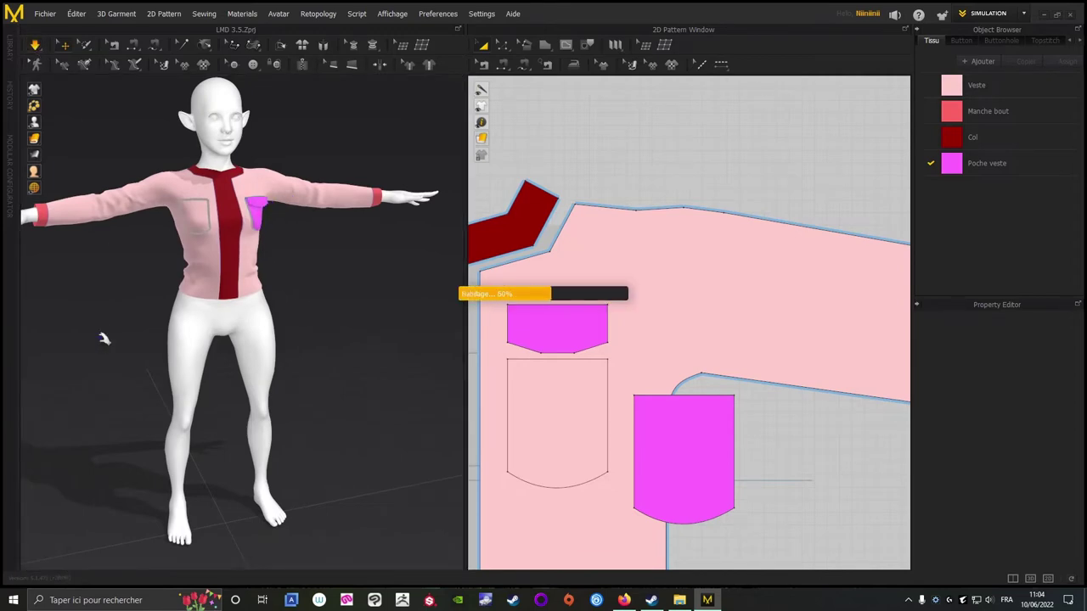
scroll(105, 280, up, 3)
middle_drag(307, 209, 388, 388)
scroll(402, 383, up, 2)
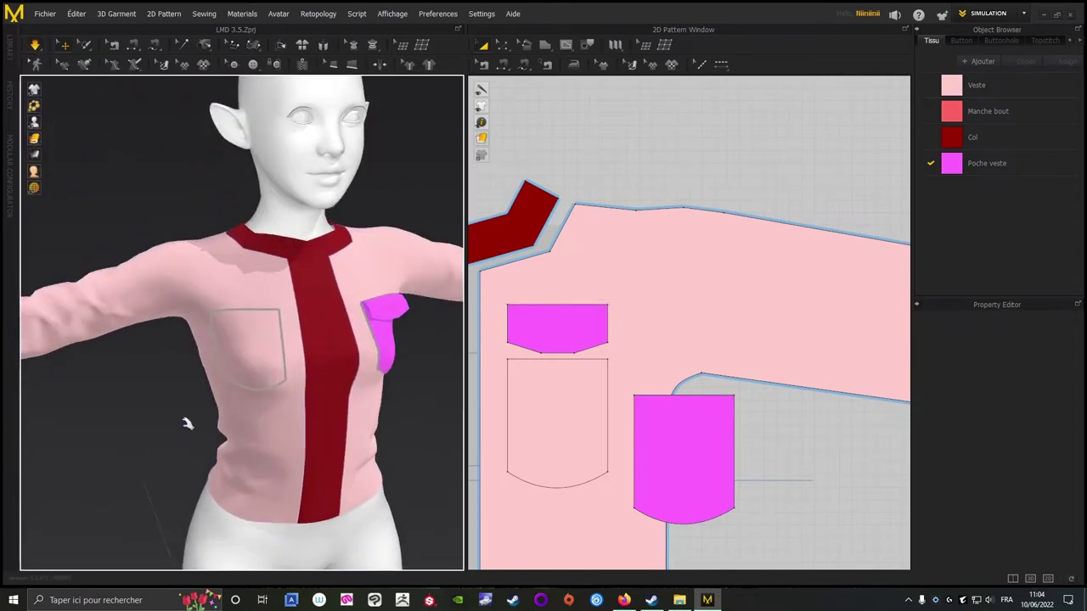
right_drag(187, 422, 48, 415)
middle_drag(177, 396, 93, 388)
right_drag(92, 388, 50, 313)
right_drag(133, 280, 314, 340)
Pull the flap down over the pocket in the 3D view while the simulation runs.
click(180, 278)
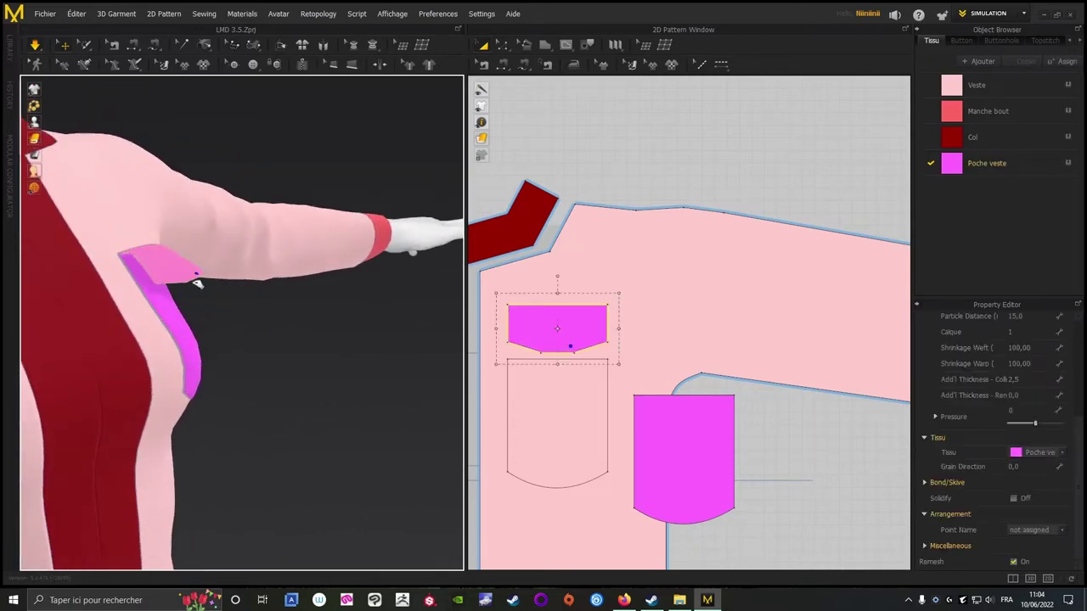
drag(194, 280, 189, 284)
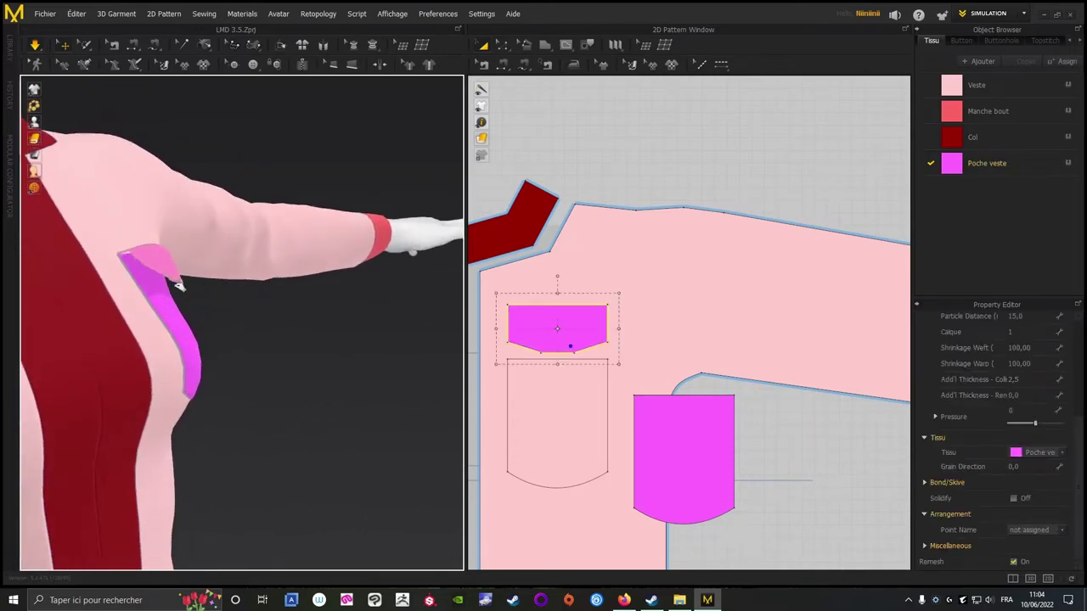
right_drag(179, 326, 178, 298)
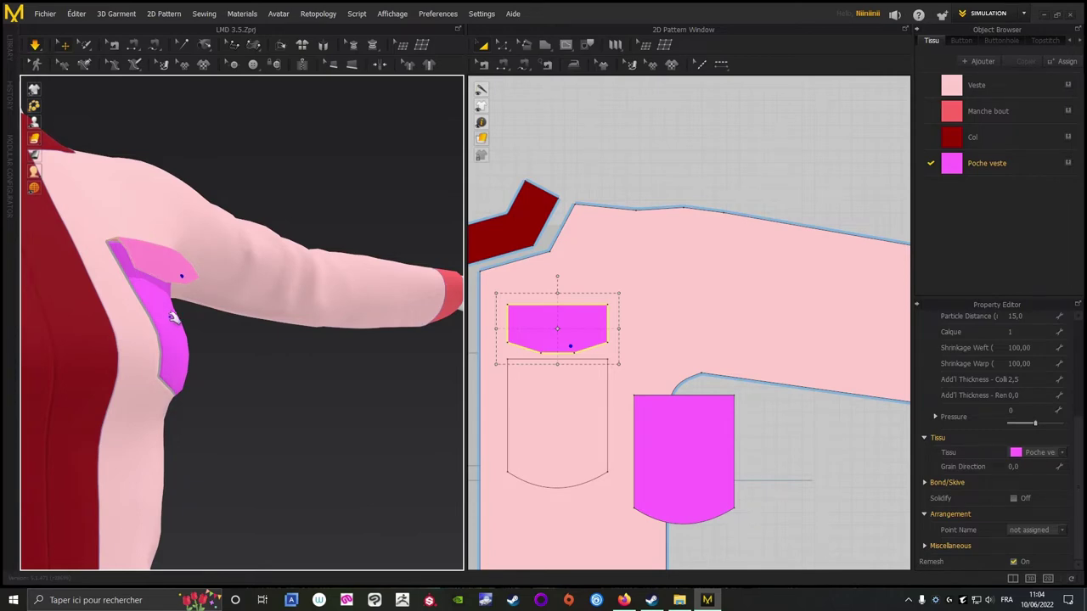
right_drag(172, 318, 141, 311)
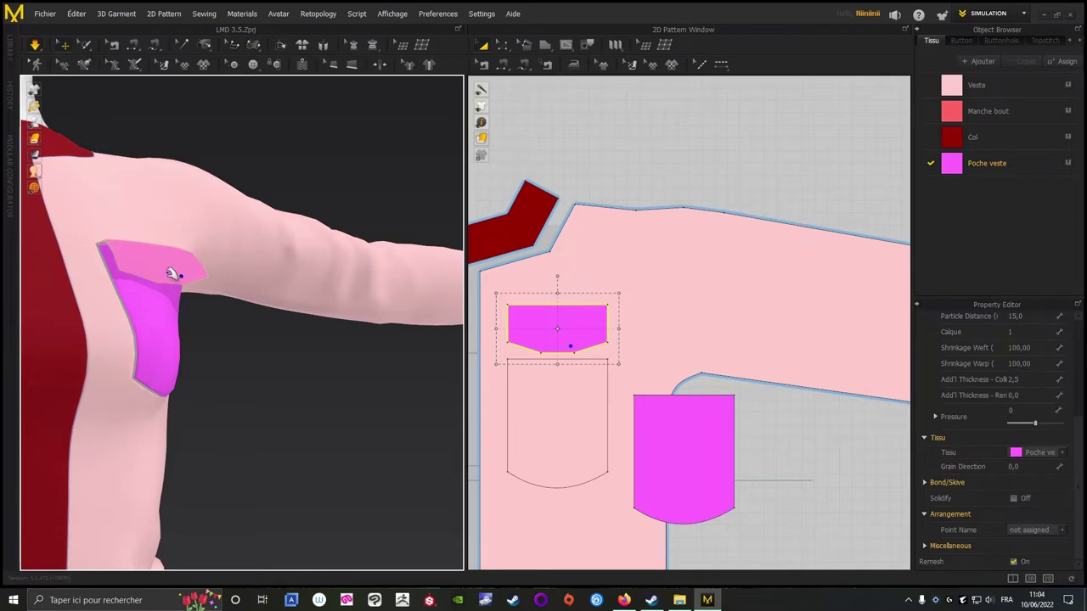
click(289, 418)
right_drag(291, 417, 320, 417)
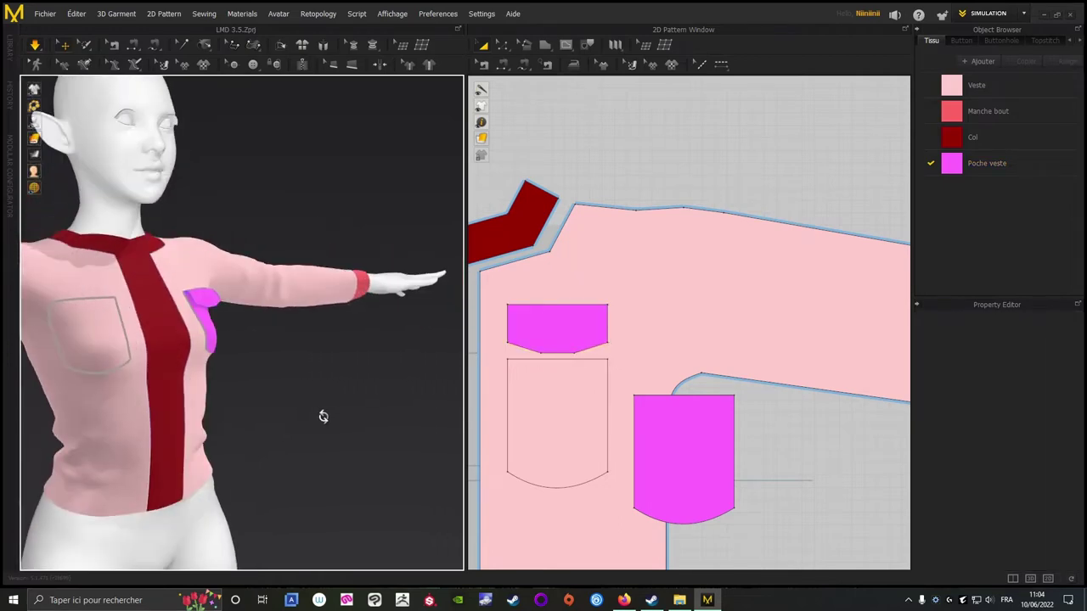
Save the project with the simulated pocket and flap.
click(44, 14)
click(51, 82)
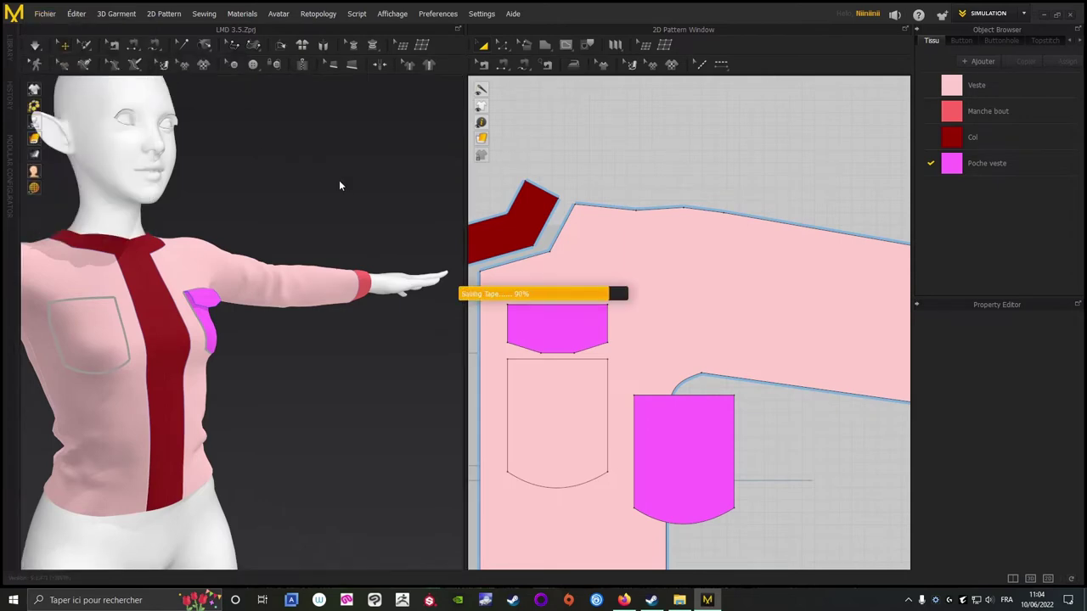
scroll(339, 185, up, 4)
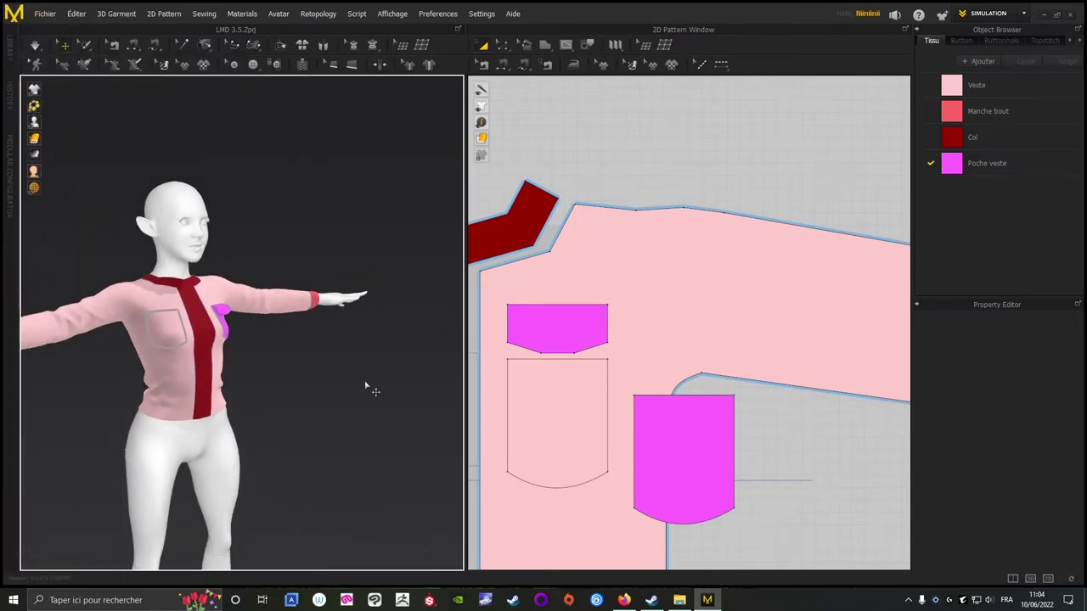
middle_drag(369, 405, 434, 338)
scroll(107, 400, up, 2)
right_drag(125, 383, 70, 368)
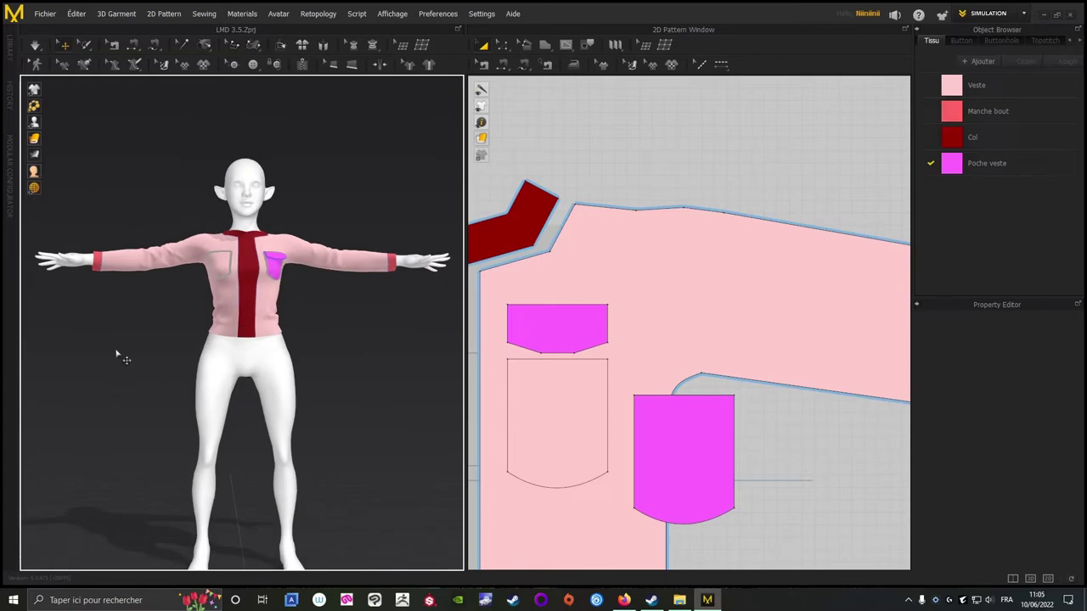
Move all the jacket pattern pieces together up and away from the avatar silhouette in the 2D pattern area.
scroll(614, 364, down, 5)
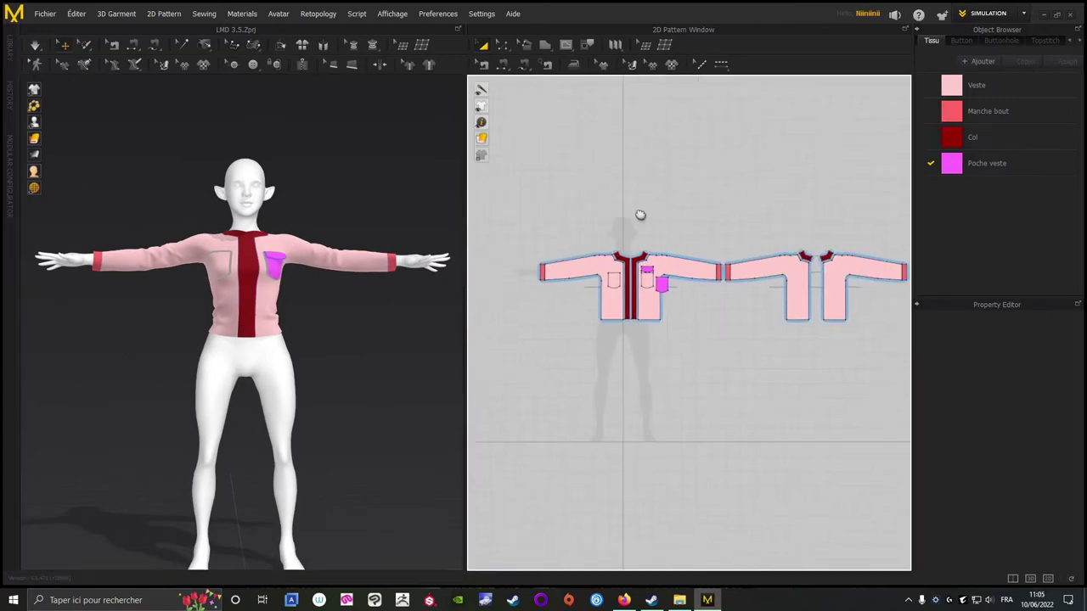
mouse_move(652, 170)
middle_down()
mouse_move(637, 167)
mouse_move(647, 164)
middle_up()
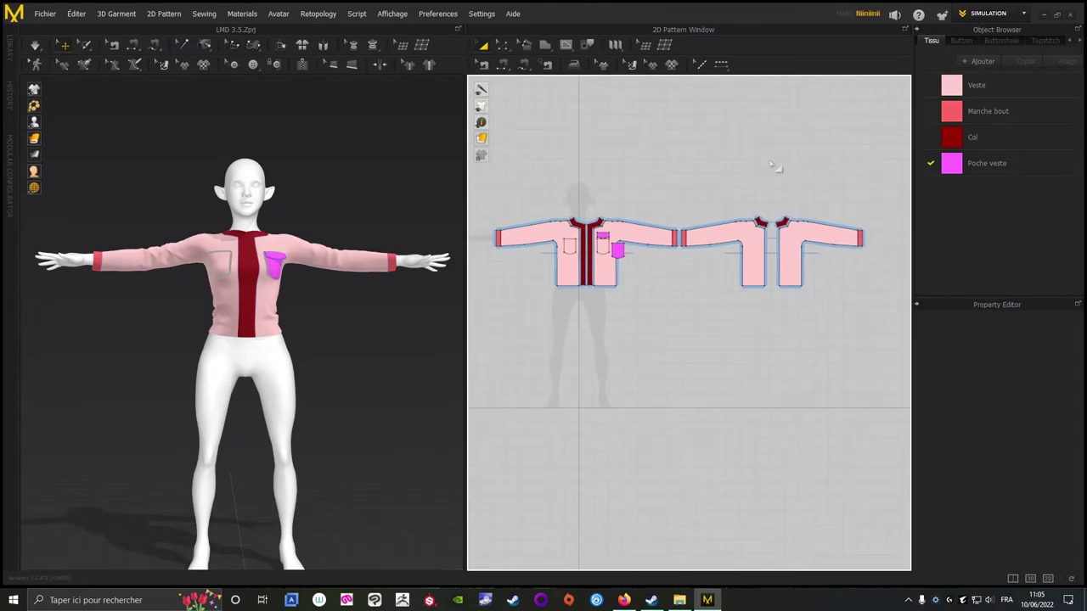
scroll(775, 166, down, 1)
drag(543, 329, 528, 331)
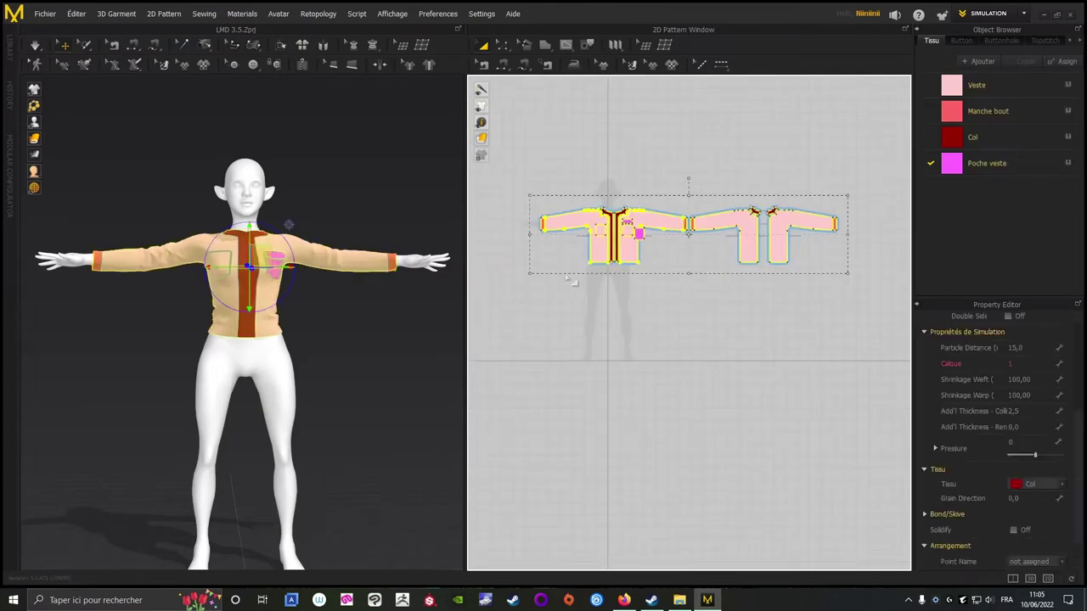
scroll(567, 287, up, 2)
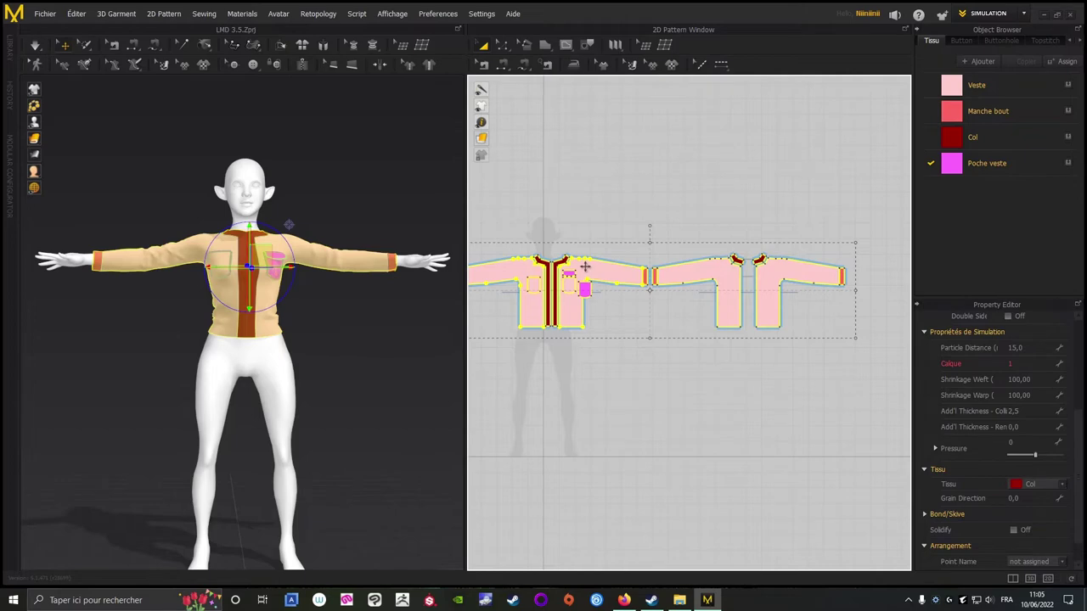
drag(585, 267, 682, 187)
click(380, 166)
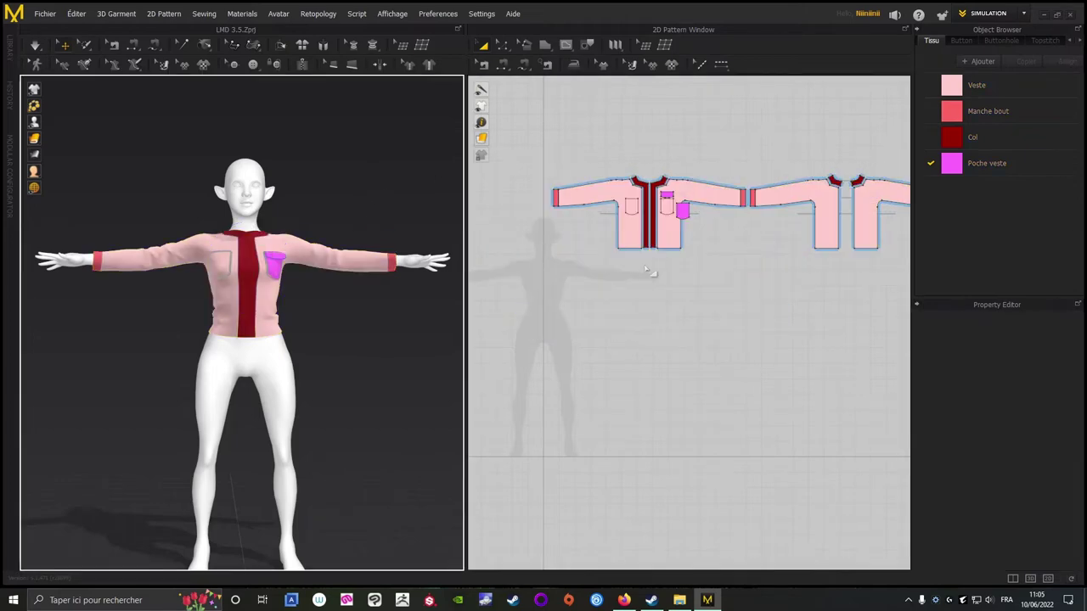
Check the jacket front and its pocket in the 3D view, and save the project with the rearranged patterns.
middle_drag(373, 364, 403, 354)
scroll(168, 363, down, 4)
middle_drag(136, 362, 120, 402)
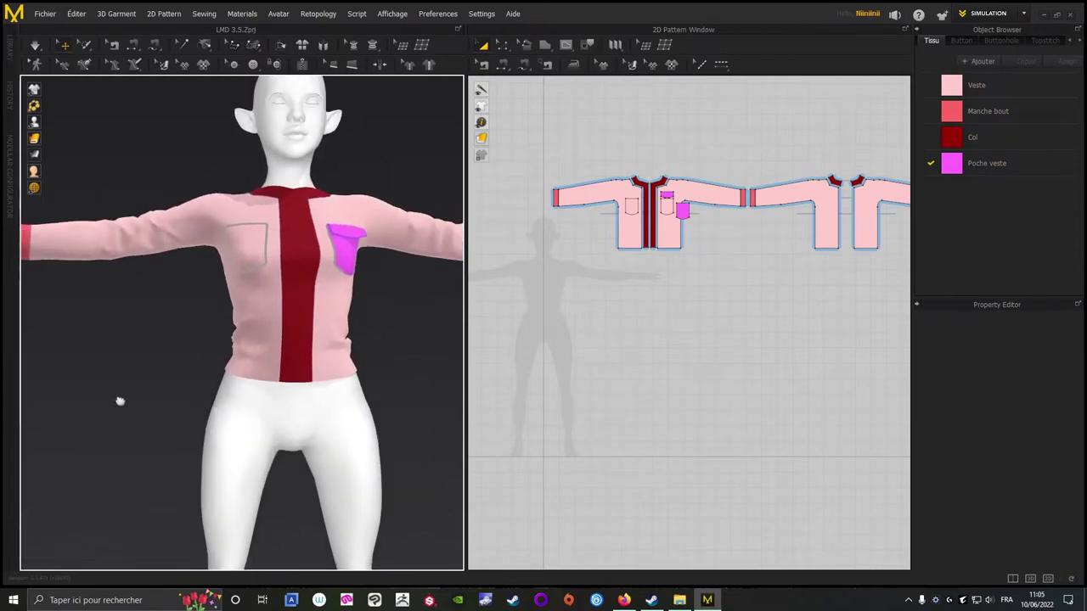
right_drag(120, 402, 76, 385)
middle_drag(385, 340, 397, 313)
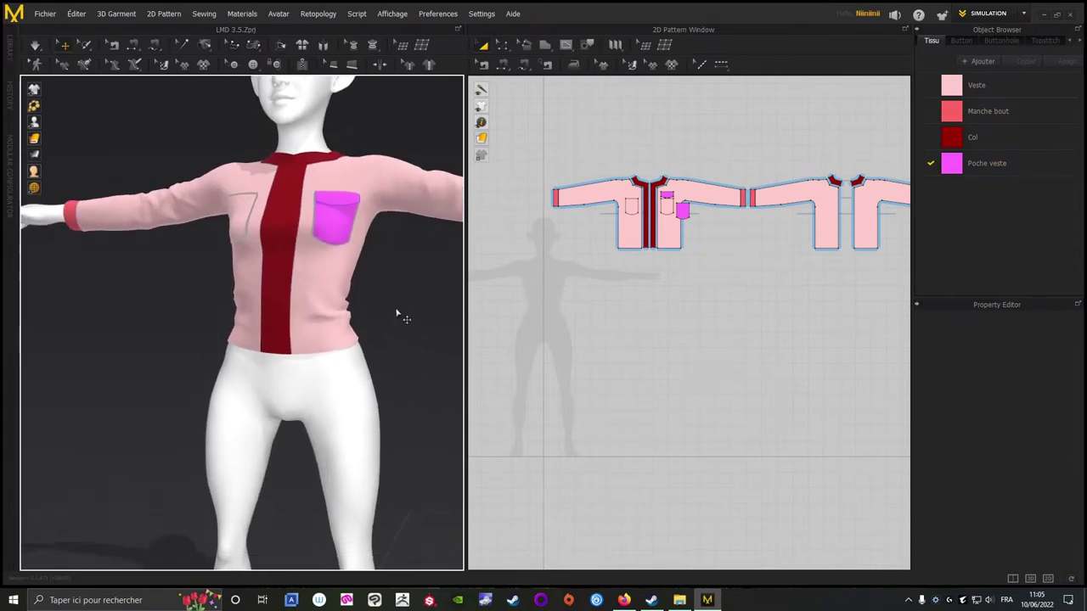
click(44, 12)
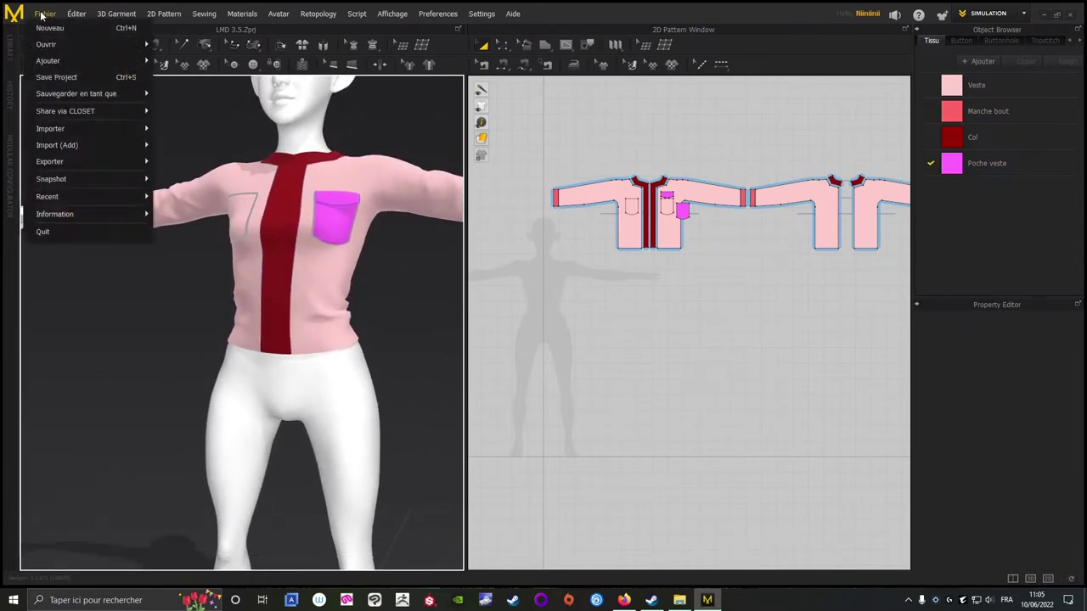
click(41, 76)
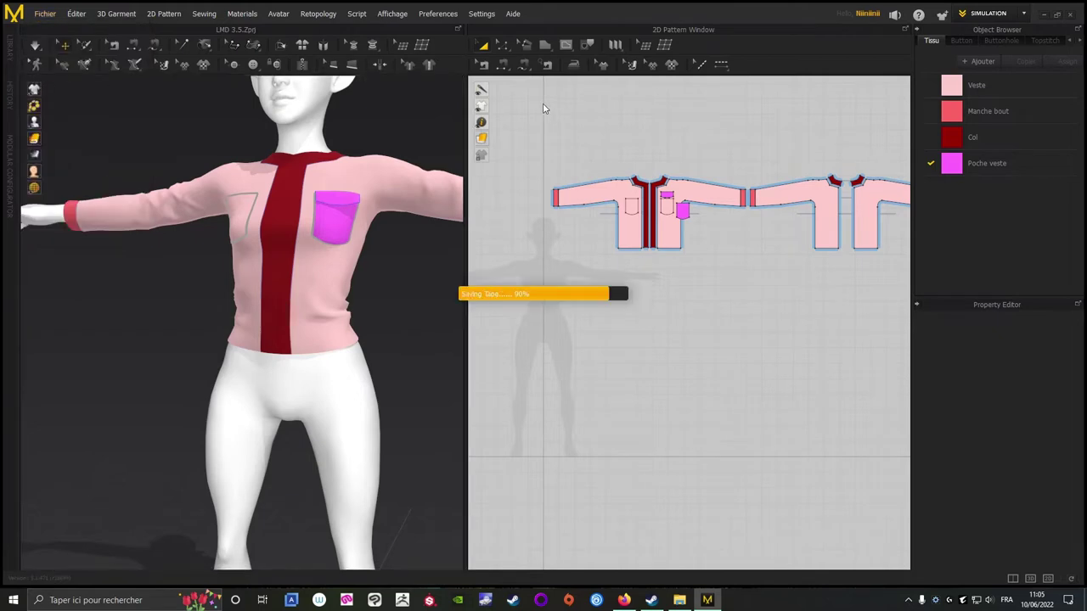
Start the Polygon tool for a new pattern piece over the avatar silhouette's waist and hips.
click(545, 46)
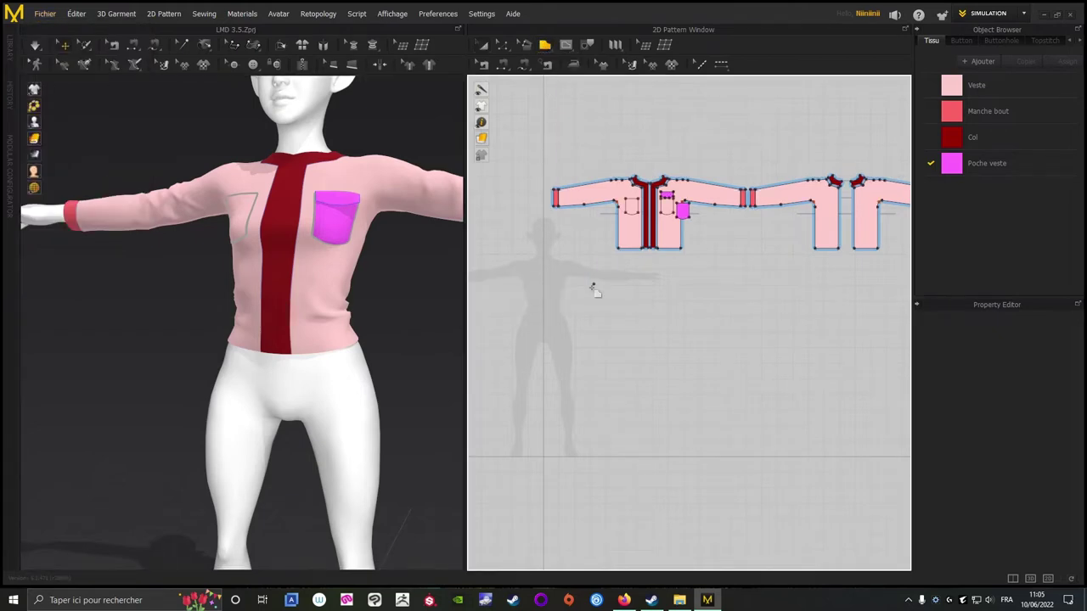
middle_drag(583, 324, 659, 303)
scroll(652, 303, up, 6)
scroll(820, 255, down, 5)
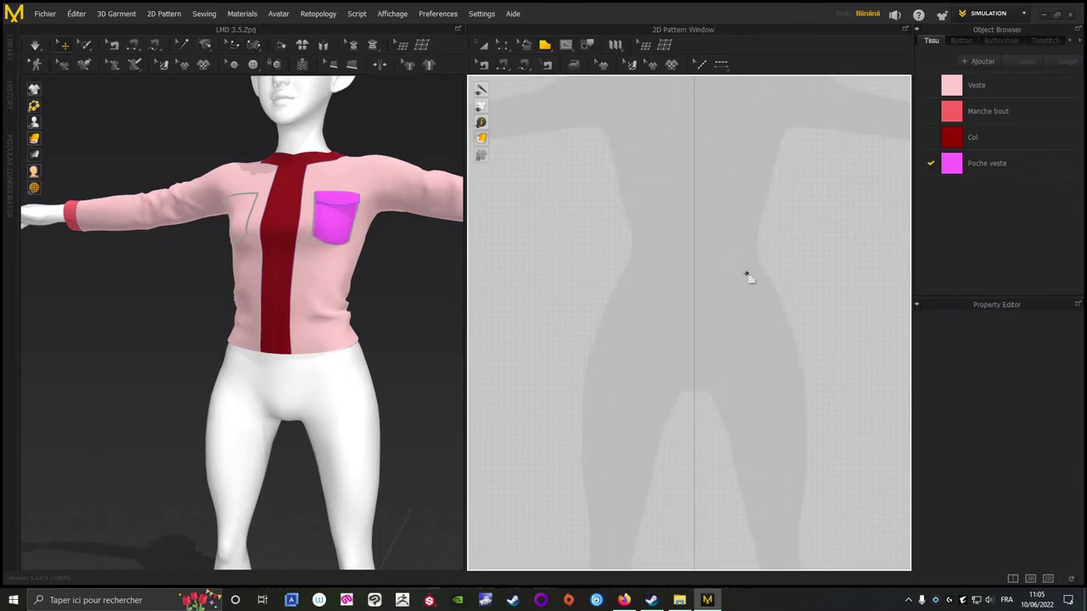
scroll(625, 251, up, 5)
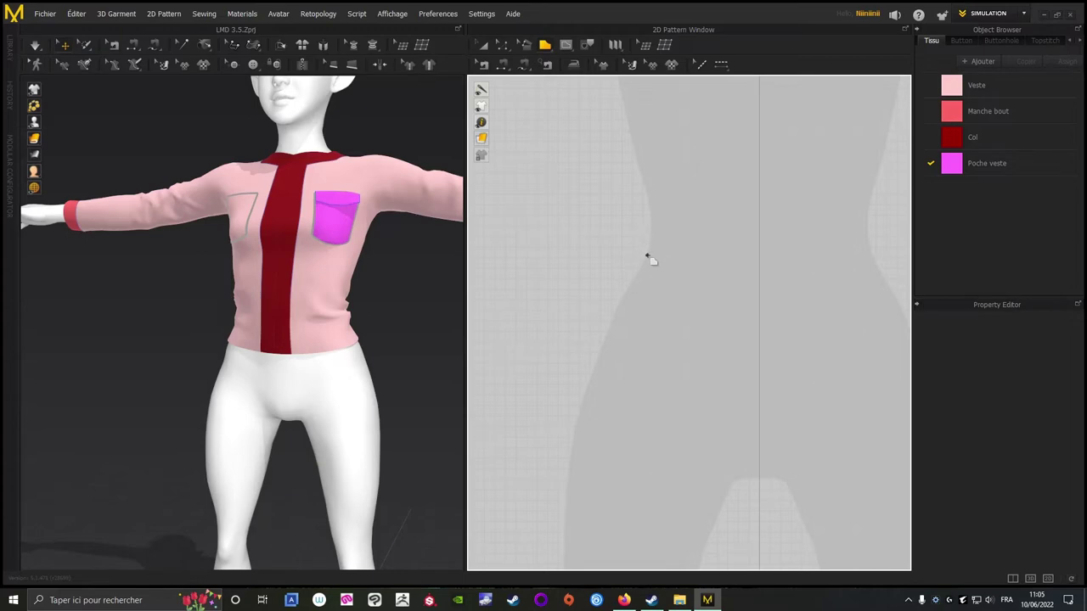
click(759, 260)
click(626, 259)
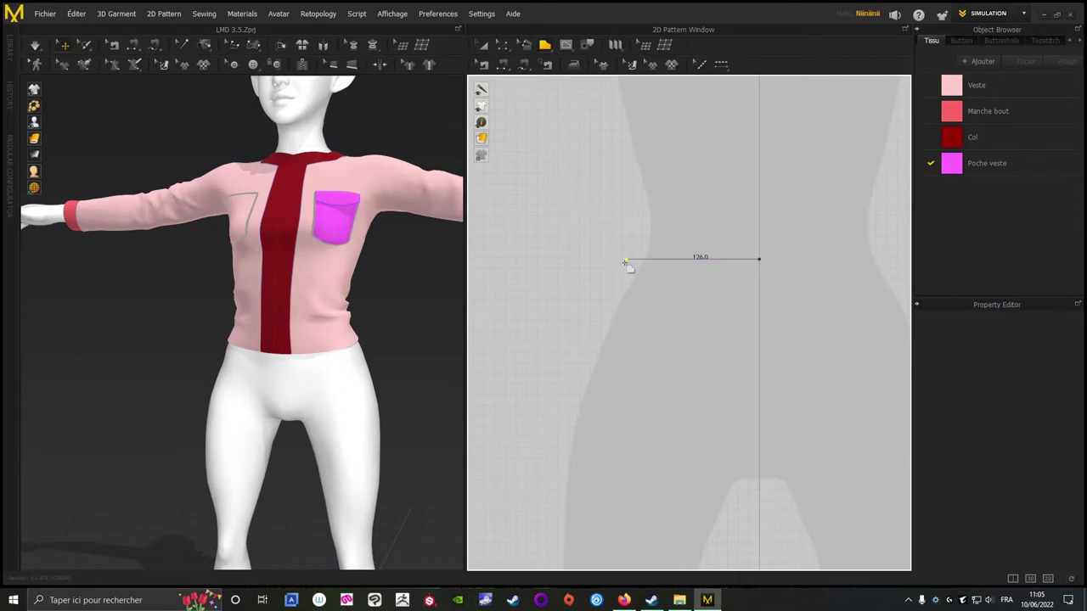
click(588, 331)
click(560, 410)
click(548, 500)
key(Escape)
Draw the half-shorts outline's waist edge about 123 mm outward from the centre line and its curved outer side down to the thigh.
click(759, 253)
click(629, 252)
click(609, 287)
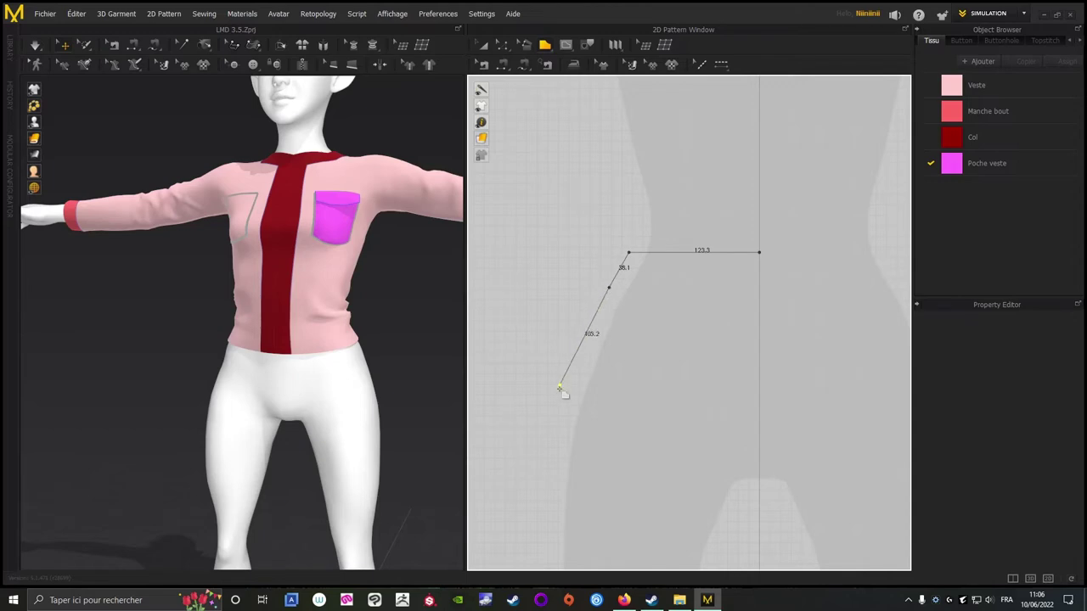
ctrl+click(550, 453)
middle_drag(549, 529, 558, 429)
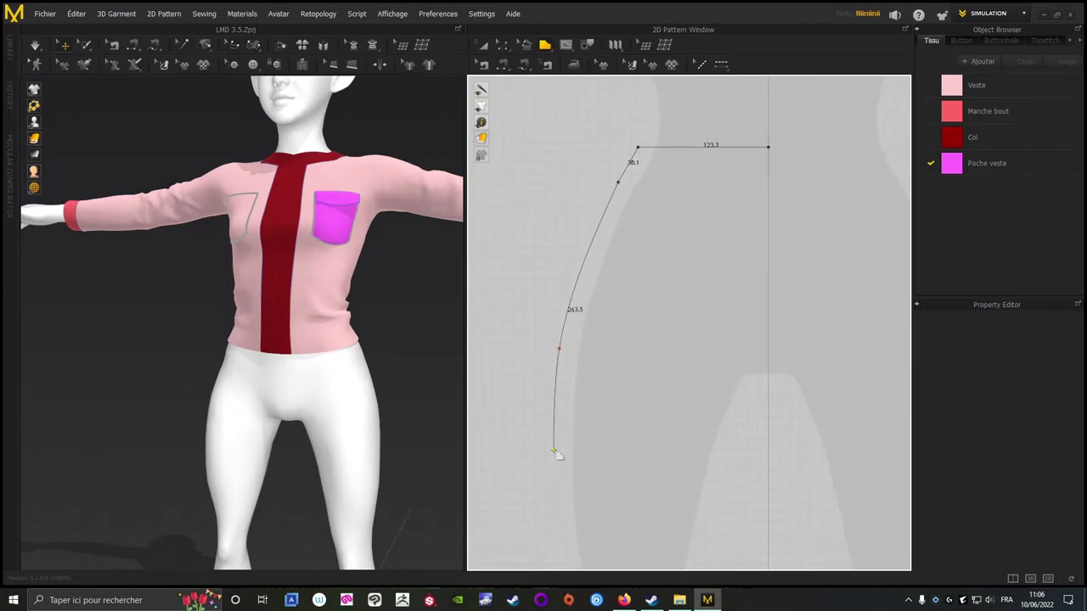
click(552, 451)
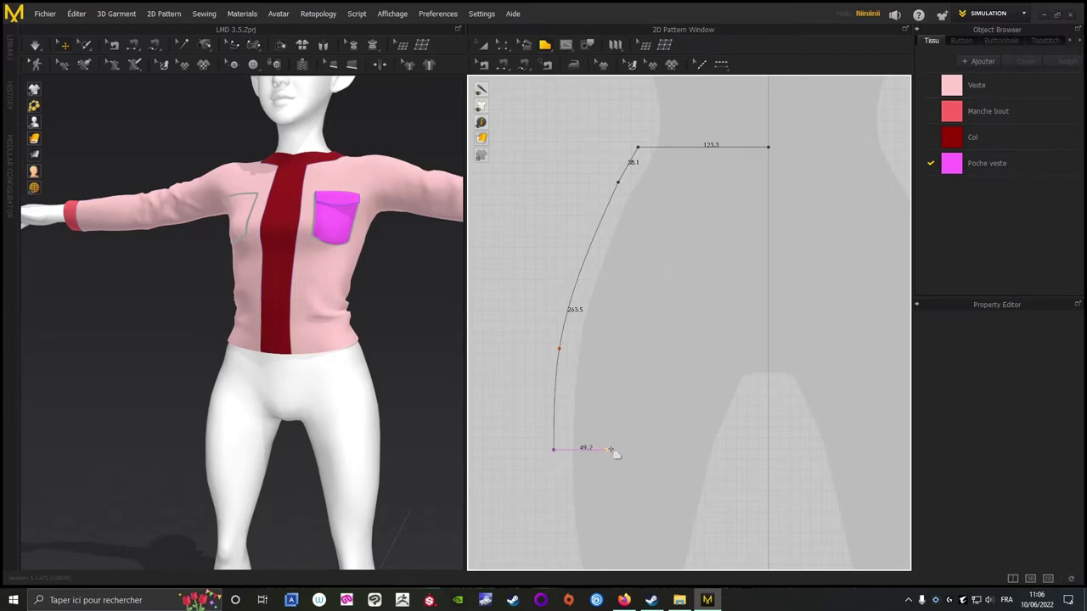
Complete the half-shorts outline with a horizontal hem, a slanted inner leg about 68 mm long, a curved crotch and the centre line.
click(724, 452)
scroll(721, 335, up, 5)
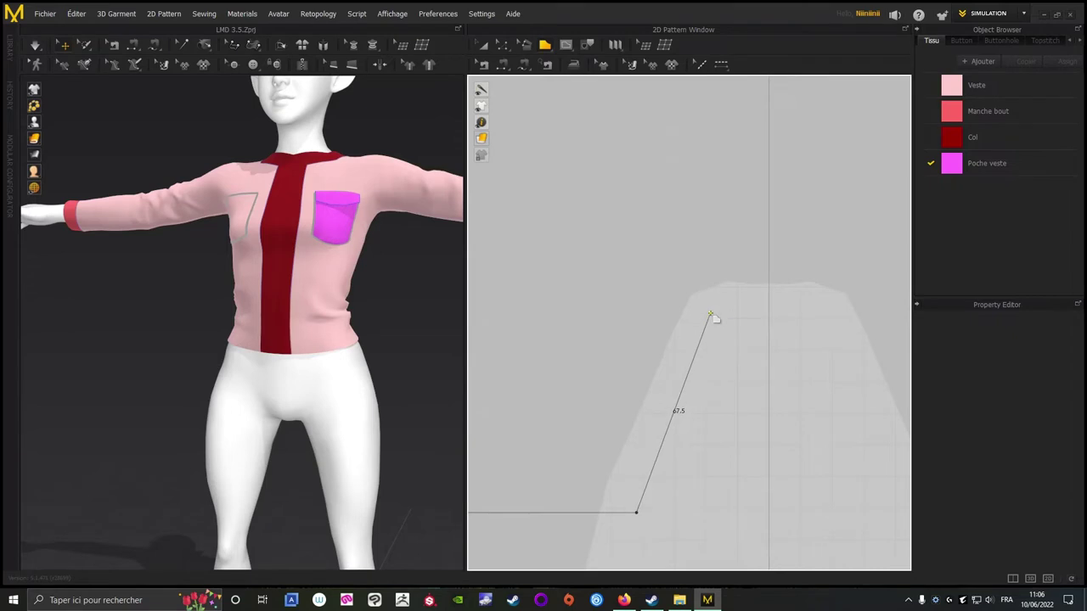
click(713, 314)
click(769, 299)
middle_drag(768, 230, 731, 434)
scroll(732, 416, down, 3)
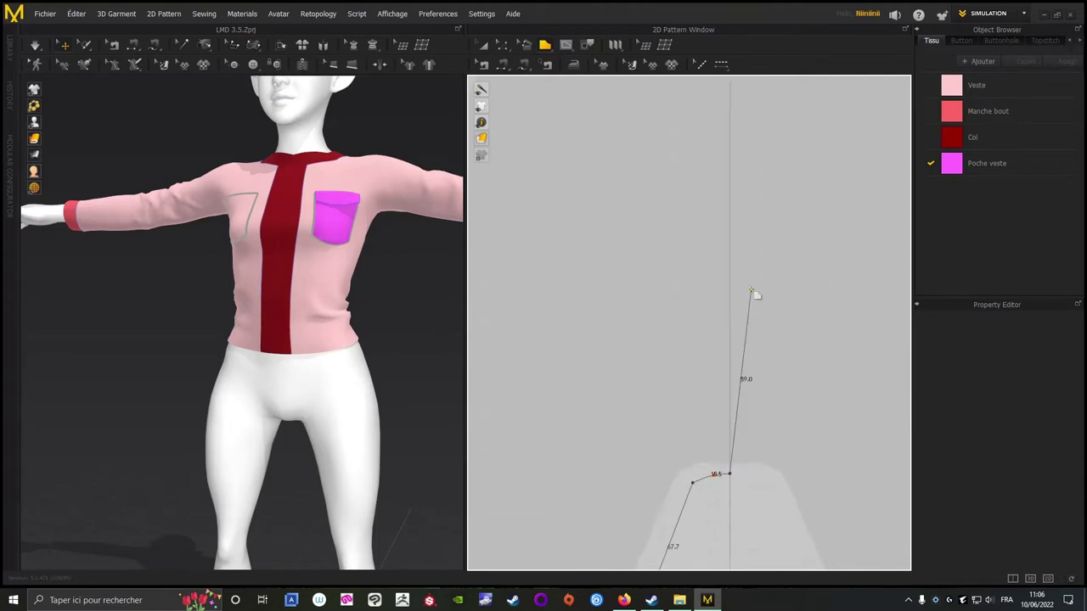
middle_drag(732, 146, 732, 374)
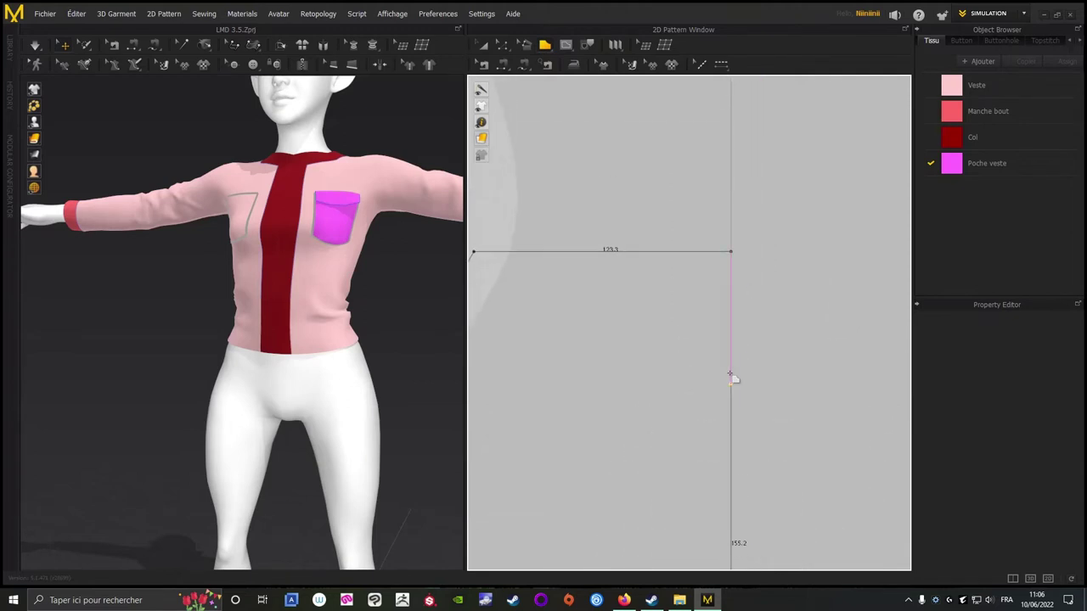
click(731, 252)
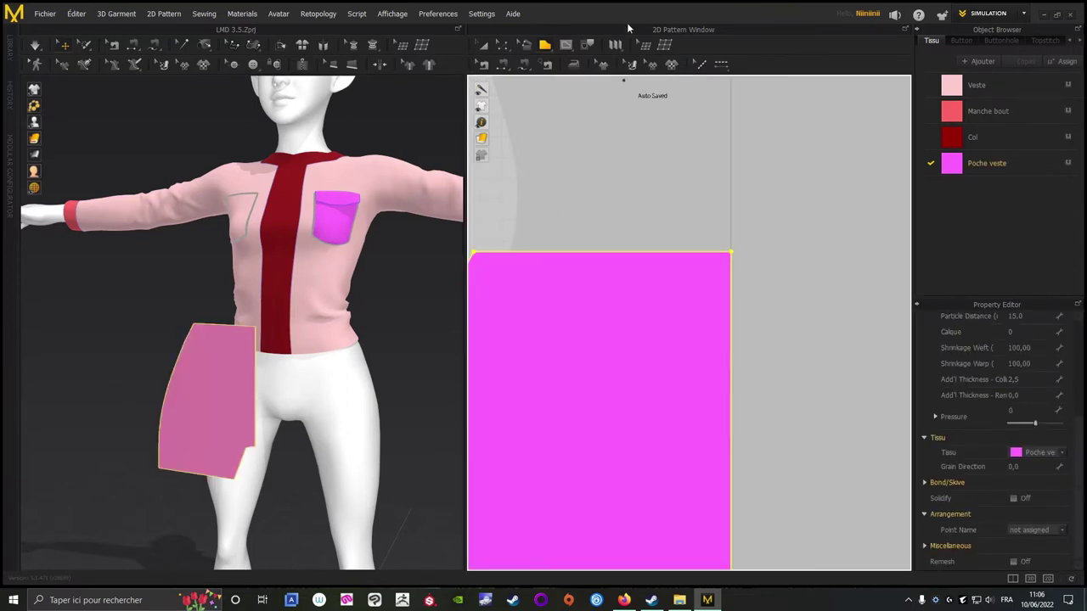
Add a new fabric named Short and set its colour to the olive Yellow 3 (#9A9A12).
click(974, 61)
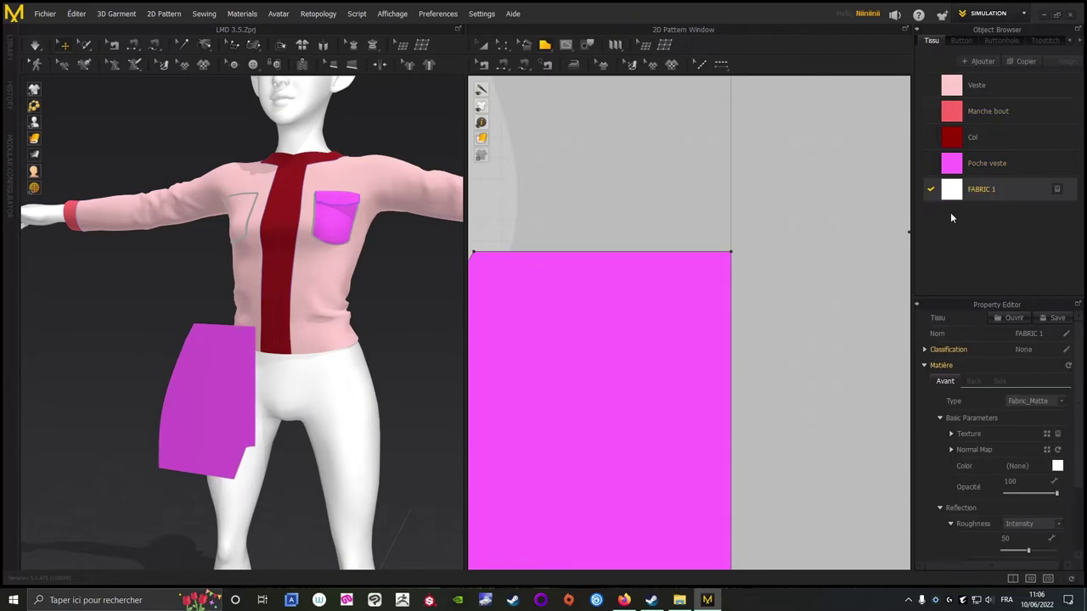
double_click(992, 189)
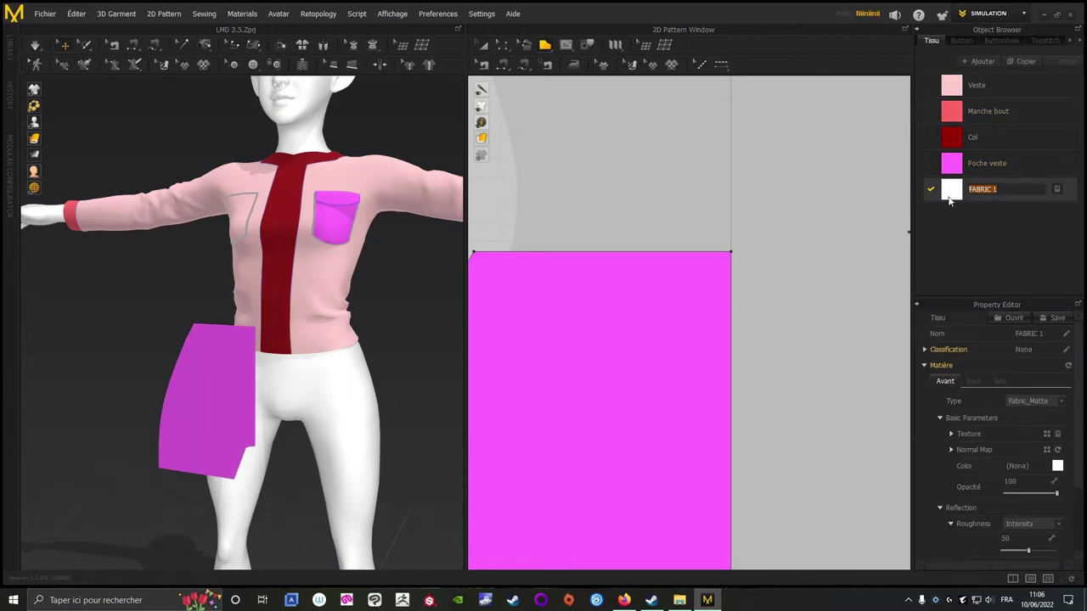
text(Short)
key(Return)
click(1057, 467)
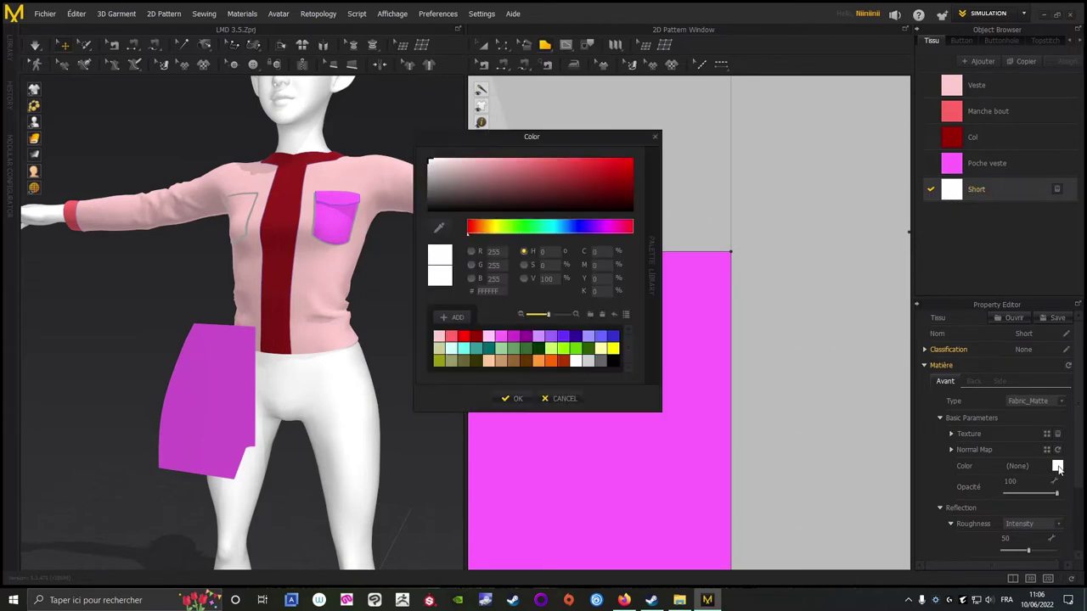
click(438, 363)
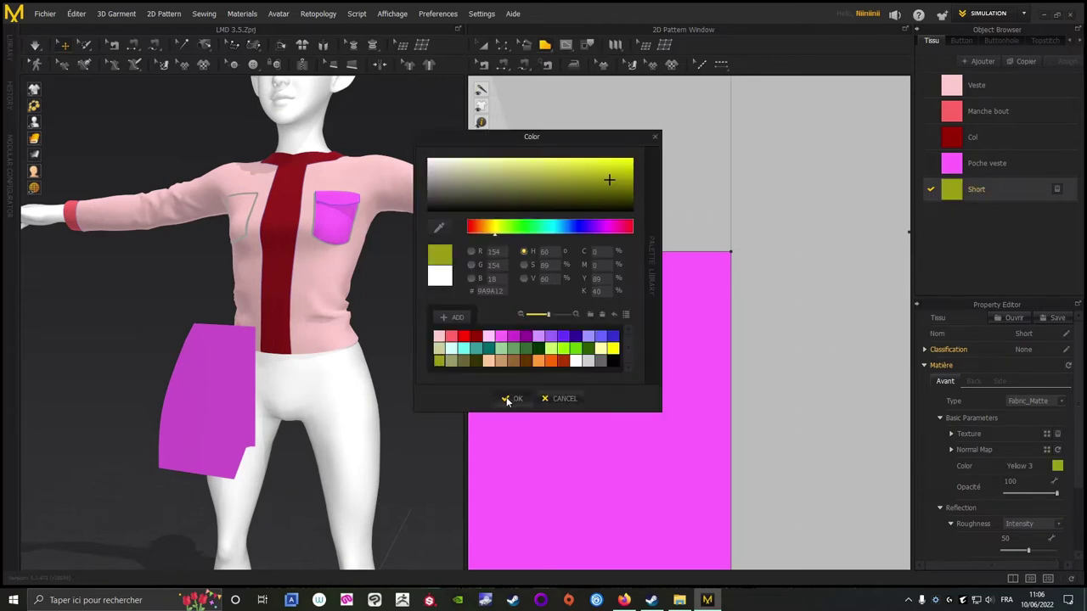
click(509, 398)
Assign the Short fabric to the new half-shorts pattern piece and deselect it.
scroll(310, 322, down, 2)
click(578, 306)
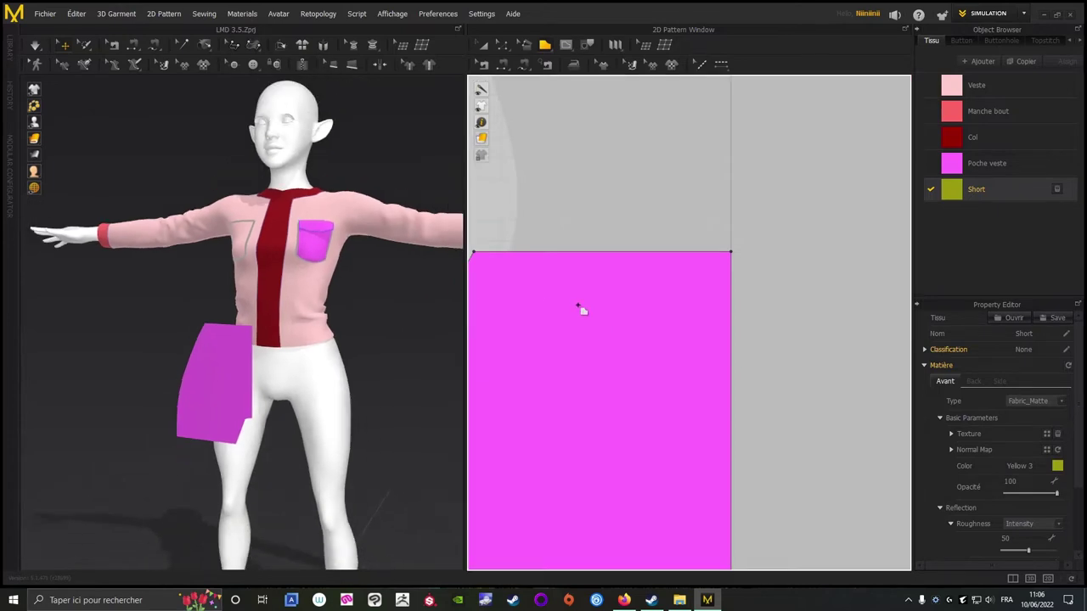
key(Escape)
click(482, 44)
click(618, 372)
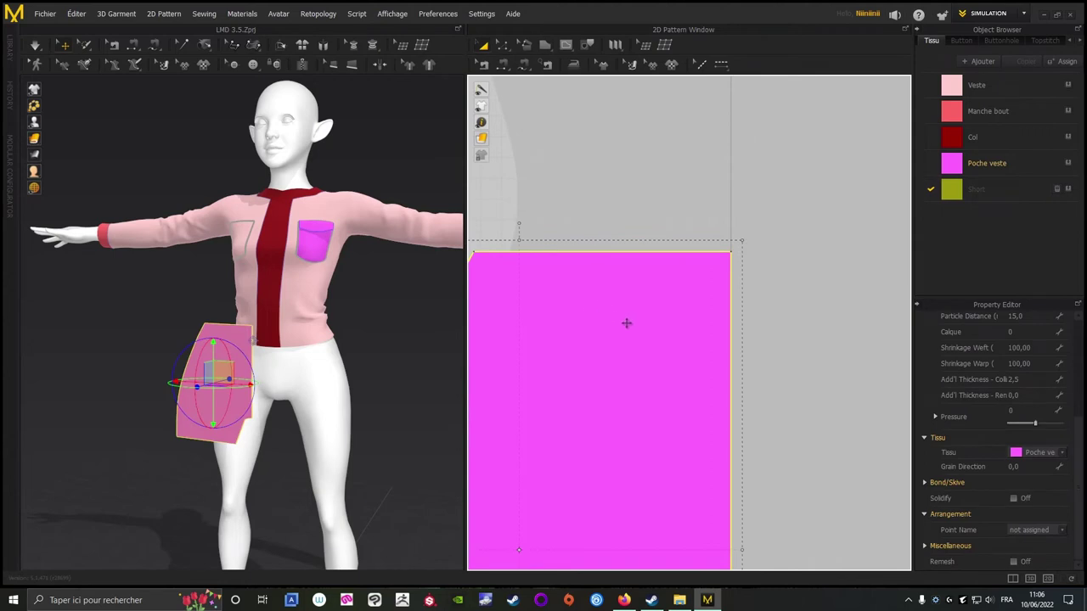
scroll(627, 323, up, 3)
click(1060, 459)
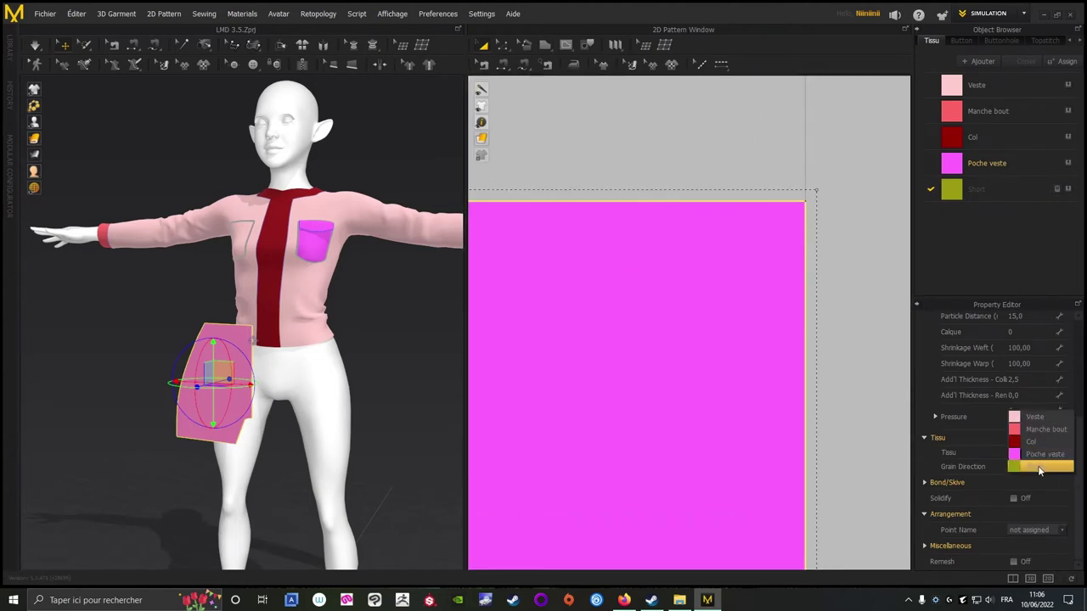
click(1036, 467)
scroll(403, 354, down, 4)
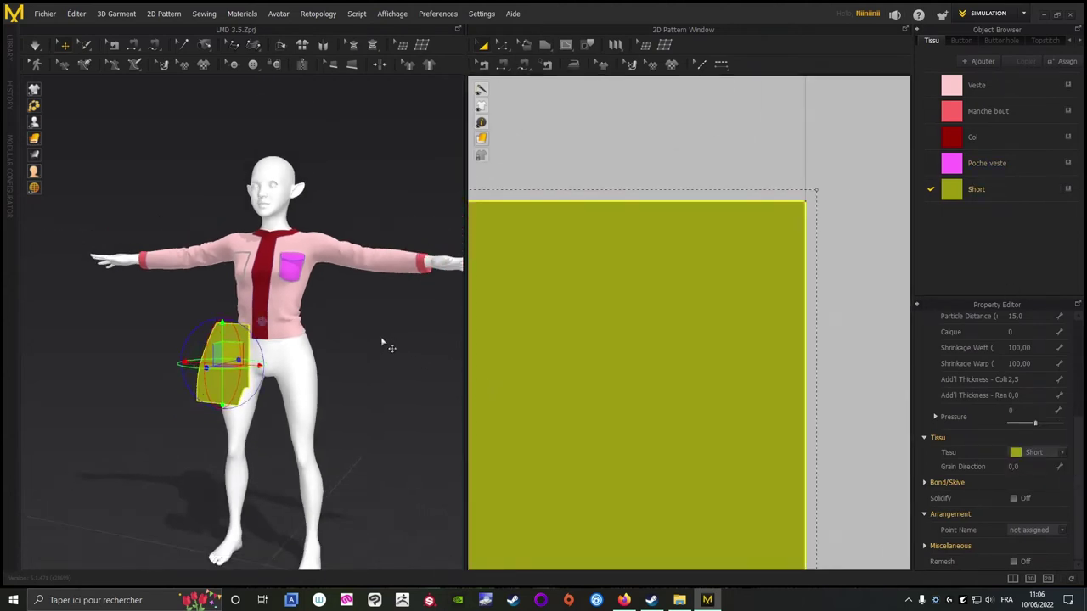
click(381, 337)
middle_drag(90, 417, 90, 322)
right_drag(90, 326, 127, 331)
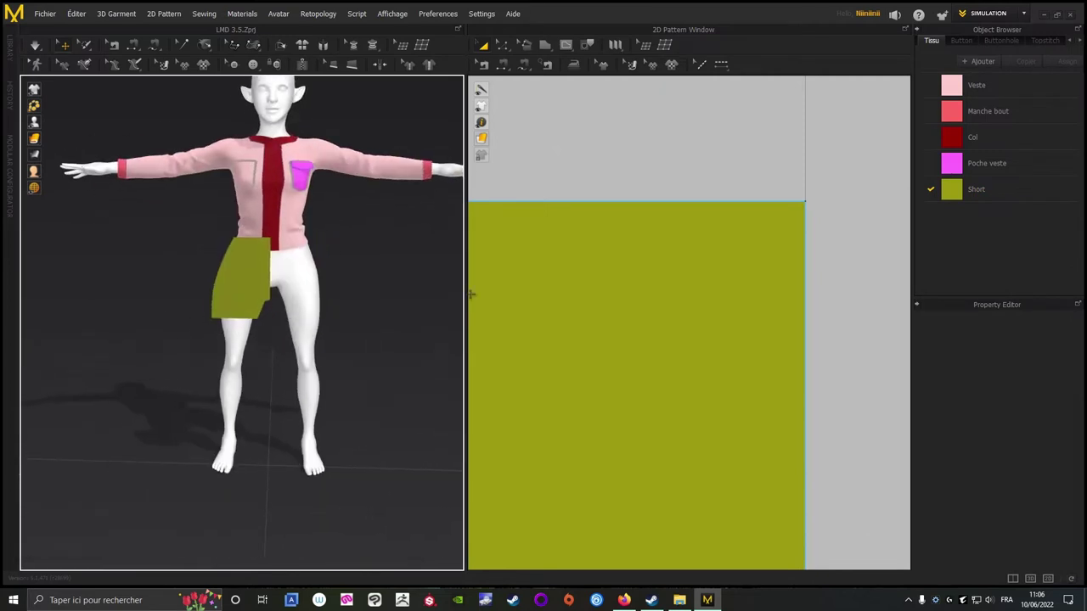
Offset the shorts' waist edge outward by 30 mm with Create Internal Line and Default Corner to form a waistband.
scroll(618, 166, down, 4)
middle_drag(660, 133, 770, 133)
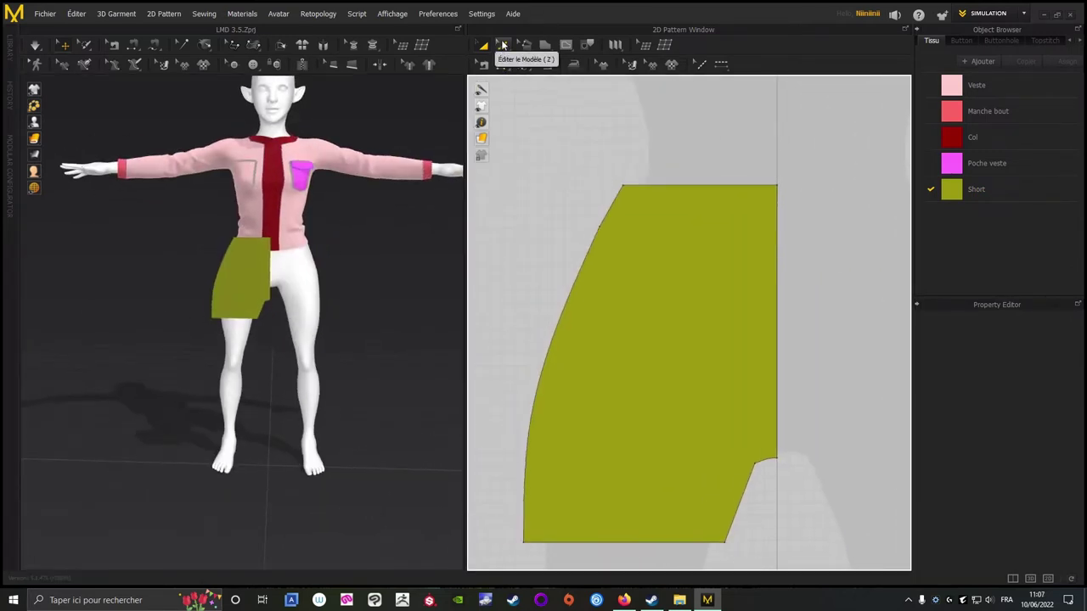
middle_drag(561, 170, 538, 244)
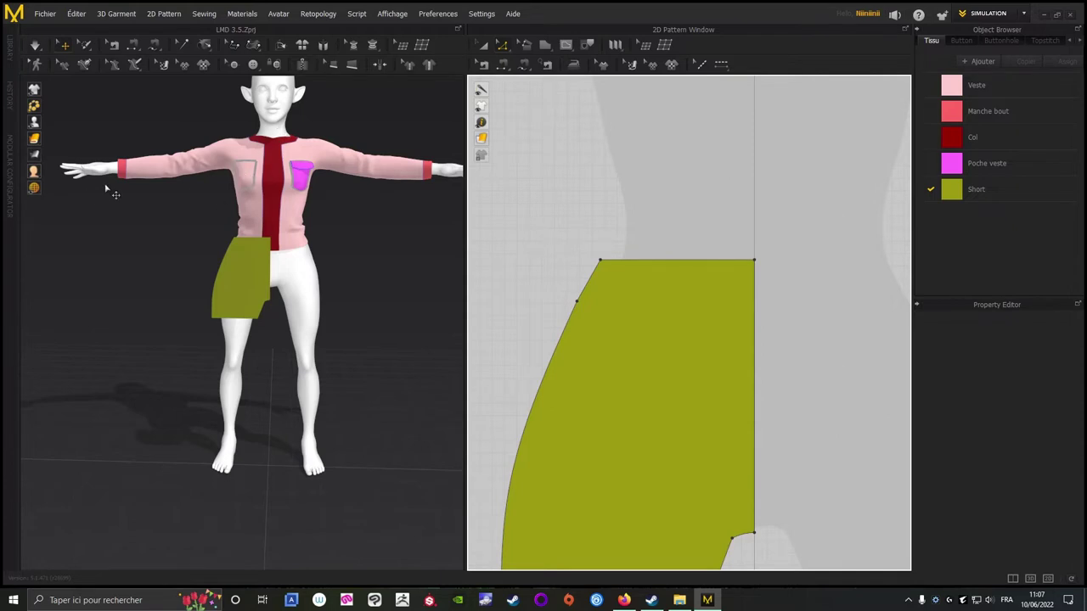
click(645, 263)
right_click(644, 259)
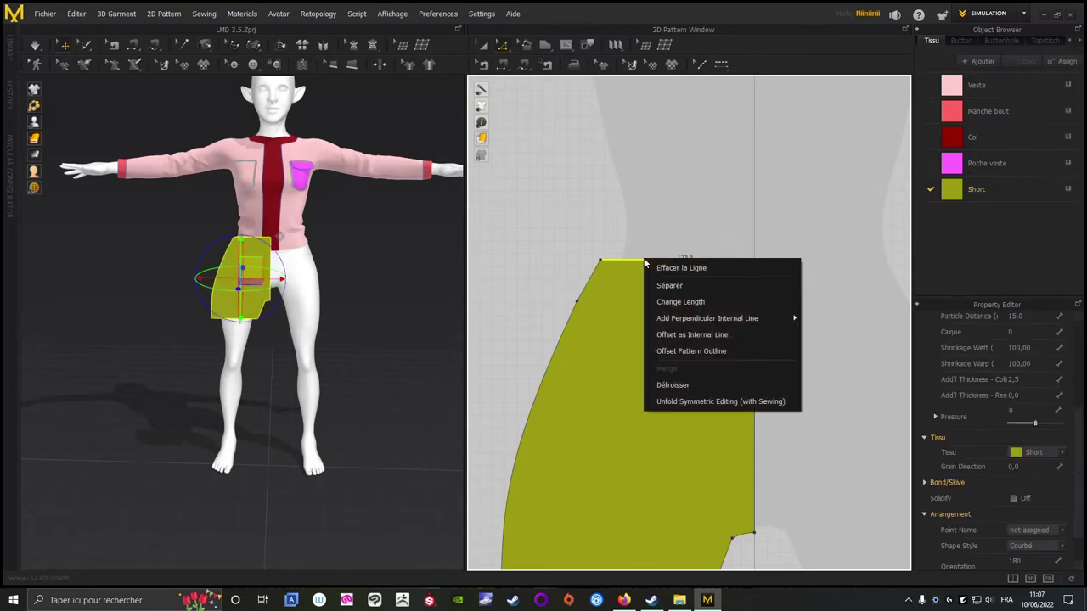
click(685, 352)
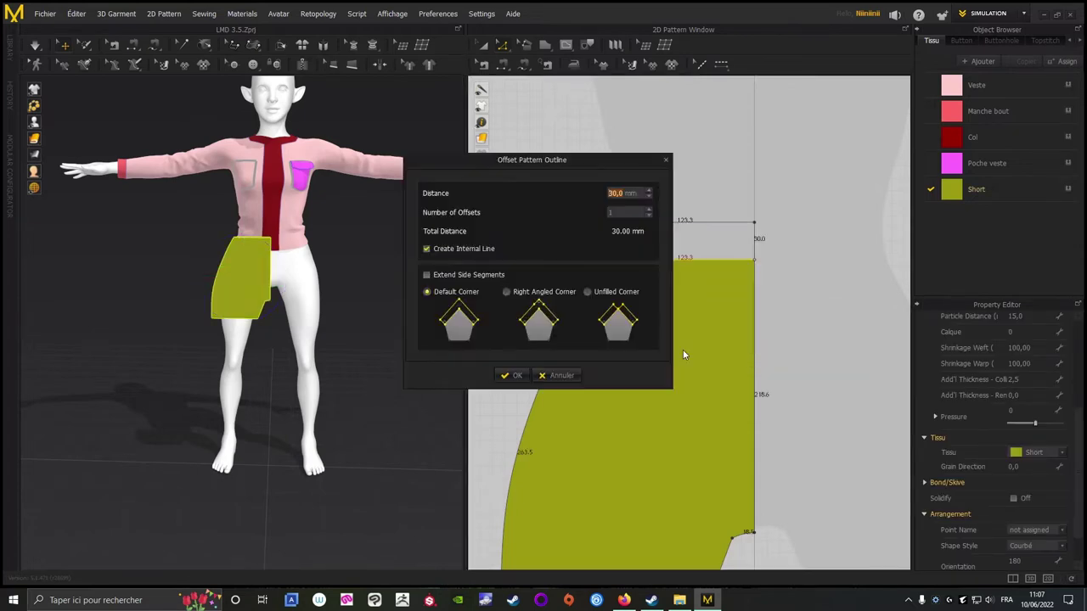
drag(545, 163, 415, 244)
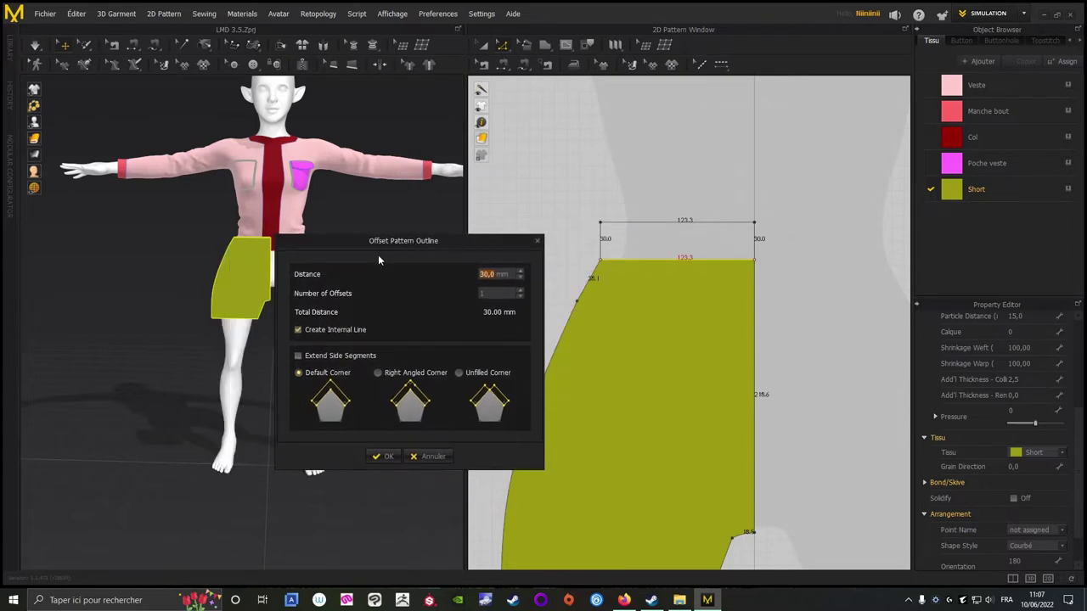
click(381, 457)
Cut the shorts piece along the internal line below the waistband to make the waistband a separate piece.
scroll(132, 262, up, 5)
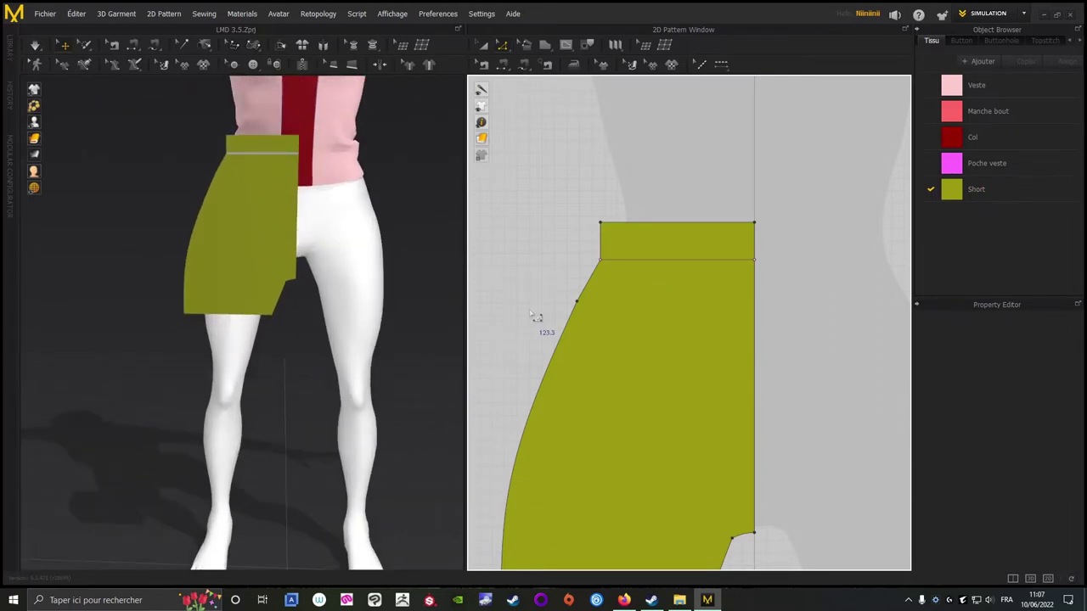
right_drag(535, 315, 548, 179)
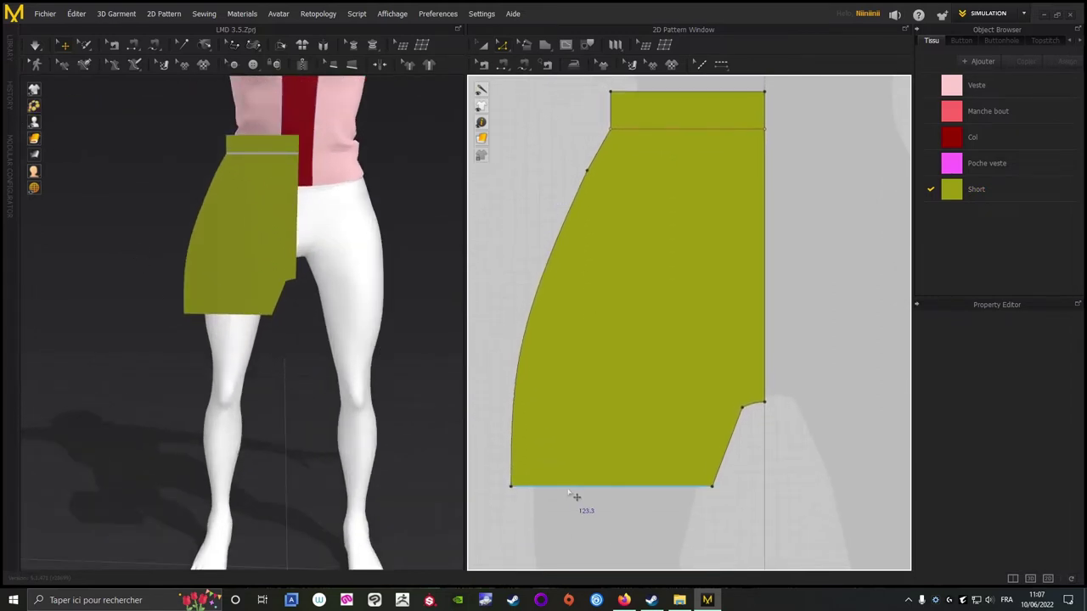
middle_drag(545, 218, 560, 374)
click(501, 46)
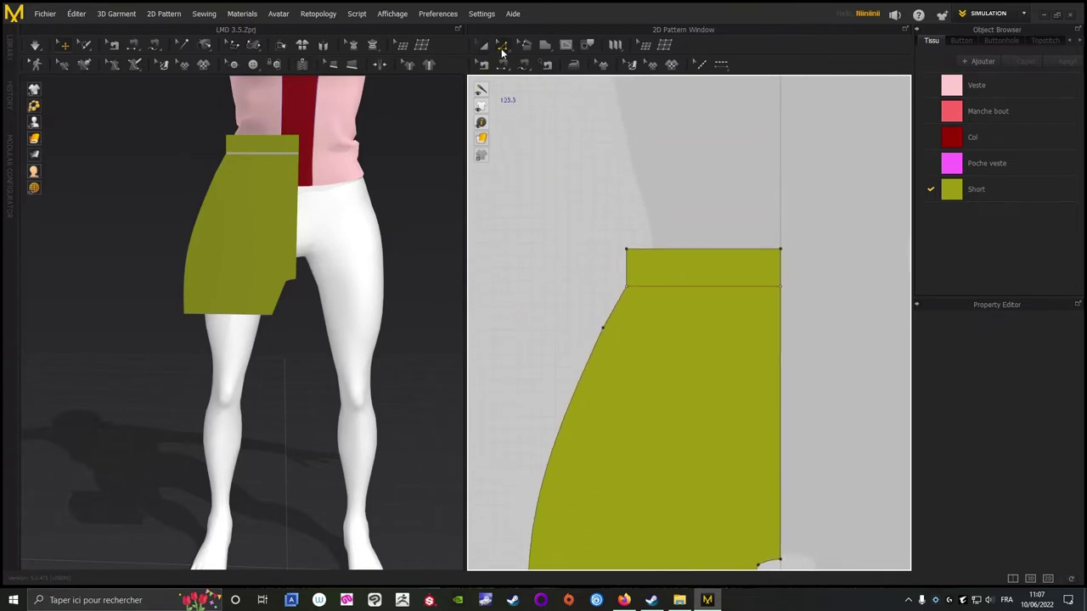
click(684, 288)
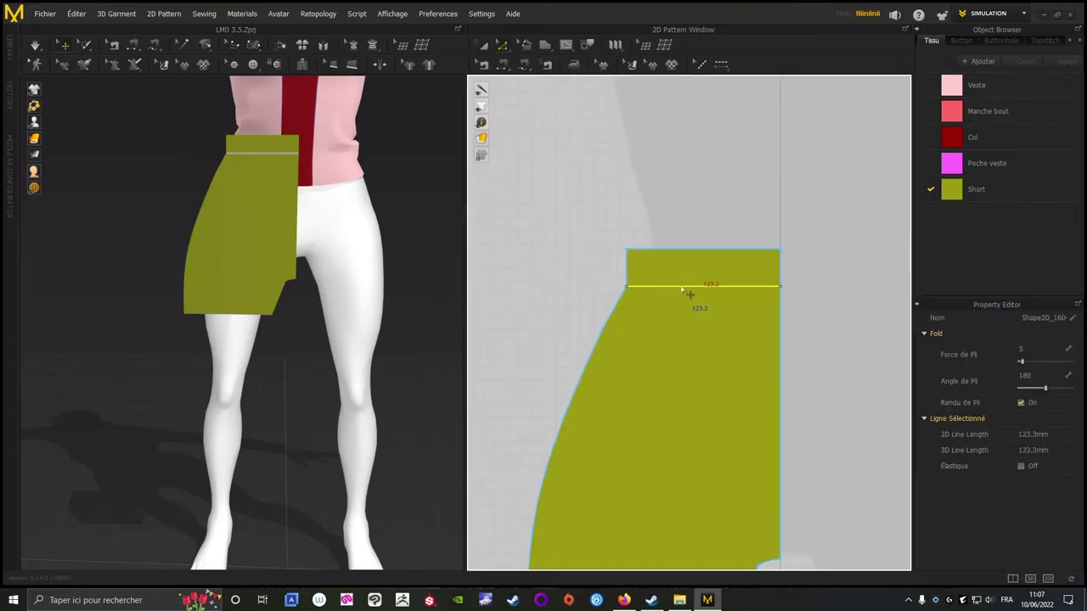
right_click(683, 289)
click(718, 413)
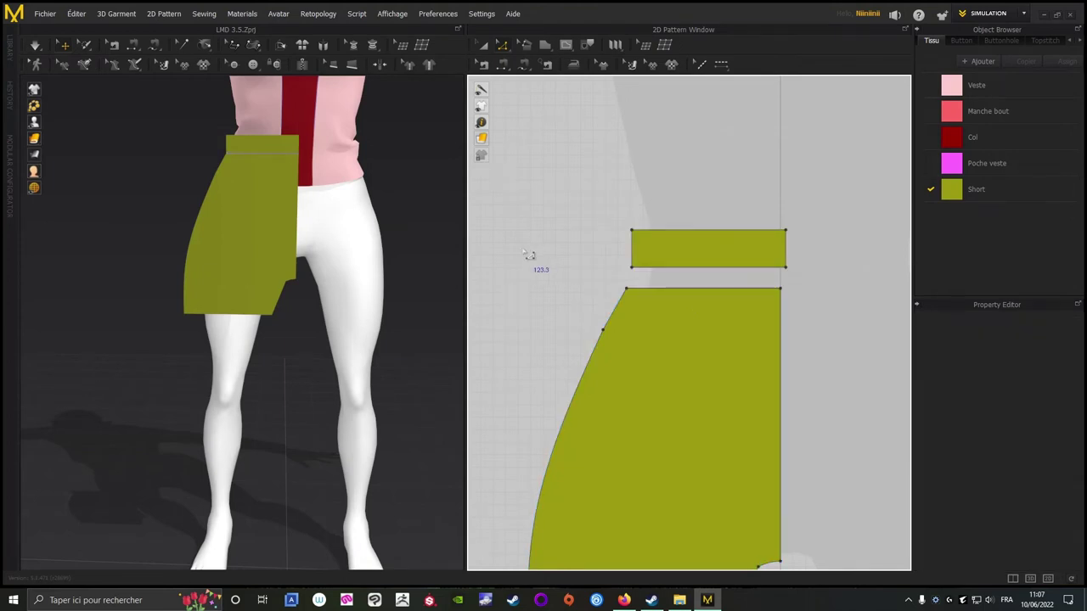
Move the waistband piece so it sits just above the shorts' waist edge, lined up with the centre line.
click(481, 46)
scroll(600, 271, up, 5)
middle_drag(715, 274, 627, 264)
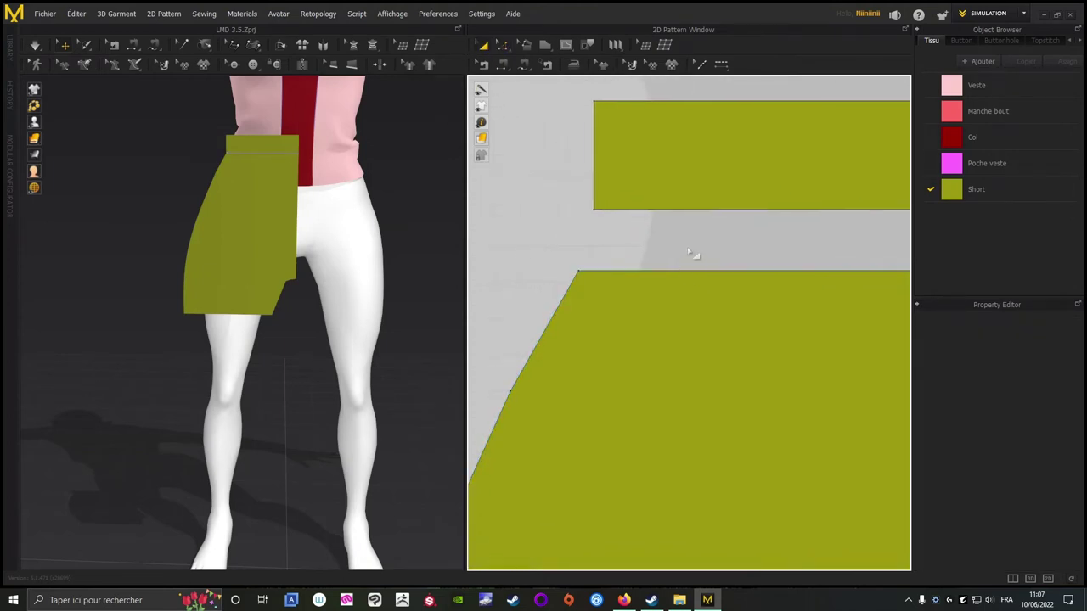
middle_drag(840, 232, 654, 214)
click(710, 154)
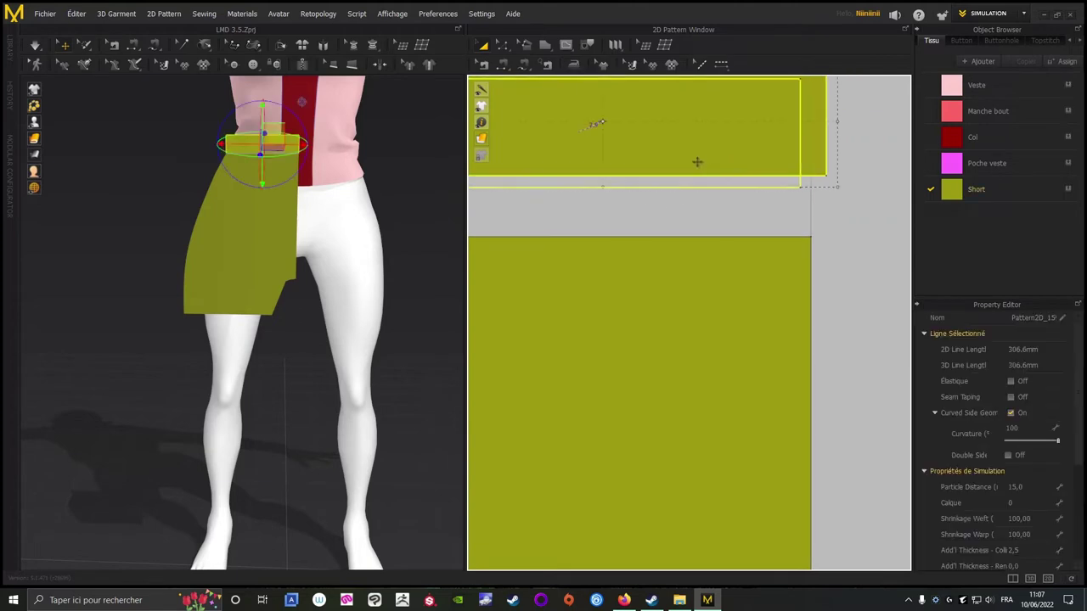
scroll(776, 301, down, 6)
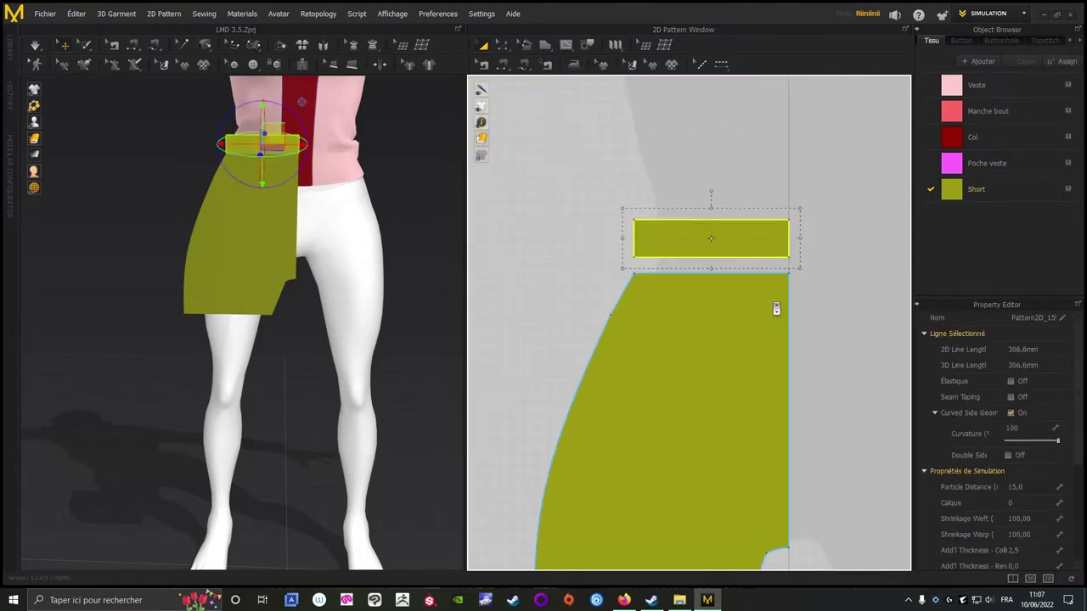
click(618, 285)
right_drag(443, 289, 425, 310)
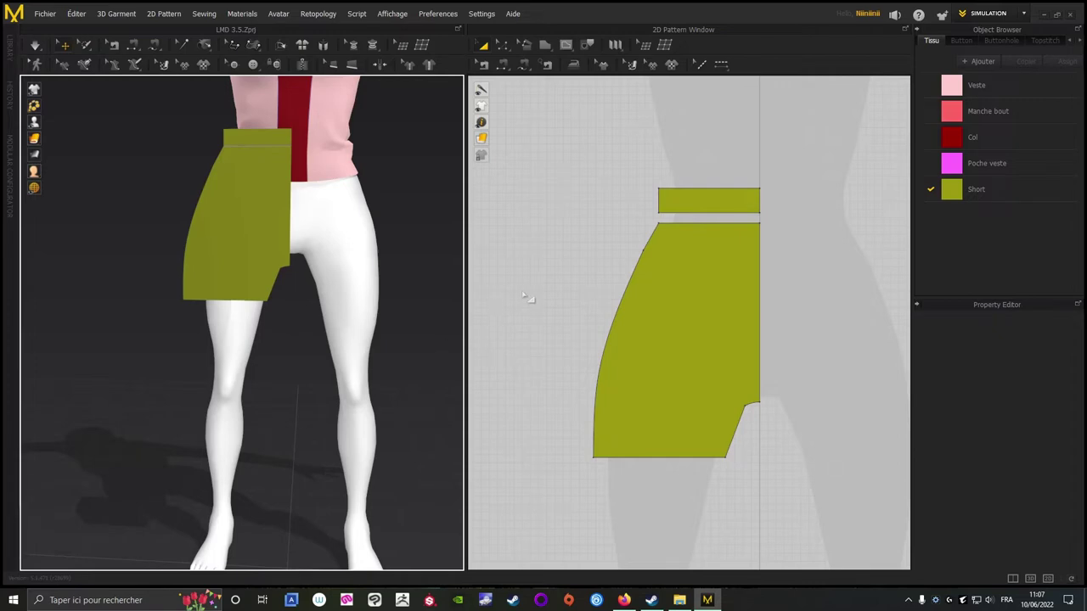
Clone the half-shorts and waistband as Symmetric Pattern (with Sewing) and place the copies just across the centre line.
scroll(782, 201, down, 2)
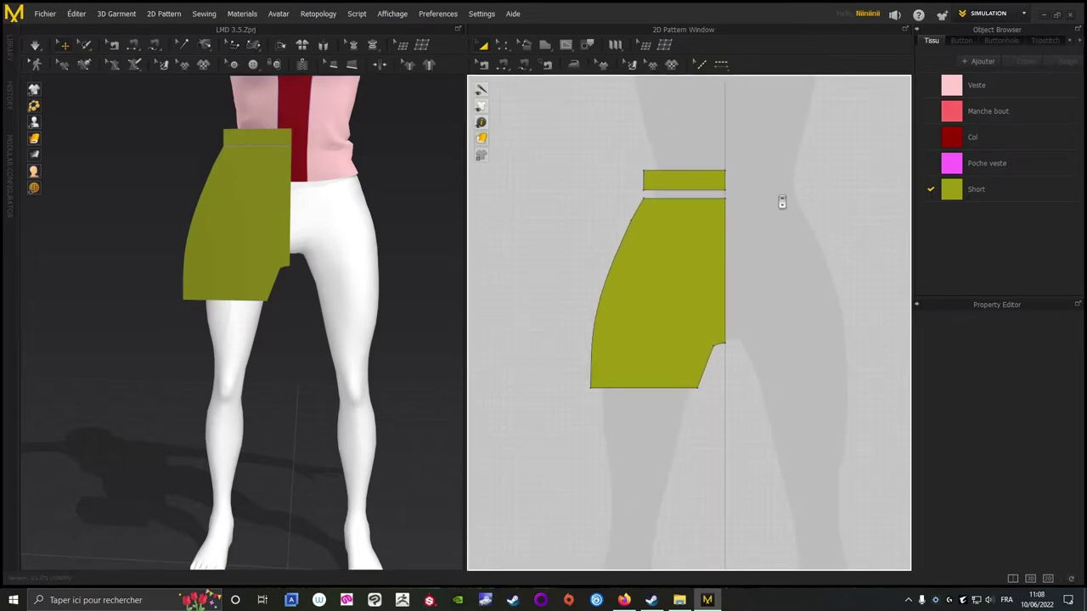
click(608, 374)
right_click(694, 249)
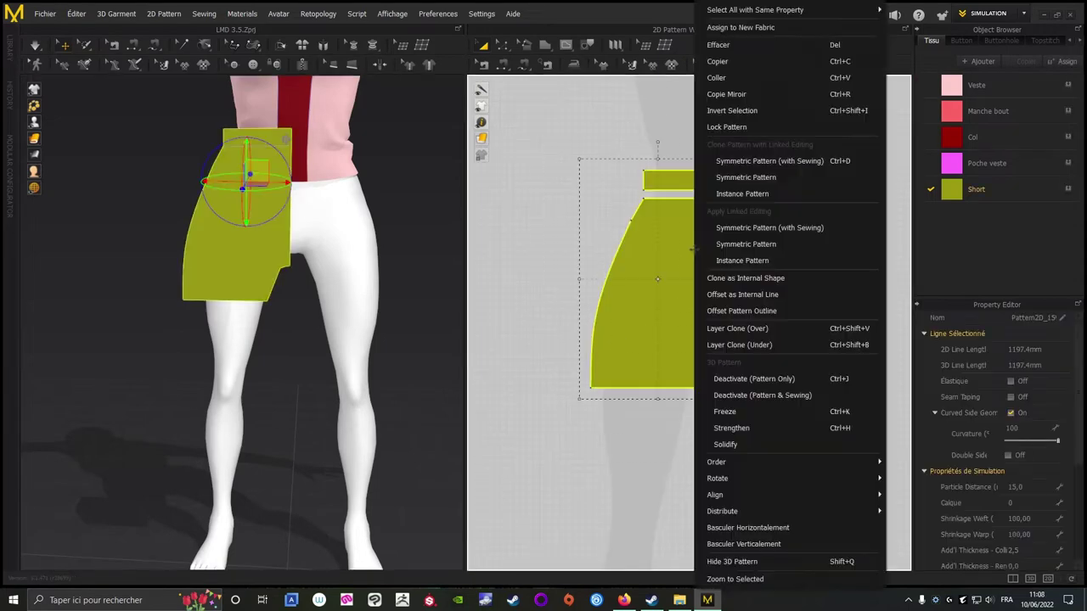
click(735, 161)
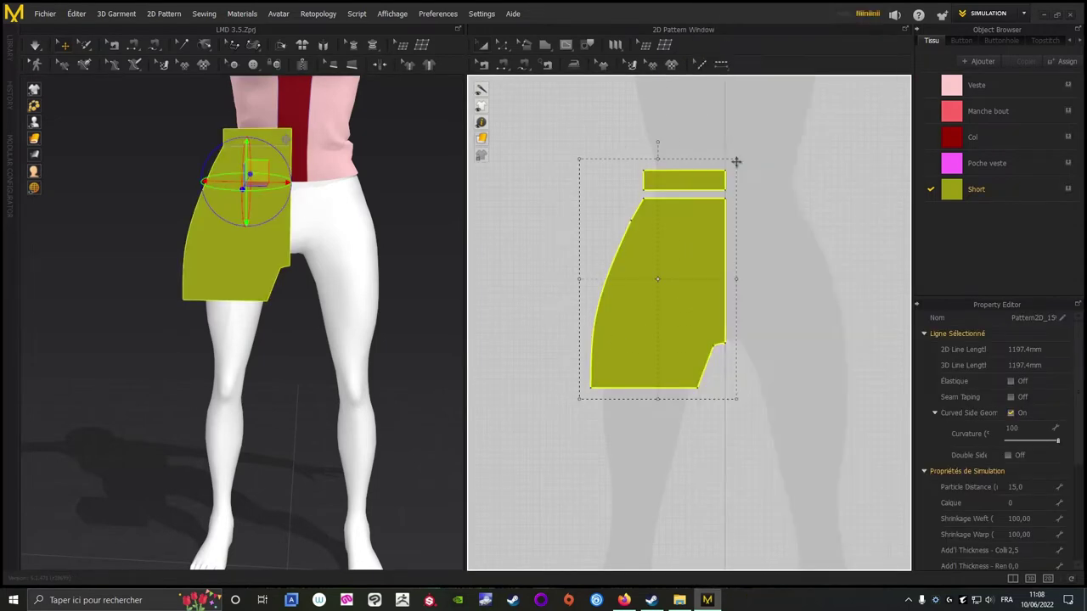
click(667, 229)
scroll(680, 221, up, 6)
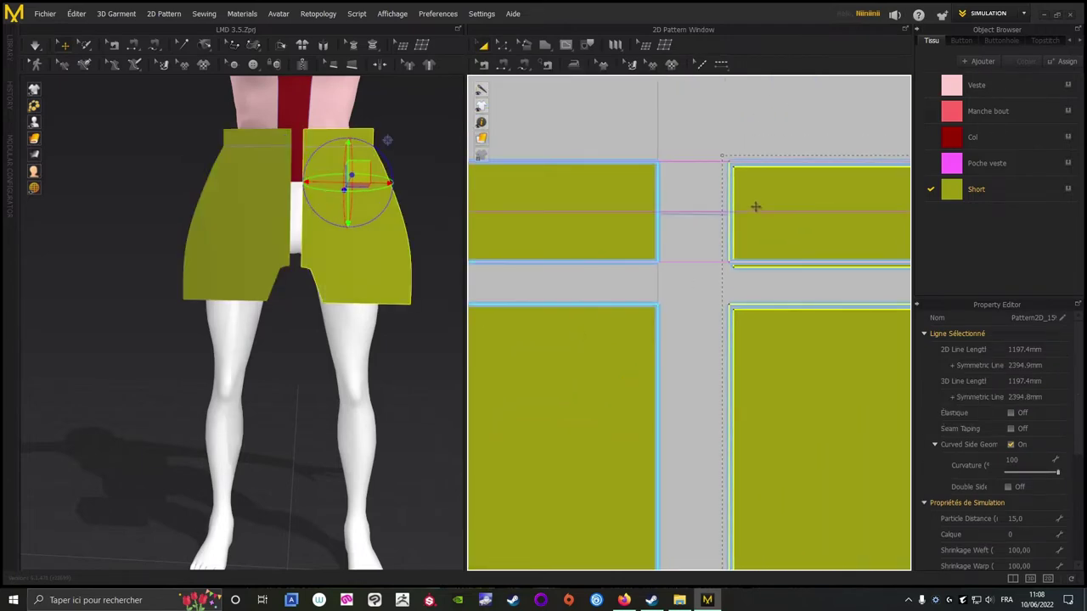
drag(759, 208, 708, 209)
scroll(517, 388, down, 5)
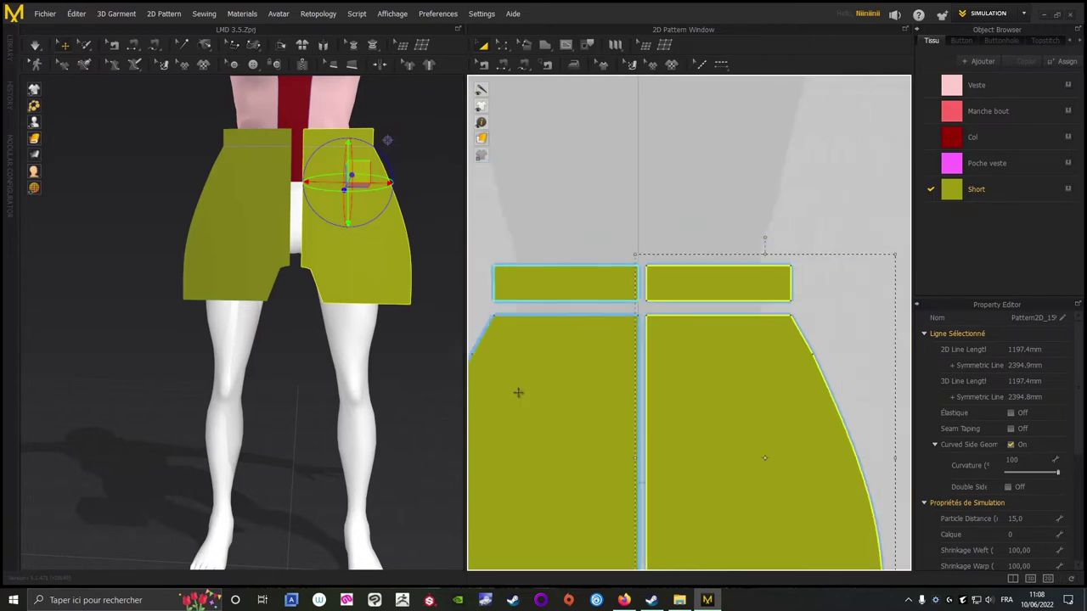
Turn on Remesh for all four shorts and waistband pieces.
scroll(318, 453, down, 3)
middle_drag(342, 436, 344, 366)
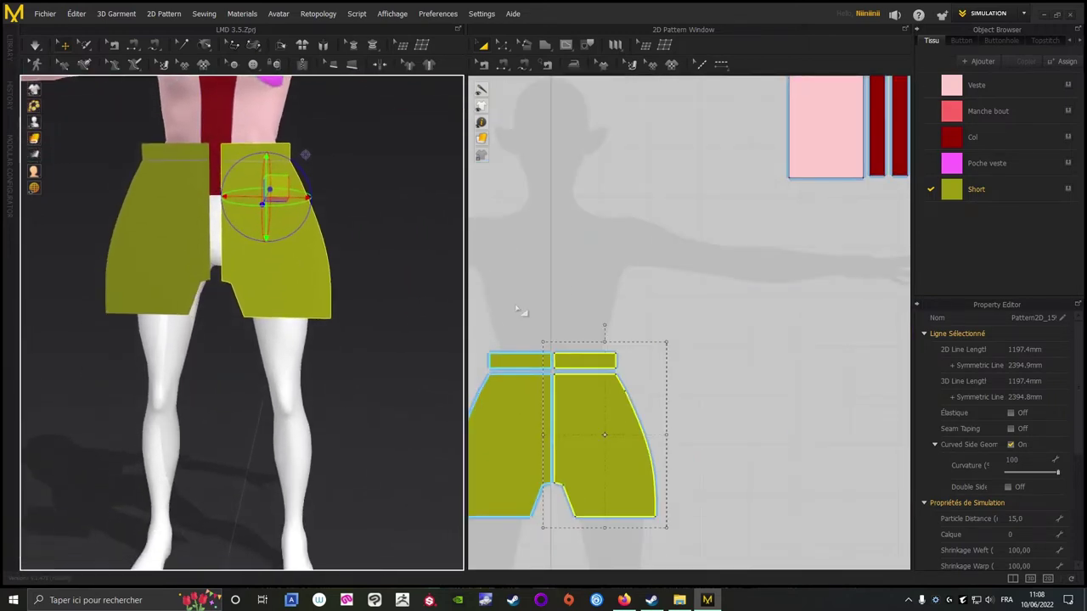
scroll(518, 313, down, 2)
middle_drag(578, 273, 674, 209)
click(764, 216)
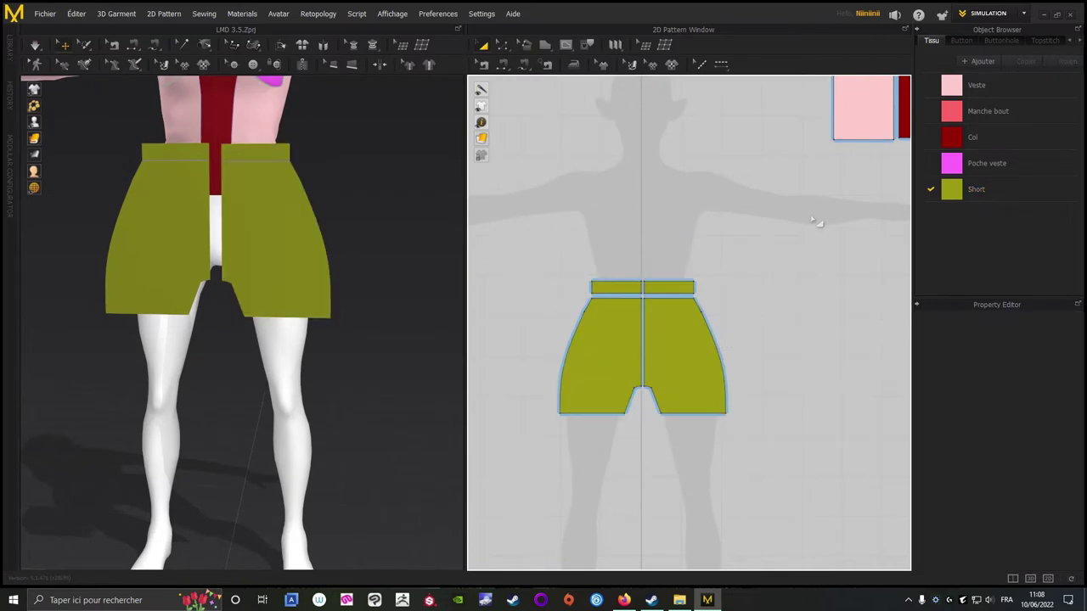
drag(479, 507, 482, 505)
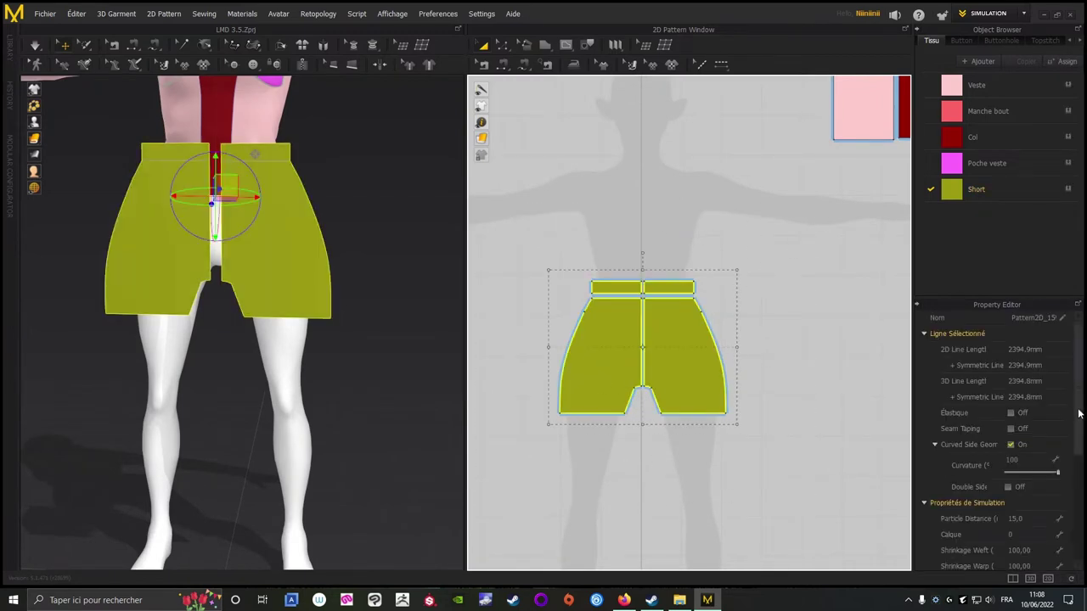
drag(1079, 412, 1084, 537)
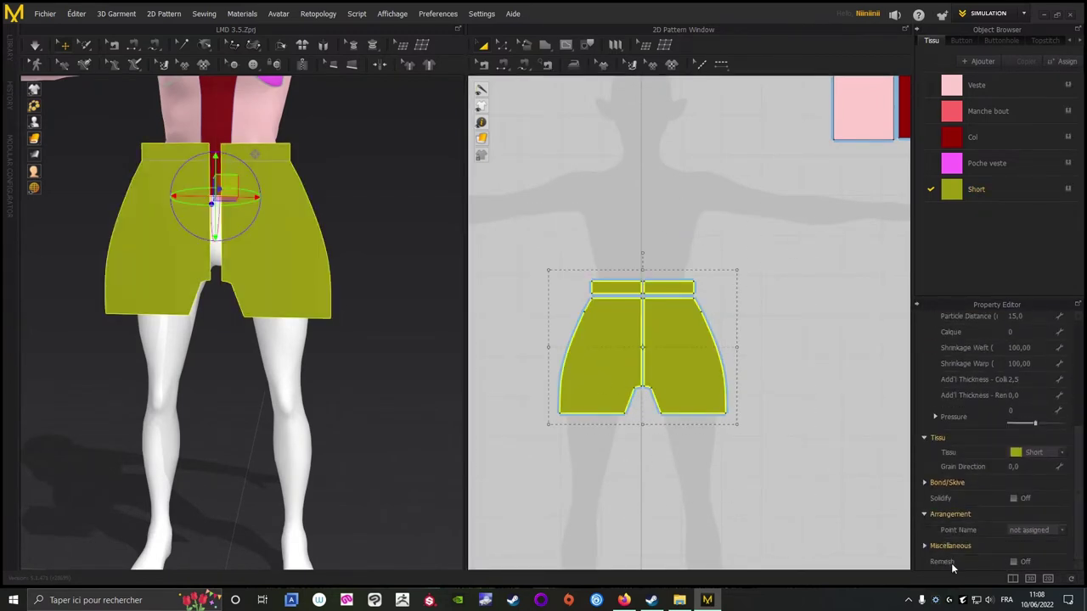
click(1013, 563)
click(776, 450)
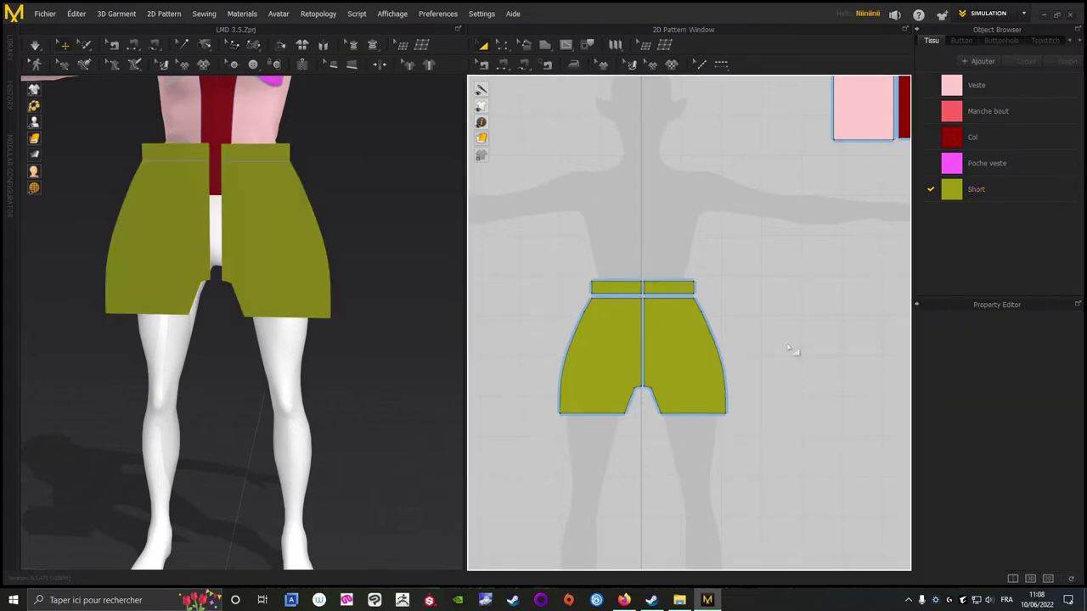
Copy all four shorts and waistband pieces and paste a mirrored set level with the originals, beside them, as the back.
drag(584, 492, 584, 492)
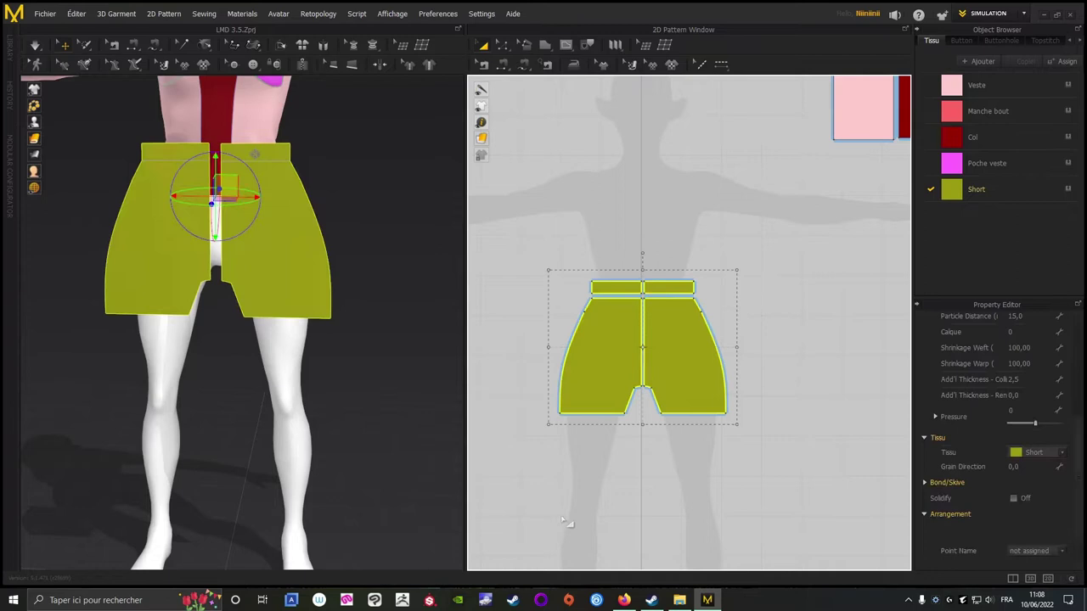
right_click(667, 325)
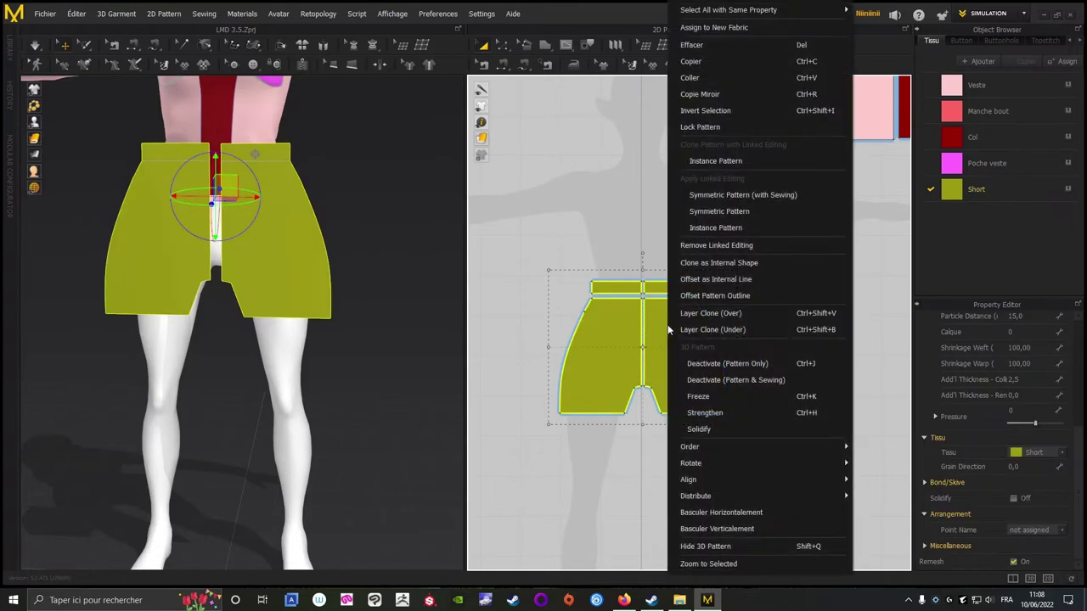
click(698, 63)
right_click(784, 265)
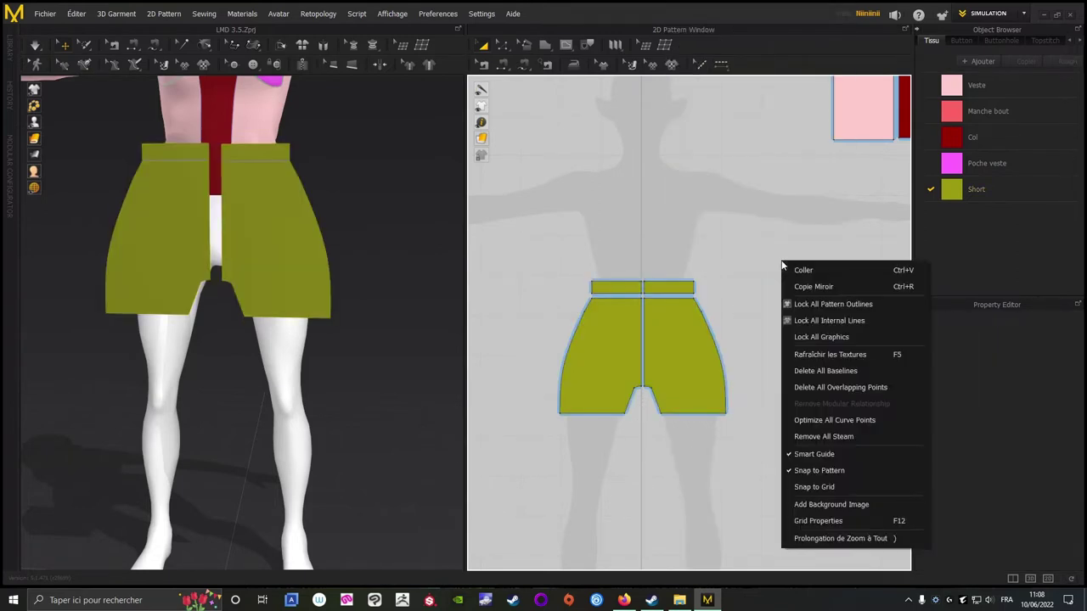
click(817, 286)
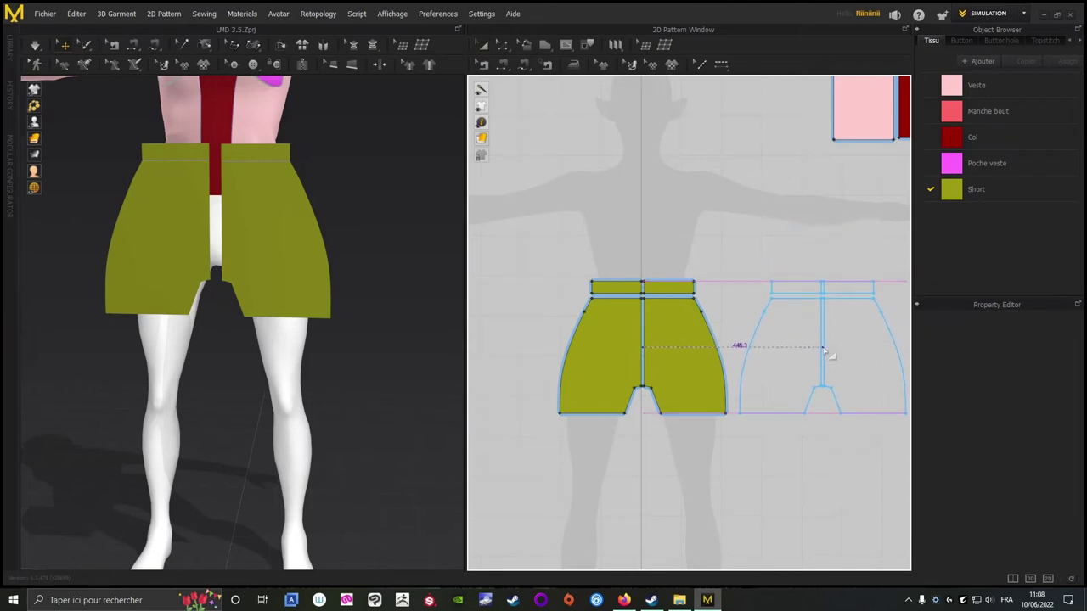
click(798, 374)
scroll(667, 458, up, 8)
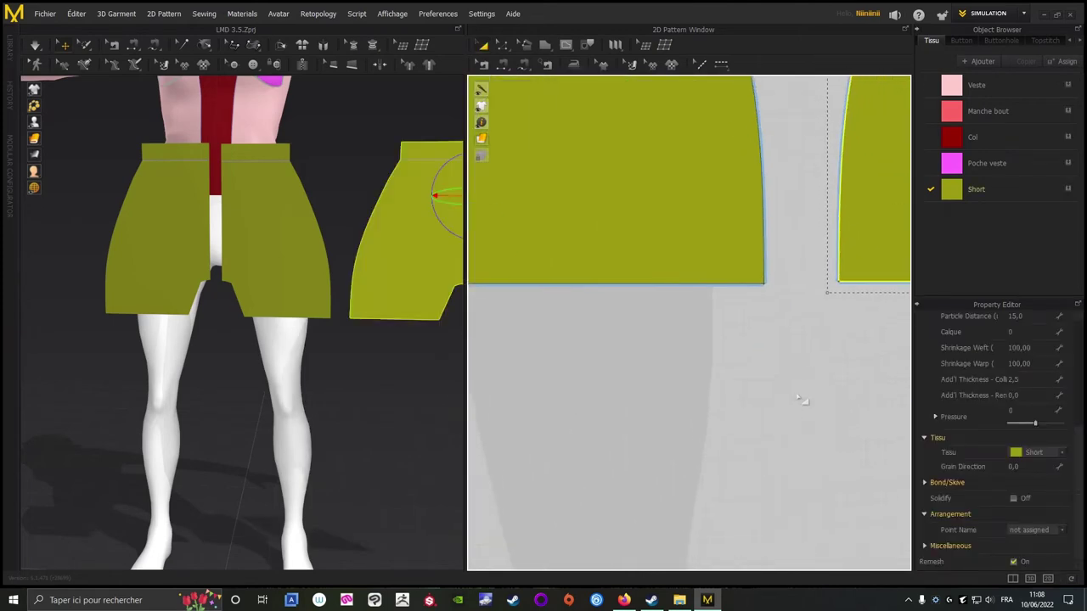
drag(795, 252, 774, 260)
scroll(671, 461, down, 8)
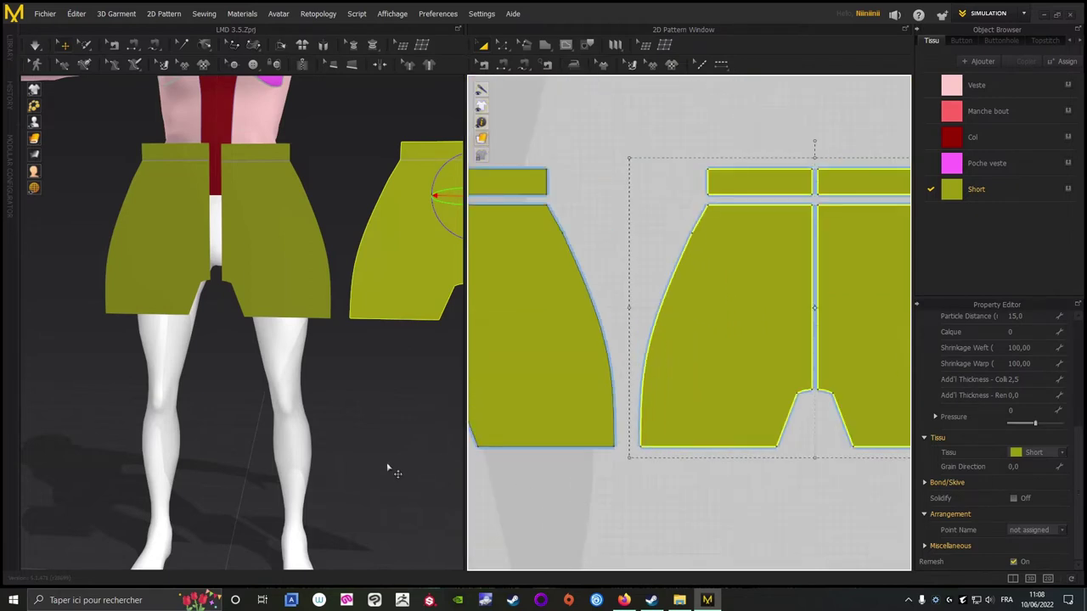
Move the copied shorts and waistband pieces in 3D so they sit behind the avatar's hips.
scroll(393, 471, down, 4)
middle_drag(325, 396, 287, 478)
right_drag(287, 477, 270, 399)
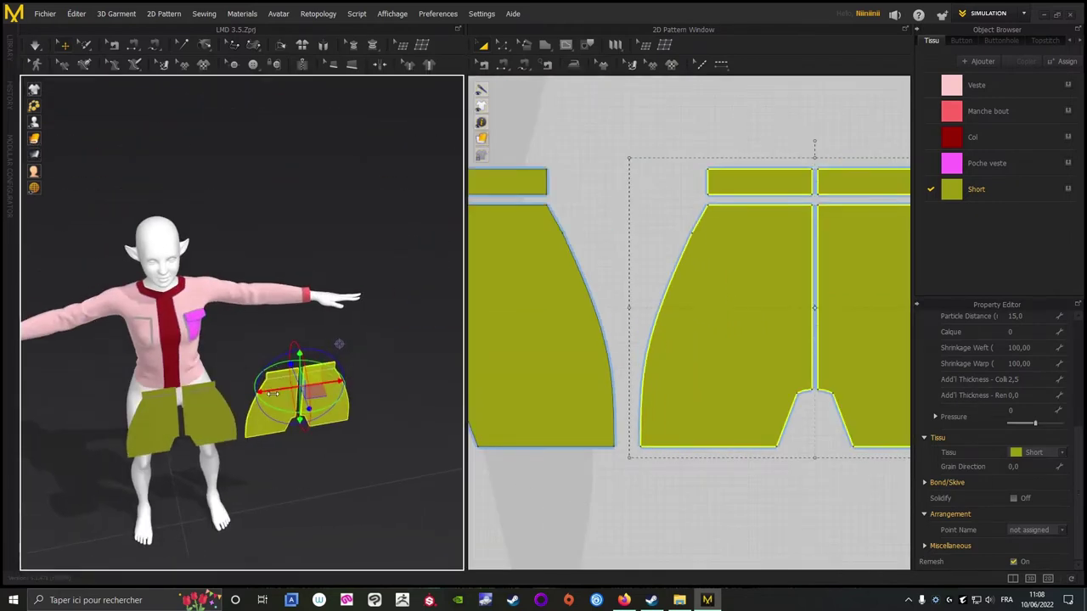
drag(276, 388, 167, 422)
right_drag(319, 429, 433, 416)
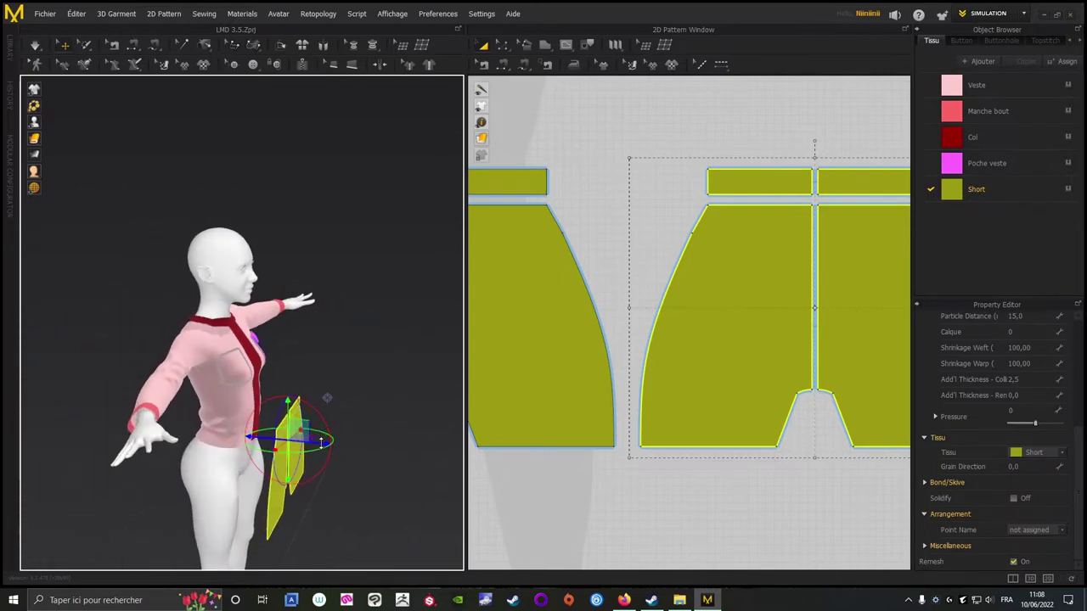
drag(322, 443, 213, 442)
Flip the back shorts and waistband pieces horizontally in 3D.
right_drag(99, 498, 201, 464)
right_click(316, 476)
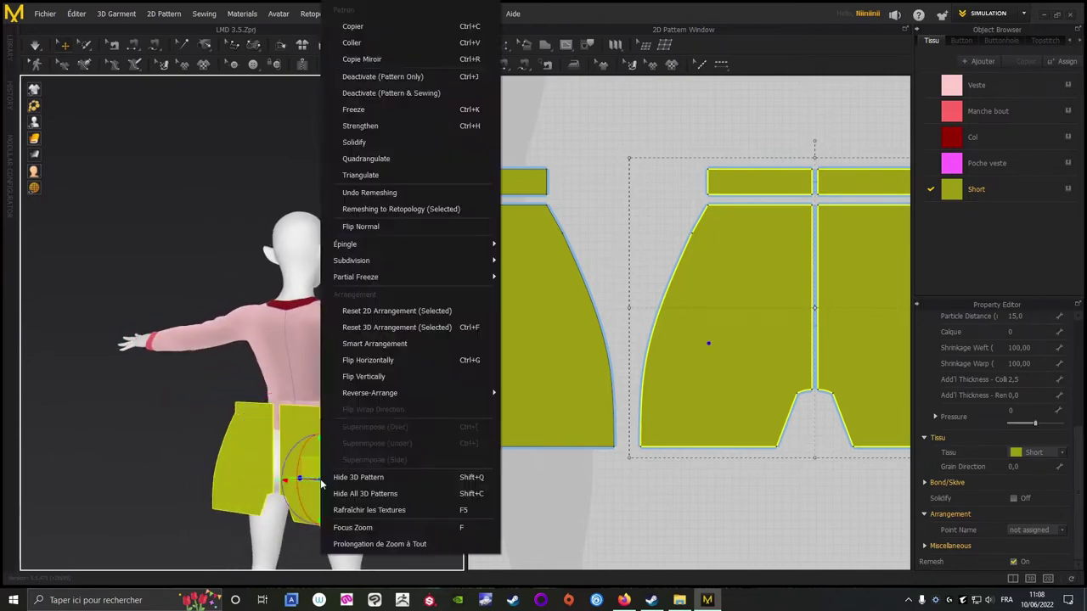
click(361, 363)
click(162, 461)
right_drag(162, 461, 68, 475)
Move the front shorts and waistband pieces closer to the front of the avatar in 3D.
scroll(584, 282, down, 5)
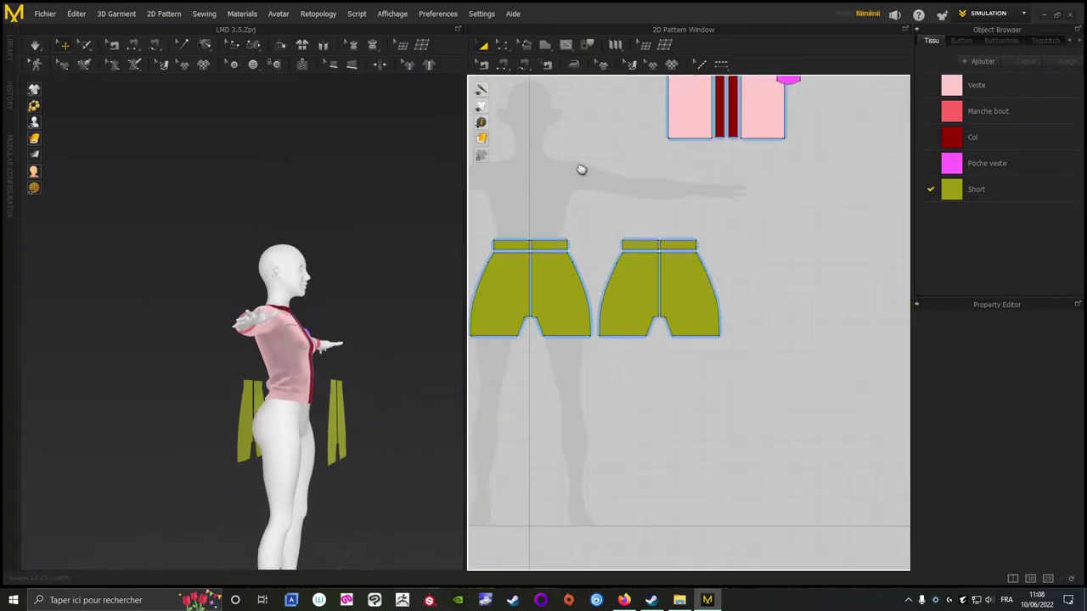
middle_drag(582, 167, 691, 162)
drag(710, 368, 711, 370)
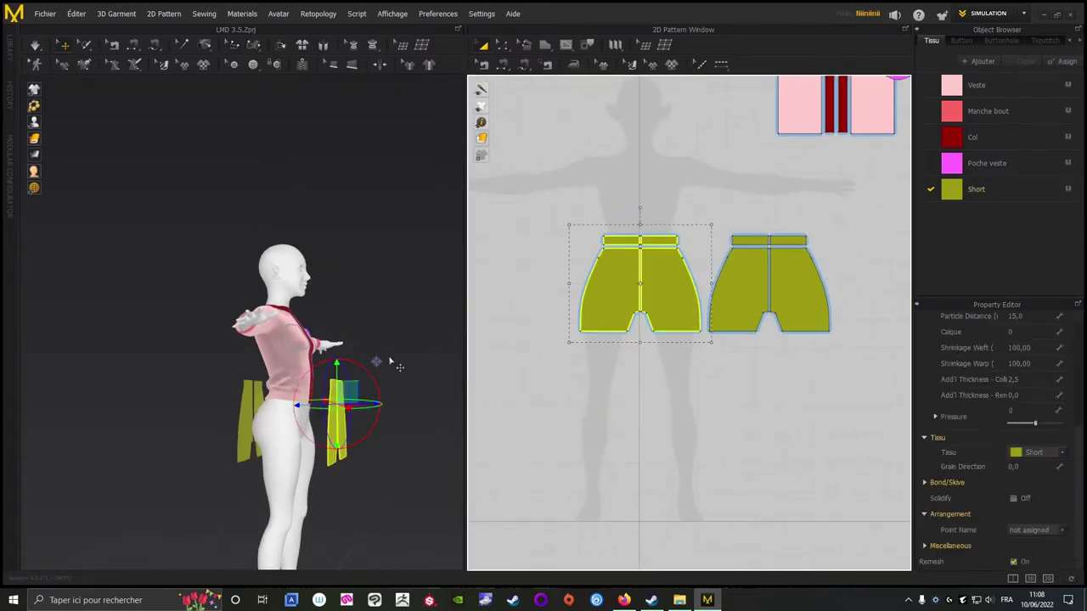
scroll(422, 378, up, 6)
right_drag(317, 115, 291, 242)
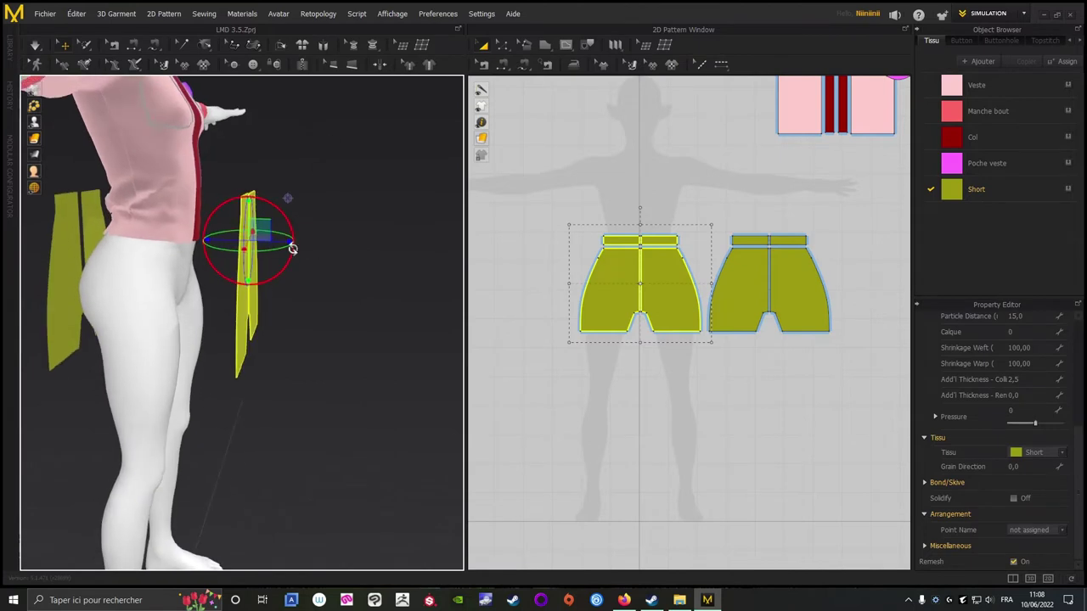
drag(286, 243, 242, 242)
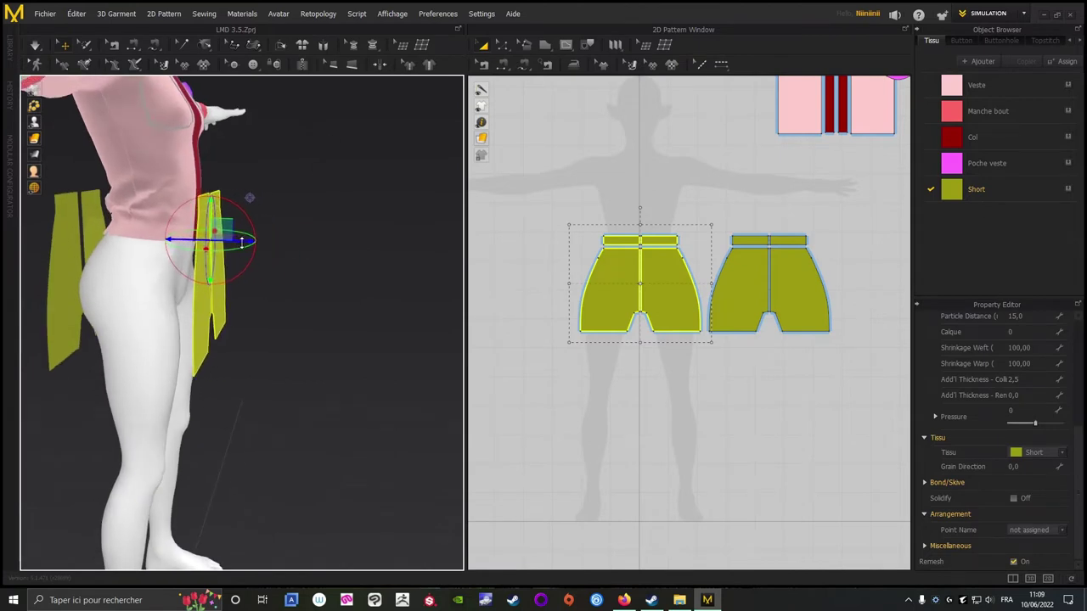
click(316, 195)
mouse_move(316, 194)
right_down()
mouse_move(351, 209)
mouse_move(306, 209)
right_up()
Save the project.
scroll(610, 200, down, 5)
middle_drag(610, 200, 660, 289)
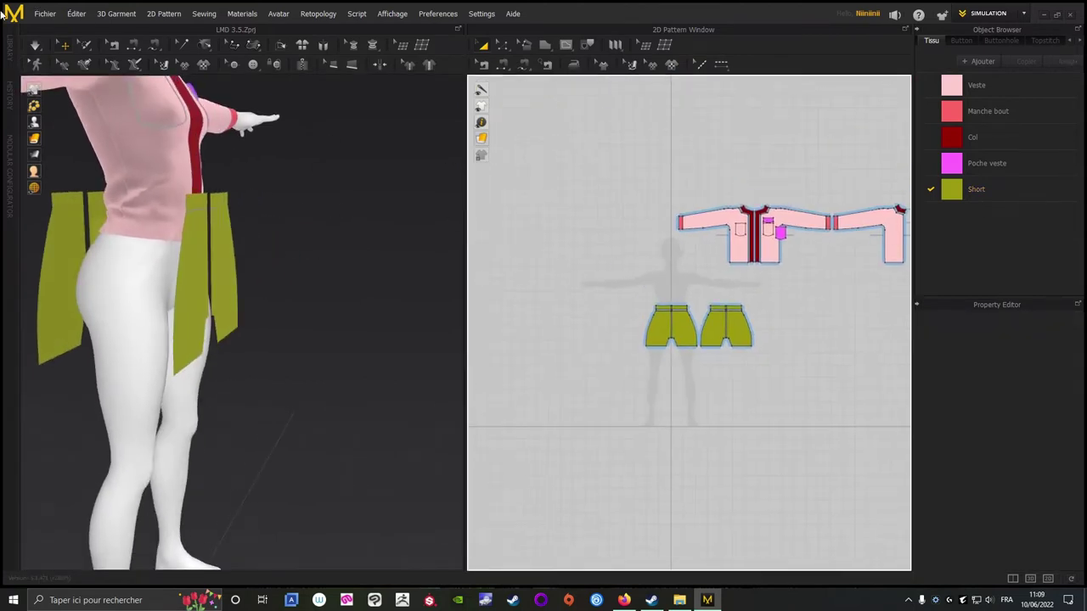
click(48, 13)
click(48, 76)
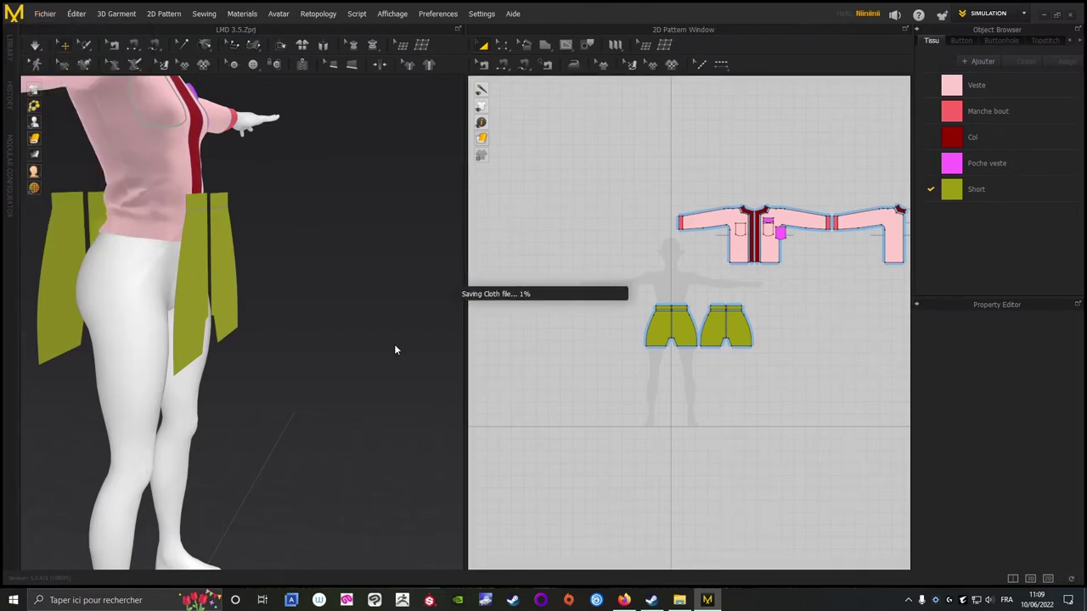
Set the layer (Calque) of all front and back shorts and waistband pieces to 1.
right_drag(430, 284, 274, 269)
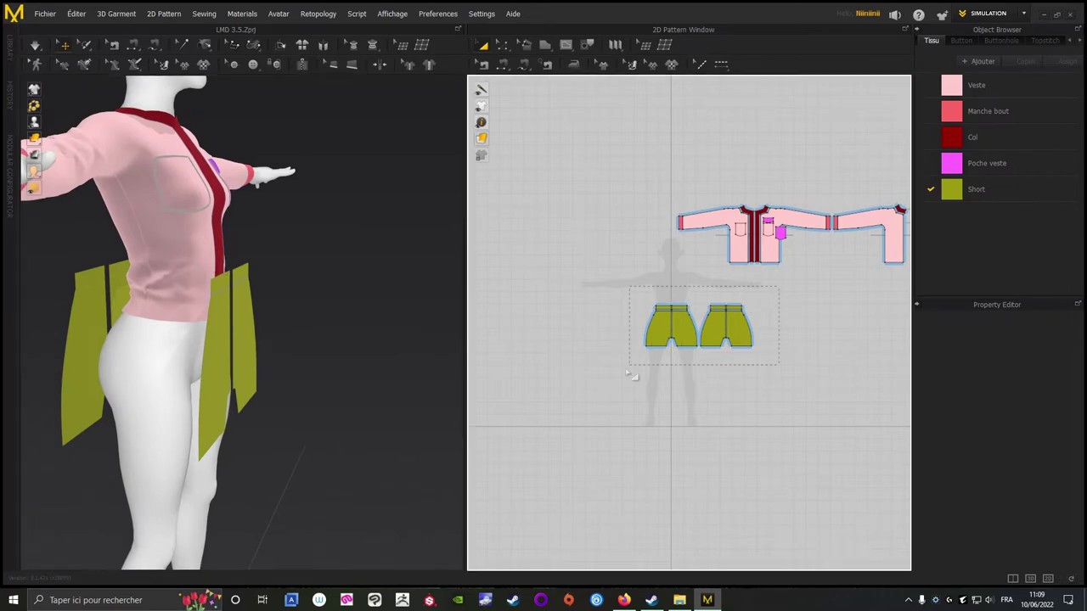
drag(631, 368, 739, 338)
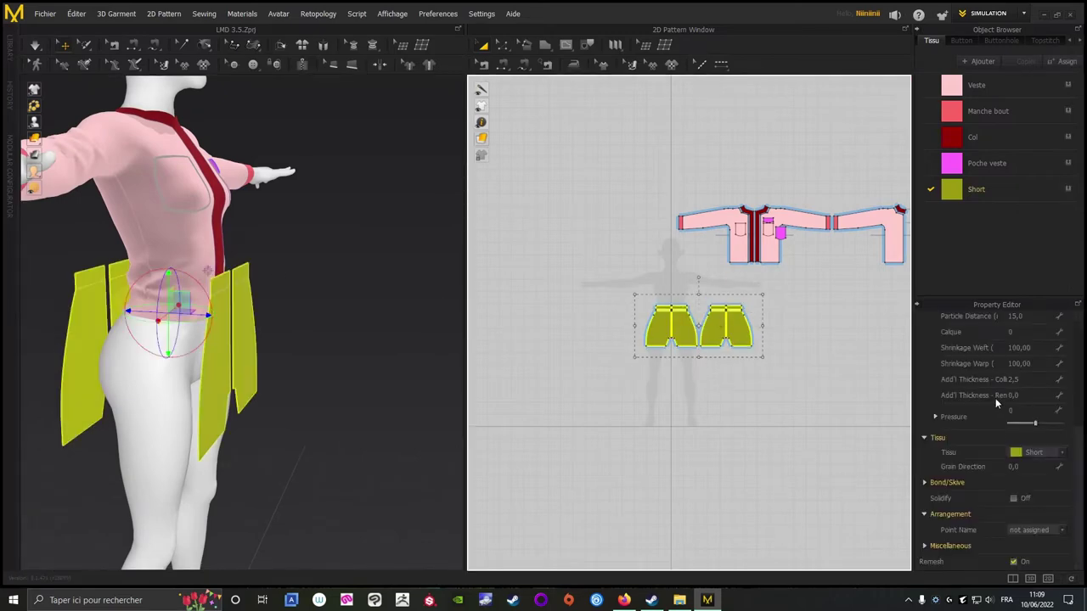
click(1009, 331)
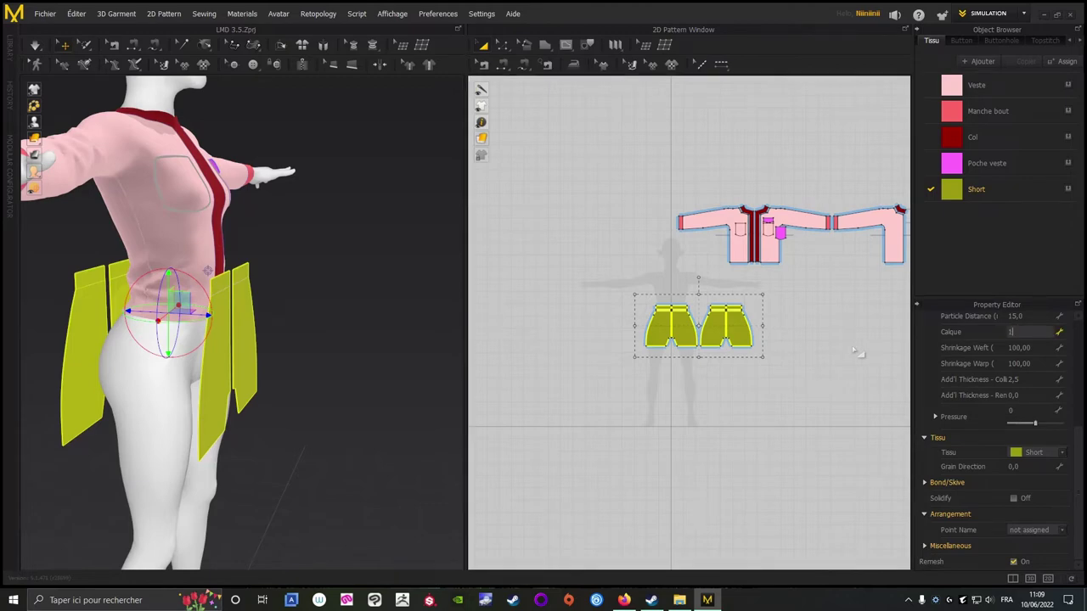
key(Return)
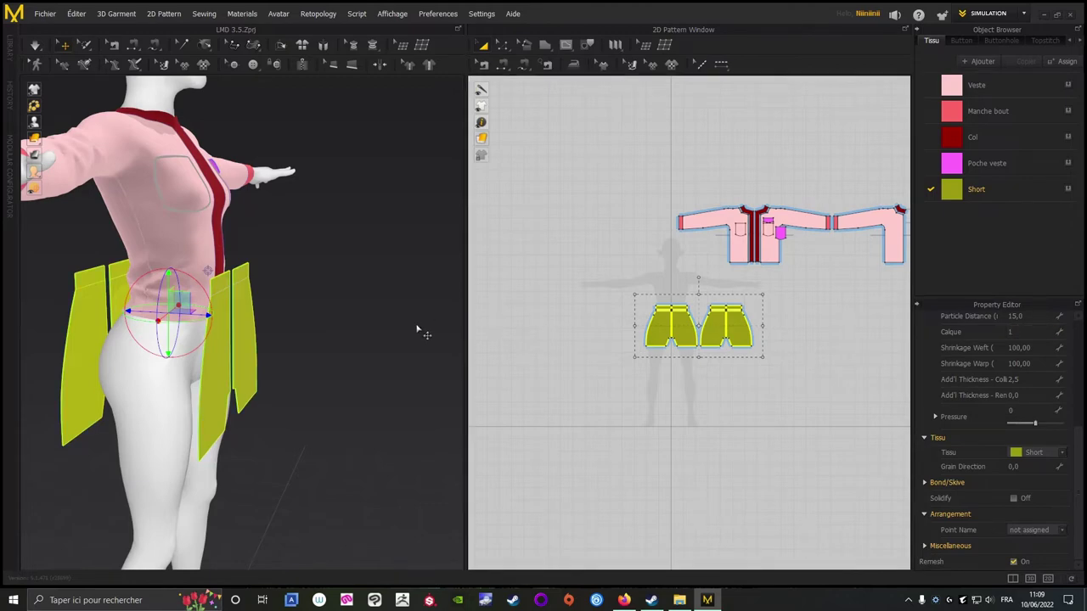
click(380, 313)
Sew the centre edges of the two front waistband halves and the two front shorts halves together with Segment Sewing.
scroll(675, 302, up, 6)
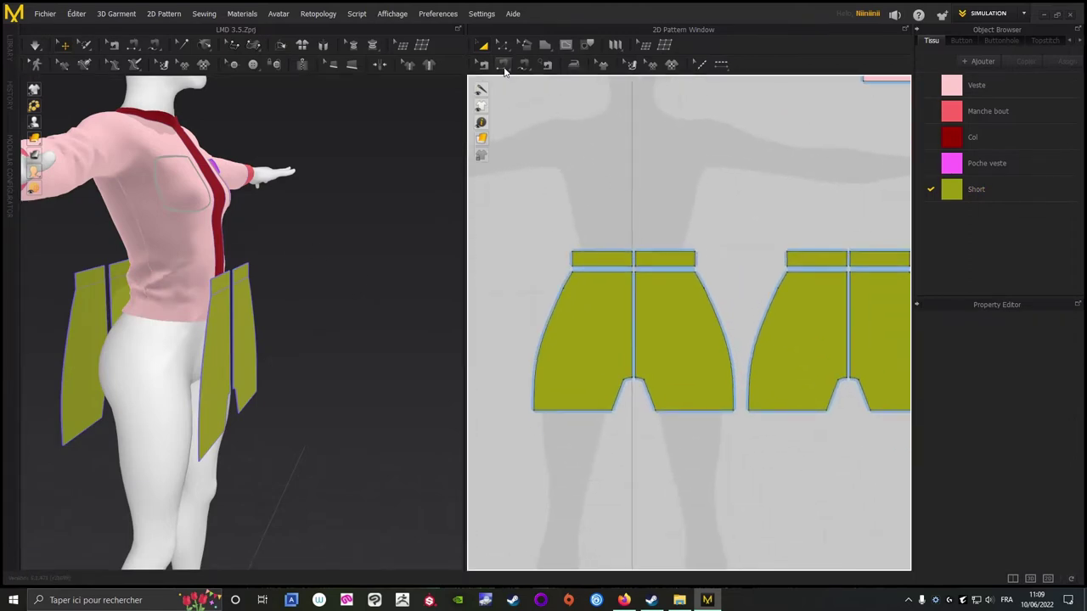
click(505, 68)
scroll(650, 212, up, 3)
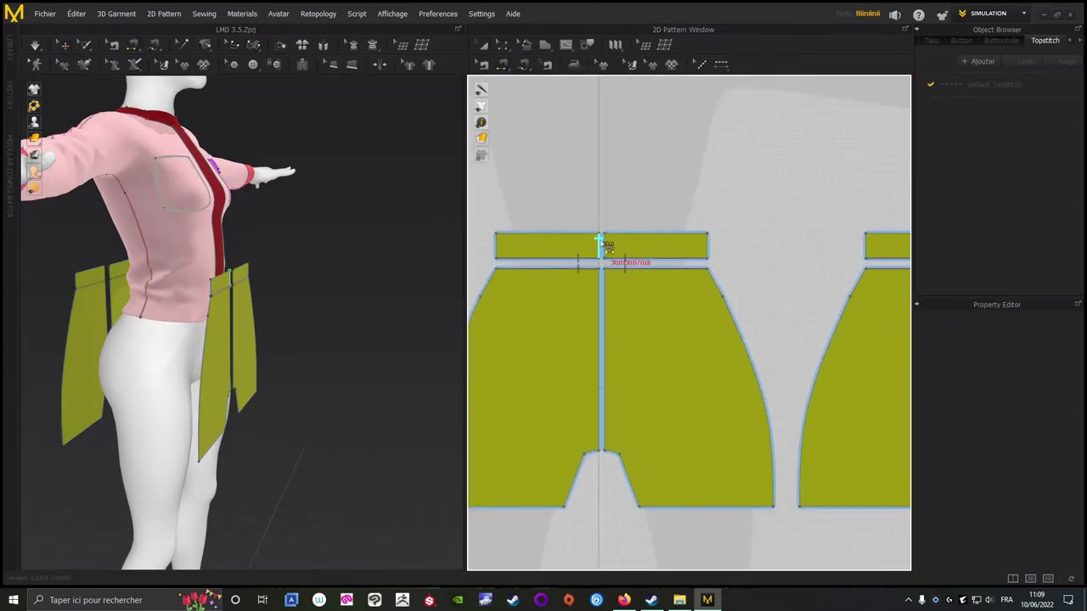
click(605, 305)
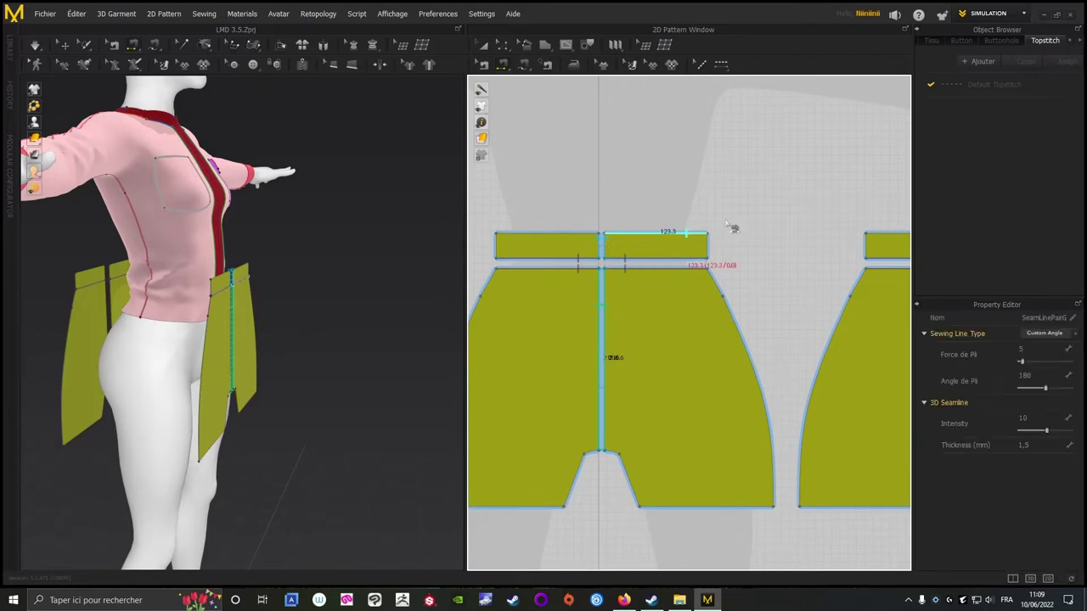
Sew the centre edges of the back waistband halves and the back shorts halves together.
middle_drag(504, 183, 487, 181)
click(678, 225)
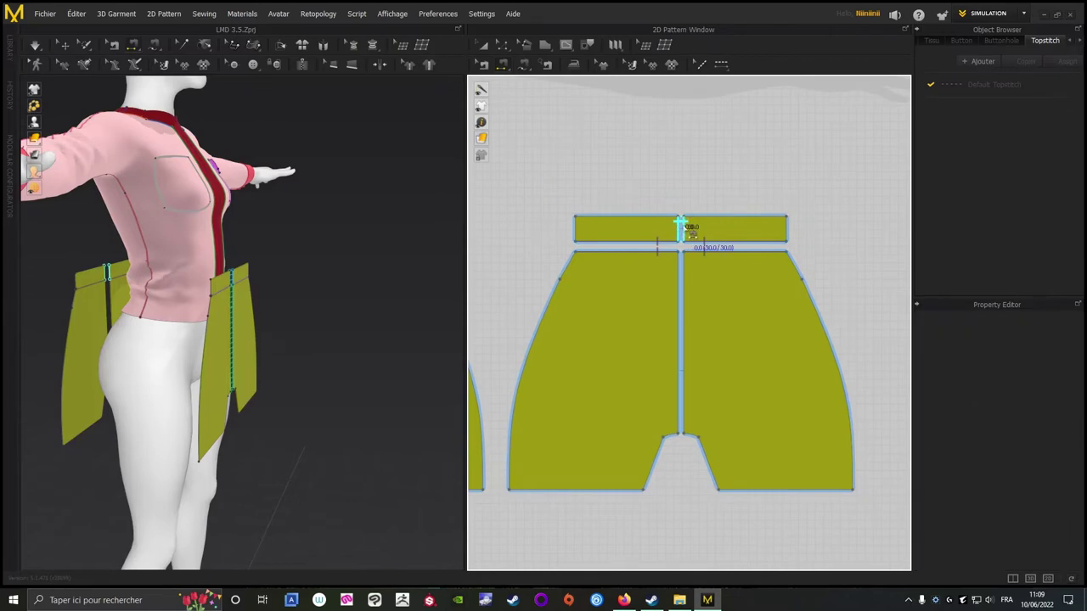
click(683, 225)
click(684, 284)
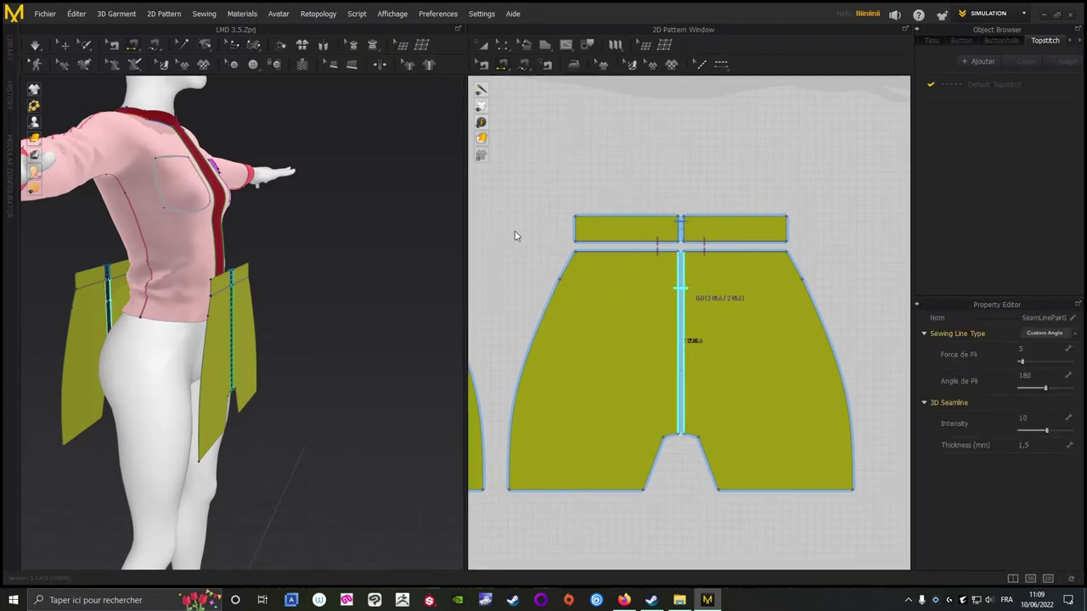
middle_drag(515, 231, 682, 201)
click(580, 192)
click(731, 236)
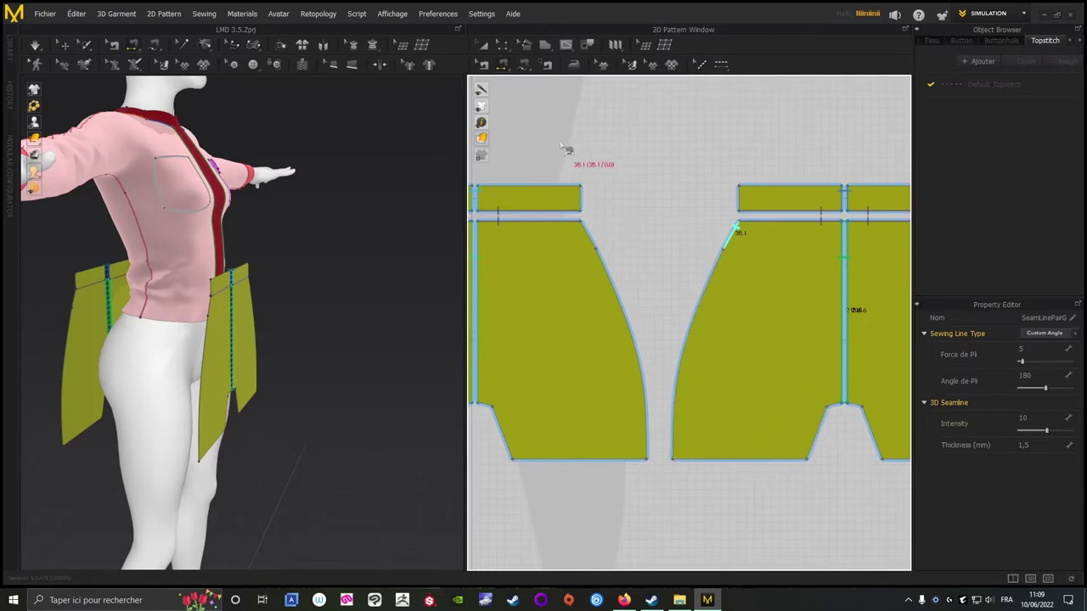
Sew the front shorts' curved outer side to the matching back outer side from waist to hem with Free Sewing.
click(525, 64)
middle_drag(713, 286, 587, 263)
scroll(581, 230, up, 3)
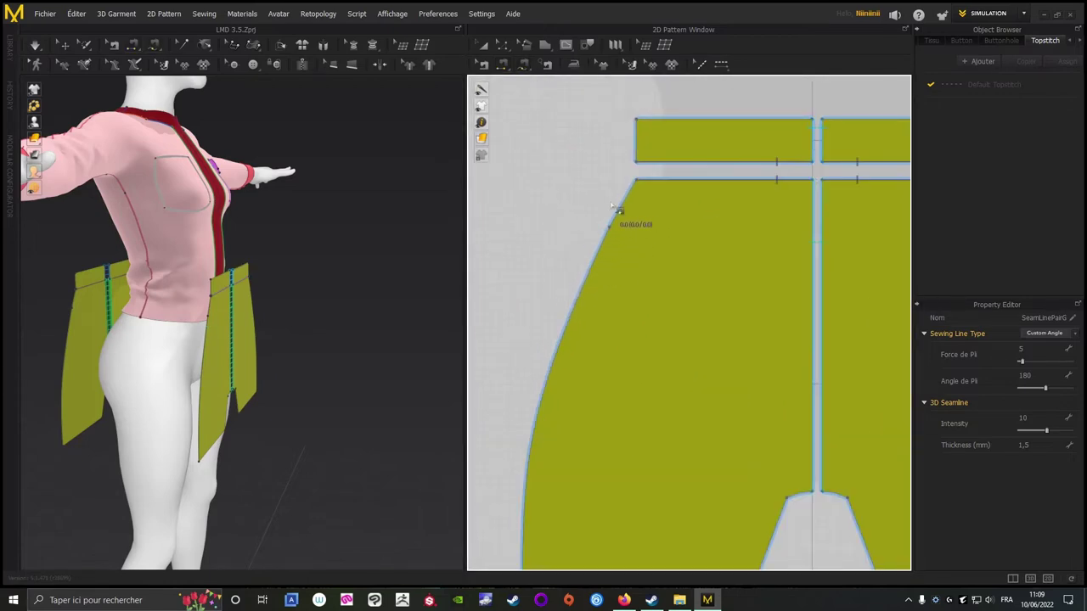
click(636, 180)
middle_drag(556, 364, 680, 131)
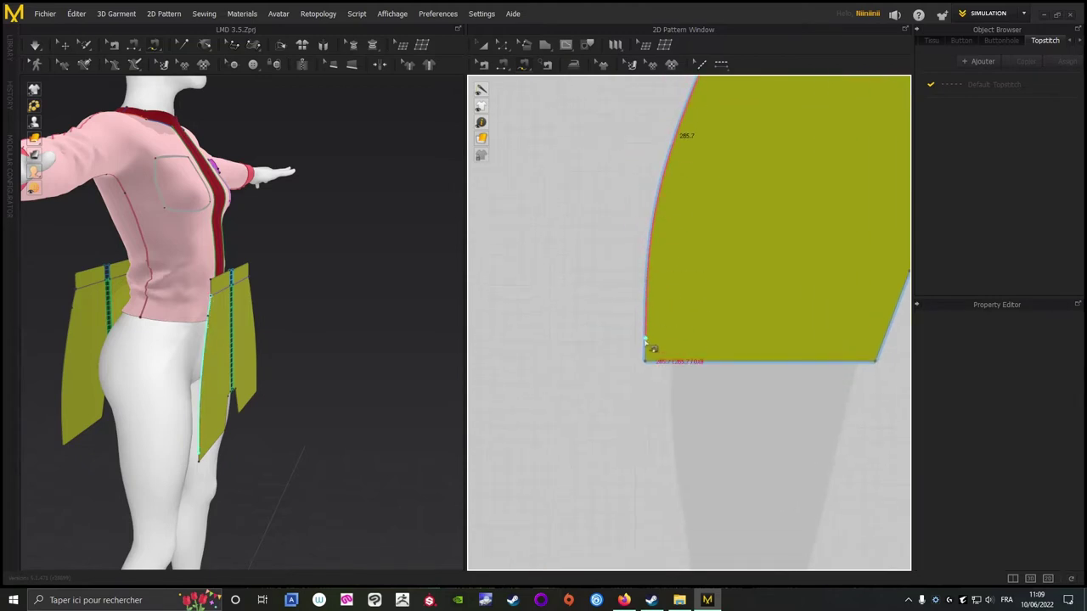
click(645, 360)
middle_drag(812, 448, 510, 447)
middle_drag(893, 340, 552, 440)
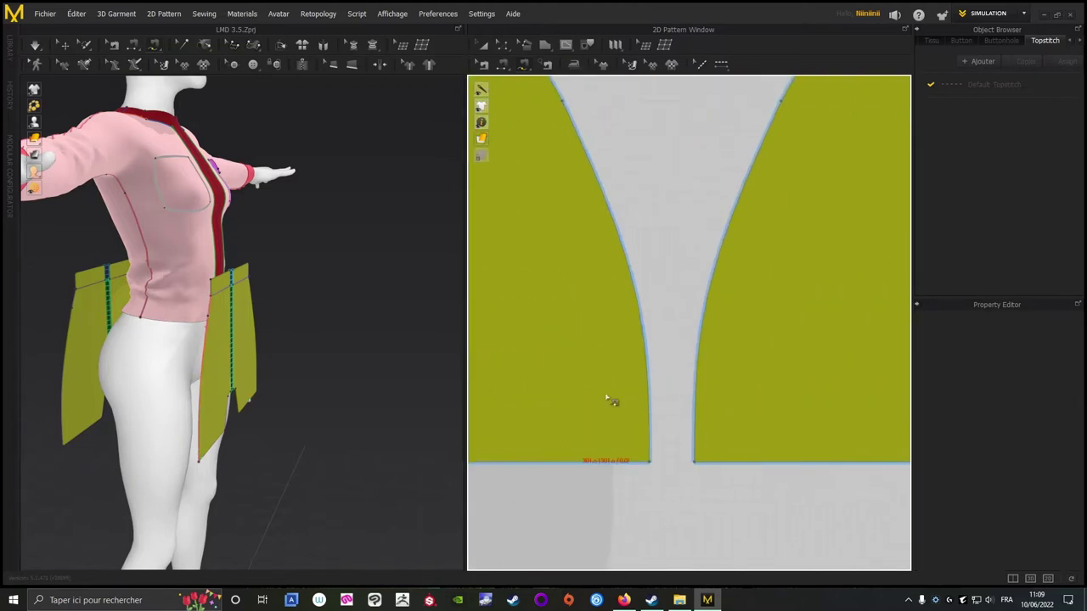
middle_drag(639, 293, 464, 401)
scroll(595, 349, down, 3)
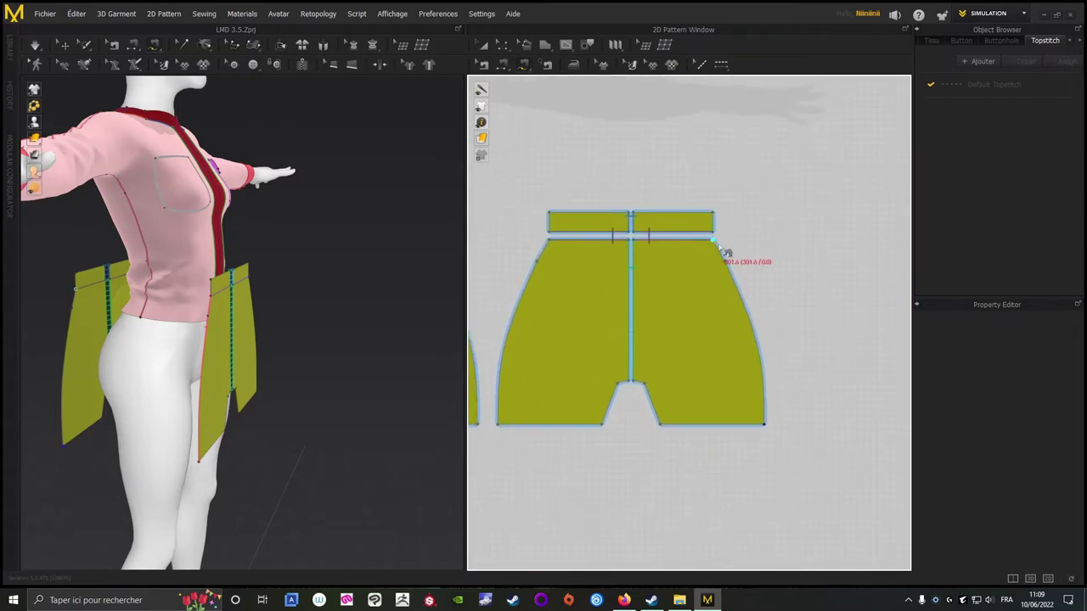
click(714, 243)
click(764, 426)
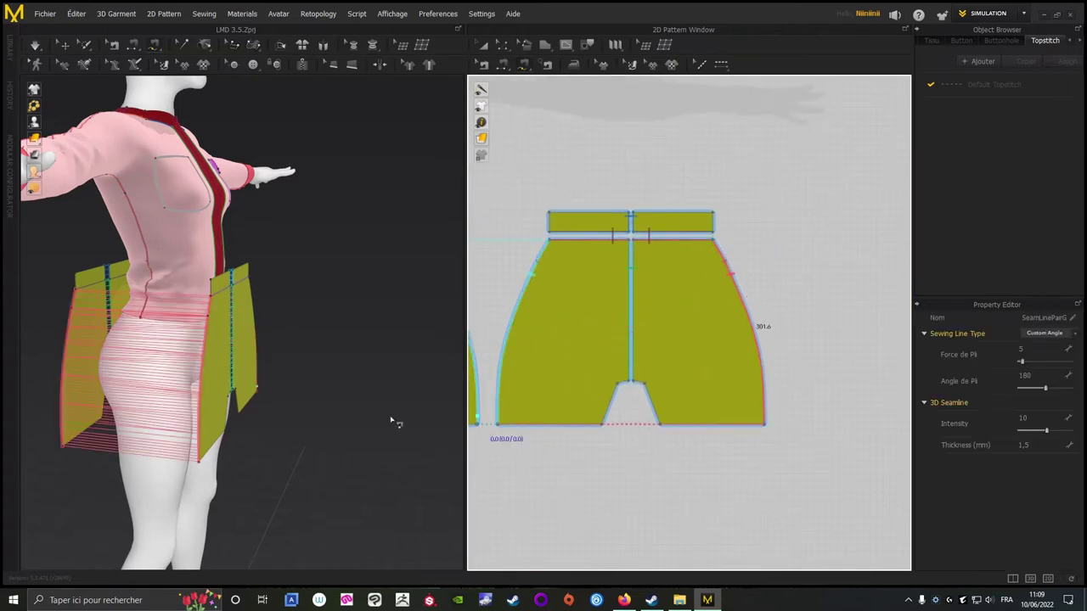
Sew the front shorts' crotch curve and inseam to the matching back edges, from centre seam to hem, with Free Sewing.
key(space)
right_drag(371, 403, 274, 395)
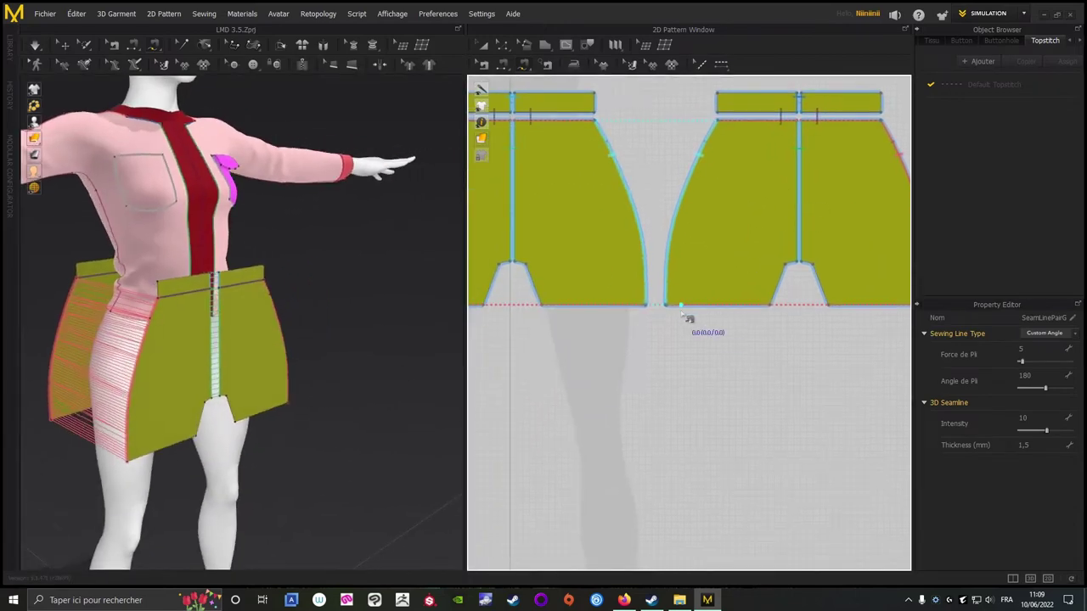
scroll(679, 327, up, 6)
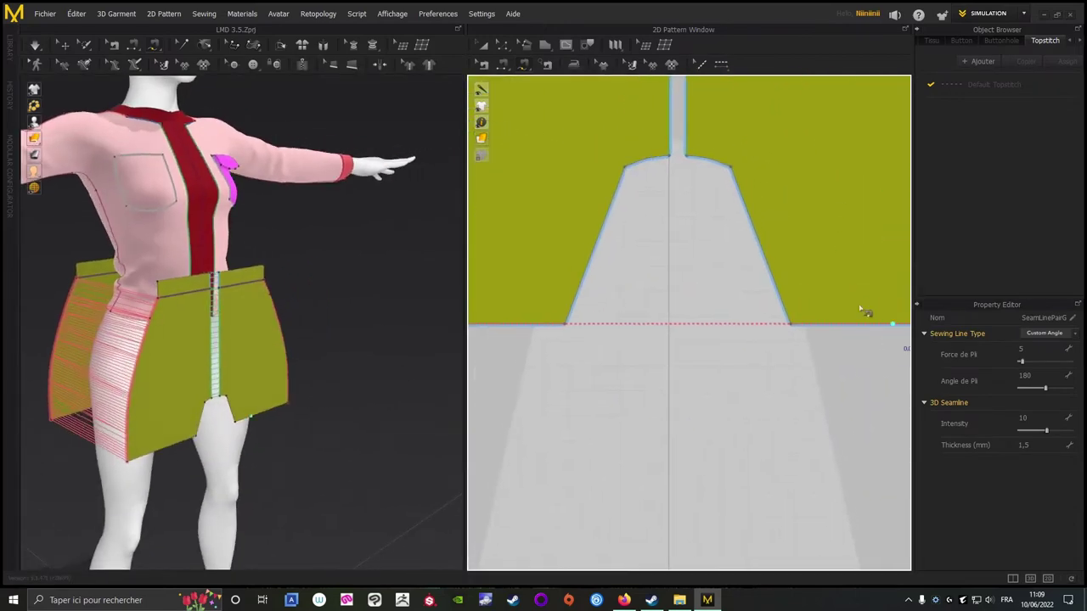
click(688, 160)
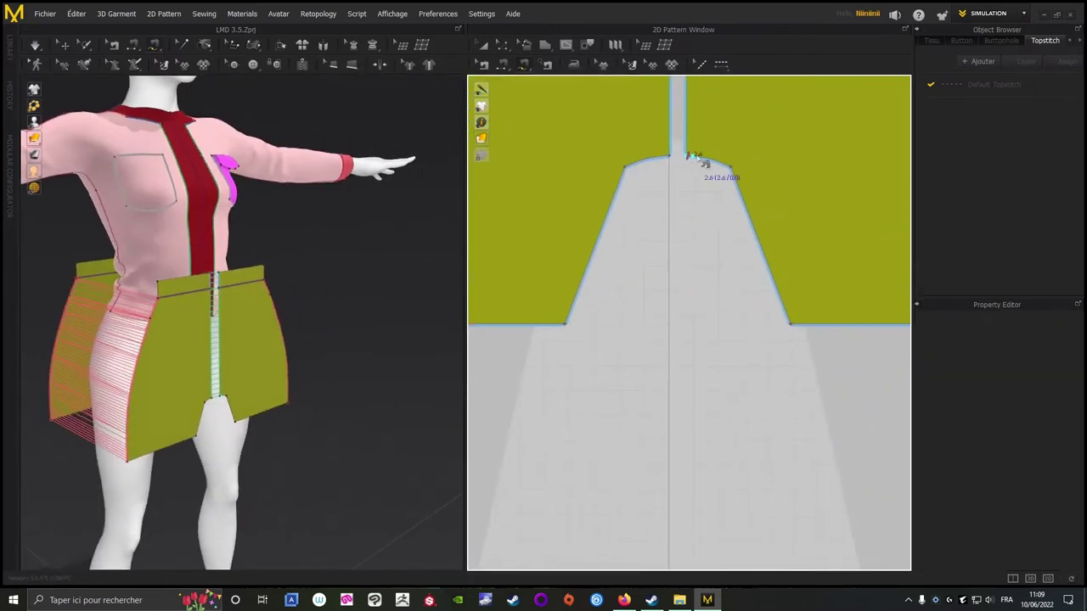
click(791, 326)
middle_drag(783, 431, 501, 424)
middle_drag(798, 370, 471, 395)
middle_drag(755, 353, 436, 362)
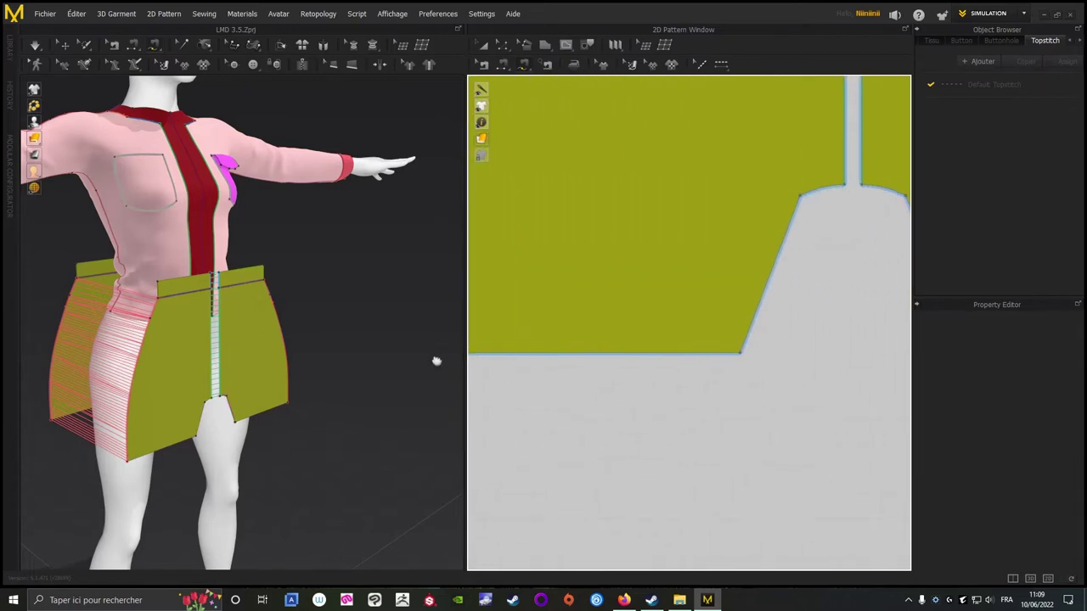
click(838, 187)
click(735, 352)
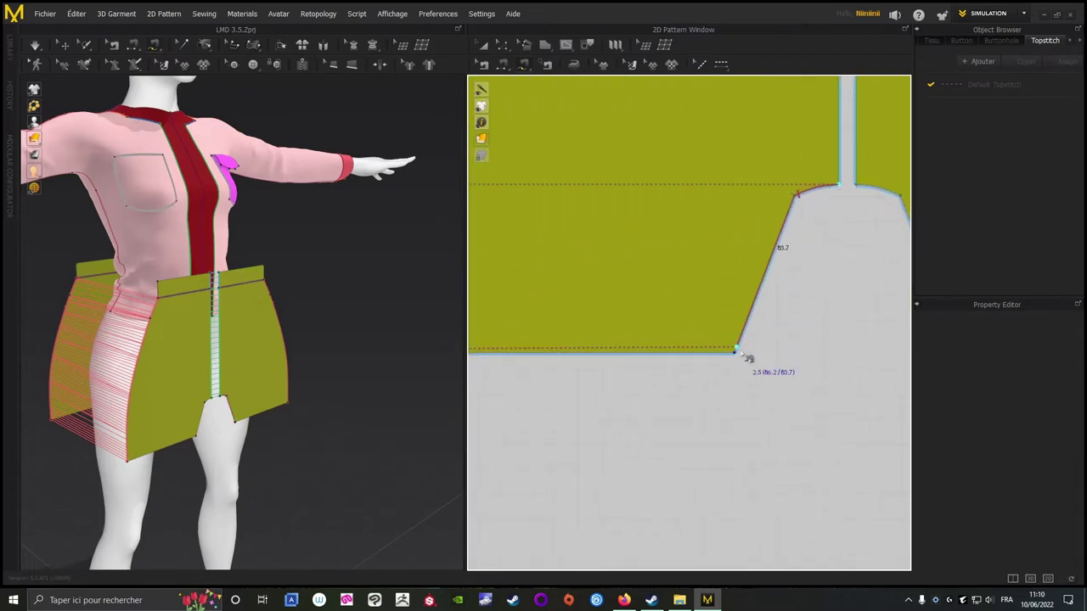
click(631, 346)
scroll(687, 315, down, 5)
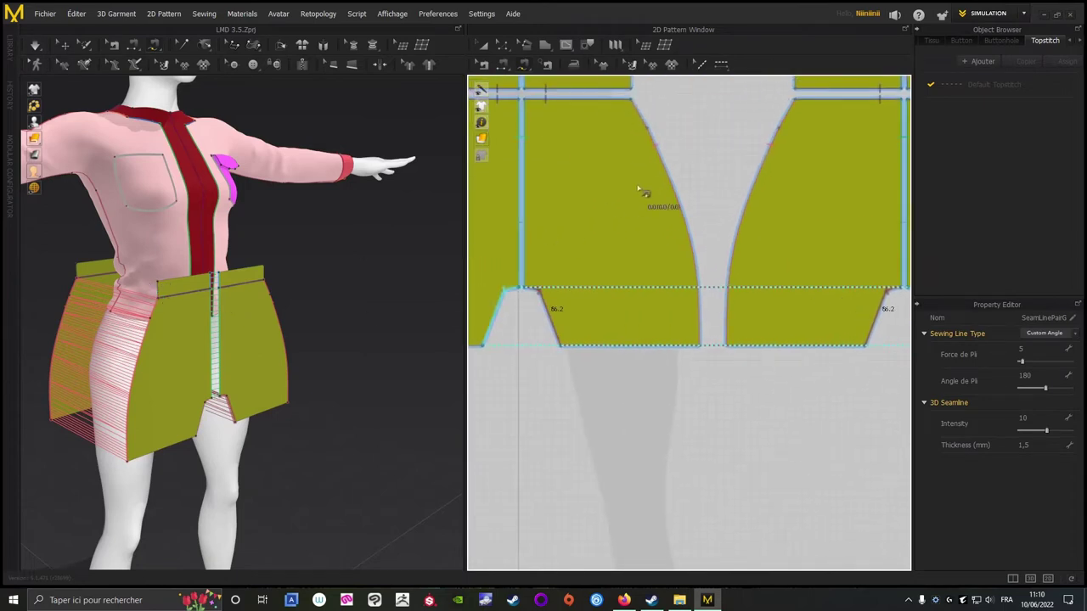
Sew the side edge of the front waistband to the facing side edge of the back waistband with Segment Sewing.
middle_drag(637, 188, 762, 244)
click(502, 64)
click(753, 131)
middle_drag(776, 149, 578, 167)
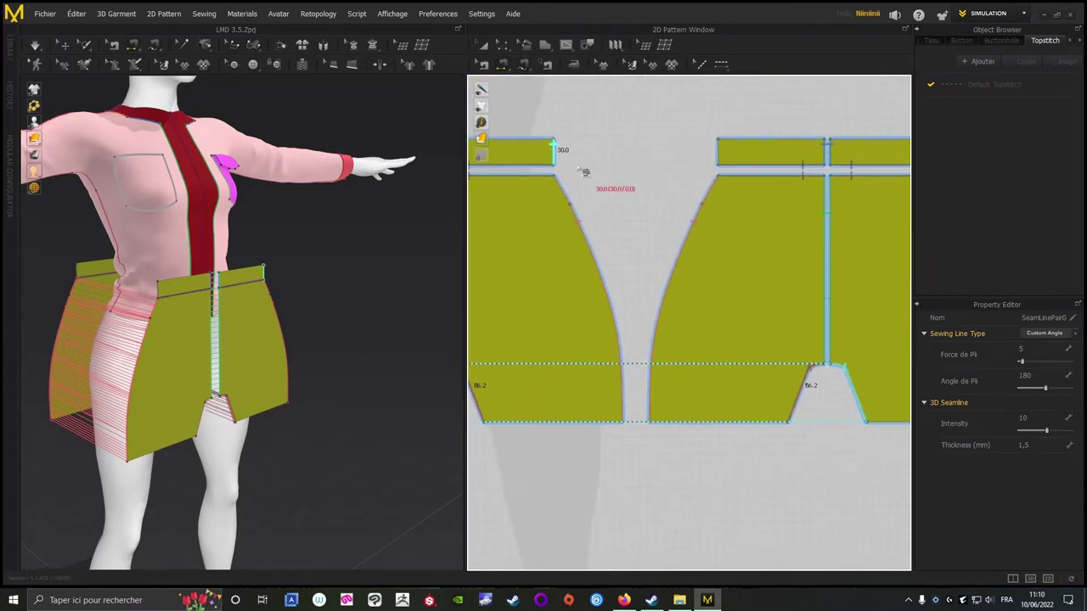
click(555, 149)
click(715, 149)
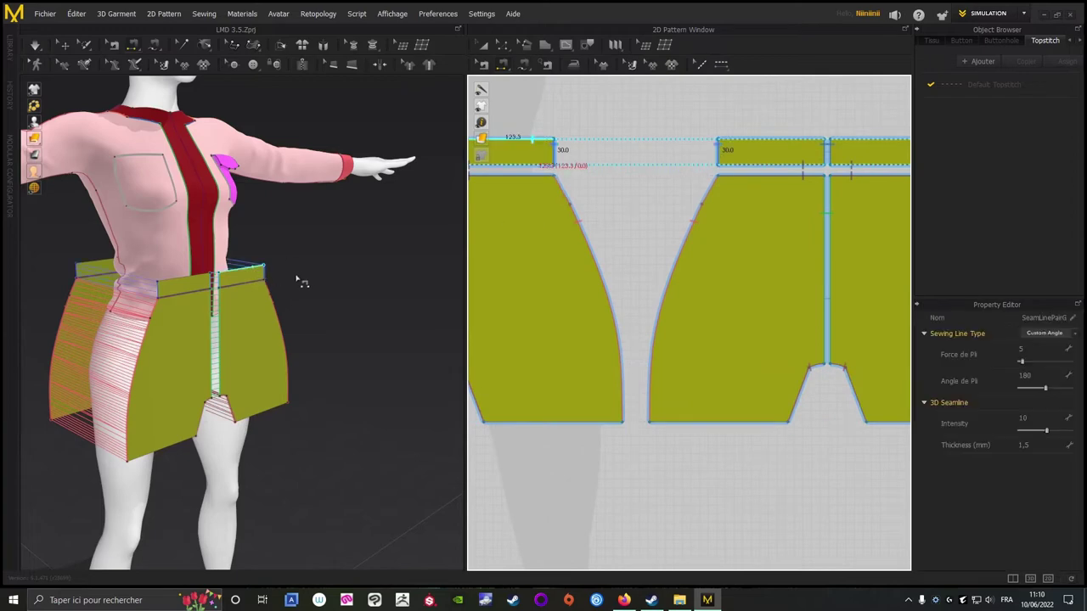
Simulate the garment so the shorts and waistband drape onto the avatar, and inspect the fit.
click(485, 48)
right_drag(340, 222, 398, 263)
click(35, 46)
click(36, 46)
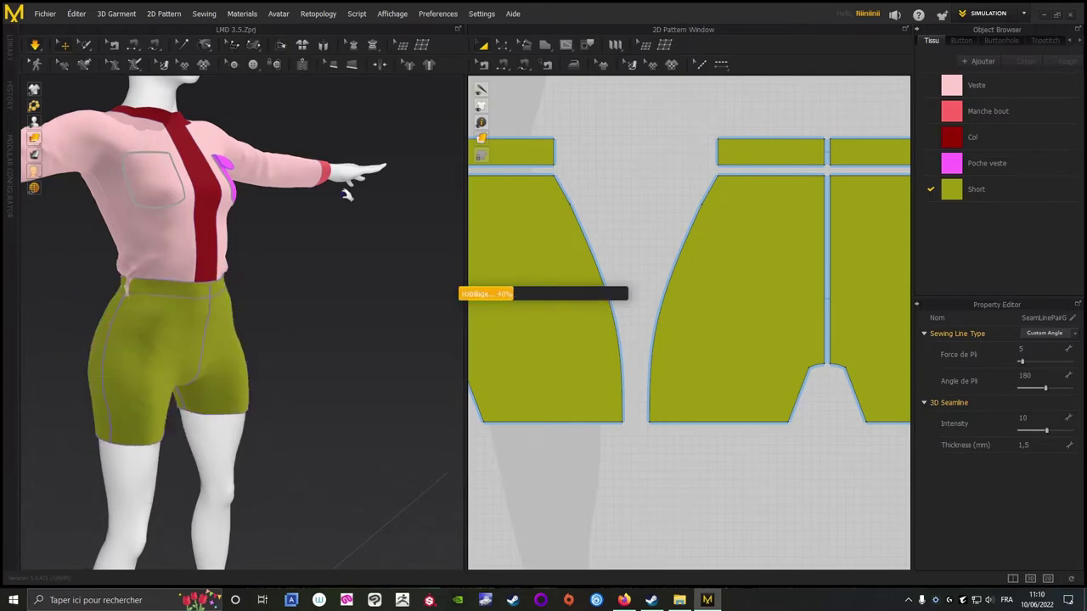
middle_drag(309, 398, 359, 328)
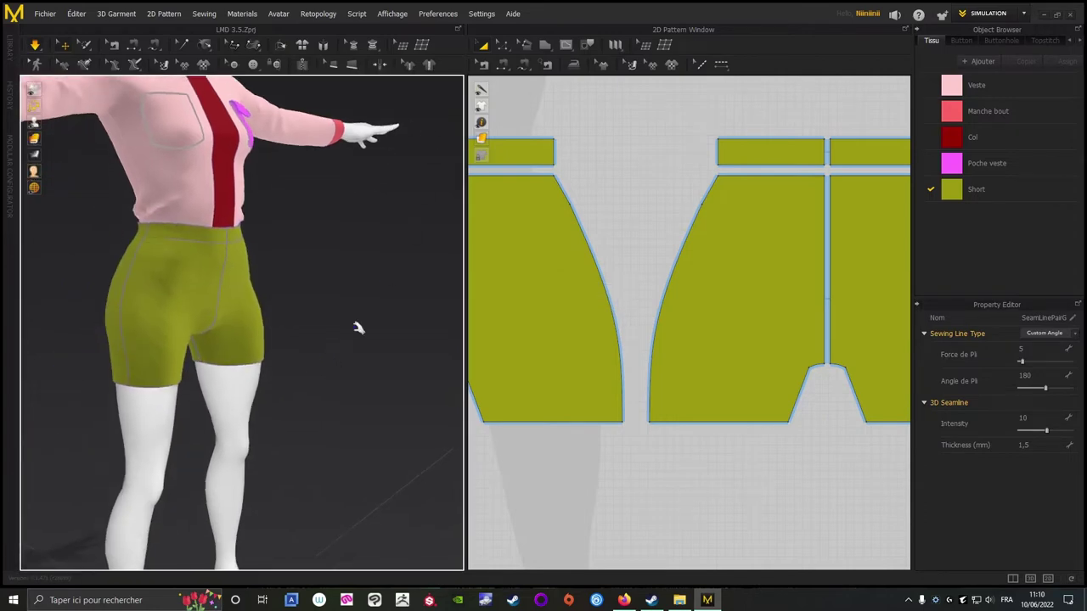
right_drag(359, 328, 329, 309)
middle_drag(329, 310, 384, 333)
right_drag(385, 333, 111, 257)
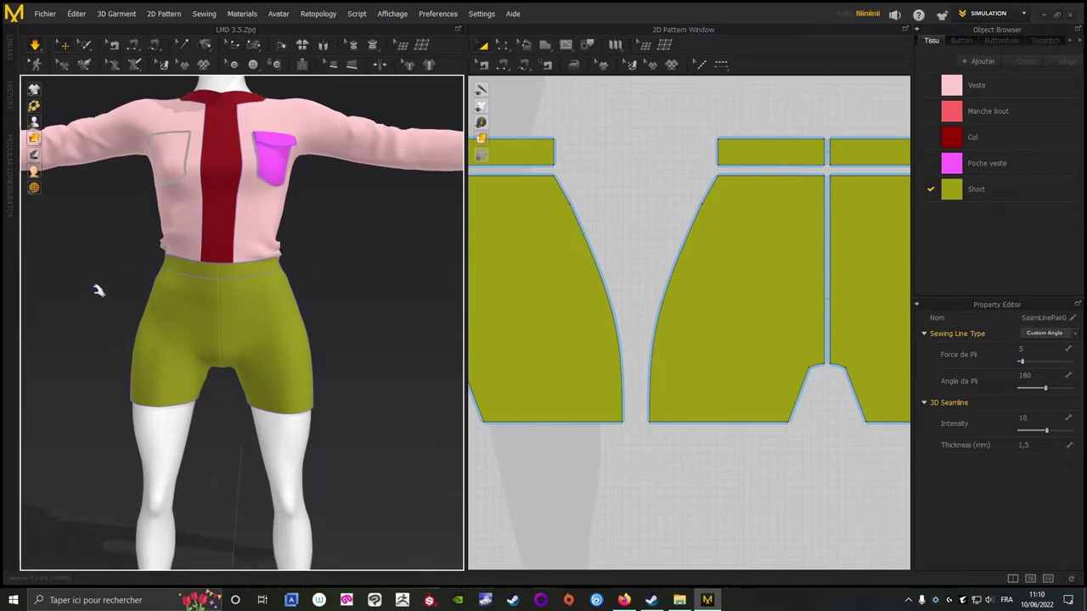
scroll(671, 383, down, 5)
Hide all shorts and waistband pieces in 3D to check the jacket underneath, and show them again.
drag(815, 249, 525, 469)
right_click(631, 344)
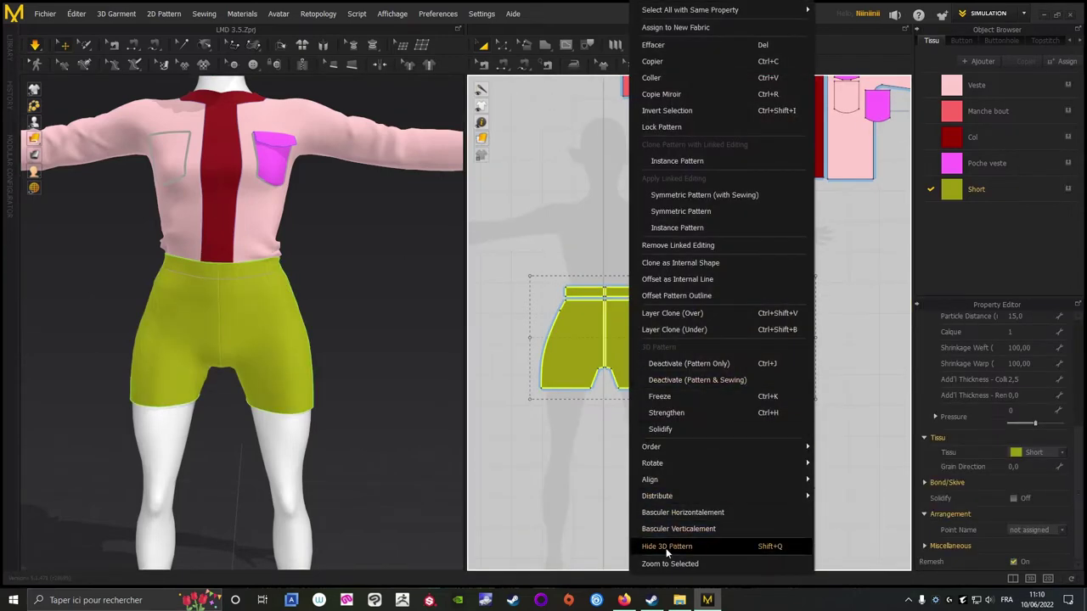
click(671, 546)
scroll(390, 309, up, 3)
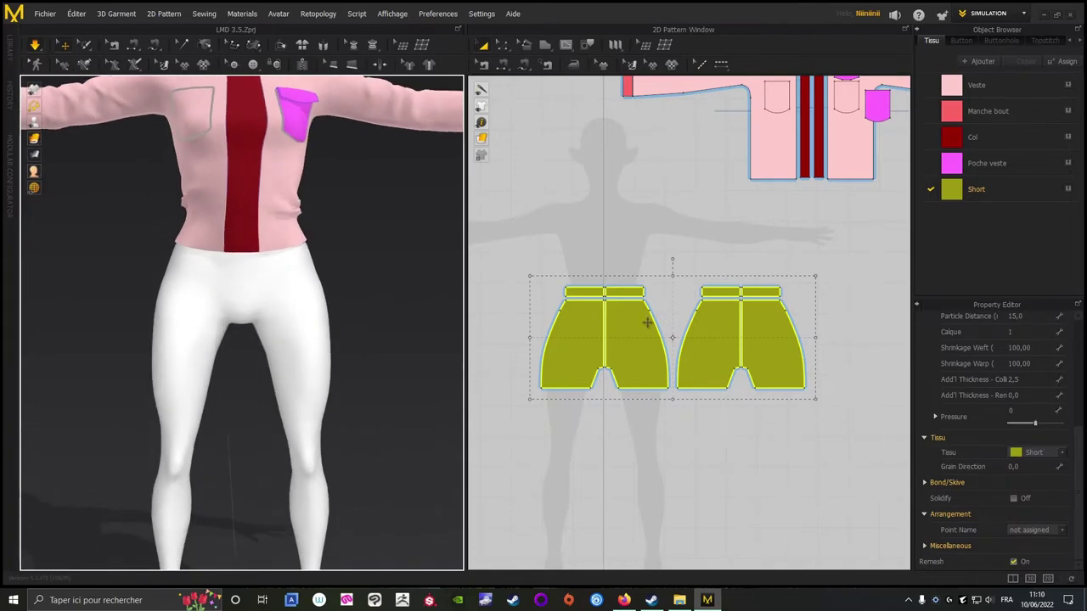
right_click(646, 322)
click(687, 548)
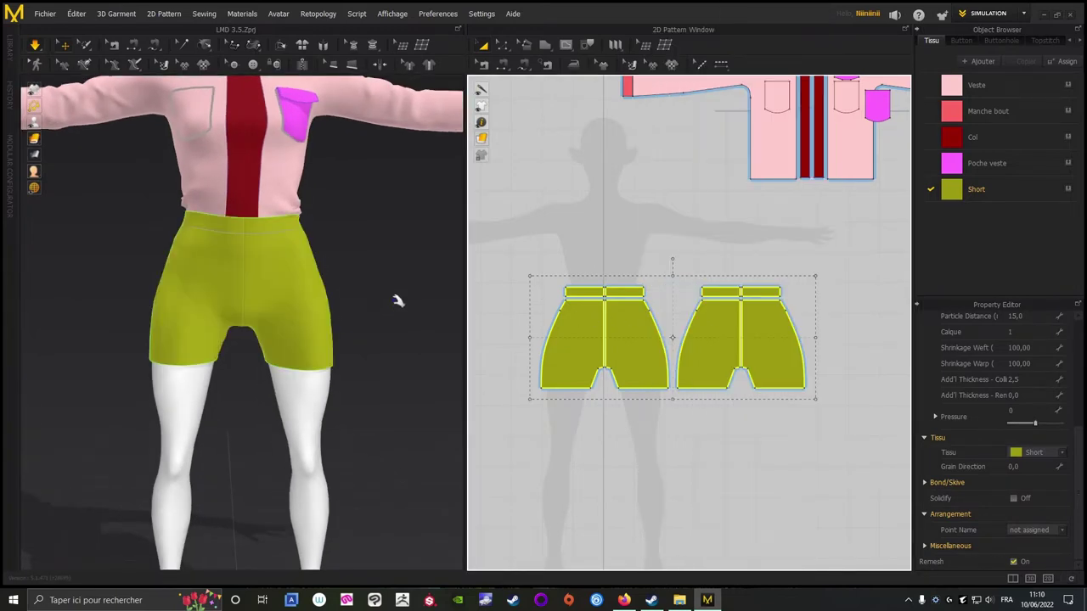
Check the draped outfit on the avatar, stop the simulation and save the project.
click(378, 252)
scroll(139, 218, up, 1)
right_drag(139, 218, 29, 247)
scroll(161, 254, down, 4)
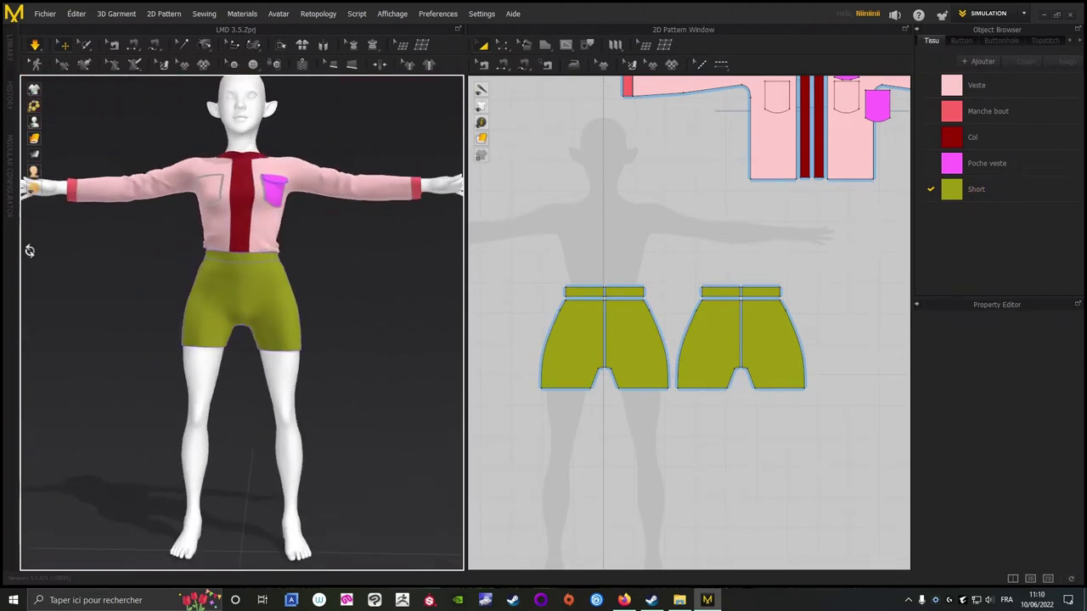
click(35, 47)
click(40, 14)
click(48, 80)
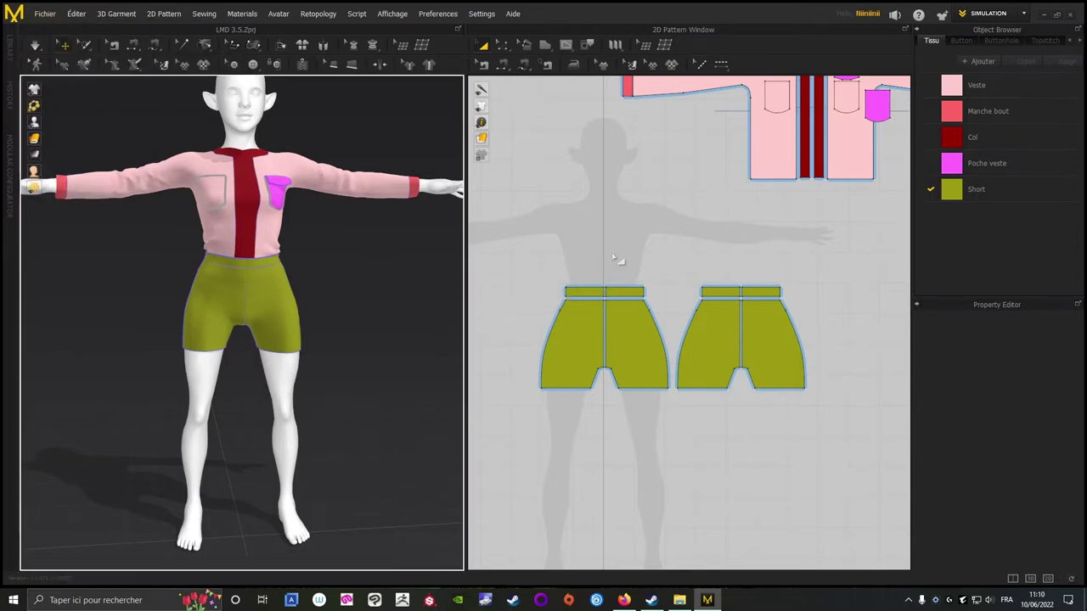
Draw a diagonal internal line about 203.8 mm long on the front shorts, from the top of the inseam to the outer side.
scroll(643, 240, up, 2)
scroll(619, 213, up, 3)
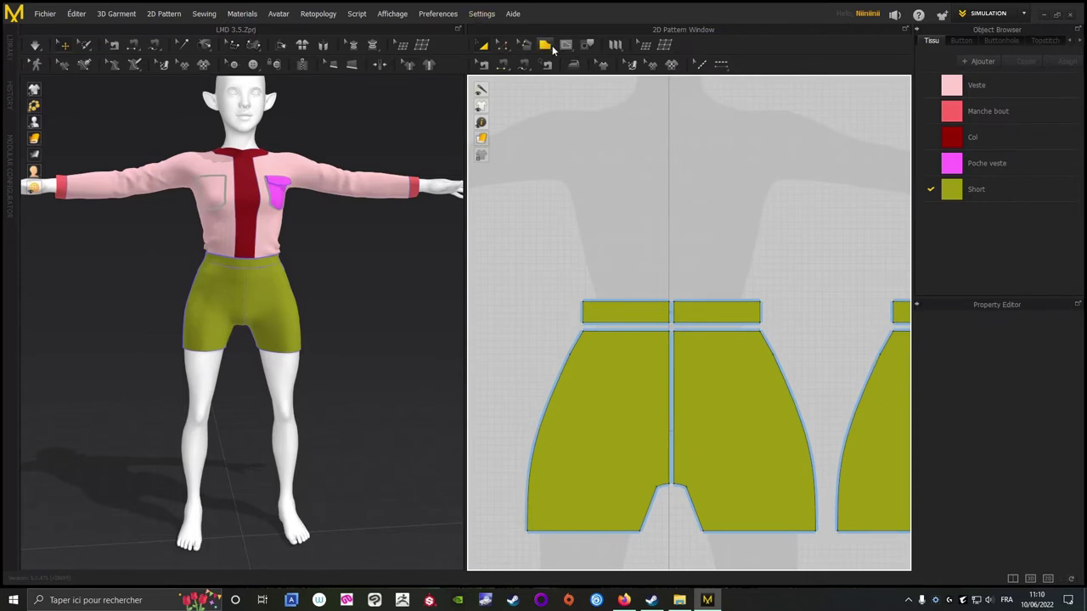
click(565, 45)
middle_drag(553, 328, 555, 205)
scroll(377, 364, up, 8)
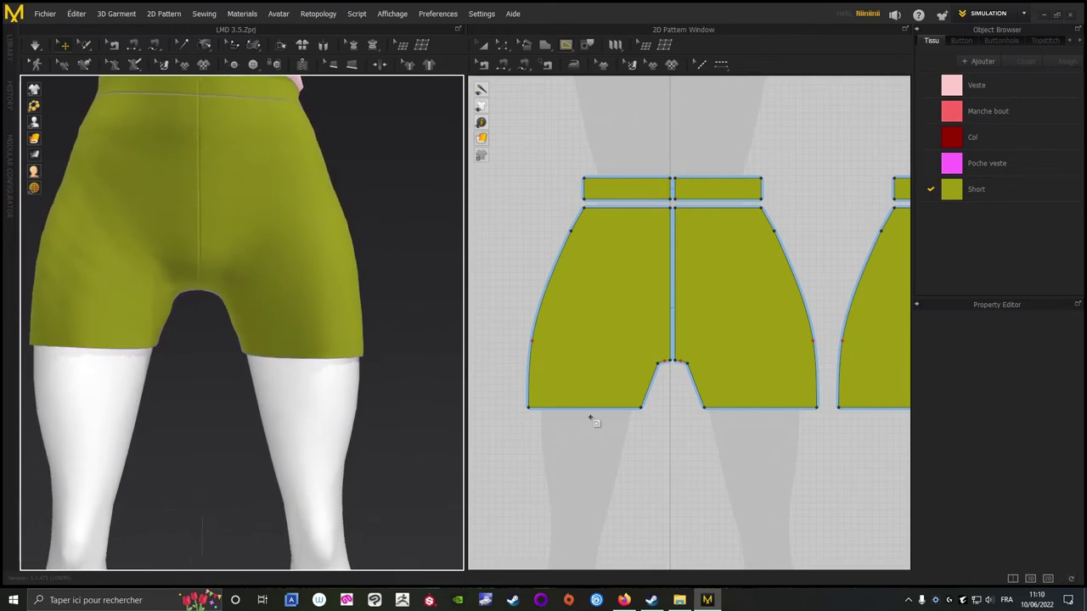
scroll(589, 417, up, 1)
scroll(672, 364, up, 3)
scroll(824, 424, down, 1)
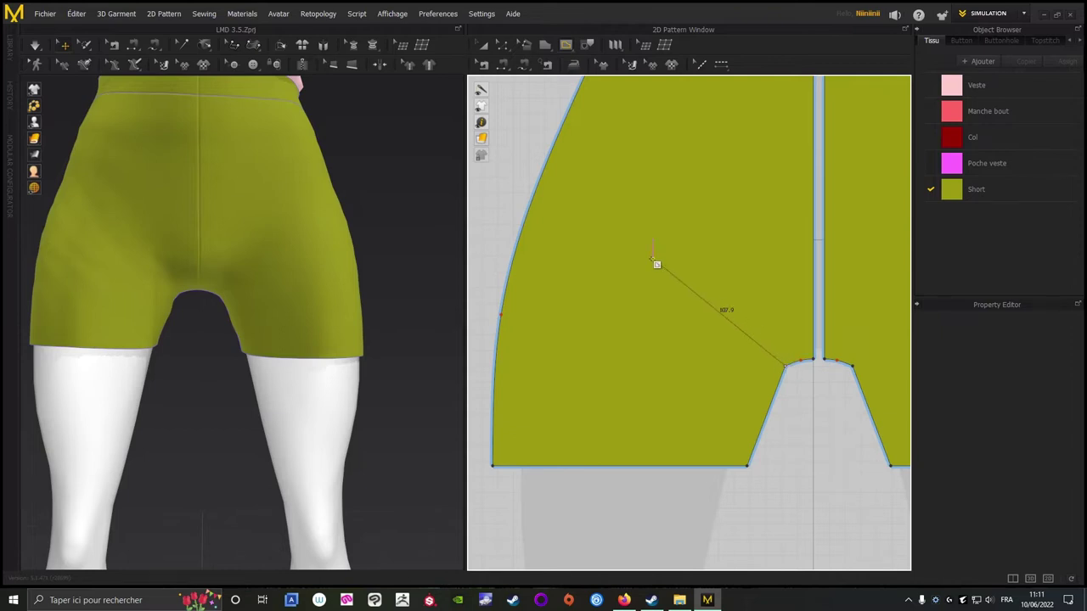
middle_drag(652, 259, 713, 371)
middle_drag(663, 321, 619, 273)
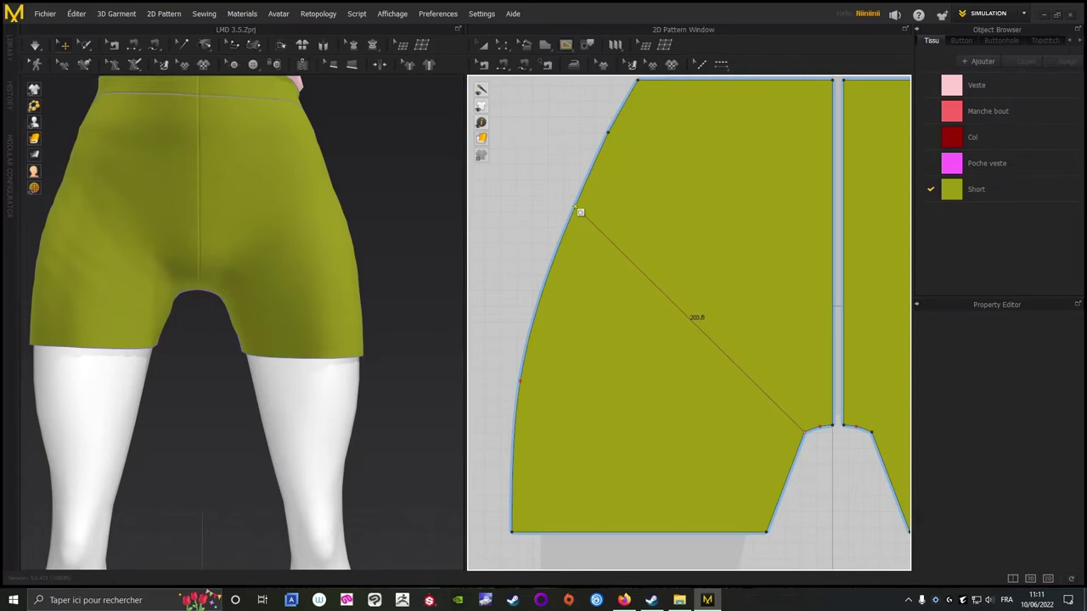
click(580, 211)
scroll(366, 288, down, 3)
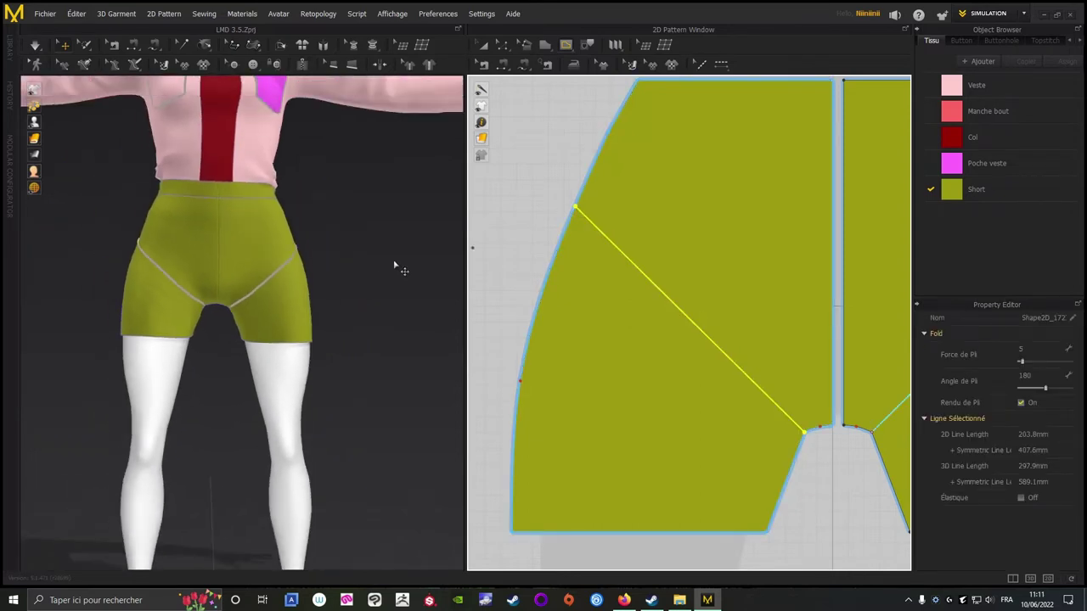
right_drag(395, 263, 342, 265)
Draw a matching diagonal internal line about 203.7 mm long on the back shorts, from the inseam's top to the outer side.
scroll(835, 362, down, 3)
right_drag(835, 363, 684, 323)
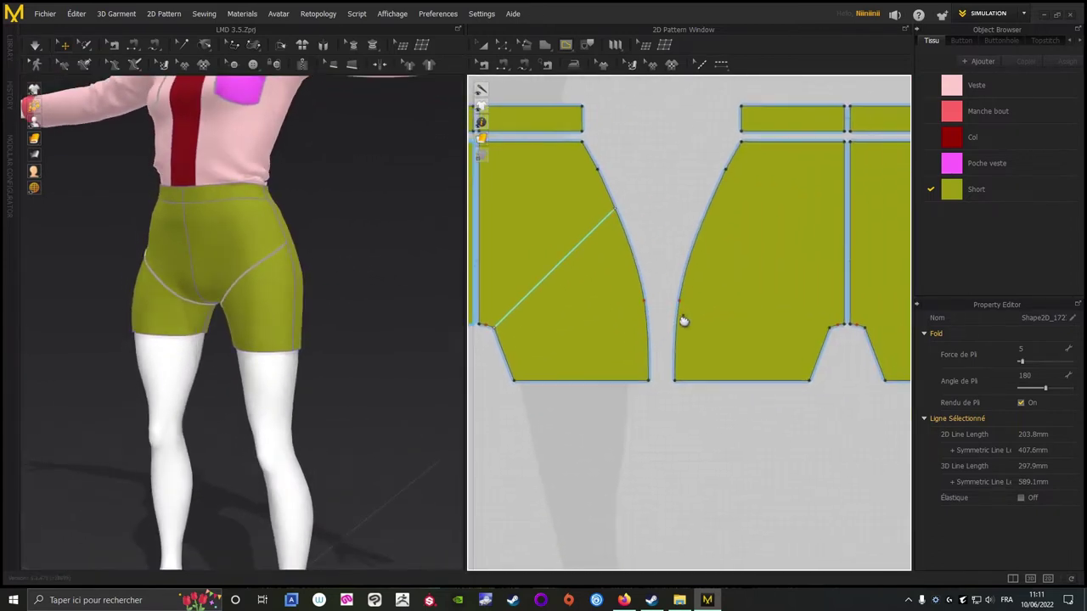
scroll(757, 371, up, 8)
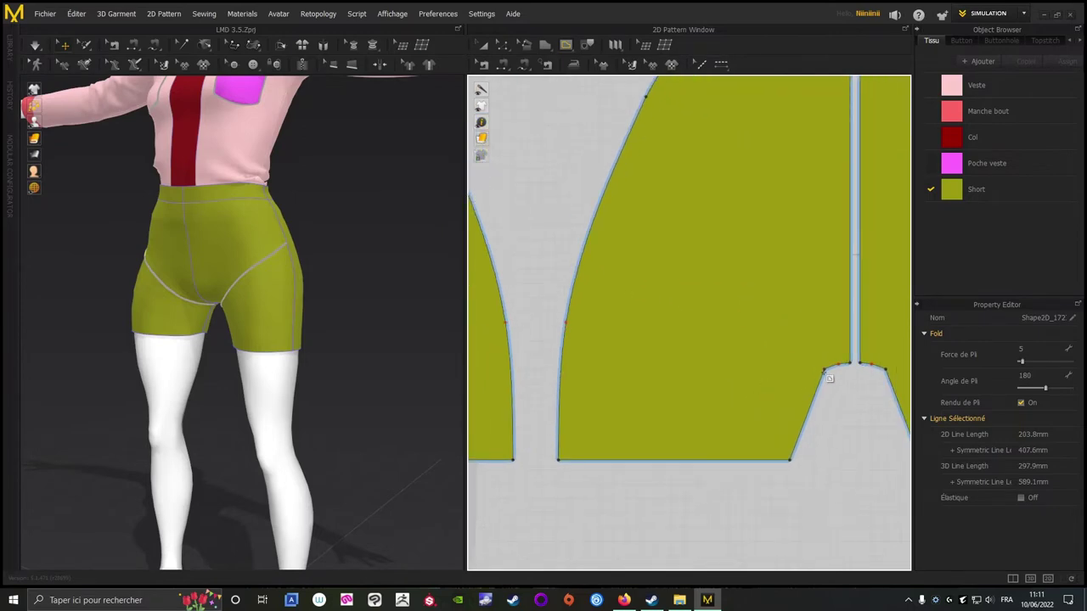
click(824, 369)
middle_drag(638, 218, 826, 258)
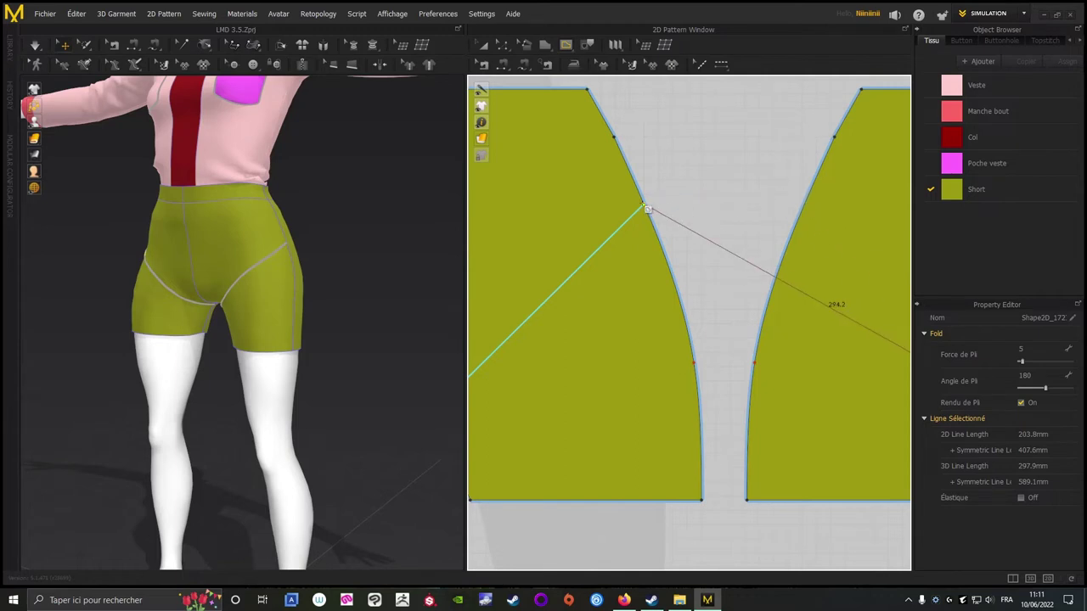
click(806, 208)
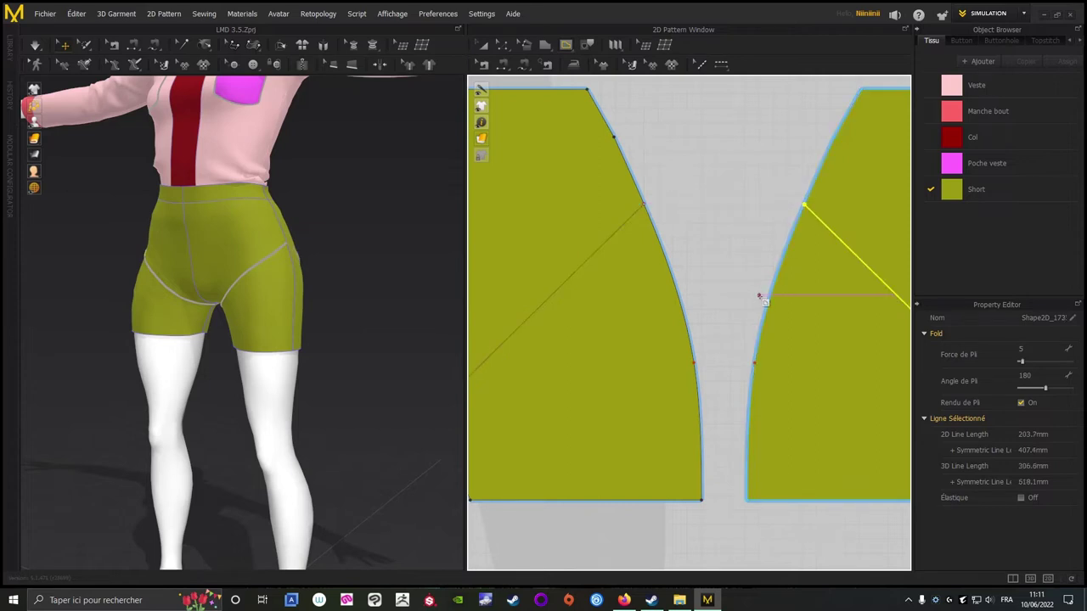
scroll(764, 302, down, 5)
mouse_move(403, 318)
right_down()
mouse_move(227, 317)
mouse_move(381, 334)
mouse_move(556, 317)
mouse_move(407, 317)
right_up()
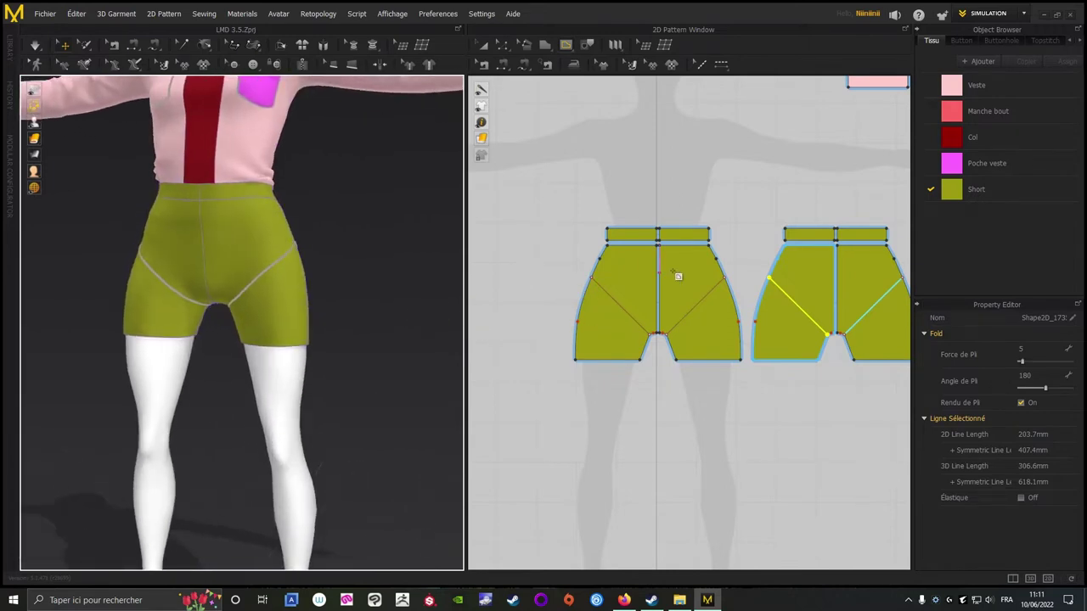
Cut the front shorts pieces along their diagonal internal line with Couper.
click(504, 48)
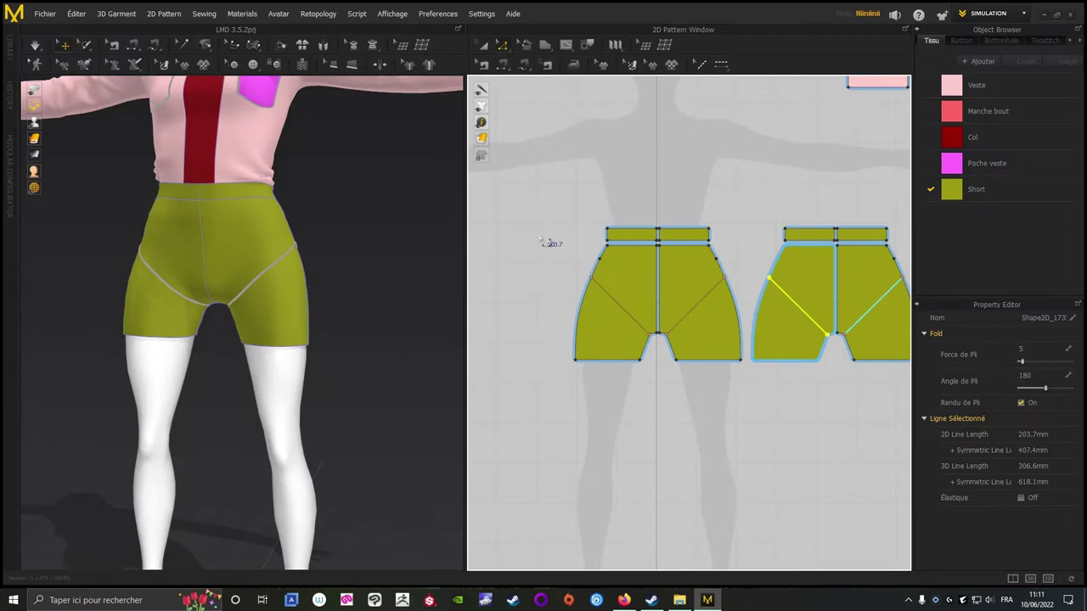
scroll(551, 242, up, 5)
click(627, 277)
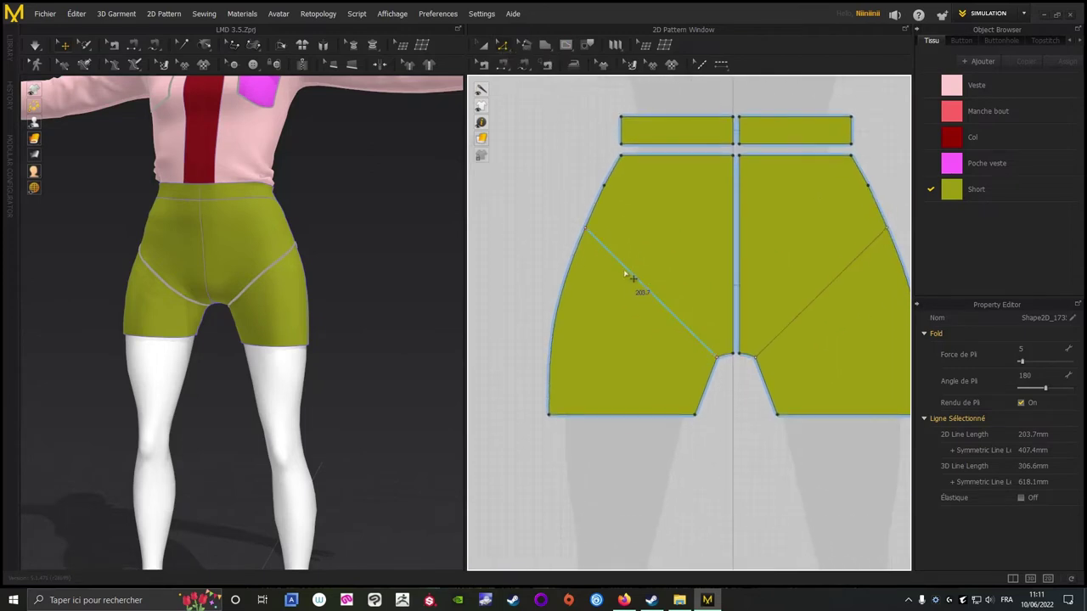
click(628, 271)
right_click(628, 271)
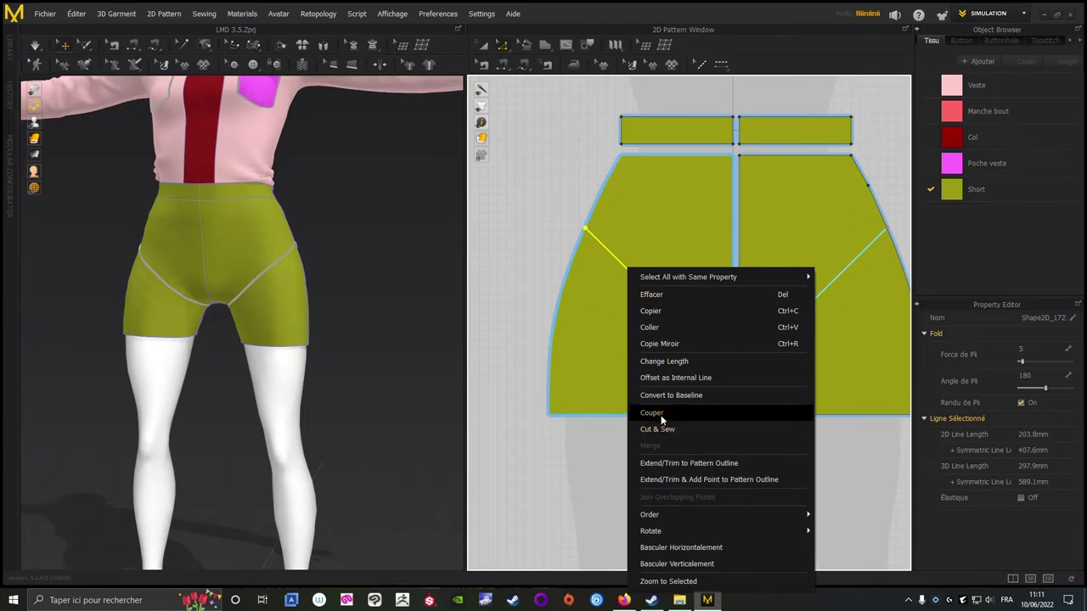
click(652, 412)
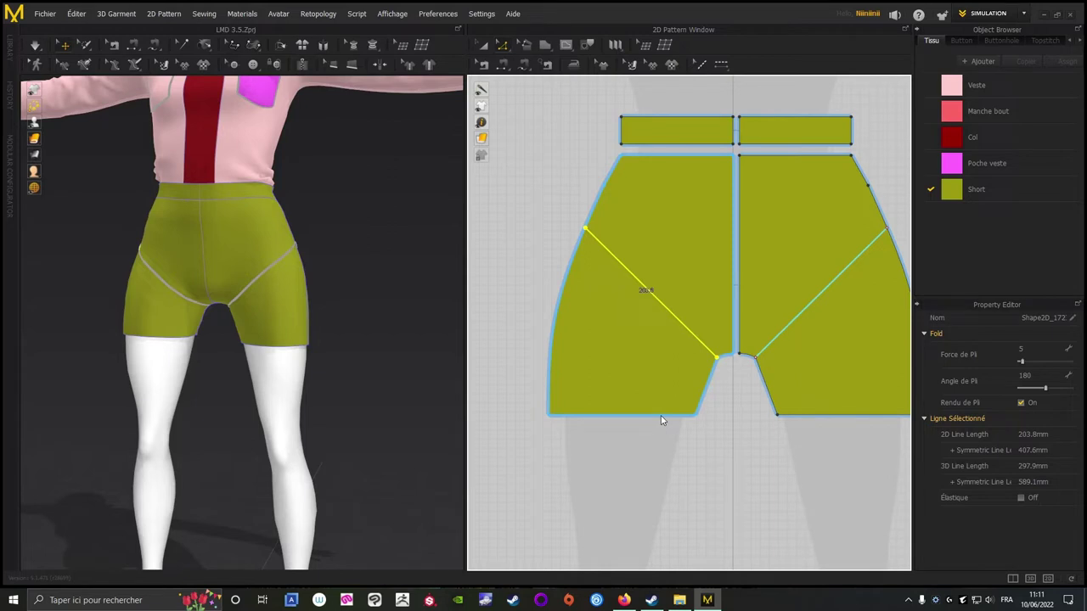
Cut the back shorts pieces along their diagonal internal line with Couper.
middle_drag(748, 428, 617, 380)
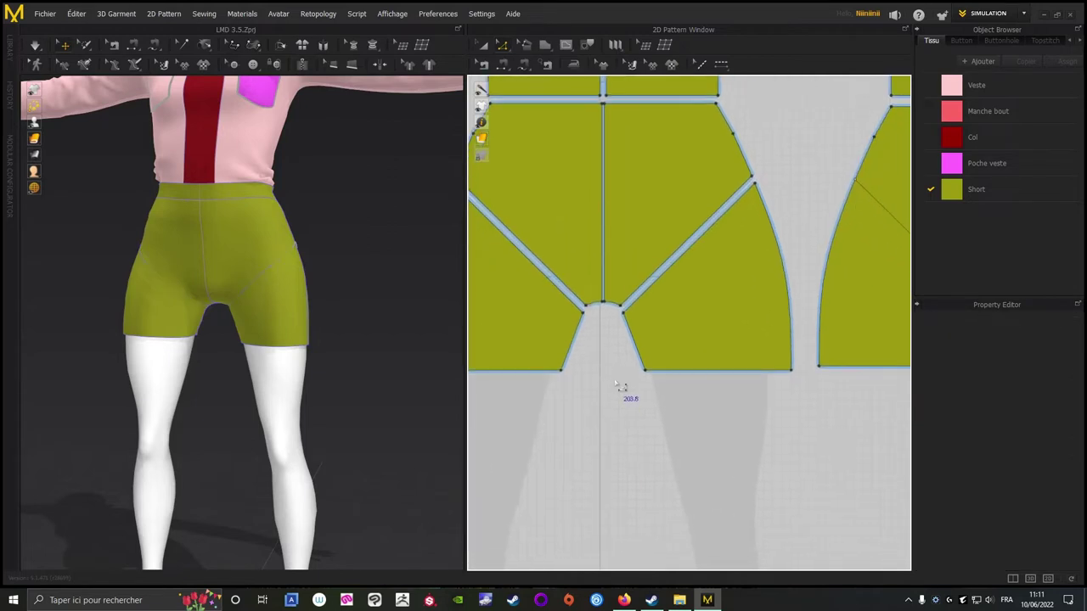
scroll(698, 402, down, 2)
middle_drag(698, 402, 580, 370)
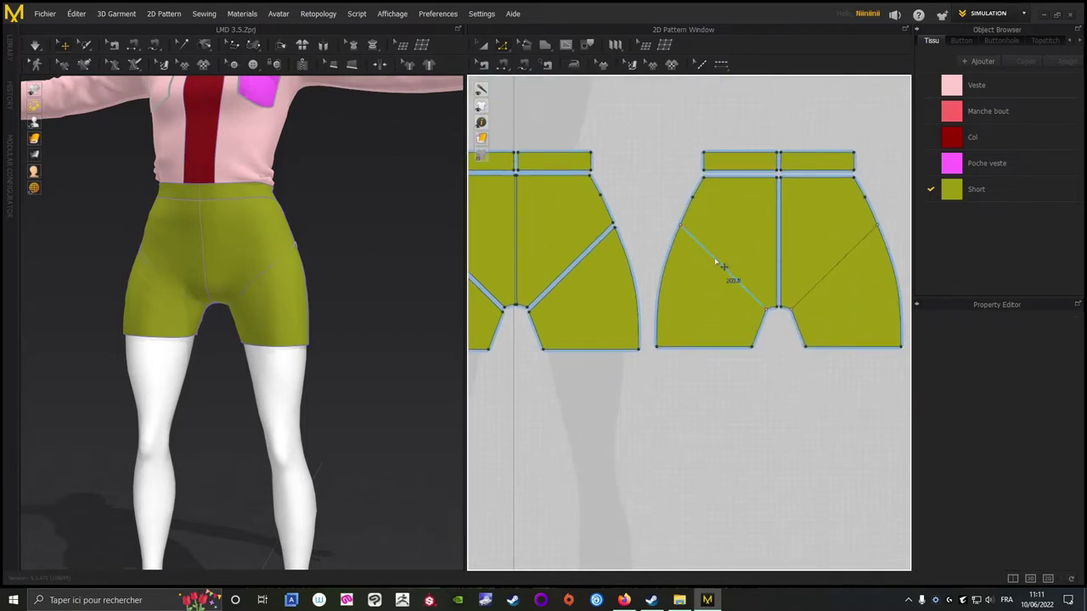
click(723, 267)
right_click(722, 267)
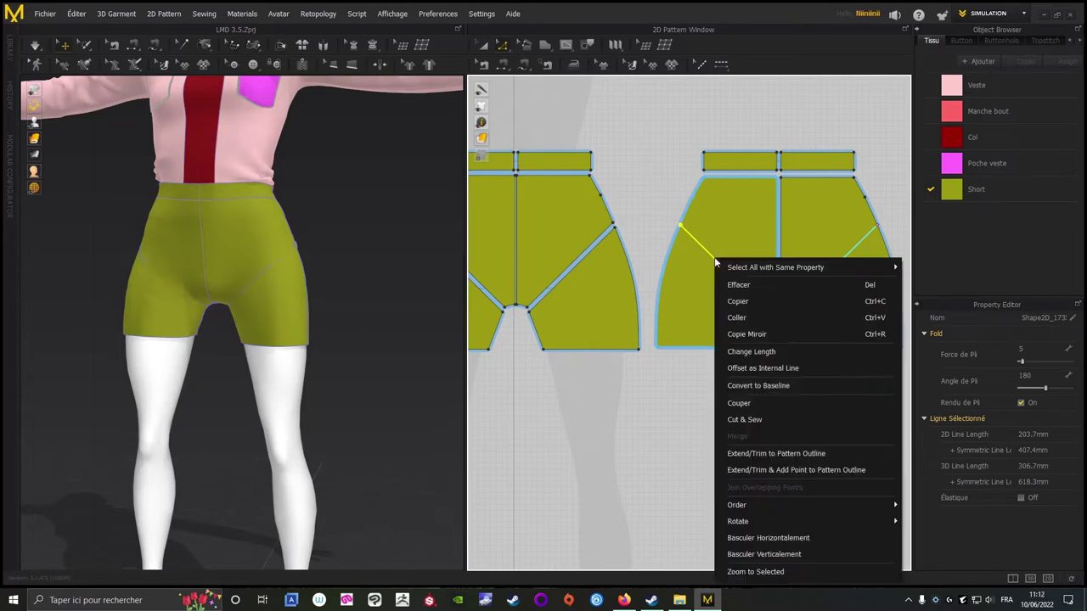
click(730, 403)
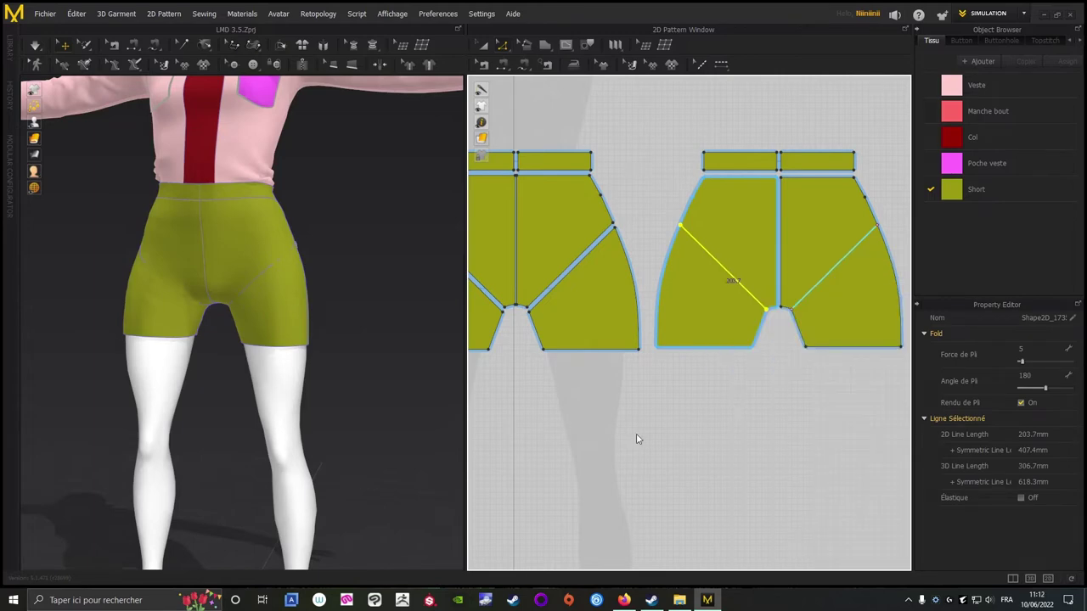
click(483, 48)
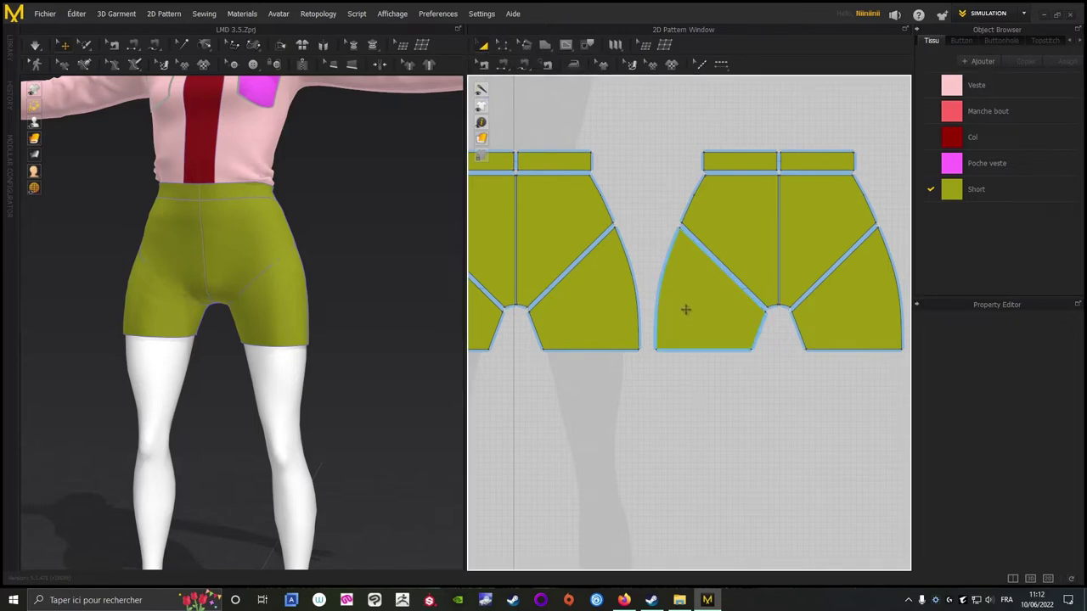
Delete the four lower leg panels that were cut off below the diagonal lines on the front and back shorts.
click(713, 305)
shift+click(836, 314)
shift+click(588, 301)
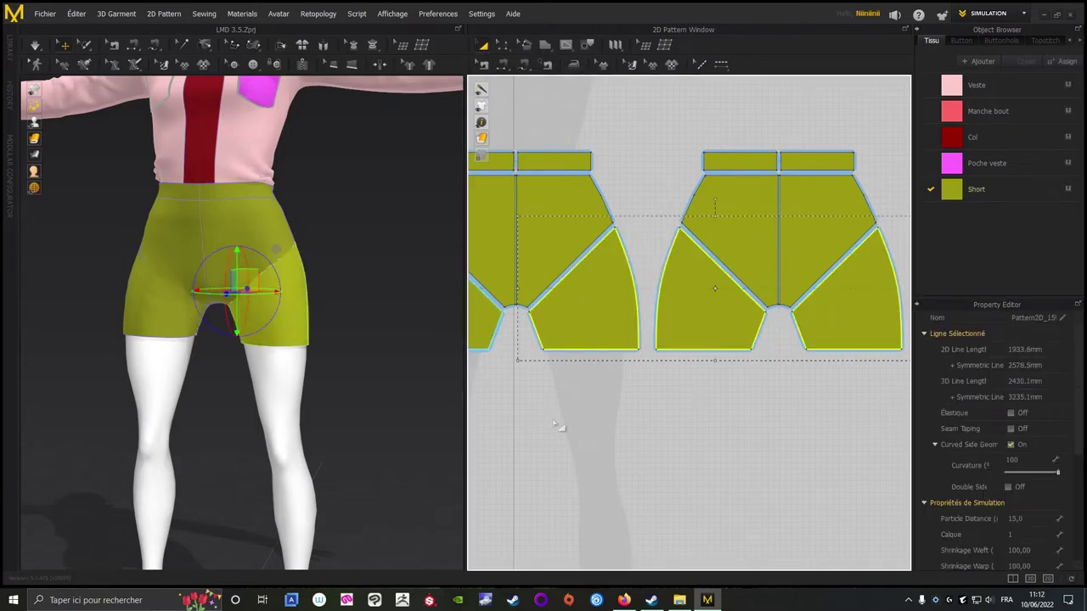
middle_drag(560, 430, 788, 433)
click(655, 334)
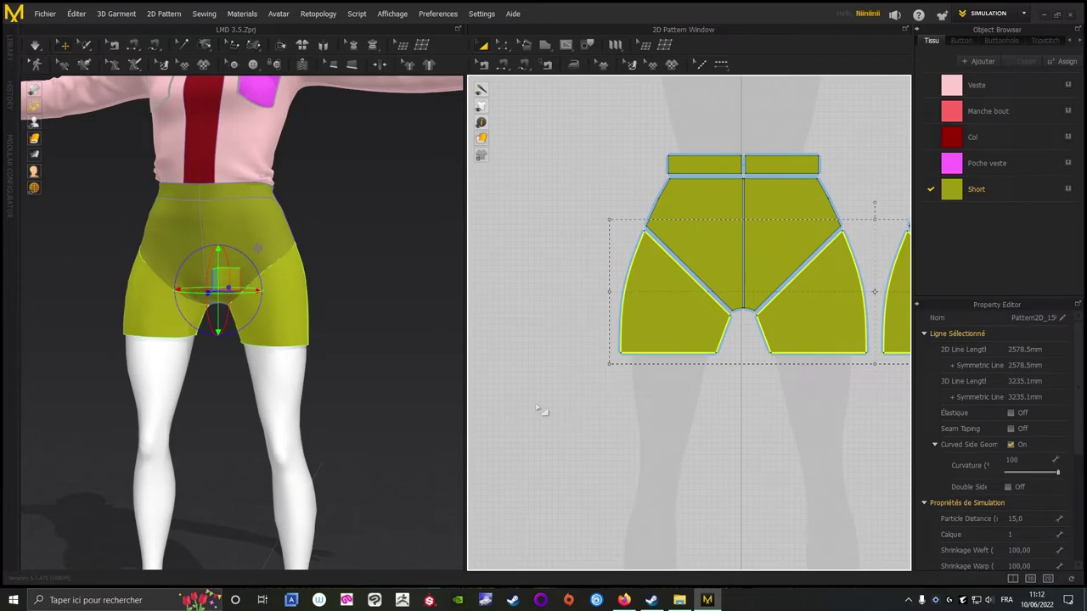
key(Delete)
scroll(402, 315, up, 5)
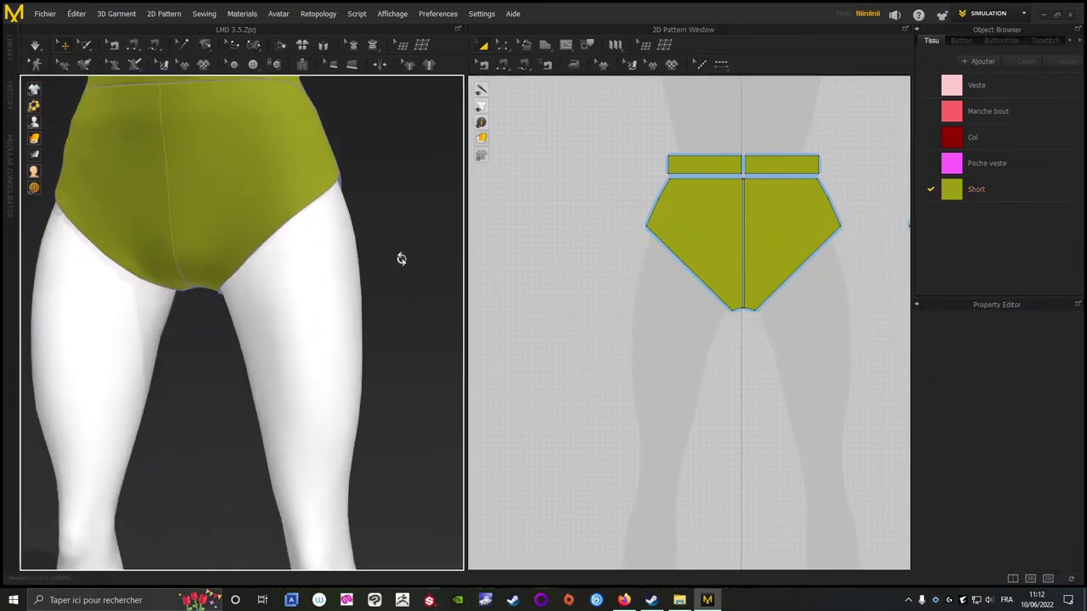
right_drag(400, 258, 292, 256)
scroll(607, 415, up, 5)
scroll(691, 388, down, 3)
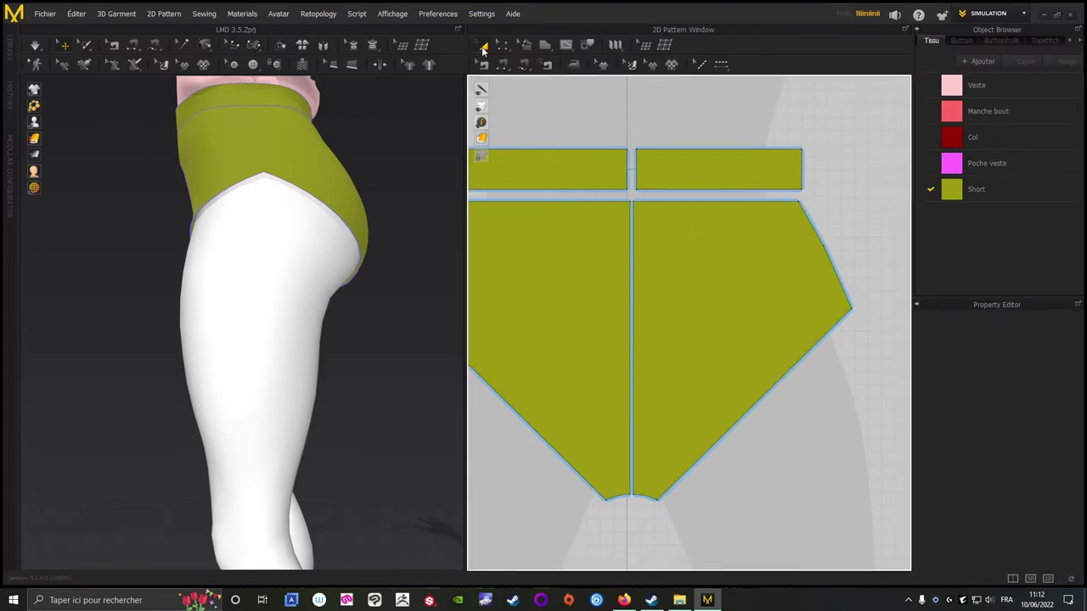
Shift the right half of the front shorts sideways so its centre edge lines up with the waistband half above.
scroll(586, 223, up, 4)
click(657, 256)
middle_drag(616, 314, 660, 293)
drag(687, 263, 679, 263)
click(763, 103)
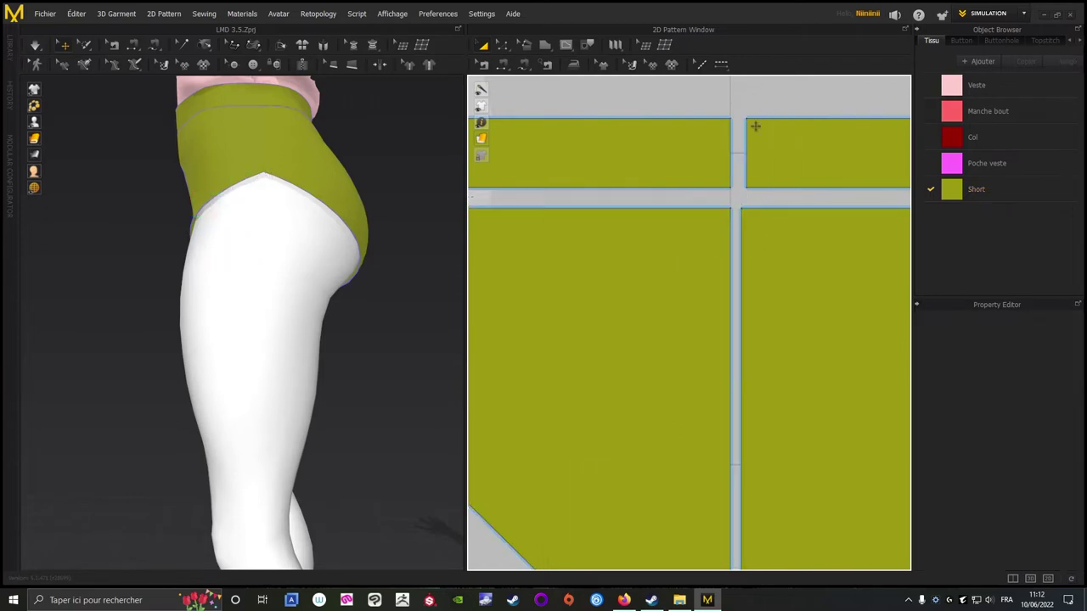
click(753, 230)
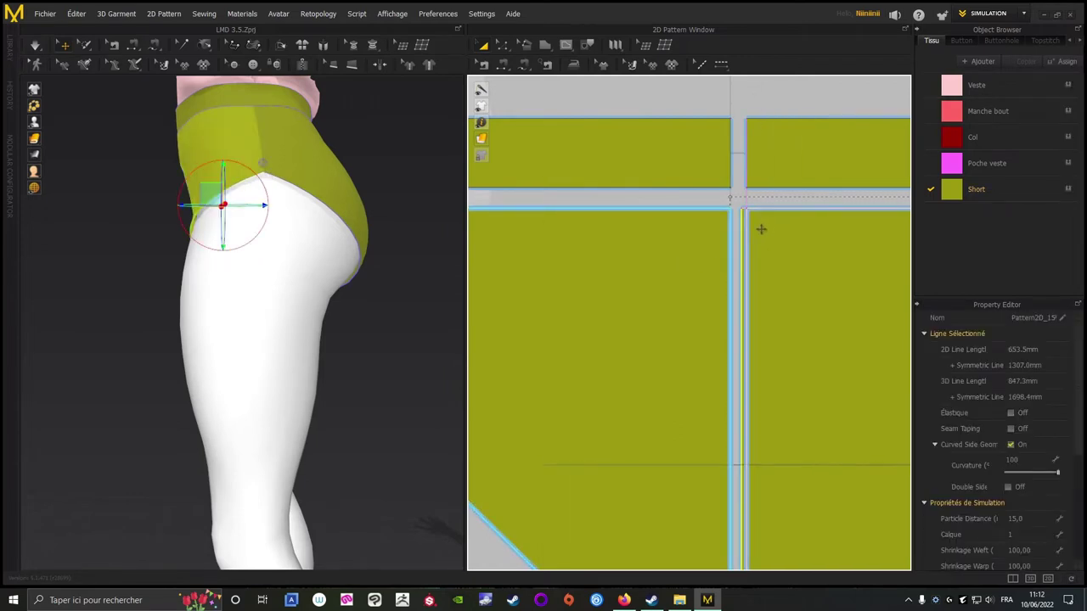
drag(761, 229, 761, 229)
click(744, 100)
scroll(742, 306, down, 3)
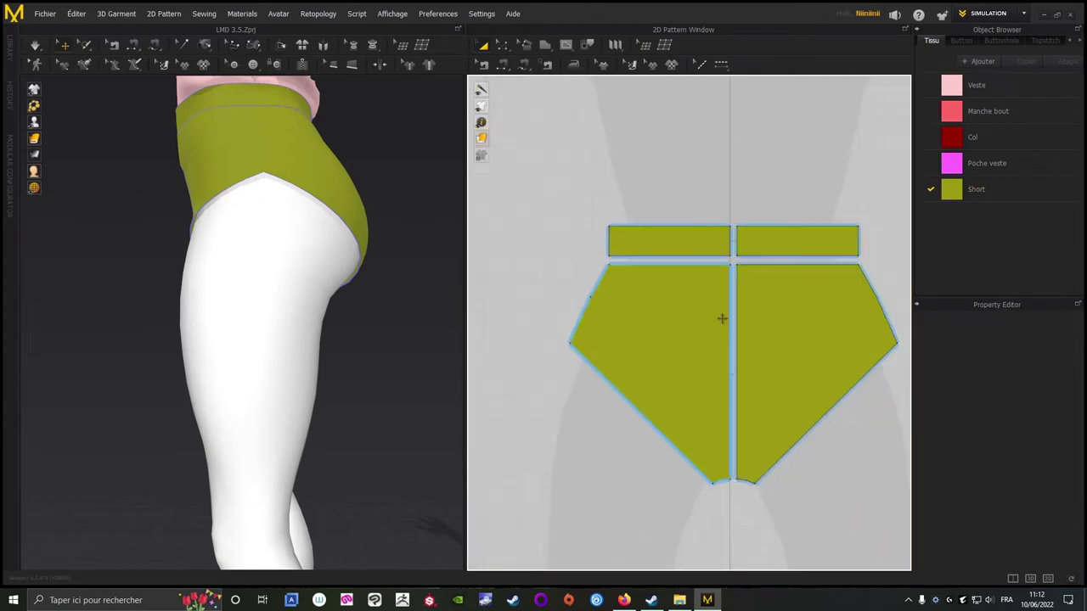
Shift the left half of the back shorts sideways so its centre edge lines up with the waistband half above.
middle_drag(753, 370, 539, 295)
middle_drag(773, 346, 660, 339)
scroll(680, 345, up, 3)
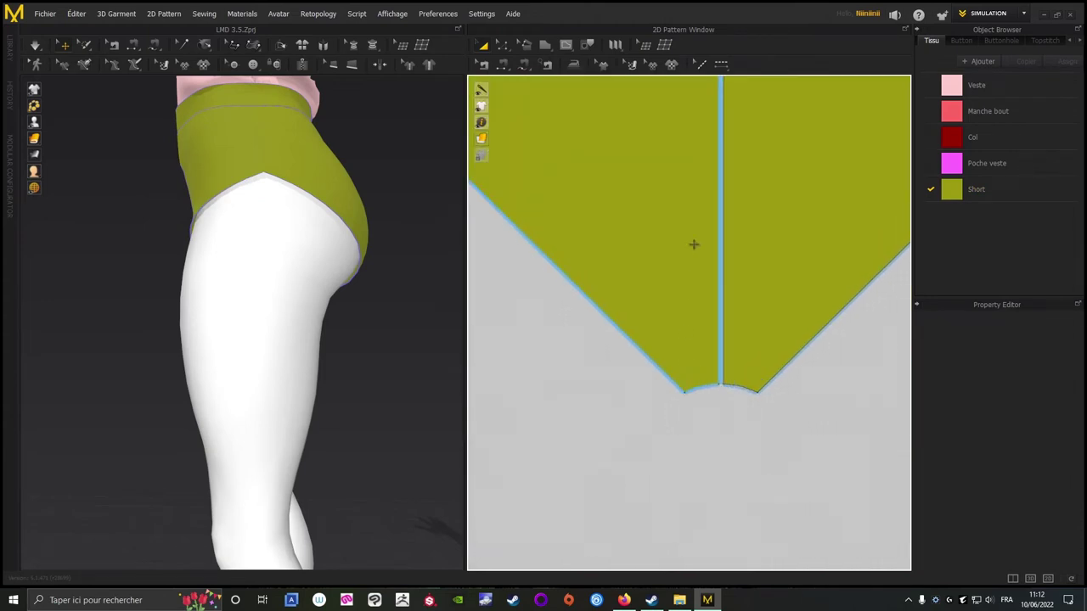
middle_drag(683, 202, 730, 432)
middle_drag(717, 272, 697, 327)
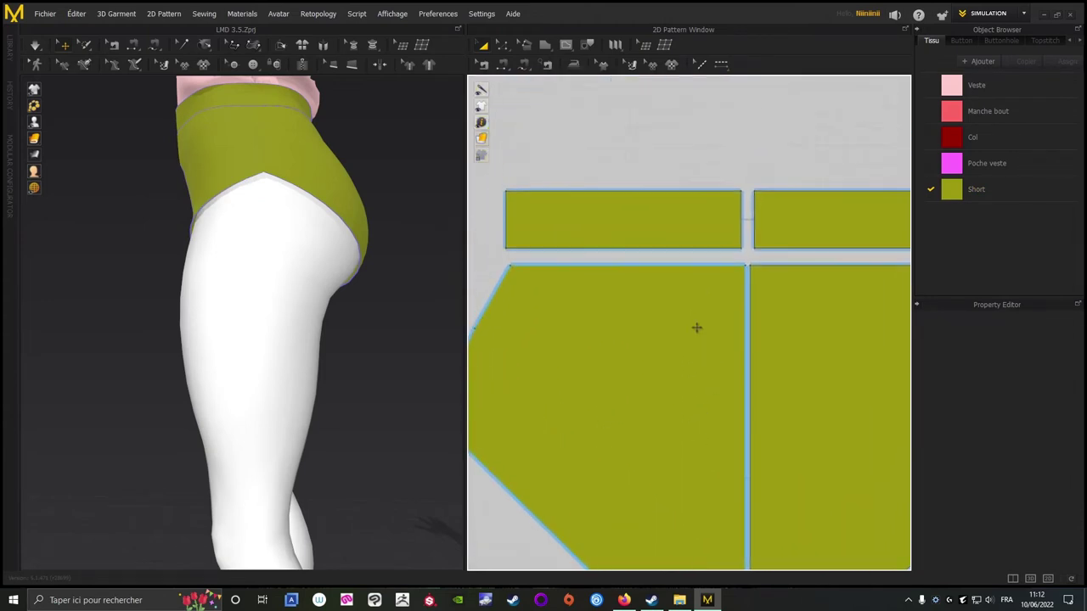
click(735, 293)
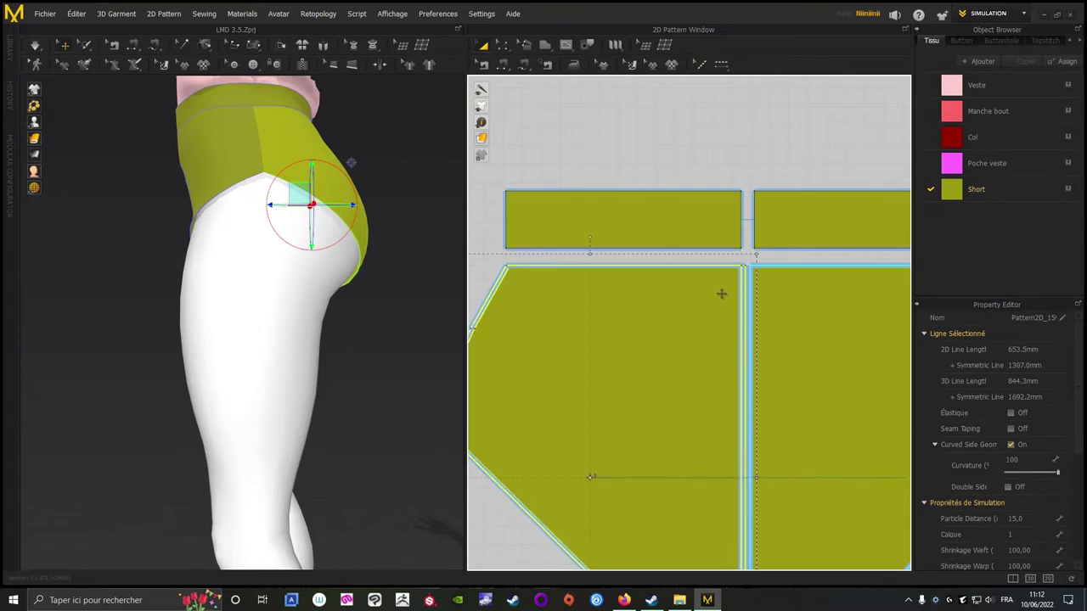
scroll(747, 288, up, 2)
scroll(687, 337, down, 3)
middle_drag(621, 299, 591, 311)
scroll(782, 292, up, 2)
middle_drag(837, 331, 587, 311)
scroll(602, 312, up, 1)
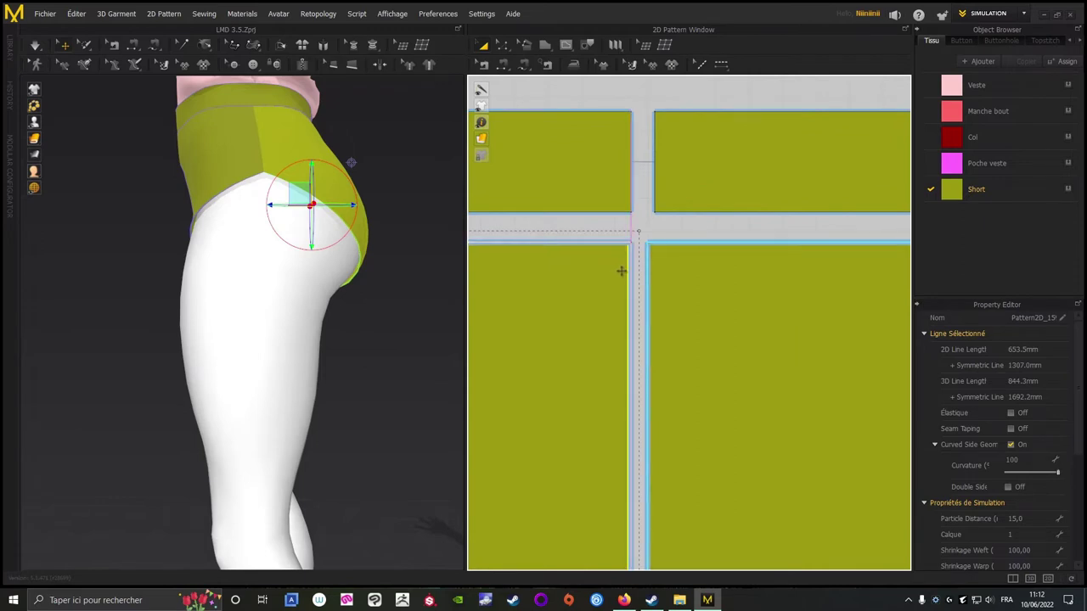
Align the centre edge of the right back shorts half with the inner edge of its waistband half.
click(655, 264)
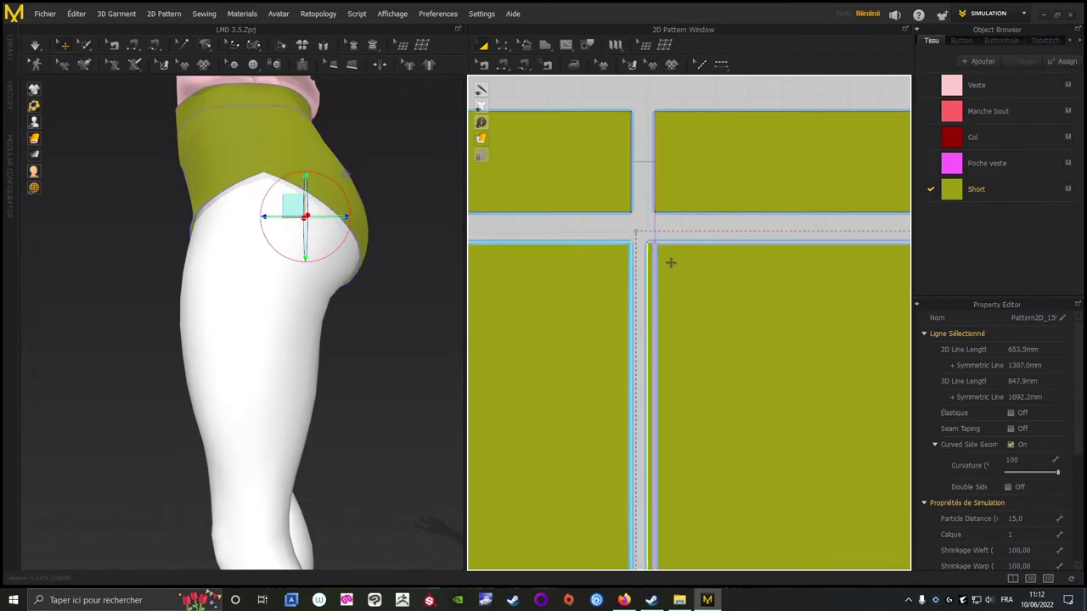
scroll(636, 342, down, 5)
middle_drag(647, 361, 967, 333)
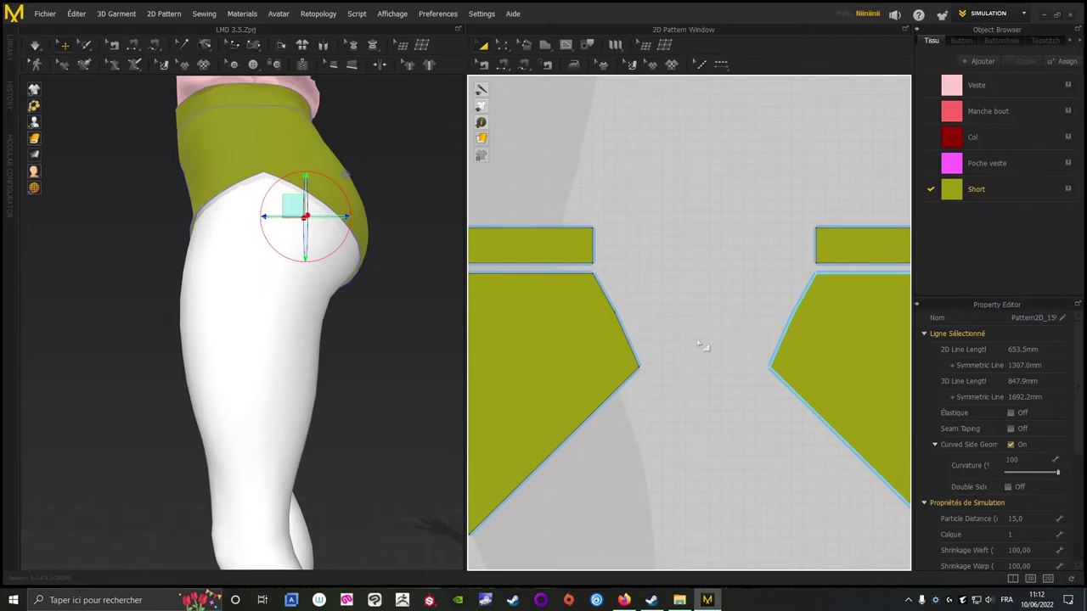
middle_drag(701, 346, 644, 298)
click(625, 263)
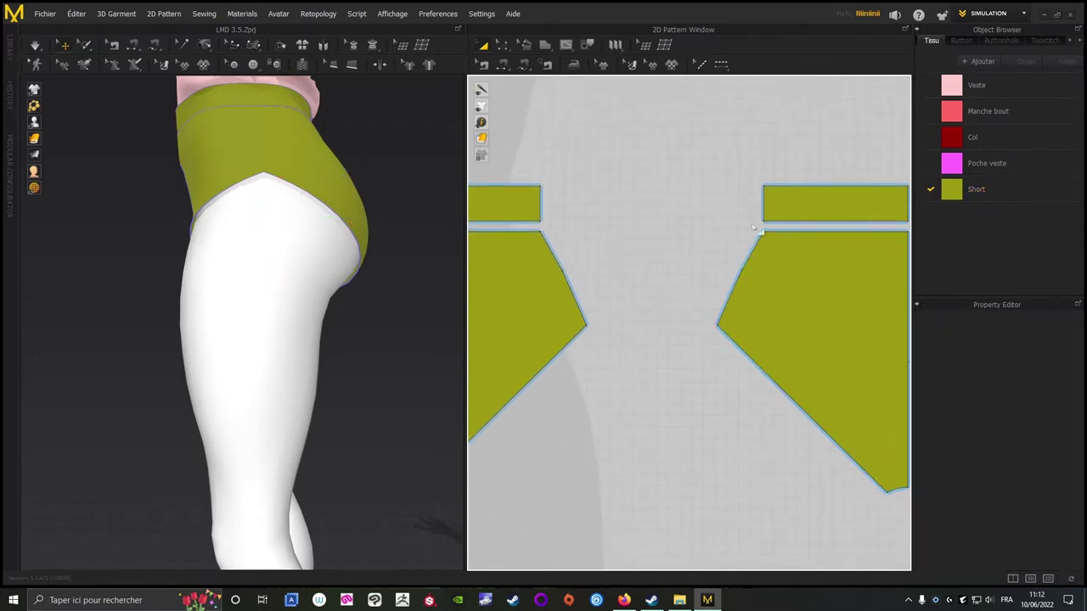
Move all the back shorts and back waistband pieces sideways, closer to the front pieces.
scroll(660, 435, down, 3)
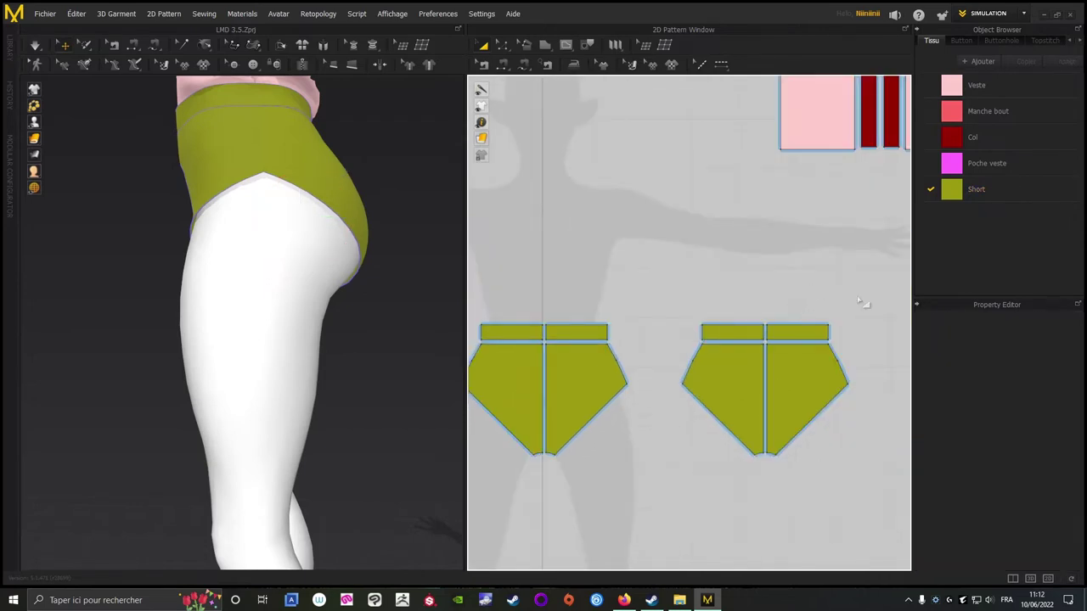
drag(857, 294, 847, 268)
middle_drag(886, 286, 863, 237)
drag(656, 439, 644, 451)
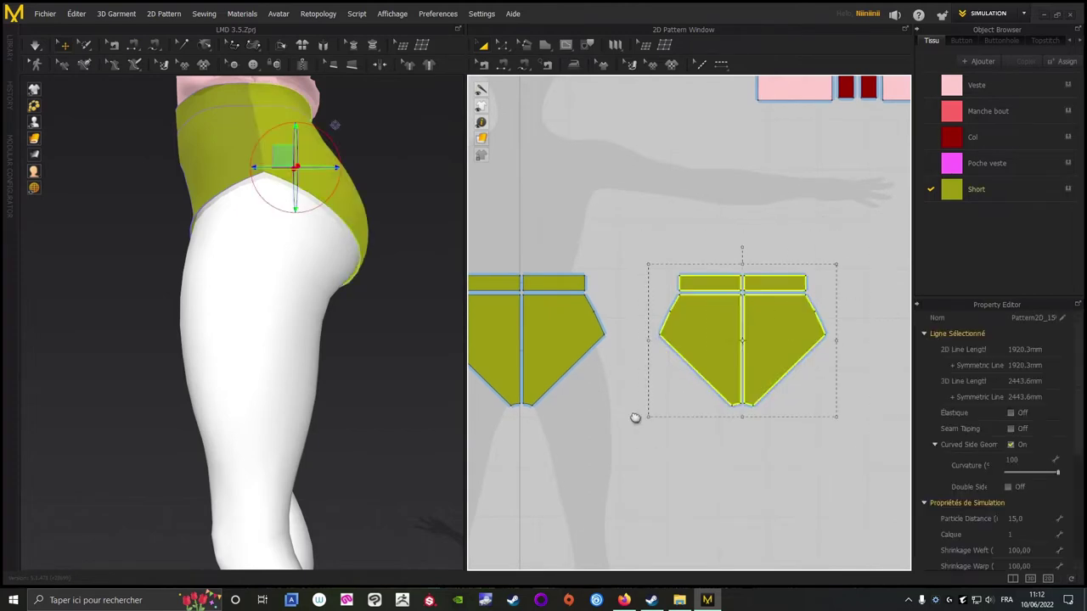
middle_drag(641, 408, 753, 380)
drag(806, 294, 767, 292)
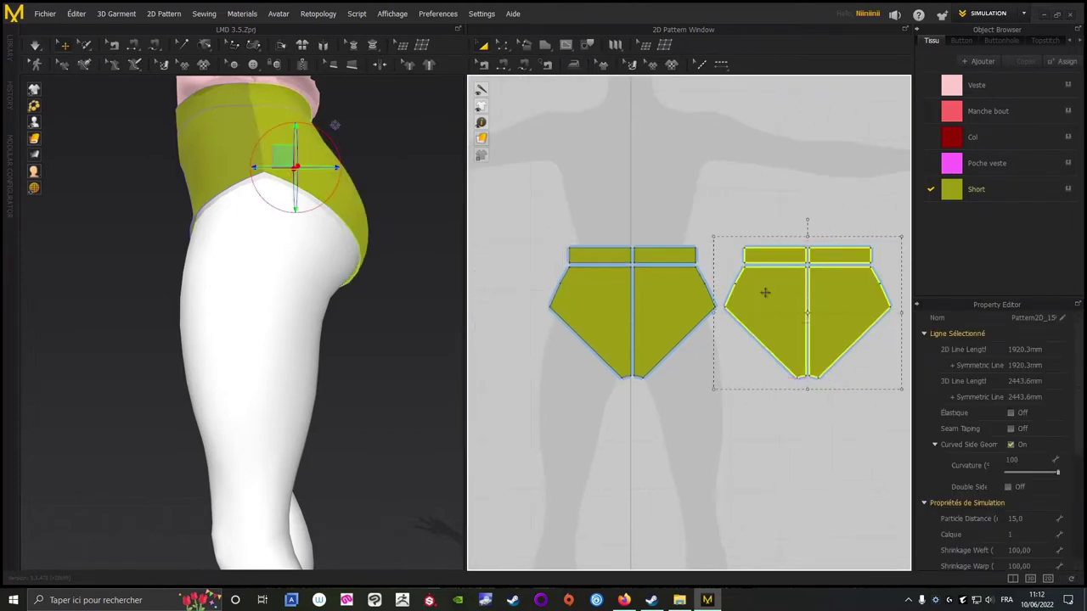
scroll(733, 363, up, 5)
middle_drag(721, 287, 708, 398)
click(702, 219)
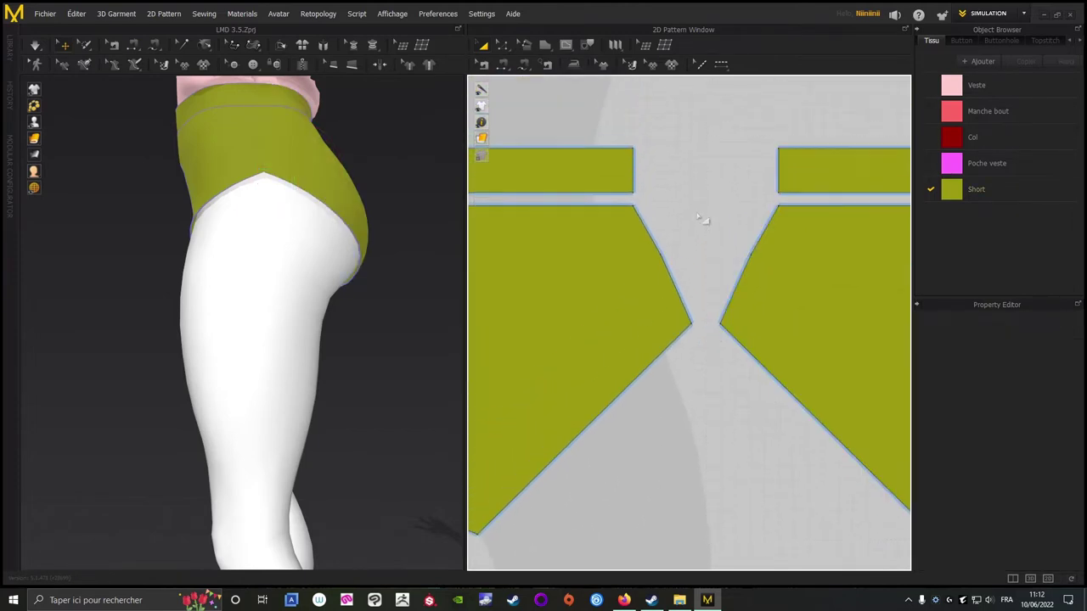
scroll(689, 393, down, 4)
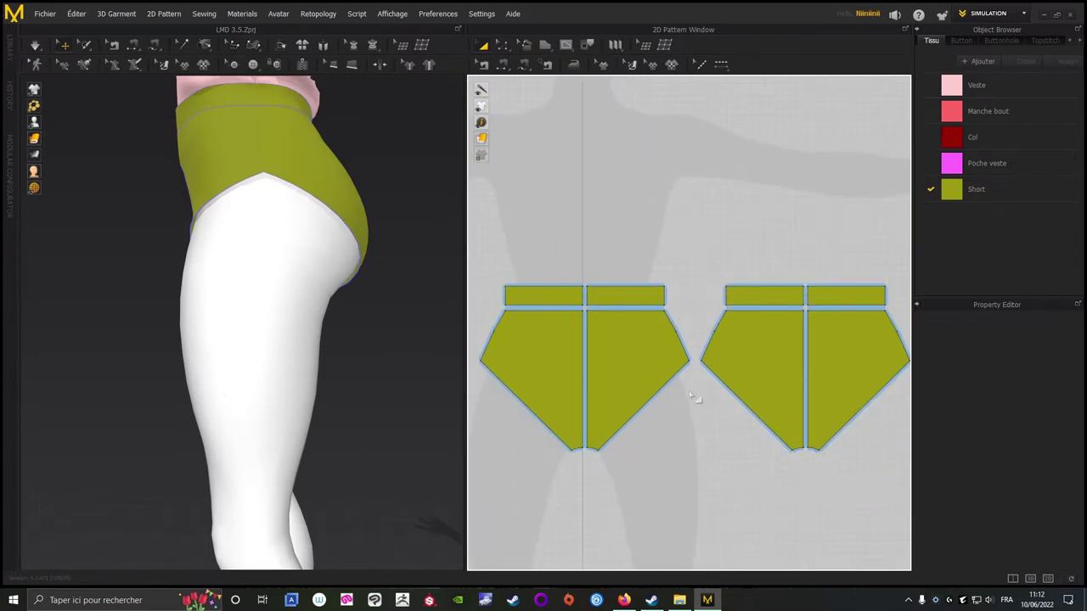
middle_drag(726, 440, 629, 309)
scroll(654, 344, down, 2)
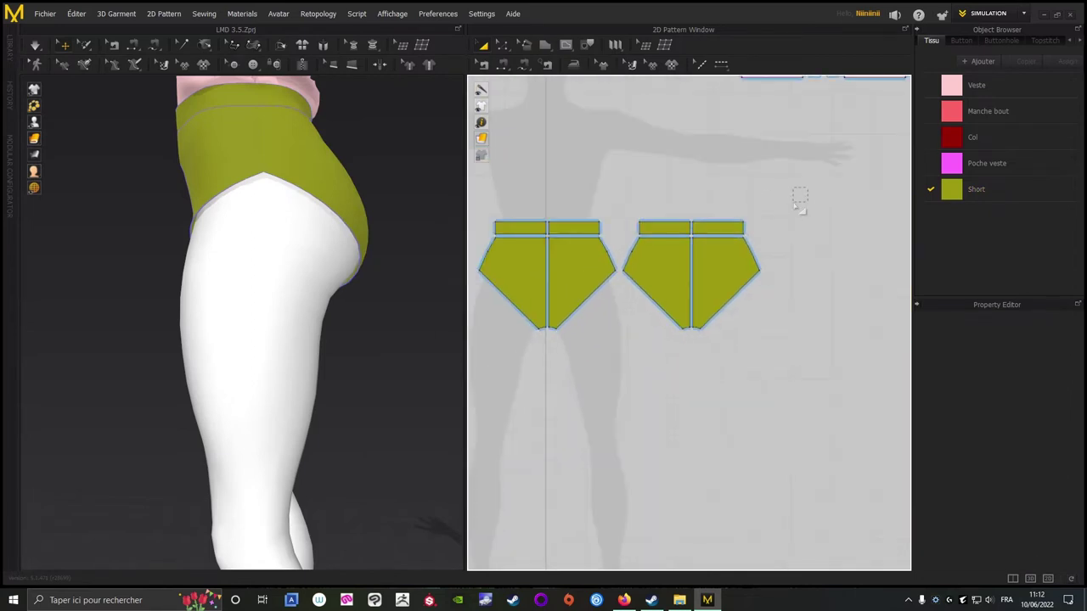
Undo the move of the back shorts and waistband pieces.
key(ctrl+z)
key(ctrl+z)
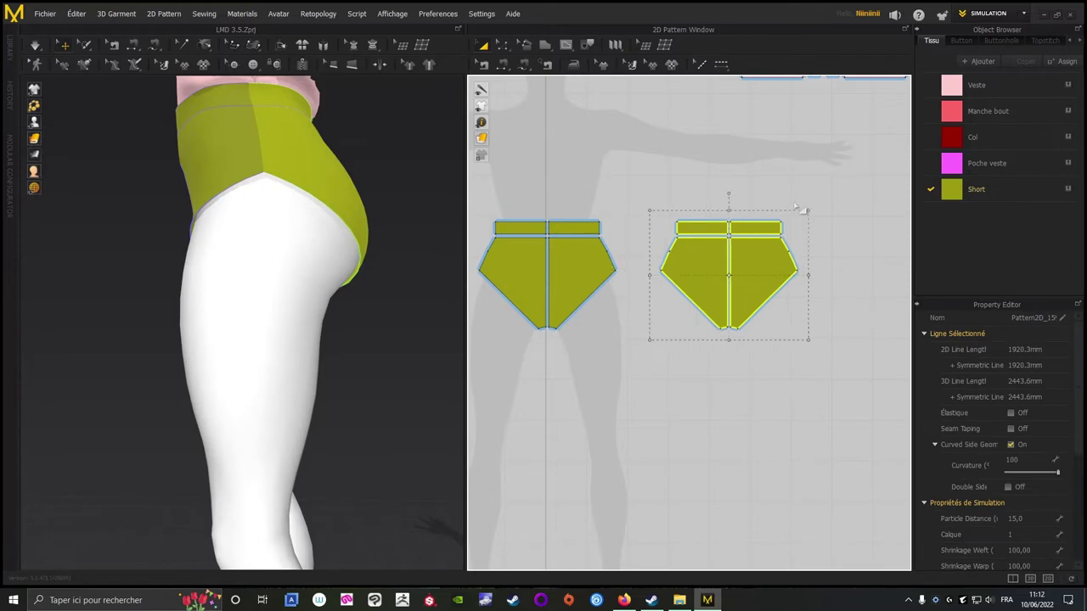
click(797, 206)
Run the simulation to drape the trimmed shorts on the avatar, and examine the fit from the back.
scroll(393, 368, down, 3)
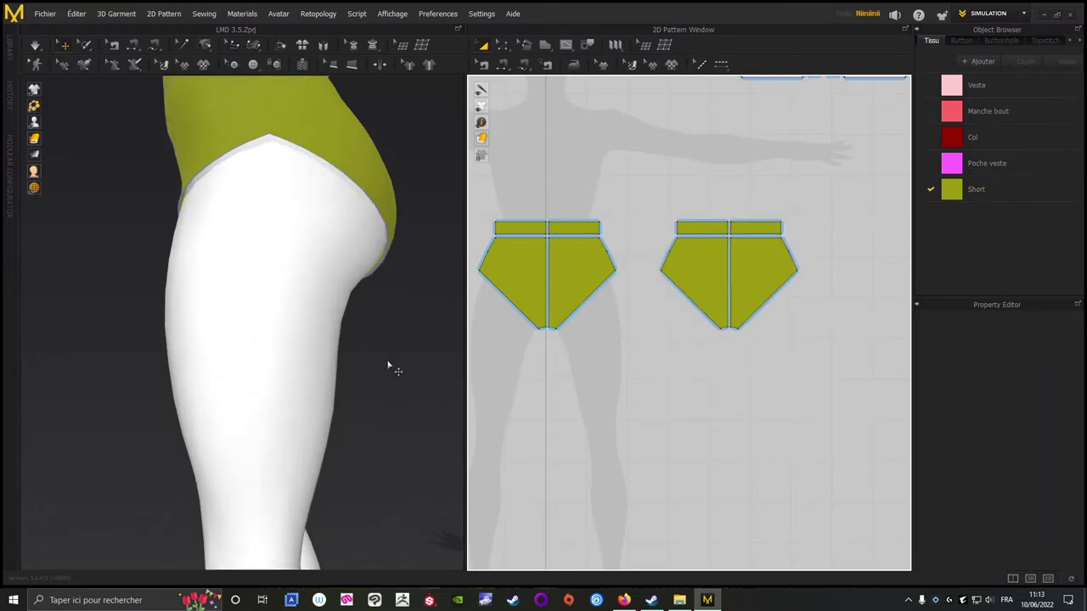
right_drag(136, 381, 222, 303)
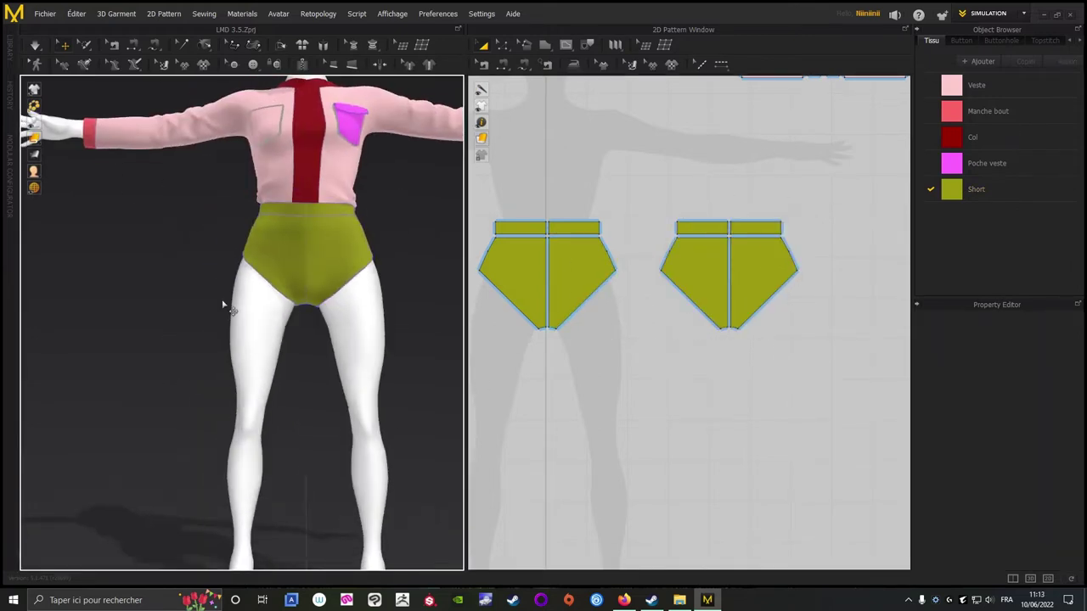
click(32, 49)
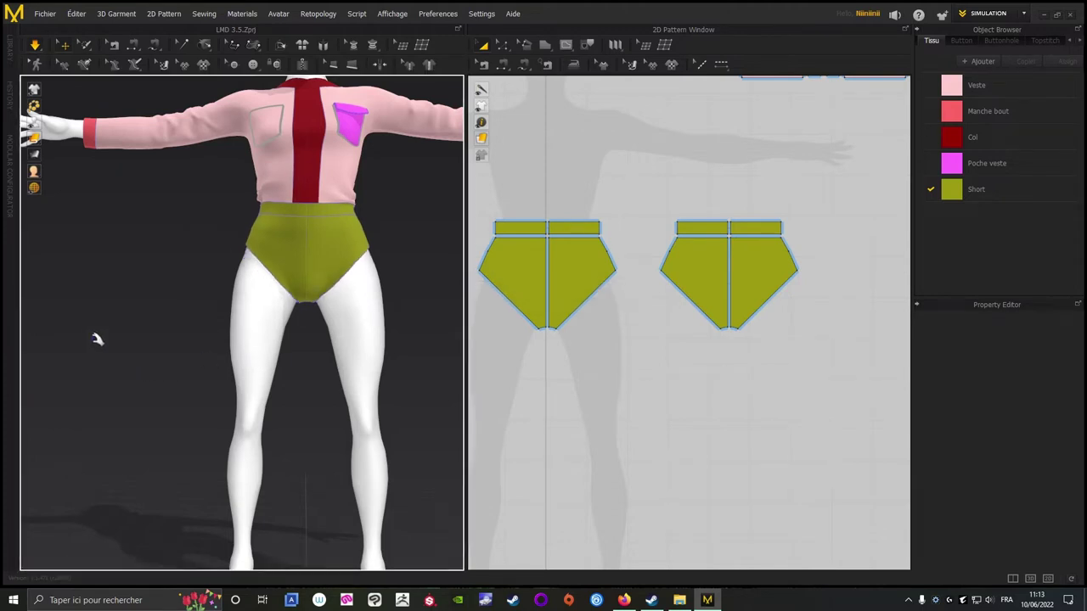
right_drag(105, 334, 370, 340)
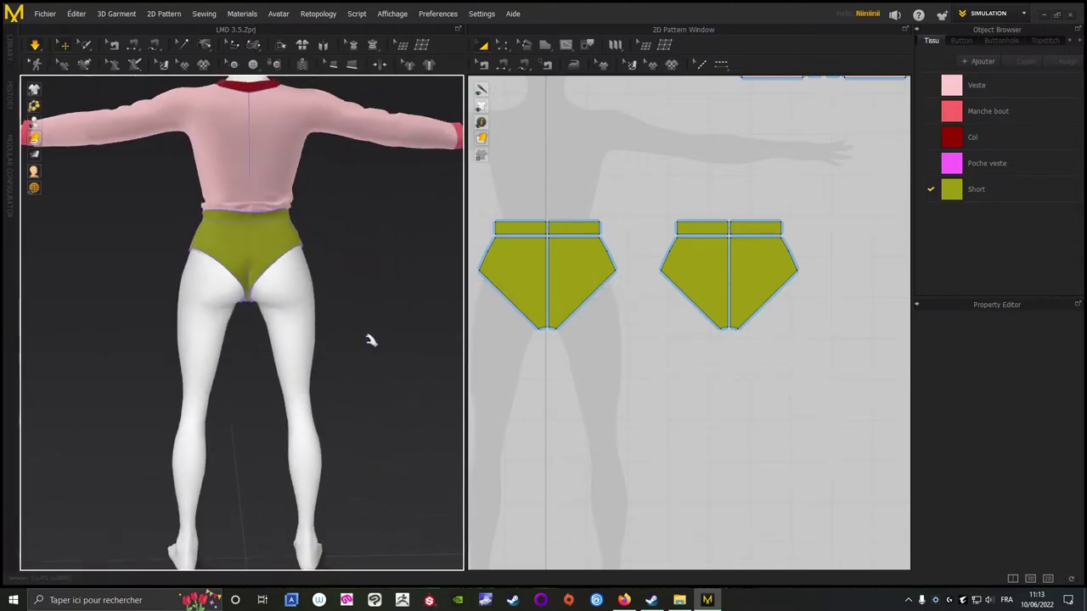
scroll(258, 371, up, 3)
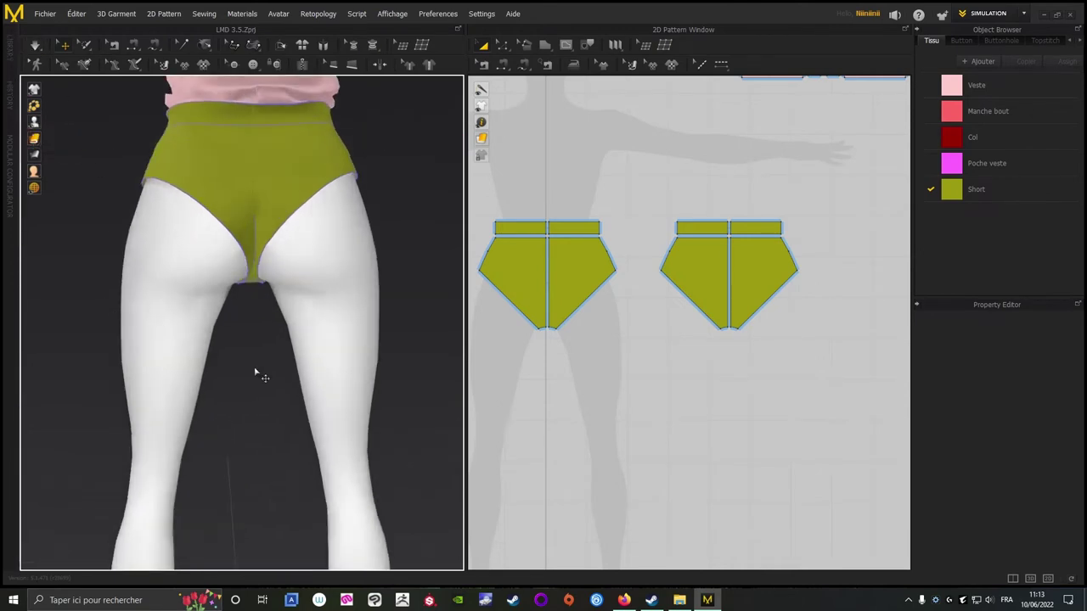
scroll(262, 352, up, 2)
scroll(568, 371, up, 2)
right_drag(624, 363, 689, 371)
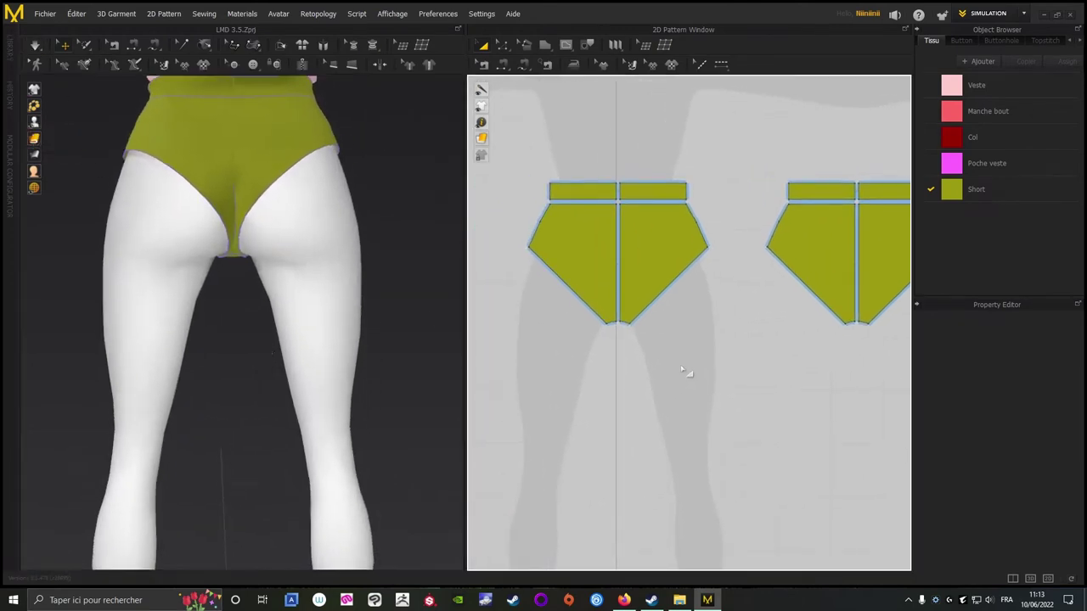
Curve the diagonal leg edges of the back shorts outward with Edit Curvature, to about 211 mm long each.
click(503, 47)
middle_drag(751, 364, 619, 361)
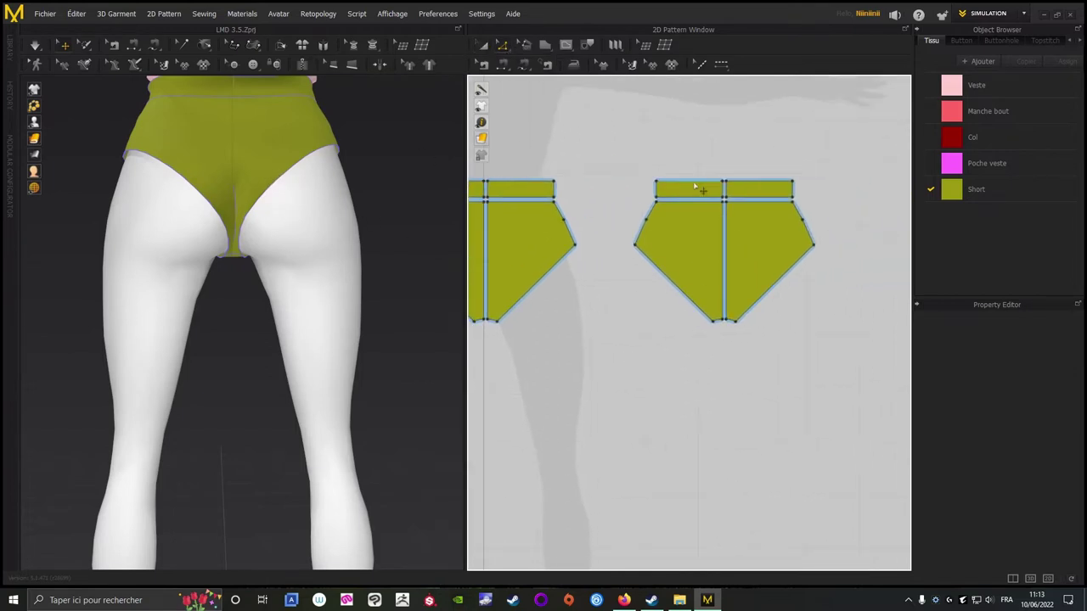
scroll(680, 374, up, 3)
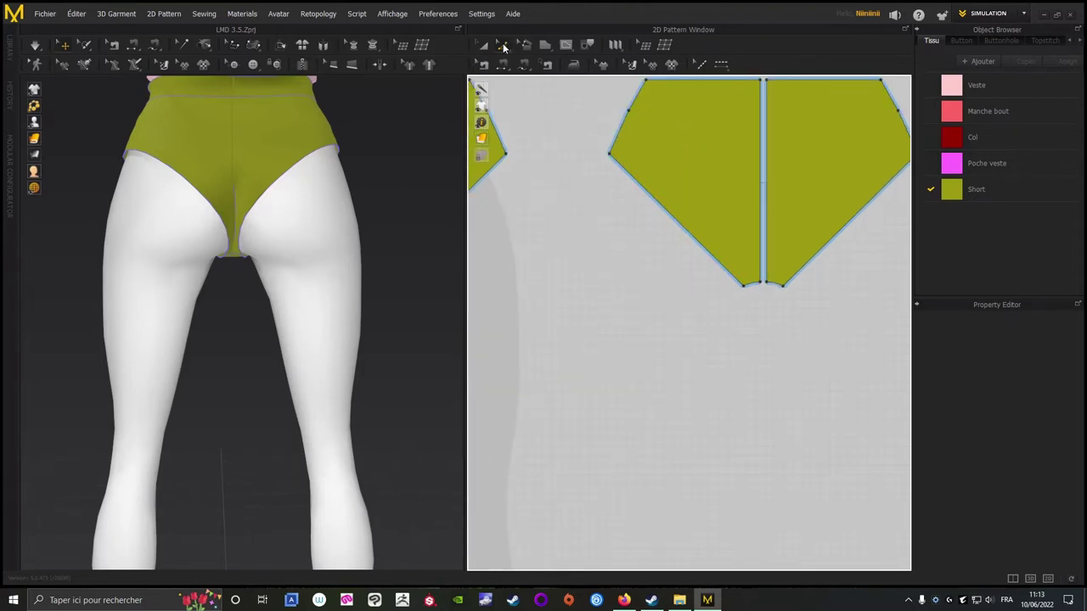
click(503, 48)
click(523, 112)
click(664, 216)
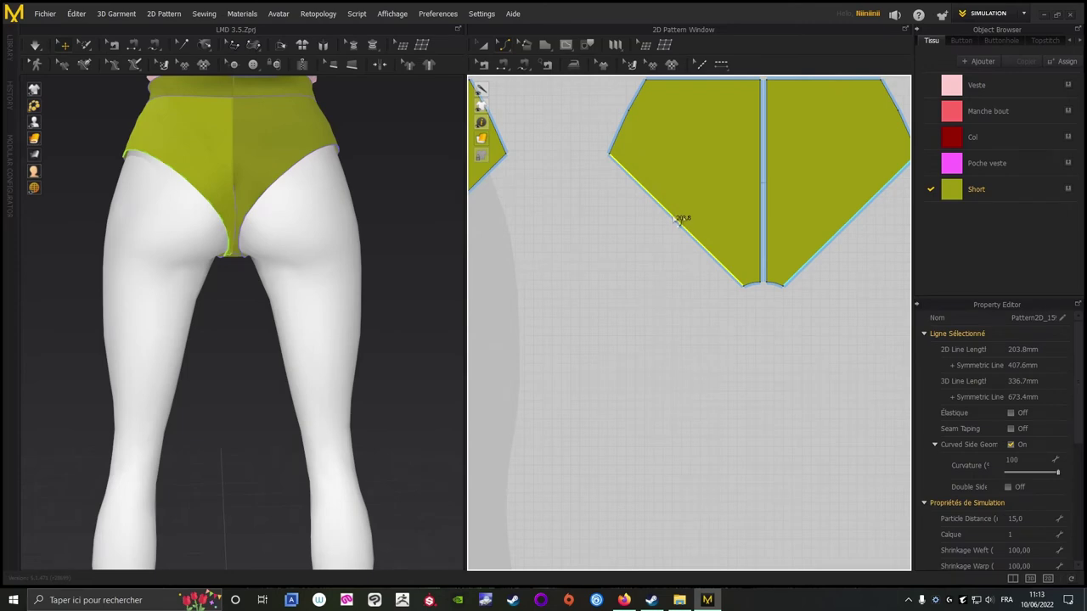
drag(677, 219, 666, 239)
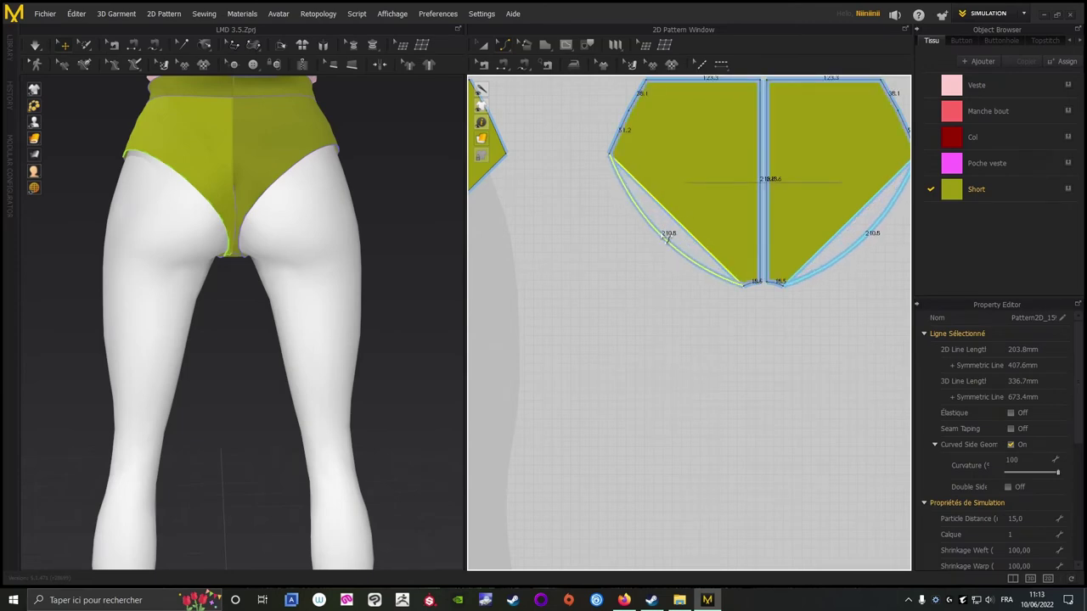
click(434, 264)
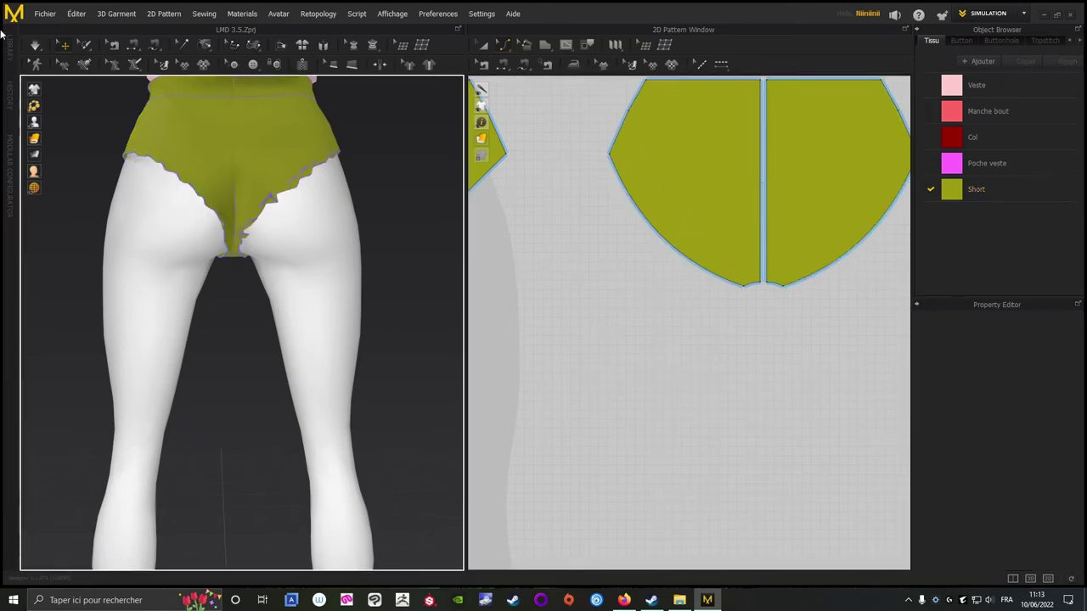
Simulate the curved back shorts and pull the back fabric outward over the buttocks to settle the leg opening.
click(35, 45)
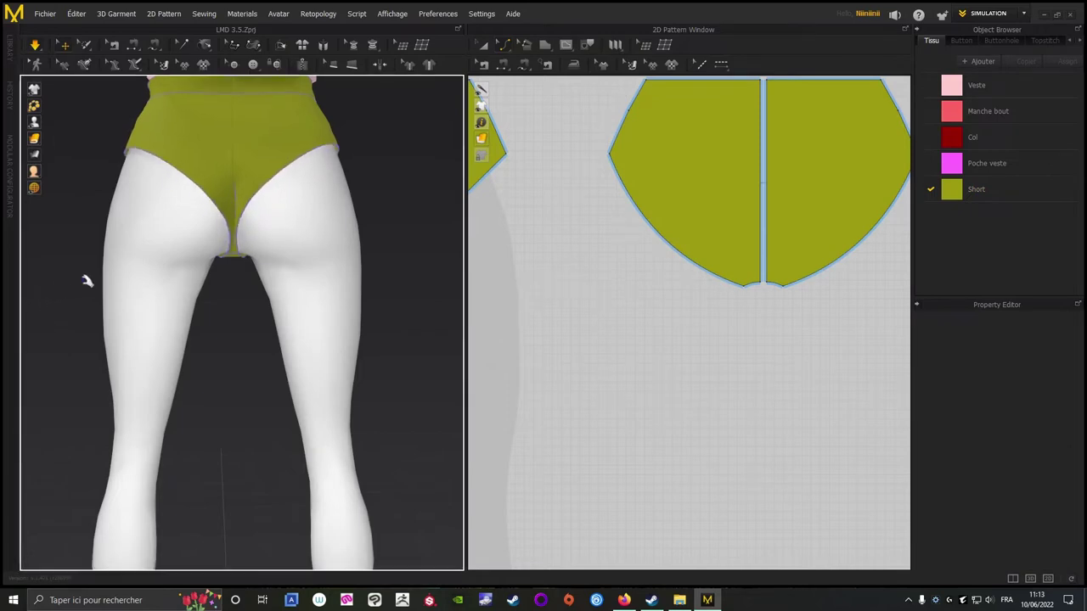
right_drag(90, 266, 69, 312)
drag(236, 257, 371, 259)
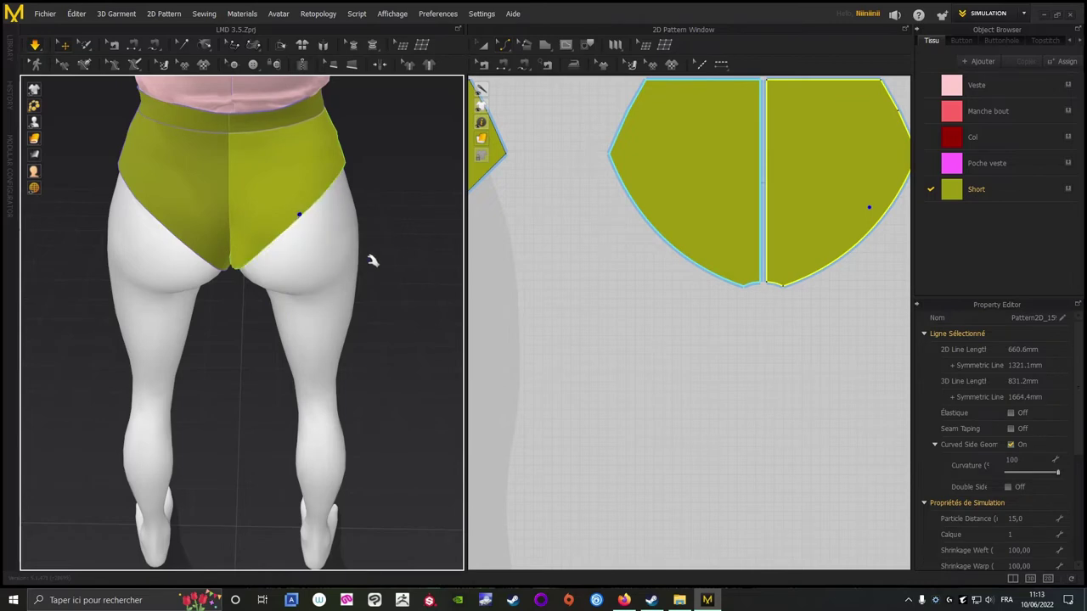
click(432, 199)
mouse_move(433, 199)
right_down()
mouse_move(422, 177)
mouse_move(412, 200)
right_up()
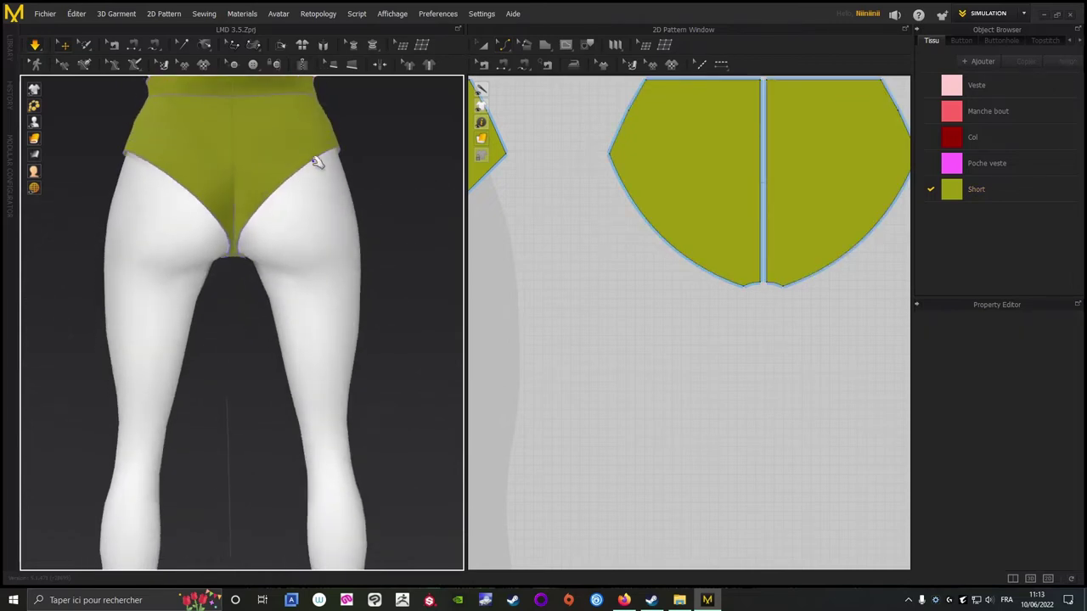
Pull the back leg edge outward in the running simulation to settle it, and check the fit from the front.
drag(316, 160, 363, 197)
click(388, 193)
right_drag(387, 194, 131, 178)
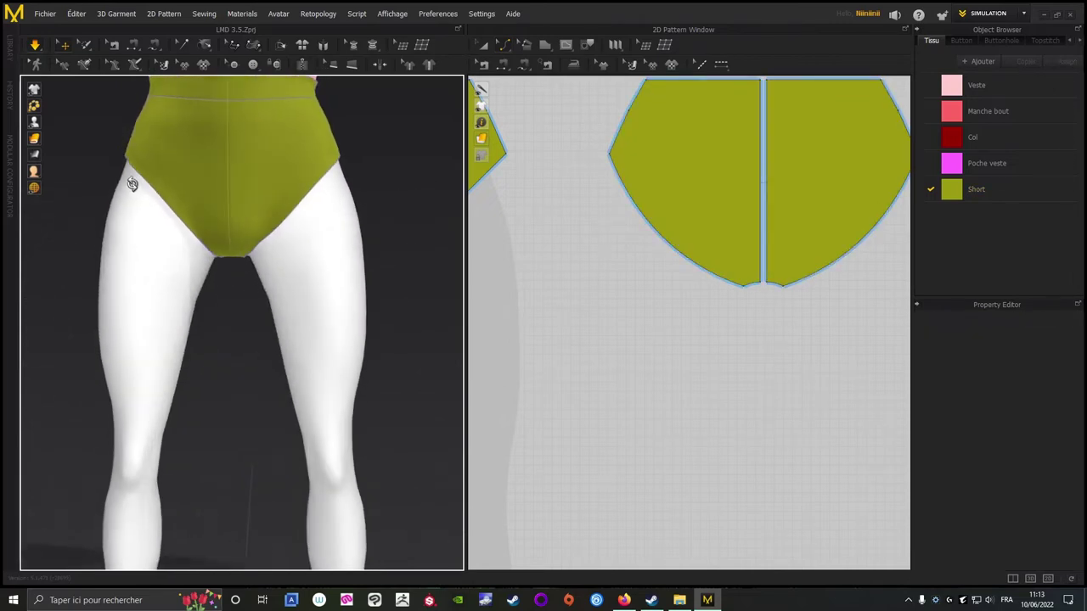
scroll(381, 213, down, 5)
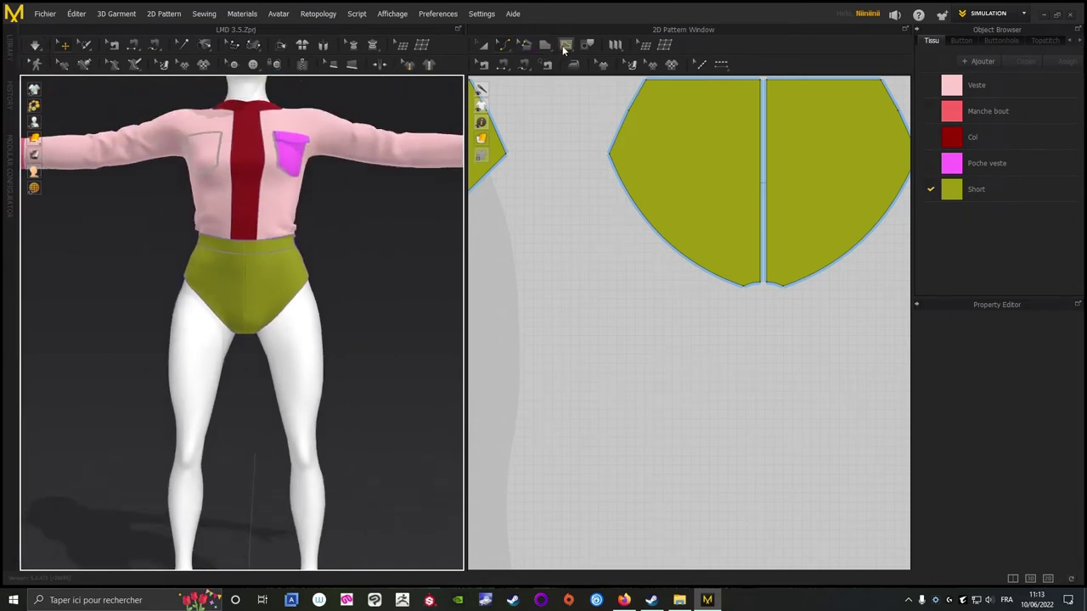
Offset the outline of the front shorts' diagonal leg edges outward by 30 mm on both halves, creating an internal line.
click(503, 45)
click(516, 64)
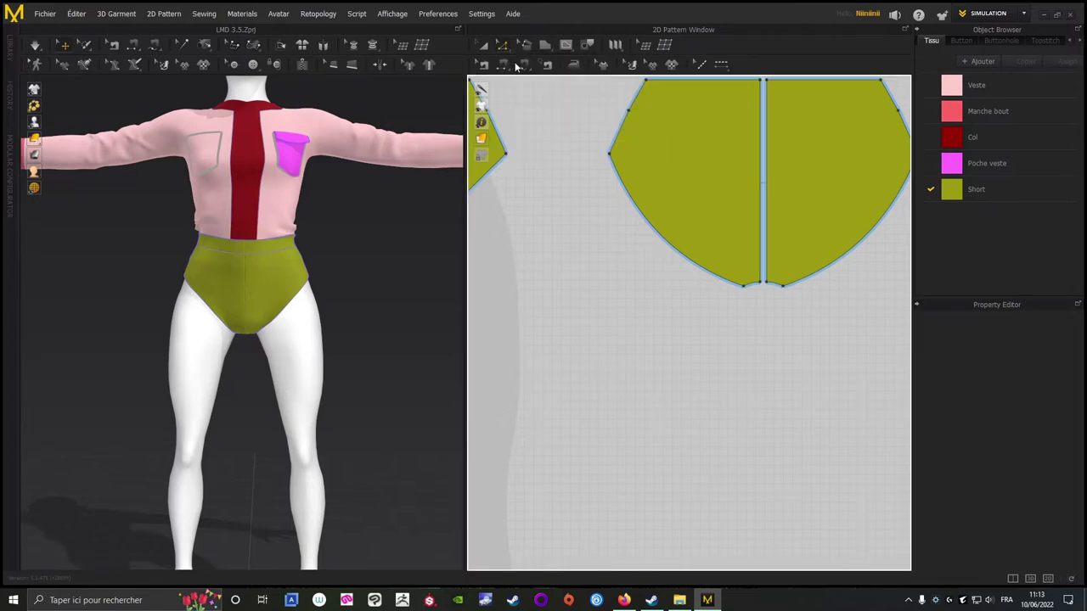
scroll(725, 364, down, 3)
scroll(781, 388, down, 2)
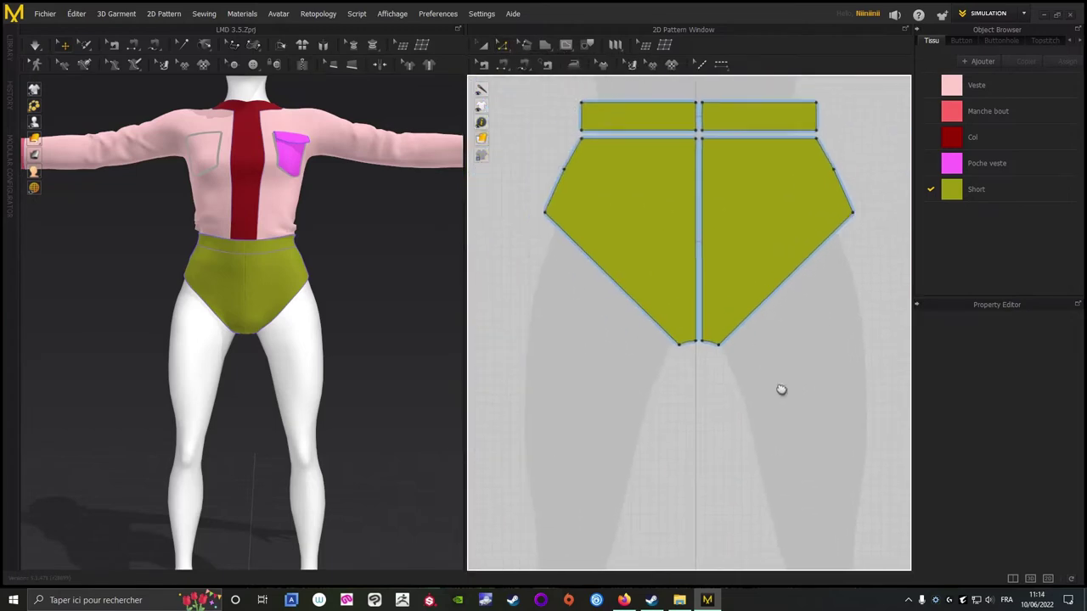
click(607, 272)
right_click(606, 270)
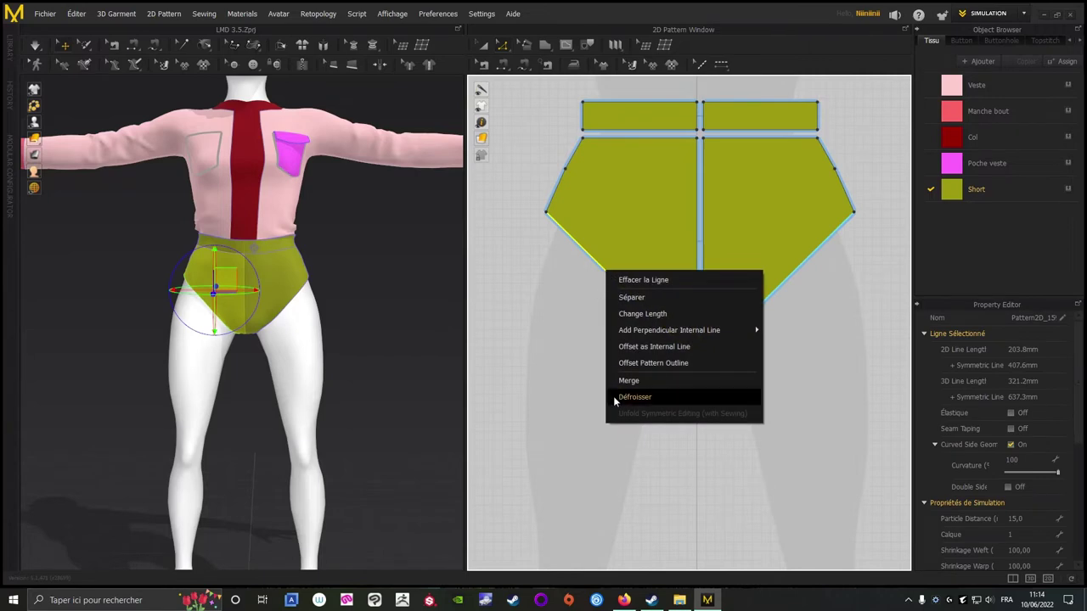
click(632, 365)
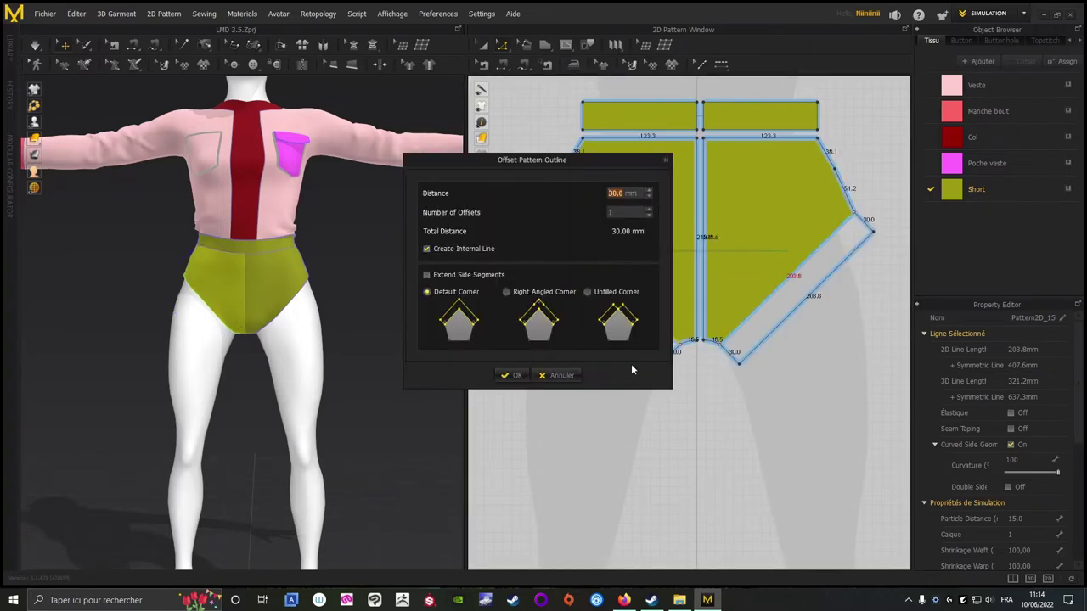
drag(564, 166, 434, 145)
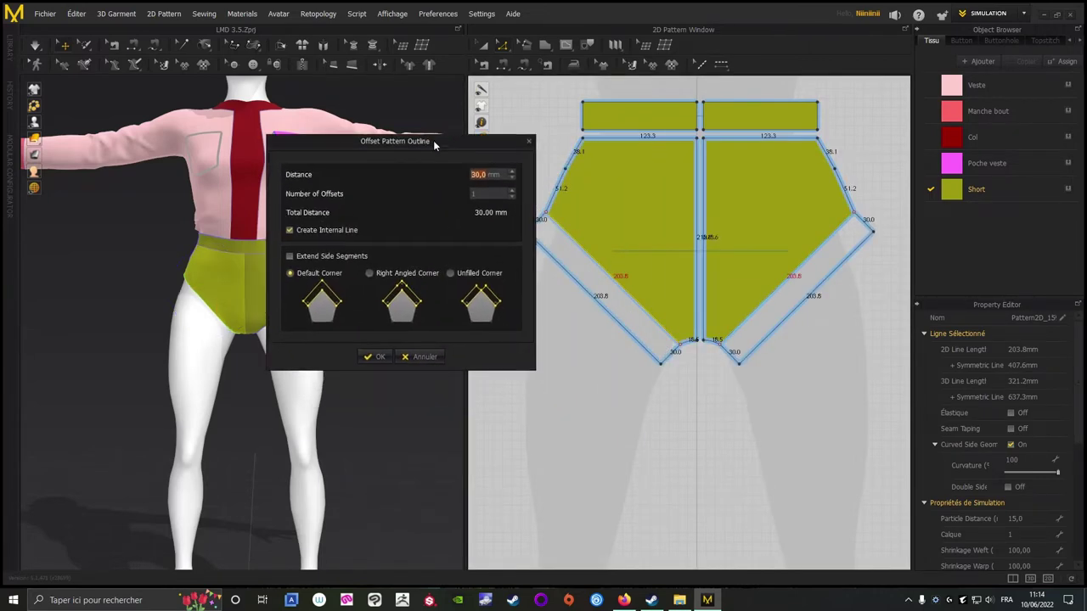
click(374, 356)
Offset the outline of the back shorts' curved leg edges outward by 30 mm on both halves, creating an internal line.
middle_drag(753, 433, 542, 386)
middle_drag(743, 279, 625, 315)
click(669, 270)
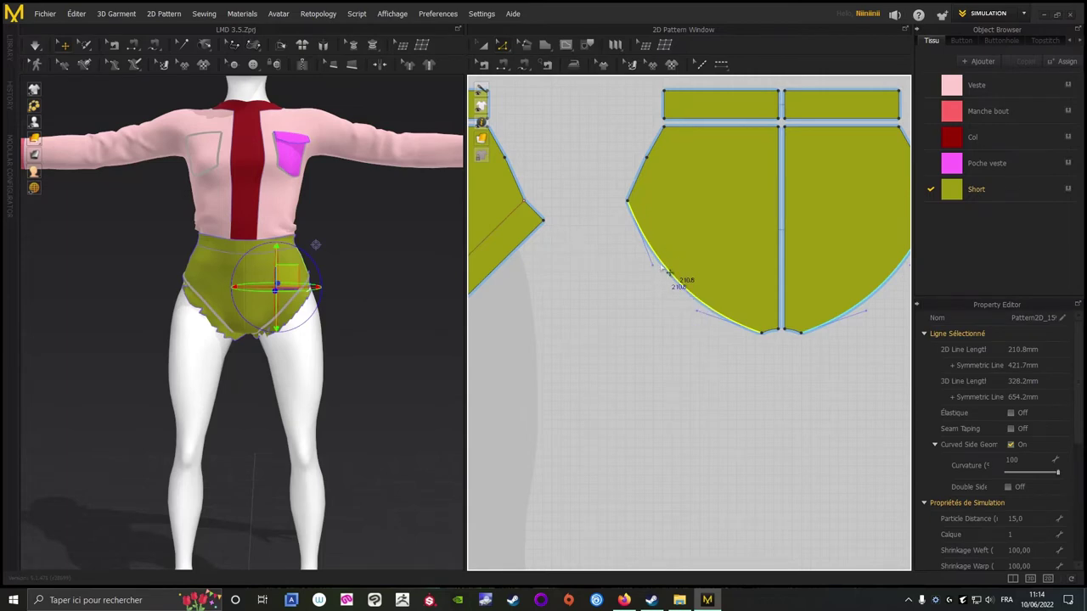
right_click(672, 278)
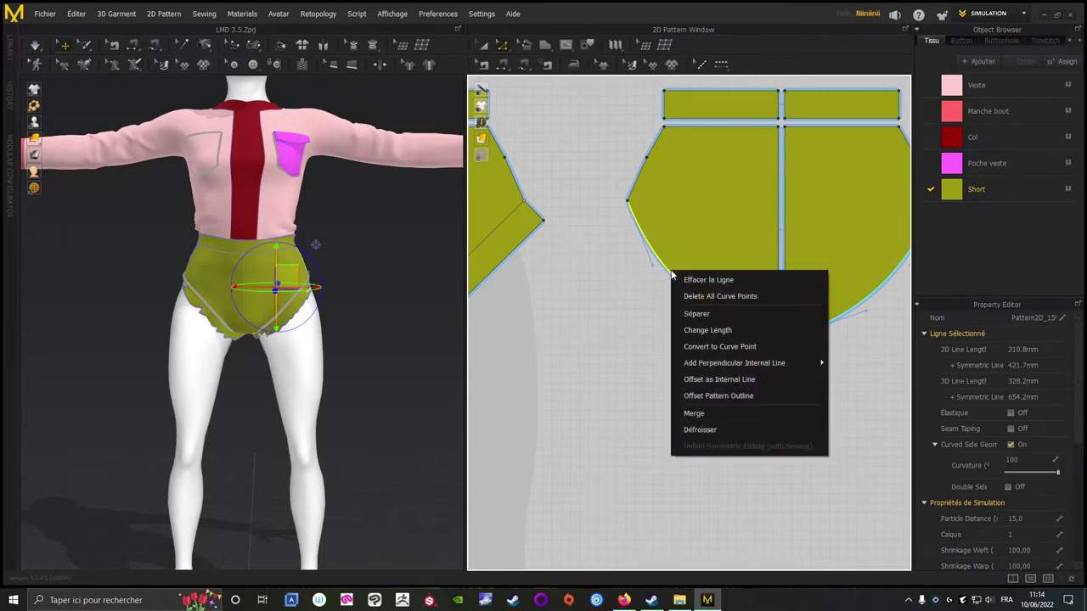
click(704, 396)
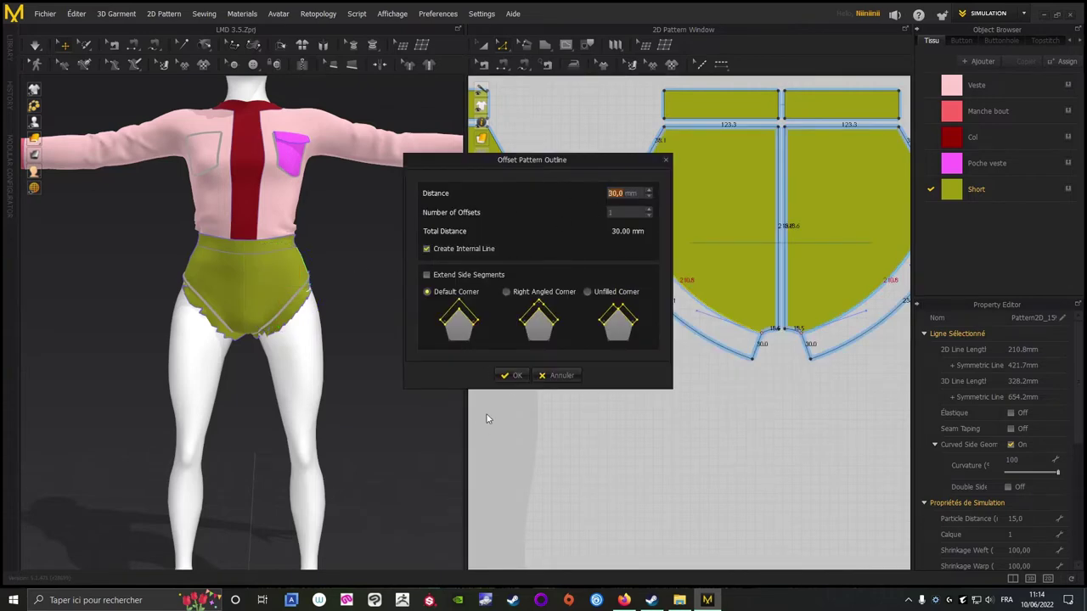
click(512, 376)
click(597, 390)
right_drag(600, 388, 671, 411)
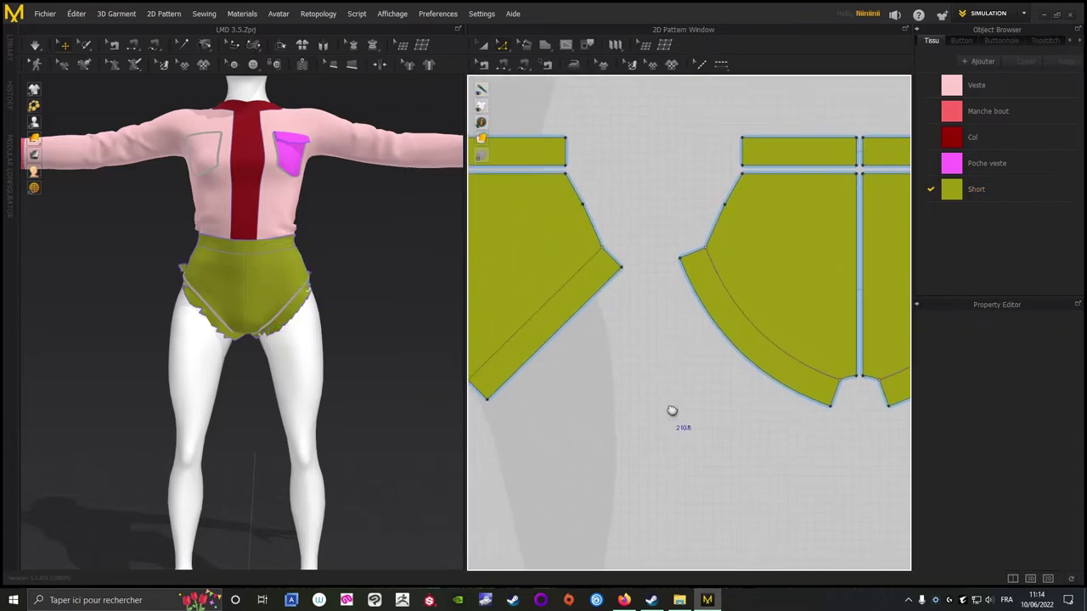
middle_drag(671, 411, 676, 410)
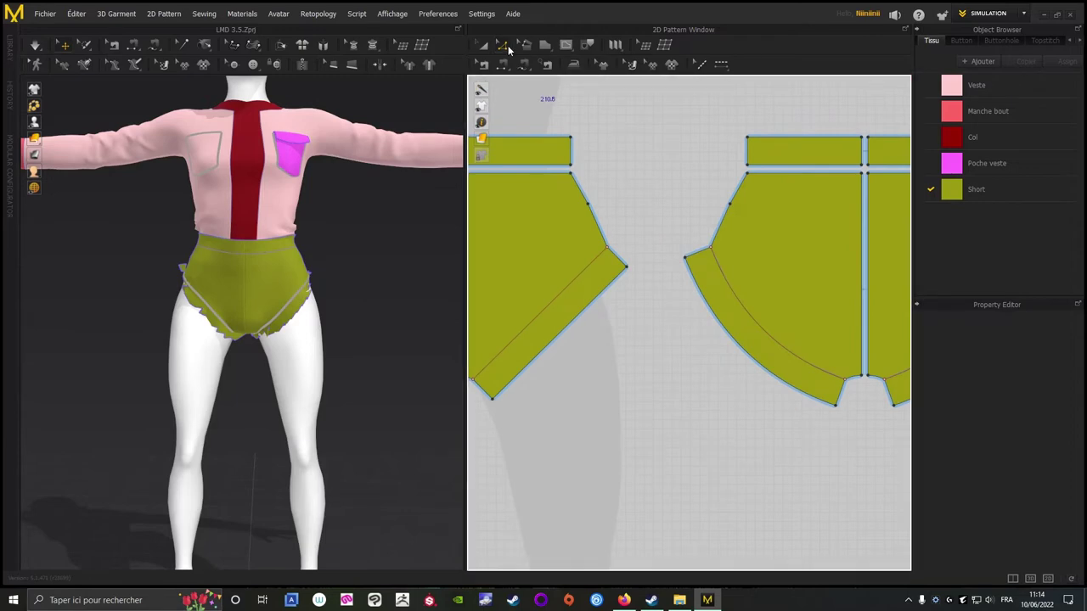
Cut & Sew the front shorts along the diagonal internal lines to separate the leg bands.
click(582, 273)
middle_drag(649, 375, 822, 386)
right_click(724, 320)
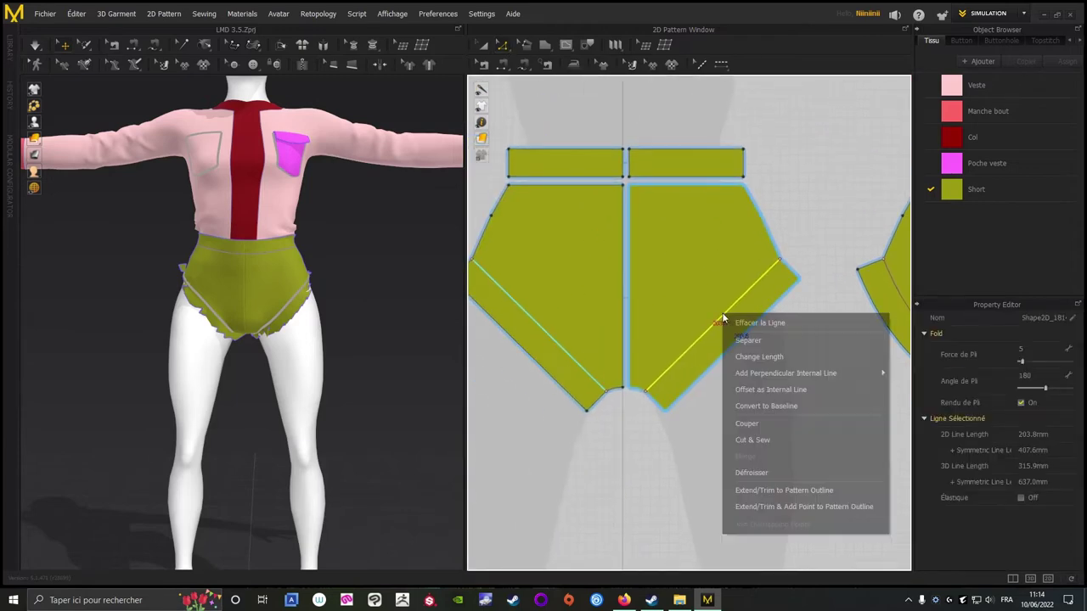
click(756, 440)
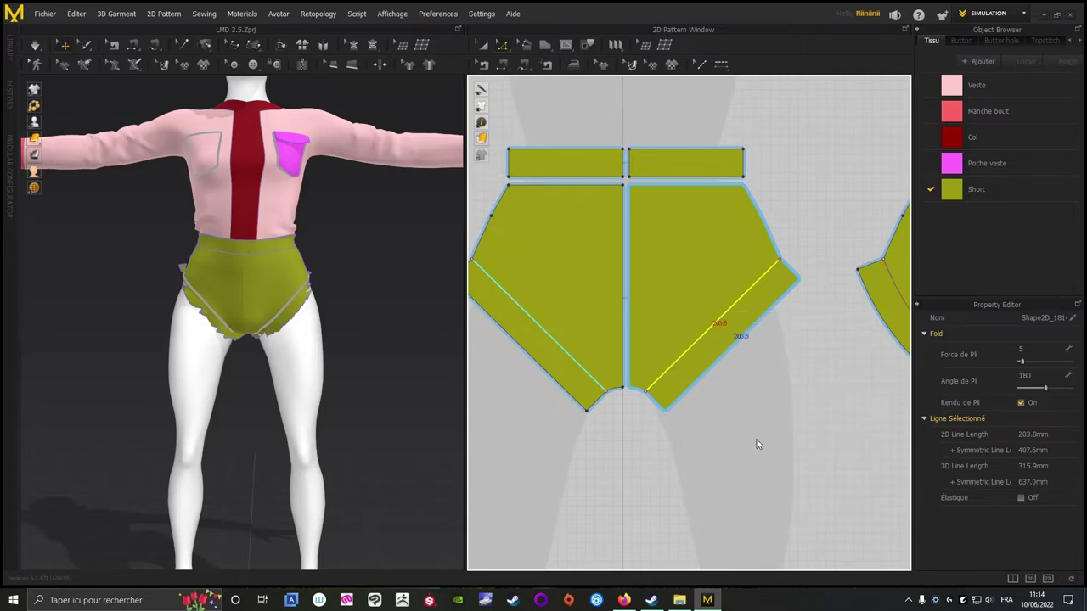
Cut & Sew the back shorts along the curved internal lines to separate the leg bands.
middle_drag(821, 408, 624, 342)
click(726, 265)
right_click(728, 270)
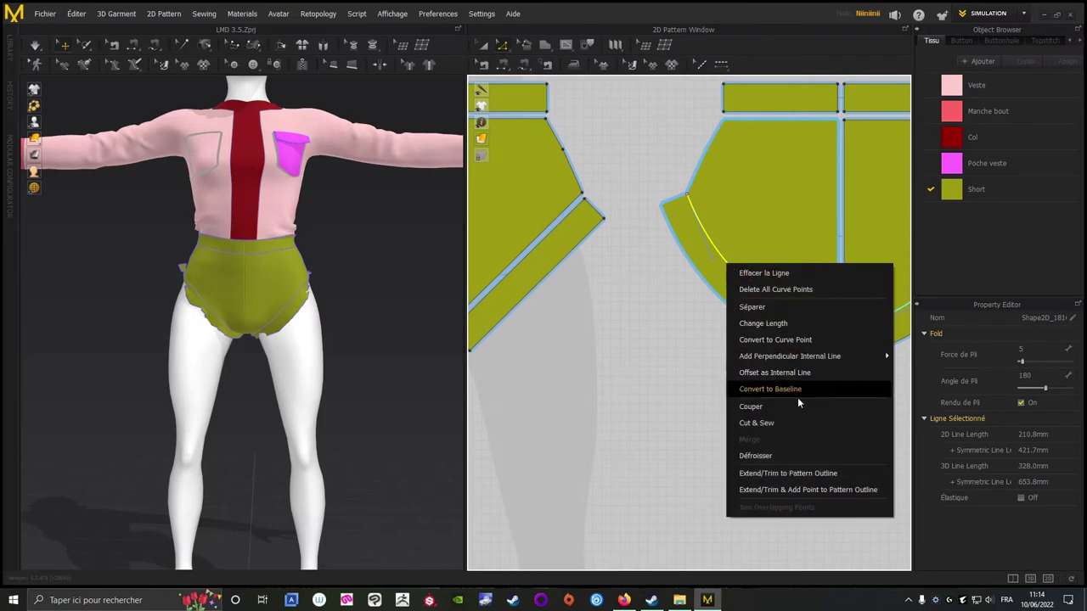
click(770, 422)
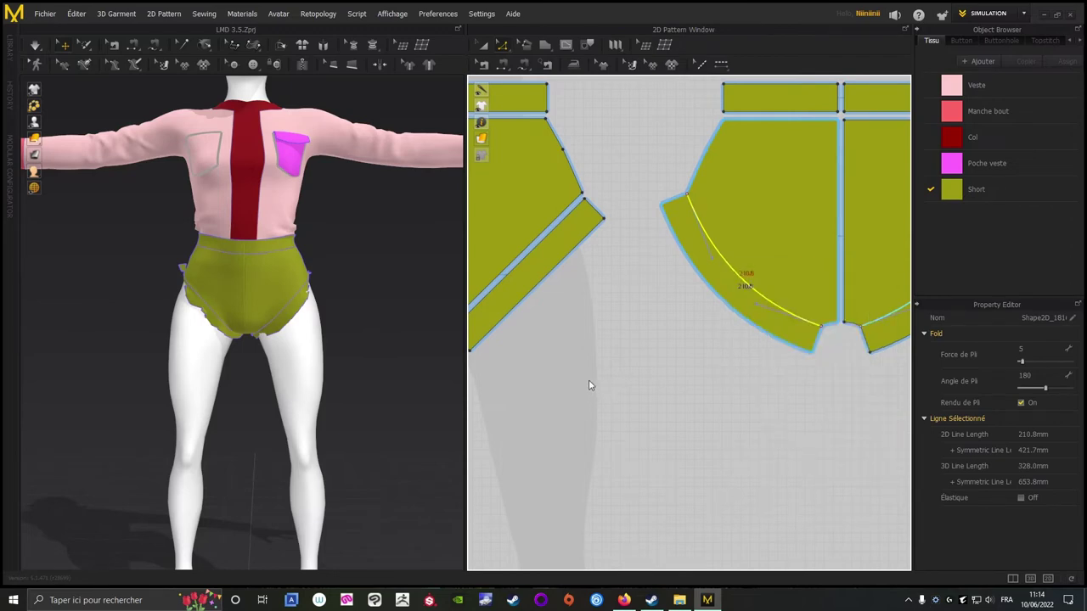
Move the front waistband halves closer together so their inner edges align with the centre edges of the front panels.
middle_drag(589, 380, 783, 405)
scroll(744, 195, up, 3)
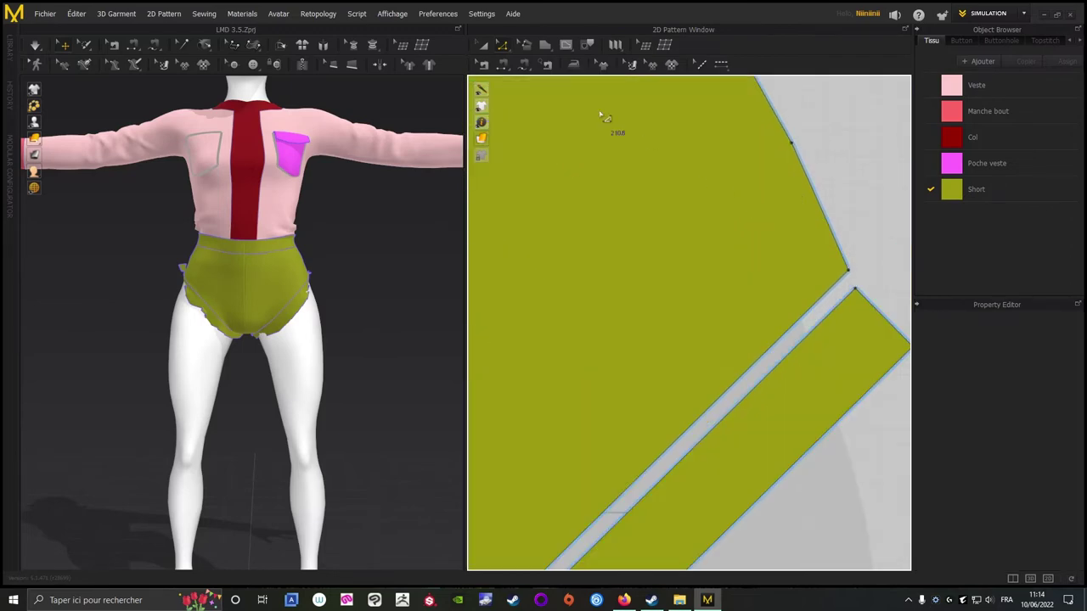
middle_drag(527, 89, 849, 306)
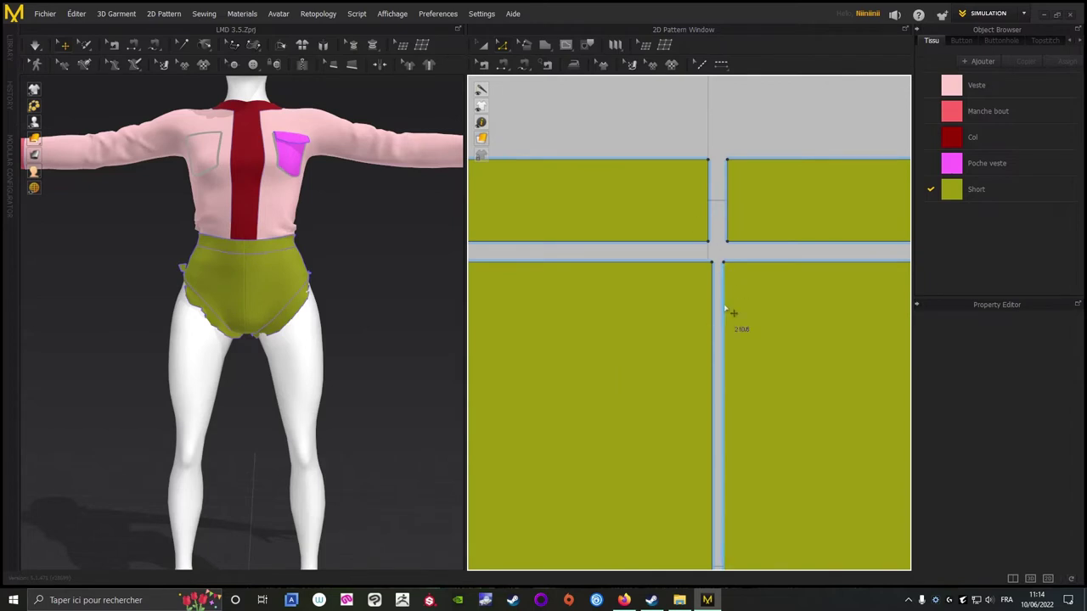
scroll(816, 326, down, 2)
right_drag(785, 343, 699, 278)
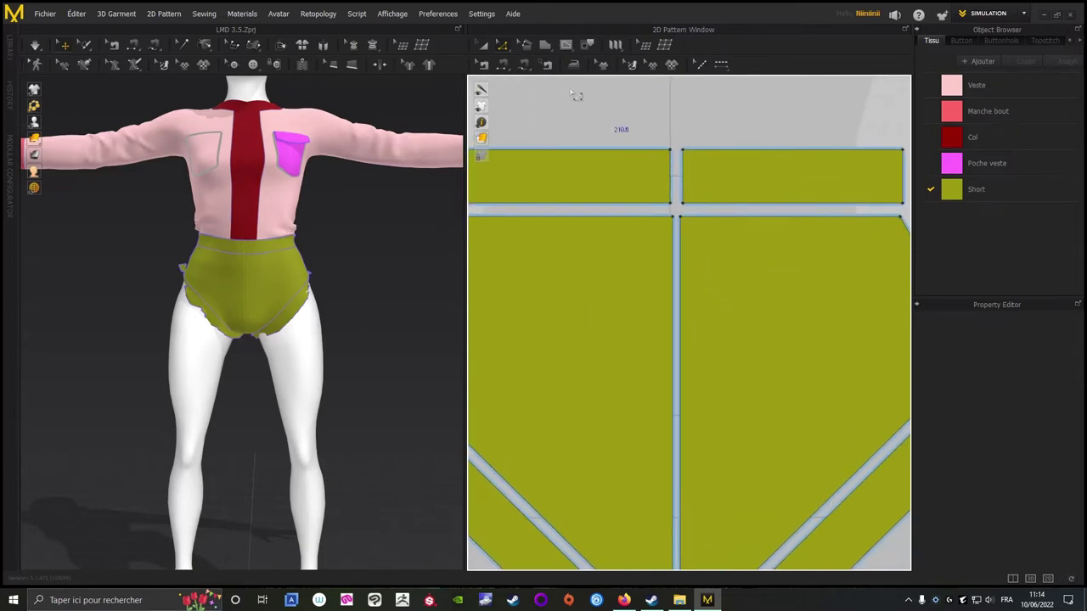
click(482, 46)
right_drag(604, 277, 643, 282)
middle_drag(643, 282, 645, 286)
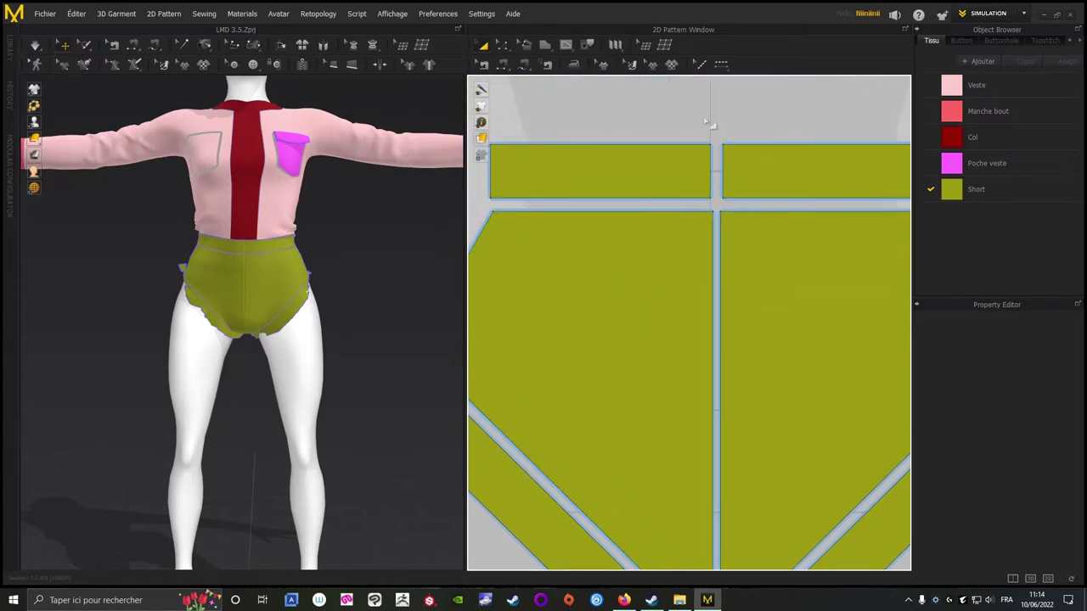
click(676, 158)
scroll(701, 214, up, 3)
middle_drag(701, 214, 699, 267)
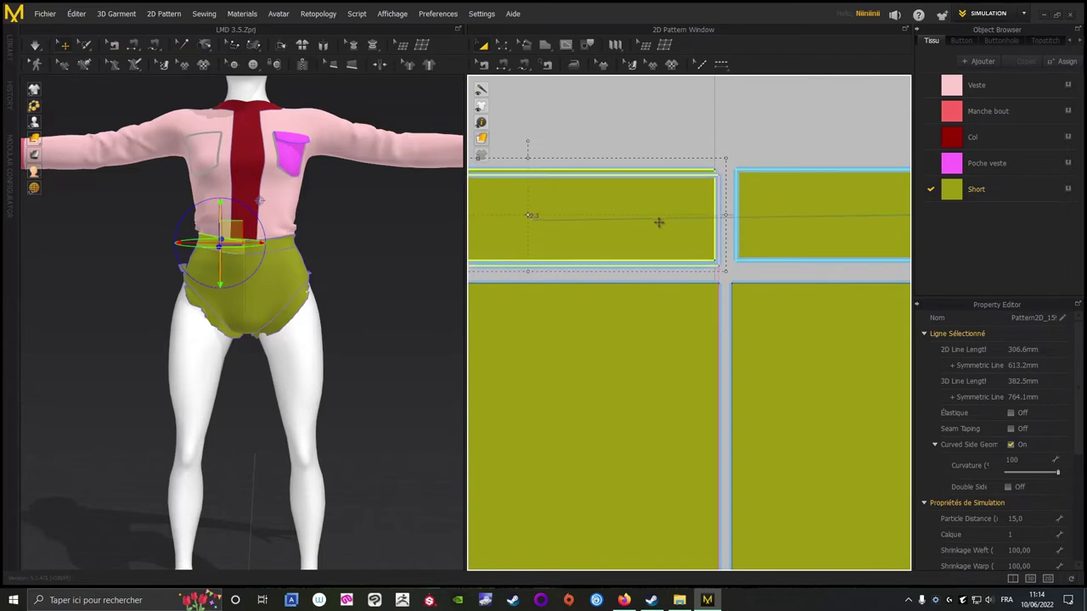
click(783, 213)
drag(782, 213, 777, 218)
click(776, 167)
scroll(806, 223, down, 3)
middle_drag(802, 310, 555, 207)
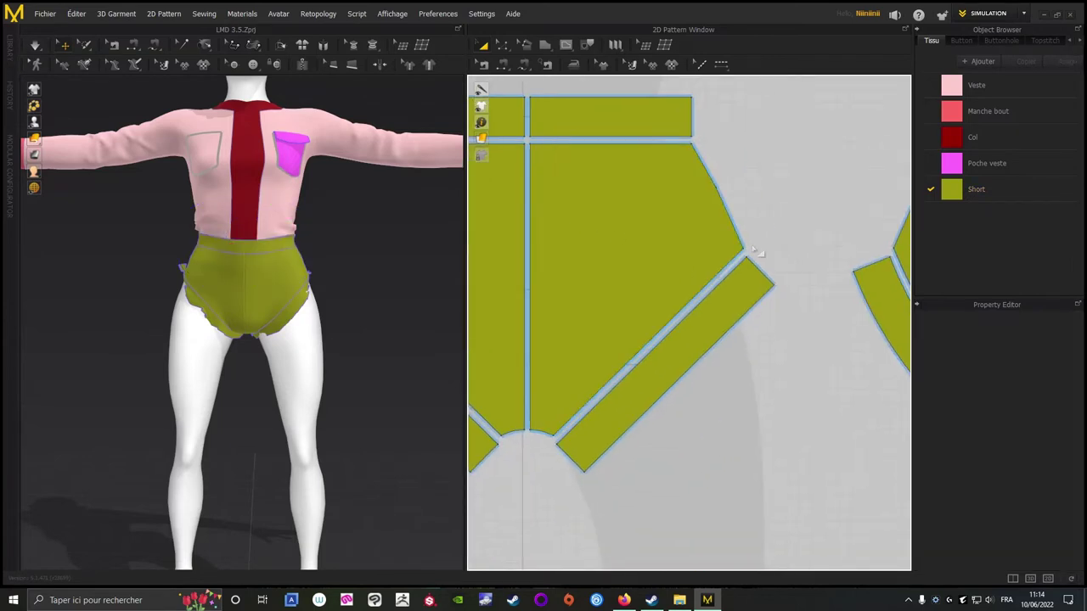
Move the back waistband halves closer together and slightly down, aligning their inner edges with the centre edges of the back panels.
middle_drag(768, 226, 536, 240)
middle_drag(664, 200, 527, 209)
scroll(657, 199, up, 3)
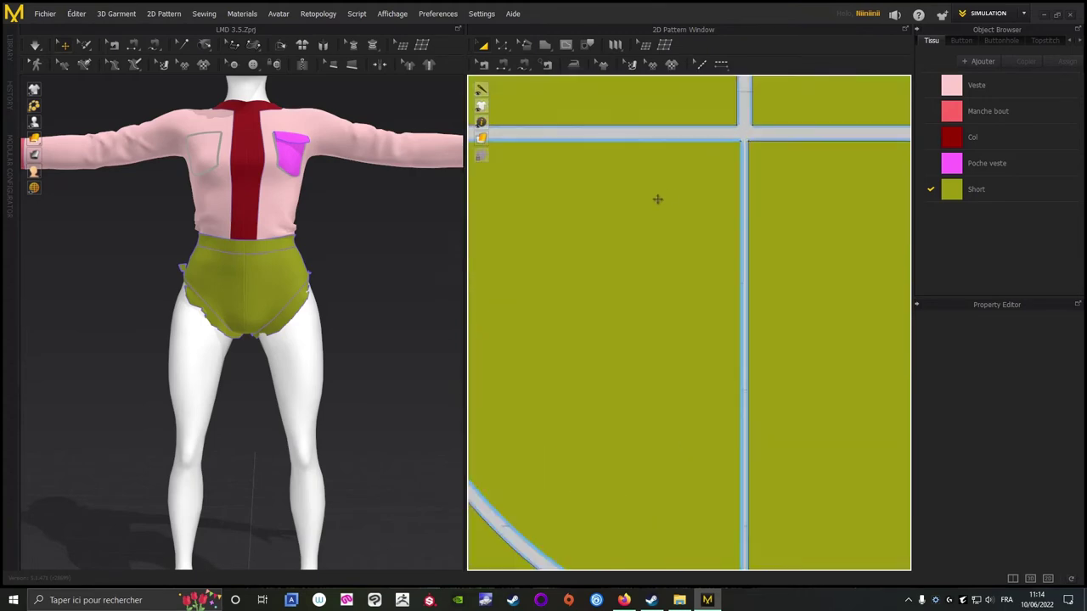
middle_drag(677, 196, 628, 273)
scroll(636, 218, up, 2)
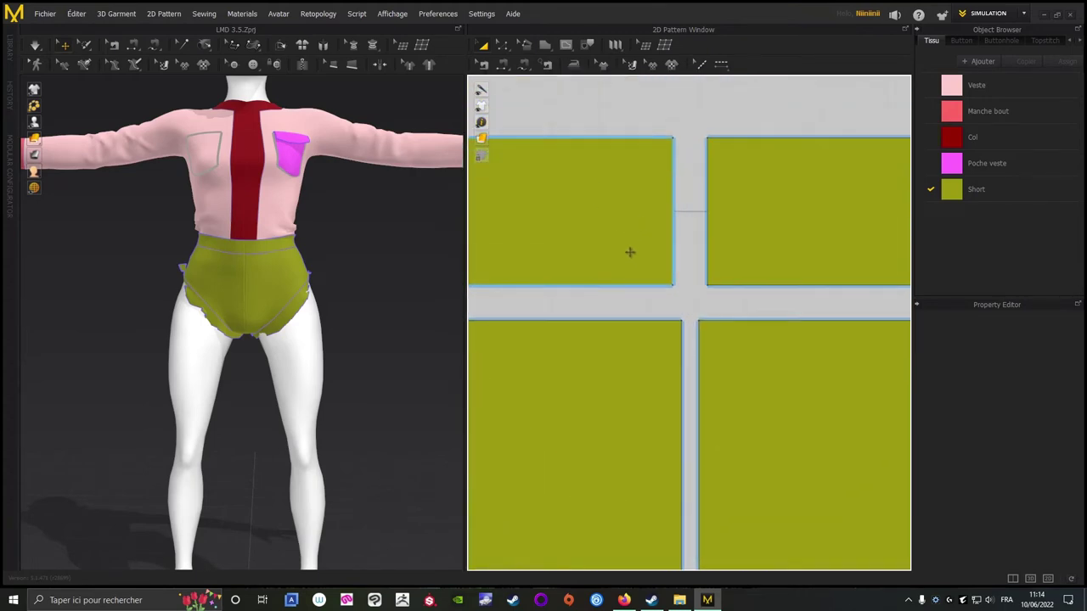
click(635, 233)
click(769, 227)
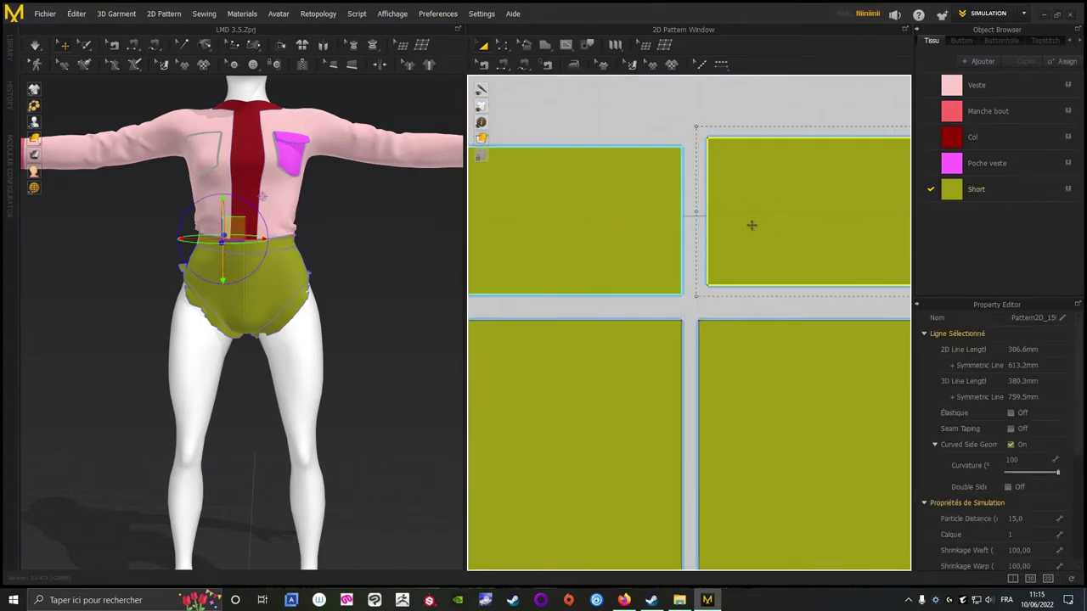
drag(745, 232, 748, 232)
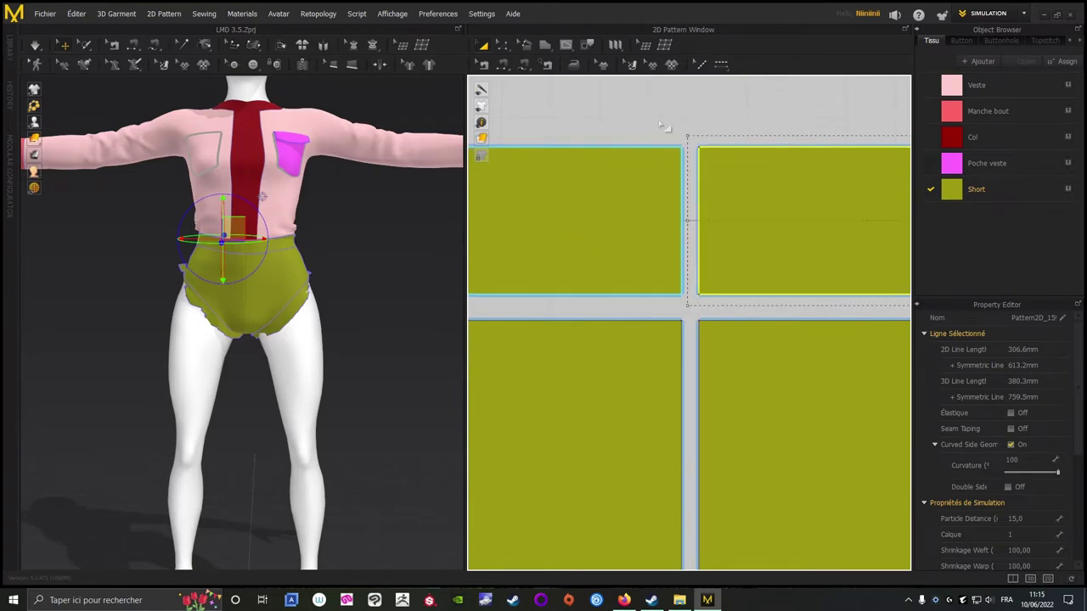
scroll(658, 117, down, 2)
click(634, 112)
scroll(631, 378, down, 6)
middle_drag(630, 388, 814, 249)
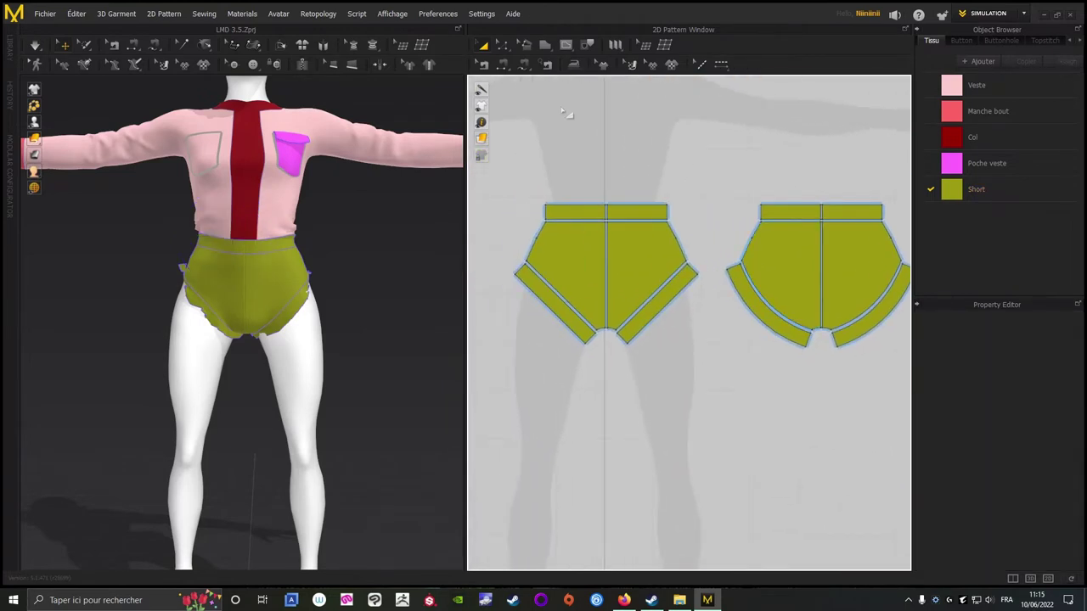
Add a new fabric named Bordure Short and set its colour to Khaki 3 (#666633).
click(974, 64)
double_click(994, 215)
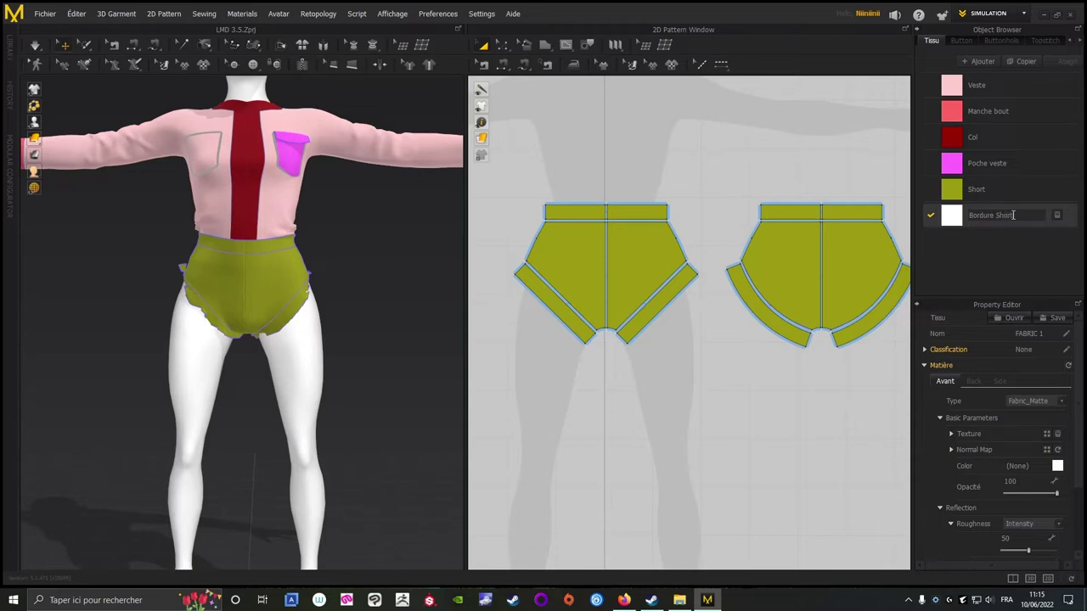
click(1057, 466)
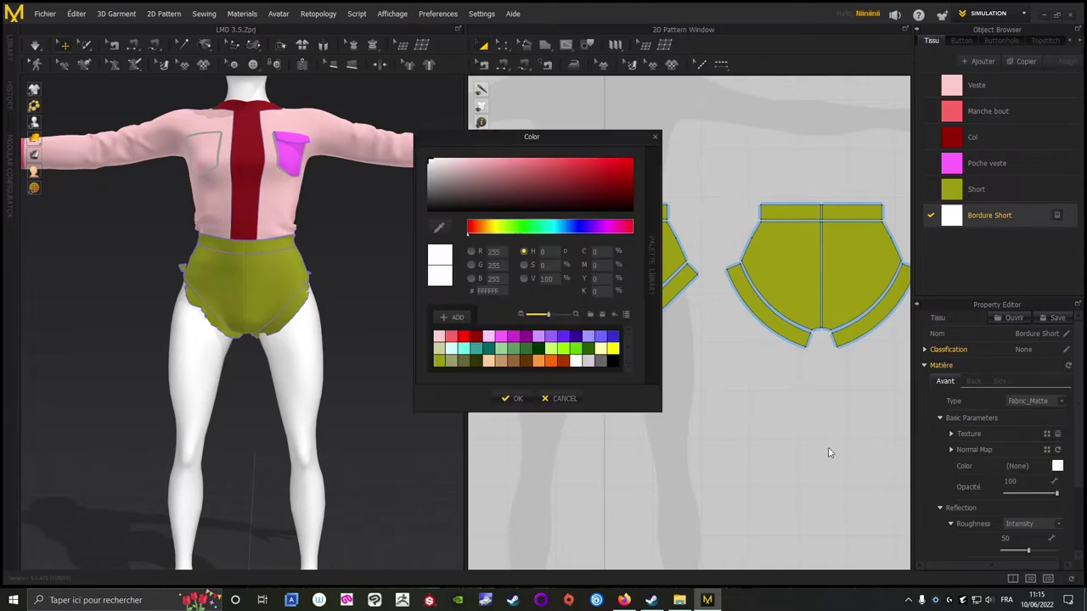
click(462, 365)
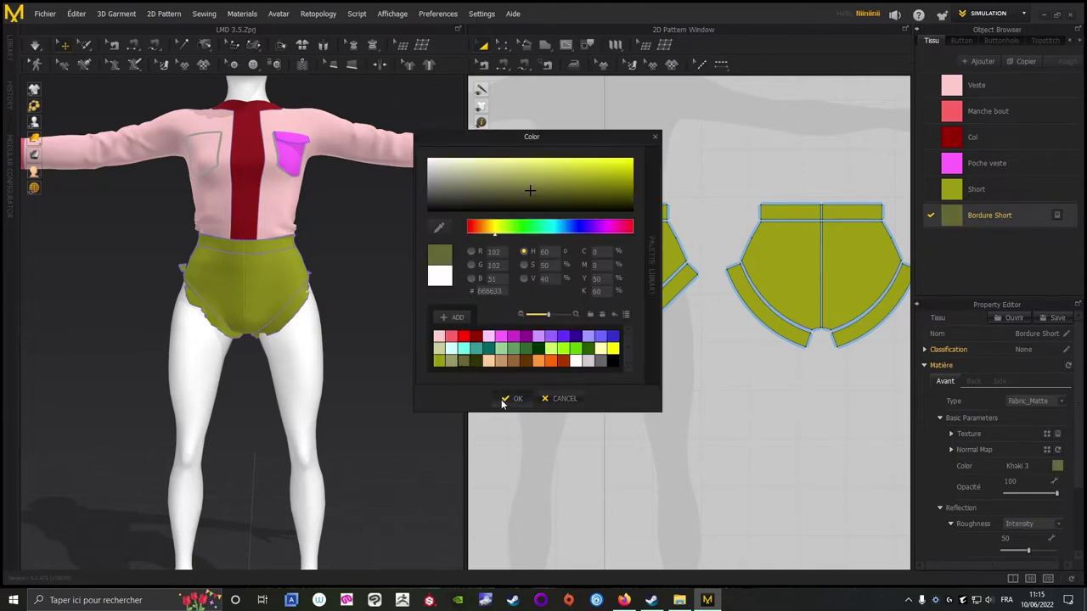
click(511, 399)
Assign the Bordure Short fabric to the front and back waistband halves and all four leg bands.
click(480, 46)
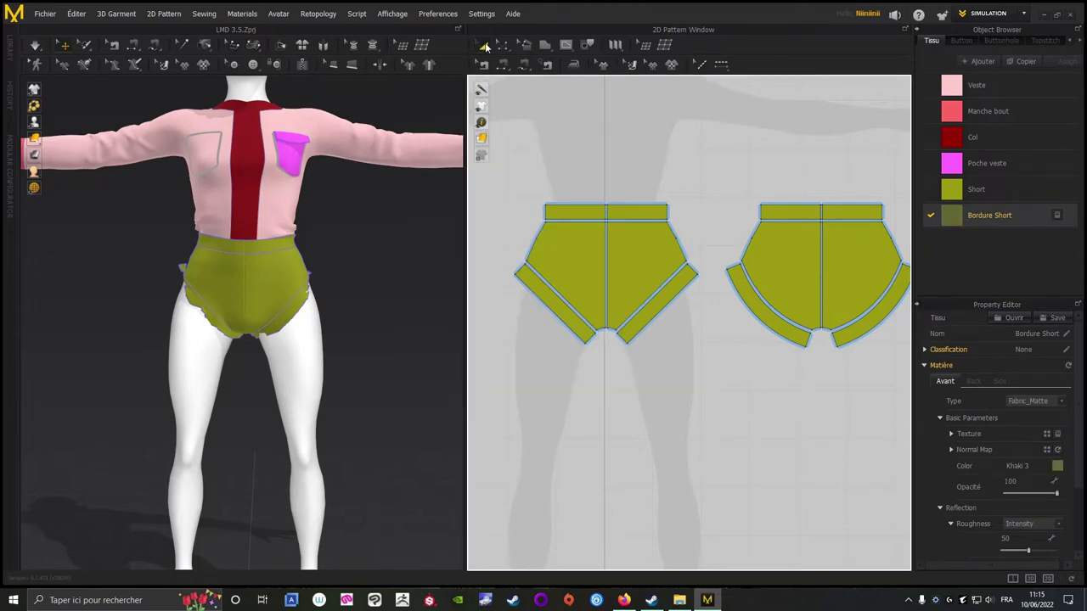
click(574, 210)
shift+click(637, 211)
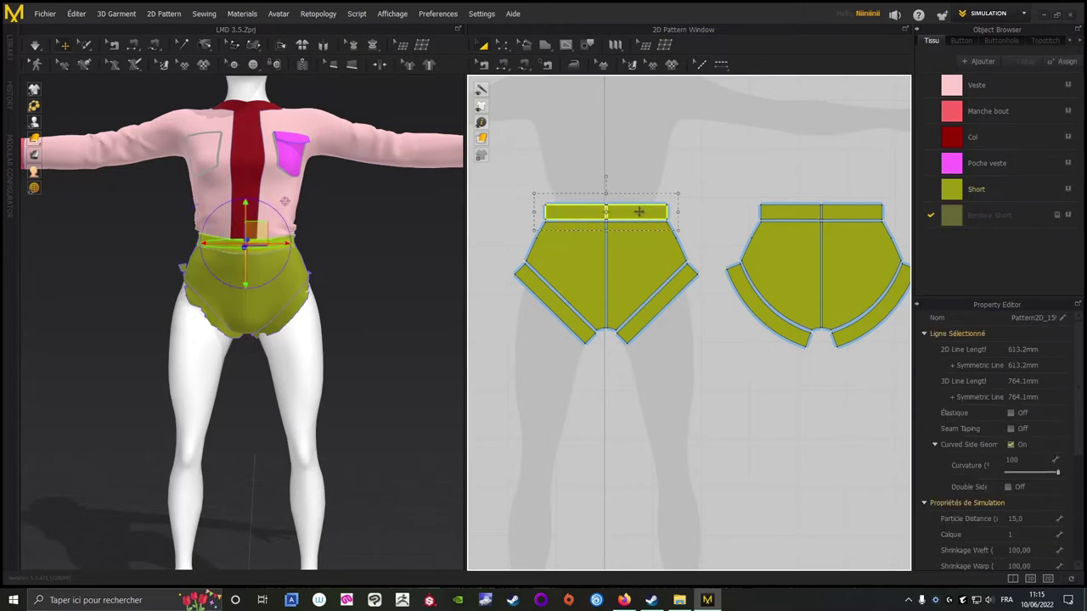
shift+click(670, 298)
shift+click(547, 301)
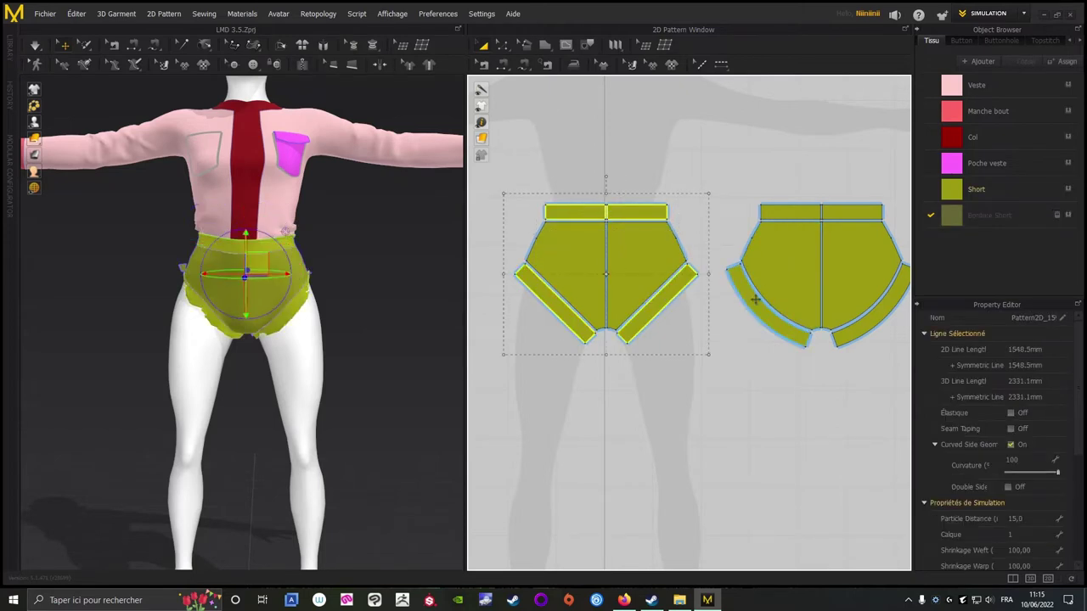
shift+click(756, 301)
shift+click(868, 321)
shift+click(798, 216)
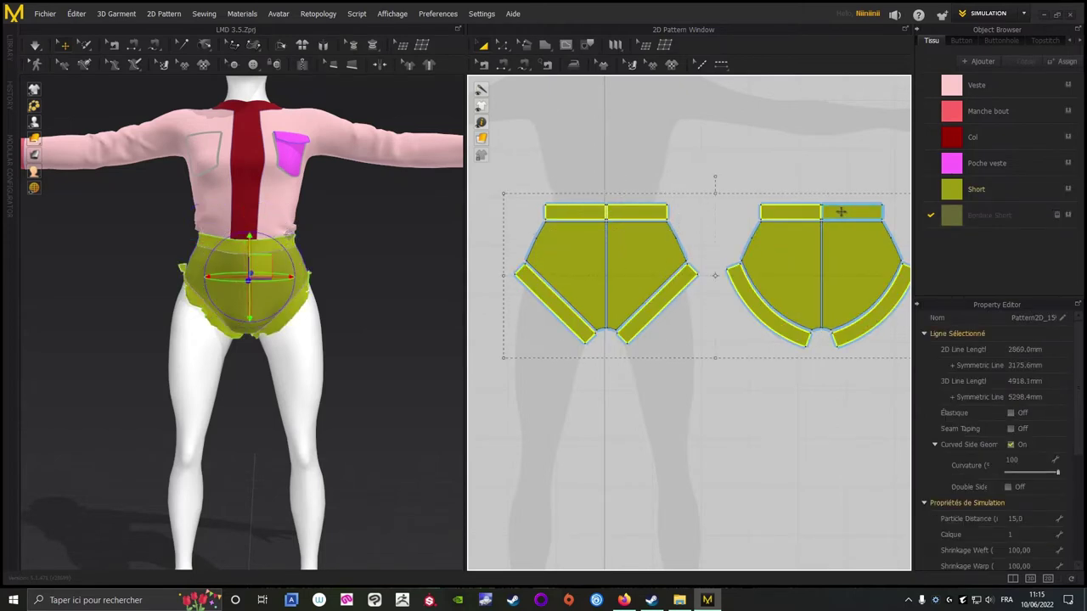
scroll(1075, 358, down, 5)
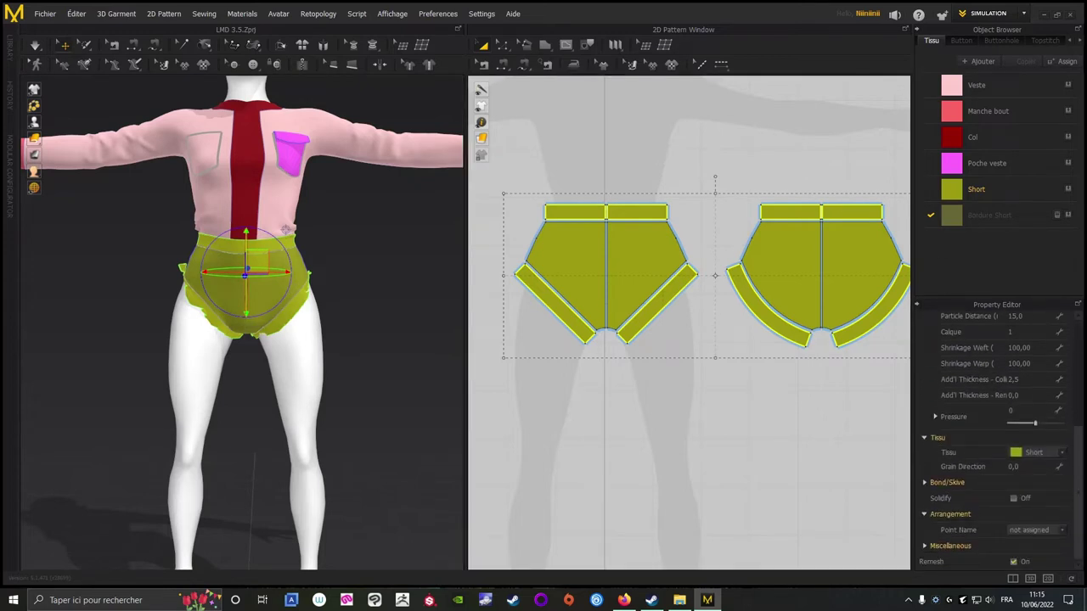
click(1013, 563)
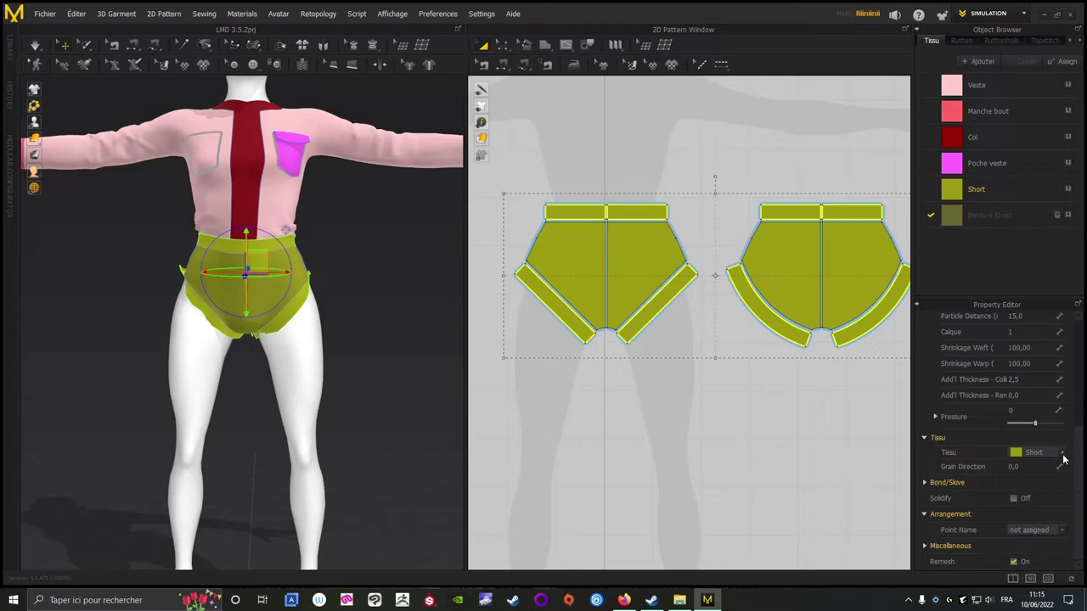
click(1063, 457)
click(1038, 471)
click(762, 456)
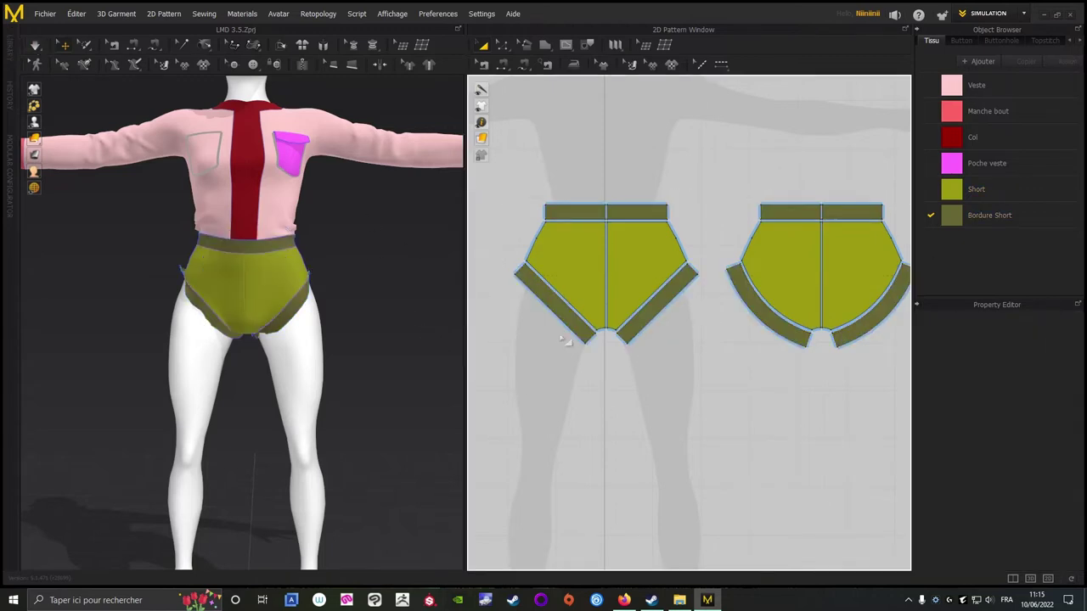
Sew the outer side end of the front leg band to the matching side end of the back leg band.
middle_drag(723, 379, 700, 376)
scroll(698, 370, up, 3)
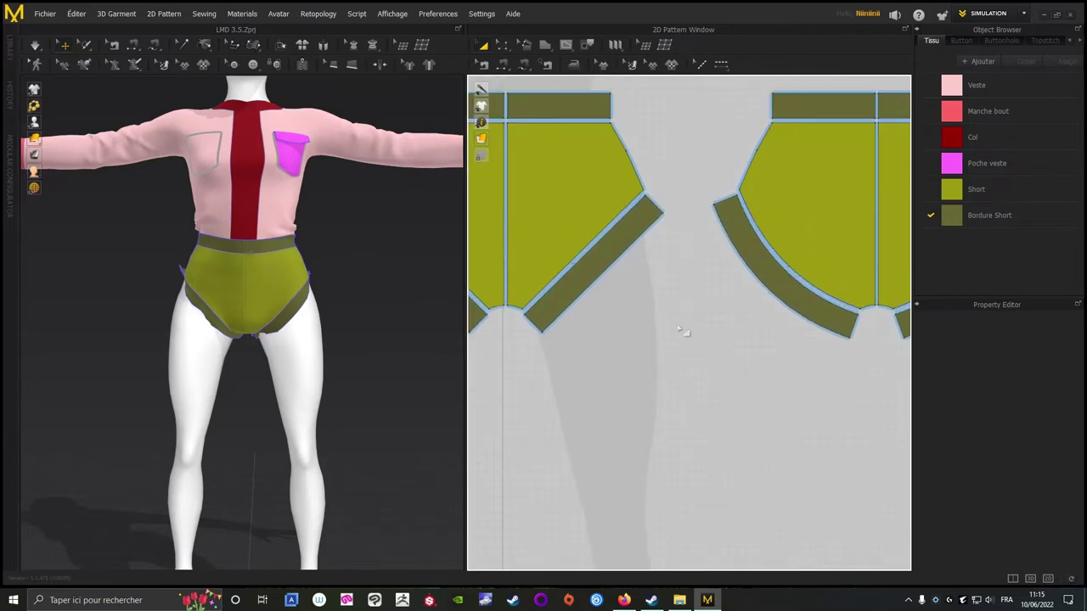
middle_drag(683, 331, 674, 410)
click(503, 65)
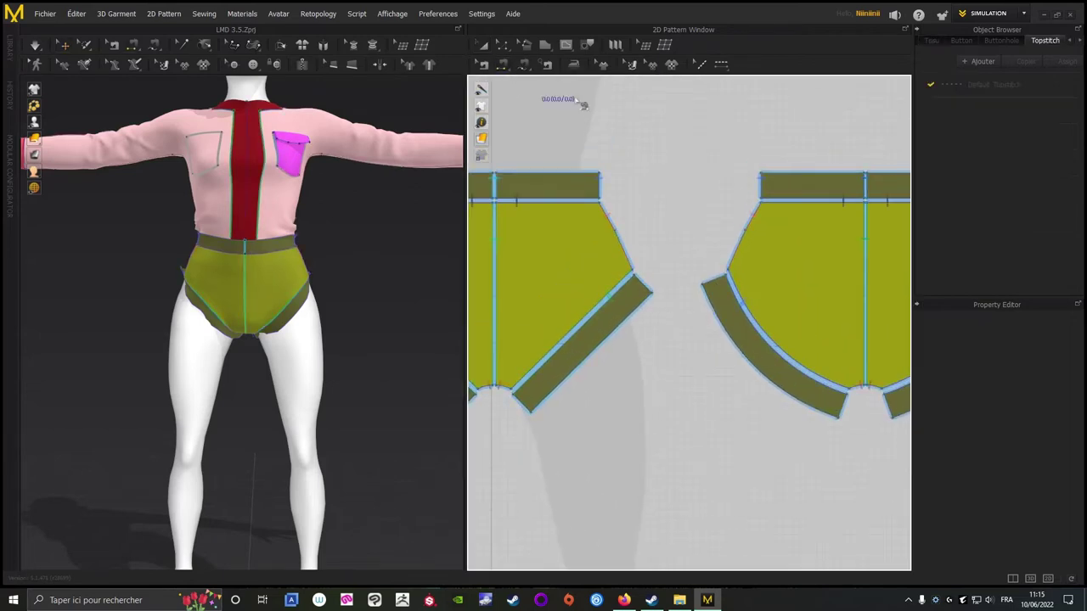
click(649, 284)
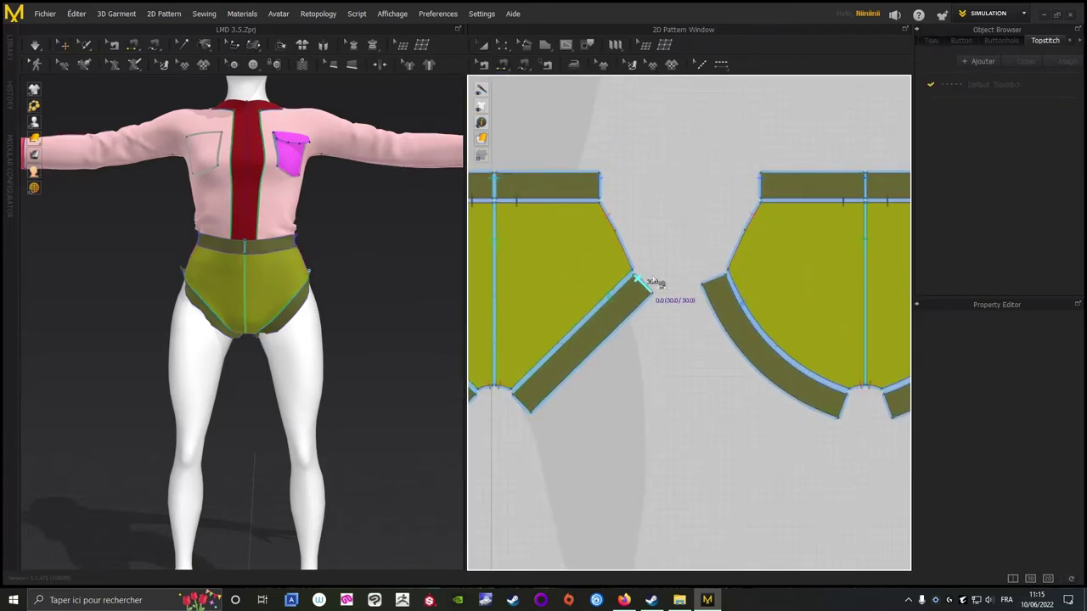
click(720, 279)
middle_drag(656, 415, 616, 368)
right_drag(380, 290, 255, 294)
middle_drag(337, 380, 361, 317)
scroll(362, 318, up, 3)
right_drag(233, 298, 158, 229)
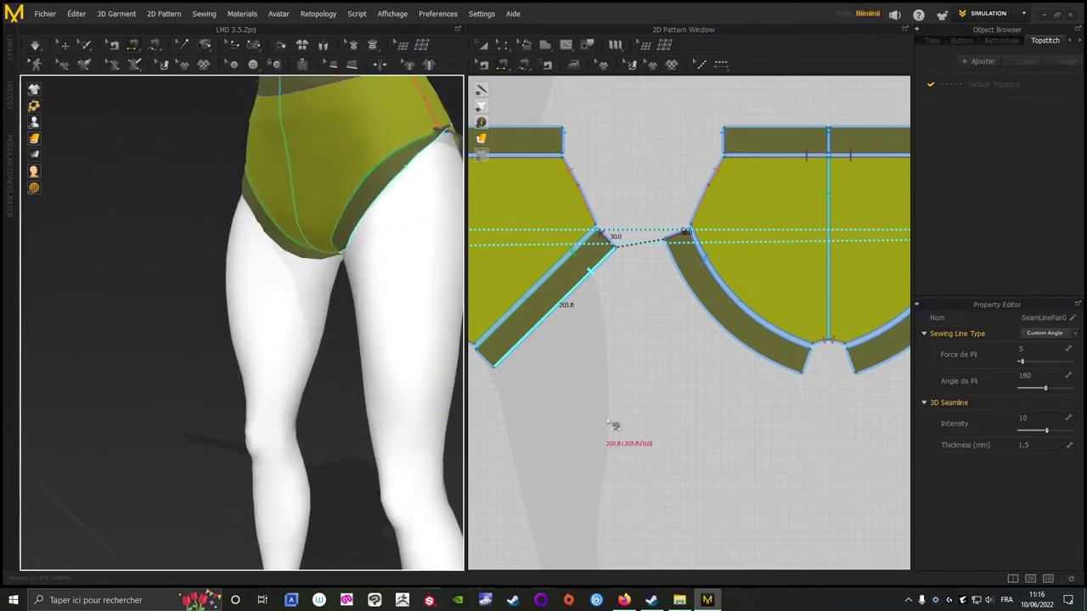
Sew the crotch end of the front leg band to the crotch end of the back leg band.
scroll(754, 321, up, 3)
middle_drag(608, 420, 544, 310)
click(694, 218)
middle_drag(798, 315, 544, 319)
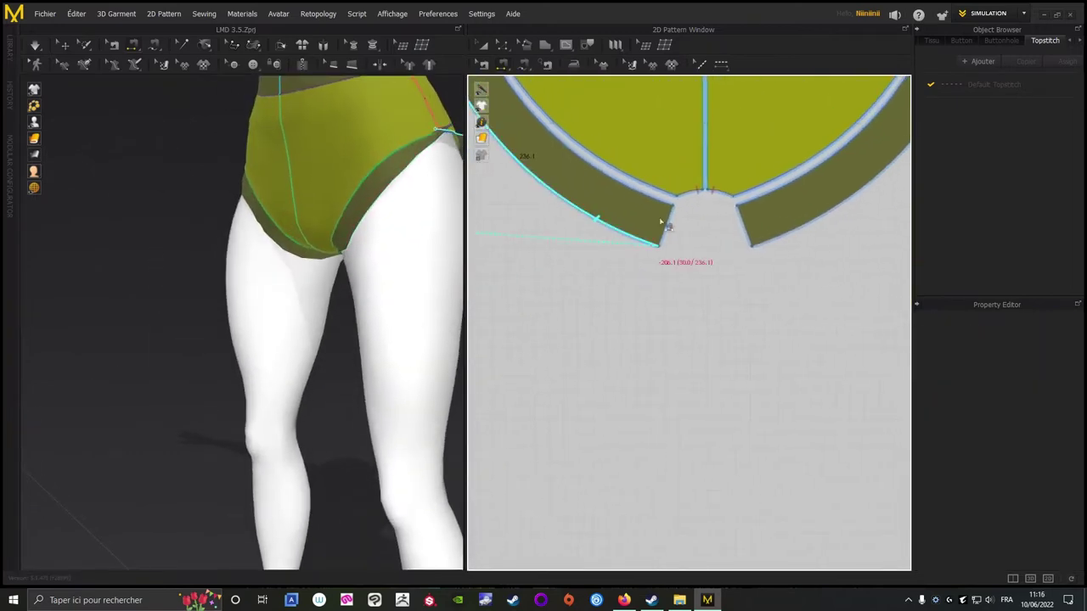
click(704, 325)
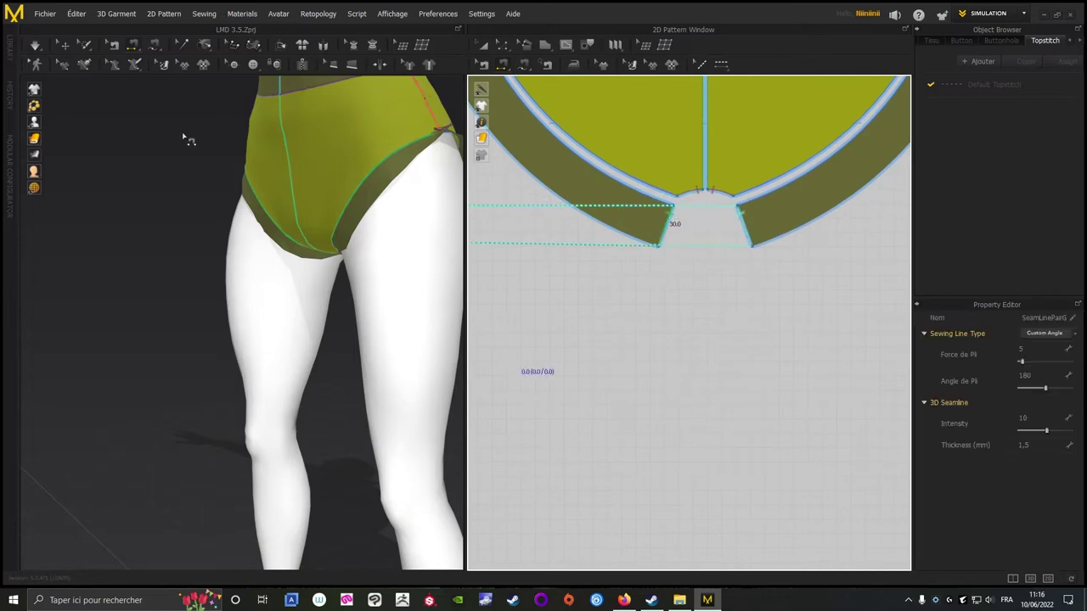
Start the simulation to drape the shorts with their newly sewn leg bands on the avatar.
click(483, 45)
click(35, 45)
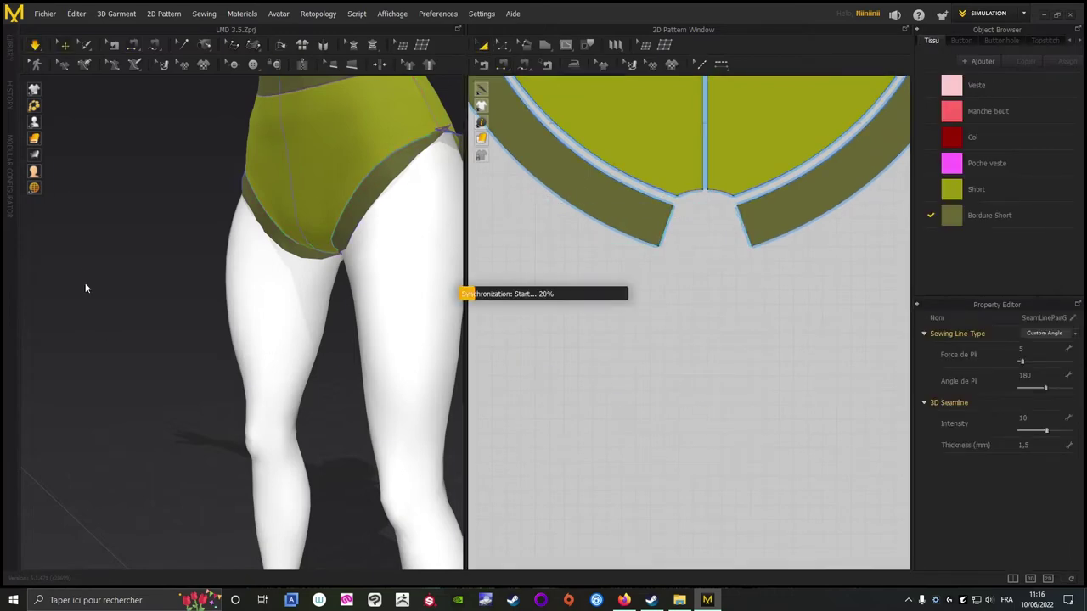
right_drag(87, 284, 260, 262)
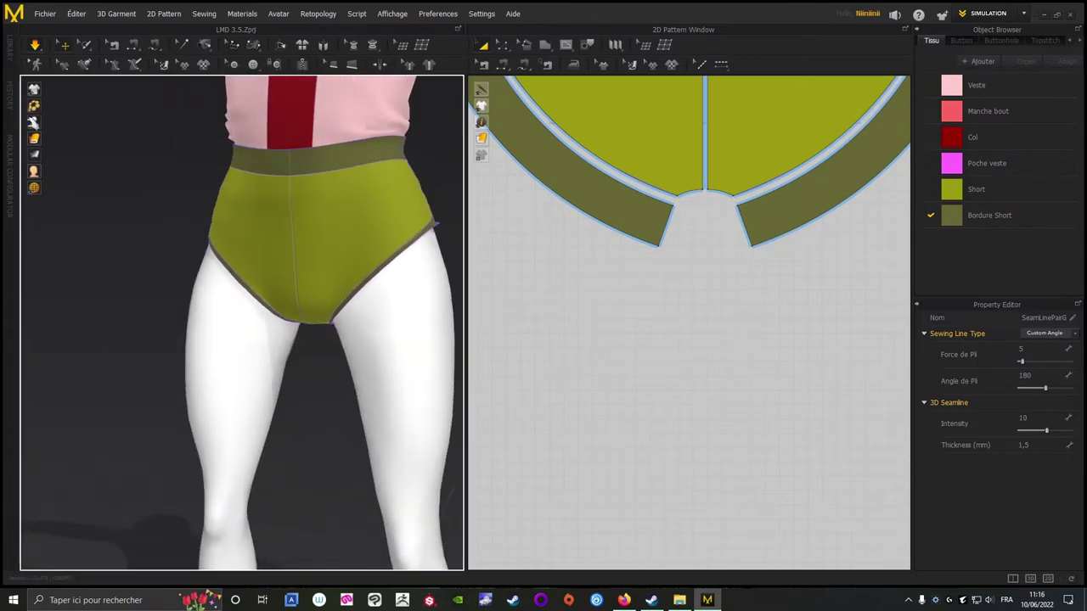
scroll(145, 327, down, 4)
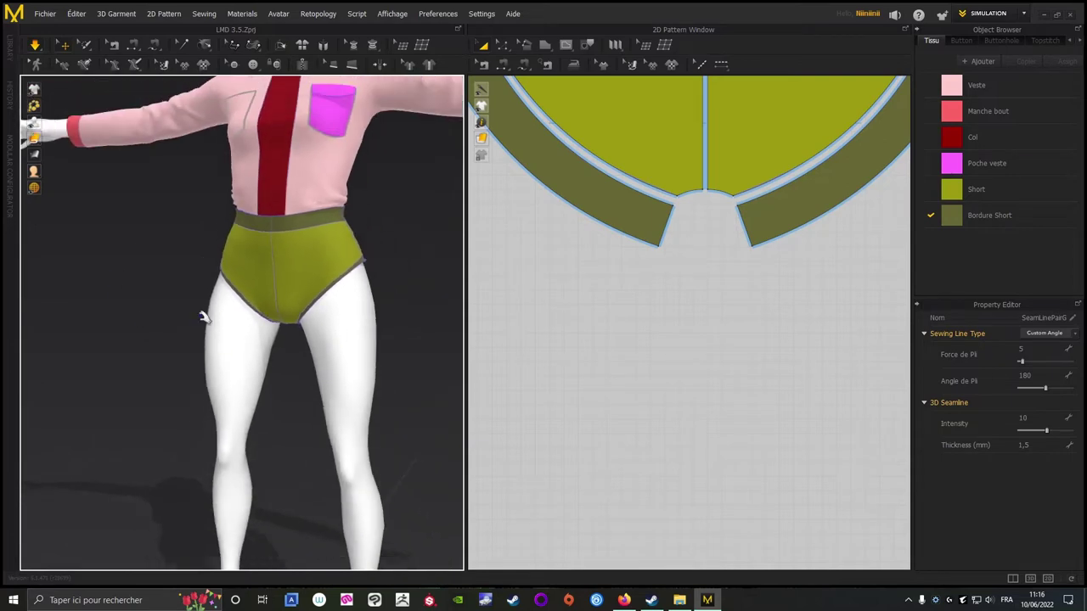
Set the physical property preset of the Bordure Short fabric to Trim_Full_Grain.
click(992, 218)
scroll(1037, 501, down, 3)
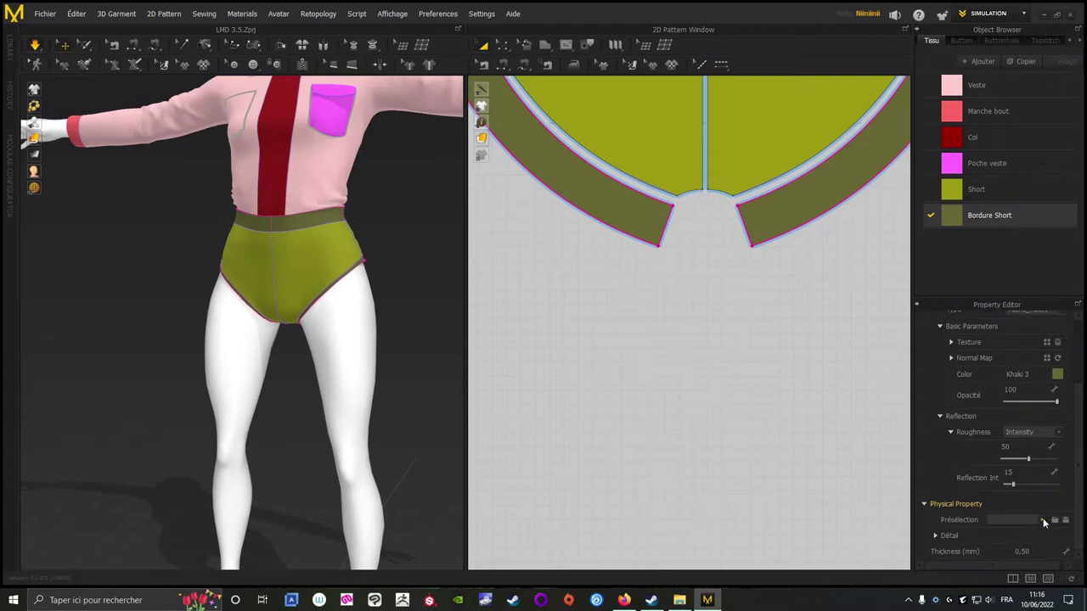
click(1044, 520)
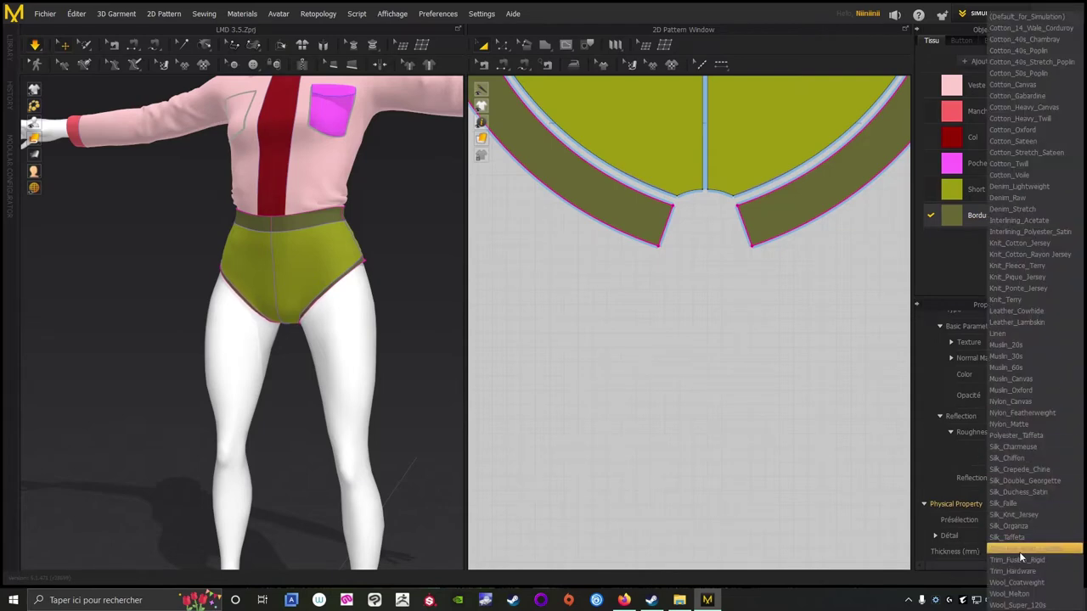
click(1019, 549)
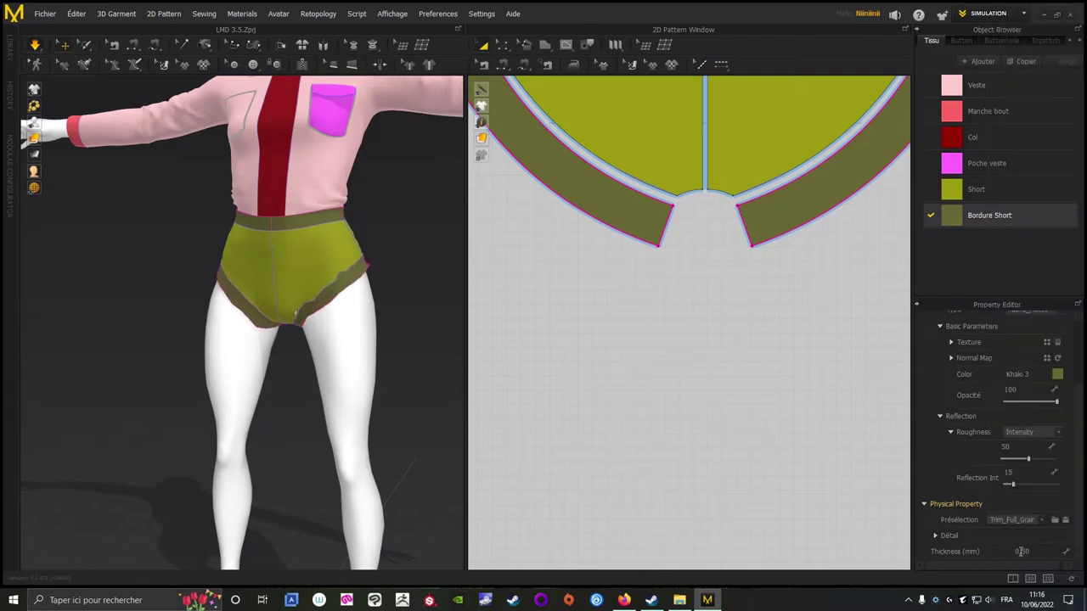
click(407, 313)
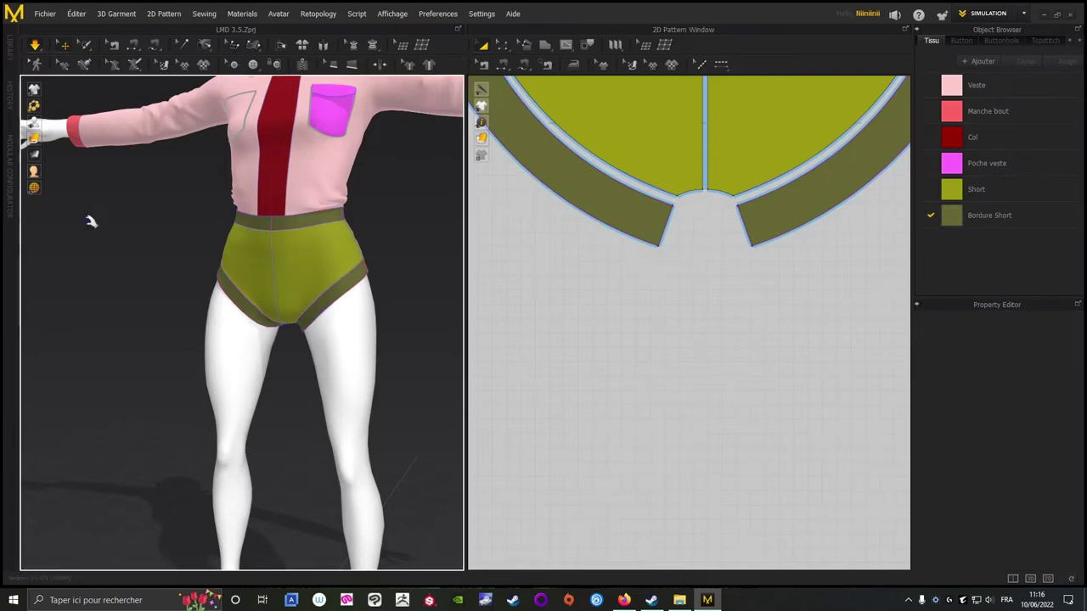
Pull the shorts downward around both leg openings during the simulation to settle the leg bands on the thighs.
right_drag(90, 218, 188, 316)
drag(264, 315, 251, 366)
click(116, 326)
right_drag(117, 326, 183, 338)
drag(313, 317, 337, 408)
click(117, 363)
right_drag(116, 363, 141, 280)
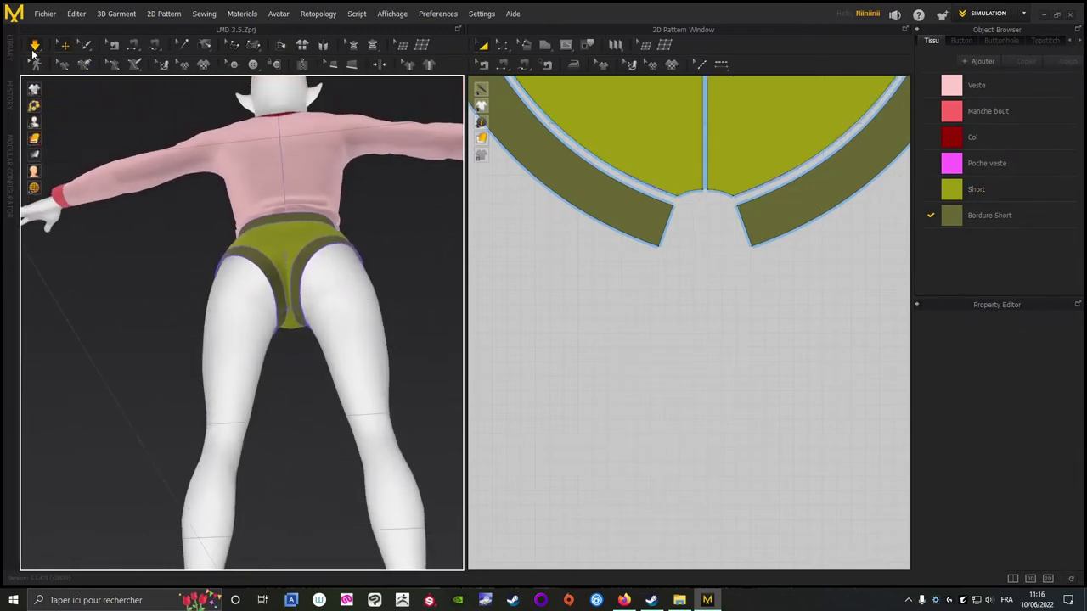
Stop the simulation and save the project.
right_drag(74, 109, 145, 324)
scroll(116, 322, up, 5)
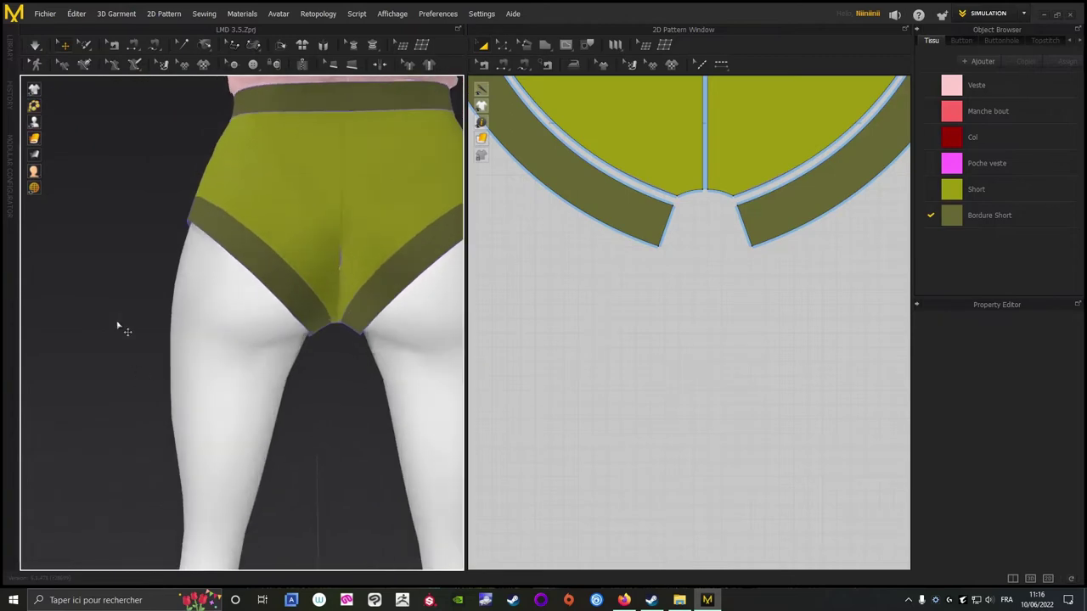
right_drag(116, 323, 36, 42)
click(43, 15)
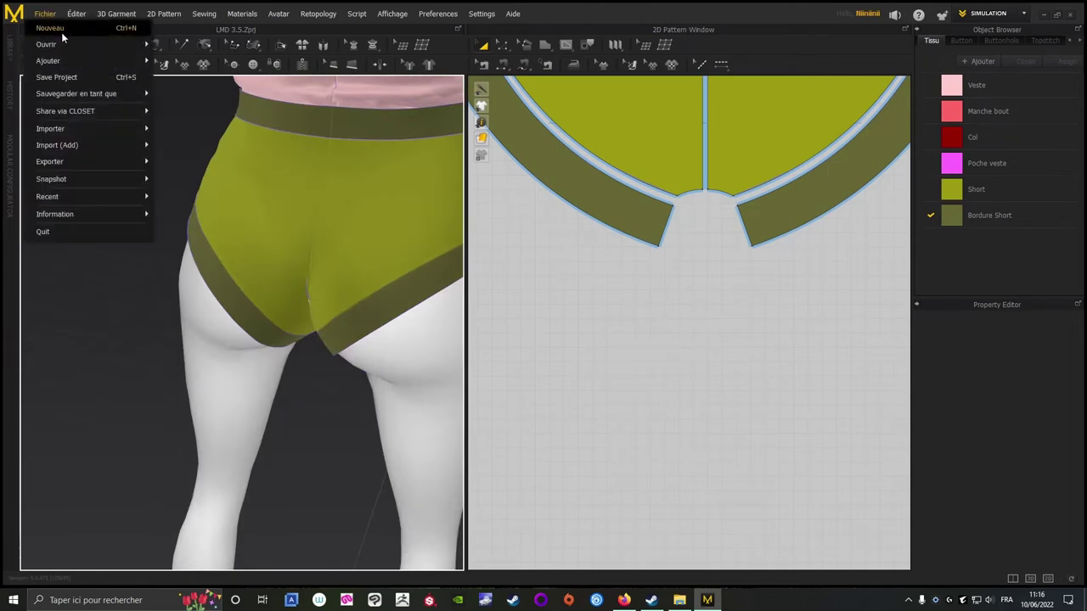
click(67, 78)
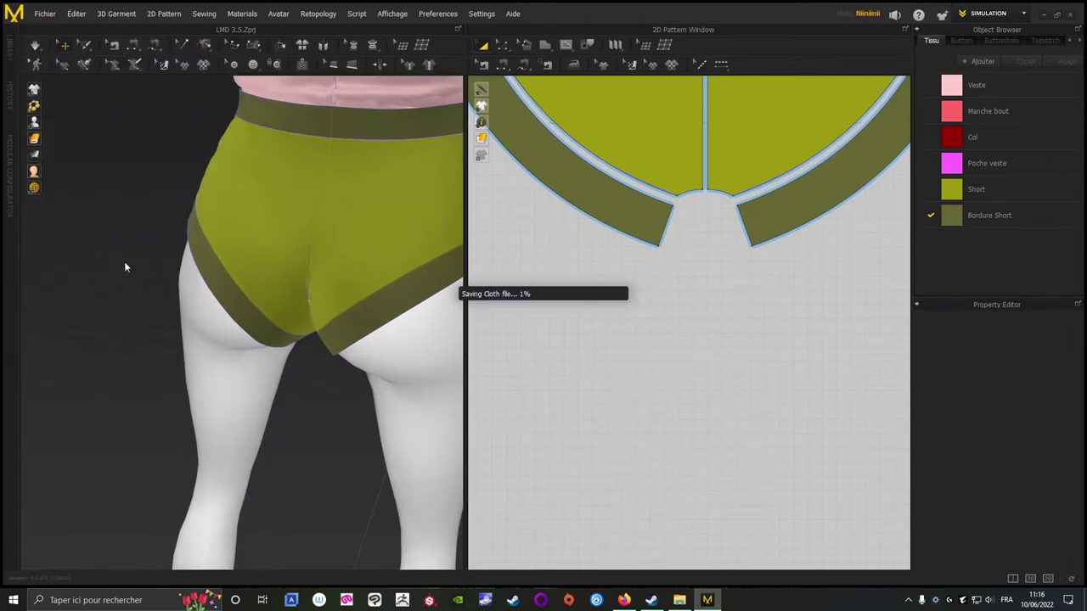
Simulate again and pull the back shorts down at the crotch to smooth the drape.
right_drag(83, 226, 99, 245)
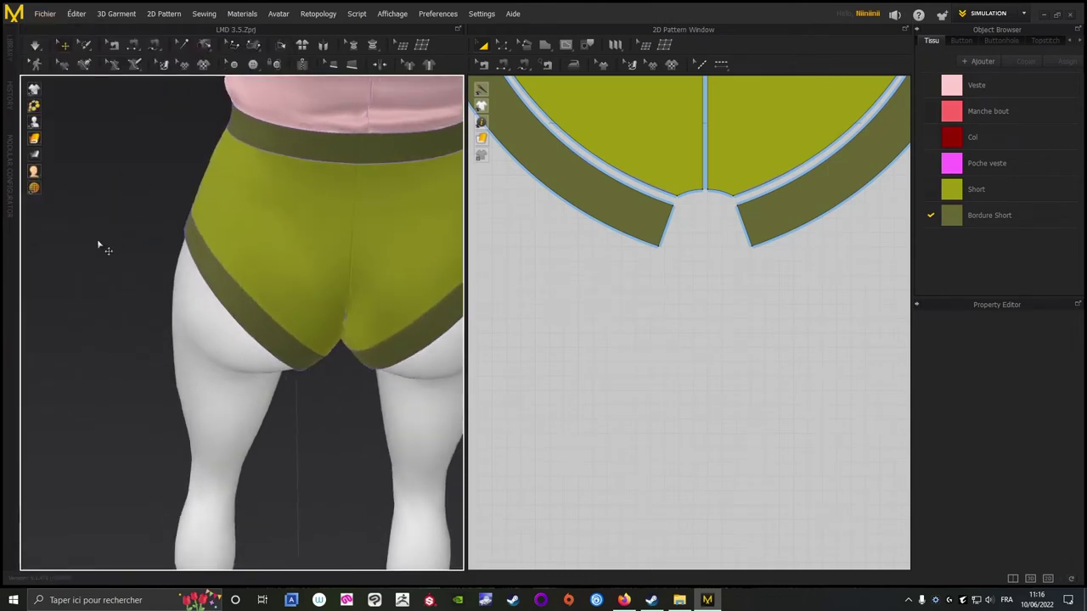
scroll(122, 245, down, 1)
scroll(122, 245, up, 1)
click(35, 45)
middle_drag(95, 271, 26, 217)
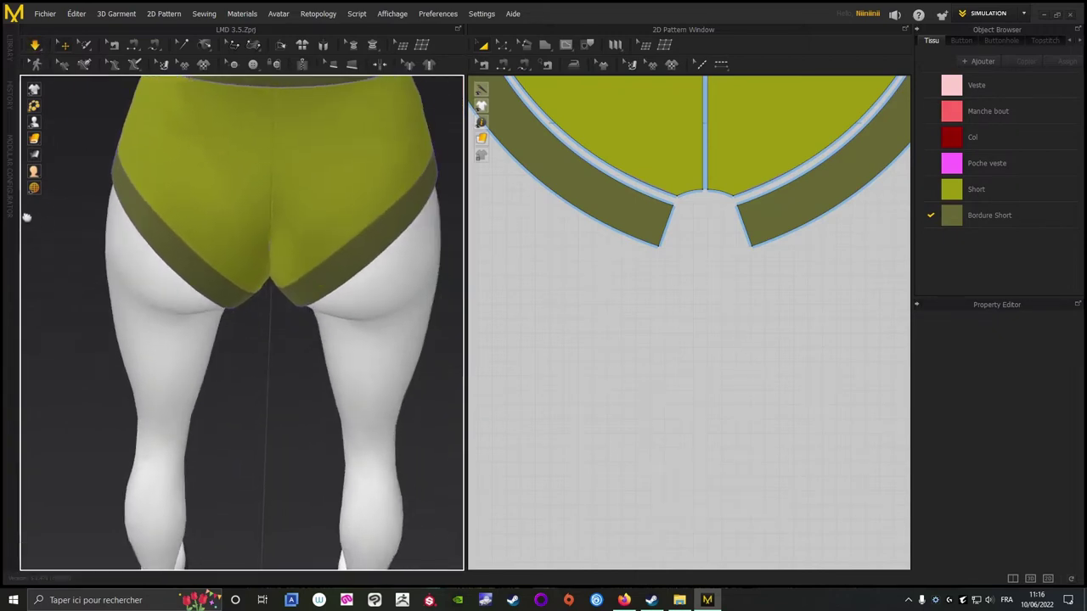
drag(278, 255, 296, 352)
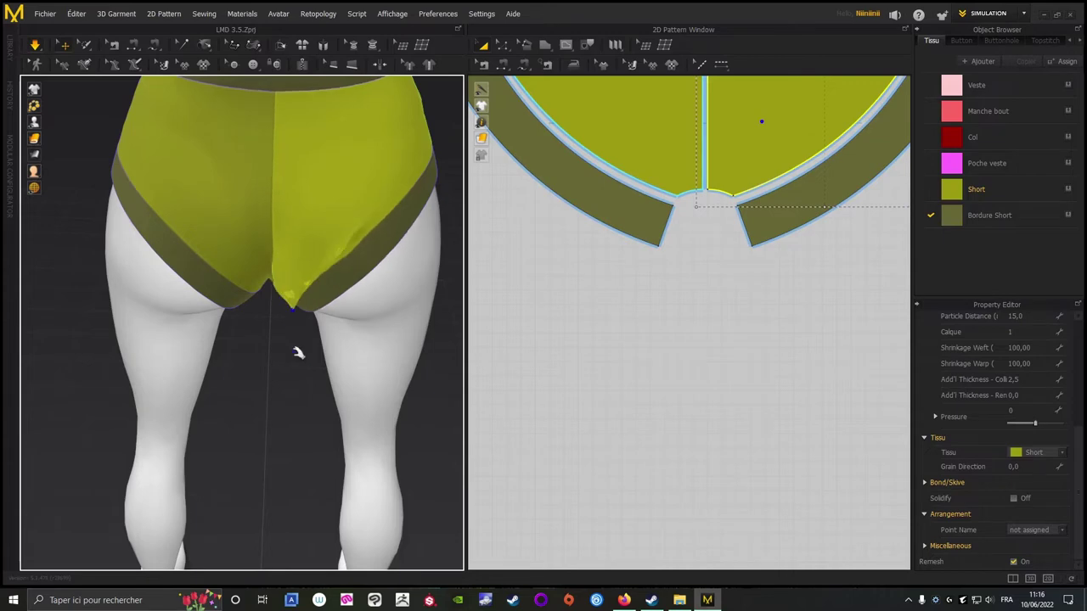
click(268, 377)
drag(293, 304, 303, 363)
click(262, 395)
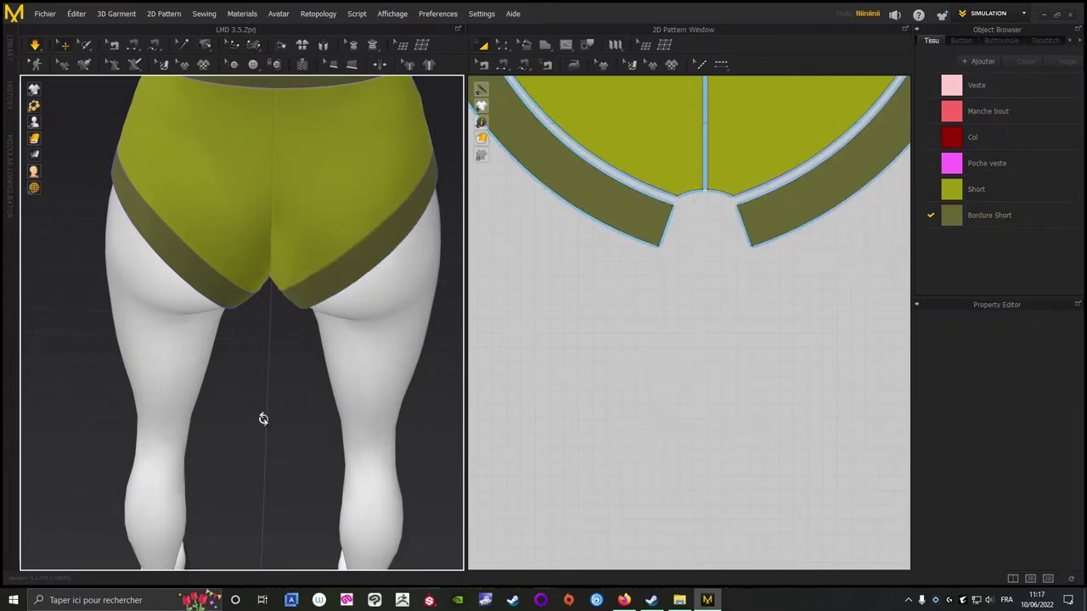
right_drag(262, 417, 213, 368)
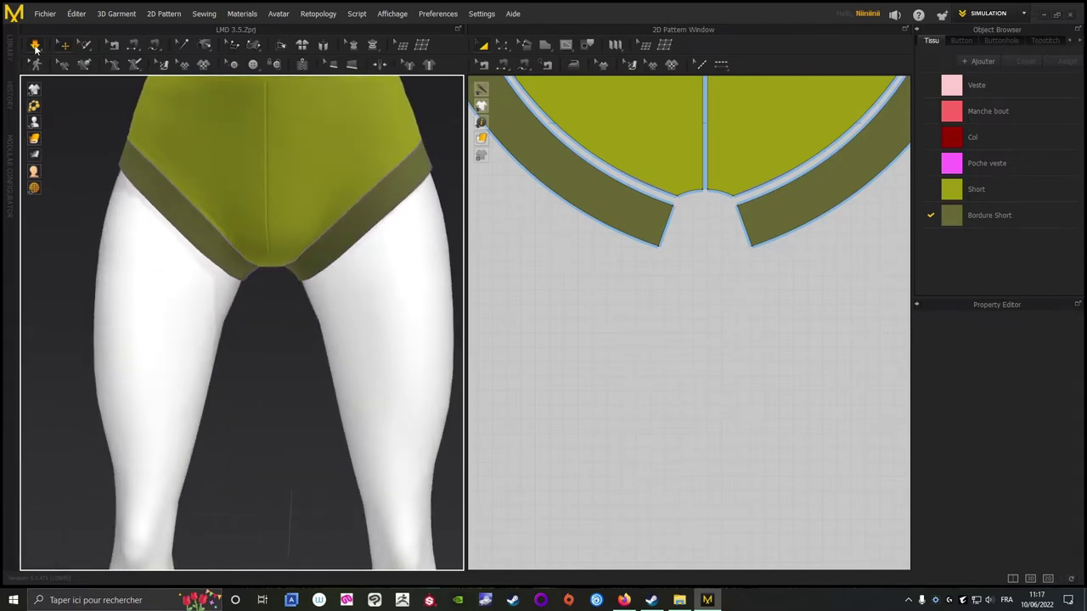
scroll(280, 356, down, 3)
right_drag(261, 401, 204, 357)
Delete the extra points midway along the side edges of the front and back shorts panels to straighten the side seams.
scroll(710, 548, up, 3)
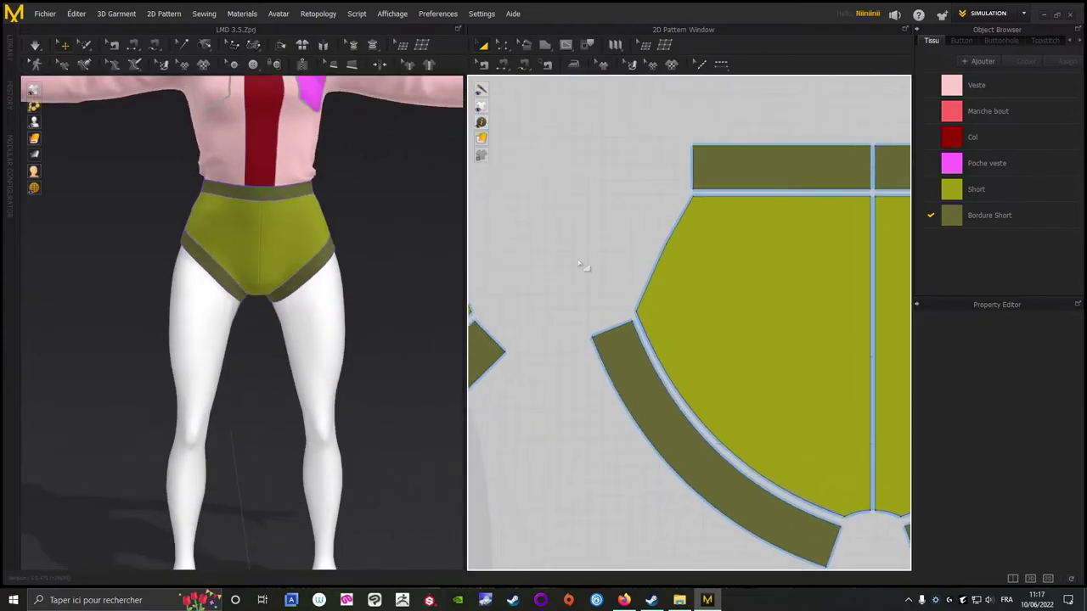
scroll(178, 289, up, 5)
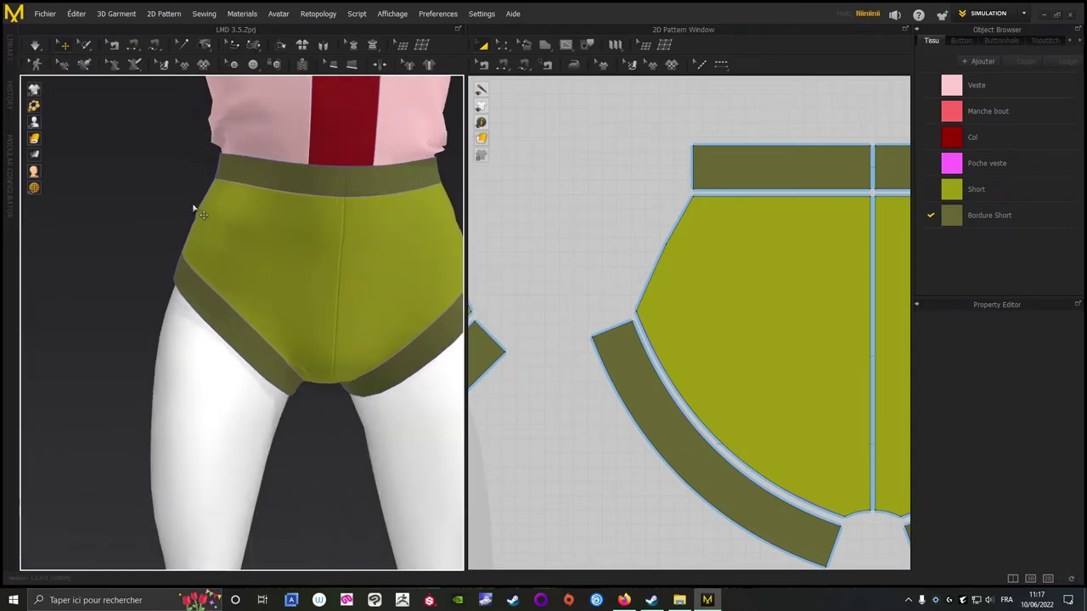
scroll(606, 285, down, 5)
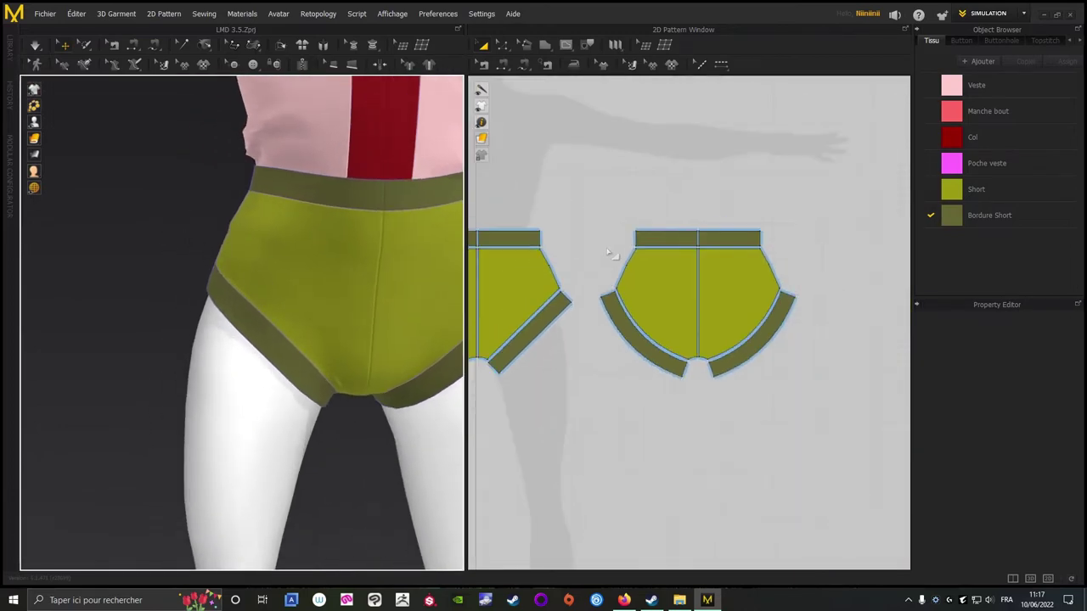
middle_drag(606, 270, 713, 246)
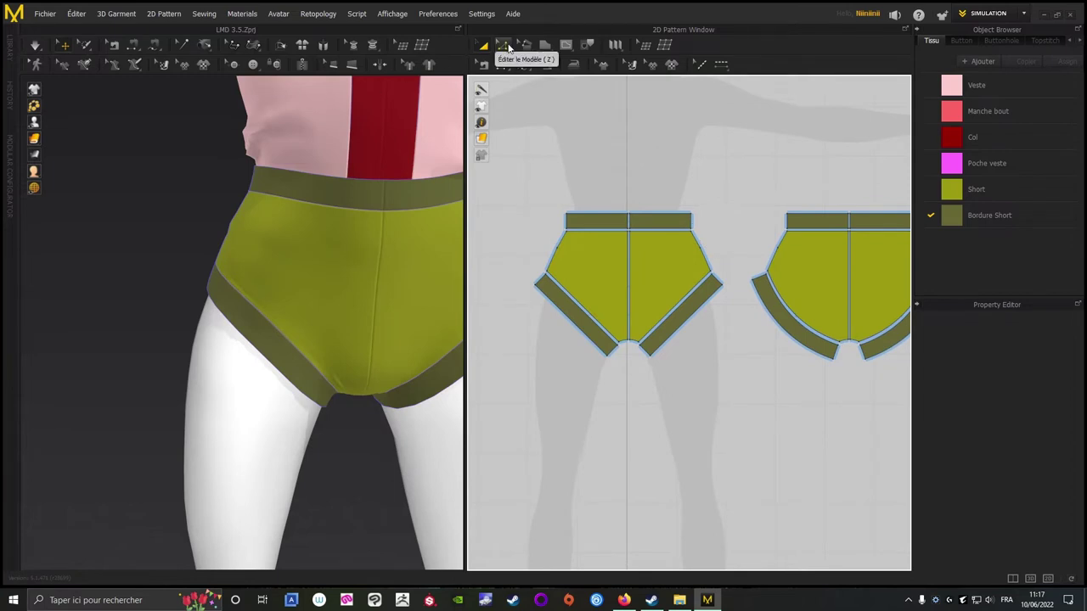
click(500, 44)
scroll(594, 293, up, 5)
middle_drag(592, 292, 581, 126)
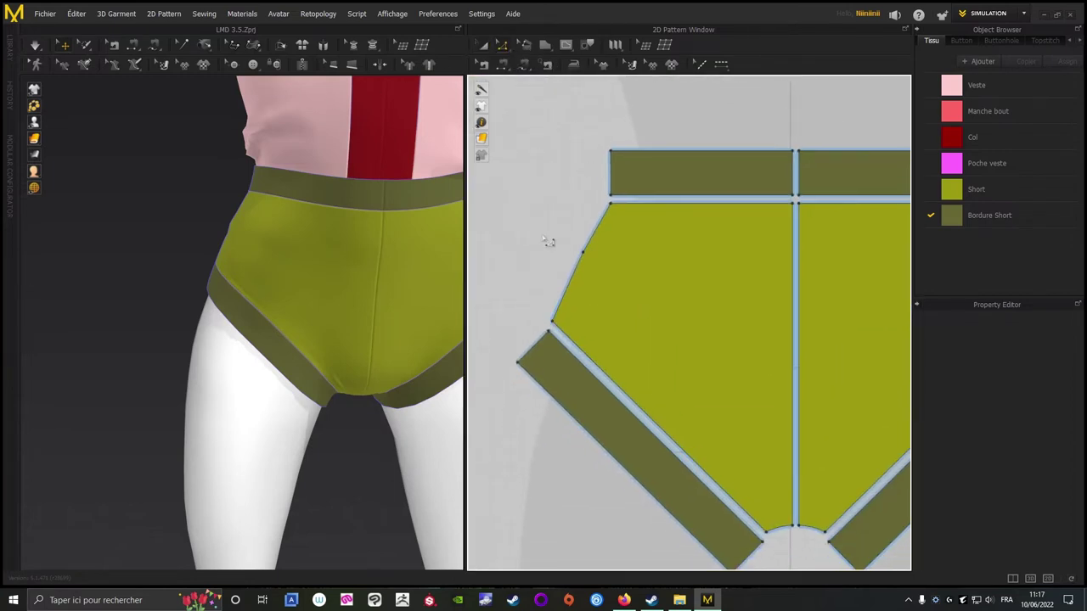
click(589, 258)
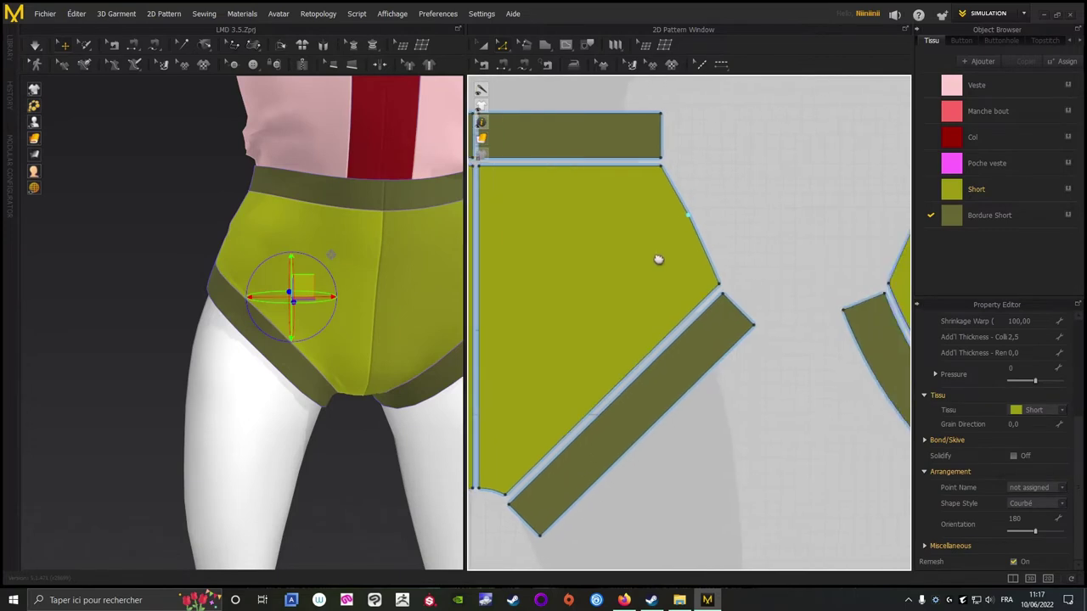
middle_drag(658, 260, 469, 273)
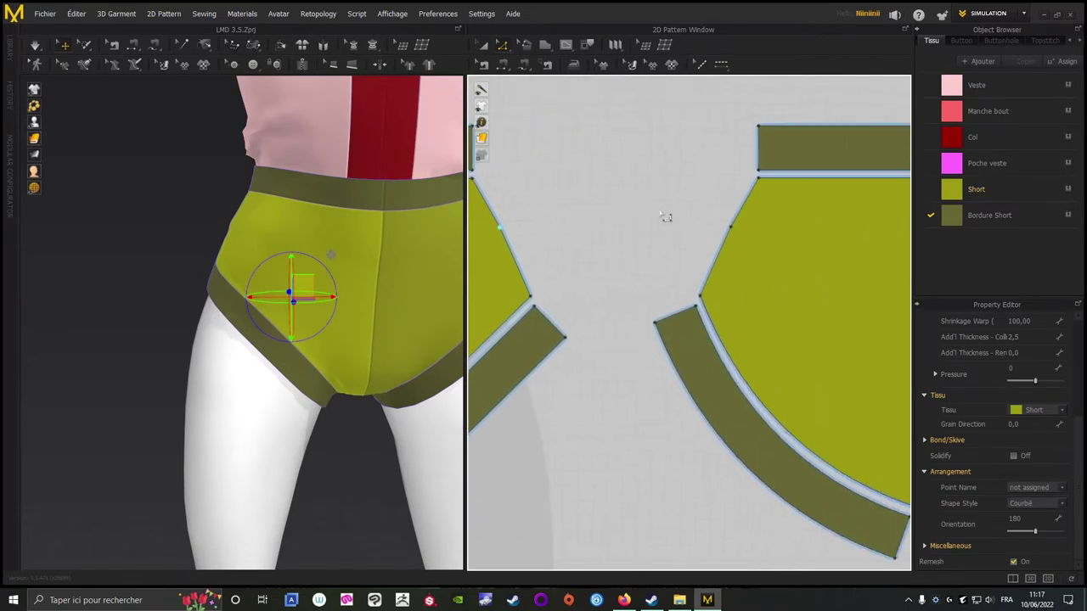
click(731, 228)
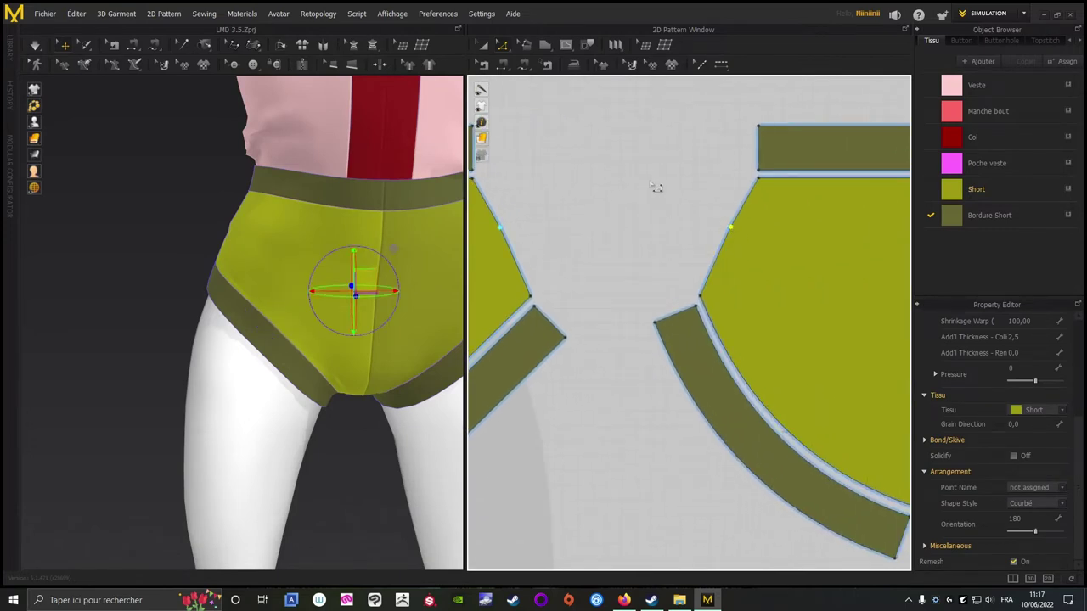
key(space)
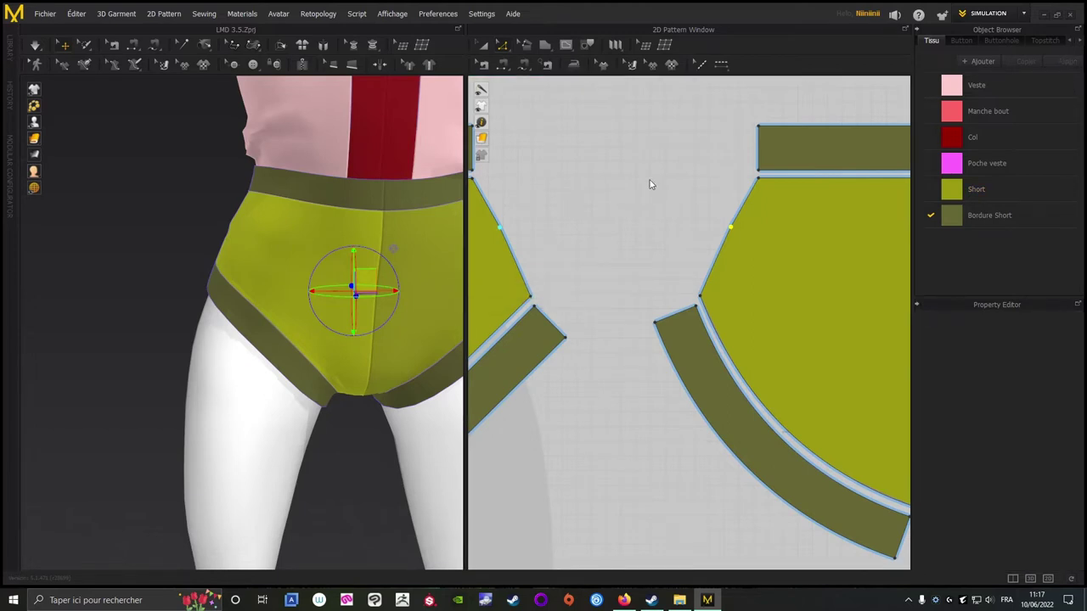
Simulate the garment to re-drape the shorts with closed side seams and check the fit from the front and side.
right_drag(97, 271, 180, 279)
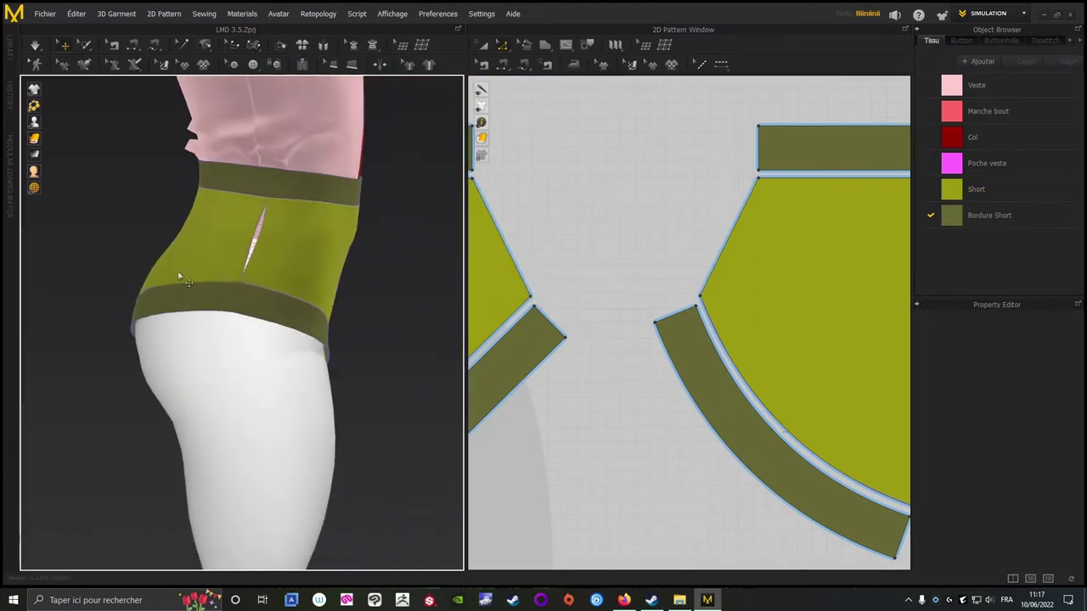
click(34, 46)
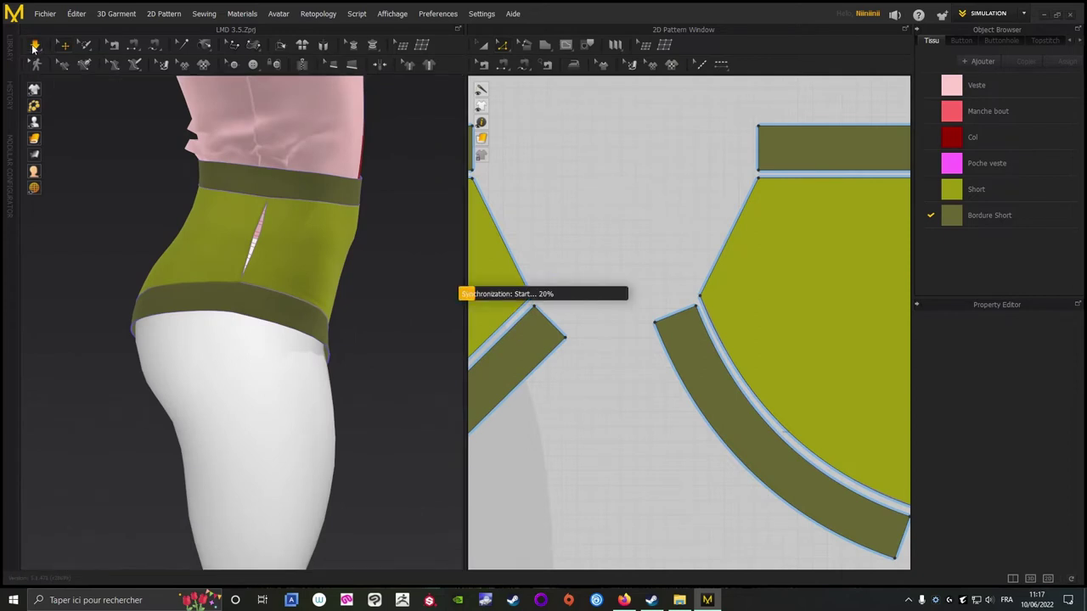
scroll(99, 272, down, 3)
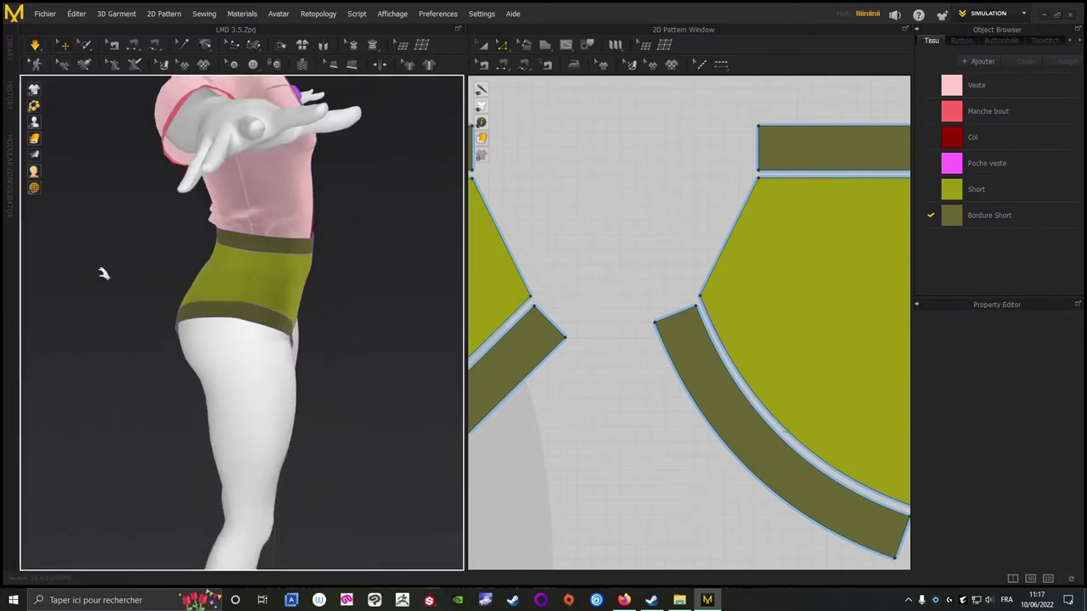
right_drag(103, 273, 118, 230)
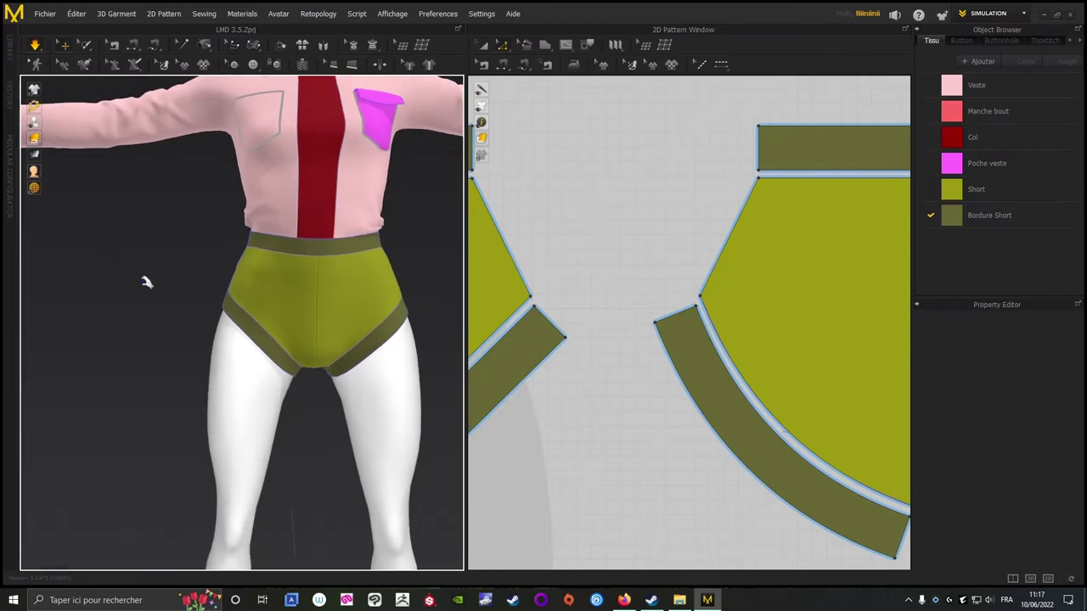
right_drag(146, 283, 174, 189)
scroll(175, 248, up, 5)
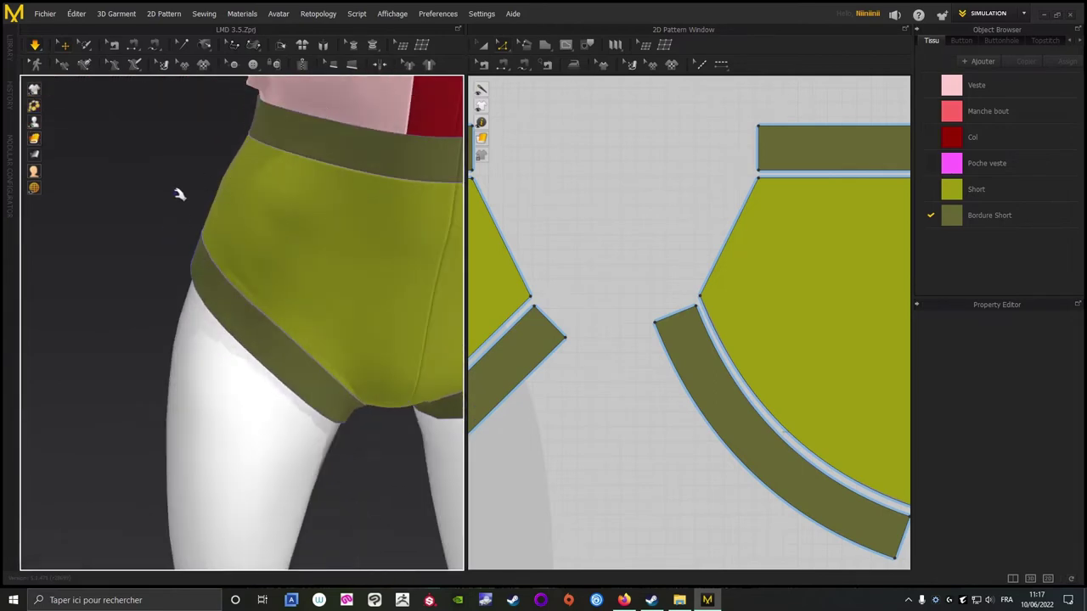
right_drag(232, 192, 184, 272)
scroll(184, 271, down, 5)
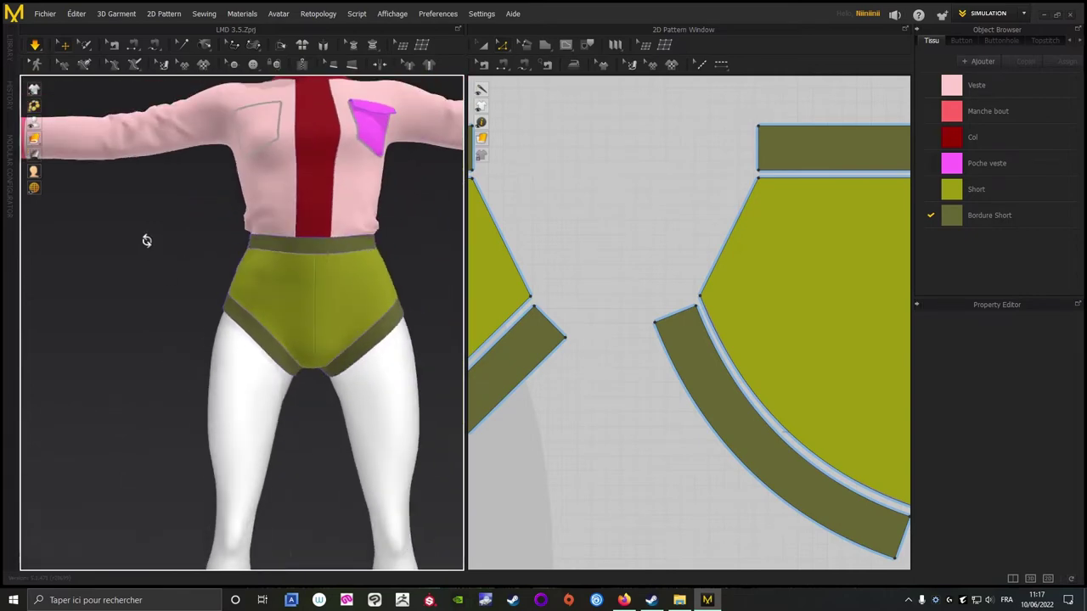
click(287, 372)
click(134, 339)
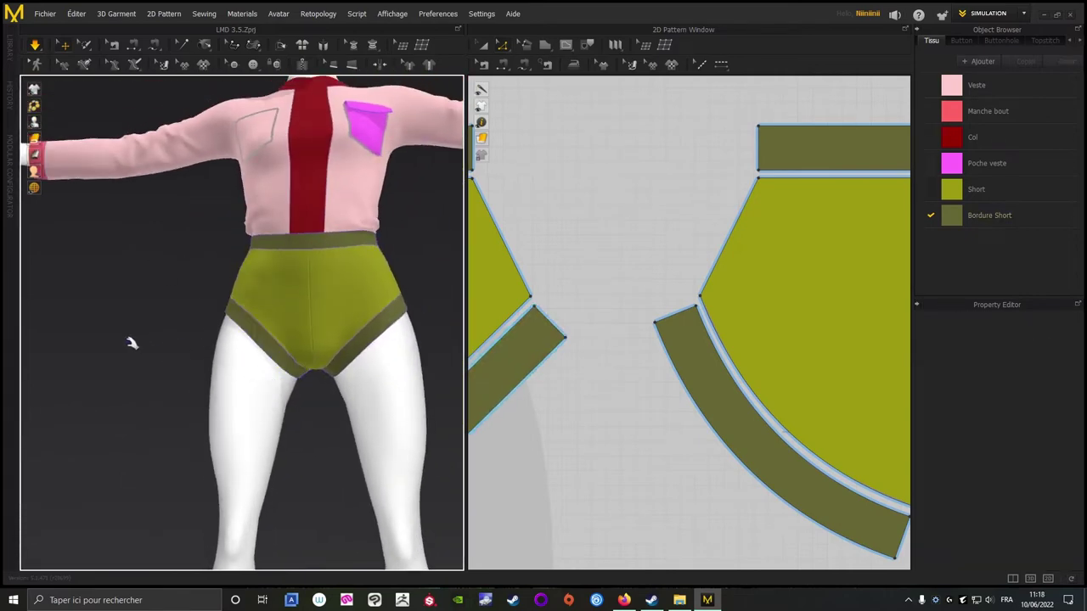
right_drag(133, 339, 108, 286)
scroll(153, 336, down, 2)
right_drag(152, 337, 144, 368)
Stop the simulation and save the project.
click(34, 47)
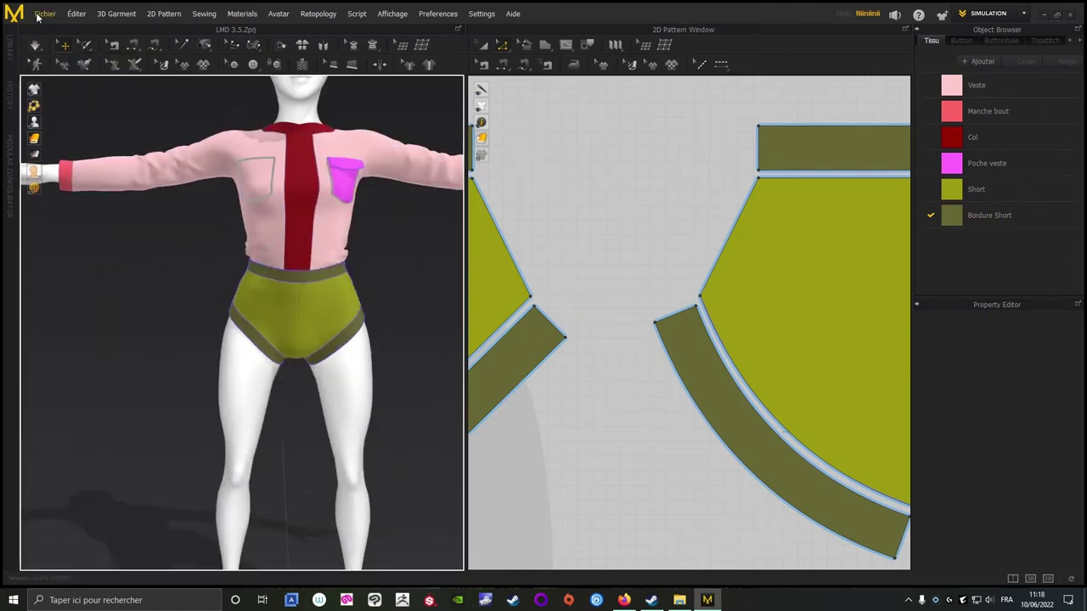
click(37, 14)
click(57, 77)
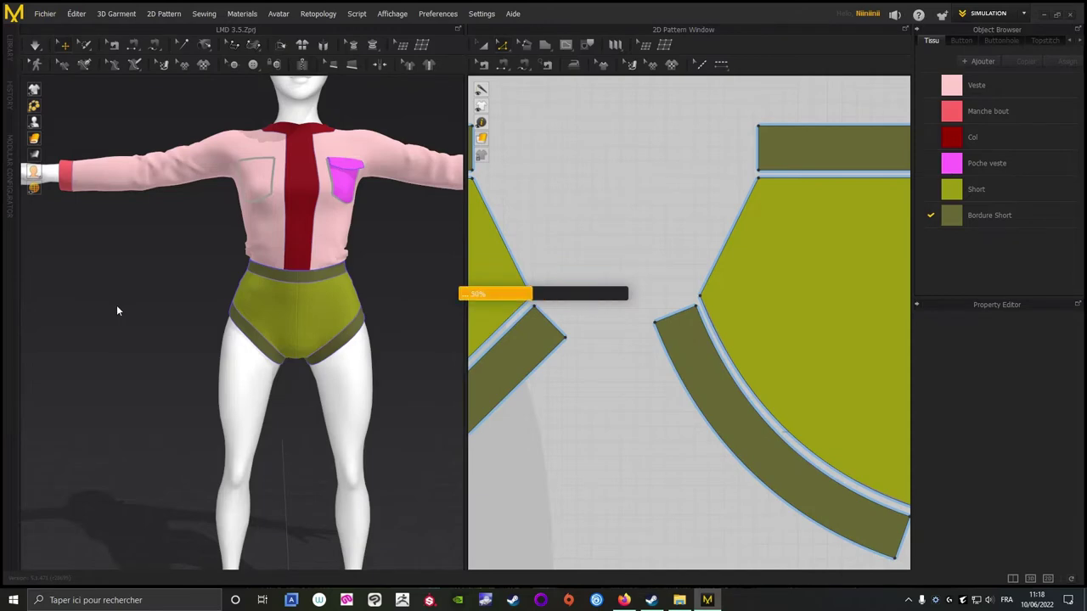
Draw a rectangular internal pocket outline about 89 by 79 mm on the upper part of the mirrored back shorts panel.
right_drag(110, 289, 349, 320)
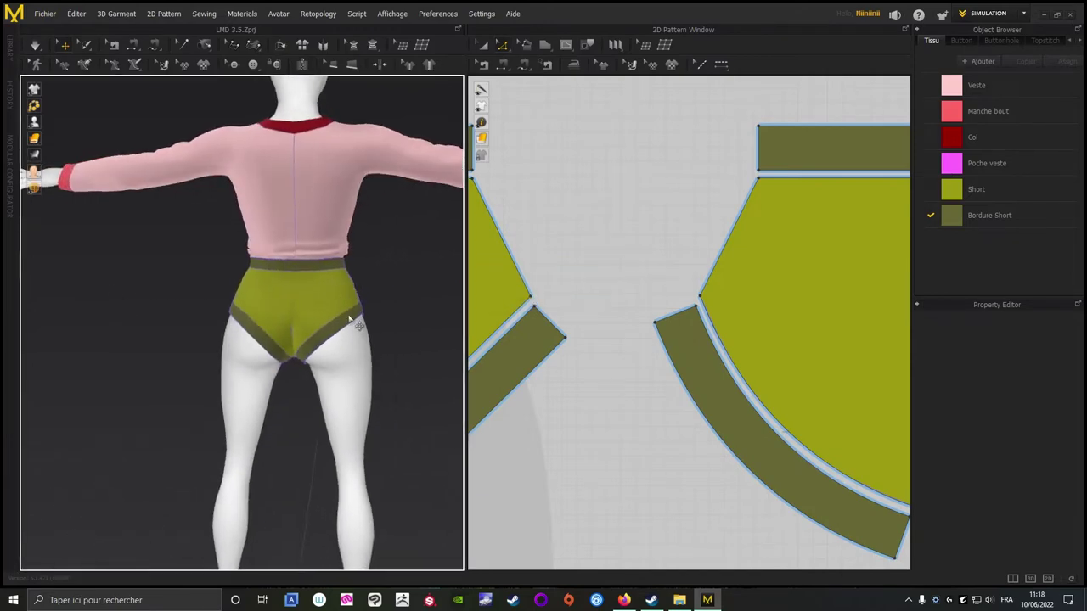
scroll(534, 257, down, 5)
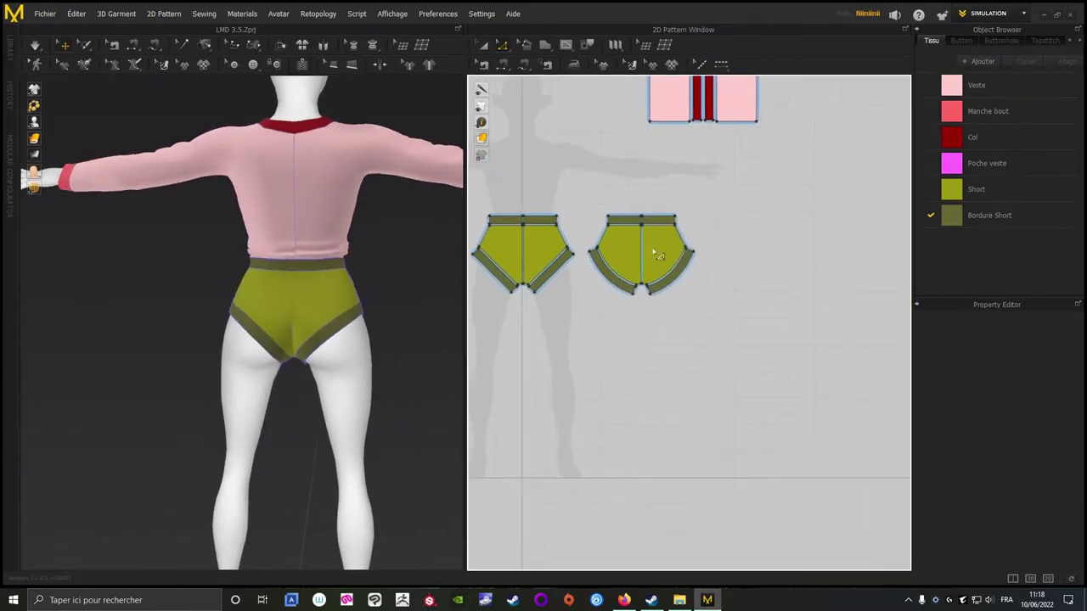
click(565, 46)
scroll(743, 181, up, 4)
middle_drag(710, 235, 823, 205)
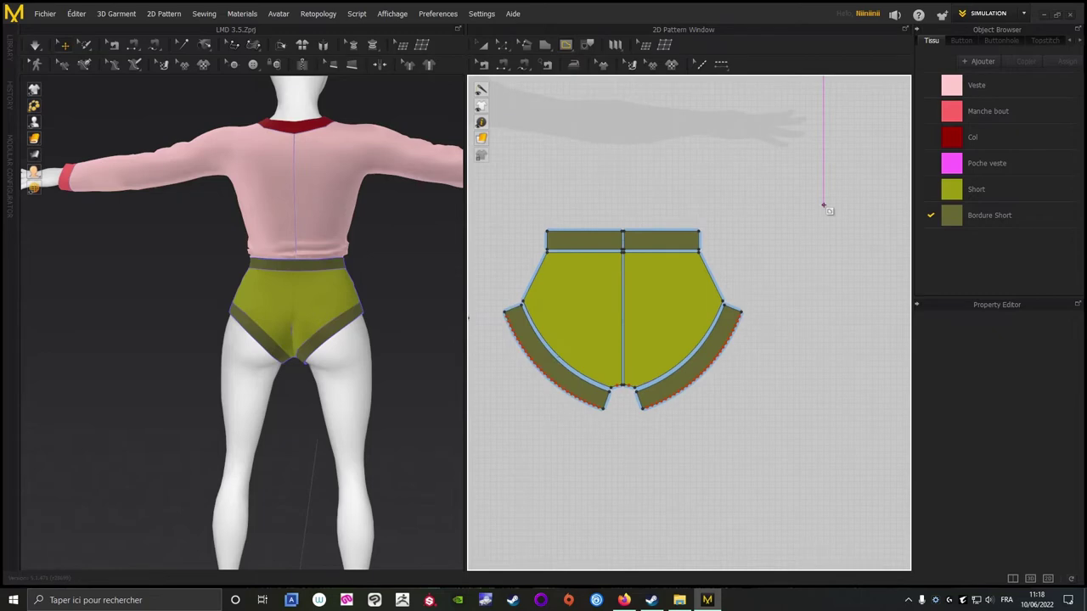
scroll(791, 255, up, 4)
scroll(878, 226, down, 1)
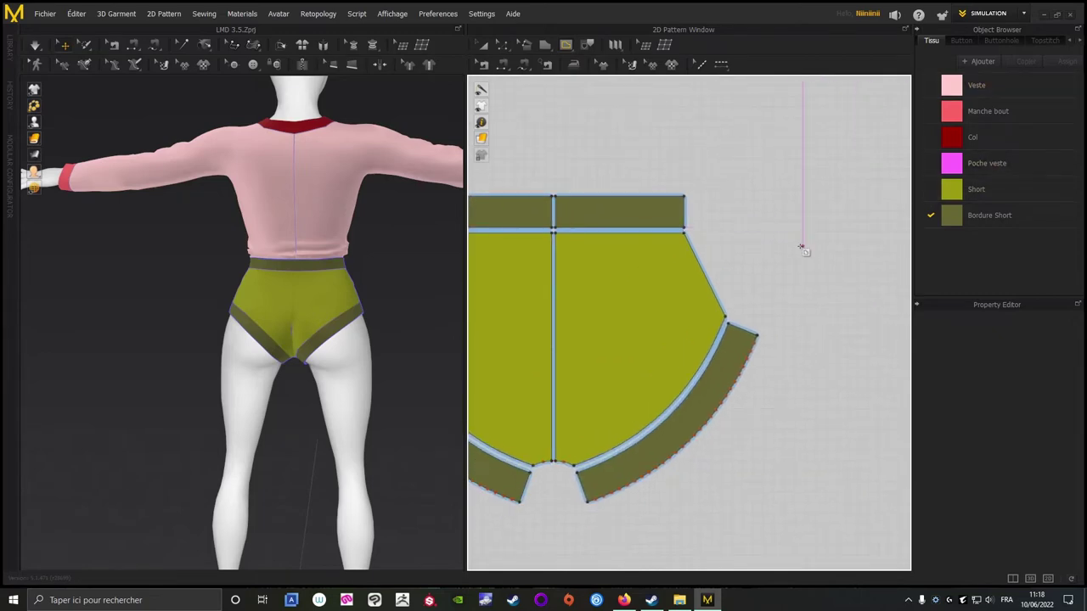
middle_drag(801, 243, 863, 225)
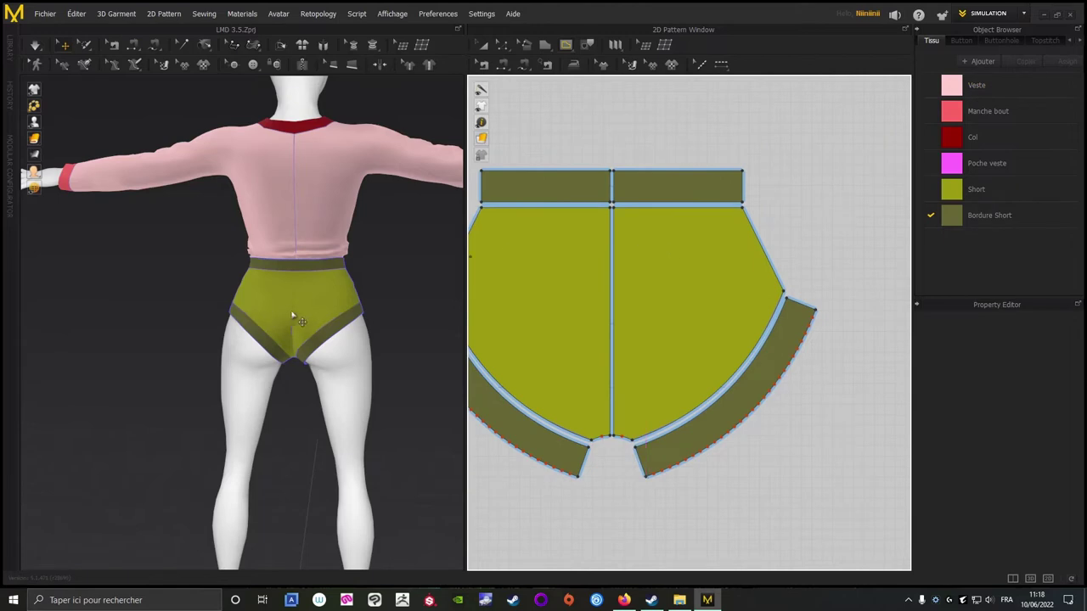
scroll(158, 349, up, 3)
middle_drag(158, 349, 70, 317)
right_drag(70, 318, 170, 298)
middle_drag(622, 131, 760, 139)
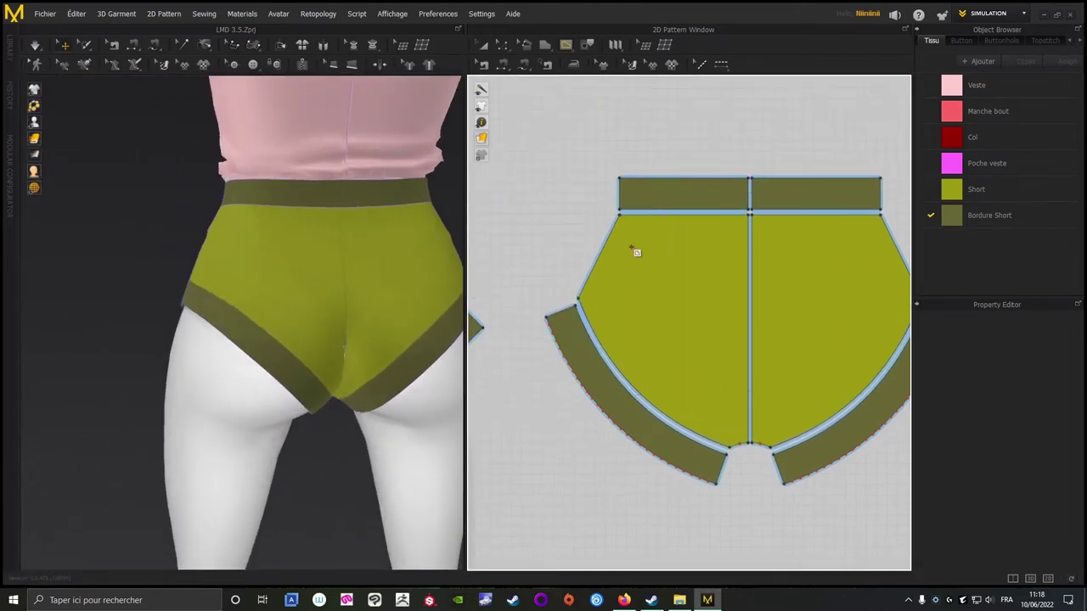
click(728, 242)
click(728, 323)
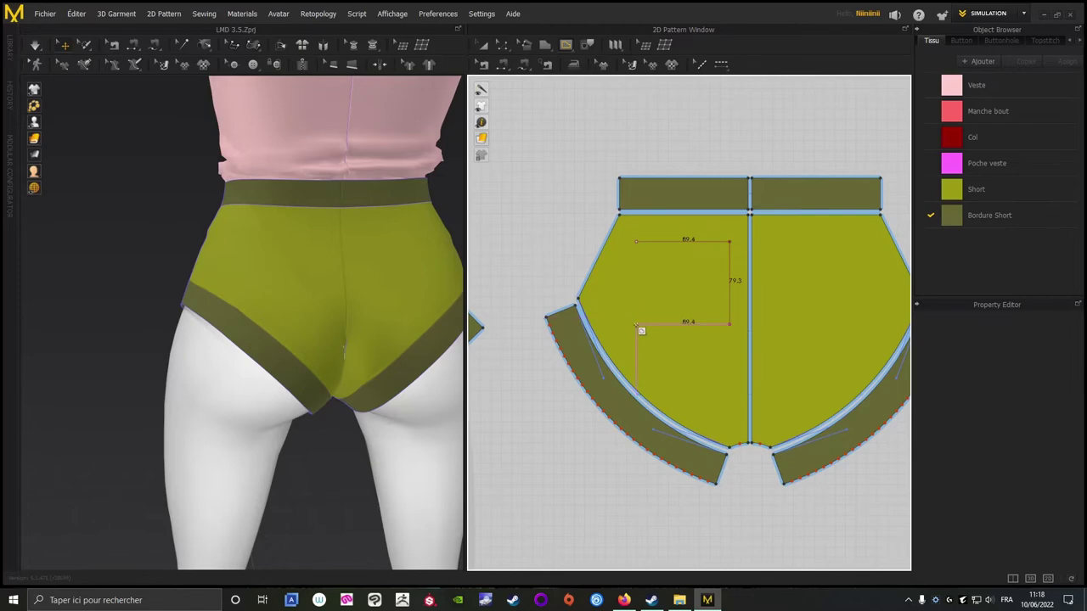
click(636, 323)
click(637, 243)
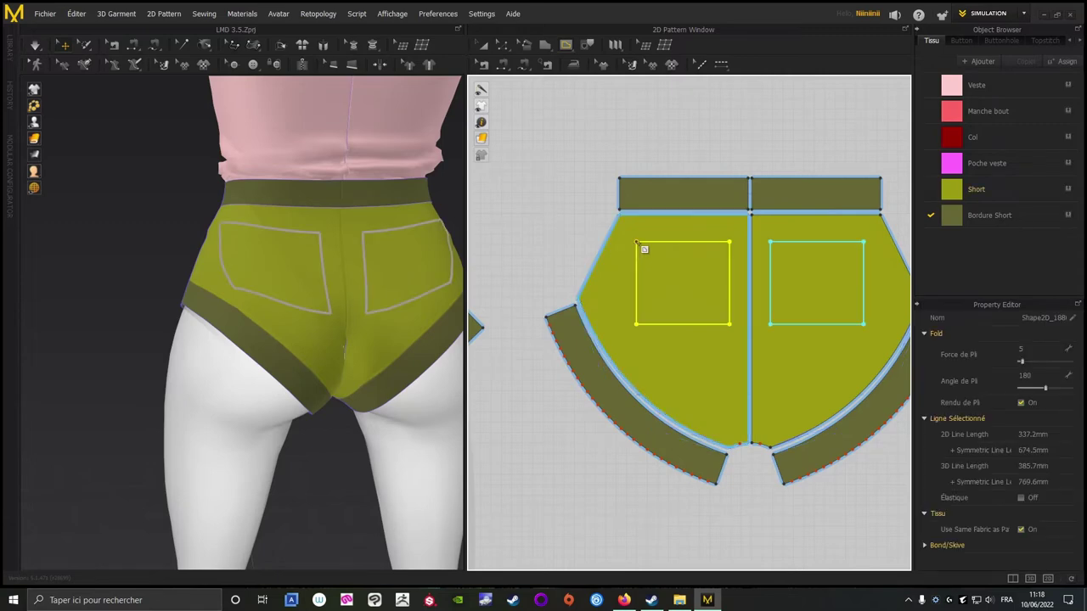
Narrow the back pocket outline from its outer side and shorten it from below to a total 2D line length of about 278 mm.
right_drag(109, 255, 70, 269)
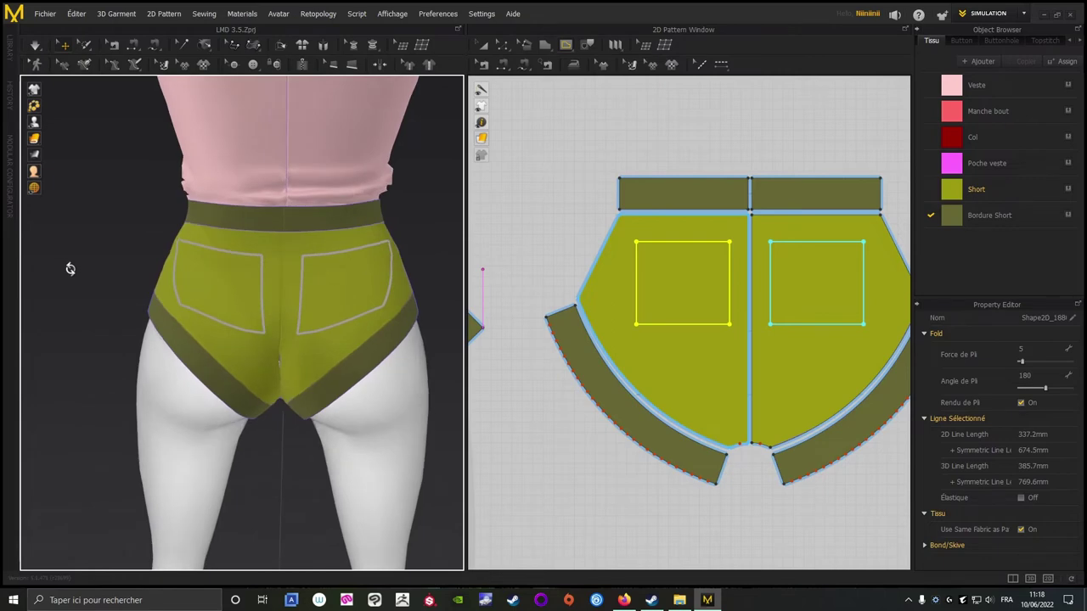
right_click(71, 270)
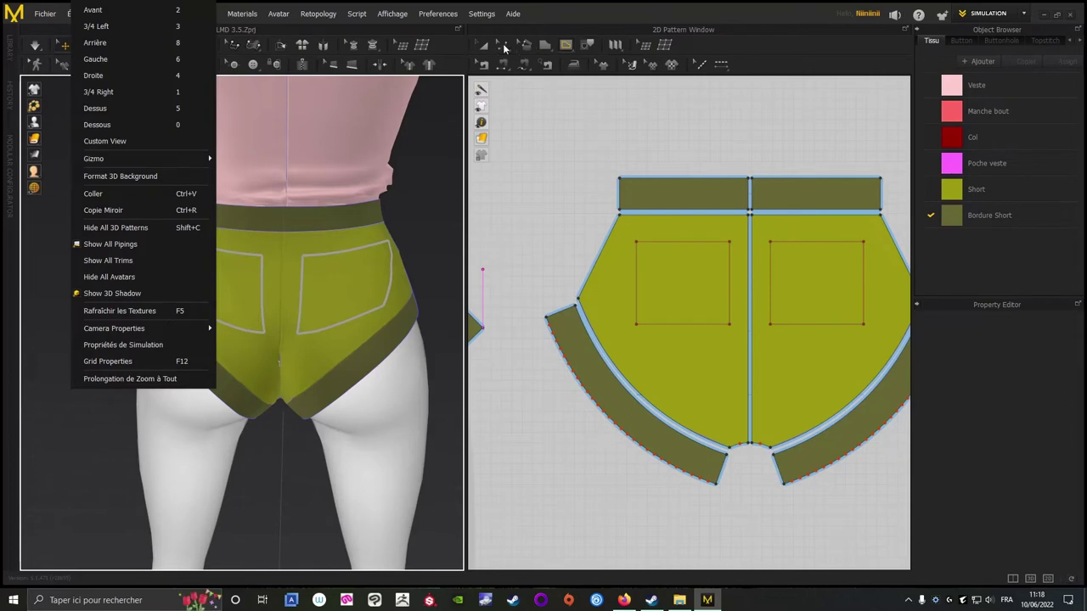
click(503, 49)
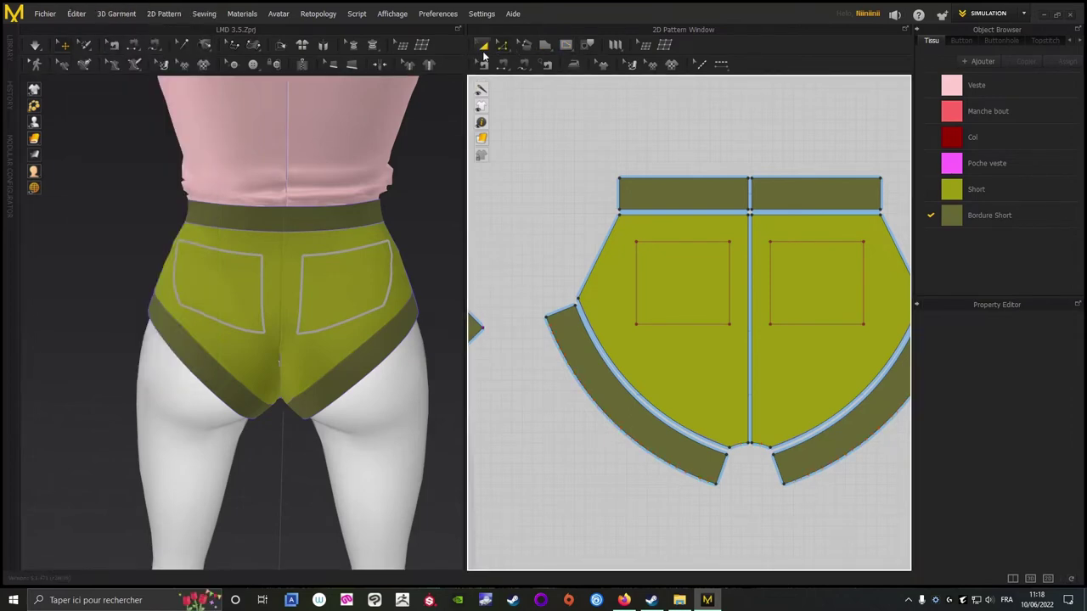
click(482, 44)
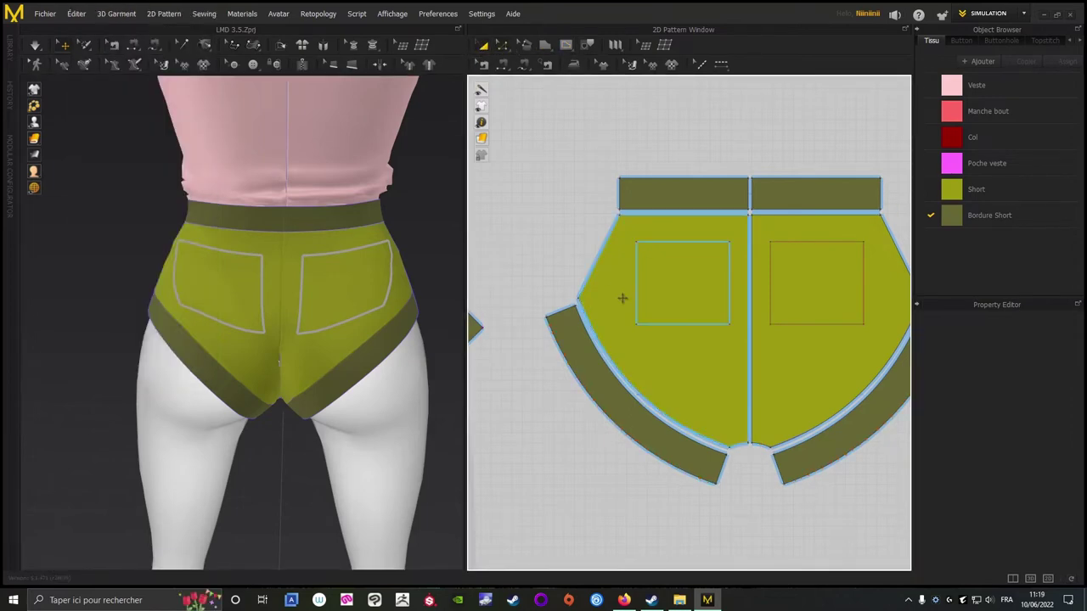
click(637, 274)
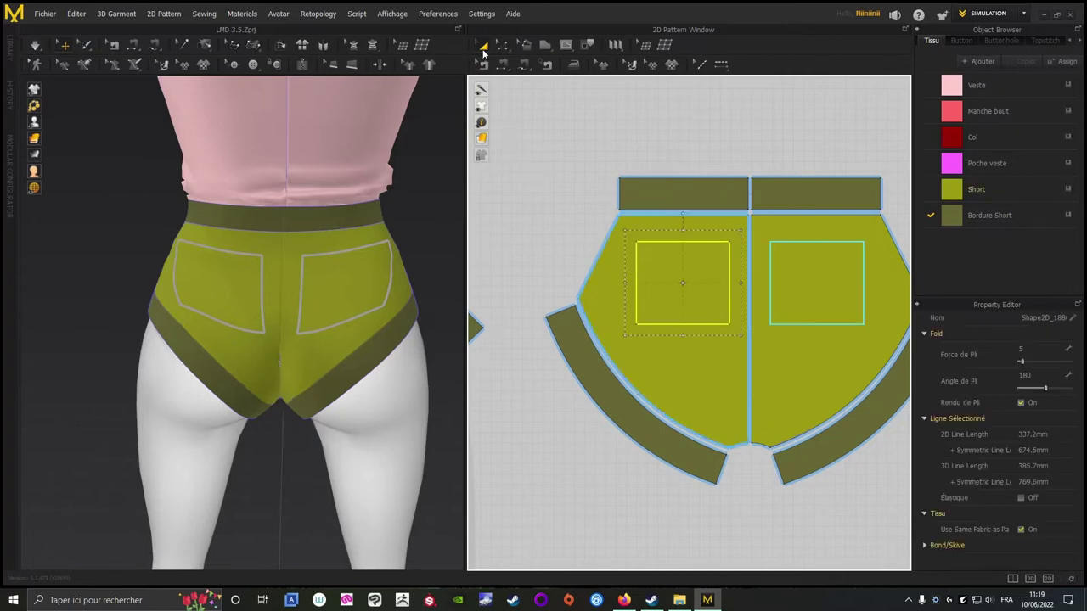
scroll(628, 242, up, 3)
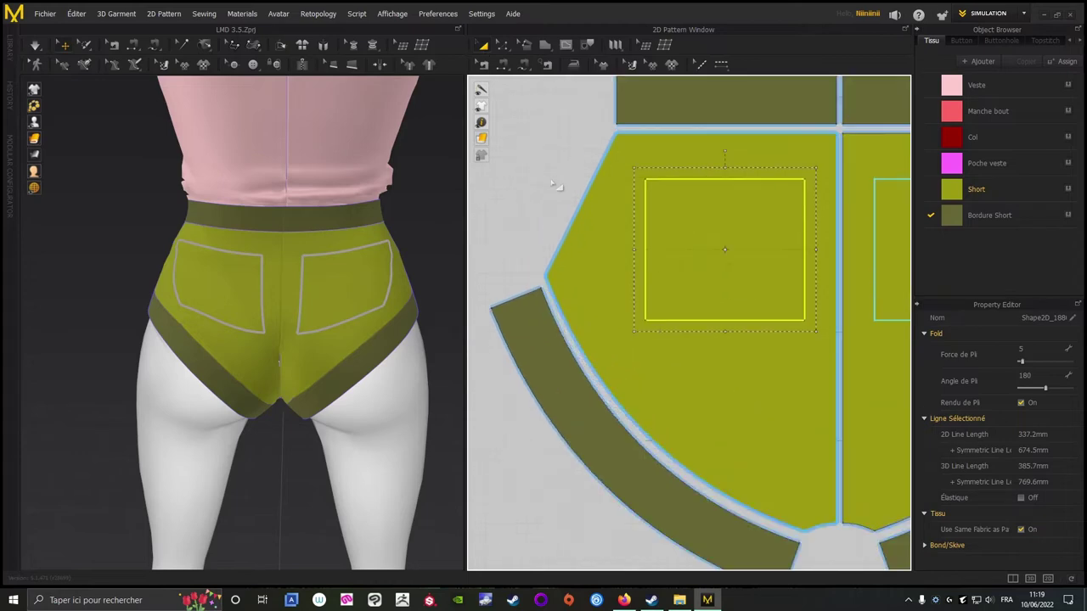
middle_drag(643, 254, 575, 195)
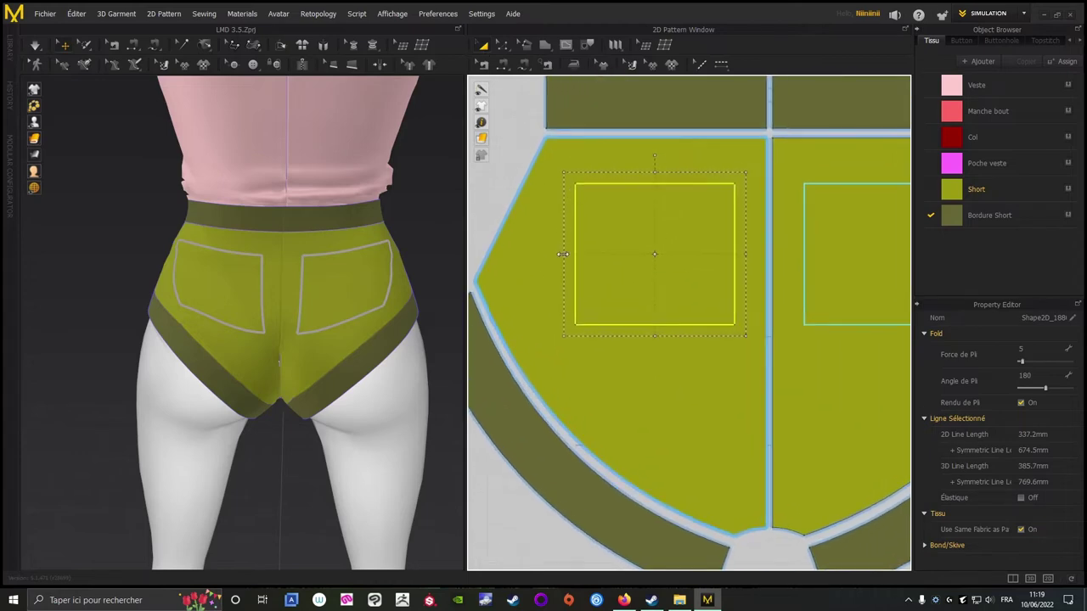
drag(562, 253, 588, 253)
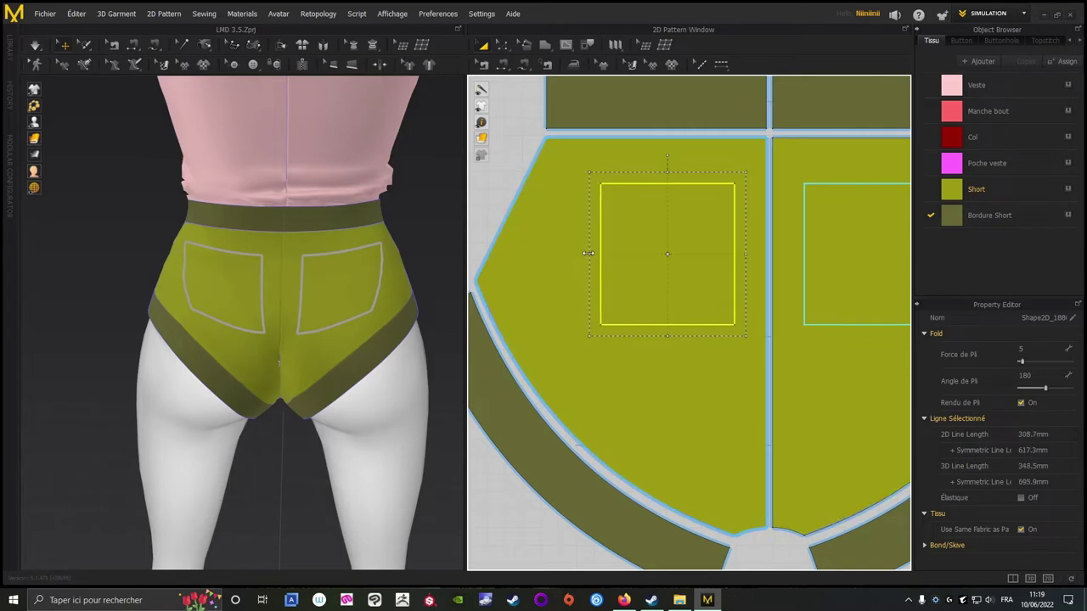
drag(667, 337, 662, 309)
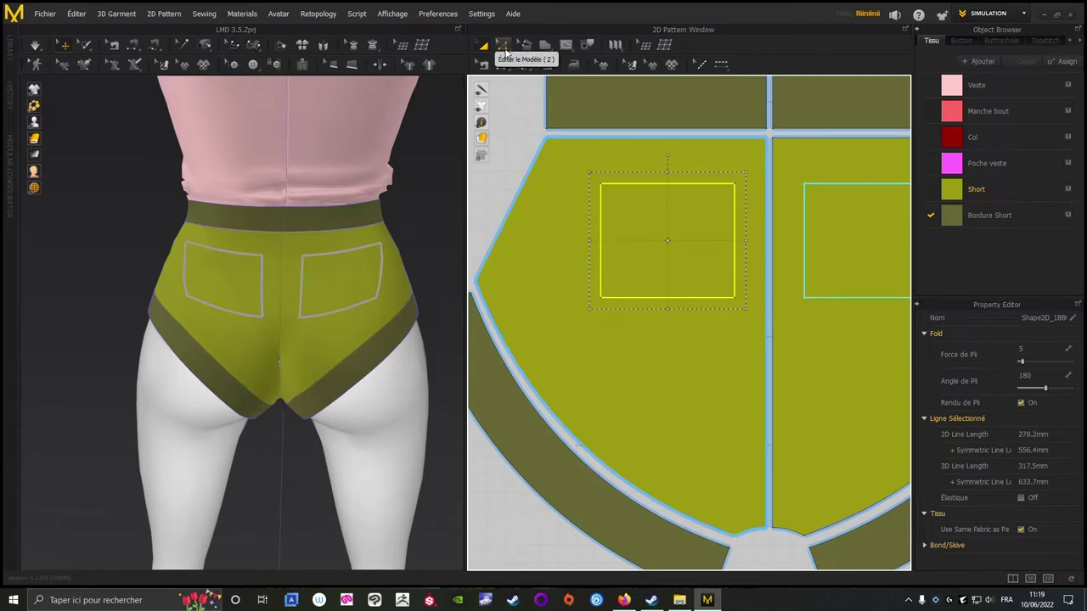
Curve the lower edge of the back pocket outline downward to a 2D length of about 80.5 mm.
click(504, 49)
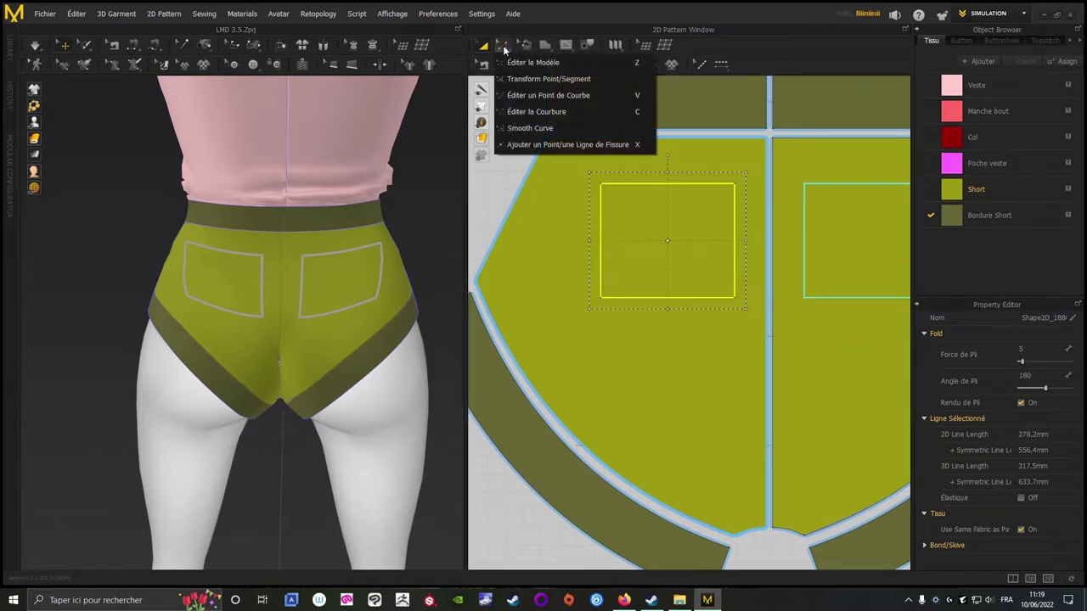
click(532, 114)
click(670, 298)
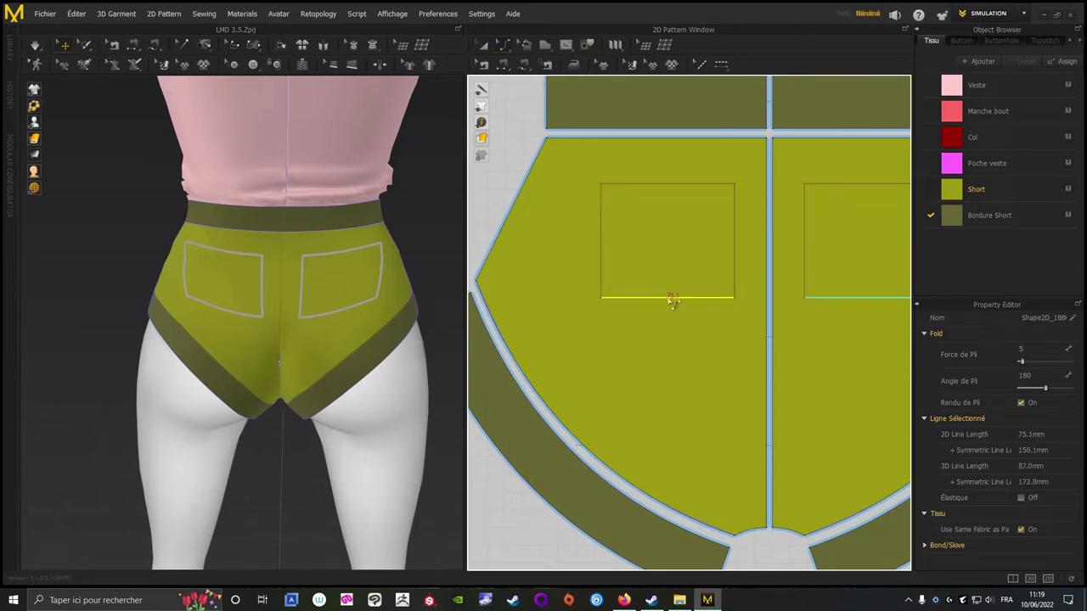
drag(671, 299, 672, 323)
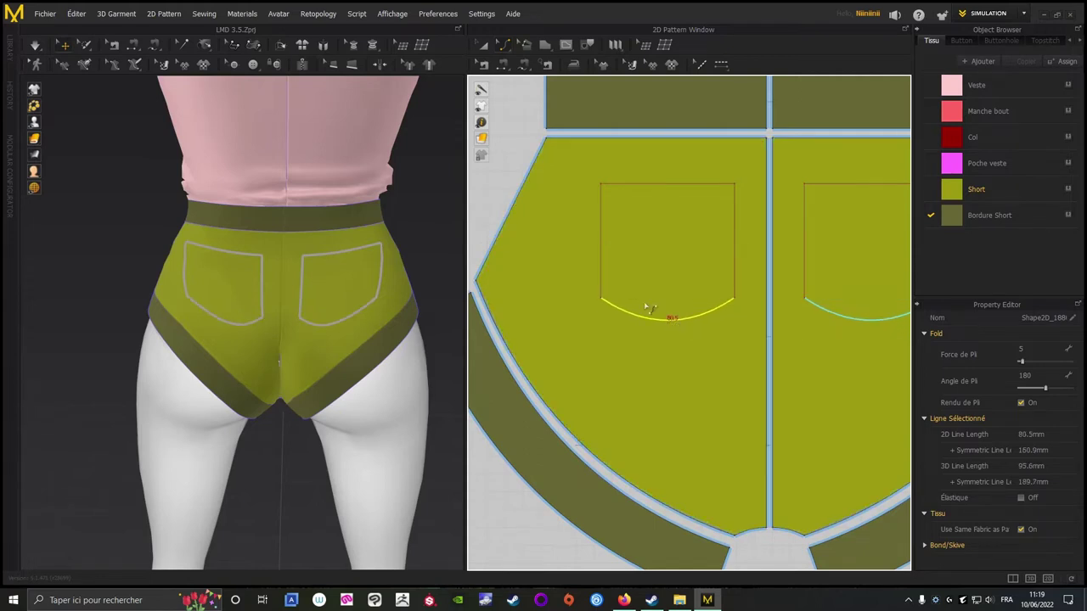
click(500, 49)
click(512, 60)
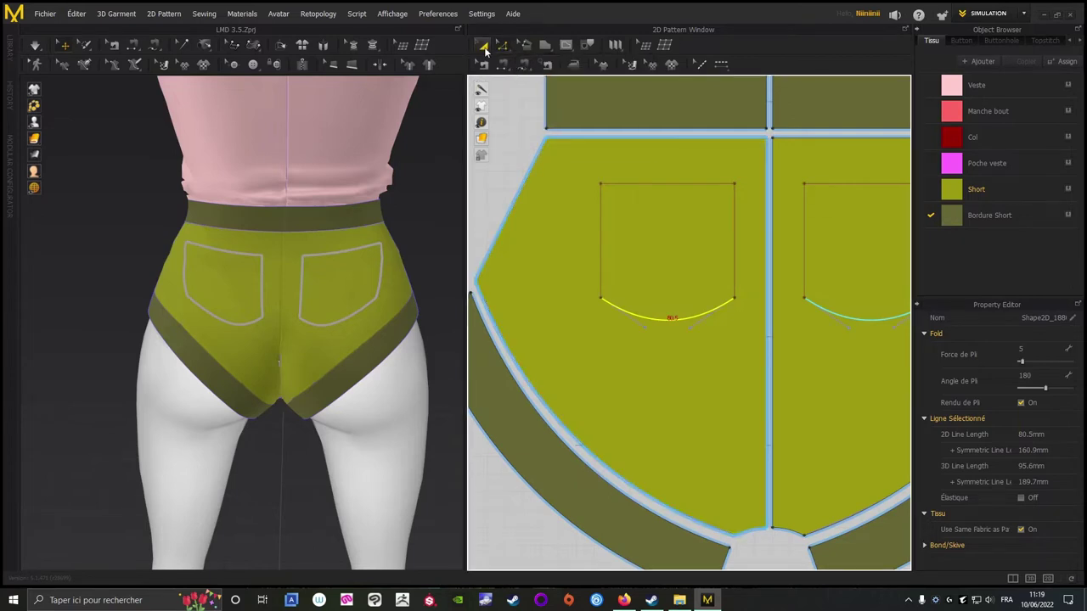
click(482, 46)
click(626, 193)
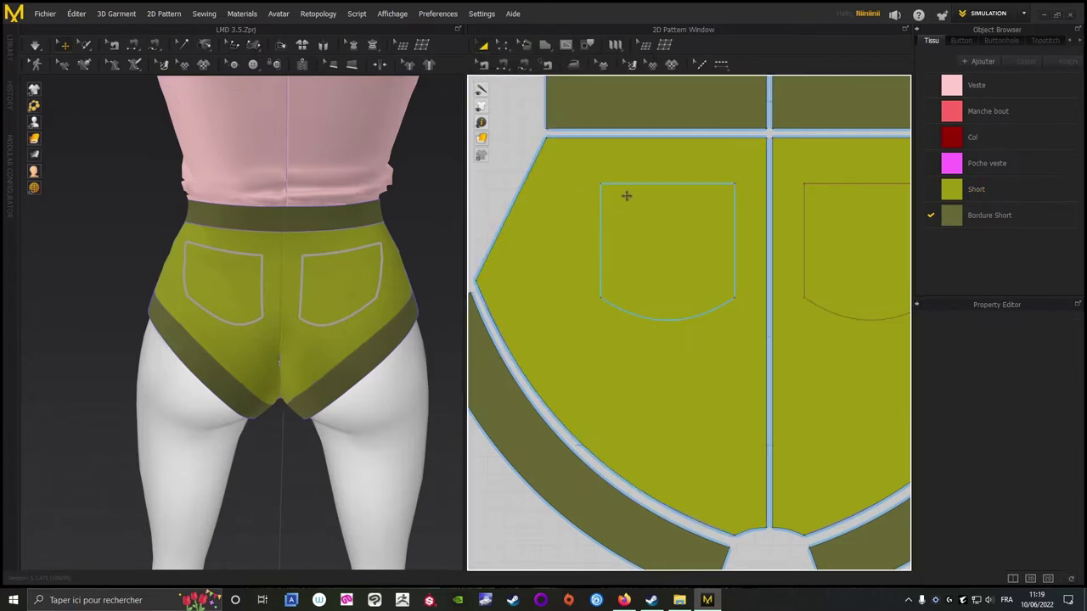
middle_drag(675, 203, 556, 238)
middle_drag(566, 285, 647, 295)
right_click(627, 237)
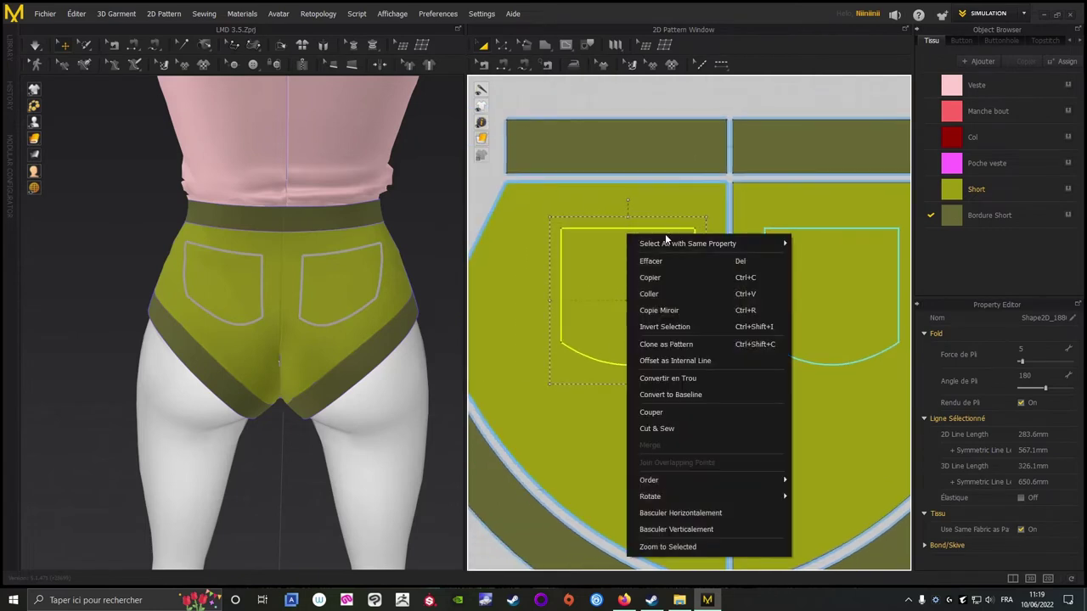
click(671, 345)
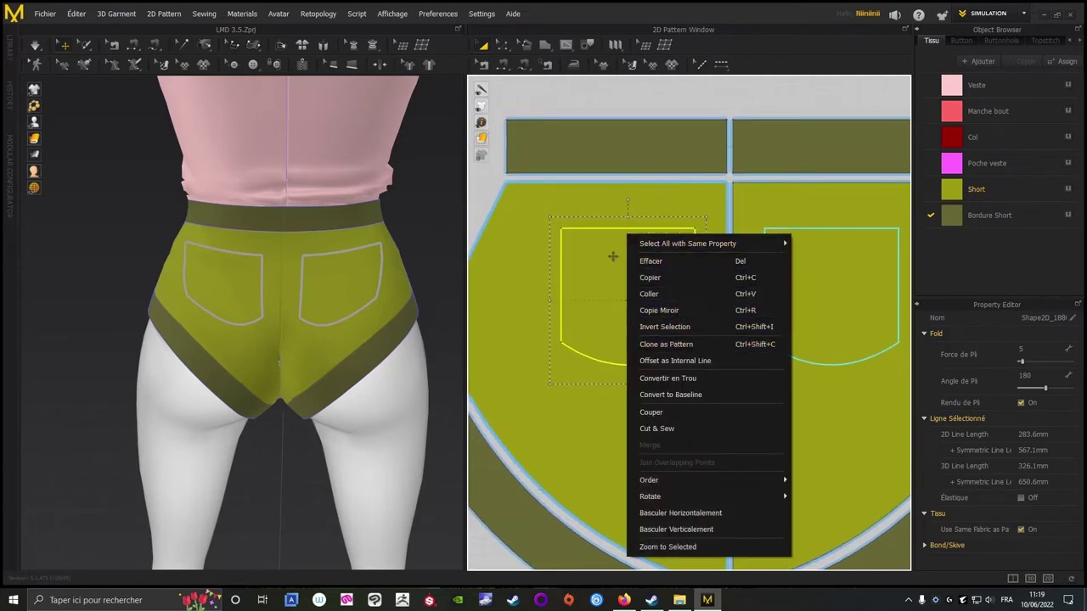
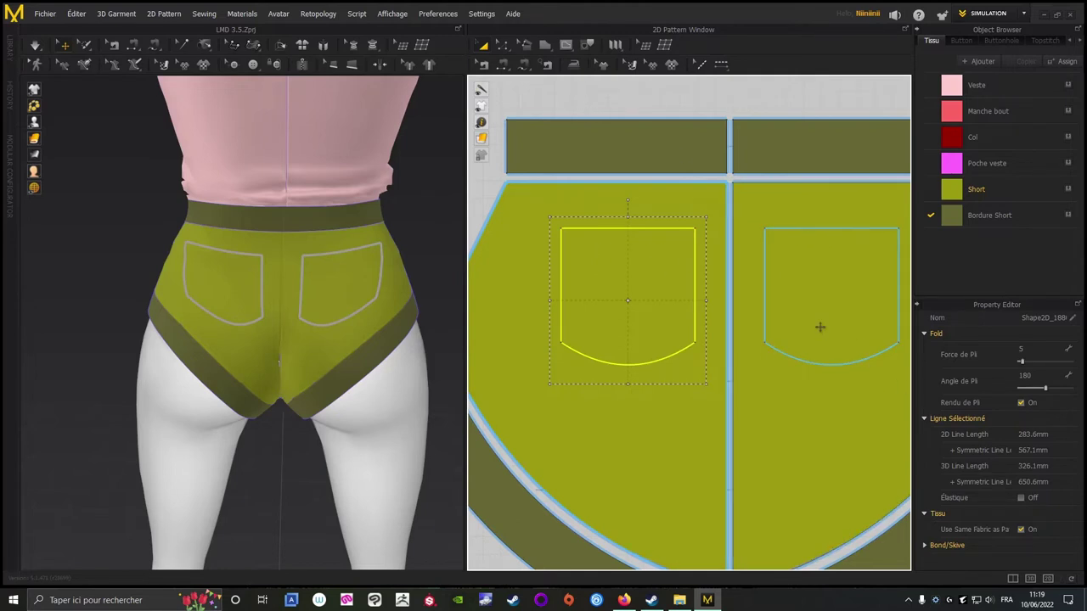
Clone the other back panel's pocket outline as a separate pattern and place it directly below that outline.
click(770, 291)
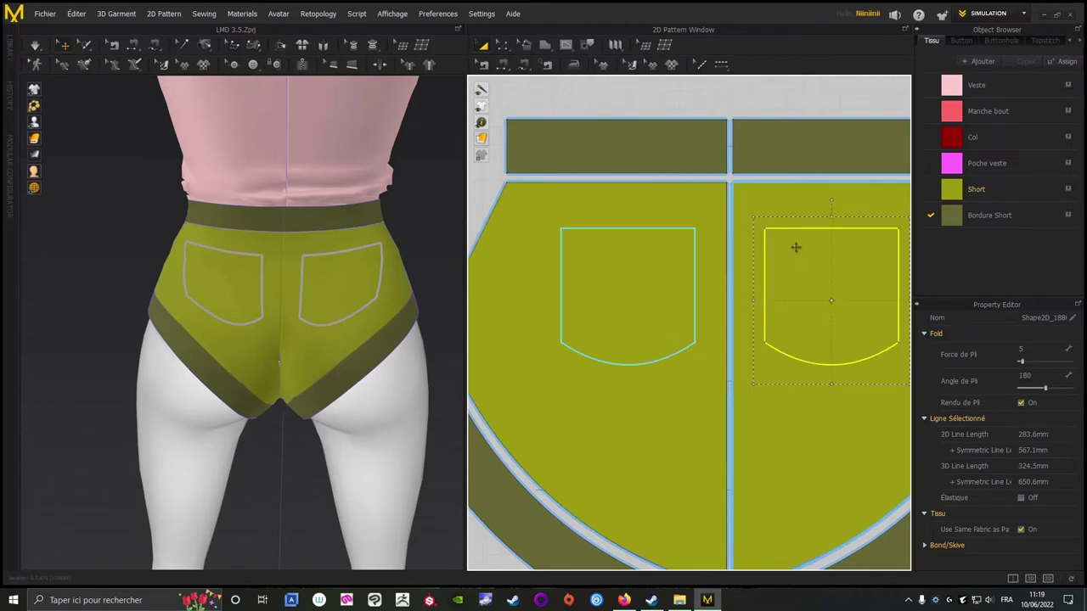
right_click(813, 232)
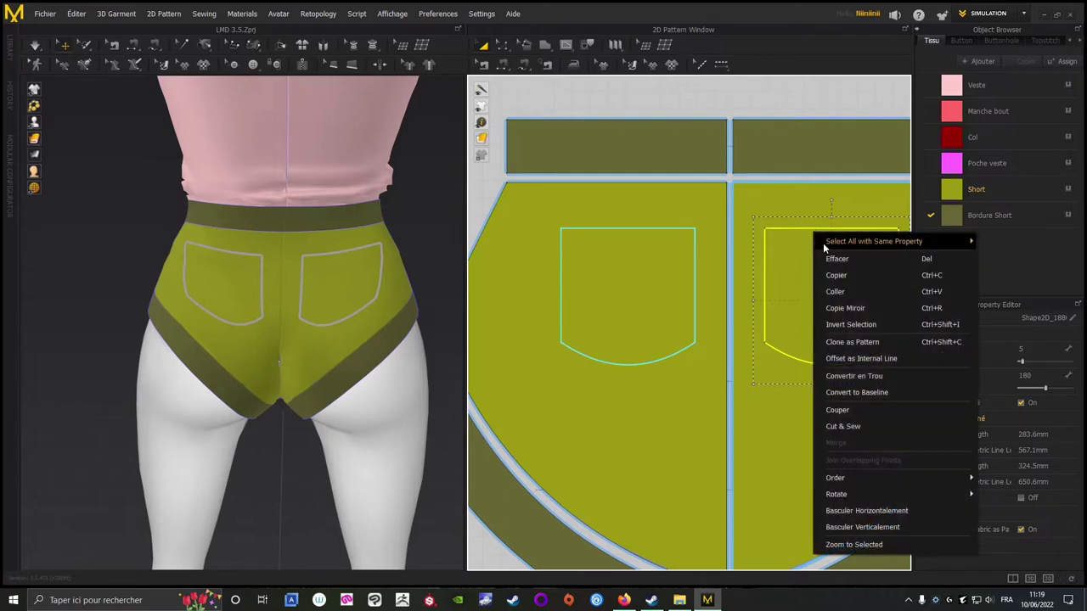
click(843, 342)
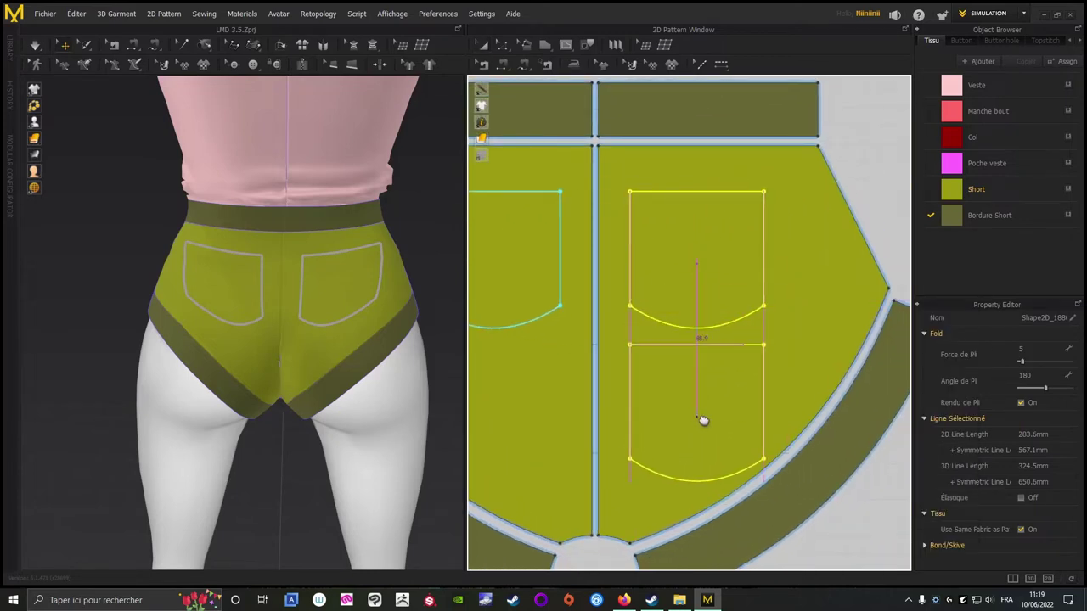
click(698, 421)
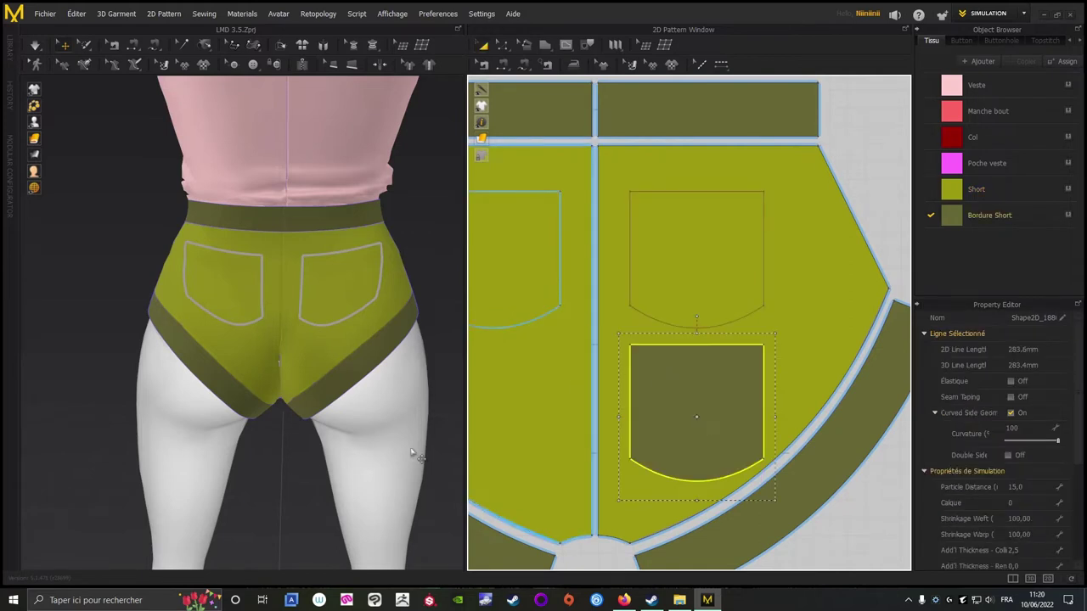
Move the cloned pocket piece in 3D until it floats behind the avatar, below the back of the shorts.
scroll(301, 476, down, 4)
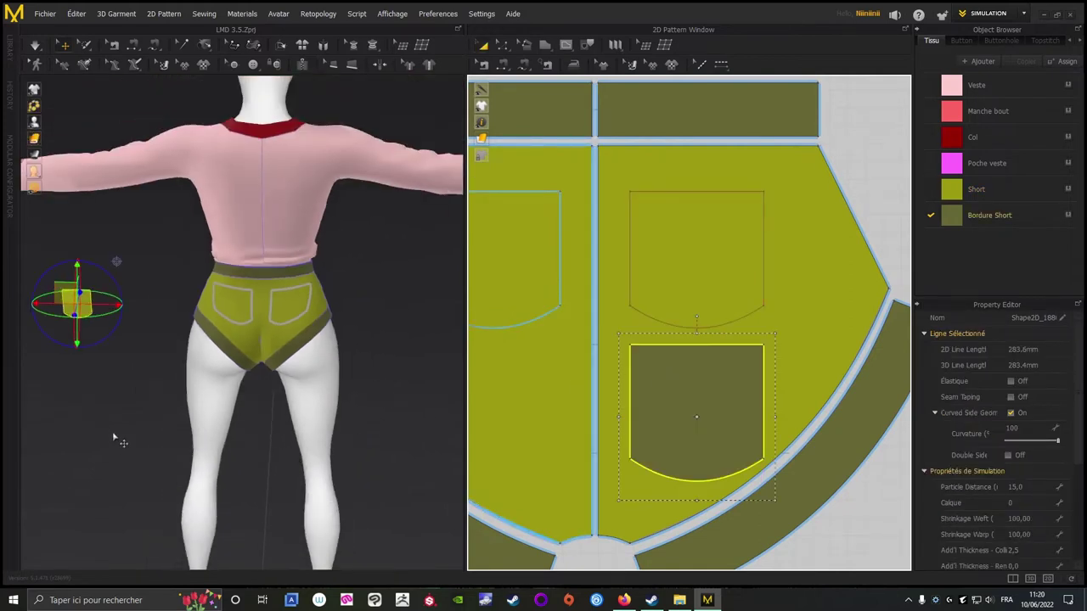
right_drag(114, 438, 218, 412)
middle_drag(218, 413, 197, 418)
drag(209, 266, 274, 269)
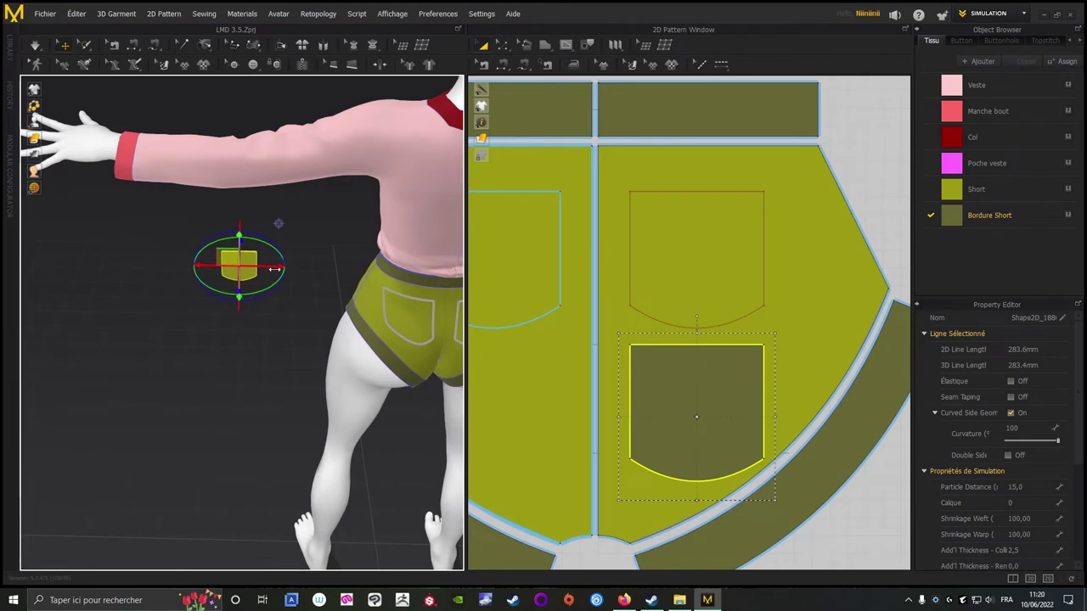
right_drag(160, 429, 136, 258)
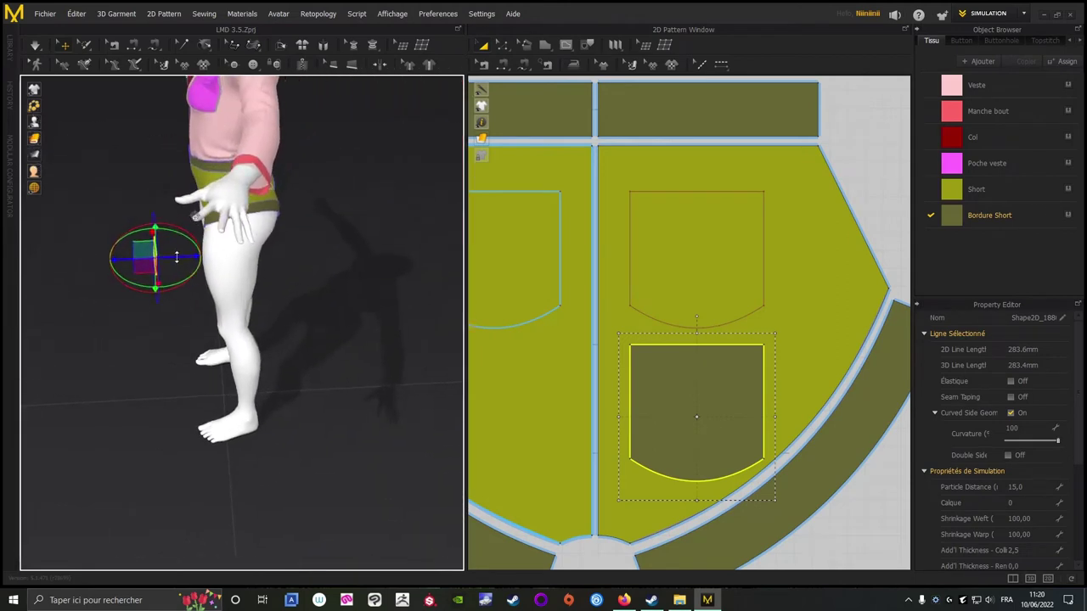
drag(250, 253, 335, 249)
right_drag(335, 250, 131, 397)
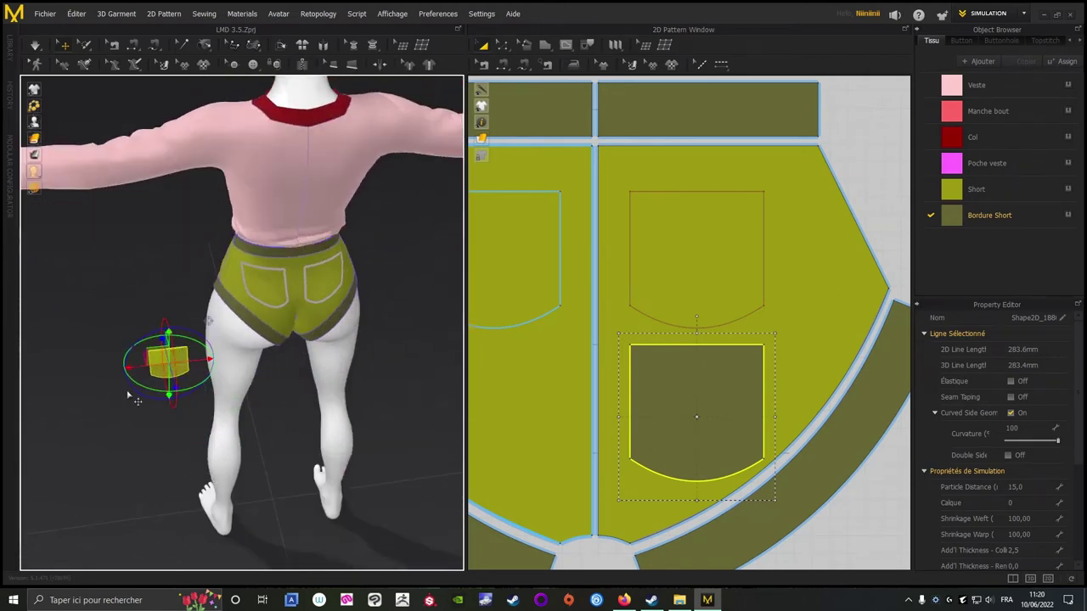
drag(200, 360, 387, 337)
Examine the cloned pocket's 3D placement relative to the shorts and legs from several angles.
right_drag(222, 415, 274, 429)
middle_drag(275, 429, 210, 407)
right_drag(211, 406, 131, 411)
click(427, 242)
right_drag(246, 437, 212, 357)
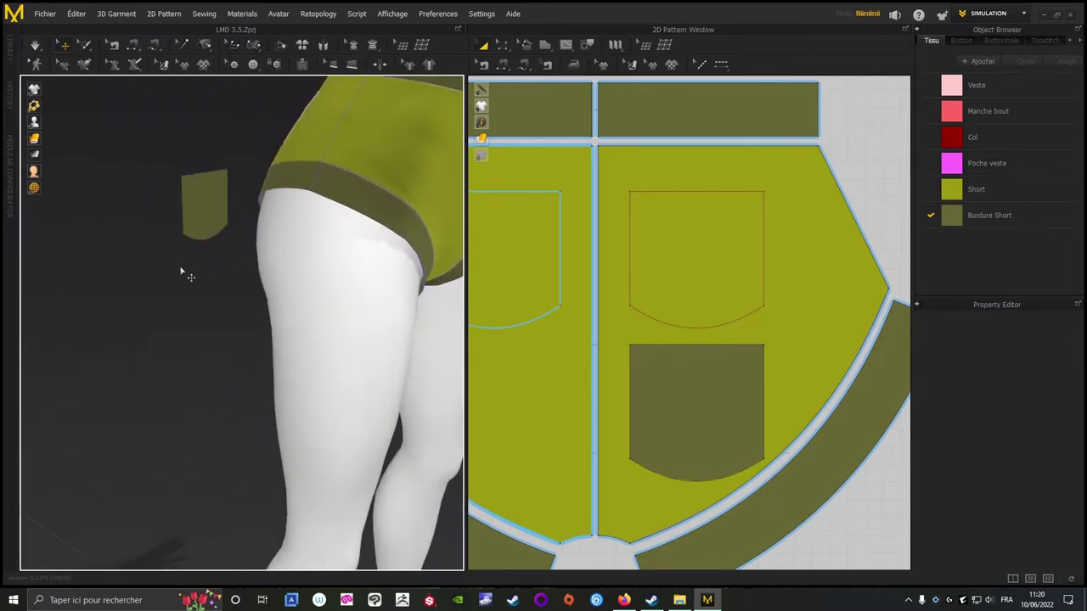
right_drag(180, 272, 289, 399)
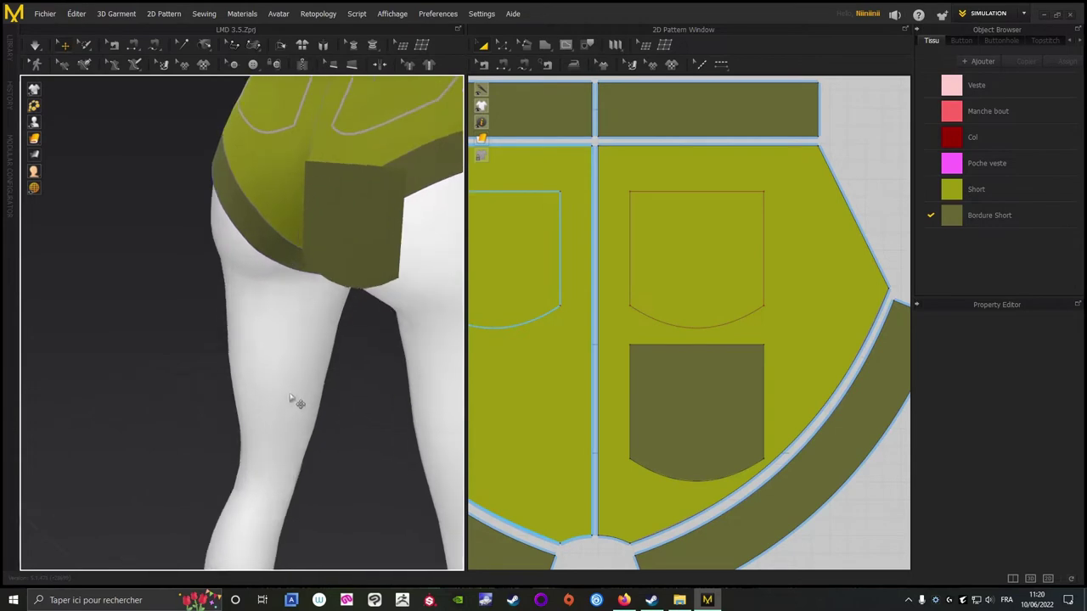
scroll(299, 412, down, 3)
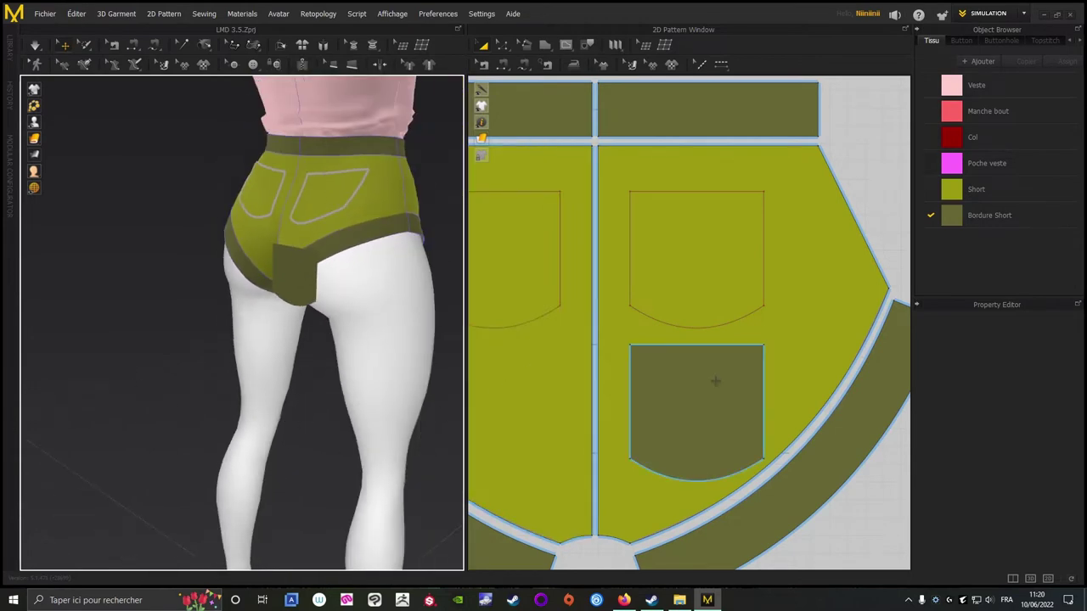
Copy the pocket pattern and paste it mirrored directly below the pocket outline on the opposite back panel.
click(666, 374)
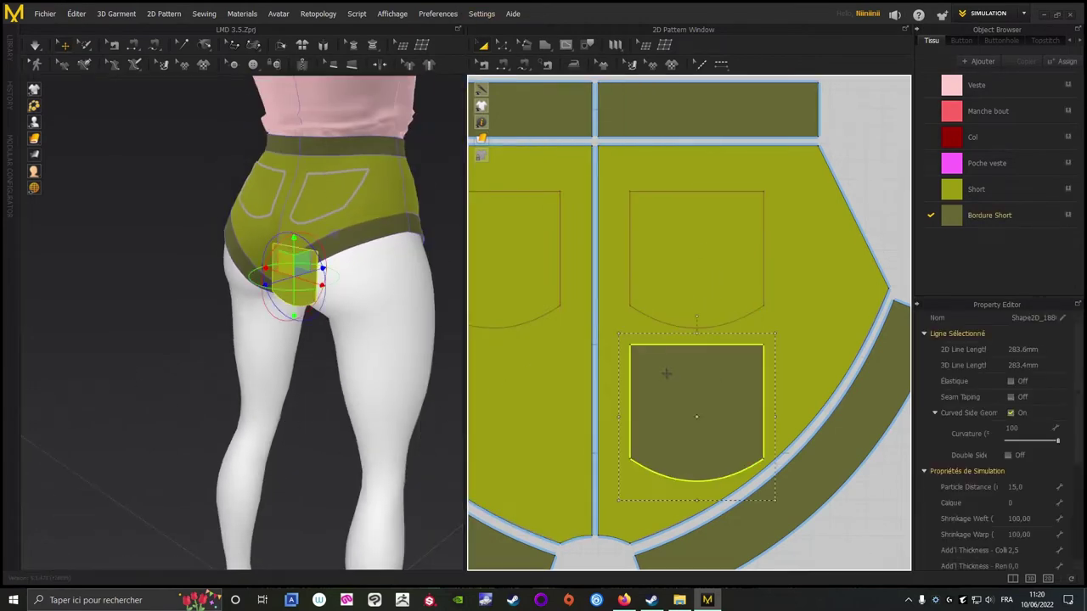
right_click(665, 374)
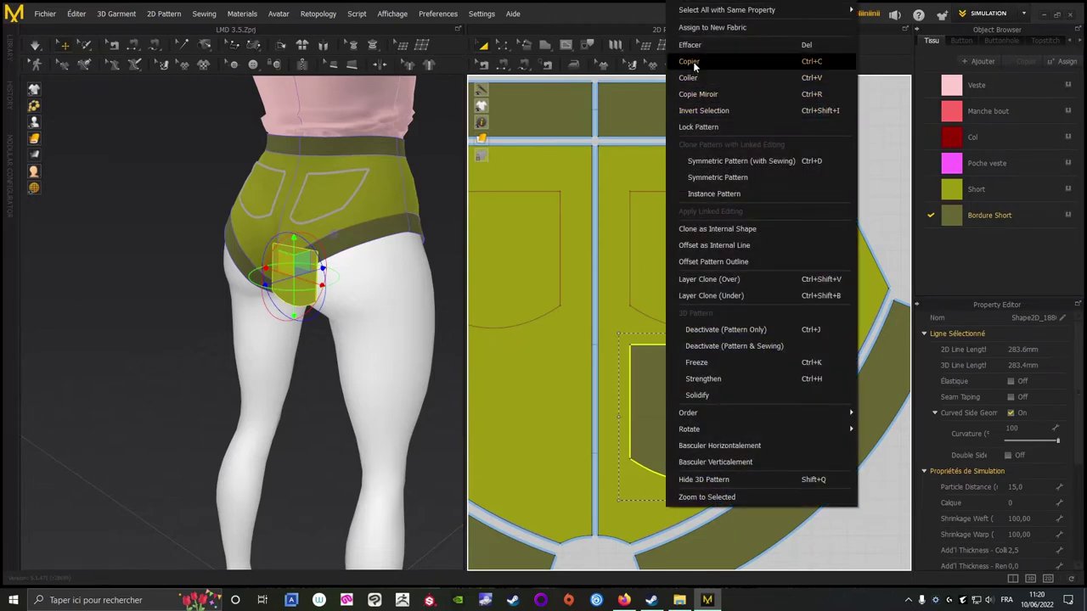
click(694, 65)
right_click(528, 397)
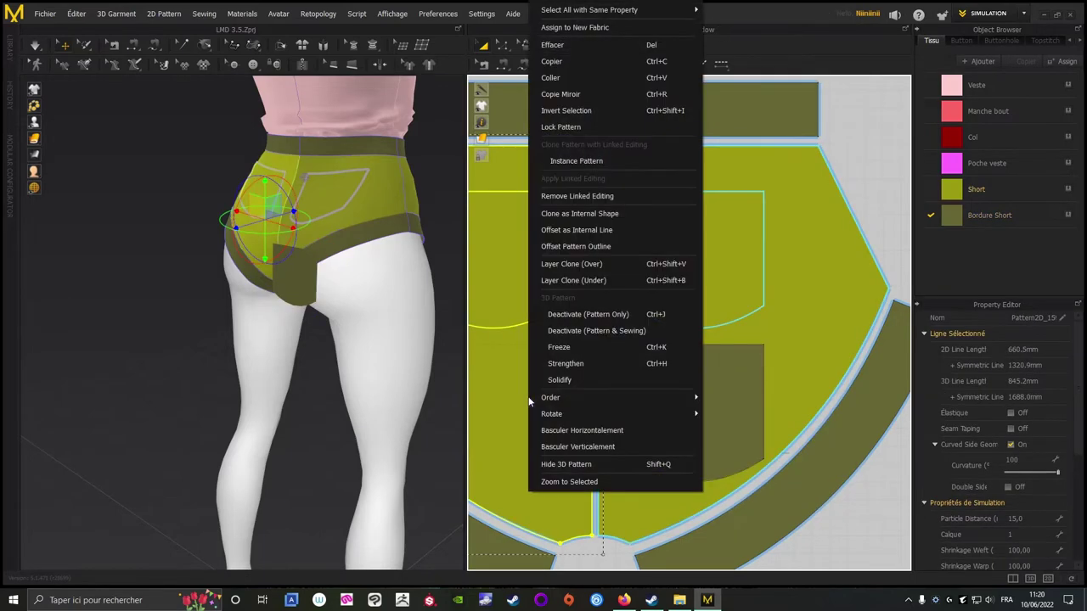
click(539, 95)
middle_drag(500, 419, 649, 389)
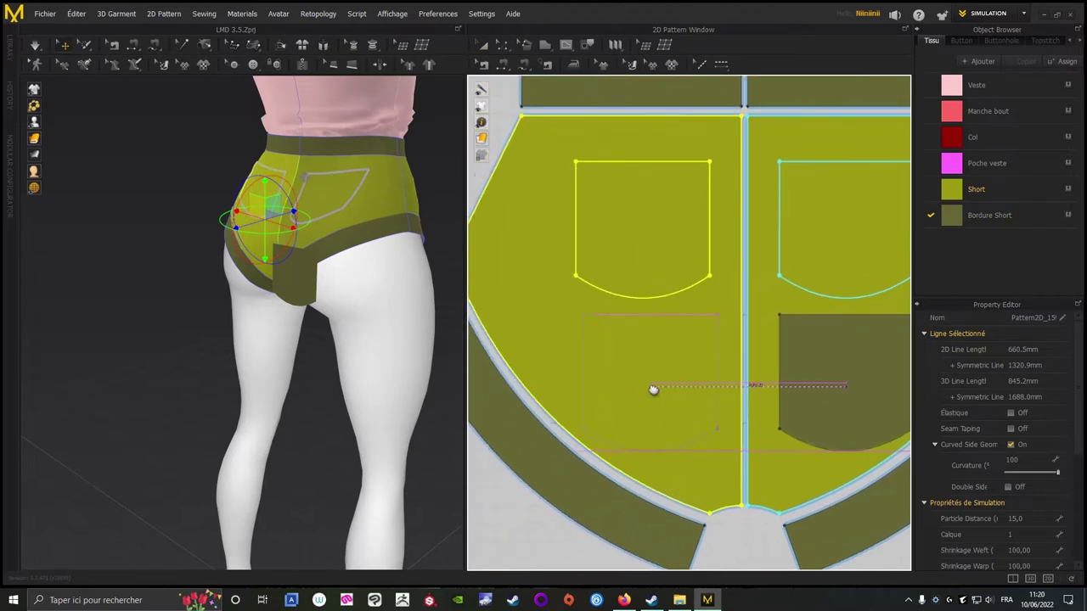
click(646, 389)
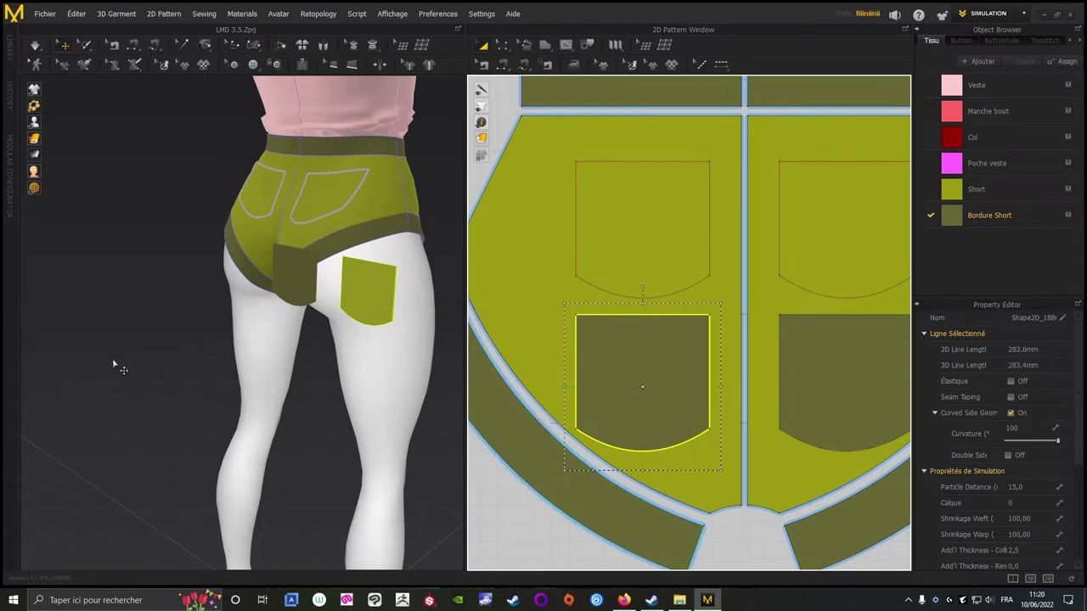
Move the mirrored pocket piece in 3D across to the avatar's other side, behind the left thigh.
right_drag(118, 366, 197, 414)
click(632, 365)
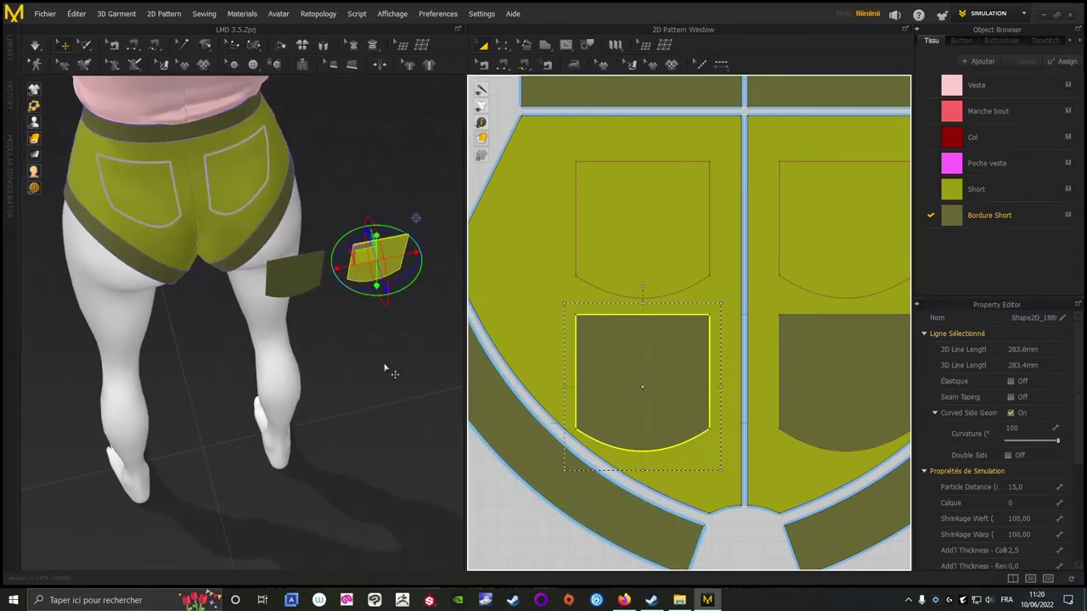
right_drag(387, 369, 150, 318)
scroll(274, 368, down, 3)
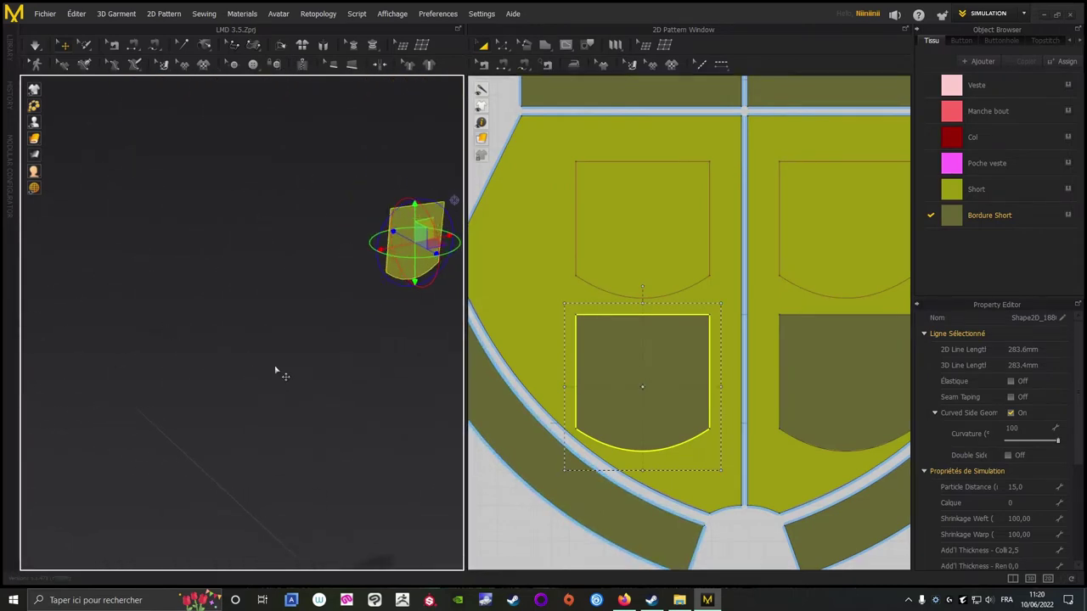
click(289, 376)
scroll(291, 376, down, 1)
middle_drag(294, 376, 105, 379)
right_drag(103, 380, 281, 331)
click(681, 405)
right_drag(334, 429, 312, 441)
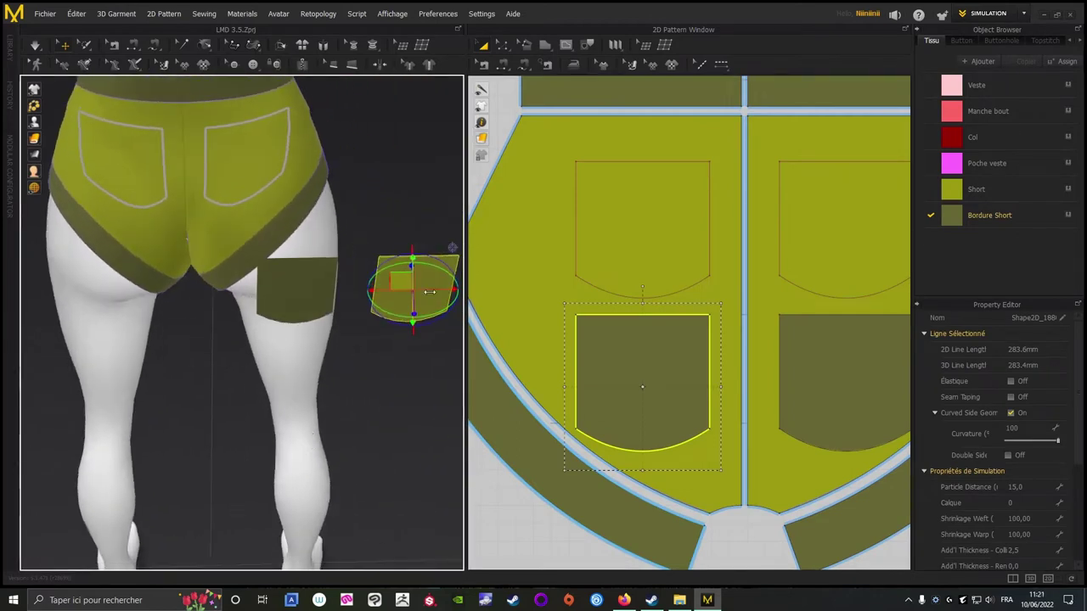
drag(419, 290, 95, 293)
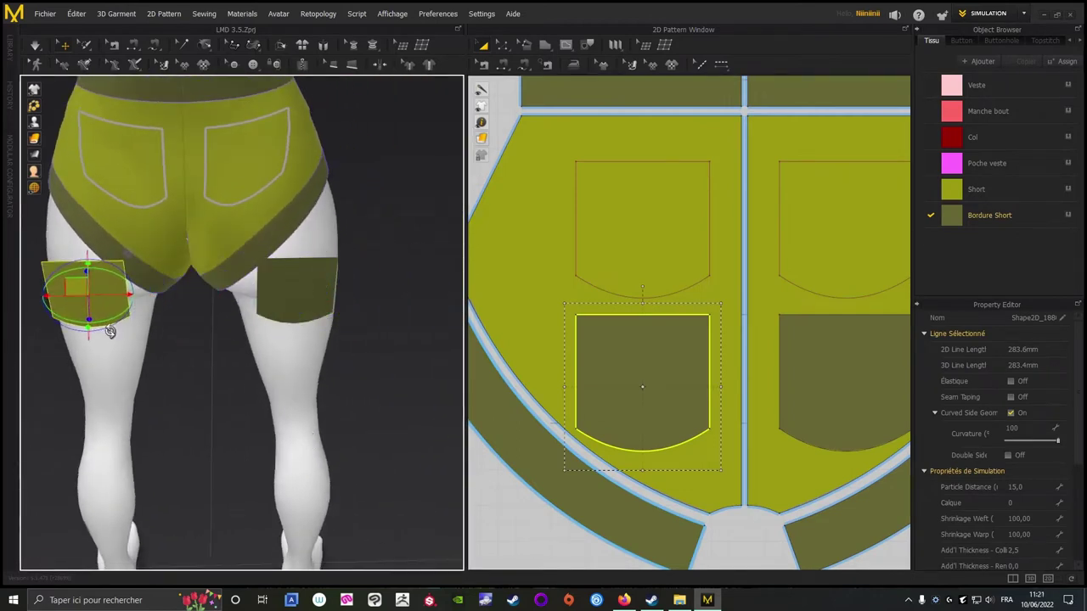
click(402, 406)
Sew the mirrored pocket's outer side edge to the matching side of its outline and inspect the seam in 3D.
scroll(626, 364, down, 4)
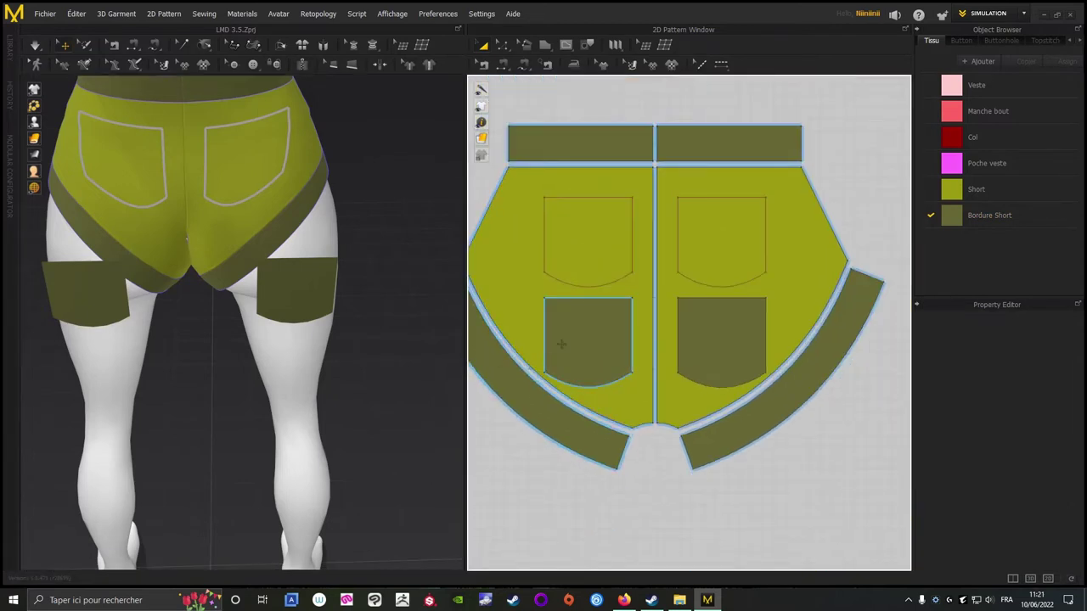
click(501, 66)
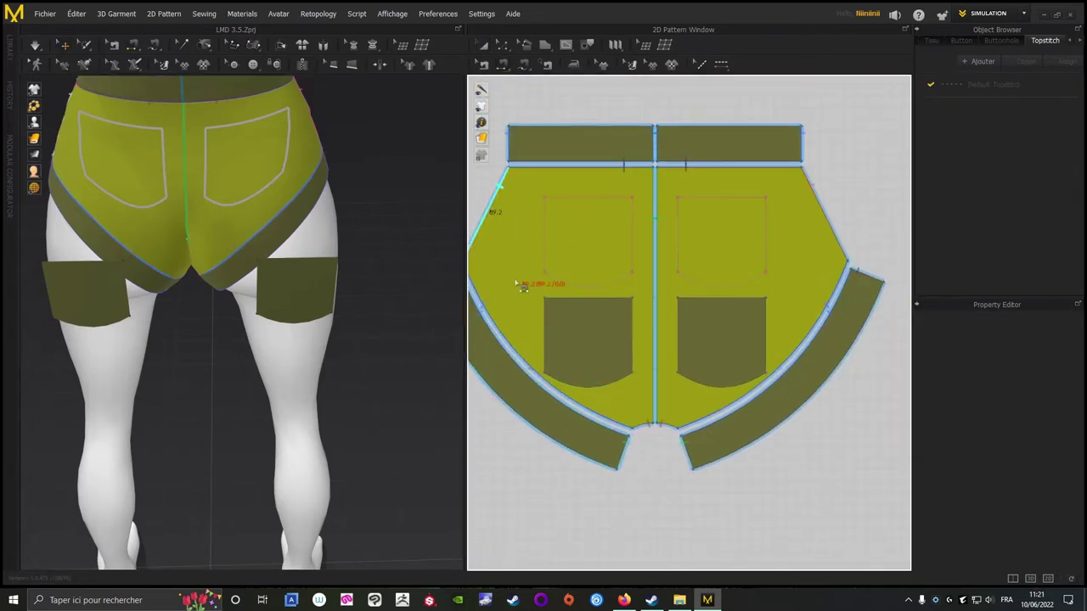
scroll(704, 296, up, 5)
click(618, 332)
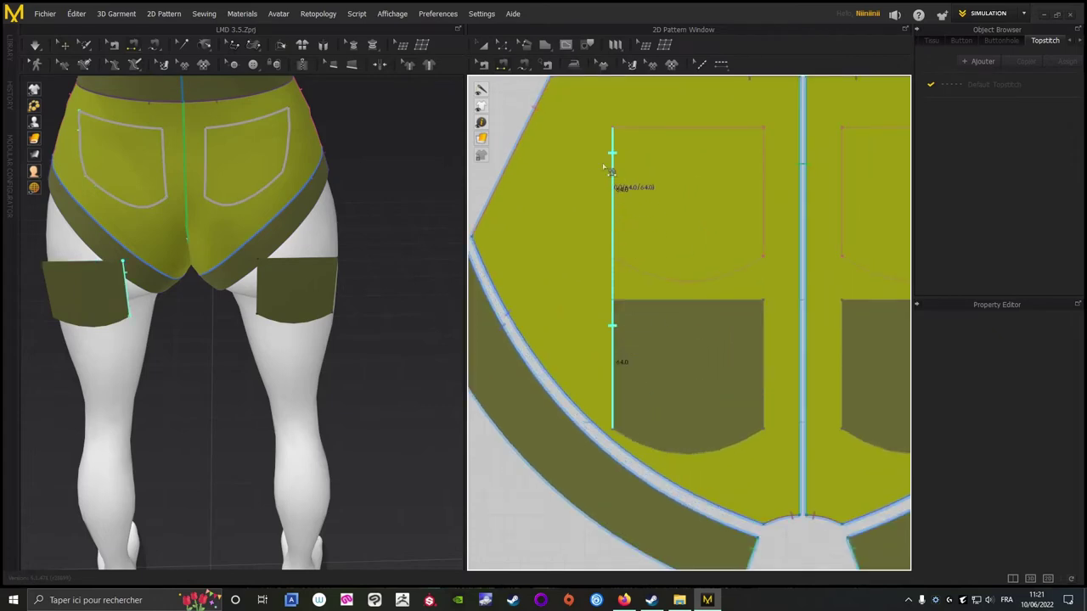
click(609, 165)
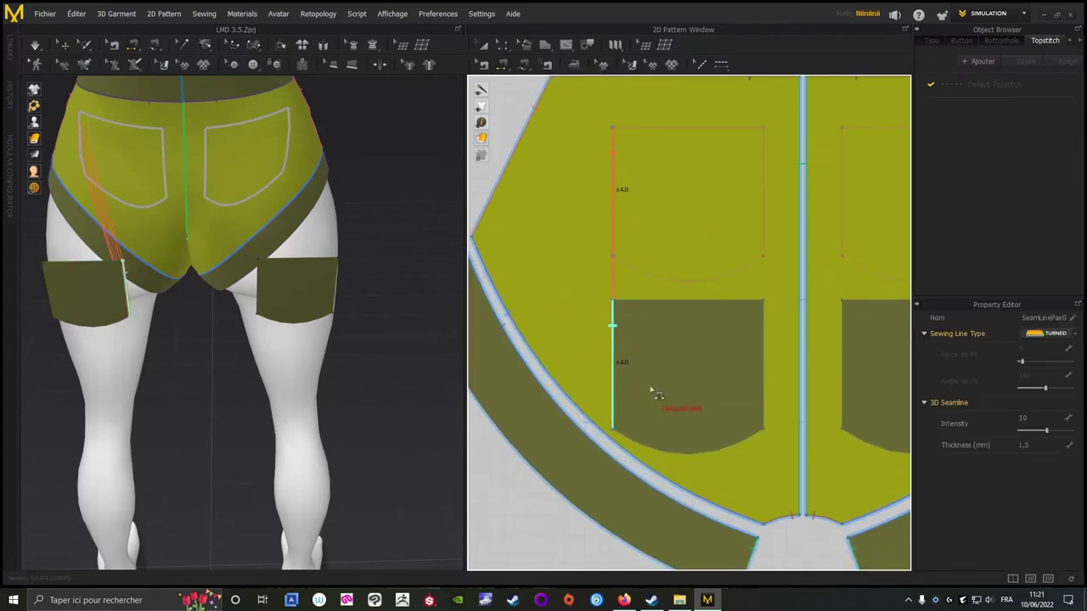
middle_drag(179, 467, 276, 422)
mouse_move(277, 378)
right_down()
mouse_move(273, 416)
mouse_move(167, 430)
mouse_move(206, 420)
mouse_move(281, 145)
right_up()
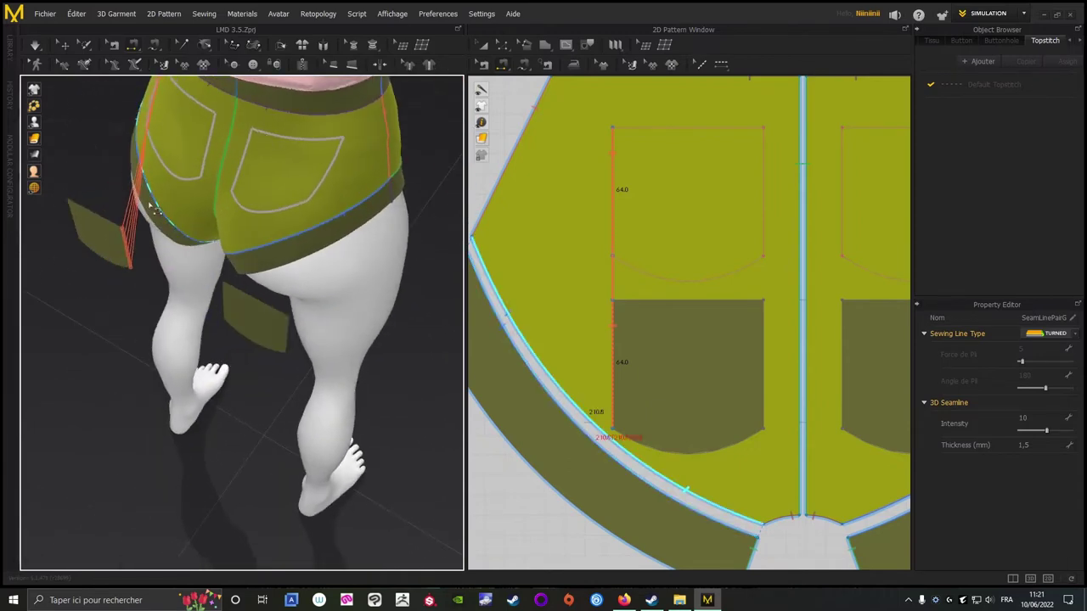
Delete the left pocket's side seam, and remove a trial seam between the right pocket's inner edge and its outline on the shorts.
key(Delete)
middle_drag(806, 335, 654, 279)
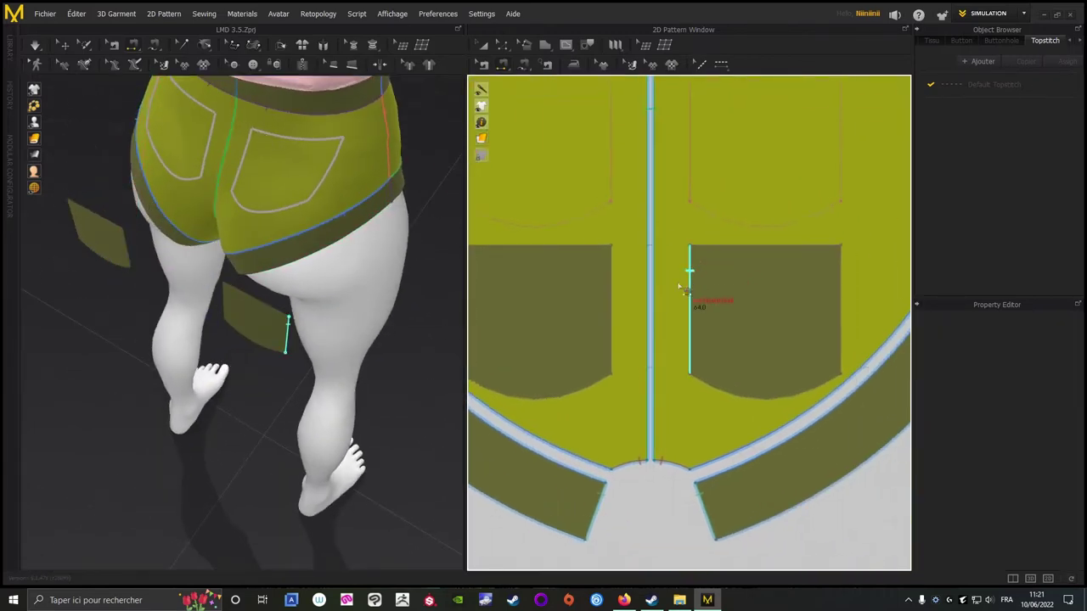
click(689, 138)
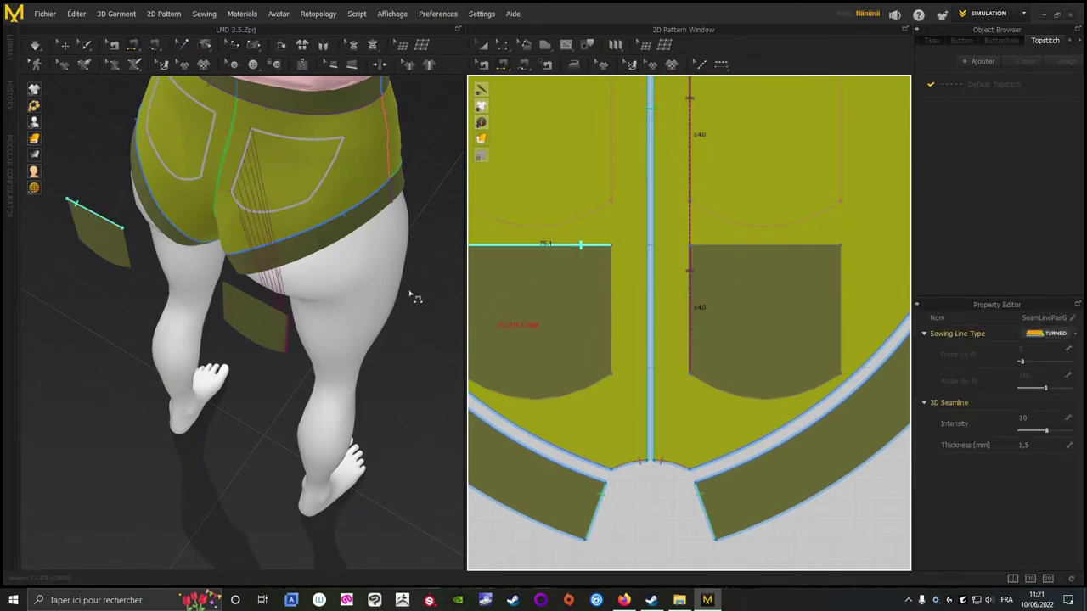
key(Delete)
Flip both back pocket patterns together horizontally in the 3D arrangement.
click(483, 46)
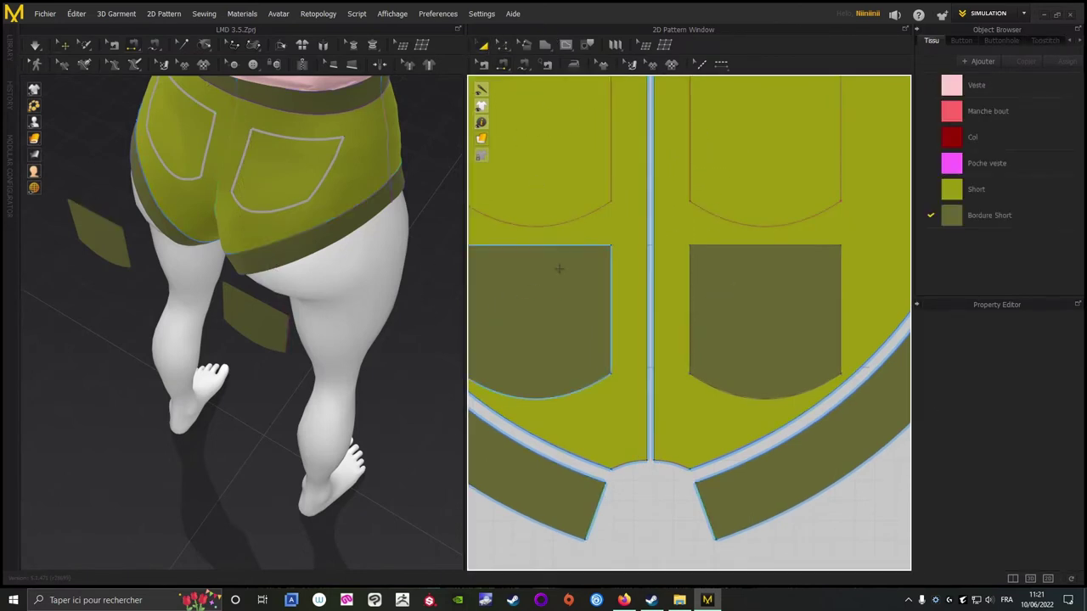
click(562, 284)
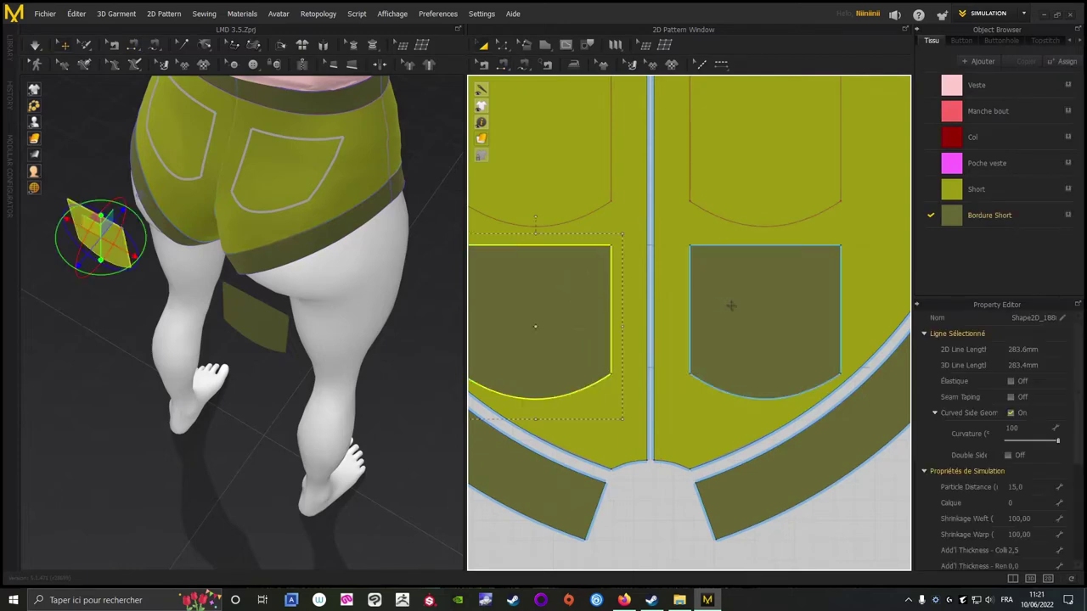
shift+click(727, 305)
right_click(260, 319)
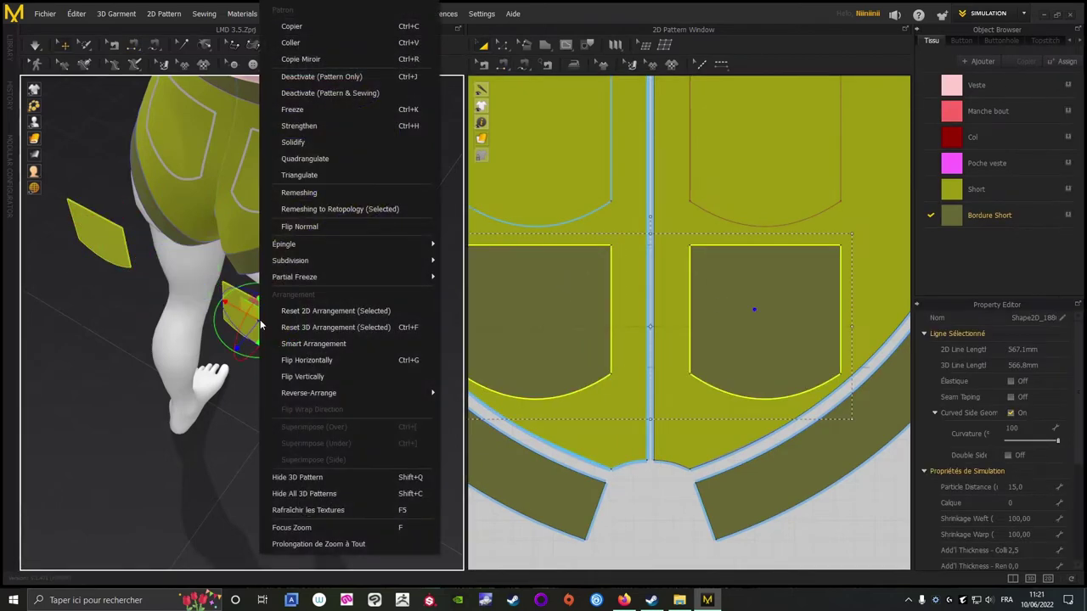
mouse_move(321, 285)
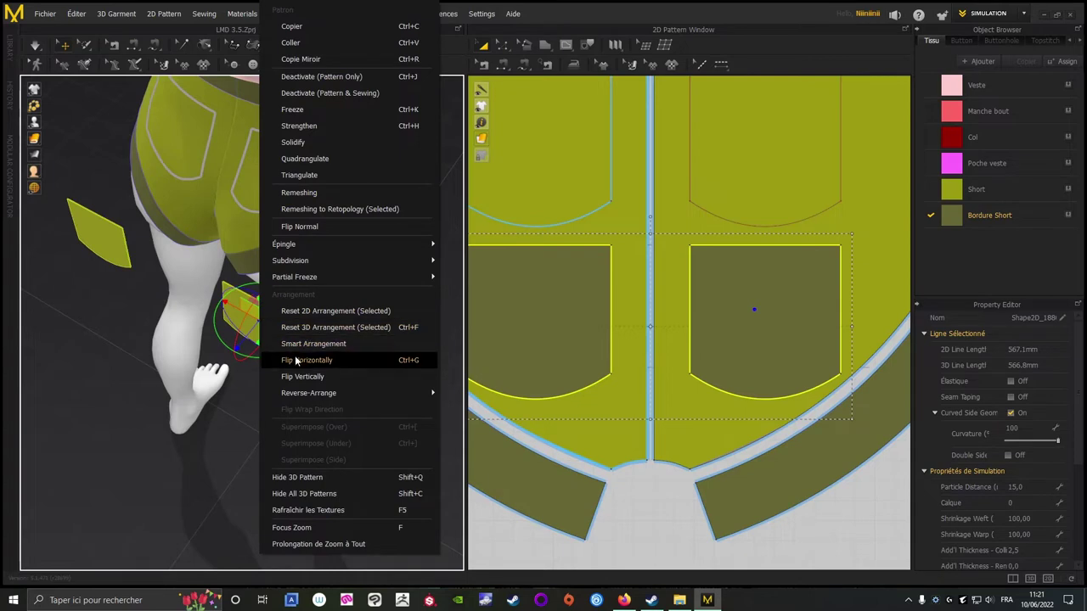
click(297, 359)
click(71, 377)
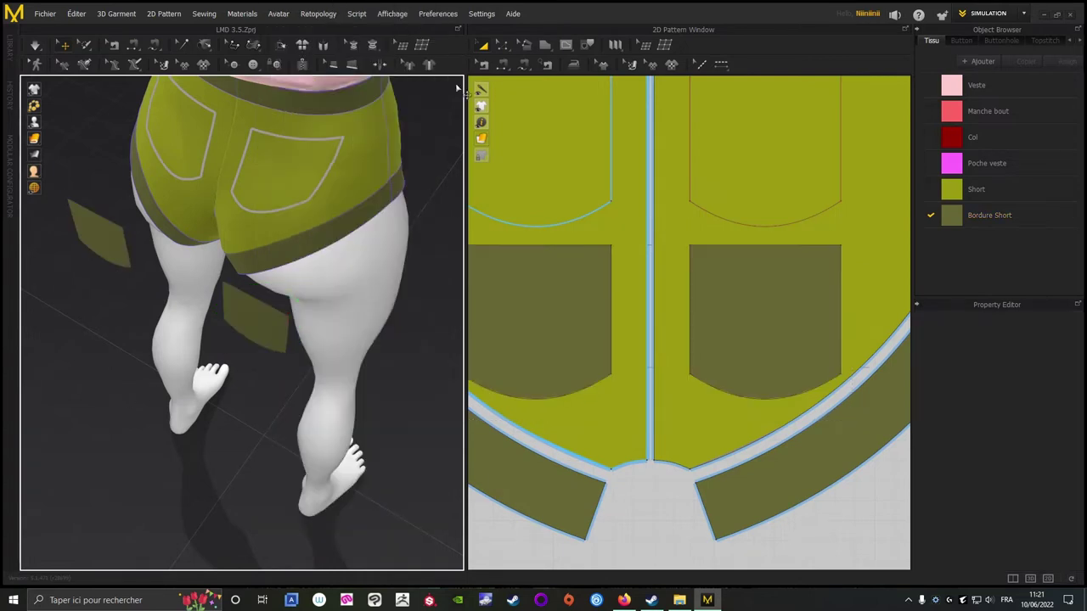
Sew the right pocket's two side edges and curved bottom edge to the matching lines of its outline on the shorts.
click(501, 65)
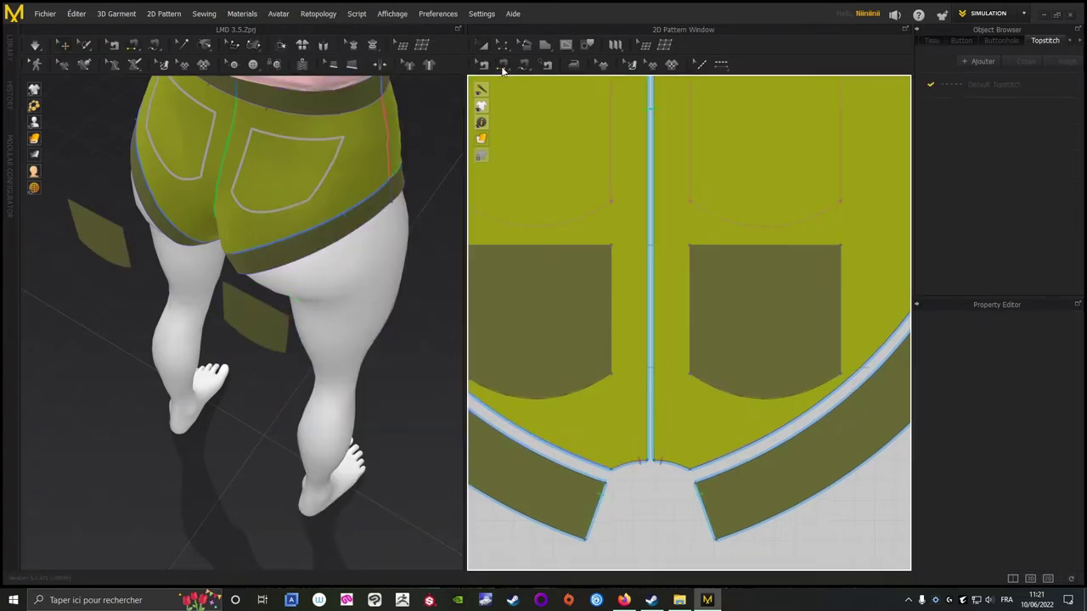
click(841, 285)
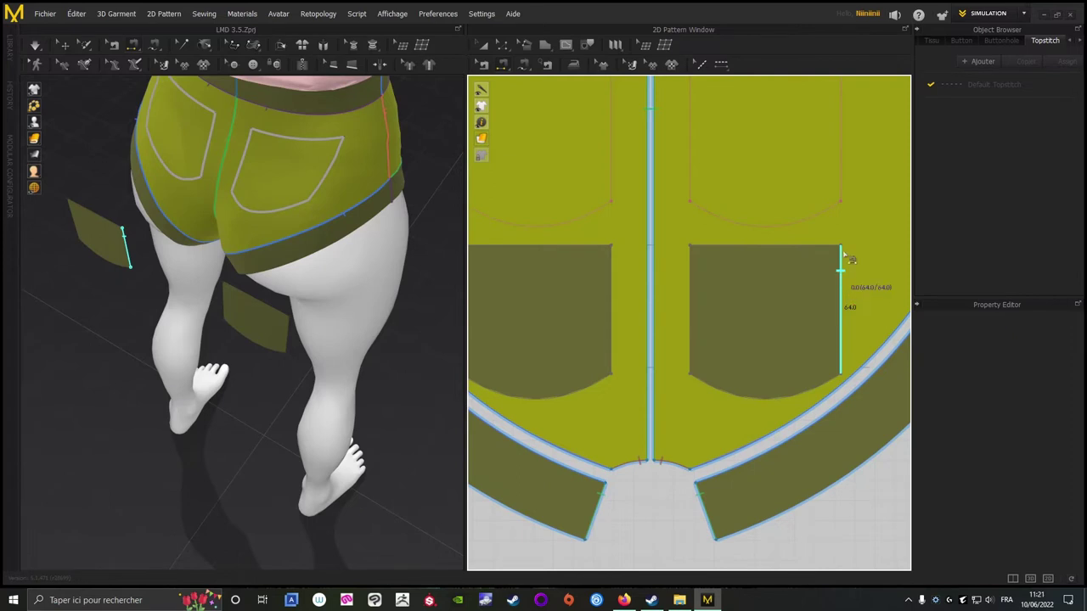
click(846, 136)
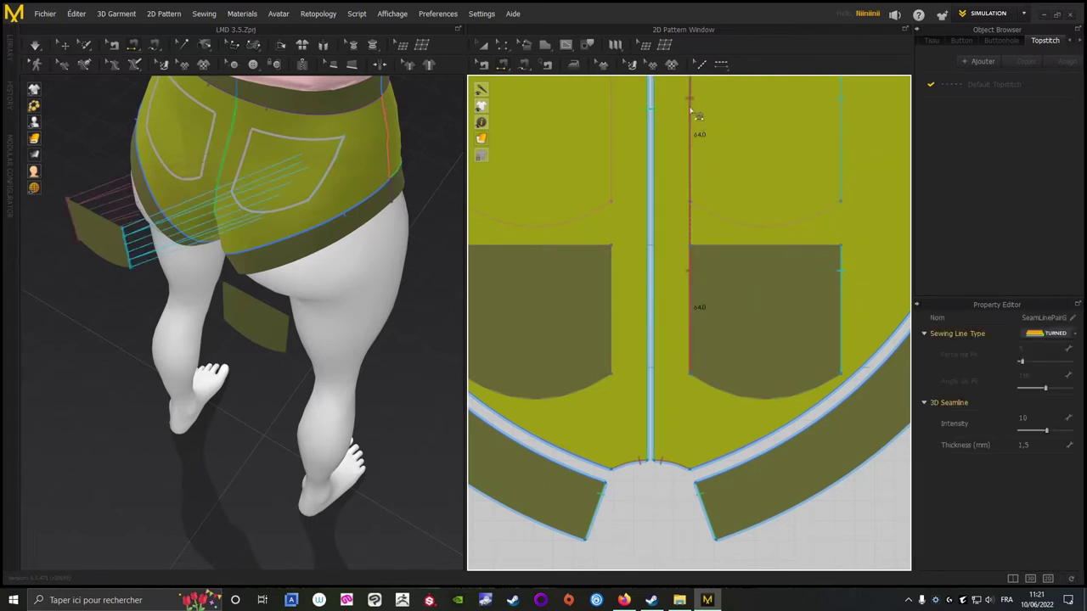
click(718, 391)
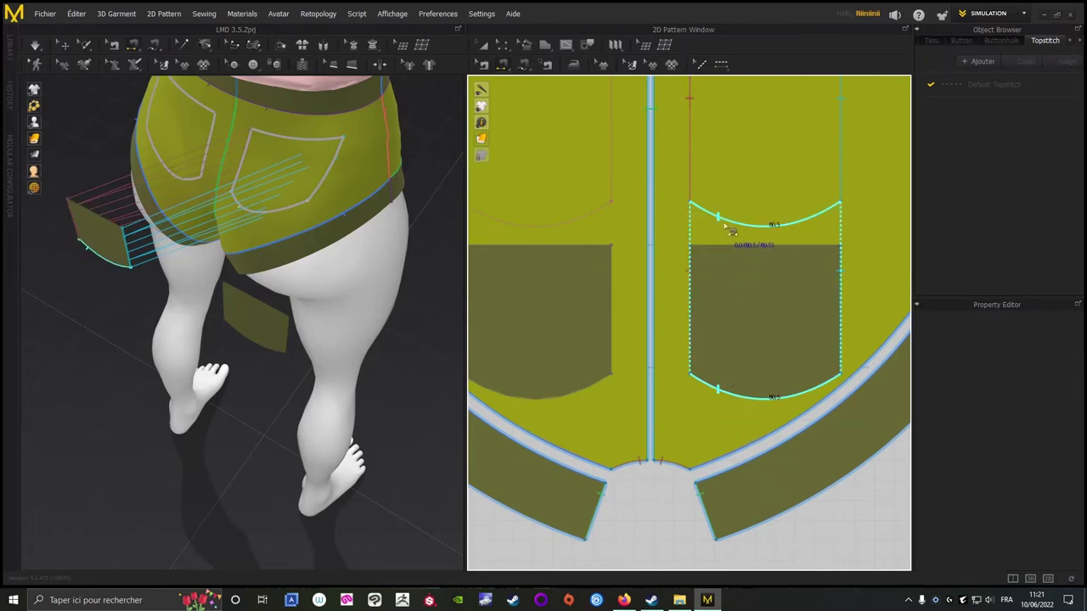
click(727, 227)
Sew the left pocket's two side edges and curved bottom edge to the matching lines of its outline on the shorts.
scroll(772, 315, down, 3)
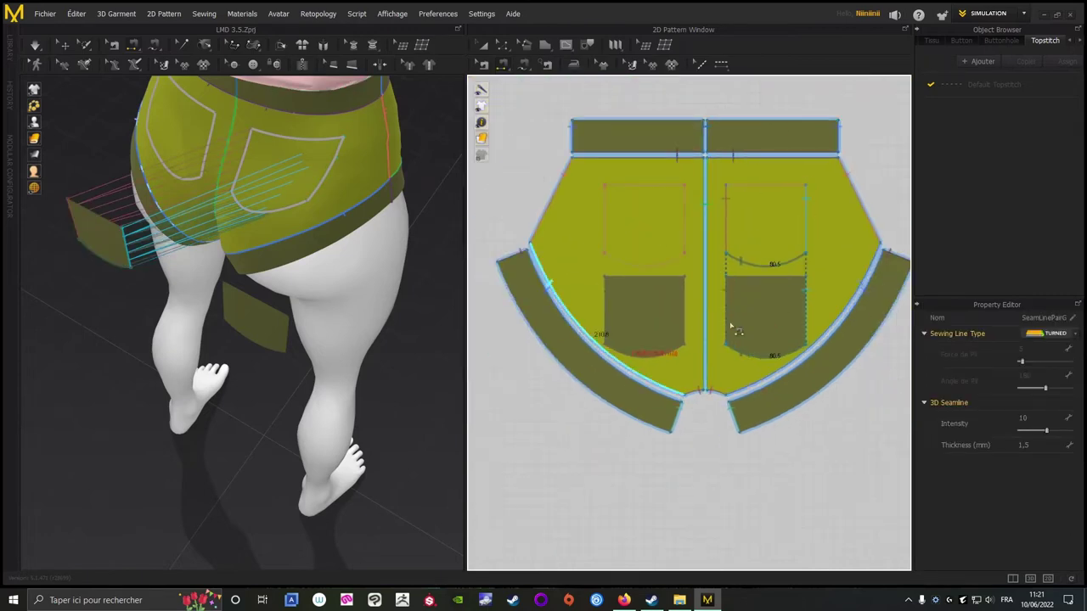
scroll(658, 280, up, 3)
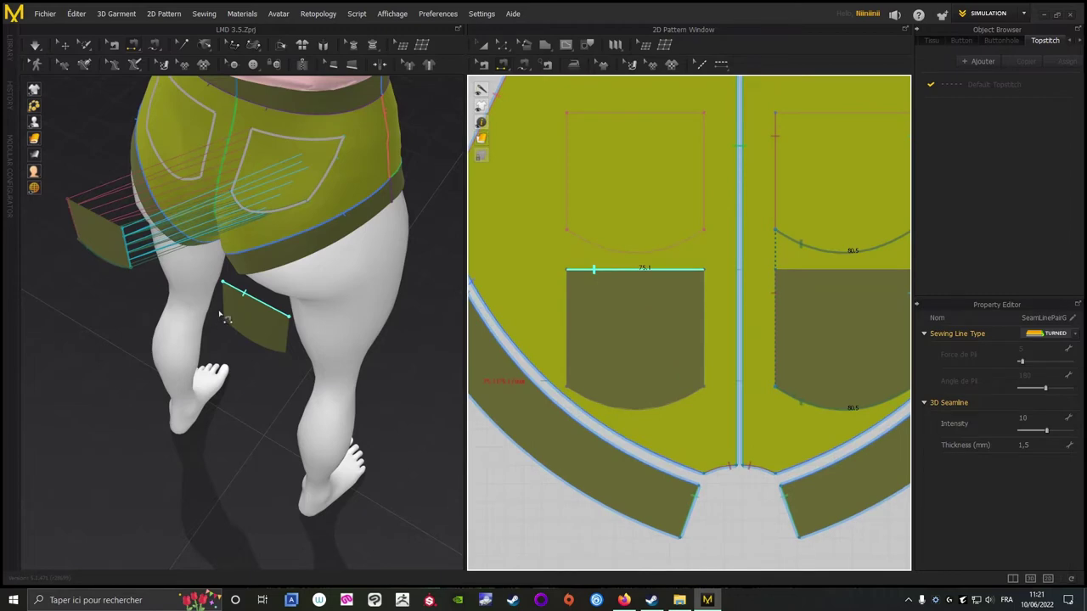
scroll(620, 340, up, 3)
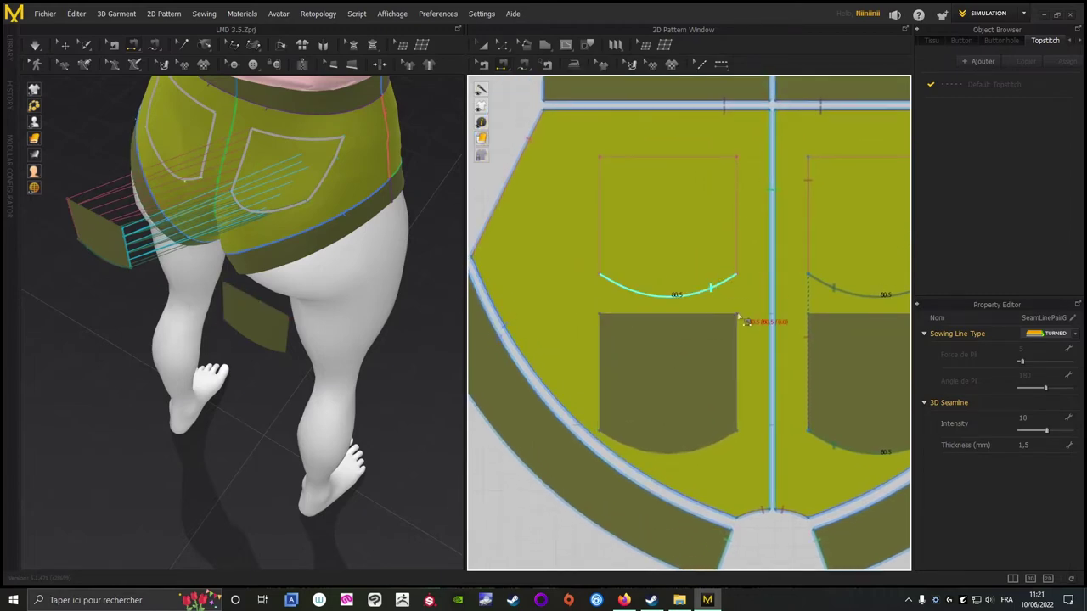
click(739, 353)
click(751, 198)
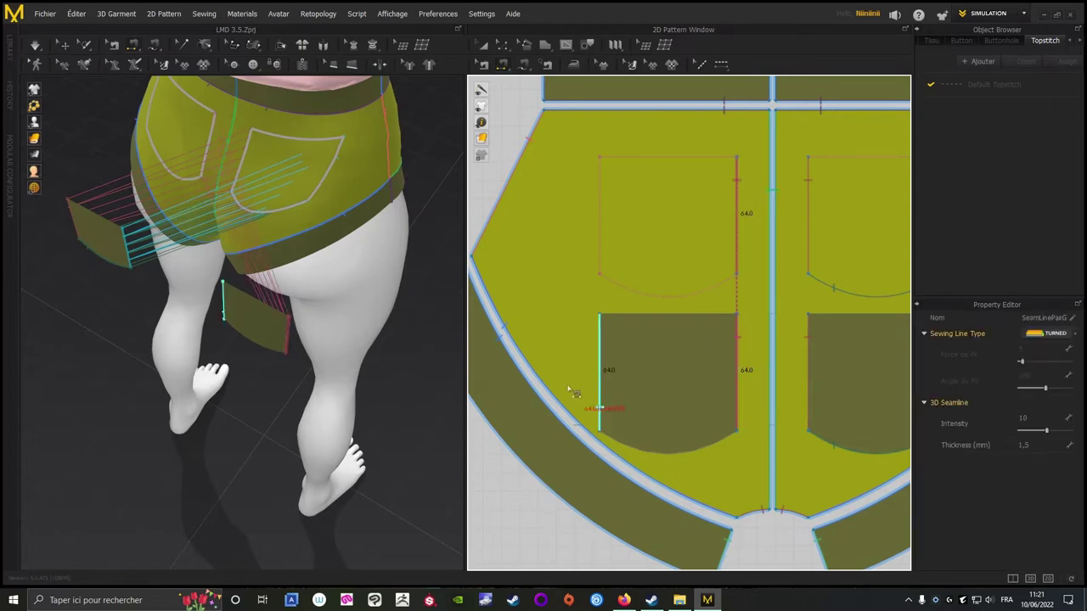
click(599, 365)
click(600, 217)
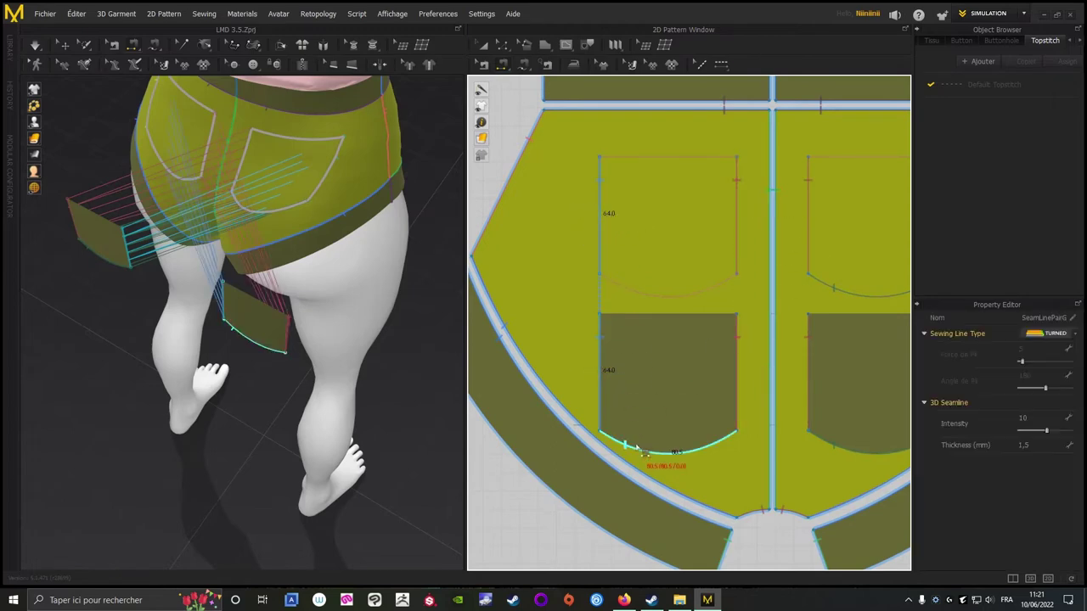
click(625, 443)
click(638, 289)
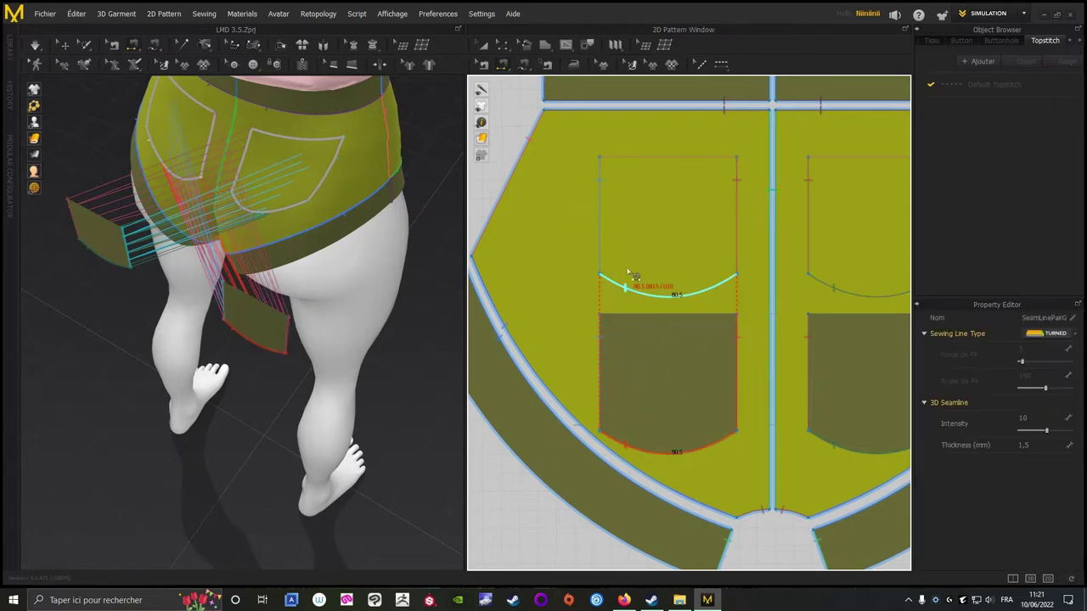
Set the layer (Calque) of both back pocket patterns to 2.
click(933, 39)
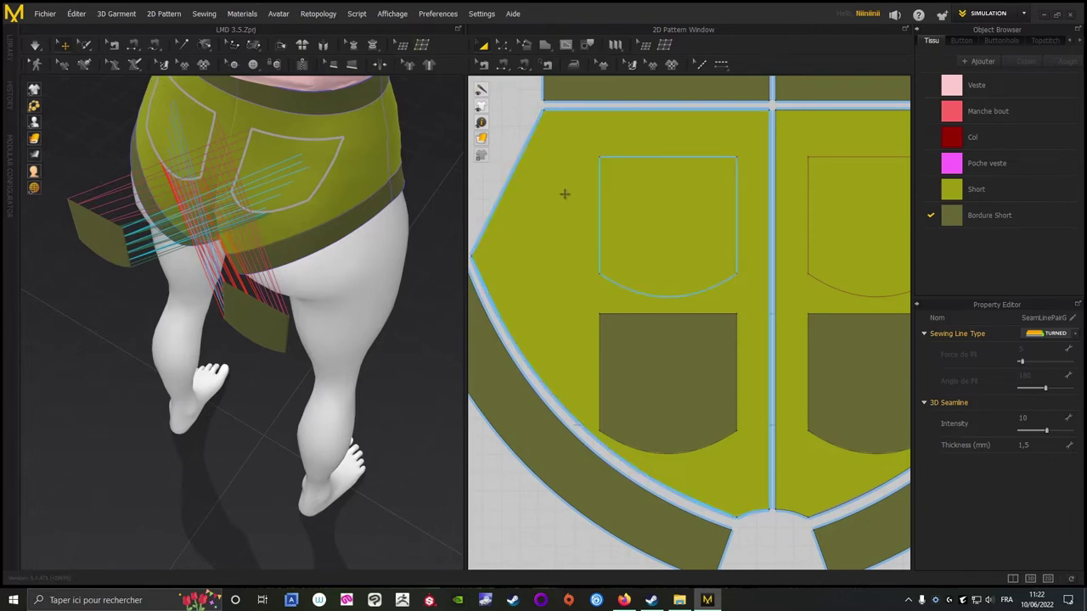
click(620, 337)
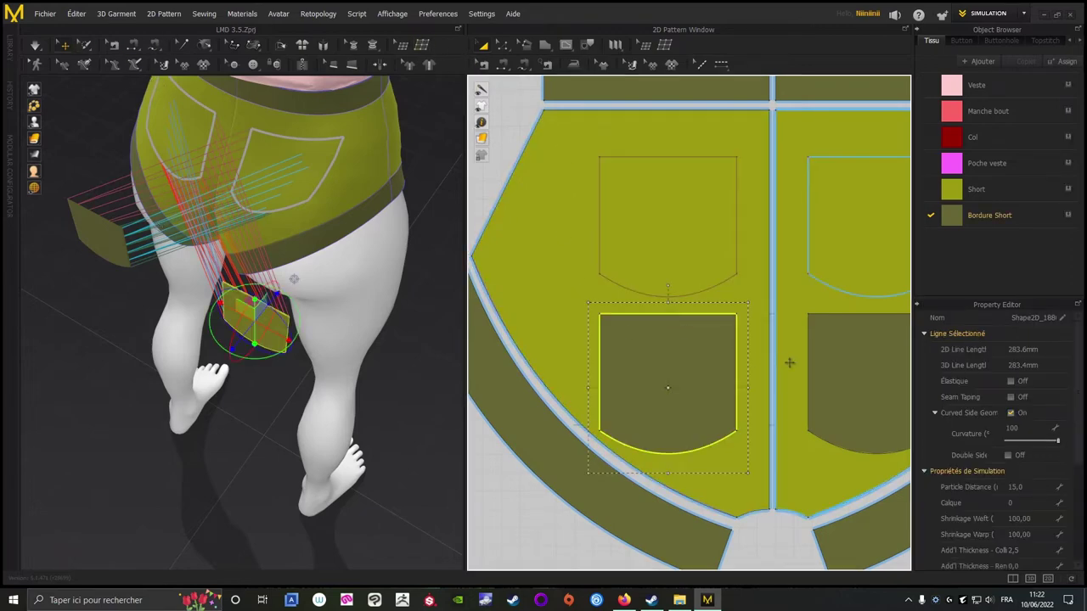
shift+click(832, 356)
scroll(632, 356, down, 3)
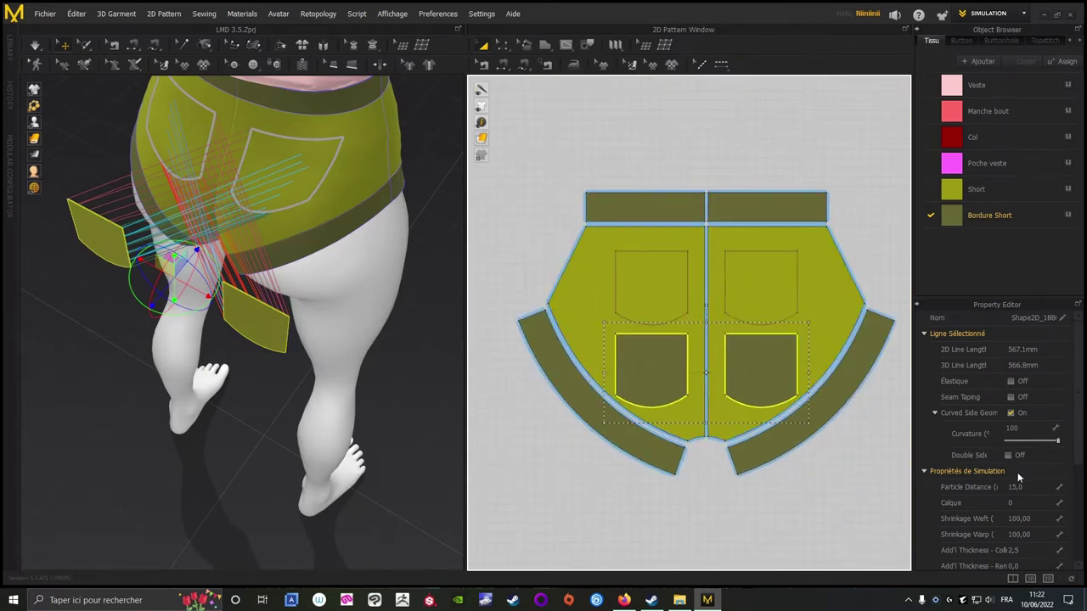
scroll(1072, 482, down, 2)
scroll(1074, 543, down, 4)
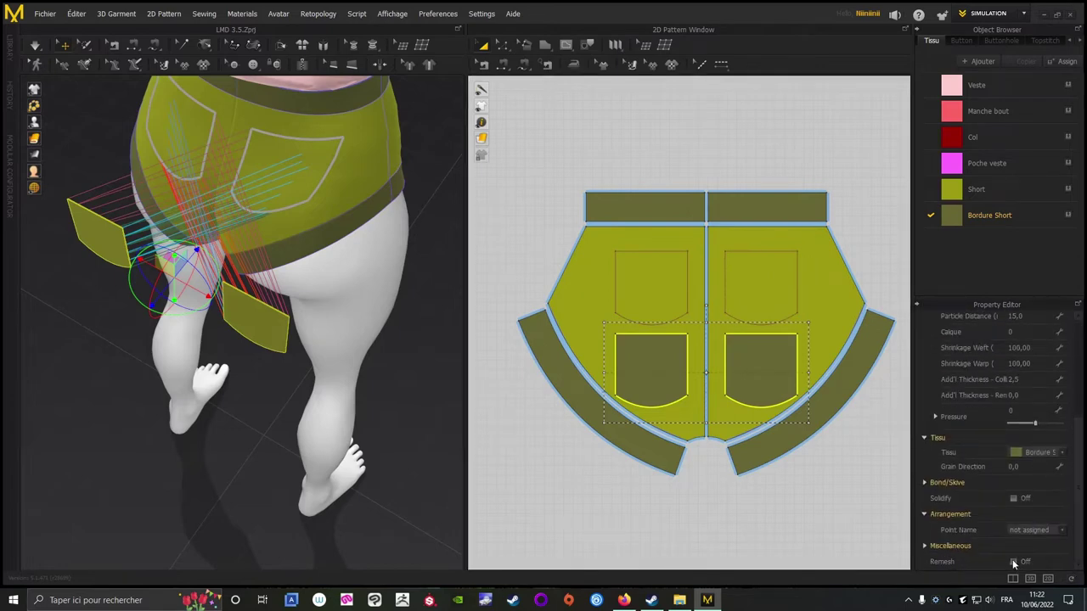
scroll(1080, 501, up, 1)
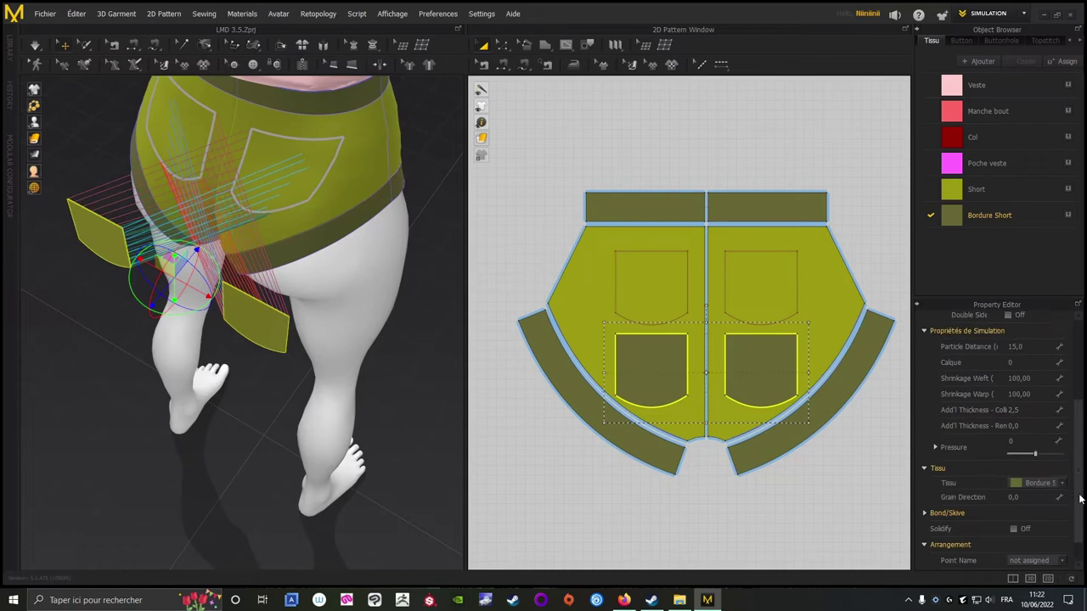
click(1007, 374)
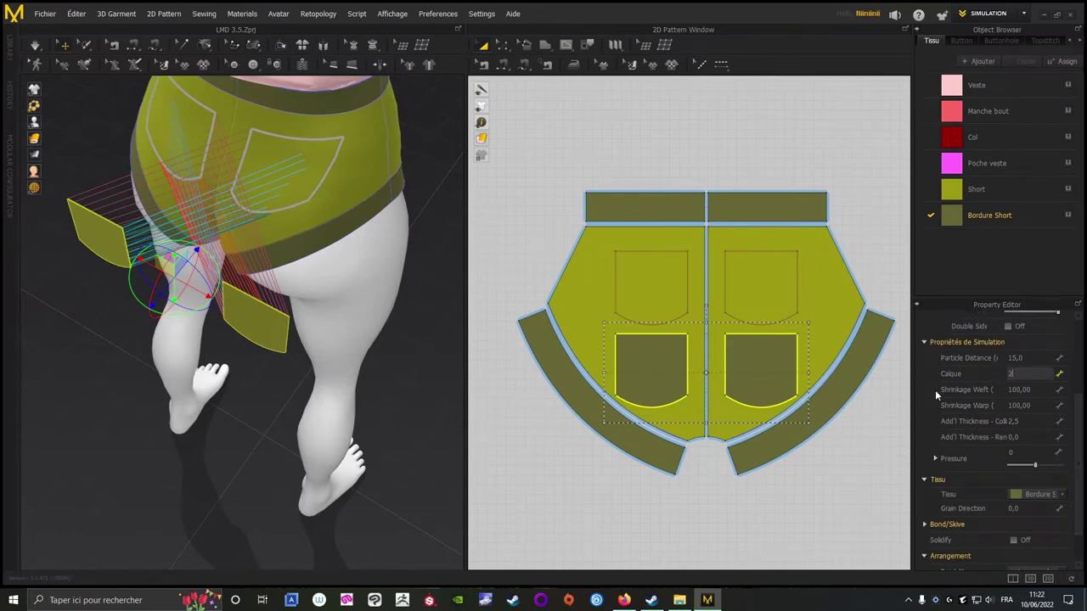
key(Return)
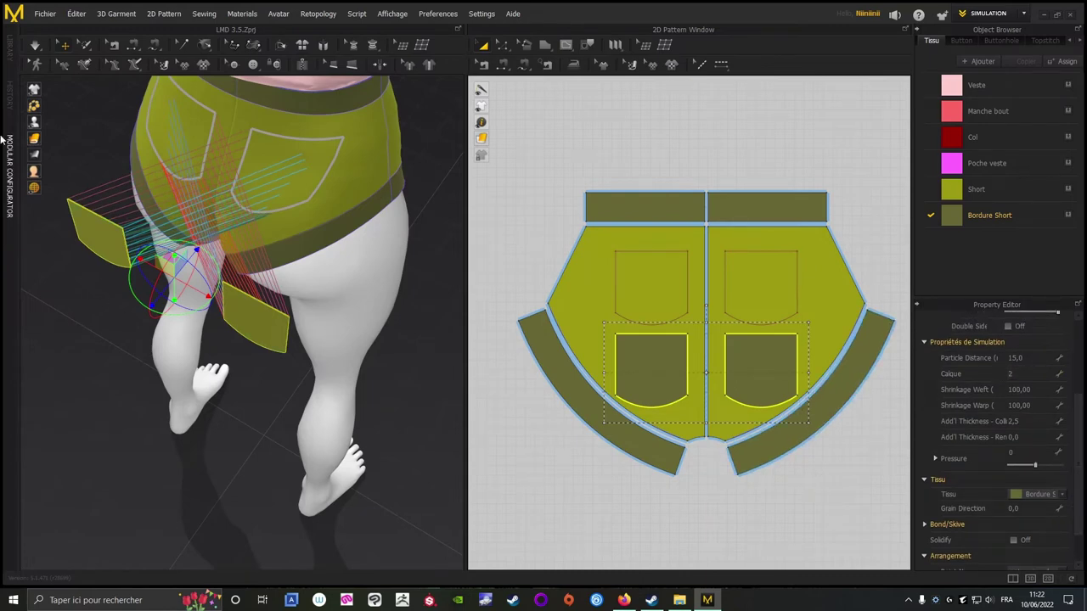
Simulate the garment to pull both pockets onto the back of the shorts, and check them from the side and back.
click(34, 47)
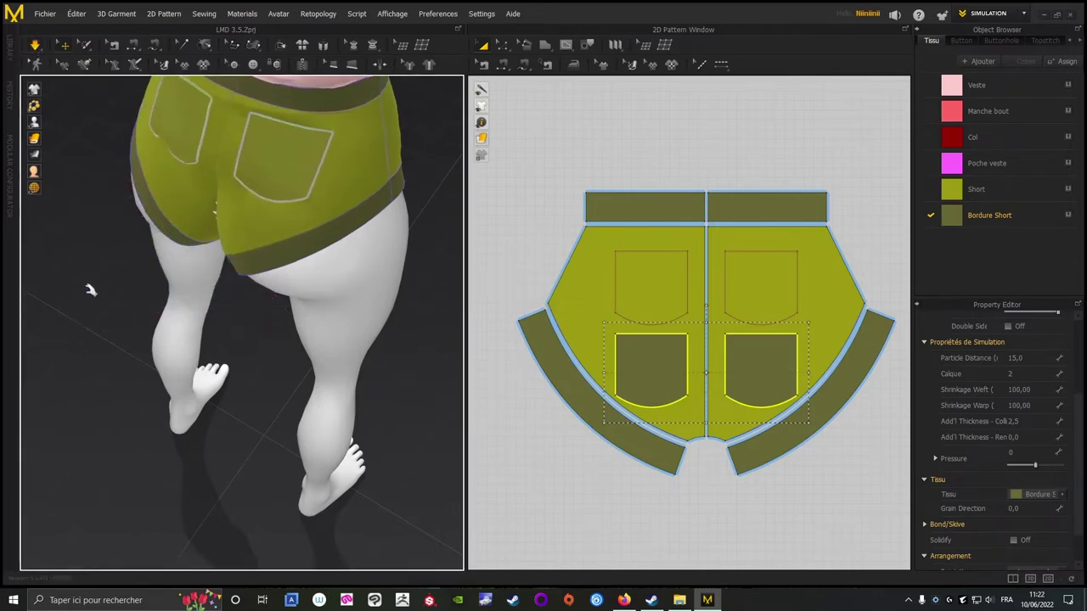
right_drag(87, 291, 12, 93)
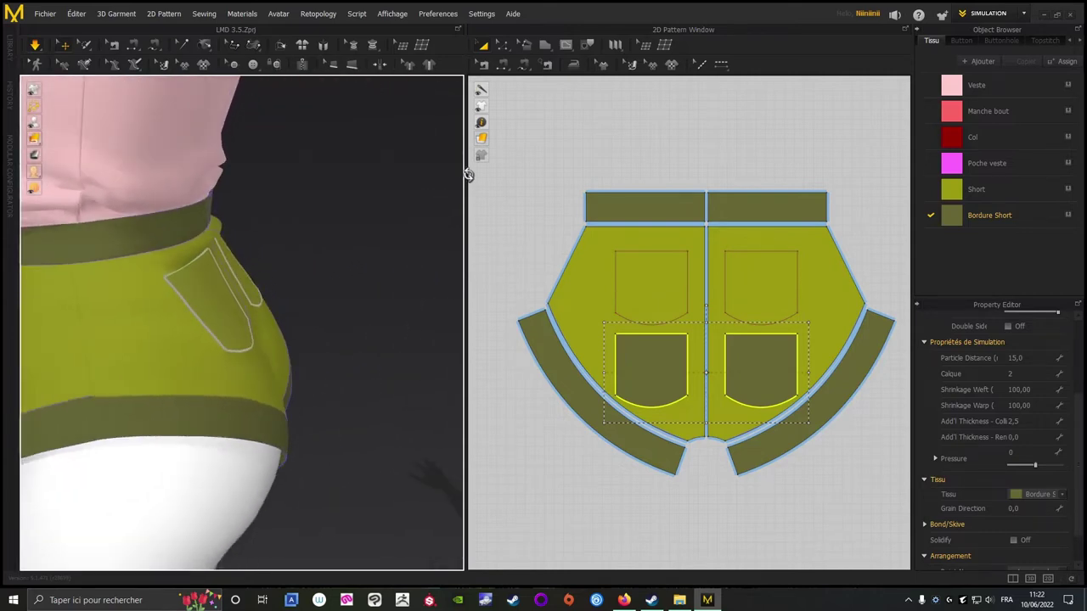
click(35, 45)
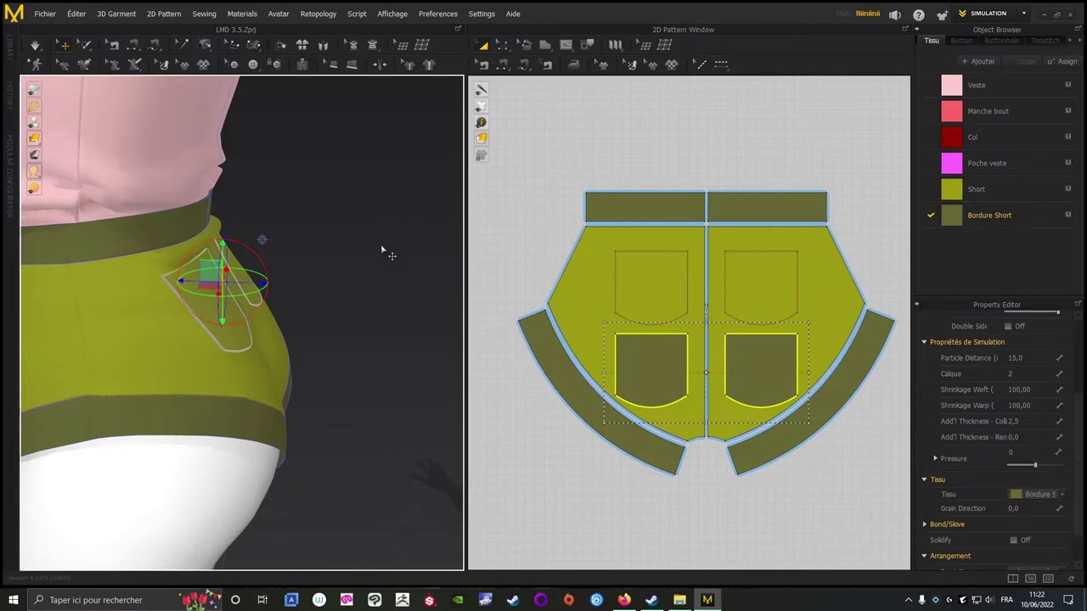
right_drag(382, 247, 113, 305)
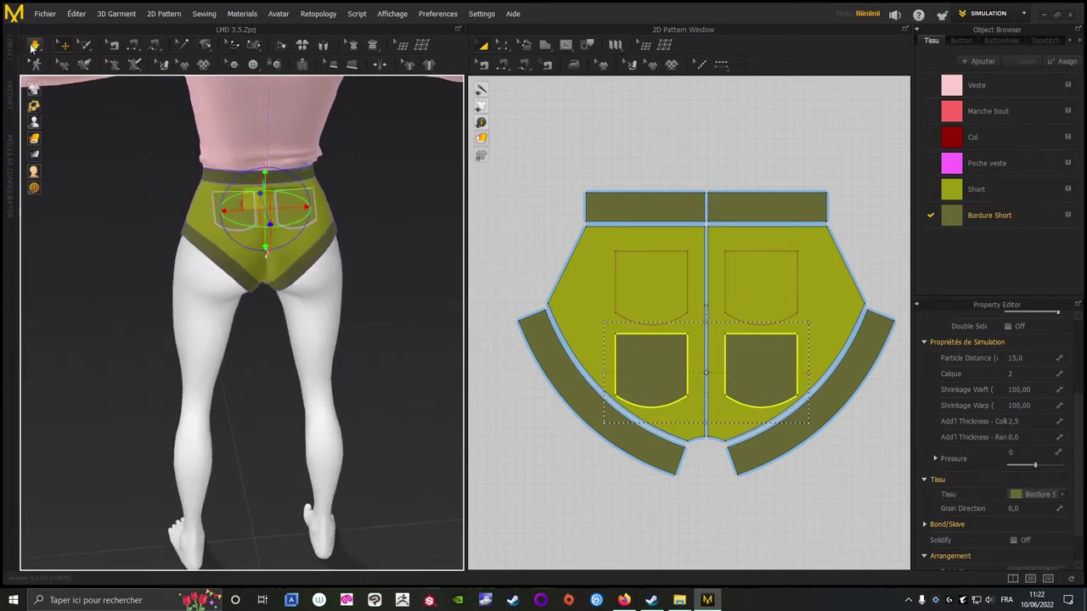
click(69, 287)
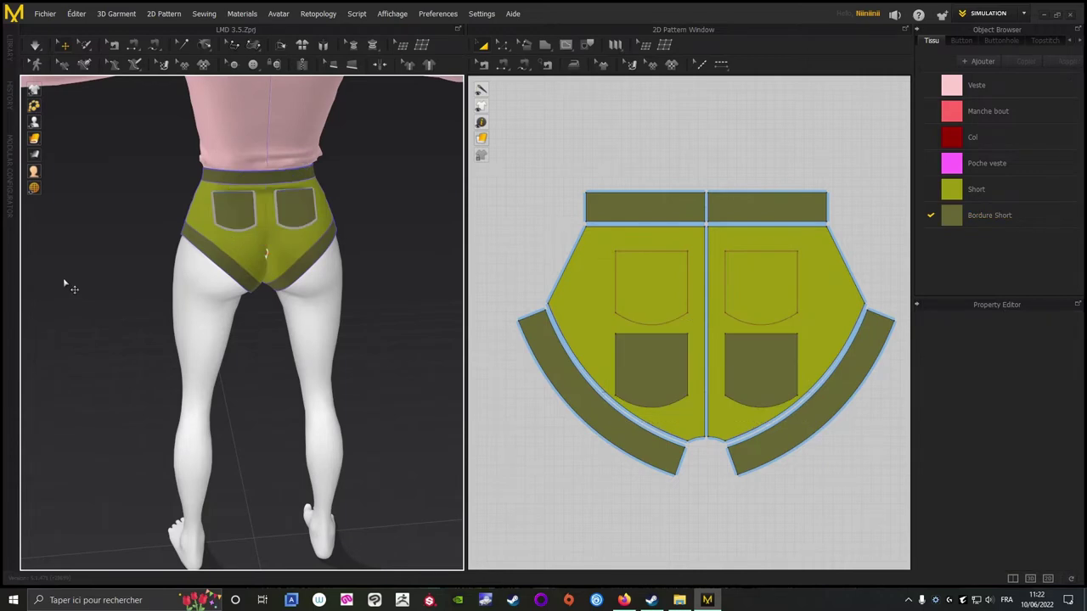
Move the symmetric back pocket outlines slightly down and outward from the centre seam, and simulate to settle the pockets in place.
click(634, 252)
scroll(595, 291, down, 3)
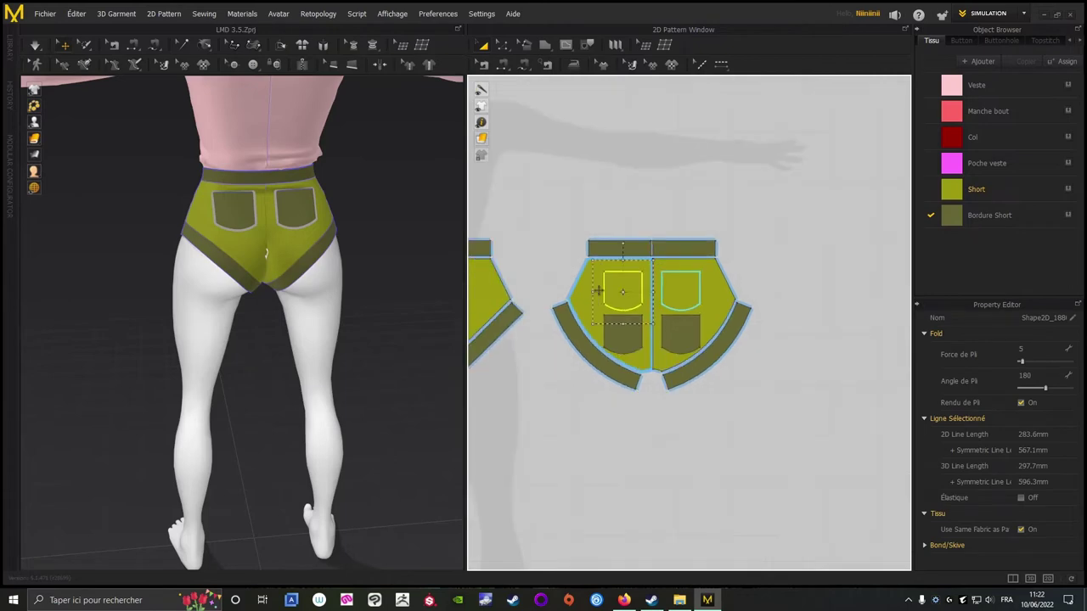
scroll(594, 281, up, 6)
middle_drag(593, 245, 594, 246)
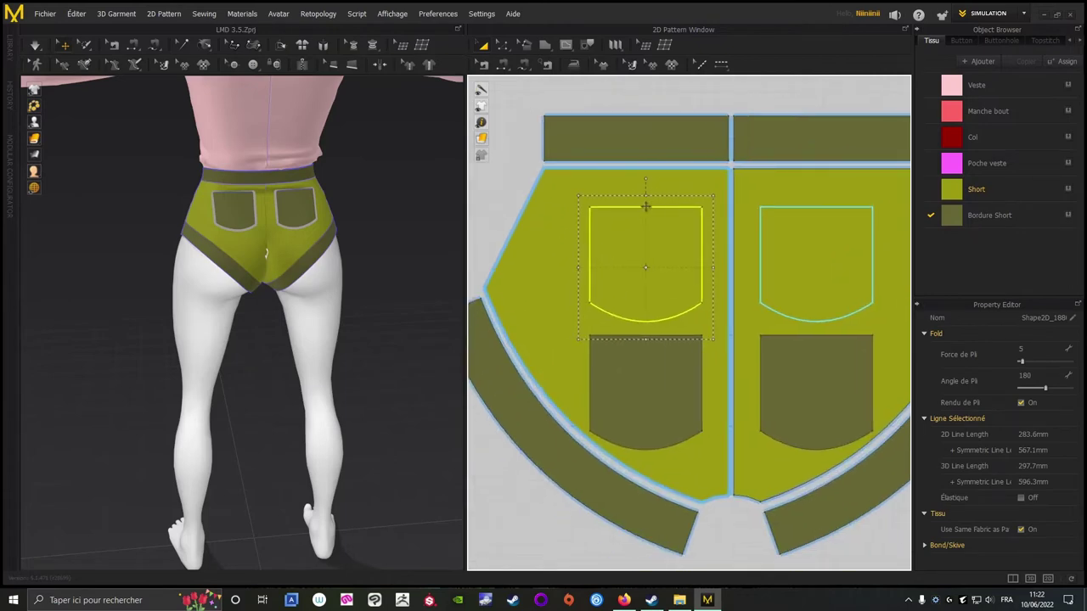
drag(633, 247, 612, 266)
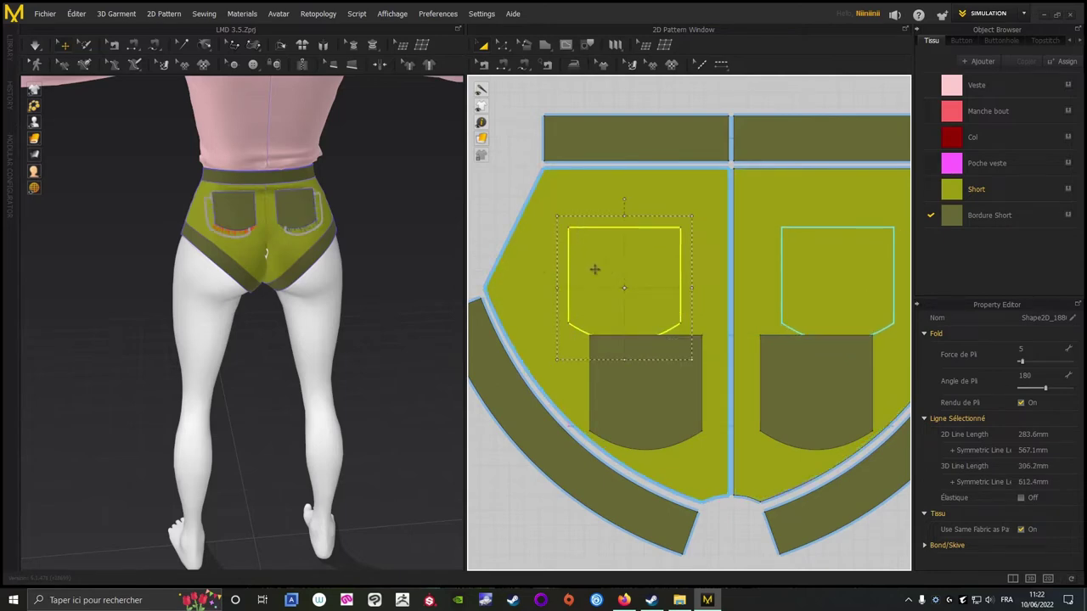
click(430, 198)
click(36, 46)
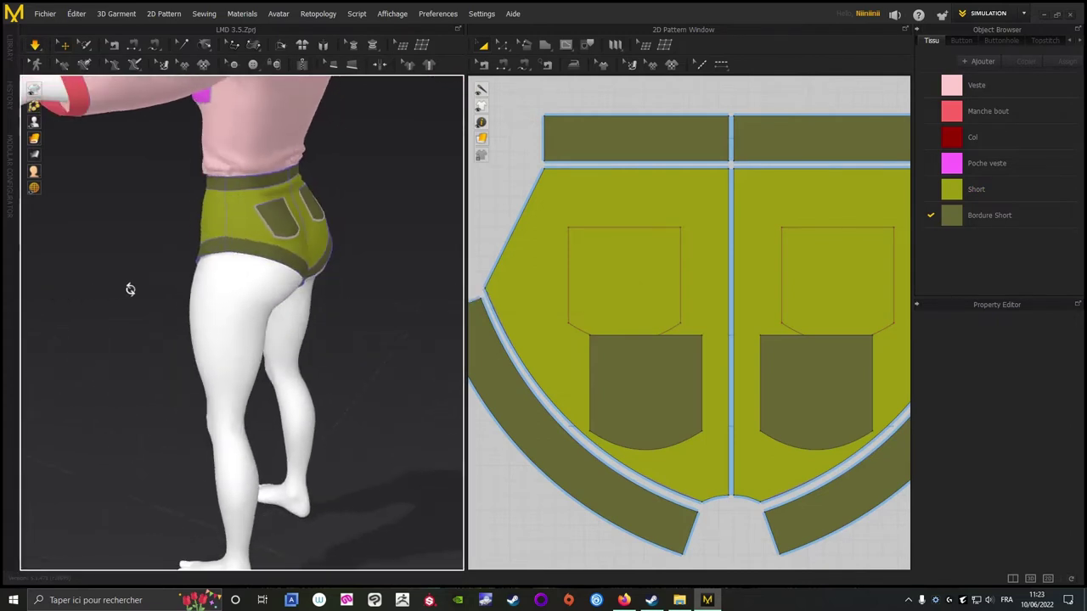
click(38, 46)
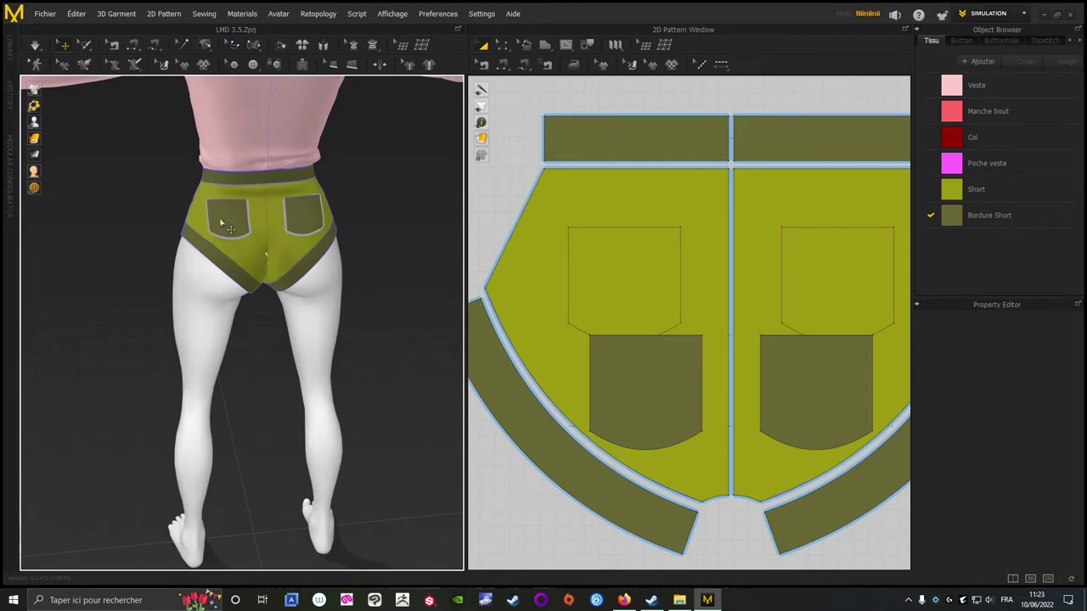
Add a new fabric named Poche Short and give it the dark khaki colour 333300.
click(982, 61)
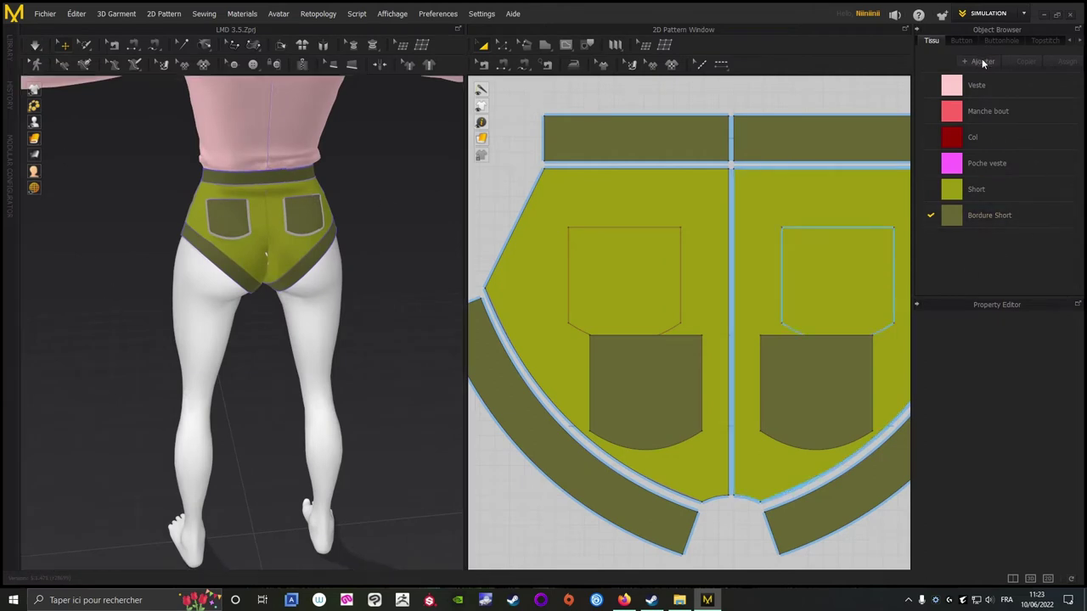
double_click(1000, 242)
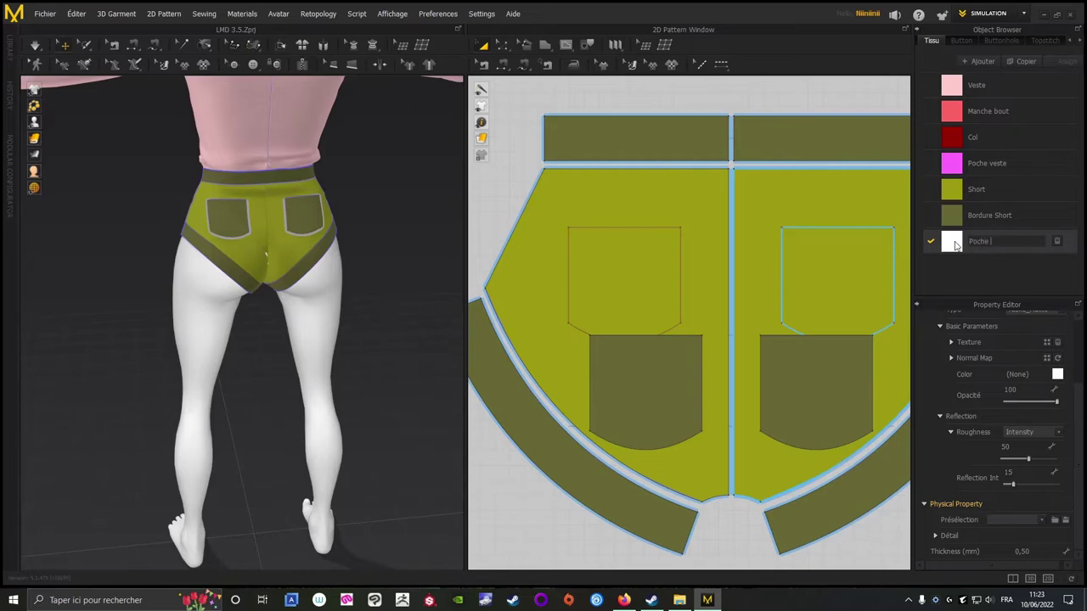
text(Poche Short)
key(Return)
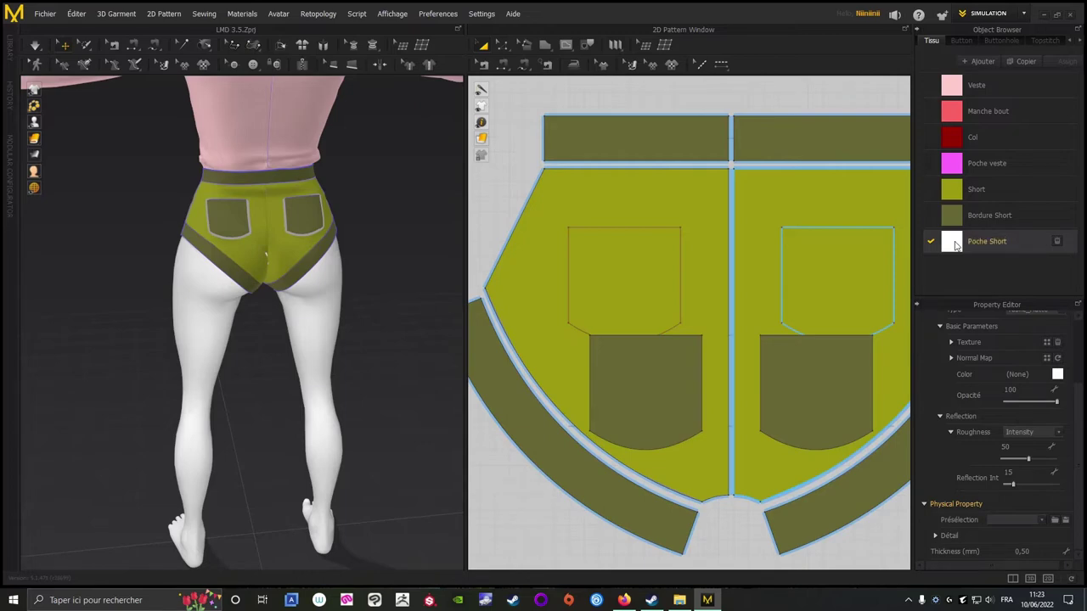
click(1057, 375)
click(474, 362)
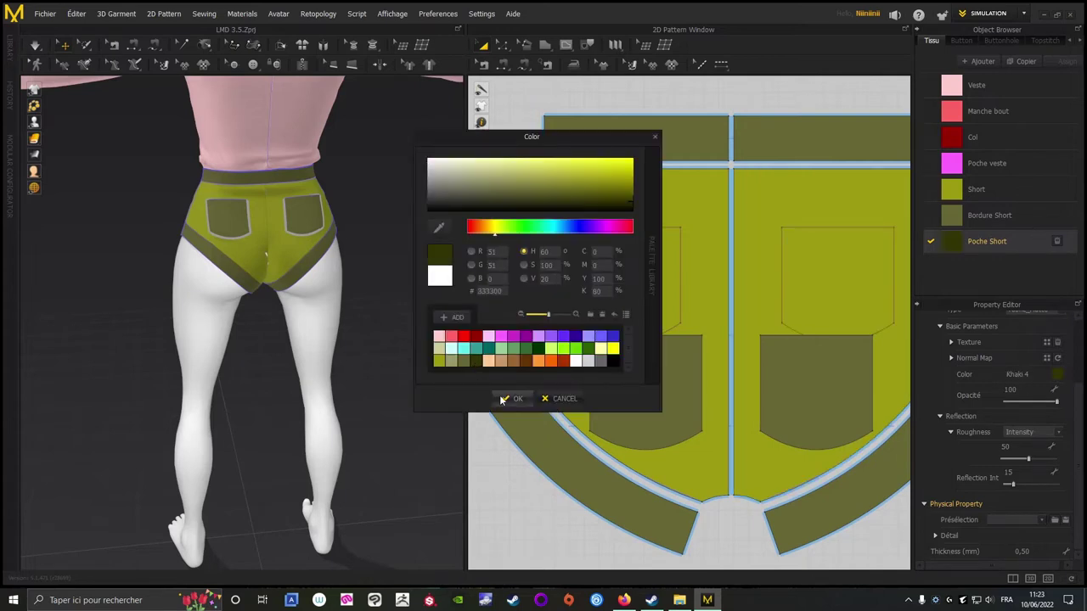
click(513, 399)
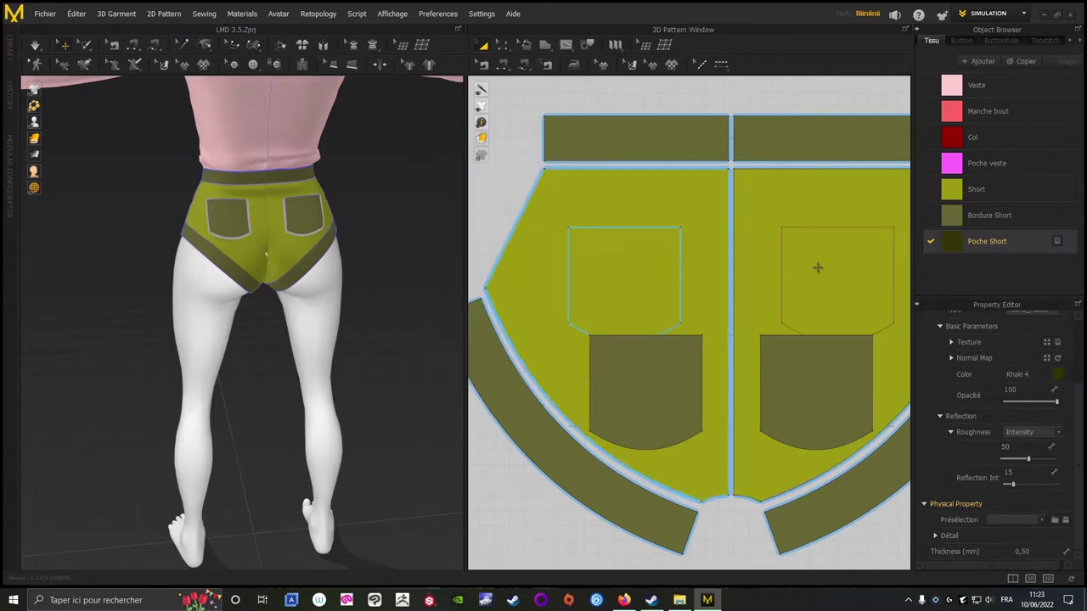
Assign the Poche Short fabric to both back pocket patterns.
click(657, 382)
shift+click(810, 391)
drag(1078, 396, 1081, 463)
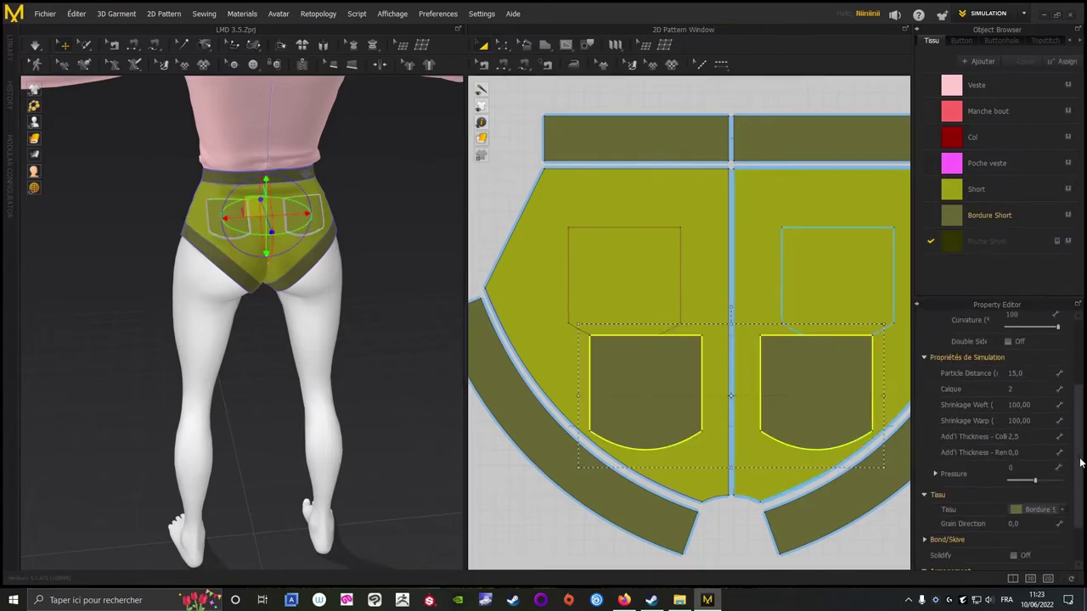
click(1057, 512)
click(1045, 533)
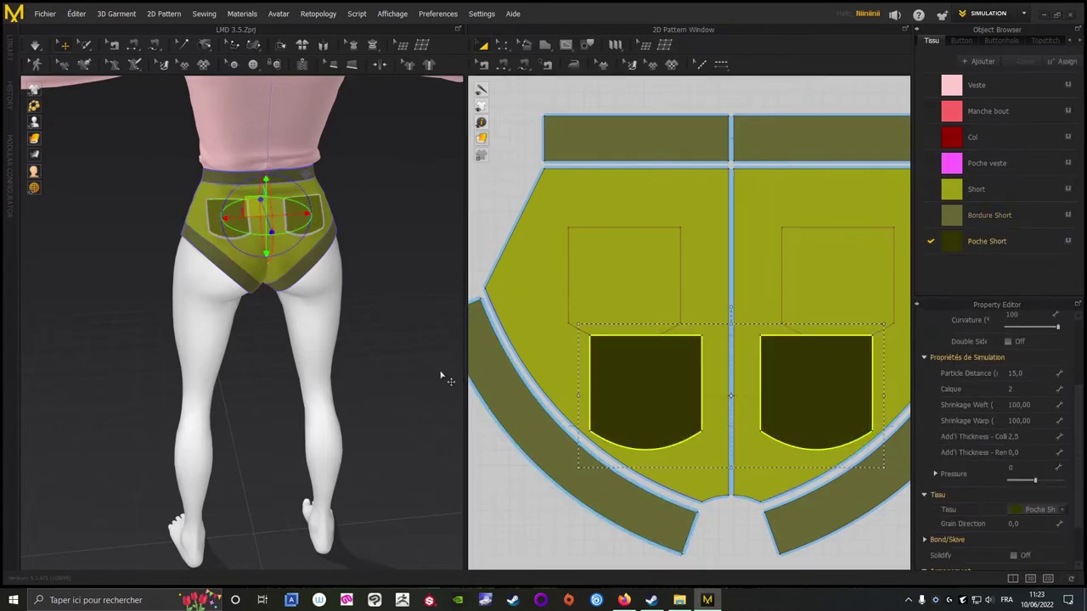
Run the simulation and tug the back of the shorts around the centre seam to settle the fabric and pockets.
click(157, 161)
click(32, 47)
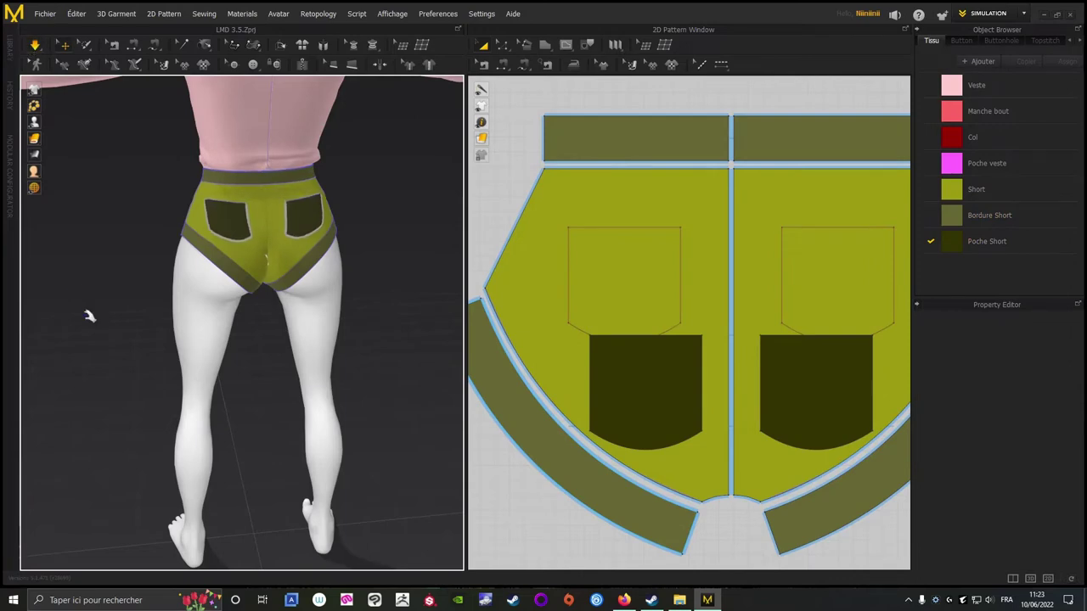
right_drag(104, 304, 70, 320)
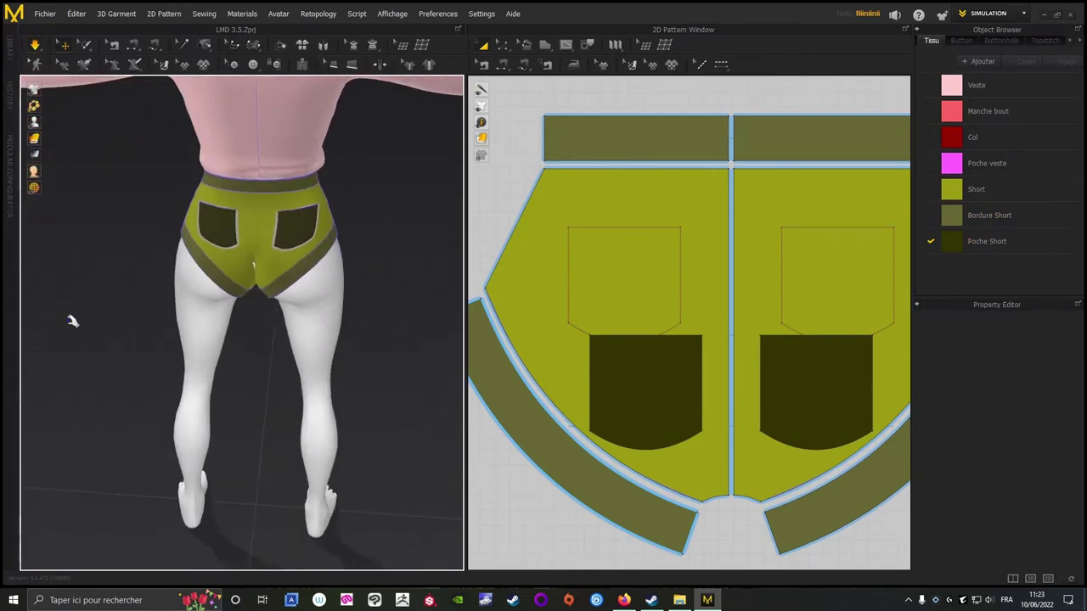
scroll(107, 272, down, 3)
right_drag(107, 272, 159, 272)
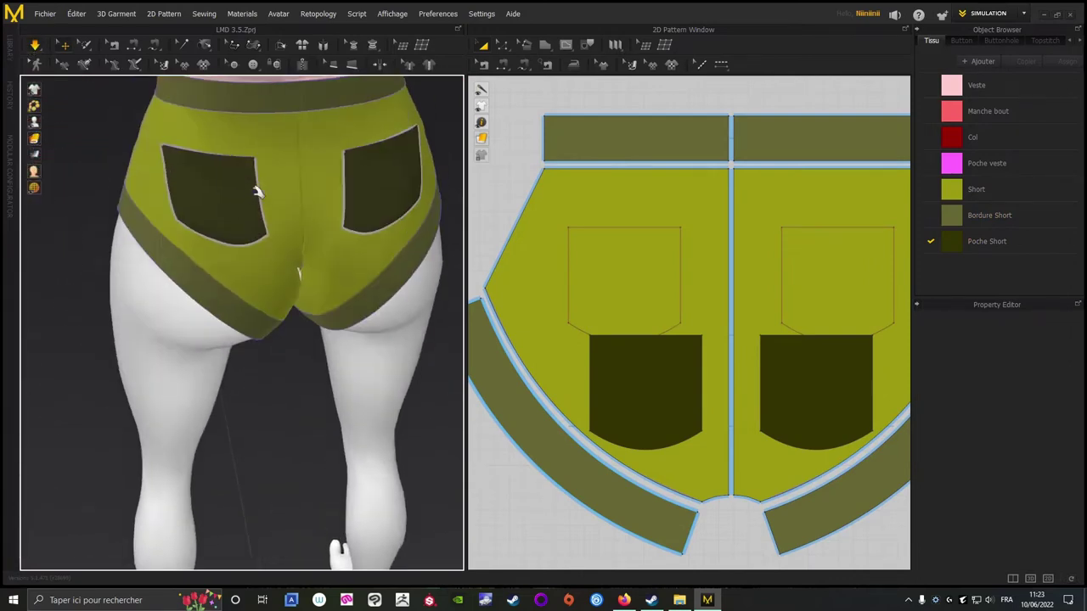
drag(258, 191, 311, 204)
click(71, 328)
right_drag(71, 328, 65, 306)
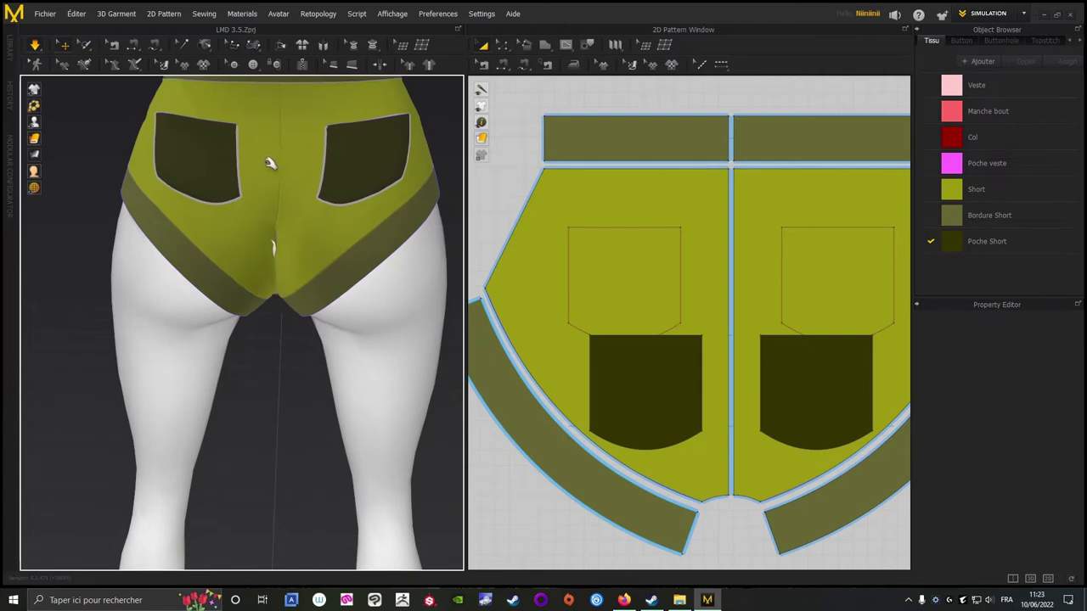
right_drag(273, 382, 301, 433)
drag(305, 280, 338, 396)
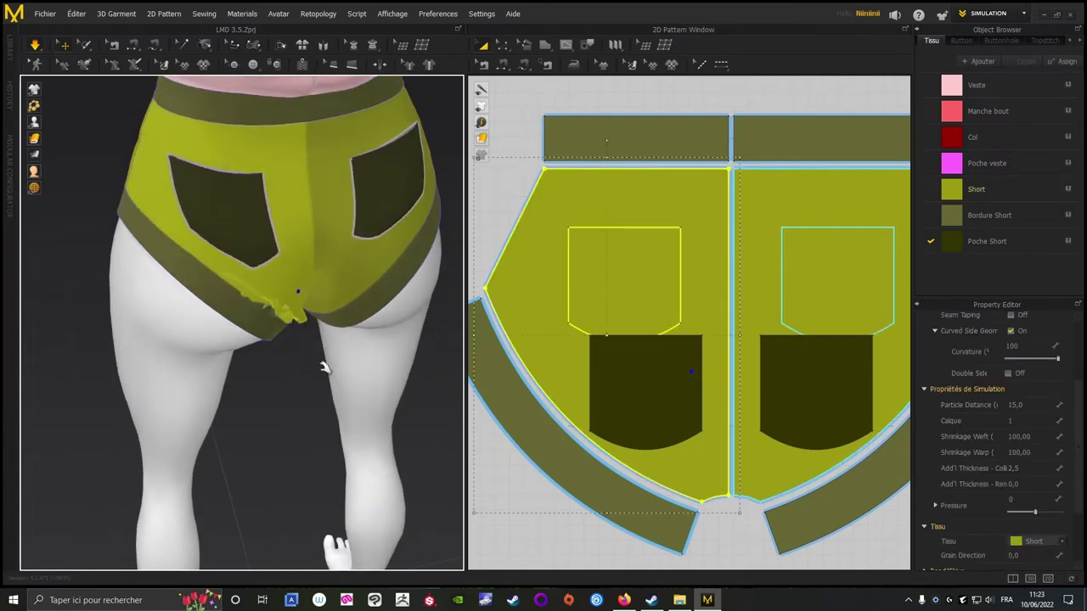
right_drag(301, 437, 330, 451)
click(313, 450)
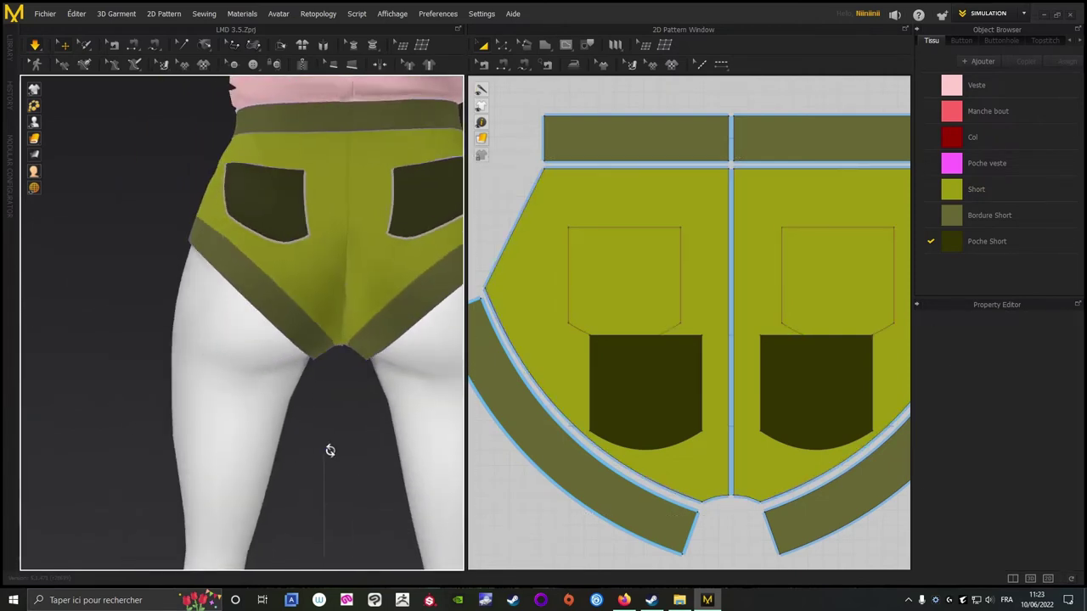
click(35, 50)
Move the symmetric back pocket outlines inward, directly above the pocket patterns, and simulate the new placement.
scroll(310, 352, up, 2)
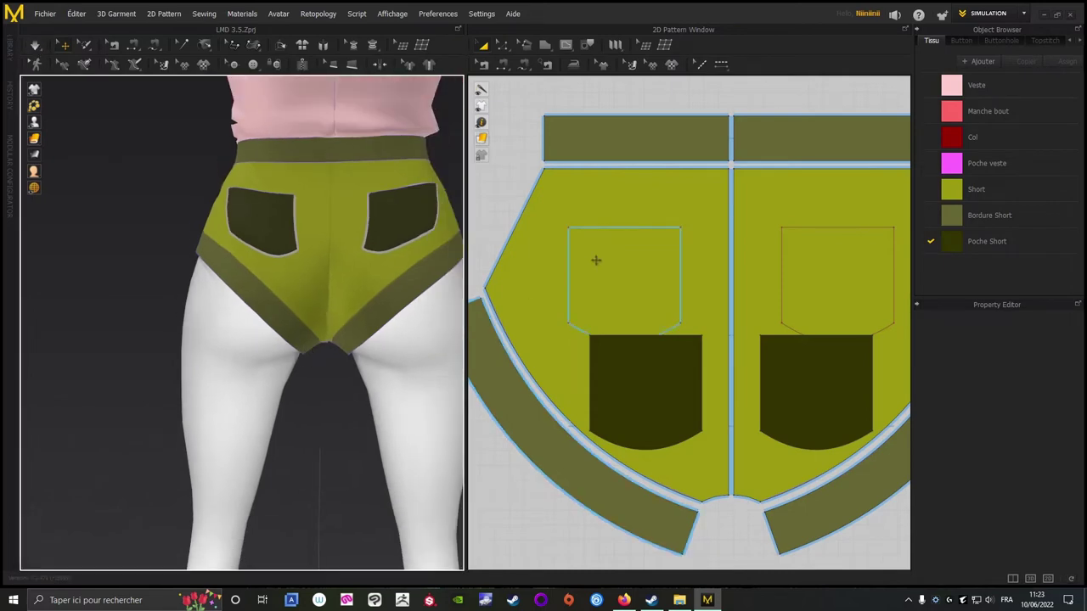
click(588, 234)
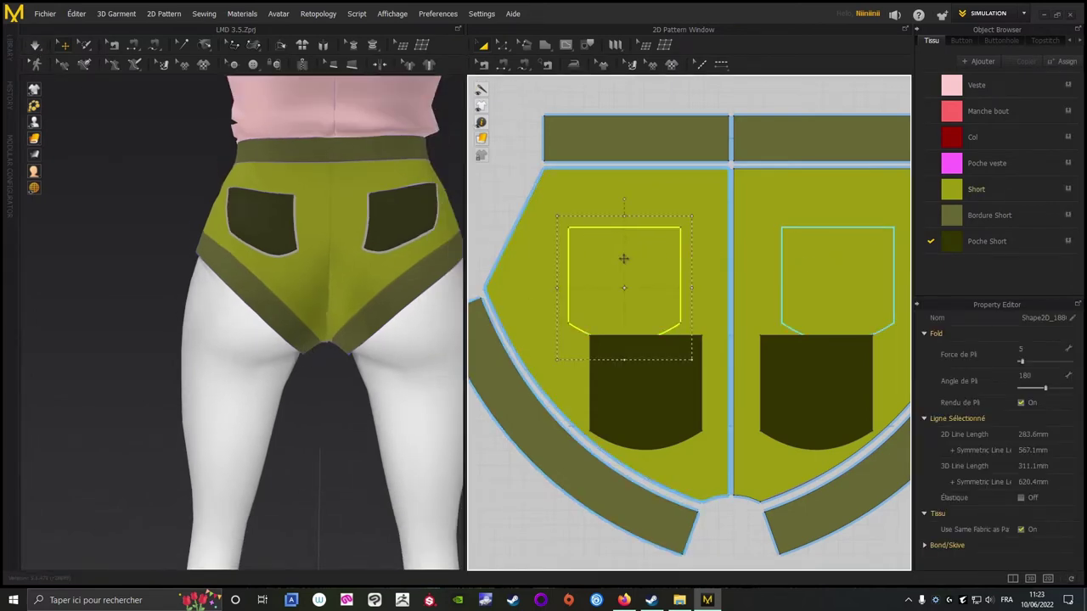
drag(623, 258, 646, 263)
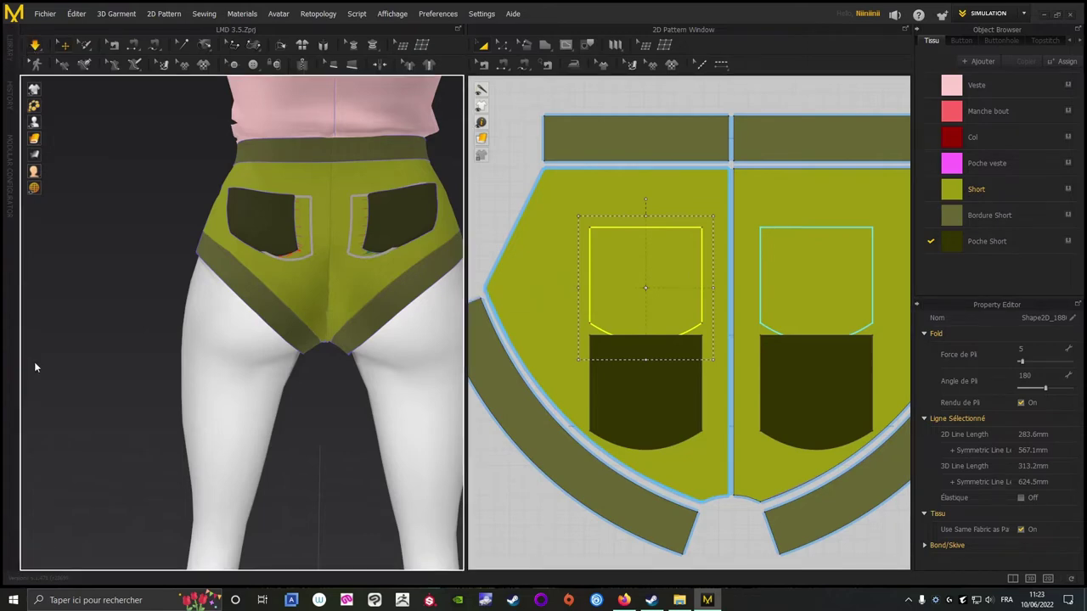
right_drag(54, 350, 103, 343)
scroll(68, 354, down, 3)
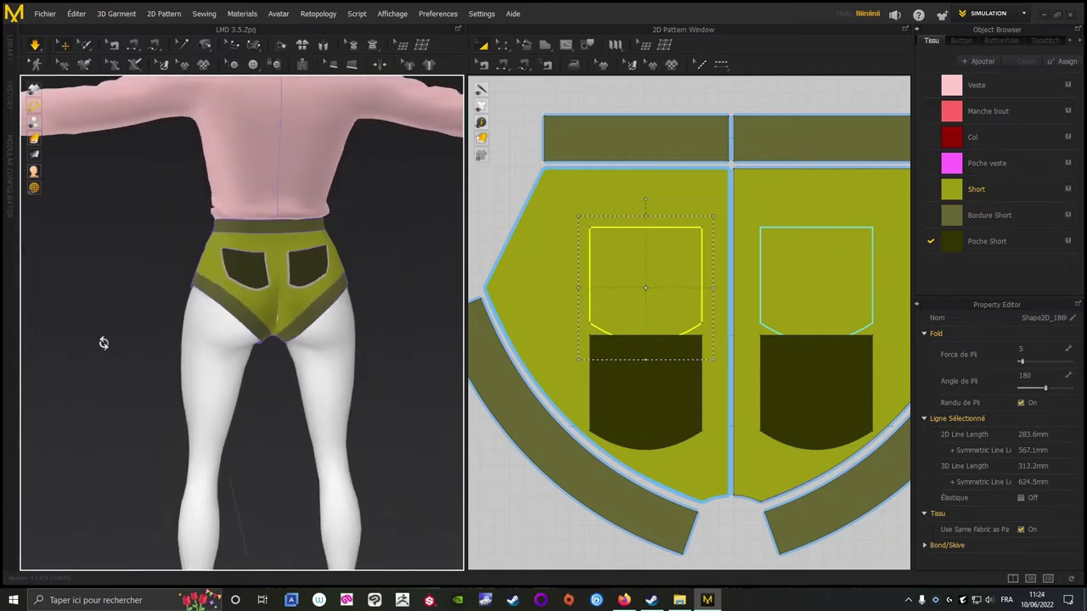
scroll(109, 286, up, 5)
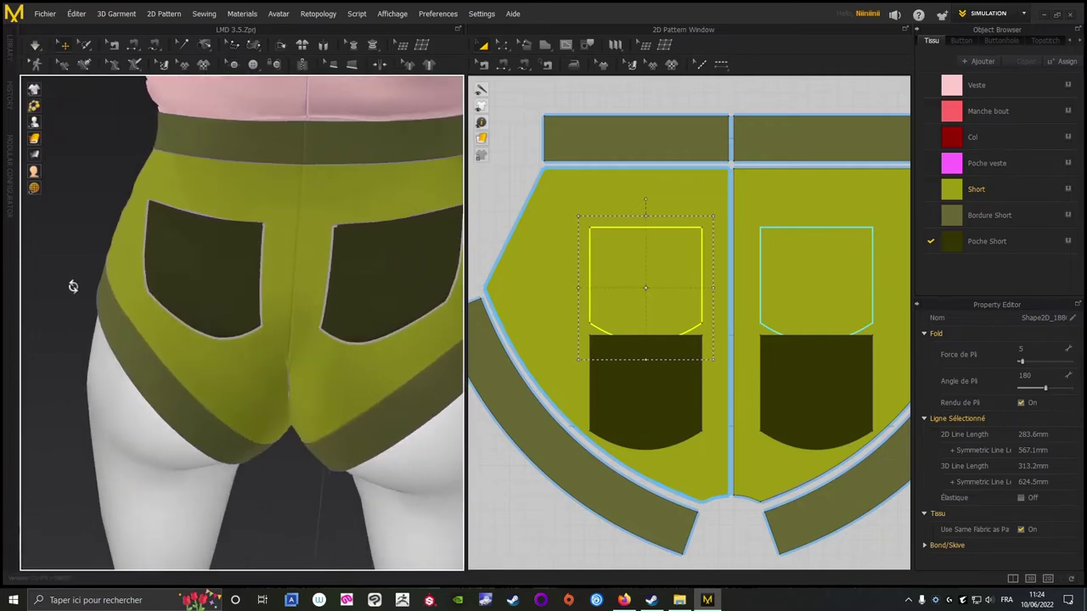
Move the symmetric back pocket outlines slightly up toward the waistband and simulate the garment.
mouse_move(73, 284)
right_down()
mouse_move(104, 283)
mouse_move(75, 270)
right_up()
right_click(76, 269)
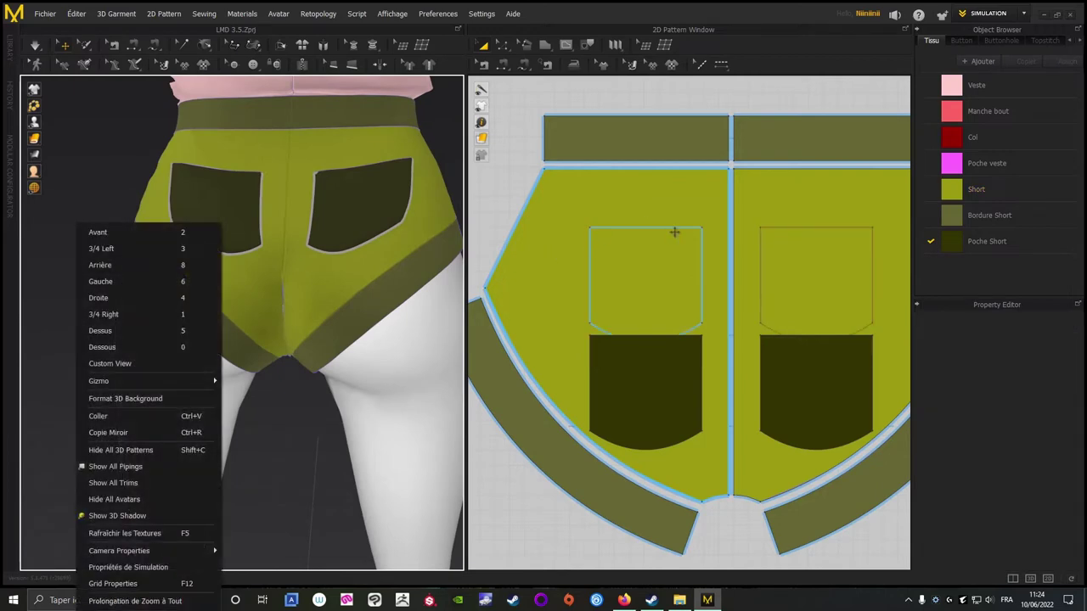
click(675, 252)
drag(646, 248, 647, 225)
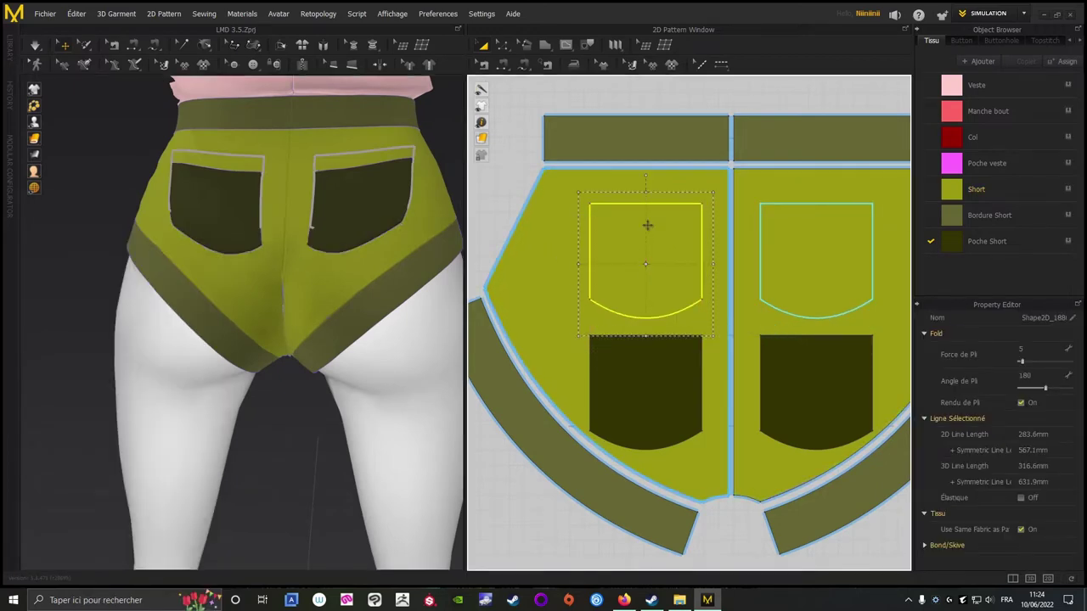
click(32, 45)
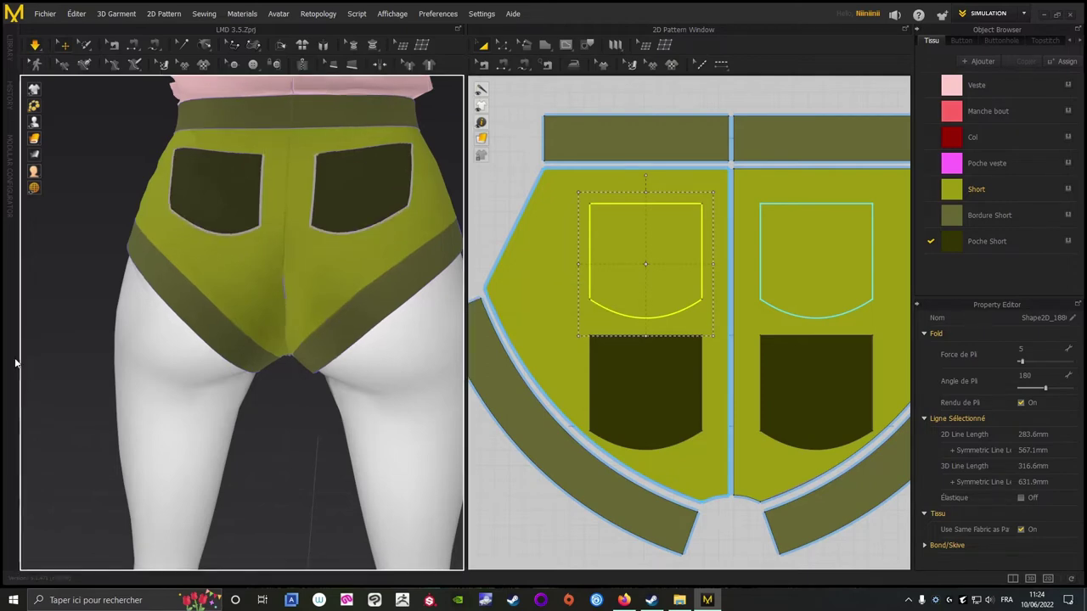
With the simulation running, pull the seat of the shorts down at the crotch and the left leg border outward over the buttock.
right_click(50, 370)
scroll(90, 335, down, 3)
right_drag(90, 334, 129, 346)
drag(355, 374, 386, 445)
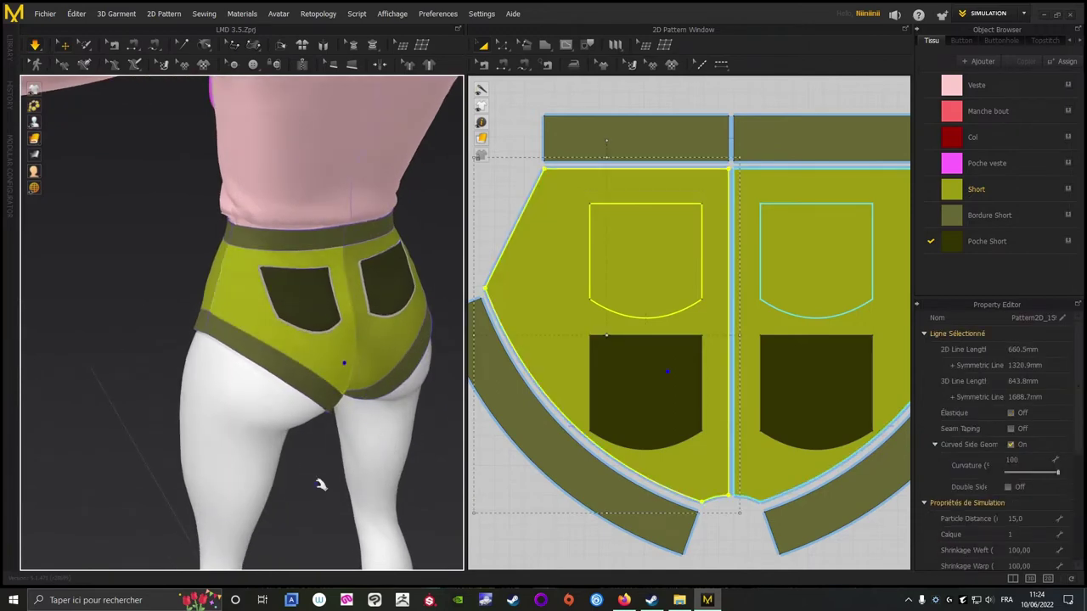
click(319, 484)
right_drag(319, 484, 268, 479)
click(314, 387)
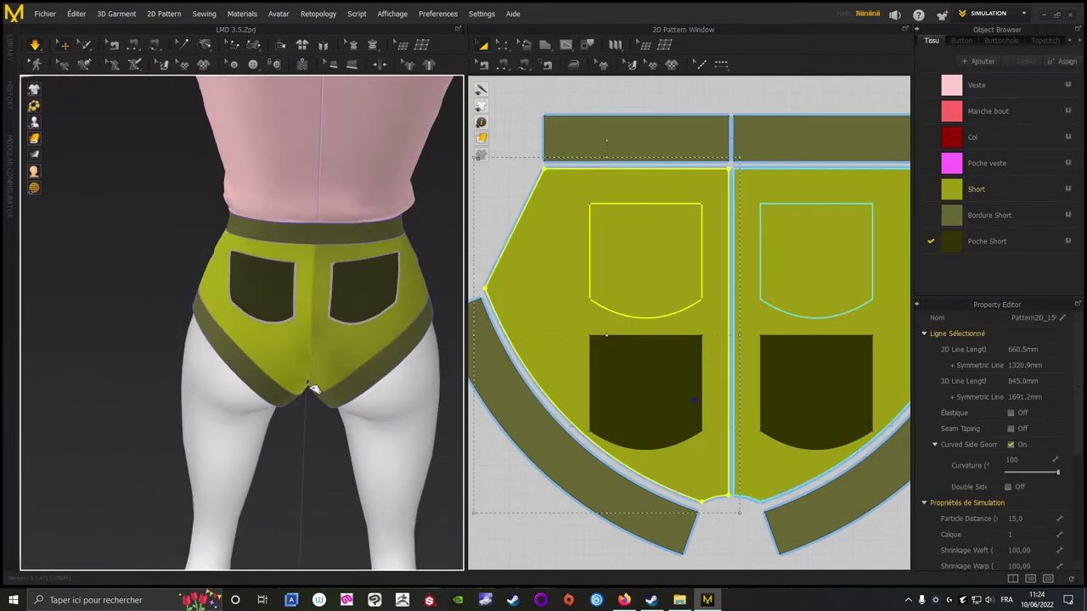
drag(267, 386, 77, 375)
right_drag(51, 412, 57, 381)
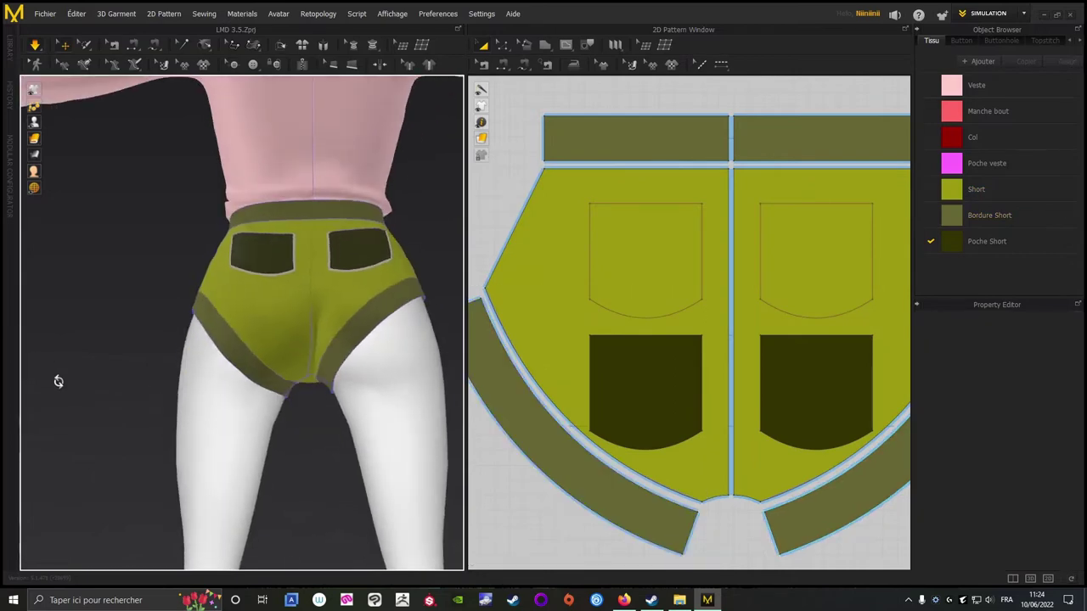
Pull the right leg border outward over the buttock, and check the fit of both leg borders from the back.
drag(402, 373, 437, 400)
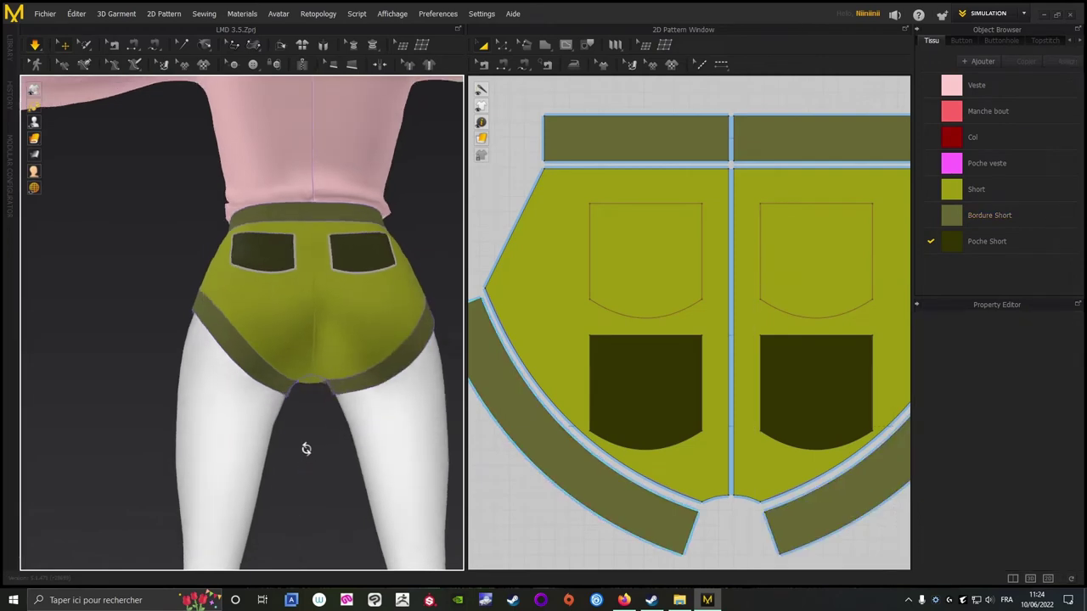
mouse_move(107, 412)
right_down()
mouse_move(349, 427)
mouse_move(359, 413)
mouse_move(167, 429)
mouse_move(93, 415)
mouse_move(97, 395)
mouse_move(99, 407)
right_up()
scroll(95, 409, down, 2)
scroll(96, 376, down, 3)
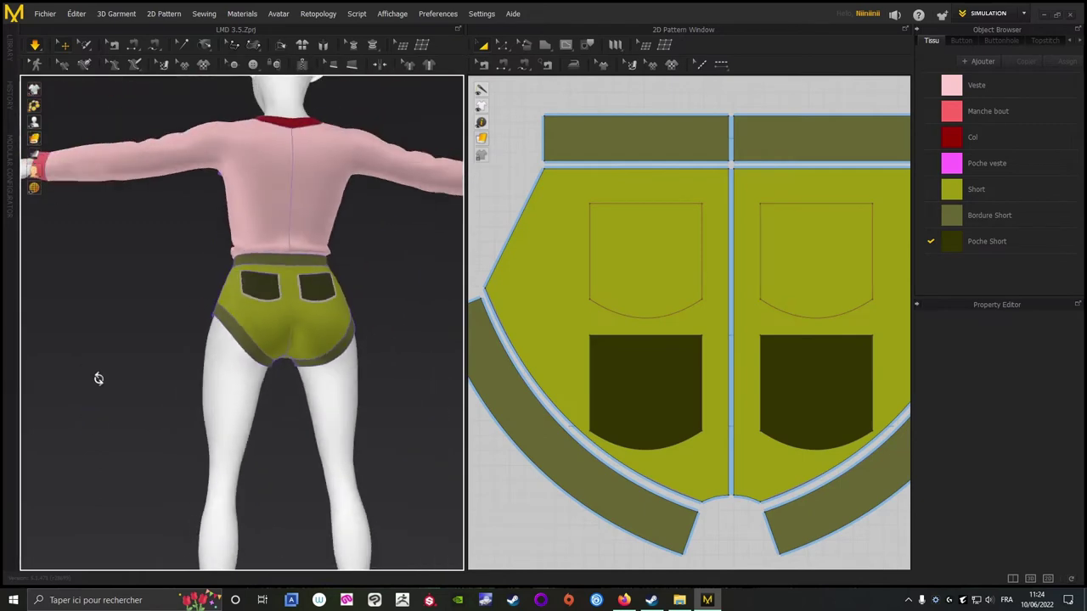
scroll(102, 392, up, 3)
scroll(106, 386, up, 2)
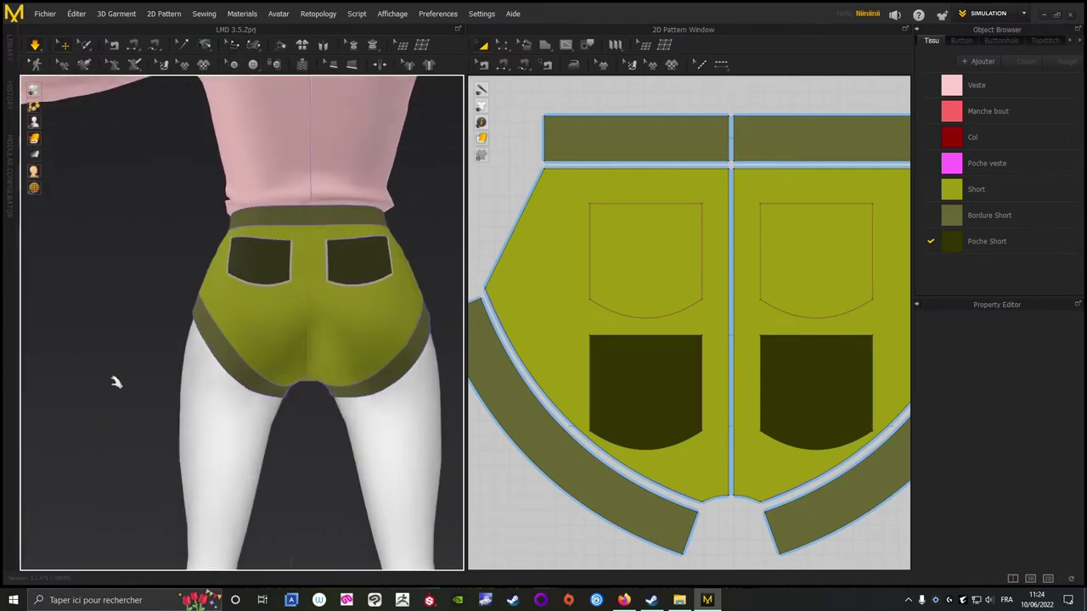
click(195, 328)
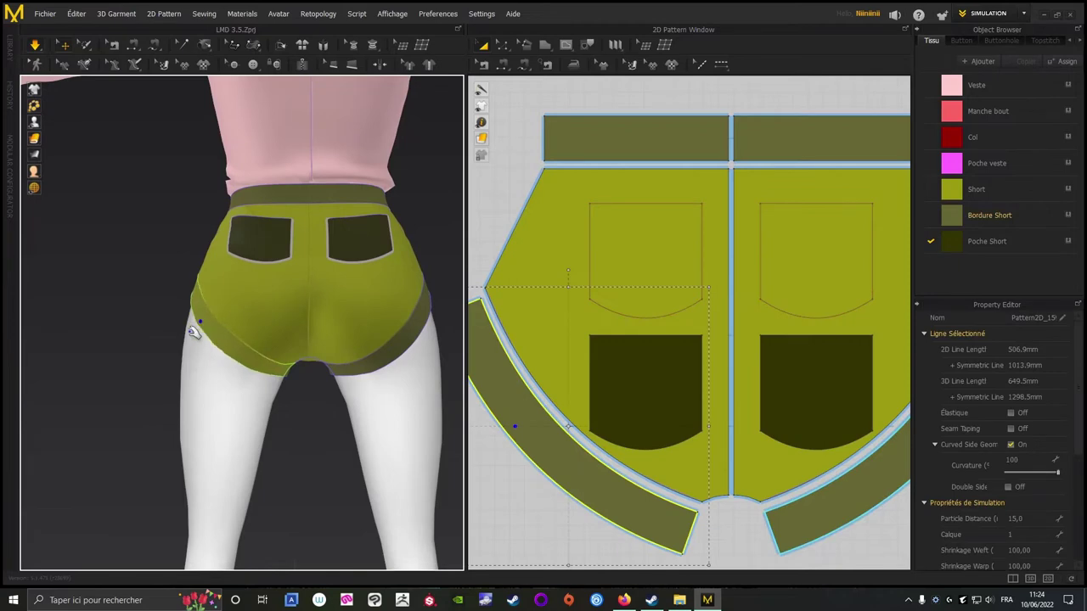
click(88, 361)
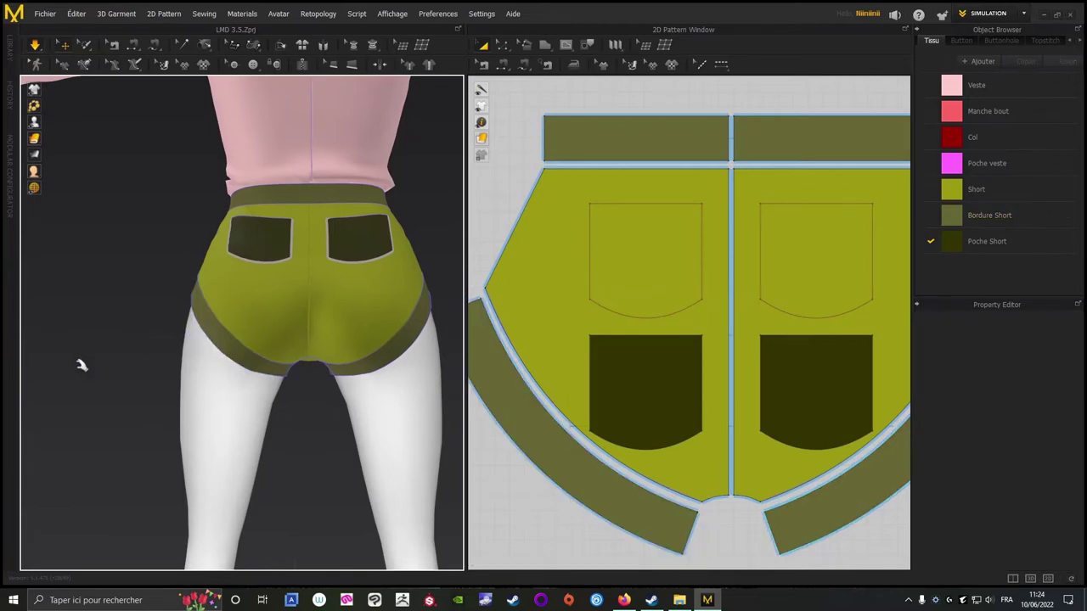
Check the shorts from the front and save the project.
right_drag(76, 367, 331, 369)
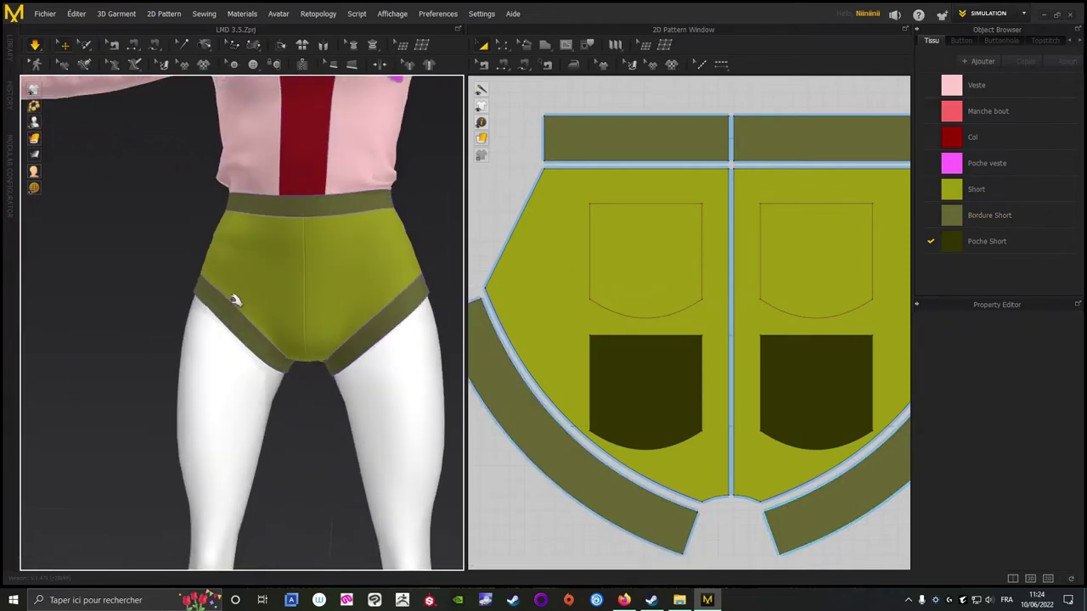
scroll(130, 311, down, 3)
click(45, 14)
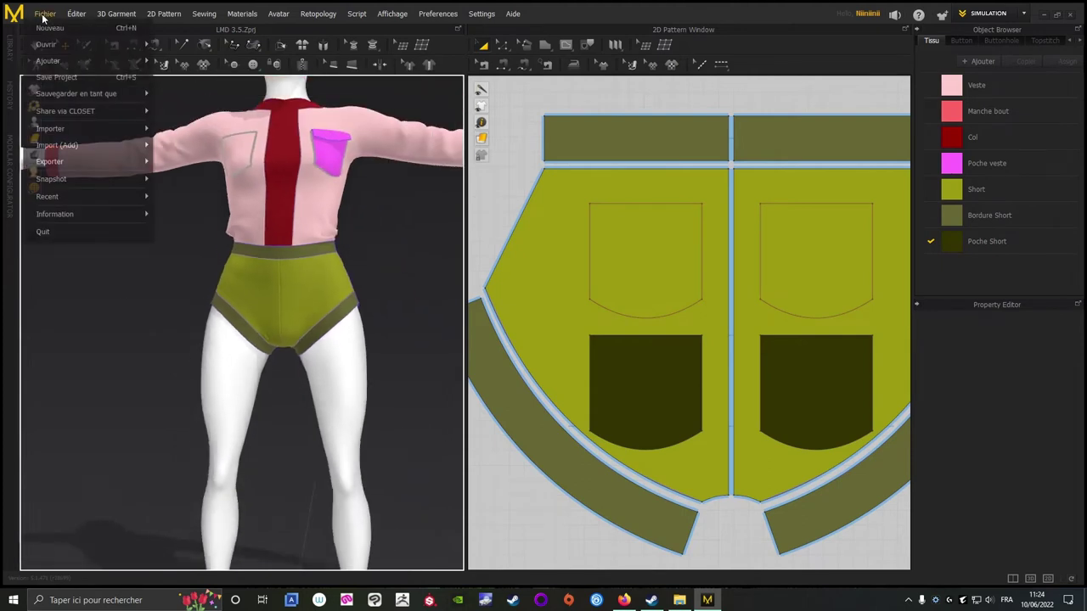
click(52, 77)
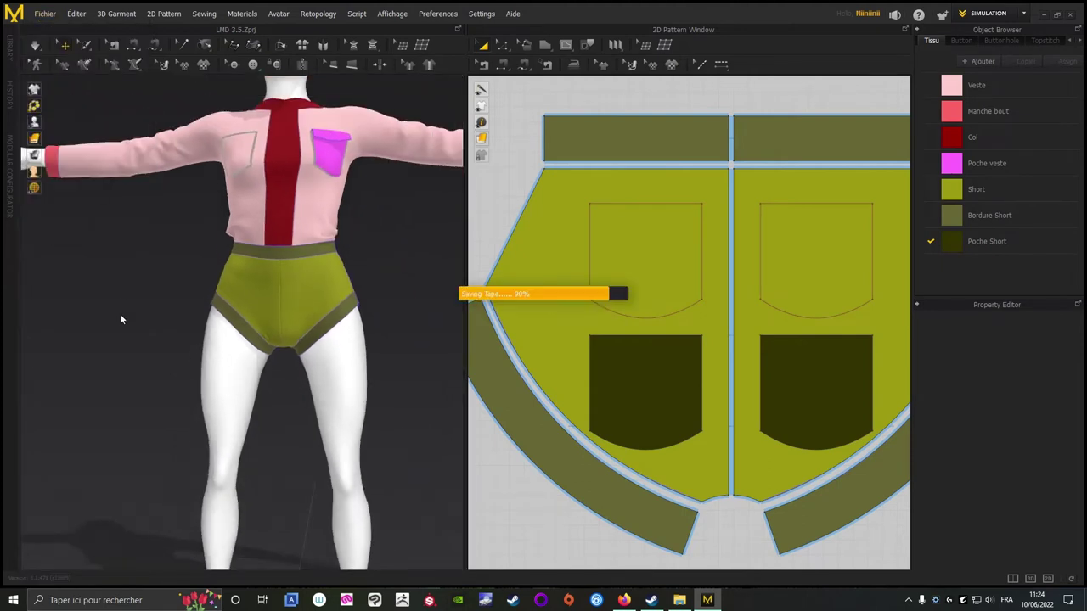
Examine the whole outfit on the avatar from the front and side, finishing on the front view.
scroll(212, 364, down, 2)
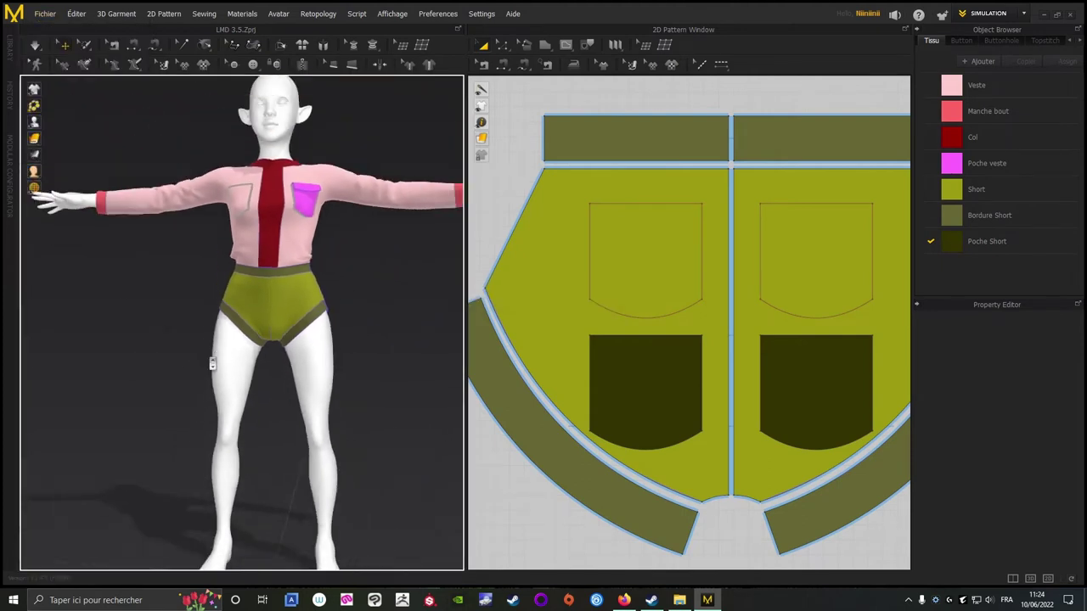
scroll(212, 363, down, 3)
middle_drag(320, 342, 331, 307)
scroll(338, 294, up, 2)
right_drag(354, 266, 273, 271)
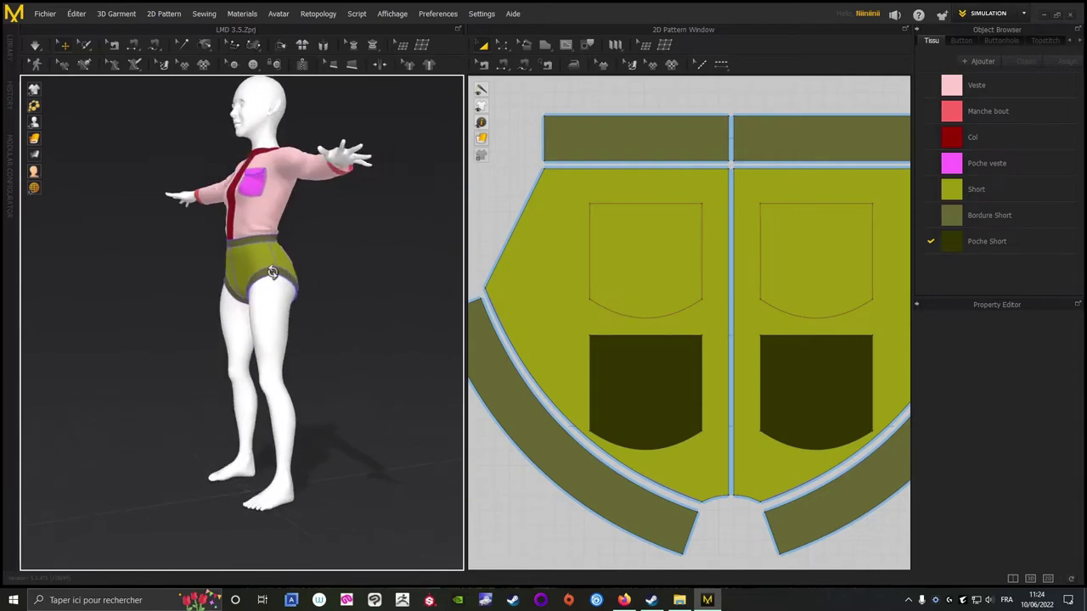
key(2)
scroll(379, 287, up, 2)
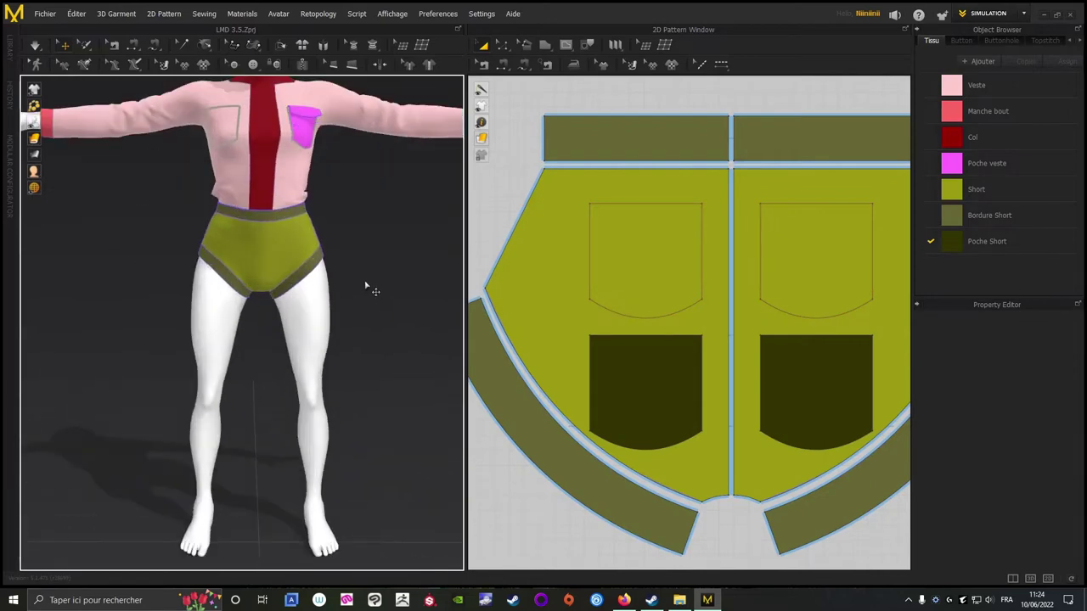
Select the four waistband pieces of the shorts' front and back in the 2D patterns.
scroll(563, 260, down, 3)
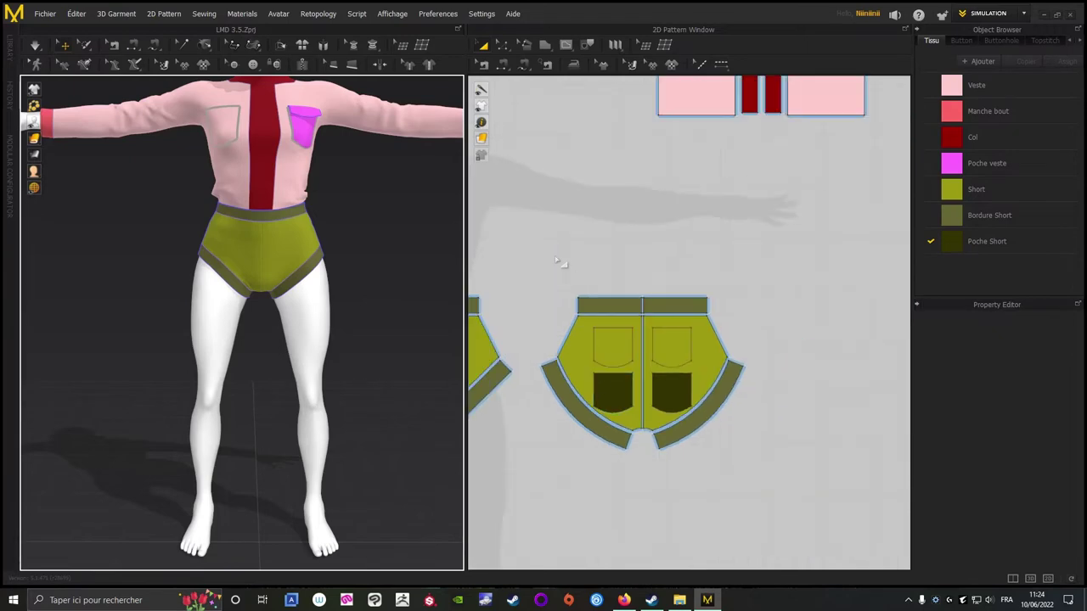
scroll(665, 245, up, 1)
scroll(697, 227, down, 1)
scroll(675, 223, down, 1)
middle_drag(673, 223, 655, 319)
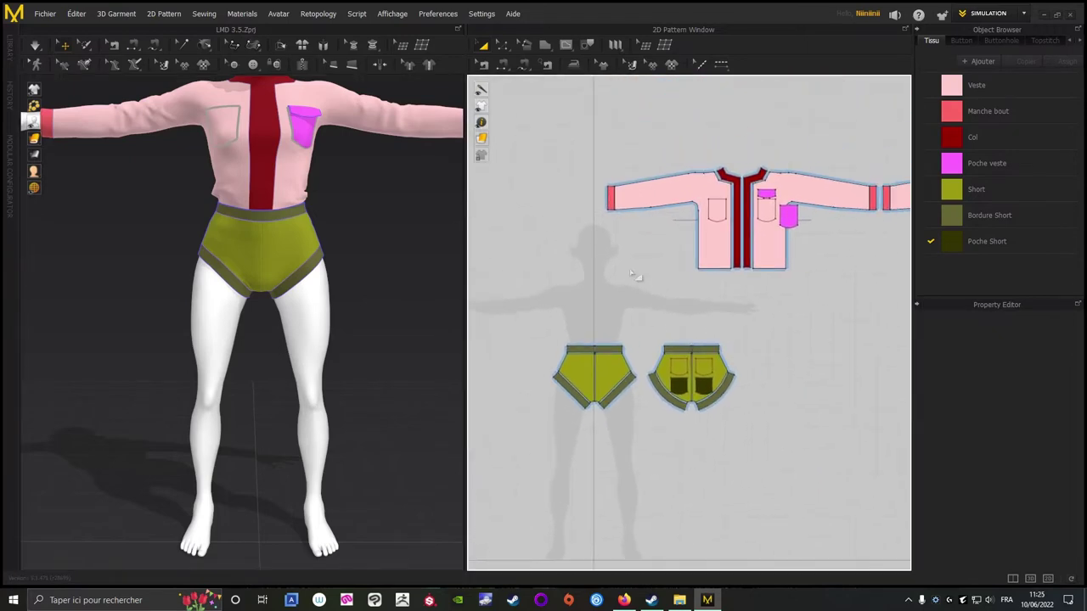
middle_drag(412, 266, 418, 357)
right_drag(417, 340, 428, 291)
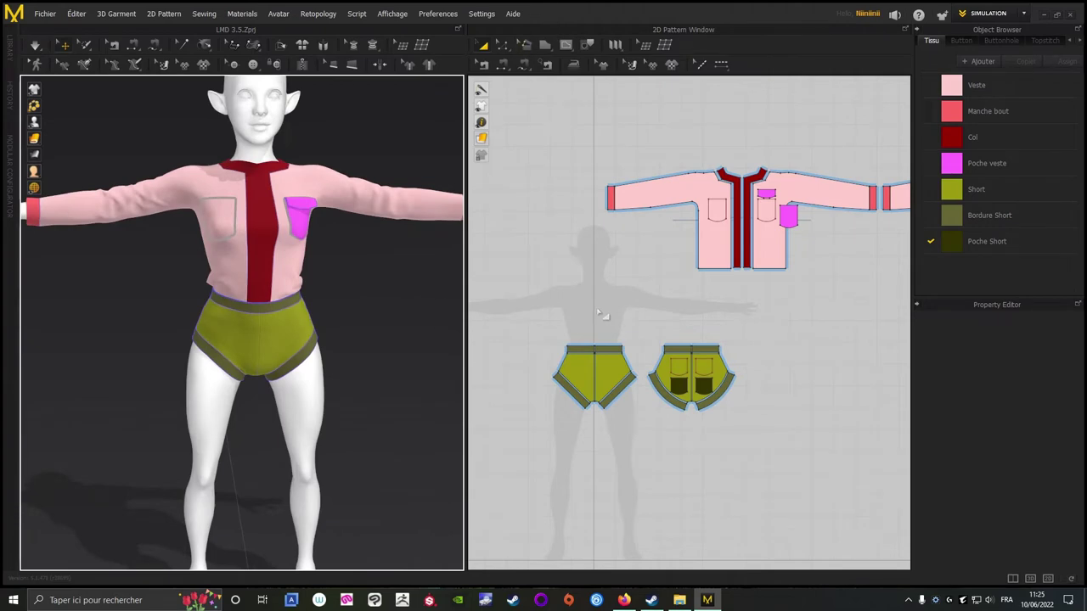
scroll(595, 281, up, 2)
right_drag(583, 233, 571, 204)
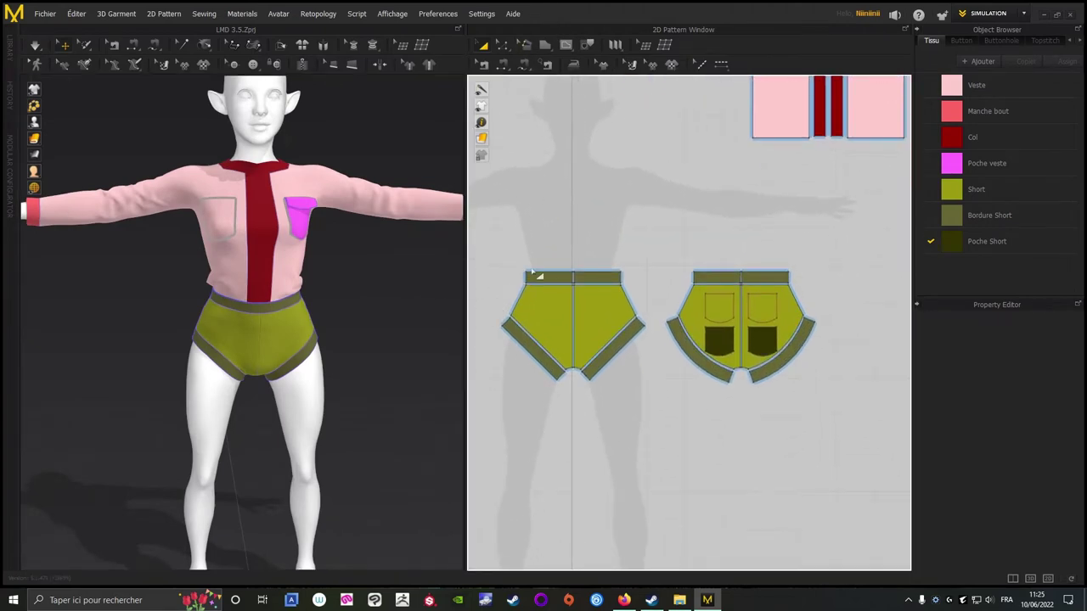
click(604, 276)
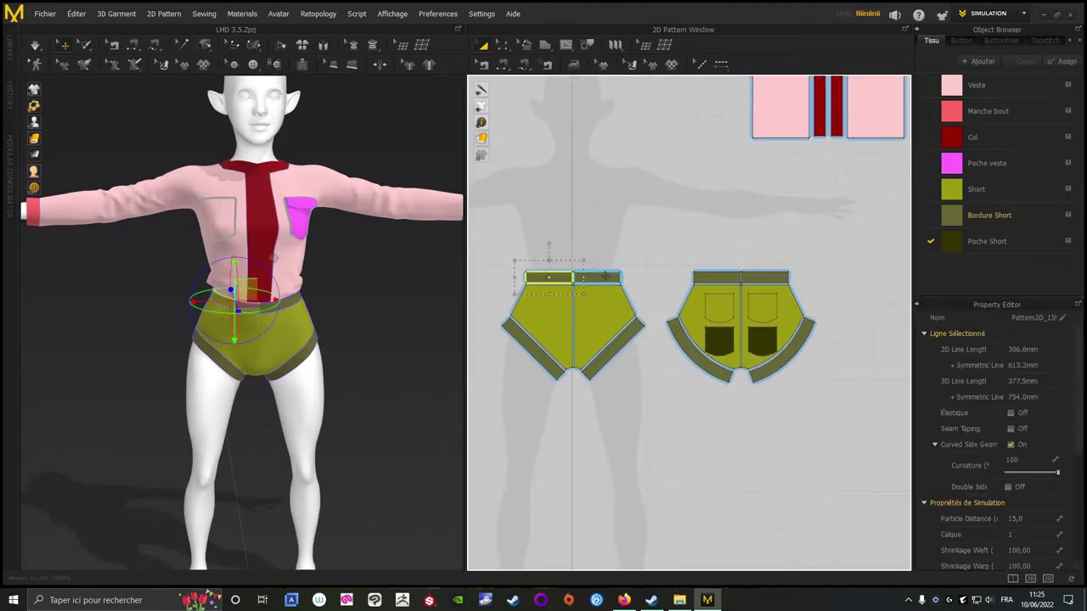
shift+click(604, 277)
shift+click(721, 277)
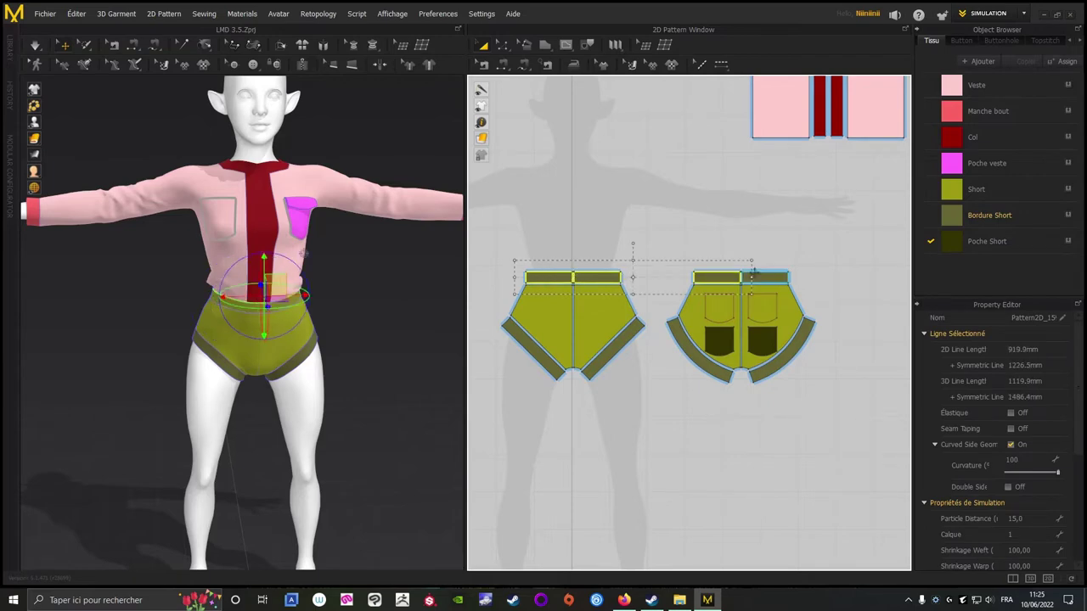
Add the four leg borders of the shorts' front and back to the waistband selection.
scroll(658, 348, up, 3)
scroll(757, 328, down, 2)
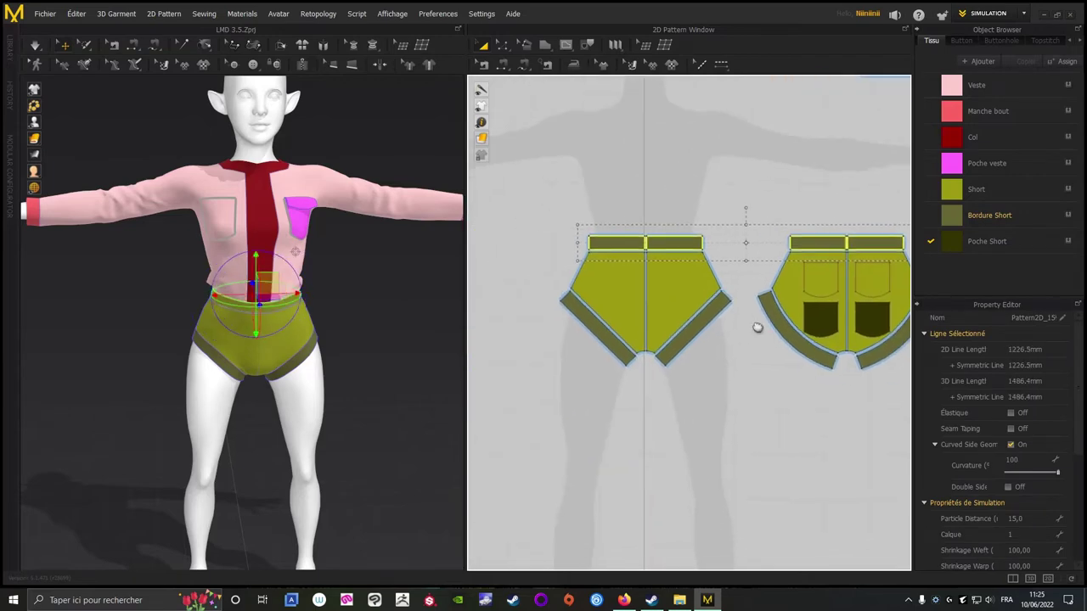
shift+click(694, 324)
shift+click(593, 326)
middle_drag(763, 390, 647, 355)
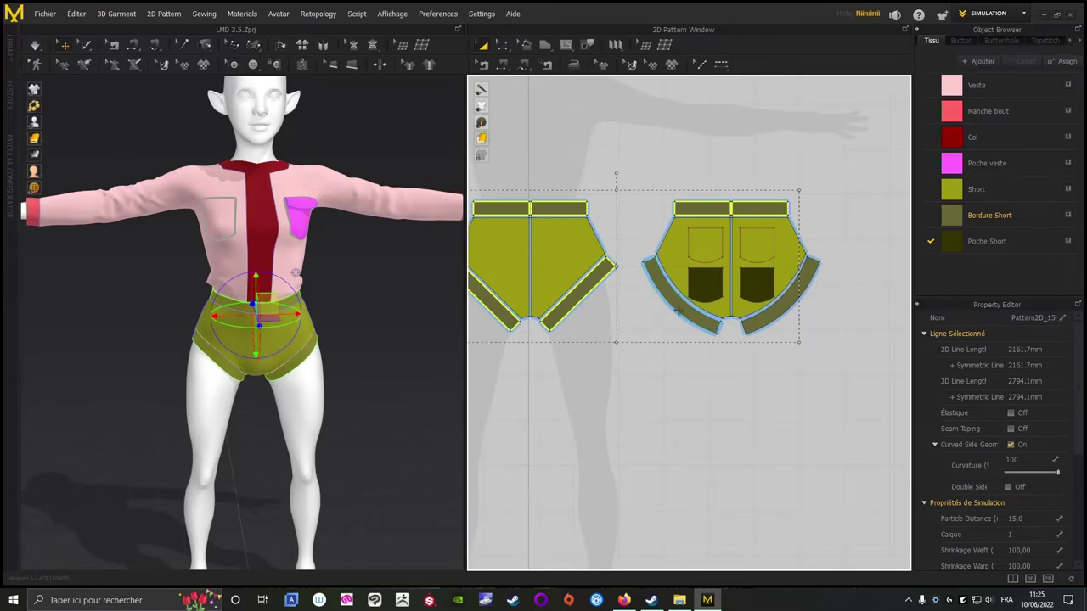
shift+click(805, 298)
shift+click(798, 288)
Add both dark back pockets of the shorts to the selection.
scroll(722, 382, up, 2)
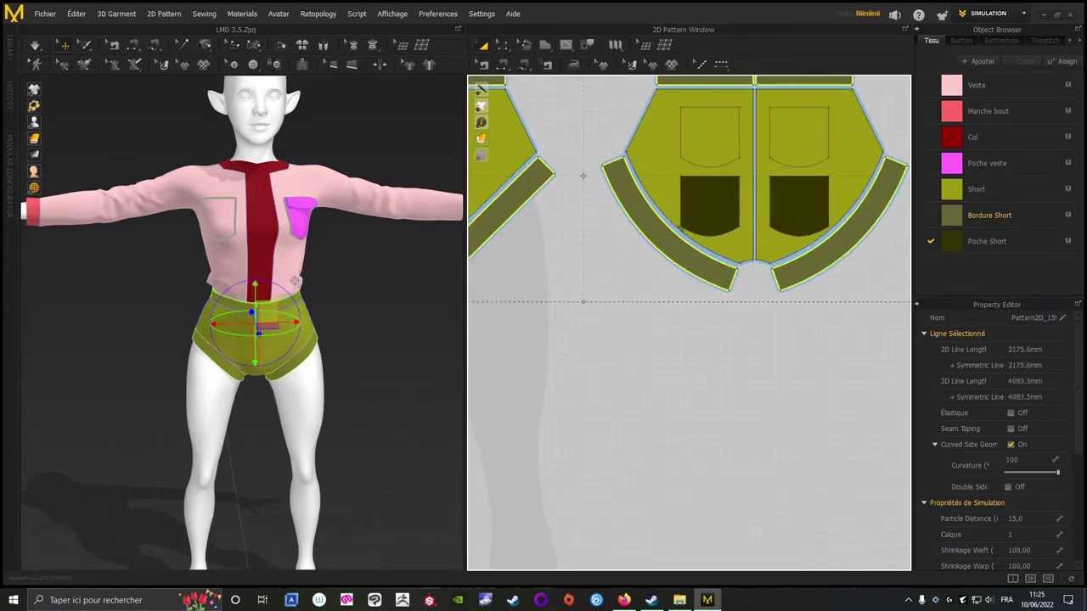
shift+click(700, 202)
shift+click(794, 208)
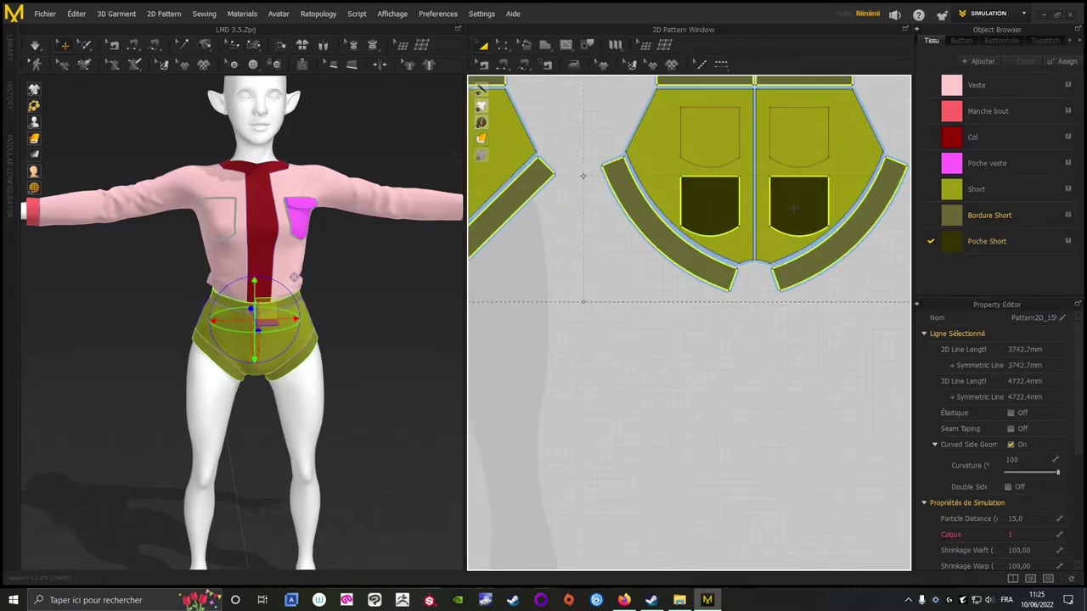
Extend the selection with the jacket's magenta chest pocket and its flap.
scroll(767, 422, down, 3)
scroll(577, 339, up, 2)
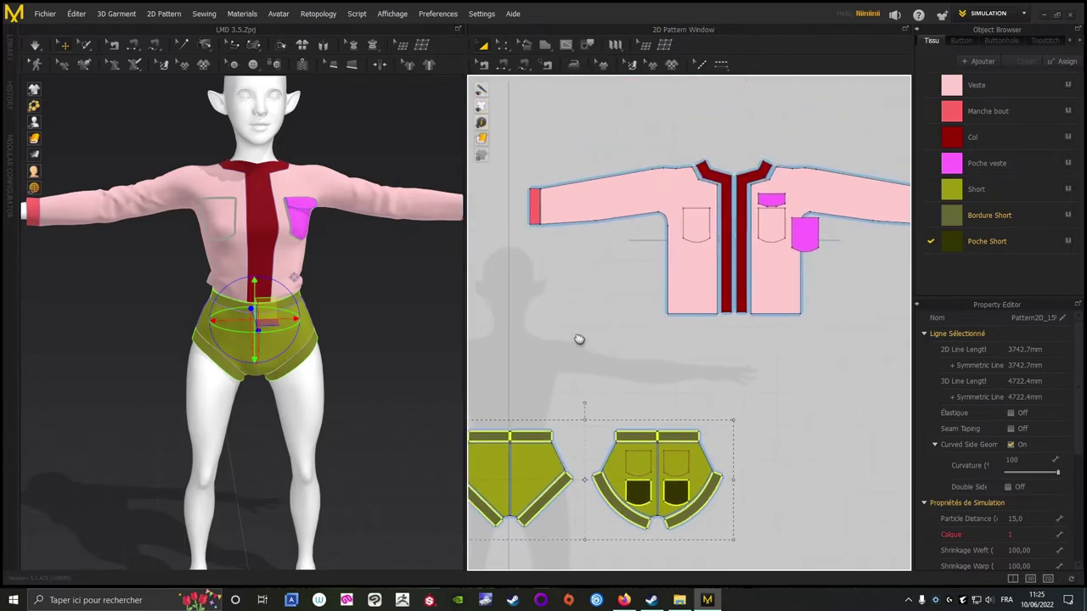
scroll(561, 371, up, 2)
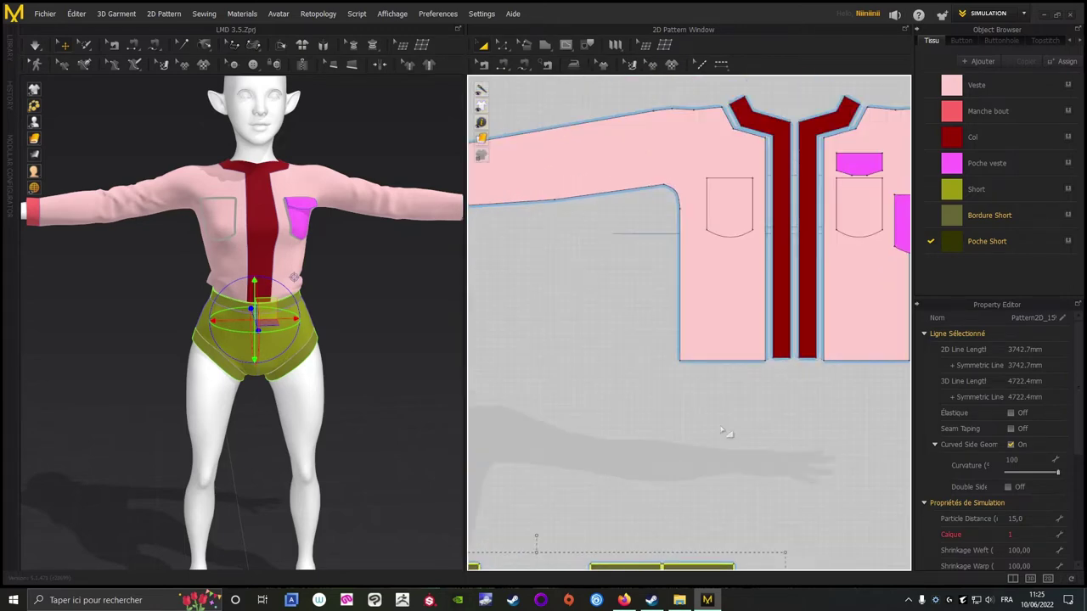
middle_drag(722, 437, 485, 483)
shift+click(694, 273)
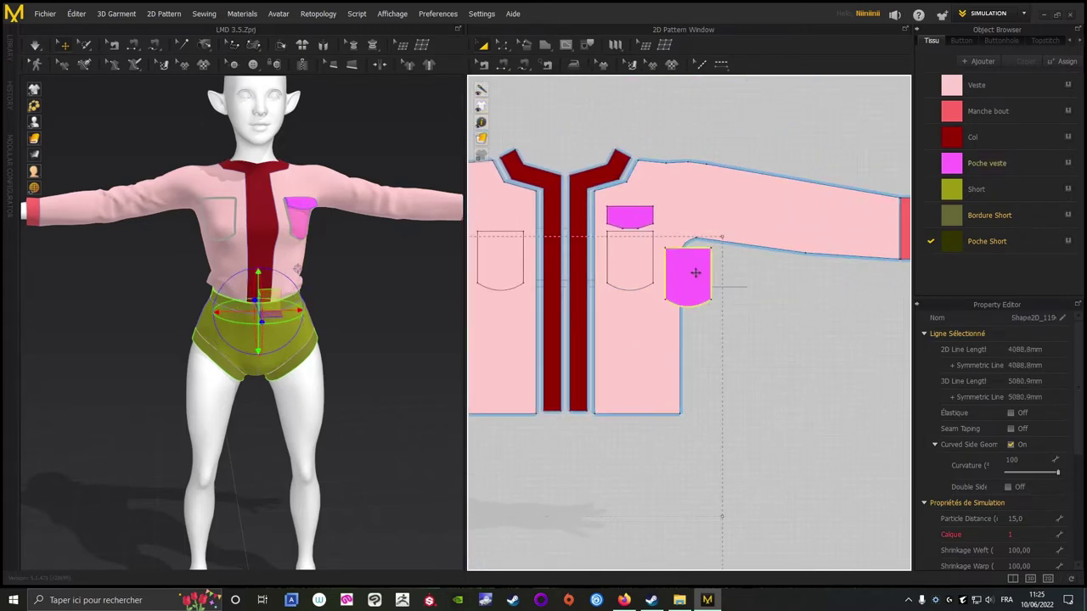
shift+click(644, 219)
Add both front collar bands and both front sleeve cuffs of the jacket to the selection.
middle_drag(867, 342, 895, 371)
shift+click(807, 212)
shift+click(626, 242)
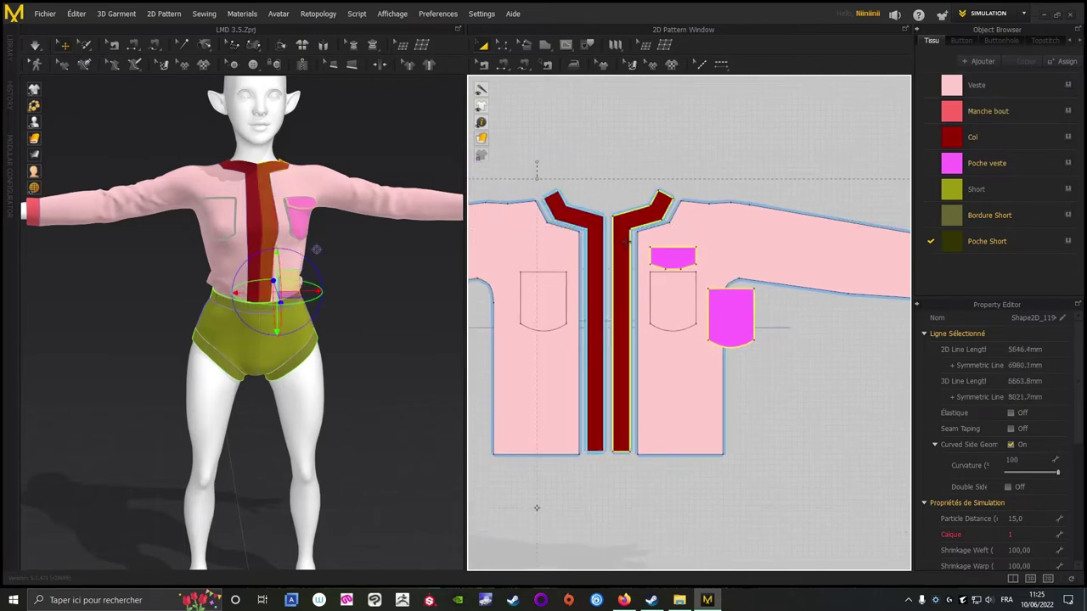
shift+click(594, 234)
middle_drag(614, 146, 850, 162)
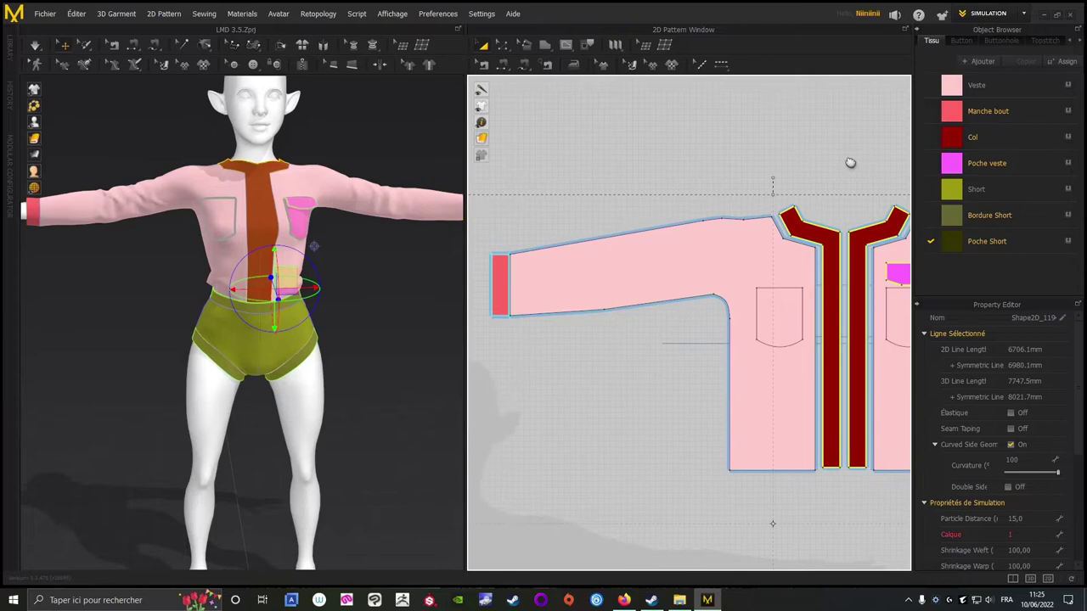
shift+click(501, 271)
Add the jacket back's two sleeve cuffs and two collar pieces to the selection.
middle_drag(674, 420, 416, 390)
middle_drag(781, 388, 497, 381)
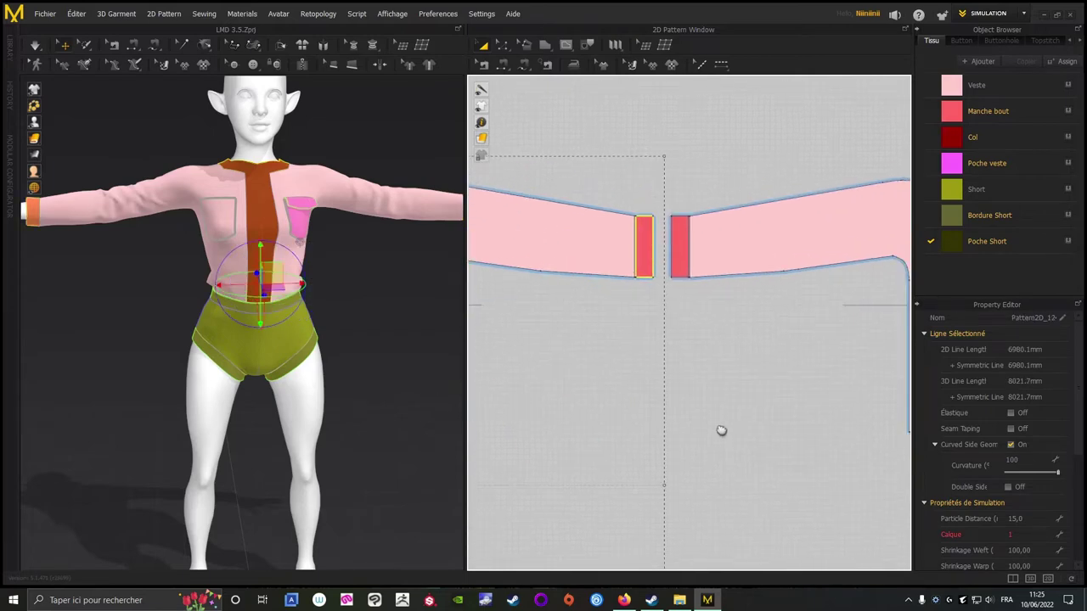
middle_drag(721, 430, 646, 443)
shift+click(603, 247)
middle_drag(714, 351, 540, 397)
shift+click(709, 244)
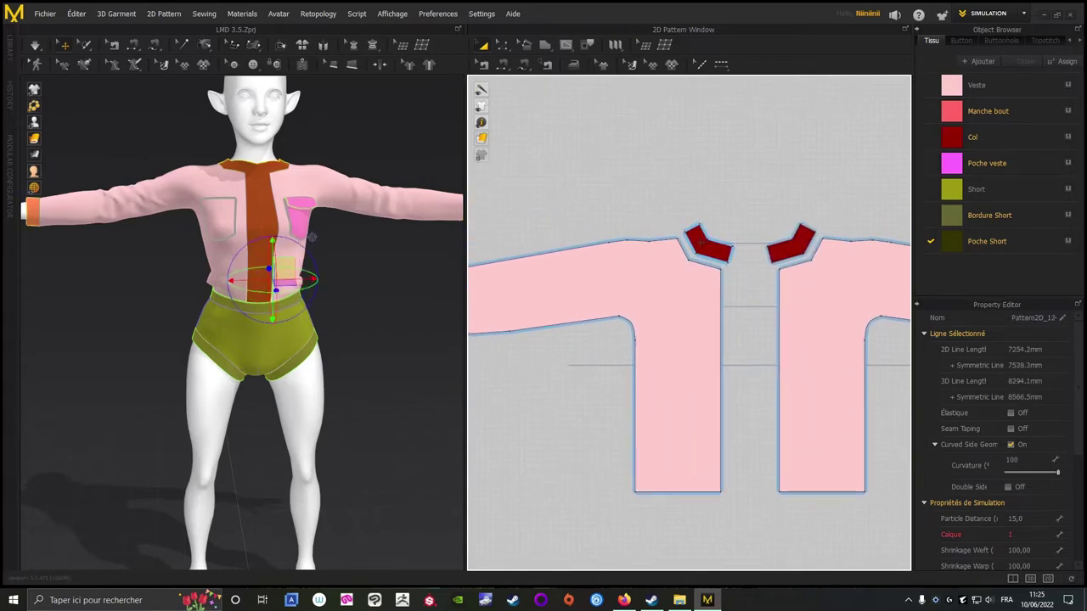
shift+click(789, 243)
middle_drag(811, 188, 540, 188)
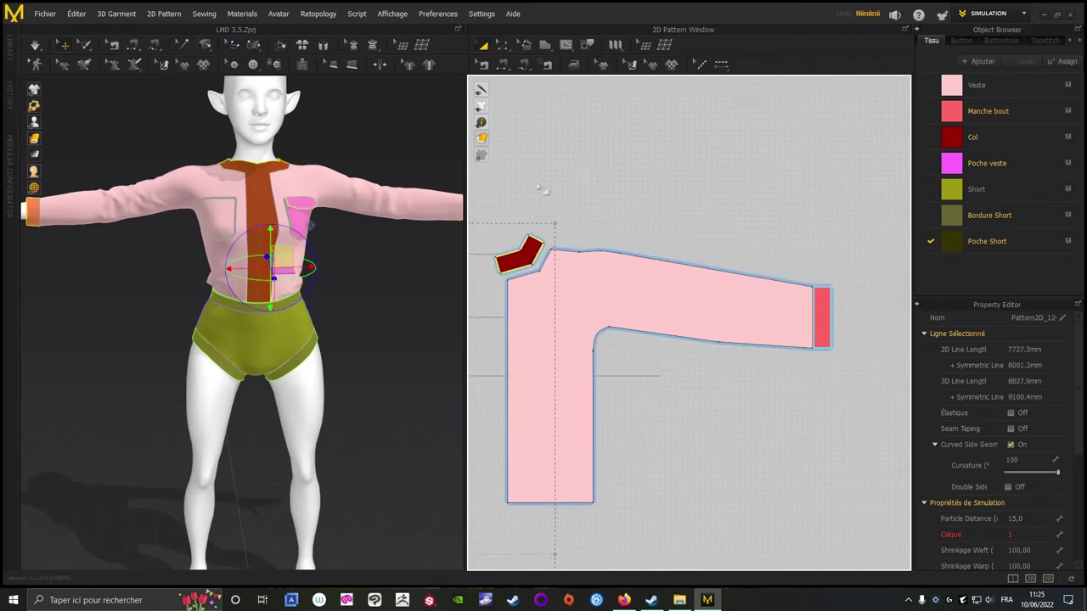
shift+click(825, 304)
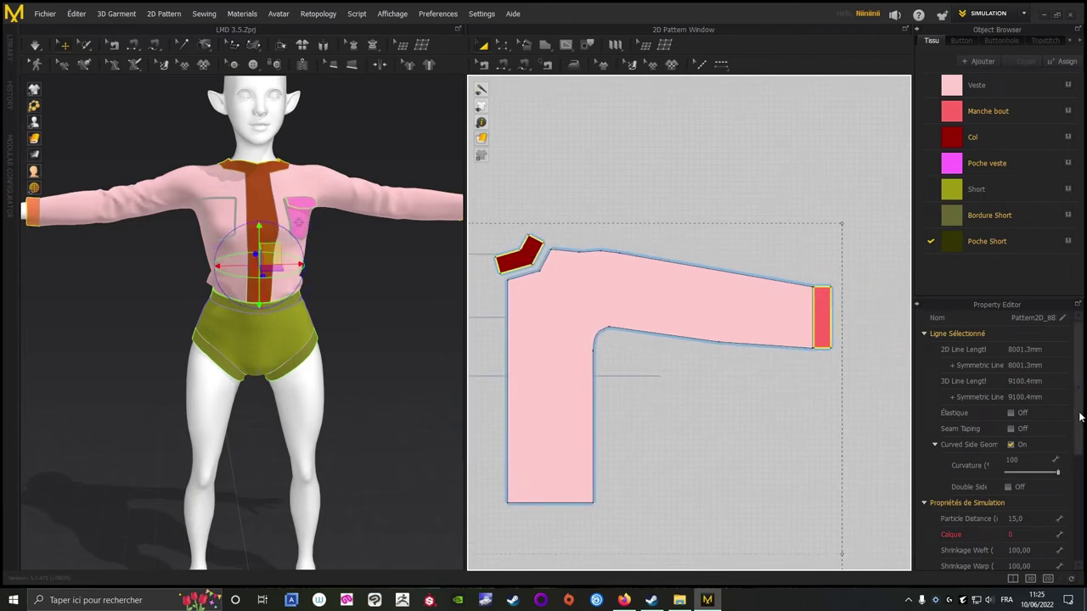
Set the additional rendering thickness of all selected borders, pockets, cuffs and collar pieces to 3, and clear the selection.
drag(1080, 417, 1081, 484)
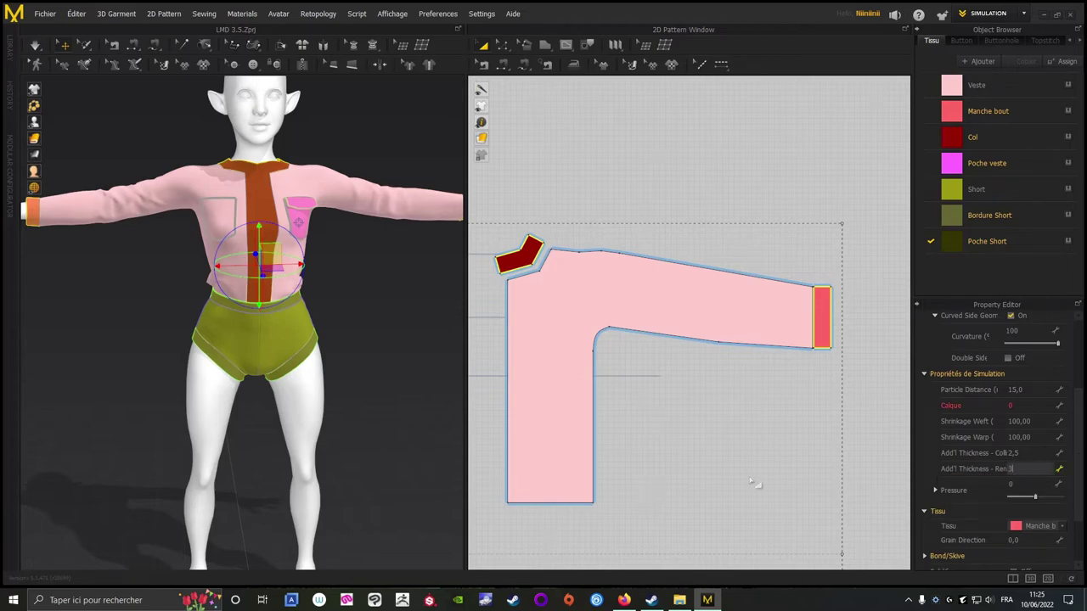
key(Return)
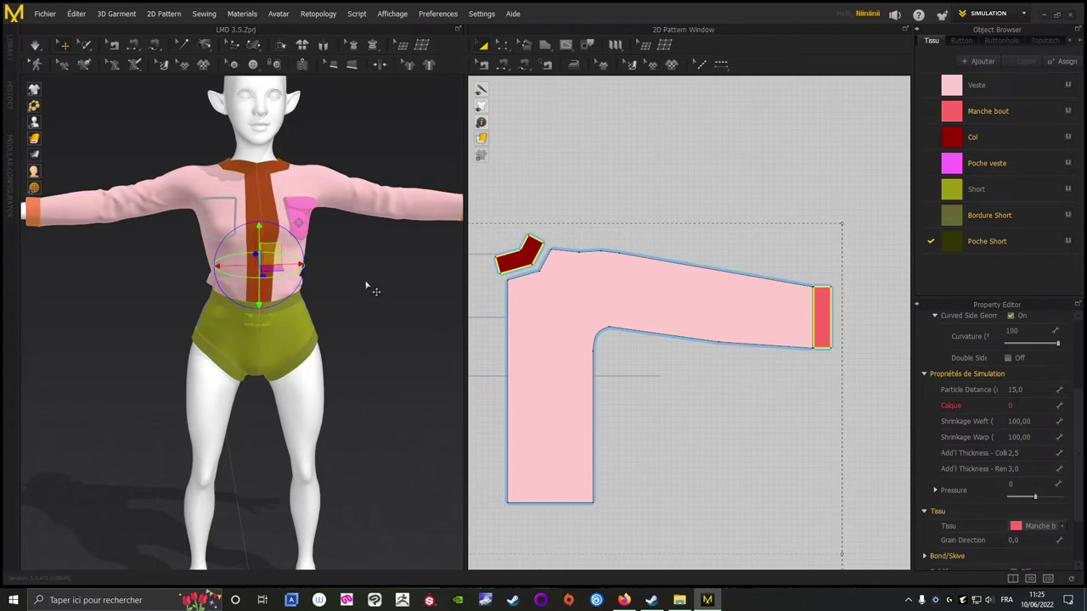
click(381, 289)
Compare the shorts' borders up close by switching the garment display to Surface Texturisée and back to the thick display.
scroll(212, 372, up, 3)
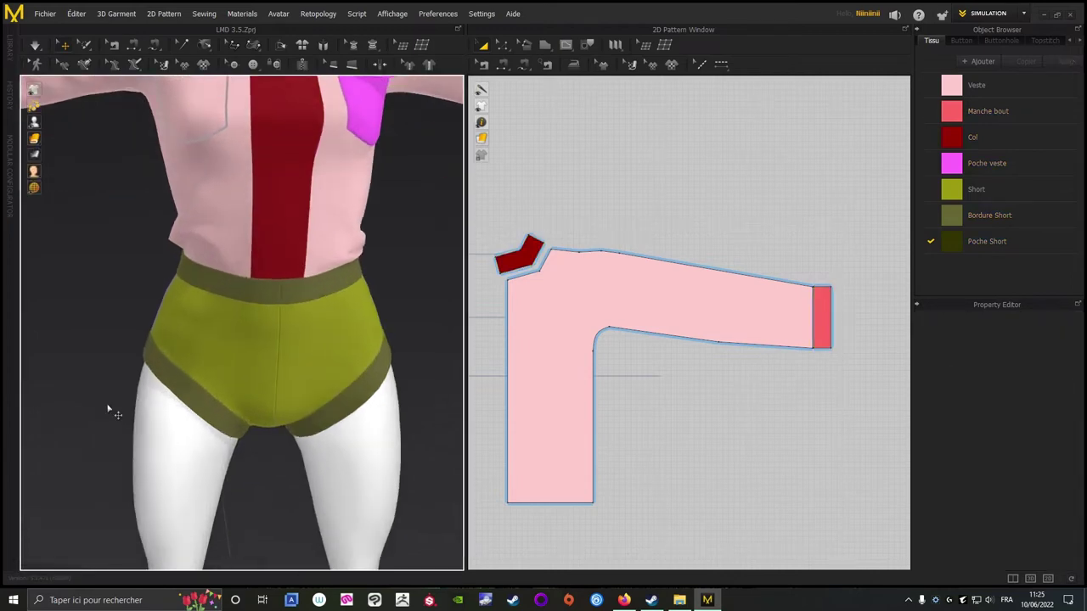
mouse_move(34, 137)
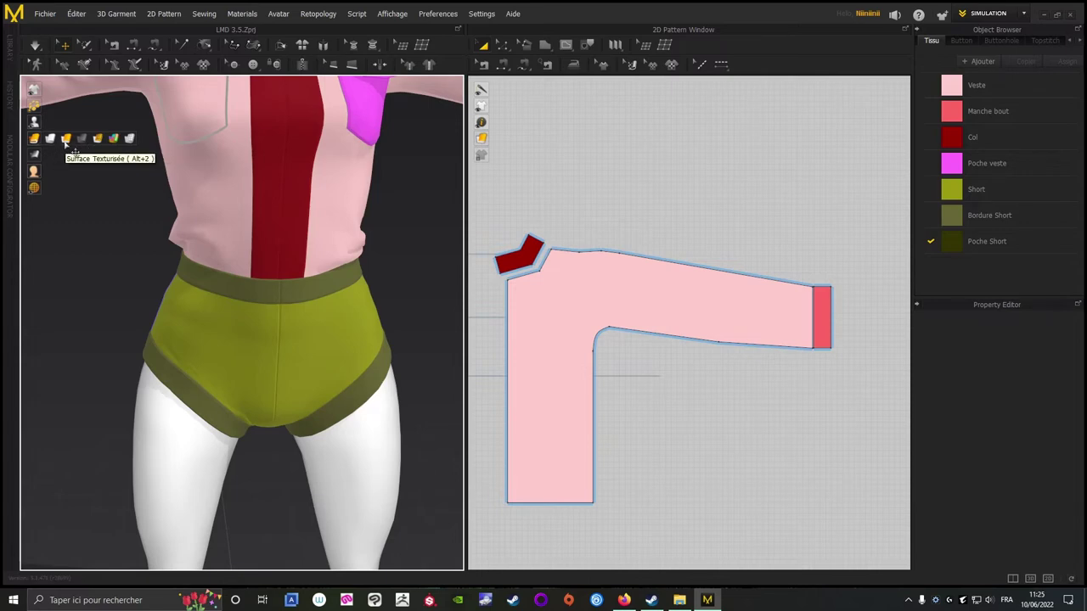
click(66, 140)
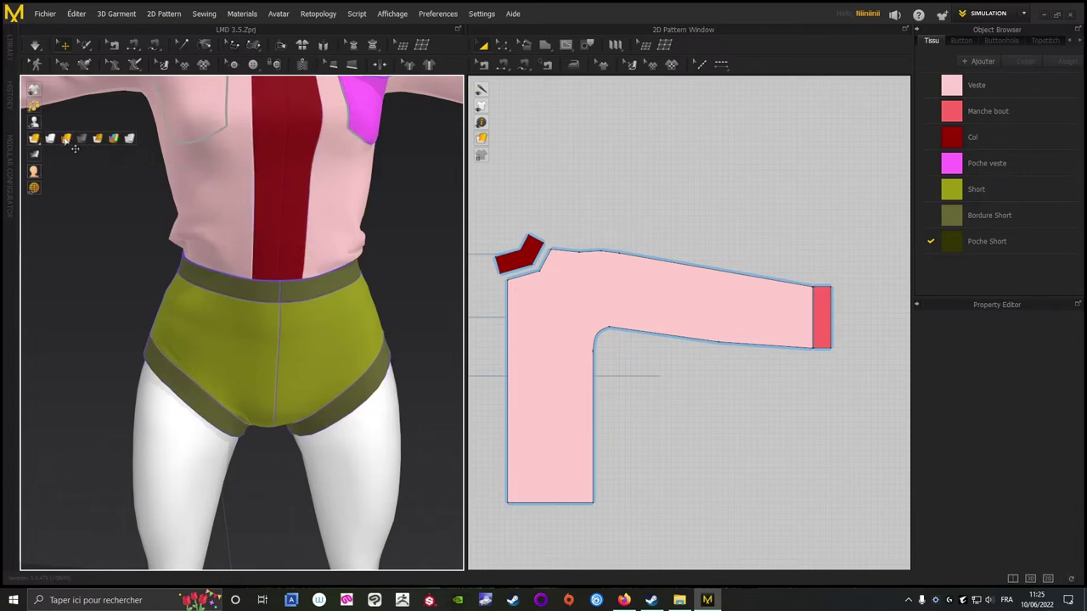
mouse_move(45, 148)
click(67, 140)
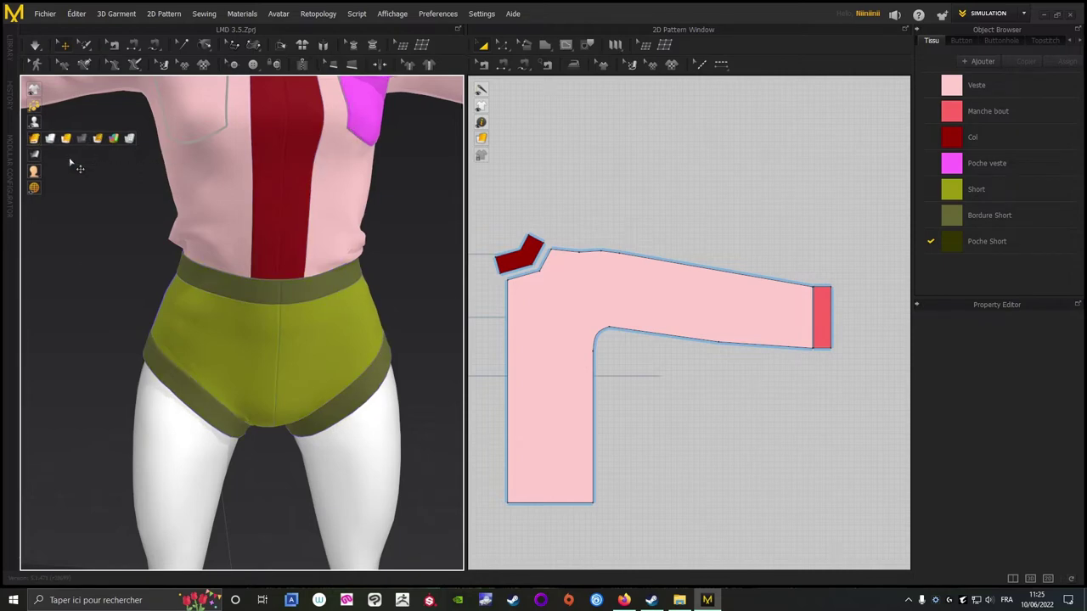
Run the simulation briefly to resettle the outfit, check it from both sides and the front, and save the project.
right_drag(55, 277, 87, 277)
click(35, 46)
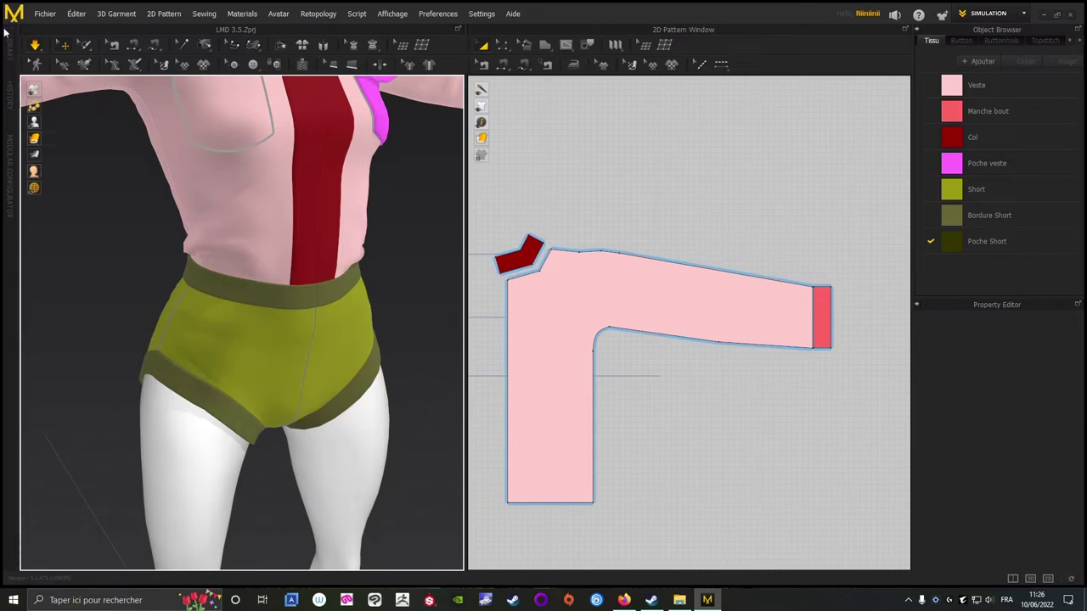
right_drag(135, 266, 318, 264)
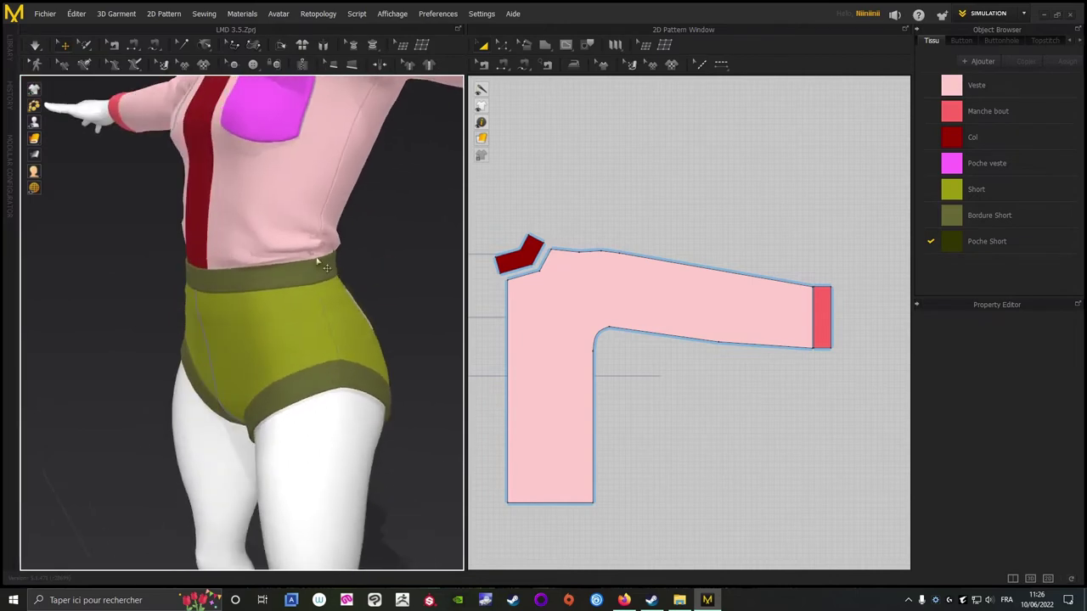
right_drag(96, 297, 252, 343)
scroll(252, 344, down, 3)
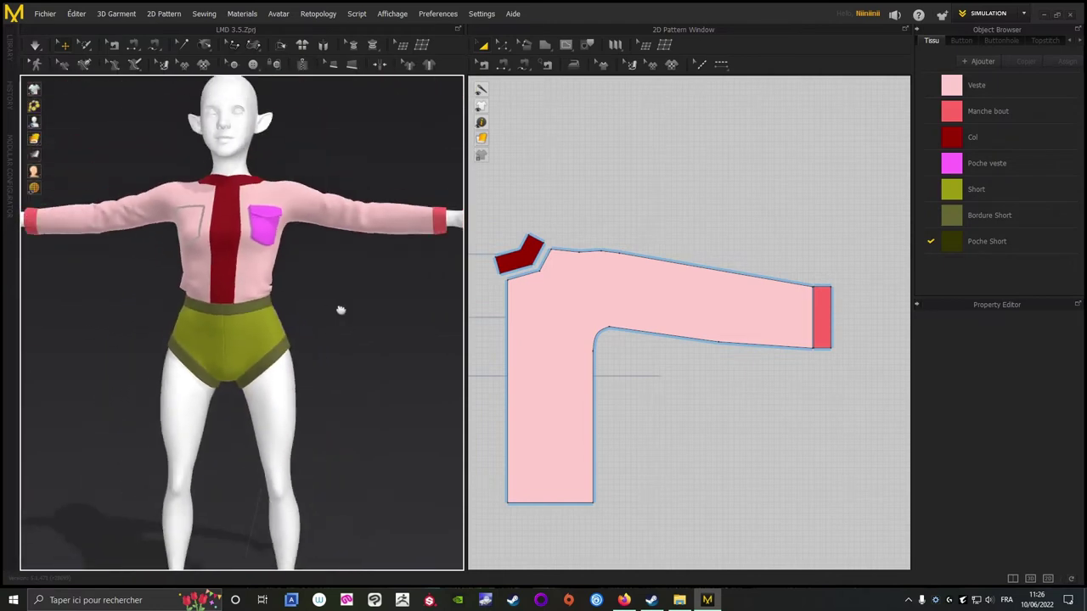
middle_drag(340, 310, 374, 304)
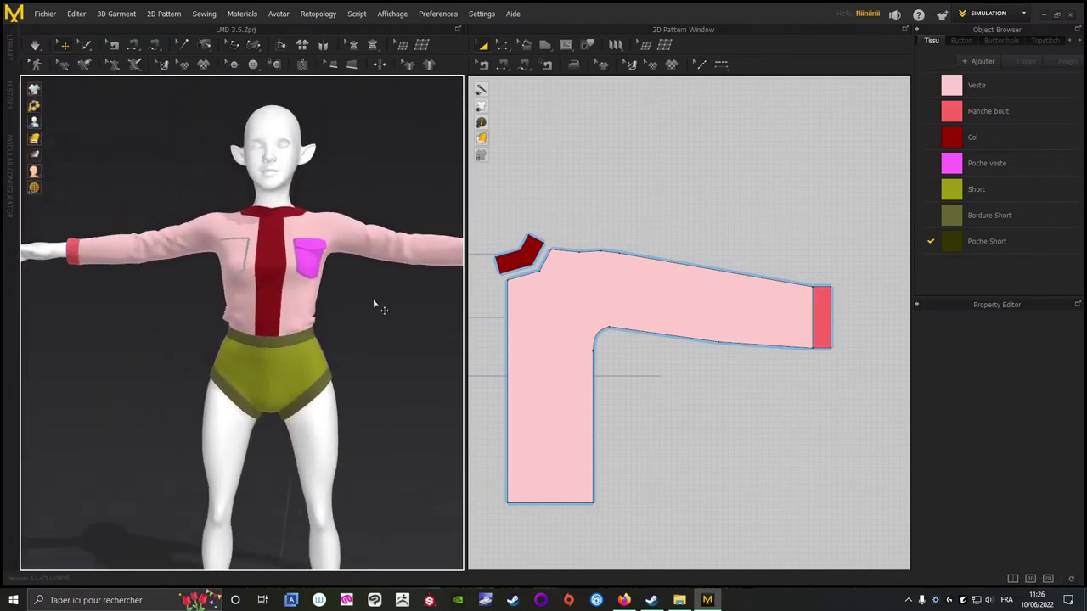
click(45, 14)
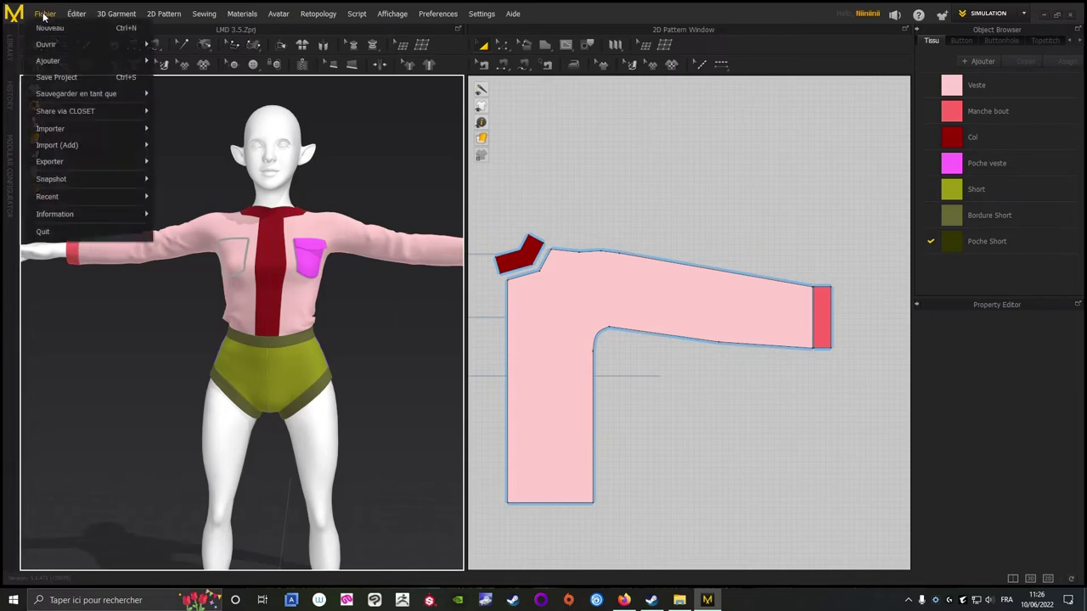
click(56, 77)
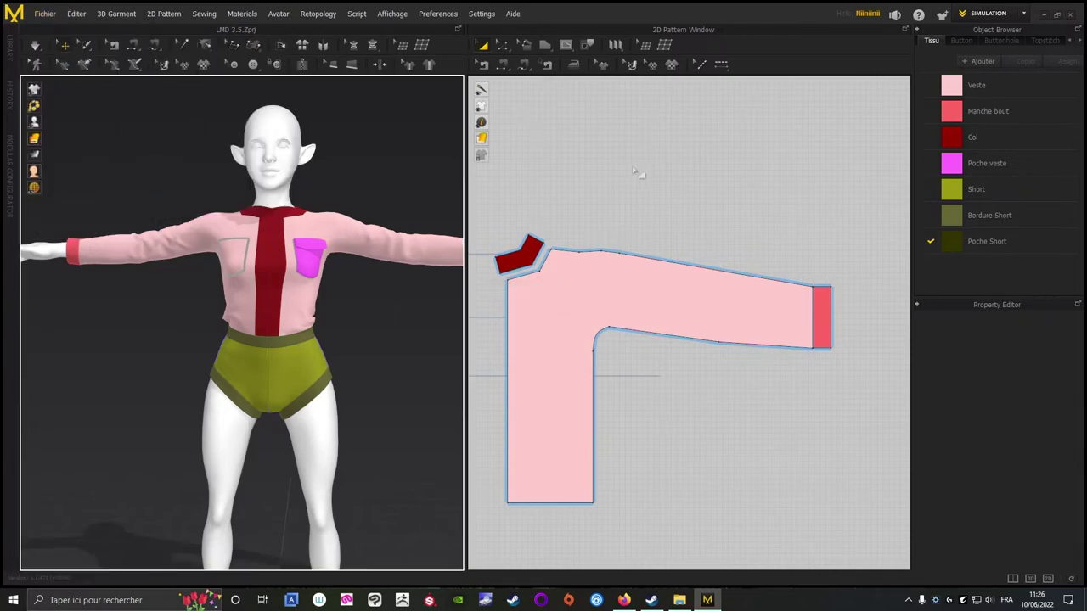
Examine the jacket patterns up close, the shorts and legs on the avatar, and the full 2D pattern layout.
scroll(606, 181, down, 4)
middle_drag(607, 184, 858, 204)
scroll(858, 204, down, 1)
middle_drag(622, 155, 705, 156)
scroll(704, 156, up, 3)
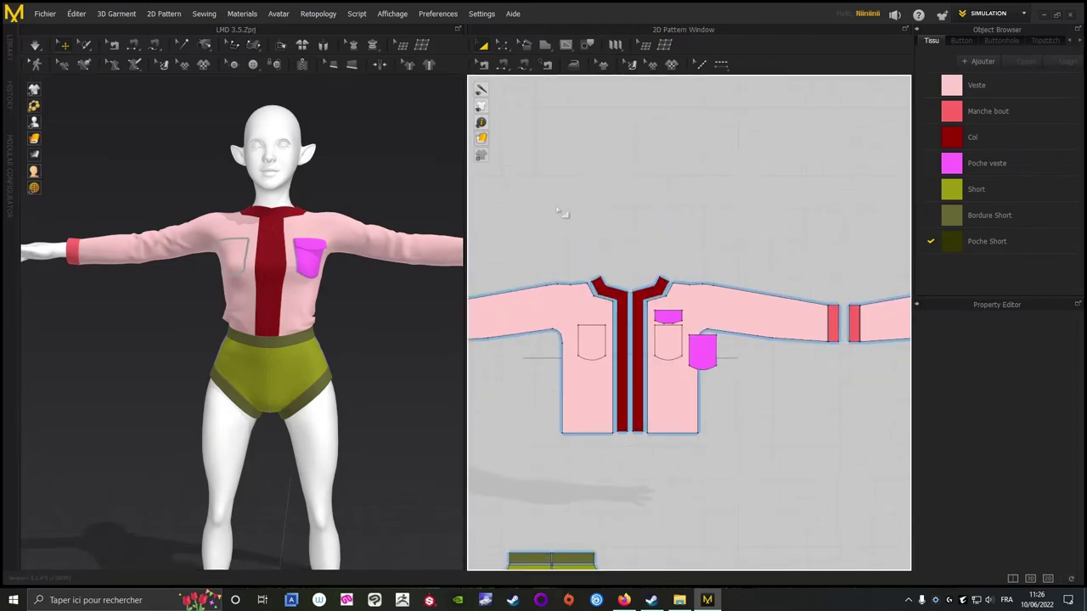
scroll(615, 188, up, 2)
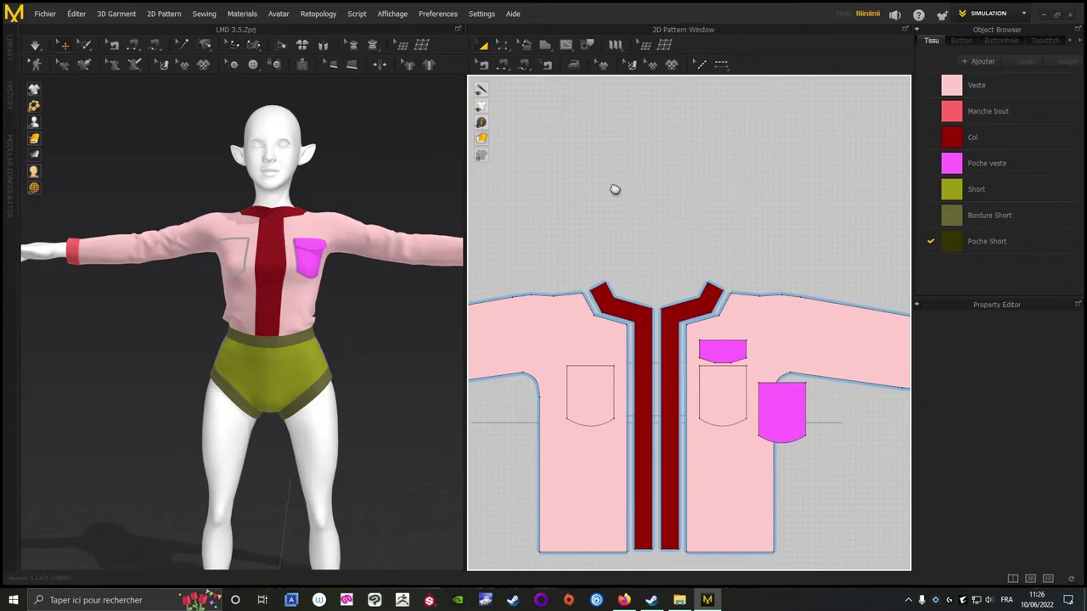
middle_drag(343, 297, 331, 170)
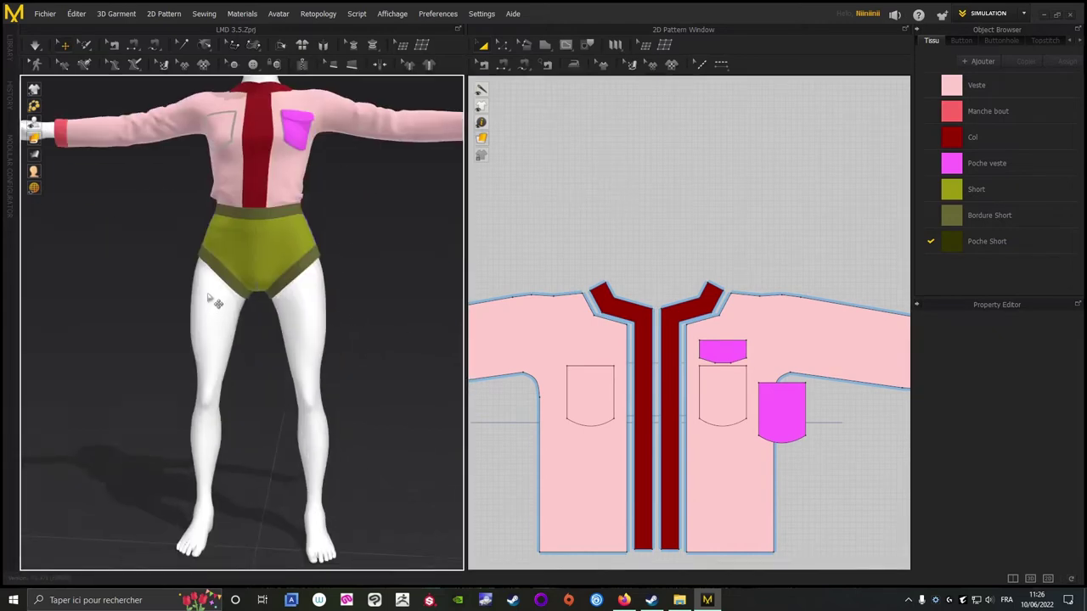
scroll(629, 219, down, 5)
scroll(754, 313, up, 2)
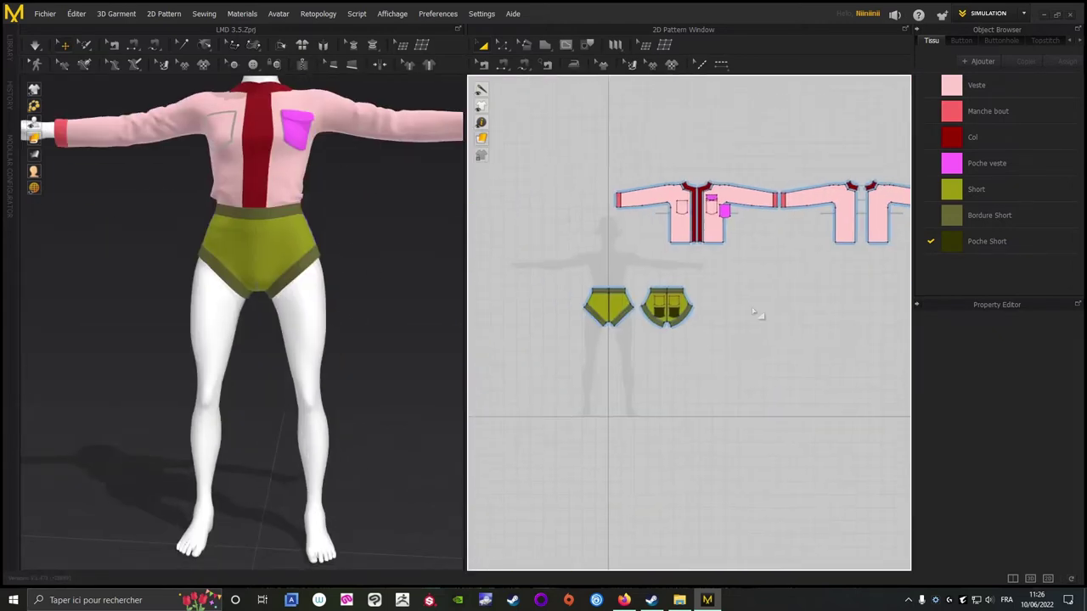
Hide all the shorts patterns in the 3D view and clear the selection.
drag(562, 365, 557, 366)
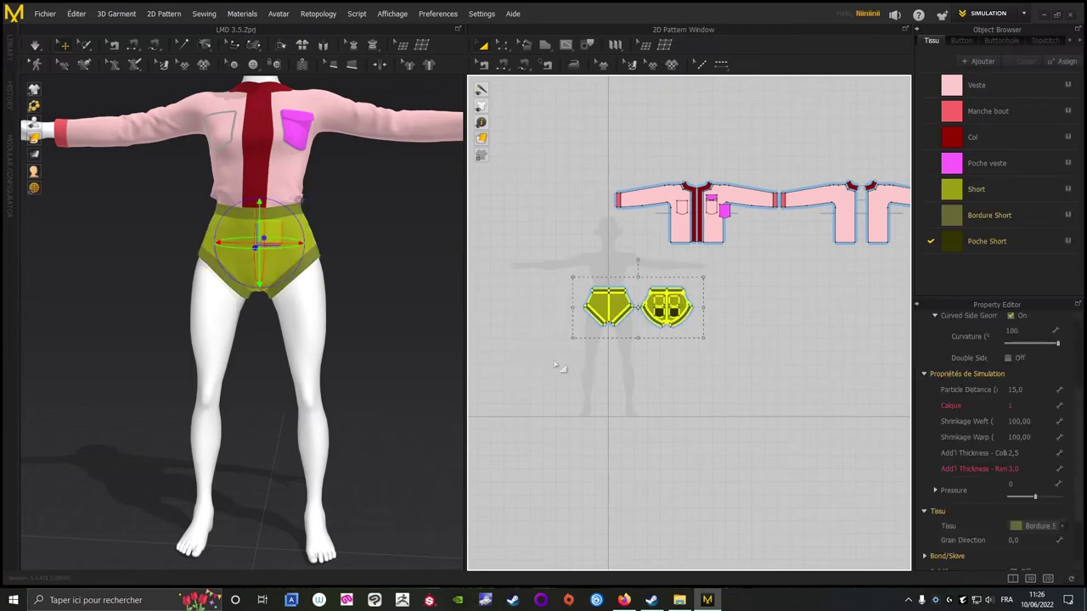
right_click(621, 300)
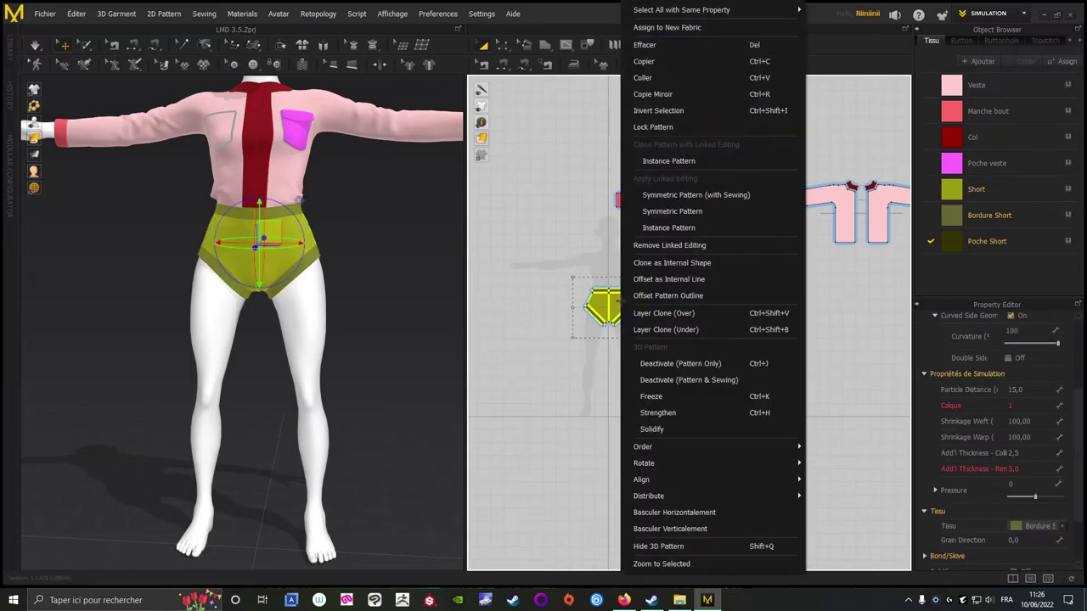
click(641, 547)
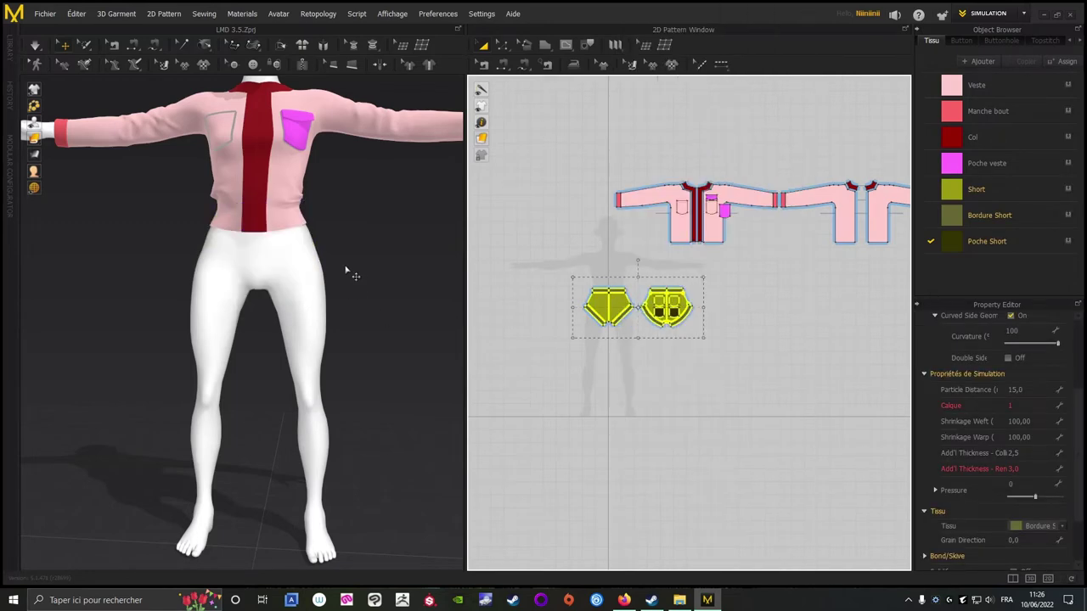
click(376, 204)
Delete the seam joining the two dark red front bands of the jacket.
scroll(376, 203, up, 6)
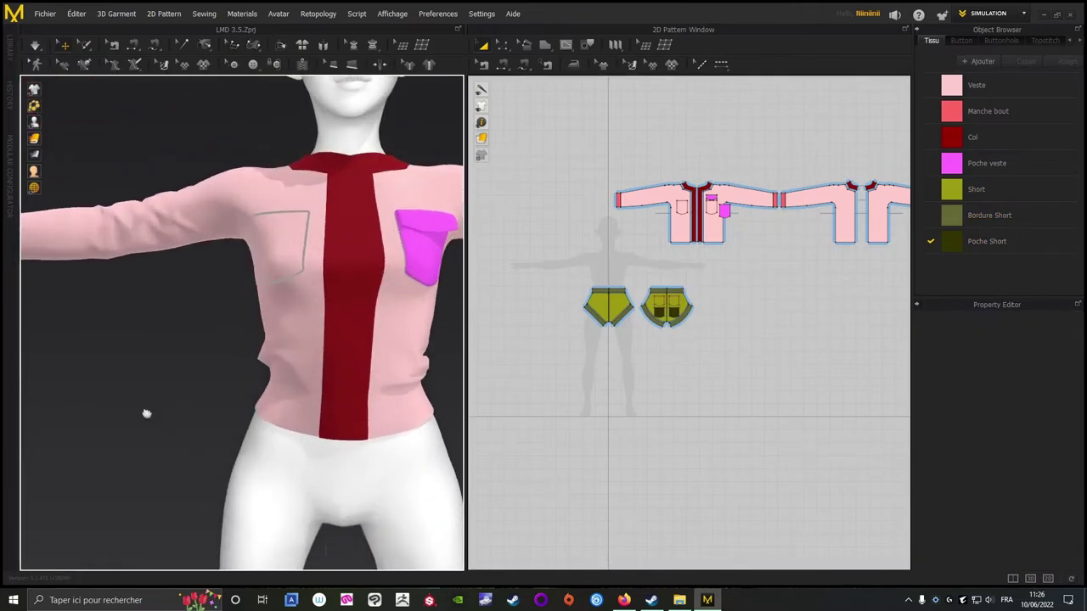
middle_drag(145, 413, 116, 417)
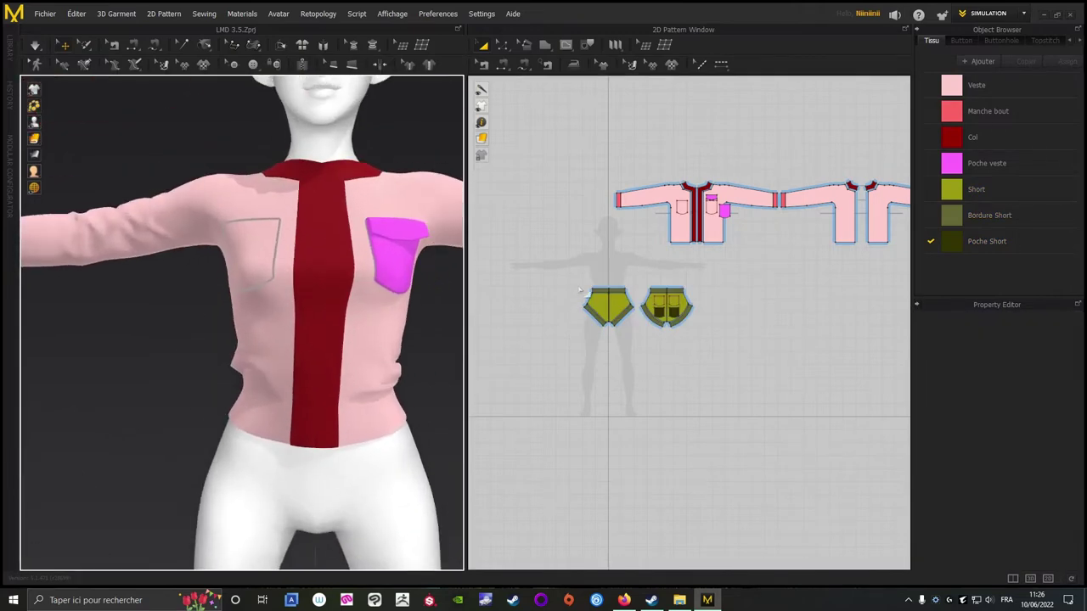
scroll(579, 292, up, 8)
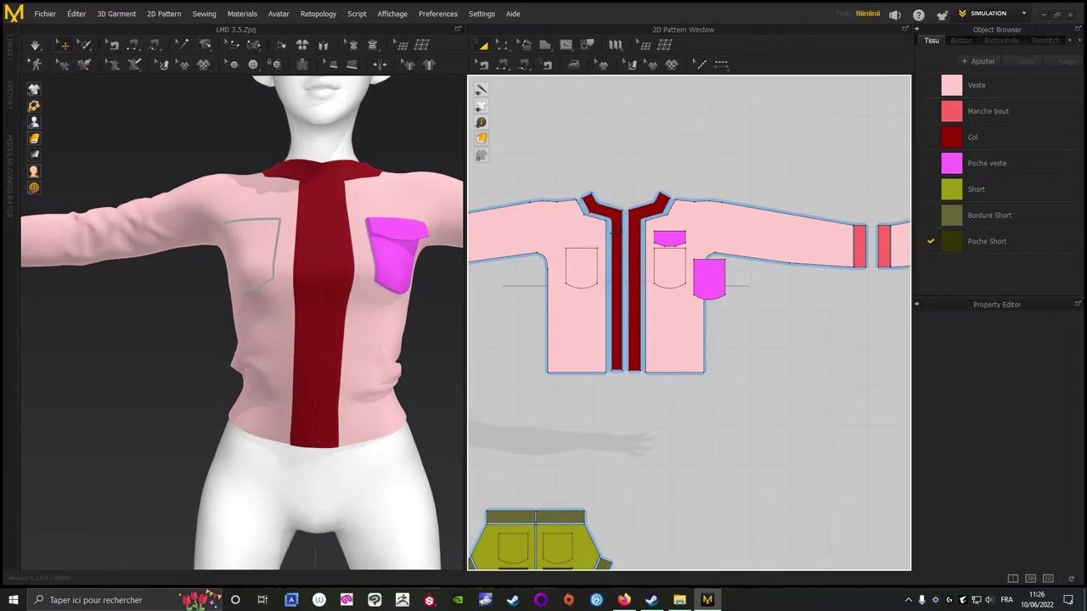
click(483, 66)
scroll(611, 176, up, 3)
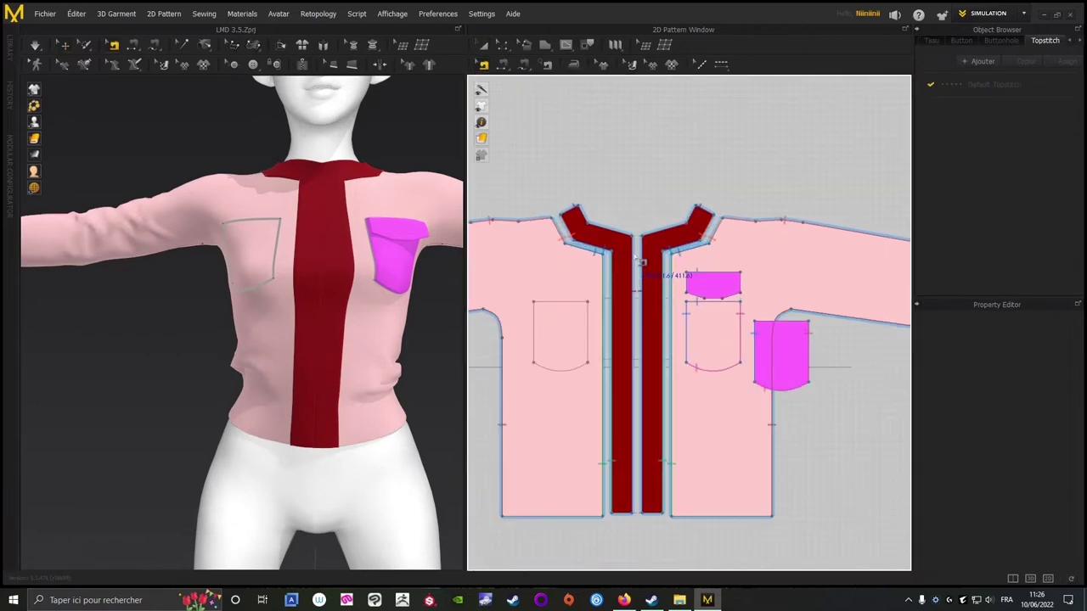
scroll(632, 256, up, 2)
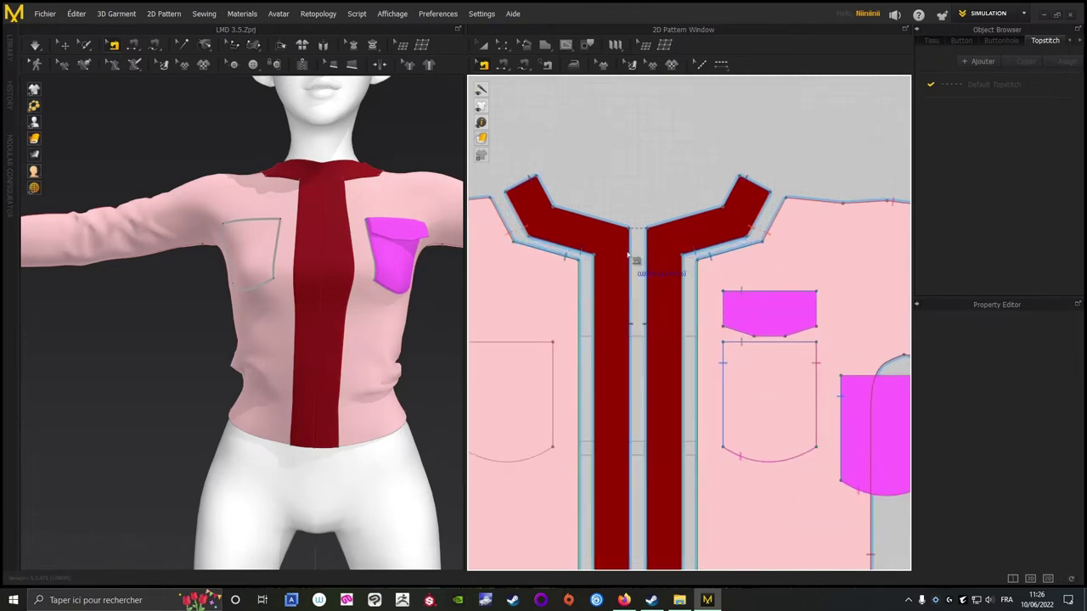
click(632, 255)
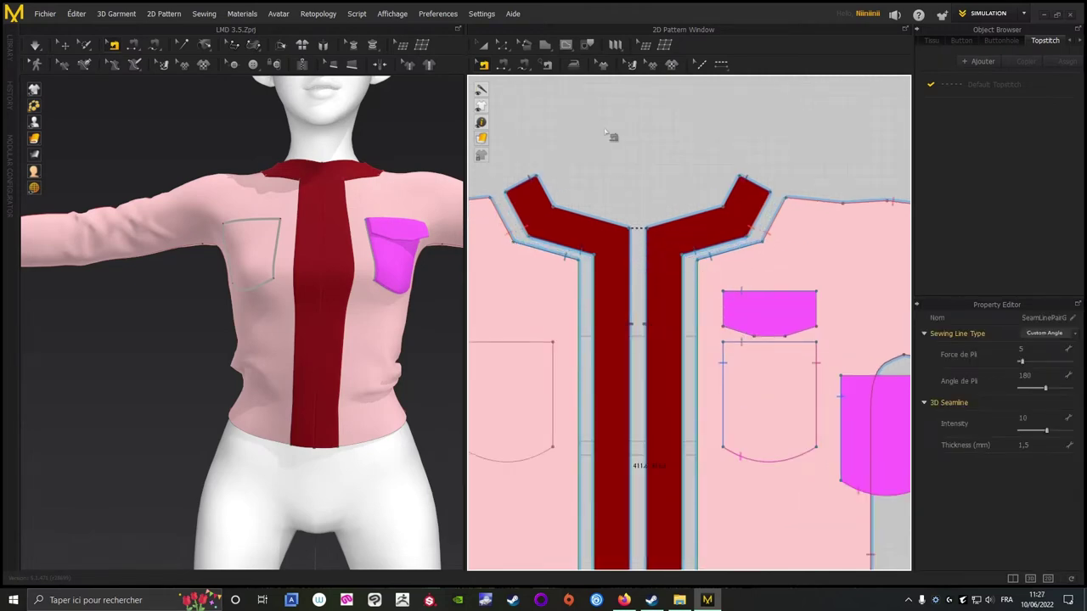
key(space)
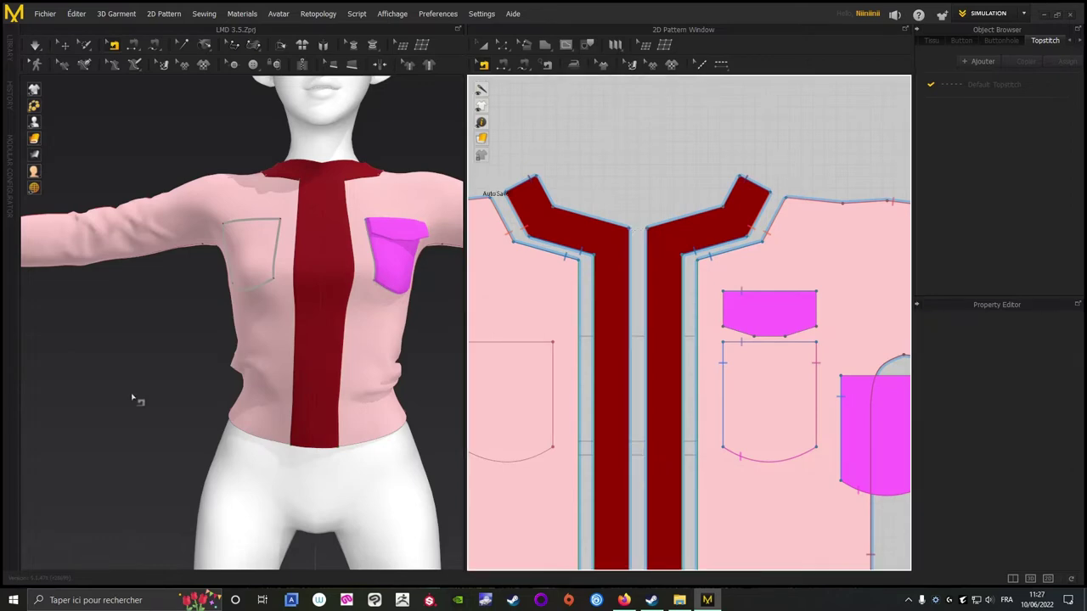
Run the simulation briefly to let the jacket front open, stop it, and check the opening from neck to hem.
scroll(132, 399, up, 3)
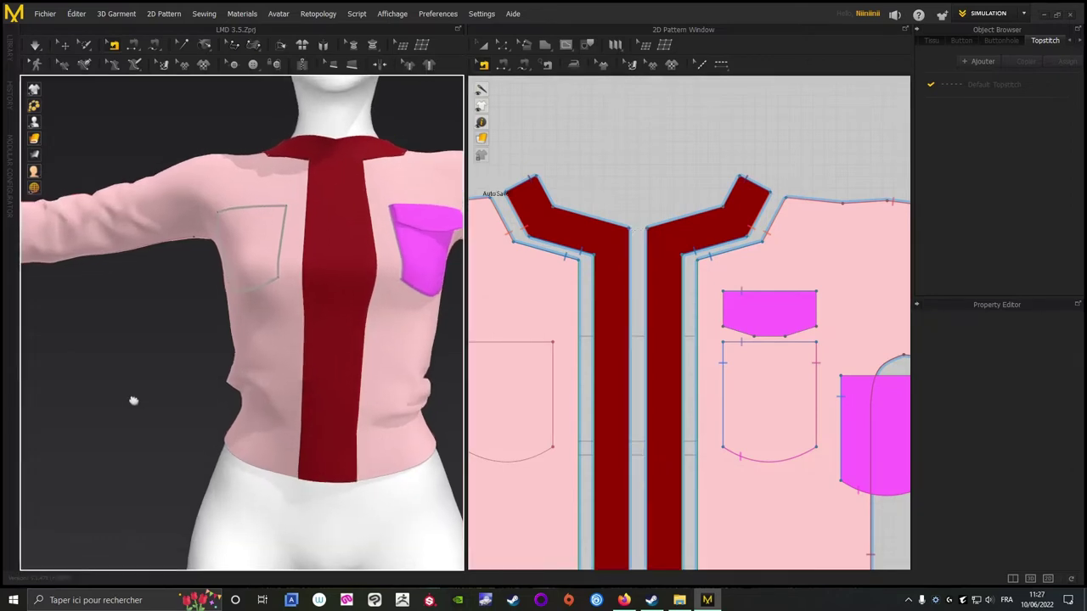
click(36, 48)
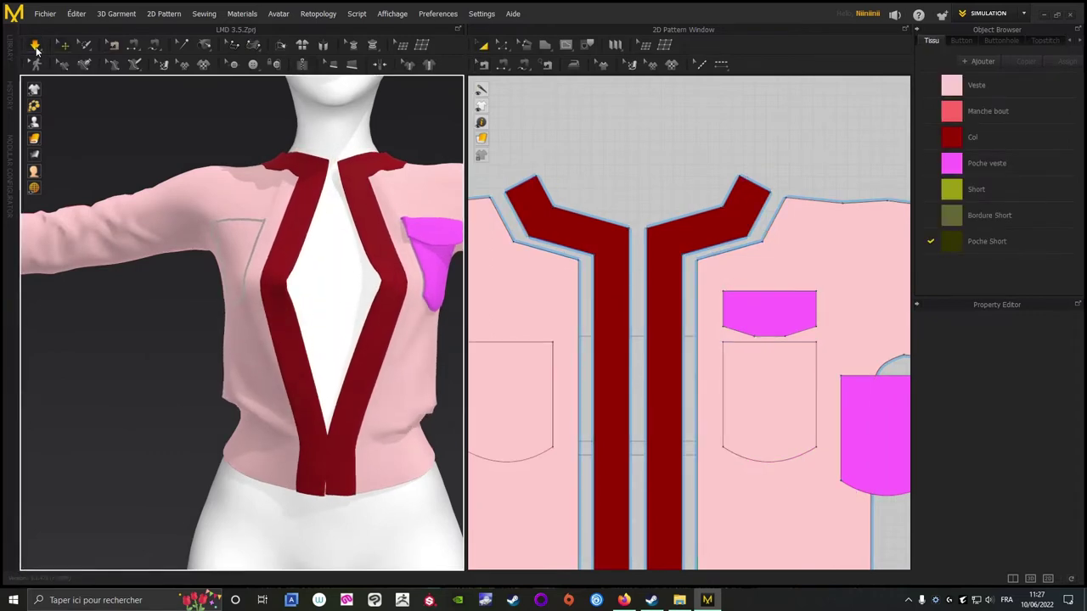
key(space)
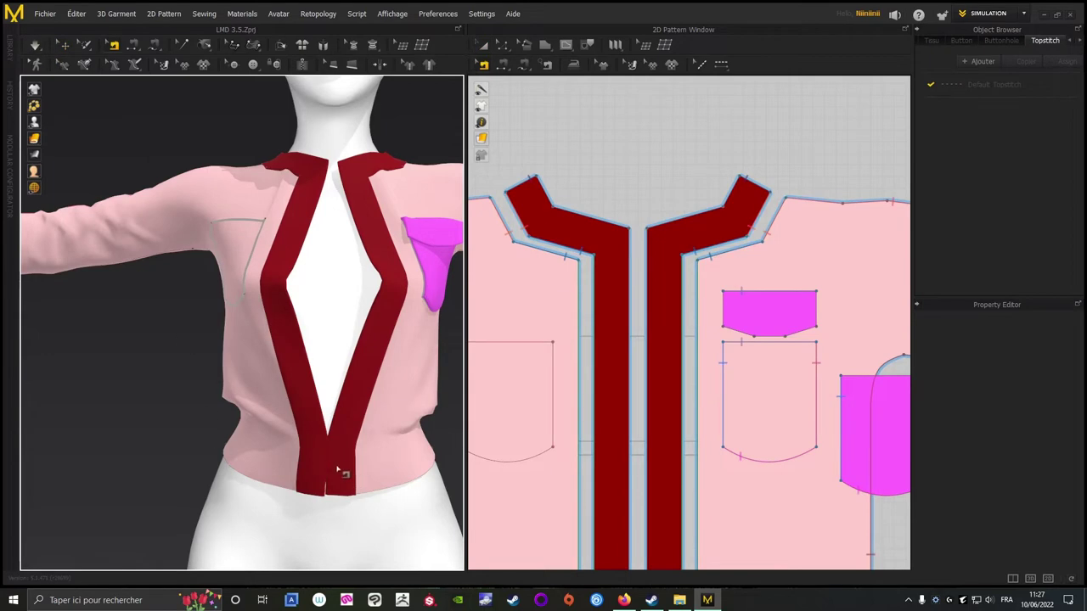
middle_drag(161, 457, 90, 267)
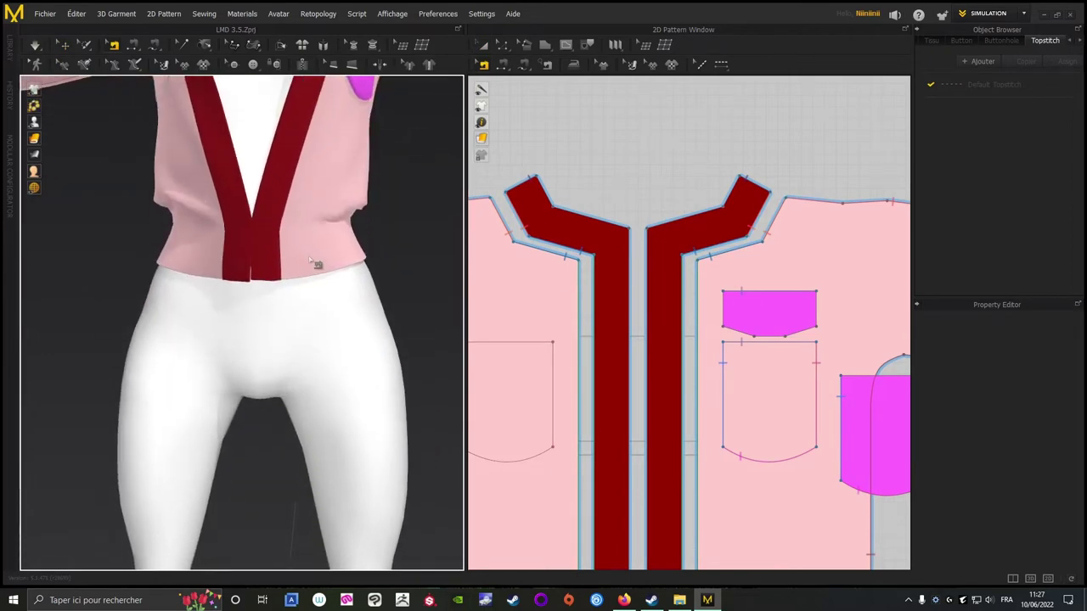
middle_drag(112, 212, 169, 408)
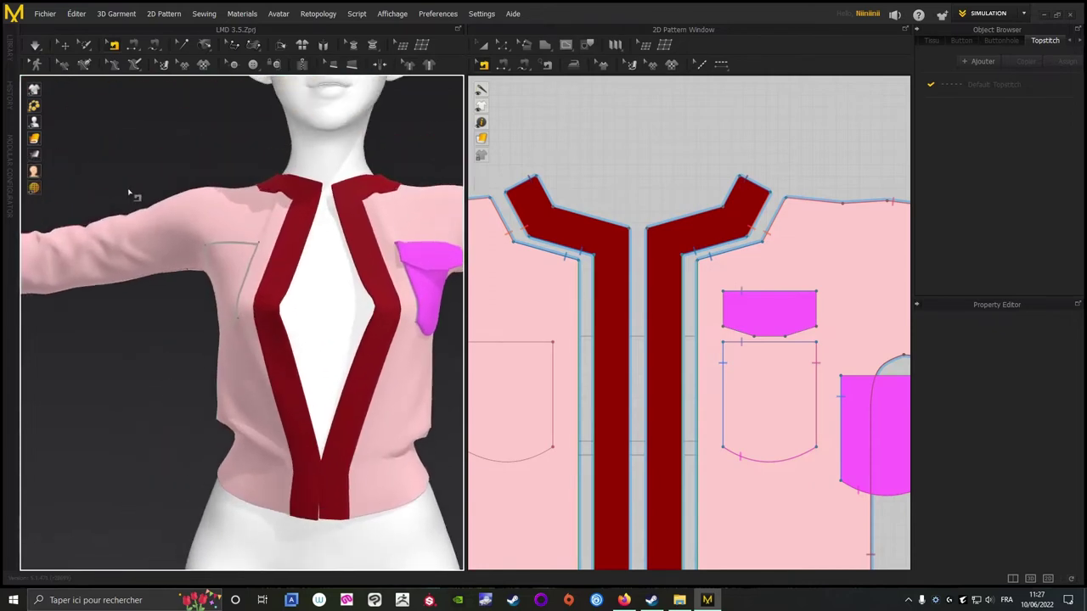
middle_drag(157, 136, 166, 183)
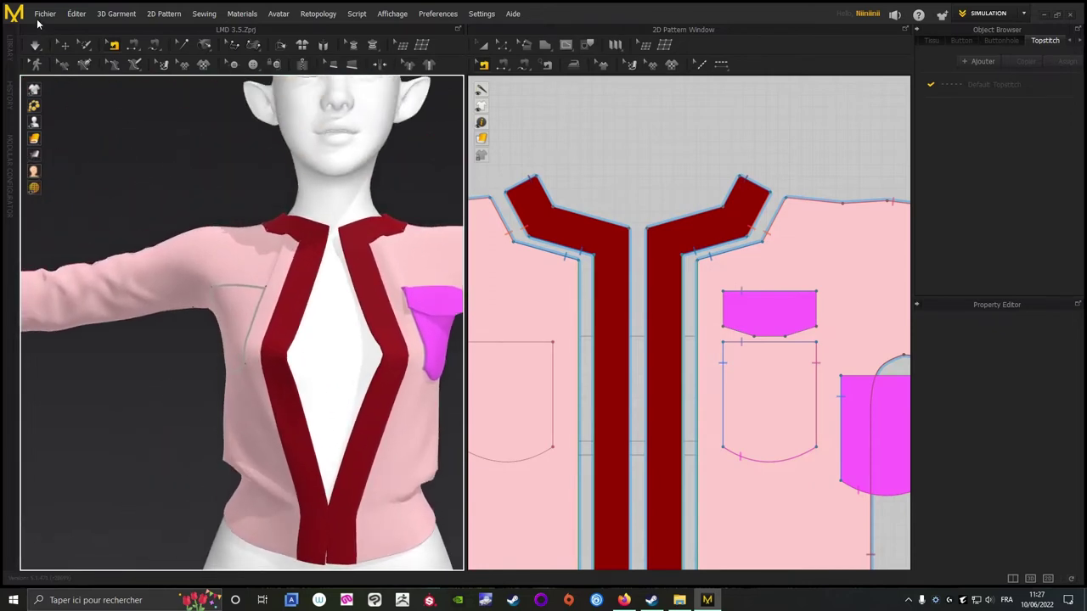
Start a zipper and trace its first side along the front band on the avatar's right, from neck to hem.
click(483, 44)
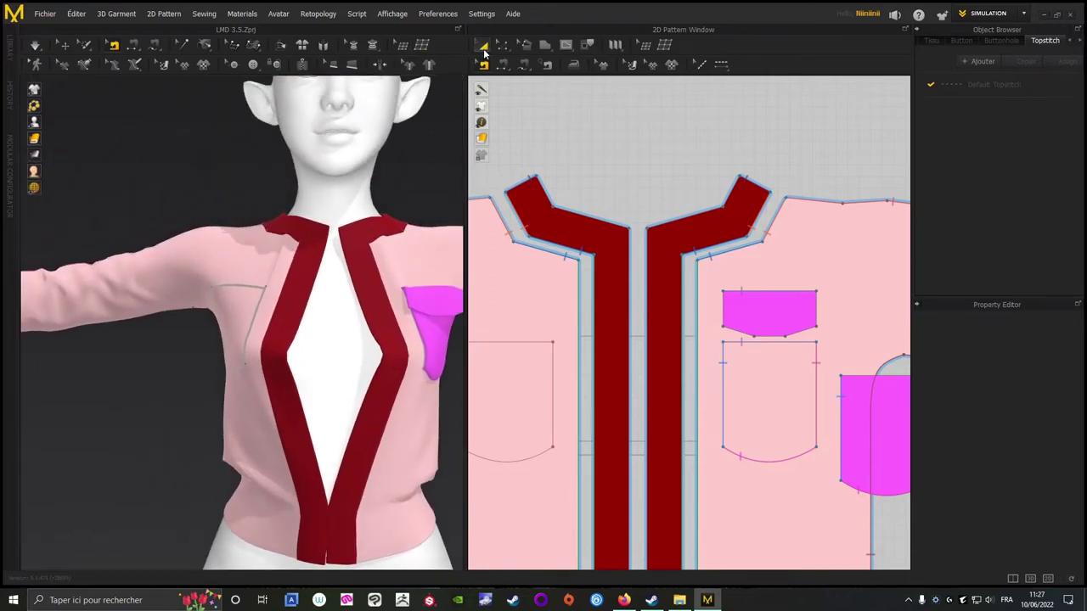
click(303, 72)
scroll(181, 189, up, 3)
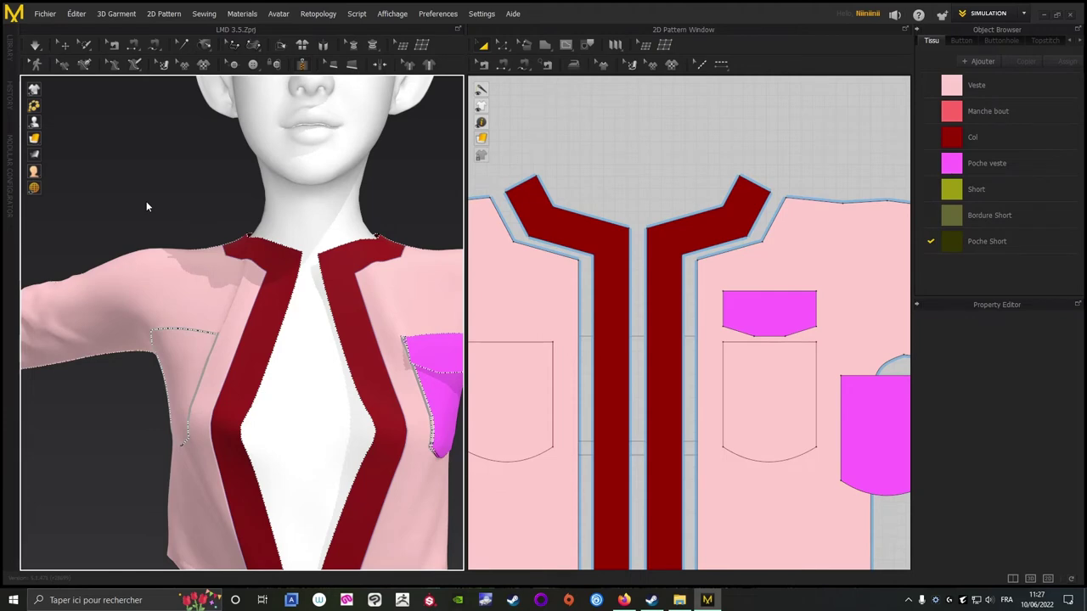
scroll(146, 204, up, 5)
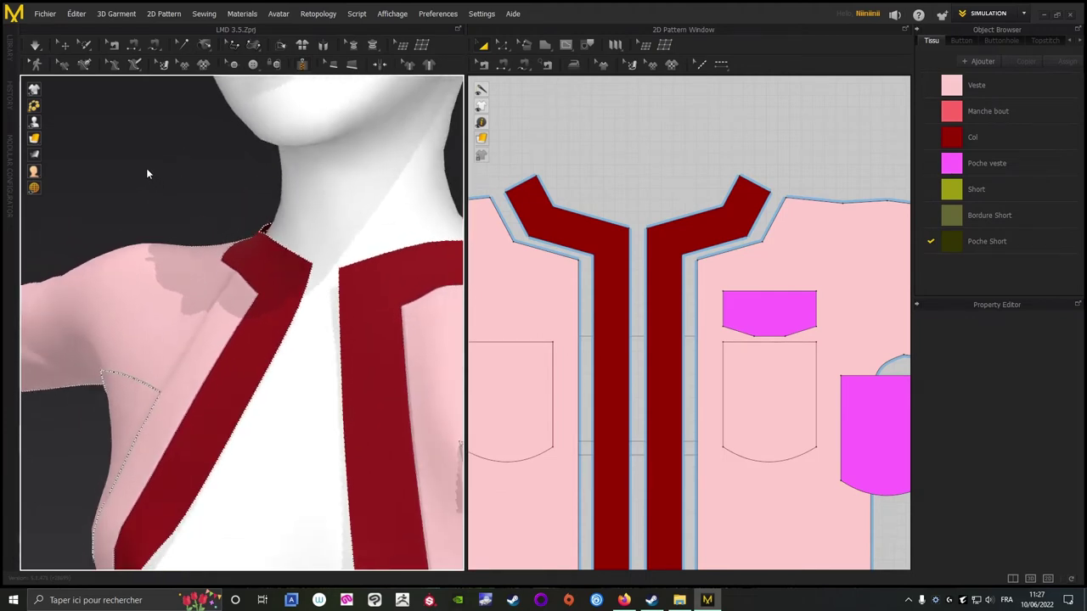
scroll(162, 175, up, 2)
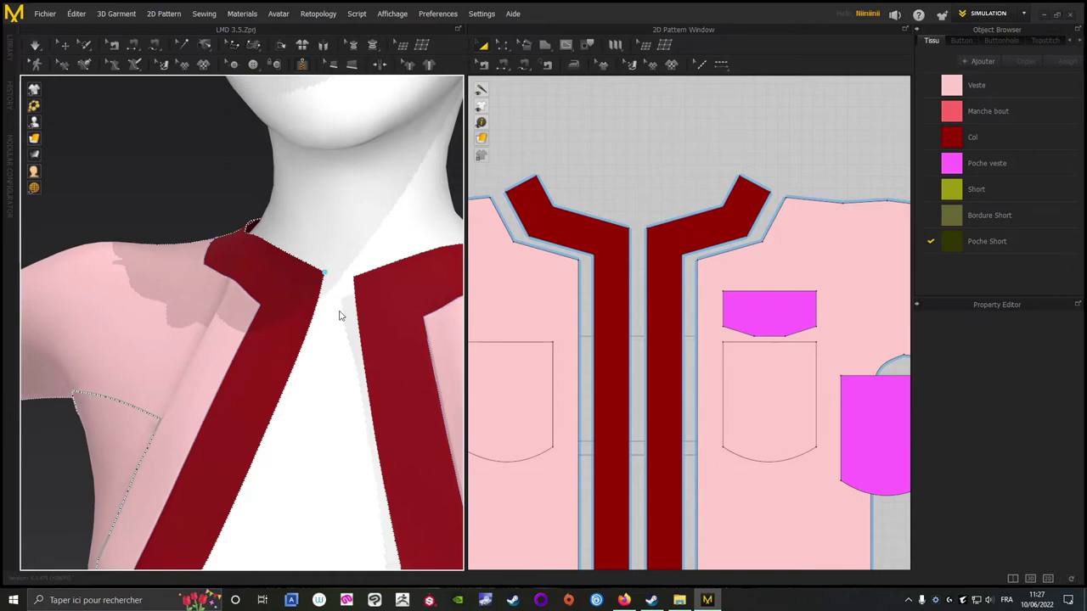
scroll(297, 382, up, 4)
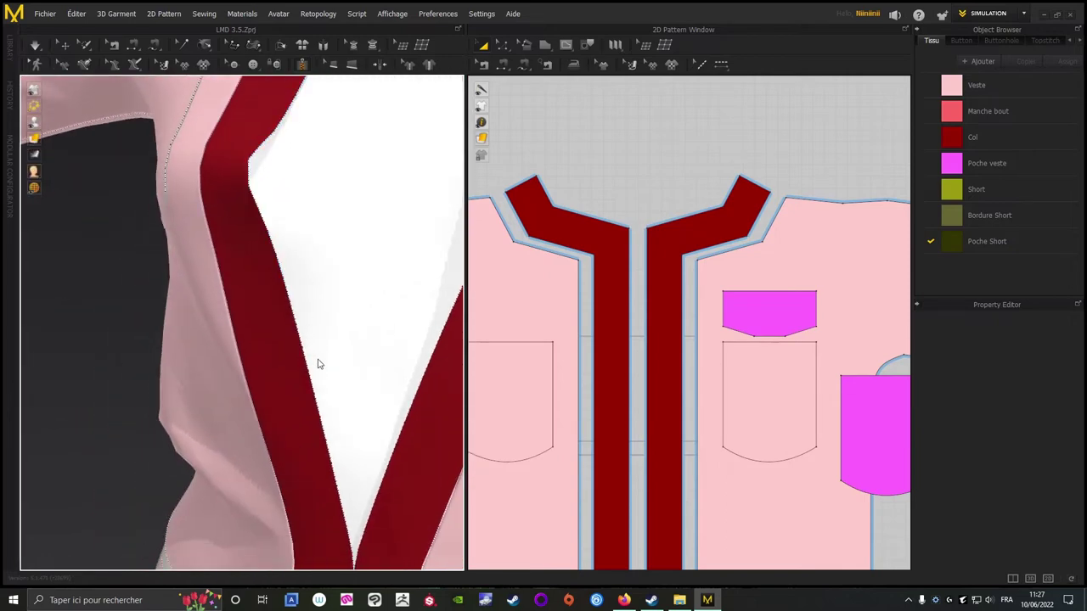
scroll(326, 443, down, 5)
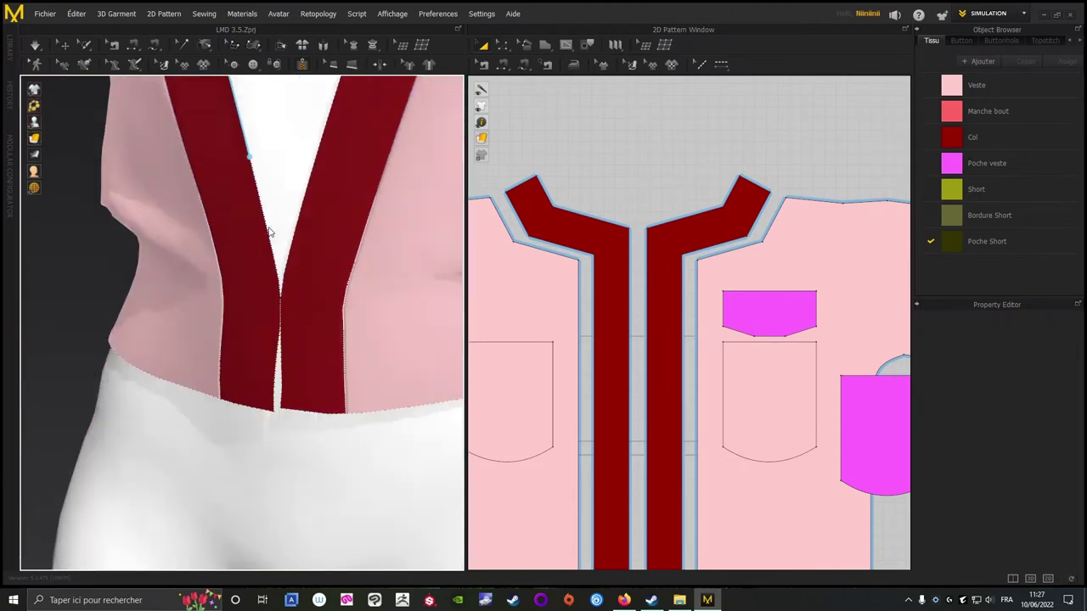
scroll(323, 314, up, 2)
middle_drag(313, 329, 237, 325)
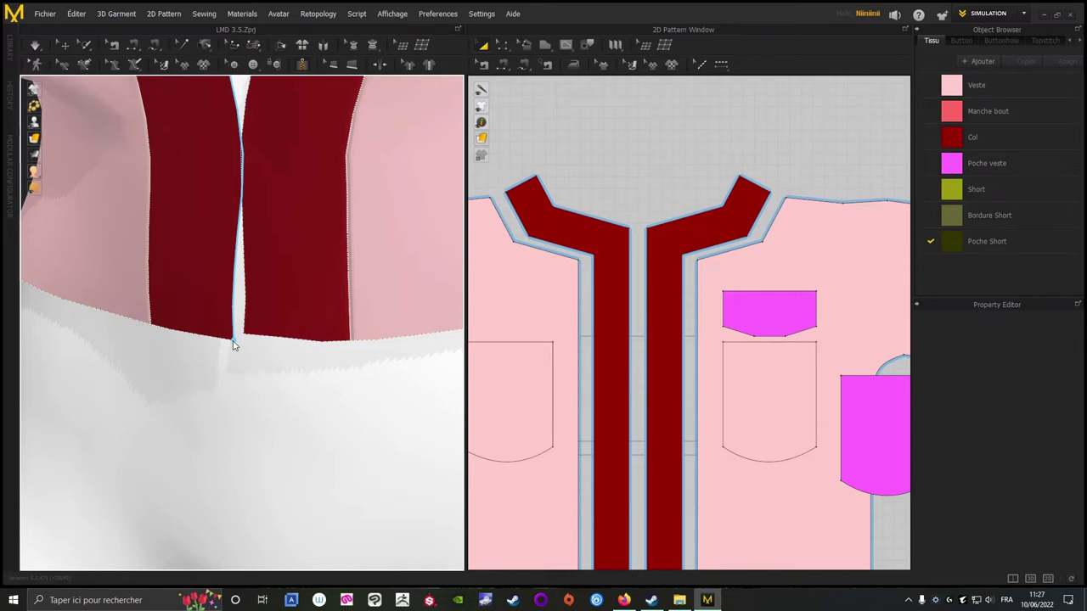
scroll(241, 446, down, 5)
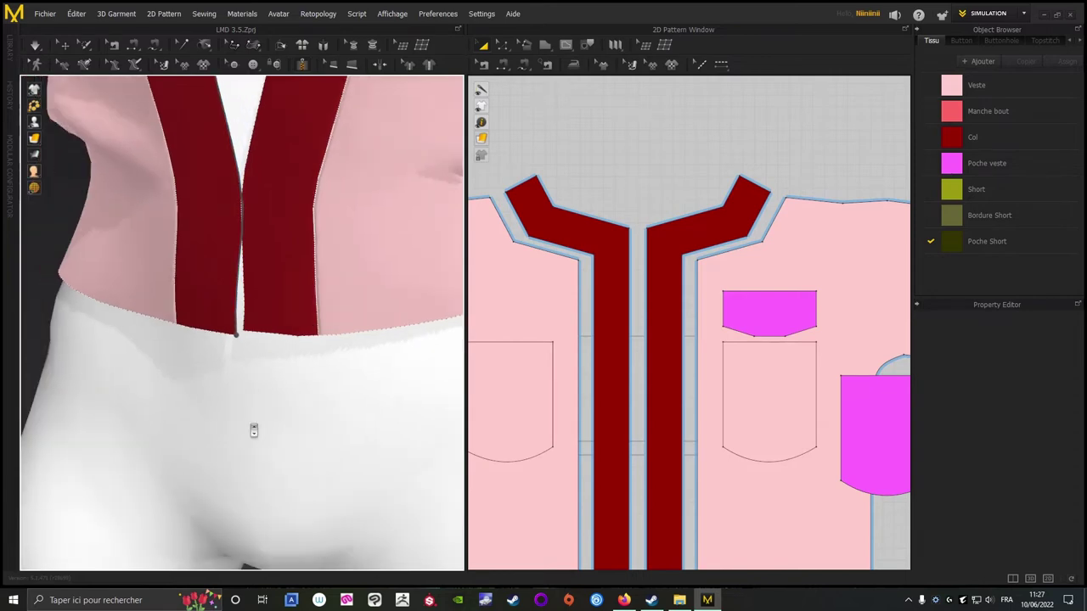
scroll(250, 158, down, 1)
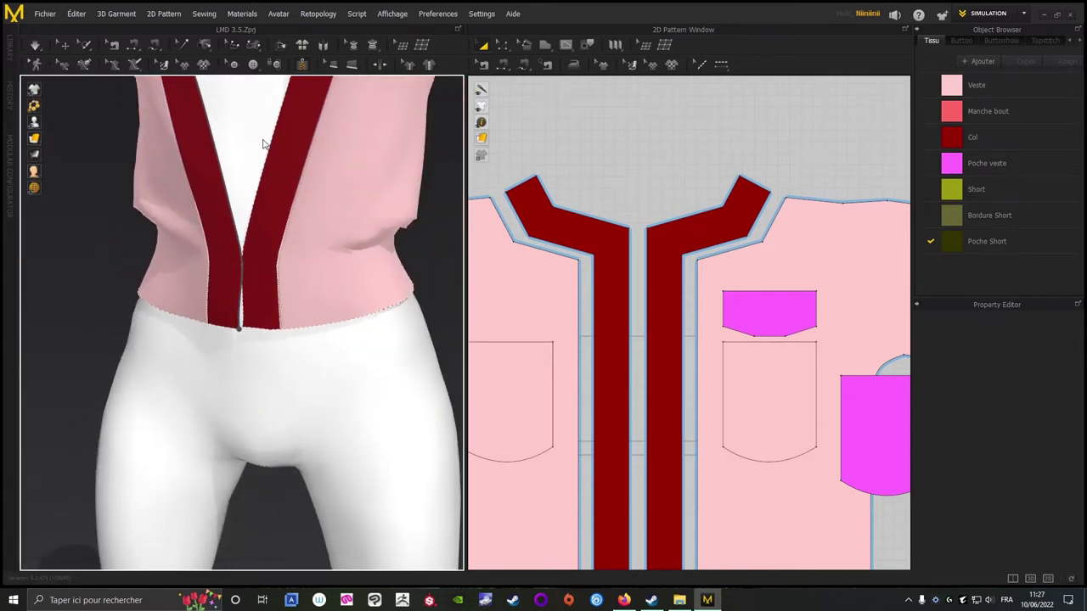
Trace the zipper's second side along the opposite front band from neck to hem to complete the zipper.
middle_drag(264, 143, 282, 332)
middle_drag(276, 270, 262, 373)
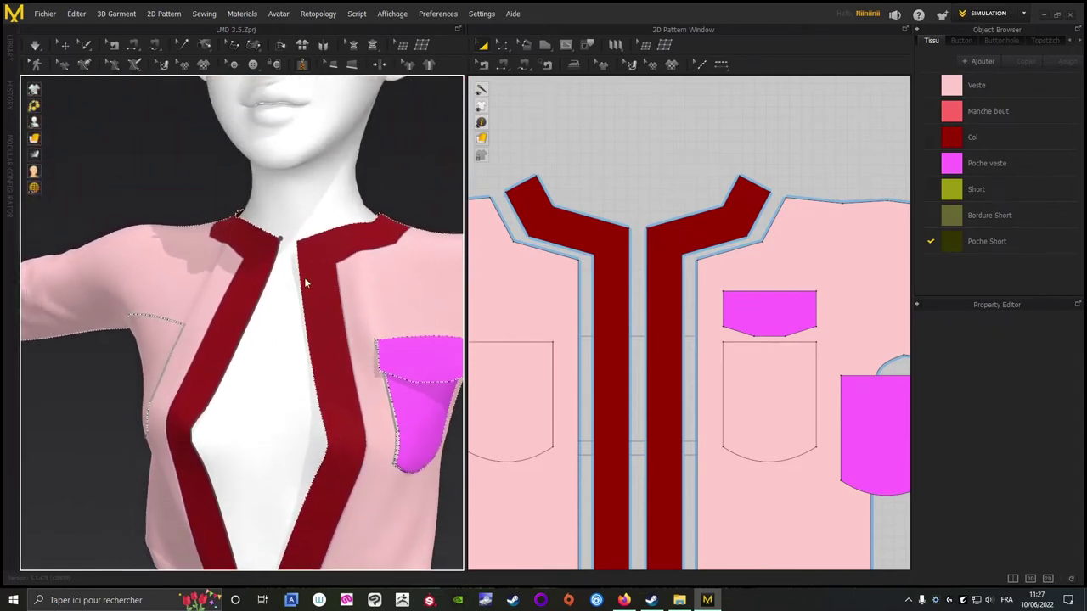
scroll(305, 279, up, 3)
middle_drag(326, 245, 249, 294)
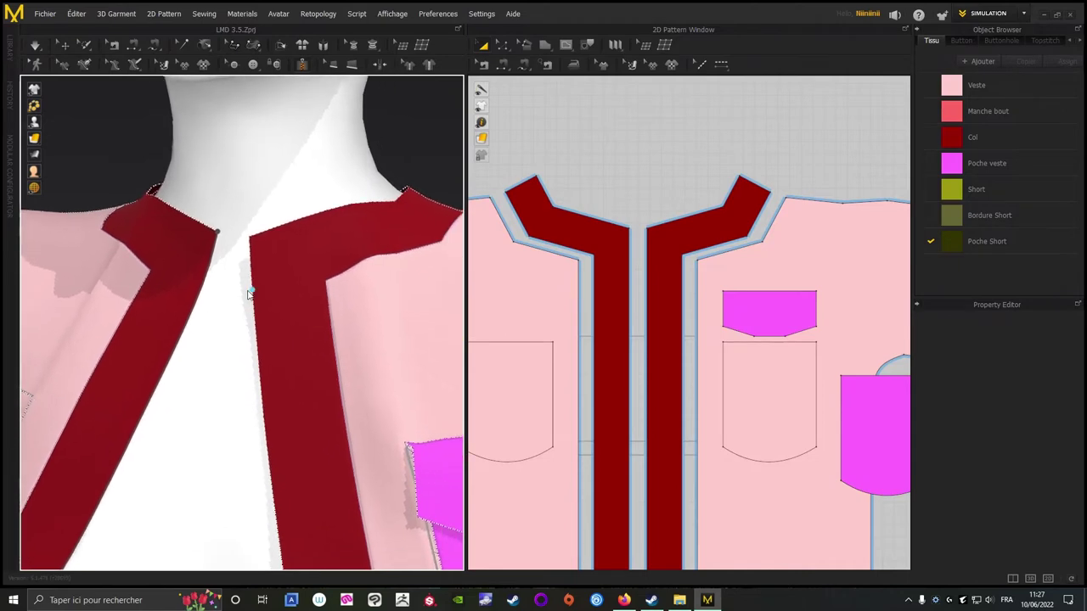
right_drag(105, 97, 143, 141)
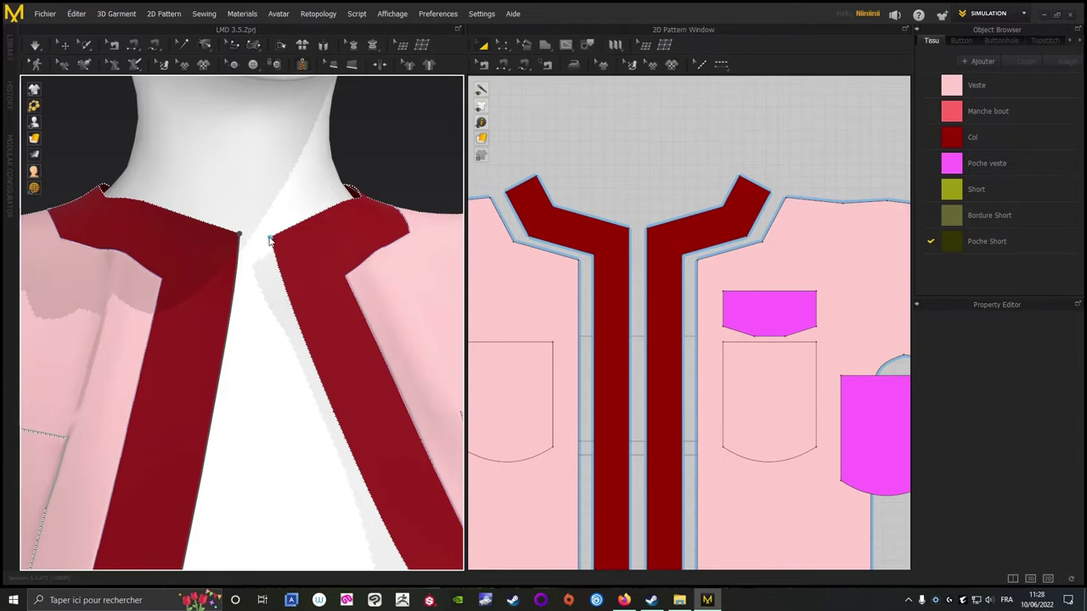
middle_drag(308, 373, 222, 111)
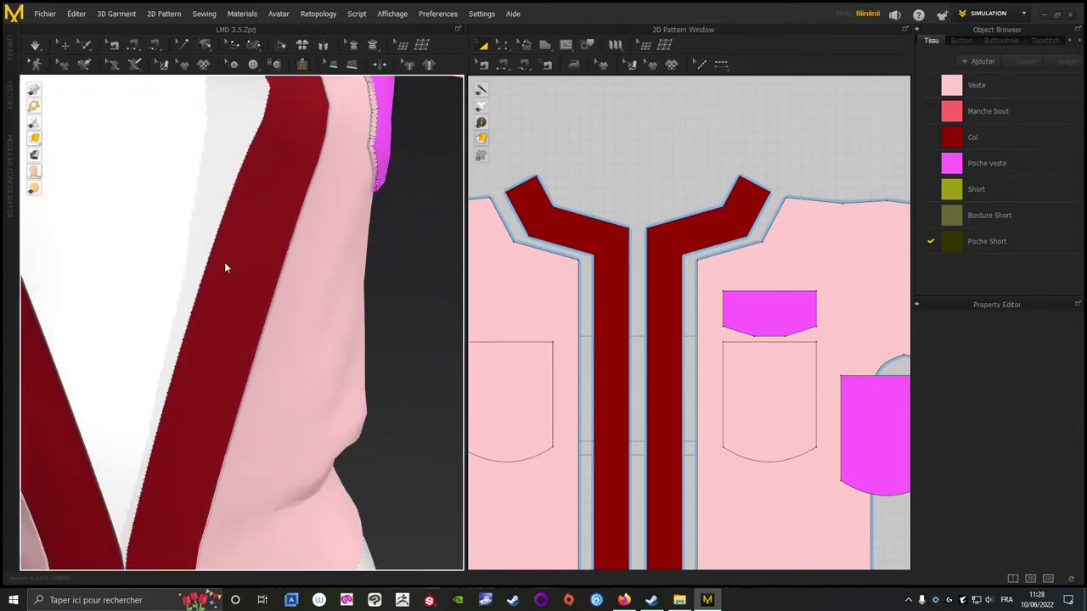
middle_drag(172, 412, 279, 169)
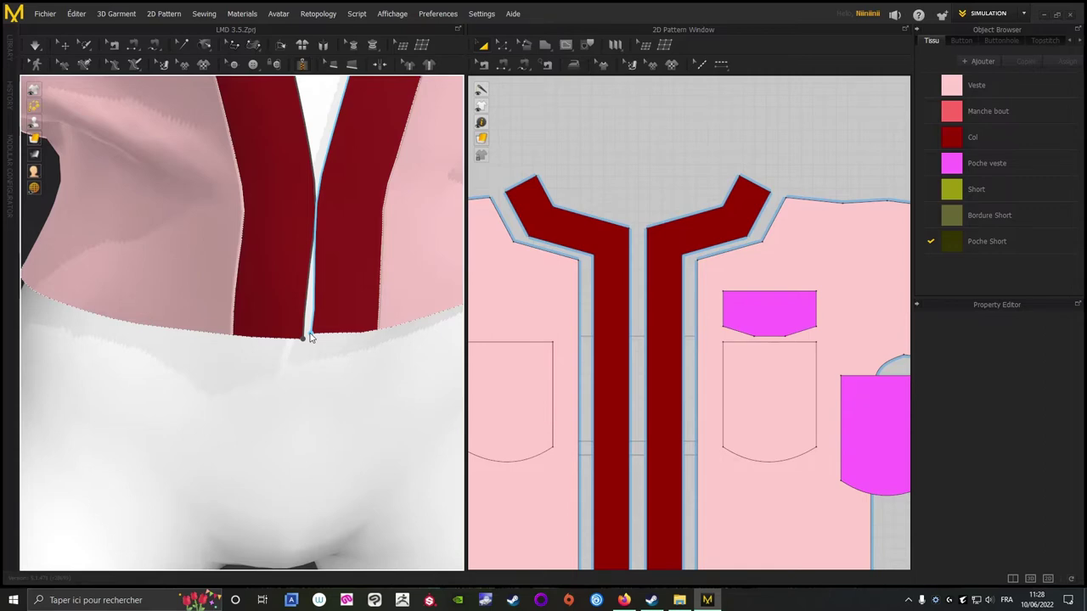
click(309, 336)
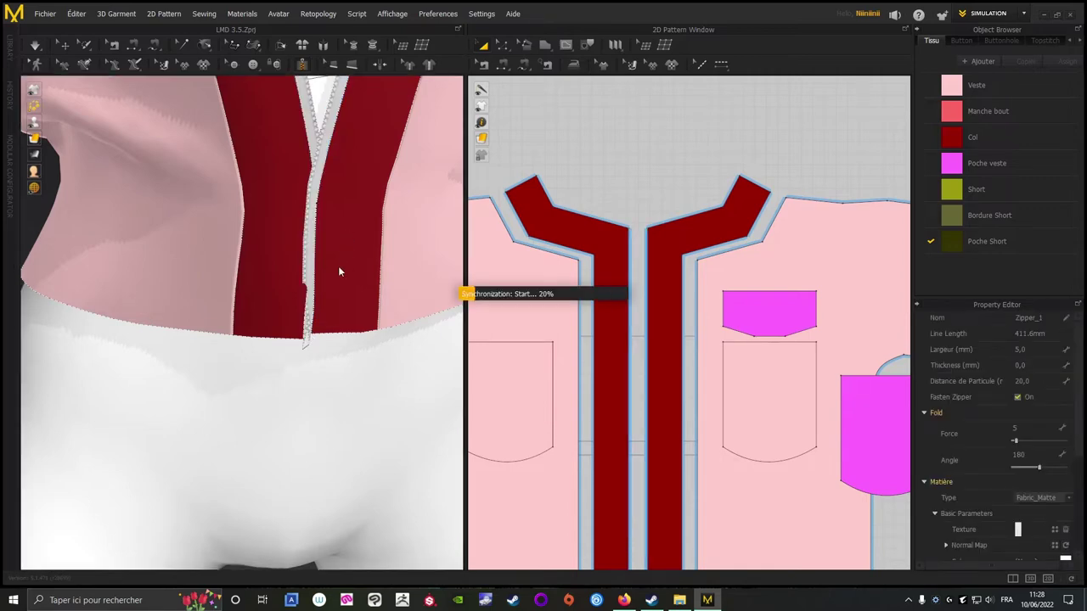
Leave the Zipper tool and run the simulation to draw the jacket's front edges together along the zipper.
scroll(334, 267, down, 5)
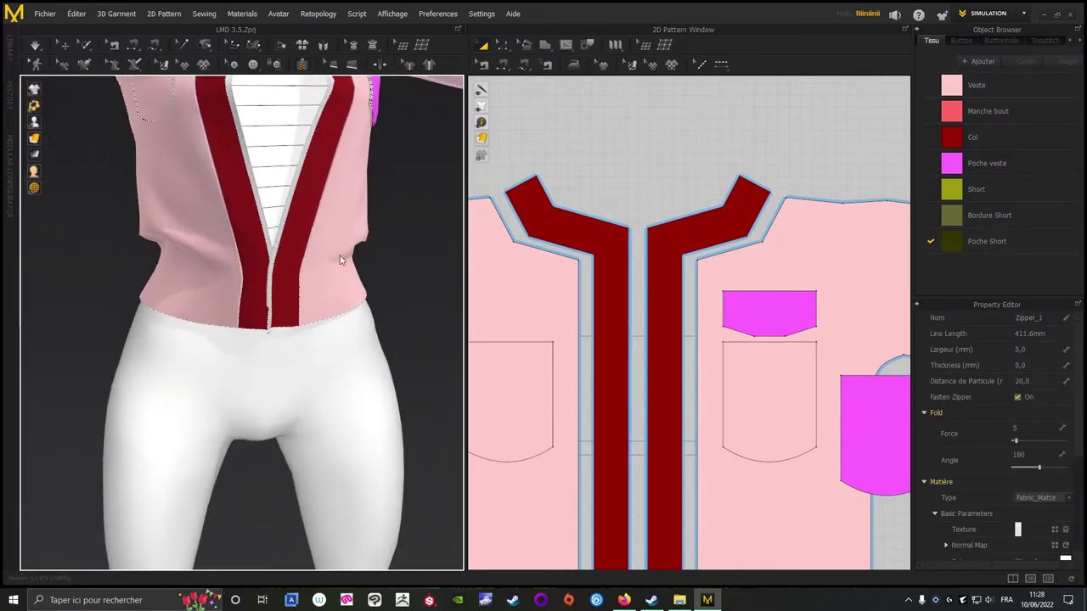
scroll(316, 219, down, 5)
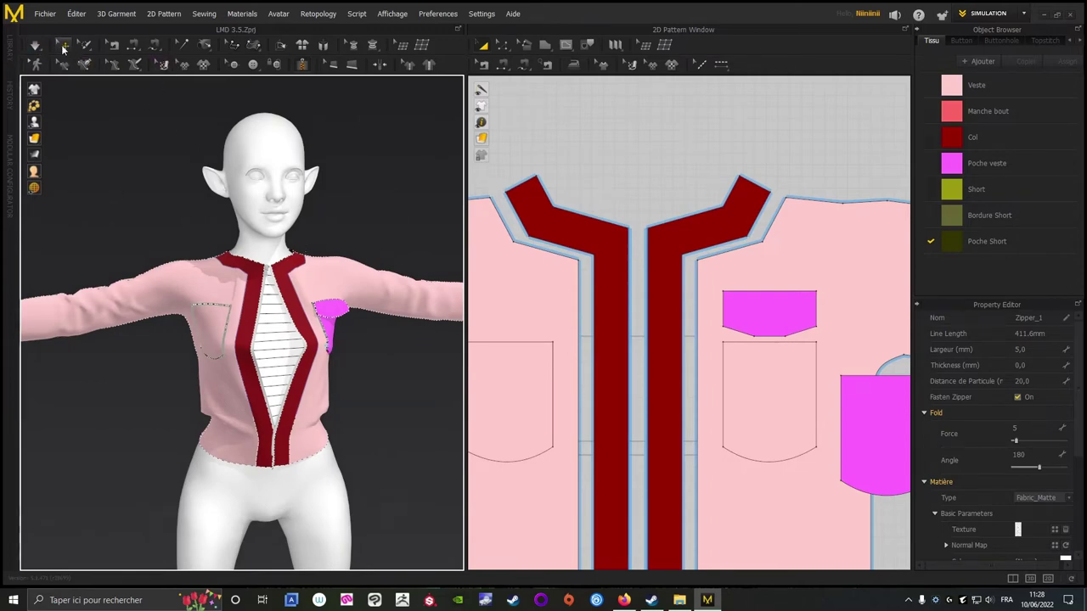
scroll(175, 230, up, 5)
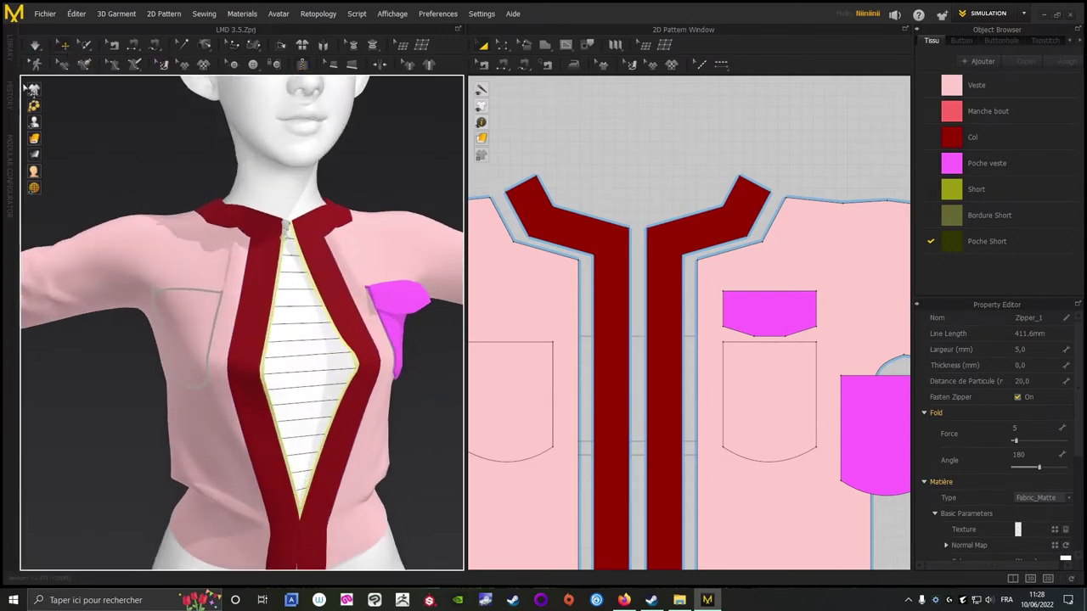
click(34, 45)
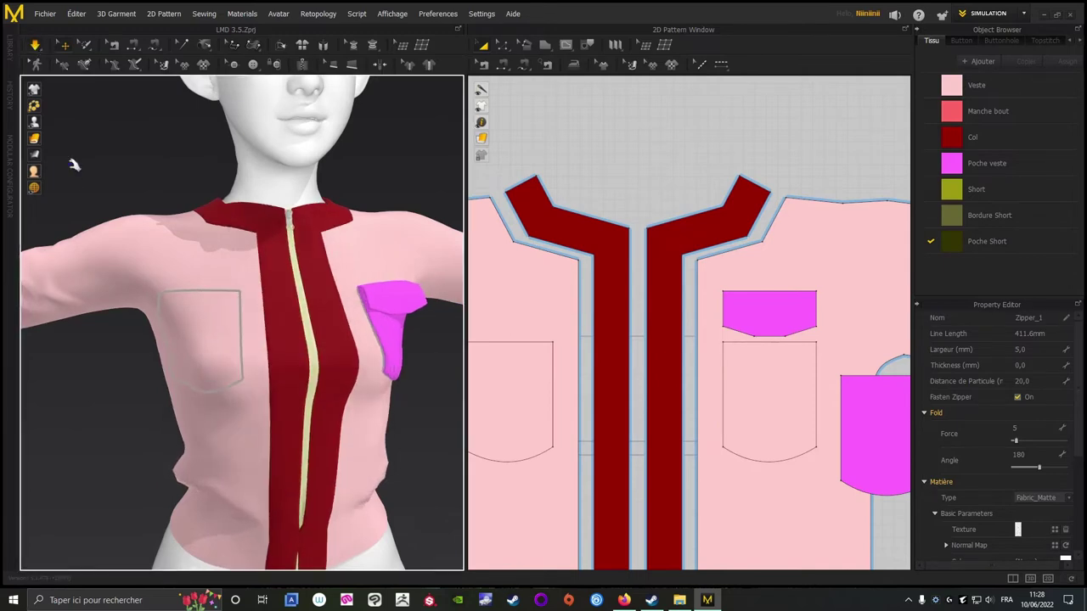
Tug both red front bands near the jacket hem during simulation to even out the zipper line, and stop the simulation.
middle_drag(90, 454, 43, 281)
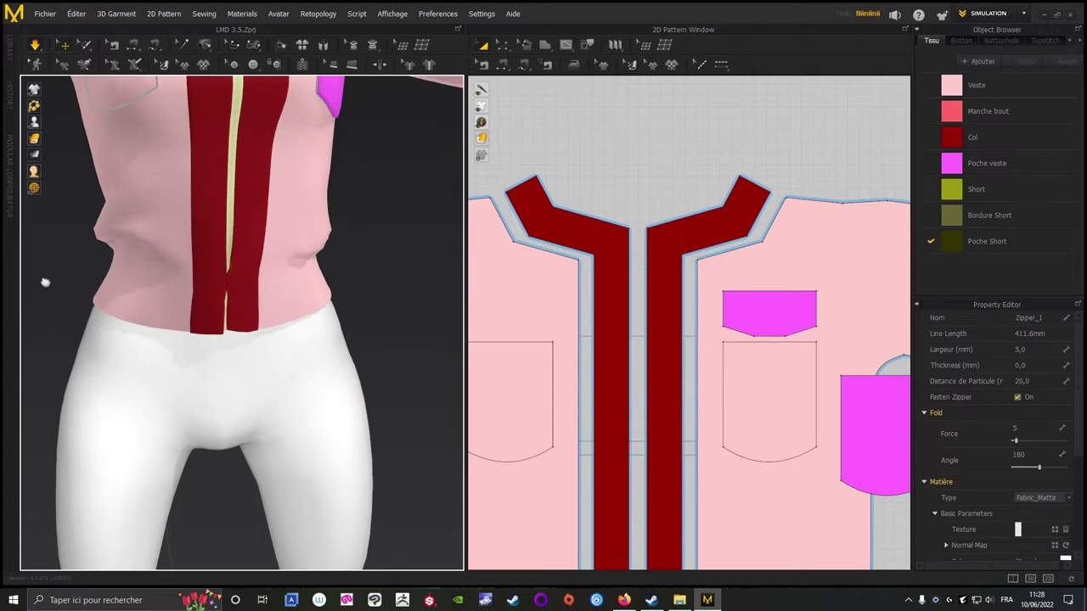
click(254, 296)
click(199, 299)
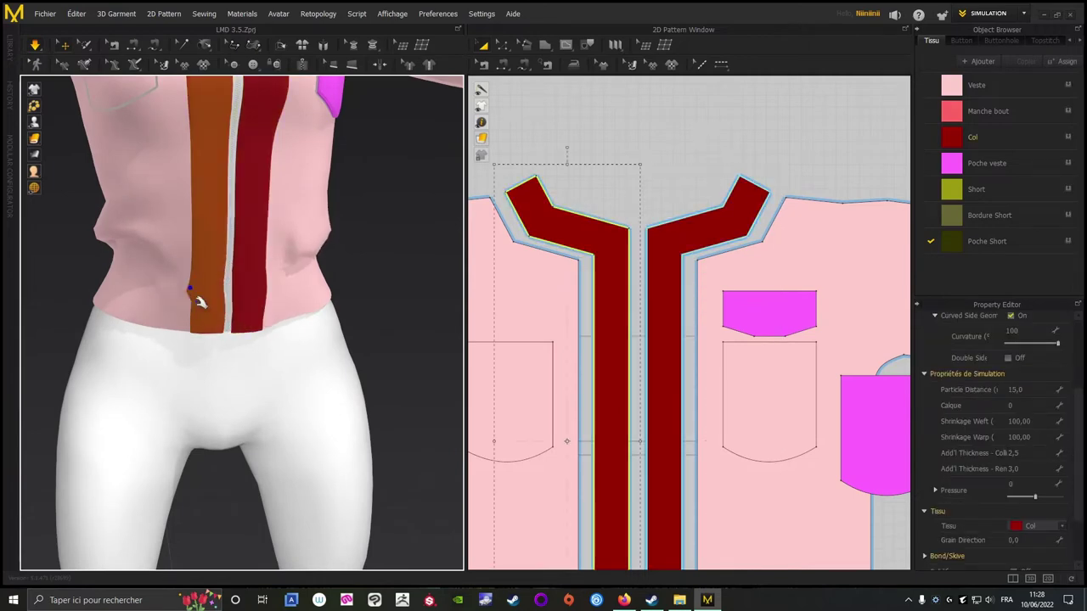
click(385, 281)
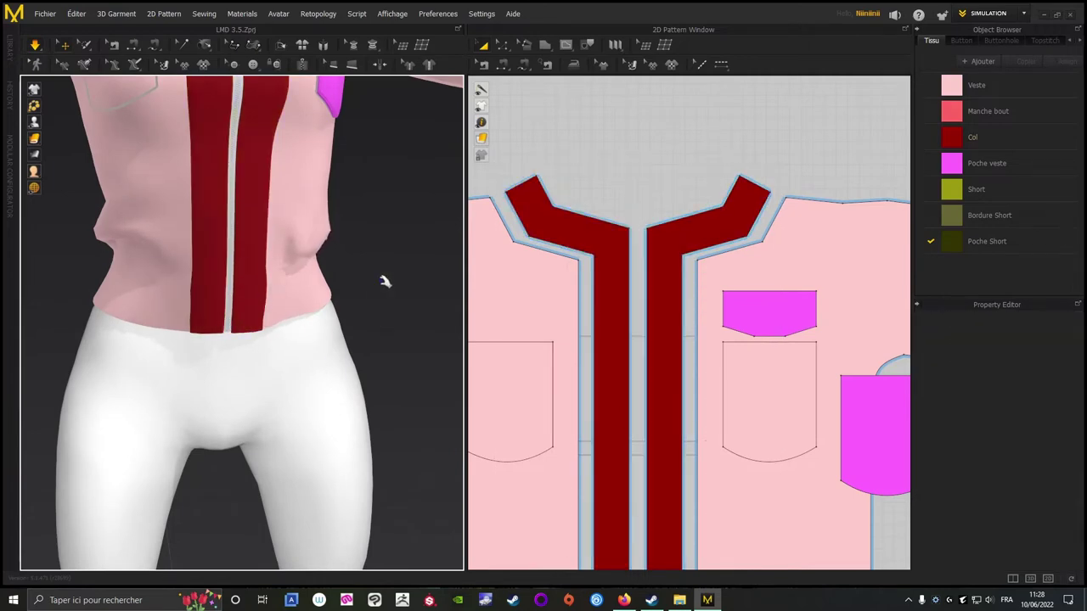
scroll(384, 281, down, 5)
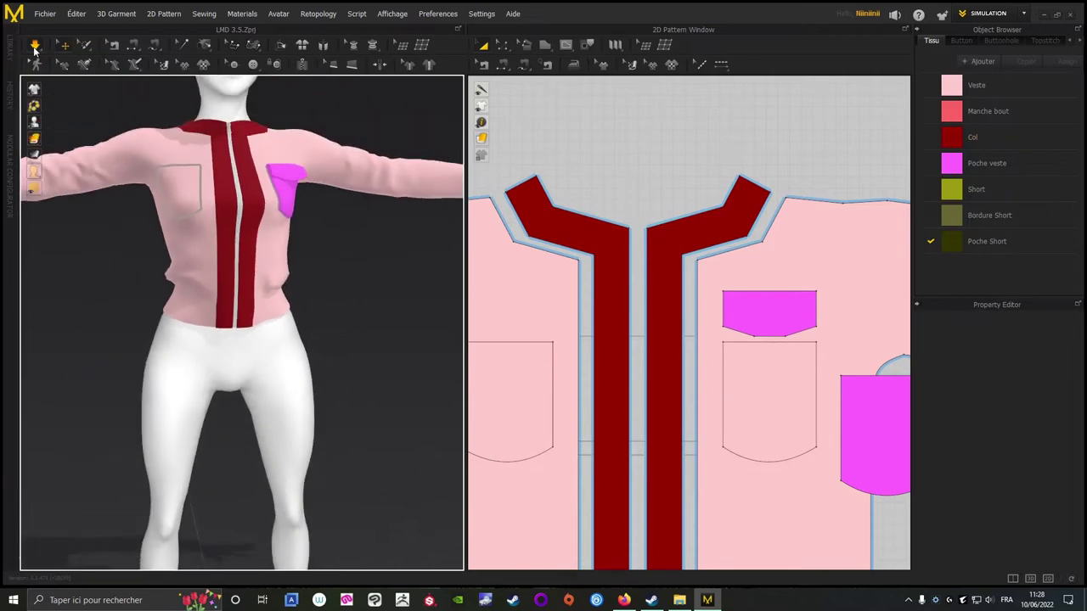
Select all the shorts pattern pieces below the jacket patterns and show them on the avatar again.
scroll(721, 344, down, 6)
middle_drag(587, 447, 697, 246)
drag(511, 492, 511, 493)
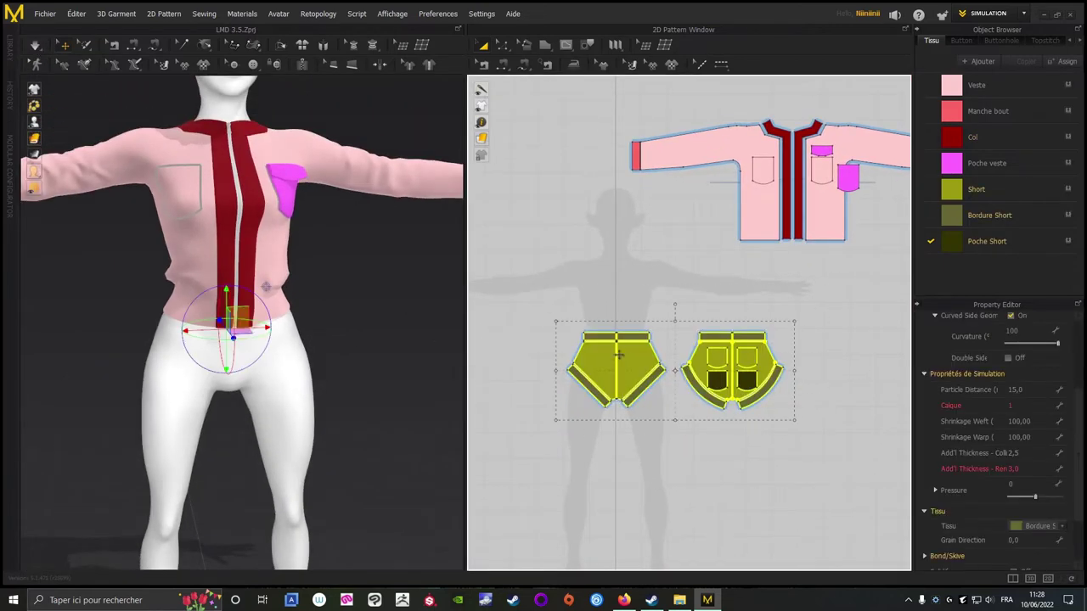
right_click(623, 352)
click(663, 546)
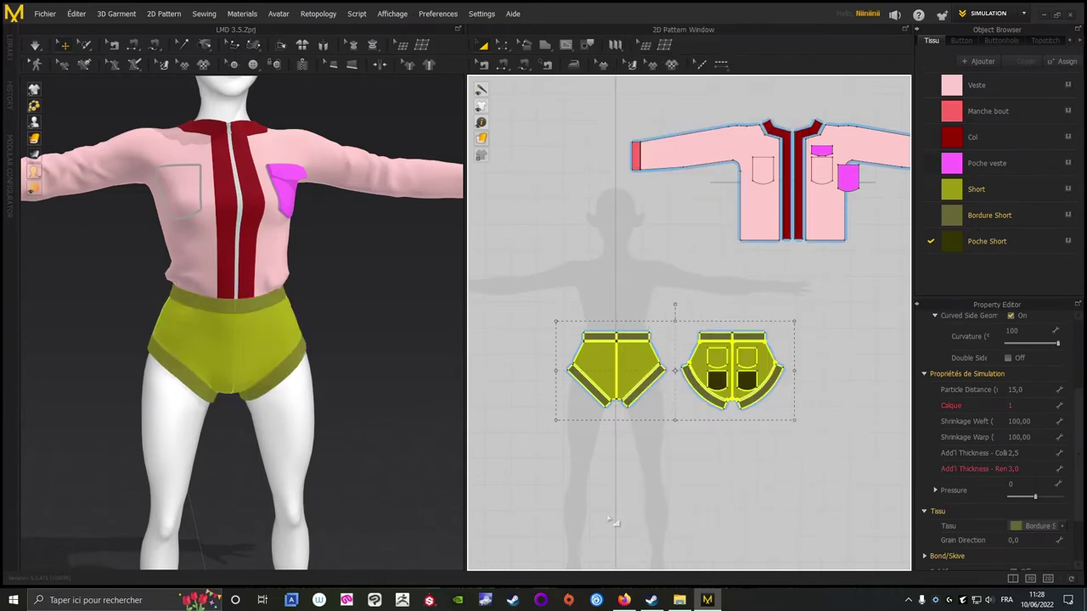
click(396, 327)
middle_drag(388, 323, 412, 366)
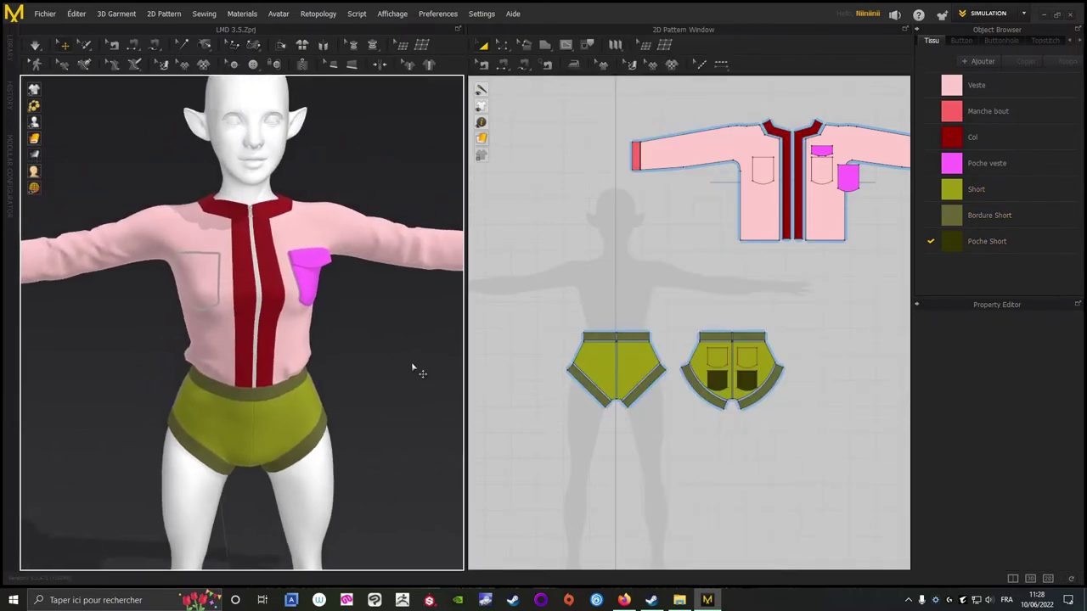
Save the project LMD 3.5.Zprj with the jacket and shorts displayed together.
click(39, 14)
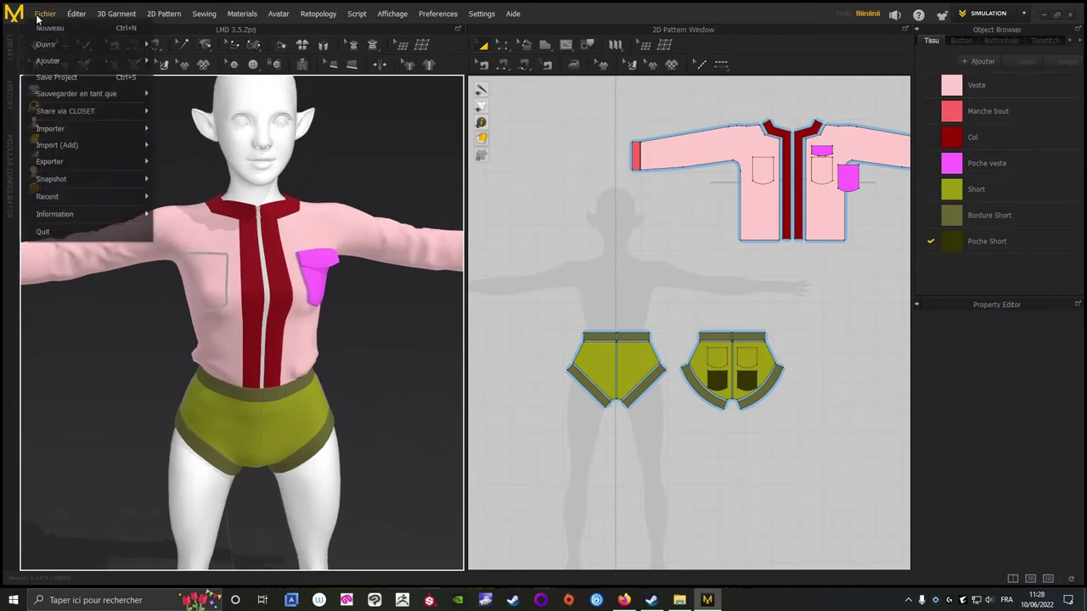
click(46, 77)
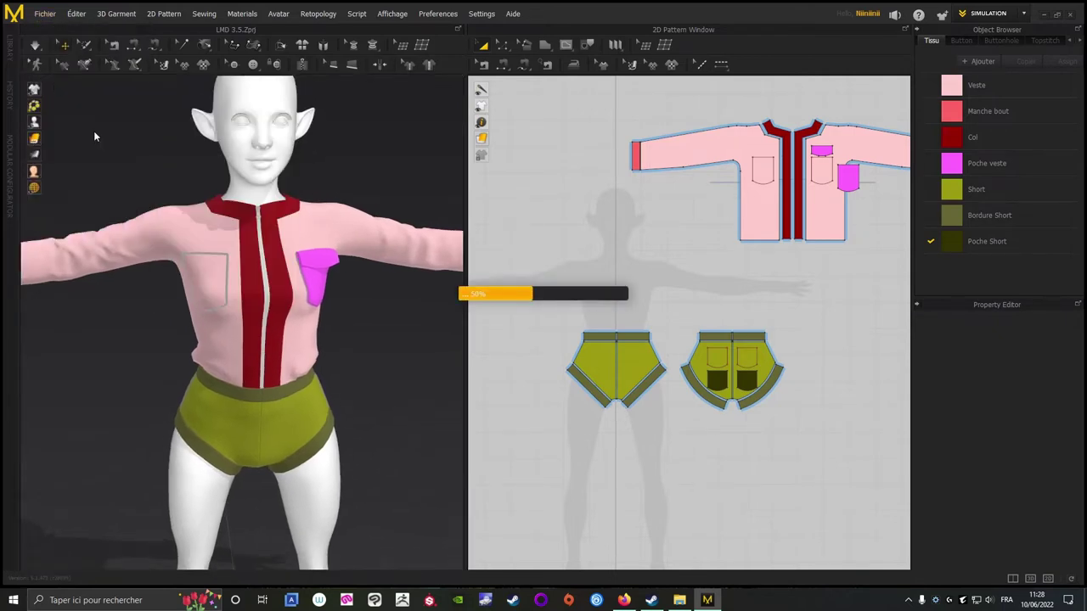
scroll(747, 273, down, 4)
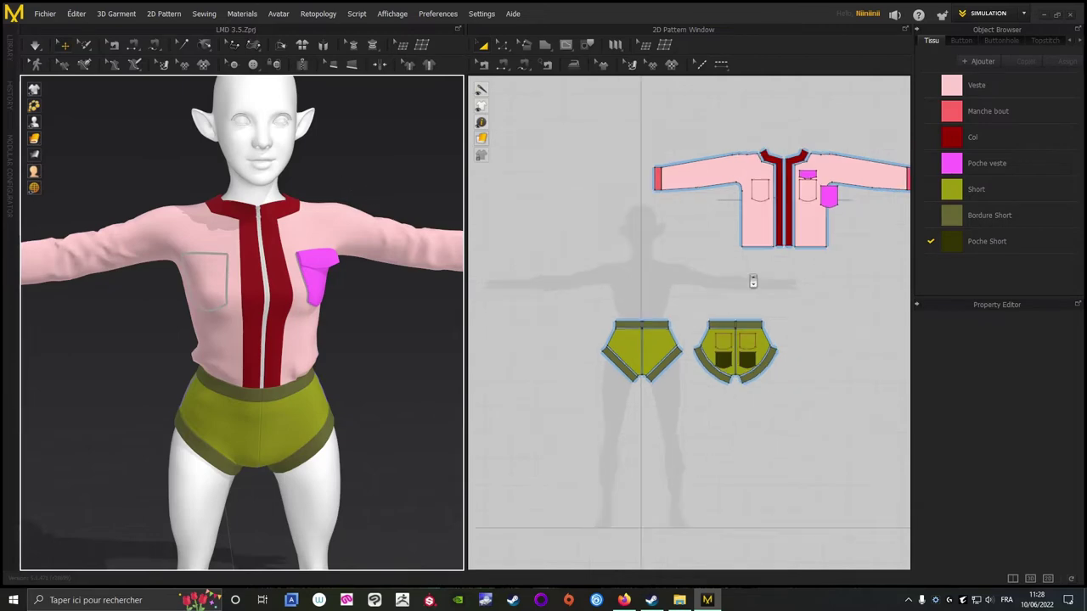
scroll(301, 187, up, 6)
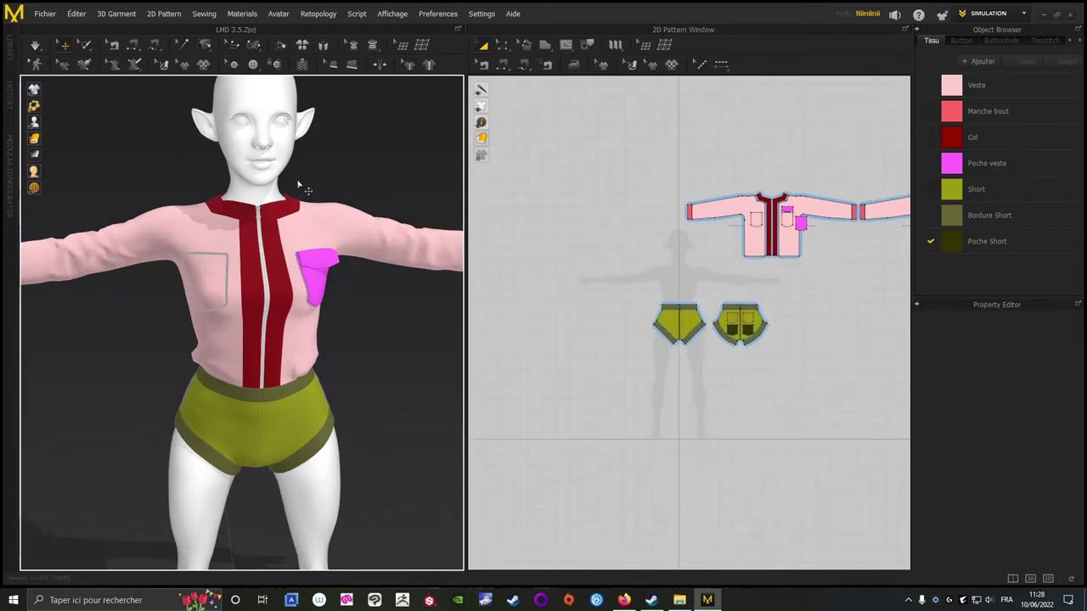
Move the zipper slider from the neck down to mid-chest and run the simulation to open the collar.
middle_drag(291, 174, 155, 206)
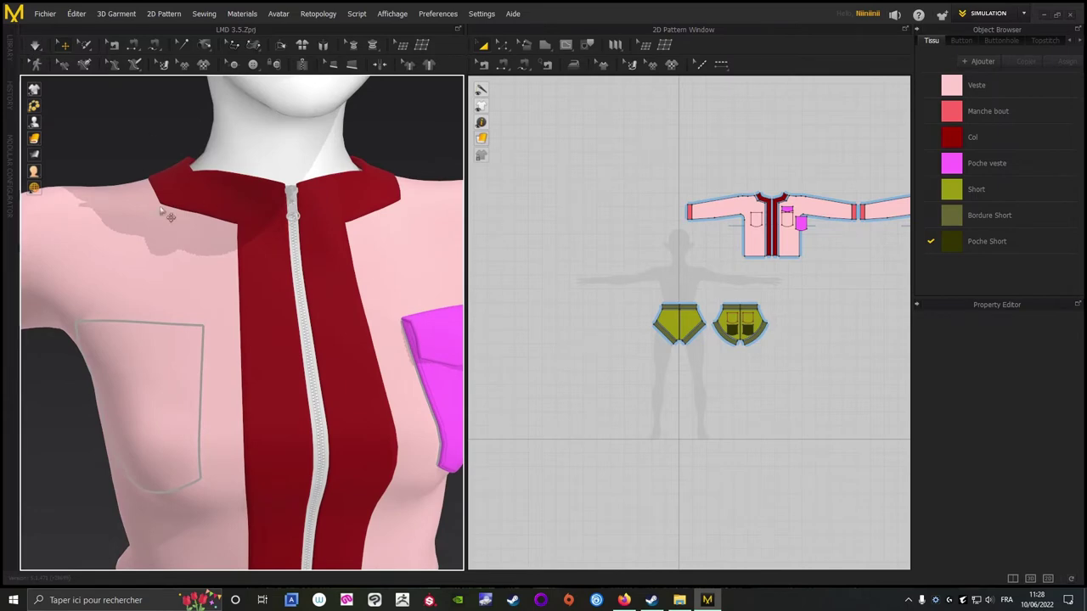
scroll(237, 314, down, 3)
middle_drag(244, 325, 230, 283)
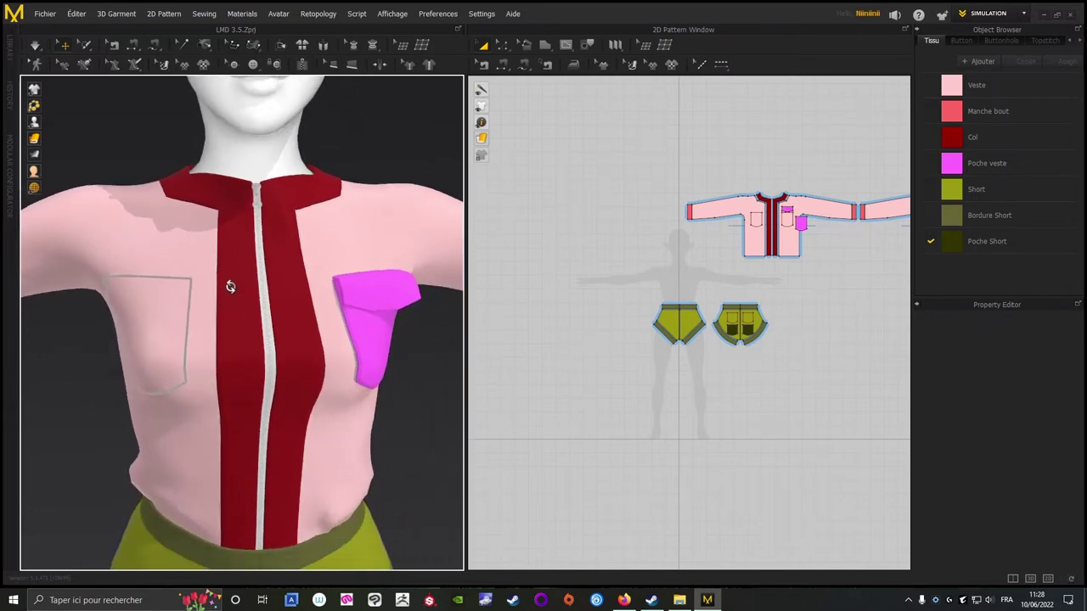
right_drag(229, 284, 255, 274)
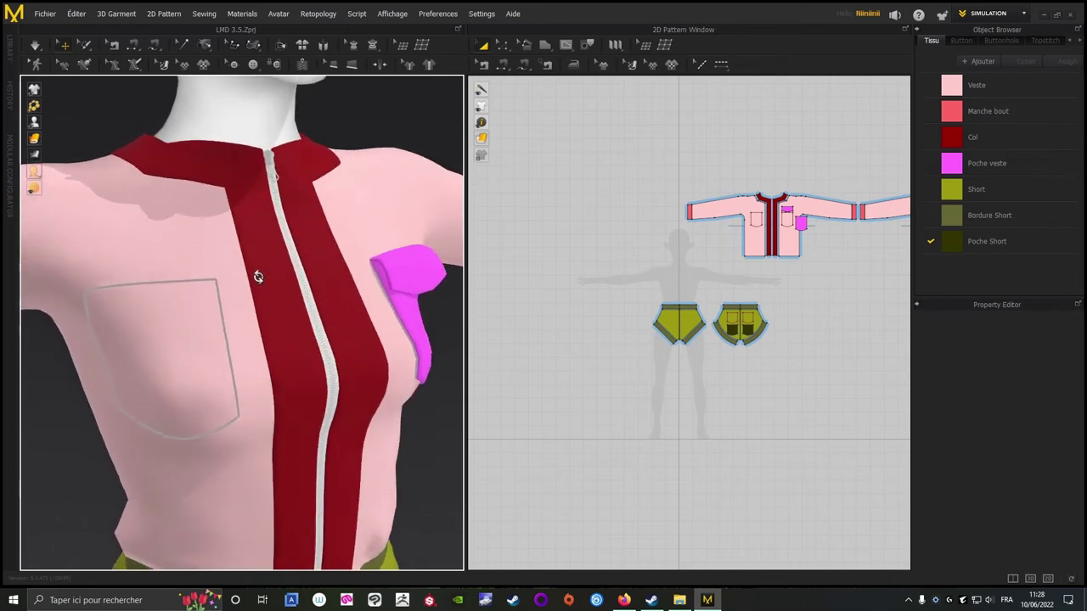
scroll(254, 274, up, 1)
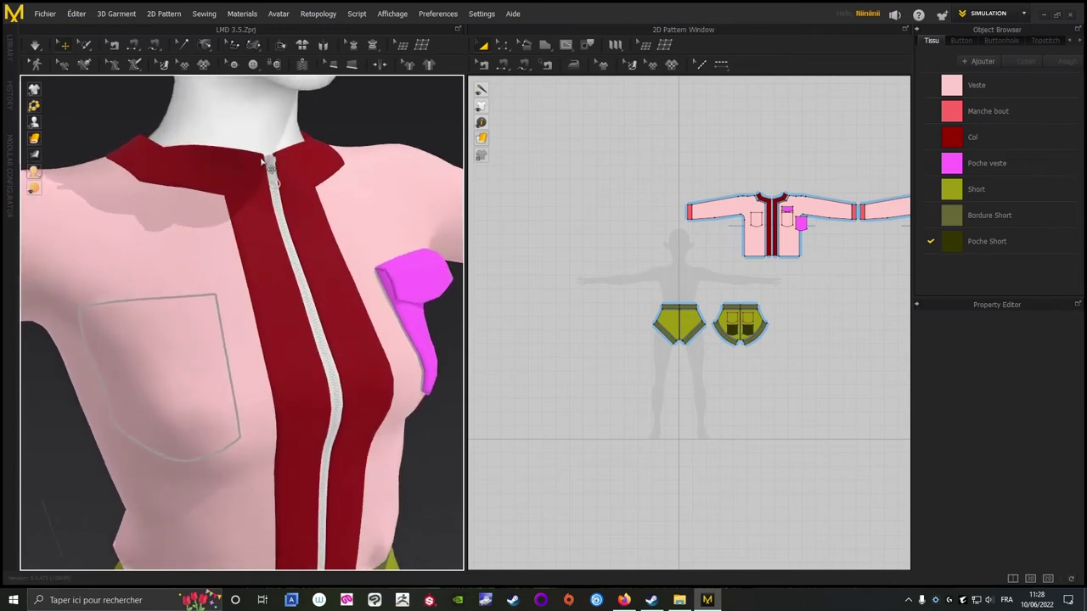
click(63, 47)
click(280, 173)
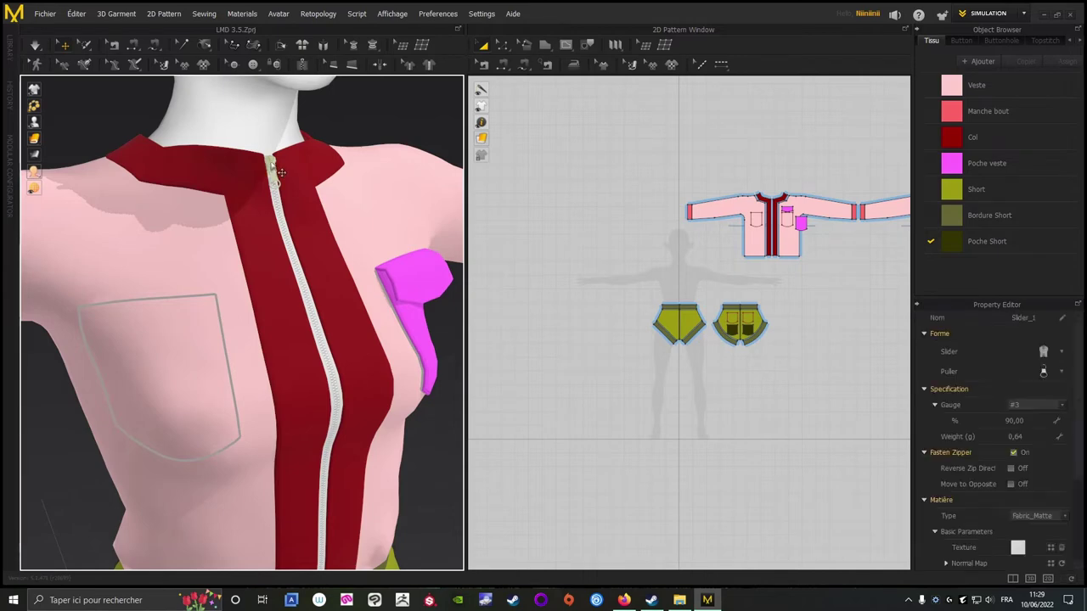
drag(290, 194, 345, 382)
click(34, 46)
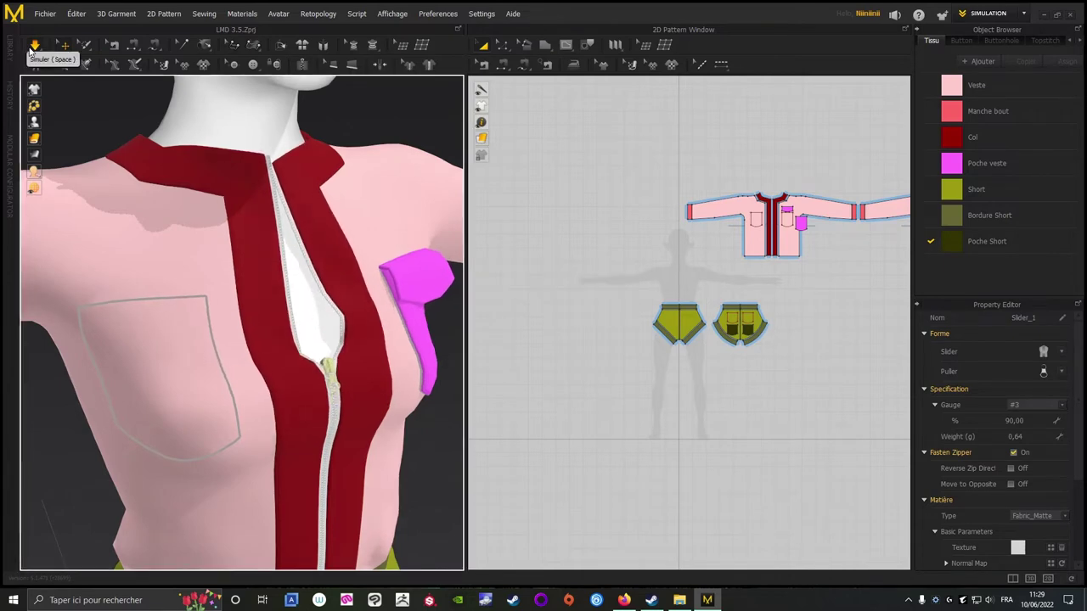
Pull the collar and shoulder fabric on the pocket-flap side outward during simulation to spread the neckline, and stop the simulation.
scroll(322, 287, up, 2)
middle_drag(369, 204, 354, 146)
right_drag(355, 146, 328, 138)
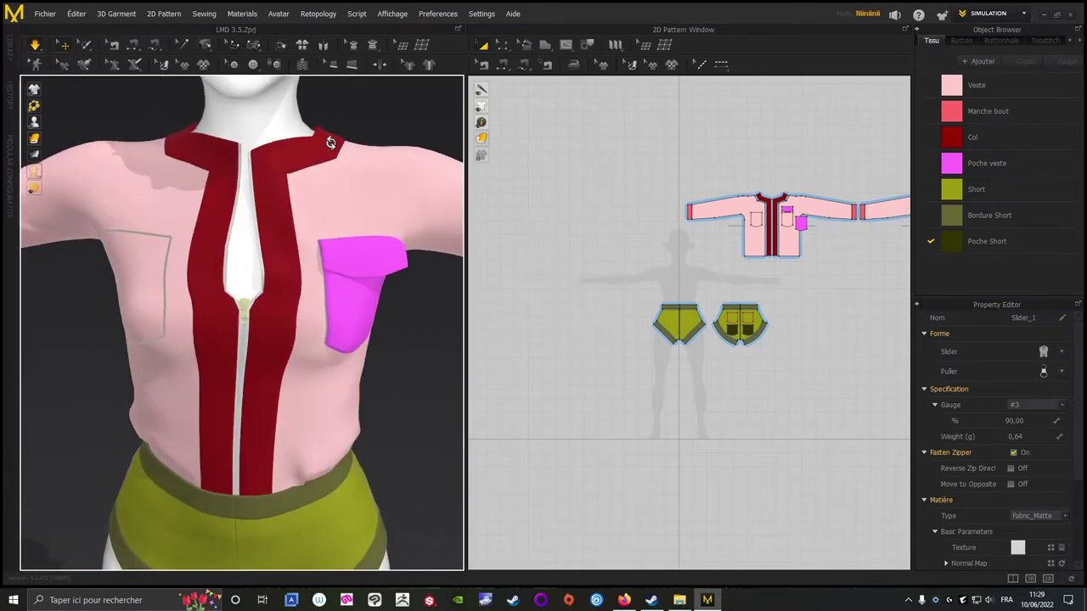
click(298, 154)
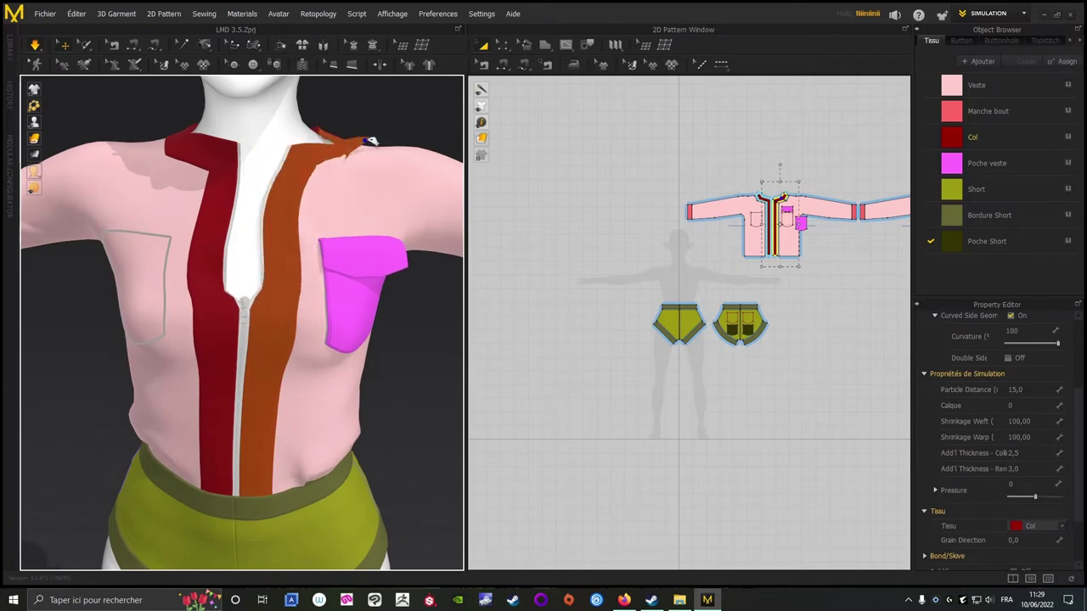
click(360, 148)
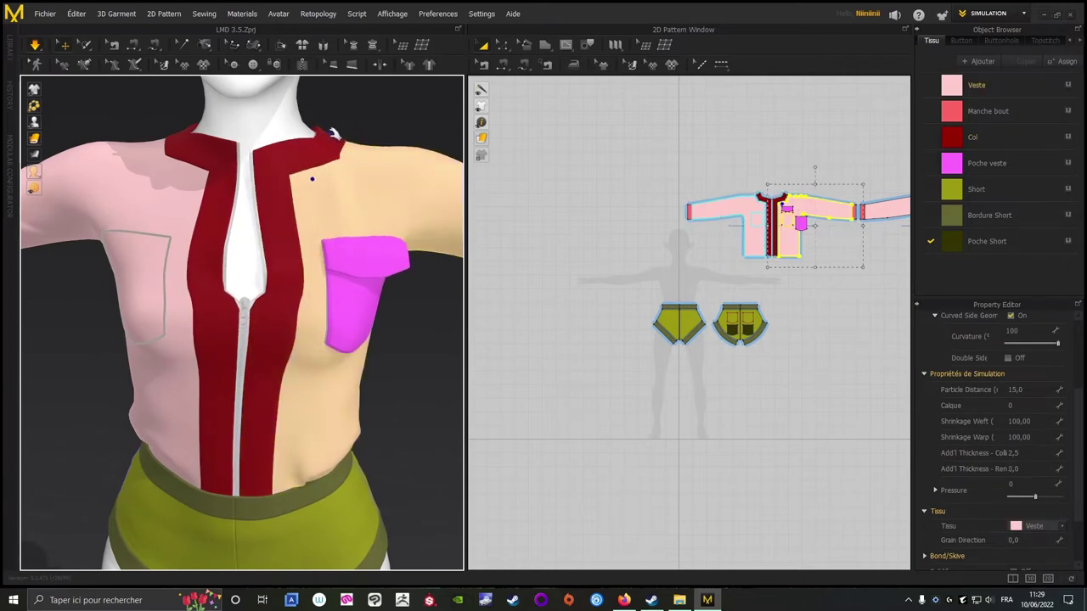
drag(335, 136, 385, 104)
click(381, 117)
scroll(351, 225, down, 4)
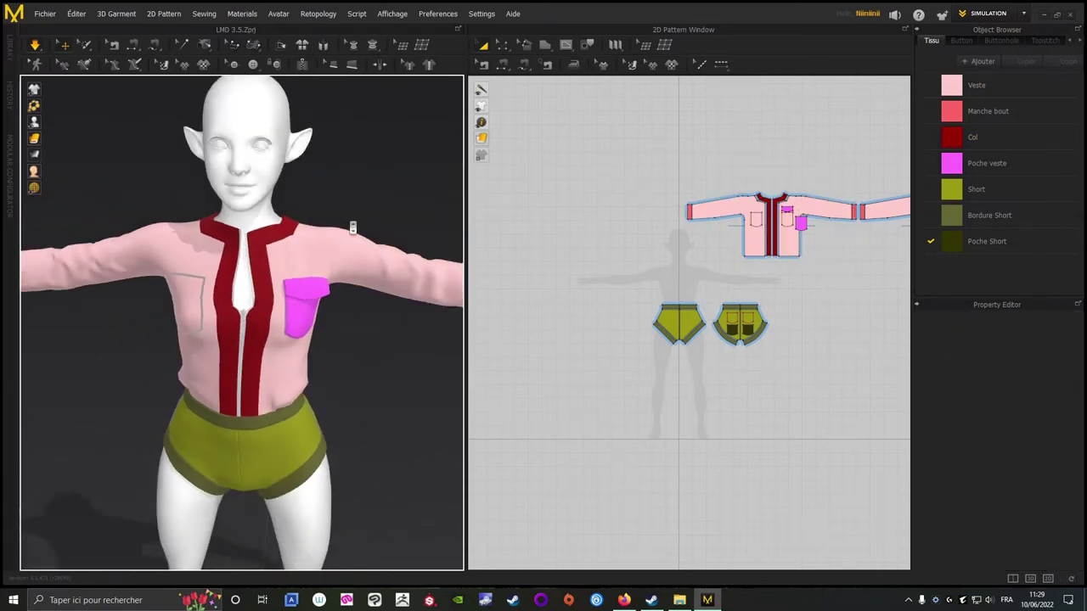
middle_drag(300, 381, 300, 260)
scroll(300, 260, up, 3)
middle_drag(94, 204, 98, 437)
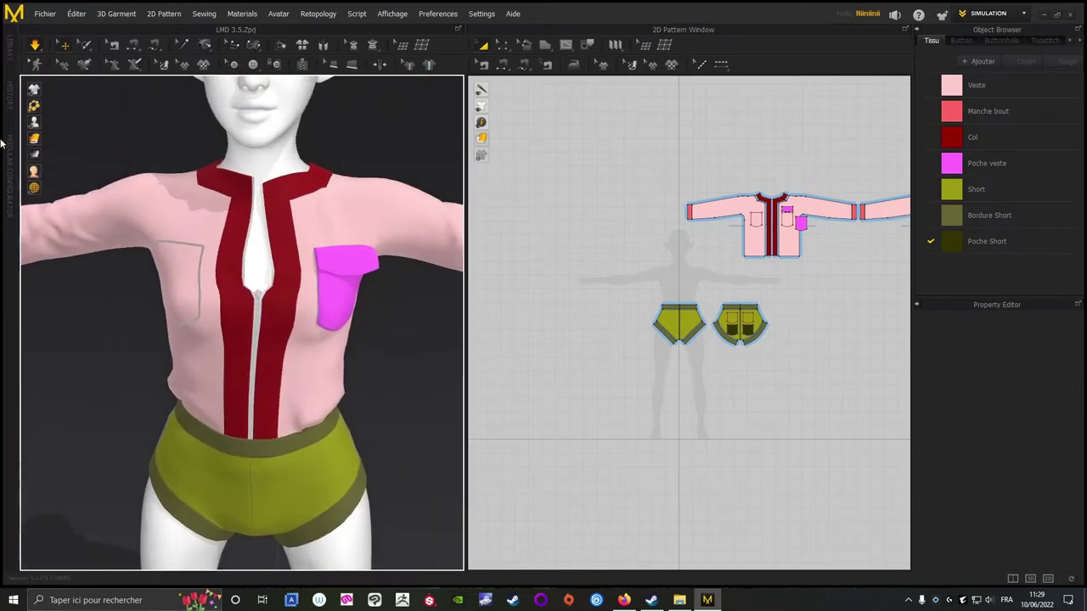
click(37, 47)
Lower the zipper slider from mid-chest to just above the waist and run the simulation to open the jacket further.
right_drag(56, 330, 124, 284)
scroll(142, 295, up, 2)
middle_drag(143, 295, 158, 342)
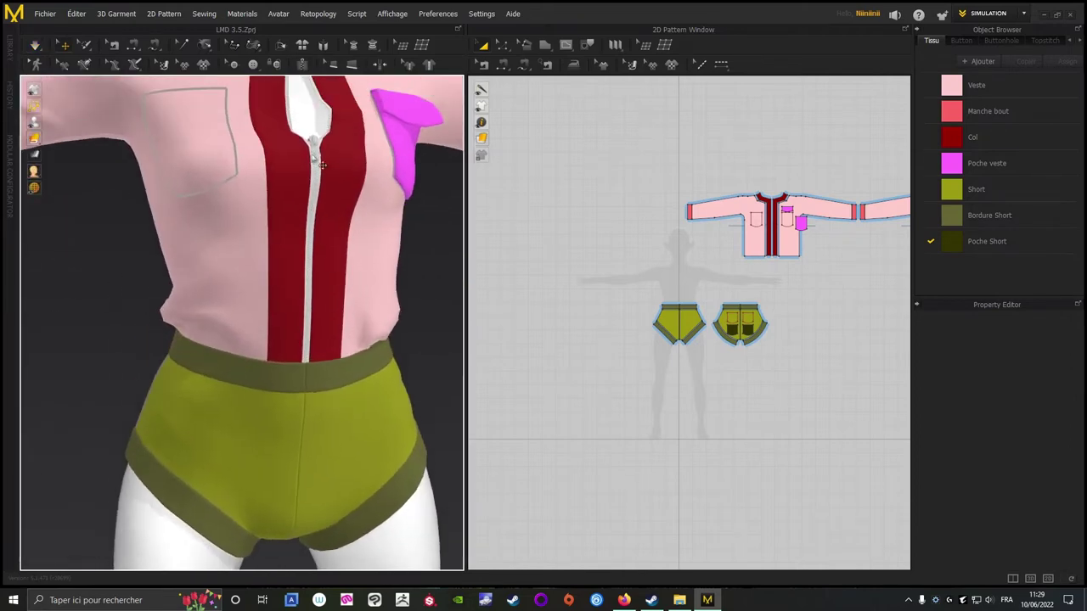
click(317, 150)
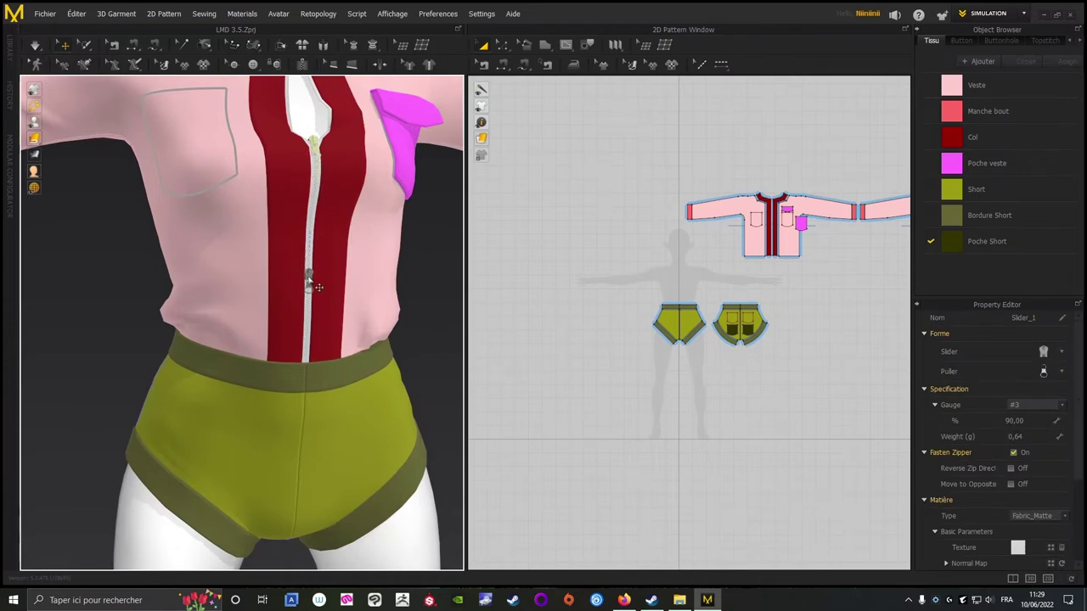
click(309, 280)
click(35, 44)
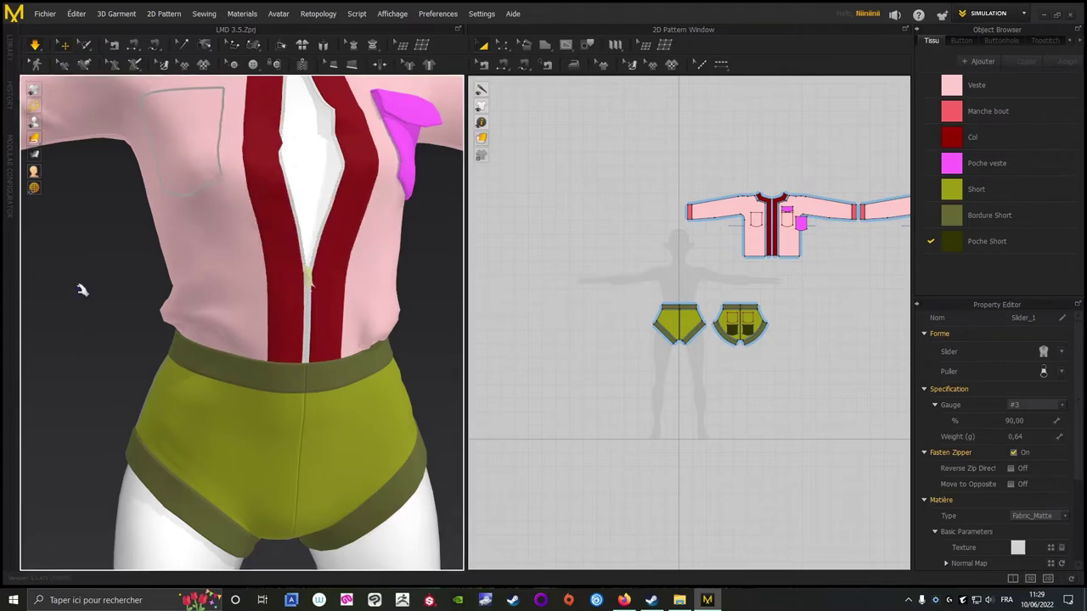
Pull the collar band and shoulder on the avatar's left outward while simulating to widen the deep front opening.
scroll(60, 289, down, 3)
middle_drag(75, 328, 102, 371)
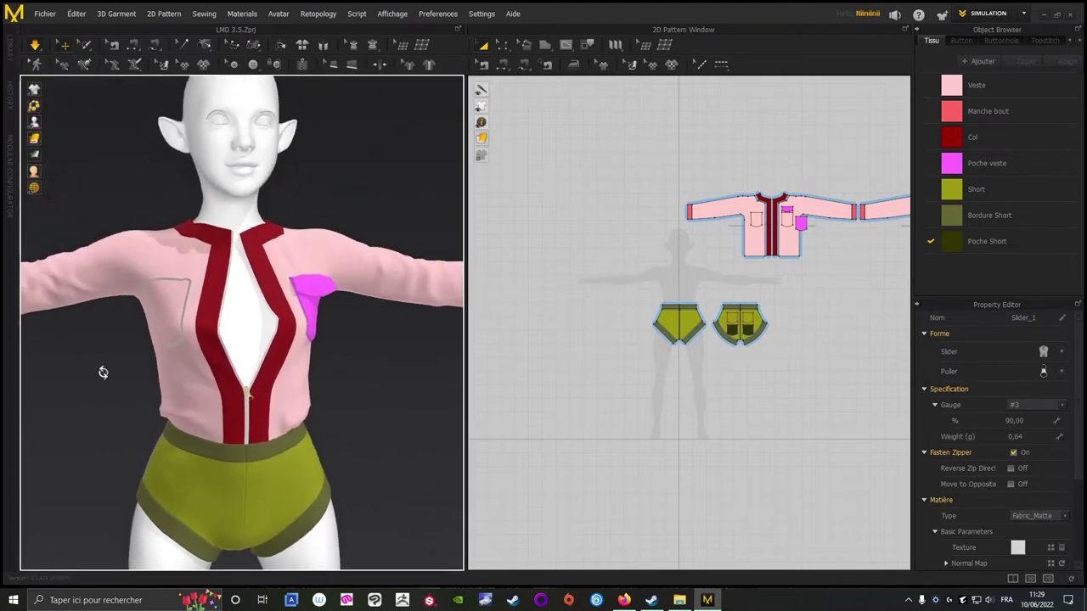
click(273, 222)
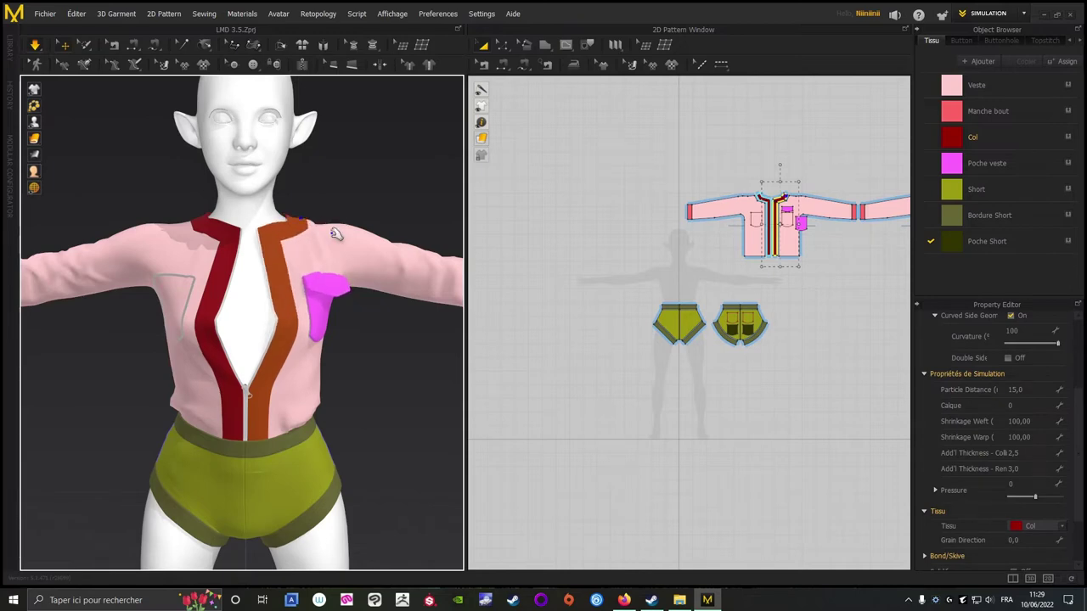
click(335, 234)
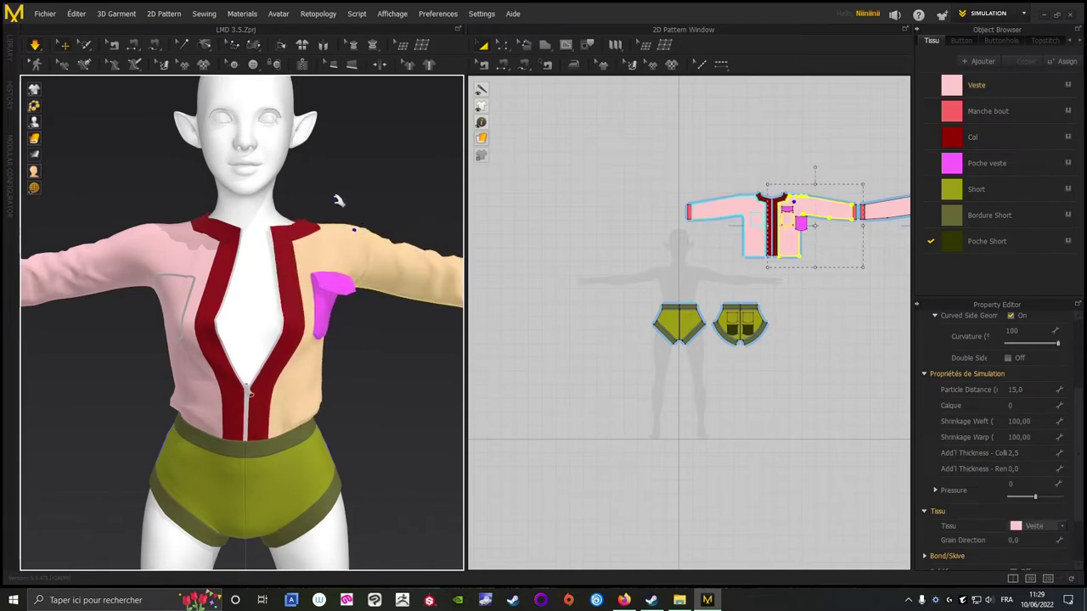
click(355, 156)
mouse_move(343, 187)
right_down()
mouse_move(162, 184)
mouse_move(359, 179)
right_up()
click(276, 225)
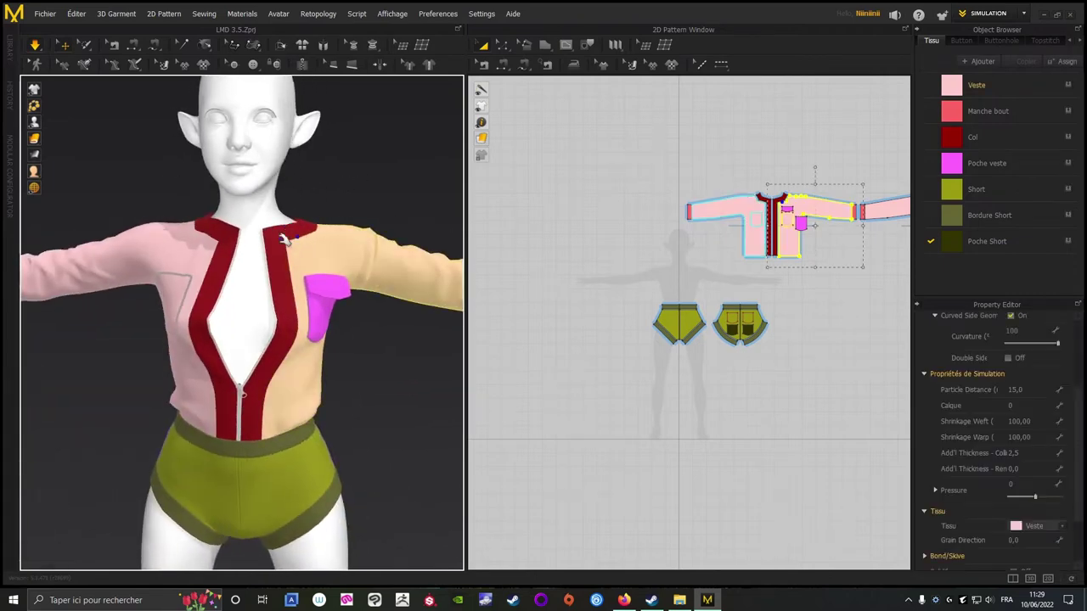
click(402, 141)
Tug the jacket's shoulder and upper sleeve on the avatar's right during simulation to settle the fabric into folds.
right_drag(402, 141, 166, 320)
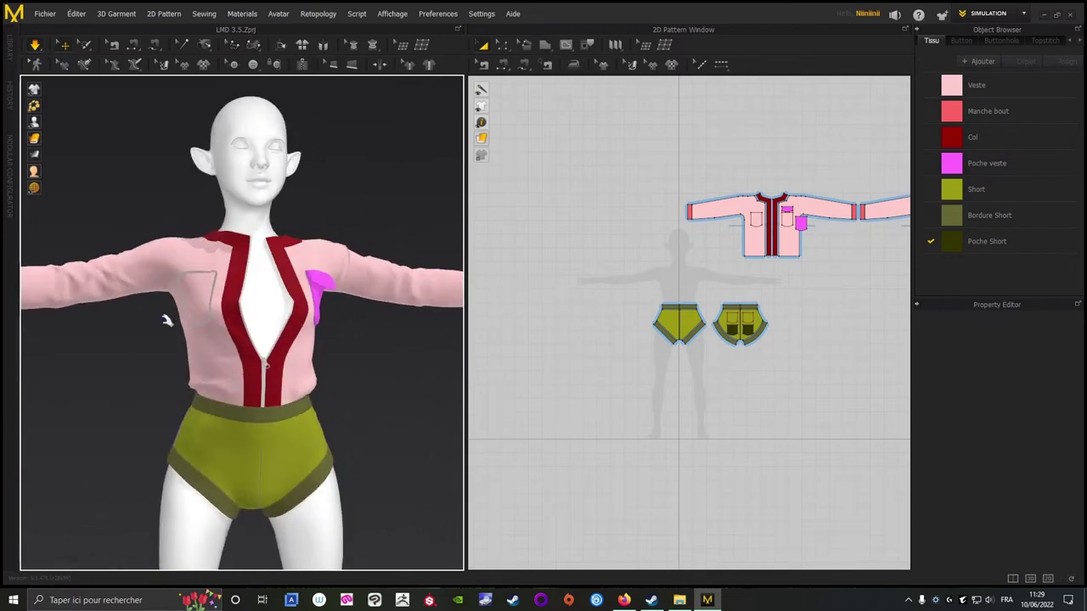
scroll(128, 192, down, 3)
right_drag(128, 192, 183, 203)
click(34, 45)
middle_drag(128, 190, 212, 175)
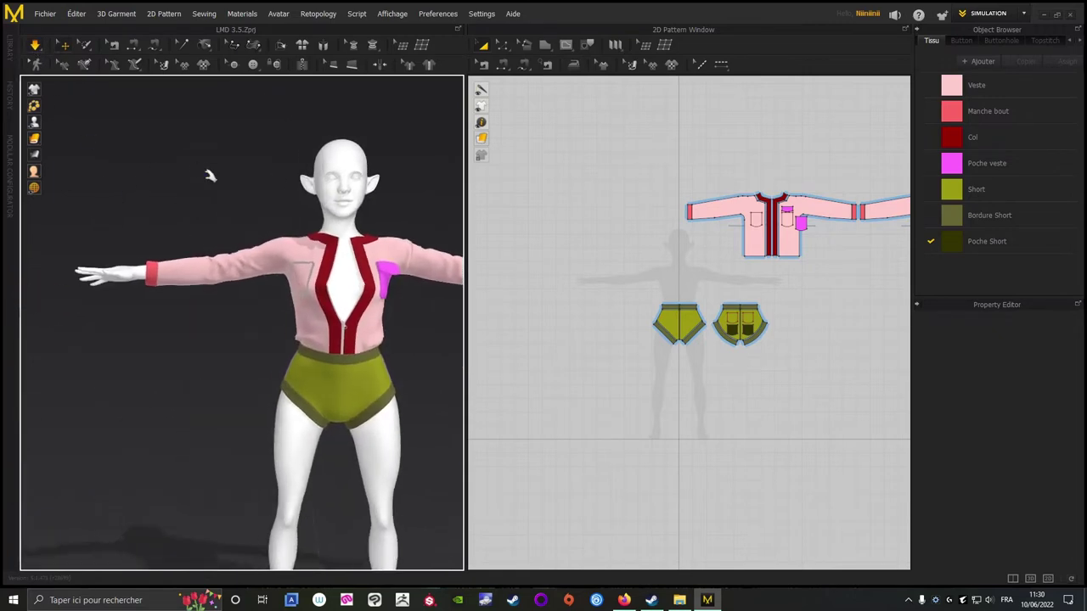
scroll(225, 344, up, 3)
middle_drag(227, 343, 201, 343)
click(223, 268)
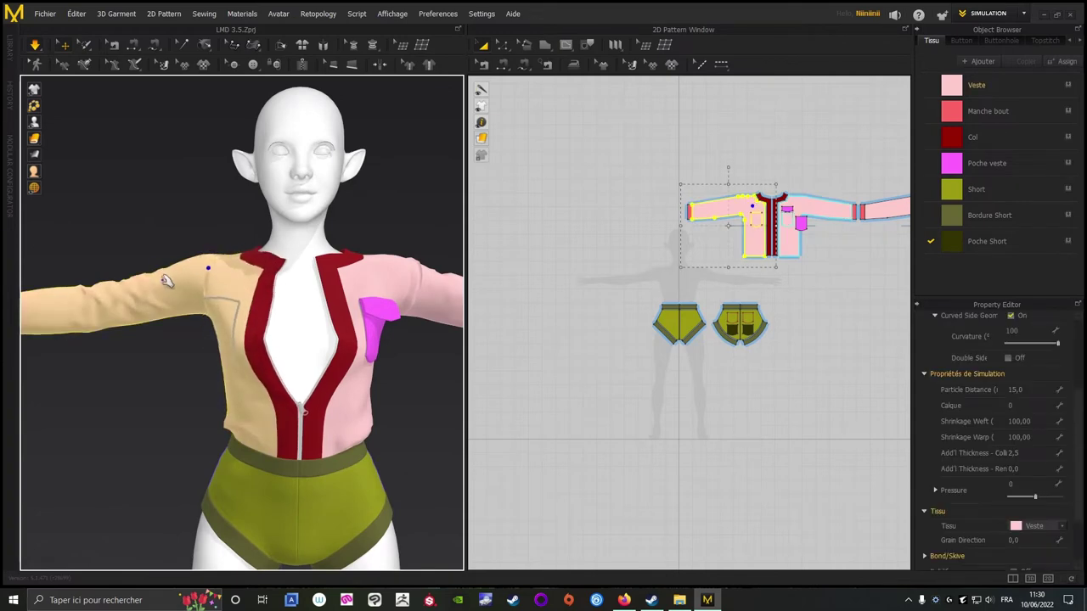
drag(155, 281, 182, 274)
click(163, 182)
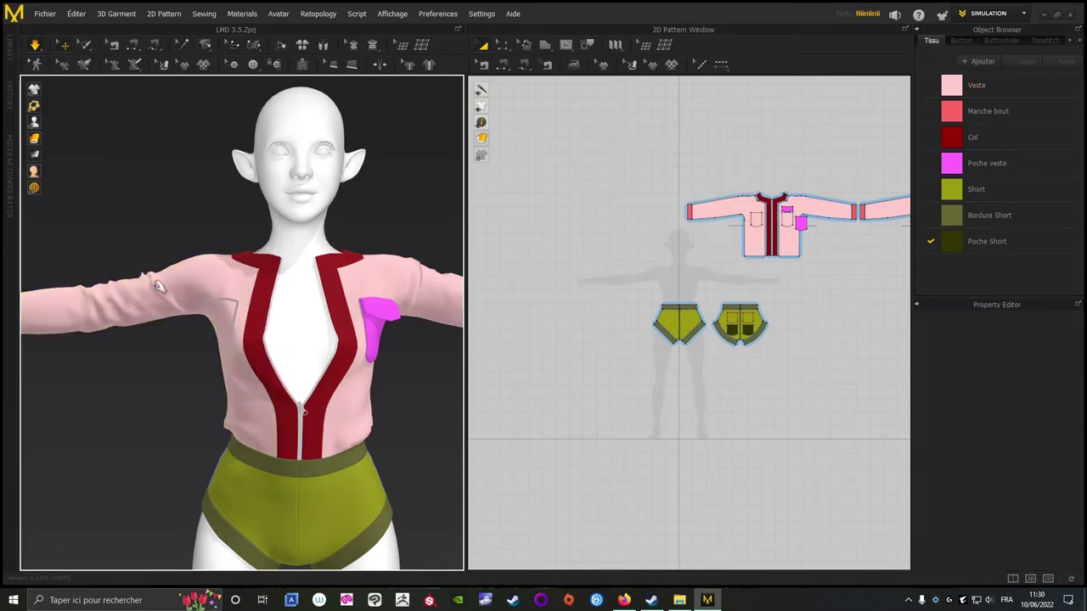
Push the forearm fabric of the avatar's right sleeve toward the elbow during simulation to create wrinkles.
middle_drag(119, 209, 250, 207)
drag(162, 286, 204, 294)
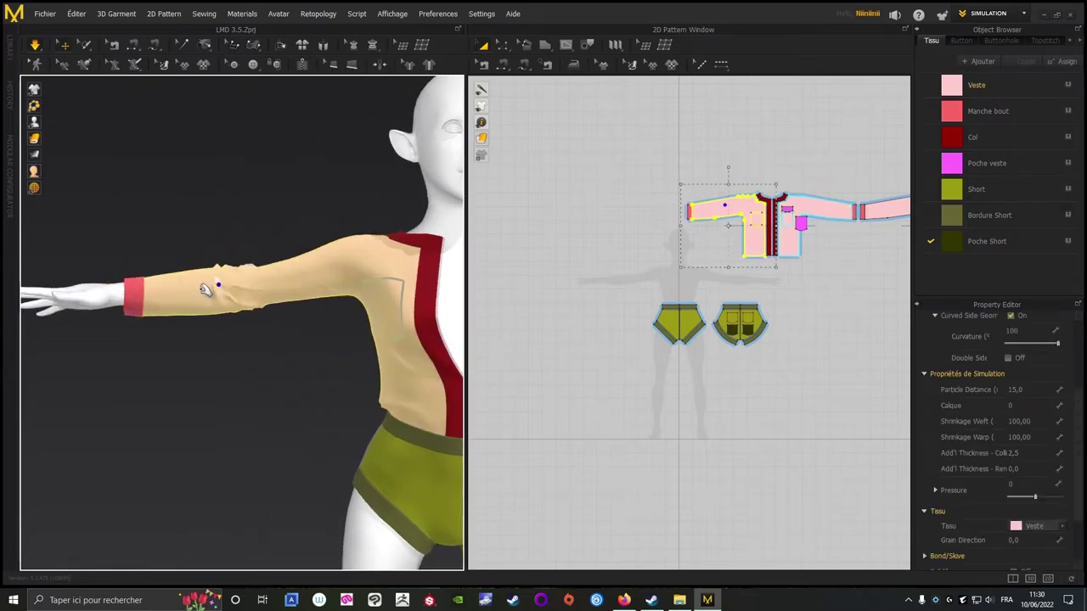
click(232, 149)
right_drag(233, 150, 109, 206)
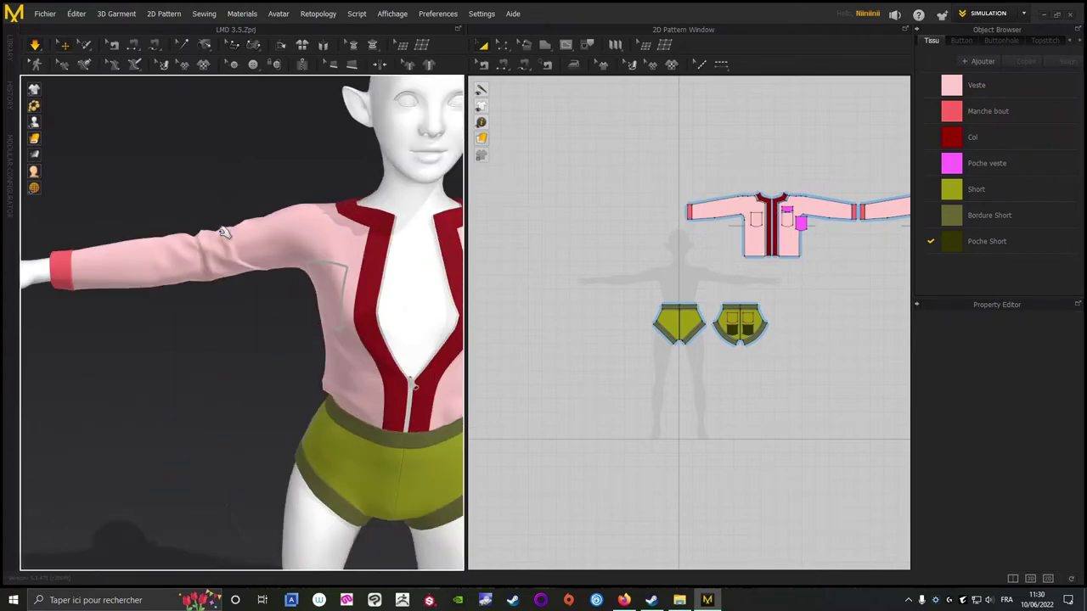
Push the upper sleeve fabric on the avatar's right toward the shoulder during simulation to form folds.
drag(256, 225, 286, 224)
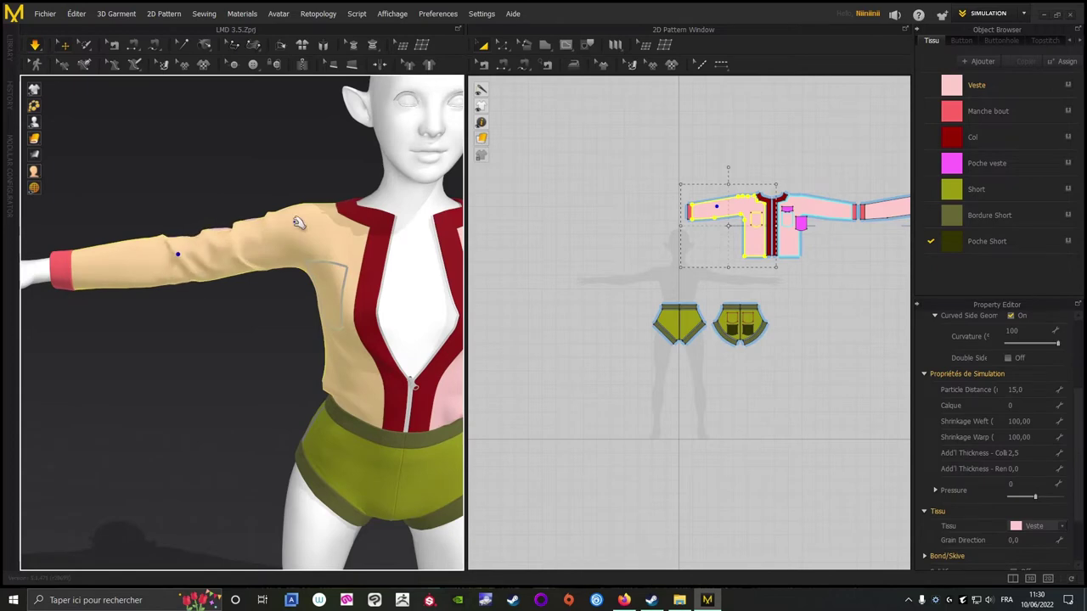
click(253, 170)
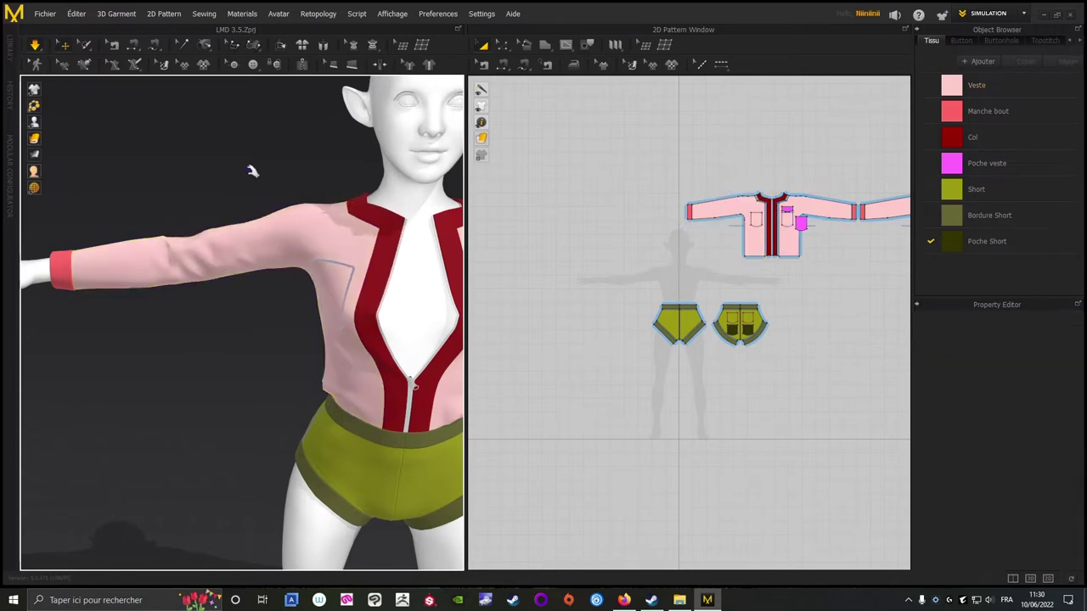
right_drag(252, 170, 191, 186)
click(146, 226)
click(173, 328)
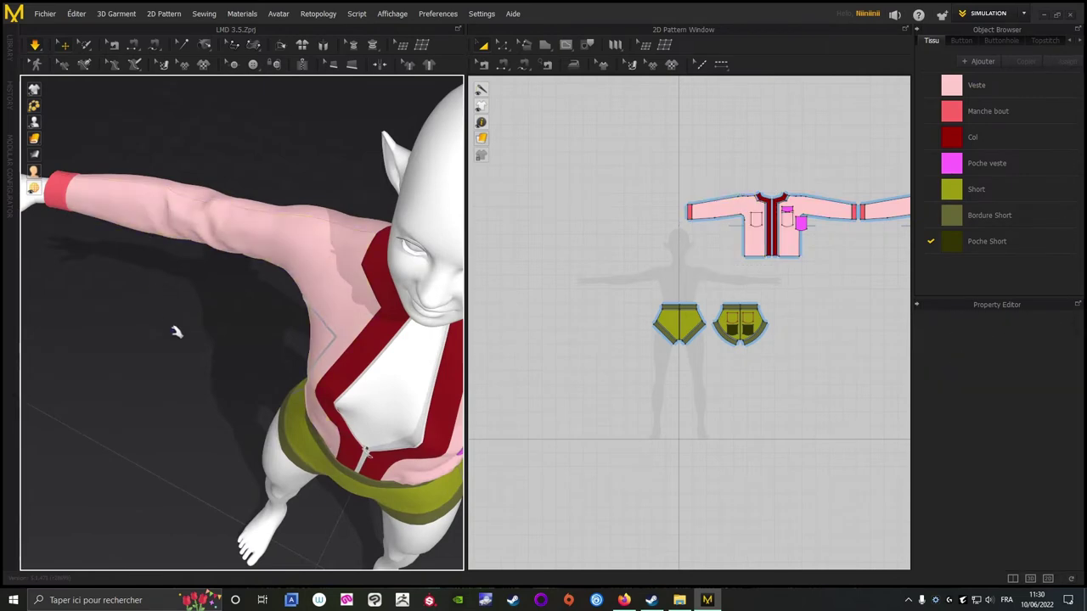
right_drag(172, 327, 157, 140)
scroll(144, 293, down, 3)
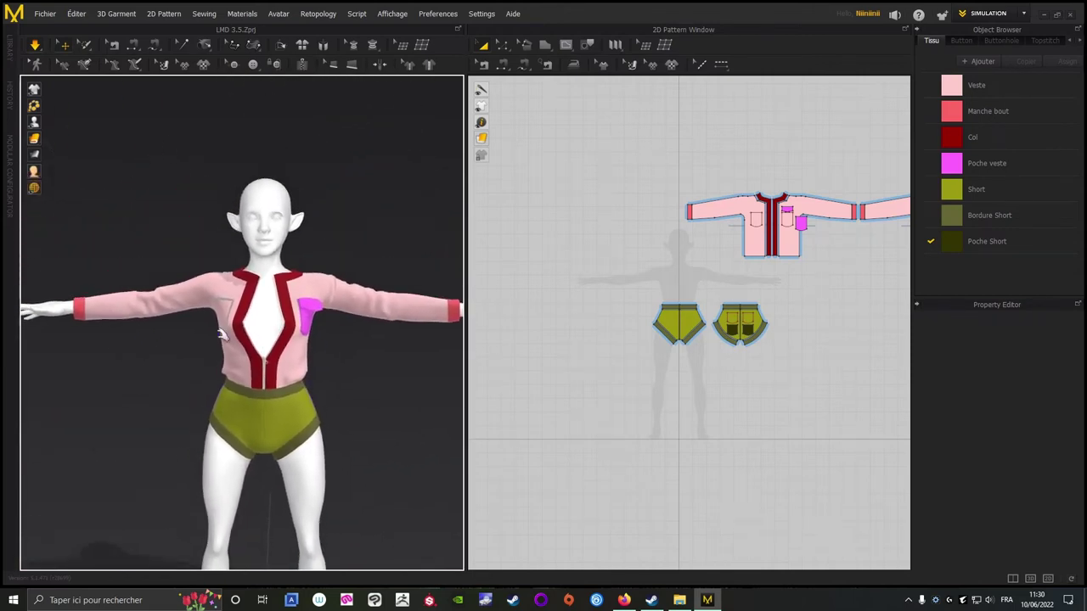
Tug the top of the collar band on the avatar's left during simulation, and stop the simulation.
click(293, 258)
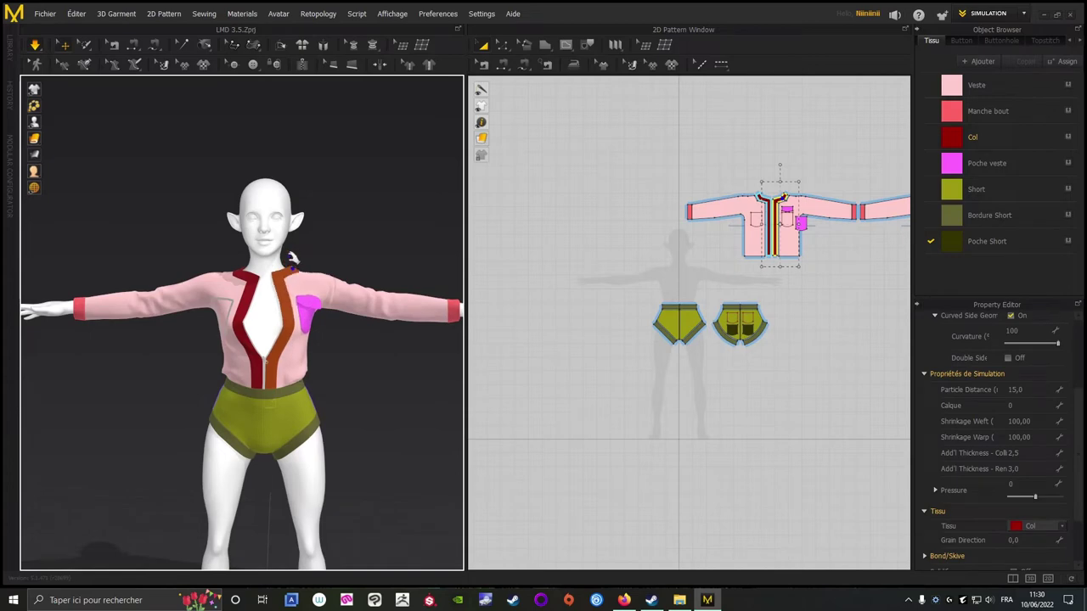
click(331, 250)
mouse_move(337, 243)
right_down()
mouse_move(223, 243)
mouse_move(347, 243)
right_up()
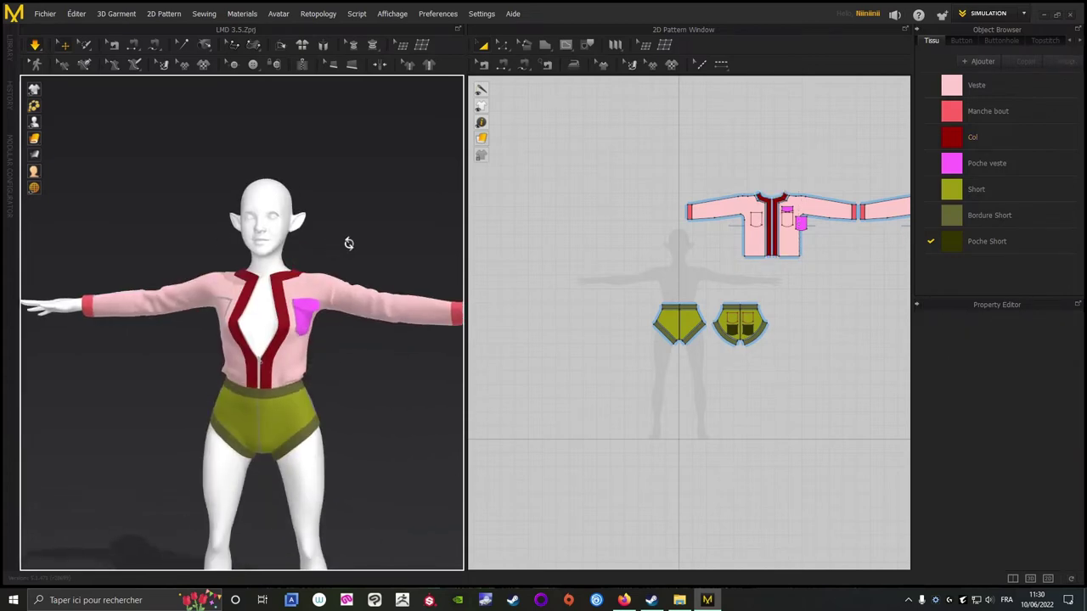
scroll(371, 231, up, 3)
scroll(373, 231, up, 1)
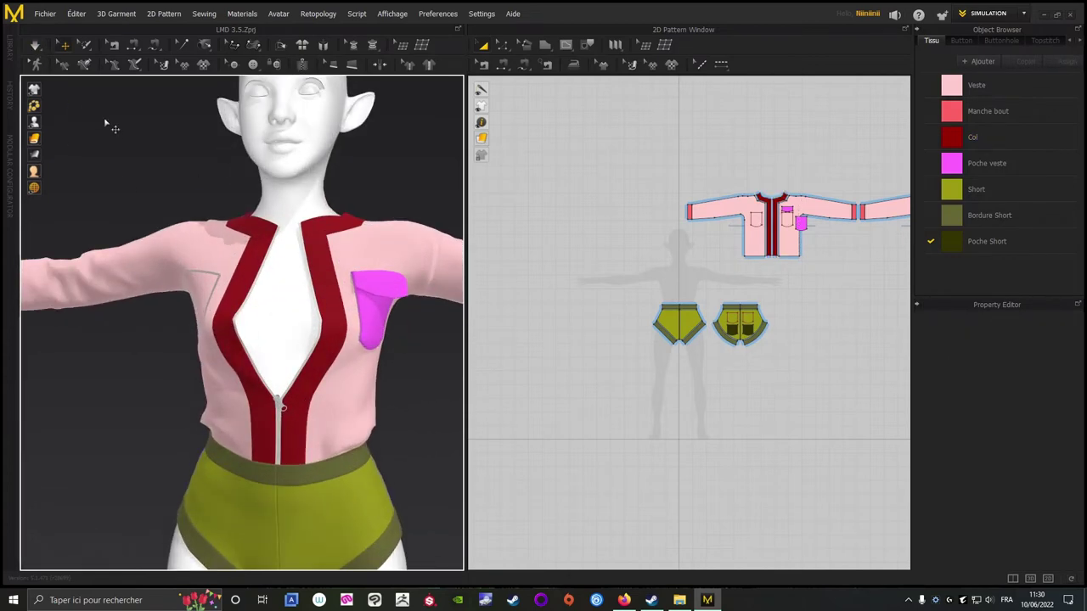
Delete the magenta chest pocket and flap patterns together with the internal pocket outlines on both jacket fronts.
right_drag(412, 404, 383, 371)
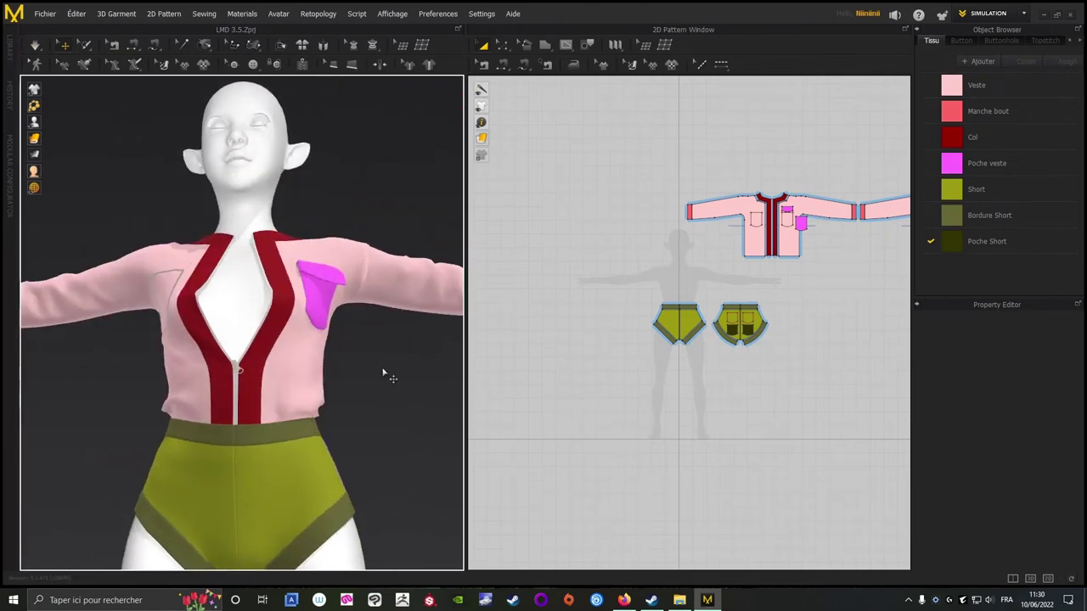
scroll(308, 490, up, 5)
mouse_move(351, 410)
right_down()
mouse_move(280, 381)
mouse_move(281, 441)
mouse_move(364, 471)
mouse_move(337, 456)
mouse_move(400, 407)
mouse_move(388, 381)
mouse_move(340, 393)
right_up()
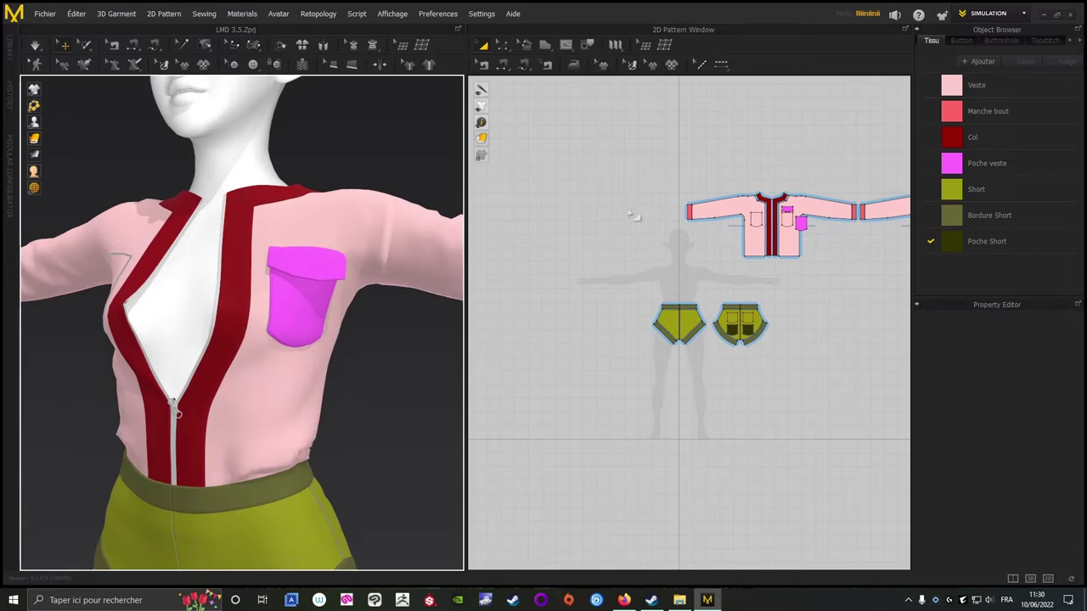
scroll(708, 176, up, 5)
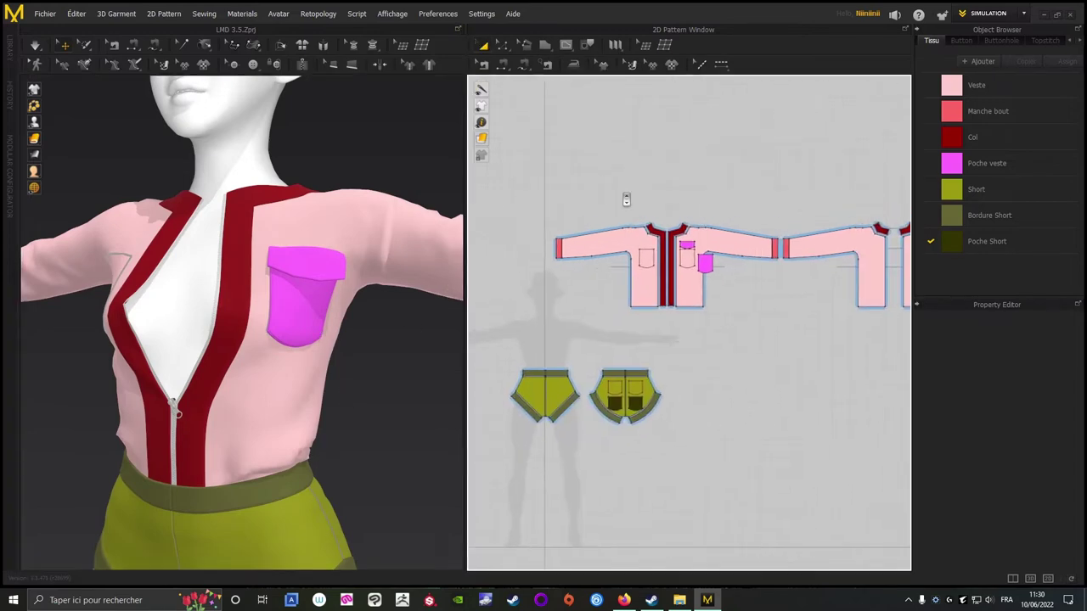
click(482, 44)
click(675, 271)
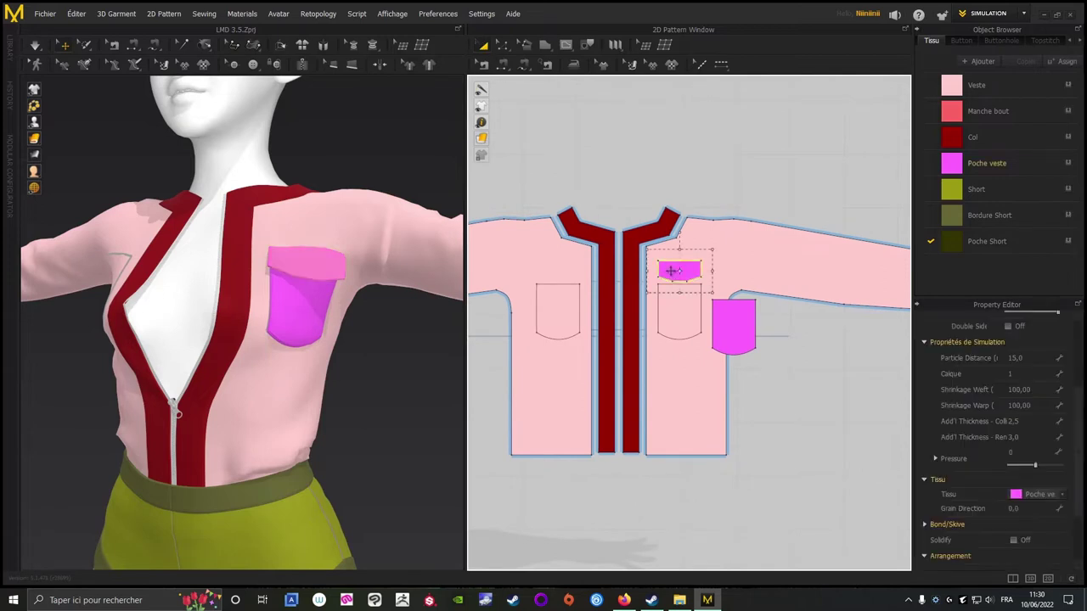
shift+click(752, 317)
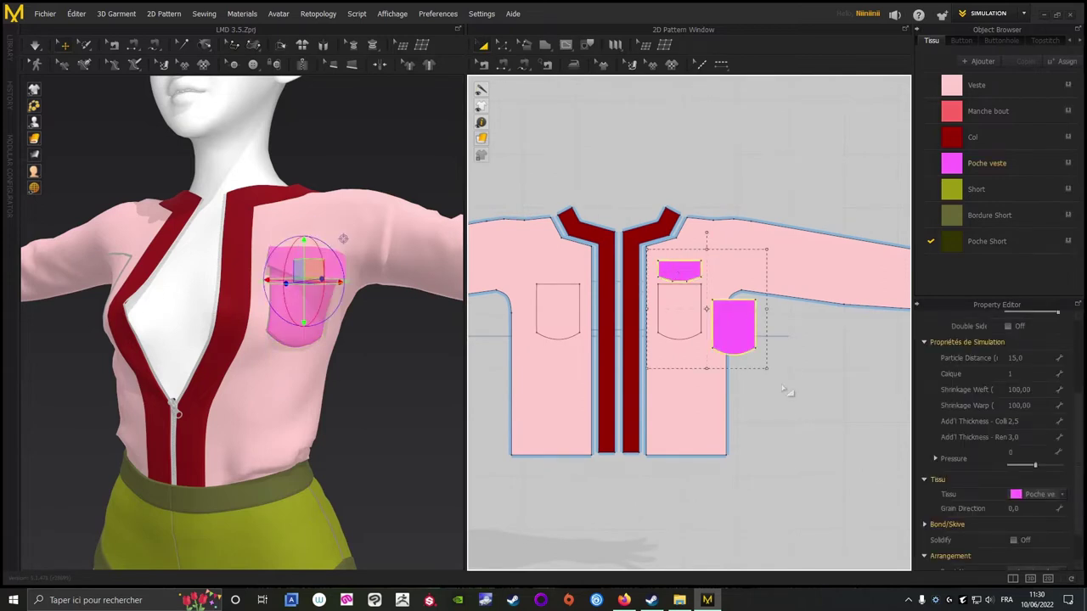
key(ctrl+d)
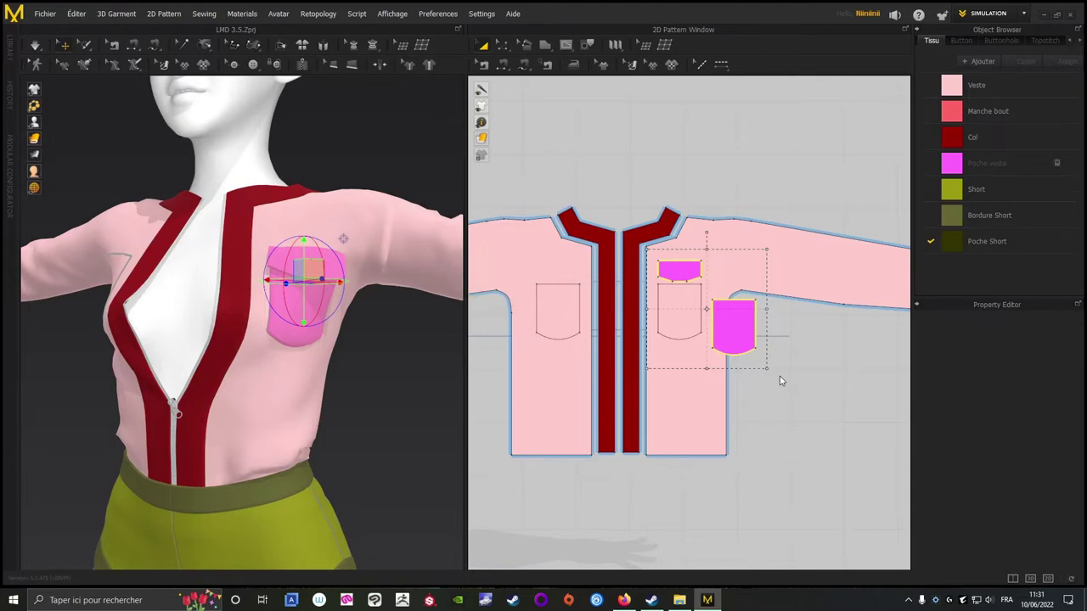
key(Delete)
click(677, 294)
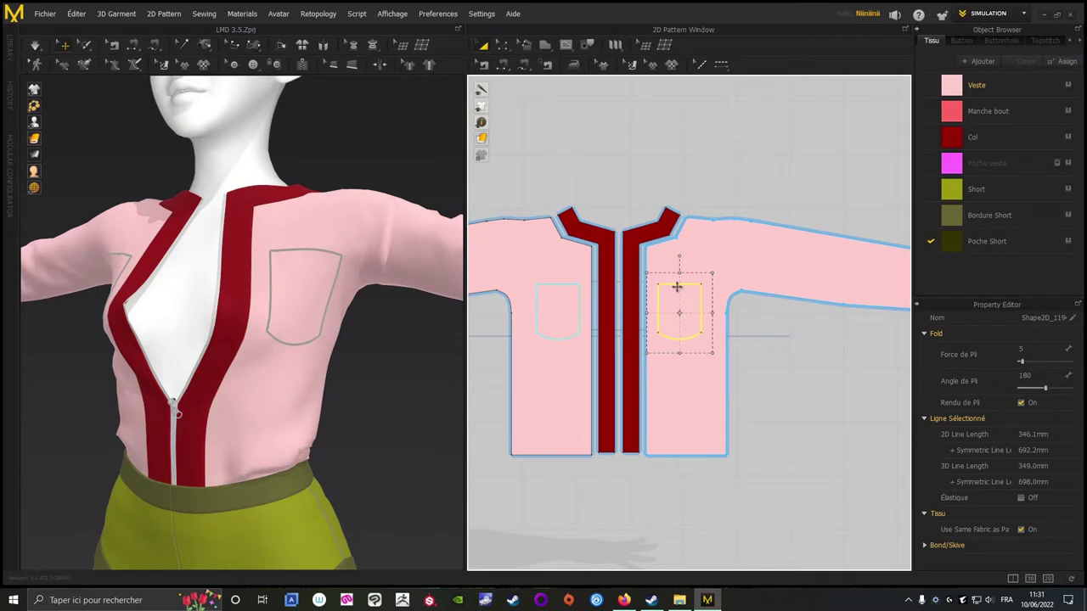
key(Delete)
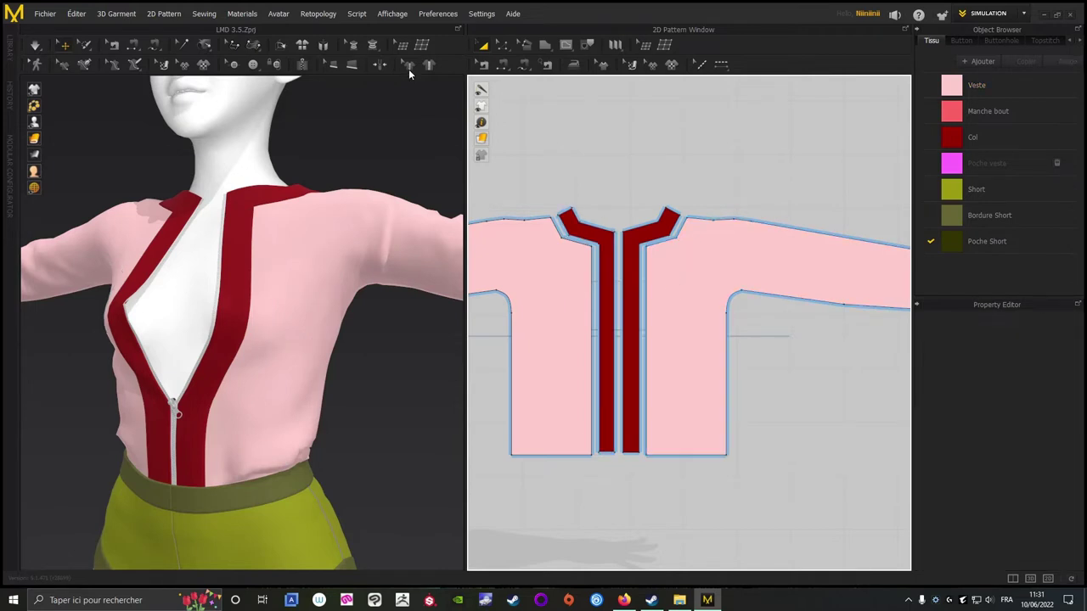
Run the simulation briefly to settle the pocketless jacket on the avatar.
click(36, 47)
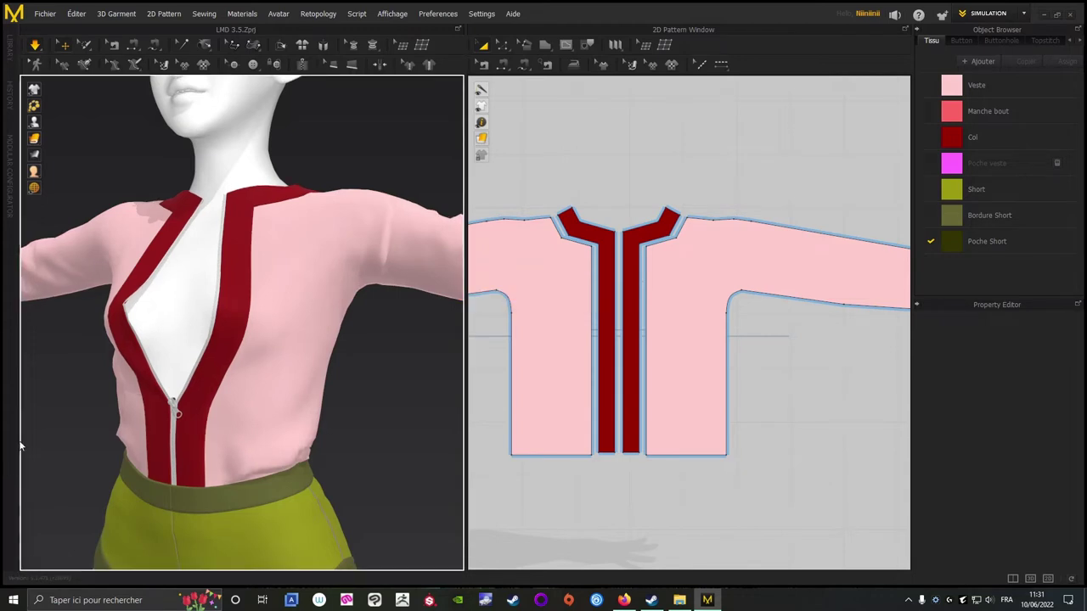
scroll(49, 417, down, 3)
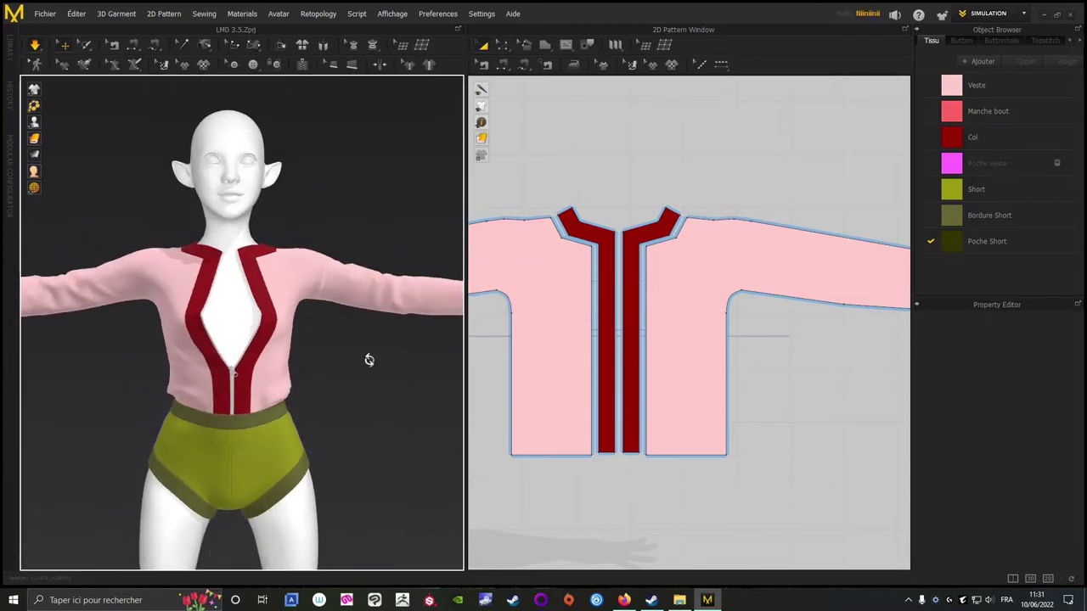
mouse_move(369, 360)
right_down()
mouse_move(297, 337)
mouse_move(369, 341)
right_up()
click(35, 45)
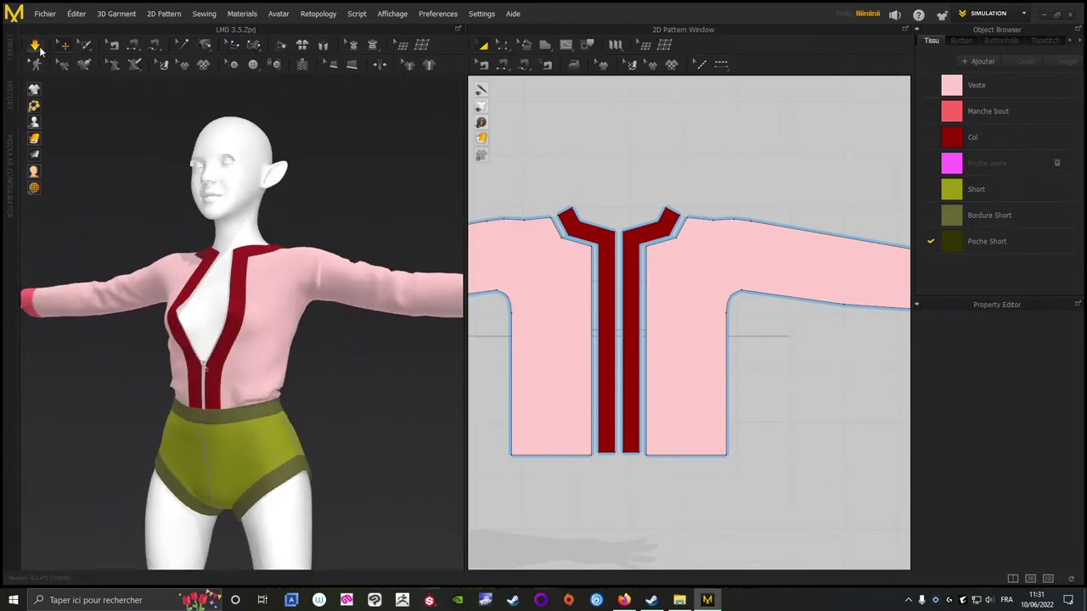
mouse_move(329, 136)
right_down()
mouse_move(138, 134)
mouse_move(347, 143)
right_up()
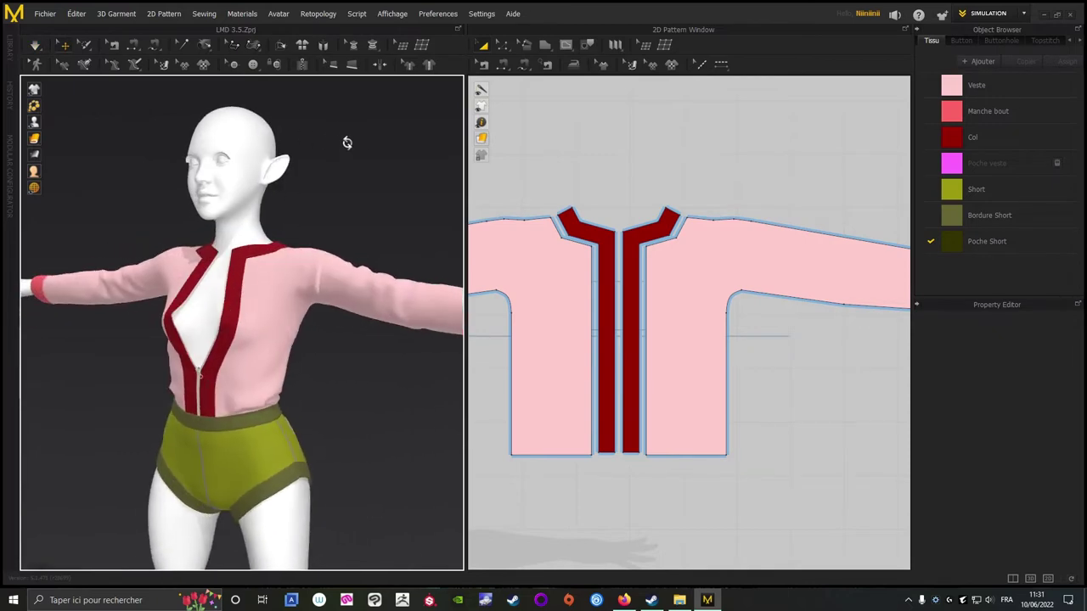
Delete the unused Poche veste fabric.
click(989, 164)
click(1057, 164)
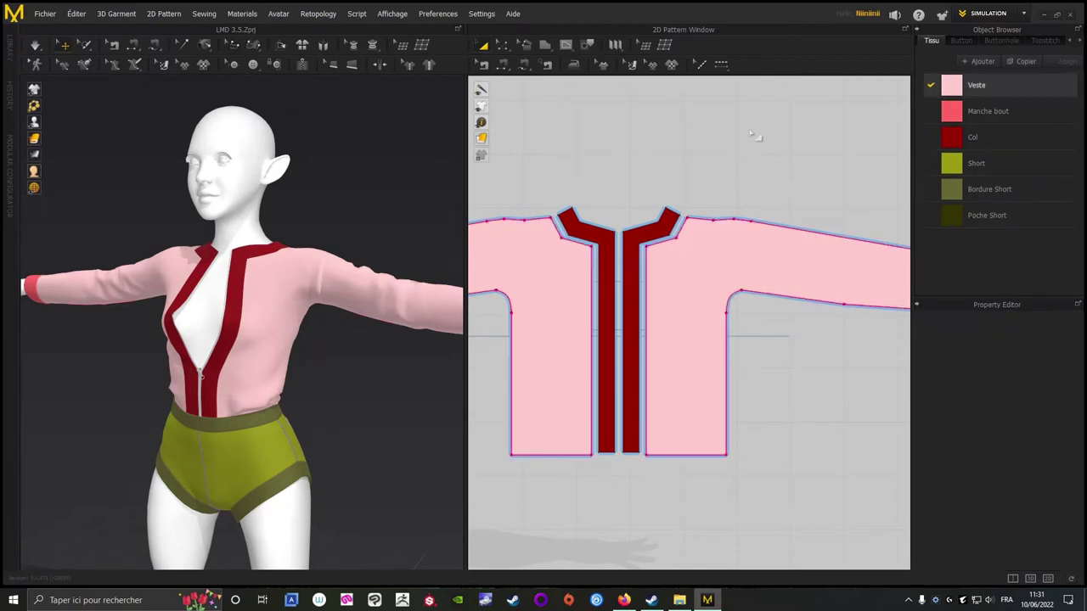
Examine the back pockets of the shorts on the avatar and on the flat back panels.
scroll(407, 206, down, 3)
right_drag(405, 204, 196, 207)
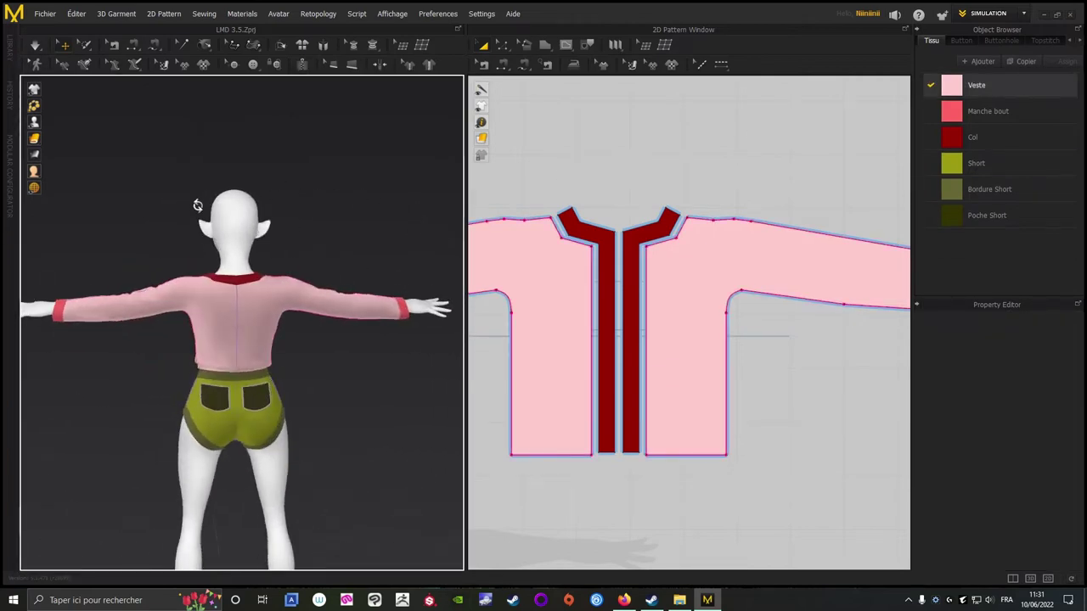
scroll(123, 425, up, 2)
scroll(123, 425, up, 4)
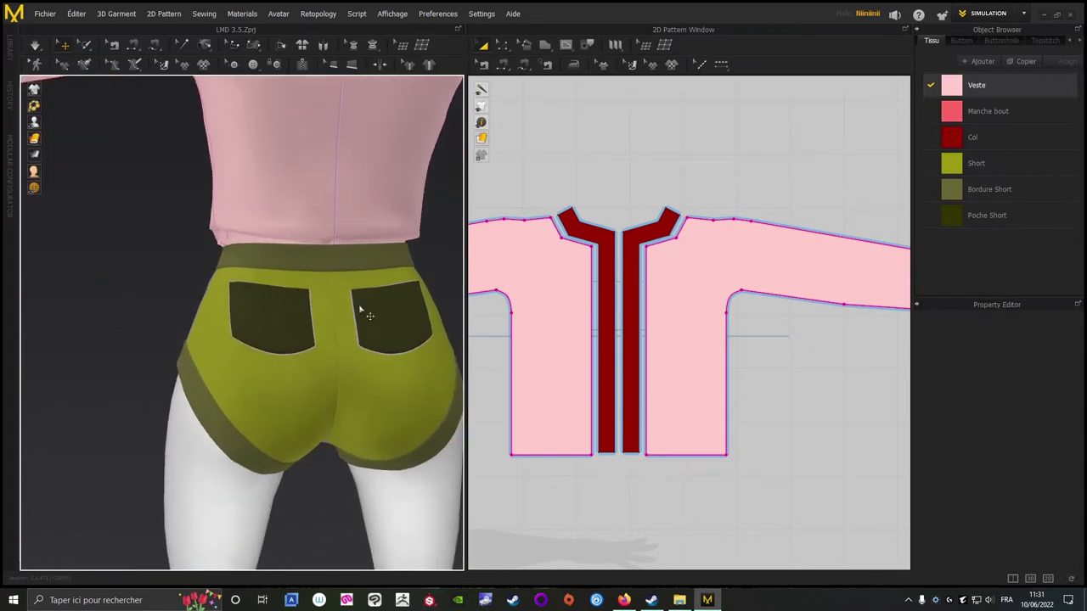
middle_drag(115, 286, 171, 322)
scroll(173, 319, down, 4)
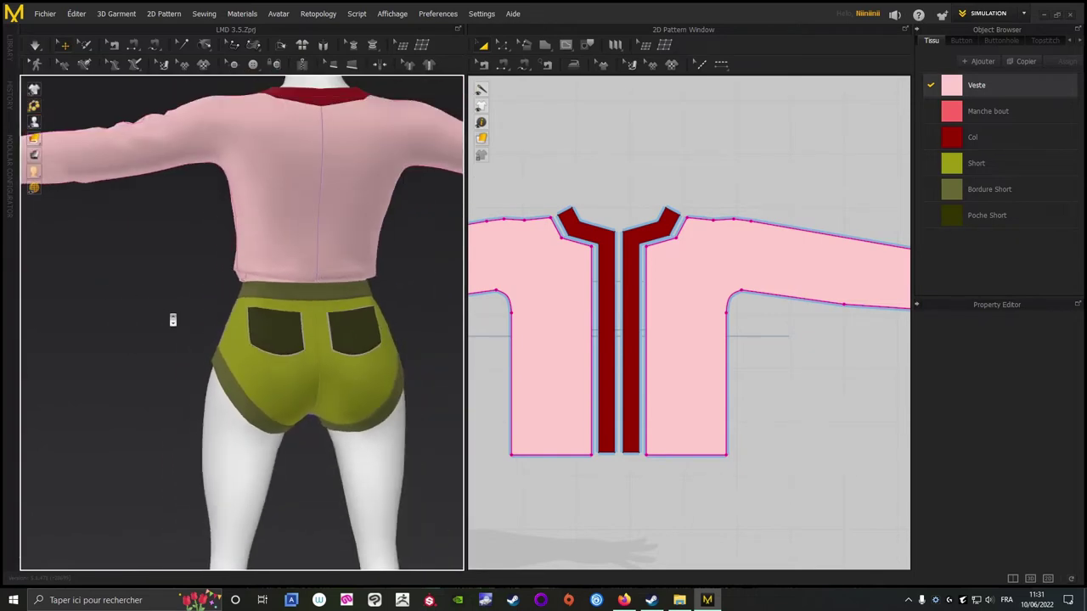
scroll(109, 315, down, 1)
scroll(720, 516, down, 4)
middle_drag(718, 515, 703, 287)
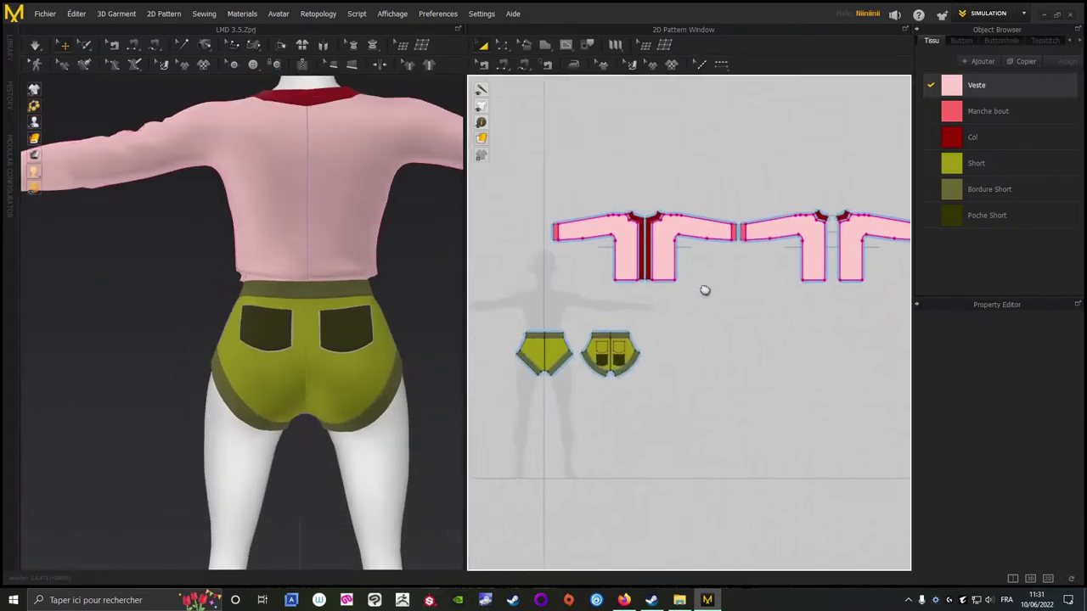
scroll(613, 376, up, 5)
middle_drag(704, 379, 807, 444)
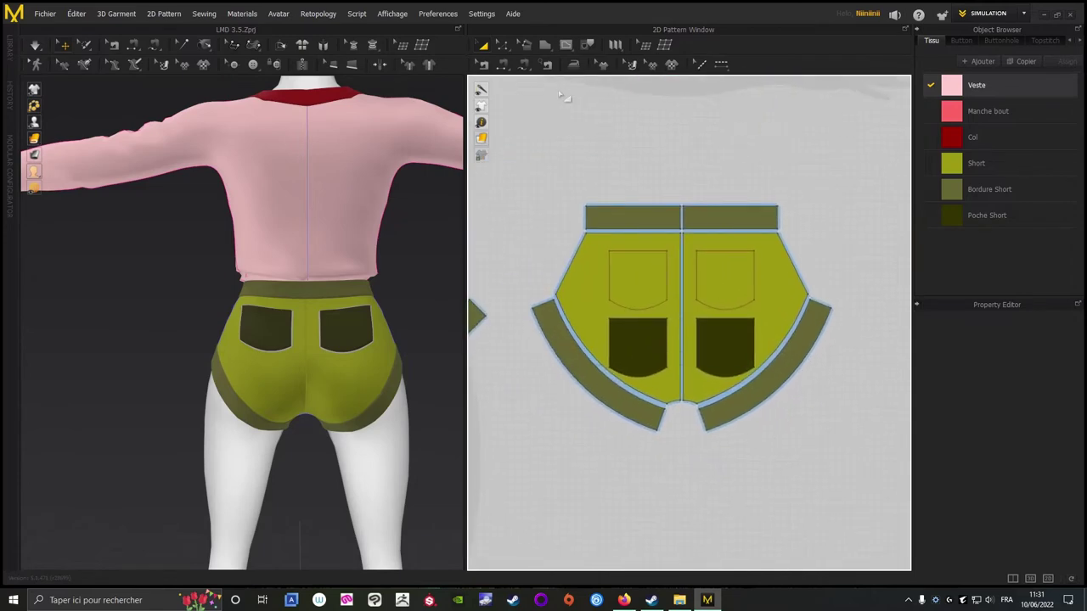
Try lowering the outer top corner of the internal pocket outlines on the back panels of the shorts.
click(504, 46)
scroll(536, 161, up, 3)
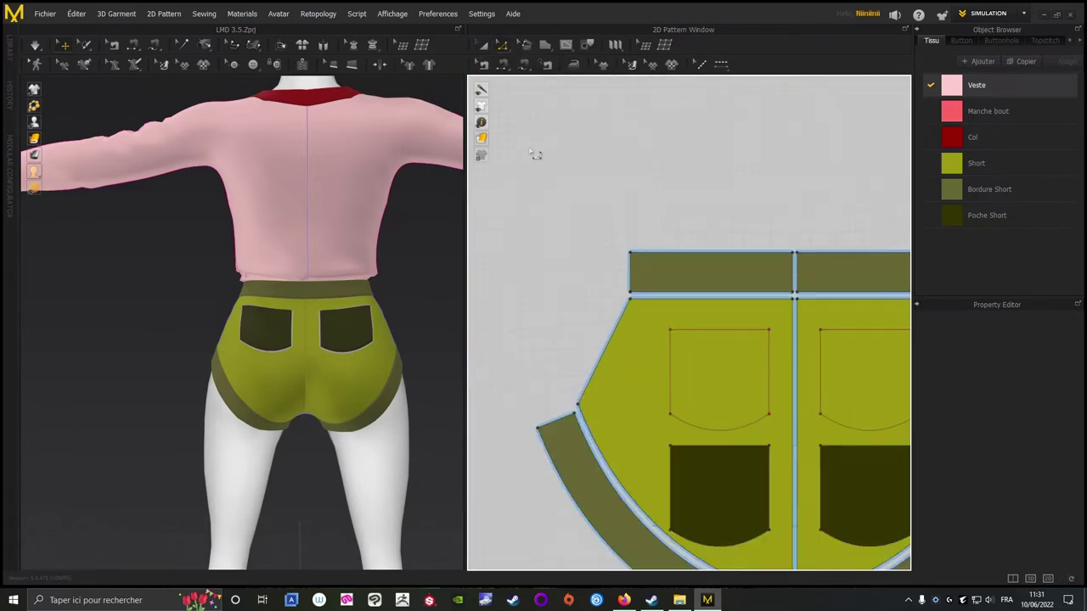
click(624, 264)
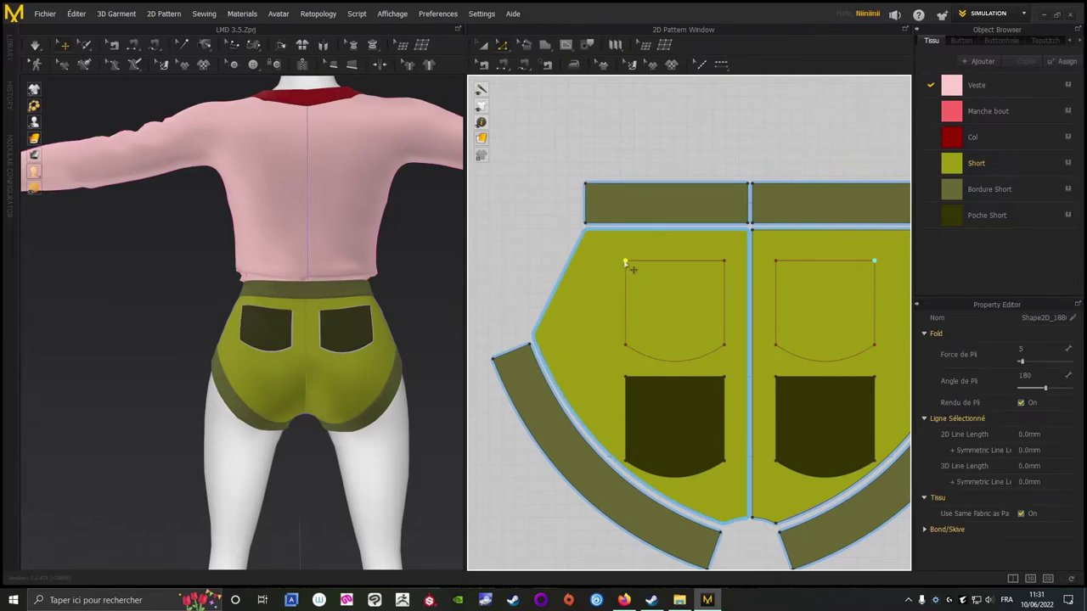
drag(625, 263, 625, 272)
Simulate the shorts to check the slanted pocket outlines, and undo the corner change.
scroll(205, 324, up, 3)
right_drag(206, 324, 136, 312)
click(35, 46)
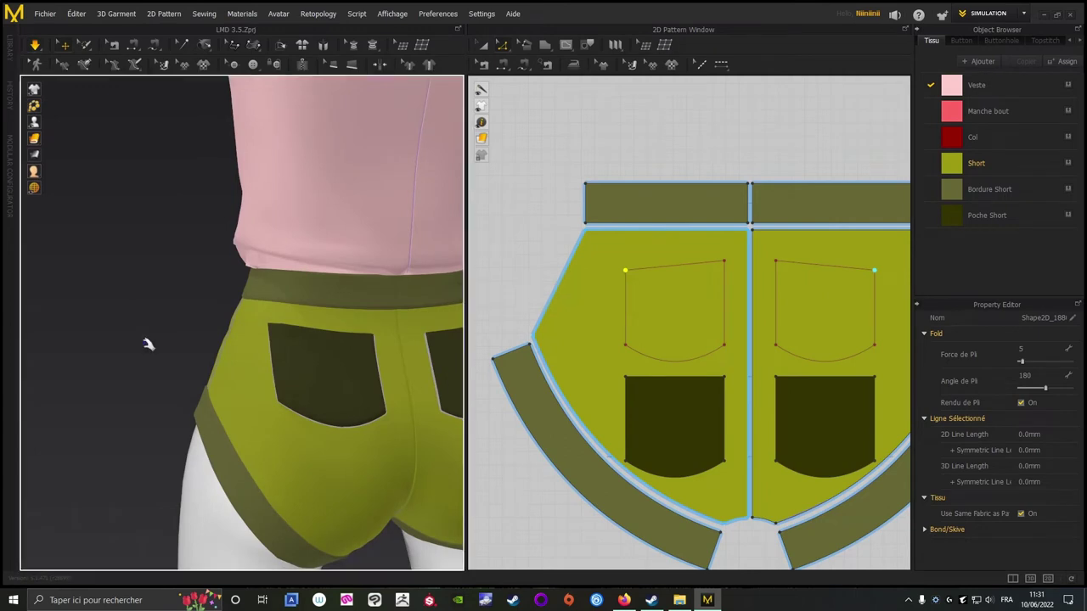
right_drag(138, 340, 122, 339)
scroll(125, 353, down, 1)
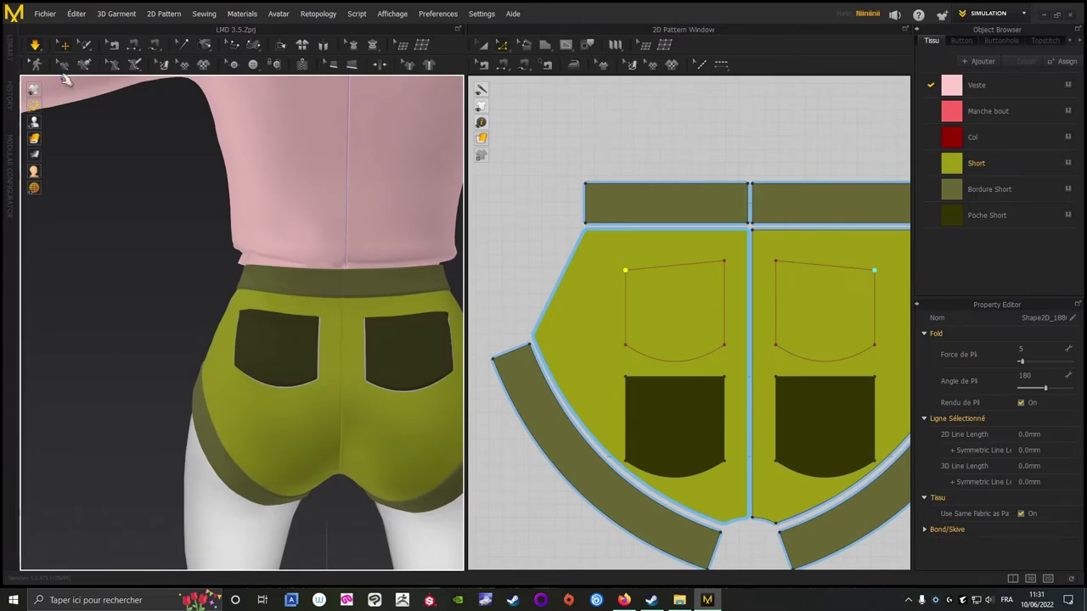
click(34, 44)
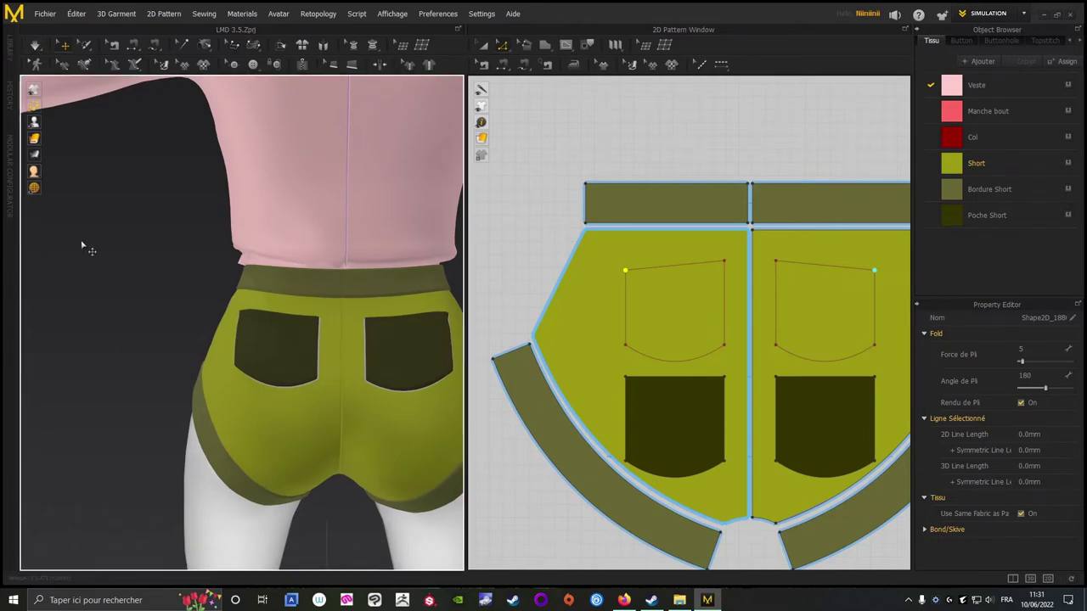
key(ctrl+z)
key(ctrl+z)
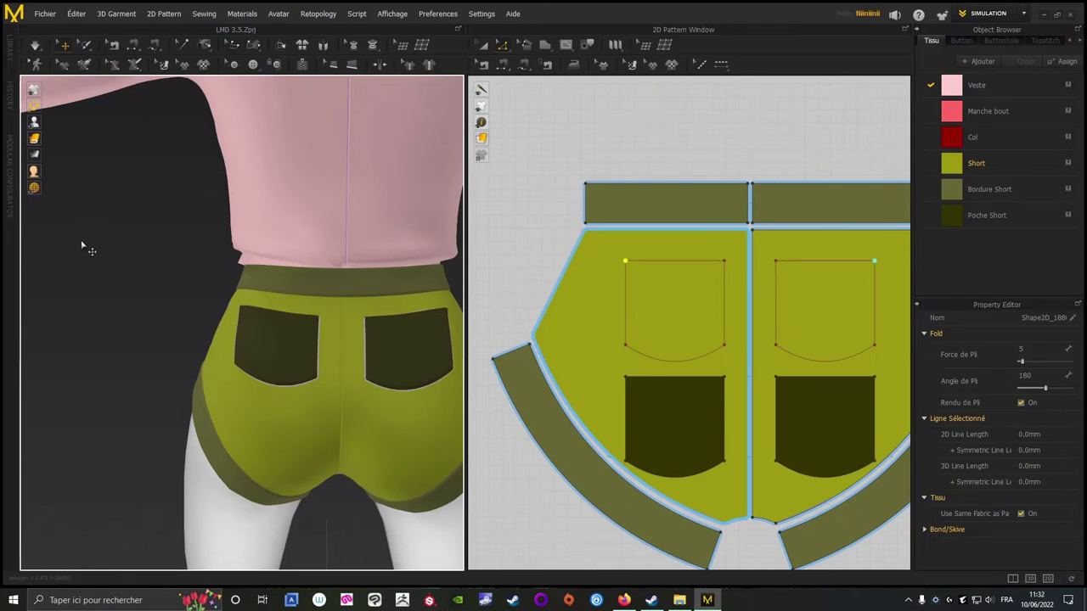
Lower the outer top corners of both back pocket outlines and both pocket patterns together to slant the pocket openings.
click(523, 205)
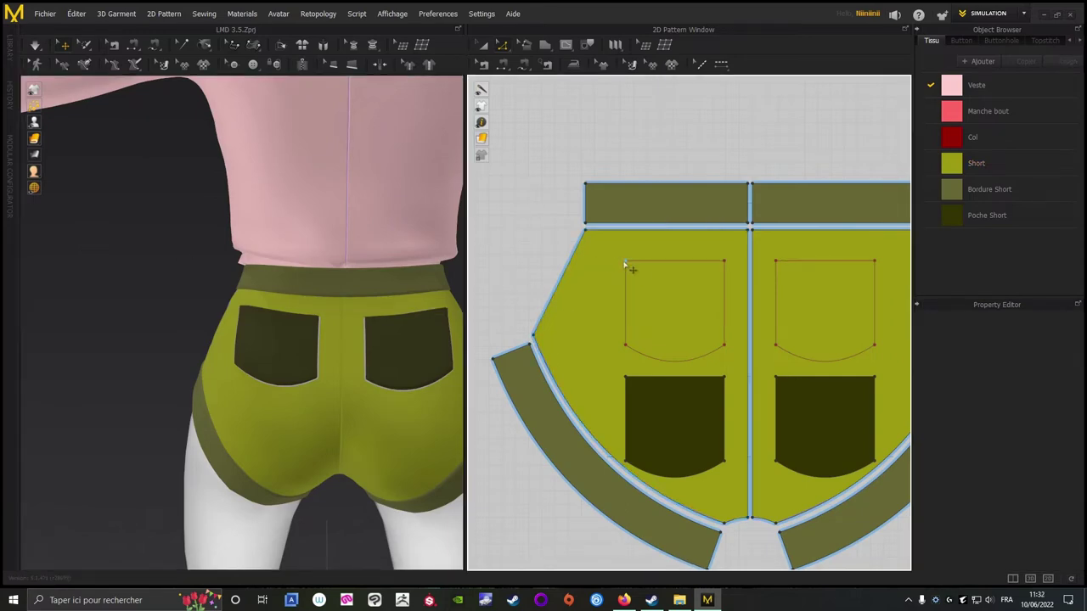
click(625, 264)
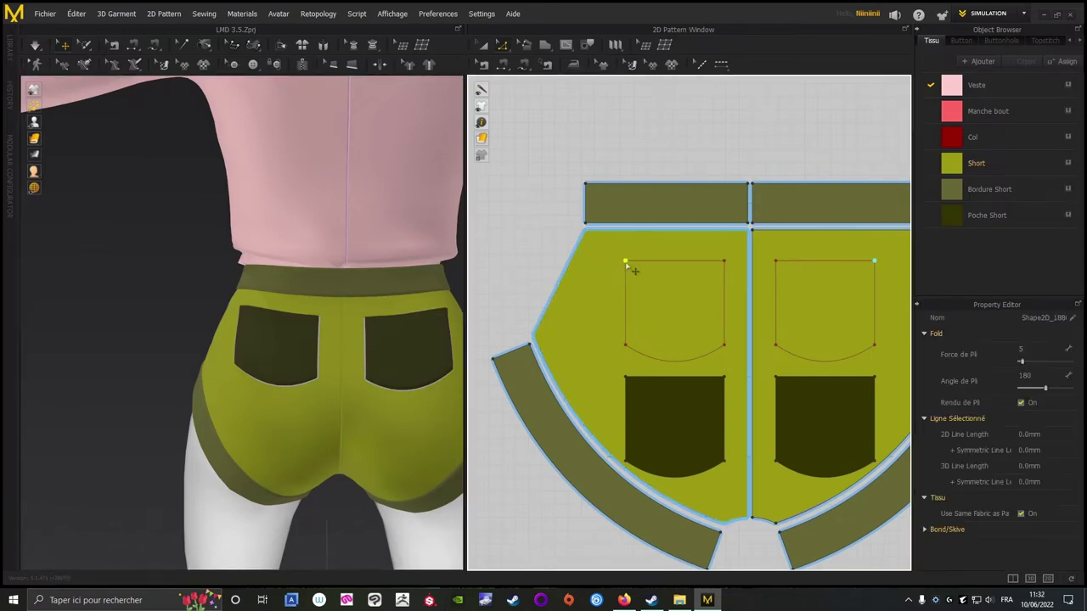
click(625, 380)
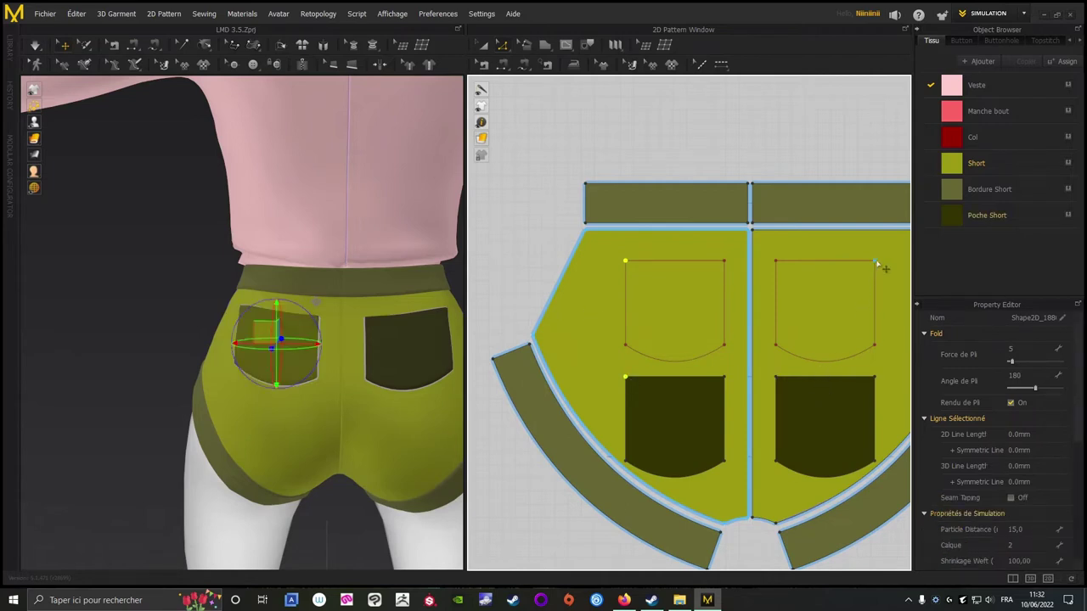
shift+click(875, 379)
drag(625, 380, 626, 394)
click(127, 282)
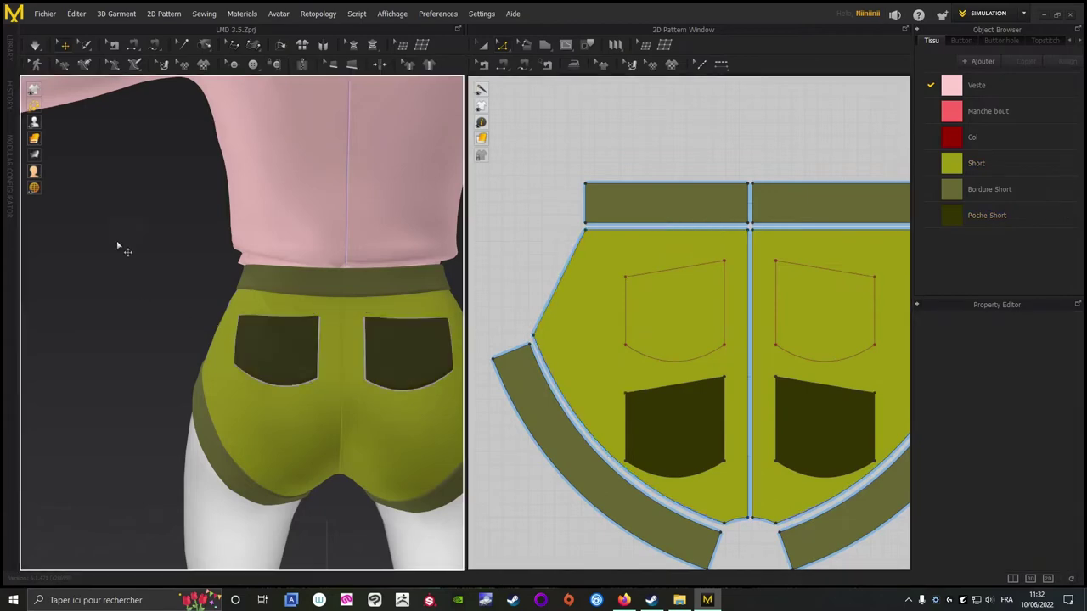
Simulate the outfit to settle the slanted back pockets, and check it from the back and the front.
click(43, 47)
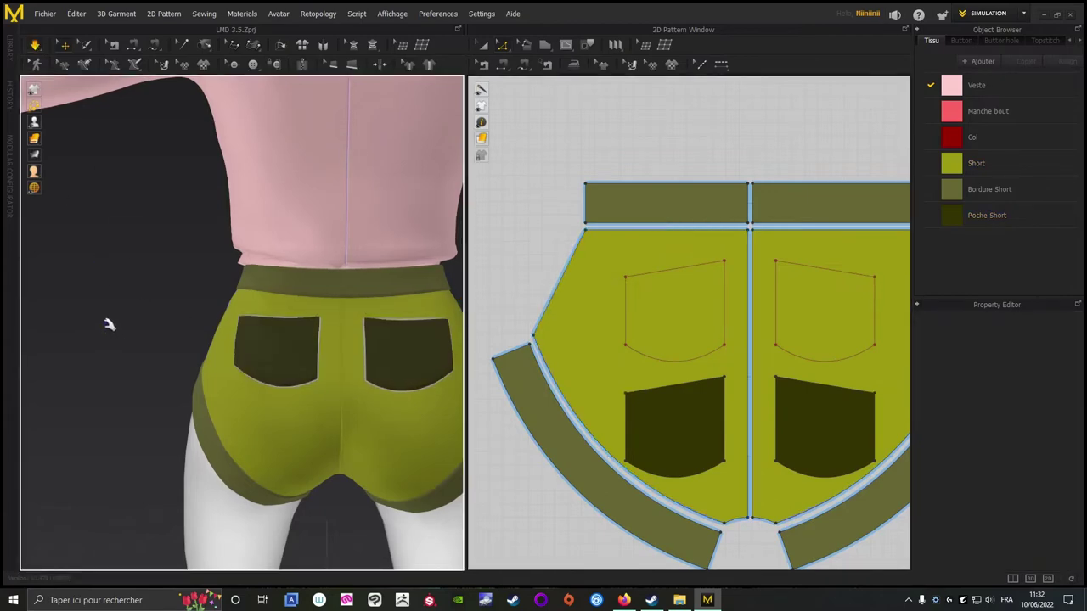
scroll(110, 318, down, 5)
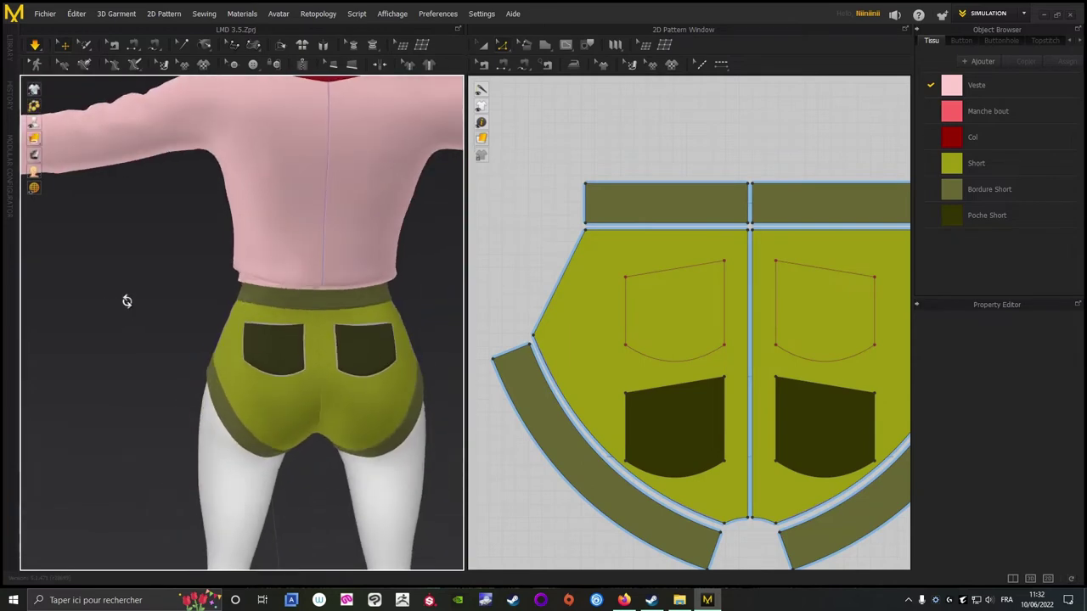
scroll(126, 302, down, 4)
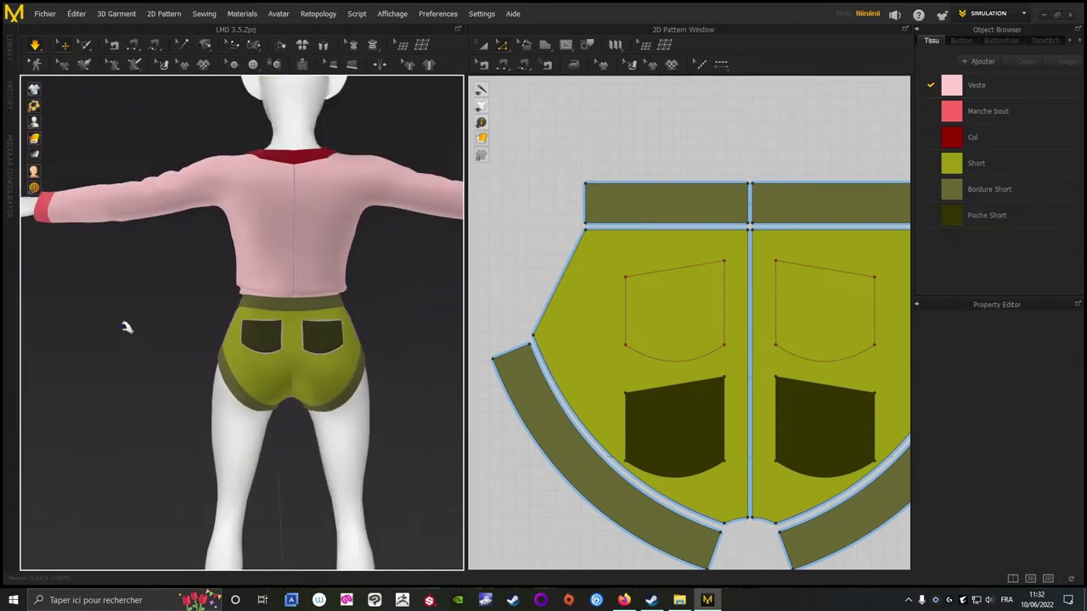
right_drag(125, 327, 339, 314)
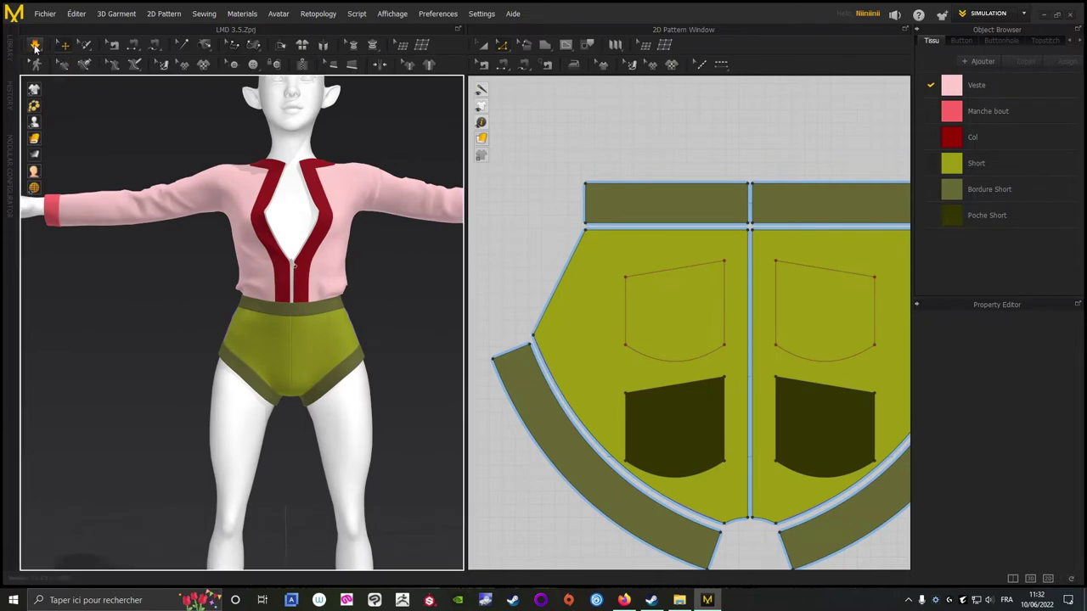
click(35, 47)
scroll(170, 371, up, 3)
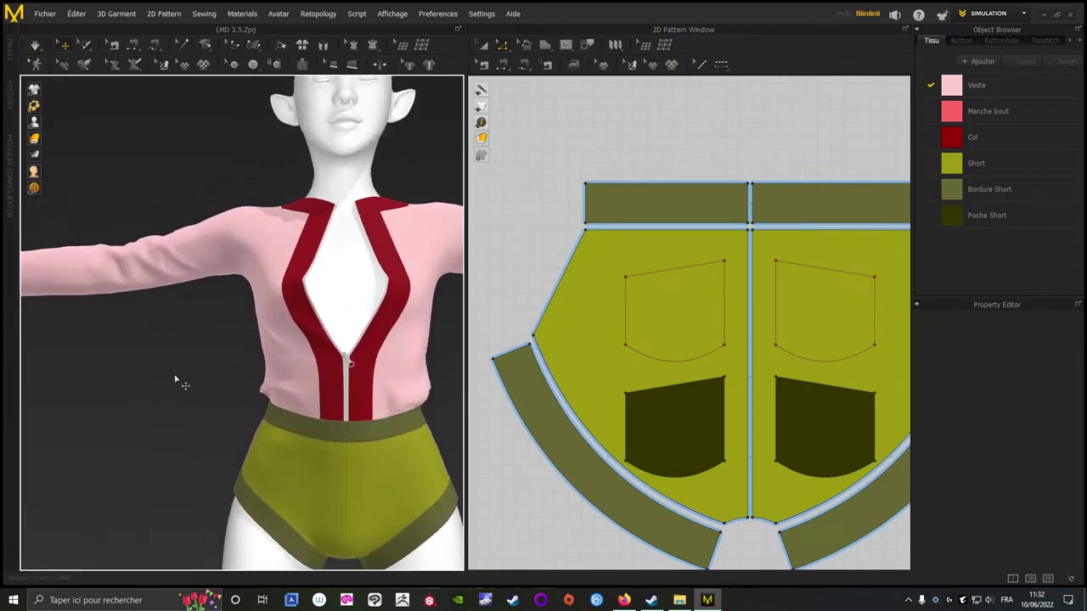
scroll(153, 328, down, 1)
right_drag(153, 327, 269, 359)
scroll(339, 377, up, 2)
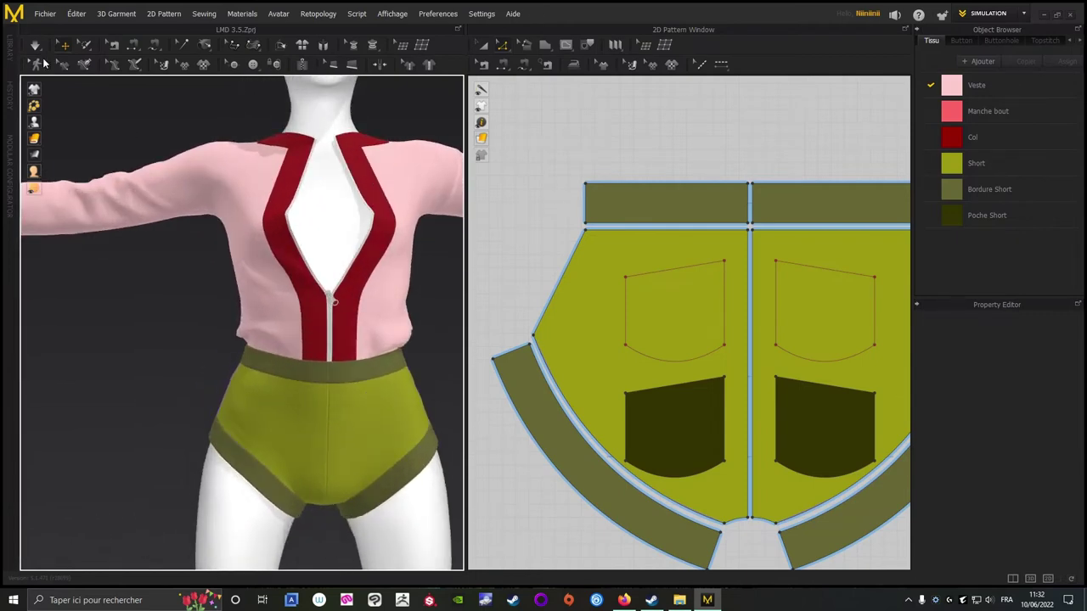
Inspect the front panels of the shorts and the sewing properties of their centre front seam.
scroll(694, 212, down, 5)
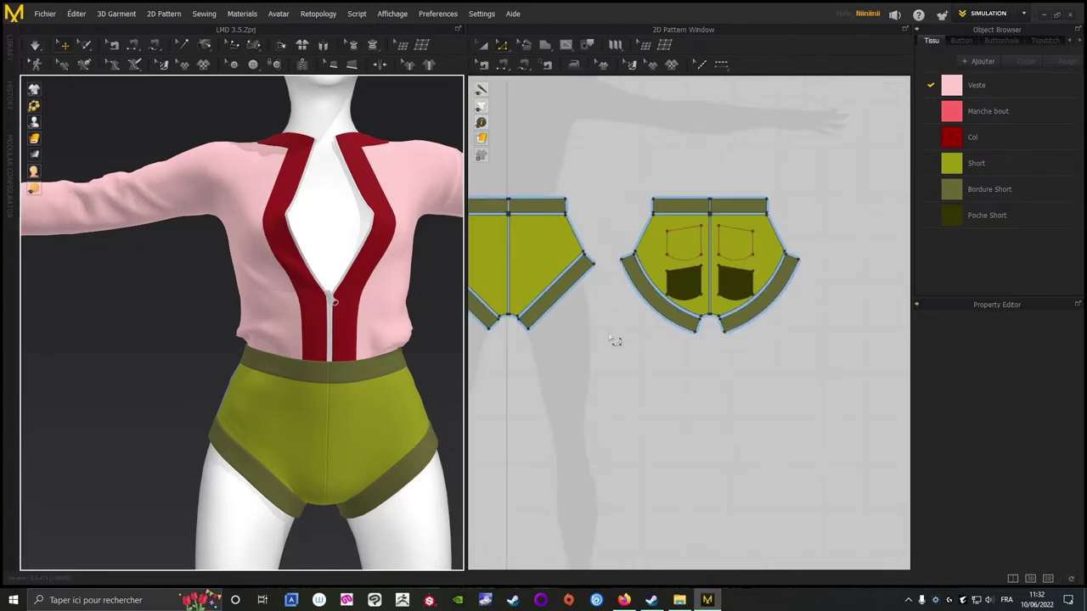
middle_drag(610, 338, 841, 467)
scroll(841, 467, up, 4)
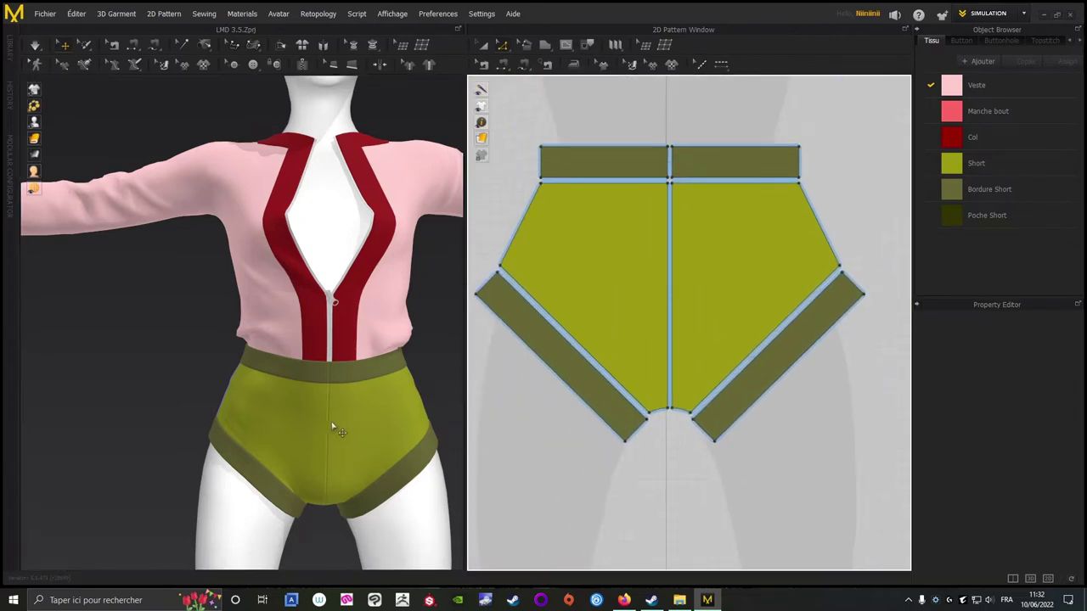
middle_drag(169, 375, 121, 353)
scroll(285, 324, up, 2)
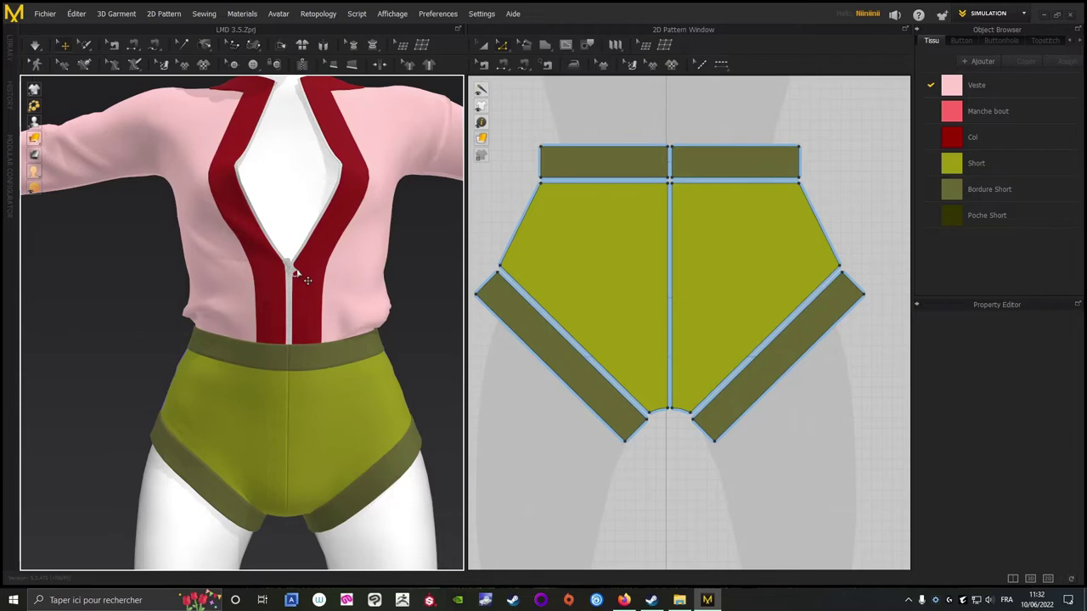
click(482, 65)
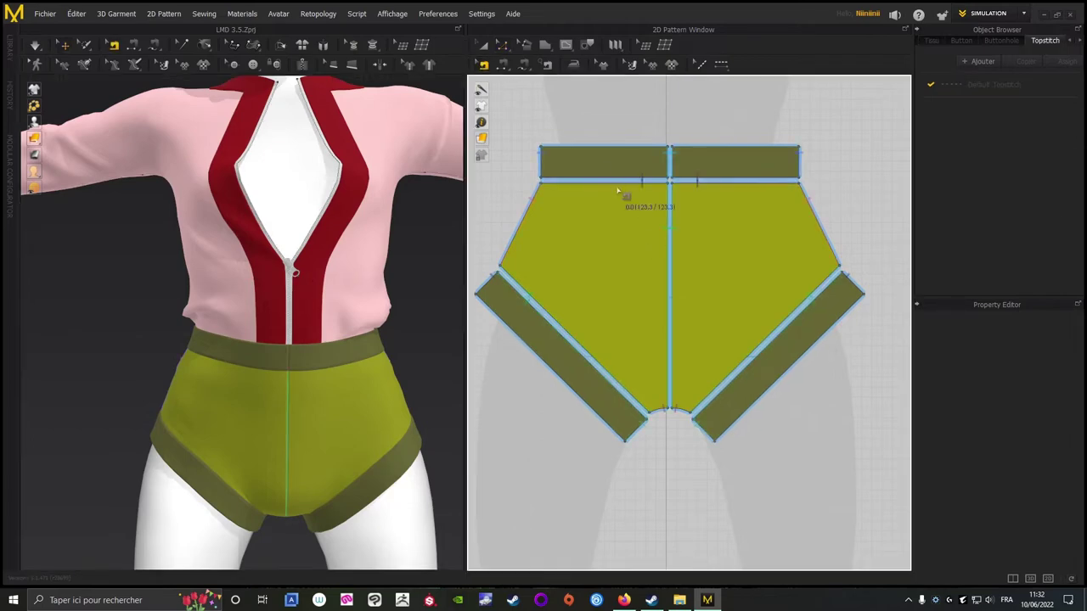
click(669, 217)
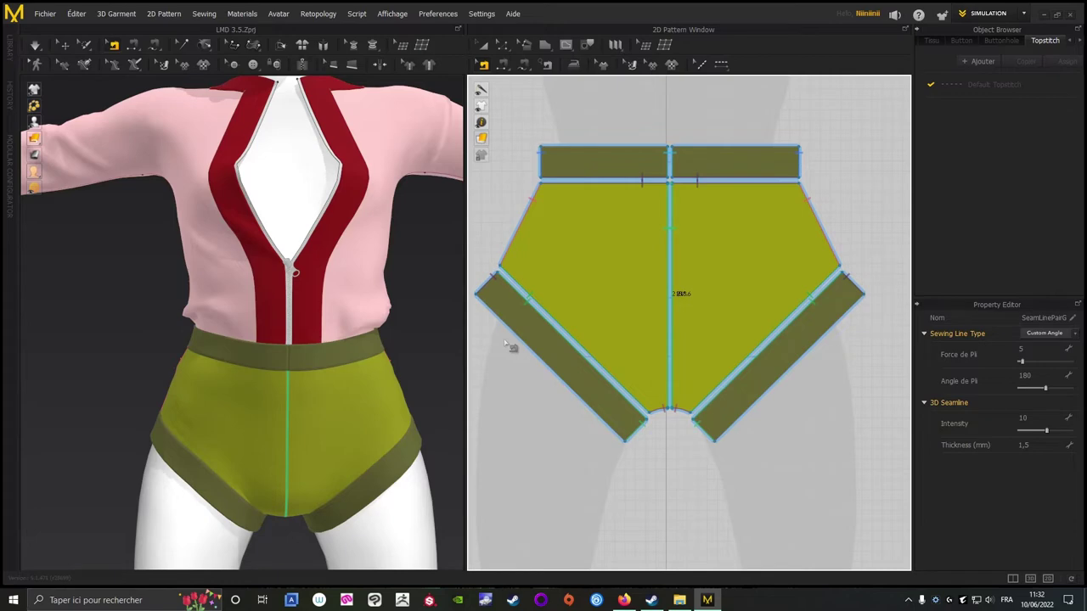
Make Bordure Short the active fabric and start the Internal Polygon/Line tool on the front panels of the shorts.
click(483, 46)
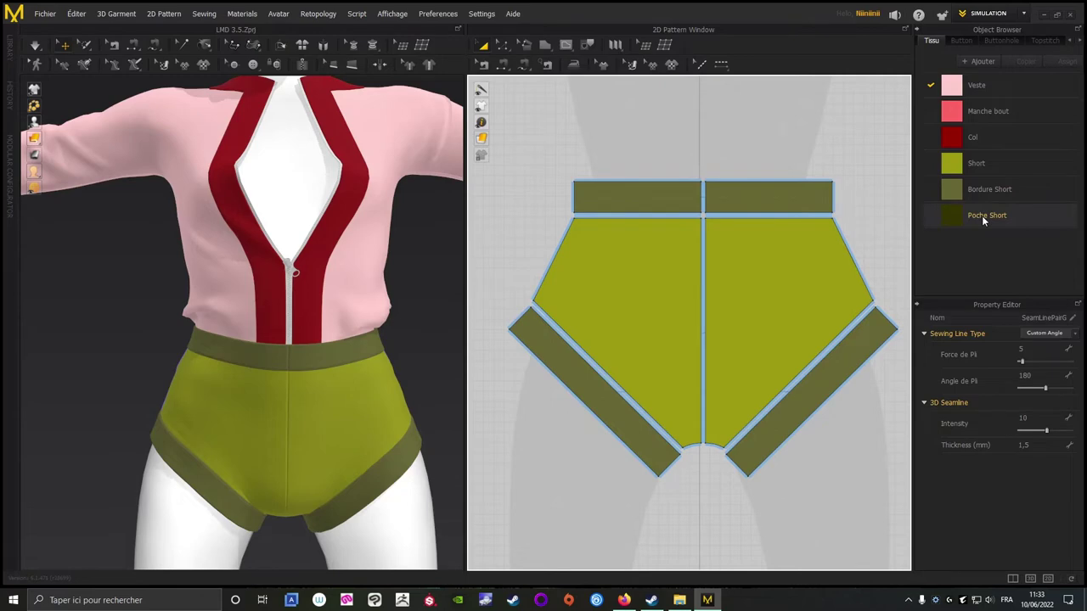
click(991, 190)
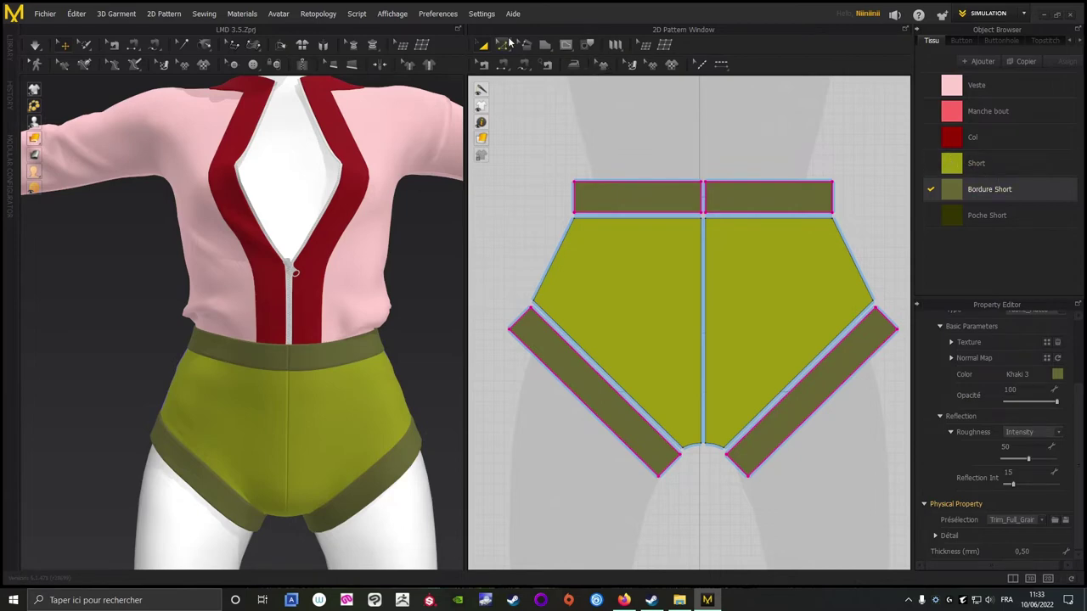
click(545, 45)
scroll(705, 238, down, 3)
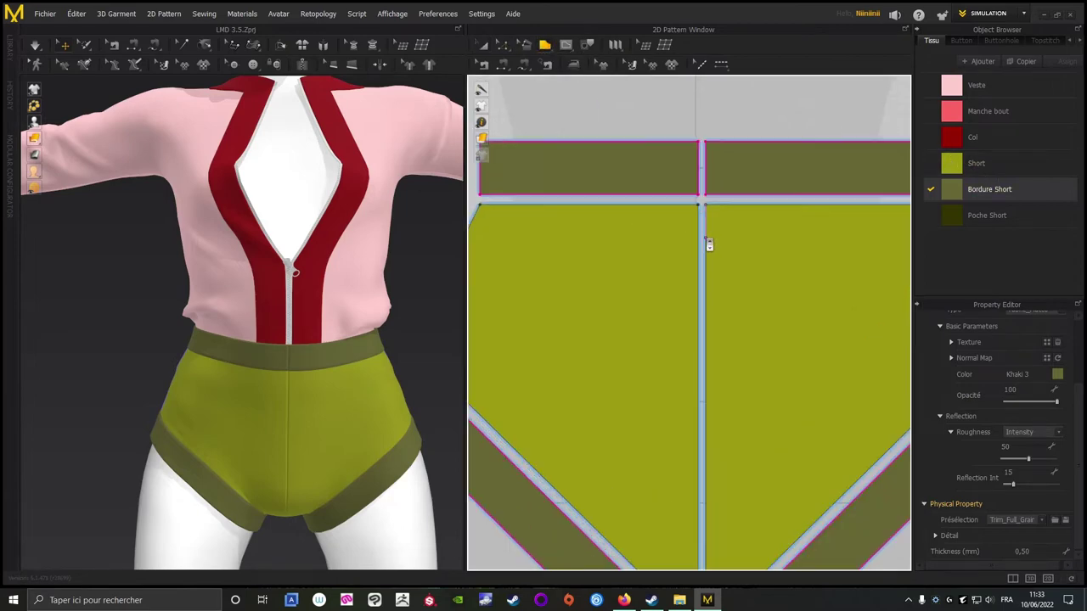
click(566, 44)
drag(680, 126, 719, 187)
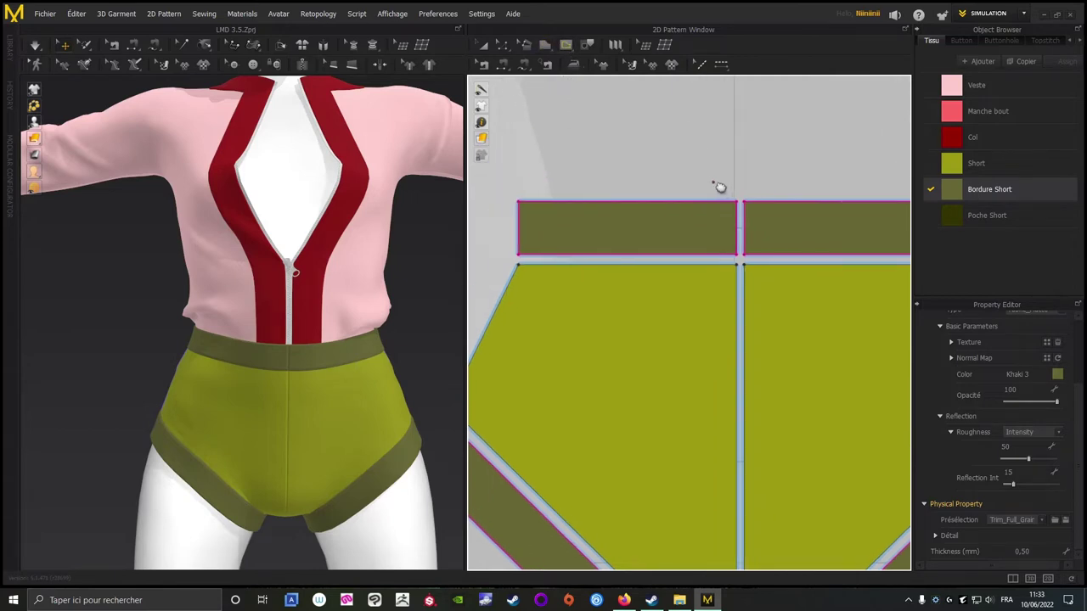
scroll(716, 281, down, 4)
scroll(708, 286, up, 3)
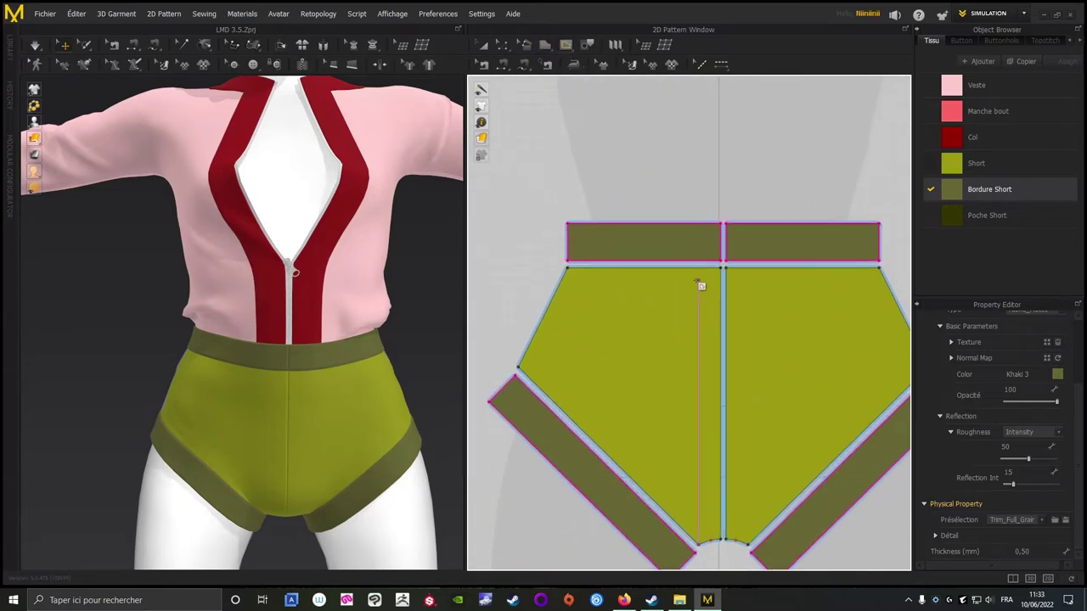
scroll(702, 286, up, 1)
right_drag(704, 291, 658, 158)
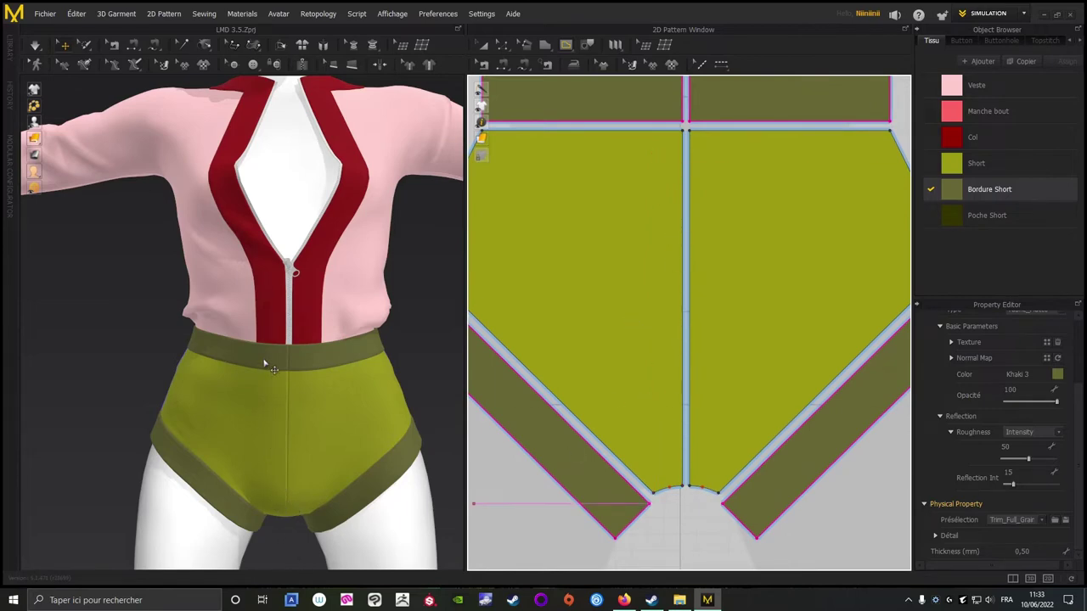
scroll(407, 331, up, 3)
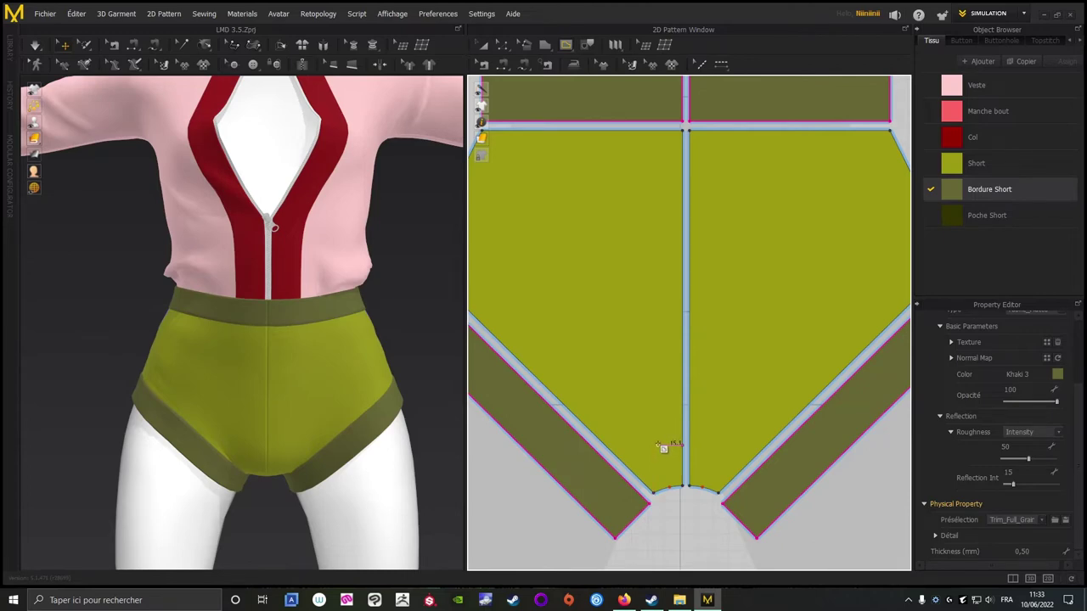
click(658, 444)
middle_drag(656, 308, 675, 452)
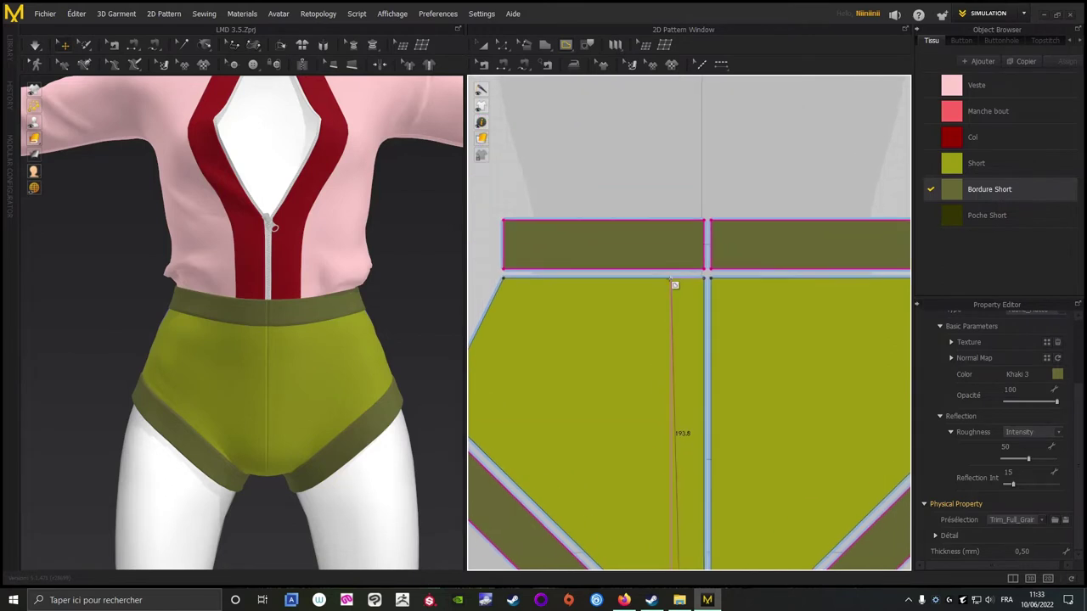
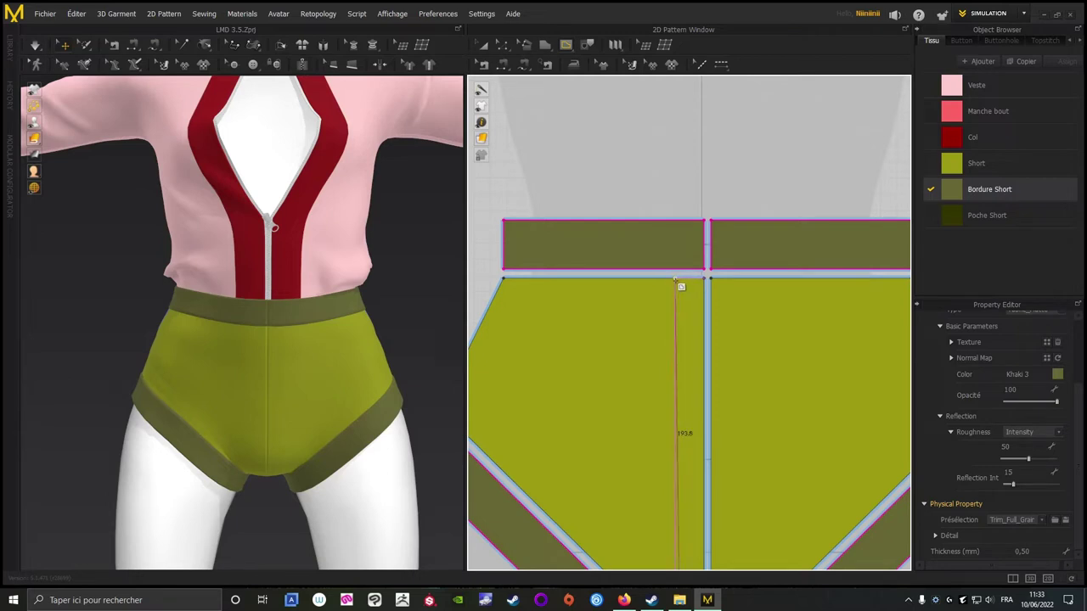
click(679, 279)
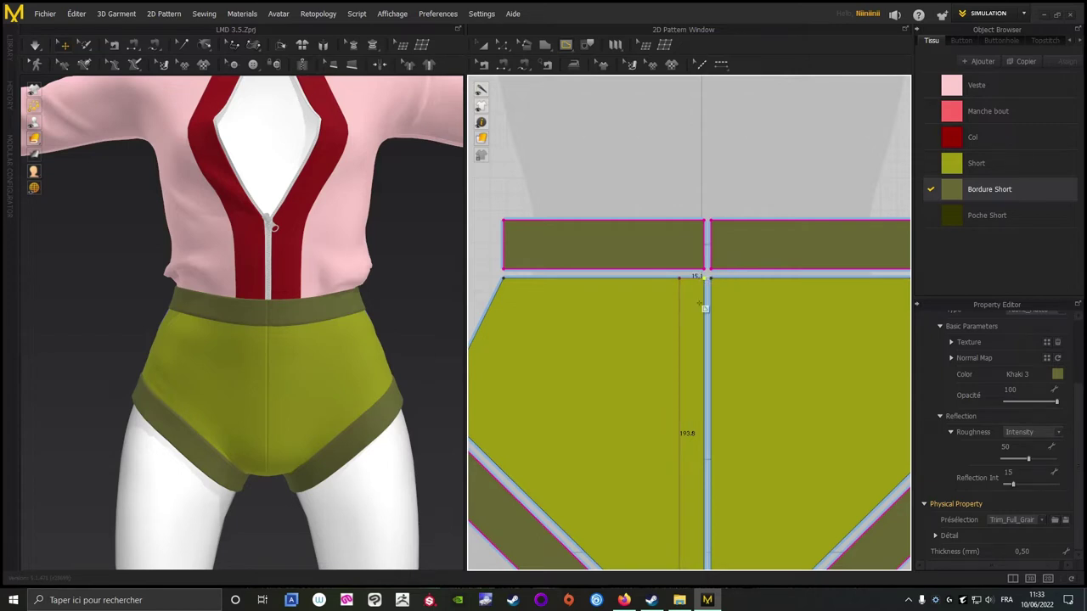
middle_drag(697, 406, 658, 222)
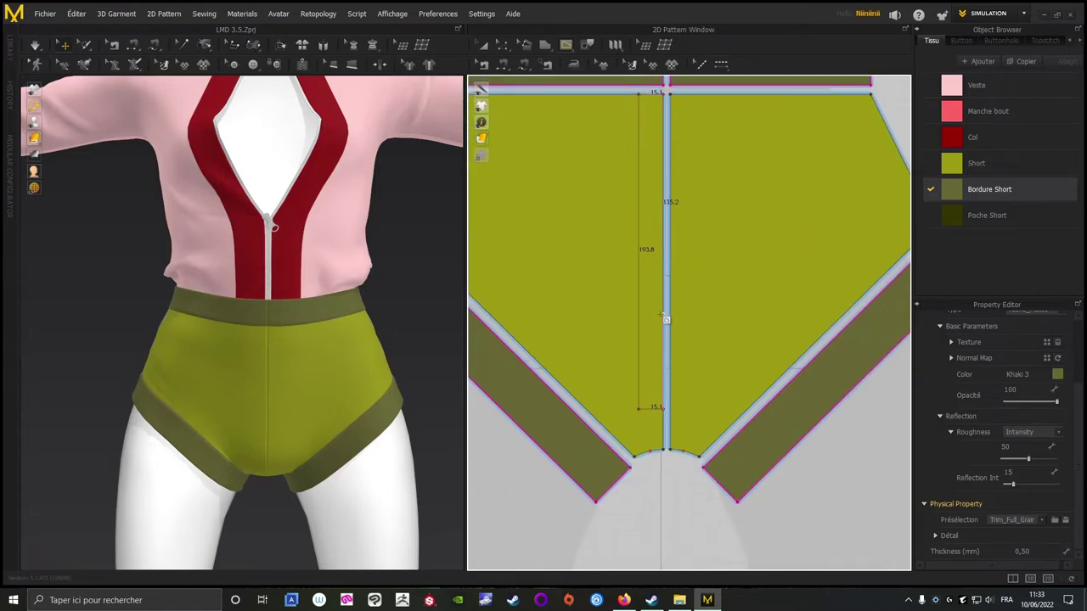
key(Escape)
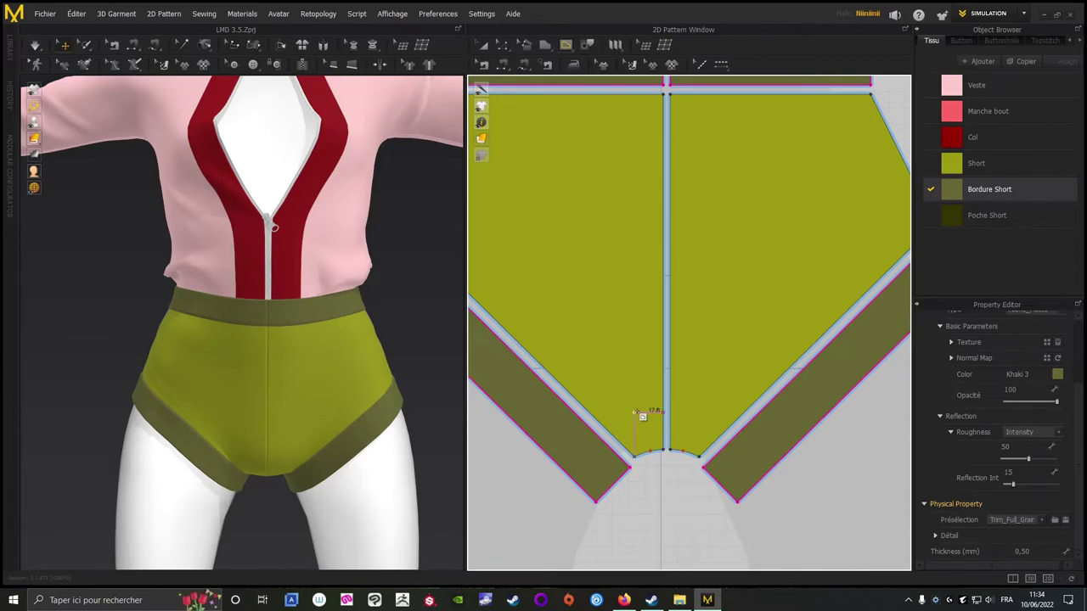
Draw a mirrored L-shaped internal fly line, 15.1 mm outward from the centre front seam and about 195.8 mm up to the waist edge.
click(639, 412)
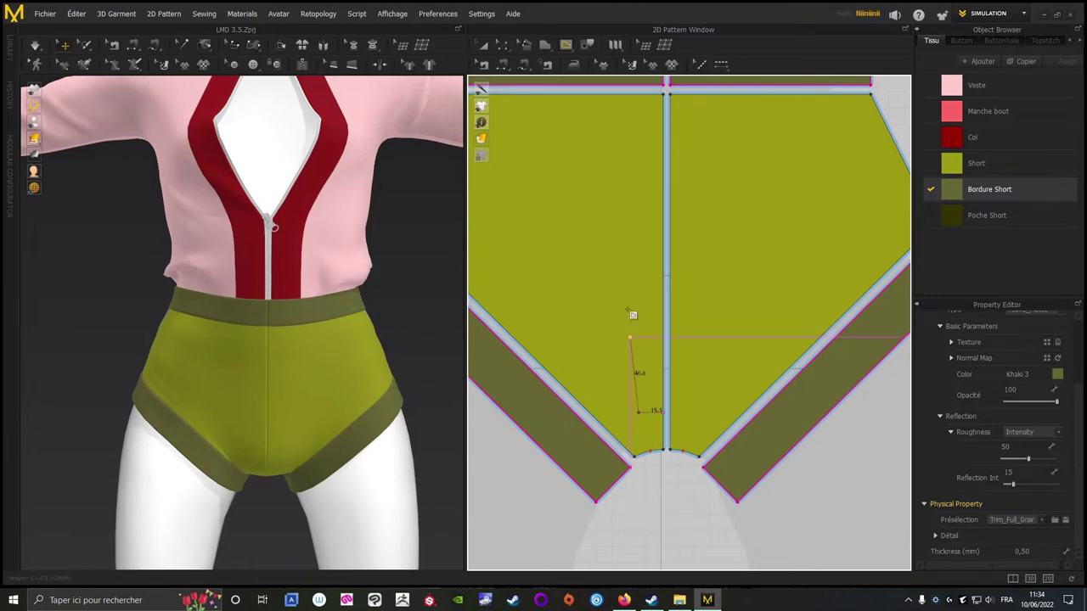
middle_drag(633, 252, 643, 420)
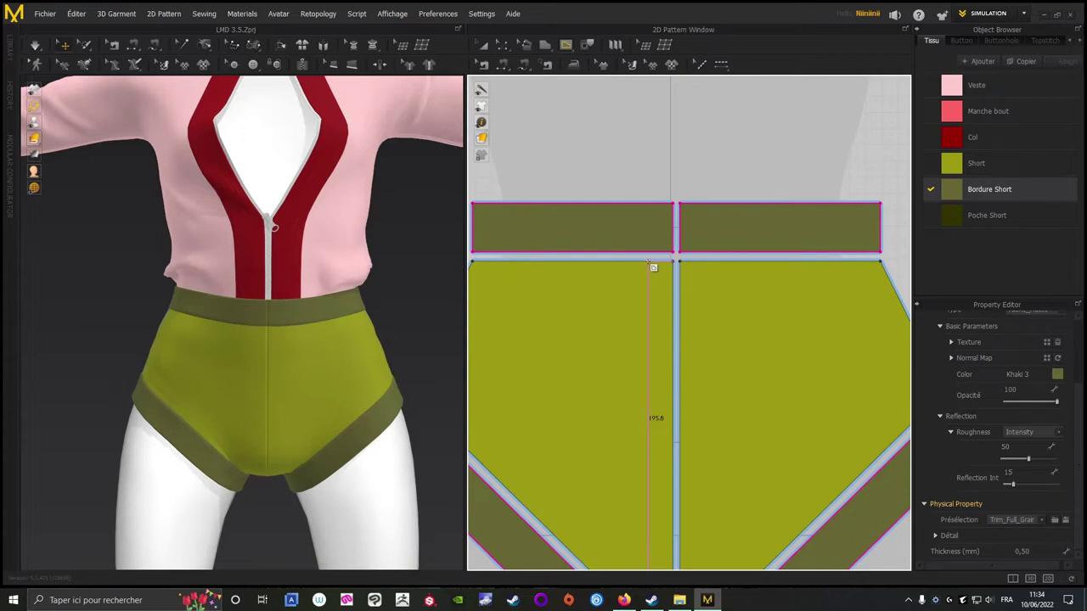
click(648, 261)
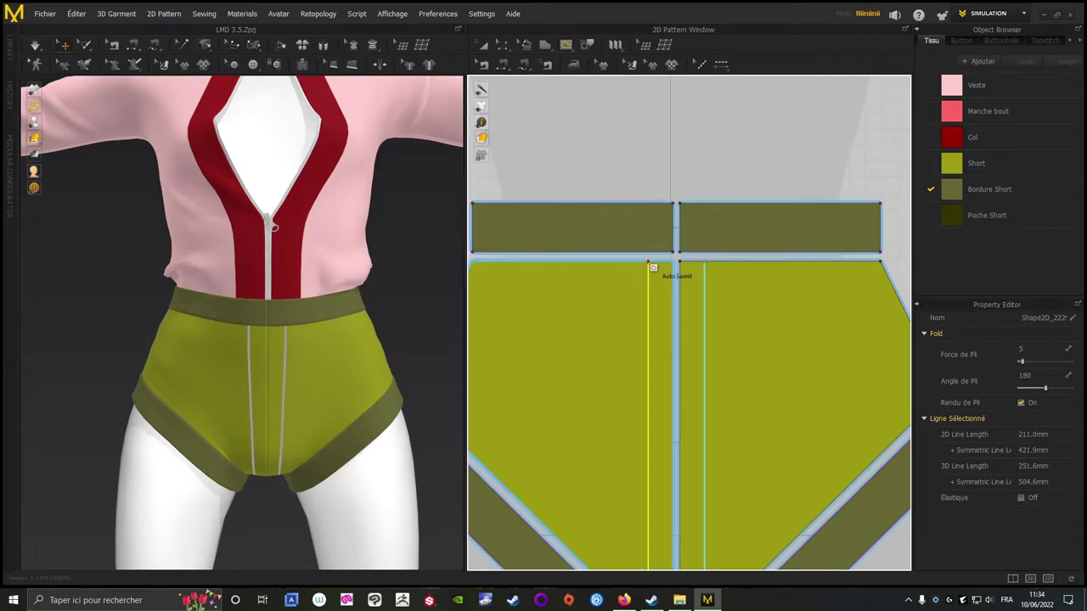
middle_drag(277, 562, 262, 406)
scroll(262, 406, up, 3)
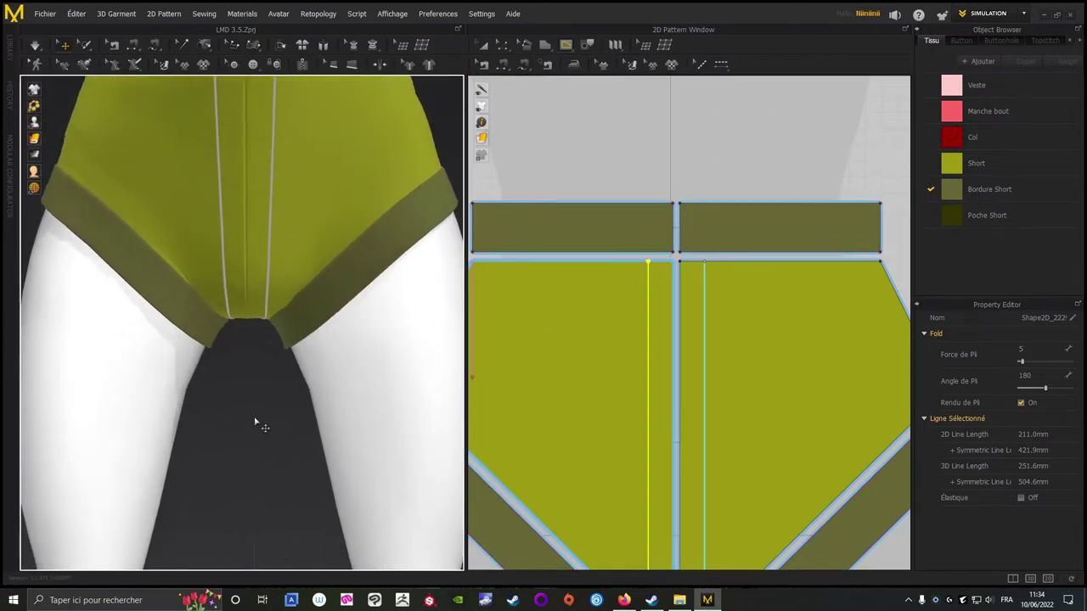
right_drag(254, 418, 263, 393)
scroll(252, 418, down, 5)
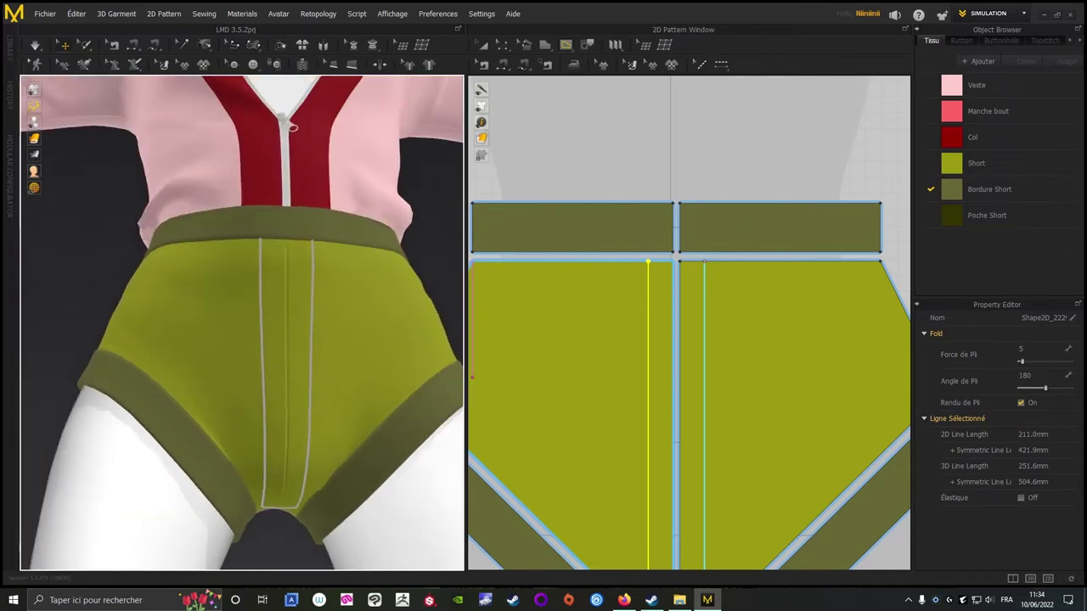
Raise the short bottom segments of the mirrored fly outline away from the crotch edge and check them on the avatar.
right_drag(543, 419, 529, 200)
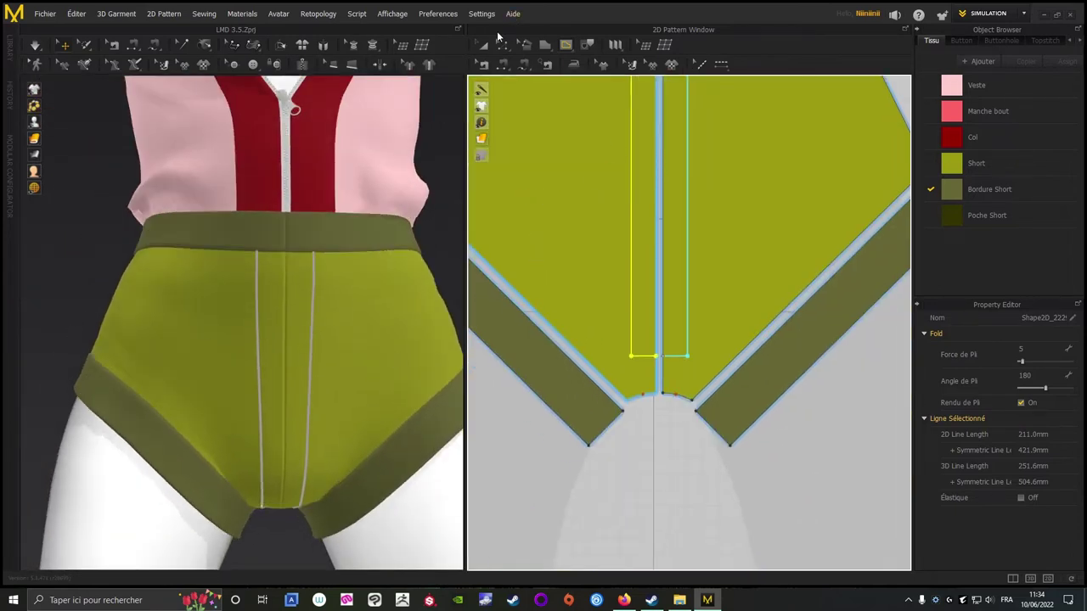
click(502, 46)
scroll(604, 356, up, 1)
click(661, 358)
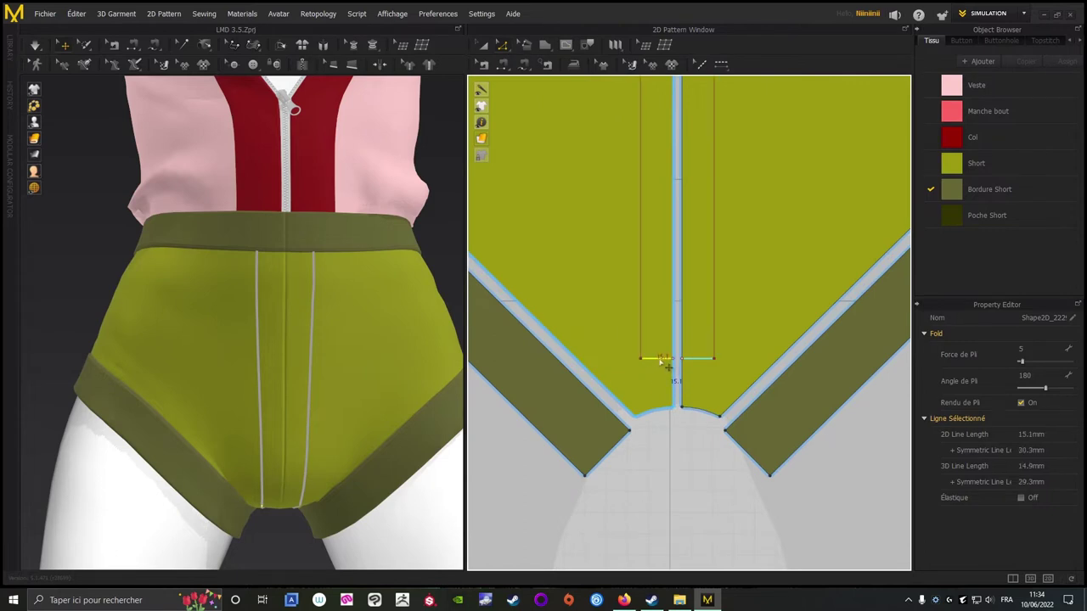
drag(661, 359, 660, 295)
click(279, 544)
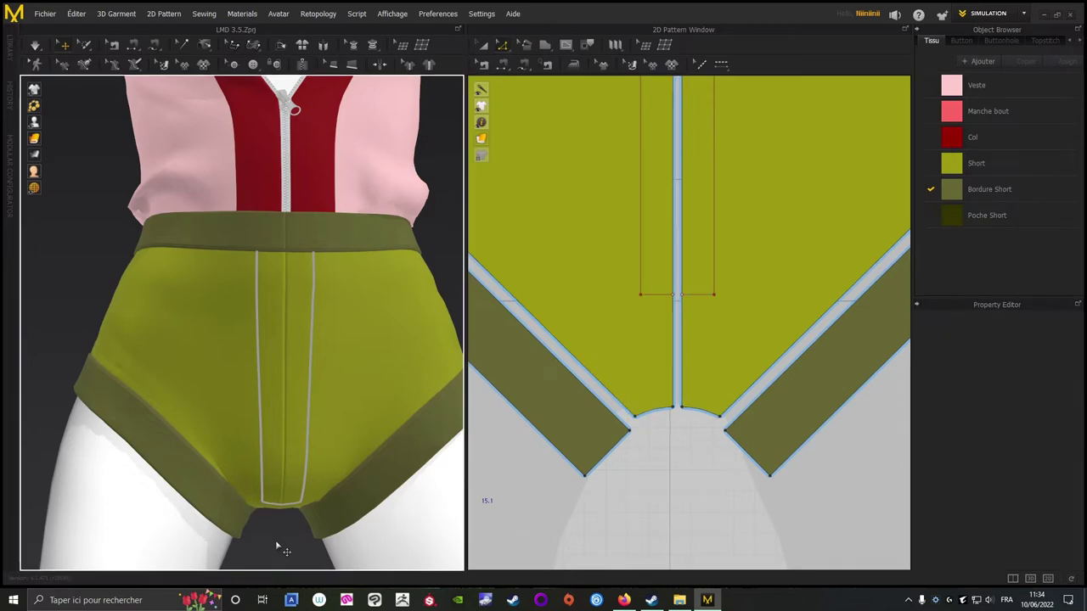
right_drag(279, 549, 325, 501)
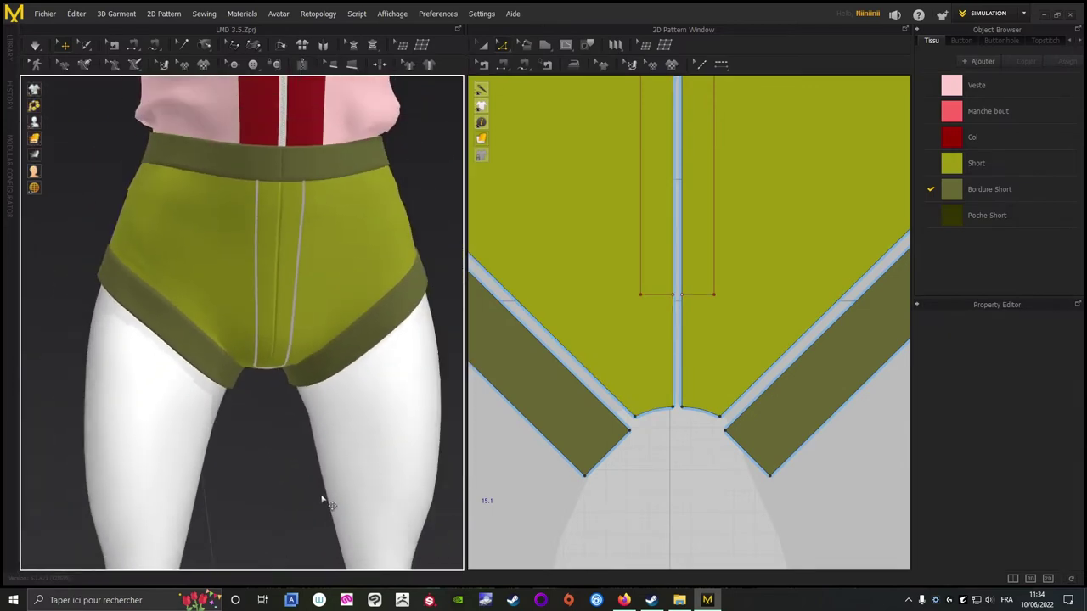
Shorten the fly outline further by raising its bottom segments again, and review its shape up to the waistband.
drag(656, 295, 660, 255)
click(286, 453)
right_drag(286, 453, 255, 459)
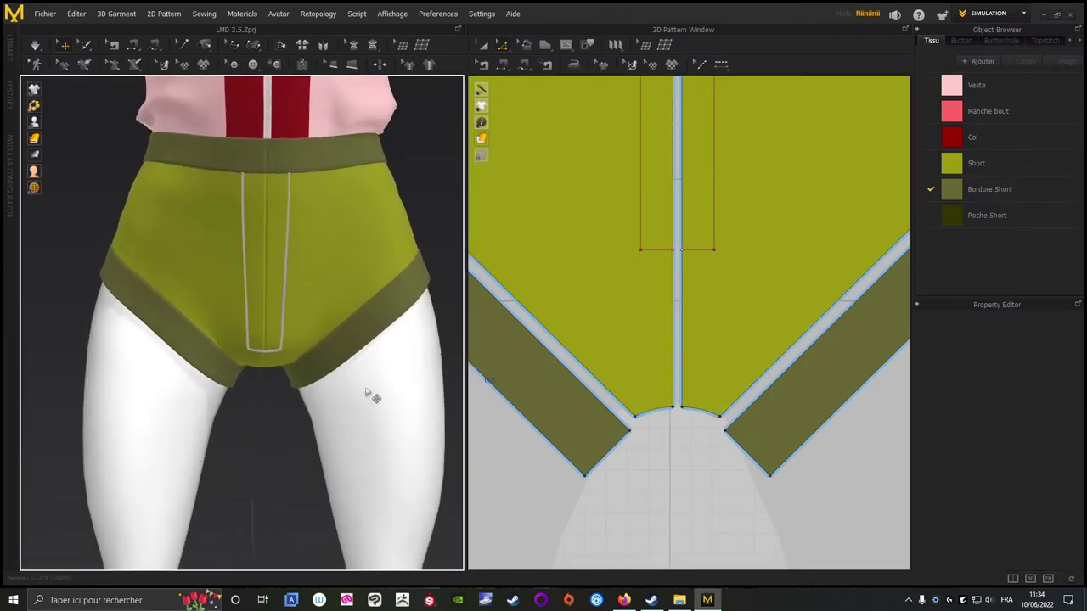
middle_drag(621, 280, 656, 433)
scroll(246, 259, down, 1)
middle_drag(214, 264, 254, 390)
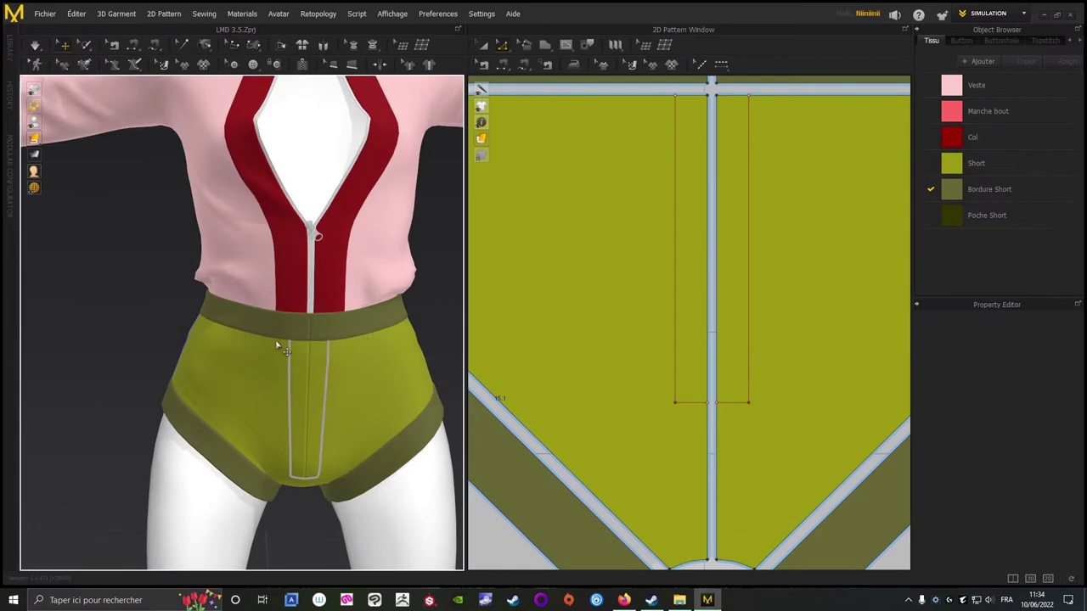
middle_drag(725, 268, 731, 443)
scroll(707, 369, up, 1)
scroll(706, 368, up, 1)
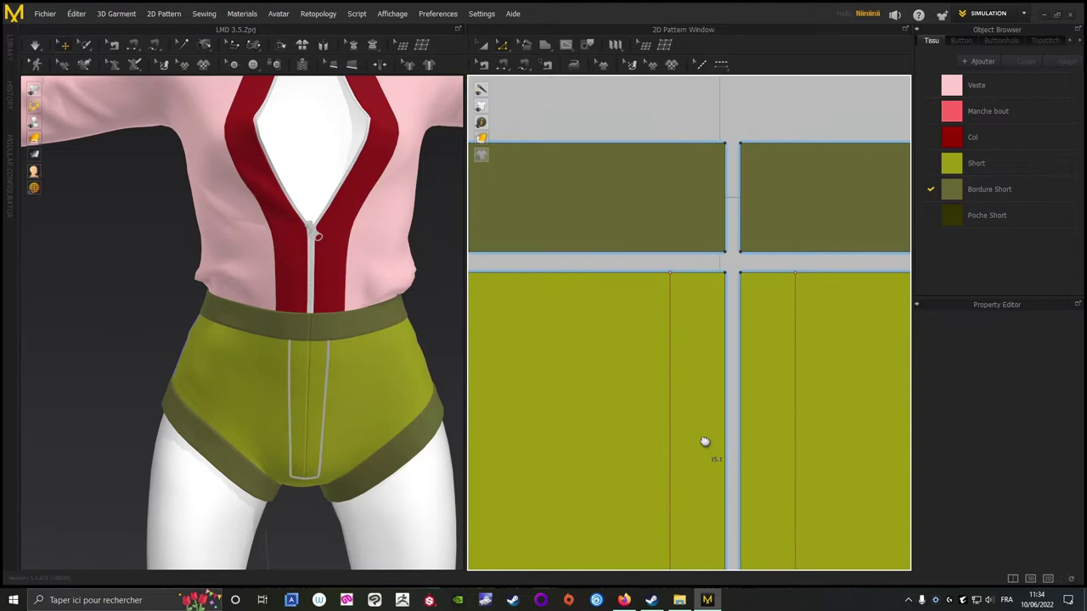
Move the mirrored top points of the fly outline inward along the waist edge to narrow it toward the waistband.
click(676, 279)
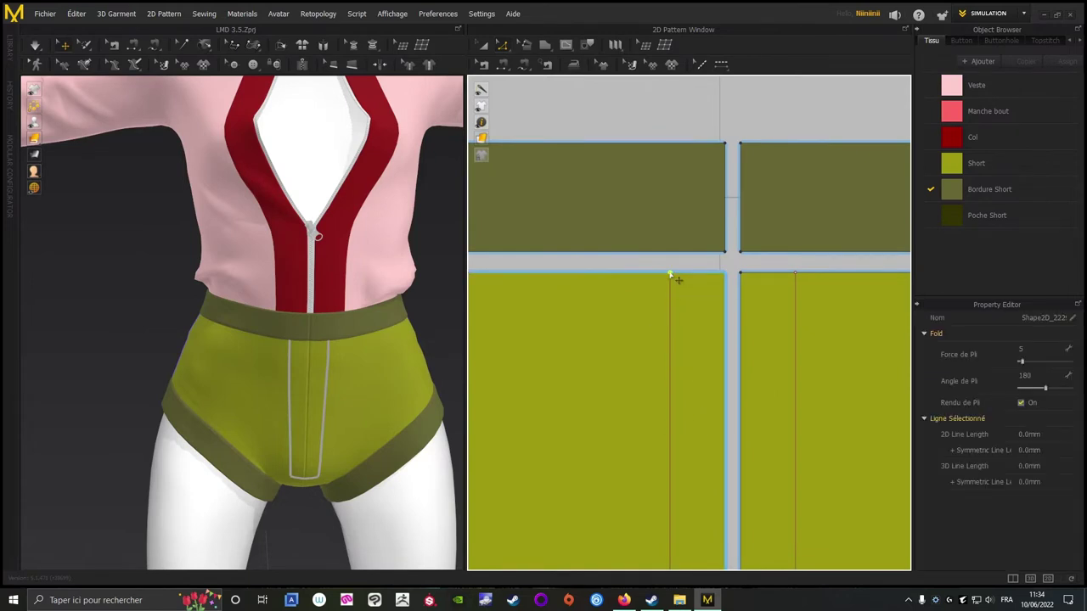
drag(676, 280, 689, 280)
click(107, 295)
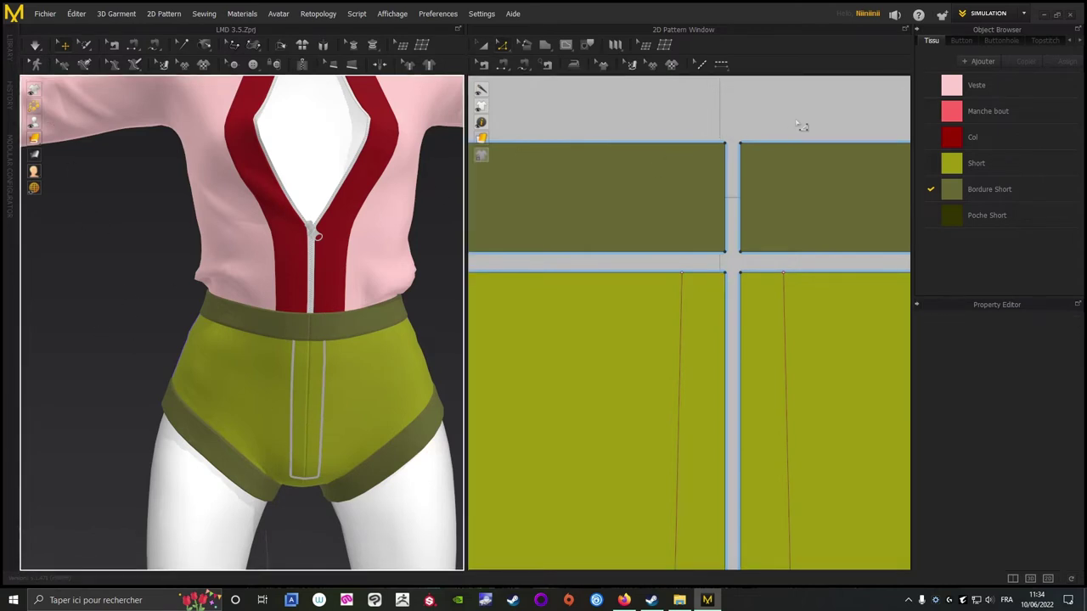
Trace the fly outline with a new polygon pattern piece, about 28 mm wide at the top, 35 mm at the bottom and 145 mm long.
scroll(794, 103, down, 2)
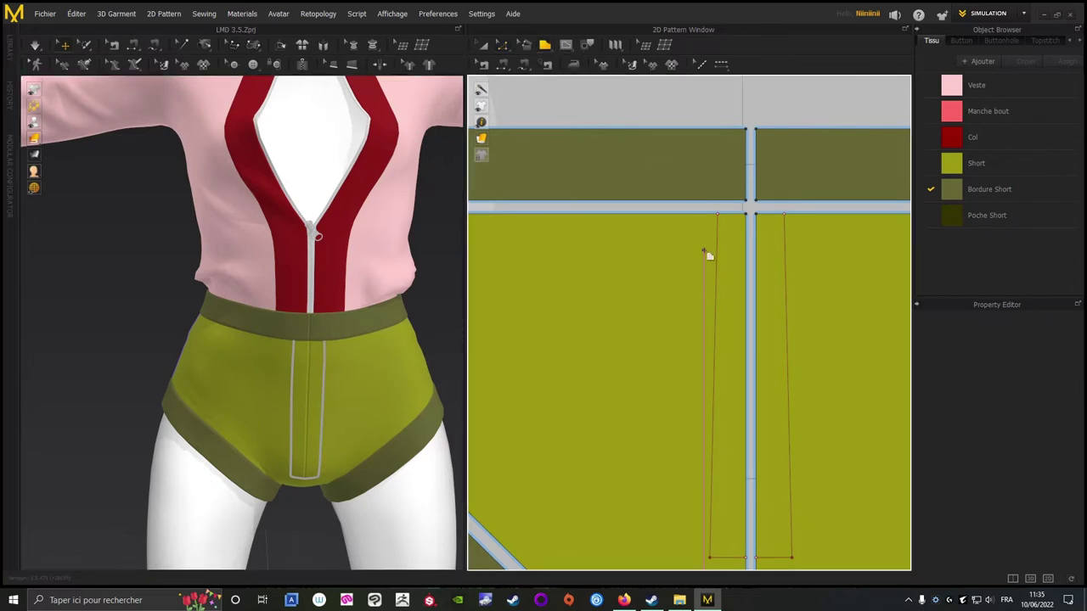
middle_drag(706, 253, 607, 260)
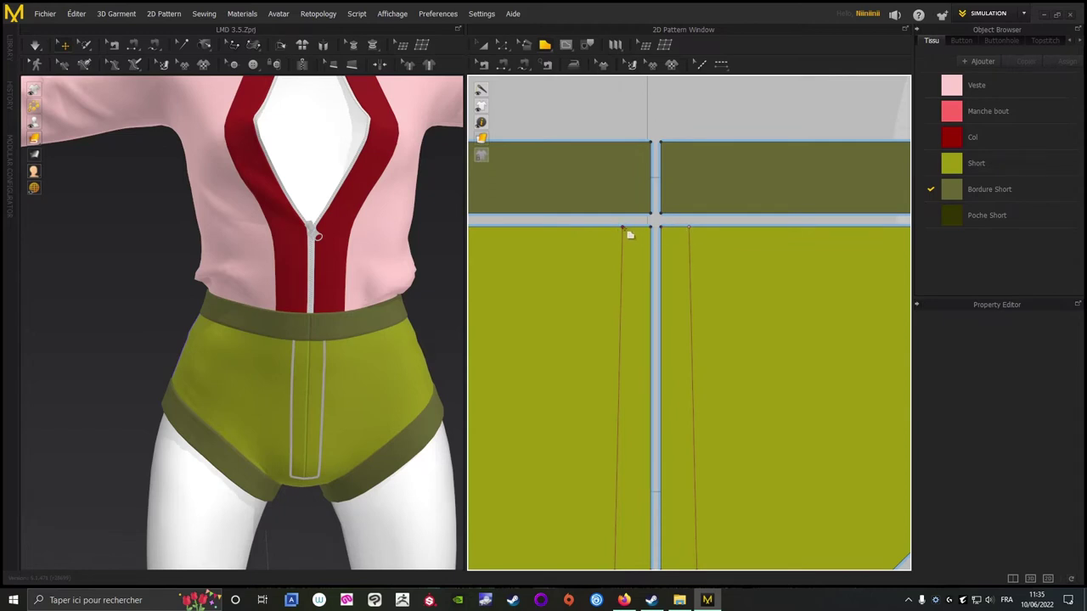
click(689, 226)
middle_drag(697, 444, 727, 238)
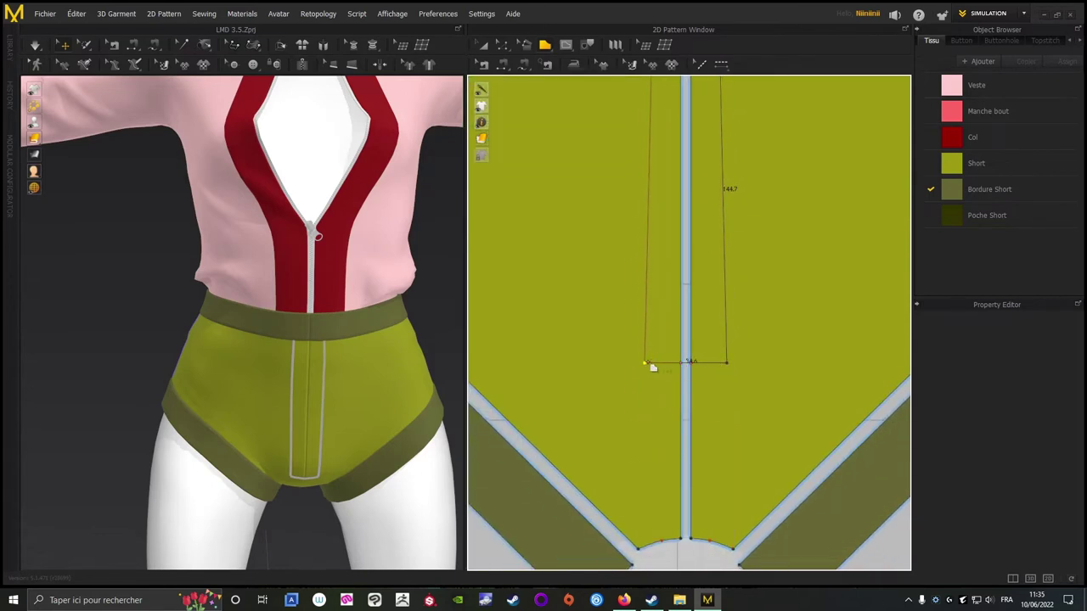
middle_drag(645, 311, 651, 466)
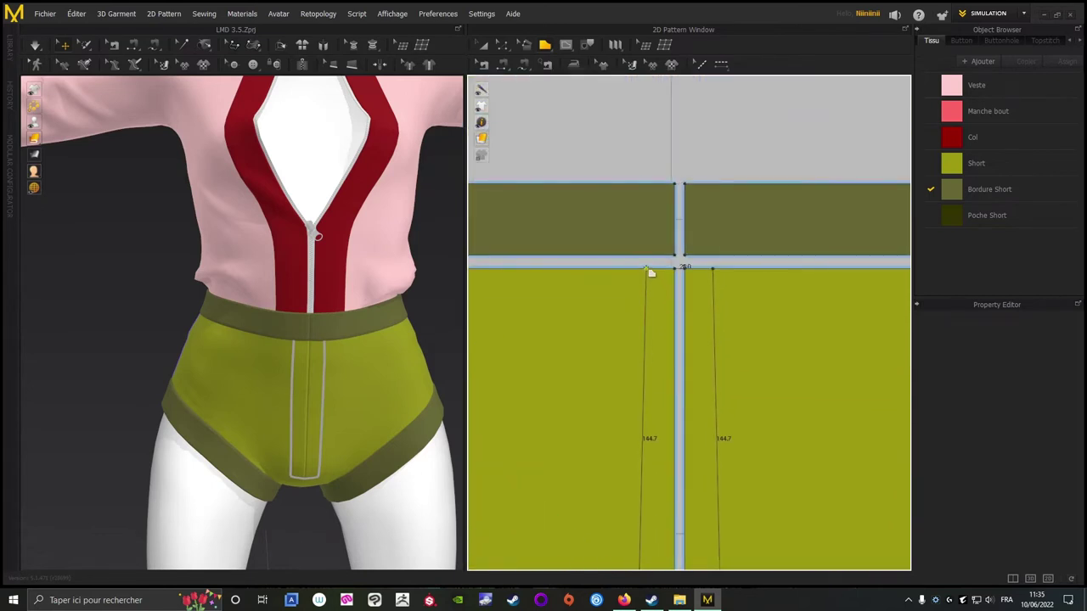
click(651, 276)
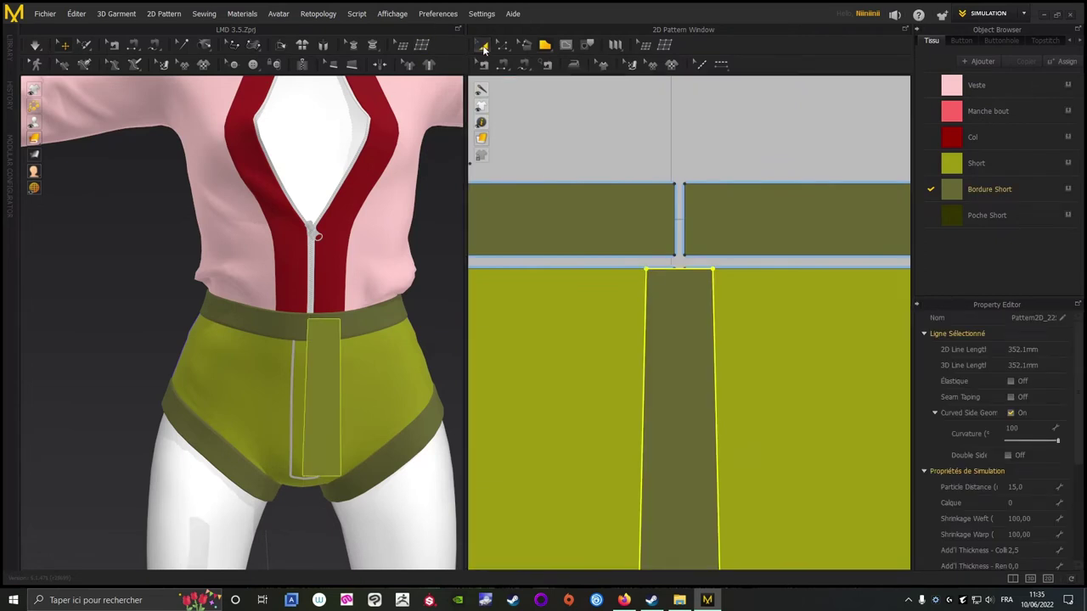
Set the fly piece's additional rendering thickness to 3 and its layer to 2.
key(a)
click(677, 303)
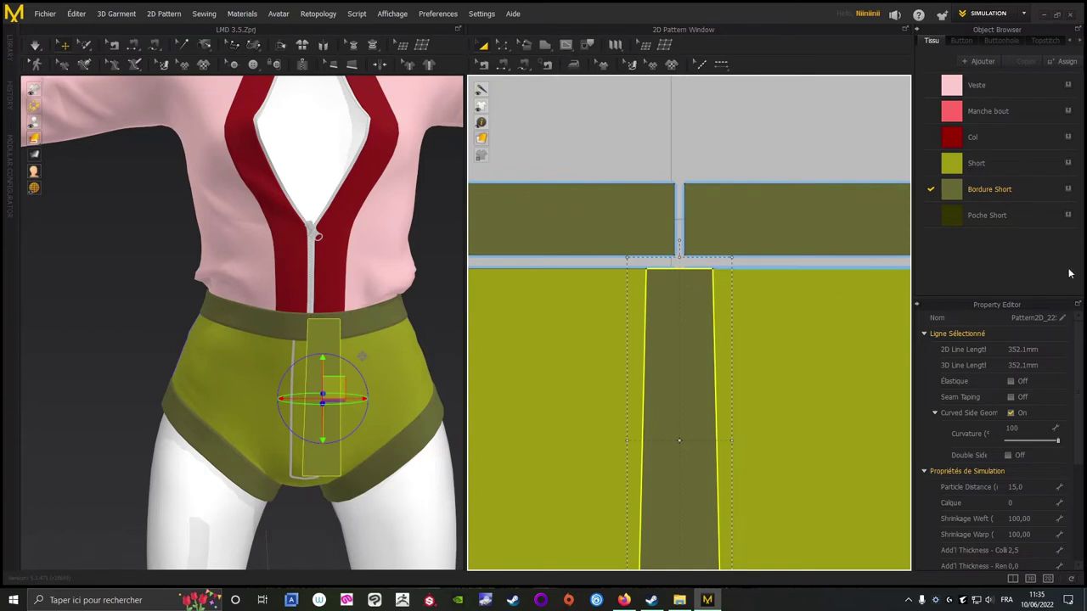
scroll(1018, 492, down, 5)
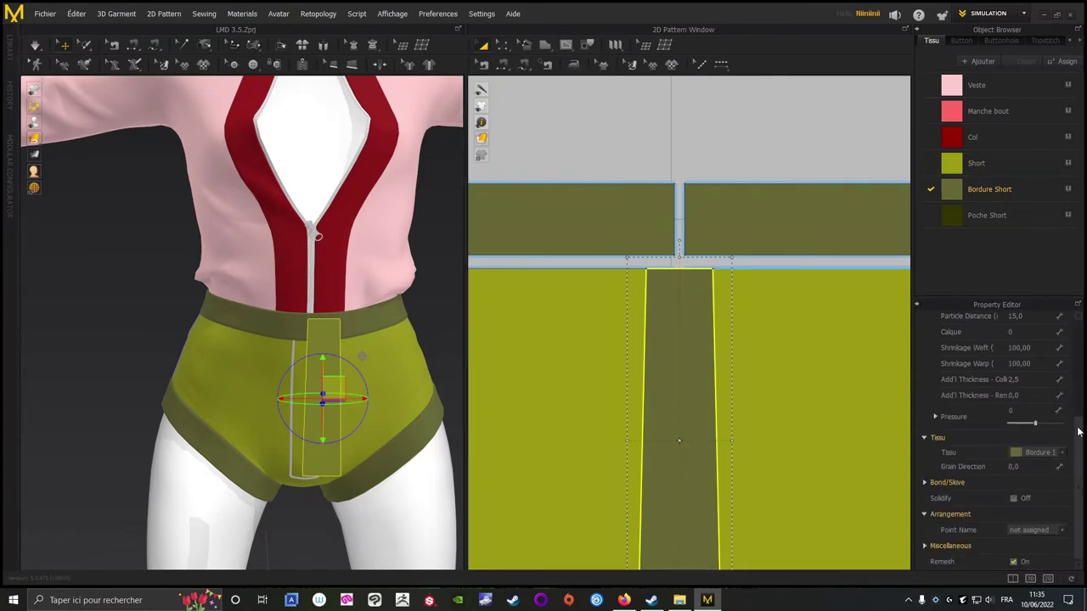
scroll(1077, 417, up, 5)
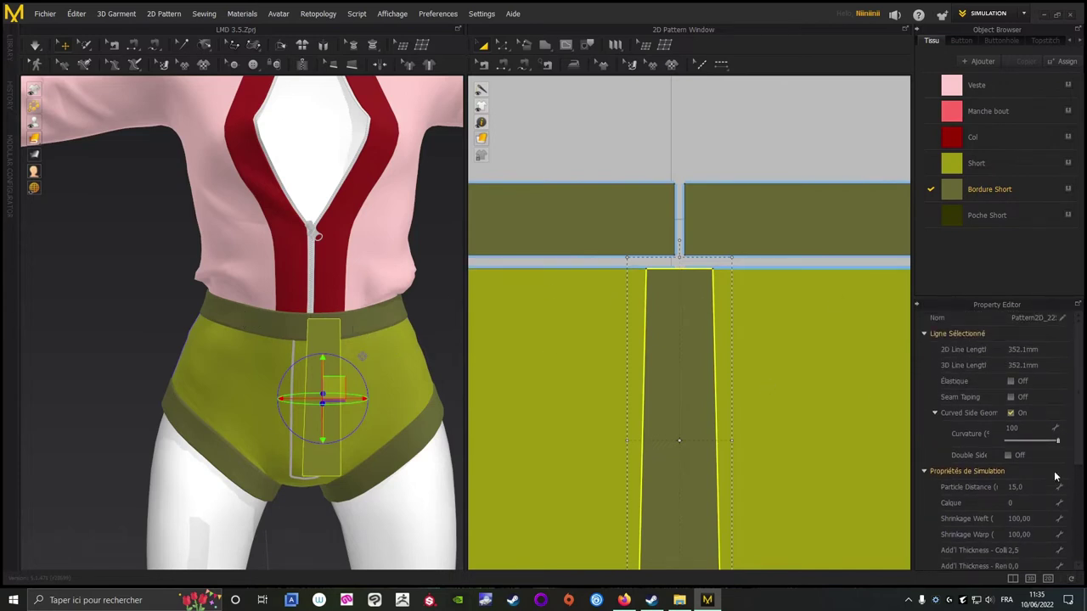
scroll(973, 504, down, 2)
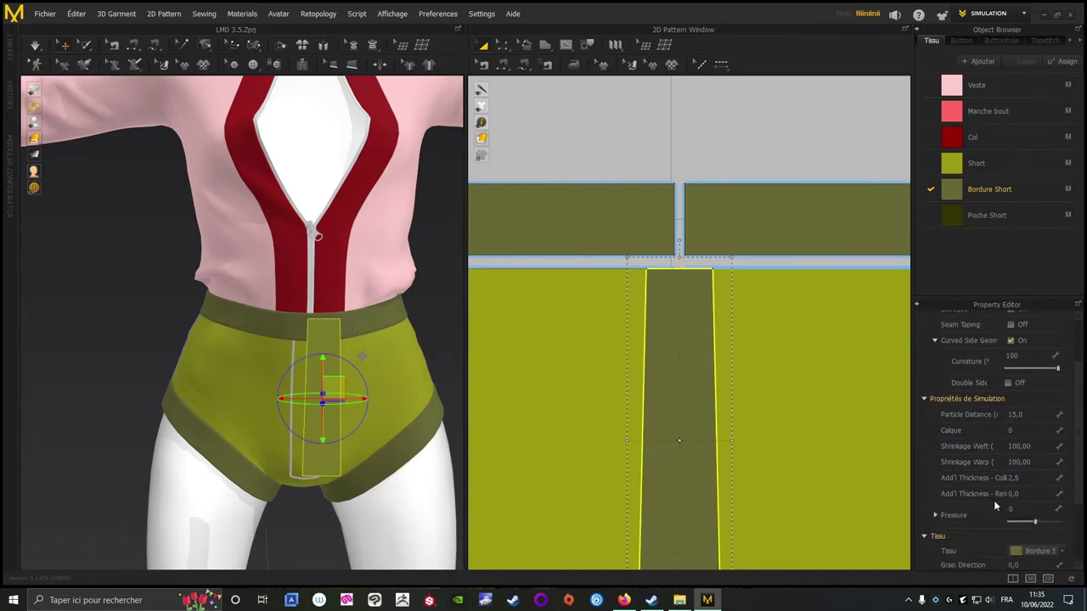
click(1018, 494)
text(3)
key(Return)
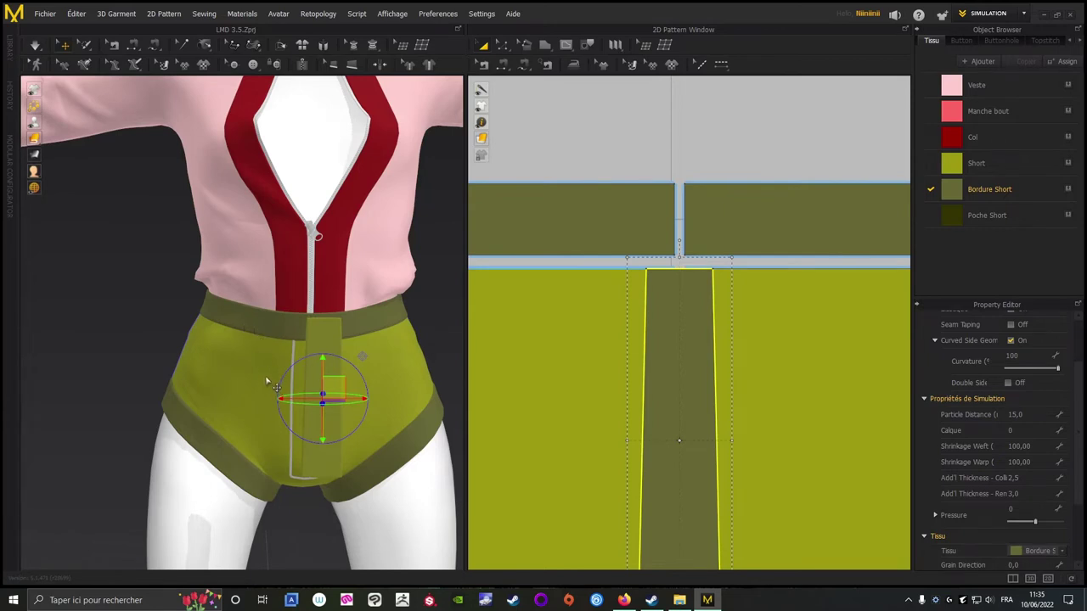
click(1011, 431)
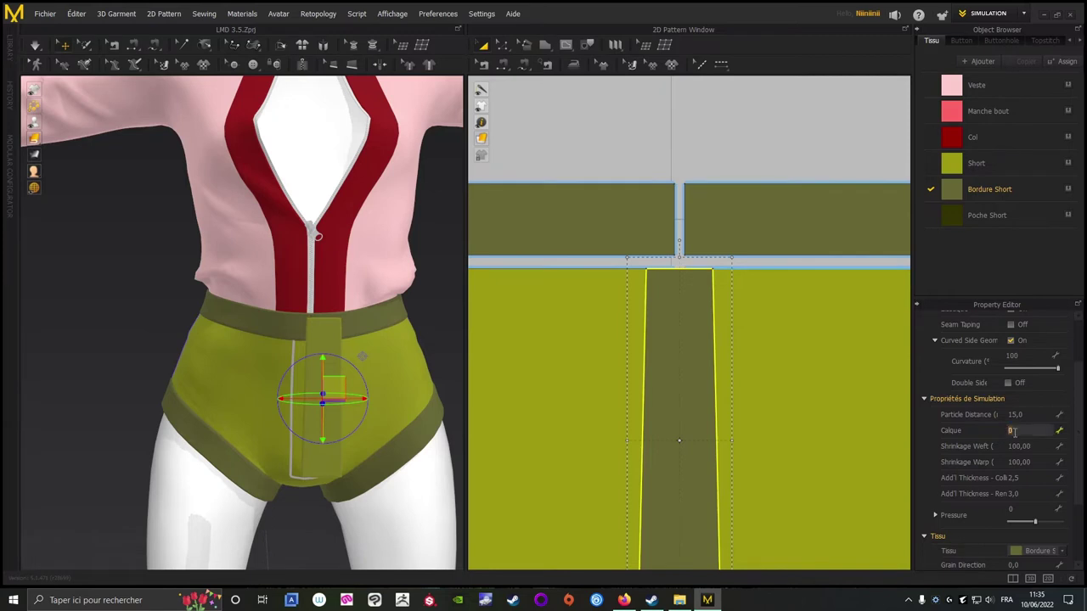
key(Return)
Move the fly piece off the fly outline and place it beside it over the neighbouring front panel of the shorts.
scroll(616, 145, down, 4)
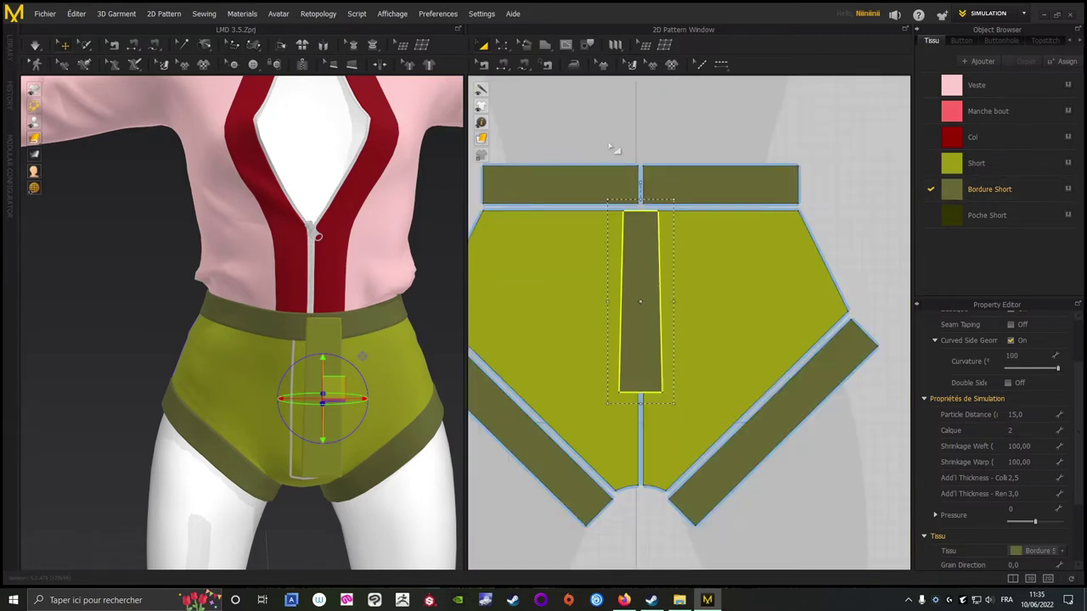
key(ctrl+v)
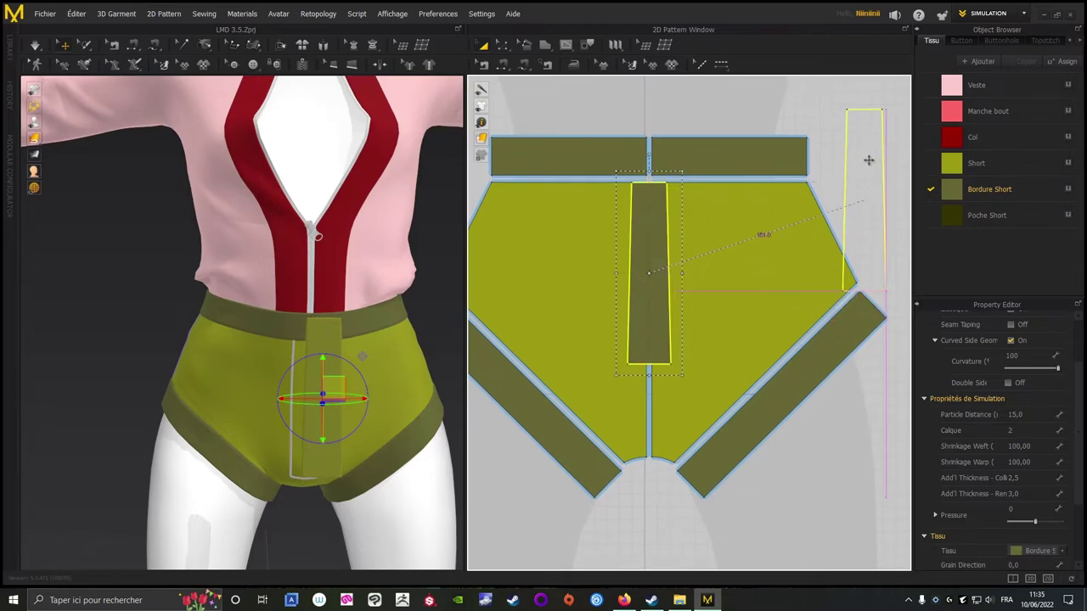
click(724, 242)
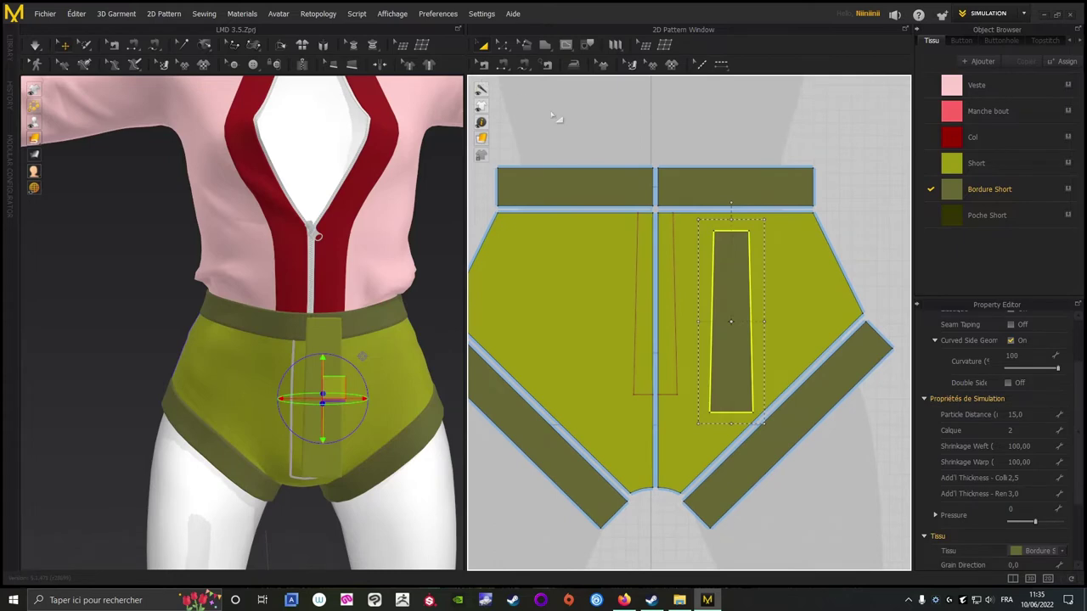
Sew each long side of the fly piece to the matching long line of the fly outline with segment sewing.
click(503, 64)
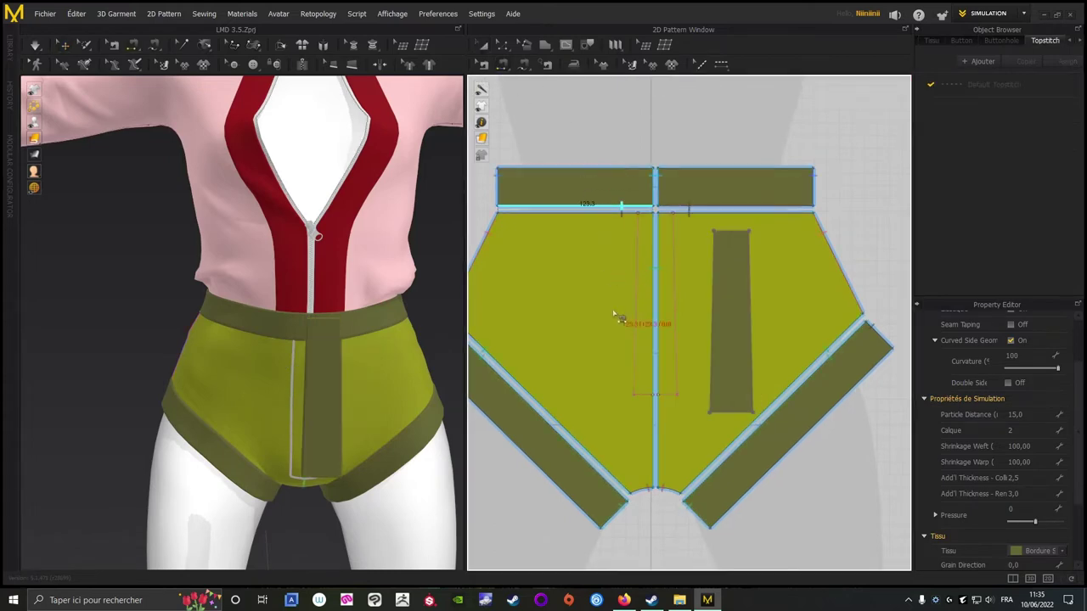
scroll(618, 305, up, 3)
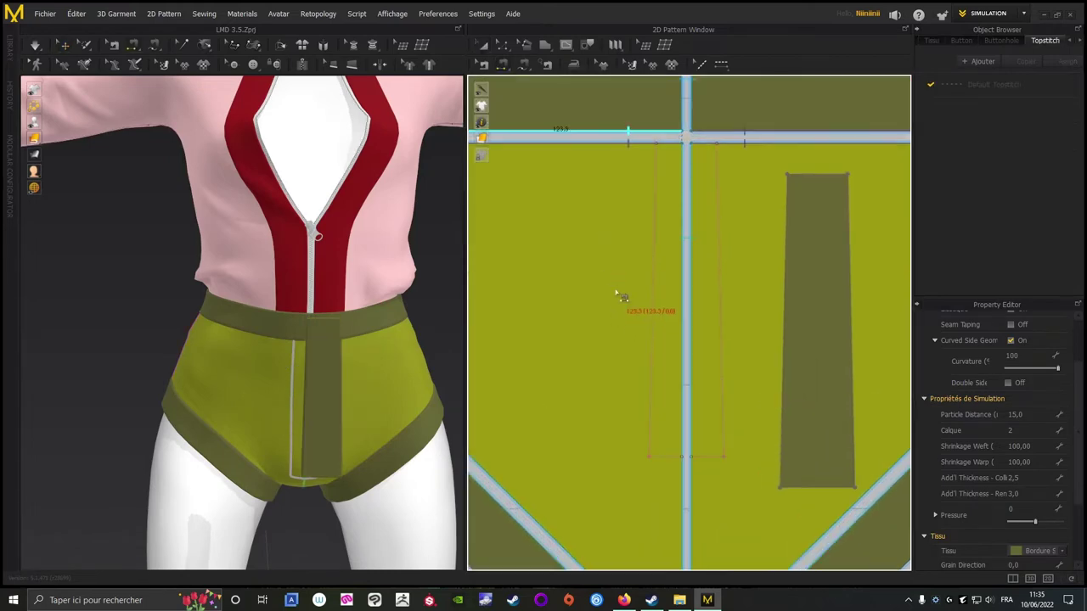
click(781, 284)
click(648, 253)
click(840, 283)
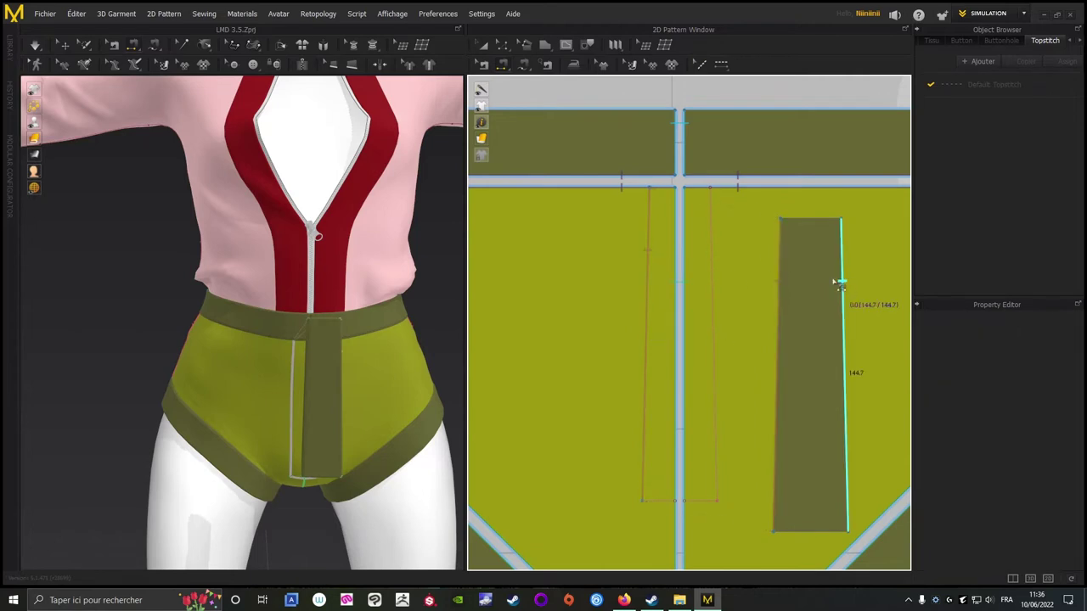
click(713, 256)
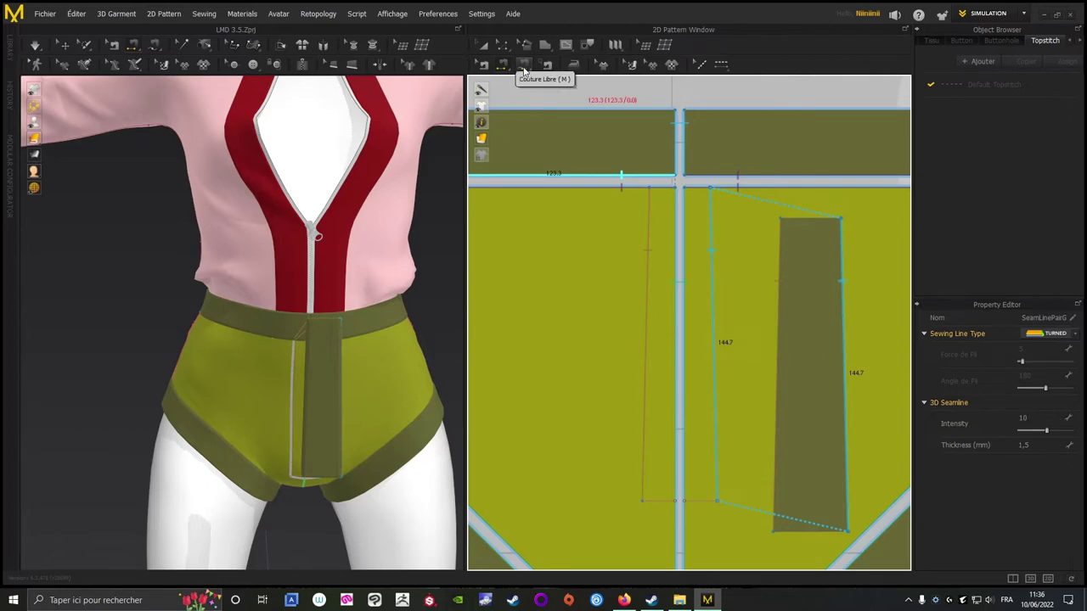
Sew the fly piece's top edge to the two waist-edge sections between the fly lines and the centre seam with M:N Free Sewing.
click(524, 72)
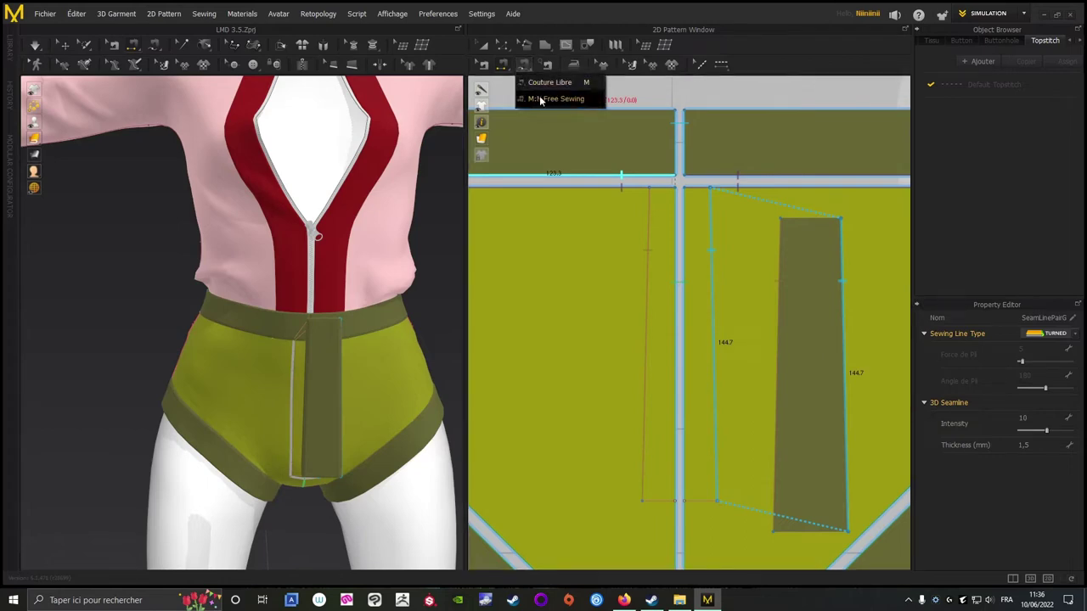
click(543, 99)
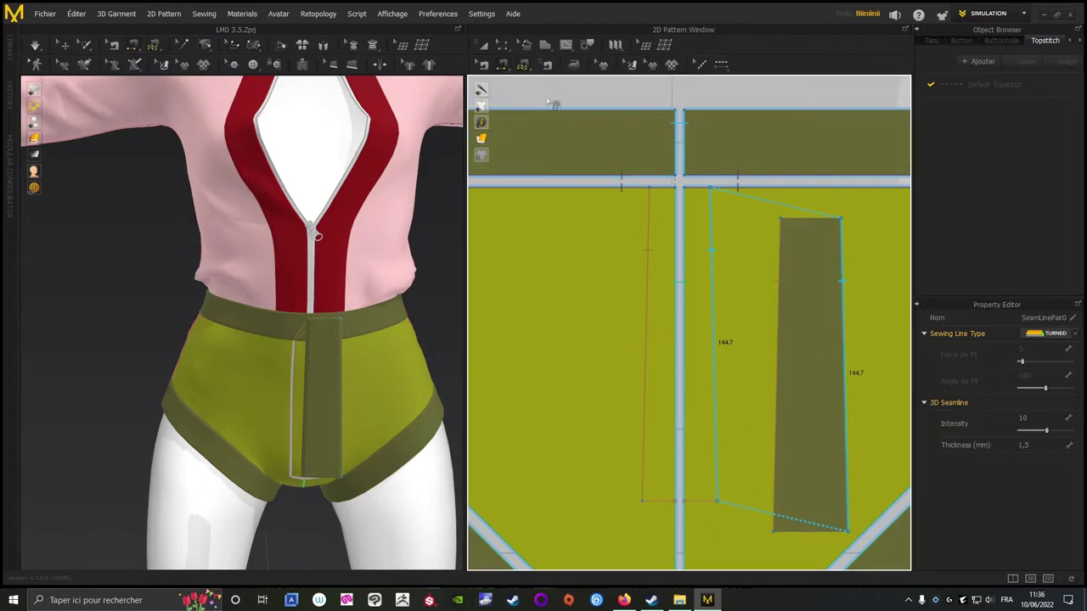
click(841, 219)
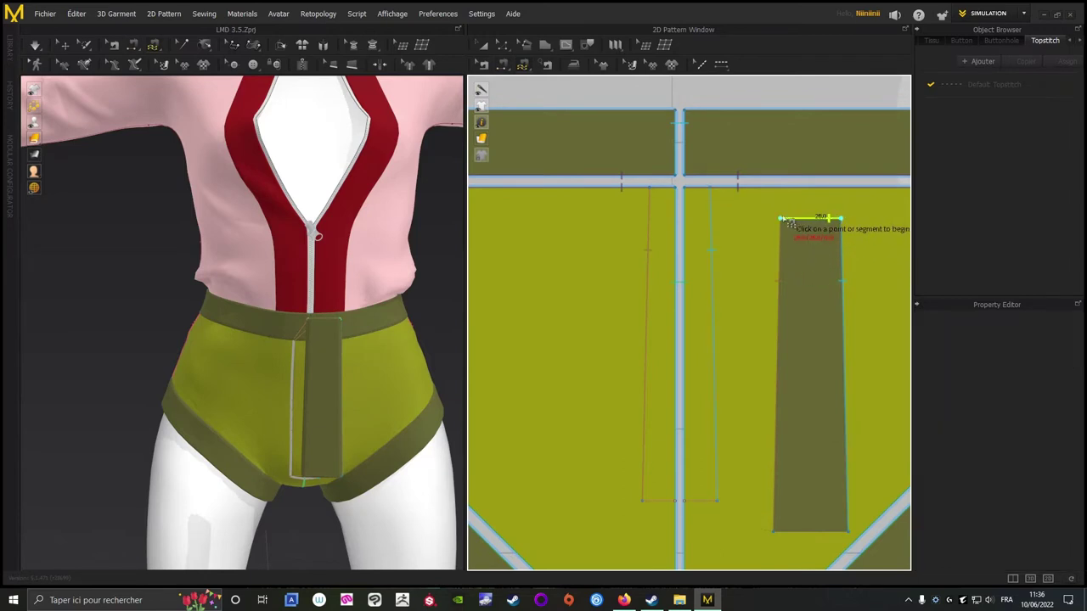
click(780, 218)
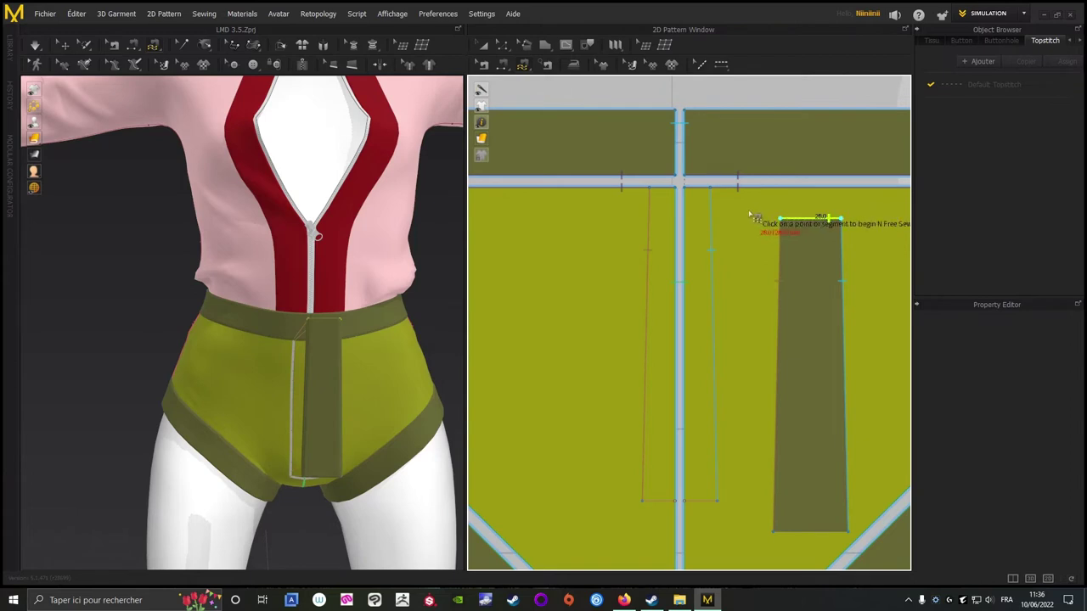
key(Return)
right_drag(699, 213, 690, 286)
scroll(690, 286, up, 5)
right_drag(686, 243, 719, 281)
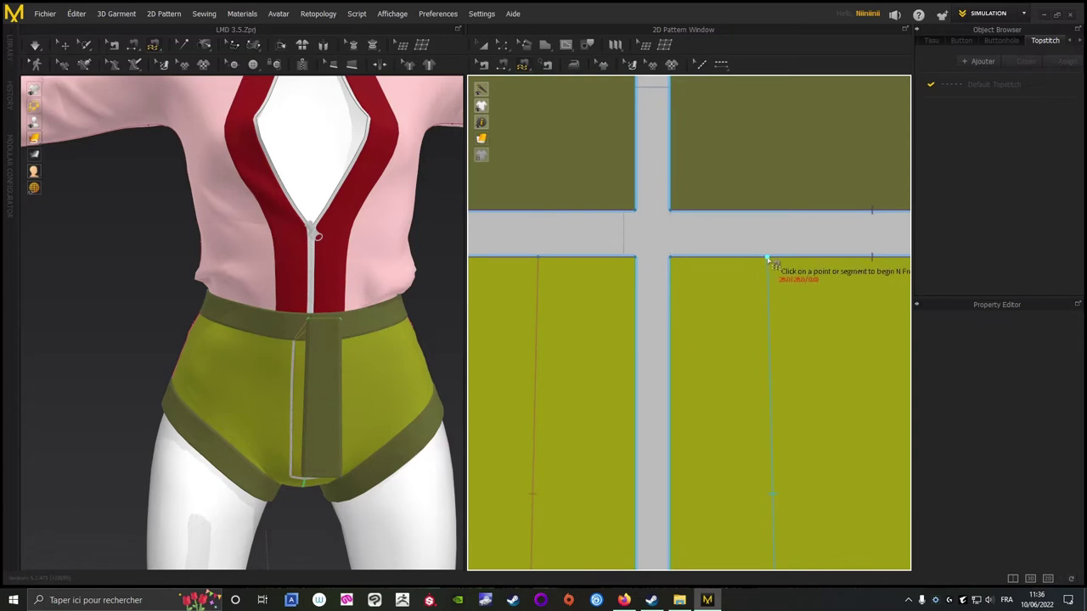
click(768, 258)
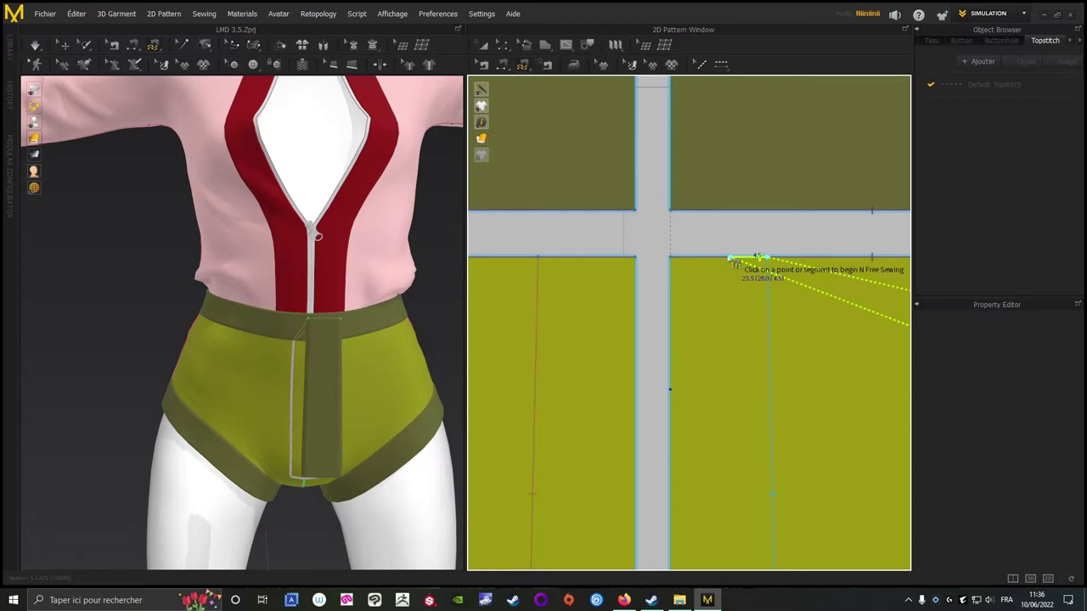
click(669, 256)
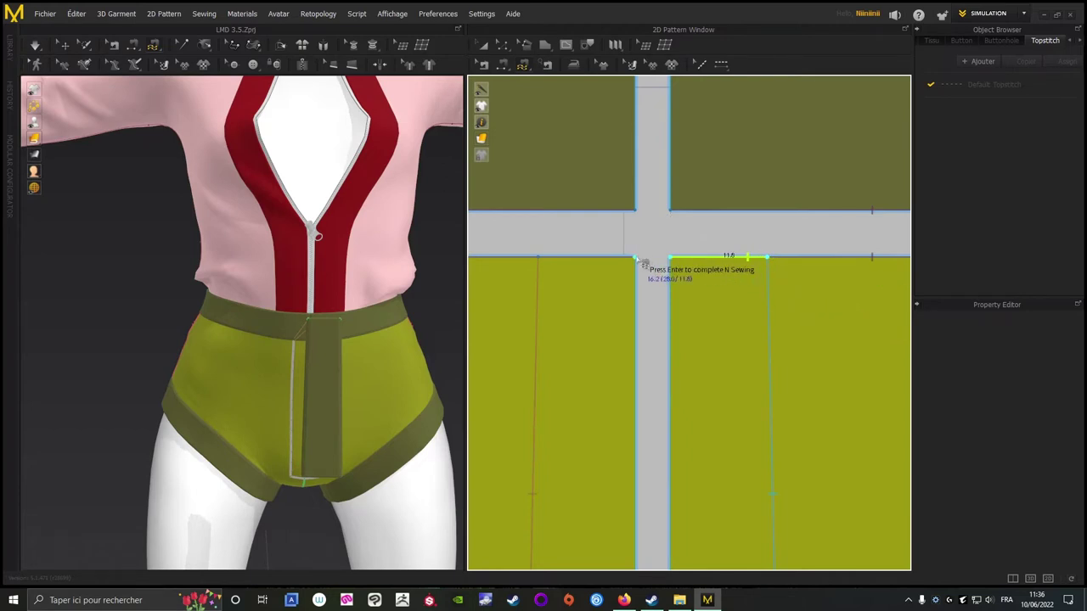
click(637, 258)
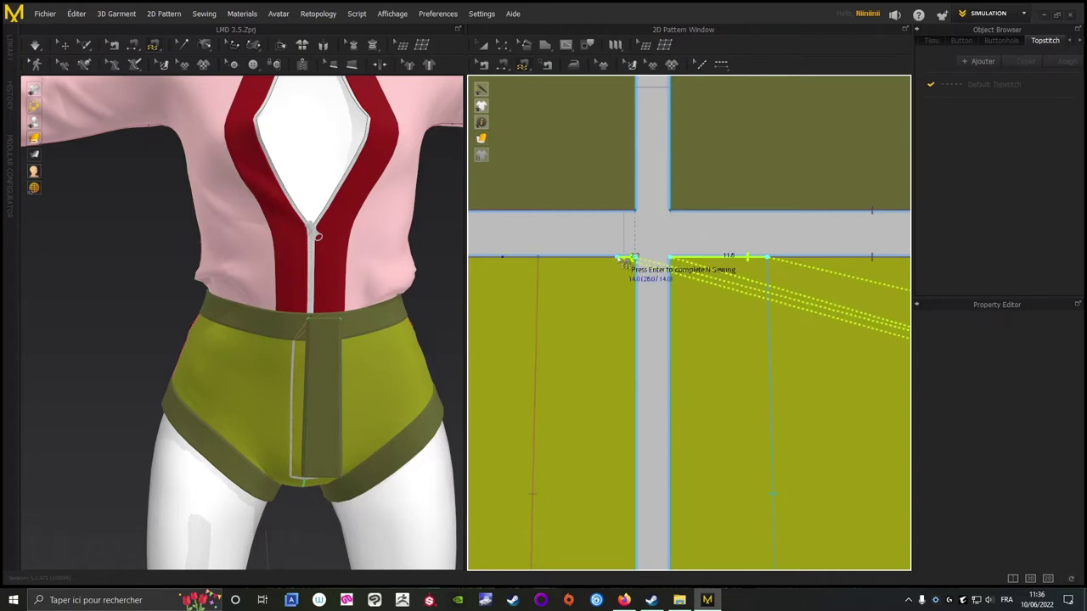
click(537, 258)
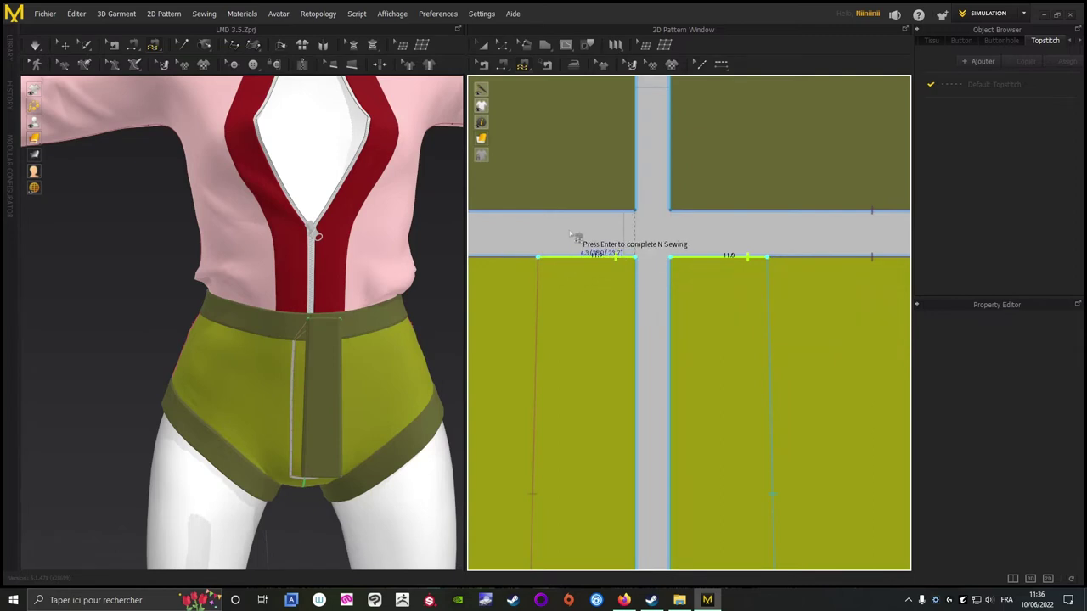
key(Return)
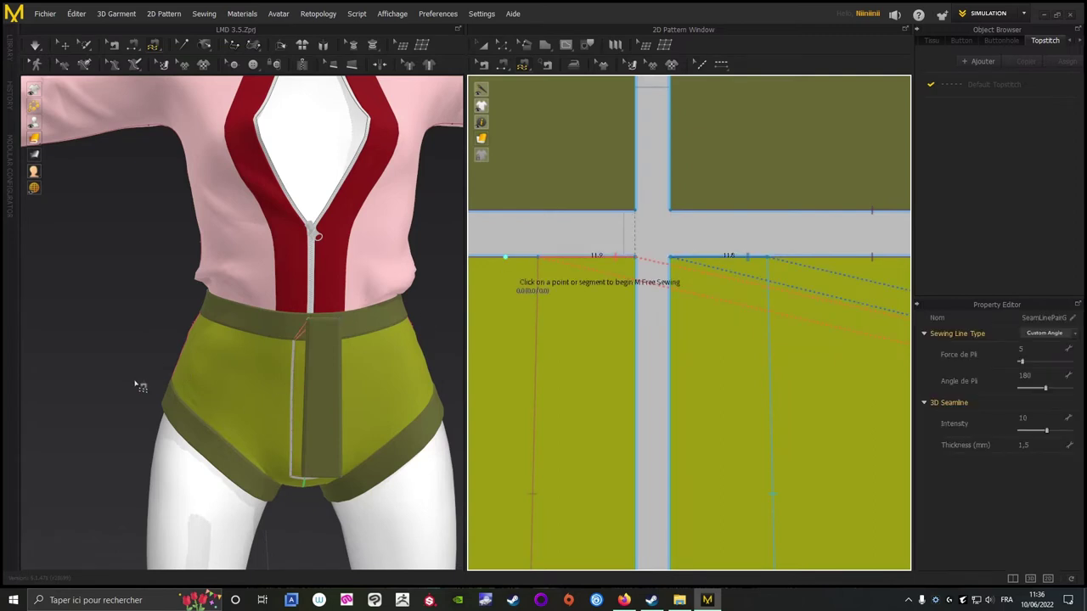
Sew the fly piece's bottom edge to the two bottom line sections of the fly outline with M:N Free Sewing.
middle_drag(136, 385, 136, 298)
right_drag(136, 299, 138, 377)
right_drag(288, 396, 258, 246)
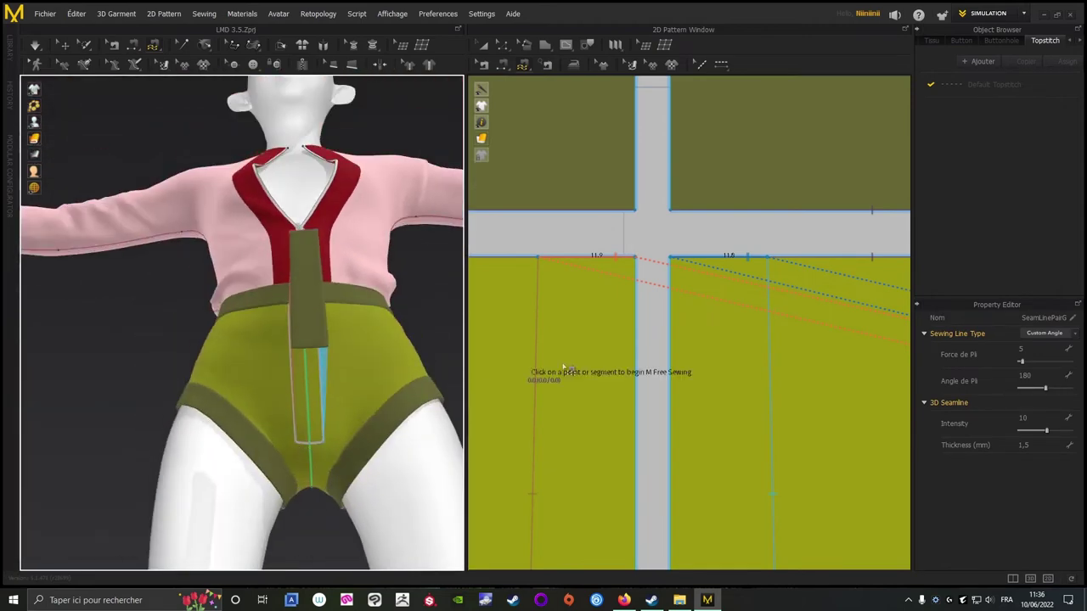
scroll(562, 366, up, 4)
middle_drag(715, 396, 704, 242)
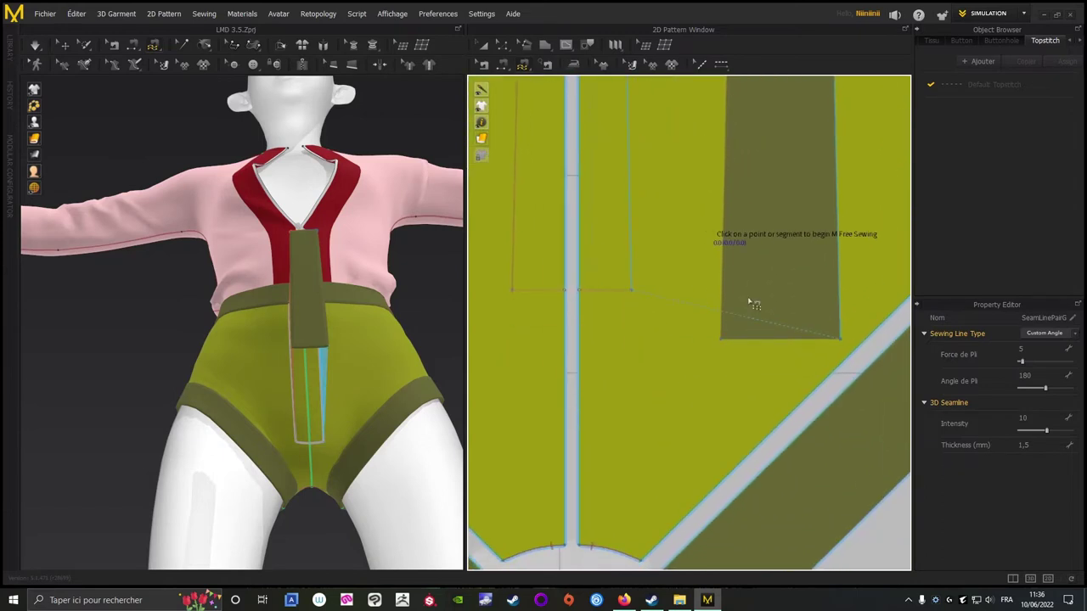
click(839, 339)
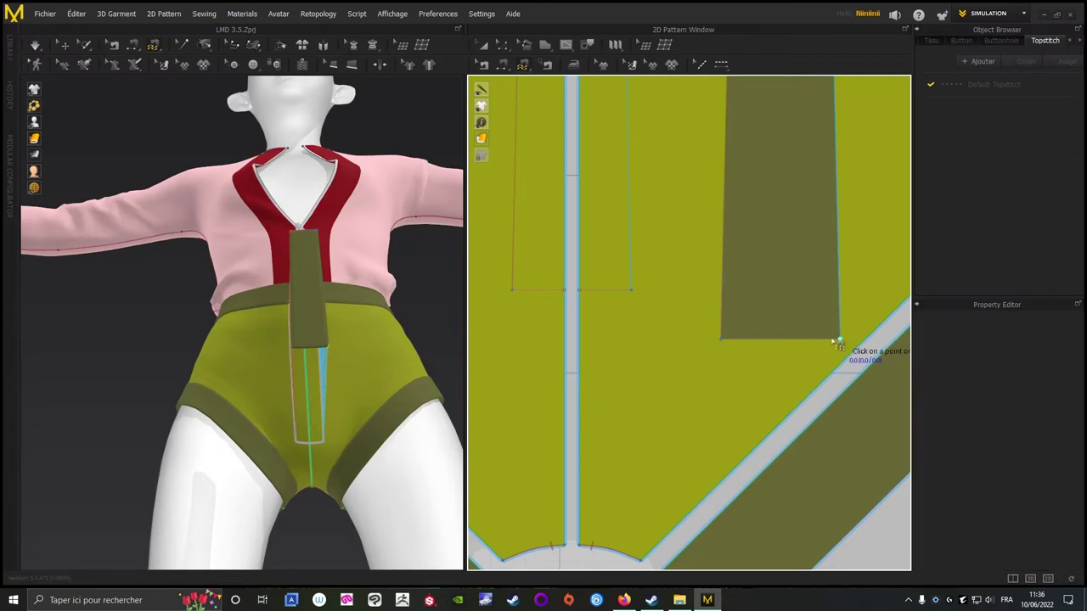
click(722, 340)
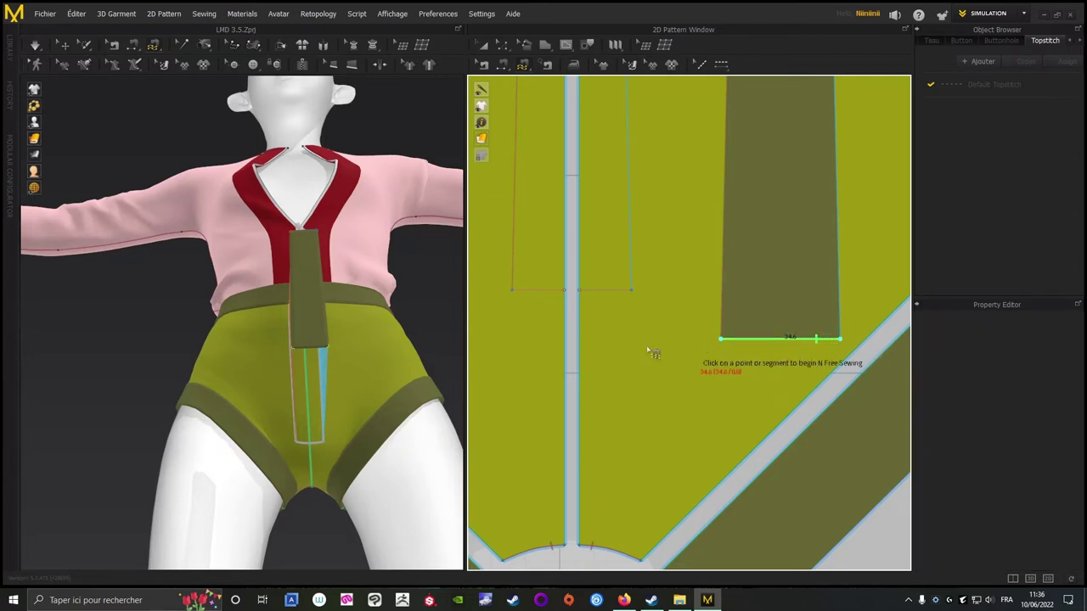
scroll(646, 348, up, 4)
middle_drag(609, 322, 782, 359)
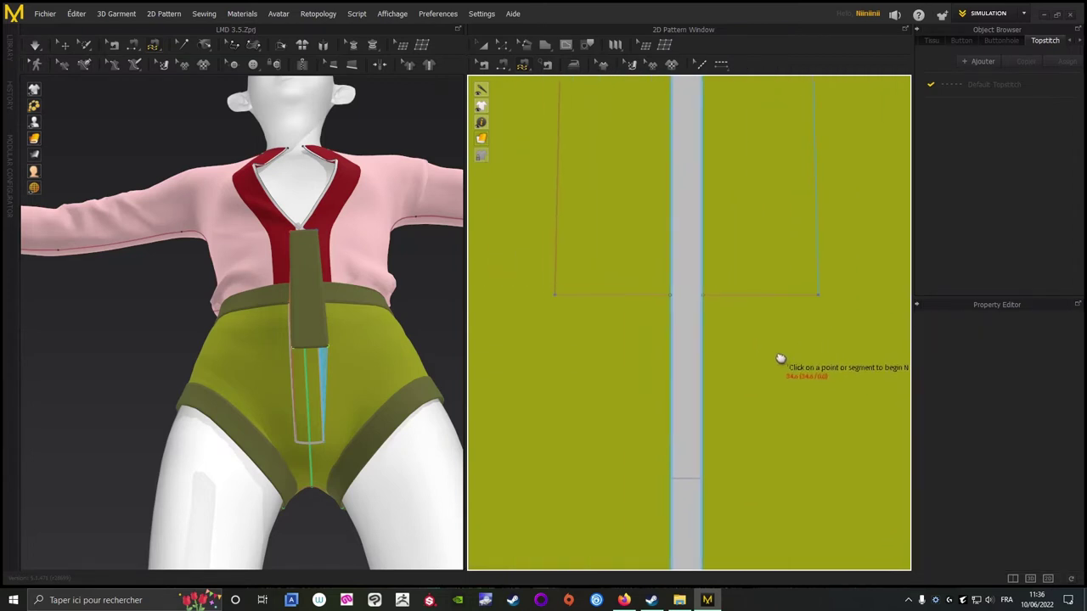
click(819, 296)
click(703, 298)
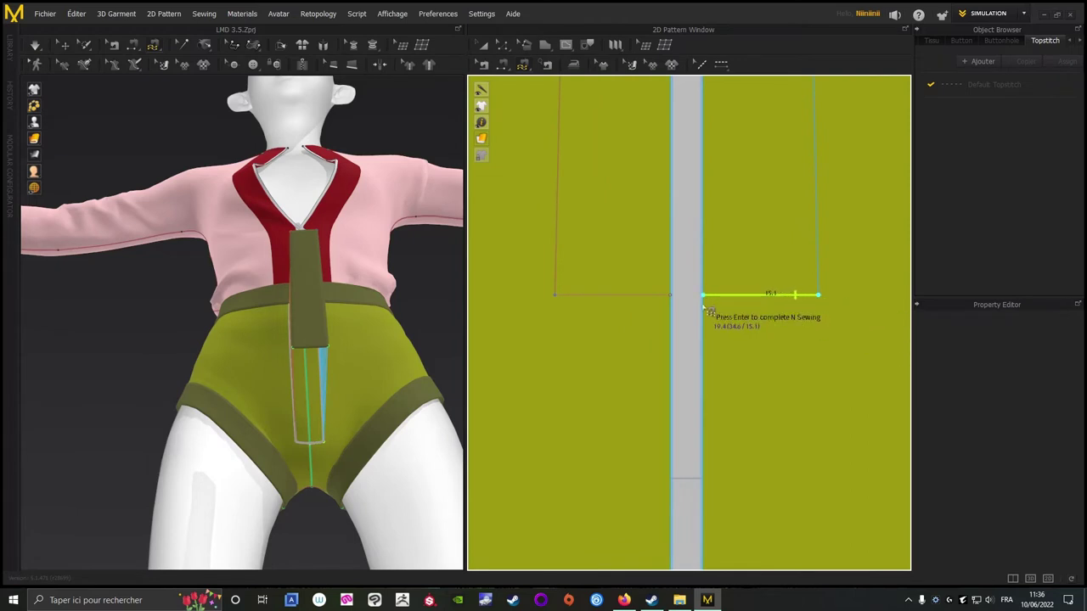
click(671, 296)
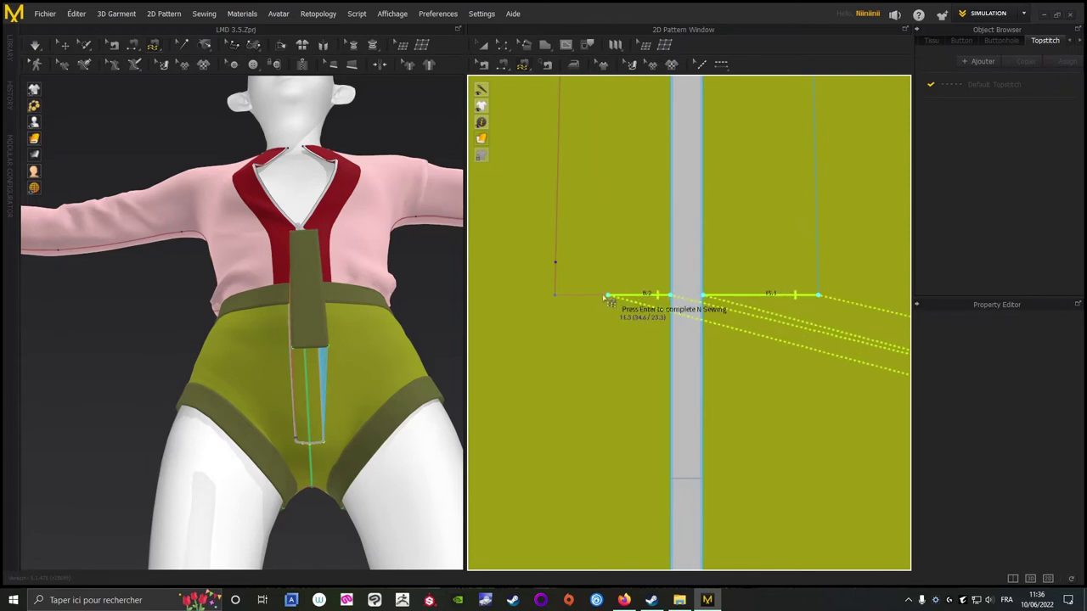
click(554, 295)
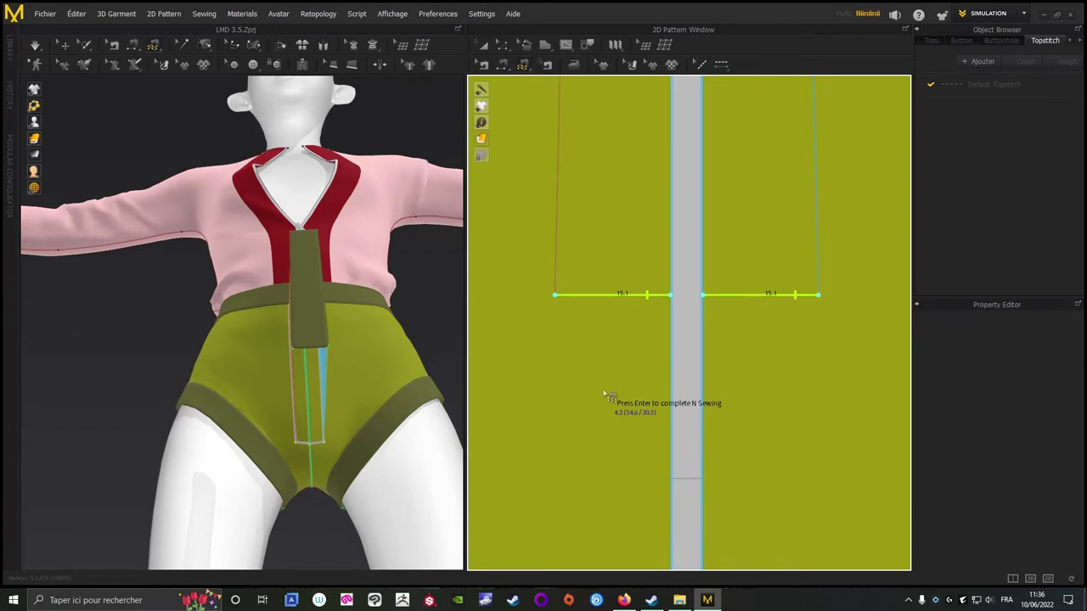
key(Return)
scroll(97, 347, down, 2)
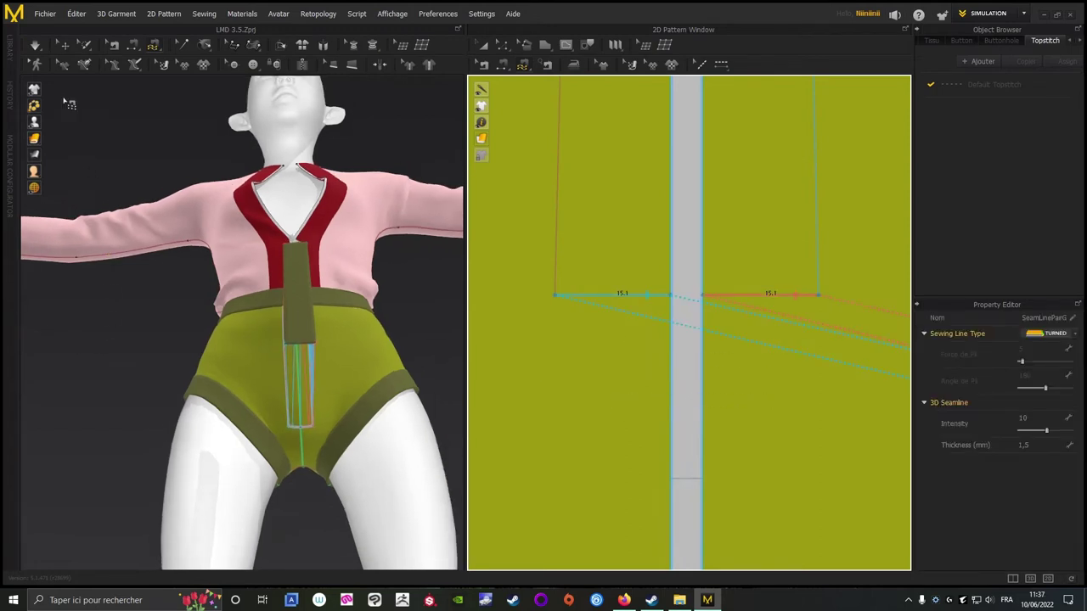
Simulate the garment so the sewn fly piece settles onto the shorts' front, and stop the simulation.
click(483, 47)
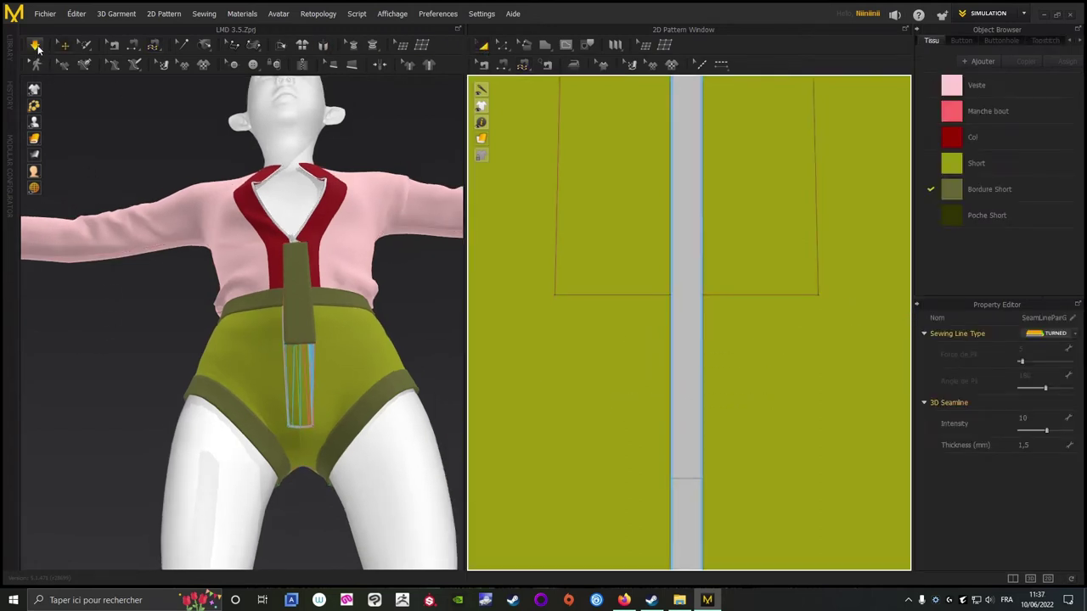
click(35, 46)
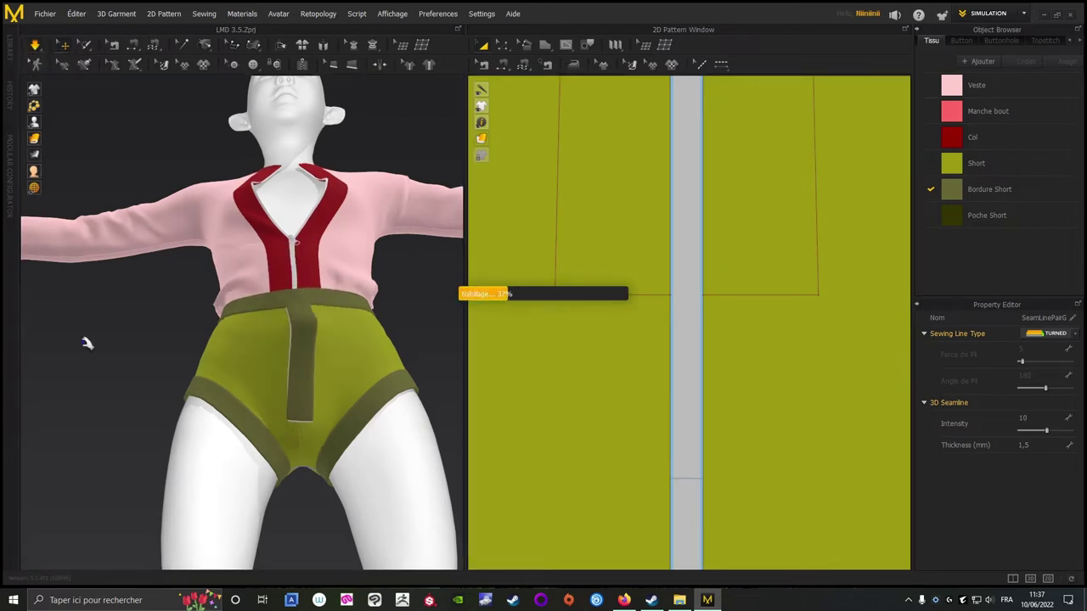
scroll(102, 381, up, 2)
right_drag(102, 381, 63, 400)
right_drag(138, 381, 394, 349)
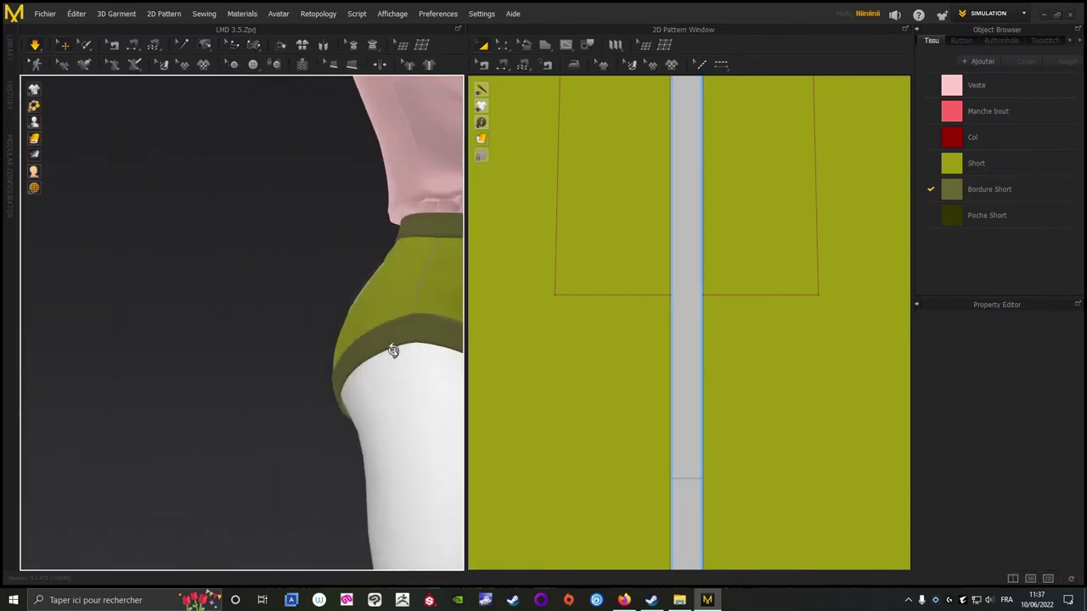
middle_drag(394, 349, 75, 327)
right_drag(74, 327, 18, 324)
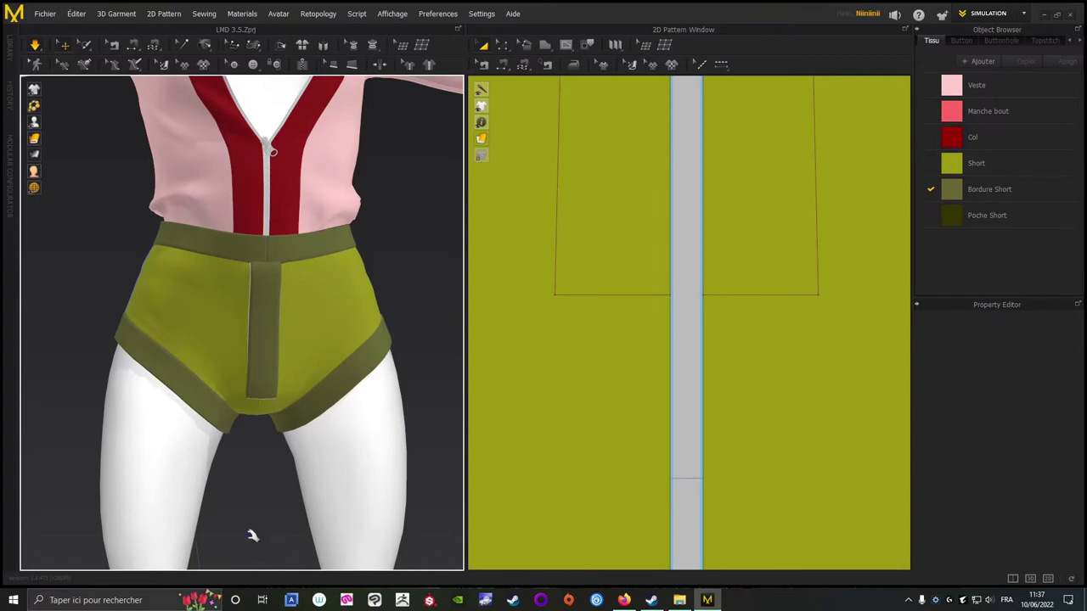
scroll(202, 458, down, 5)
right_drag(260, 461, 392, 311)
click(34, 45)
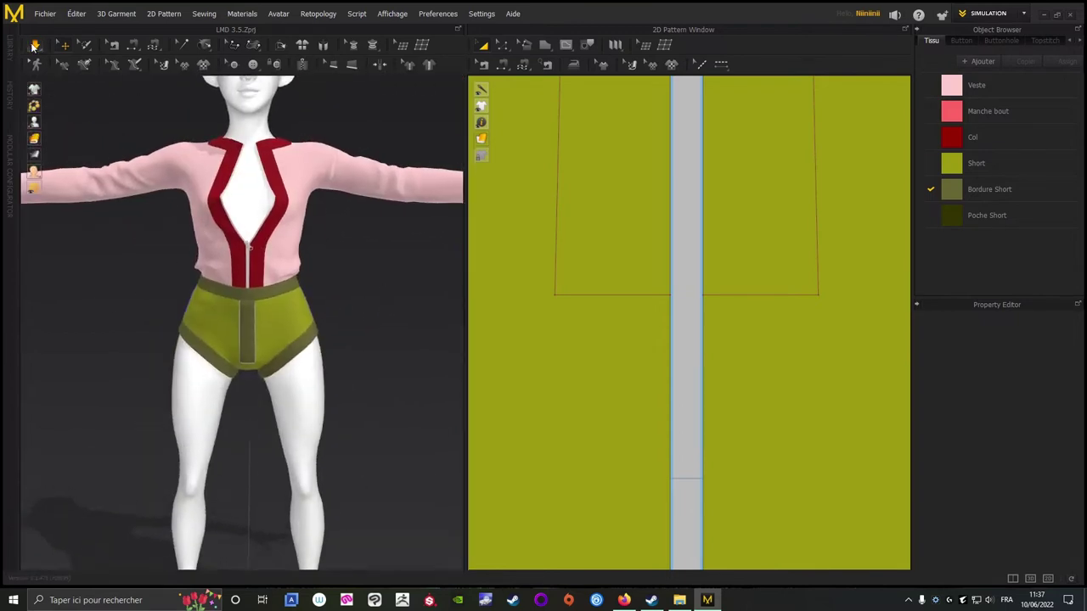
Examine the fit of the fly piece, shorts and jacket on the avatar from several angles.
scroll(94, 321, down, 1)
scroll(95, 321, down, 2)
right_drag(94, 321, 385, 234)
scroll(168, 354, up, 4)
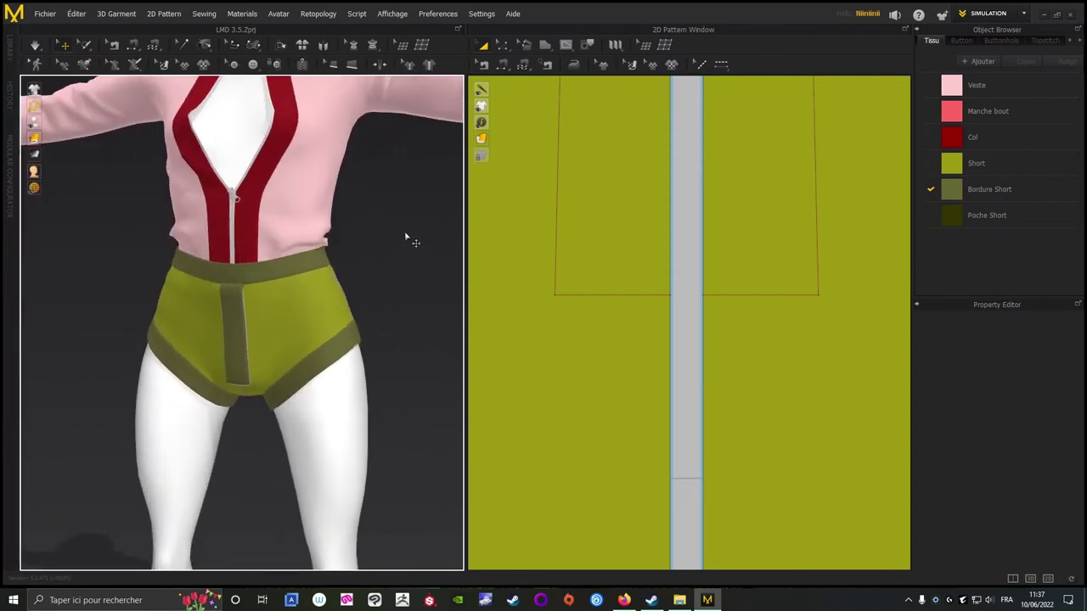
scroll(371, 357, down, 5)
right_drag(351, 354, 373, 321)
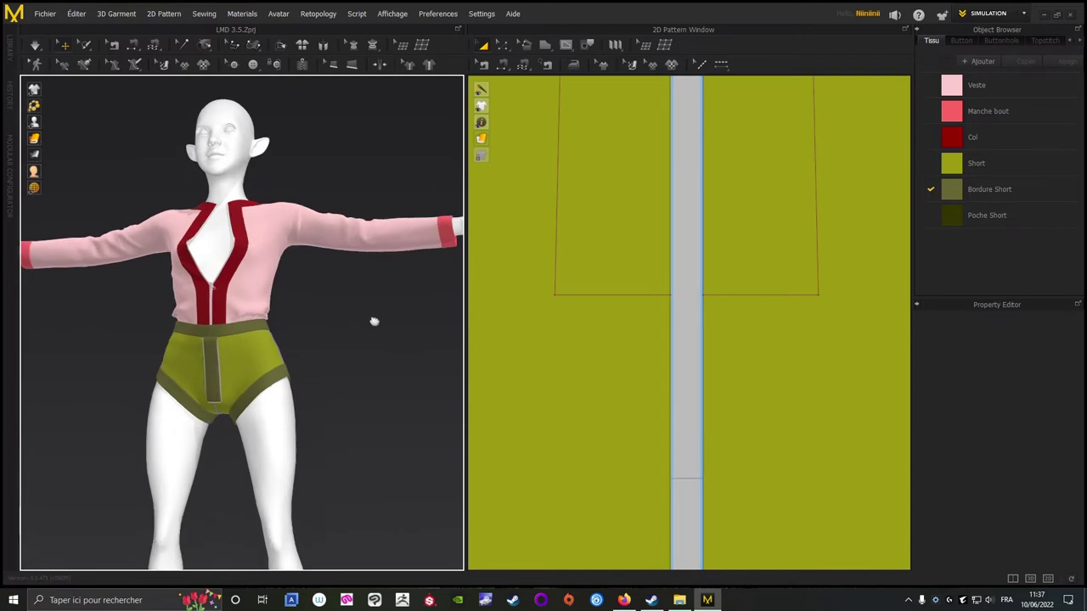
middle_drag(375, 322, 398, 328)
scroll(175, 347, up, 3)
right_drag(175, 348, 45, 320)
right_drag(120, 332, 191, 329)
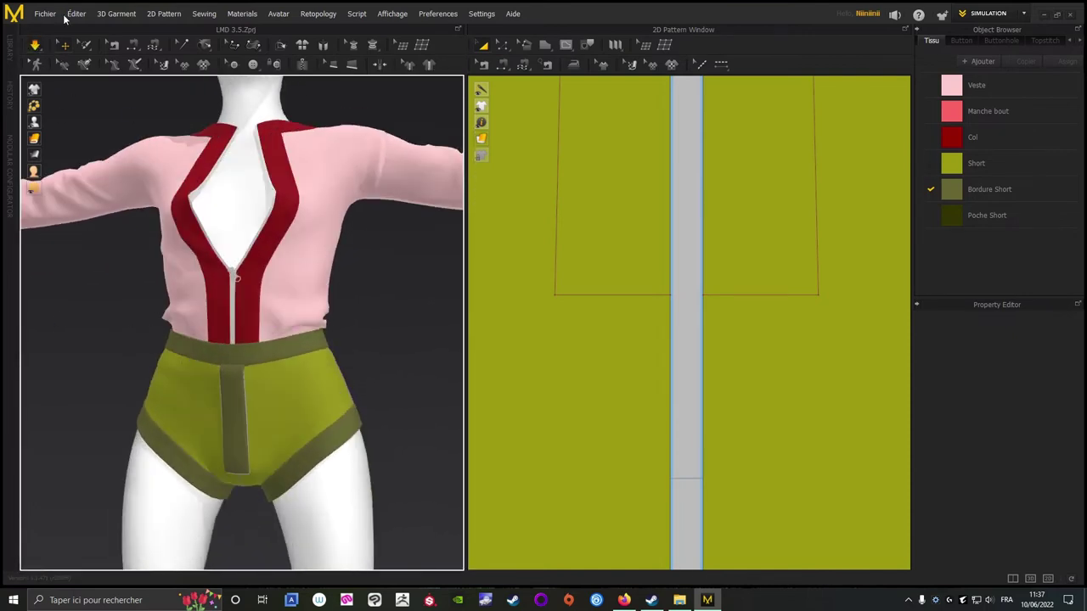
Hide all the front and back shorts patterns in the 3D view.
scroll(606, 359, down, 10)
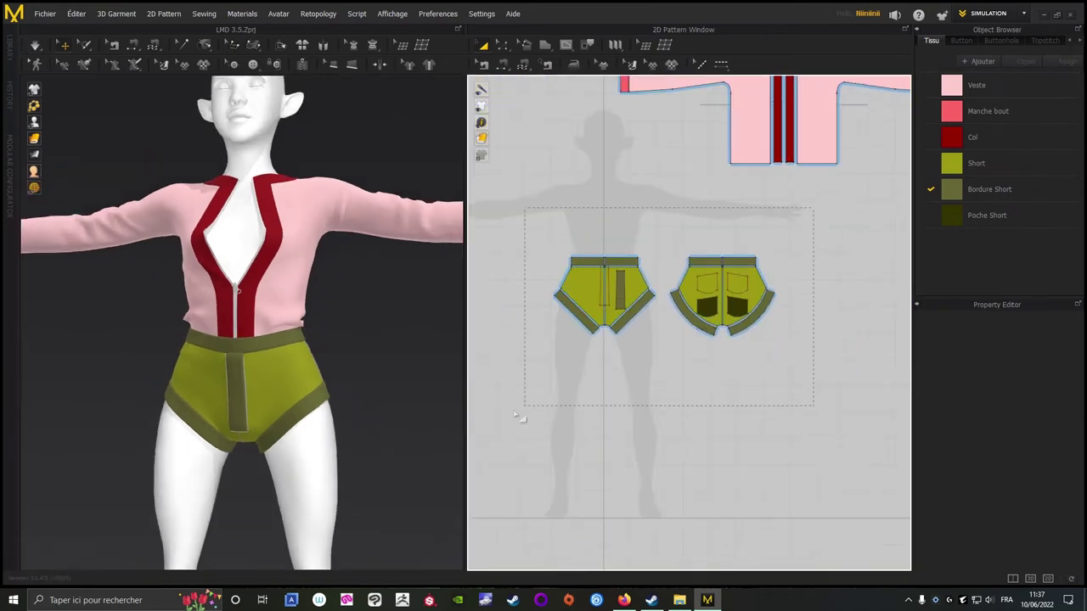
drag(519, 416, 520, 415)
right_click(575, 288)
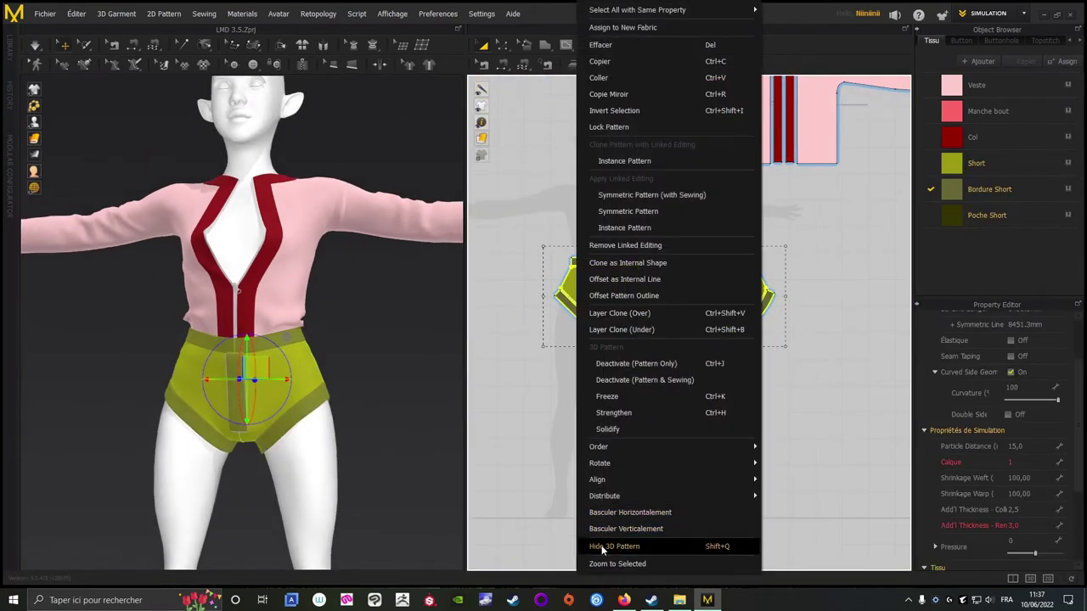
click(611, 547)
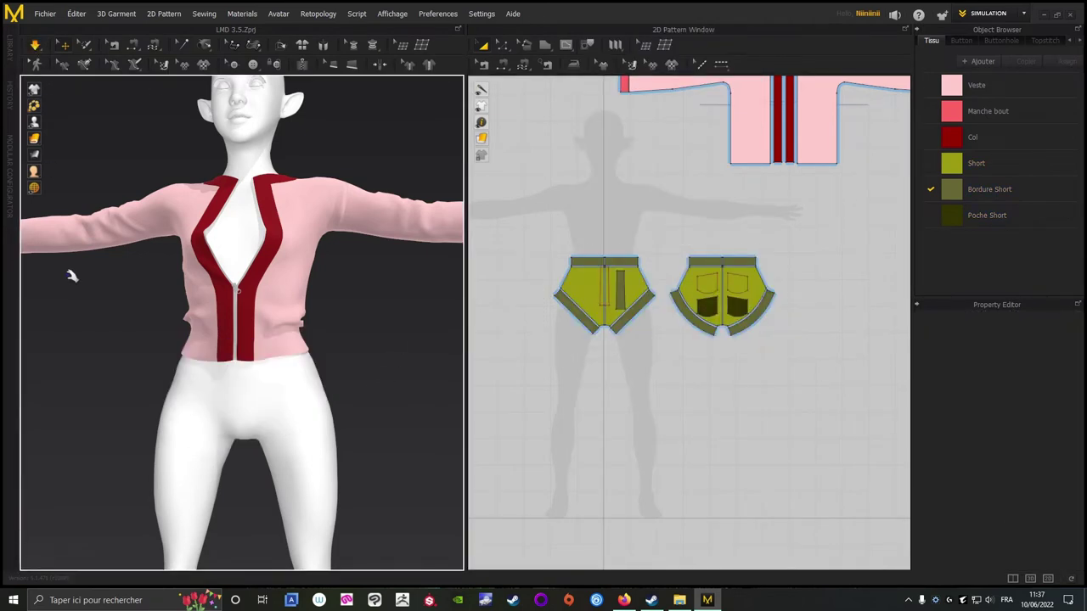
Simulate the jacket without the shorts, pull its bunched lower hem down on both sides, and stop the simulation.
scroll(90, 323, up, 2)
middle_drag(91, 323, 56, 267)
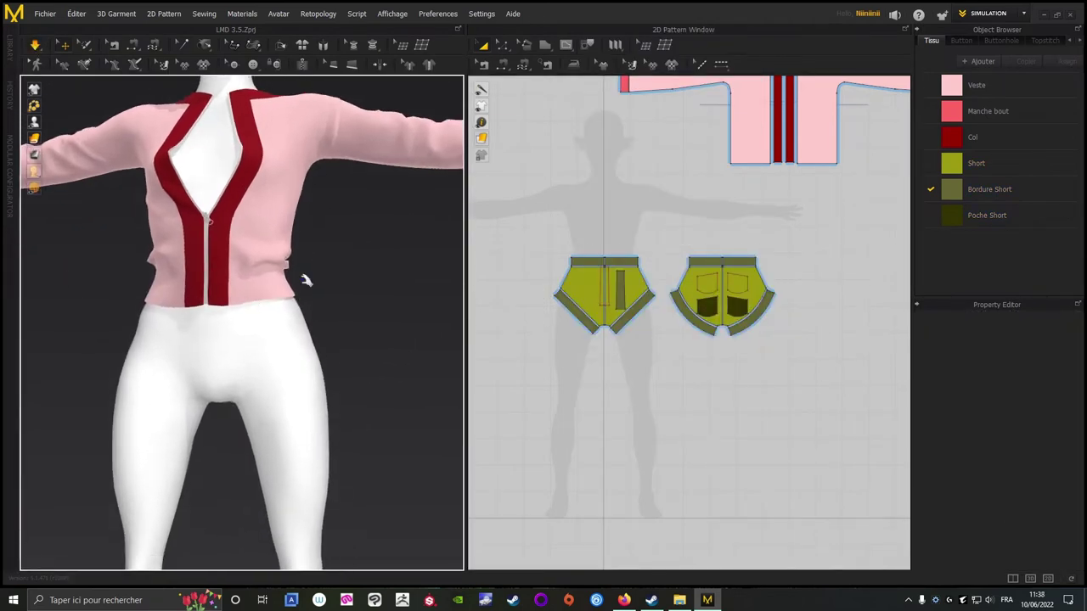
right_drag(304, 280, 270, 270)
click(282, 297)
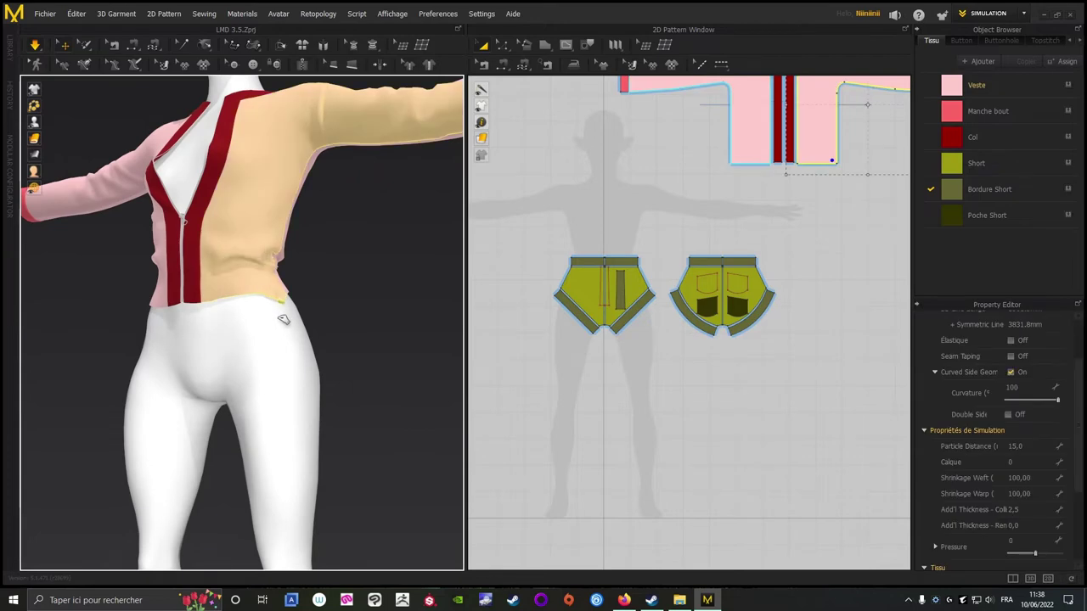
click(351, 240)
right_drag(351, 240, 294, 278)
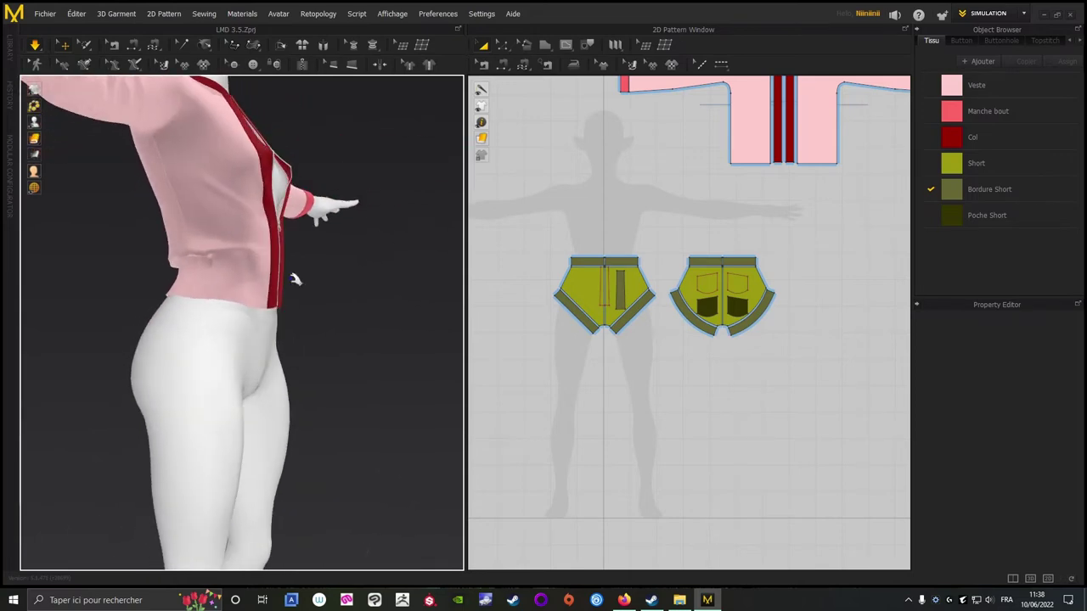
click(197, 296)
click(119, 275)
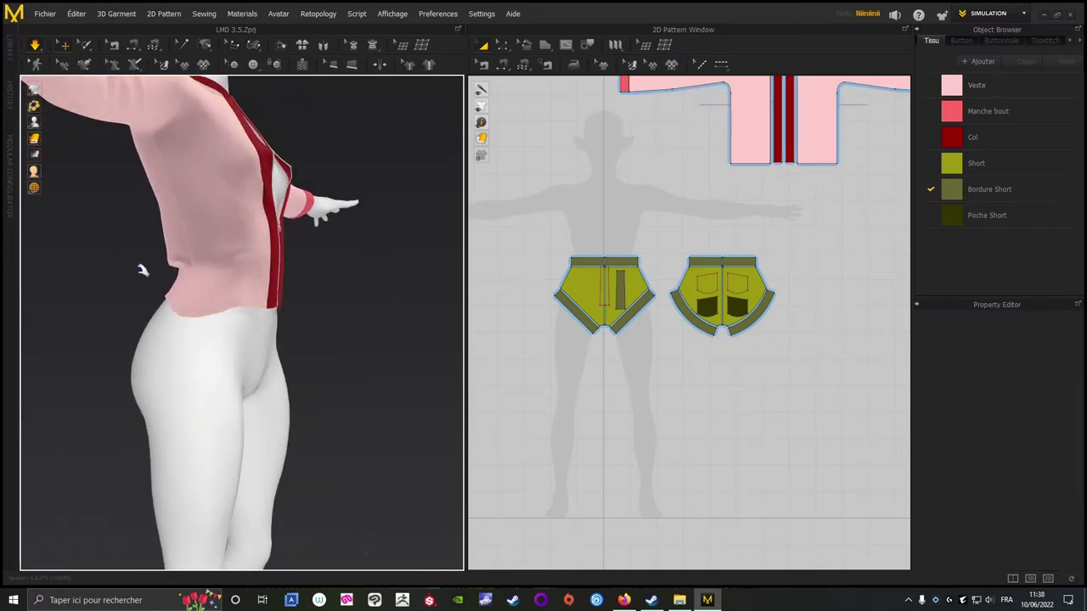
right_drag(141, 270, 67, 263)
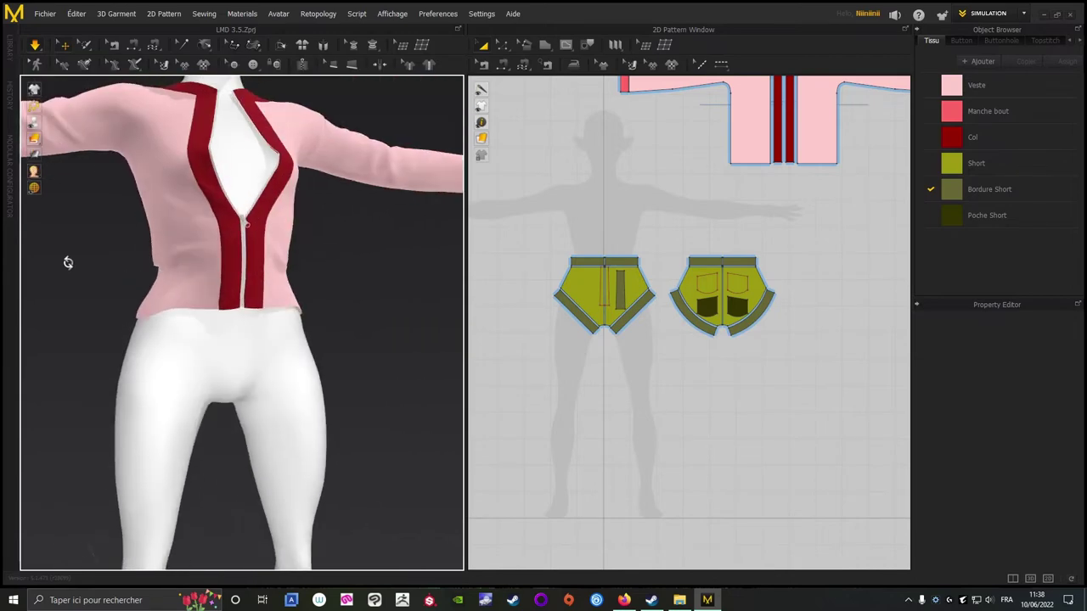
click(34, 47)
Show all the shorts patterns in the 3D view again.
scroll(732, 444, down, 3)
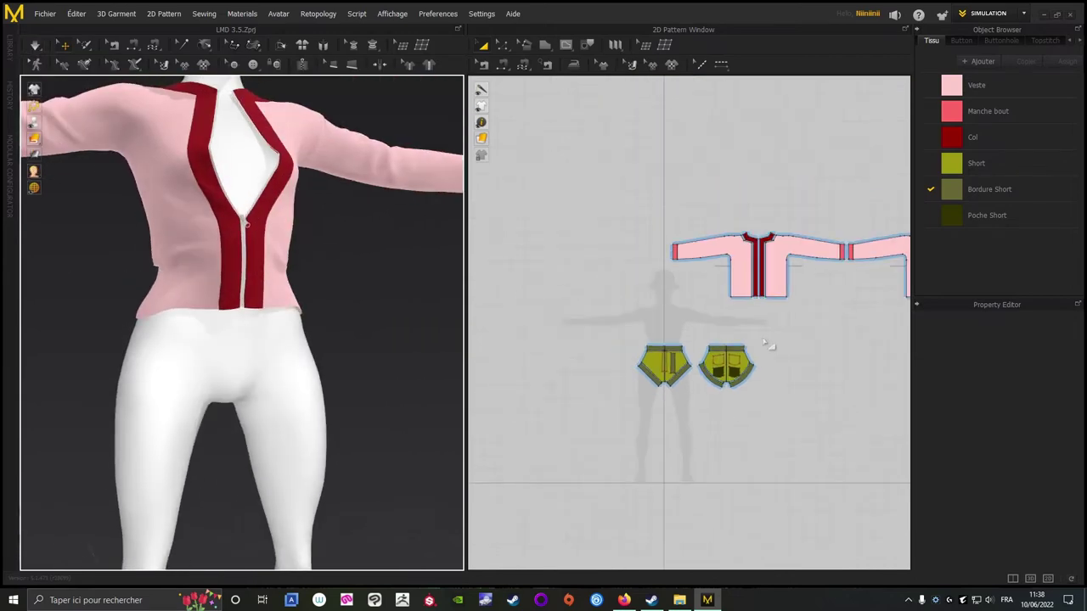
drag(784, 327, 608, 408)
right_click(656, 364)
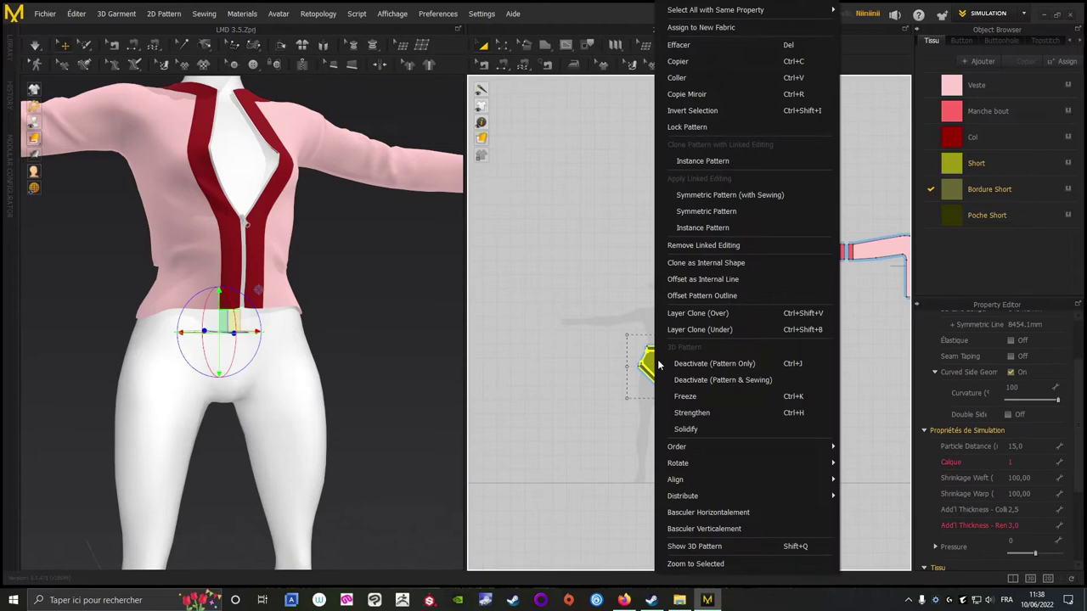
click(698, 548)
click(380, 357)
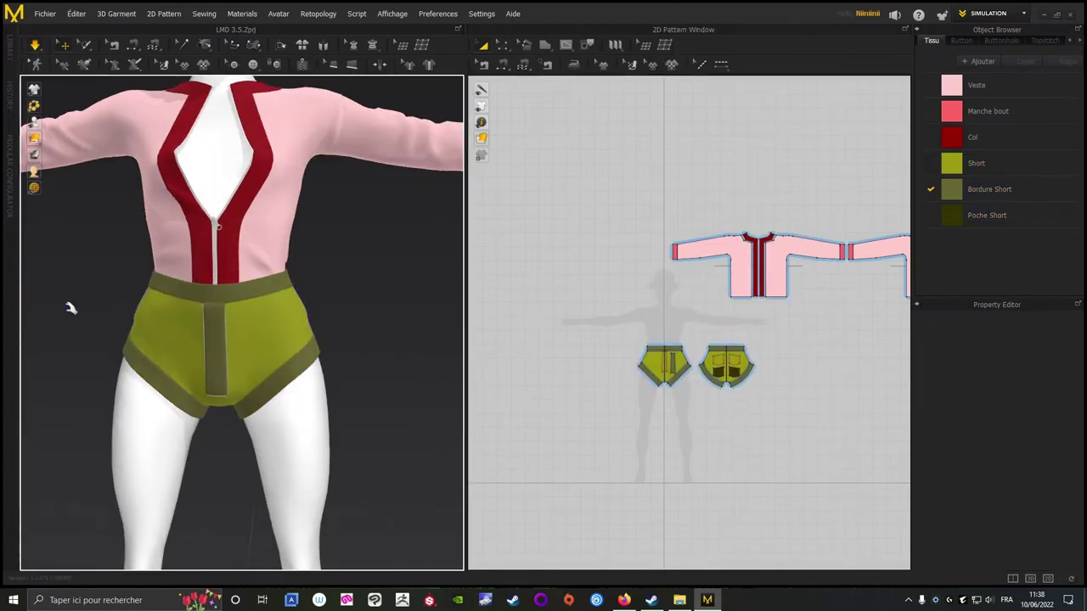
Let the jacket and shorts settle together in simulation, adjusting the jacket's side at the waistband, and stop it.
right_drag(71, 308, 162, 263)
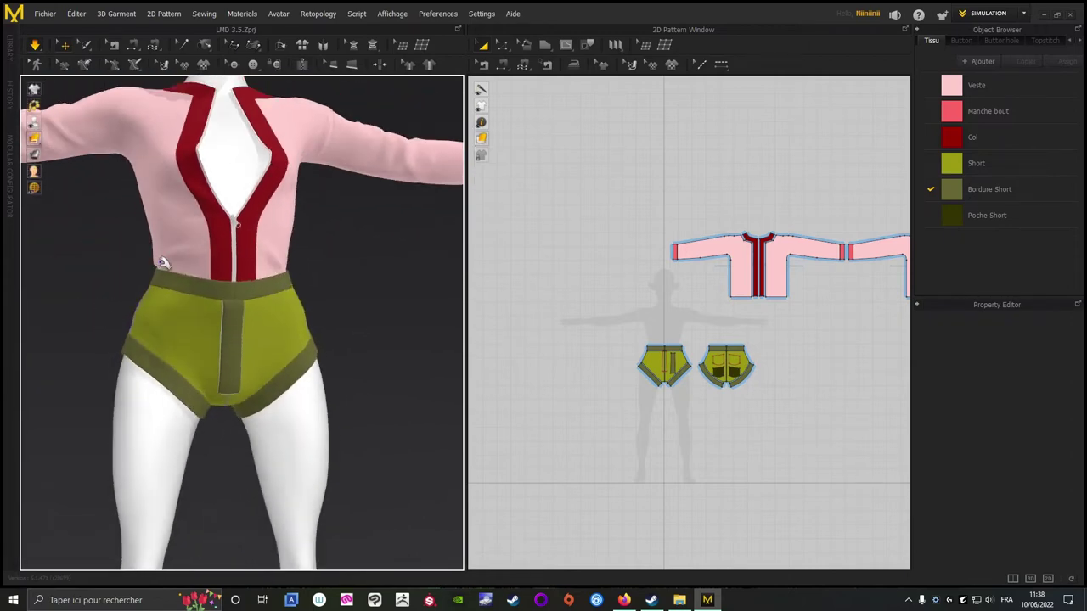
click(161, 262)
click(83, 286)
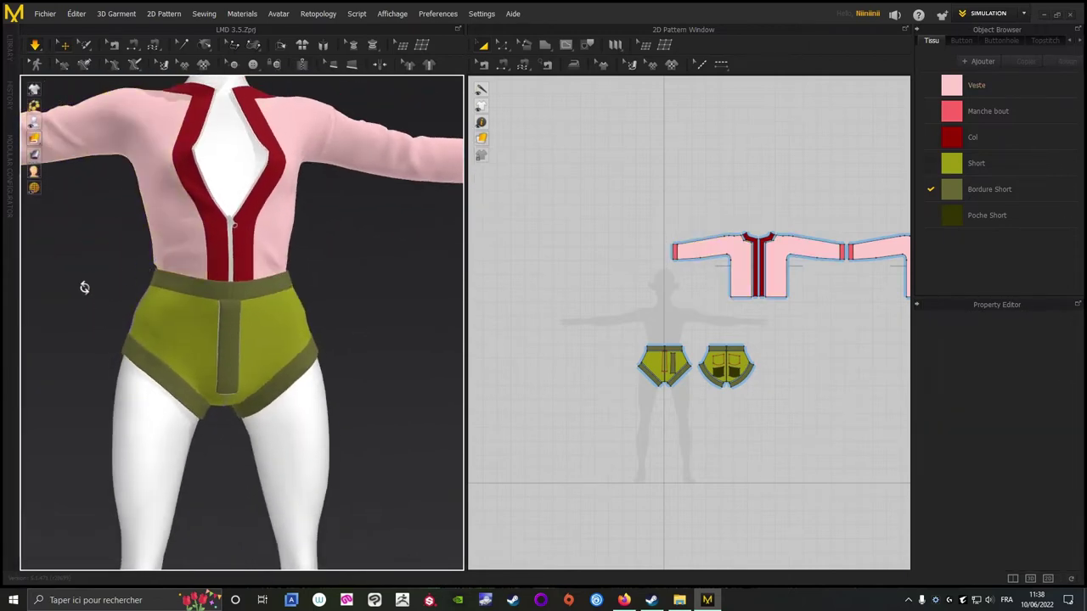
mouse_move(82, 286)
right_down()
mouse_move(97, 331)
mouse_move(234, 322)
mouse_move(328, 294)
mouse_move(315, 264)
mouse_move(99, 277)
mouse_move(84, 297)
right_up()
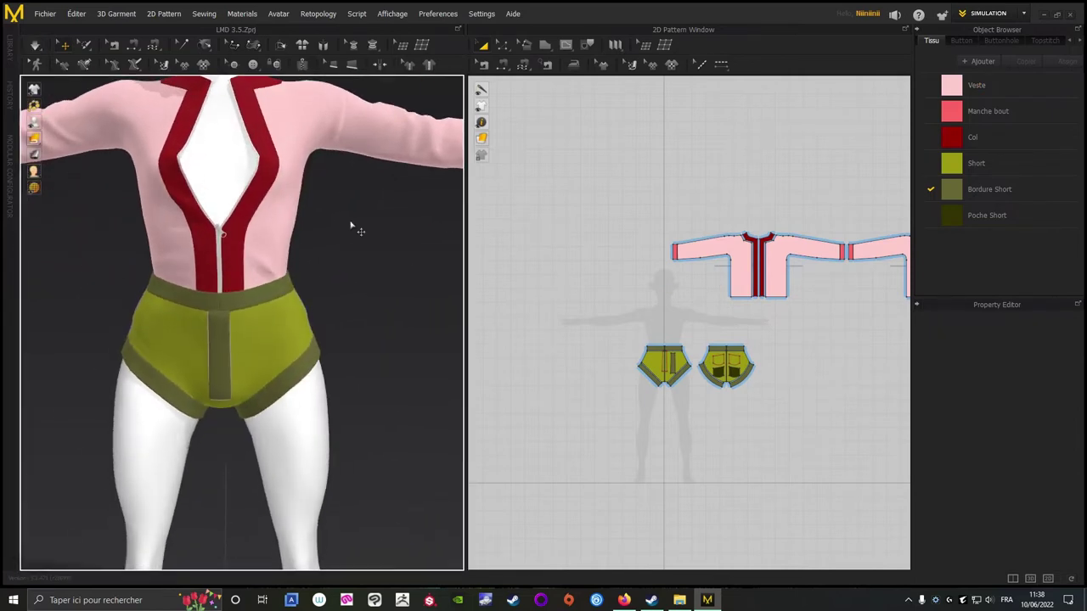
Save the project with the whole outfit in view.
scroll(402, 359, down, 2)
right_drag(402, 359, 388, 318)
click(44, 14)
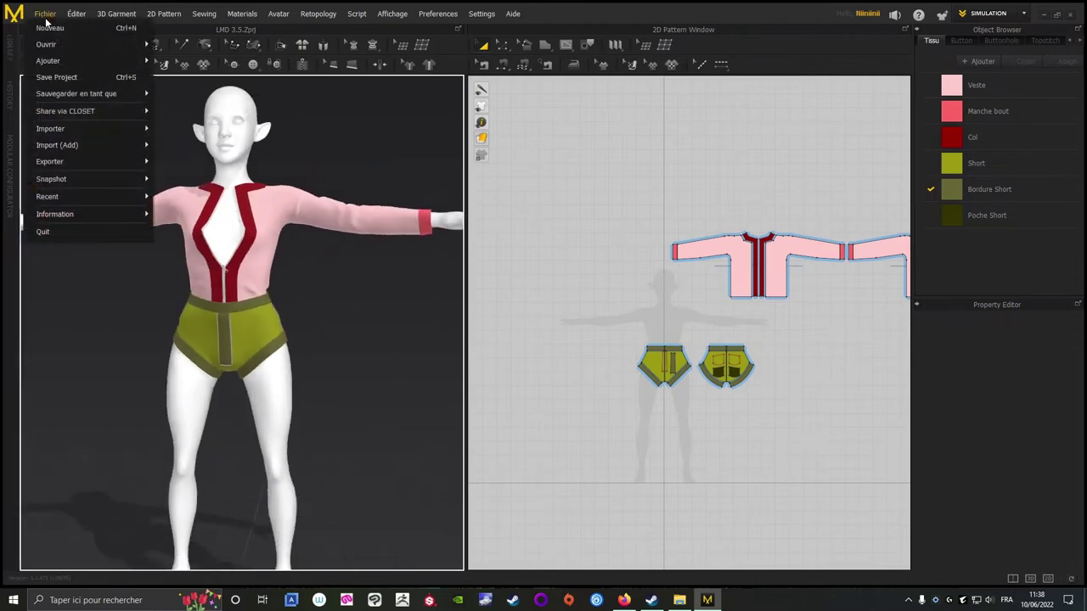
click(53, 75)
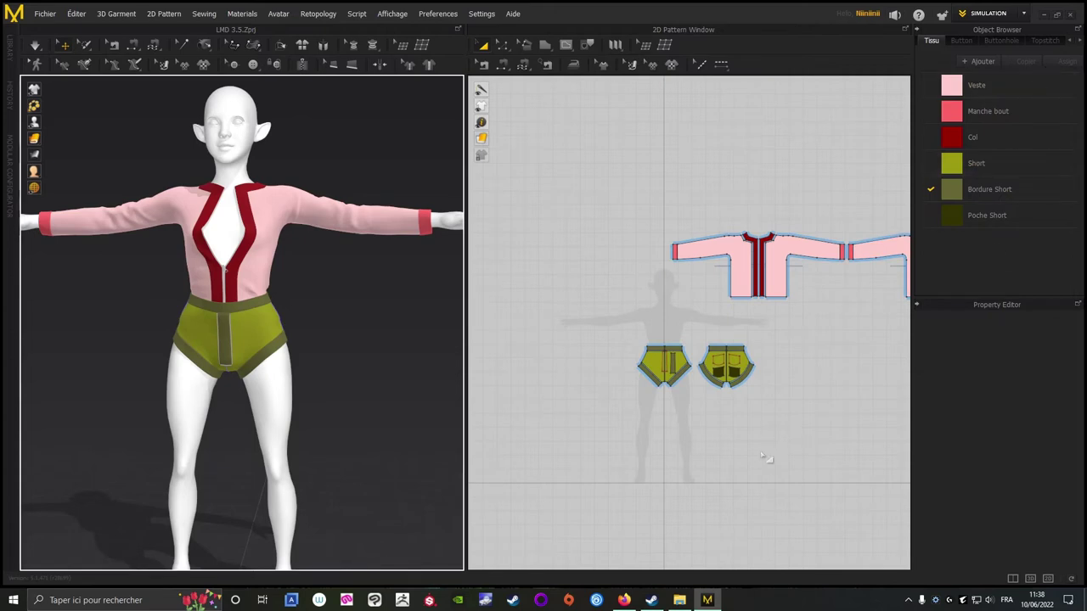
middle_drag(762, 450, 602, 434)
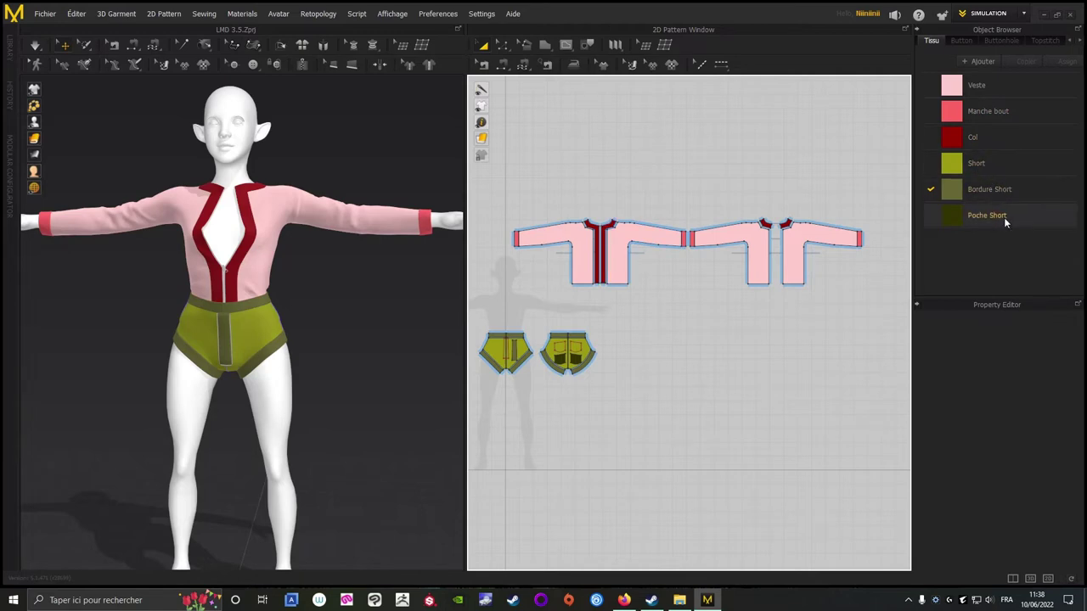
right_drag(648, 417, 723, 387)
middle_drag(747, 137, 670, 110)
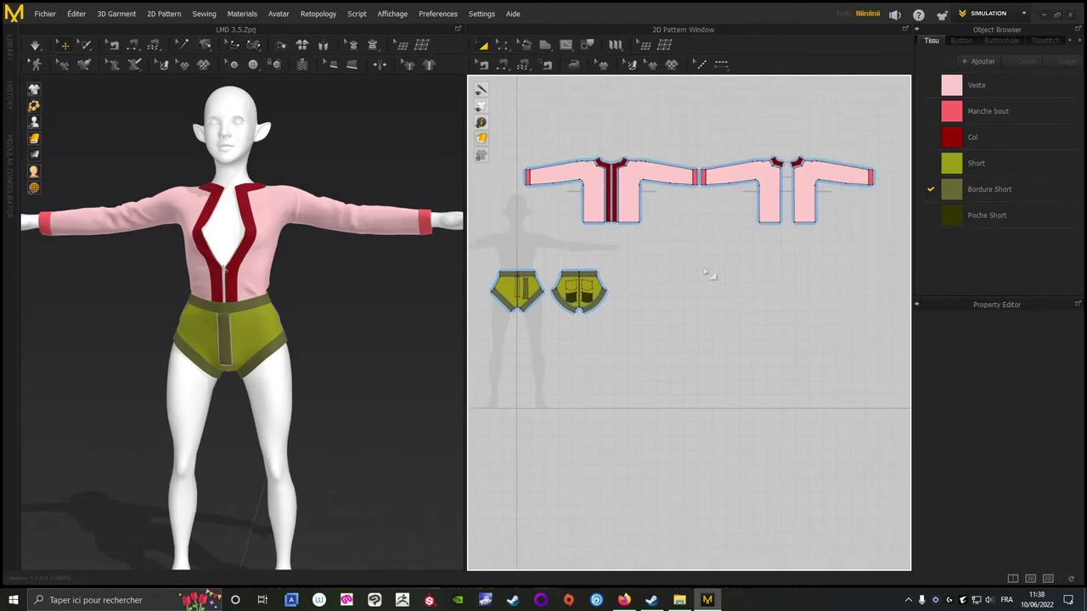
Move both pocket pieces above the back shorts pattern and the fly piece between the front and back shorts patterns.
scroll(706, 273, up, 6)
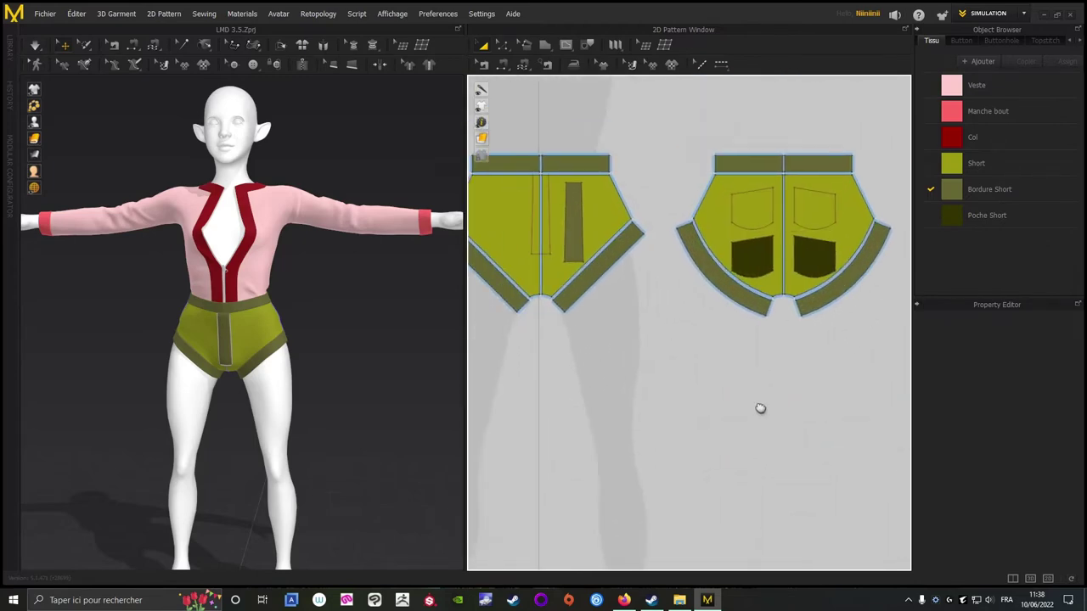
right_drag(760, 408, 774, 433)
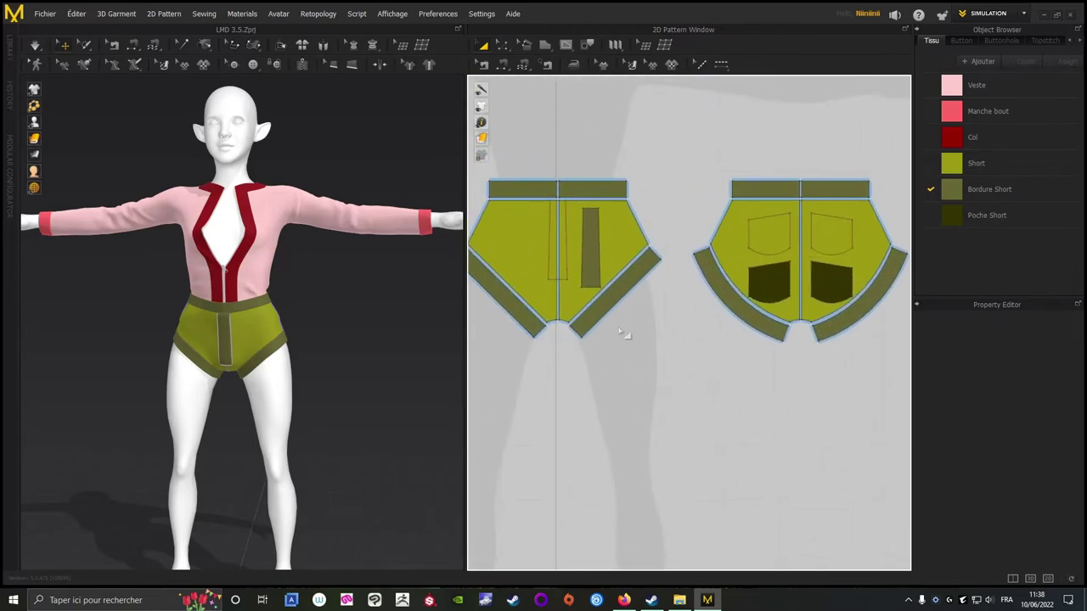
click(769, 281)
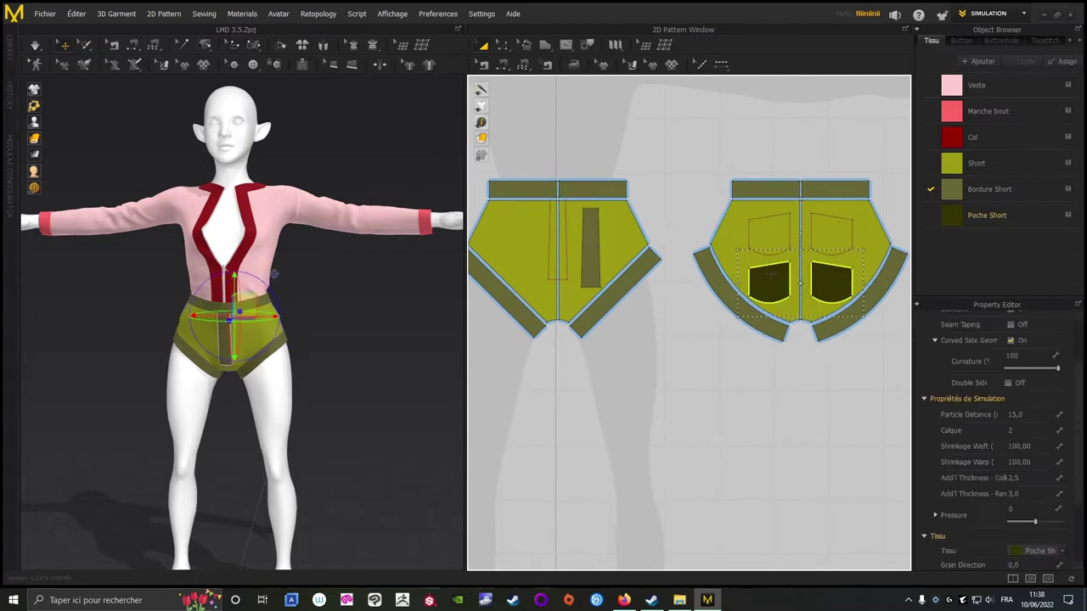
drag(770, 275, 773, 137)
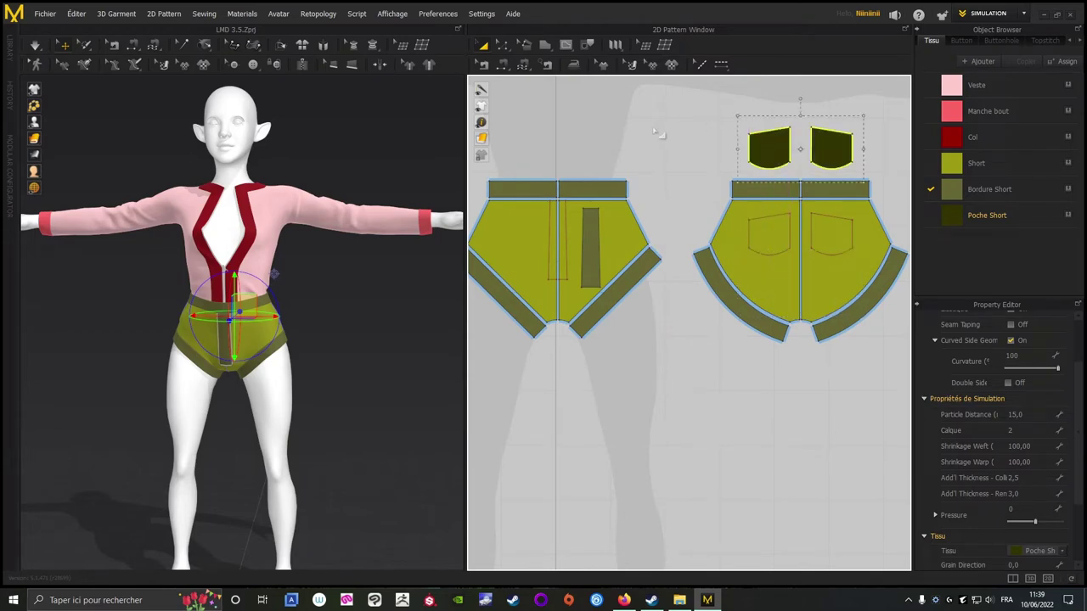
click(589, 246)
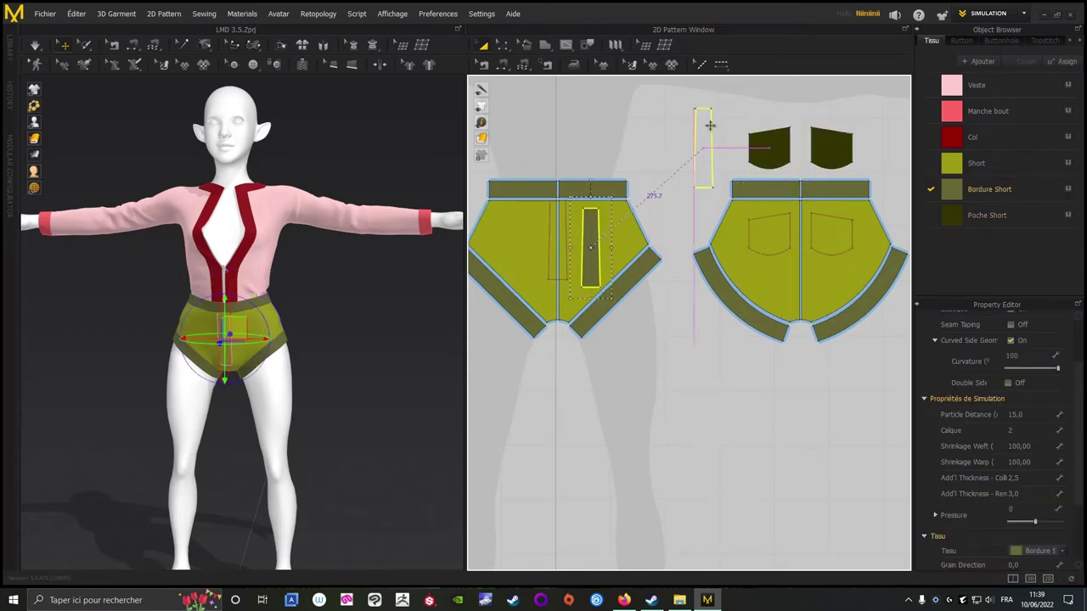
drag(710, 125, 676, 191)
click(685, 382)
Move the right half of the jacket's back, with its collar and cuff pieces, closer to the left half.
scroll(680, 416, down, 5)
middle_drag(675, 424, 620, 424)
middle_drag(789, 374, 714, 339)
scroll(708, 393, down, 2)
right_drag(713, 339, 636, 328)
scroll(700, 303, up, 3)
middle_drag(732, 295, 698, 337)
scroll(748, 346, up, 3)
scroll(849, 285, up, 1)
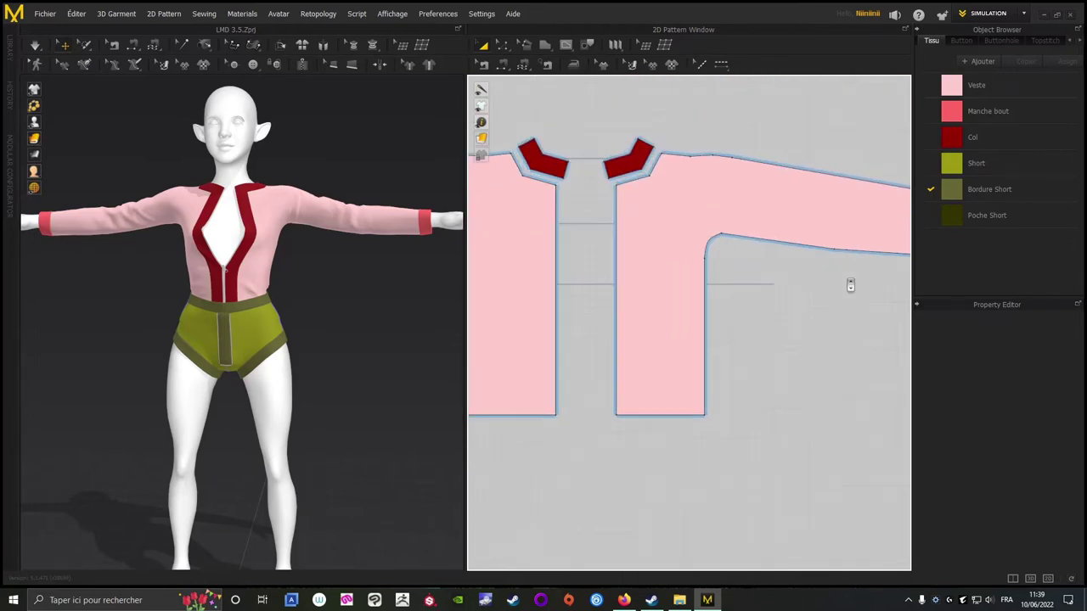
scroll(807, 344, down, 2)
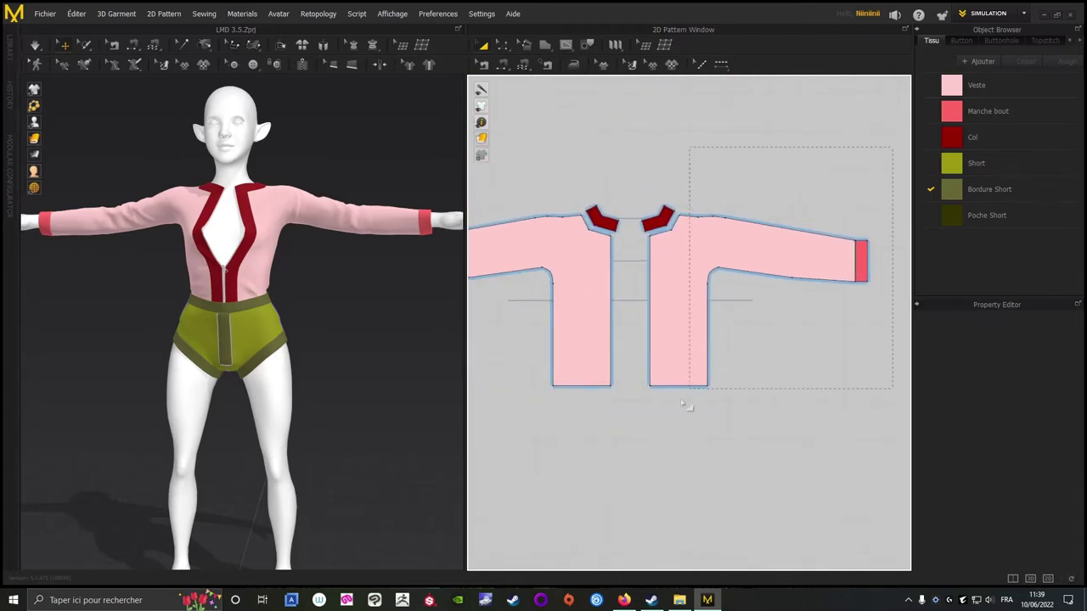
drag(621, 456, 623, 455)
scroll(637, 393, up, 3)
middle_drag(643, 223, 677, 347)
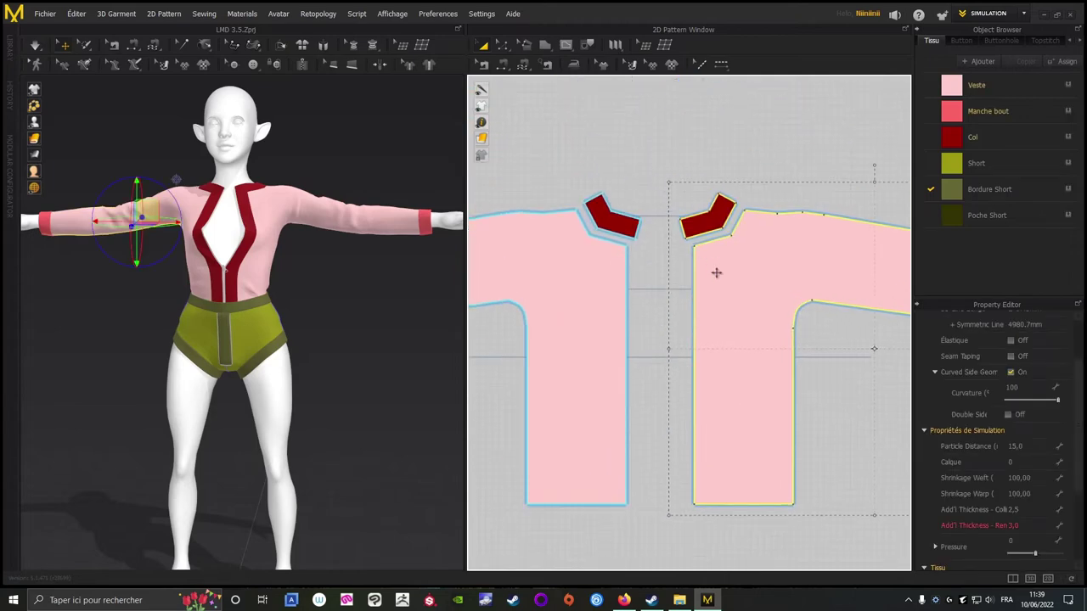
drag(716, 272, 687, 275)
scroll(663, 263, up, 5)
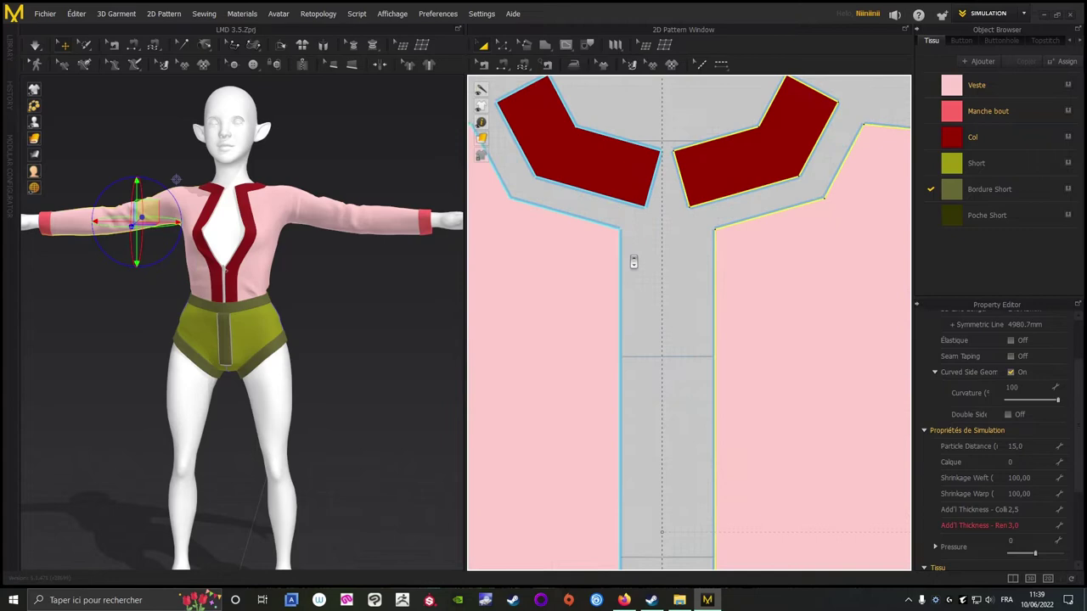
click(666, 250)
scroll(682, 355, down, 5)
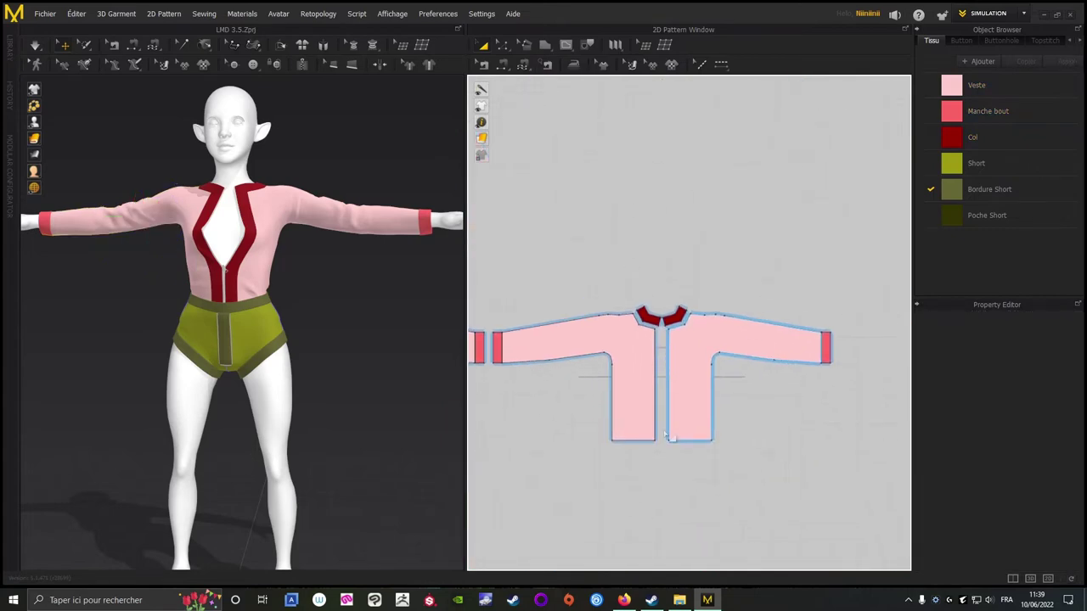
Move all the shorts patterns, including the pockets and fly, into the space between the front and back jacket bodies under the sleeves.
scroll(687, 365, down, 2)
middle_drag(487, 419, 587, 363)
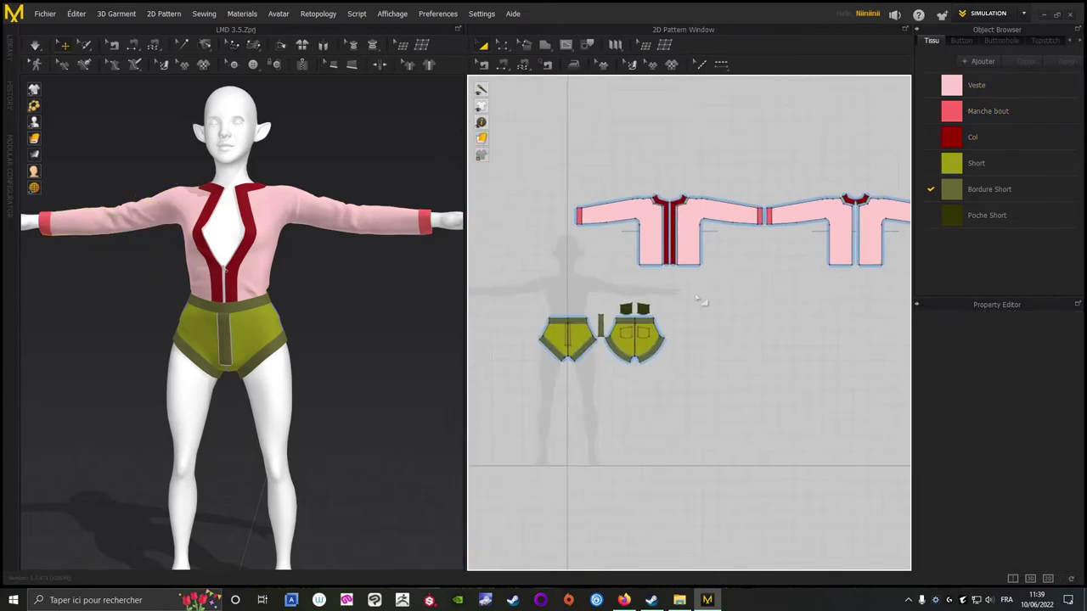
drag(522, 414, 519, 411)
middle_drag(763, 366, 708, 369)
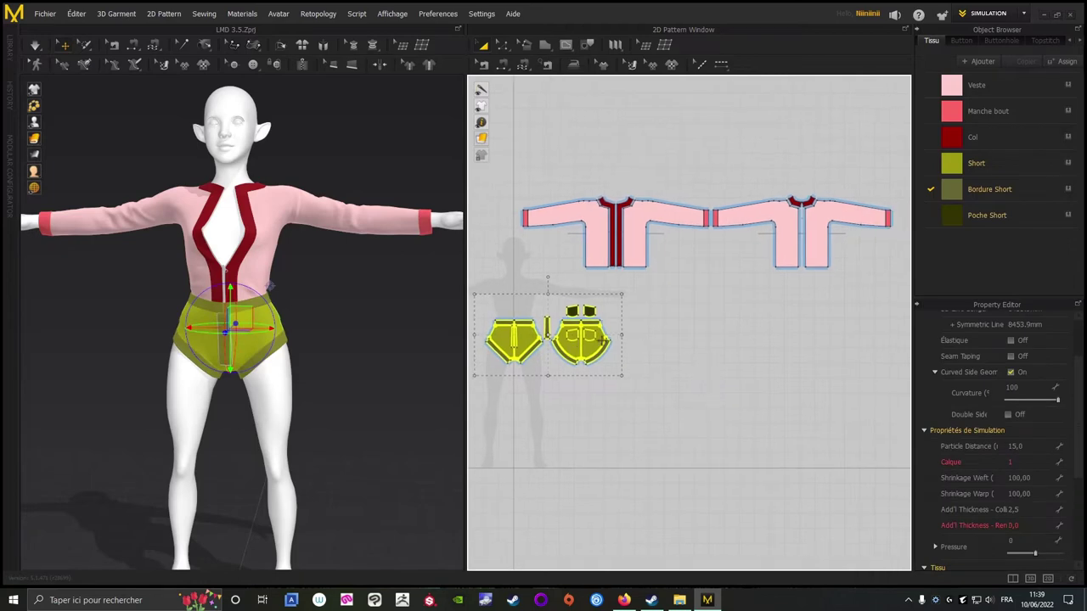
drag(603, 340, 737, 276)
scroll(727, 376, up, 3)
middle_drag(731, 275, 724, 449)
click(698, 432)
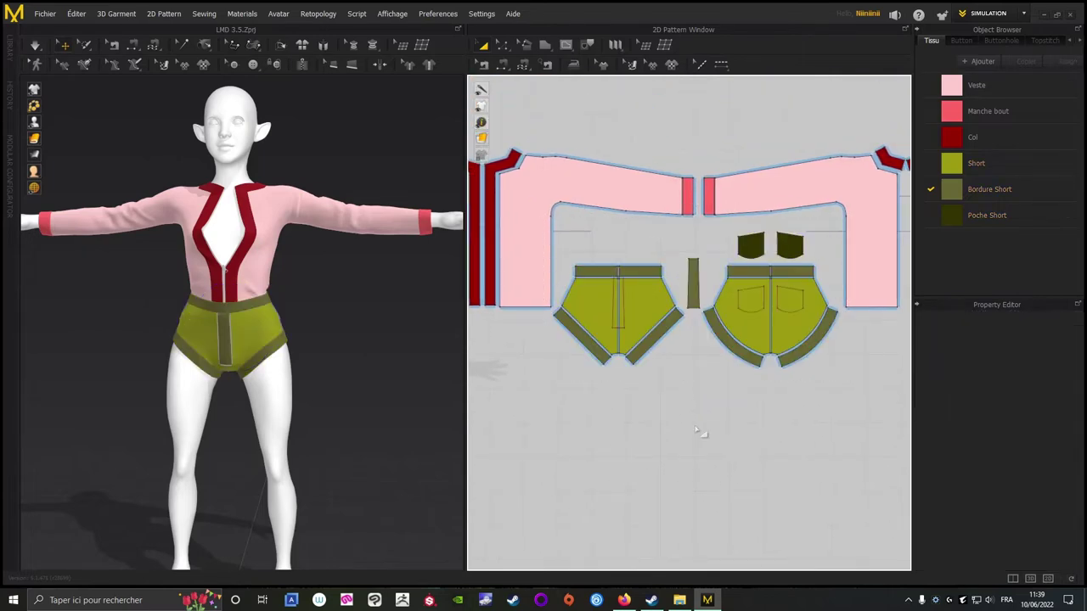
scroll(697, 437, down, 5)
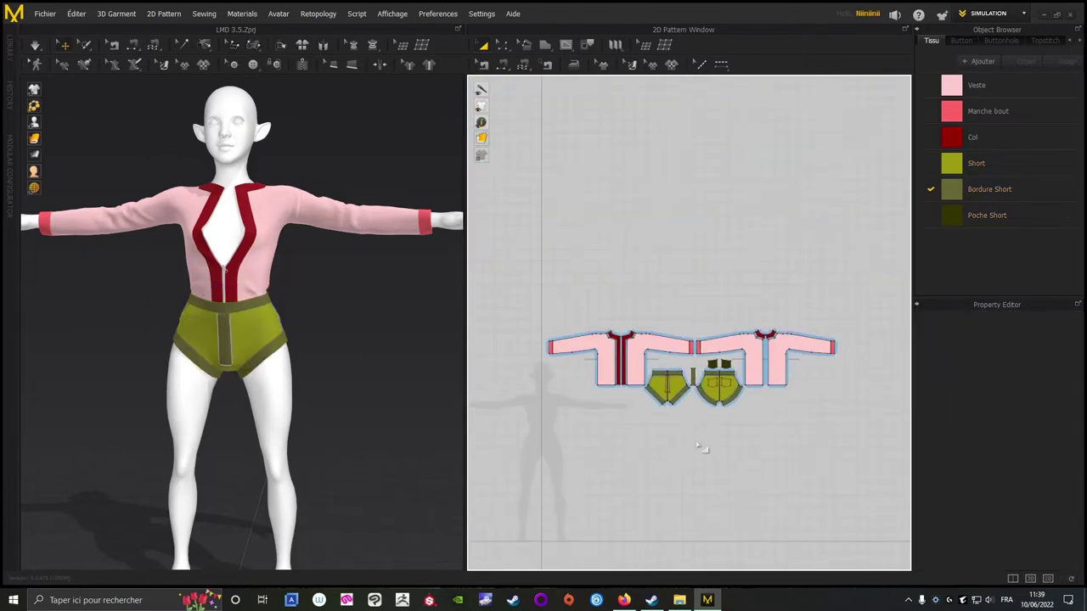
Save the project and switch to the UV Editor workspace with all the garment UVs in view.
click(41, 17)
click(40, 78)
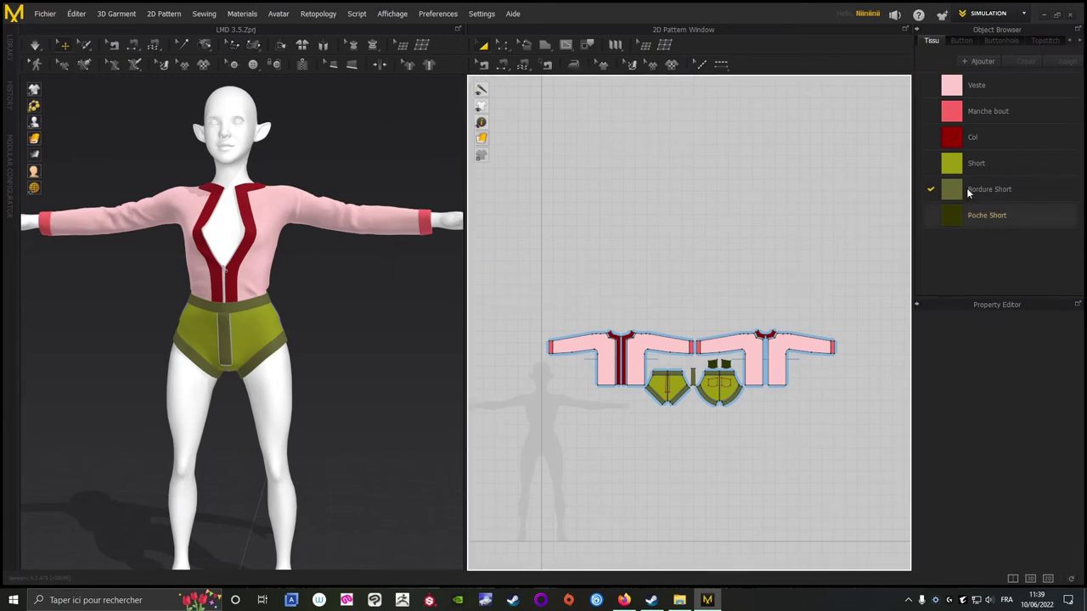
click(992, 15)
click(985, 92)
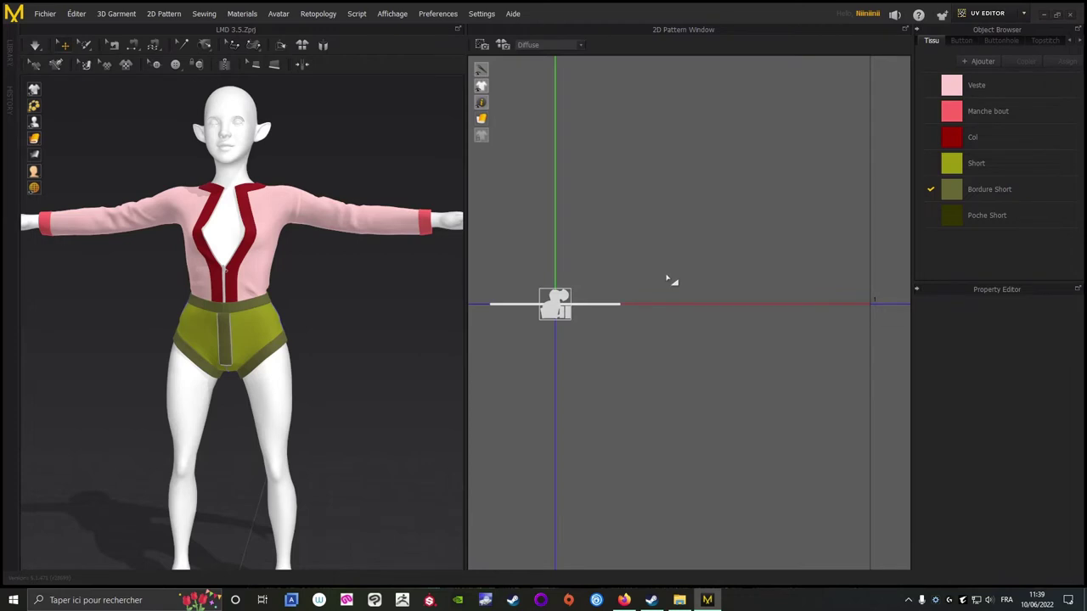
scroll(667, 277, down, 4)
middle_drag(675, 207, 635, 288)
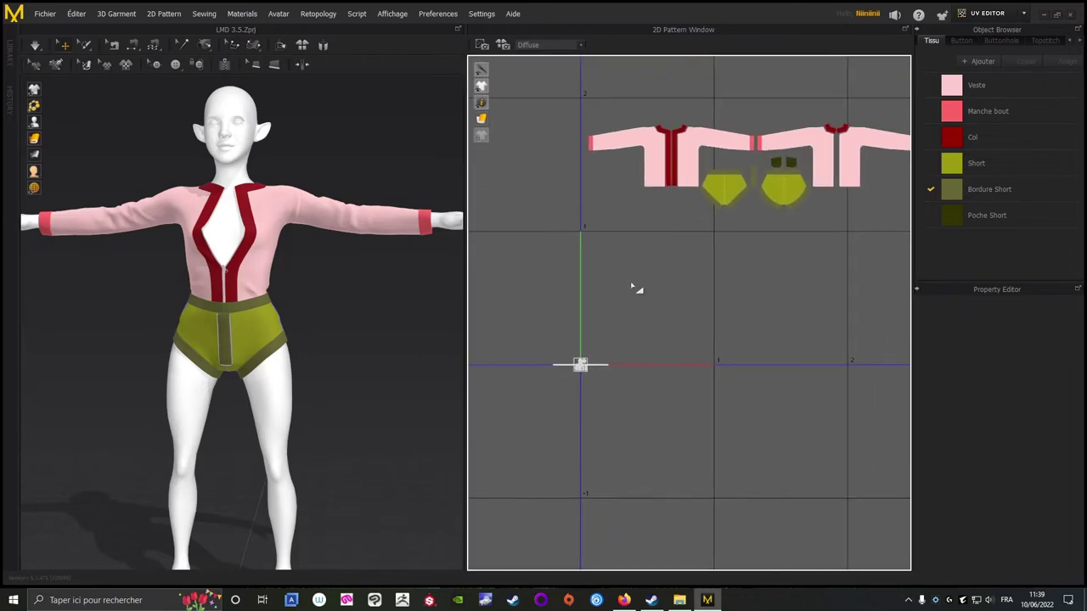
Set the UVs from the pattern alignment and fit them to the unified 0-1 space.
right_click(639, 262)
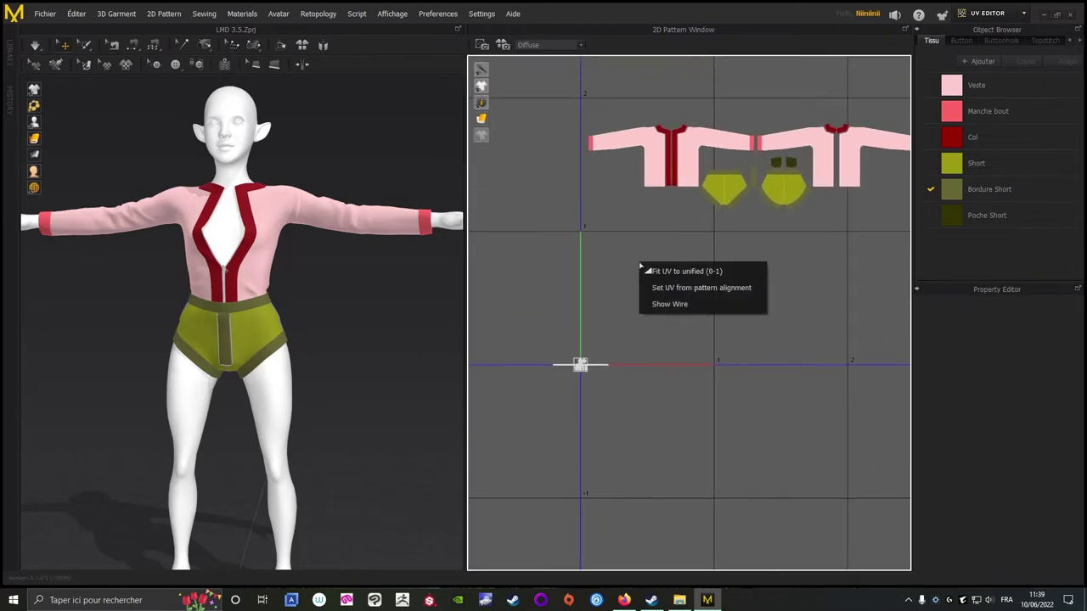
click(694, 288)
right_click(653, 272)
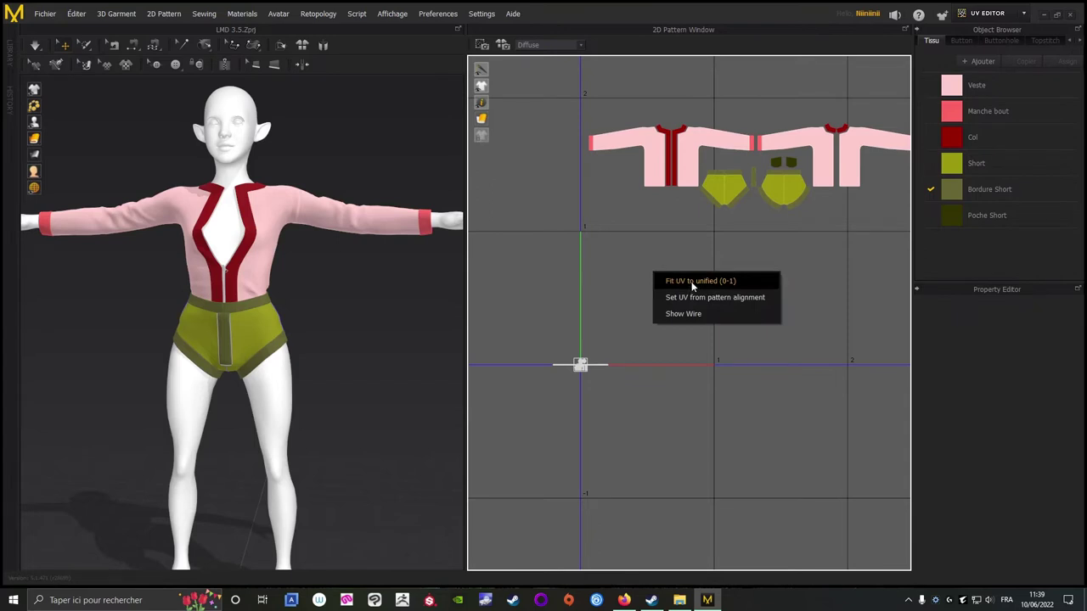
click(692, 283)
click(514, 316)
scroll(680, 327, down, 2)
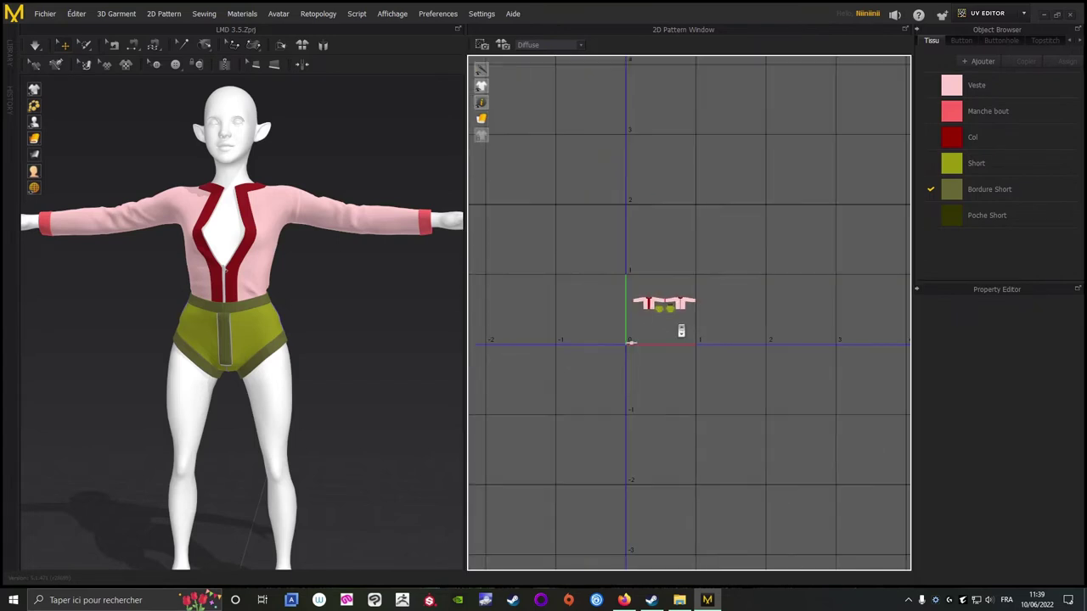
scroll(673, 330, up, 4)
right_drag(662, 327, 705, 369)
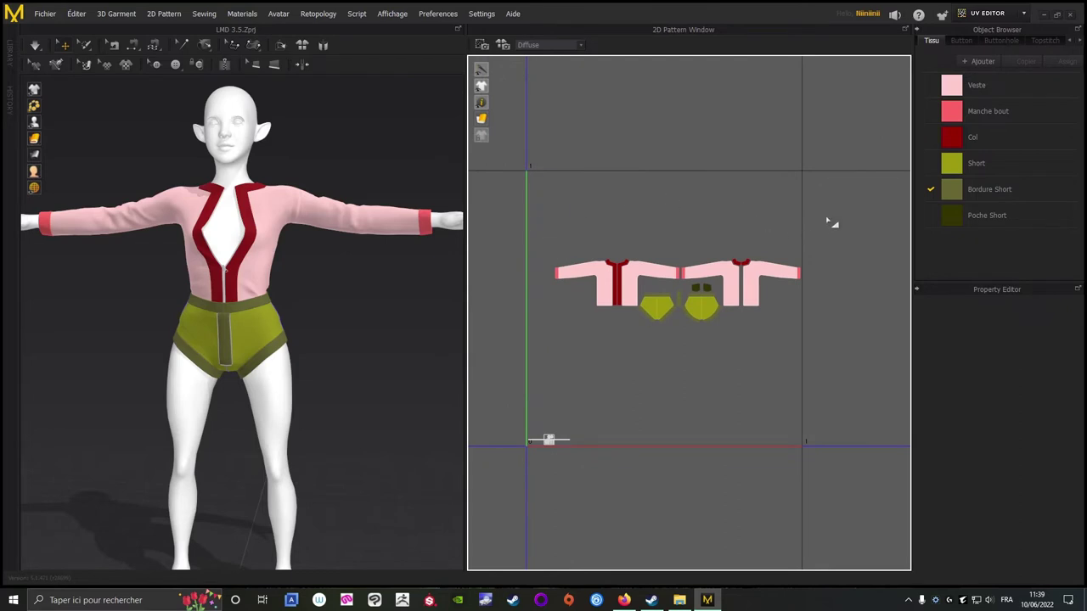
Rotate all the UV pieces 90 degrees clockwise and move them toward the right edge of the 0-1 tile.
key(ctrl+a)
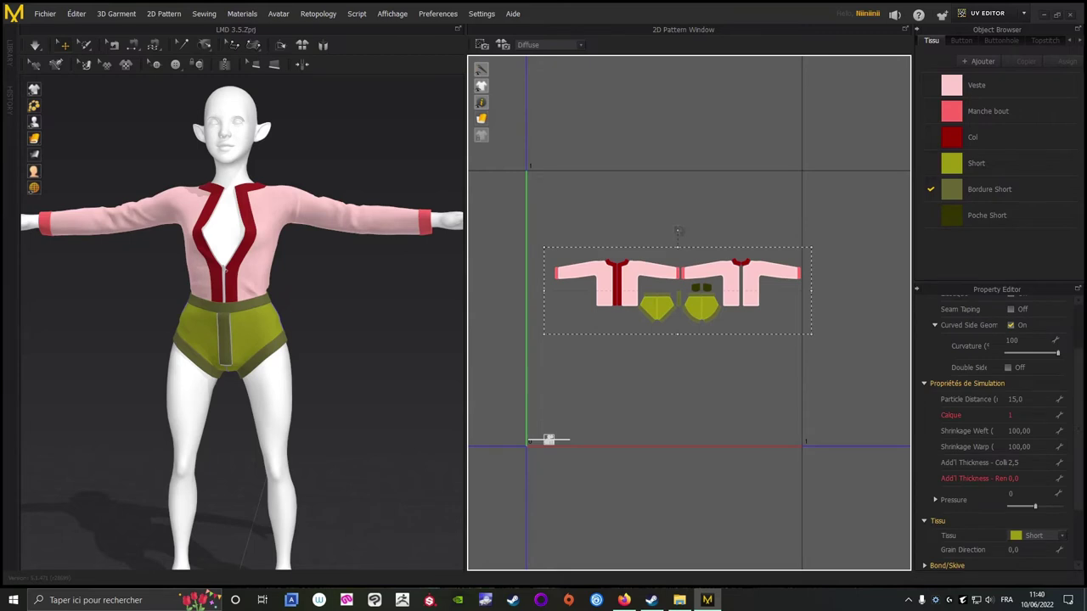
drag(677, 230, 691, 234)
drag(745, 256, 782, 293)
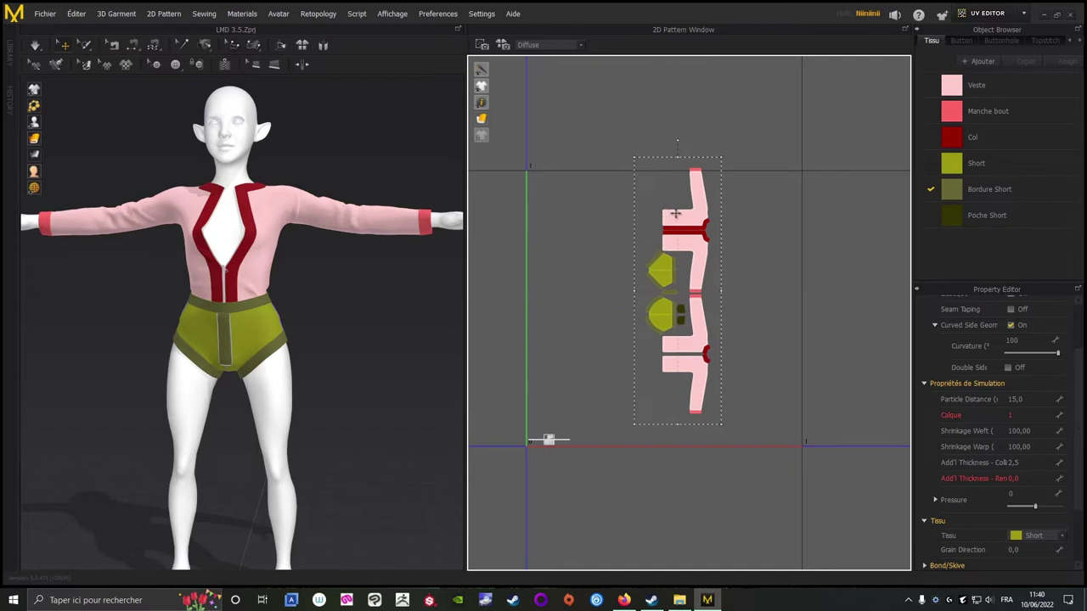
drag(675, 214, 733, 230)
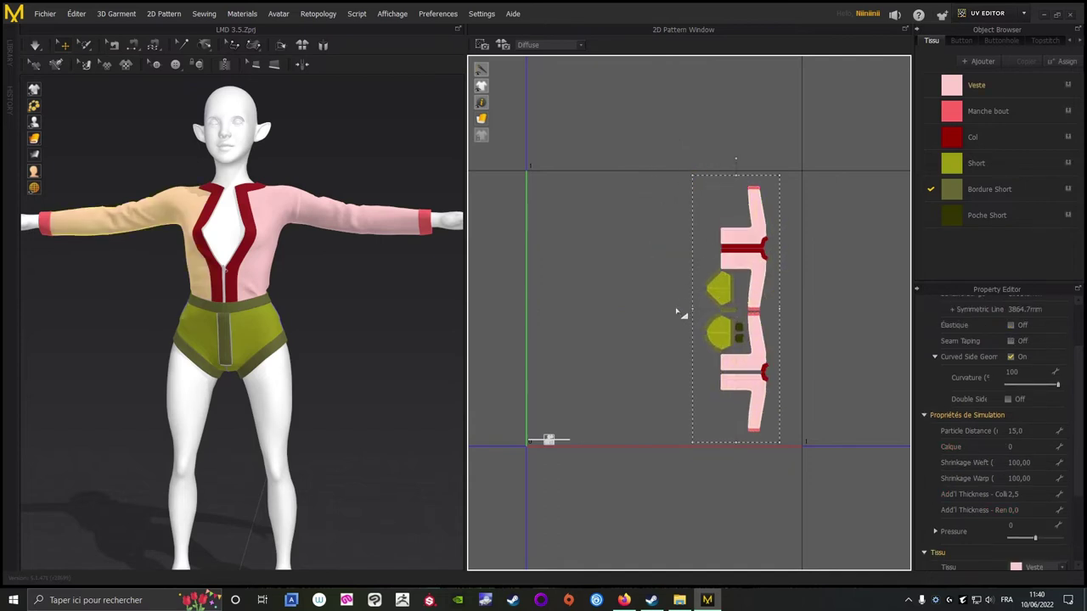
Scale the UV layout wider and slightly taller, positioning it within the right part of the 0-1 tile.
drag(692, 309, 654, 311)
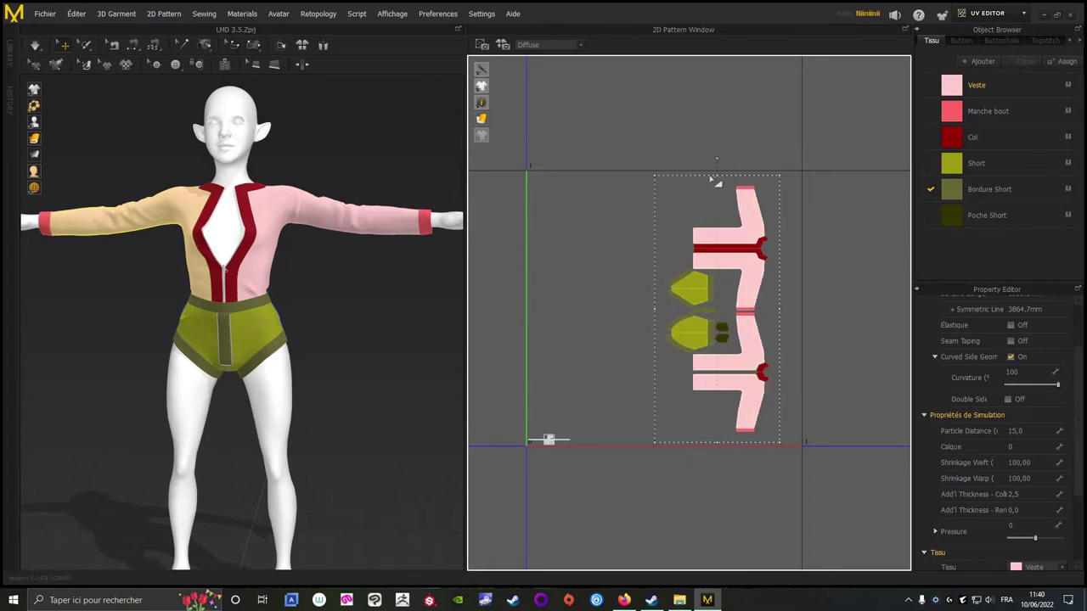
drag(717, 175, 717, 149)
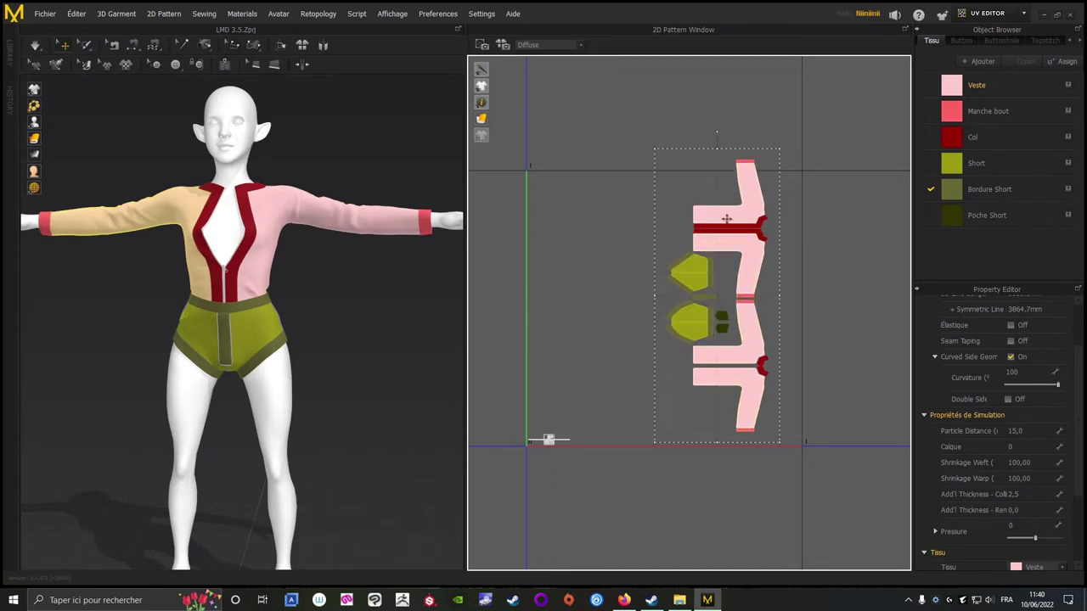
drag(726, 223, 739, 228)
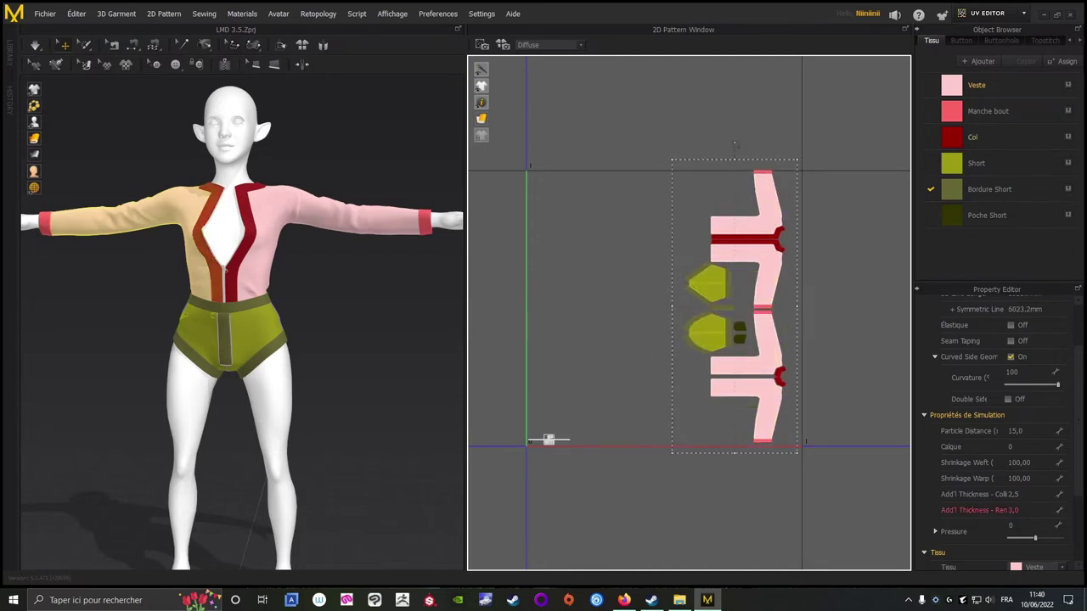
drag(735, 154, 735, 159)
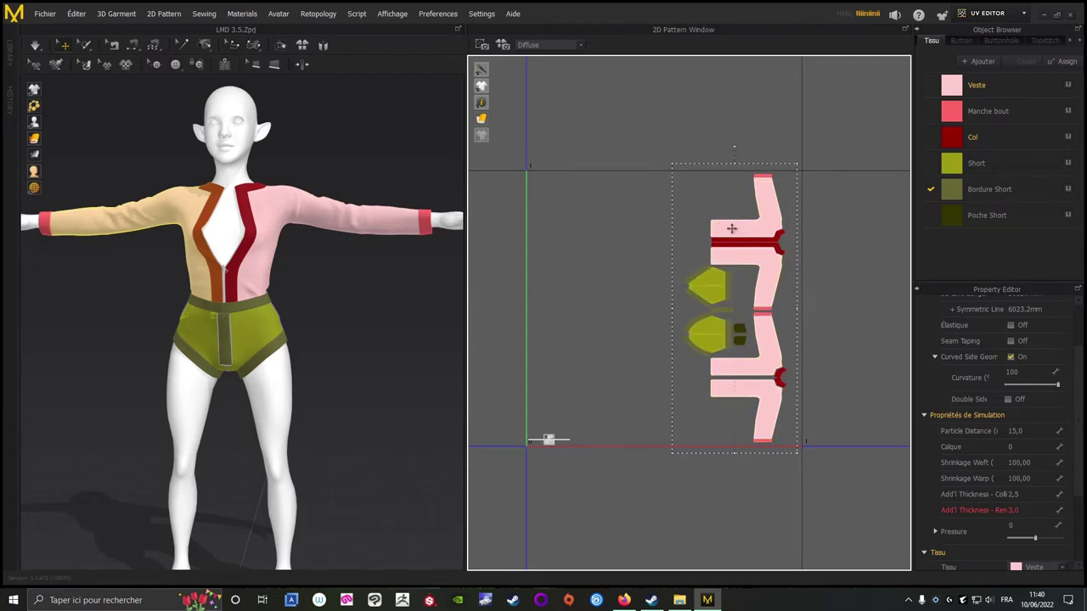
click(615, 258)
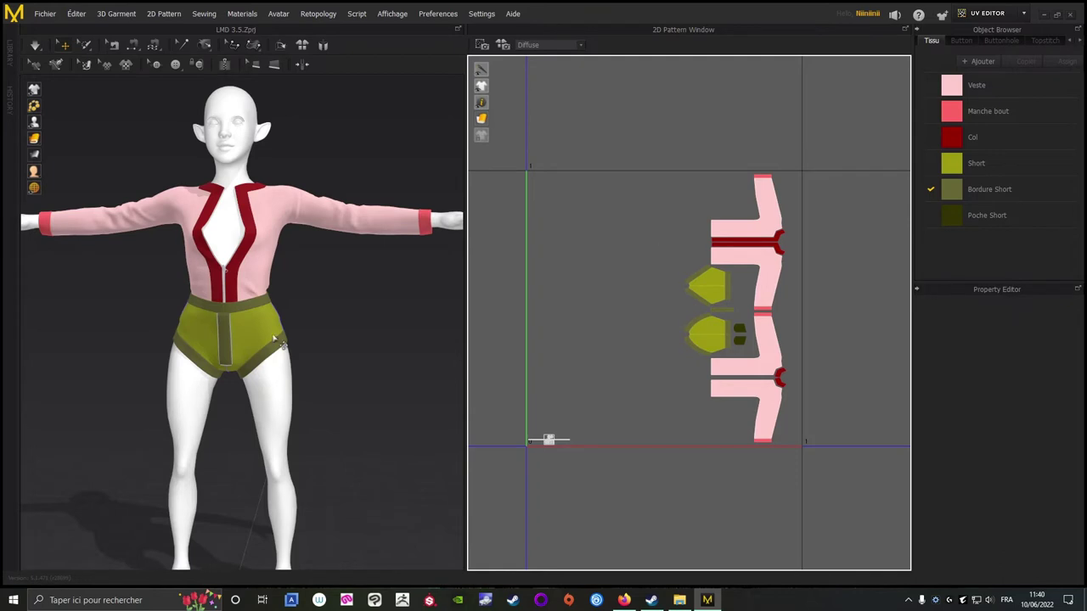
Return to the Simulation workspace and save the project with the outfit seen from the front.
right_drag(337, 342, 395, 311)
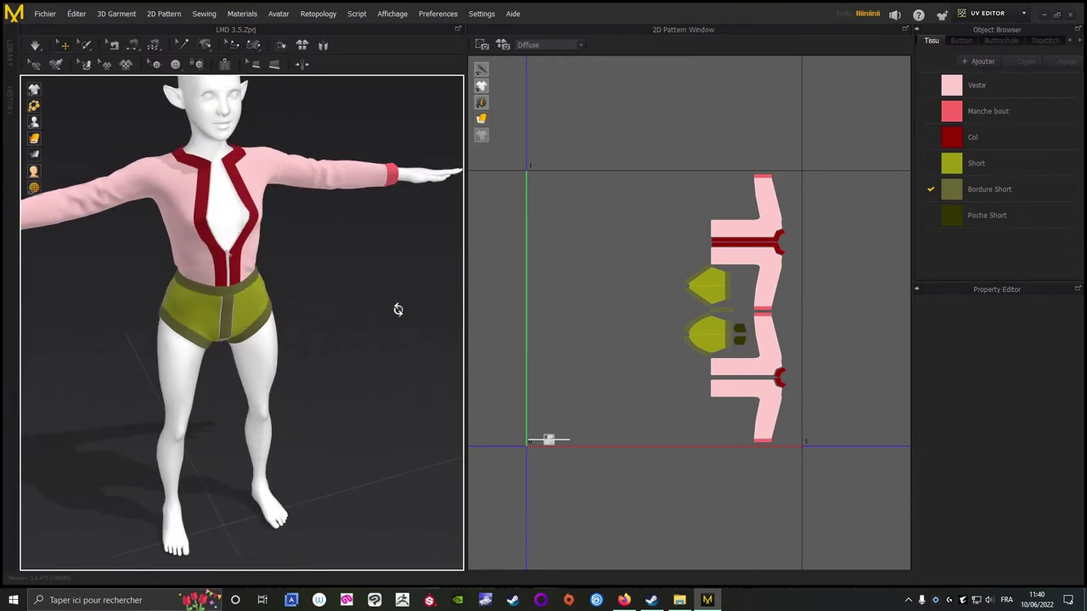
click(988, 15)
click(983, 34)
middle_drag(390, 279, 391, 350)
scroll(391, 351, up, 2)
right_drag(390, 351, 34, 357)
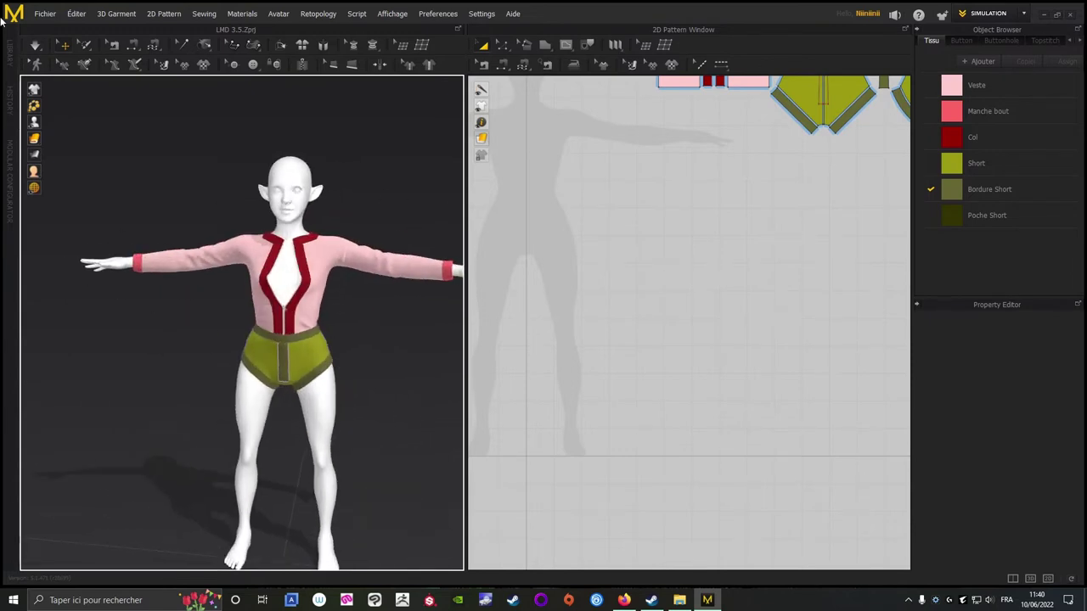
click(38, 14)
click(56, 77)
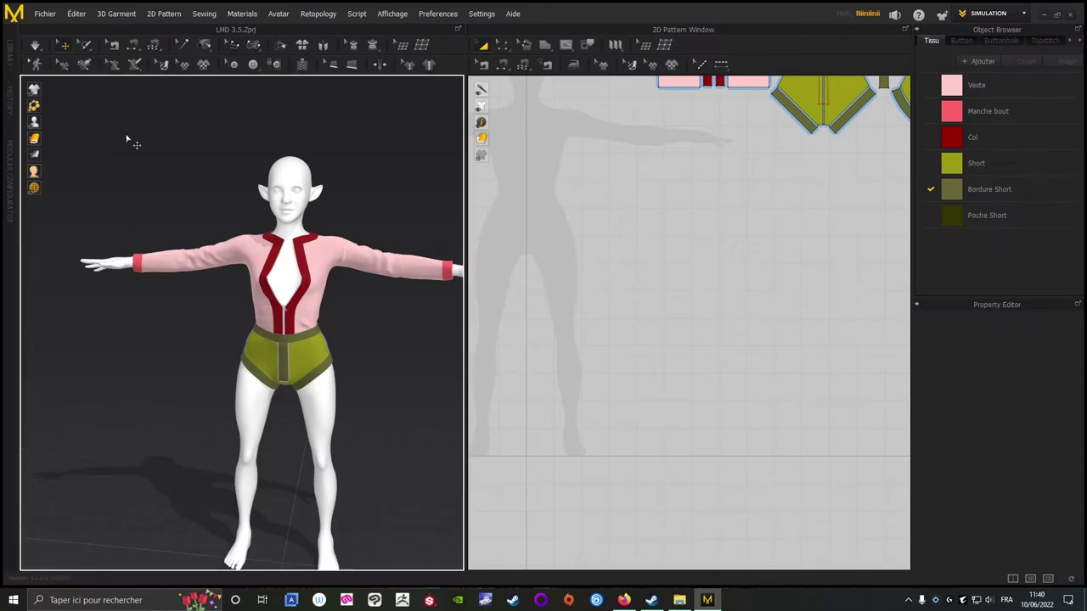
right_drag(153, 390, 711, 206)
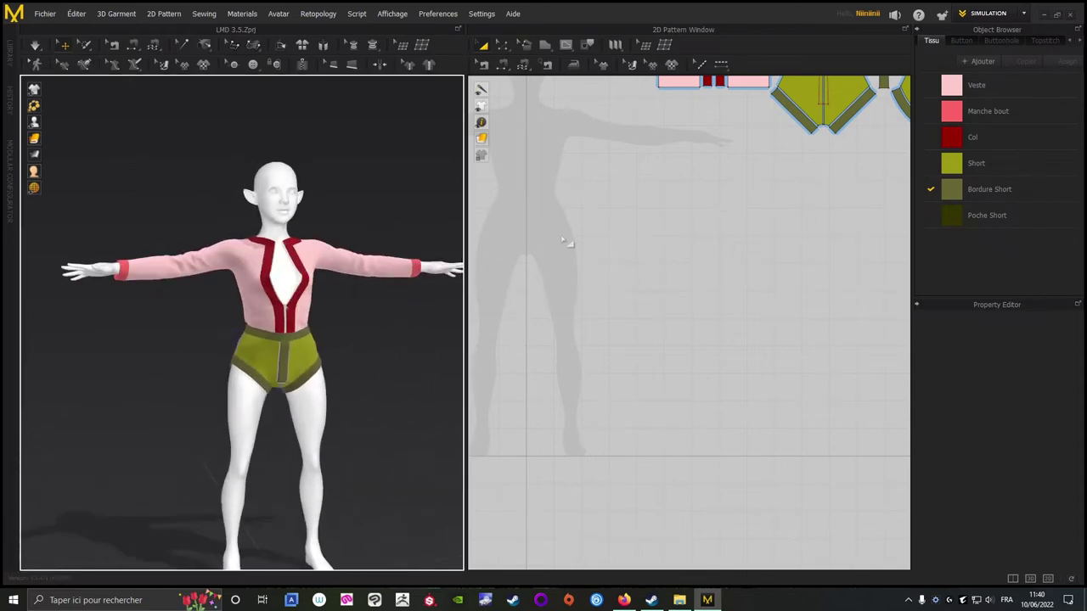
scroll(425, 311, up, 8)
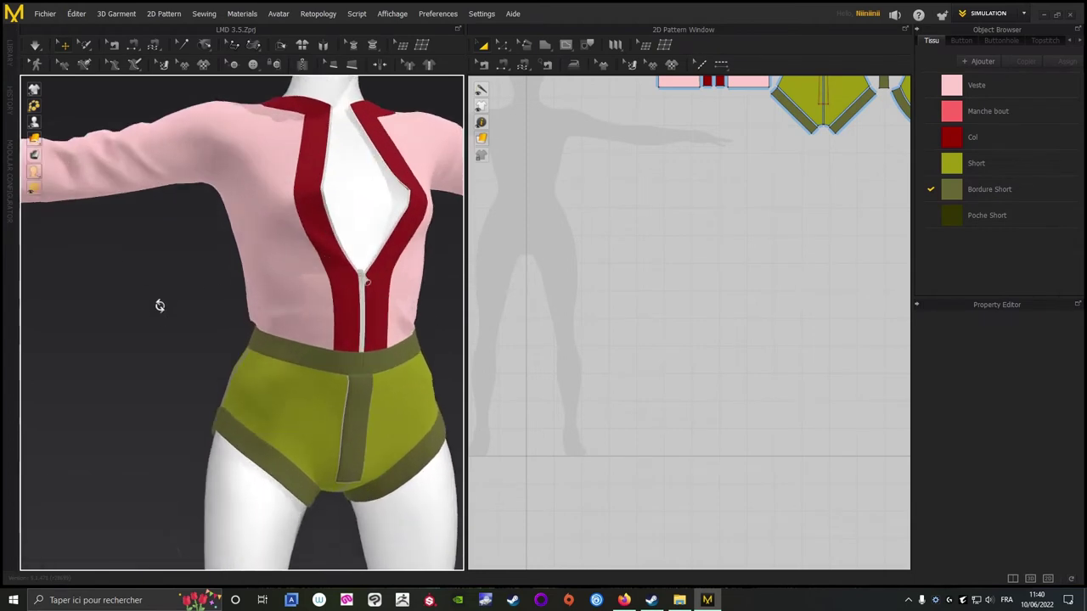
right_drag(159, 305, 125, 318)
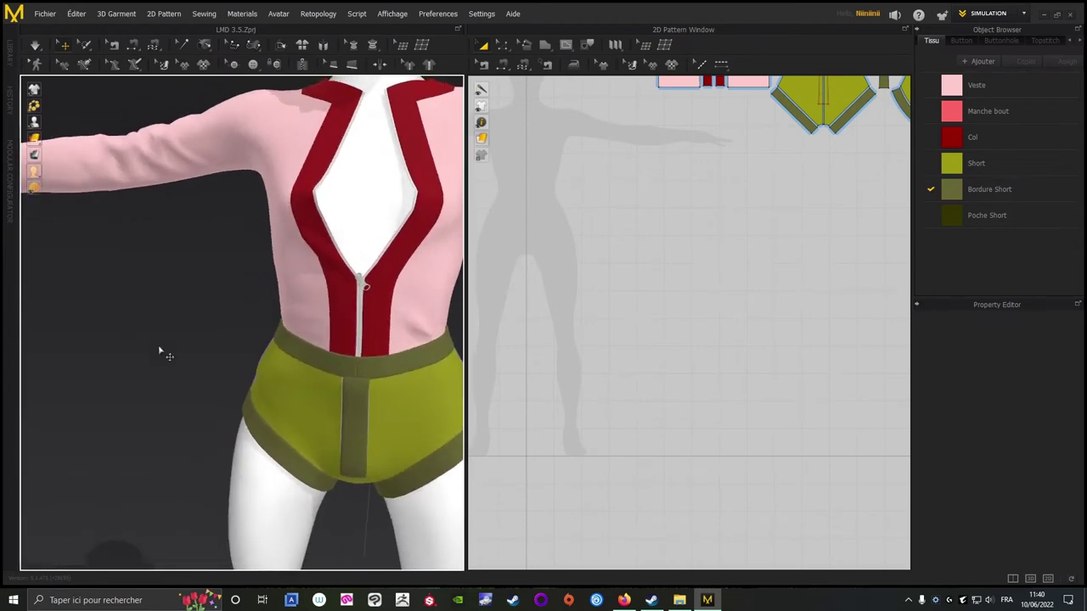
Run the simulation briefly on the outfit, select the jacket's zipper slider and stop the simulation.
scroll(162, 351, down, 2)
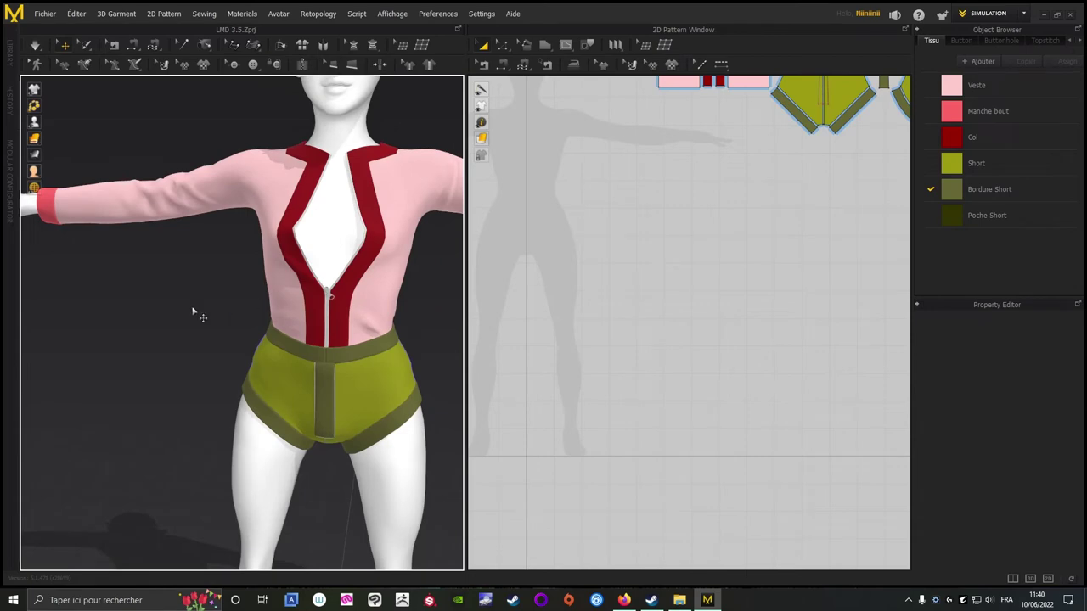
scroll(193, 314, up, 3)
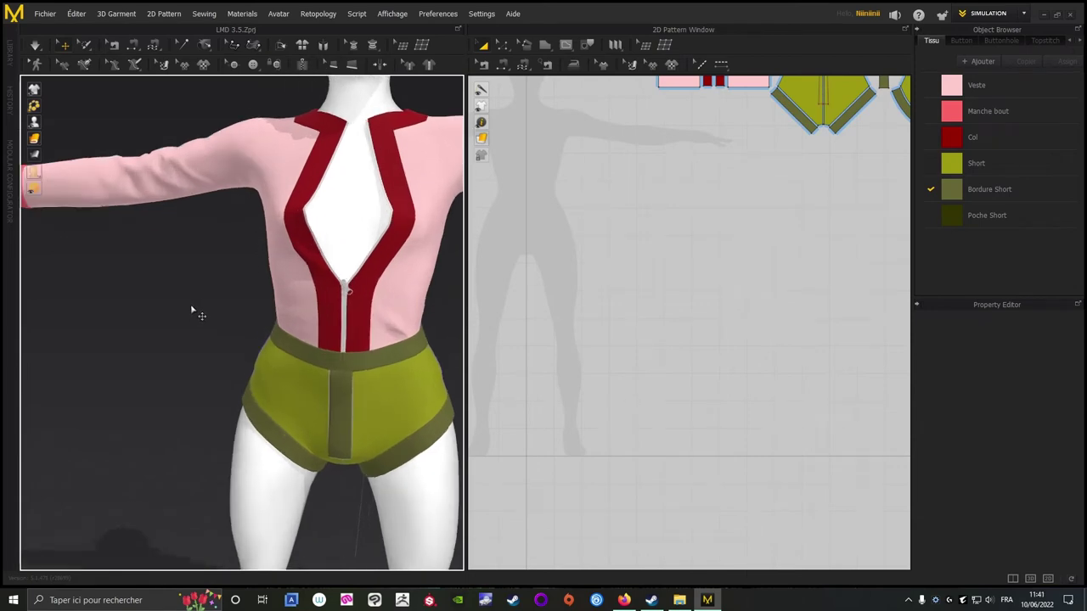
middle_drag(194, 311, 147, 323)
scroll(170, 323, up, 3)
right_drag(189, 313, 260, 298)
scroll(263, 301, up, 5)
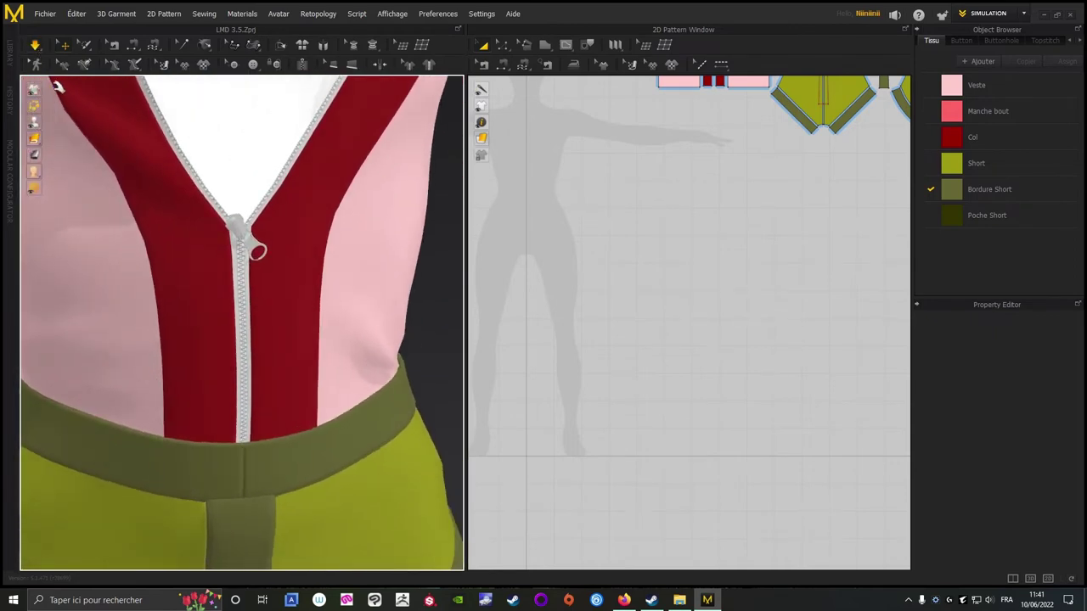
right_drag(187, 251, 206, 290)
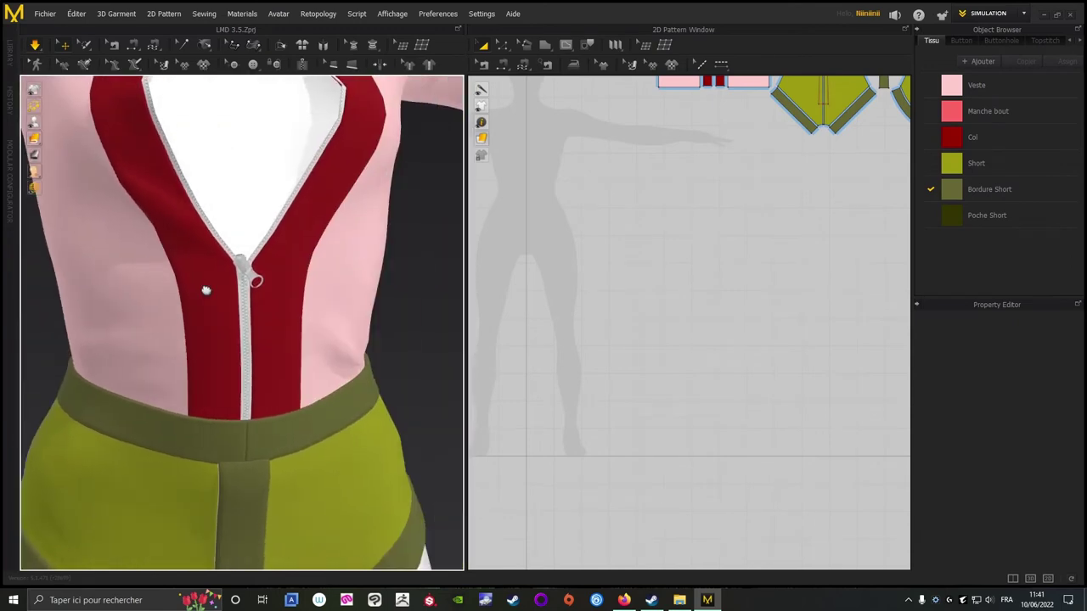
click(254, 280)
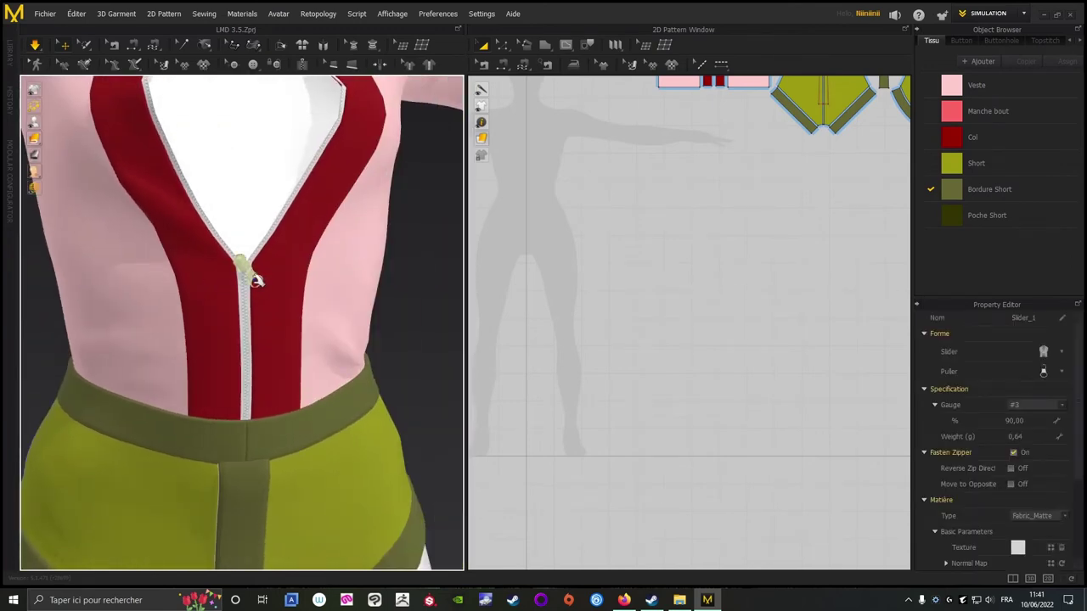
click(37, 48)
Rotate the zipper puller so it hangs straight down along the closed part of the jacket's zipper.
right_drag(156, 209, 203, 258)
scroll(203, 259, up, 2)
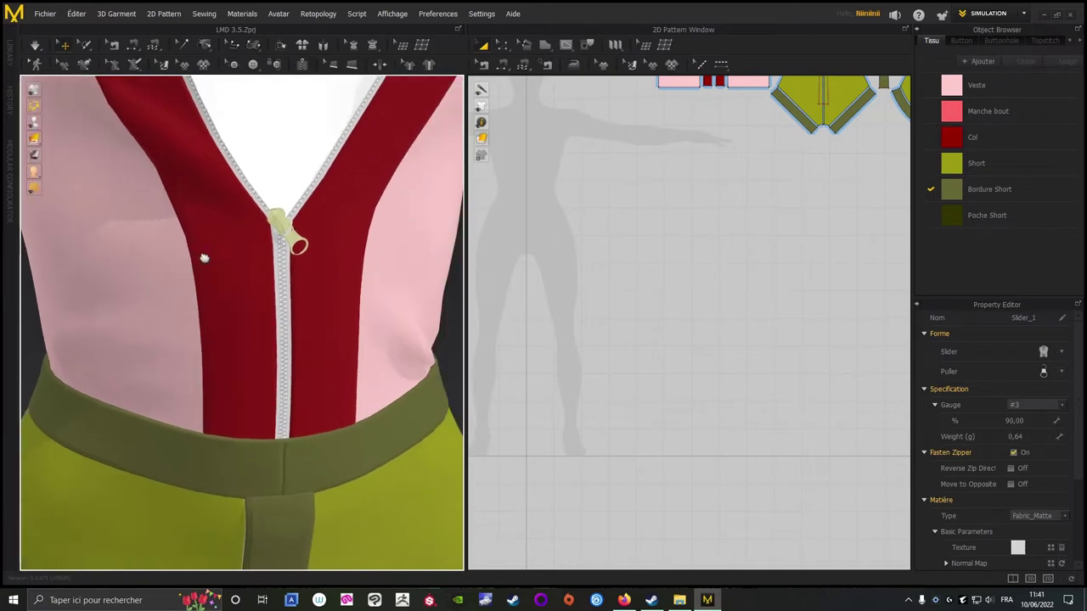
scroll(224, 241, up, 3)
click(293, 249)
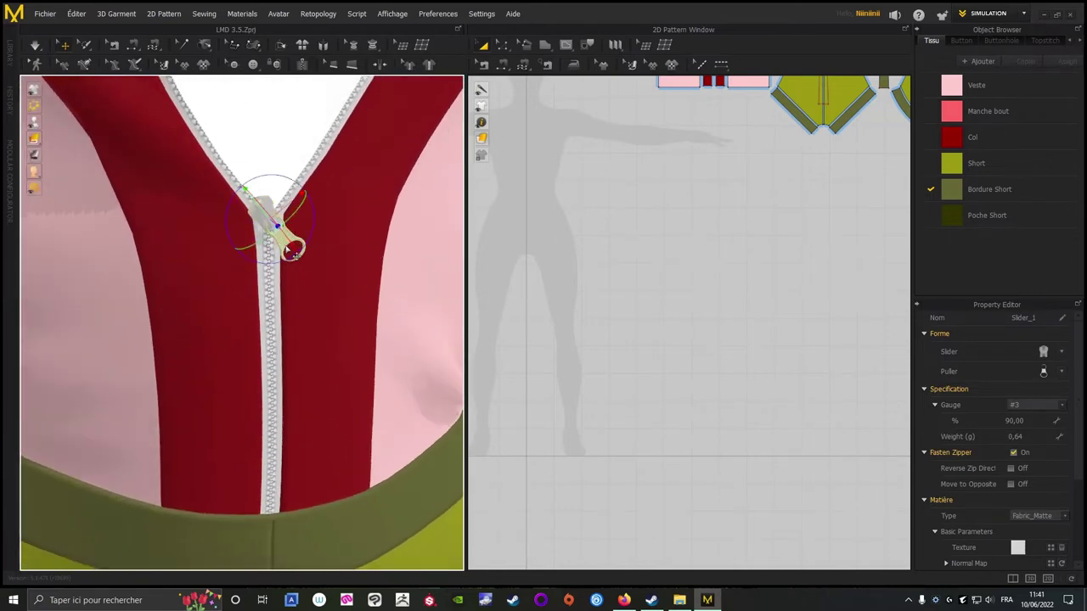
drag(221, 231, 205, 197)
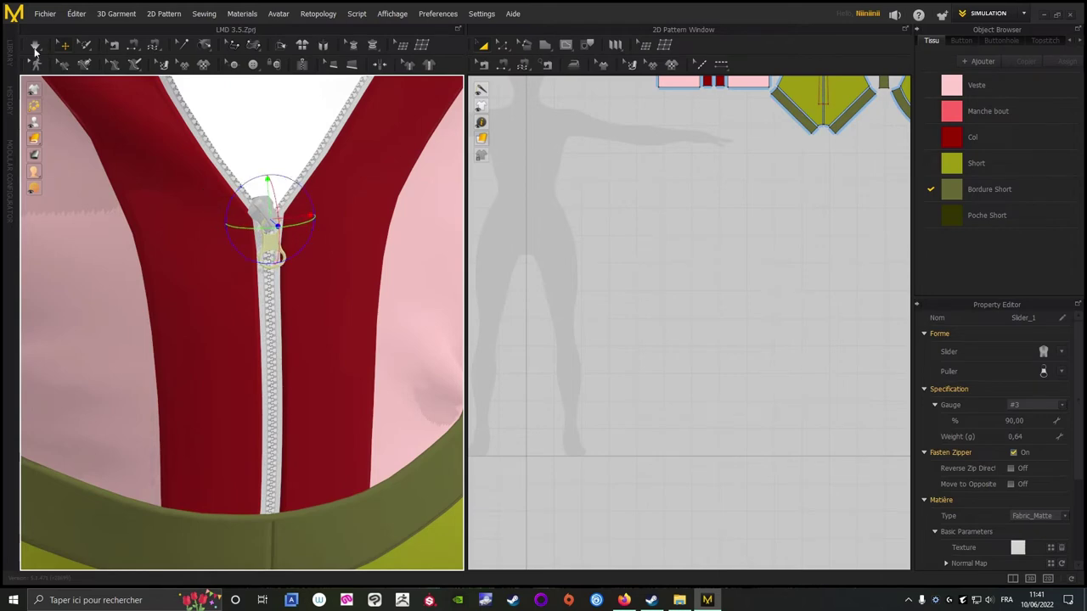
scroll(374, 365, down, 2)
right_drag(412, 285, 176, 307)
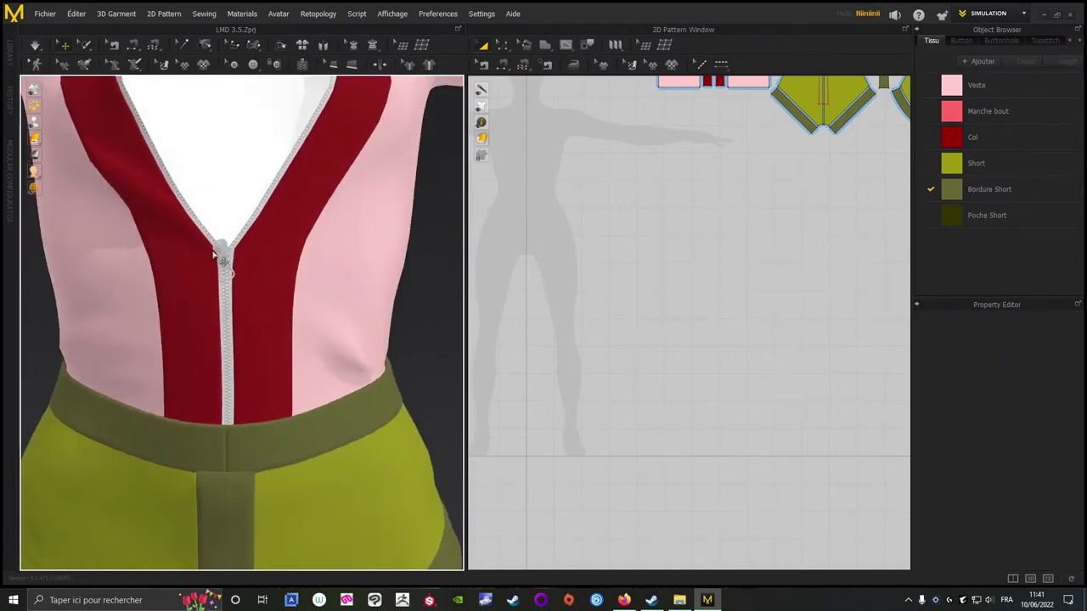
Hide all avatars so only the jacket and shorts remain displayed in the 3D view.
scroll(315, 388, down, 4)
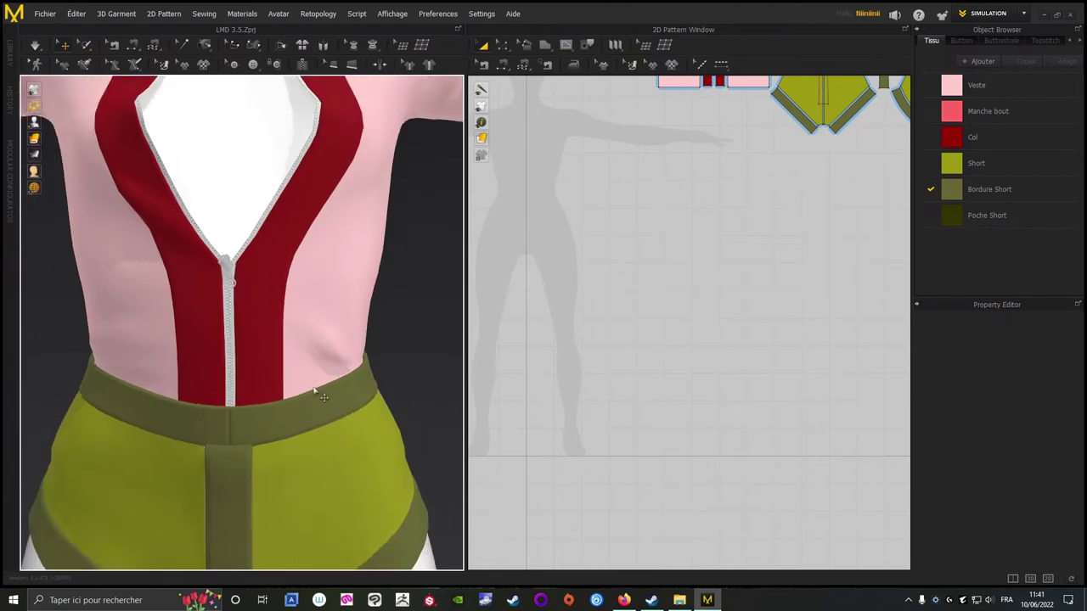
mouse_move(381, 323)
right_down()
mouse_move(250, 320)
mouse_move(384, 334)
right_up()
scroll(384, 335, down, 3)
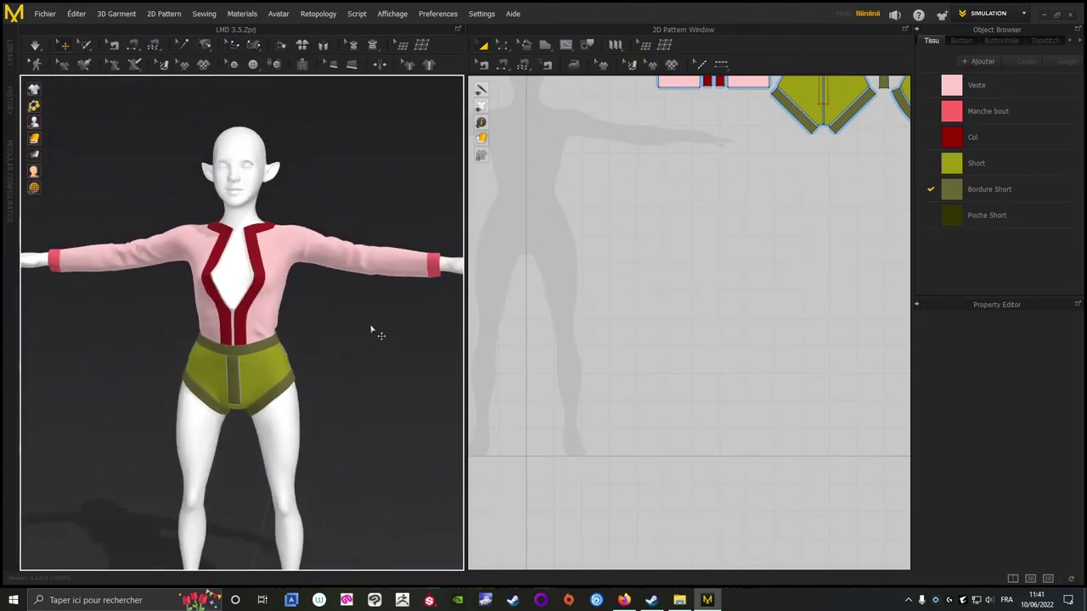
middle_drag(373, 330, 424, 315)
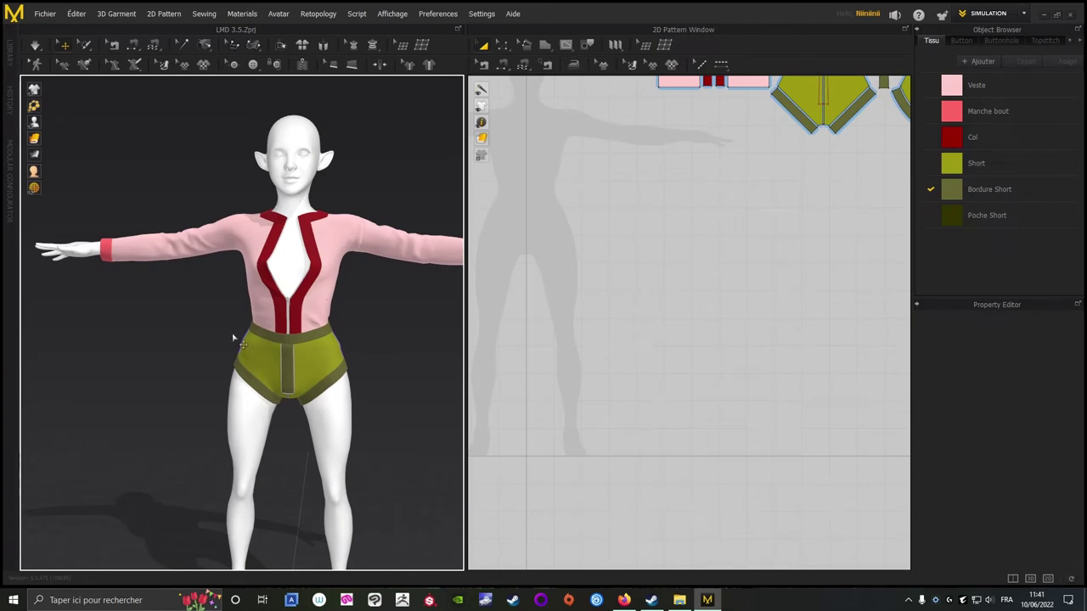
scroll(157, 363, down, 3)
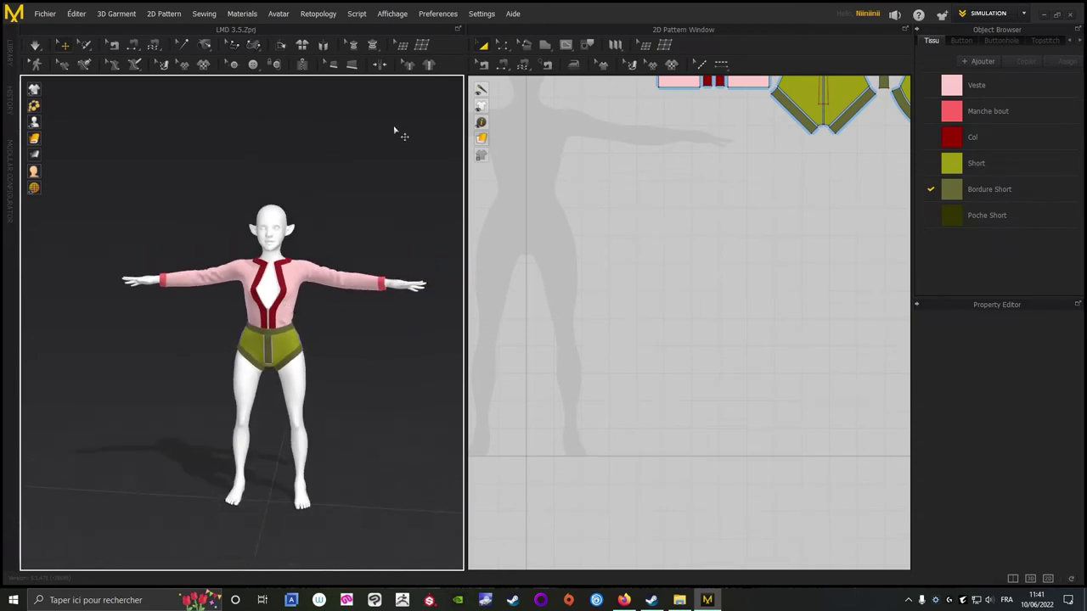
right_click(348, 145)
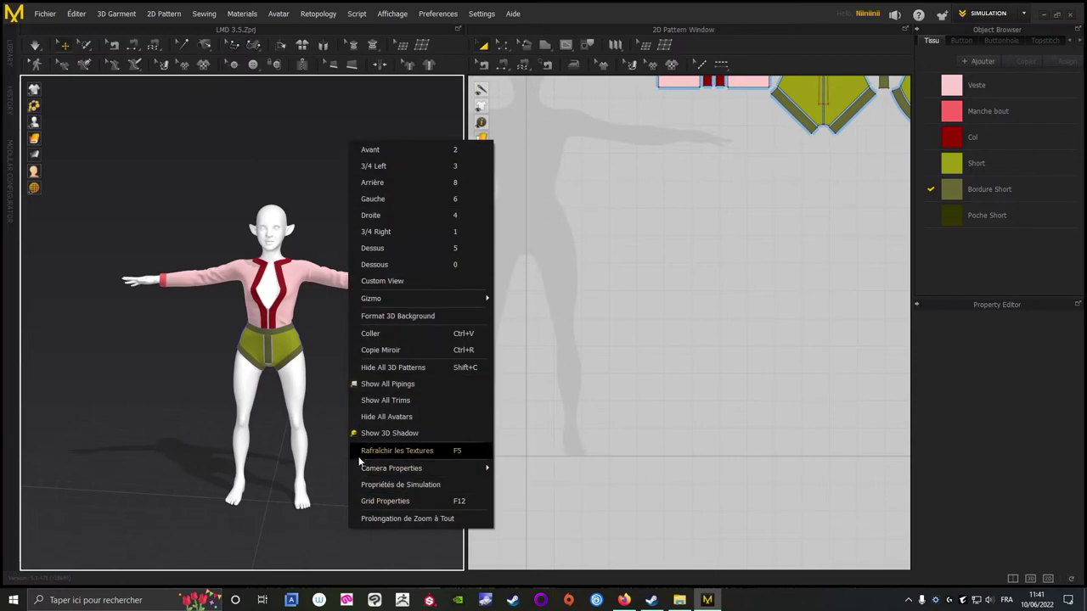
click(374, 416)
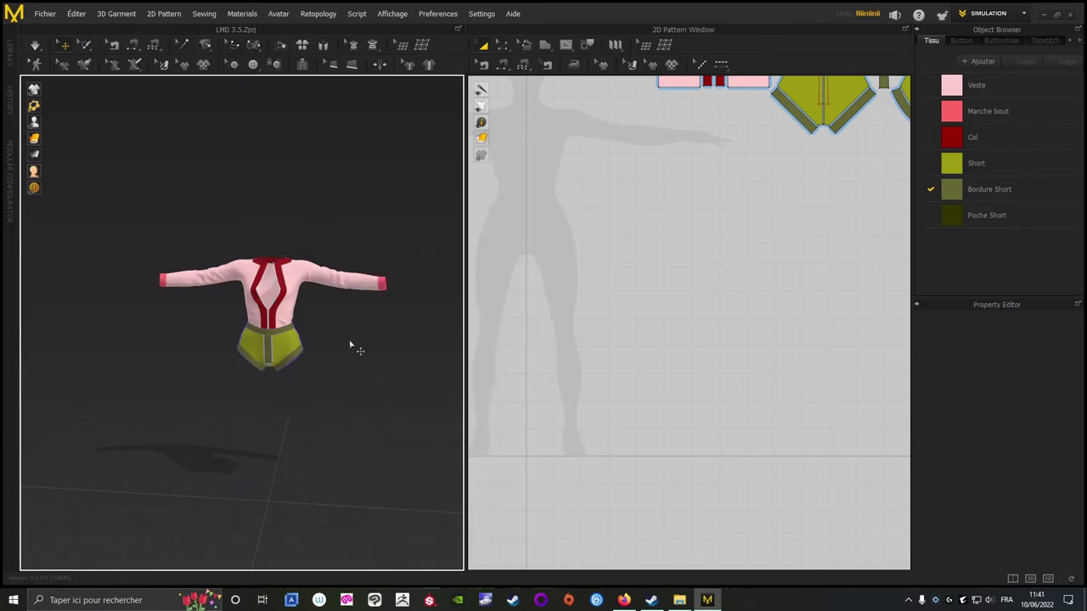
mouse_move(379, 382)
right_down()
mouse_move(218, 369)
mouse_move(406, 367)
mouse_move(372, 364)
right_up()
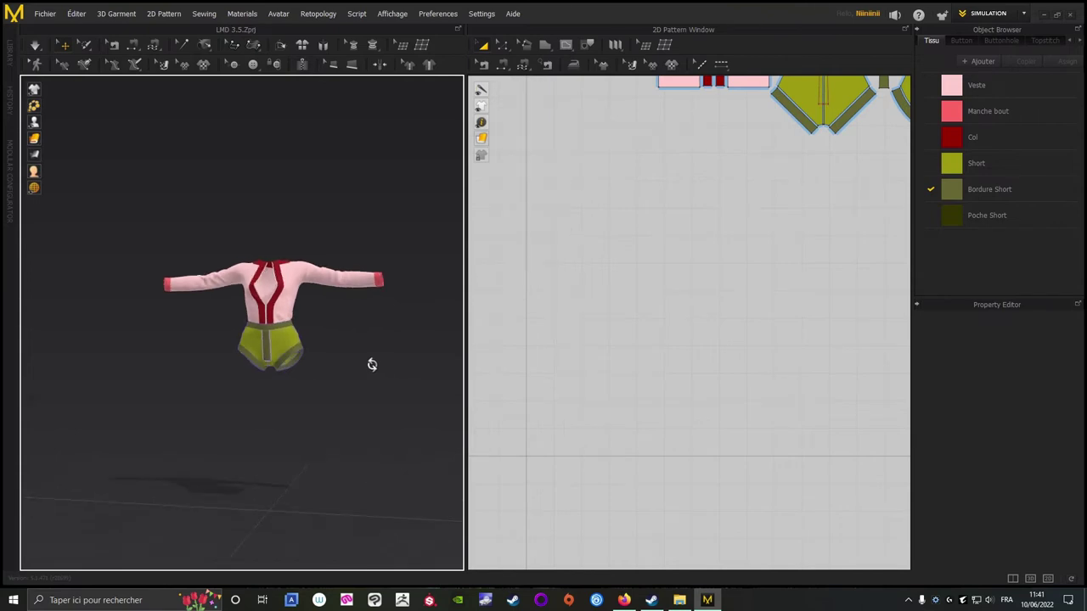
Select all six fabrics from Veste to Poche Short and set their shared colour to white (FFFFFF).
scroll(755, 181, down, 5)
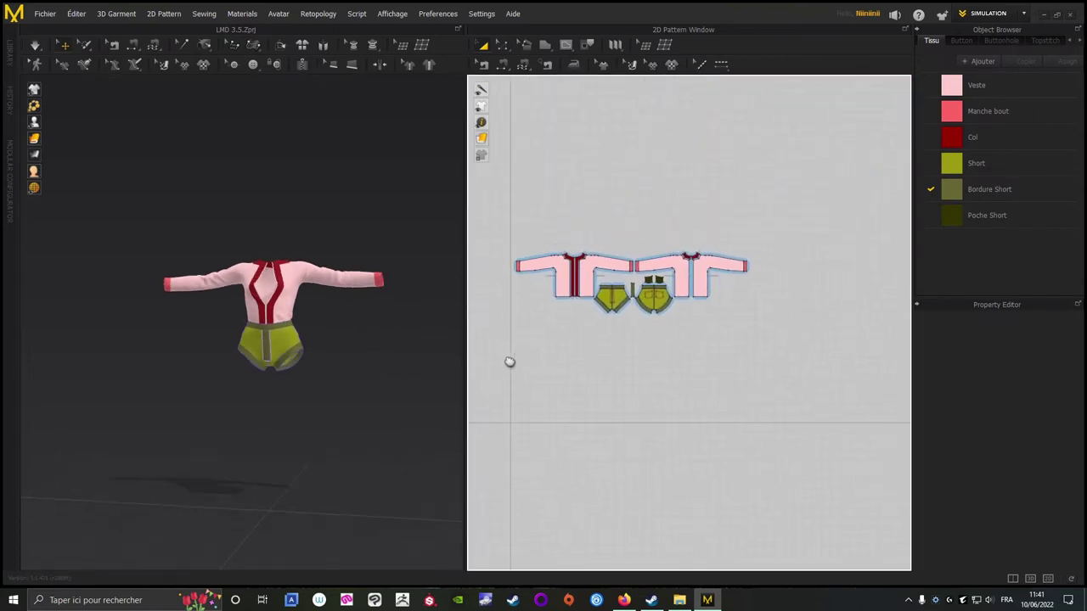
scroll(582, 232, up, 4)
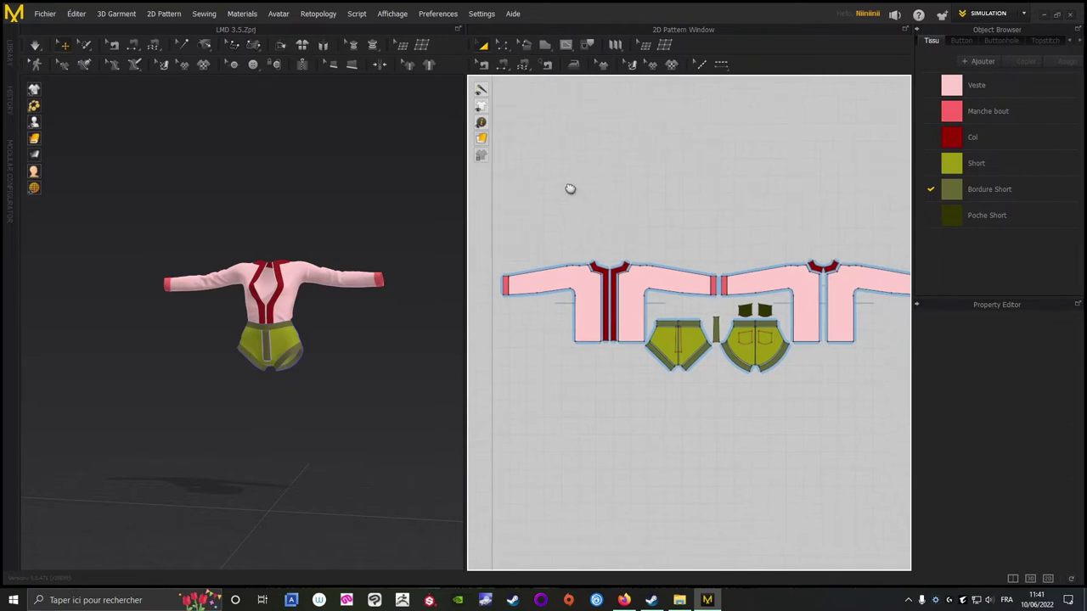
middle_drag(606, 203, 583, 169)
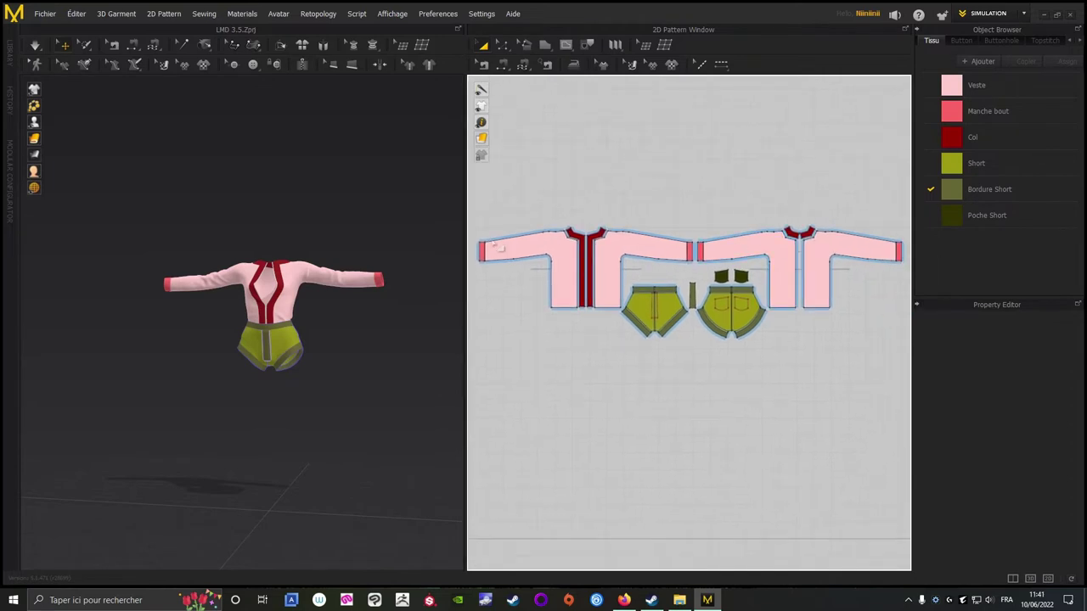
scroll(343, 381, up, 5)
right_drag(124, 390, 286, 466)
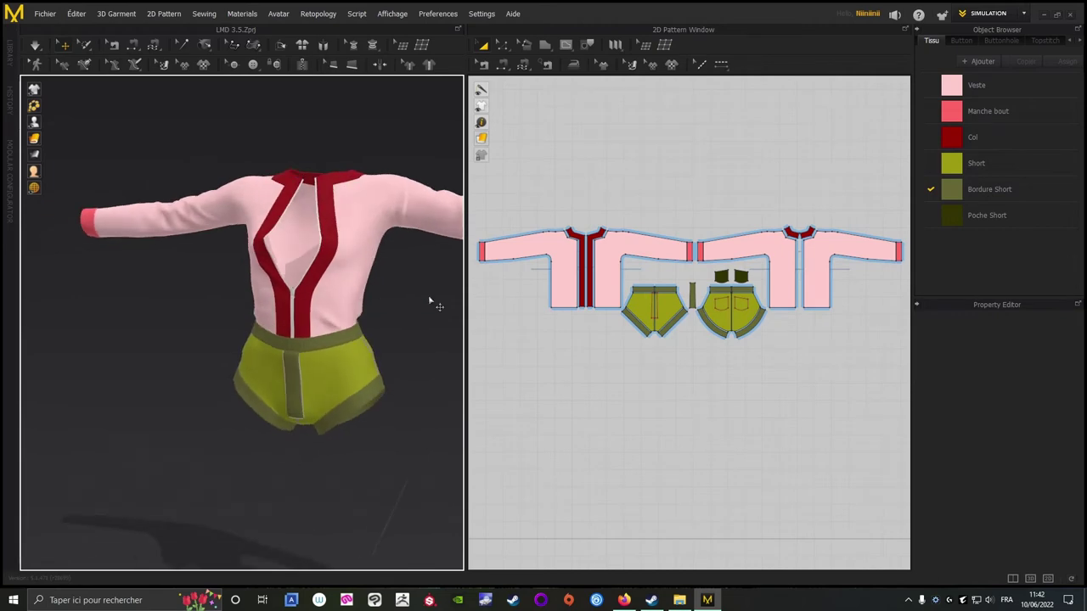
click(994, 86)
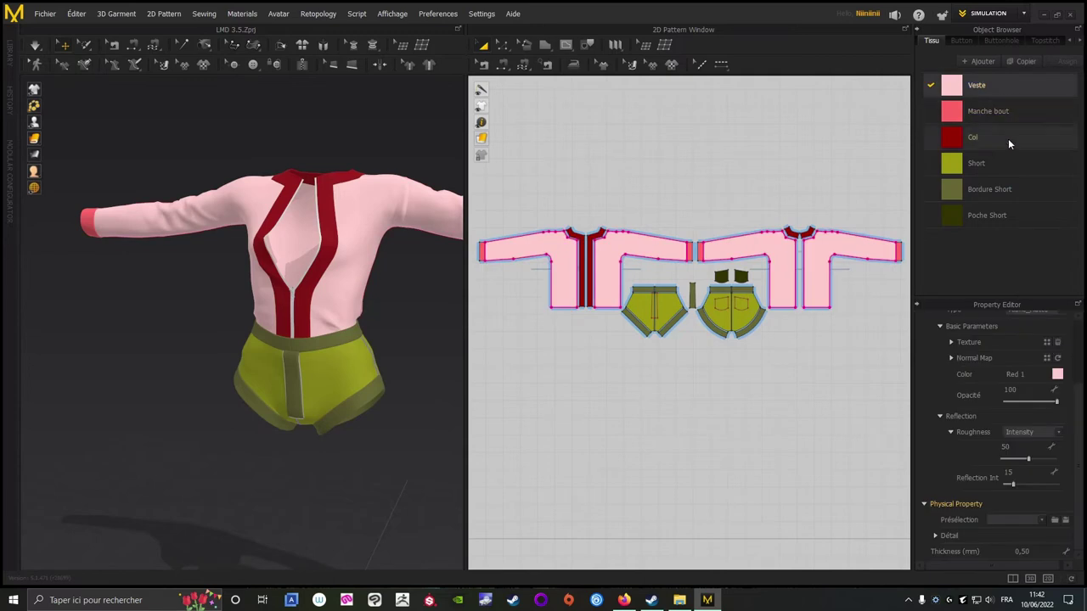
click(995, 214)
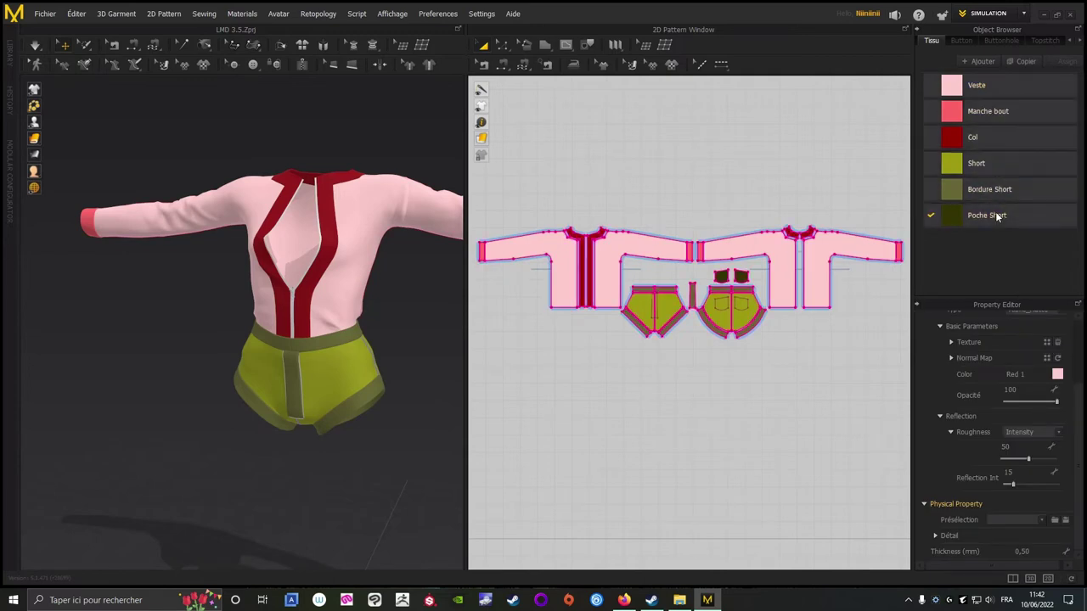
click(1057, 375)
click(576, 361)
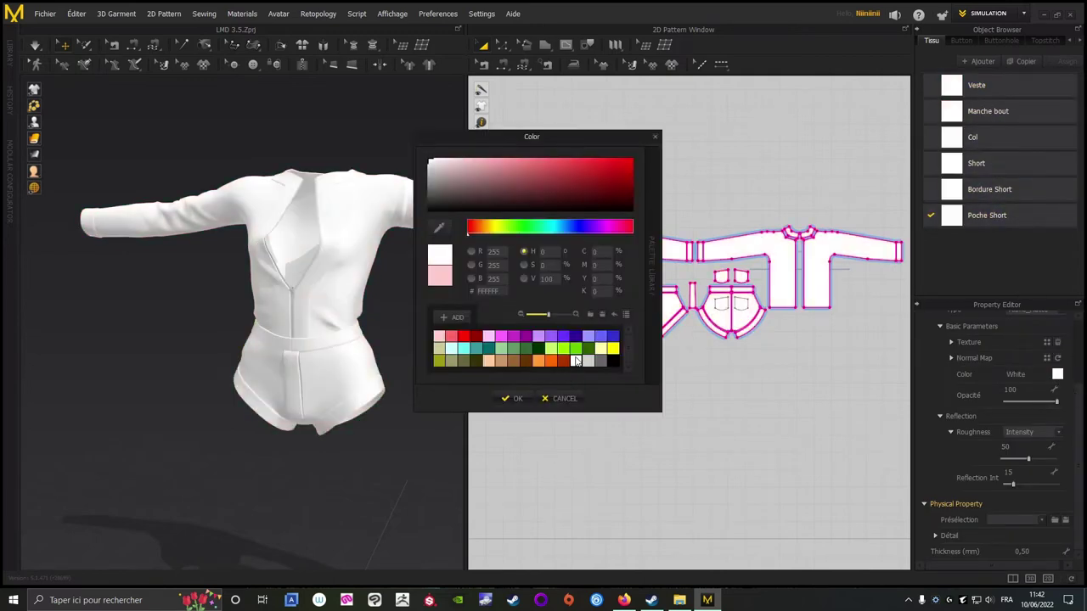
Apply white (FFFFFF) as the colour of the selected fabric and clear the selection.
click(508, 399)
click(153, 408)
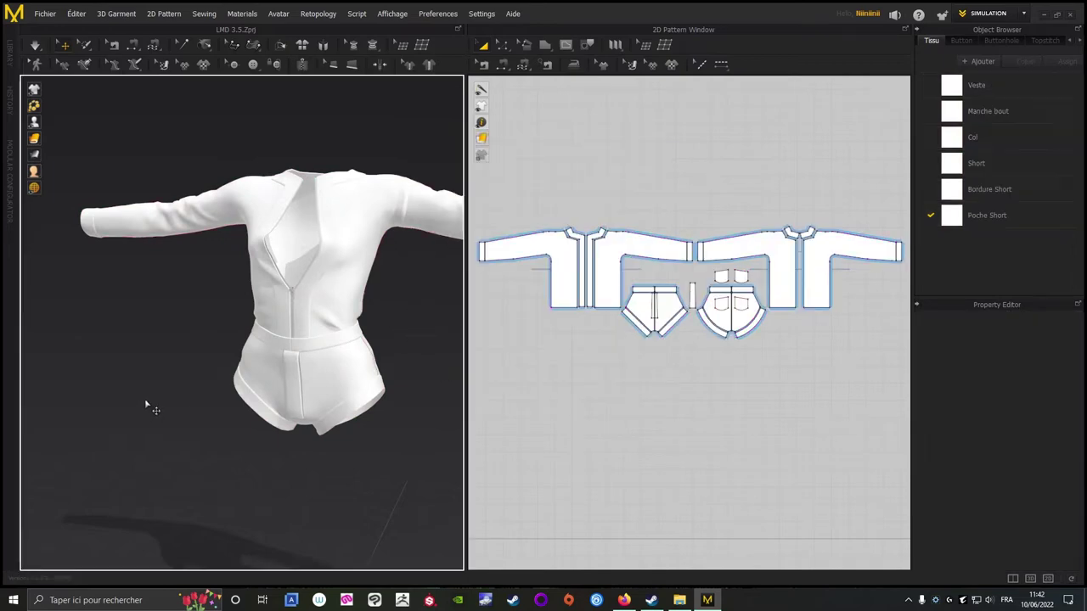
scroll(144, 405, down, 4)
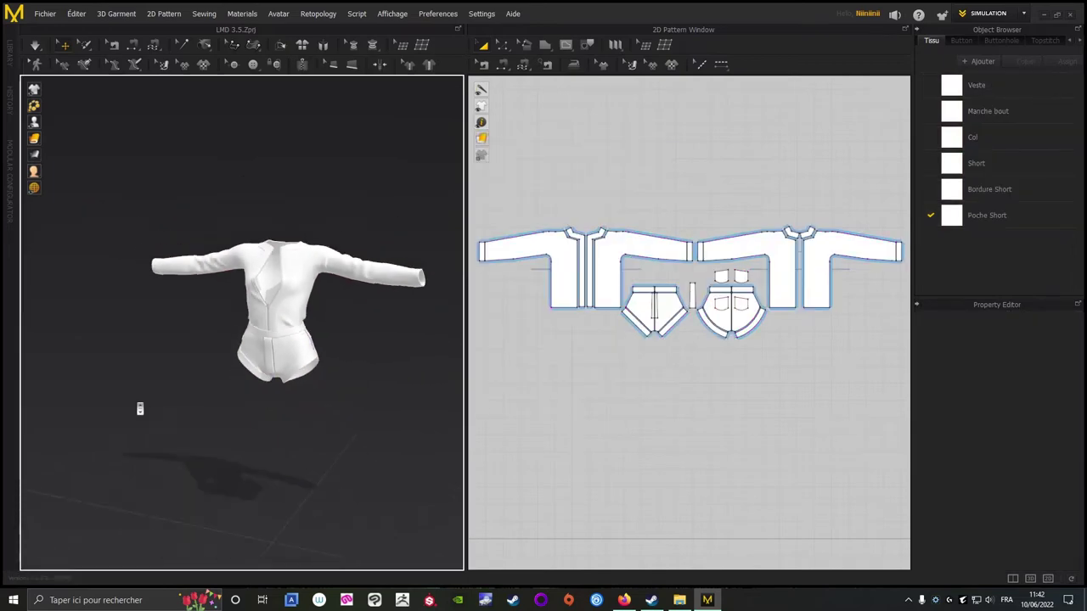
click(45, 14)
mouse_move(51, 168)
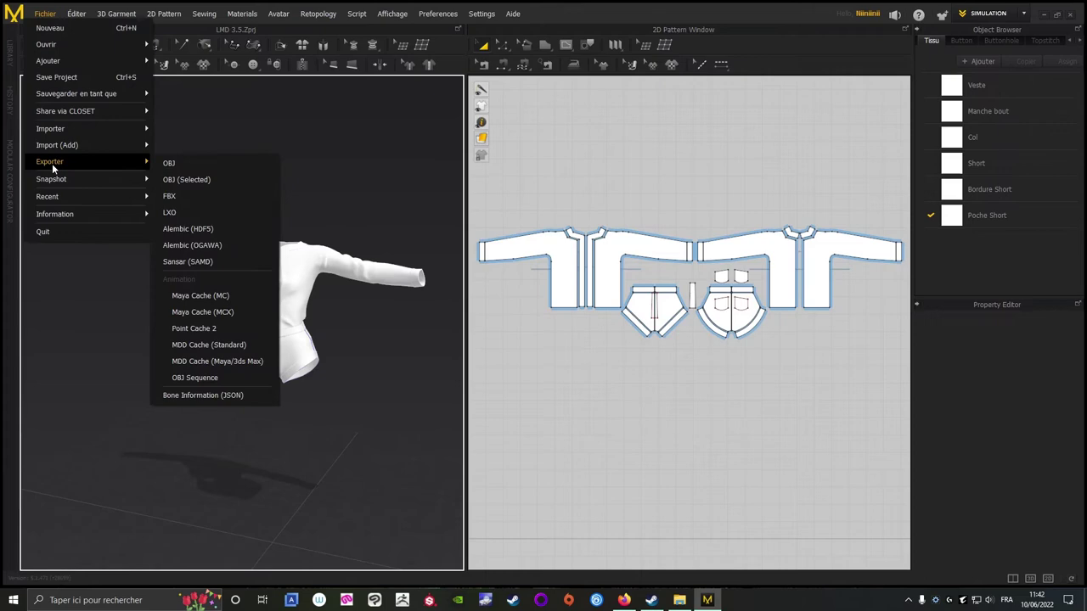
click(170, 196)
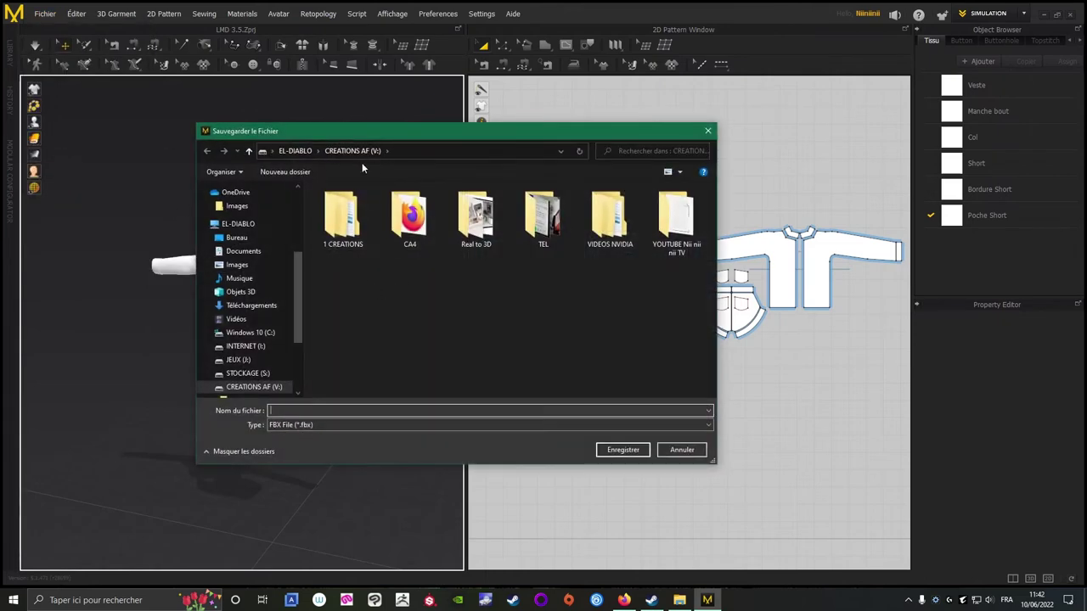
drag(415, 144, 467, 161)
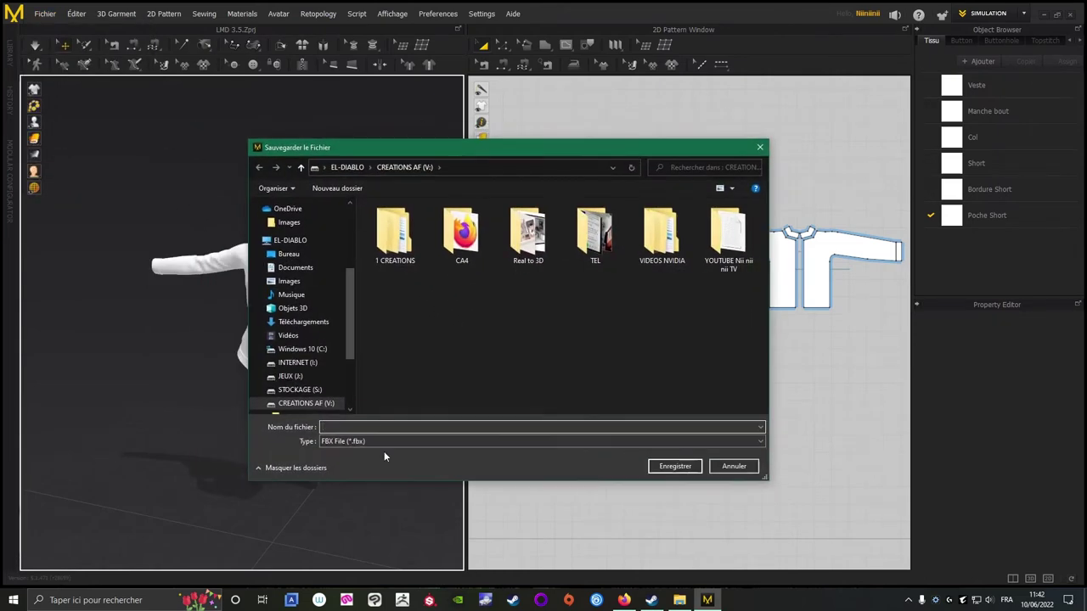
text(LMD 3.)
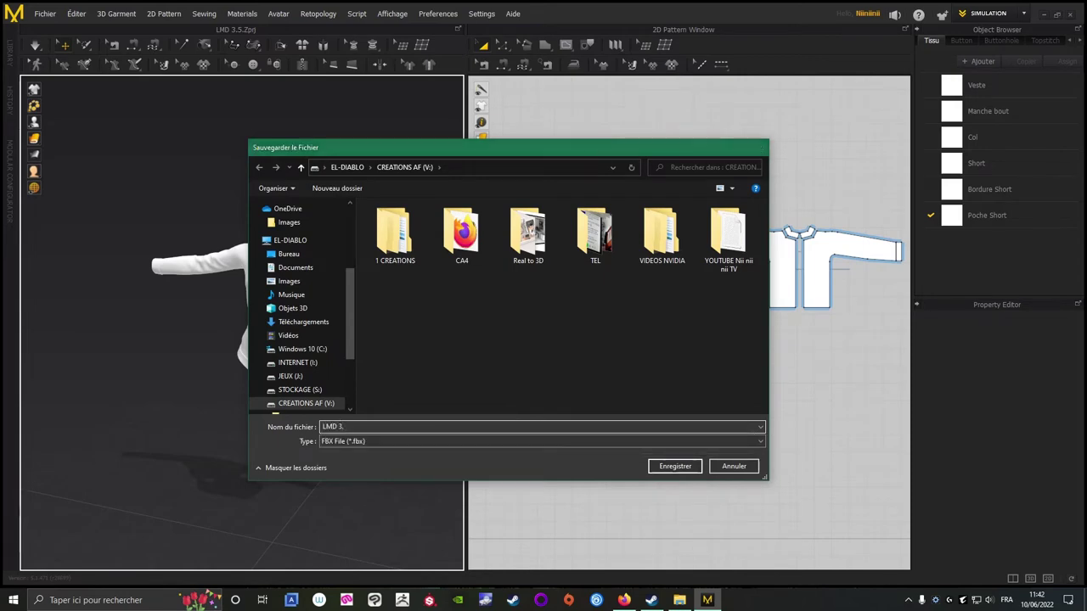
key(Return)
click(597, 578)
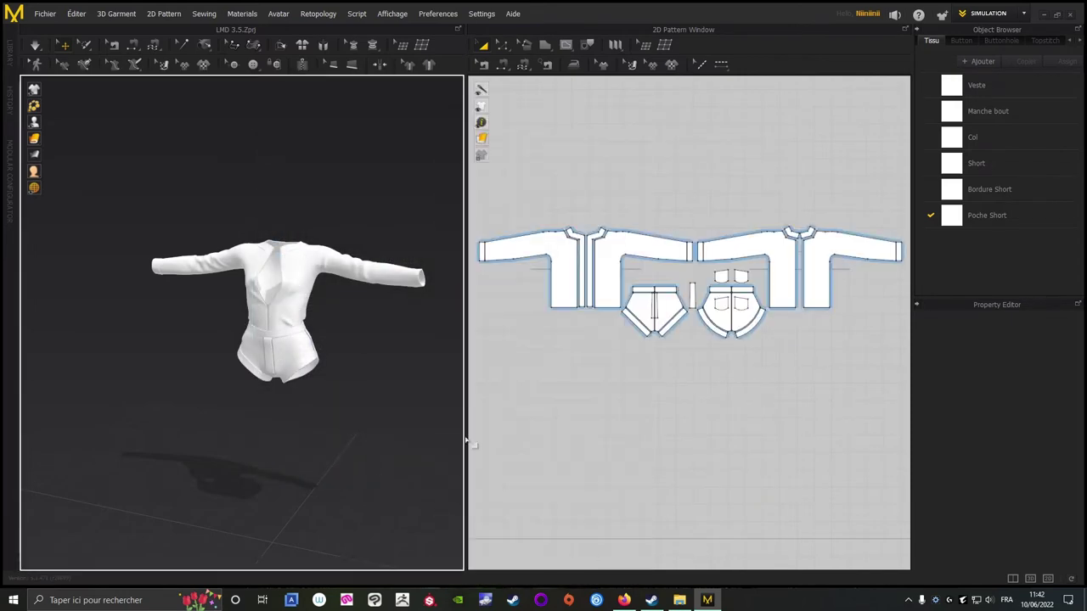
Export the garment as FBX file LMD 3.5 on drive CREATIONS AF (V:), as a thick single object with unified UVs and centimetre scale.
click(44, 15)
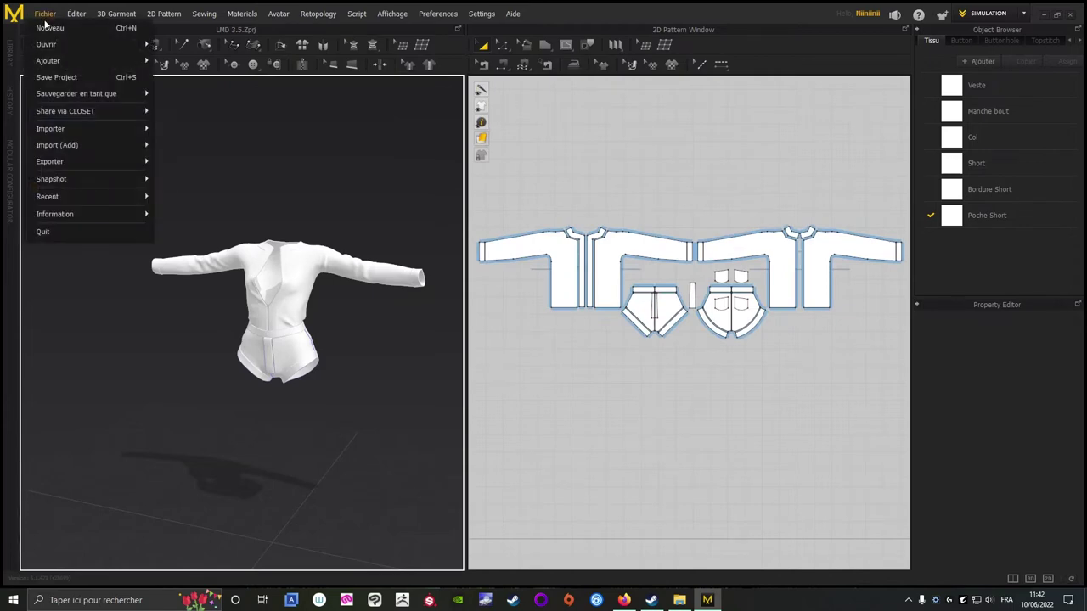
mouse_move(85, 162)
click(177, 196)
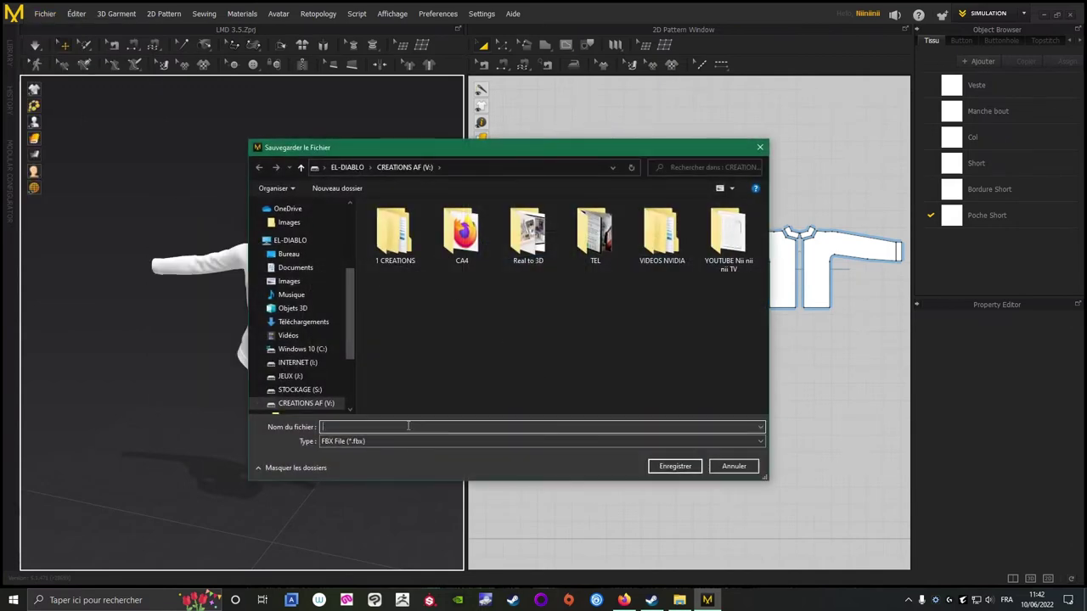
click(408, 426)
text(LMD 3.5)
click(673, 467)
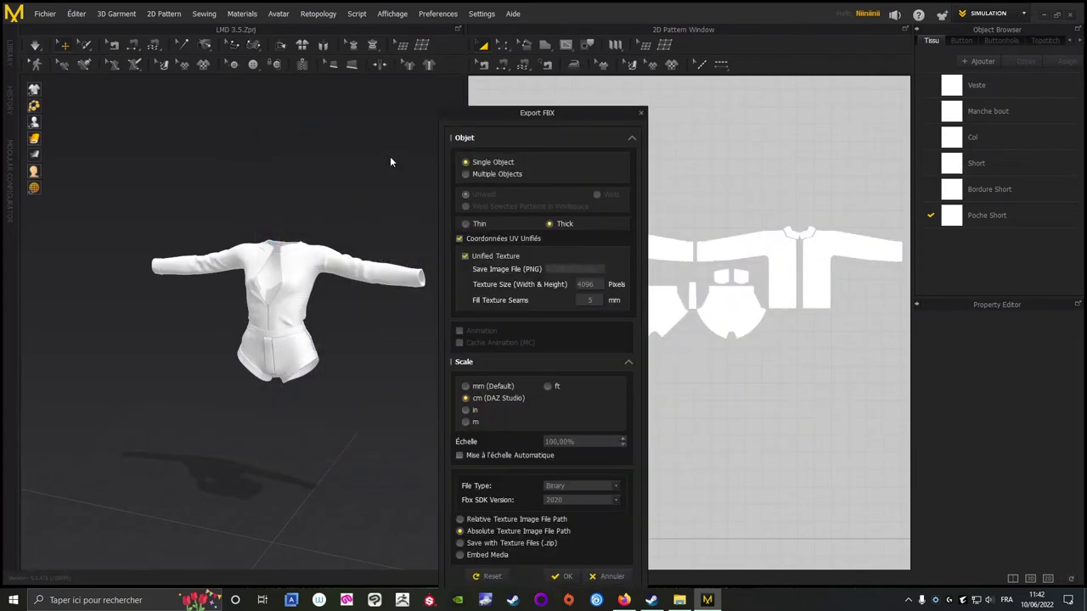
drag(543, 108, 549, 63)
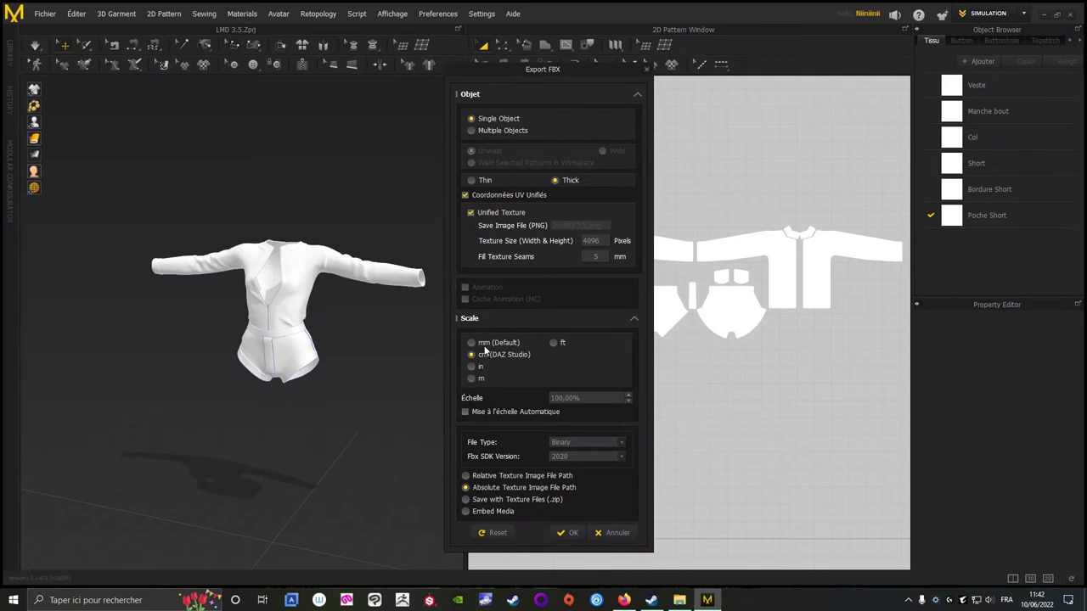
click(568, 534)
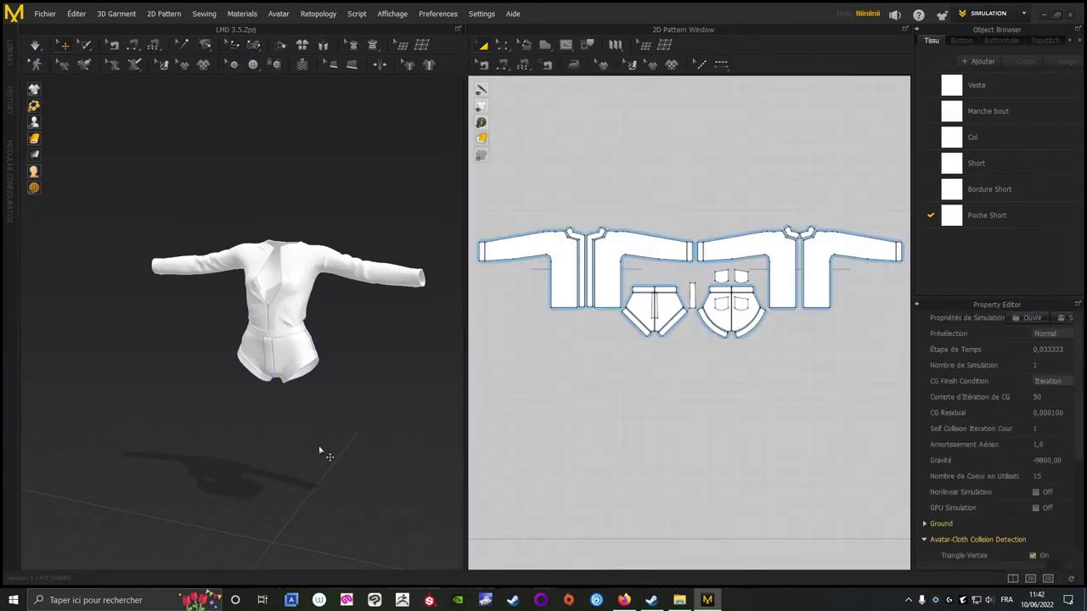
Show all avatars in the 3D view and save the LMD 3.5 project.
right_click(400, 124)
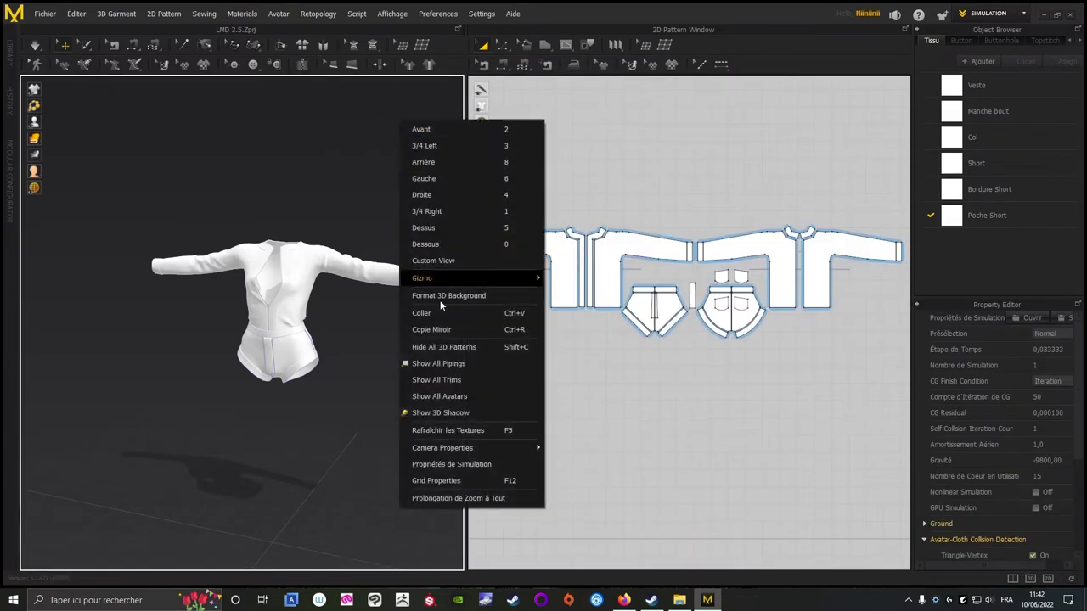
click(441, 399)
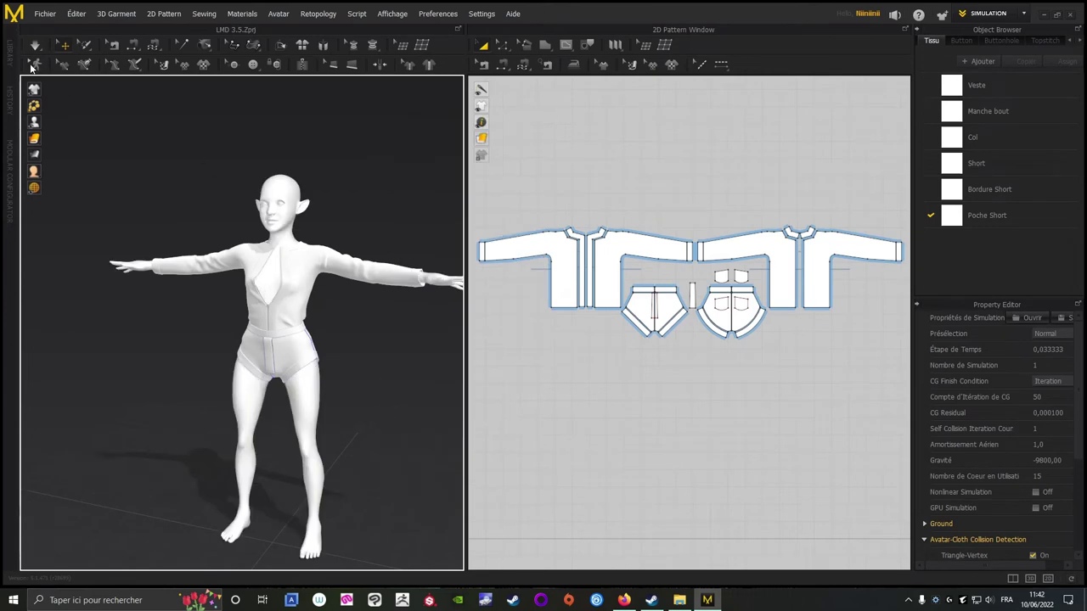
click(45, 14)
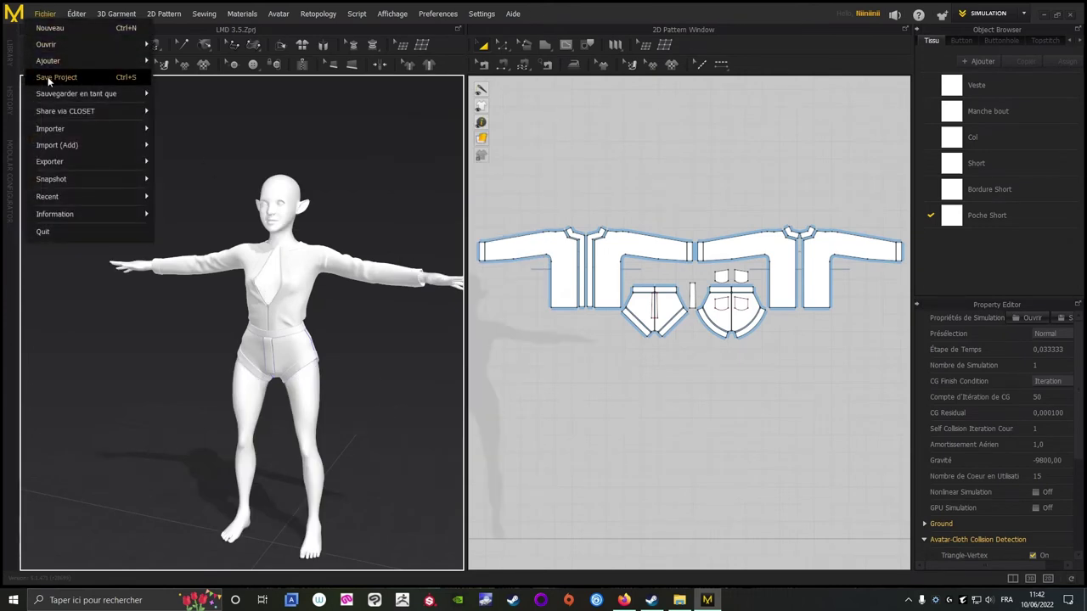
click(53, 77)
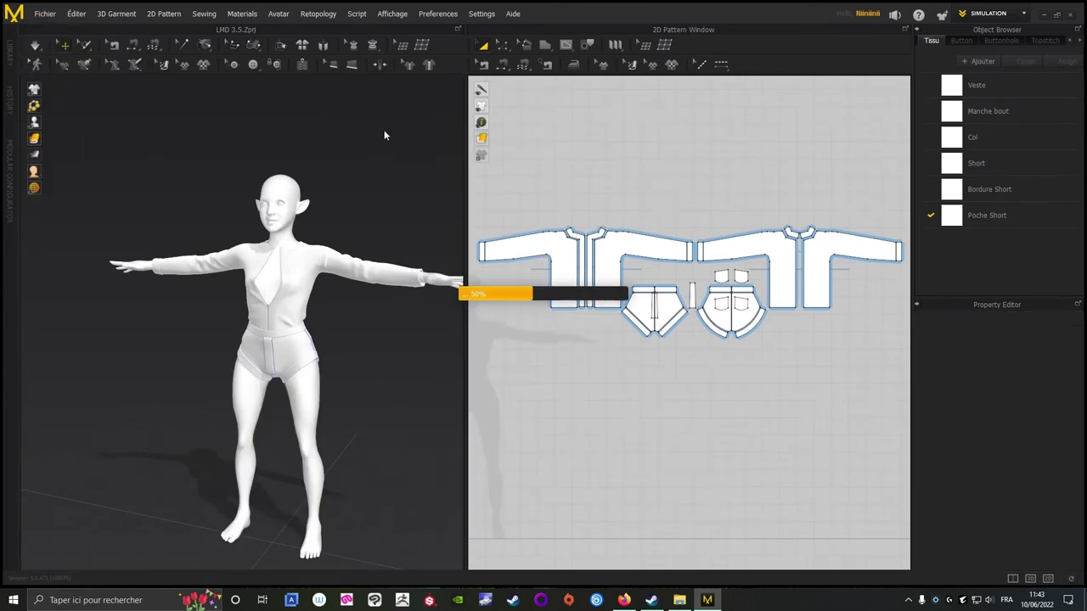
Switch to Substance Painter and create a new project at 4096 resolution from the exported LMD 3.5 mesh.
click(1045, 17)
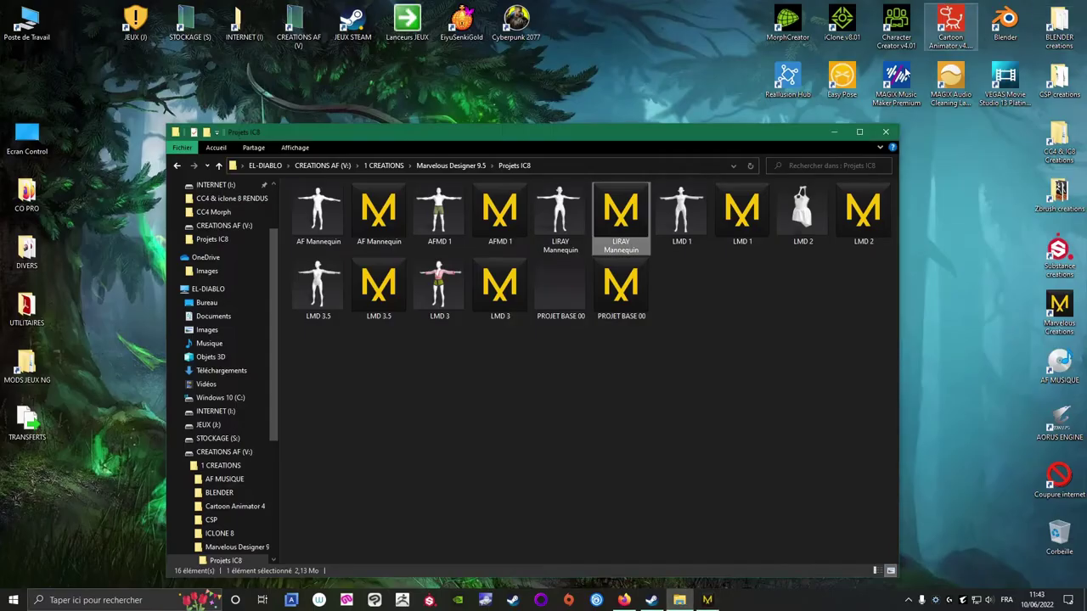
click(430, 600)
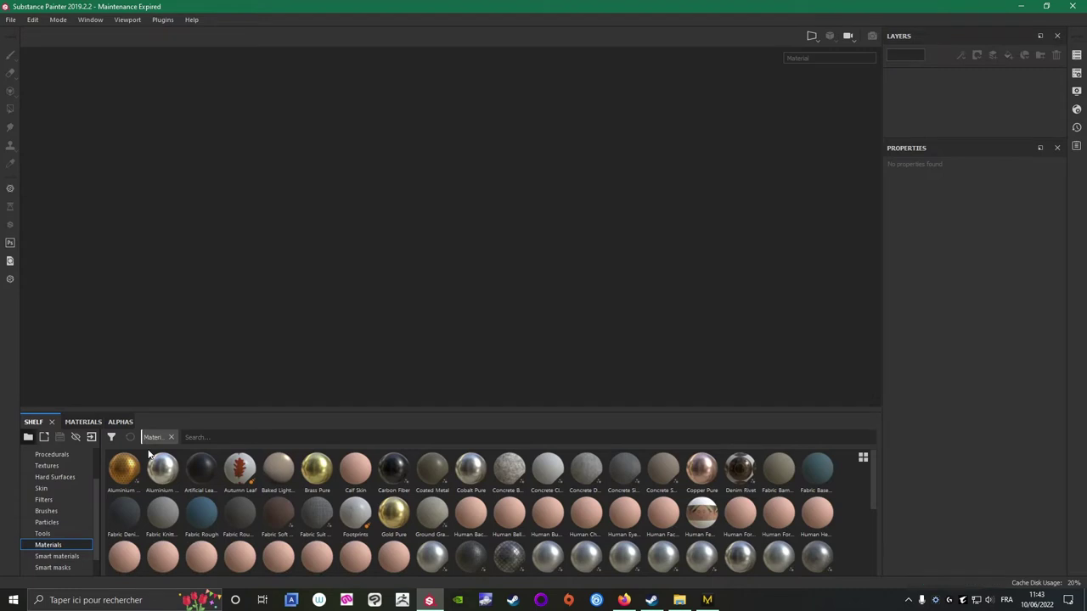
click(11, 20)
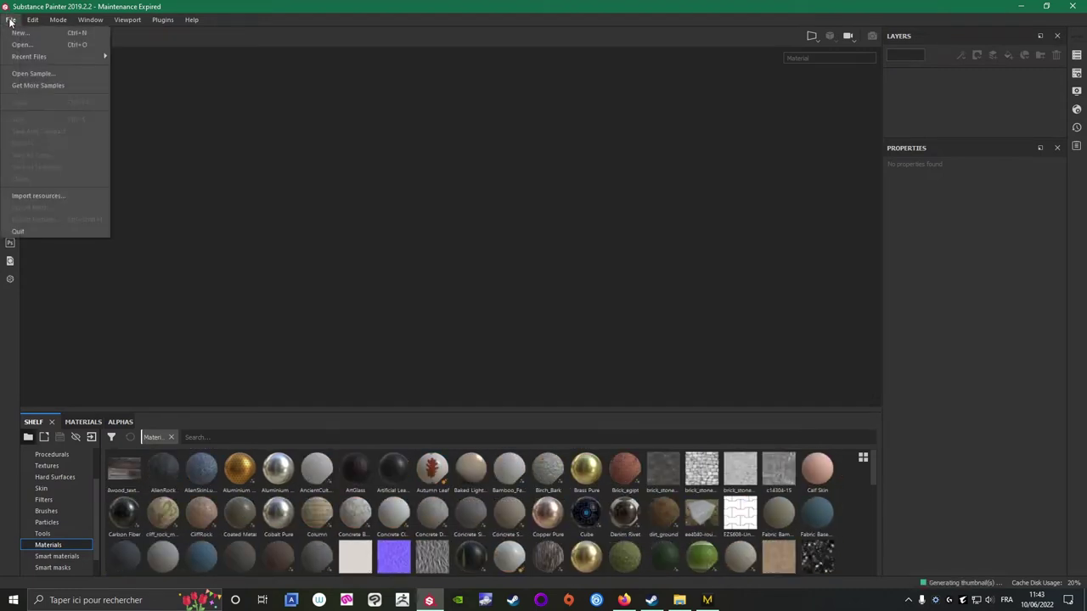
click(20, 32)
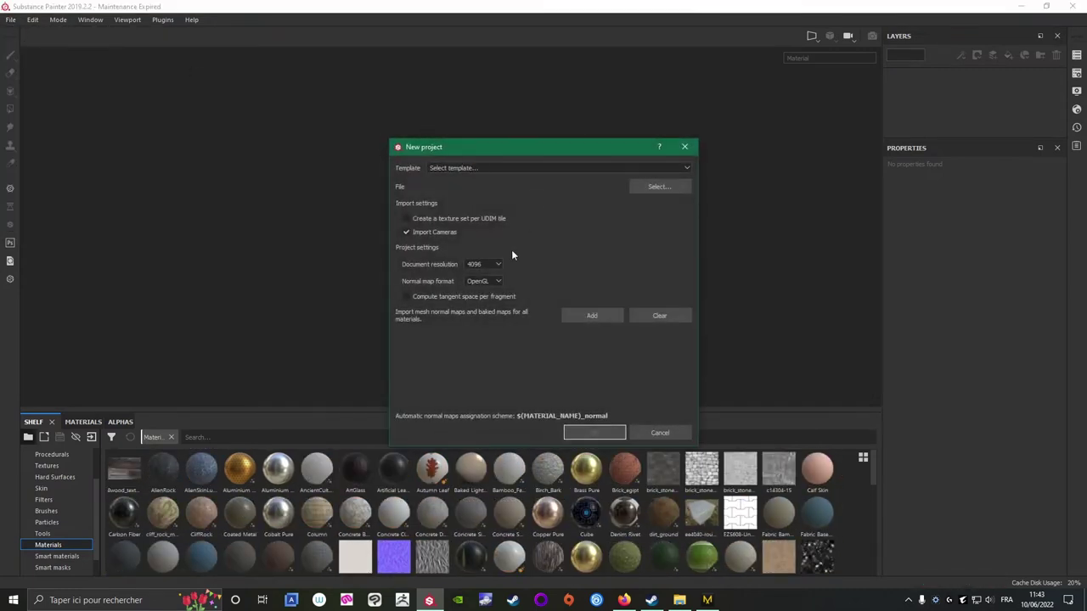
click(648, 189)
click(581, 325)
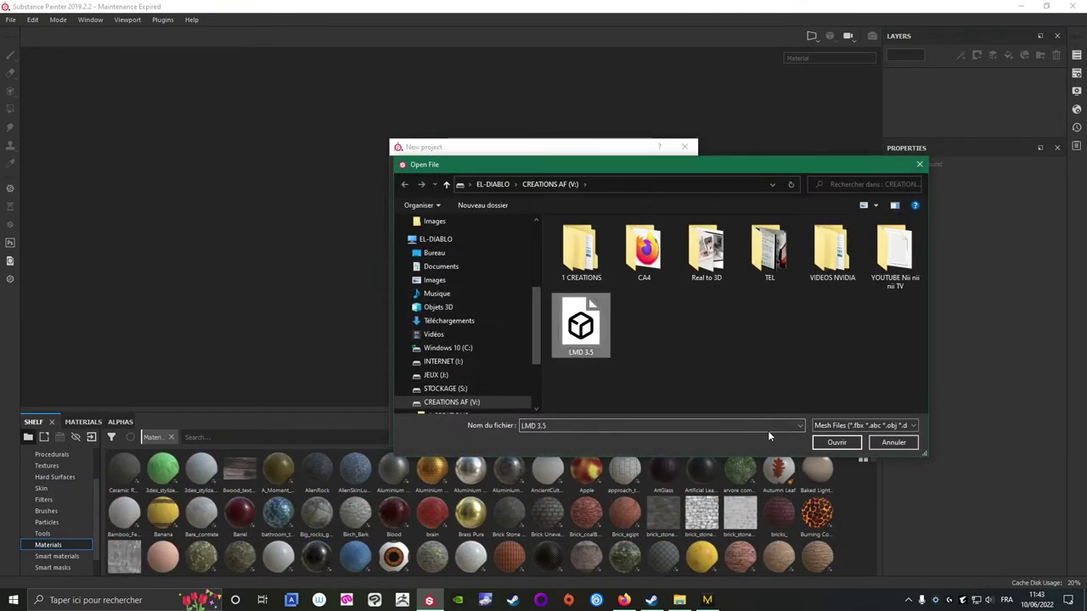
click(833, 442)
click(591, 430)
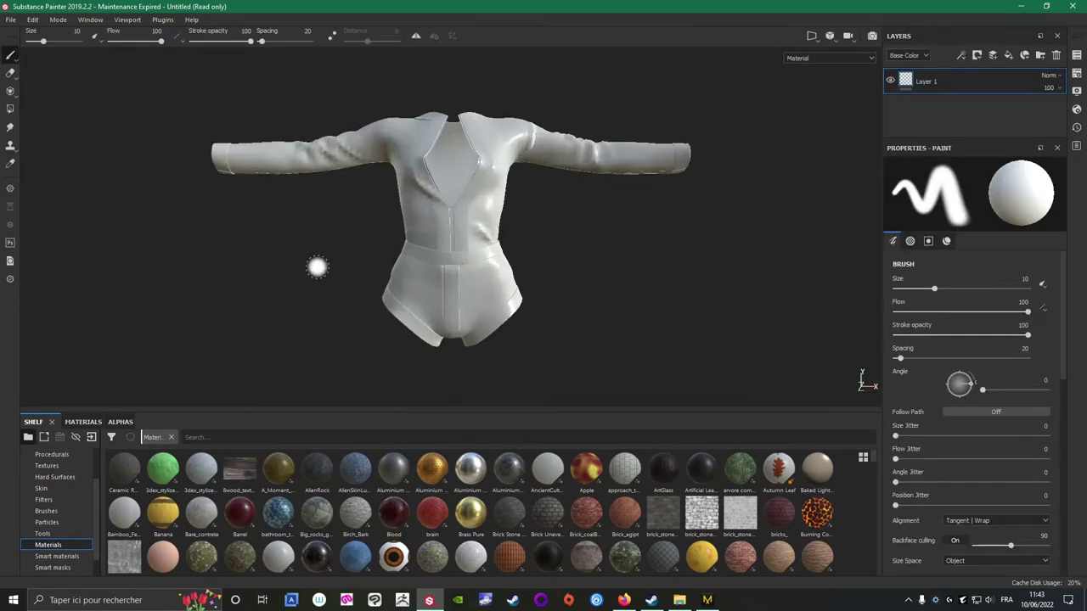
Examine the imported garment and its zip area, review the texture set list, and select the Material2062265 set.
mouse_move(316, 267)
alt+mouse_down()
mouse_move(226, 255)
mouse_move(238, 281)
mouse_move(145, 291)
mouse_move(566, 328)
mouse_move(759, 308)
mouse_move(488, 261)
mouse_move(704, 316)
mouse_move(680, 315)
alt+mouse_up()
scroll(678, 263, up, 3)
mouse_move(640, 222)
alt+middle_down()
mouse_move(621, 361)
mouse_move(630, 246)
alt+middle_up()
scroll(638, 308, down, 3)
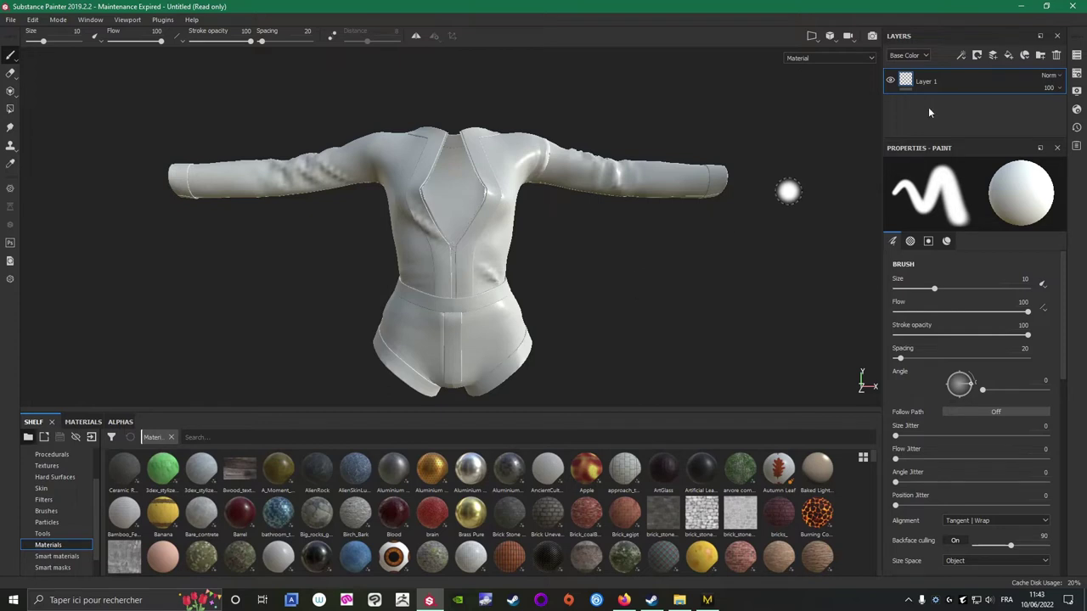
click(1076, 55)
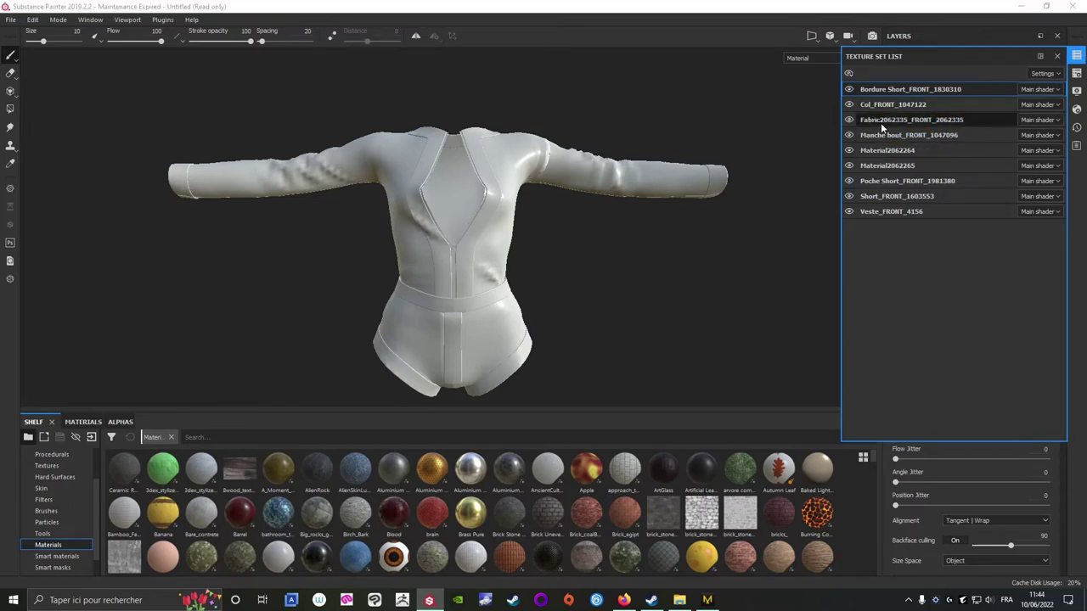
scroll(651, 247, up, 6)
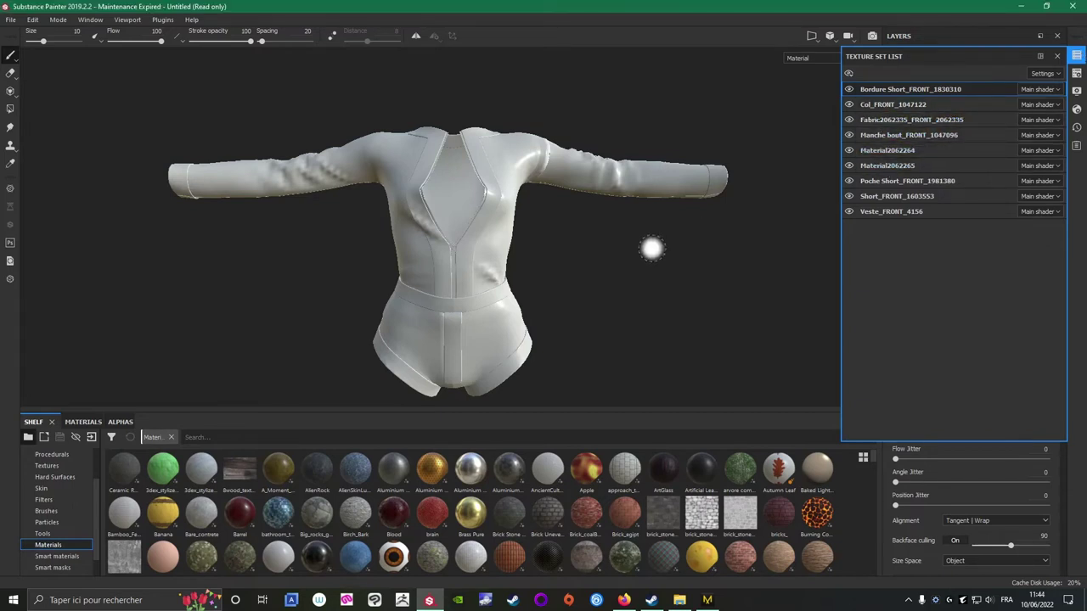
alt+middle_drag(736, 158, 735, 264)
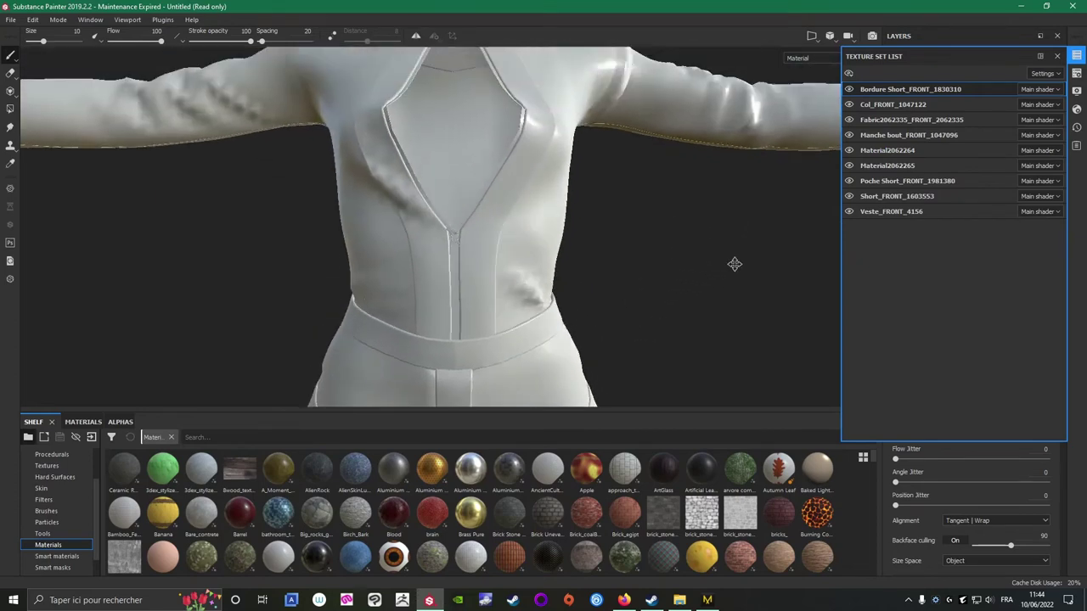
scroll(732, 254, up, 2)
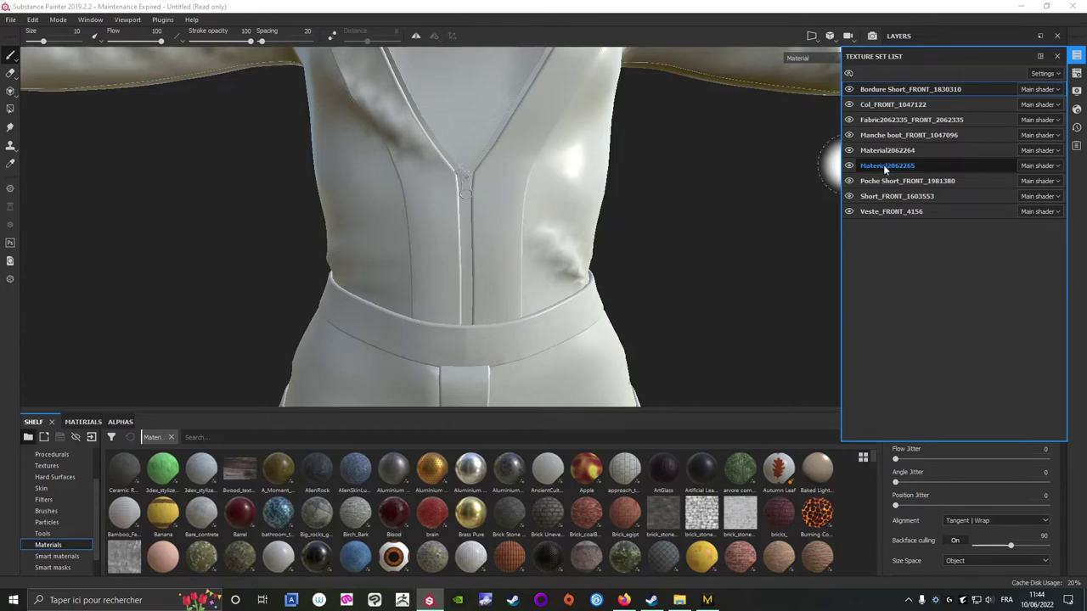
click(886, 169)
click(1076, 55)
Search the material shelf for "fabric" and apply the Padded Wall material to the jacket.
scroll(747, 251, down, 3)
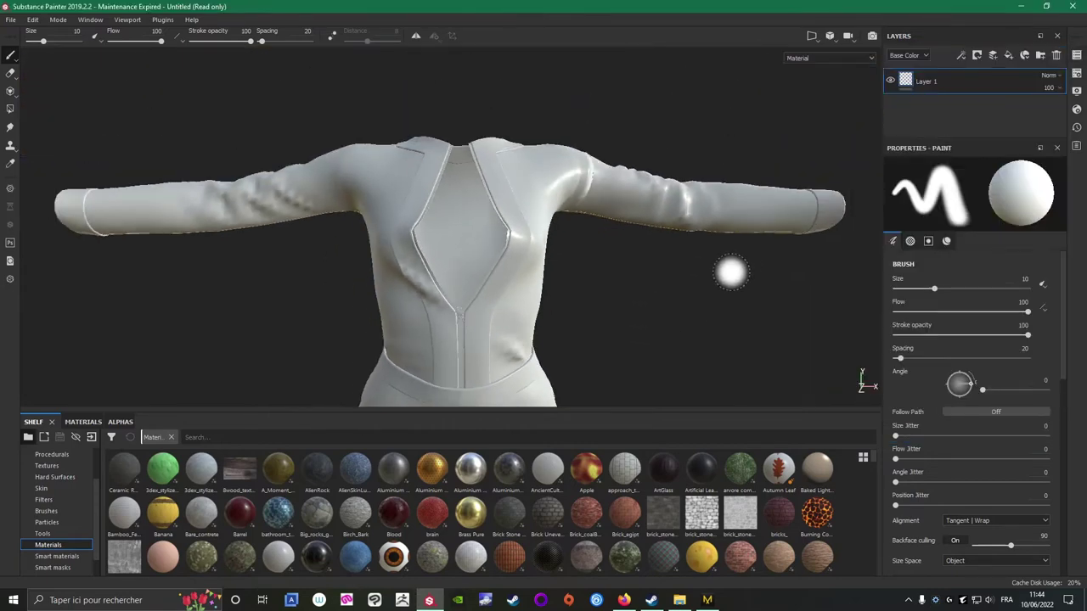
text(fabric)
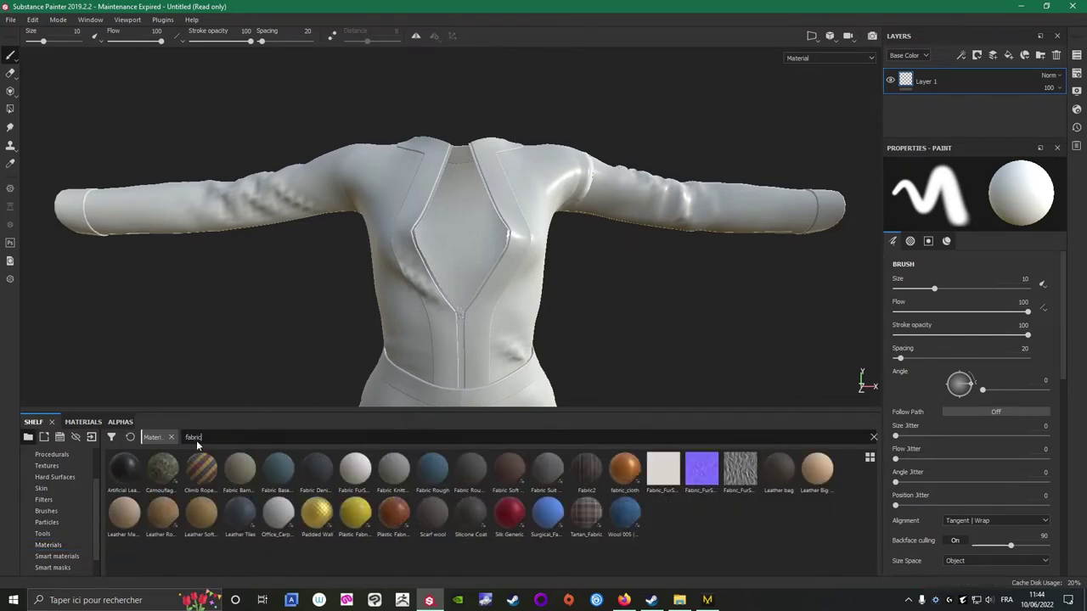
mouse_move(316, 522)
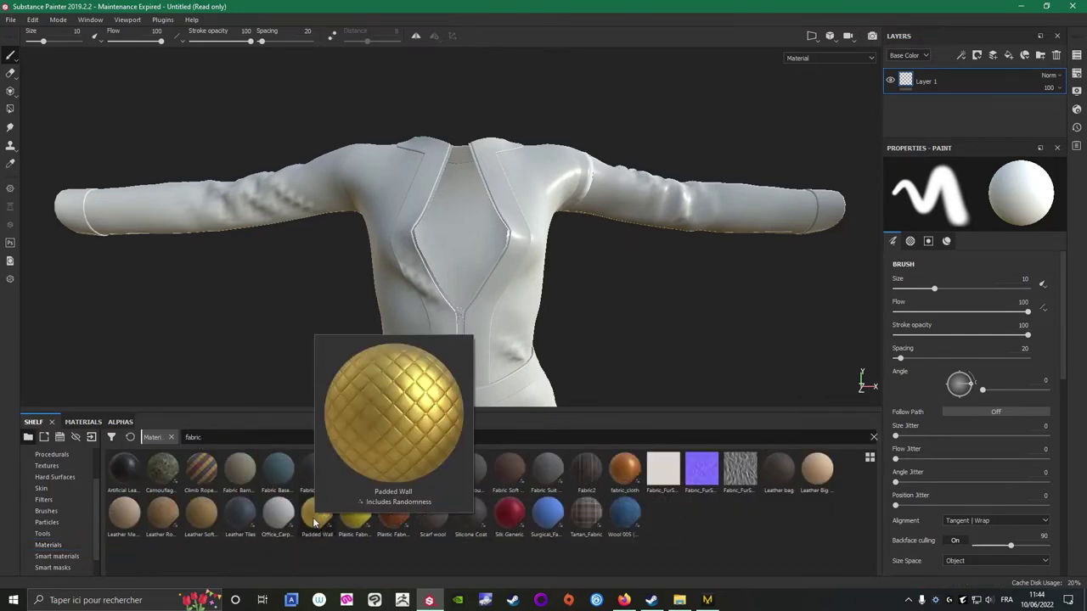
drag(314, 522, 450, 293)
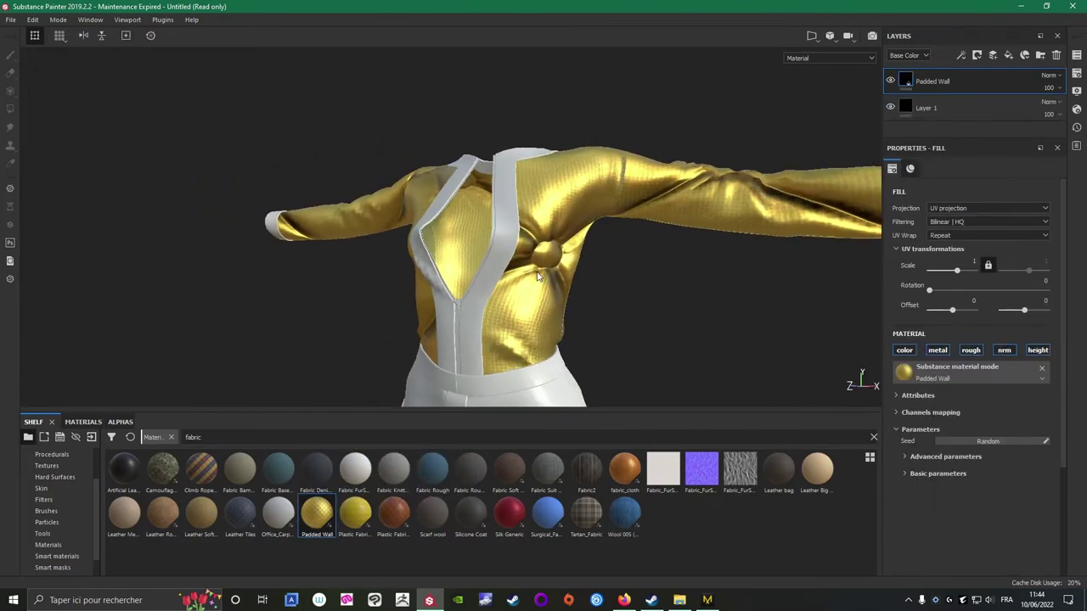
Turn off the normal and height channels of the Padded Wall fill and set its UV scale to 26.95.
click(1005, 350)
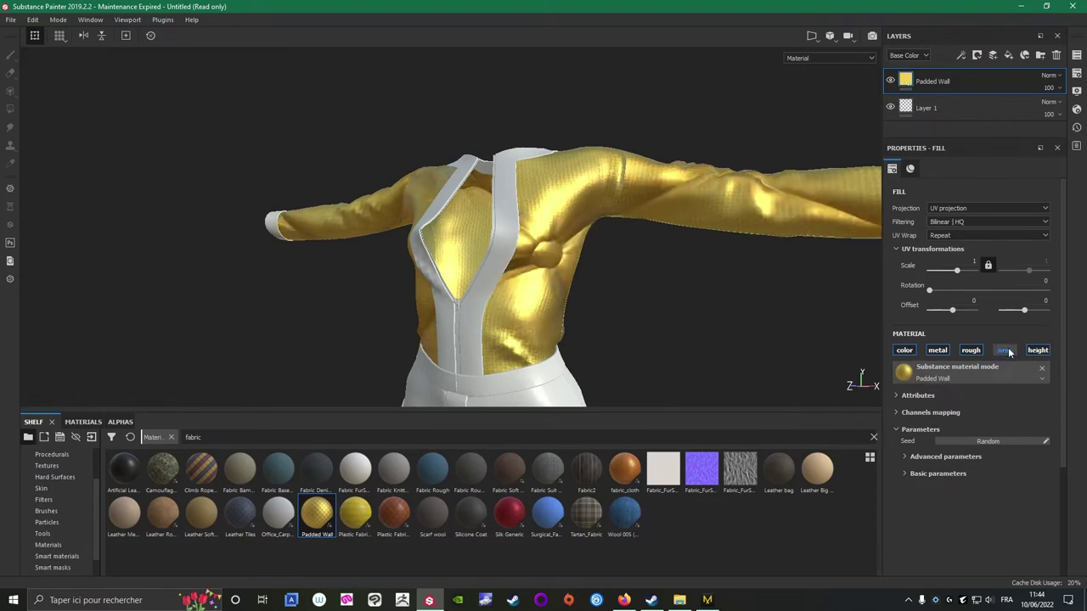
click(1039, 351)
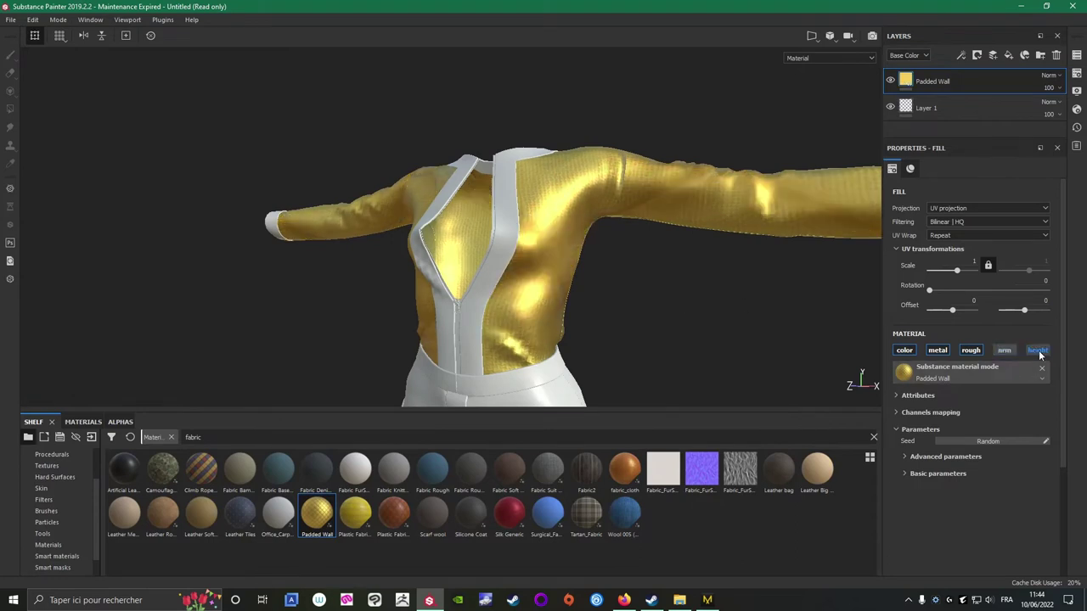
scroll(662, 361, down, 1)
scroll(664, 363, up, 4)
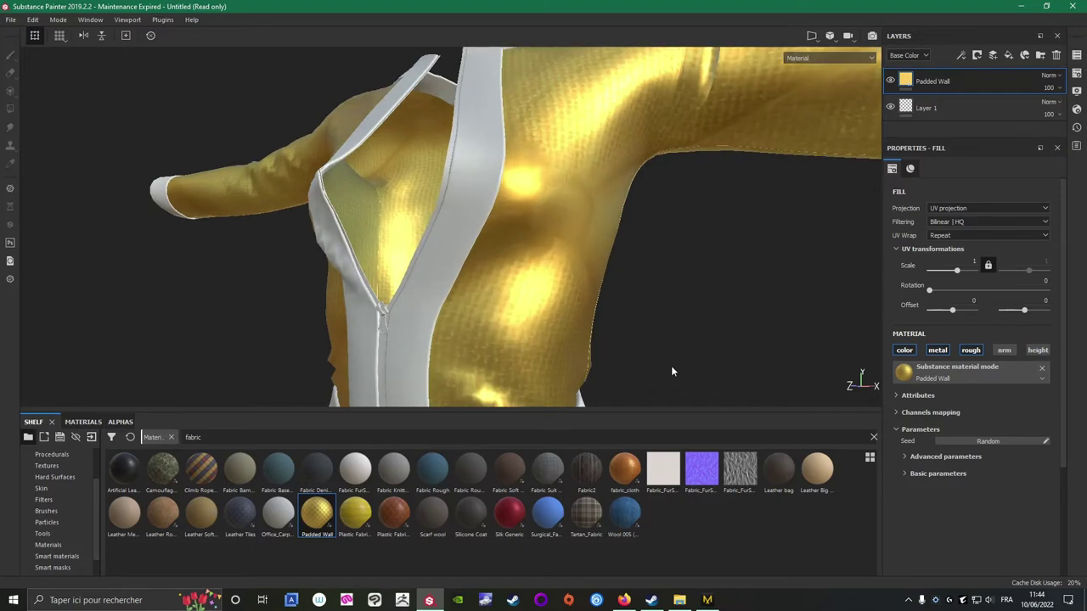
drag(951, 273, 965, 272)
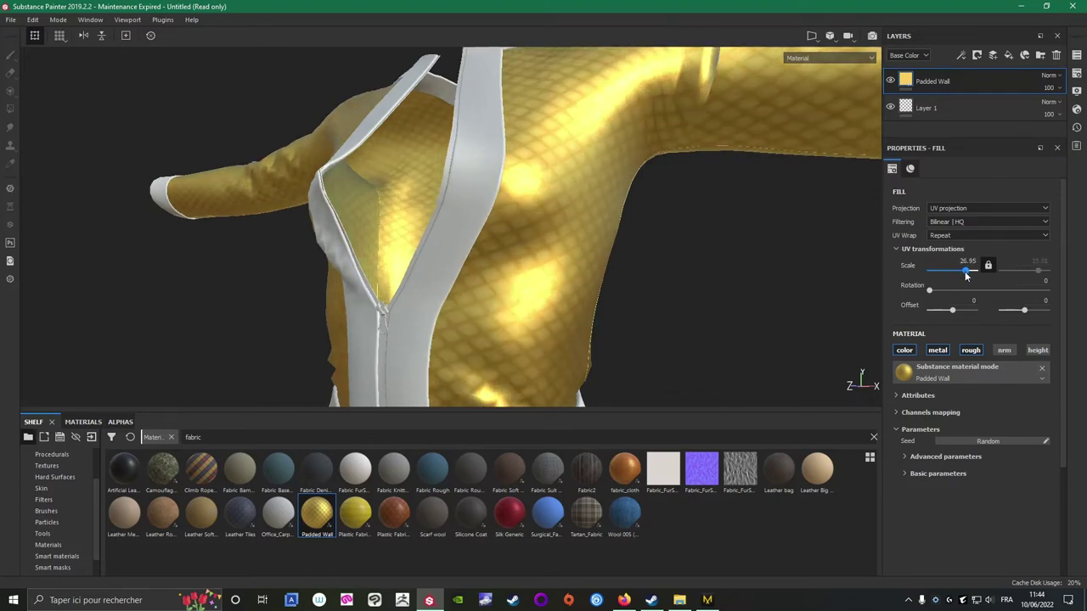
Turn off the metal channel of the jacket's Padded Wall fill, keeping the color and roughness channels active.
click(939, 352)
click(970, 350)
click(939, 351)
scroll(650, 221, down, 4)
alt+drag(618, 263, 589, 303)
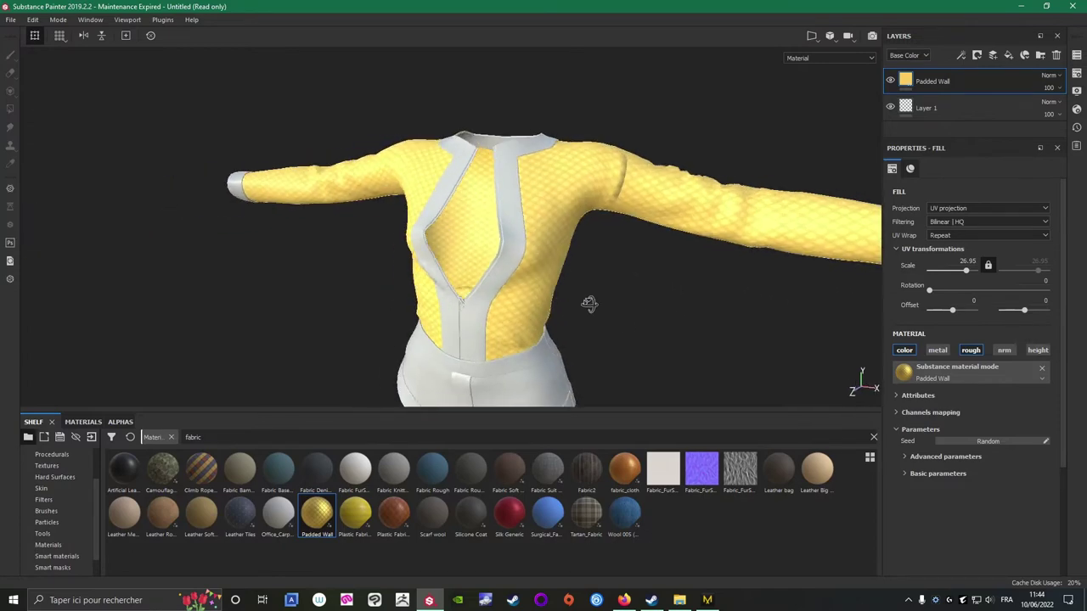
Try the height and normal channels of the jacket's Padded Wall fill in turn, switching each off again.
scroll(578, 300, up, 3)
click(1036, 350)
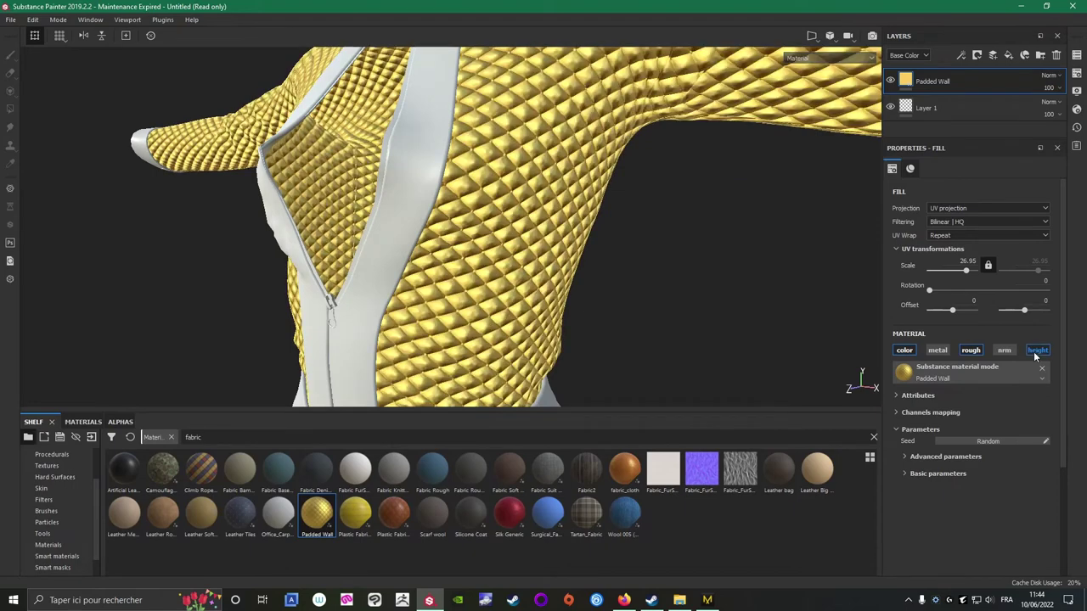
click(1037, 349)
click(1004, 350)
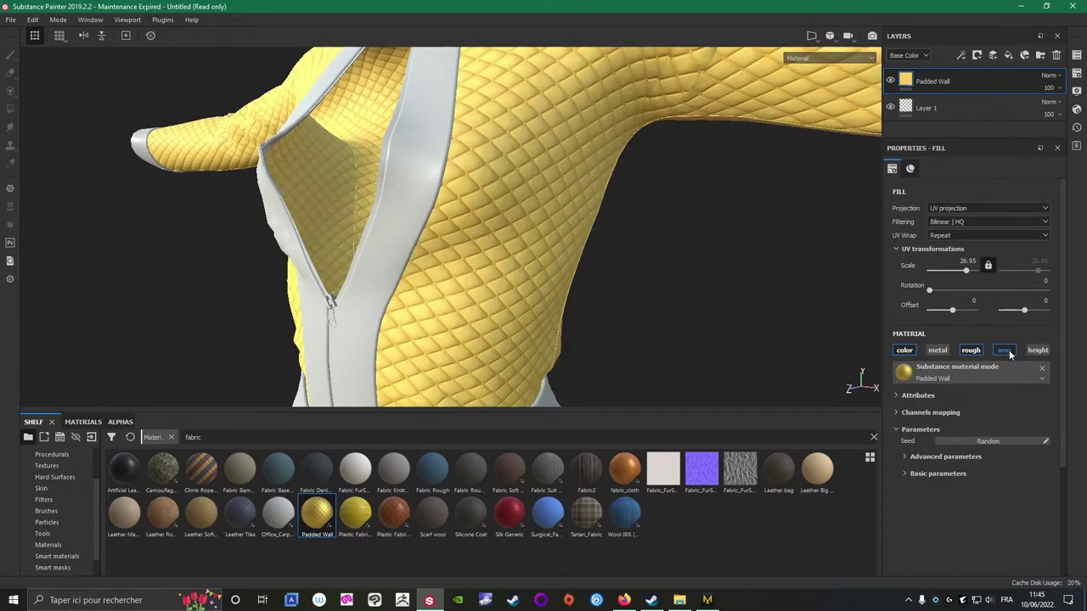
scroll(687, 287, down, 4)
alt+drag(688, 287, 705, 339)
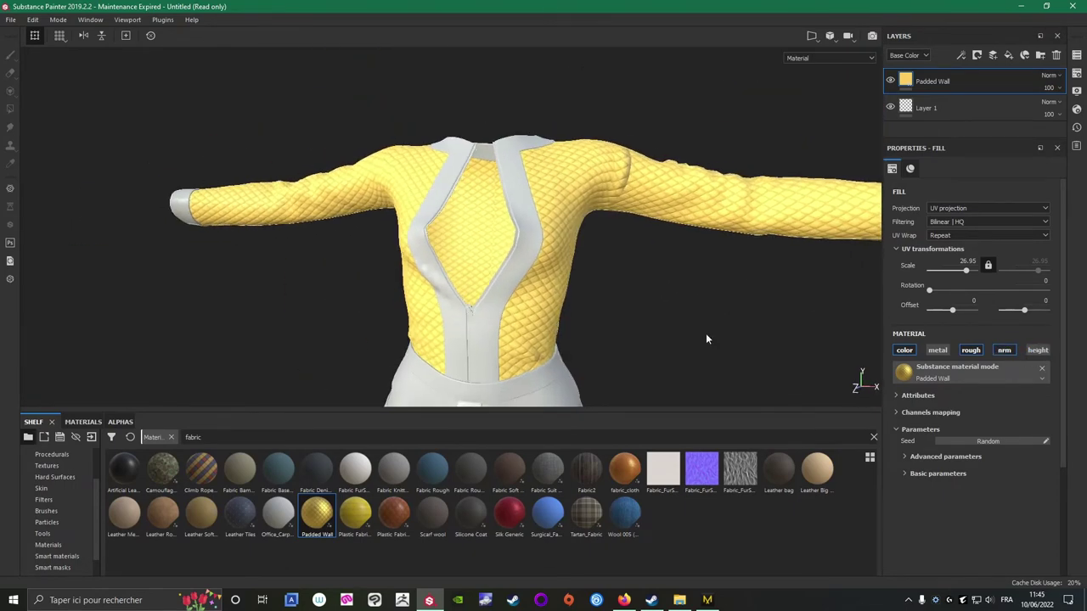
mouse_move(638, 343)
alt+middle_down()
mouse_move(622, 201)
mouse_move(626, 349)
alt+middle_up()
alt+drag(626, 349, 691, 304)
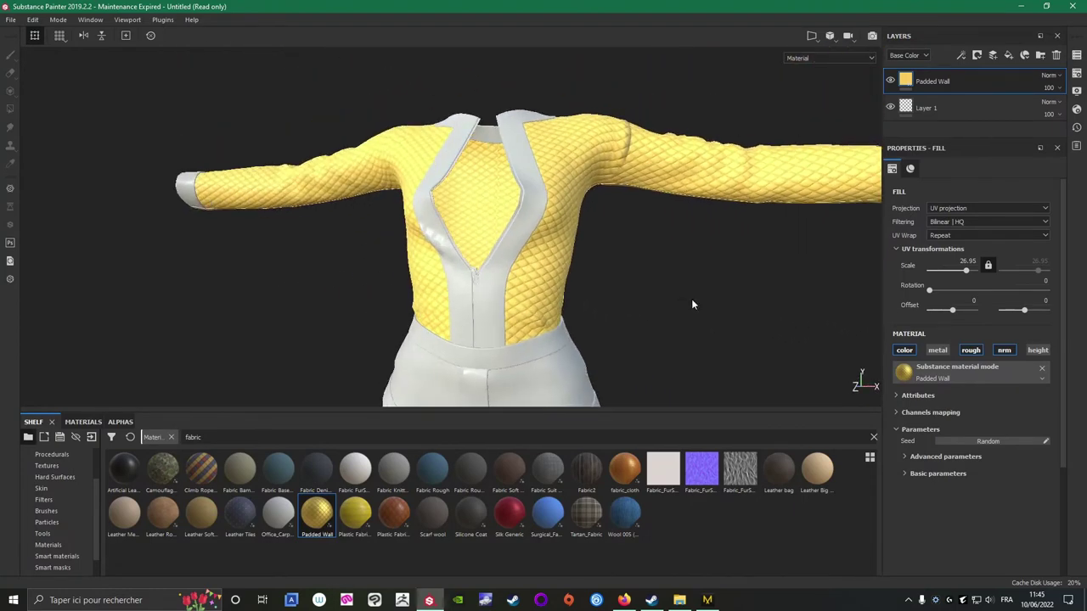
scroll(591, 270, up, 4)
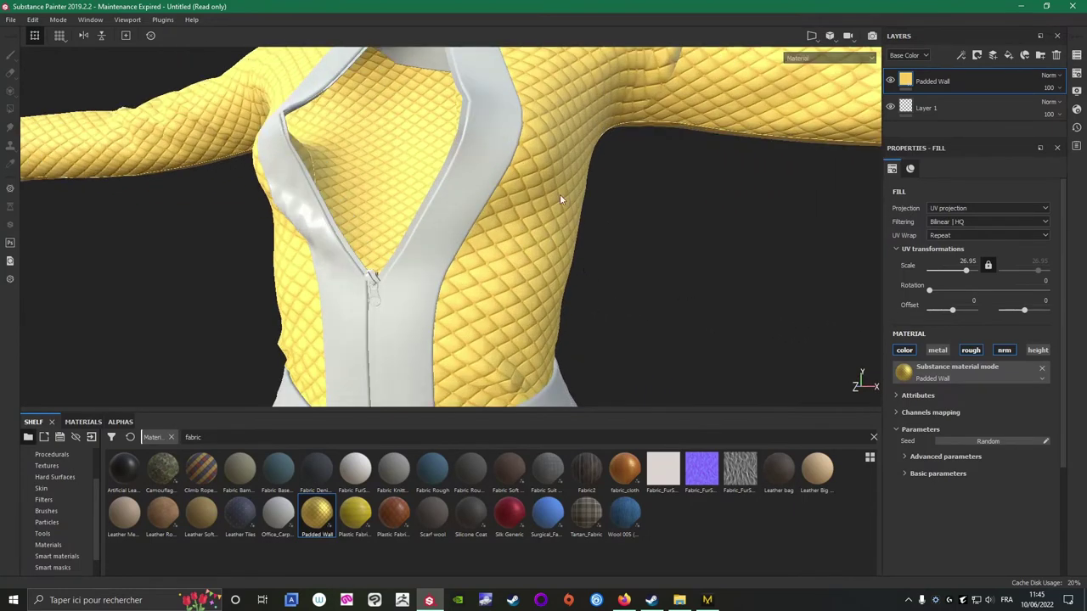
scroll(594, 221, down, 5)
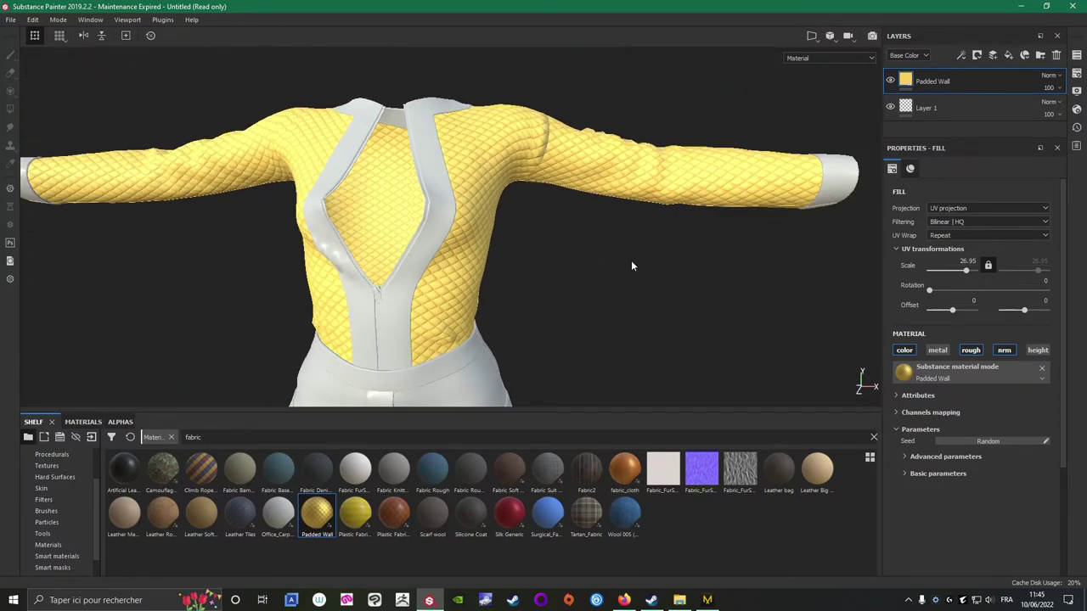
click(1002, 350)
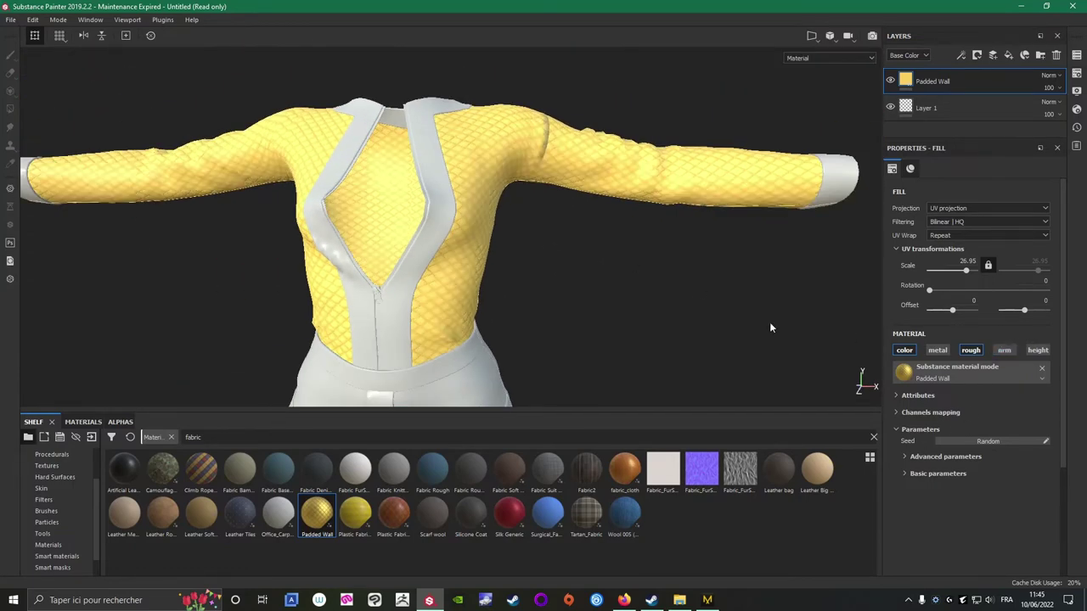
alt+drag(589, 286, 679, 297)
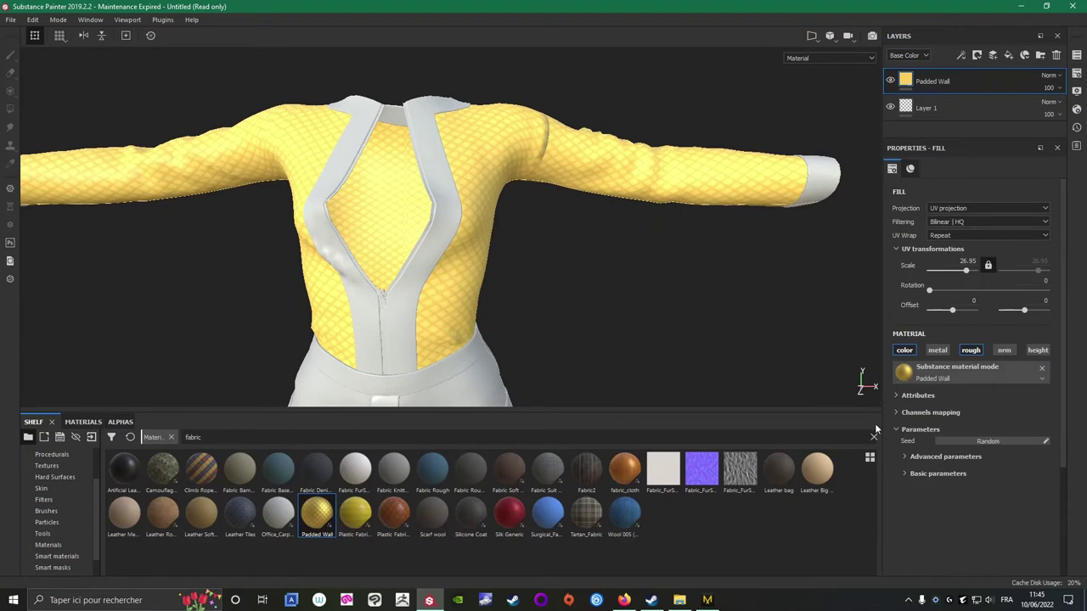
Expand the advanced parameters of the jacket's Padded Wall material and inspect the garment's surface.
click(895, 397)
click(898, 396)
click(897, 412)
click(897, 413)
click(903, 457)
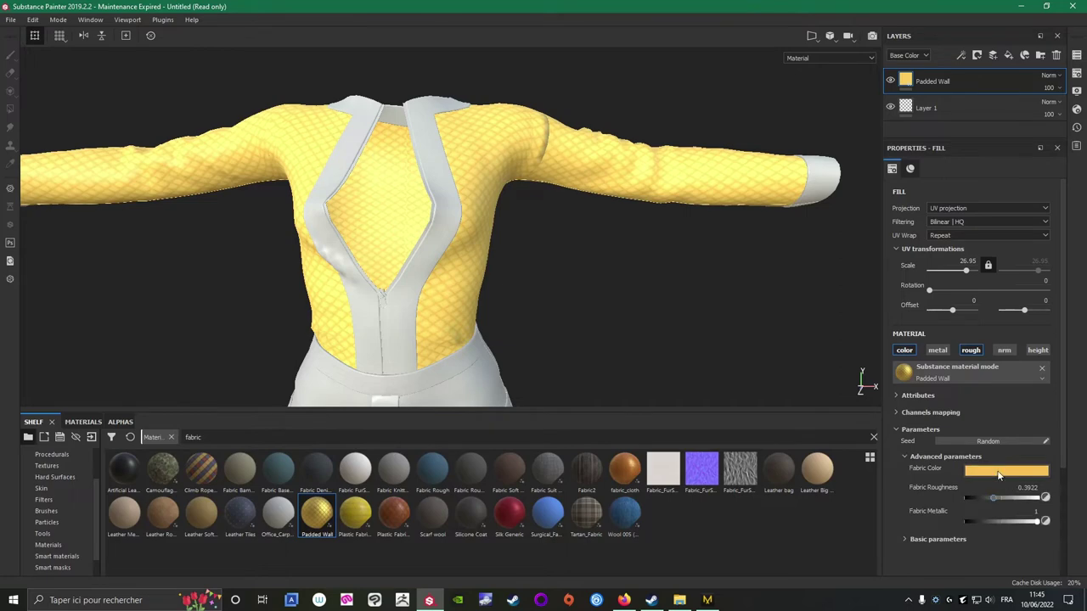
scroll(631, 257, up, 3)
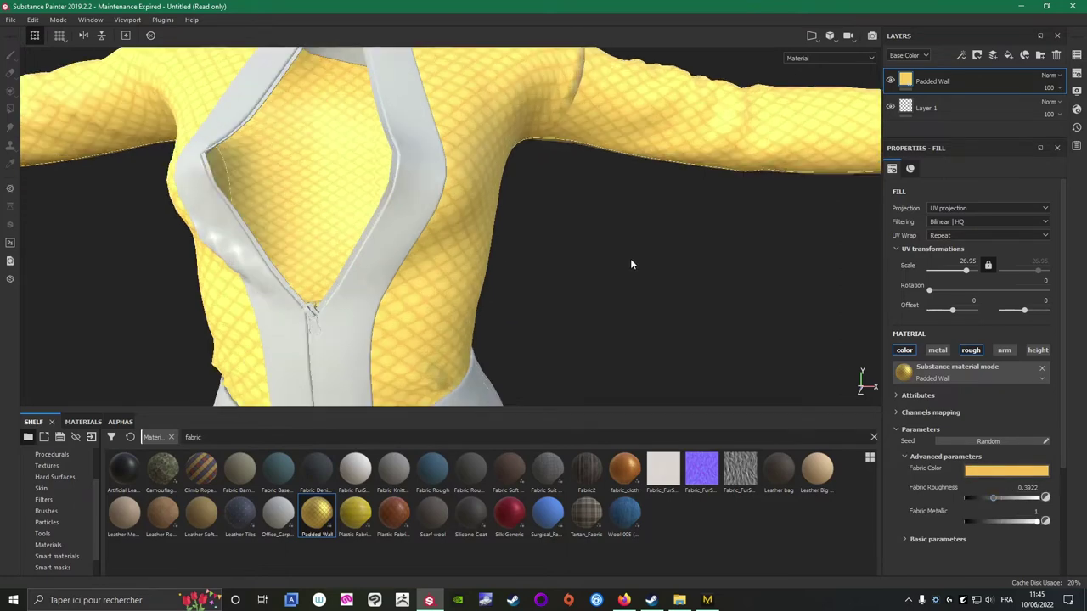
scroll(630, 258, down, 2)
alt+drag(557, 263, 668, 275)
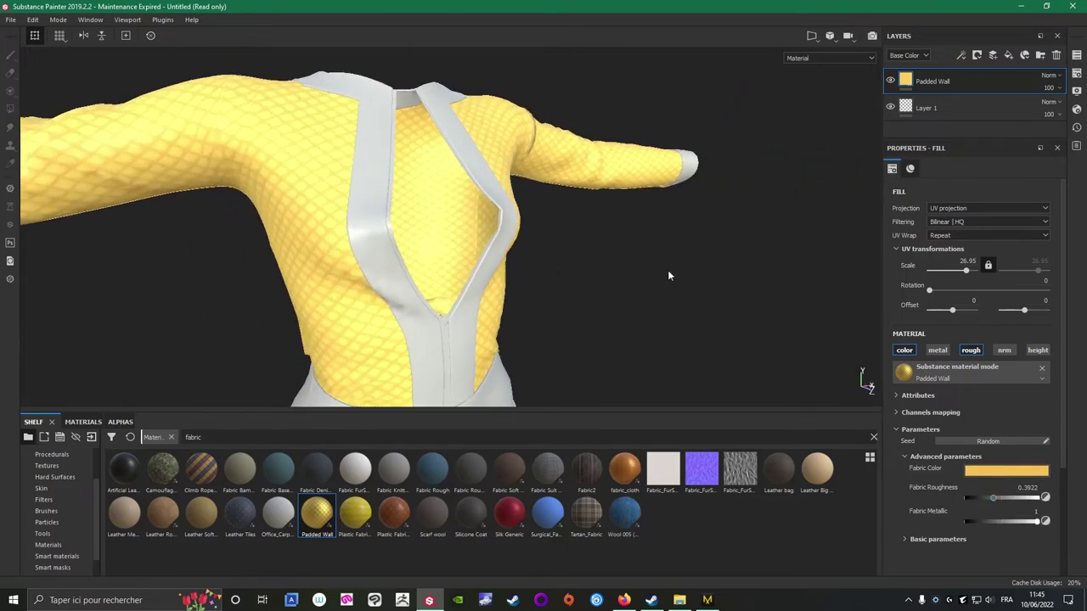
Set the jacket's Fabric Color to a deeper golden yellow, R 0.880, G 0.633, B 0.102.
click(991, 471)
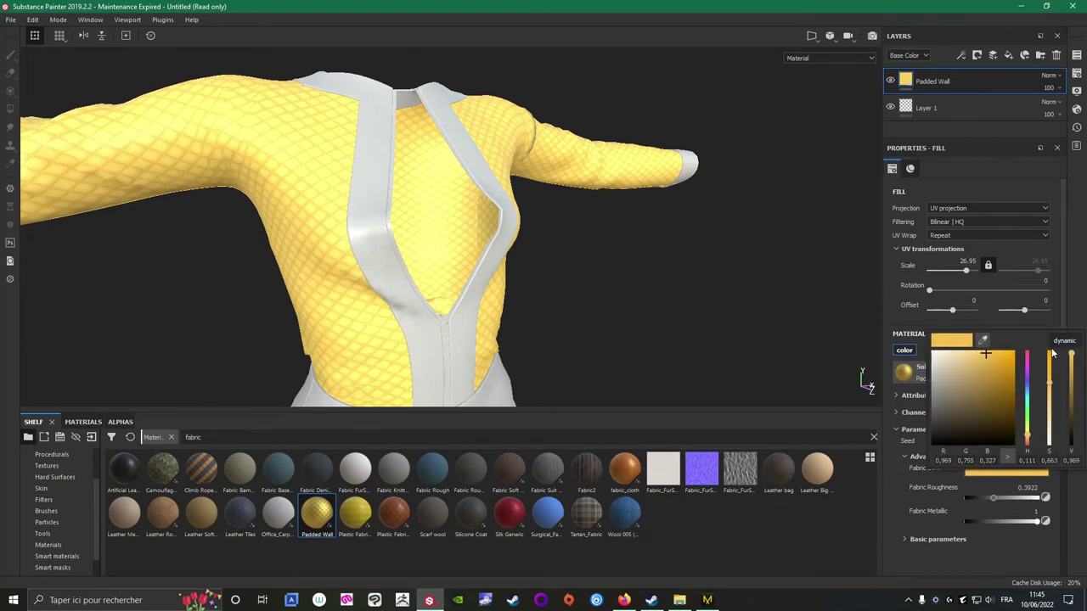
click(1026, 434)
drag(1025, 437, 1024, 442)
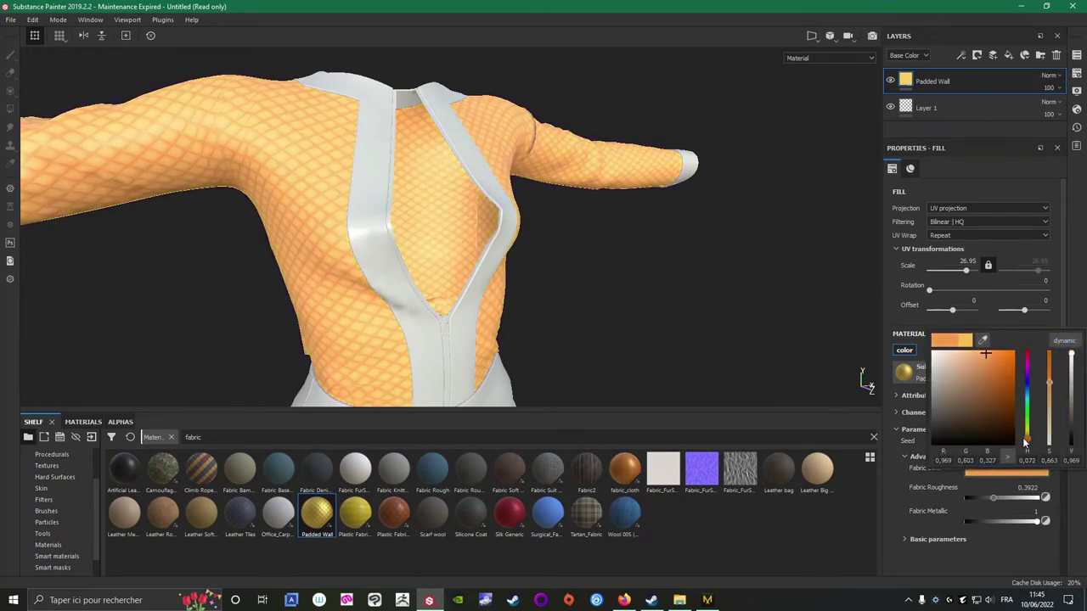
click(1003, 362)
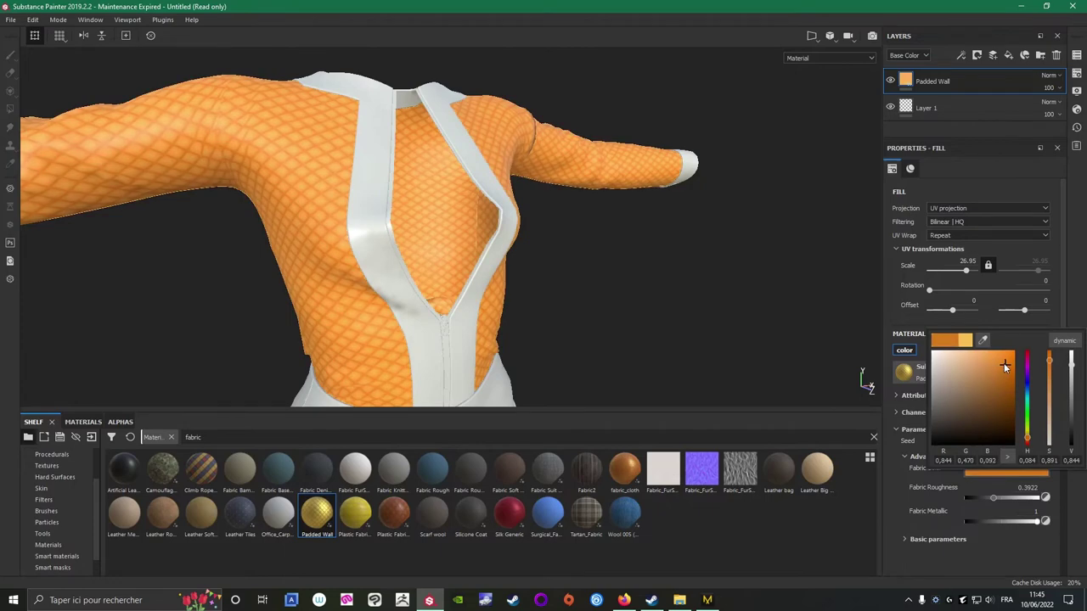
drag(1002, 361, 988, 360)
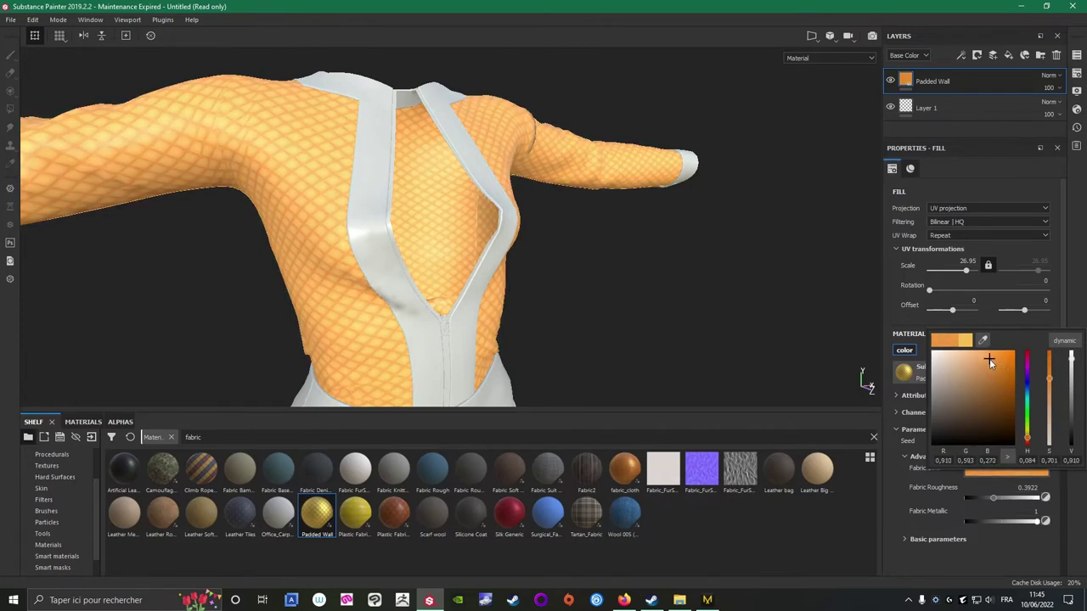
drag(1022, 440, 1025, 435)
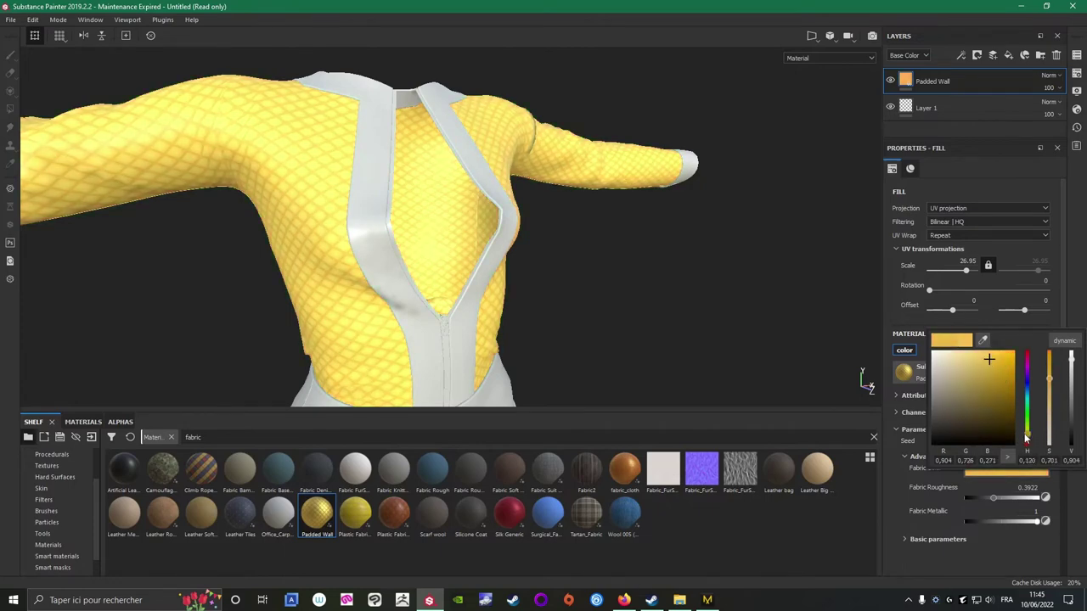
drag(990, 368, 1006, 365)
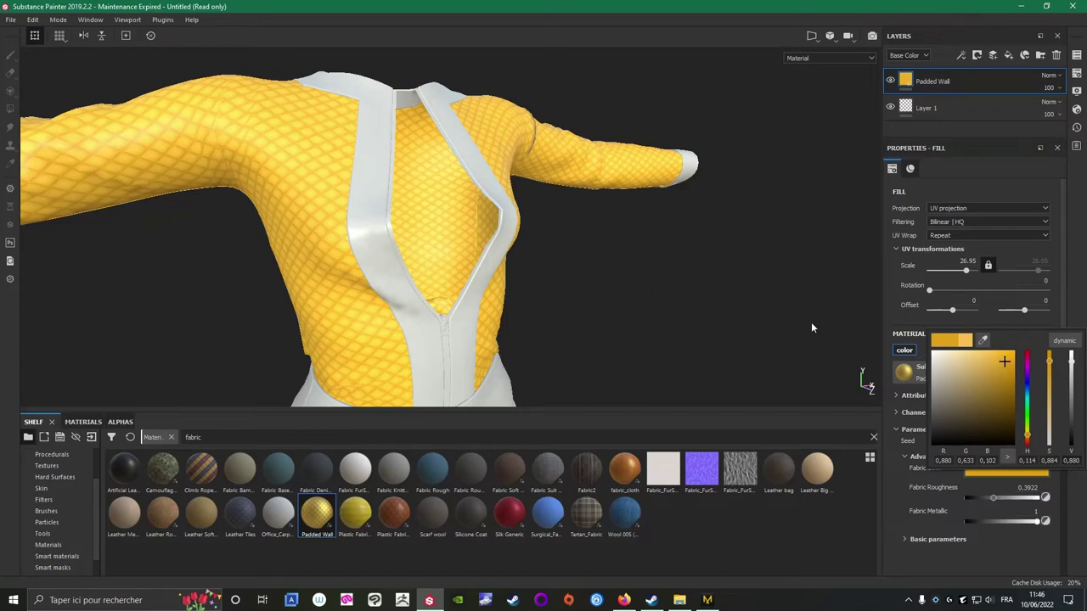
click(1078, 303)
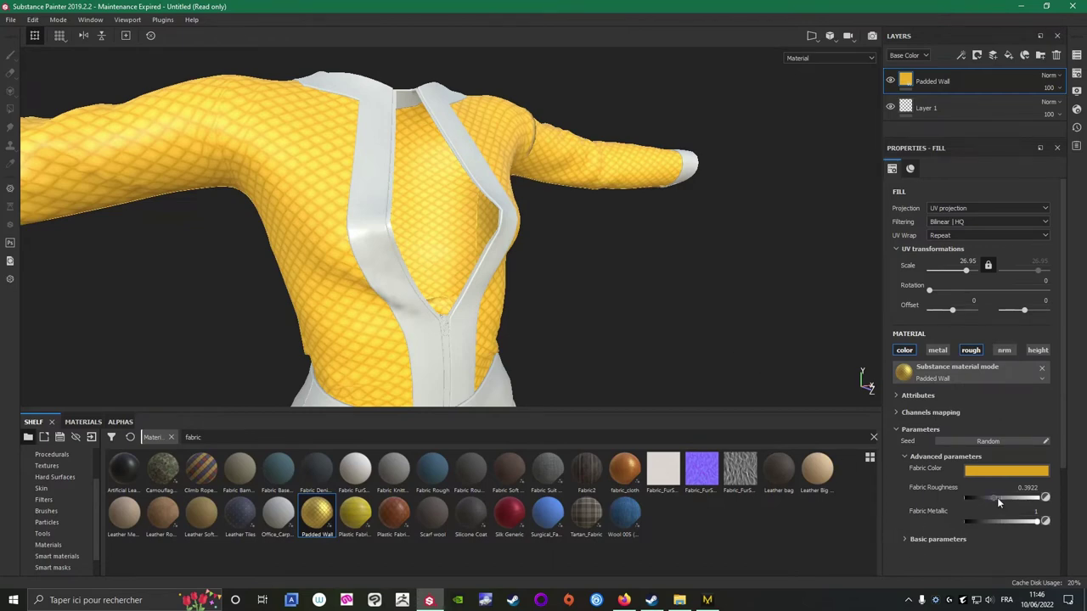
Try a very low Fabric Roughness on the jacket's Padded Wall material, and set the value to 0.5.
alt+drag(691, 321, 331, 290)
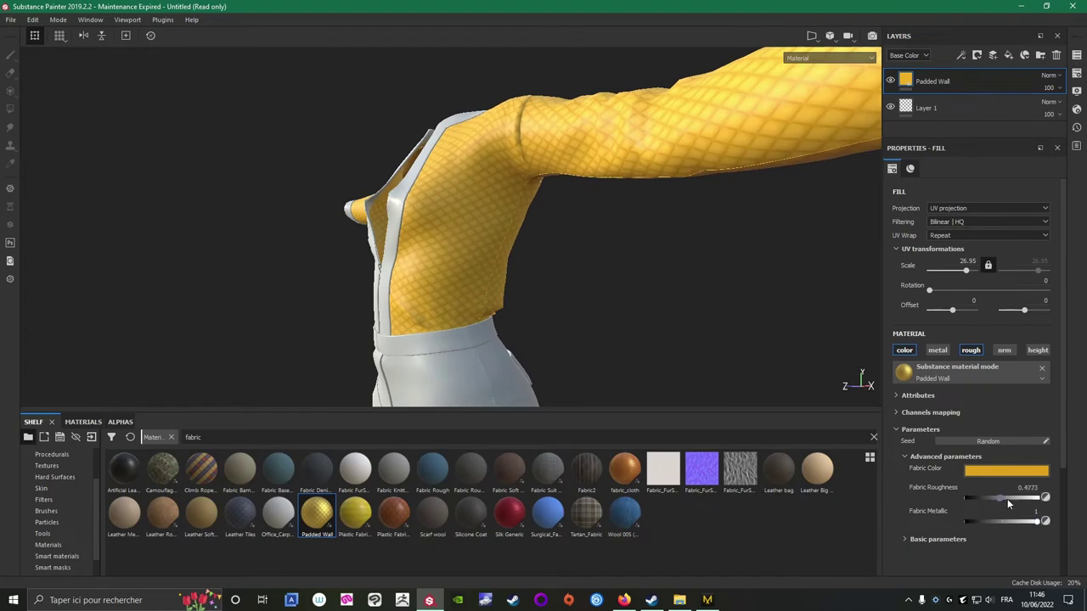
drag(1007, 503, 967, 508)
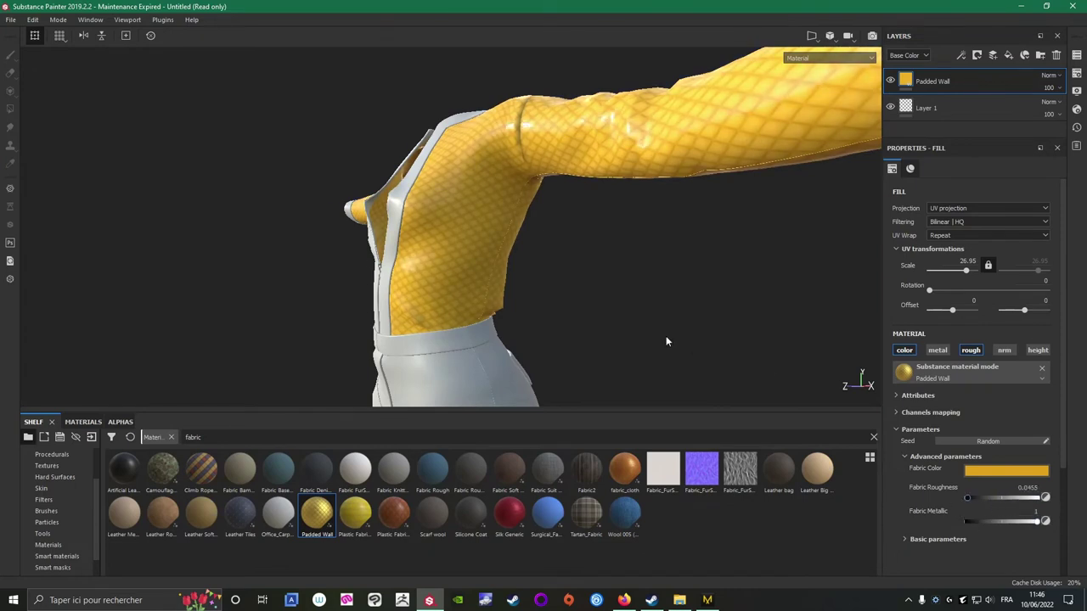
alt+drag(665, 336, 433, 306)
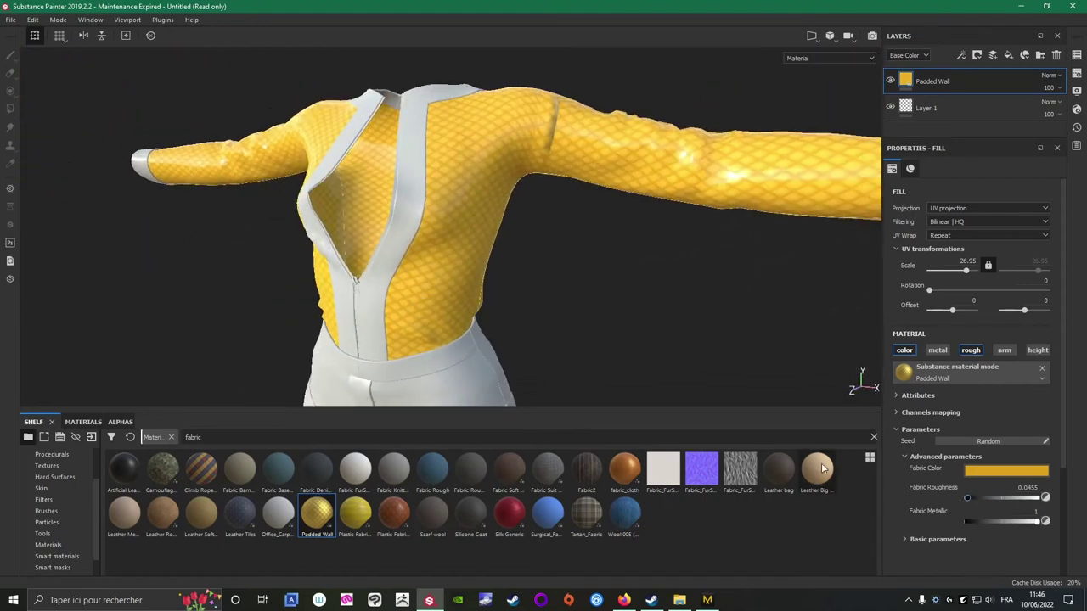
click(1027, 488)
text(0.5)
key(Return)
Apply the Padded Wall material from the shelf to the shorts.
mouse_move(639, 327)
alt+mouse_down()
mouse_move(586, 323)
mouse_move(675, 293)
mouse_move(778, 311)
mouse_move(774, 359)
mouse_move(650, 388)
mouse_move(441, 287)
mouse_move(303, 264)
mouse_move(654, 330)
alt+mouse_up()
middle_drag(672, 305, 735, 315)
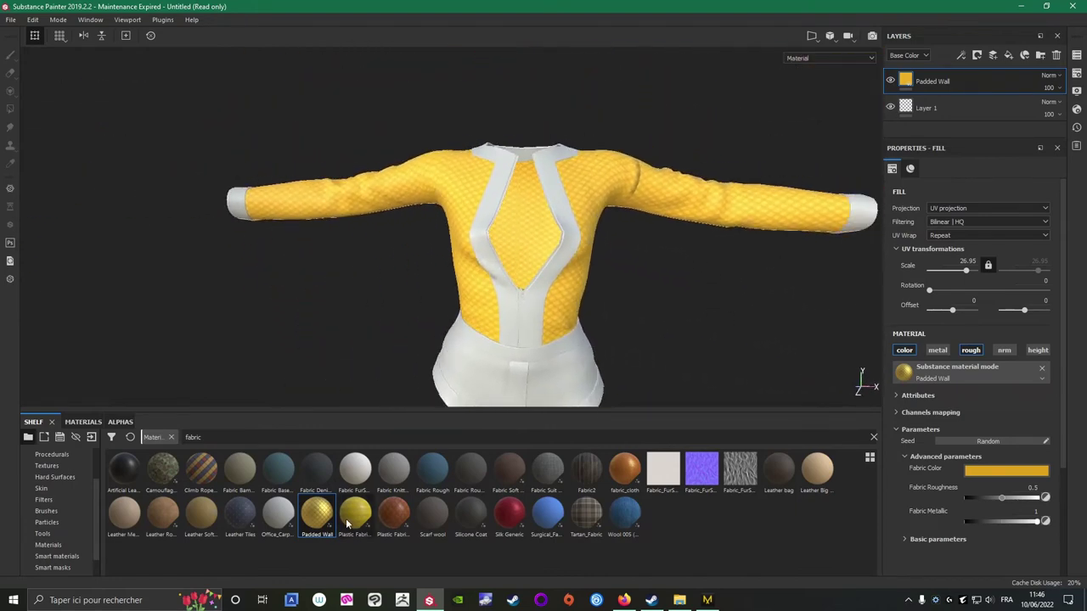
drag(316, 512, 563, 387)
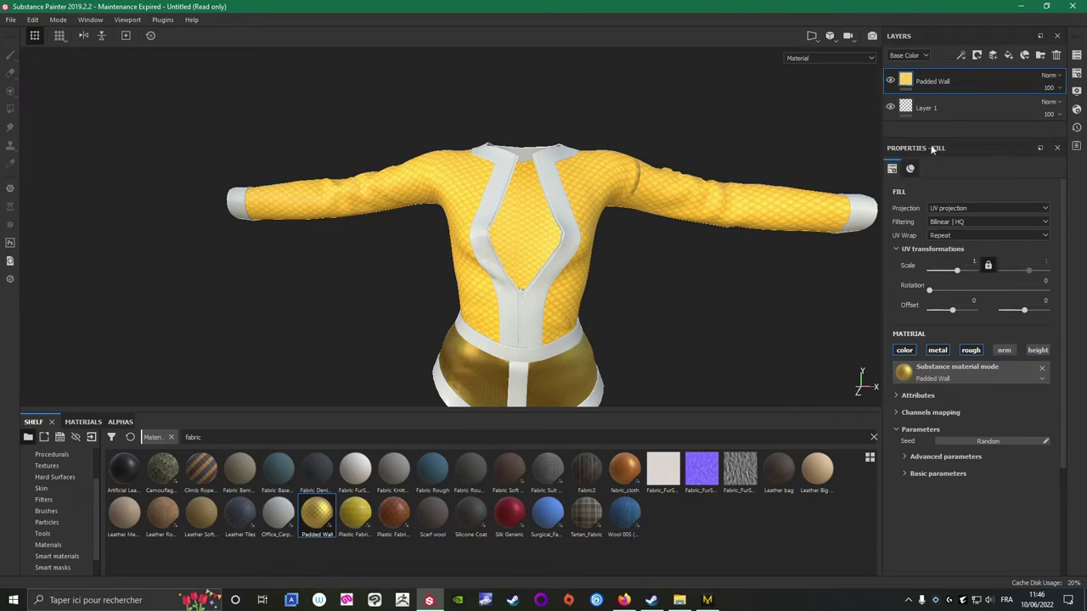
Toggle the visibility of several texture sets to identify their garment parts, and select the Veste_FRONT_4156 set.
click(1076, 55)
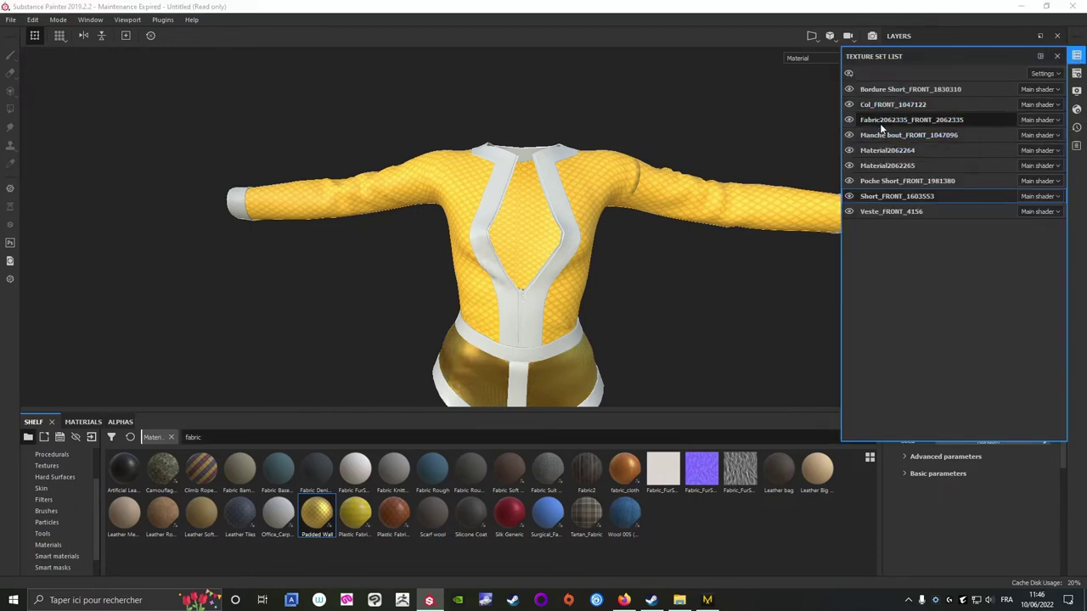
click(849, 120)
click(848, 119)
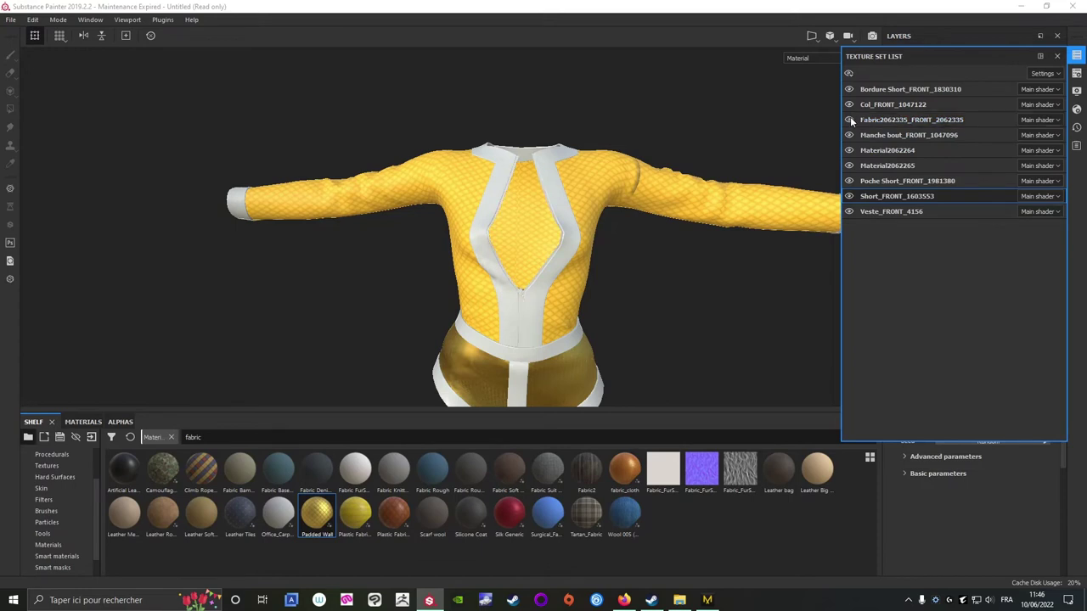
click(849, 119)
click(848, 120)
click(849, 104)
click(849, 104)
click(849, 135)
click(849, 135)
click(849, 212)
click(849, 212)
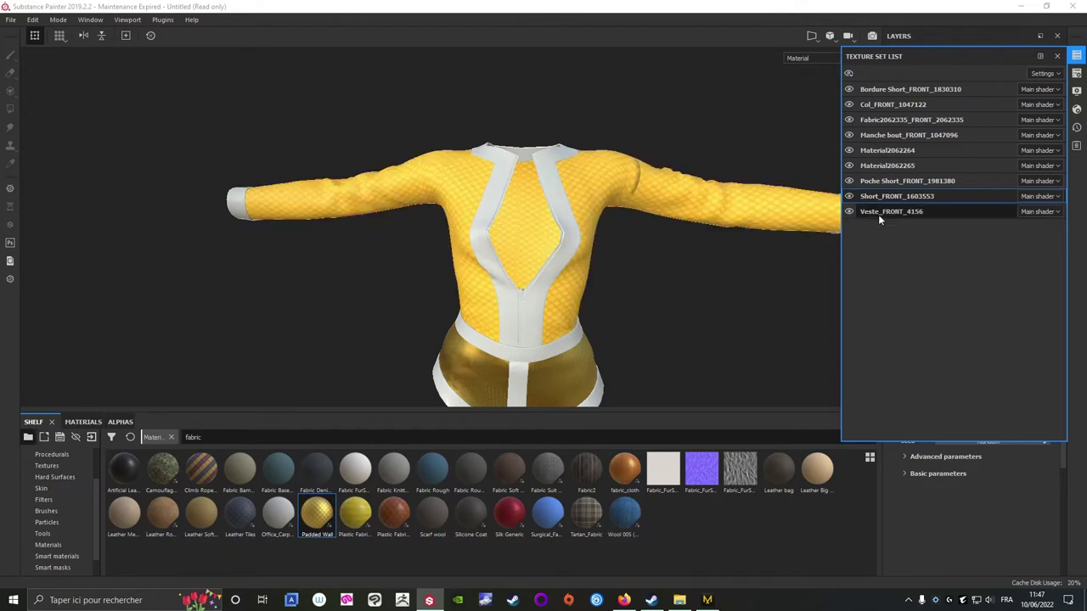
click(878, 211)
click(1076, 58)
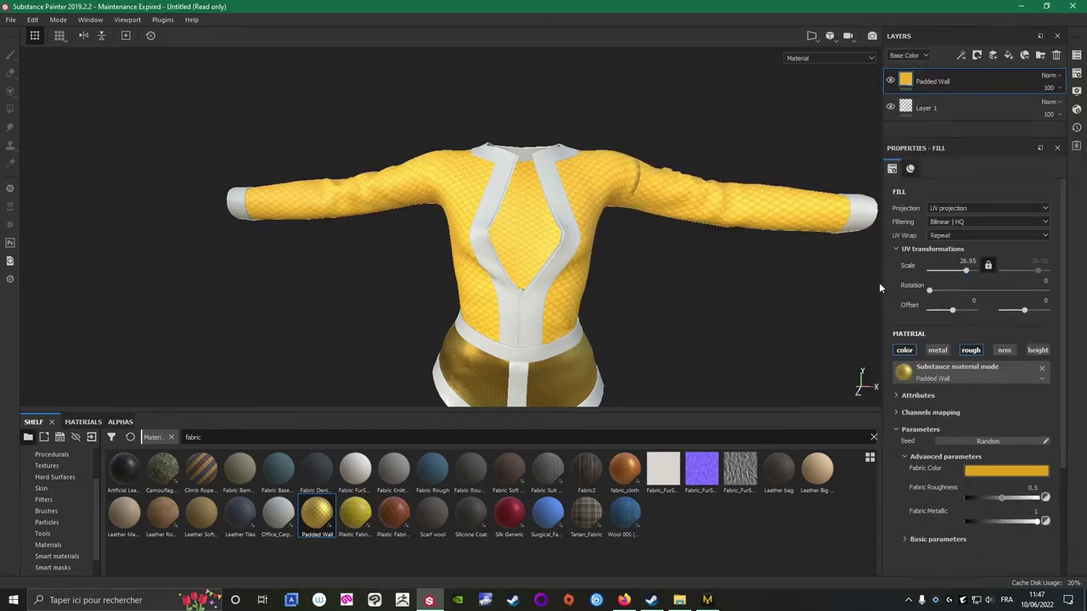
Try UV scales of 26 and 27 on the jacket's Padded Wall fill, checking the pattern on the back.
scroll(792, 278, down, 2)
scroll(758, 212, up, 5)
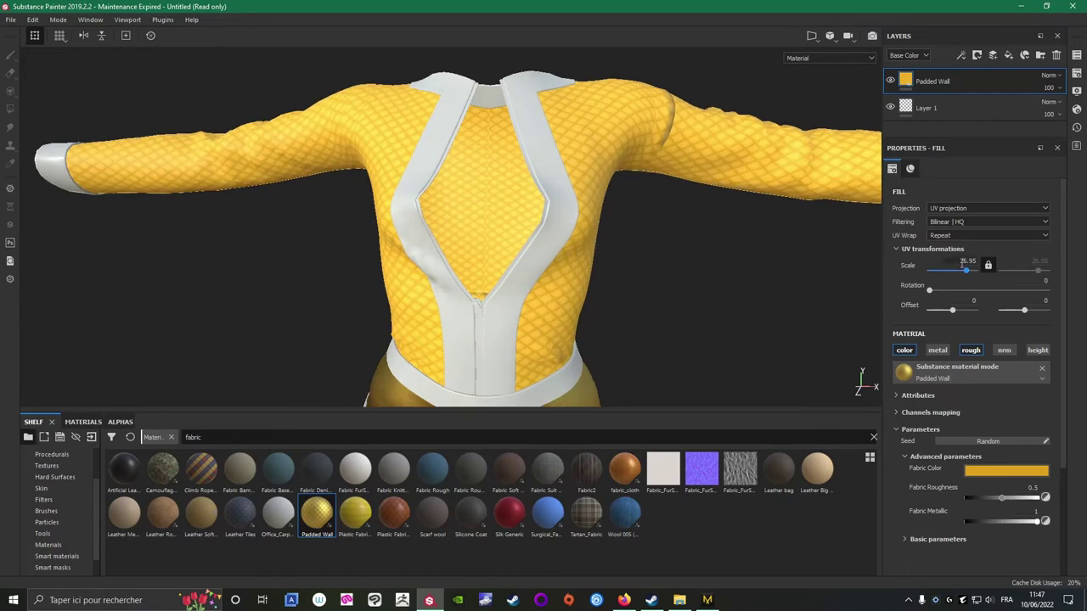
drag(960, 263, 980, 263)
text(26)
key(Return)
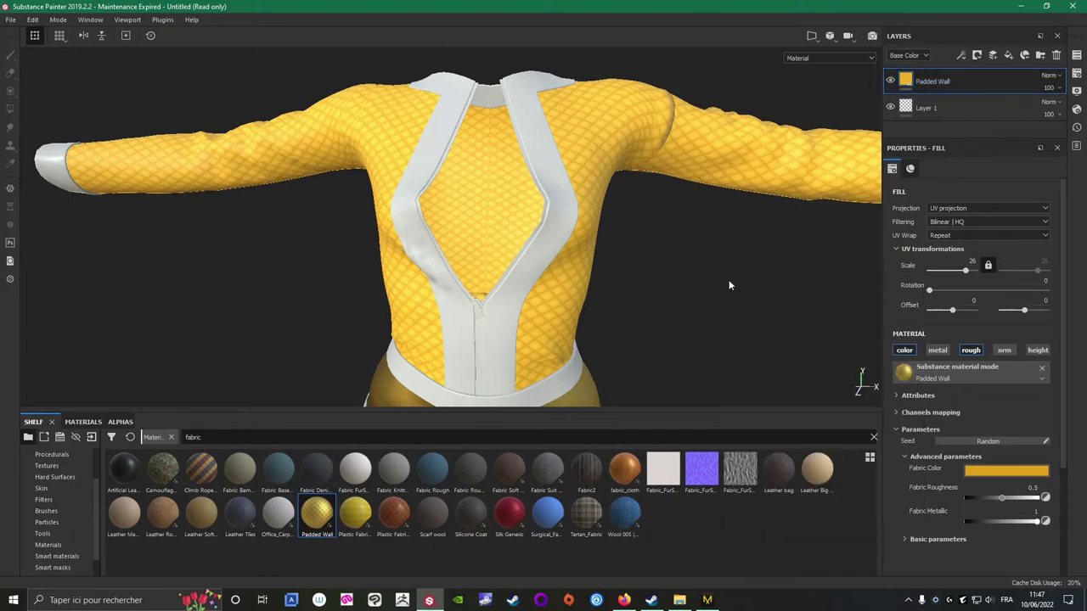
alt+drag(728, 286, 87, 243)
alt+drag(448, 286, 439, 251)
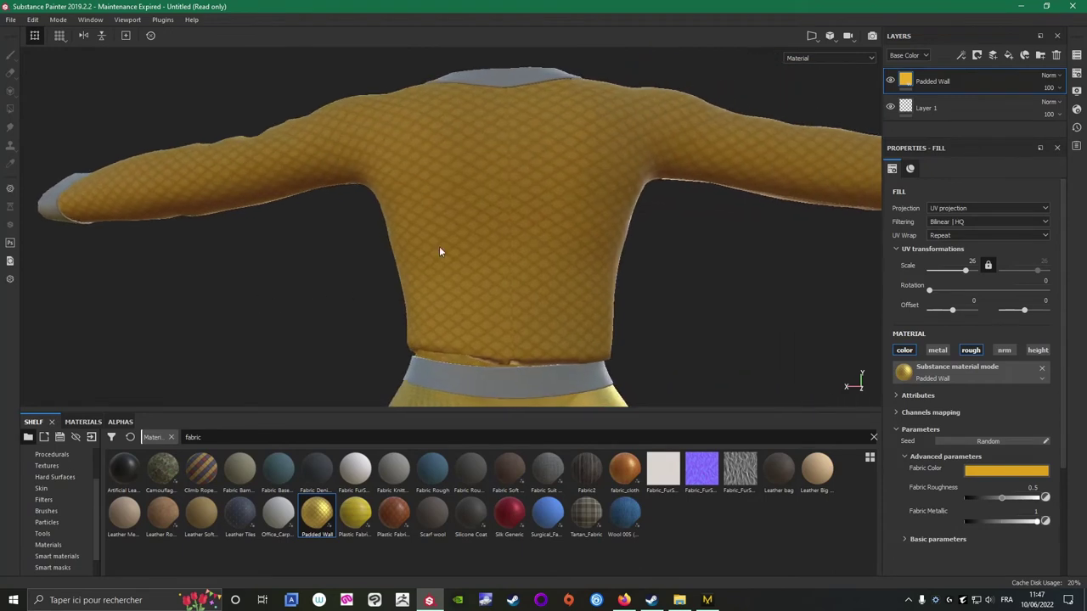
scroll(439, 246, down, 2)
scroll(506, 153, up, 4)
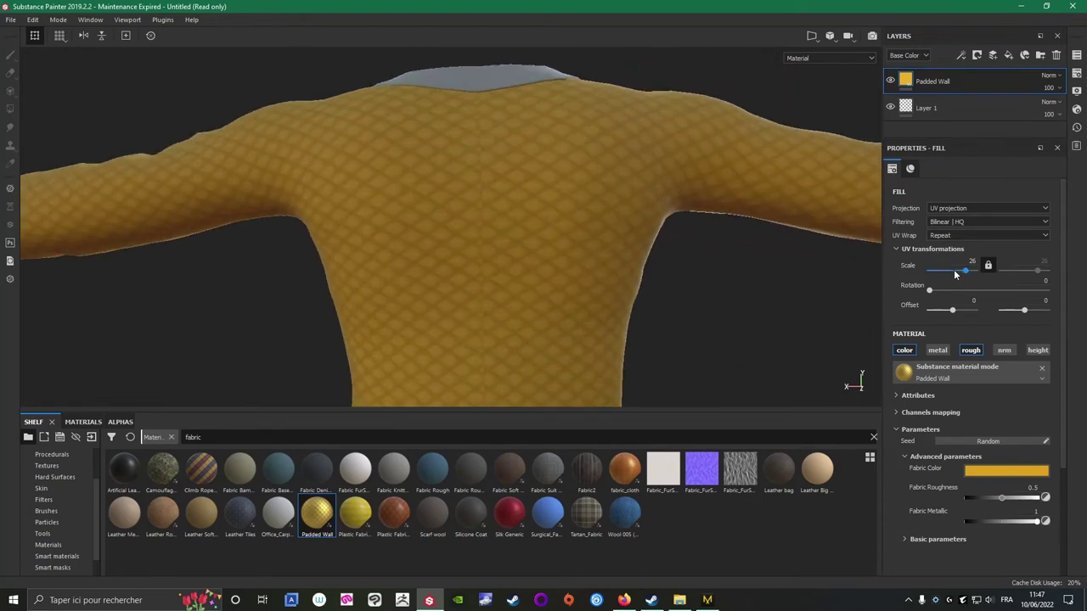
text(7)
key(Return)
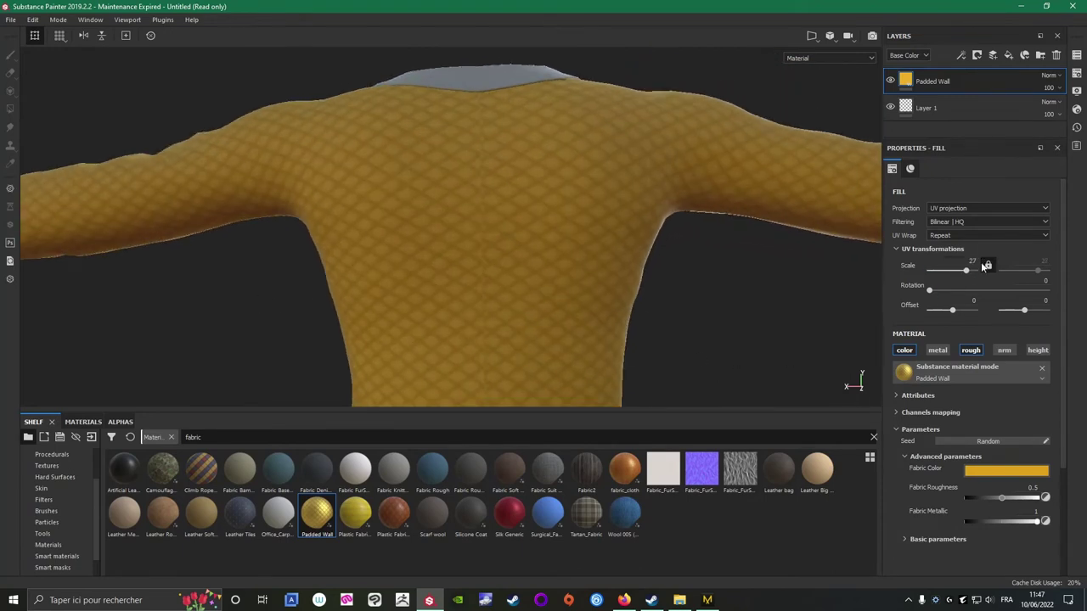
Set the UV scale of the jacket's Padded Wall fill to 13 and check the whole outfit from behind.
drag(966, 270, 961, 270)
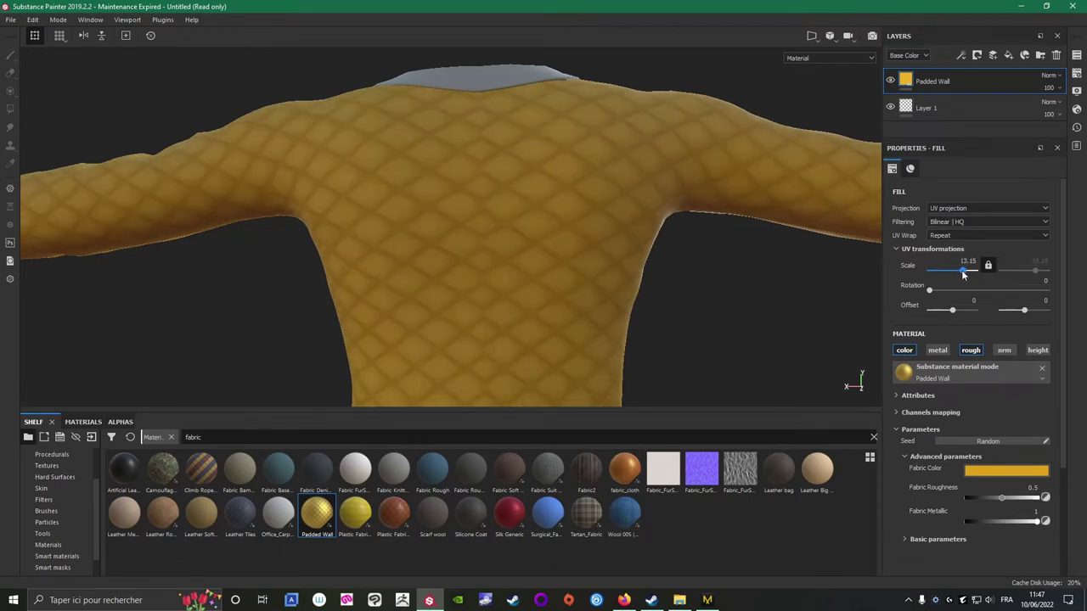
scroll(746, 327, down, 3)
alt+drag(267, 354, 376, 202)
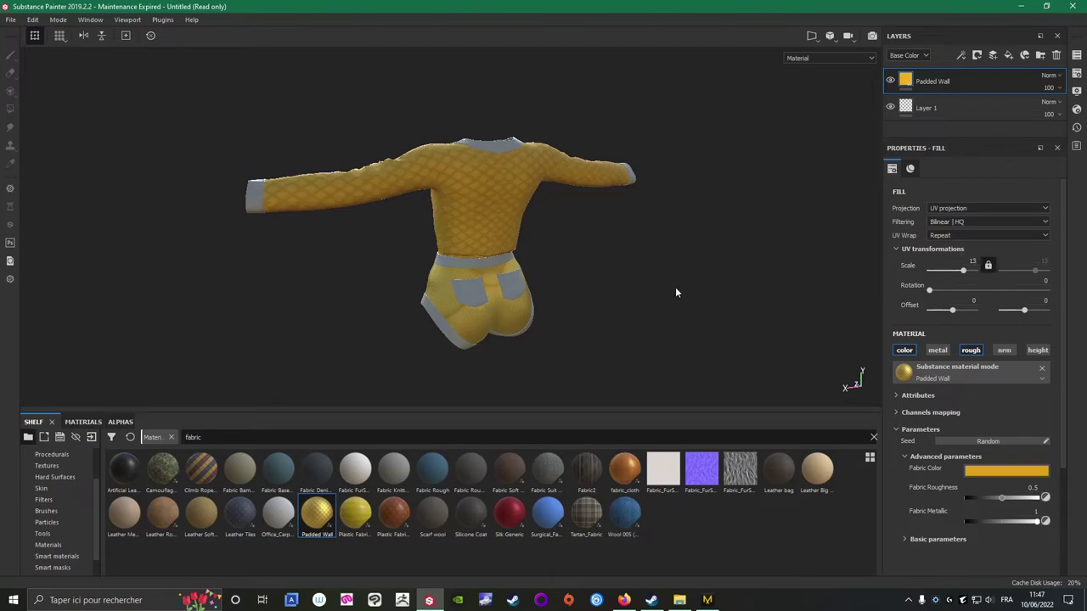
Set the UV scale of the jacket's Padded Wall fill to 13.15 and check the outfit from behind and in front.
scroll(677, 266, up, 4)
scroll(680, 272, up, 3)
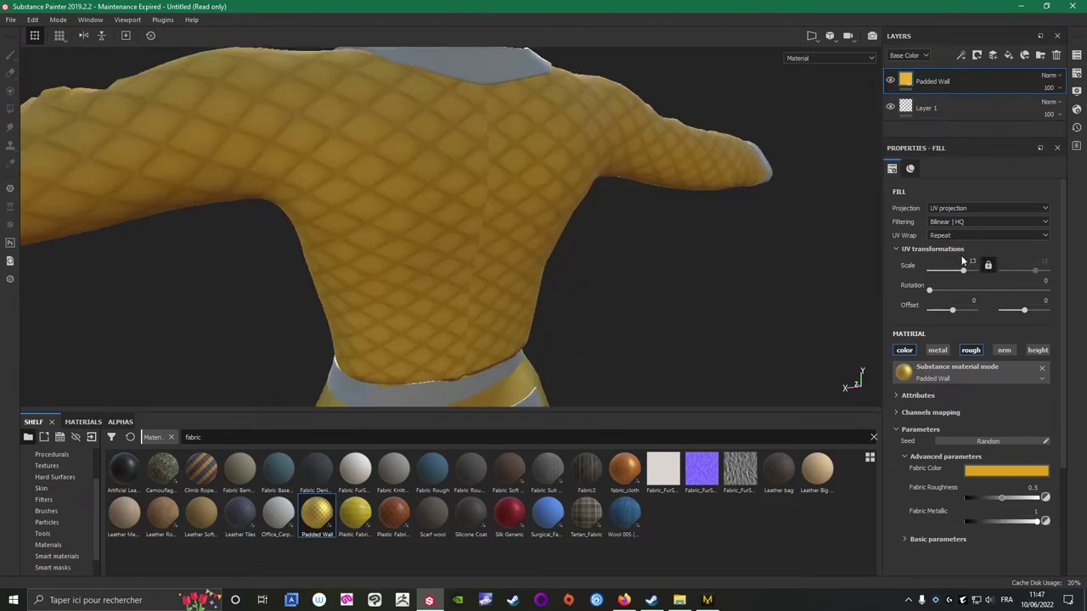
text(.15)
key(Return)
scroll(691, 347, down, 4)
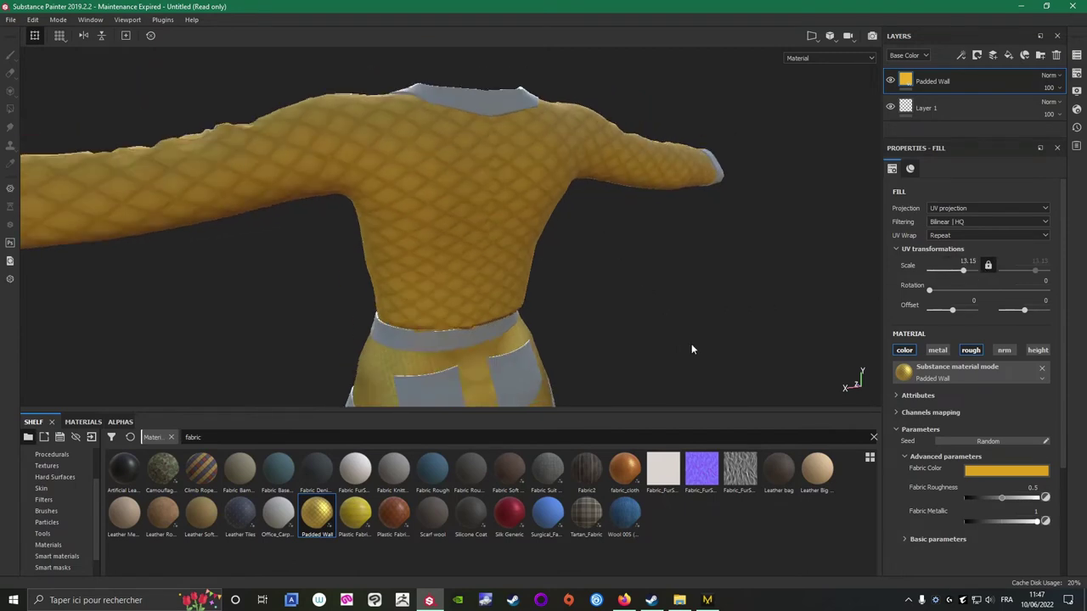
alt+drag(346, 374, 739, 330)
alt+middle_drag(739, 330, 674, 256)
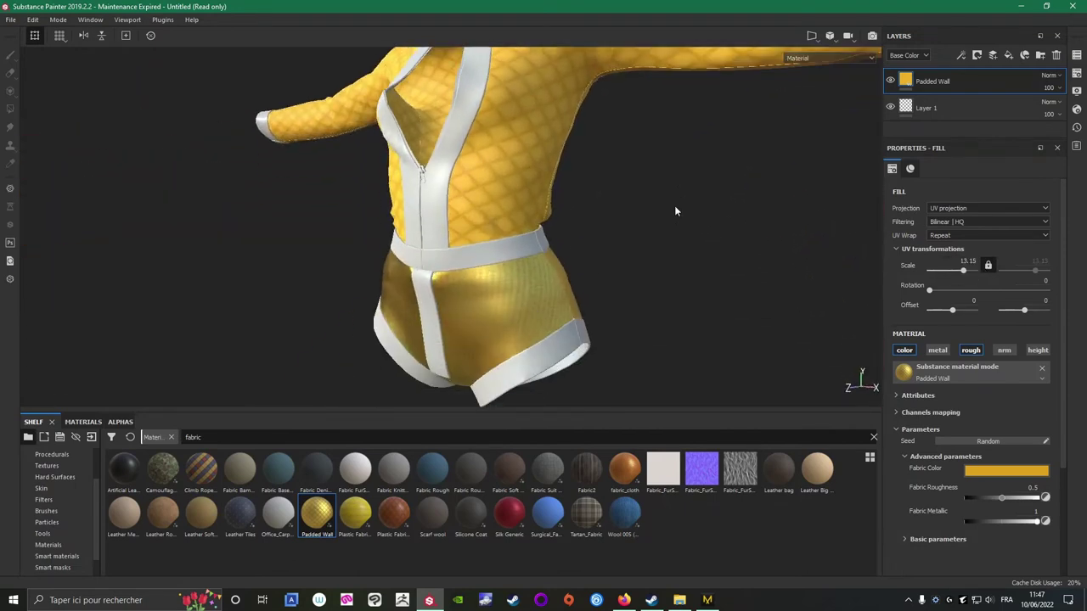
Select the Short_FRONT_1603553 texture set and turn off the metal channel of its Padded Wall fill.
click(1076, 55)
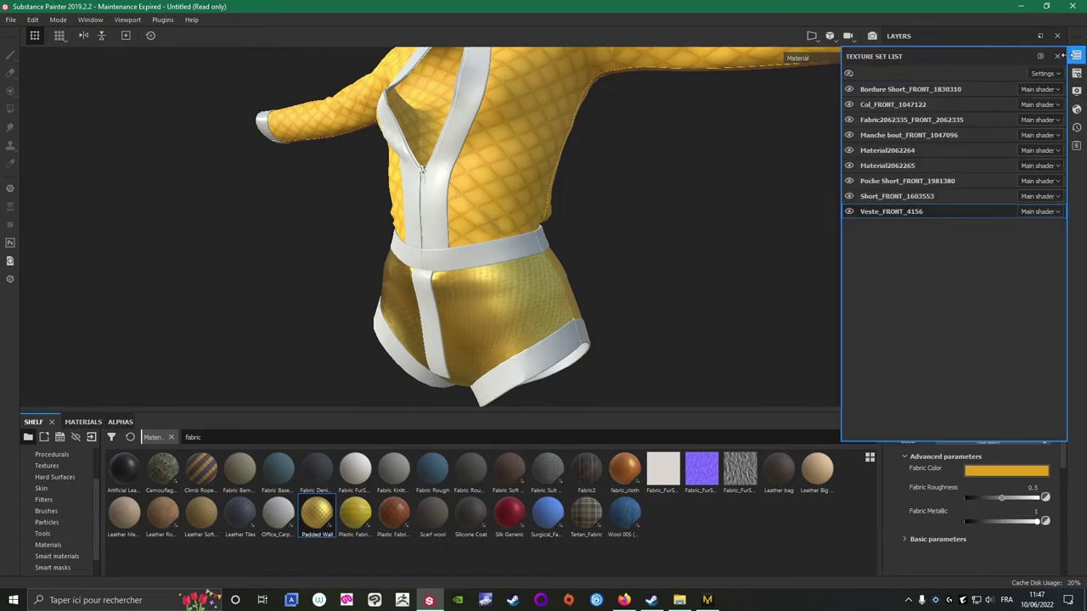
click(891, 195)
click(1076, 56)
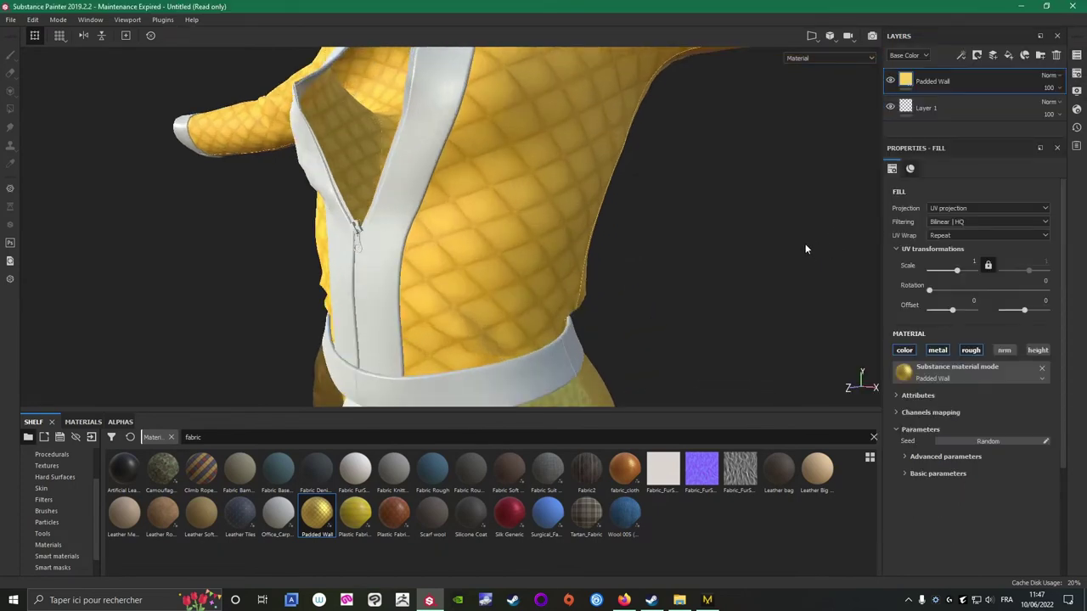
alt+middle_drag(722, 291, 834, 265)
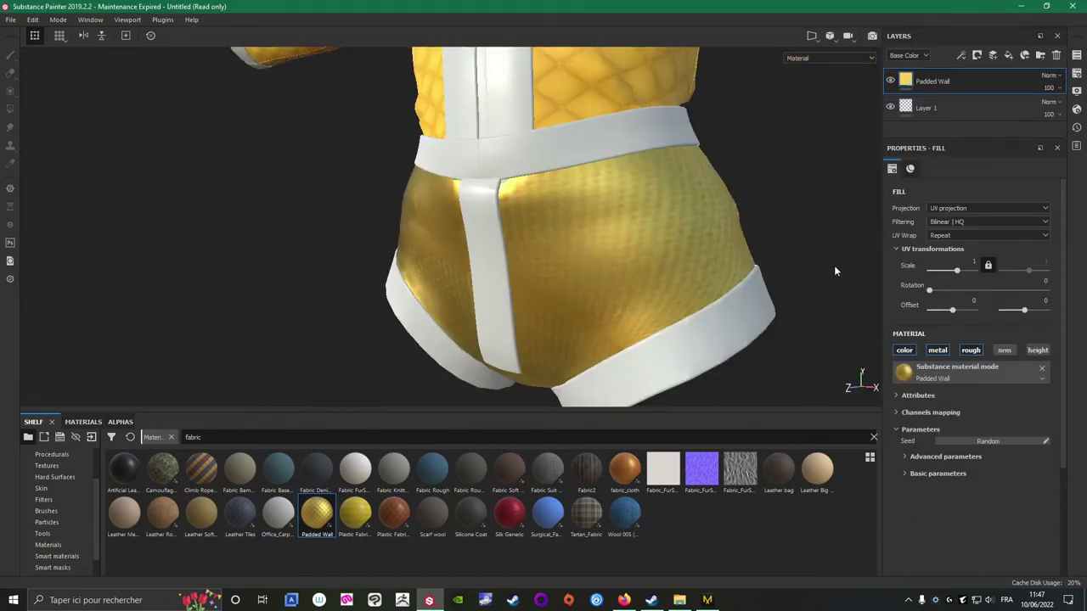
click(936, 351)
Try a UV scale of 13.15 on the shorts' Padded Wall fill and check the pattern around the back pockets.
click(968, 262)
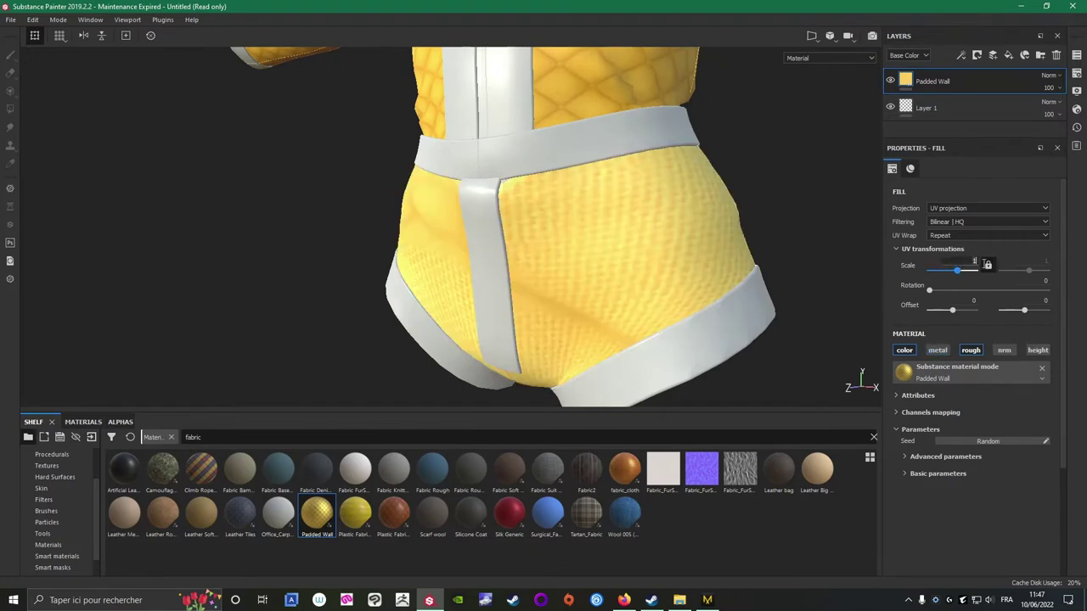
text(13.15)
key(Return)
alt+right_drag(578, 248, 400, 217)
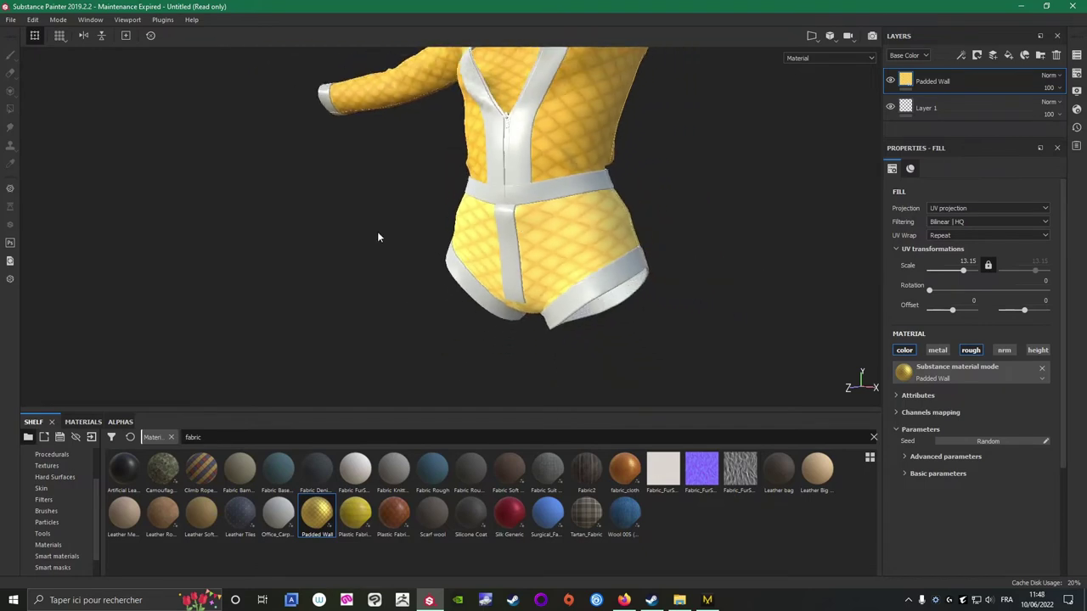
alt+drag(379, 237, 495, 226)
alt+drag(604, 226, 213, 195)
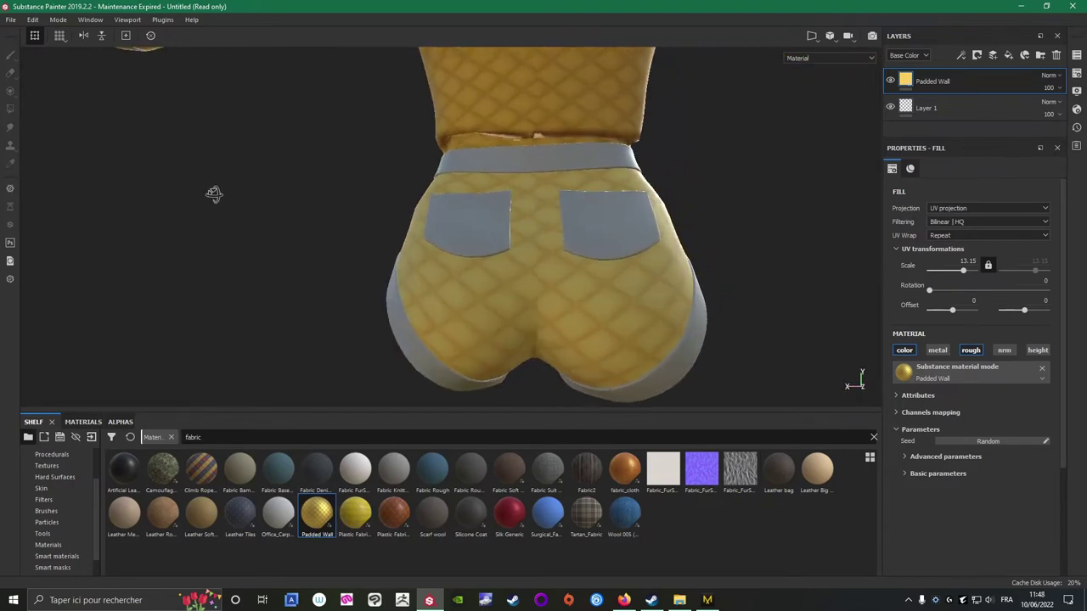
scroll(765, 285, up, 2)
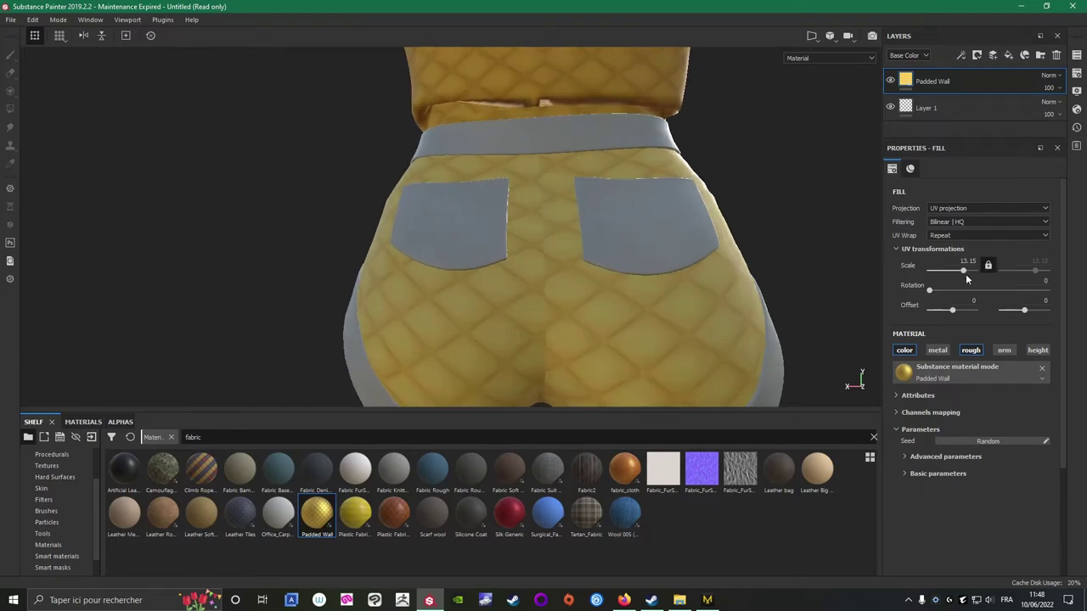
Set the UV scale of the shorts' Padded Wall fill to 14 and compare the pattern with the jacket's.
drag(963, 268, 962, 270)
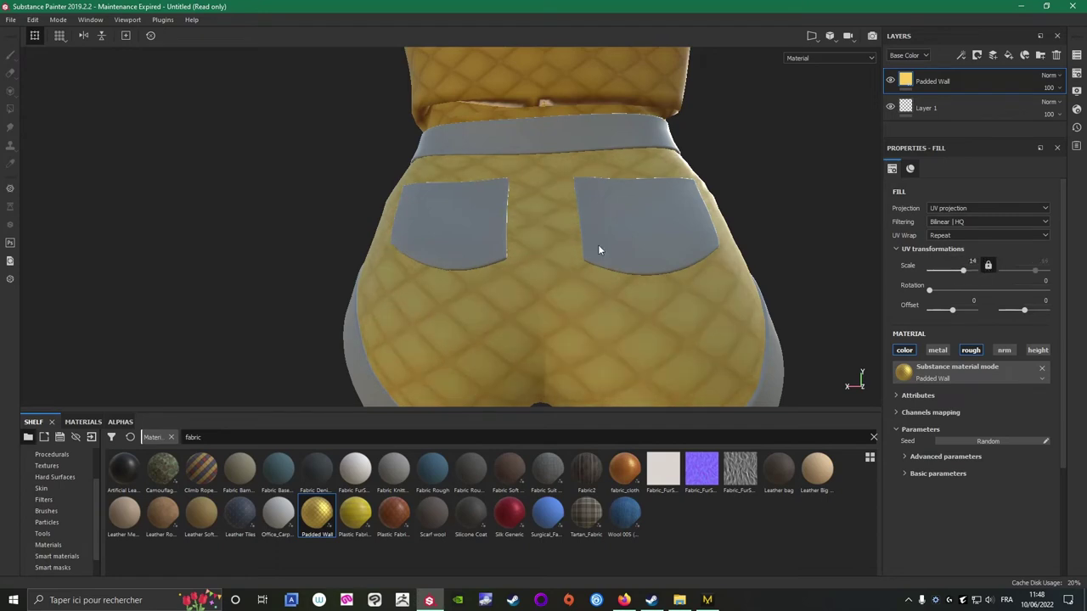
scroll(599, 247, down, 3)
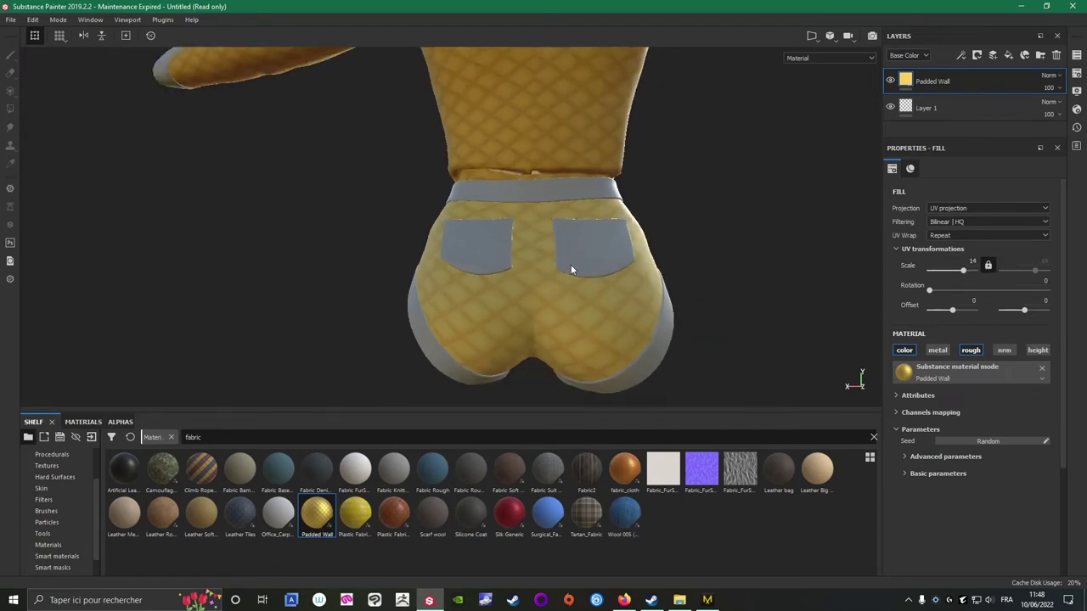
alt+drag(532, 246, 359, 253)
scroll(359, 252, up, 2)
alt+middle_drag(359, 253, 416, 245)
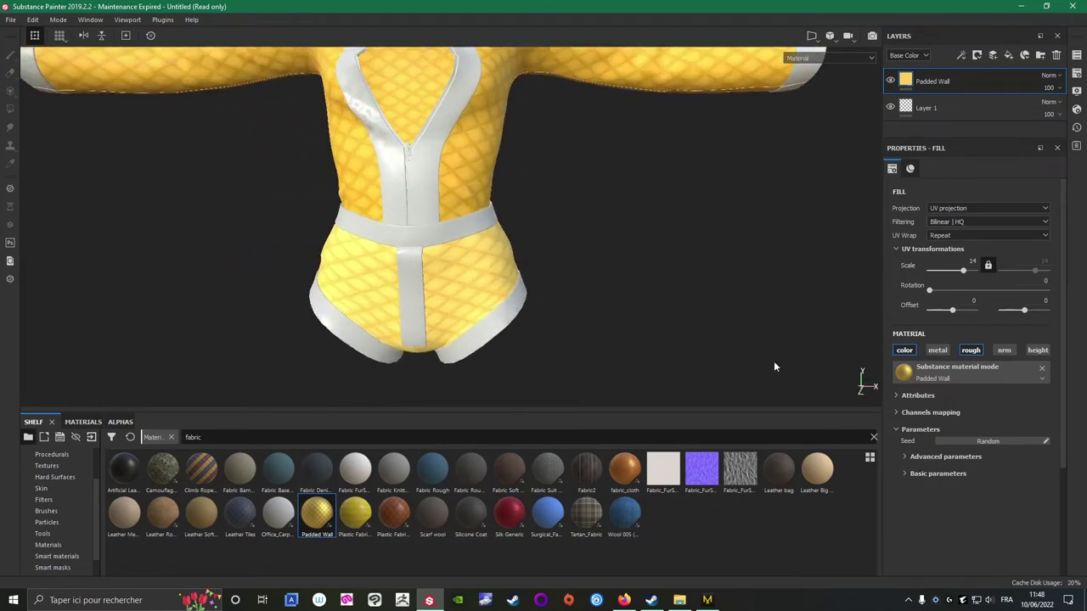
Set the Fabric Roughness of the shorts' Padded Wall material to 0.5 in its advanced parameters.
click(904, 458)
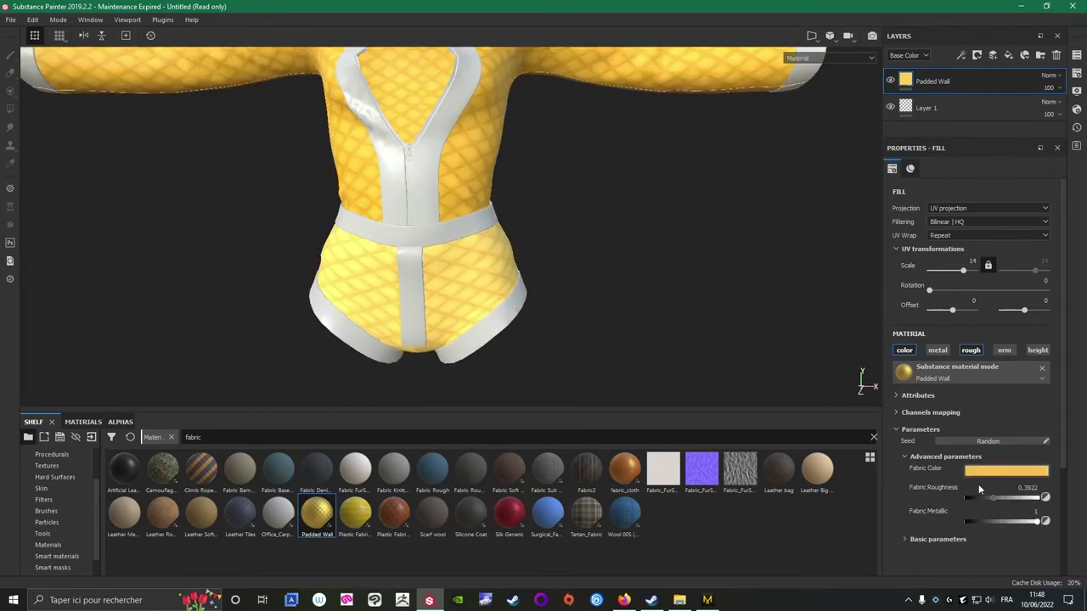
click(1028, 488)
text(0.5)
key(Return)
Set the shorts' Fabric Color to a hue of 0.114 and a saturation of 0.884.
click(1002, 471)
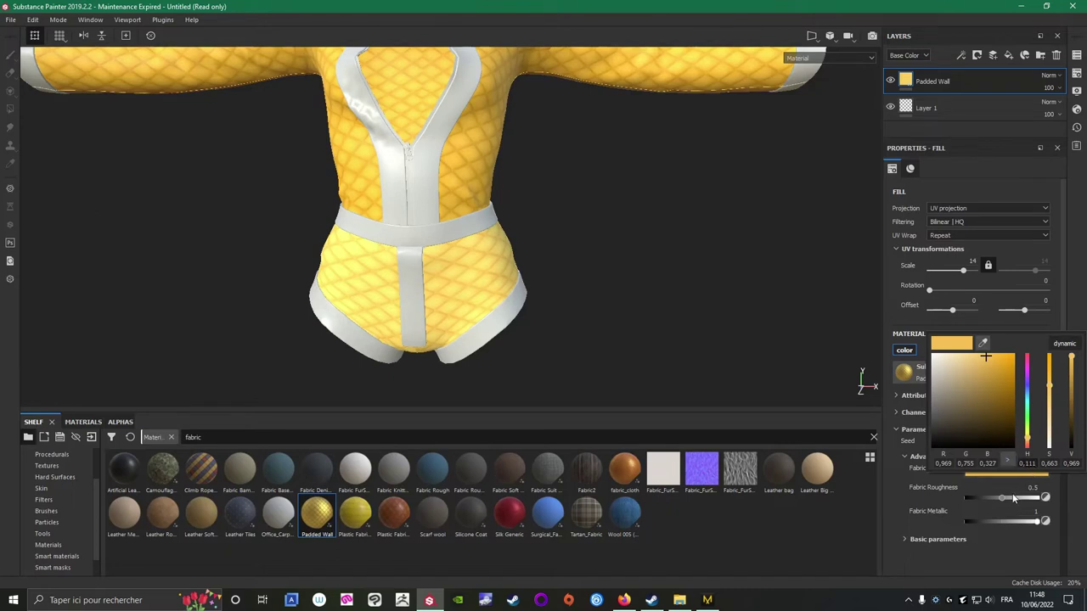
key(BackSpace)
text(4)
click(1055, 465)
key(BackSpace)
key(BackSpace)
key(BackSpace)
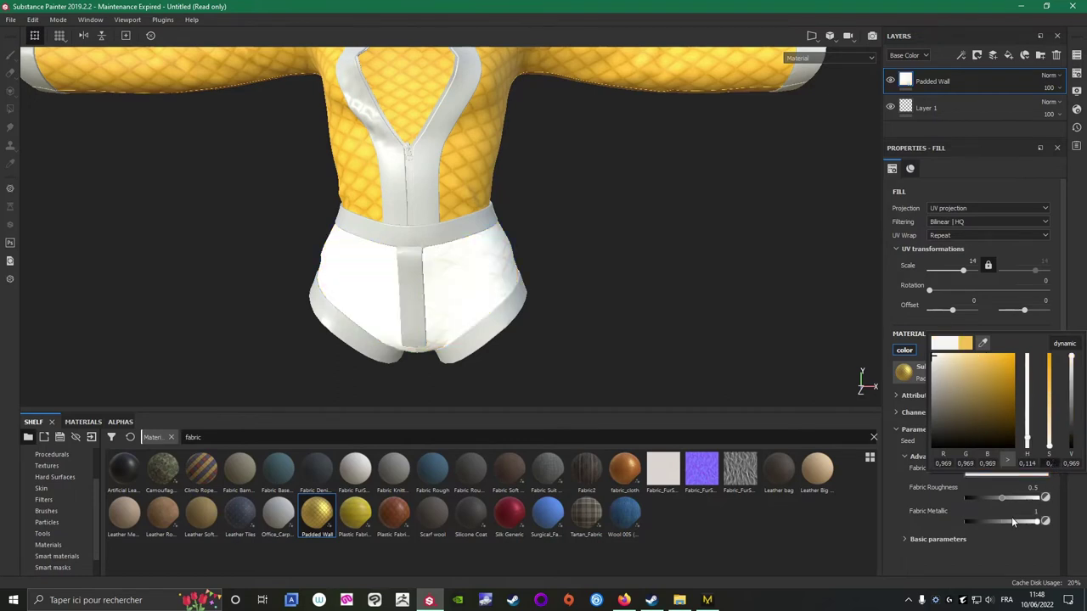
key(ctrl+z)
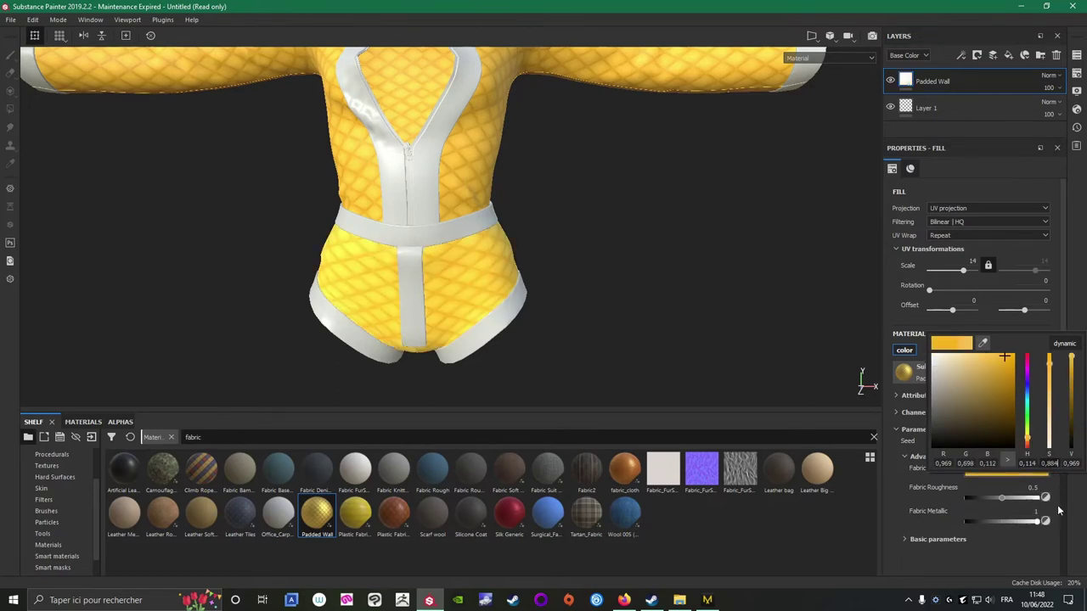
Set the brightness value of the shorts' Fabric Color to 0.88 and check the whole outfit from the front.
click(1081, 465)
key(BackSpace)
key(BackSpace)
key(BackSpace)
text(85)
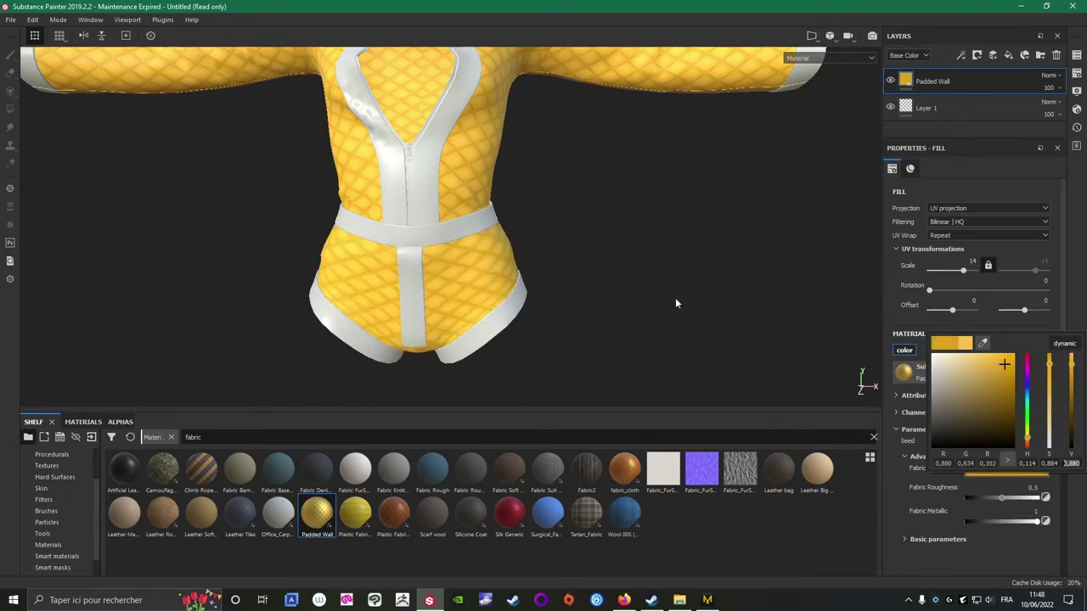
click(668, 260)
scroll(667, 260, down, 3)
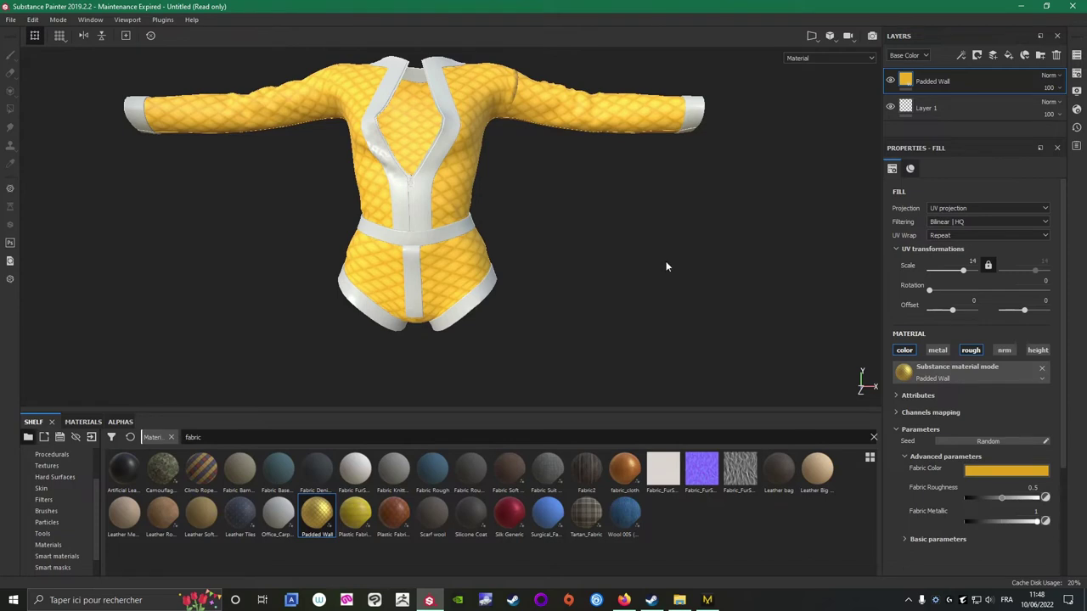
scroll(666, 261, up, 3)
alt+drag(659, 253, 624, 247)
scroll(641, 267, down, 3)
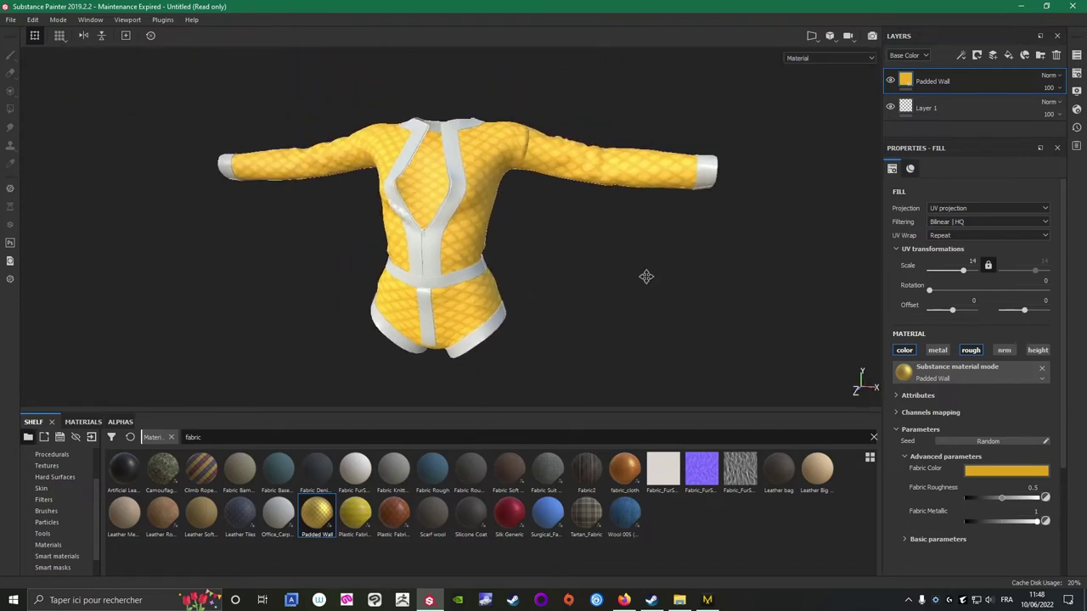
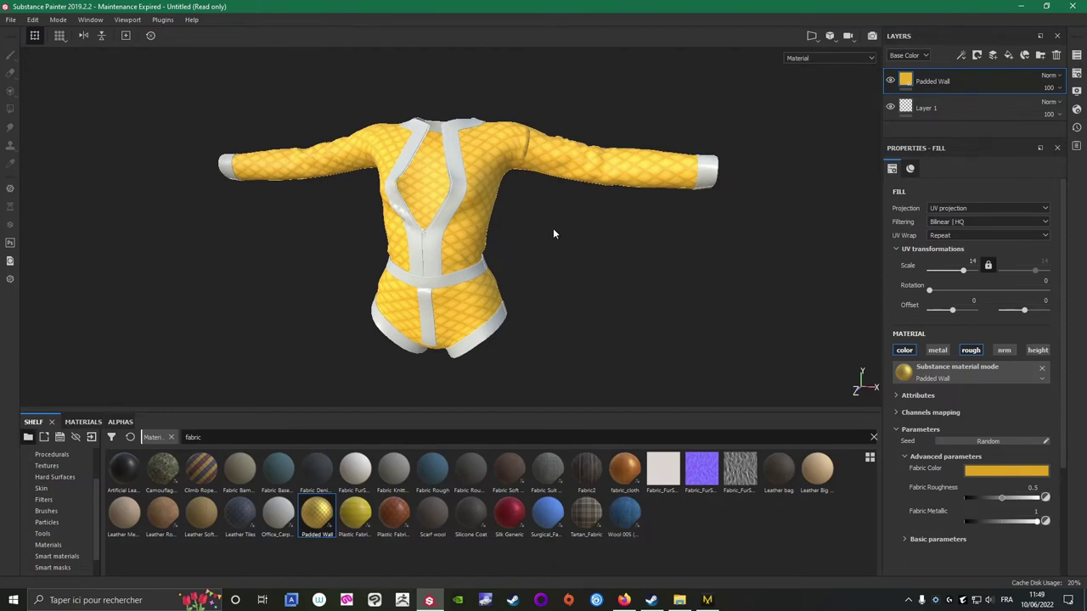
Apply the Artificial Leather material from the shelf to the jacket's front trim and collar.
scroll(352, 238, up, 1)
mouse_move(249, 270)
alt+mouse_down()
mouse_move(344, 310)
mouse_move(254, 291)
mouse_move(264, 258)
alt+mouse_up()
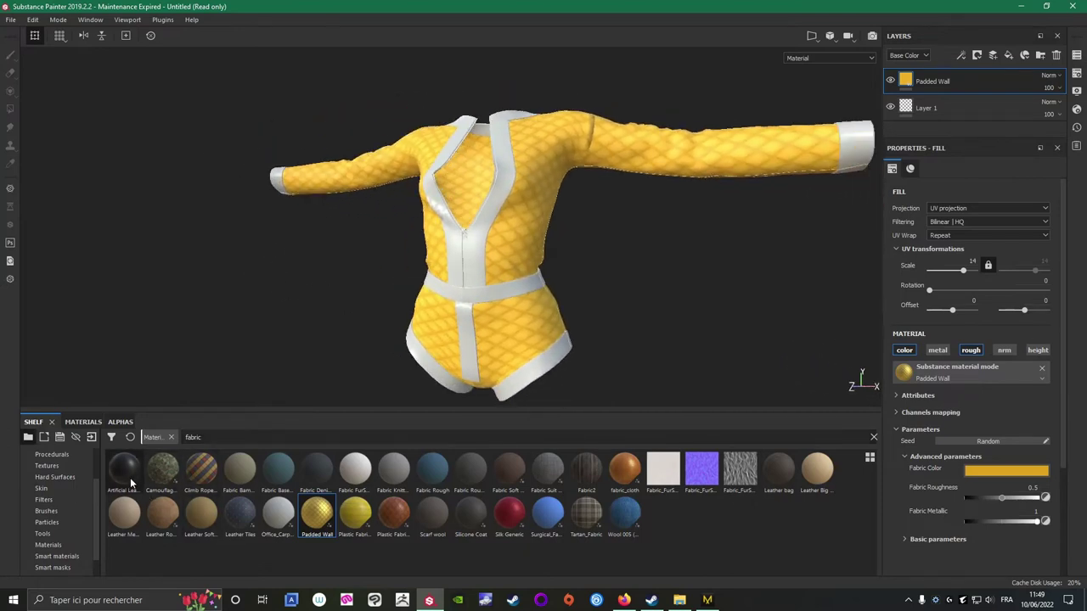
mouse_move(128, 474)
drag(128, 473, 479, 269)
scroll(383, 245, up, 2)
alt+drag(382, 246, 493, 222)
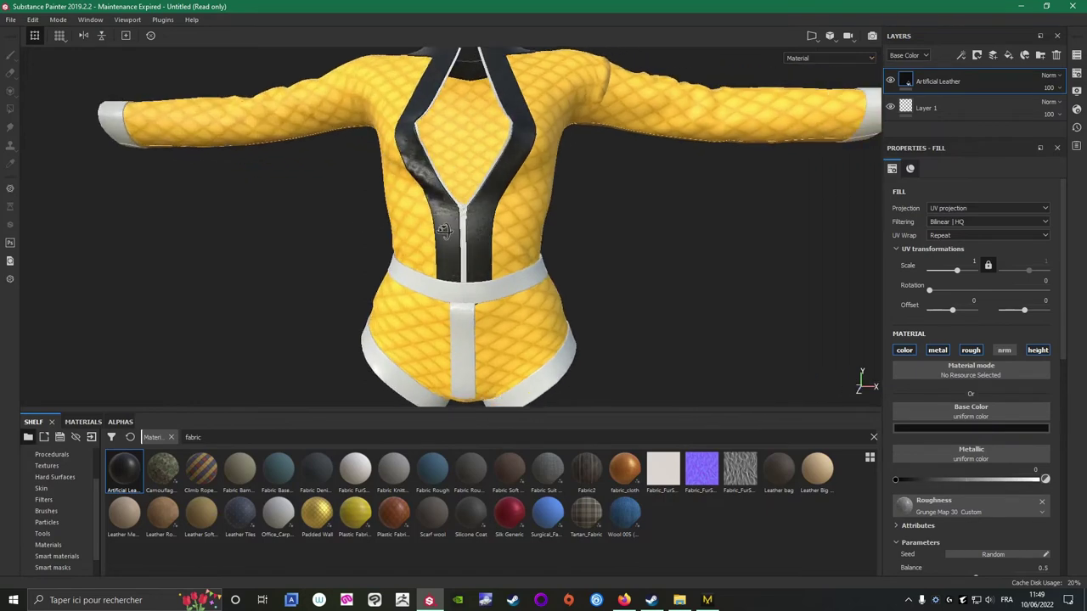
Inspect the leather trim up close and turn off the height channel of its Artificial Leather fill.
alt+middle_drag(482, 217, 519, 288)
alt+drag(519, 289, 408, 243)
scroll(496, 241, up, 2)
alt+drag(497, 241, 448, 231)
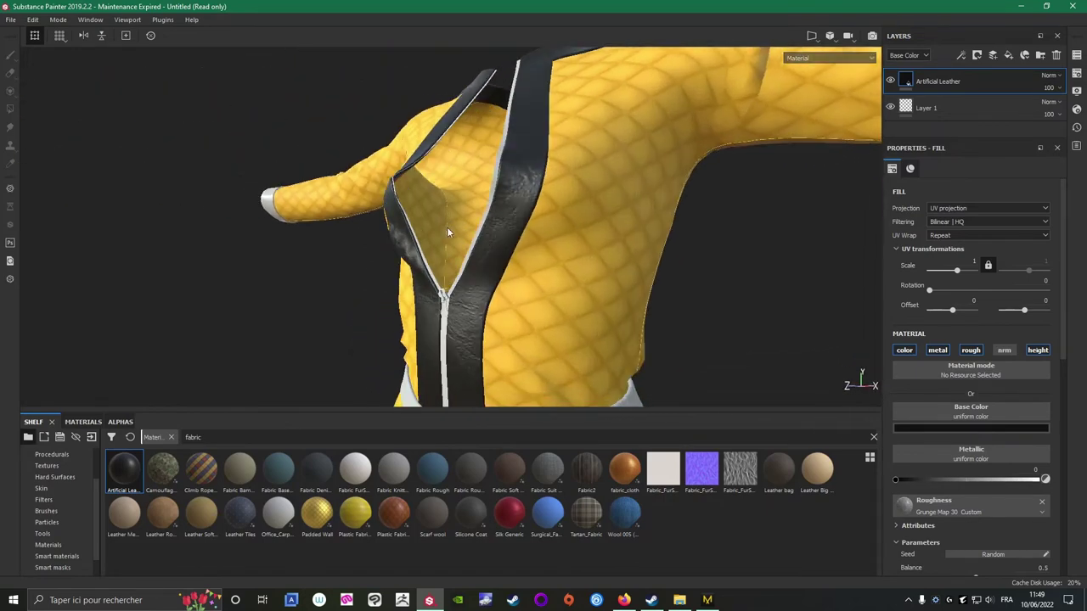
click(1031, 351)
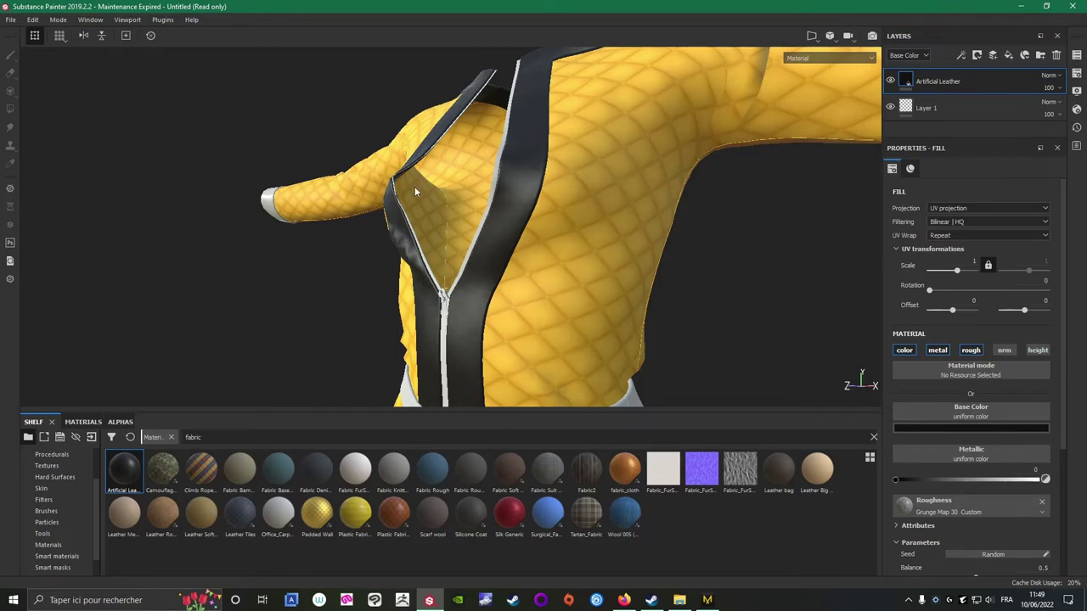
alt+drag(415, 187, 448, 213)
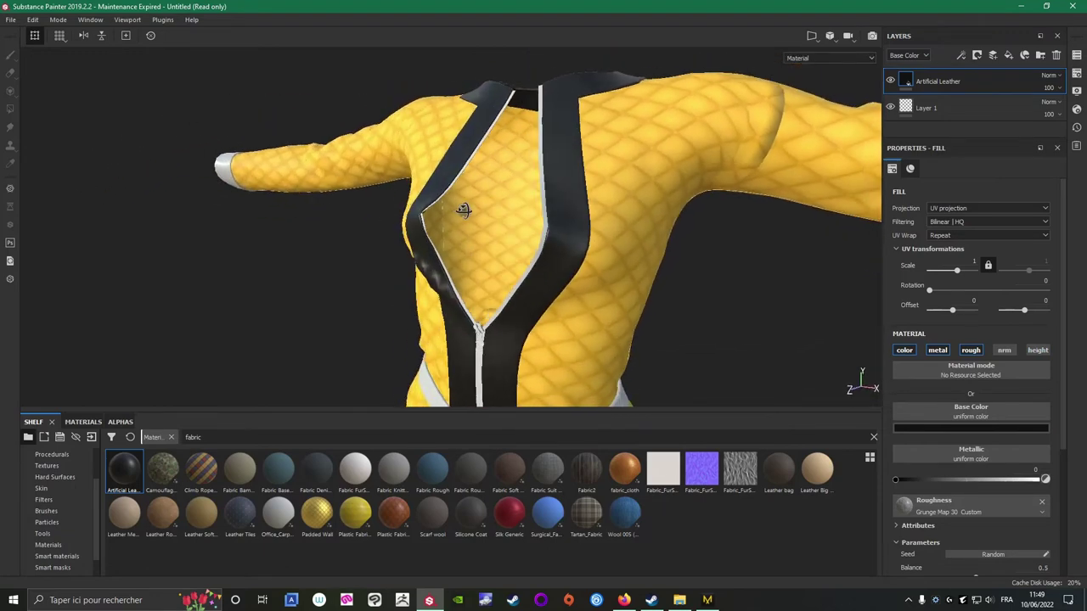
Toggle the leather fill's roughness and metal channels off and on to compare the trim's shine from several angles.
click(969, 350)
alt+drag(764, 255, 540, 203)
click(970, 350)
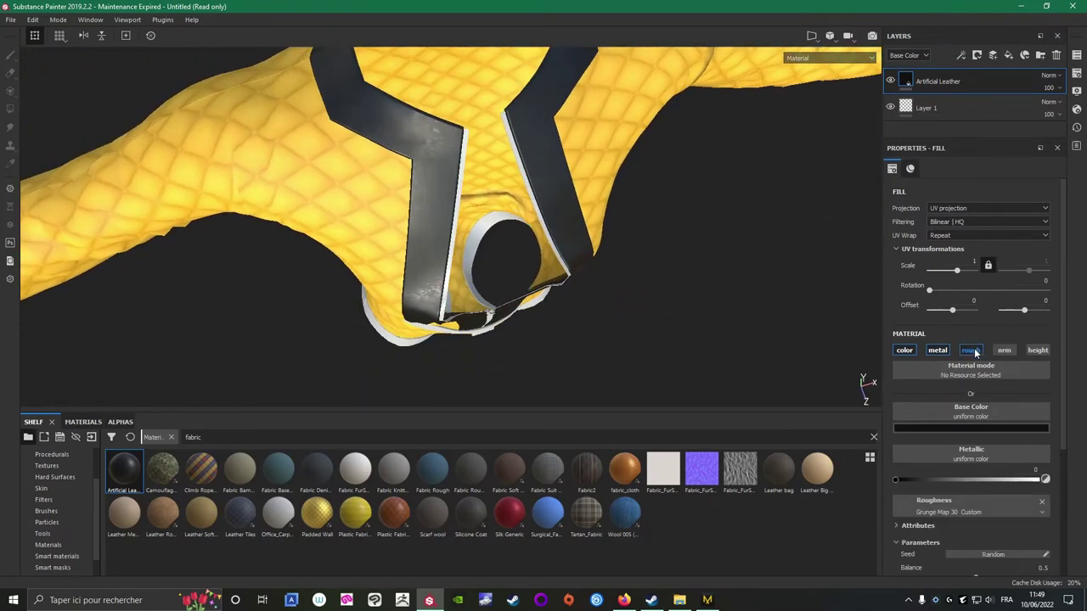
click(941, 352)
click(969, 352)
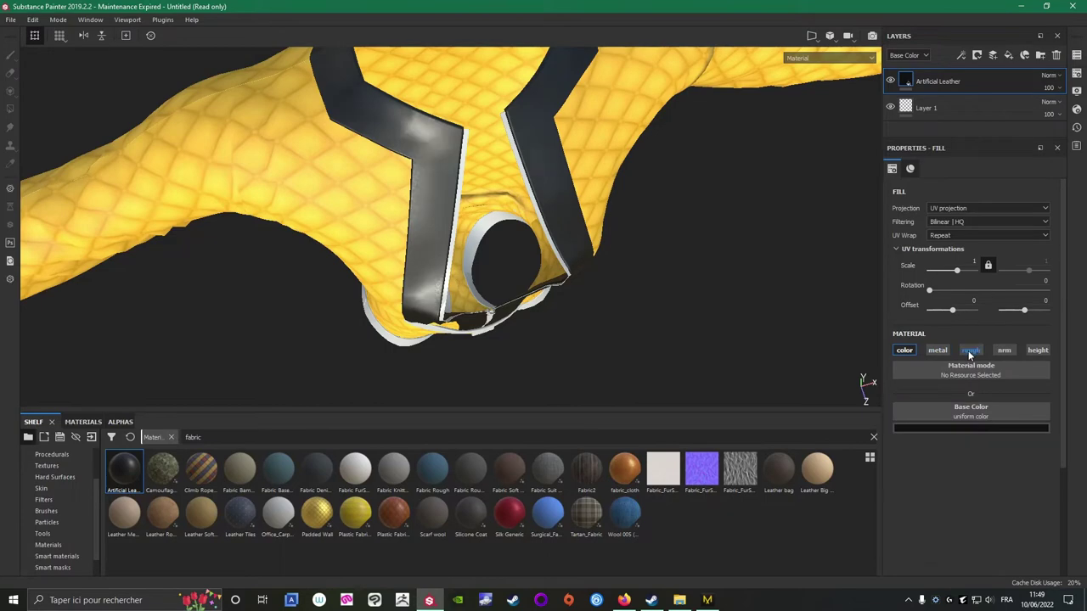
click(937, 350)
click(969, 350)
click(968, 350)
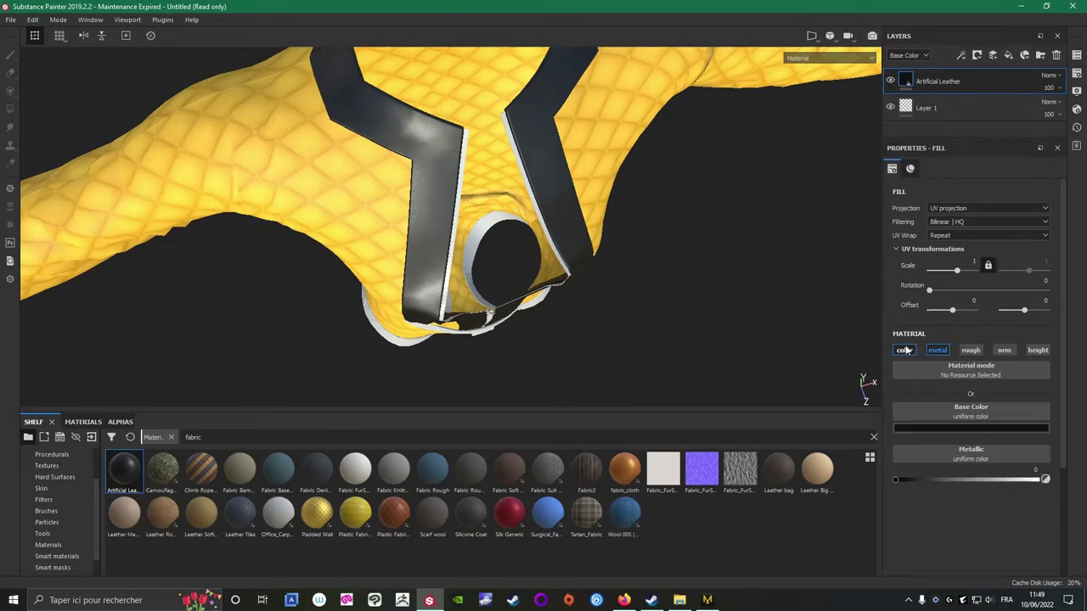
alt+drag(444, 309, 356, 155)
alt+middle_drag(464, 351, 422, 257)
alt+drag(422, 257, 654, 223)
scroll(679, 229, up, 3)
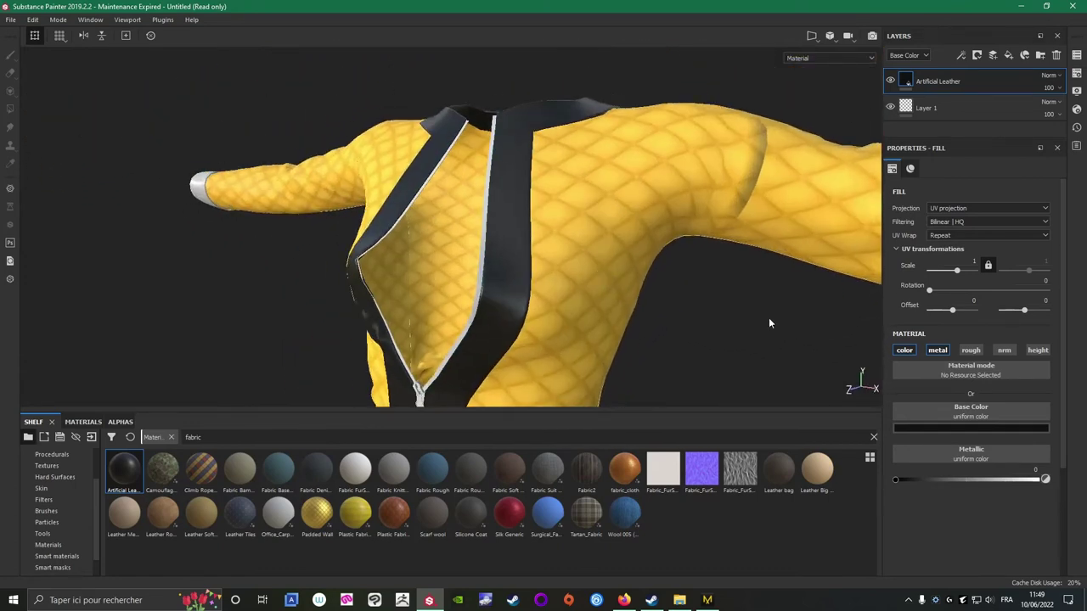
click(964, 349)
alt+drag(659, 296, 602, 259)
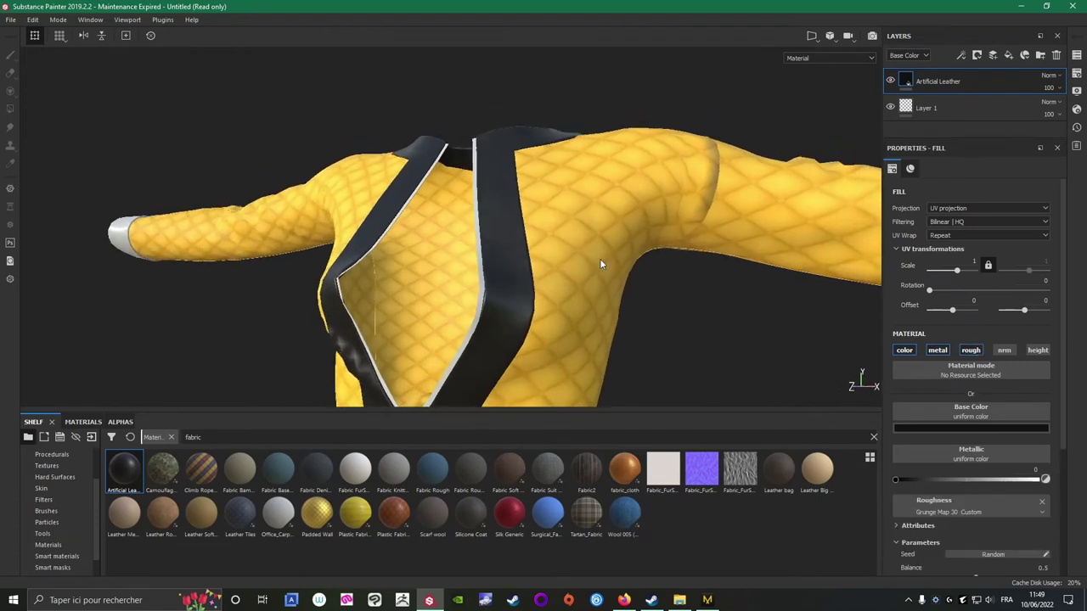
Review the Grunge Map roughness parameters of the Artificial Leather fill and view the jacket from the front.
scroll(992, 522, down, 3)
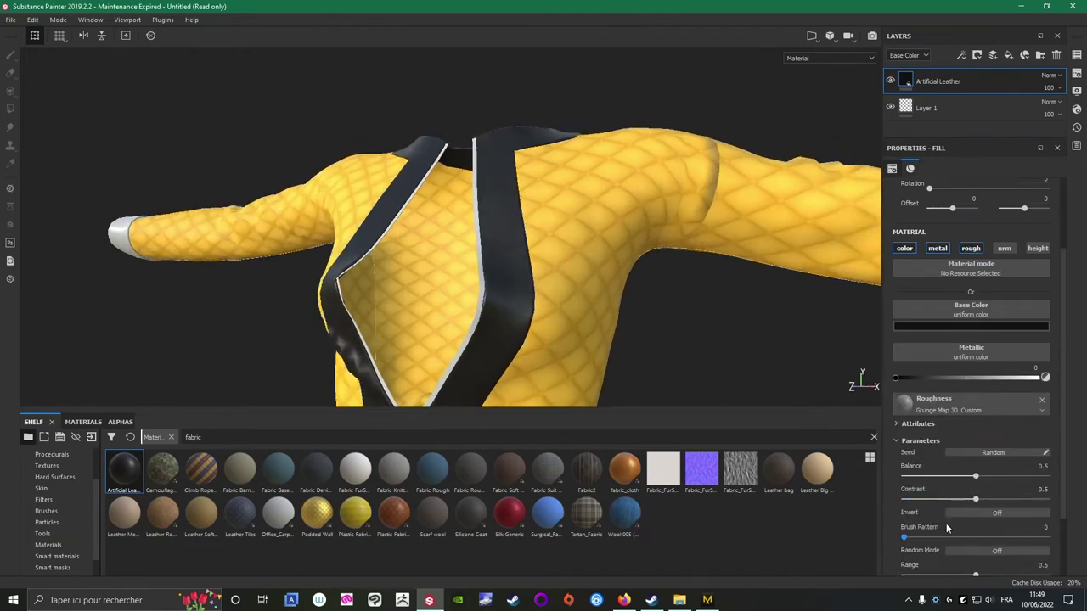
scroll(1061, 407, down, 3)
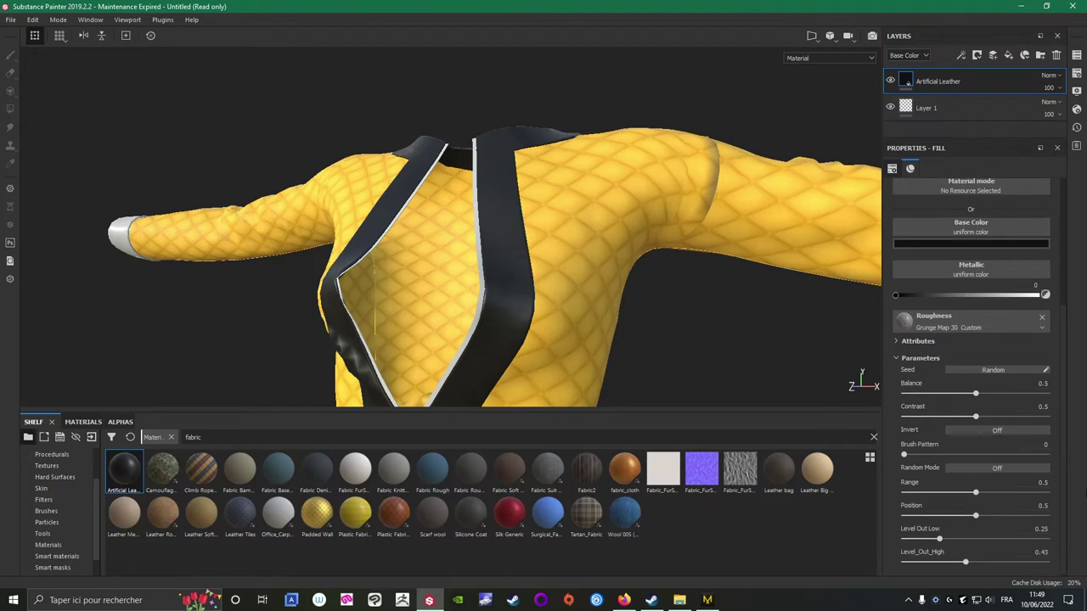
scroll(1057, 399, up, 3)
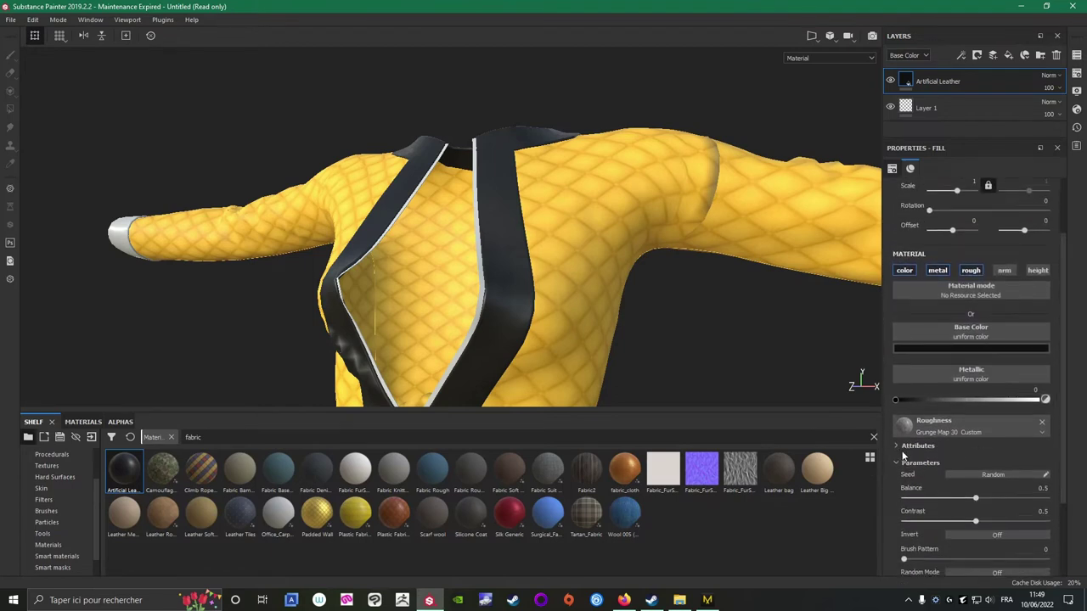
alt+drag(541, 344, 501, 332)
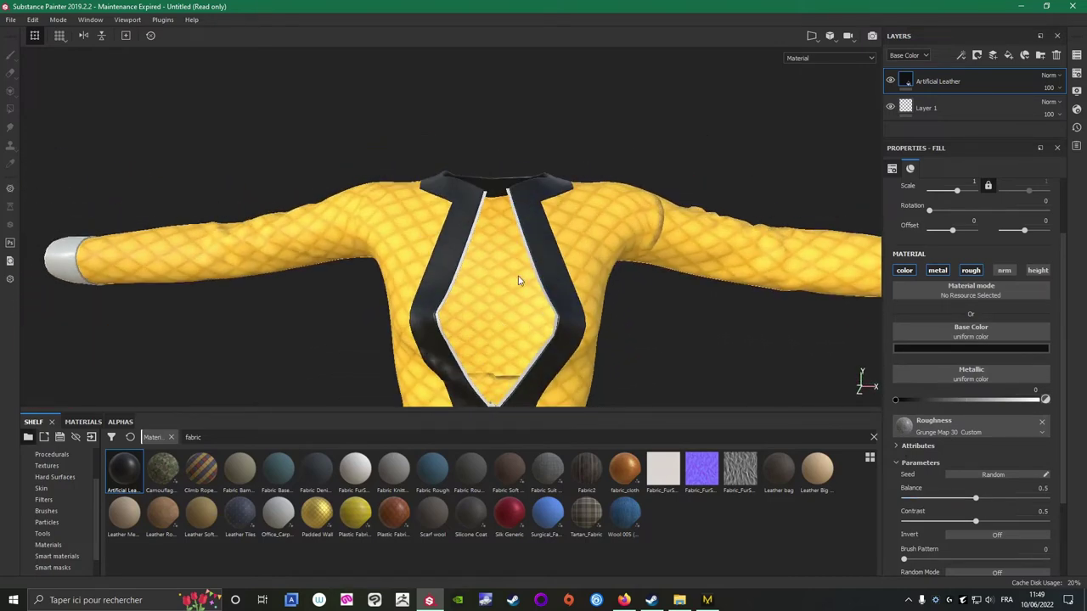
Delete the Artificial Leather layer and apply the Silk Generic material to the jacket's front trim and collar.
click(1057, 55)
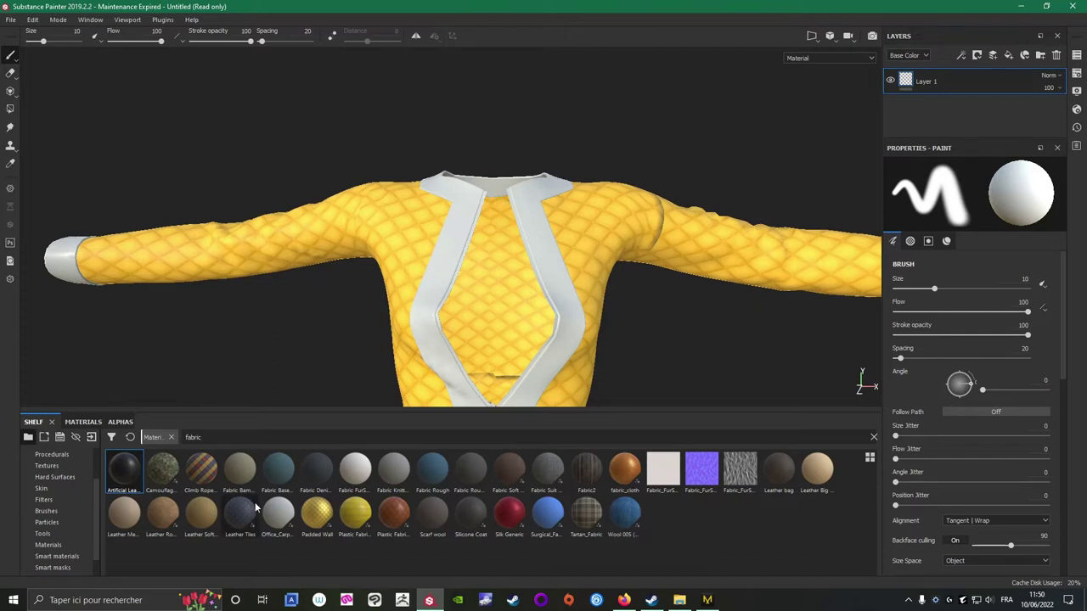
mouse_move(311, 484)
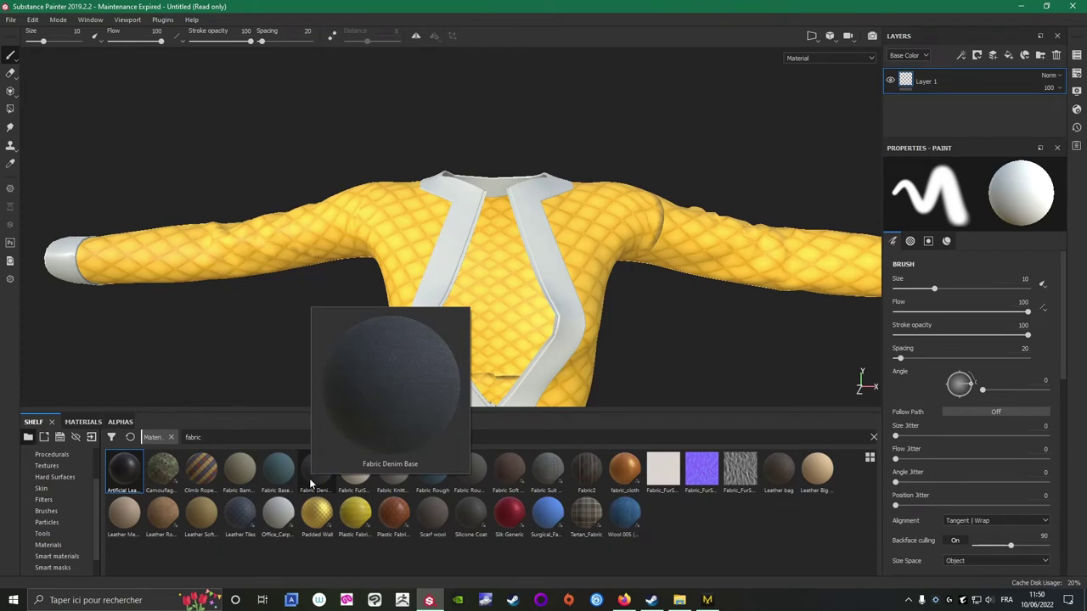
mouse_move(506, 512)
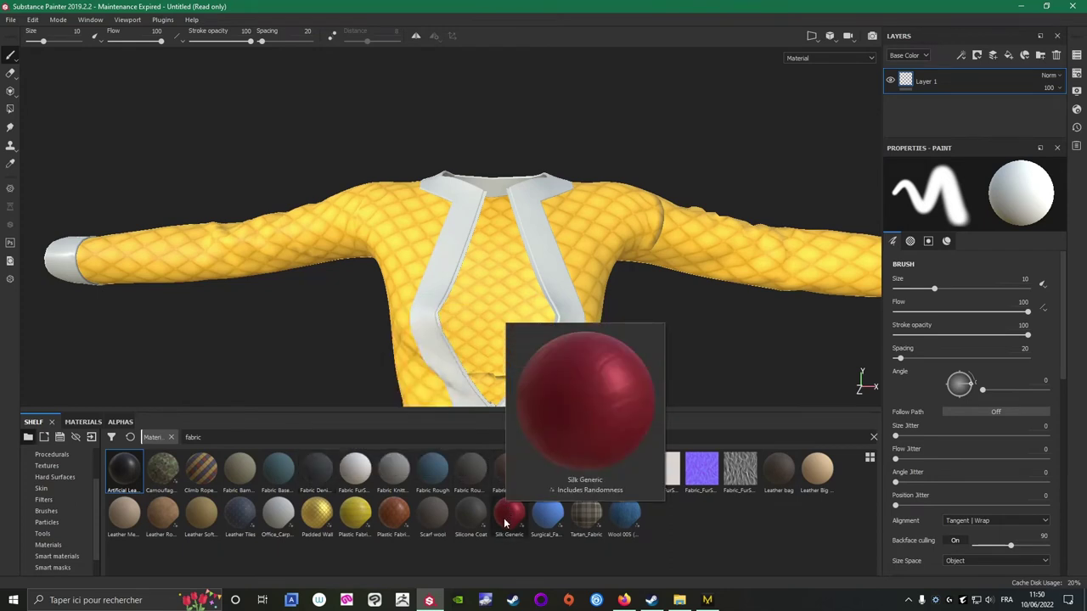
drag(506, 524, 492, 317)
scroll(587, 301, up, 2)
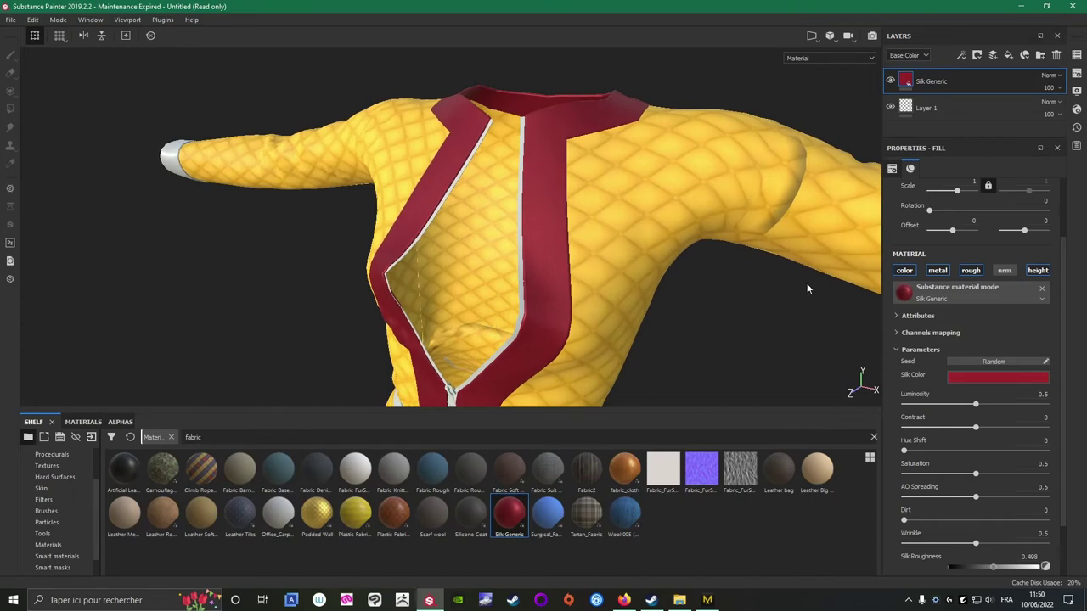
Turn on the normal channel of the trim's Silk Generic fill and inspect the weave on the jacket front.
click(1042, 270)
scroll(695, 289, up, 5)
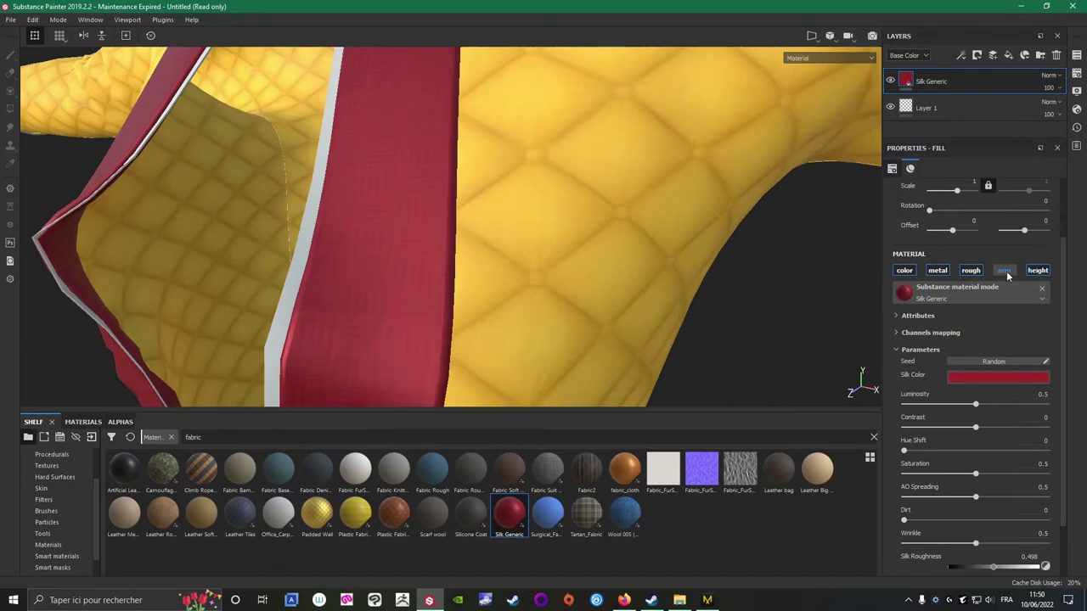
click(1005, 272)
scroll(478, 358, down, 6)
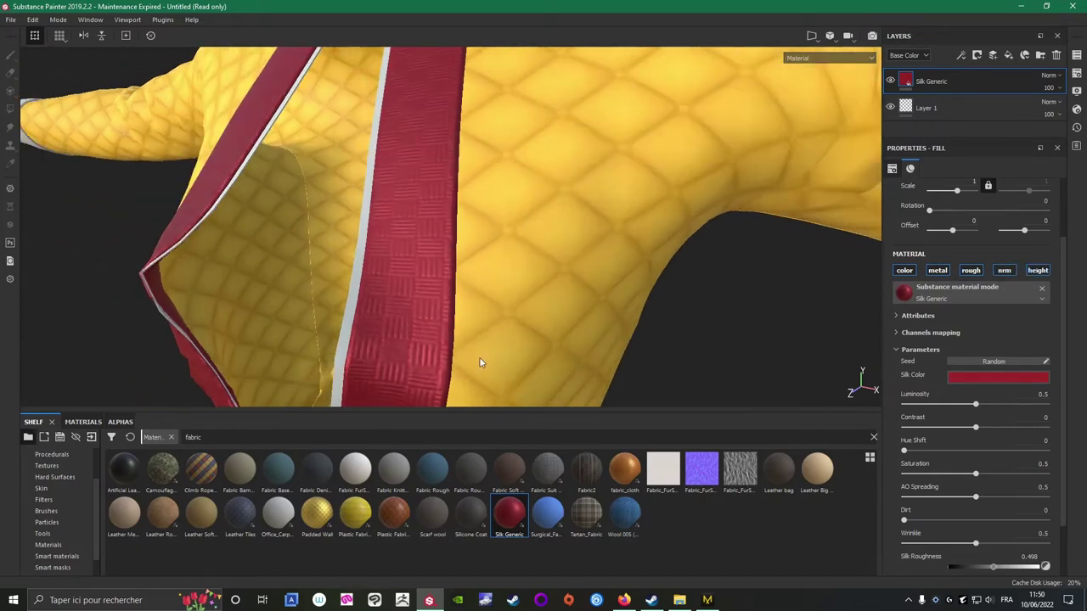
alt+middle_drag(446, 270, 445, 226)
alt+drag(445, 226, 466, 272)
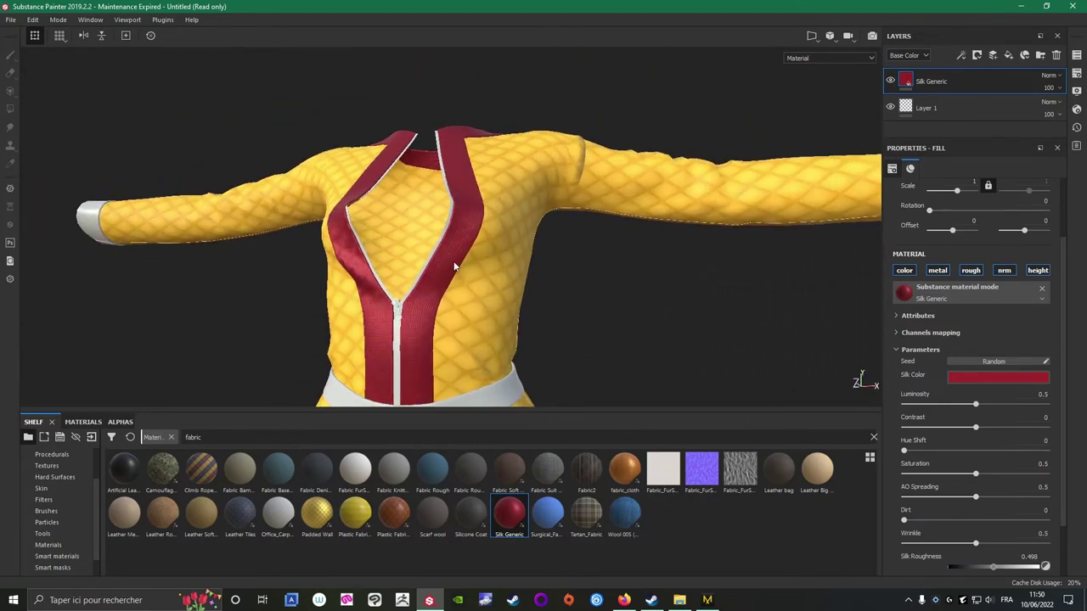
scroll(466, 272, up, 5)
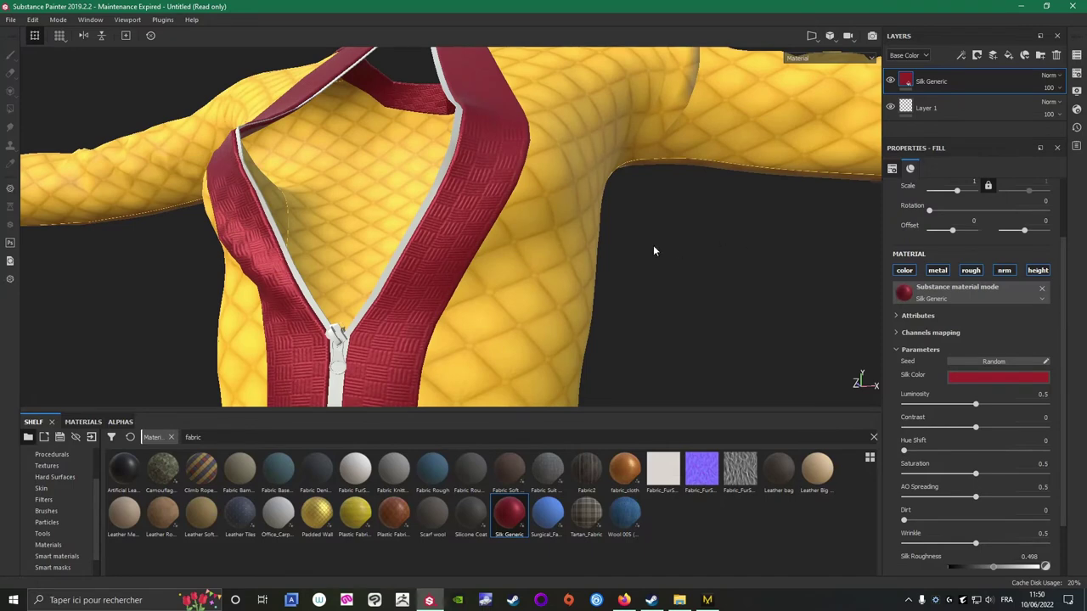
Set the Silk Color of the jacket trim's Silk Generic fill to pure black.
click(967, 271)
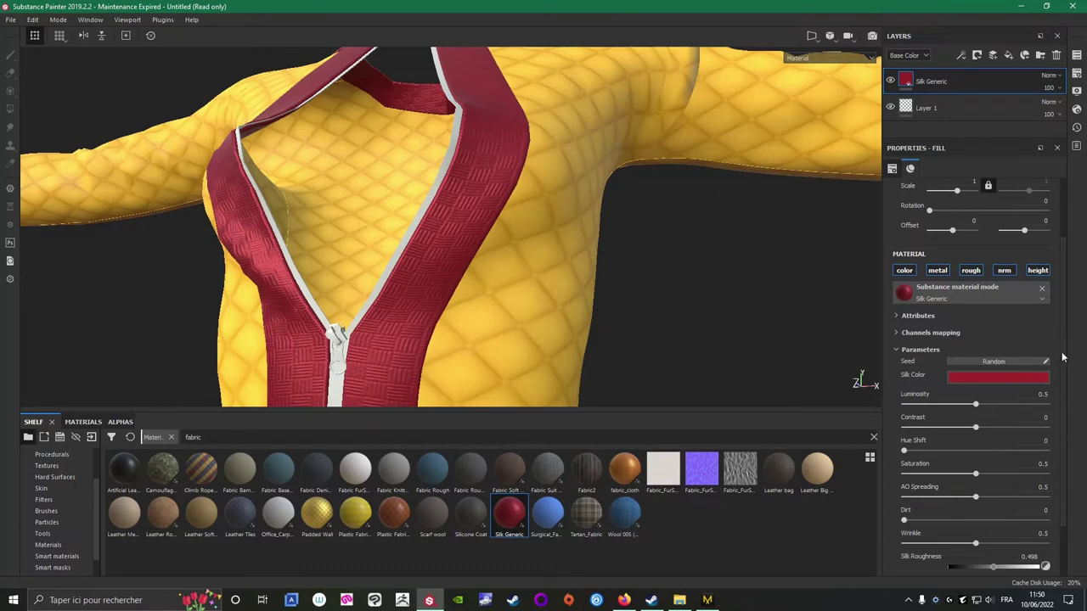
scroll(1062, 357, down, 2)
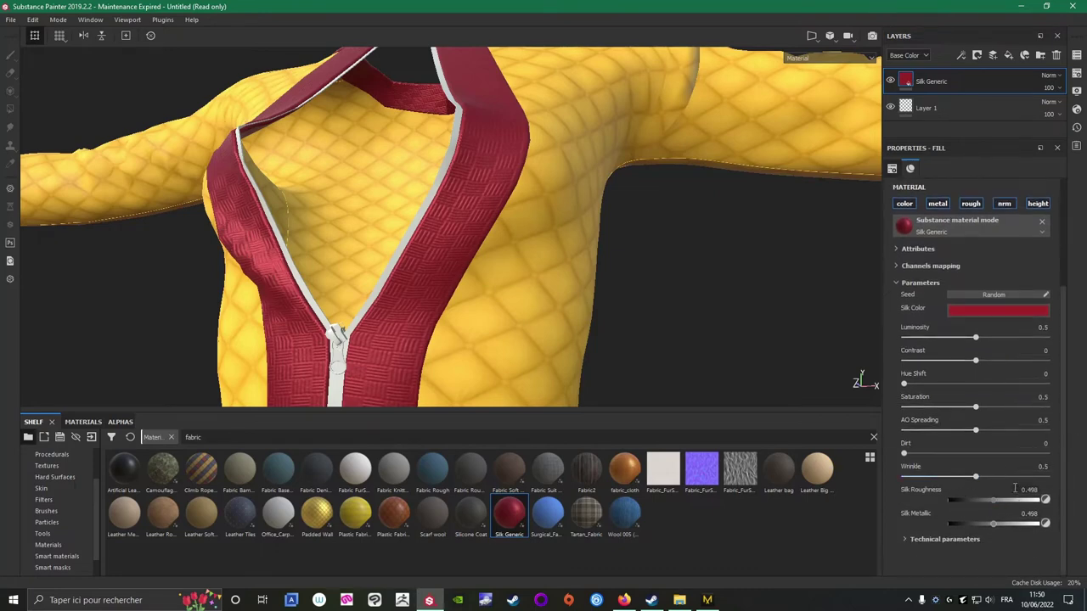
click(972, 310)
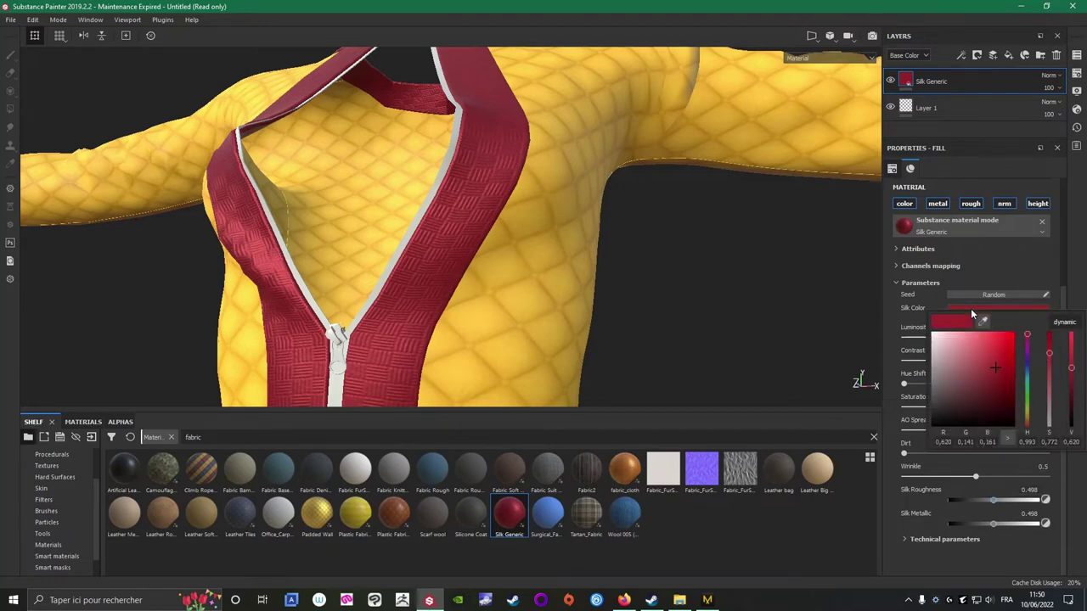
drag(976, 337, 923, 433)
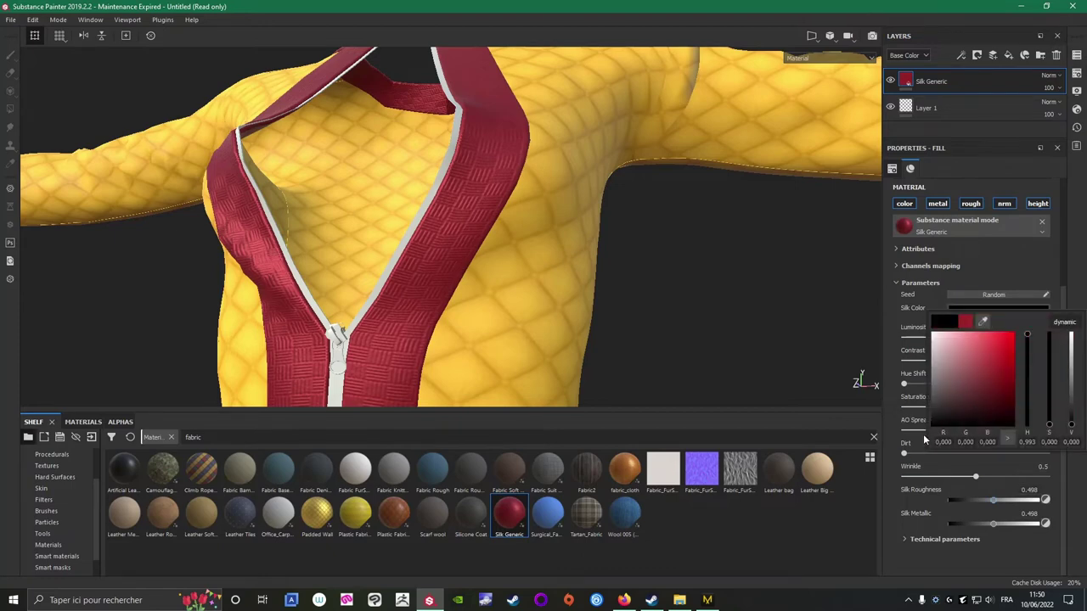
click(707, 337)
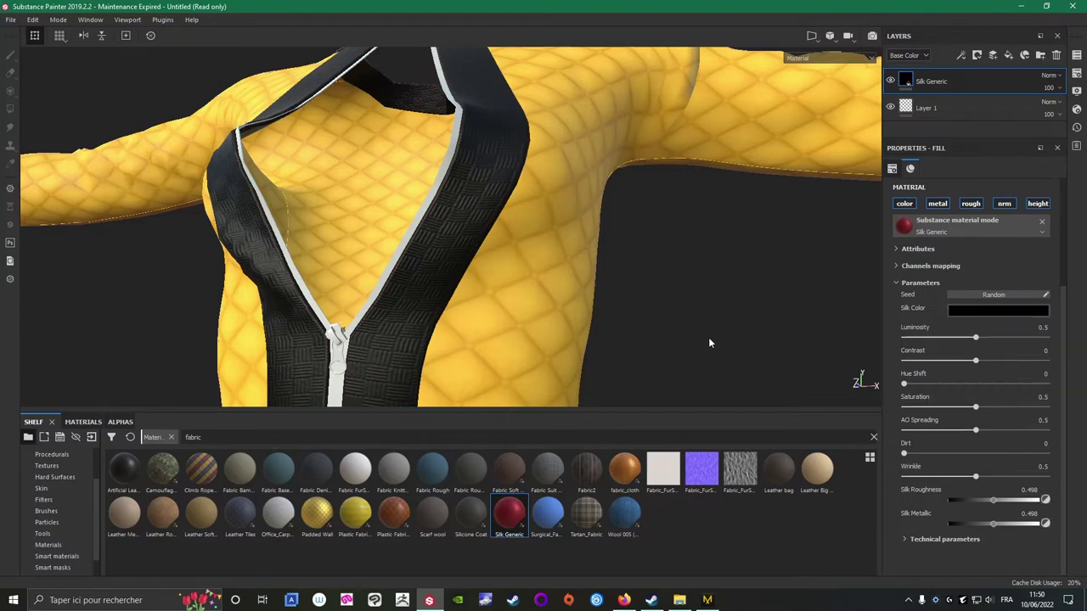
Apply Silk Generic to the shorts' belt, front strip and leg bands with the normal channel on and Silk Color black.
scroll(703, 336, down, 4)
alt+drag(408, 333, 407, 218)
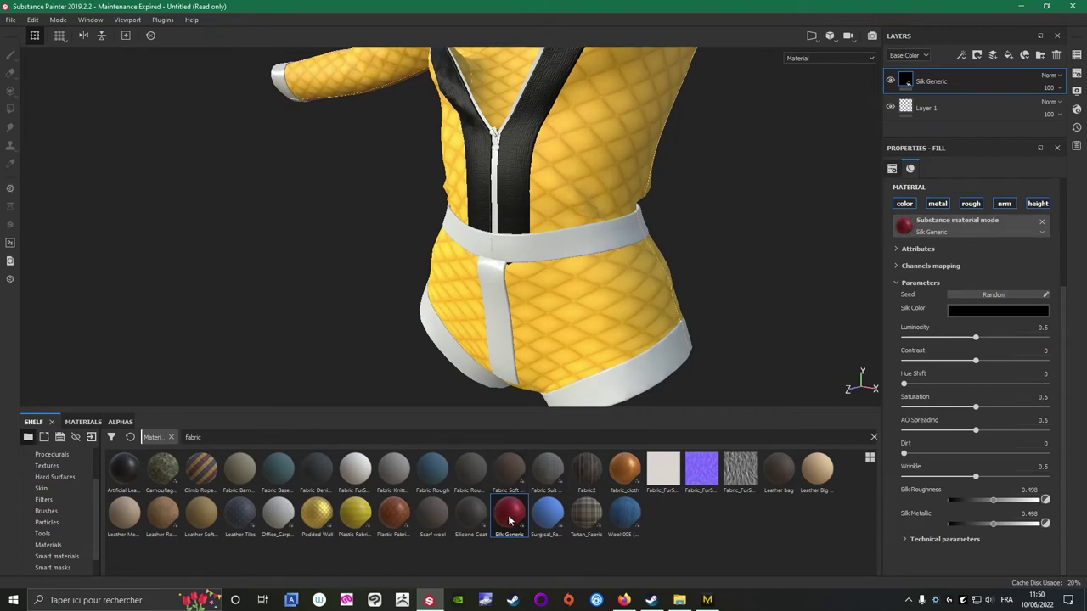
drag(512, 518, 574, 244)
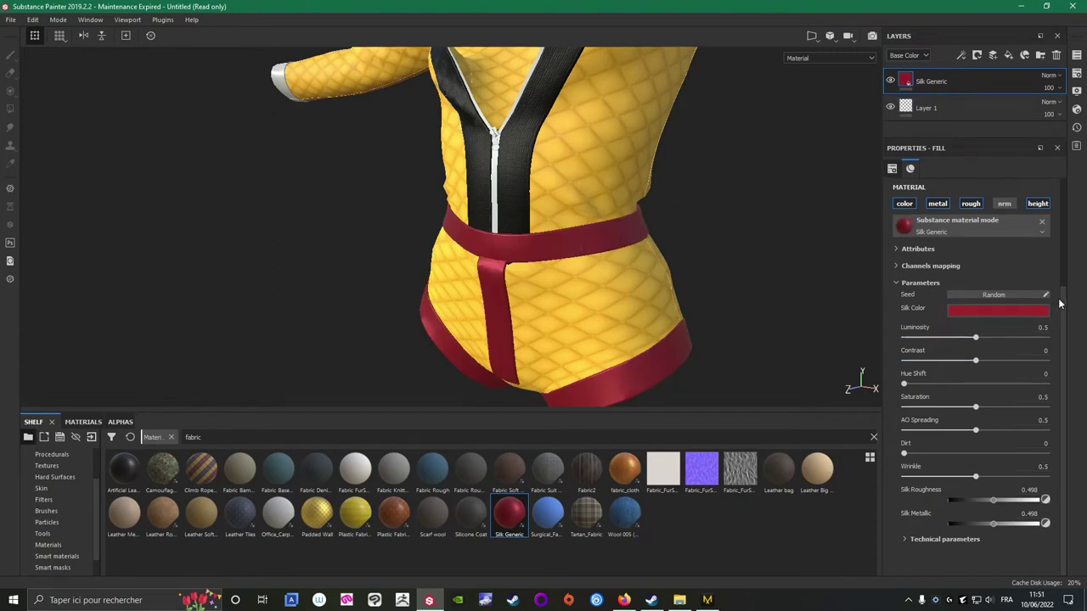
click(1004, 205)
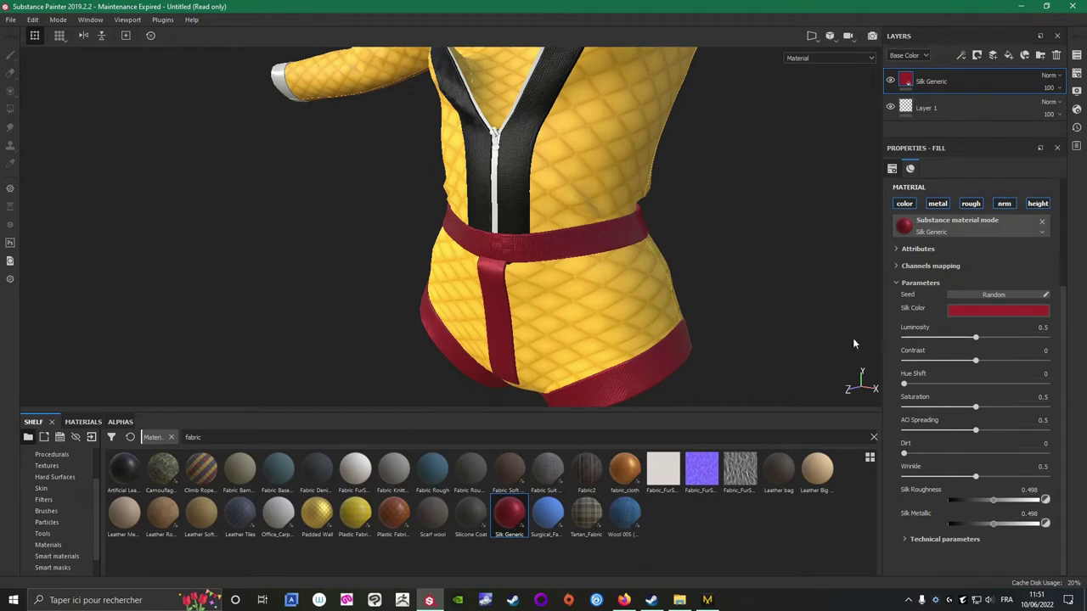
click(950, 311)
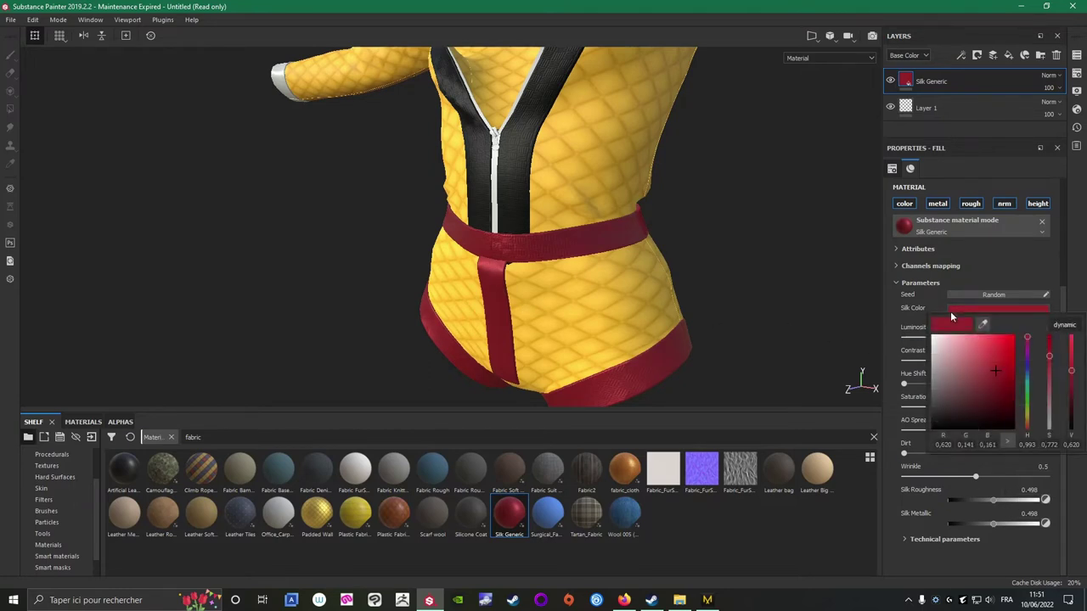
drag(995, 365, 921, 440)
Apply Silk Generic to the sleeve cuffs with the normal channel on and the Silk Color set to black.
alt+drag(771, 262, 455, 135)
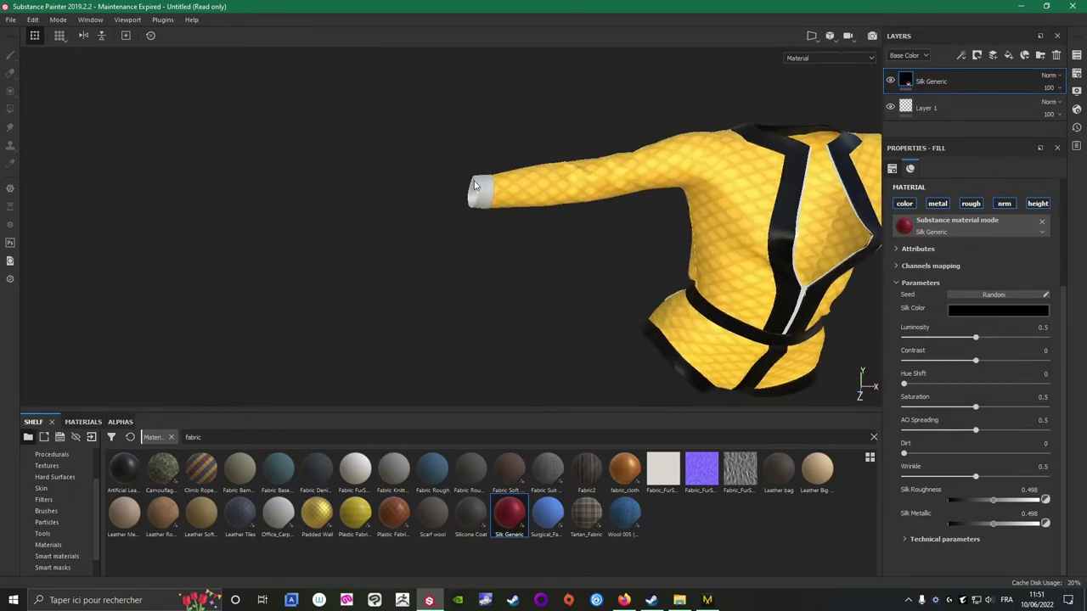
drag(515, 519, 478, 192)
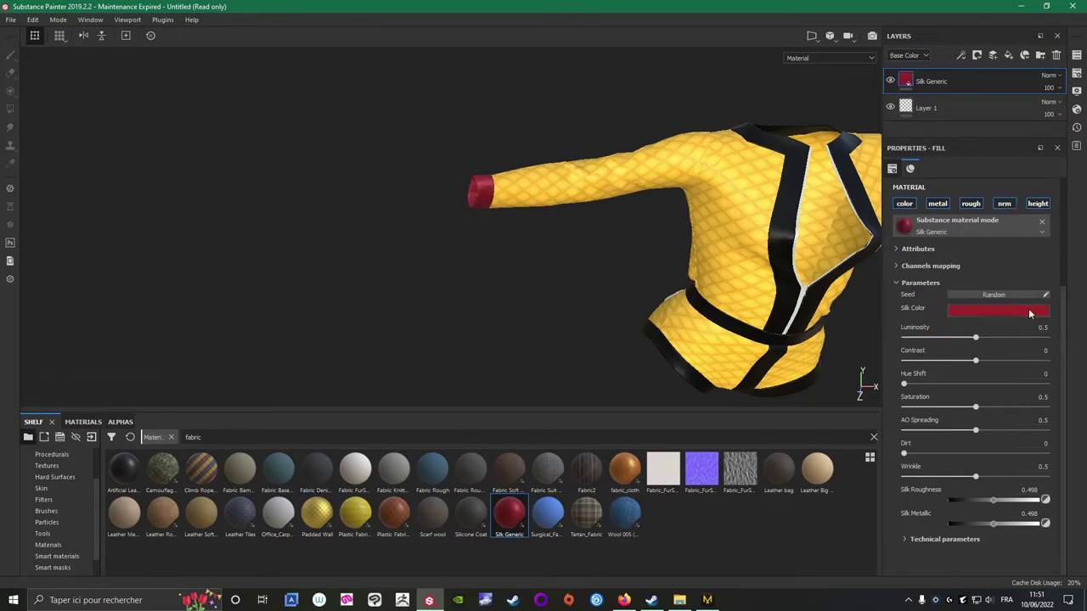
click(996, 308)
drag(963, 405, 912, 446)
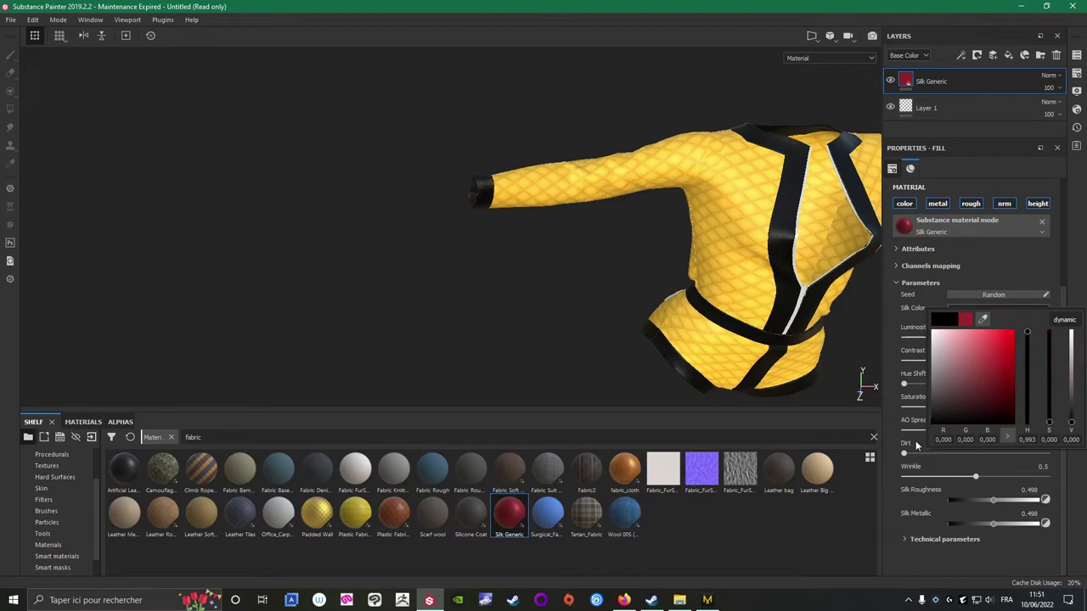
click(479, 338)
Check the outfit from the front, side and back for pieces that still have no material.
scroll(476, 334, down, 3)
alt+middle_drag(528, 325, 311, 253)
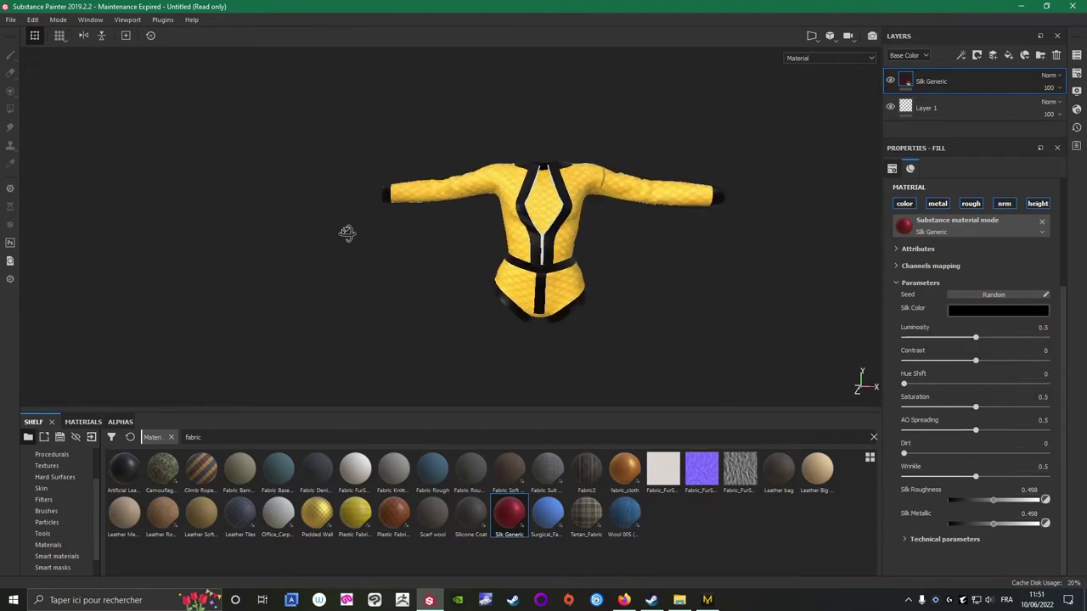
alt+drag(348, 234, 408, 251)
alt+middle_drag(495, 288, 463, 212)
scroll(536, 183, up, 3)
alt+drag(536, 184, 344, 184)
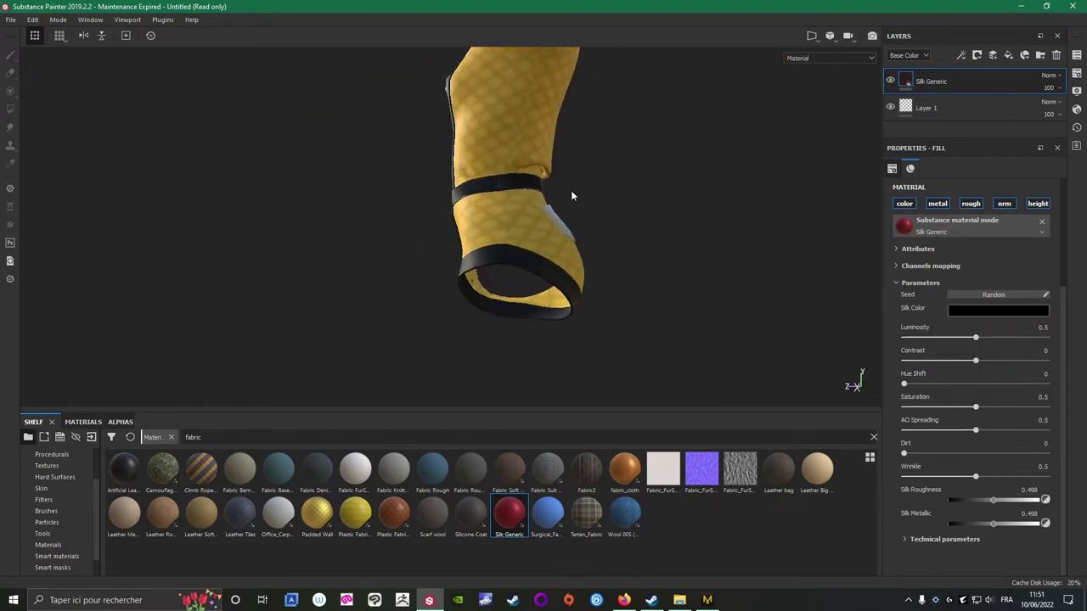
alt+drag(571, 191, 283, 195)
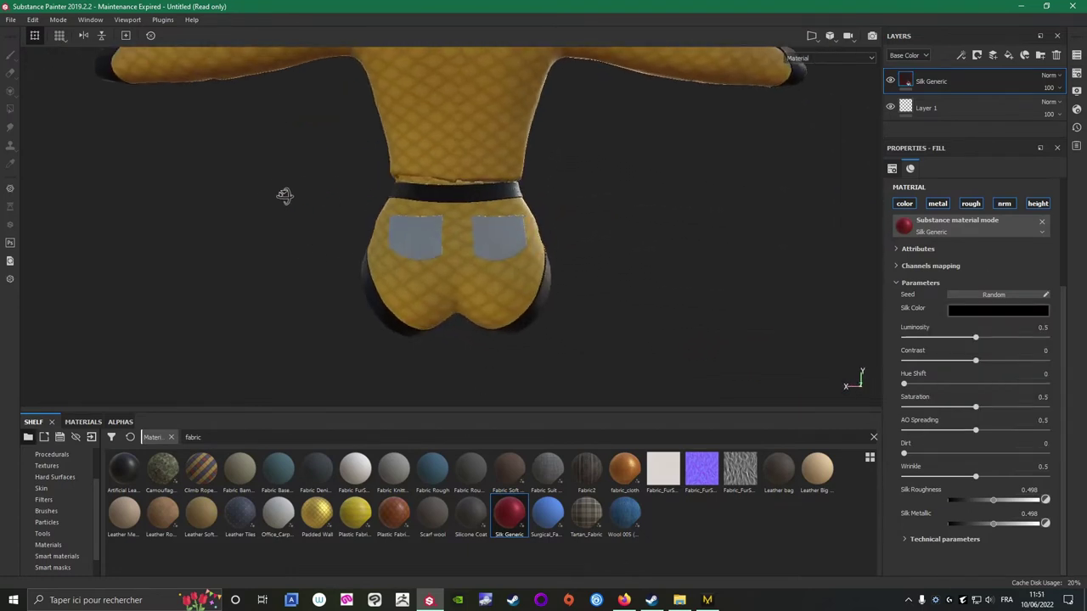
alt+middle_drag(428, 205, 449, 226)
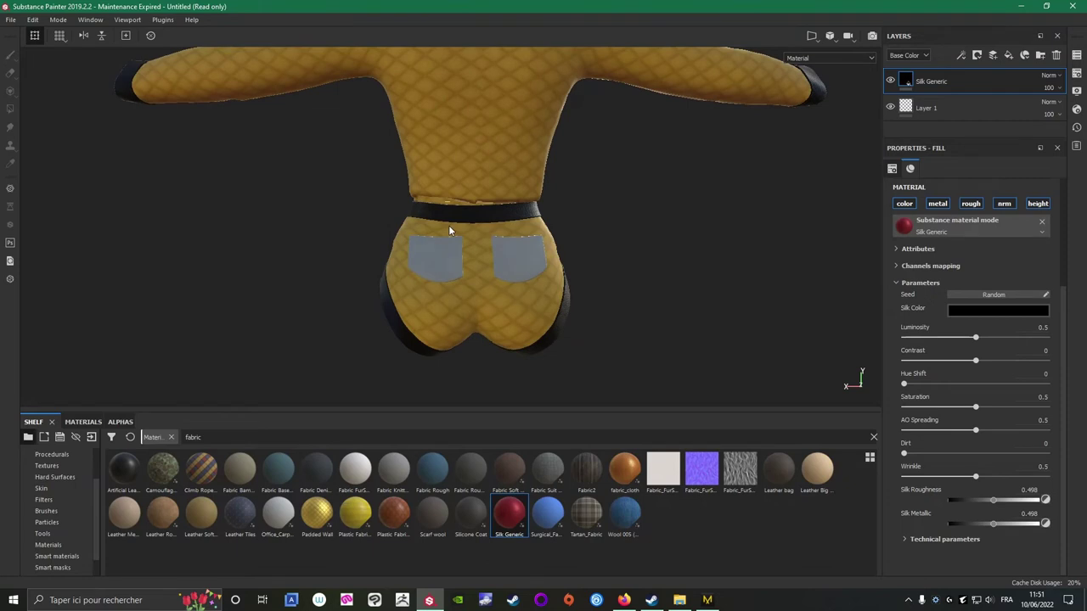
alt+right_drag(449, 226, 379, 266)
alt+drag(399, 280, 419, 259)
scroll(420, 260, up, 5)
alt+middle_drag(340, 238, 303, 225)
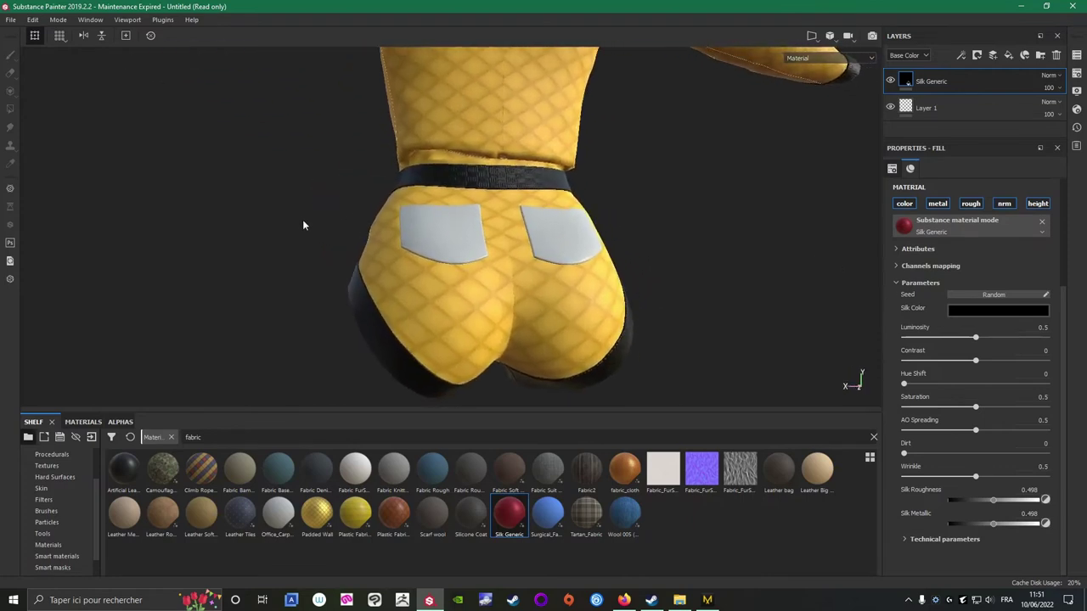
Apply Silk Generic to the shorts' back pockets with the normal channel on and the Silk Color set to black.
drag(513, 515, 449, 231)
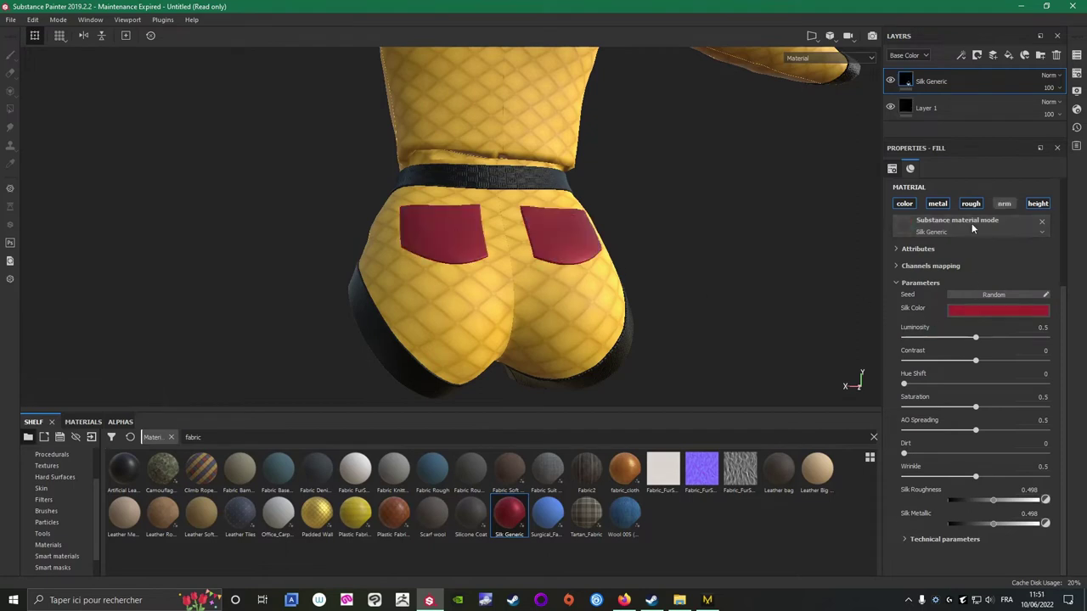
click(988, 312)
drag(945, 396, 917, 461)
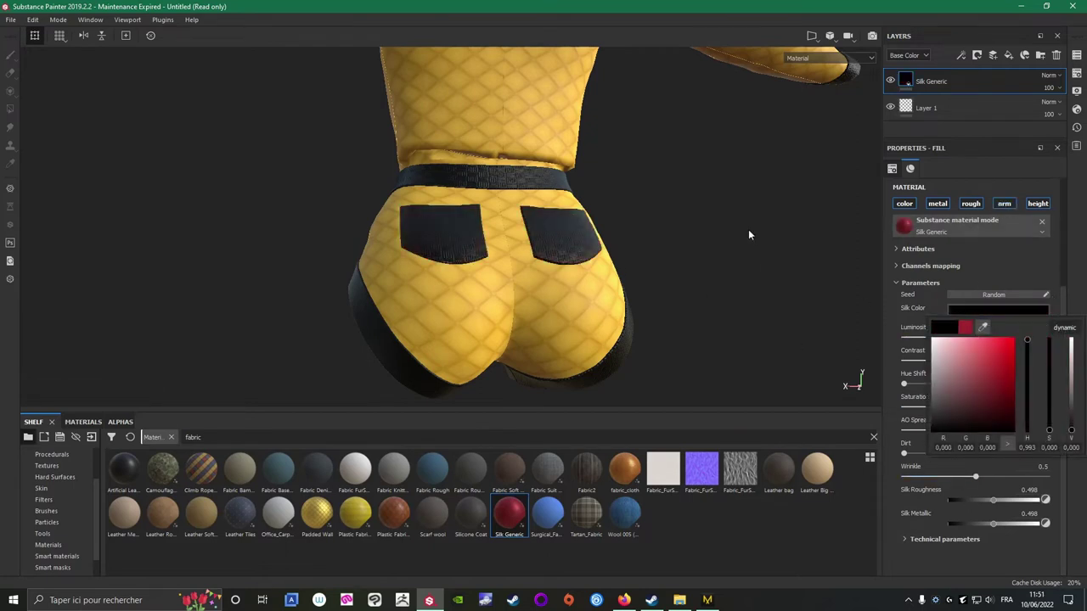
click(706, 243)
Rotate the environment lighting and inspect the black silk trim on the jacket front from several distances.
alt+drag(496, 285, 619, 270)
scroll(619, 270, up, 3)
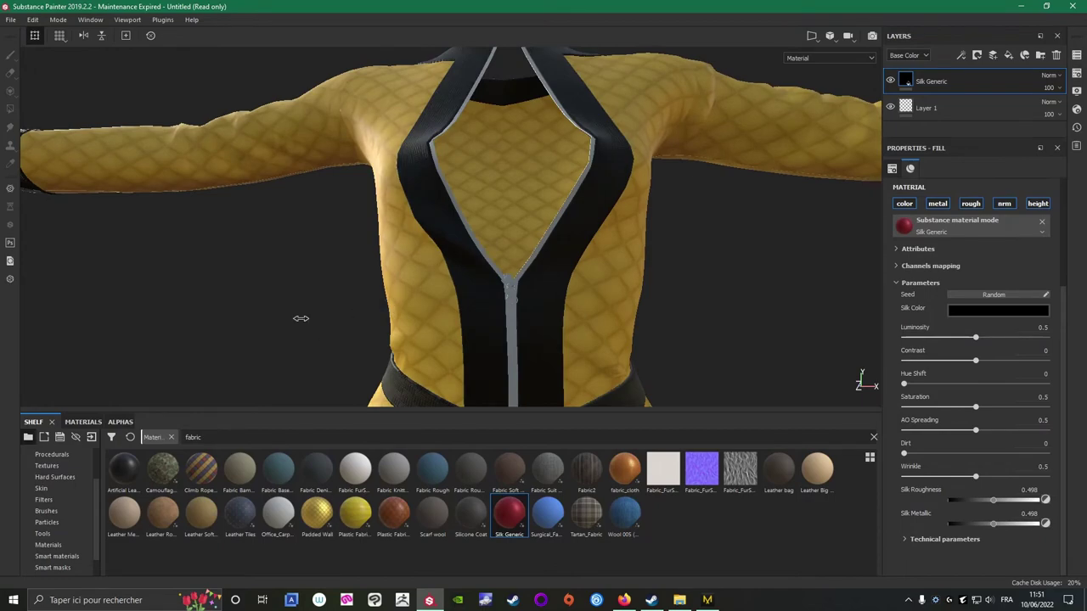
shift+right_drag(300, 319, 446, 313)
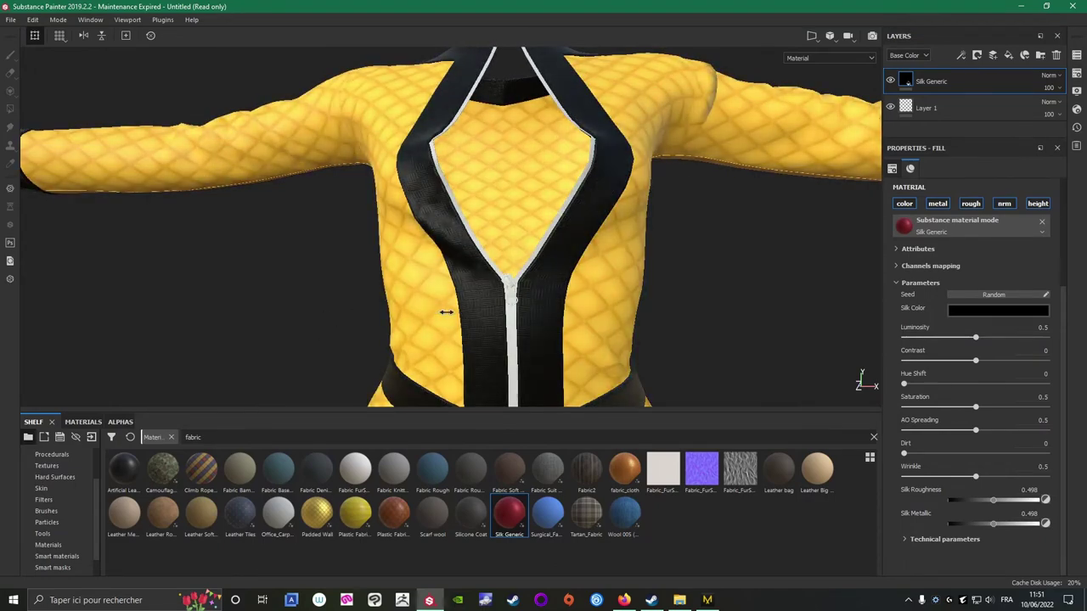
shift+right_drag(370, 311, 303, 316)
alt+drag(367, 299, 495, 282)
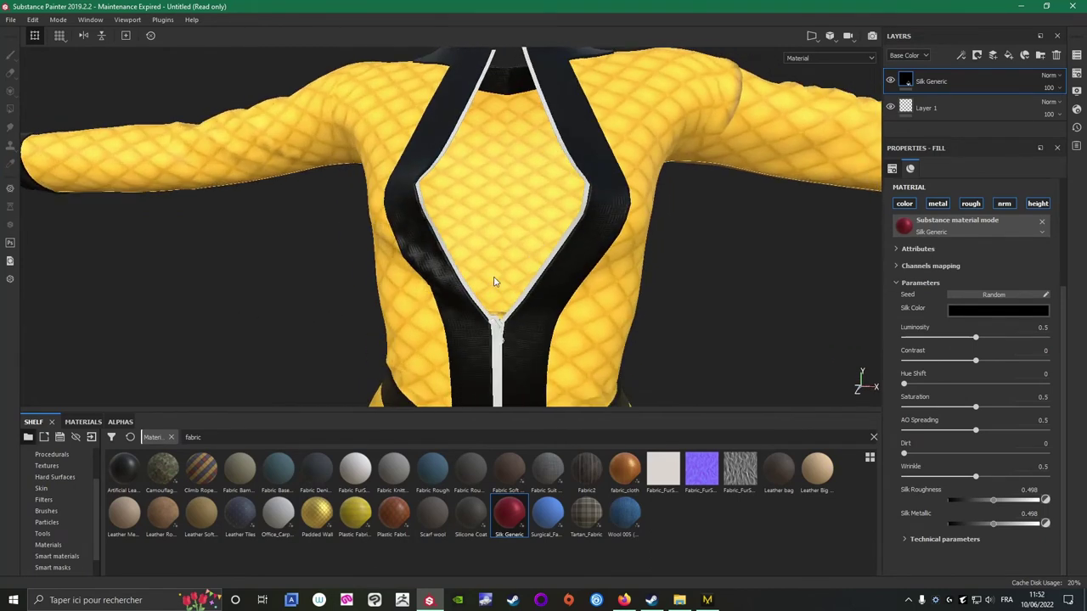
right_click(495, 282)
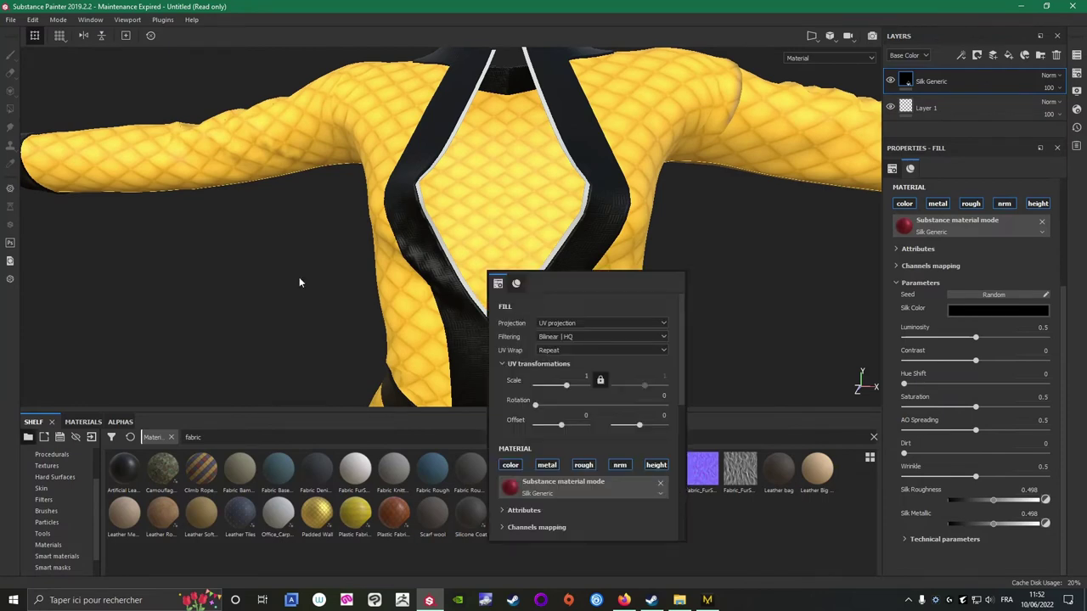
alt+right_drag(299, 278, 429, 298)
scroll(433, 303, down, 2)
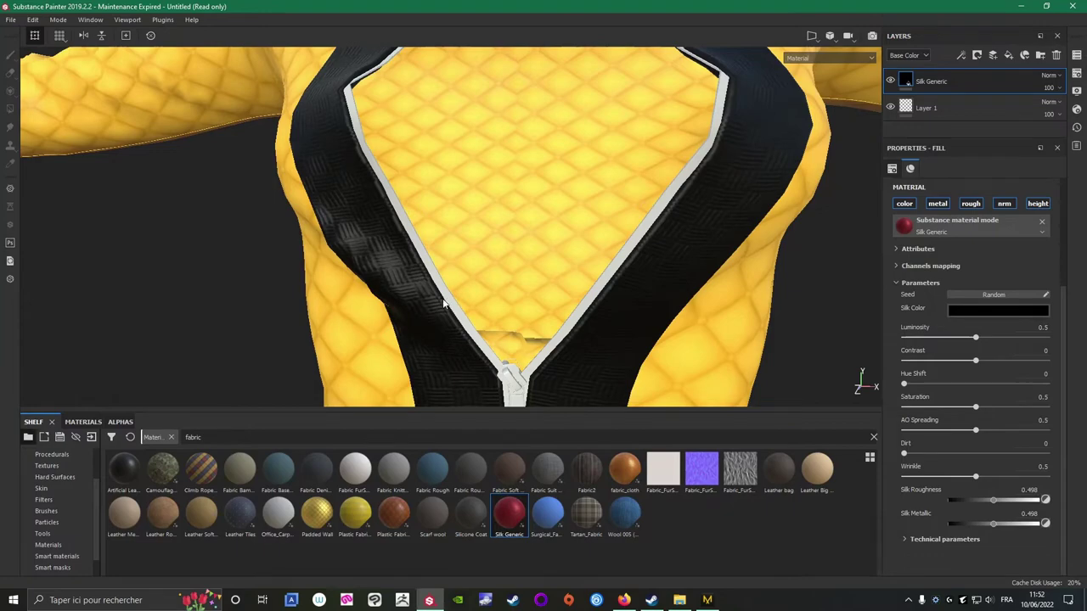
scroll(446, 307, down, 5)
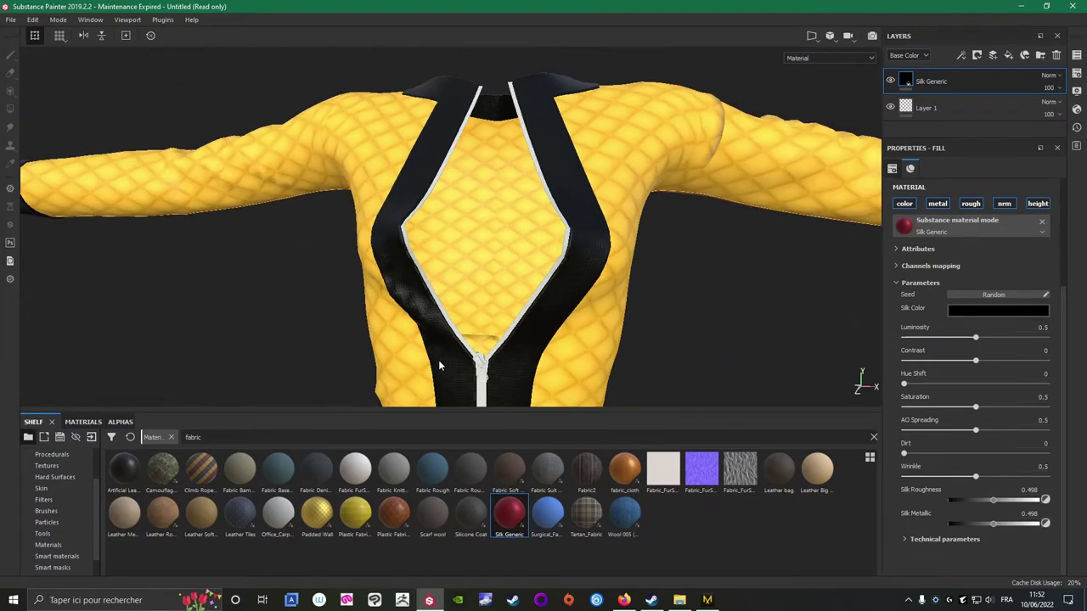
Search the materials for plastic and try Plastic Matte Pure on the jacket's zipper tape.
alt+middle_drag(466, 289, 476, 149)
scroll(475, 314, up, 4)
alt+drag(436, 222, 364, 194)
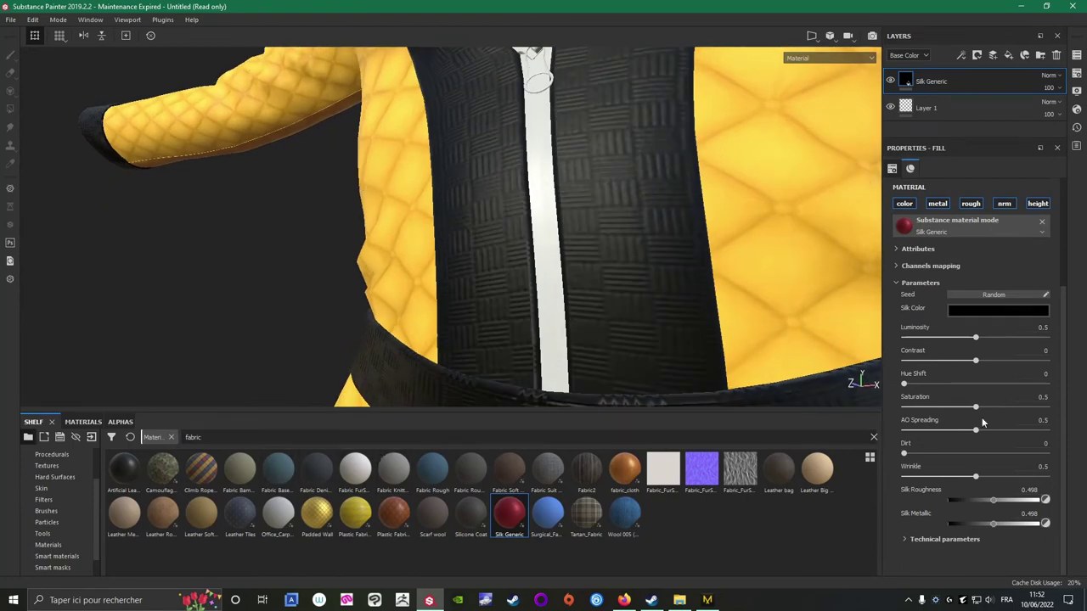
click(873, 436)
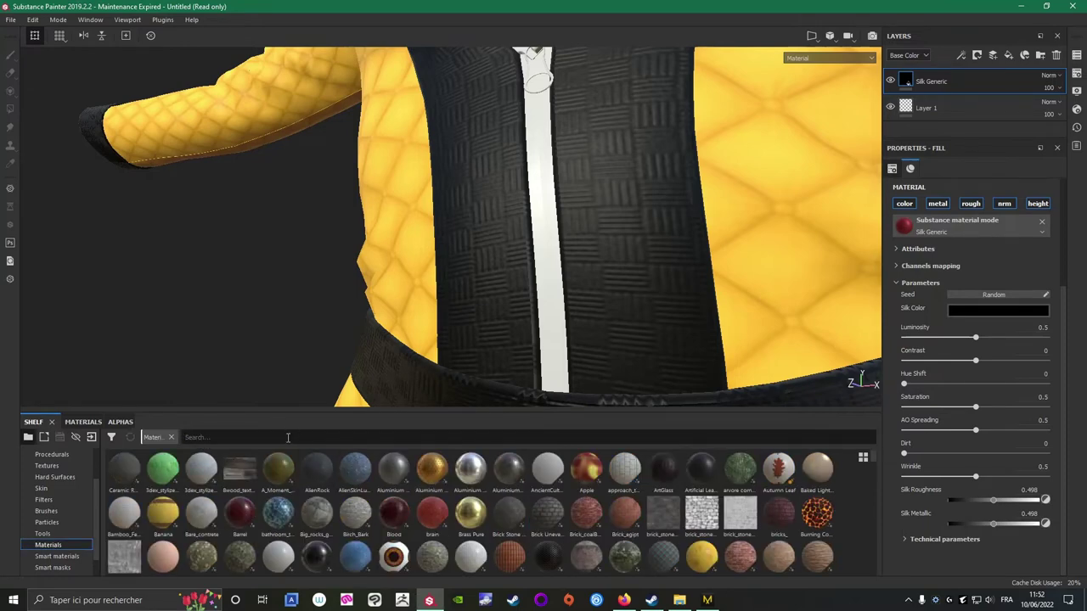
text(plastic)
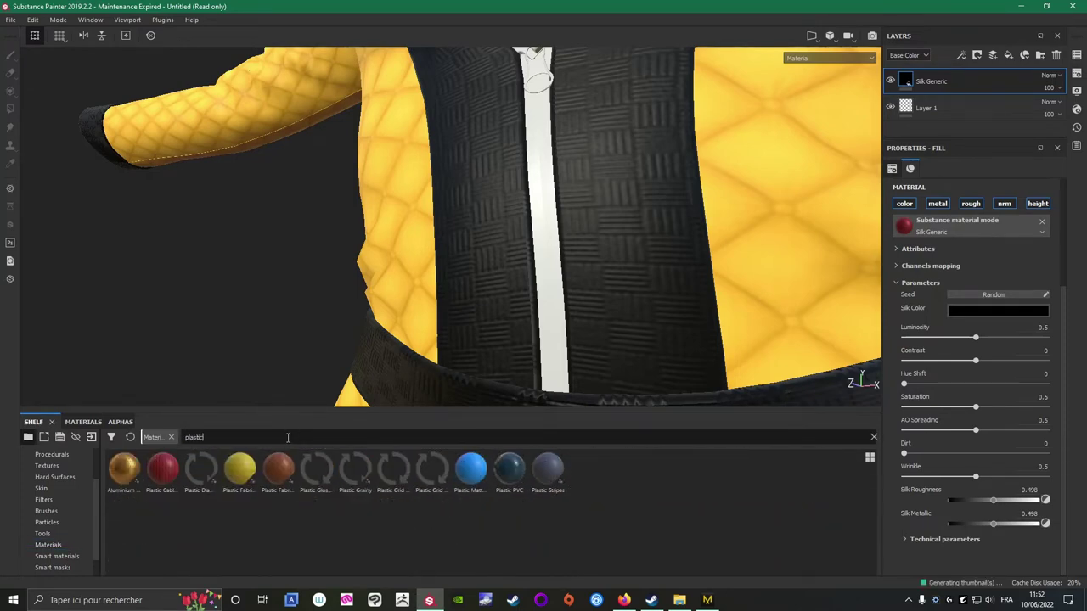
drag(471, 469, 540, 220)
scroll(546, 199, down, 5)
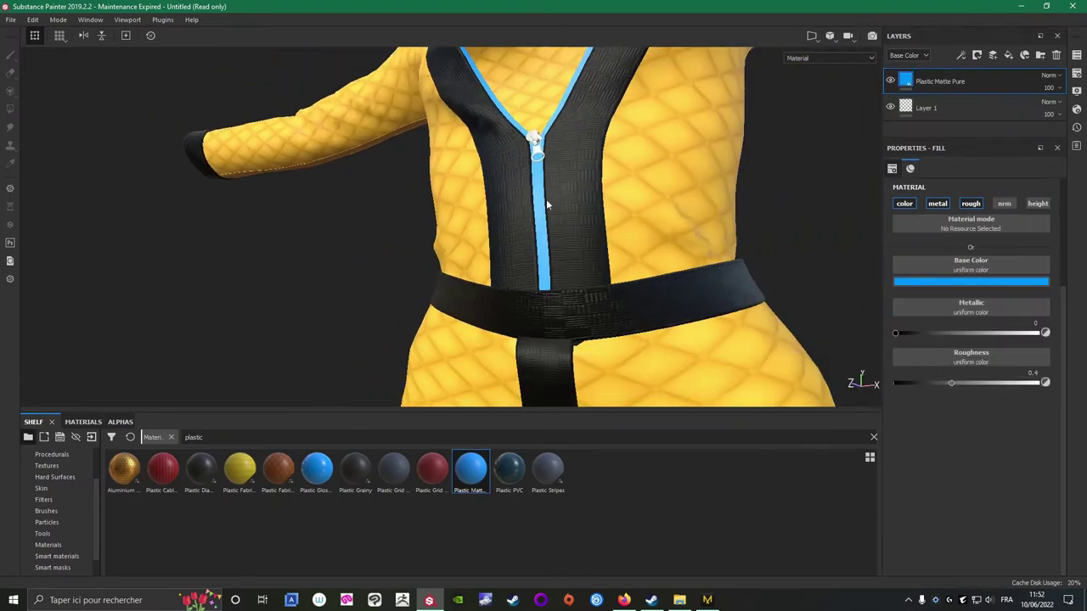
Try a near-black grey base color of 0.018 in R, G and B on the plastic zipper tape.
scroll(522, 316, up, 3)
alt+drag(522, 315, 637, 328)
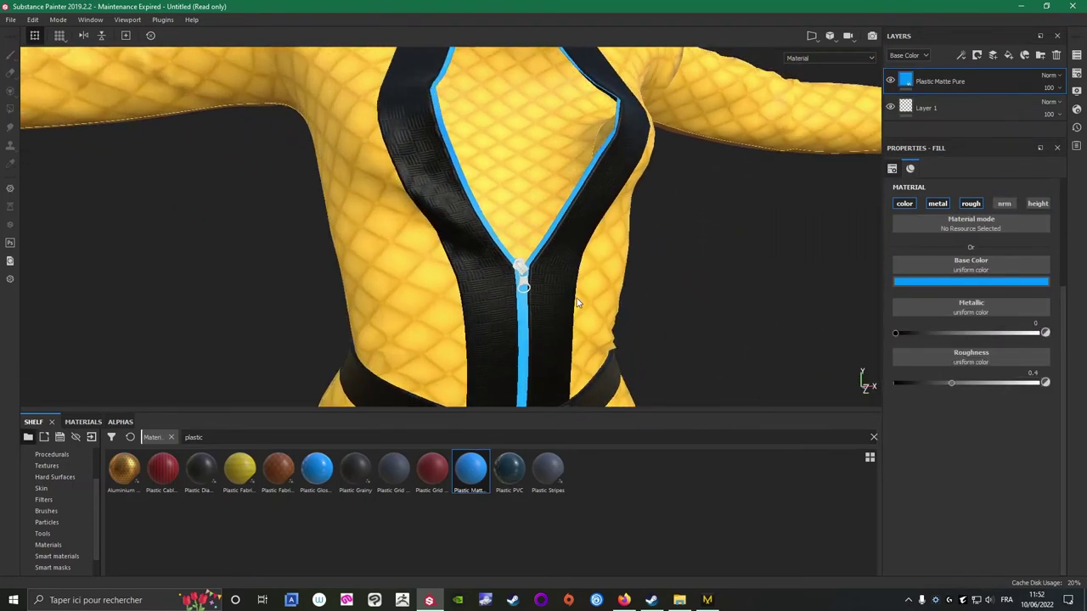
scroll(557, 307, up, 4)
alt+drag(493, 308, 596, 228)
scroll(497, 263, down, 4)
alt+middle_drag(575, 210, 553, 361)
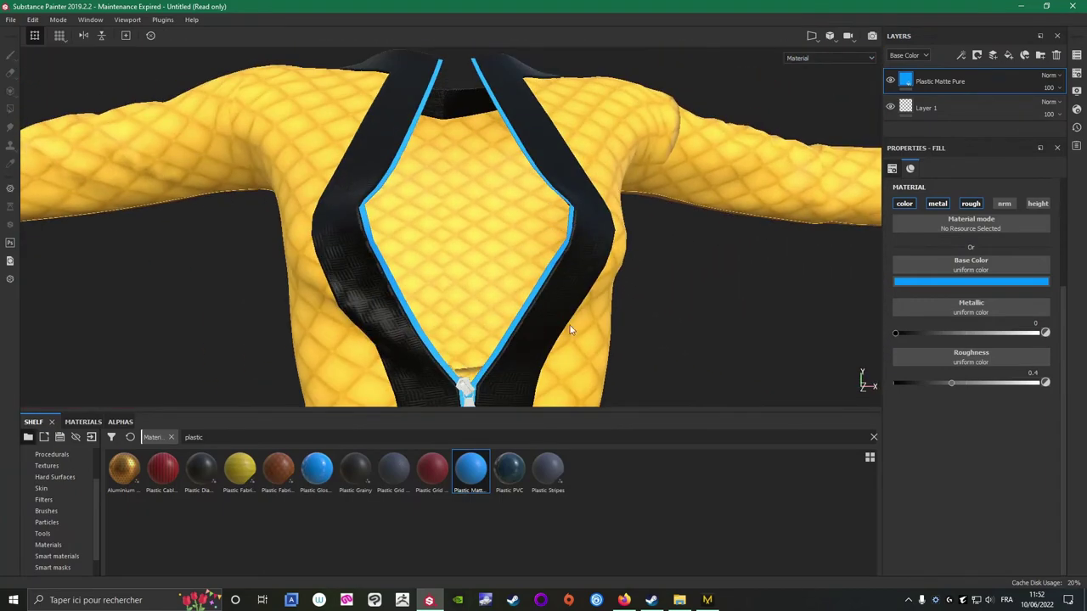
alt+drag(570, 330, 767, 239)
click(965, 280)
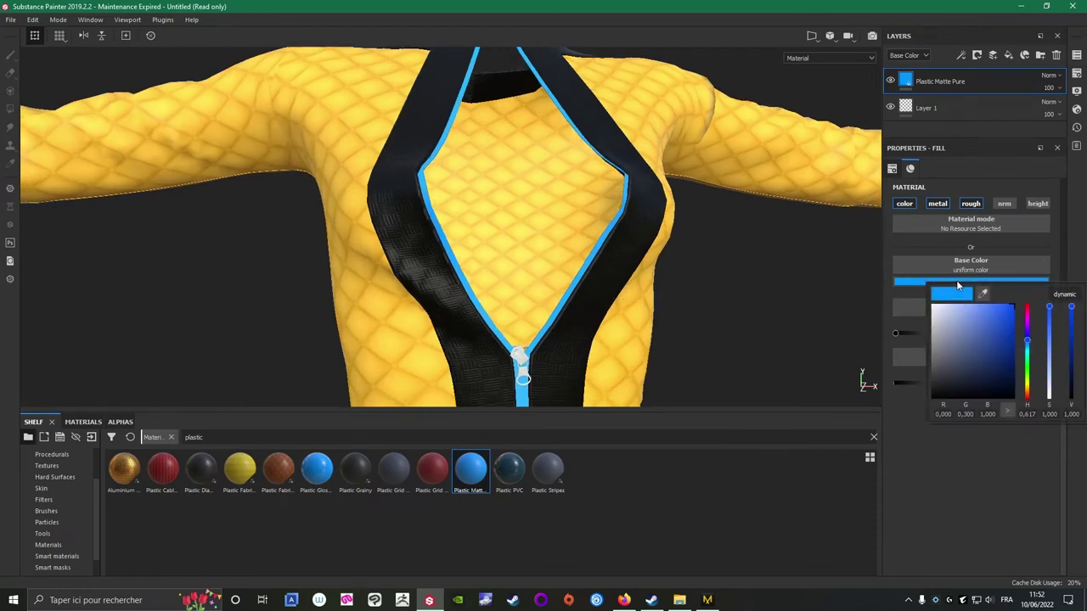
click(931, 310)
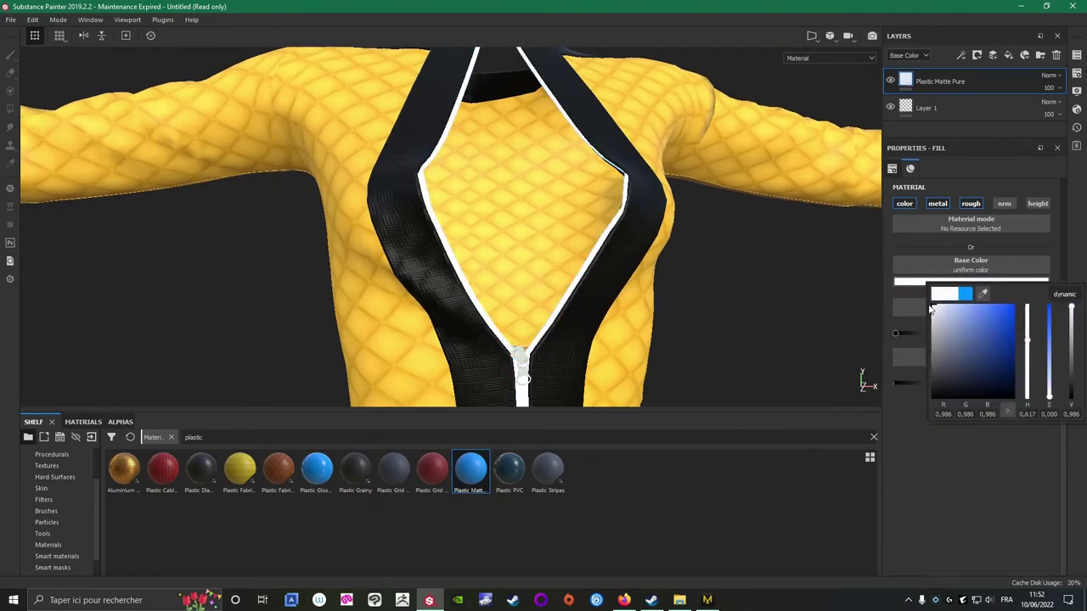
drag(931, 310, 918, 395)
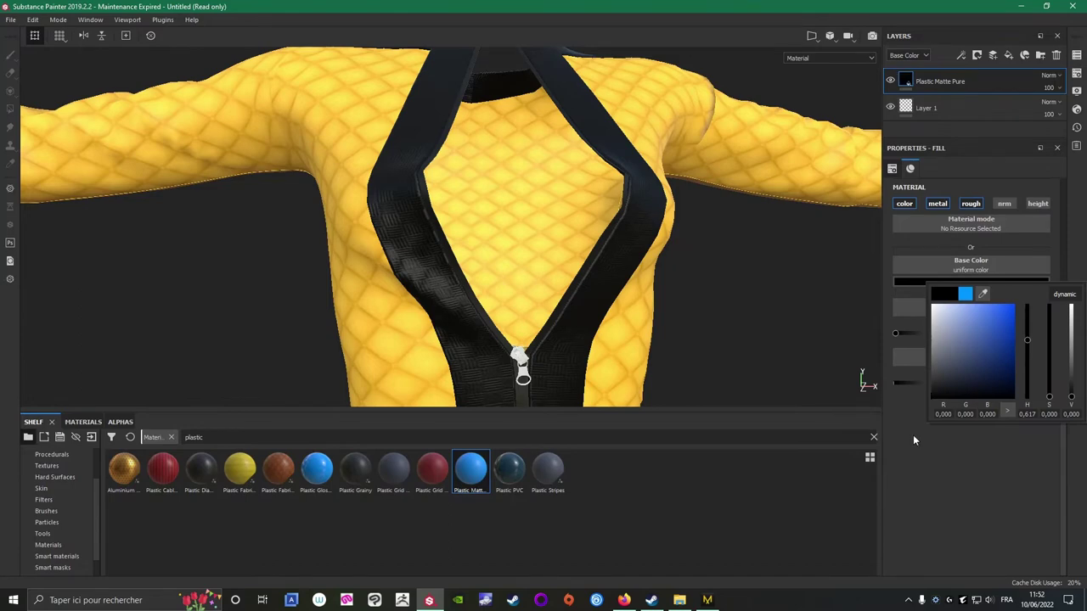
mouse_move(912, 385)
mouse_down()
mouse_move(914, 363)
mouse_move(905, 381)
mouse_move(917, 385)
mouse_up()
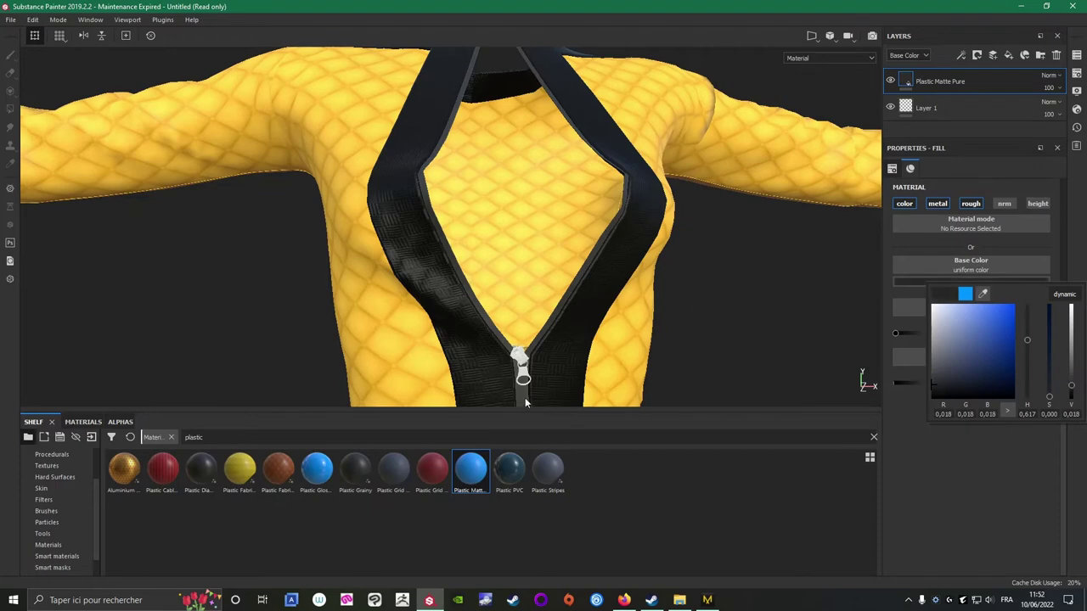
Try a white base color on the plastic zipper tape and delete the Plastic Matte Pure layer.
scroll(535, 367, down, 3)
mouse_move(535, 366)
alt+mouse_down()
mouse_move(543, 287)
mouse_move(526, 373)
alt+mouse_up()
scroll(526, 378, up, 3)
alt+middle_drag(525, 382, 524, 201)
scroll(520, 212, down, 2)
scroll(514, 219, up, 2)
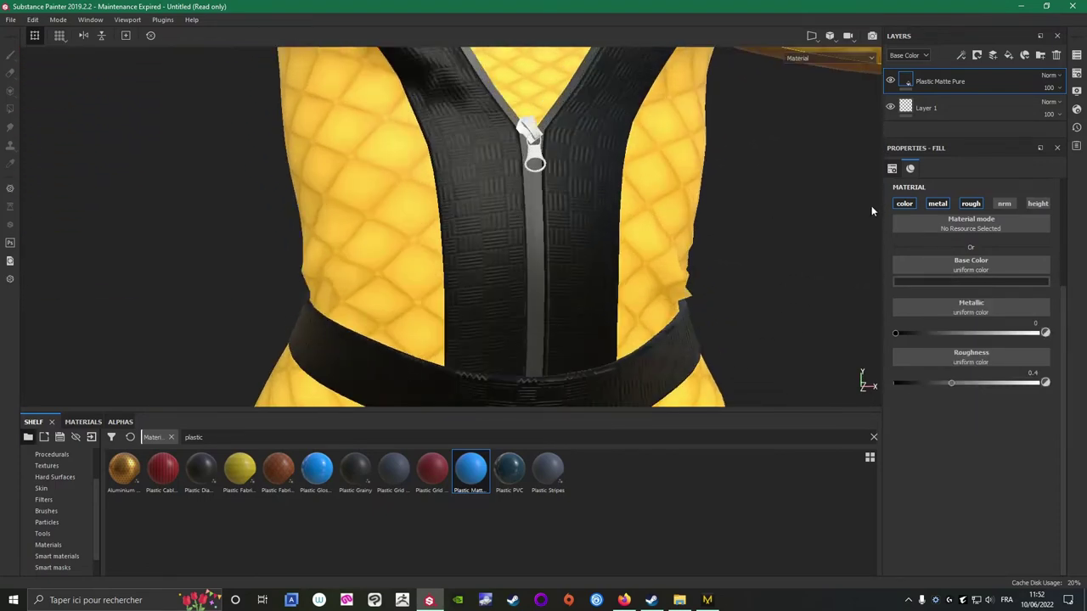
click(927, 281)
click(934, 314)
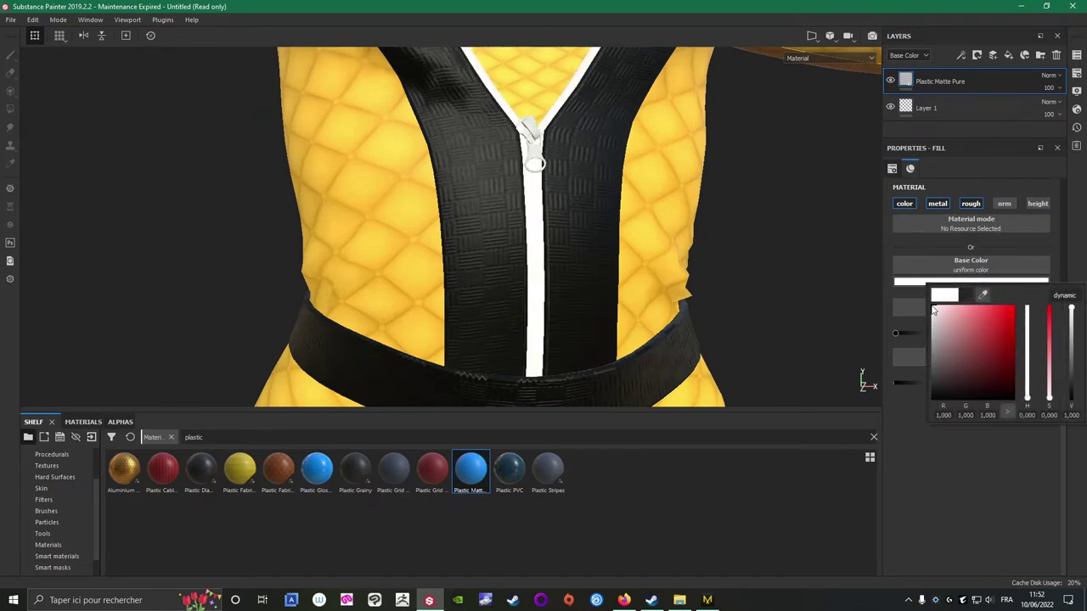
mouse_move(934, 315)
mouse_down()
mouse_move(917, 357)
mouse_move(933, 311)
mouse_up()
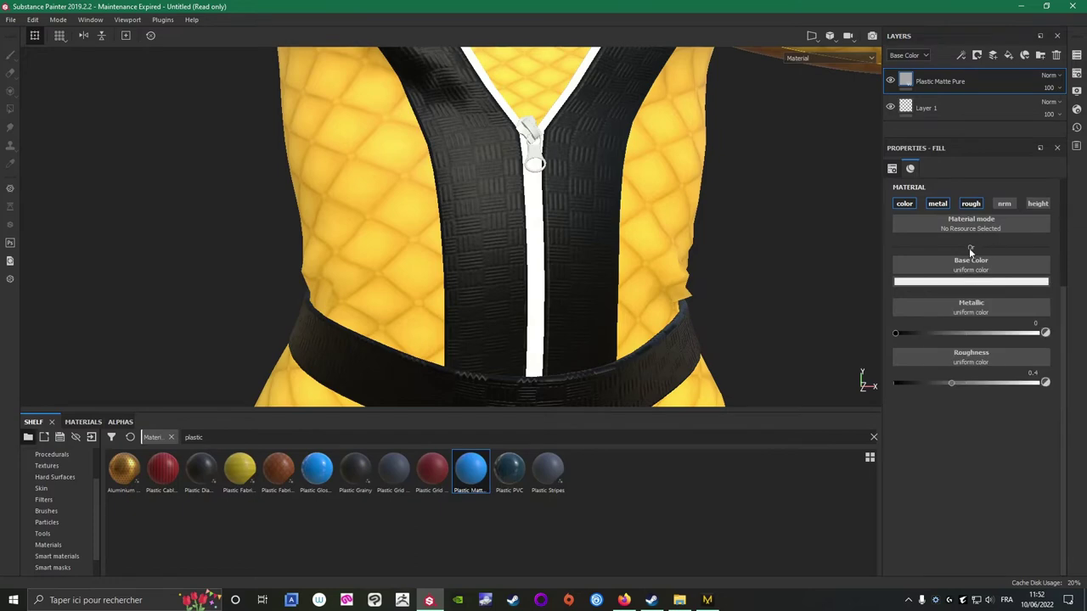
click(1056, 55)
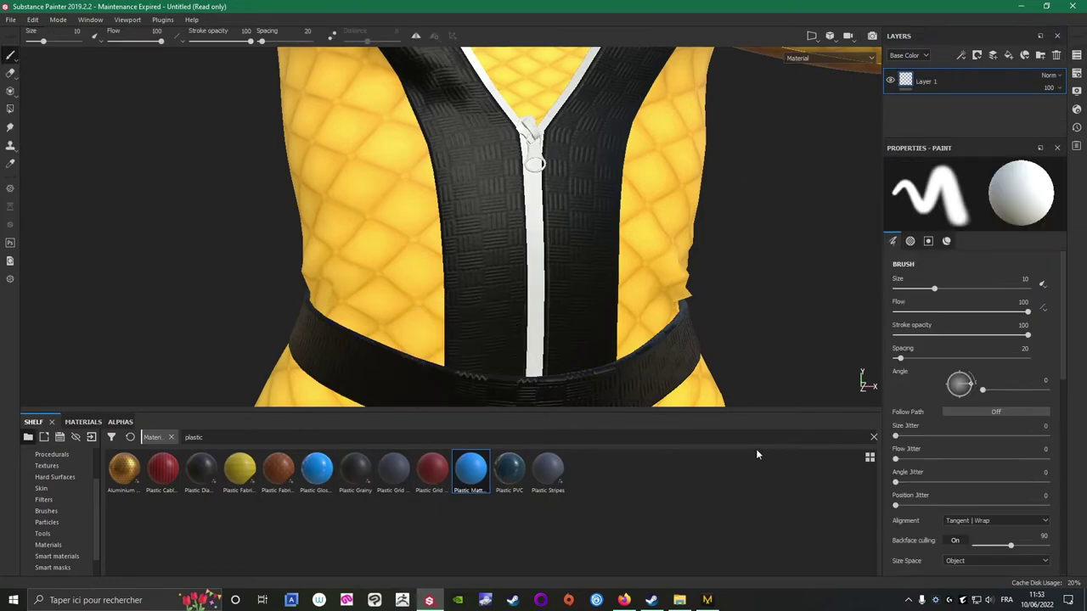
Search the materials for fabric and try Fabric Soft Denim on the jacket's zipper tape.
click(874, 436)
click(398, 439)
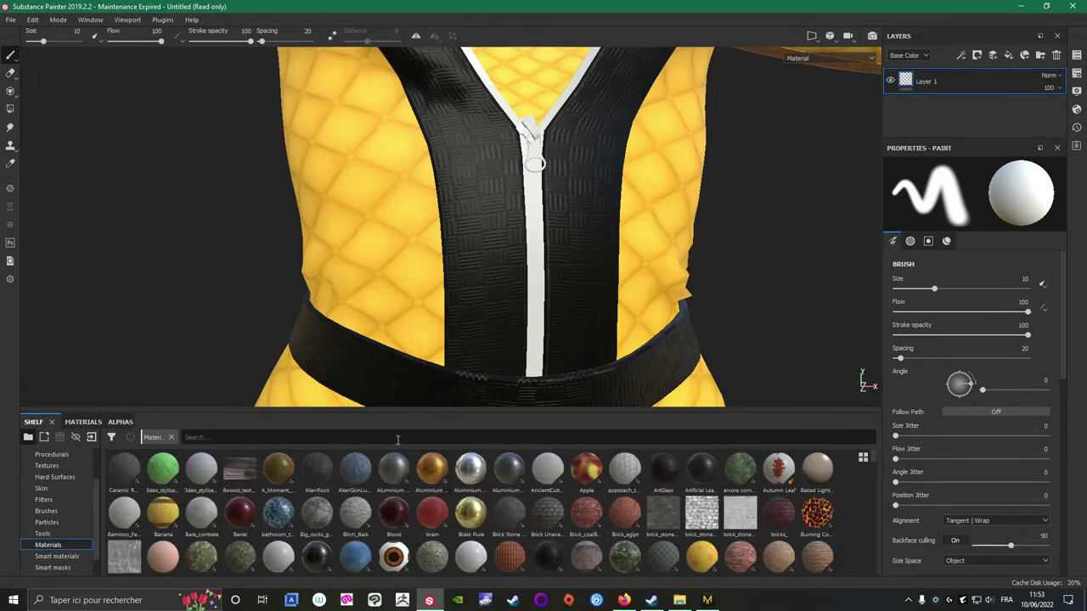
text(fabric)
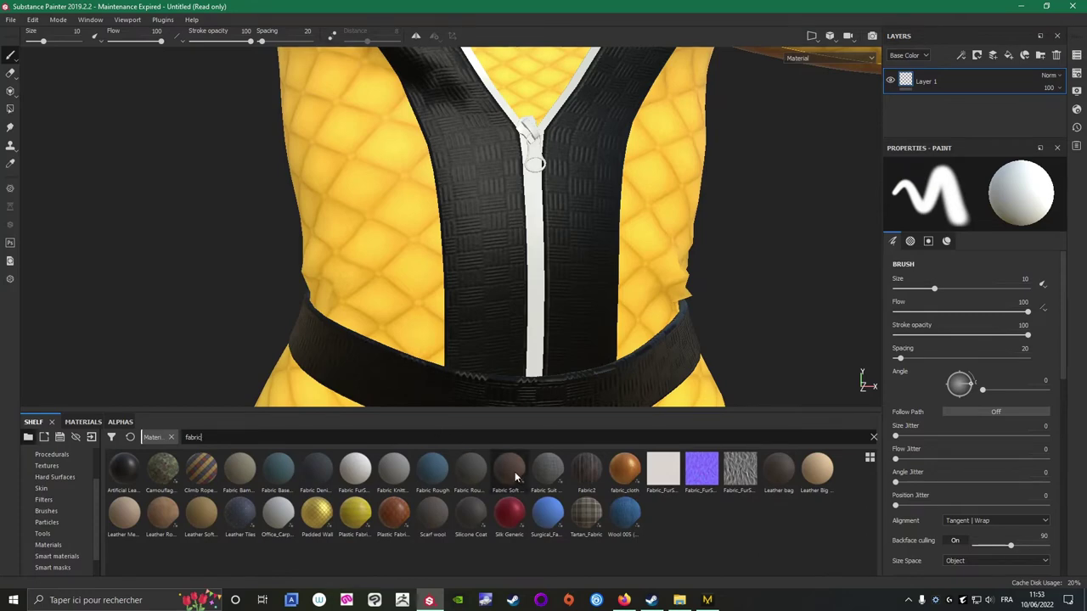
mouse_move(514, 471)
drag(514, 471, 537, 258)
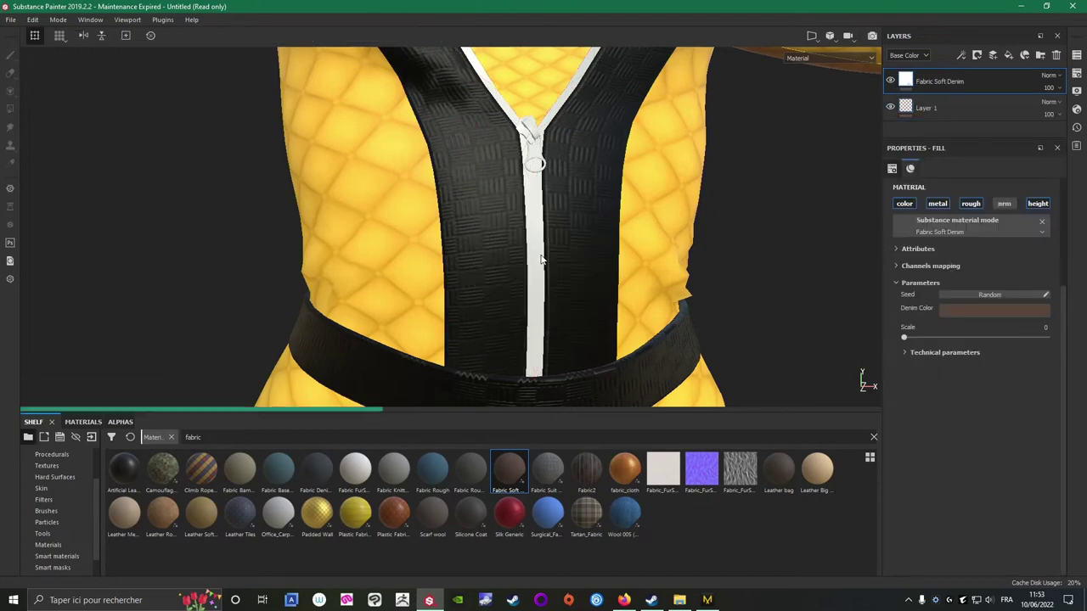
scroll(529, 270, up, 5)
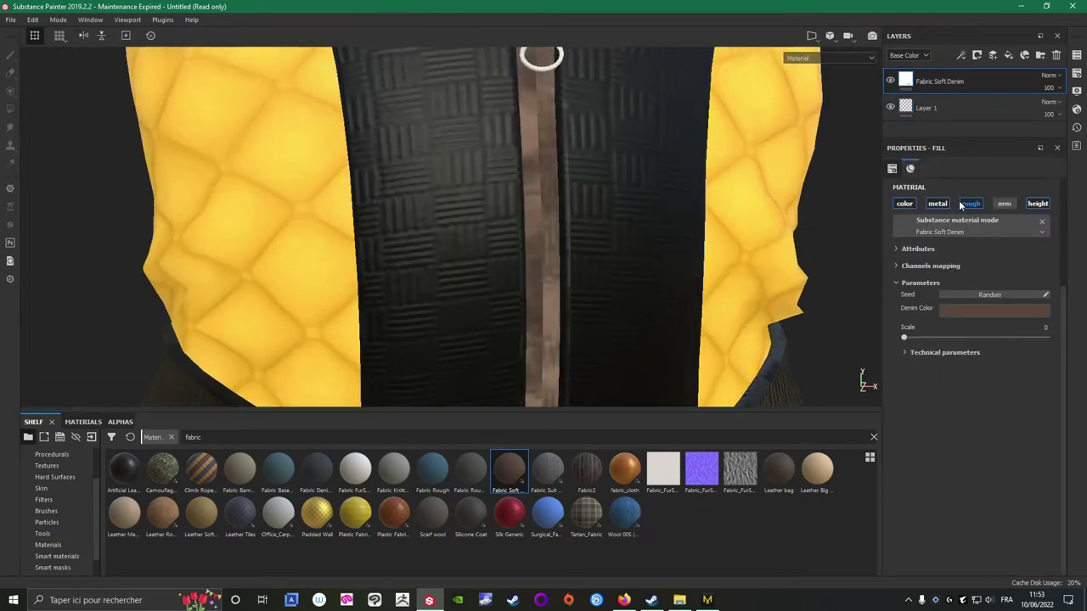
Enable the normal channel of the denim fill on the zipper tape and set its UV scale to 20.64.
scroll(955, 280, up, 3)
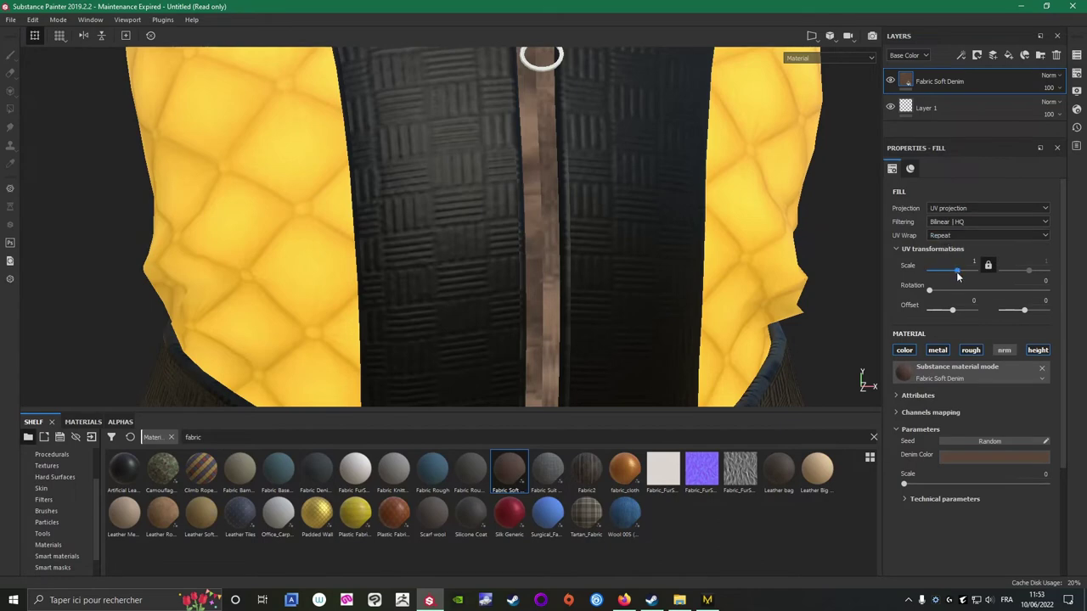
drag(960, 273, 962, 274)
drag(965, 273, 963, 273)
scroll(636, 264, down, 1)
scroll(636, 264, down, 2)
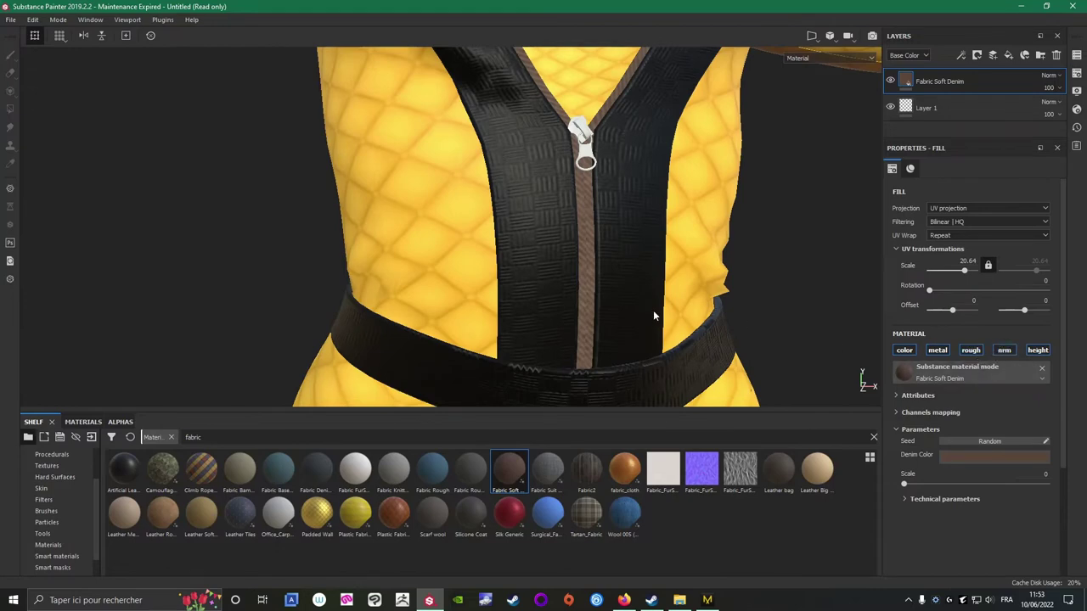
Switch the denim's color channel off and on for comparison, and delete the Fabric Soft Denim layer.
click(907, 350)
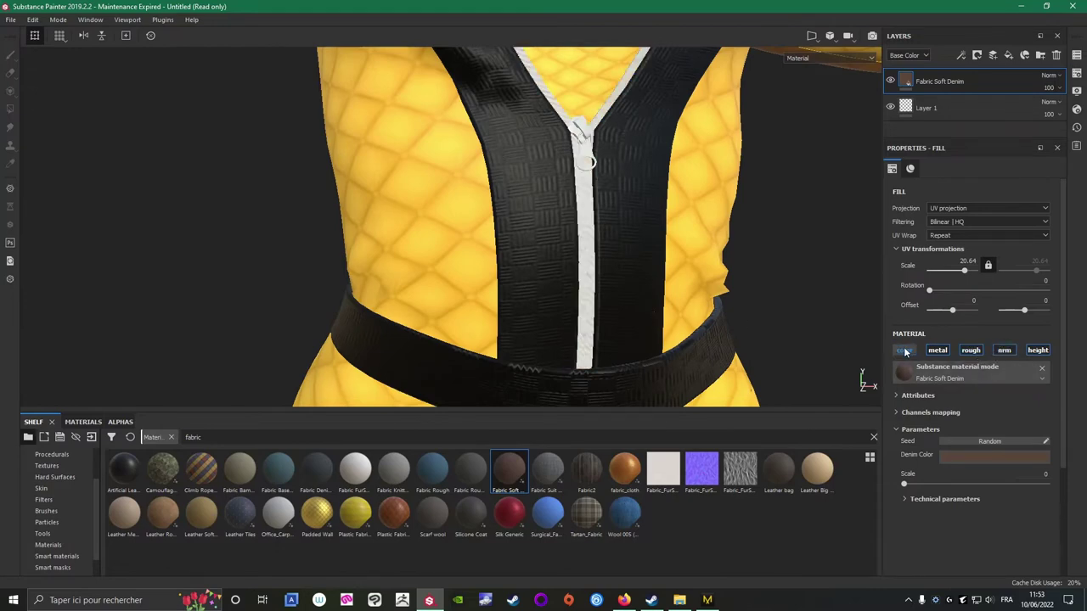
click(905, 351)
alt+right_drag(730, 331, 614, 213)
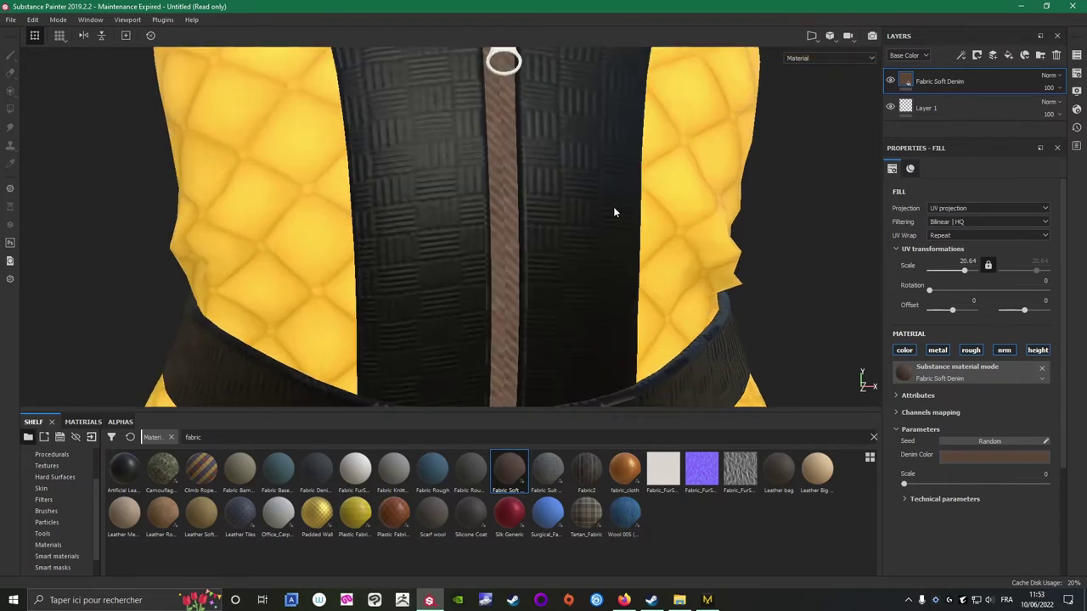
click(1056, 55)
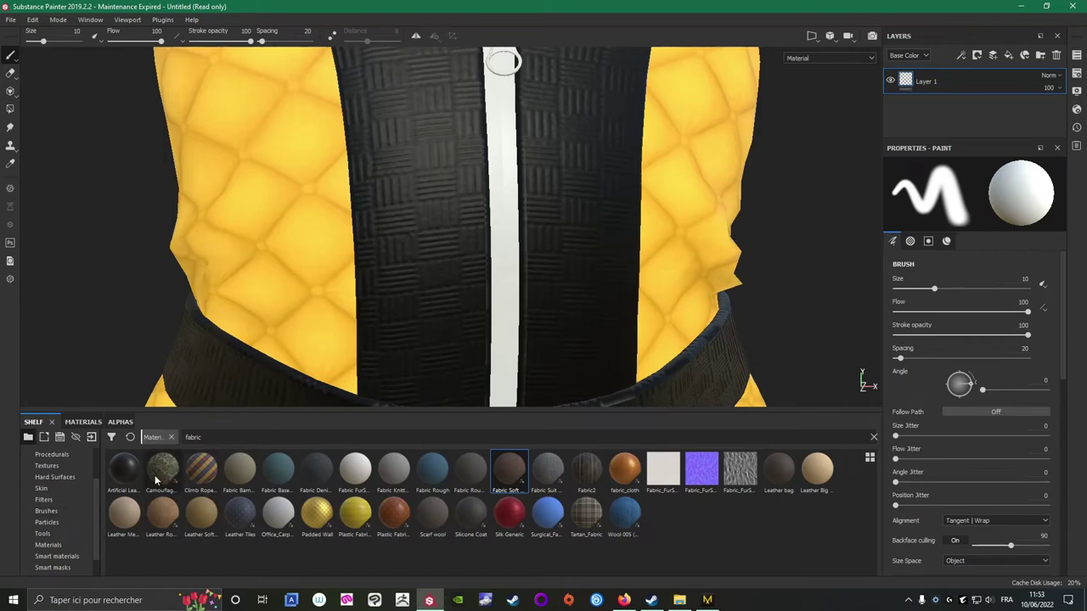
Try Fabric2 on the zipper tape with a UV scale of 128 and delete its layer.
mouse_move(205, 472)
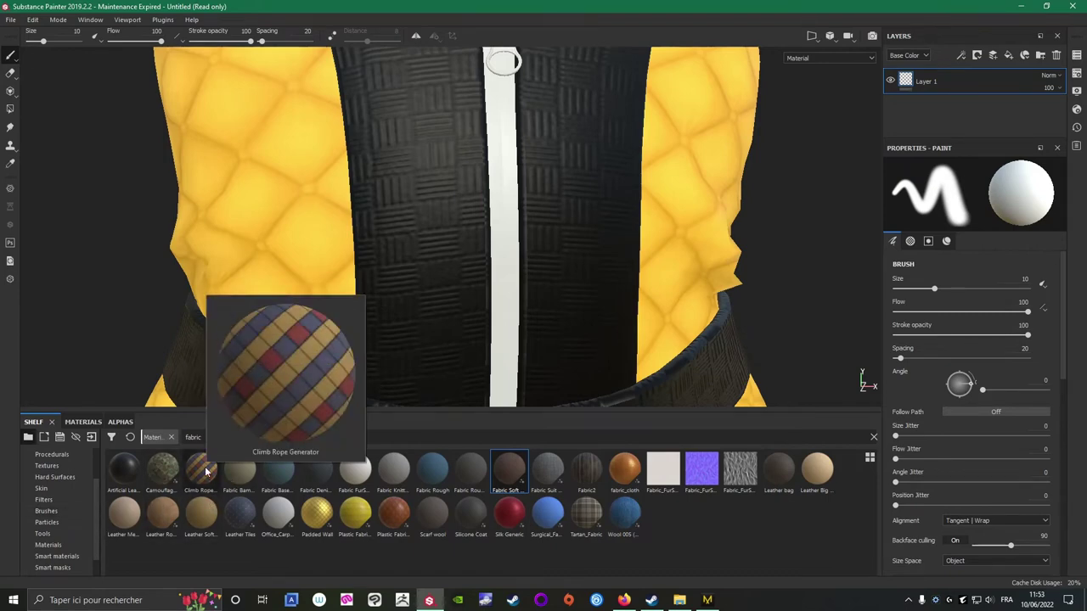
mouse_move(580, 473)
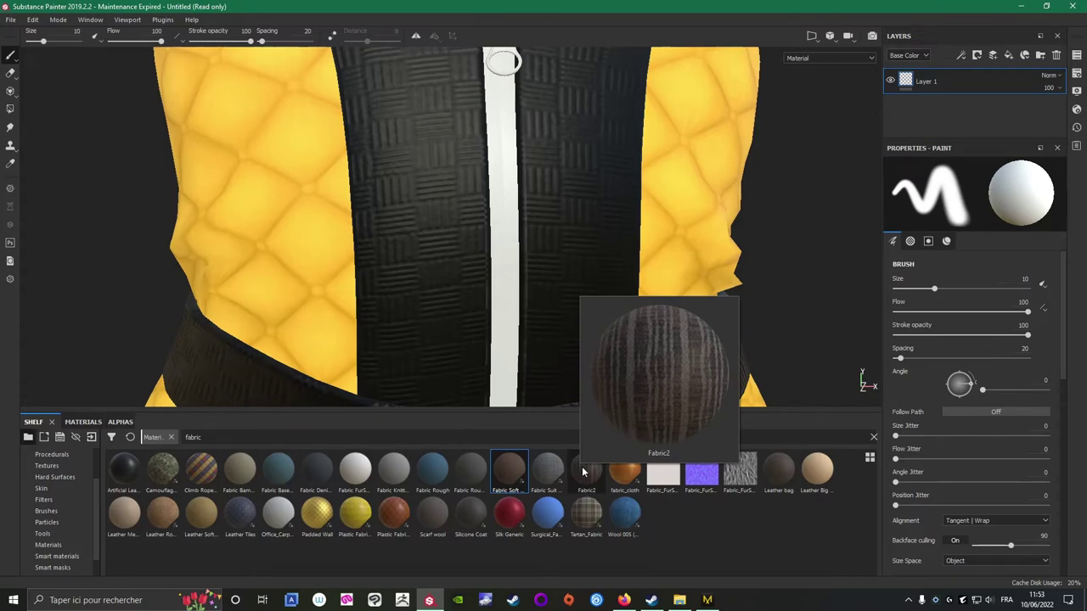
drag(583, 472, 505, 264)
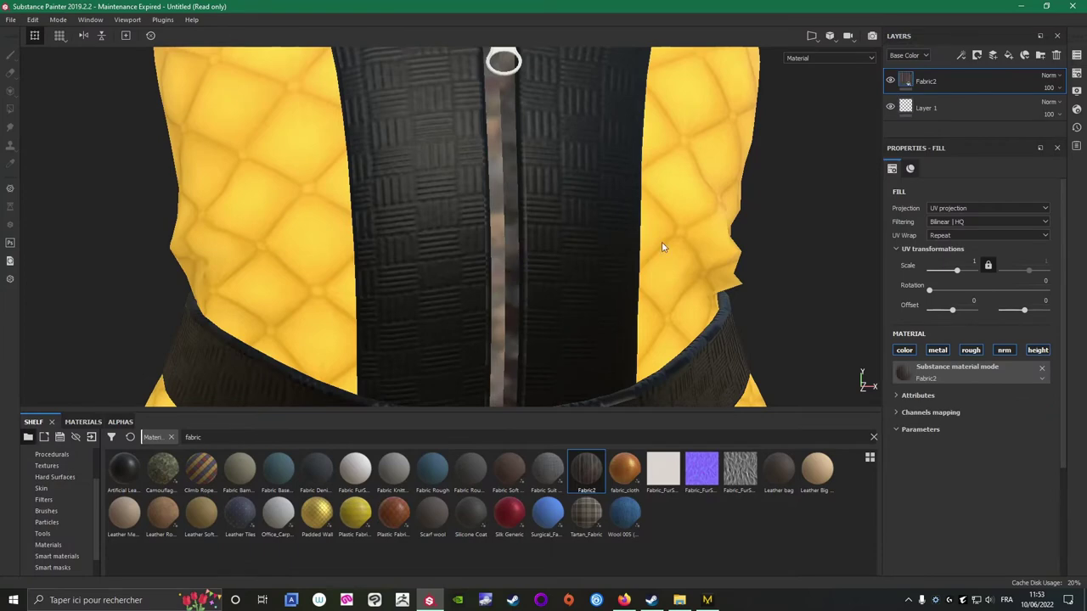
drag(958, 270, 974, 269)
scroll(652, 141, down, 4)
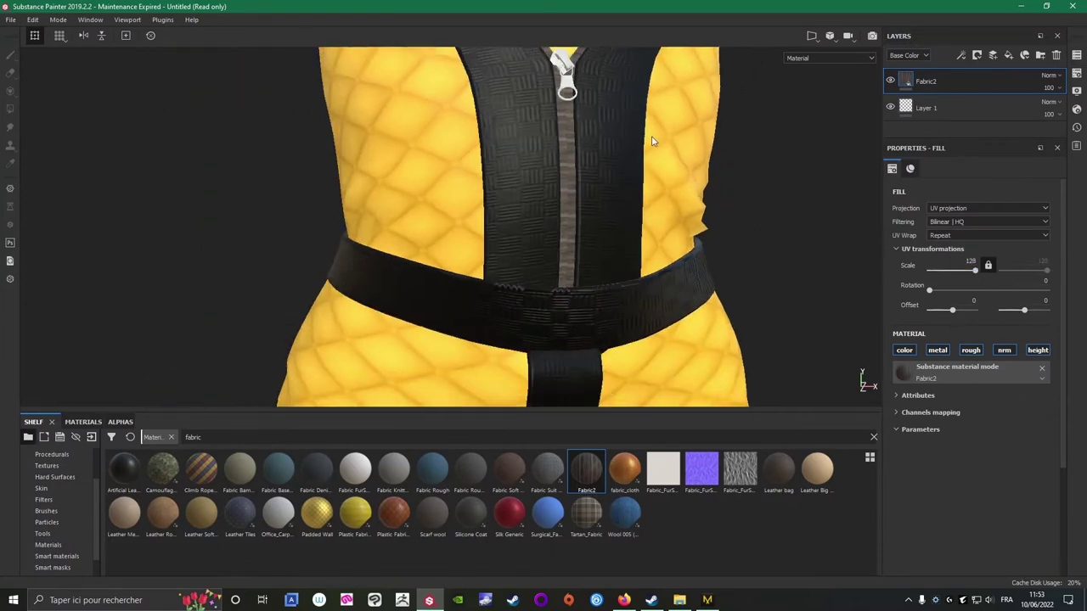
middle_drag(610, 134, 460, 299)
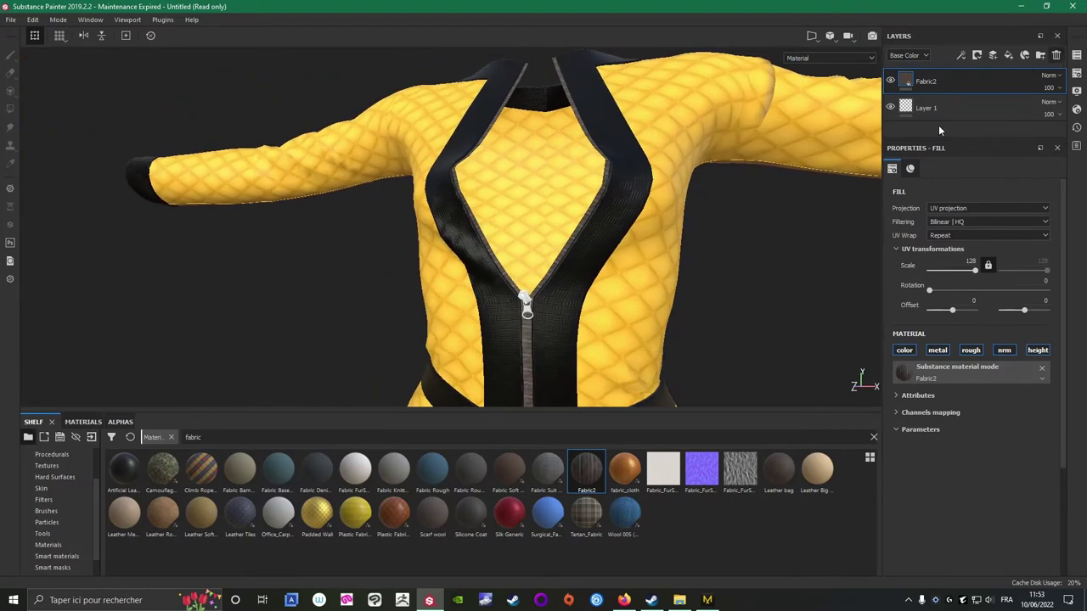
click(1056, 54)
Clear the fabric search, browse the full material list and apply the ribbed metal New_Graph material to the jacket's zipper tape.
click(874, 438)
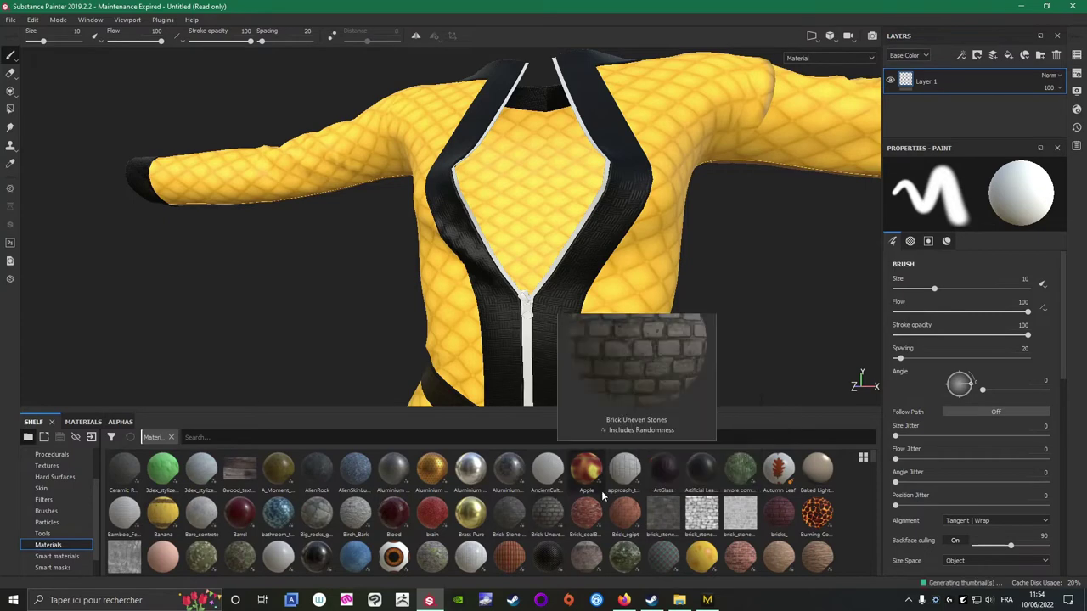
scroll(586, 505, down, 3)
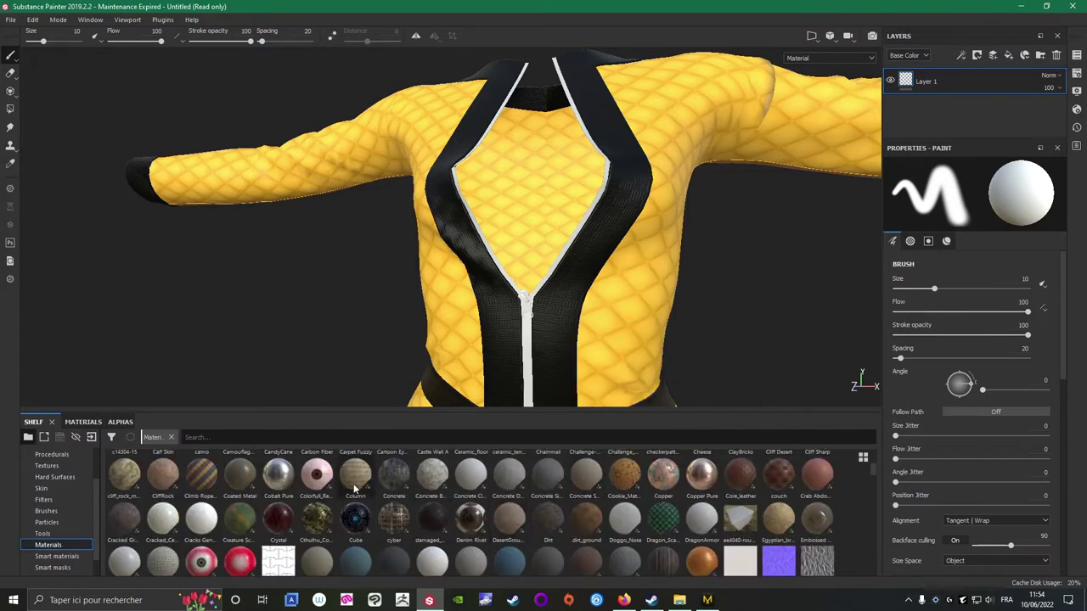
mouse_move(355, 488)
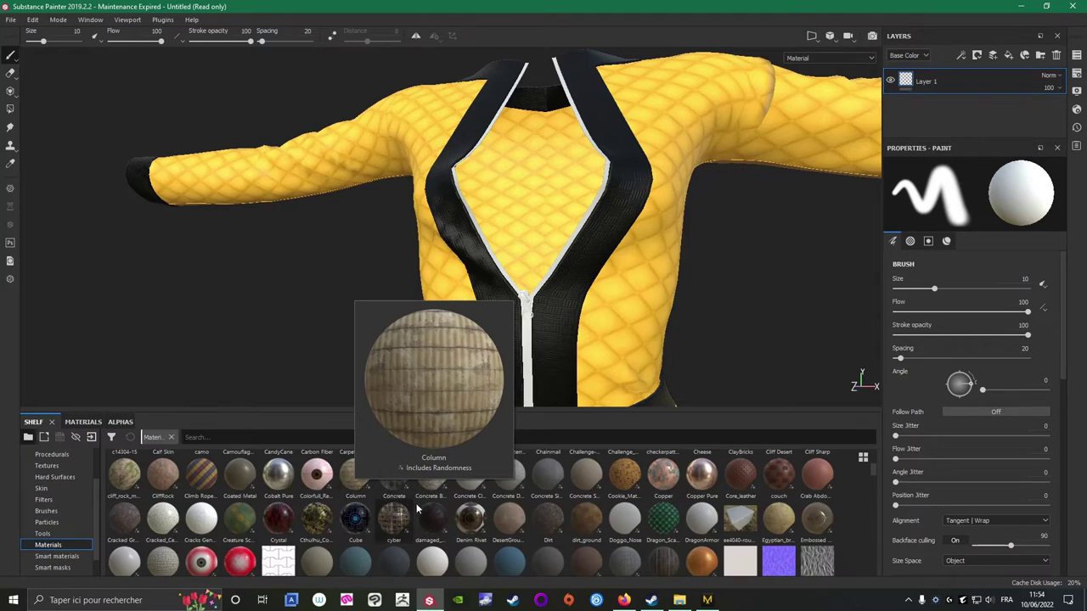
scroll(439, 508, down, 3)
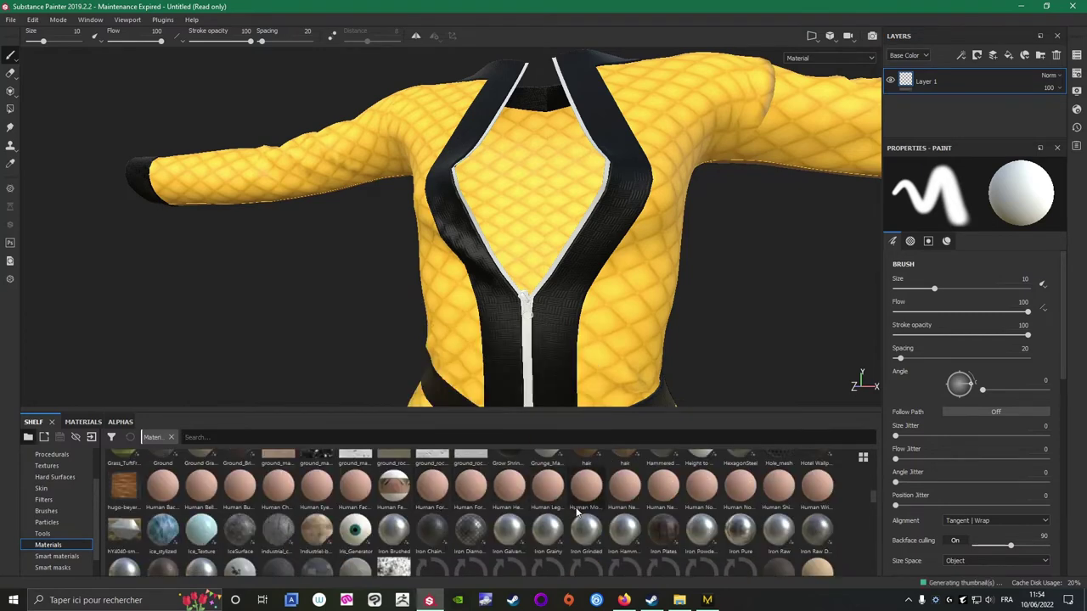
mouse_move(691, 495)
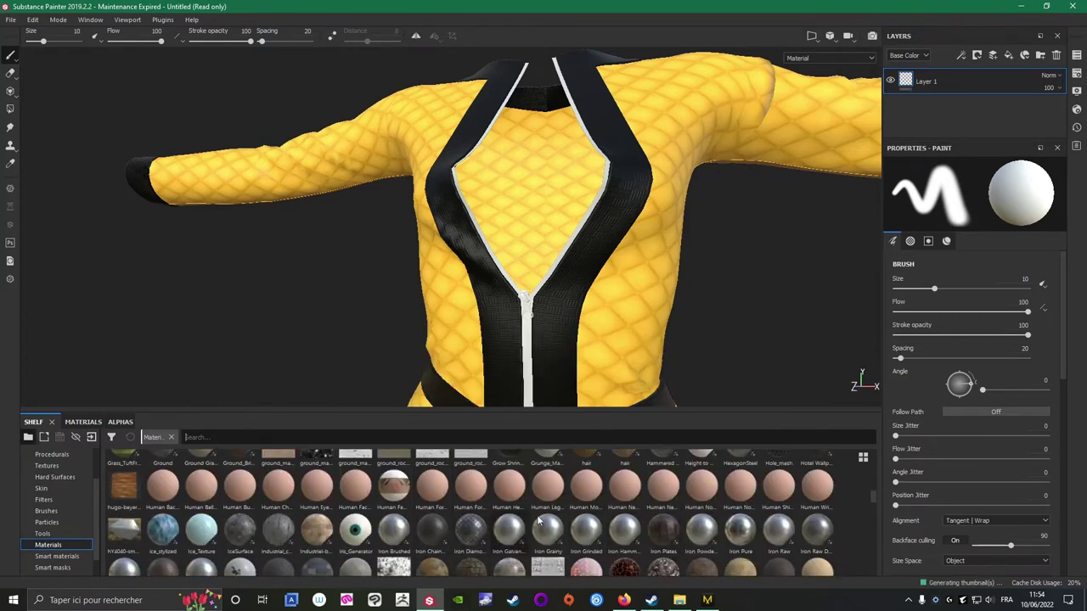
scroll(872, 503, down, 1)
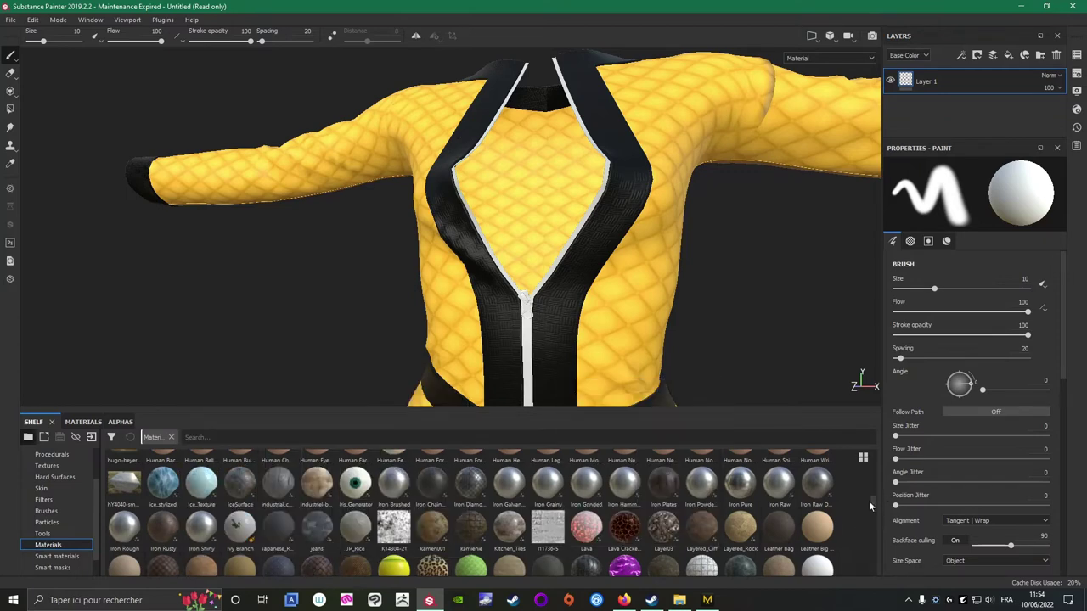
scroll(872, 503, down, 2)
scroll(875, 511, down, 2)
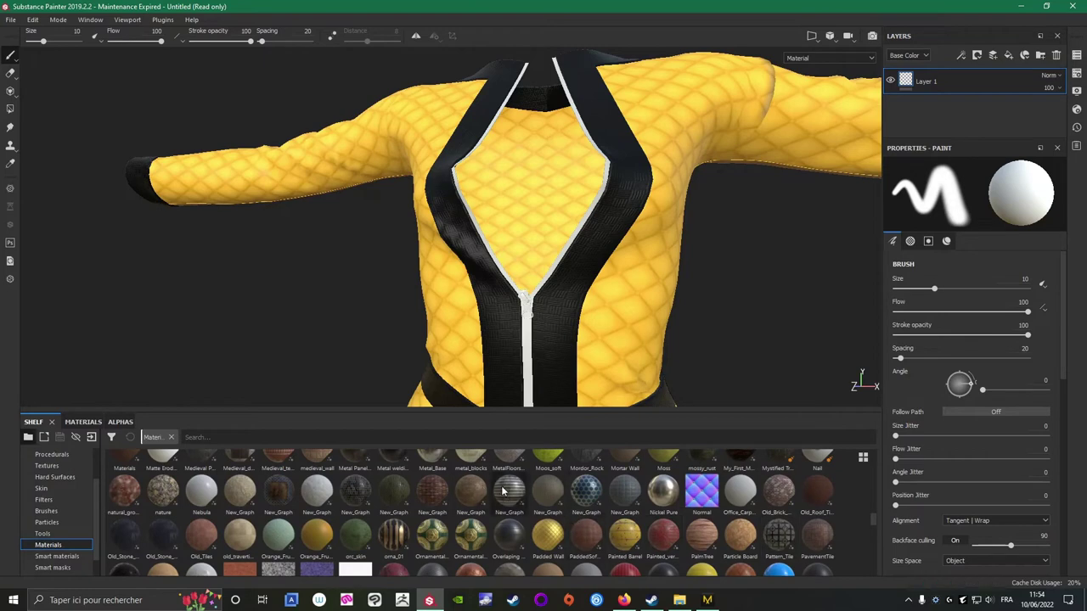
mouse_move(503, 491)
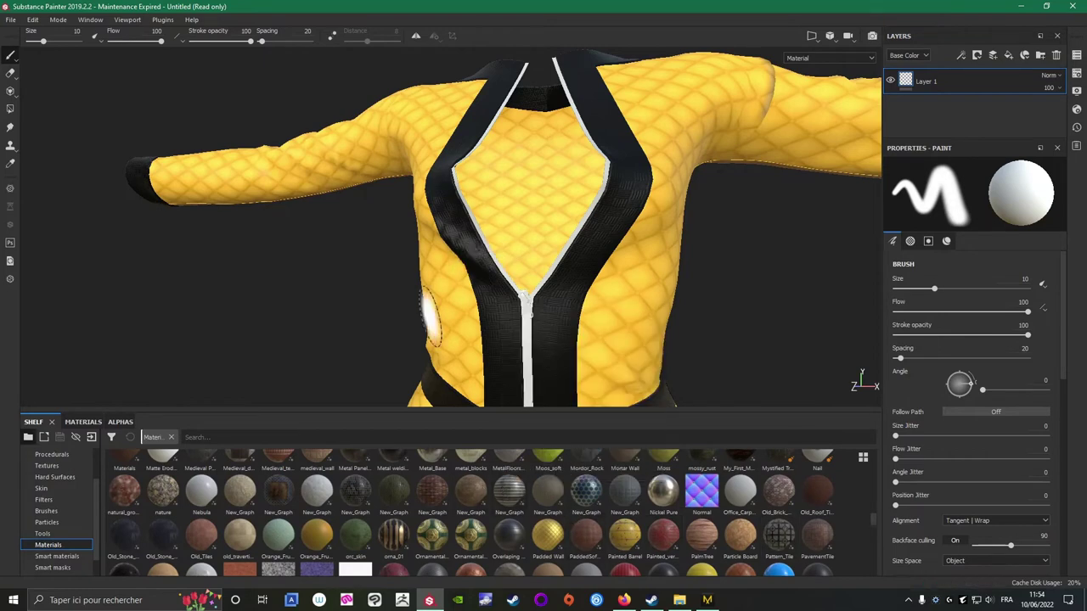
scroll(429, 318, down, 1)
scroll(473, 342, up, 6)
alt+middle_drag(524, 312, 440, 287)
ctrl+right_drag(439, 289, 371, 289)
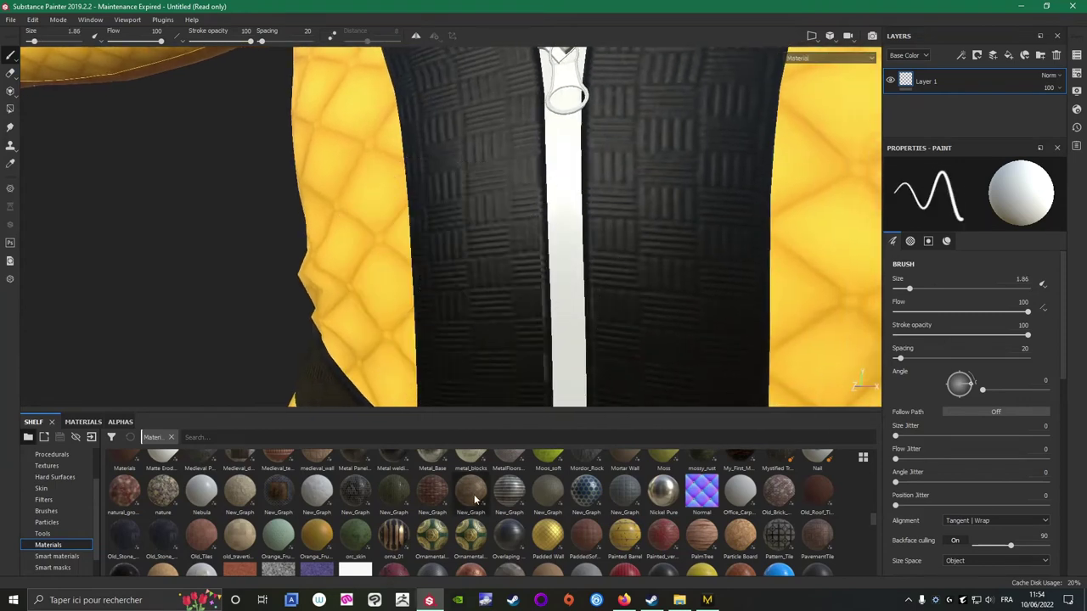
drag(508, 493, 561, 311)
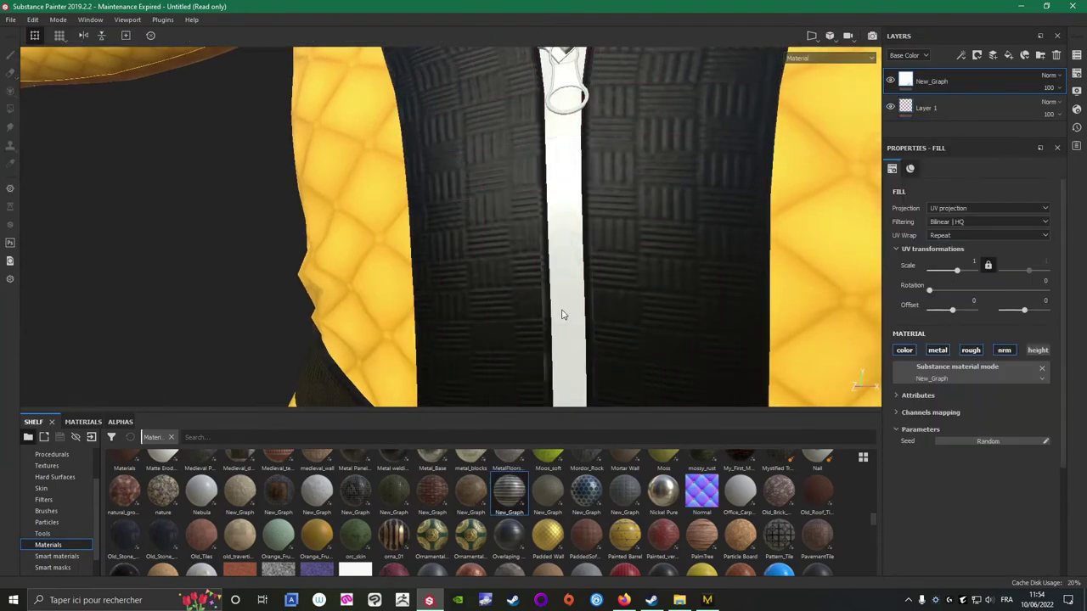
scroll(690, 329, up, 1)
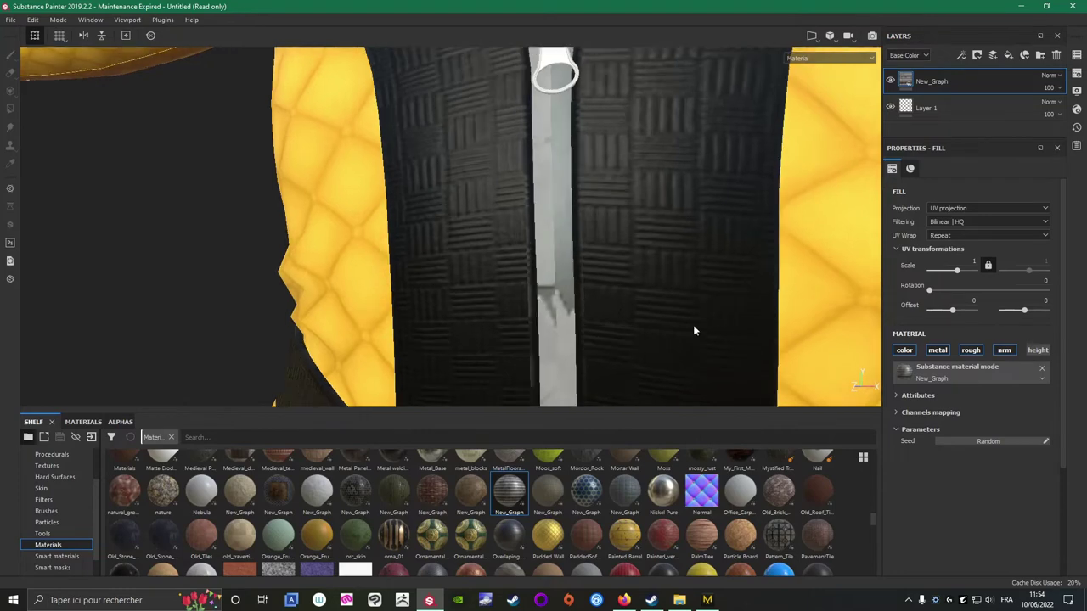
Unlink the New_Graph fill's two UV scale values and set them to 1 and 10.
scroll(778, 346, down, 5)
drag(958, 267, 971, 277)
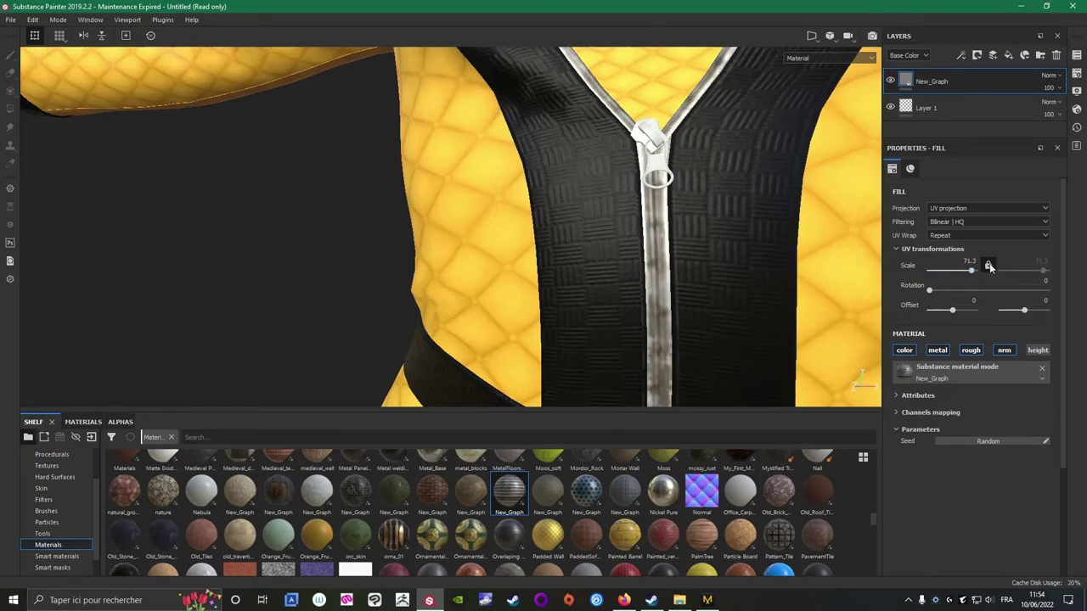
click(989, 266)
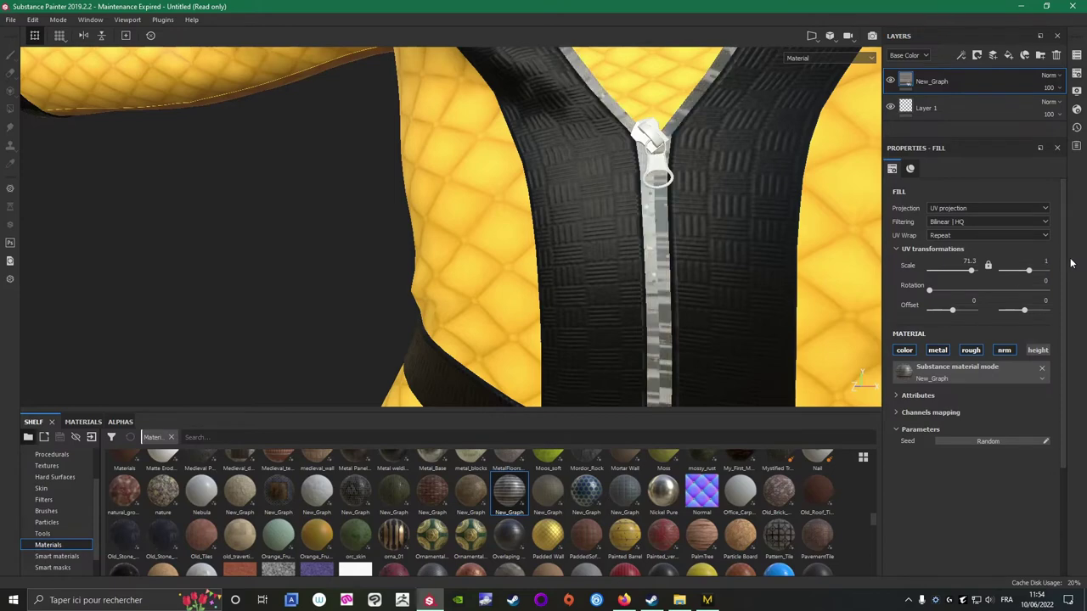
drag(971, 270, 1035, 275)
click(969, 262)
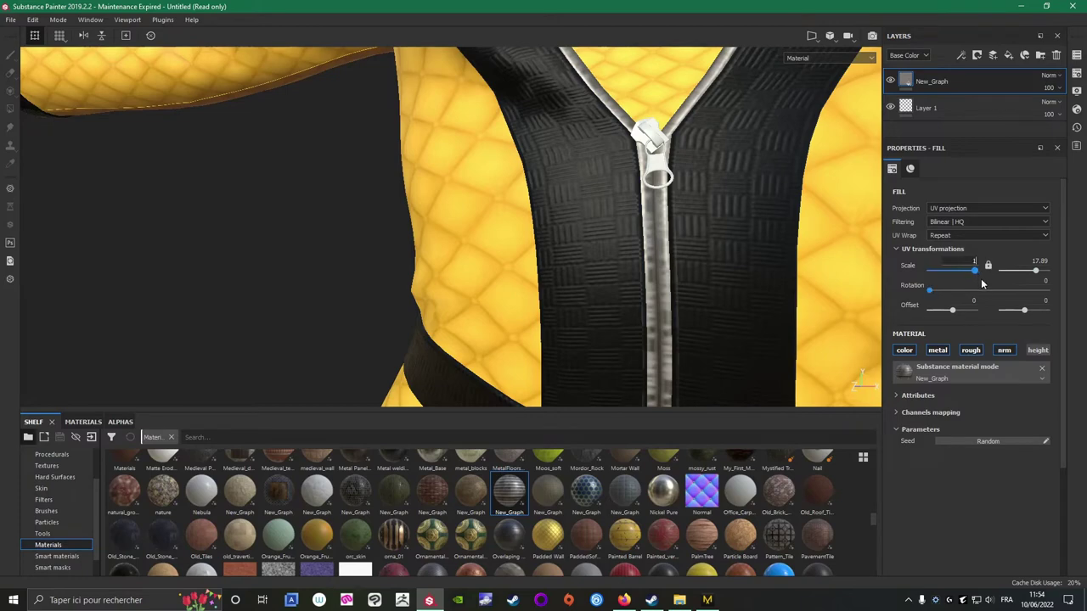
double_click(1035, 265)
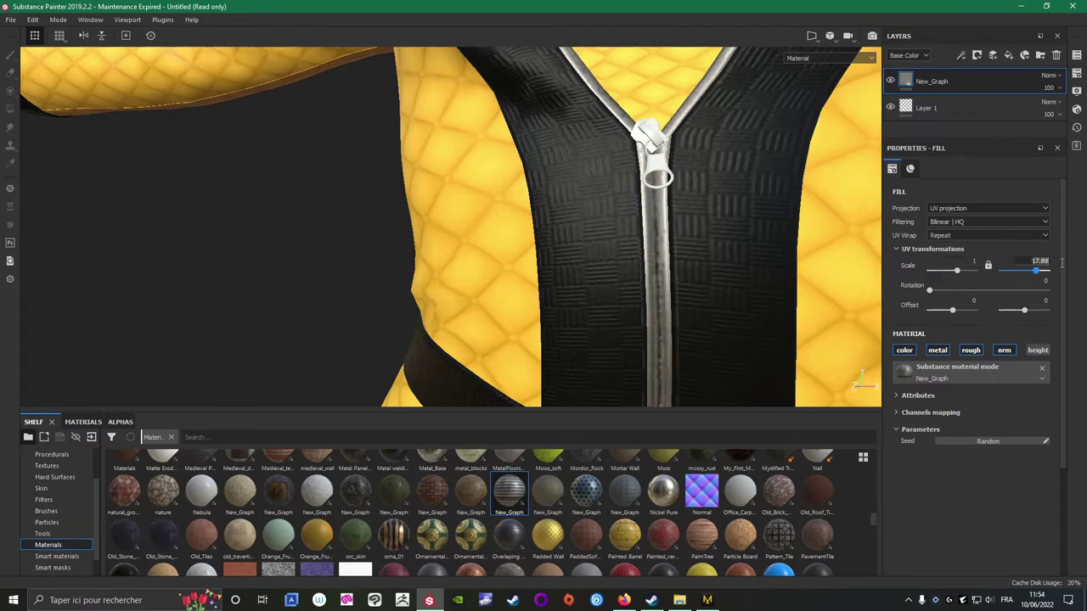
text(10)
key(Return)
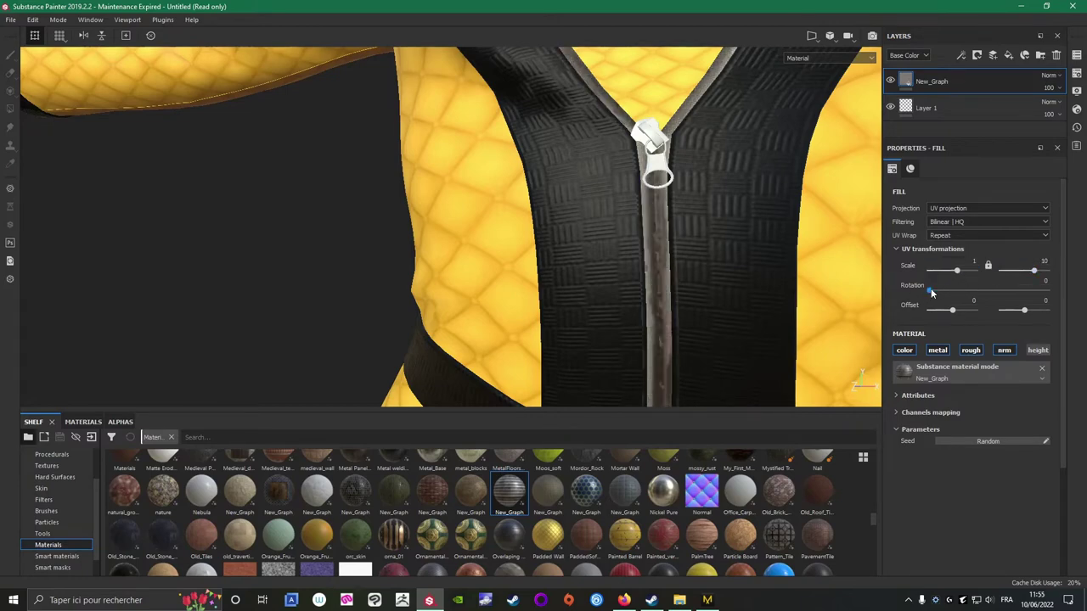
Set the New_Graph fill's UV rotation to 90 so the ribs turn across the zipper tape.
drag(931, 292, 1044, 289)
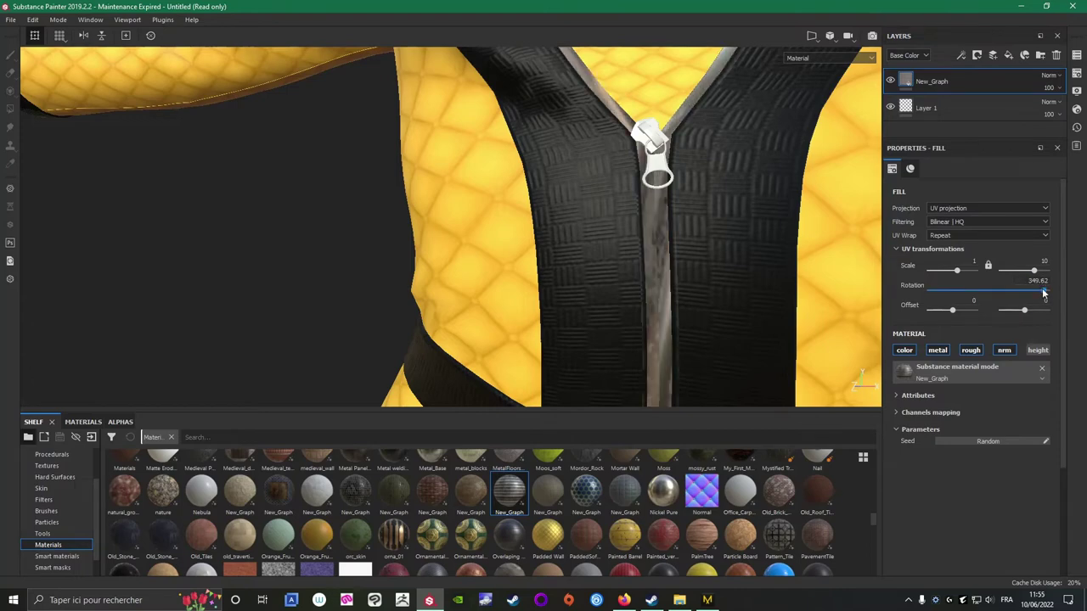
double_click(1037, 279)
text(90)
key(Return)
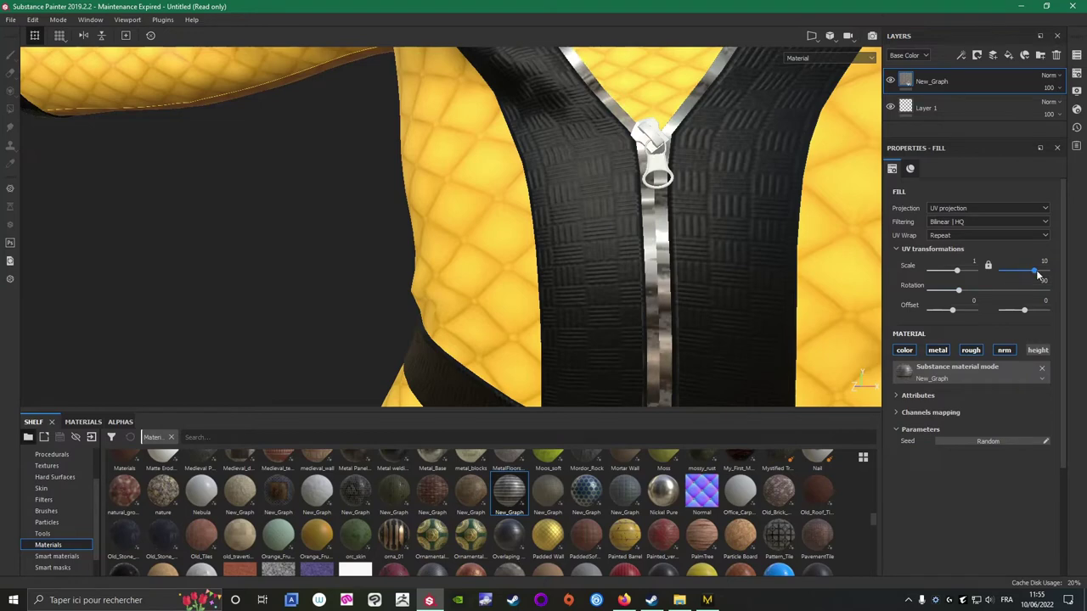
Set the second UV scale value of the New_Graph fill to 128 and keep the first at 1.
drag(1042, 276, 1047, 276)
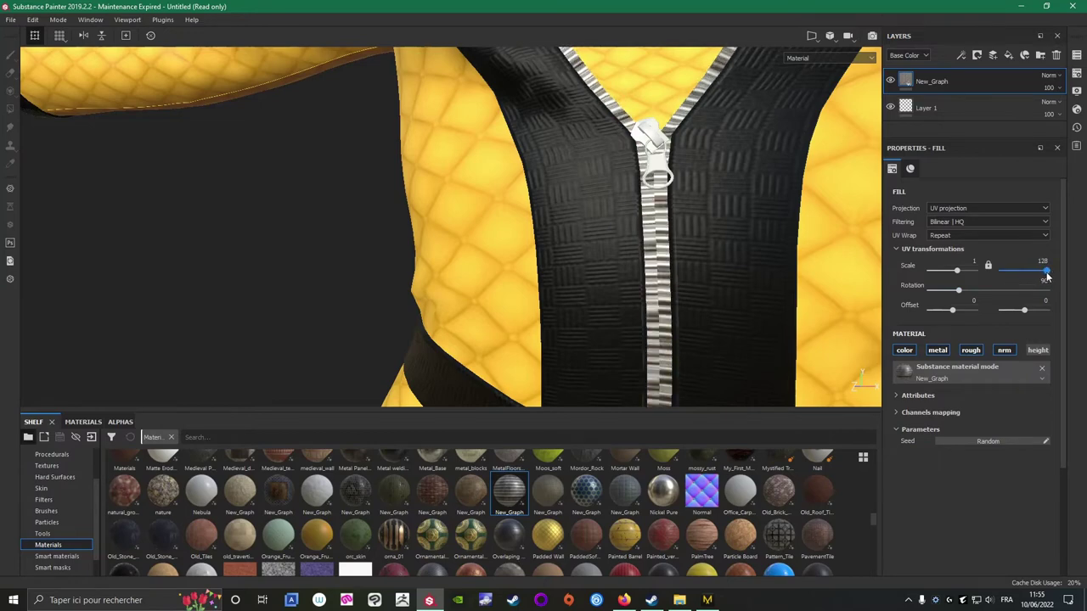
scroll(645, 306, down, 5)
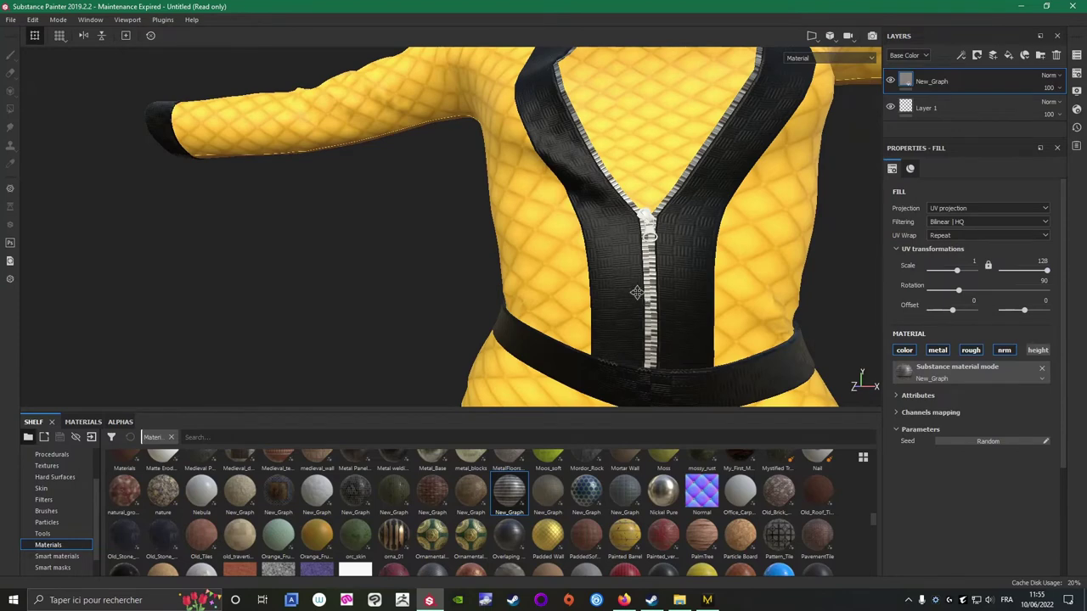
scroll(639, 293, up, 5)
alt+drag(569, 284, 645, 303)
drag(1043, 279, 1065, 277)
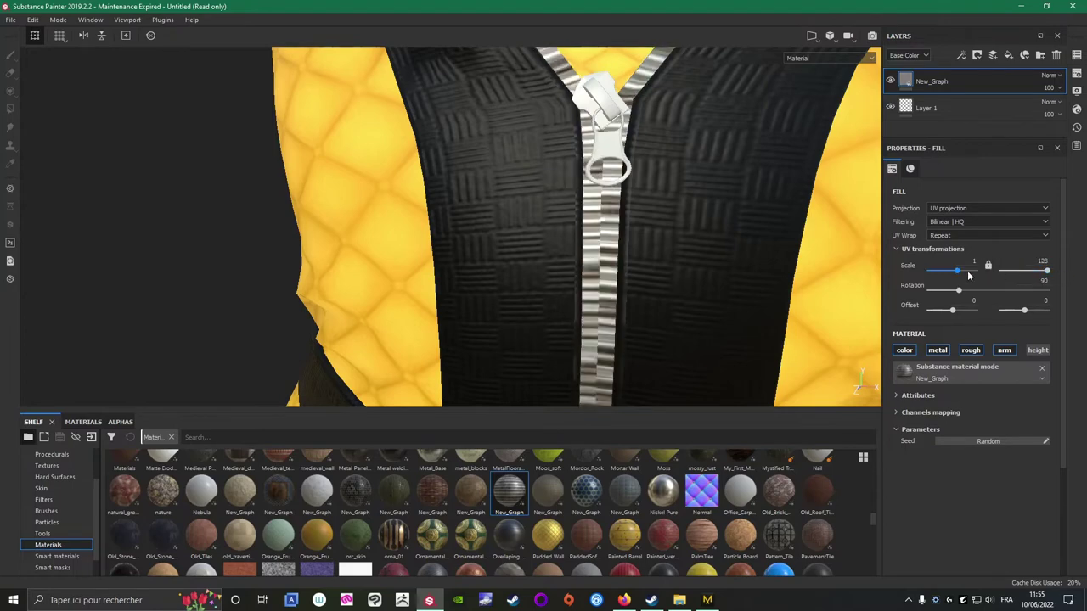
drag(960, 272, 998, 268)
key(Return)
Disable the color, metal and rough channels of the New_Graph fill, leaving only the normal channel enabled.
click(1004, 352)
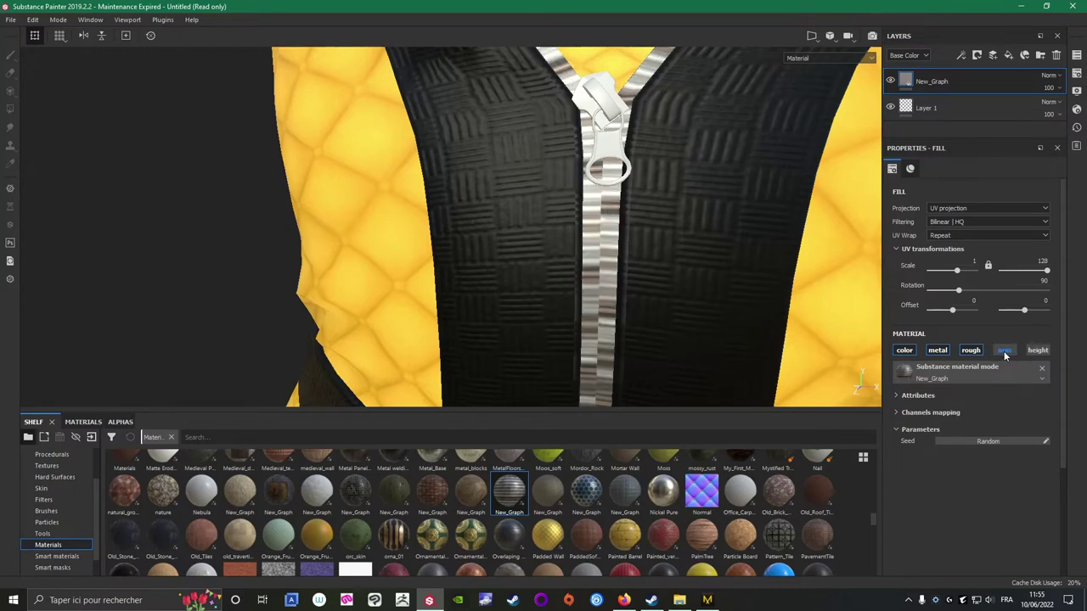
click(972, 352)
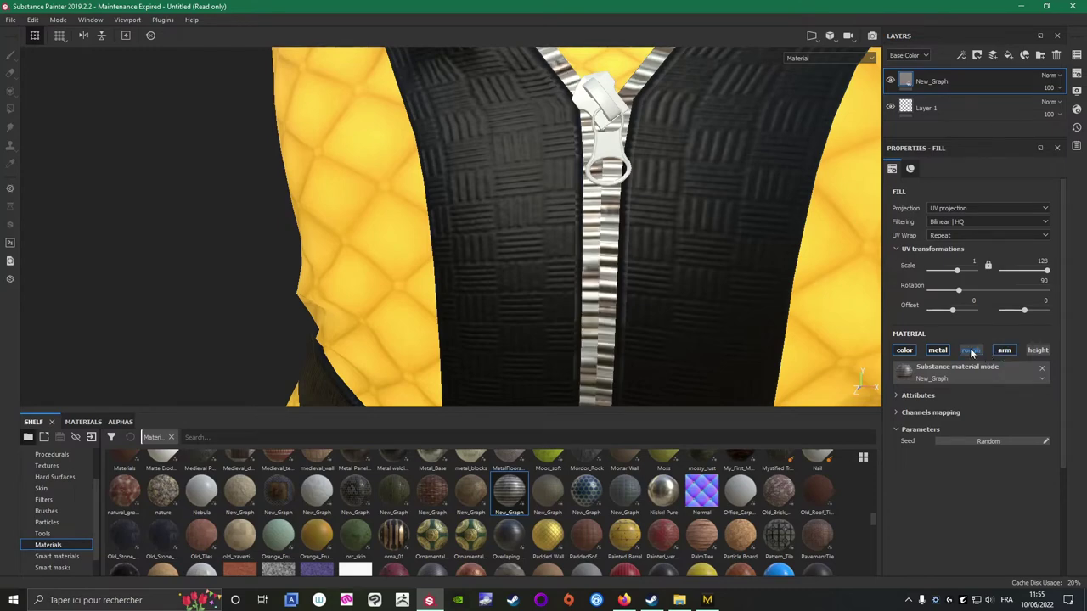
click(938, 352)
click(911, 353)
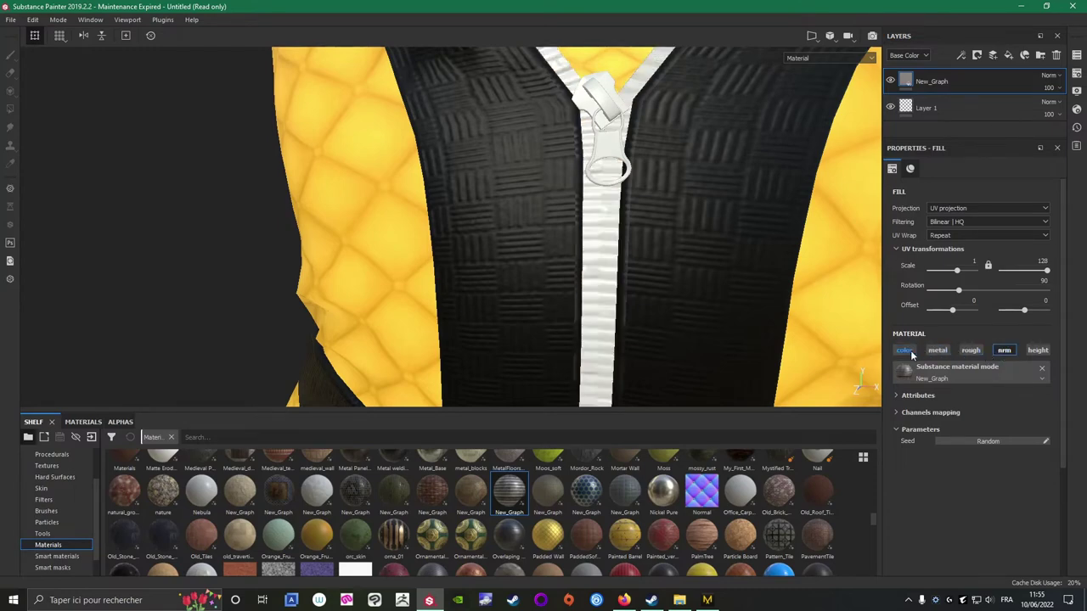
Examine the ribbed relief on the zipper tape and around the belt from several angles and distances.
scroll(550, 318, down, 3)
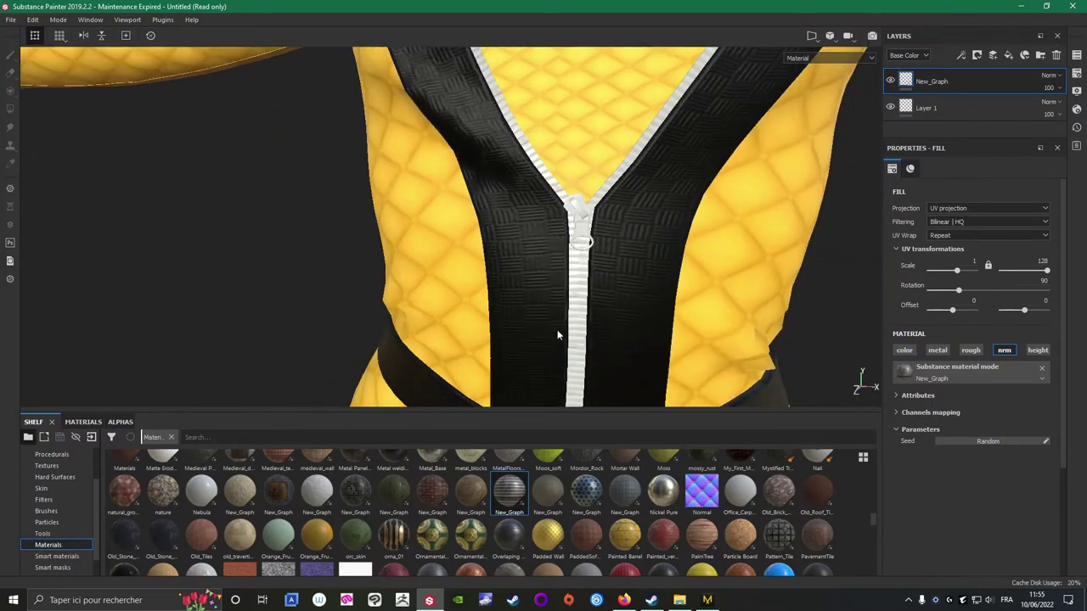
alt+middle_drag(557, 331, 541, 269)
alt+drag(541, 269, 602, 264)
alt+middle_drag(602, 264, 602, 382)
alt+drag(621, 260, 586, 145)
alt+middle_drag(586, 144, 578, 230)
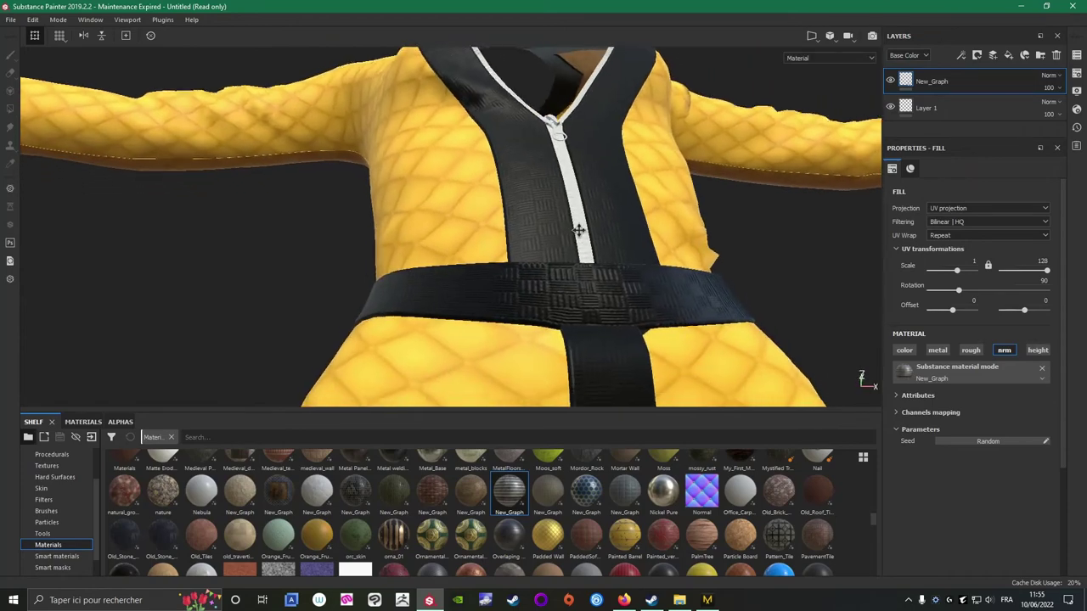
scroll(578, 230, up, 2)
alt+drag(612, 141, 578, 236)
alt+middle_drag(633, 196, 606, 214)
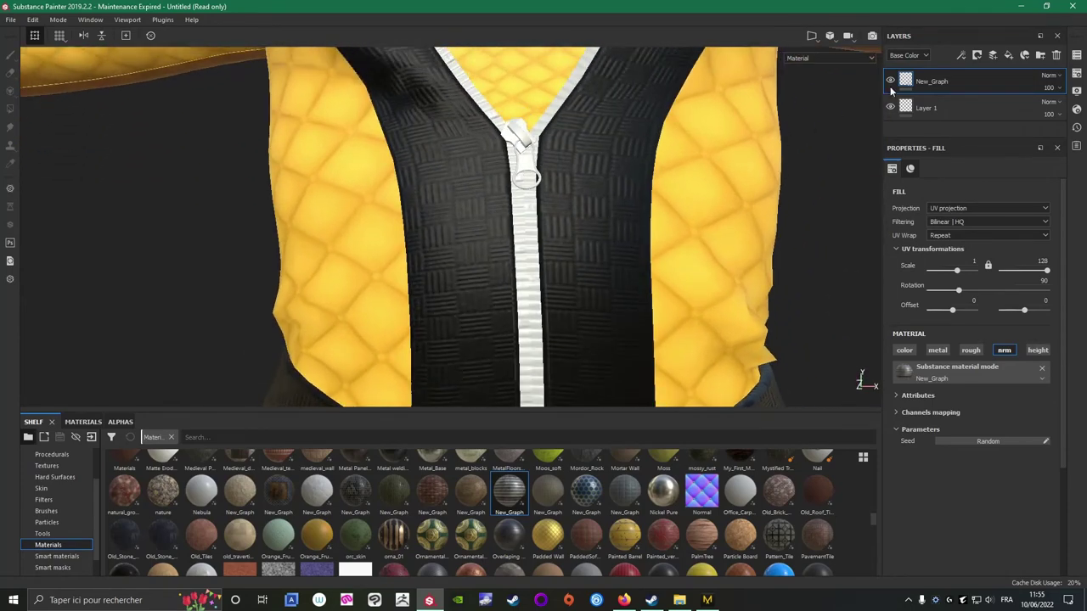
Try a plain fill layer with a dark grey base color above New_Graph on the zipper tape, and delete it.
click(1007, 56)
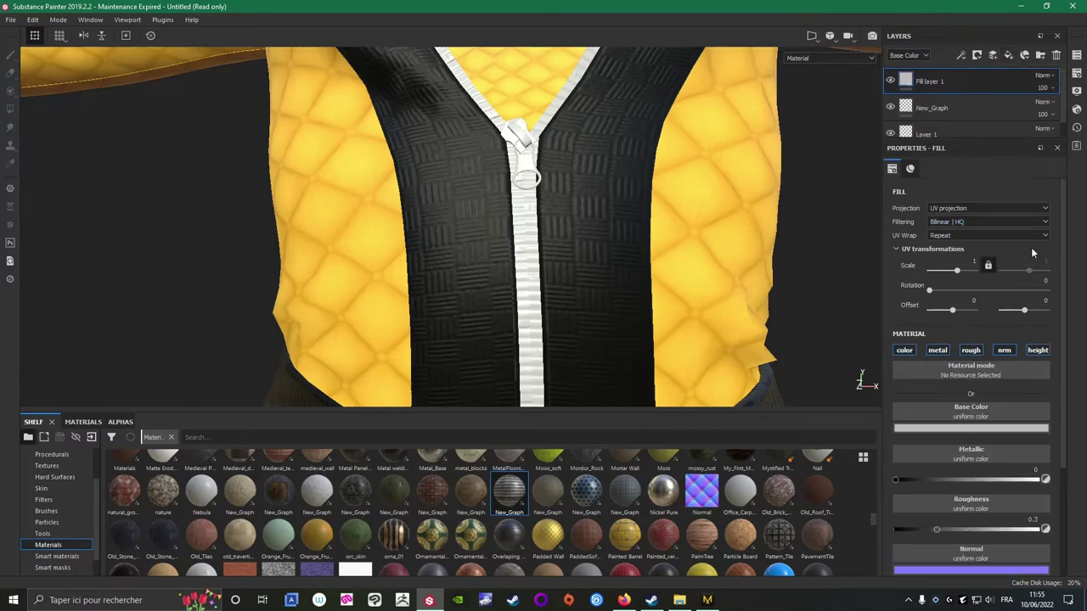
click(906, 429)
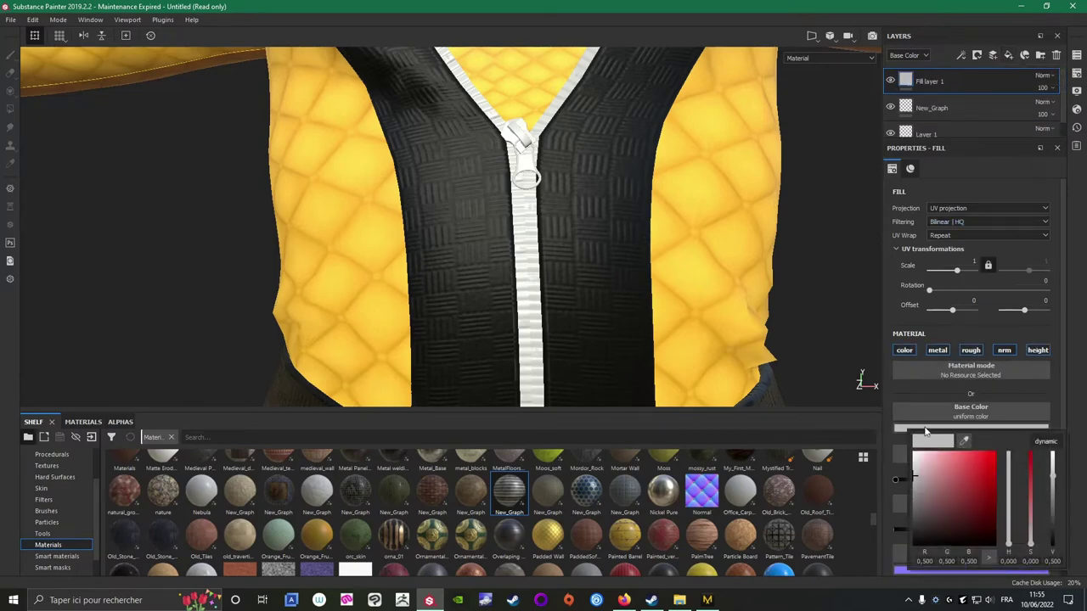
drag(925, 470, 913, 528)
click(793, 209)
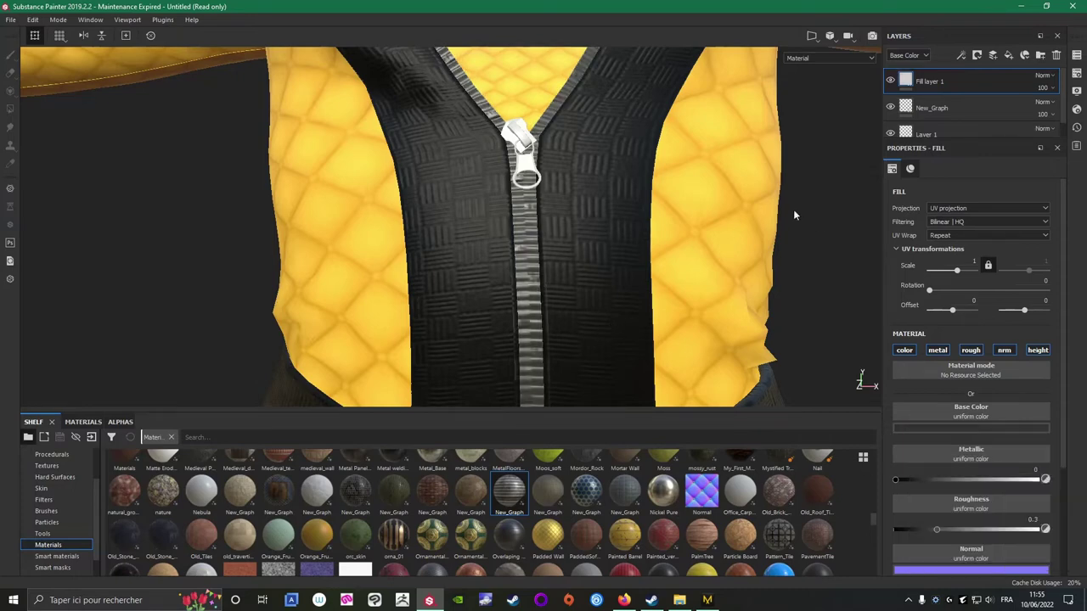
scroll(579, 255, down, 4)
alt+drag(571, 257, 537, 292)
scroll(620, 302, down, 4)
scroll(536, 293, up, 3)
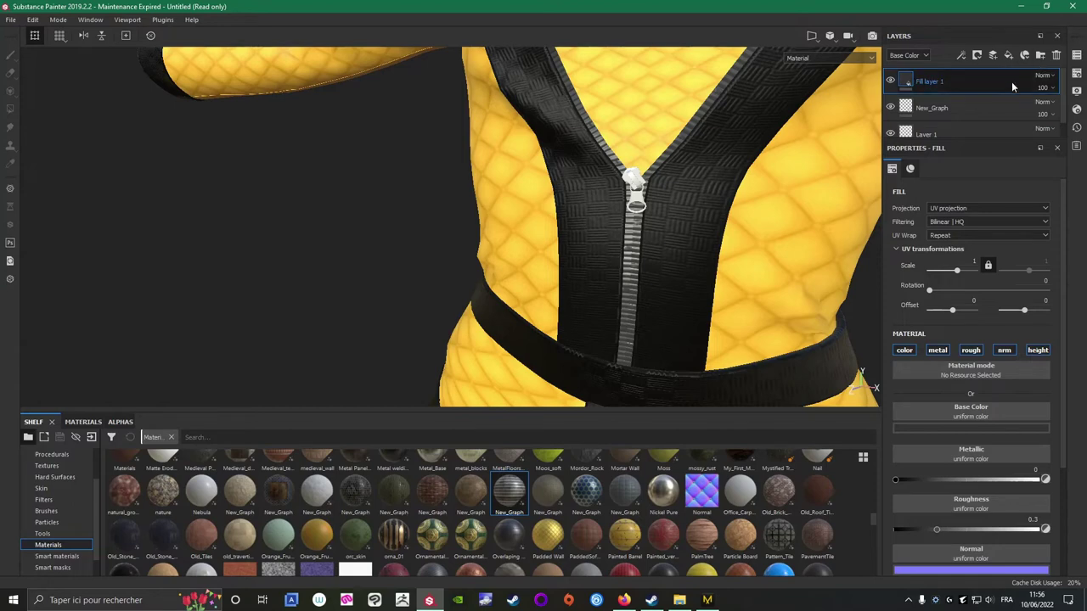
click(1056, 55)
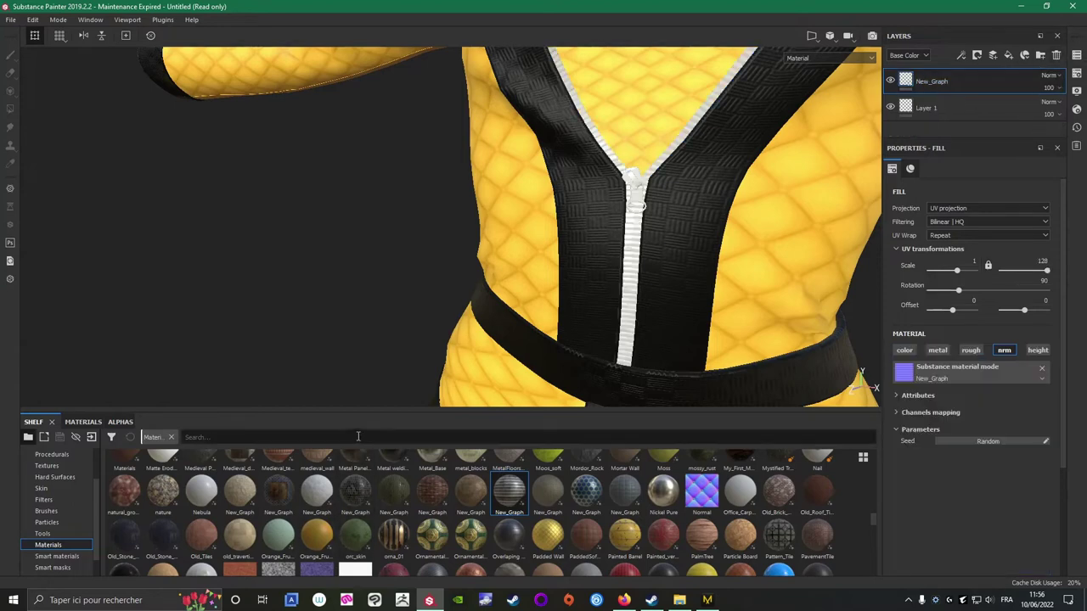
Add the Aluminium Pure material as a new layer above New_Graph on the zipper tape.
scroll(856, 493, up, 3)
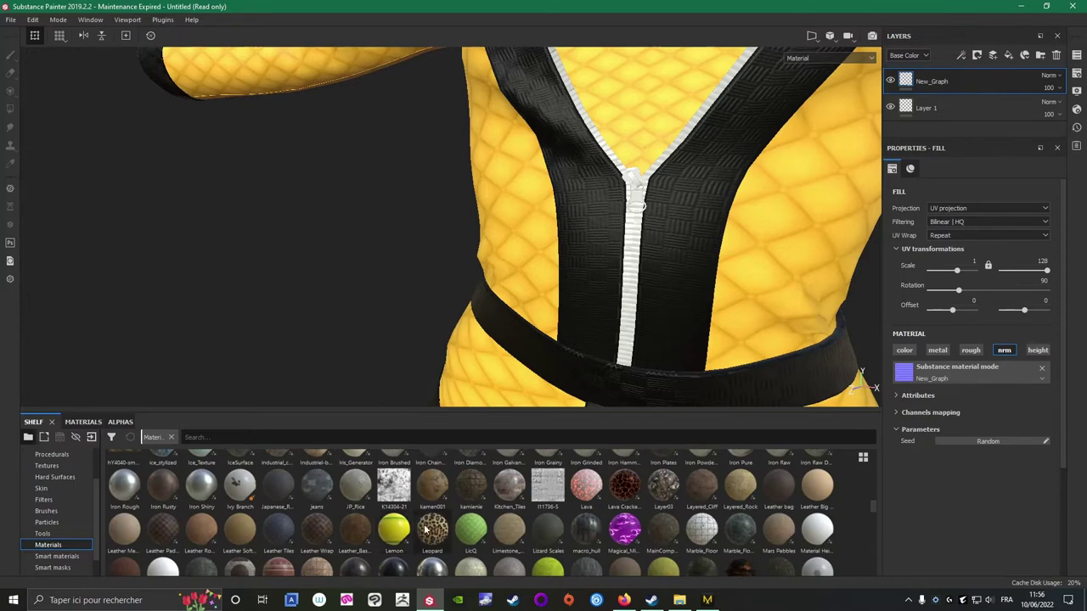
scroll(871, 493, up, 10)
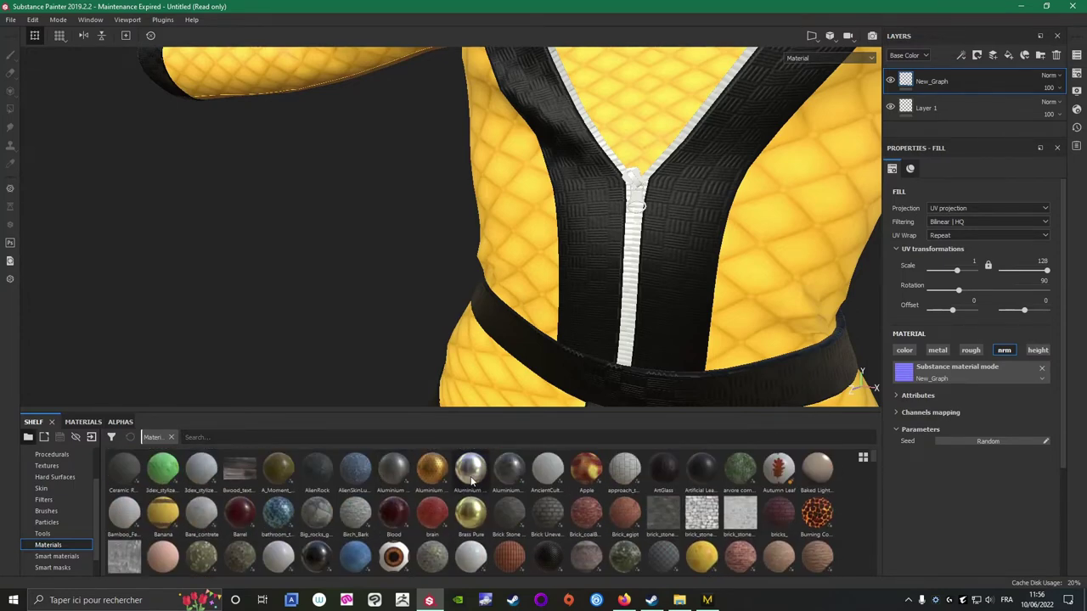
drag(471, 482, 944, 73)
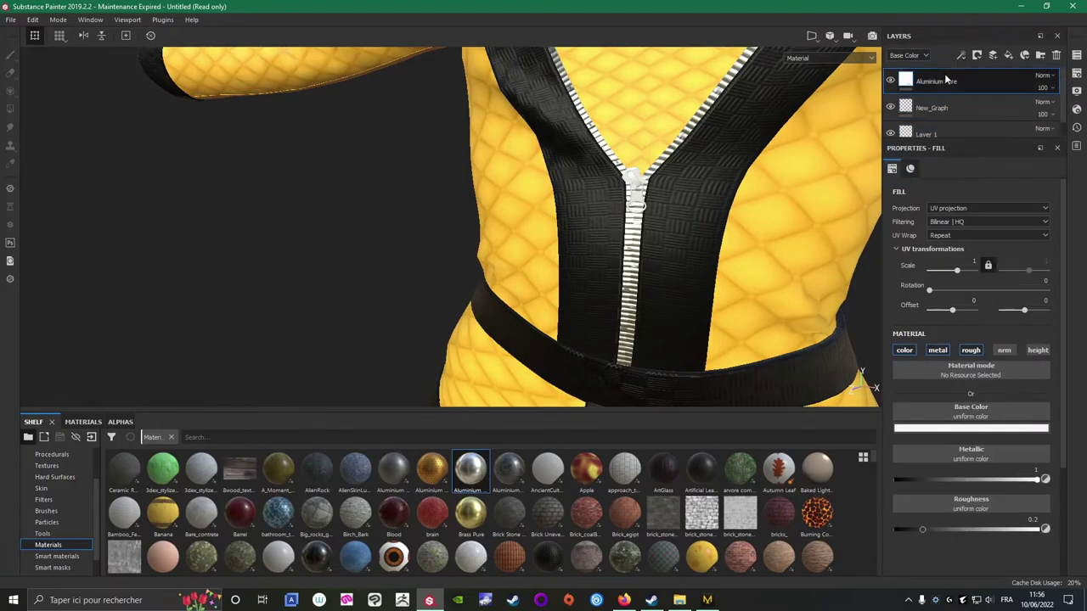
Examine the aluminium zipper up close and try the normal channel on its Aluminium Pure fill, disabling it again.
scroll(639, 311, down, 4)
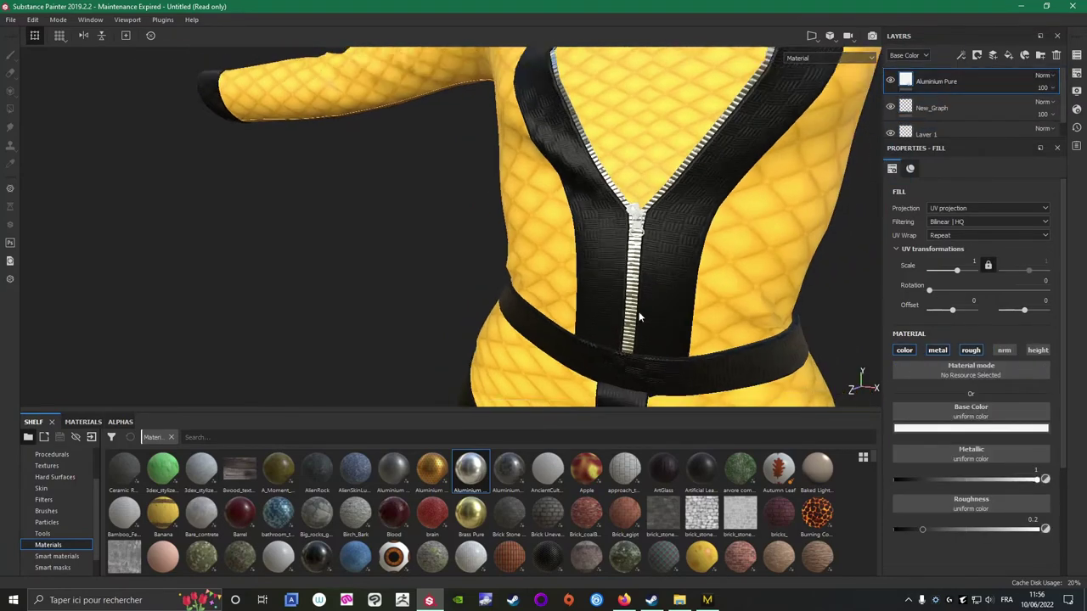
alt+drag(638, 311, 742, 244)
scroll(697, 297, up, 3)
scroll(696, 297, up, 4)
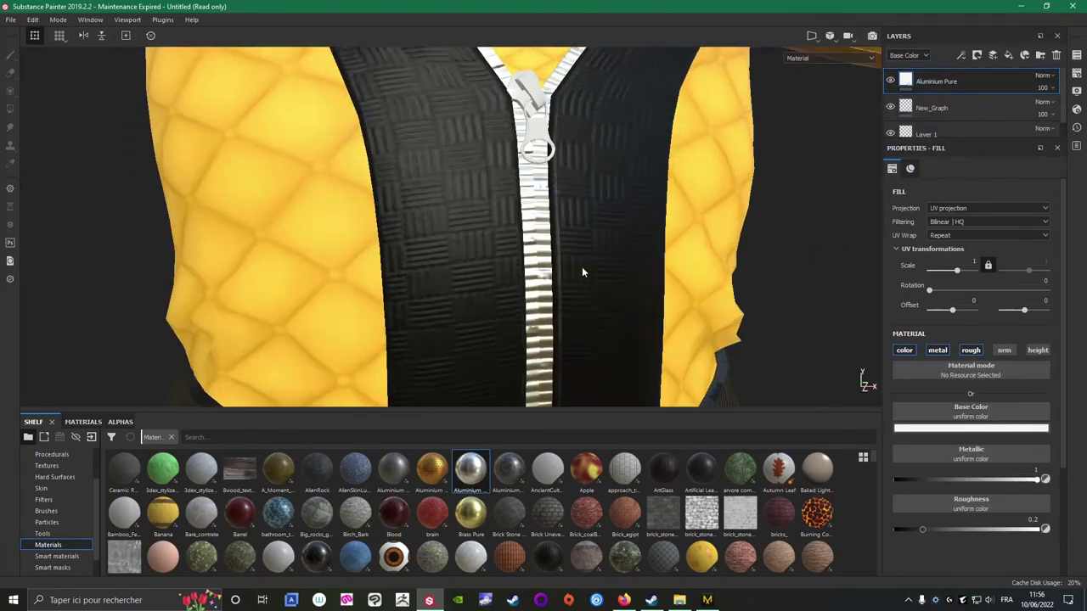
mouse_move(581, 269)
alt+mouse_down()
mouse_move(553, 277)
mouse_move(585, 276)
alt+mouse_up()
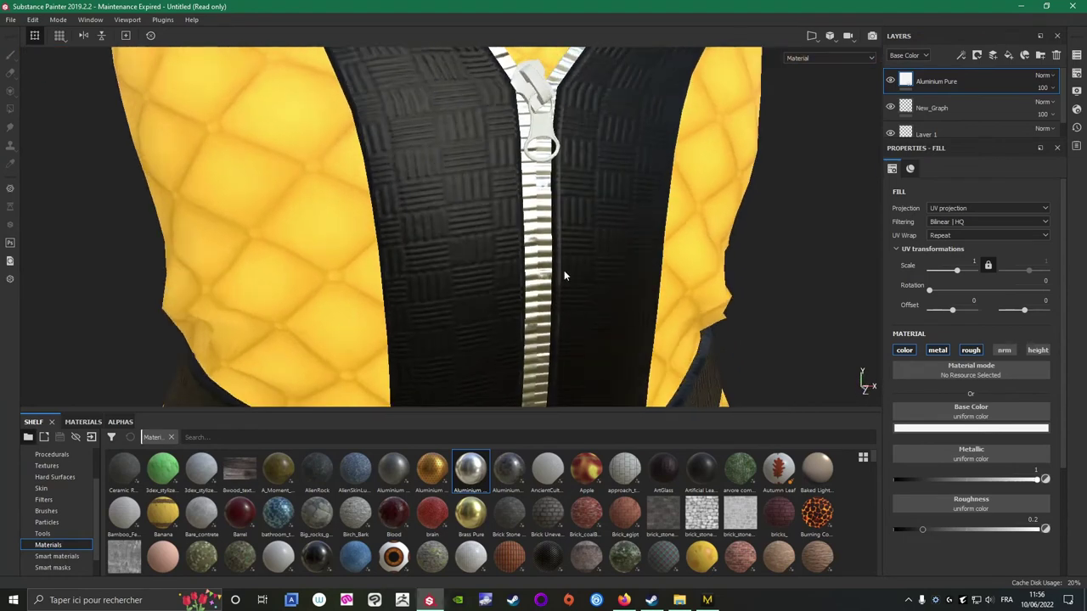
click(1005, 351)
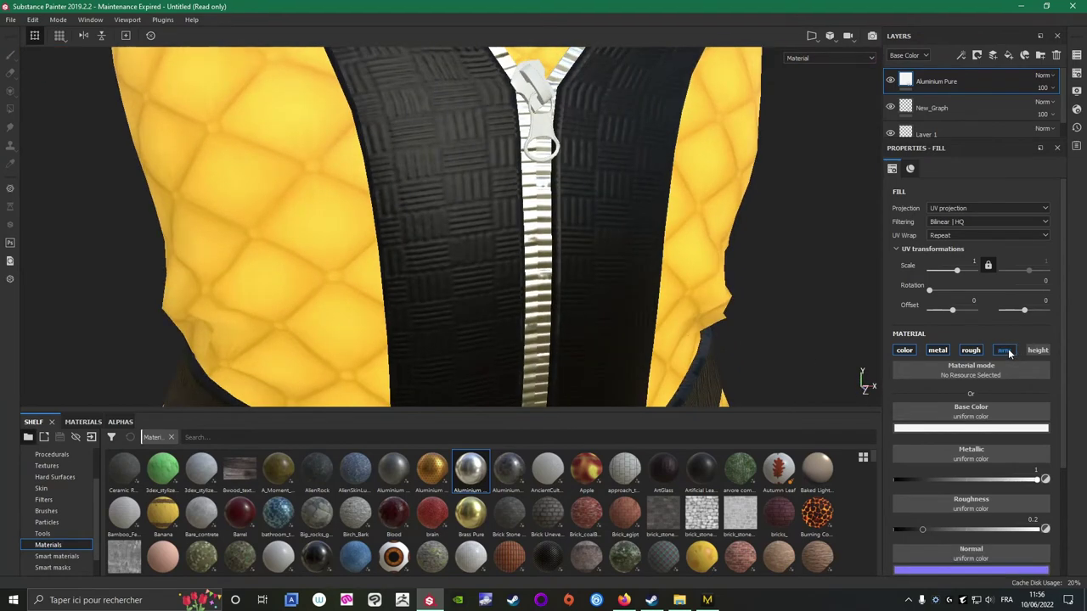
click(1005, 351)
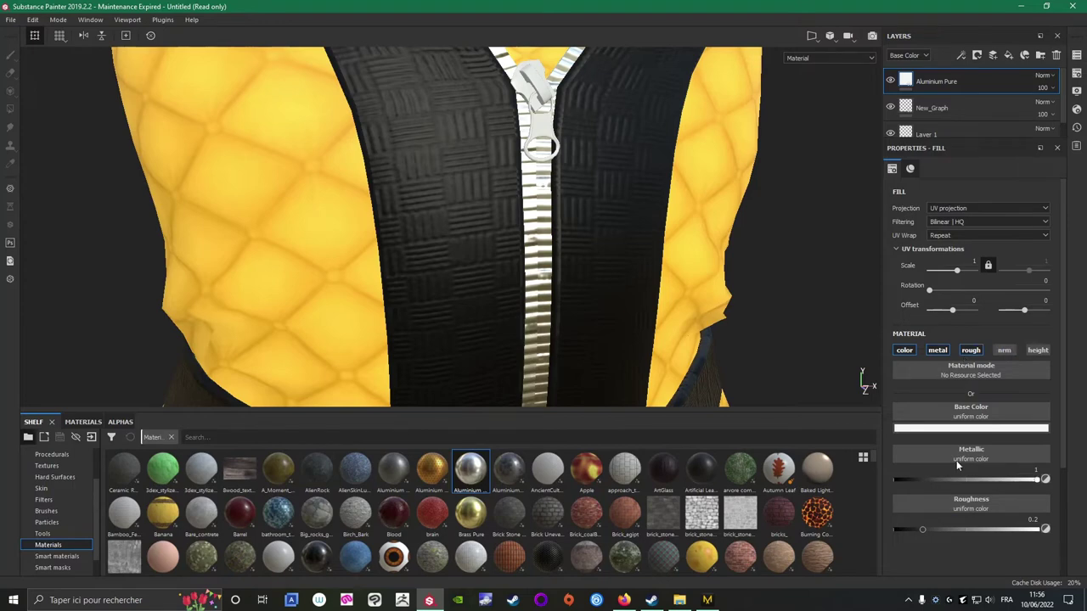
Set the base color of the Aluminium Pure fill on the zipper tape to pure white.
click(928, 428)
drag(935, 461, 910, 444)
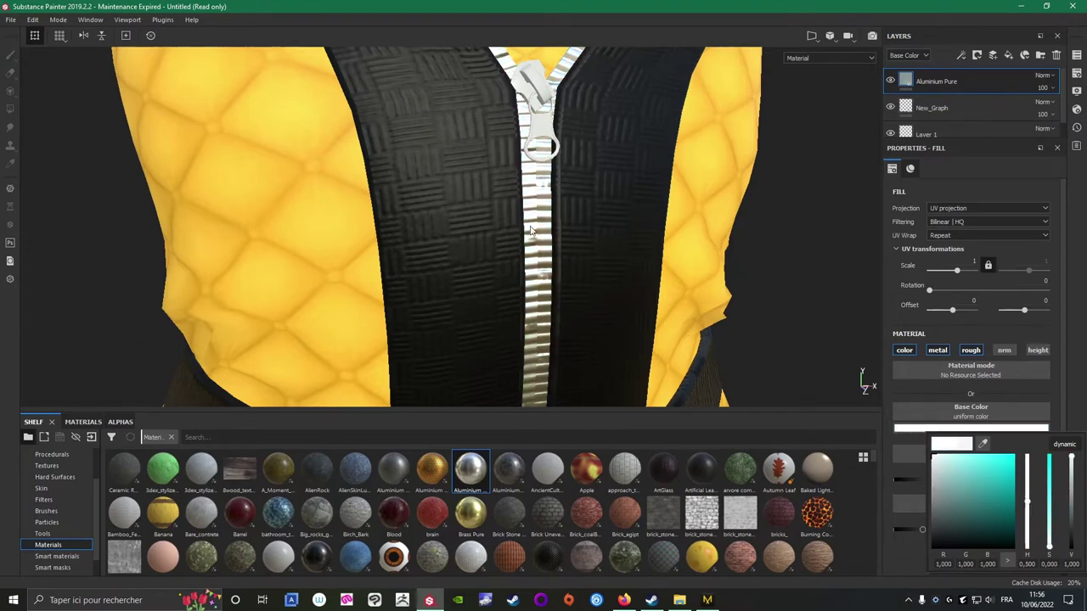
click(771, 249)
Set the roughness of the Aluminium Pure fill on the zipper tape to 0.5.
scroll(754, 264, down, 5)
alt+drag(643, 279, 531, 266)
scroll(531, 267, up, 4)
alt+drag(596, 255, 545, 259)
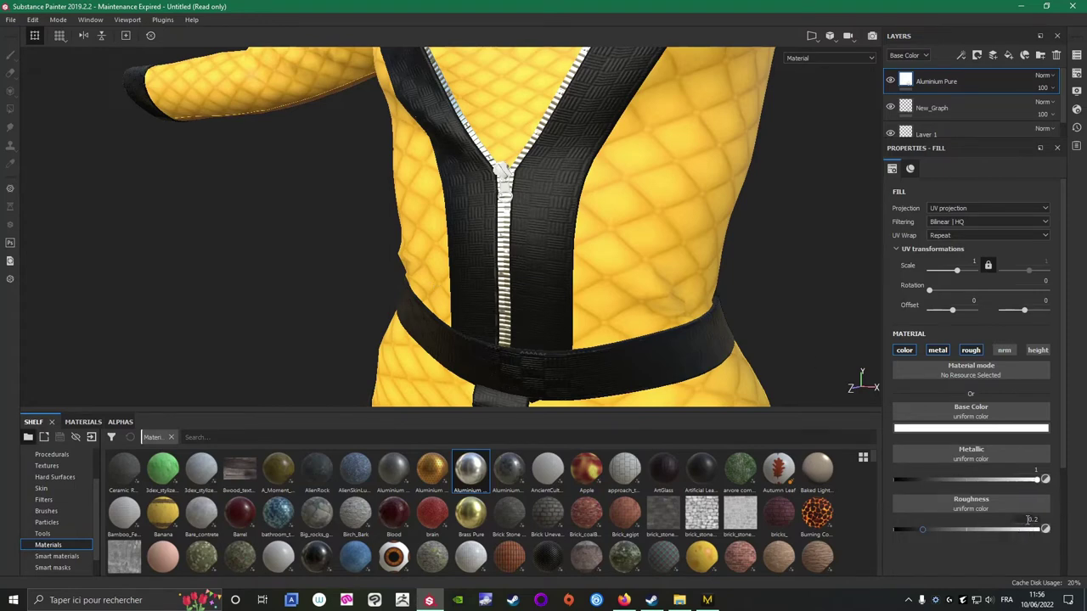
text(5)
key(Return)
Examine the metal sheen of the zipper along the jacket front from several angles and distances.
scroll(496, 280, up, 3)
alt+drag(494, 272, 574, 205)
alt+middle_drag(573, 205, 608, 298)
scroll(609, 298, down, 3)
alt+drag(609, 298, 638, 301)
scroll(550, 272, up, 2)
scroll(529, 289, down, 4)
scroll(638, 300, up, 4)
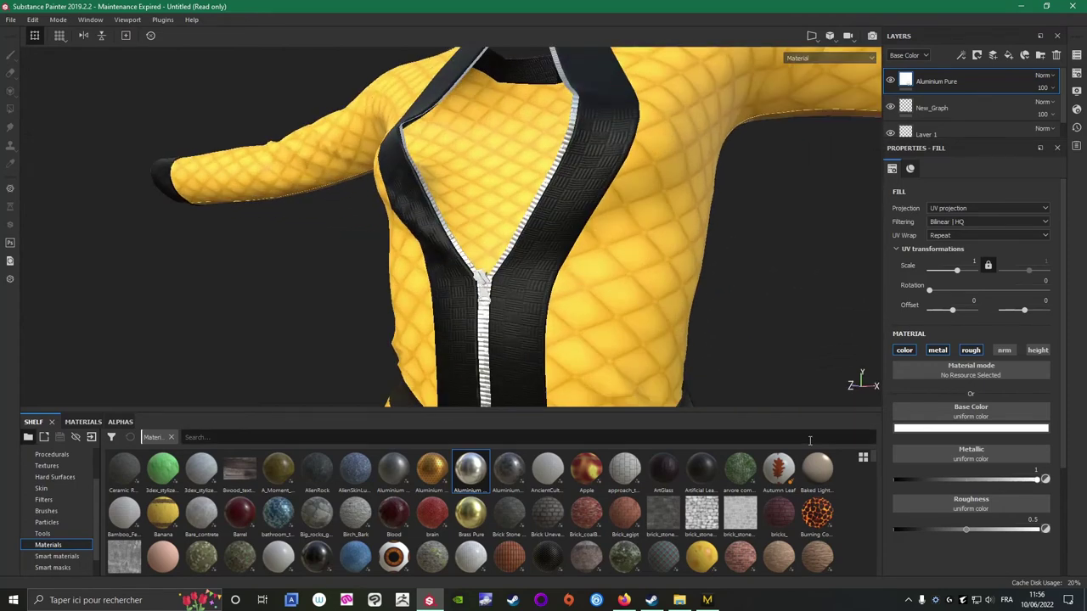
Darken the Aluminium Pure base color on the zipper tape to a neutral grey with a value of 0.5.
click(924, 428)
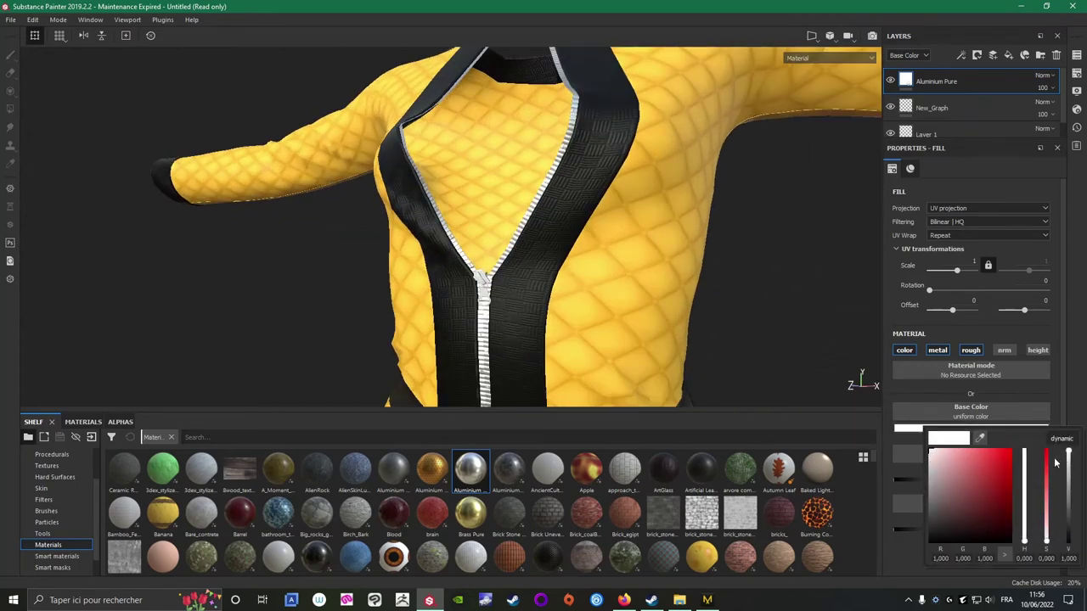
drag(1070, 457, 1073, 481)
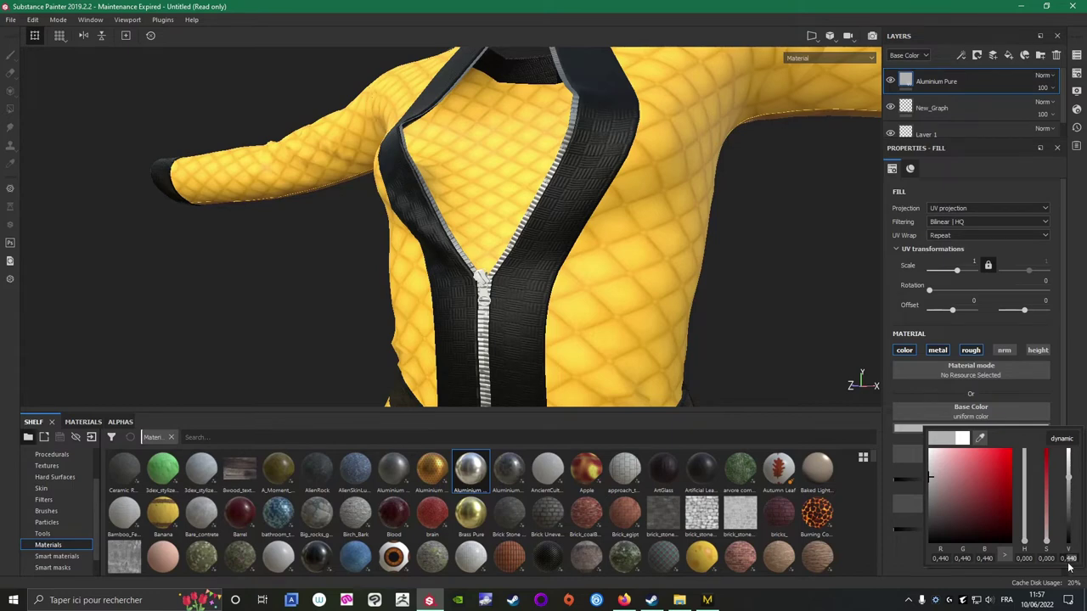
text(500)
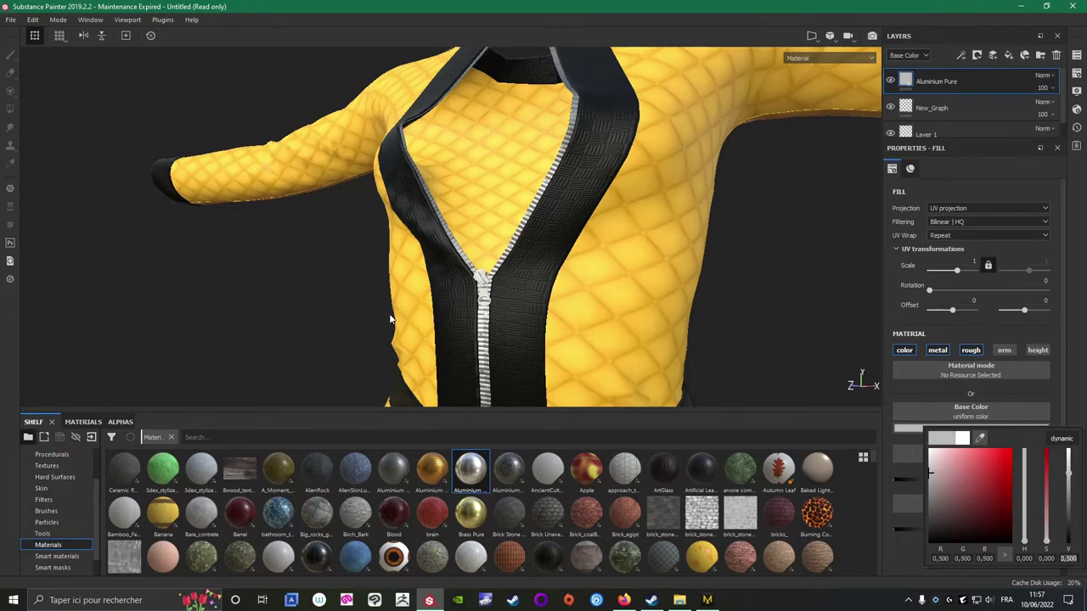
click(322, 301)
Search the material shelf for plastic and apply Plastic Matte Pure to the zipper slider body.
scroll(325, 299, down, 4)
alt+drag(329, 298, 432, 274)
scroll(450, 272, up, 3)
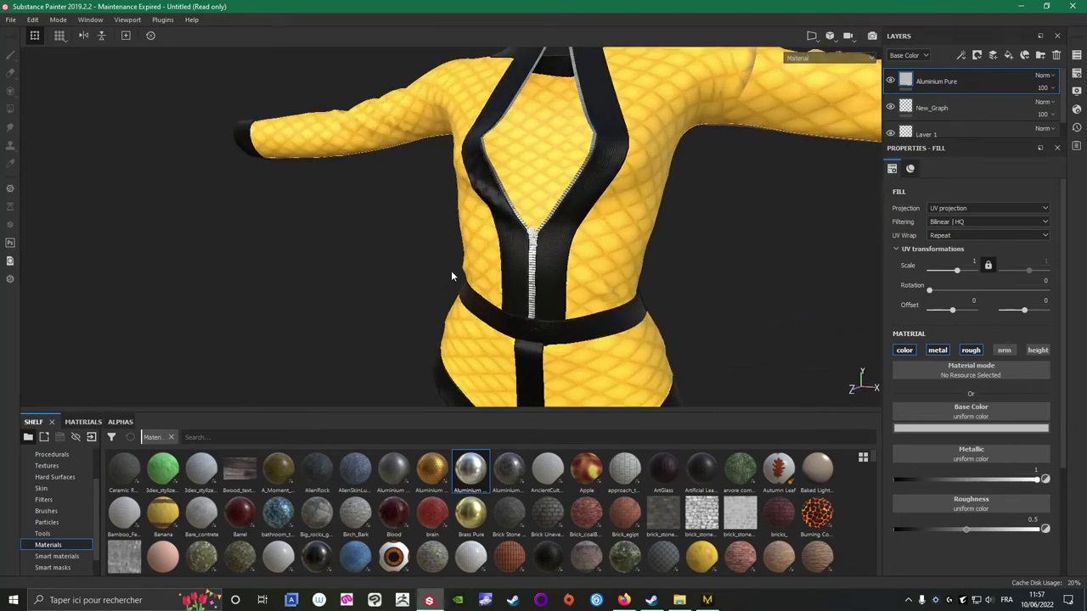
scroll(523, 231, up, 3)
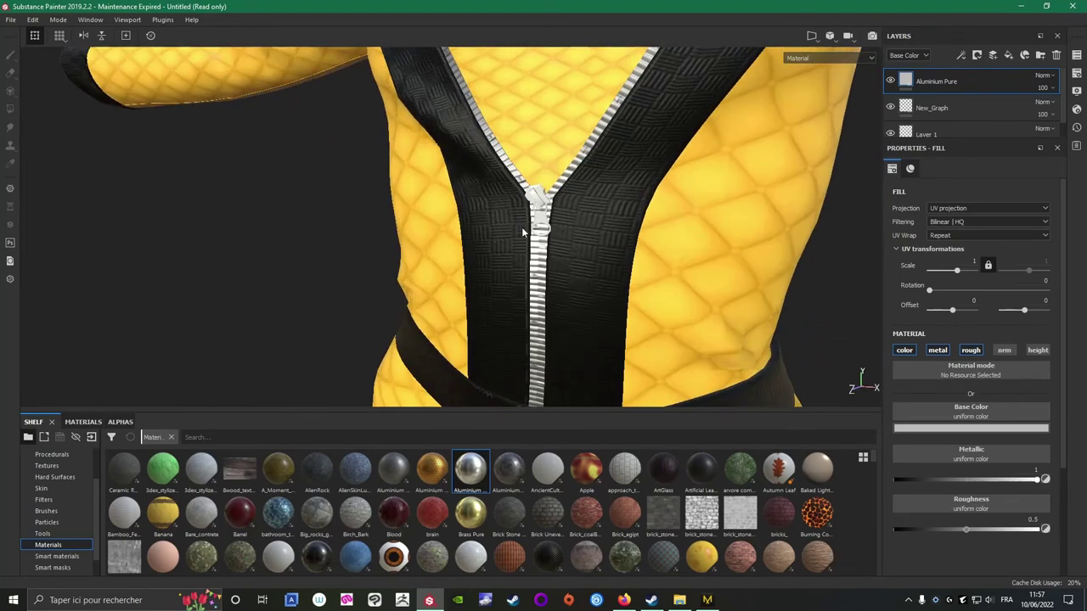
scroll(526, 225, up, 3)
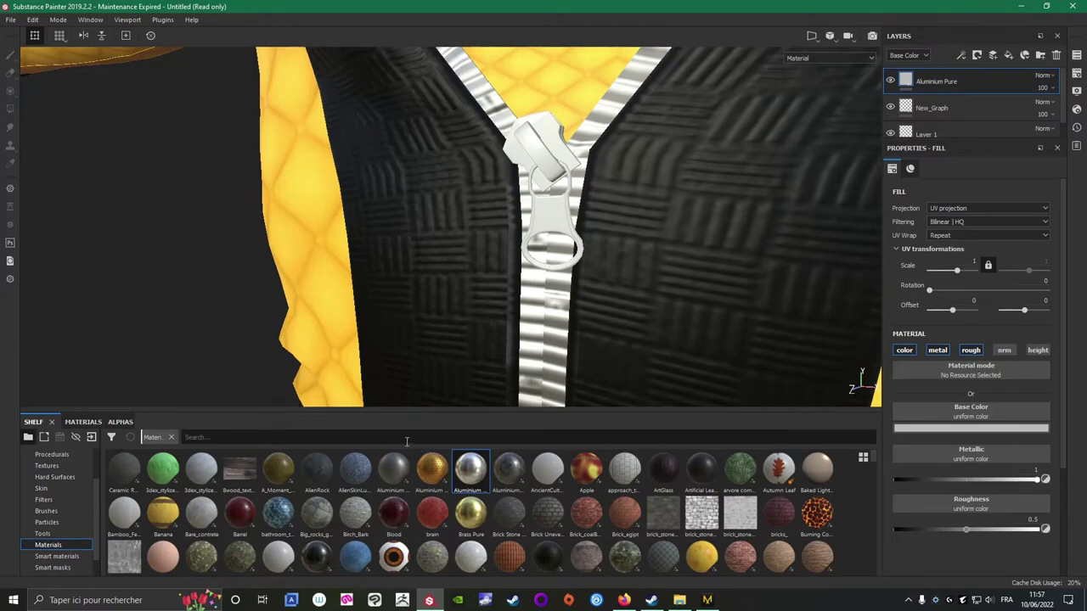
text(plastic)
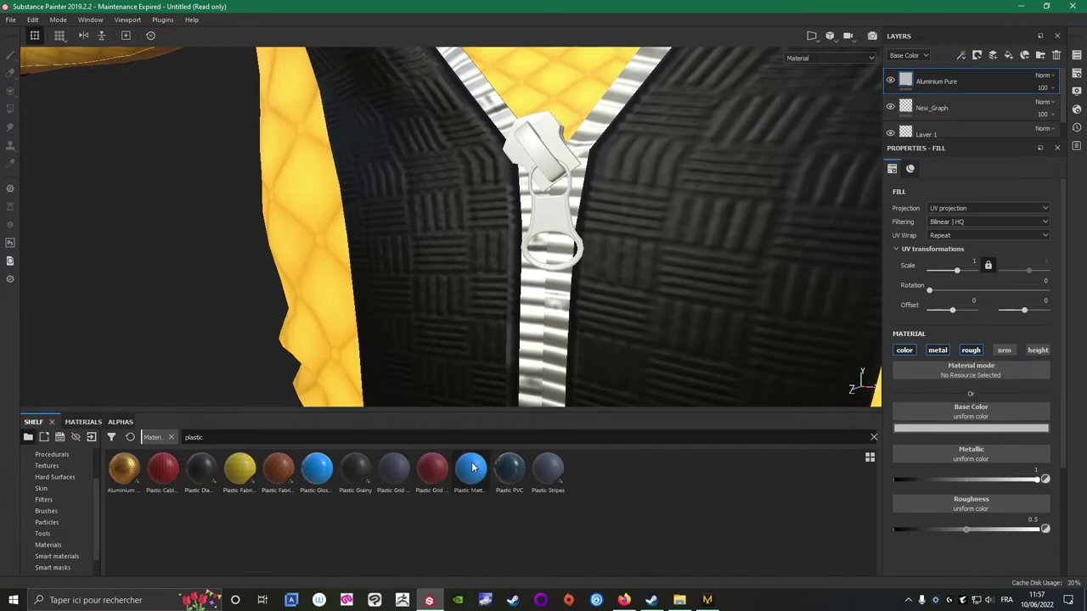
drag(471, 472, 548, 134)
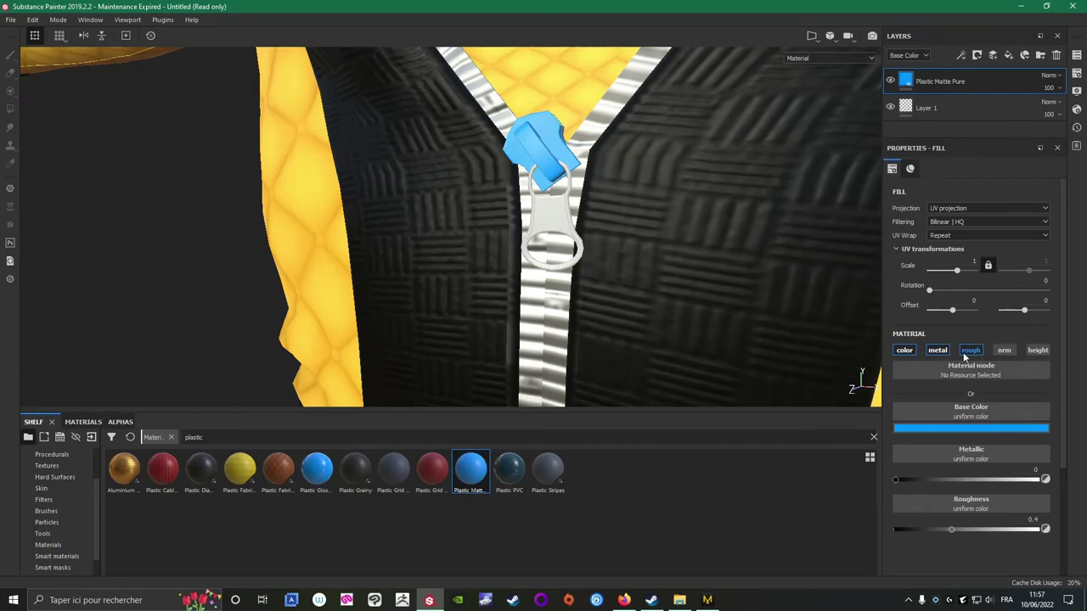
Try a neutral grey base color with value 0.5 on the slider's Plastic Matte Pure fill, and reset it to the preset.
click(951, 428)
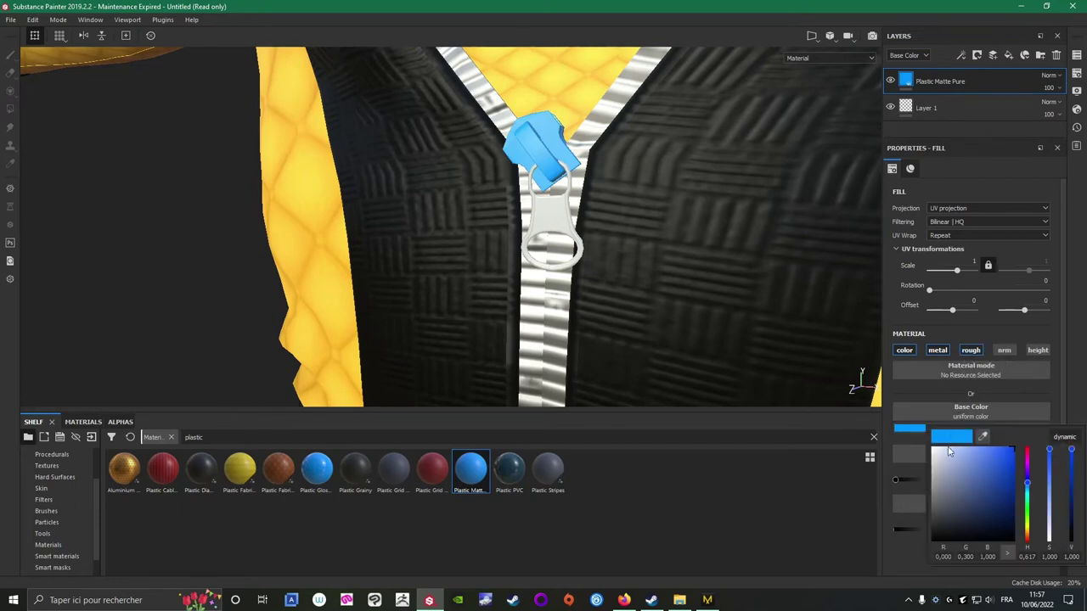
click(934, 451)
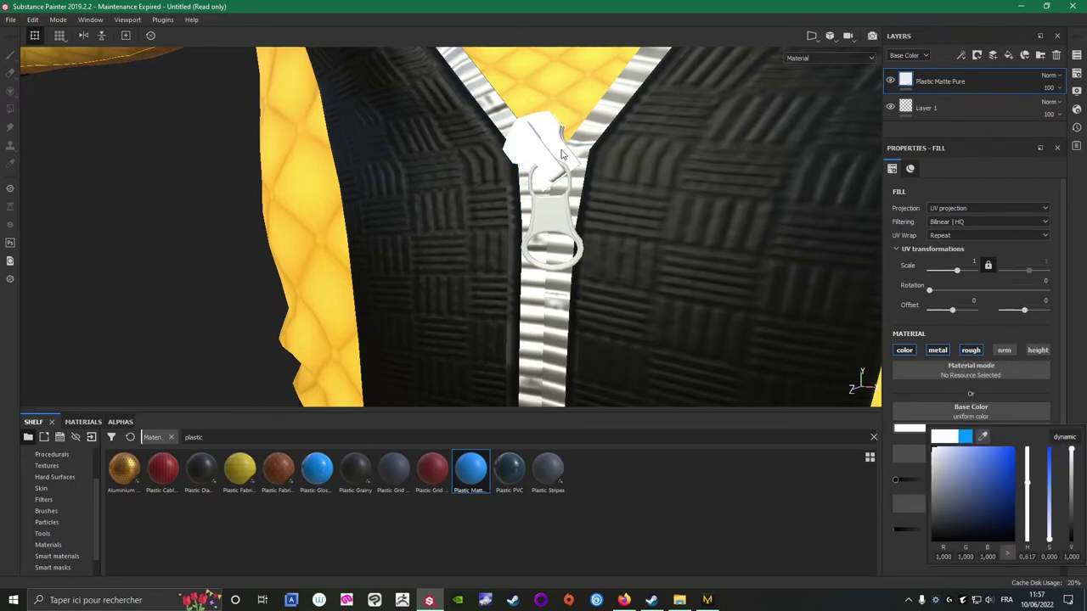
drag(1071, 452, 1070, 482)
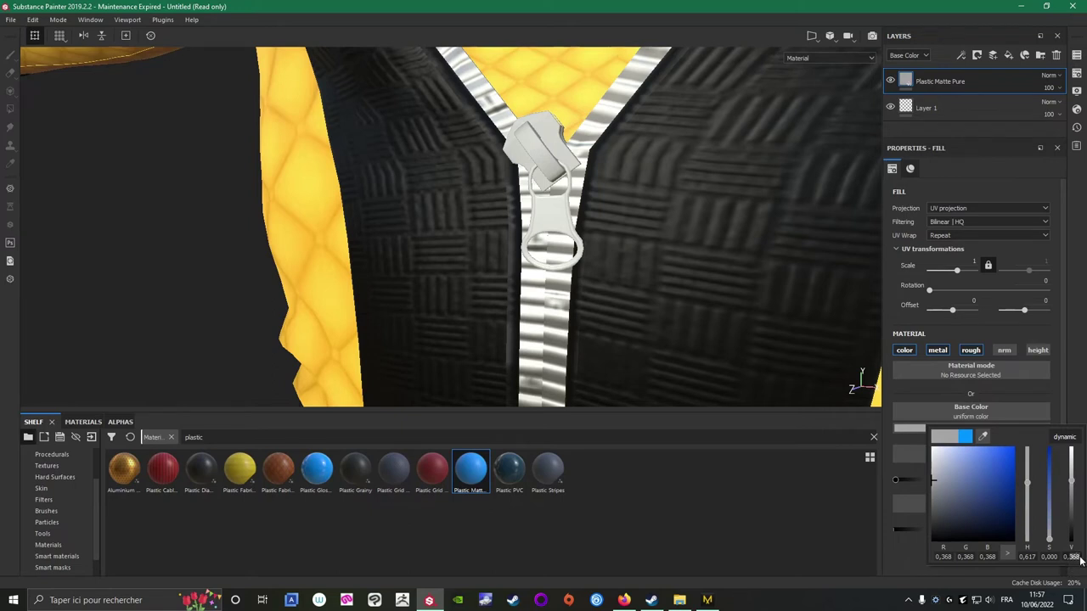
text(500)
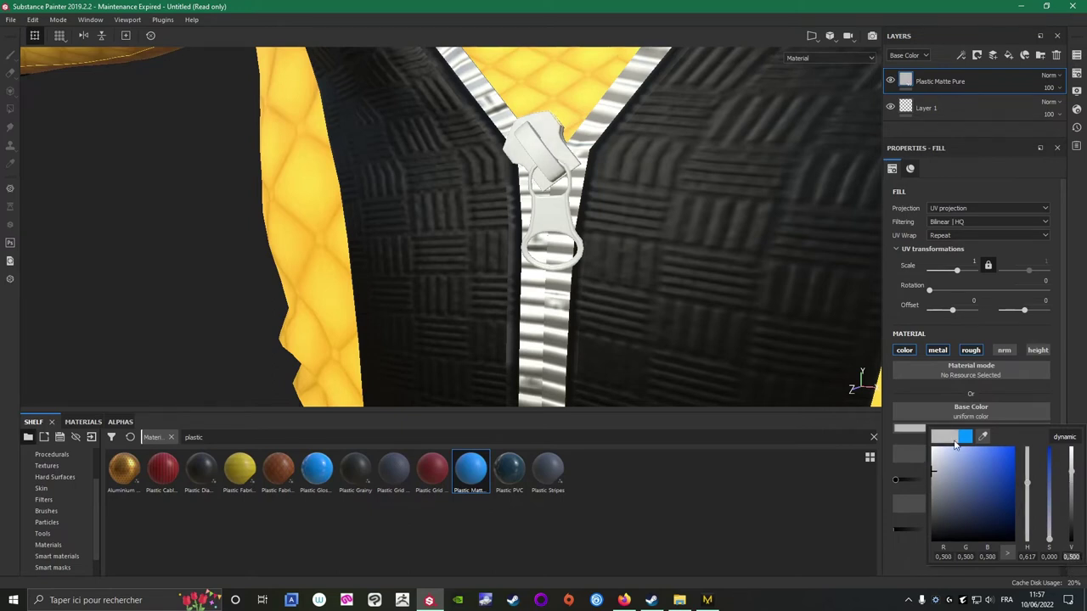
click(465, 479)
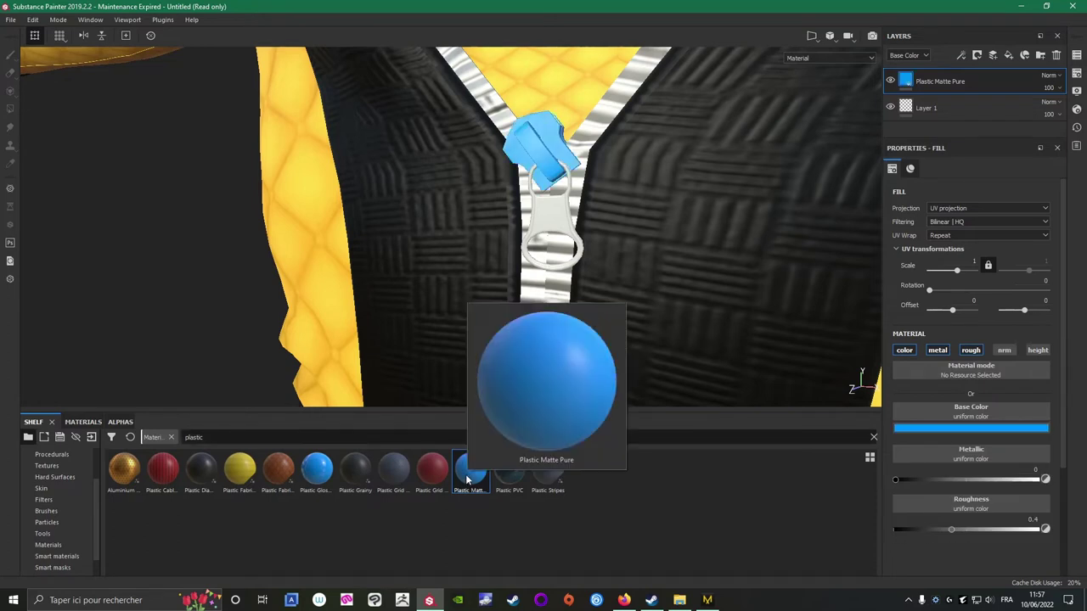
Set the base color of the zipper slider's Plastic Matte Pure fill to pure black.
click(934, 427)
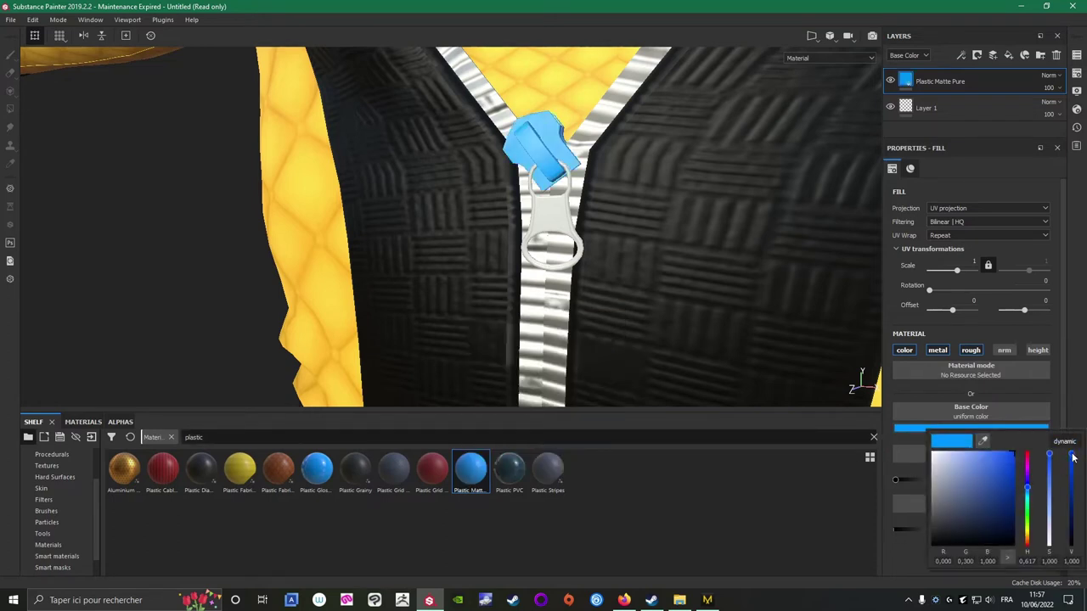
click(932, 457)
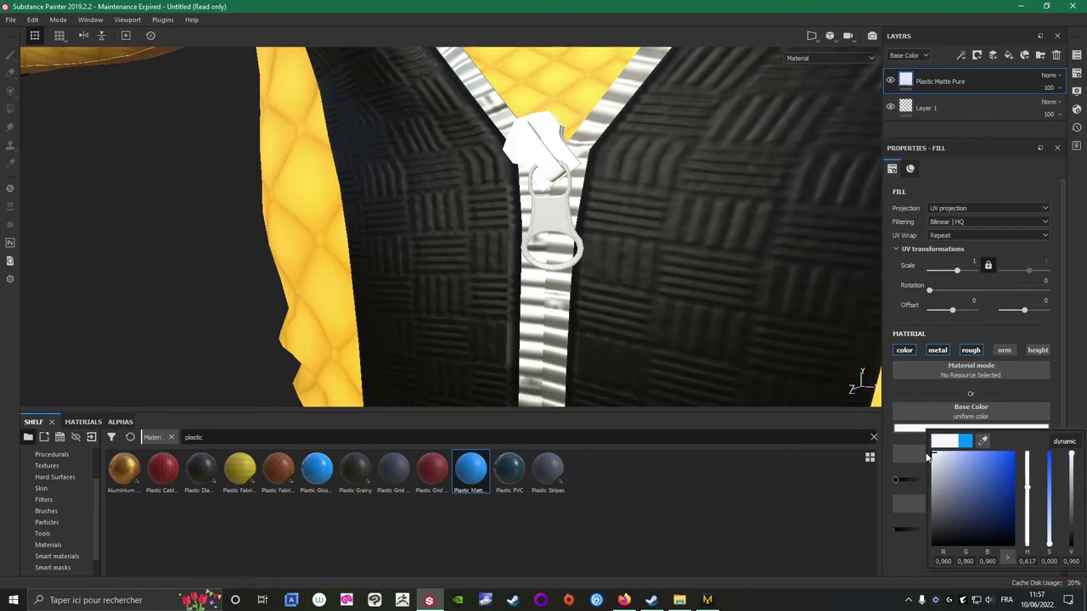
drag(928, 457, 916, 450)
drag(940, 503, 921, 565)
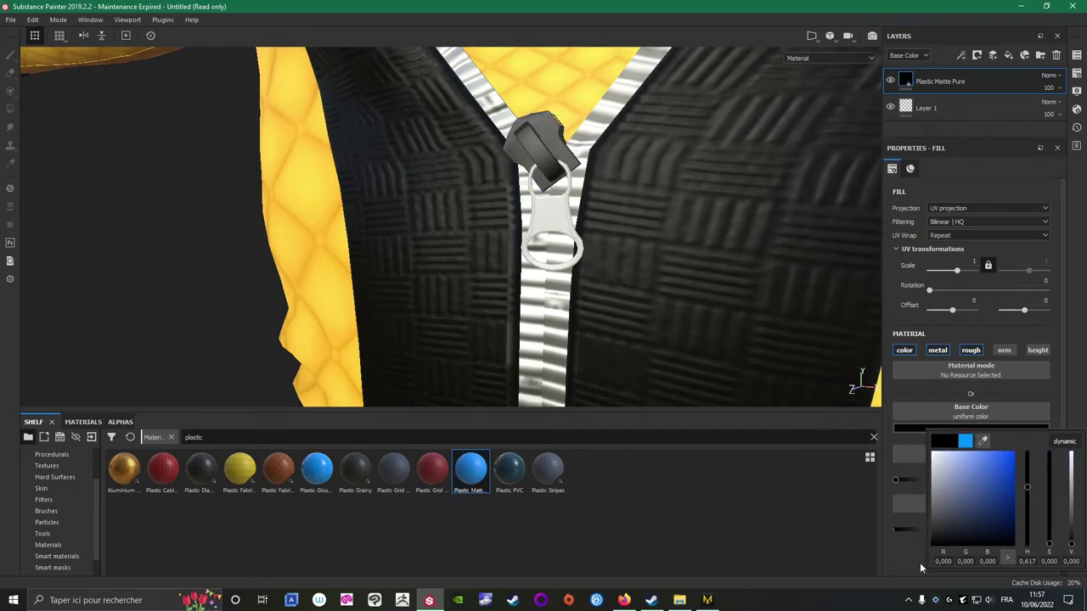
click(183, 319)
Apply Plastic Matte Pure to the zipper pull tab and set its base color to pure black.
scroll(184, 321, up, 2)
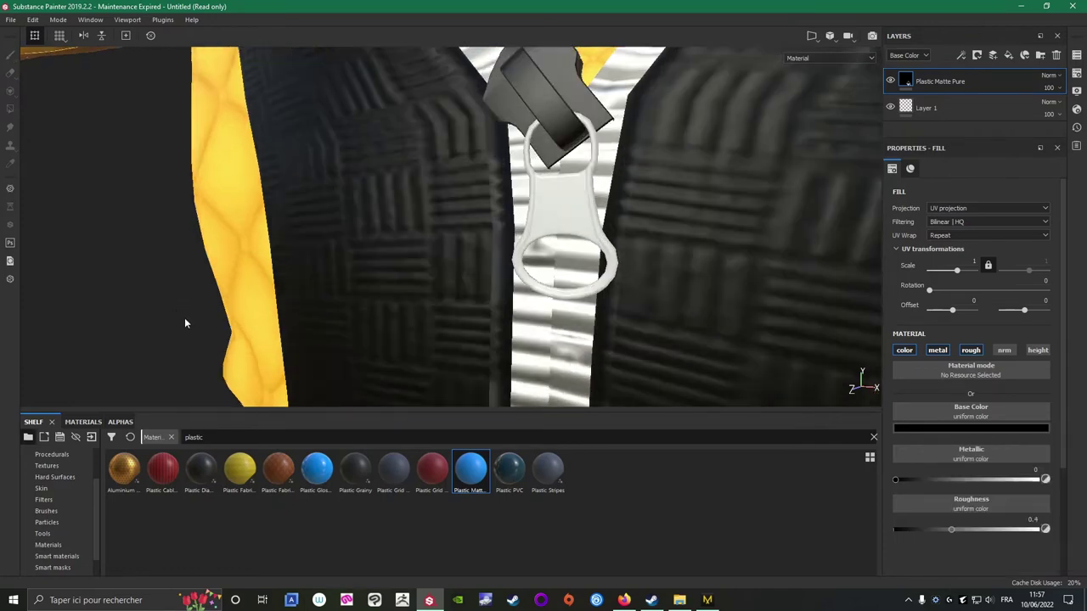
scroll(187, 323, down, 8)
alt+middle_drag(159, 302, 343, 262)
click(304, 311)
alt+middle_drag(270, 315, 359, 284)
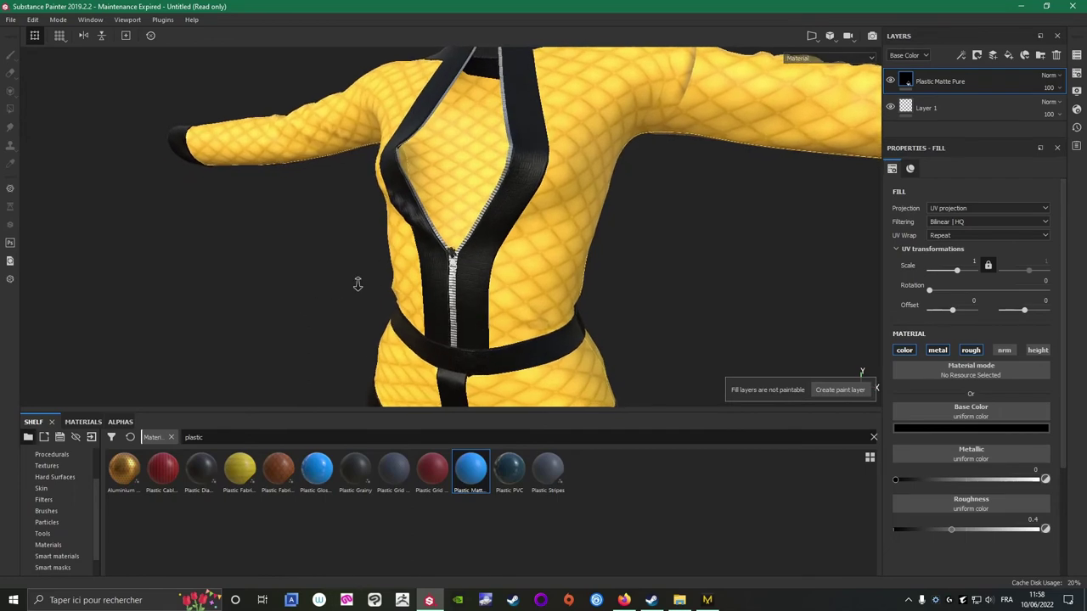
alt+drag(359, 284, 334, 298)
scroll(365, 311, up, 4)
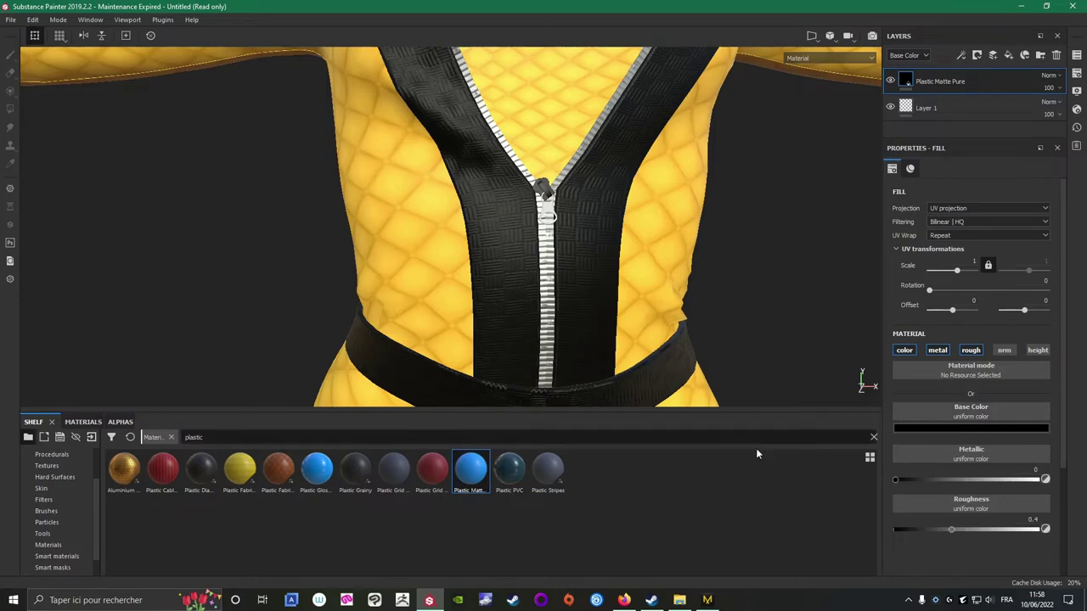
scroll(556, 233, up, 5)
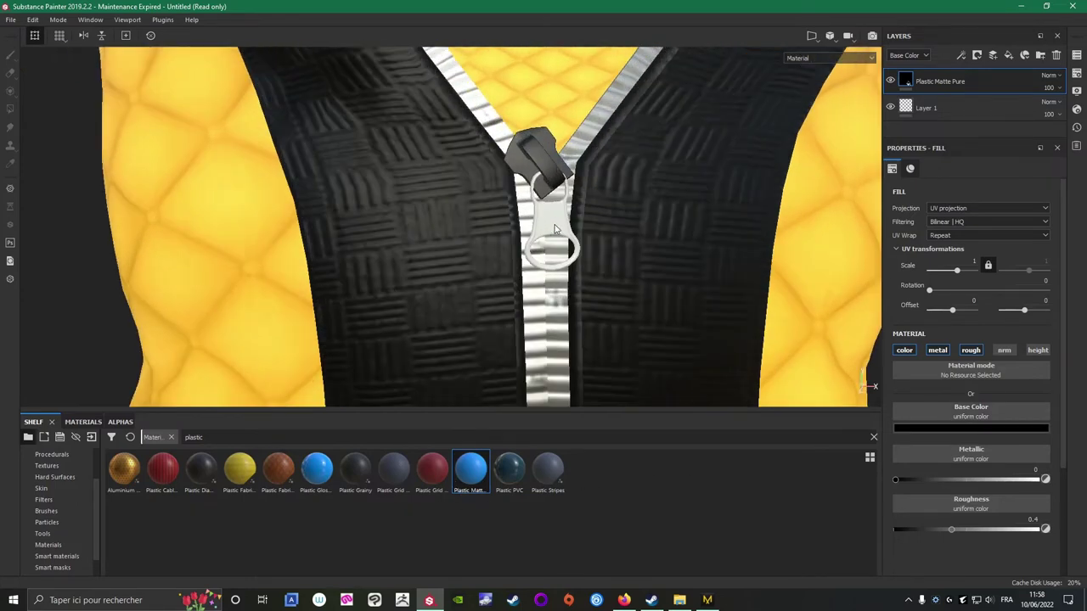
drag(464, 472, 554, 225)
click(926, 428)
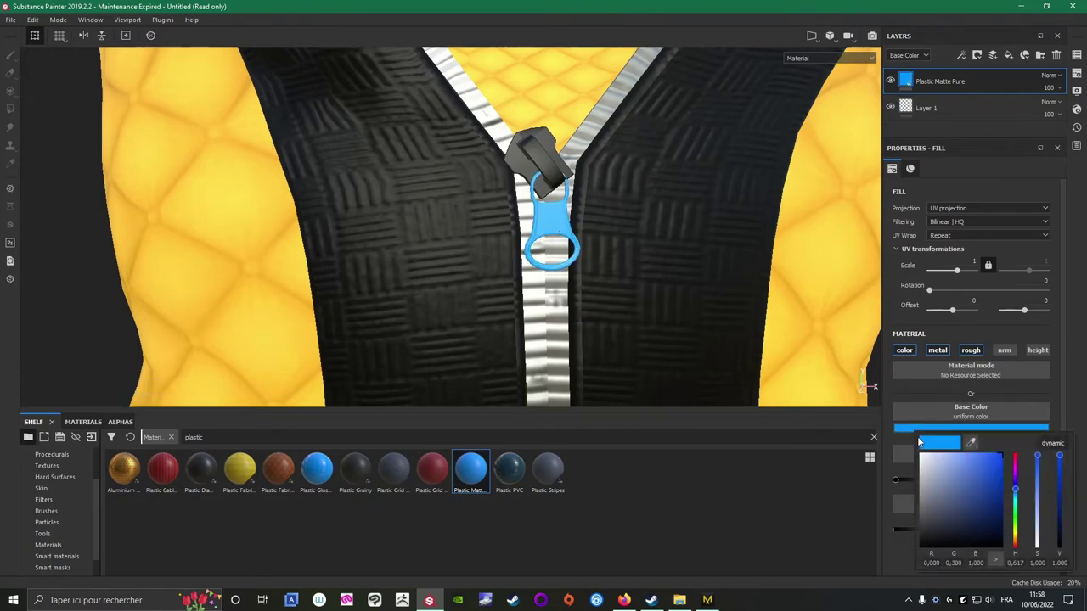
drag(938, 526, 918, 567)
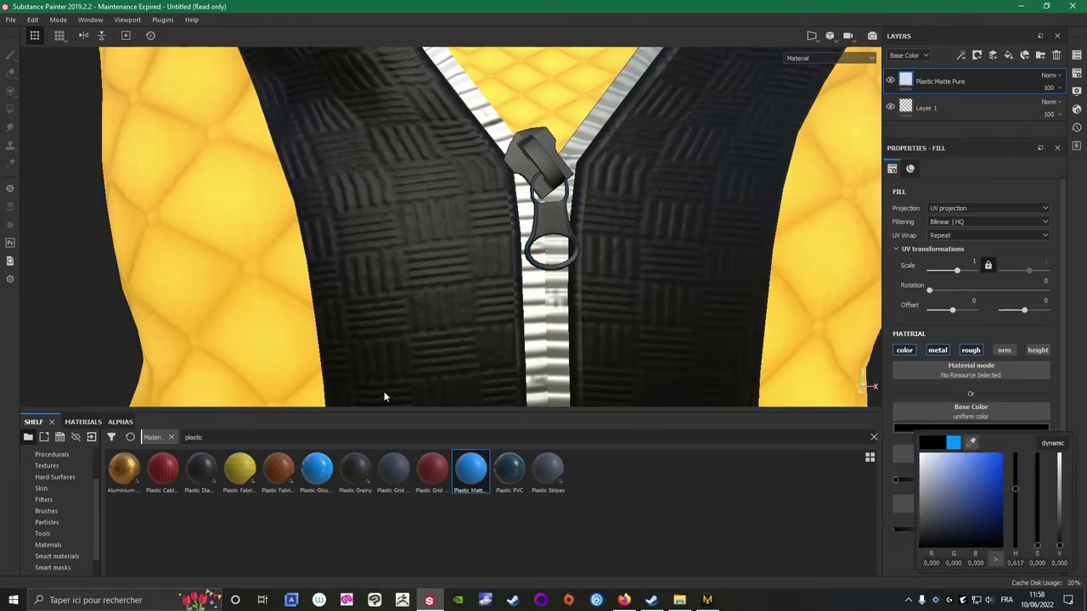
click(85, 310)
Save the project under the name "JMD 3.5" in the ICLONE 8 & CC4 CREATIONS folder.
scroll(114, 308, down, 6)
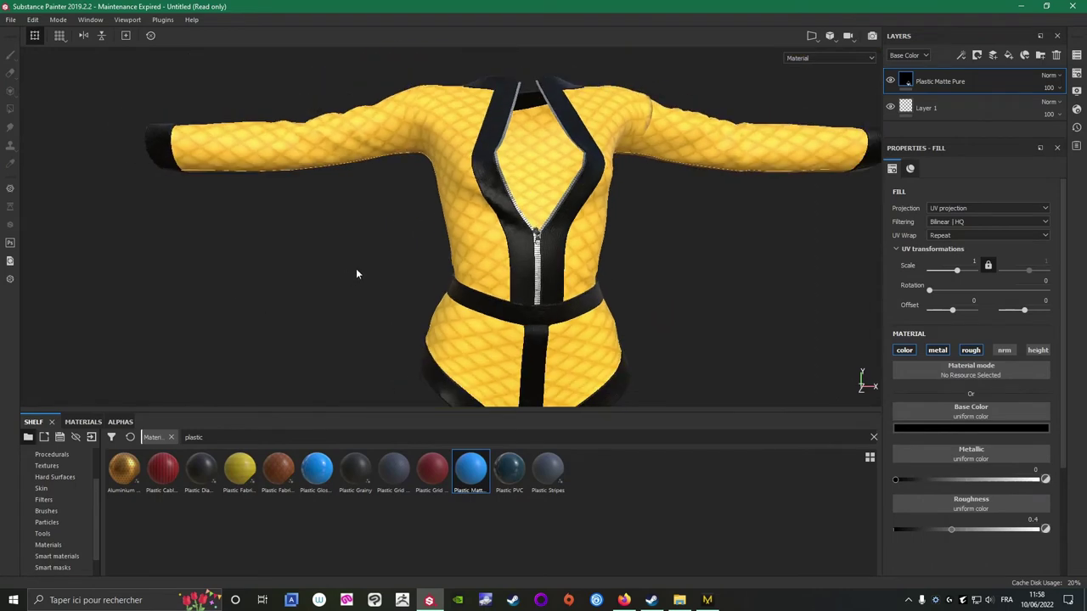
alt+drag(356, 274, 408, 255)
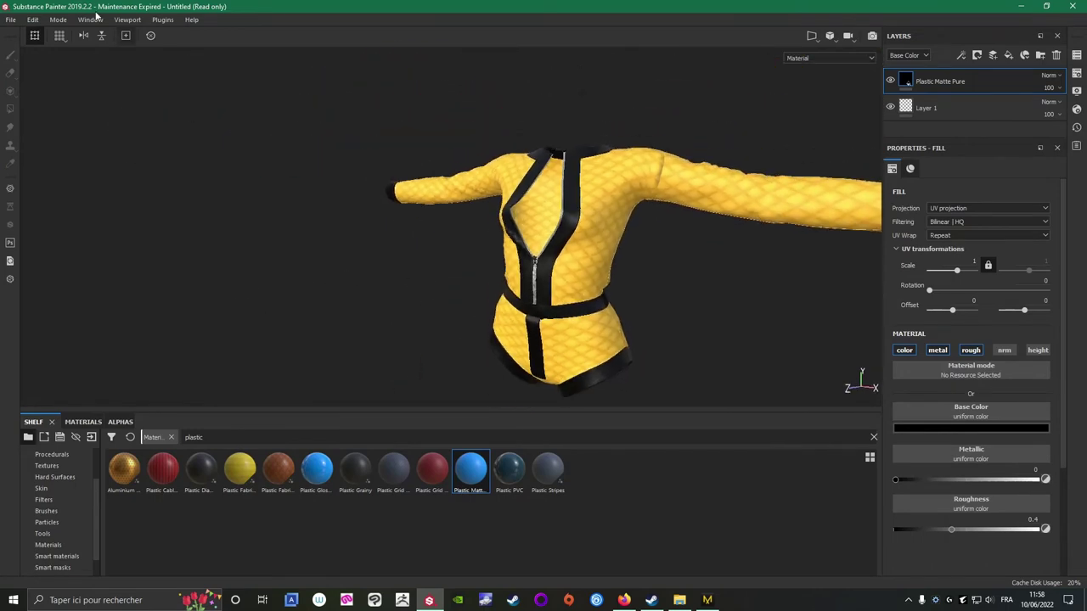
click(10, 18)
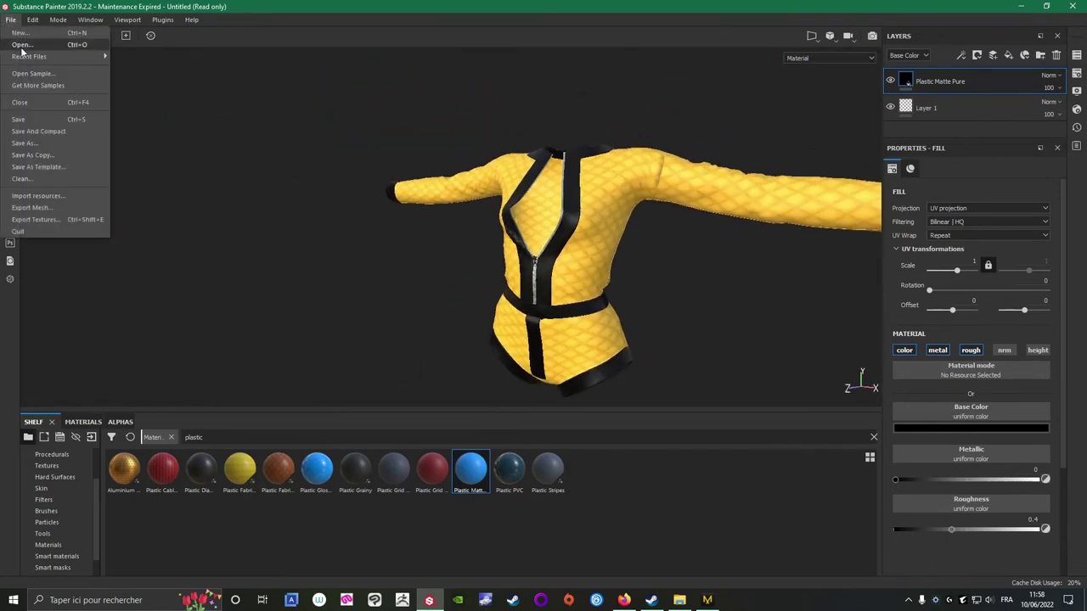
click(30, 144)
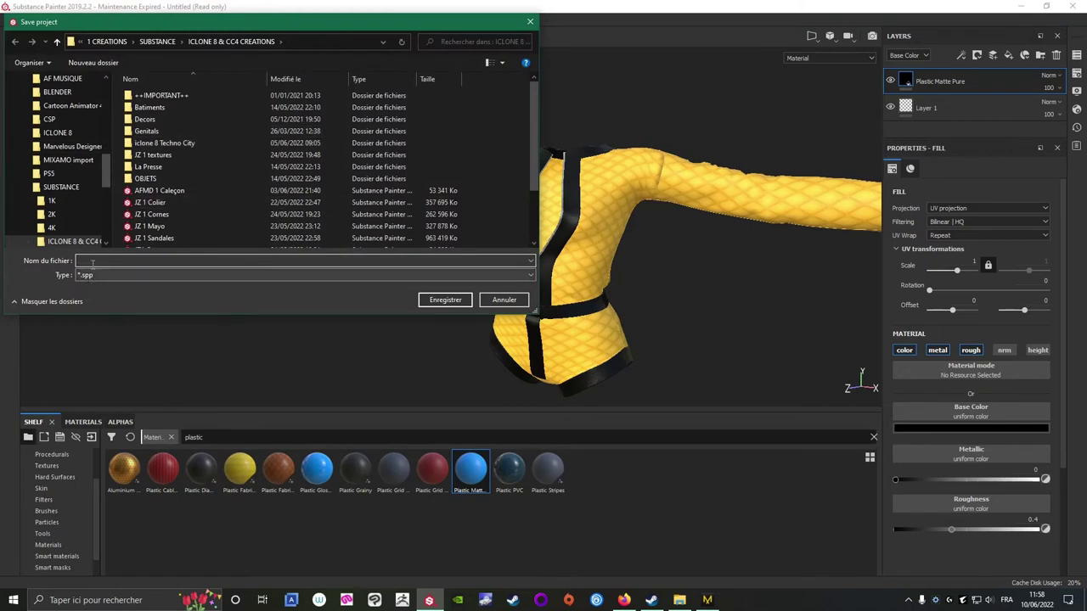
click(92, 261)
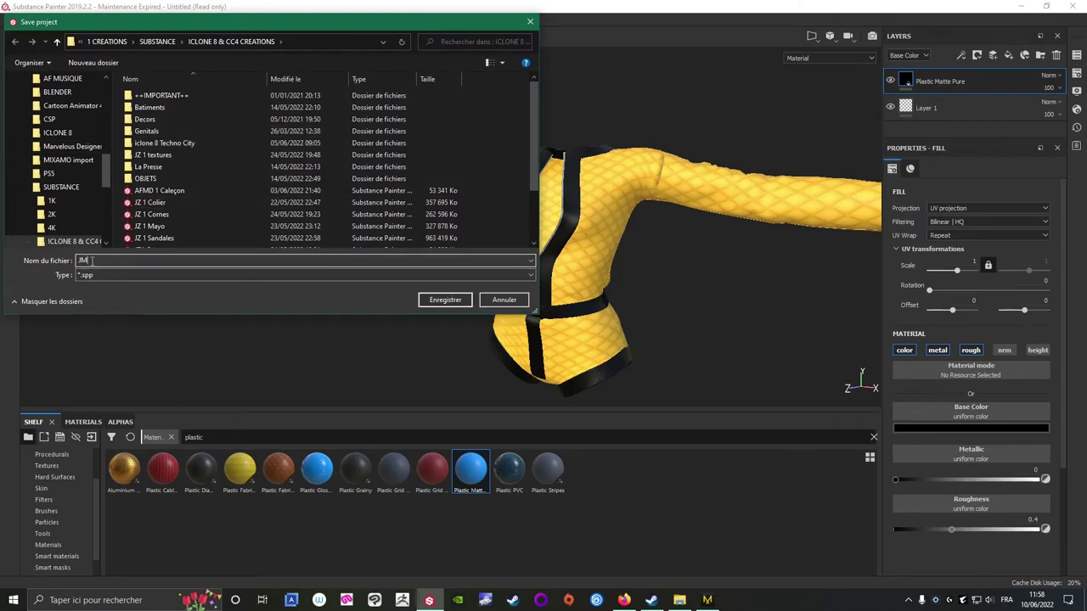
text(JMD 3.5)
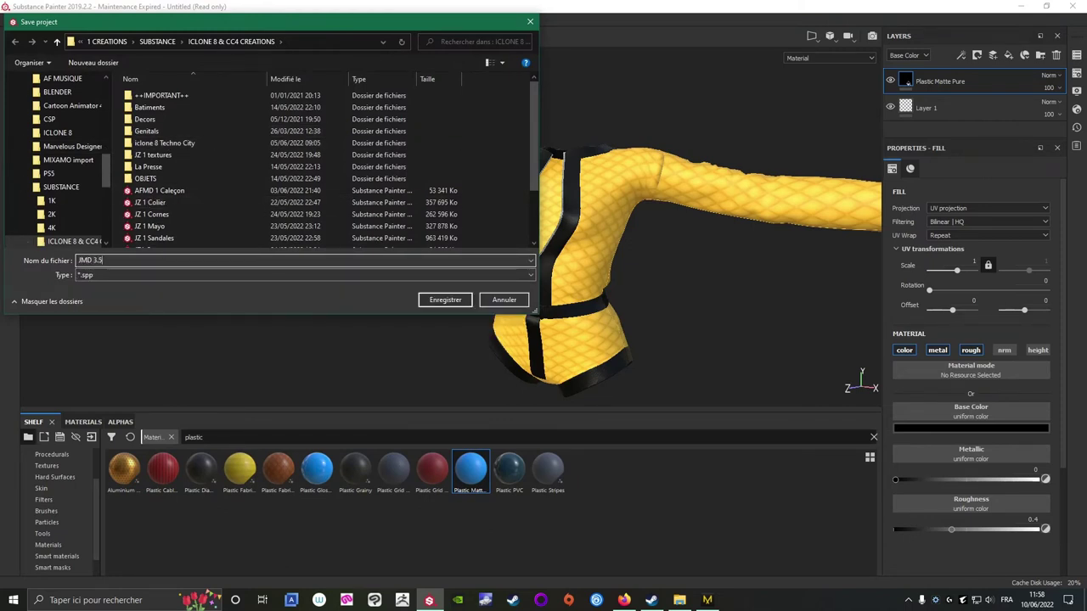
click(433, 302)
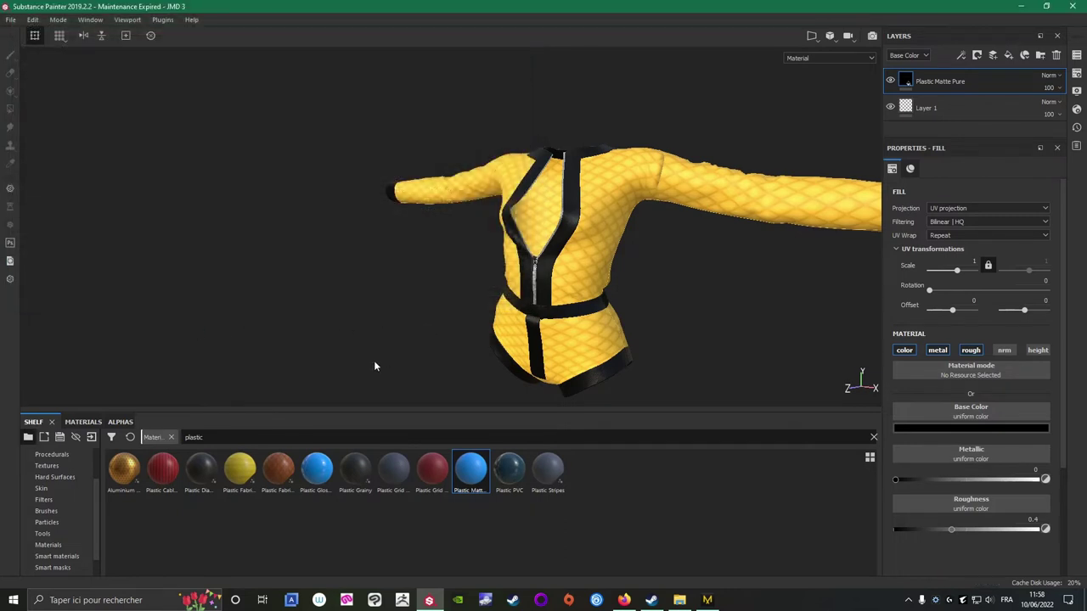
Identify the jacket's texture set by toggling its visibility, and make Veste_FRONT_4156 the active set with the back of the outfit in view.
scroll(417, 270, down, 2)
scroll(452, 274, up, 4)
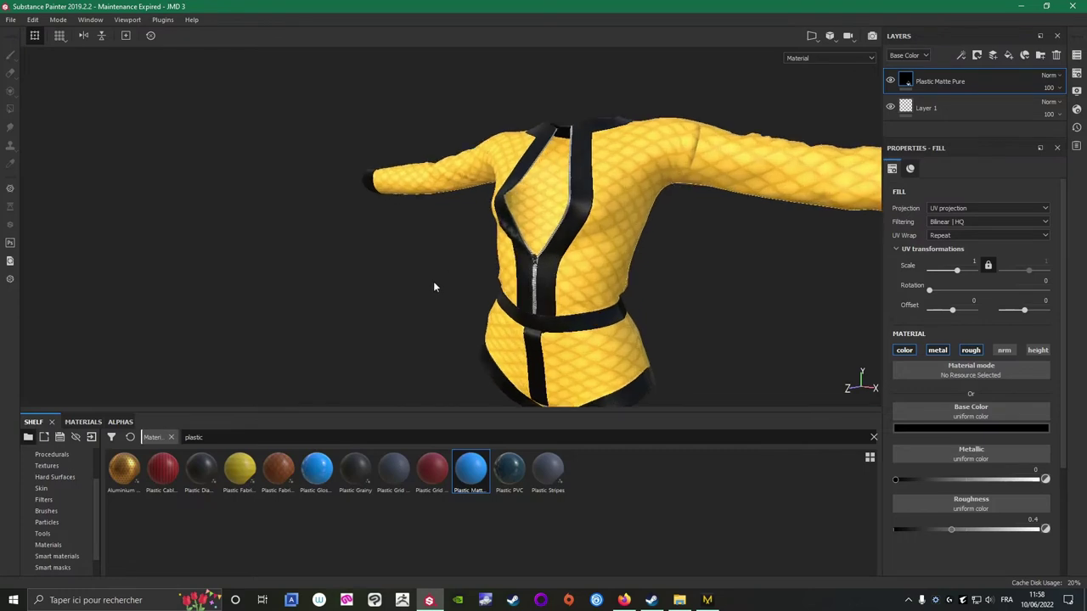
alt+drag(433, 287, 828, 137)
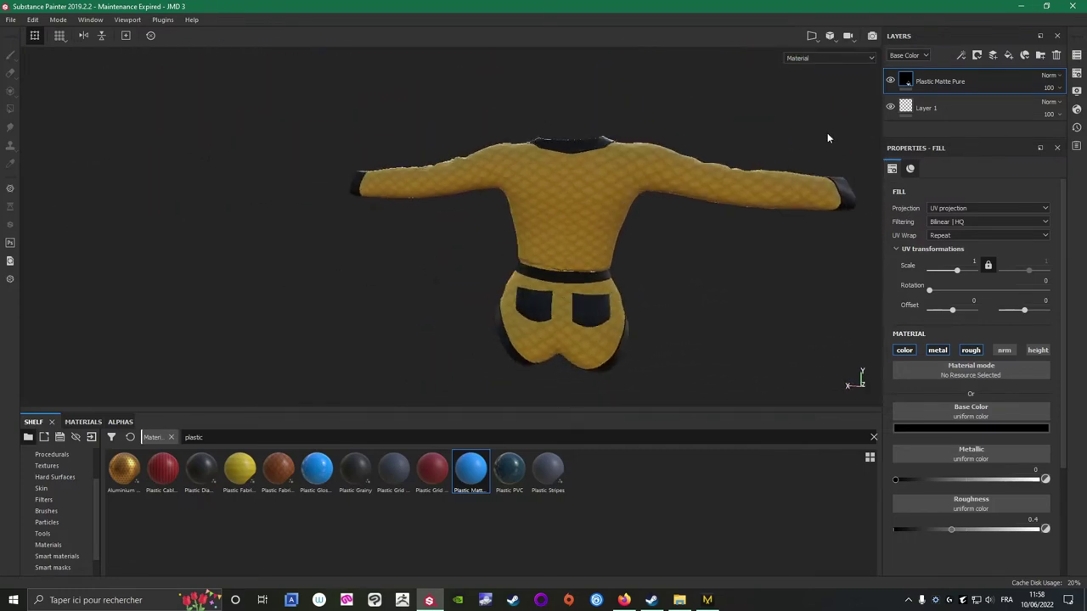
click(1077, 55)
click(849, 212)
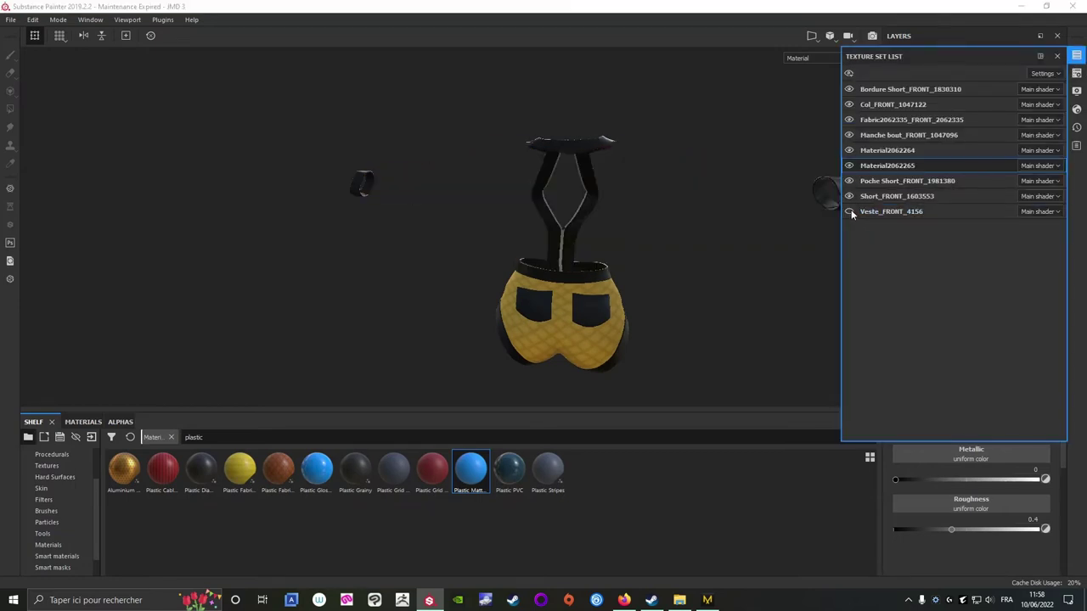
click(849, 212)
click(879, 213)
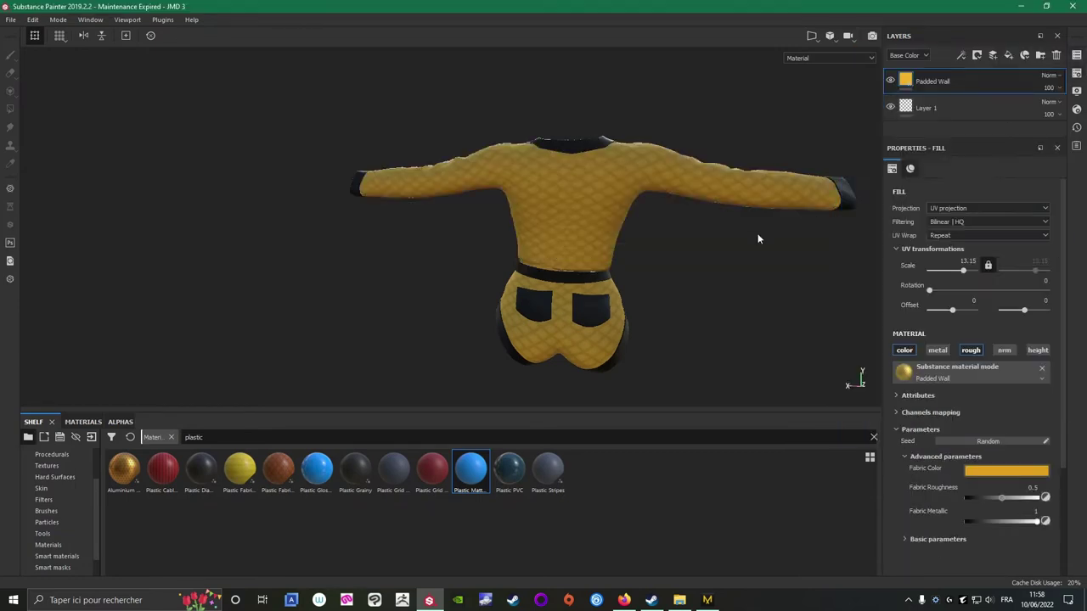
Add a paint layer above Padded Wall on the jacket and name it LOGO.
alt+middle_drag(694, 289, 651, 288)
scroll(658, 306, up, 1)
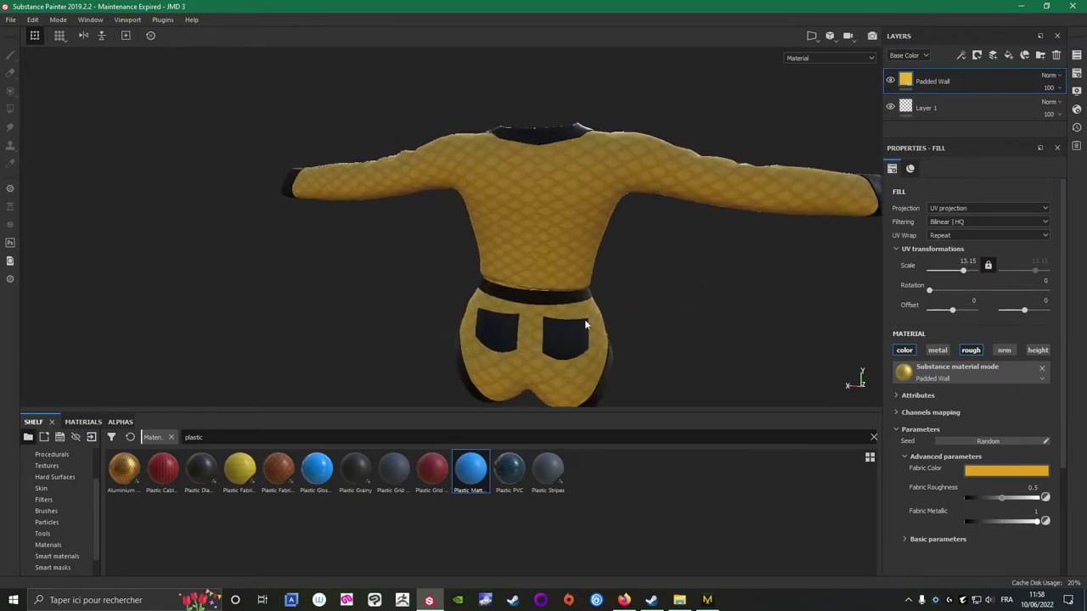
click(995, 56)
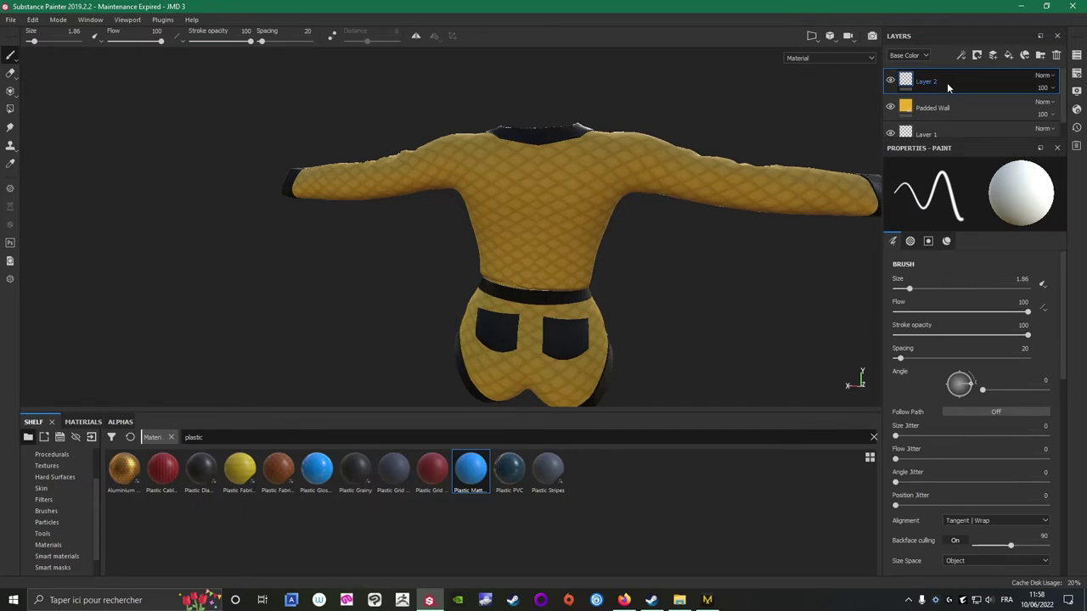
double_click(947, 82)
key(Return)
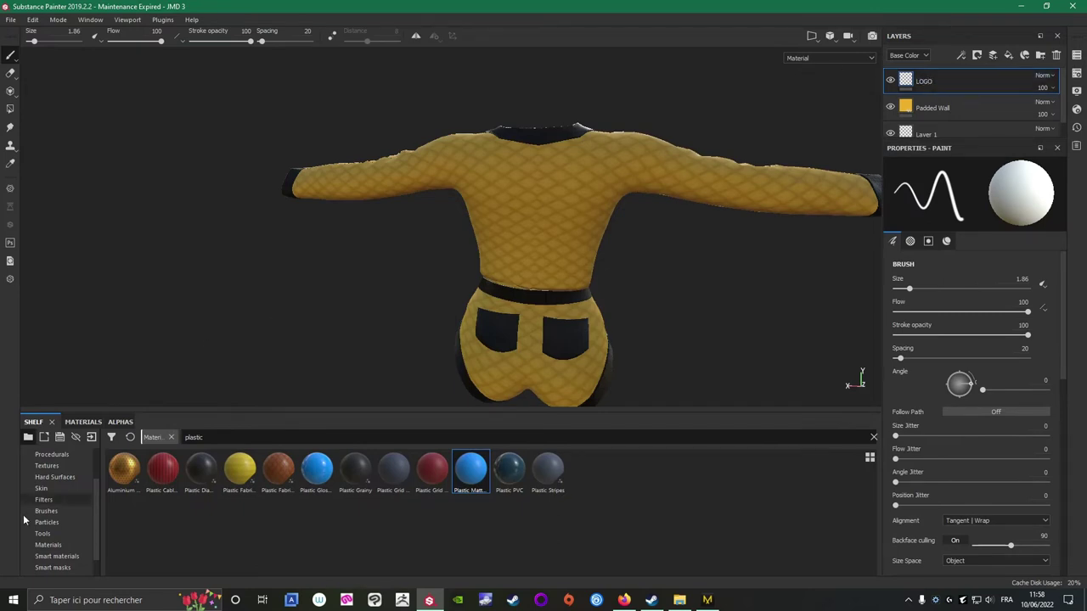
Search the alphas for "nii" and load the niitv mask logo as the brush alpha.
scroll(34, 505, up, 3)
click(44, 477)
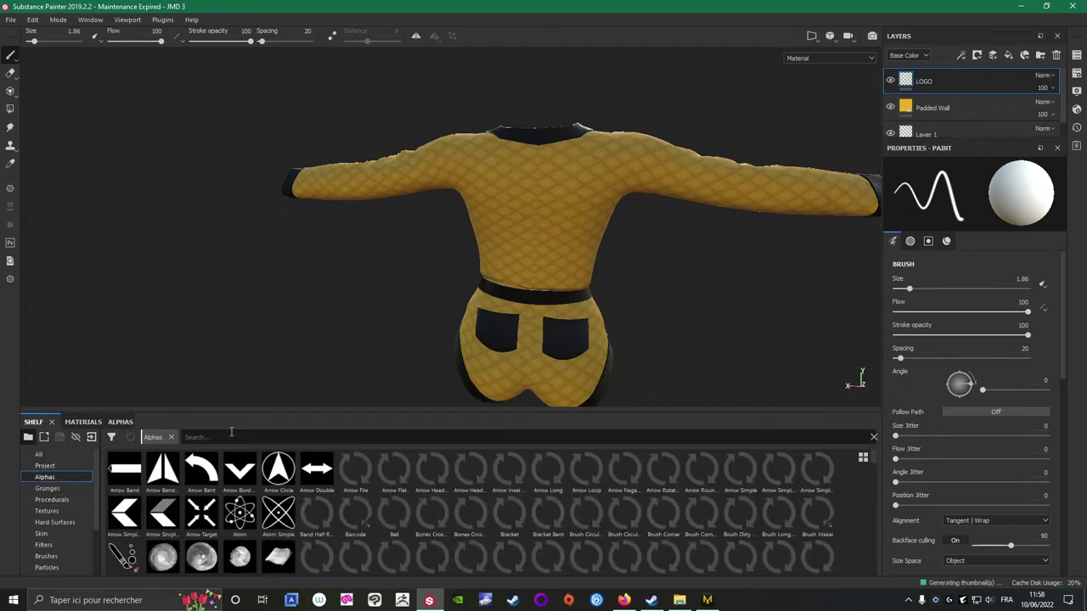
click(220, 435)
text(nl)
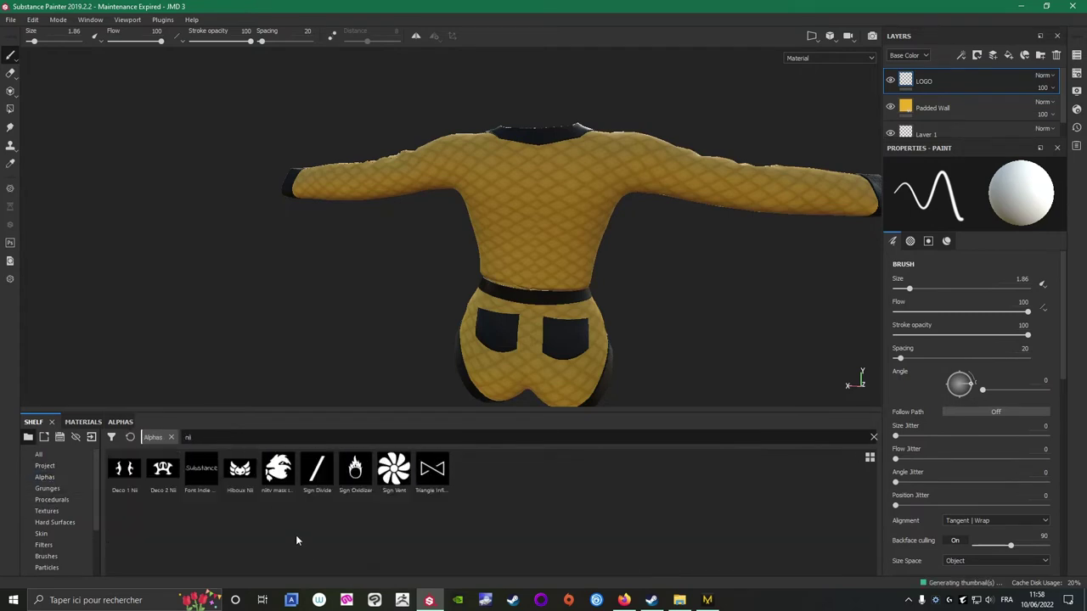
click(241, 474)
ctrl+right_drag(523, 212, 599, 212)
click(278, 471)
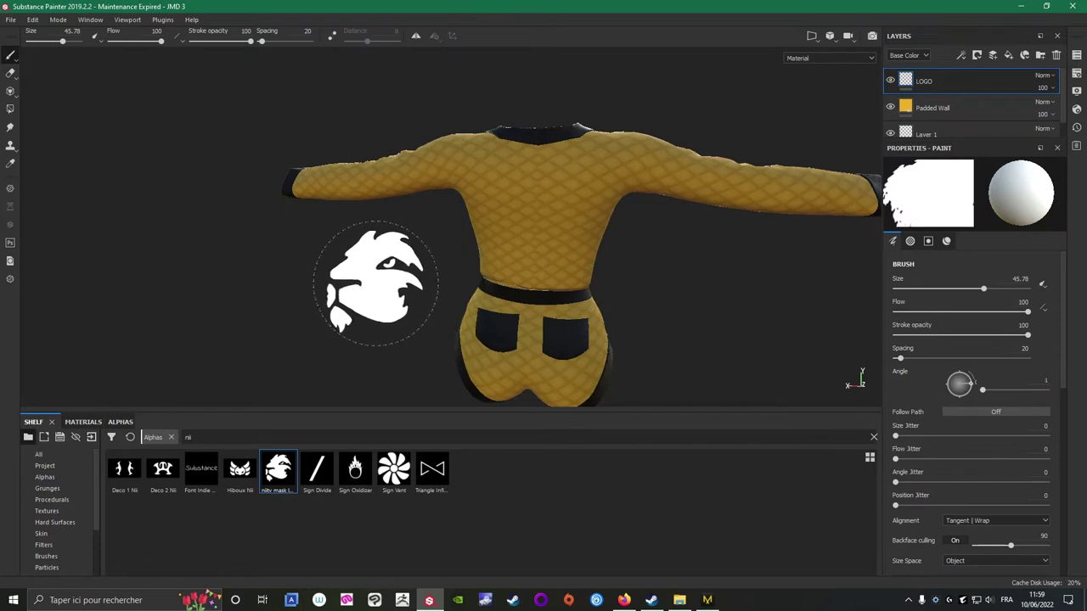
Fit the logo brush to the jacket's upper back with size 30.98, flow 99 and angle 357.
mouse_move(376, 283)
ctrl+mouse_down()
mouse_move(376, 301)
mouse_move(375, 286)
mouse_move(308, 284)
mouse_move(374, 284)
ctrl+mouse_up()
alt+drag(321, 322, 391, 297)
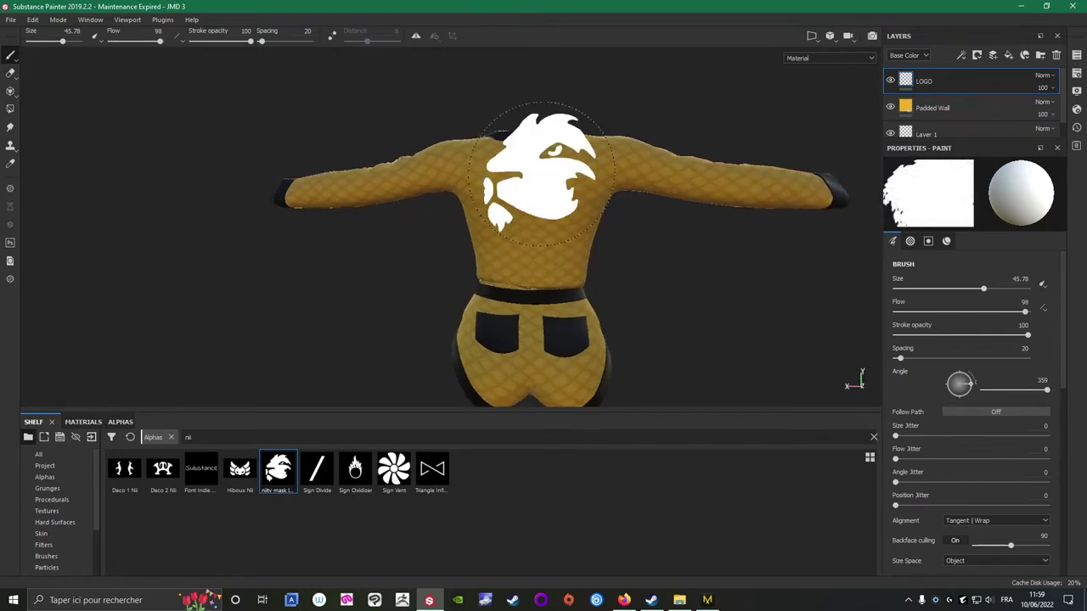
mouse_move(540, 212)
ctrl+right_down()
mouse_move(560, 212)
mouse_move(507, 208)
ctrl+right_up()
ctrl+drag(533, 199, 534, 201)
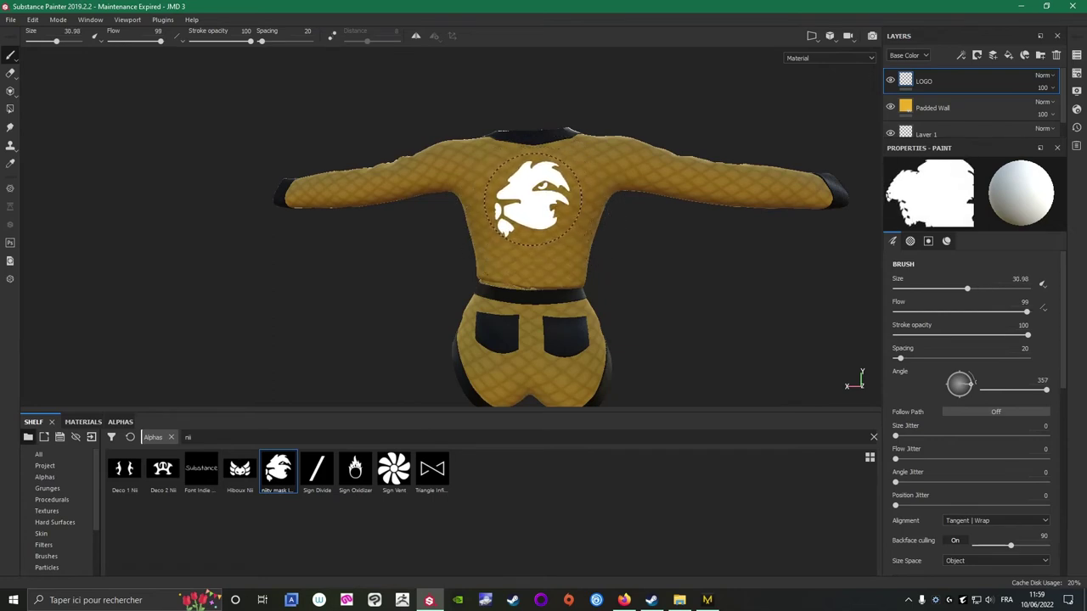
scroll(533, 197, up, 4)
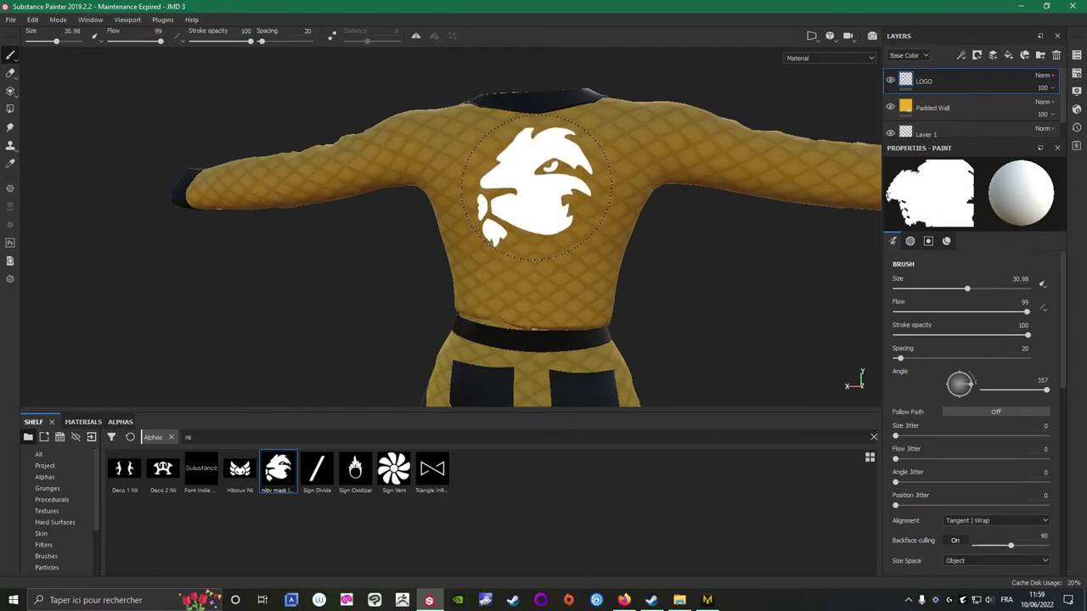
Give the logo brush the Artificial Leather material and set its base color to pure black.
scroll(1057, 376, down, 10)
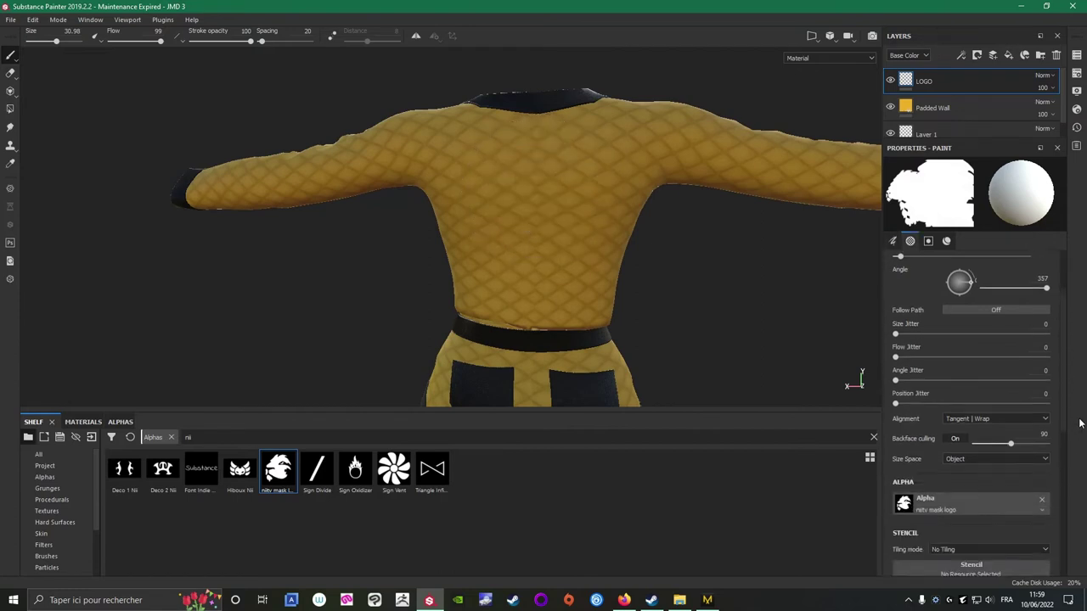
click(963, 395)
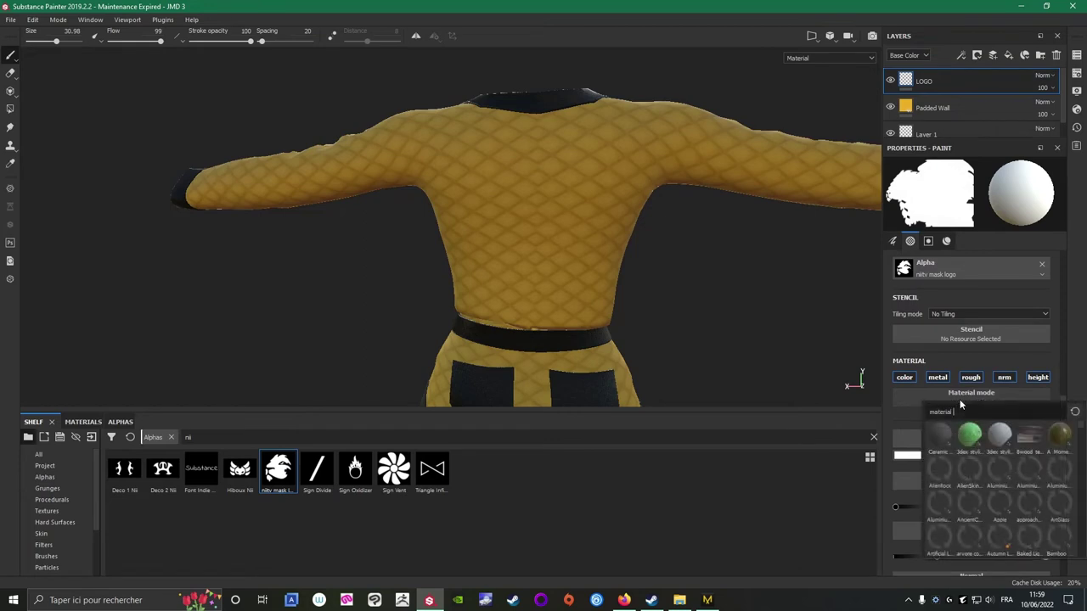
click(939, 538)
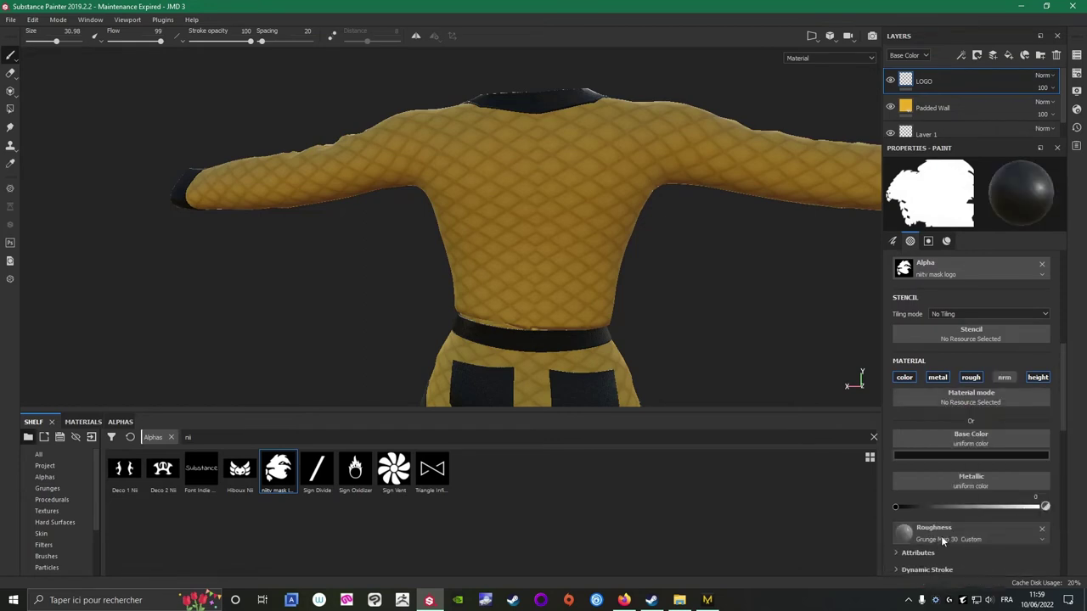
click(940, 457)
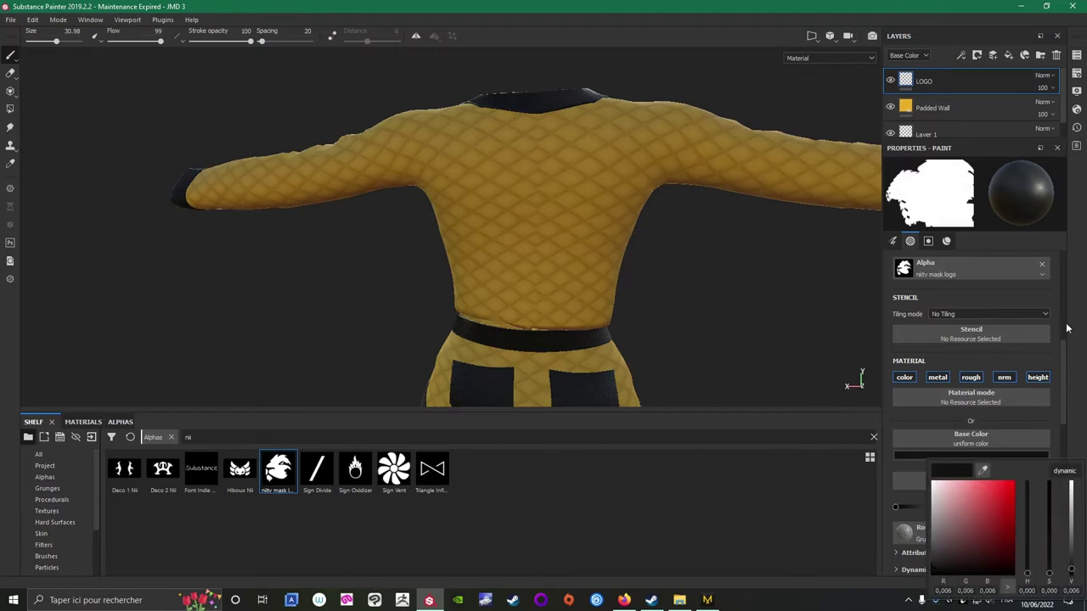
click(937, 572)
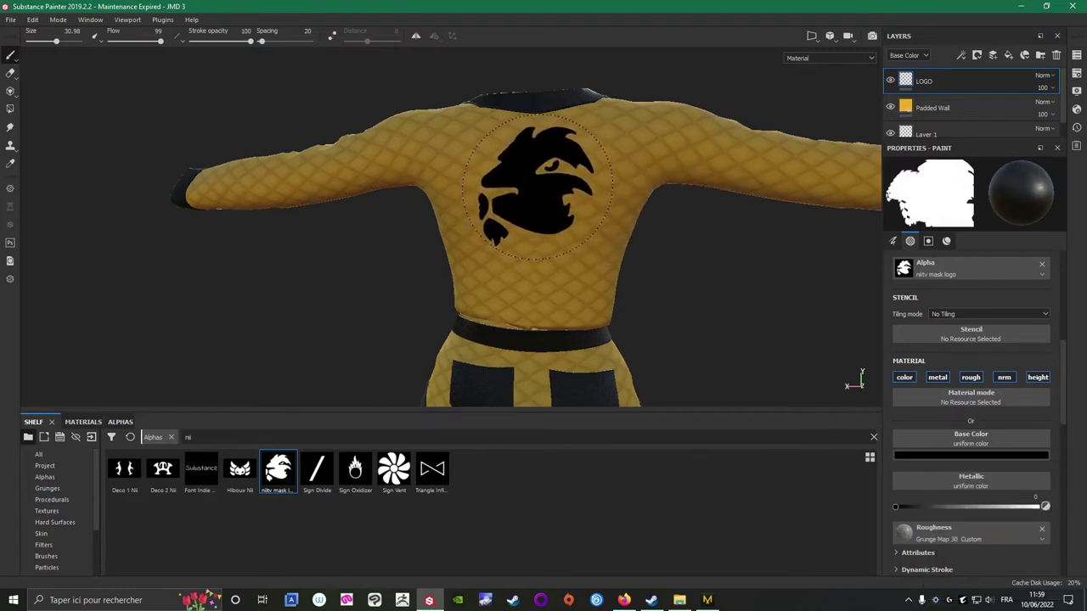
Stamp the black lion logo on the center of the jacket's upper back and rotate the environment lighting to brighten it.
click(537, 184)
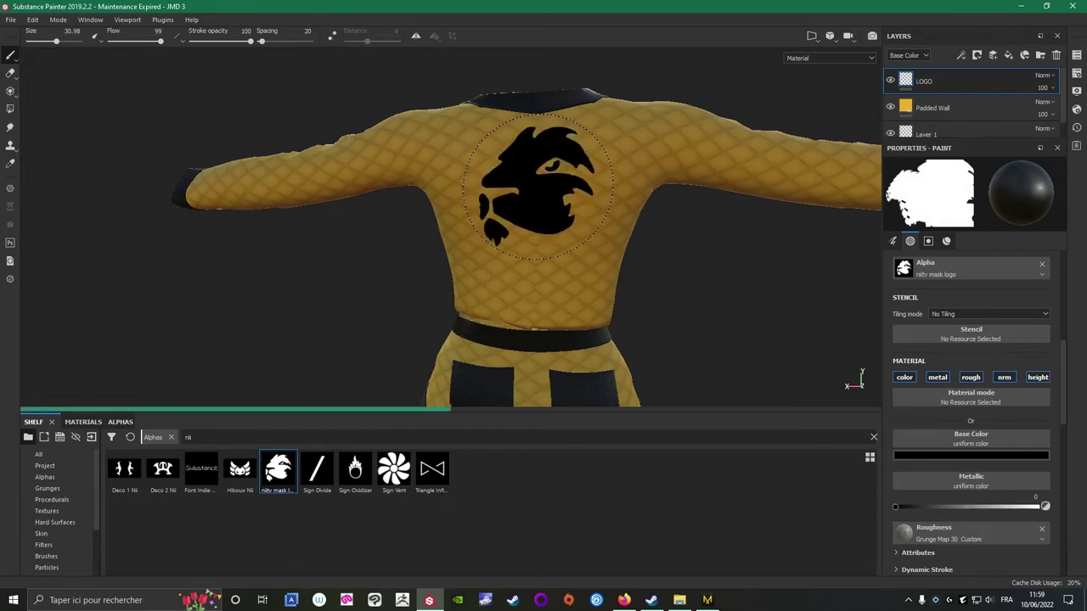
scroll(302, 314, down, 1)
shift+right_drag(315, 304, 380, 304)
mouse_move(255, 322)
alt+mouse_down()
mouse_move(834, 335)
mouse_move(926, 298)
mouse_move(625, 296)
mouse_move(262, 316)
alt+mouse_up()
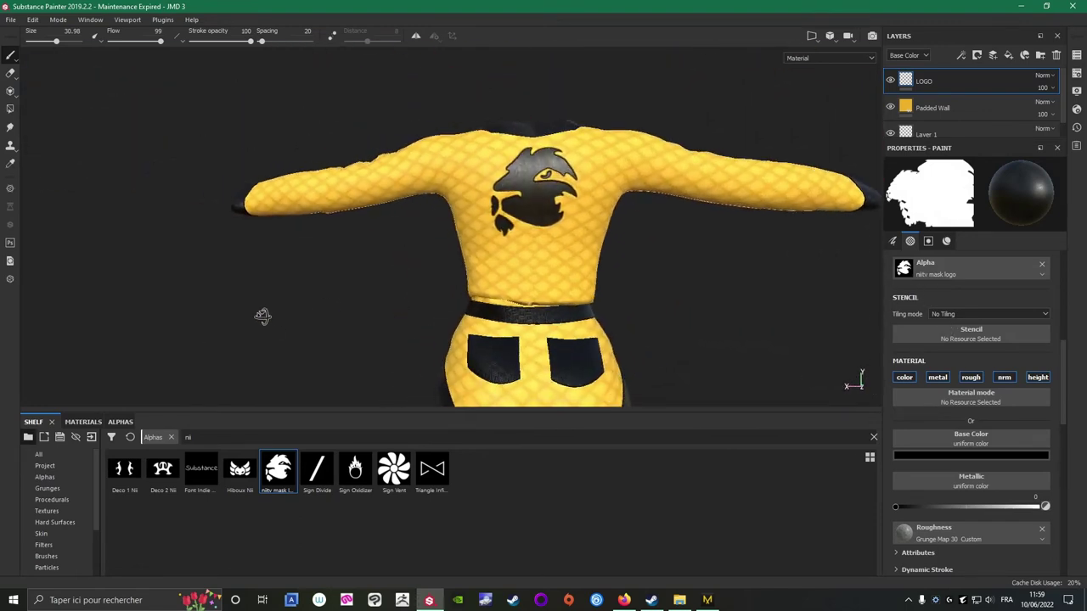
Add a paint layer above LOGO and name it TEXTE.
click(993, 55)
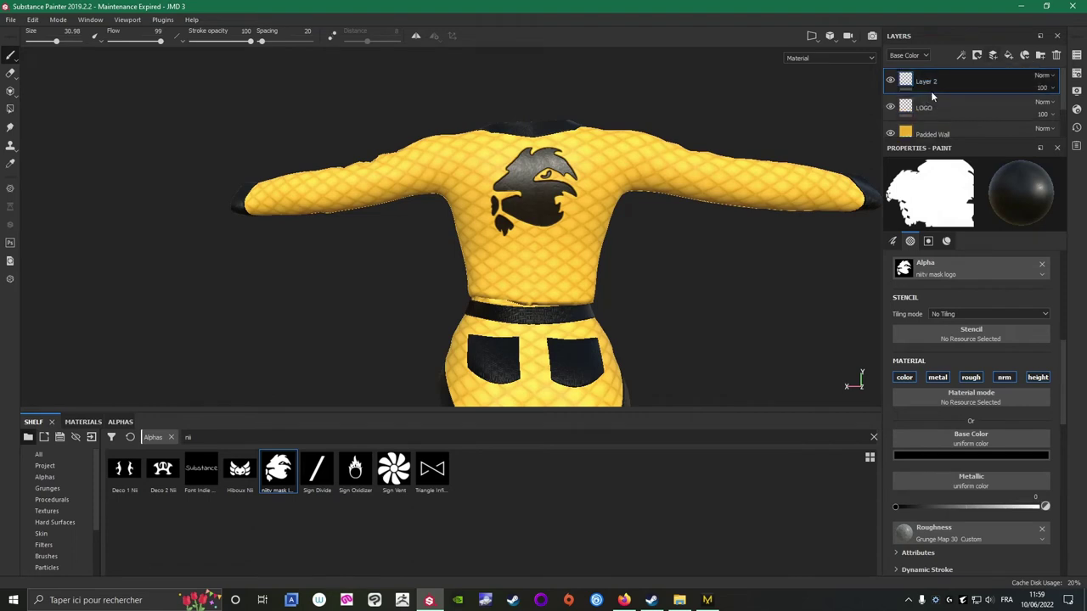
double_click(939, 82)
key(Return)
Load the Font Indie Flower alpha into the brush and set its text to "Nii TV".
click(201, 477)
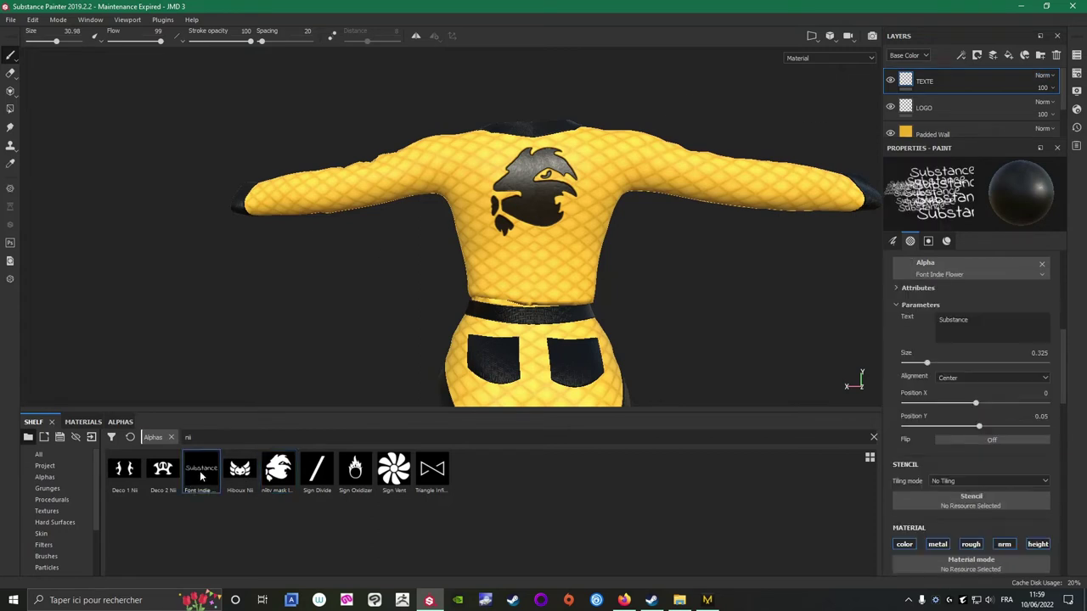
click(969, 324)
drag(969, 323, 937, 321)
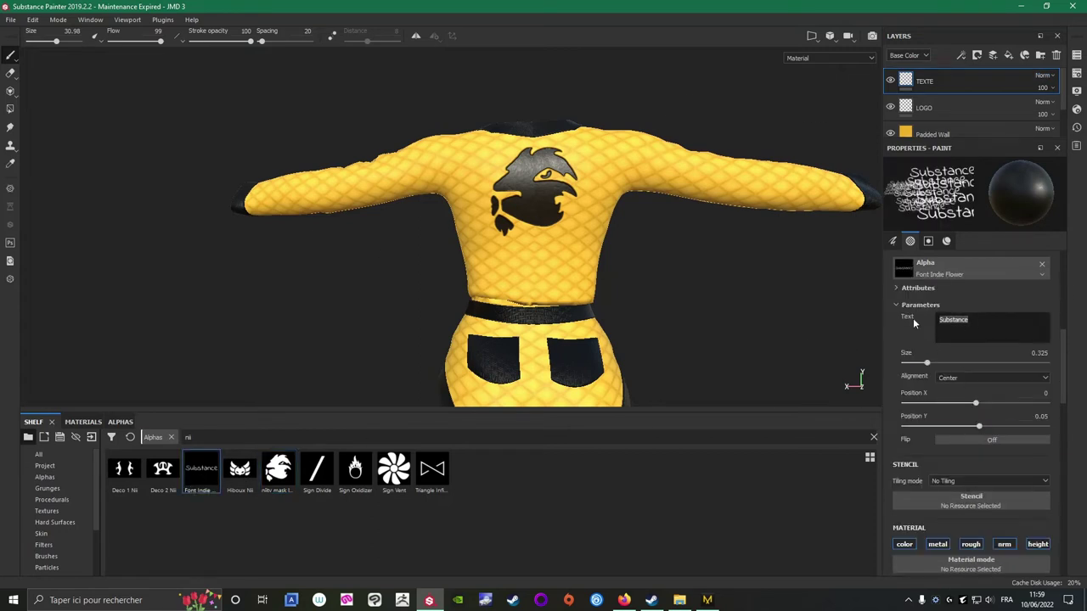
text(Nii T)
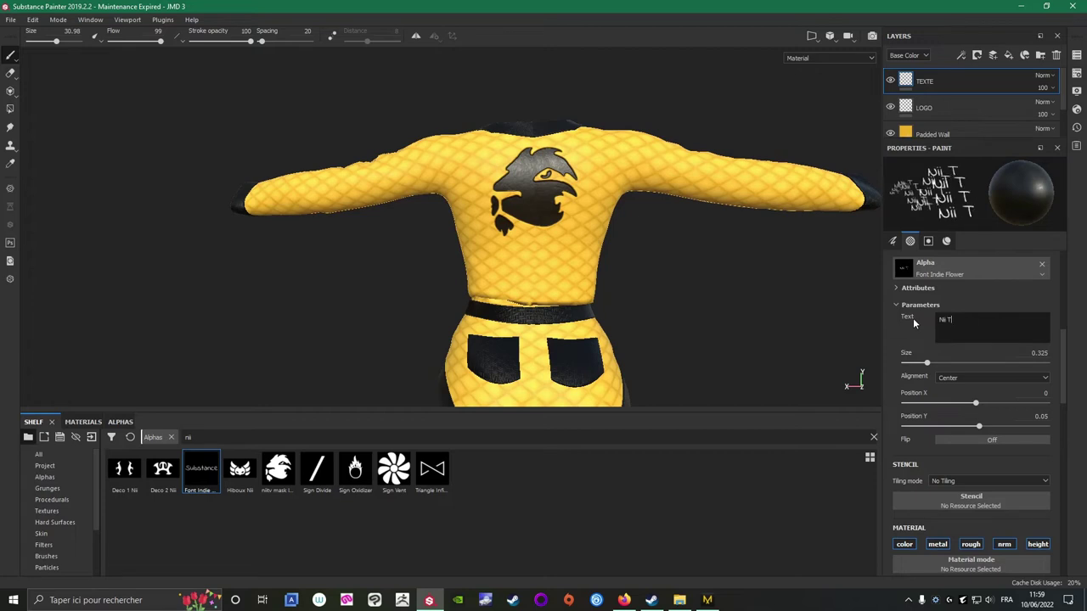
text(V)
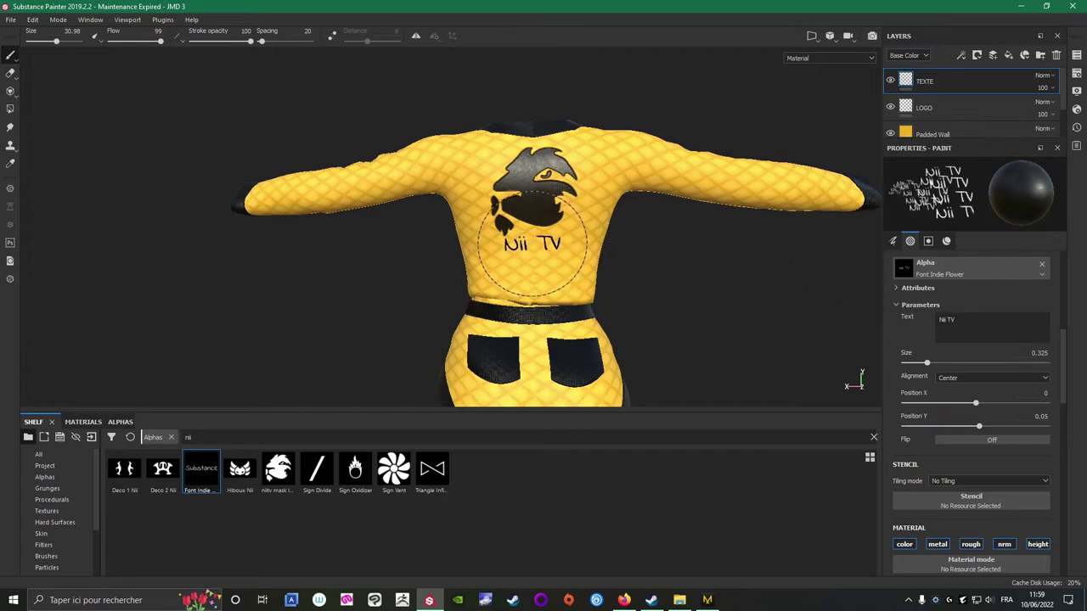
Set the alpha's text size to 0.61 and reduce the brush size to 19.06 to fit the lettering below the logo.
drag(925, 363, 948, 363)
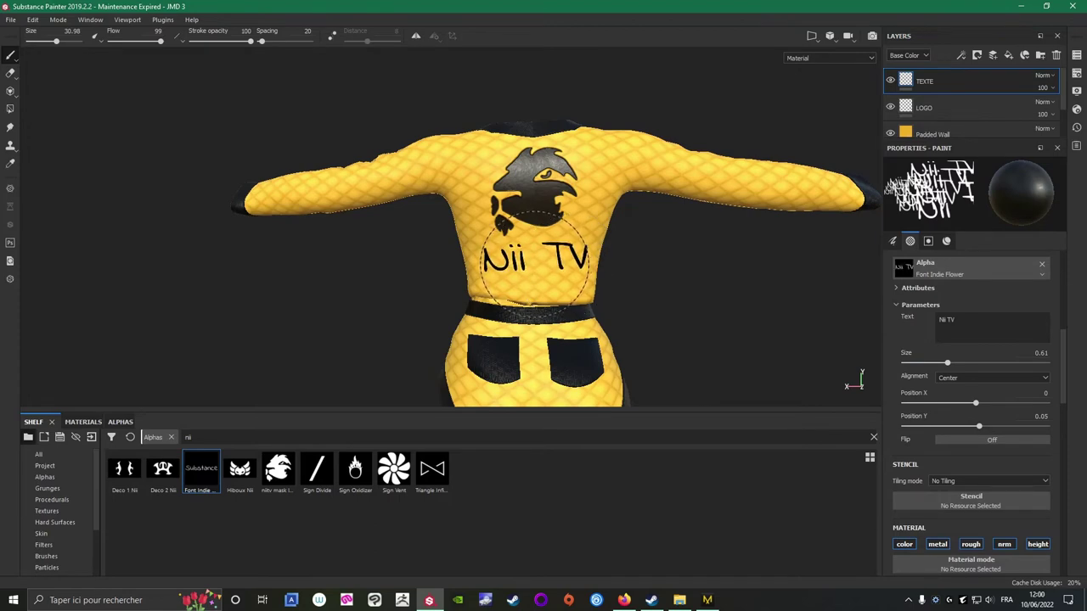
ctrl+scroll(537, 263, up, 1)
scroll(535, 261, up, 5)
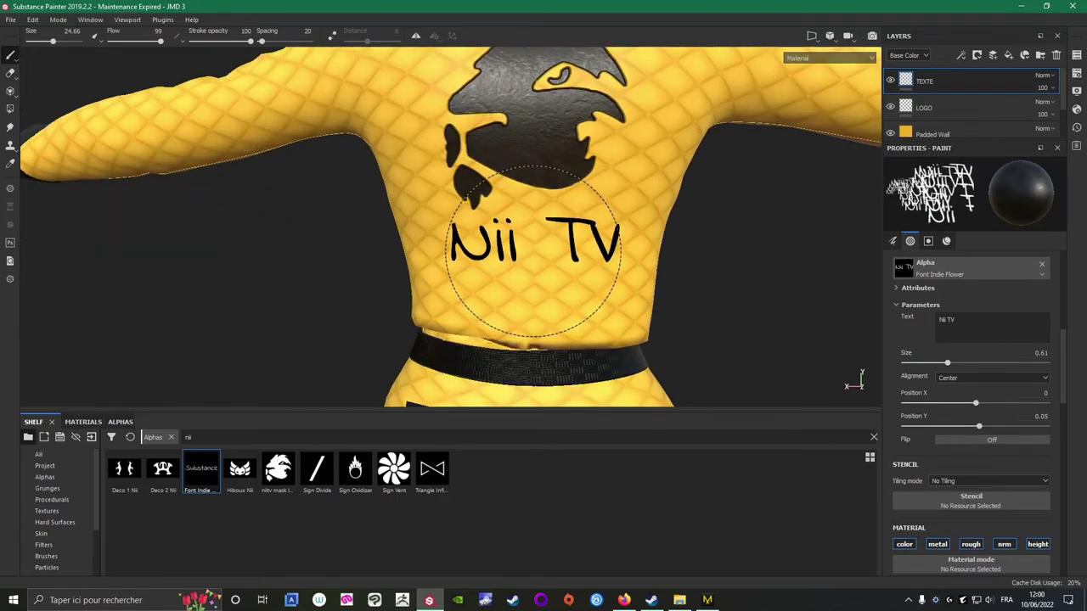
ctrl+right_drag(535, 252, 523, 252)
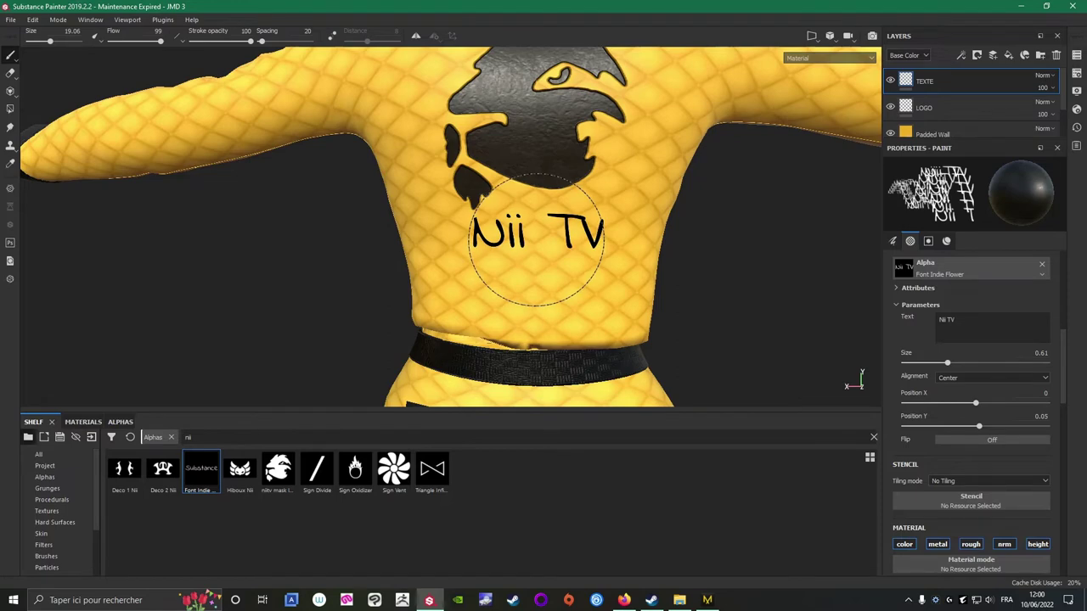
Try stamping the "Nii TV" lettering just below the lion logo on the jacket's back, and undo the stamp.
click(535, 241)
scroll(603, 316, down, 4)
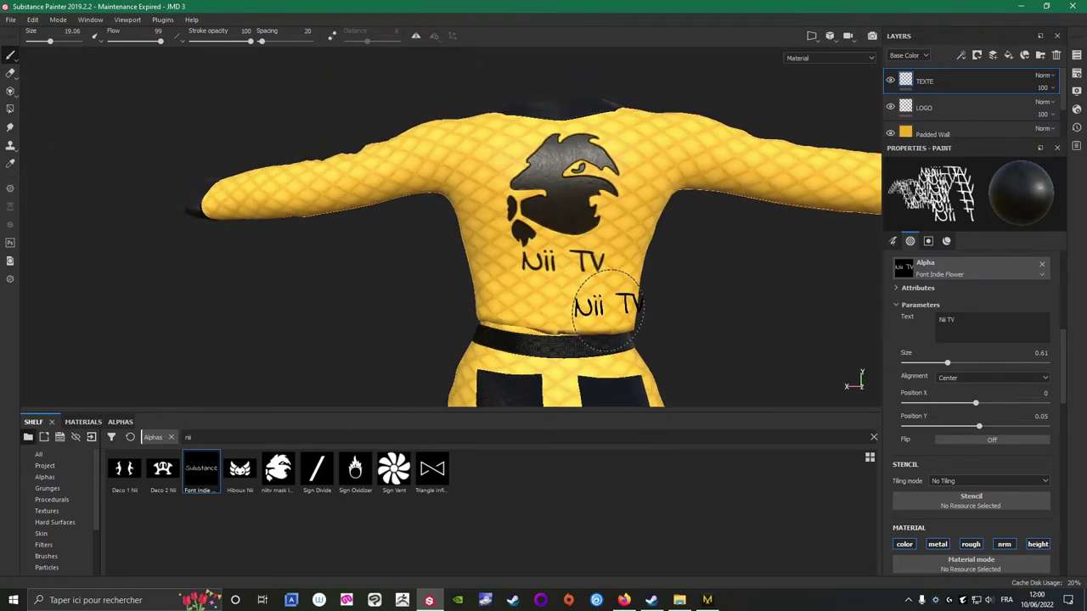
mouse_move(459, 331)
alt+mouse_down()
mouse_move(400, 325)
mouse_move(413, 315)
alt+mouse_up()
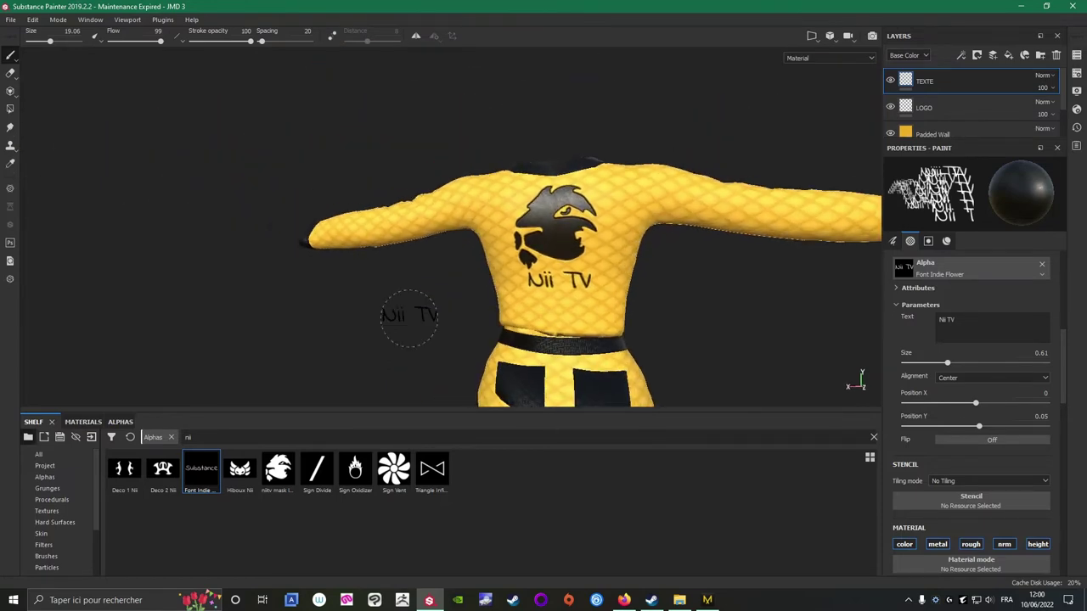
key(ctrl+z)
Stamp the "Nii TV" lettering on the jacket's back, centered just below the lion logo.
scroll(544, 293, up, 4)
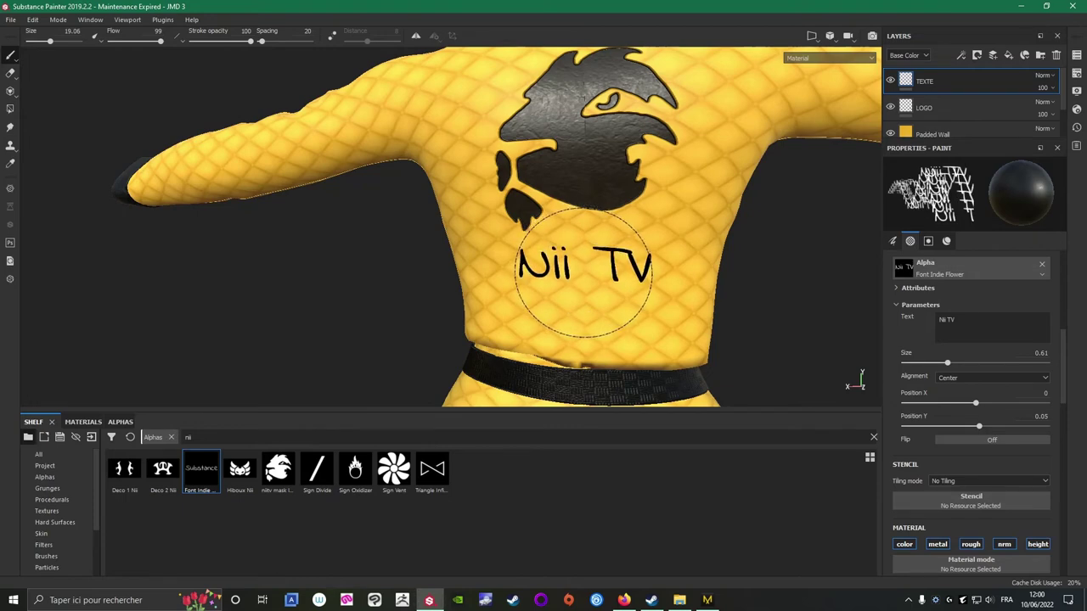
click(584, 270)
scroll(407, 340, down, 6)
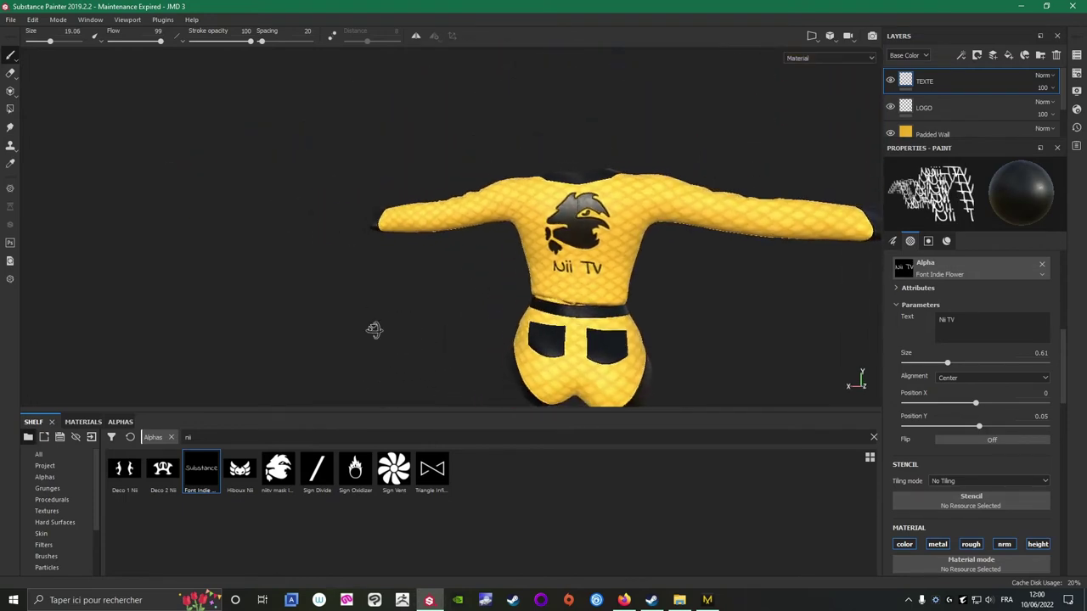
alt+drag(374, 329, 340, 262)
Save the project and rotate the environment lighting to brighten the front of the outfit.
click(11, 20)
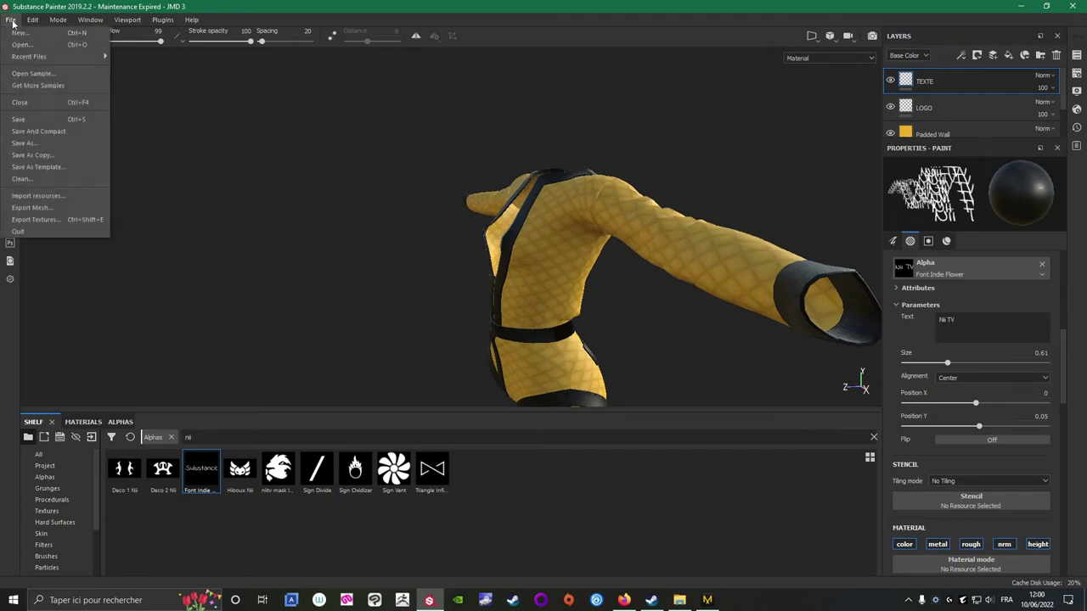
click(23, 118)
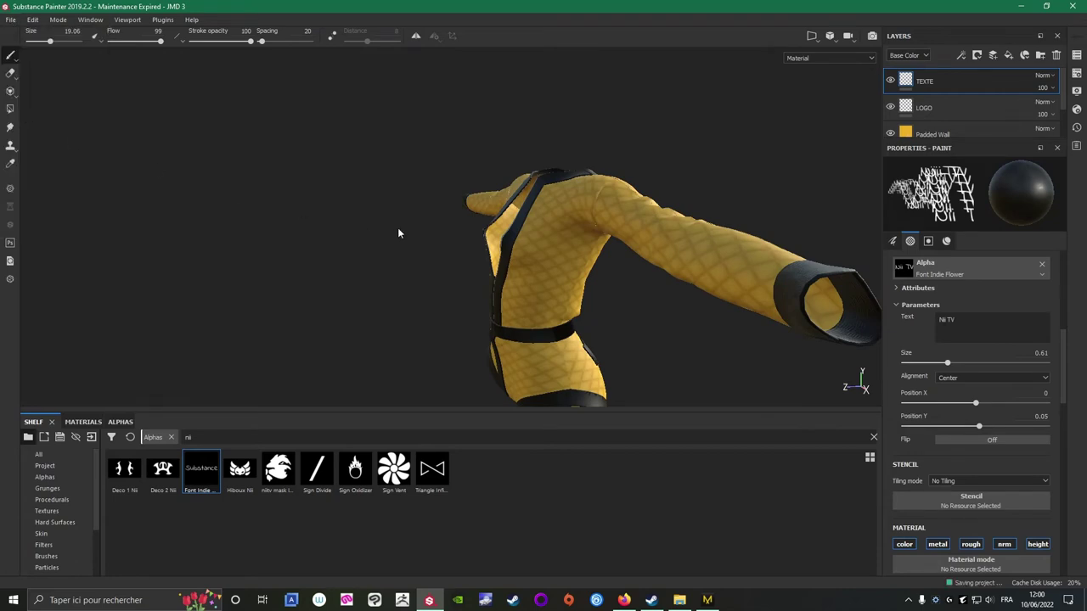
mouse_move(359, 291)
alt+mouse_down()
mouse_move(617, 270)
mouse_move(111, 268)
mouse_move(564, 296)
mouse_move(516, 201)
mouse_move(541, 220)
alt+mouse_up()
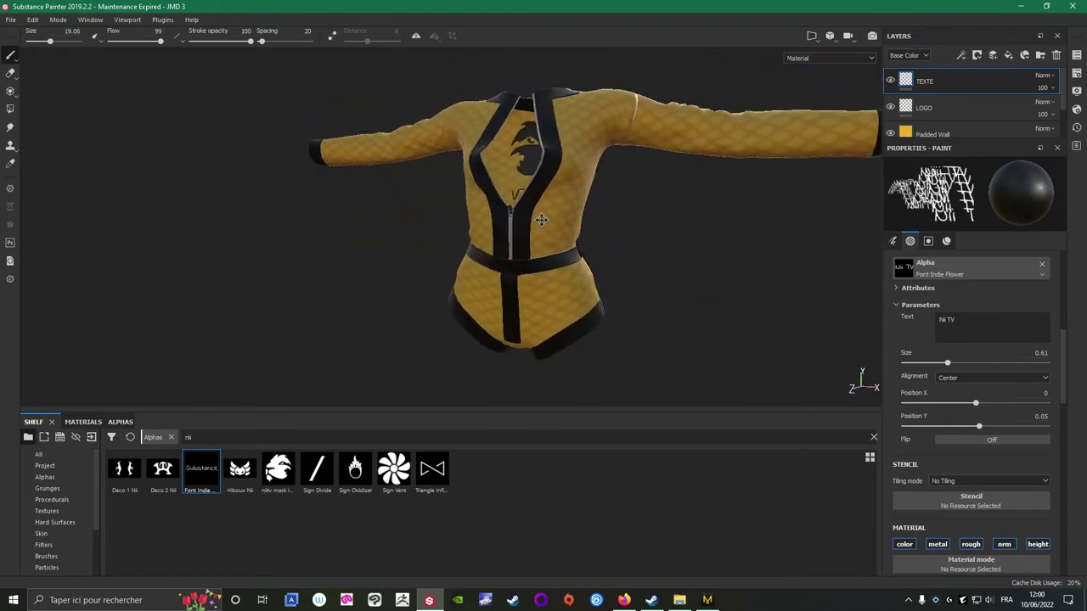
shift+right_drag(689, 256, 675, 256)
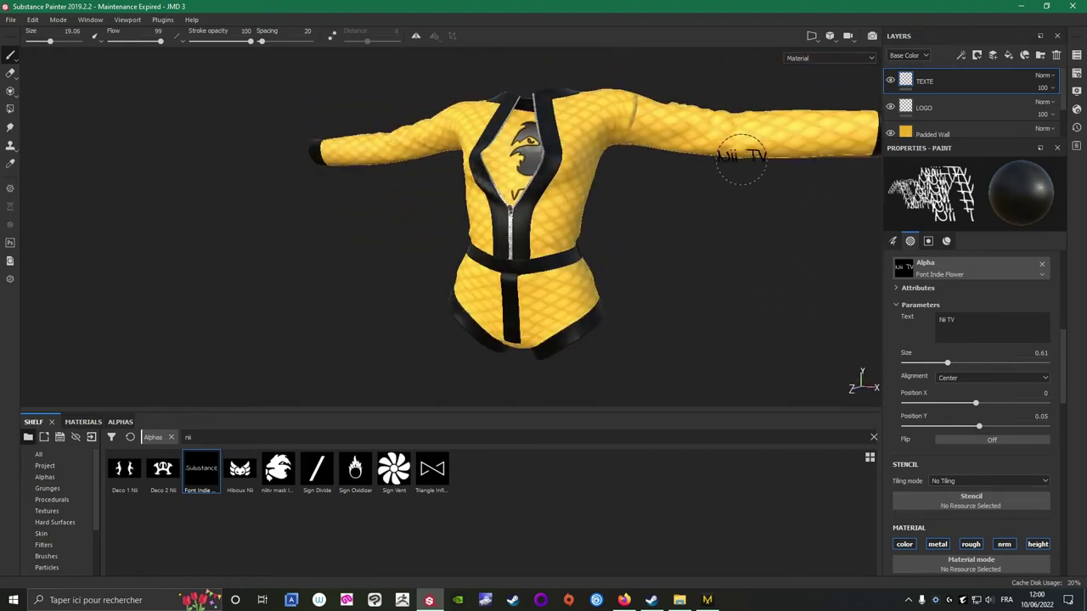
Select the Bordure Short_FRONT_1830310 texture set and add a paint layer named Coutures above Silk Generic.
click(1076, 56)
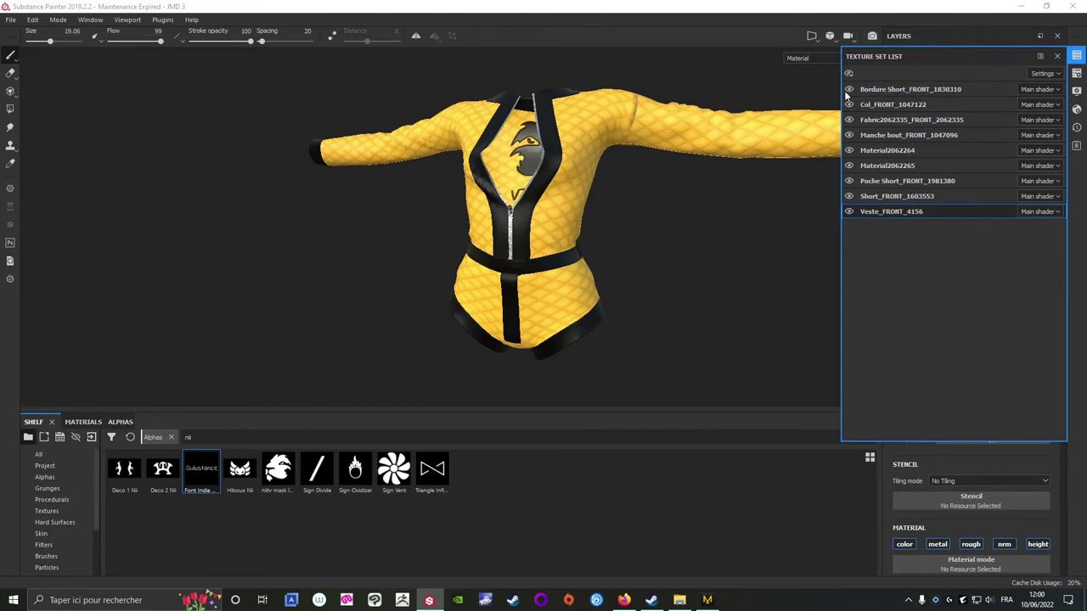
click(848, 90)
click(849, 90)
click(884, 88)
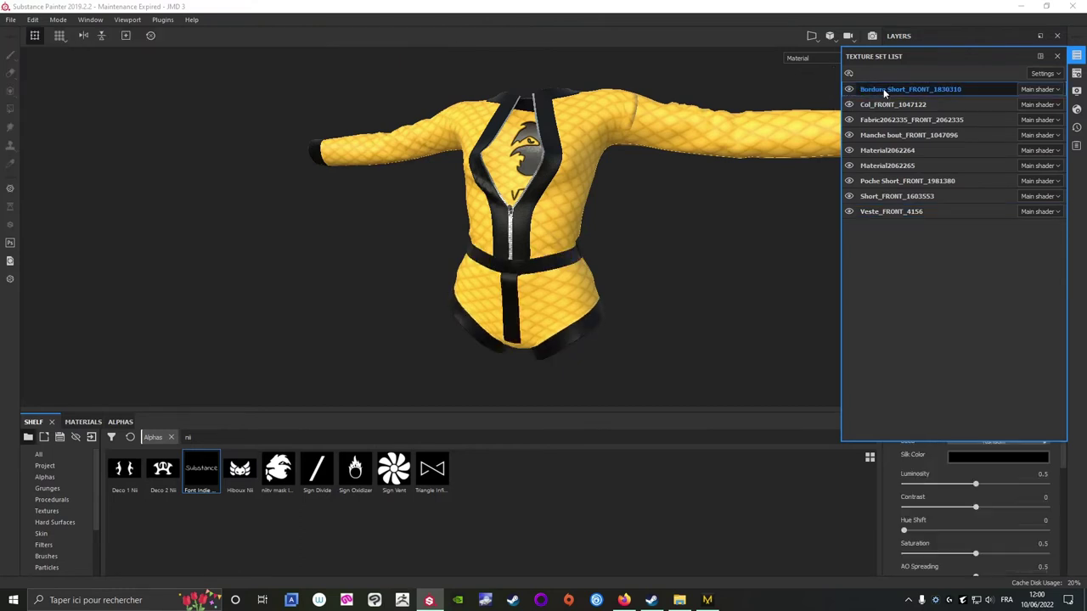
click(1077, 56)
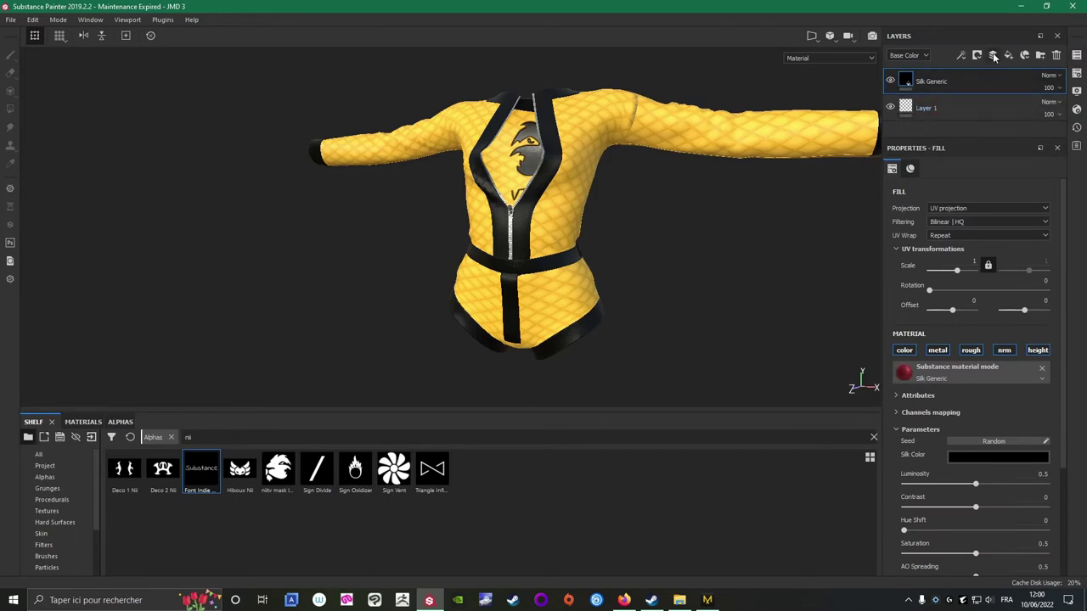
click(994, 55)
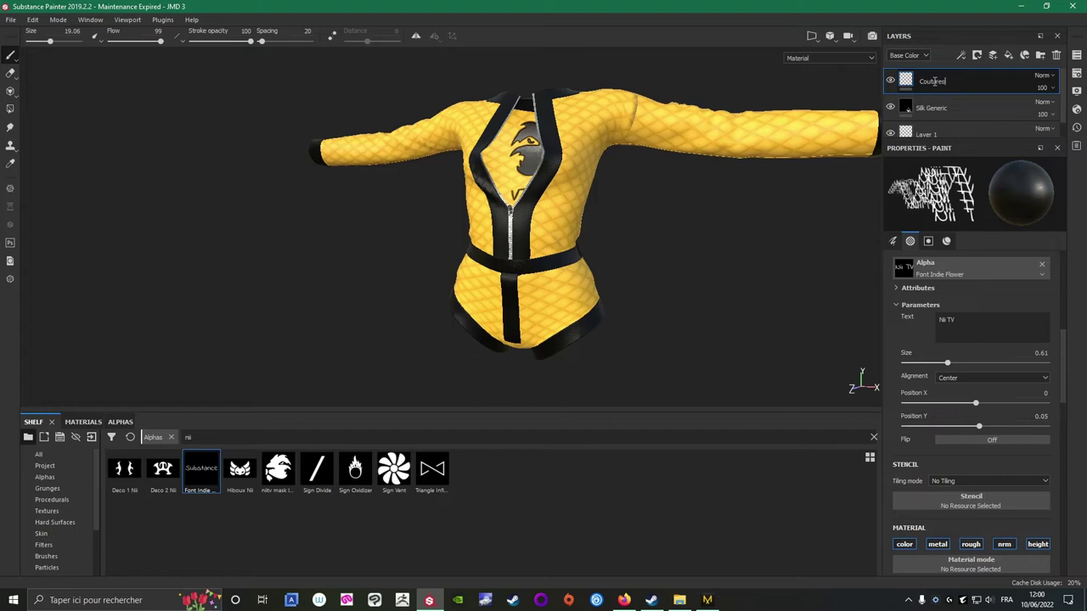
key(Return)
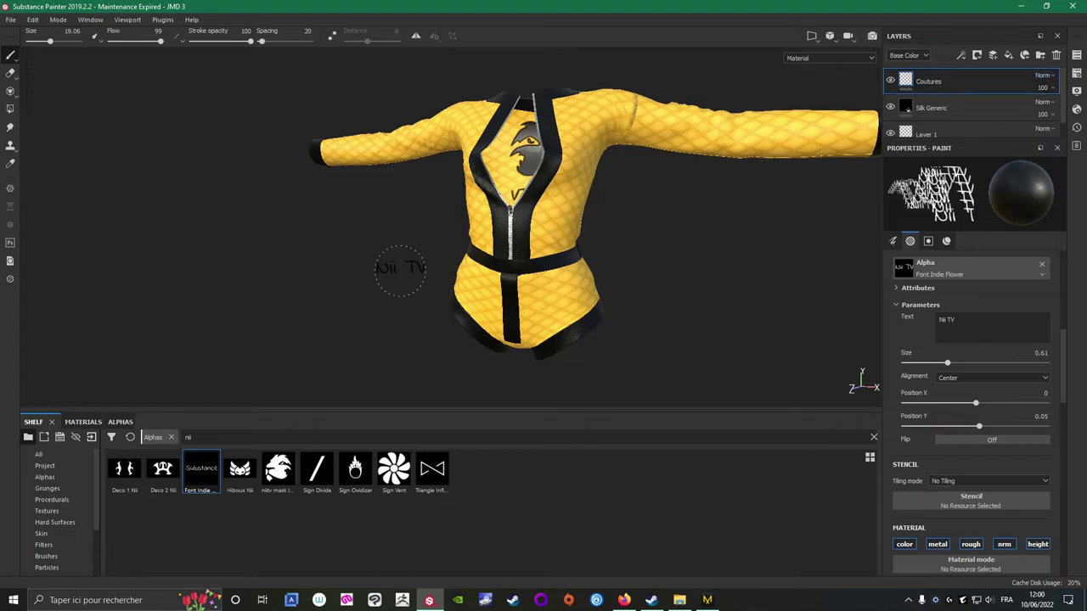
Find a stitching brush in the shelf and load Stitches 1.
scroll(400, 270, up, 5)
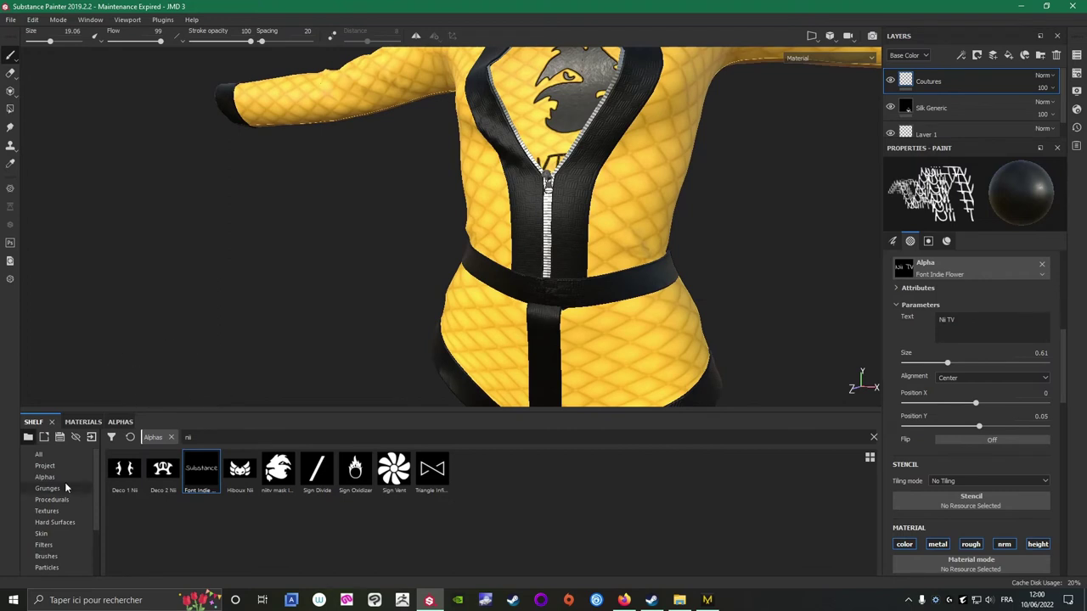
scroll(66, 487, down, 3)
click(42, 510)
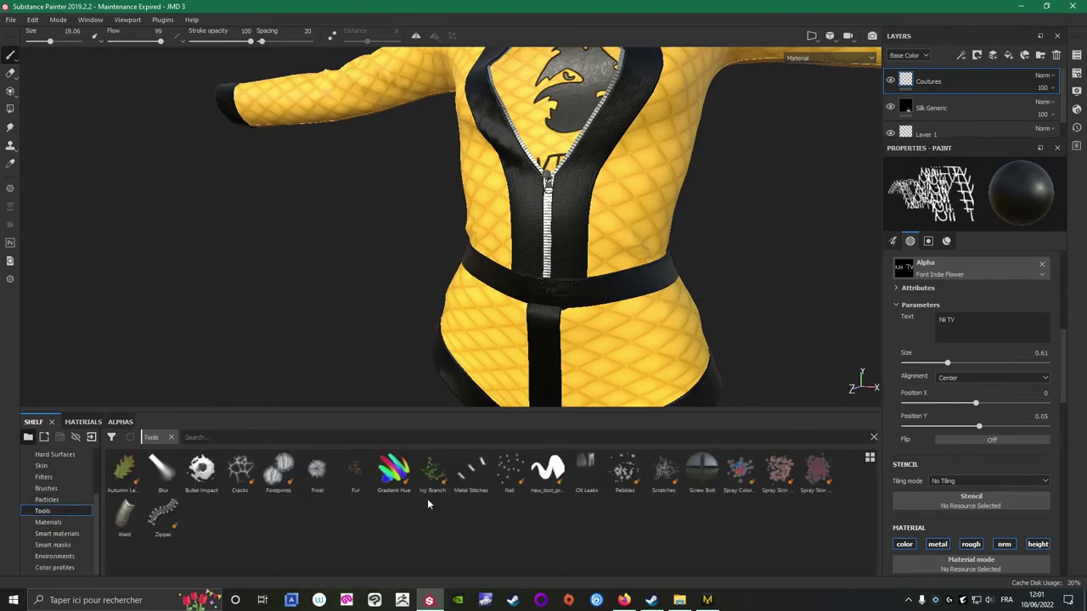
mouse_move(468, 467)
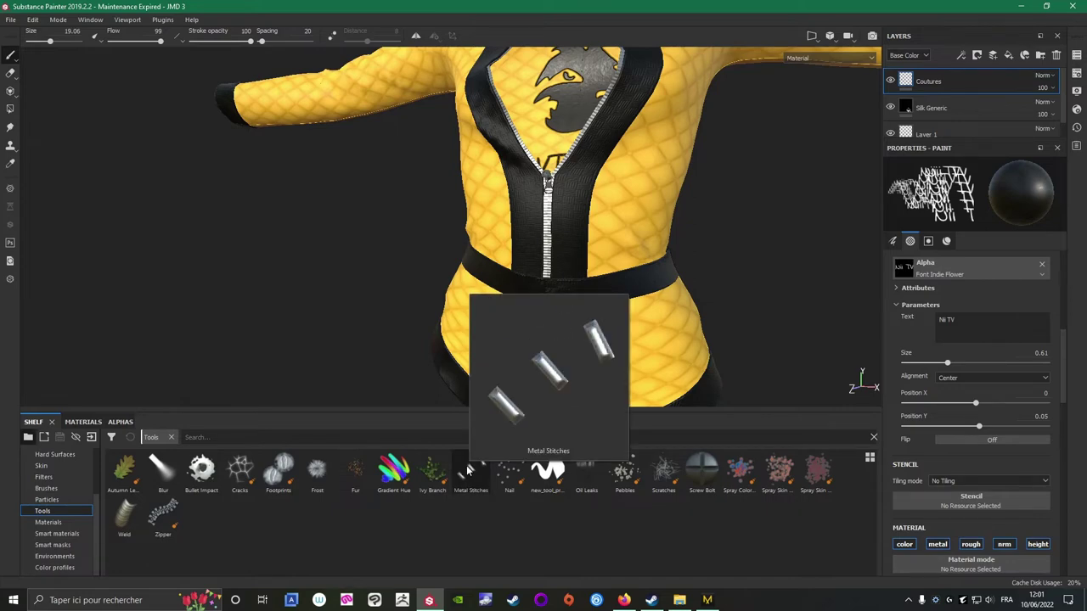
scroll(68, 488, up, 3)
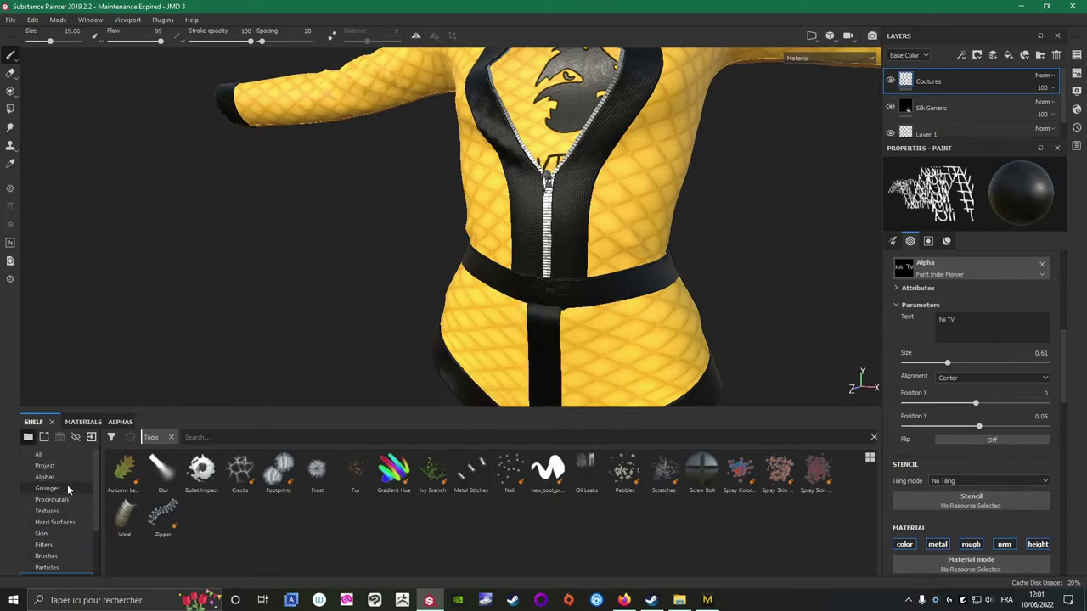
scroll(51, 543, down, 3)
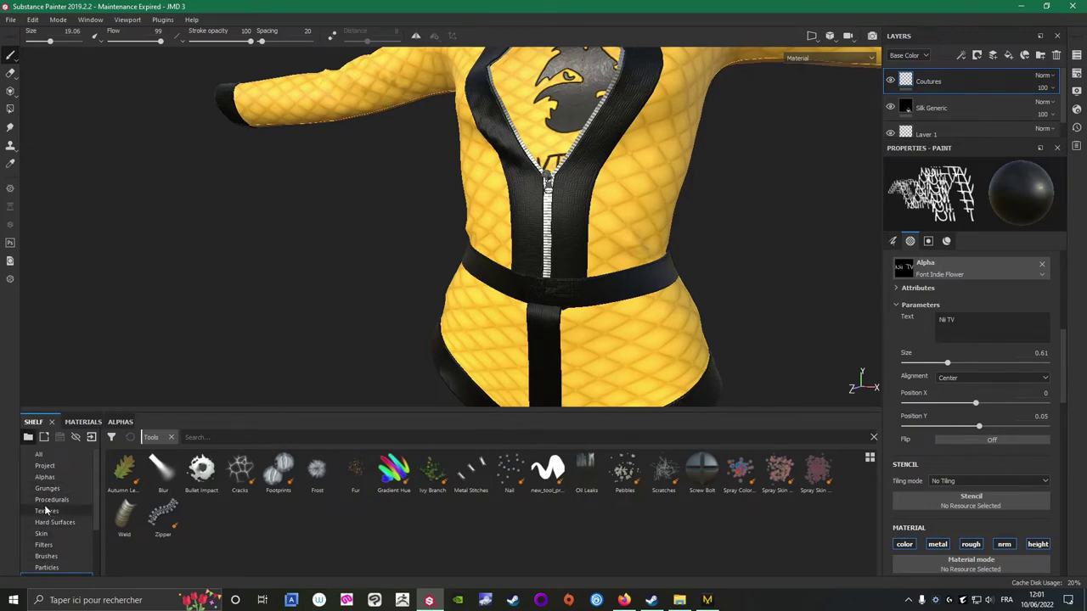
click(47, 488)
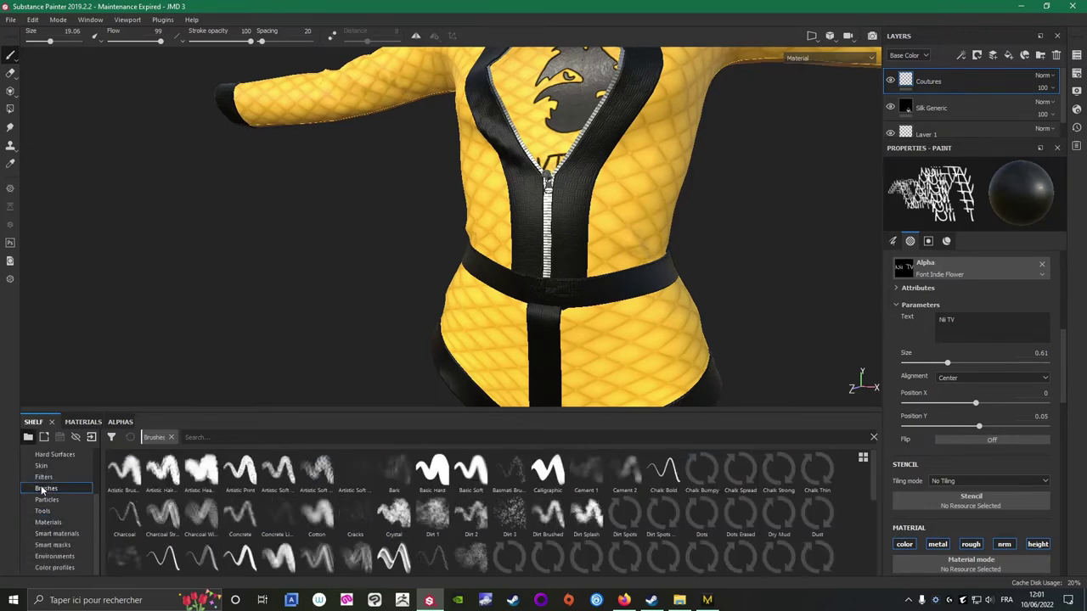
mouse_move(434, 475)
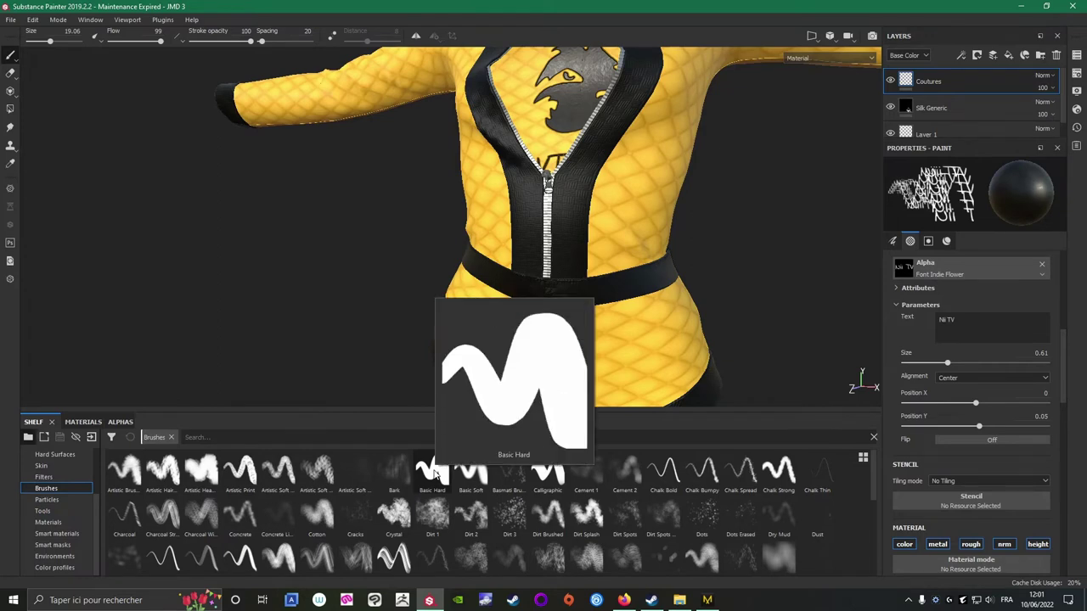
drag(872, 478, 876, 550)
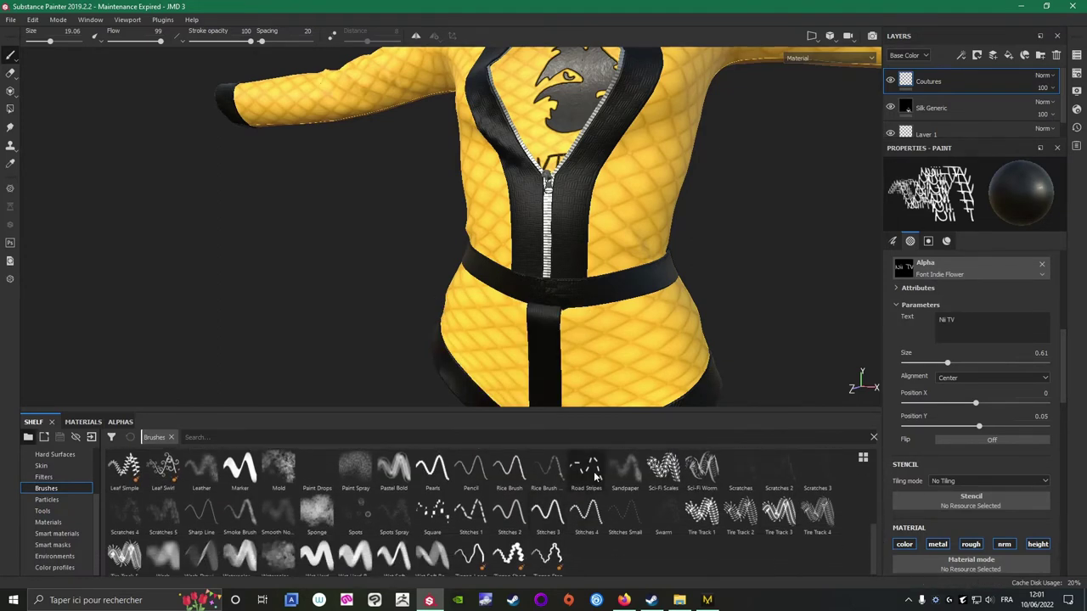
mouse_move(594, 477)
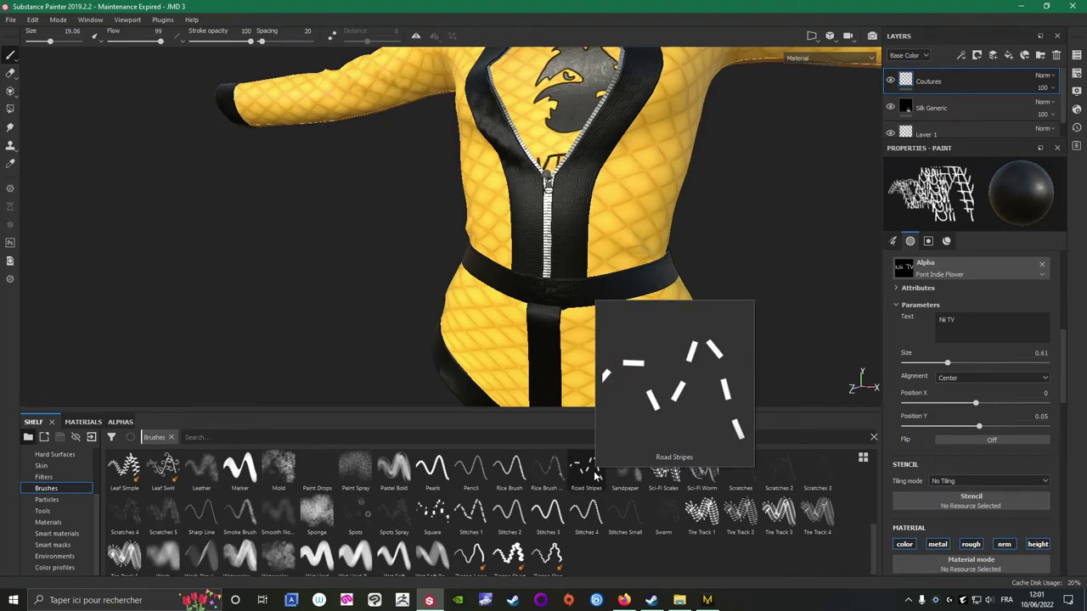
mouse_move(475, 524)
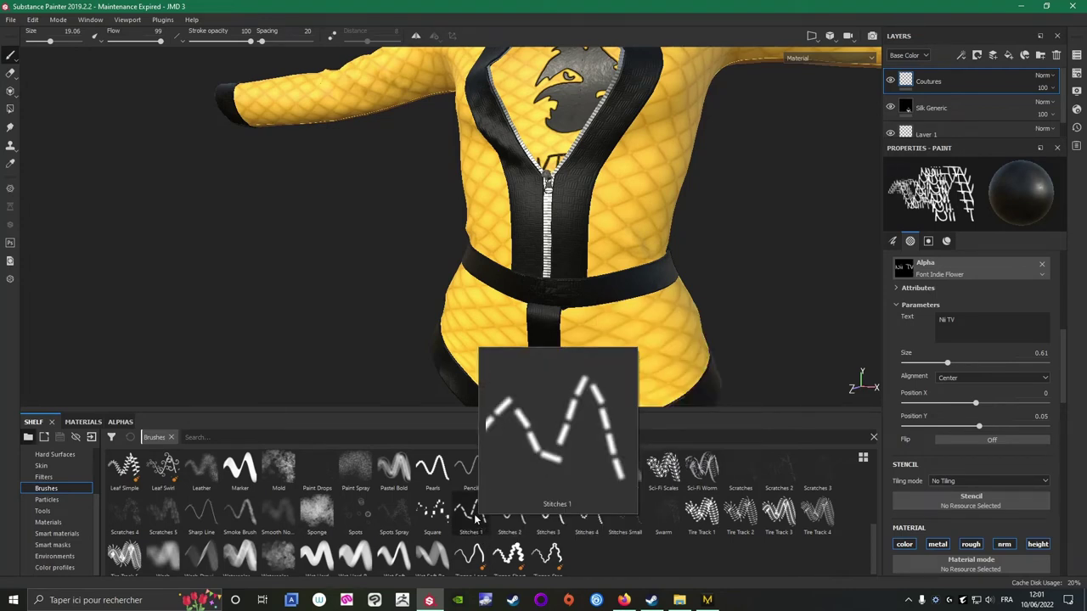
click(475, 520)
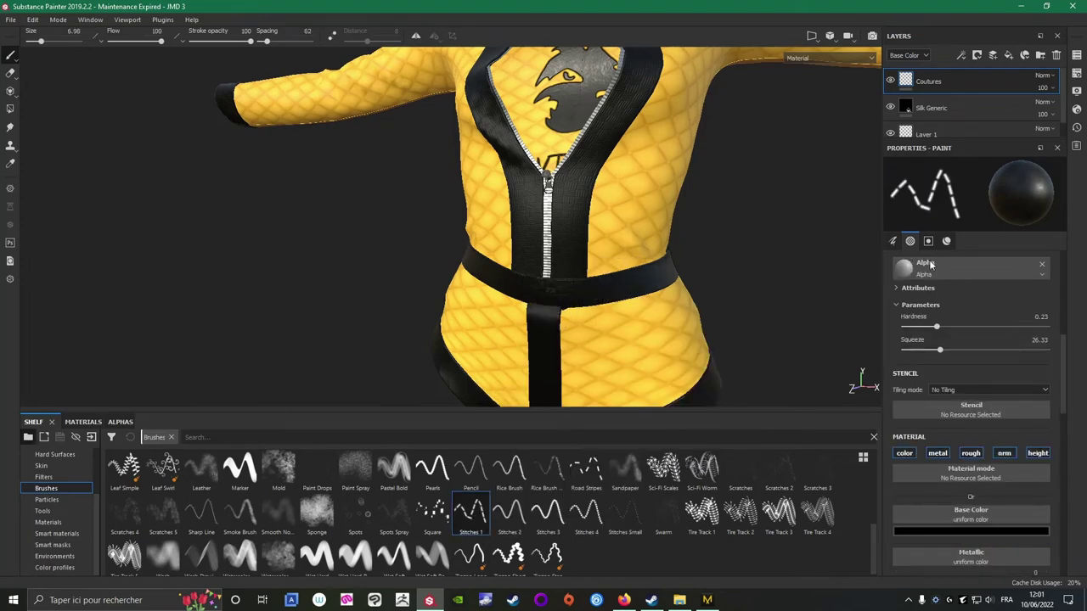
Set the stitch brush's base color to white.
click(958, 530)
click(944, 405)
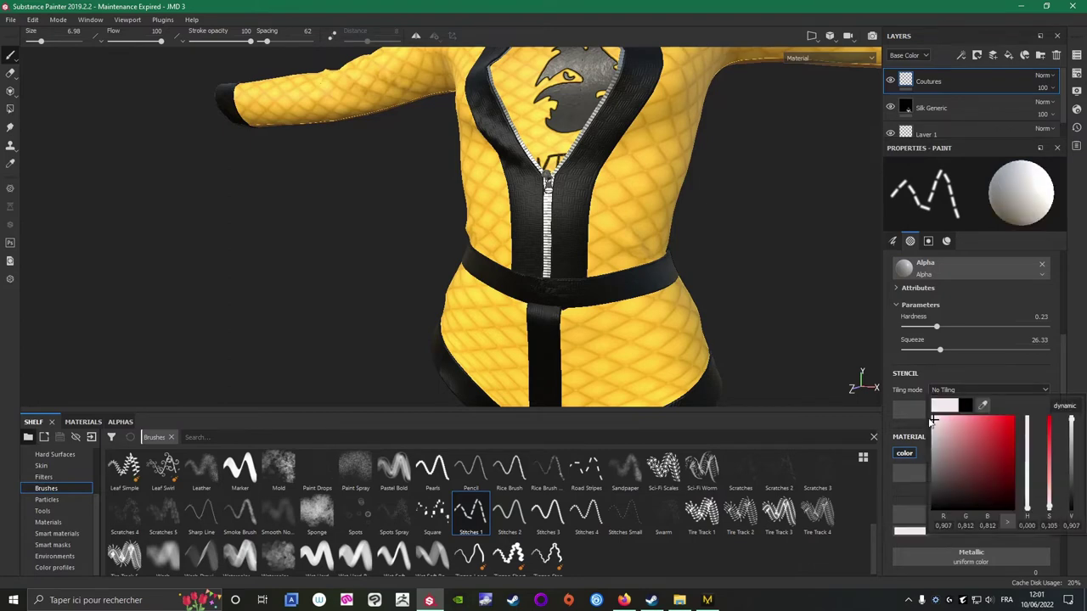
click(822, 328)
Reduce the brush size to 2.08 and paint a trial row of stitches along the front of the black belt.
ctrl+right_drag(619, 284, 608, 283)
scroll(394, 298, up, 4)
alt+drag(306, 331, 165, 227)
drag(456, 253, 673, 226)
alt+drag(823, 164, 790, 186)
scroll(791, 234, up, 3)
scroll(777, 265, down, 6)
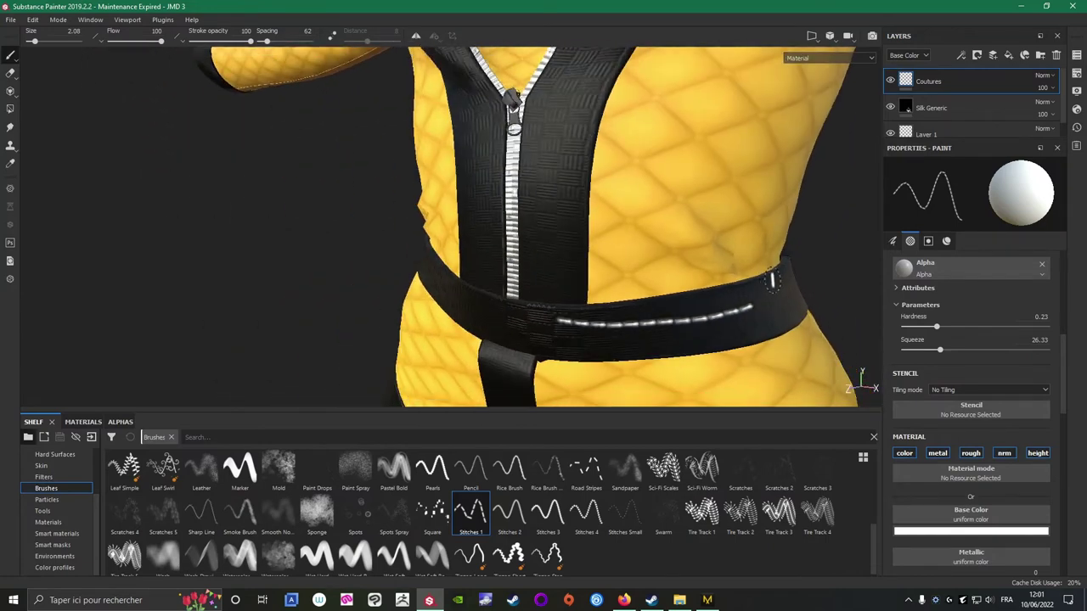
Turn off the brush's nrm and height channels and undo the trial stitch rows on the belt.
alt+drag(360, 368, 302, 323)
scroll(305, 322, up, 3)
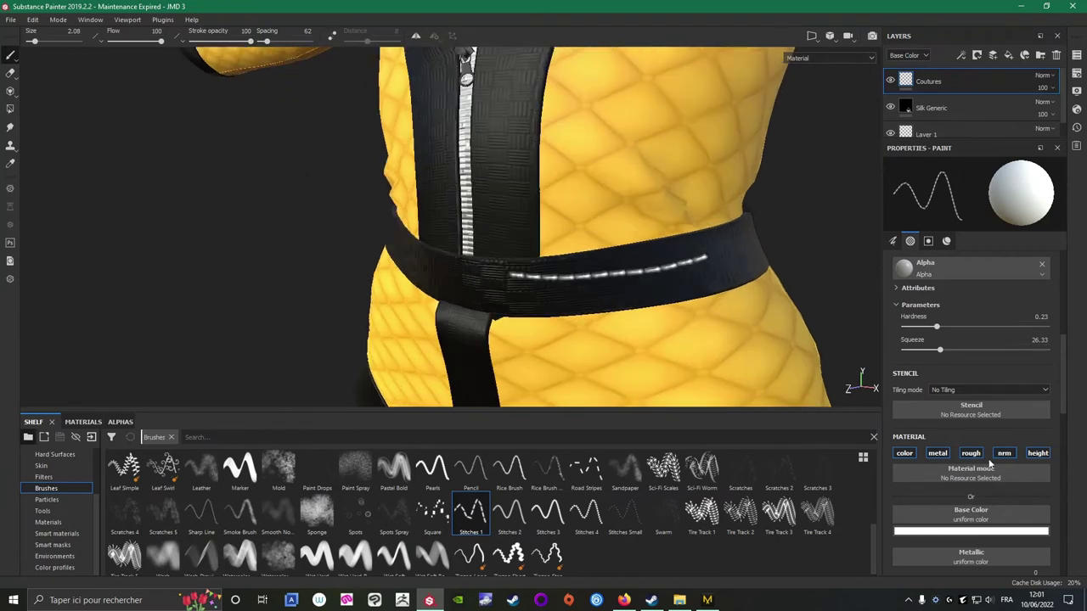
mouse_move(509, 297)
mouse_down()
mouse_move(618, 303)
mouse_move(697, 290)
mouse_up()
key(ctrl+z)
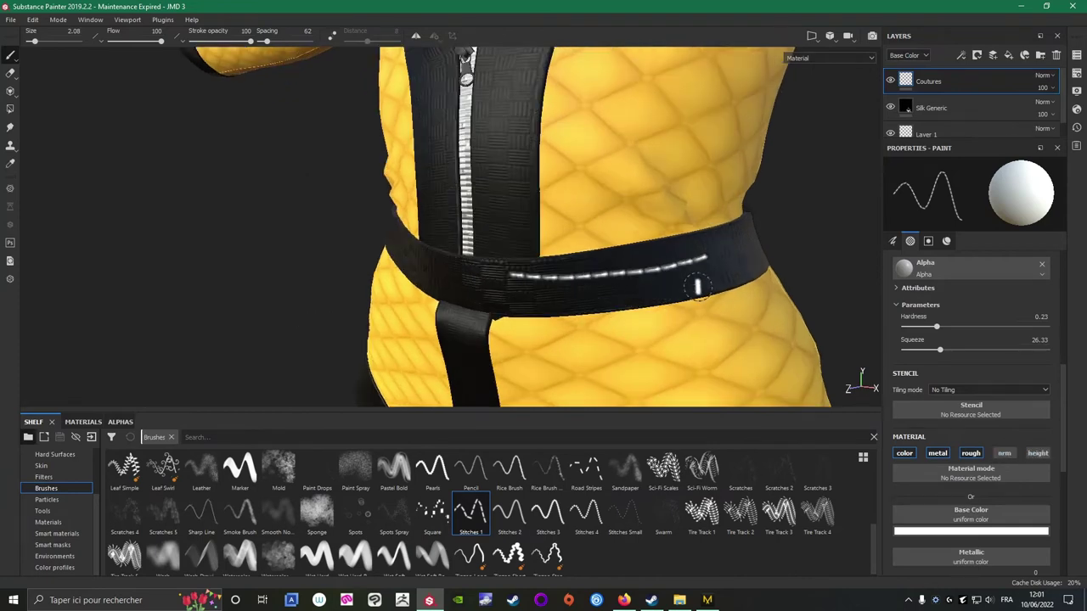
key(ctrl+z)
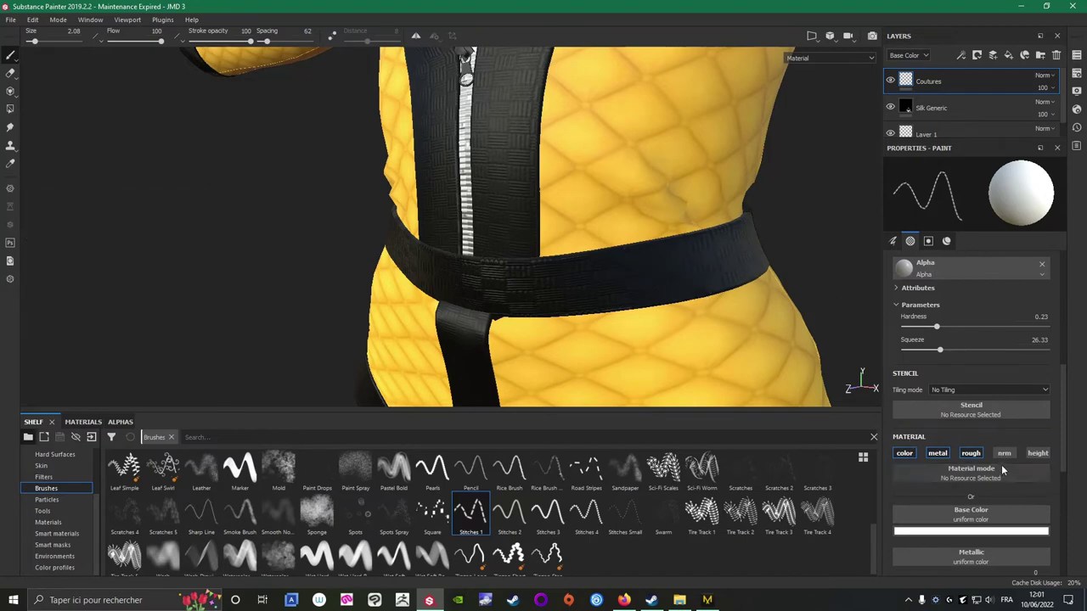
Raise the brush spacing to 126, trying stitch rows on the belt and undoing them.
mouse_move(1063, 370)
mouse_down()
mouse_move(1081, 462)
mouse_move(1068, 269)
mouse_up()
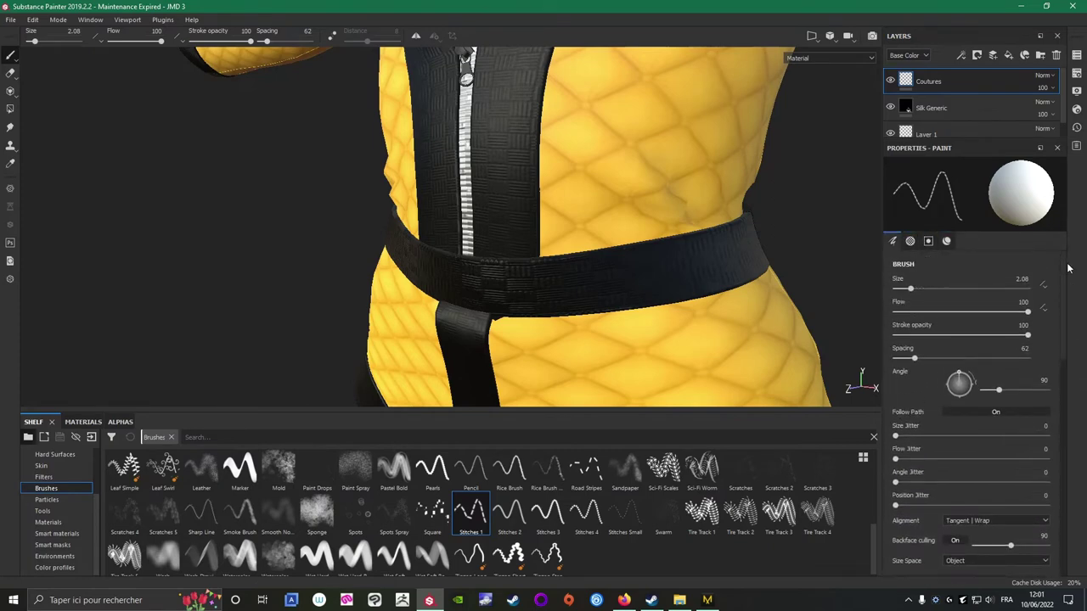
drag(914, 361, 929, 358)
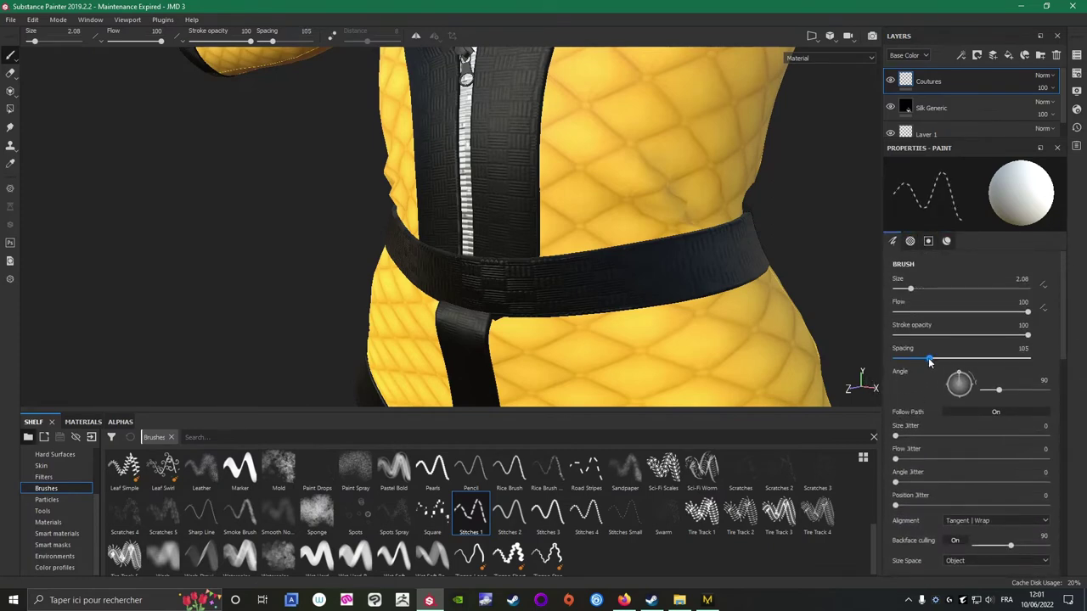
drag(531, 281, 686, 266)
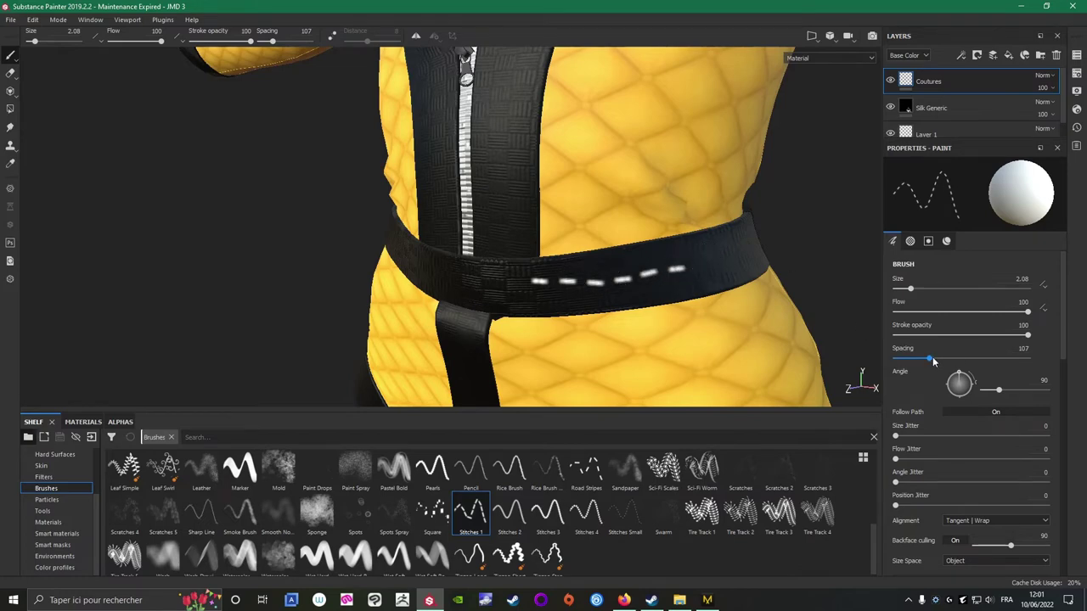
drag(932, 360, 936, 359)
drag(560, 299, 675, 293)
key(ctrl+z)
key(ctrl+z)
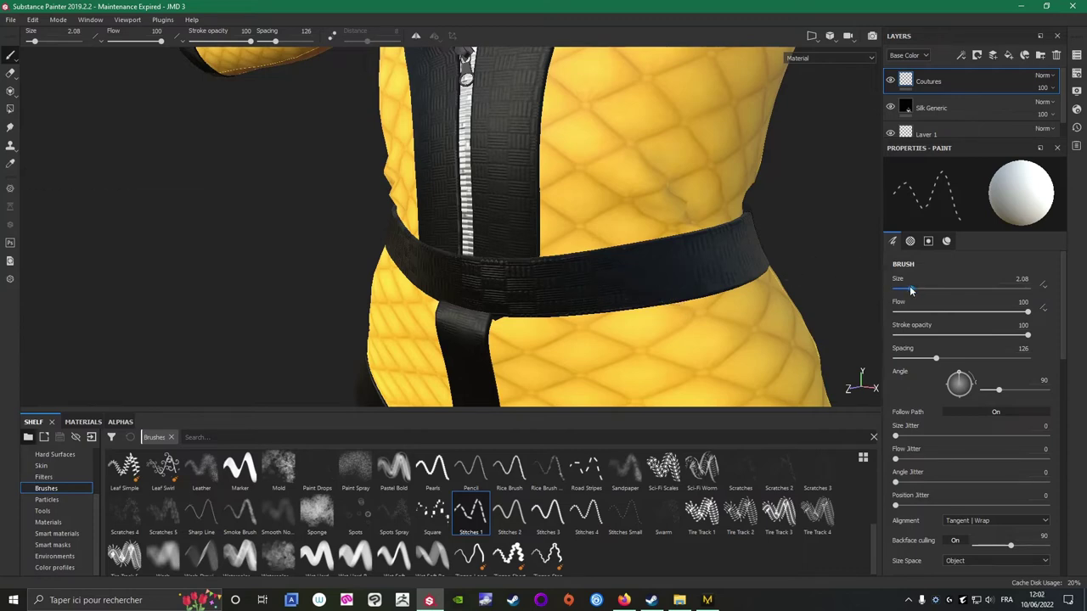
Reduce the brush size to 0.74 and paint a short row of fine stitches on the front of the belt.
drag(911, 290, 902, 292)
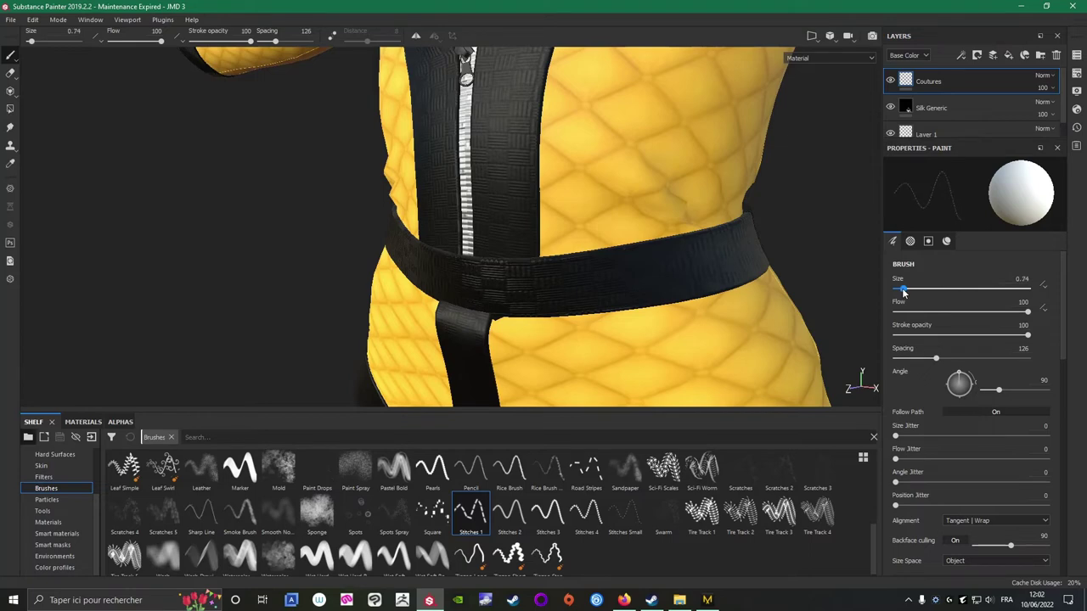
drag(537, 272, 626, 270)
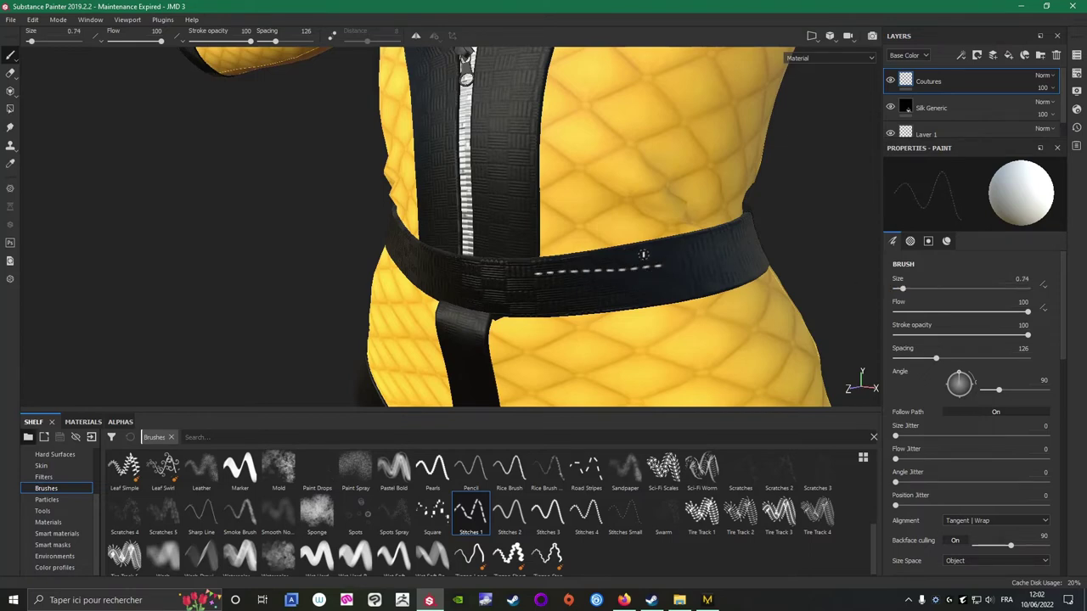
Undo the fine stitch row, set the brush size to 1 and paint a trial stitch row along the belt's front.
key(ctrl+z)
drag(902, 292, 907, 292)
text(1)
key(Return)
drag(543, 271, 679, 259)
scroll(755, 280, up, 3)
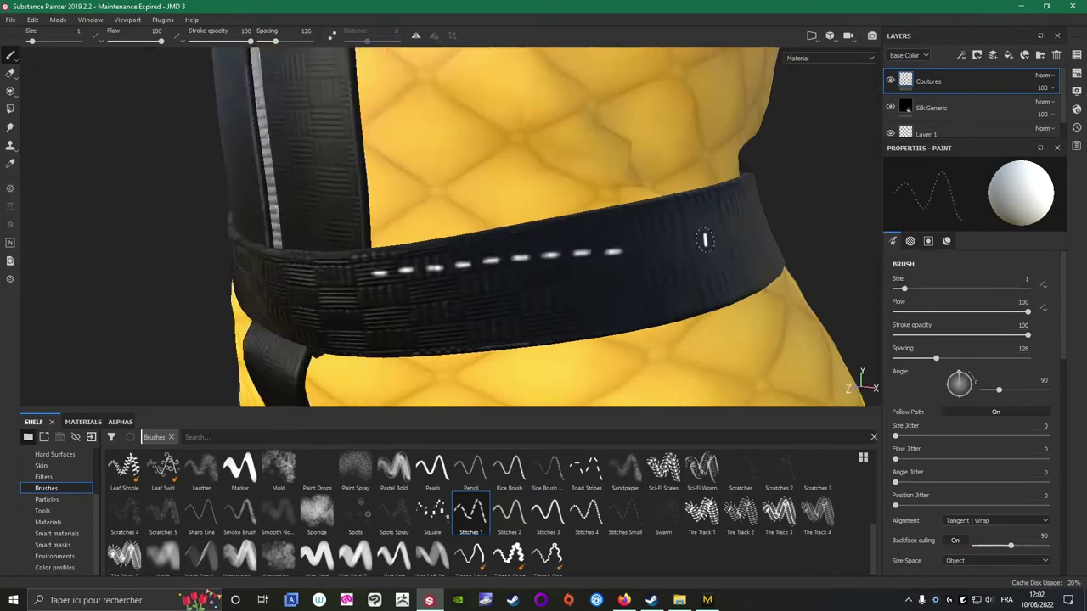
scroll(705, 240, down, 6)
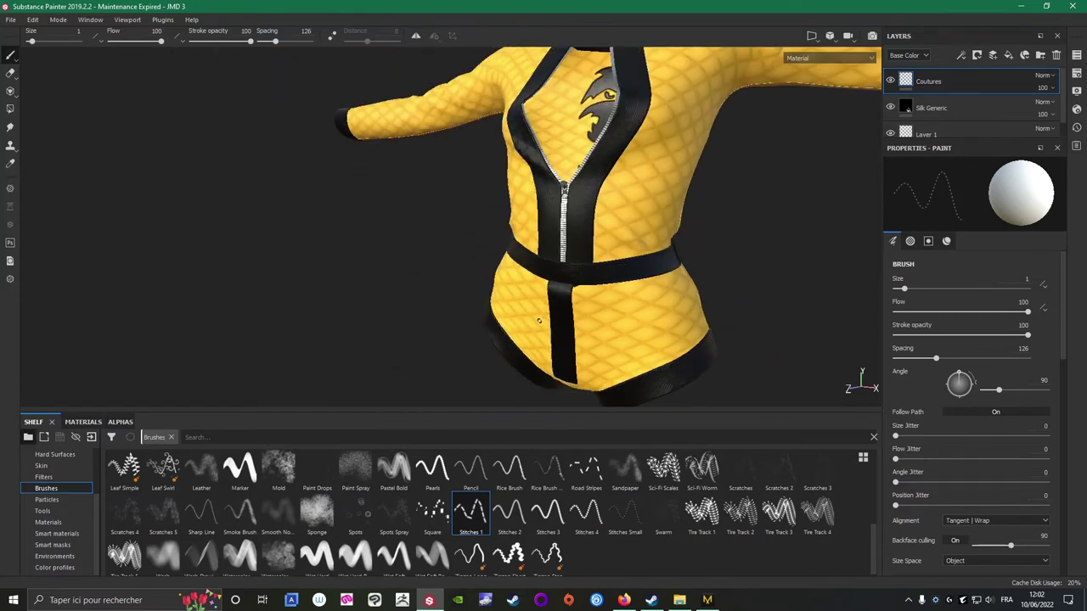
Save the project, and try a short stitch row at the belt's front centre below the zipper, undoing it.
click(11, 19)
click(32, 125)
scroll(699, 329, up, 3)
alt+drag(537, 338, 653, 316)
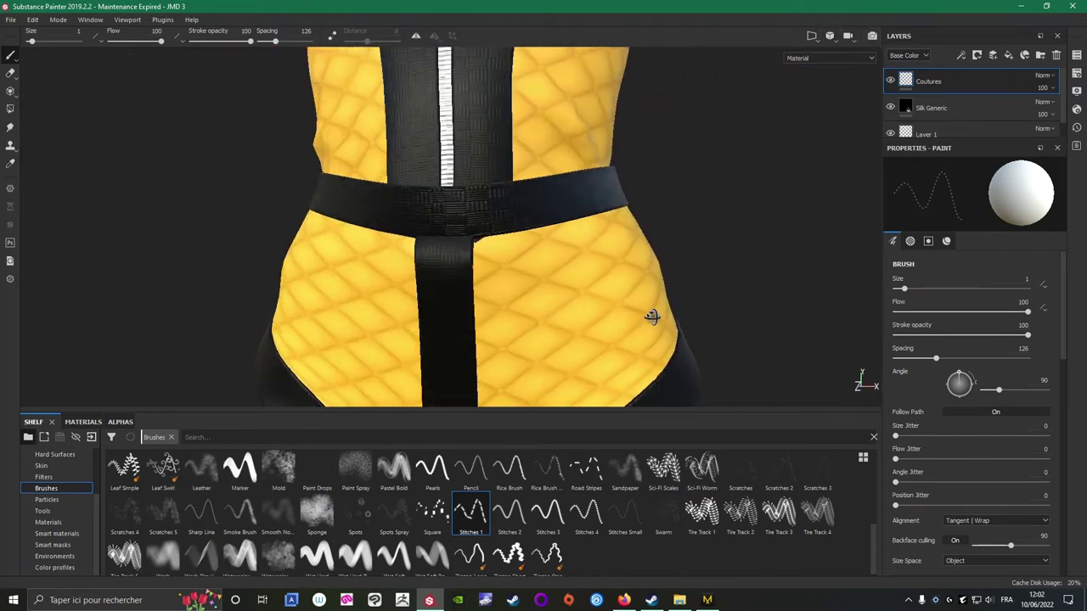
drag(464, 194, 517, 190)
key(ctrl+z)
Switch to the 2D-only view and bring the uppermost vertical belt UV strip into close view.
click(818, 35)
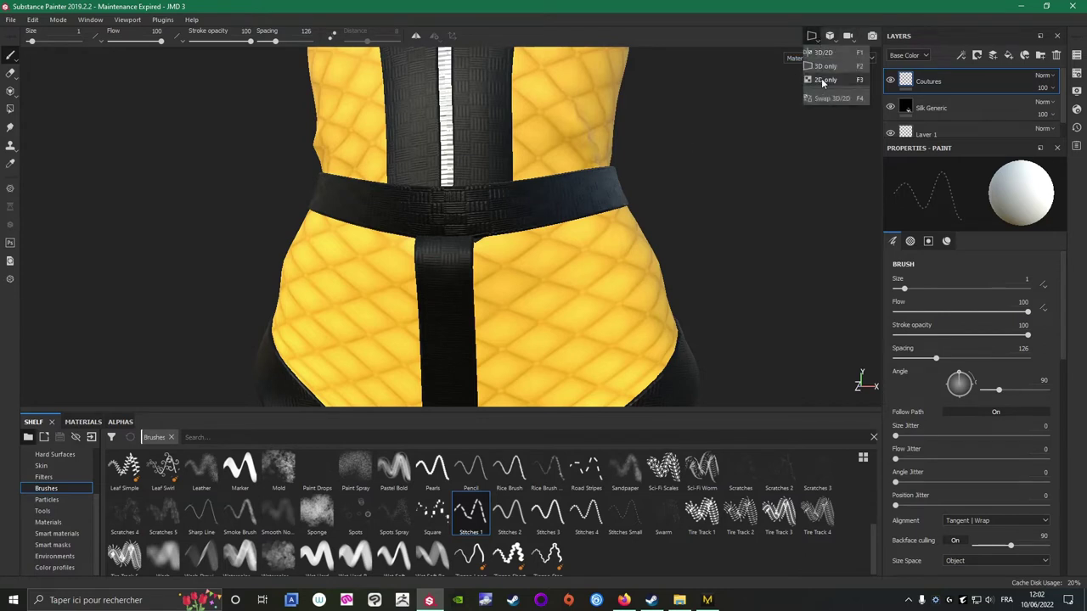
click(821, 78)
scroll(475, 255, up, 10)
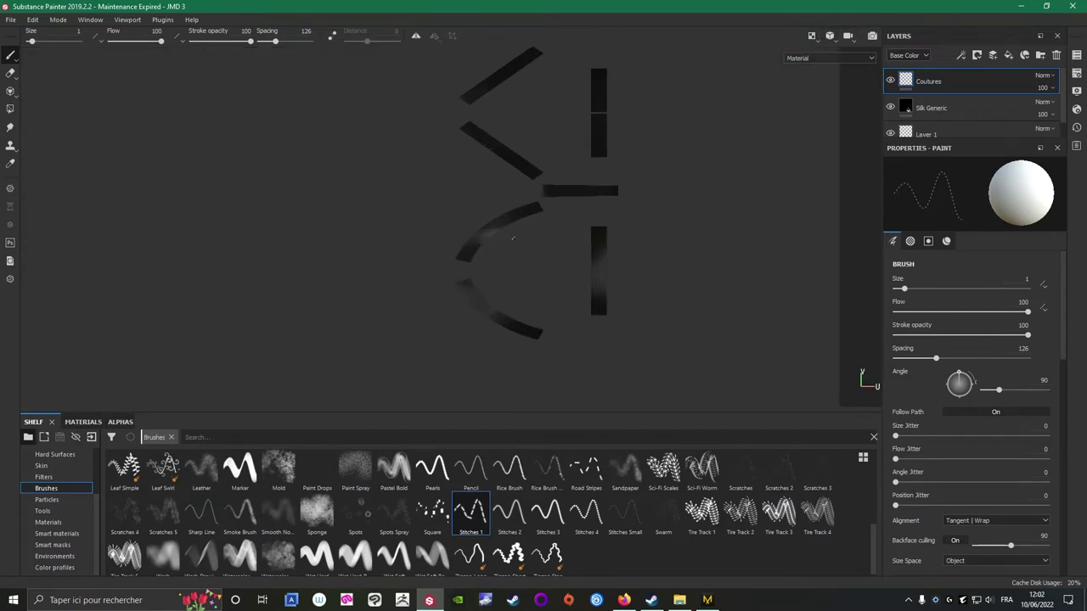
scroll(513, 233, down, 2)
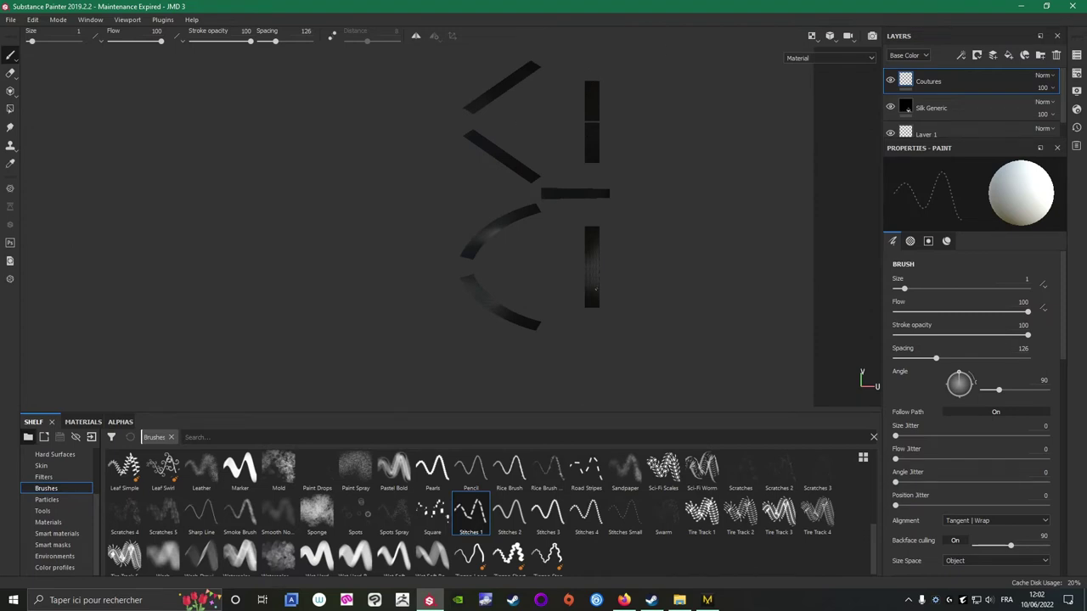
scroll(594, 183, up, 3)
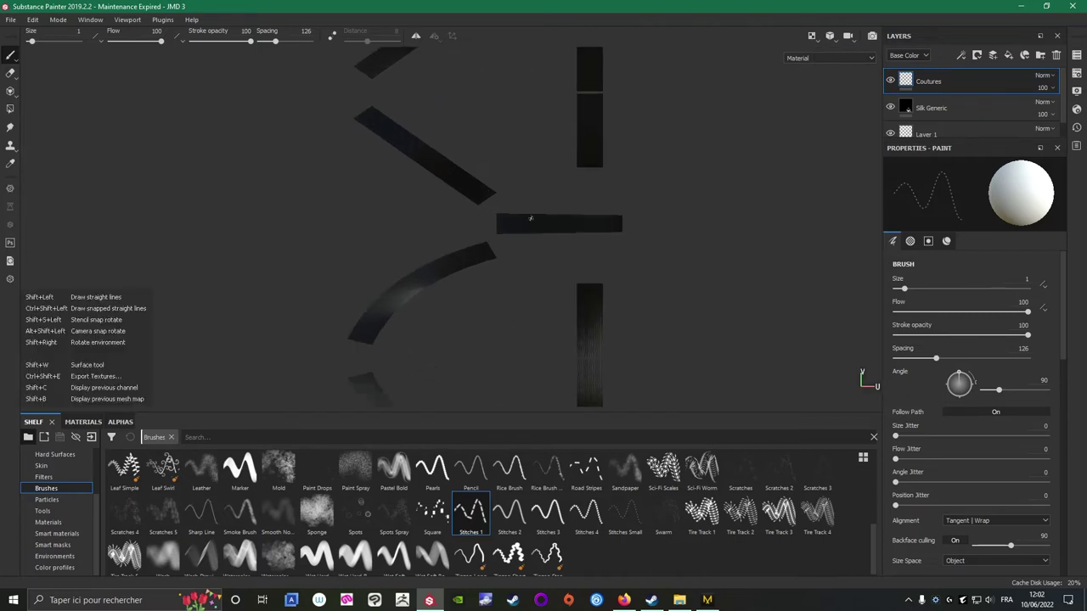
scroll(522, 158, up, 5)
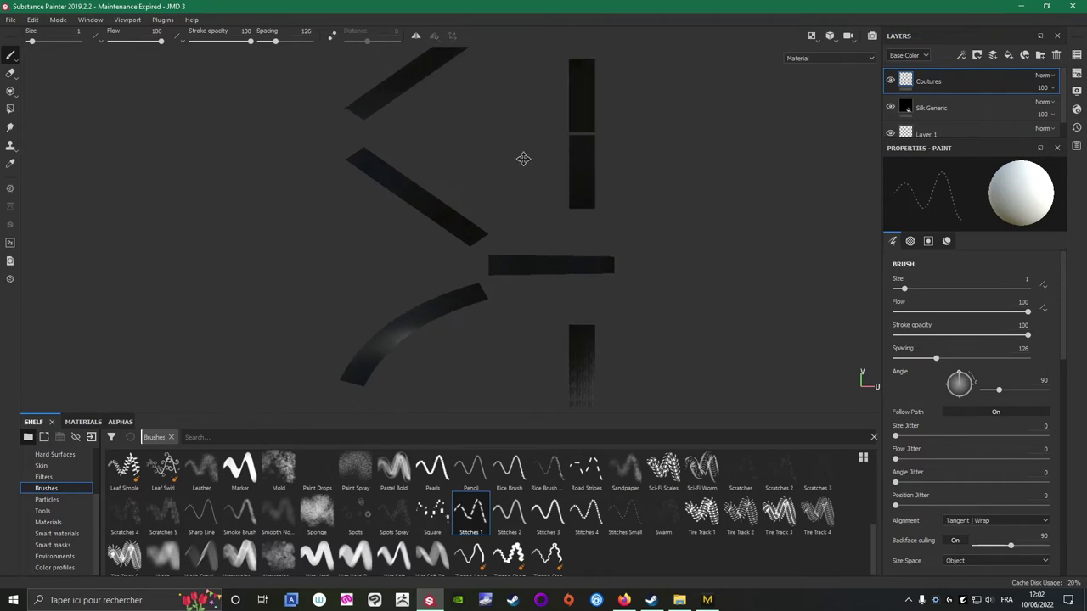
scroll(510, 144, up, 3)
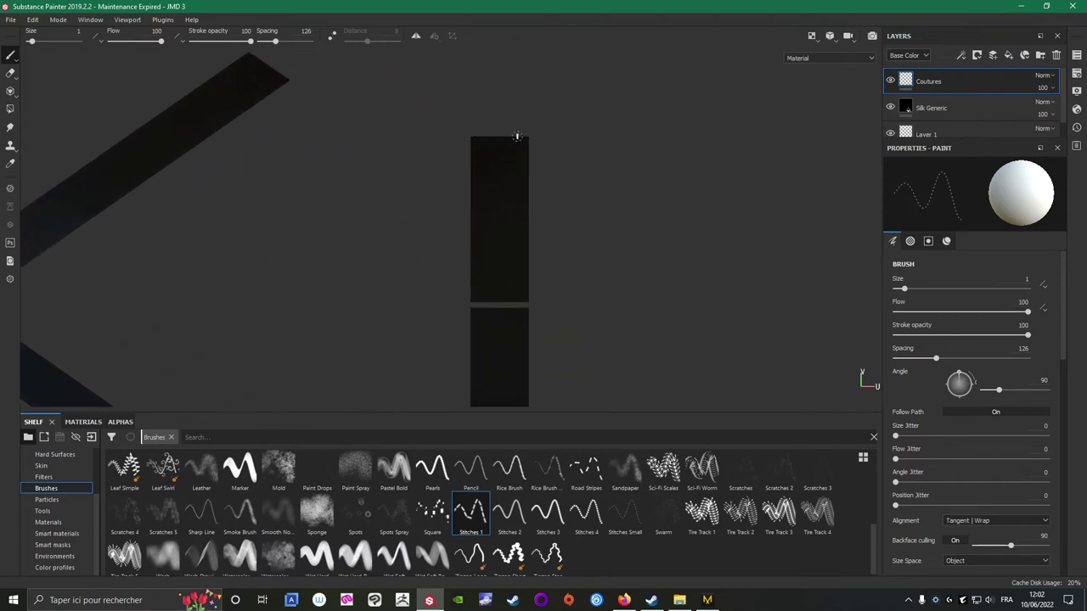
scroll(506, 144, up, 2)
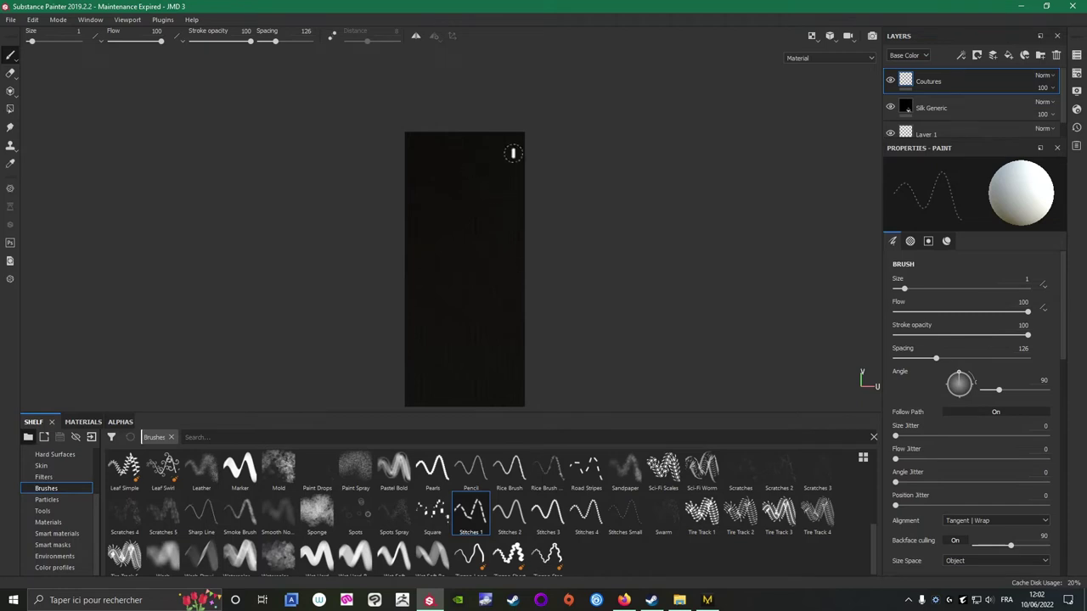
scroll(515, 142, up, 2)
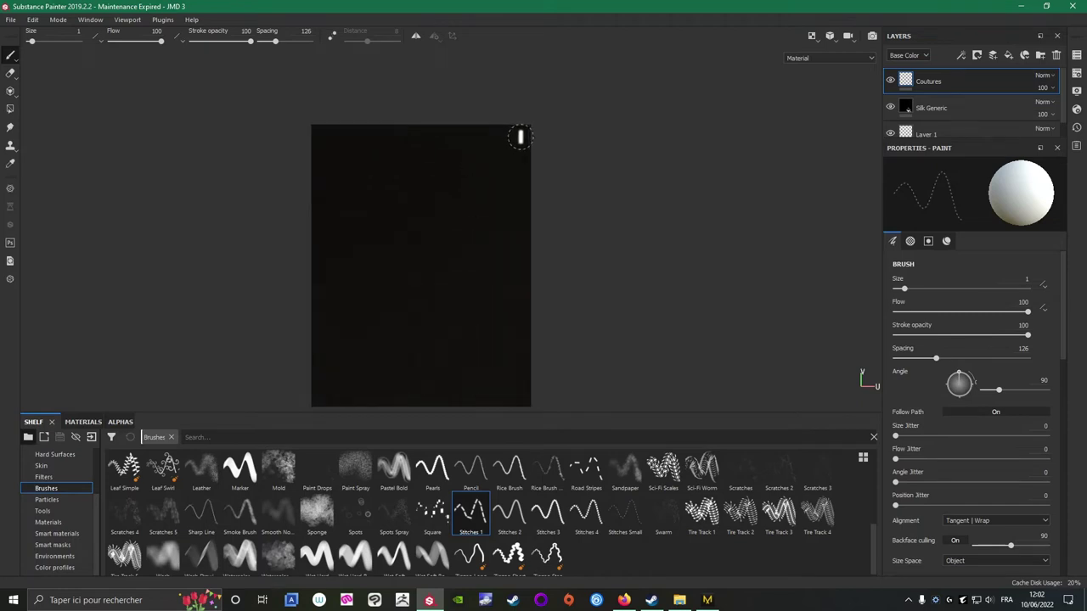
Paint a straight stitch row down the right edge of the upper belt UV strip only.
scroll(518, 140, down, 3)
middle_drag(309, 285, 296, 146)
scroll(325, 199, down, 1)
middle_drag(325, 198, 386, 213)
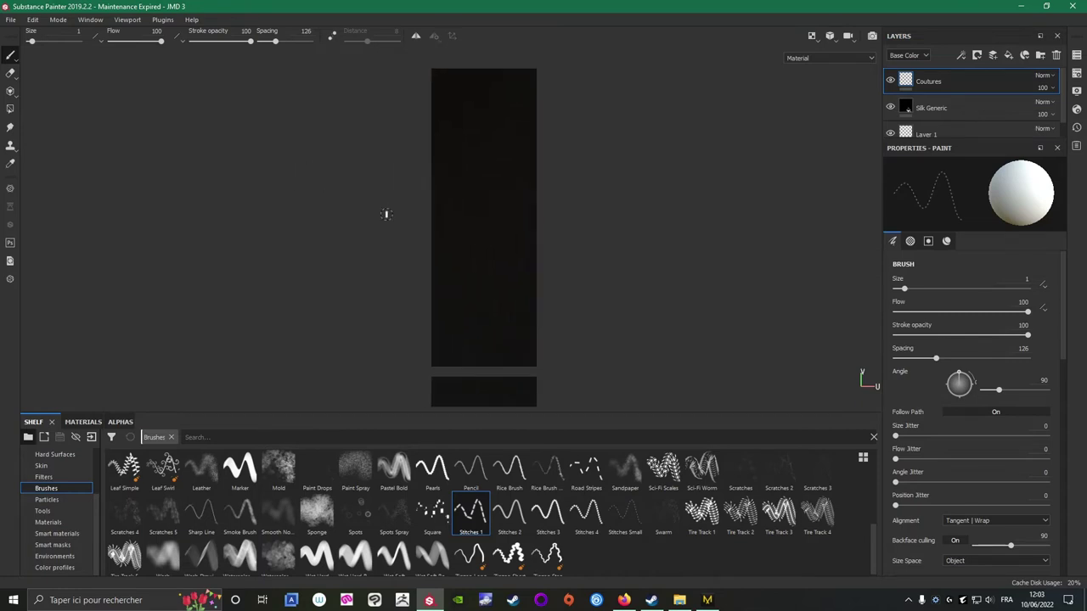
click(531, 75)
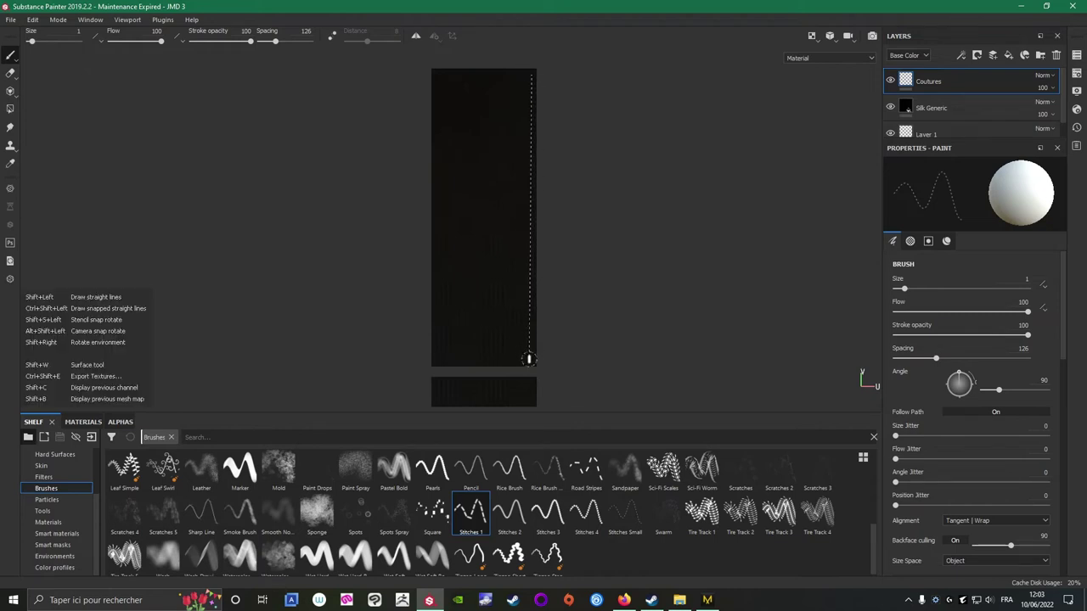
shift+click(530, 359)
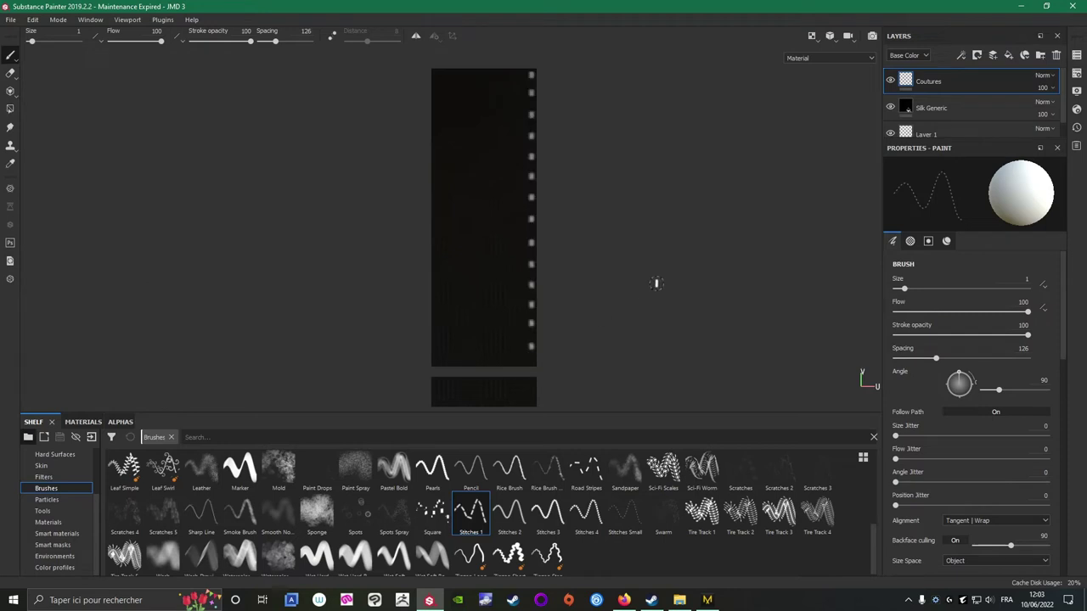
scroll(654, 282, down, 3)
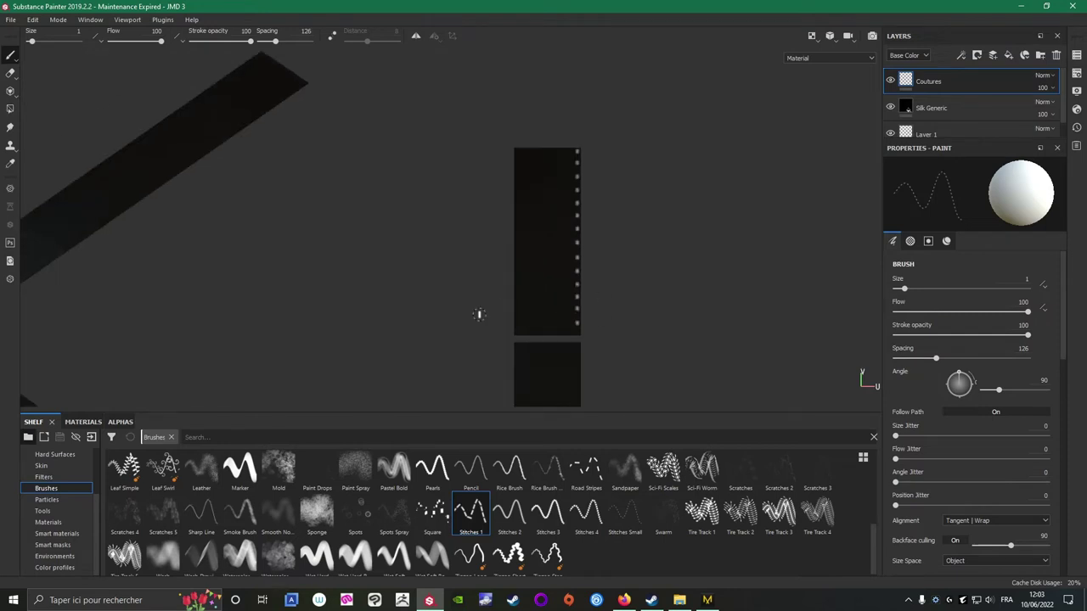
Paint one continuous straight stitch row close to the right edge of both stacked belt UV strips.
alt+middle_drag(457, 331, 476, 217)
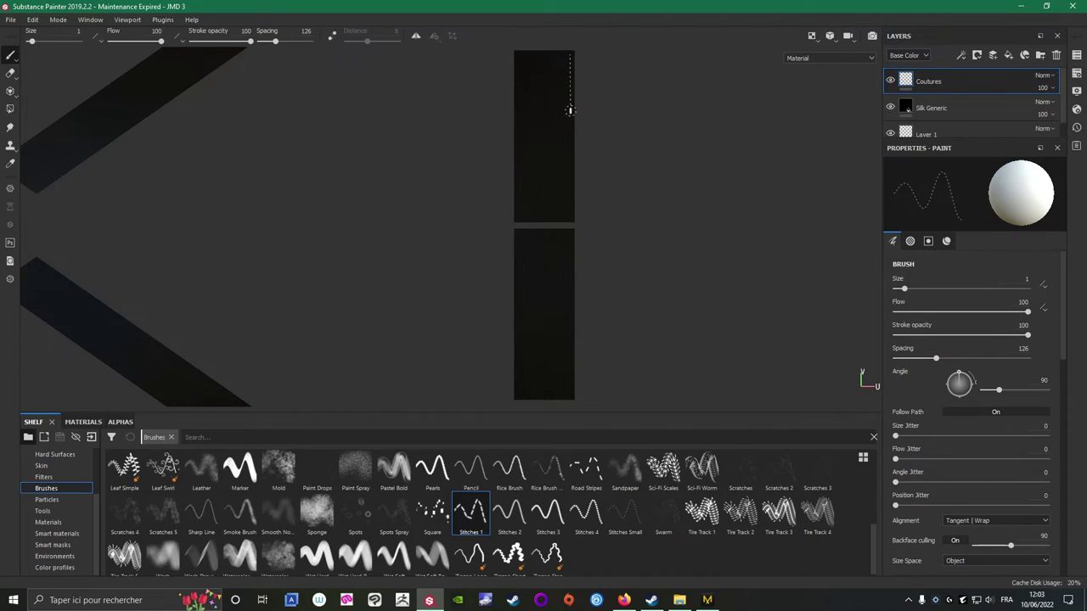
key(shift)
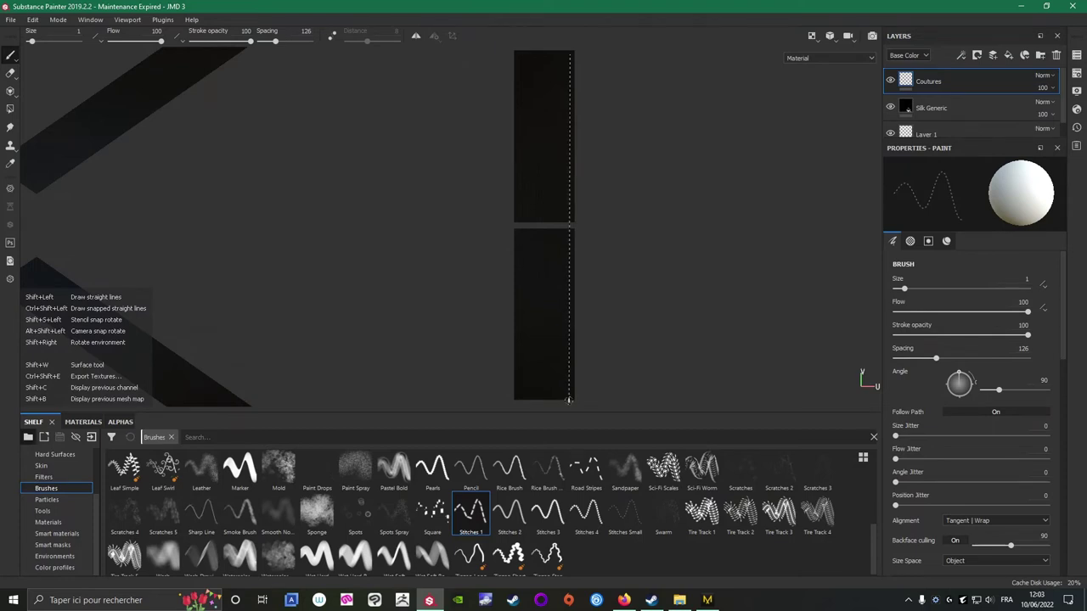
shift+click(569, 399)
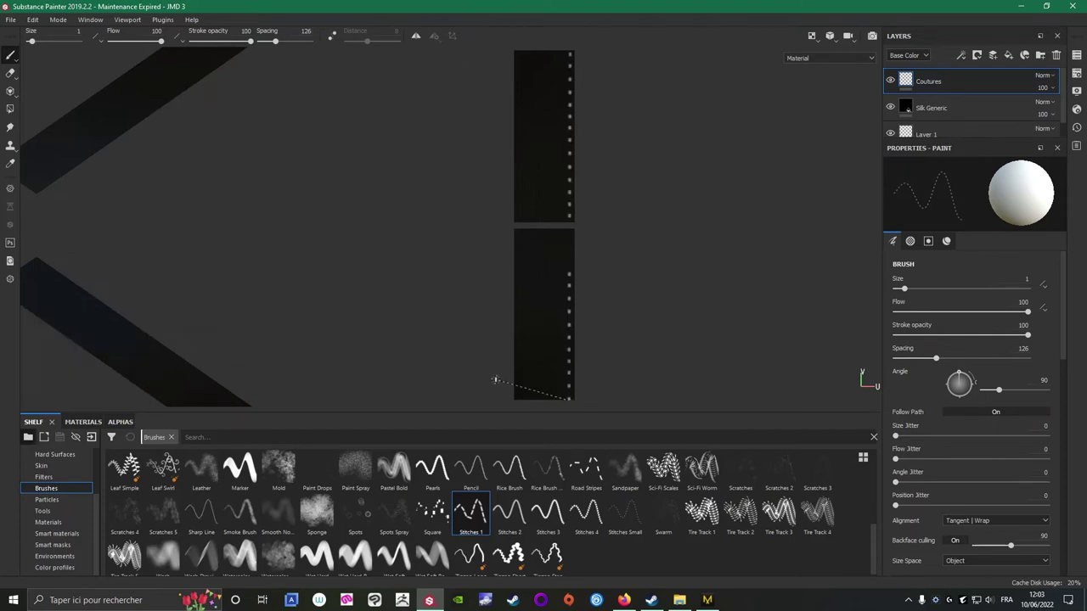
Check the new stitch row around the belt in the 3D-only view and undo it.
click(810, 36)
click(820, 66)
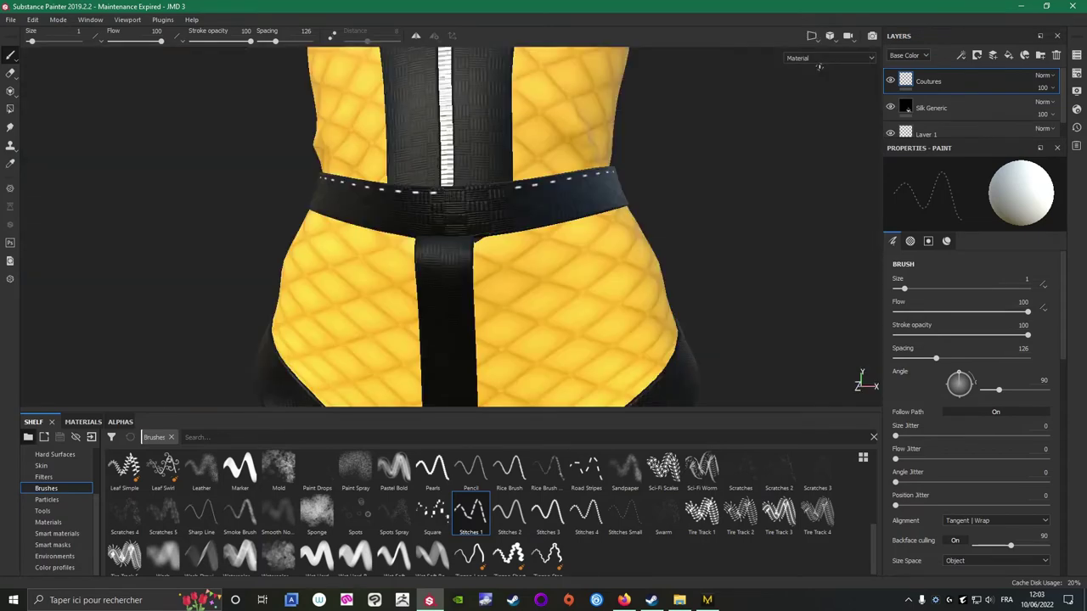
alt+drag(163, 247, 183, 246)
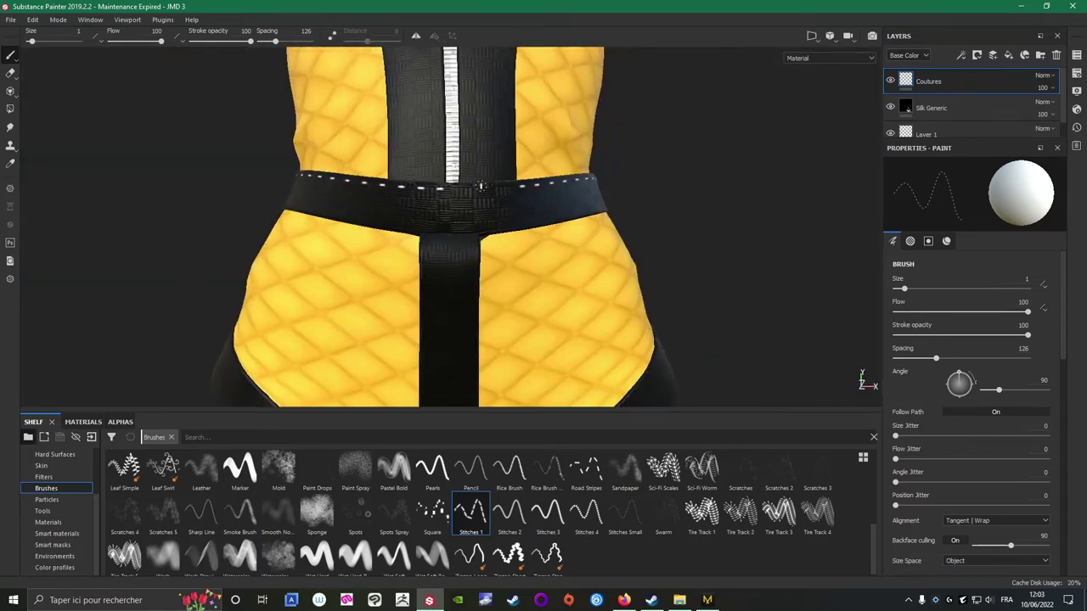
alt+right_drag(122, 173, 502, 192)
alt+drag(357, 204, 121, 238)
scroll(488, 214, down, 7)
alt+right_drag(122, 238, 283, 148)
scroll(408, 195, down, 5)
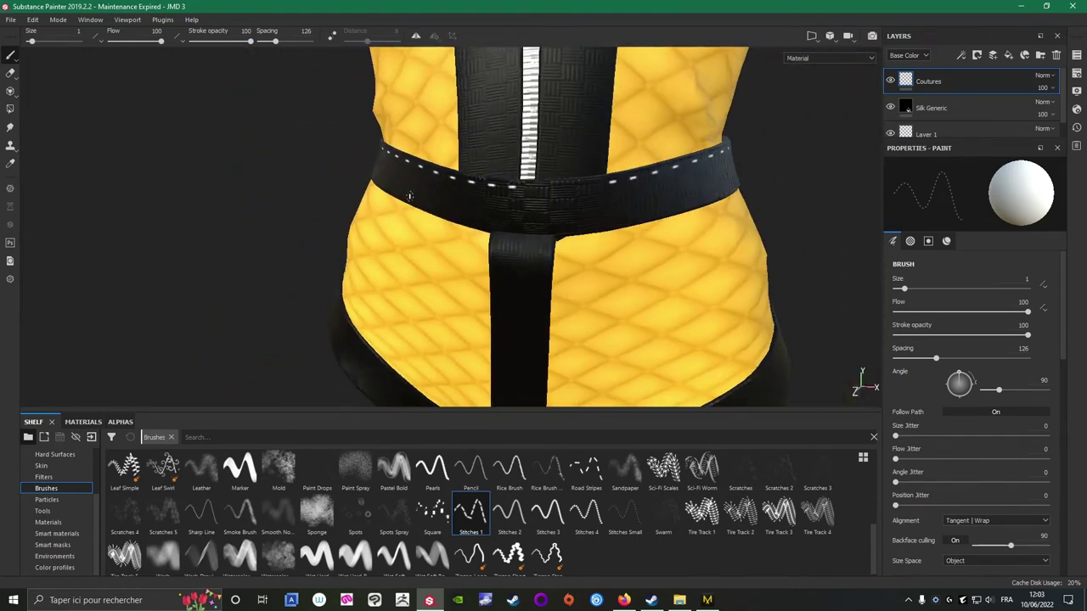
alt+drag(409, 196, 436, 199)
key(ctrl+z)
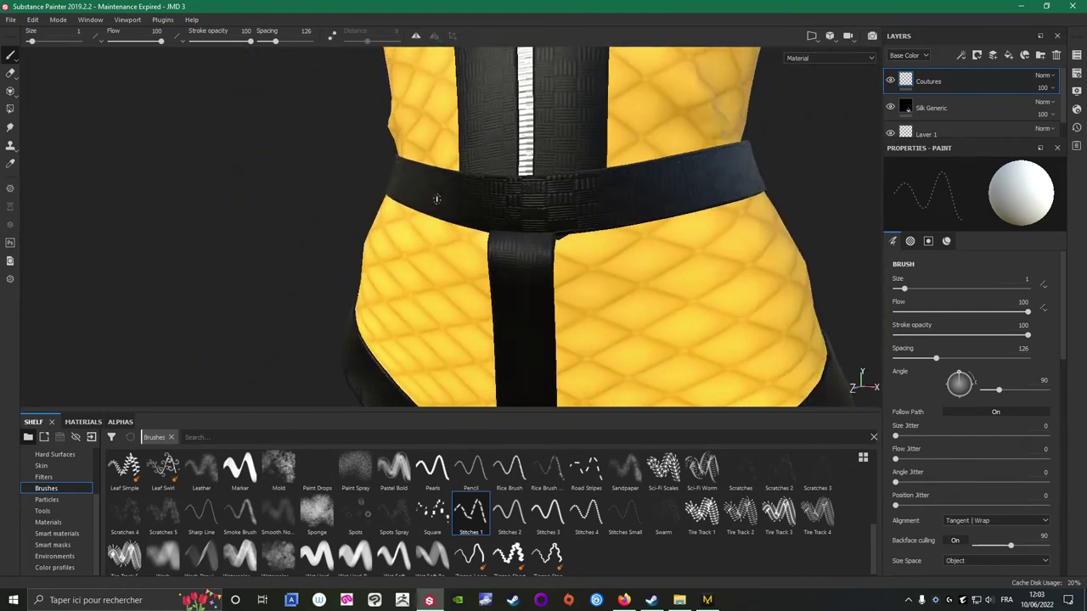
In the 2D-only view, paint a straight stitch row through both belt UV strips, set slightly further in from their right edge.
click(811, 37)
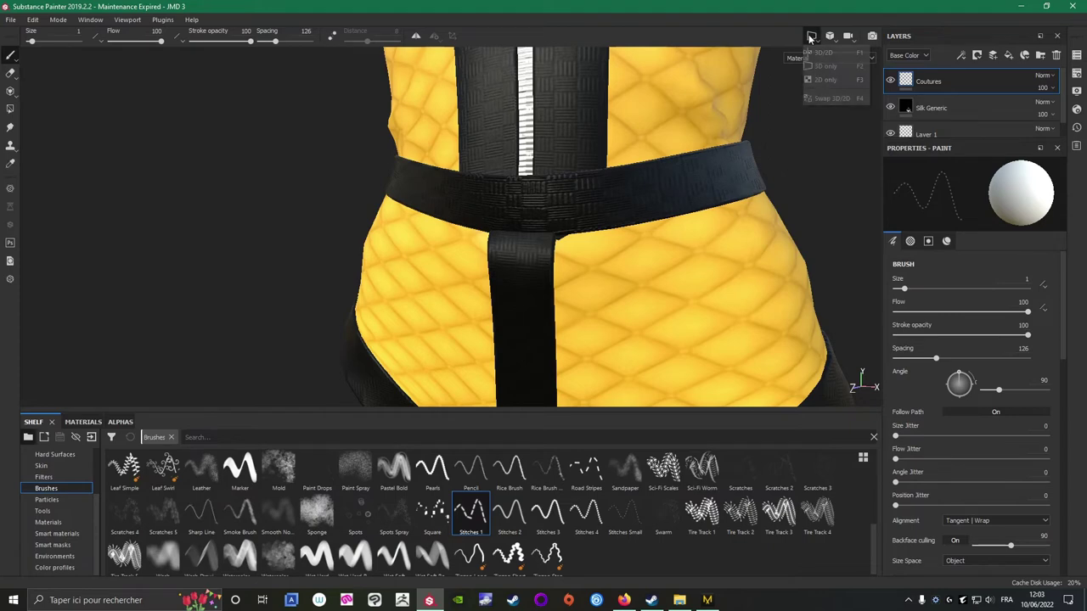
click(822, 80)
scroll(503, 273, down, 1)
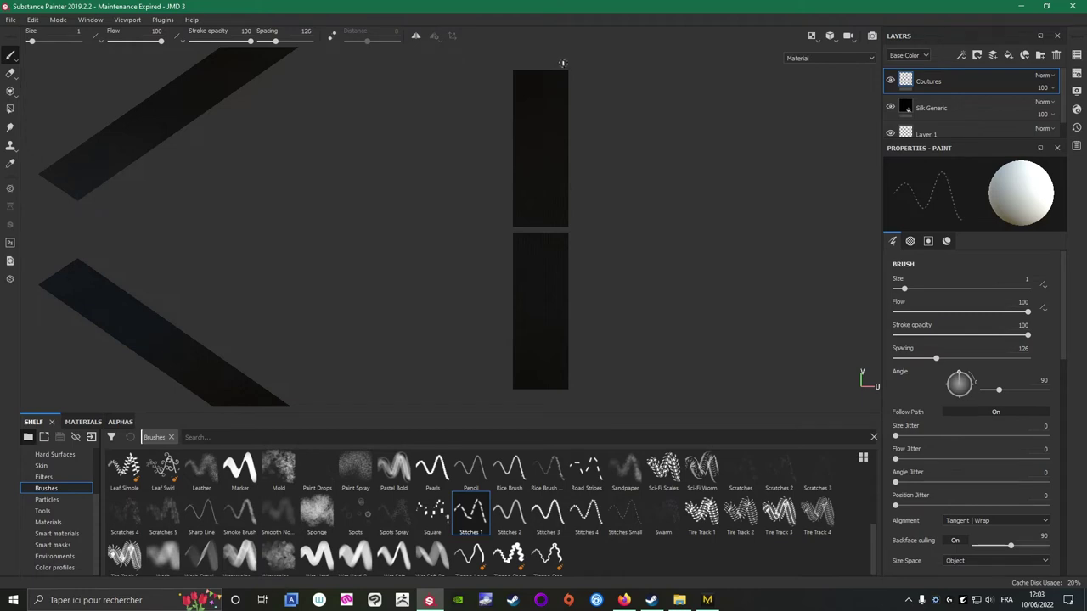
shift+click(561, 400)
click(559, 77)
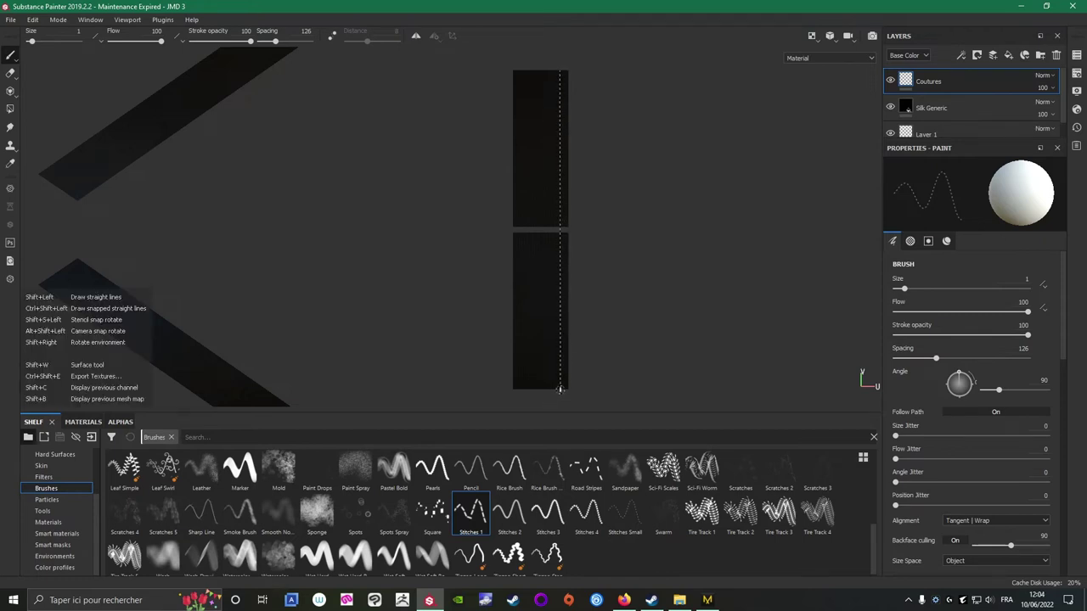
shift+click(559, 389)
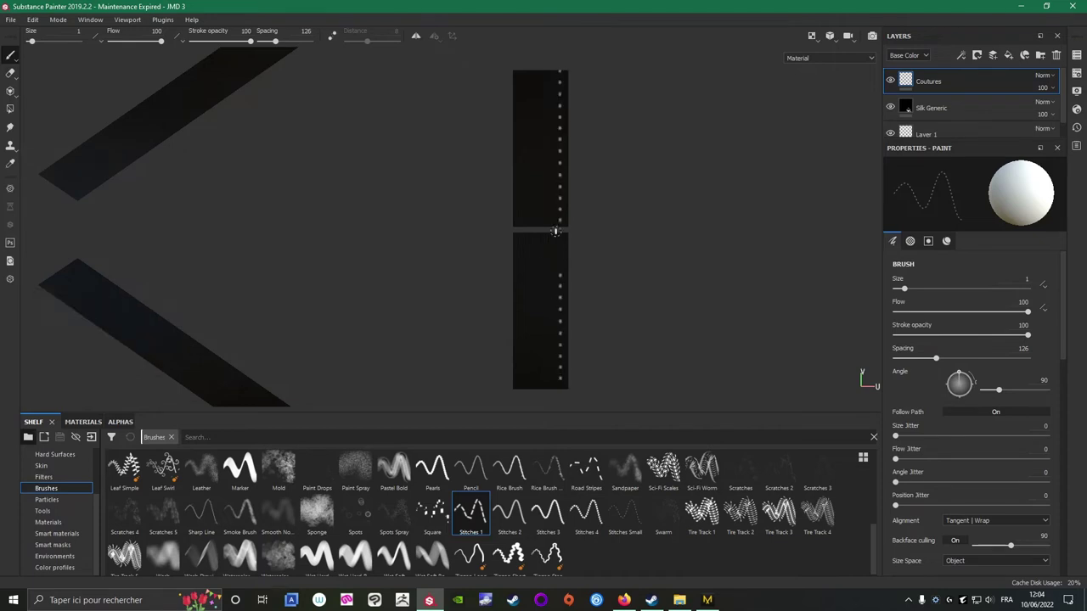
Fill the gap in the stitch row at the top of the lower belt strip, redoing the short segment from bottom to top.
scroll(554, 231, up, 3)
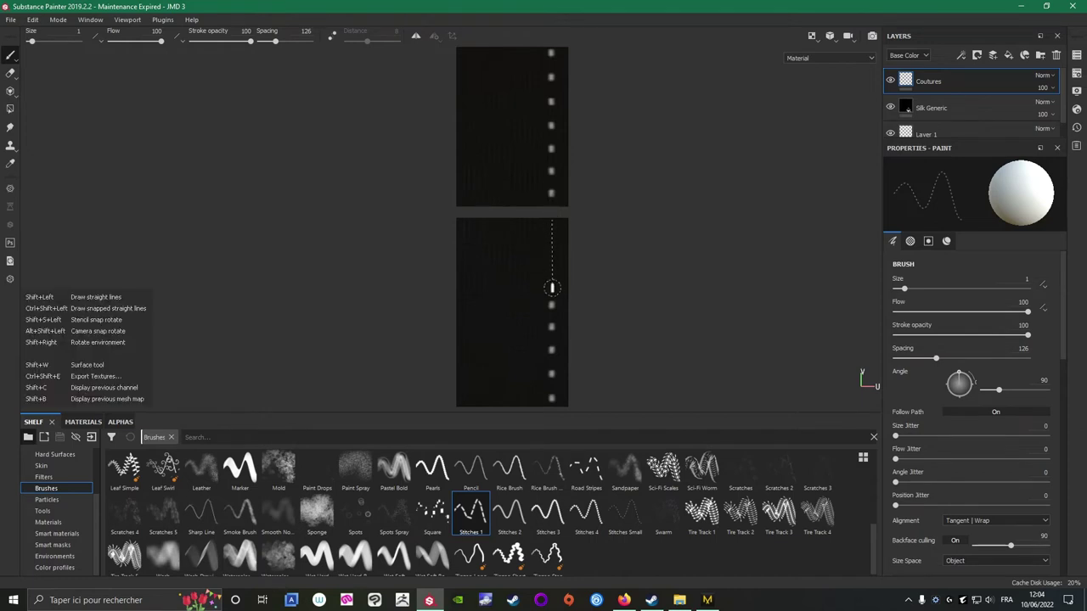
shift+click(552, 288)
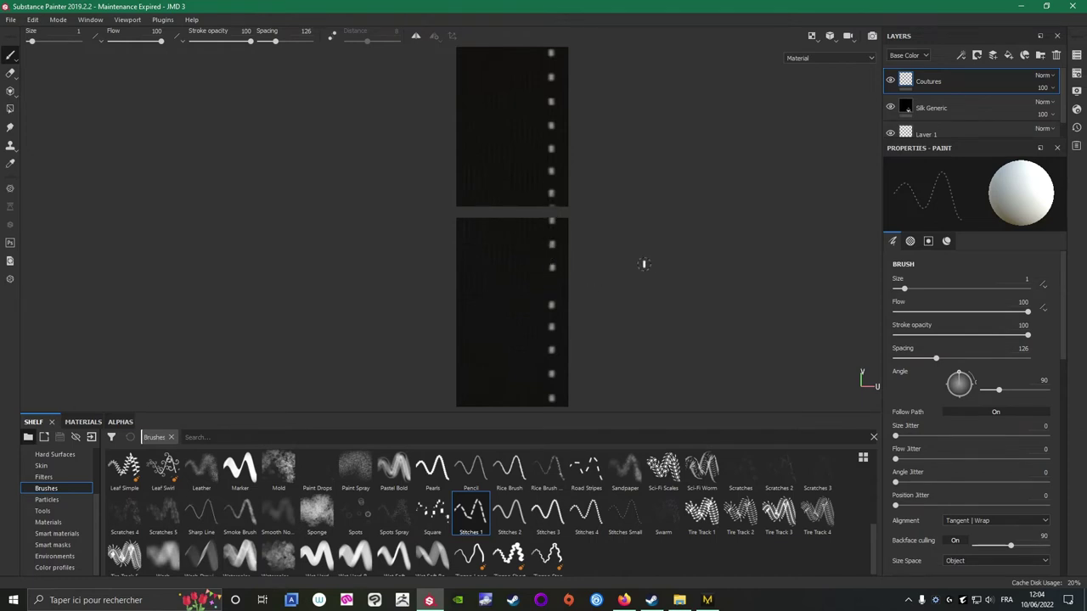
key(ctrl+z)
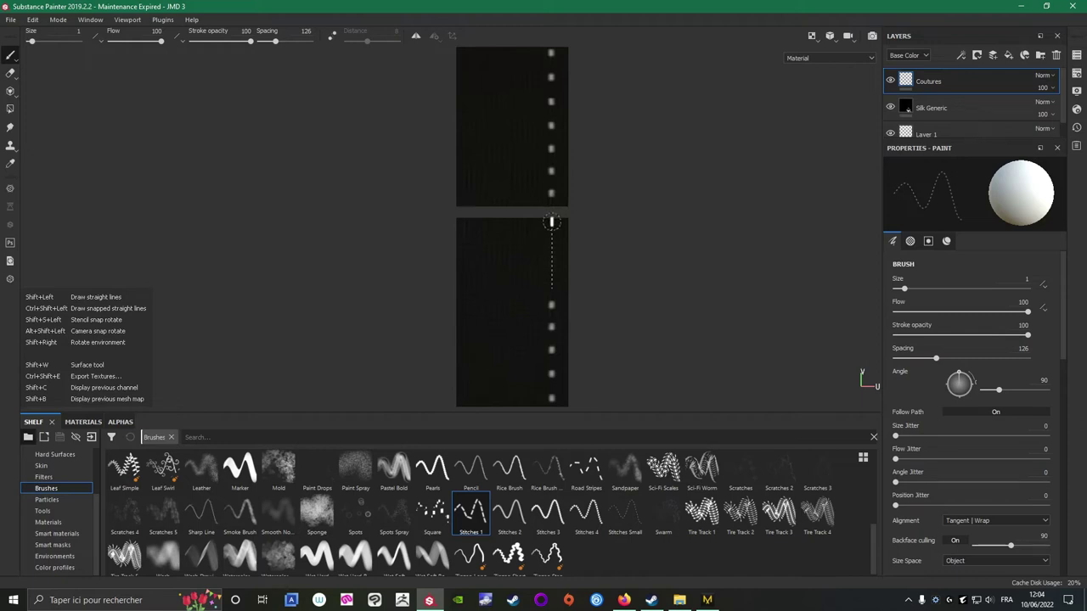
shift+click(552, 222)
scroll(708, 285, down, 4)
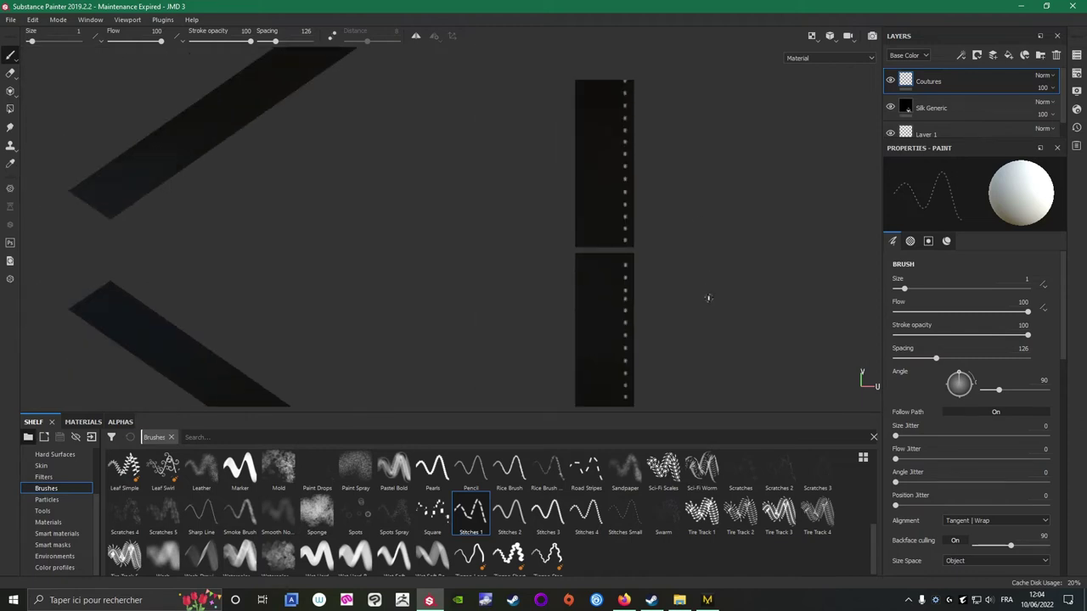
Return to the 3D view and examine the belt's upper stitch row from the front, back and side.
click(812, 36)
click(817, 95)
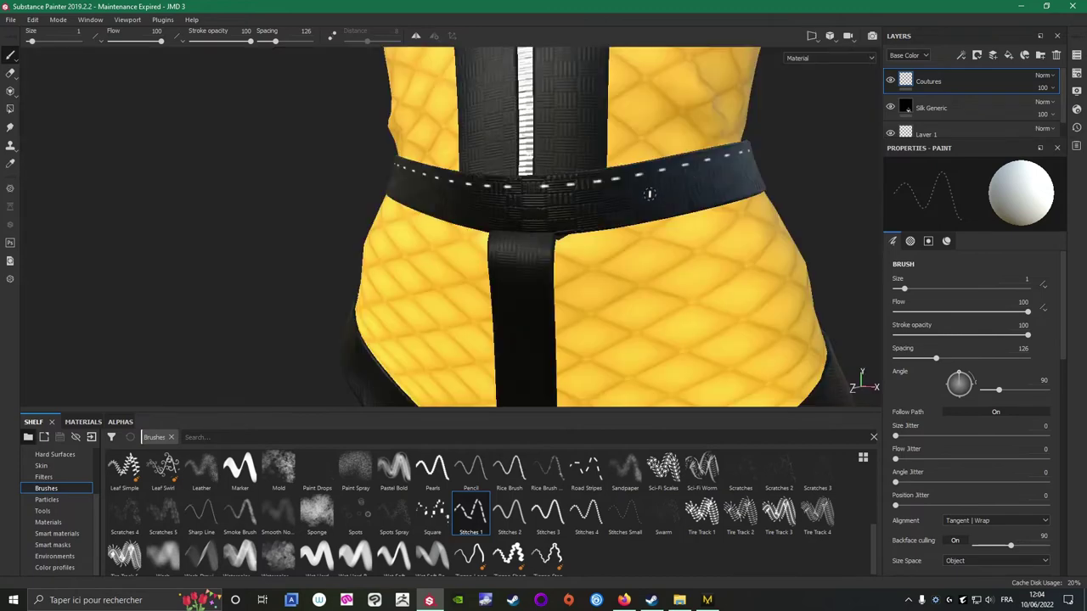
scroll(315, 230, down, 3)
alt+drag(306, 243, 136, 229)
scroll(544, 204, up, 3)
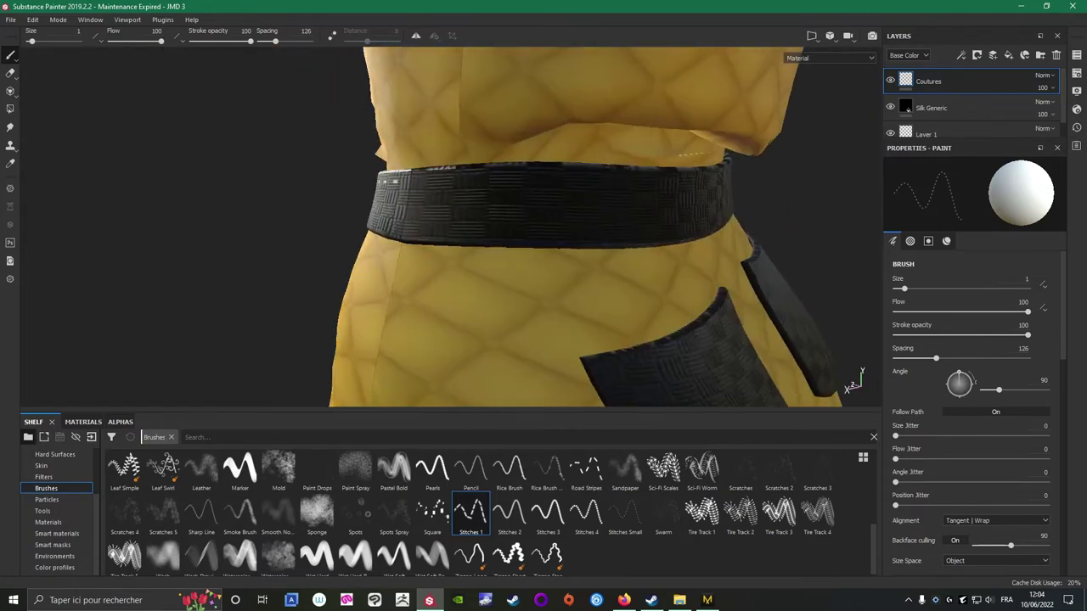
alt+drag(280, 230, 442, 252)
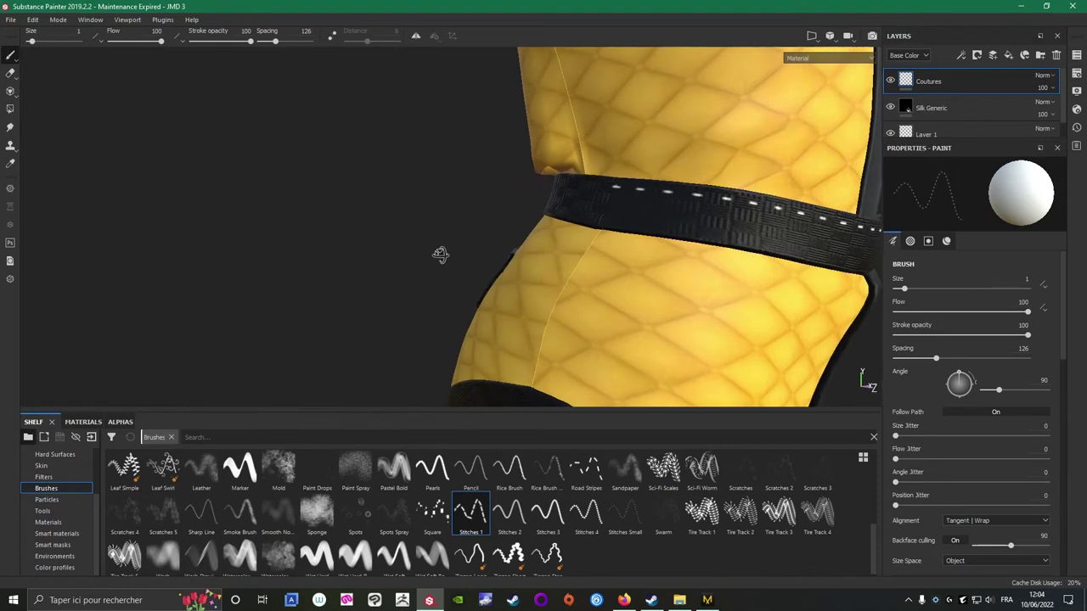
In the 2D-only view, paint a straight stitch row along the left edge of the upper belt UV strip.
click(811, 35)
click(822, 80)
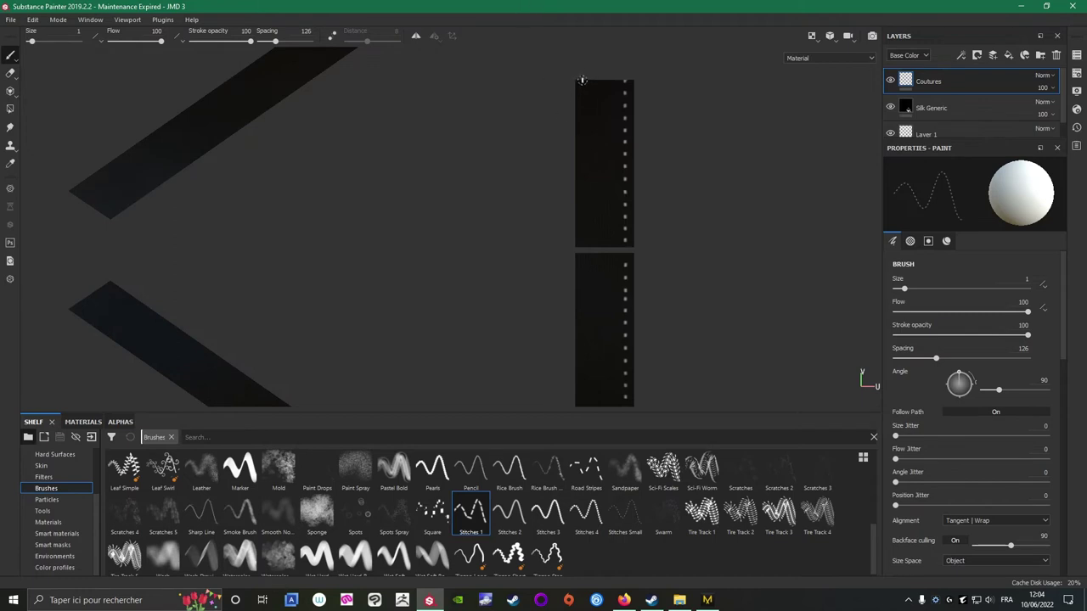
shift+click(581, 247)
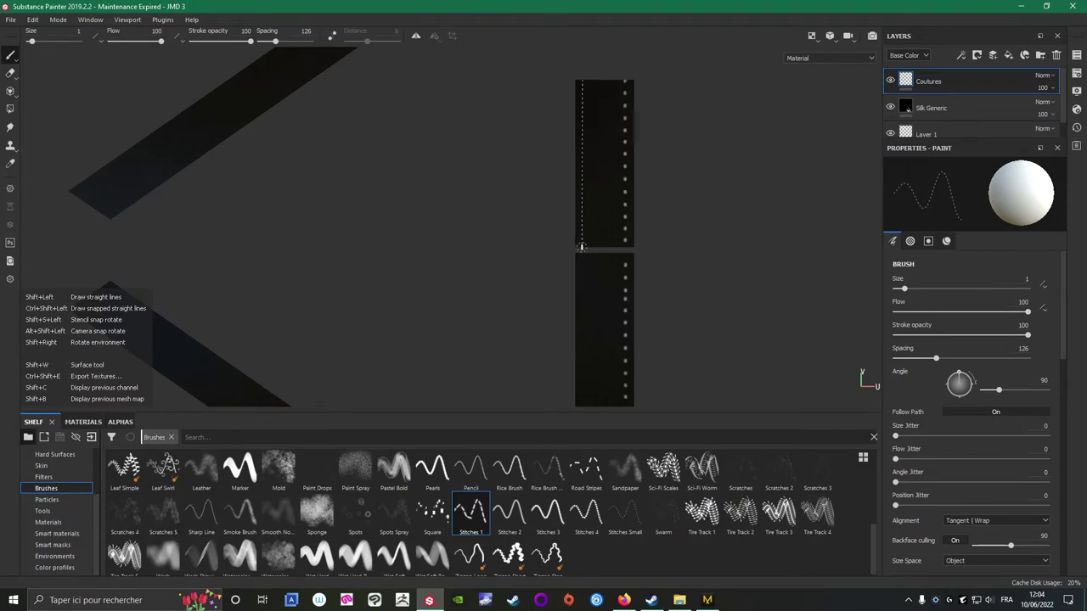
shift+click(582, 247)
scroll(504, 247, up, 2)
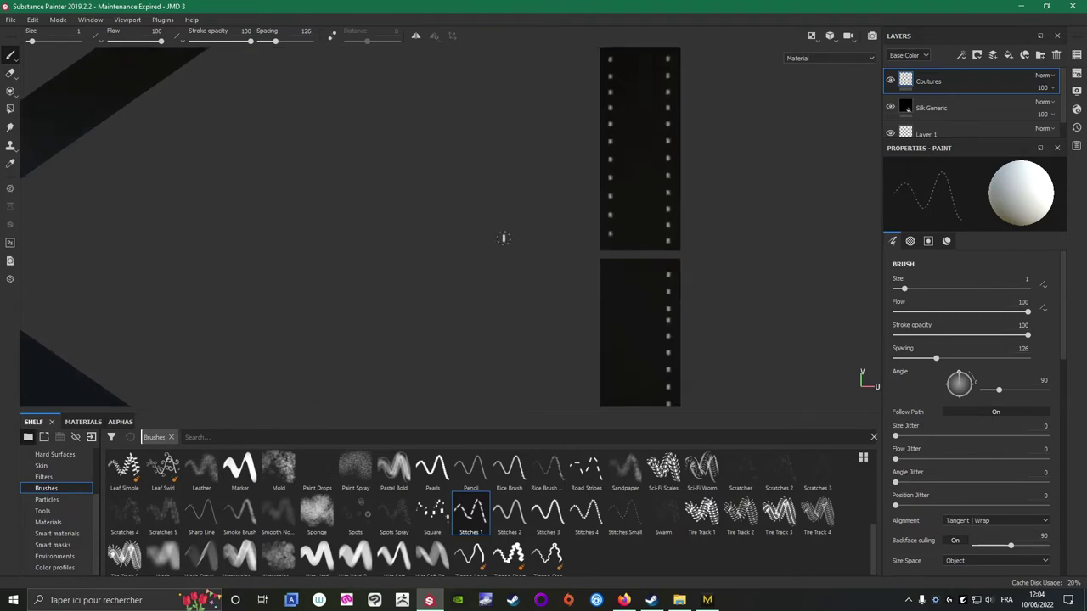
scroll(480, 195, up, 2)
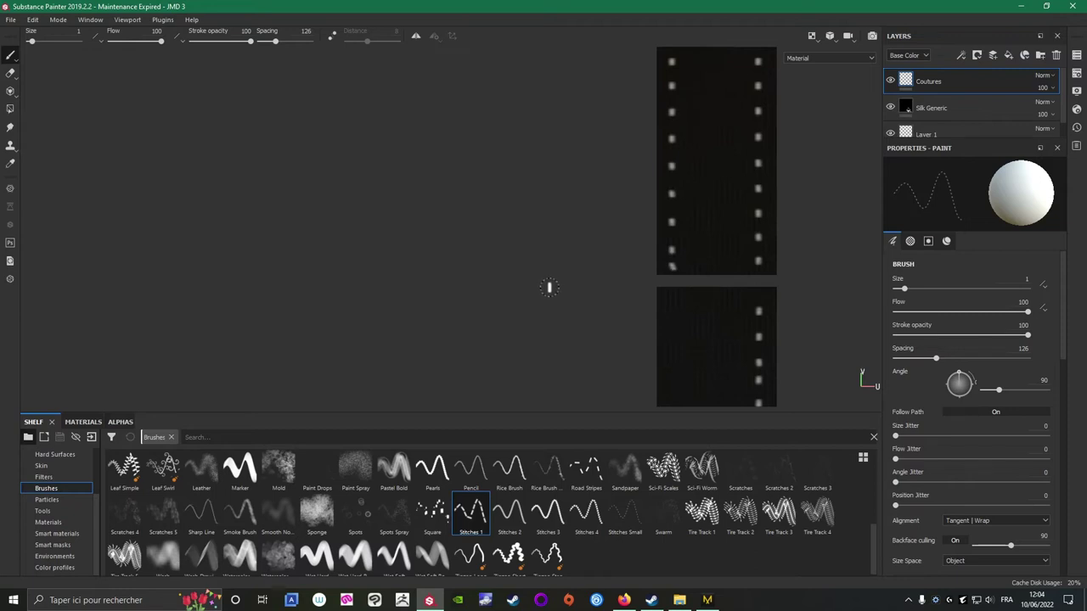
middle_drag(551, 297, 468, 211)
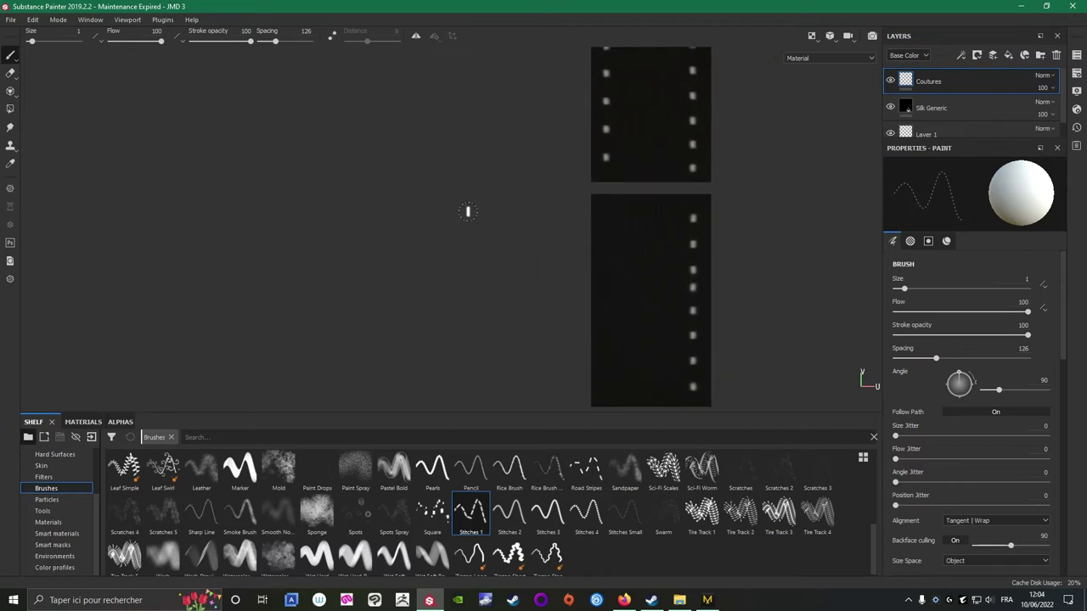
Continue the straight stitch row along the left edge of the lower belt UV strip, filling the gap near its top.
scroll(497, 211, down, 2)
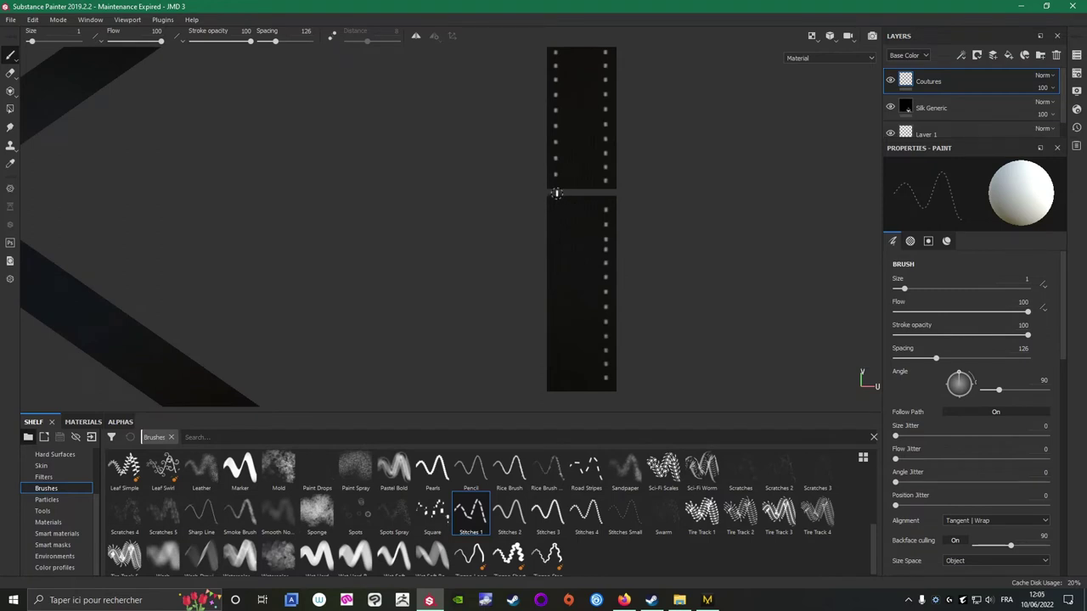
click(556, 195)
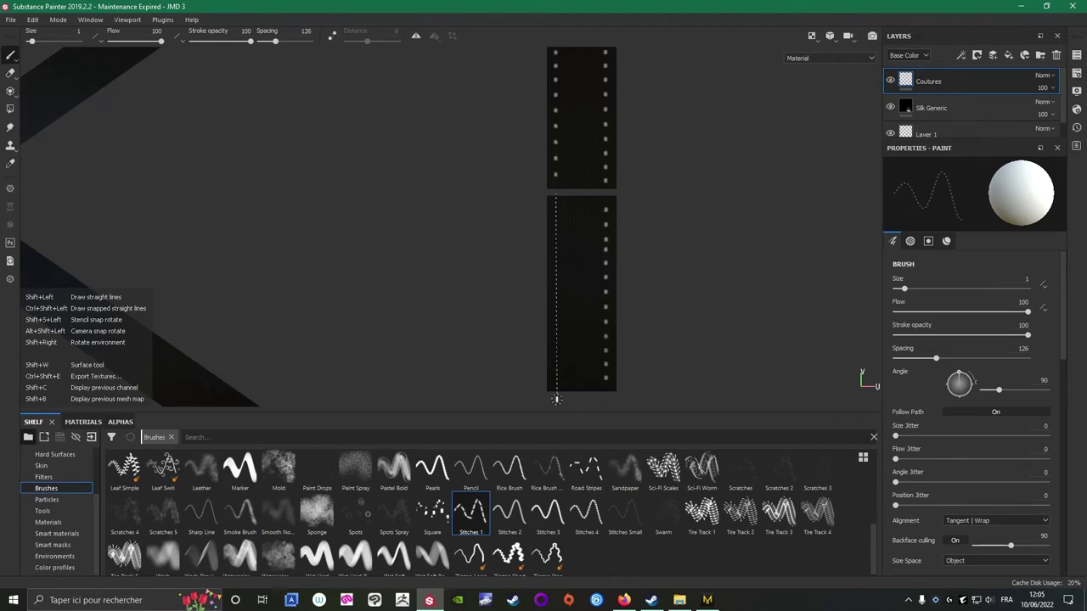
shift+click(556, 397)
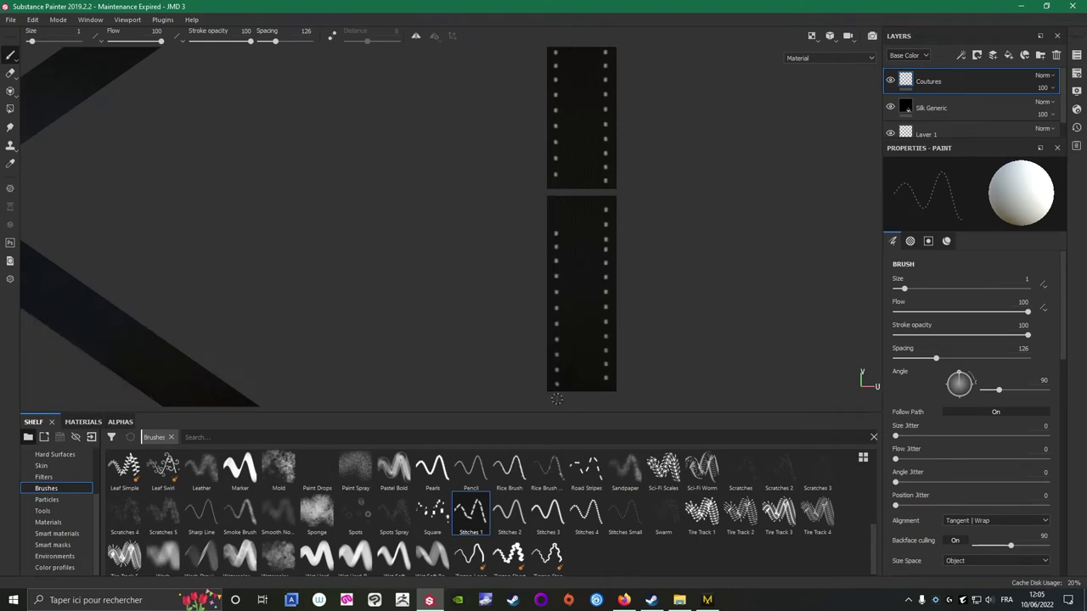
scroll(545, 230, up, 2)
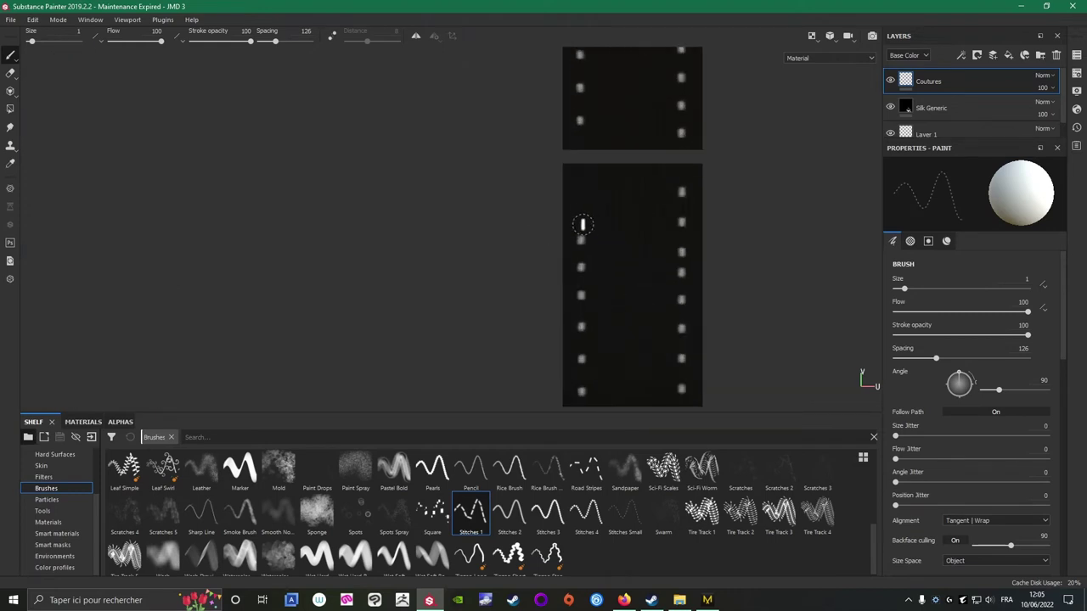
click(581, 240)
key(shift)
scroll(433, 229, down, 5)
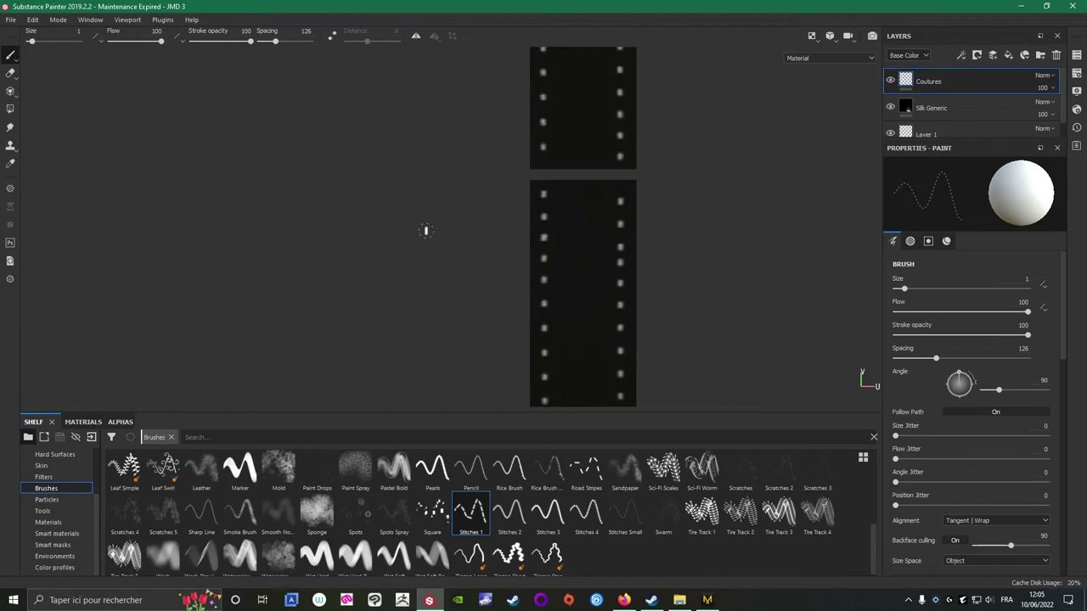
Return to the 3D-only view and examine the belt's upper and lower stitch rows from the side.
click(811, 36)
click(815, 68)
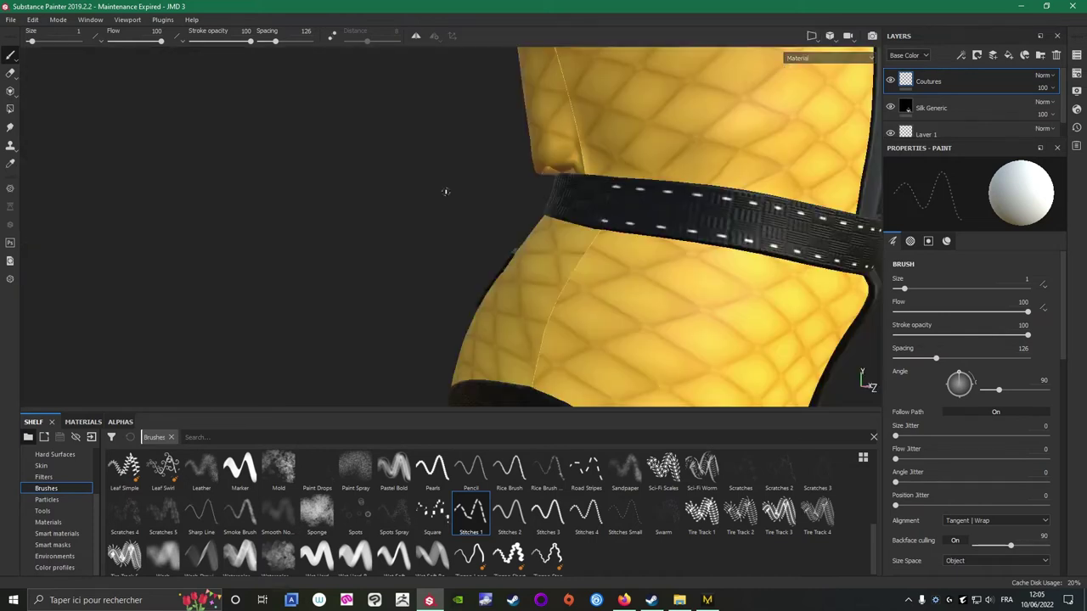
alt+drag(444, 190, 686, 279)
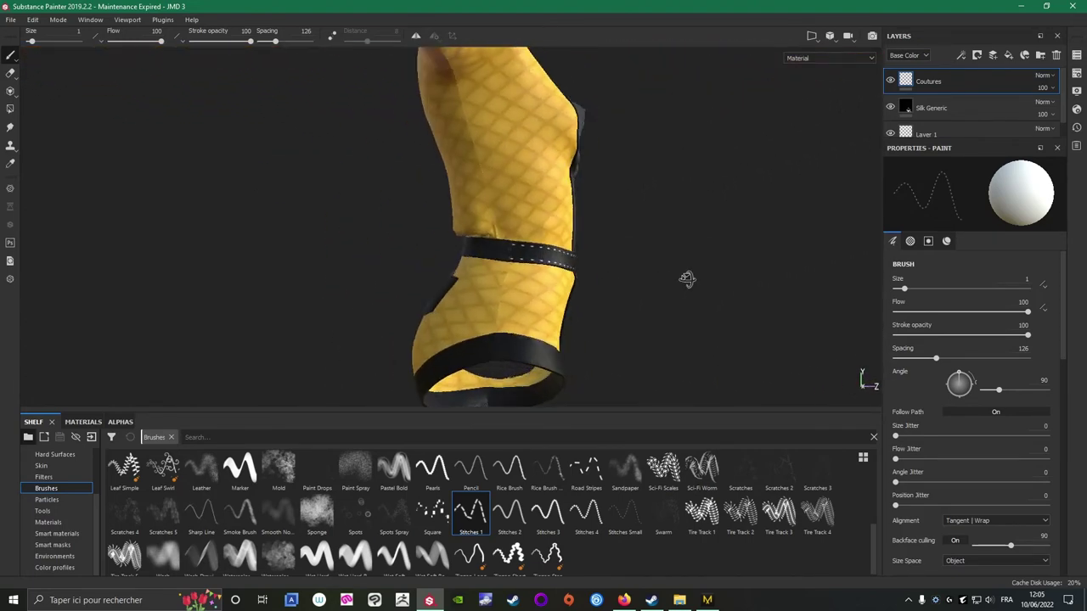
In the 2D-only view, paint straight stitch rows along both long edges of the lower strip in the unstitched textured belt pair.
click(811, 35)
click(822, 80)
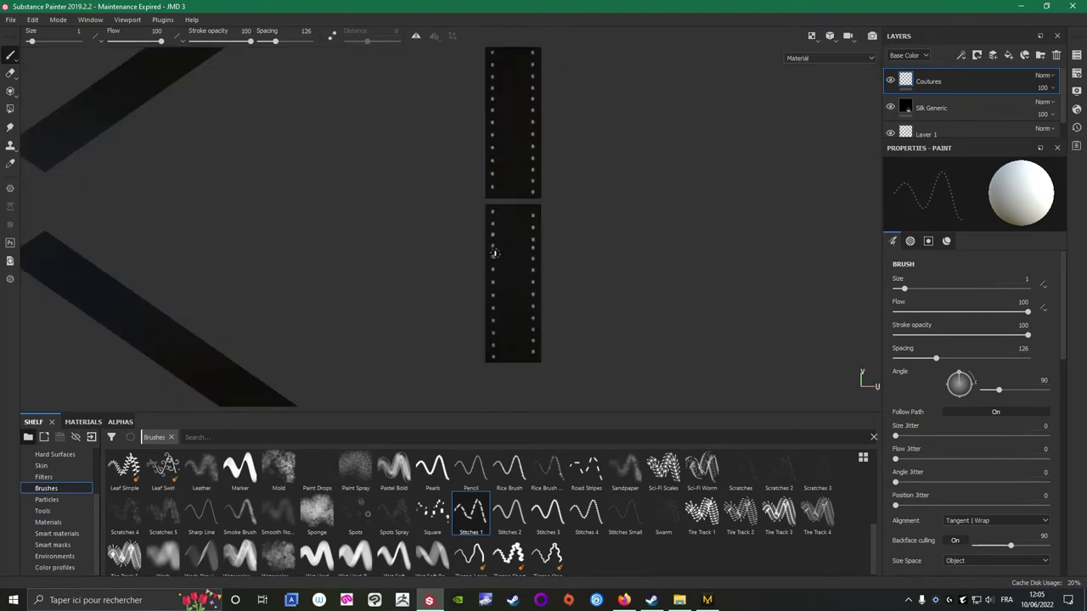
scroll(448, 331, down, 4)
alt+middle_drag(436, 311, 443, 125)
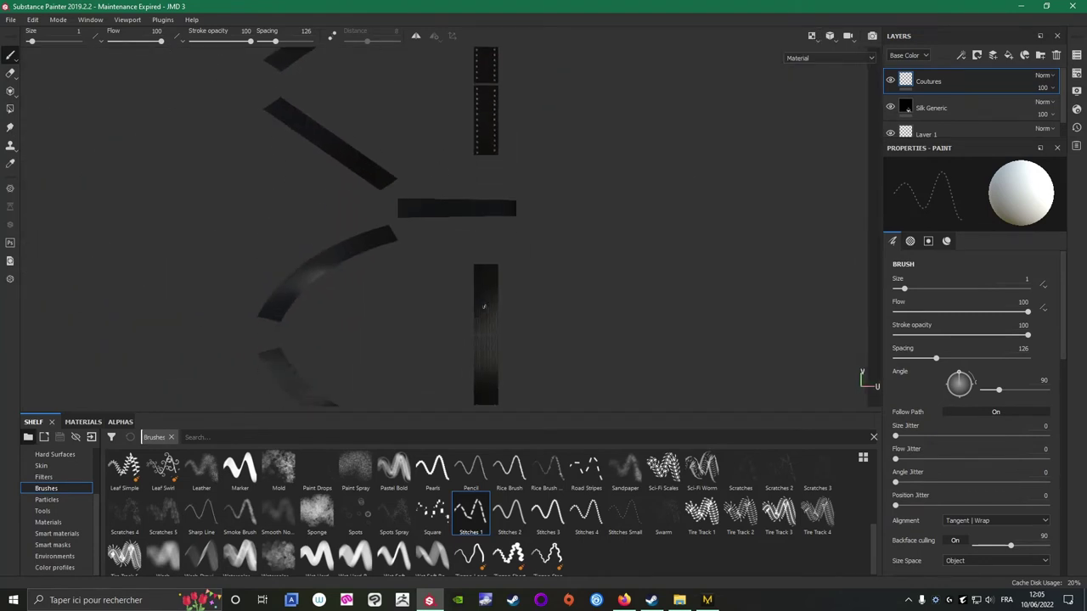
alt+middle_drag(423, 262, 449, 105)
scroll(503, 165, up, 5)
alt+middle_drag(453, 161, 417, 168)
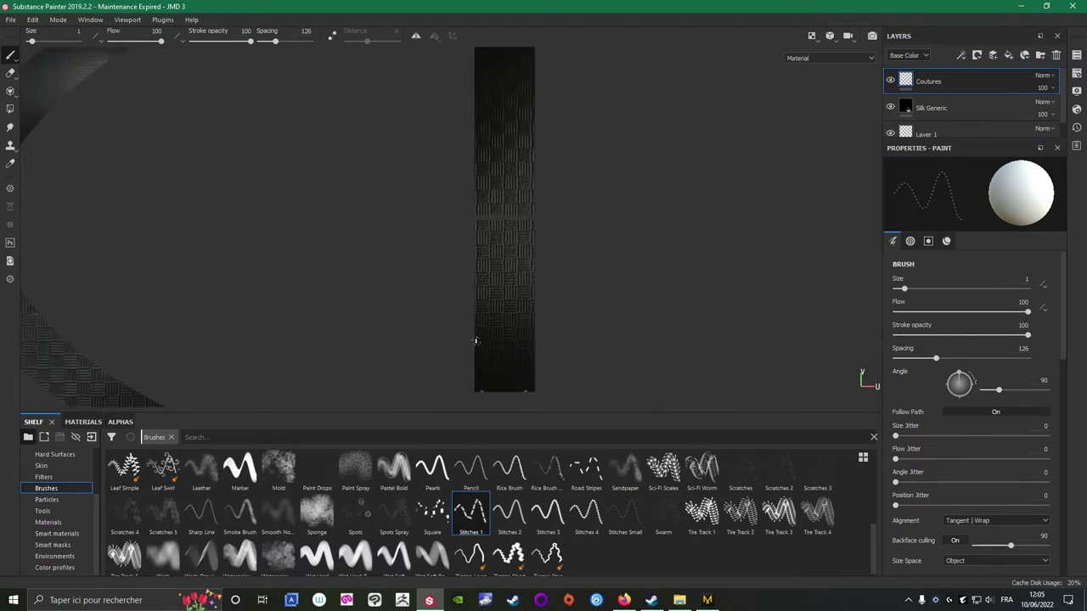
scroll(470, 337, up, 1)
alt+middle_drag(441, 325, 422, 241)
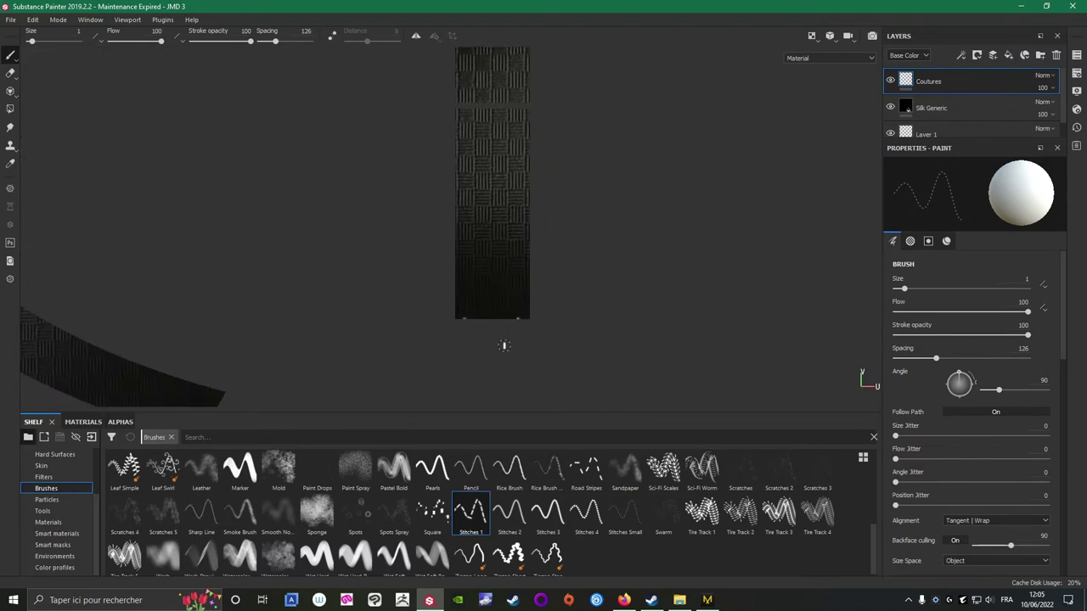
scroll(526, 319, up, 1)
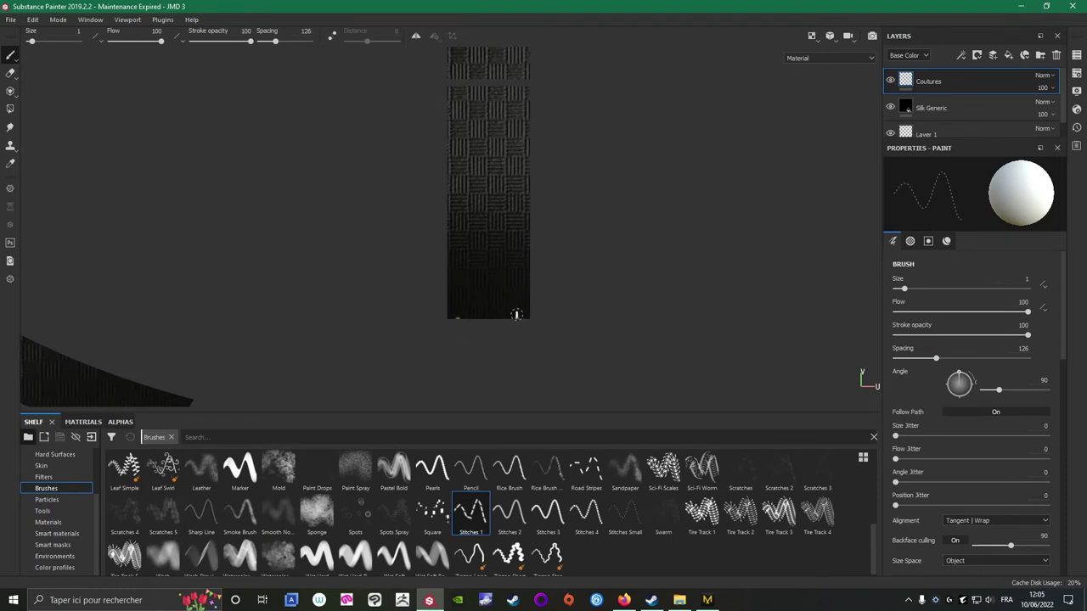
key(shift)
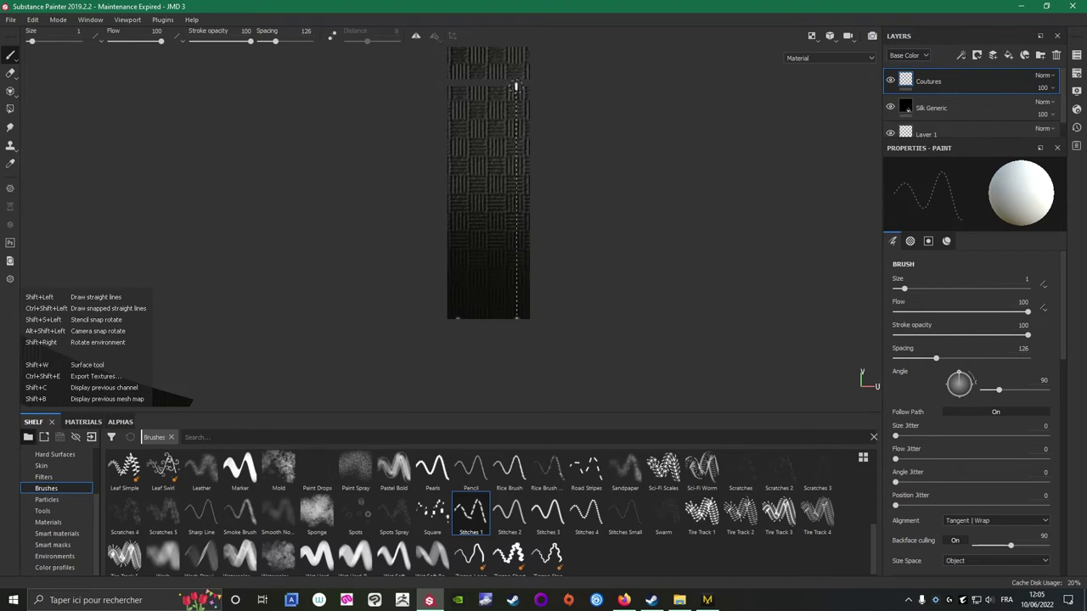
shift+click(515, 85)
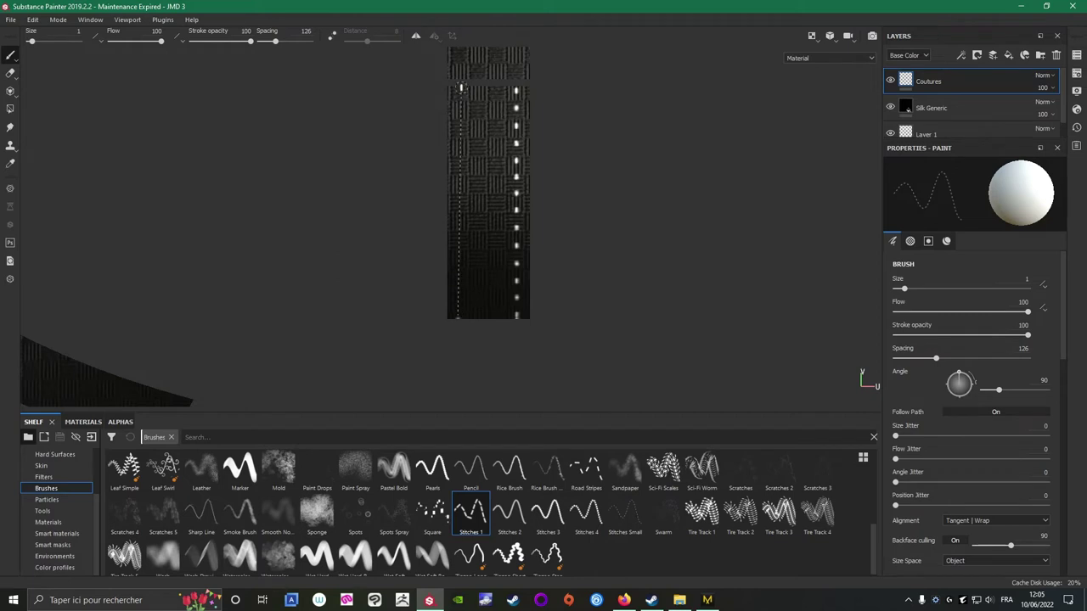
key(shift)
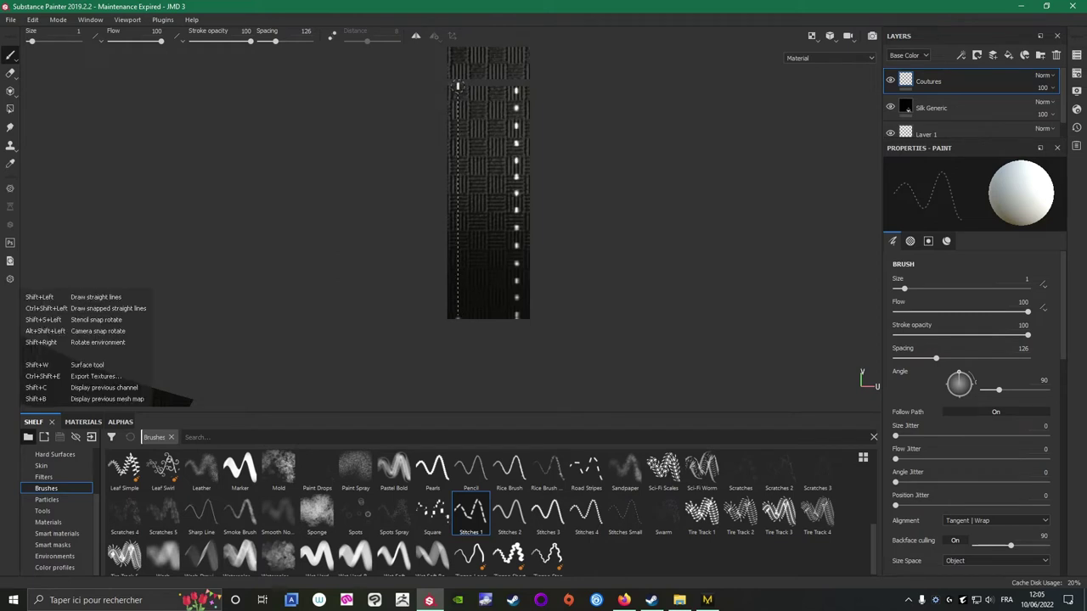
shift+click(457, 86)
Extend both stitch rows up the adjoining upper textured belt strip, painting a straight row along its left and right edges.
middle_drag(394, 150, 405, 313)
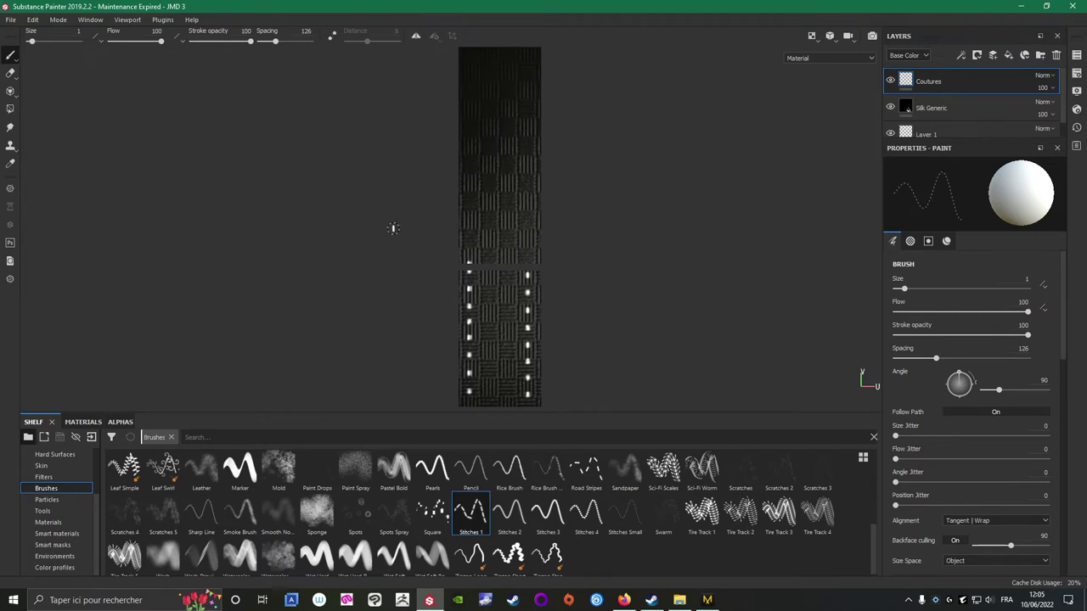
middle_drag(393, 228, 417, 277)
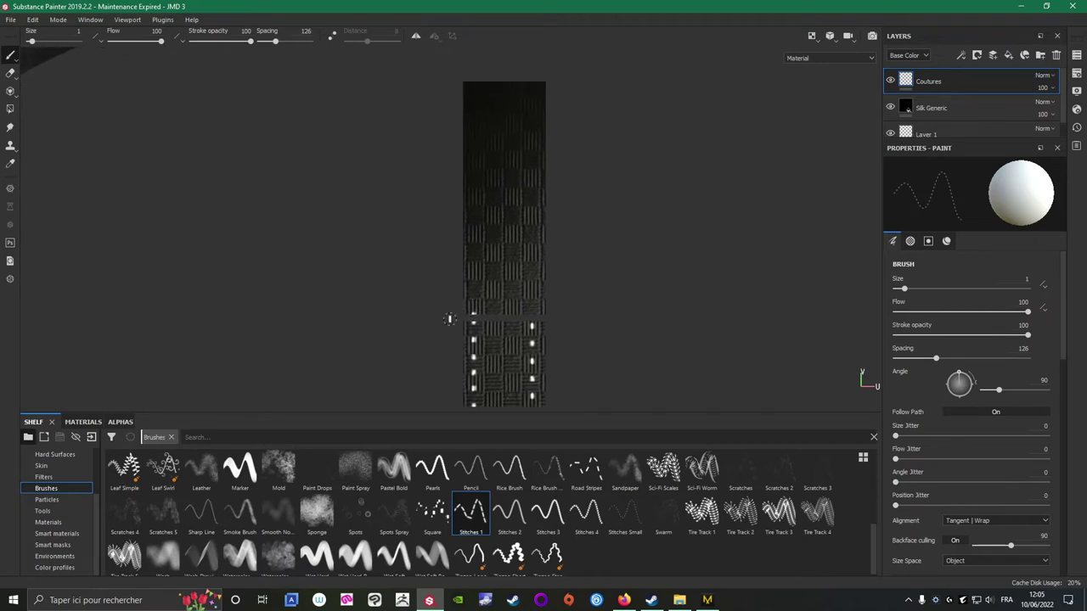
scroll(450, 320, up, 1)
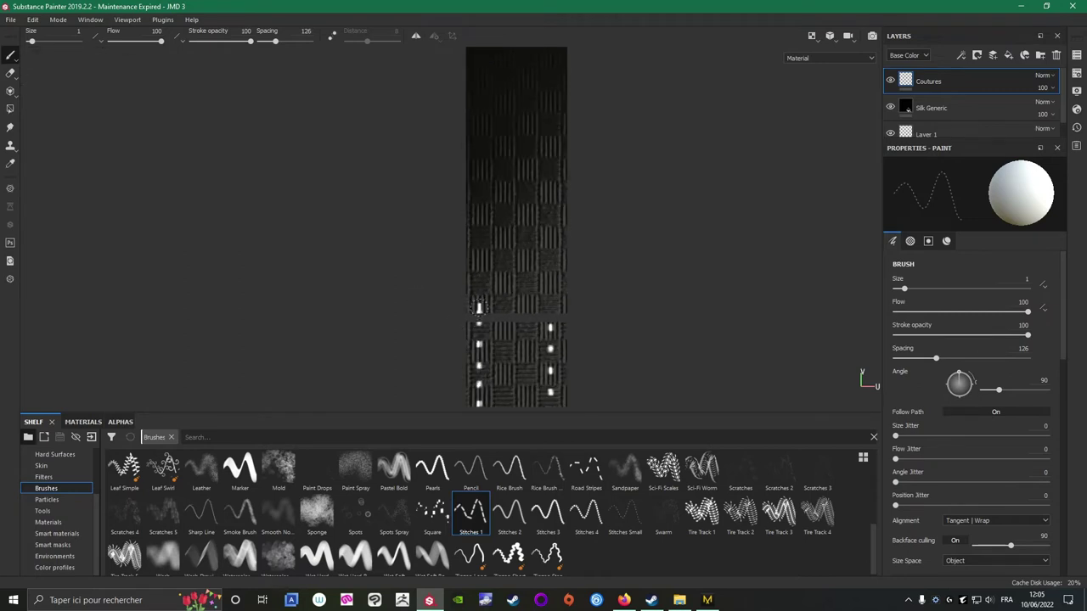
scroll(433, 258, down, 2)
scroll(430, 258, up, 1)
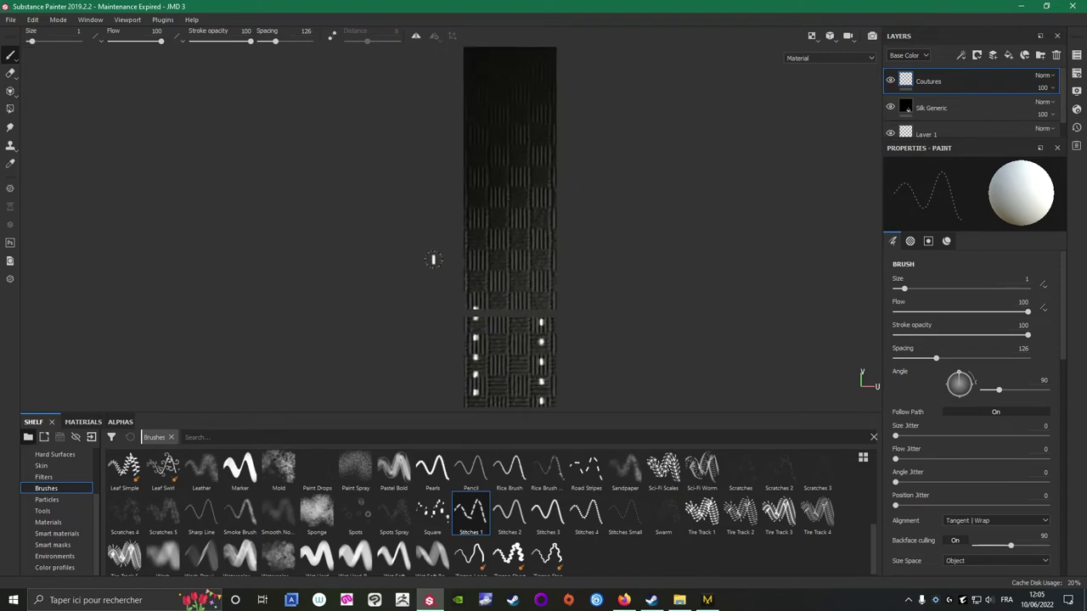
middle_drag(415, 240, 412, 270)
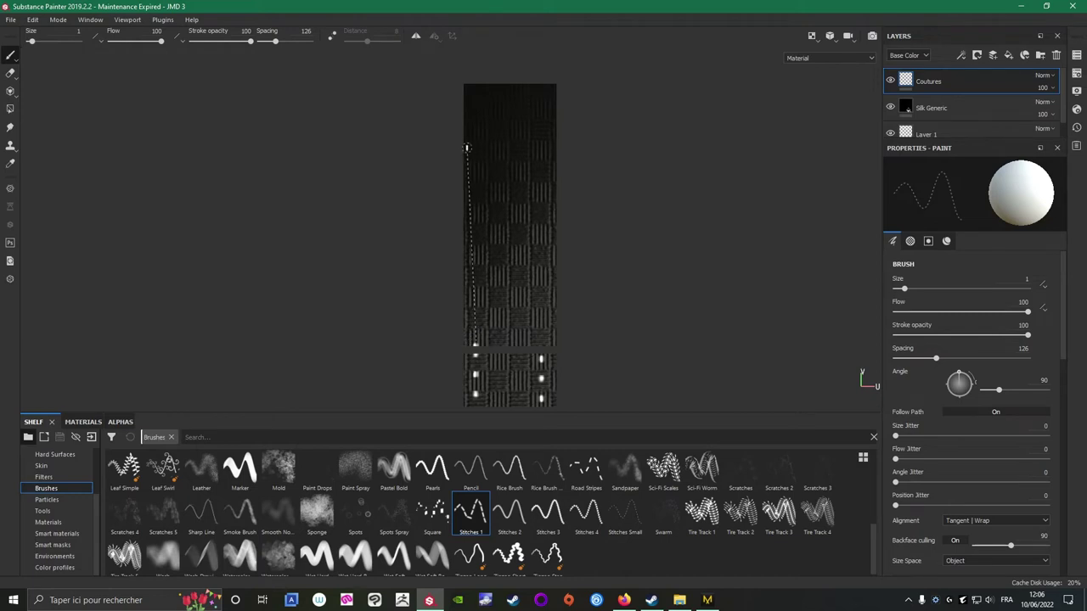
key(shift)
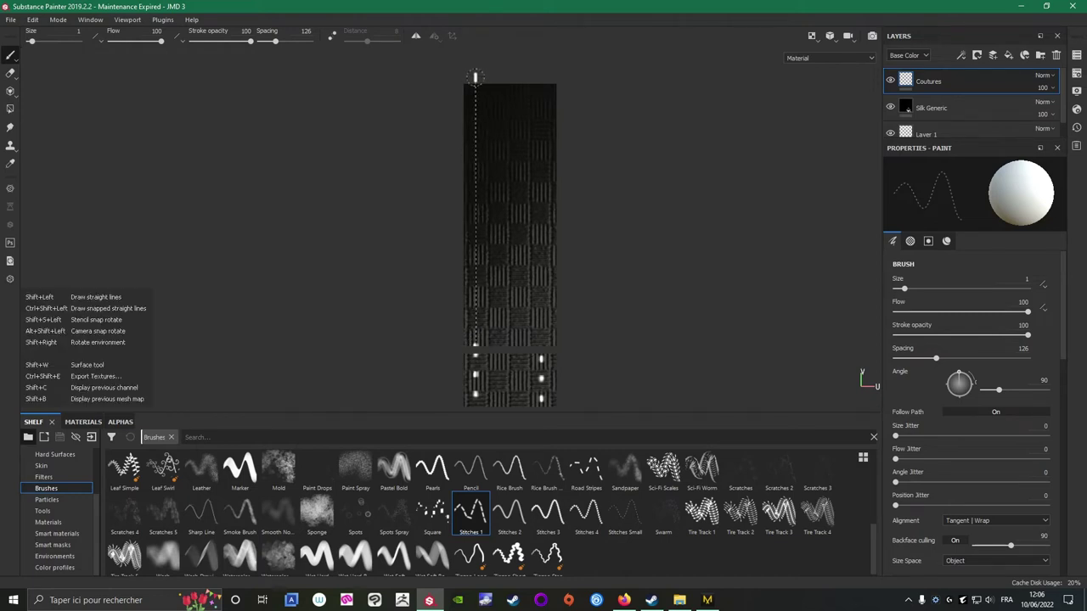
shift+click(476, 76)
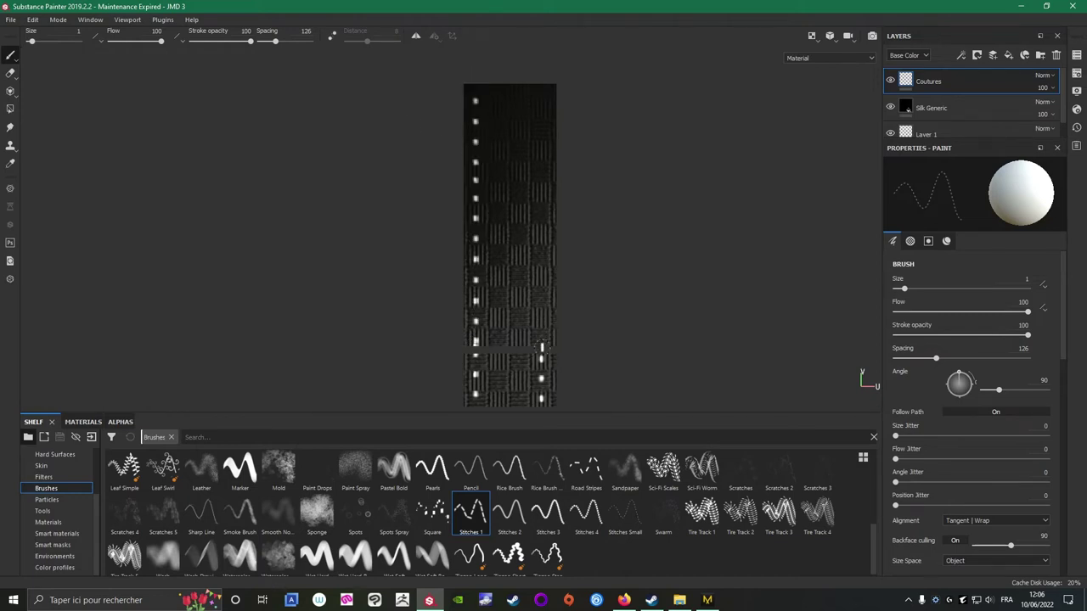
click(541, 345)
key(shift)
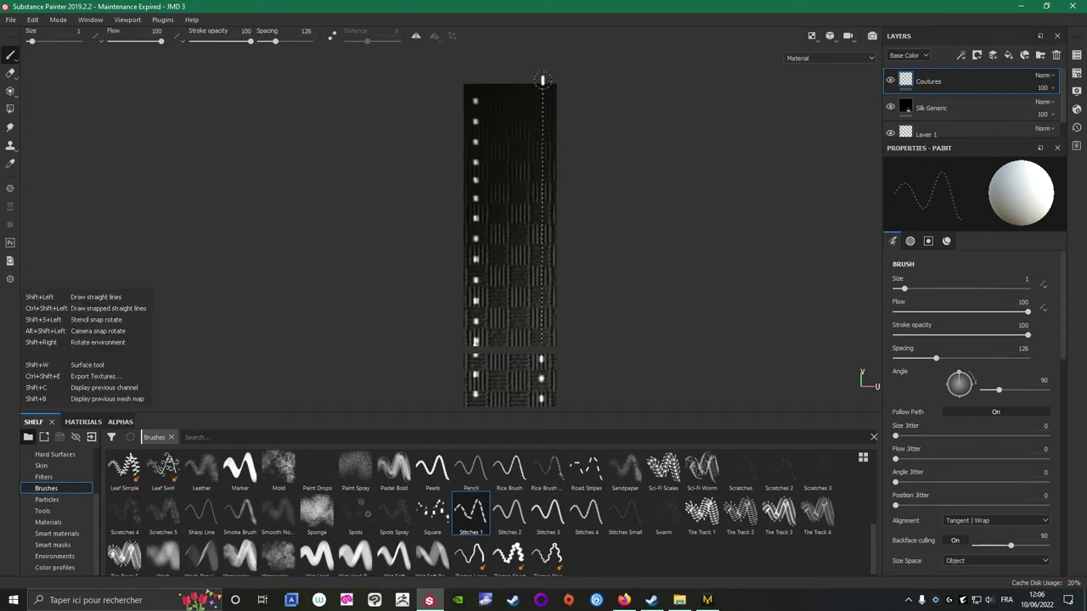
shift+click(542, 81)
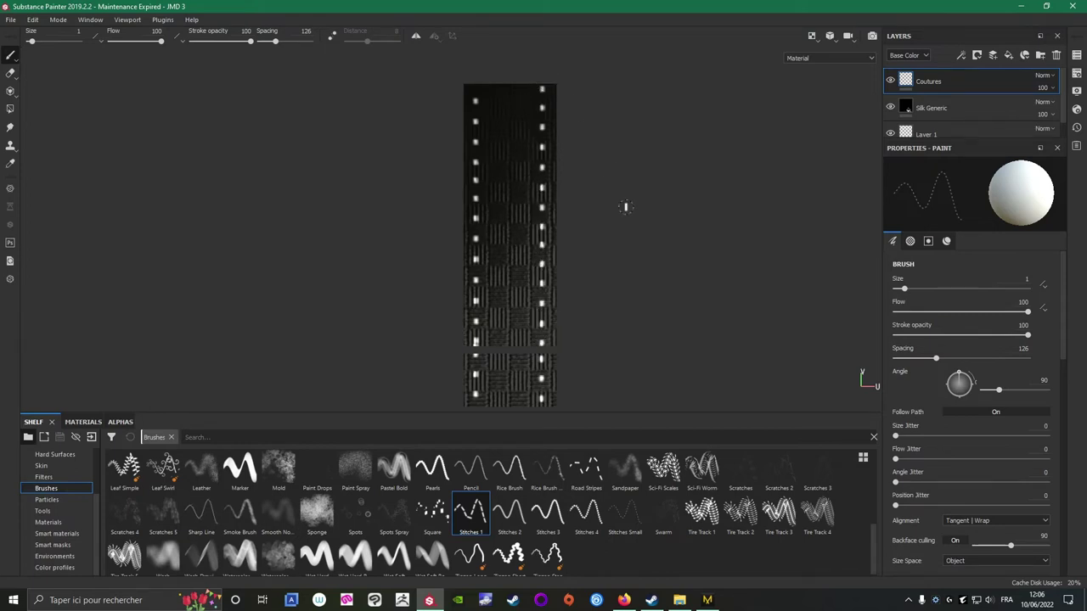
Return to the 3D-only view and examine the belt stitching around the sides and from the front of the outfit.
key(F1)
click(811, 35)
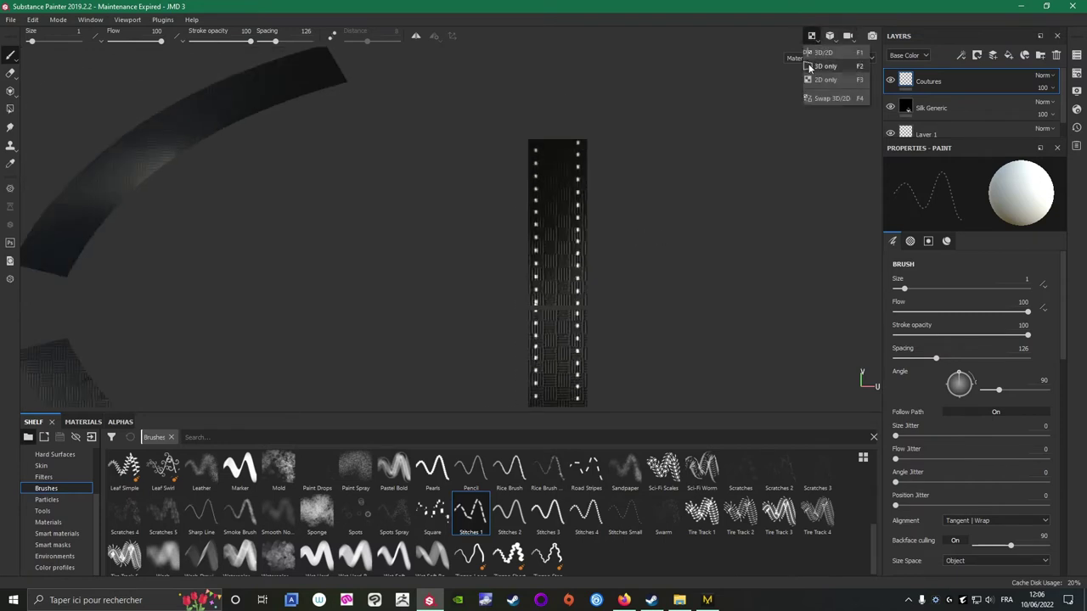
click(823, 66)
scroll(409, 291, up, 4)
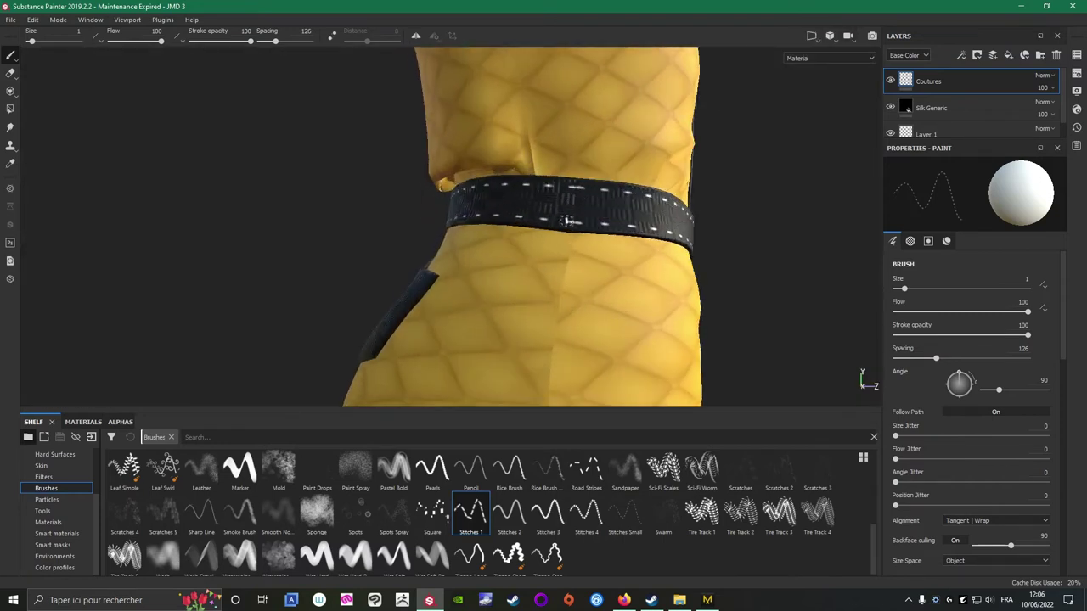
alt+drag(263, 231, 382, 255)
alt+drag(229, 284, 597, 263)
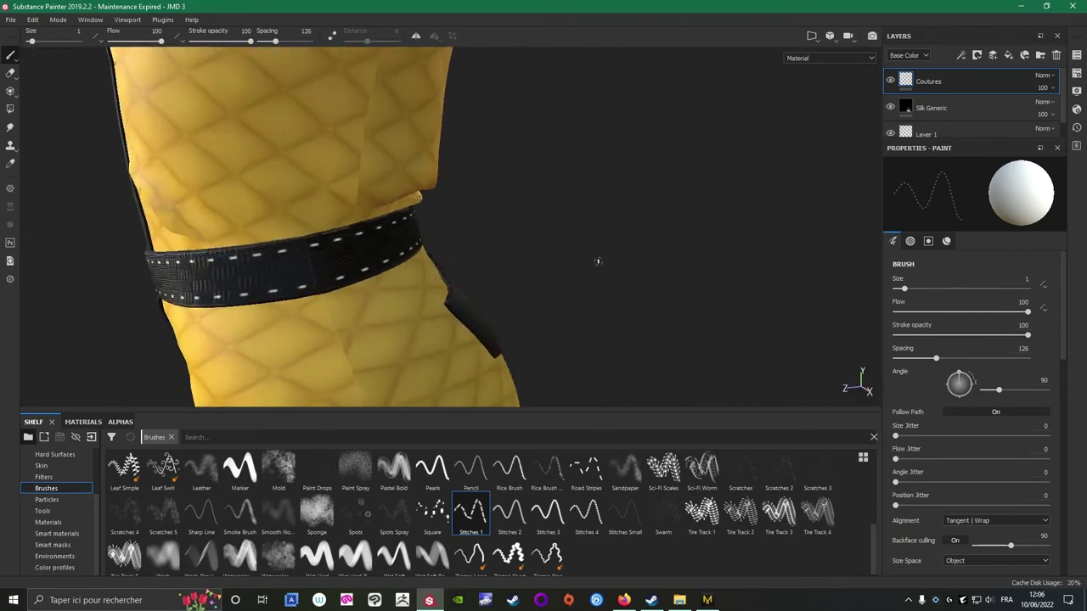
alt+right_drag(597, 263, 340, 281)
alt+drag(340, 281, 620, 224)
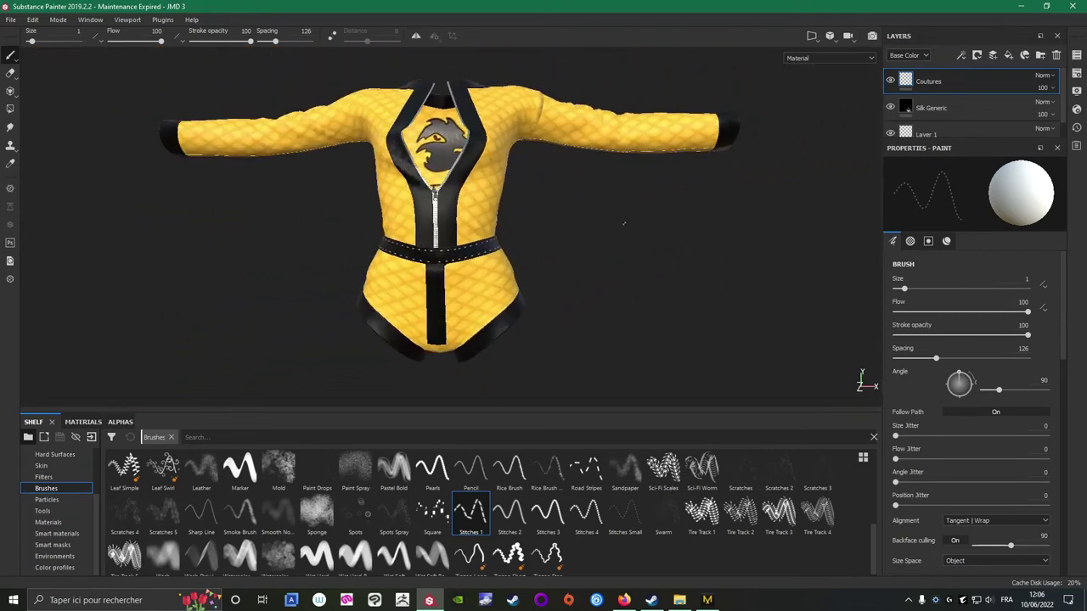
Paint the missing stitch in the belt's upper seam at the front center with the Stitches 1 brush.
scroll(604, 230, up, 3)
alt+drag(556, 246, 573, 246)
alt+middle_drag(573, 247, 602, 251)
scroll(527, 262, up, 2)
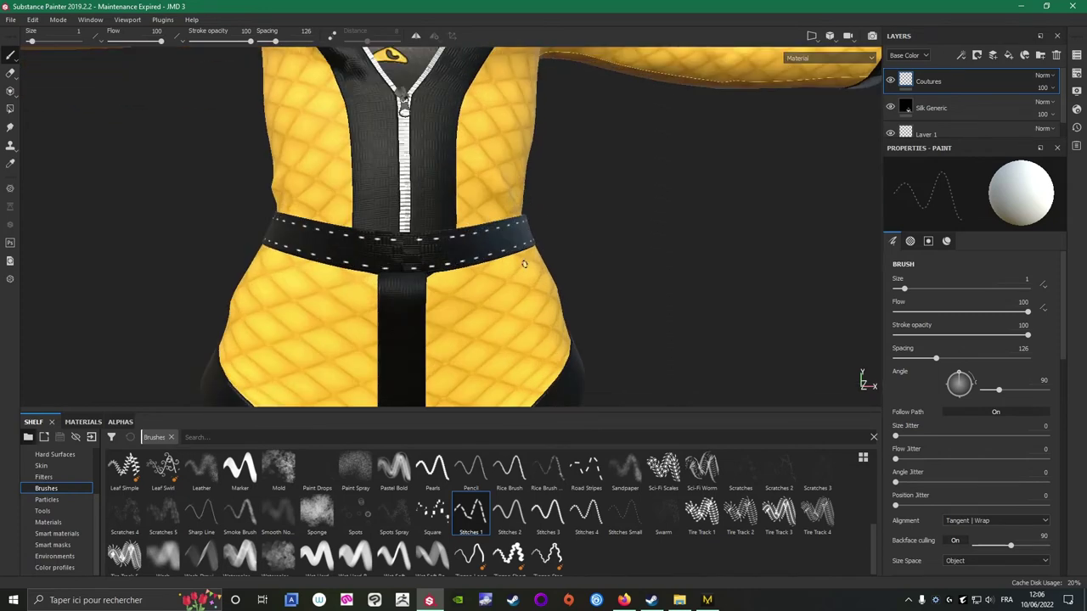
scroll(525, 263, up, 2)
alt+middle_drag(342, 285, 410, 266)
alt+drag(410, 266, 429, 264)
scroll(415, 261, up, 2)
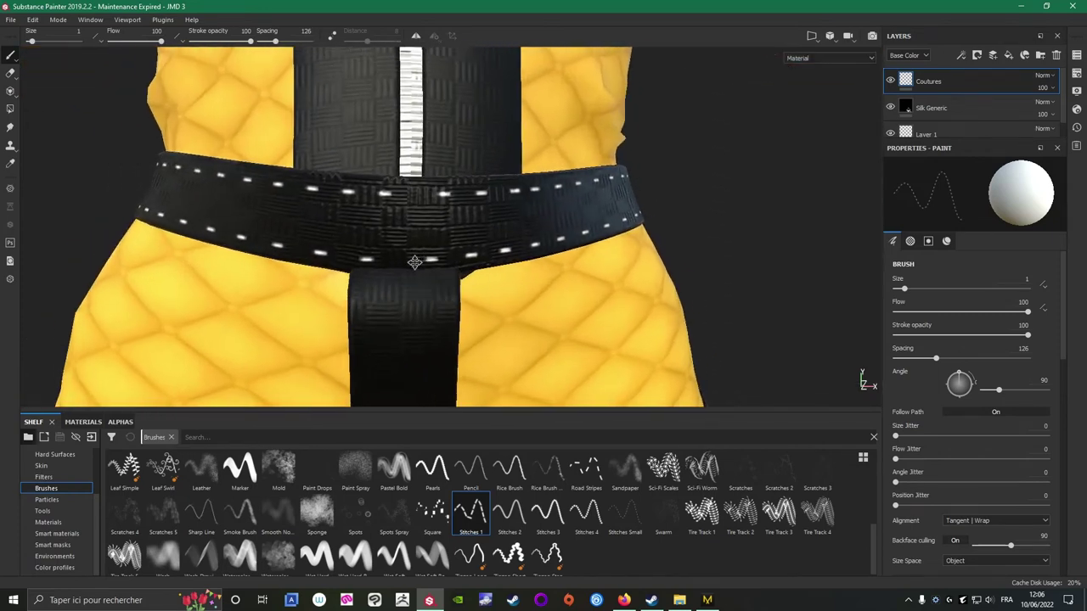
scroll(401, 260, up, 2)
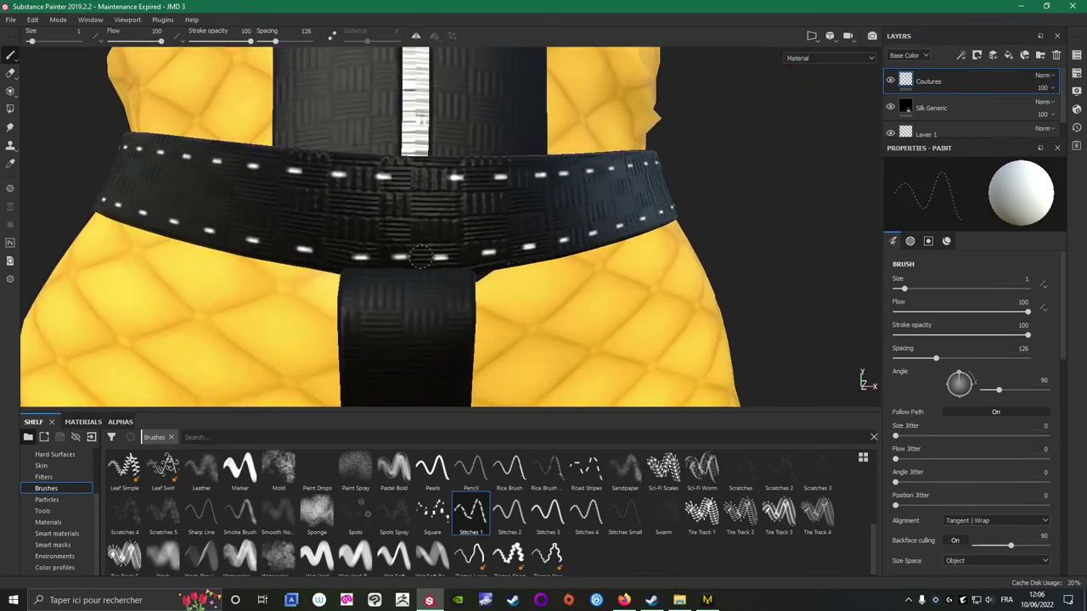
drag(415, 175, 429, 179)
scroll(456, 288, down, 8)
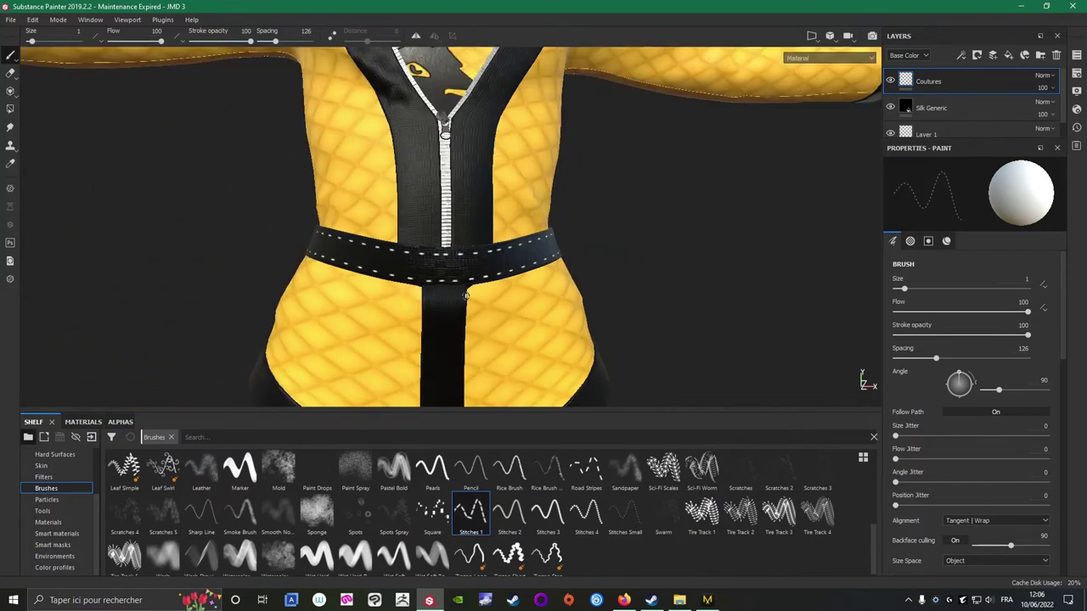
Save the project and check the belt and leg border from the side.
click(10, 19)
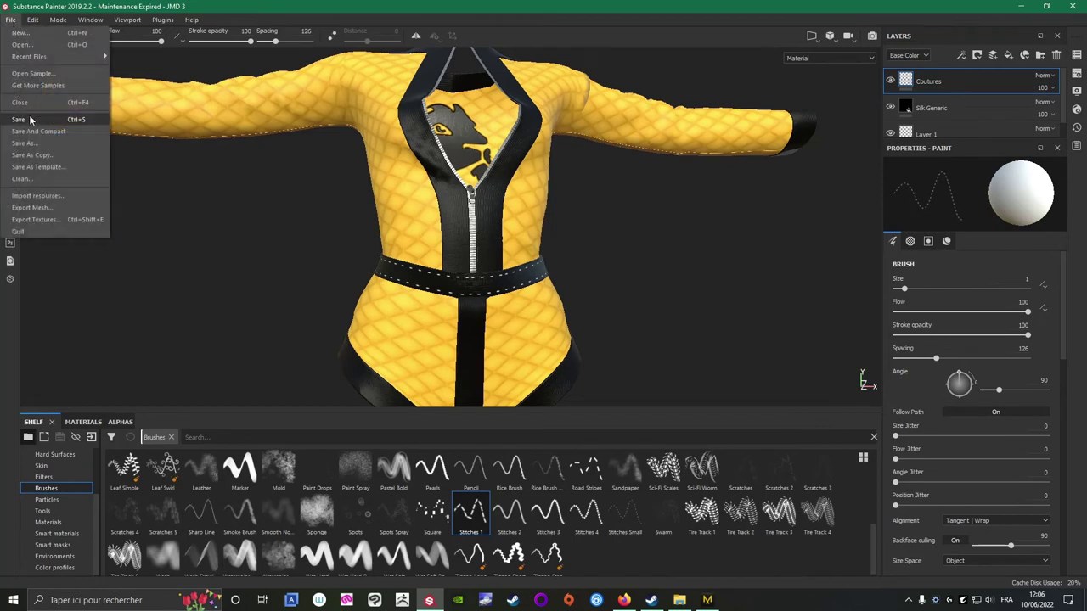
click(19, 121)
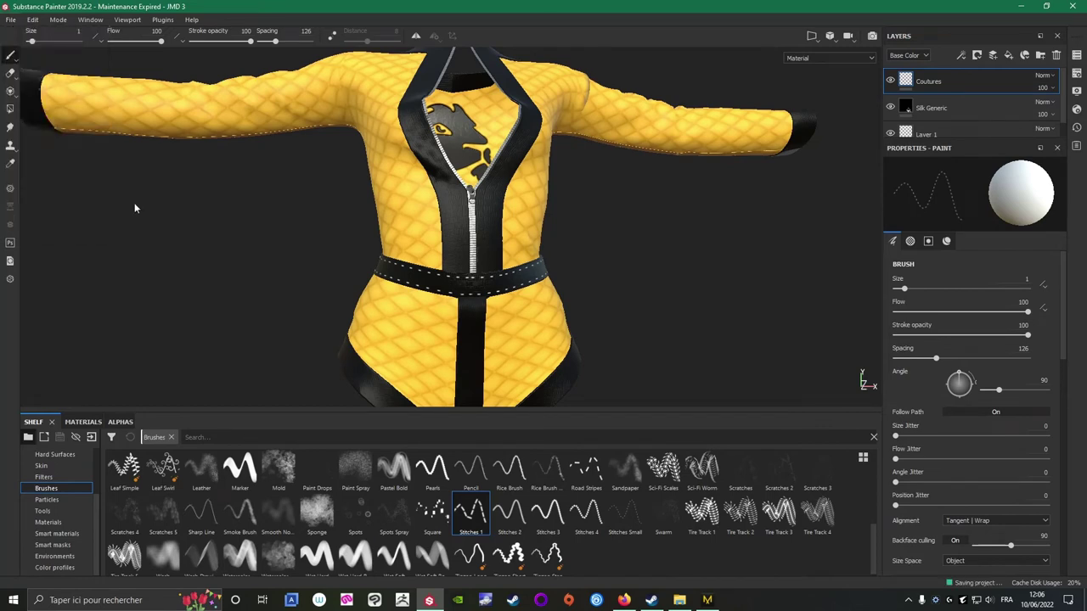
scroll(291, 263, down, 4)
alt+middle_drag(348, 250, 369, 248)
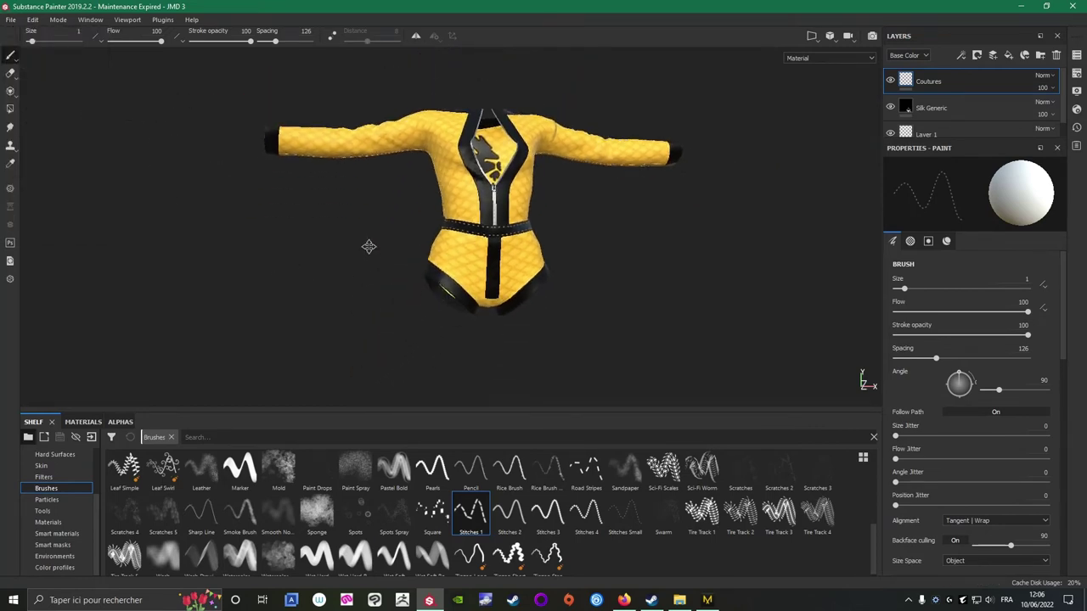
alt+drag(368, 247, 161, 272)
scroll(170, 273, up, 5)
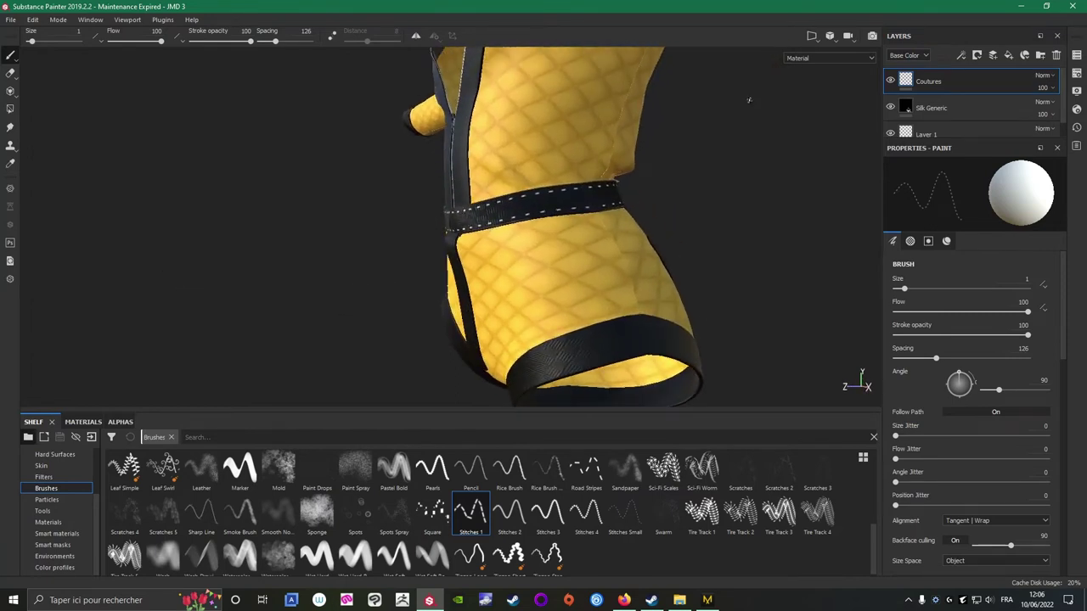
Switch to Marvelous Designer and activate the Segment Topstitch tool over the bodice patterns.
click(1020, 6)
click(707, 600)
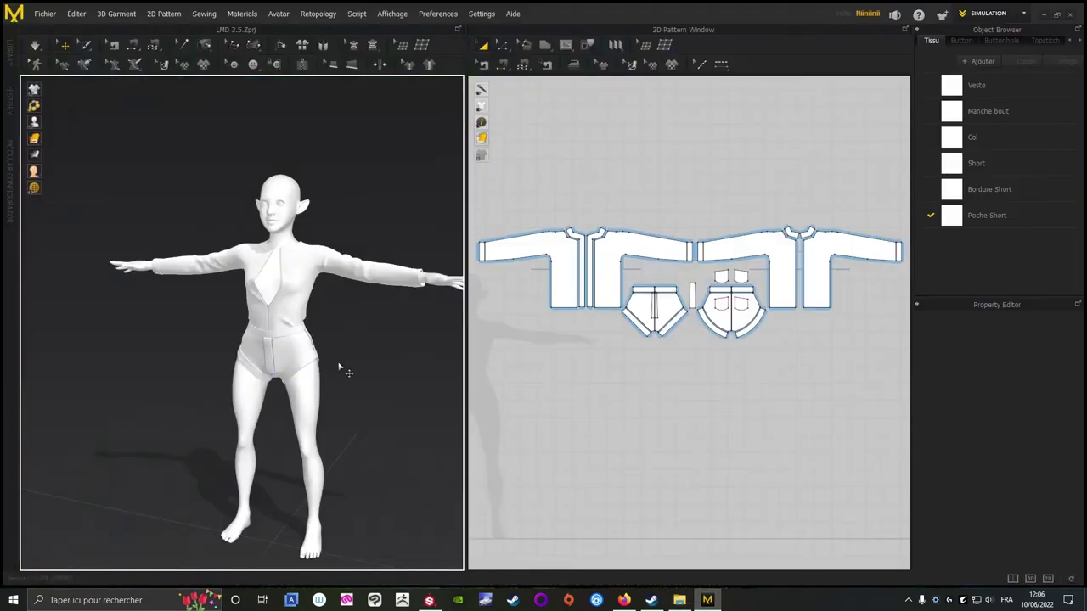
scroll(376, 359, up, 5)
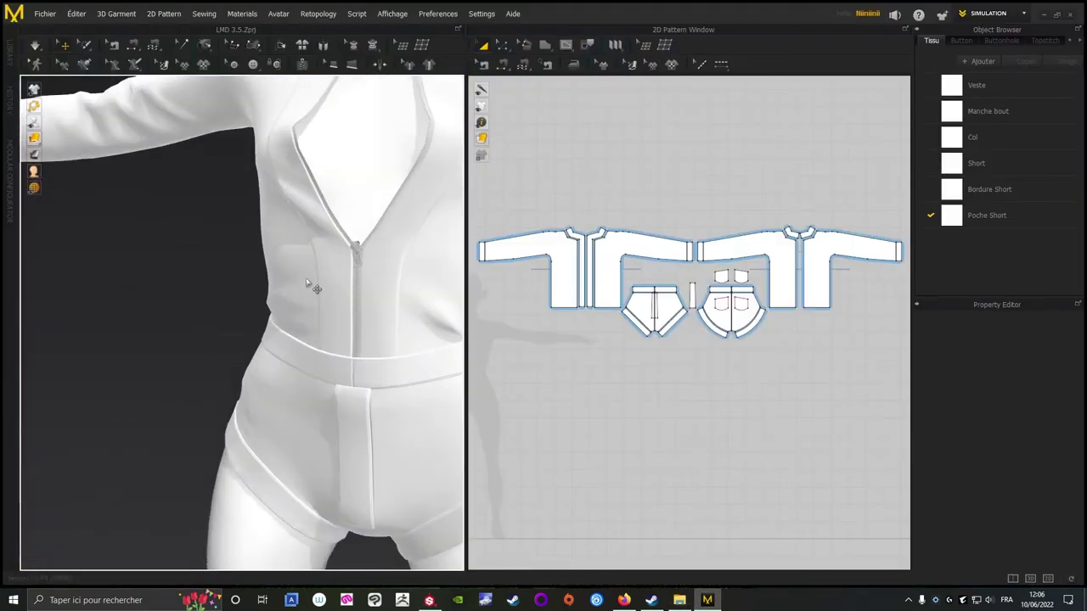
click(723, 68)
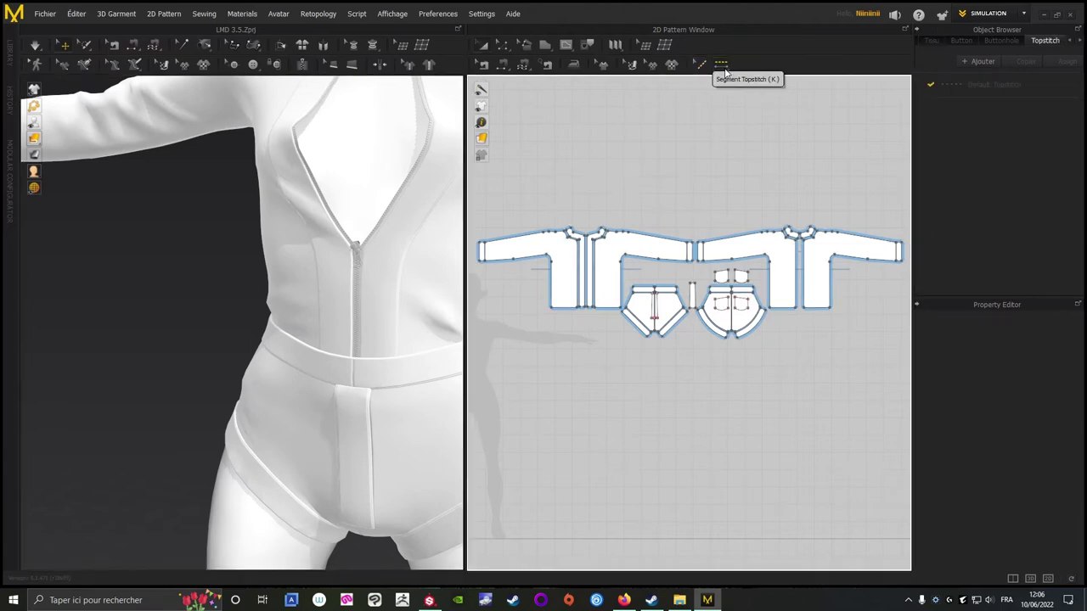
scroll(643, 180, down, 4)
middle_drag(657, 249, 827, 162)
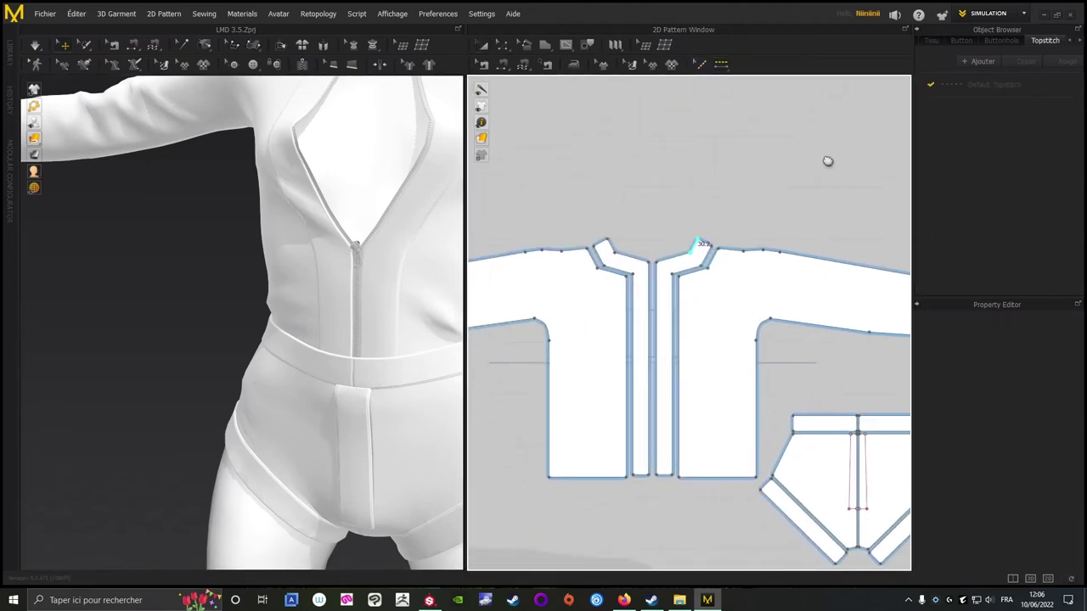
scroll(822, 160, down, 2)
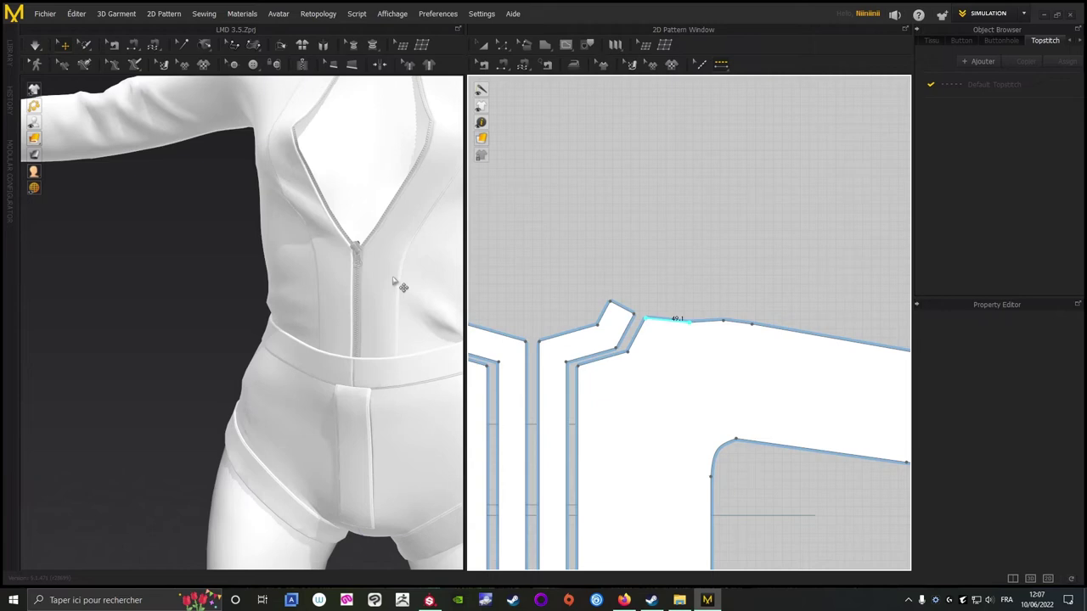
Examine the seams around the zip, collar and belt of the garment on the 3D avatar.
scroll(213, 283, up, 5)
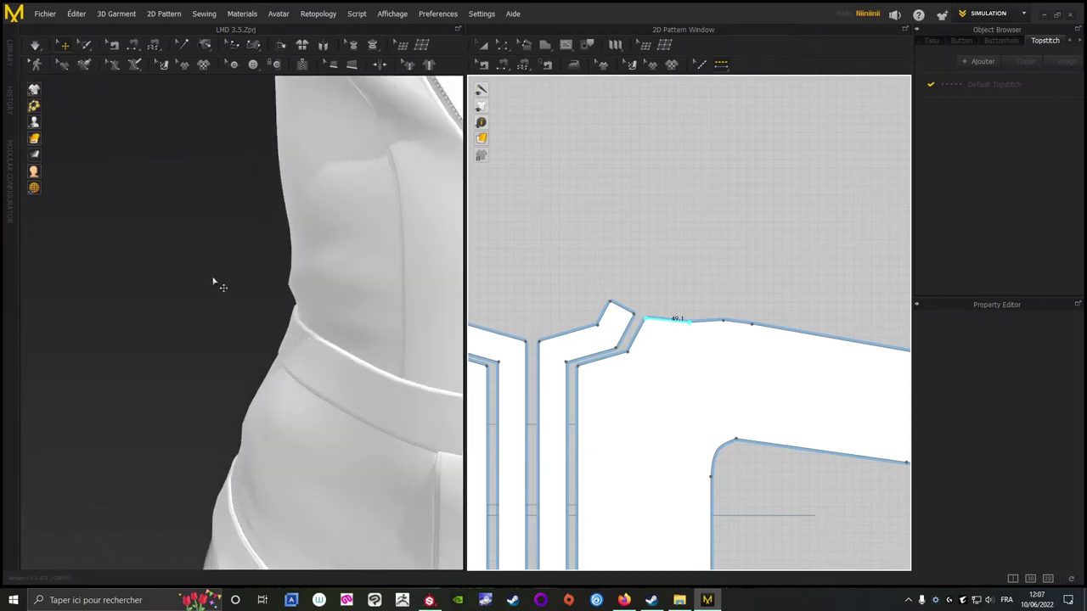
scroll(307, 319, up, 2)
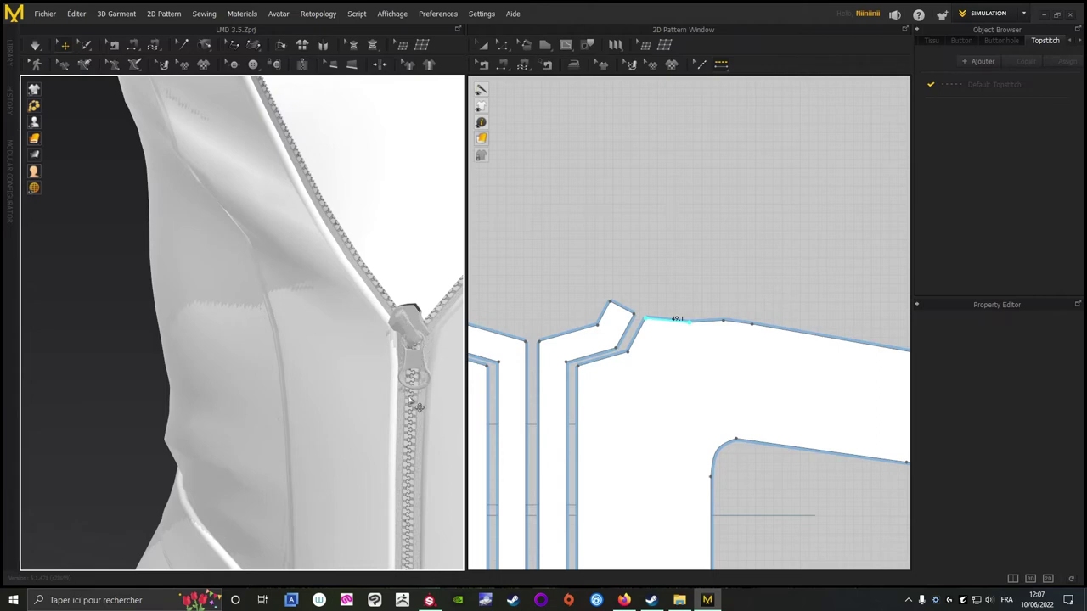
scroll(412, 386, down, 4)
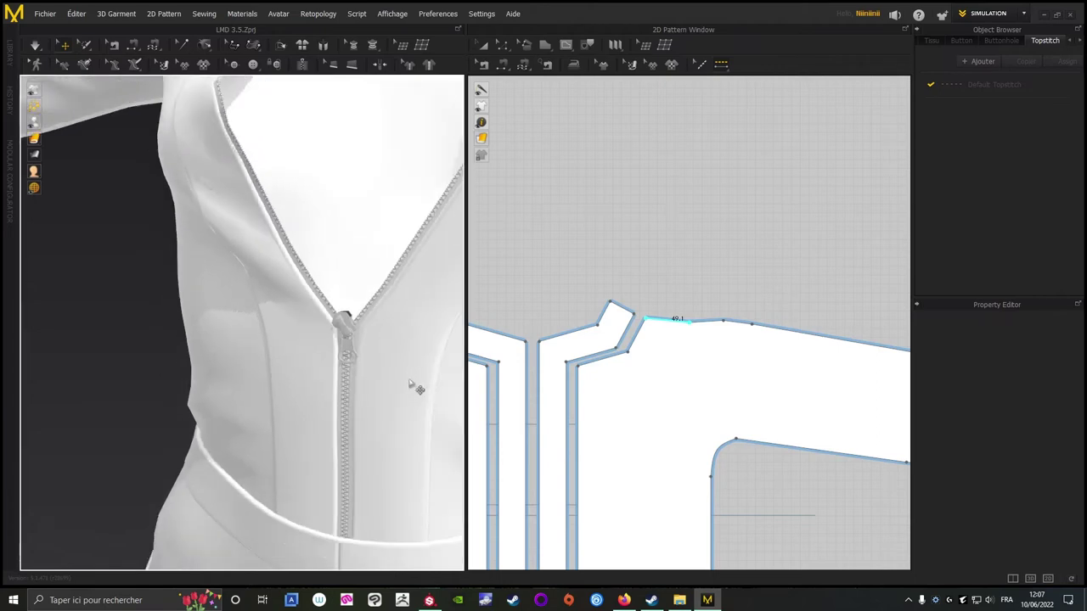
scroll(346, 363, down, 2)
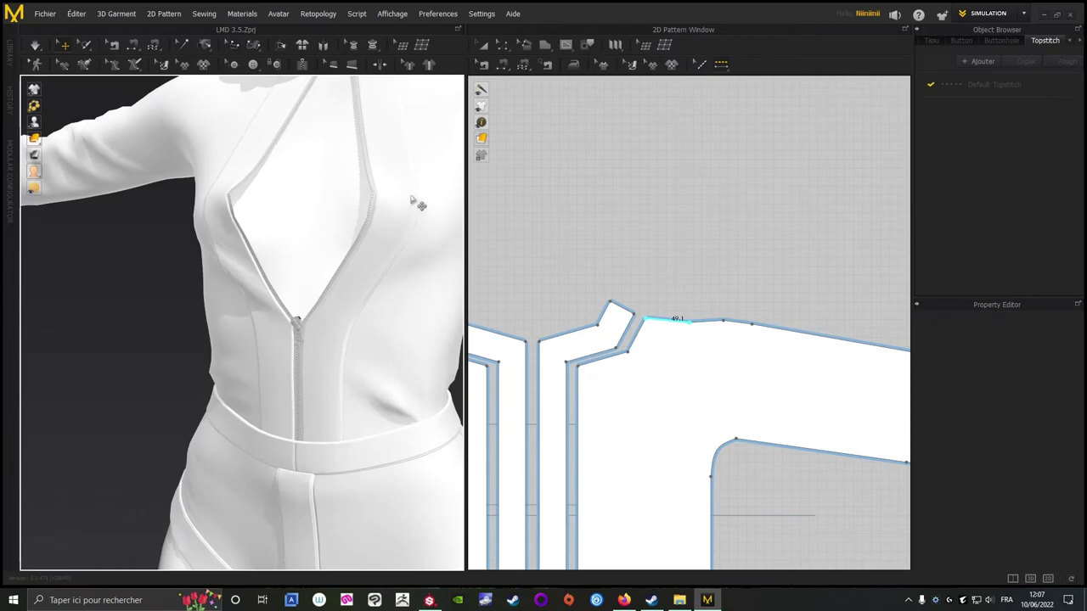
scroll(240, 281, down, 2)
right_drag(246, 287, 75, 281)
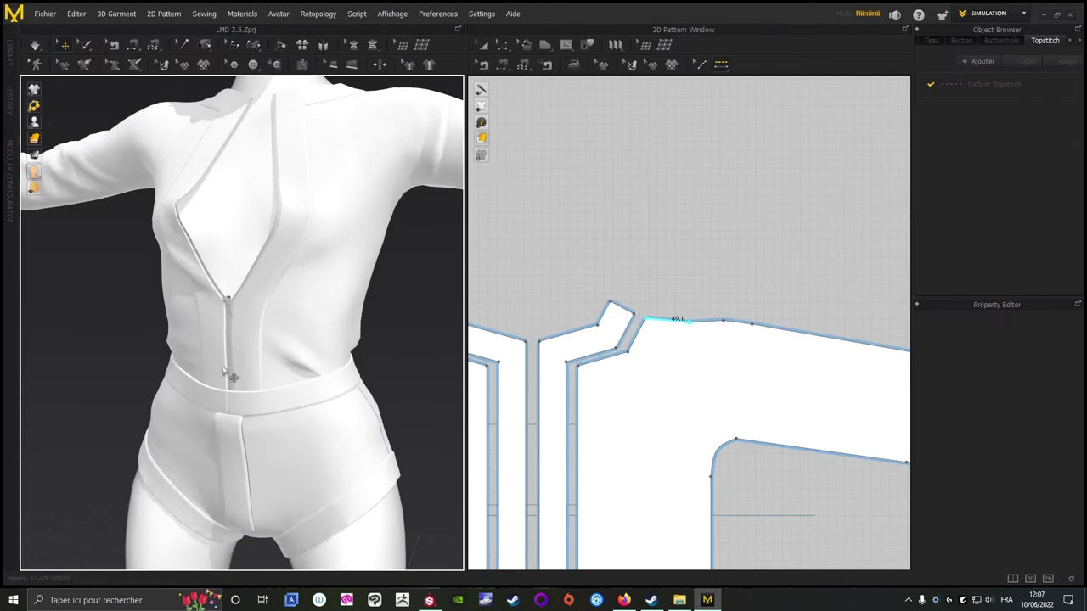
scroll(340, 331, down, 5)
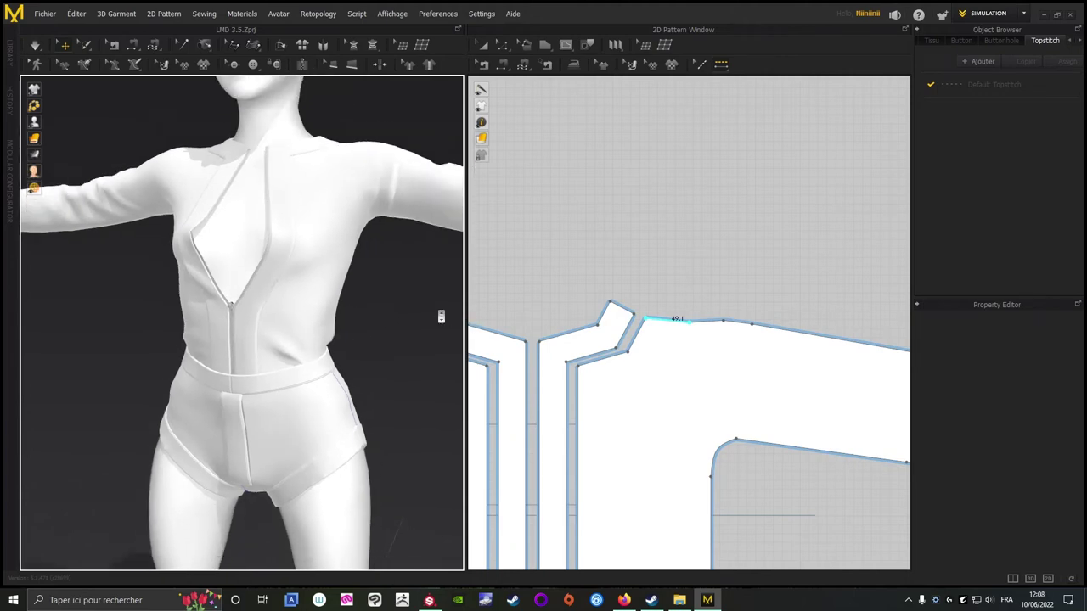
Return to Substance Painter and look over the belt, front strip and leg borders of the suit.
click(1045, 16)
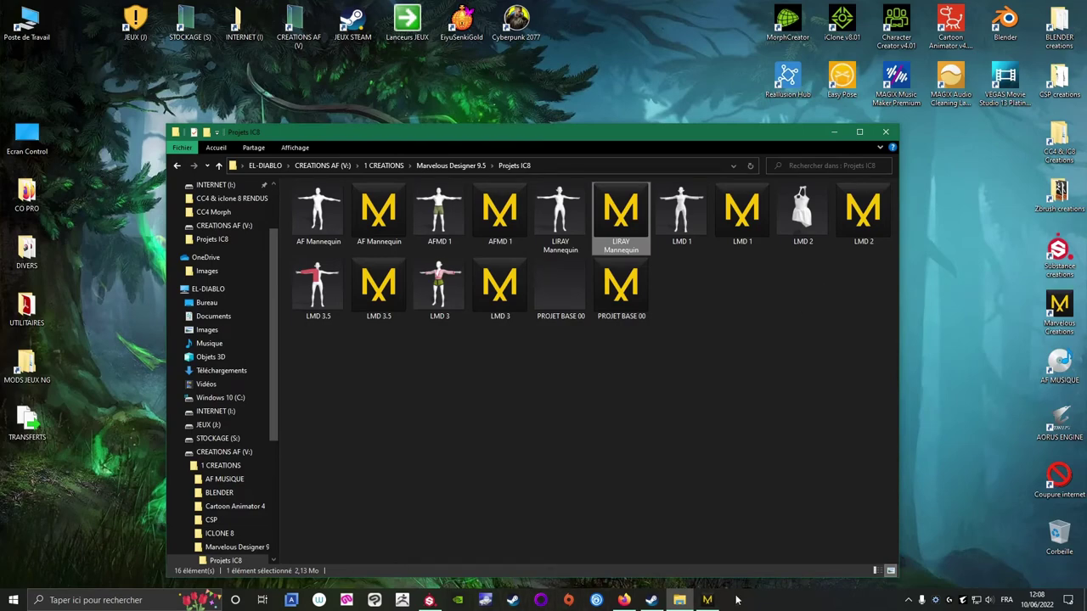
click(428, 600)
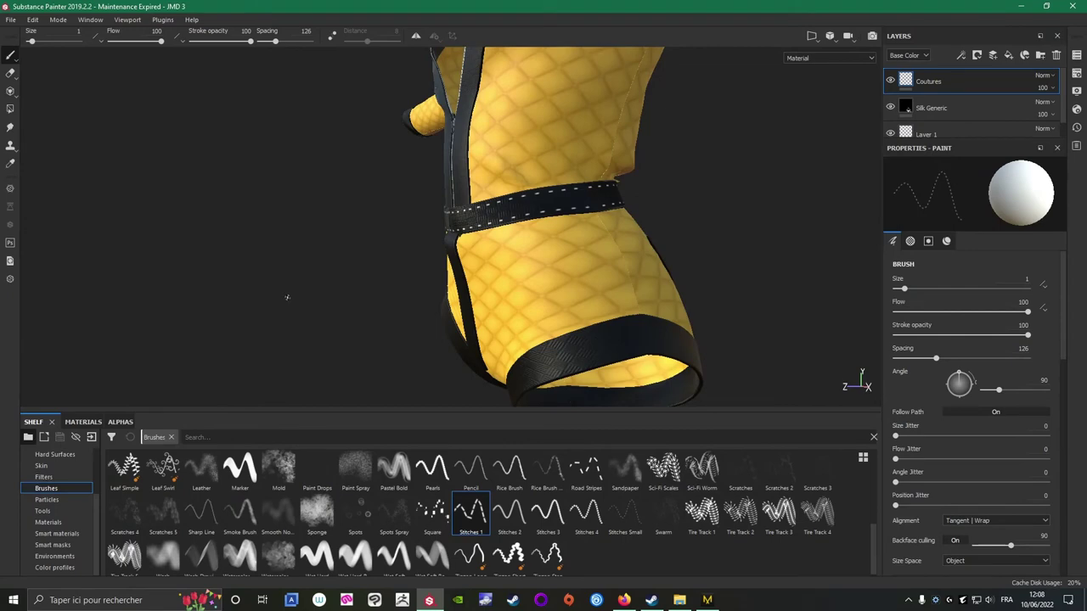
alt+drag(287, 297, 304, 264)
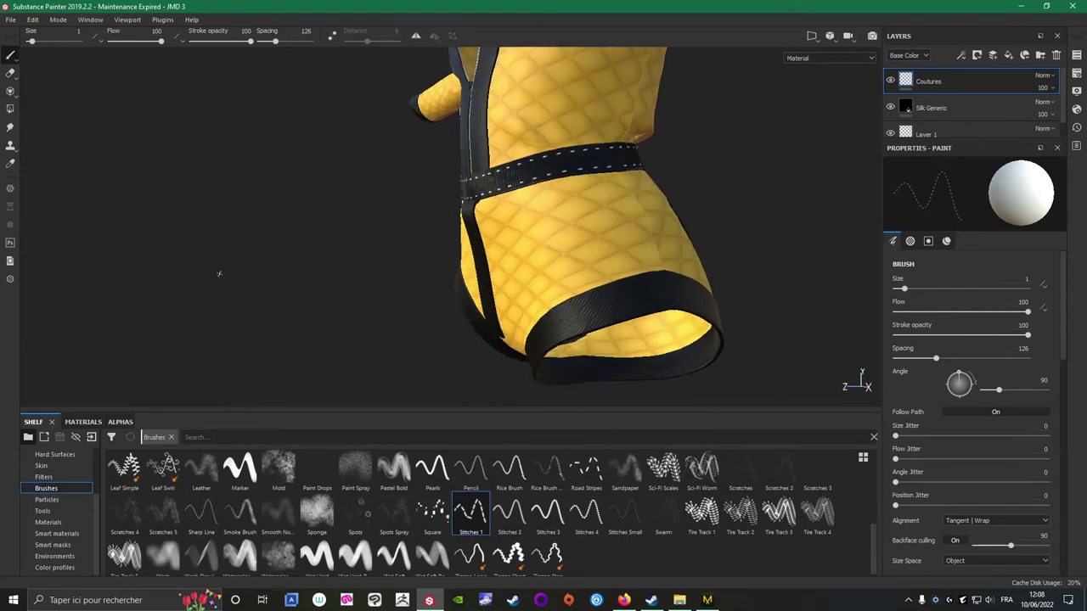
alt+drag(236, 194, 294, 336)
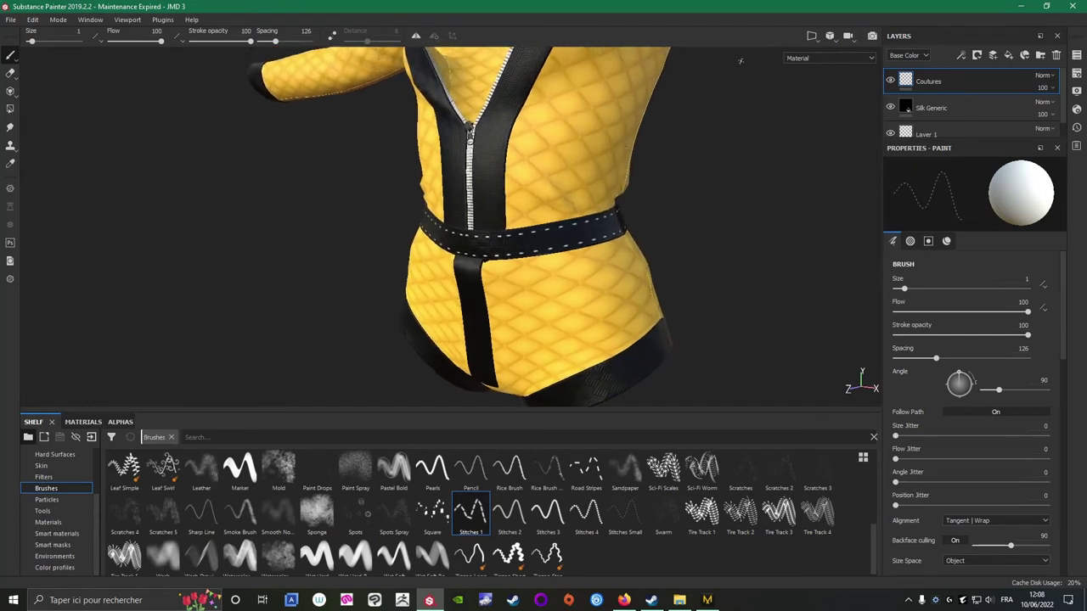
click(811, 36)
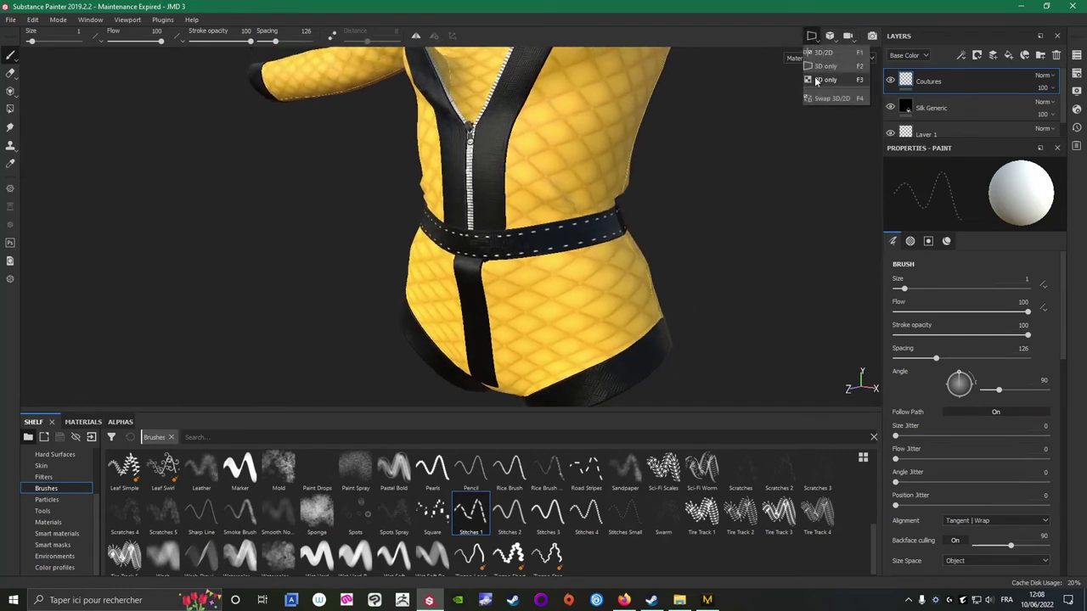
click(774, 184)
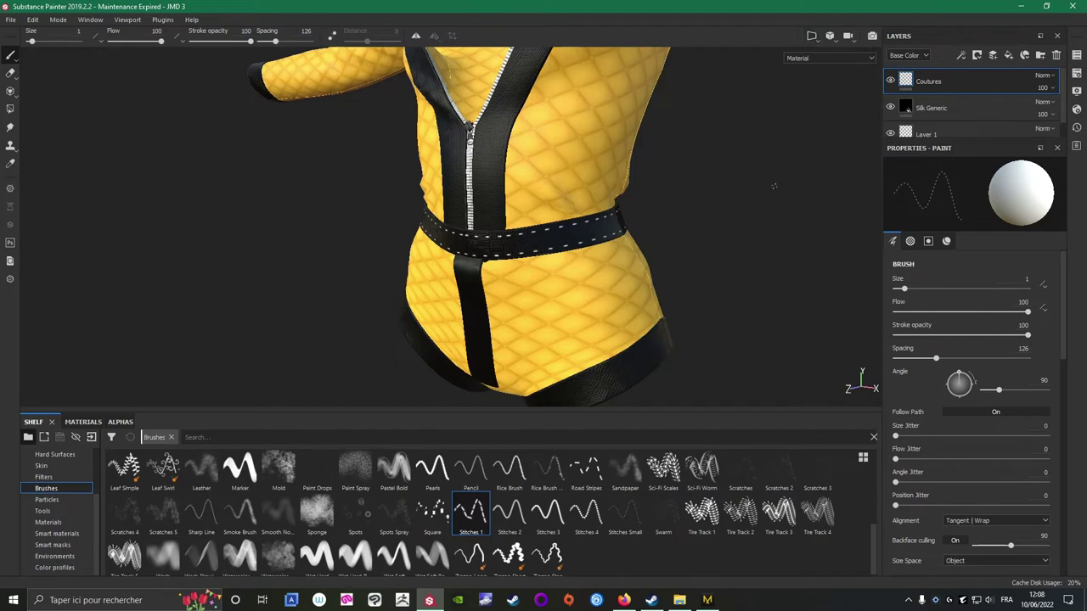
Rename the Coutures layer as Coutures 1 and add a new paint layer above it.
double_click(950, 81)
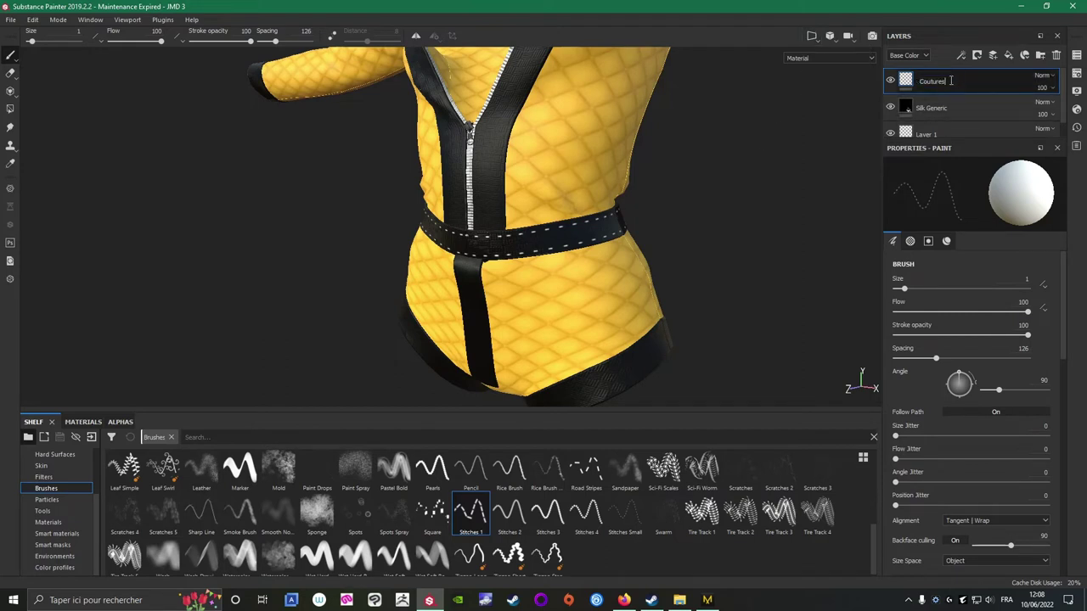
key(Return)
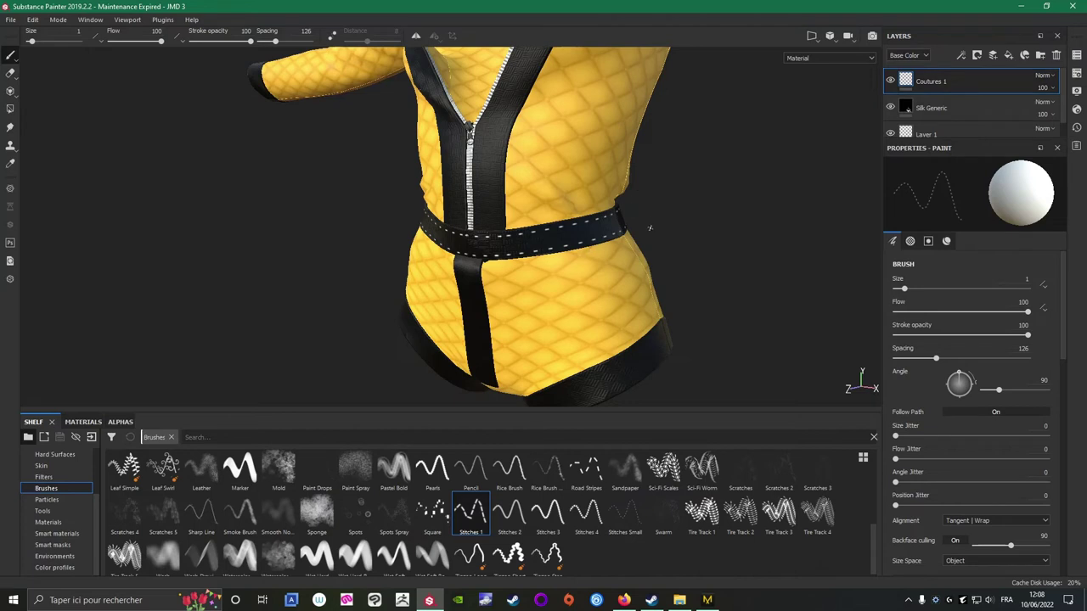
click(993, 56)
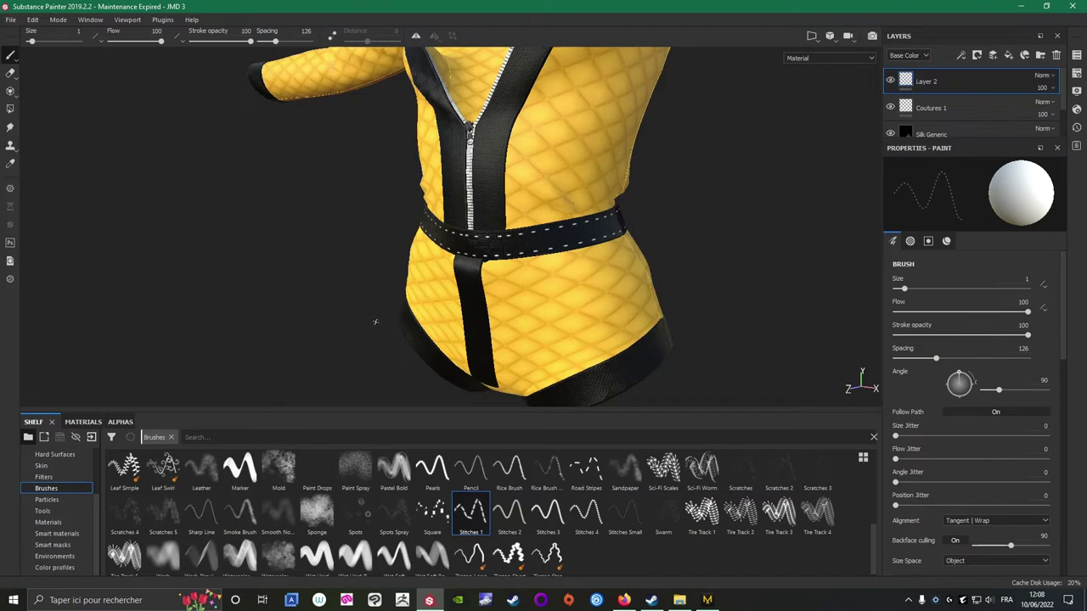
Switch the viewport to 2D only and frame the short horizontal black strip in the UV layout.
click(811, 35)
click(820, 84)
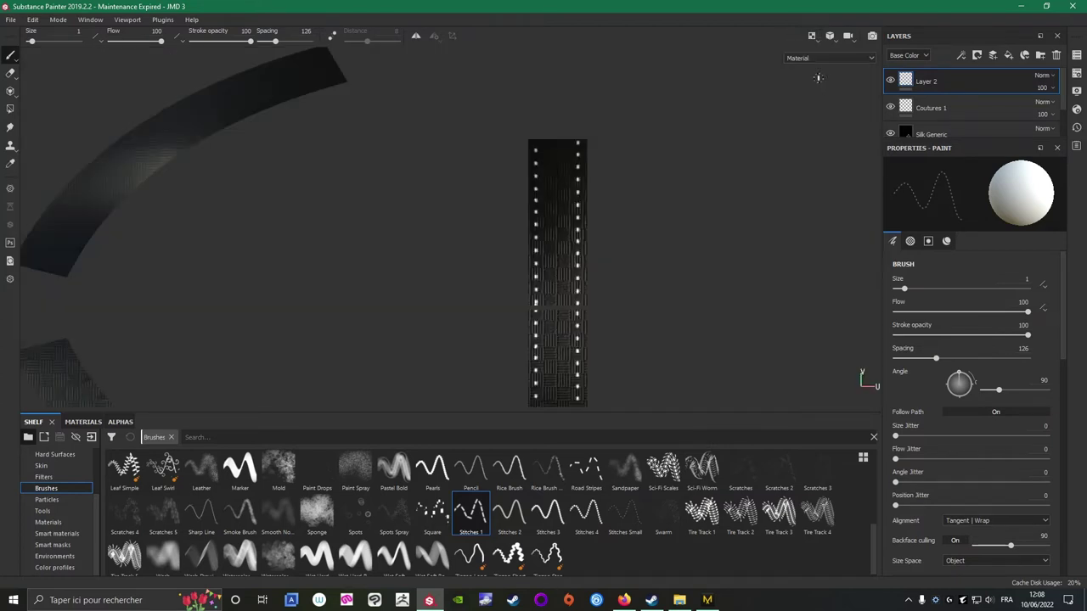
scroll(396, 270, down, 3)
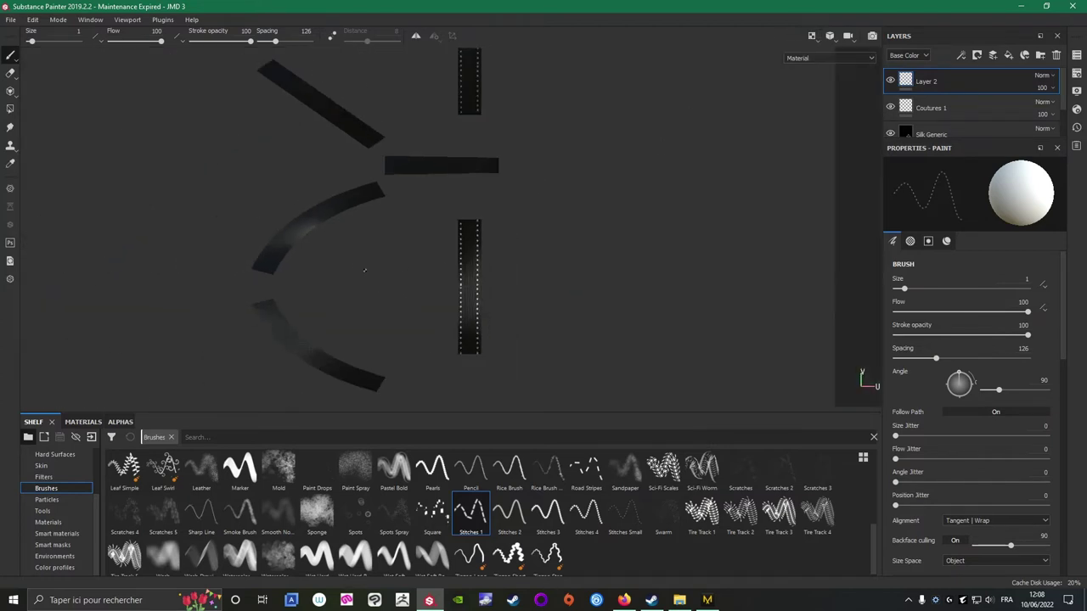
alt+middle_drag(412, 254, 457, 408)
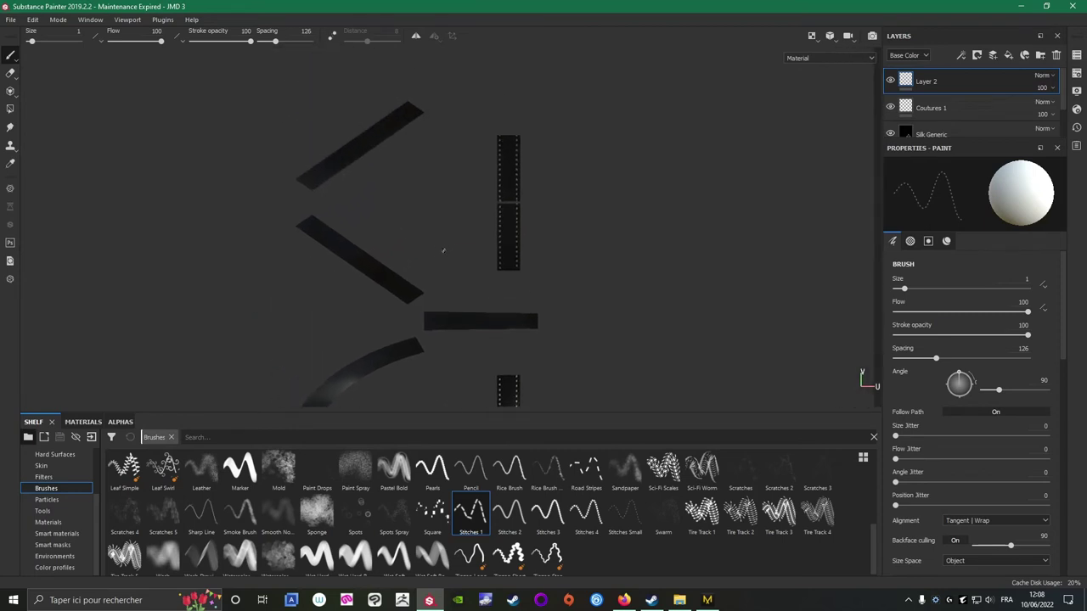
alt+middle_drag(444, 250, 422, 152)
scroll(488, 195, up, 3)
alt+middle_drag(470, 196, 601, 120)
scroll(567, 155, up, 2)
scroll(377, 164, up, 1)
middle_drag(377, 164, 357, 144)
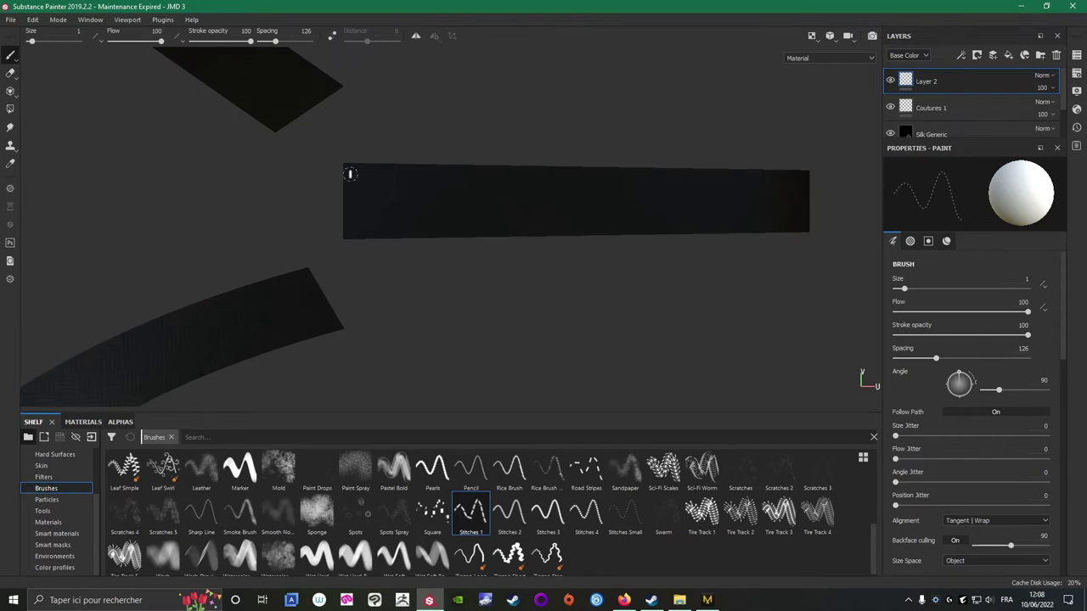
Paint straight stitch lines along all four edges of the horizontal black strip.
shift+click(798, 179)
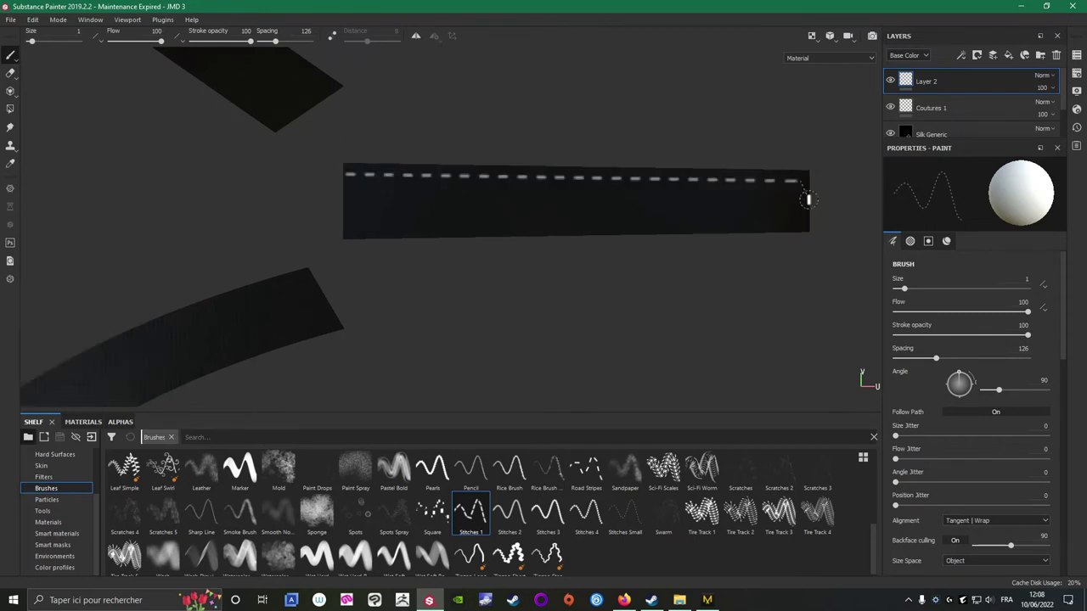
shift+click(800, 222)
shift+click(350, 230)
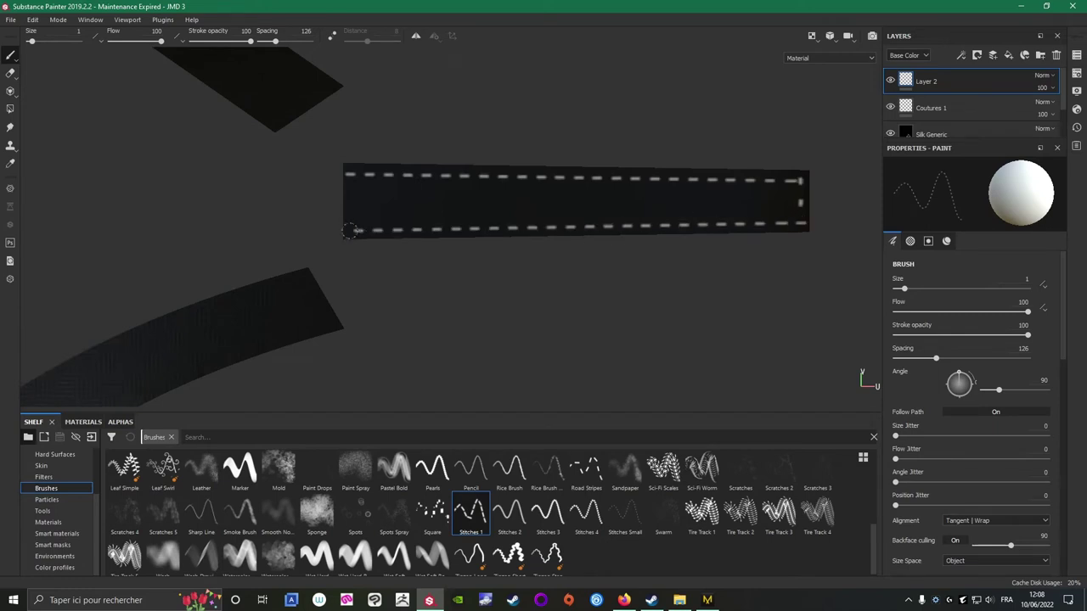
shift+click(348, 174)
scroll(526, 301, down, 5)
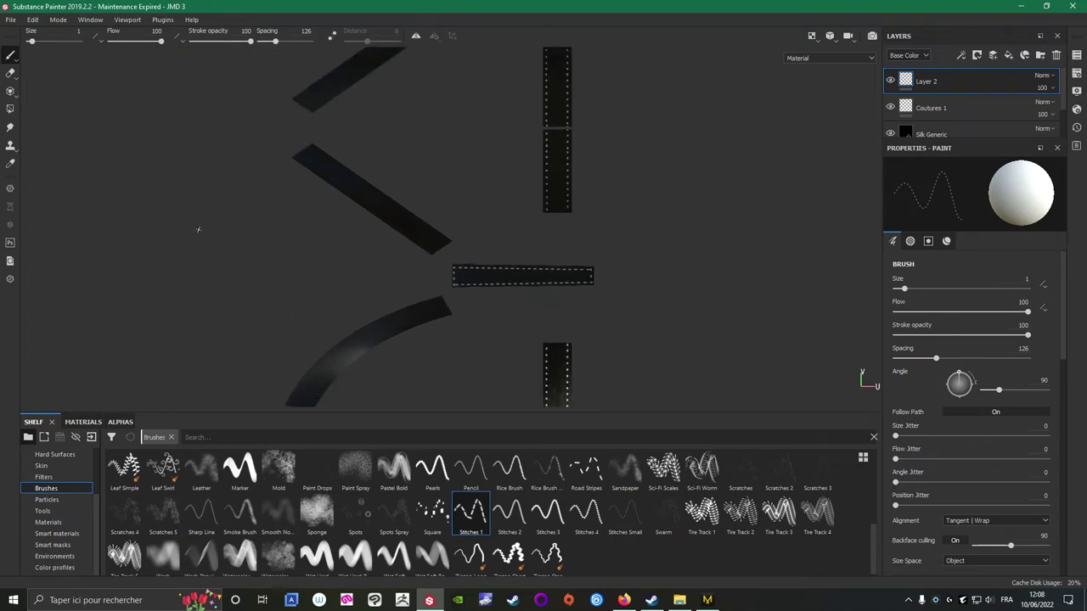
Try a straight stitch line along the long inner edge of the first diagonal black strip in the UV layout, with brush angle 140.
alt+drag(198, 229, 627, 336)
scroll(303, 240, up, 3)
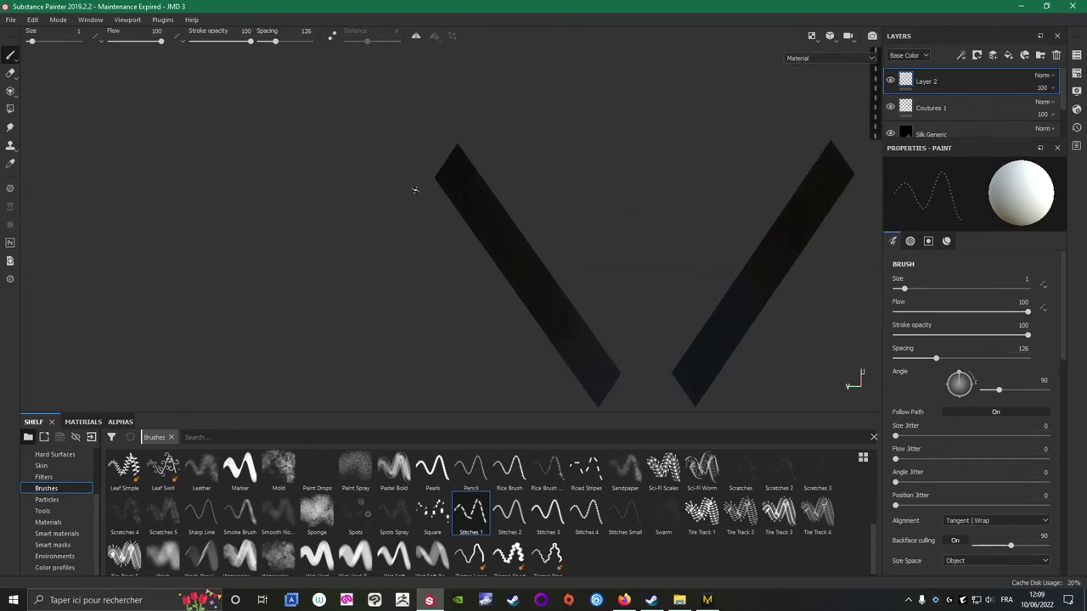
mouse_move(411, 227)
alt+mouse_down()
mouse_move(264, 260)
mouse_move(356, 255)
mouse_move(399, 195)
alt+mouse_up()
scroll(414, 194, down, 2)
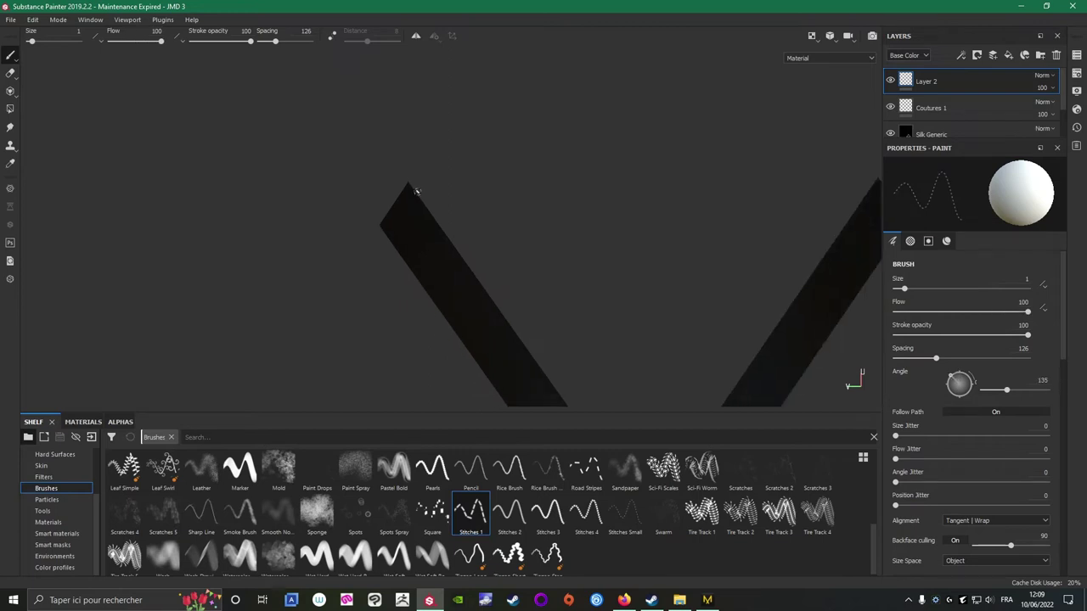
scroll(421, 209, up, 3)
mouse_move(392, 184)
ctrl+mouse_down()
mouse_move(388, 223)
mouse_move(324, 275)
ctrl+mouse_up()
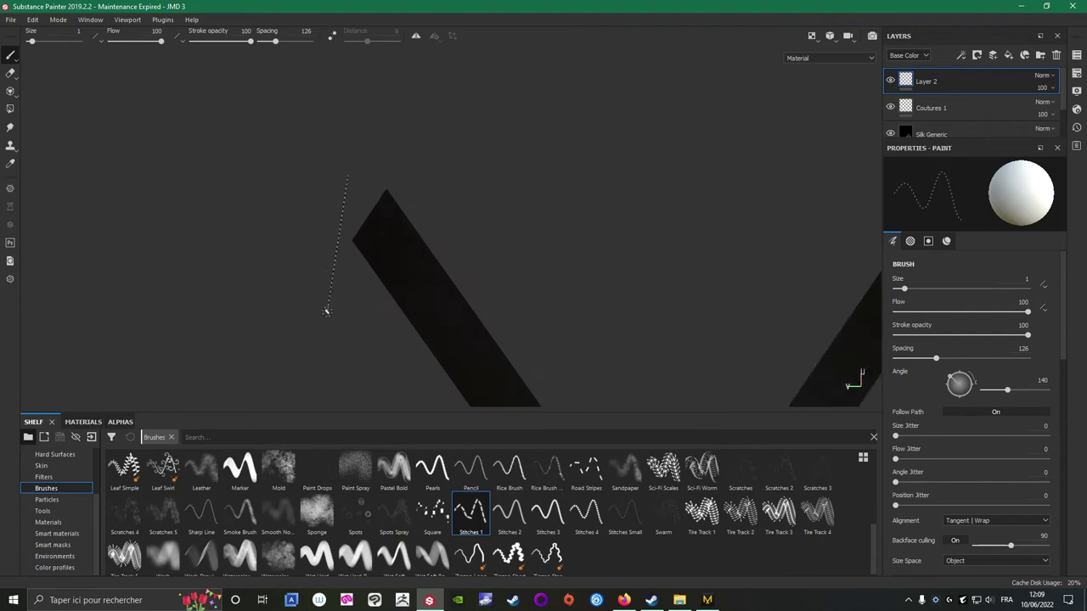
alt+drag(371, 333, 313, 202)
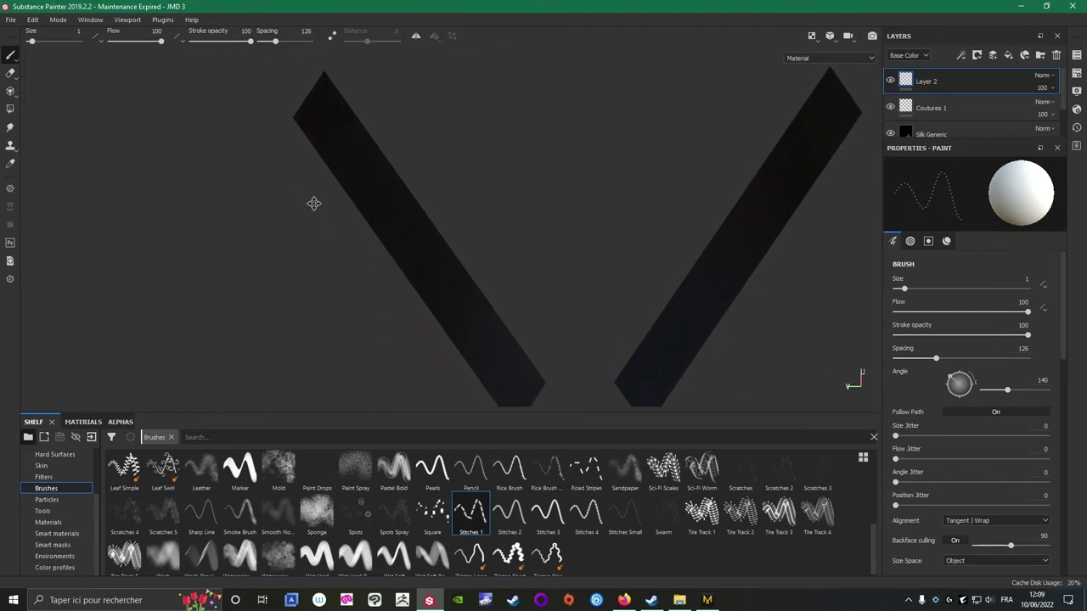
click(322, 76)
shift+click(536, 379)
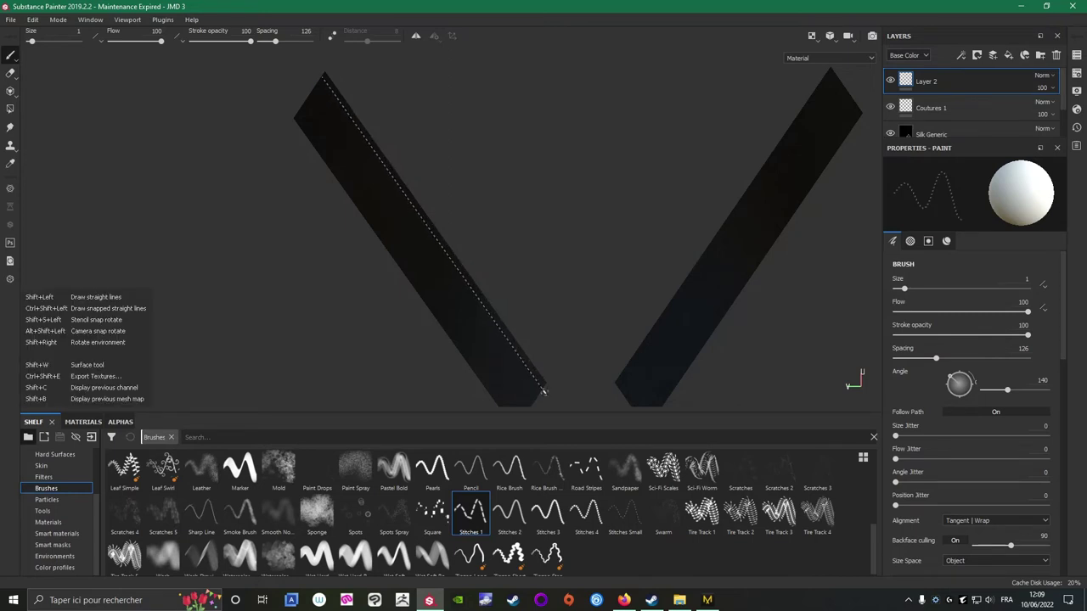
shift+click(542, 390)
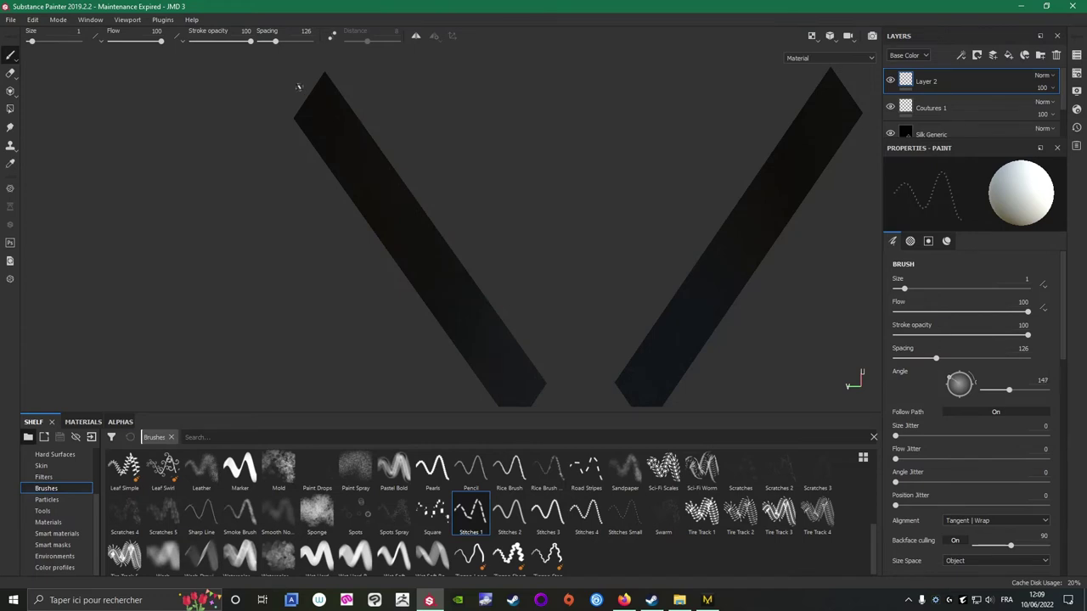
Rotate the brush further, try stitch lines along both long edges of the diagonal strip and undo them.
ctrl+drag(298, 87, 299, 87)
mouse_move(321, 77)
mouse_down()
mouse_move(462, 320)
mouse_move(544, 396)
mouse_up()
drag(308, 126, 454, 330)
key(ctrl+z)
key(ctrl+z)
Try more stitch strokes along the diagonal strip's long edges, resetting the brush angle to 0 between strokes.
ctrl+drag(291, 210, 290, 210)
drag(299, 118, 386, 239)
drag(1037, 380, 1050, 382)
text(0)
key(Return)
drag(409, 278, 506, 401)
drag(325, 80, 456, 287)
Switch the viewport to 3D only and frame the black leg borders below the front strip.
click(812, 37)
click(822, 68)
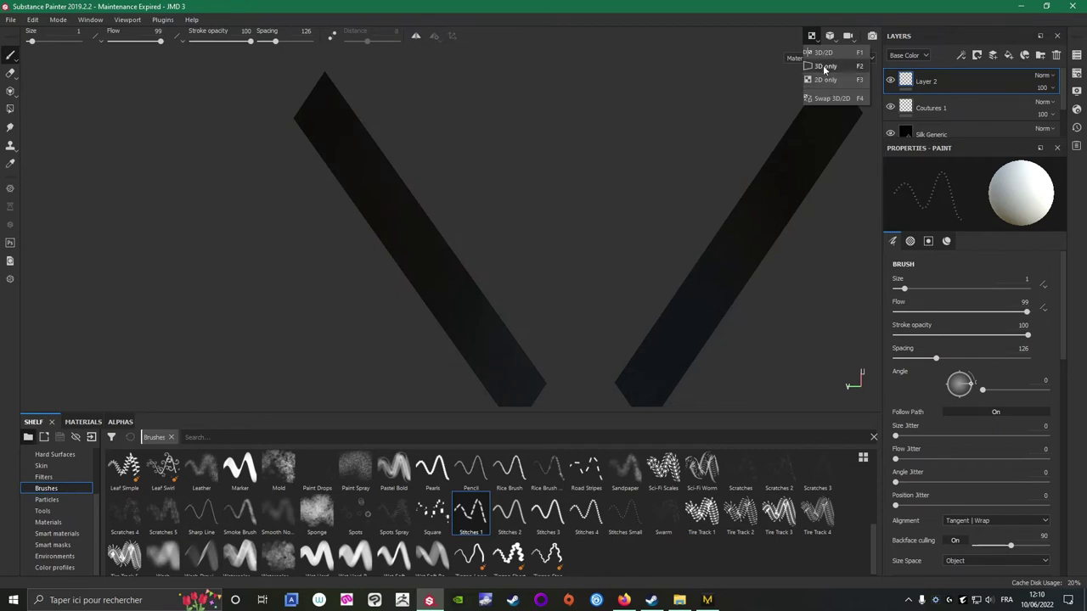
alt+middle_drag(348, 244, 277, 62)
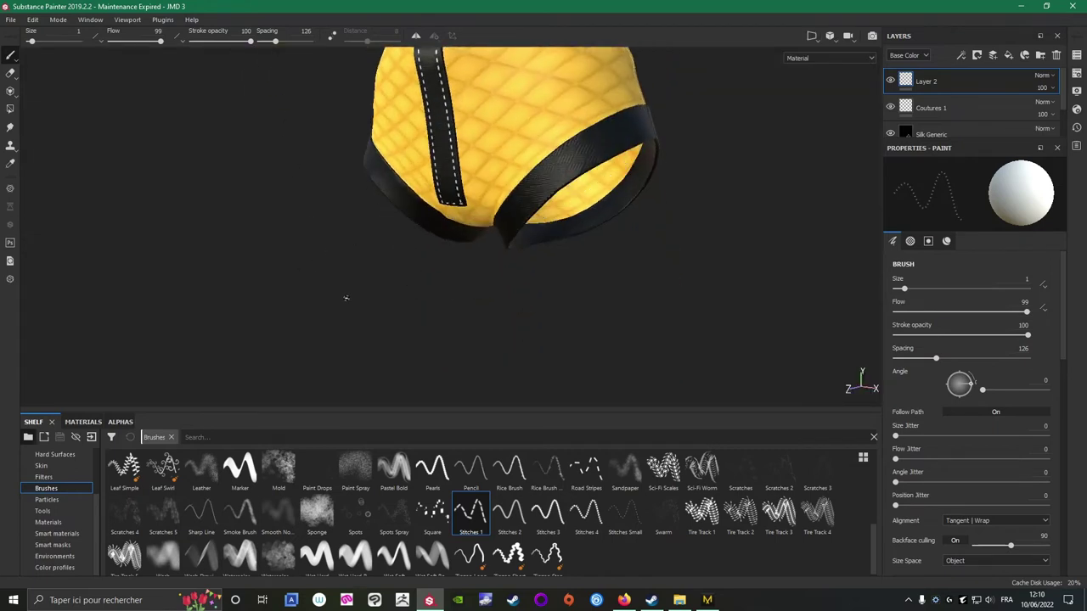
alt+drag(346, 299, 579, 299)
alt+right_drag(579, 299, 507, 364)
alt+middle_drag(507, 365, 514, 308)
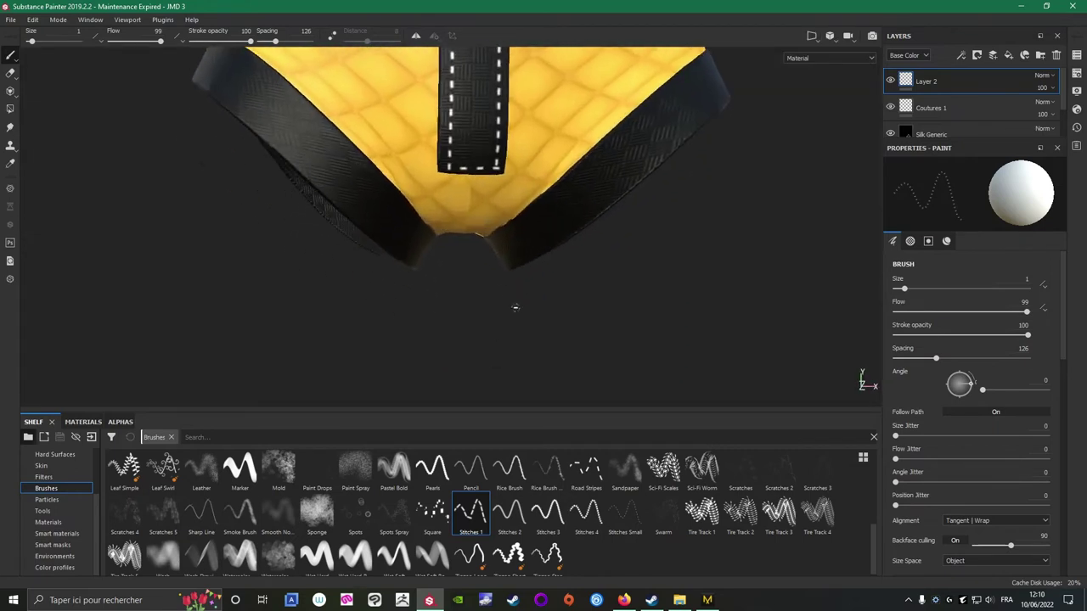
mouse_move(515, 309)
alt+mouse_down()
mouse_move(548, 311)
mouse_move(505, 319)
alt+mouse_up()
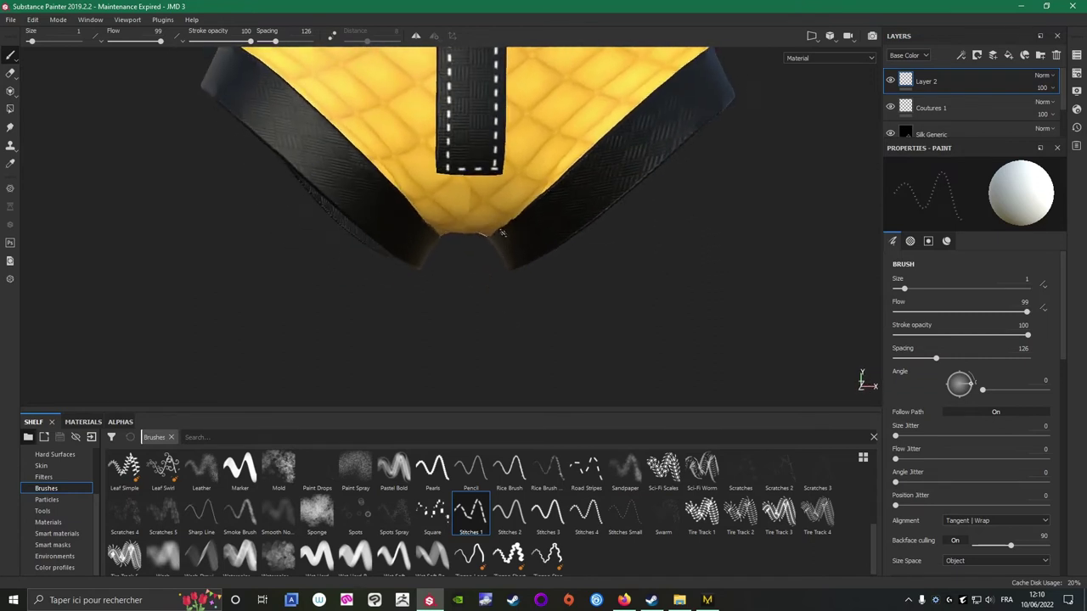
Try connected straight stitch segments along the upper edge of the leg border in 3D, and undo them.
click(503, 233)
shift+click(524, 218)
shift+click(599, 155)
shift+click(652, 110)
shift+click(684, 81)
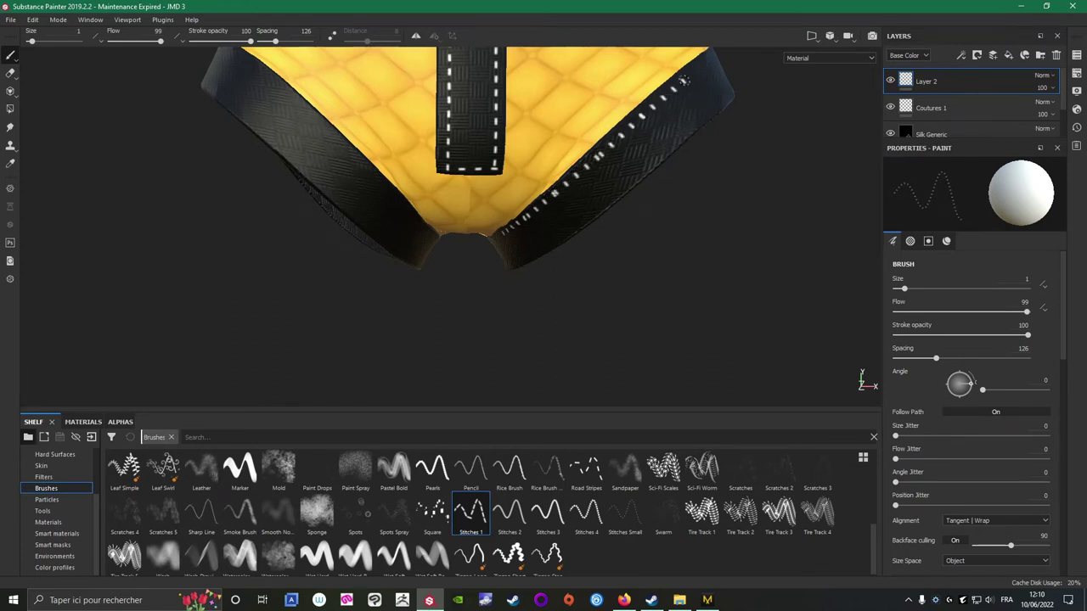
alt+drag(679, 243, 568, 272)
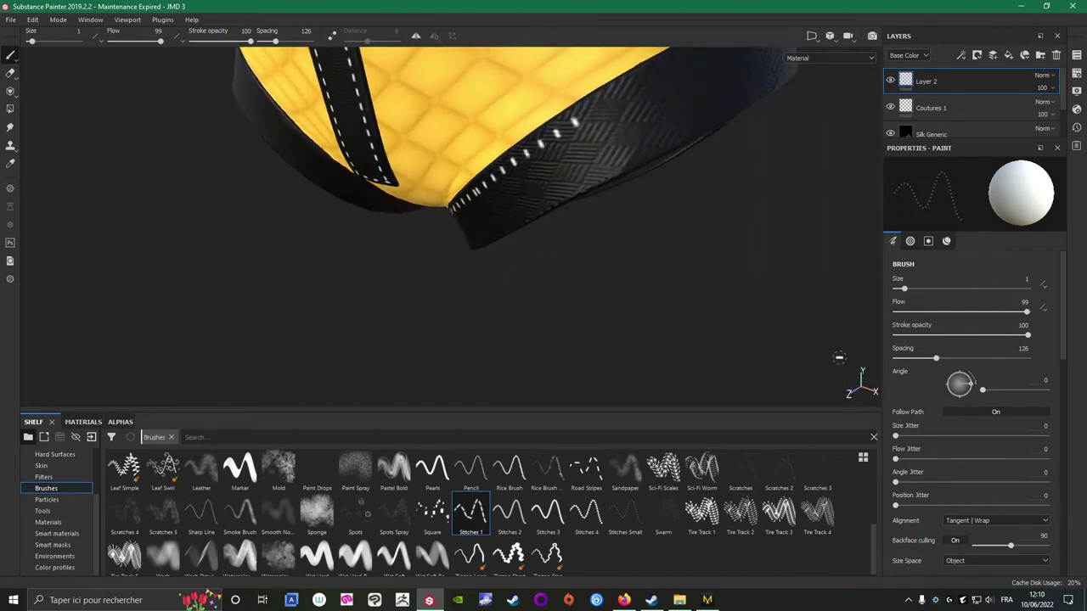
key(ctrl+z)
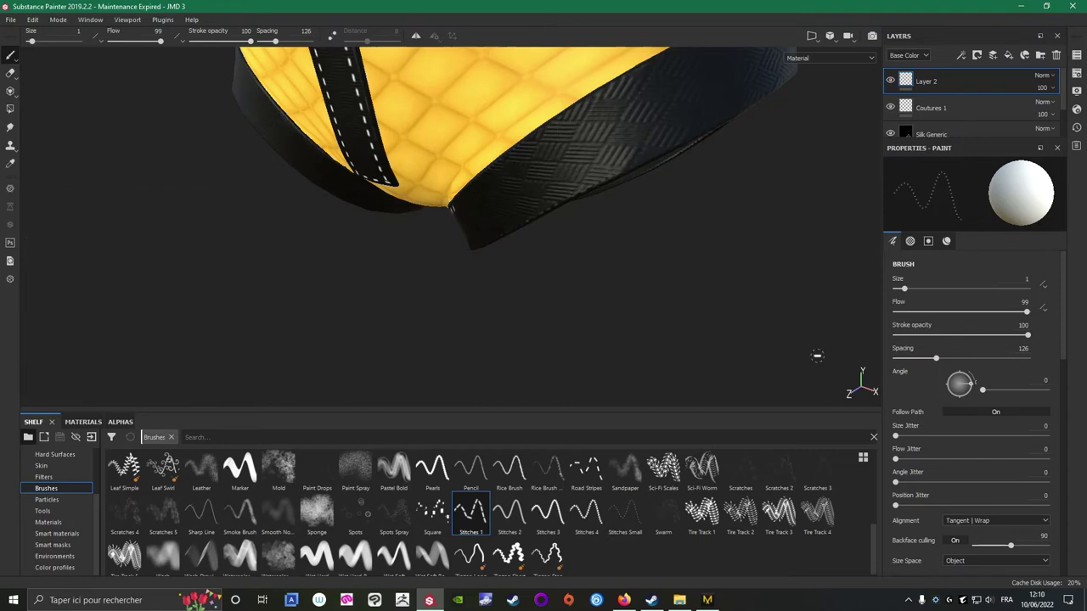
Turn off Follow Path for the stitch brush, test it along the leg border and undo the test strokes.
alt+drag(456, 359, 600, 330)
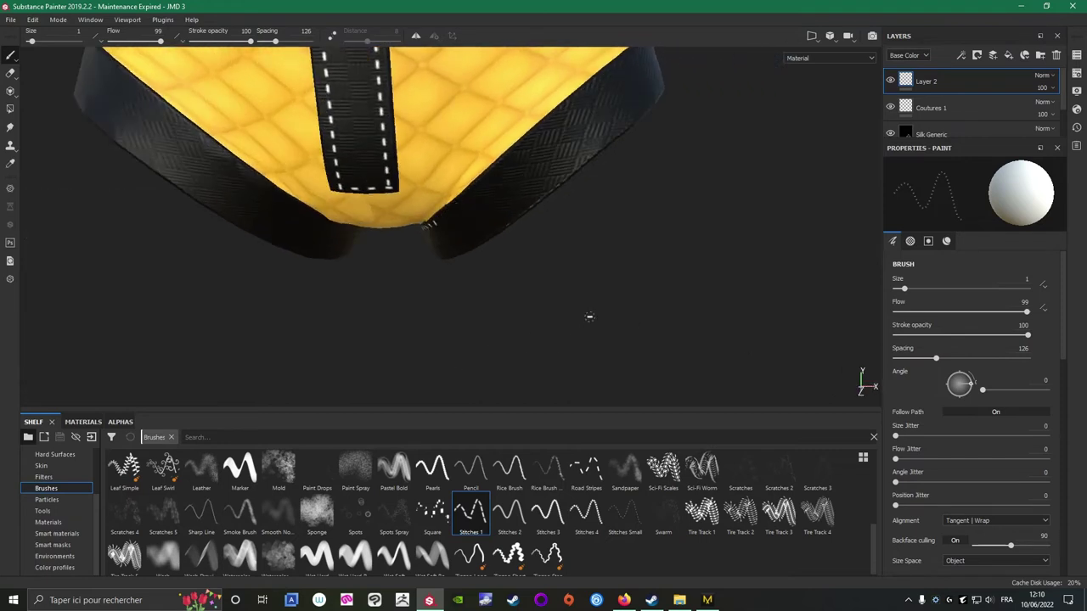
click(975, 411)
mouse_move(442, 222)
mouse_down()
mouse_move(535, 165)
mouse_move(609, 94)
mouse_up()
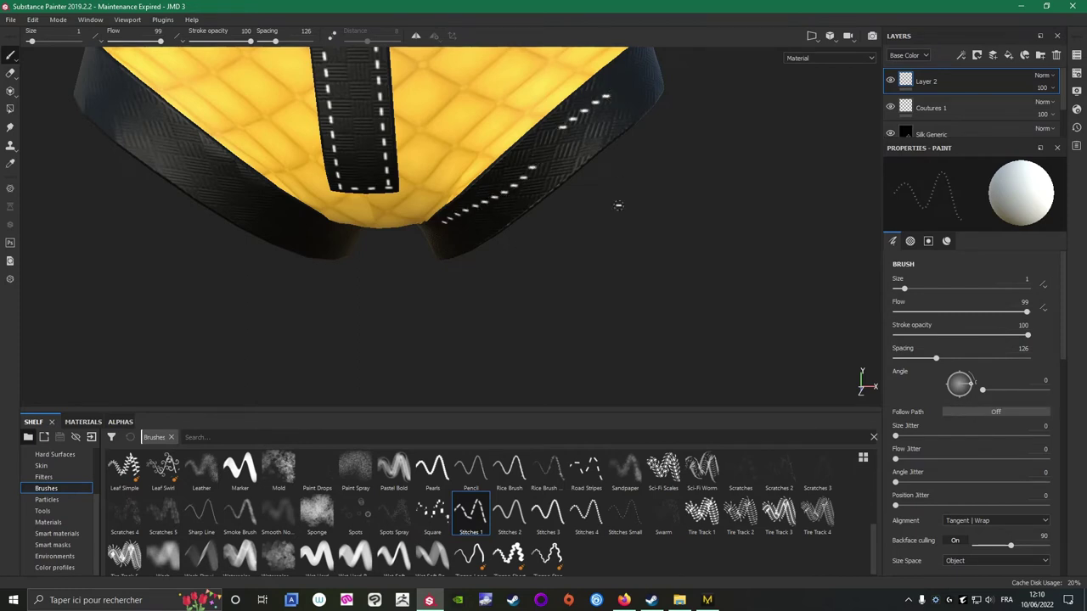
key(ctrl+z)
key(ctrl+z)
Switch the viewport to 2D only and rotate the brush angle to 320 to match the diagonal strip's slope.
click(811, 37)
click(814, 81)
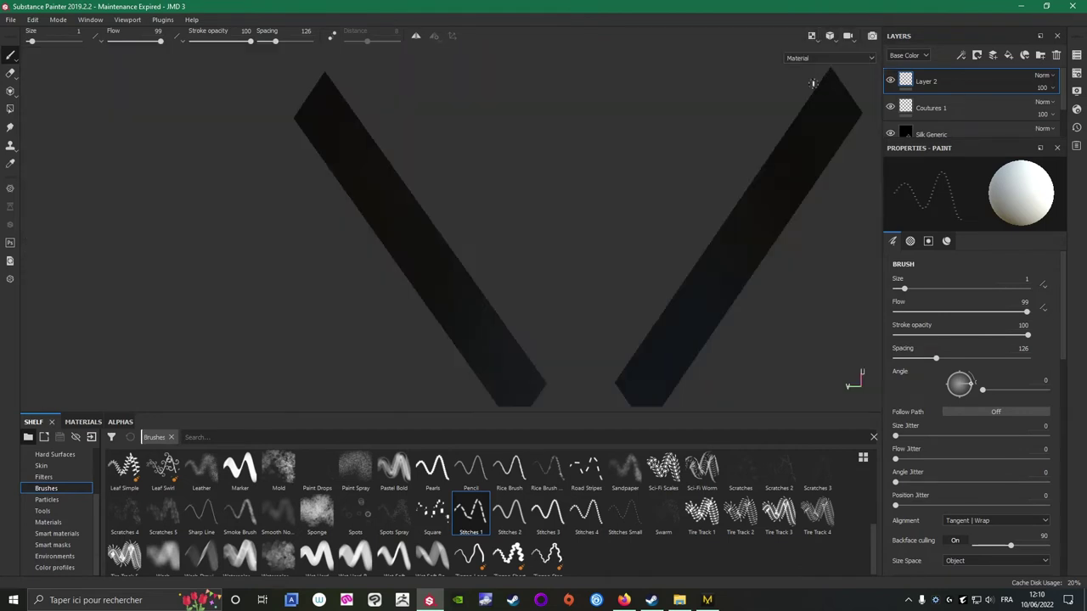
alt+middle_drag(101, 177, 179, 262)
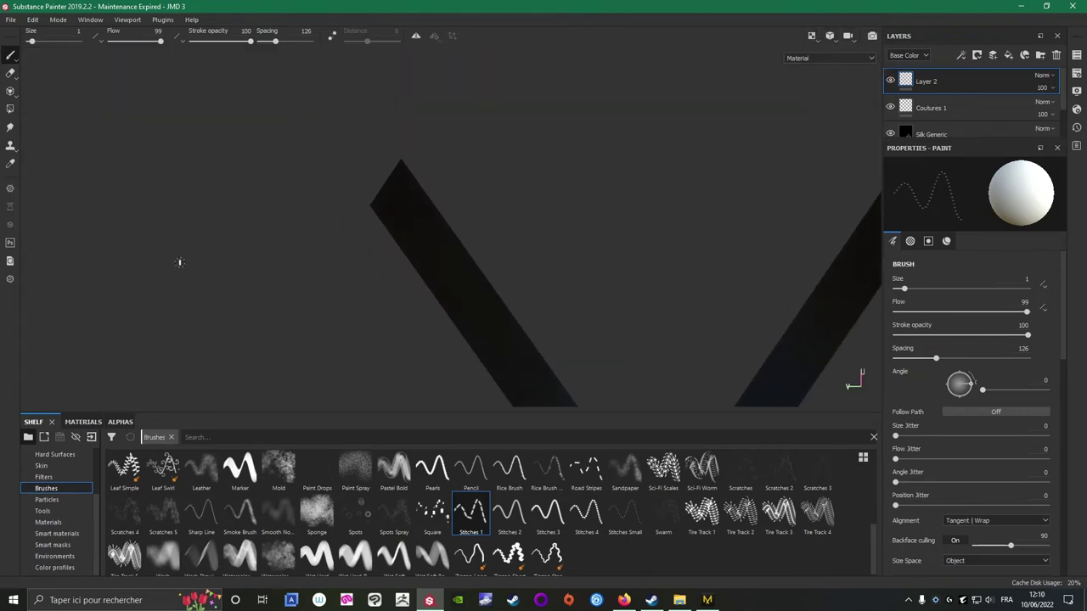
mouse_move(406, 173)
alt+mouse_down()
mouse_move(340, 170)
mouse_move(504, 176)
mouse_move(491, 160)
mouse_move(490, 191)
mouse_move(490, 172)
alt+mouse_up()
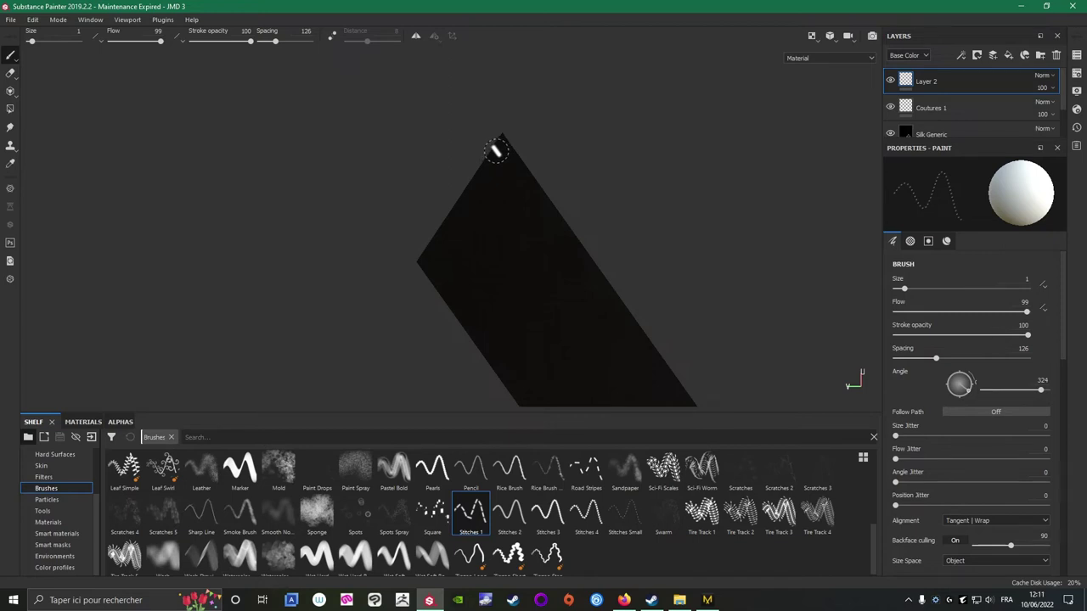
ctrl+drag(497, 150, 497, 150)
scroll(602, 211, down, 2)
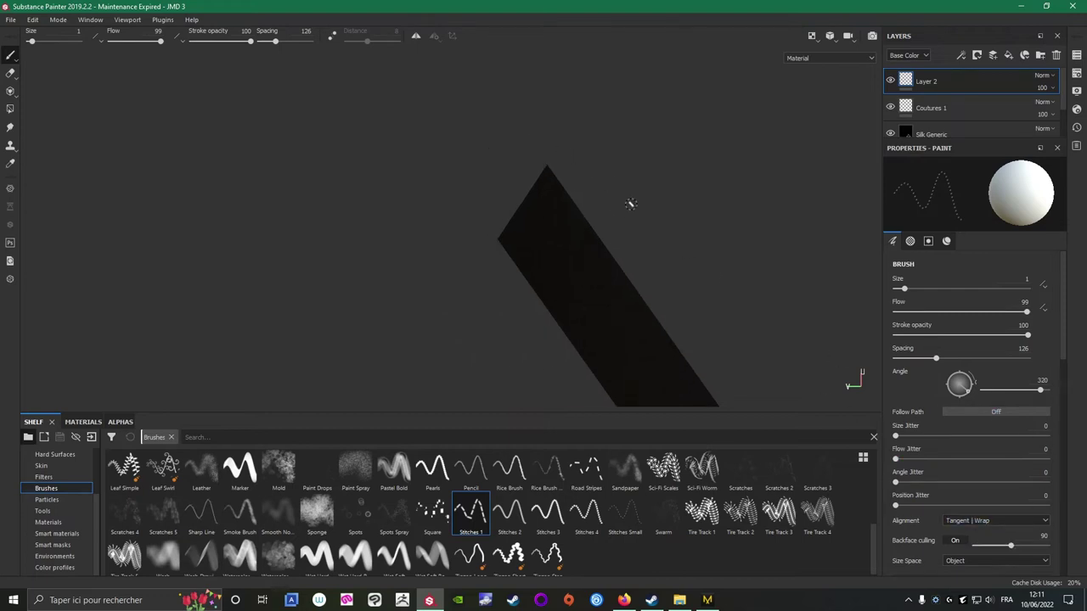
Try a straight stitch line along the diagonal strip's long inner edge with Follow Path off, and undo it.
mouse_move(674, 216)
alt+mouse_down()
mouse_move(514, 136)
mouse_move(509, 224)
alt+mouse_up()
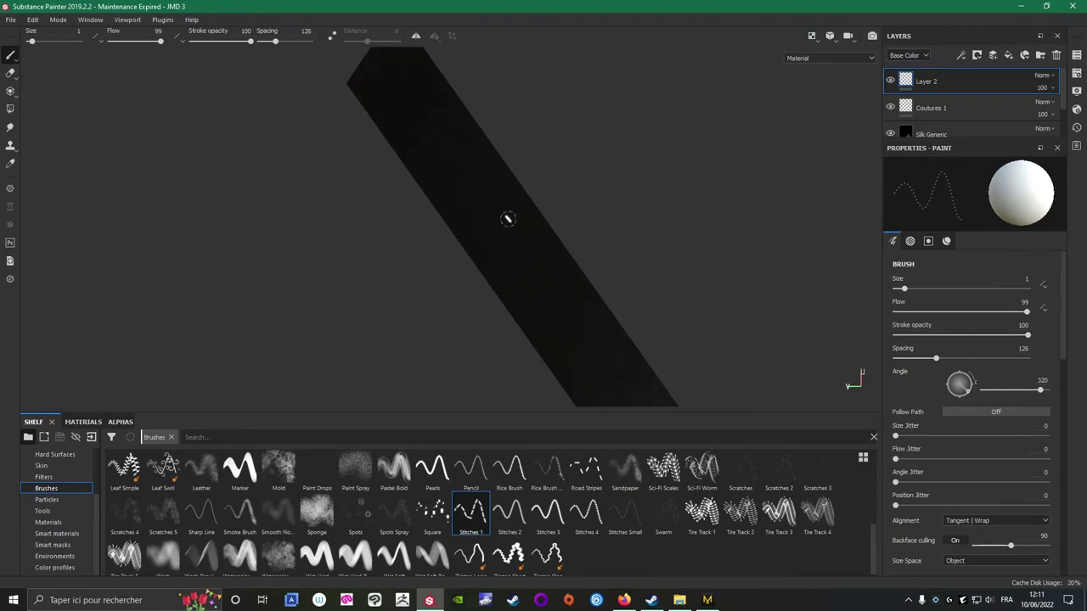
scroll(508, 219, up, 1)
scroll(508, 219, down, 3)
alt+middle_drag(542, 167, 509, 152)
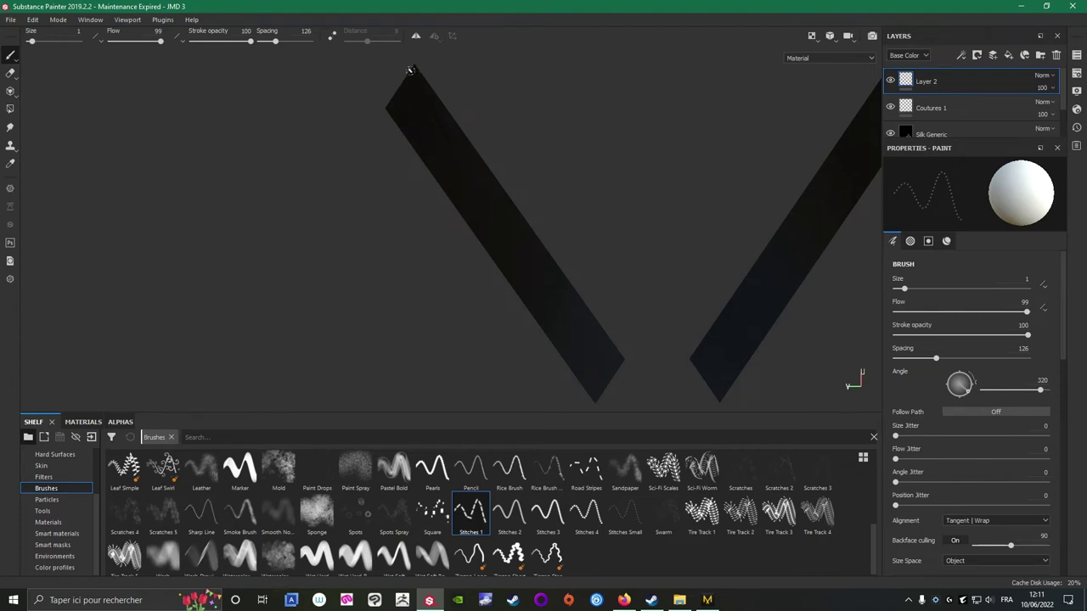
click(409, 72)
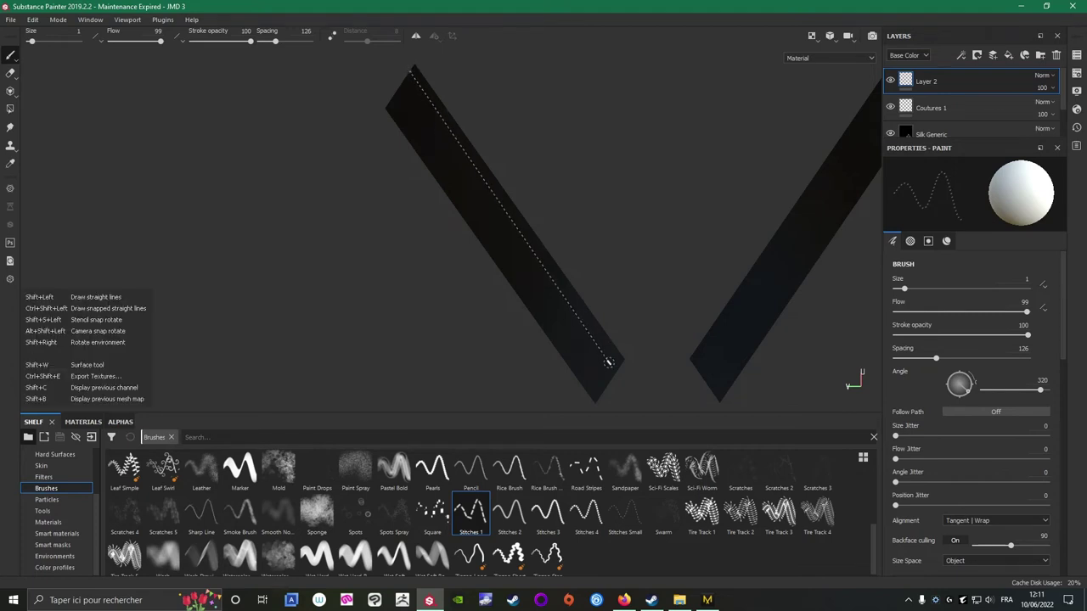
shift+click(620, 376)
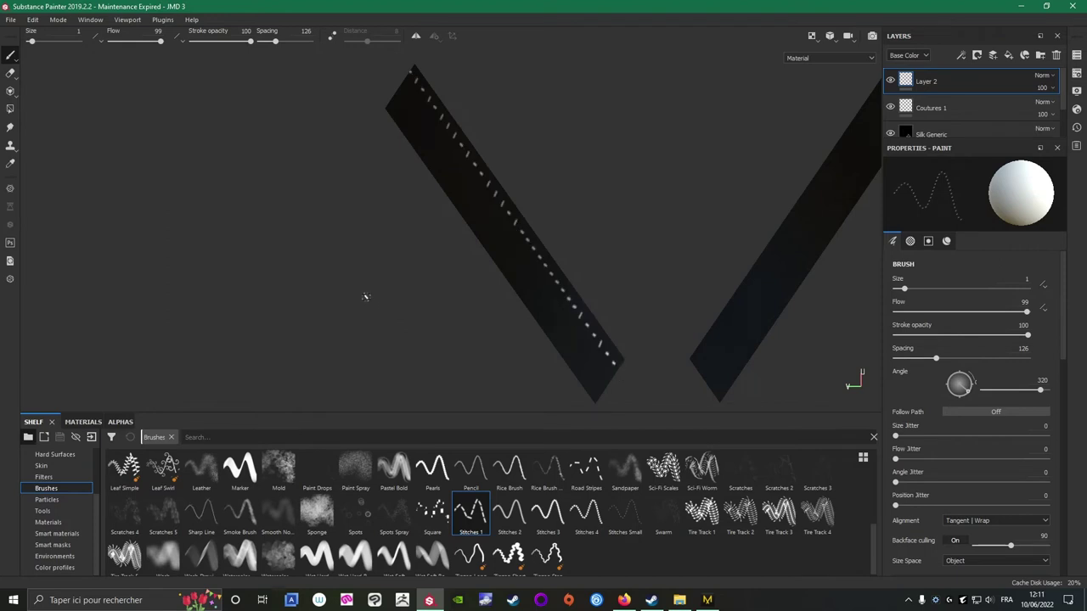
drag(399, 124, 479, 231)
key(ctrl+z)
Switch the viewport to 3D only, frame the inner side of the leg border and rotate the brush angle to 354.
click(811, 36)
click(819, 69)
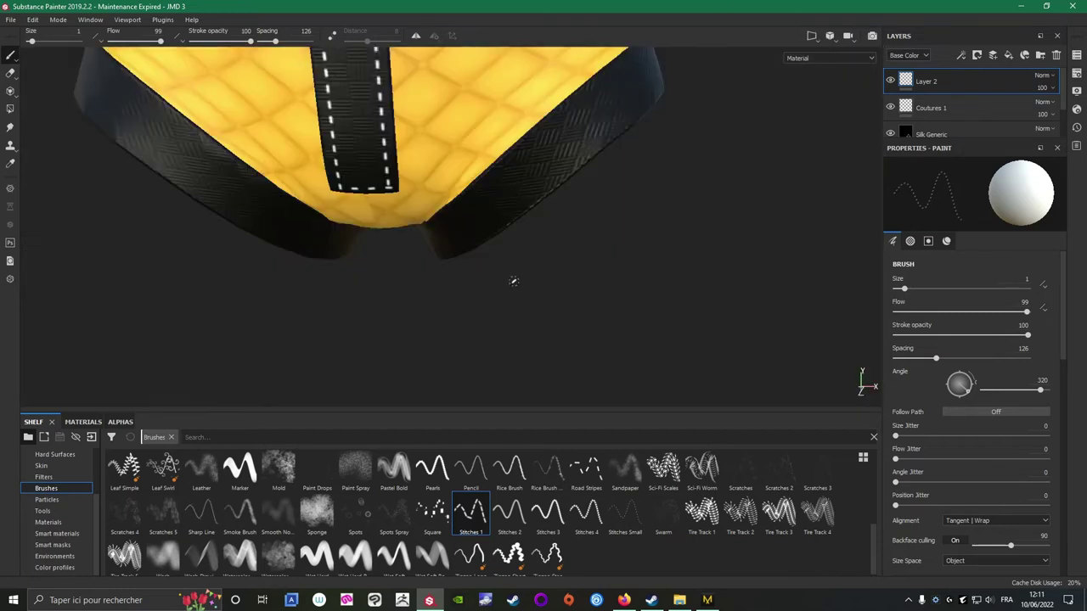
mouse_move(433, 337)
alt+mouse_down()
mouse_move(606, 311)
mouse_move(658, 278)
mouse_move(784, 255)
mouse_move(567, 280)
alt+mouse_up()
ctrl+drag(380, 220, 381, 218)
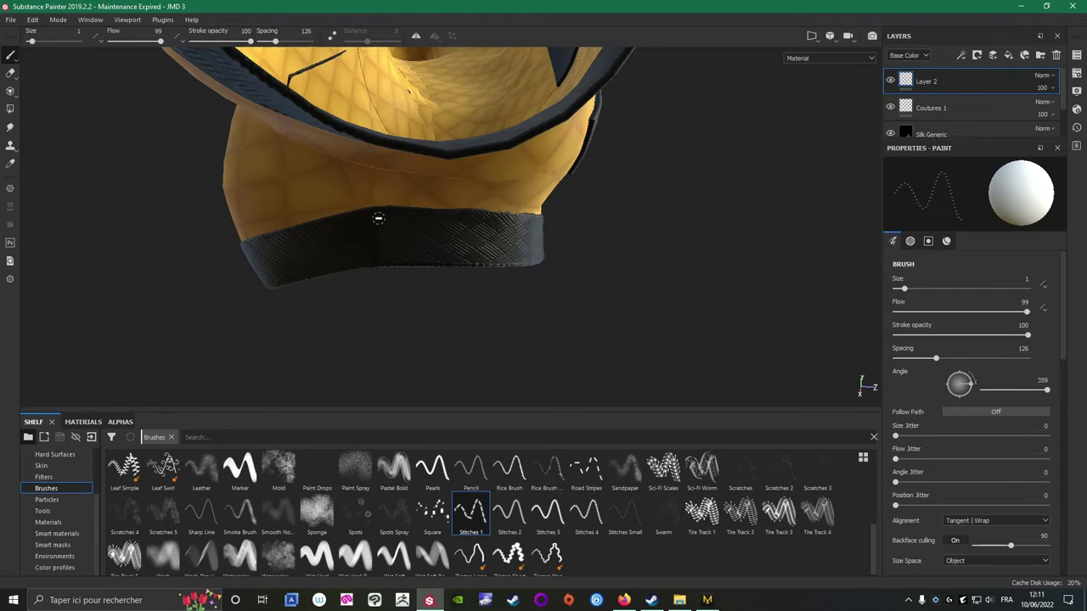
Try straight stitch lines along the upper and lower edges of the leg border's inner side.
shift+click(473, 222)
shift+click(531, 224)
mouse_move(609, 314)
alt+mouse_down()
mouse_move(492, 315)
mouse_move(529, 311)
mouse_move(374, 280)
alt+mouse_up()
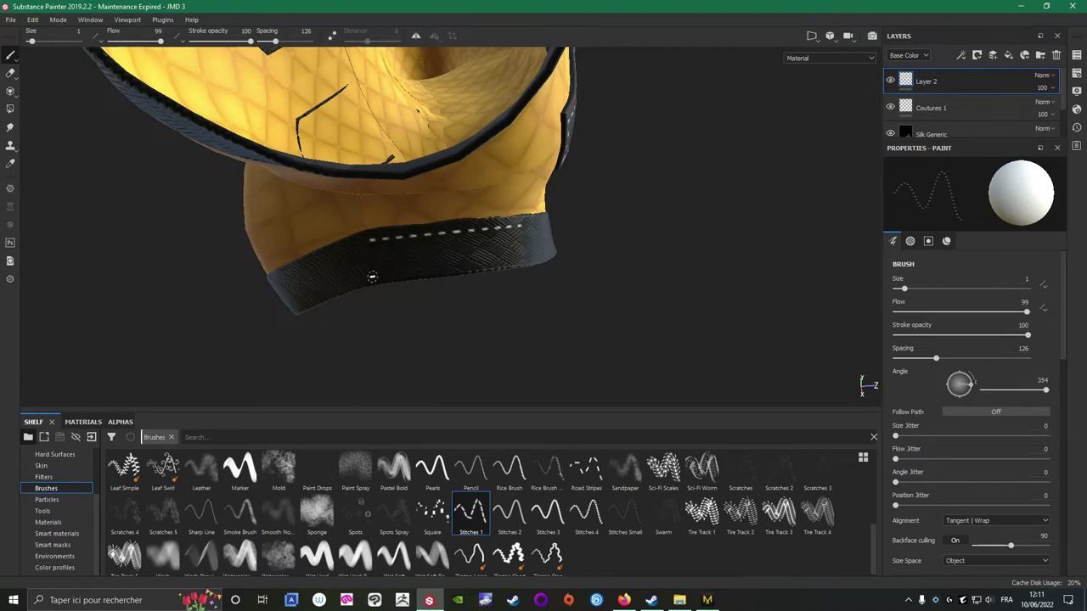
click(372, 276)
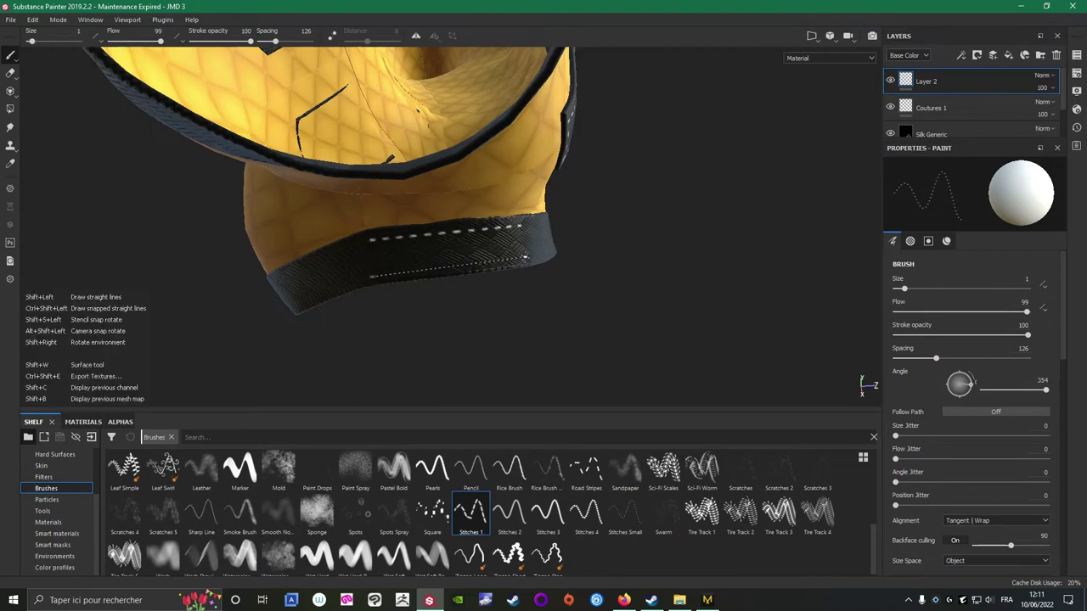
shift+click(526, 257)
Paint connected straight stitch segments along the lower edge of the leg border's inner side.
alt+drag(593, 345, 295, 403)
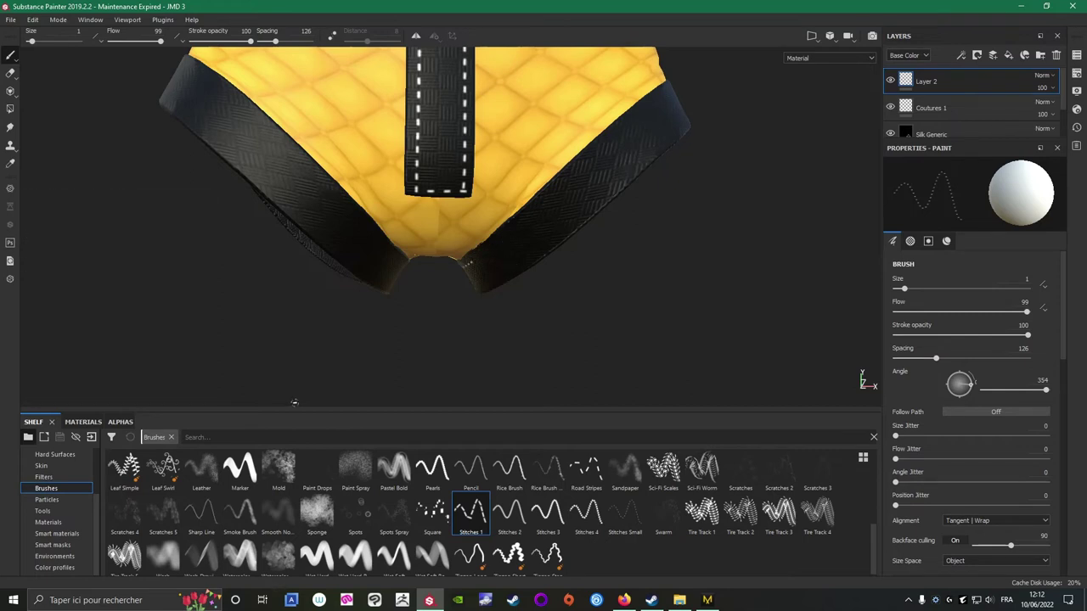
alt+drag(409, 373, 409, 239)
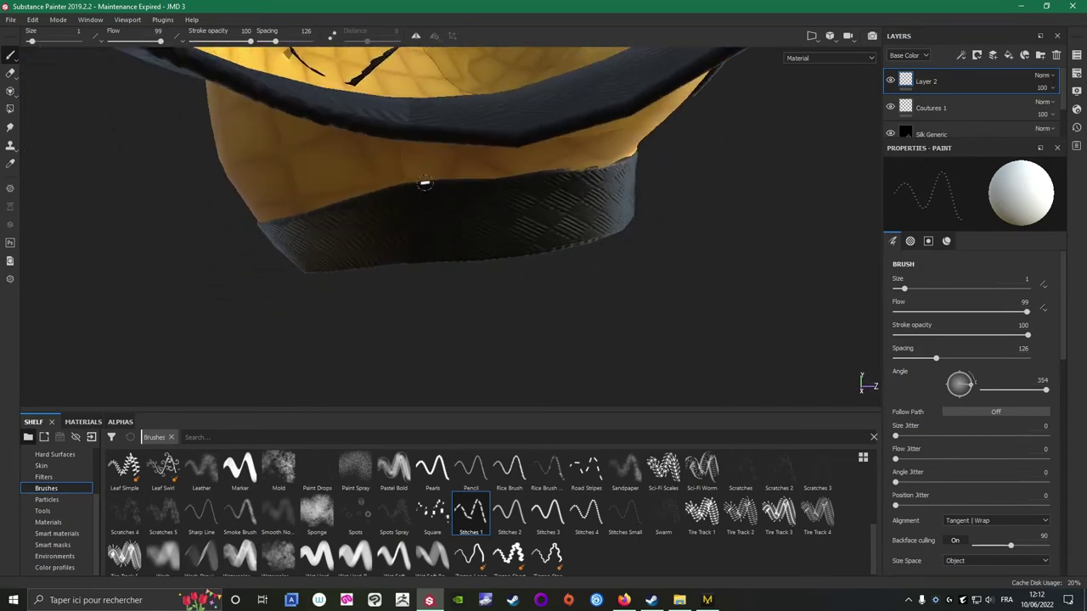
click(415, 249)
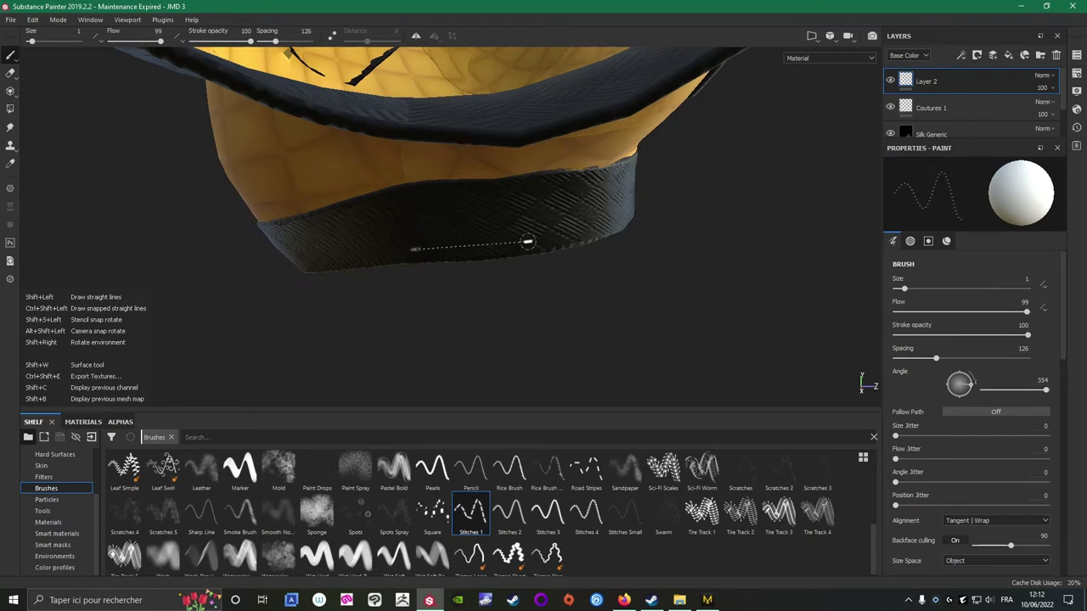
shift+click(528, 242)
shift+click(610, 225)
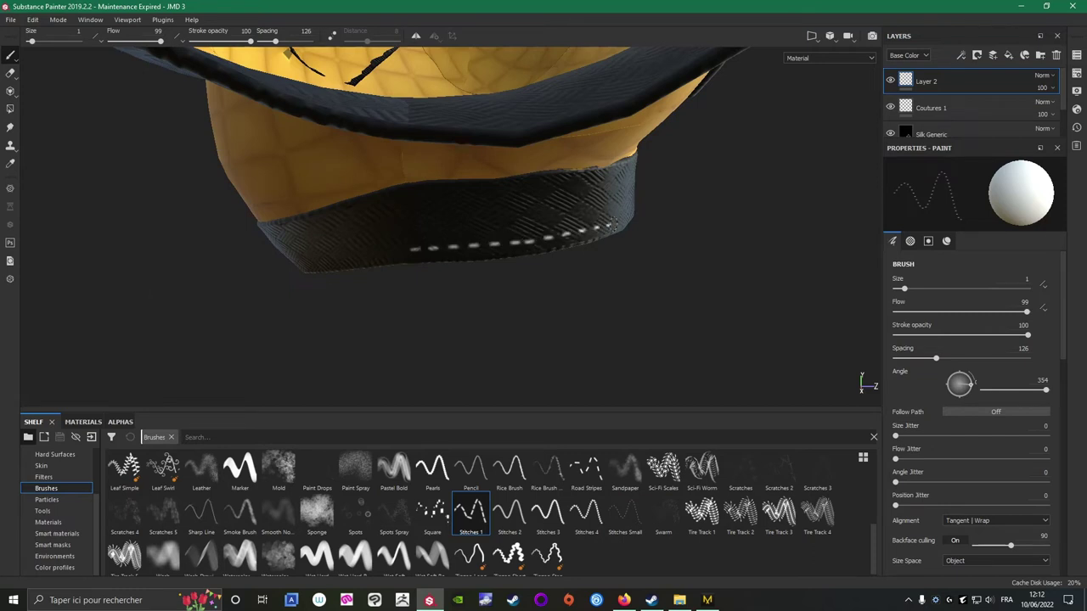
Continue the straight stitch line along the leg border's lower edge from the inner side across the front, using brush angles 332 and 317.
mouse_move(573, 208)
alt+mouse_down()
mouse_move(522, 210)
mouse_move(468, 235)
mouse_move(467, 216)
mouse_move(491, 205)
mouse_move(409, 253)
alt+mouse_up()
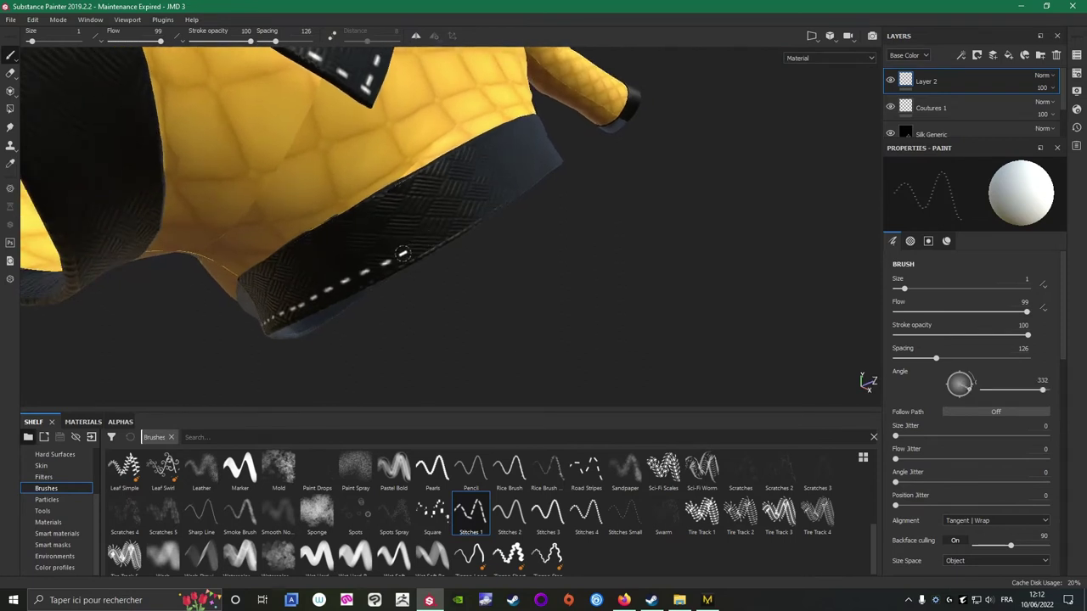
key(shift)
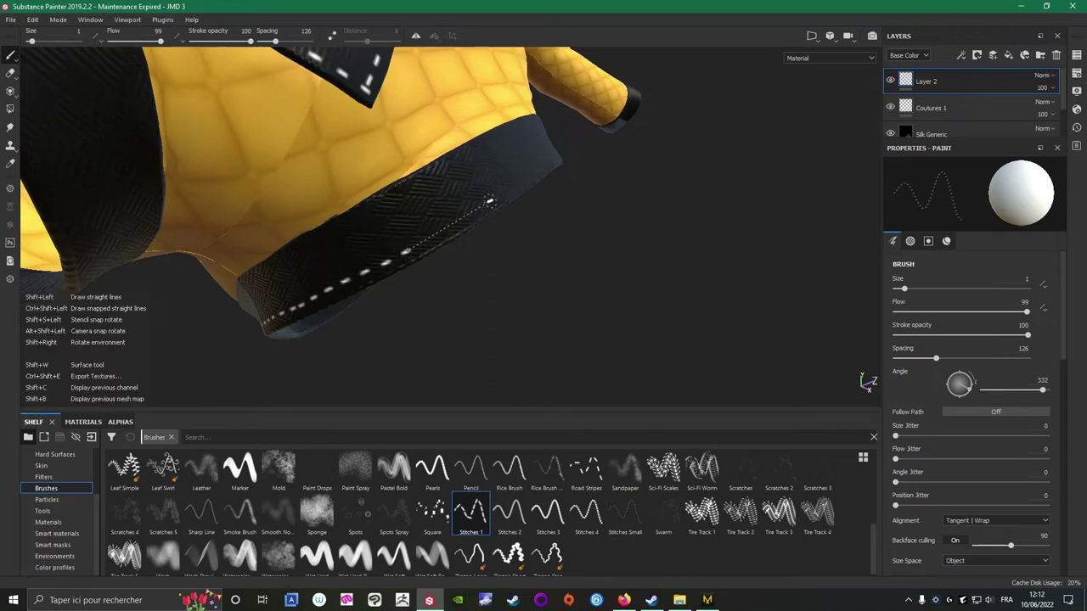
shift+click(500, 193)
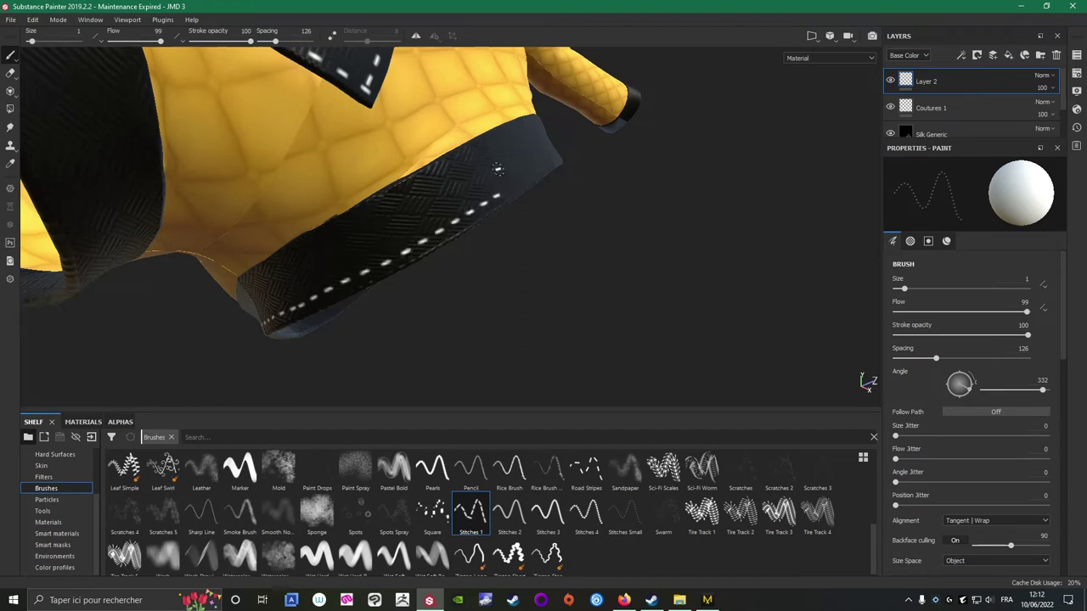
alt+drag(520, 170, 421, 255)
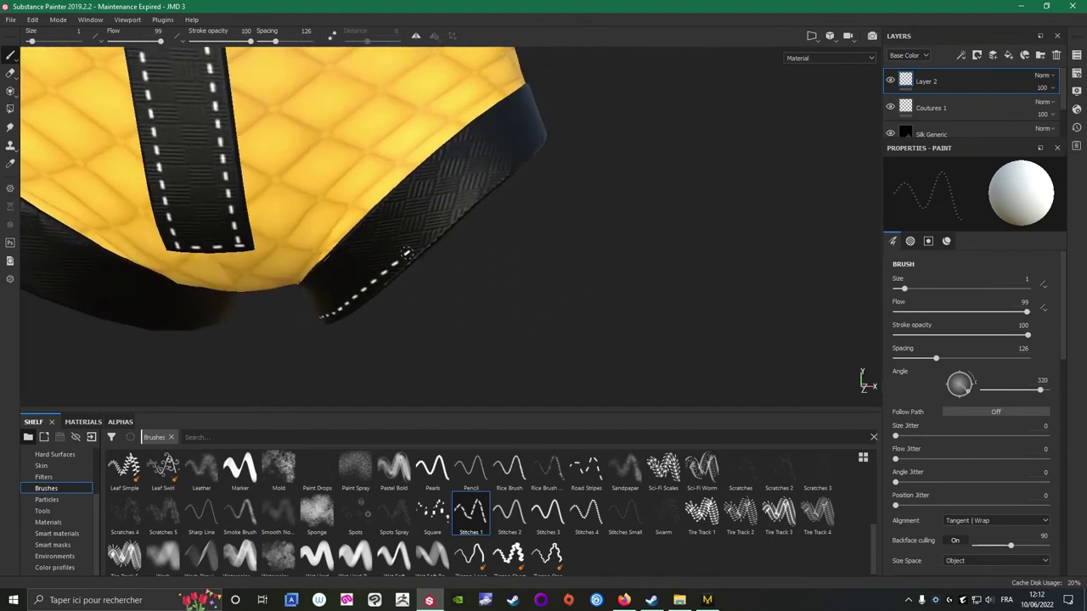
ctrl+drag(407, 251, 407, 253)
key(shift)
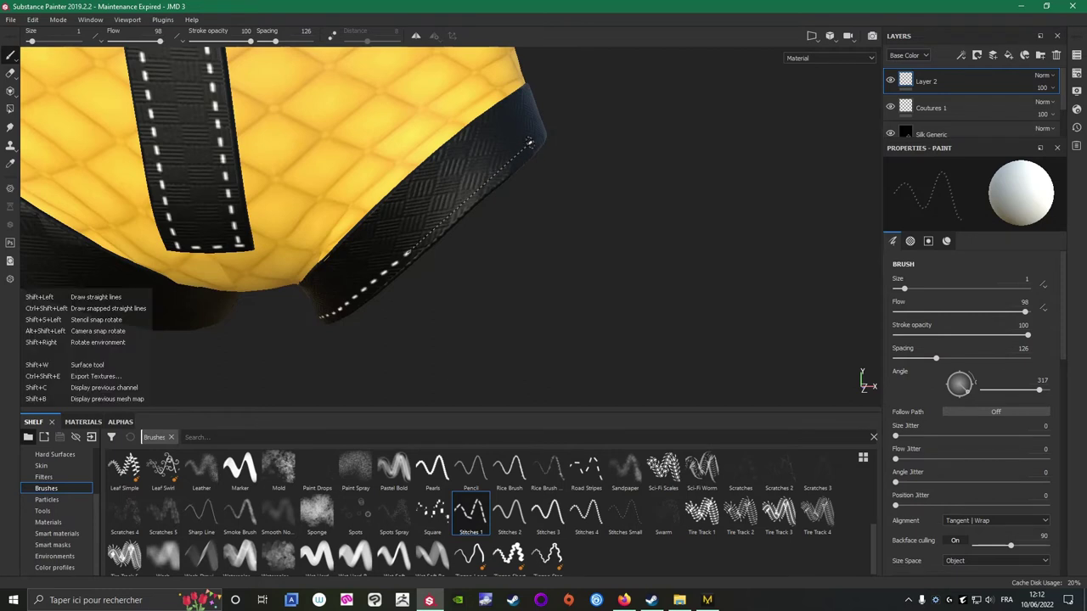
shift+click(535, 138)
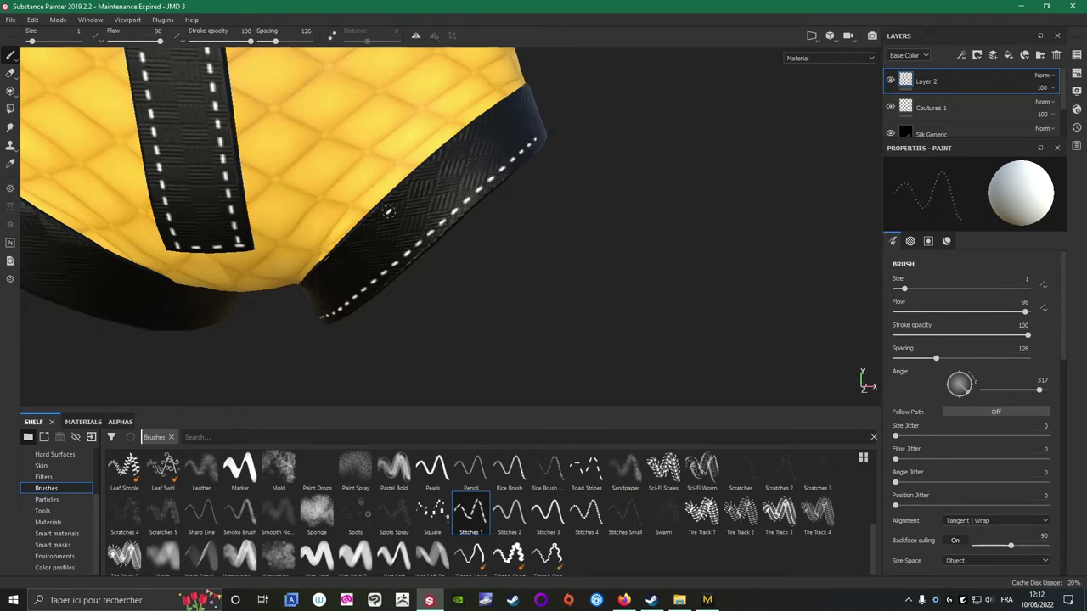
Extend the stitch line along the lower edge of the leg border's outer side, starting at brush angle 337 and redoing the last segment.
mouse_move(388, 211)
alt+mouse_down()
mouse_move(368, 236)
mouse_move(273, 231)
alt+mouse_up()
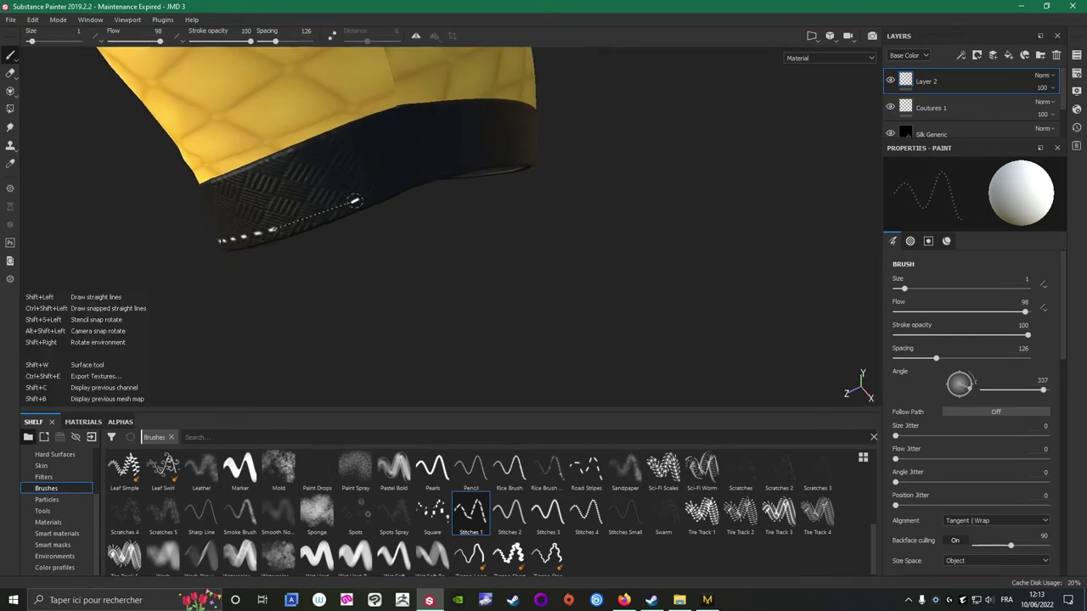
shift+click(355, 201)
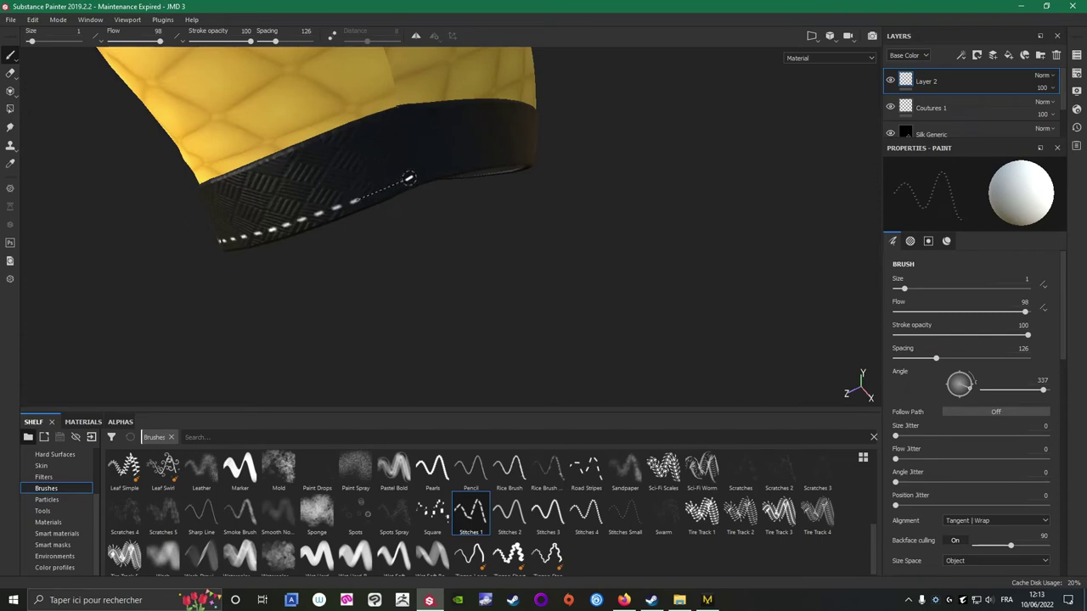
mouse_move(349, 242)
alt+mouse_down()
mouse_move(309, 272)
mouse_move(322, 235)
mouse_move(241, 211)
mouse_move(218, 235)
mouse_move(237, 199)
mouse_move(252, 213)
mouse_move(297, 201)
alt+mouse_up()
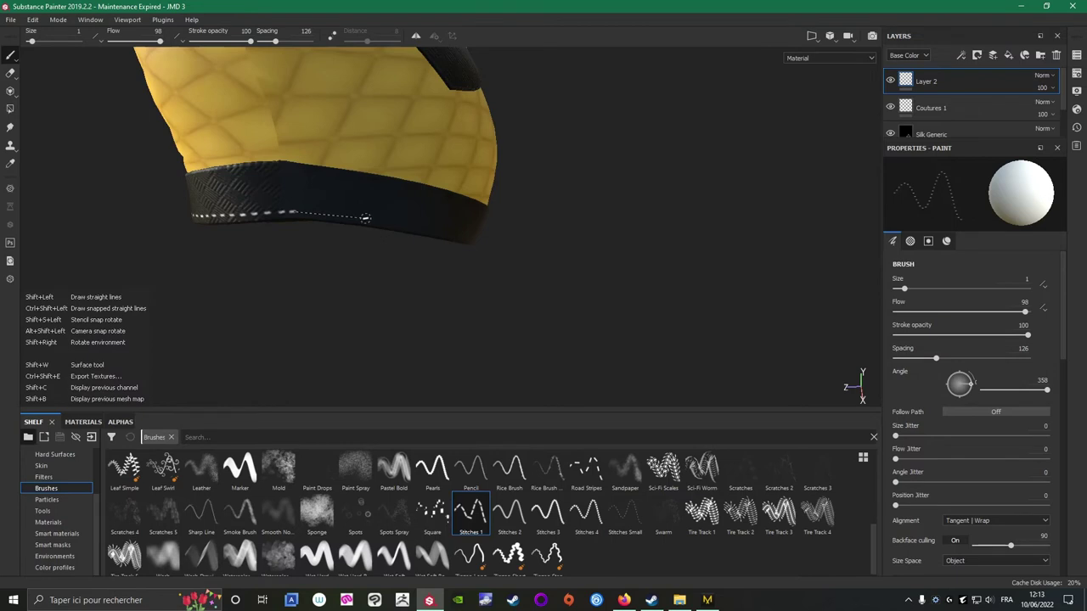
shift+click(365, 217)
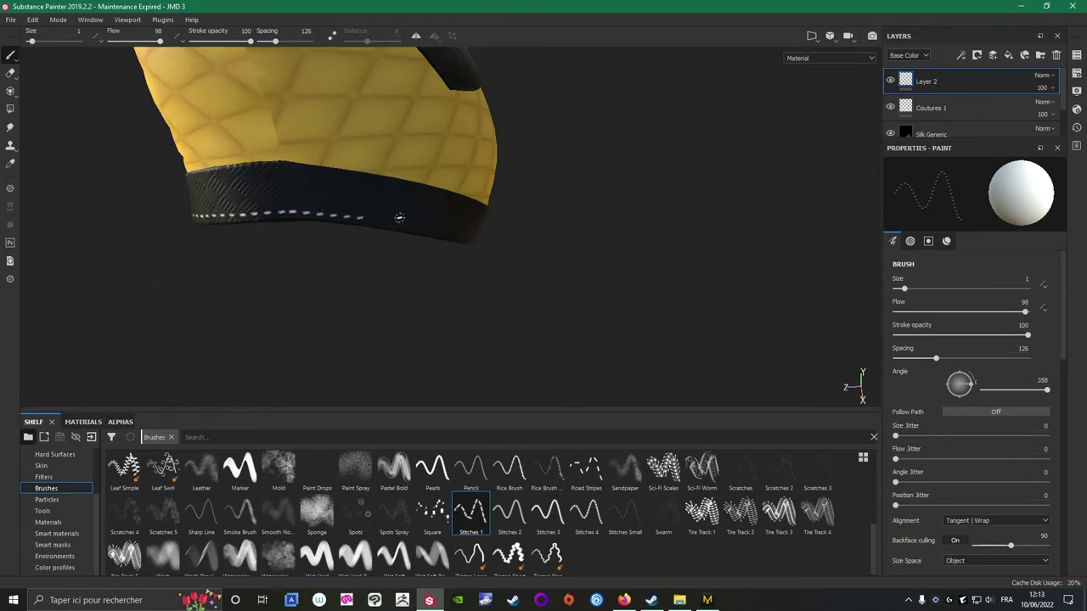
key(ctrl+z)
ctrl+drag(293, 212, 293, 204)
key(shift)
alt+drag(425, 216, 389, 201)
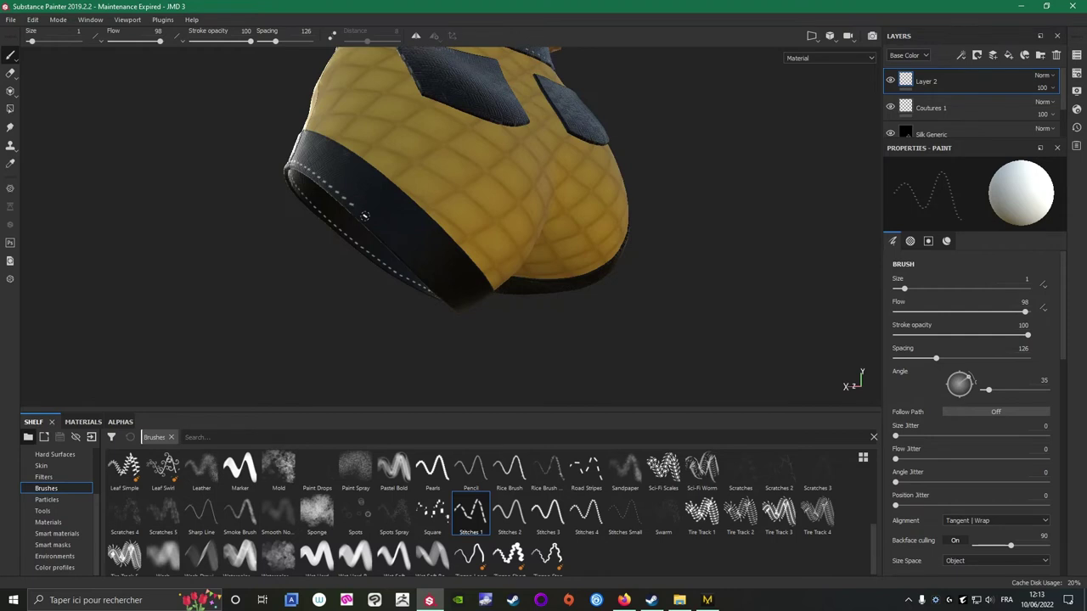
Paint straight stitch segments down the lower edge of the leg border's back, using brush angles 43 and 49.
scroll(365, 217, up, 3)
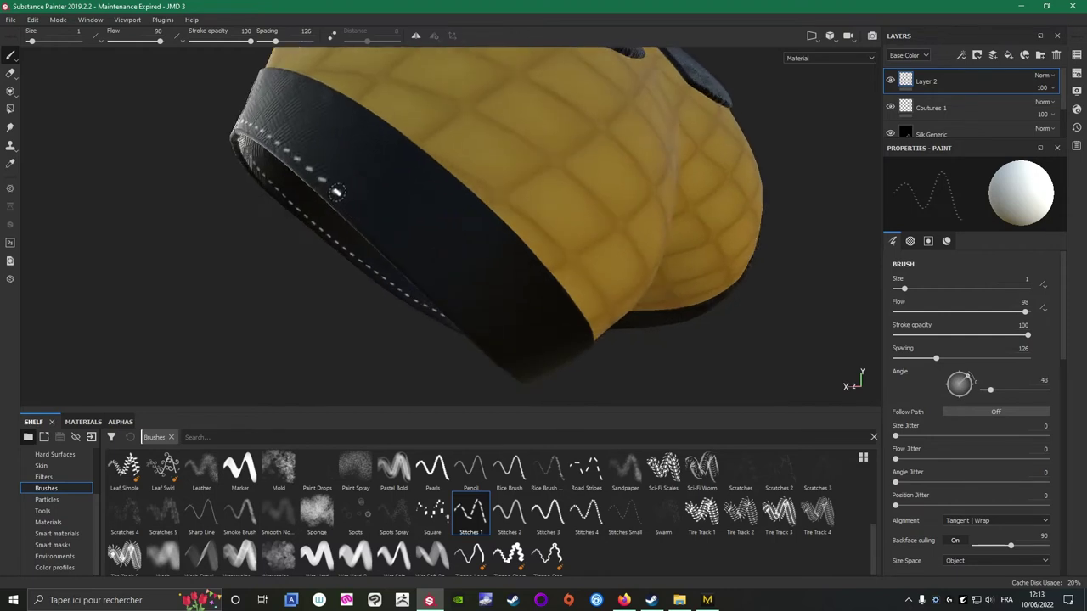
key(shift)
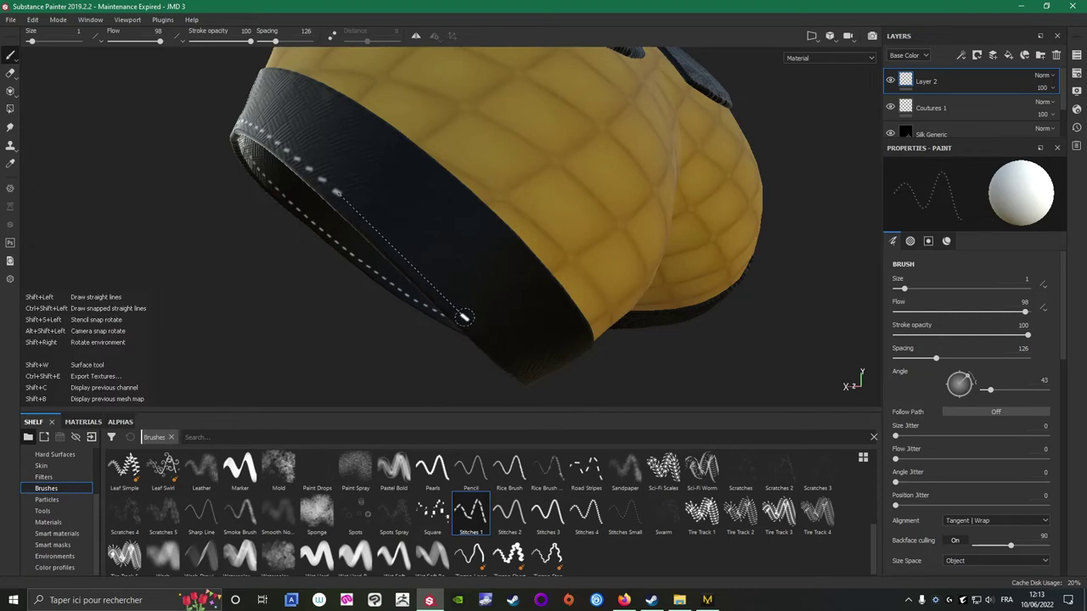
shift+click(463, 318)
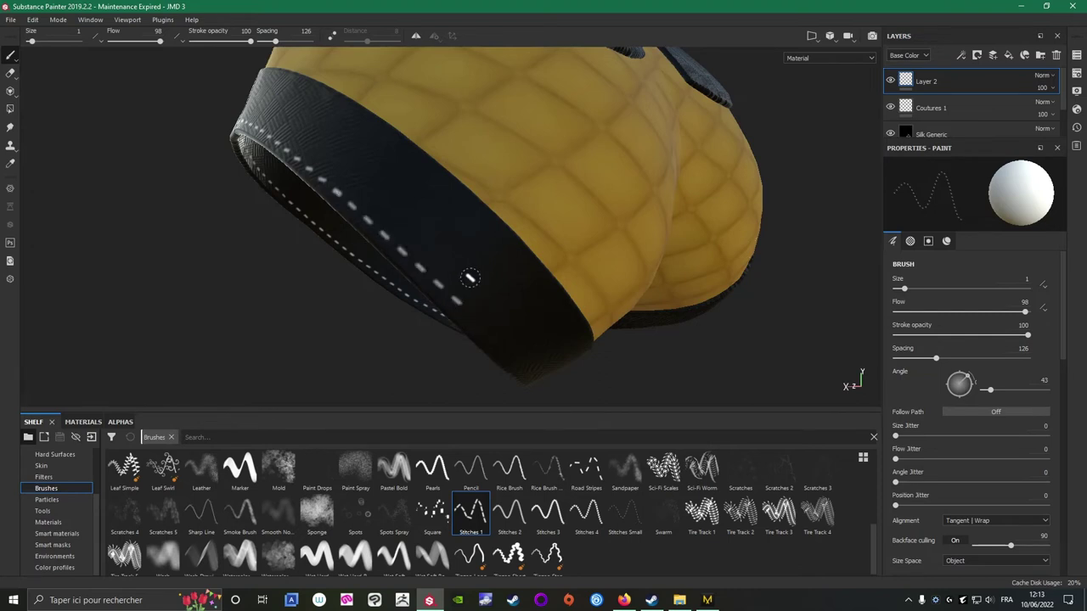
alt+drag(469, 278, 308, 144)
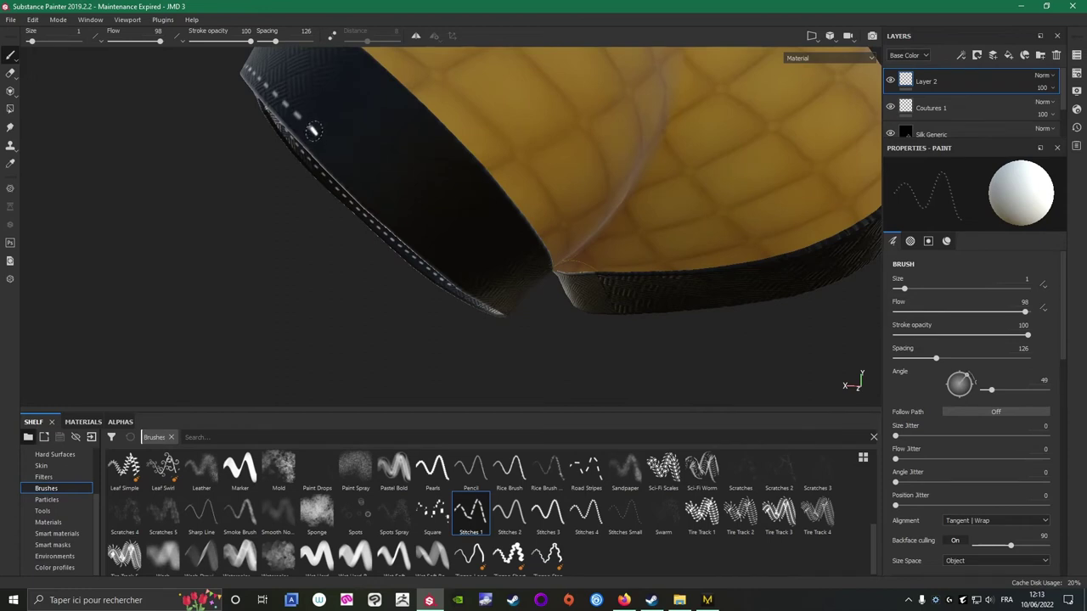
key(shift)
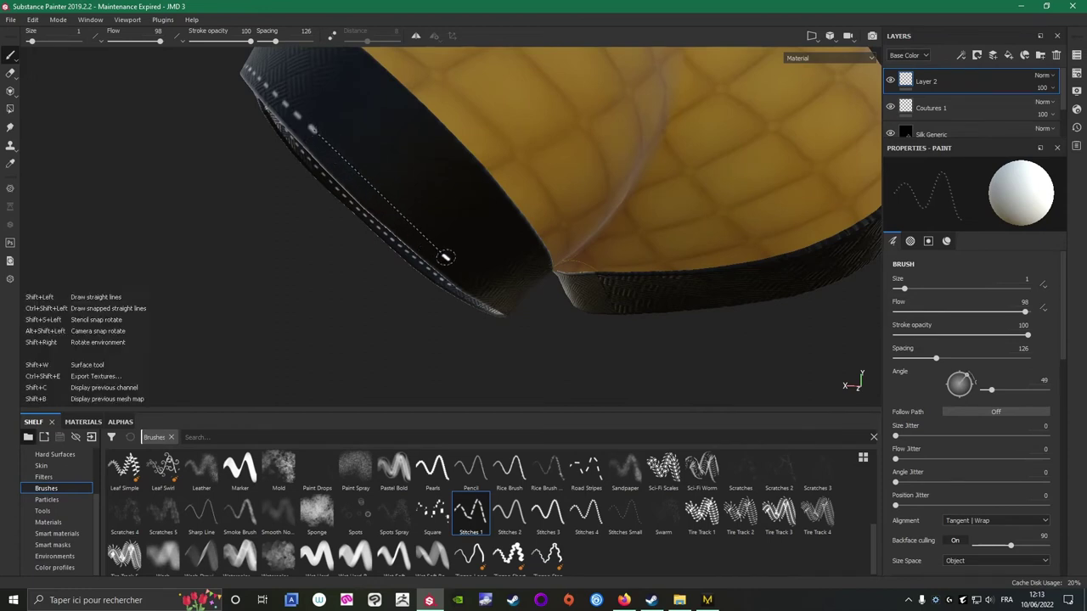
shift+click(458, 274)
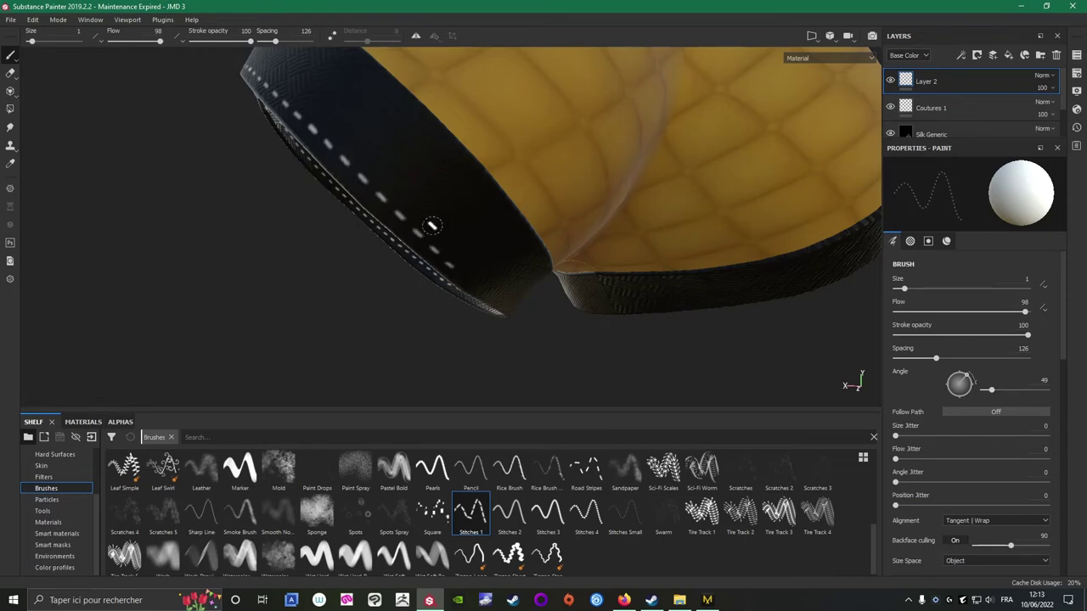
Close the leg border's seam with connected stitch segments at brush angle 10 between the inner side and the back.
mouse_move(432, 225)
alt+mouse_down()
mouse_move(339, 187)
mouse_move(209, 167)
mouse_move(444, 187)
mouse_move(307, 214)
mouse_move(313, 256)
alt+mouse_up()
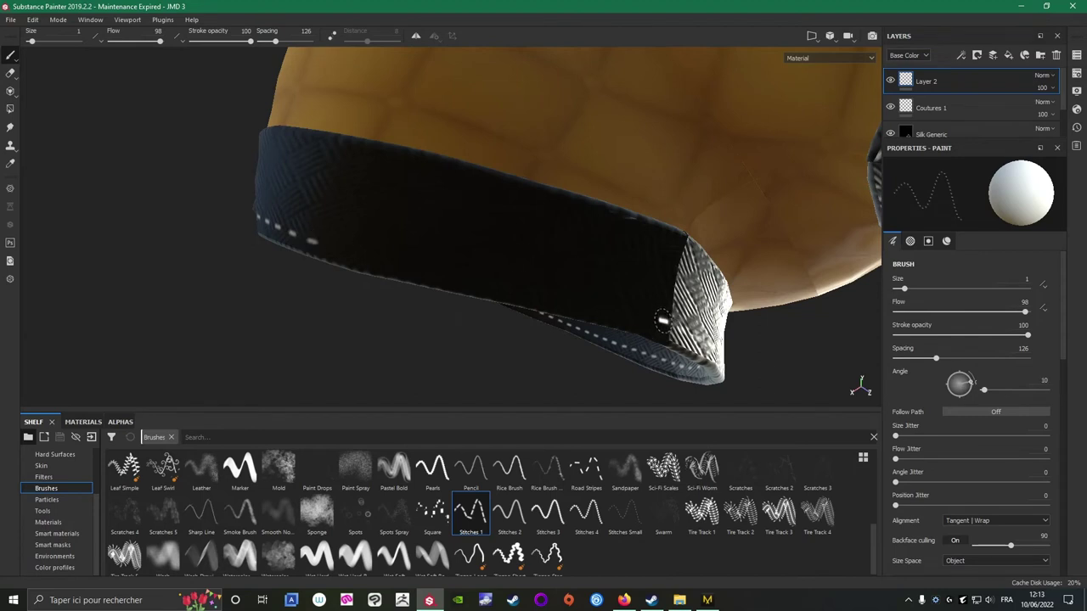
key(shift)
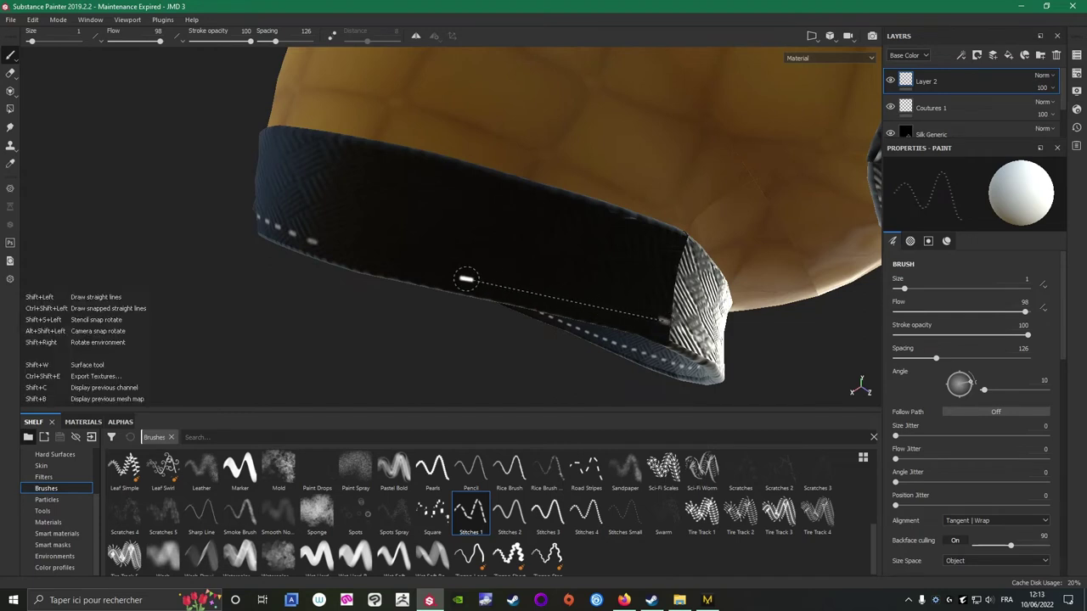
shift+click(439, 274)
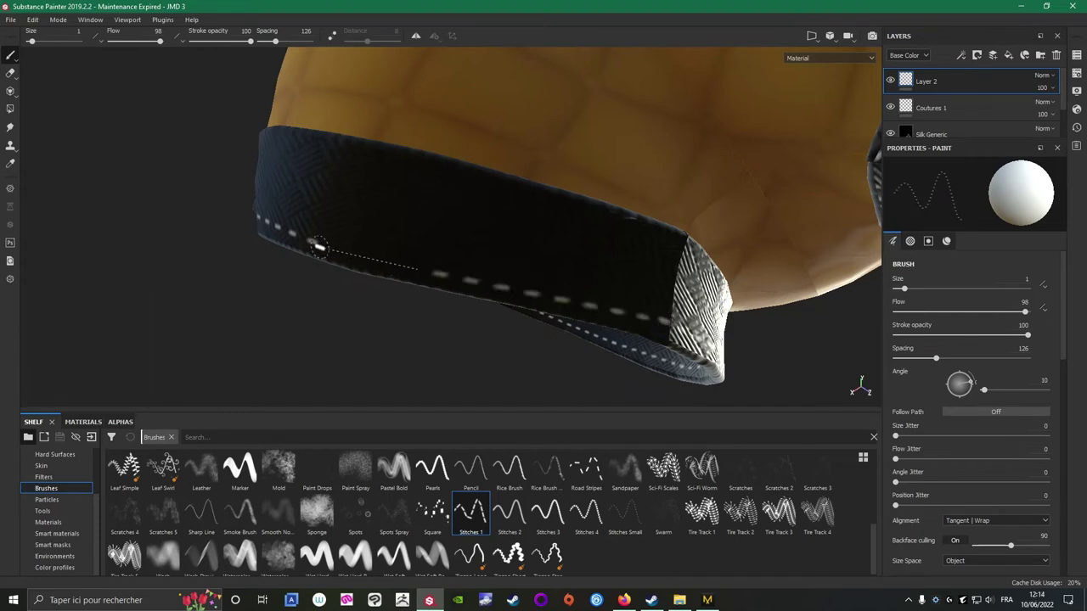
shift+click(317, 247)
Save the project and rename the leg stitching layer as Coutures 2.
mouse_move(316, 369)
alt+mouse_down()
mouse_move(355, 354)
mouse_move(441, 250)
mouse_move(492, 246)
mouse_move(269, 235)
mouse_move(205, 286)
mouse_move(182, 144)
mouse_move(357, 170)
mouse_move(628, 320)
alt+mouse_up()
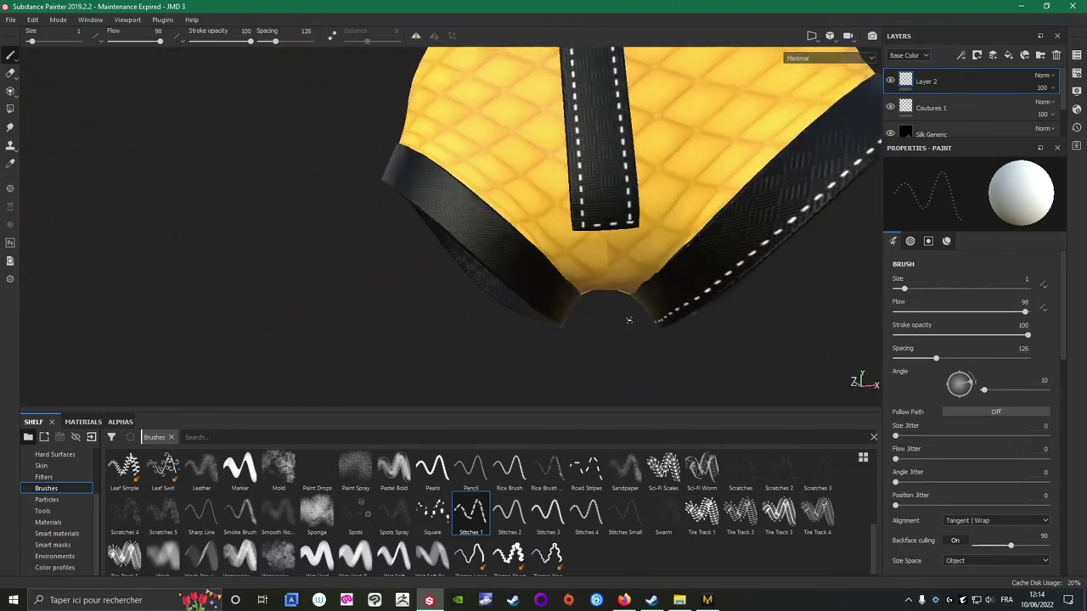
click(9, 19)
click(33, 116)
click(939, 78)
text(Coutures 2)
key(Return)
Paint a straight stitch line along the lower edge of the opposite leg border's inner side with the brush angle at 357.
scroll(527, 224, up, 1)
alt+drag(450, 250, 603, 324)
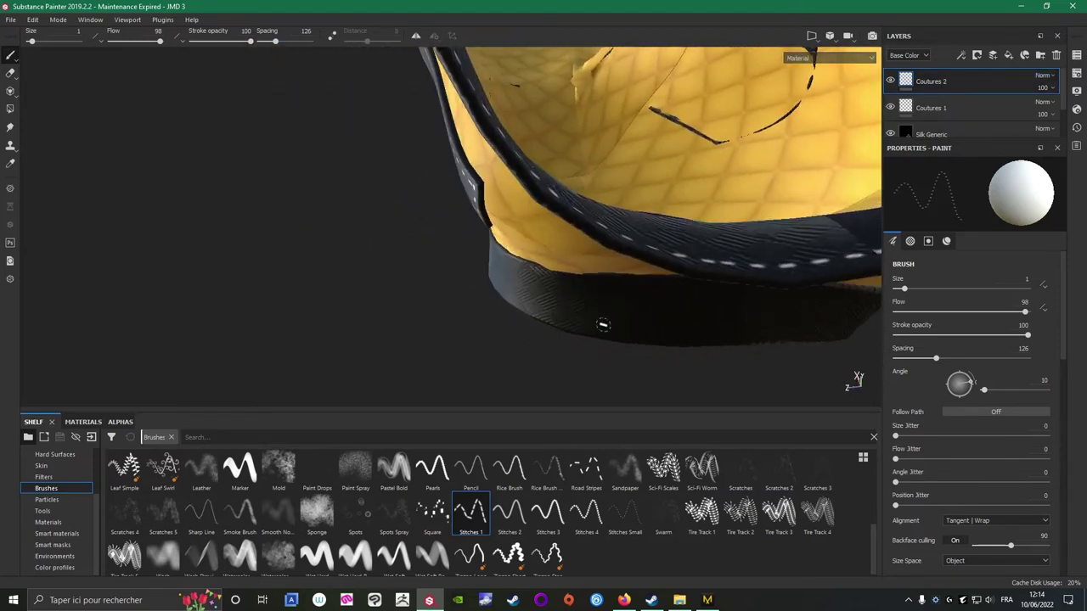
alt+drag(738, 337, 561, 293)
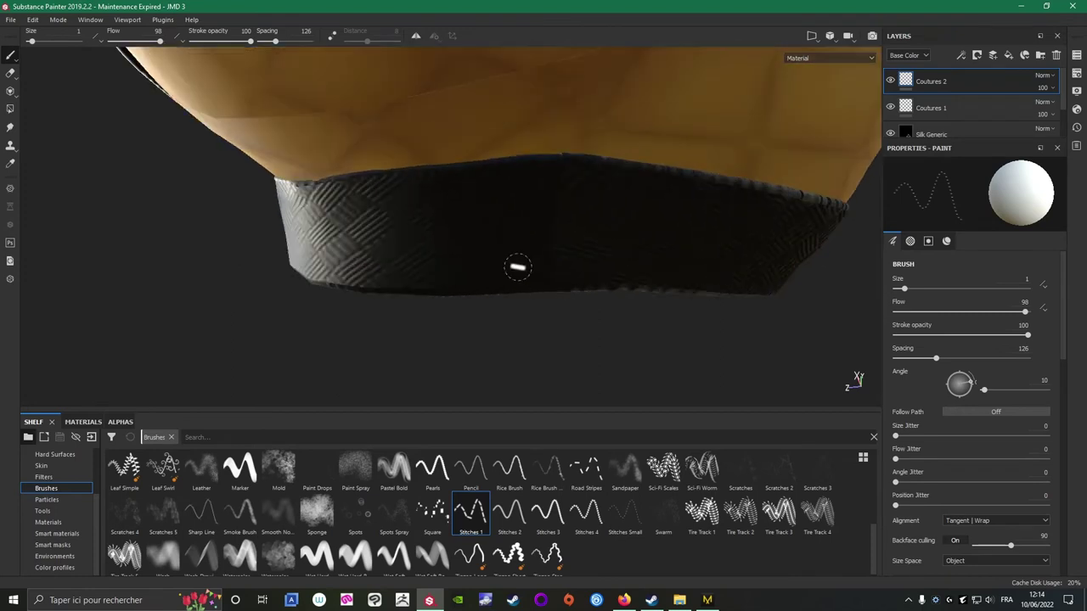
shift+right_drag(491, 278, 298, 313)
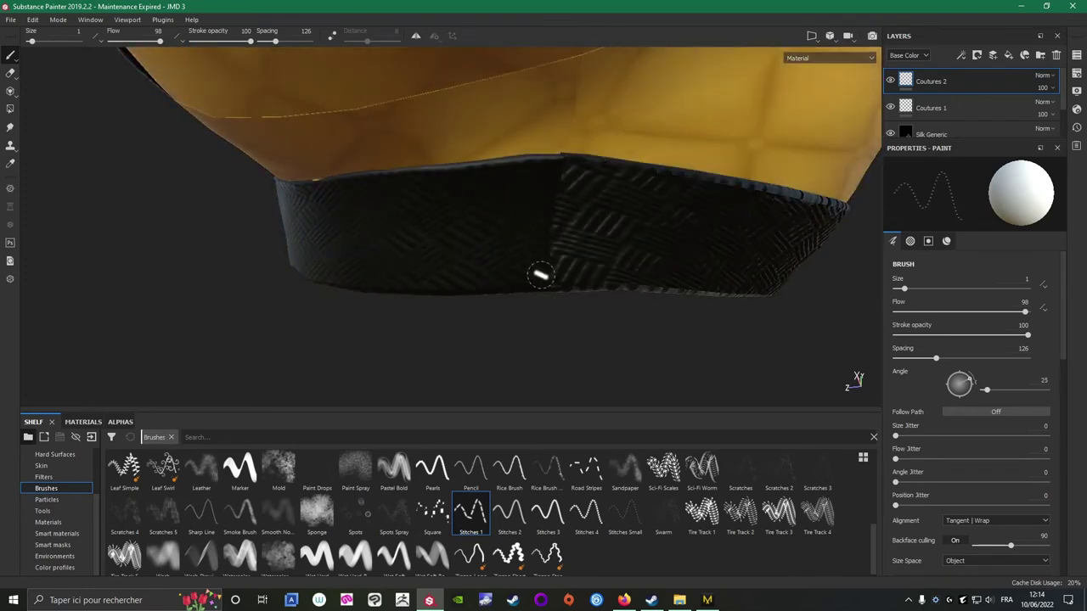
ctrl+drag(538, 276, 540, 274)
key(shift)
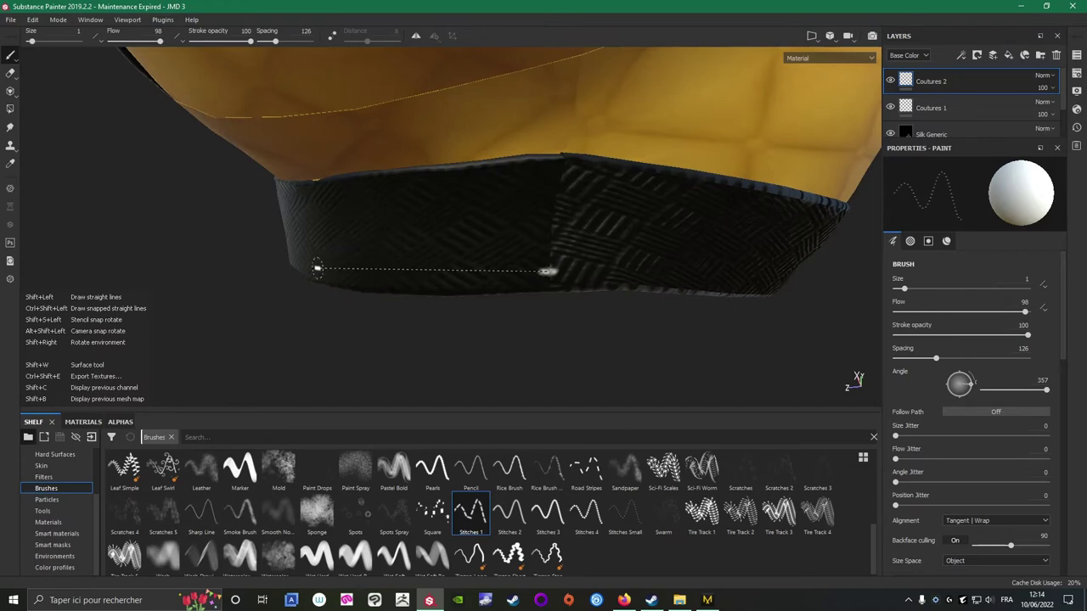
shift+click(548, 271)
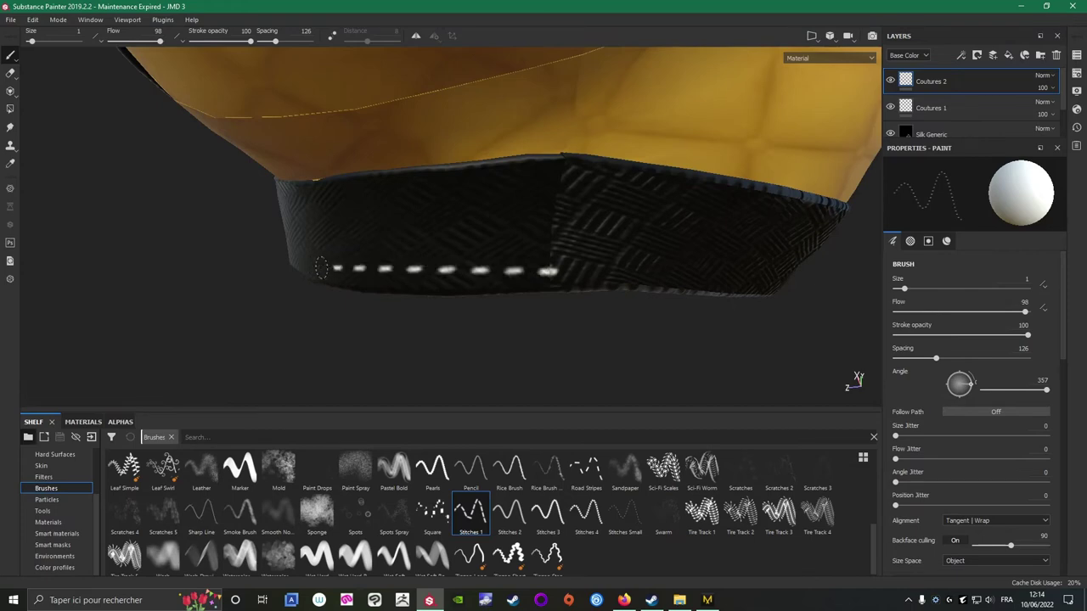
Continue the opposite leg border's lower stitch line from the inner side across the front, using brush angles 31 and 45.
mouse_move(309, 272)
alt+mouse_down()
mouse_move(427, 281)
mouse_move(415, 246)
mouse_move(457, 247)
mouse_move(538, 287)
mouse_move(562, 262)
mouse_move(582, 317)
mouse_move(533, 294)
alt+mouse_up()
shift+right_drag(542, 294, 542, 294)
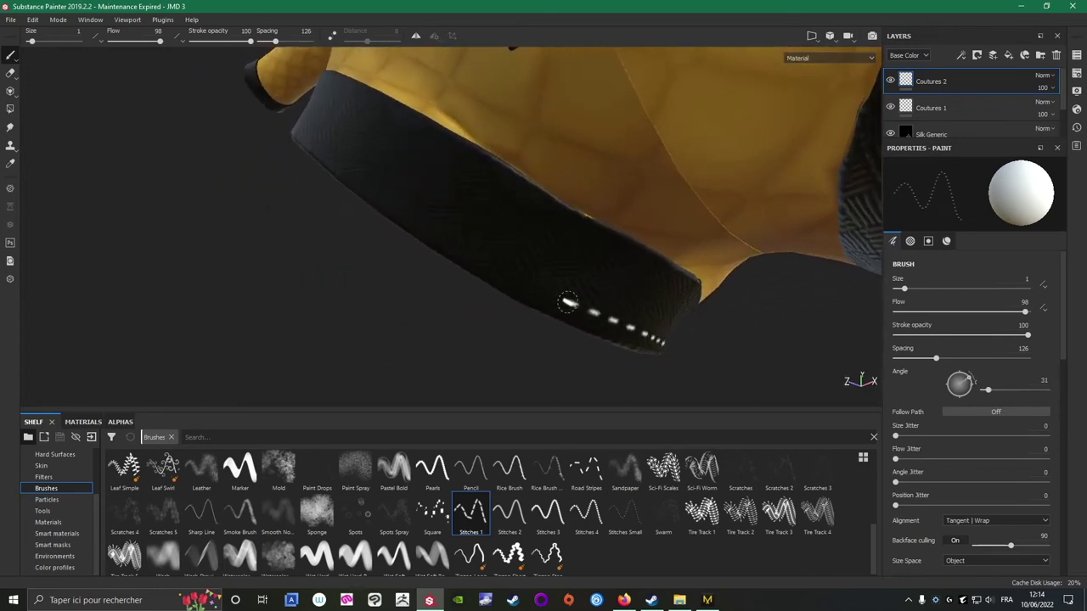
key(shift)
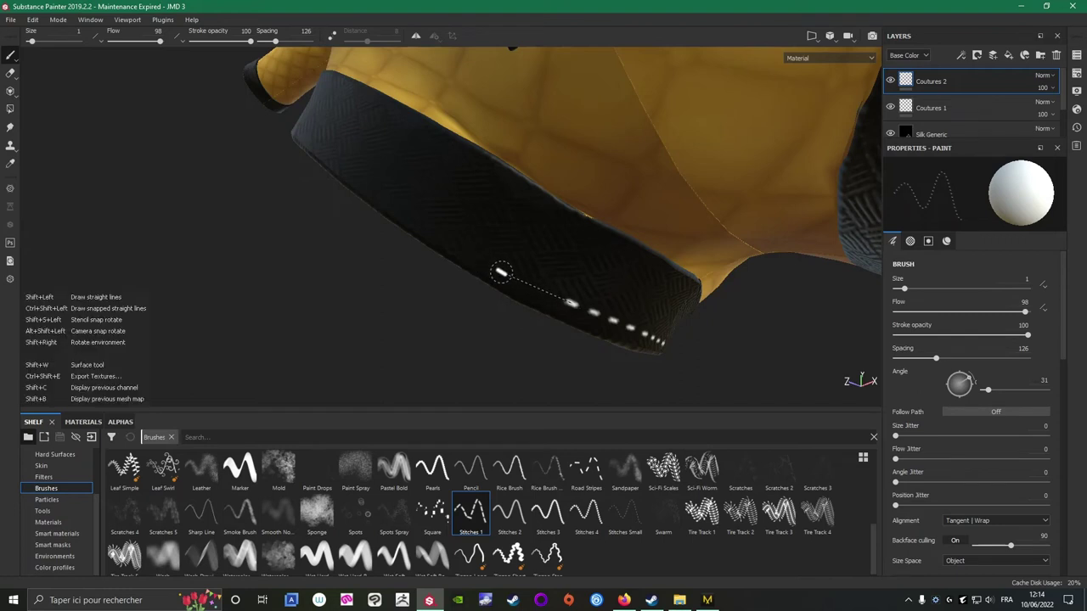
shift+click(508, 272)
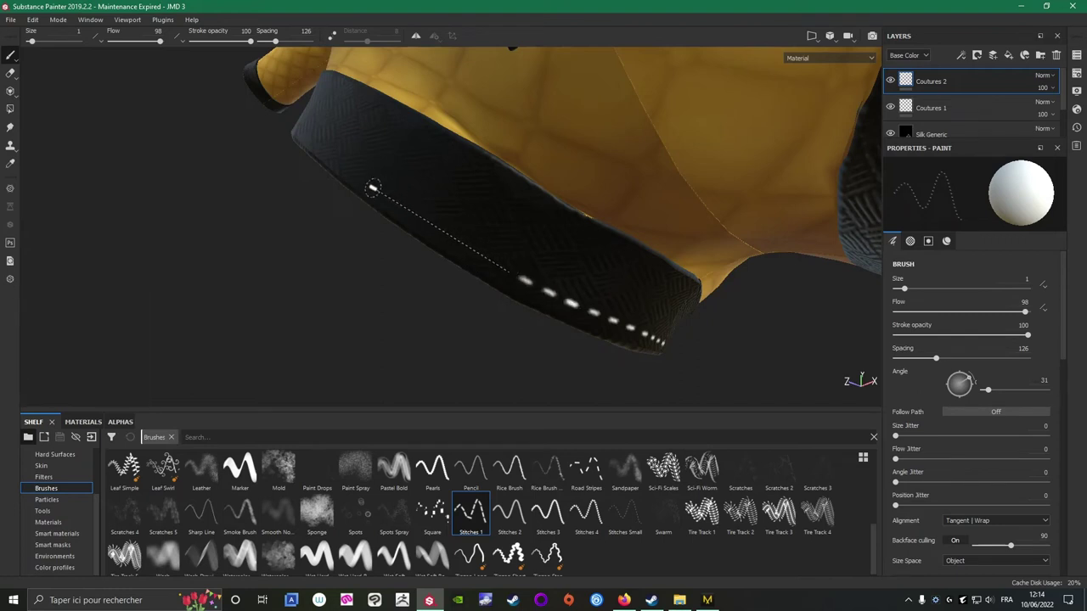
shift+click(363, 179)
mouse_move(343, 149)
alt+mouse_down()
mouse_move(356, 175)
mouse_move(376, 167)
mouse_move(637, 295)
alt+mouse_up()
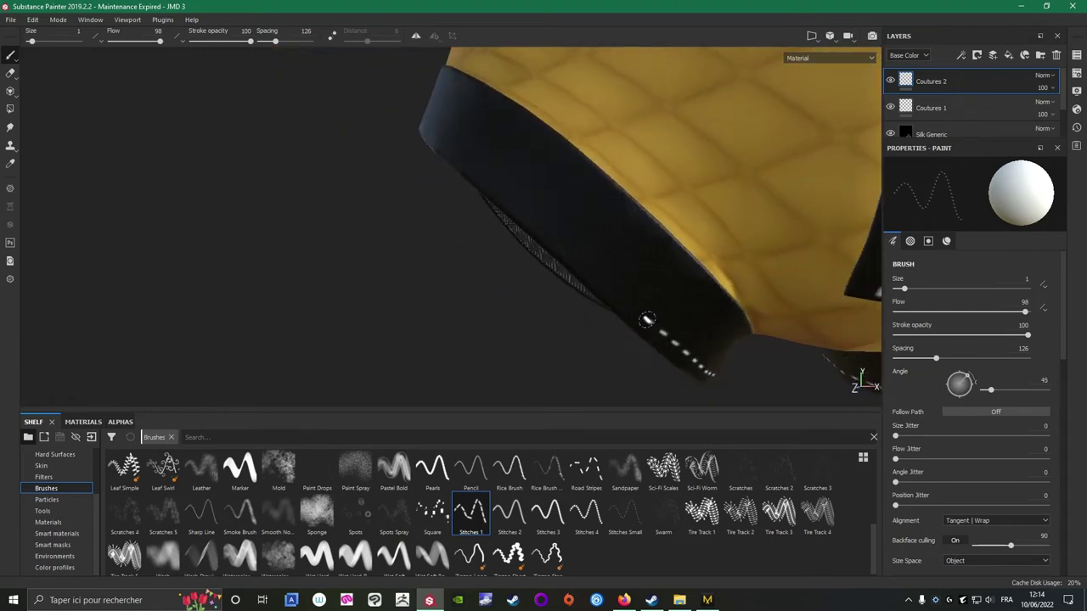
key(shift)
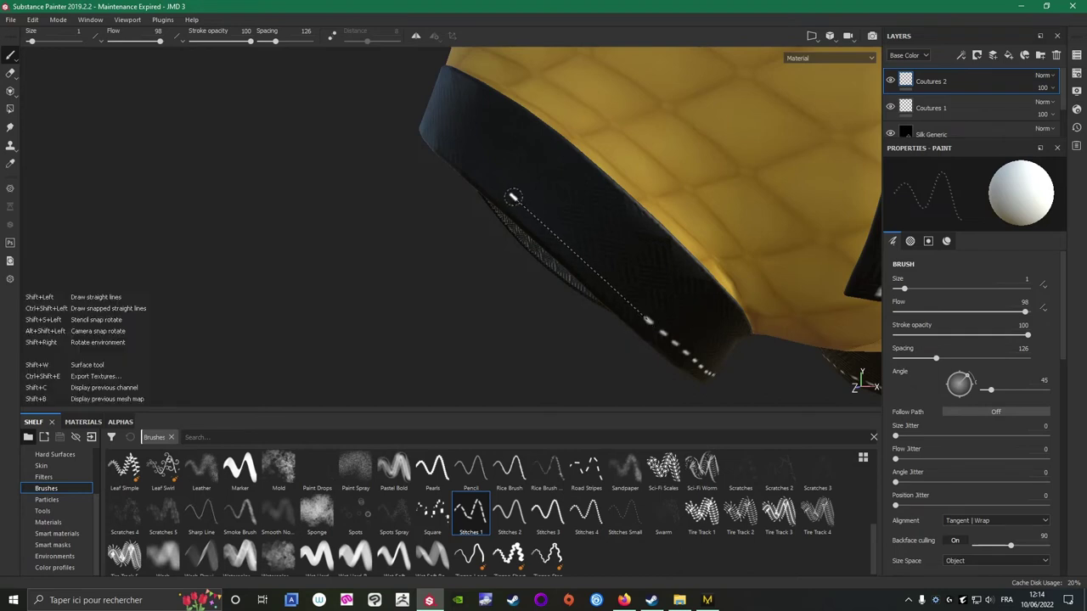
shift+click(450, 142)
Extend the stitch line around the lower edge of the opposite leg border's outer side, using brush angles 24 and 352.
mouse_move(477, 152)
alt+mouse_down()
mouse_move(699, 260)
mouse_move(689, 260)
alt+mouse_up()
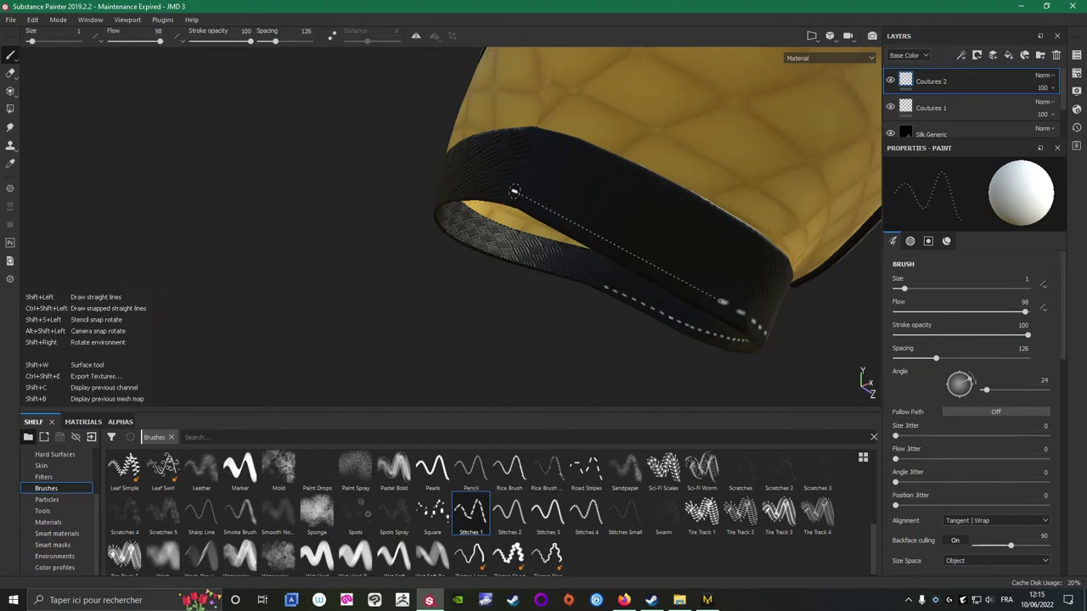
shift+click(514, 191)
mouse_move(660, 233)
alt+mouse_down()
mouse_move(606, 235)
mouse_move(644, 216)
mouse_move(654, 165)
mouse_move(645, 168)
alt+mouse_up()
ctrl+drag(718, 111, 718, 139)
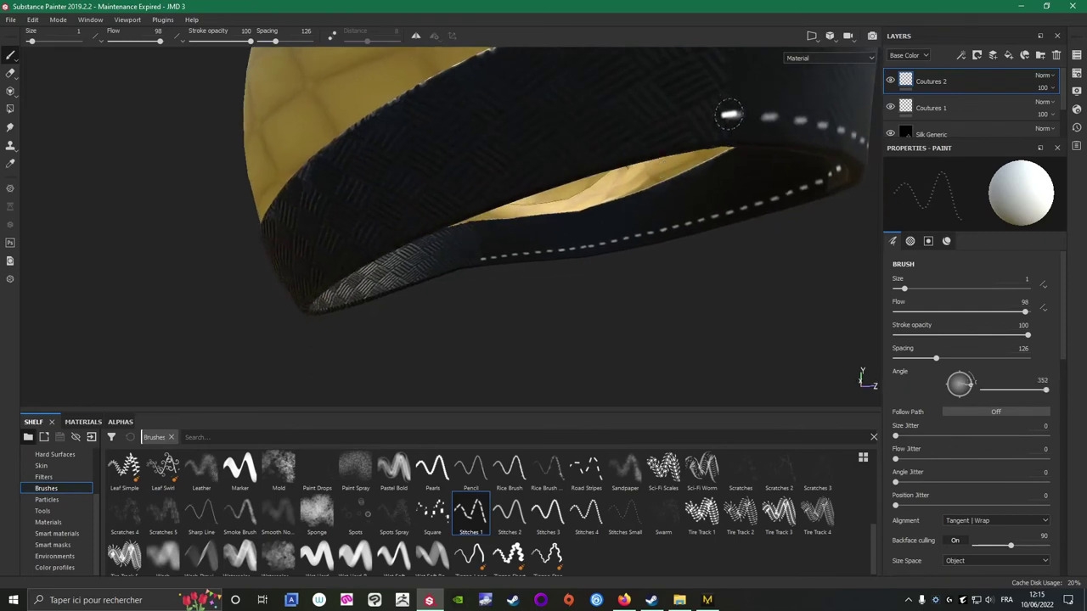
click(727, 116)
key(shift)
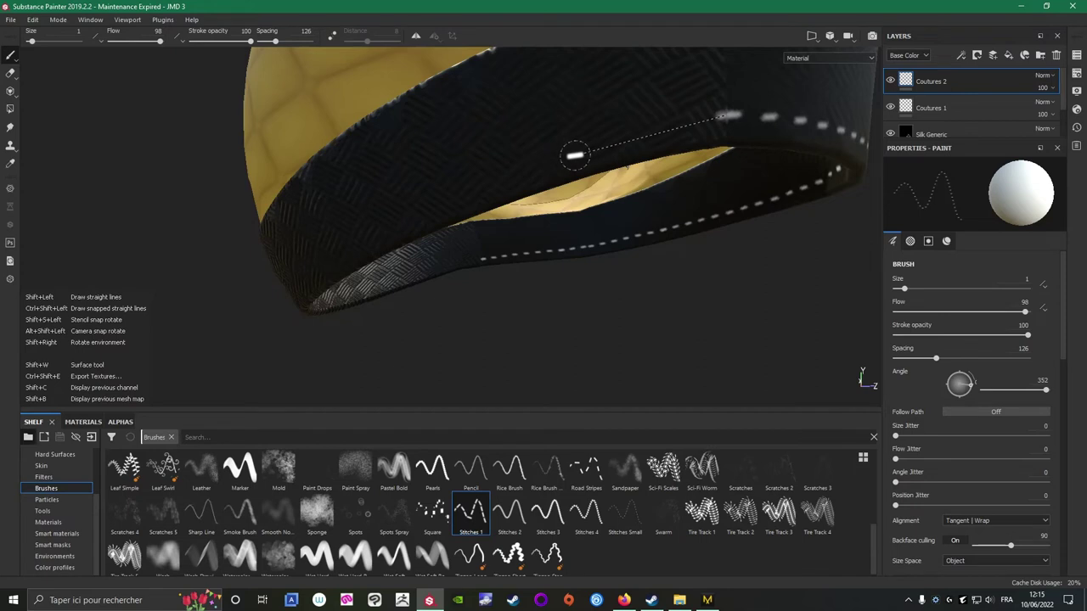
shift+click(509, 176)
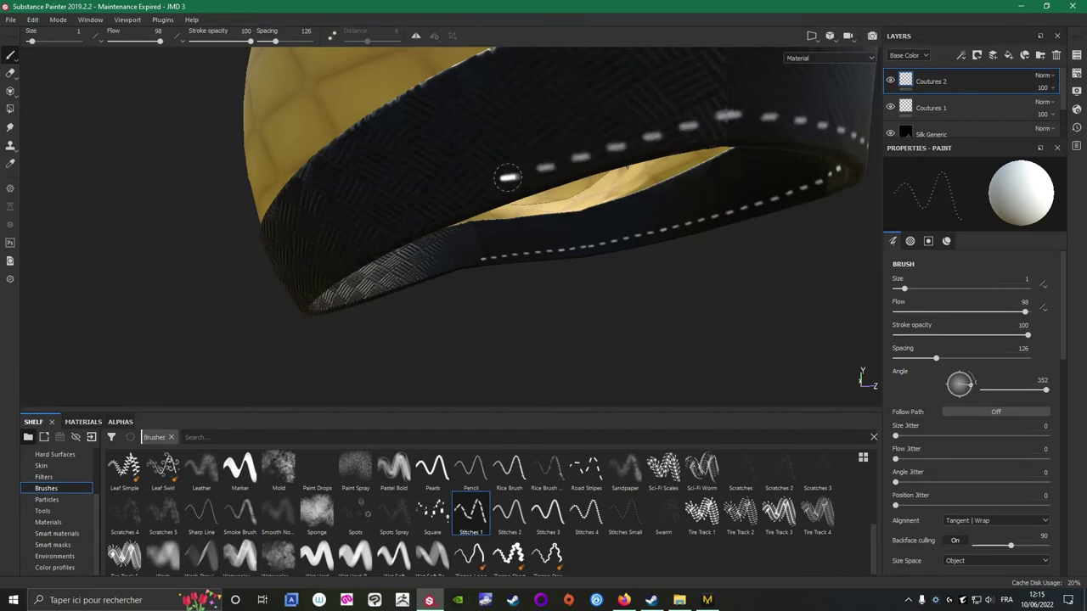
Undo the last stitch stroke and try repainting the opposite leg border's outer side with the brush angle at 347.
key(ctrl+z)
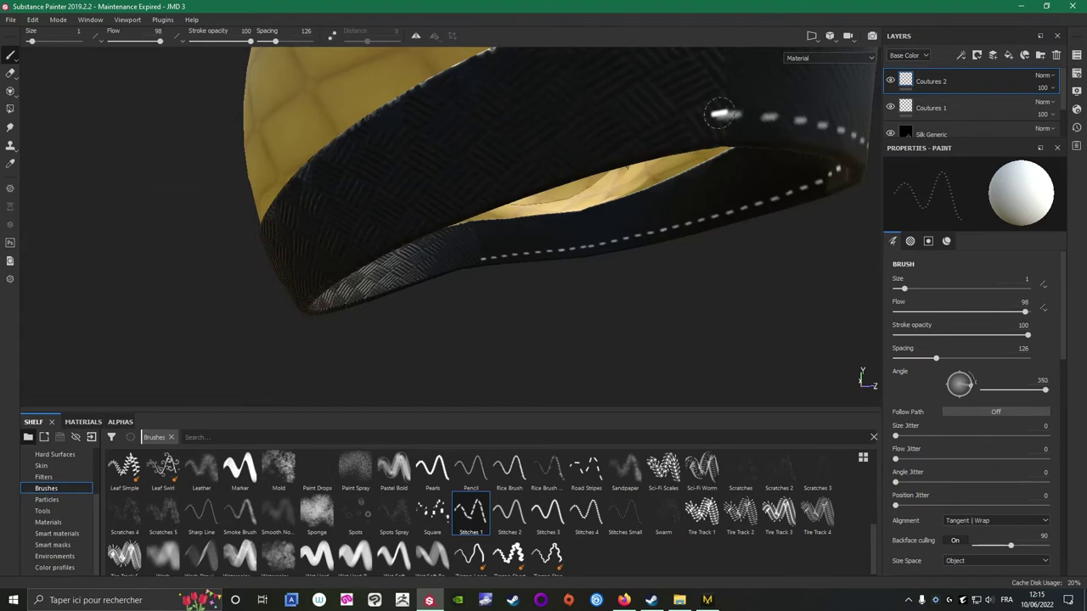
ctrl+drag(719, 112, 719, 124)
key(shift)
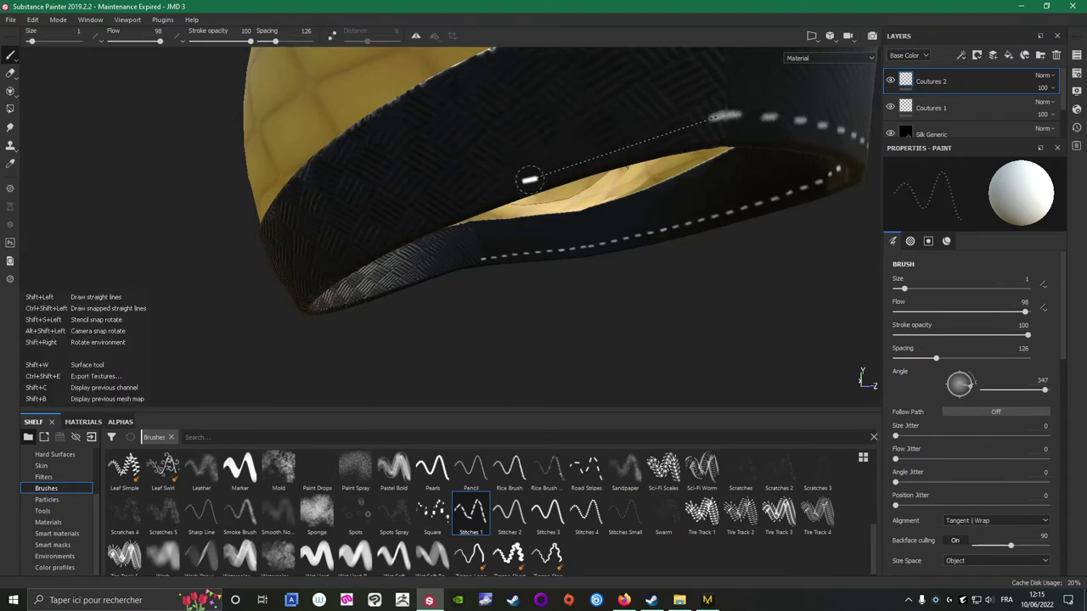
shift+click(536, 167)
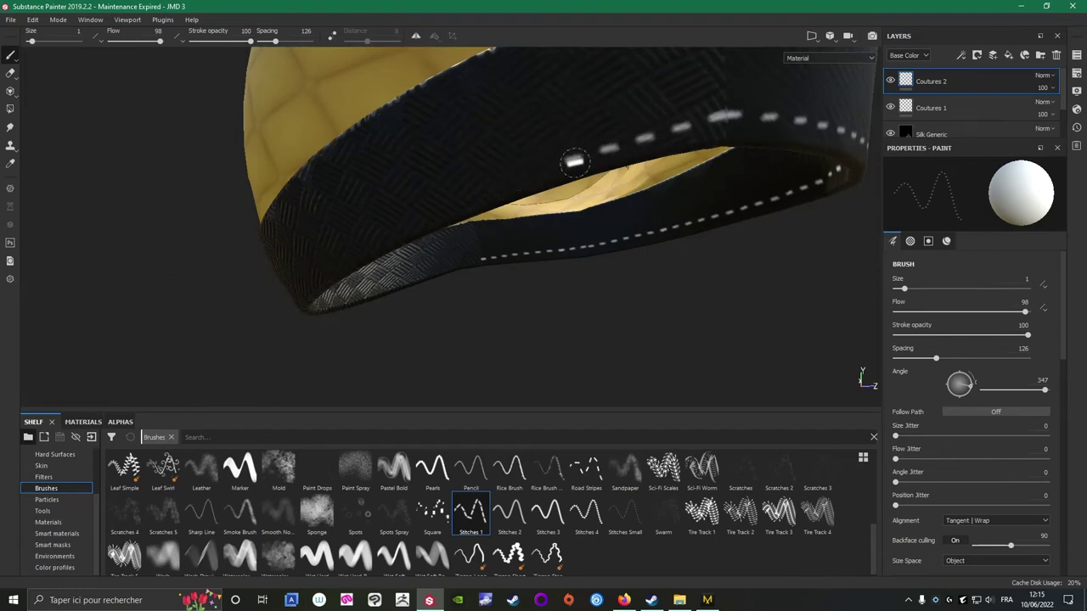
Try to extend the outer side's lower stitch line toward the back with brush angle 334, and undo the strokes on that side.
key(super)
key(super)
alt+drag(523, 342, 603, 327)
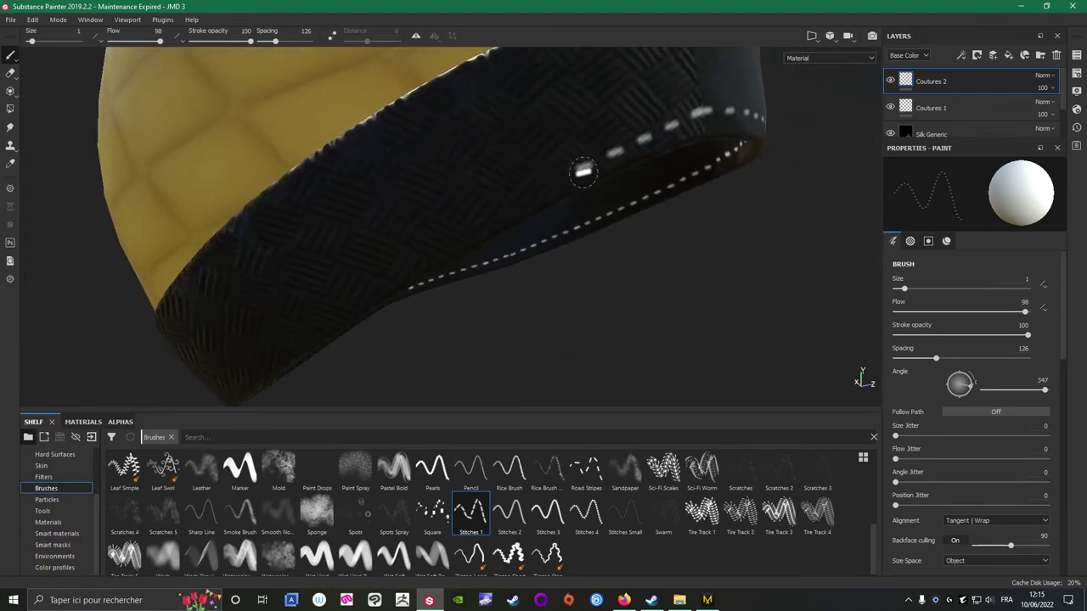
ctrl+drag(577, 167, 582, 170)
click(582, 167)
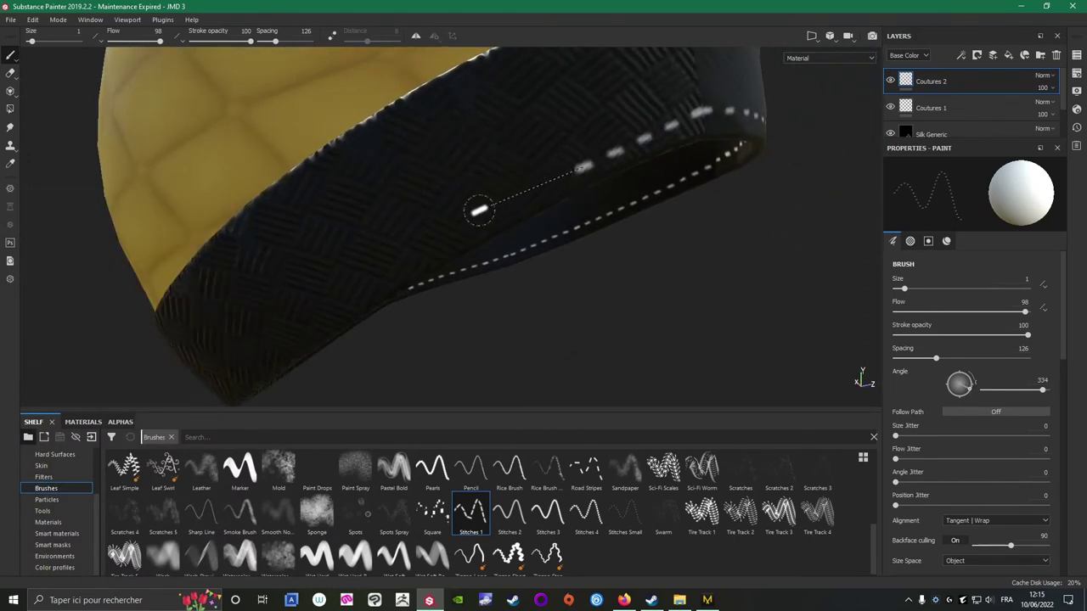
shift+click(380, 280)
mouse_move(226, 291)
alt+mouse_down()
mouse_move(298, 291)
mouse_move(482, 152)
mouse_move(501, 169)
mouse_move(381, 235)
mouse_move(383, 216)
mouse_move(247, 221)
mouse_move(651, 116)
mouse_move(558, 109)
mouse_move(276, 170)
mouse_move(223, 243)
mouse_move(413, 211)
mouse_move(369, 207)
mouse_move(456, 206)
mouse_move(383, 208)
mouse_move(398, 203)
alt+mouse_up()
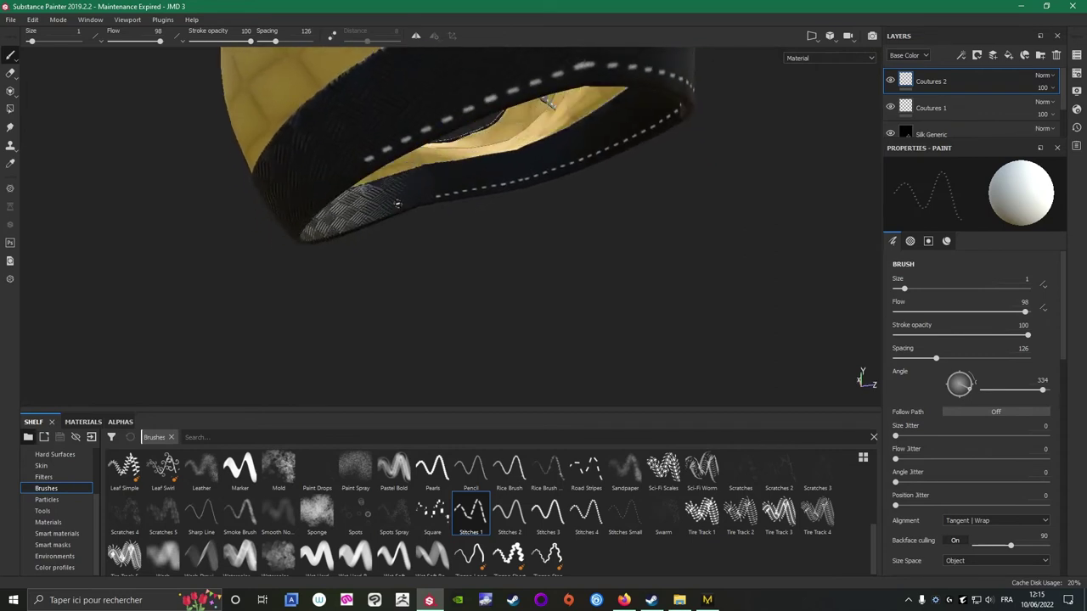
key(ctrl)
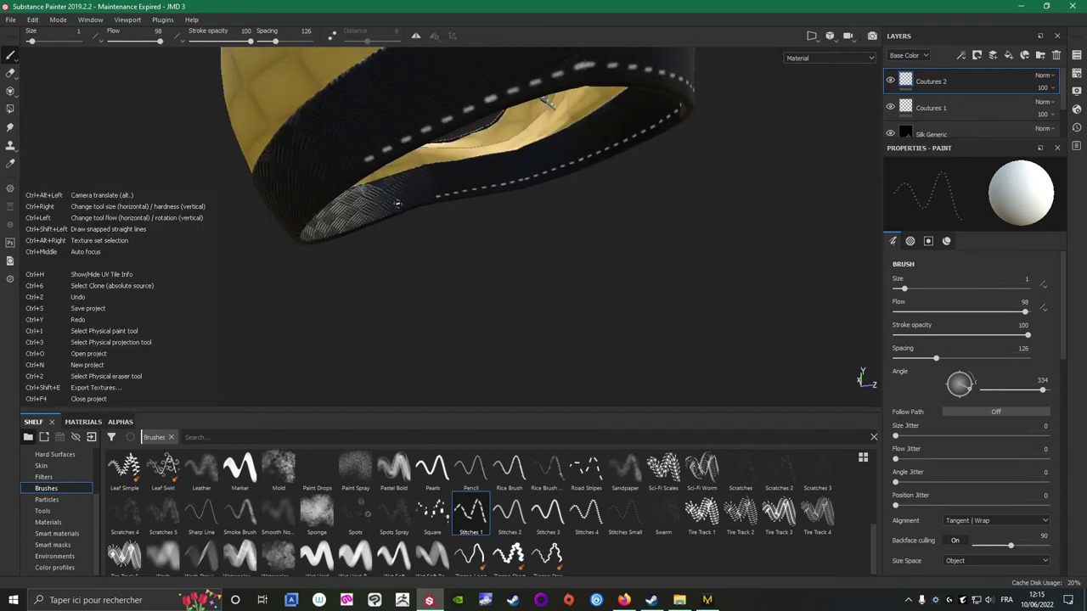
key(ctrl)
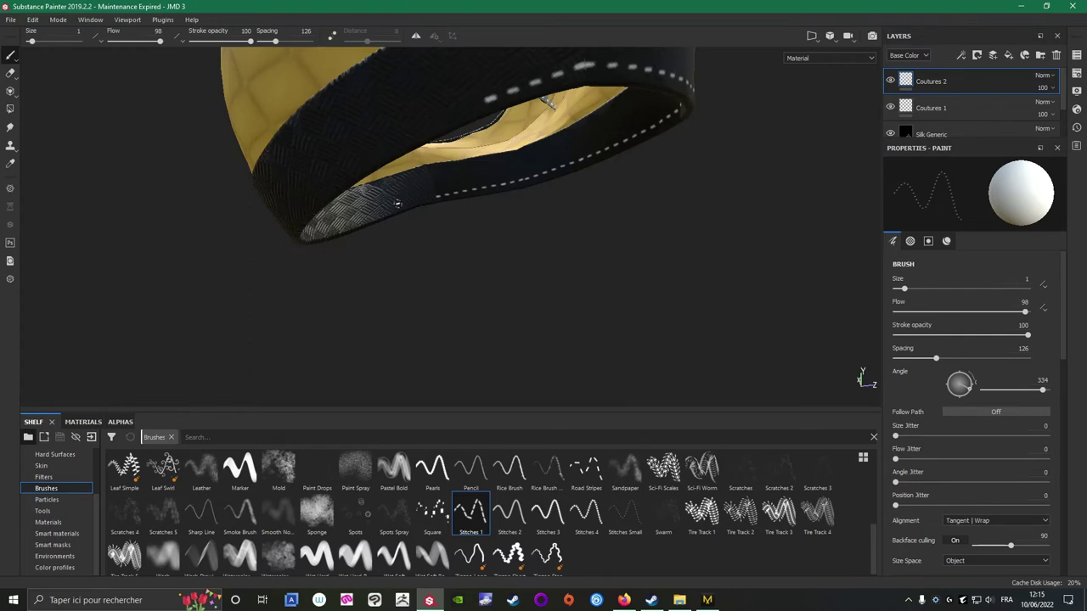
key(ctrl)
key(ctrl)
Paint the lower stitch line along the opposite leg border's outer side using brush angles 345 and 334.
alt+drag(436, 134, 451, 181)
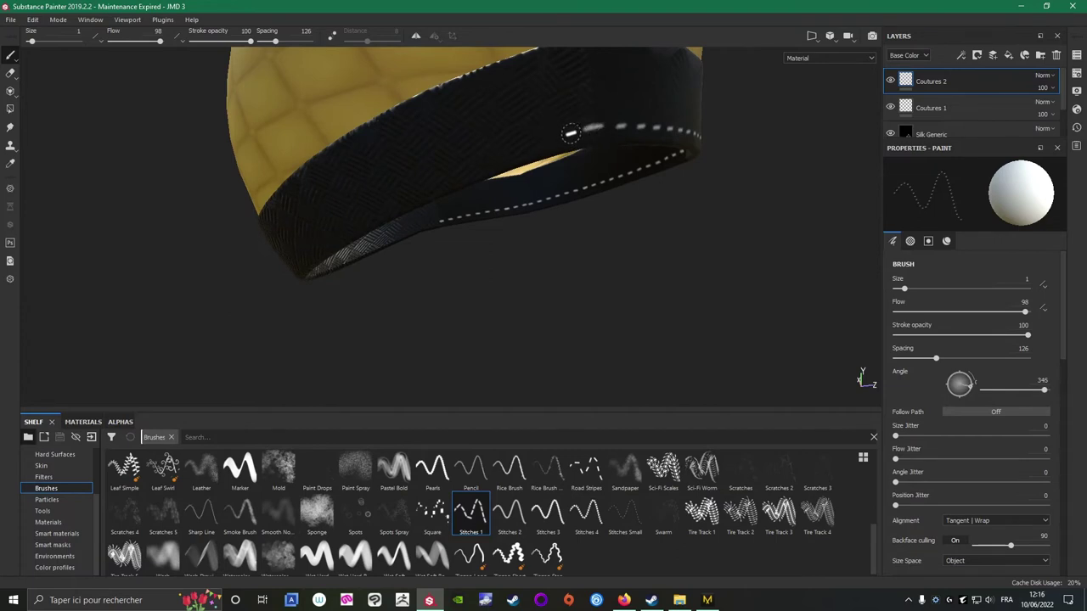
key(shift)
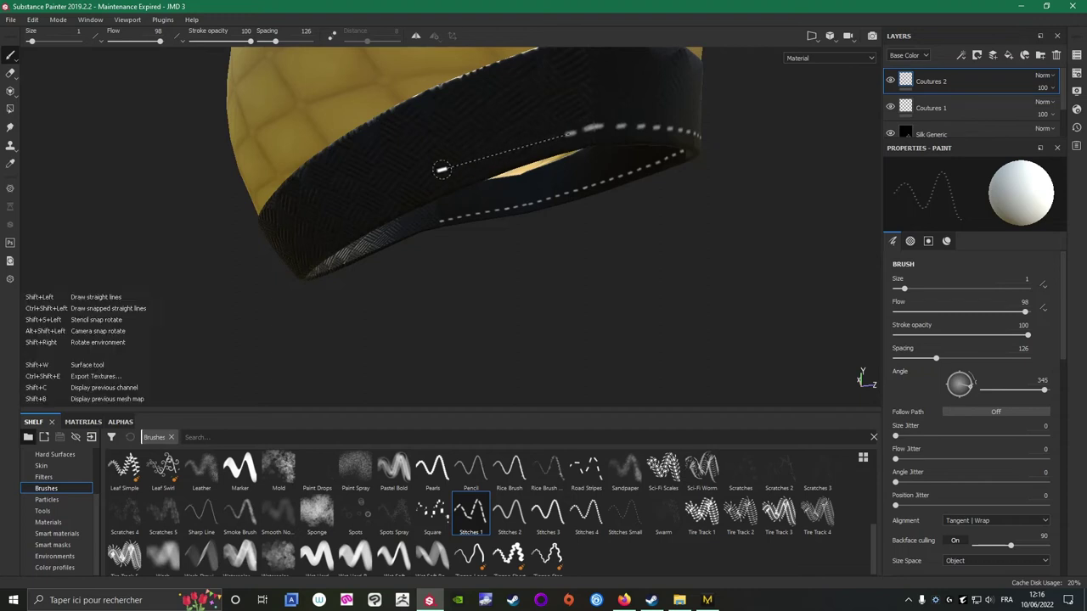
shift+click(440, 176)
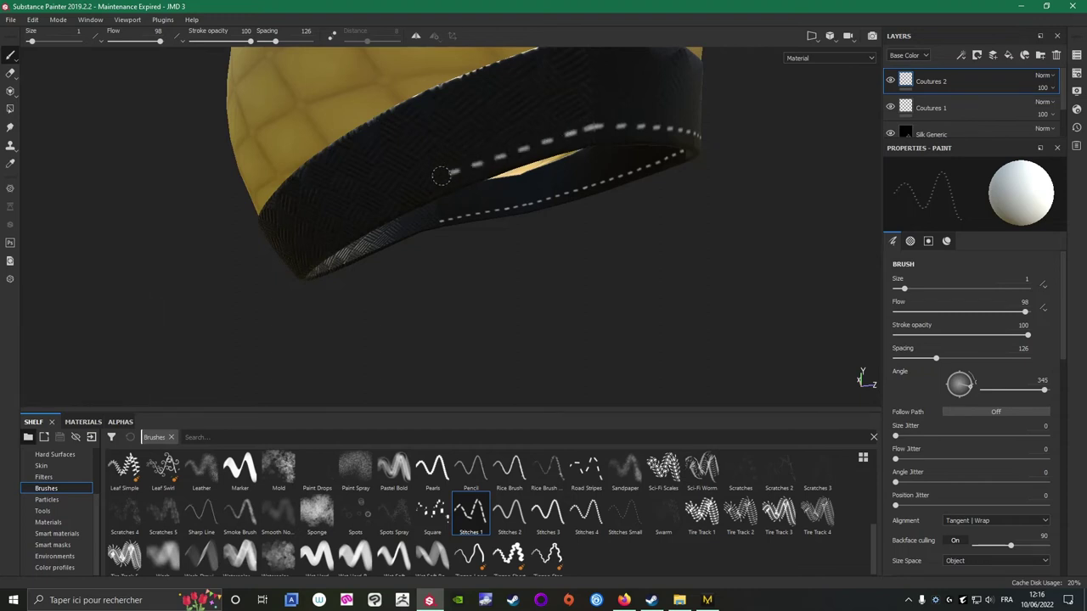
ctrl+drag(441, 175, 441, 192)
key(shift)
shift+click(327, 239)
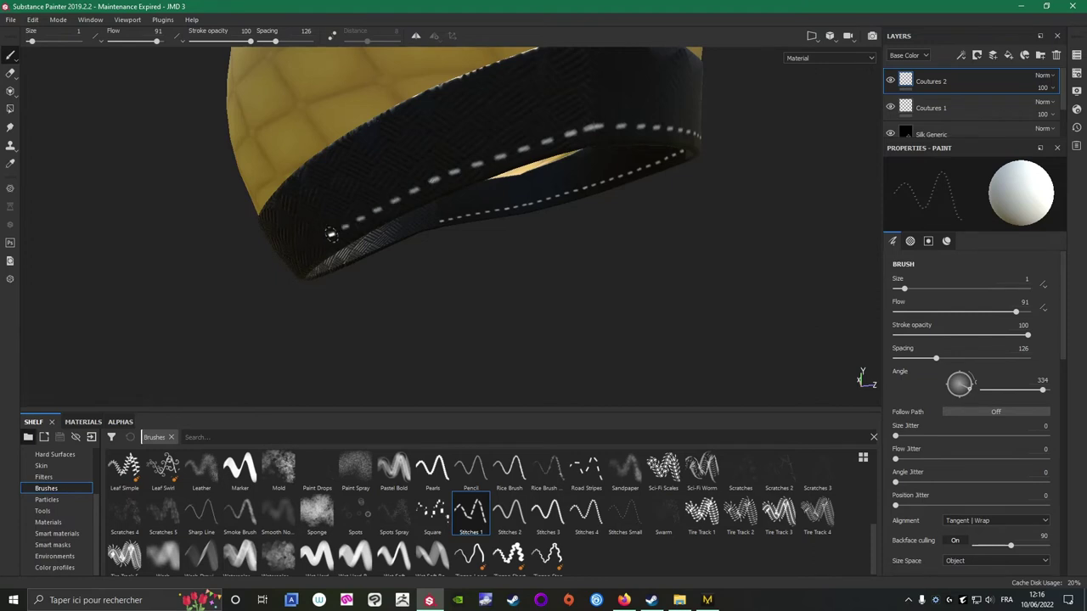
Extend the stitch line from the outer side down to the border's rear corner with the brush angle at 311.
mouse_move(262, 248)
alt+mouse_down()
mouse_move(325, 257)
mouse_move(300, 263)
alt+mouse_up()
scroll(326, 258, up, 3)
scroll(301, 263, down, 3)
mouse_move(335, 226)
alt+mouse_down()
mouse_move(419, 204)
mouse_move(390, 175)
alt+mouse_up()
ctrl+drag(505, 112, 505, 128)
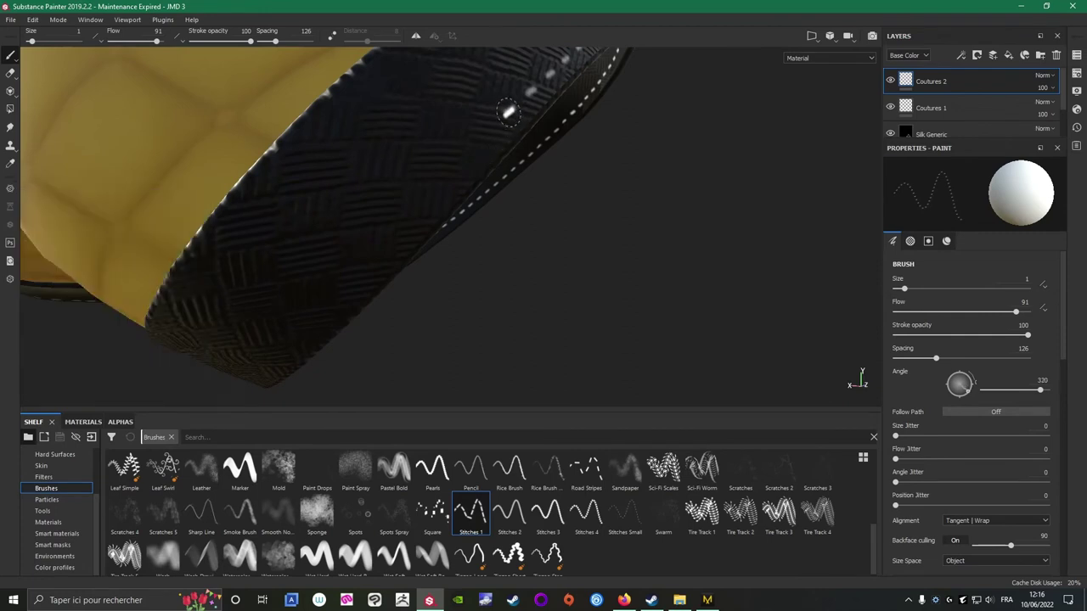
ctrl+drag(508, 111, 507, 112)
key(shift)
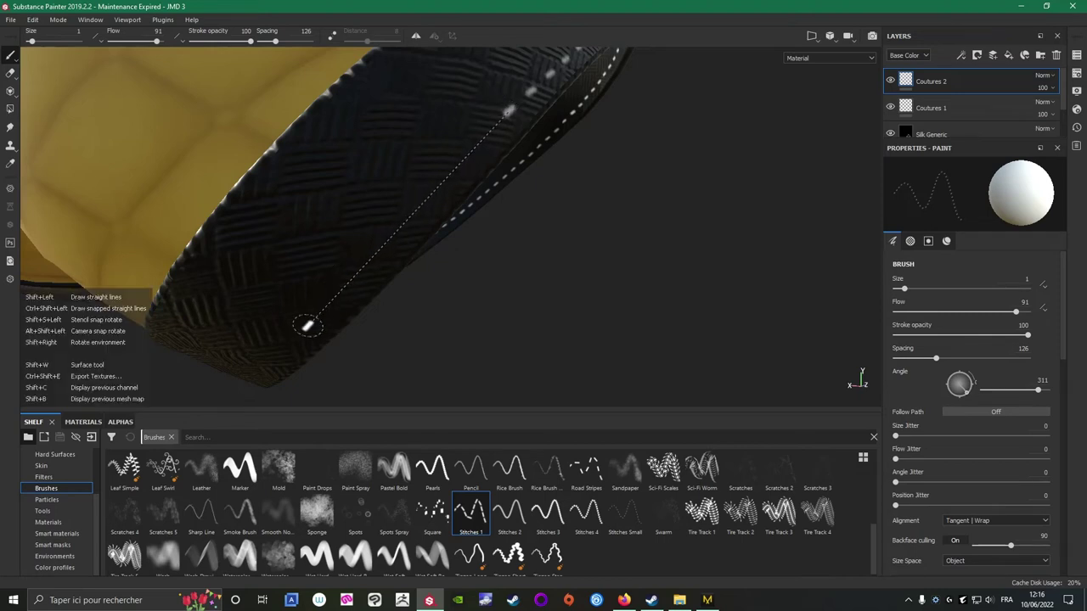
shift+click(312, 315)
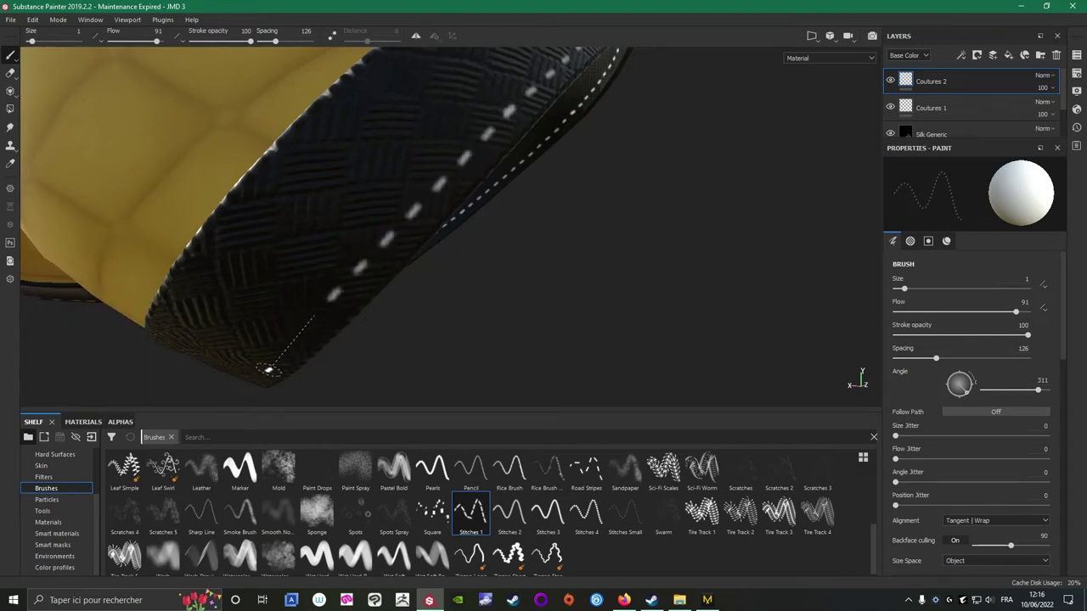
shift+click(264, 371)
Continue the stitch line along the lower edge of the border's back with flow 100 and brush angle 334.
mouse_move(299, 278)
alt+mouse_down()
mouse_move(407, 231)
mouse_move(398, 236)
mouse_move(466, 250)
mouse_move(449, 213)
mouse_move(383, 226)
mouse_move(357, 259)
mouse_move(429, 235)
mouse_move(485, 240)
mouse_move(412, 263)
mouse_move(468, 223)
mouse_move(371, 257)
mouse_move(424, 254)
mouse_move(418, 269)
mouse_move(437, 270)
alt+mouse_up()
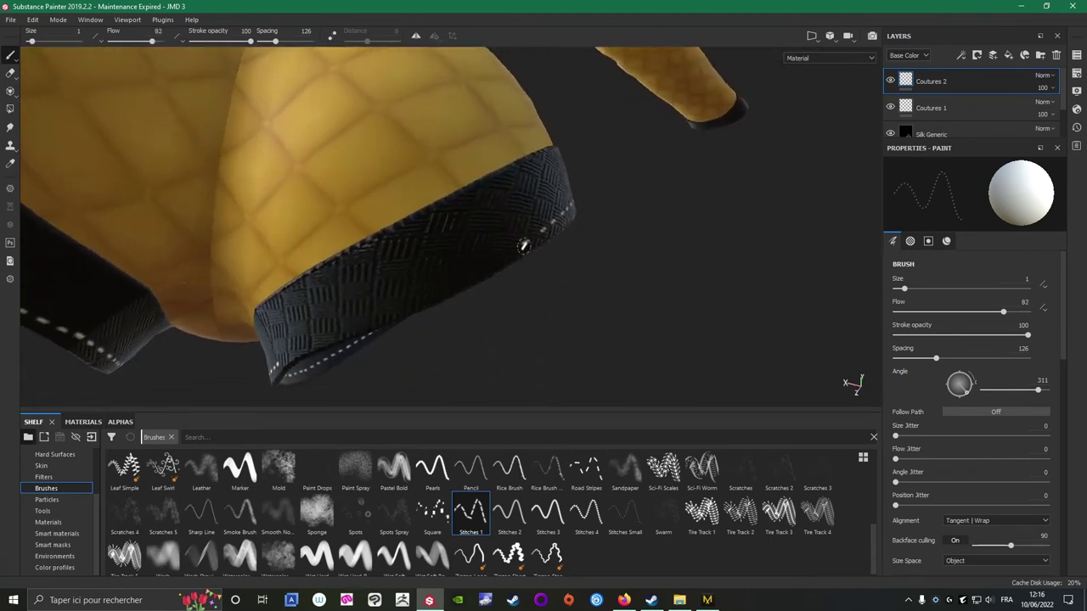
ctrl+drag(524, 246, 524, 246)
ctrl+drag(526, 248, 527, 251)
key(shift)
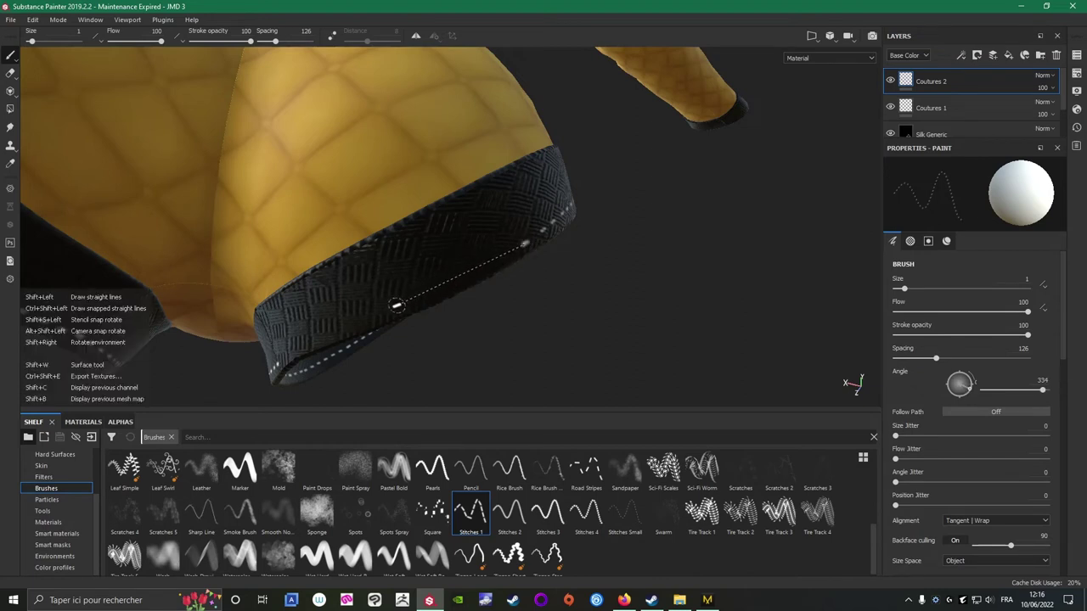
shift+click(391, 308)
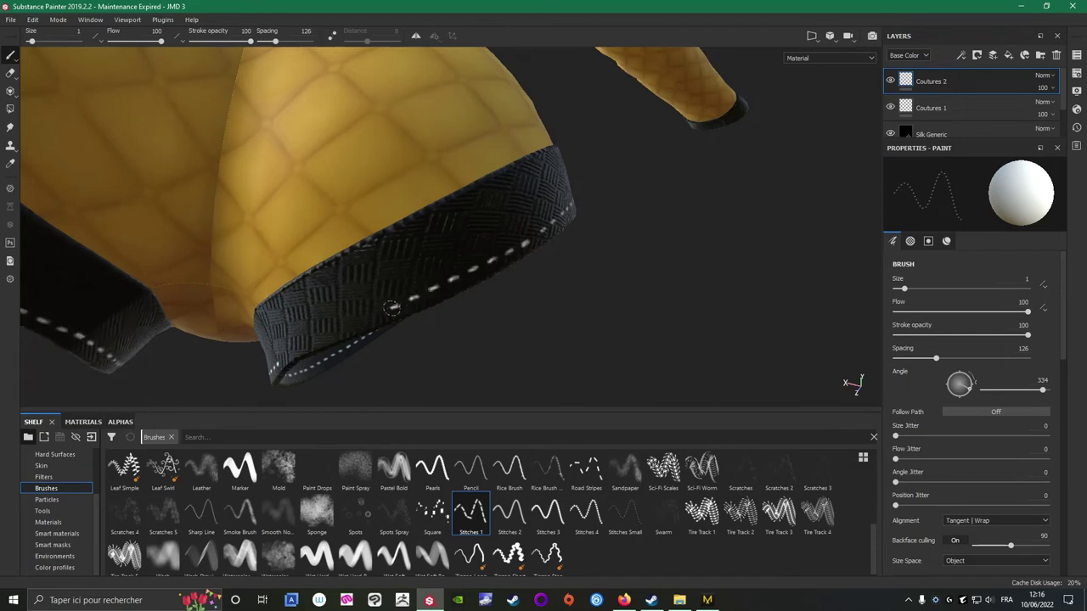
Close the remaining gap in the border's lower stitch line with a straight line at brush angle 357.
mouse_move(390, 320)
alt+mouse_down()
mouse_move(339, 316)
mouse_move(558, 311)
alt+mouse_up()
alt+drag(321, 294, 362, 292)
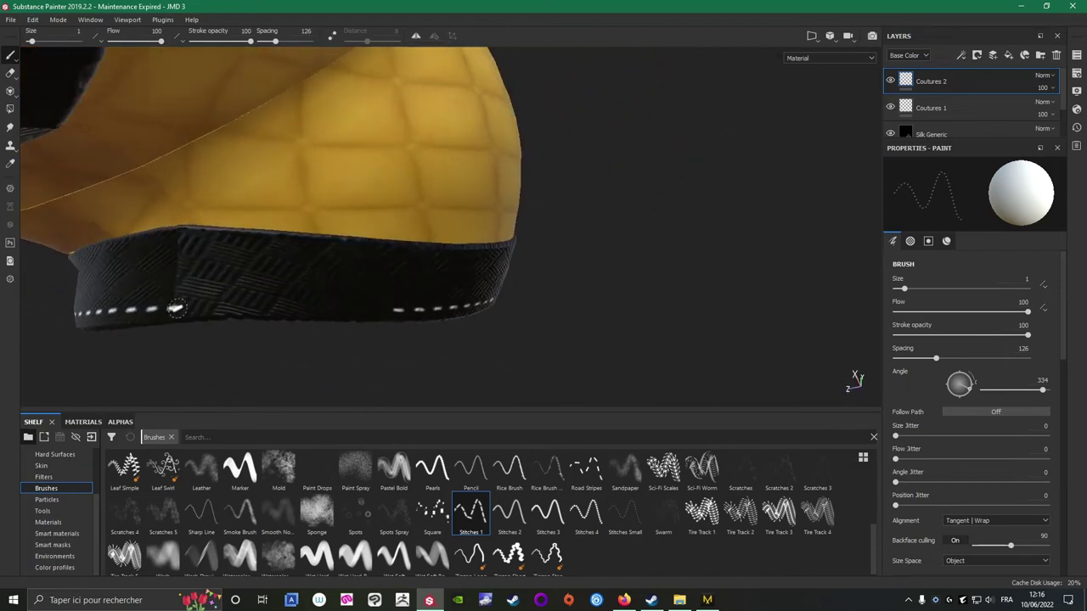
ctrl+drag(176, 307, 190, 307)
click(175, 308)
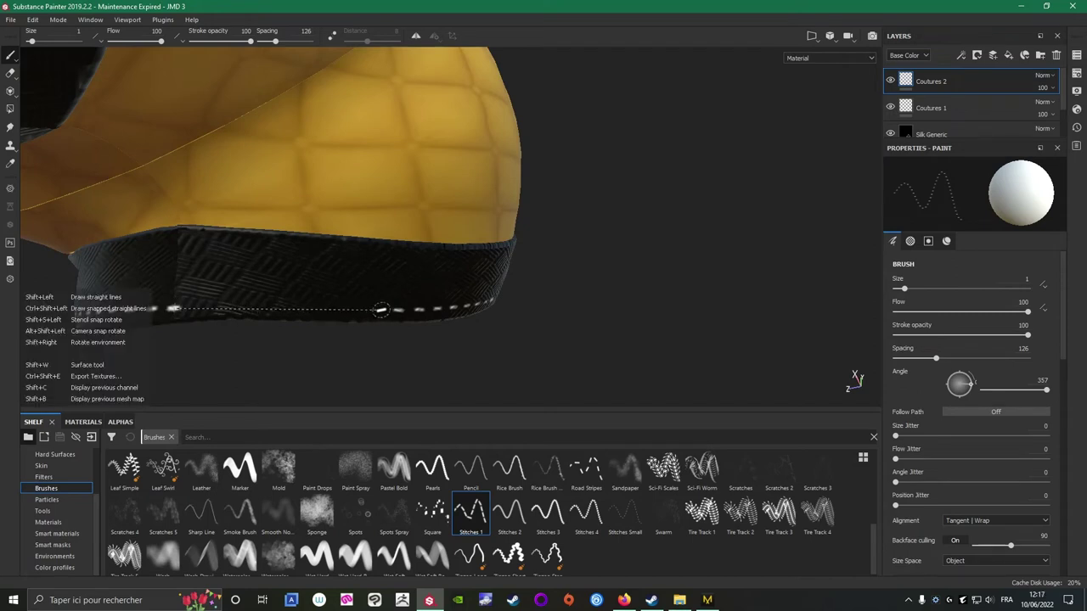
shift+click(396, 308)
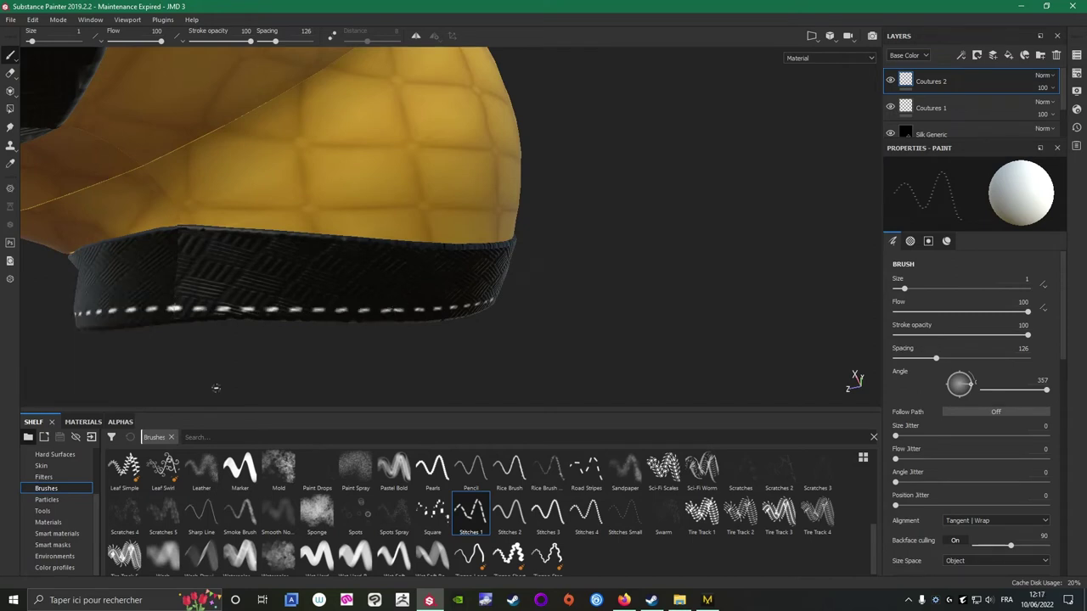
Add a paint layer named Coutures 3 above Coutures 2 and save the project.
scroll(405, 327, down, 8)
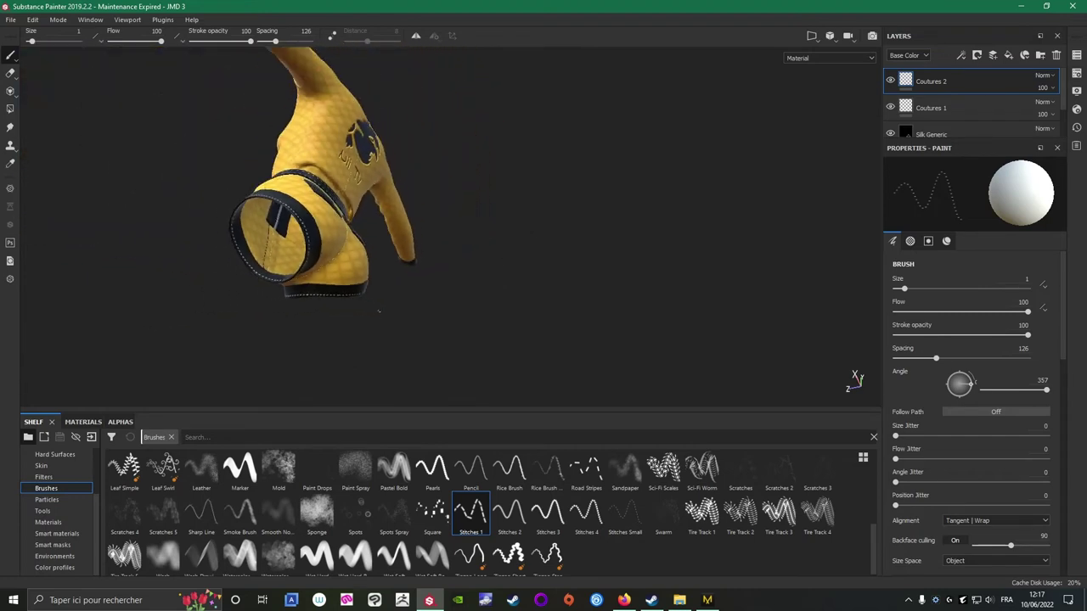
alt+drag(395, 235, 300, 306)
scroll(366, 304, up, 3)
alt+drag(366, 304, 432, 298)
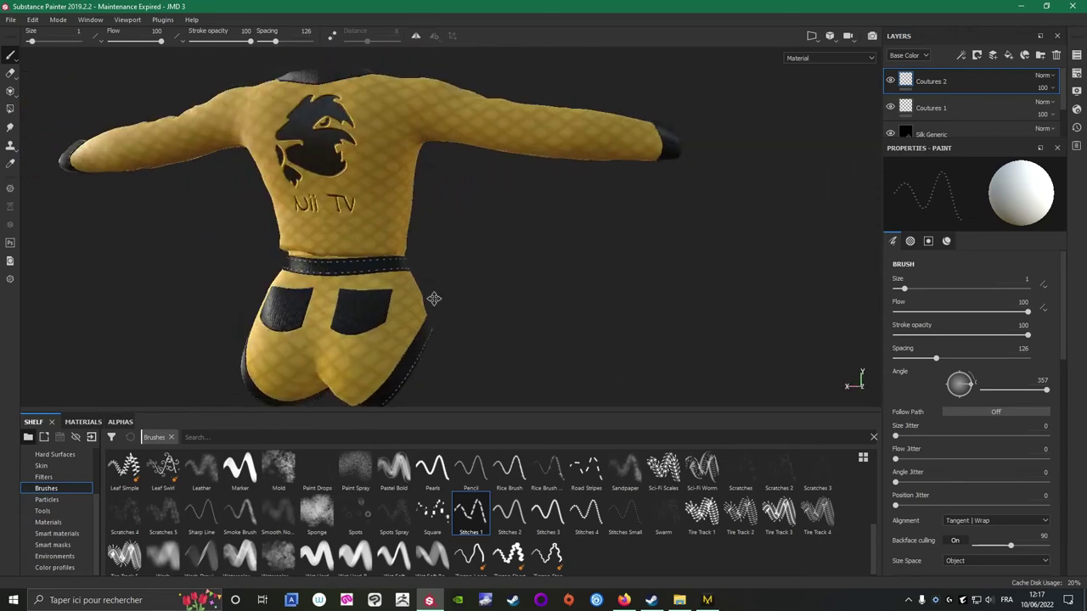
alt+right_drag(432, 298, 787, 164)
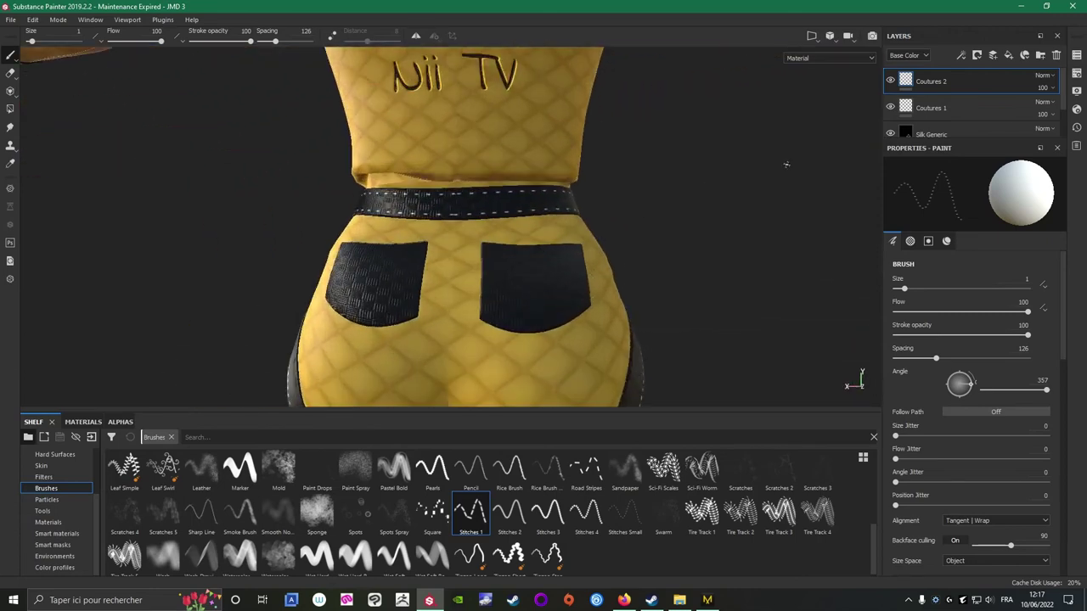
click(994, 56)
double_click(945, 81)
text(Coutures 3)
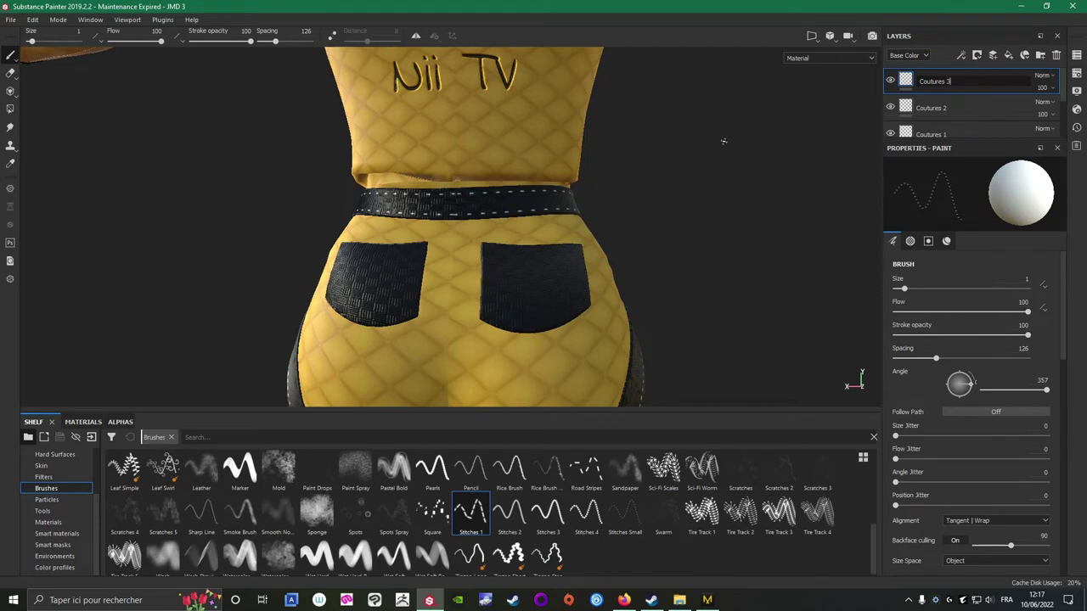
key(Return)
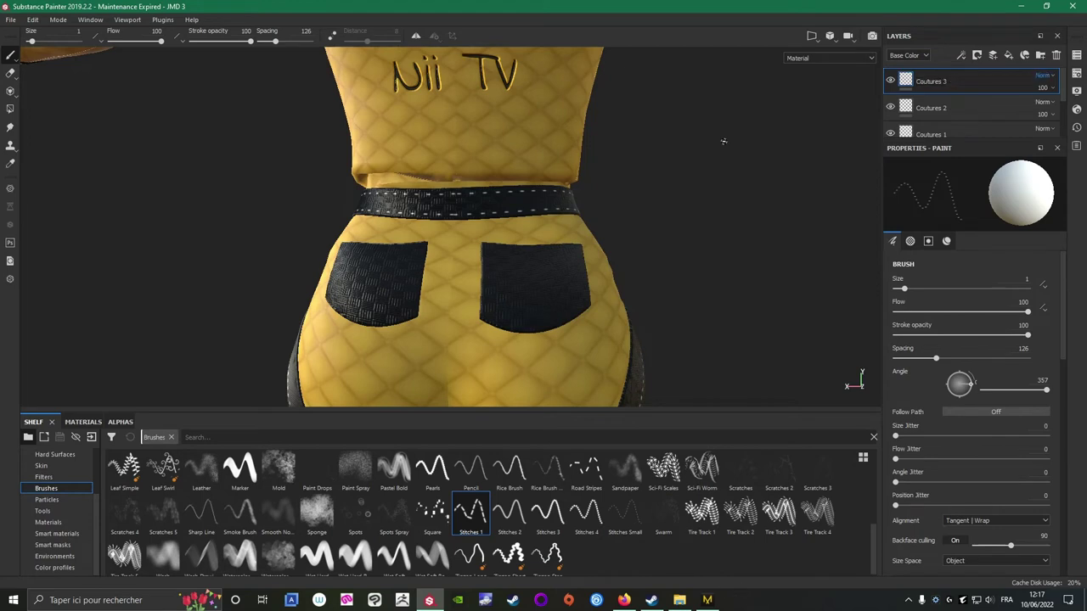
click(11, 19)
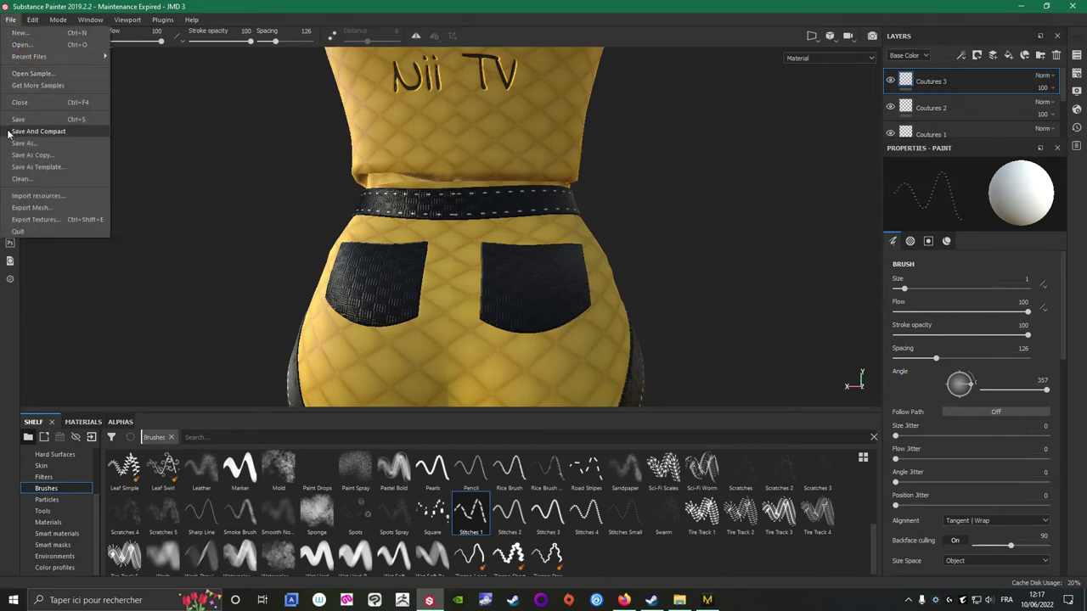
click(20, 120)
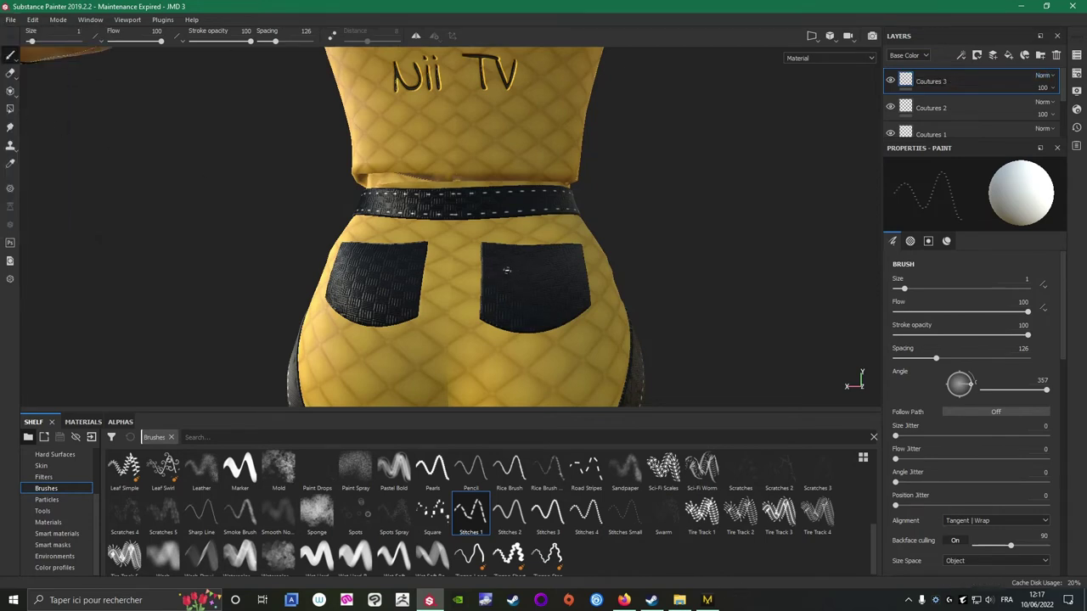
Set the Stitches 1 brush angle to 270 to match the right back pocket's vertical inner edge.
scroll(500, 270, down, 5)
scroll(501, 270, up, 6)
scroll(501, 269, up, 3)
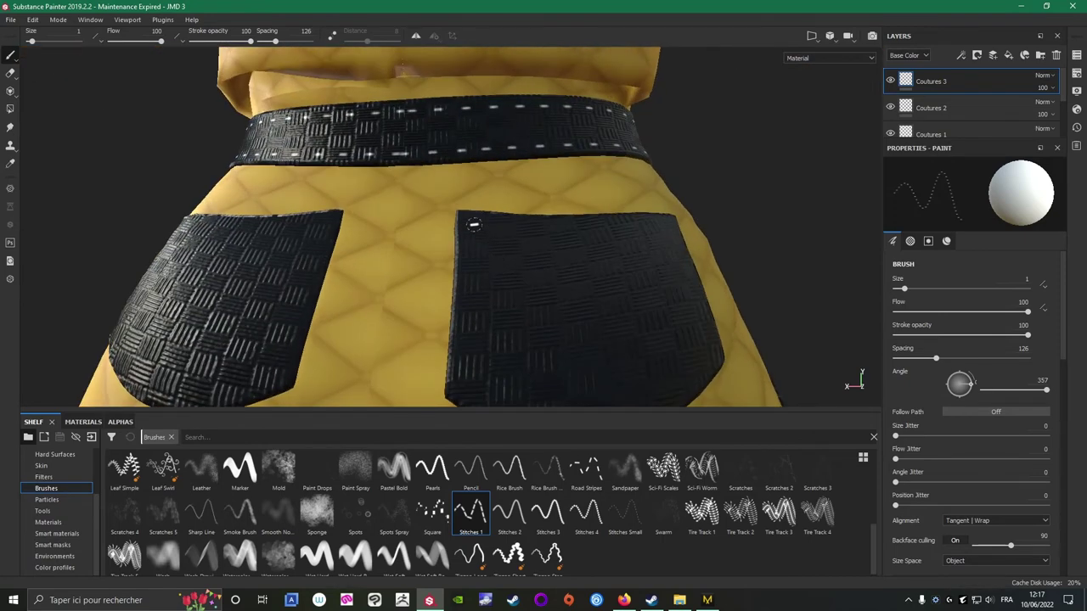
mouse_move(470, 237)
ctrl+mouse_down()
mouse_move(470, 204)
mouse_move(470, 237)
ctrl+mouse_up()
Switch to the Poche Short texture set and add a paint layer above Silk Generic.
scroll(510, 337, down, 6)
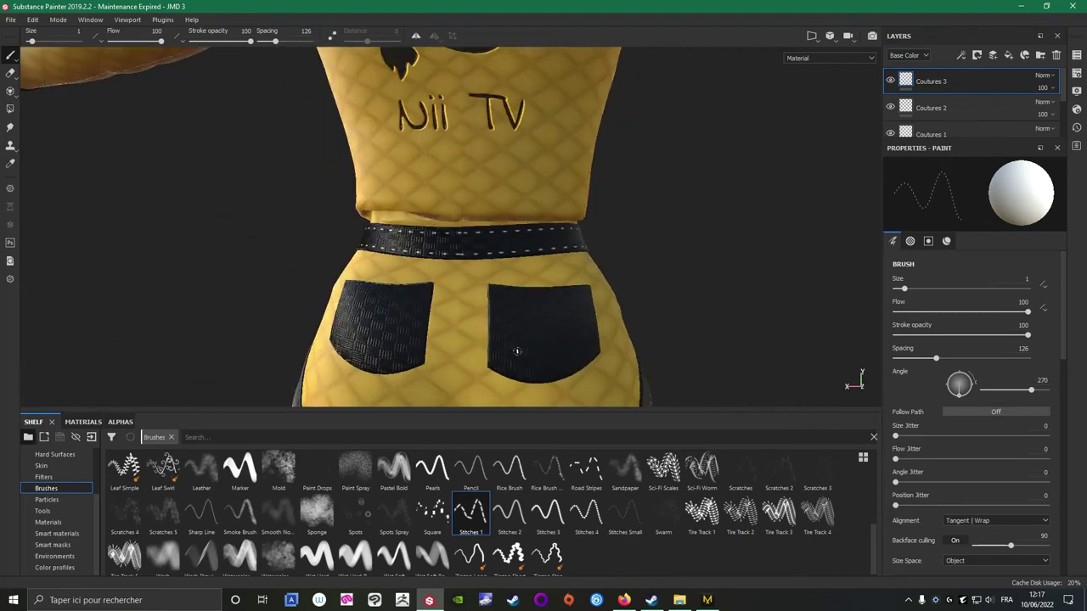
scroll(595, 353, down, 3)
alt+drag(606, 351, 339, 330)
alt+drag(654, 349, 522, 328)
alt+middle_drag(522, 328, 457, 286)
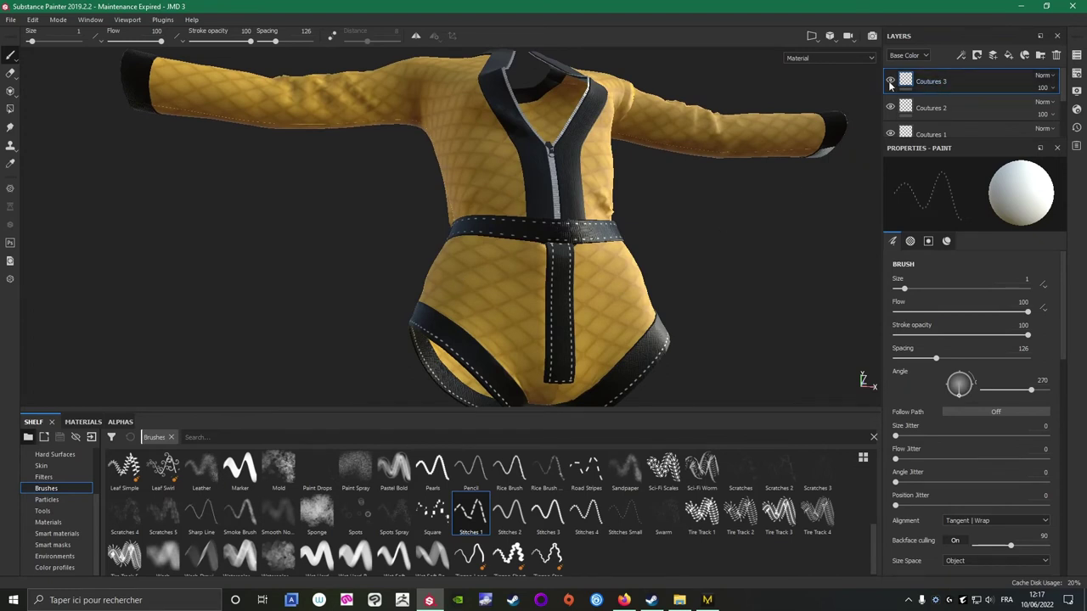
click(1076, 56)
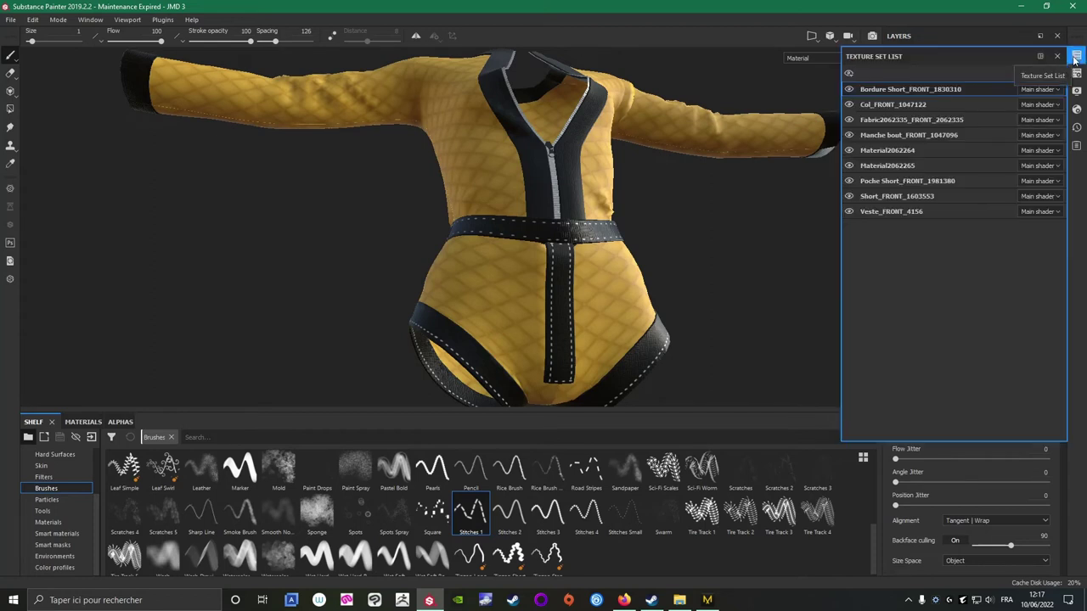
click(898, 183)
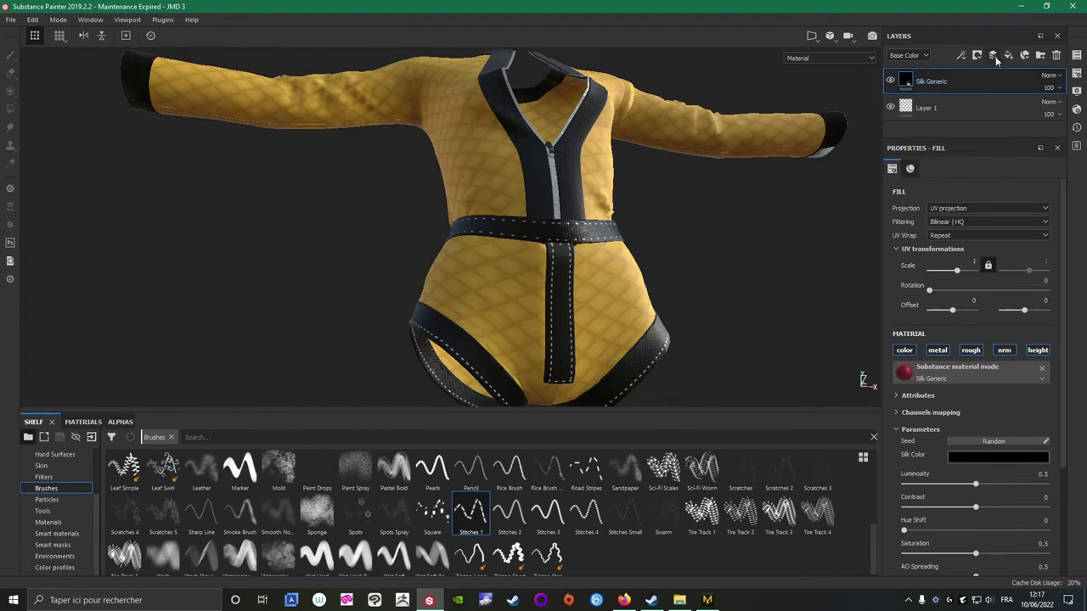
click(993, 56)
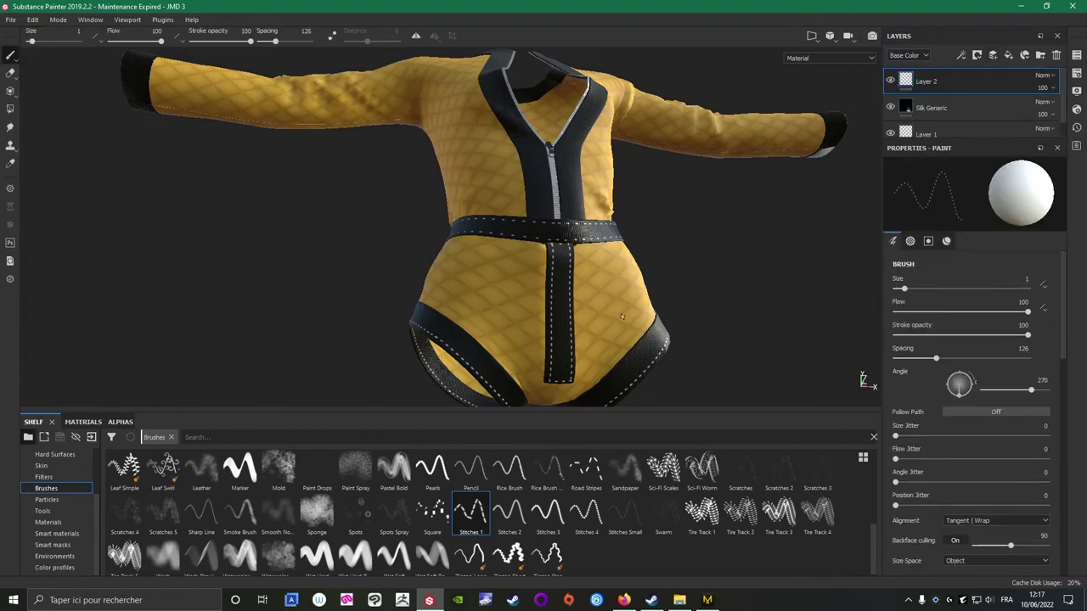
Stitch a straight vertical line down the right back pocket's inner edge, adjusting the brush angle to follow that edge.
alt+drag(452, 281, 816, 281)
scroll(413, 269, up, 2)
scroll(413, 269, up, 2)
mouse_move(371, 243)
ctrl+mouse_down()
mouse_move(342, 274)
mouse_move(362, 258)
mouse_move(348, 247)
mouse_move(367, 236)
ctrl+mouse_up()
click(369, 227)
key(ctrl+z)
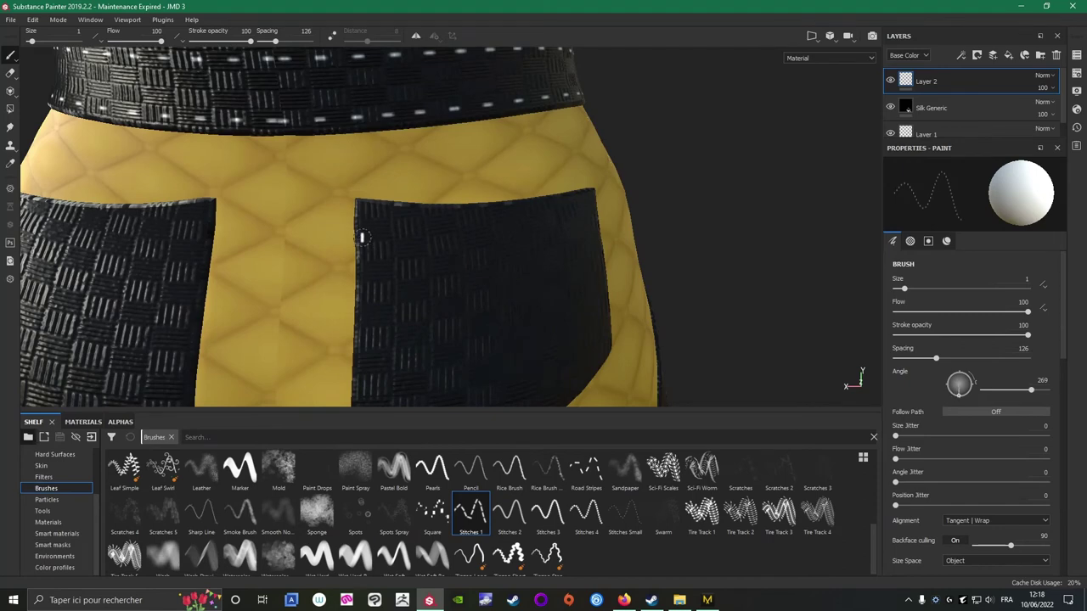
scroll(363, 238, down, 2)
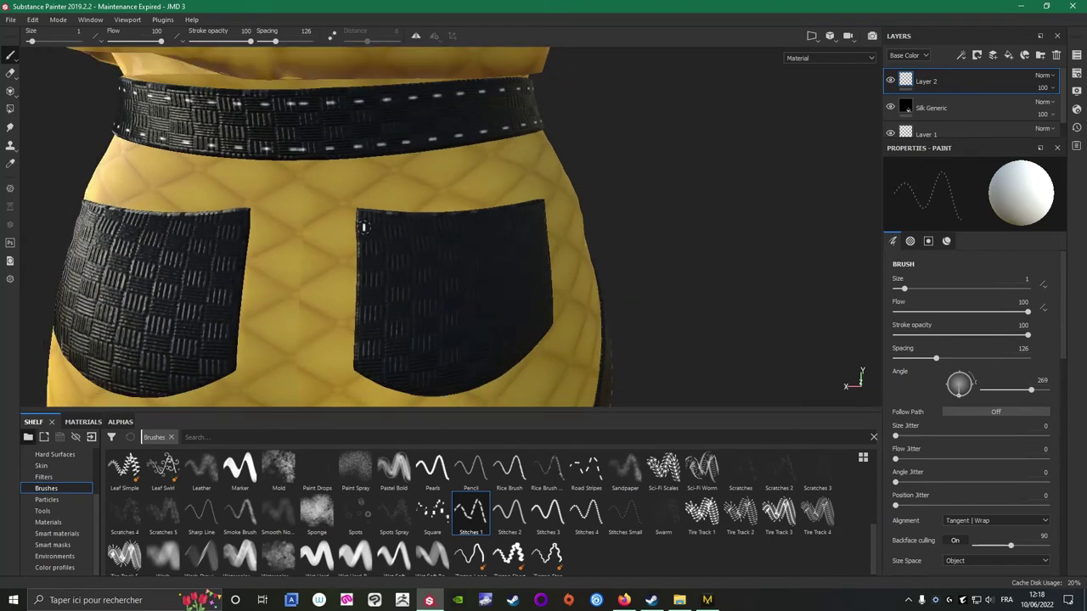
ctrl+drag(363, 228, 361, 223)
shift+click(364, 357)
Continue the stitches around the right back pocket's lower inner corner to its bottom centre, turning the brush angle gradually to 179.
ctrl+drag(382, 369, 382, 406)
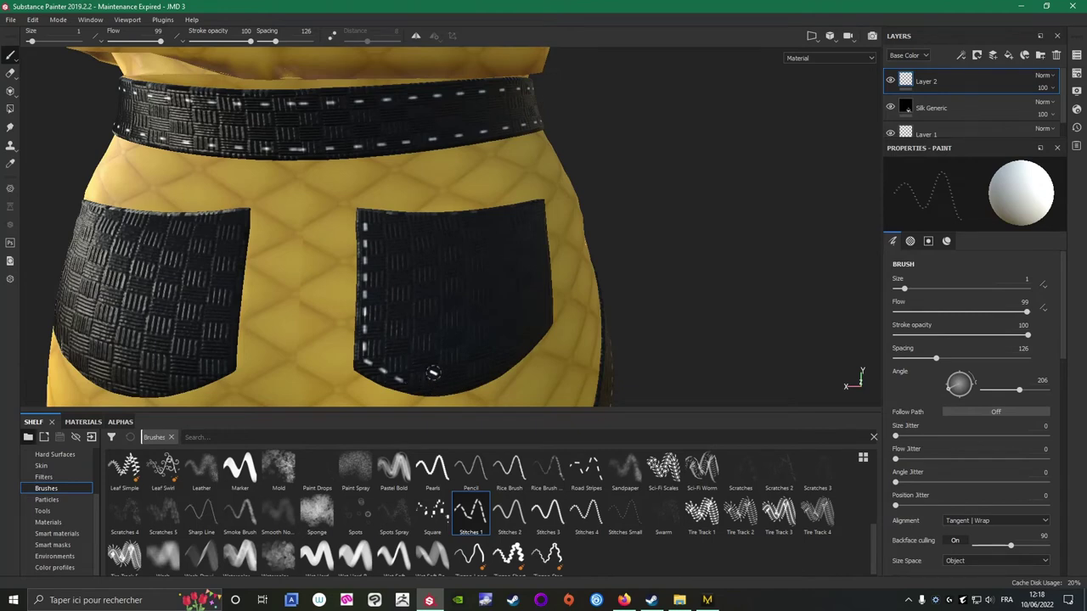
ctrl+drag(429, 388, 428, 386)
shift+right_drag(415, 383, 413, 384)
drag(413, 382, 432, 383)
shift+right_drag(432, 384, 431, 384)
shift+click(454, 383)
alt+drag(493, 348, 446, 344)
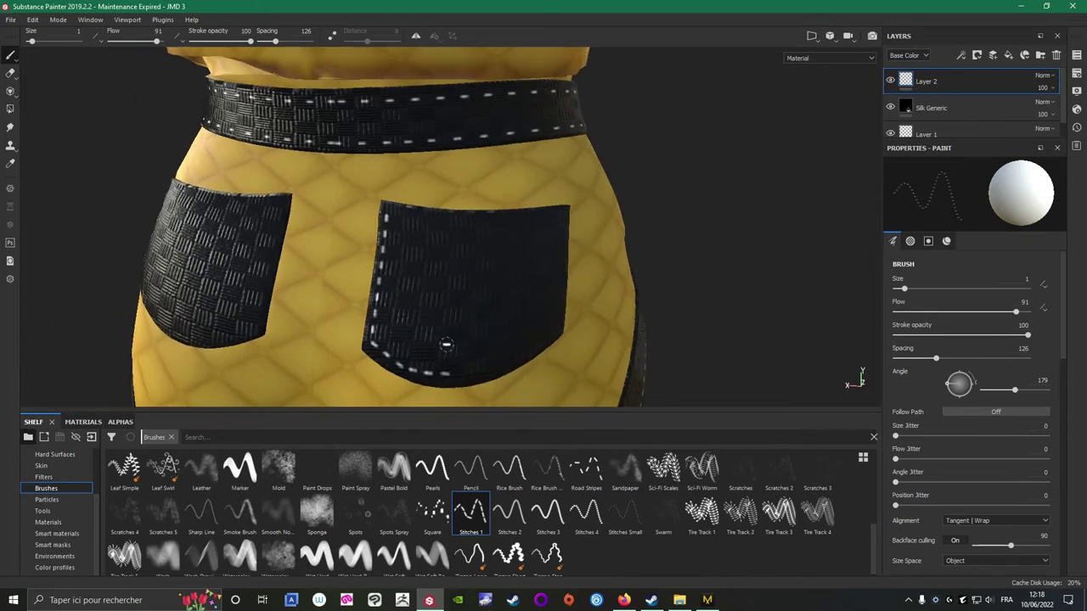
Try painting the right back pocket's lower stitches in a freehand stroke with Follow Path on.
click(970, 411)
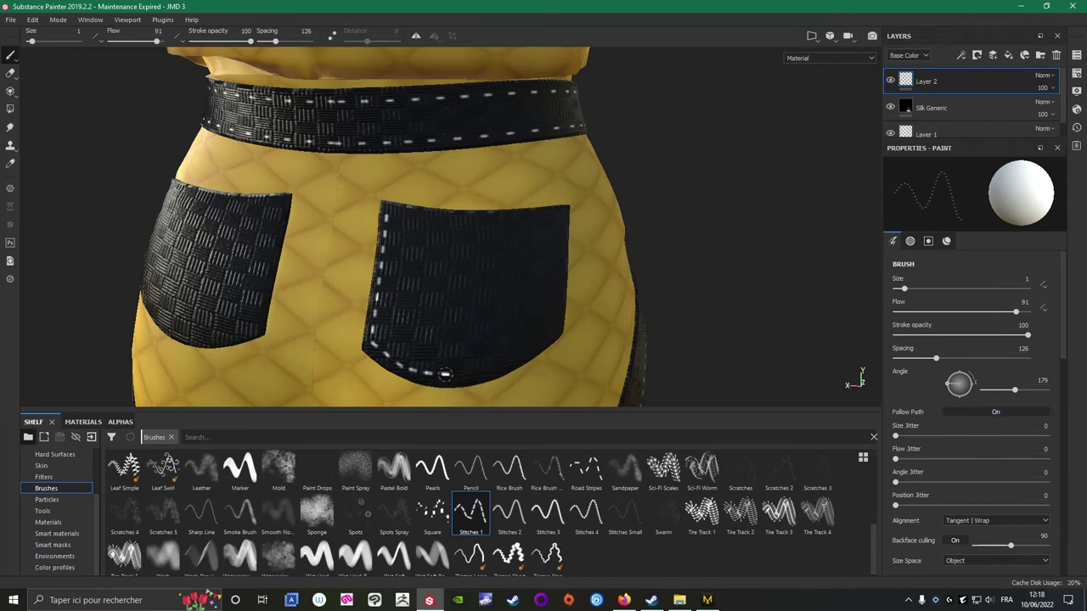
drag(455, 375, 491, 369)
key(ctrl+z)
click(983, 414)
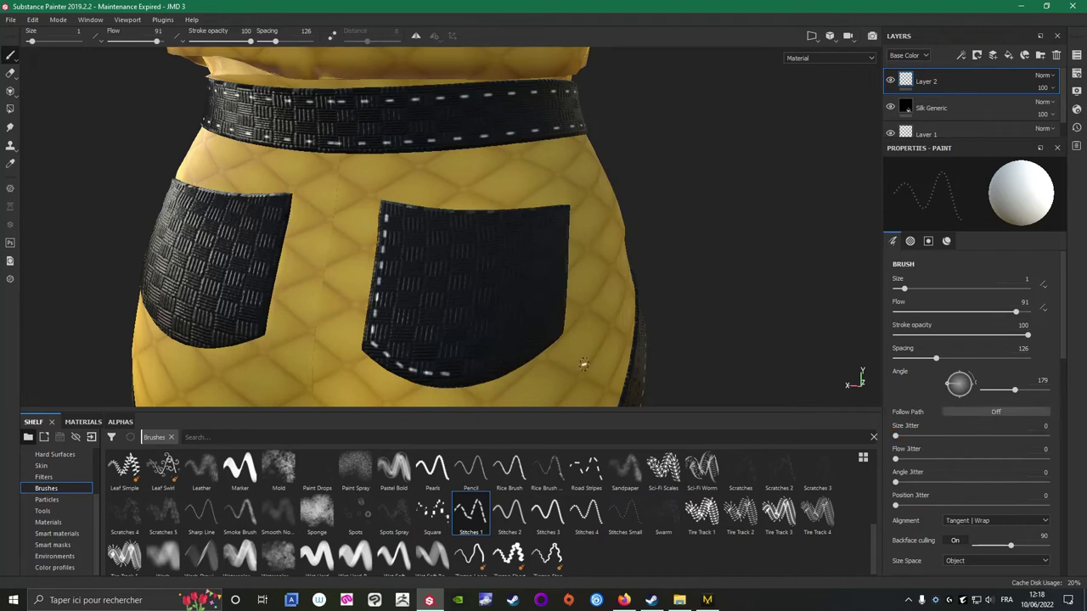
Place single stitches along the outer half of the right back pocket's lower curve, rotating the brush to follow it.
click(461, 374)
mouse_move(479, 371)
ctrl+mouse_down()
mouse_move(480, 381)
mouse_move(505, 371)
ctrl+mouse_up()
ctrl+drag(515, 355, 515, 355)
click(548, 332)
Stitch a straight line up the right back pocket's outer edge at brush angle 98.
ctrl+drag(556, 303, 556, 303)
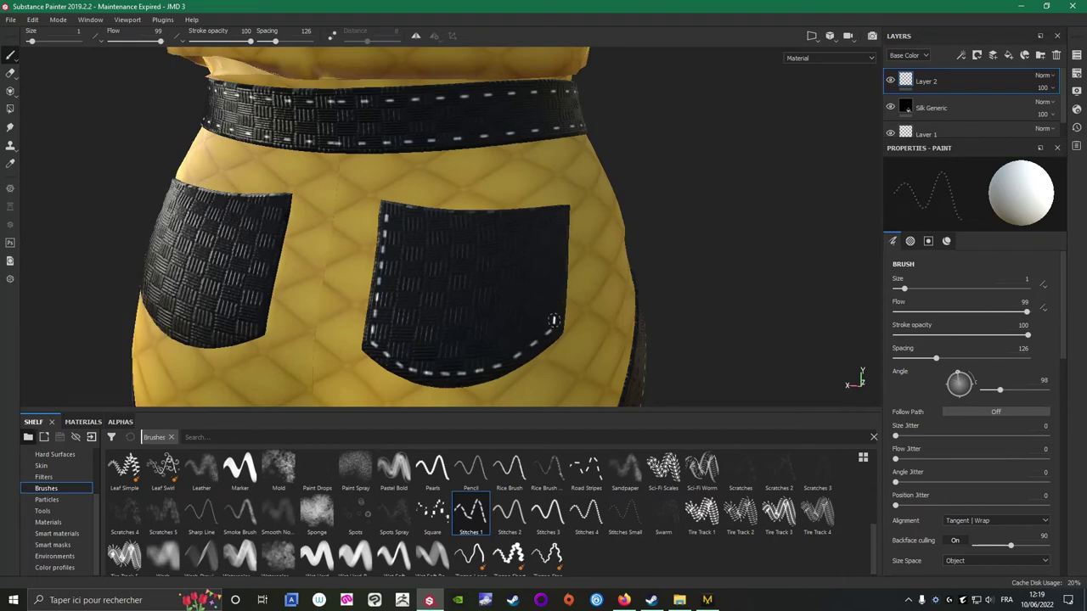
click(553, 320)
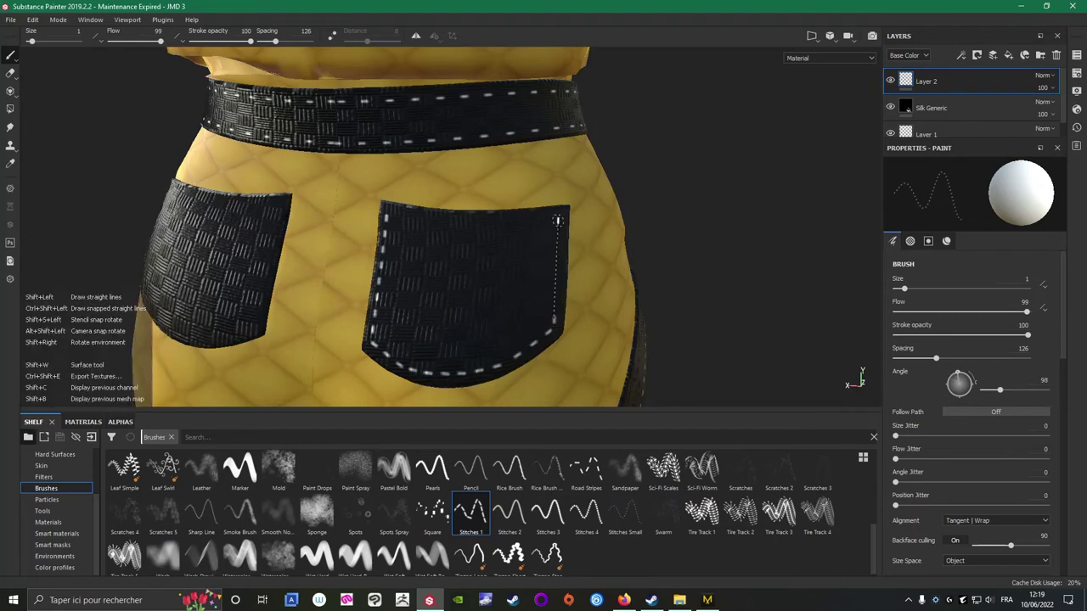
shift+click(557, 221)
scroll(485, 315, down, 5)
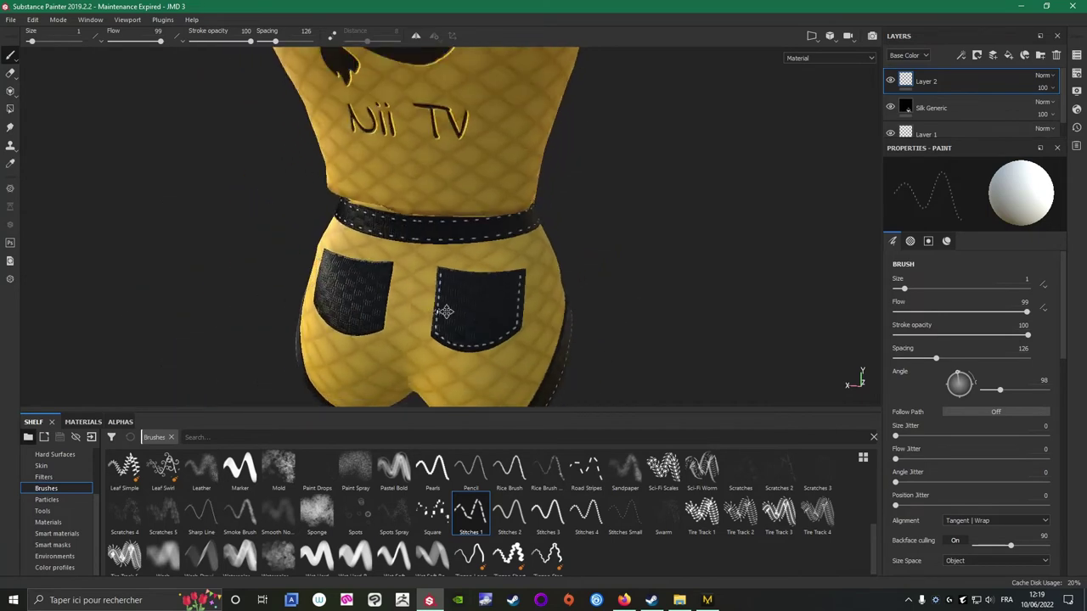
Stitch straight lines along the left back pocket's outer and inner vertical edges at brush angle 91.
alt+middle_drag(446, 311, 604, 266)
scroll(541, 257, up, 5)
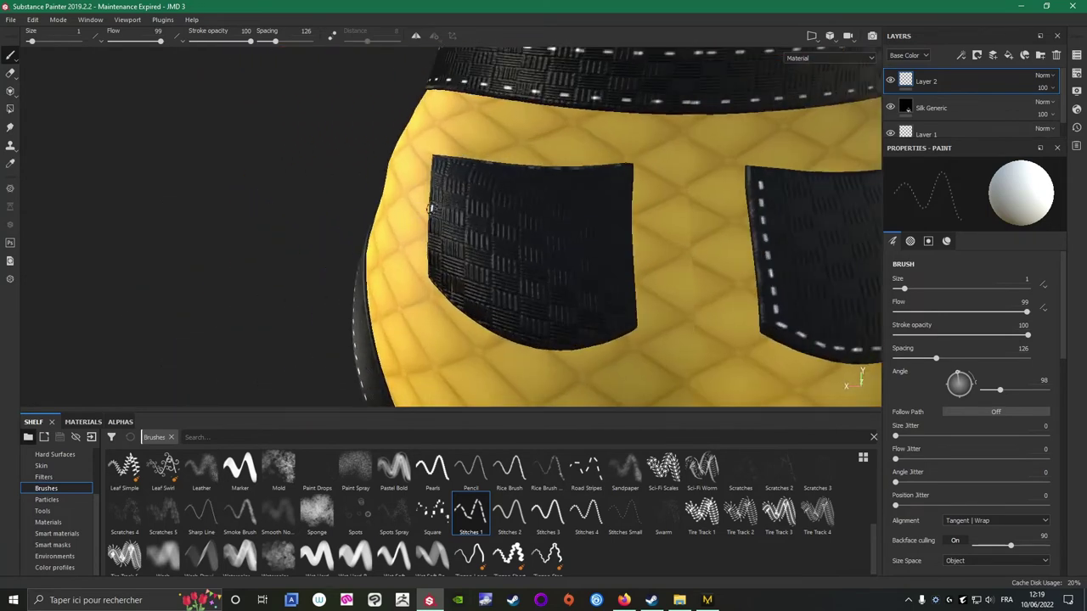
ctrl+drag(447, 206, 447, 204)
click(436, 169)
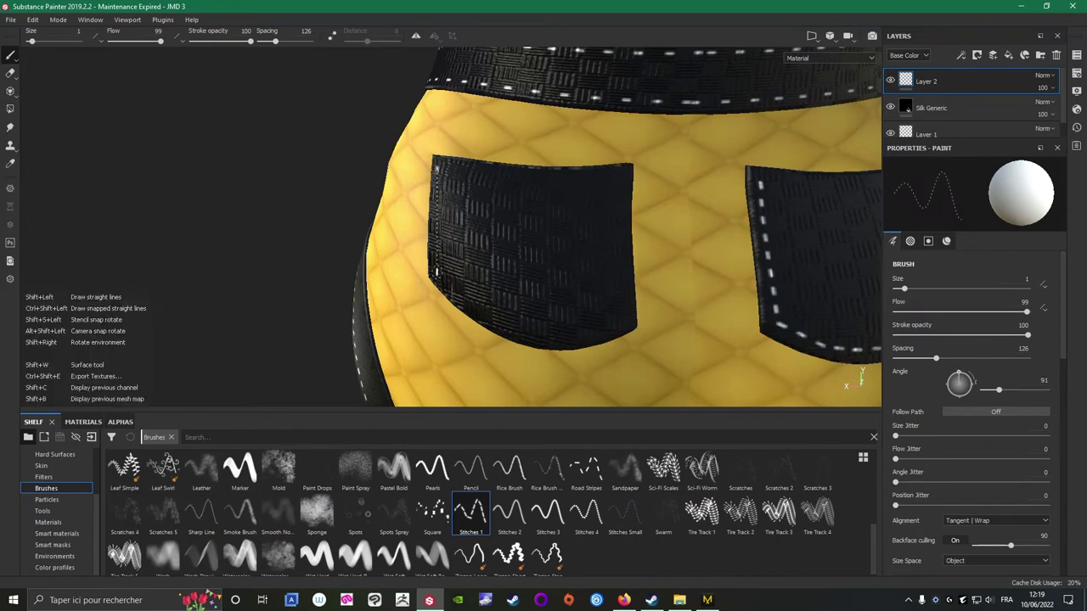
shift+click(436, 270)
shift+click(626, 321)
scroll(549, 262, down, 3)
alt+drag(548, 262, 539, 265)
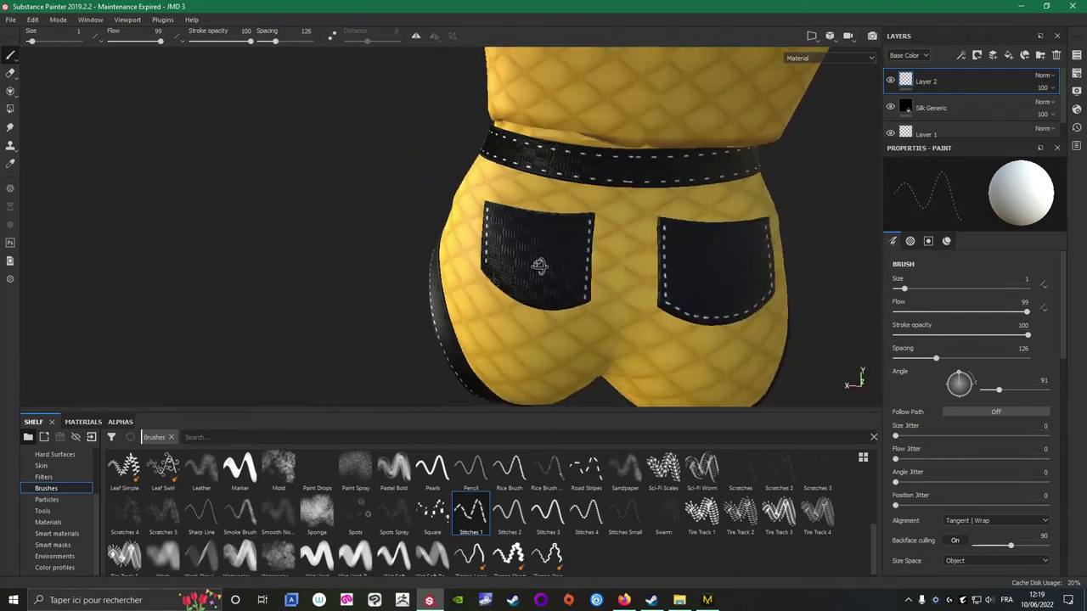
Stitch the left back pocket's curved lower edge from the outer to the inner corner, turning the brush angle progressively to 165.
scroll(539, 265, up, 2)
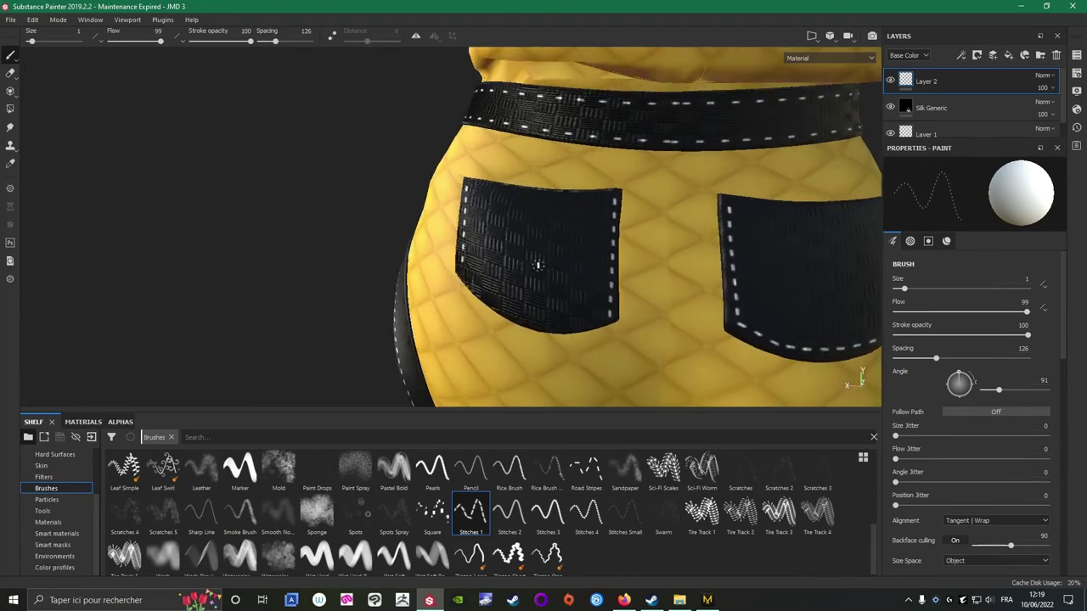
scroll(538, 263, up, 1)
ctrl+drag(450, 284, 506, 327)
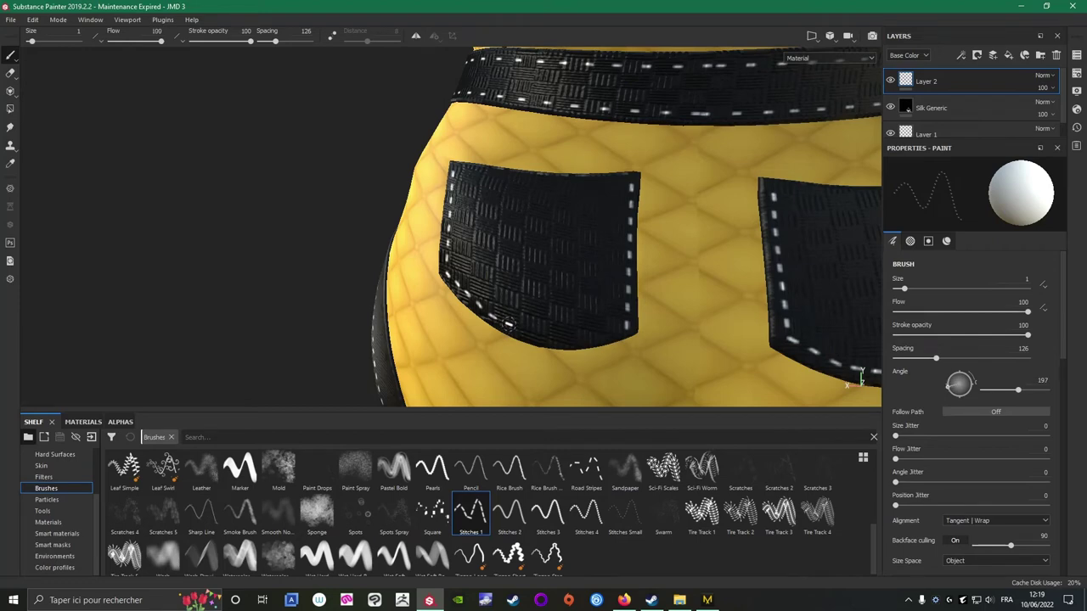
ctrl+drag(530, 333, 549, 335)
click(527, 331)
click(572, 337)
ctrl+drag(590, 337, 591, 338)
Rename the back pockets' stitch layer to Coutures and save the project.
scroll(524, 263, down, 6)
alt+drag(521, 260, 476, 238)
click(8, 20)
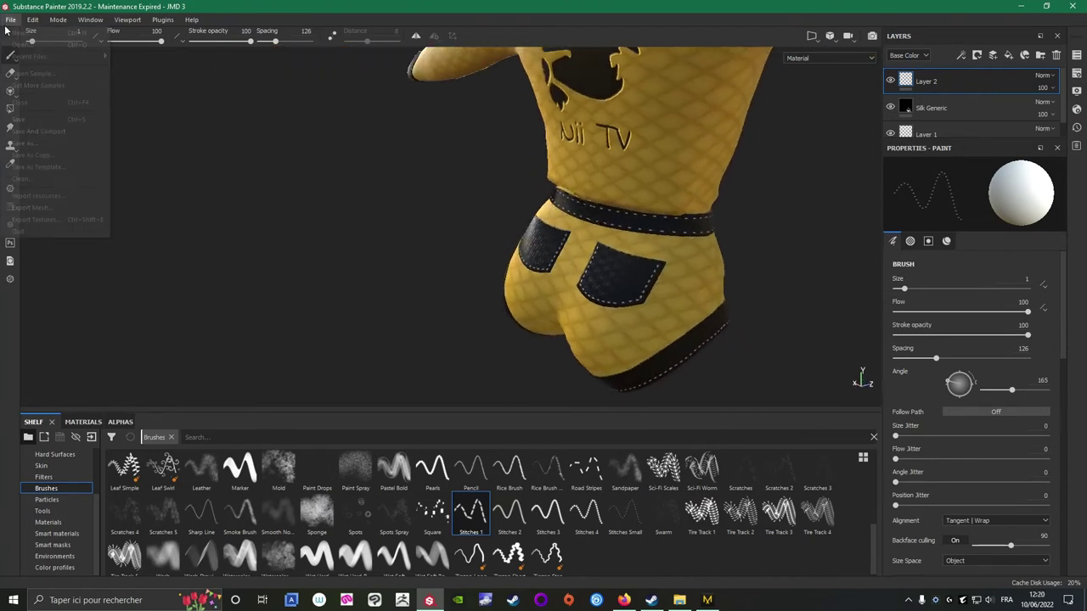
click(26, 119)
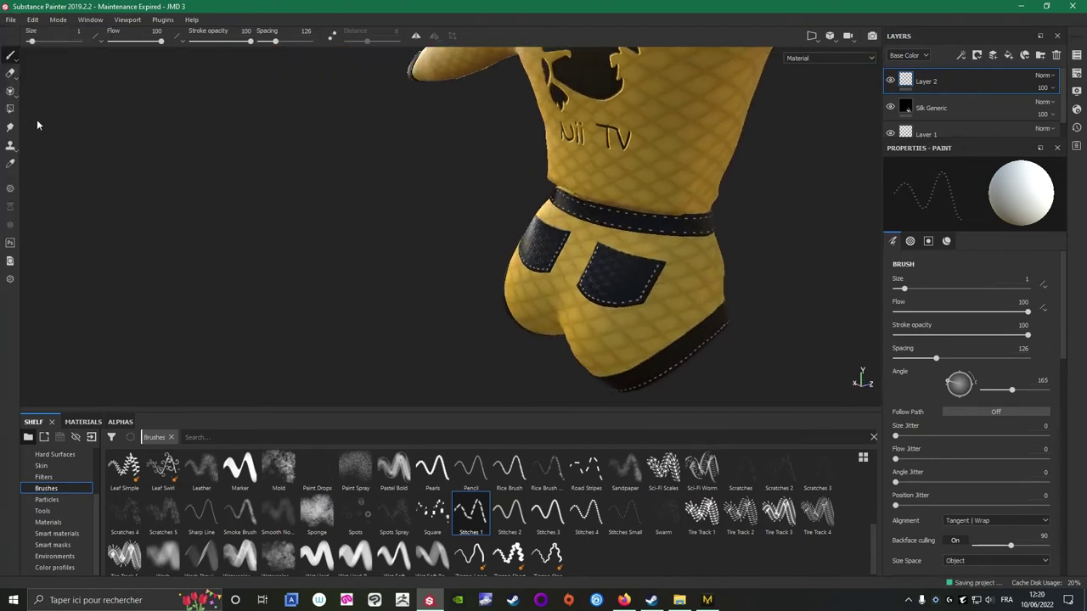
double_click(946, 79)
text(c)
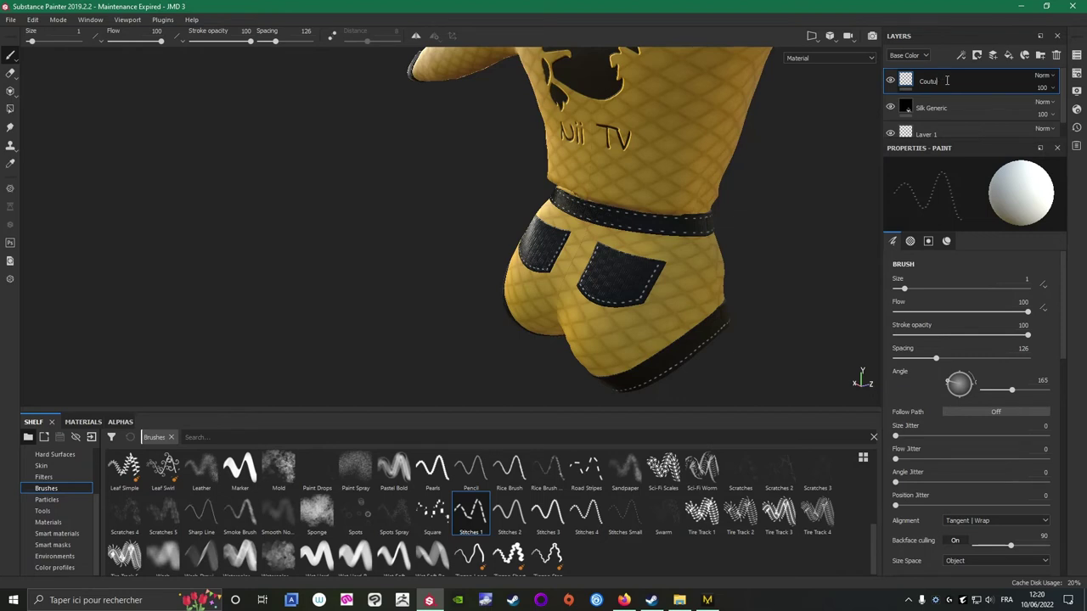
key(Return)
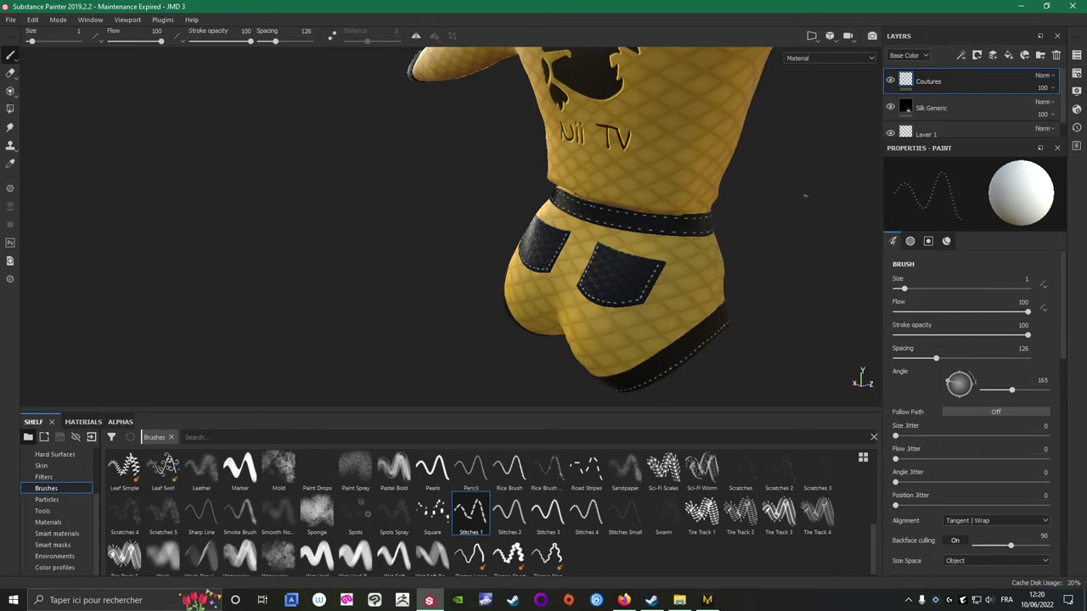
scroll(613, 255, down, 3)
alt+drag(482, 264, 659, 252)
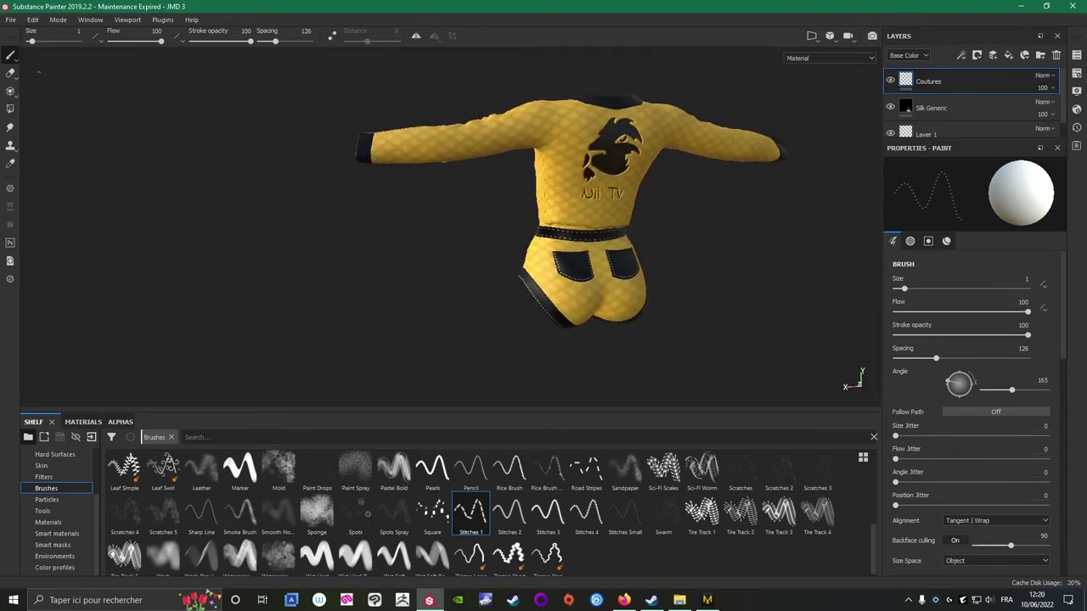
click(11, 20)
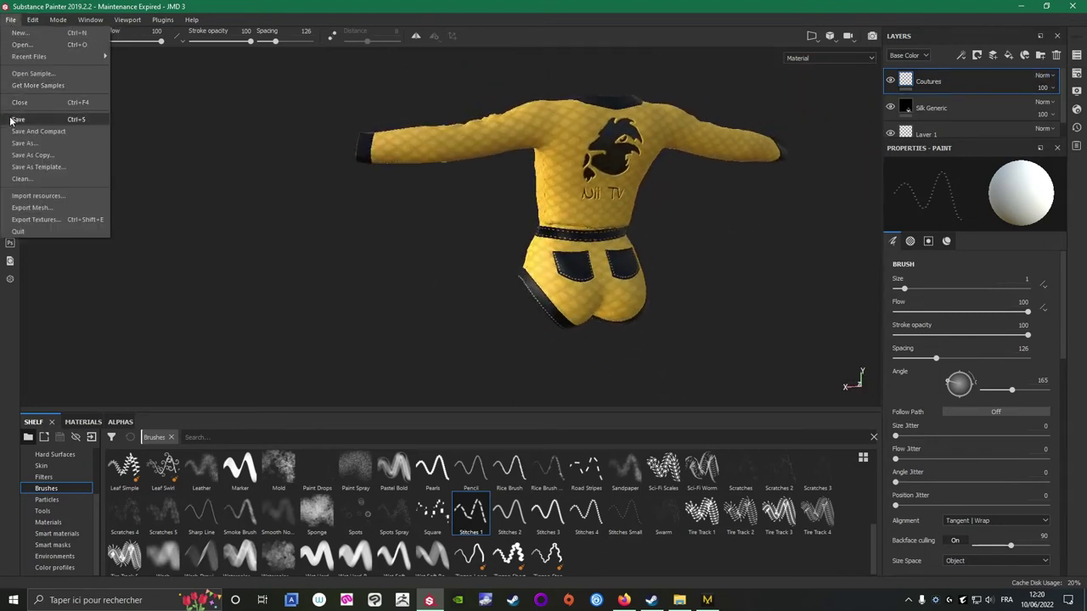
click(17, 120)
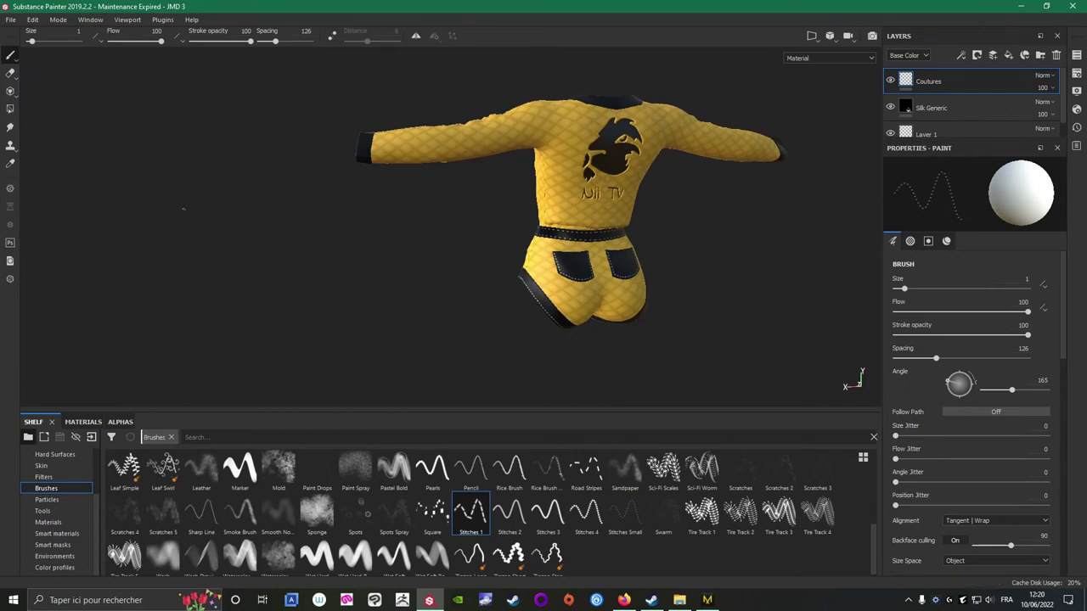
Examine the suit's pockets, belt, sleeve cuffs and collar from all sides for parts still needing stitching.
scroll(645, 185, up, 3)
alt+drag(600, 212, 439, 215)
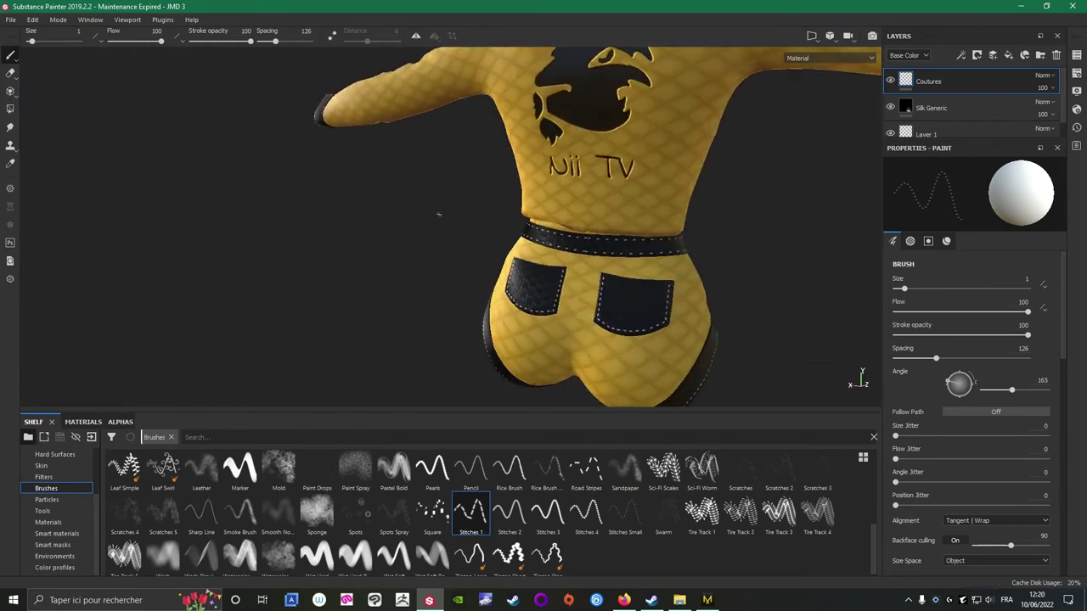
scroll(438, 205, down, 3)
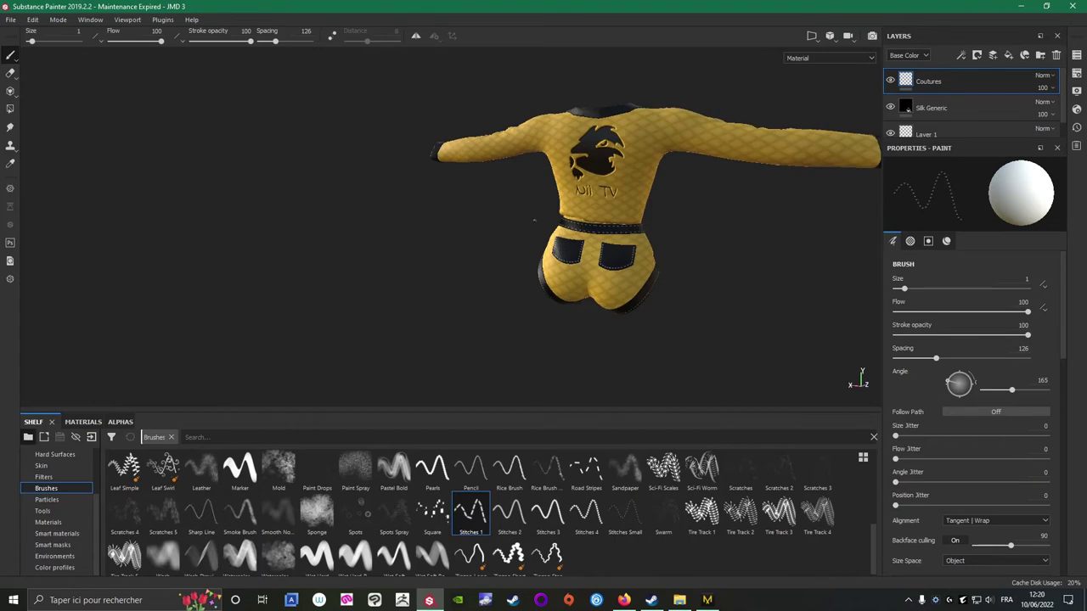
alt+drag(537, 219, 367, 181)
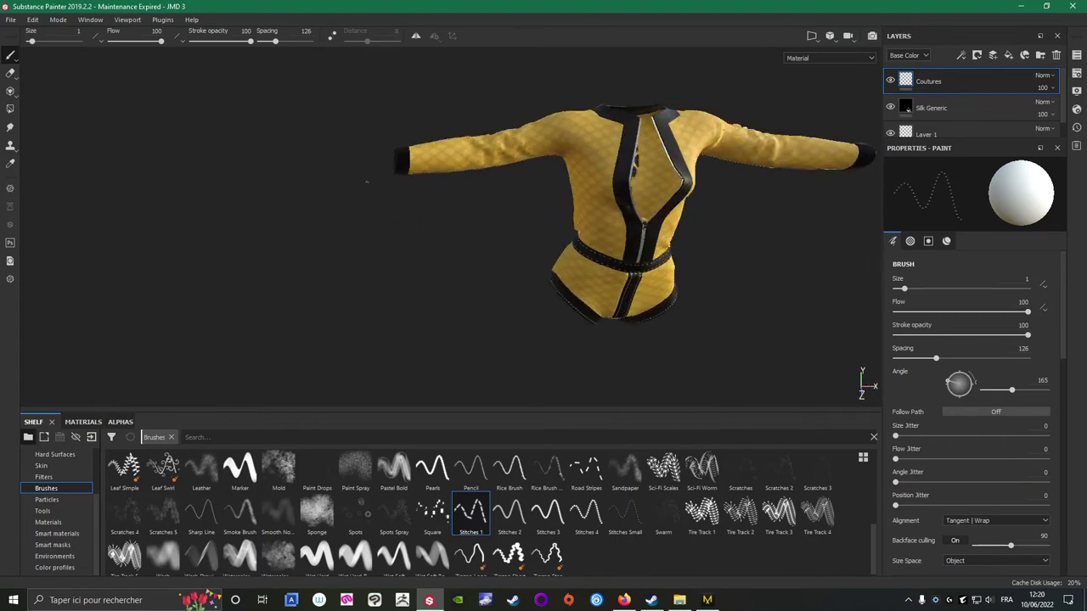
scroll(431, 178, up, 6)
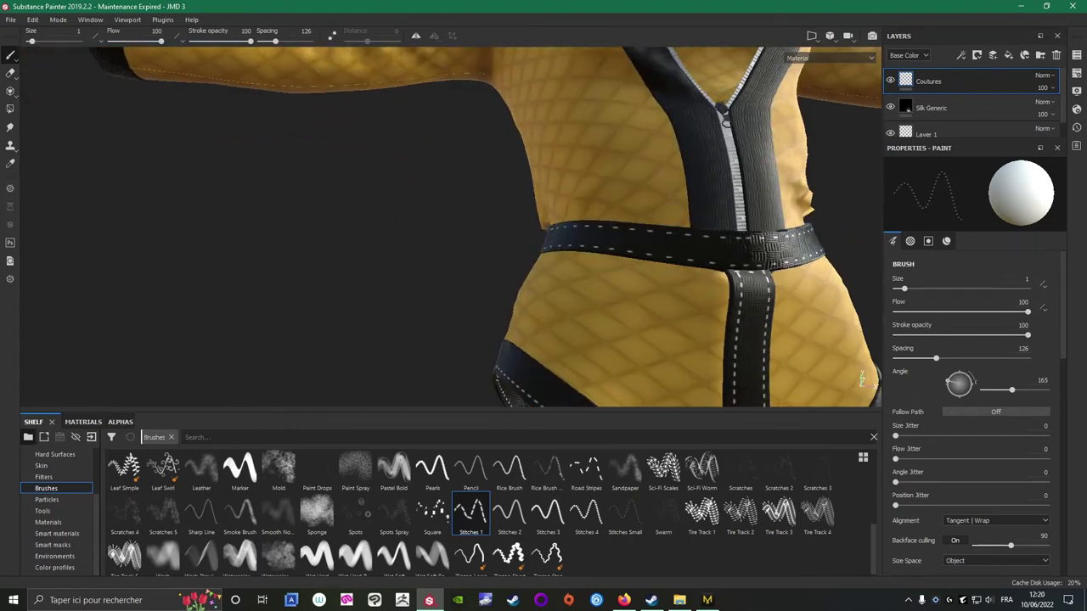
alt+drag(514, 385, 545, 341)
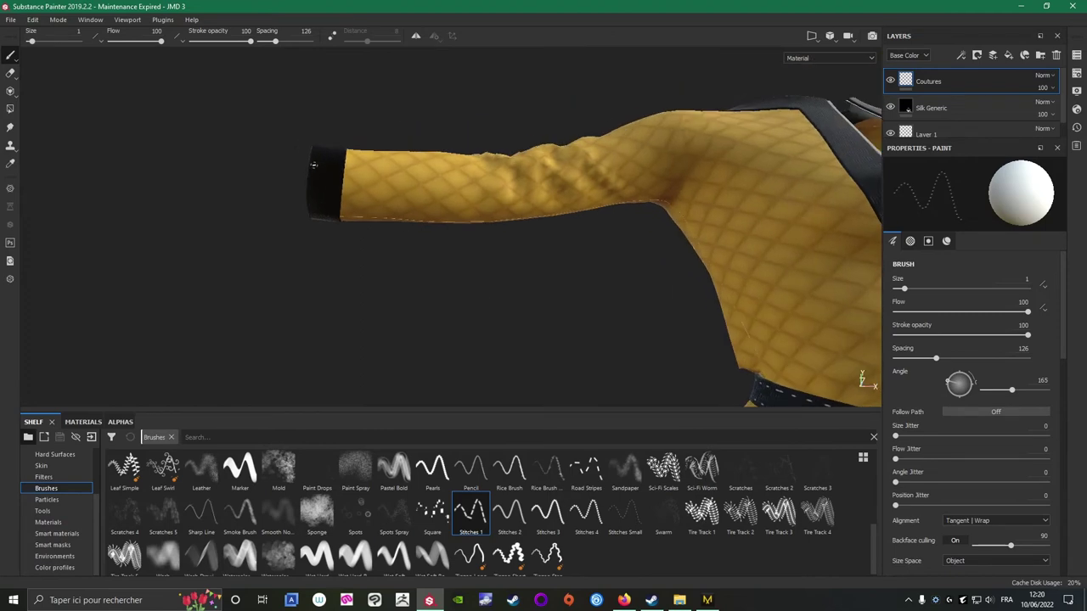
scroll(522, 309, down, 4)
alt+middle_drag(522, 309, 291, 278)
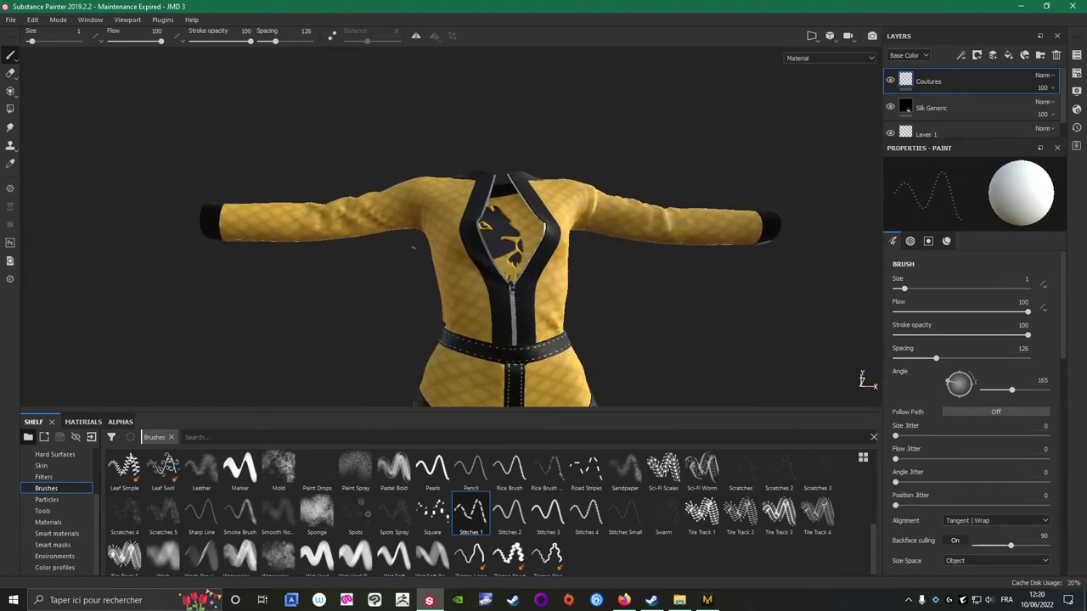
alt+drag(413, 247, 492, 255)
scroll(495, 259, up, 2)
scroll(533, 196, up, 4)
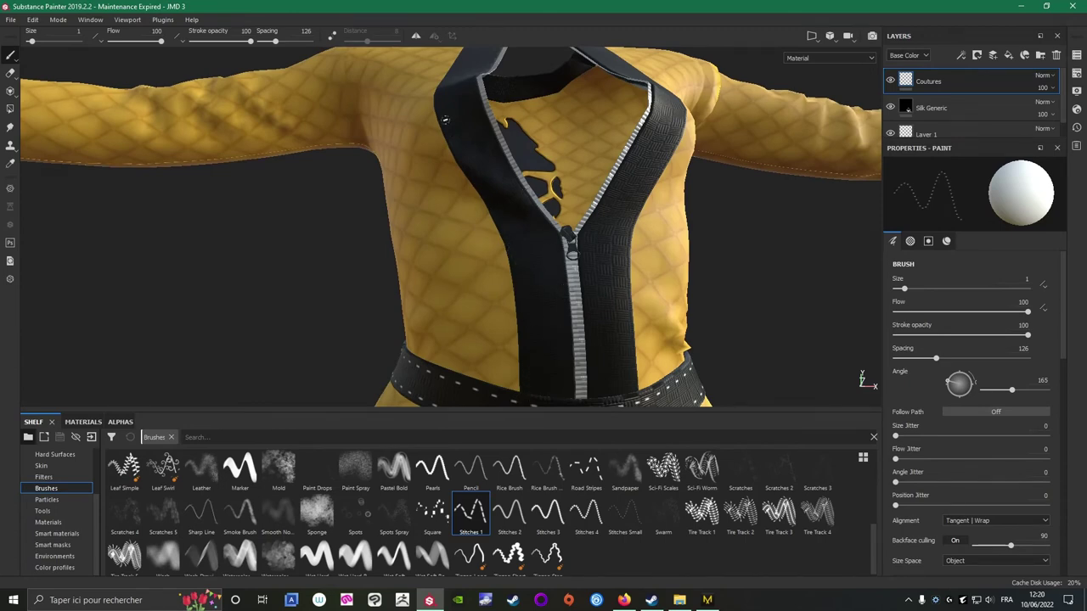
scroll(526, 229, down, 5)
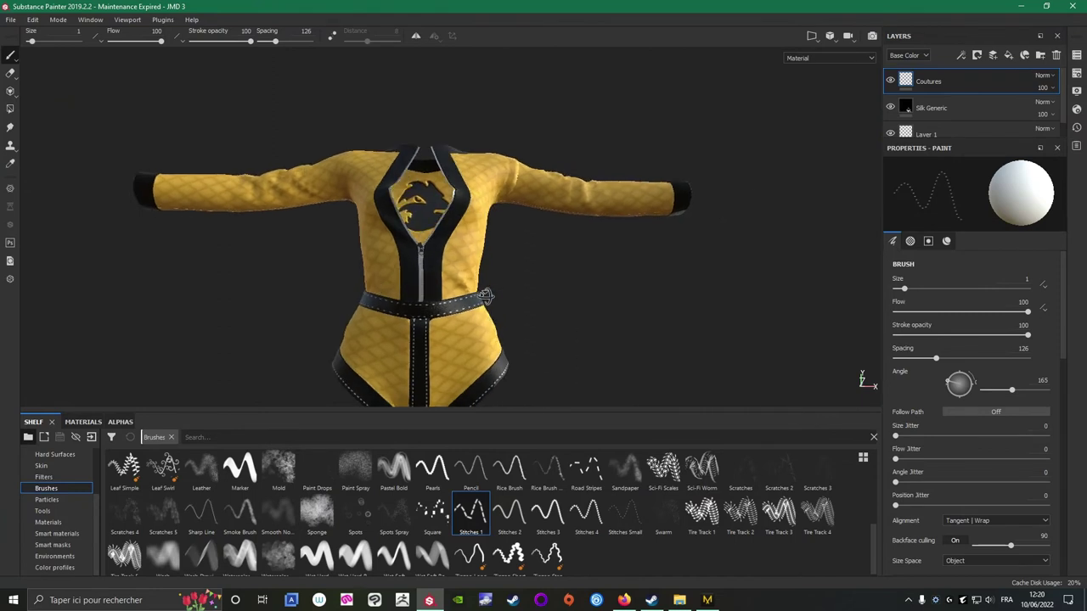
alt+drag(476, 310, 543, 288)
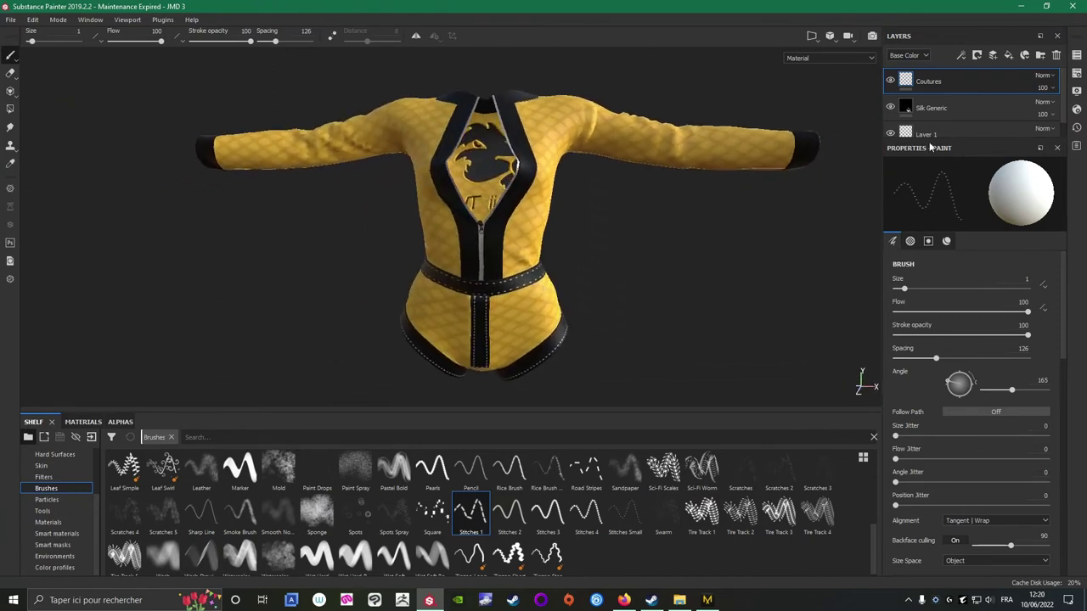
Switch to the Manche bout texture set and add a paint layer named Coutures 1 above Silk Generic.
click(1076, 58)
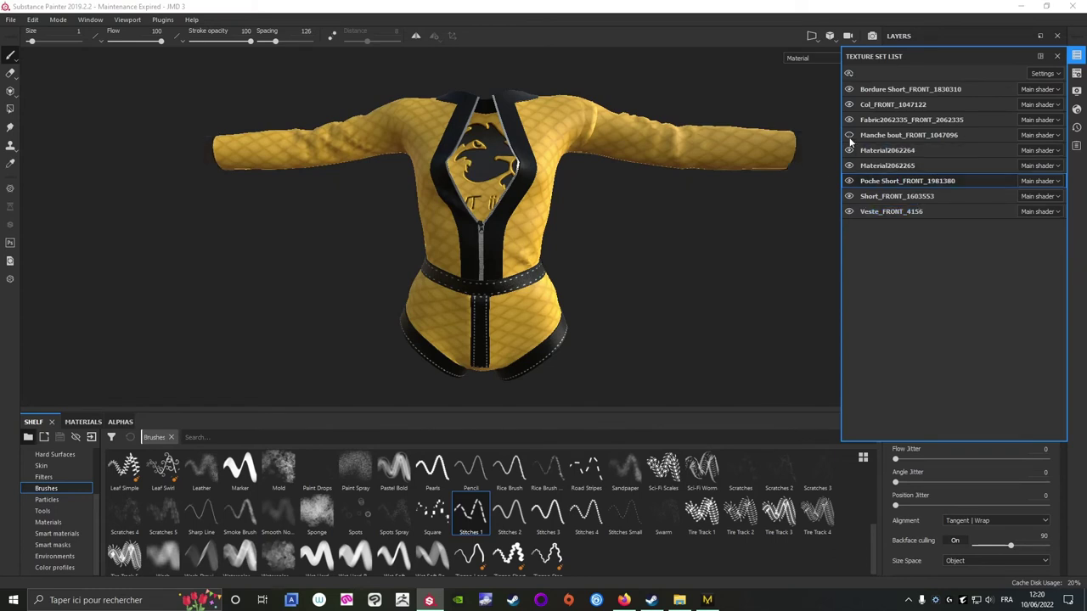
click(872, 136)
click(1076, 56)
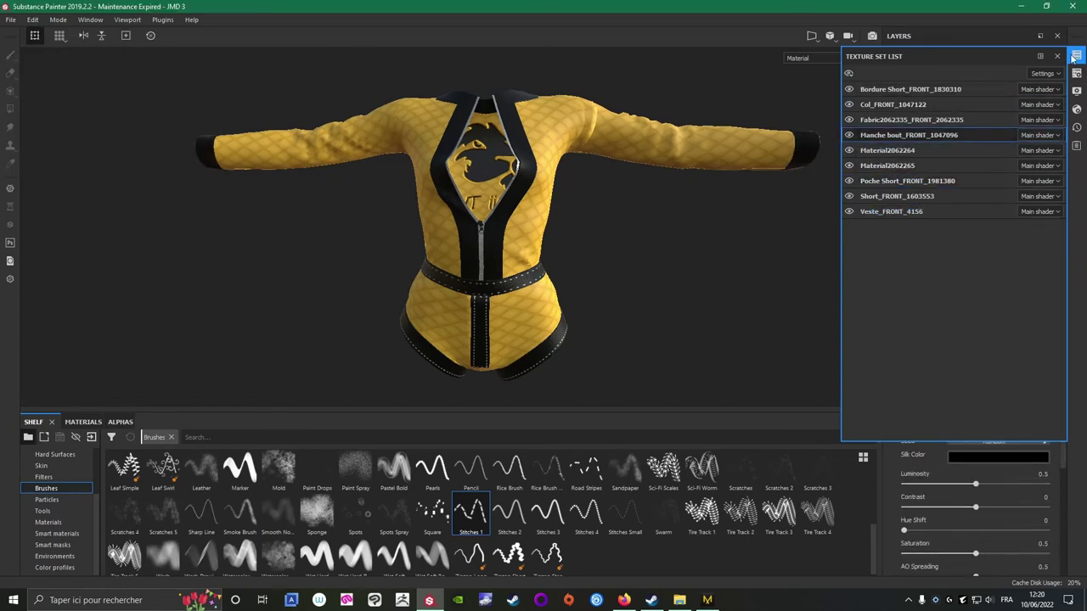
click(995, 56)
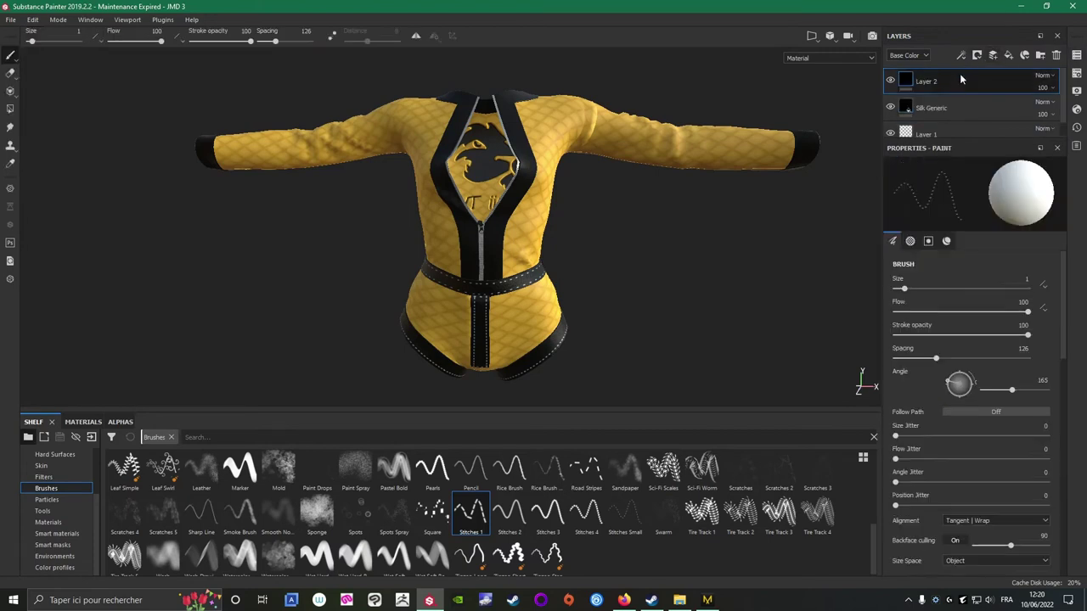
double_click(947, 81)
text(coutures 1)
key(Return)
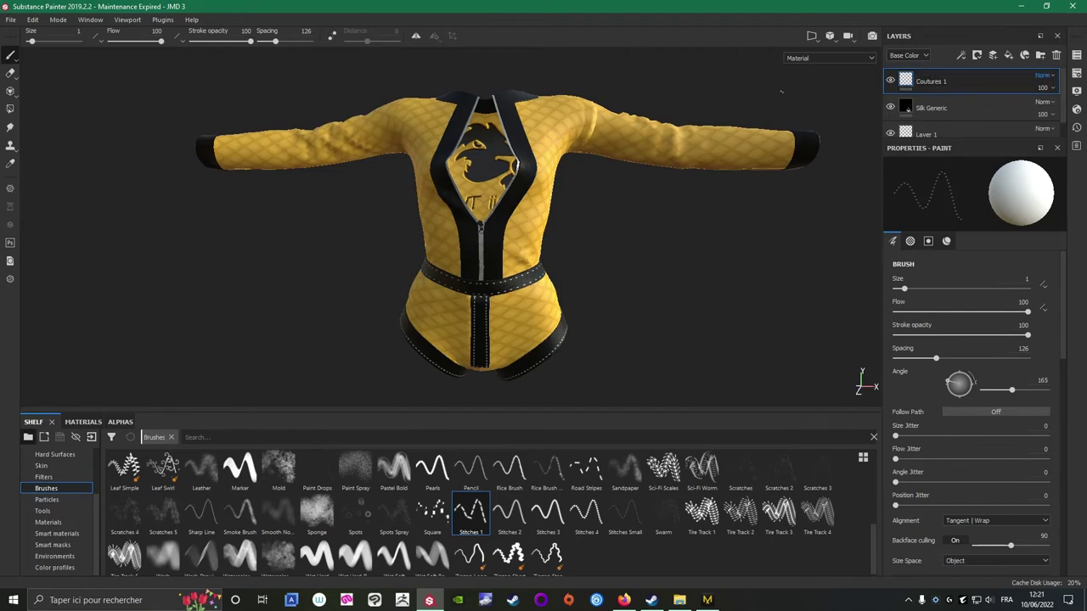
In the 2D-only UV view, stitch a straight line down the leftmost cuff piece's left edge with the brush angle at 180.
click(809, 37)
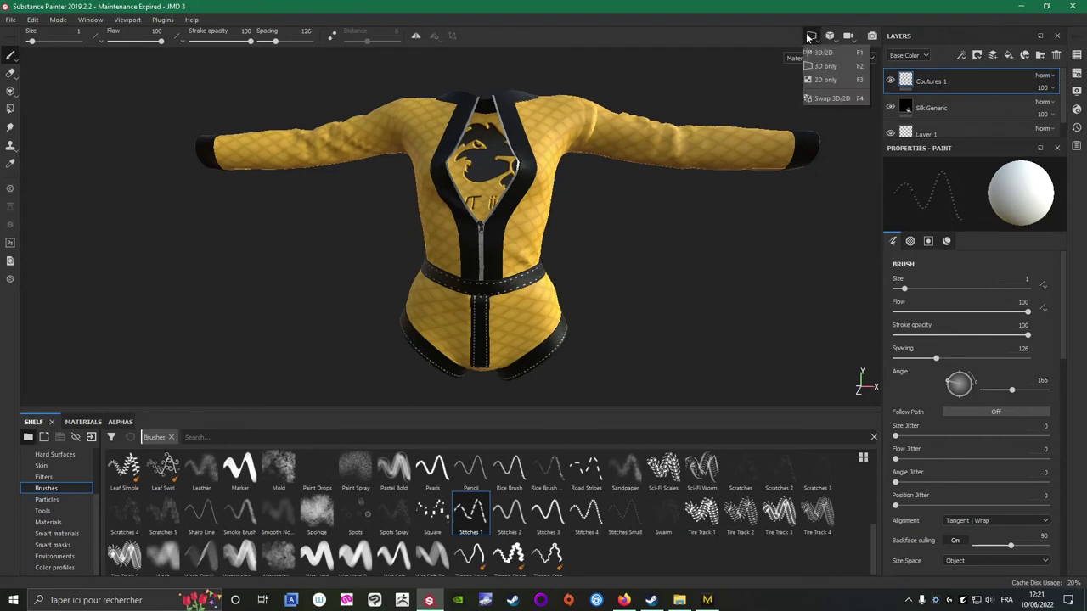
click(822, 80)
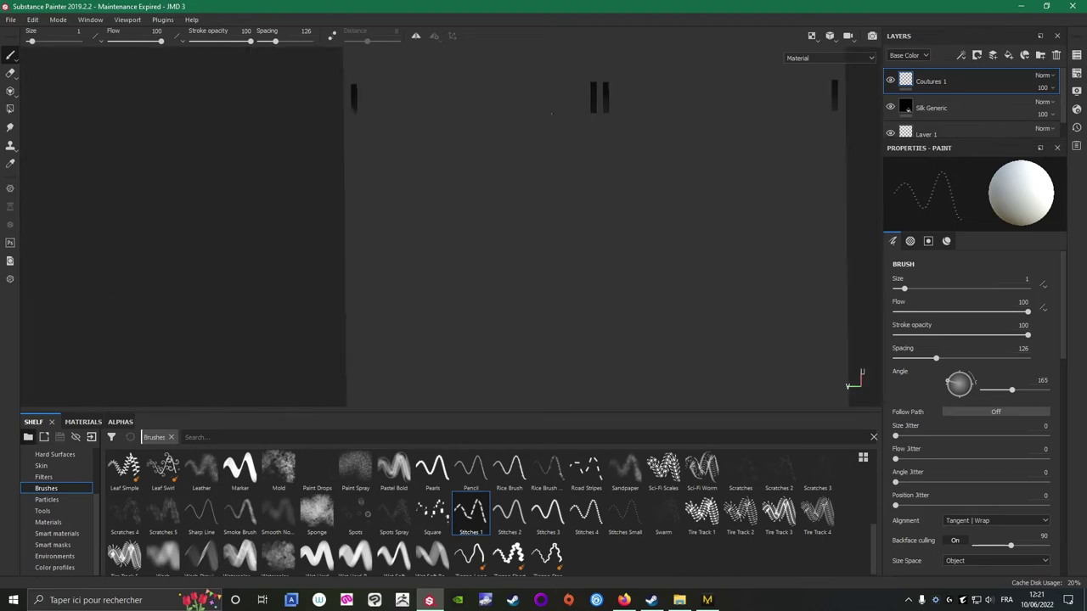
alt+middle_drag(535, 115, 630, 243)
scroll(585, 230, up, 3)
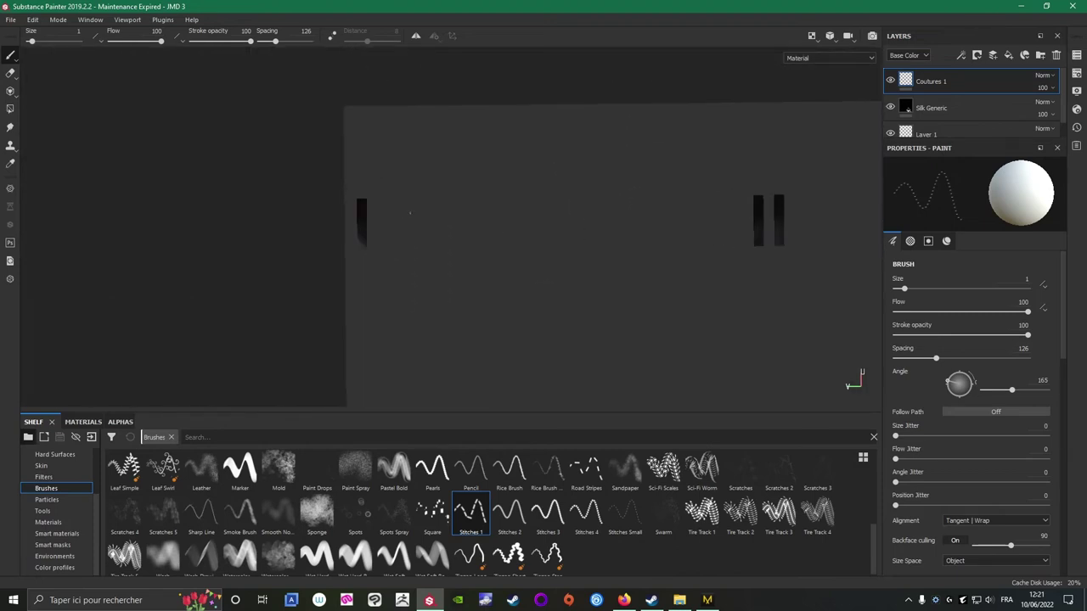
scroll(643, 270, down, 2)
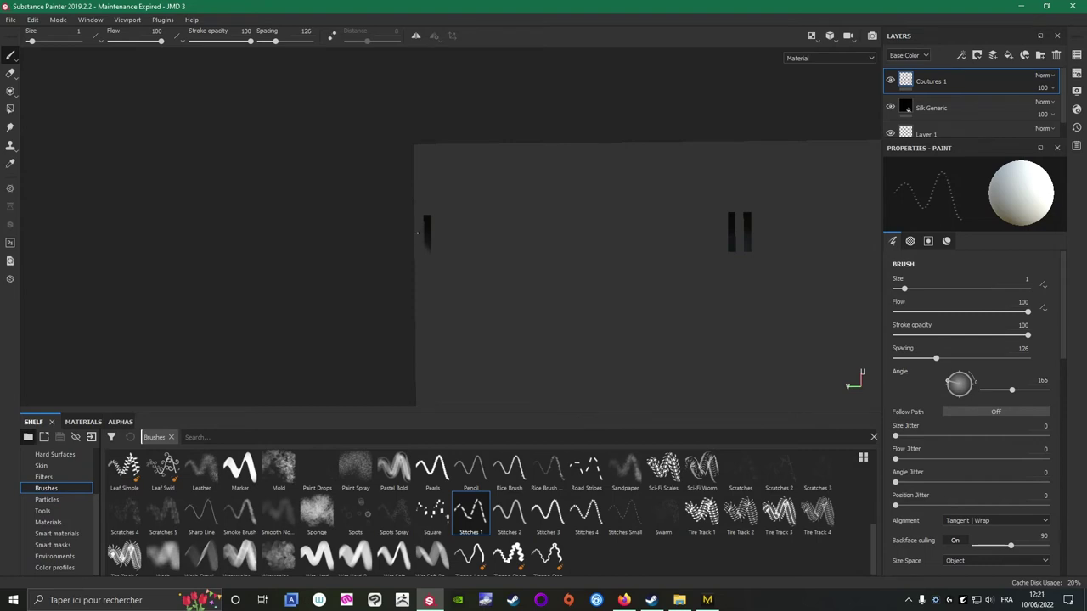
scroll(419, 262, up, 7)
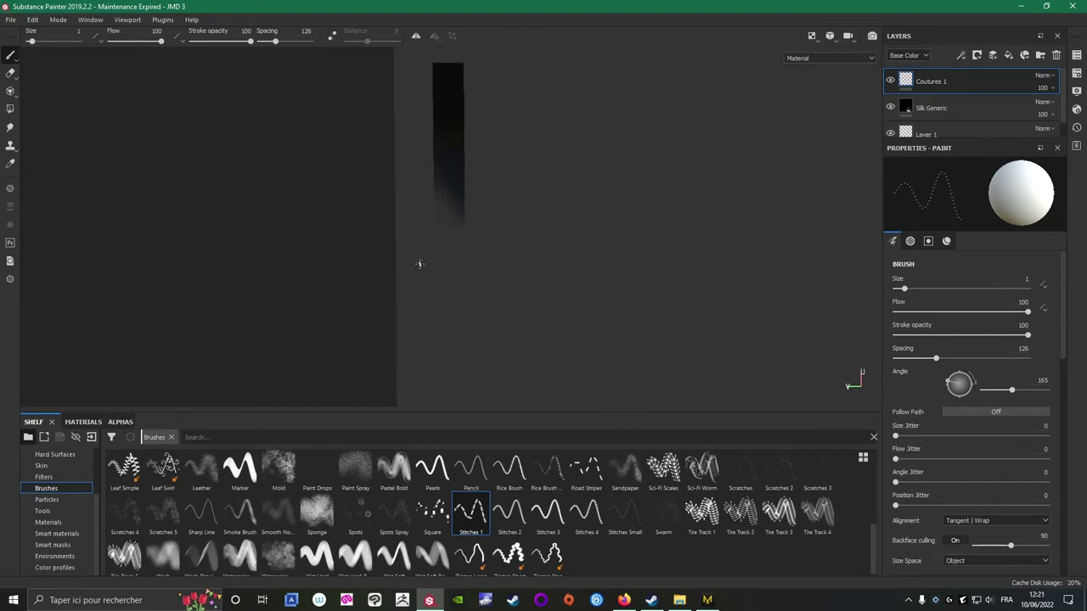
alt+middle_drag(433, 235, 467, 317)
scroll(475, 280, up, 4)
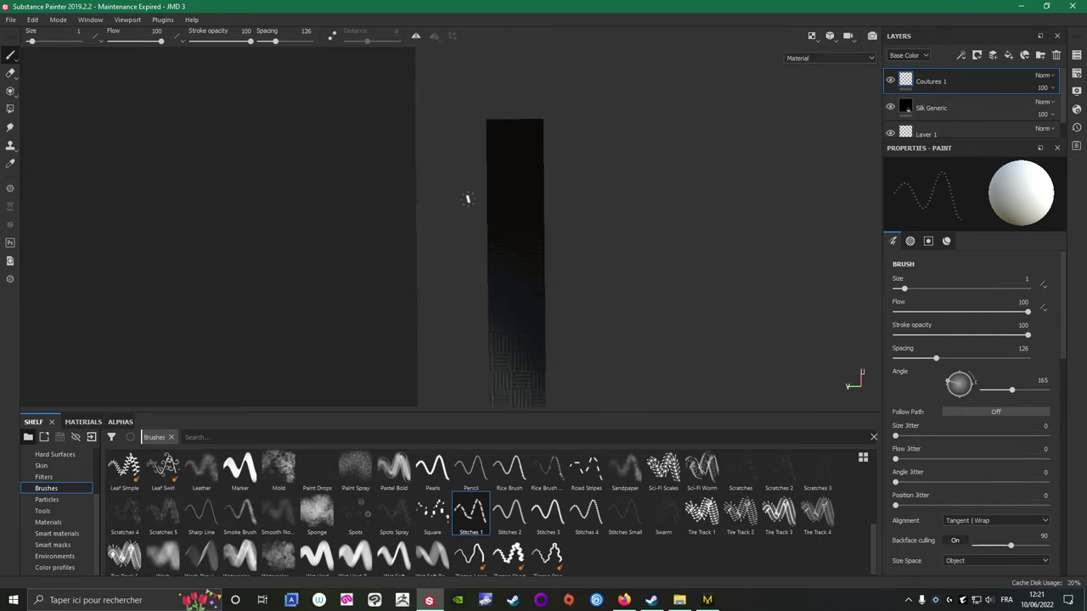
ctrl+drag(499, 128, 500, 126)
scroll(500, 127, down, 1)
scroll(493, 123, down, 1)
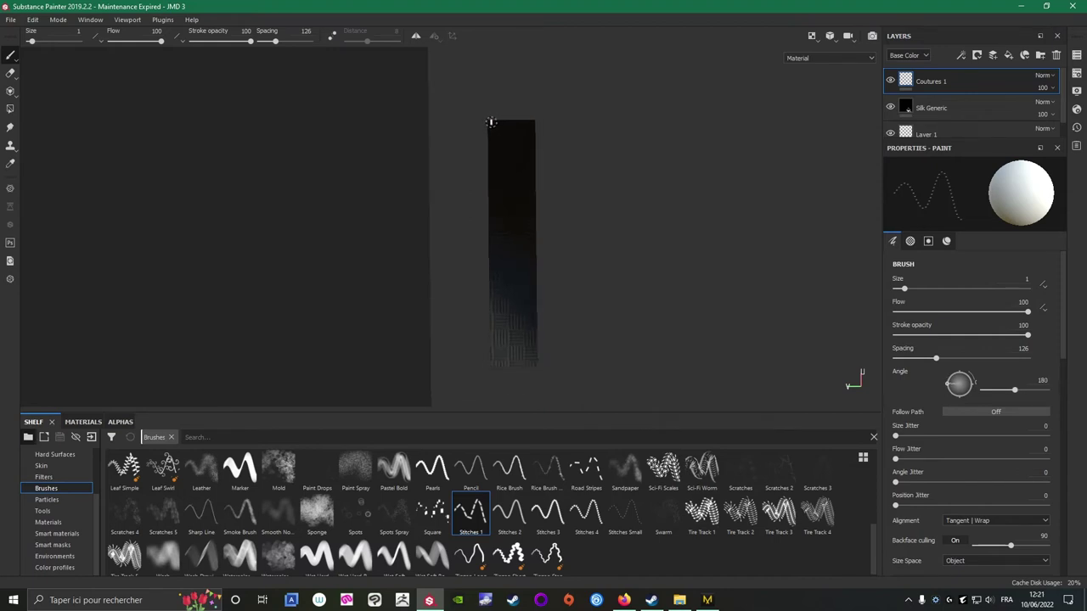
click(493, 122)
shift+click(500, 370)
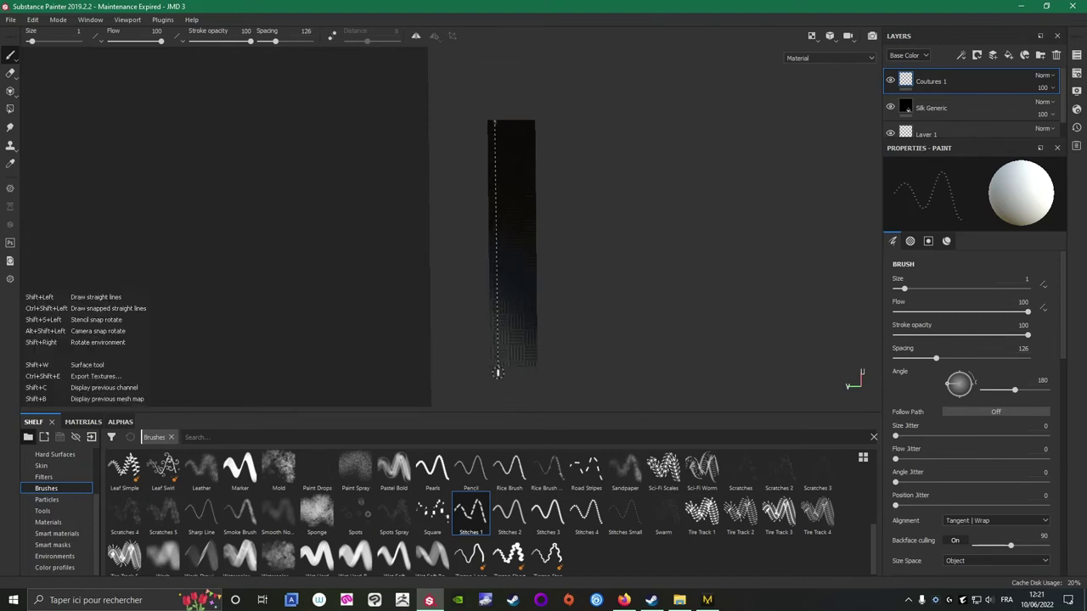
shift+click(499, 374)
Stitch a straight line from end to end along the facing edges of the two middle cuff pieces.
scroll(715, 295, down, 2)
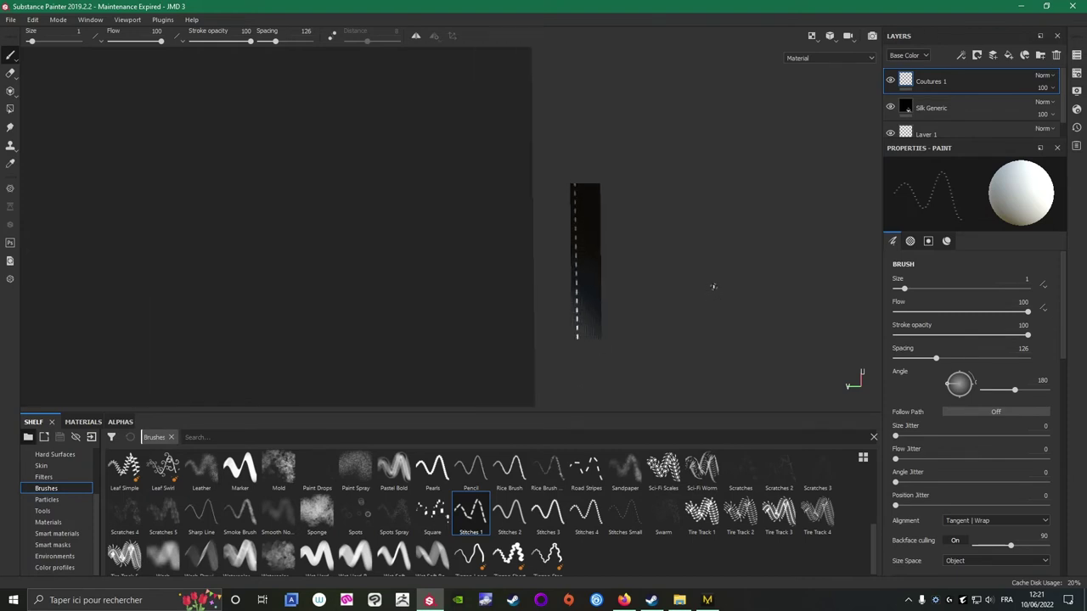
alt+middle_drag(791, 272, 436, 240)
scroll(512, 252, down, 5)
alt+middle_drag(568, 248, 346, 209)
scroll(540, 239, up, 1)
mouse_move(755, 187)
alt+middle_down()
mouse_move(540, 239)
mouse_move(434, 235)
alt+middle_up()
scroll(540, 239, up, 3)
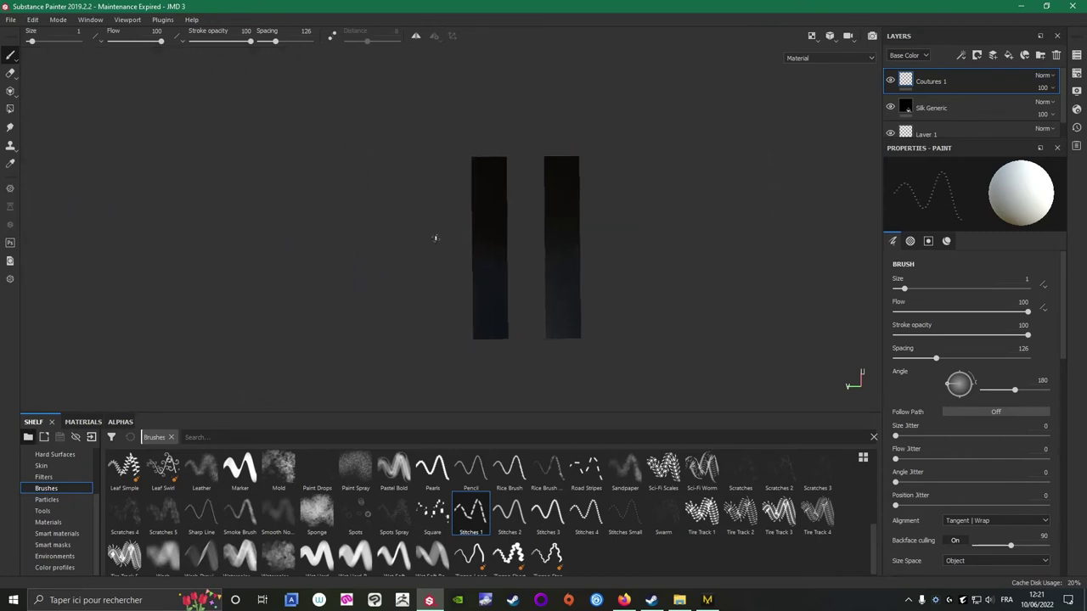
scroll(511, 136, up, 1)
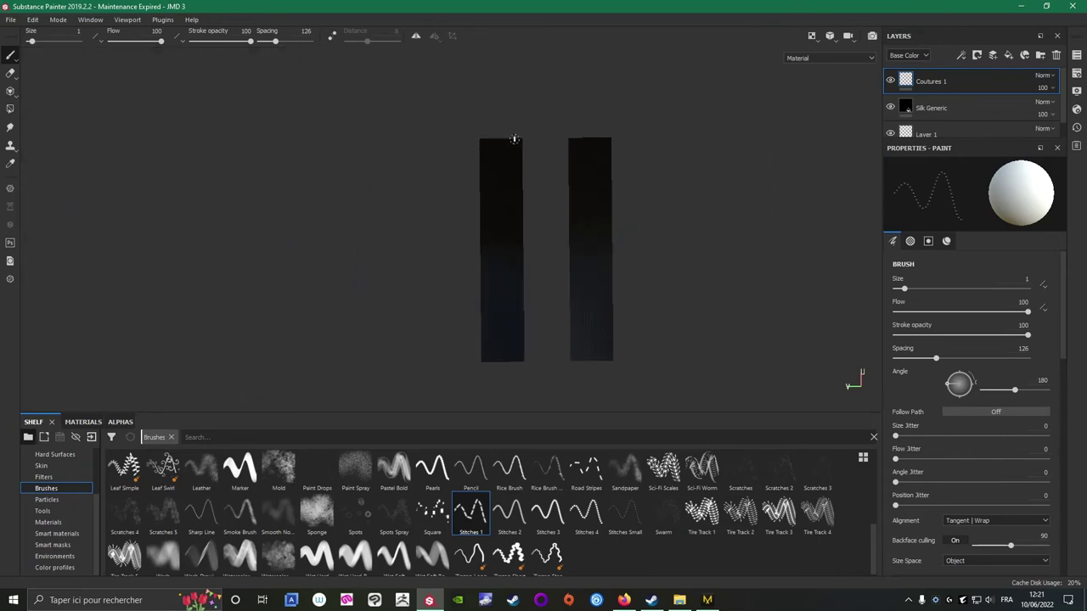
click(514, 139)
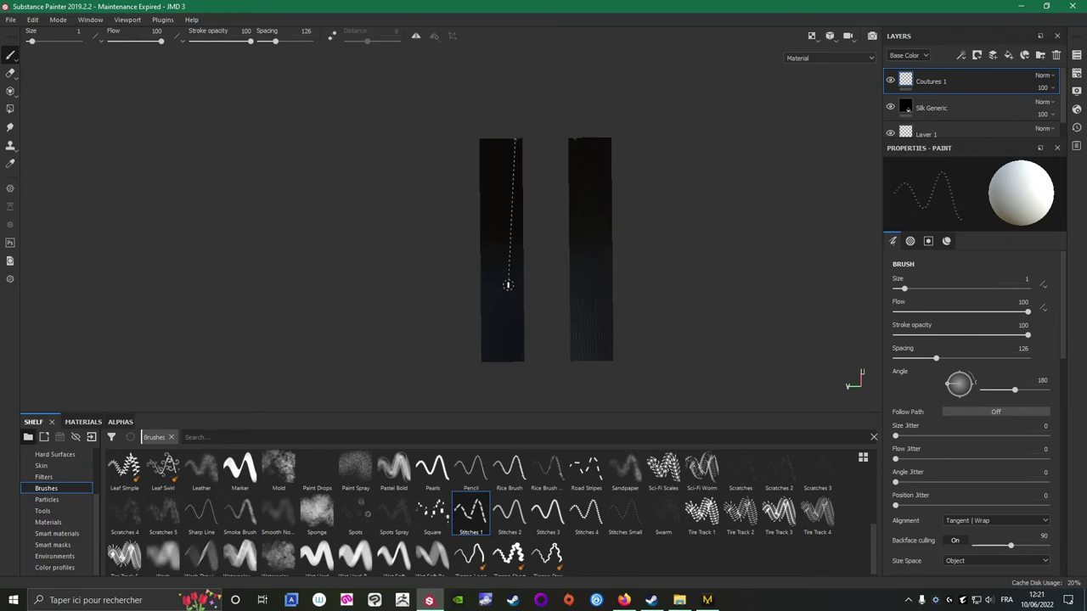
shift+click(514, 362)
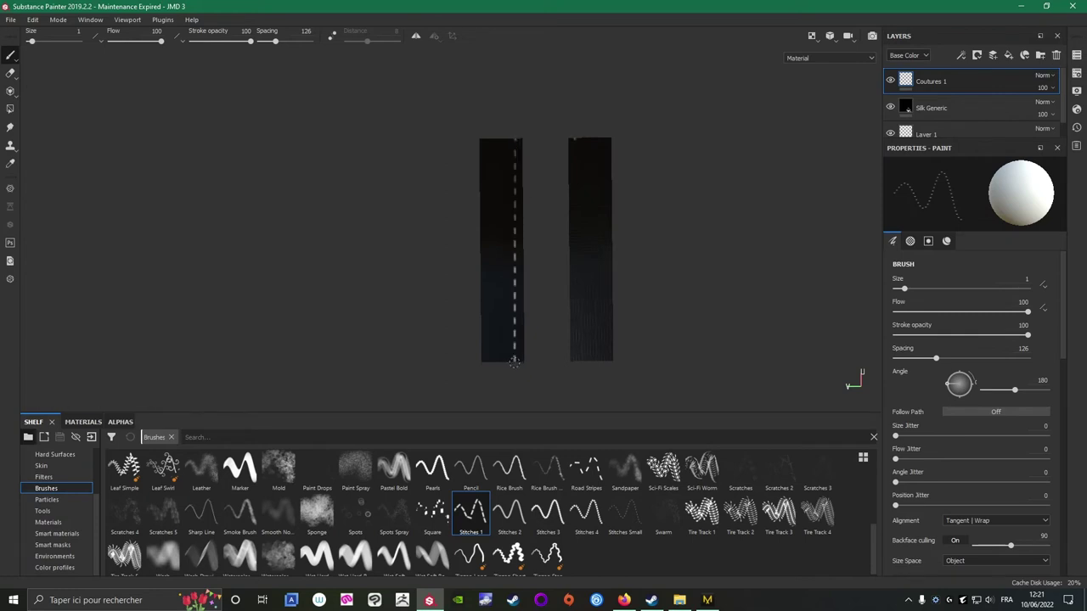
click(574, 138)
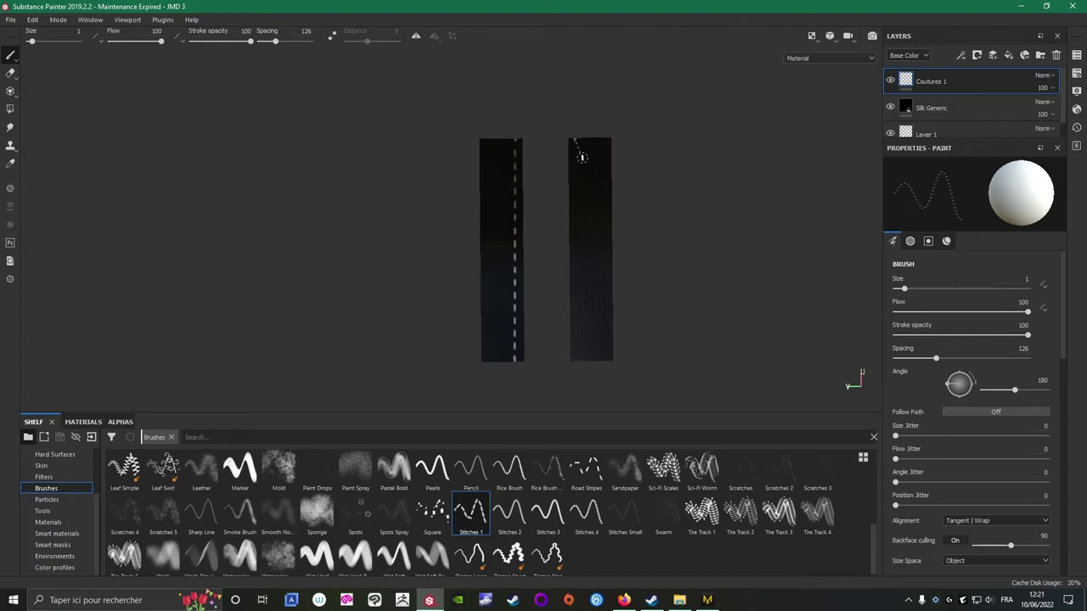
shift+click(578, 364)
Stitch a straight line from end to end along the rightmost cuff piece's right edge.
scroll(648, 228, down, 7)
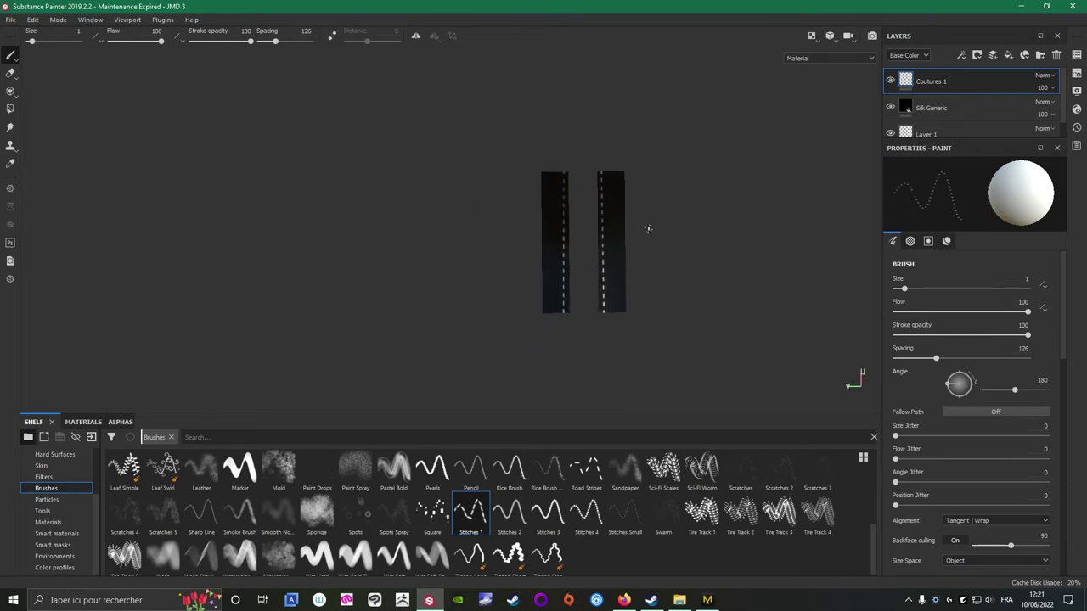
alt+middle_drag(720, 223, 324, 211)
alt+middle_drag(633, 185, 425, 194)
scroll(518, 189, up, 4)
alt+middle_drag(541, 177, 435, 166)
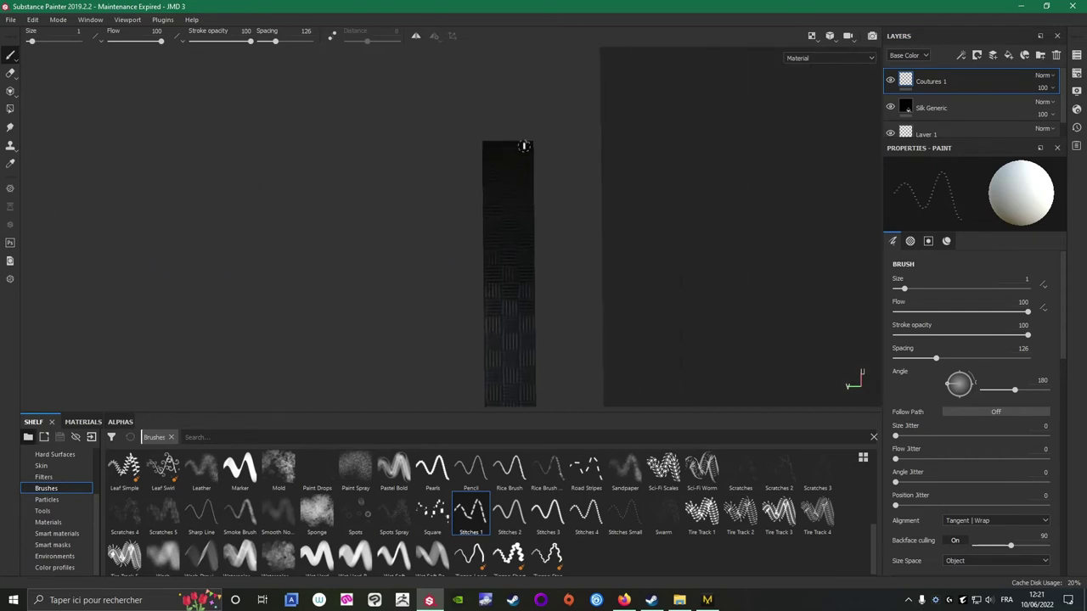
scroll(521, 148, down, 1)
alt+middle_drag(523, 164, 515, 134)
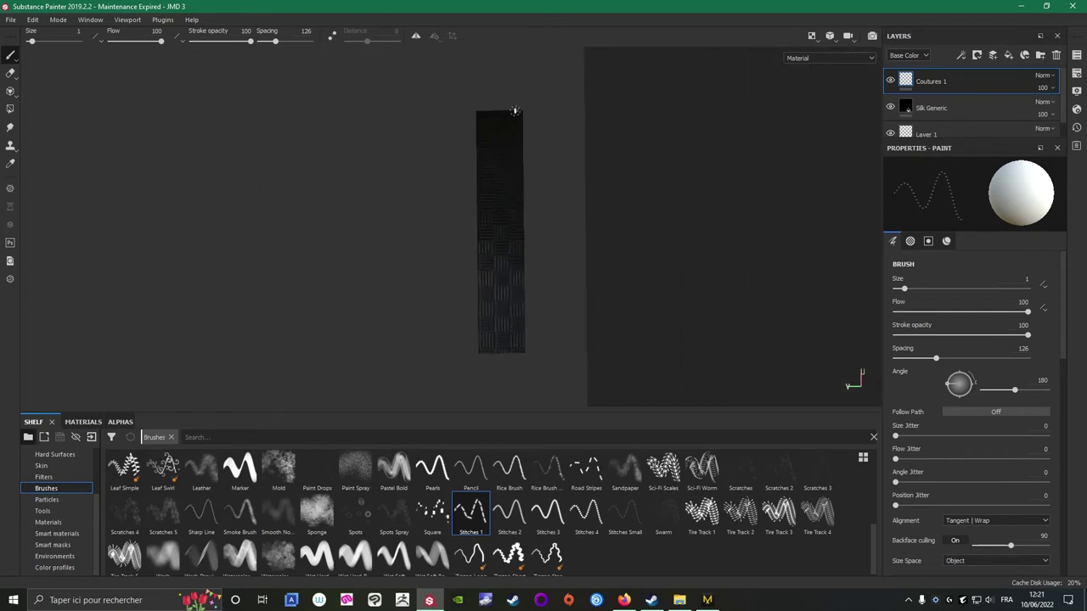
click(516, 112)
shift+click(515, 363)
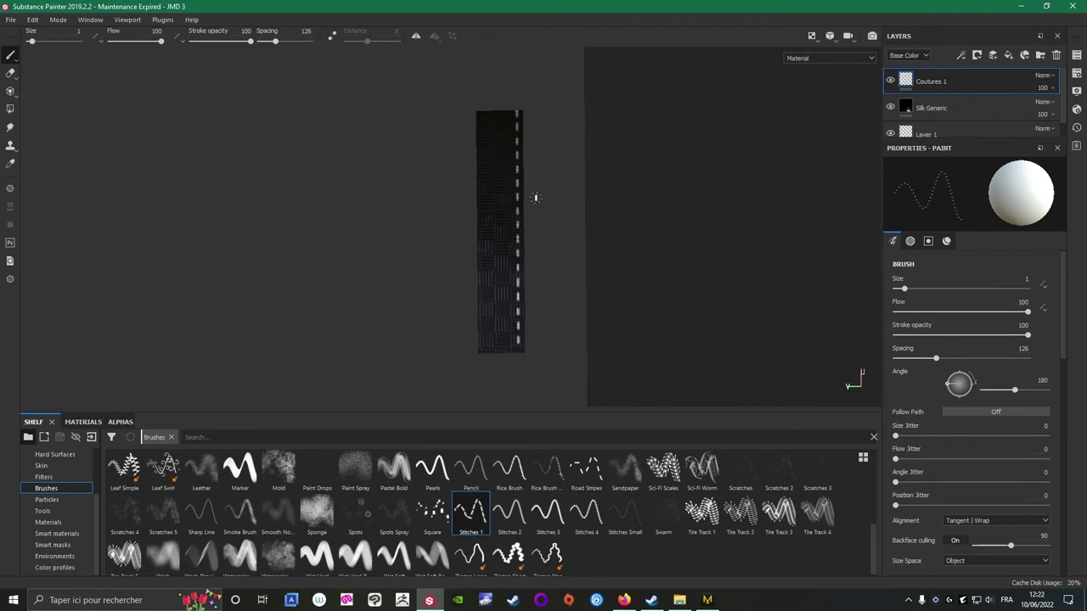
Return to the 3D-only view and examine the sleeve cuff stitching and the collar from several sides.
click(814, 36)
click(825, 65)
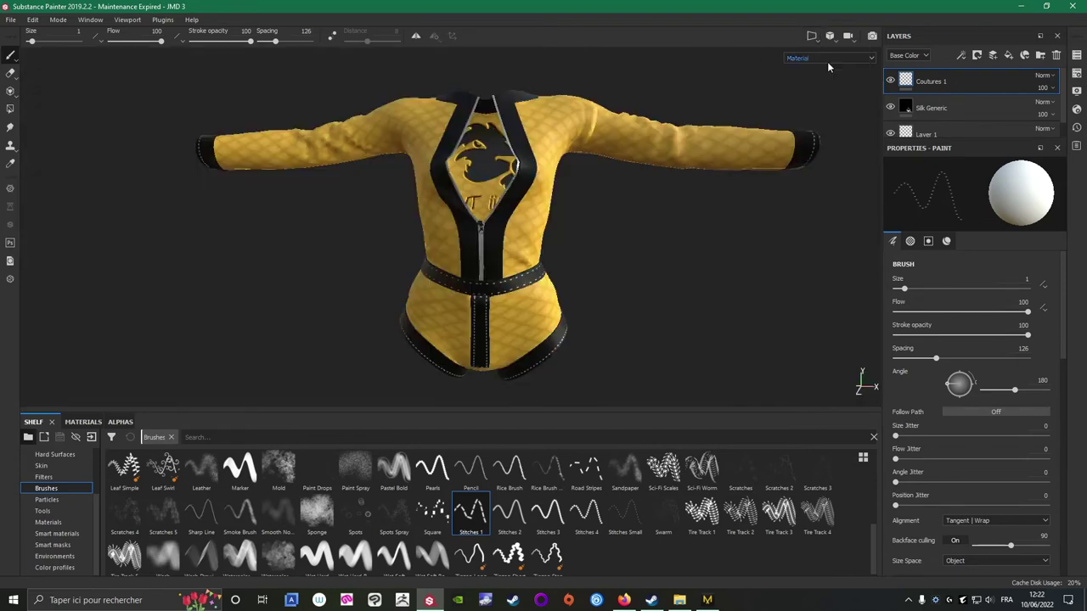
alt+drag(753, 219, 545, 248)
scroll(663, 204, up, 3)
scroll(674, 192, down, 2)
alt+drag(645, 195, 379, 257)
scroll(379, 258, down, 7)
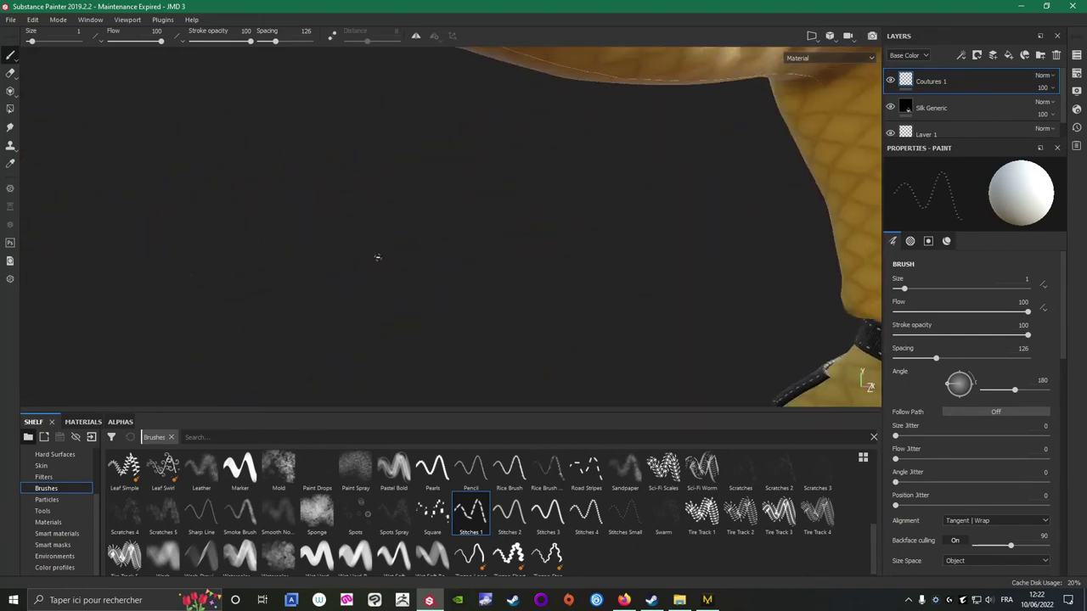
mouse_move(270, 211)
alt+mouse_down()
mouse_move(543, 213)
mouse_move(383, 272)
mouse_move(416, 228)
mouse_move(441, 249)
mouse_move(446, 279)
mouse_move(400, 364)
mouse_move(508, 265)
alt+mouse_up()
scroll(514, 258, up, 3)
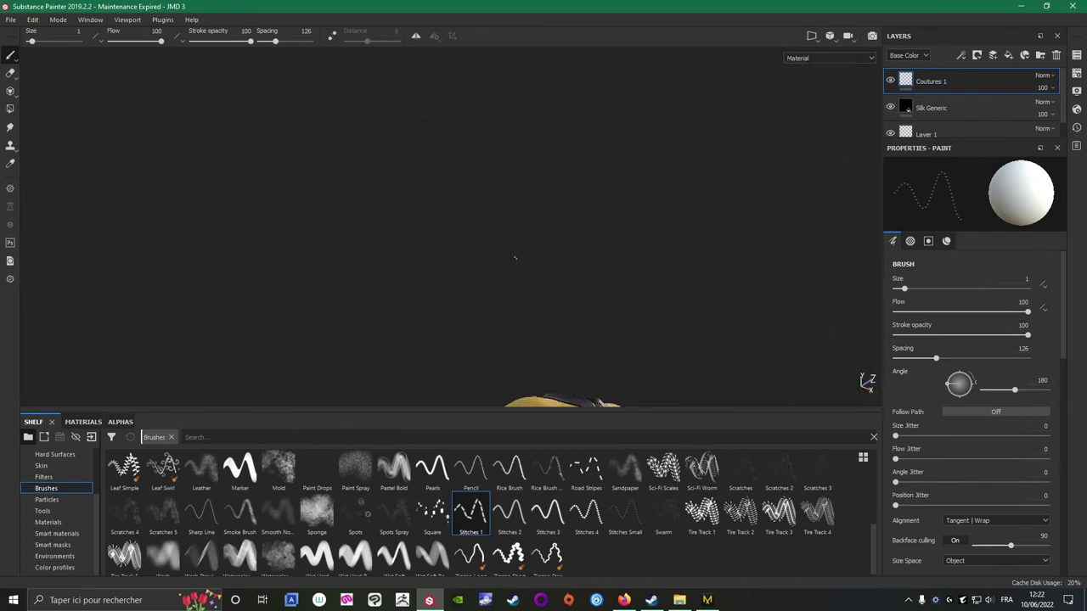
alt+middle_drag(514, 258, 492, 279)
scroll(494, 297, down, 2)
alt+middle_drag(494, 371, 429, 102)
alt+drag(342, 363, 432, 291)
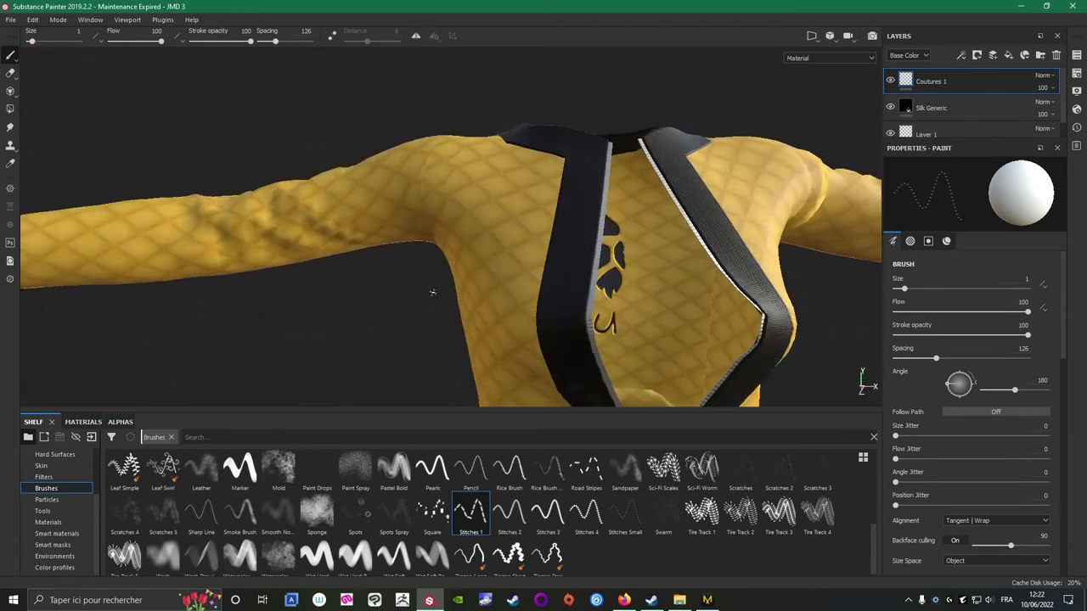
alt+right_drag(432, 291, 405, 348)
alt+middle_drag(405, 348, 360, 232)
Save the project and switch to the Col_FRONT_1047122 texture set.
click(10, 19)
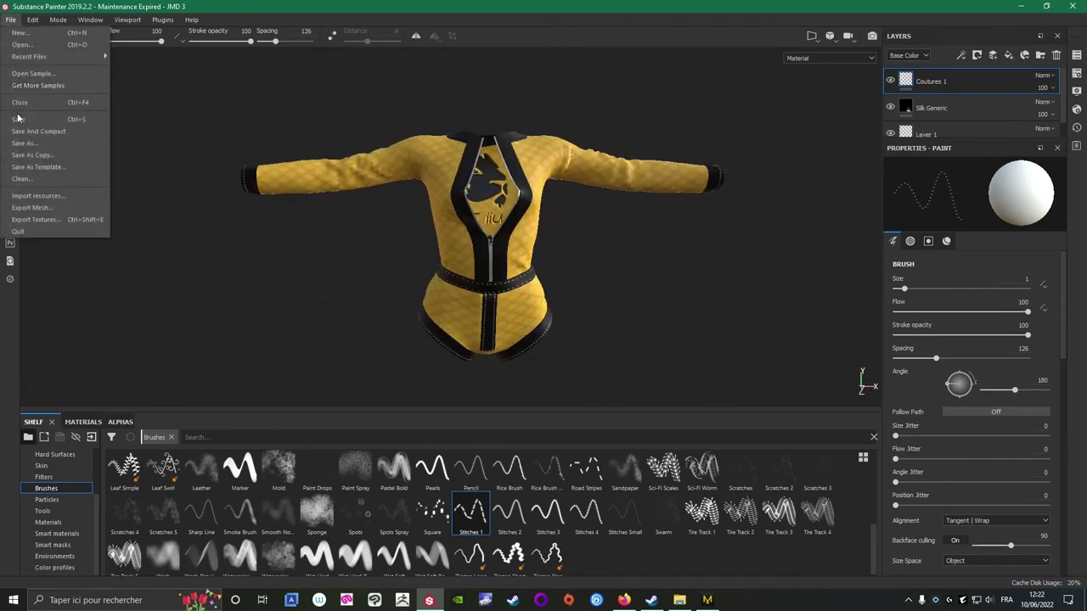
click(17, 119)
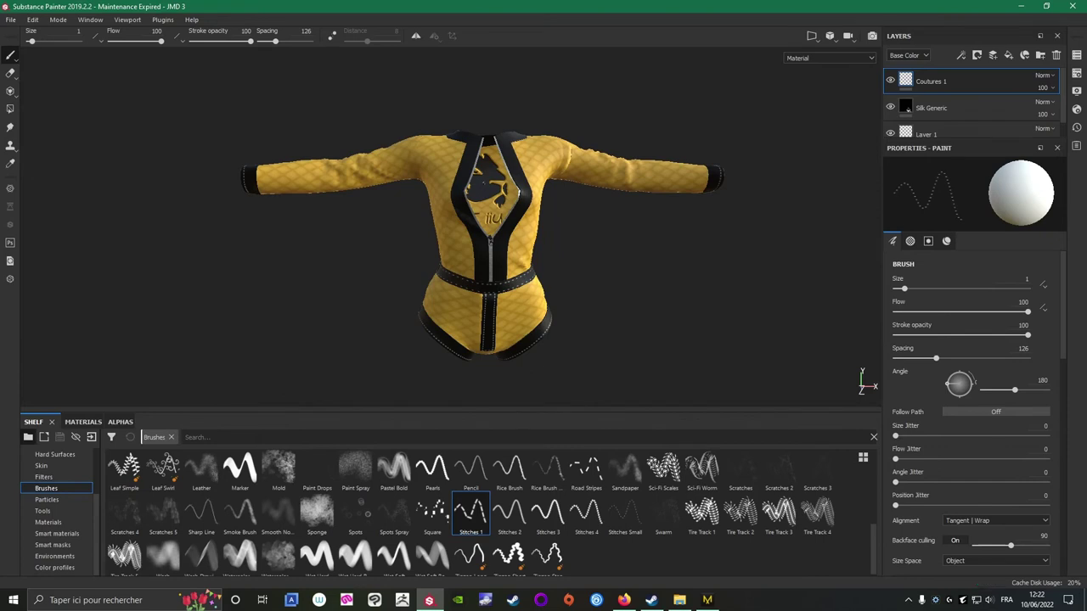
click(1077, 56)
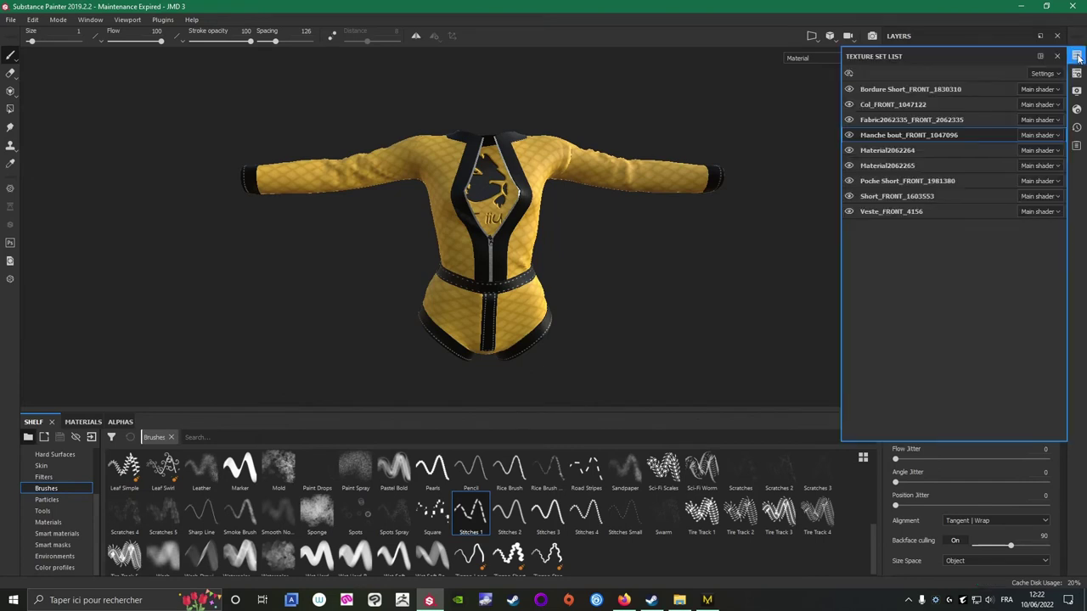
click(875, 105)
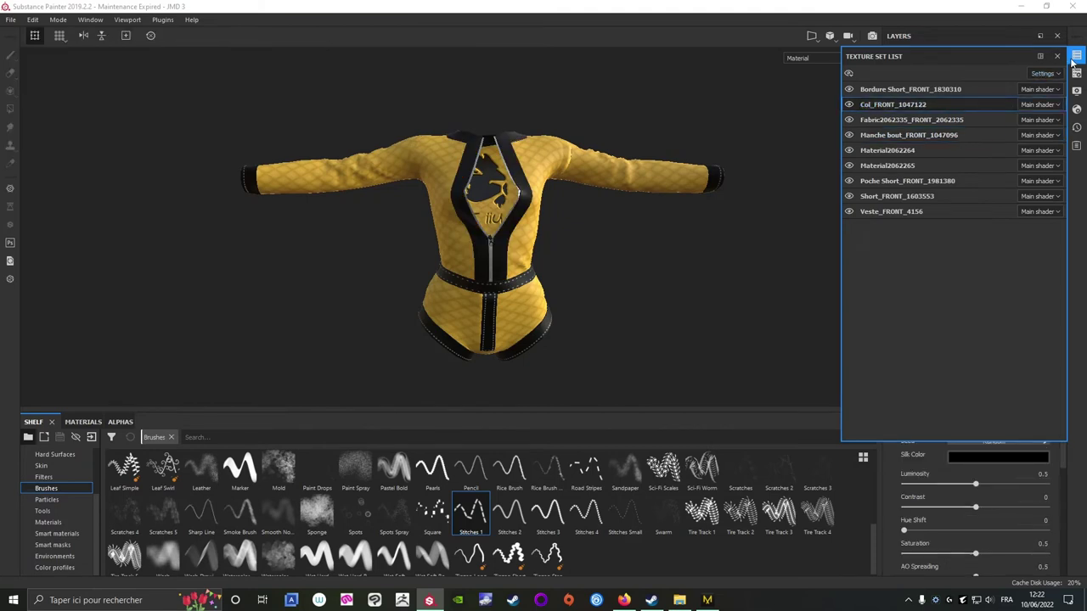
click(1057, 56)
Show the collar's UV pieces in the 2D-only view and add a paint layer above Silk Generic.
click(811, 39)
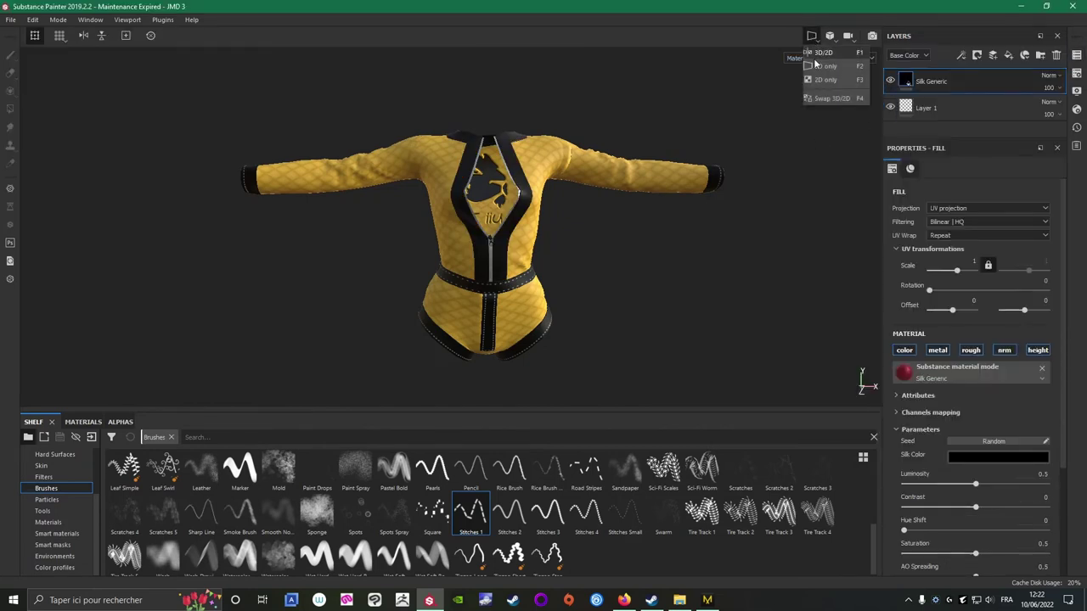
click(820, 81)
scroll(514, 236, down, 4)
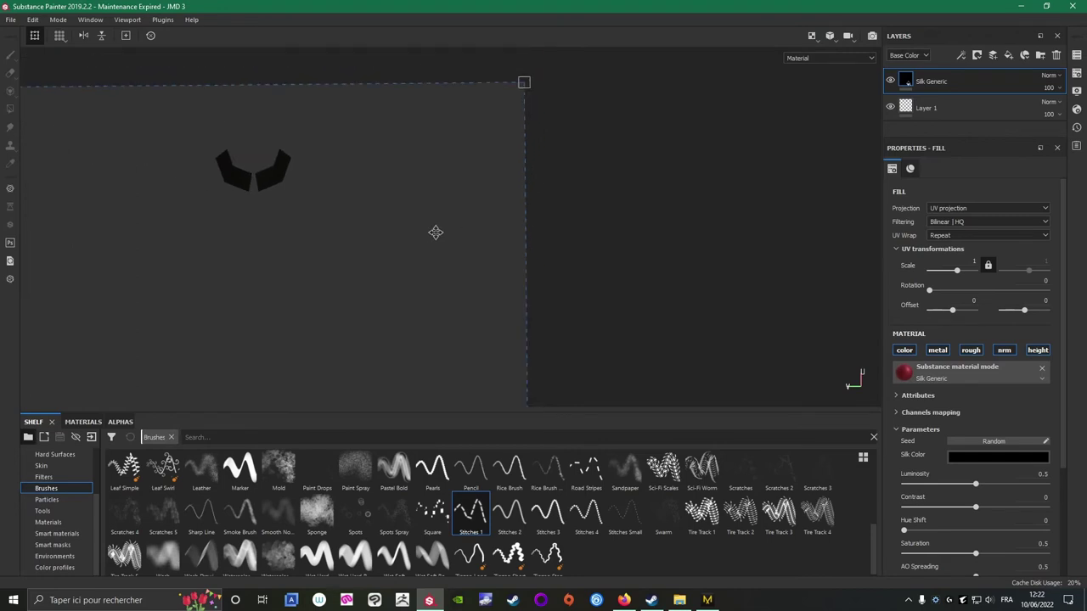
alt+middle_drag(234, 273, 449, 268)
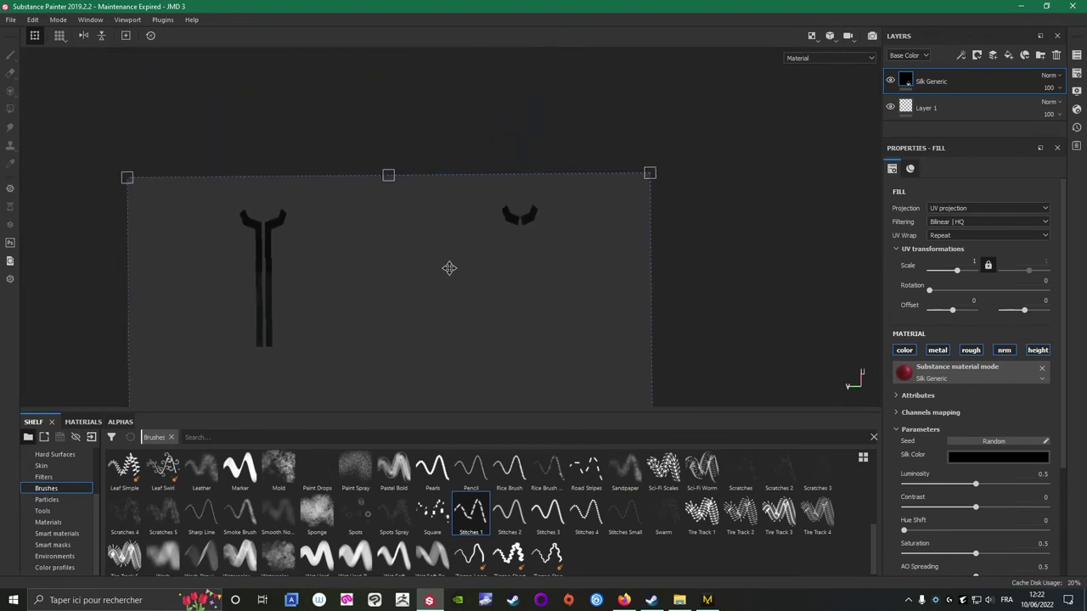
scroll(442, 269, up, 3)
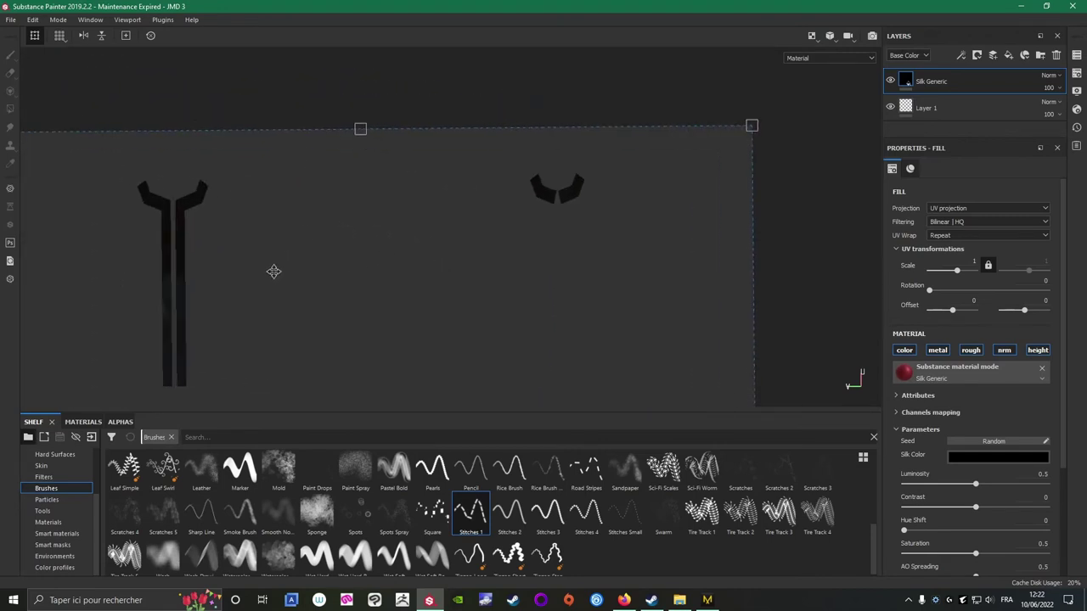
alt+middle_drag(274, 272, 529, 248)
scroll(529, 248, up, 4)
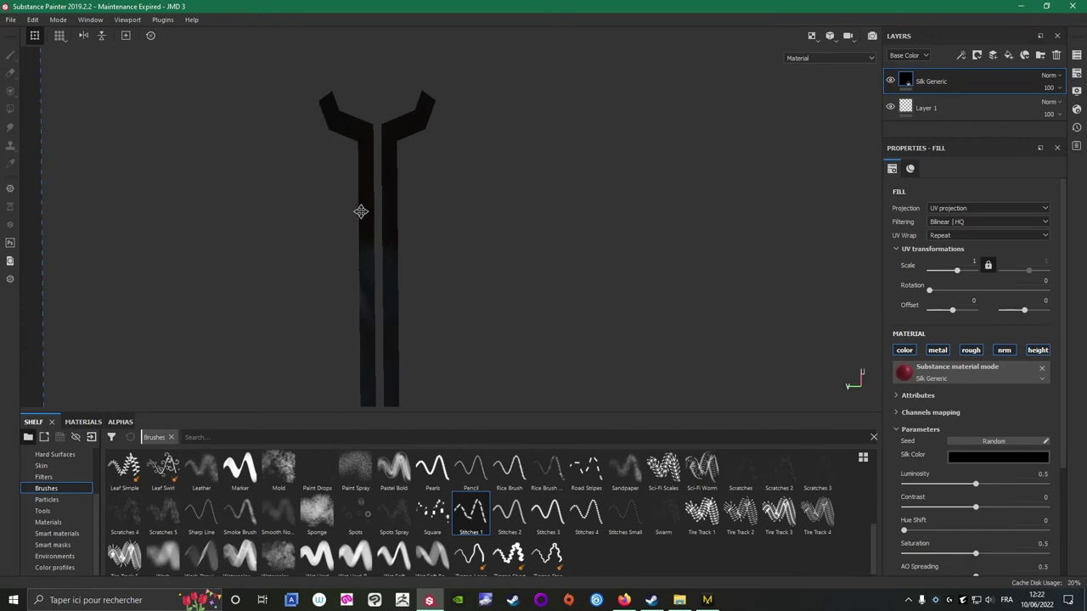
alt+middle_drag(294, 199, 397, 194)
scroll(383, 144, up, 1)
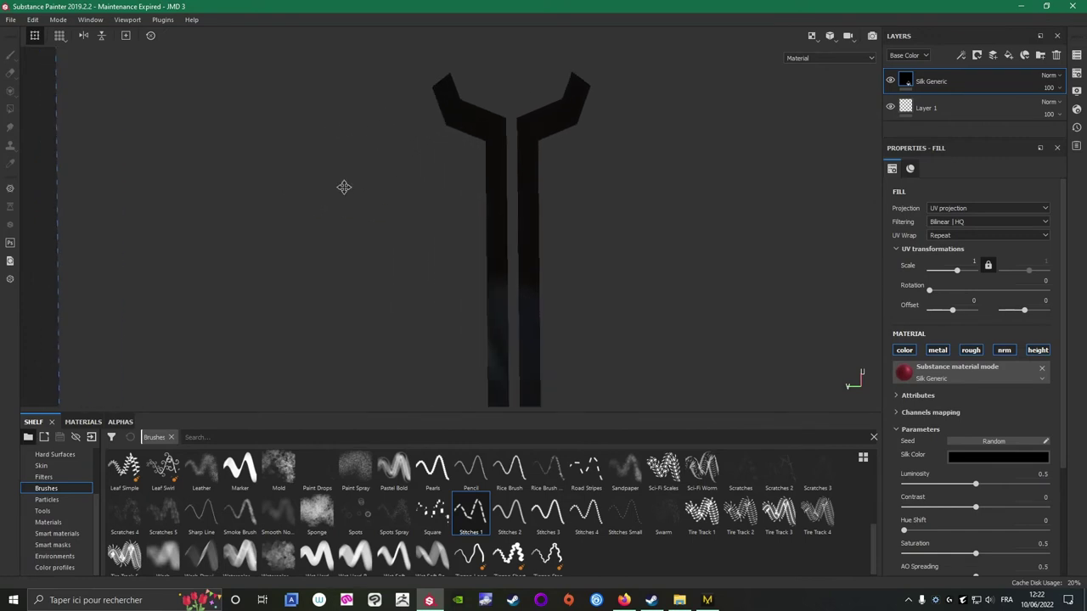
drag(335, 196, 330, 197)
key(q)
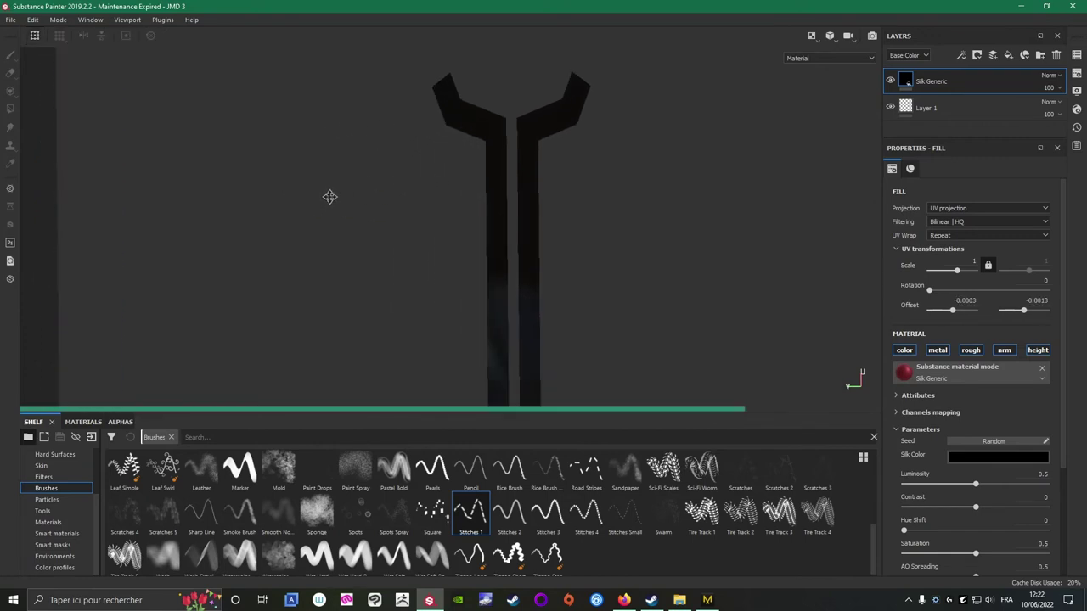
click(290, 187)
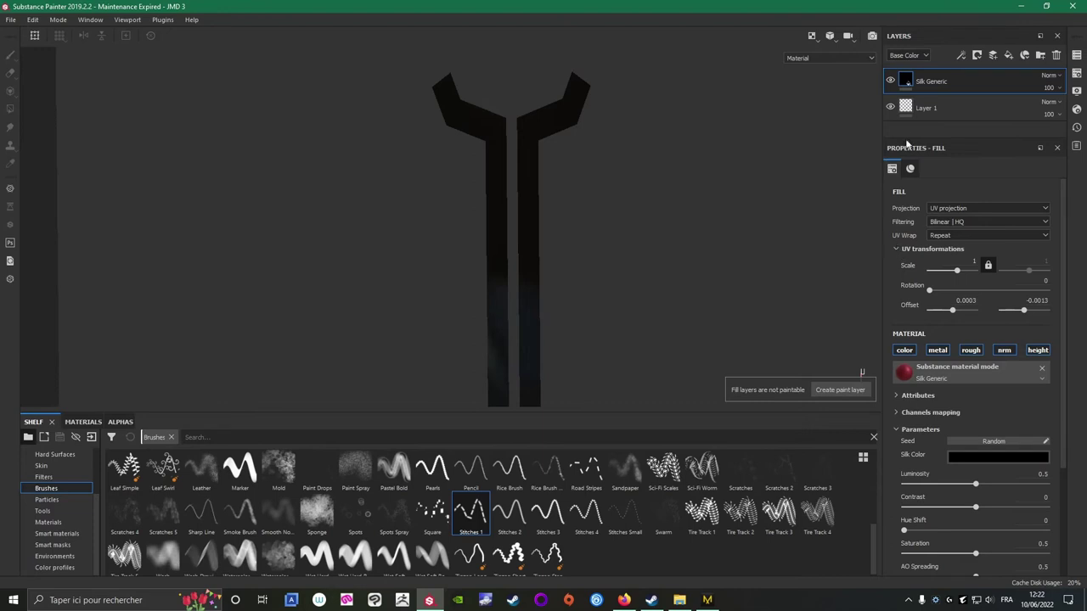
click(993, 56)
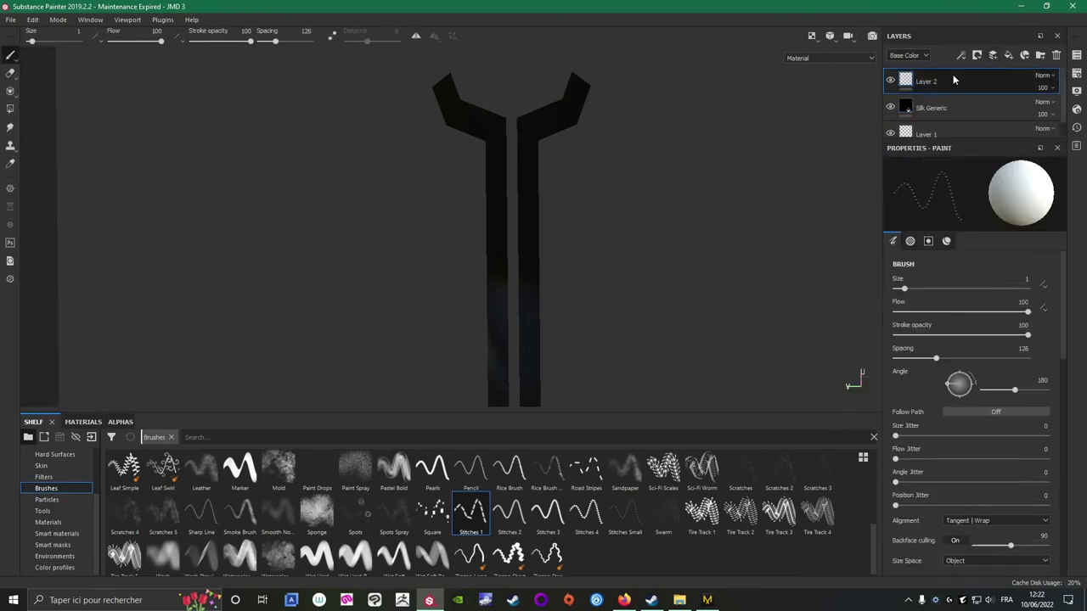
Rename the new paint layer as Coutures 1.
double_click(928, 81)
text(coutures 1)
key(Return)
Examine the collar, sleeves and leg borders from several sides in the 3D-only view, and return to the 2D-only view.
click(812, 36)
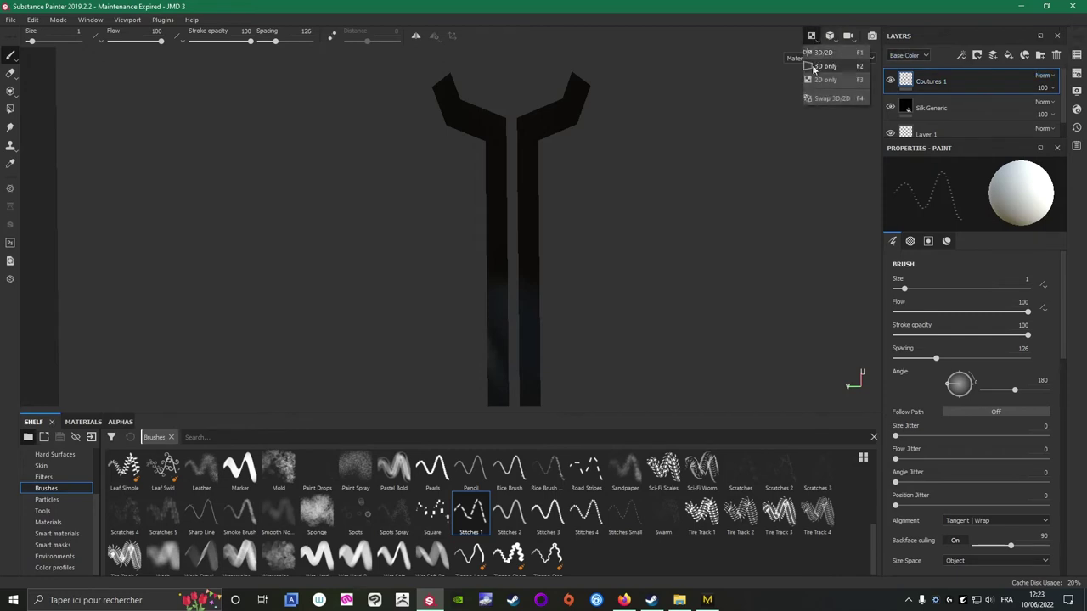
click(828, 74)
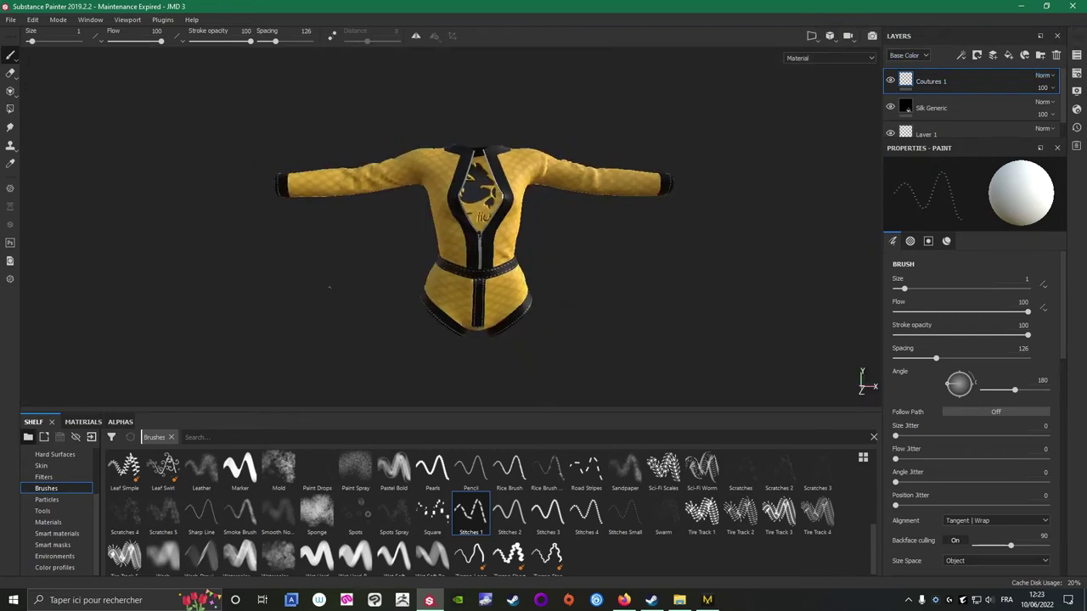
scroll(330, 286, up, 3)
alt+drag(270, 293, 360, 274)
scroll(292, 299, down, 3)
scroll(302, 238, up, 3)
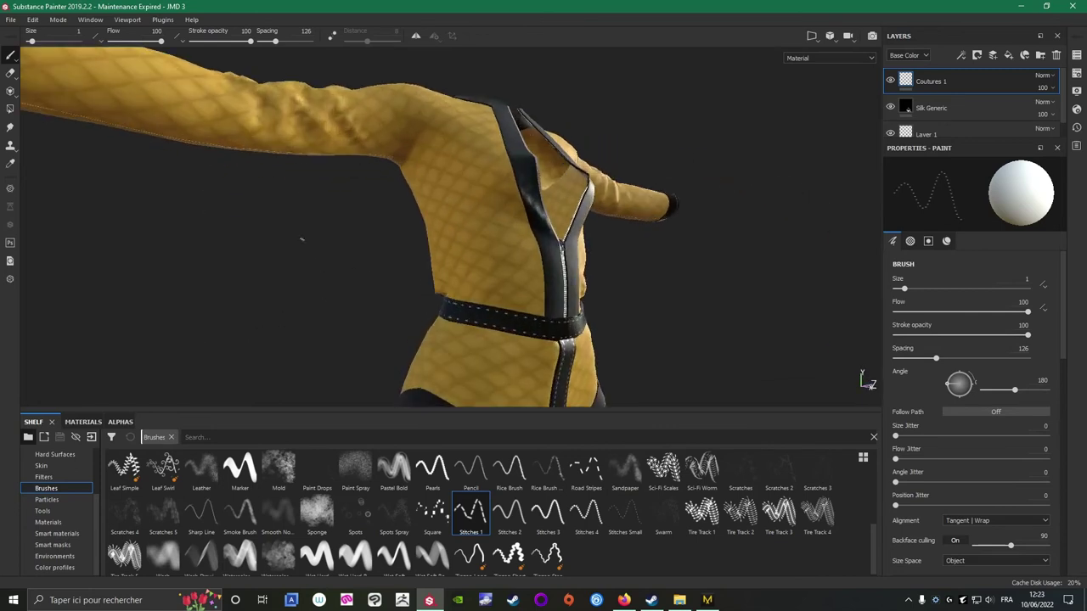
alt+middle_drag(302, 238, 423, 268)
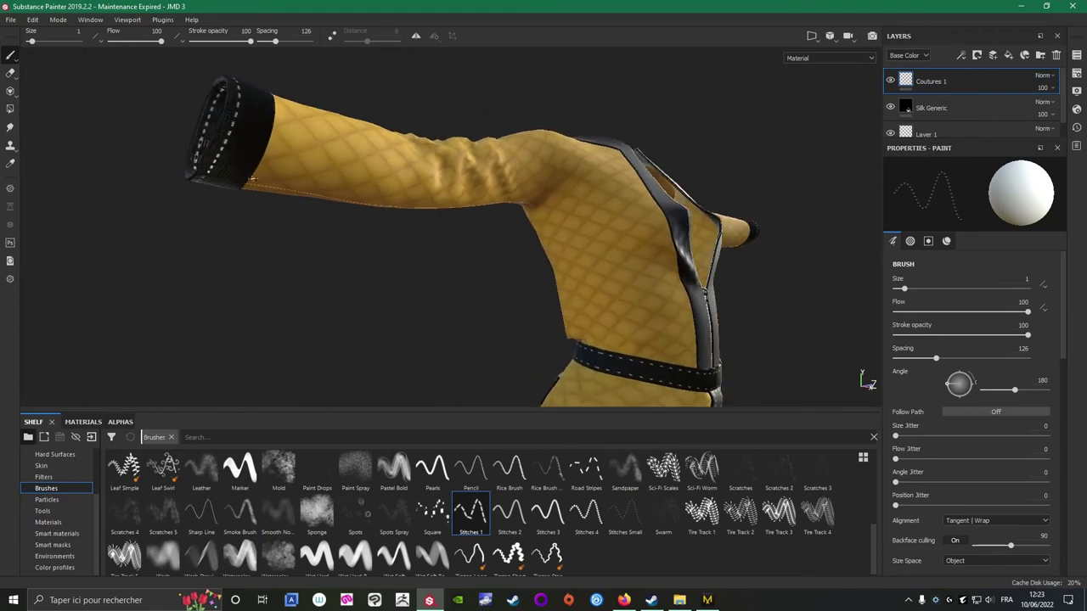
mouse_move(251, 166)
alt+mouse_down()
mouse_move(323, 239)
mouse_move(498, 363)
alt+mouse_up()
key(f)
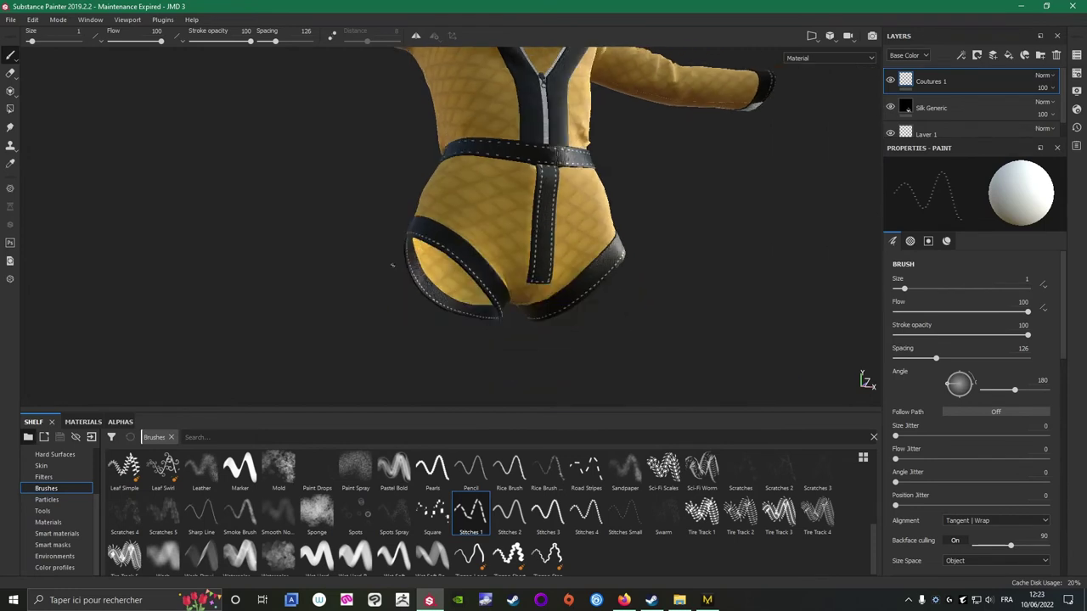
click(829, 35)
click(860, 80)
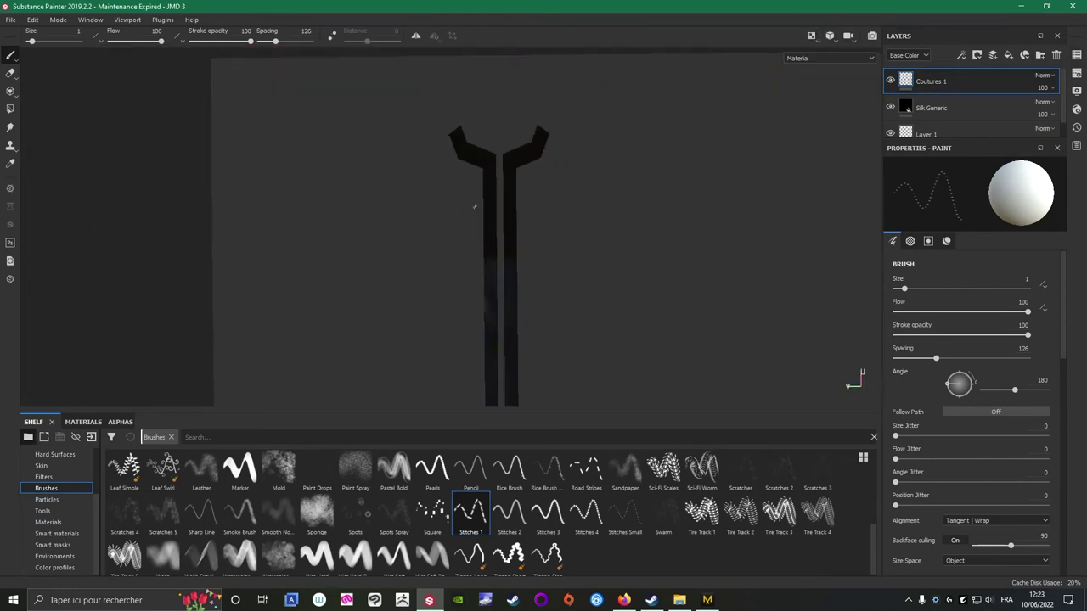
Try to stitch a straight line along the left long collar piece's top outer edge with the brush angle at 157.
scroll(465, 129, up, 5)
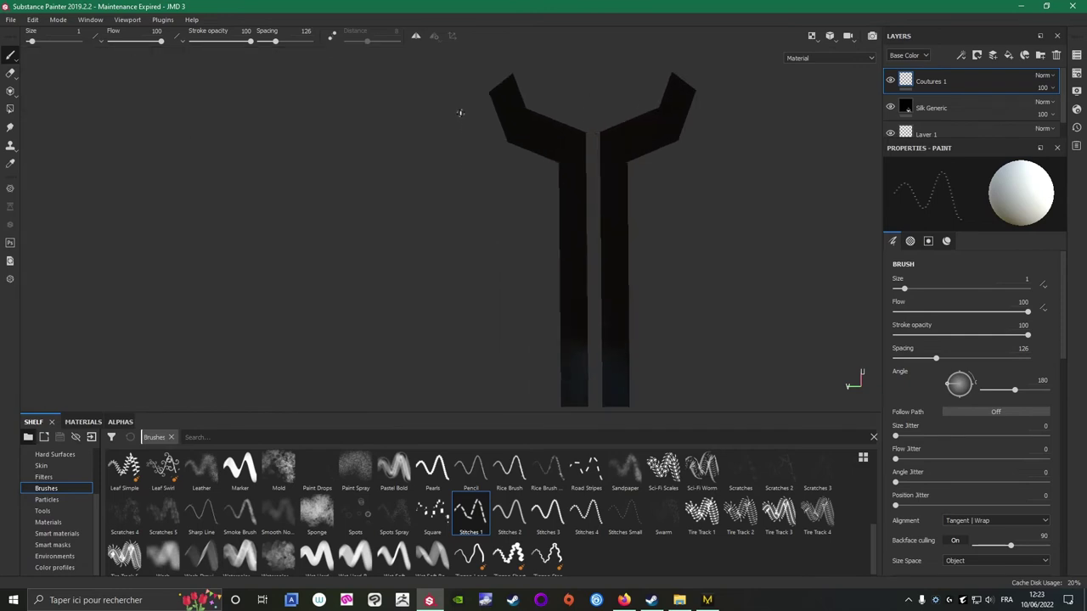
alt+middle_drag(461, 111, 456, 153)
scroll(472, 145, up, 2)
scroll(498, 121, up, 1)
ctrl+drag(493, 119, 493, 119)
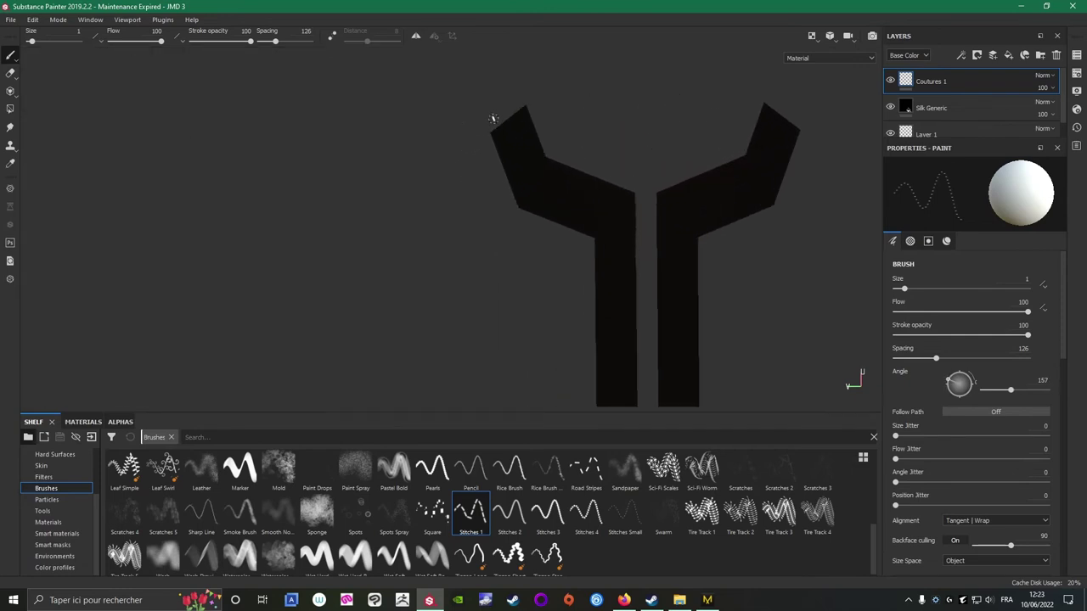
scroll(494, 123, up, 3)
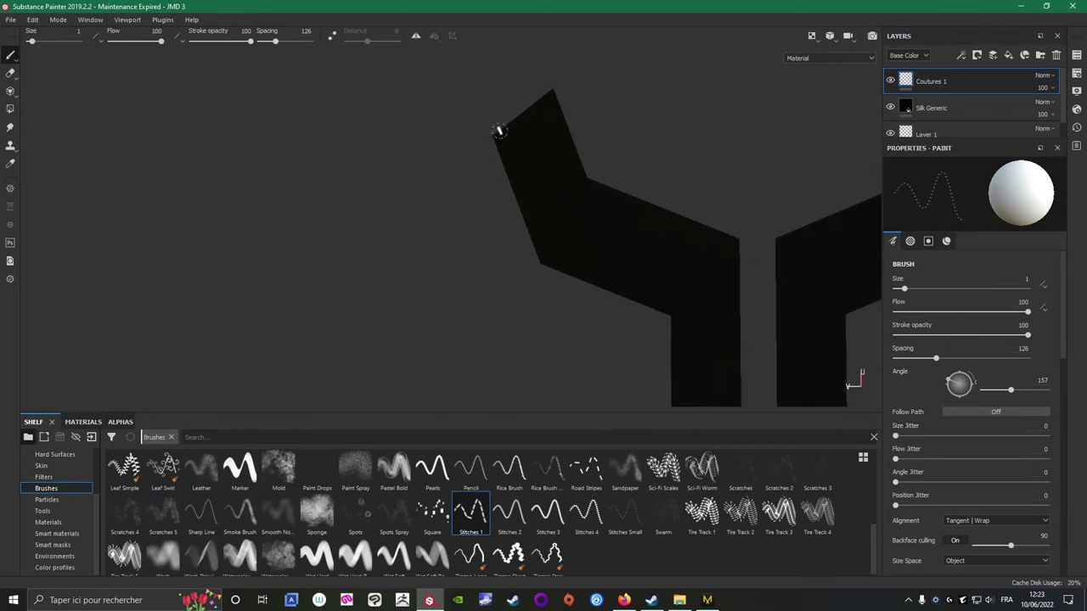
key(shift)
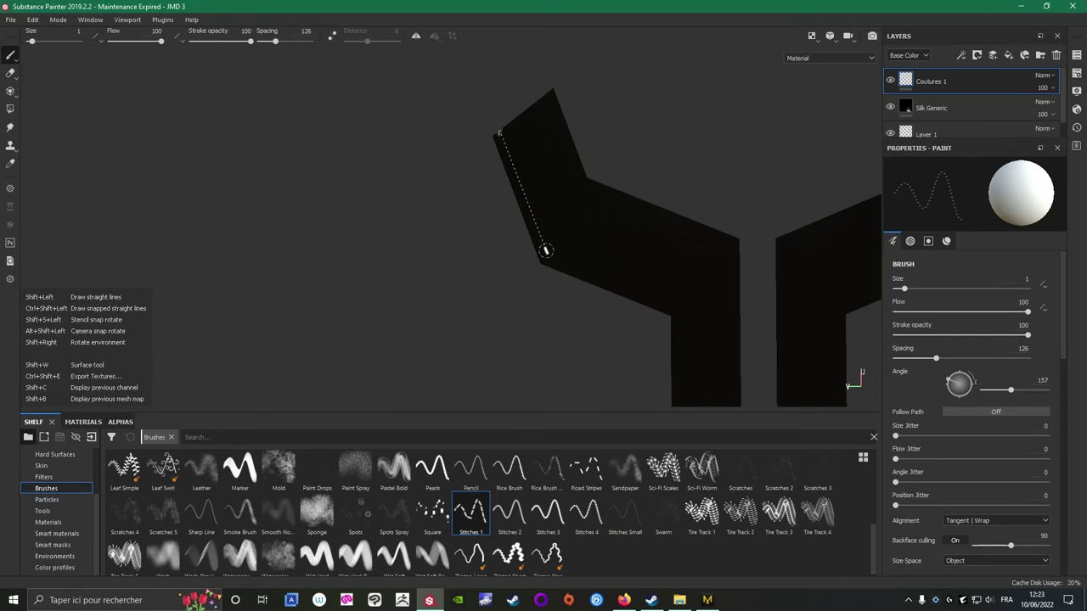
shift+click(545, 250)
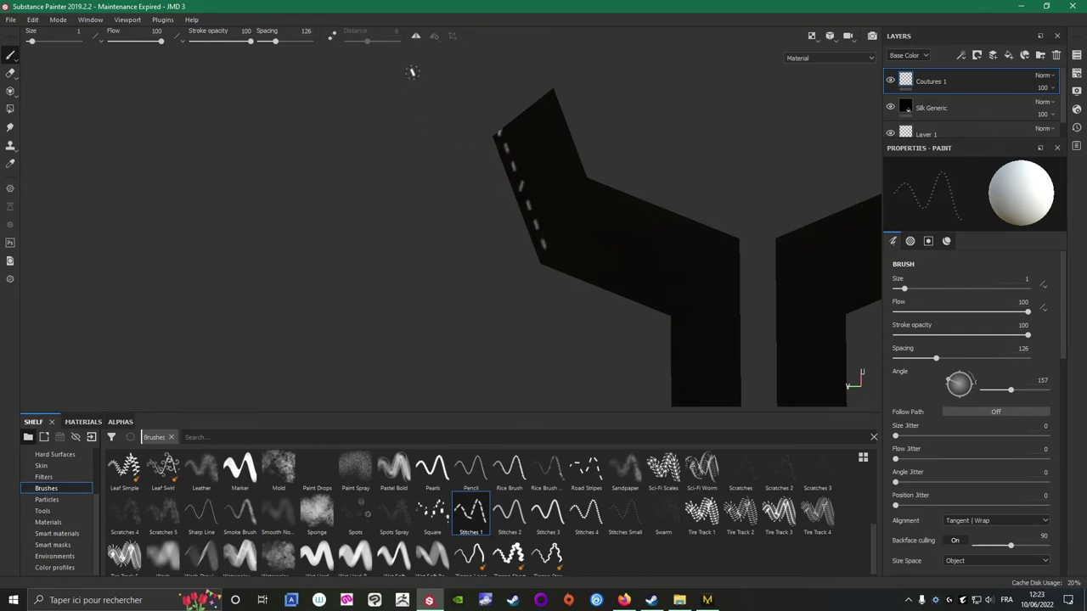
key(ctrl+z)
click(504, 125)
shift+click(551, 245)
ctrl+drag(560, 249, 561, 227)
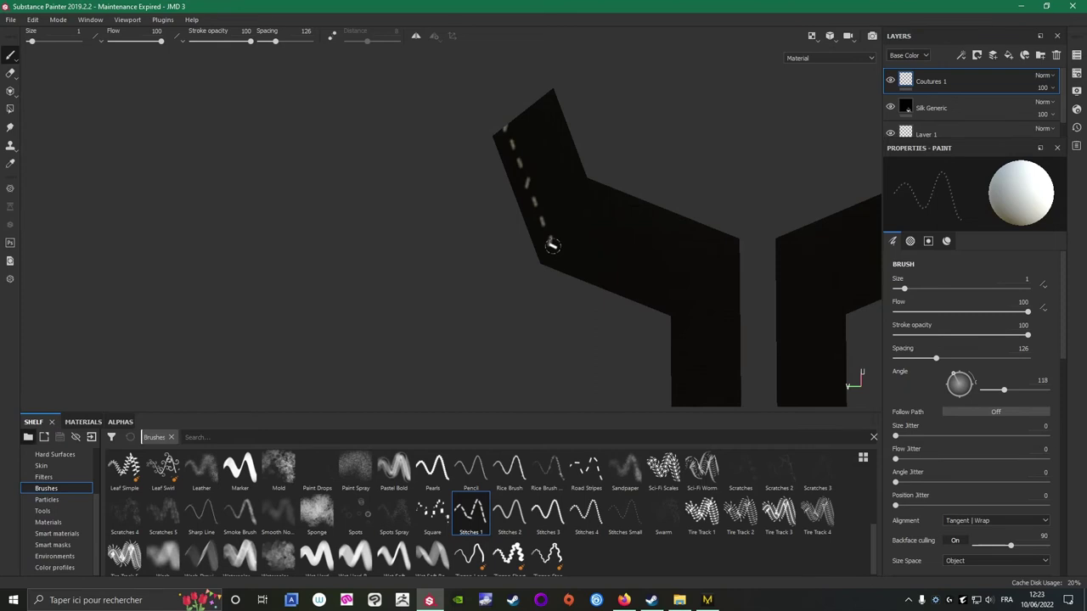
key(ctrl+z)
Set the brush angle to 159 and stitch a straight line along the left long collar piece's top outer edge, from tip to bend.
ctrl+drag(553, 223, 549, 222)
drag(505, 130, 523, 174)
click(504, 130)
key(shift)
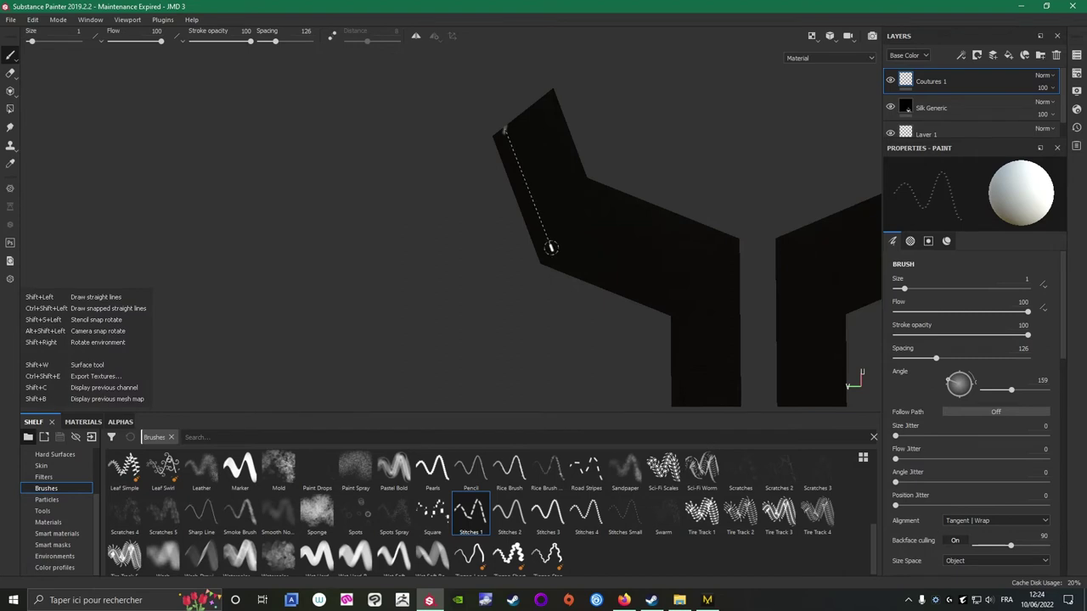
shift+click(550, 248)
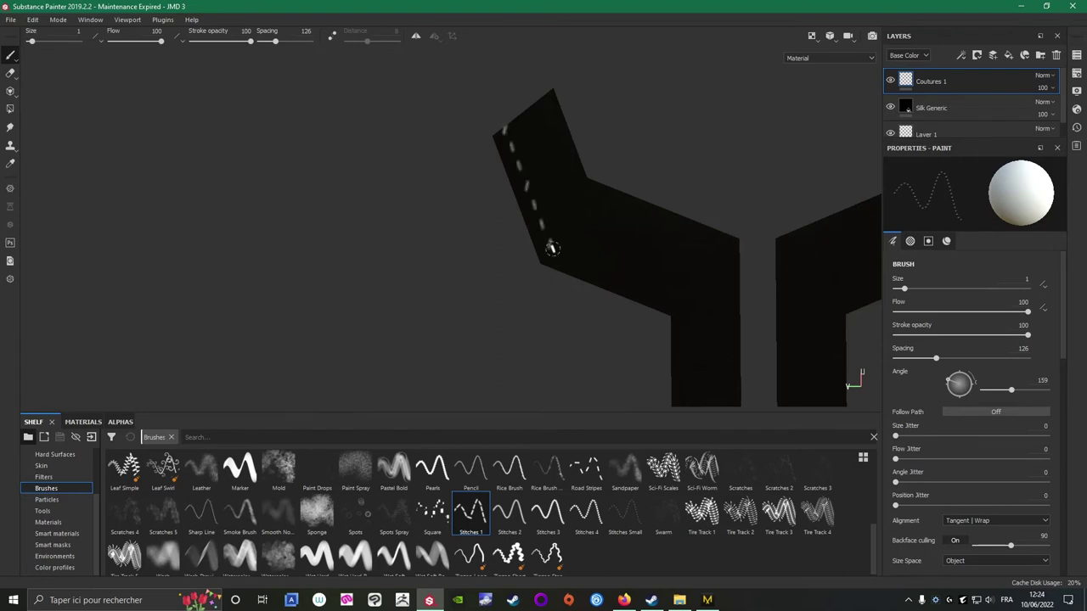
Continue the stitches along the left collar piece's slanted edge to the next corner at brush angle 118, and set the angle to 178.
shift+right_drag(552, 248, 553, 249)
key(shift)
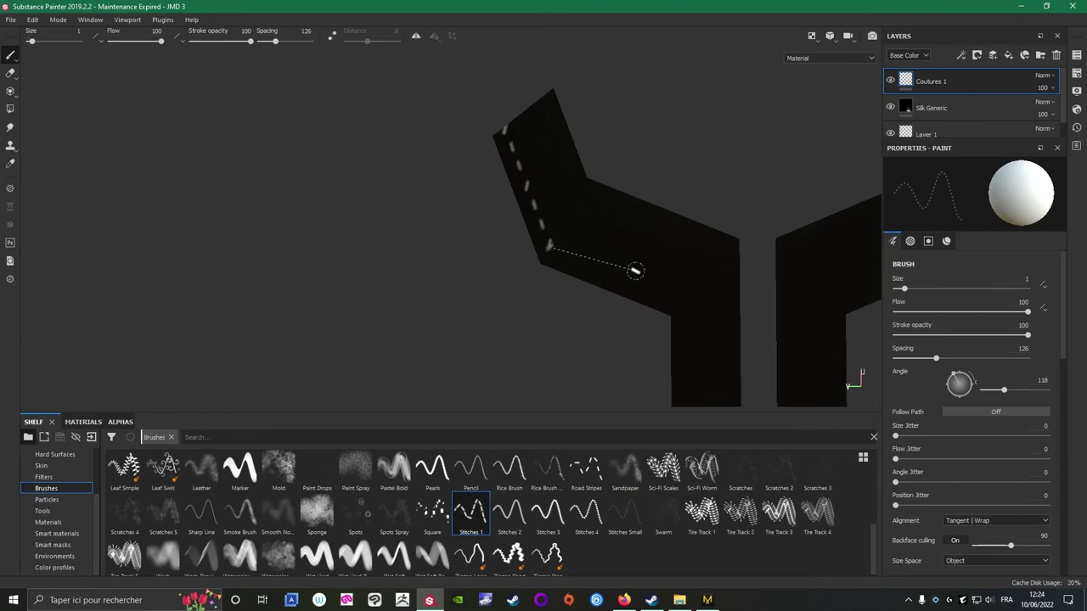
shift+click(676, 299)
click(681, 300)
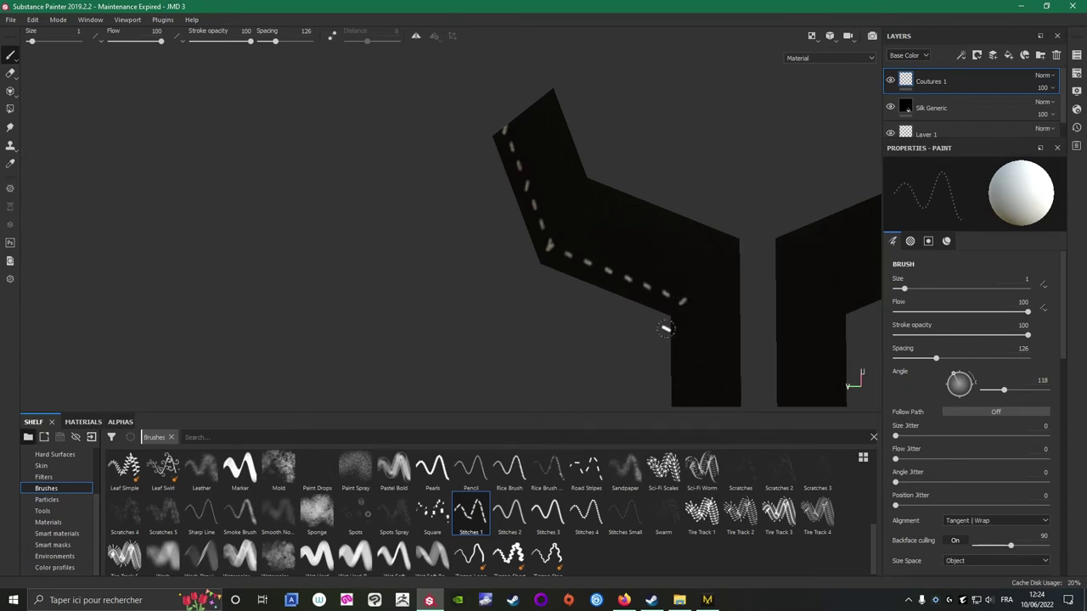
ctrl+drag(686, 308, 686, 309)
Try to stitch a straight line down the left collar piece's long vertical outer edge.
scroll(641, 334, down, 1)
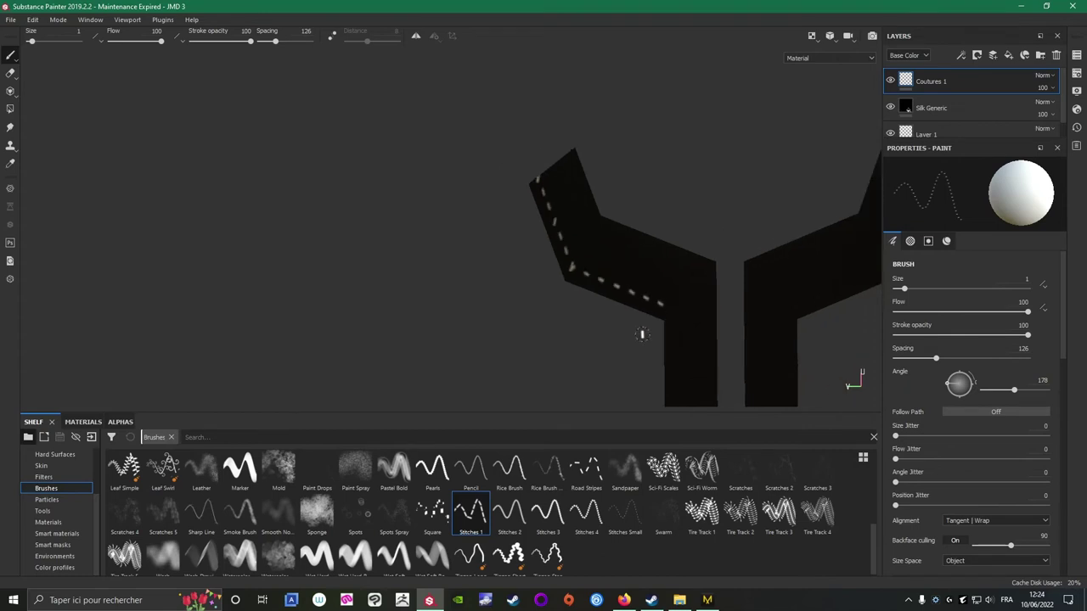
alt+drag(639, 338, 501, 159)
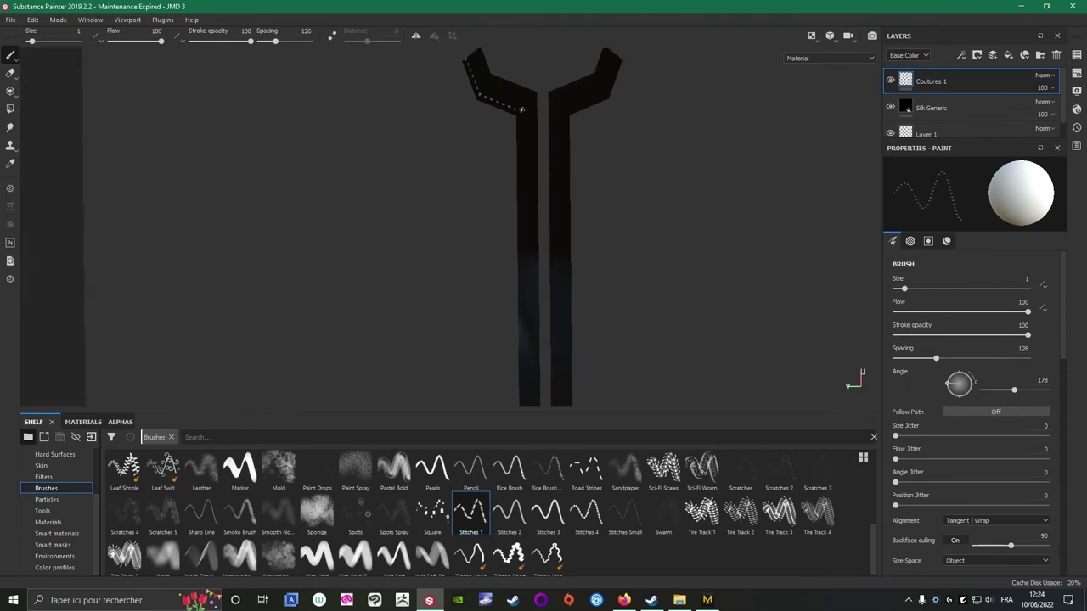
scroll(534, 149, up, 4)
scroll(501, 198, down, 3)
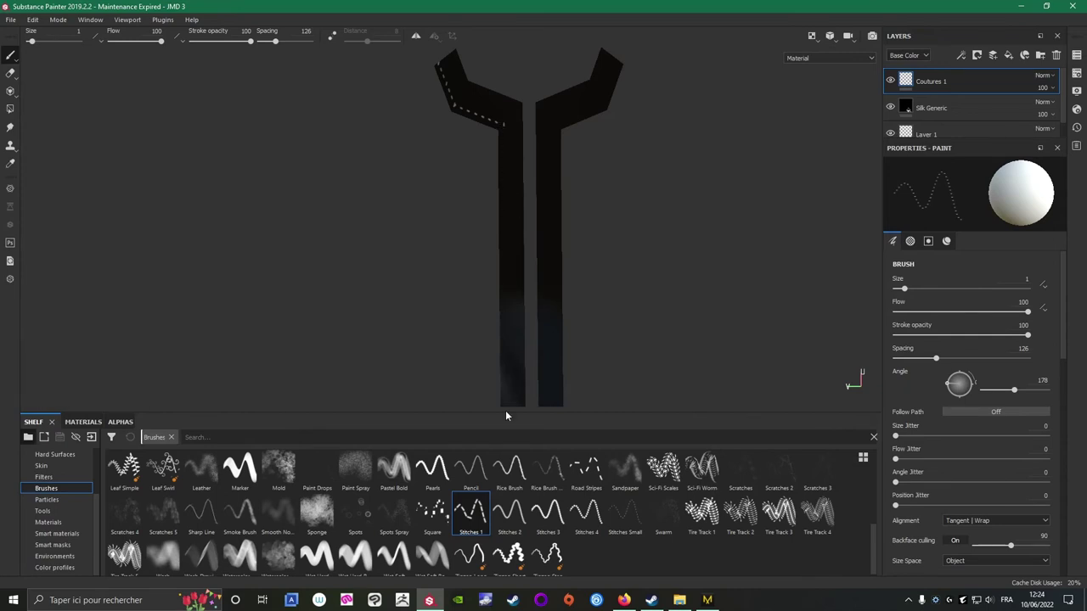
key(shift)
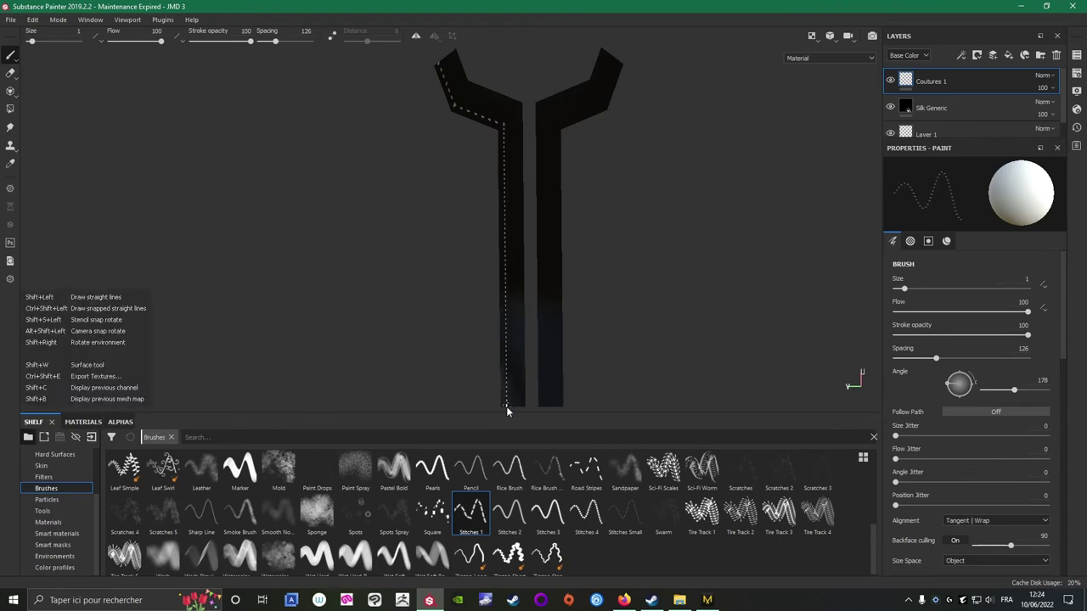
scroll(463, 312, down, 1)
alt+middle_drag(460, 296, 456, 167)
alt+drag(457, 168, 489, 210)
alt+middle_drag(489, 211, 491, 210)
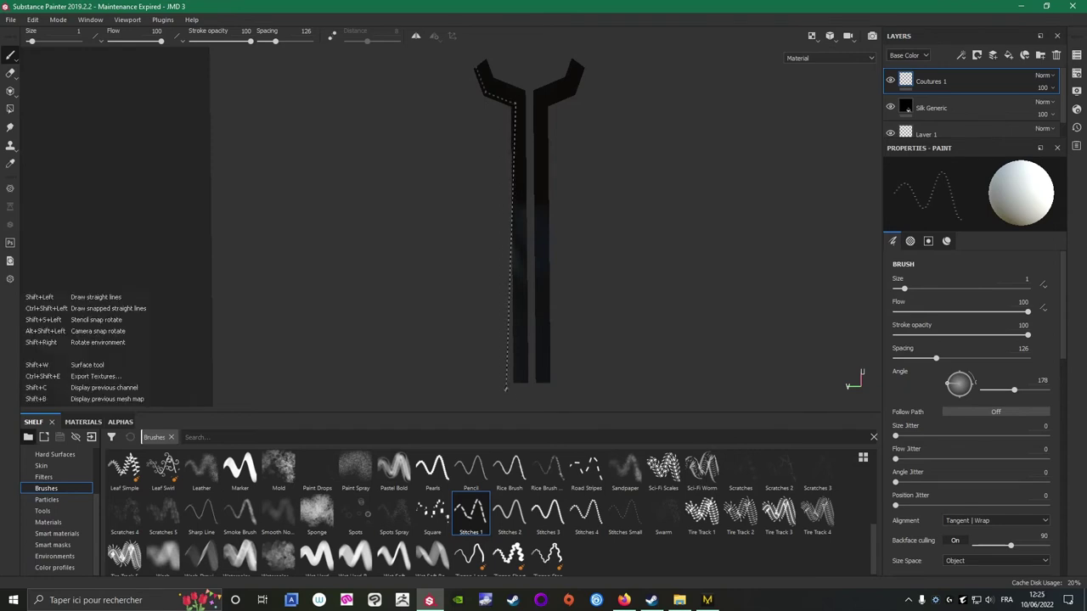
shift+click(518, 397)
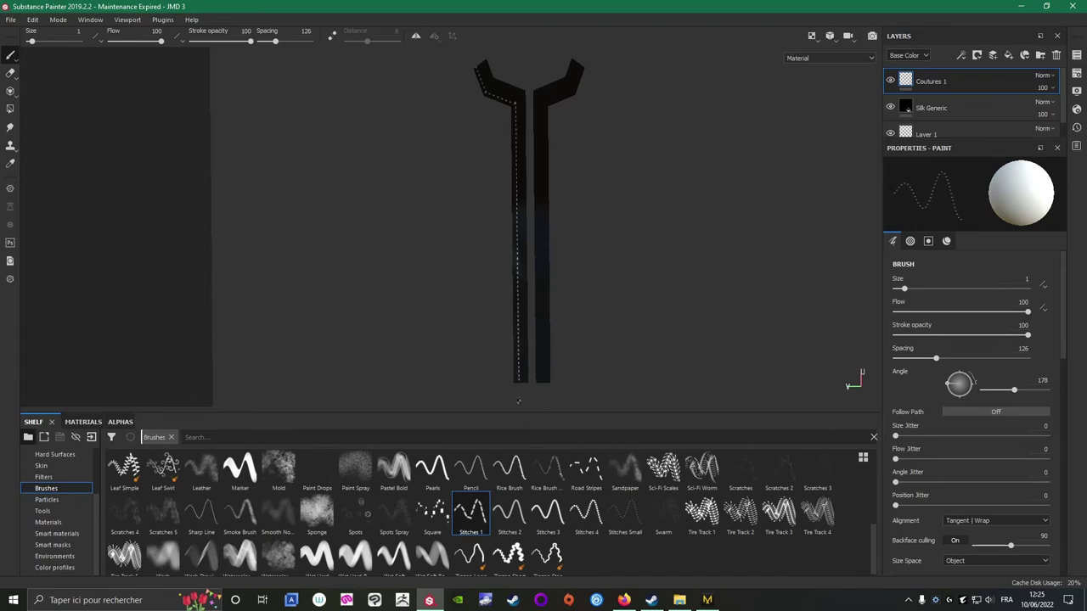
scroll(488, 165, up, 5)
alt+middle_drag(483, 147, 462, 326)
scroll(466, 316, up, 4)
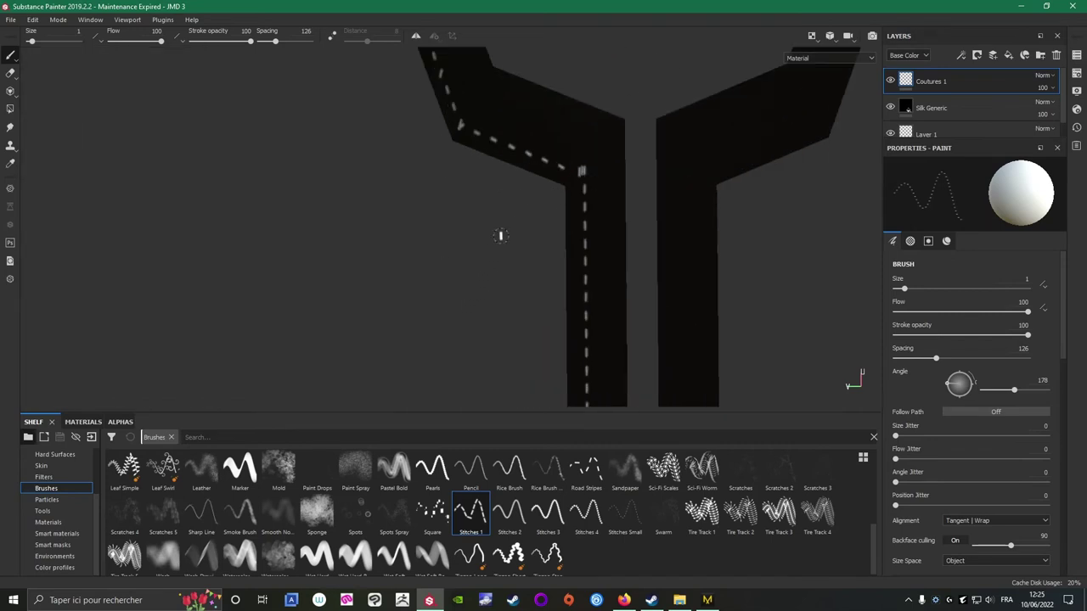
key(ctrl)
key(ctrl+z)
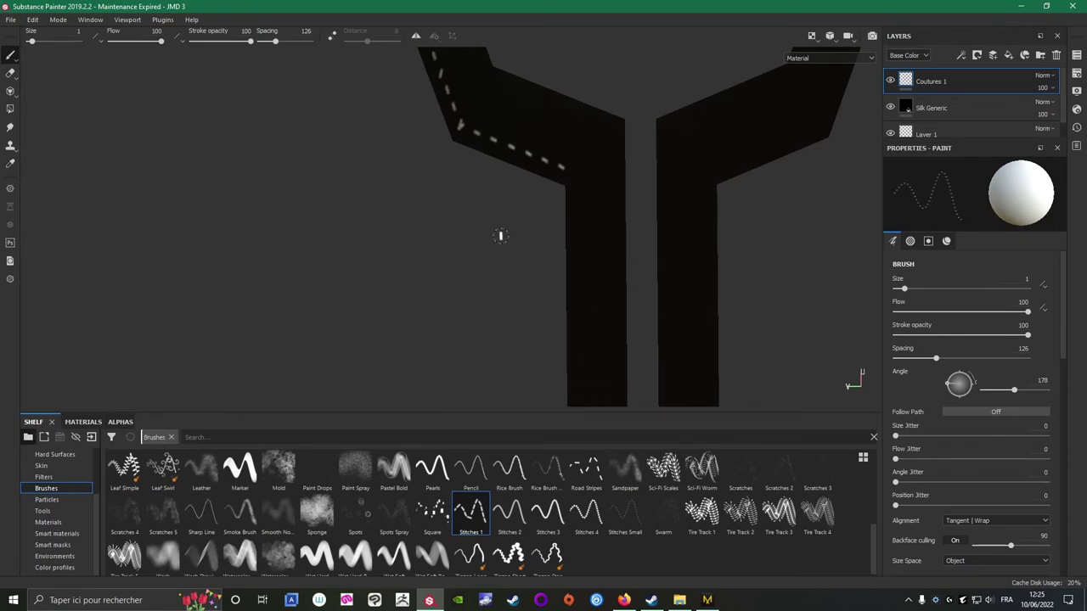
Stitch straight lines down the long vertical outer edges of both long collar pieces, from the corner to the lower end.
scroll(472, 299, down, 3)
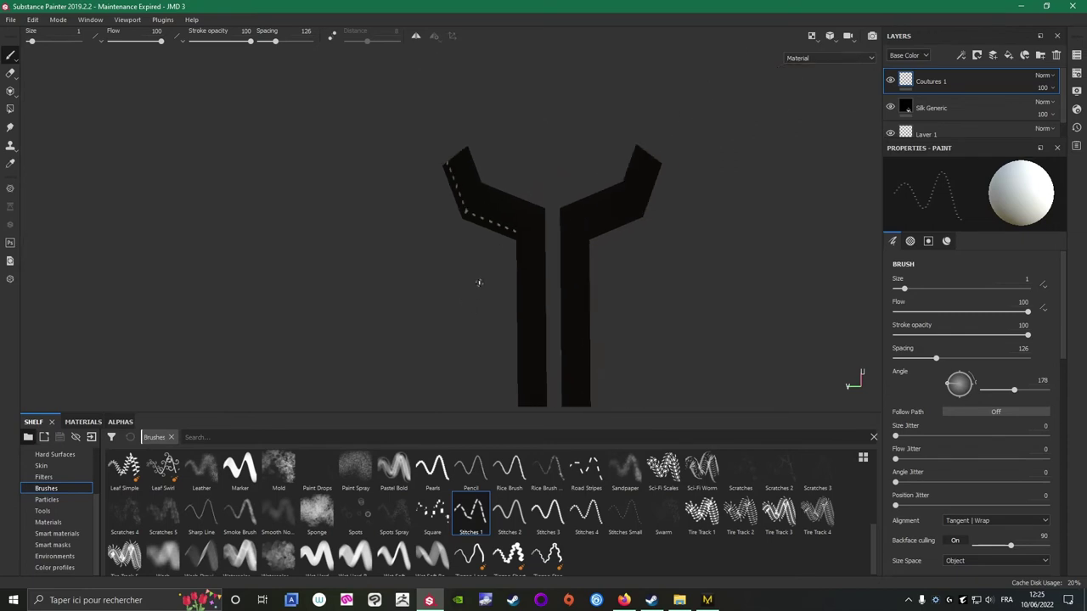
alt+middle_drag(478, 307, 463, 135)
scroll(466, 220, down, 2)
scroll(463, 164, down, 1)
key(alt)
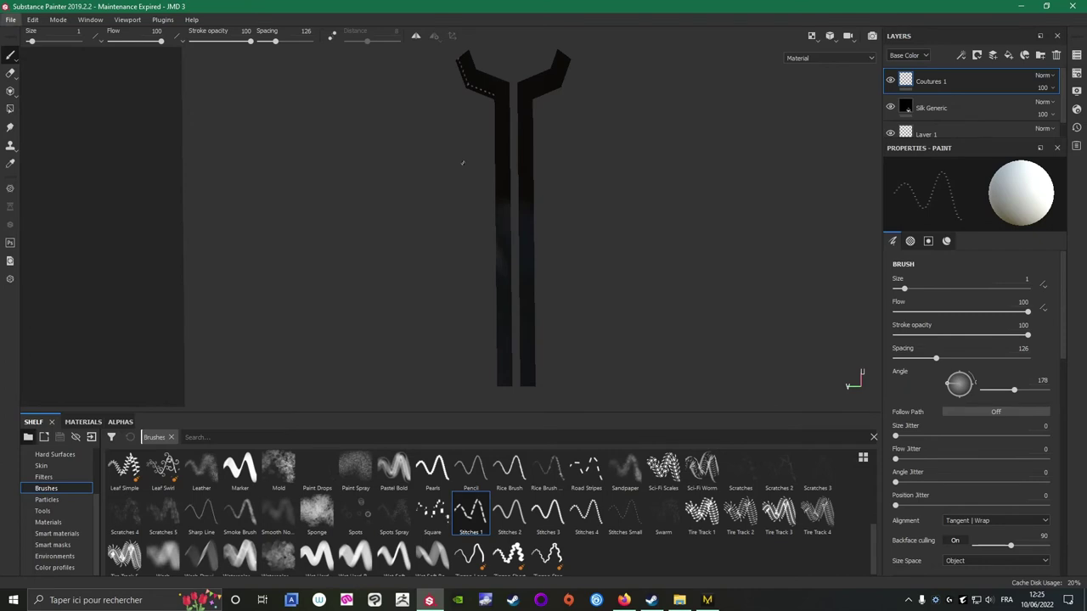
scroll(466, 153, up, 1)
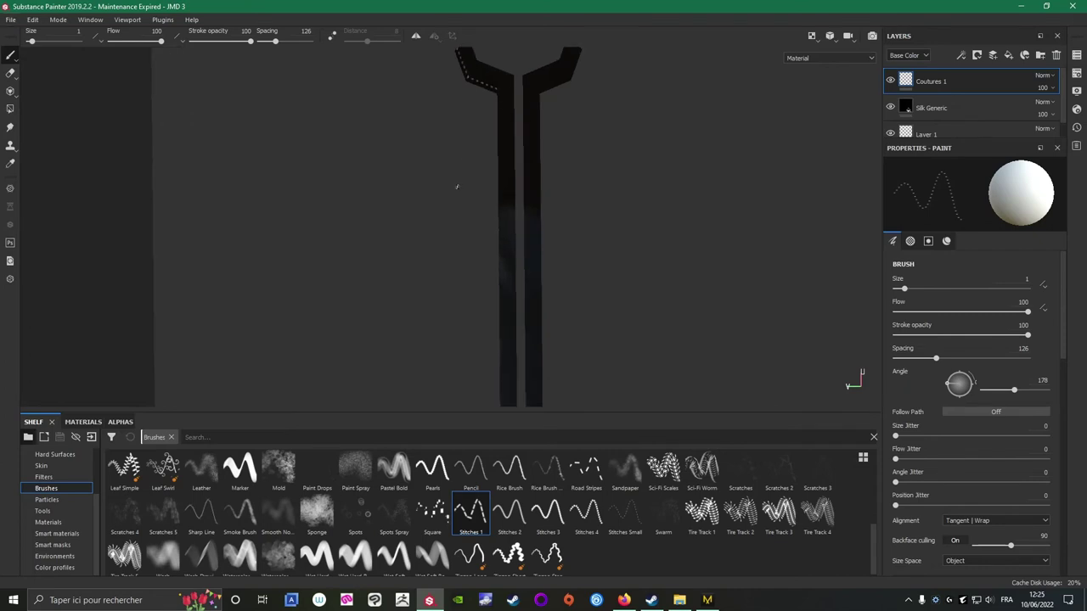
alt+middle_drag(456, 179, 458, 148)
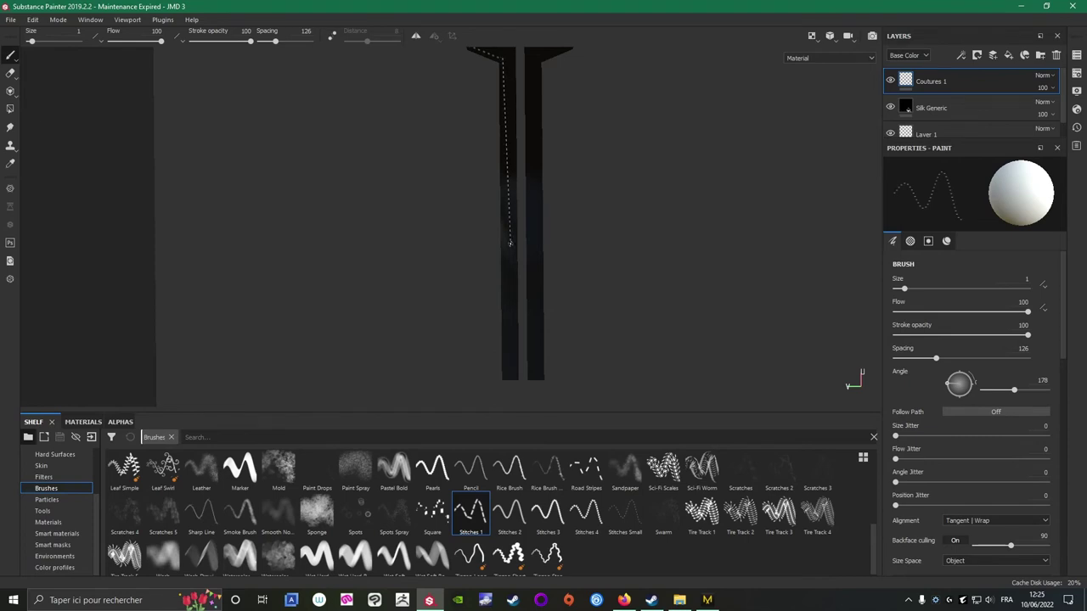
shift+click(505, 392)
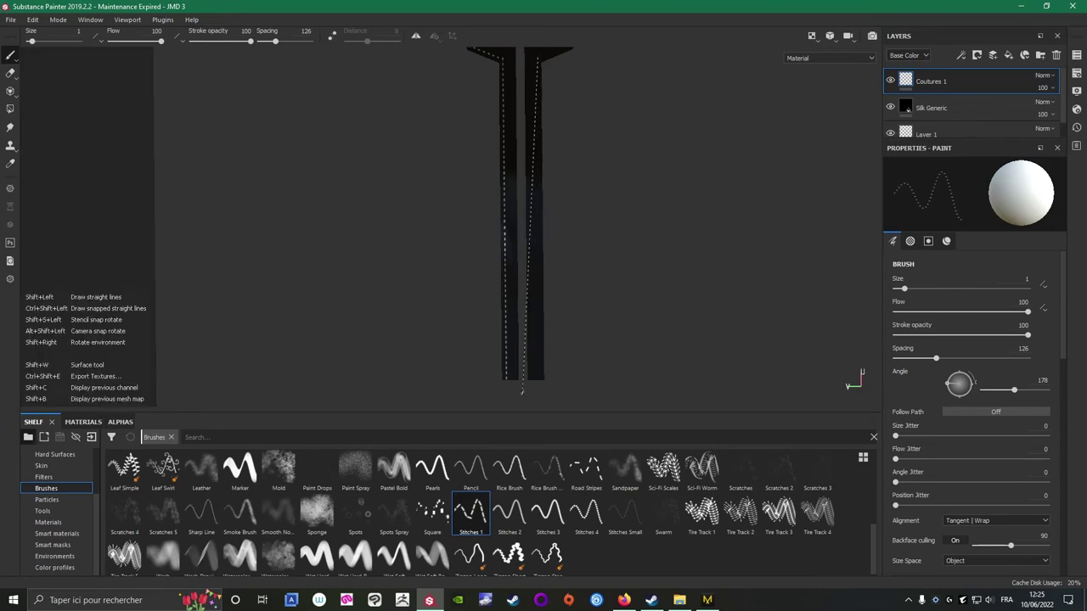
shift+click(539, 387)
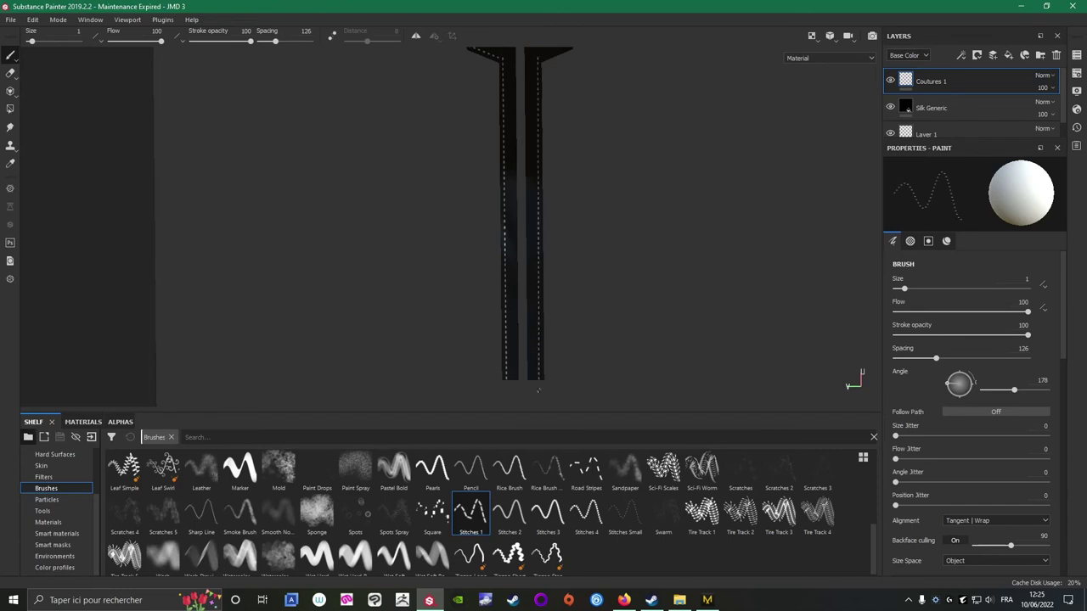
Set the brush angle to 246 and stitch the right long collar piece's slanted outer edge from the corner to the upper bend.
alt+middle_drag(544, 97, 558, 222)
scroll(551, 211, up, 8)
scroll(571, 212, up, 1)
ctrl+drag(504, 276, 524, 245)
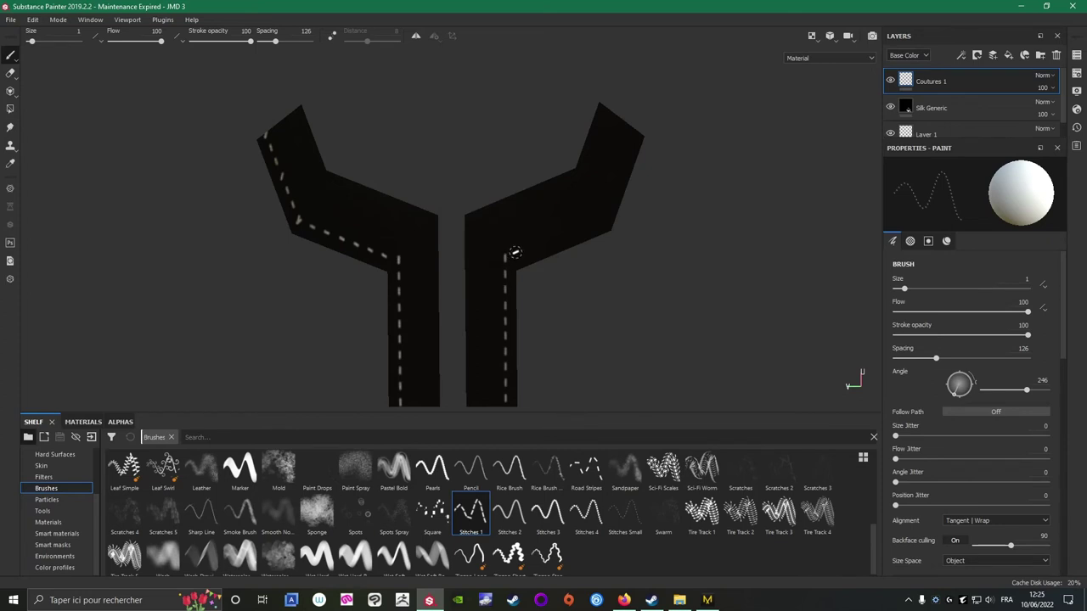
click(516, 252)
shift+click(596, 218)
click(601, 213)
Set the brush angle to 201 and stitch the right long collar piece's top outer edge from the bend to the tip.
mouse_move(608, 199)
ctrl+mouse_down()
mouse_move(609, 178)
mouse_move(609, 219)
mouse_move(608, 198)
ctrl+mouse_up()
shift+click(637, 128)
click(613, 186)
drag(618, 170, 623, 151)
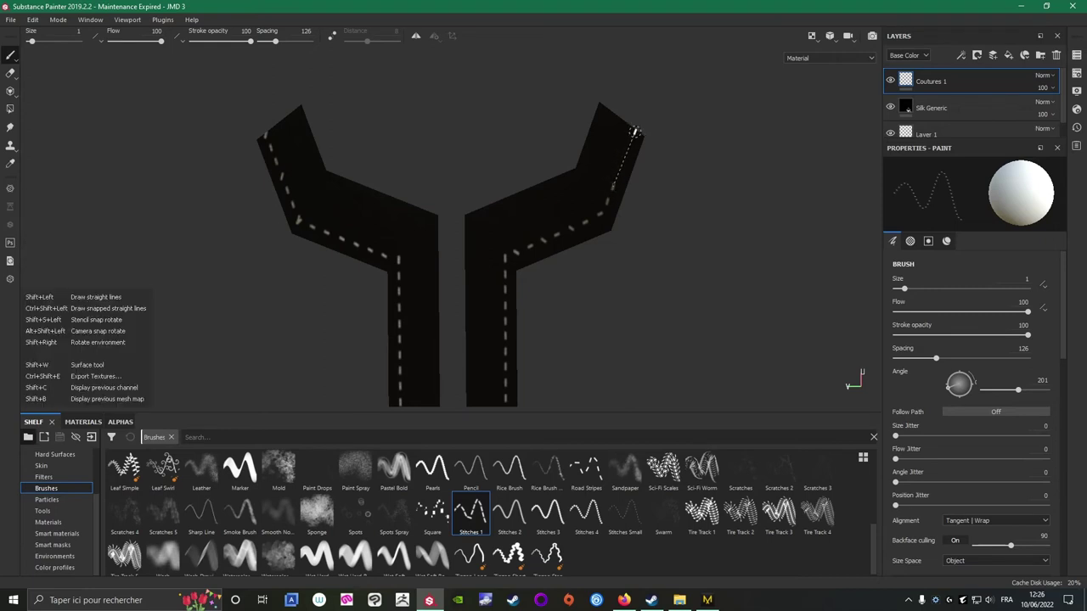
Stitch the right short collar piece's outer edge from its upper tip around the bend to its inner end.
scroll(722, 267, down, 3)
alt+drag(740, 298, 553, 315)
scroll(553, 315, up, 3)
alt+middle_drag(500, 327, 332, 300)
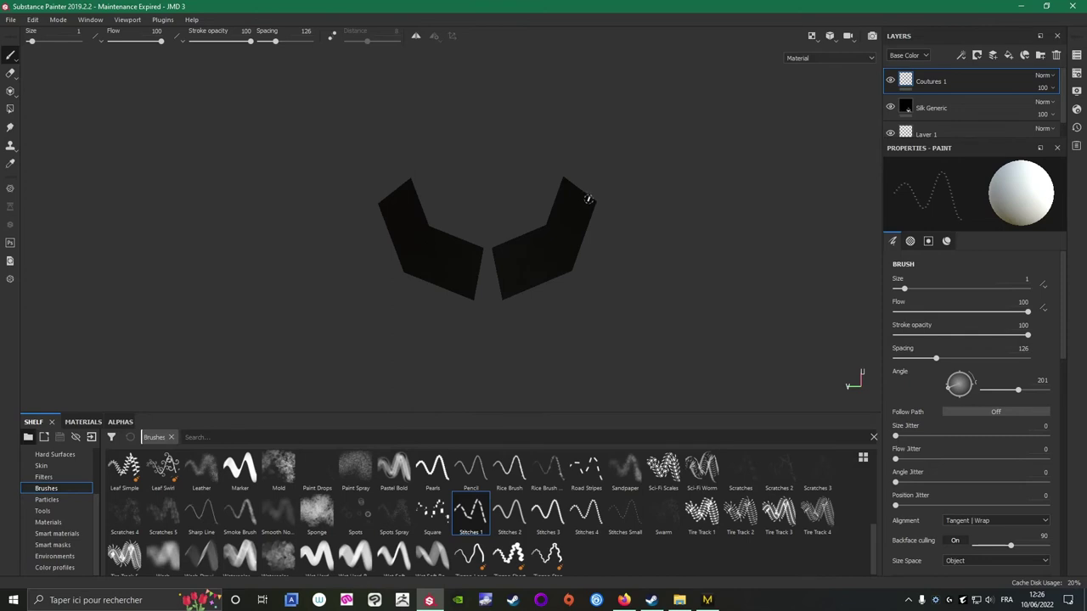
drag(587, 199, 568, 255)
ctrl+drag(527, 272, 527, 230)
click(501, 290)
shift+click(561, 259)
Stitch the left short collar piece's outer edge from the inner end to the bend, then up to the tip with brush angle 343.
scroll(477, 285, up, 5)
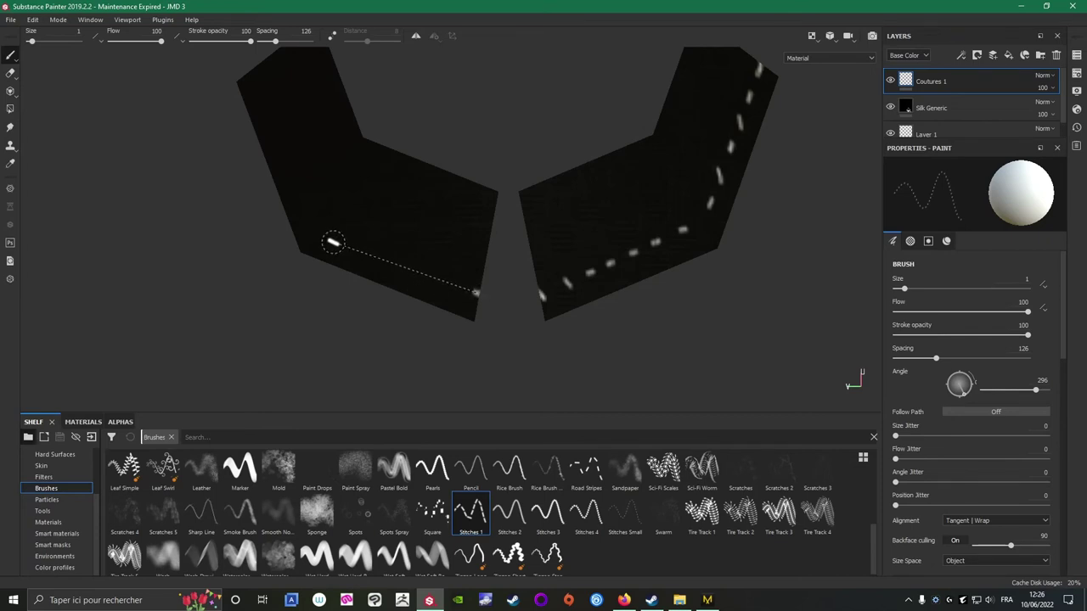
shift+click(333, 242)
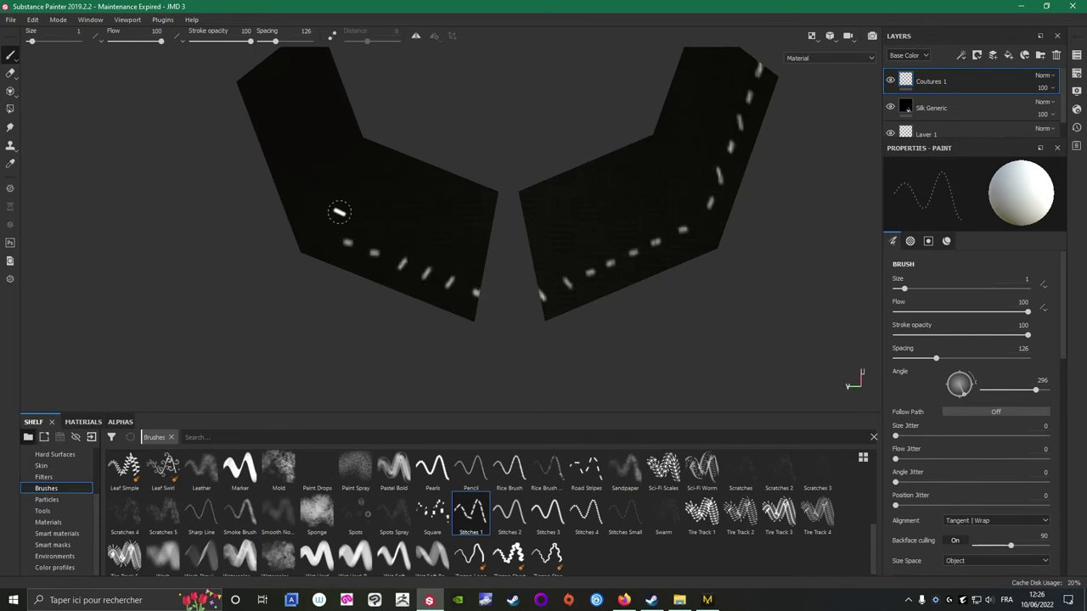
mouse_move(335, 205)
ctrl+mouse_down()
mouse_move(335, 174)
mouse_move(335, 185)
ctrl+mouse_up()
shift+click(320, 236)
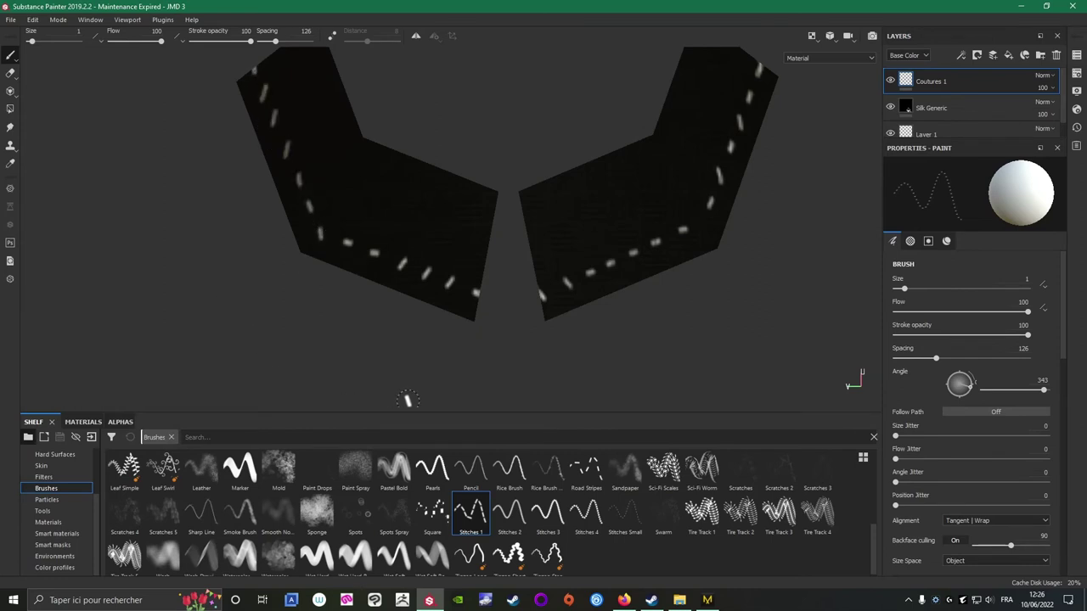
Show only the 3D model and examine the collar stitching from the shoulder, back and front of the suit.
scroll(510, 365, down, 5)
click(810, 37)
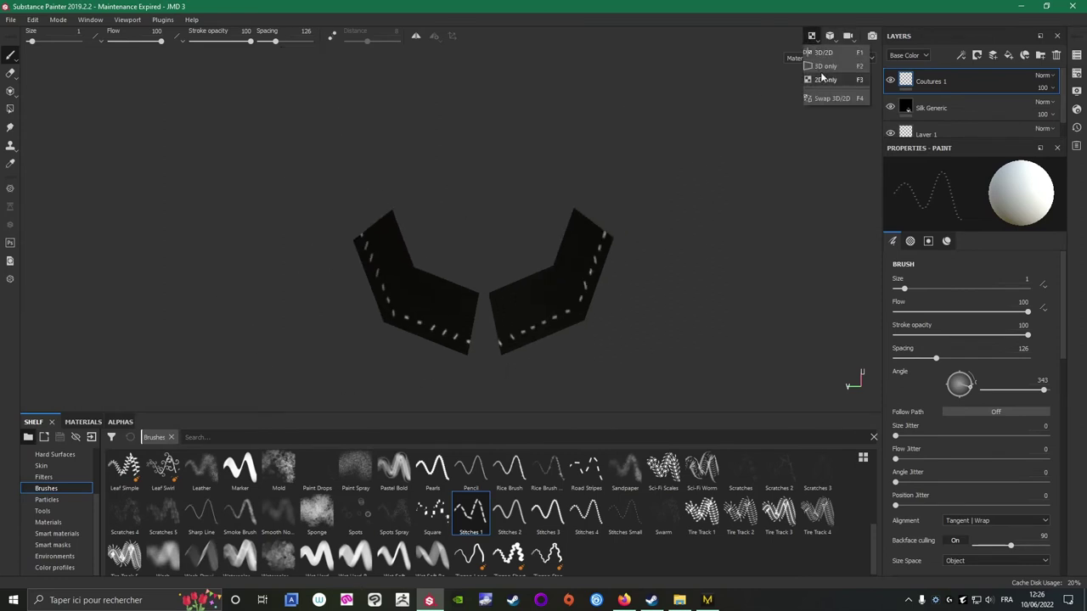
click(820, 65)
scroll(332, 256, up, 8)
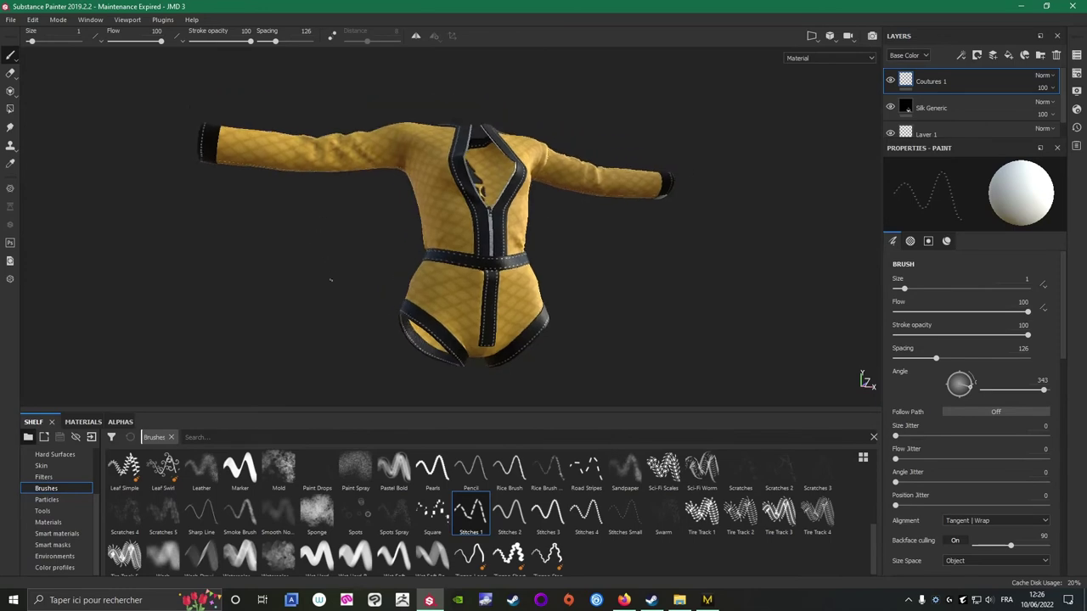
alt+drag(207, 287, 273, 261)
scroll(446, 107, up, 2)
scroll(667, 335, up, 3)
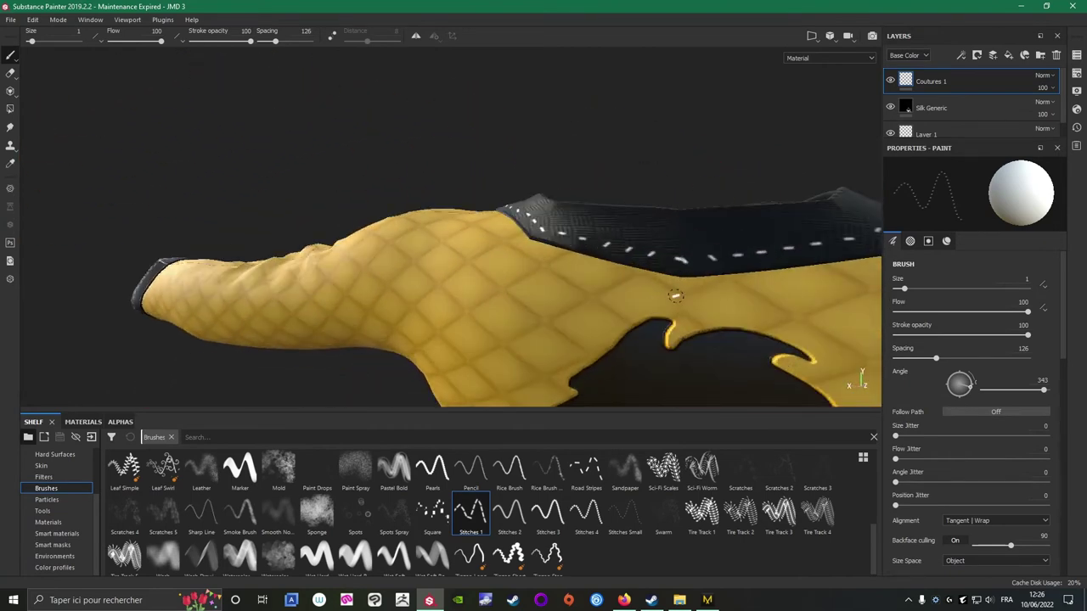
scroll(675, 296, down, 6)
alt+middle_drag(607, 369, 551, 258)
alt+drag(552, 259, 626, 258)
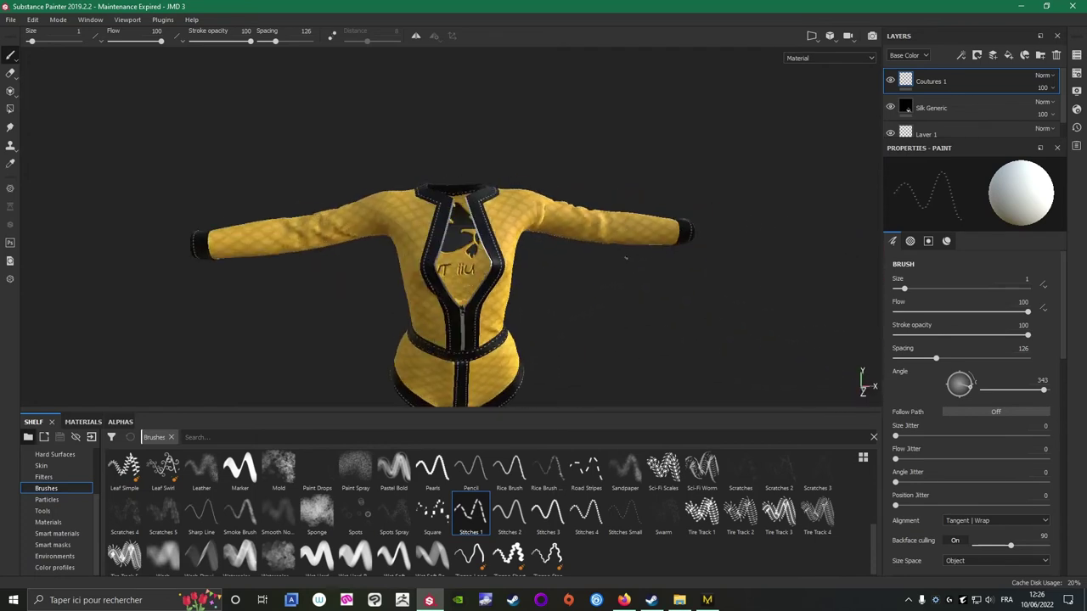
Save the project.
scroll(626, 258, up, 2)
click(10, 18)
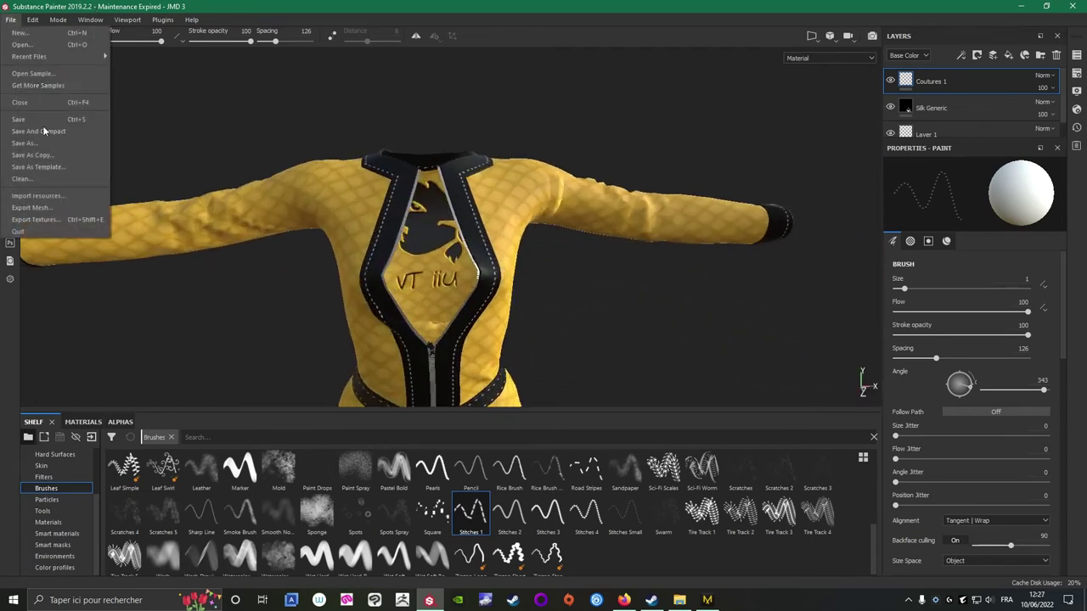
click(34, 118)
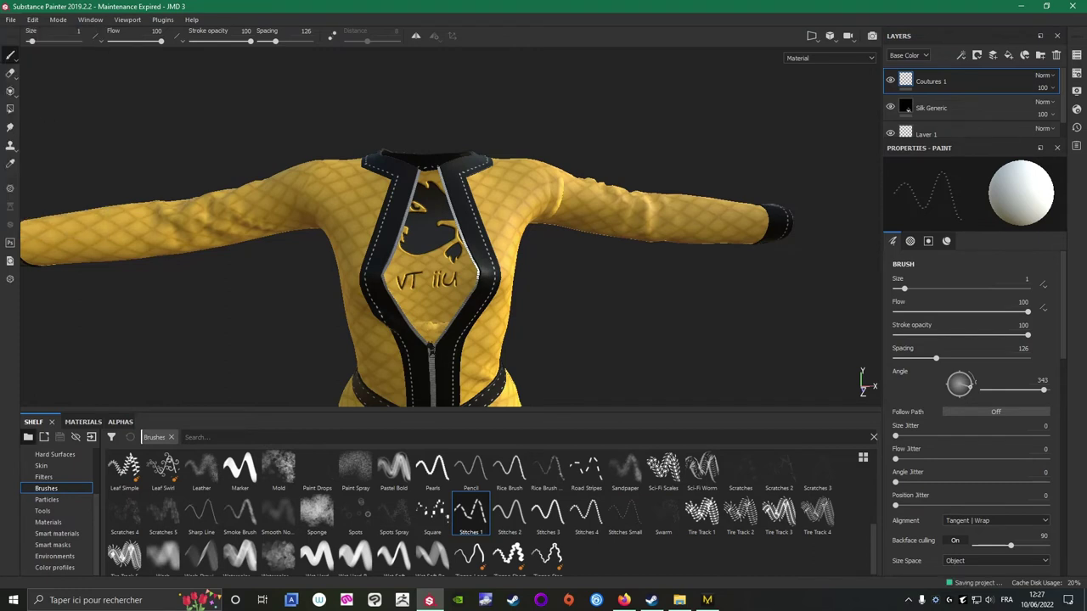
Toggle the visibility of the Bordure Short_FRONT_1830310 texture set to check which parts of the suit it covers.
scroll(318, 326, down, 3)
alt+middle_drag(317, 325, 397, 204)
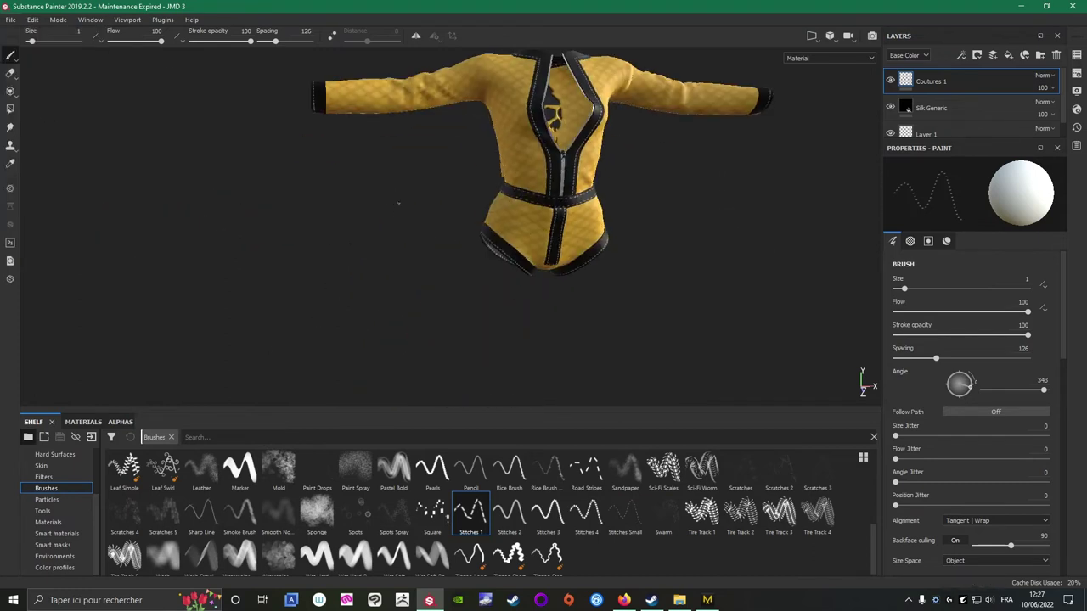
alt+drag(397, 204, 221, 211)
scroll(455, 210, up, 2)
alt+drag(454, 209, 267, 235)
scroll(512, 279, up, 3)
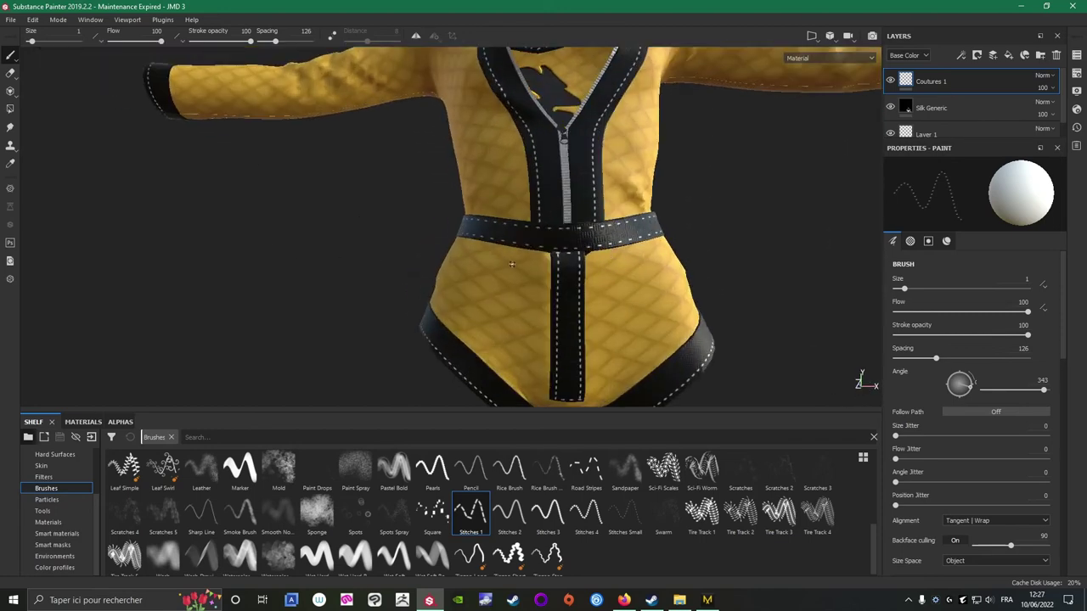
click(1075, 56)
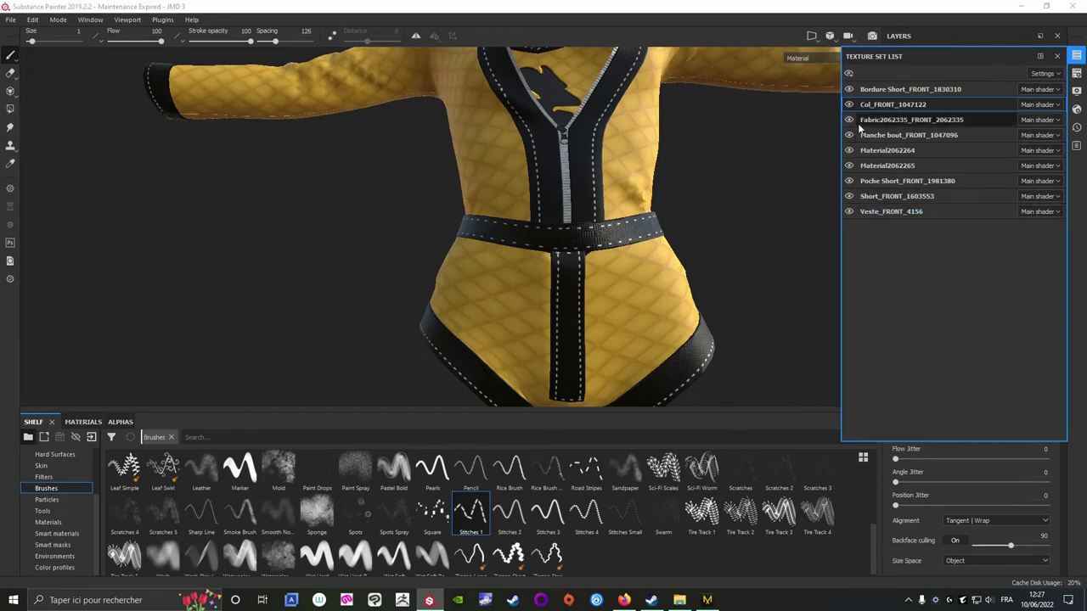
click(848, 89)
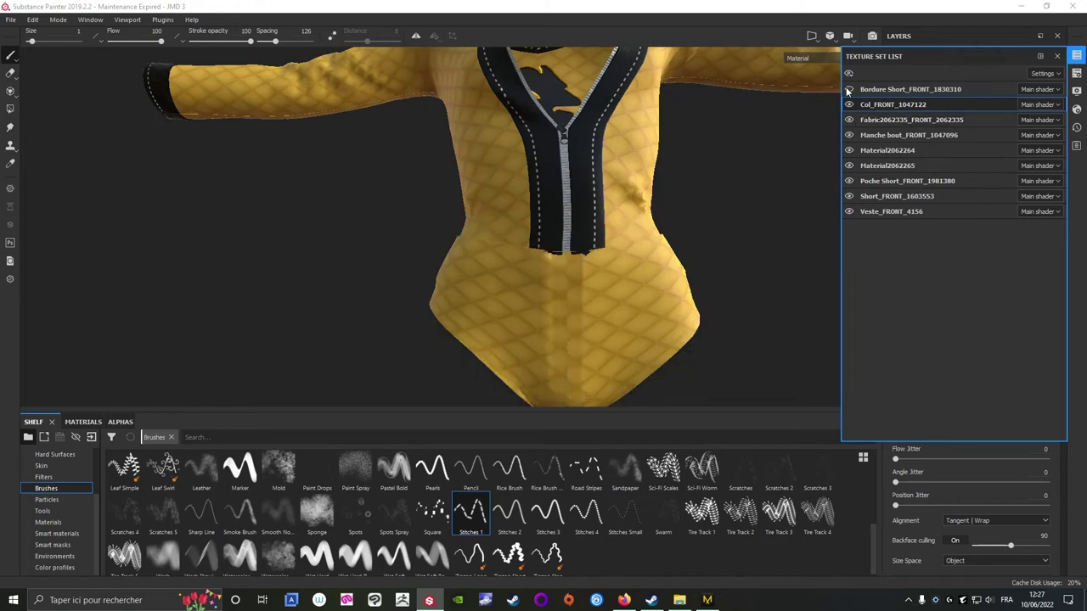
click(848, 90)
click(848, 89)
click(848, 89)
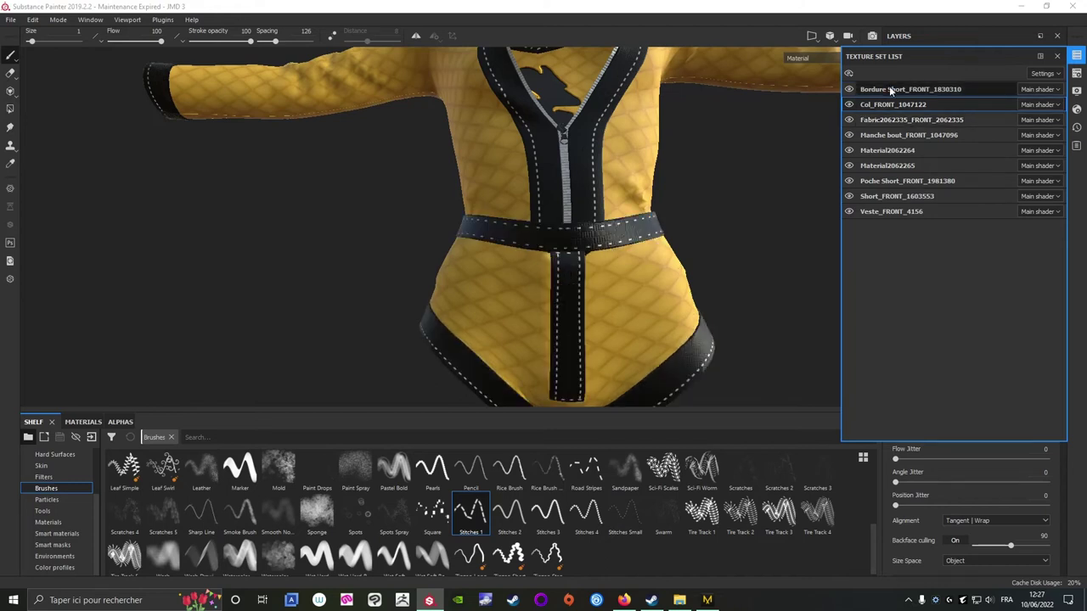
Add a new paint layer above Coutures 2 in the Bordure Short texture set and choose the Nail tool preset.
click(992, 86)
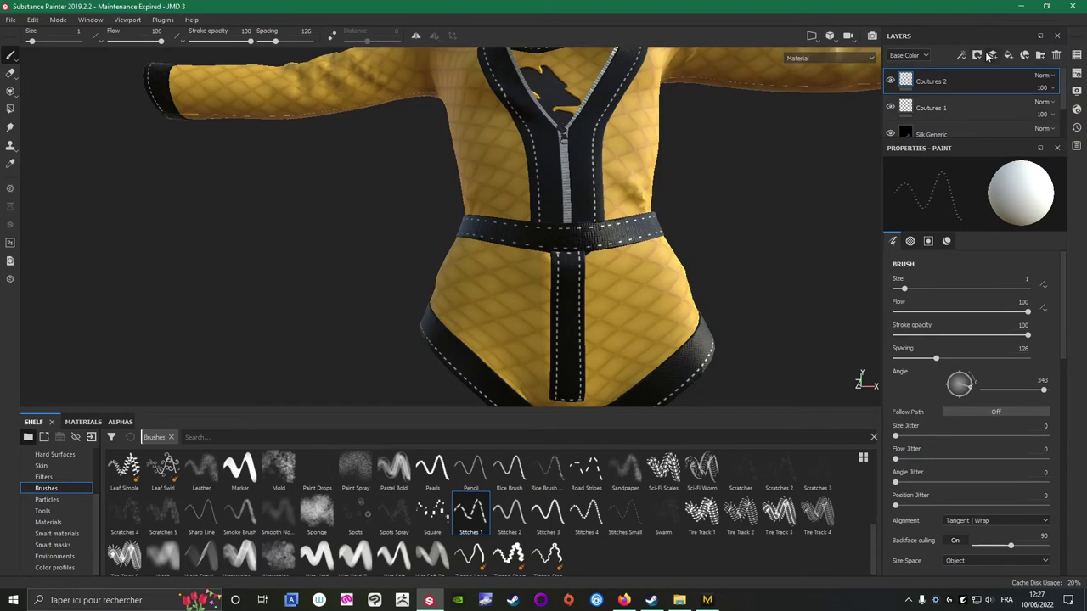
click(993, 56)
click(47, 521)
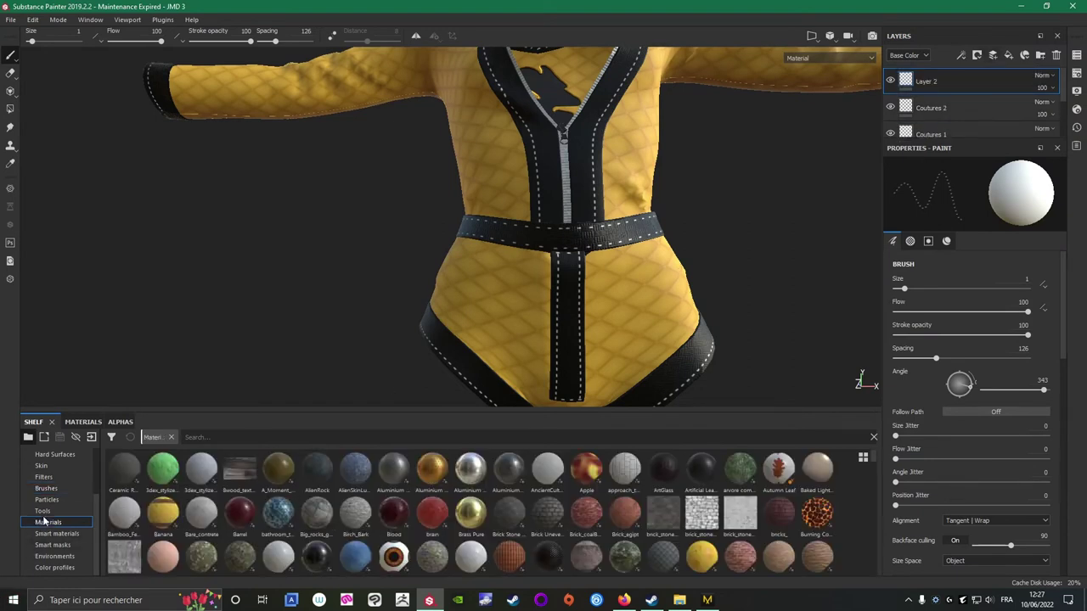
click(43, 511)
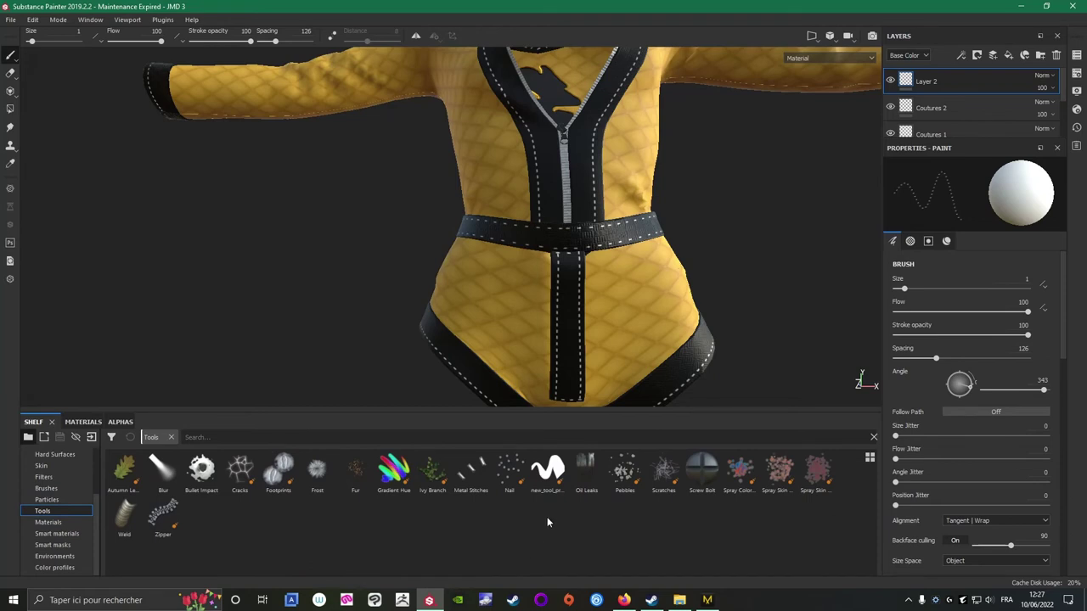
click(511, 473)
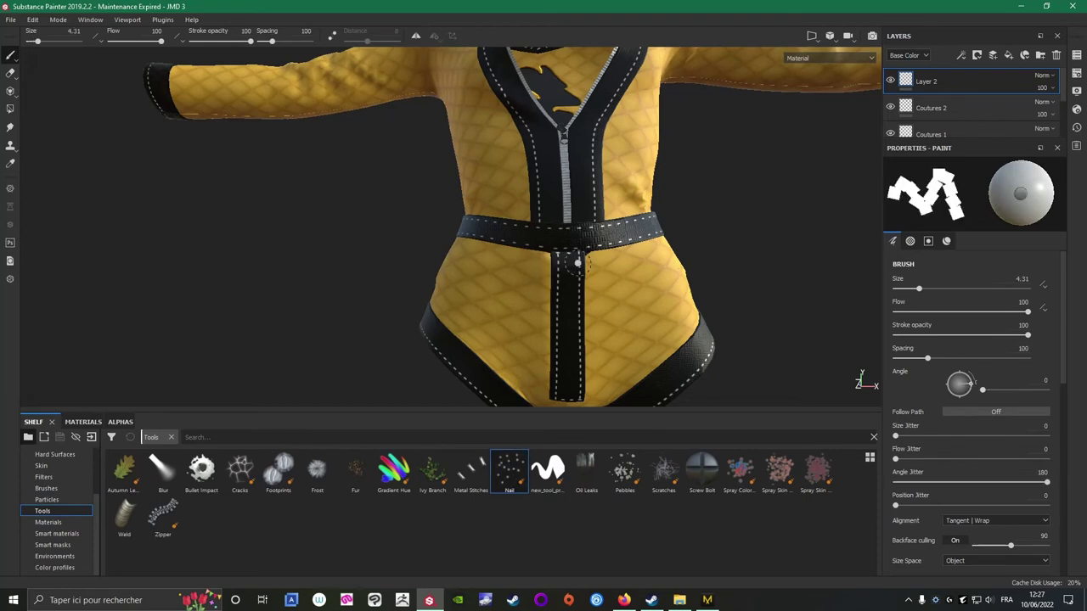
Try an Iron nail of size 7.16 at the upper end of the front strip, just below the belt.
scroll(1008, 411, down, 5)
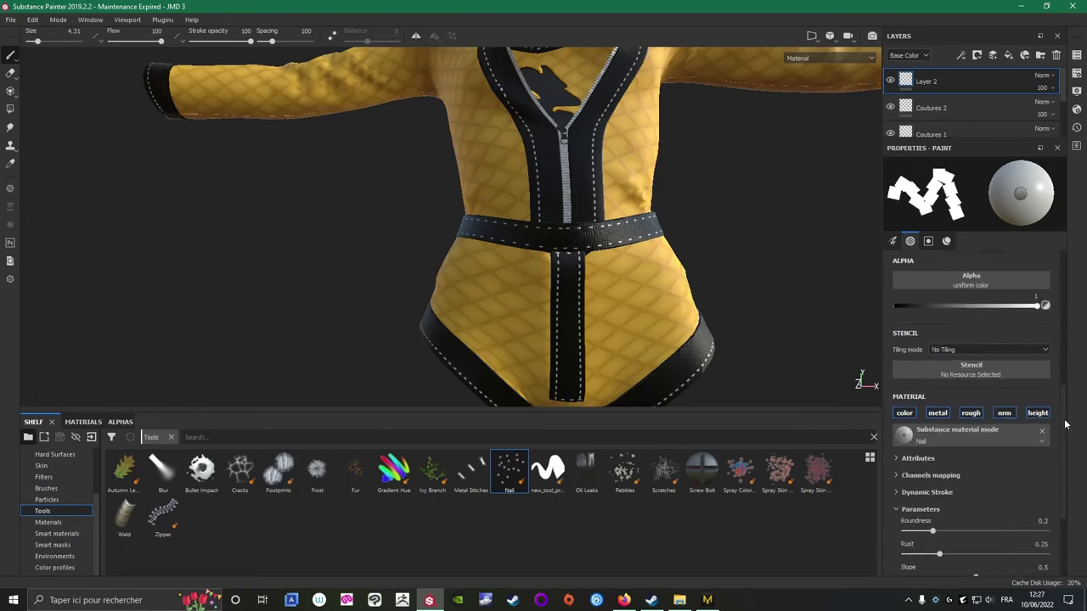
scroll(1019, 441, down, 3)
click(983, 480)
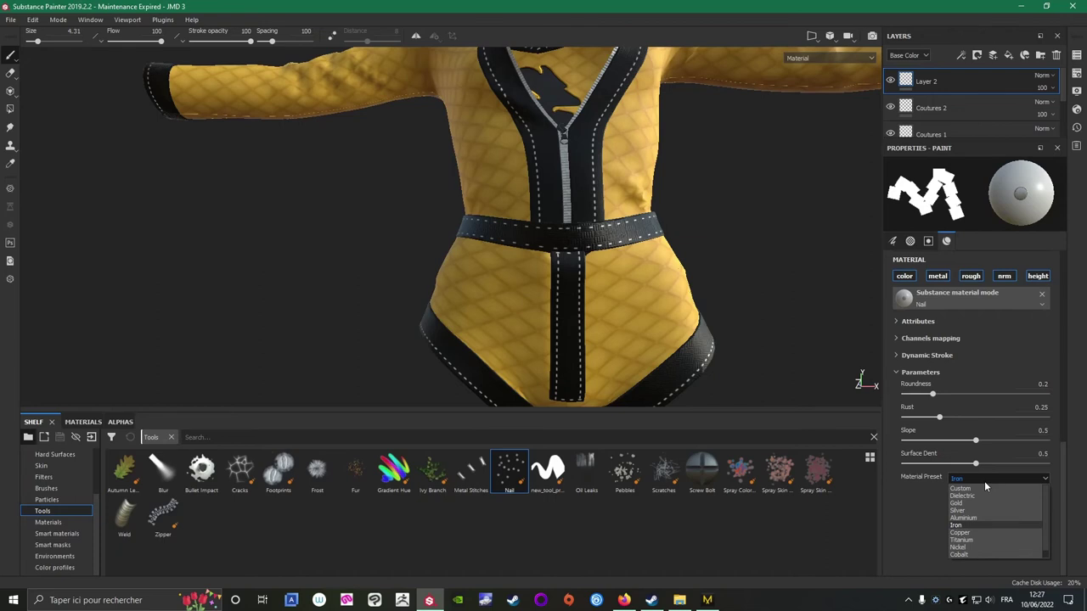
click(904, 518)
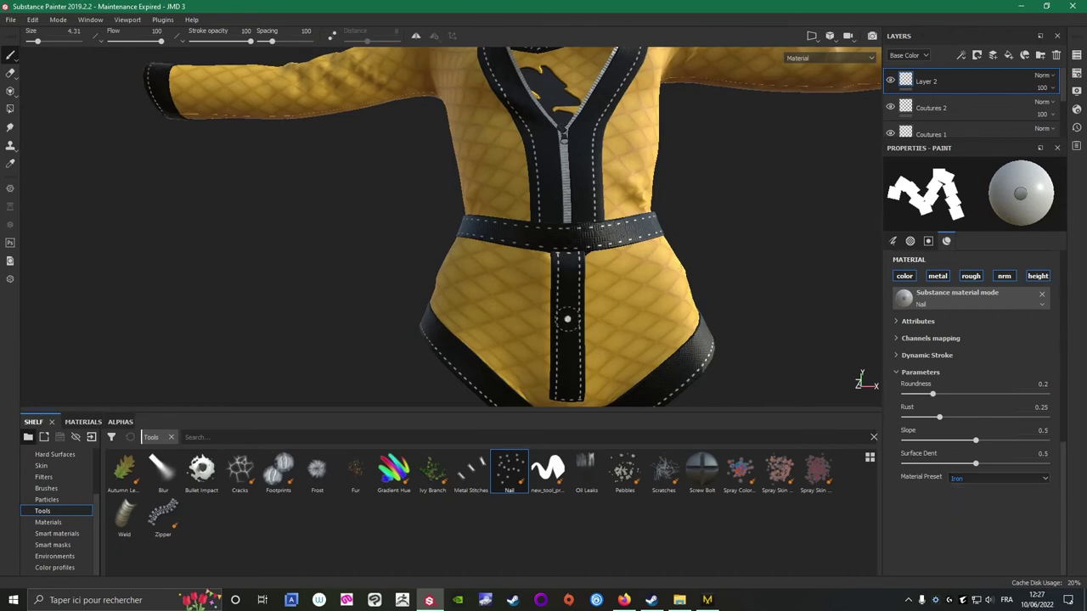
scroll(567, 320, up, 5)
click(558, 217)
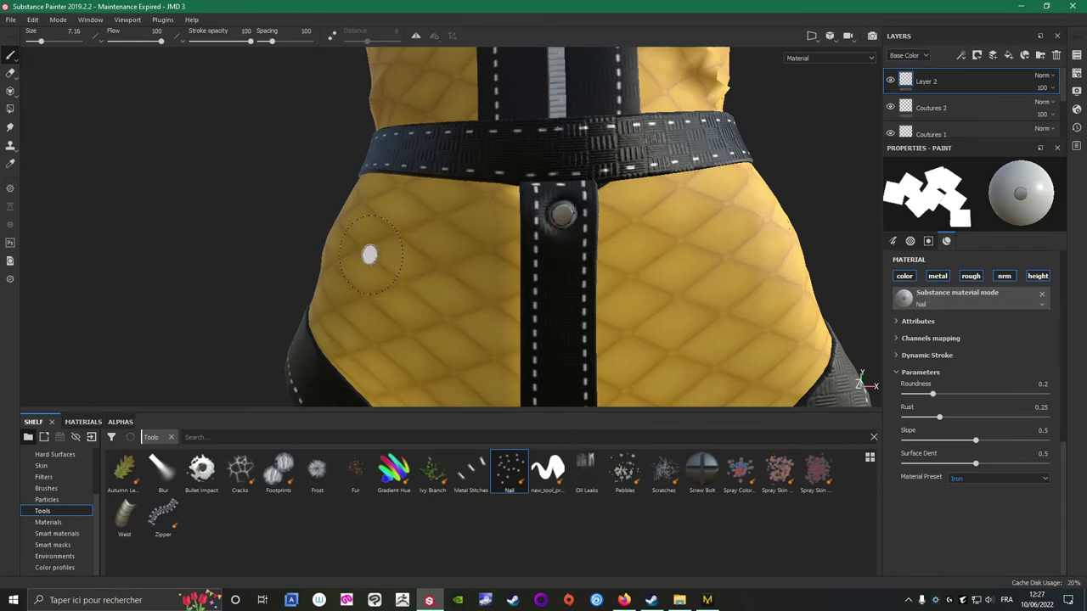
scroll(370, 254, down, 5)
alt+drag(286, 247, 247, 241)
shift+right_drag(233, 240, 343, 245)
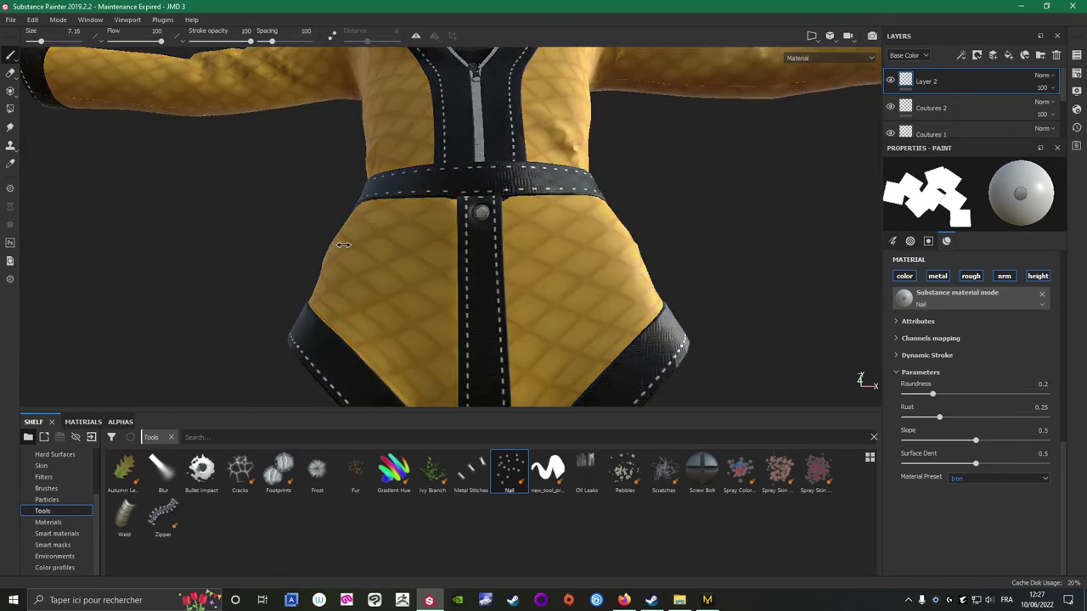
Set the nail's material preset to Copper and stamp one nail at the upper end of the front strip, below the belt.
scroll(334, 229, up, 4)
alt+drag(400, 212, 374, 226)
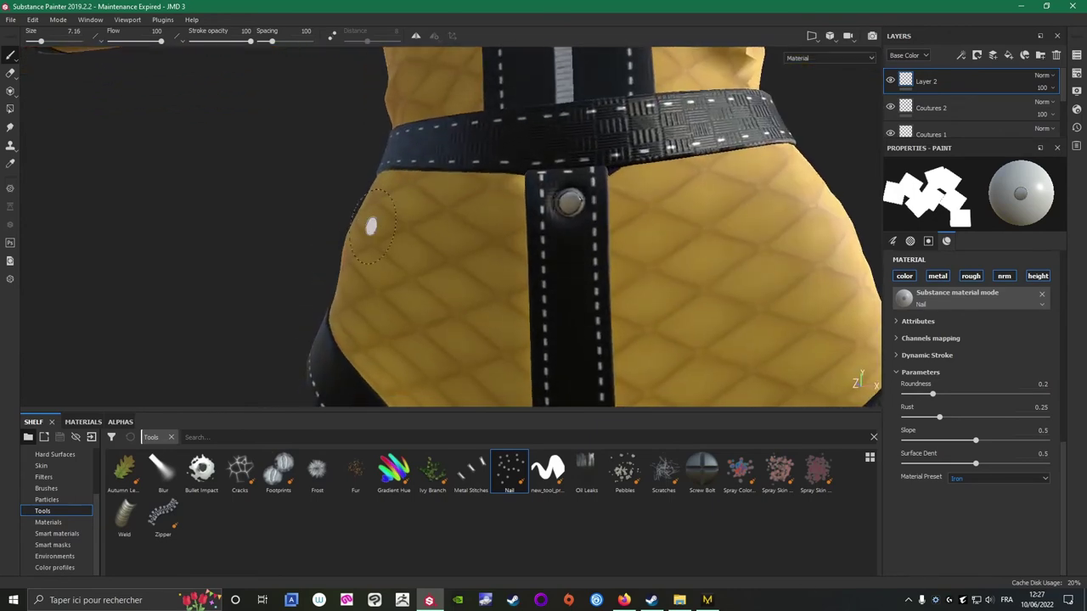
click(982, 478)
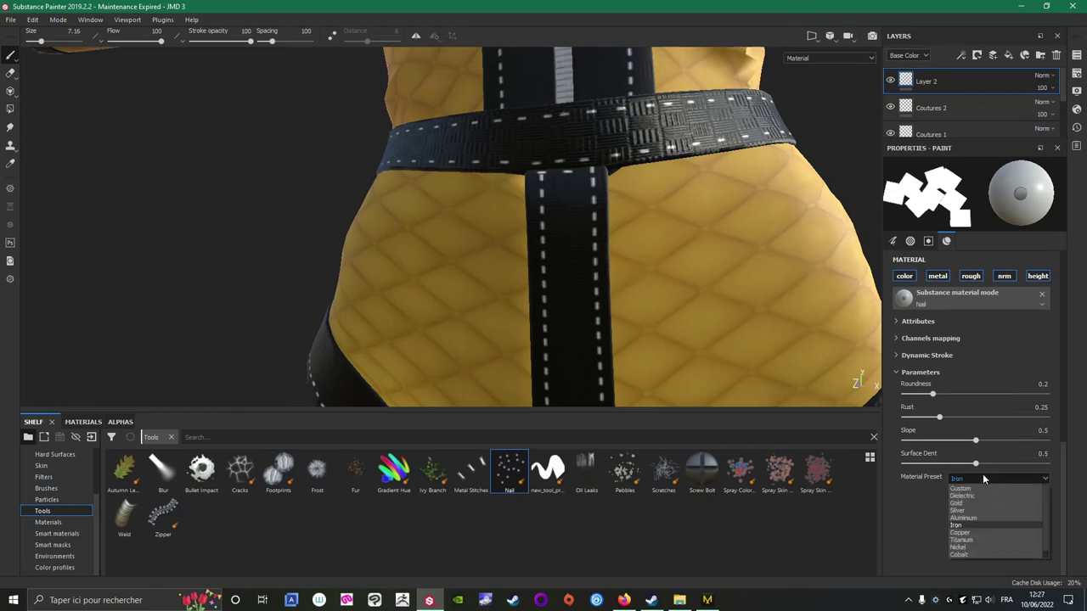
click(965, 533)
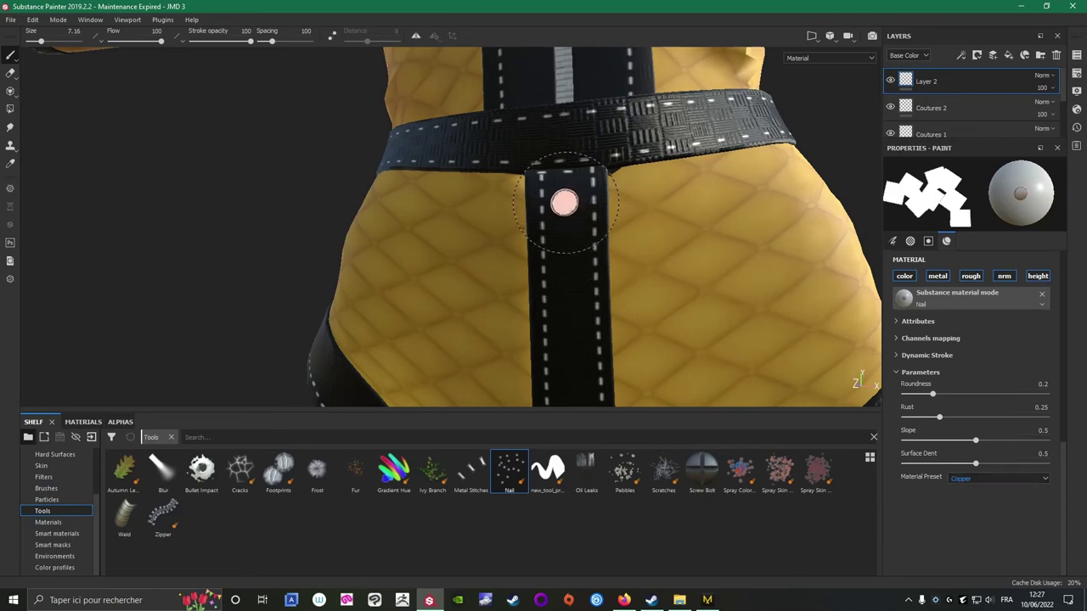
click(565, 203)
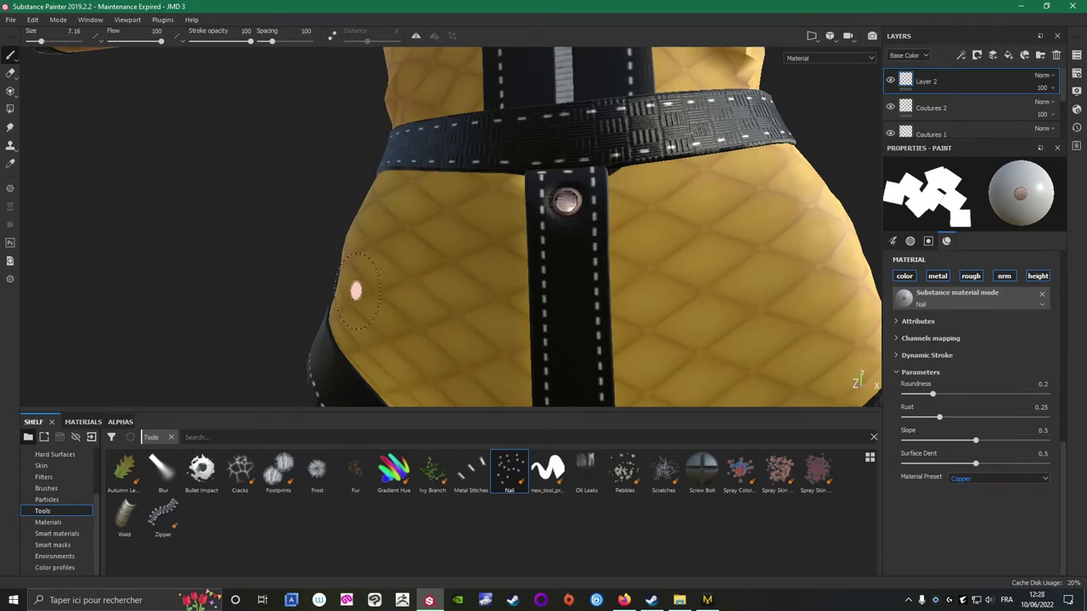
Examine the nail on the front strip under different lighting and the upper edges of the back pockets.
scroll(357, 290, down, 5)
mouse_move(339, 252)
shift+right_down()
mouse_move(321, 252)
mouse_move(398, 257)
mouse_move(385, 253)
shift+right_up()
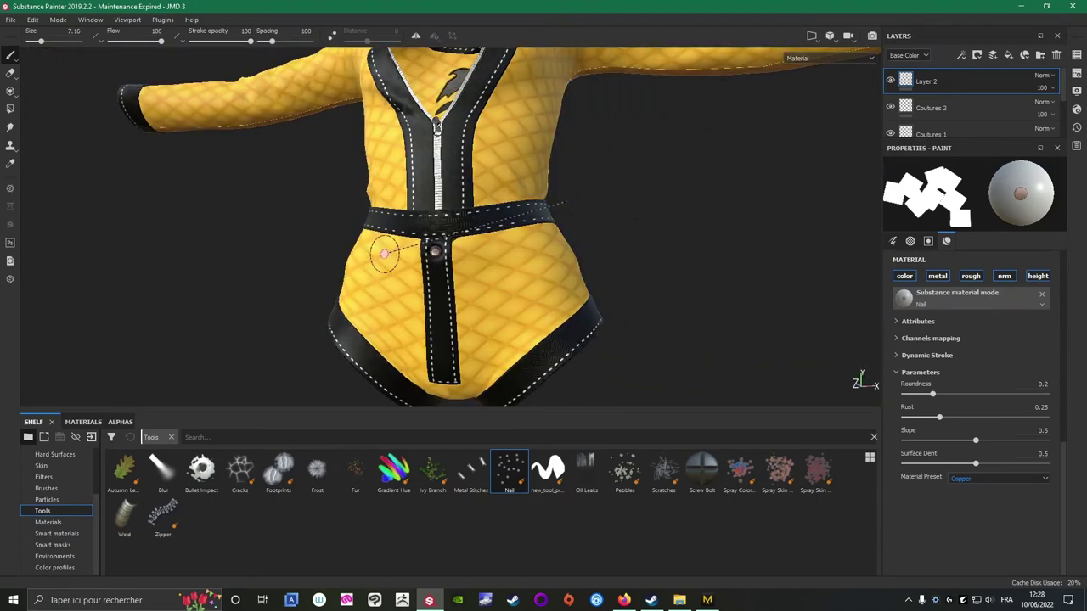
scroll(245, 272, down, 3)
mouse_move(245, 271)
alt+mouse_down()
mouse_move(481, 291)
mouse_move(206, 281)
mouse_move(320, 262)
mouse_move(368, 281)
mouse_move(266, 298)
mouse_move(111, 286)
mouse_move(136, 303)
mouse_move(334, 318)
alt+mouse_up()
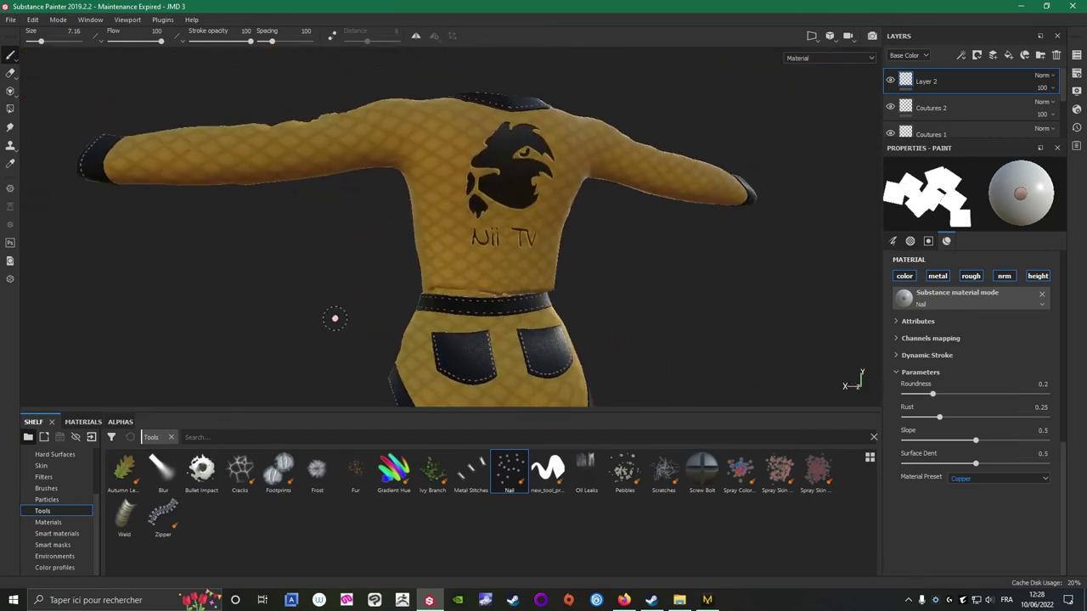
scroll(465, 339, up, 3)
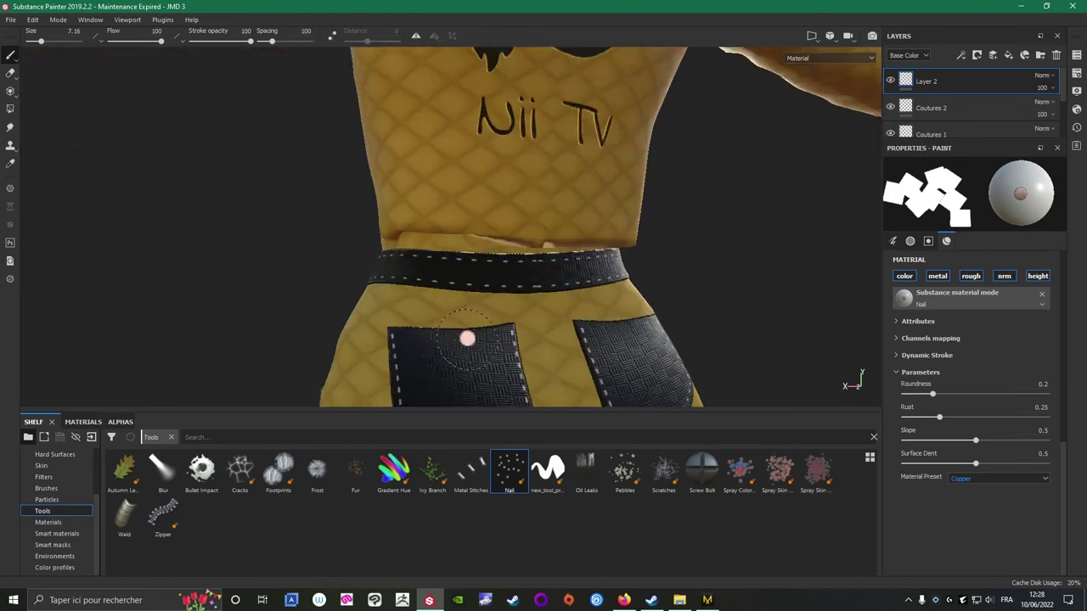
alt+middle_drag(410, 338, 432, 267)
scroll(468, 273, up, 1)
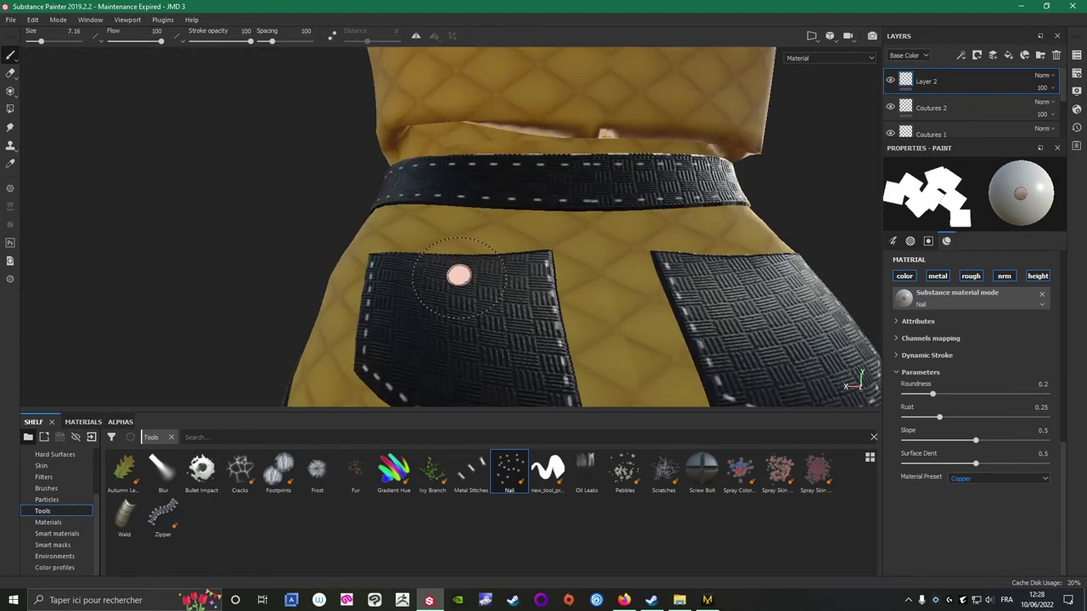
scroll(459, 274, down, 5)
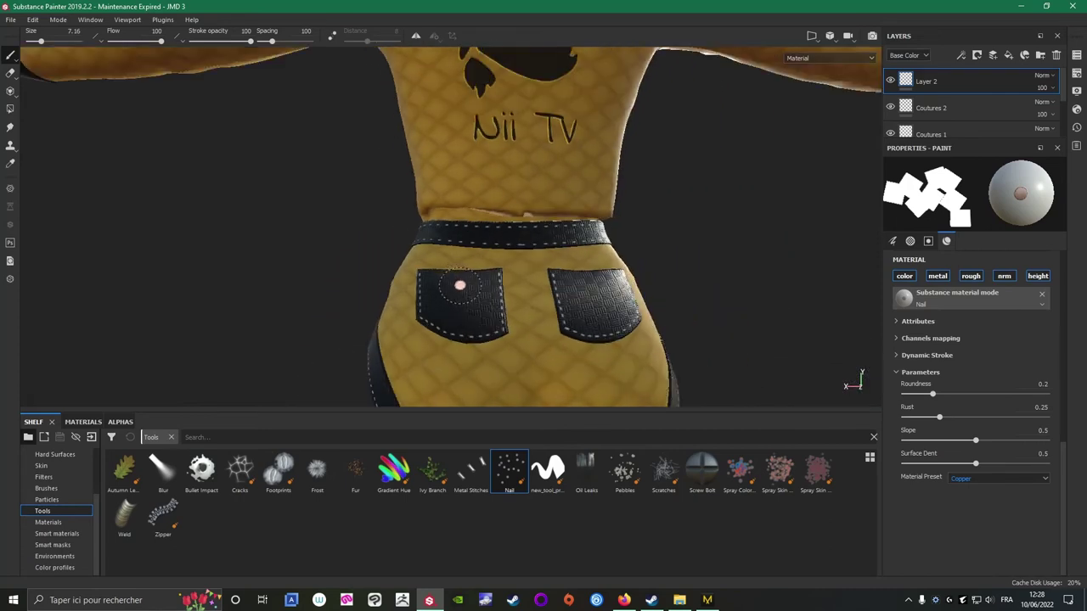
Rename the paint layer that holds the front-strip nail in the Bordure Short texture set.
click(1076, 55)
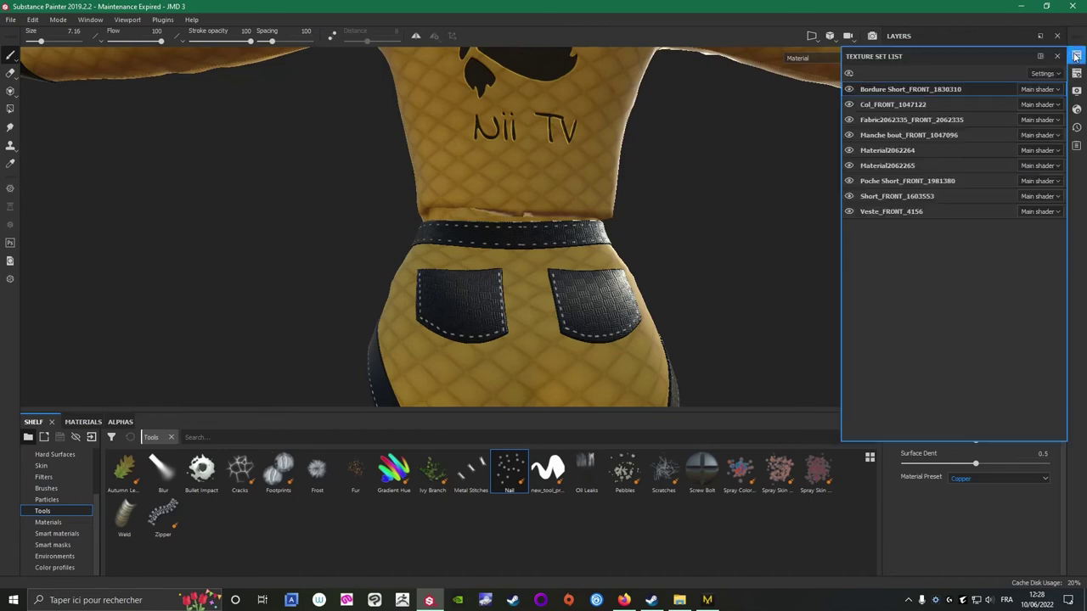
click(1075, 55)
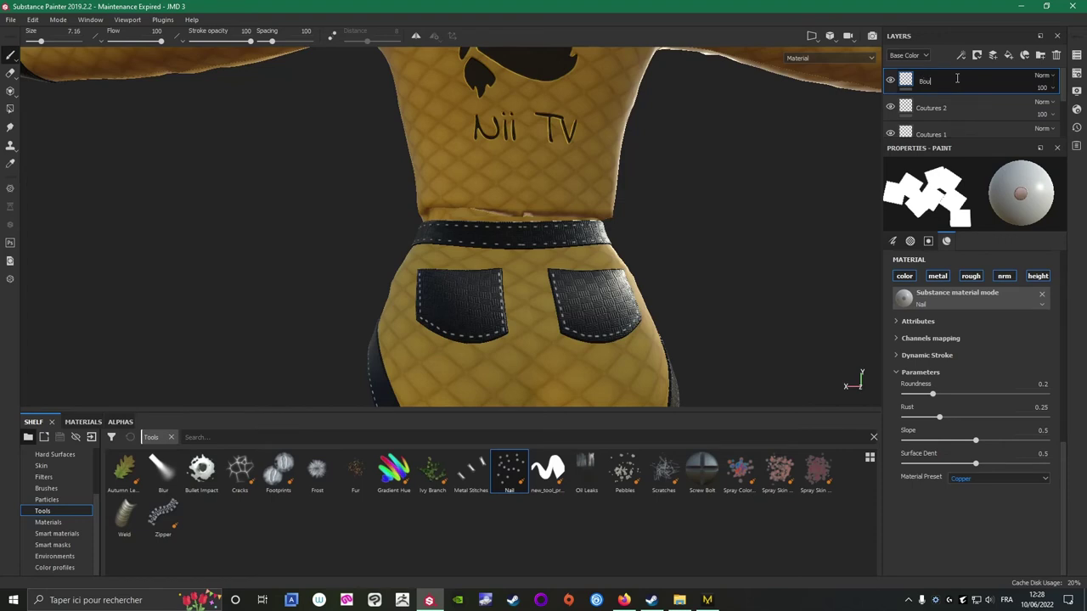
In the Poche Short texture set, add a paint layer named Pressions above Coutures.
click(1075, 55)
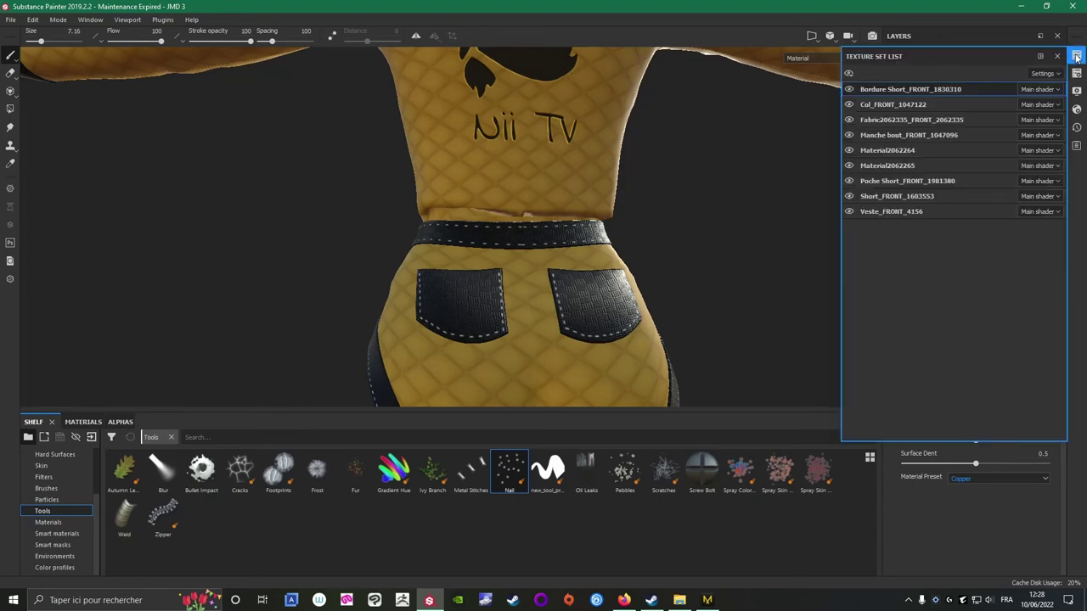
click(874, 180)
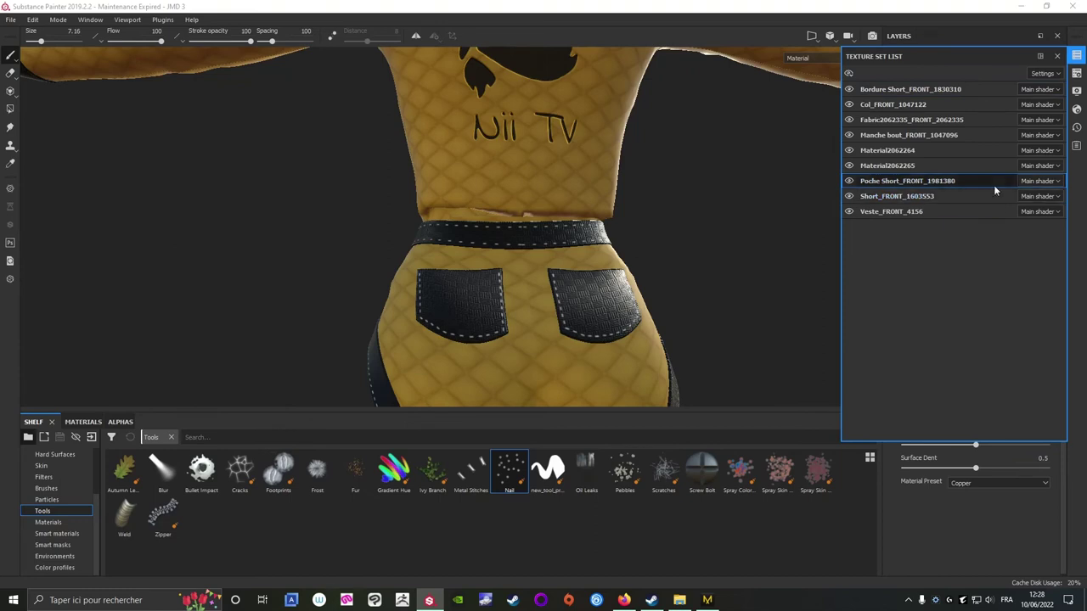
click(1076, 56)
scroll(462, 277, up, 3)
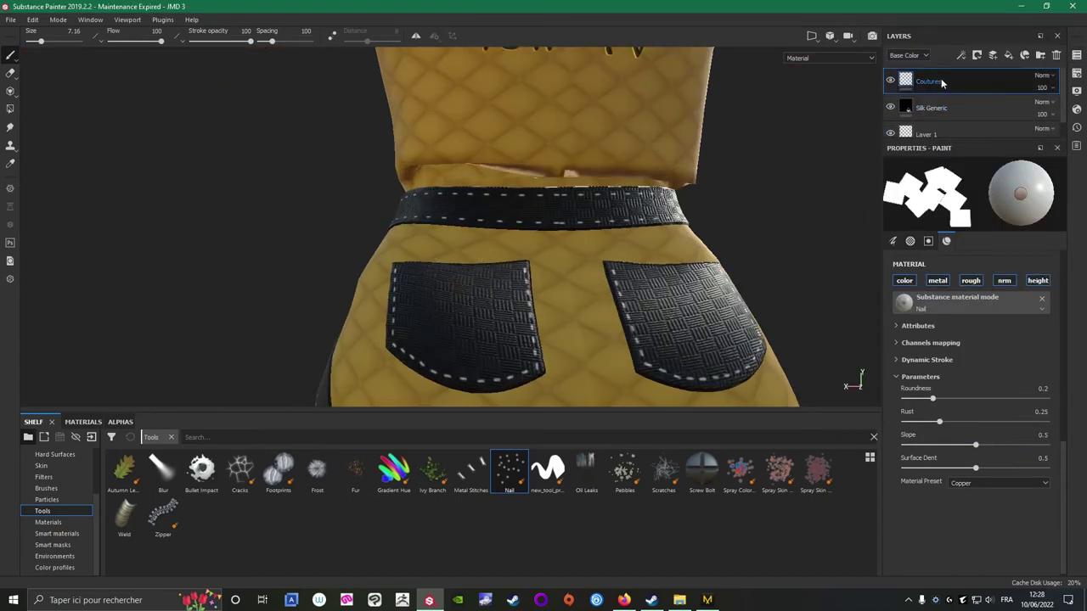
click(992, 56)
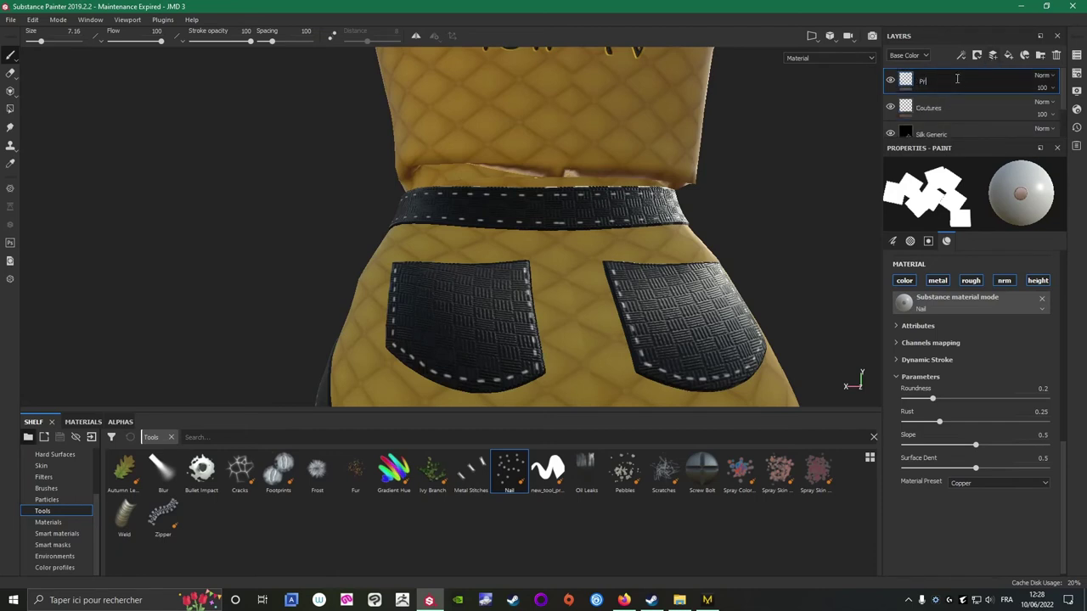
key(Return)
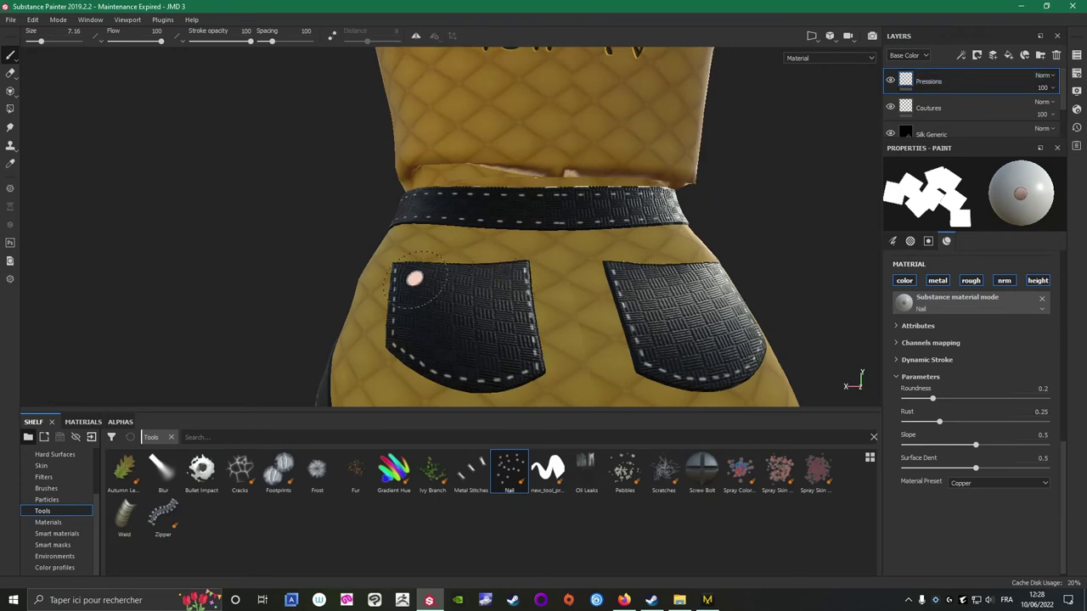
Stamp one Copper nail at the upper middle of each back pocket and save the project.
click(458, 282)
mouse_move(568, 328)
middle_down()
mouse_move(582, 306)
mouse_move(484, 335)
mouse_move(458, 288)
middle_up()
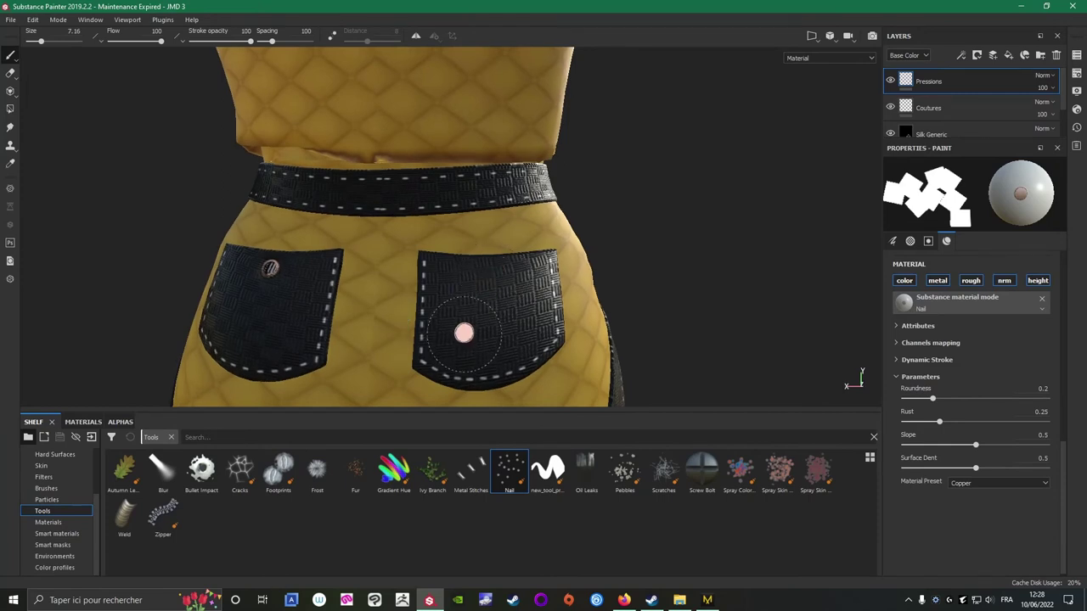
scroll(456, 342, down, 4)
alt+drag(408, 340, 438, 305)
click(10, 18)
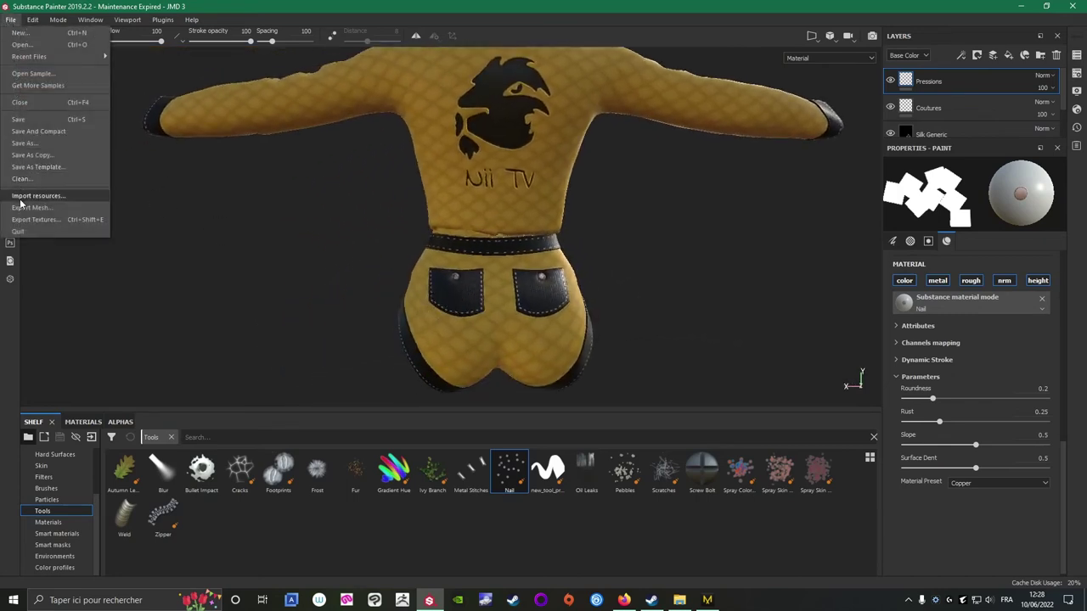
click(23, 118)
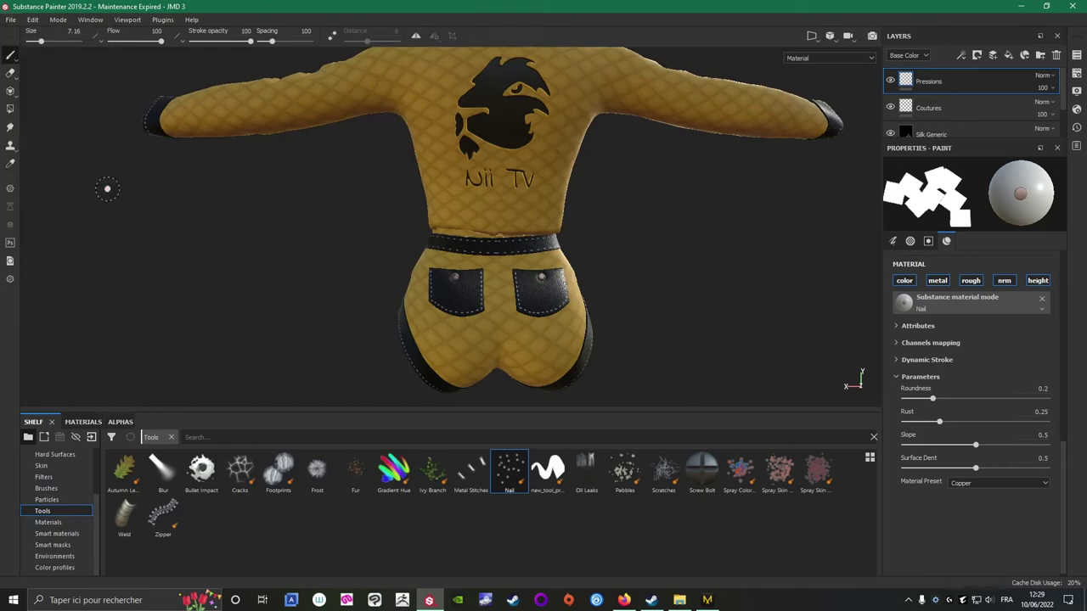
Make Veste the active texture set and open its texture set settings.
alt+drag(279, 209, 650, 230)
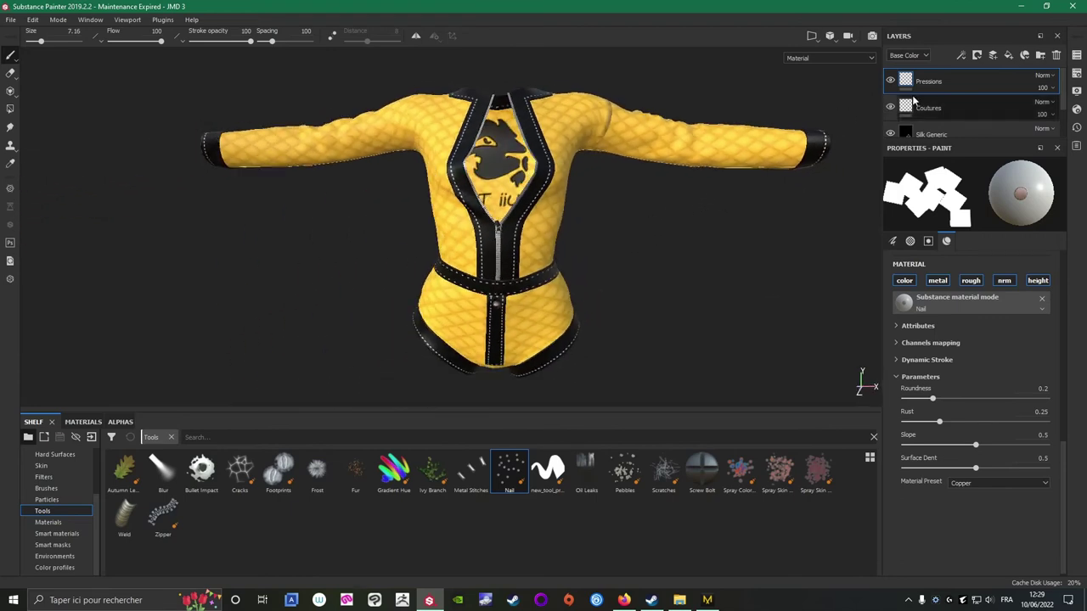
click(1076, 55)
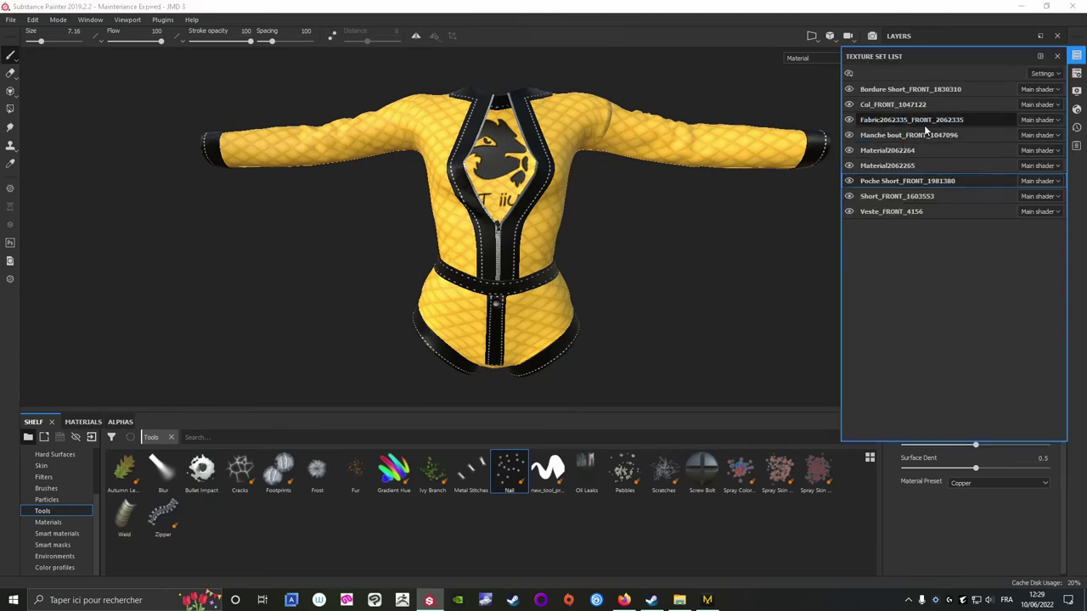
click(902, 216)
click(1077, 56)
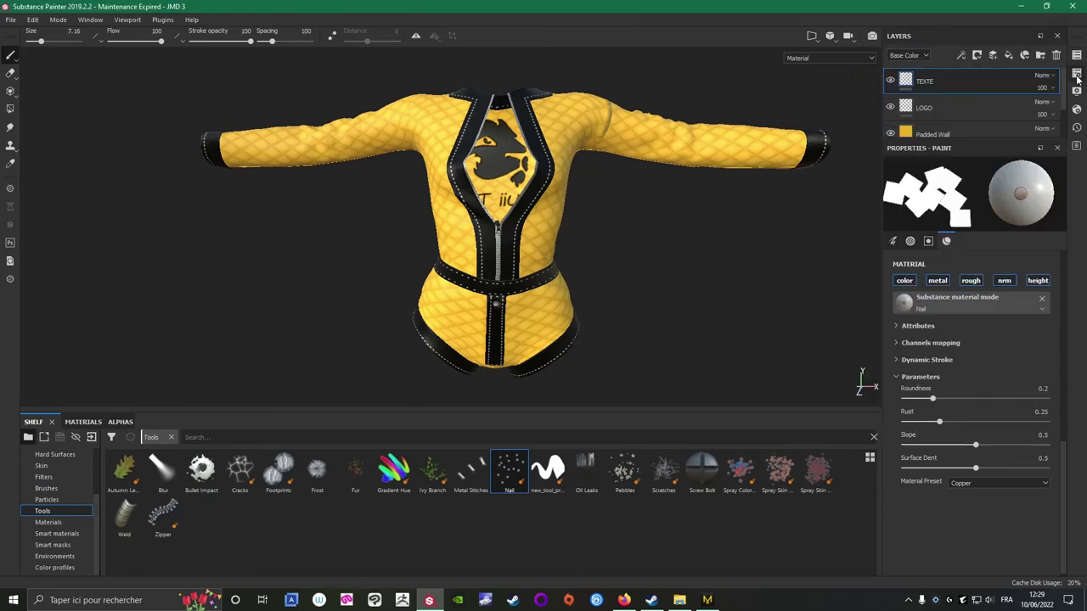
click(1076, 75)
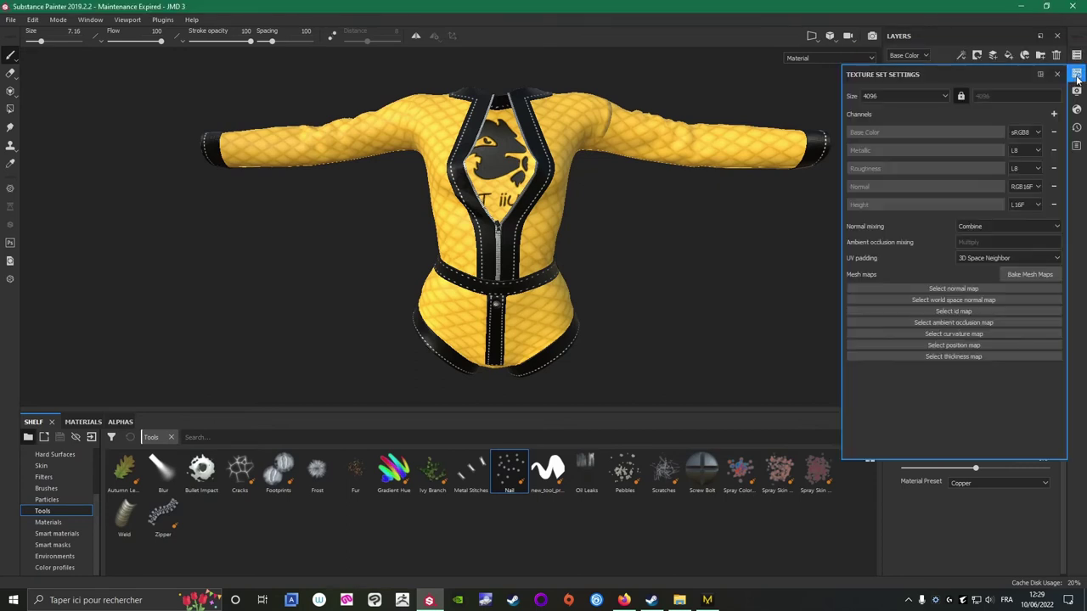
click(1027, 274)
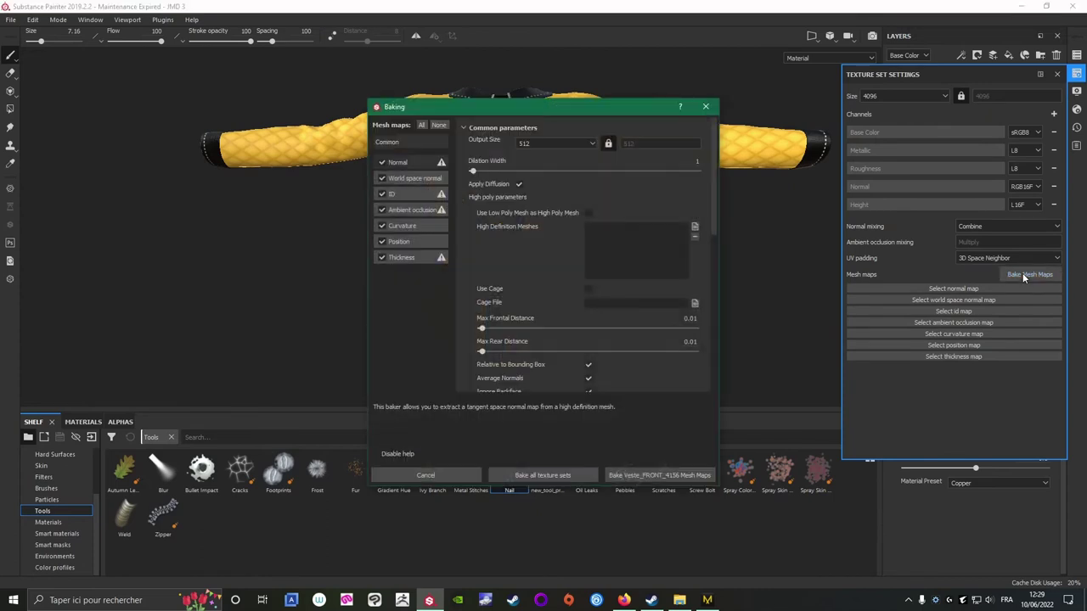
click(591, 144)
click(527, 197)
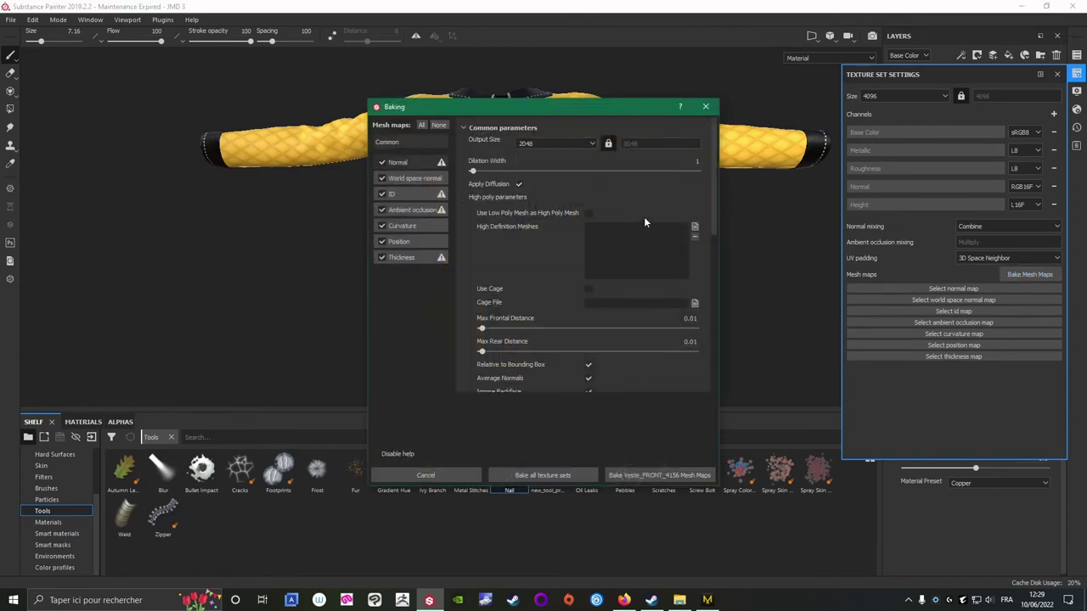
click(694, 227)
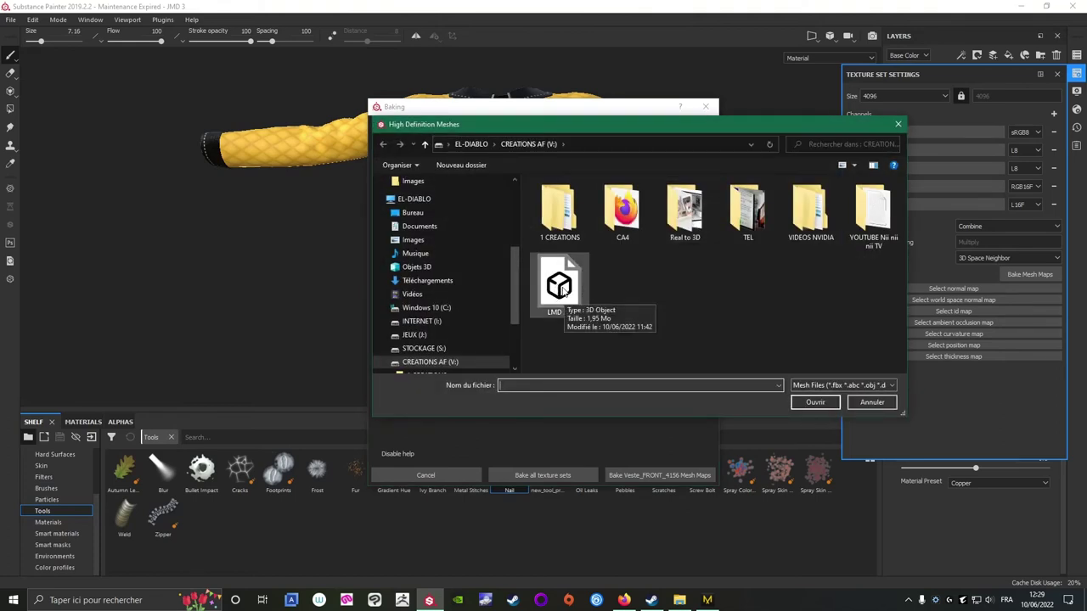
click(561, 291)
click(811, 402)
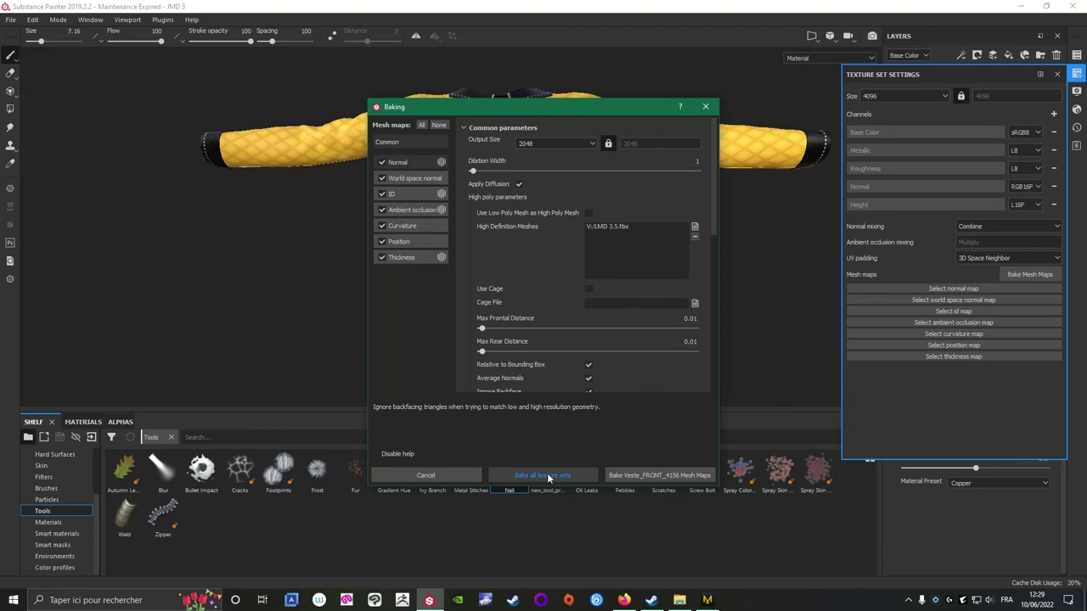
click(705, 107)
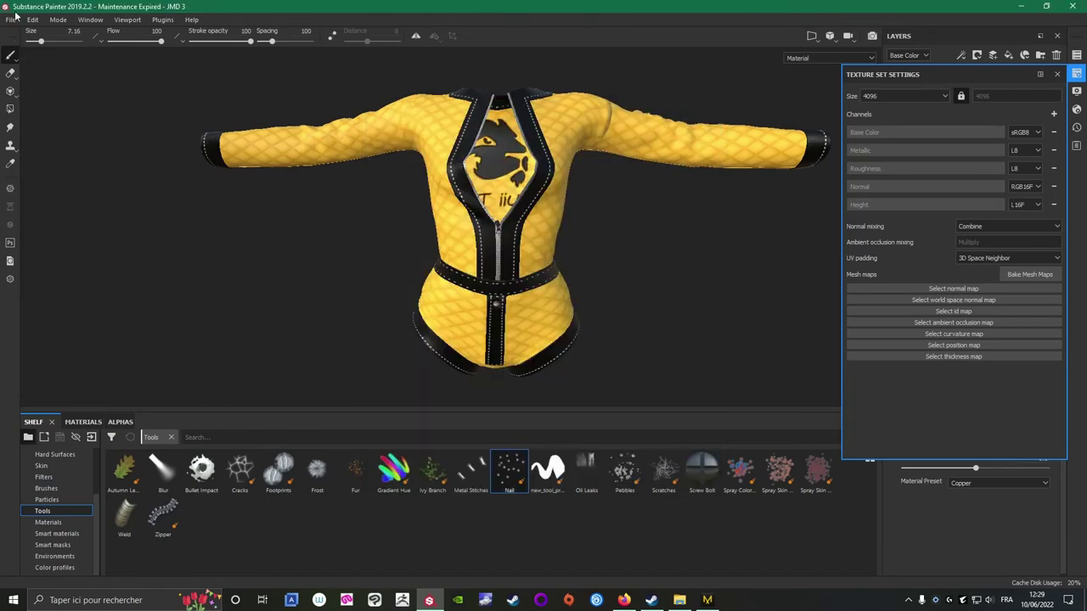
Save the project before baking the mesh maps.
click(16, 16)
click(21, 116)
Bake the mesh maps of all texture sets at output size 2048, using LMD 3.5.fbx as the high definition mesh.
click(1031, 276)
click(564, 144)
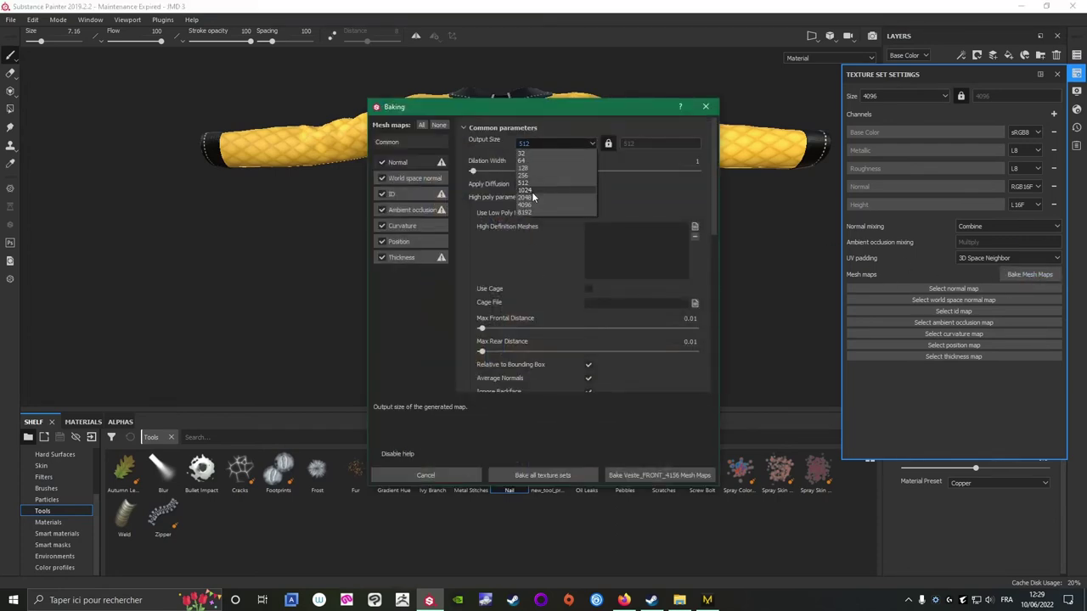
click(531, 190)
click(694, 226)
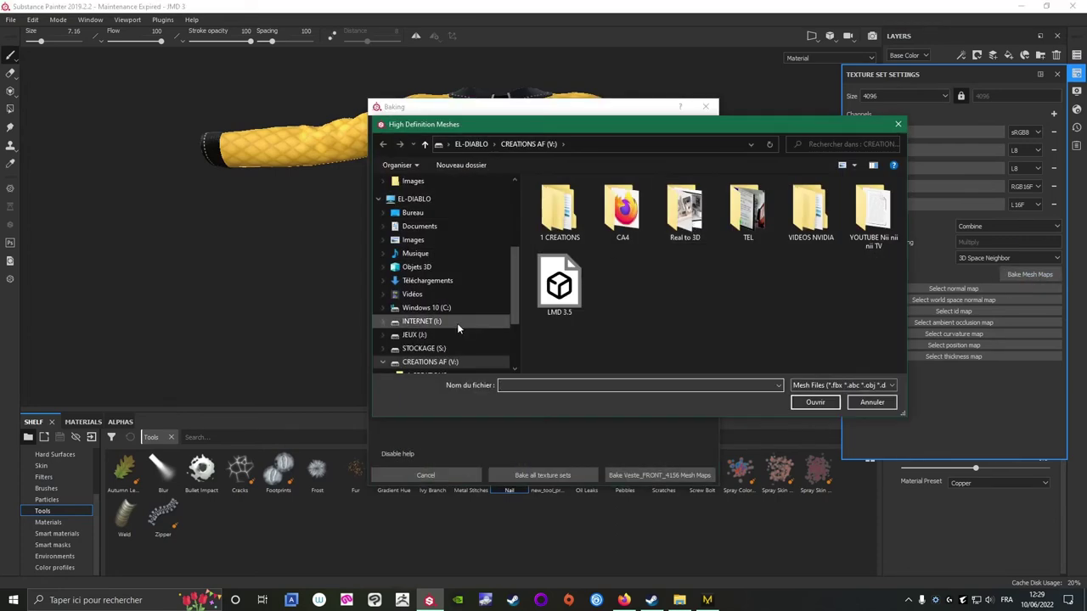
click(561, 285)
click(812, 400)
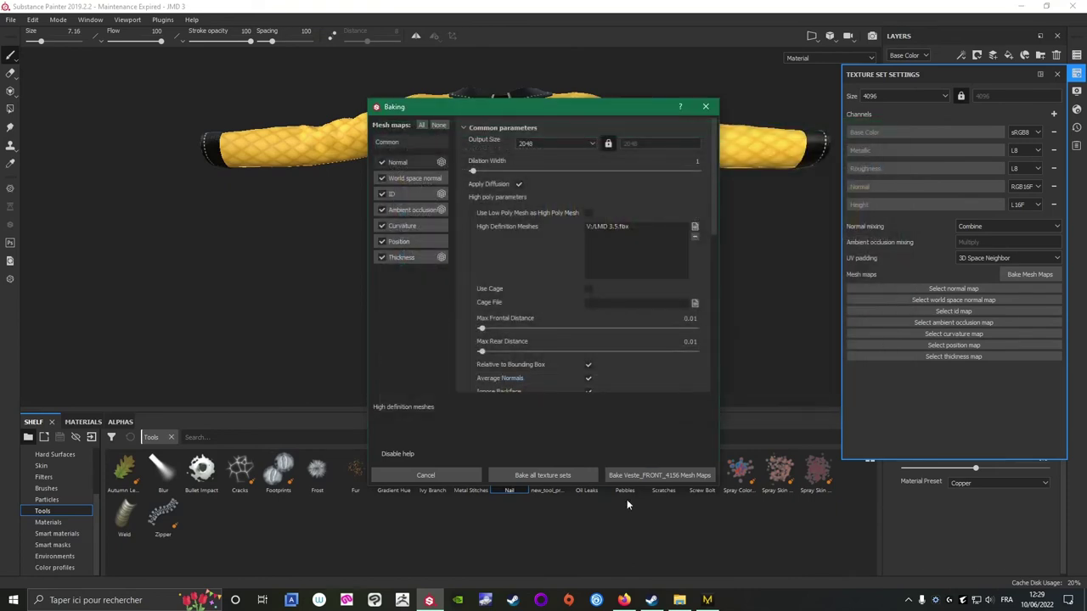
click(542, 475)
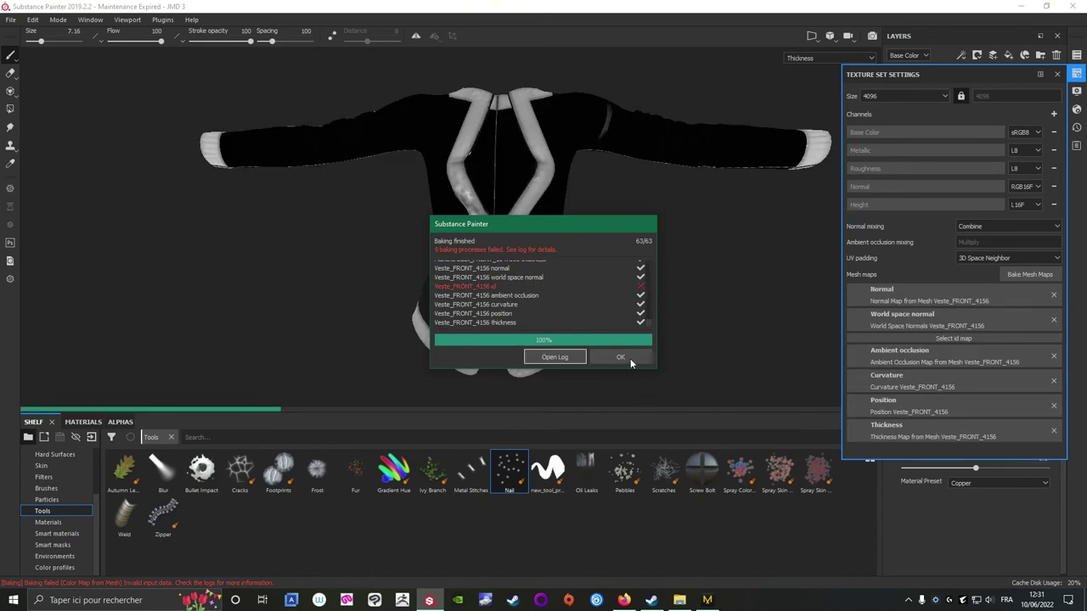
click(619, 359)
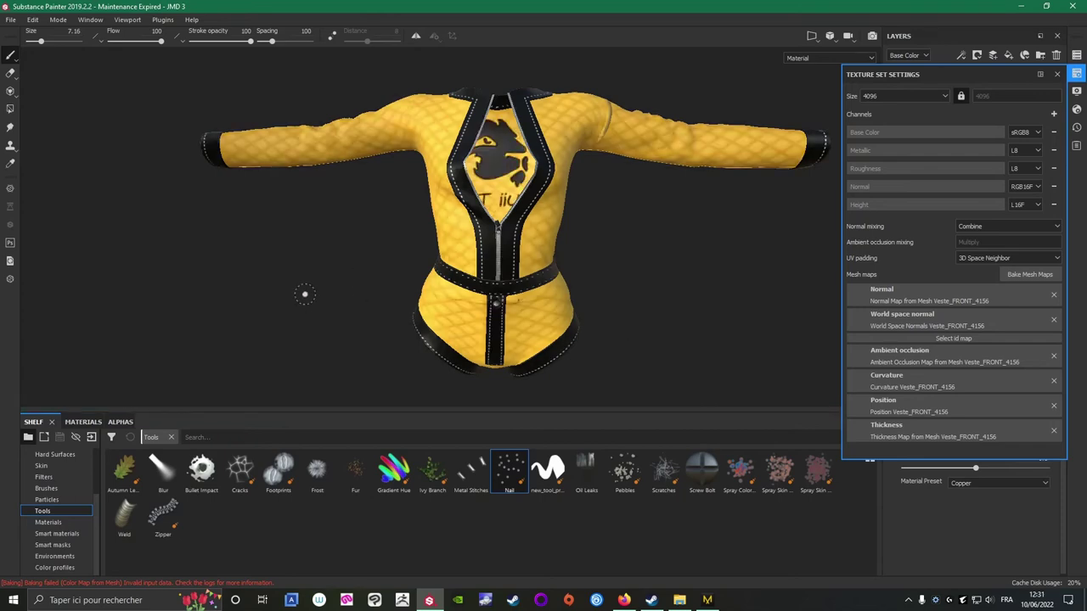
Examine the suit's back, belt, pockets and hip sides from several angles for baking artifacts.
alt+drag(323, 284, 681, 276)
scroll(323, 281, up, 6)
scroll(316, 292, down, 5)
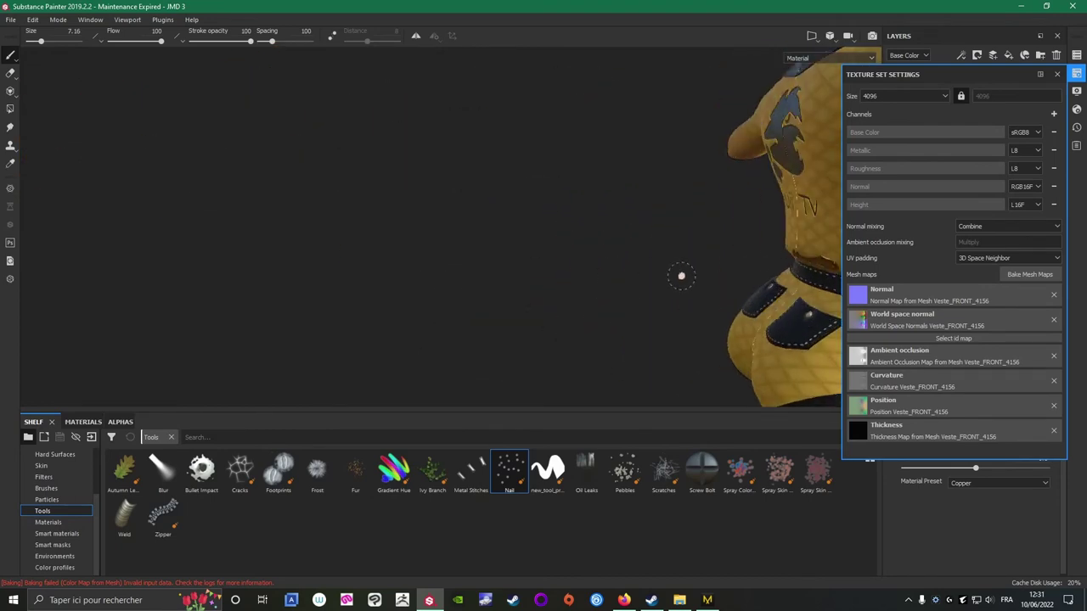
alt+middle_drag(681, 276, 504, 234)
alt+drag(504, 235, 802, 192)
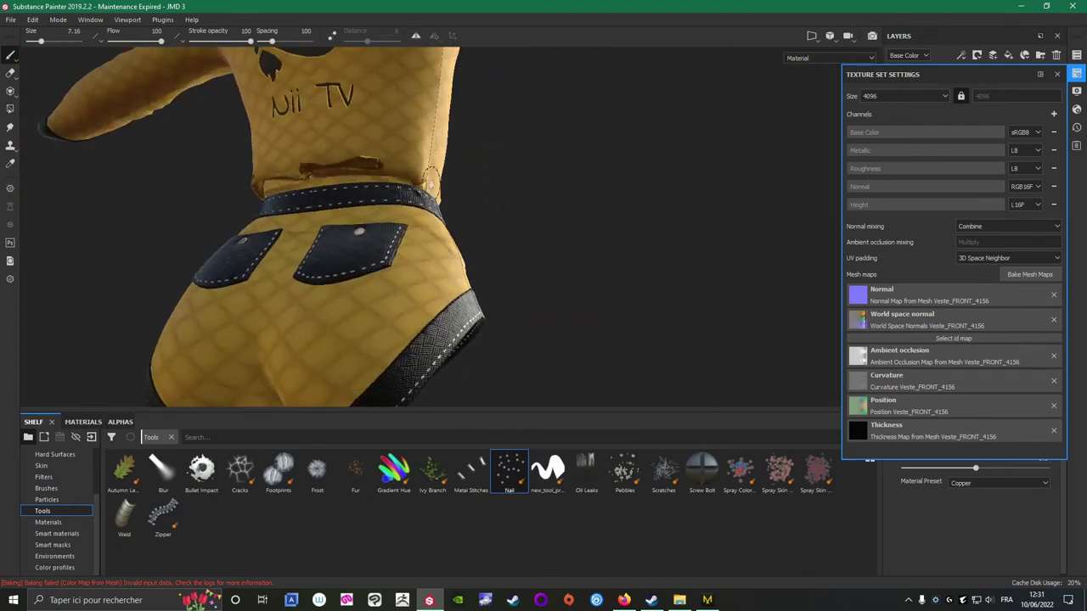
scroll(382, 198, up, 3)
alt+drag(325, 189, 416, 198)
alt+middle_drag(417, 199, 552, 211)
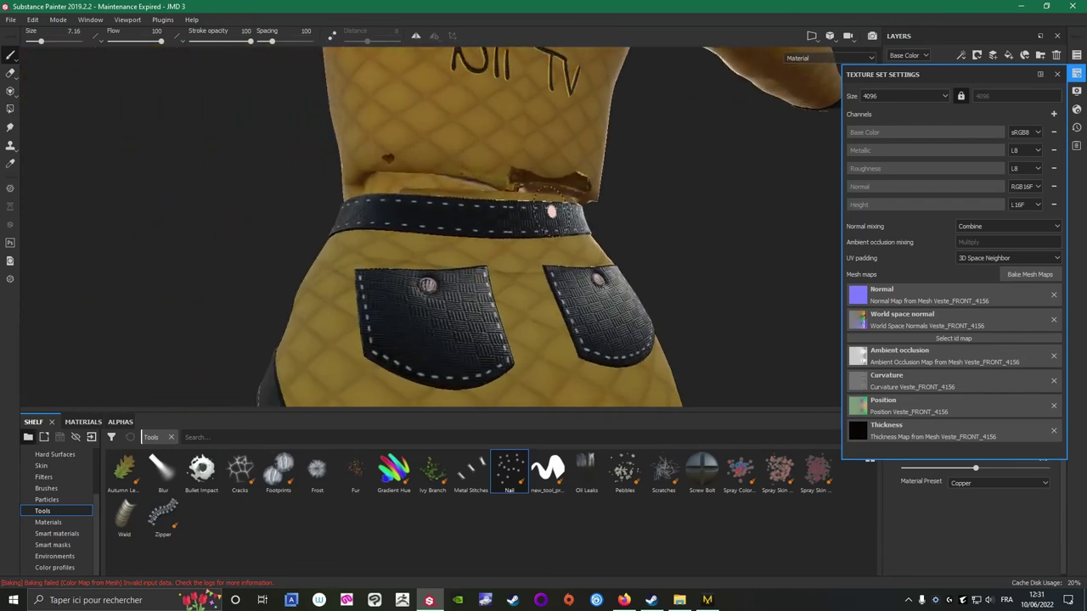
alt+drag(551, 212, 294, 223)
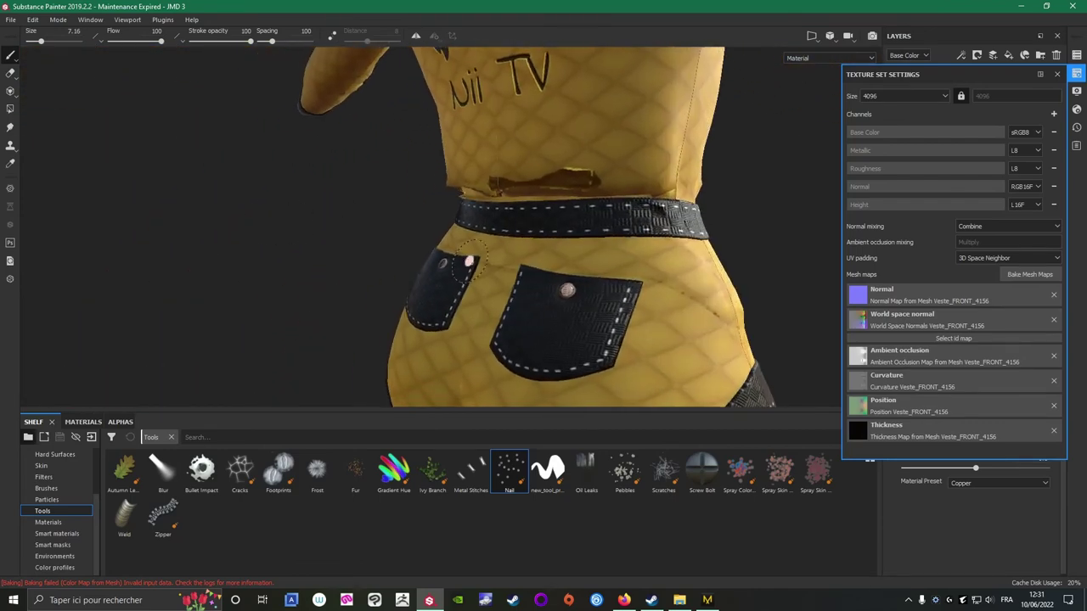
alt+drag(685, 297, 412, 255)
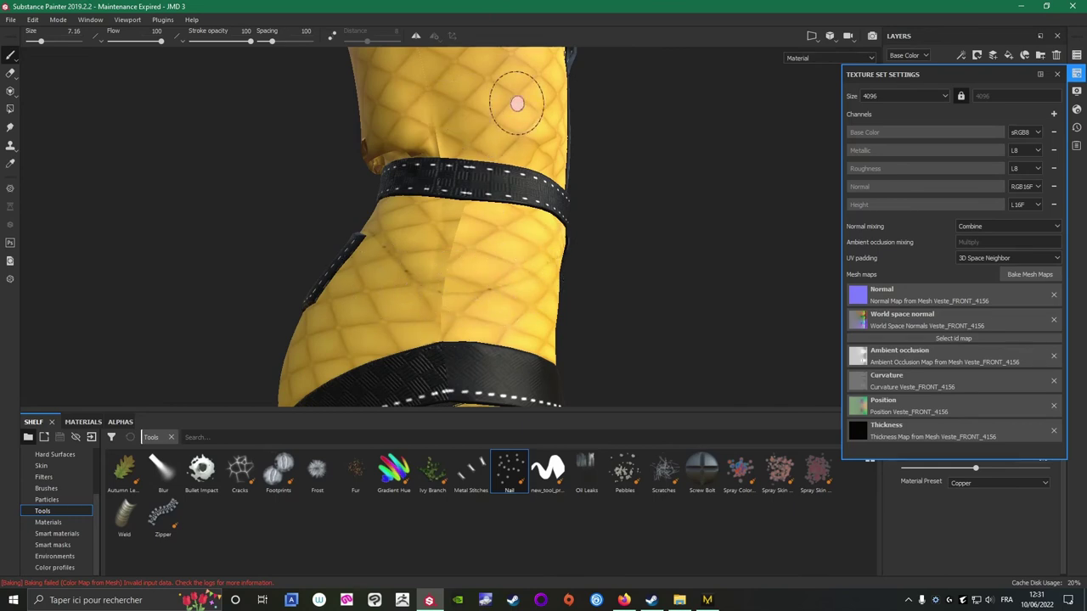
mouse_move(513, 250)
alt+mouse_down()
mouse_move(517, 316)
mouse_move(454, 318)
mouse_move(483, 308)
alt+mouse_up()
alt+drag(320, 283, 509, 270)
Close the project without saving the baked mesh maps.
click(9, 19)
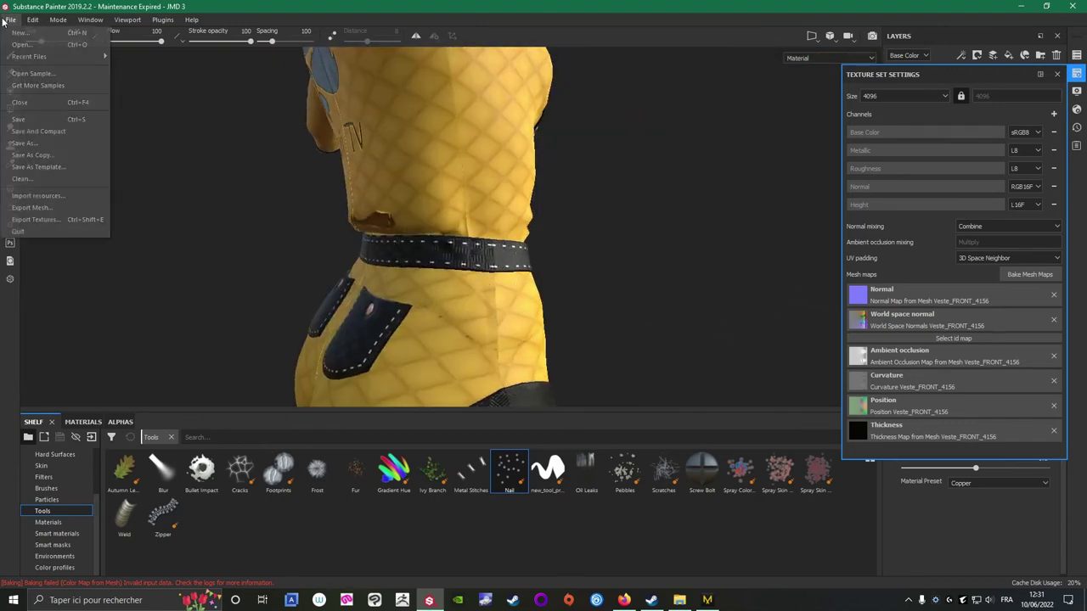
click(19, 102)
click(506, 314)
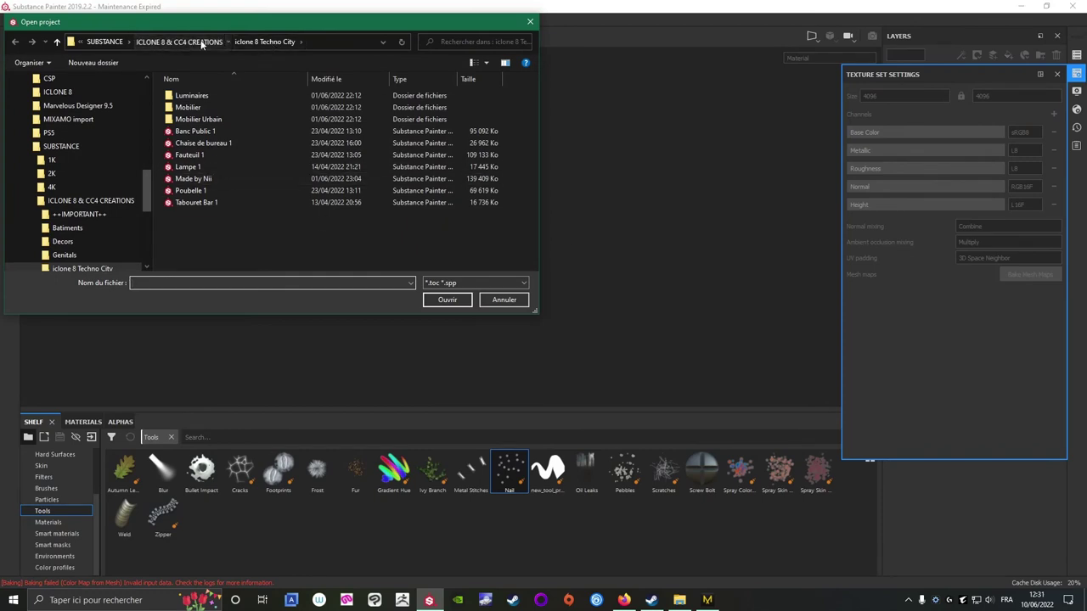
click(201, 44)
click(196, 202)
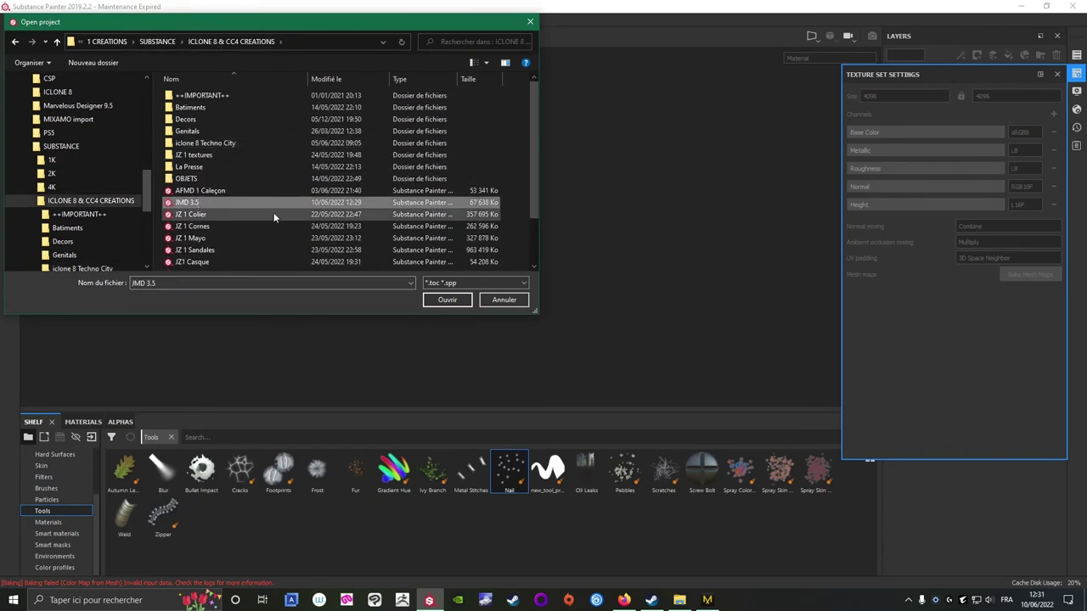
scroll(273, 212, down, 2)
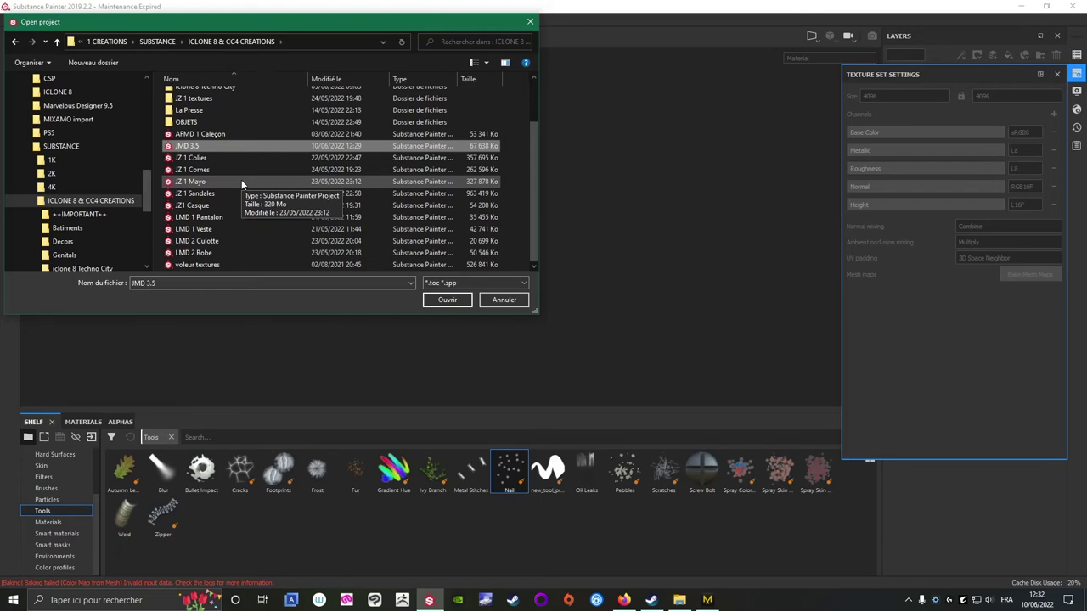
click(502, 299)
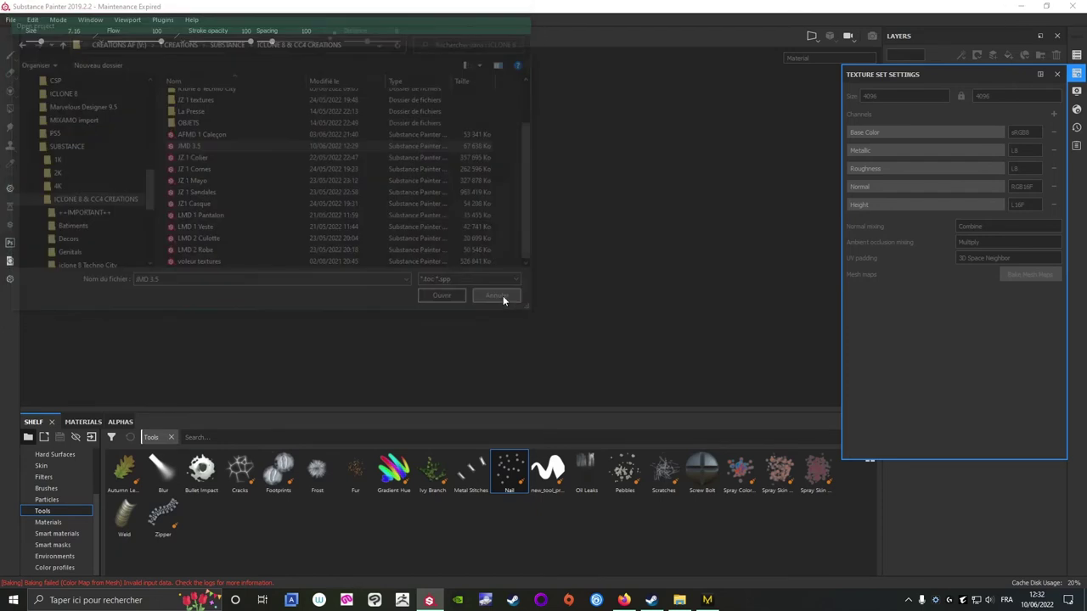
Open the project JMD 3.5 from the ICLONE 8 & CC4 CREATIONS folder and hide the texture set settings.
click(10, 19)
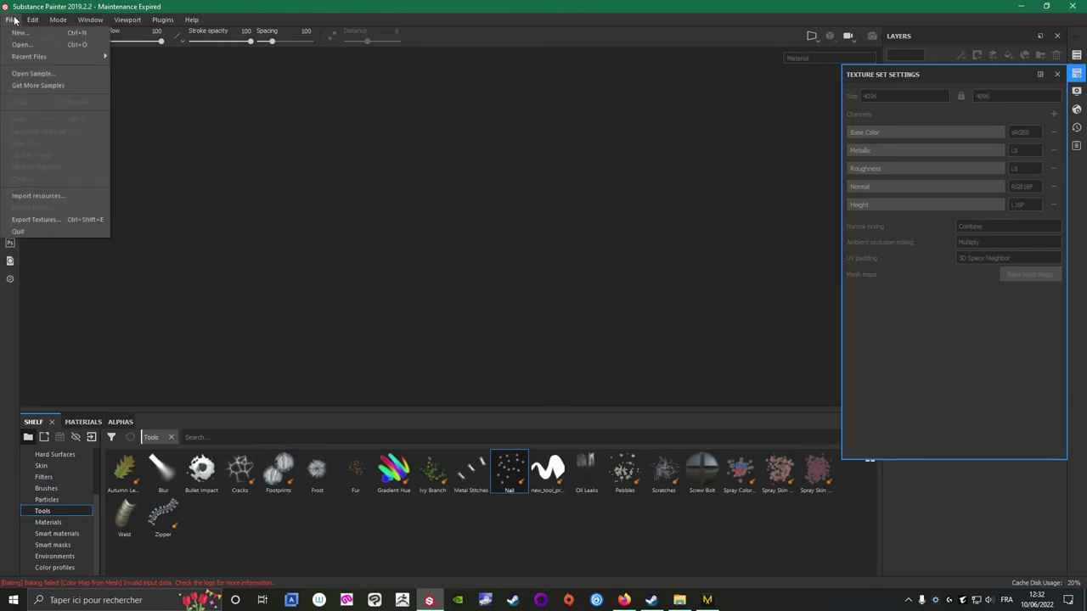
click(23, 42)
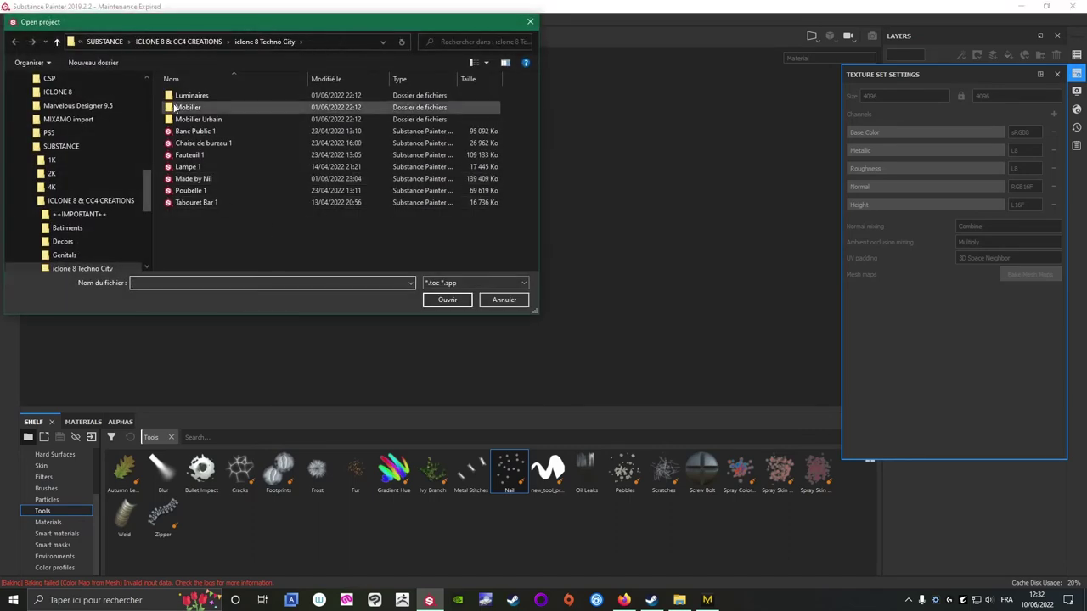
click(197, 39)
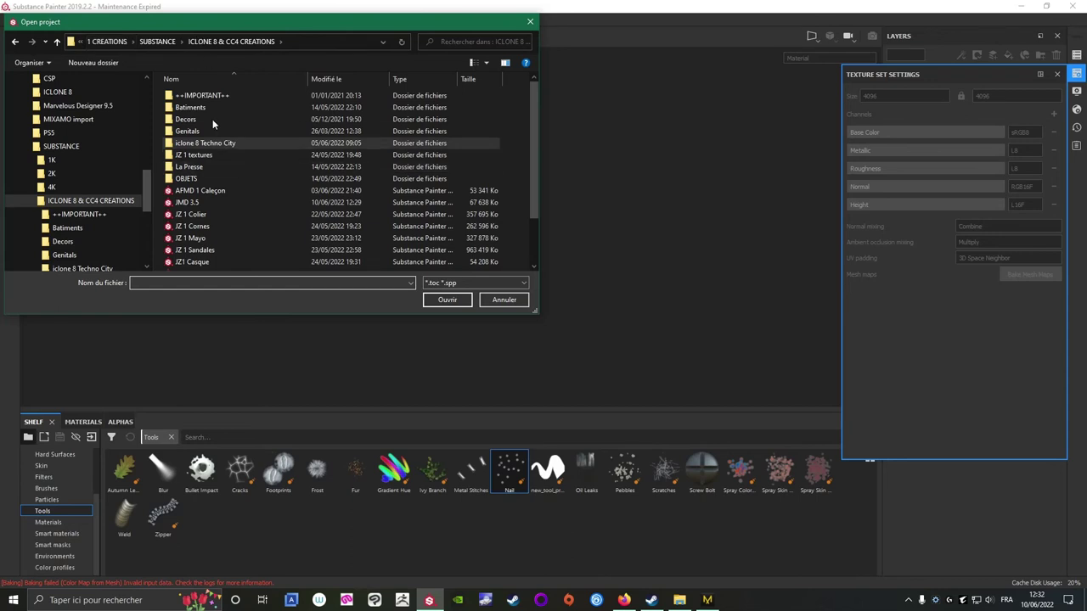
click(161, 41)
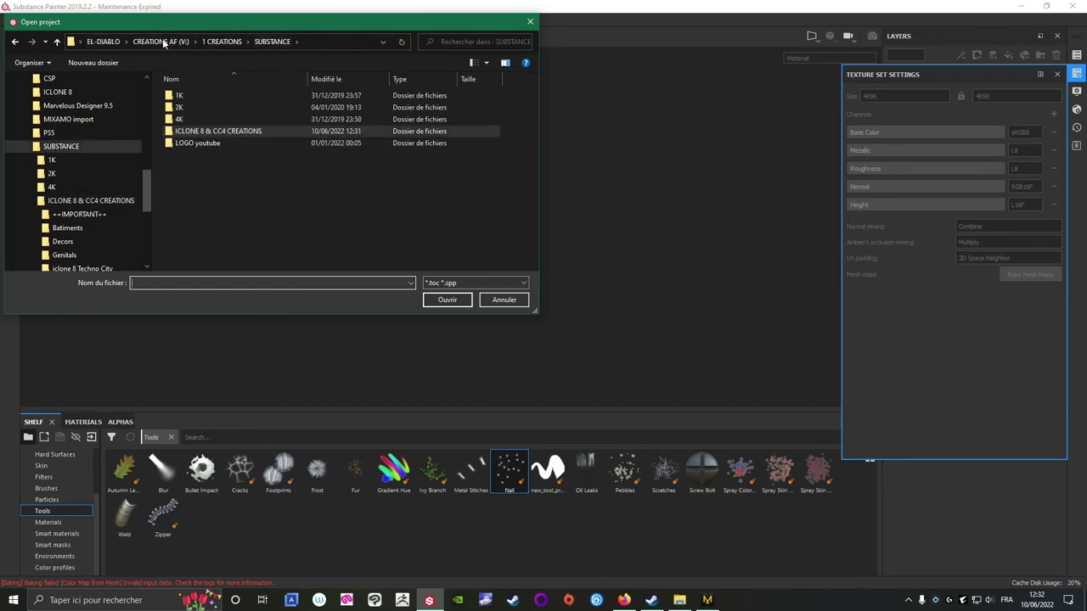
double_click(175, 144)
click(57, 41)
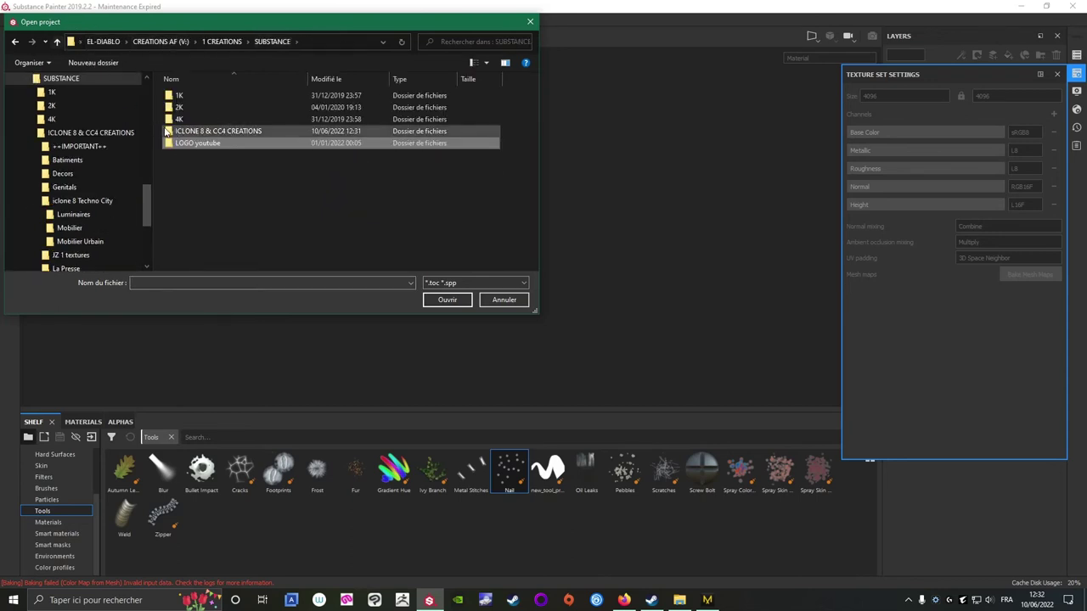
double_click(181, 131)
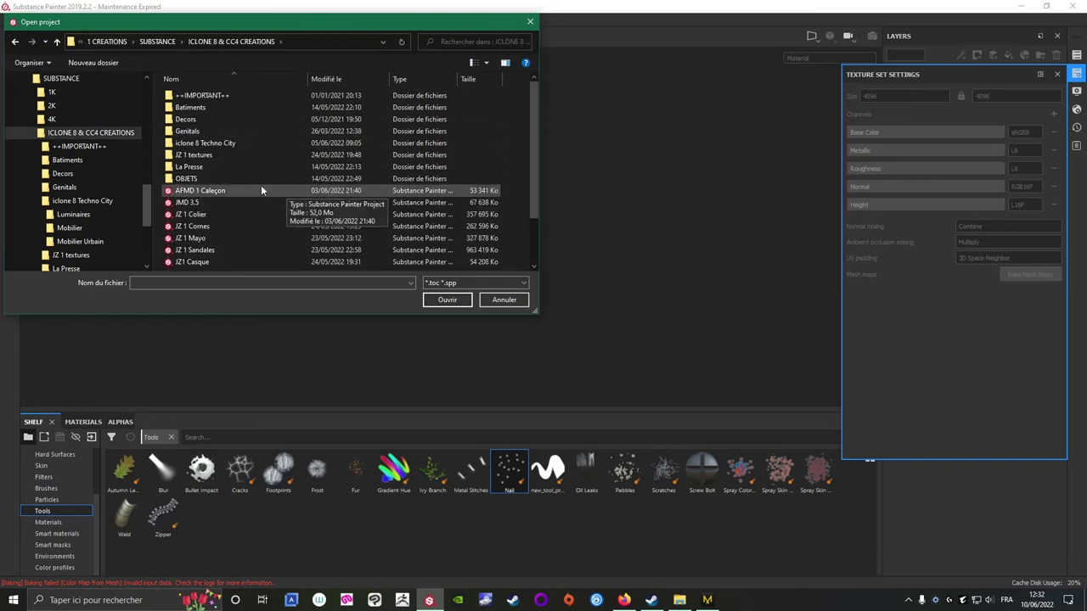
scroll(252, 186, down, 2)
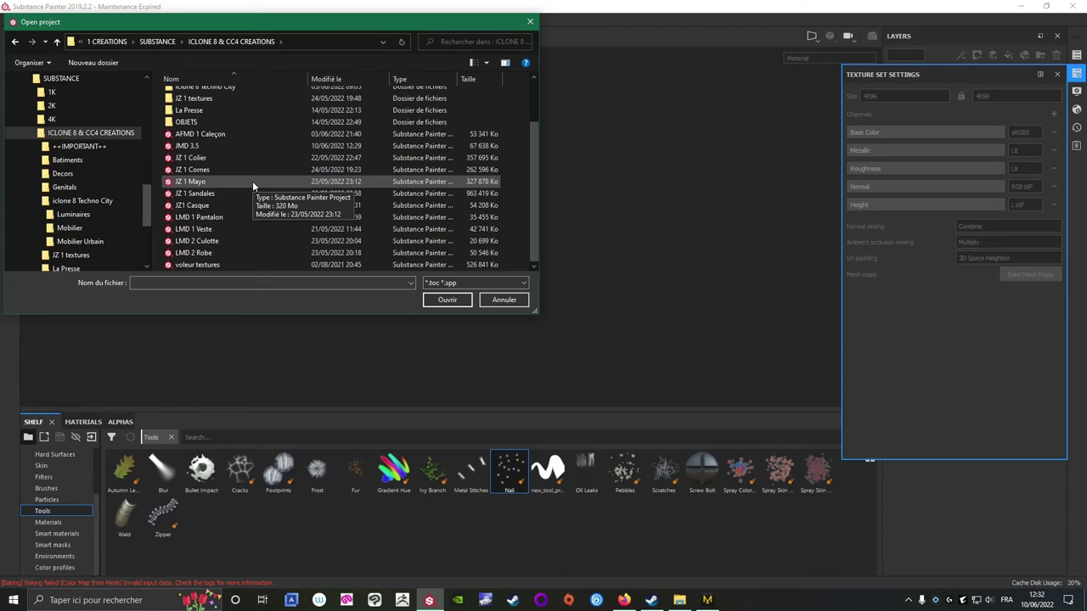
click(319, 146)
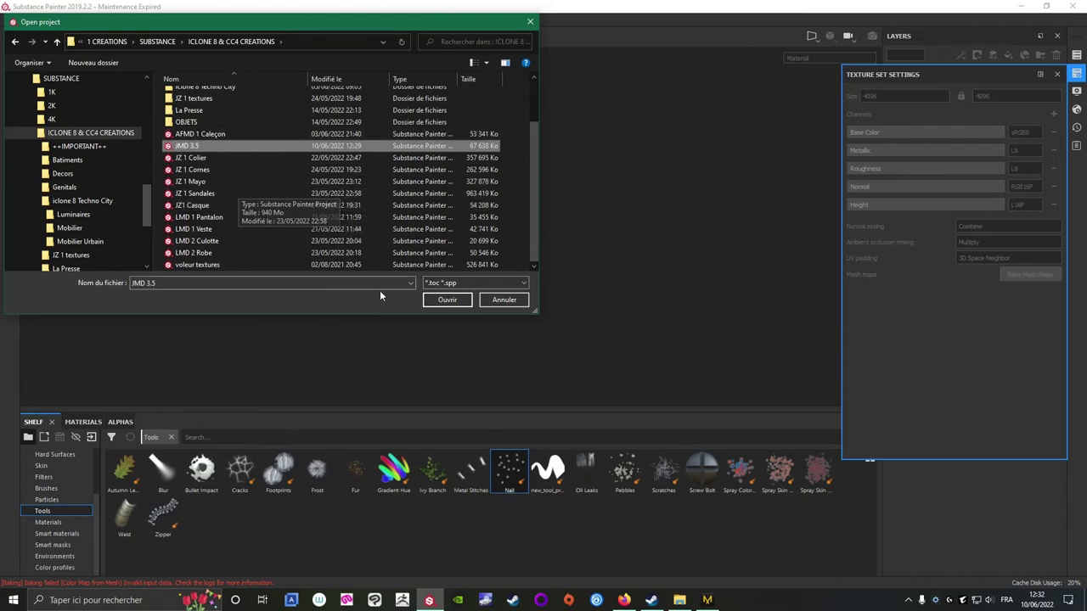
click(443, 299)
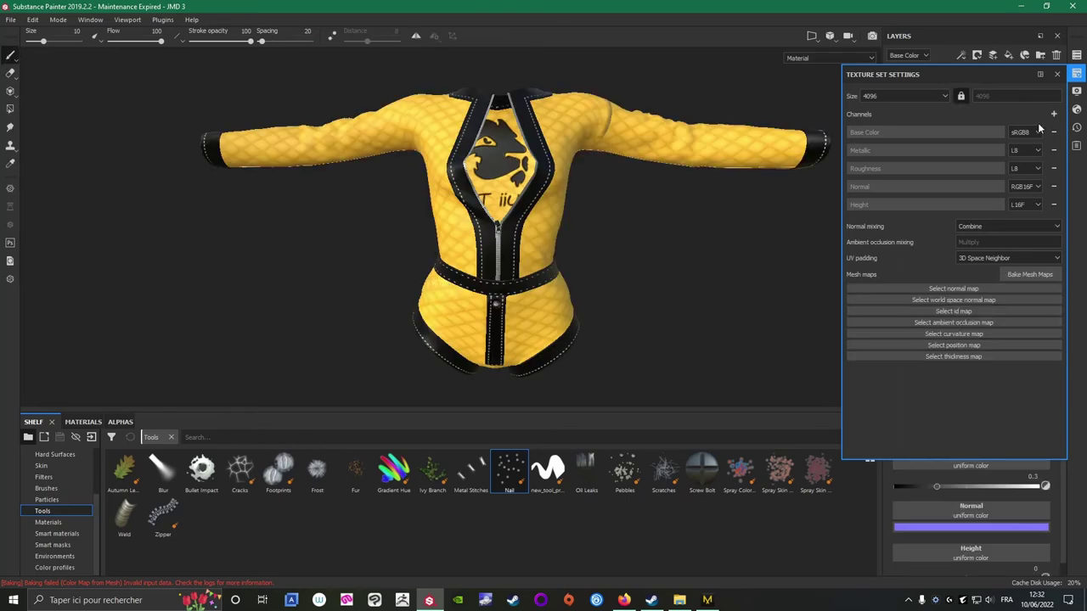
click(1078, 75)
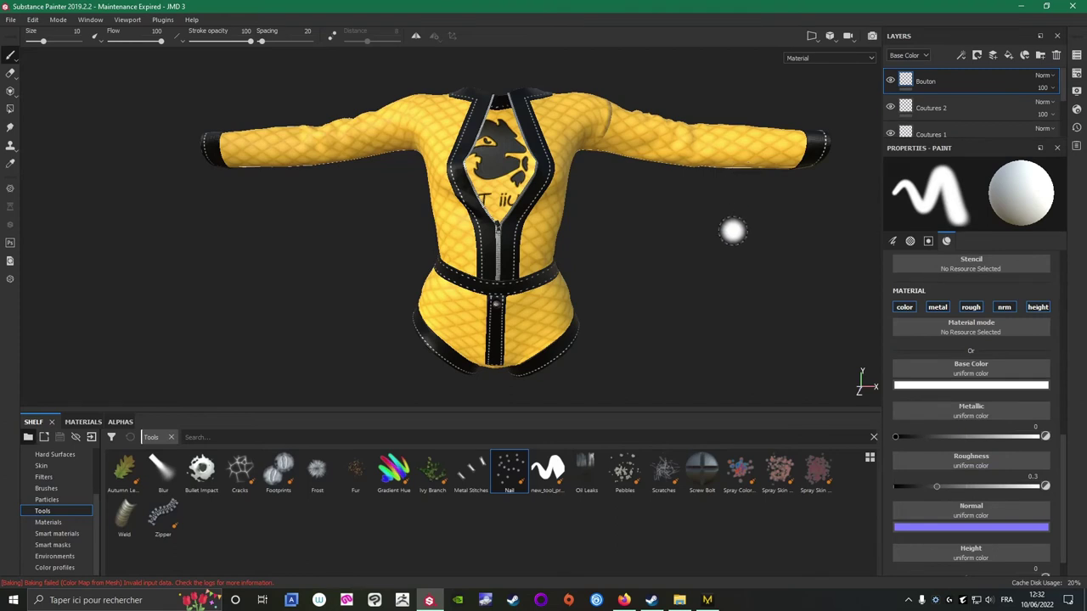
Save the project under the new name LMD 3.5 in the ICLONE 8 & CC4 CREATIONS folder.
alt+drag(733, 230, 601, 250)
click(10, 18)
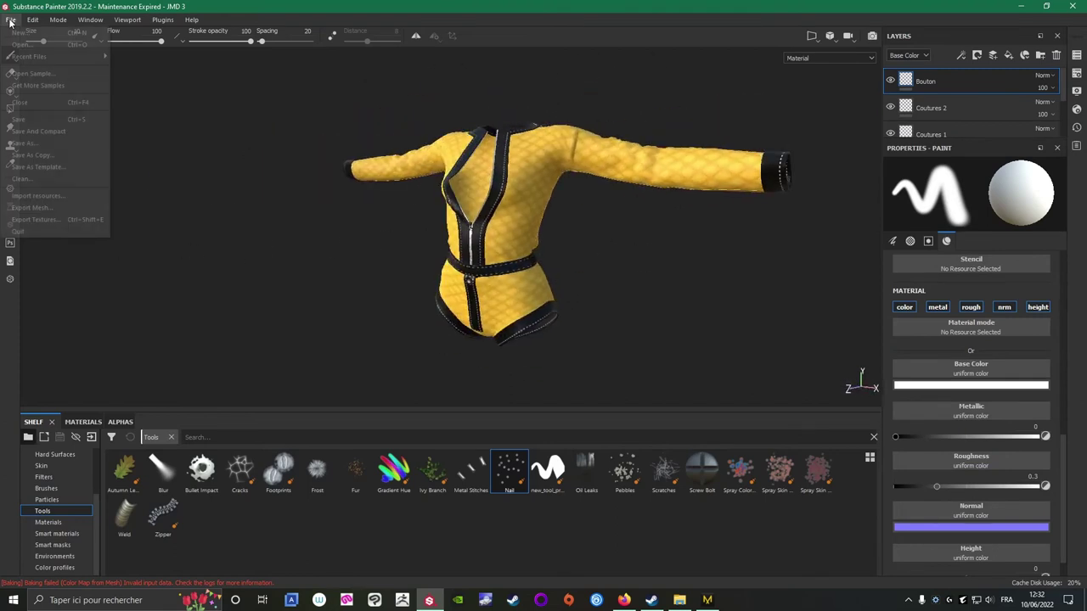
click(22, 145)
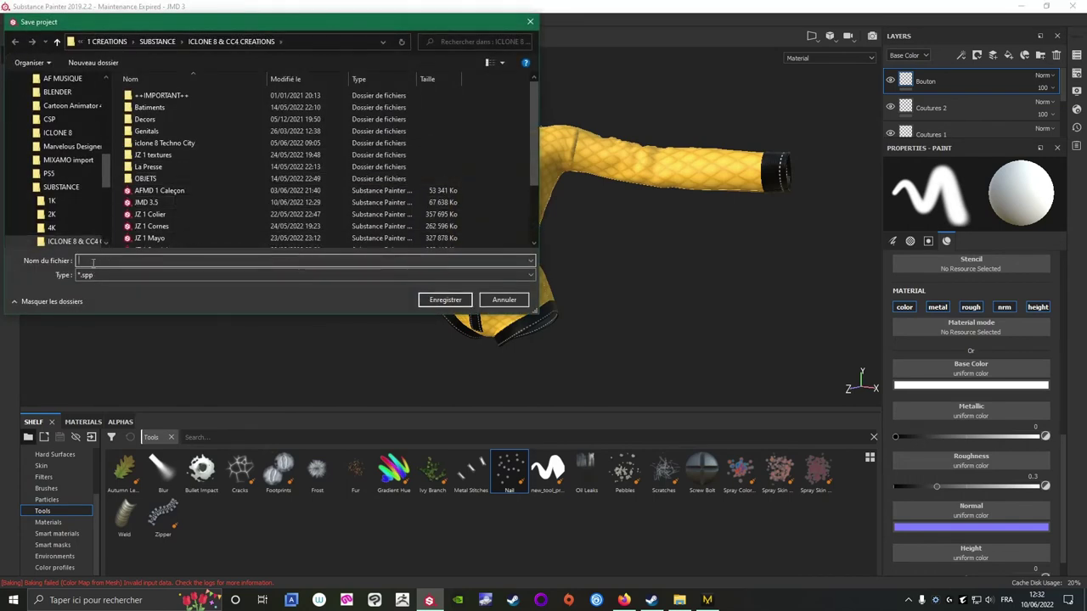
text(LMD)
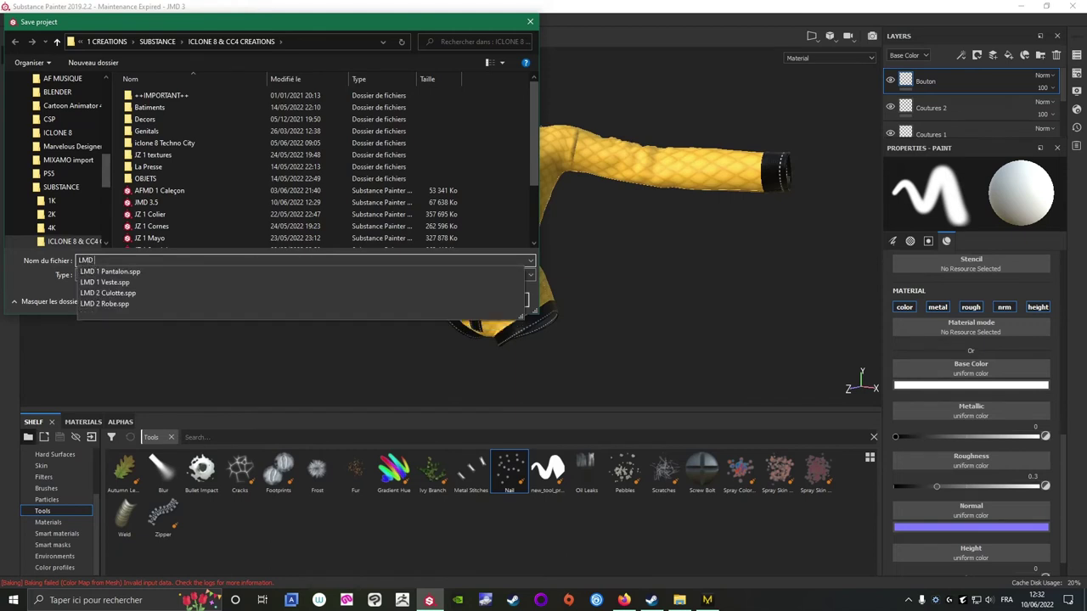
text( 3.5)
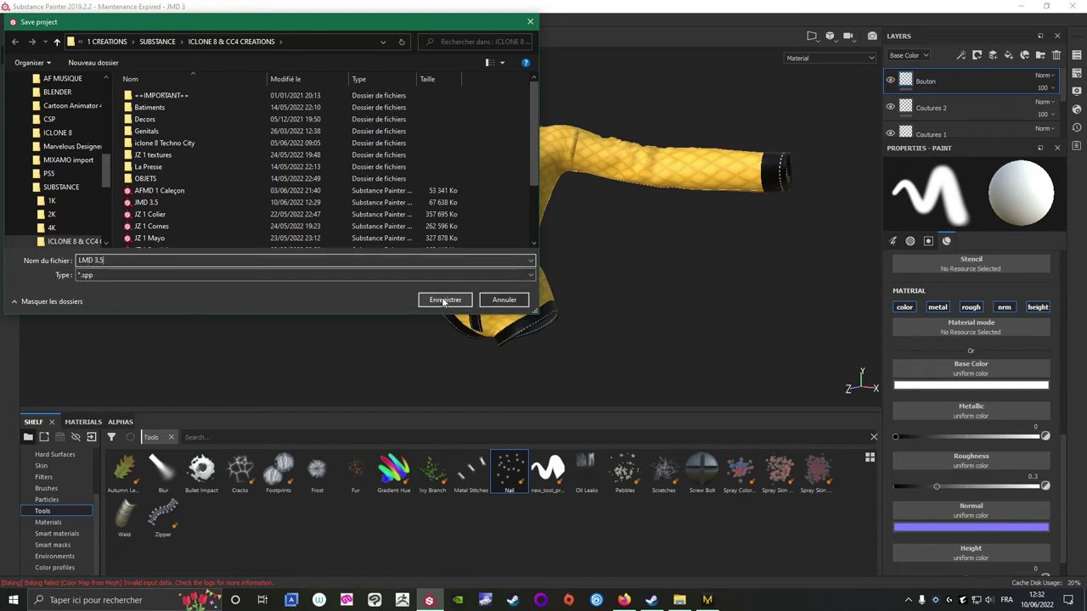
click(443, 301)
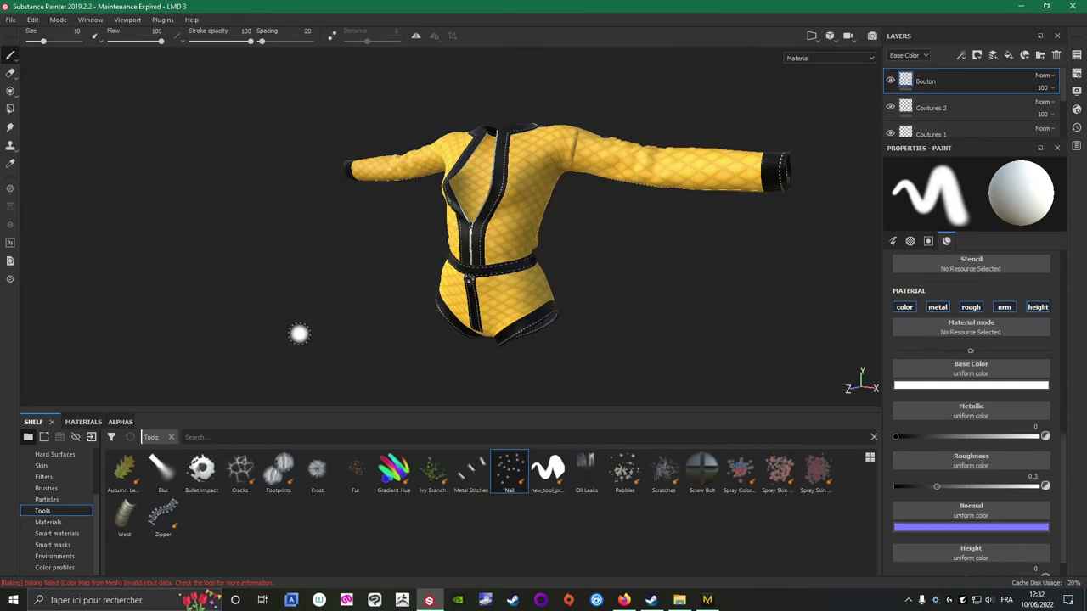
Start a texture export with Bordure Short and Col sized at 2048x2048 and Fabric2062335 at 512x512.
mouse_move(357, 274)
alt+mouse_down()
mouse_move(365, 274)
mouse_move(287, 269)
mouse_move(568, 272)
mouse_move(167, 266)
mouse_move(245, 262)
alt+mouse_up()
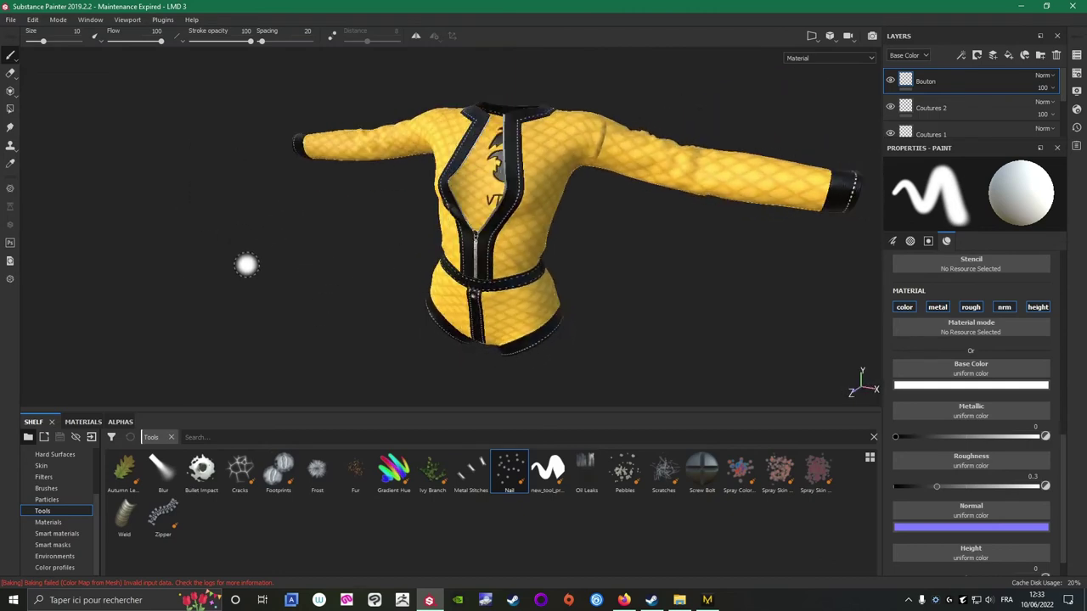
click(11, 19)
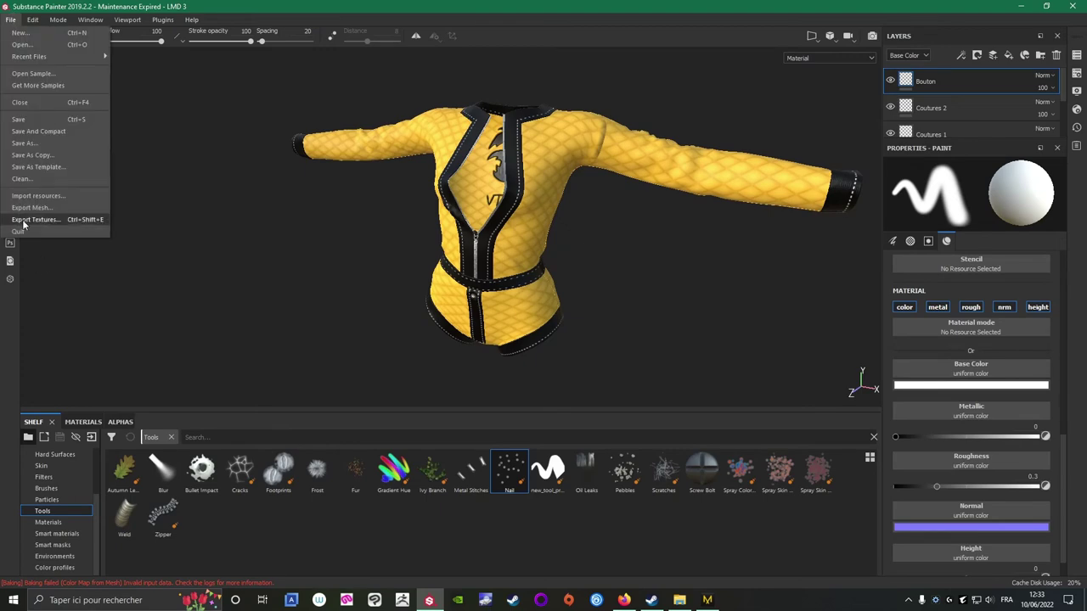
click(34, 220)
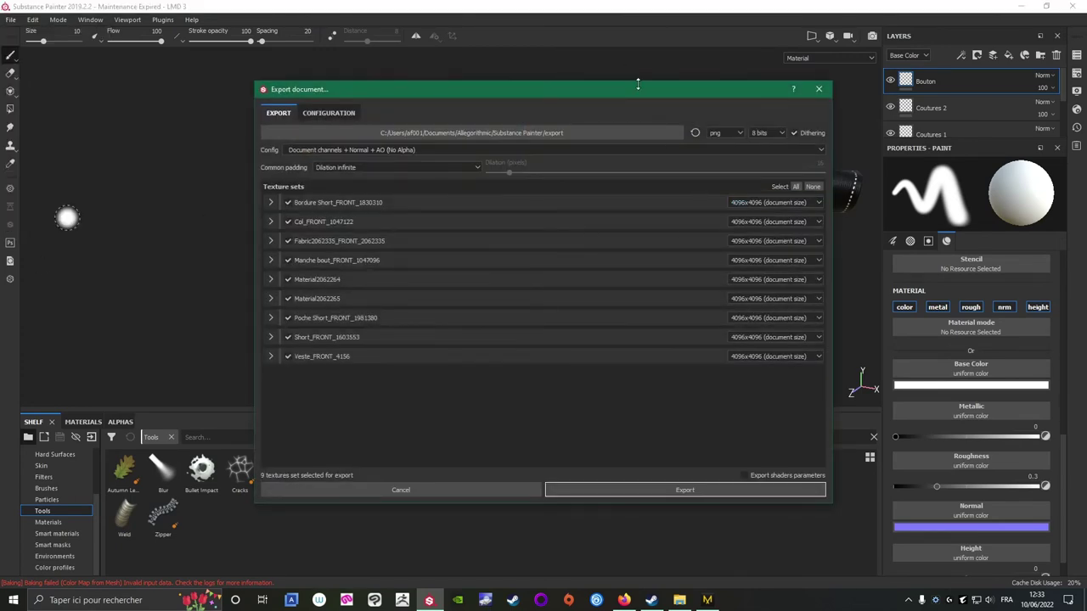
drag(637, 85, 395, 225)
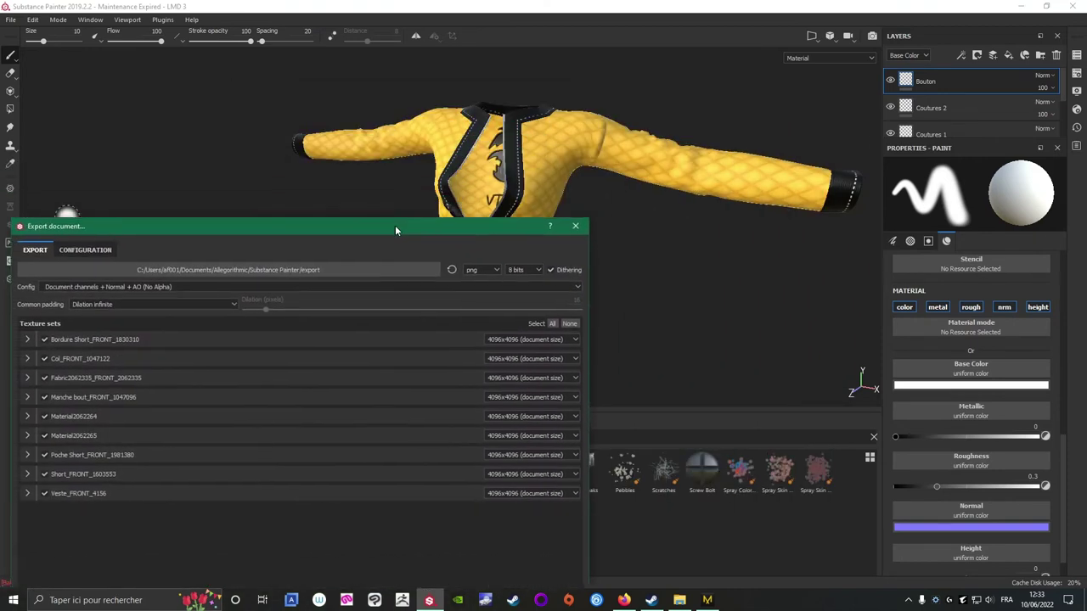
click(509, 337)
click(501, 362)
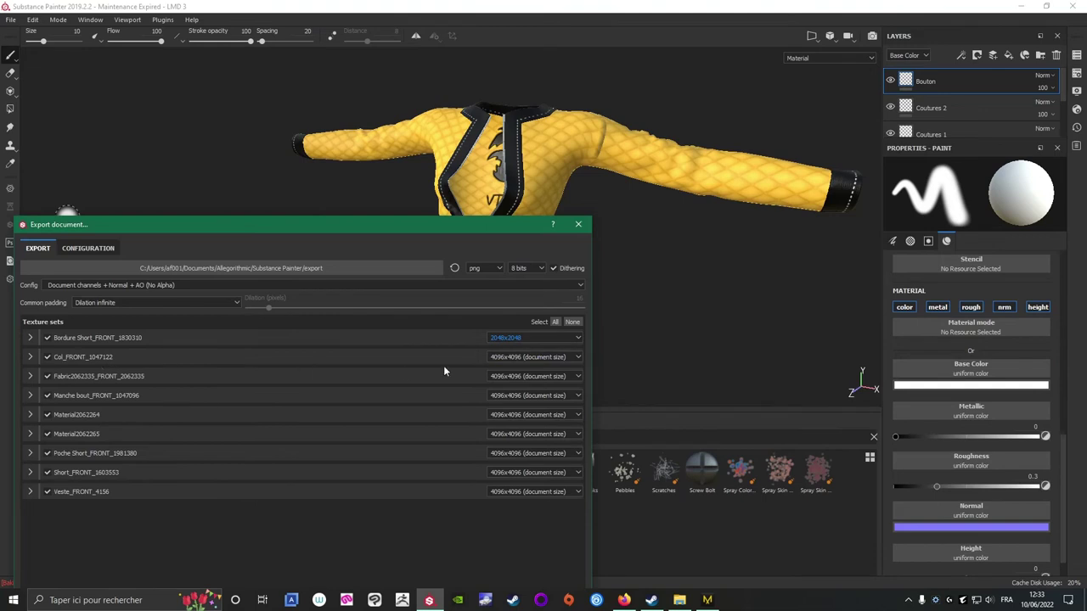
click(520, 357)
click(501, 382)
click(498, 377)
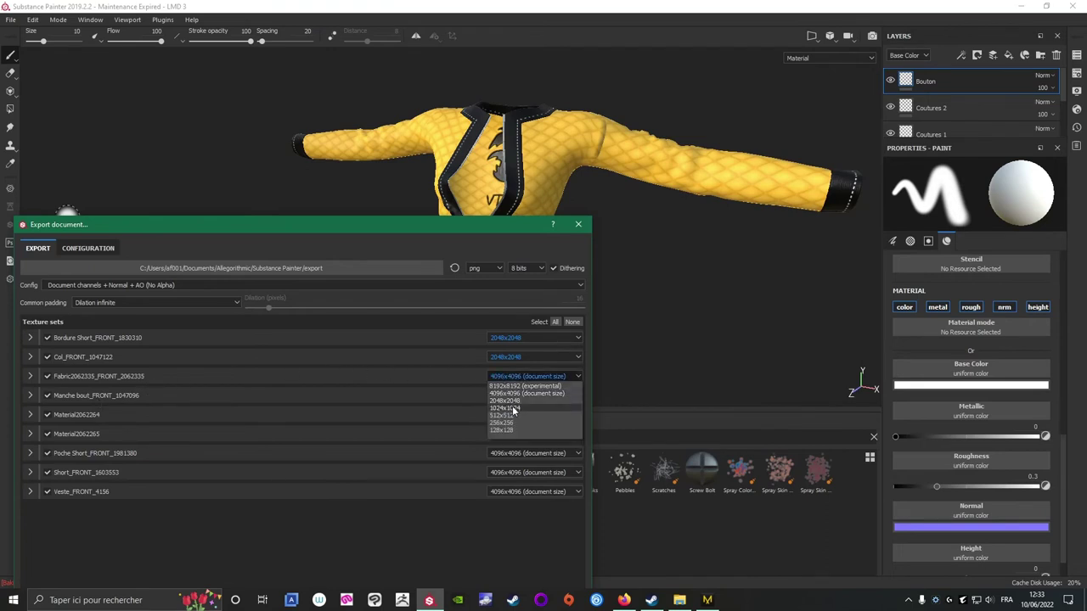
click(502, 415)
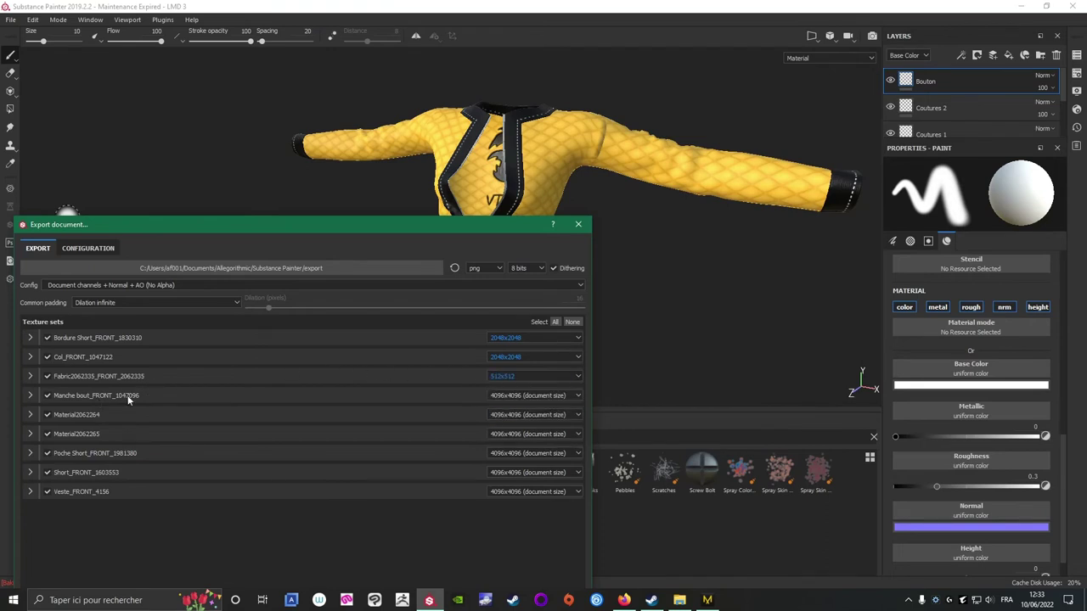
Set the export size of Manche bout to 2048x2048 and of Material2062264 and Material2062265 to 512x512.
click(509, 396)
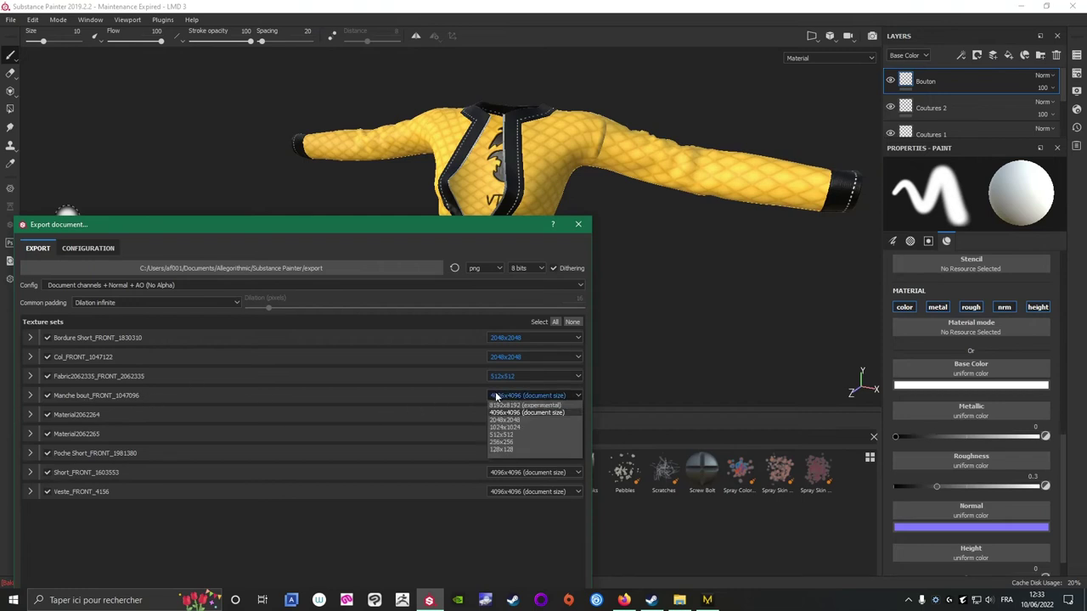
click(506, 417)
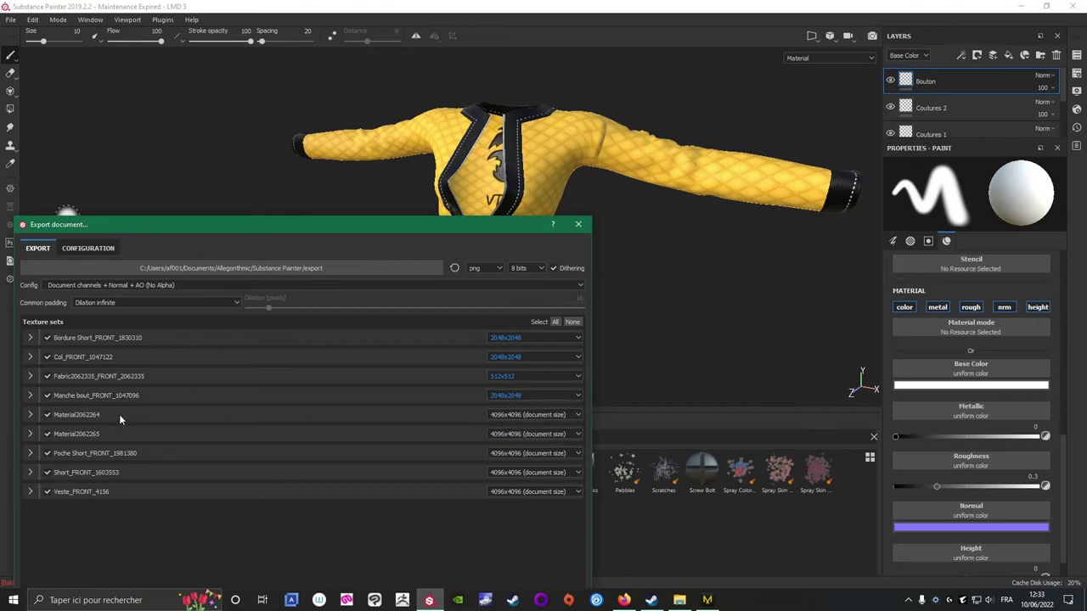
click(496, 419)
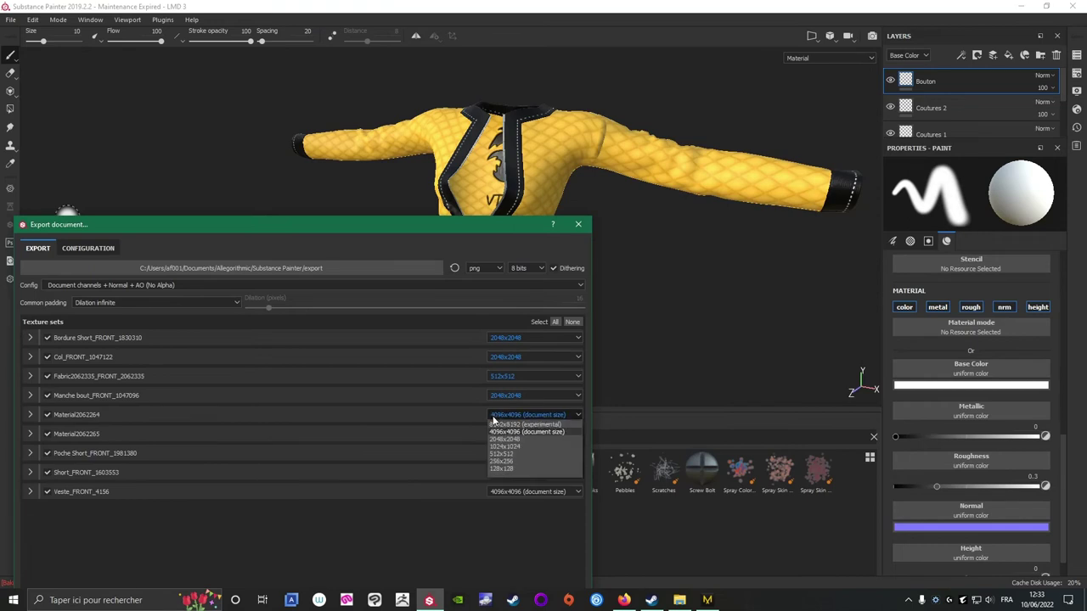
click(503, 453)
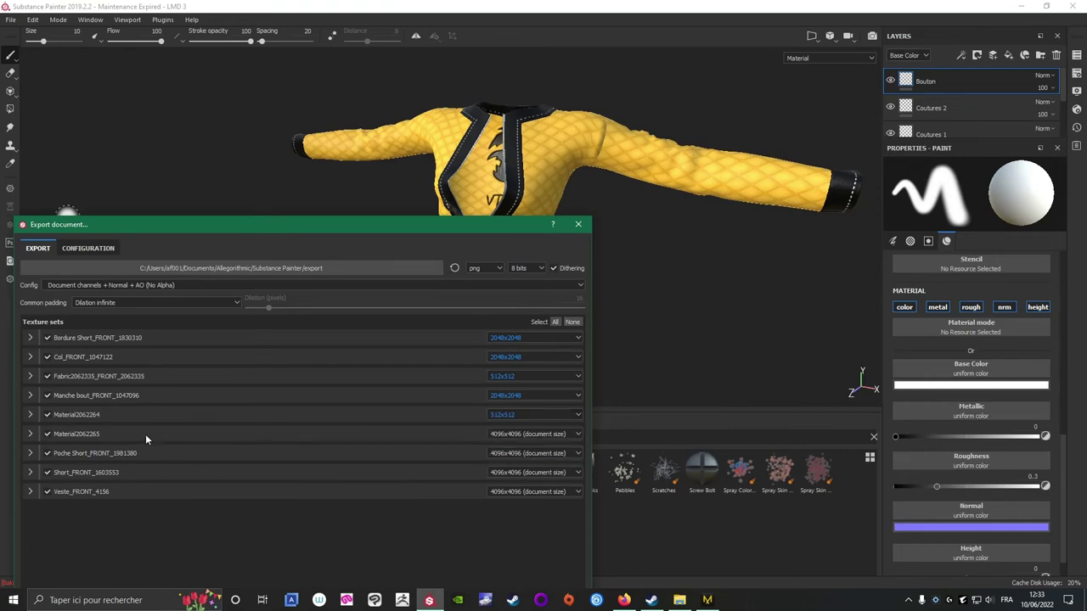
click(502, 435)
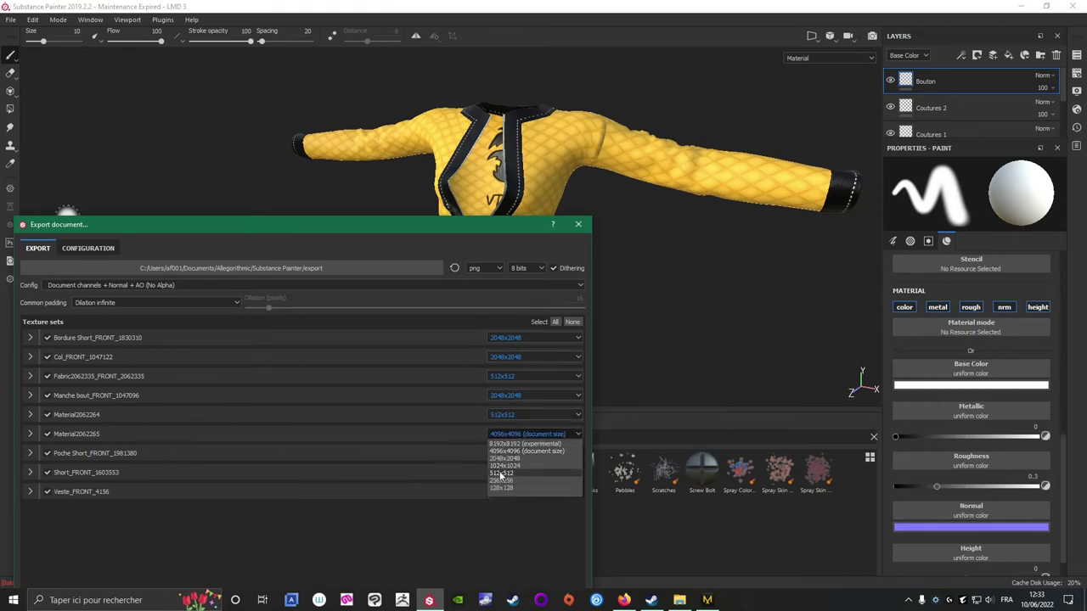
click(501, 473)
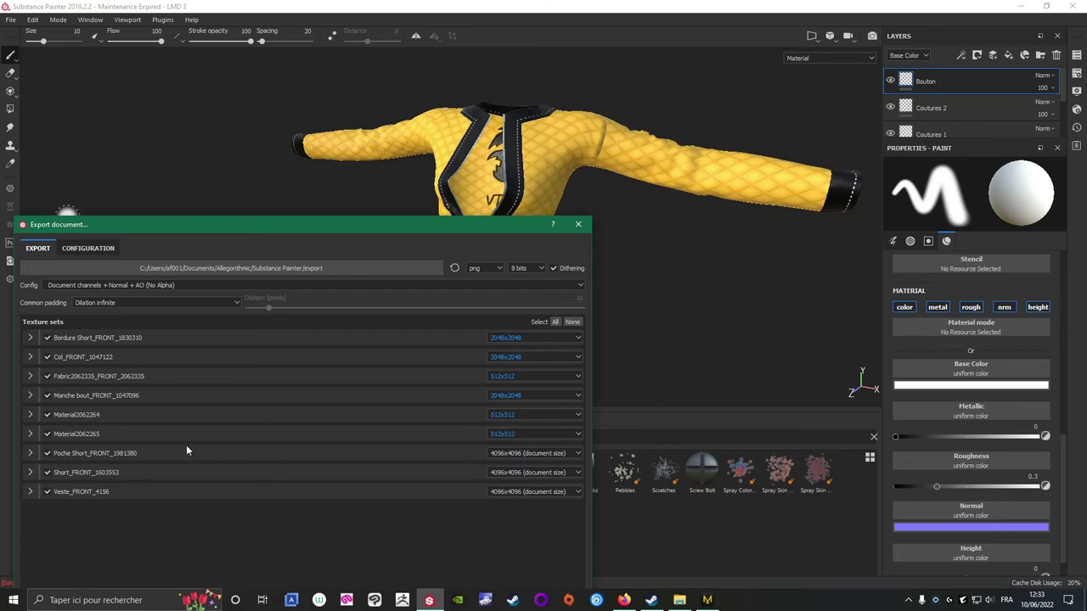
Set the export size of the Poche Short, Short and Veste texture sets to 2048x2048.
click(535, 452)
click(503, 472)
click(515, 472)
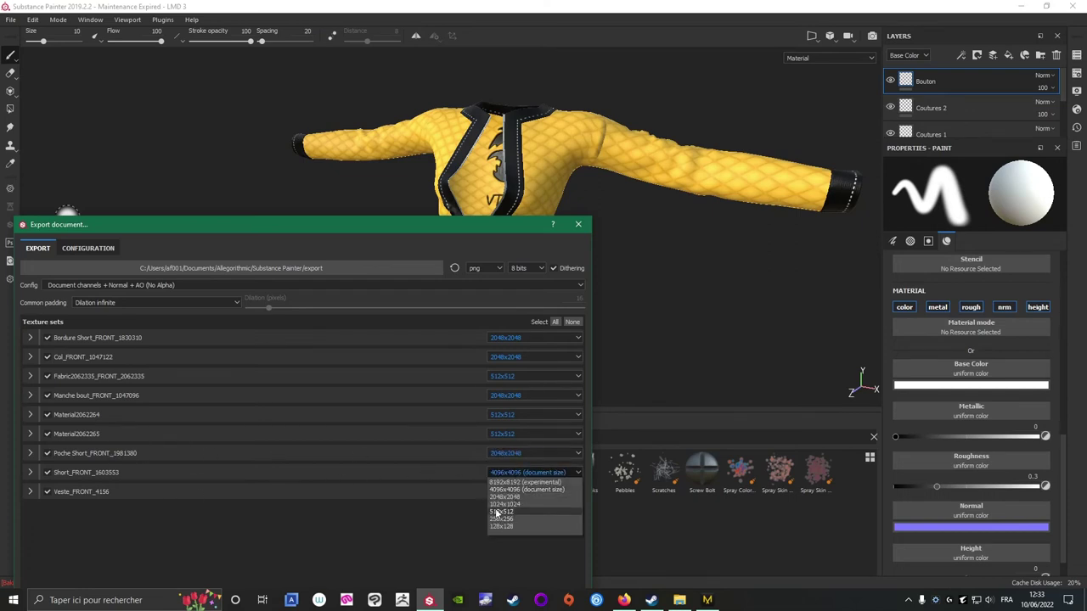
click(501, 505)
click(497, 472)
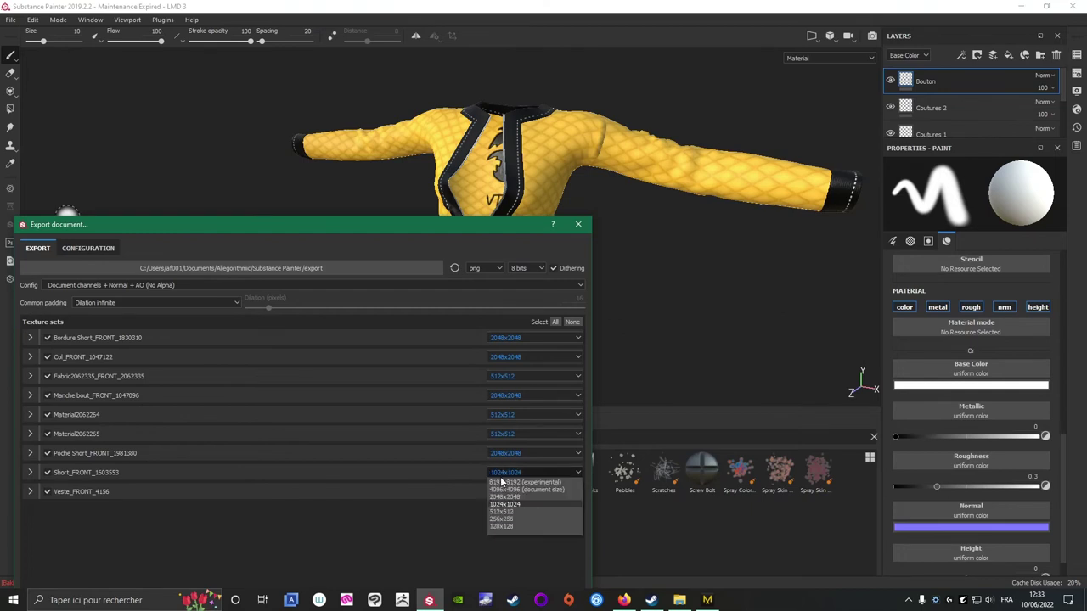
click(501, 497)
click(512, 492)
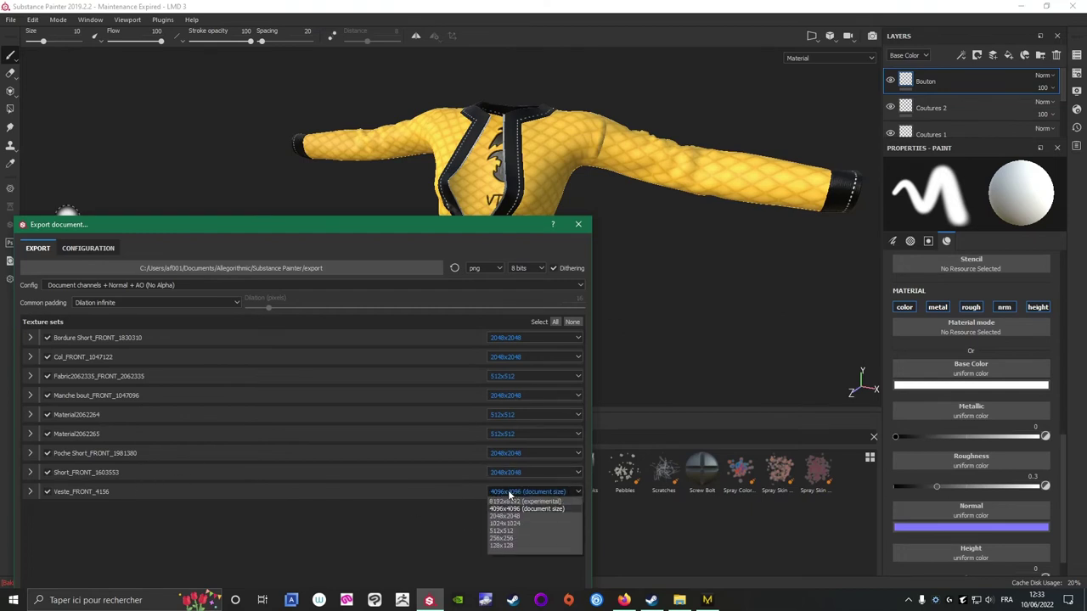
click(504, 516)
Export the textures of all selected texture sets and open the export folder.
drag(445, 235, 557, 84)
click(488, 473)
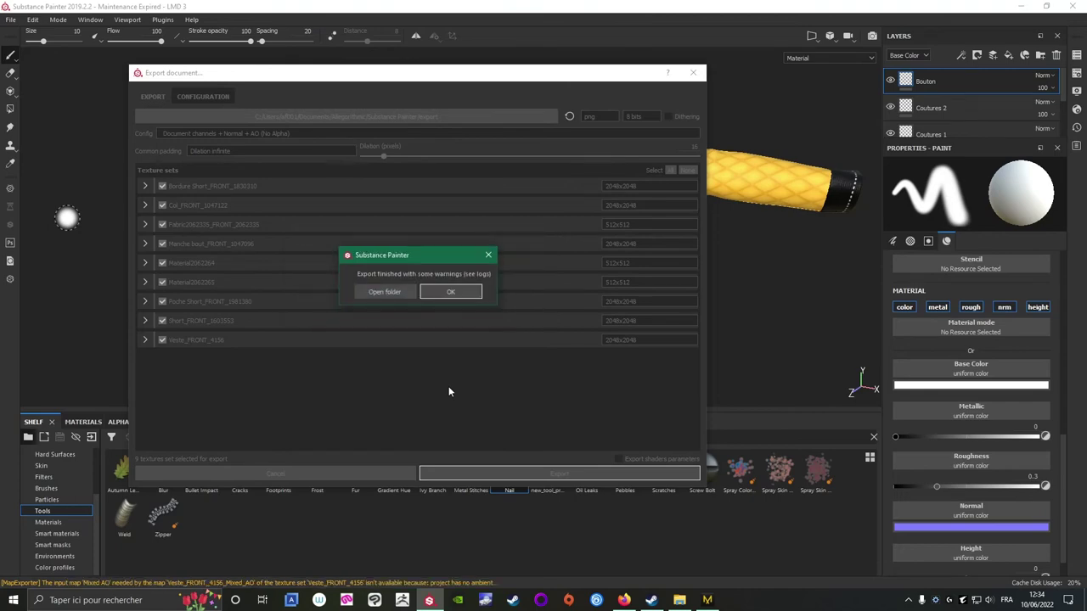
click(385, 291)
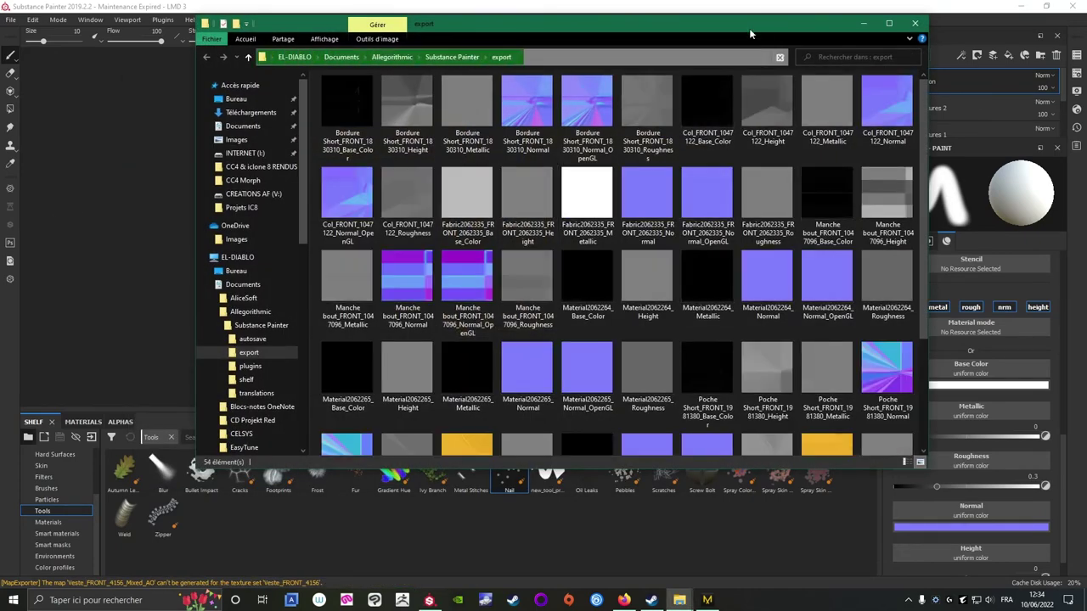
Minimize the export folder window and quit Substance Painter.
click(864, 23)
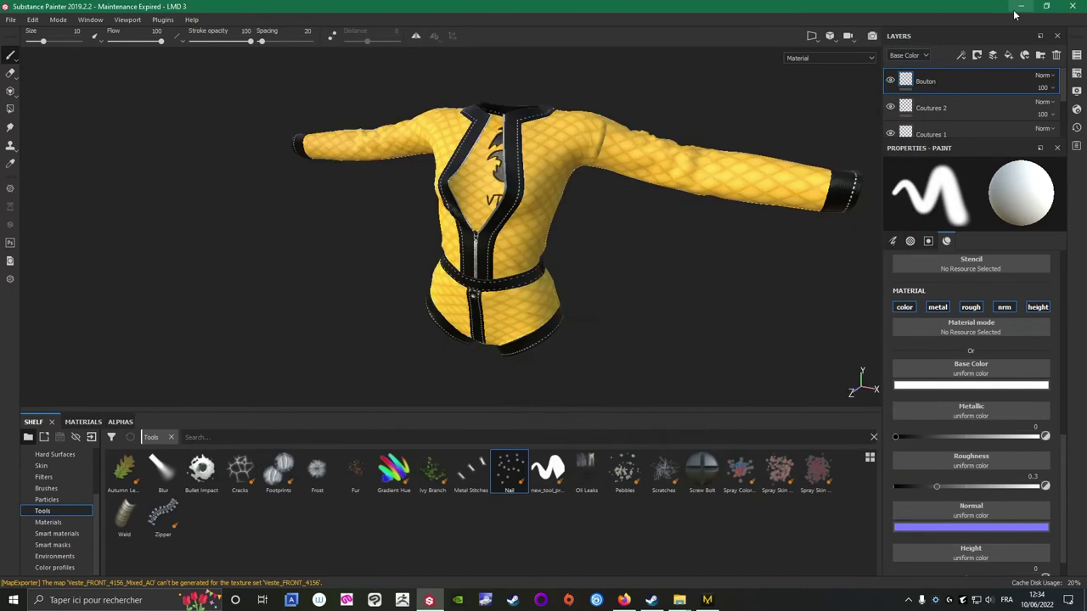
click(1070, 6)
click(506, 315)
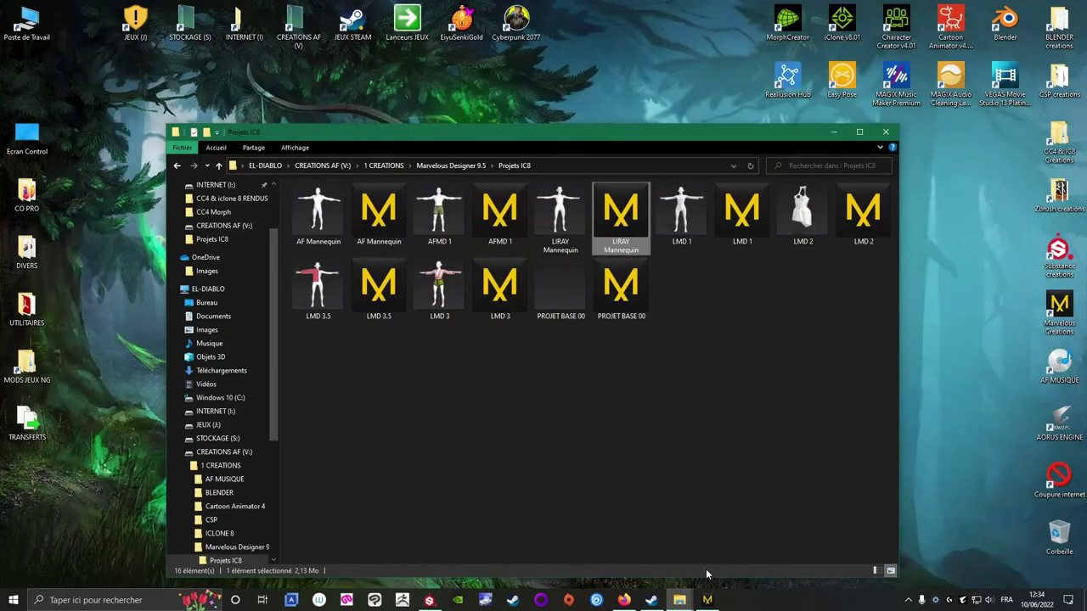
Switch to Marvelous Designer, save the LMD 3.5 project and close the program.
click(707, 599)
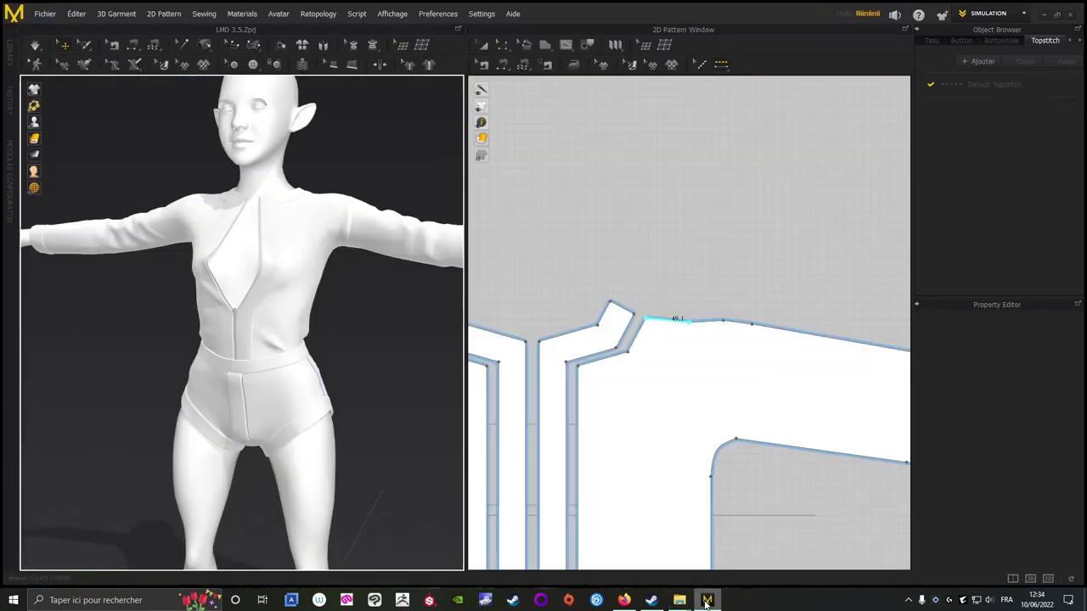
click(45, 13)
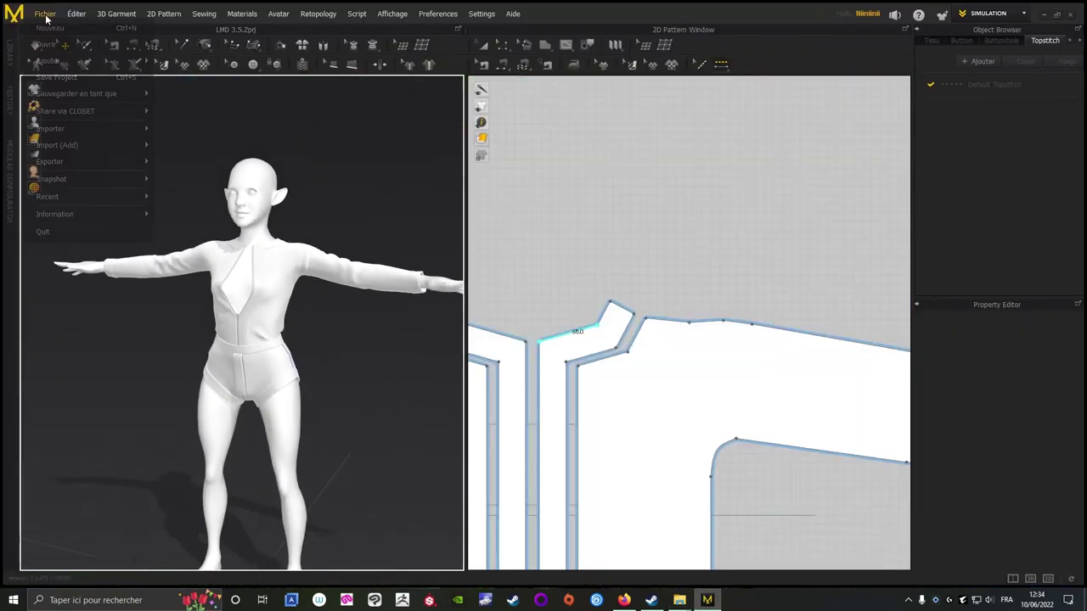
mouse_move(51, 53)
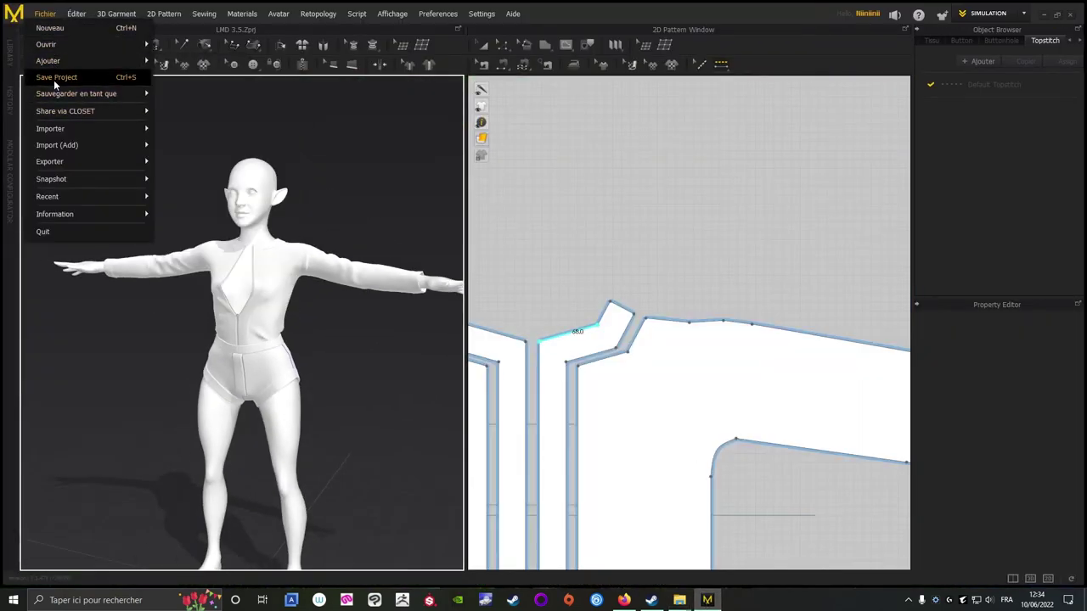
click(53, 78)
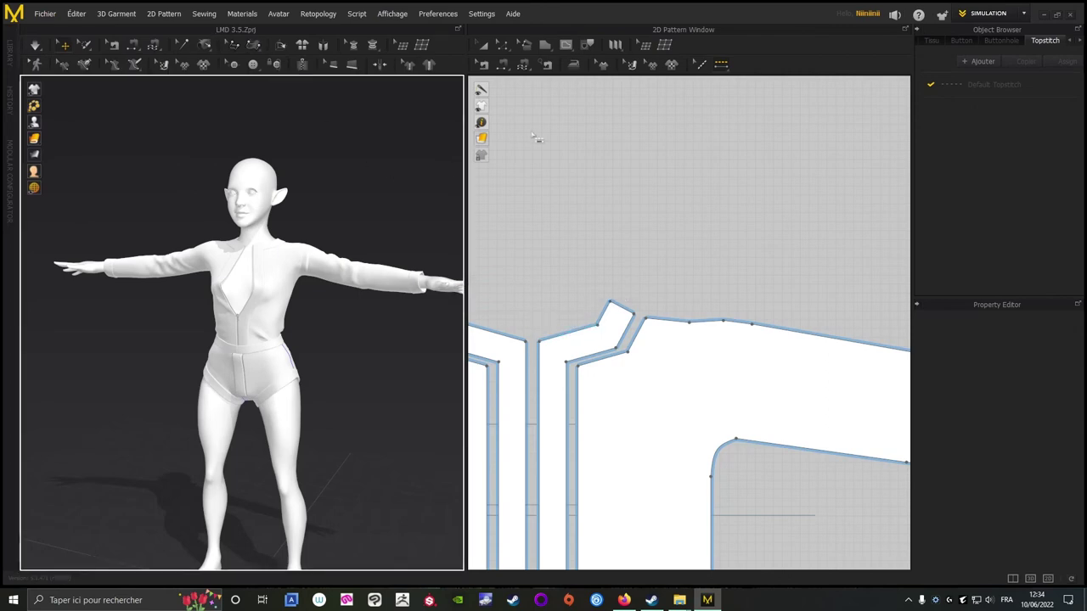
click(1069, 15)
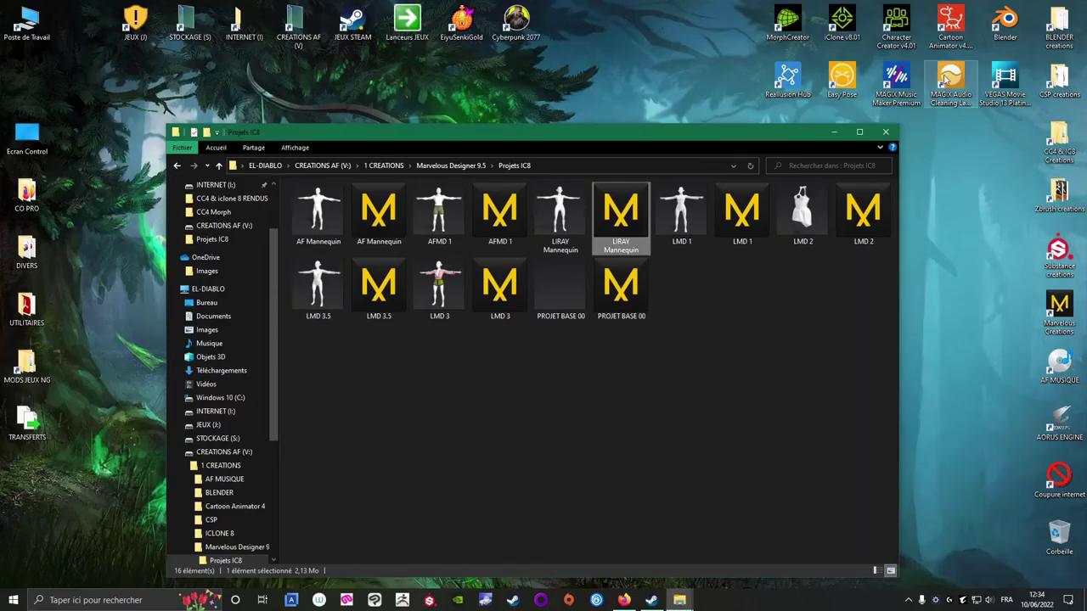
Launch Character Creator 4 and open the LIRAY CC4+ project from the CC4 Projets folder.
double_click(894, 28)
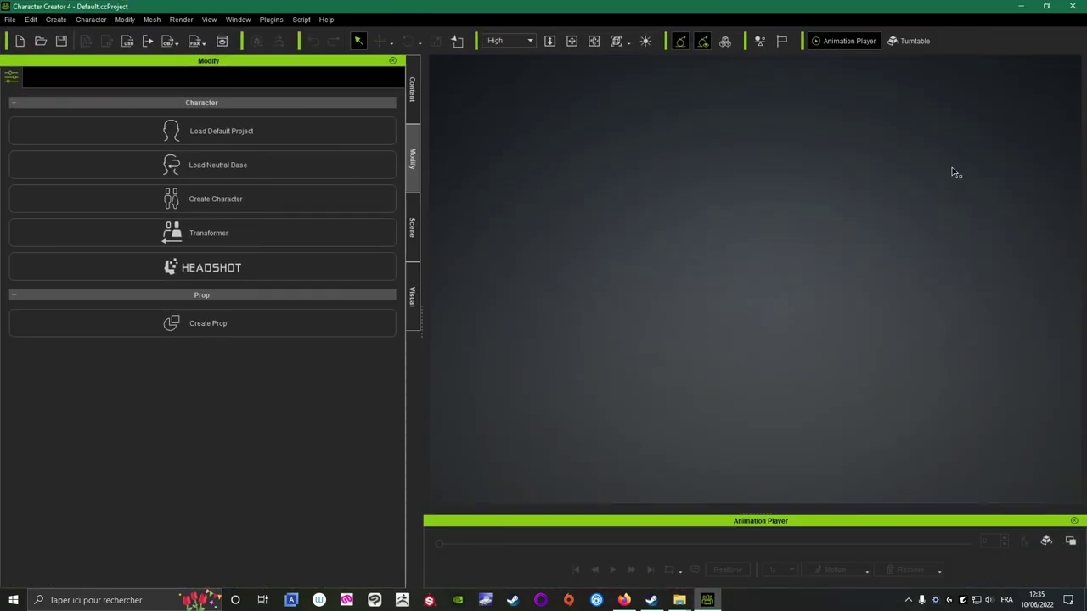
click(41, 46)
click(499, 135)
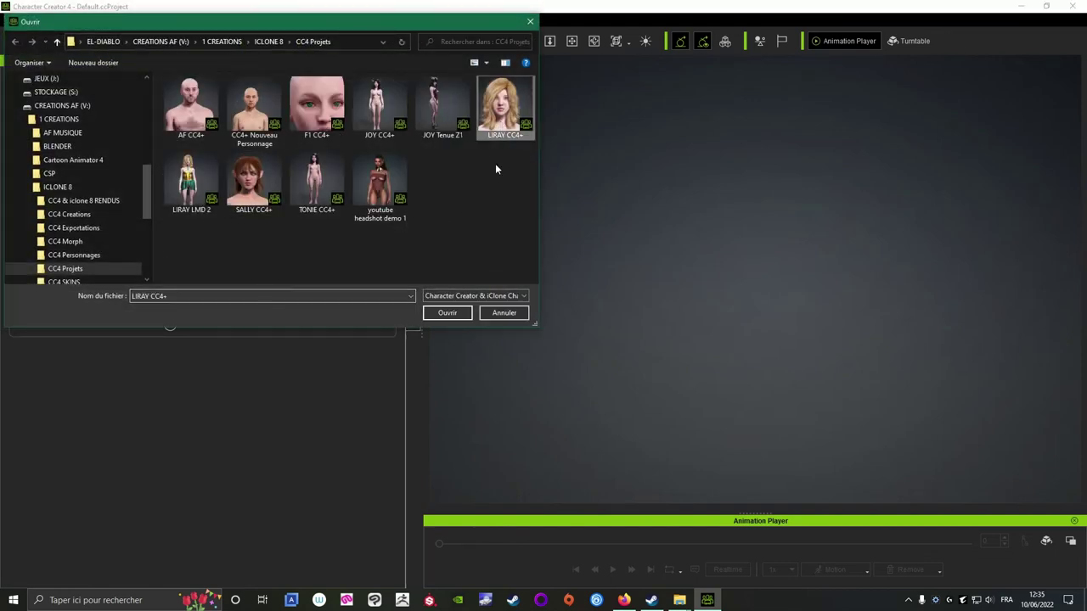
click(447, 313)
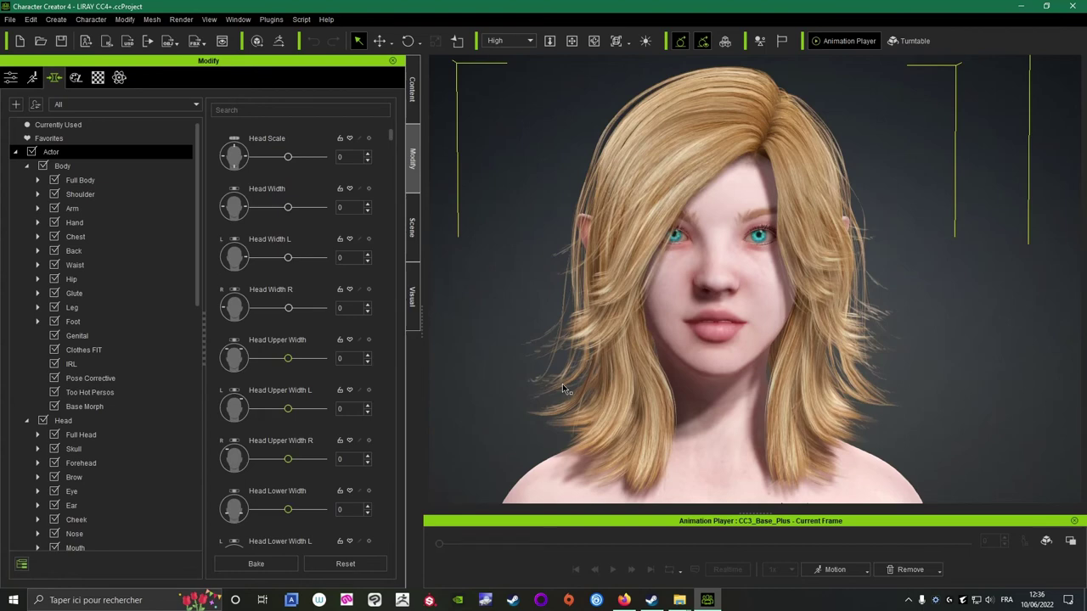
Apply the custom pose Mpose1 to the character so her arms are spread.
click(413, 92)
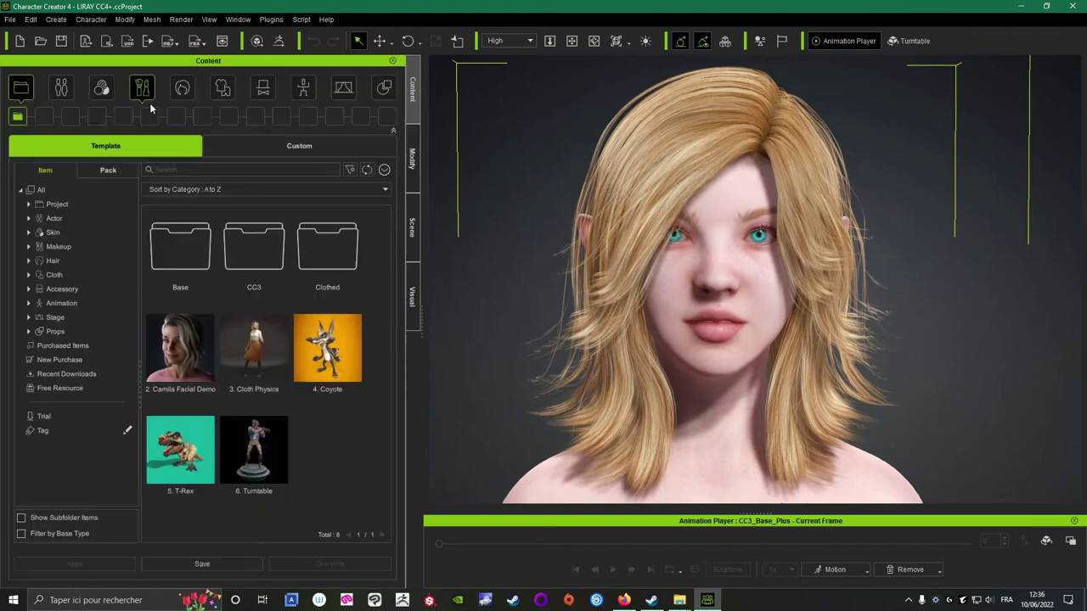
click(304, 96)
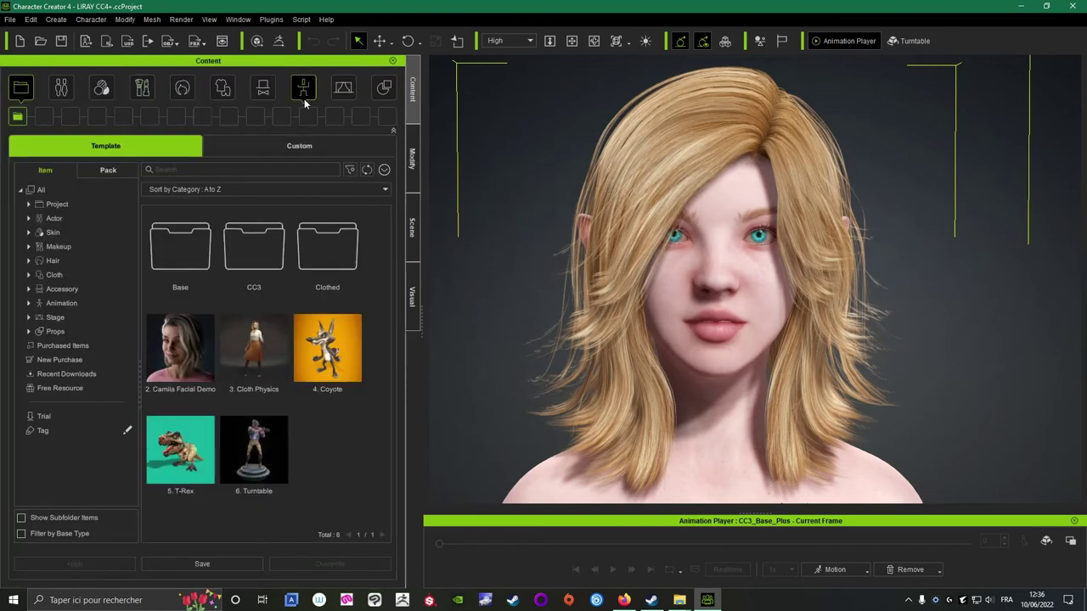
click(277, 148)
click(72, 117)
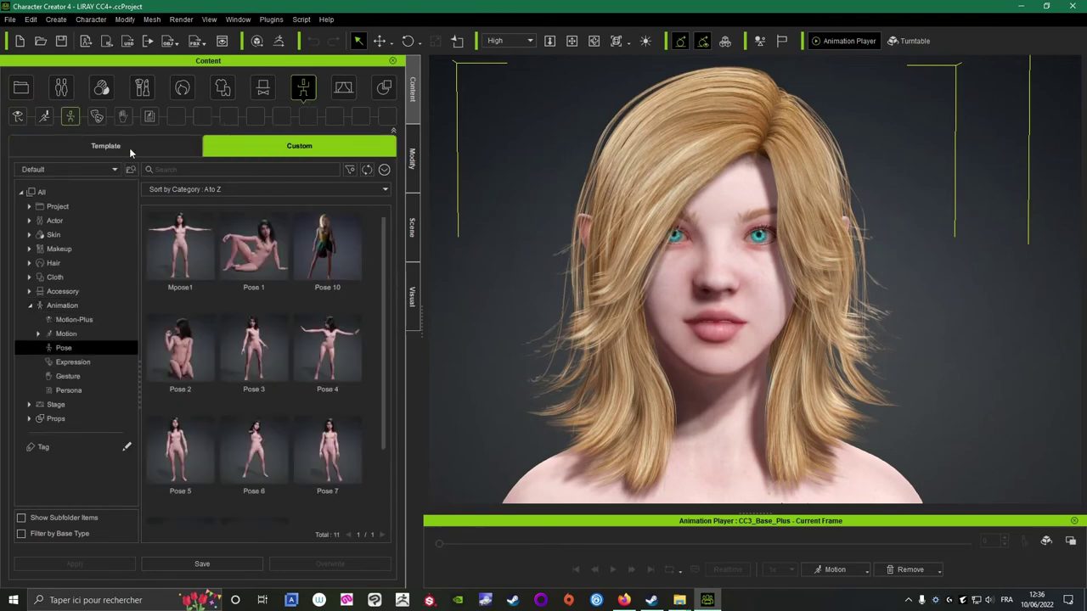
double_click(179, 248)
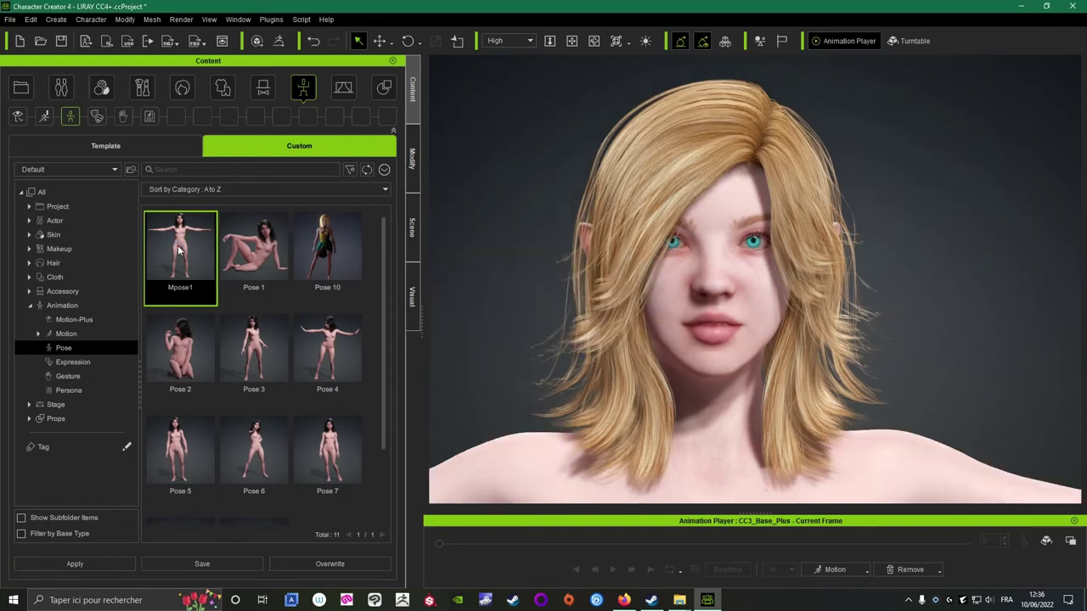
scroll(505, 260, down, 2)
scroll(503, 261, down, 3)
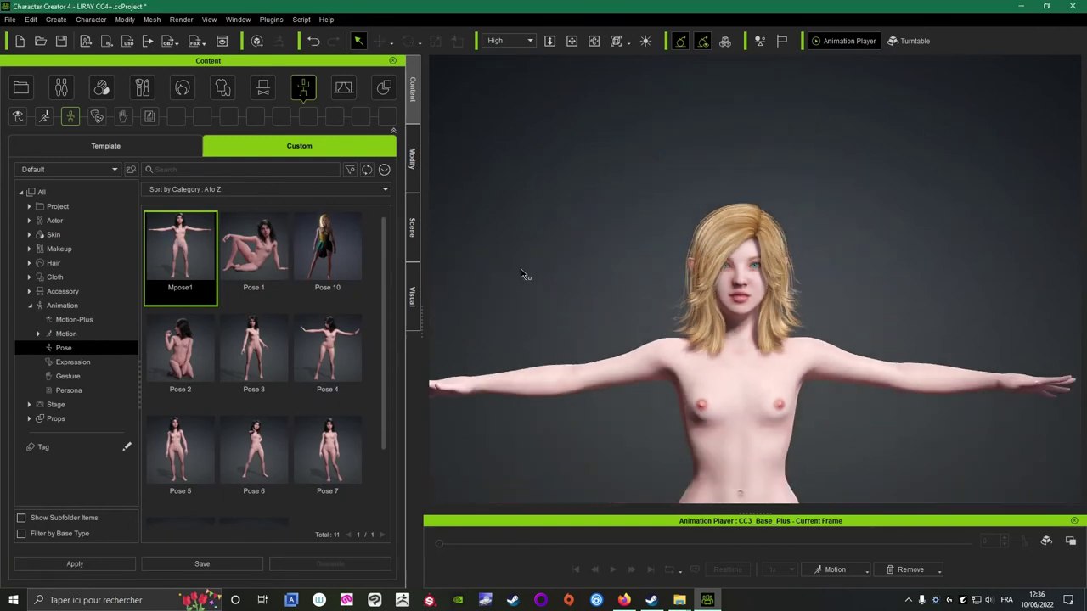
scroll(521, 273, down, 1)
Import the LMD 3.5 file from the CREATIONS AF (V:) drive as an accessory on the character.
click(742, 400)
middle_drag(567, 435, 708, 375)
right_drag(570, 428, 815, 437)
middle_drag(740, 395, 701, 383)
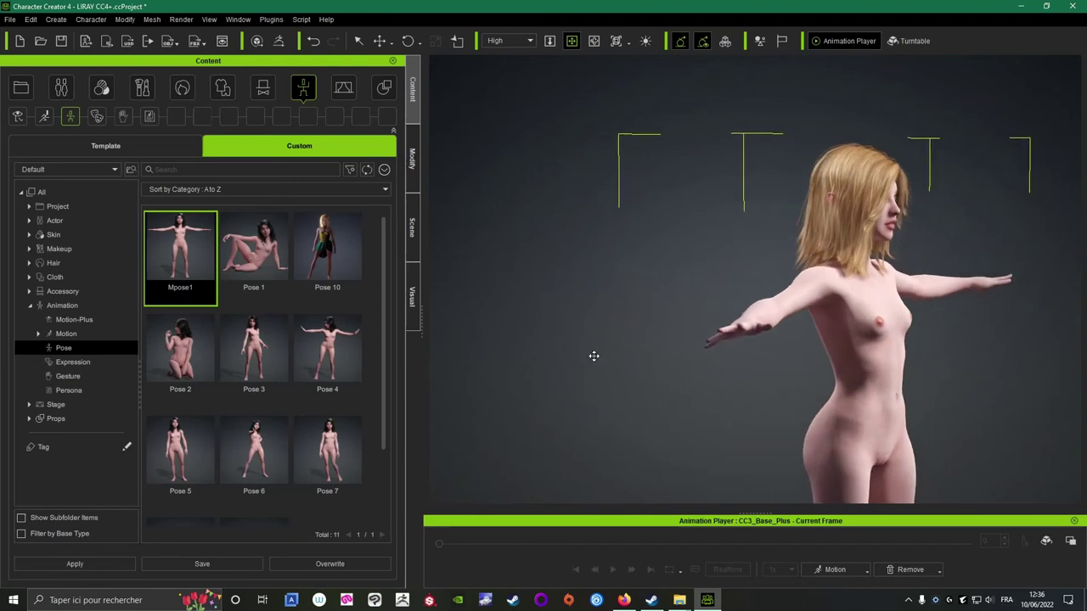
click(64, 19)
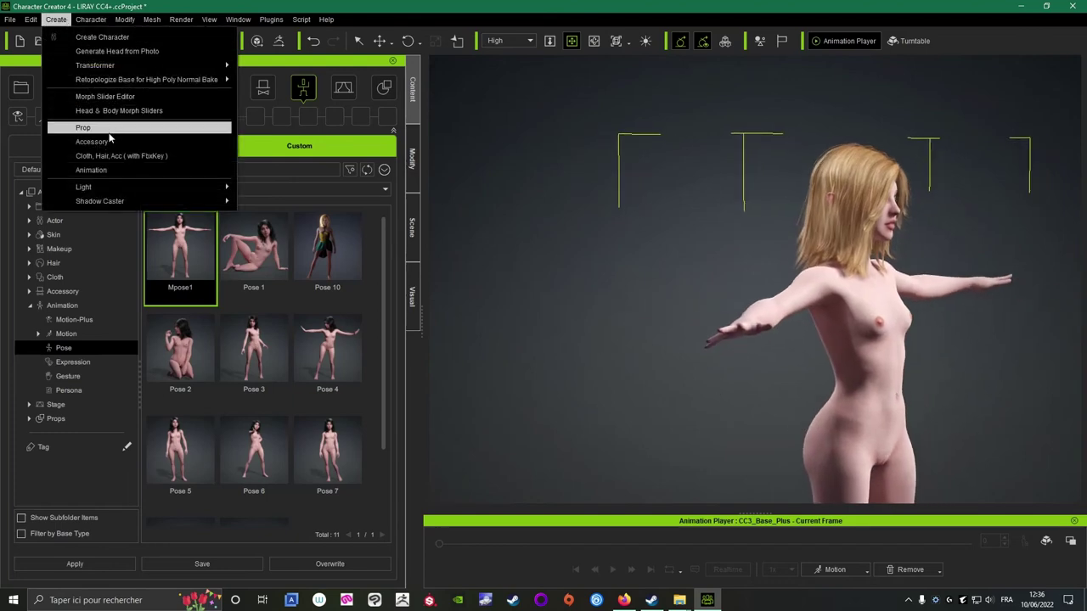
click(111, 144)
click(191, 182)
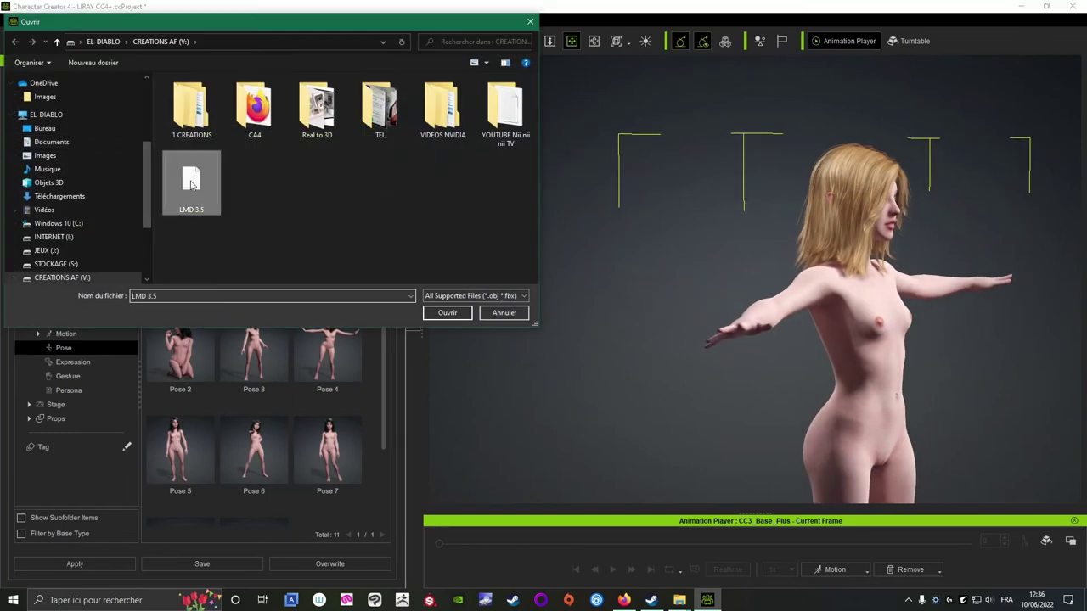
click(446, 313)
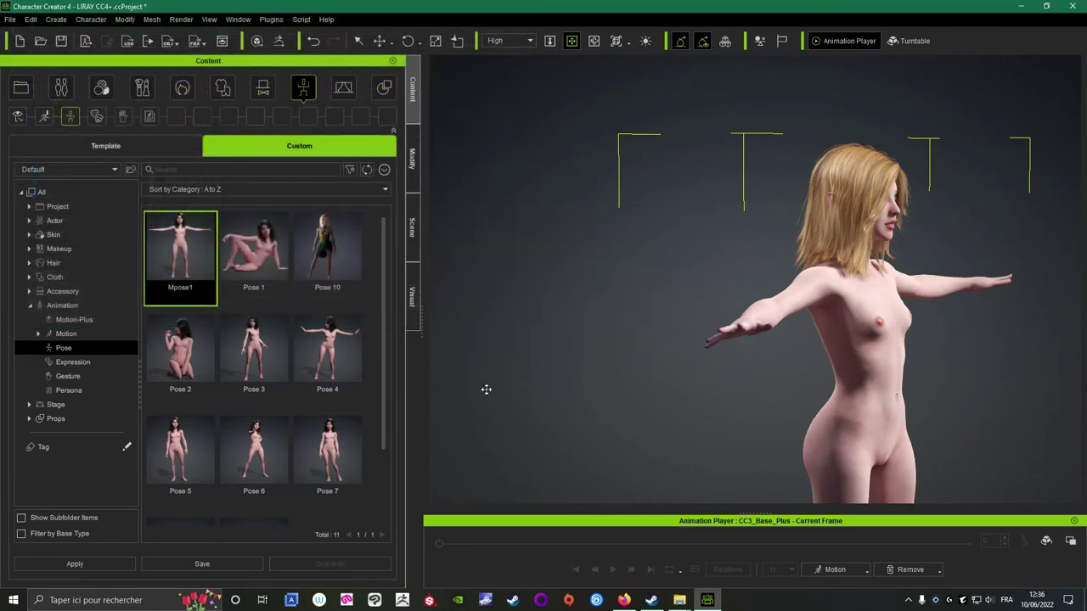
Set the pivot of the imported suit accessory to its middle centre.
click(412, 160)
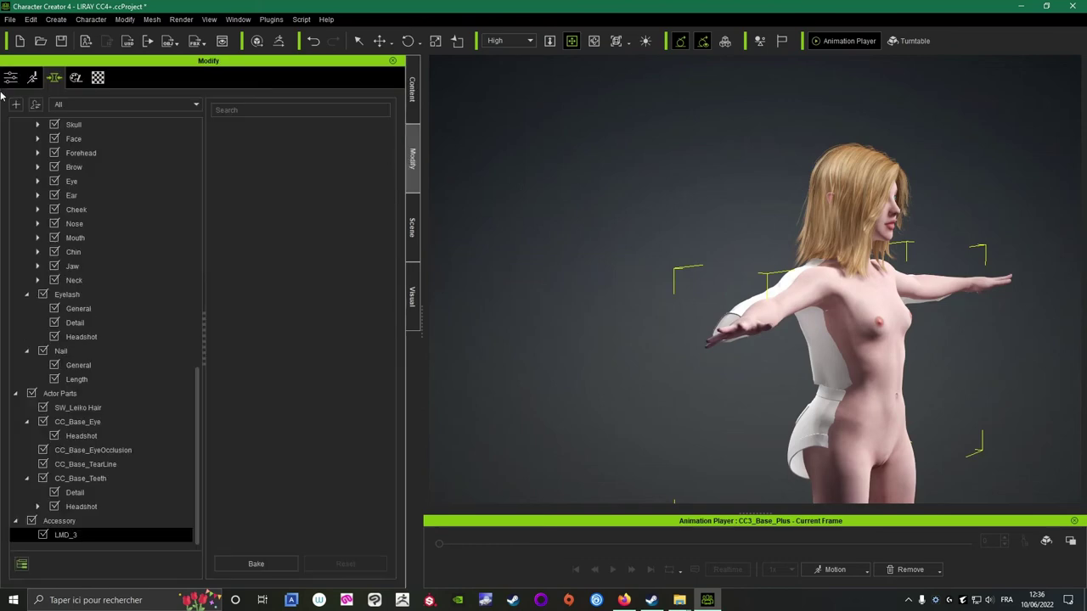
click(11, 77)
scroll(218, 402, down, 10)
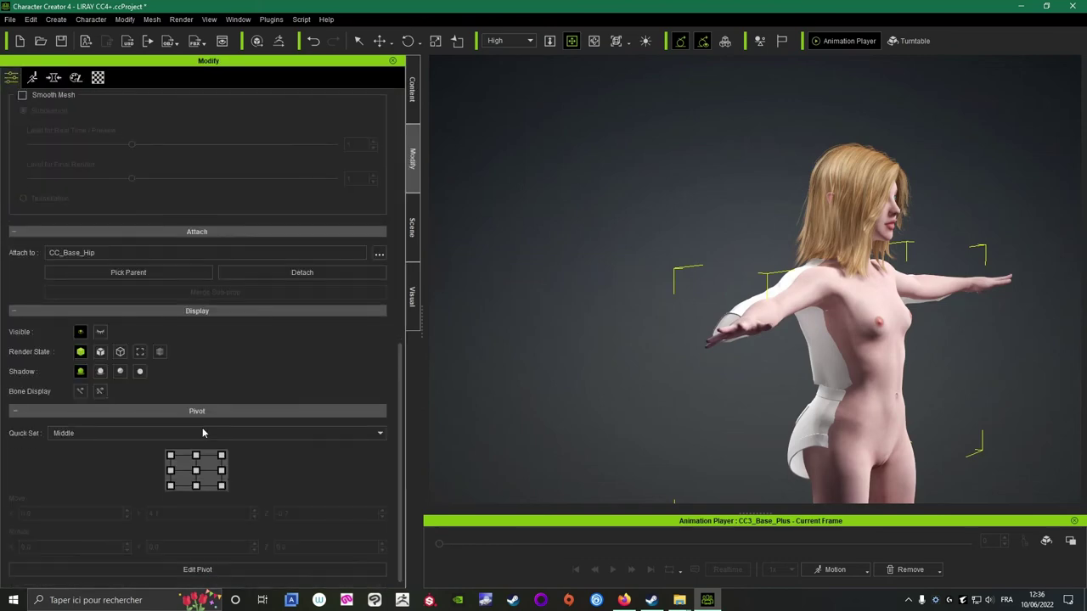
click(195, 472)
Move the suit forward along its depth axis so that it sits around the character's body.
right_drag(757, 385, 866, 365)
middle_drag(866, 365, 702, 263)
scroll(703, 262, up, 5)
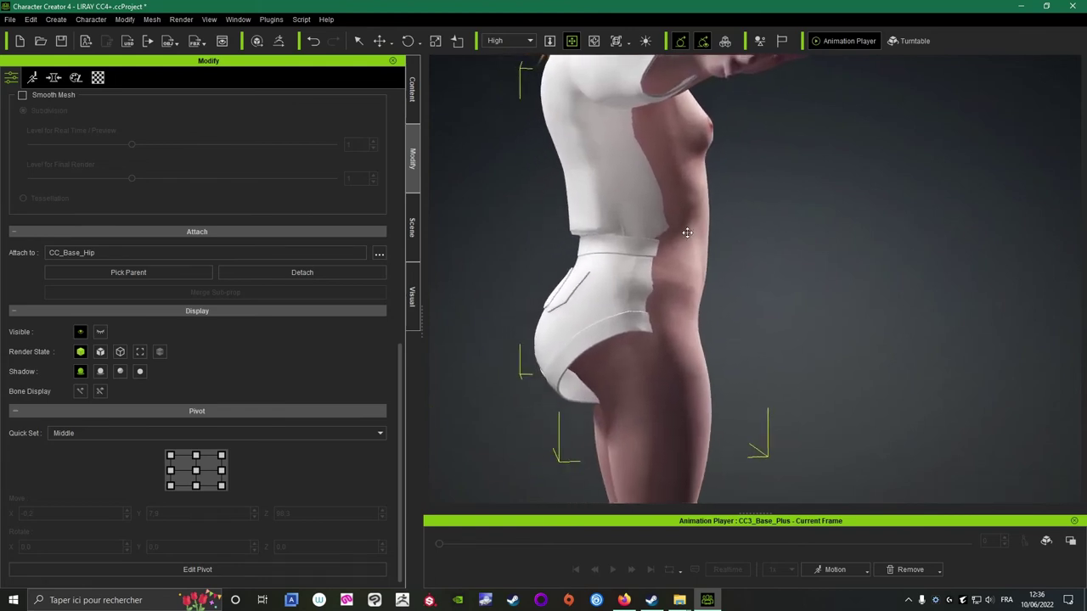
key(w)
drag(555, 218, 574, 229)
right_drag(574, 229, 815, 246)
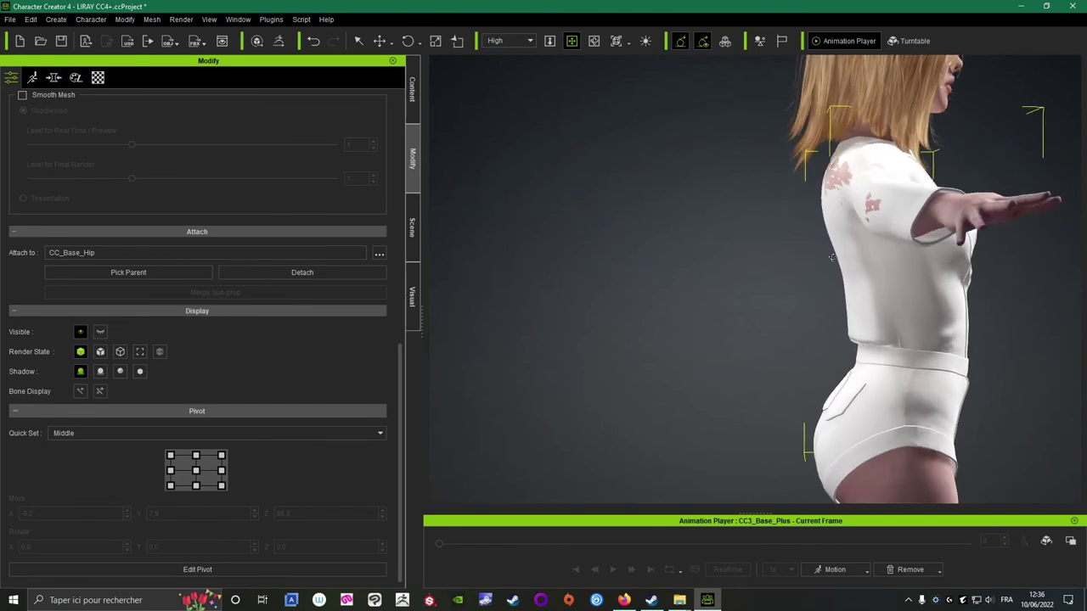
Fine-tune the suit's front-to-back position so the fabric covers the character's shoulders and back.
key(w)
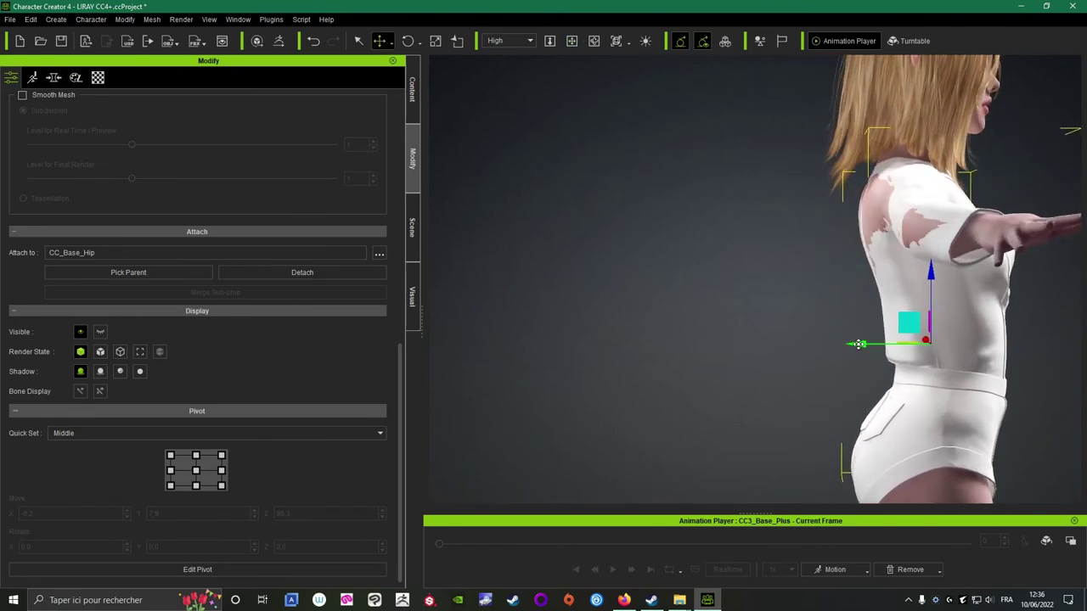
middle_drag(921, 332, 739, 347)
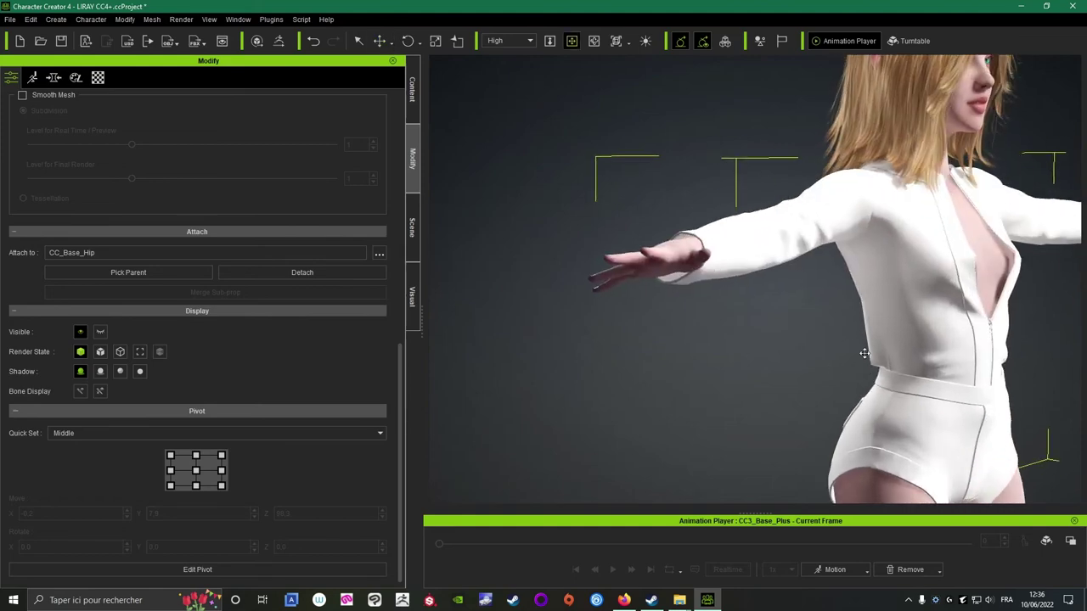
middle_drag(864, 354, 942, 236)
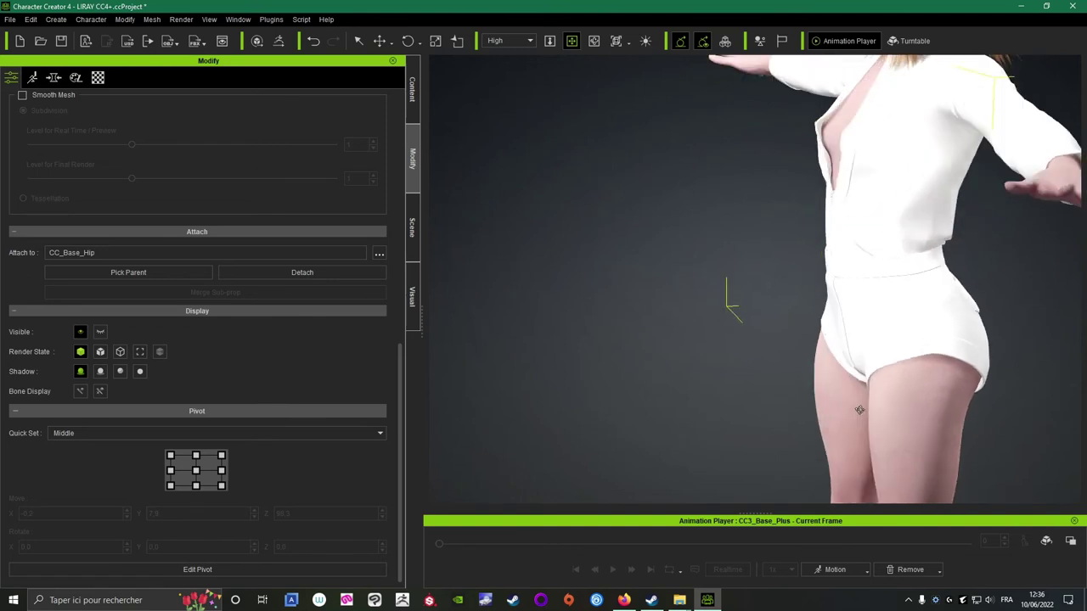
Adjust the suit's height and placement around the hips and thighs, checking the fit from the front and sides.
key(w)
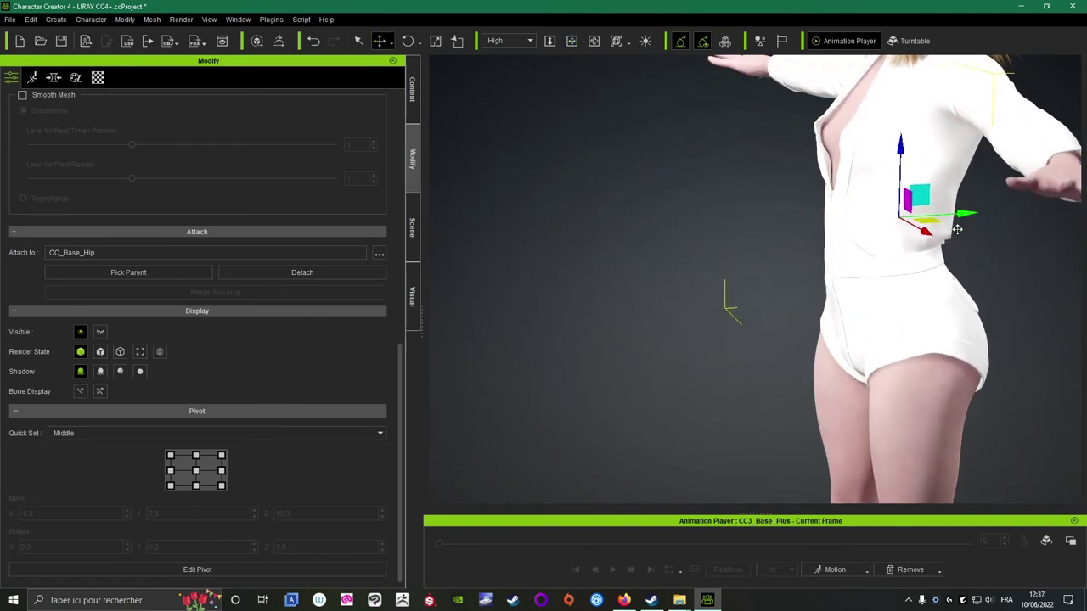
alt+right_drag(957, 229, 644, 265)
alt+right_drag(764, 260, 900, 280)
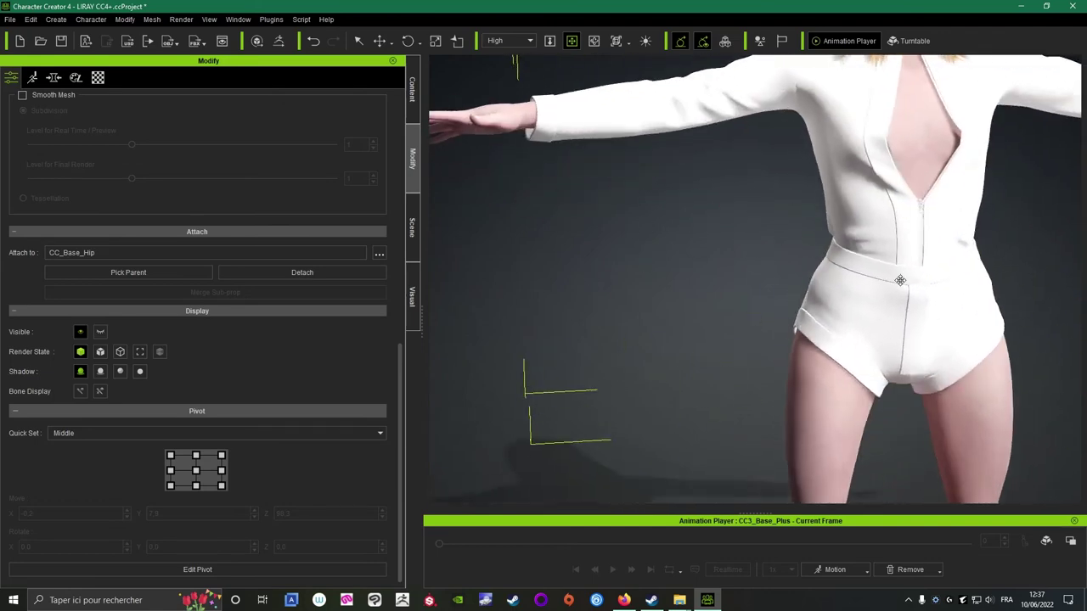
middle_drag(900, 280, 817, 150)
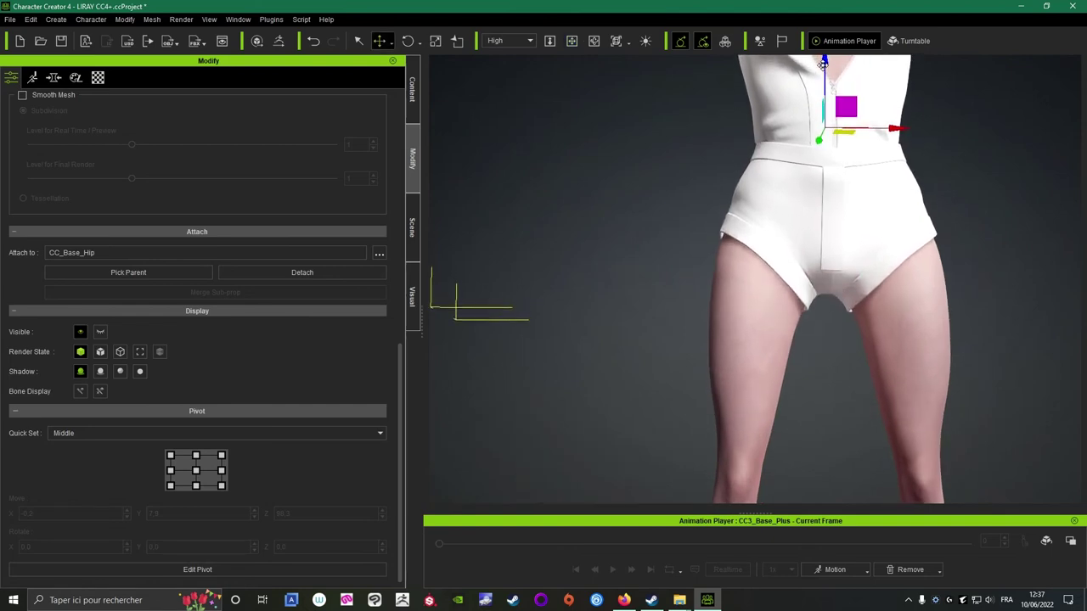
right_drag(825, 78, 997, 201)
middle_drag(997, 201, 899, 308)
right_drag(899, 309, 688, 267)
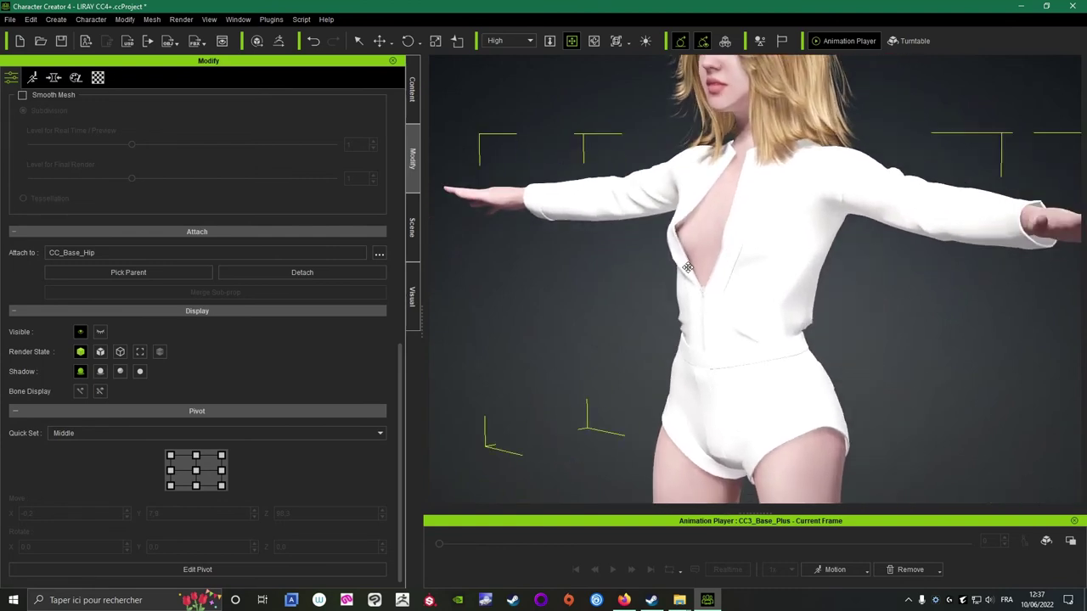
Transfer skin weights to the white outfit using the Default template preset.
click(413, 92)
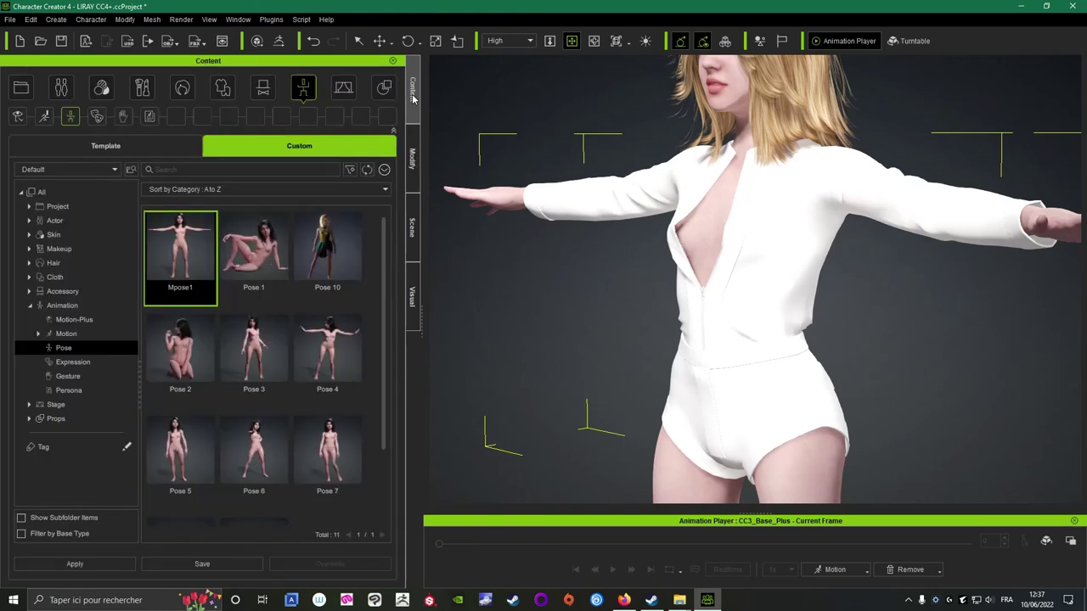
click(412, 160)
scroll(235, 366, up, 5)
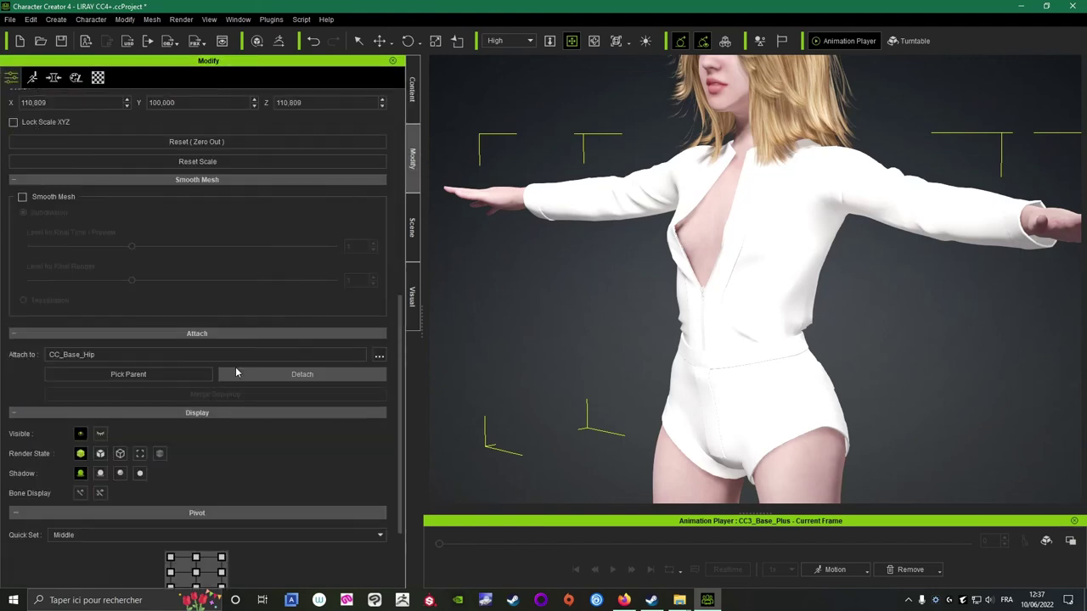
scroll(400, 319, up, 8)
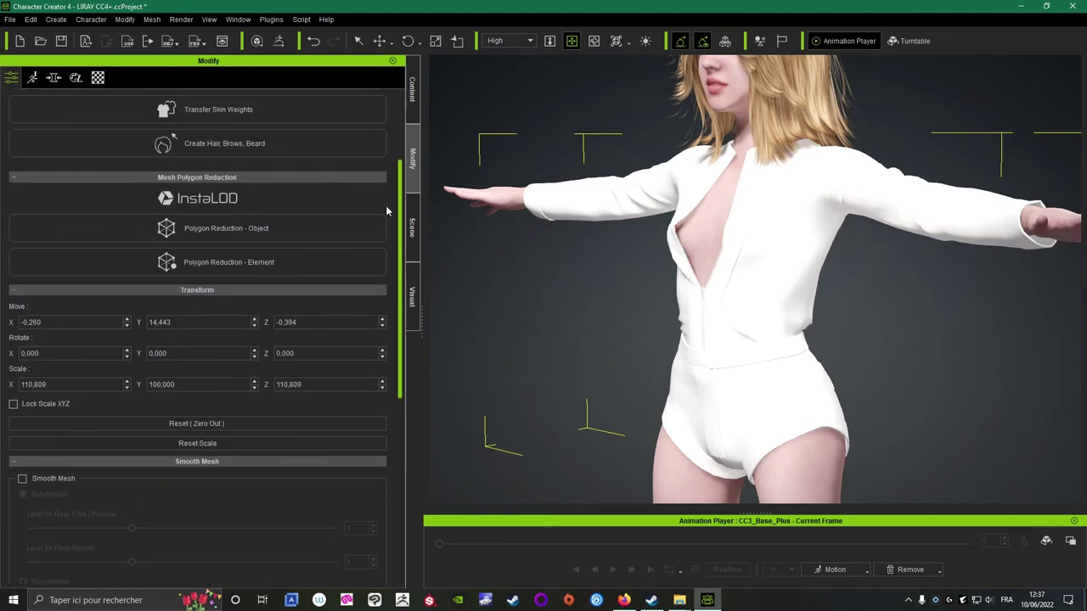
click(194, 243)
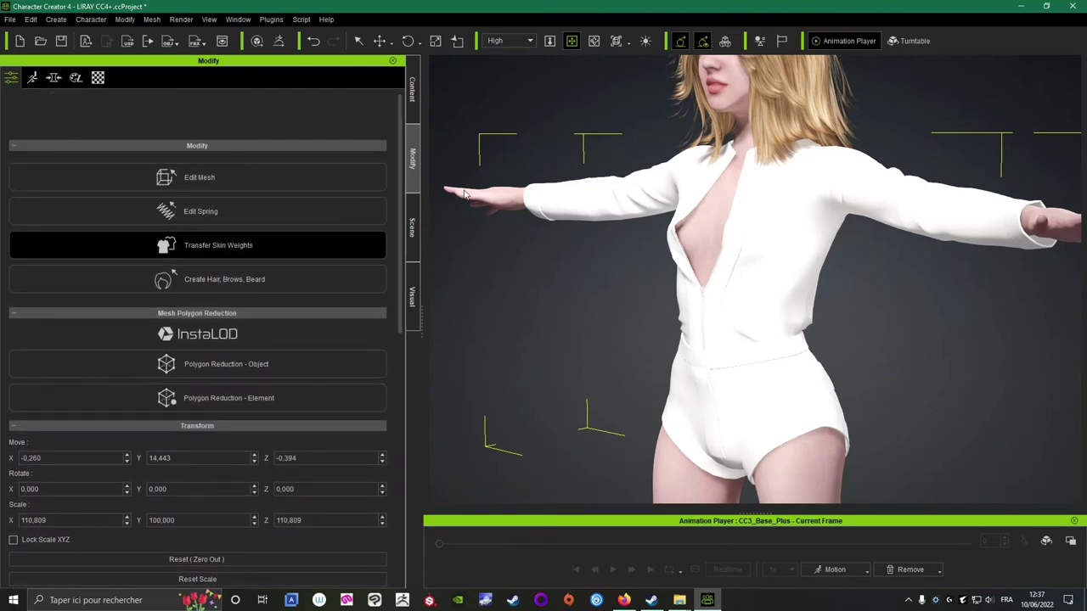
drag(383, 150, 242, 193)
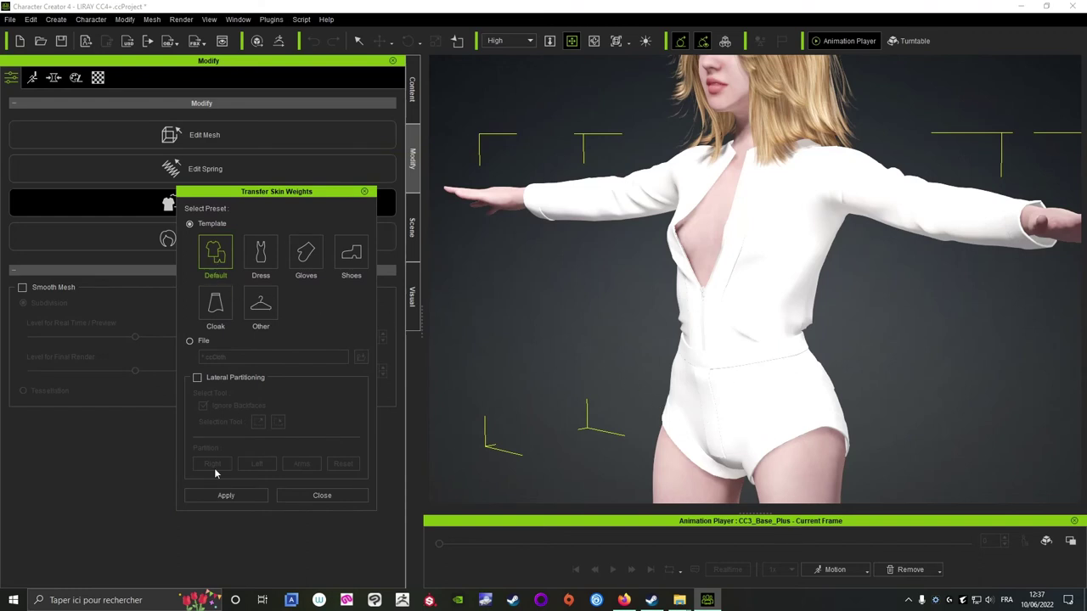
click(226, 496)
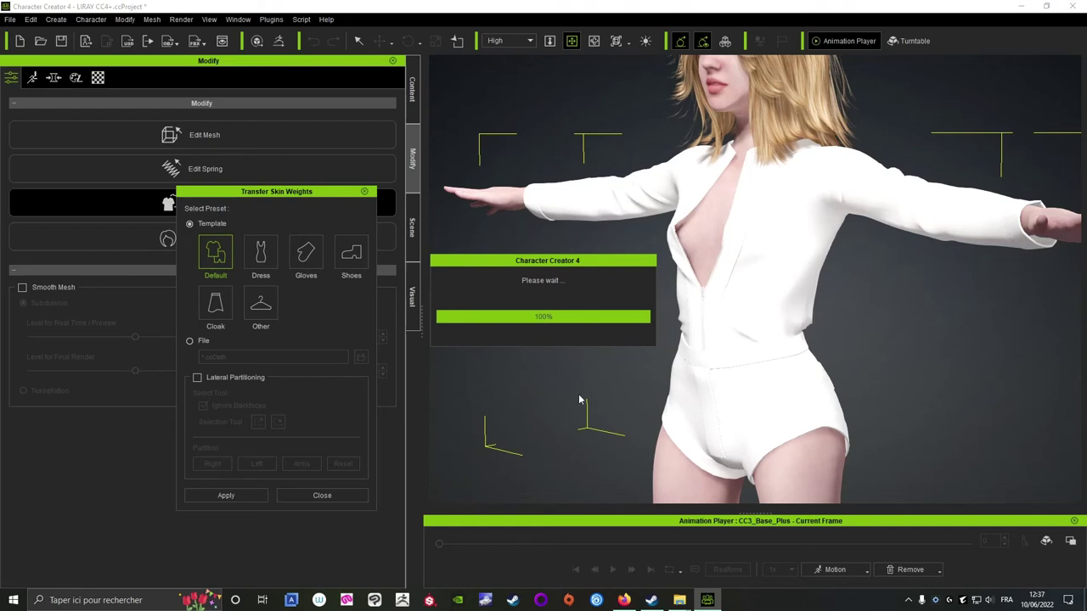
click(322, 495)
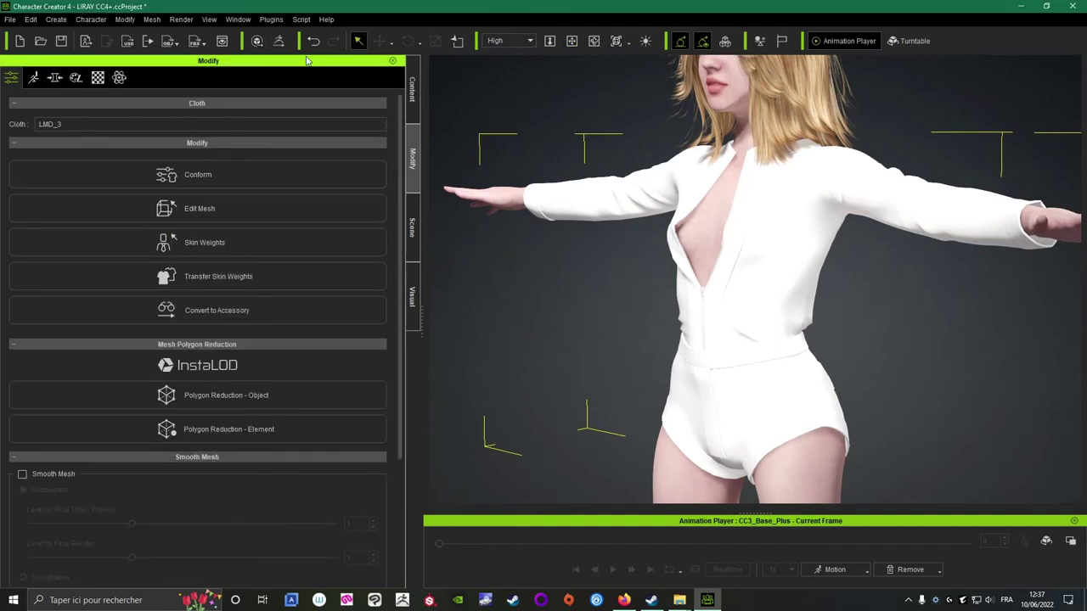
Apply the female Idle01_F motion to the dressed character.
click(413, 90)
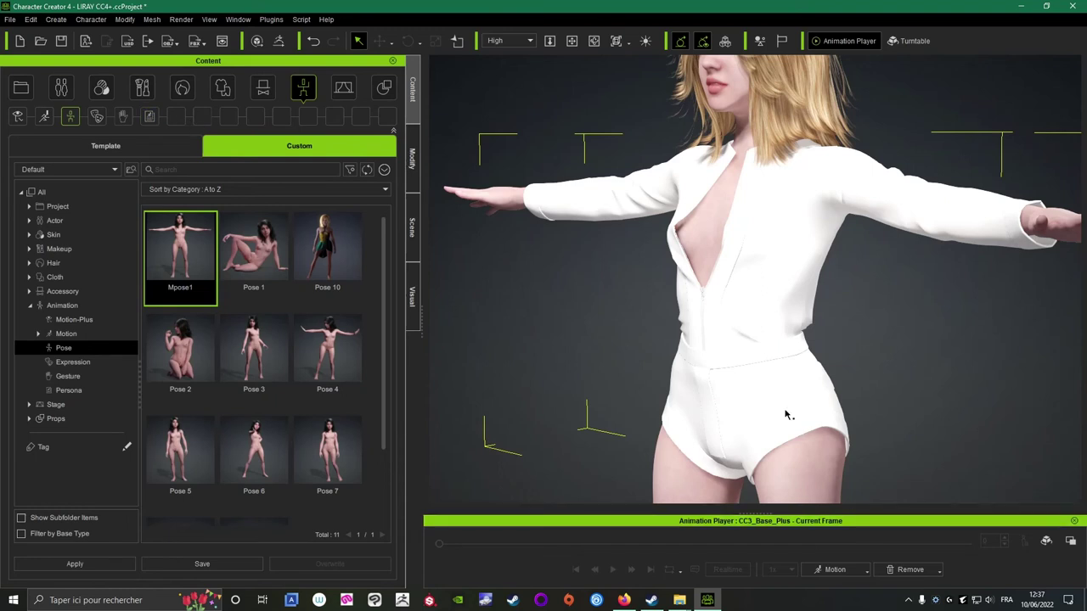
click(836, 571)
mouse_move(854, 404)
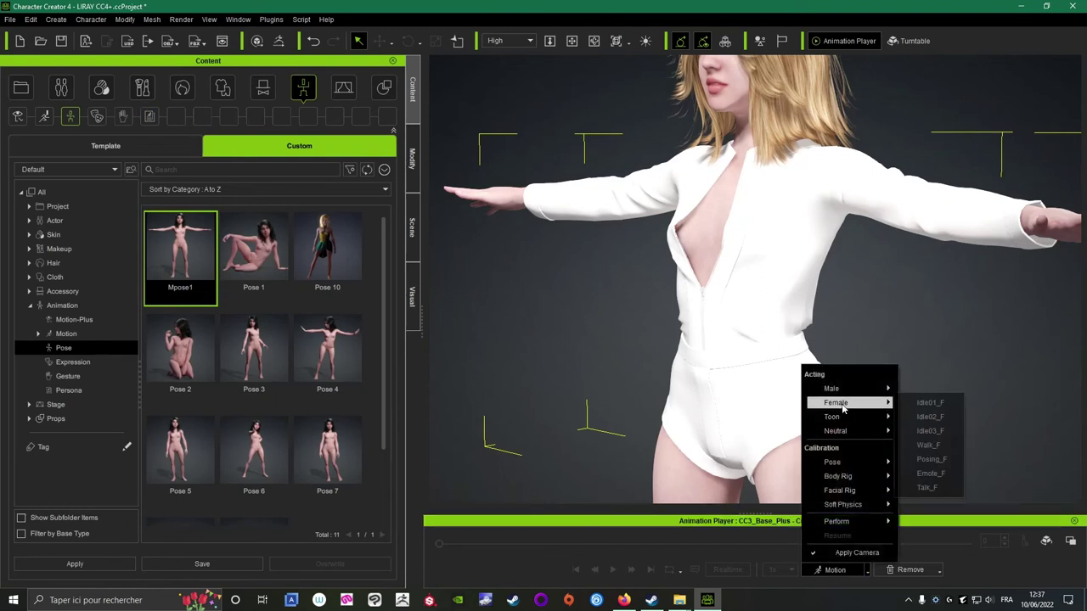
click(931, 403)
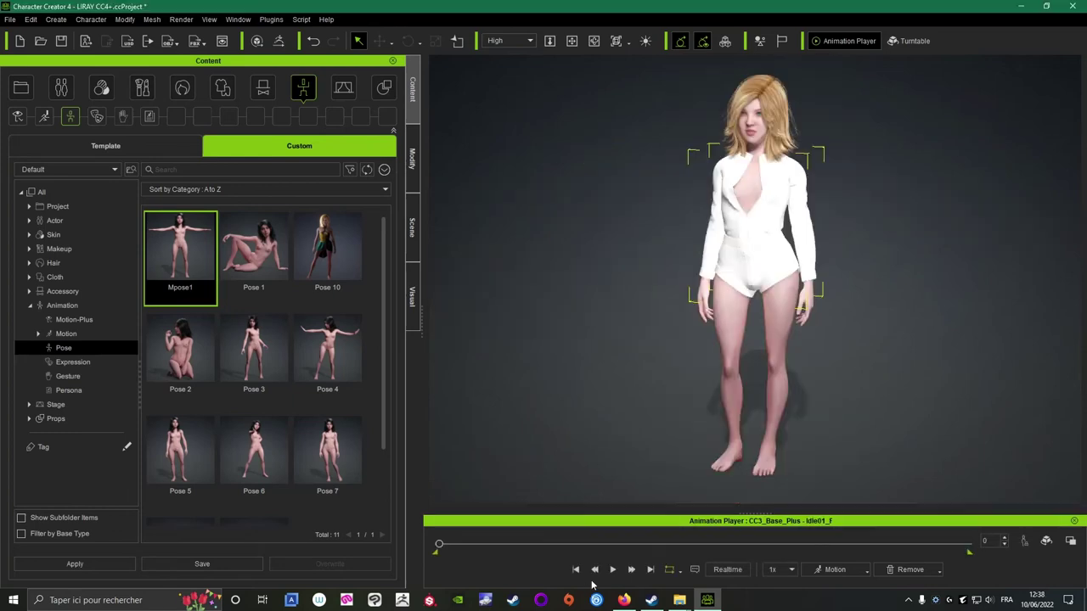
Play the idle motion and examine the outfit's back and shoulders for skin poking through, then pause playback.
click(613, 569)
scroll(740, 246, up, 5)
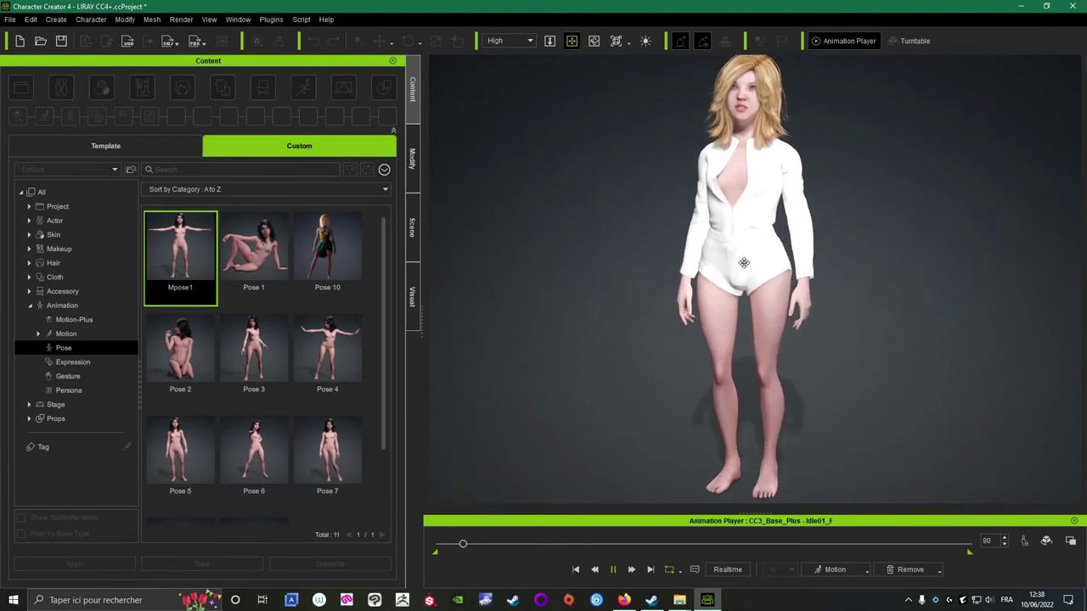
right_drag(741, 246, 884, 232)
middle_drag(752, 176, 811, 258)
scroll(791, 184, up, 4)
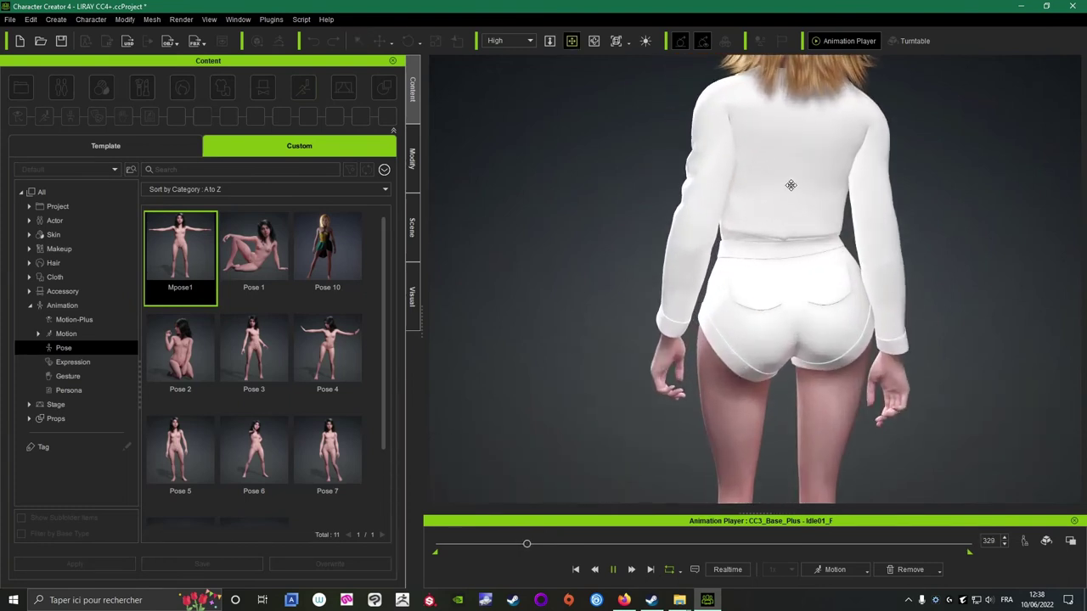
scroll(812, 259, up, 3)
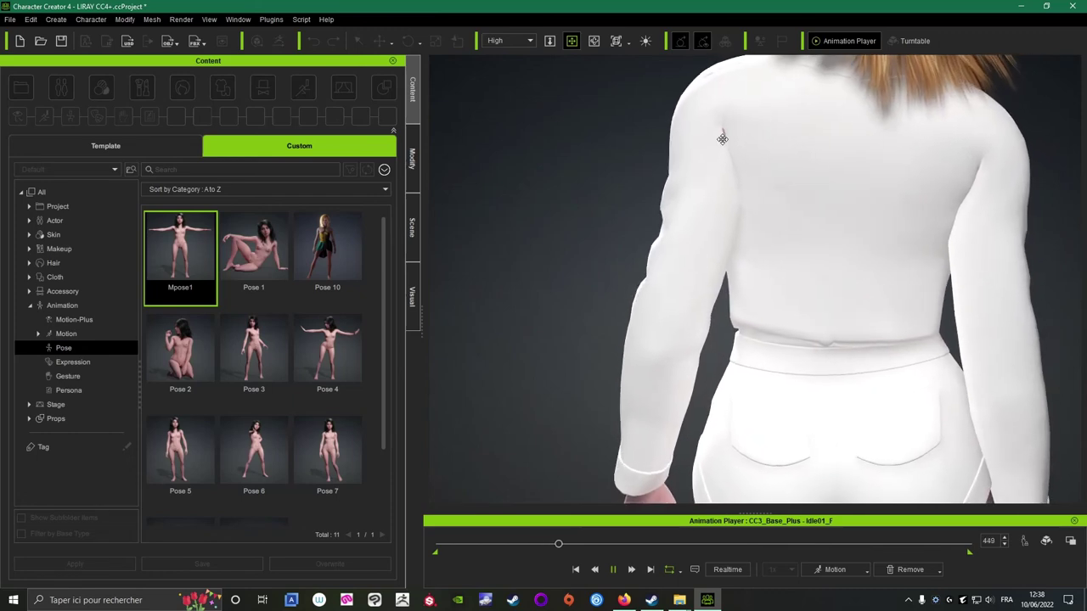
scroll(802, 238, down, 5)
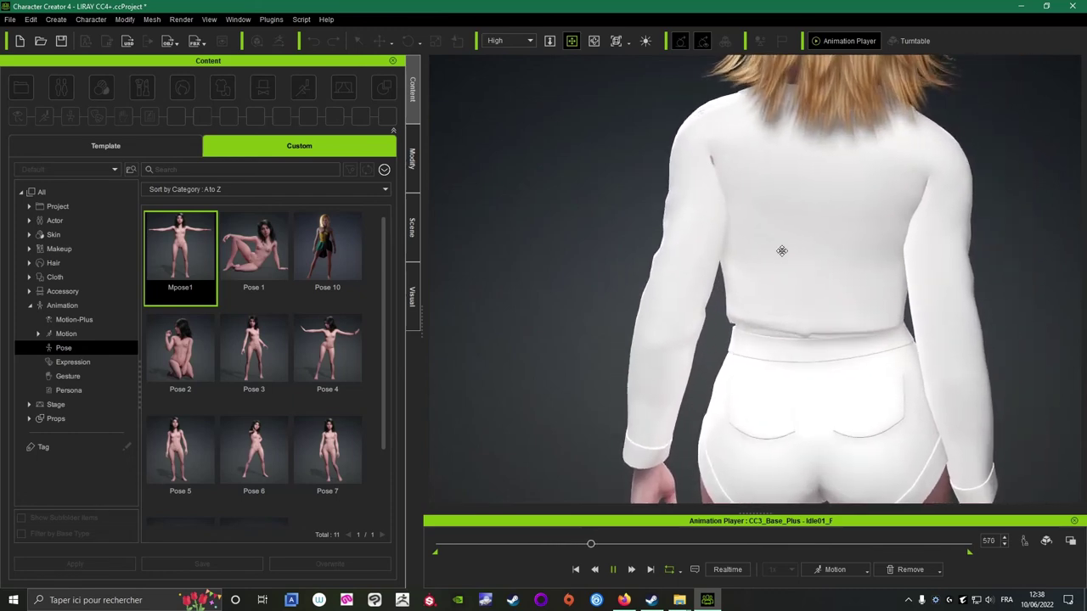
right_drag(805, 278, 530, 256)
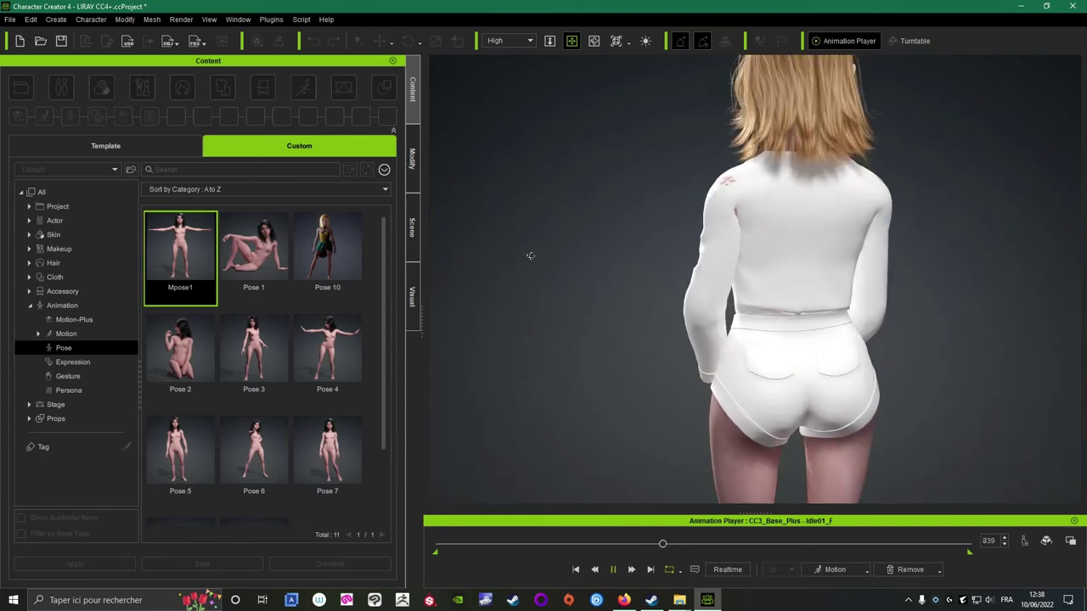
click(612, 570)
Change the diffuse color of the outfit's materials to the blue-violet basic color.
click(413, 158)
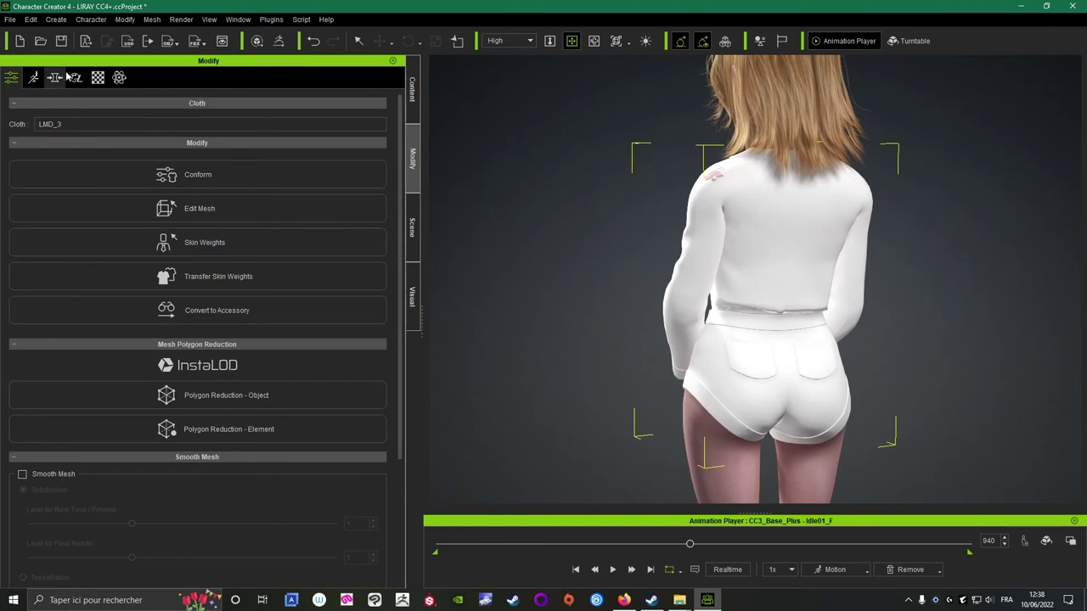
click(98, 78)
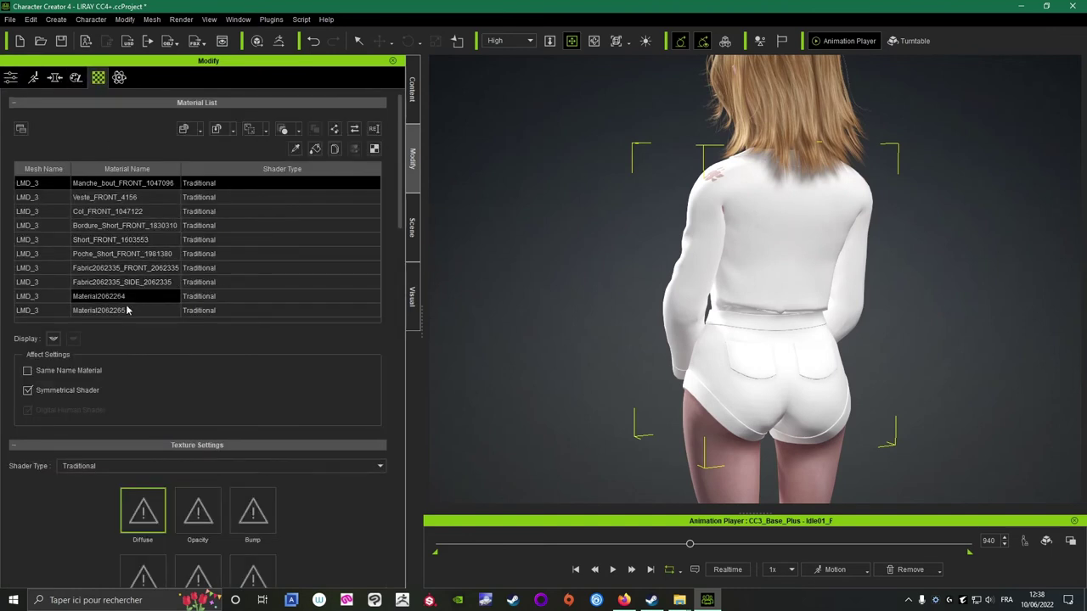
scroll(128, 313, down, 12)
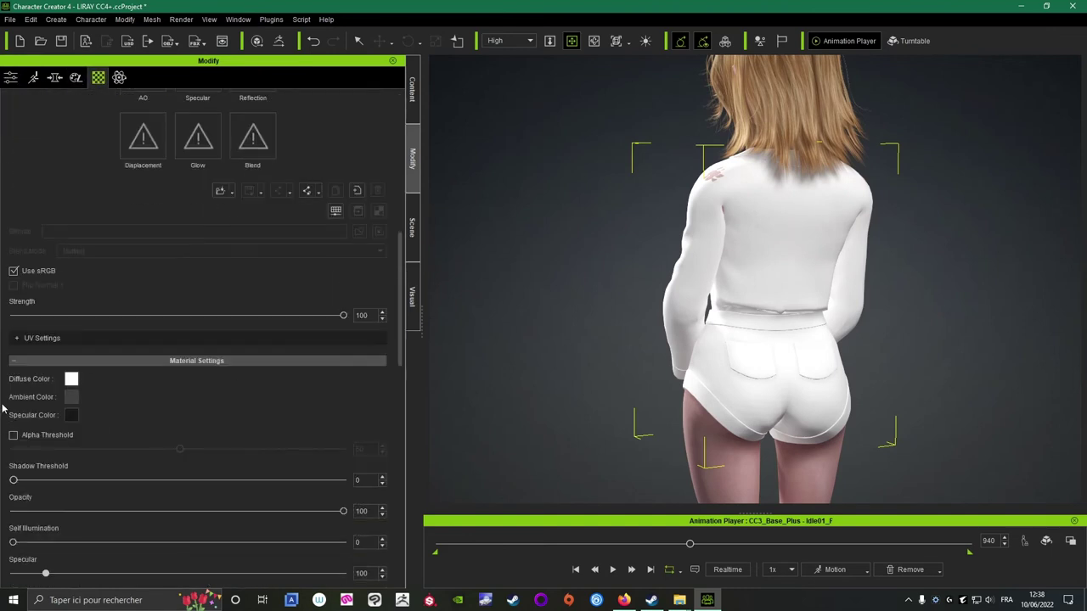
click(72, 380)
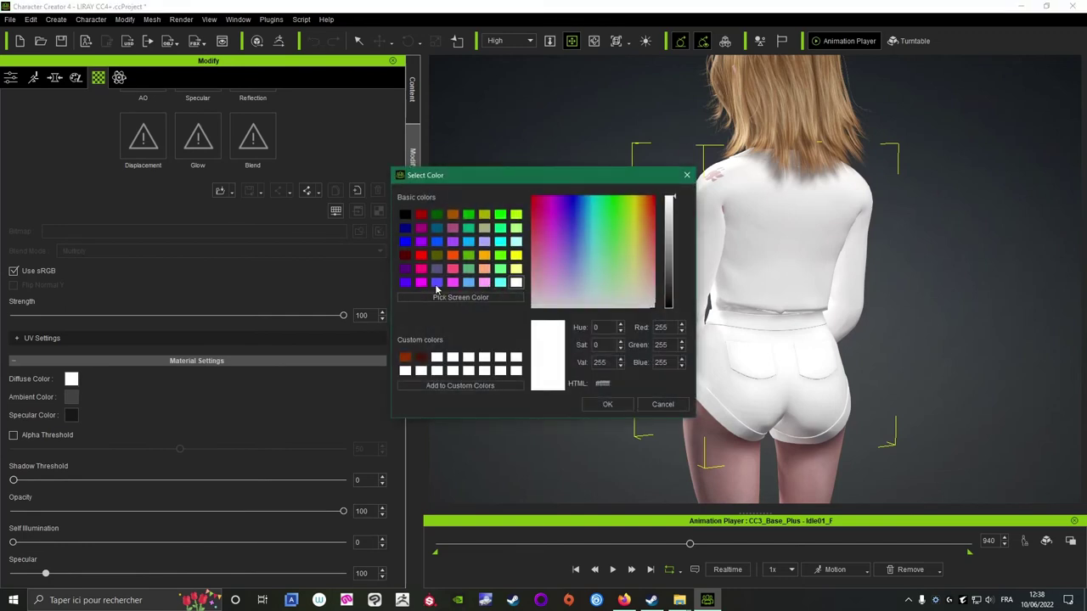
click(436, 283)
click(607, 404)
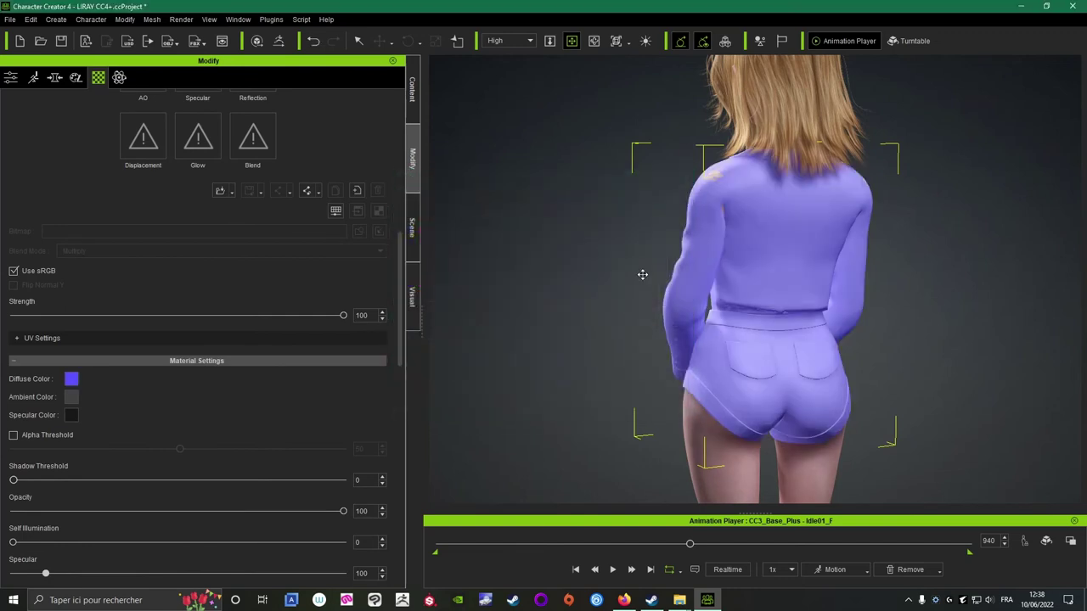
Play the motion briefly, pause it at frame 1011, and inspect both shoulders from behind.
click(611, 569)
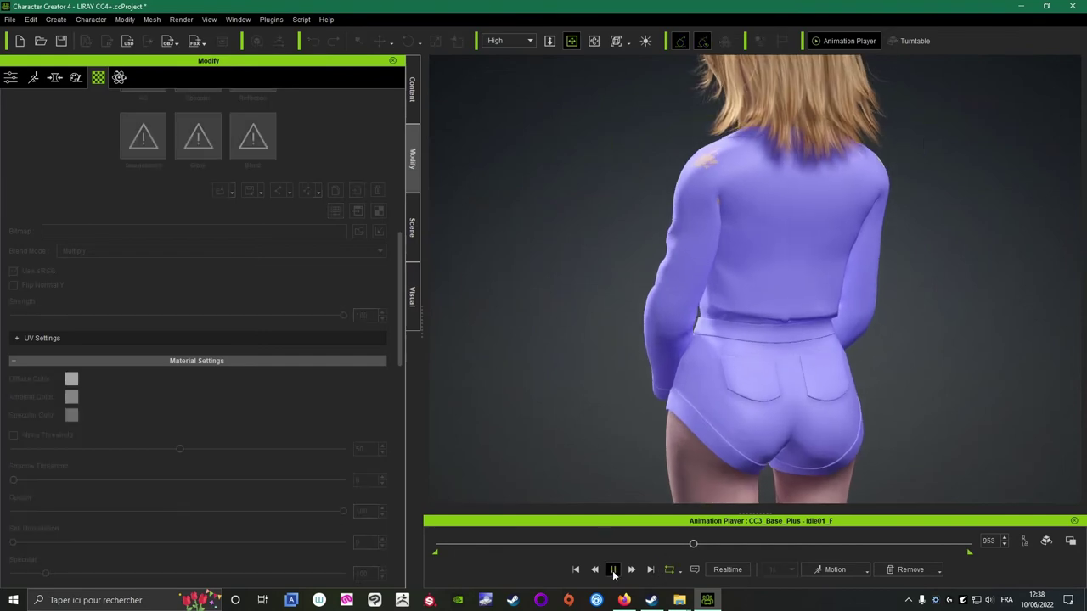
click(611, 569)
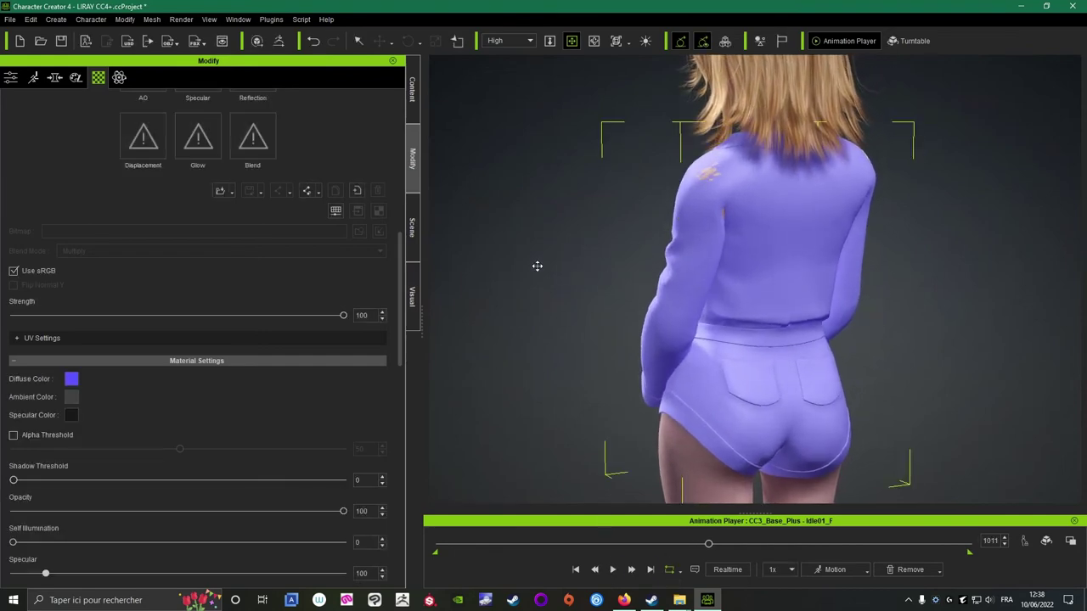
right_drag(536, 266, 698, 220)
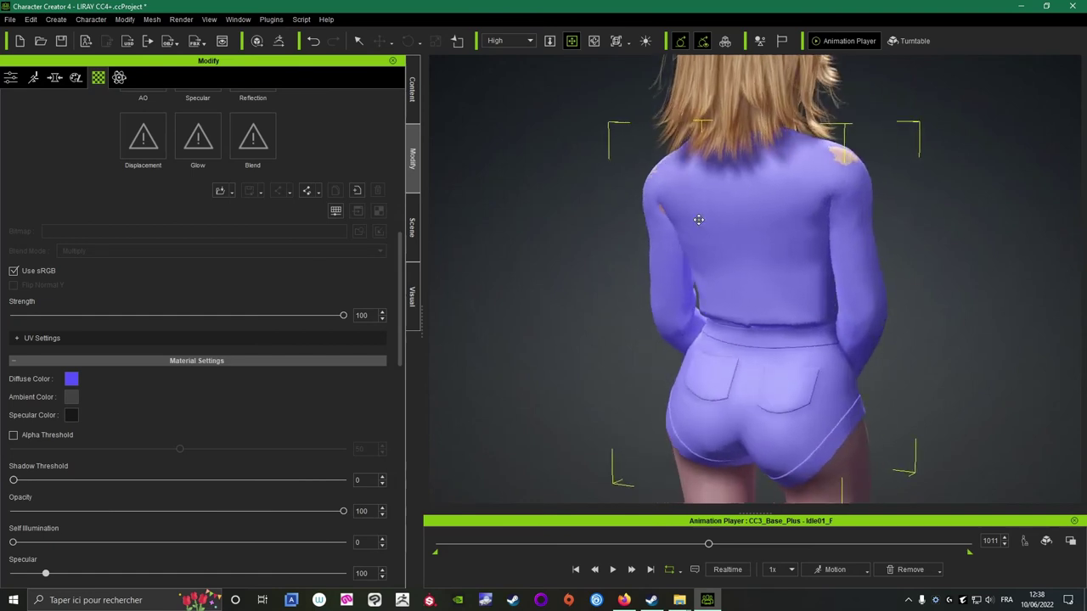
scroll(698, 219, up, 5)
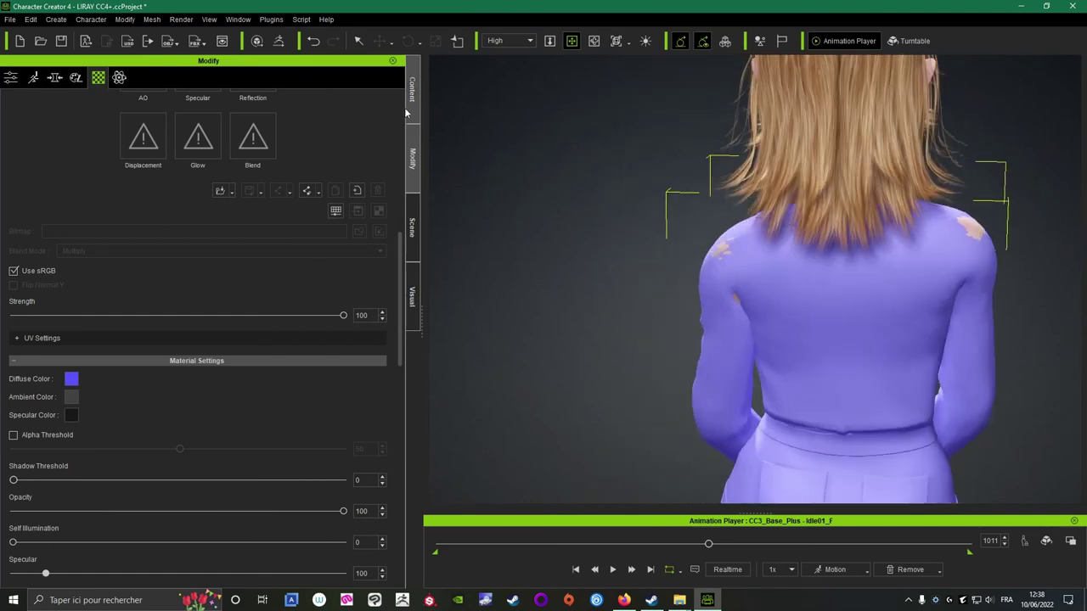
Enable Hide Body Mesh for the outfit and hide both upper arms symmetrically using the advanced body groups.
click(11, 79)
scroll(225, 373, down, 4)
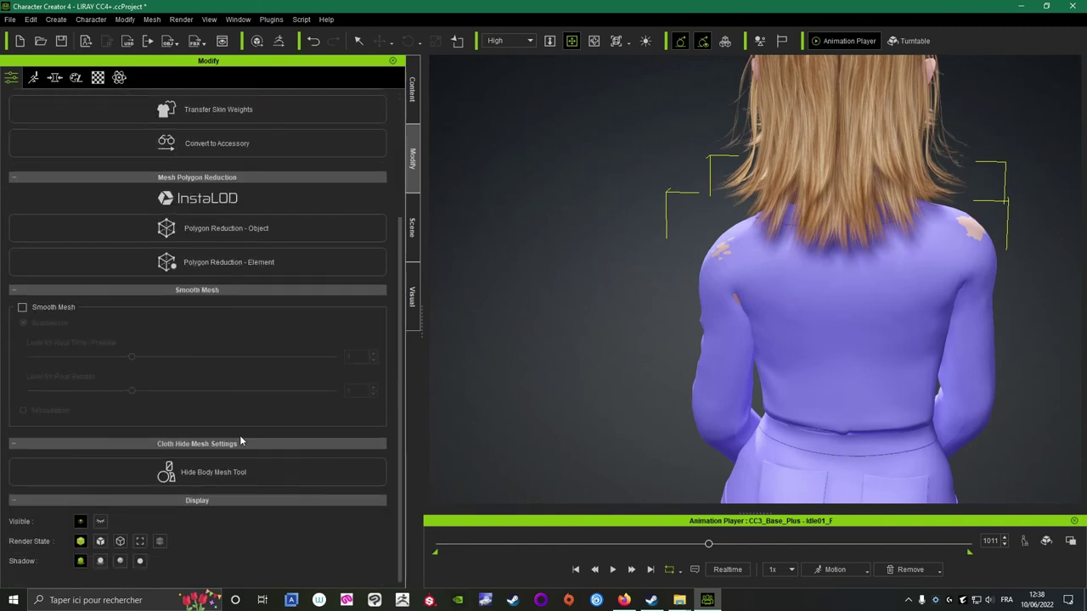
click(196, 468)
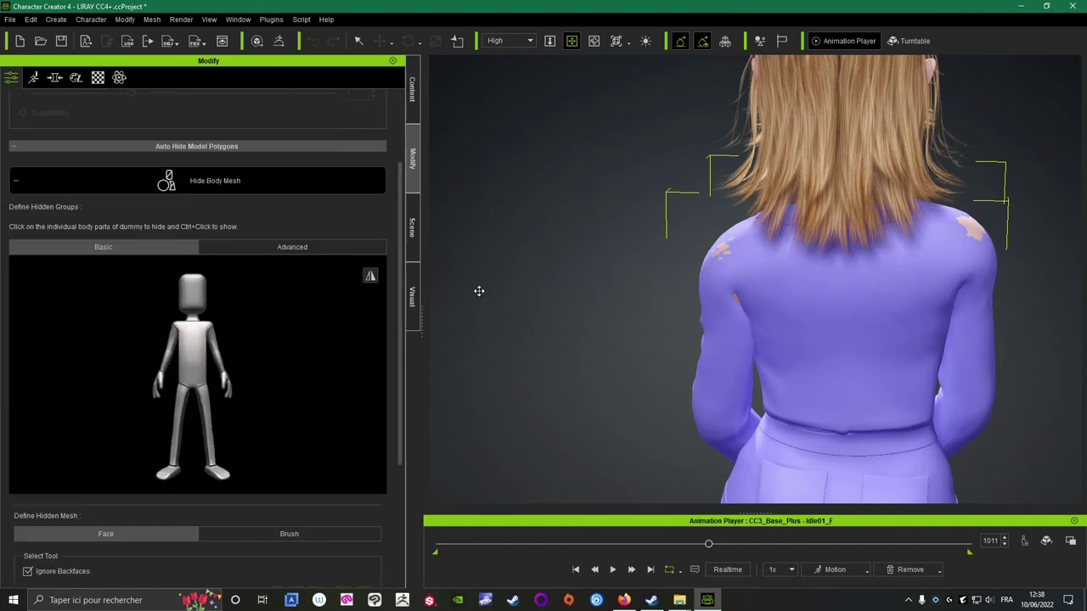
click(222, 185)
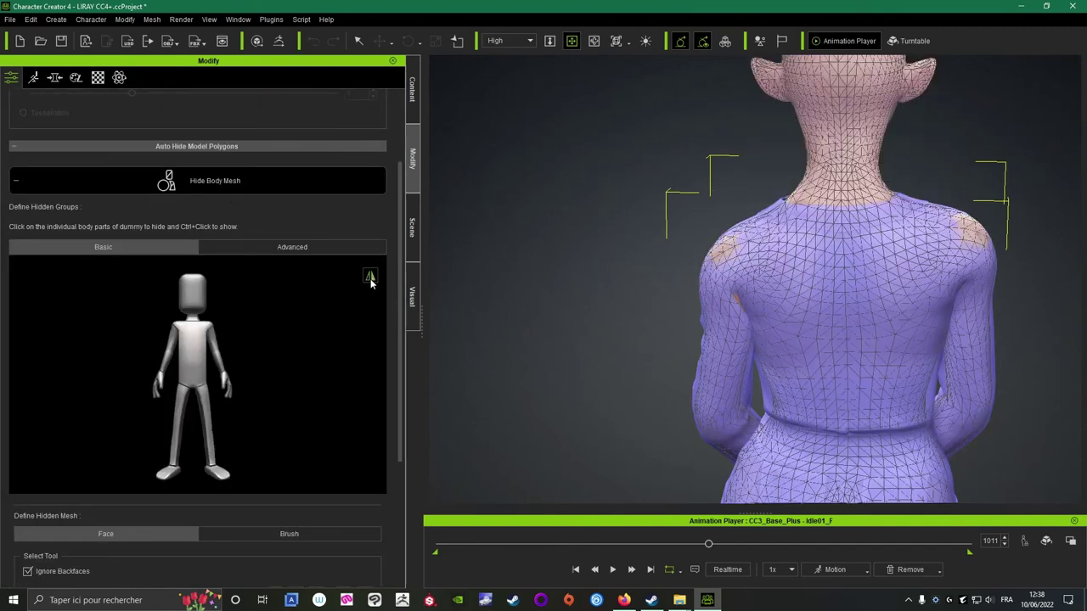
click(270, 249)
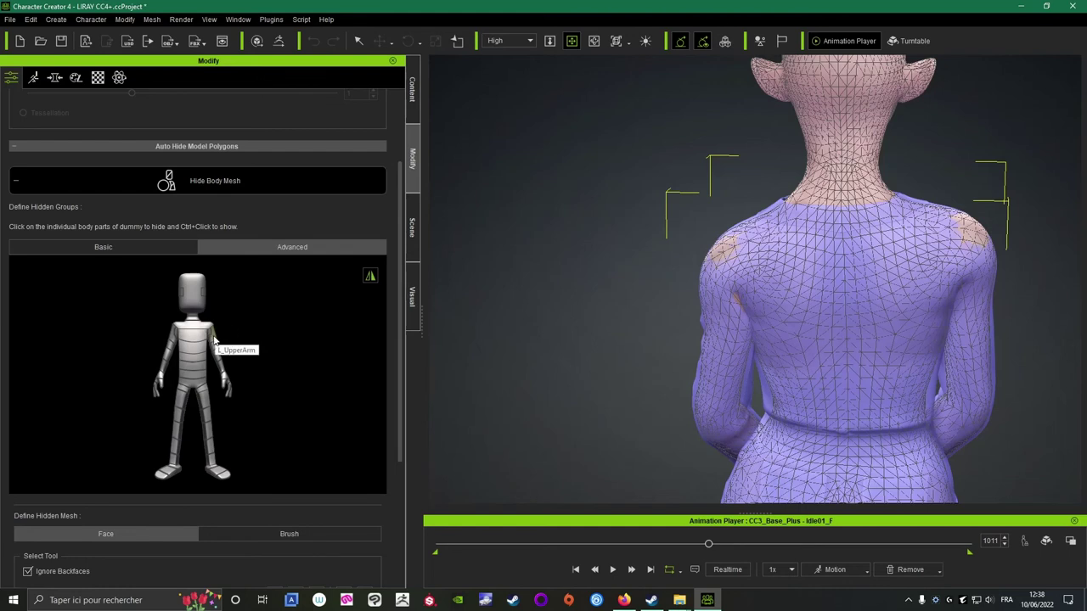
click(214, 340)
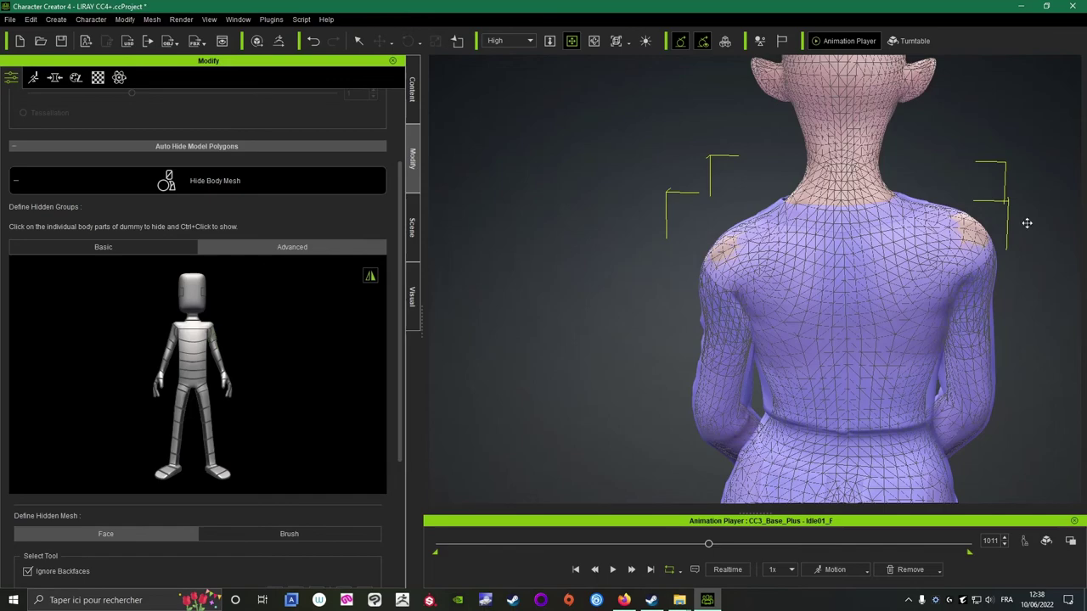
Brush-hide the body mesh poking through the outfit at the character's left shoulder, using the Hide brush with radius 27.
right_drag(701, 272, 879, 248)
middle_drag(879, 249, 825, 238)
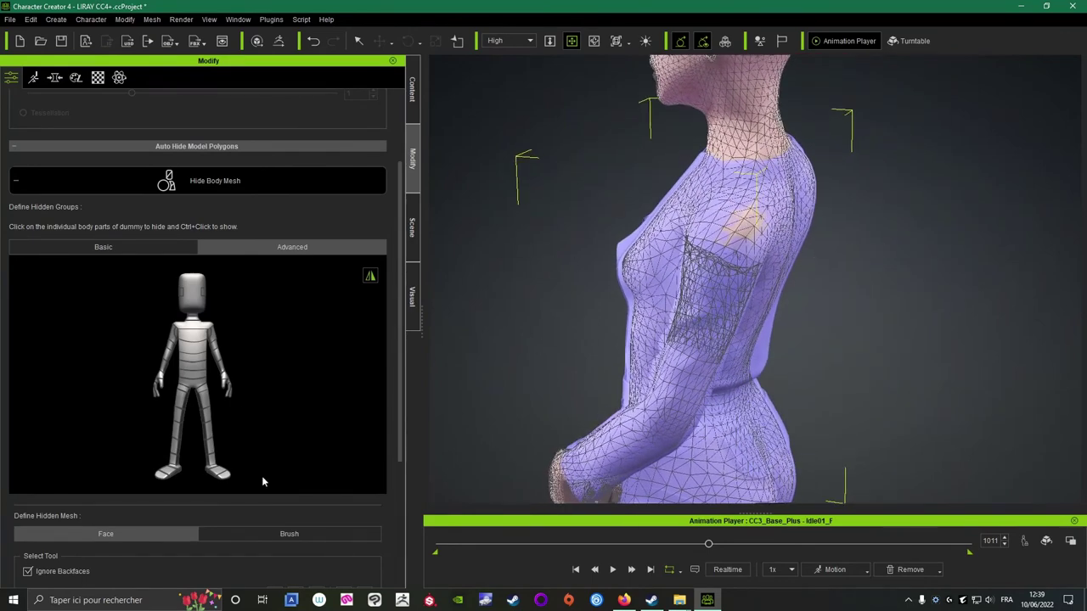
click(266, 533)
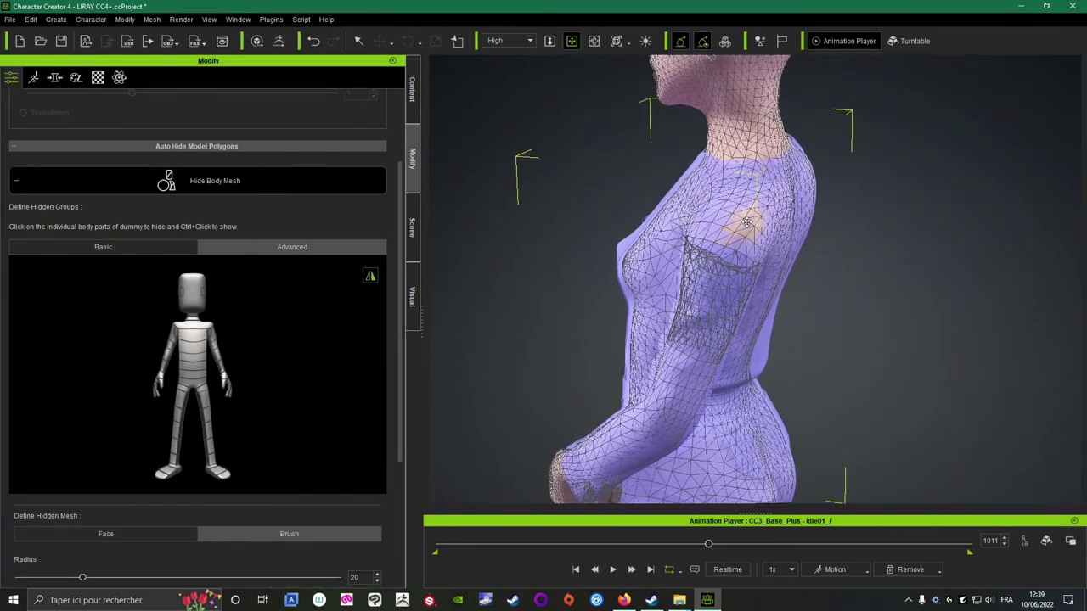
scroll(456, 368, down, 2)
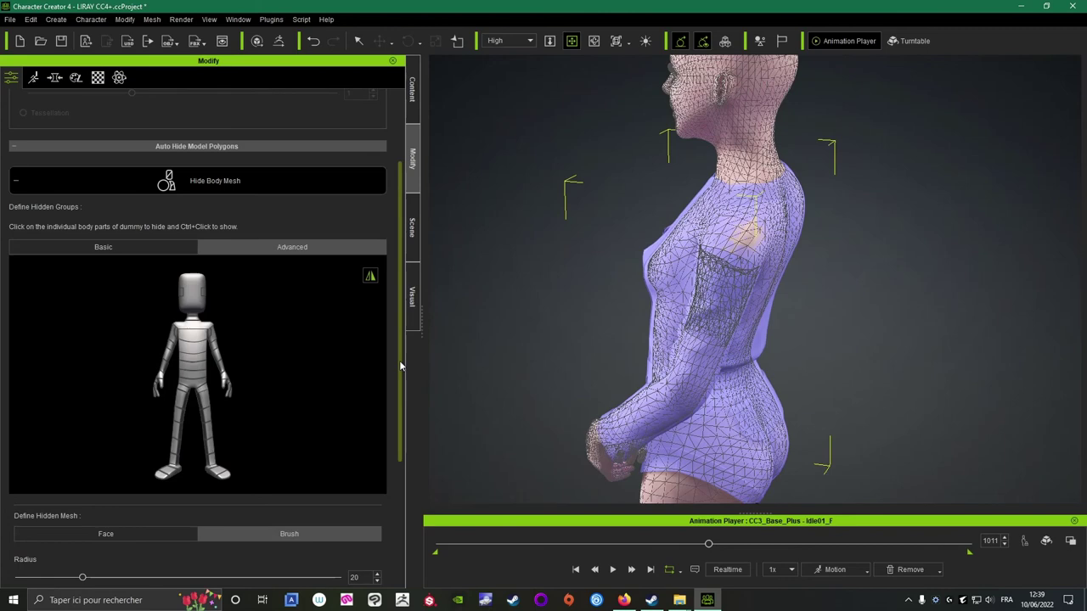
scroll(399, 365, down, 3)
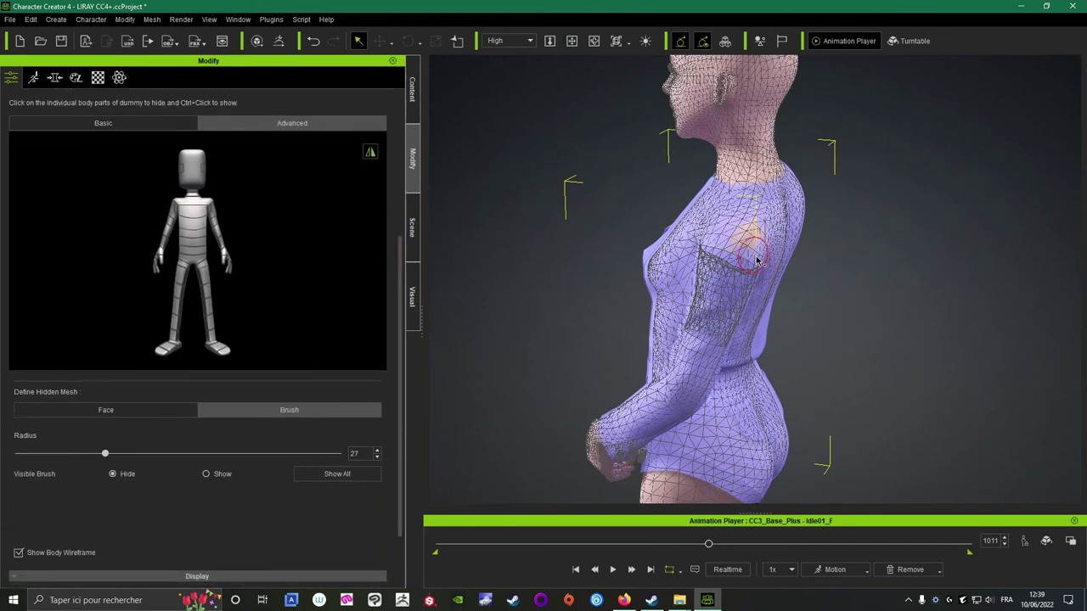
right_drag(757, 261, 599, 281)
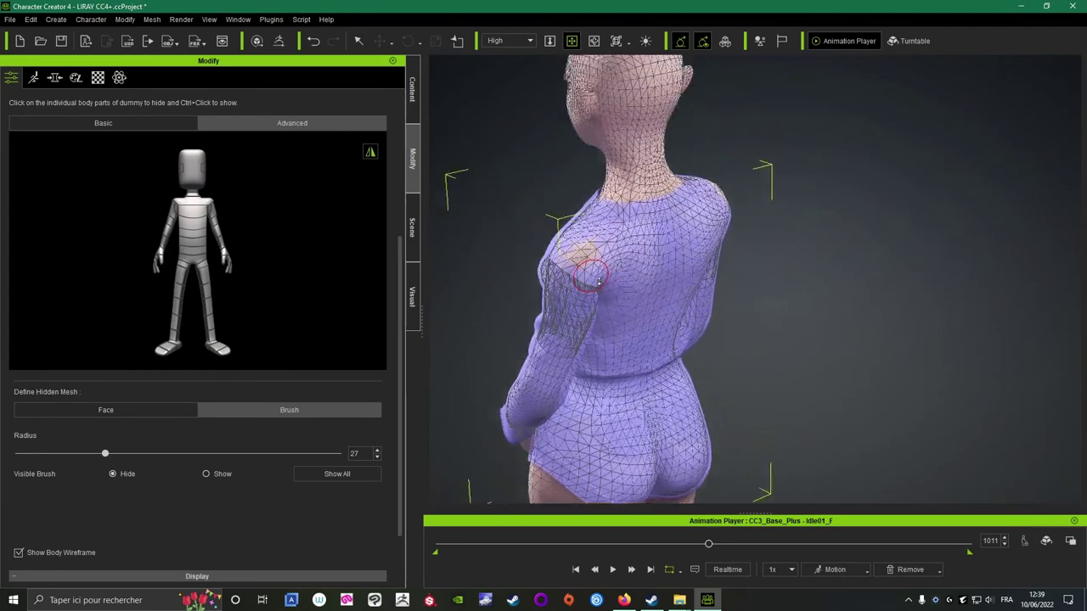
middle_drag(599, 281, 750, 263)
scroll(750, 262, up, 3)
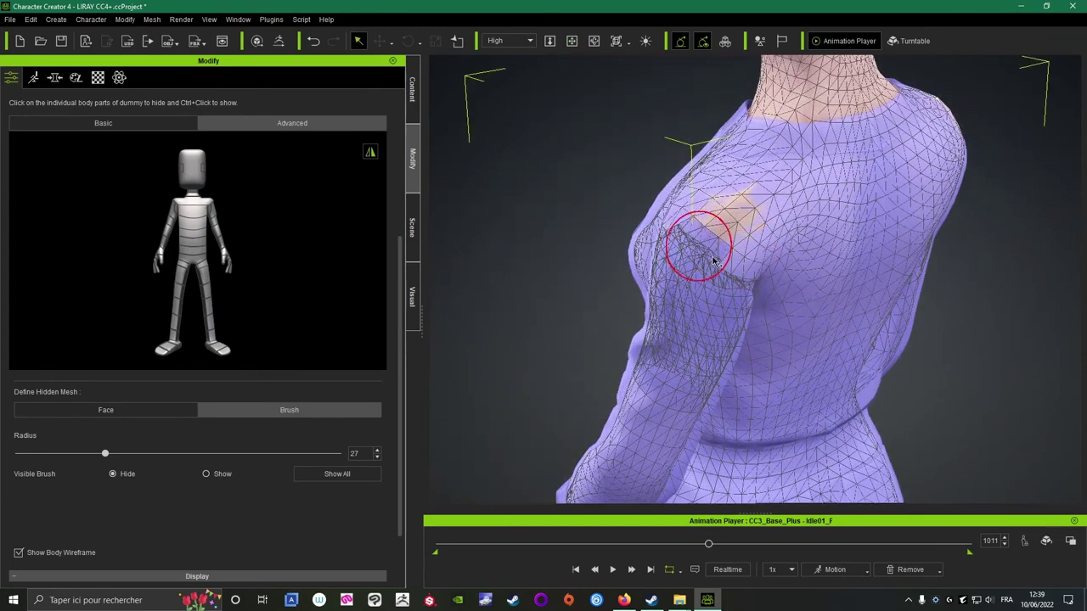
mouse_move(706, 231)
mouse_down()
mouse_move(756, 213)
mouse_move(743, 189)
mouse_up()
Brush-hide the body mesh poking through at the back and top of the character's right shoulder.
middle_drag(747, 201, 735, 218)
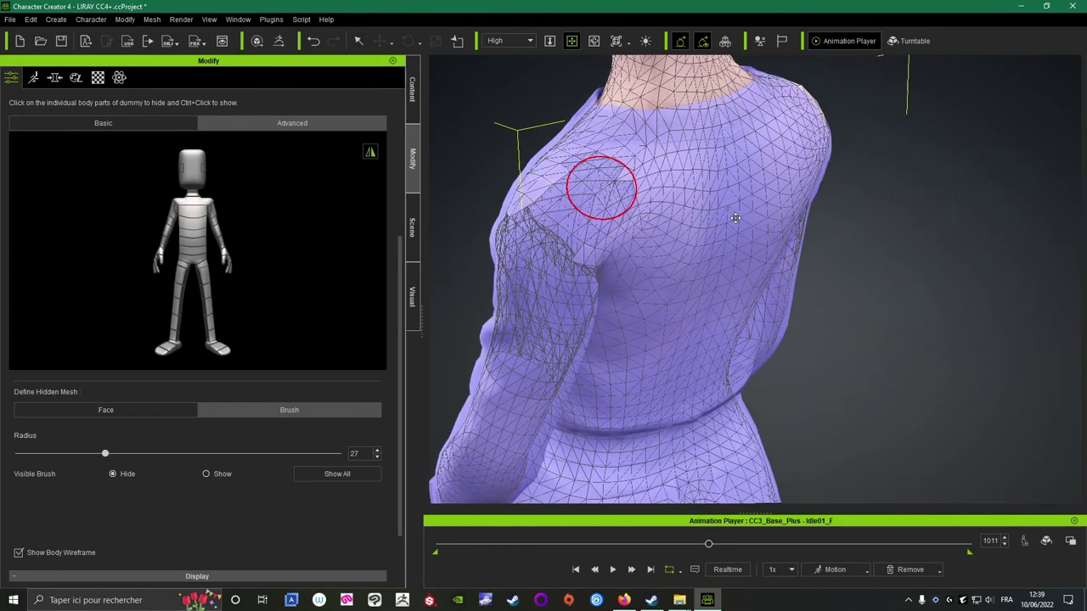
right_drag(735, 219, 531, 245)
middle_drag(672, 202, 671, 227)
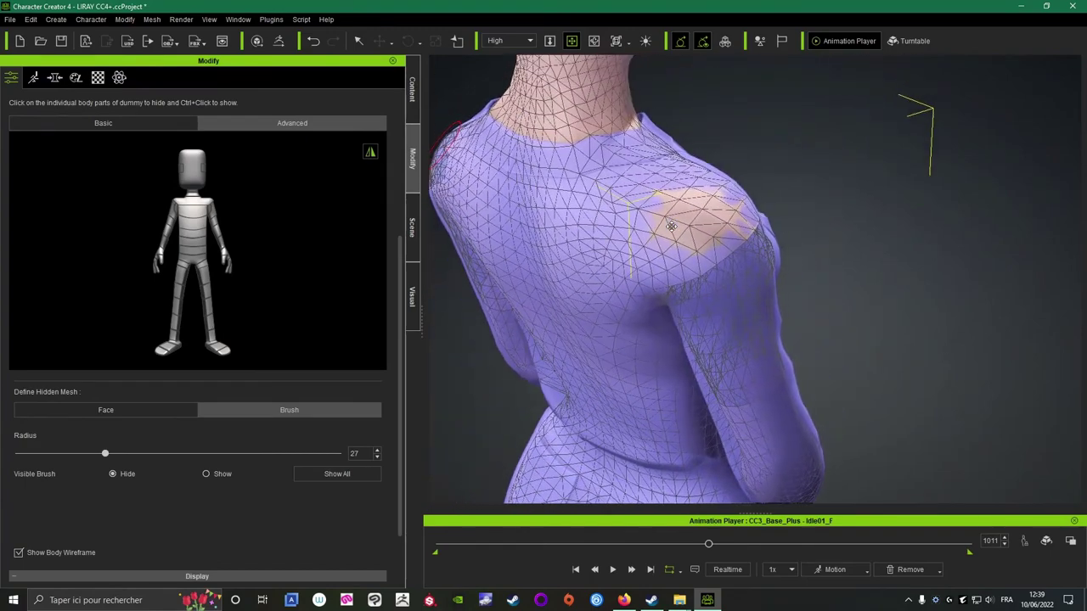
right_drag(671, 226, 624, 271)
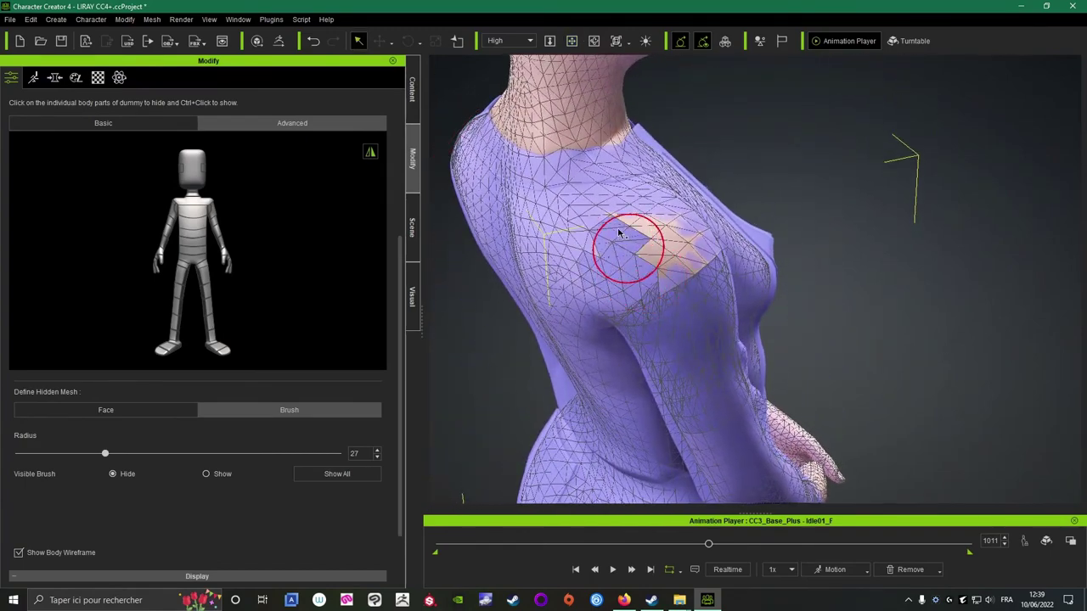
drag(606, 229, 705, 253)
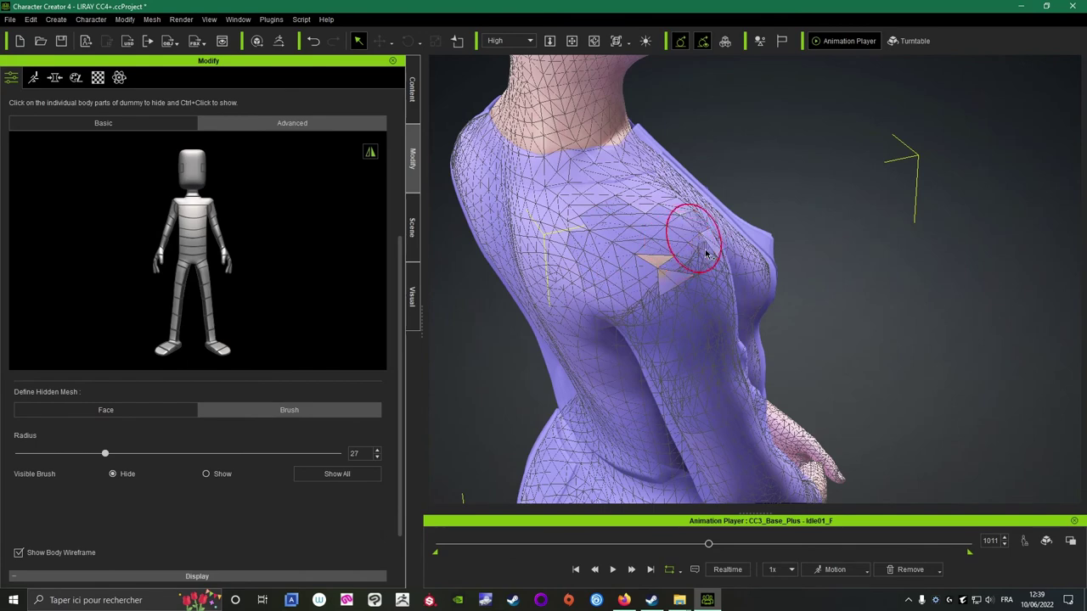
Examine both shoulders and the chest from the front, back and sides for body mesh still showing through the outfit.
right_drag(704, 267, 544, 282)
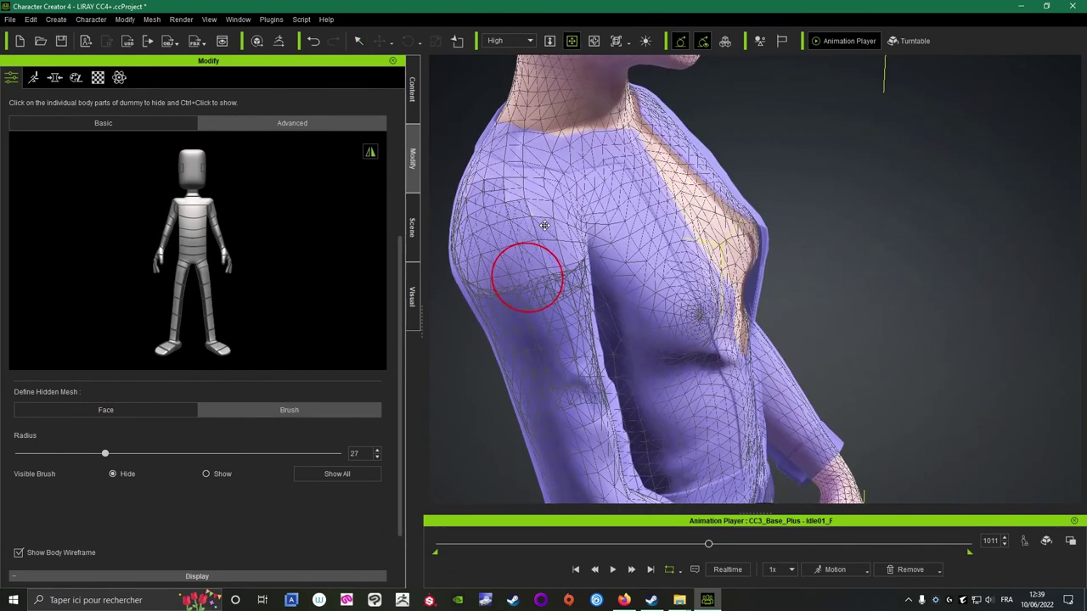
right_drag(545, 235, 543, 242)
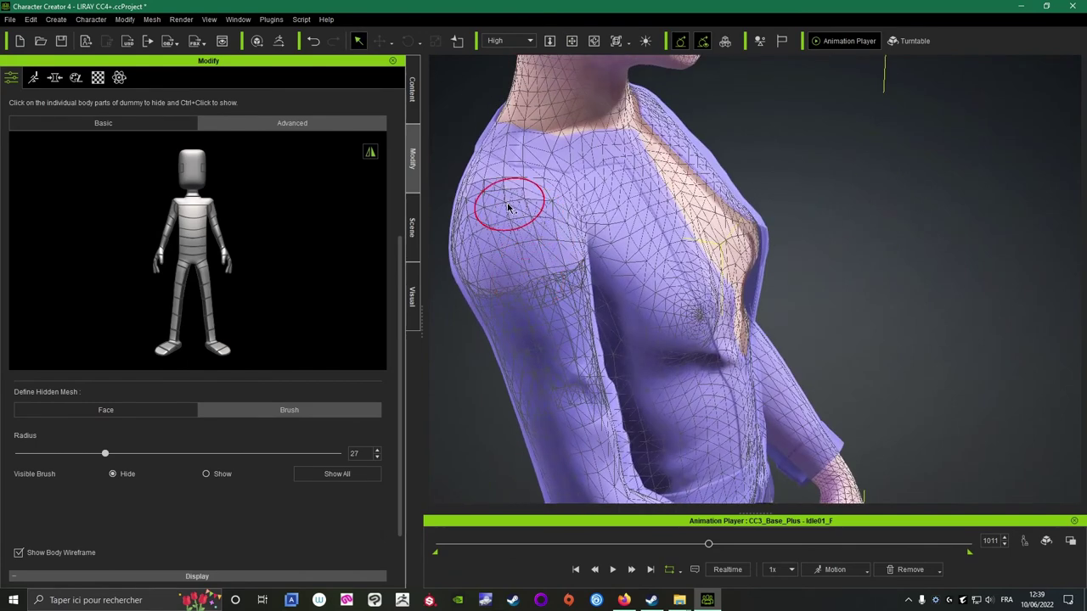
right_drag(629, 247, 562, 219)
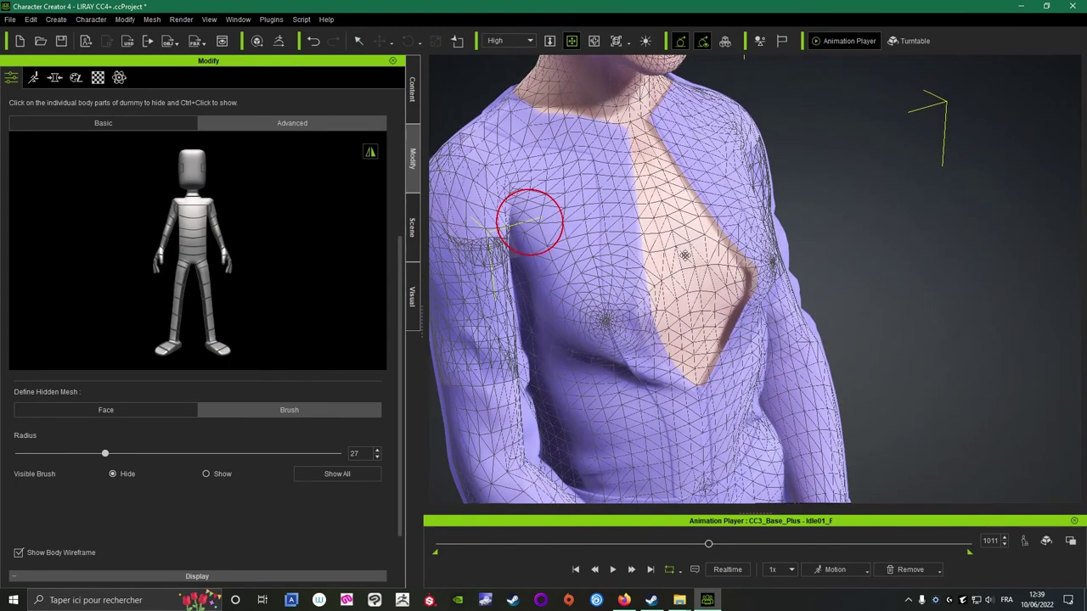
mouse_move(590, 250)
right_down()
mouse_move(628, 291)
mouse_move(679, 178)
mouse_move(665, 186)
right_up()
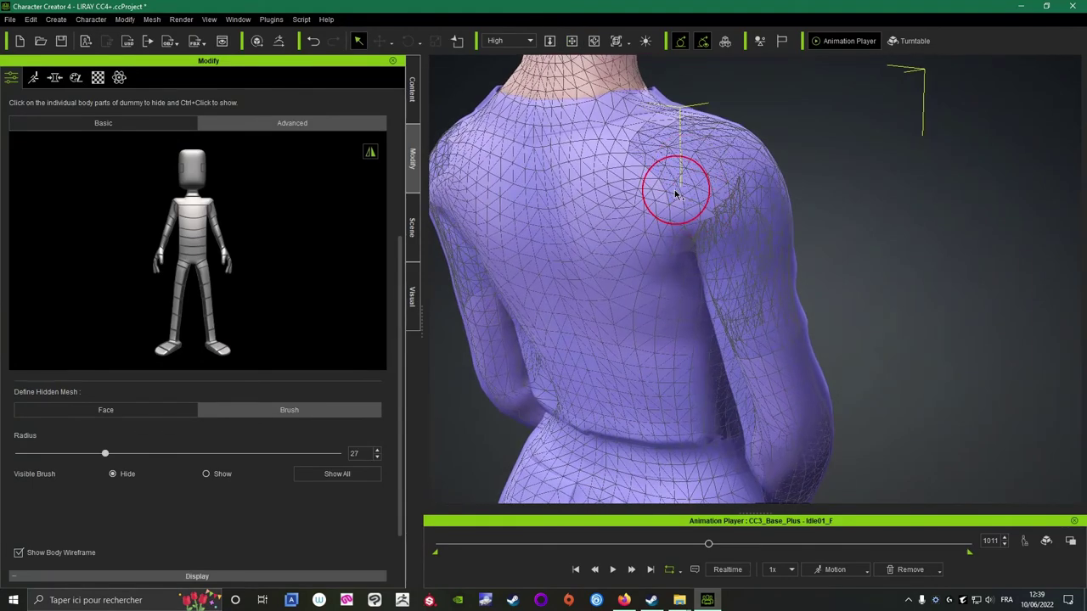
right_drag(692, 229, 778, 206)
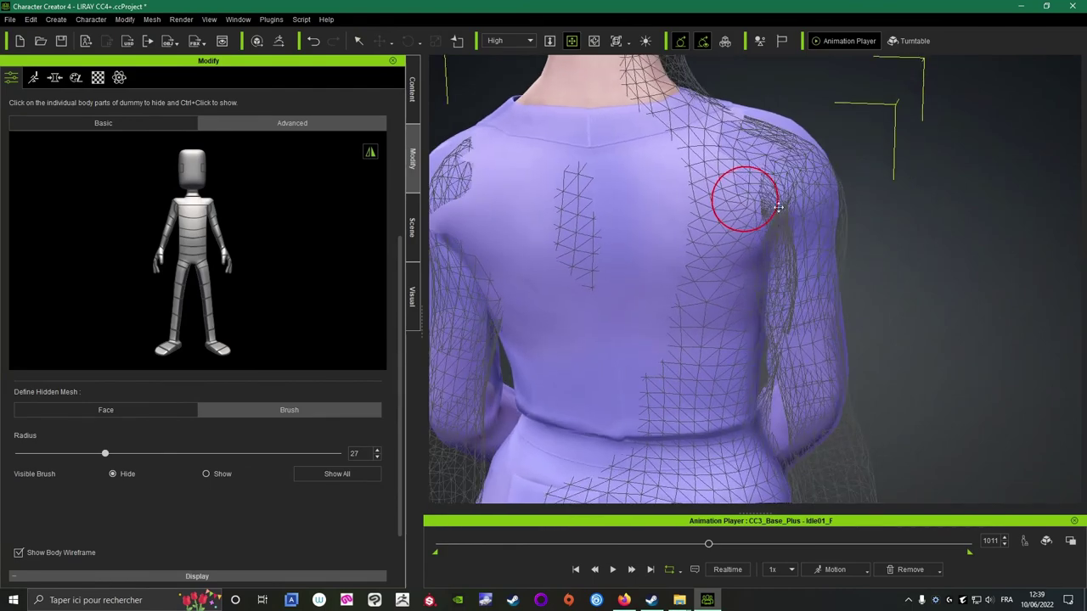
right_drag(626, 213, 722, 220)
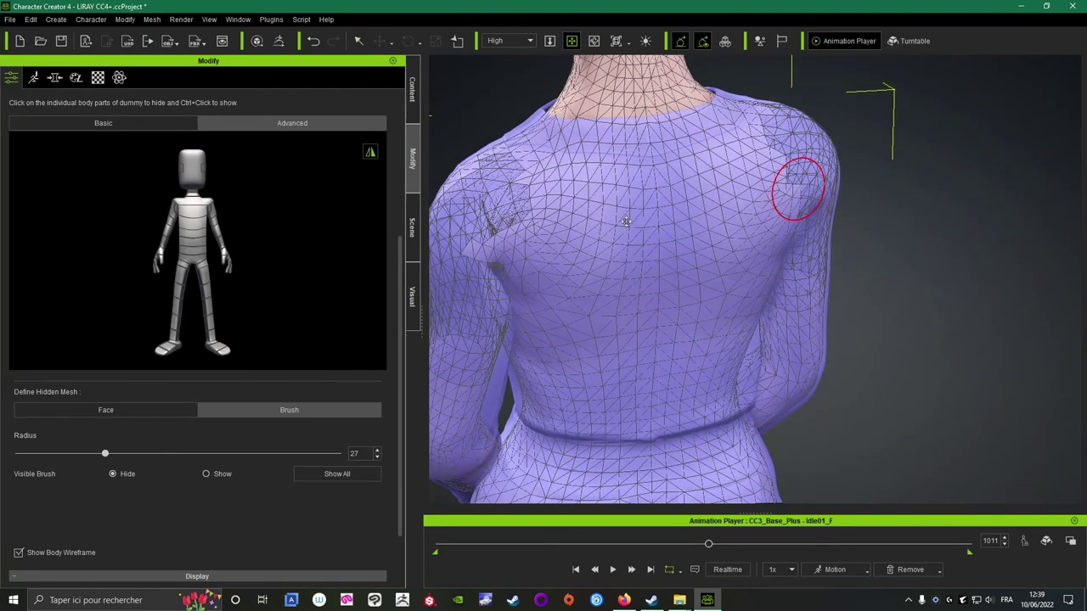
right_drag(595, 220, 618, 254)
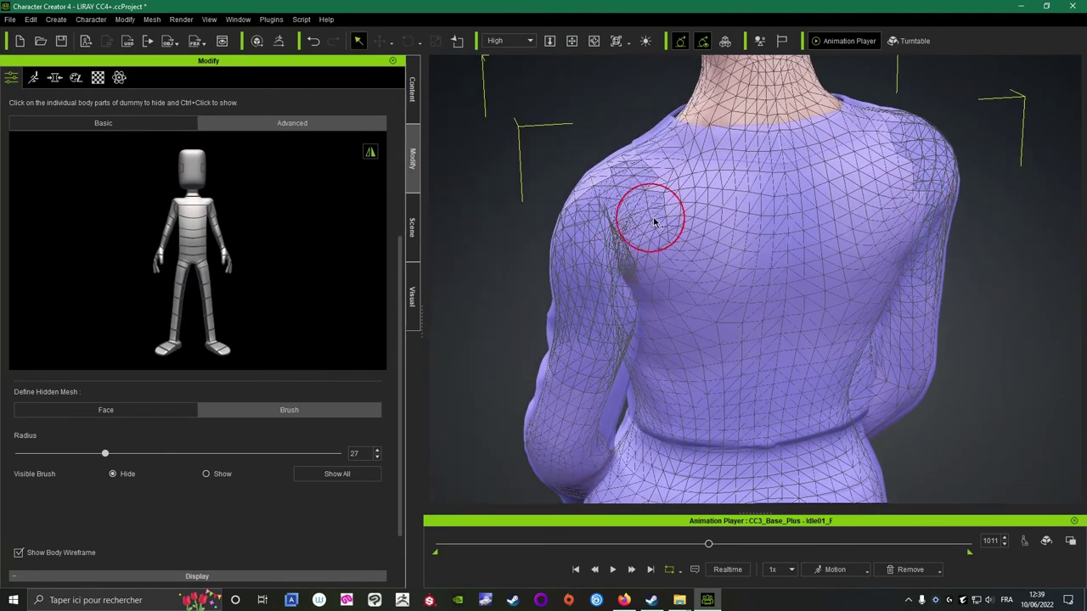
right_drag(651, 181, 844, 270)
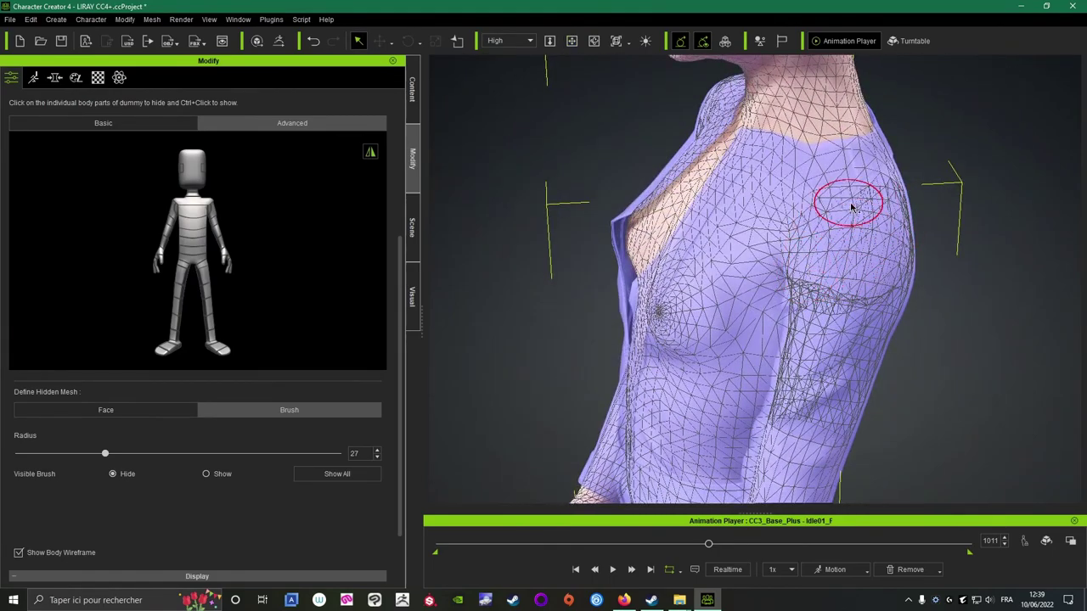
right_drag(883, 194, 1007, 225)
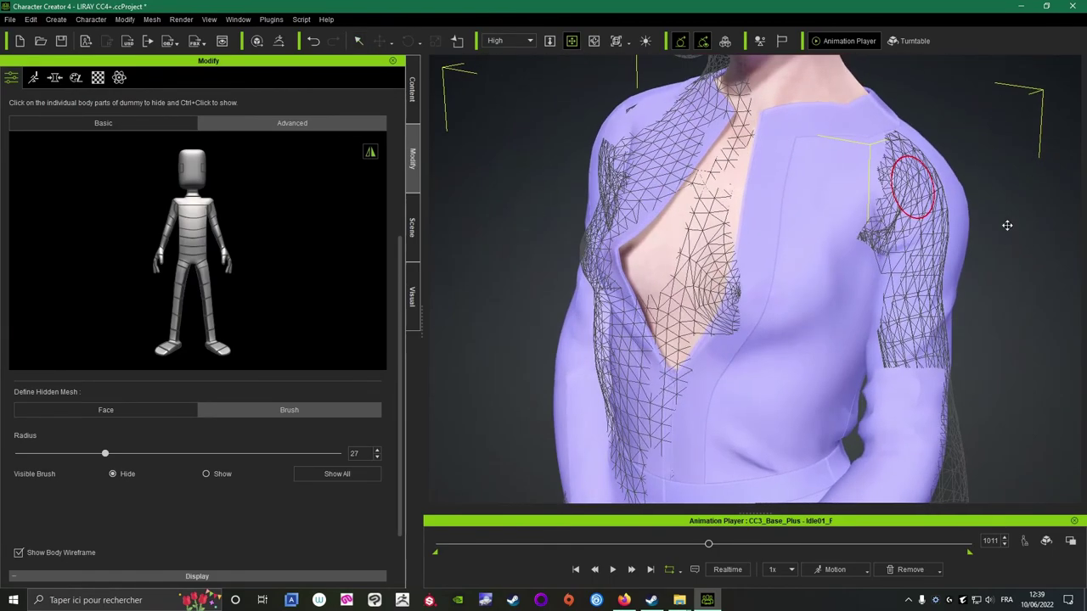
Exit Hide Body Mesh and play the idle motion to check the outfit from front, back and side, then pause playback.
scroll(173, 110, up, 2)
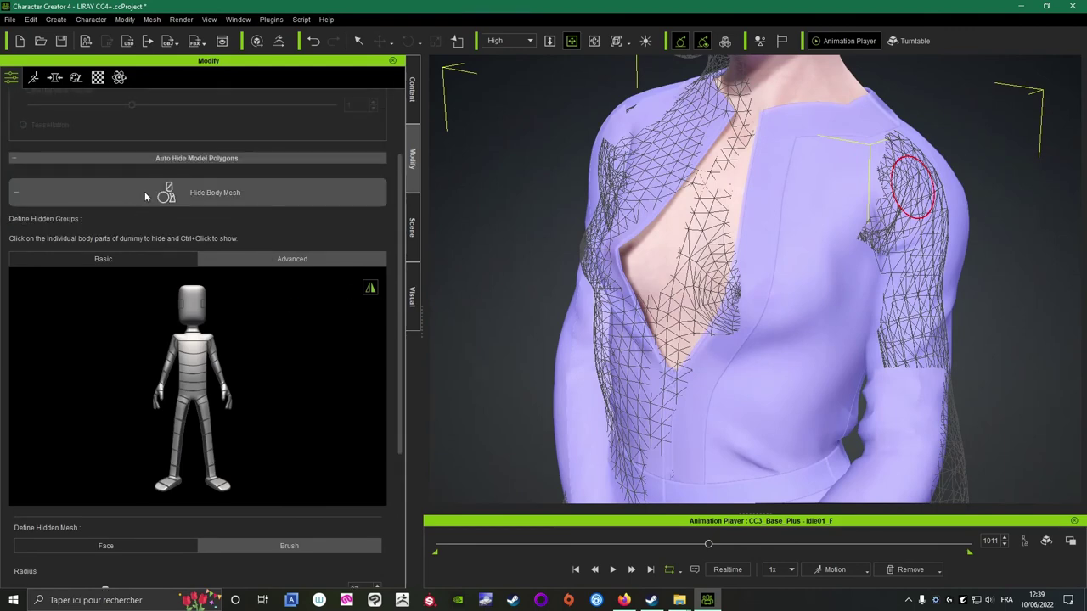
click(253, 210)
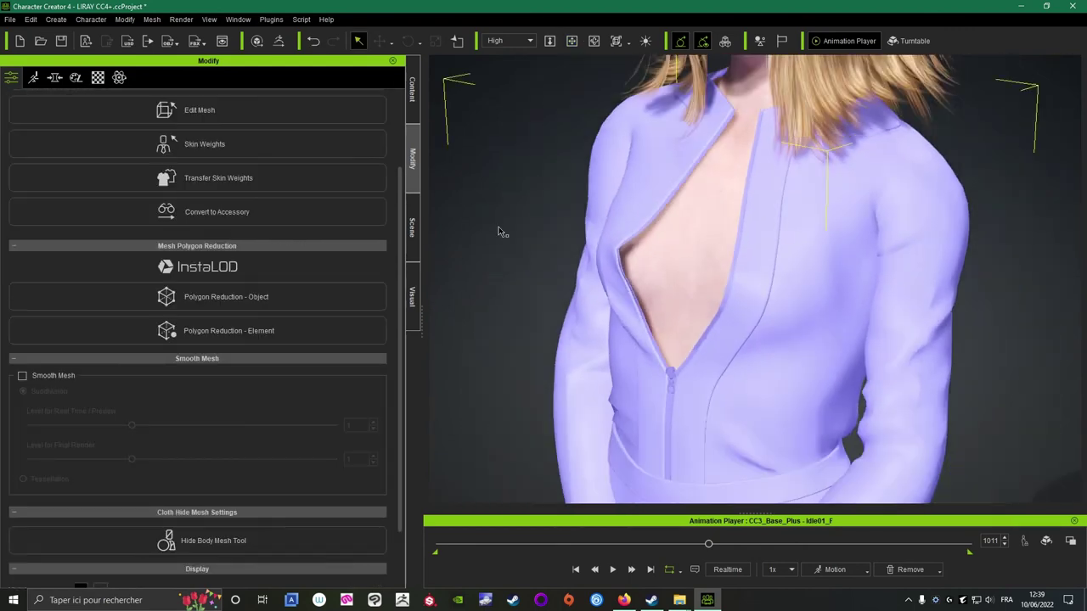
scroll(501, 231, down, 3)
click(612, 572)
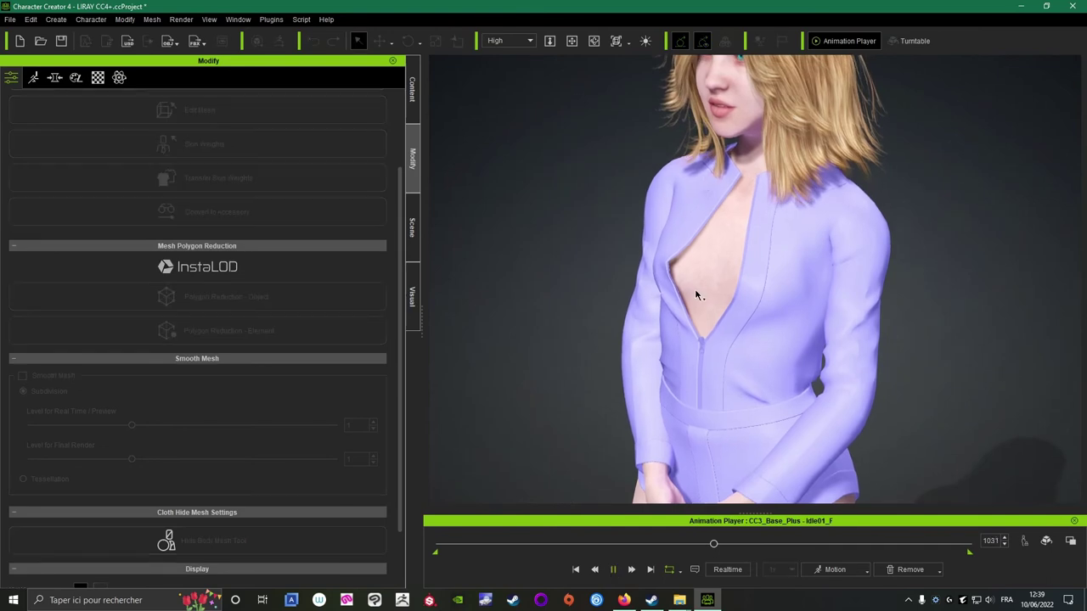
mouse_move(762, 291)
right_down()
mouse_move(636, 269)
mouse_move(725, 276)
mouse_move(742, 294)
right_up()
drag(695, 364, 684, 225)
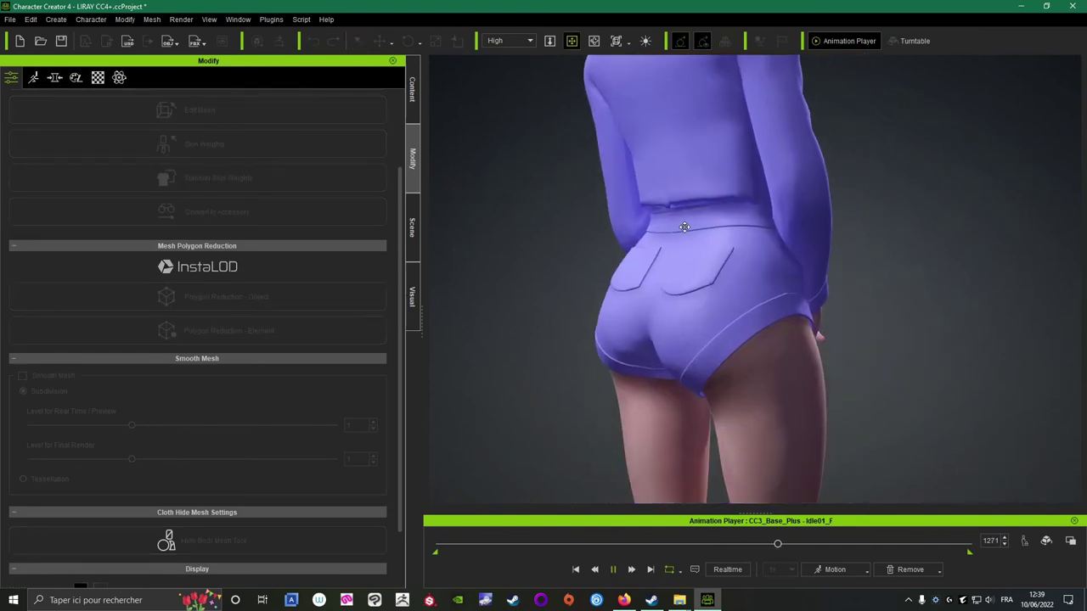
right_drag(685, 226, 407, 241)
drag(764, 153, 732, 267)
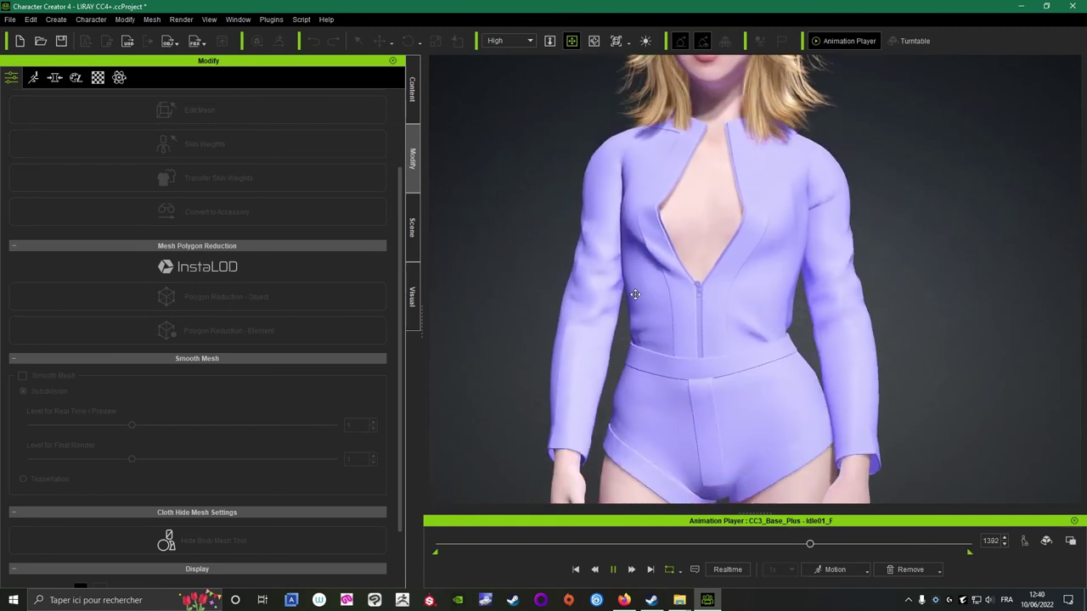
right_drag(721, 289, 766, 297)
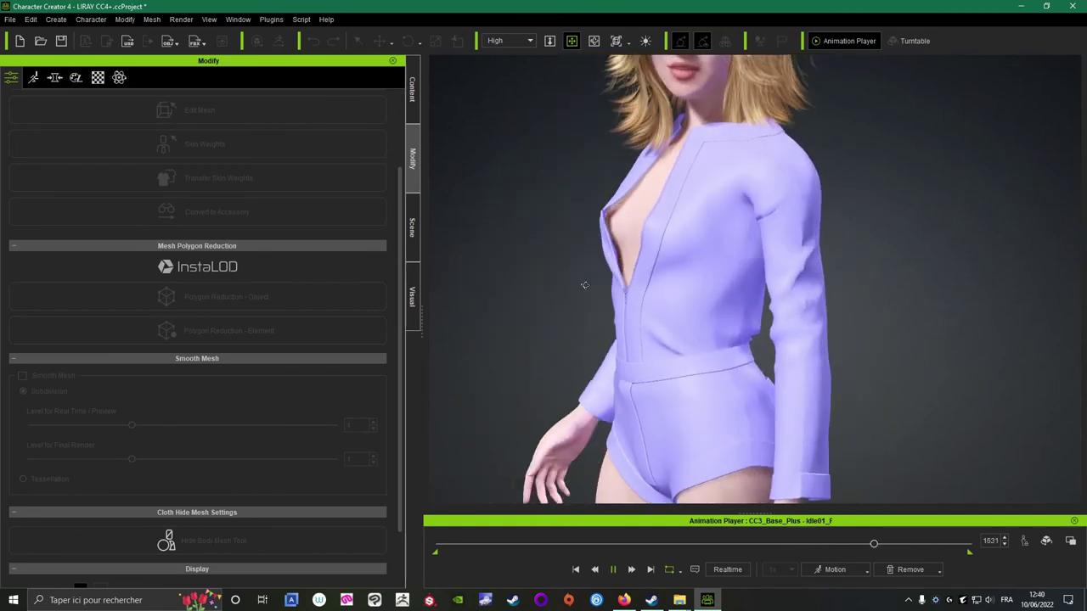
click(614, 570)
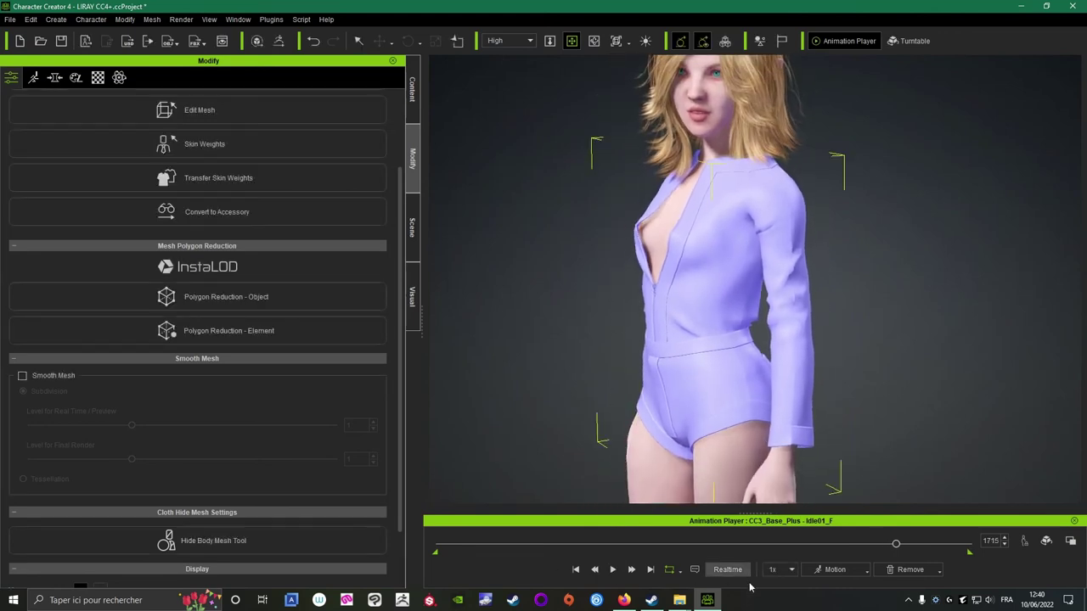
Apply the female Walk_F motion, play it while checking the outfit from several sides, and pause at frame 800.
click(835, 569)
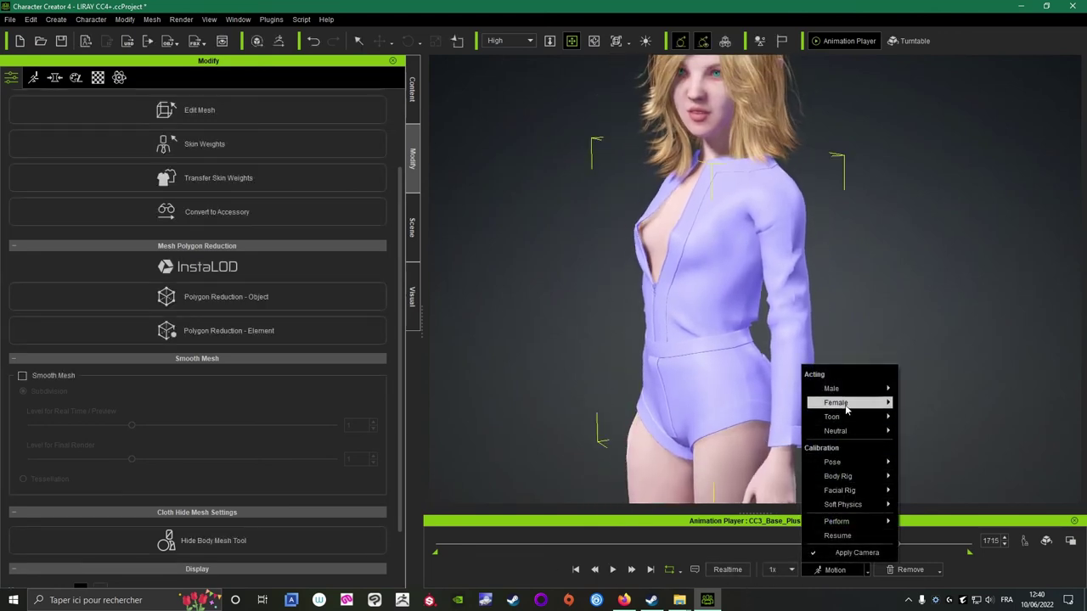
mouse_move(849, 408)
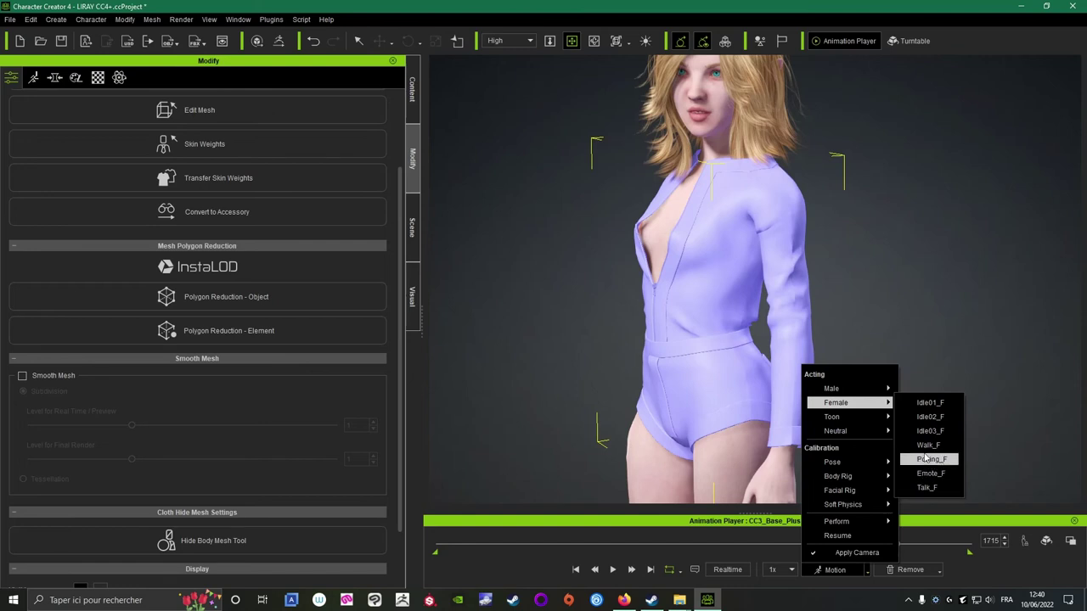
click(927, 403)
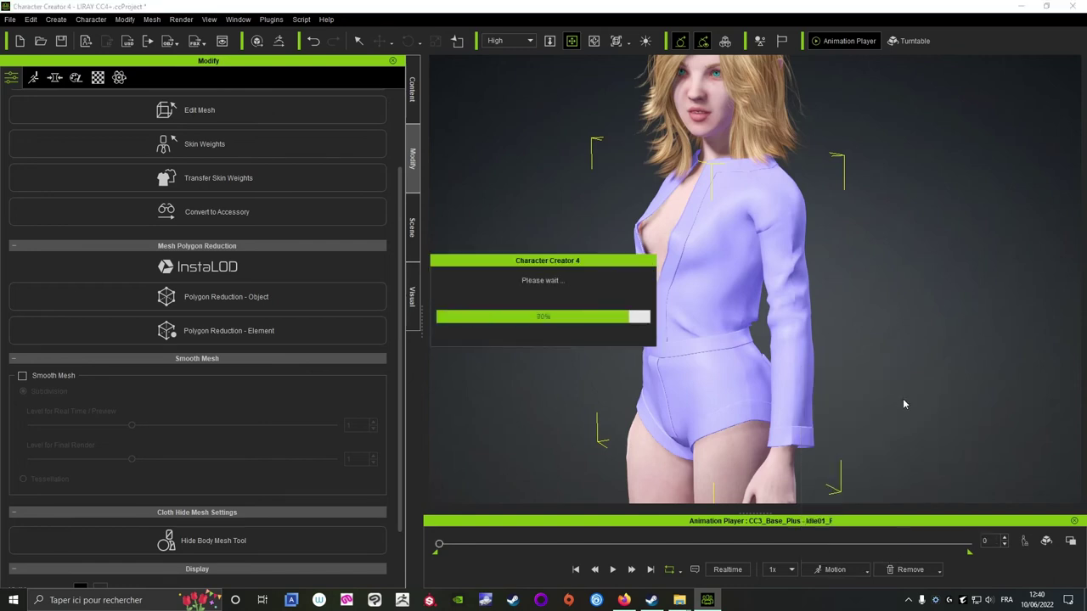
click(612, 570)
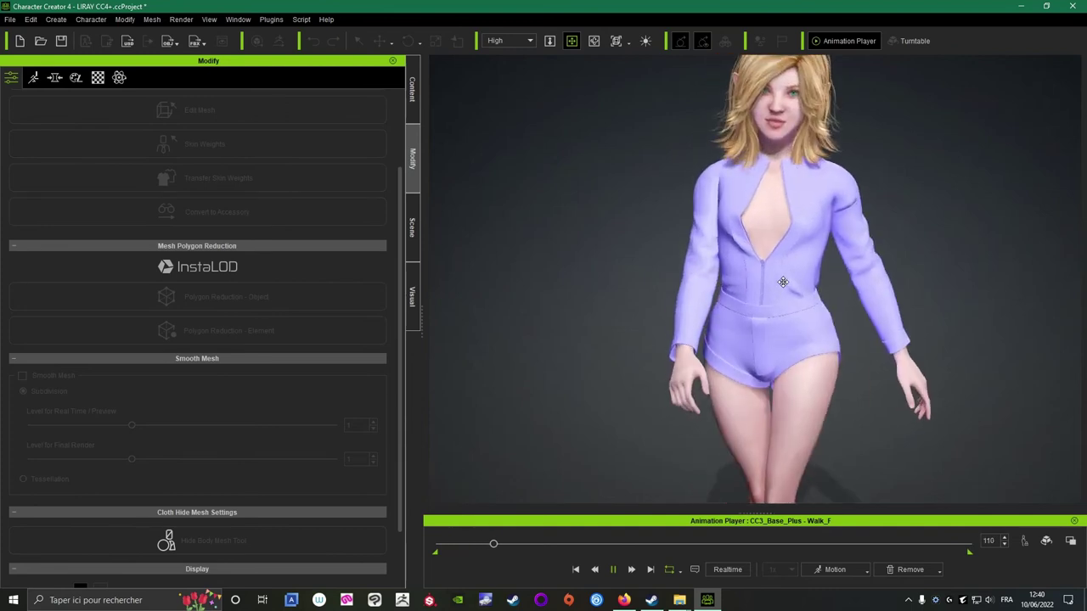
right_drag(853, 235, 507, 275)
right_drag(883, 220, 642, 214)
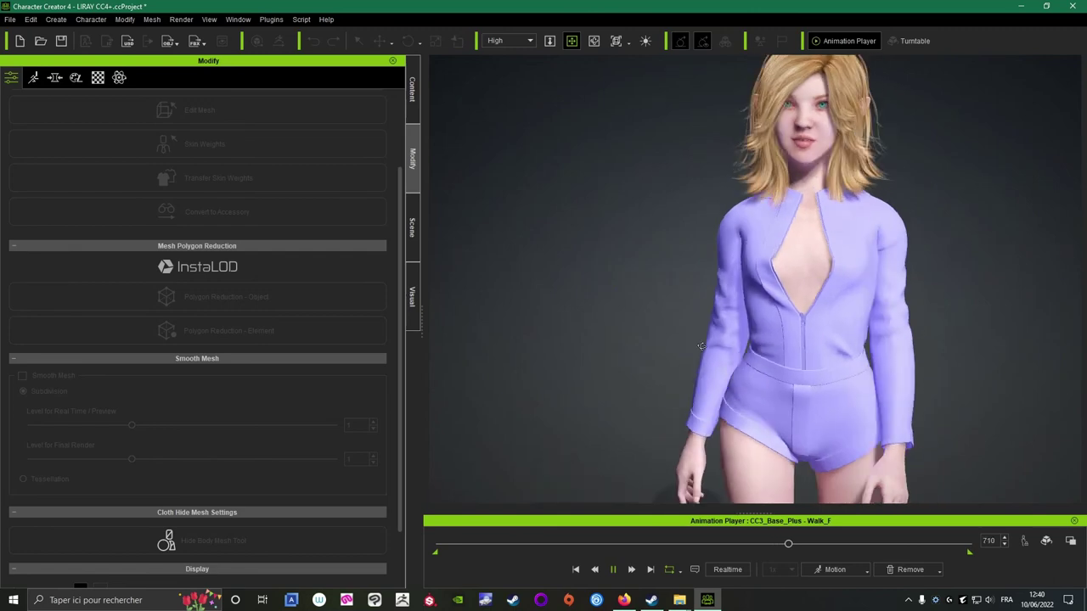
click(613, 569)
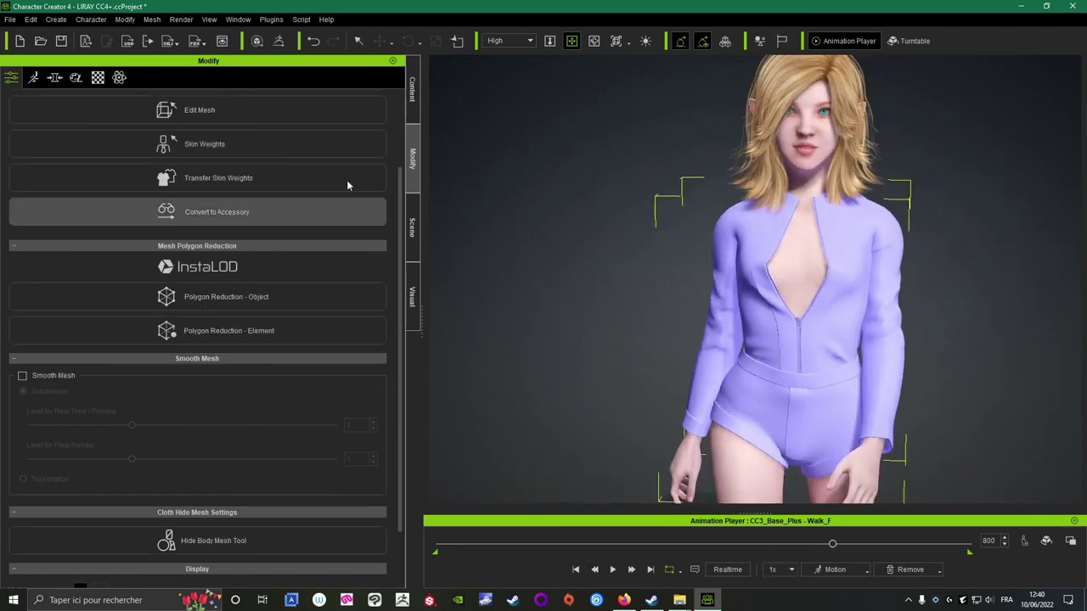
Set the diffuse color of all the outfit's materials to white.
click(98, 77)
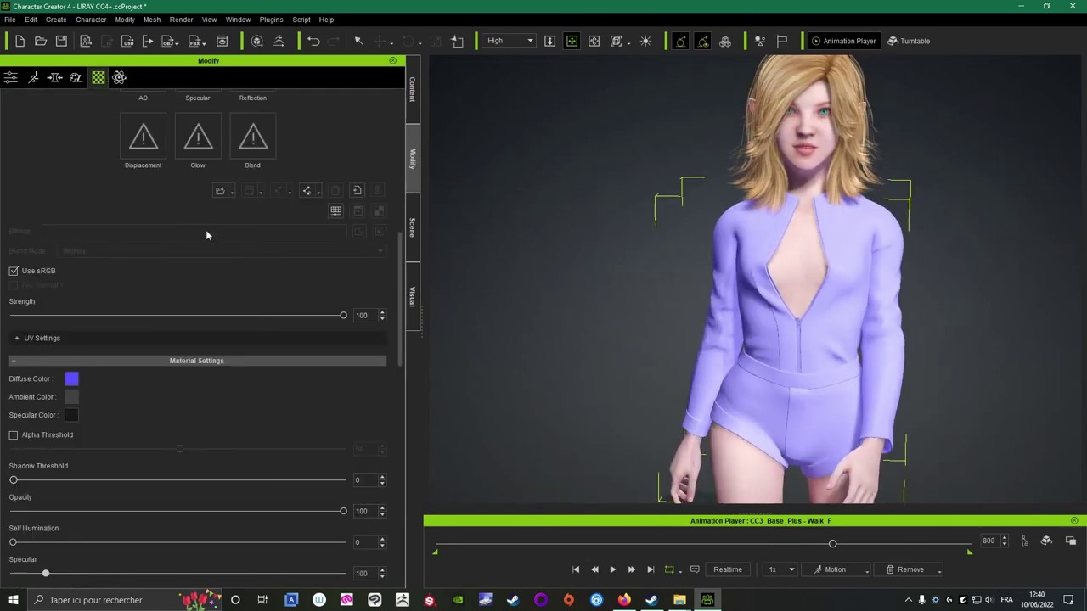
scroll(211, 231, up, 5)
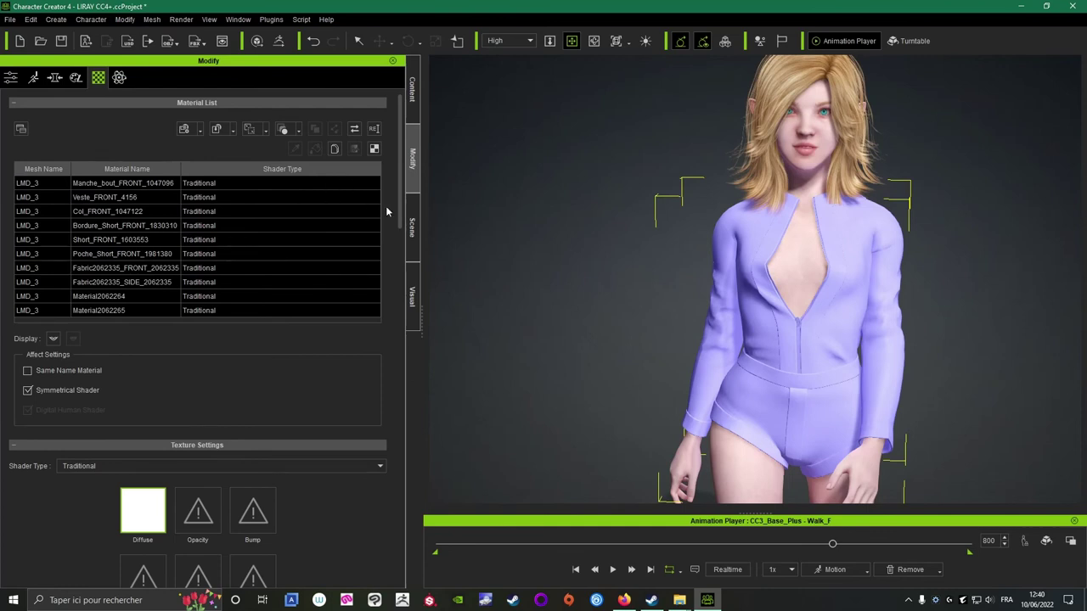
drag(402, 202, 100, 361)
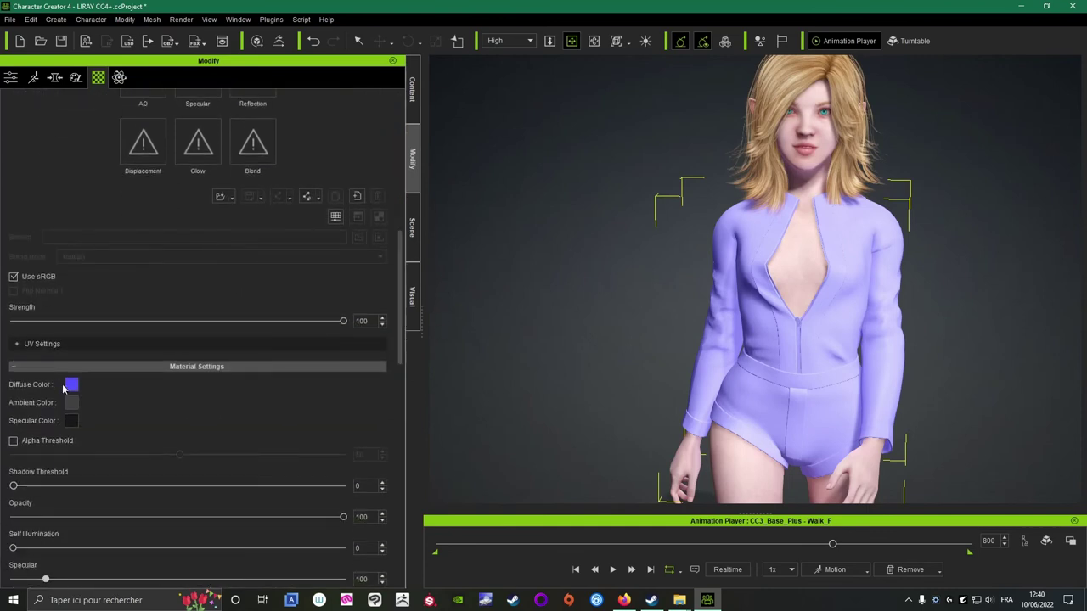
click(68, 386)
click(515, 282)
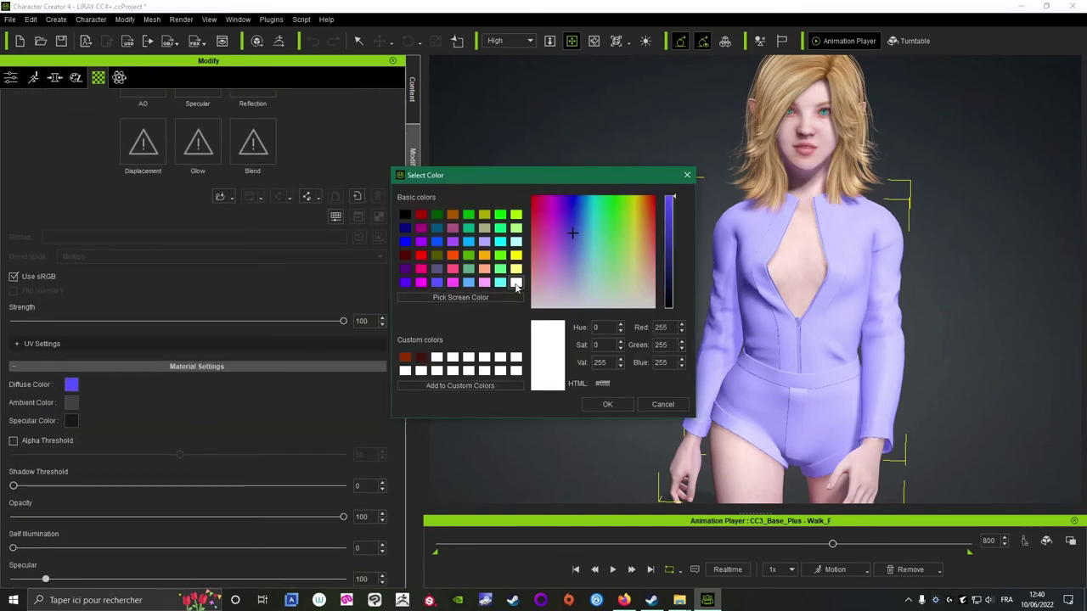
click(604, 405)
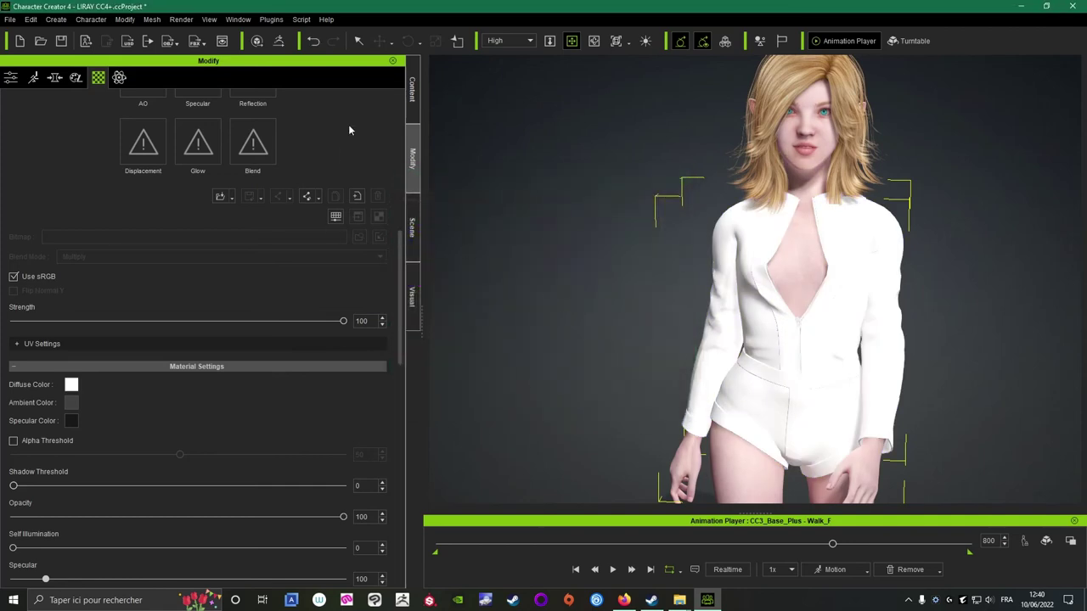
Close the Projets IC8 folder window and place the Substance Painter export folder beside the outfit's material list.
scroll(349, 127, up, 10)
click(123, 182)
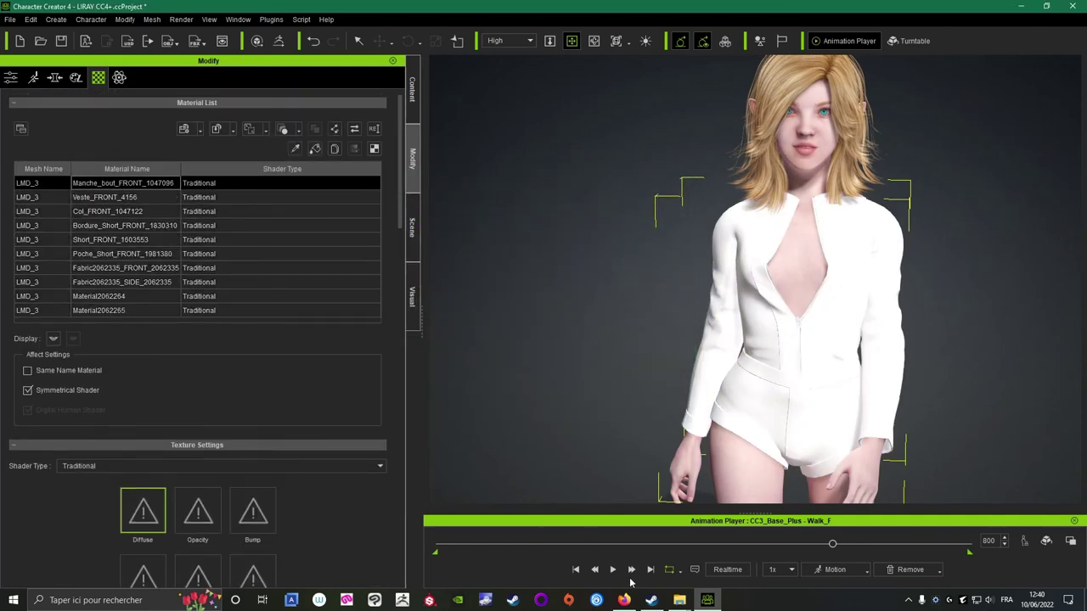
click(679, 601)
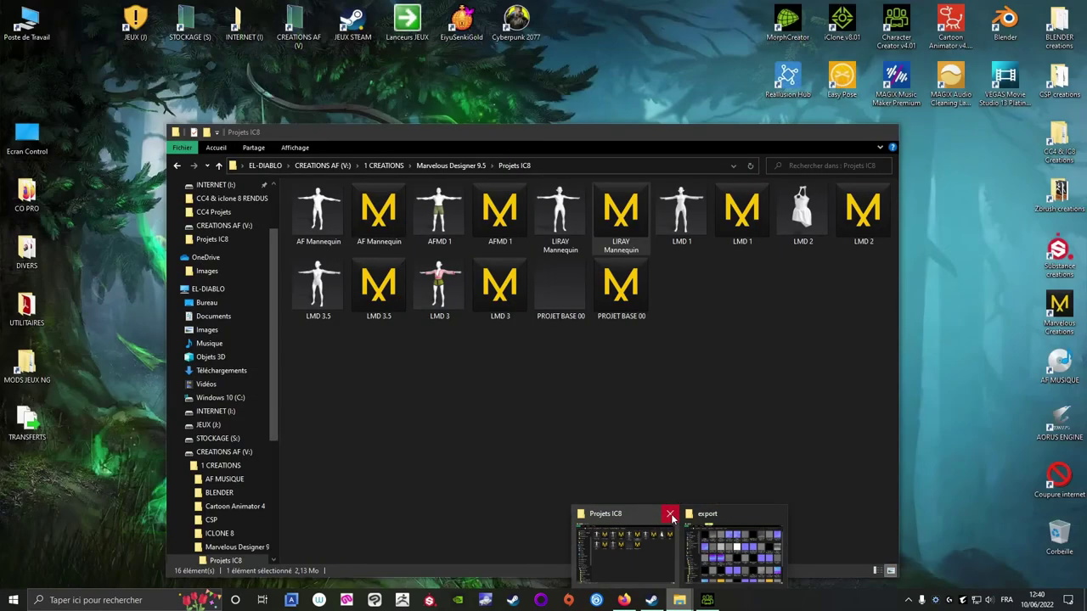
click(670, 514)
click(705, 556)
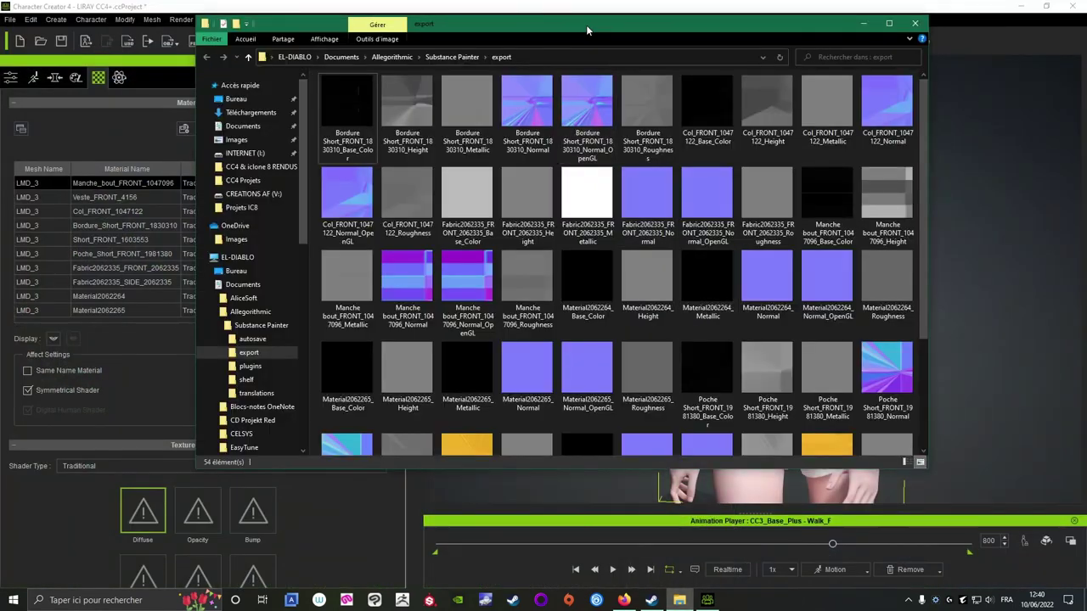
drag(585, 30, 797, 108)
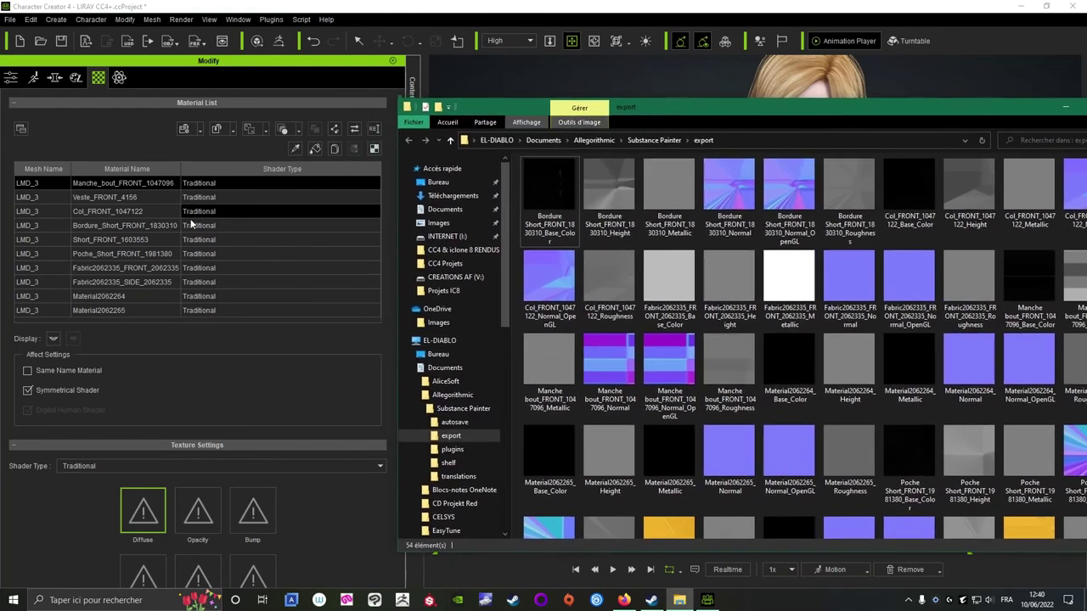
click(88, 227)
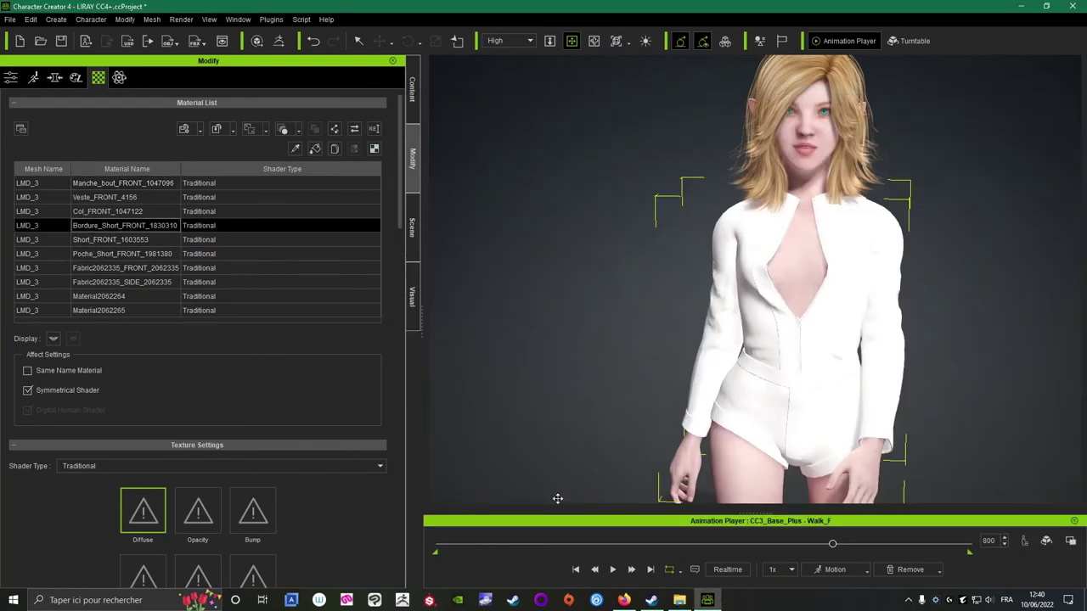
click(679, 601)
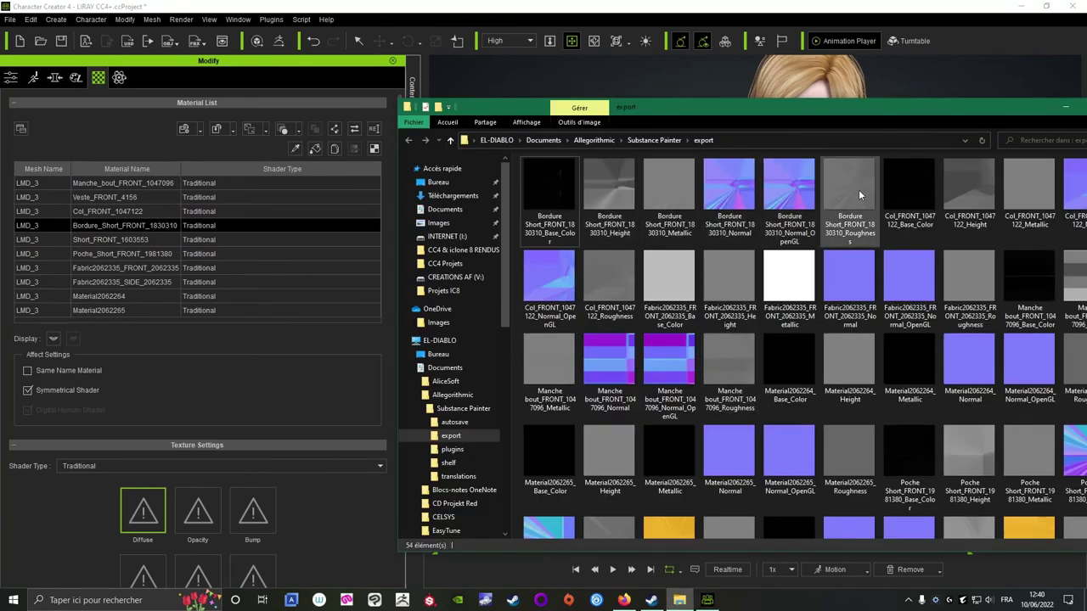
mouse_move(856, 185)
mouse_down()
mouse_move(814, 217)
mouse_move(850, 203)
mouse_up()
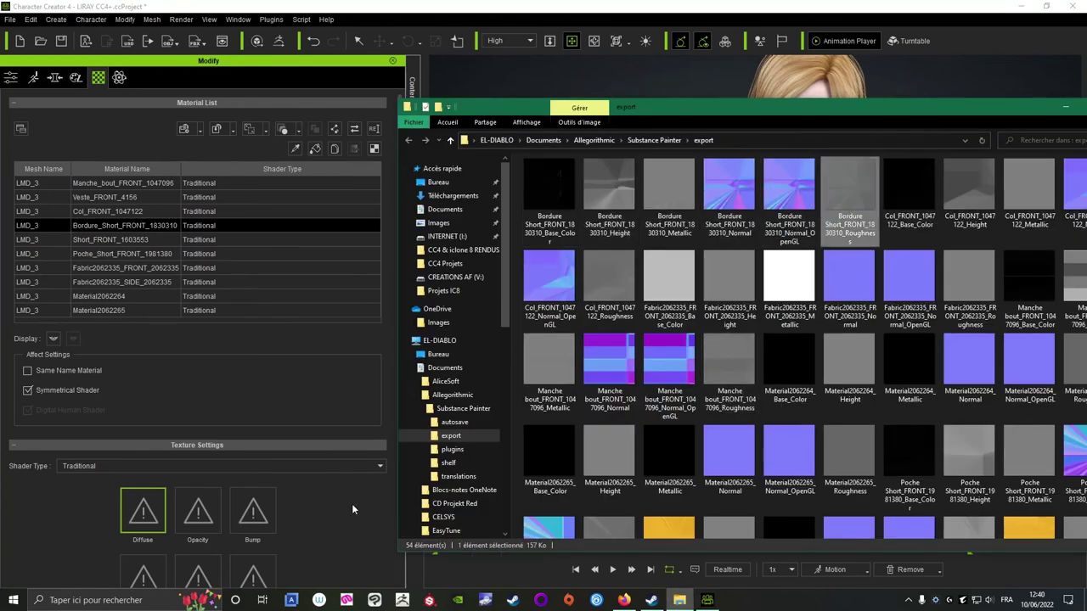
scroll(352, 508, down, 2)
scroll(194, 290, up, 2)
Change the shader type of all LMD_3 outfit materials, from Manche_bout_FRONT_1047096 to Material2062265, to PBR.
click(135, 177)
scroll(139, 242, down, 2)
shift+click(133, 242)
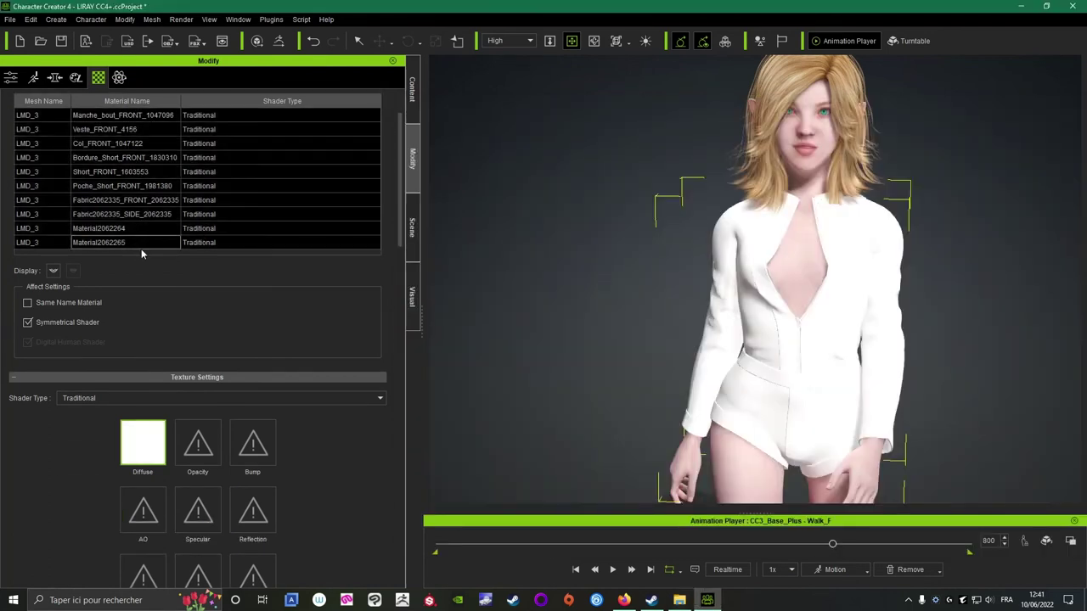
click(98, 399)
click(68, 418)
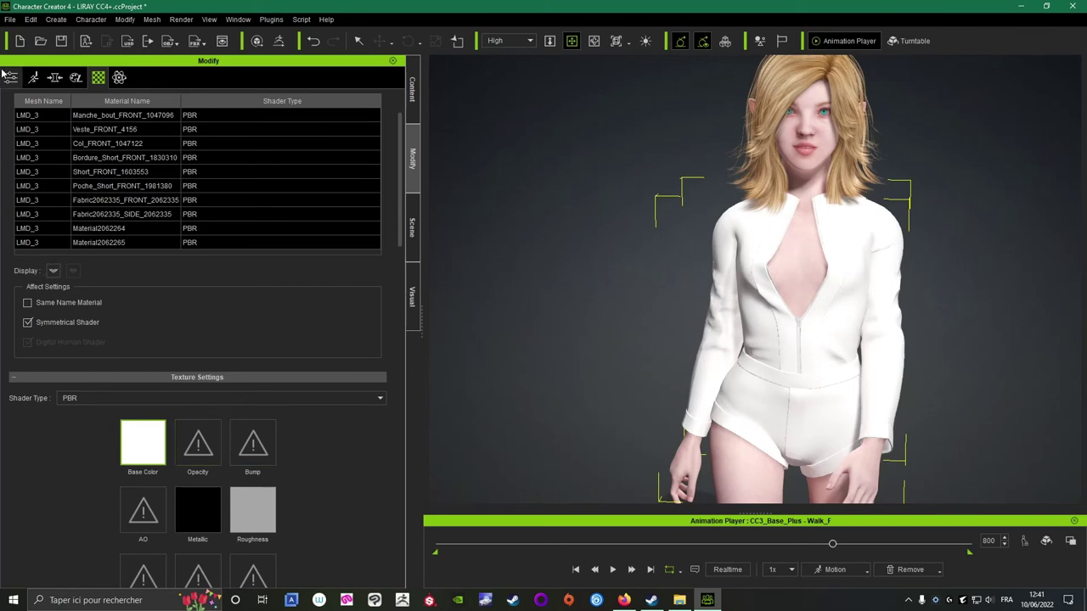
Save the project under the new name "LIRAY Tenue LMD 3.5" in the CC4 Projets folder and check that folder's project files.
click(9, 21)
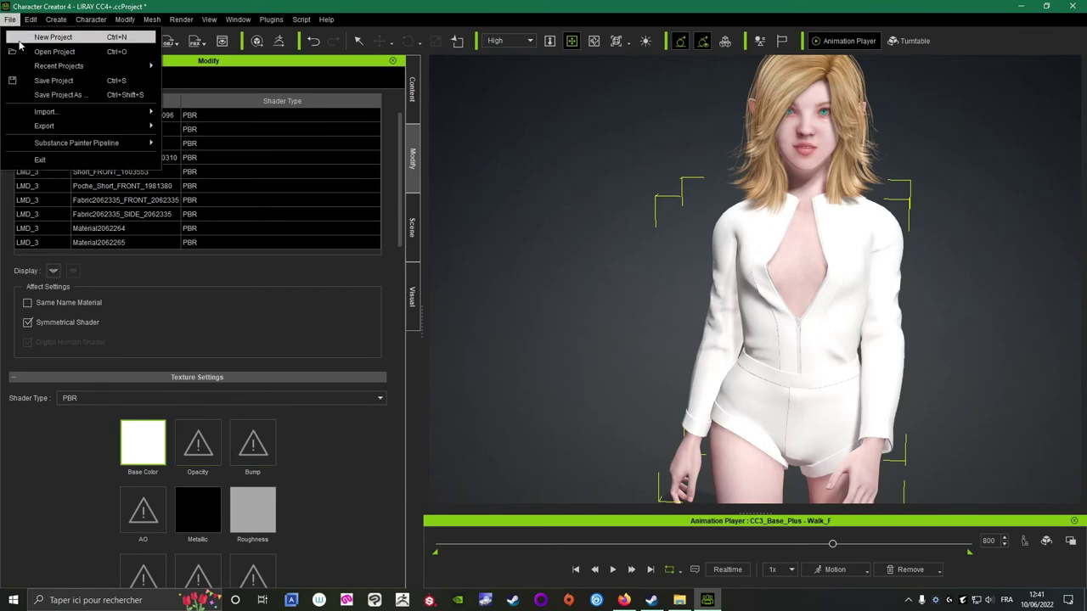
click(64, 99)
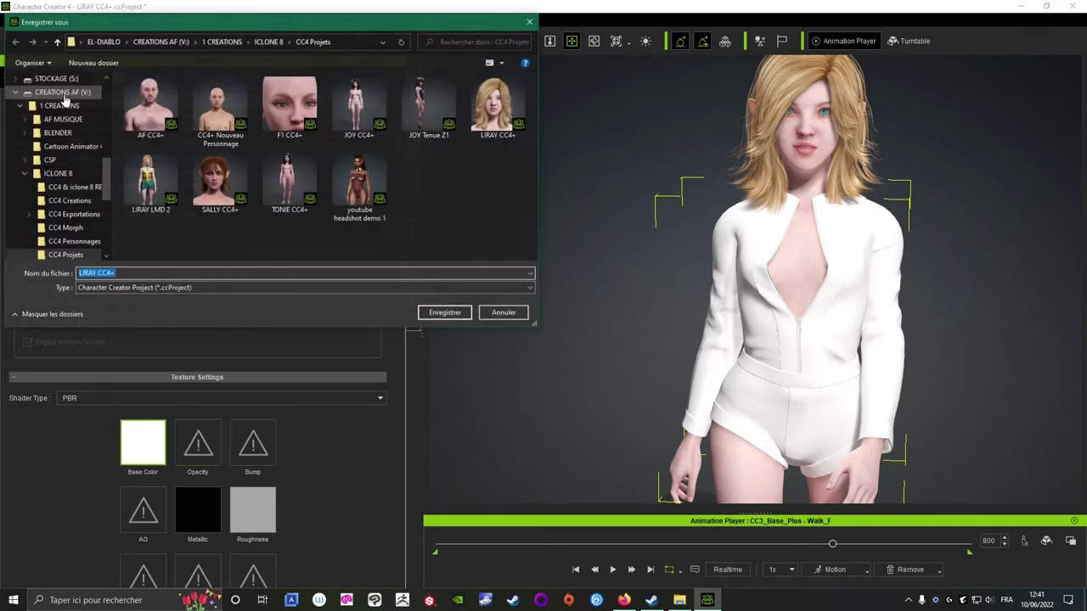
click(127, 274)
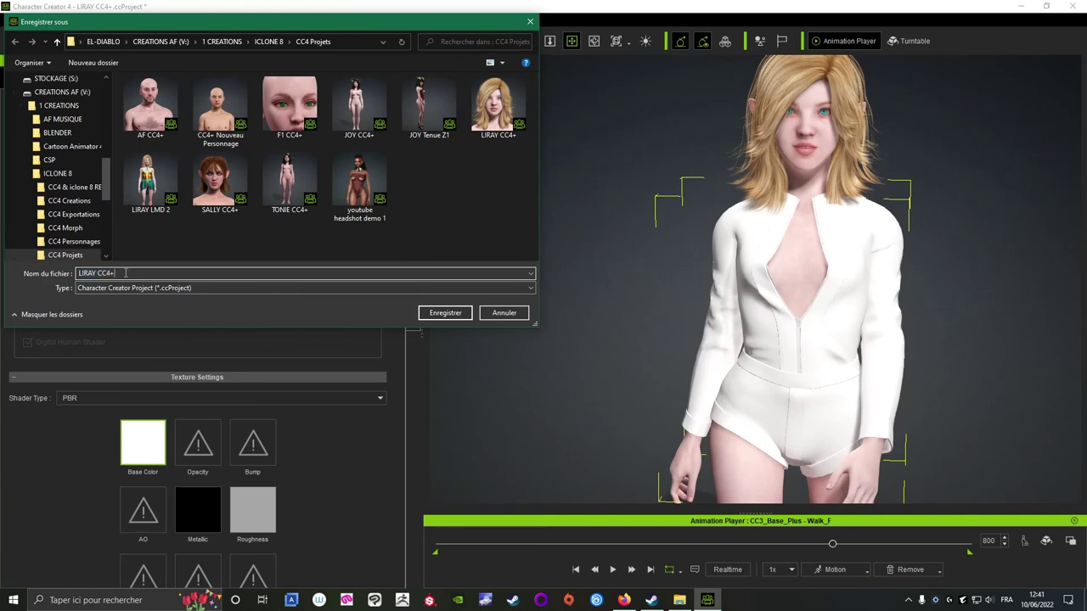
key(BackSpace)
key(BackSpace)
key(BackSpace)
key(BackSpace)
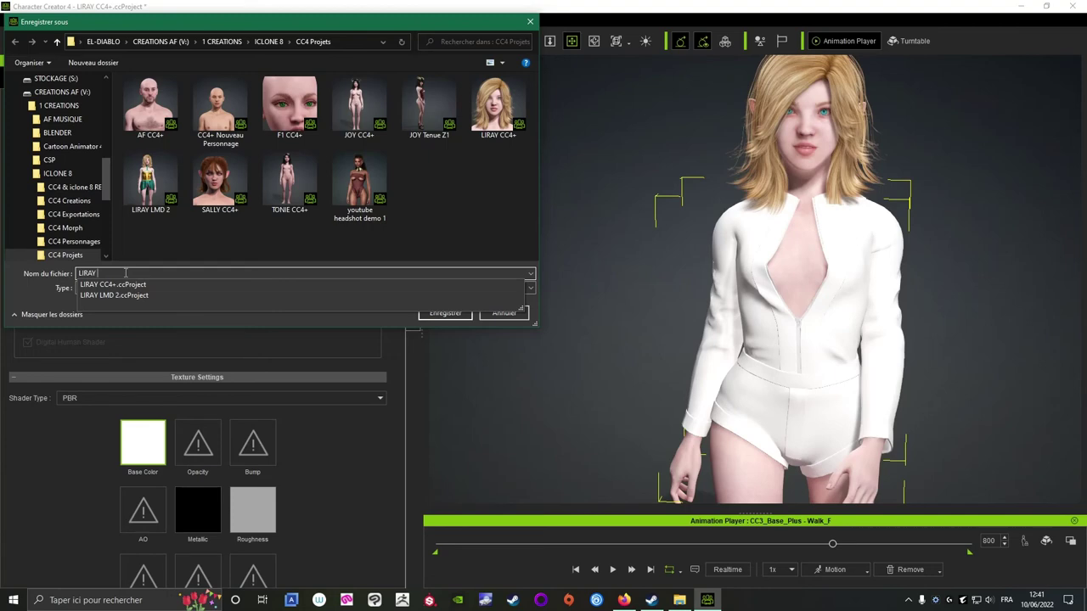
text(1)
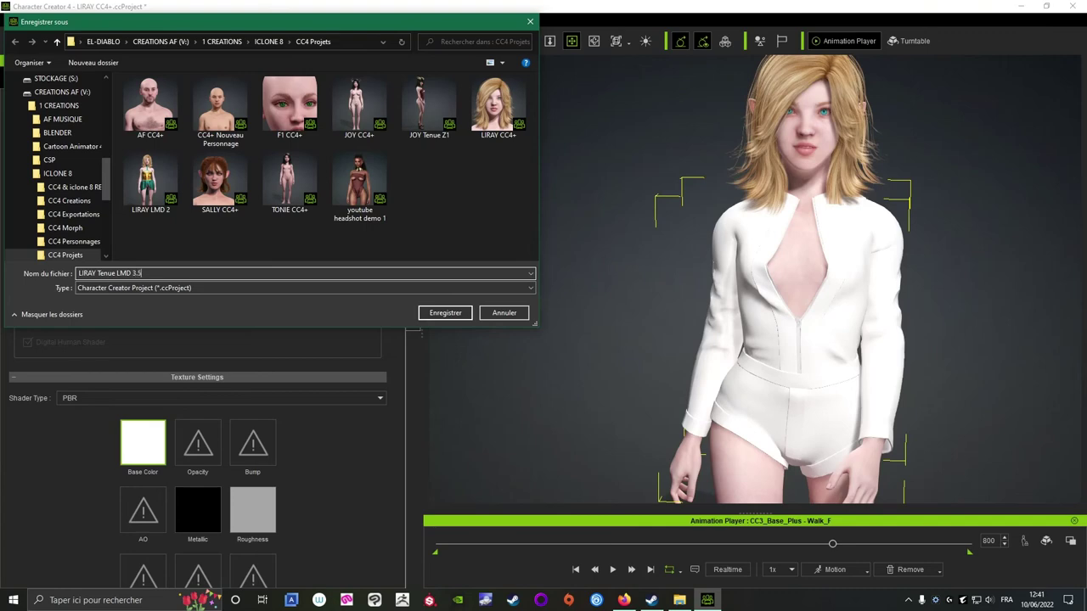
click(445, 312)
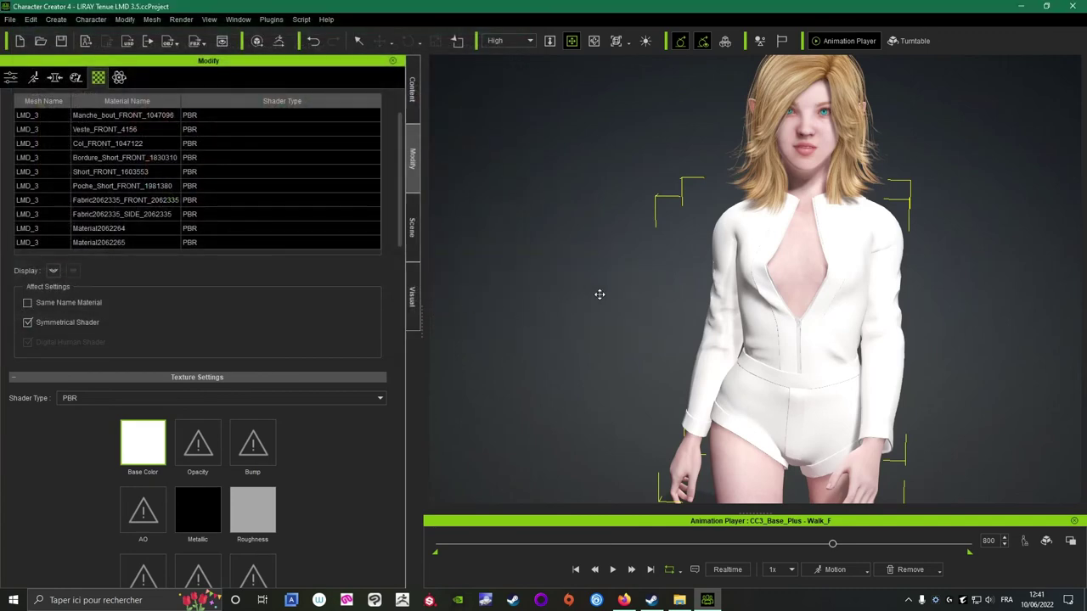
click(49, 40)
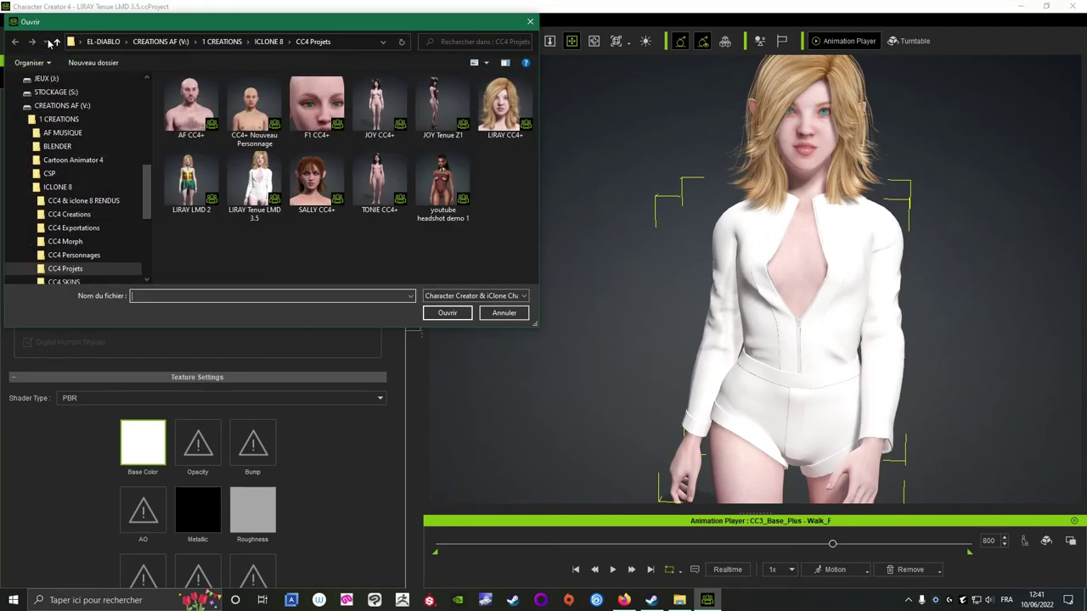
click(499, 312)
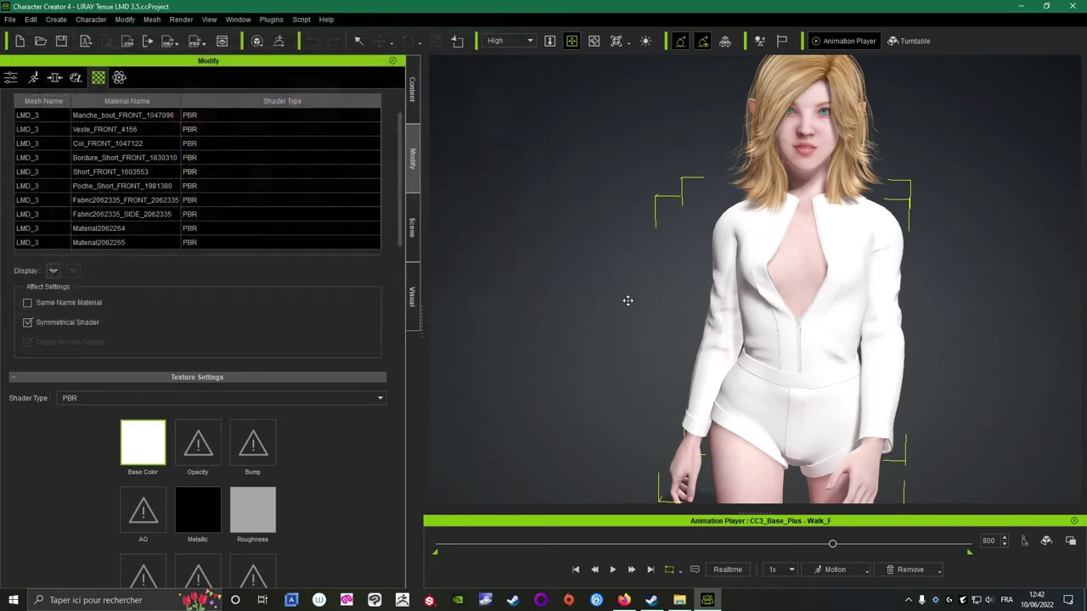
Assign the exported Bordure Short_FRONT_1830310 roughness, metallic and base color textures to the matching channels of the Bordure_Short_FRONT_1830310 material.
right_drag(673, 325, 501, 318)
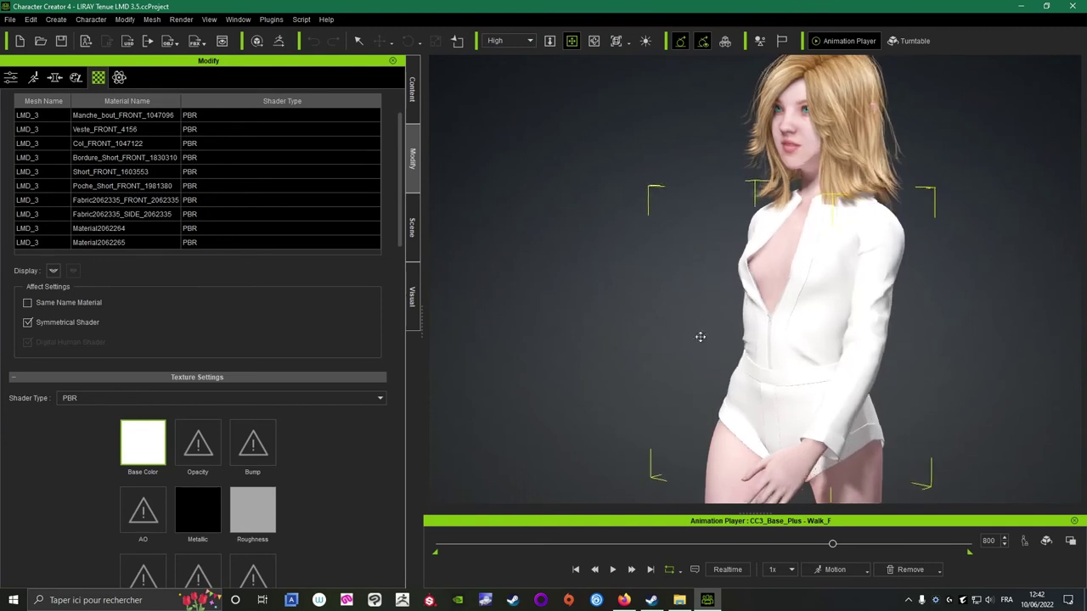
right_drag(701, 337, 577, 289)
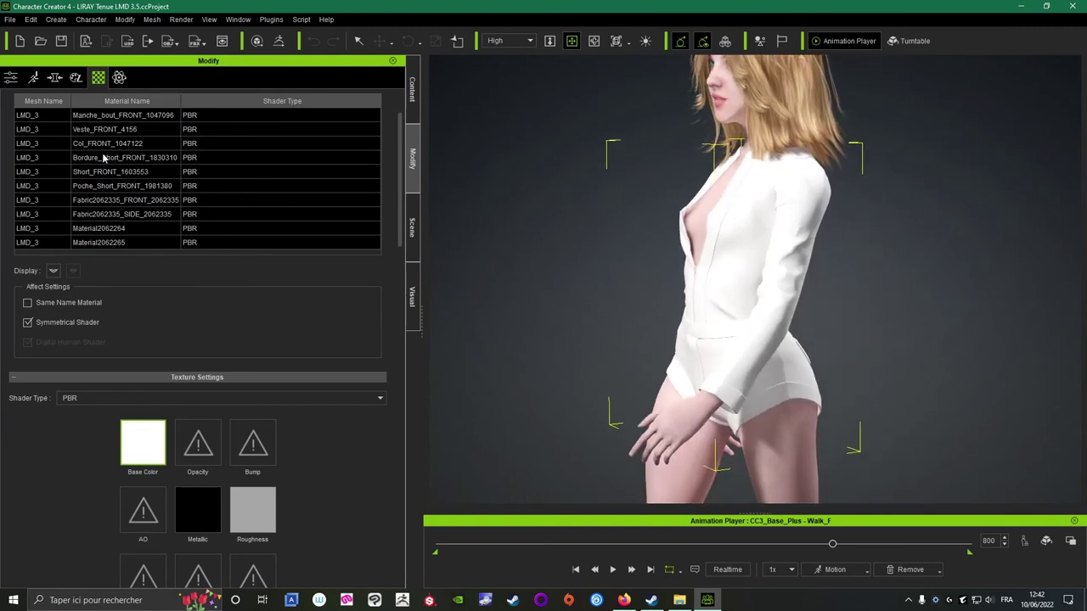
scroll(103, 158, up, 2)
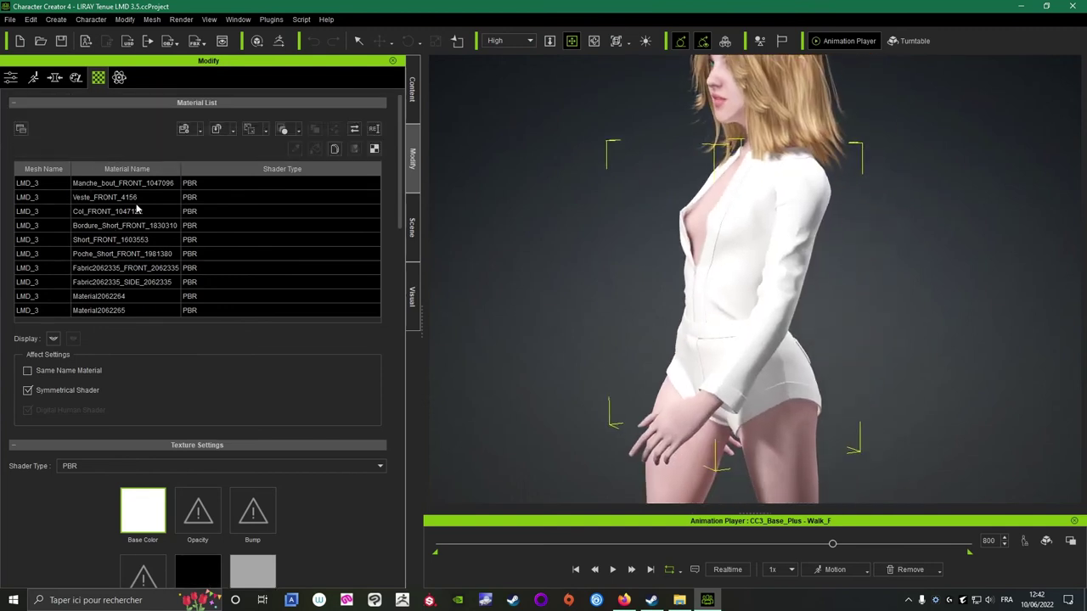
click(90, 227)
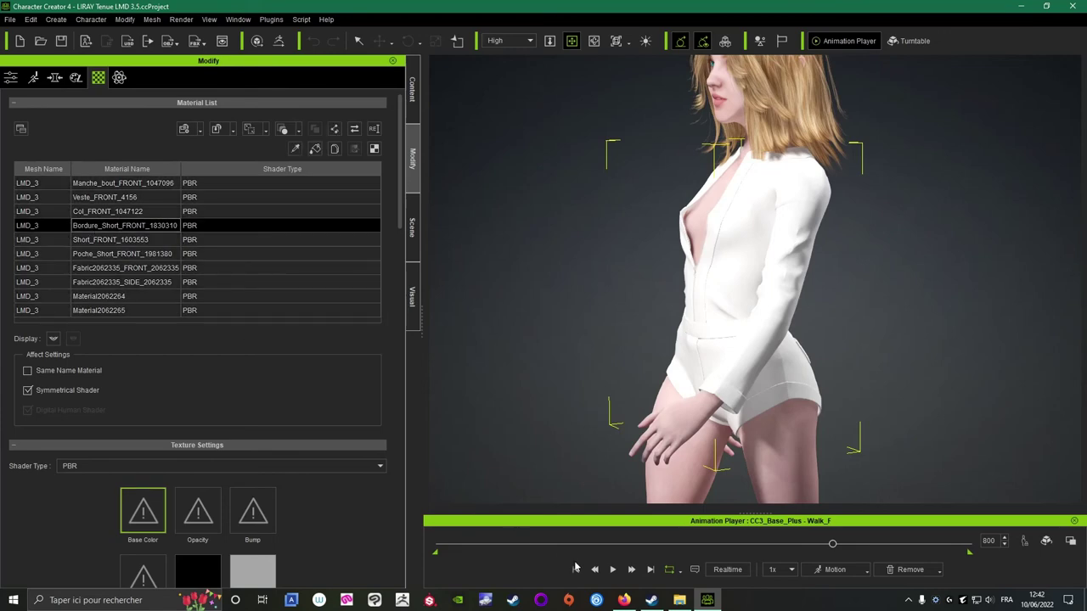
click(679, 600)
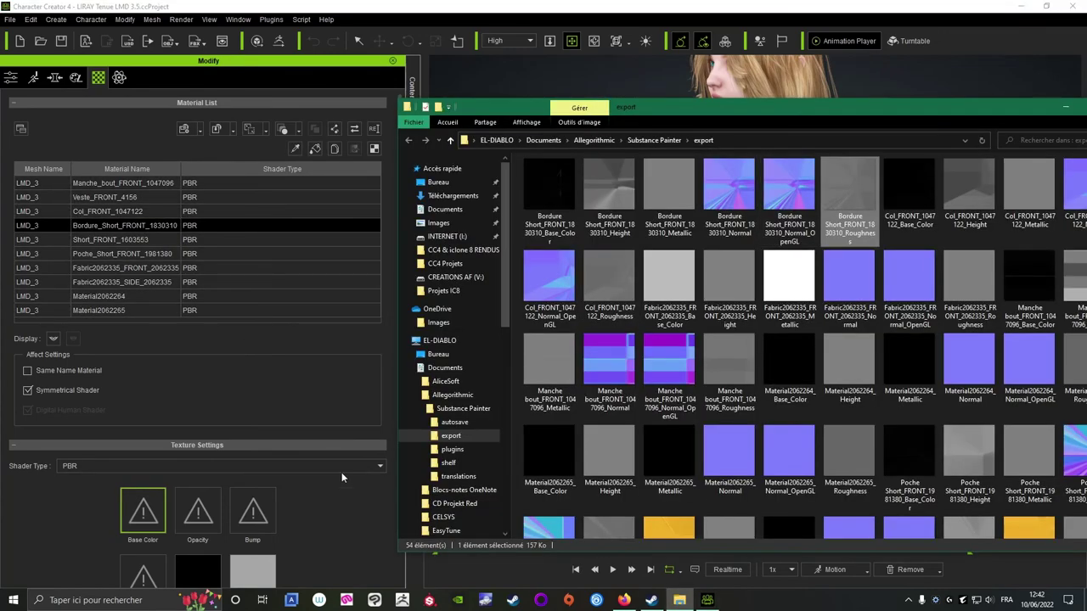
scroll(341, 472, down, 3)
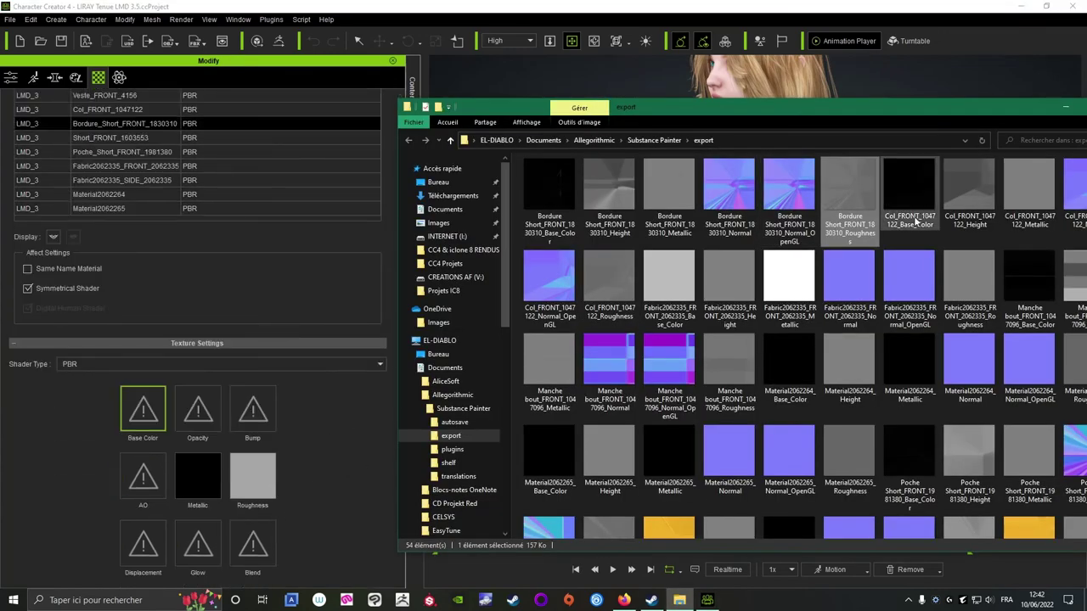
drag(851, 200, 252, 478)
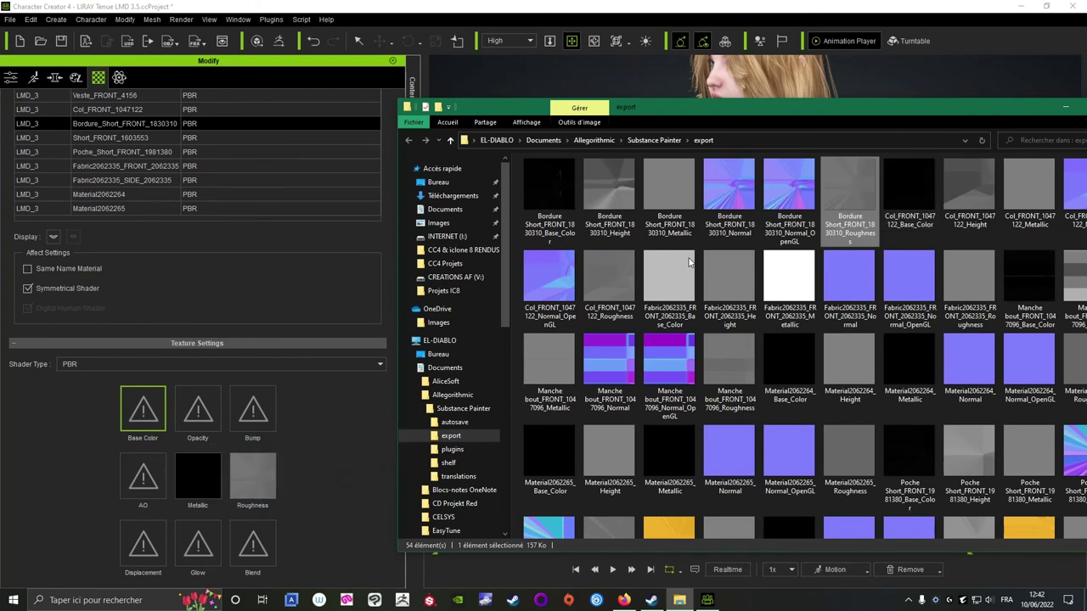
drag(669, 193, 201, 491)
drag(546, 190, 134, 416)
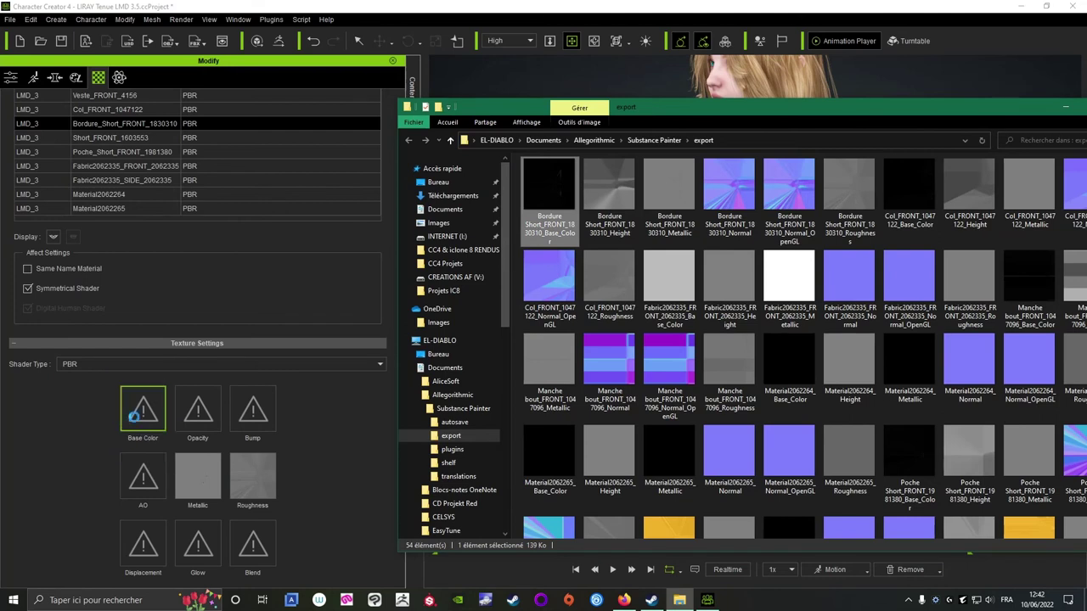
Load the Bordure Short_FRONT_1830310 Normal_OpenGL texture into the same material's bump channel with the input type Normal.
drag(789, 193, 253, 416)
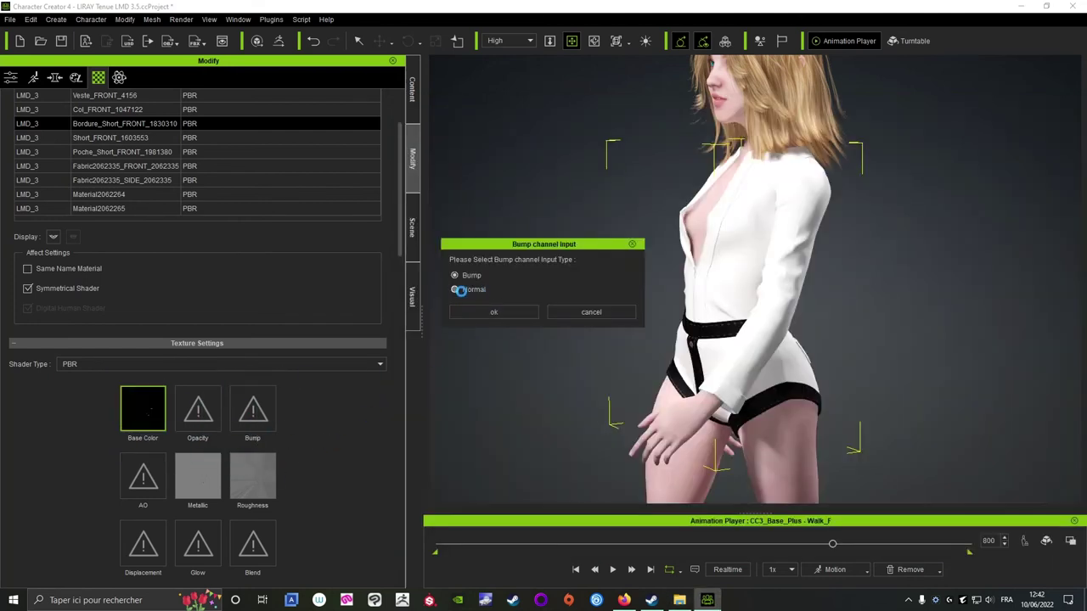
click(456, 291)
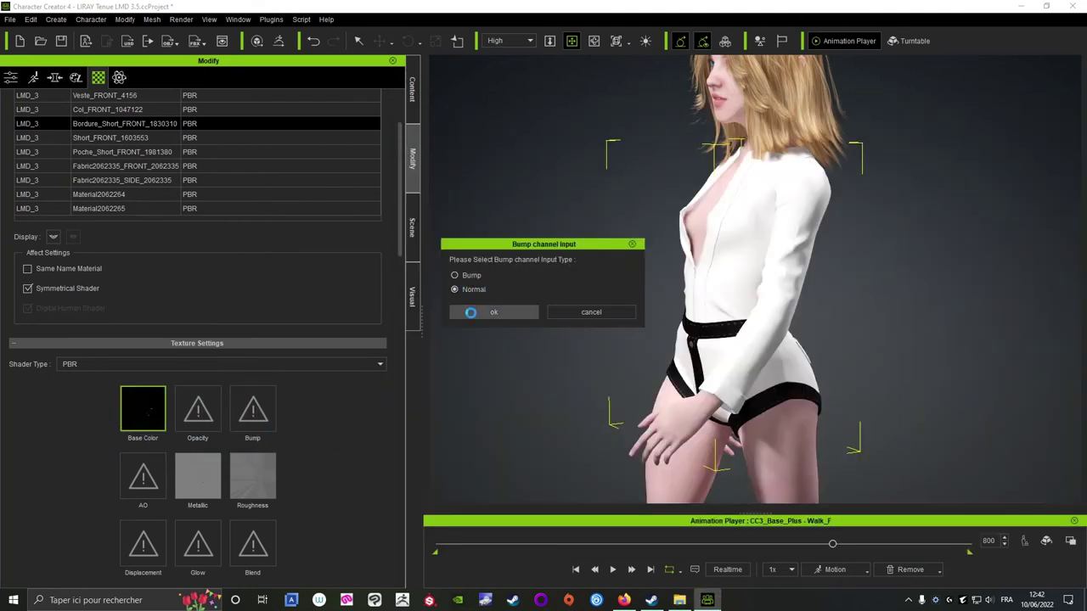
click(471, 313)
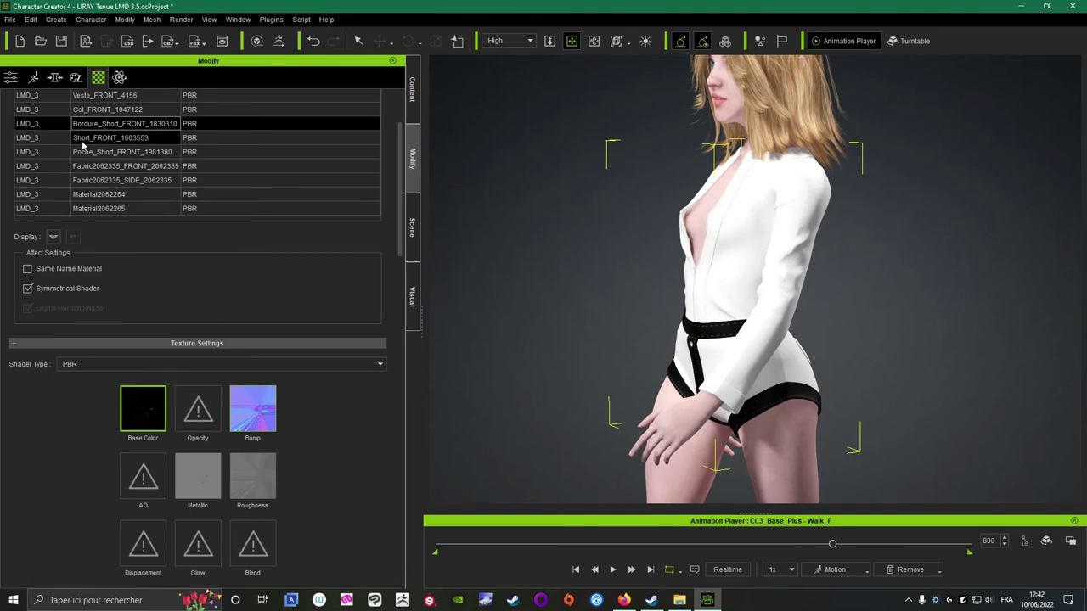
Assign the exported Col_FRONT_1047122 roughness, metallic, base color and Normal_OpenGL textures to the Col_FRONT_1047122 material, with the bump channel input type Normal.
click(680, 600)
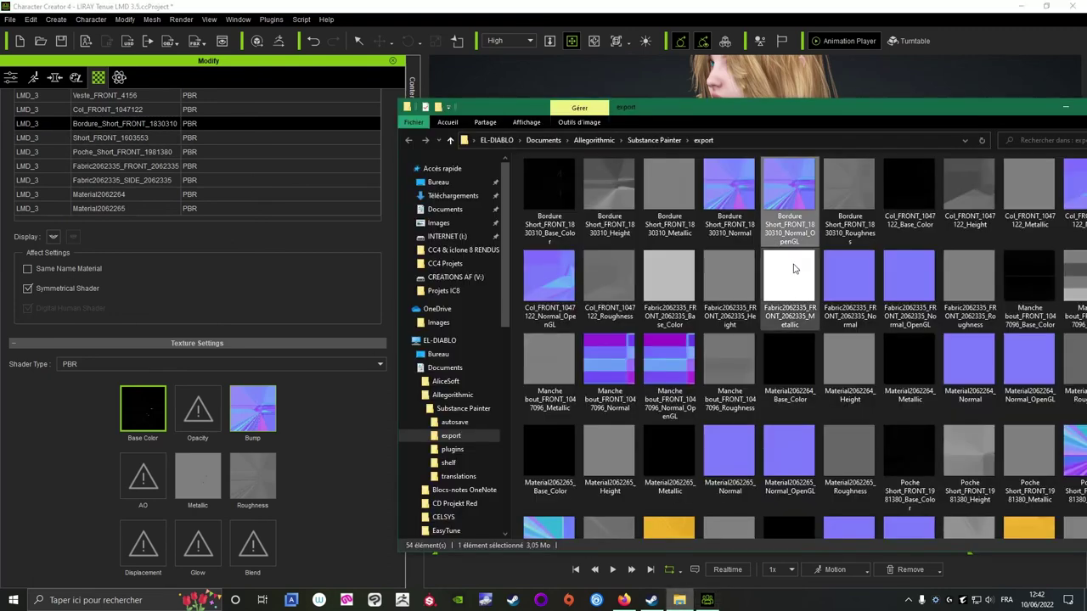
click(900, 191)
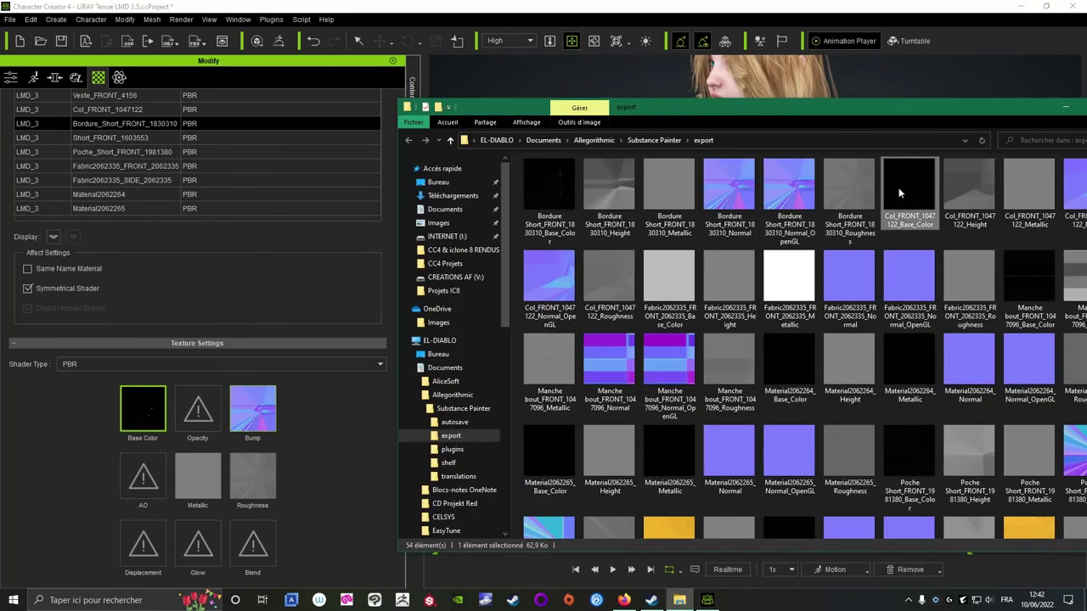
scroll(191, 152, up, 3)
click(103, 213)
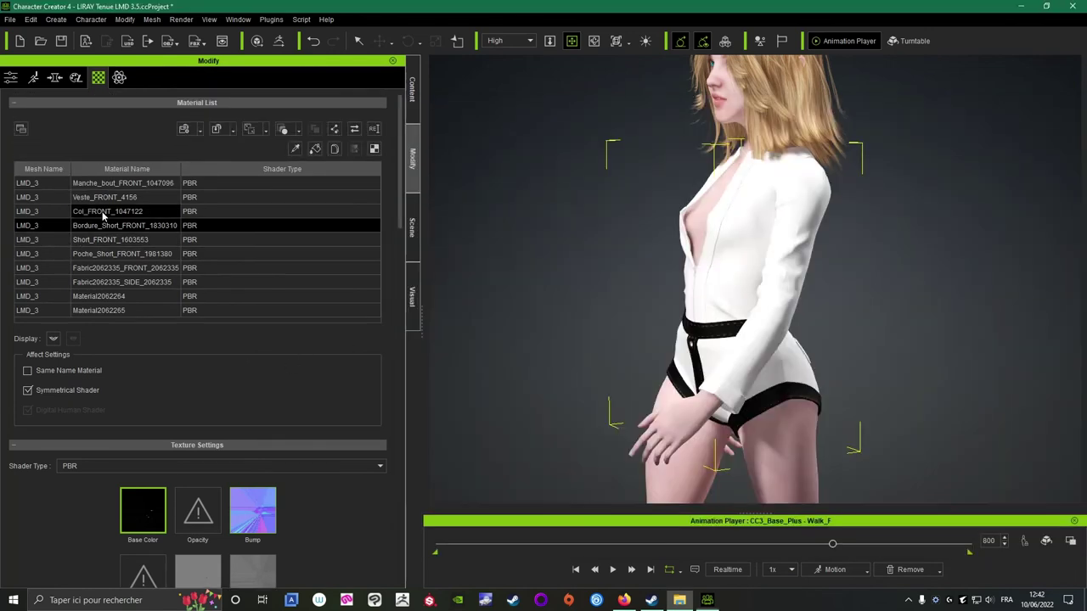
scroll(336, 515, down, 2)
click(679, 600)
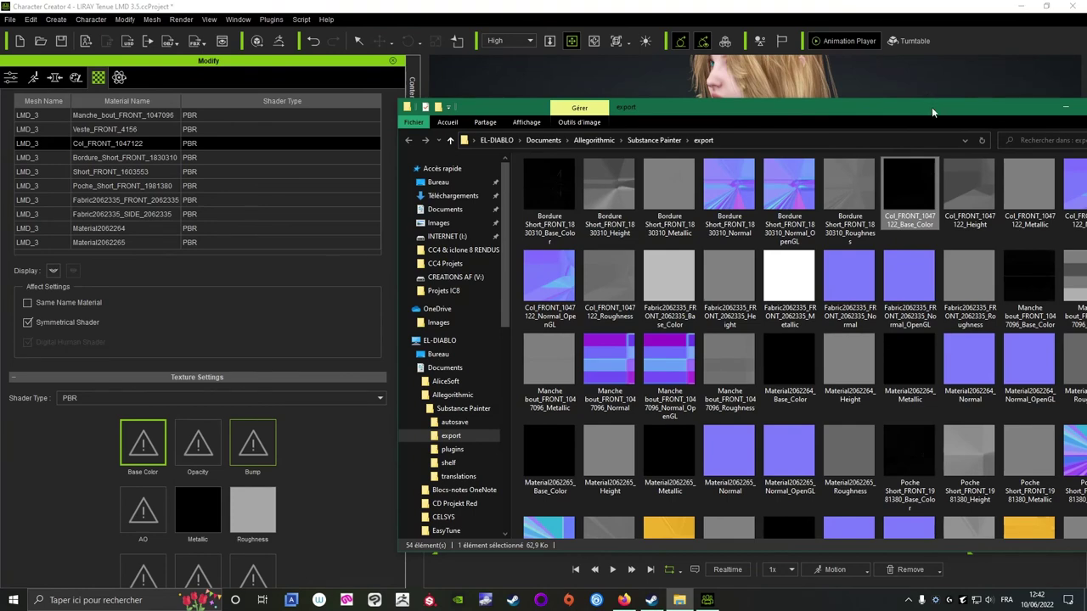
drag(932, 107, 844, 105)
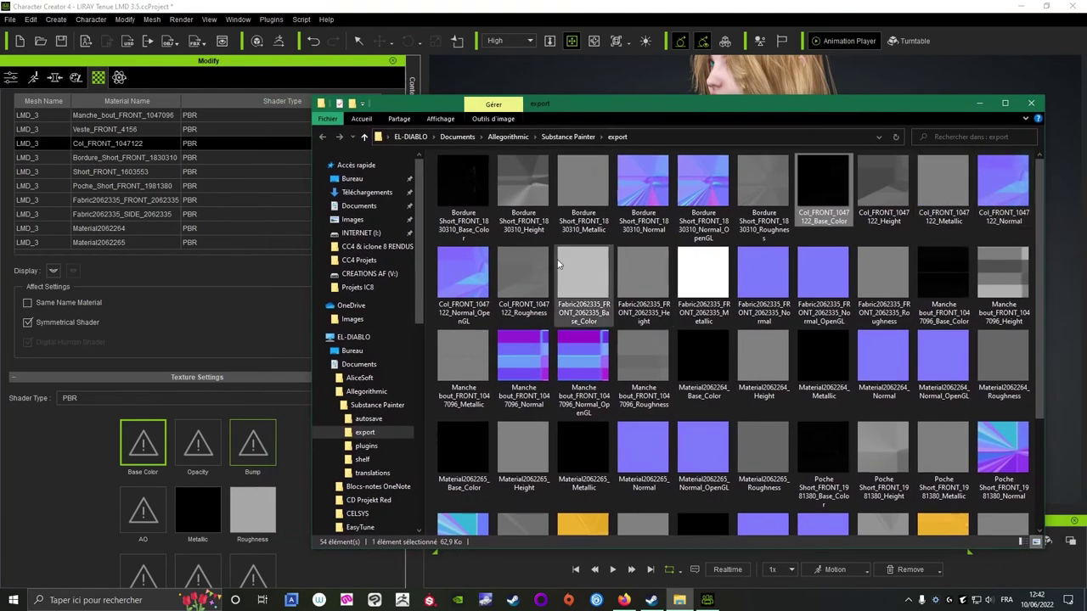
drag(530, 279, 252, 511)
drag(943, 183, 198, 514)
drag(823, 187, 142, 443)
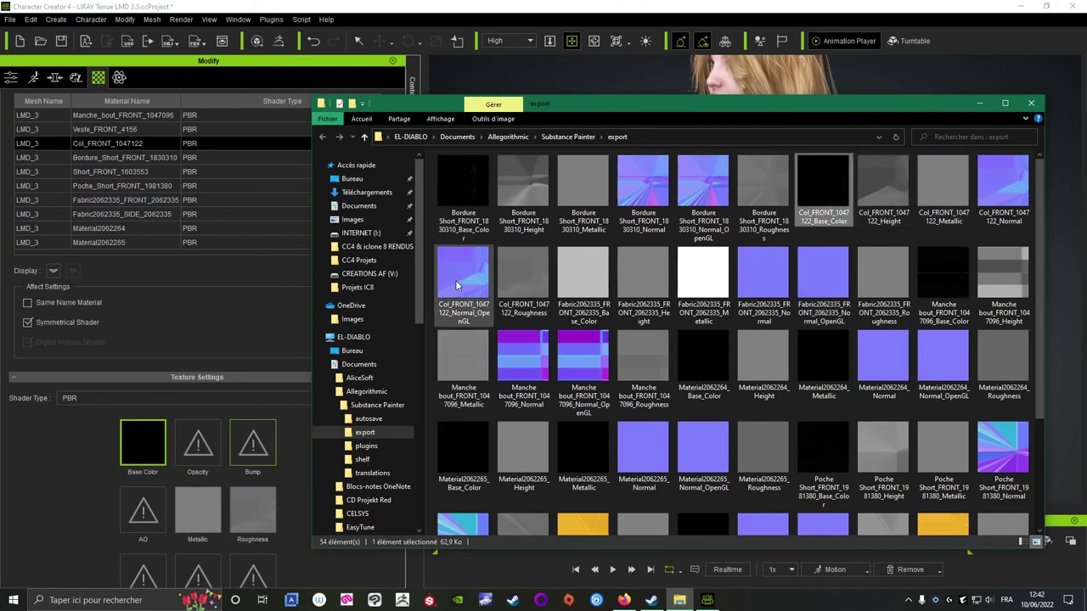
drag(456, 285, 252, 450)
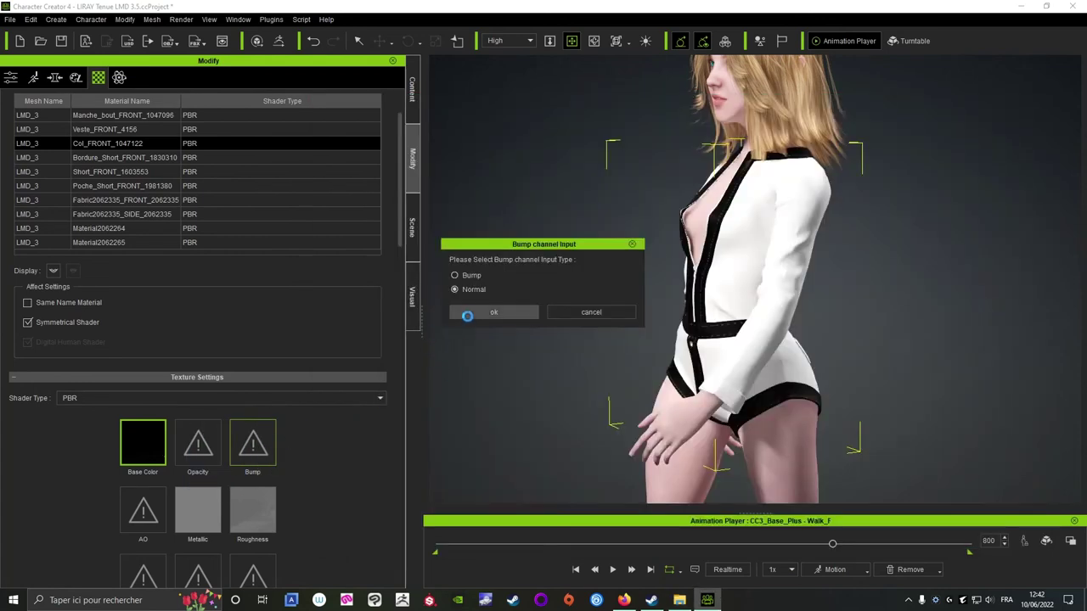
click(463, 313)
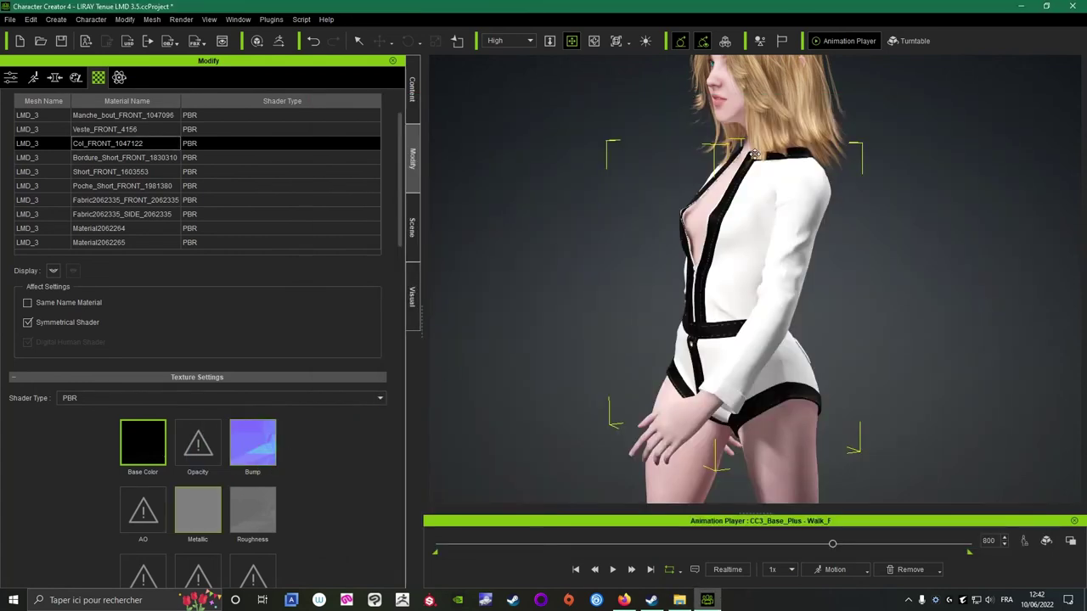
Apply the exported Fabric2062335_FRONT_2062335 roughness, metallic, base color and Normal_OpenGL textures to the matching fabric material, using Normal as the bump input type.
click(679, 600)
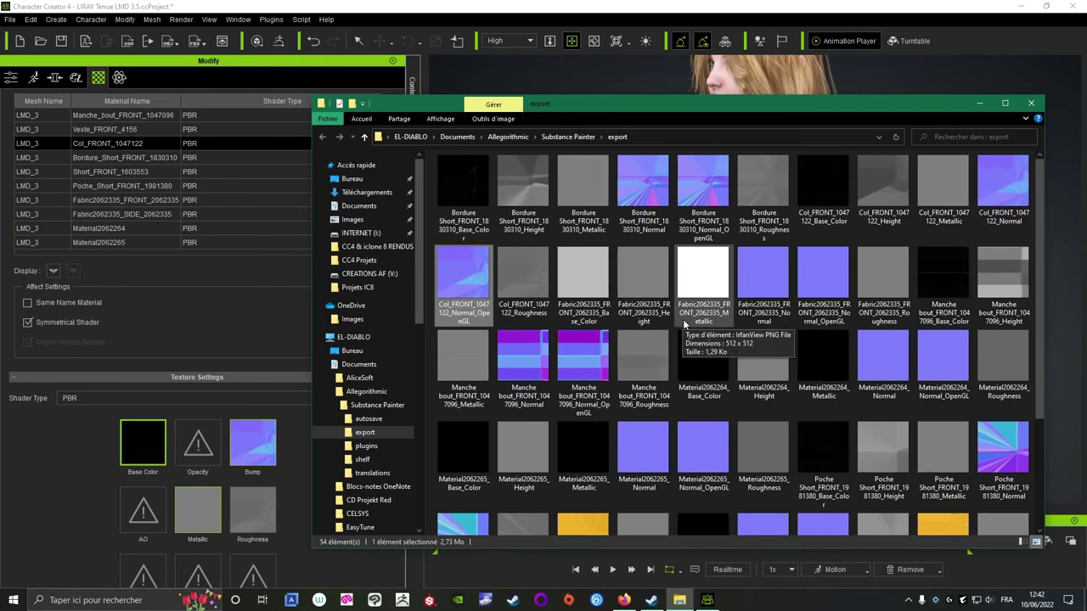
click(127, 200)
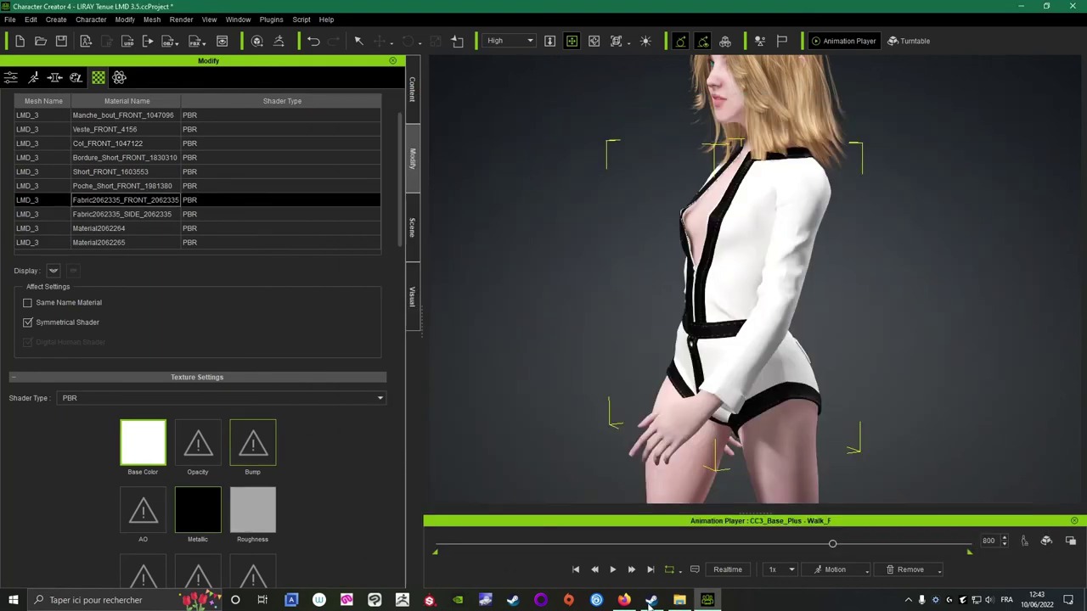
click(679, 600)
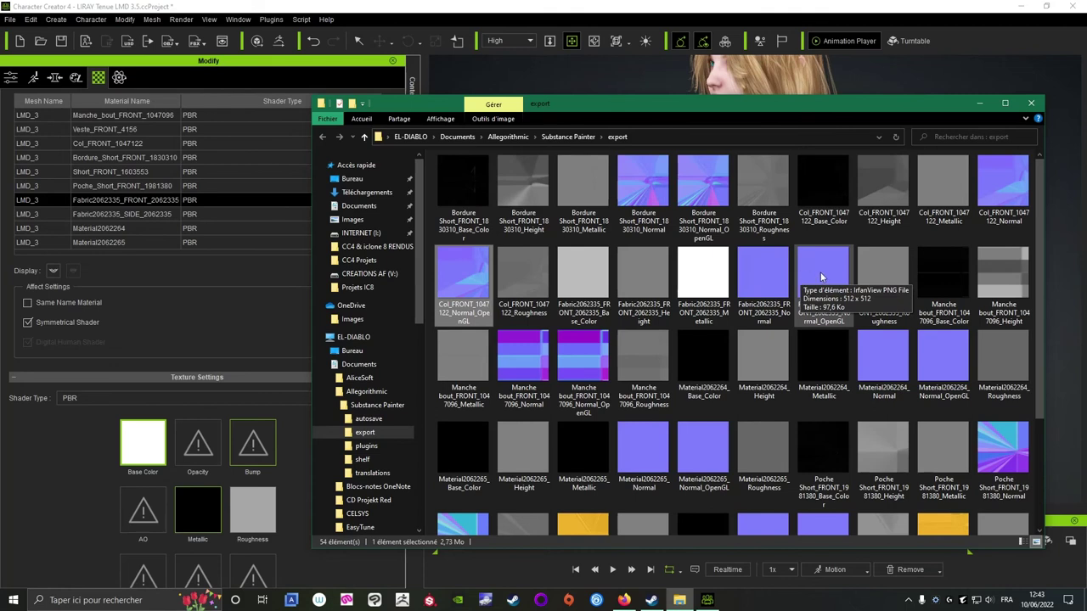
drag(883, 277, 253, 519)
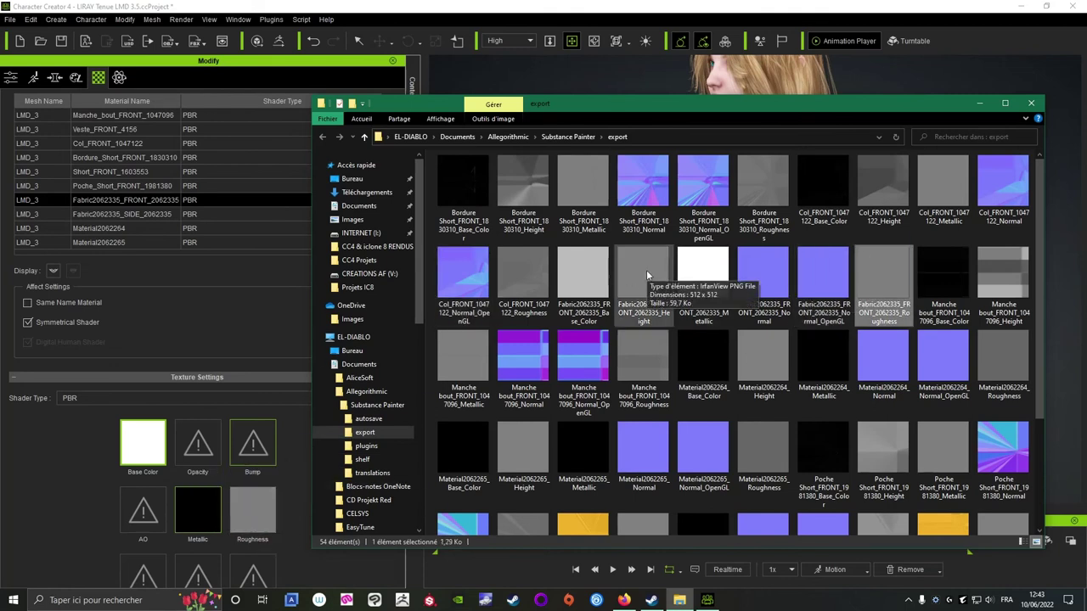
drag(703, 273, 196, 520)
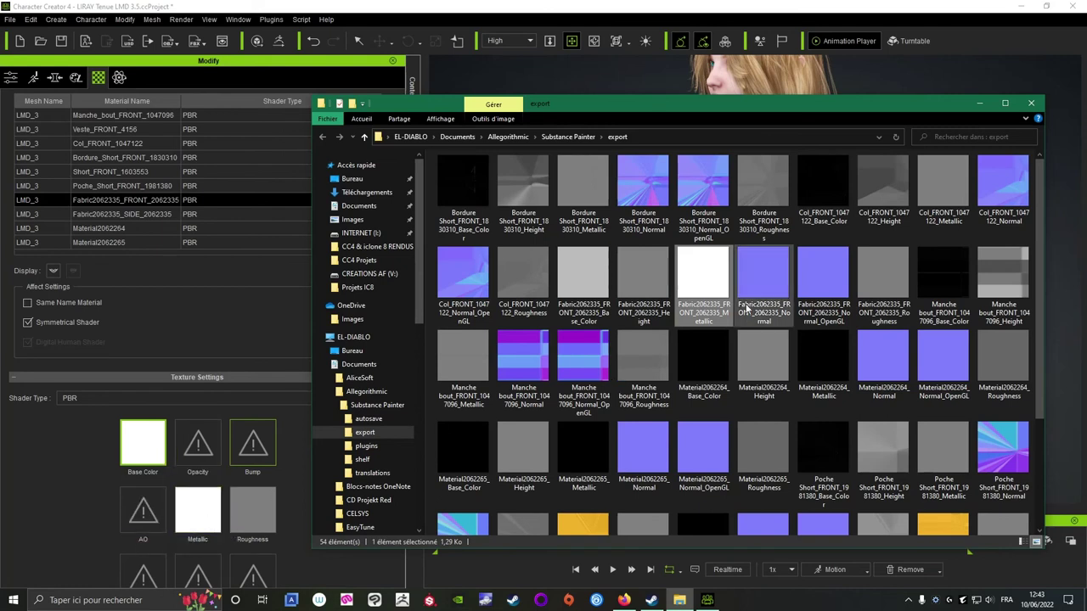
drag(586, 282, 143, 445)
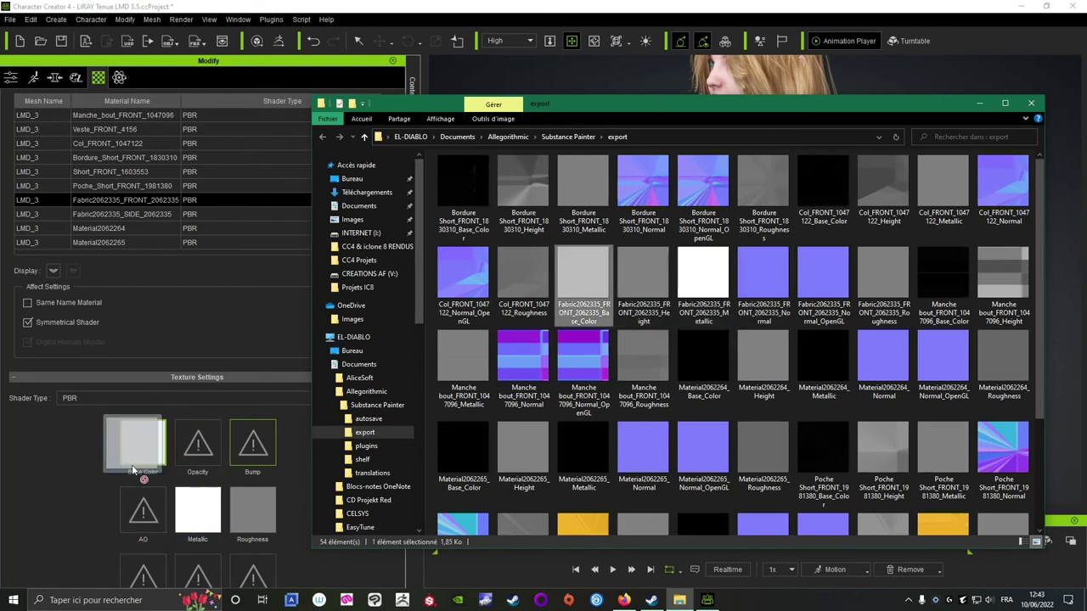
drag(828, 287, 254, 437)
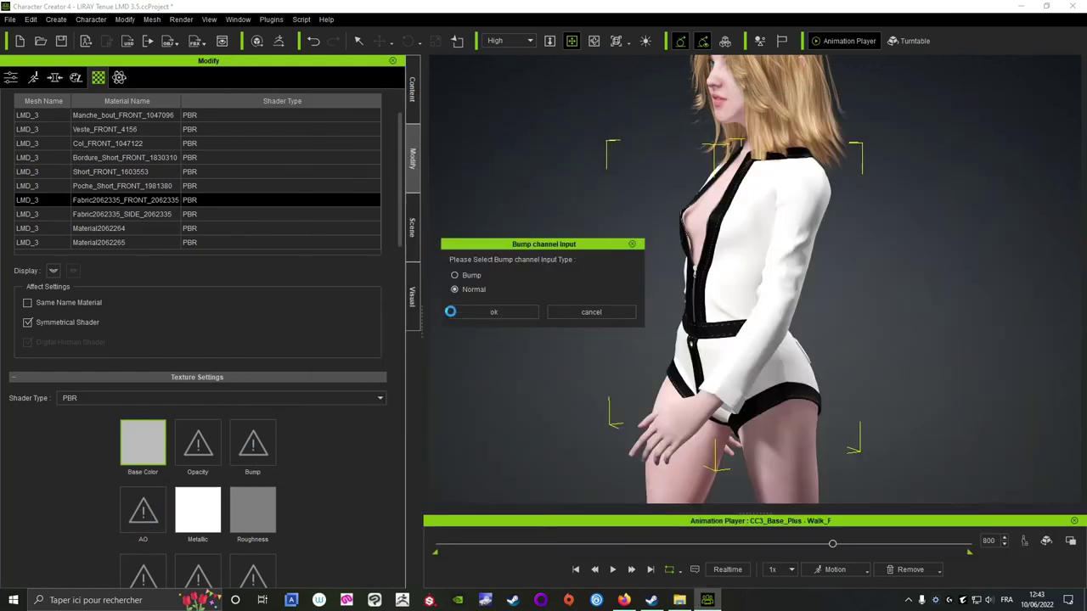
click(478, 311)
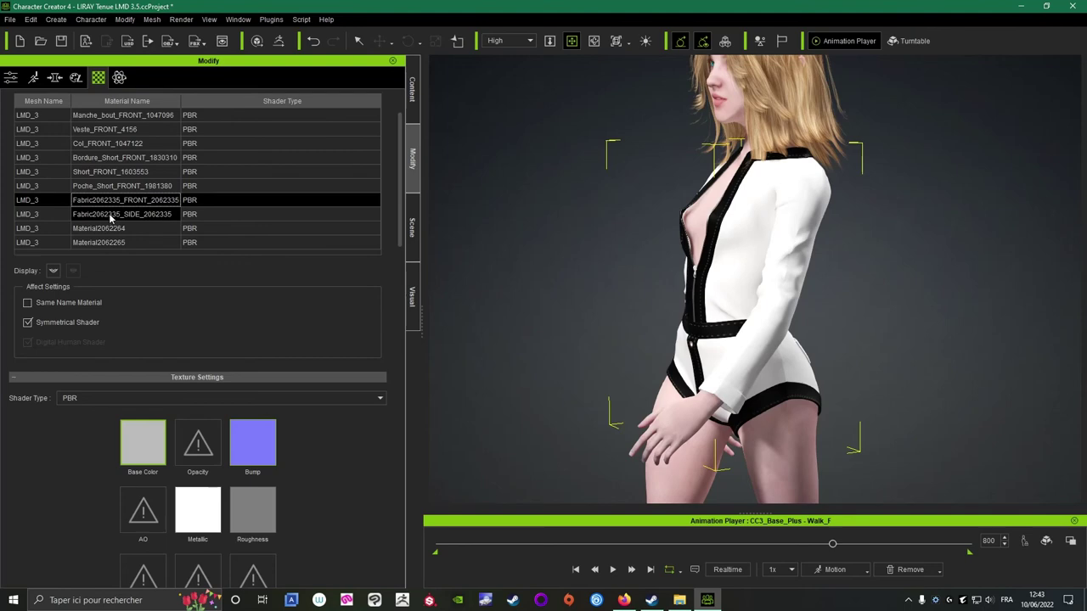
Assign the exported Manche bout_FRONT_1047096 roughness, metallic, base color and Normal_OpenGL textures to the Manche_bout_FRONT_1047096 material, with bump input type Normal.
click(679, 600)
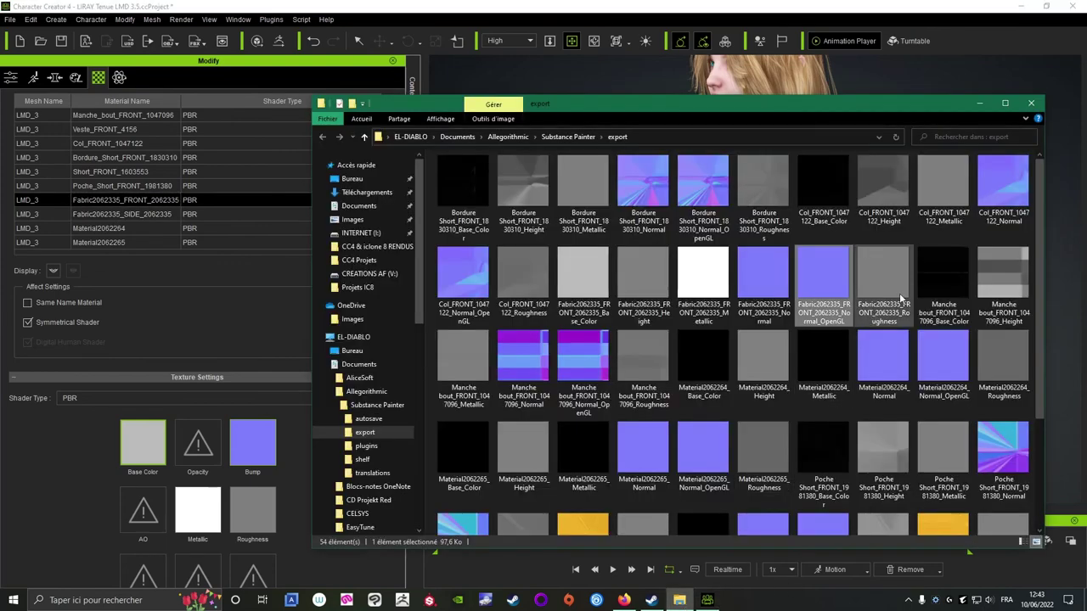
click(939, 277)
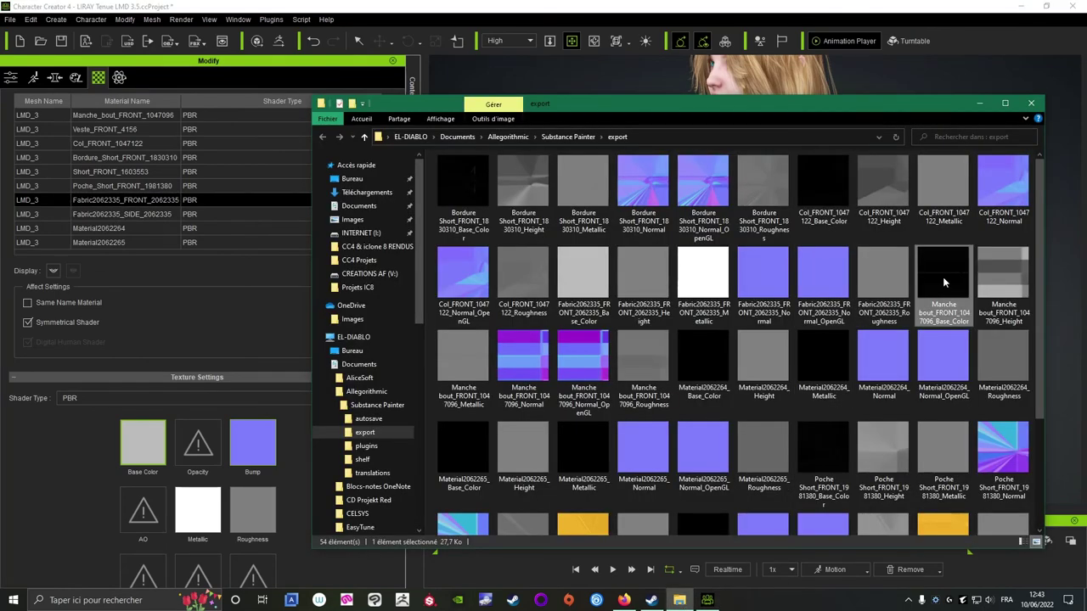
click(97, 117)
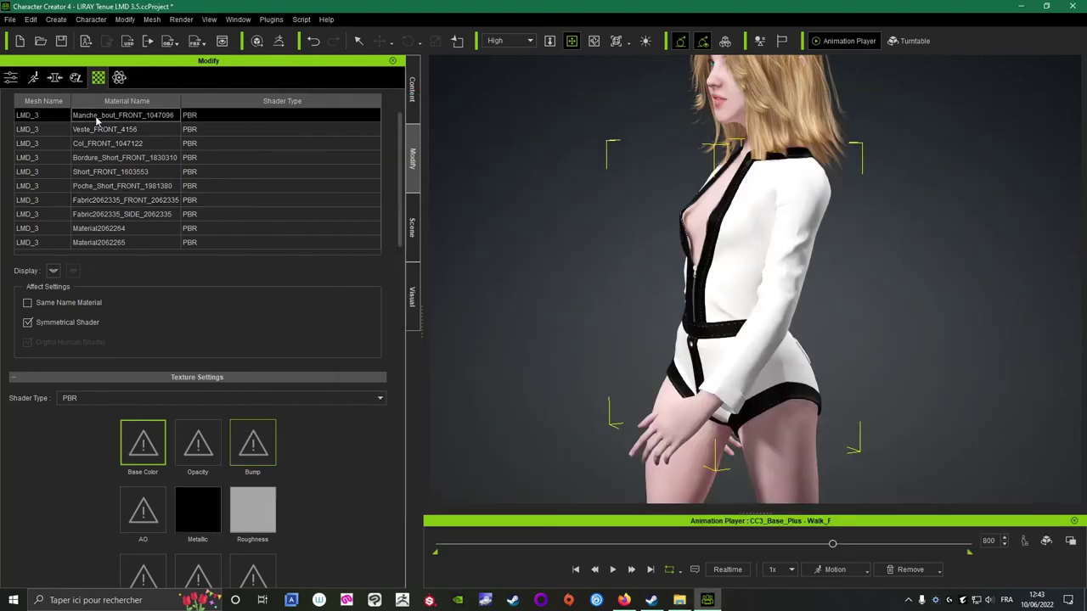
click(679, 600)
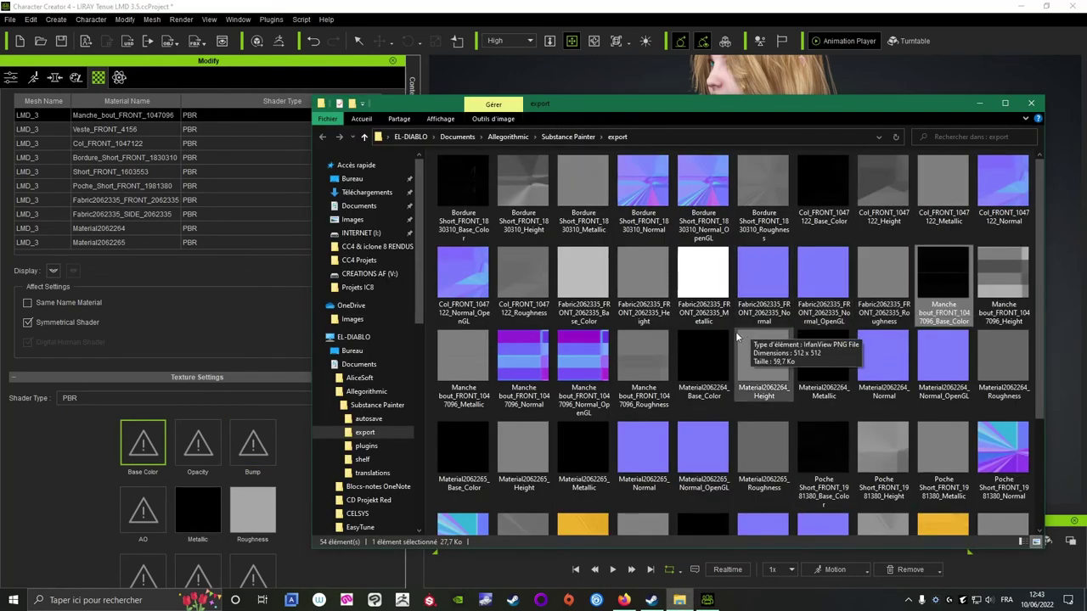
drag(643, 367, 252, 511)
drag(463, 365, 197, 516)
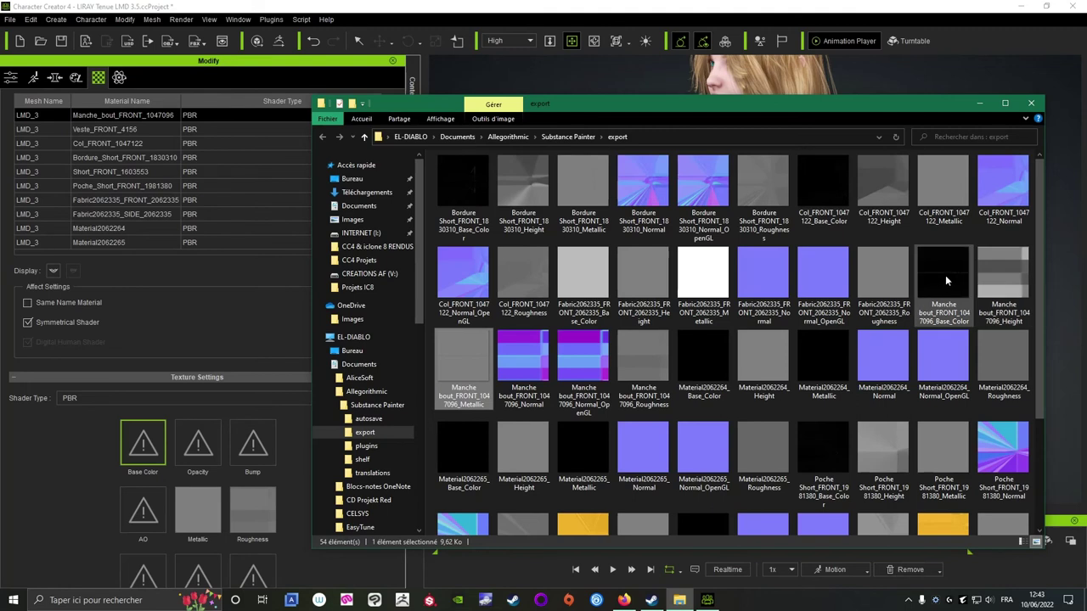
drag(944, 274, 141, 451)
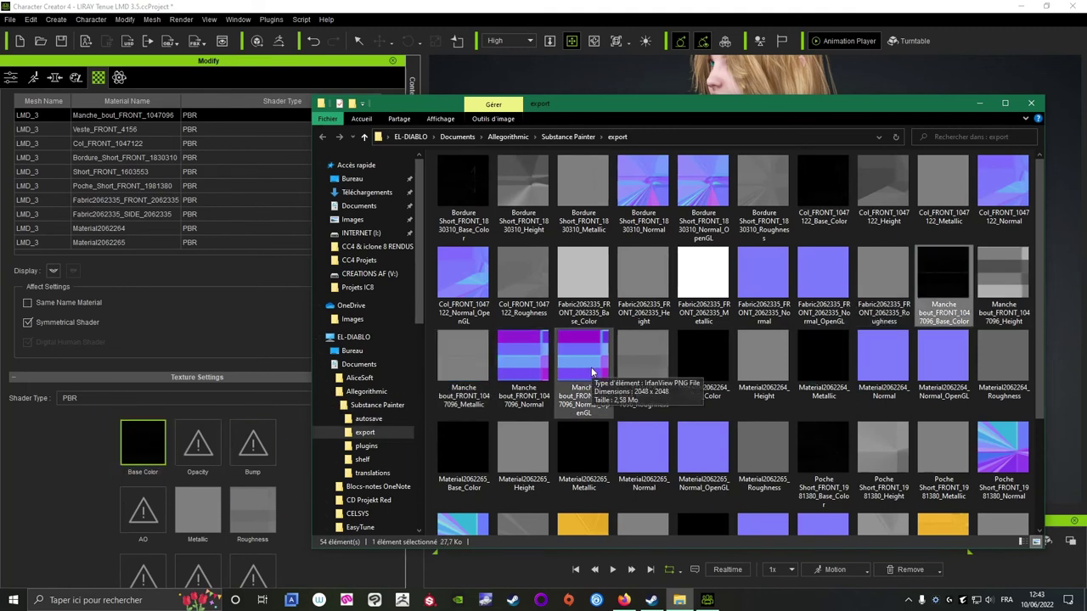
drag(591, 371, 252, 442)
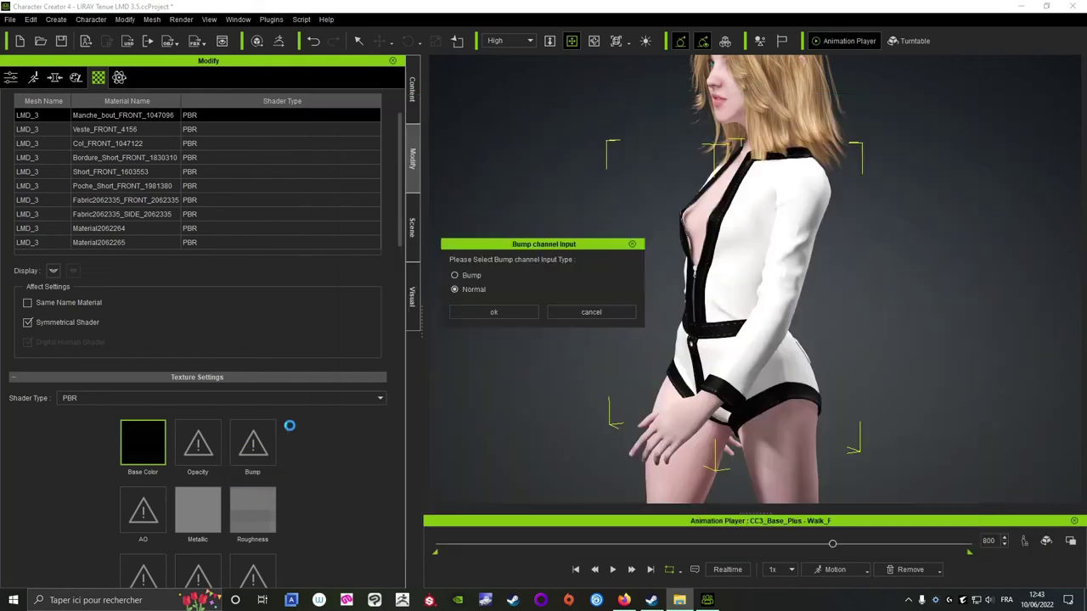
click(473, 315)
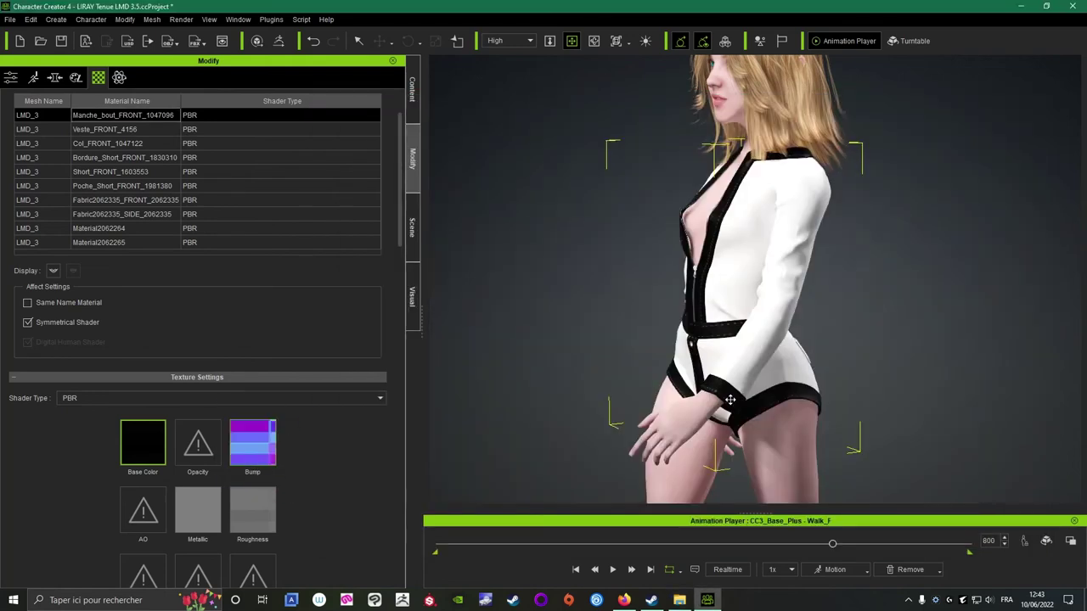
Load the exported Material2062264 roughness, metallic, base color and Normal_OpenGL textures into the Material2062264 material's matching channels, with bump input type Normal.
click(679, 600)
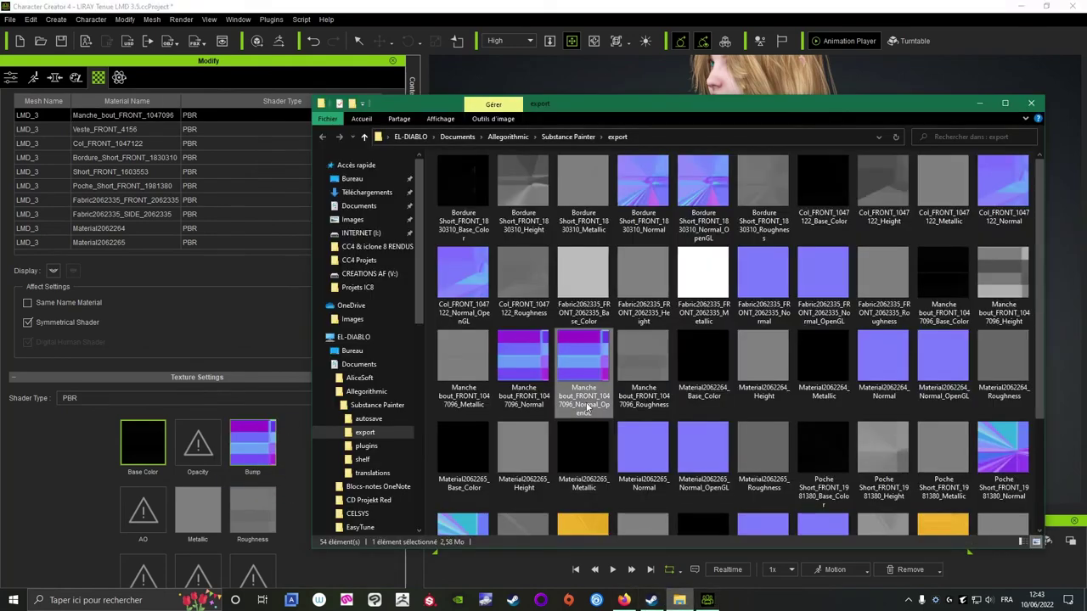
click(711, 374)
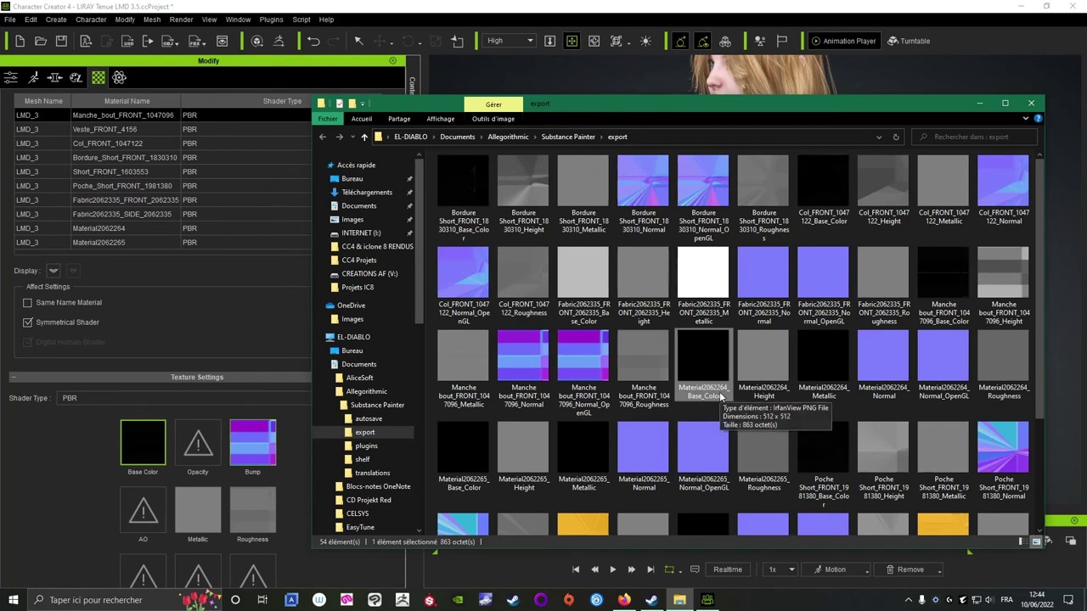
click(111, 230)
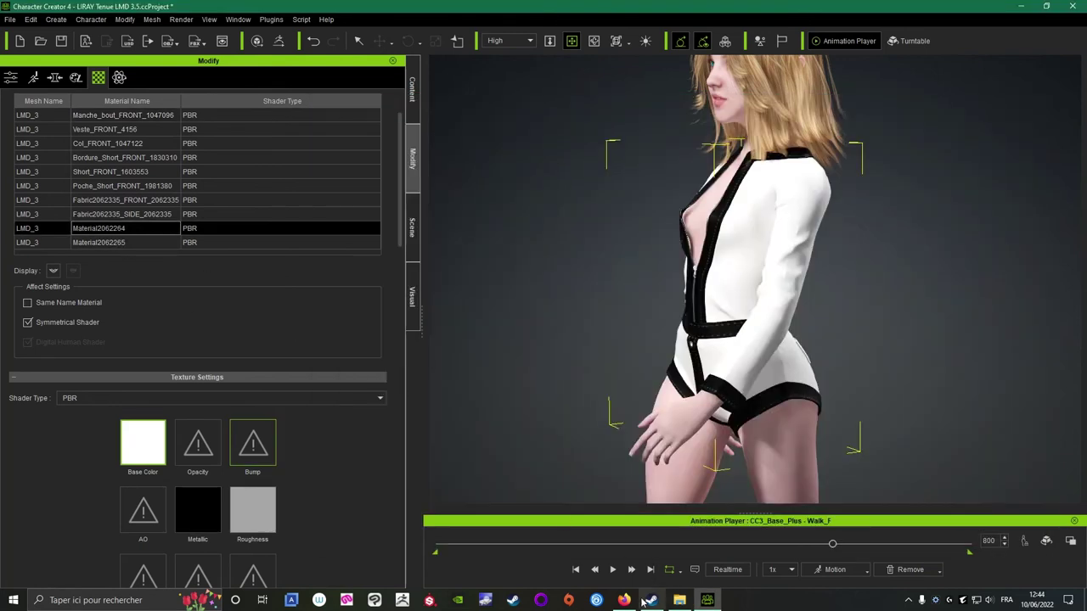
click(679, 600)
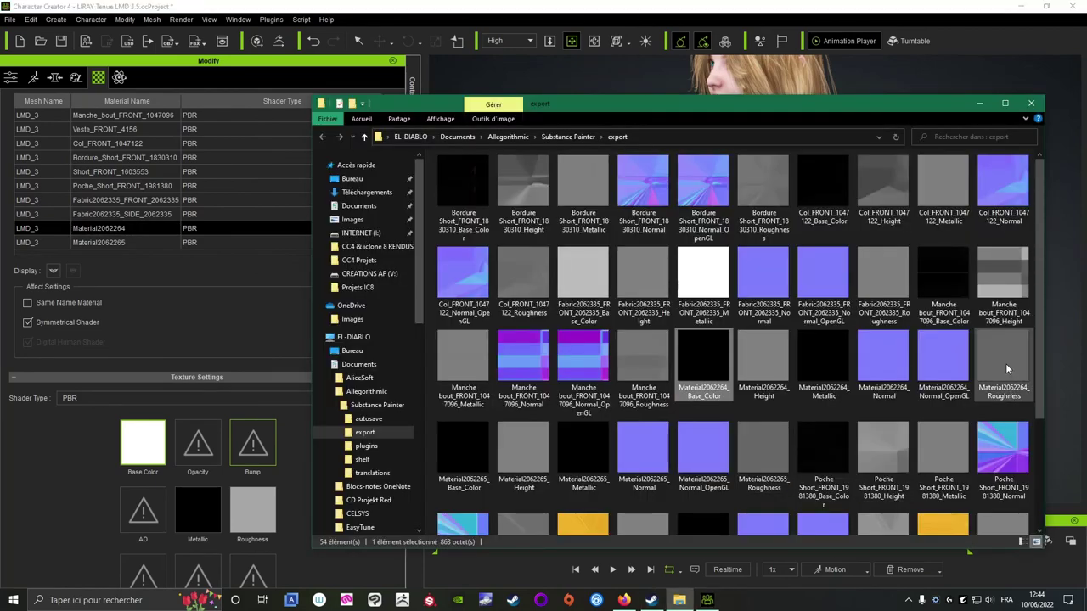
drag(1006, 363, 253, 511)
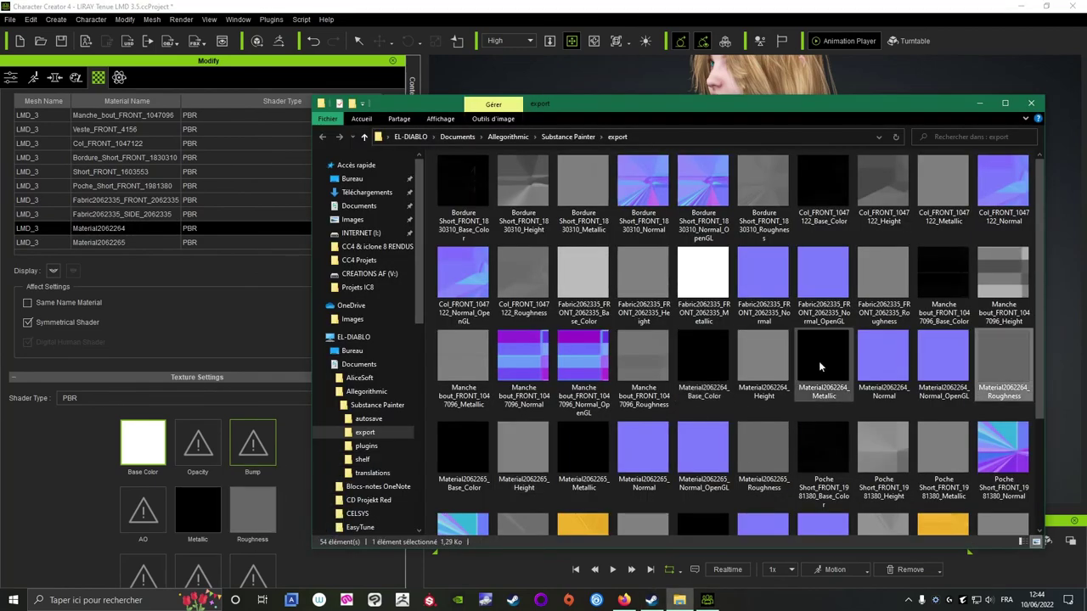
drag(820, 367, 189, 509)
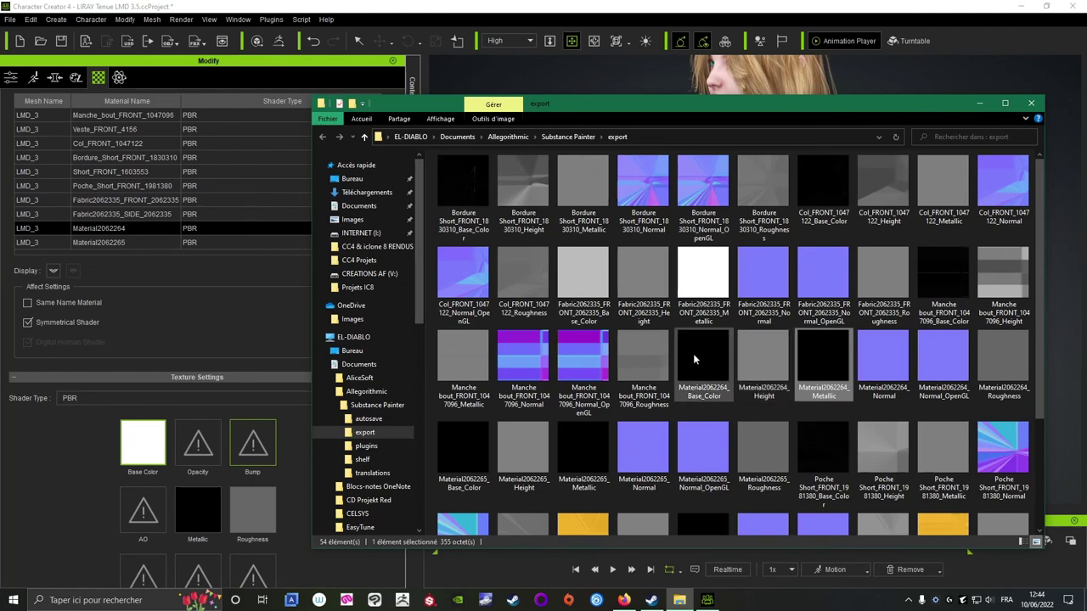
drag(693, 360, 143, 443)
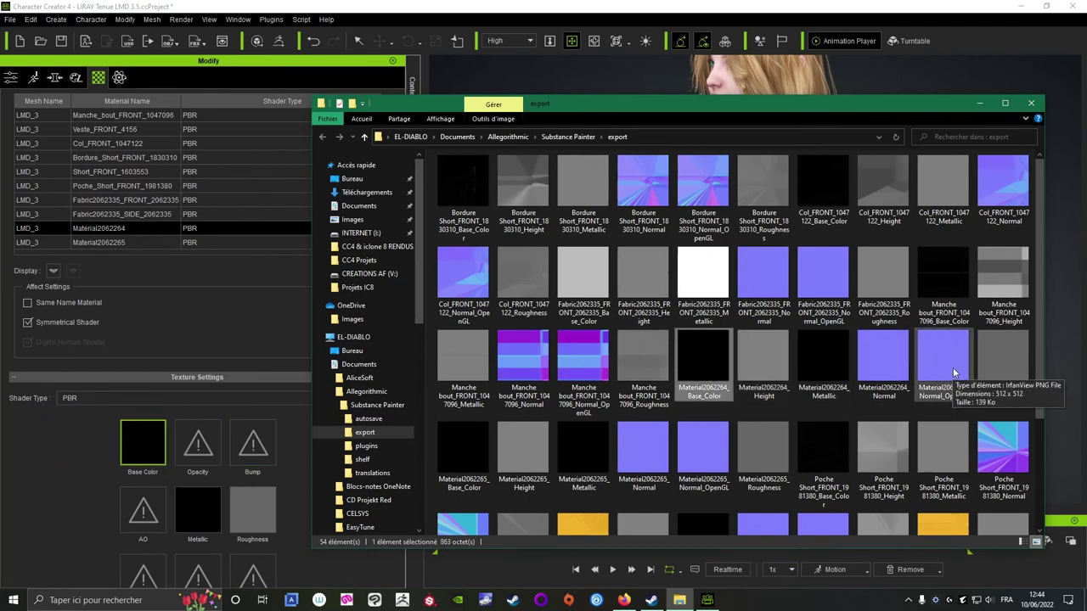
drag(952, 374, 254, 448)
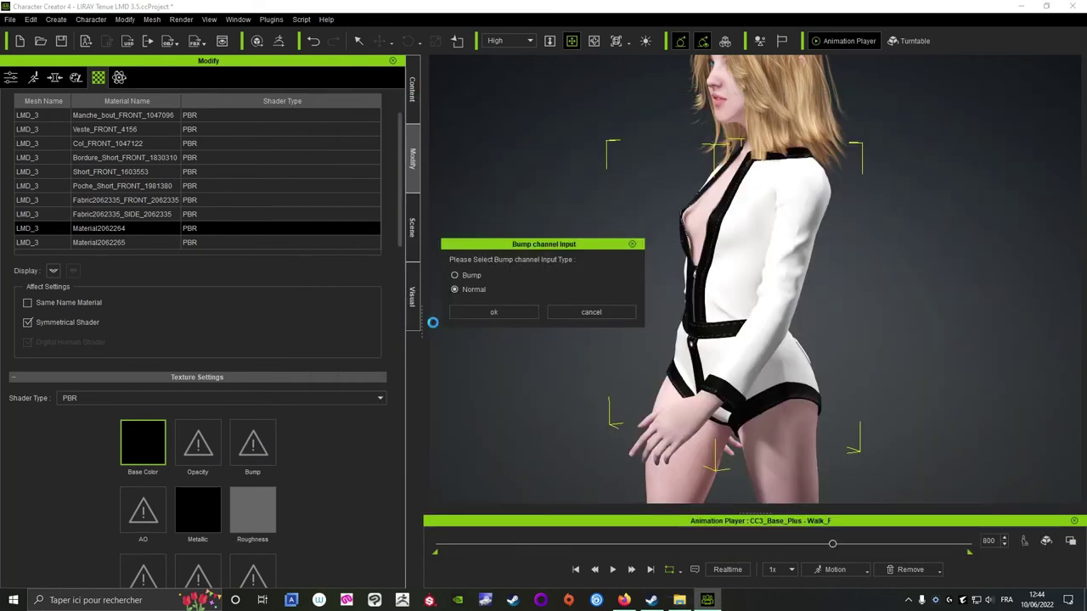
click(468, 313)
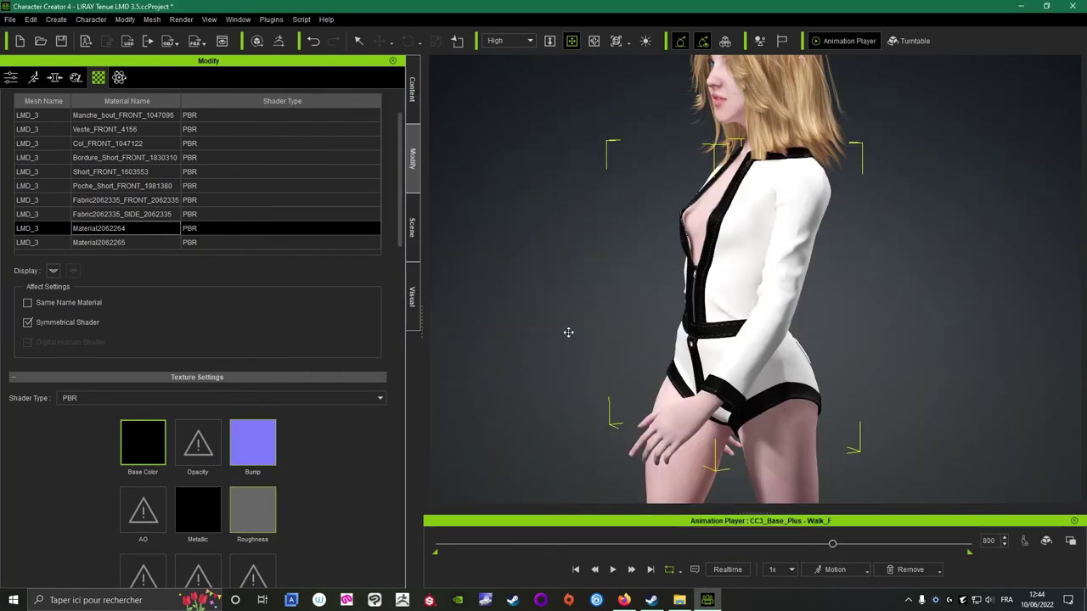
Assign the exported Material2062265 roughness, metallic, base color and Normal_OpenGL textures to the Material2062265 material, with bump input type Normal.
click(106, 243)
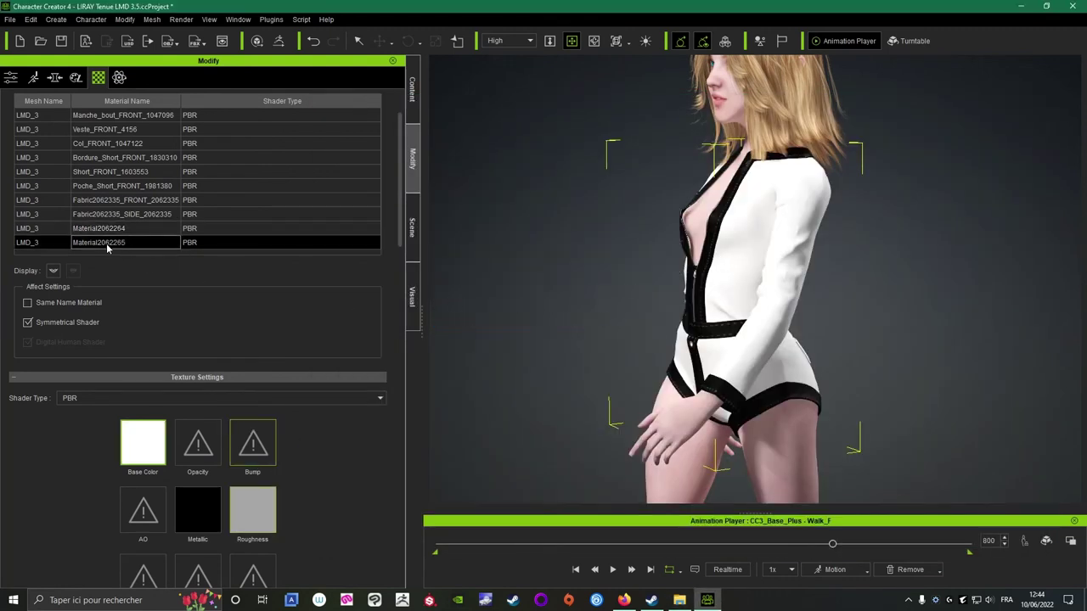
click(669, 599)
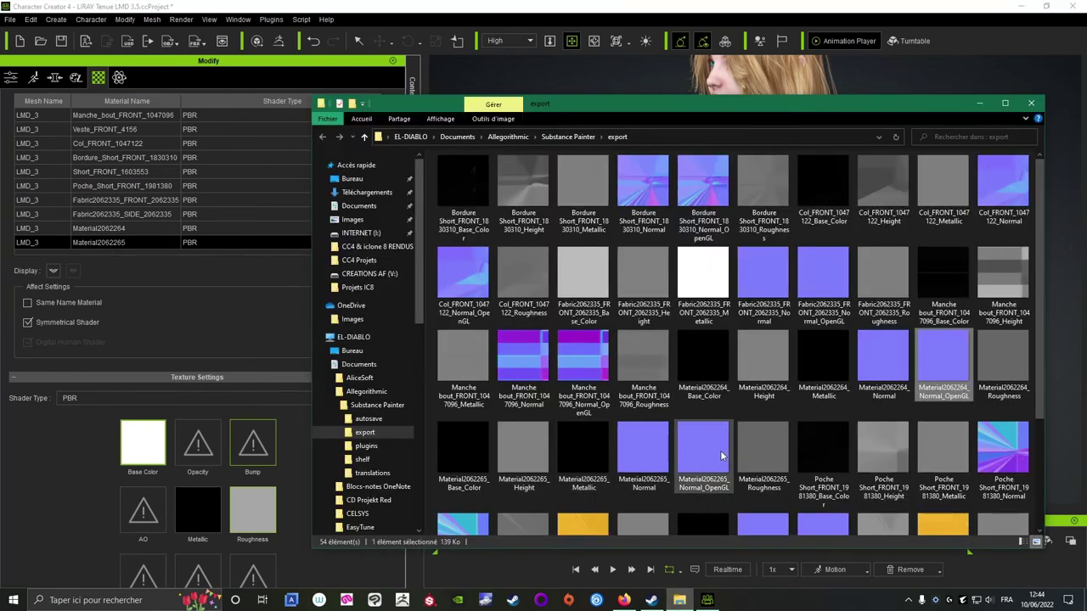
drag(766, 450, 252, 509)
drag(583, 459, 192, 531)
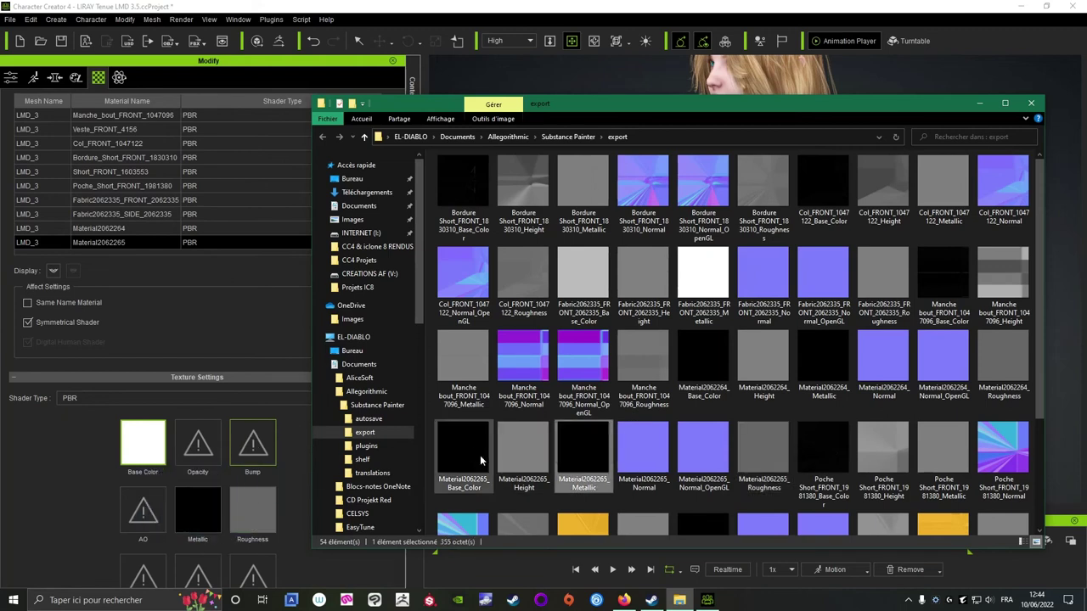
drag(480, 455, 142, 443)
drag(711, 460, 255, 450)
click(466, 313)
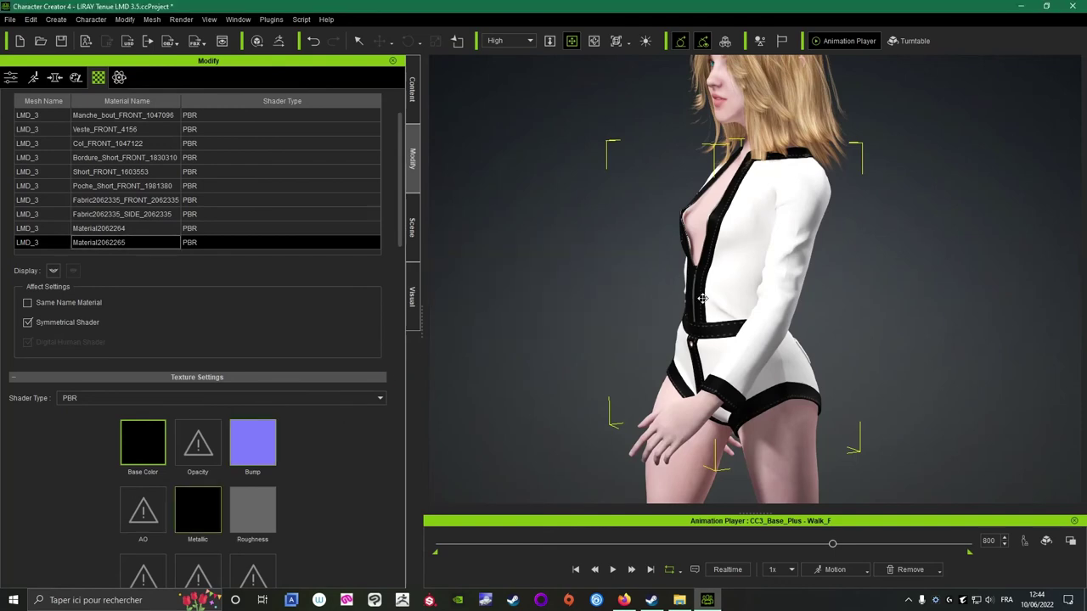
Apply the exported Poche Short_FRONT_1981380 roughness, metallic, base color and Normal_OpenGL textures to the matching pocket material, using Normal as the bump input type.
click(679, 600)
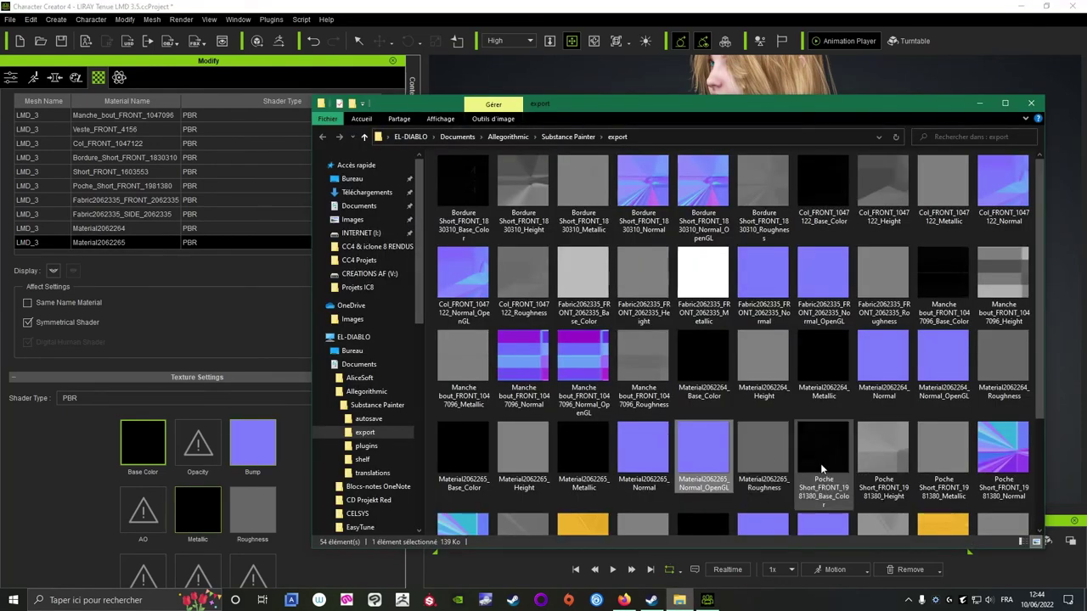
scroll(1038, 386, down, 1)
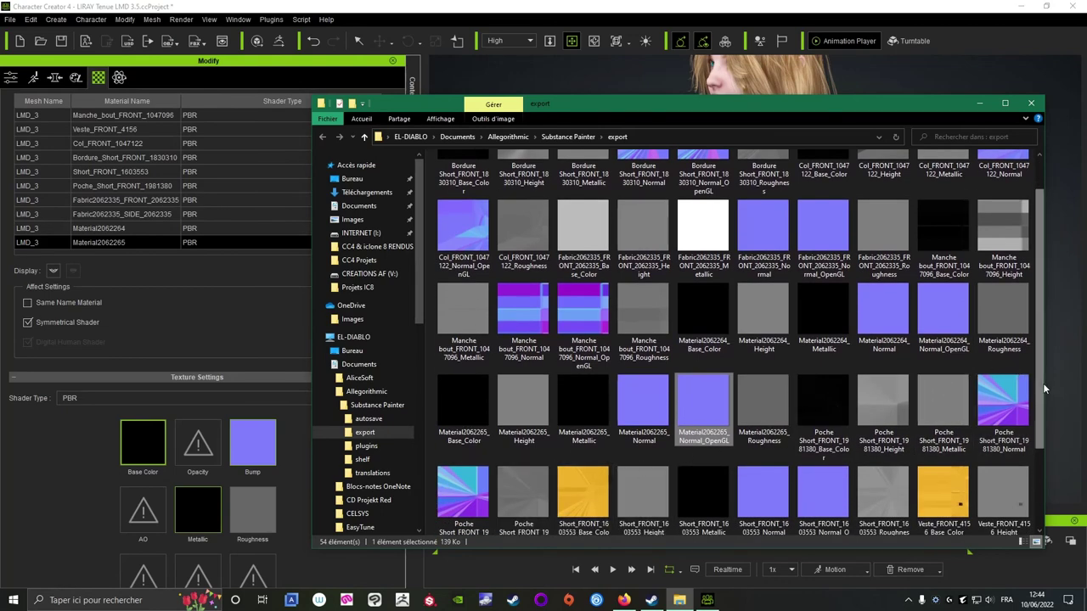
scroll(1043, 382, down, 1)
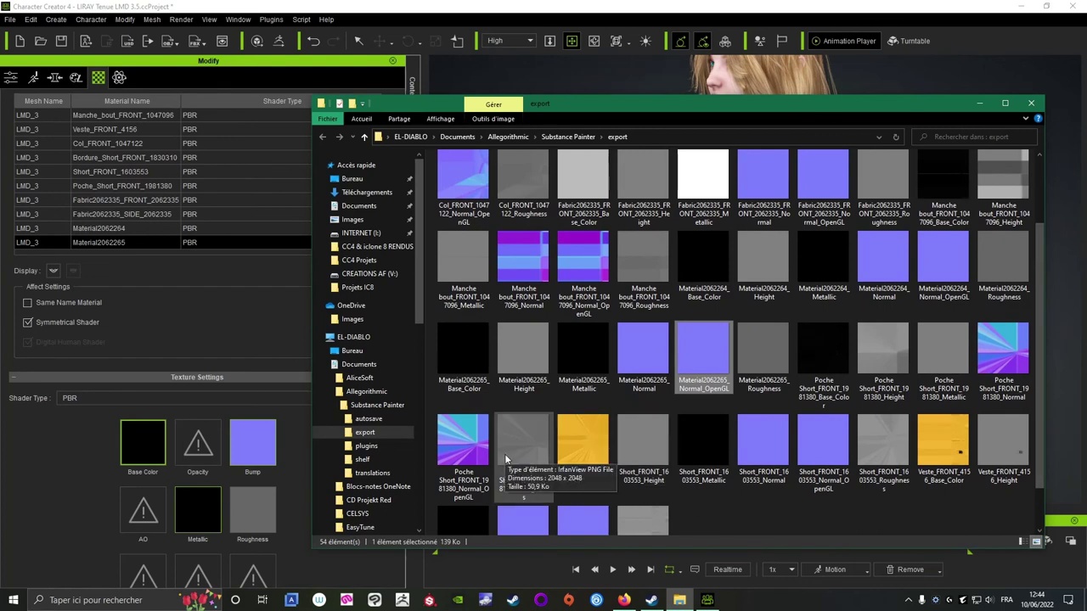
click(109, 186)
click(679, 600)
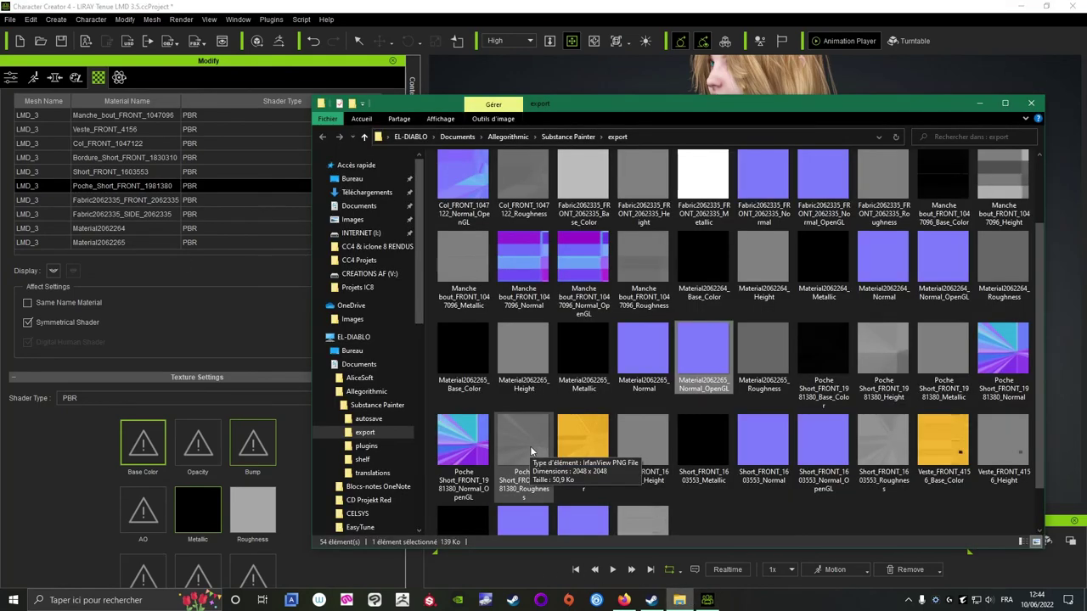
drag(530, 445, 251, 524)
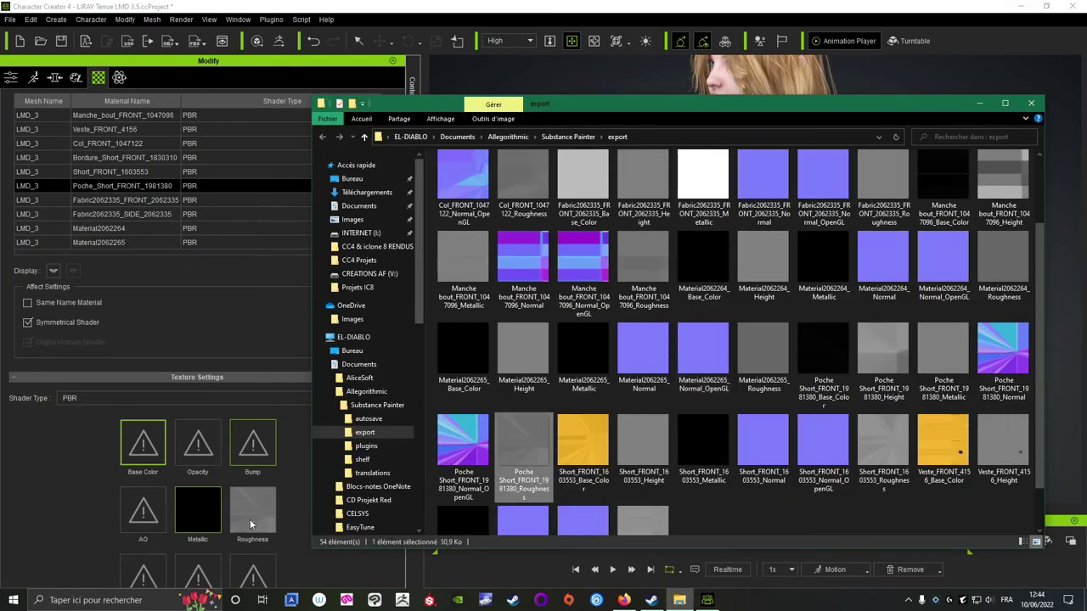
drag(944, 361, 174, 536)
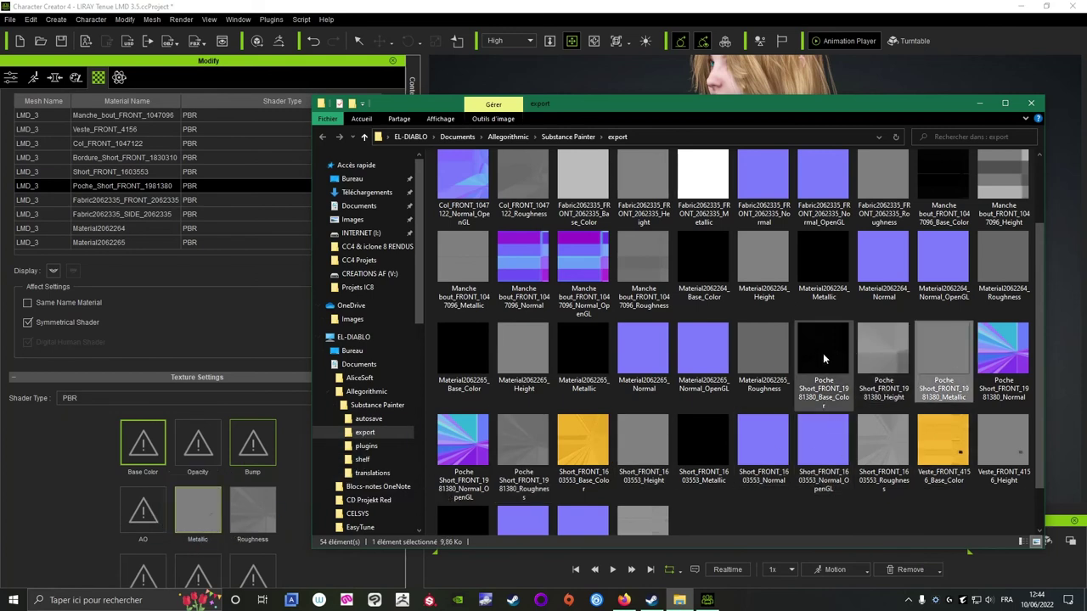
drag(822, 353, 141, 458)
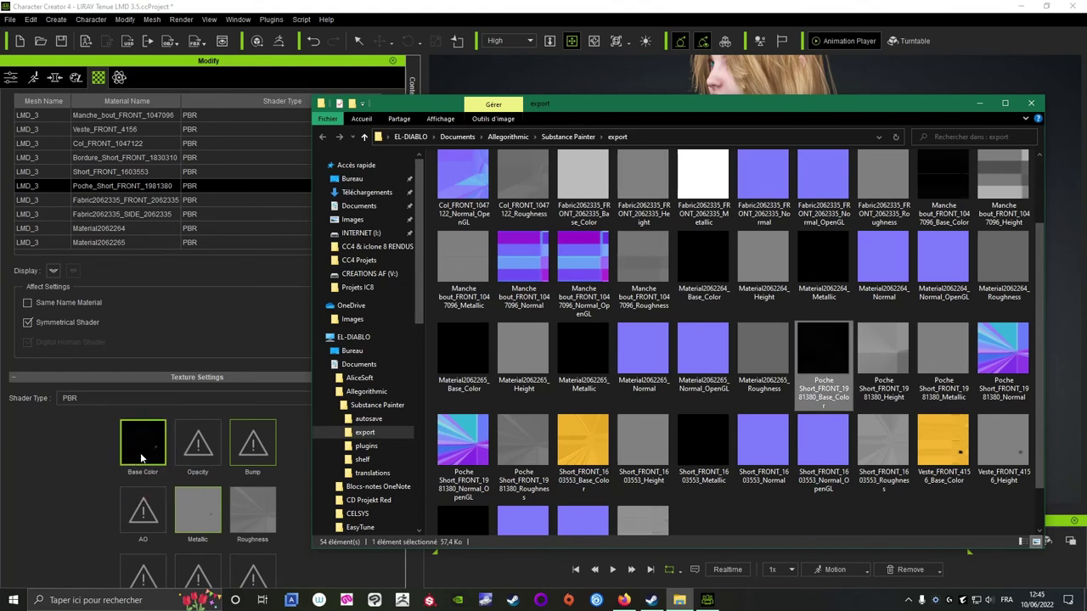
drag(463, 446, 251, 459)
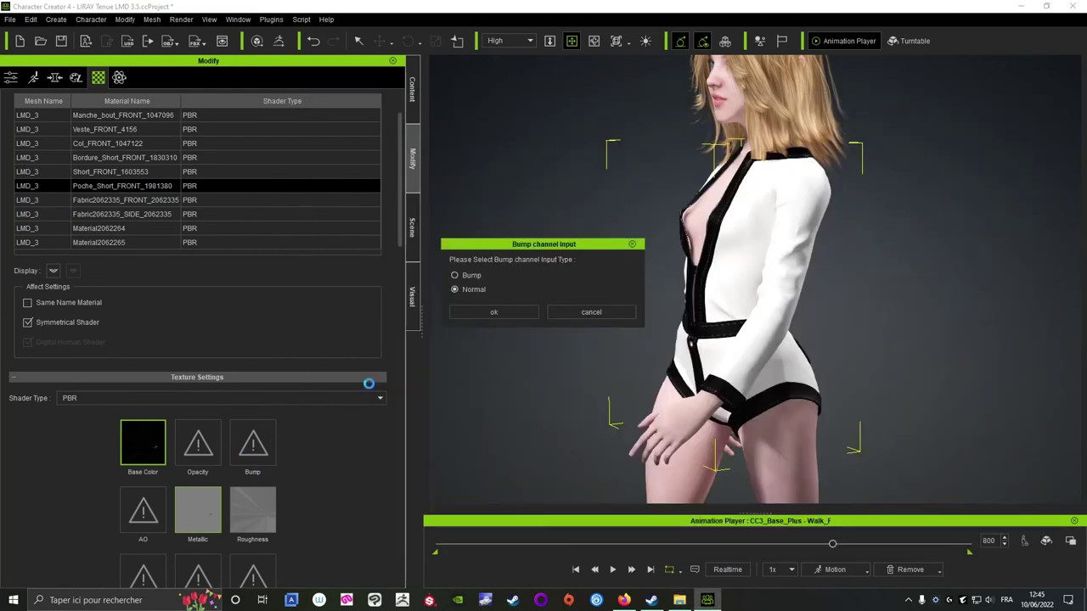
click(472, 315)
Load the exported Short_FRONT_1603553 roughness, metallic, base color and Normal_OpenGL textures into the Short_FRONT_1603553 material, with bump input type Normal.
right_drag(705, 338, 877, 355)
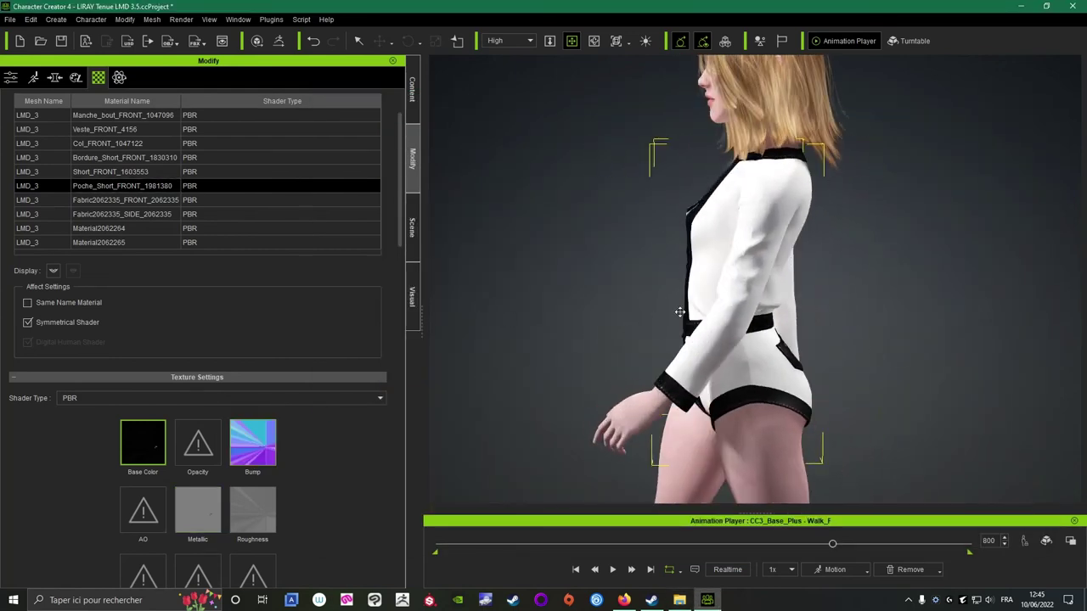
right_drag(680, 311, 645, 382)
click(679, 600)
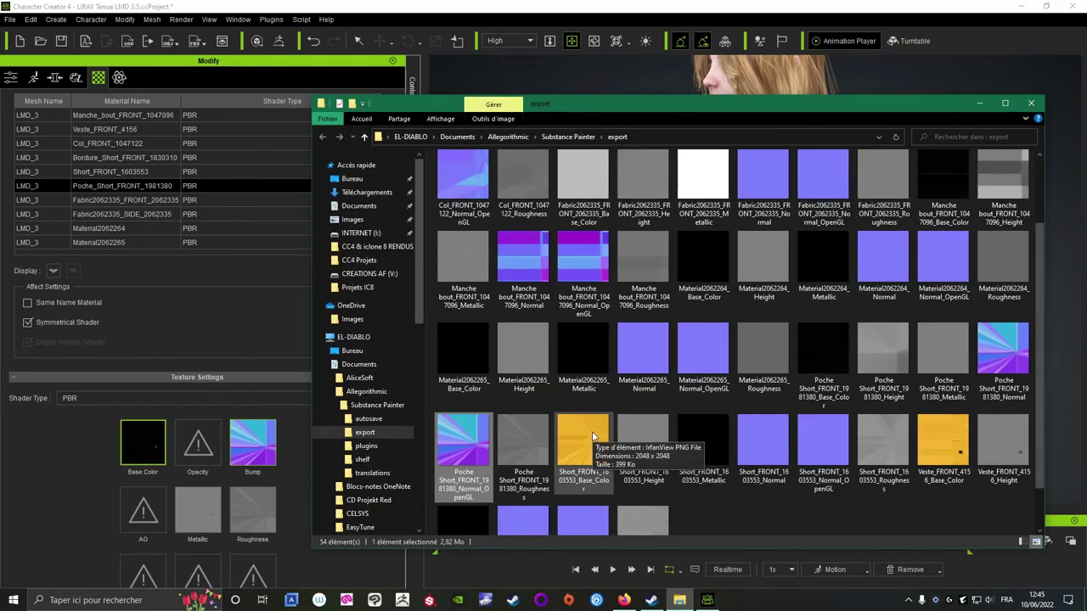
scroll(750, 484, down, 1)
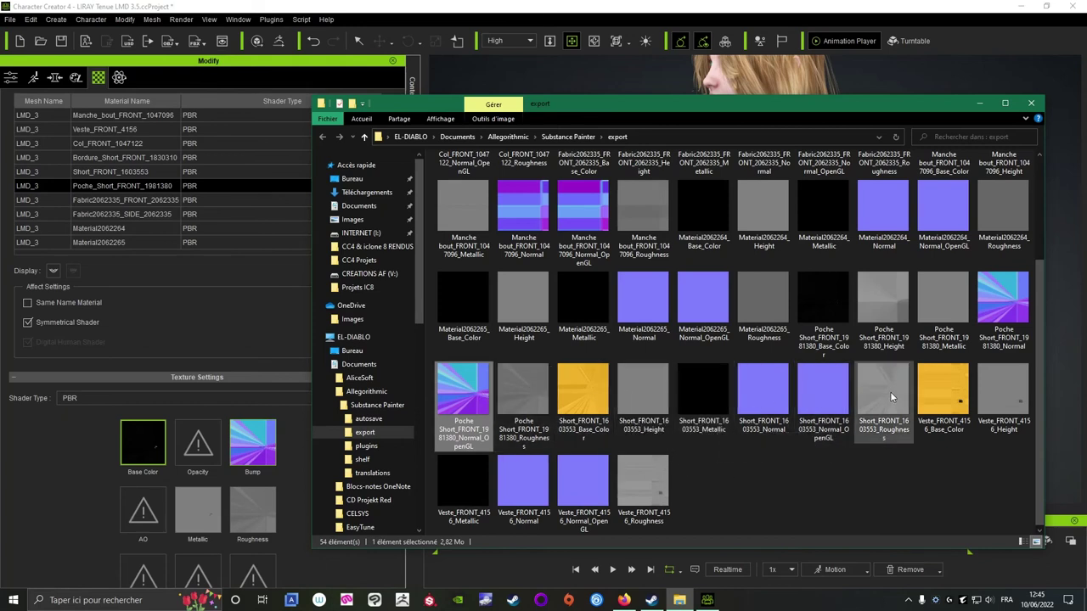
click(90, 173)
click(679, 600)
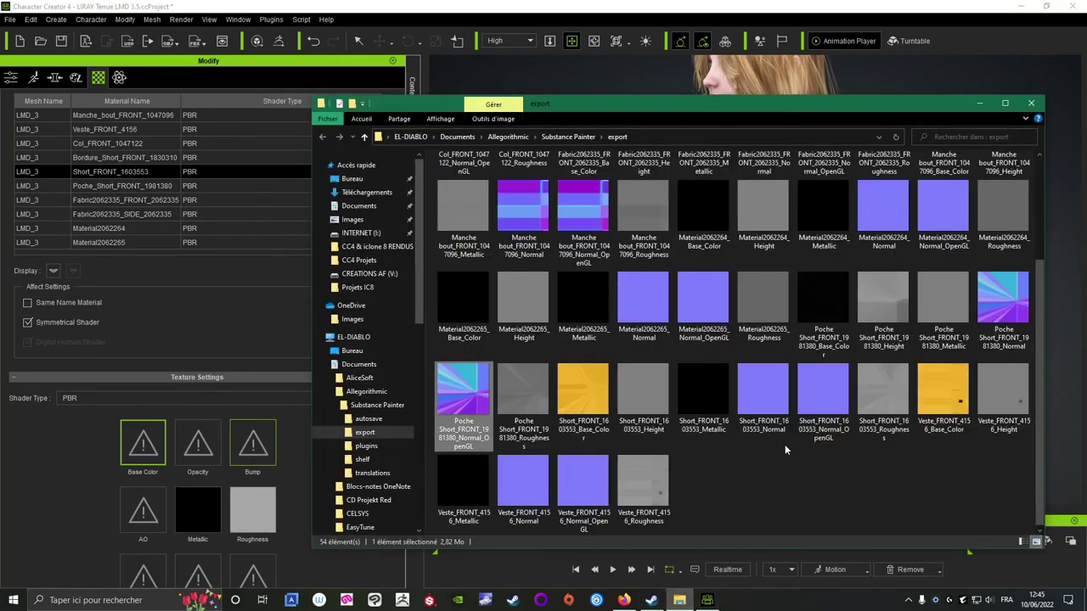
drag(877, 388, 270, 536)
drag(703, 390, 194, 527)
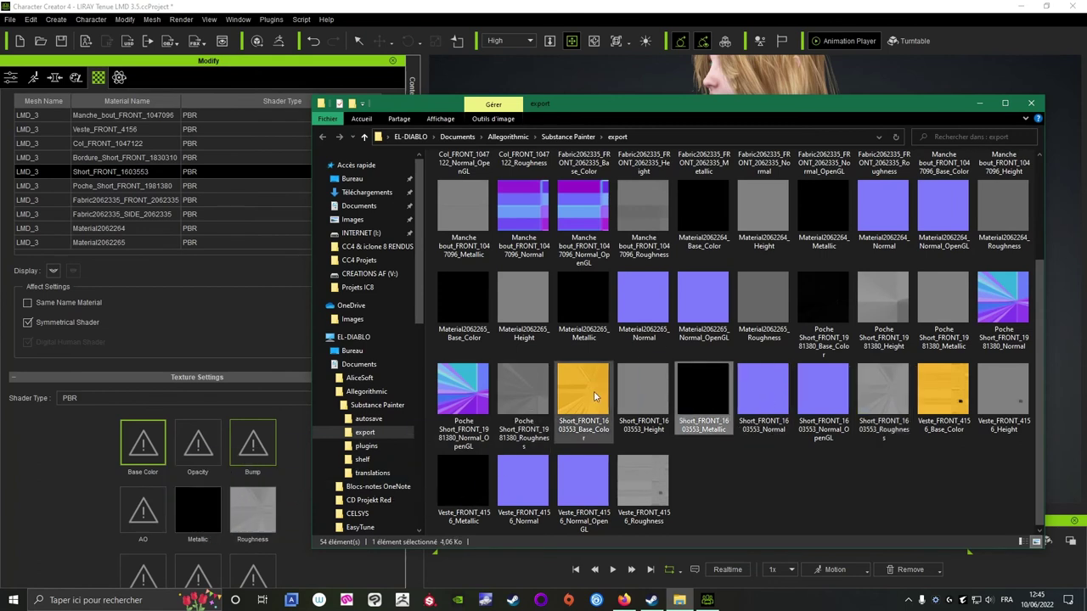
drag(592, 401, 143, 447)
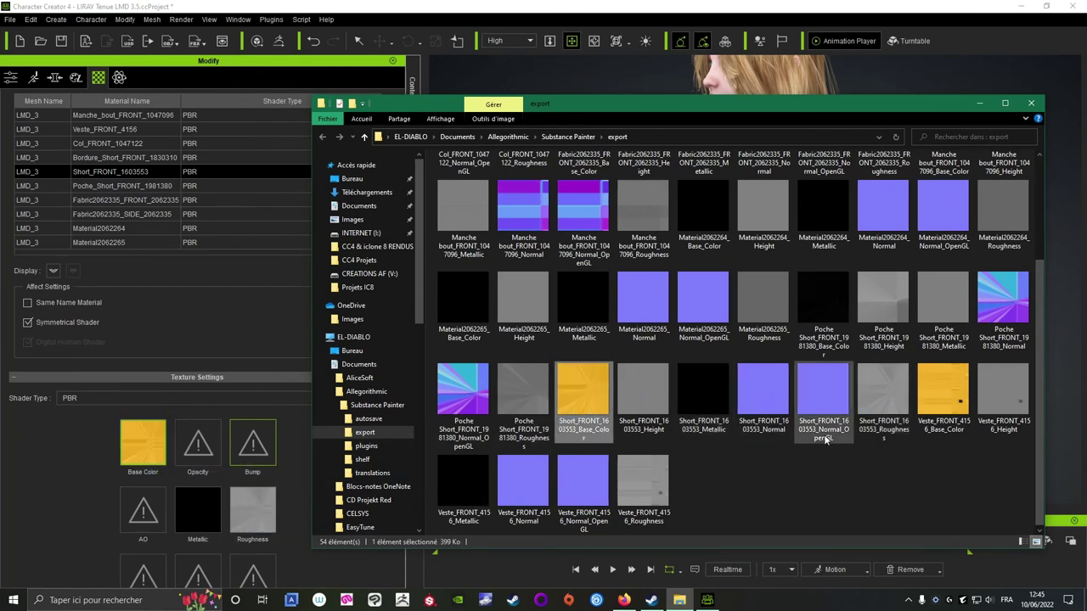
drag(829, 402, 253, 444)
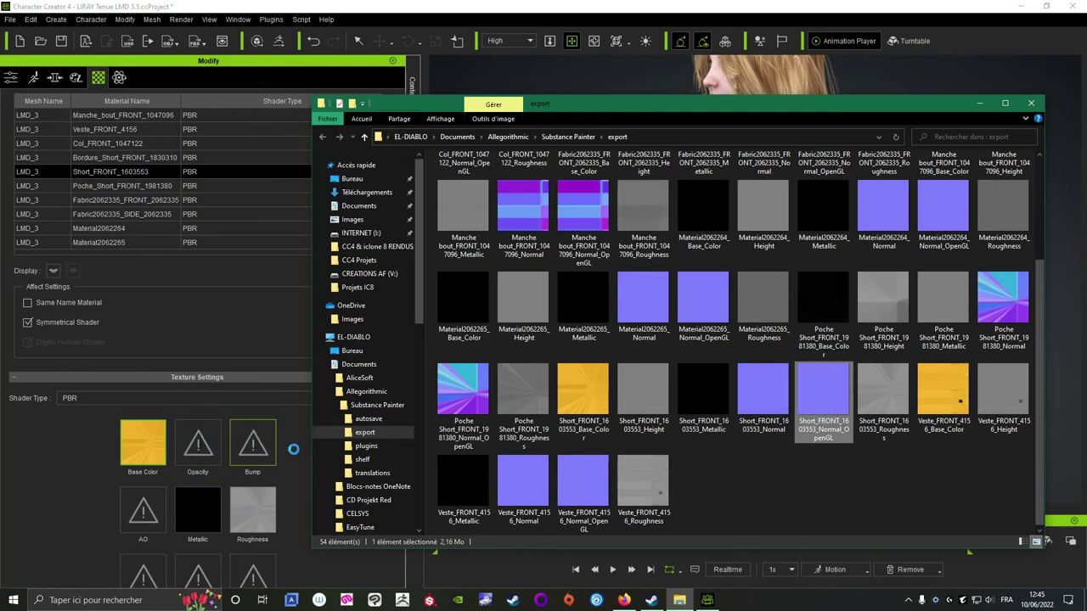
click(463, 317)
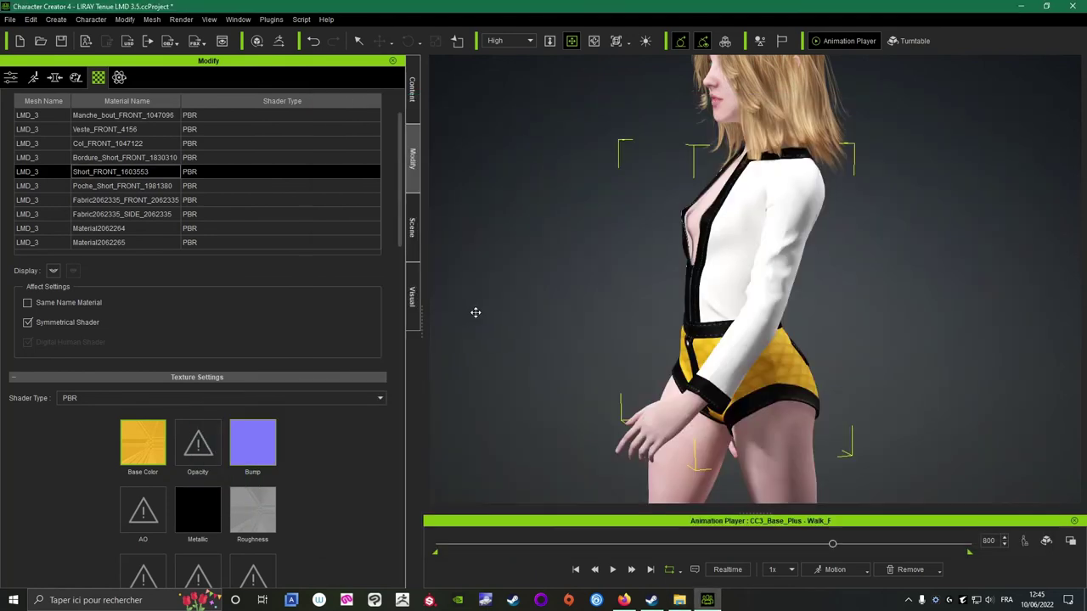
Assign the exported Veste_FRONT_4156 roughness, metallic, base color and Normal_OpenGL textures to the Veste_FRONT_4156 material, with bump channel input type Normal.
click(679, 599)
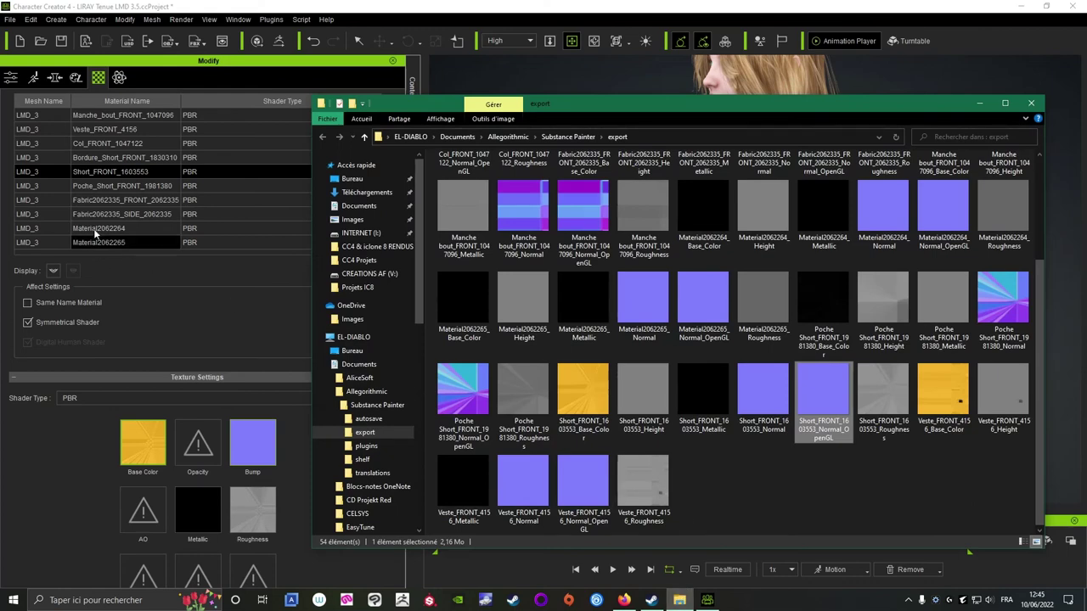
click(81, 129)
click(679, 599)
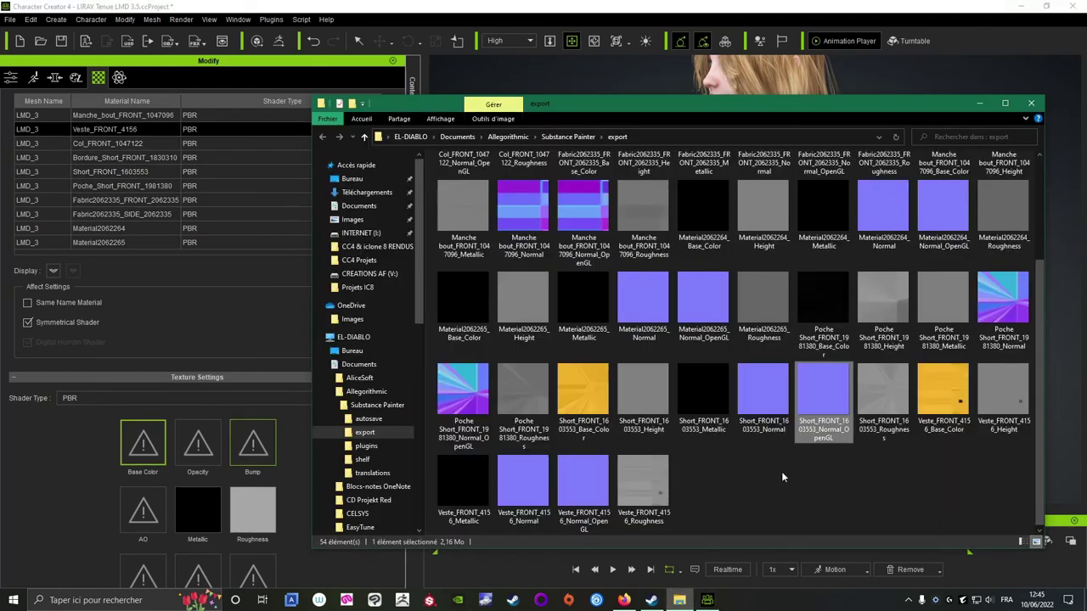
drag(653, 489, 252, 510)
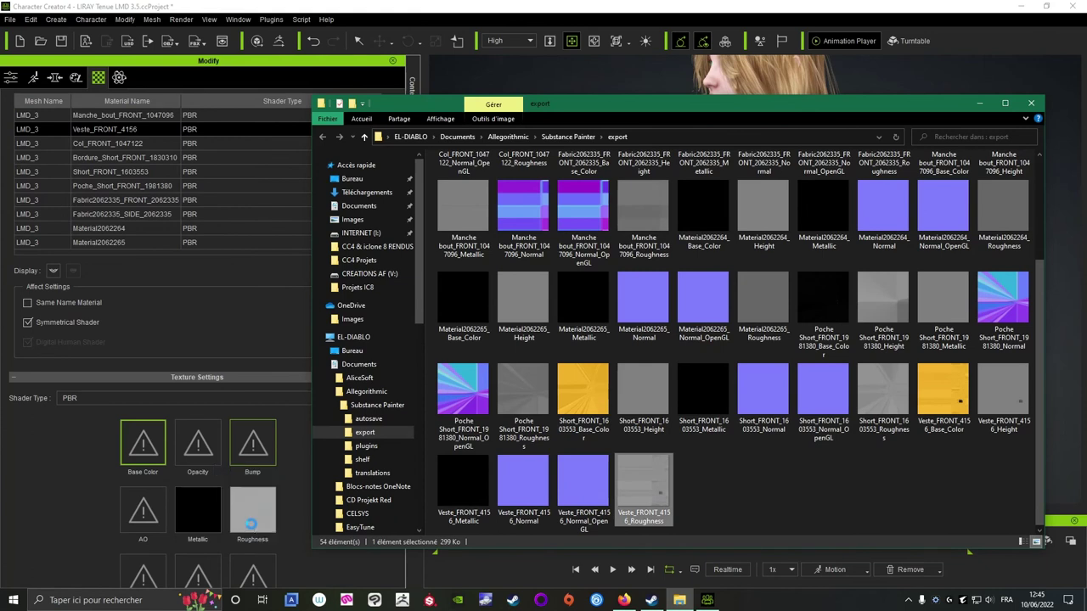
drag(463, 484, 198, 524)
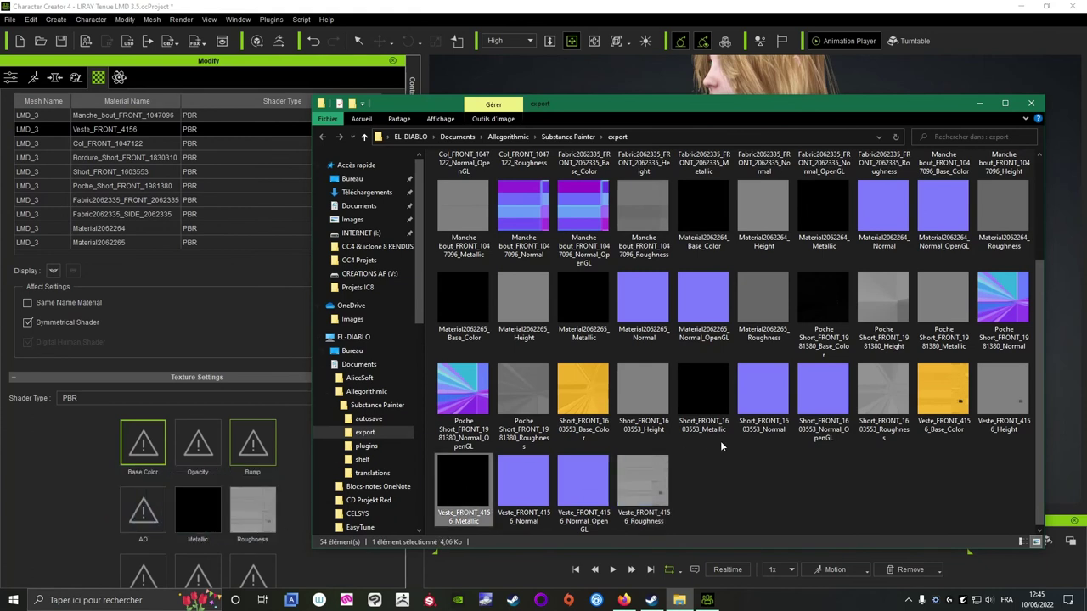
drag(948, 398, 139, 451)
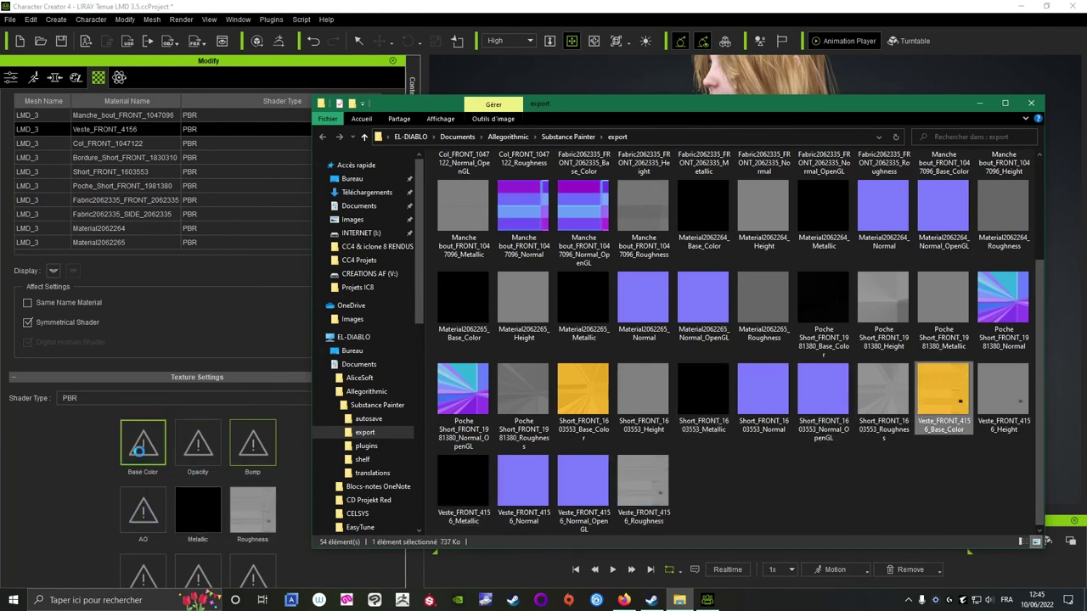
drag(583, 488, 256, 444)
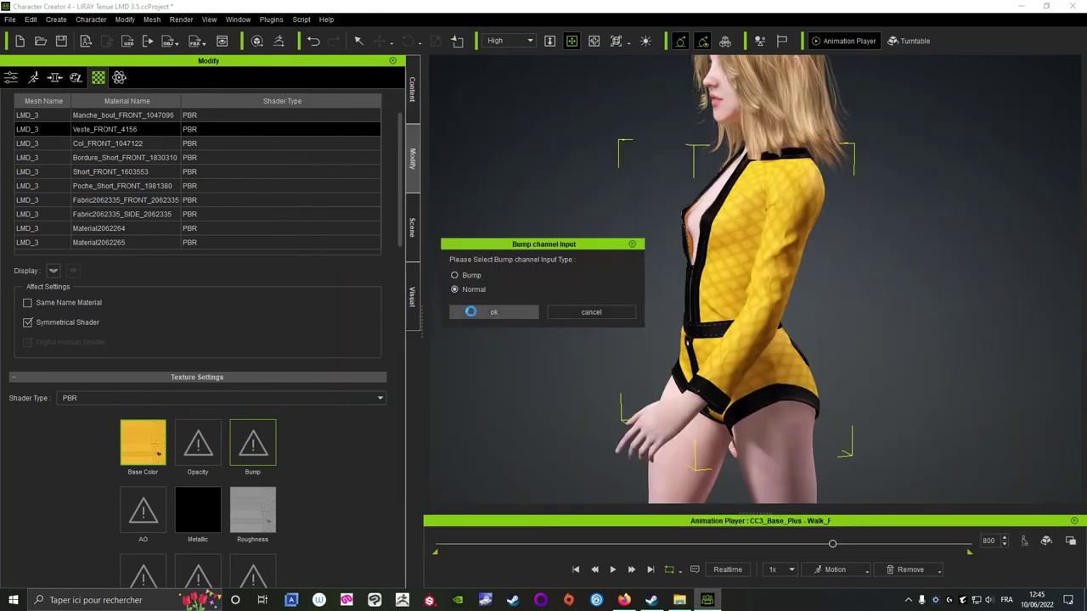
click(494, 312)
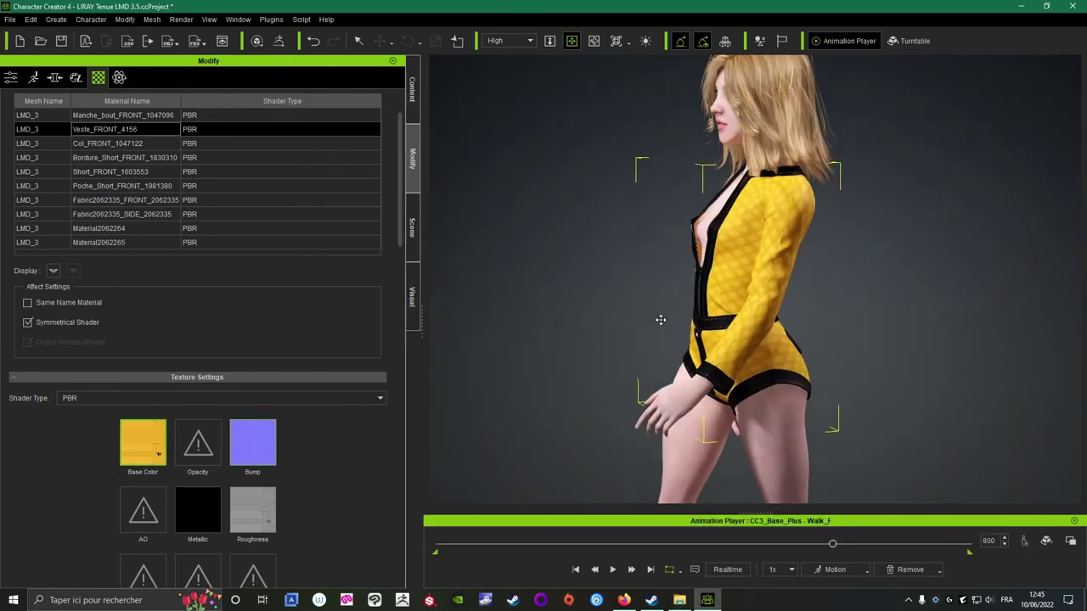
Examine the fully textured outfit from several angles and up close, comparing its look with the auxiliary light on and off.
right_drag(661, 320, 891, 331)
right_drag(747, 289, 647, 285)
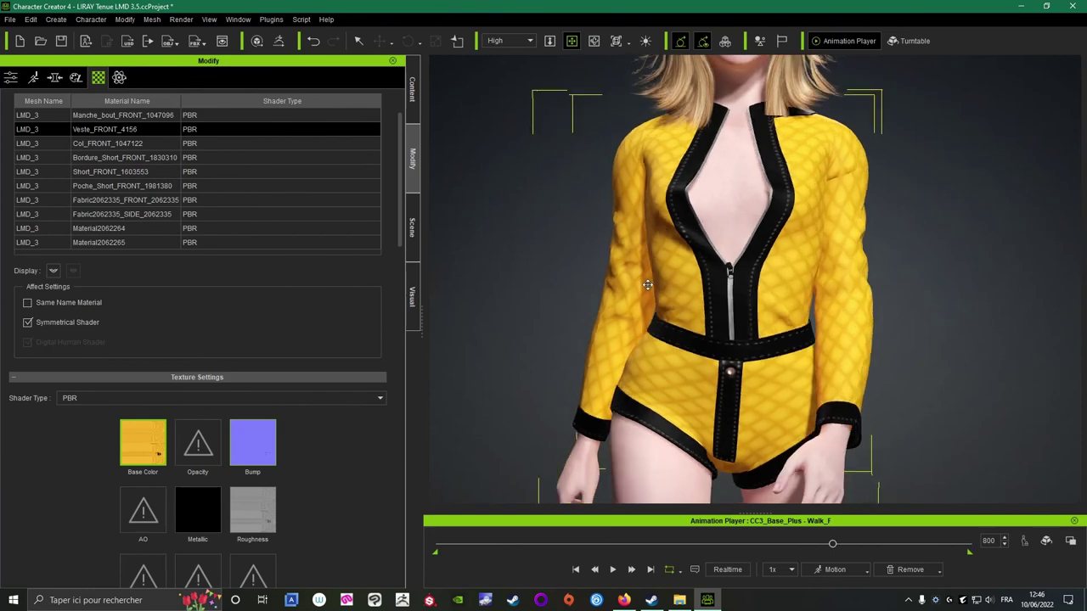
click(646, 42)
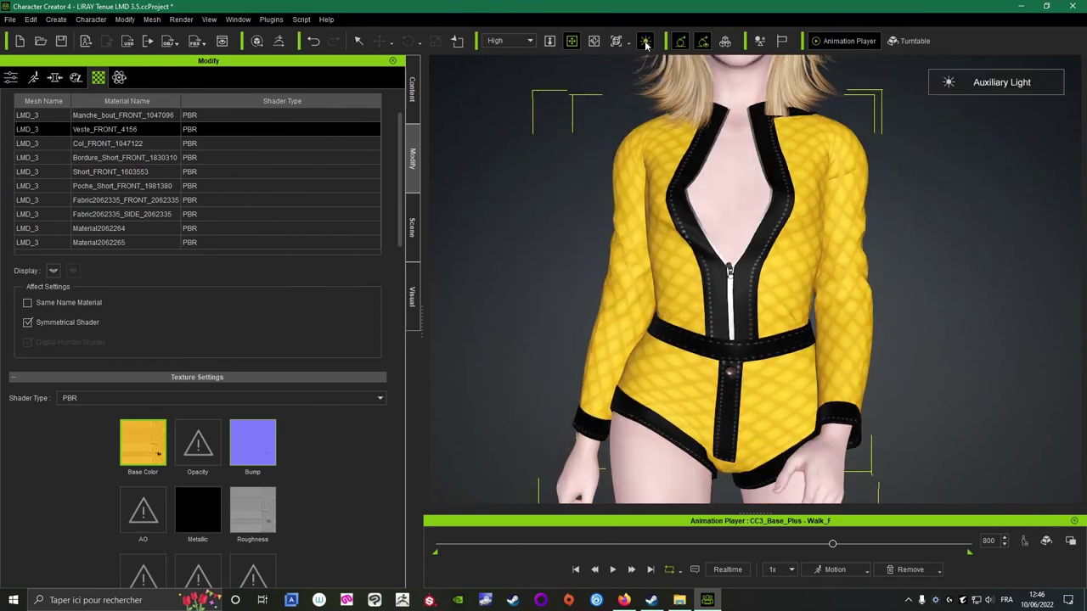
scroll(592, 233, down, 3)
scroll(708, 377, up, 5)
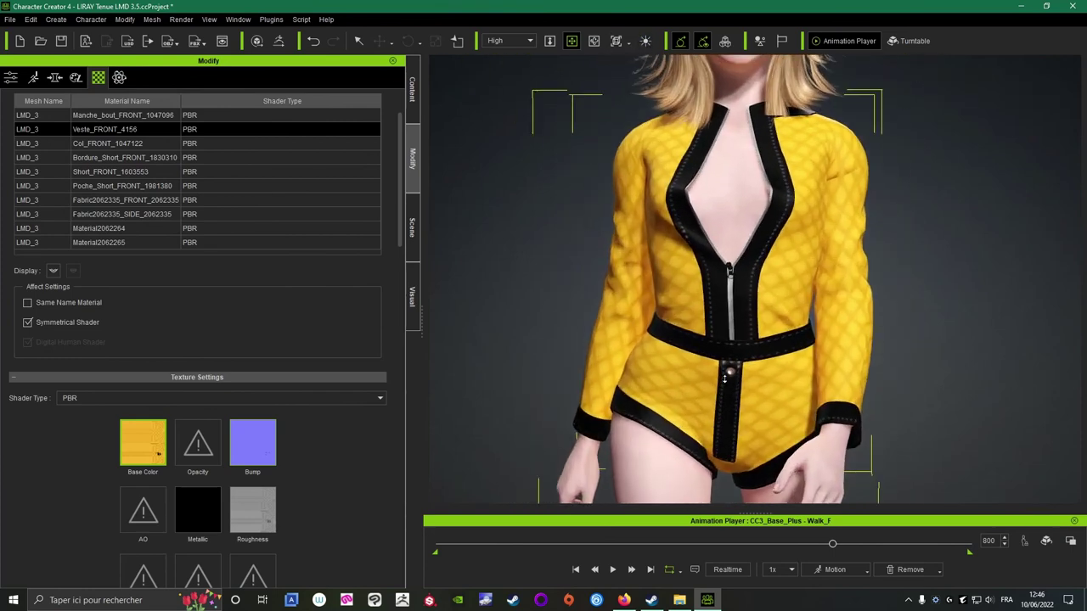
right_drag(799, 186, 646, 283)
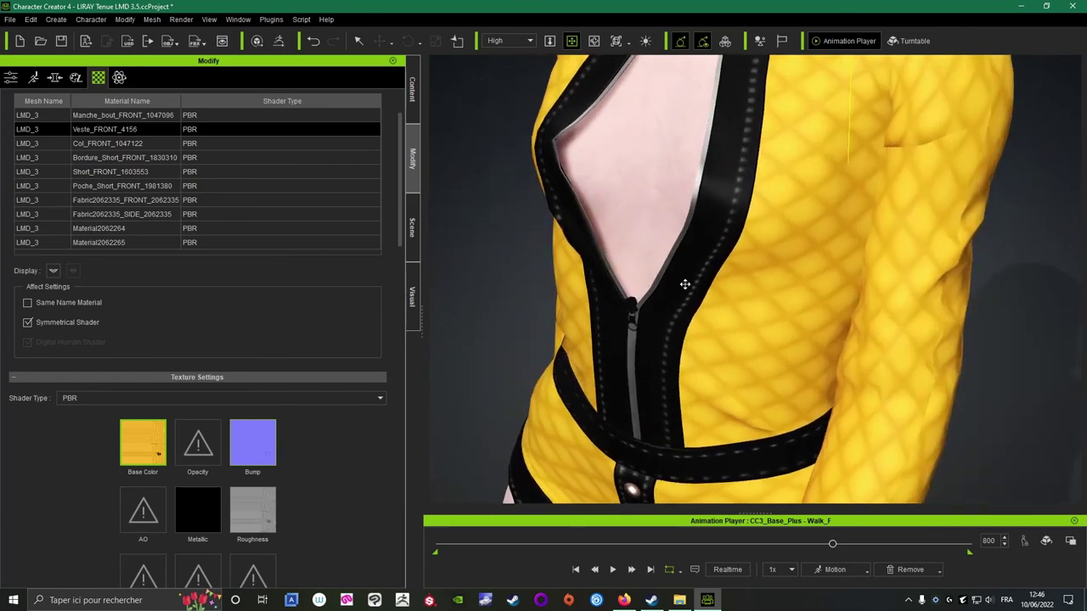
scroll(687, 284, down, 4)
right_drag(733, 303, 789, 368)
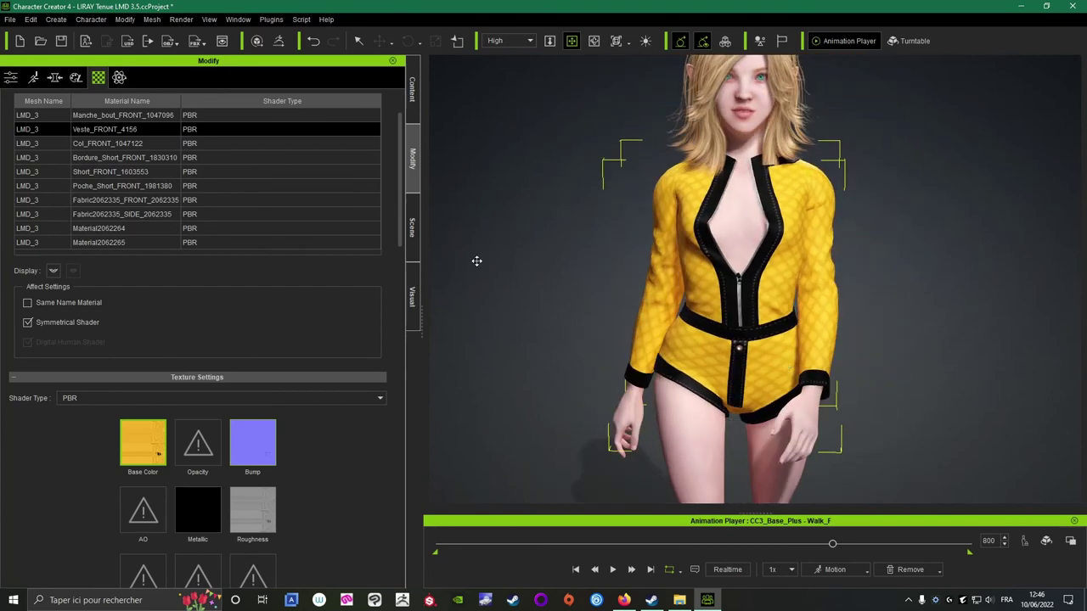
scroll(84, 153, up, 2)
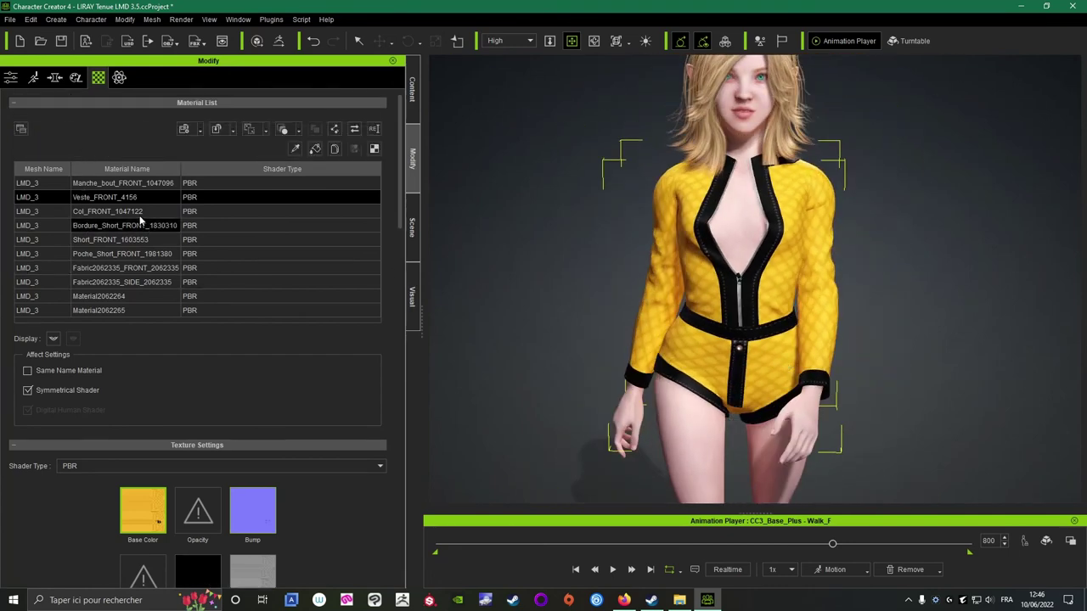
click(111, 185)
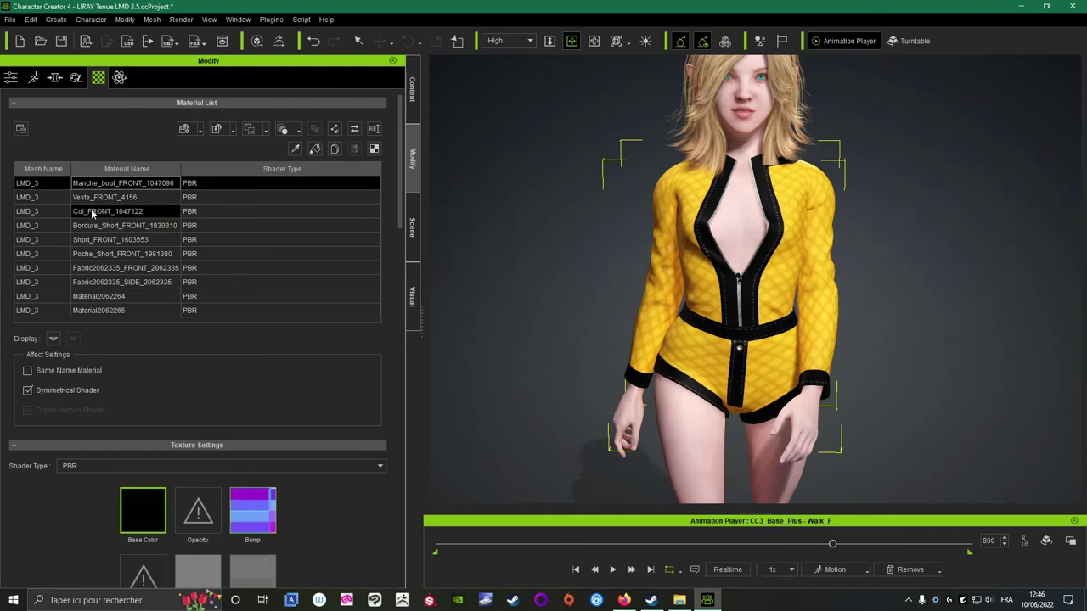
ctrl+click(100, 211)
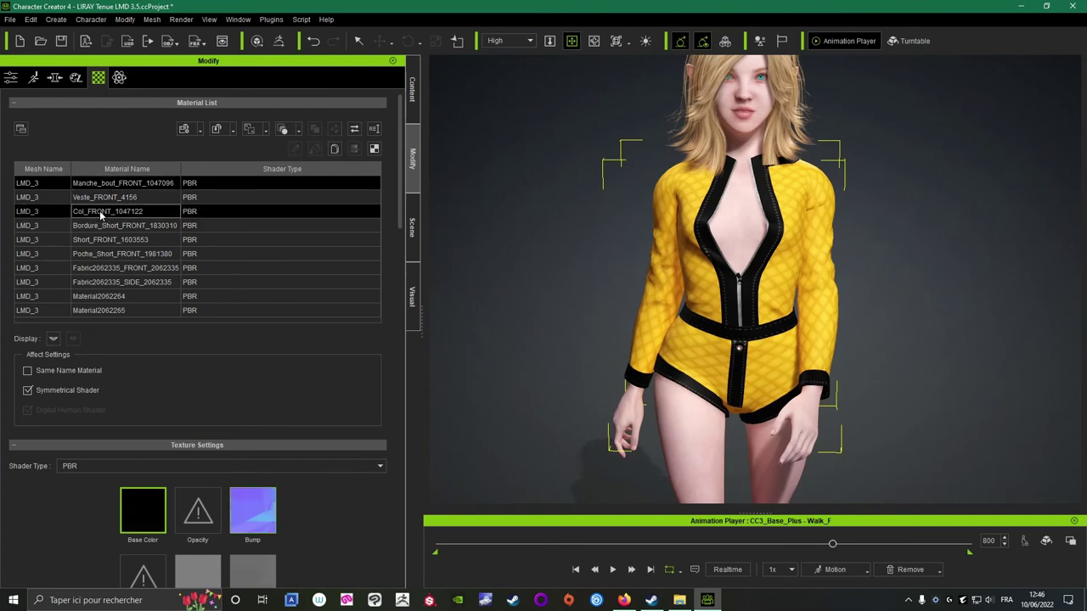
ctrl+click(104, 225)
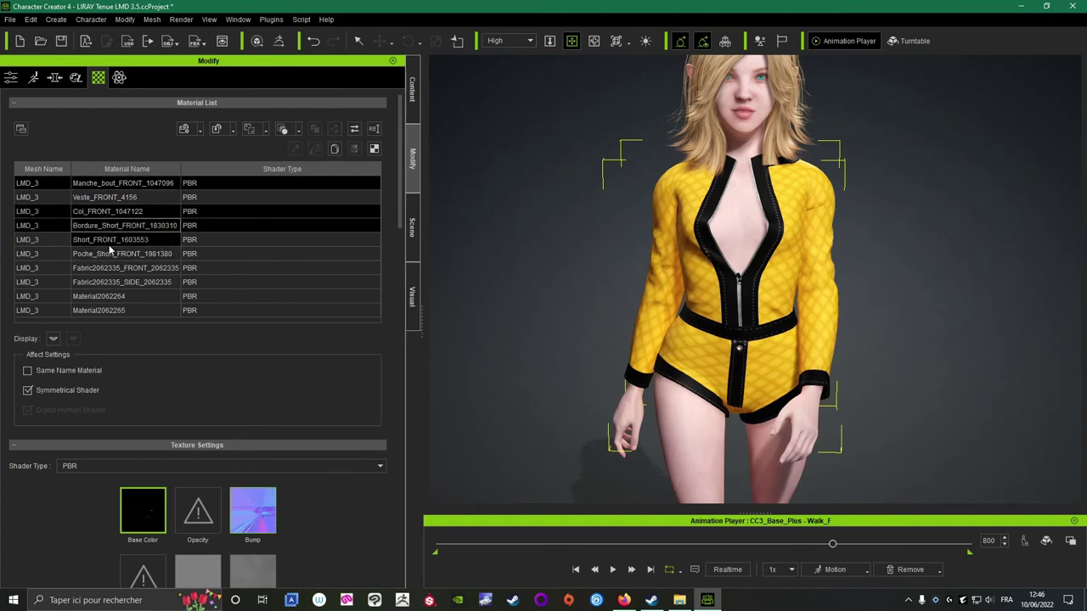
ctrl+click(121, 253)
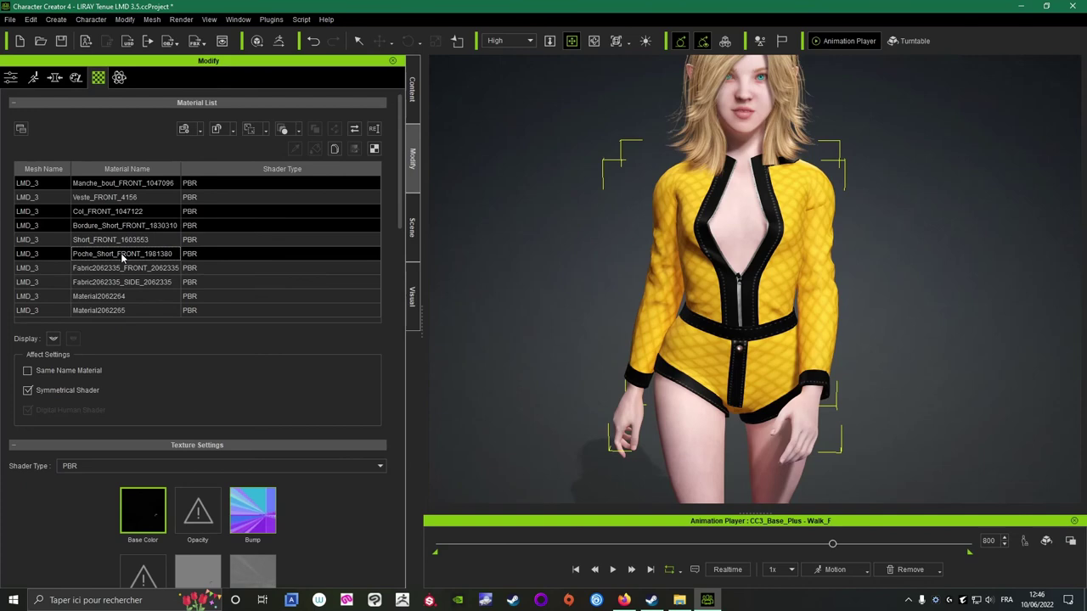
ctrl+click(193, 270)
scroll(350, 510, down, 3)
scroll(341, 484, up, 3)
scroll(337, 478, down, 3)
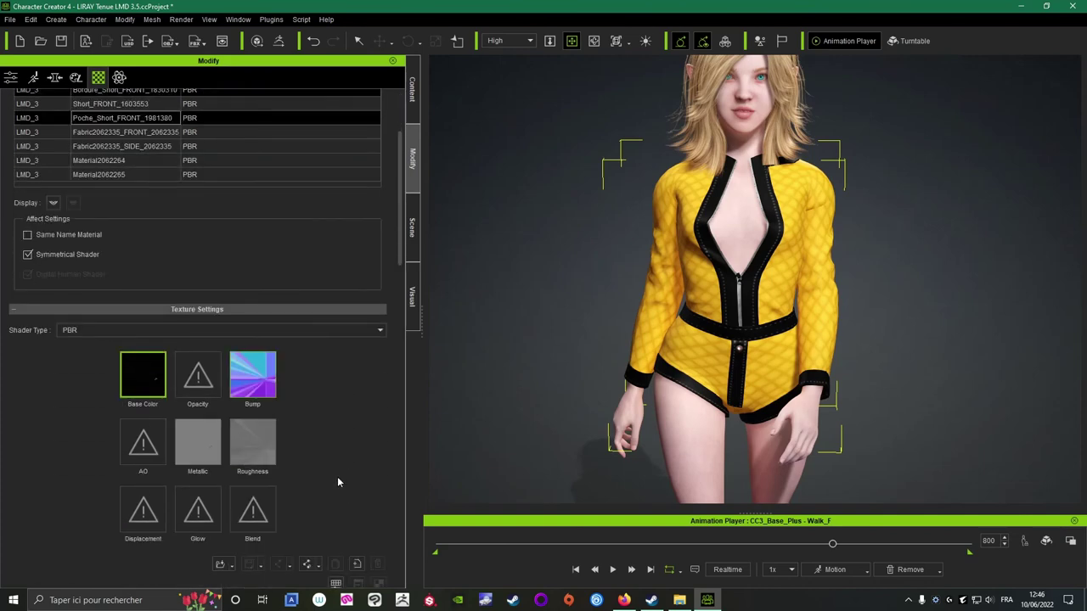
scroll(336, 477, up, 3)
Open the color adjustment for the Manche_bout_FRONT_1047096 base color texture and set its brightness to 10.
click(72, 183)
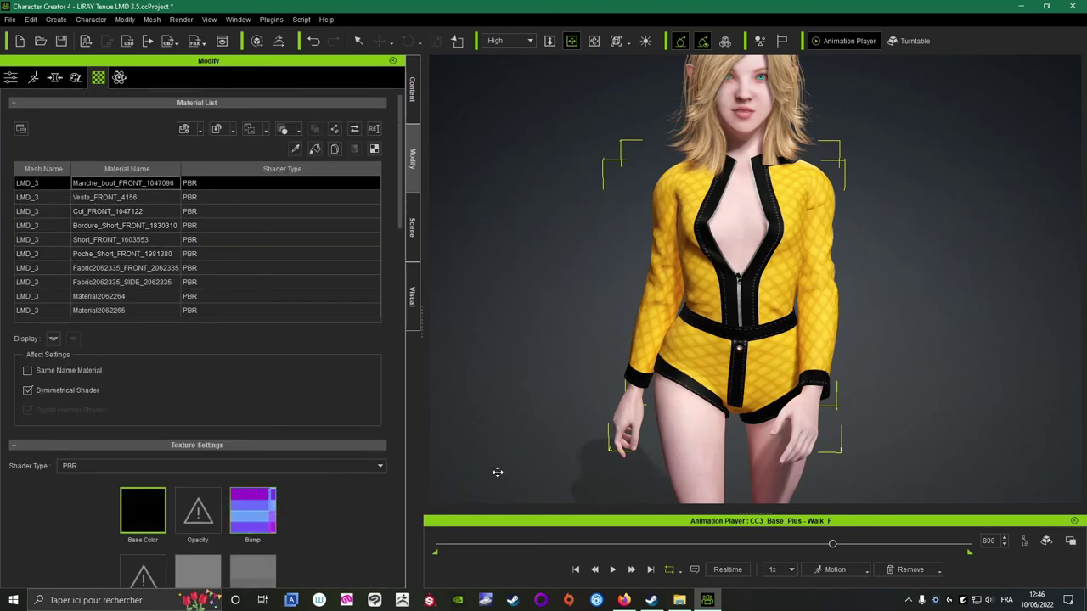
scroll(145, 438, down, 1)
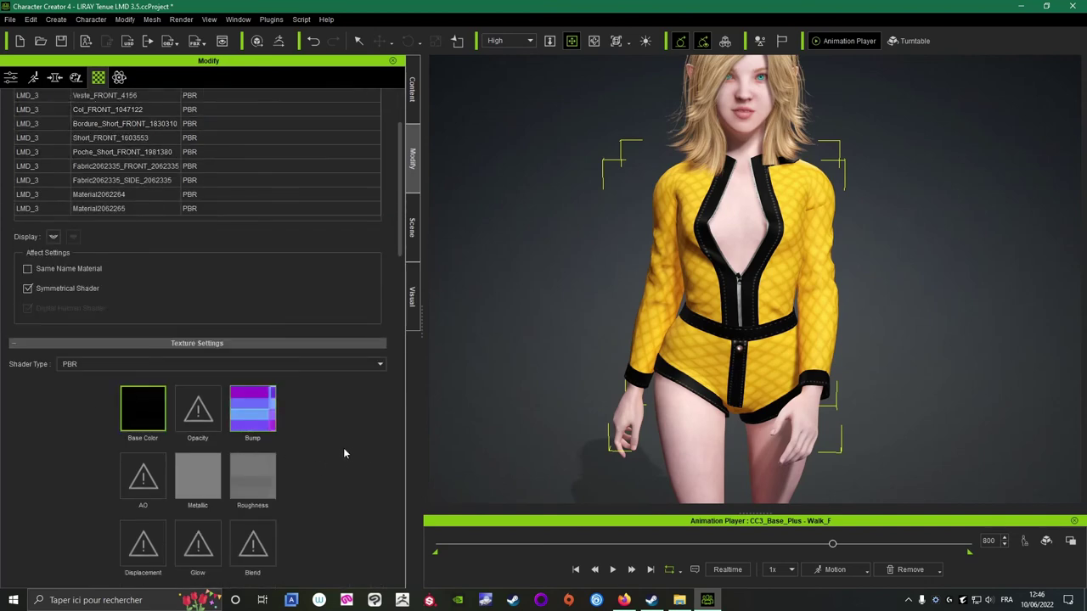
scroll(344, 453, down, 3)
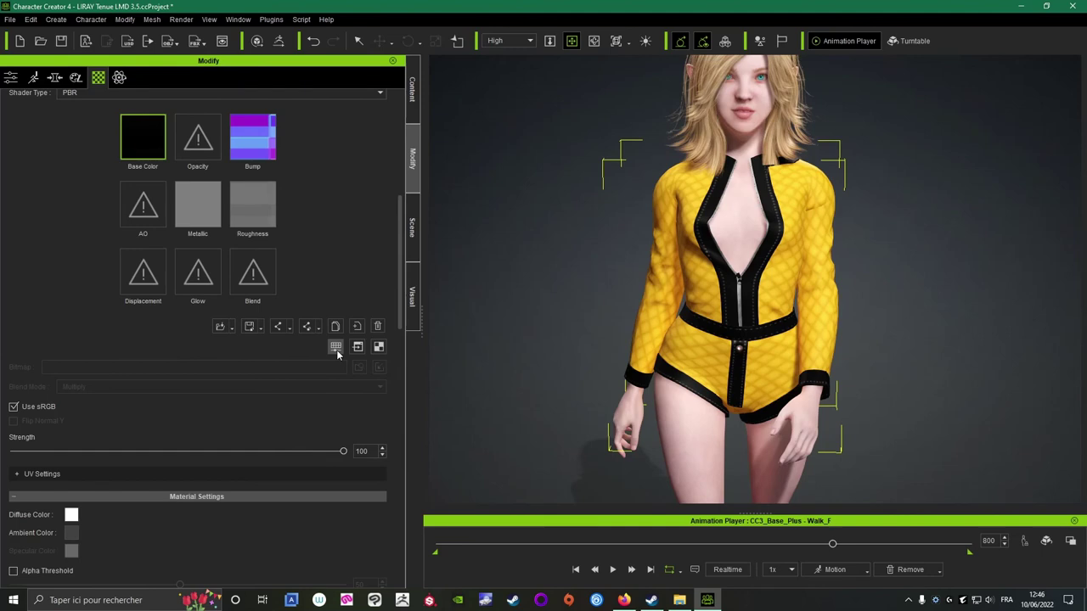
click(337, 347)
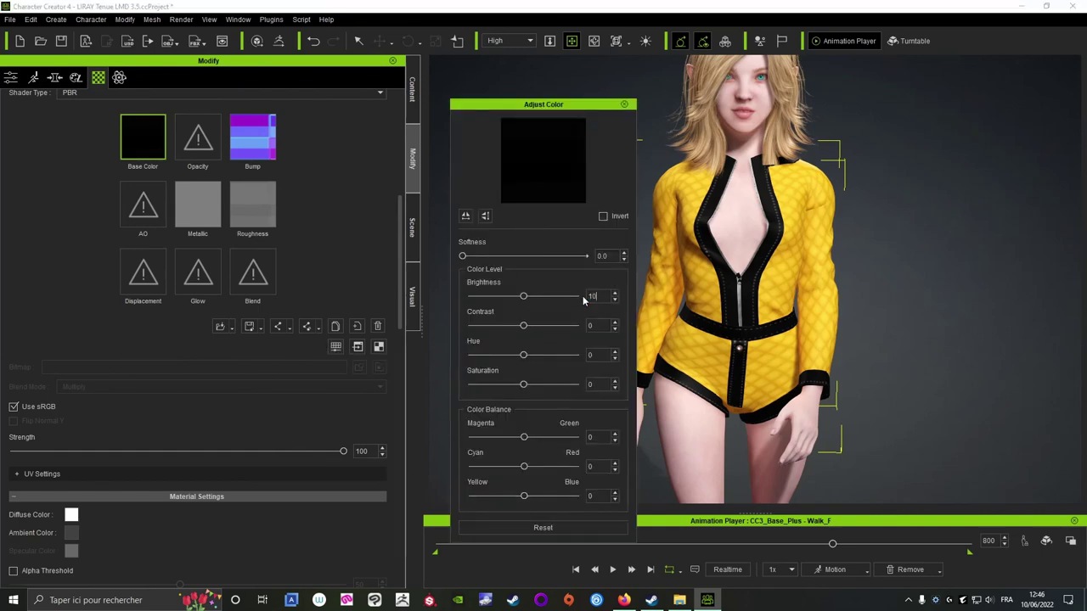
click(586, 296)
text(10)
key(Return)
scroll(775, 414, up, 5)
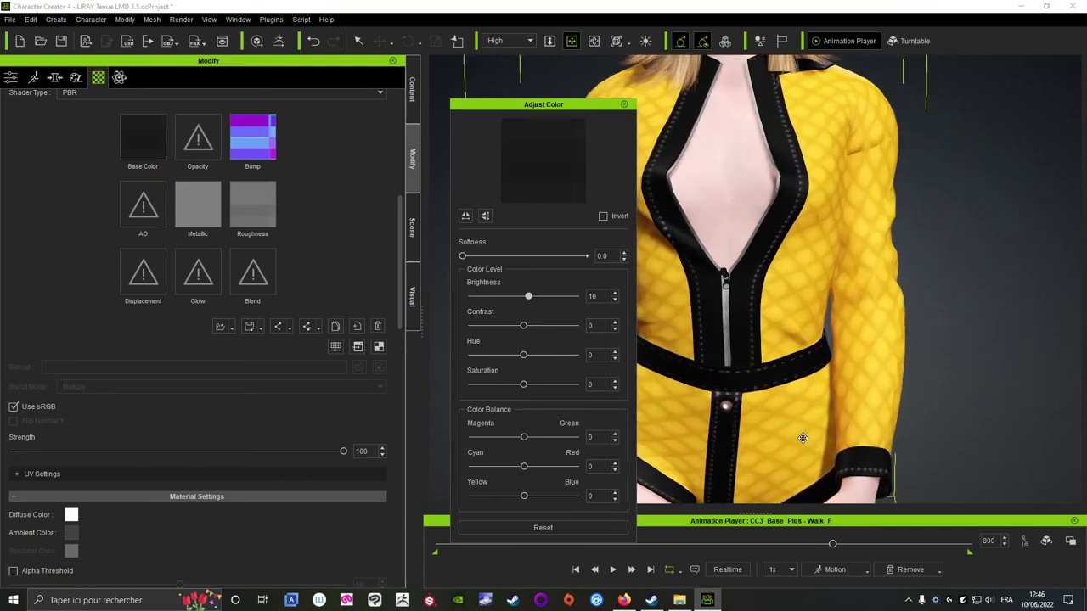
drag(802, 438, 740, 292)
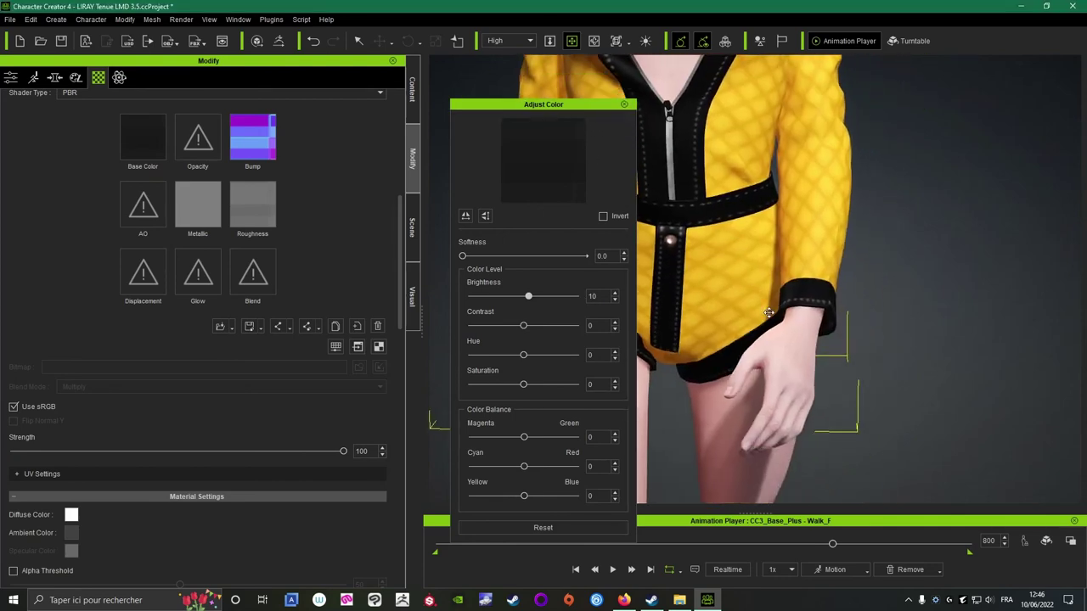
scroll(739, 314, up, 3)
mouse_move(740, 339)
right_down()
mouse_move(599, 319)
mouse_move(760, 337)
right_up()
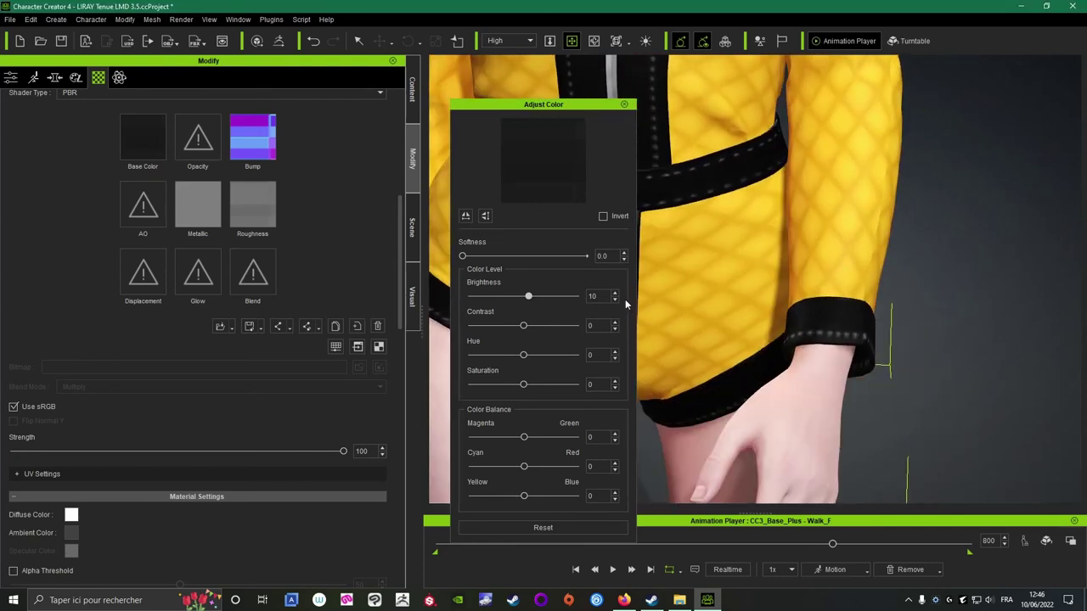
Set the Manche_bout_FRONT_1047096 base color brightness to 15 and compare the look with the auxiliary light toggled.
click(594, 295)
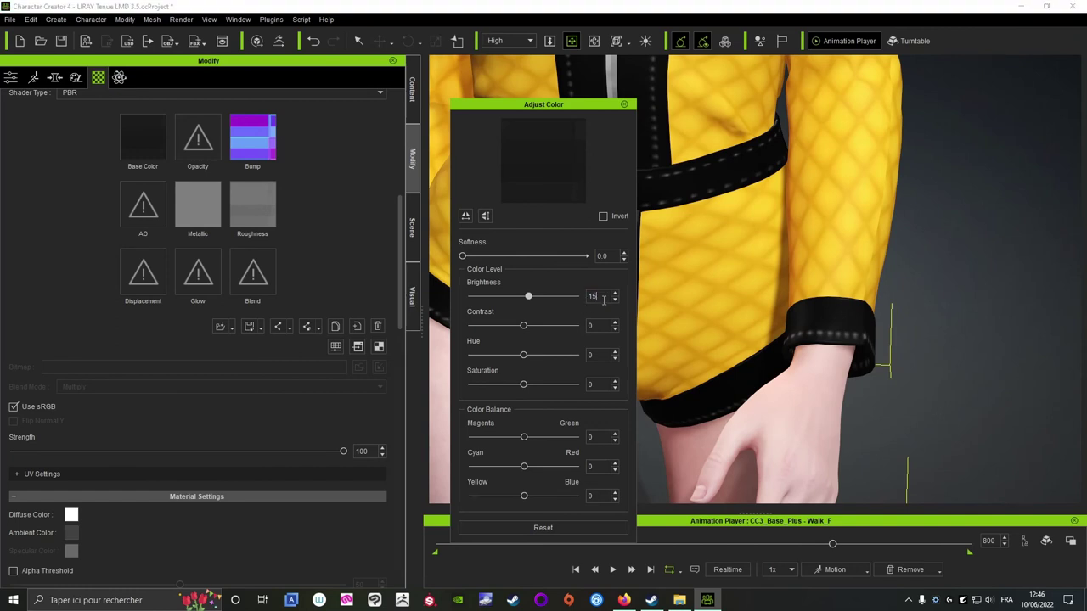
key(Return)
scroll(814, 392, down, 3)
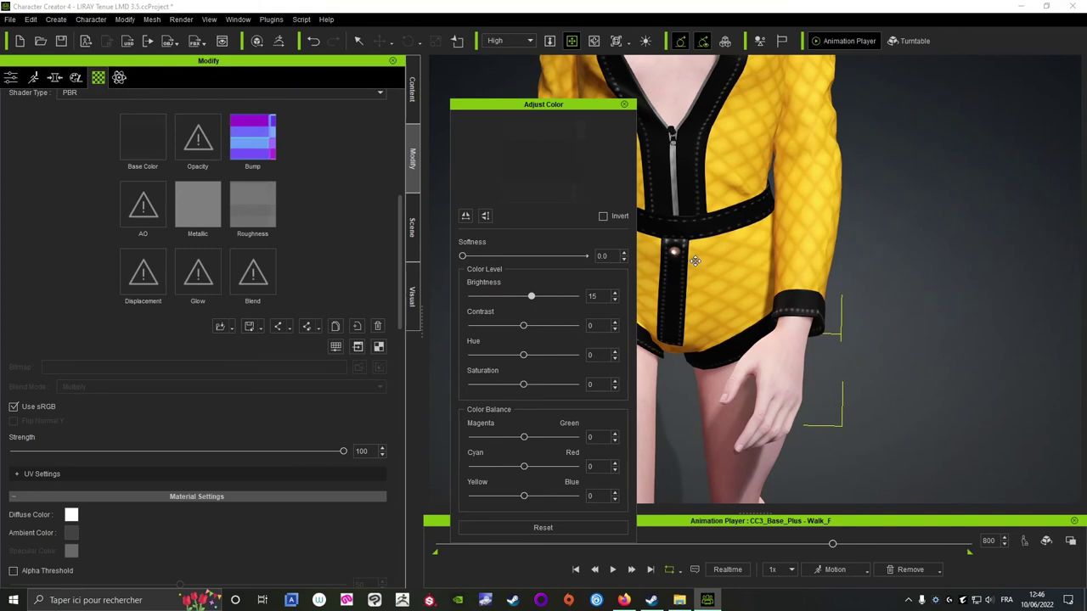
click(645, 41)
click(645, 41)
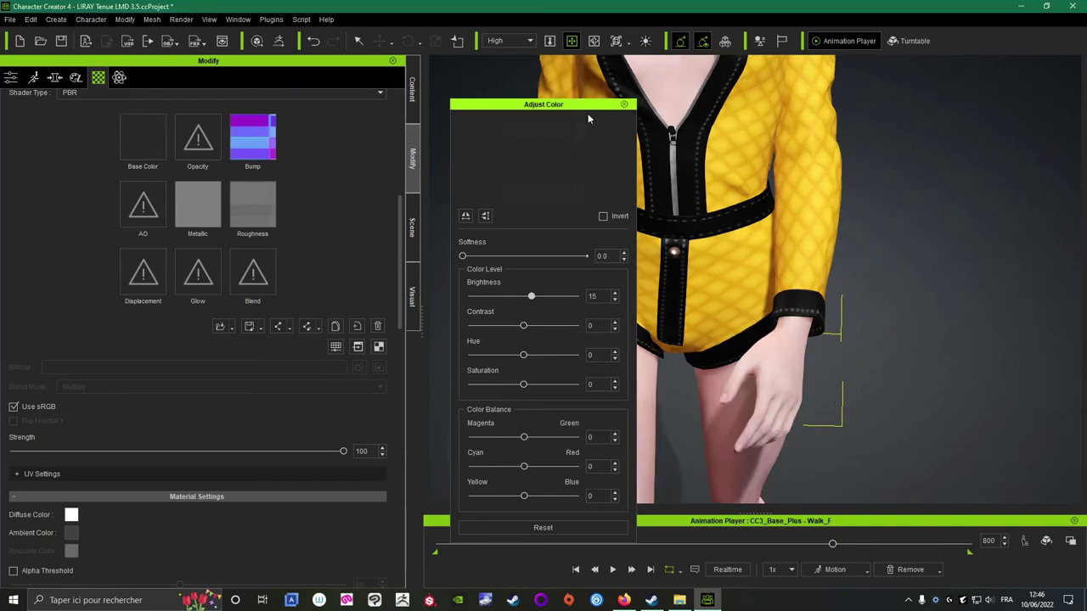
click(627, 105)
Set the base color brightness of the Col_FRONT_1047122 collar material to 15.
scroll(321, 293, up, 5)
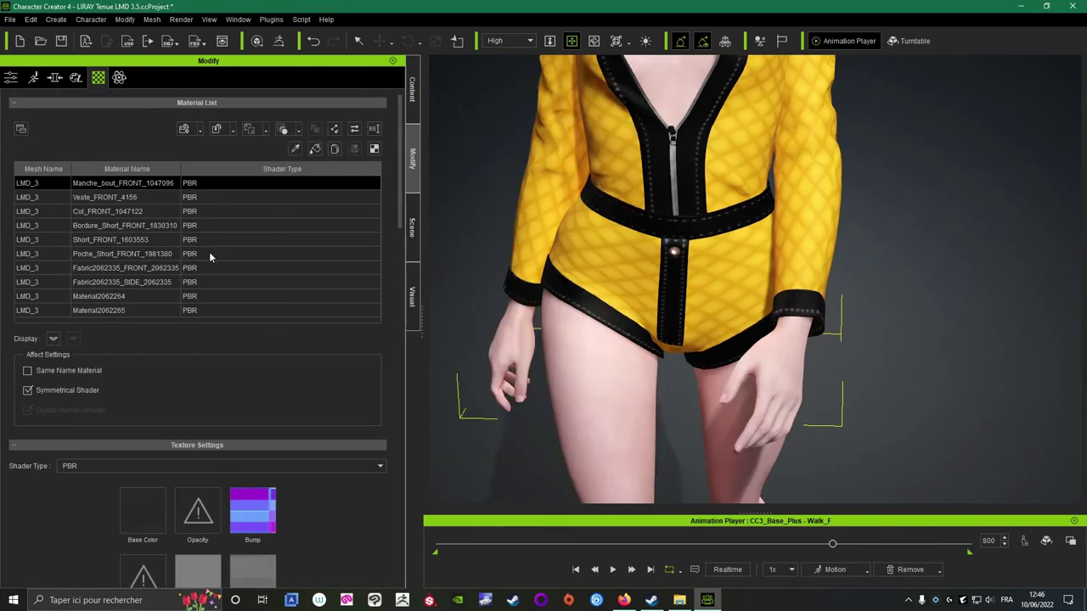
click(101, 214)
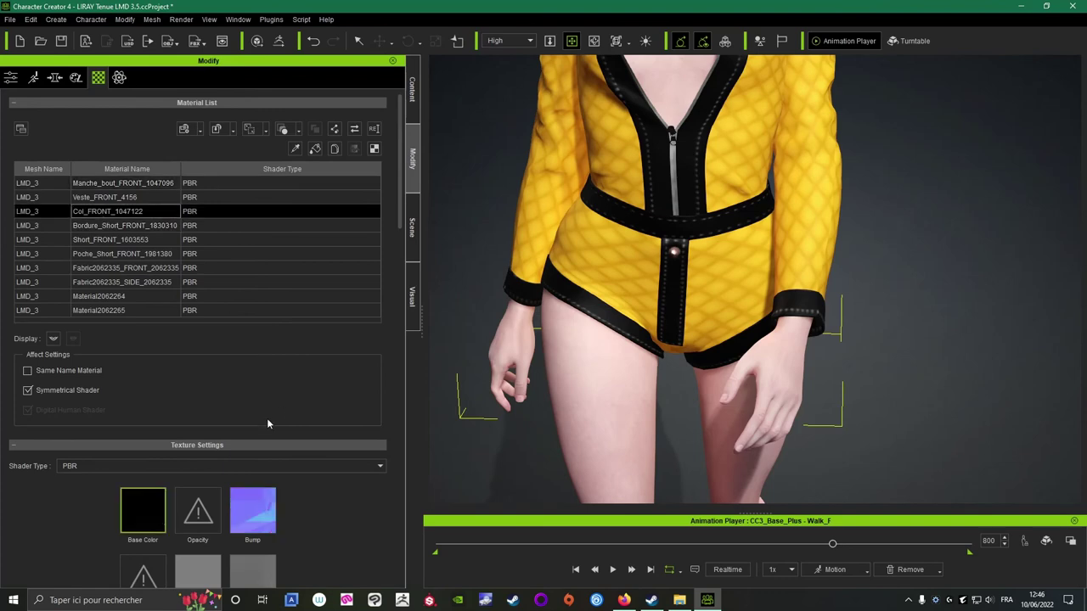
scroll(326, 527, down, 5)
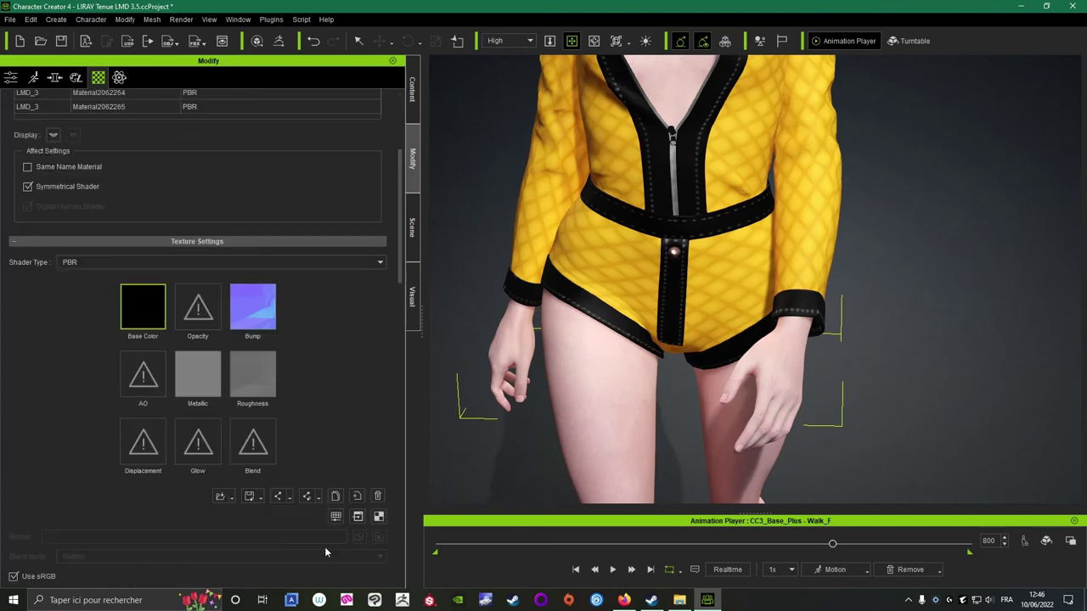
click(335, 517)
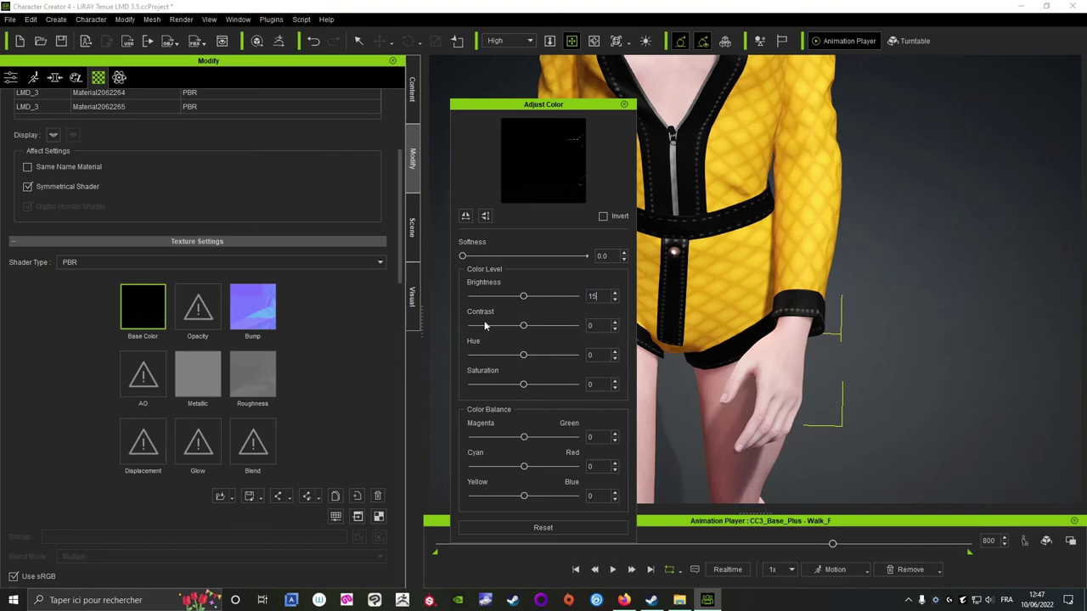
key(Return)
click(625, 104)
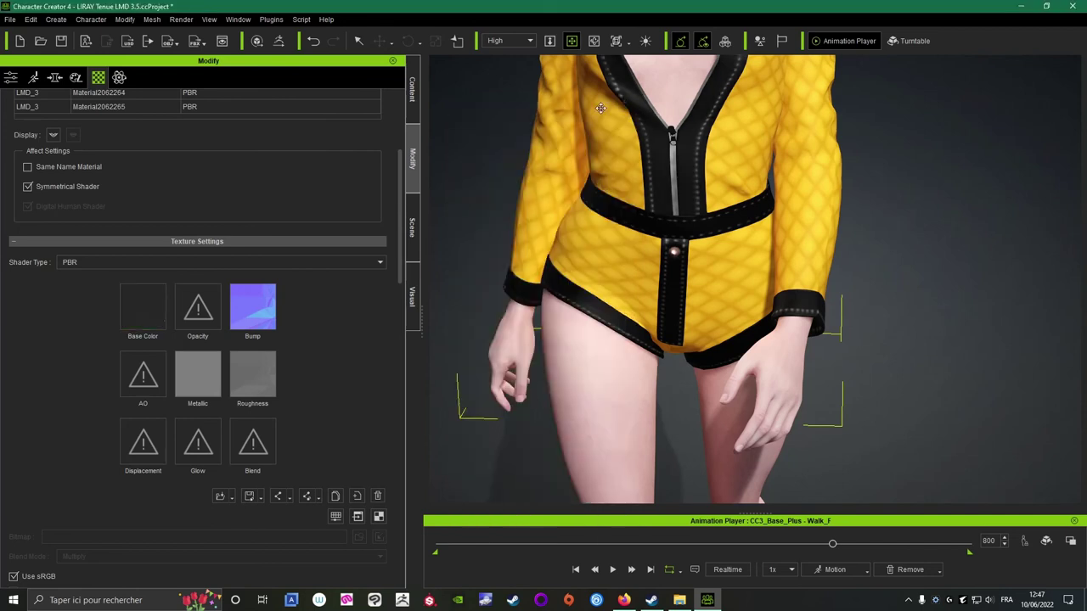
Set the base color brightness of the Bordure_Short_FRONT_1830310 shorts border material to 15.
scroll(285, 213, up, 4)
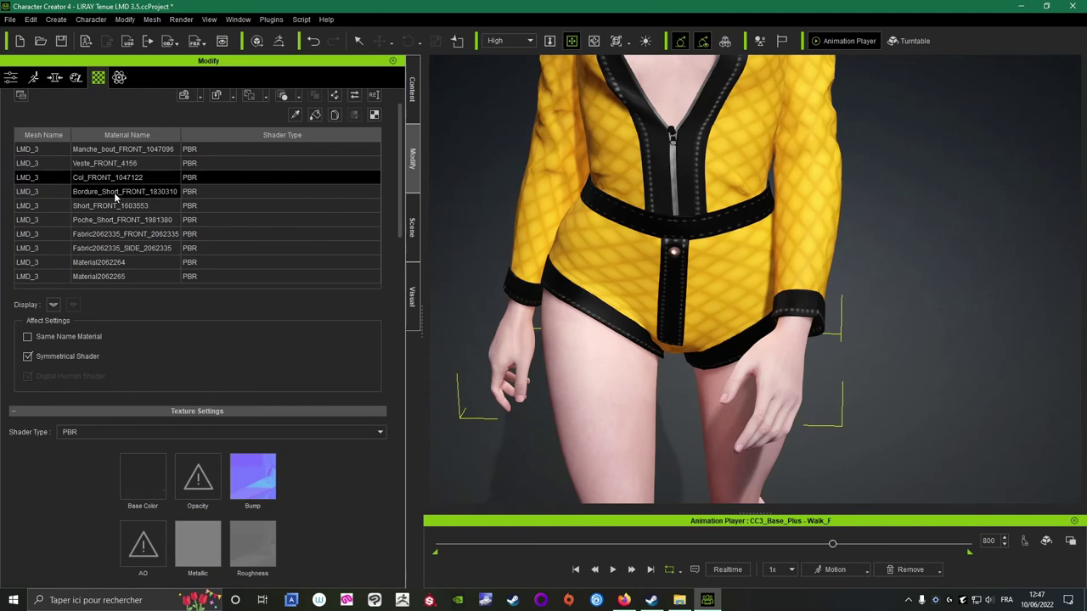
click(114, 192)
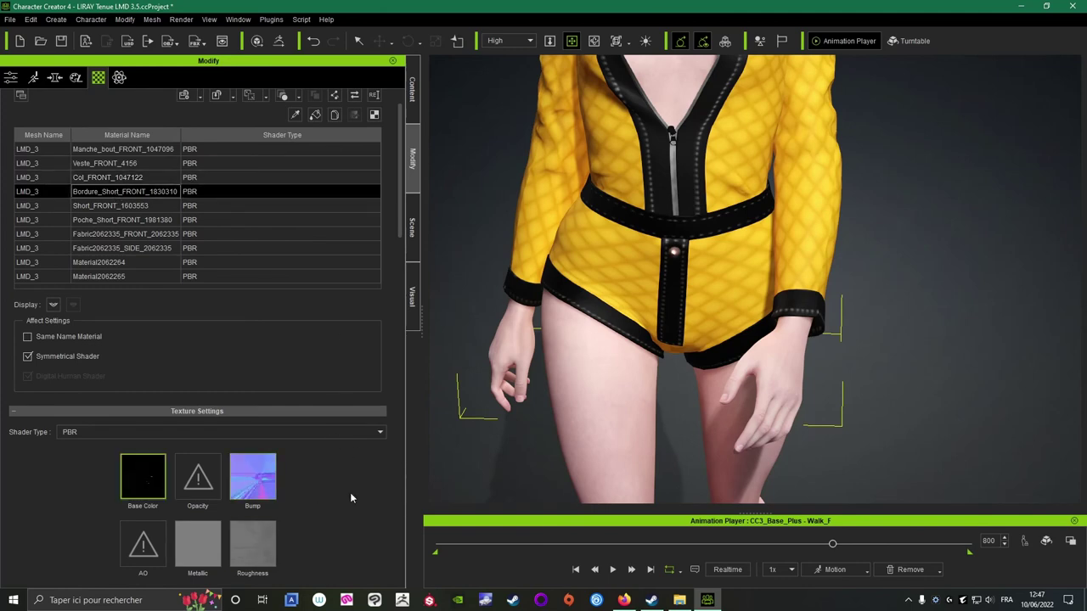
scroll(336, 486, down, 4)
click(336, 517)
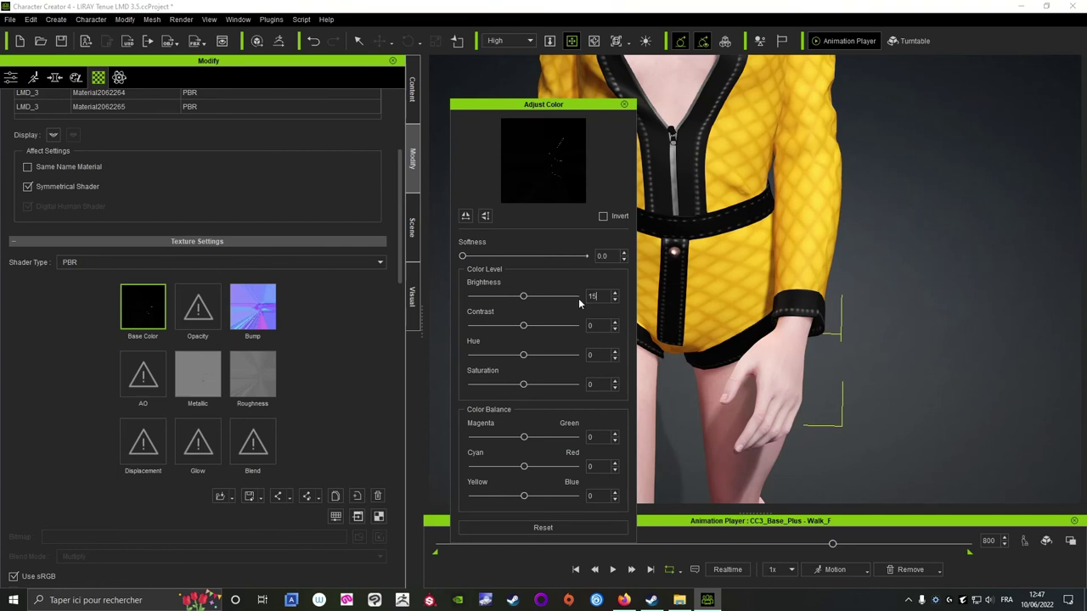
key(Return)
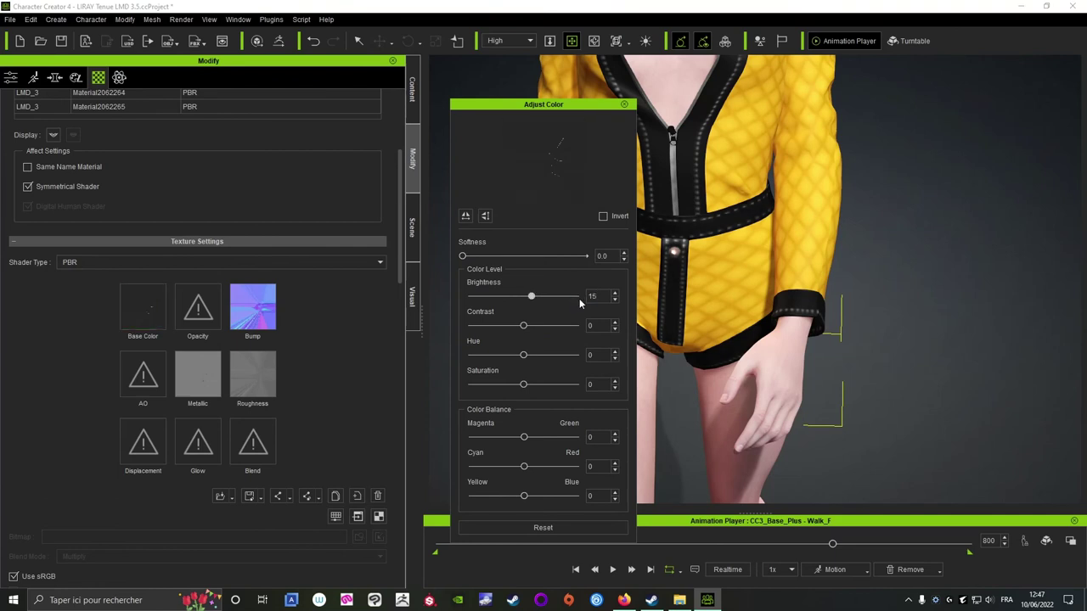
click(624, 106)
Set the base color brightness of the Poche_Short_FRONT_1981380 pocket material to 15.
scroll(378, 227, up, 4)
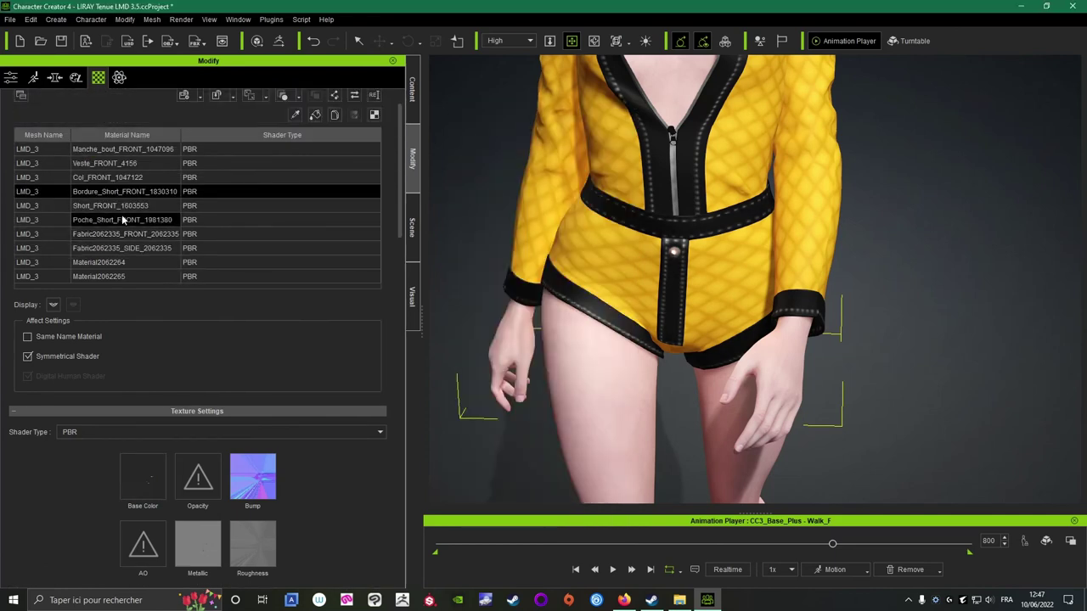
click(126, 221)
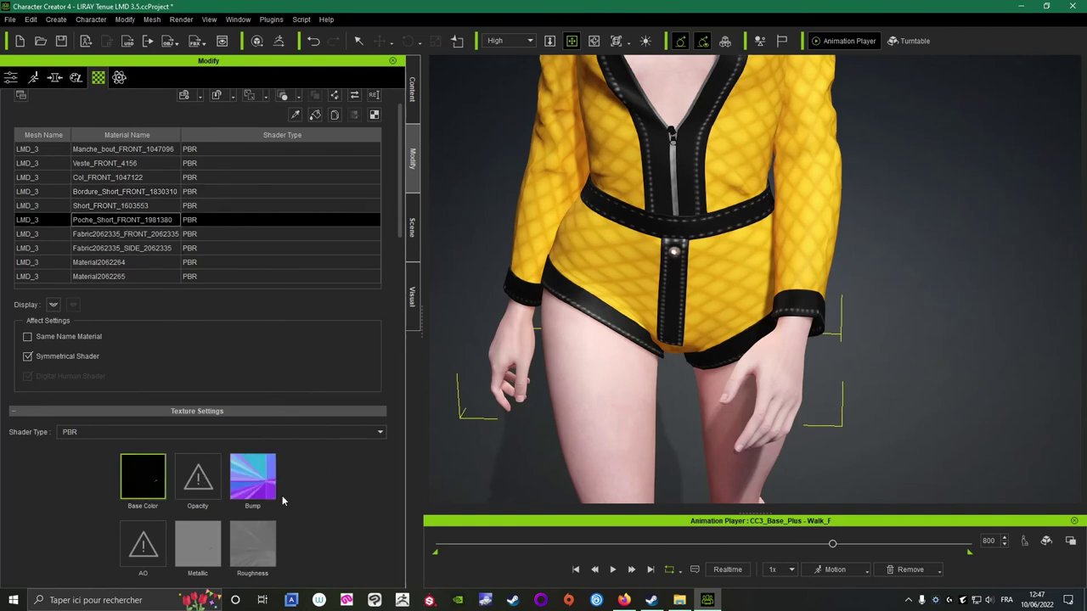
scroll(343, 489, down, 3)
click(335, 483)
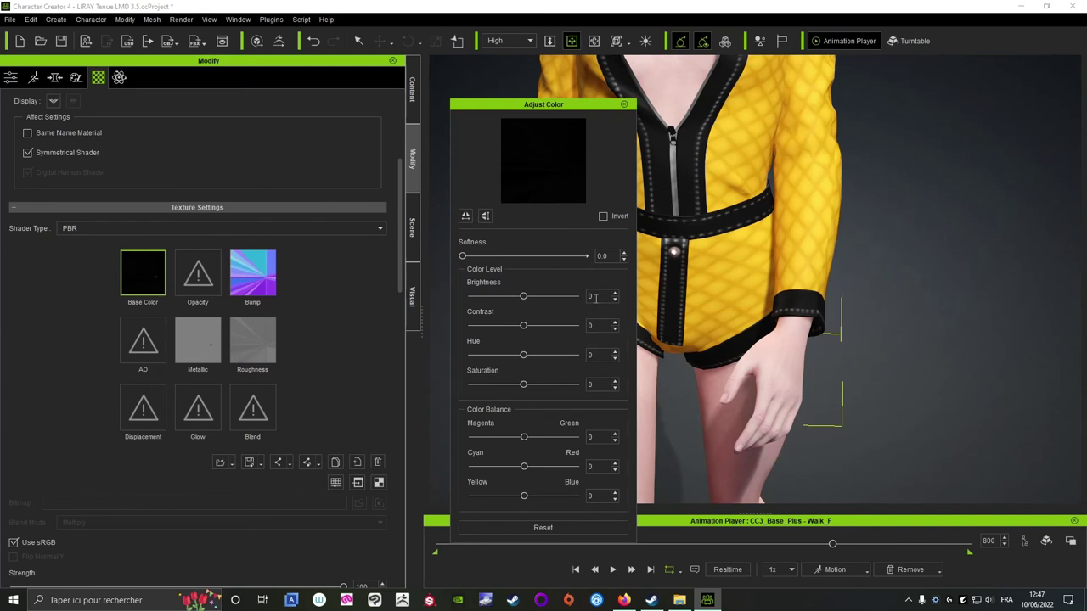
text(15)
key(Return)
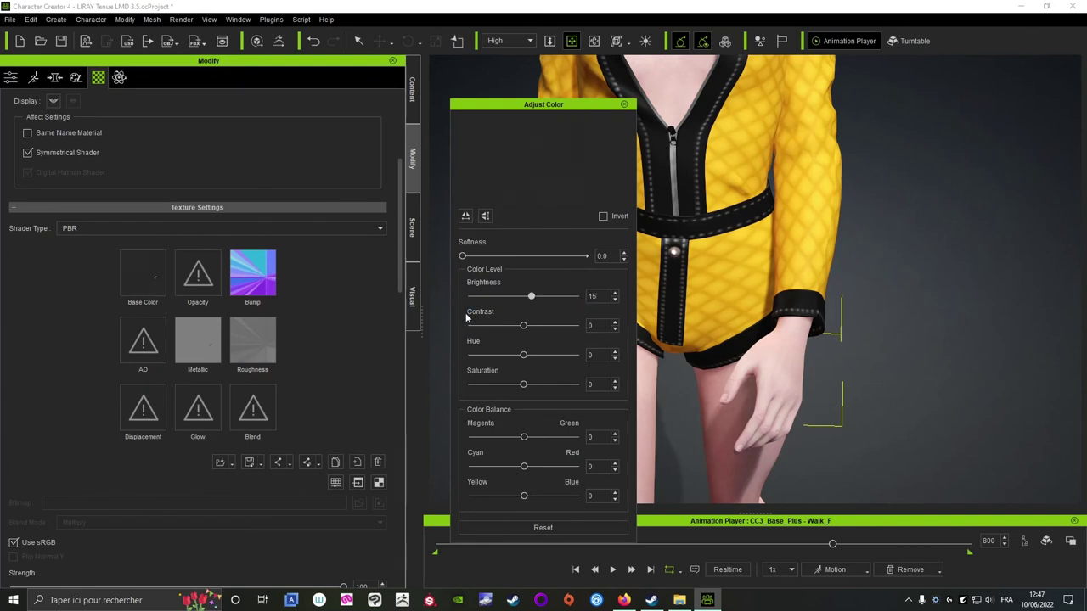
click(624, 104)
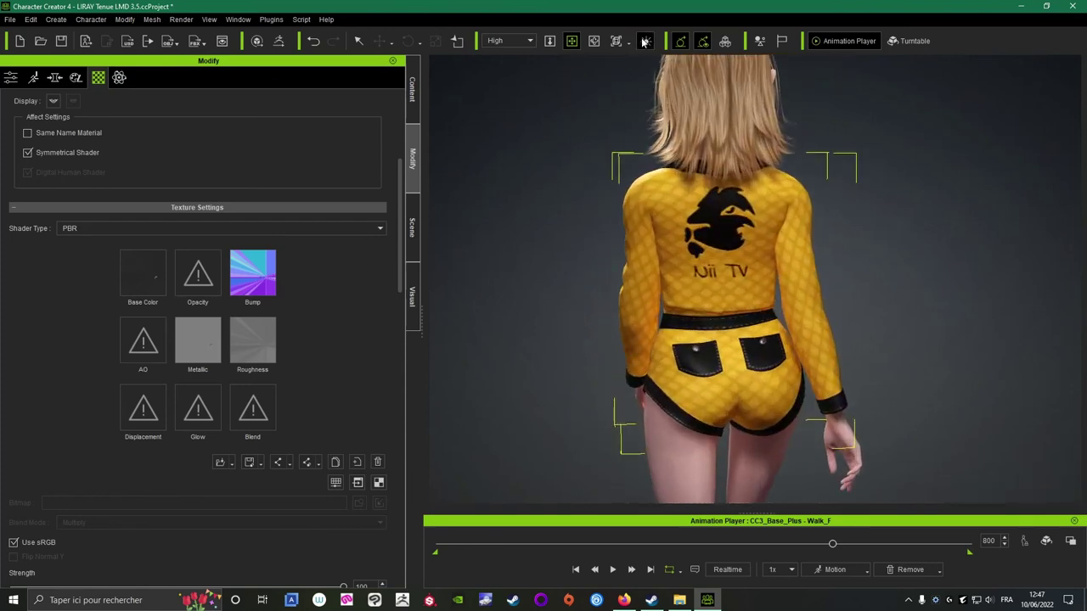
Play the Walk_F animation and examine the textured outfit in motion, up close and from all around.
click(613, 570)
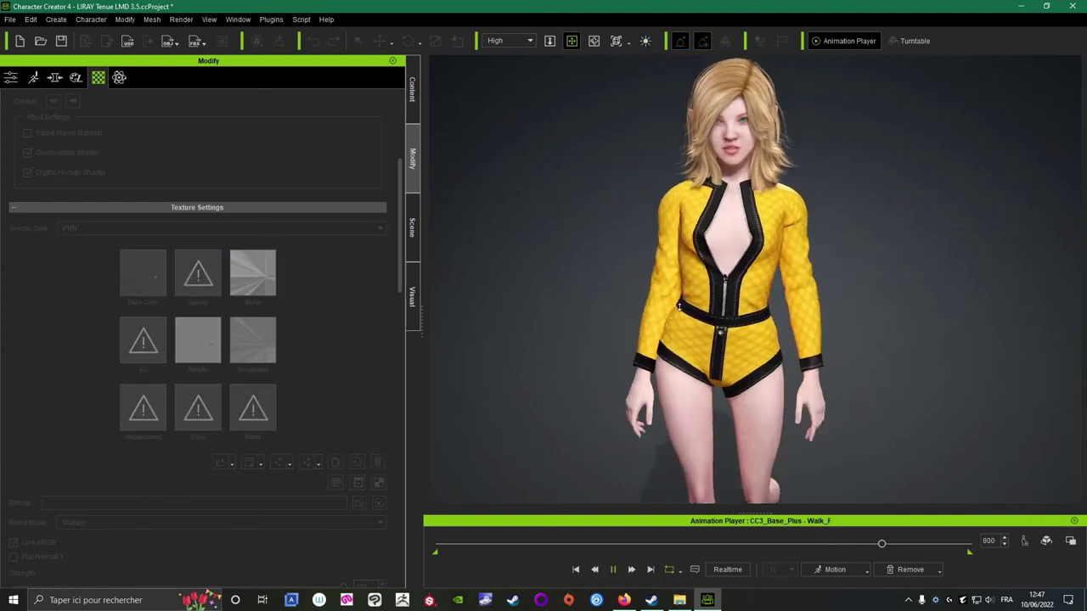
scroll(739, 292, up, 10)
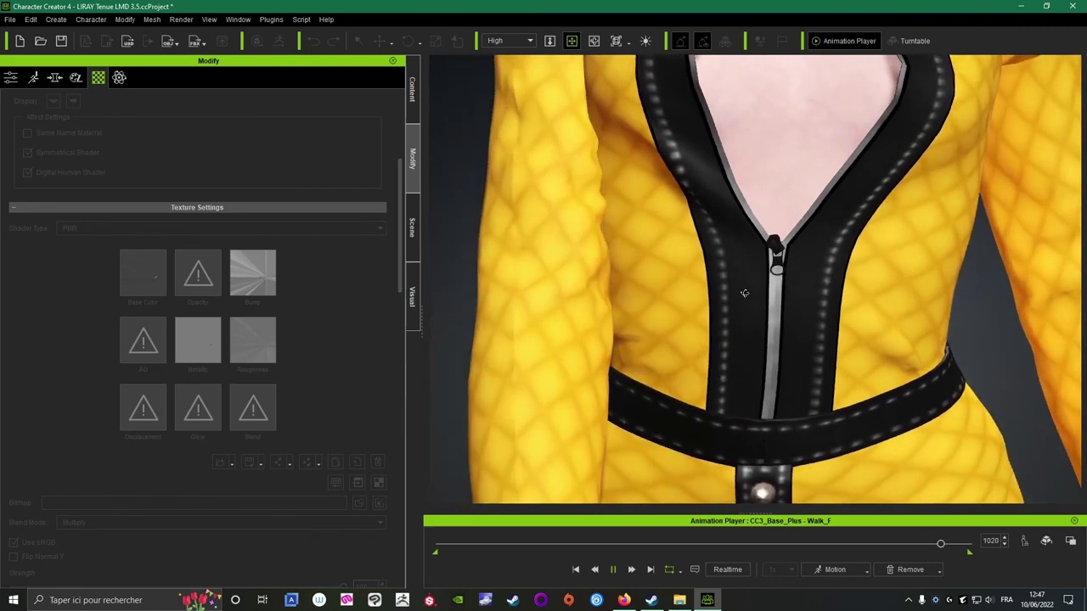
scroll(720, 270, down, 10)
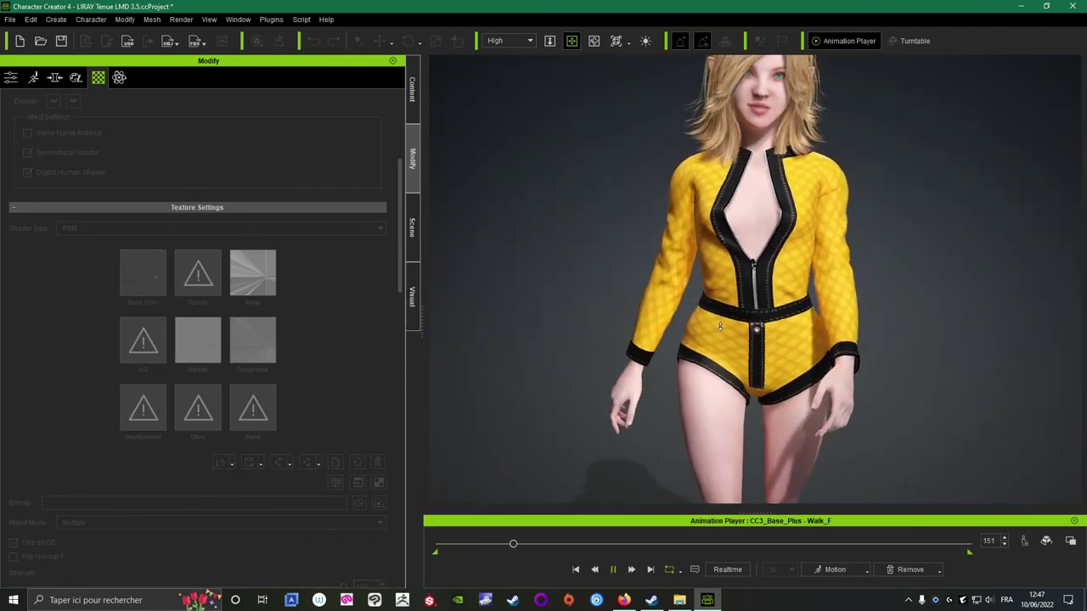
scroll(720, 326, down, 3)
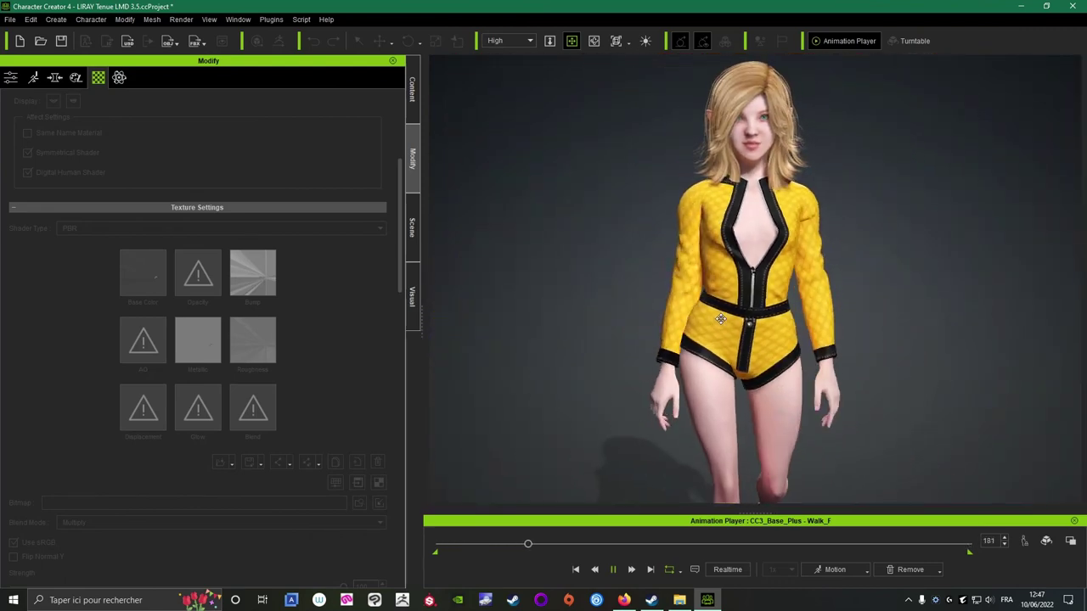
right_drag(720, 318, 1077, 291)
right_drag(563, 269, 1044, 296)
right_drag(561, 289, 644, 320)
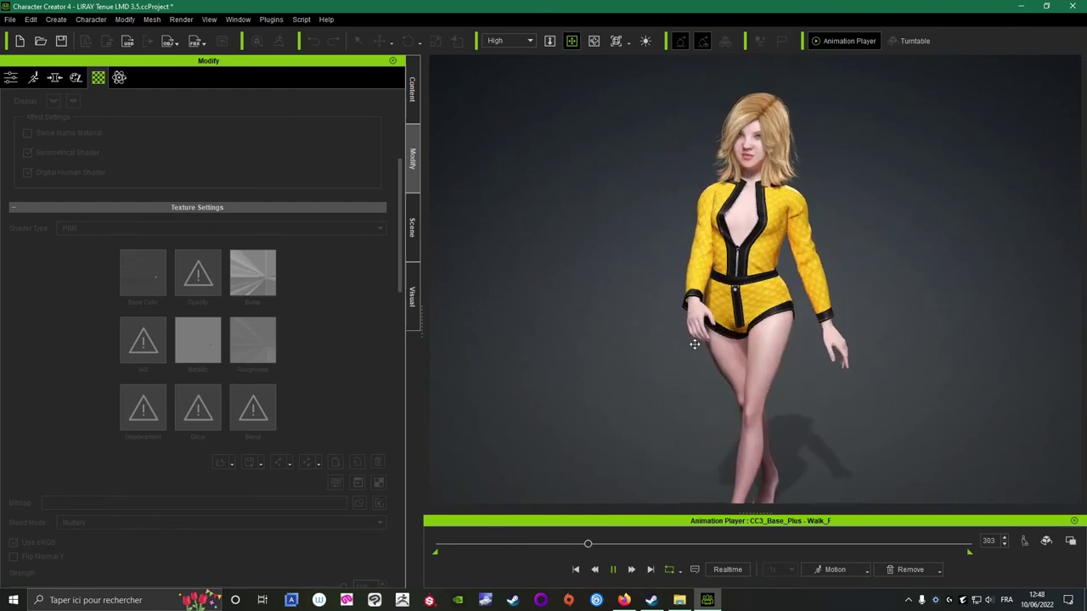
Pause the Walk_F animation and select the outfit, framing the zipper on its front.
scroll(629, 425, up, 5)
click(613, 570)
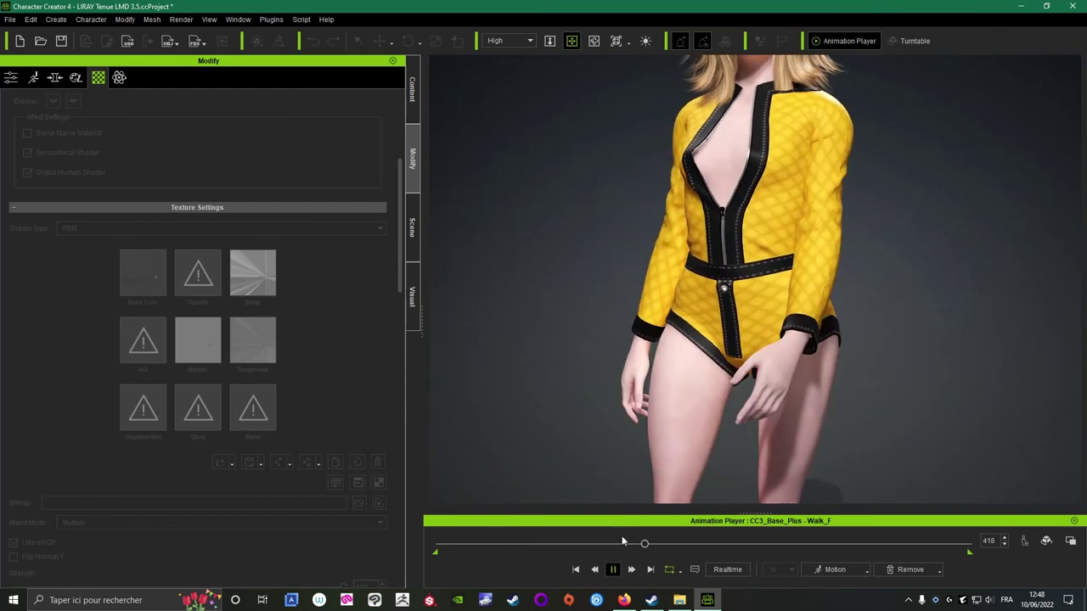
click(670, 308)
scroll(670, 308, up, 5)
right_drag(670, 308, 760, 262)
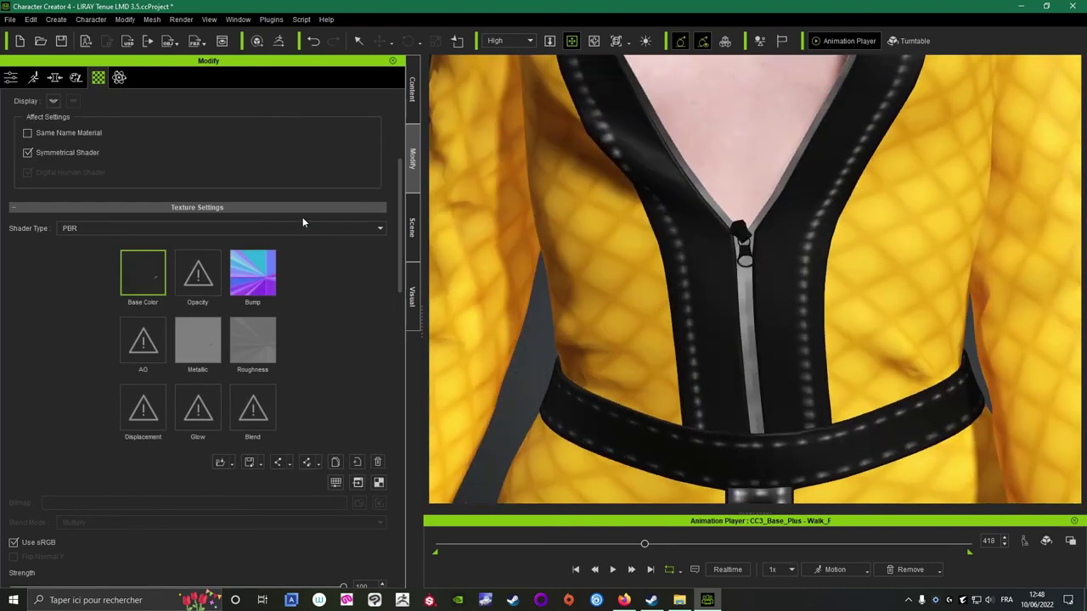
Find the zipper slider material, Material2062264, in the outfit's material list and set its roughness map brightness to 5.
scroll(302, 222, up, 5)
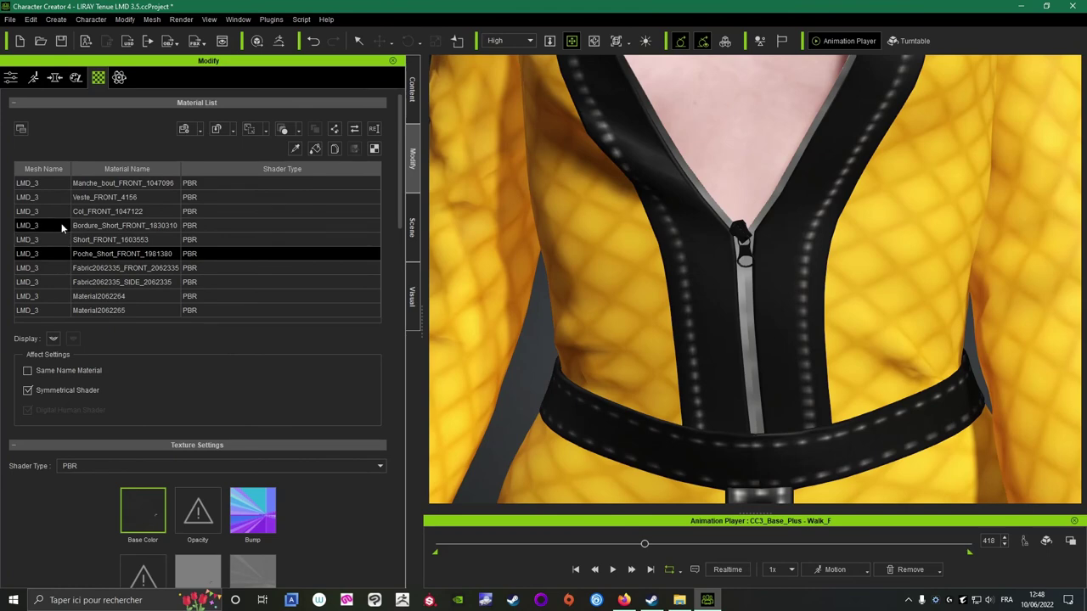
click(104, 268)
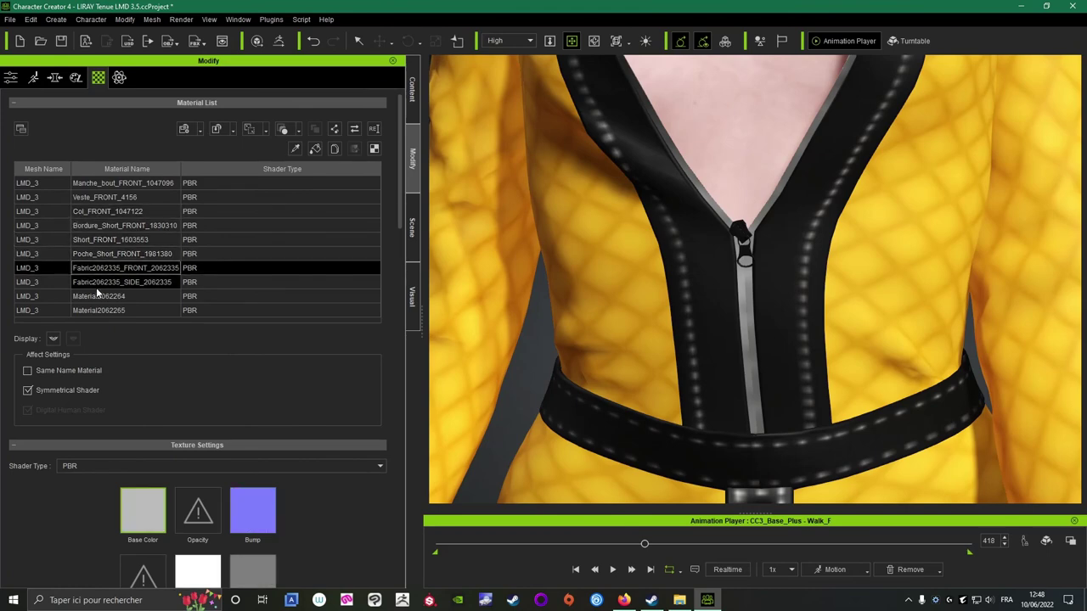
click(96, 284)
click(93, 299)
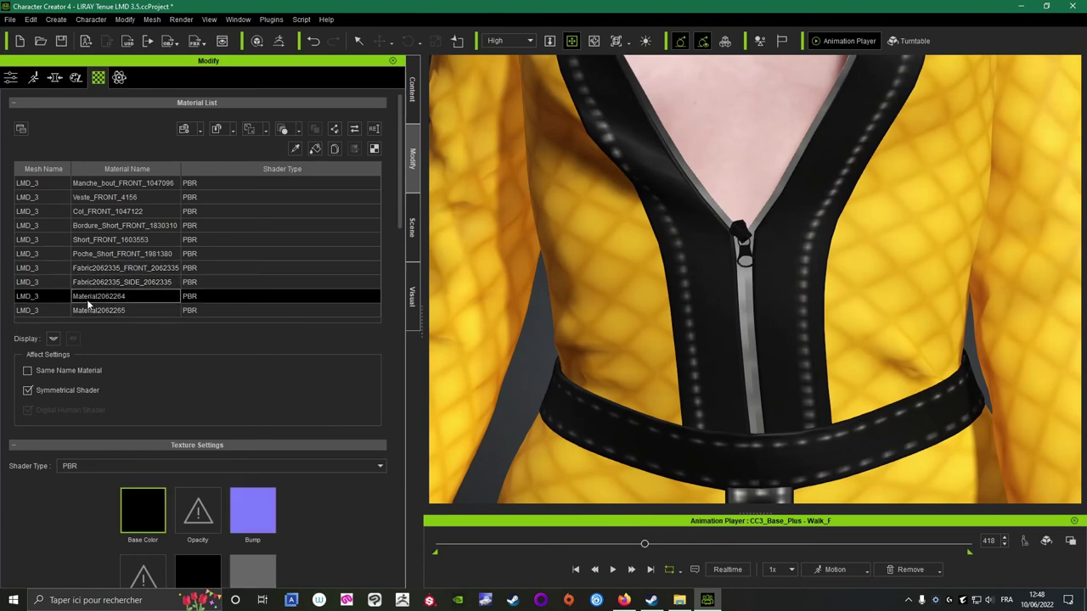
click(92, 309)
scroll(92, 299, down, 1)
click(89, 263)
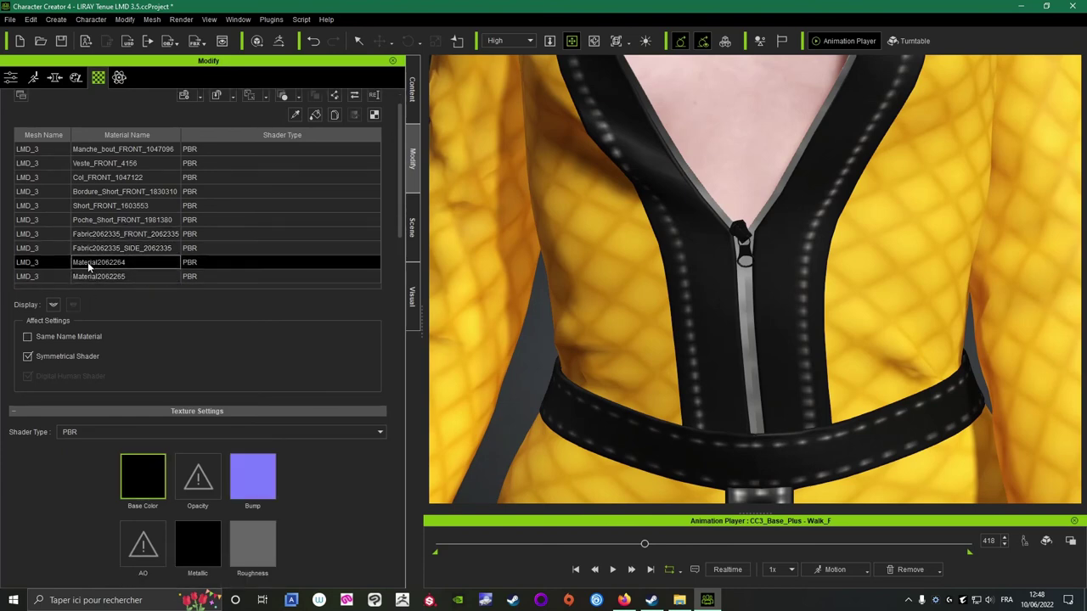
scroll(299, 455, down, 3)
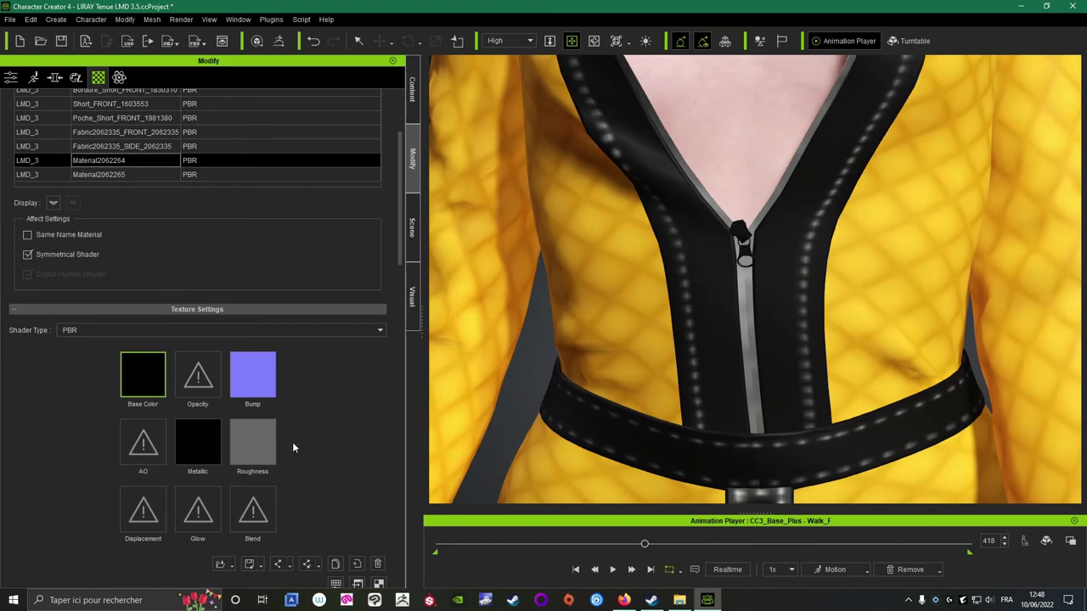
click(246, 443)
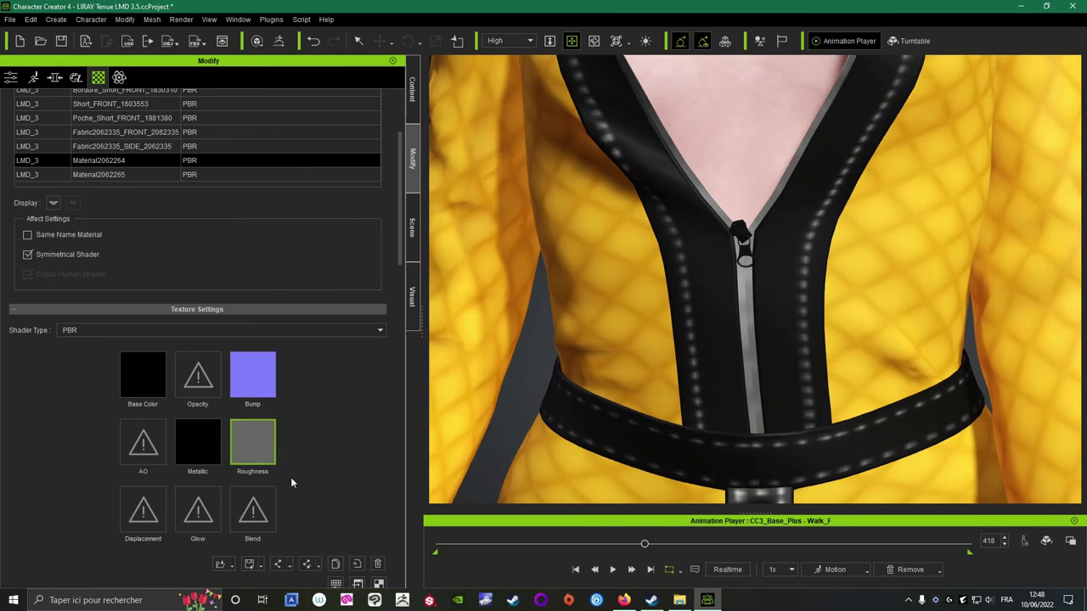
click(335, 585)
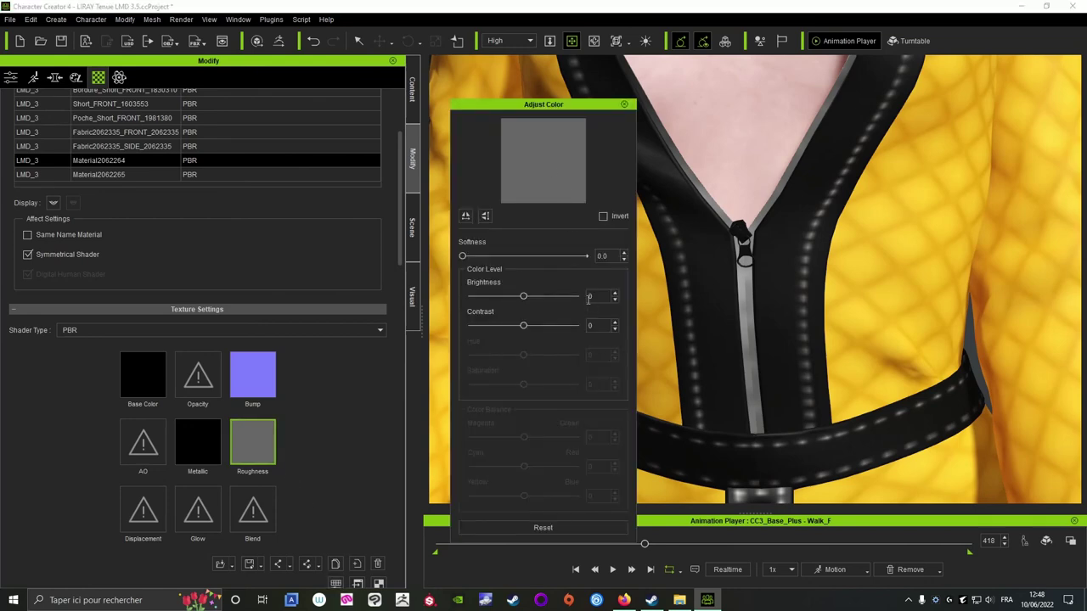
mouse_move(523, 297)
mouse_down()
mouse_move(545, 297)
mouse_move(501, 296)
mouse_move(528, 298)
mouse_up()
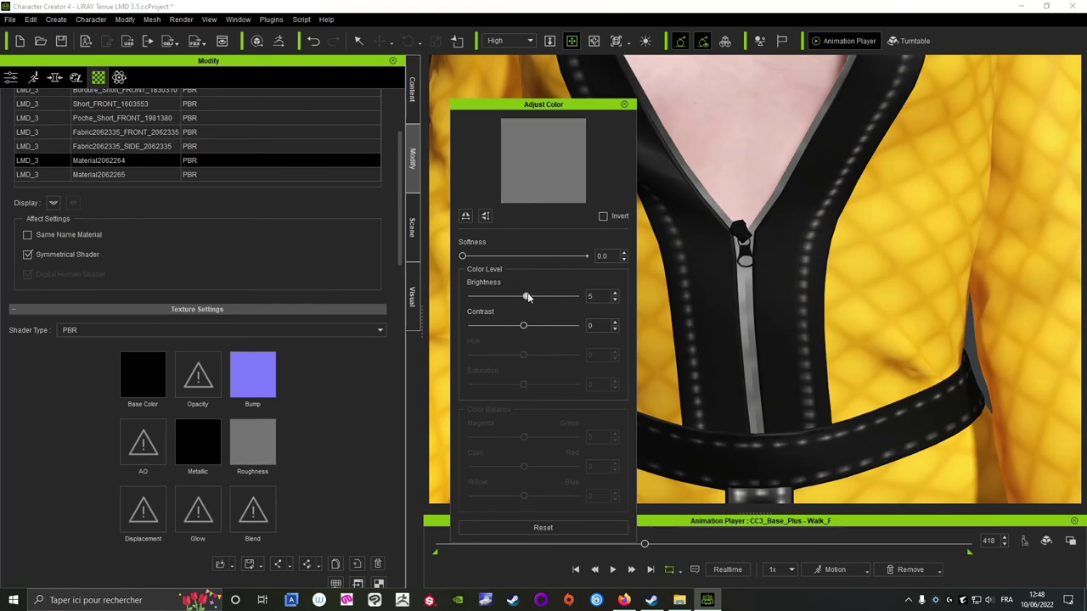
click(624, 104)
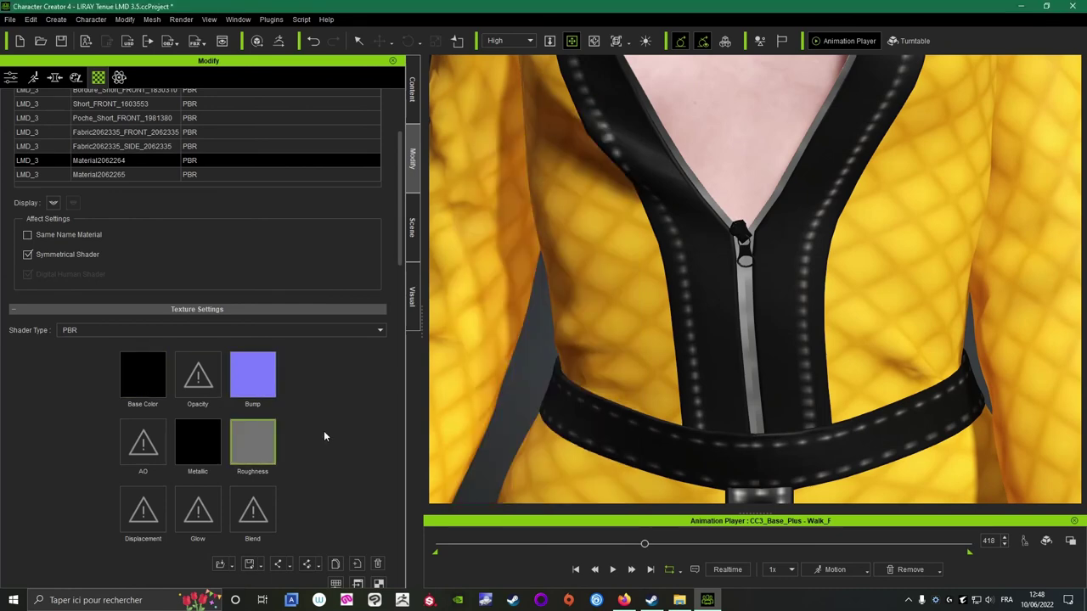
Try several base color brightness levels on the Material2062264 zipper slider material, settling on 15.
scroll(702, 272, down, 3)
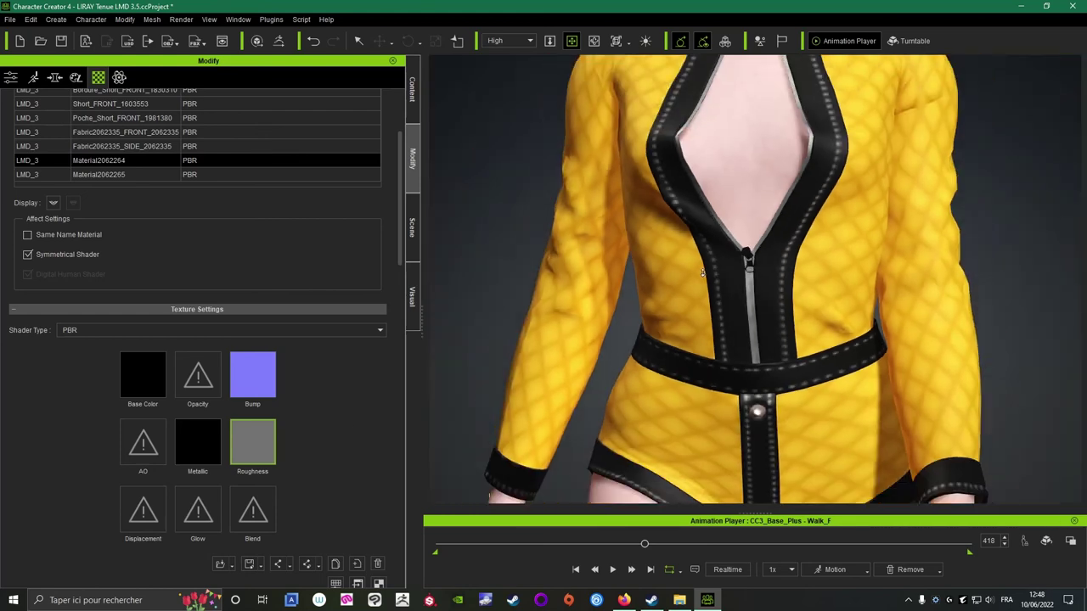
scroll(702, 272, up, 6)
scroll(659, 182, down, 5)
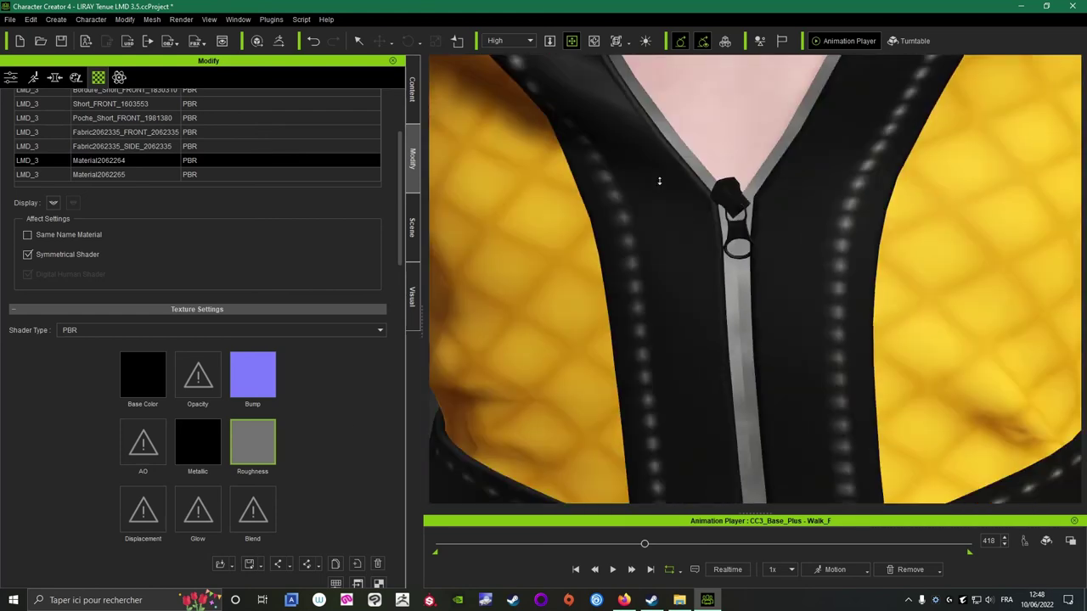
right_drag(657, 182, 764, 177)
middle_drag(765, 176, 617, 198)
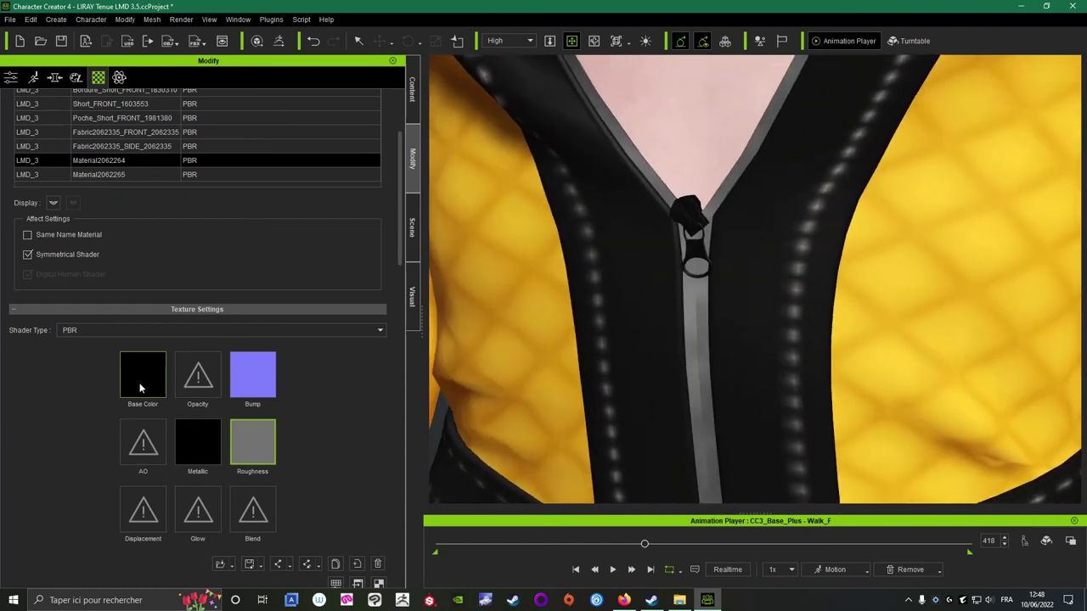
click(141, 388)
click(337, 584)
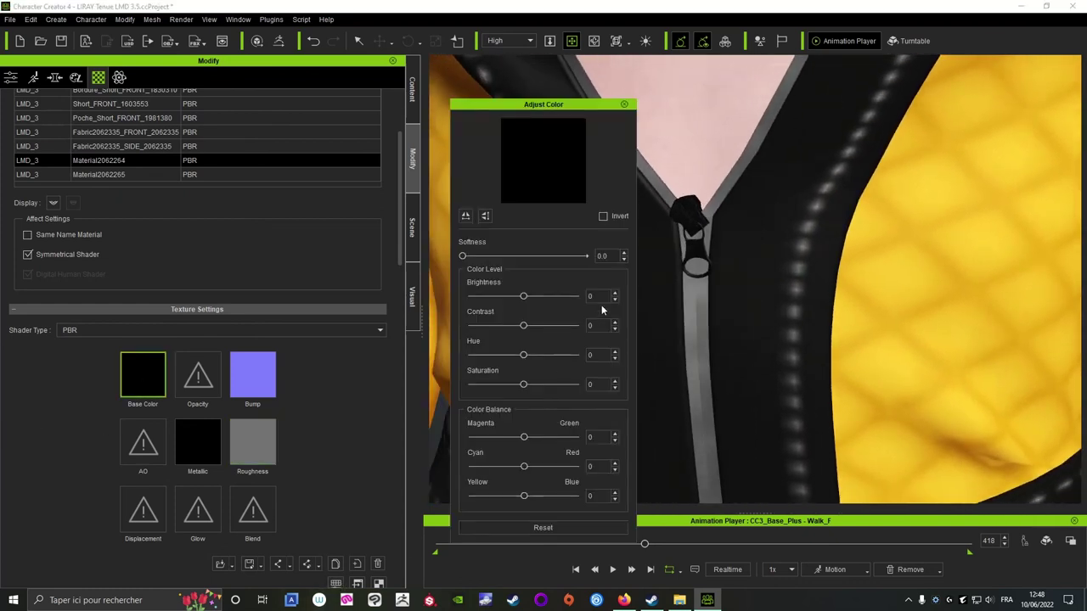
mouse_move(525, 297)
mouse_down()
mouse_move(539, 297)
mouse_move(488, 297)
mouse_move(536, 297)
mouse_up()
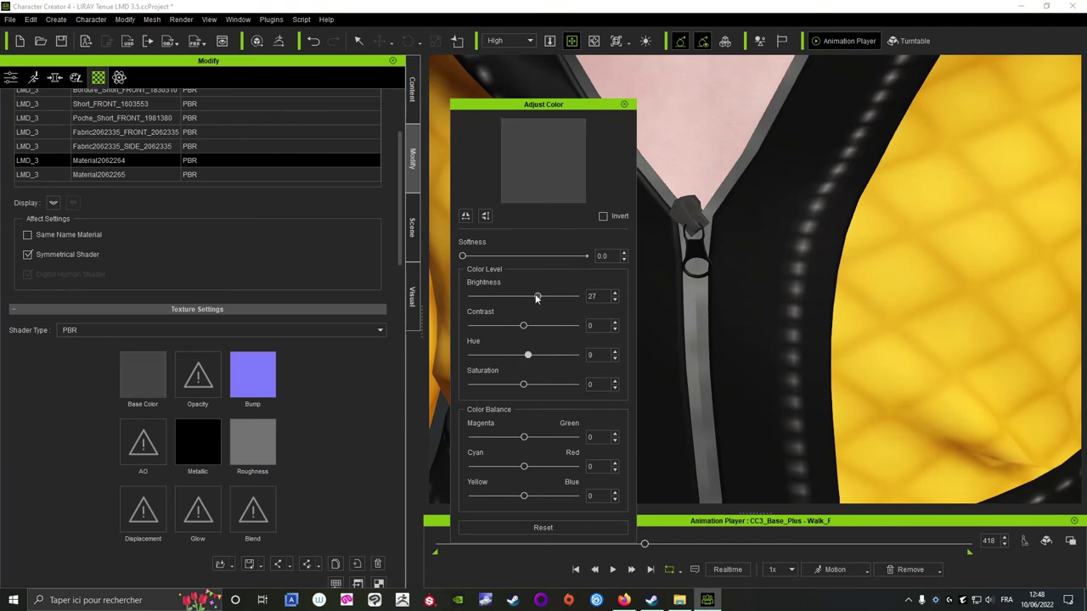
drag(536, 297, 577, 297)
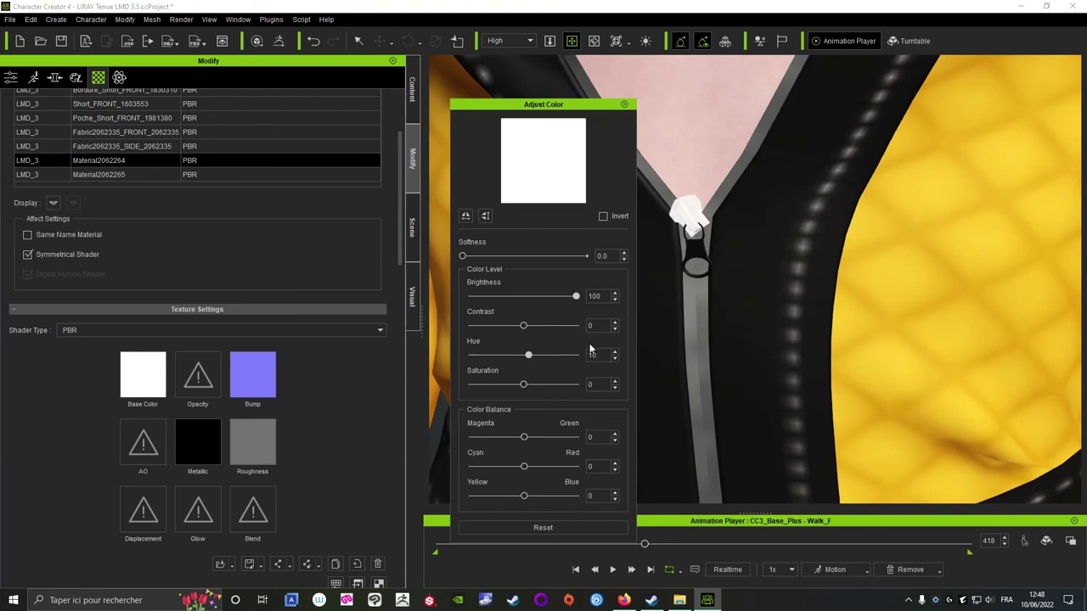
drag(573, 296, 533, 303)
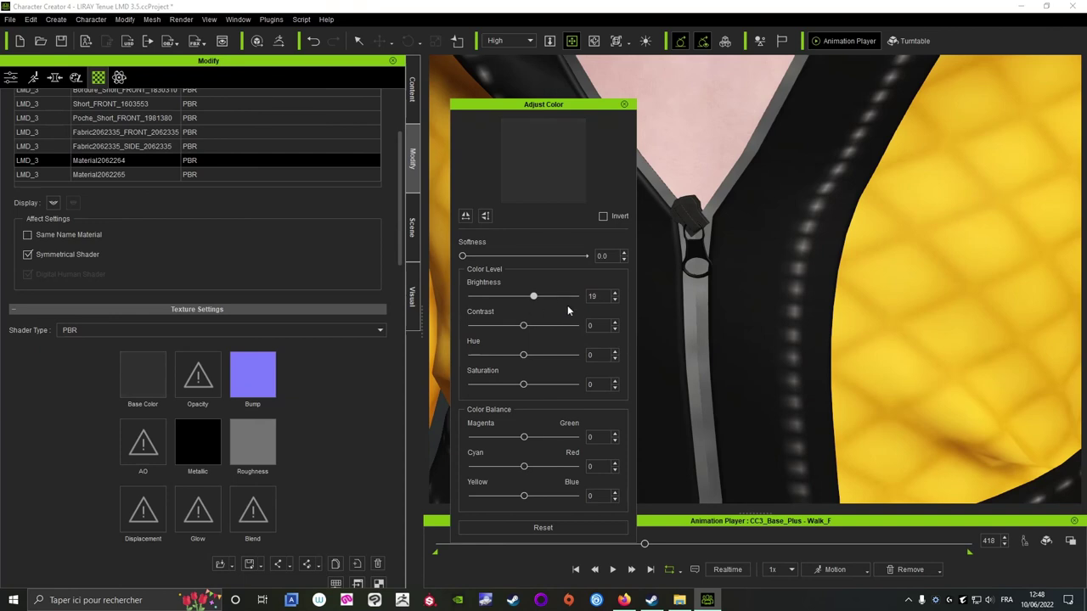
key(Return)
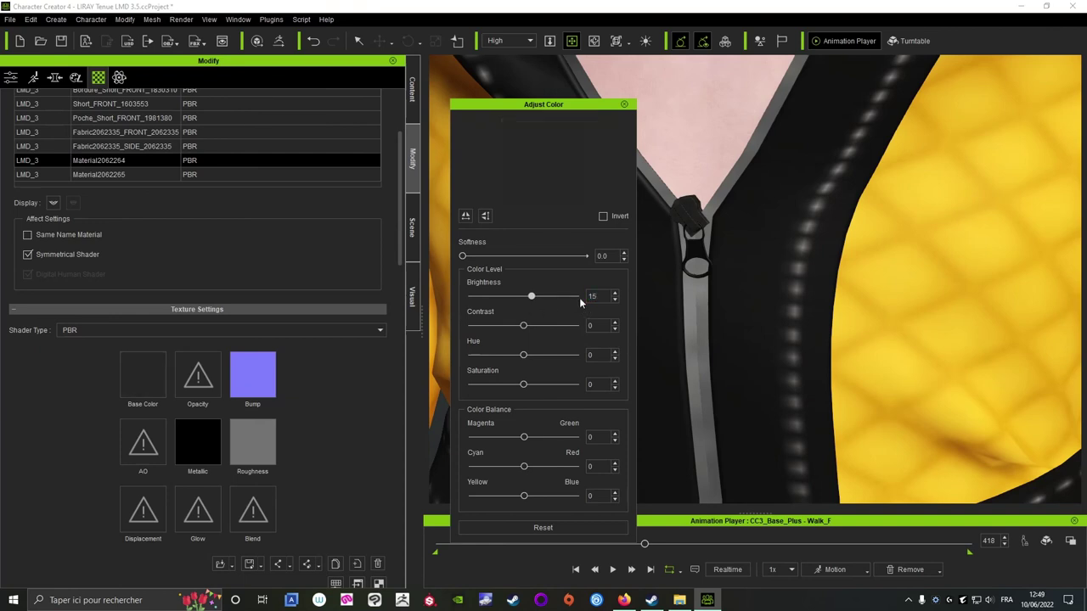
click(624, 104)
Set the base color brightness of the Material2062265 material to 15.
click(102, 174)
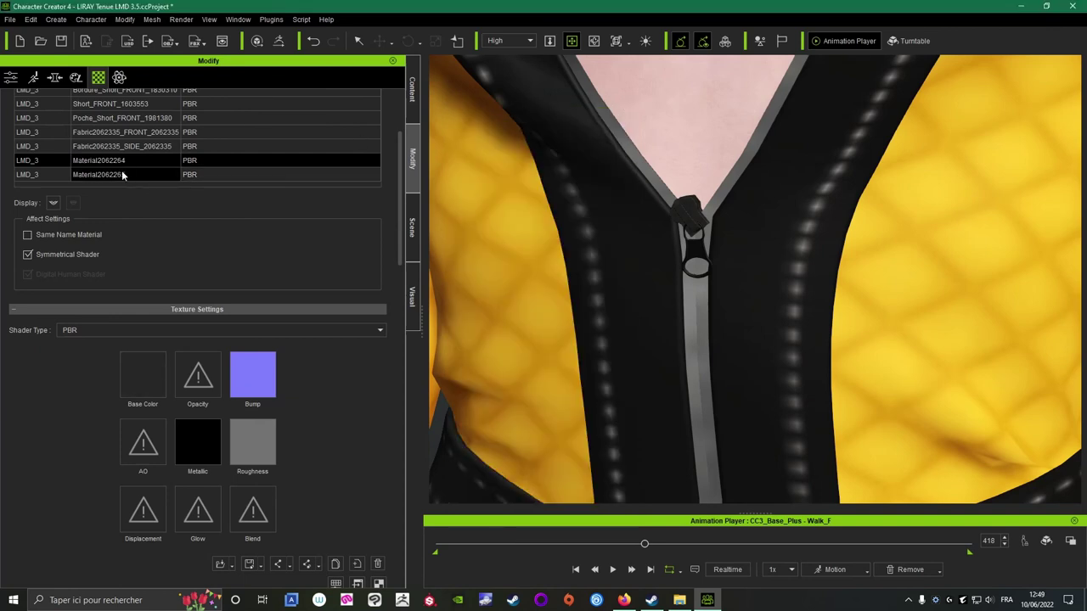
click(334, 564)
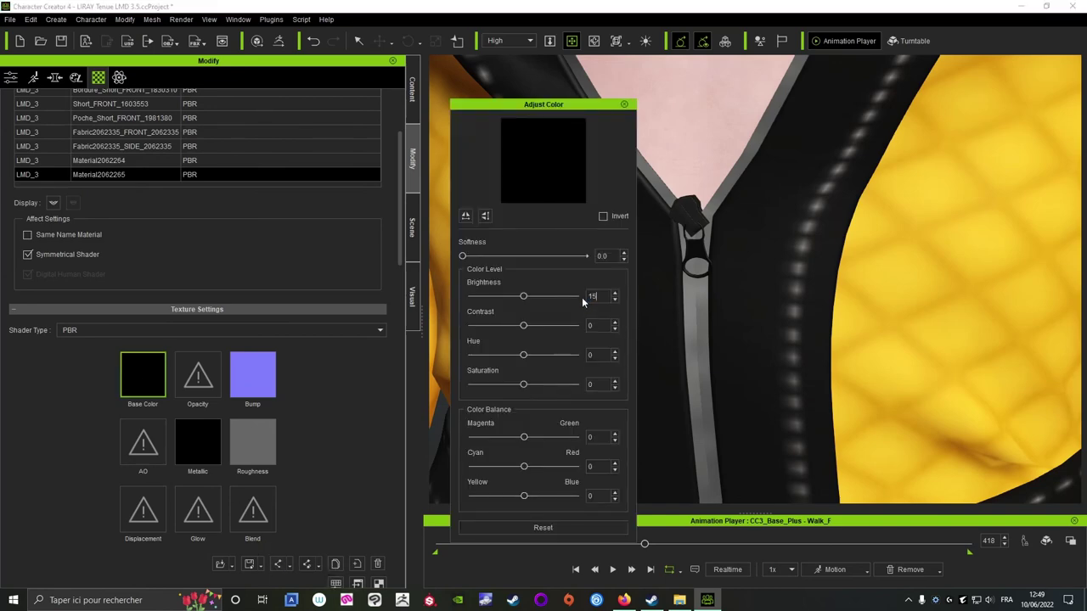
click(624, 104)
Play the Walk_F animation, examine the whole outfit from all around, and pause it with the character facing forward.
scroll(673, 330, down, 5)
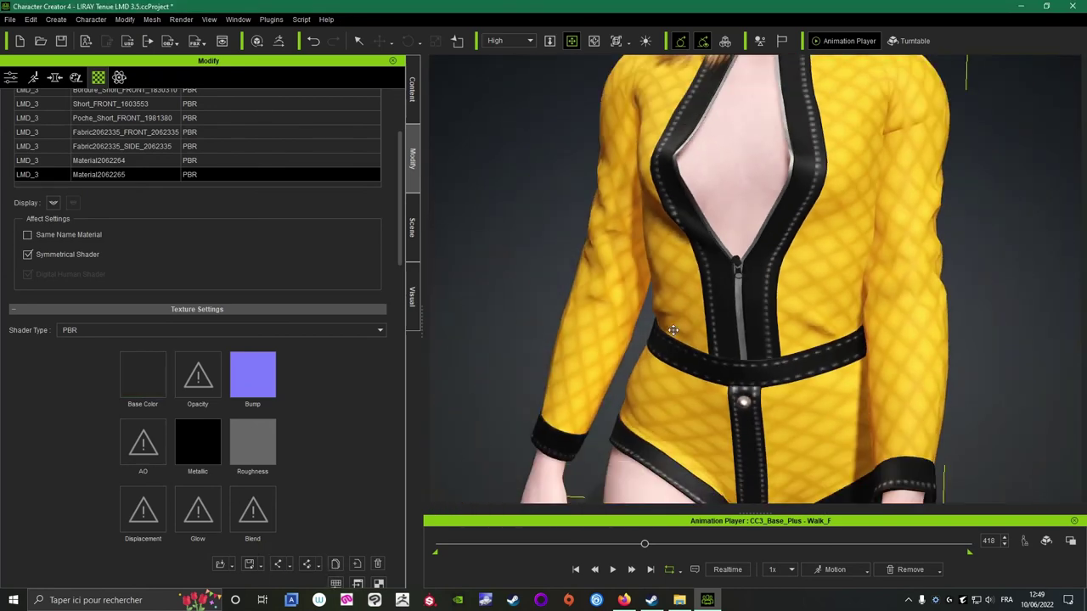
scroll(674, 331, down, 5)
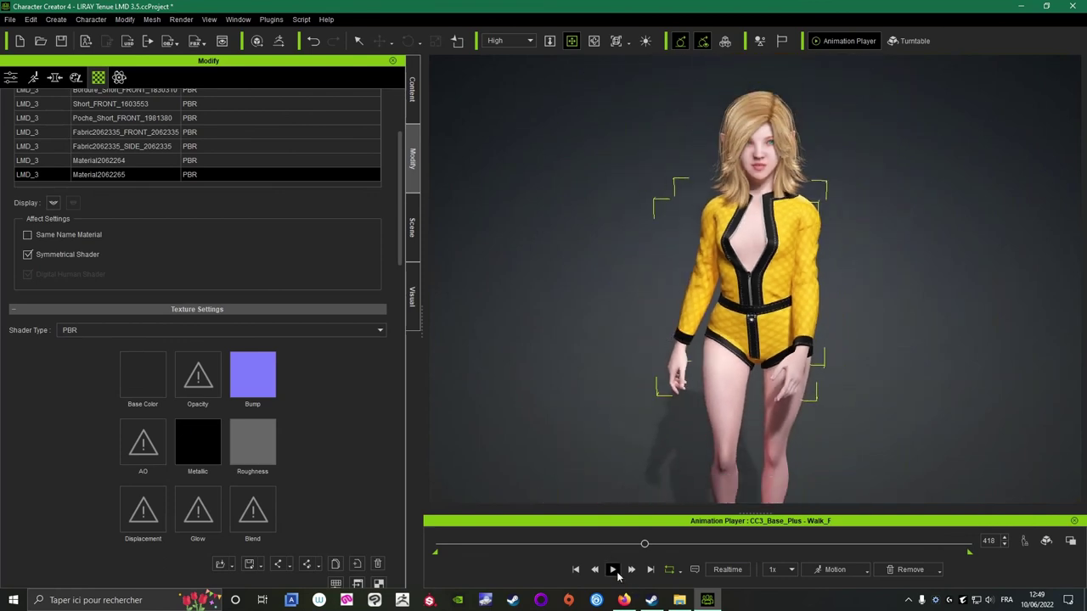
click(615, 573)
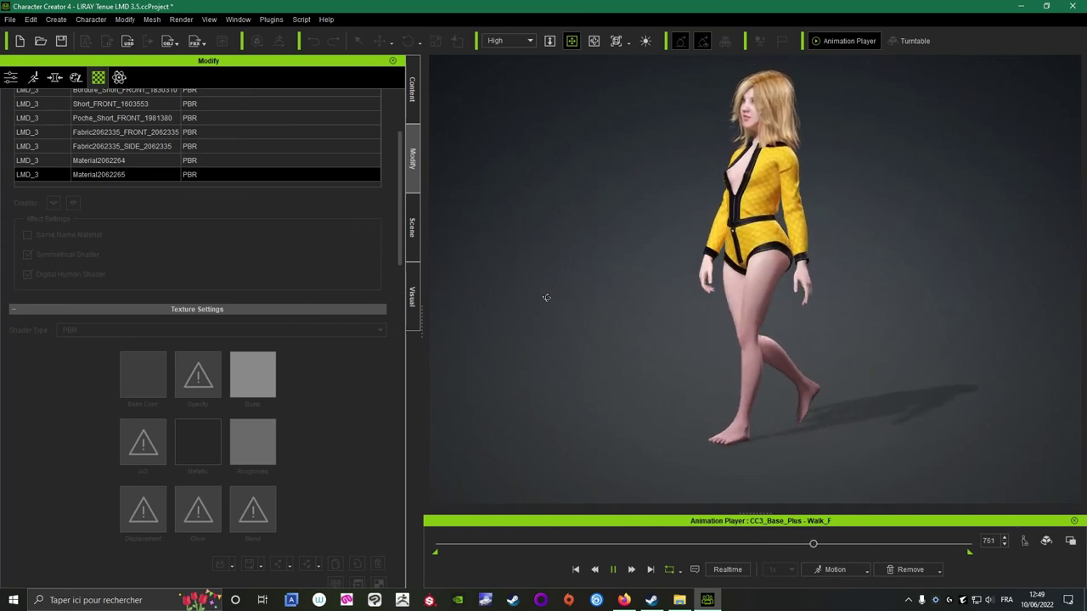
drag(815, 266, 797, 267)
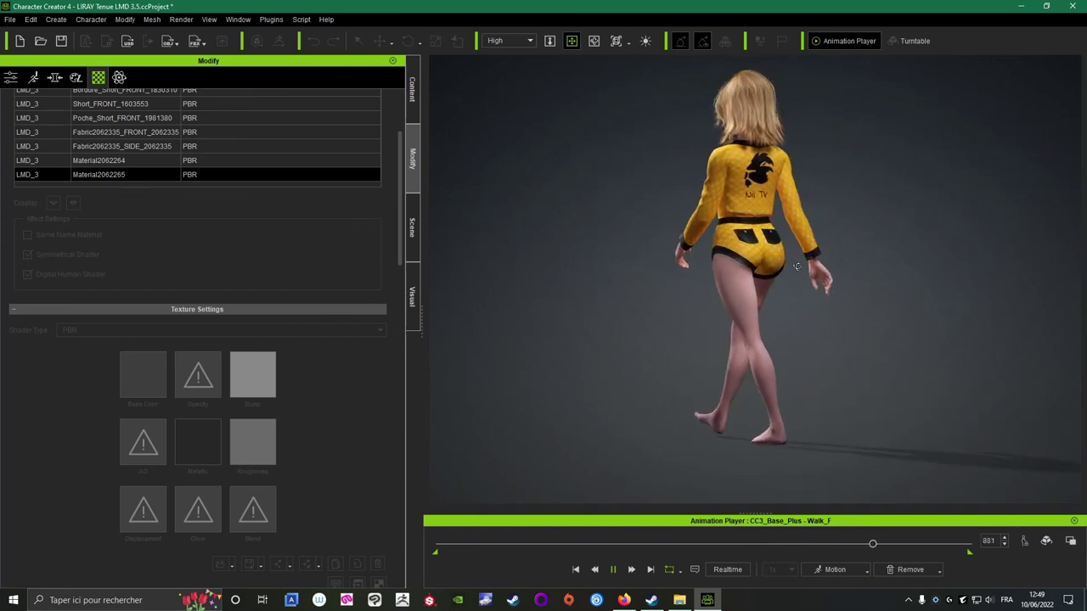
right_drag(797, 266, 684, 283)
click(613, 569)
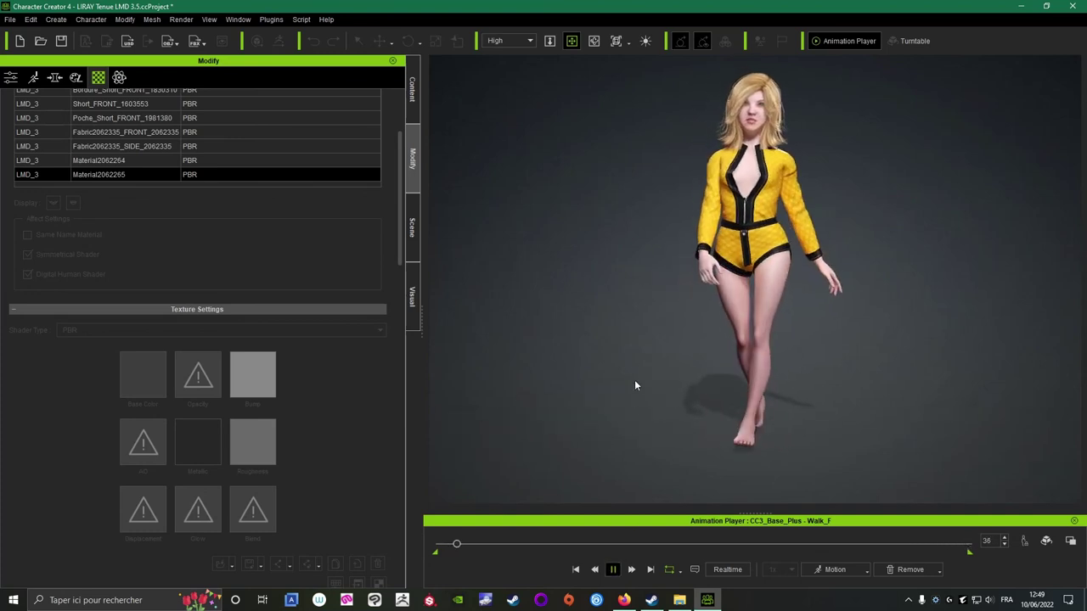
key(space)
middle_drag(638, 342, 651, 373)
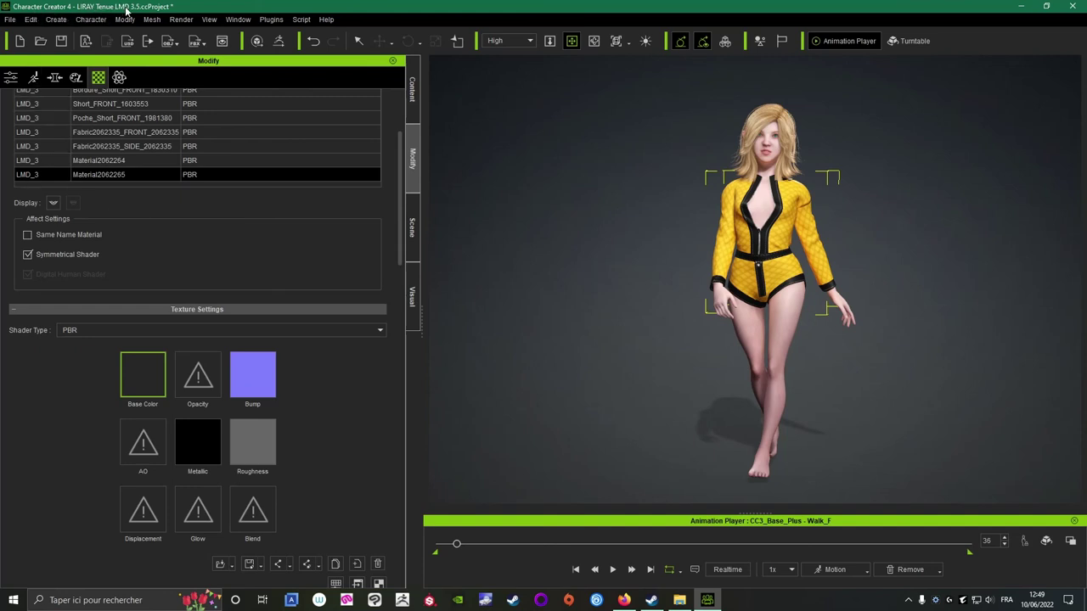
Save the project and switch to the Substance Painter export folder in File Explorer.
click(61, 41)
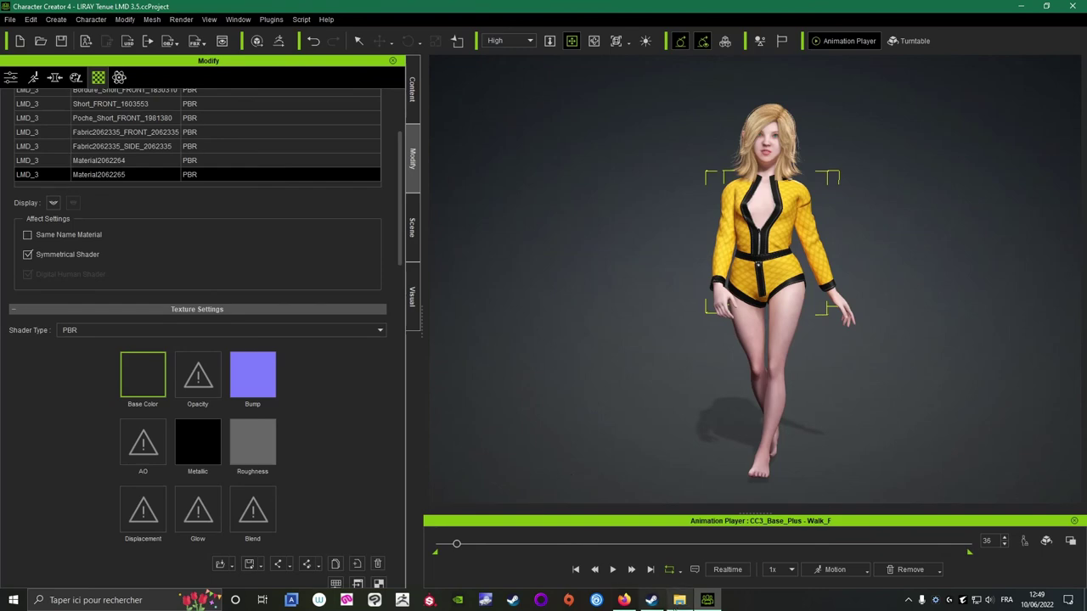
click(679, 600)
scroll(760, 400, down, 3)
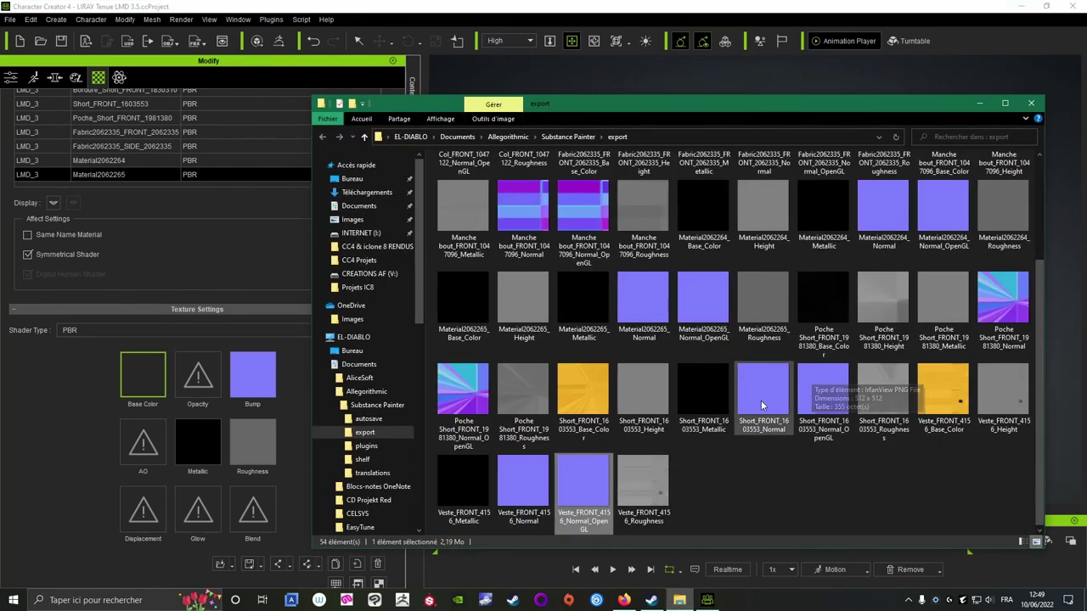
scroll(758, 400, up, 3)
click(463, 192)
scroll(605, 284, down, 3)
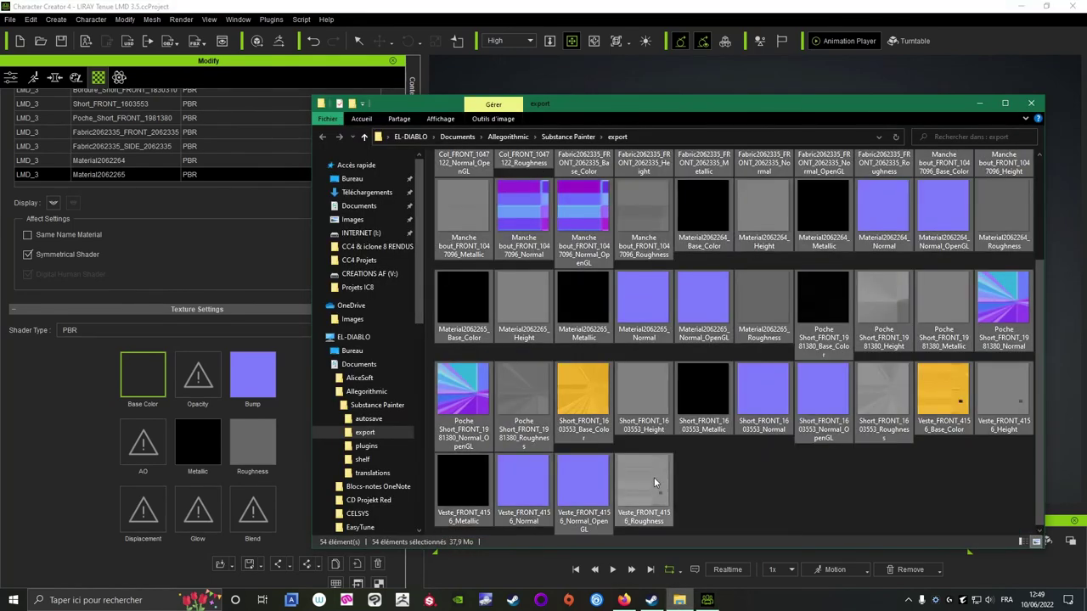
right_click(757, 483)
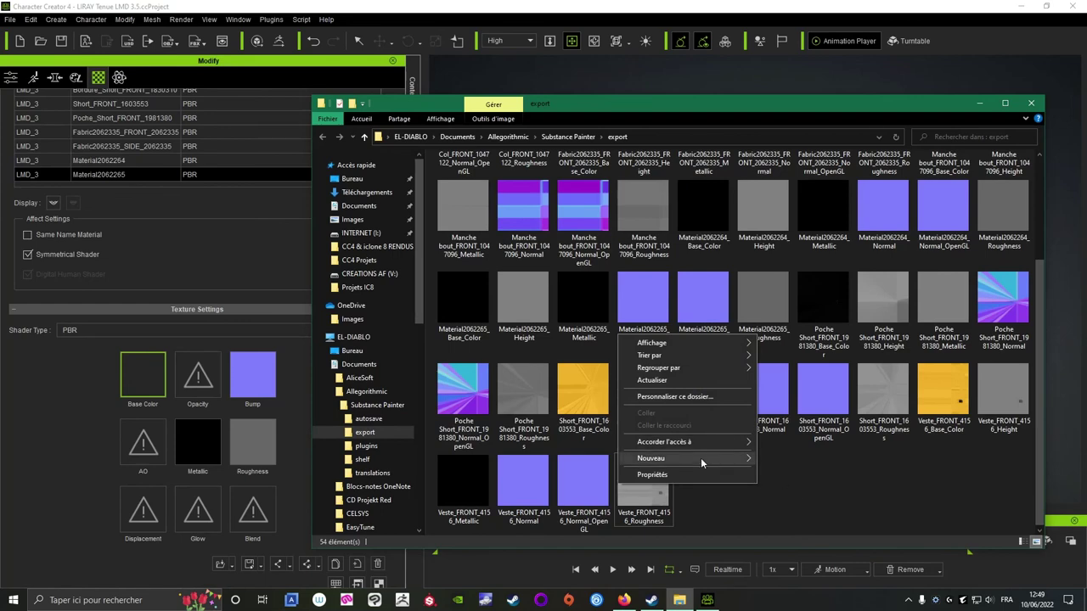
click(798, 476)
Create a new folder named LMD 3.5 inside the export folder.
right_click(778, 472)
mouse_move(690, 445)
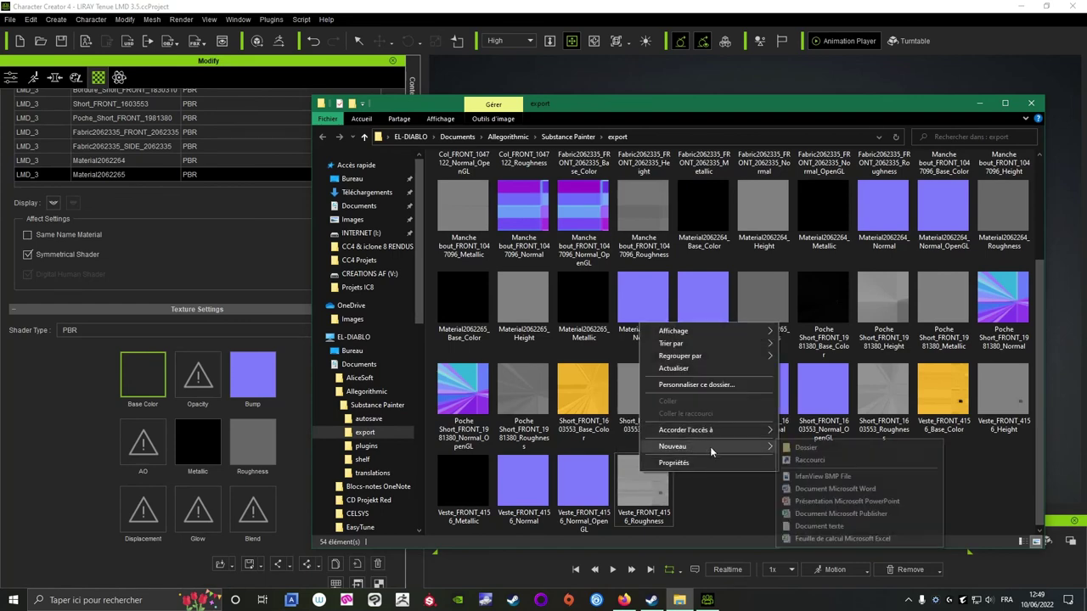
click(806, 446)
text(LMD 3.5)
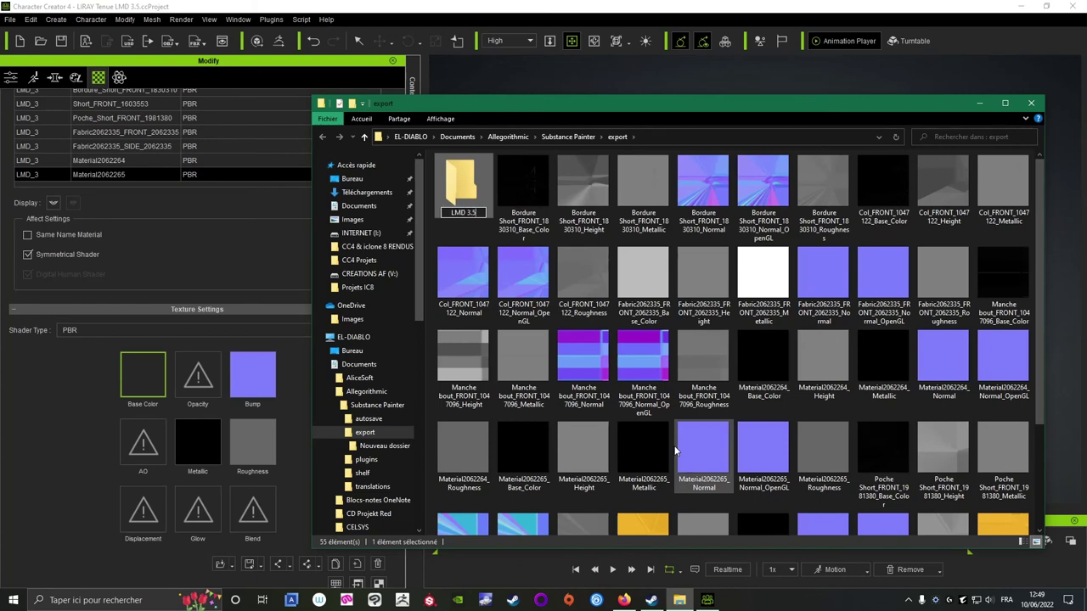
key(Return)
Move all the exported texture files from the export folder into the LMD 3.5 folder.
click(538, 182)
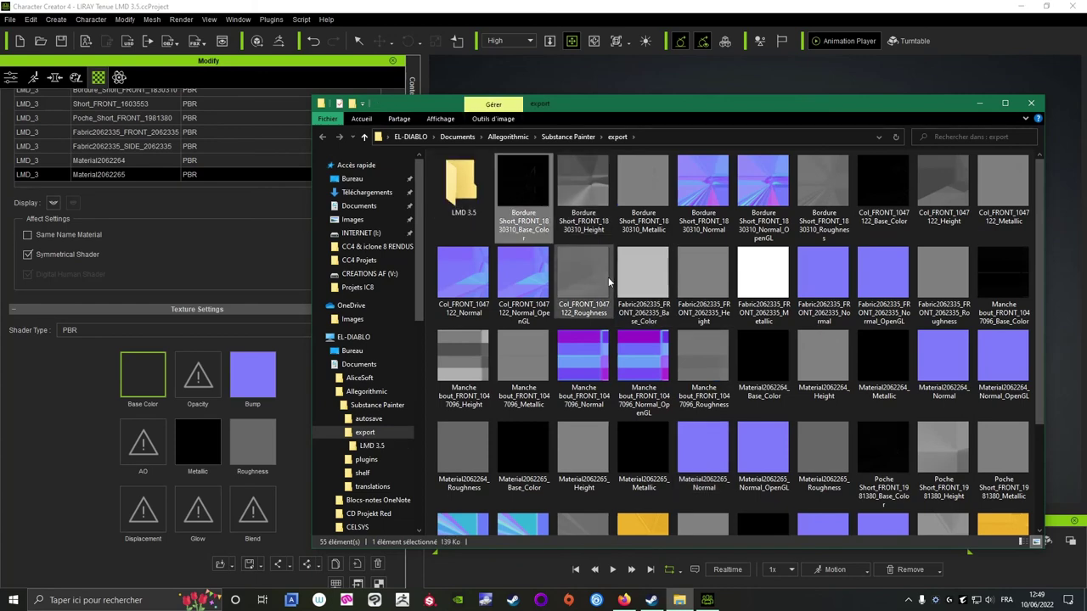
scroll(610, 281, down, 3)
shift+click(696, 497)
scroll(699, 458, up, 3)
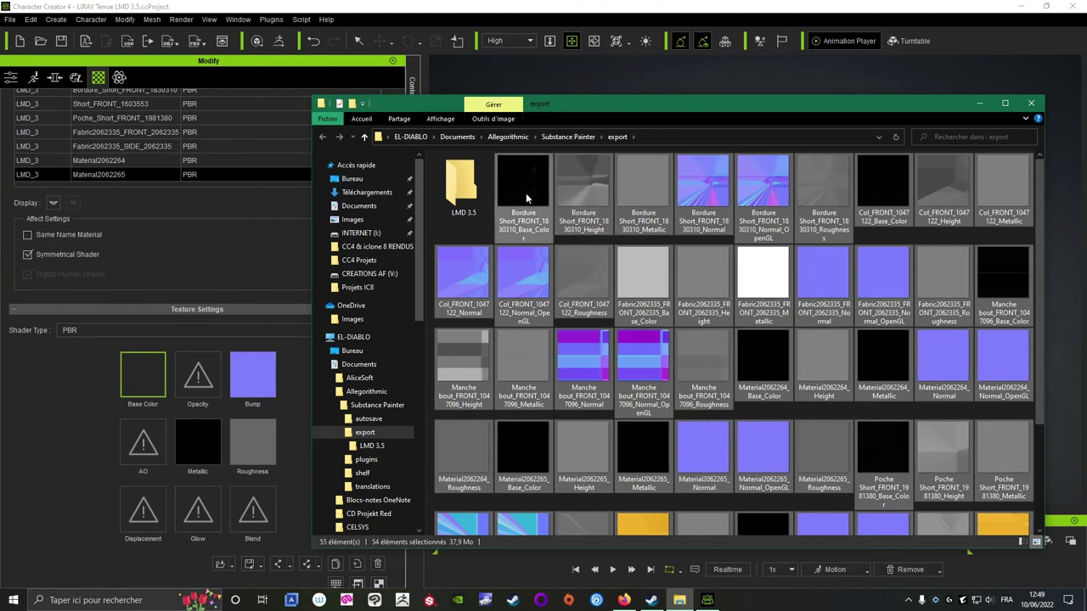
drag(527, 197, 454, 195)
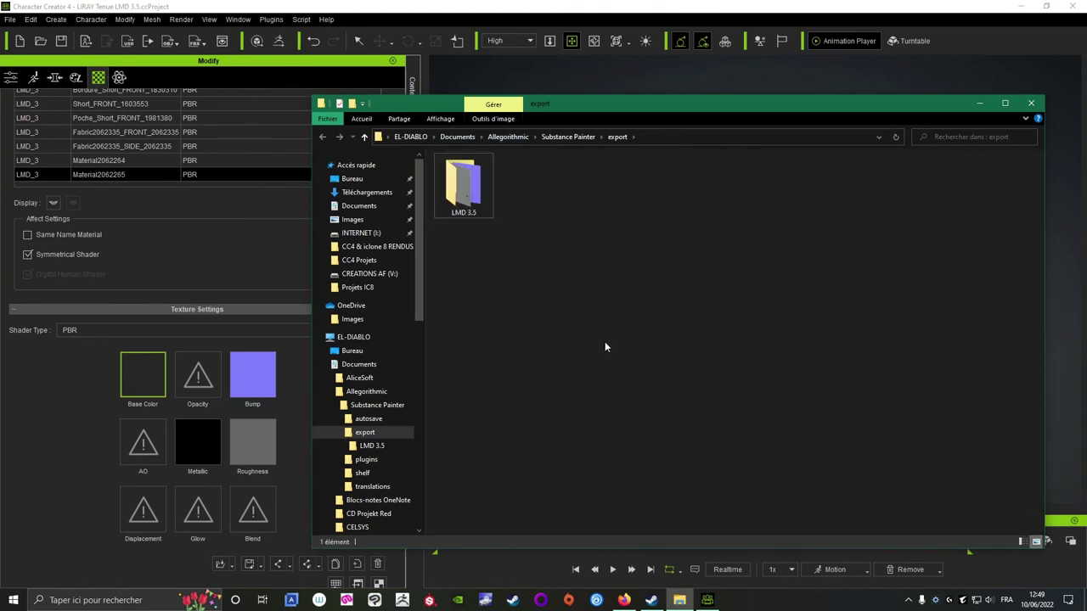
Return to Character Creator 4, clear the outfit selection, save the project and minimize the program.
click(979, 102)
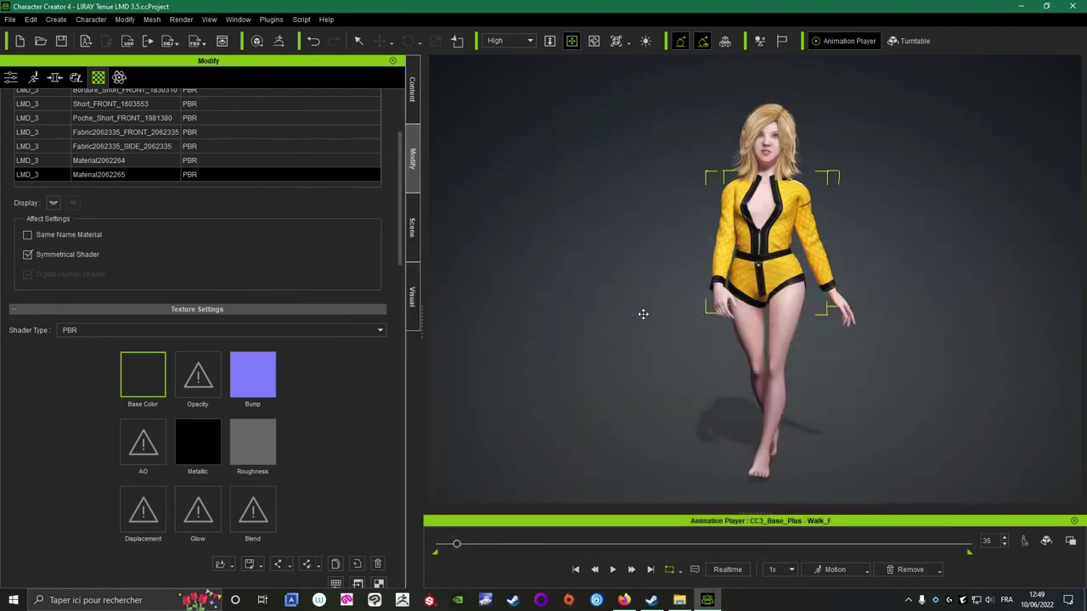
click(647, 318)
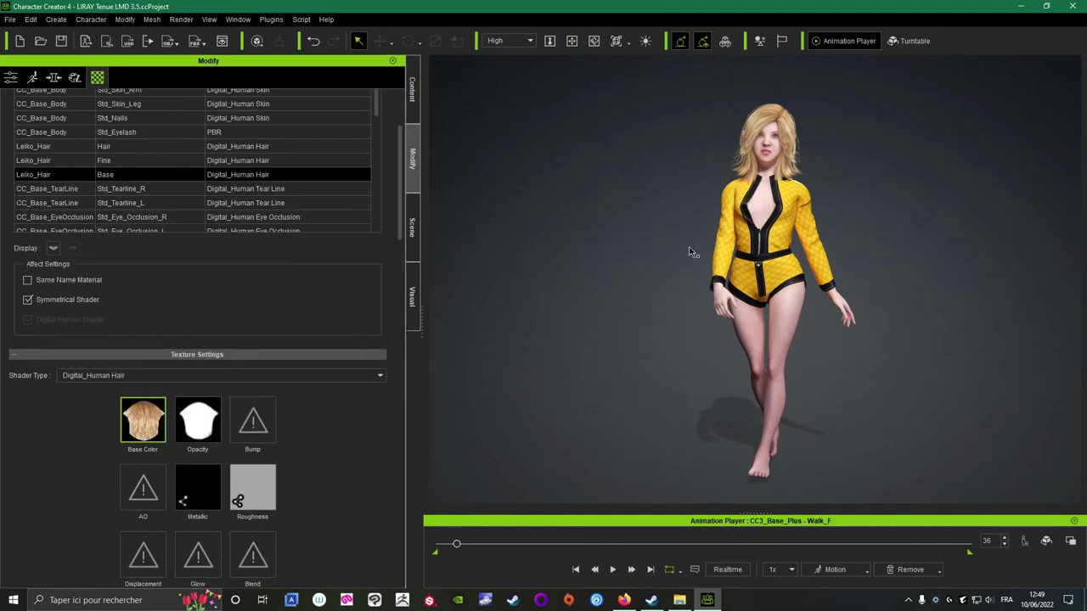
click(61, 41)
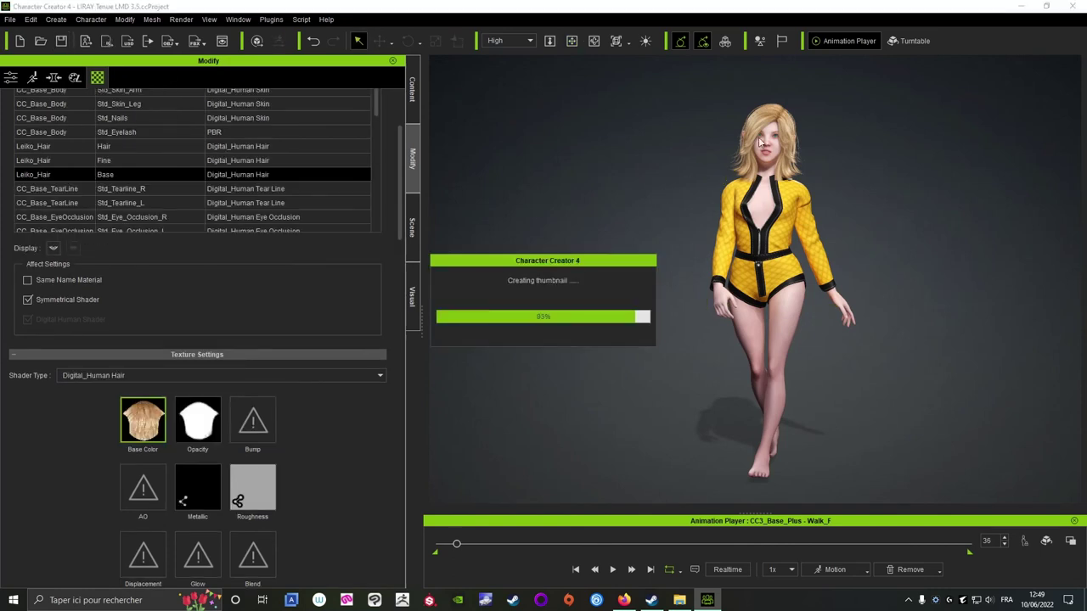
click(1021, 7)
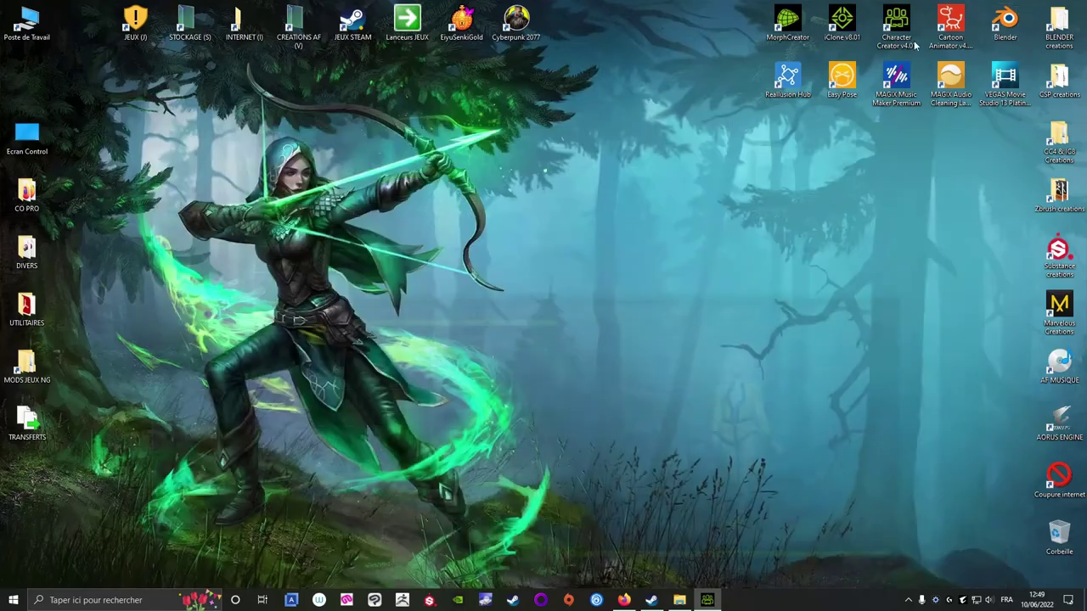
Launch Substance Painter and open the JZ 1 Sandales project from the ICLONE 8 & CC4 CREATIONS folder.
click(428, 601)
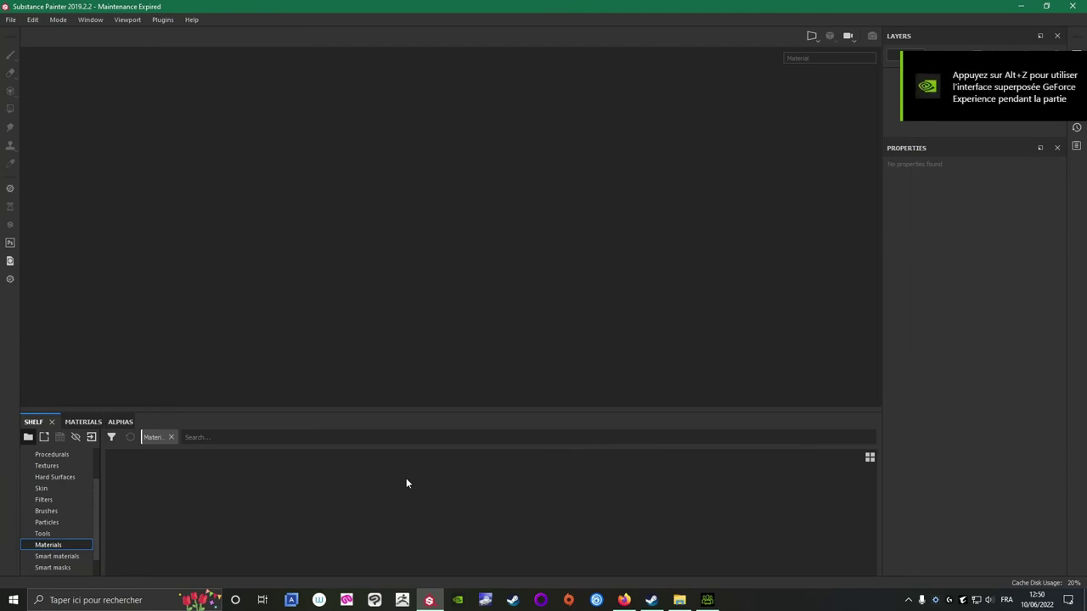
click(11, 23)
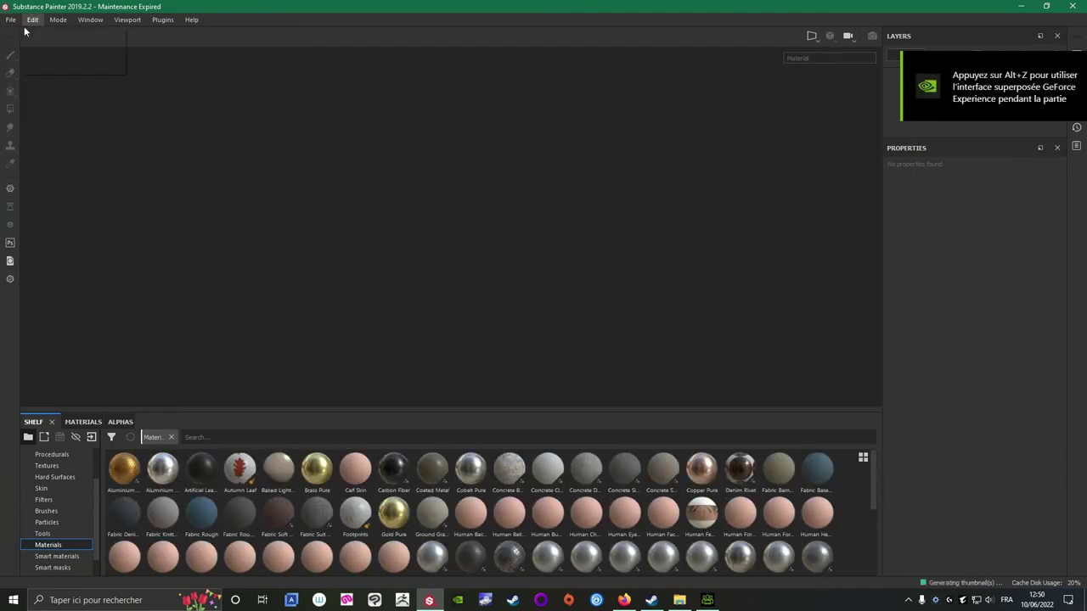
click(19, 45)
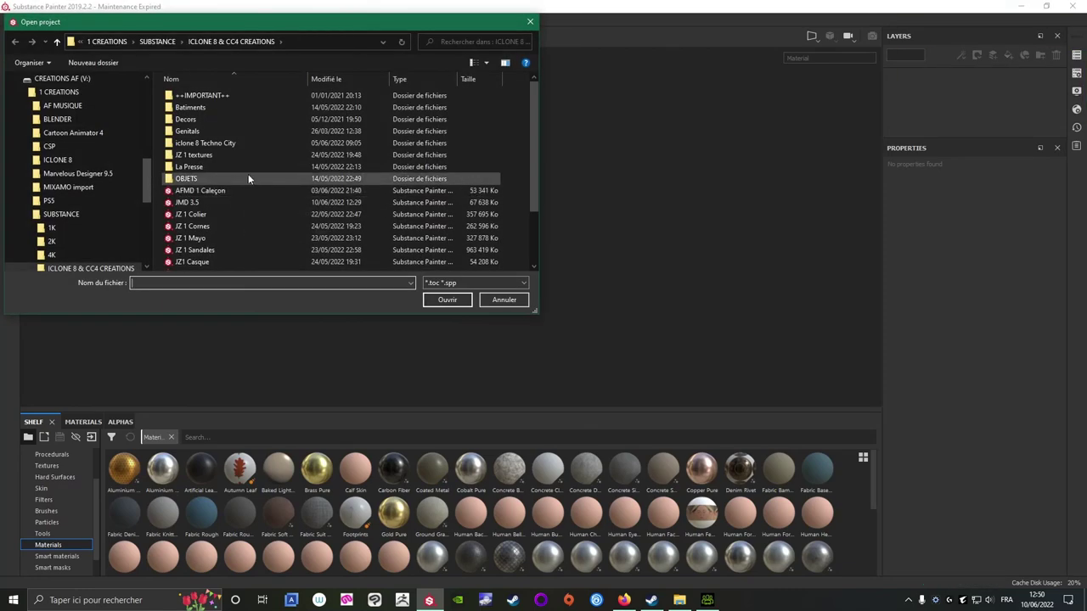
scroll(290, 208, down, 2)
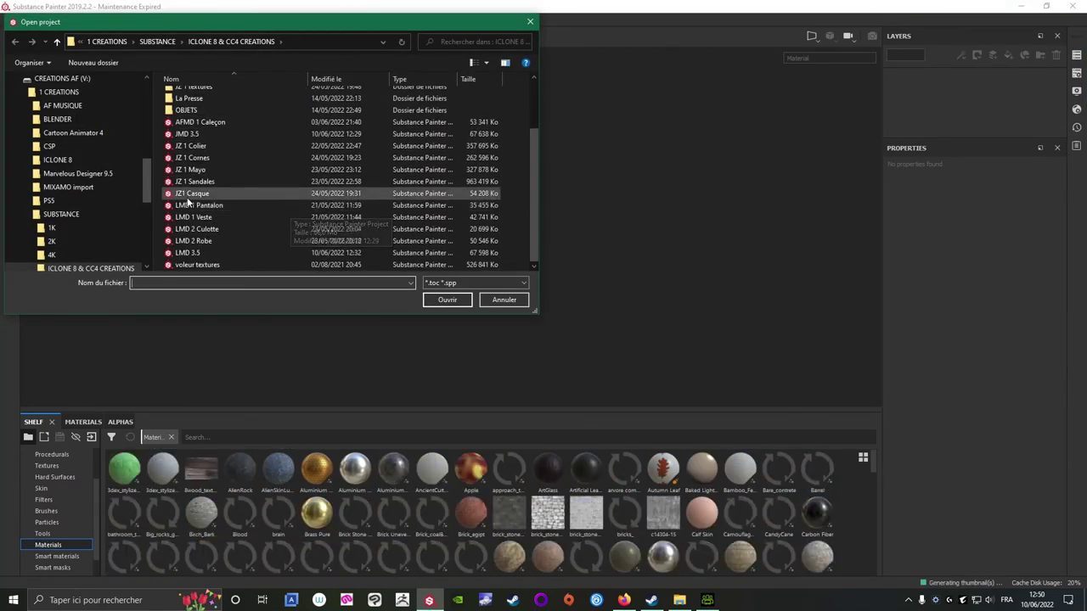
click(275, 182)
click(430, 300)
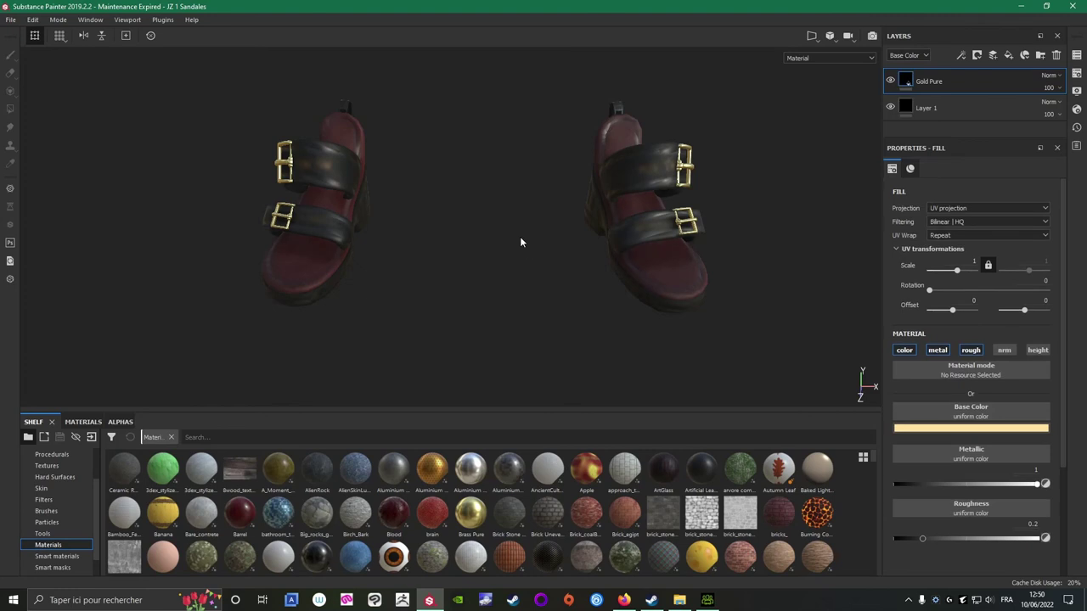
Look over the project's texture sets and make the Lacets set active to access its layers.
alt+drag(537, 270, 598, 211)
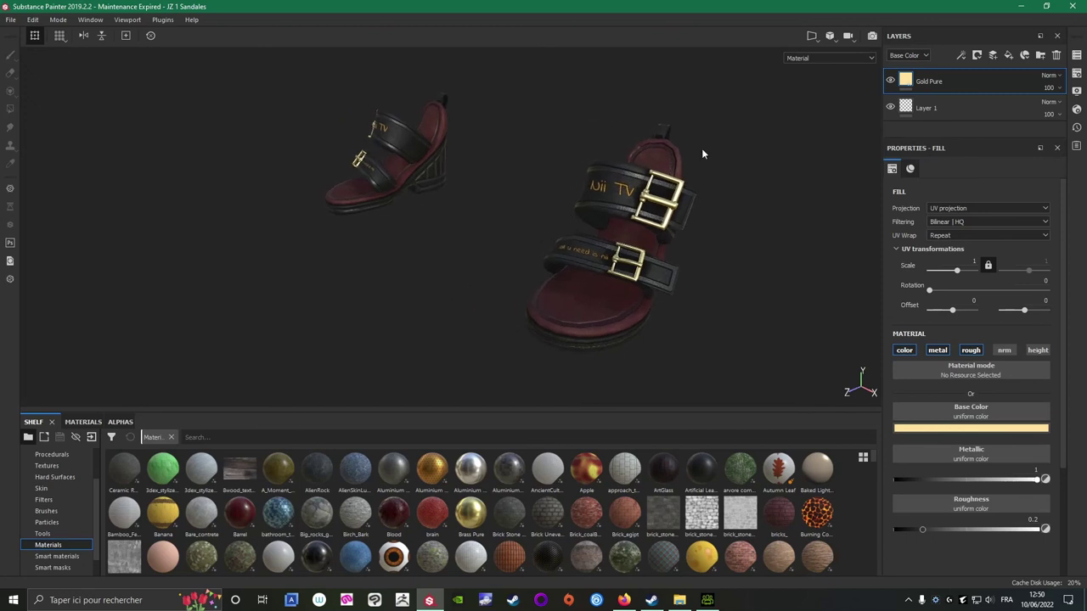
click(1076, 55)
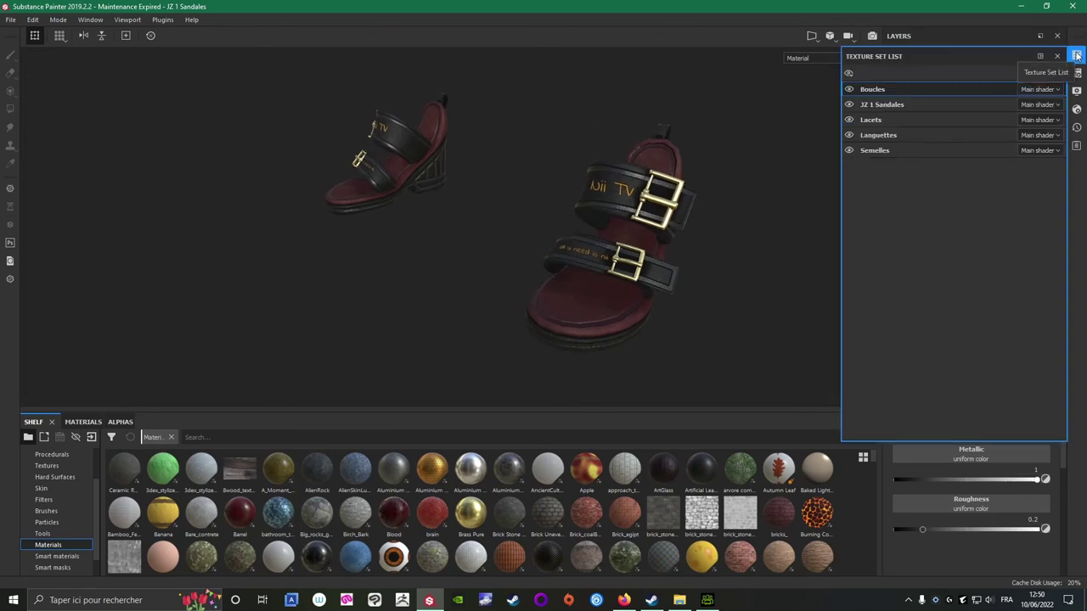
click(1077, 55)
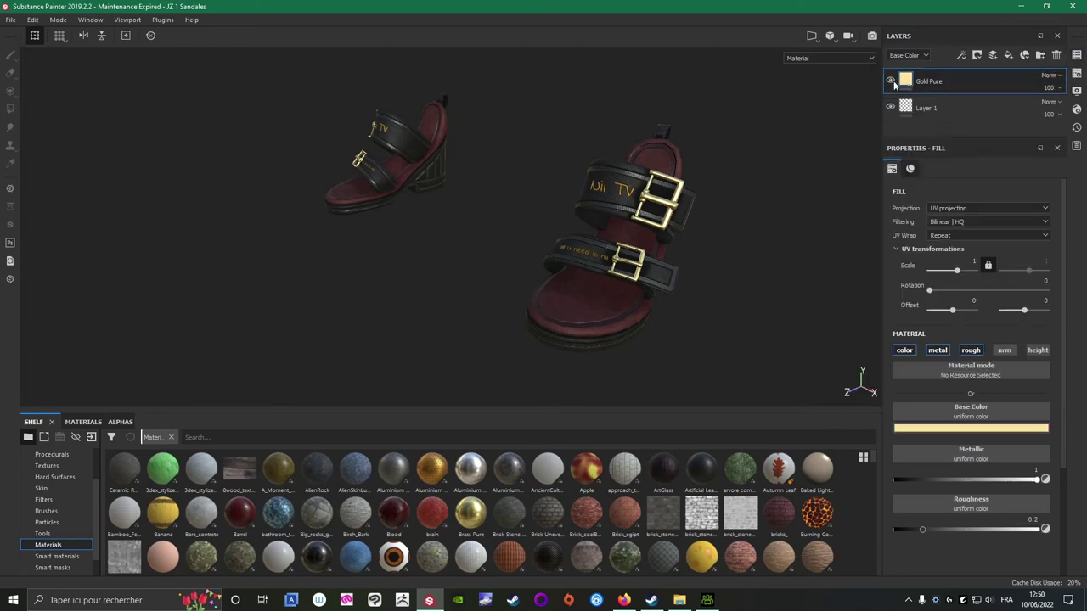
click(1076, 56)
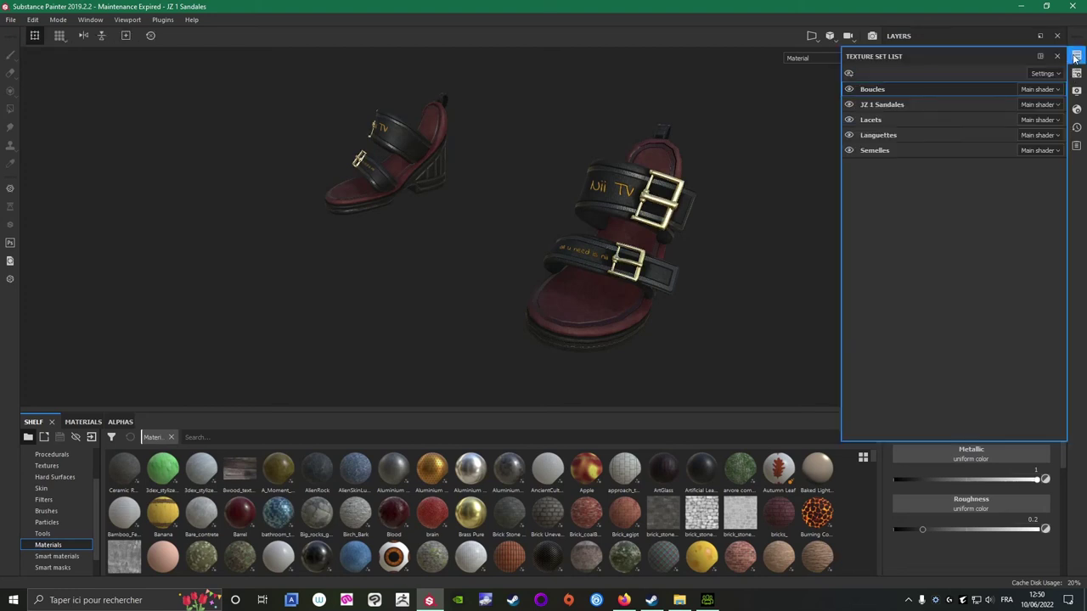
click(851, 123)
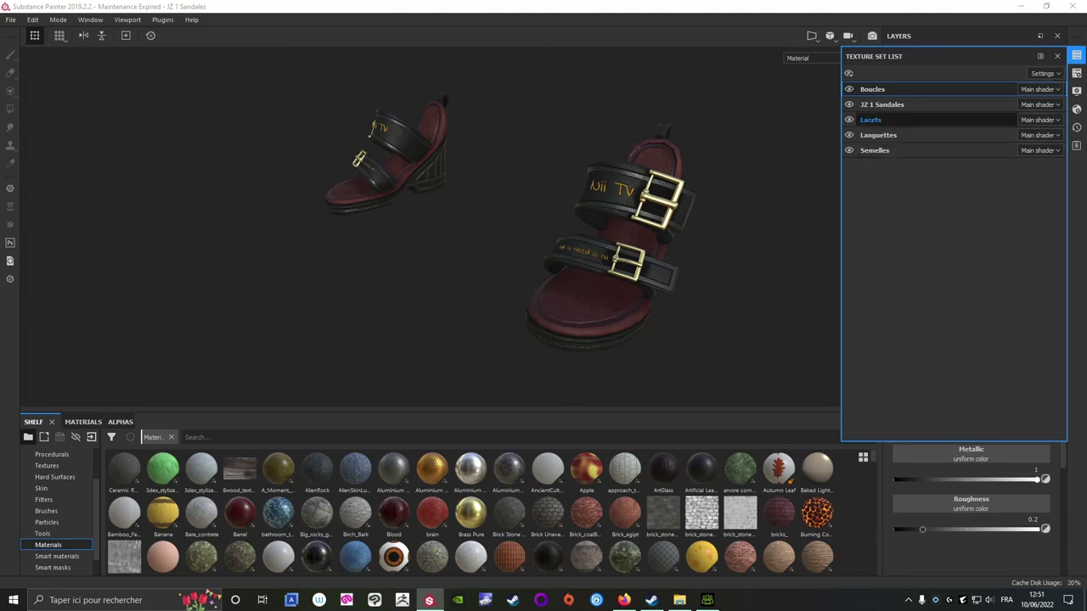
click(870, 119)
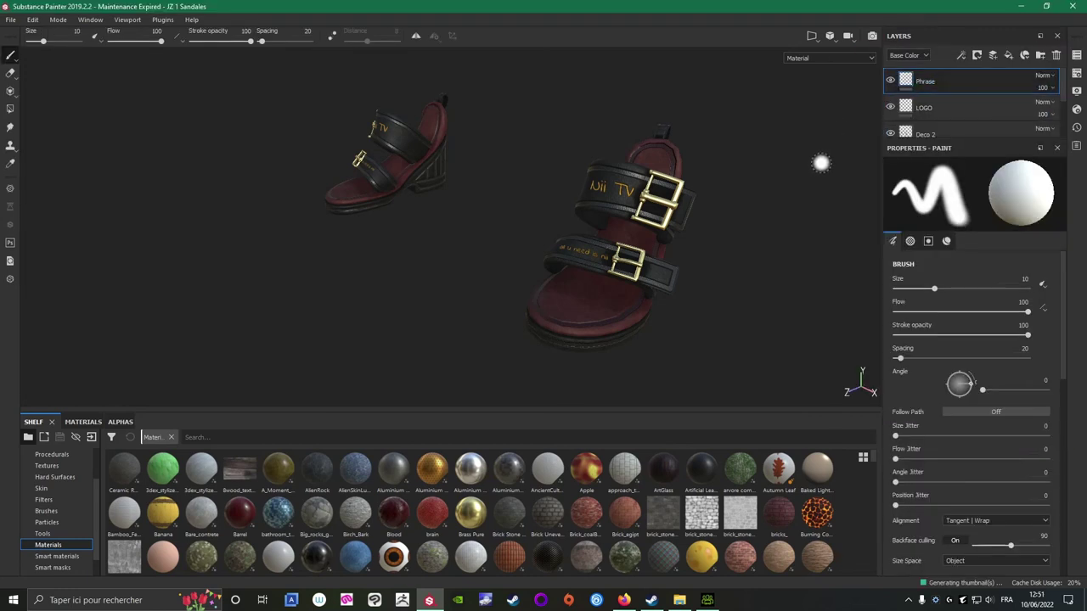
Hide the LOGO and Phrase layers to view the sandal straps without their lettering.
scroll(819, 172, up, 3)
mouse_move(585, 226)
alt+mouse_down()
mouse_move(427, 228)
mouse_move(587, 230)
mouse_move(720, 191)
alt+mouse_up()
click(890, 107)
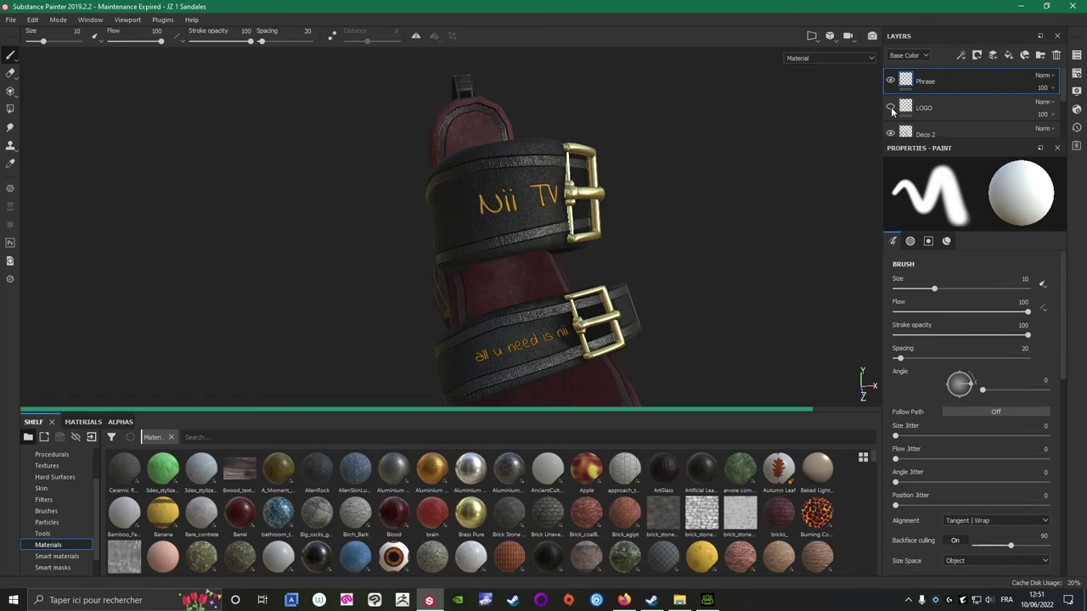
click(889, 79)
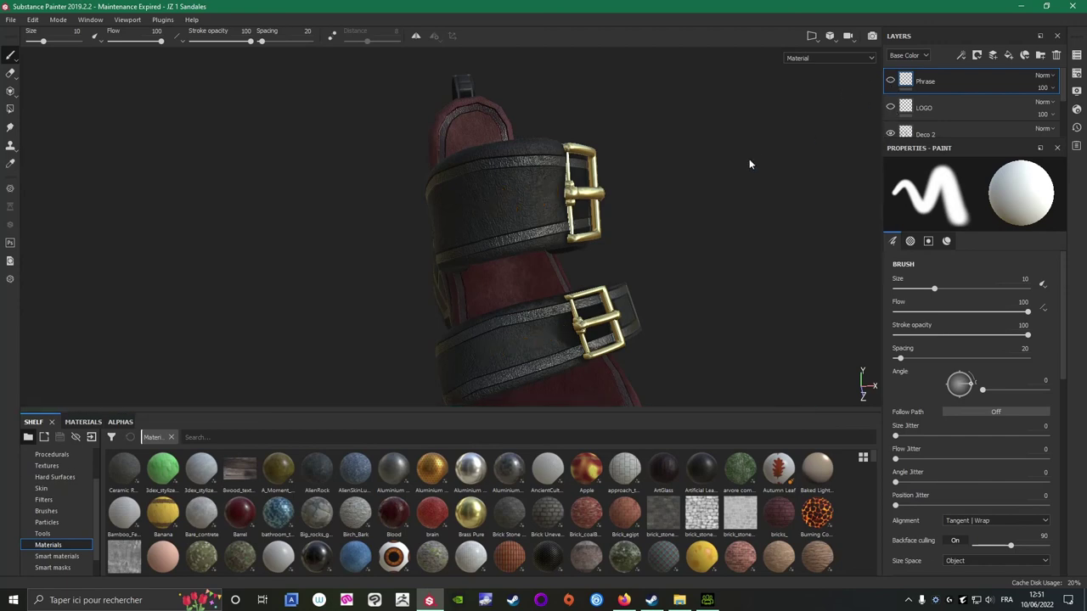
Hide the Deco 2, Deco 1 and Leather Fine Aged layers of the Lacets set to expose the bare straps.
click(927, 135)
alt+drag(716, 161, 708, 211)
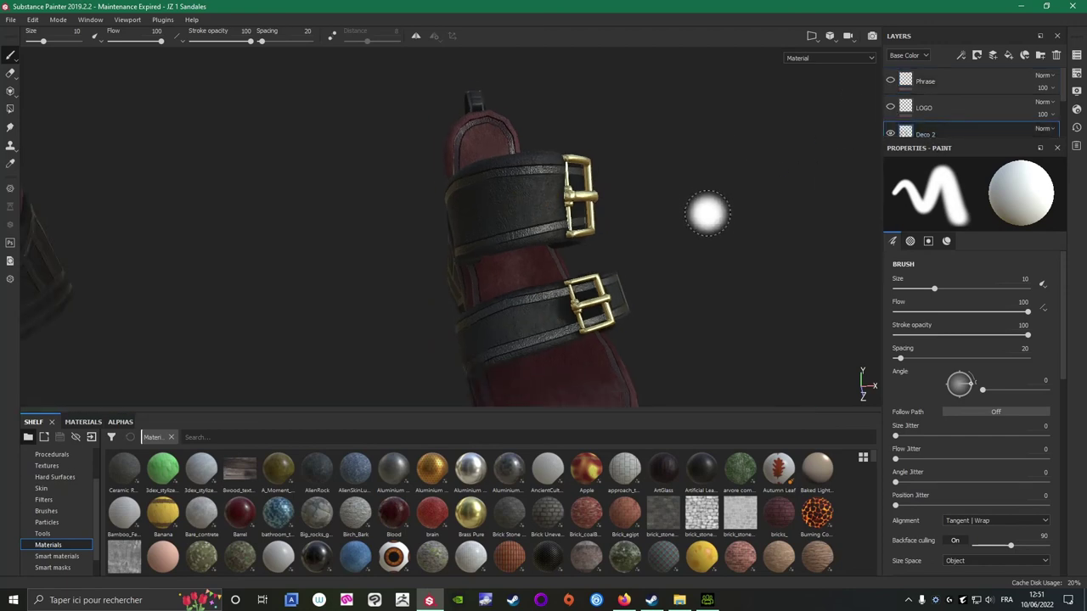
click(891, 131)
click(891, 132)
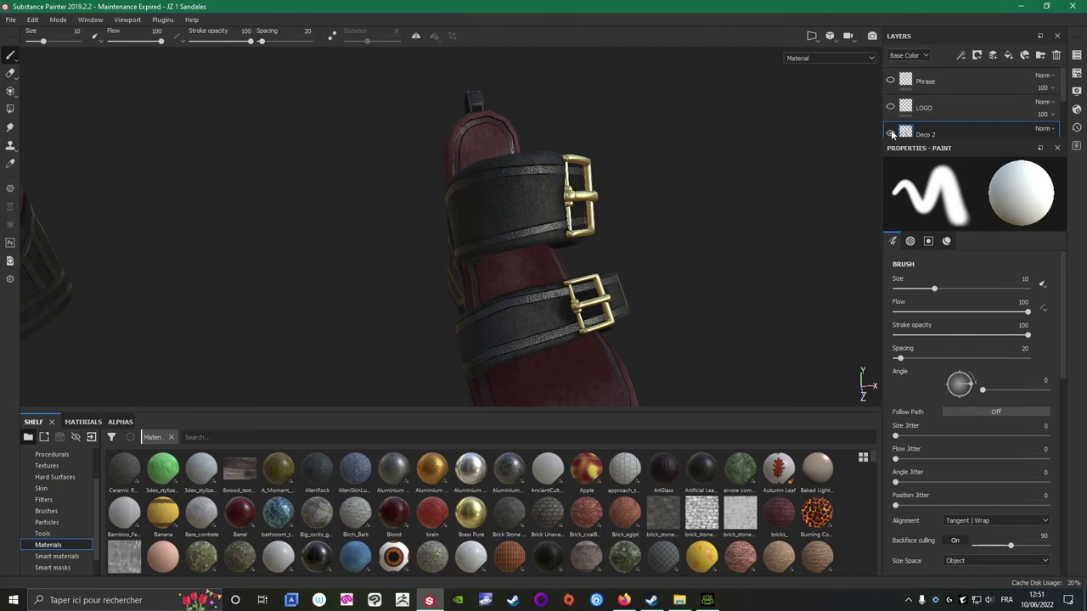
scroll(926, 117, down, 3)
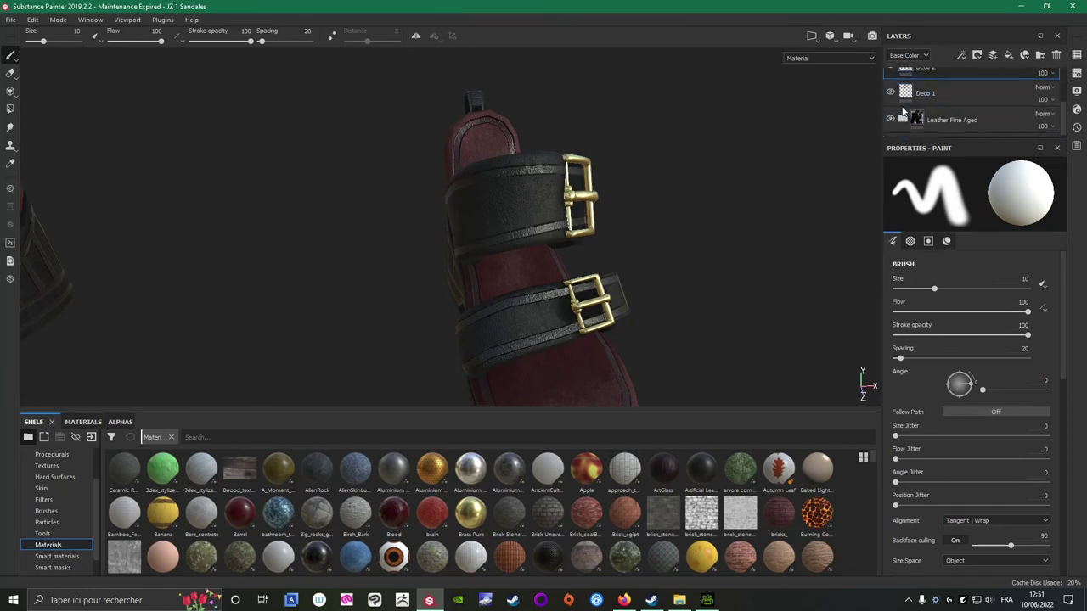
click(891, 93)
scroll(894, 99, up, 2)
click(891, 100)
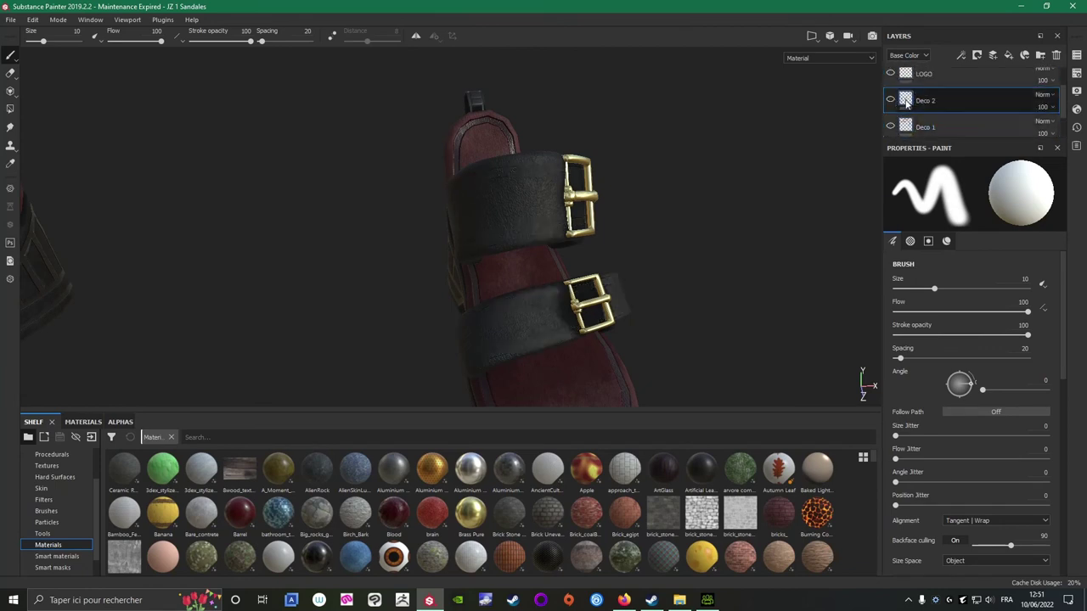
scroll(943, 107, down, 1)
click(889, 120)
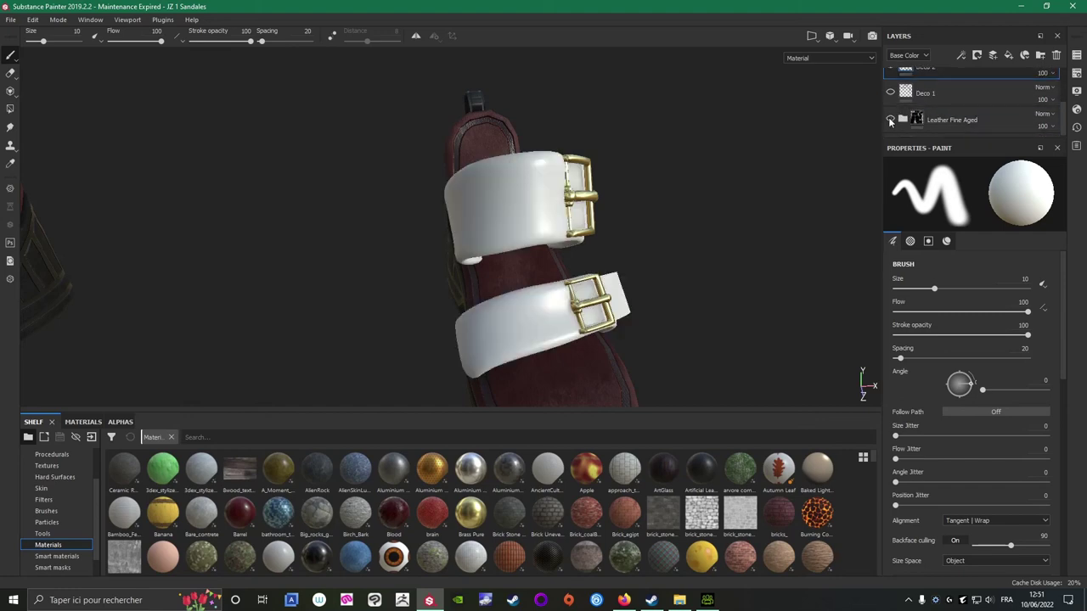
Add a paint layer directly above the Leather Fine Aged folder and search the materials shelf for "fabr".
click(934, 99)
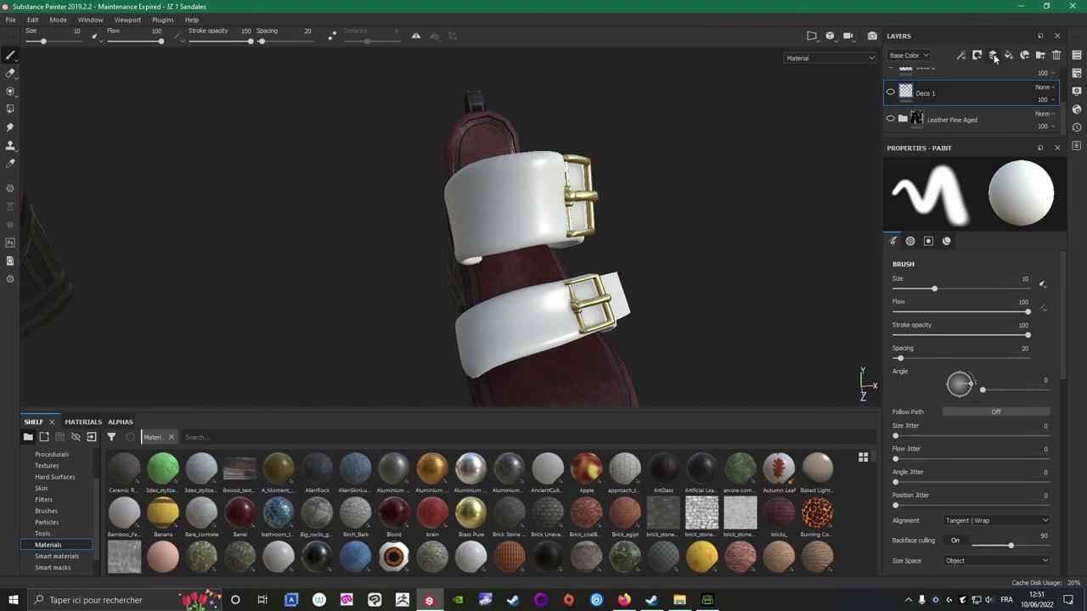
click(952, 120)
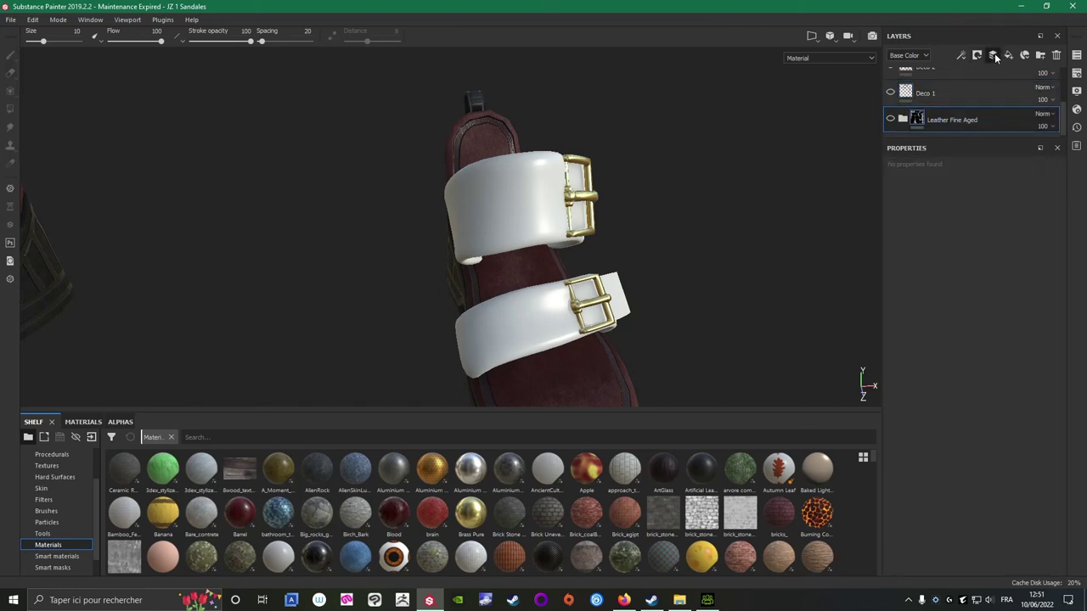
click(992, 55)
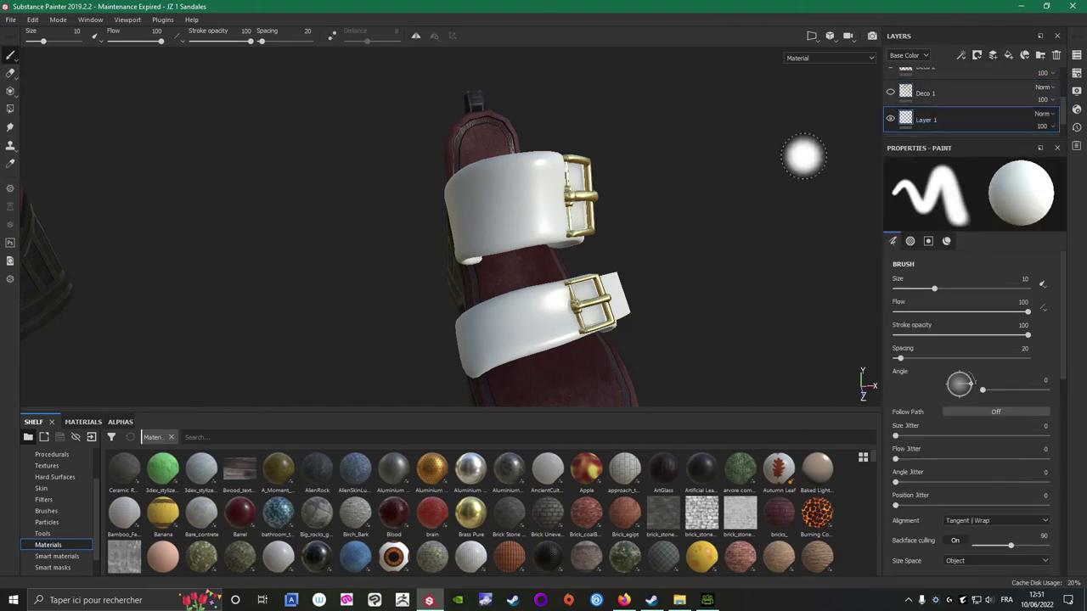
click(328, 440)
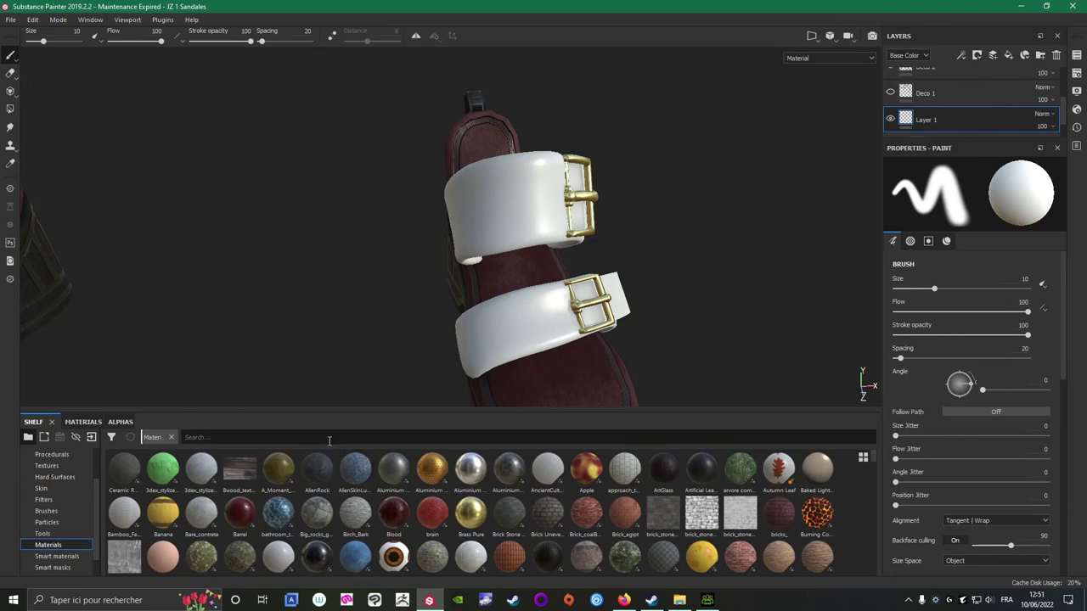
text(fabr)
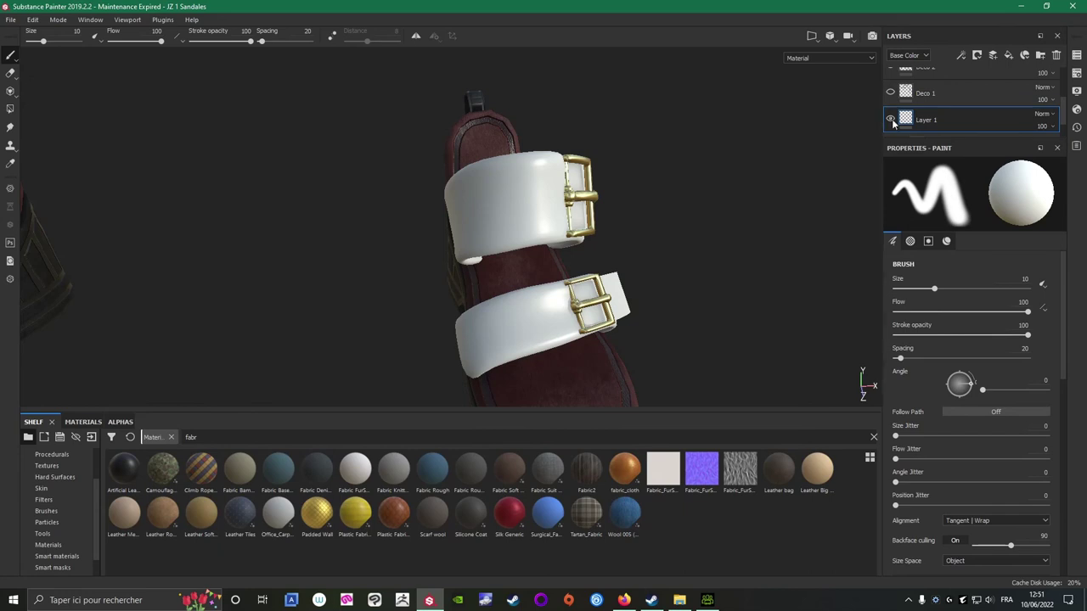
Show the Leather Fine Aged, Deco 1, Deco 2, LOGO and Phrase layers again and view both sandals.
scroll(925, 114, down, 1)
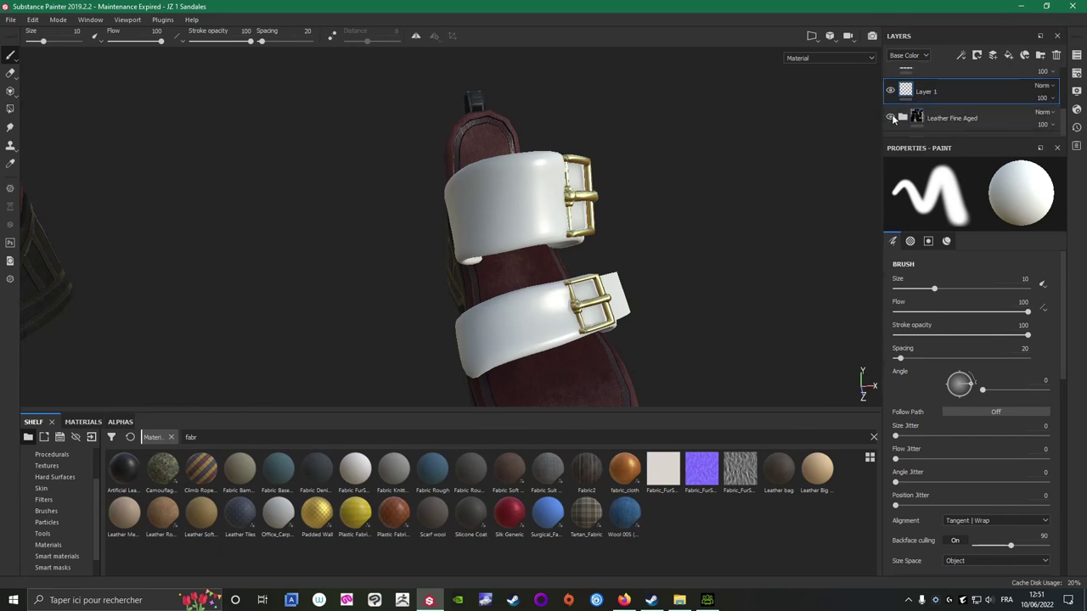
click(890, 117)
scroll(894, 109, up, 1)
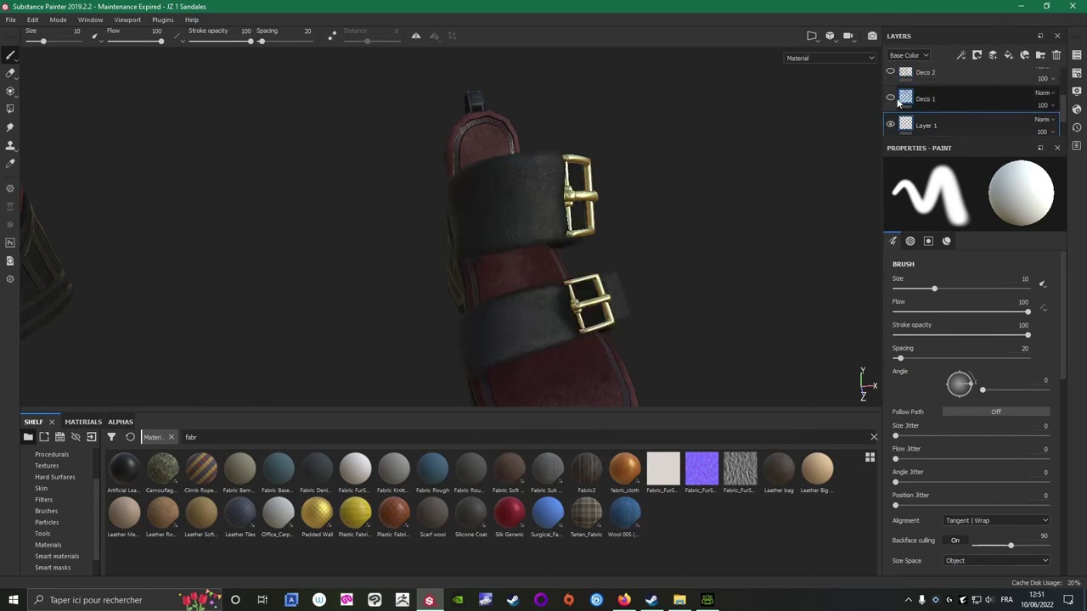
click(890, 99)
click(891, 75)
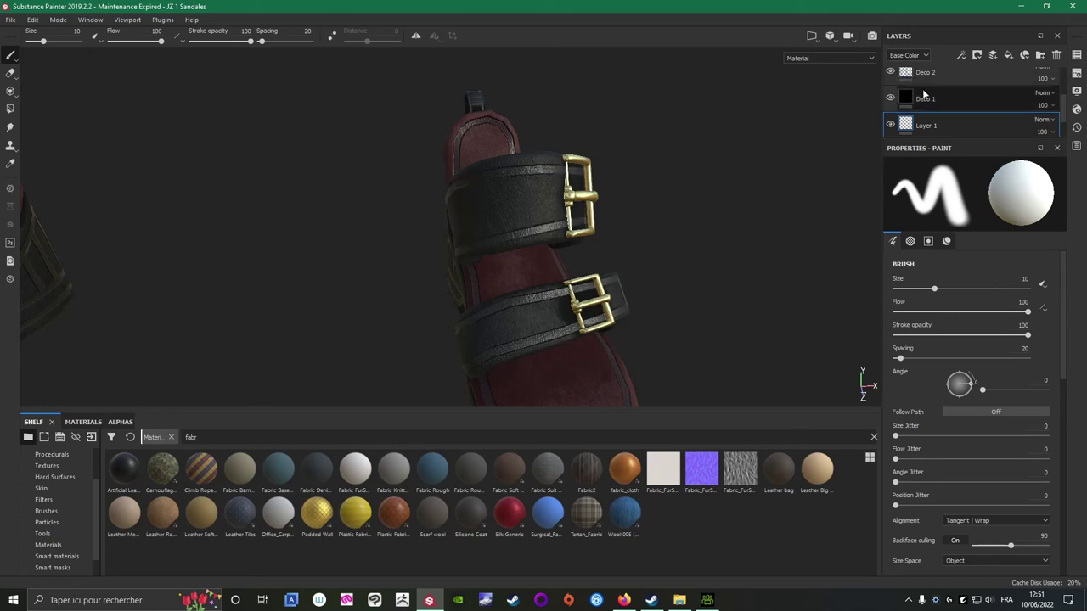
scroll(909, 98, up, 2)
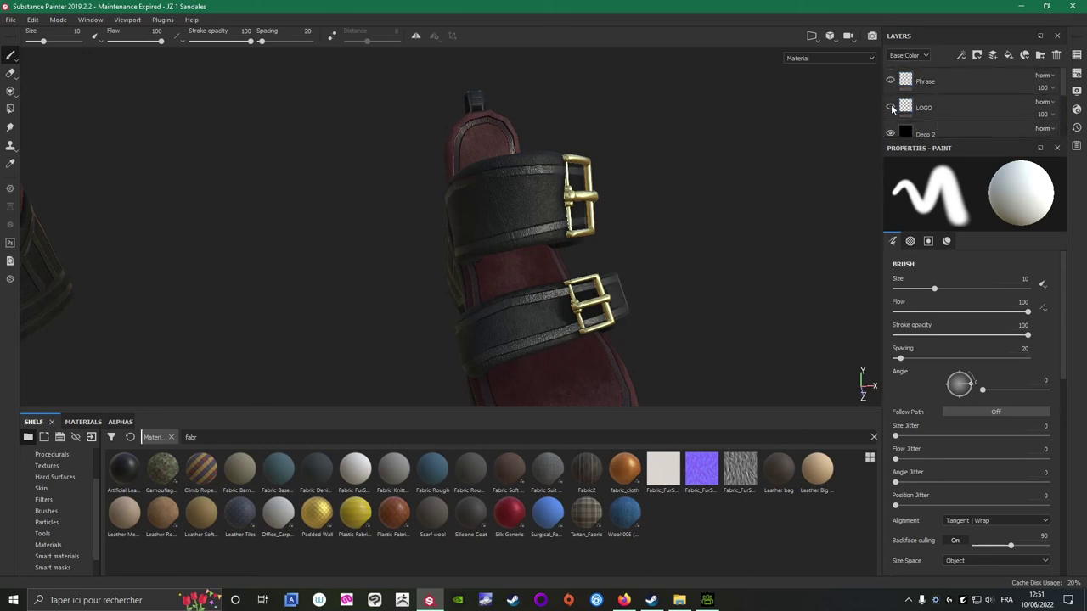
click(891, 105)
click(891, 81)
scroll(732, 210, down, 4)
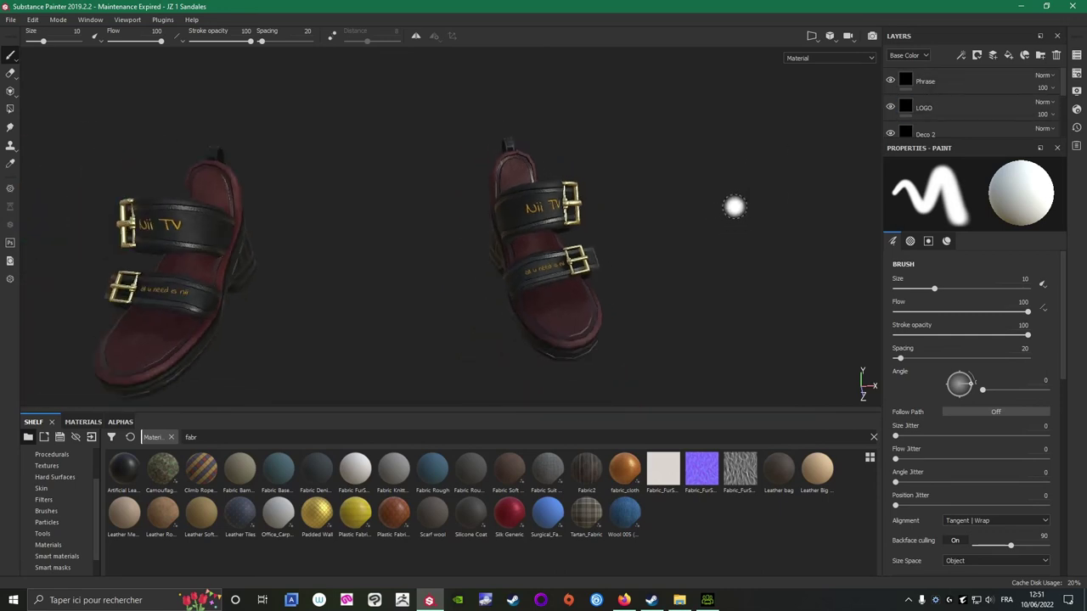
Toggle the visibility of the JZ 1 Sandales texture set off and on to identify its part, and make that set active.
click(1076, 54)
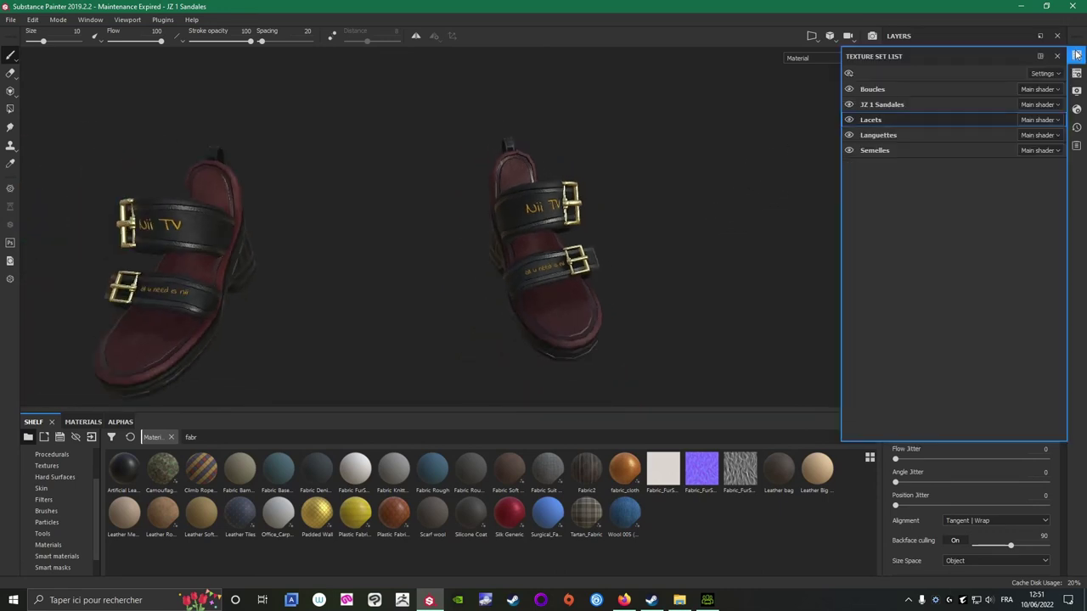
click(868, 152)
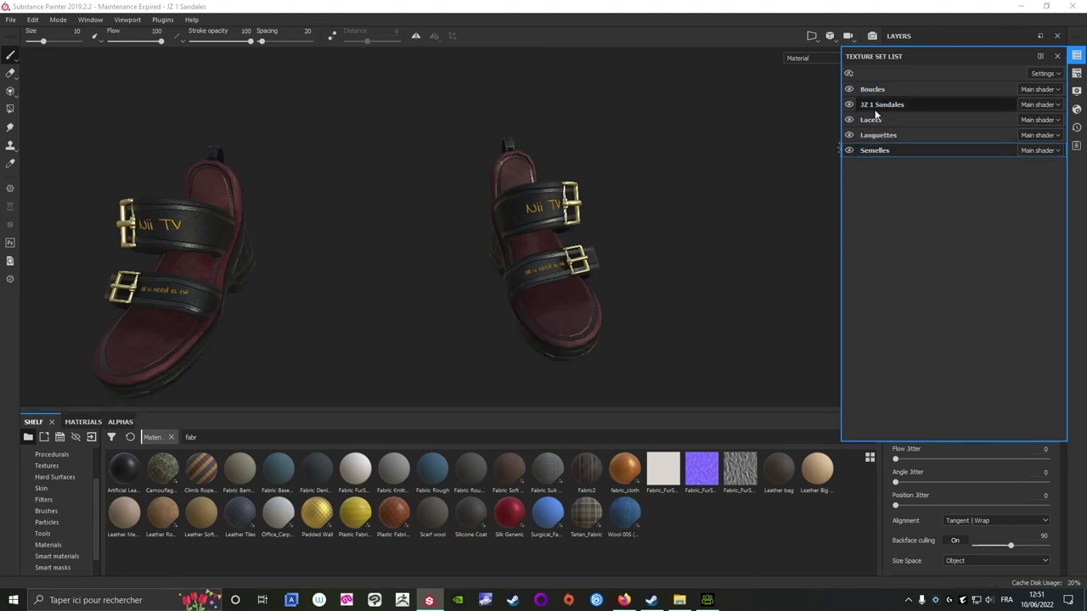
click(849, 104)
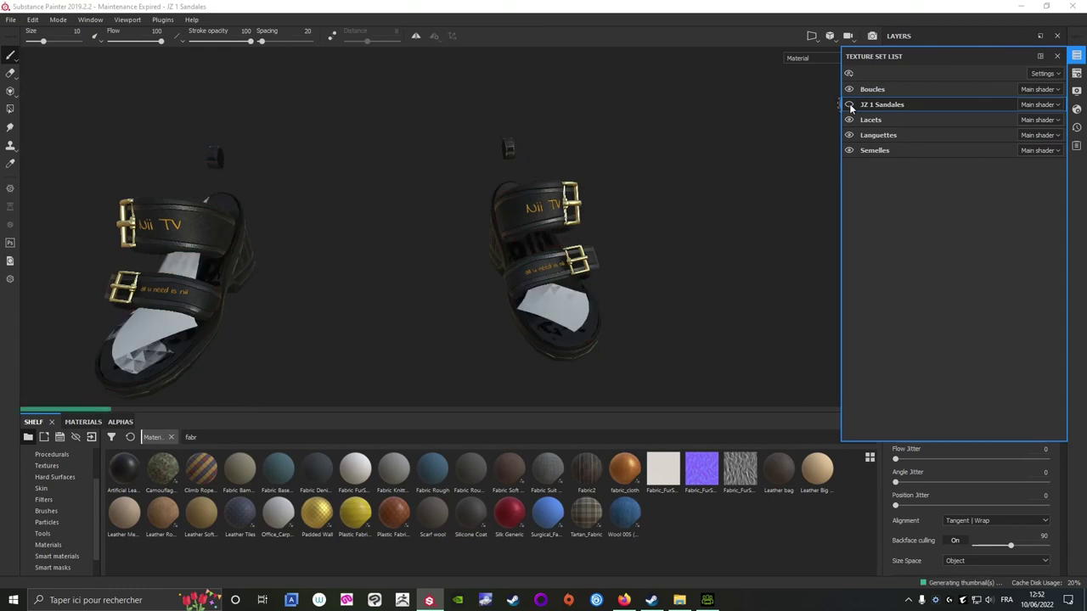
click(849, 105)
click(877, 106)
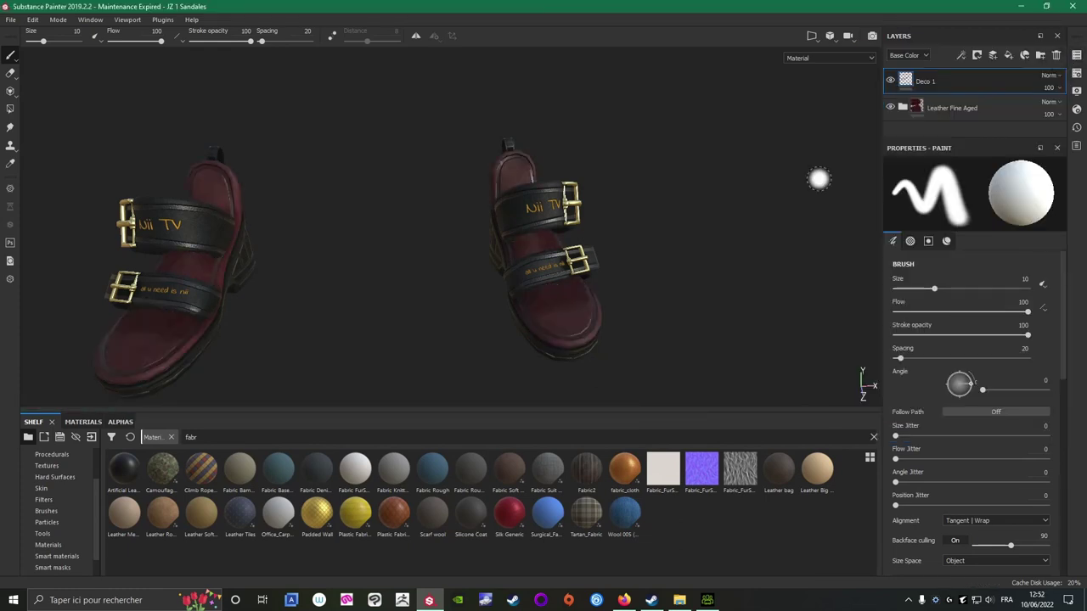
Expand the Leather Fine Aged folder of the JZ 1 Sandales set and select its Leather Color fill layer.
alt+drag(776, 241, 450, 225)
scroll(667, 271, up, 1)
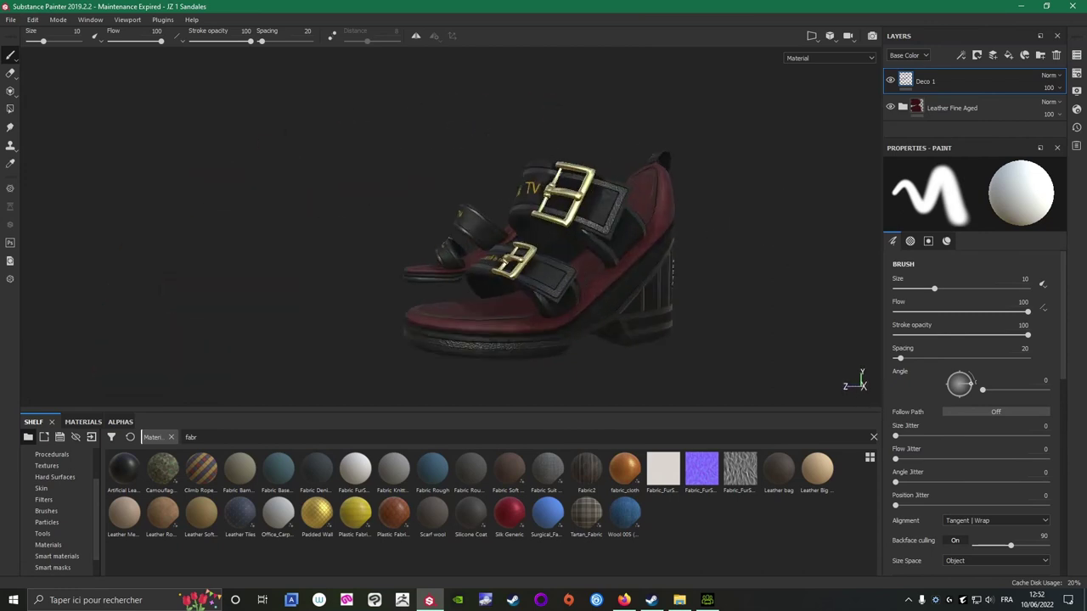
click(905, 109)
scroll(960, 119, down, 3)
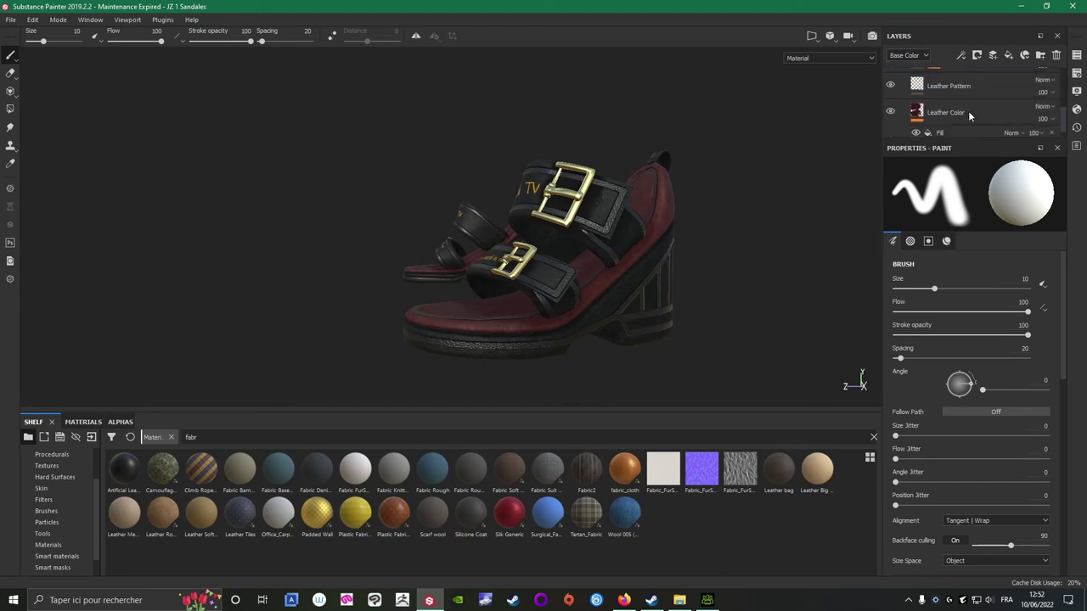
click(951, 112)
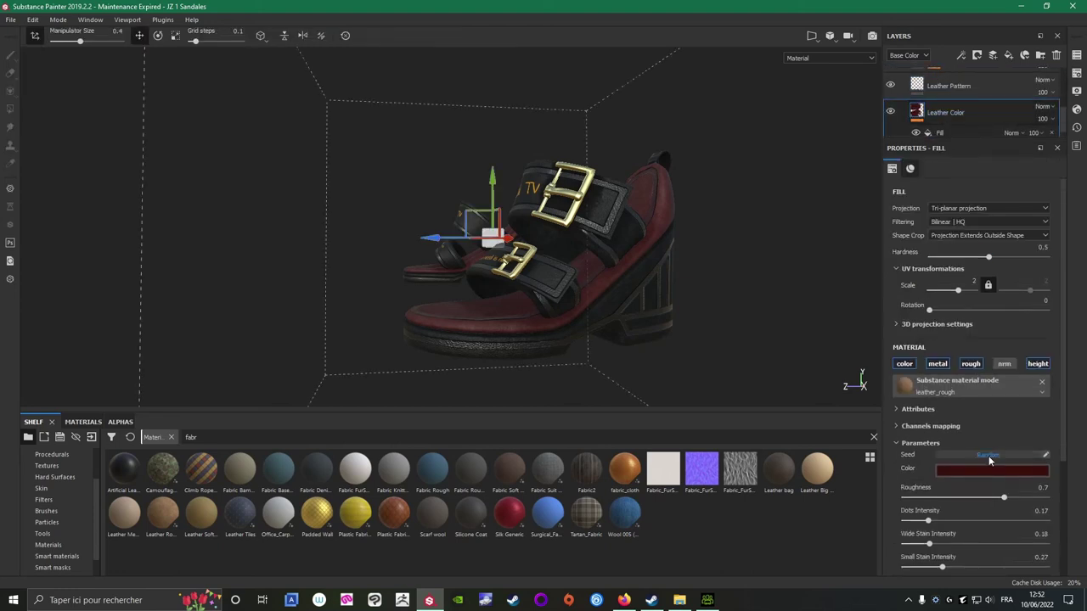
Recolour the Leather Color fill to golden yellow with hue 0.114 and saturation 0.884.
click(992, 470)
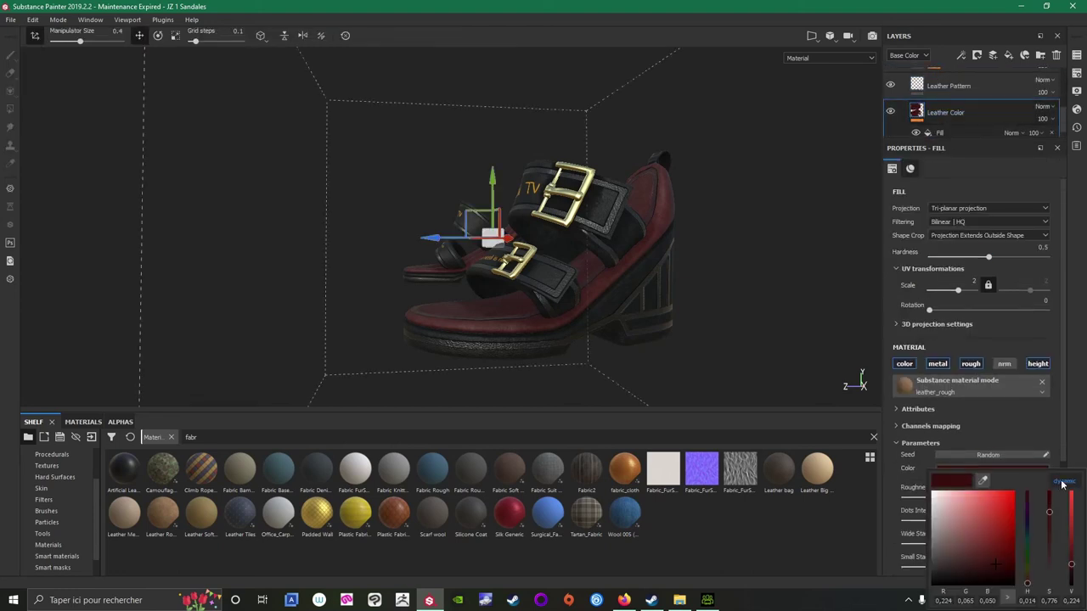
click(1027, 568)
drag(1025, 566, 1003, 503)
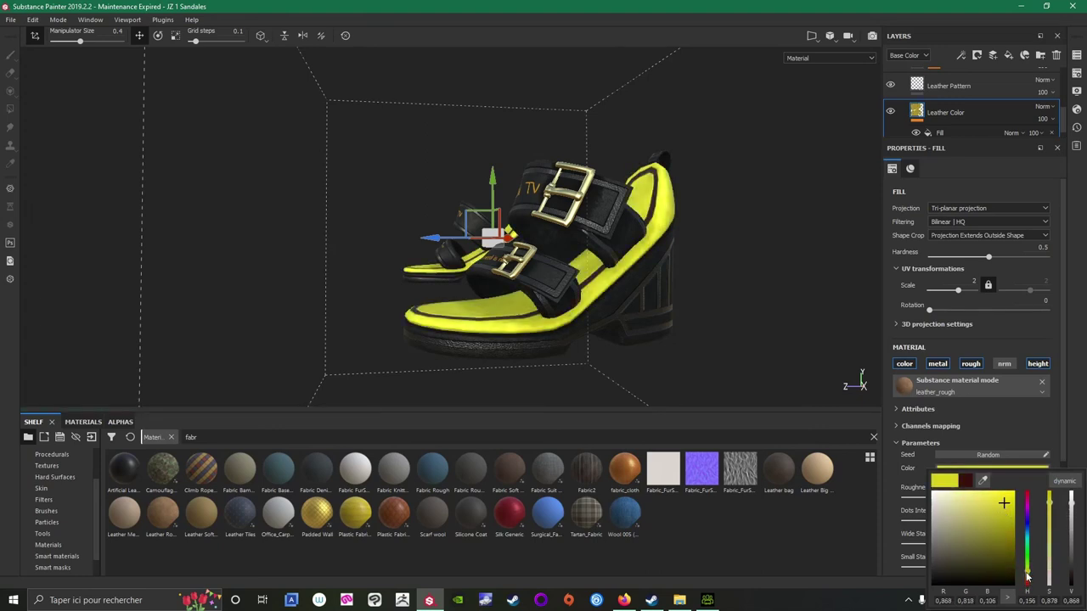
click(1027, 577)
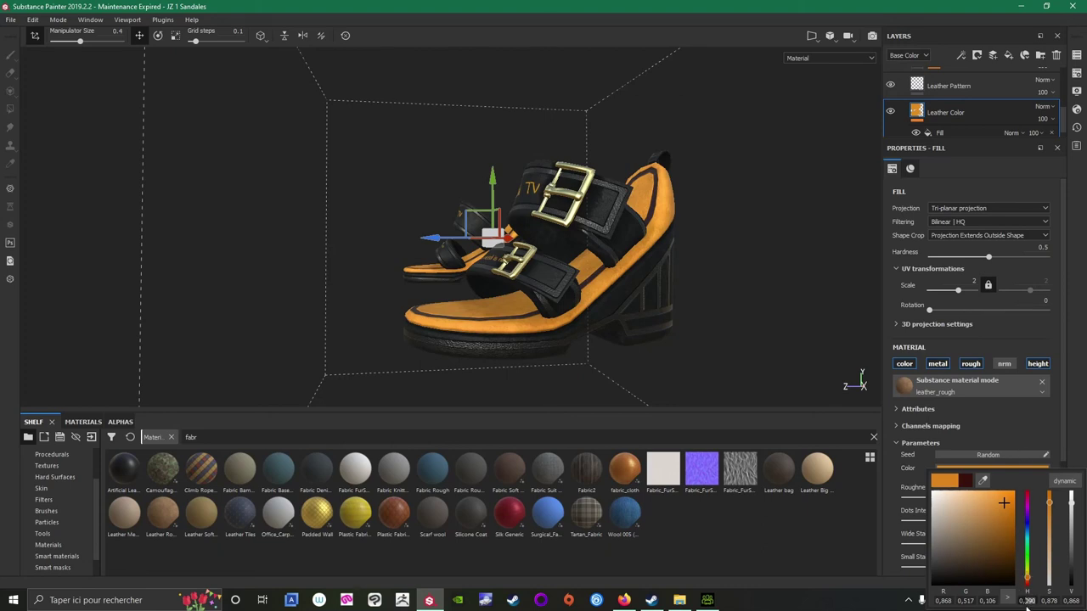
drag(1027, 601, 1051, 605)
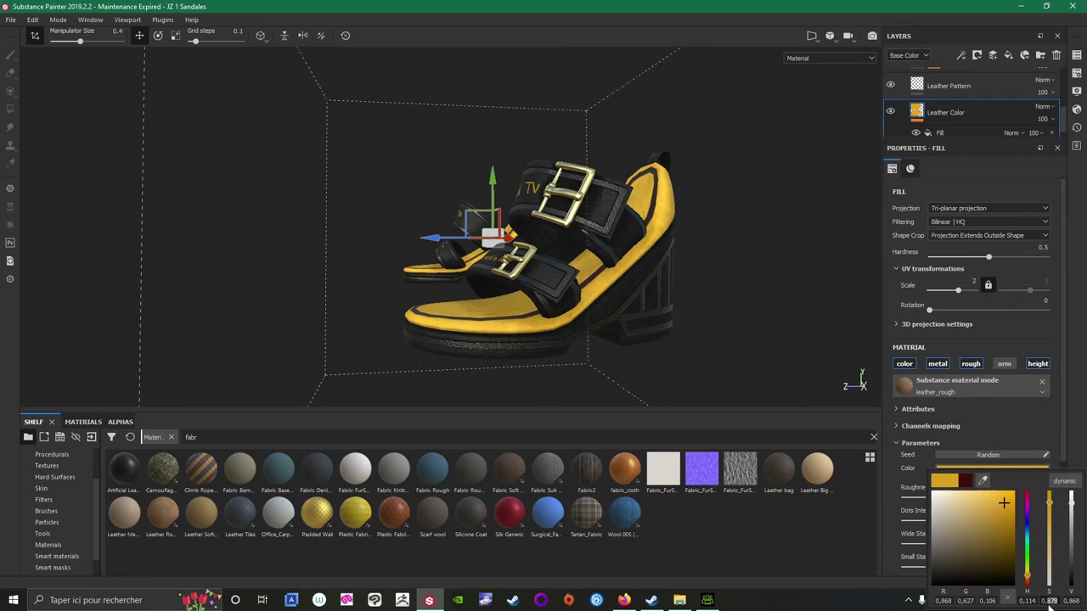
click(1073, 609)
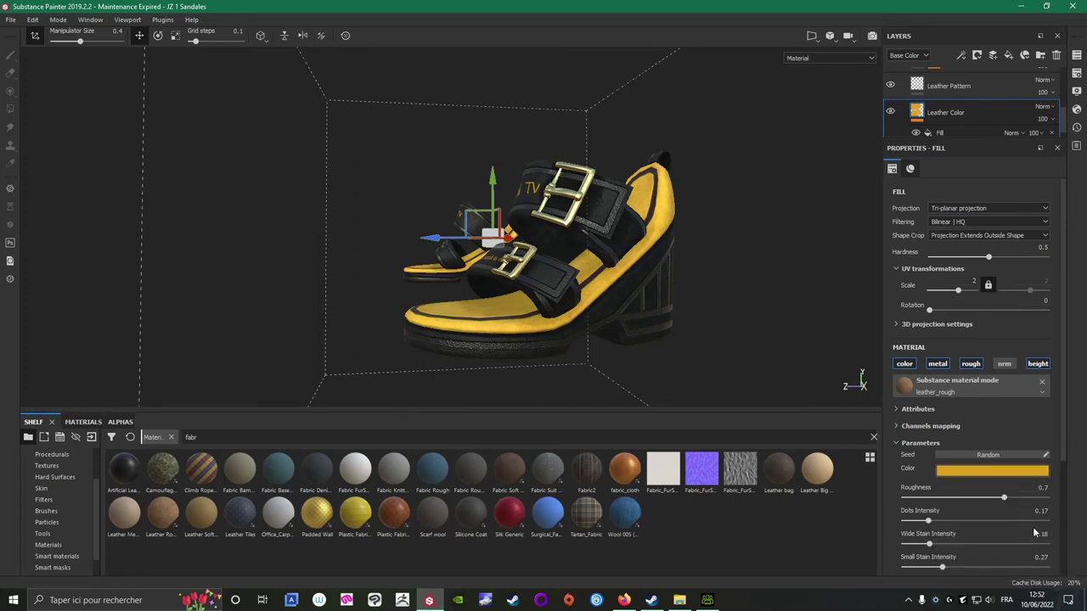
Set the brightness value of the Leather Color yellow to 0.880 and view both sandals.
click(994, 473)
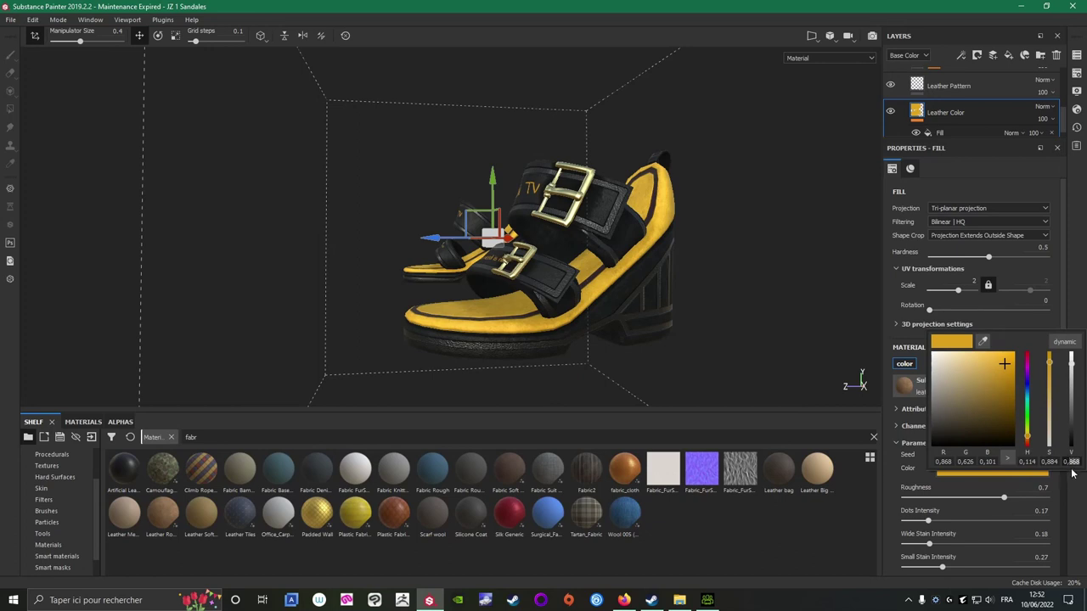
text(0,880)
key(Return)
alt+drag(794, 327, 456, 303)
scroll(758, 300, down, 3)
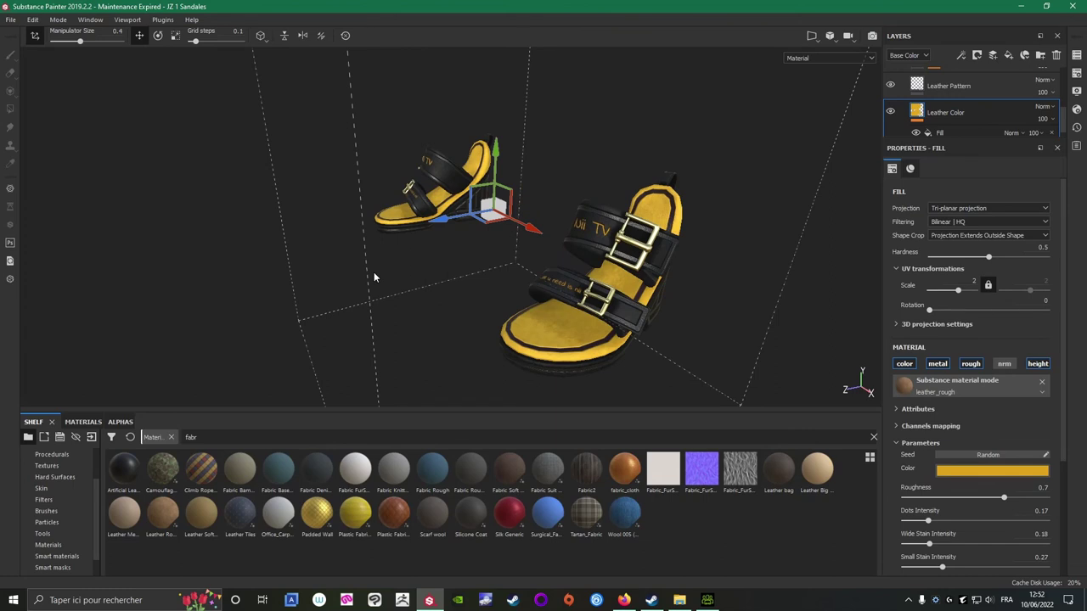
Set up a texture export that includes only the JZ 1 Sandales texture set.
click(10, 19)
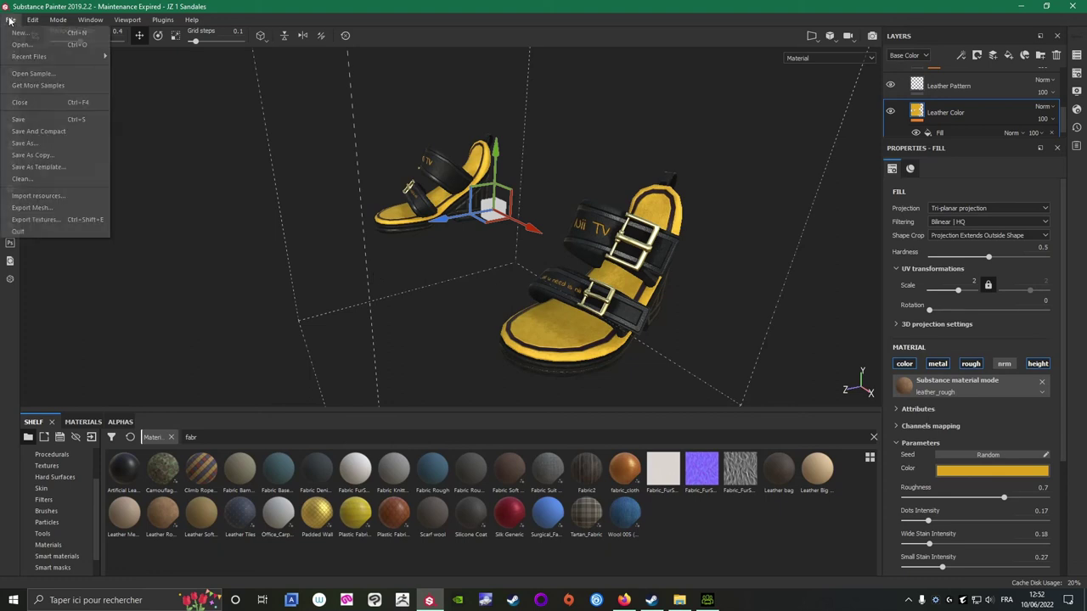
click(52, 219)
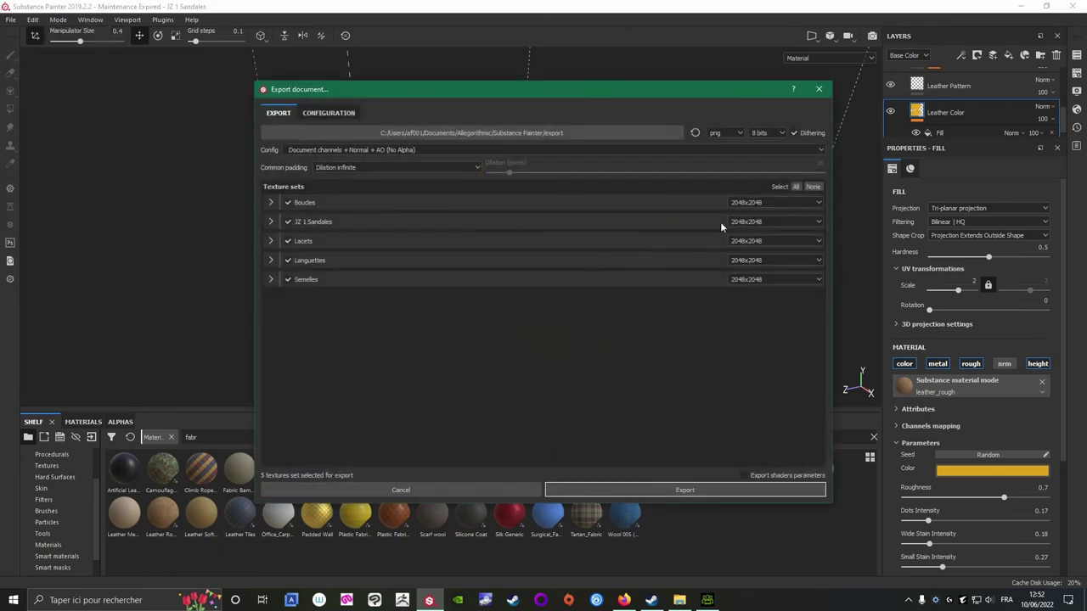
click(269, 202)
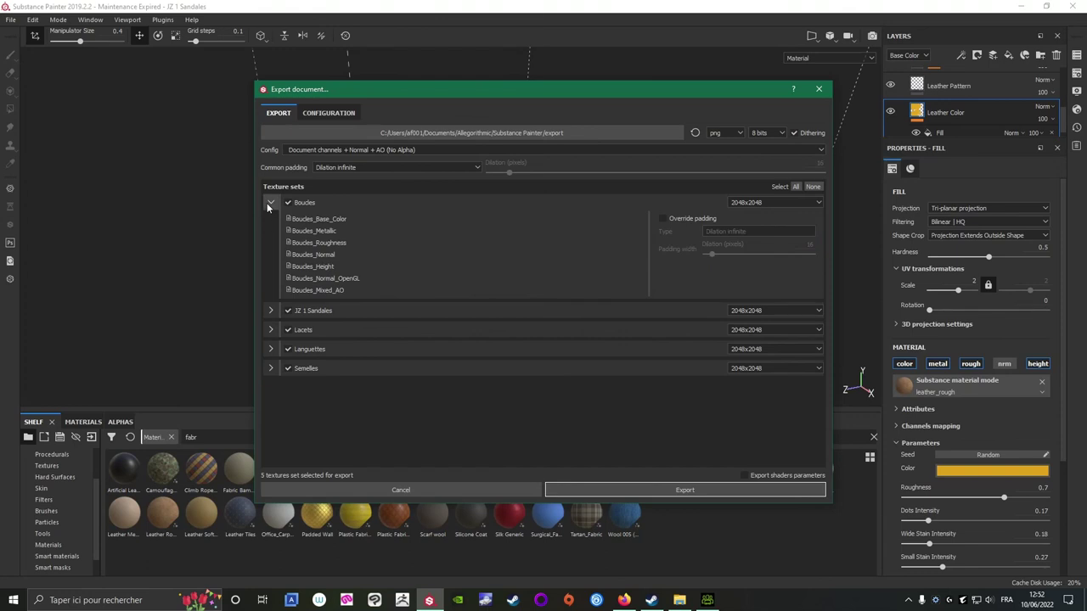
click(271, 202)
click(288, 203)
click(288, 221)
click(288, 241)
click(287, 260)
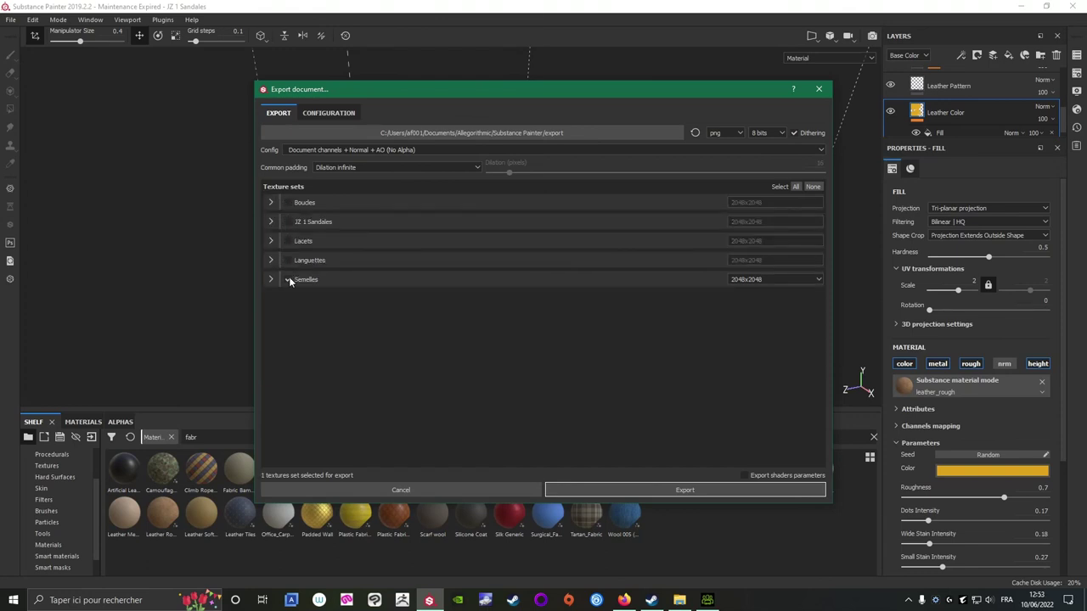
click(287, 279)
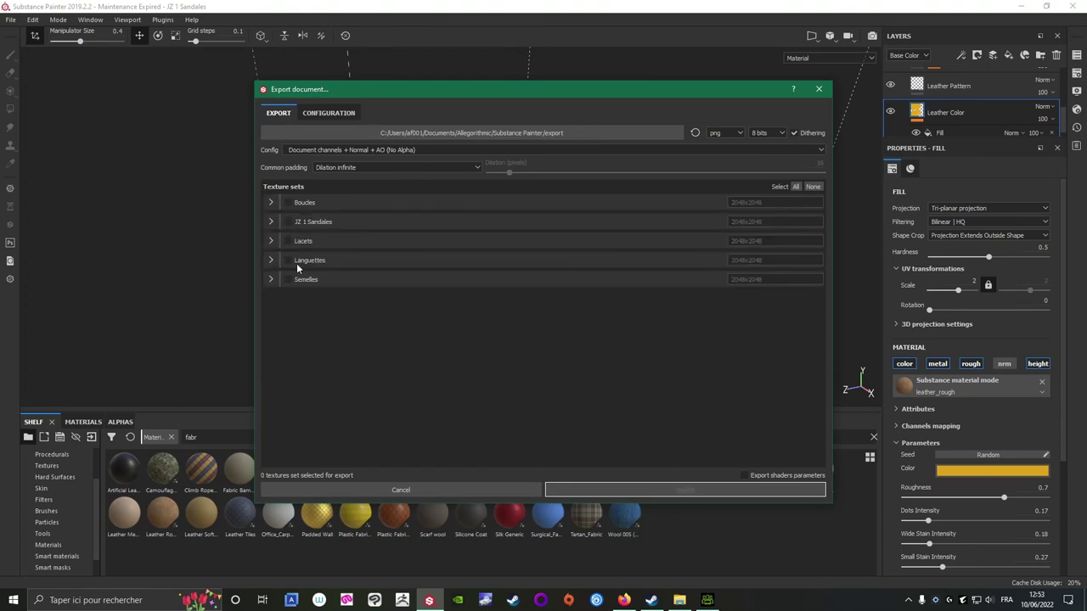
click(287, 222)
drag(510, 92, 373, 67)
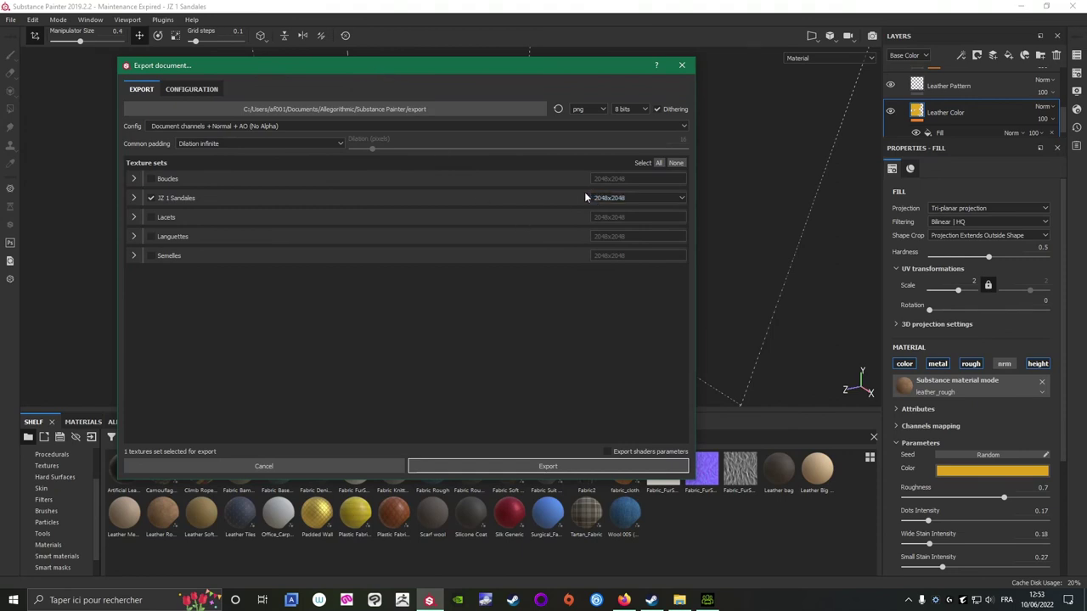
Export the JZ 1 Sandales textures and open the folder containing the exported maps.
click(469, 466)
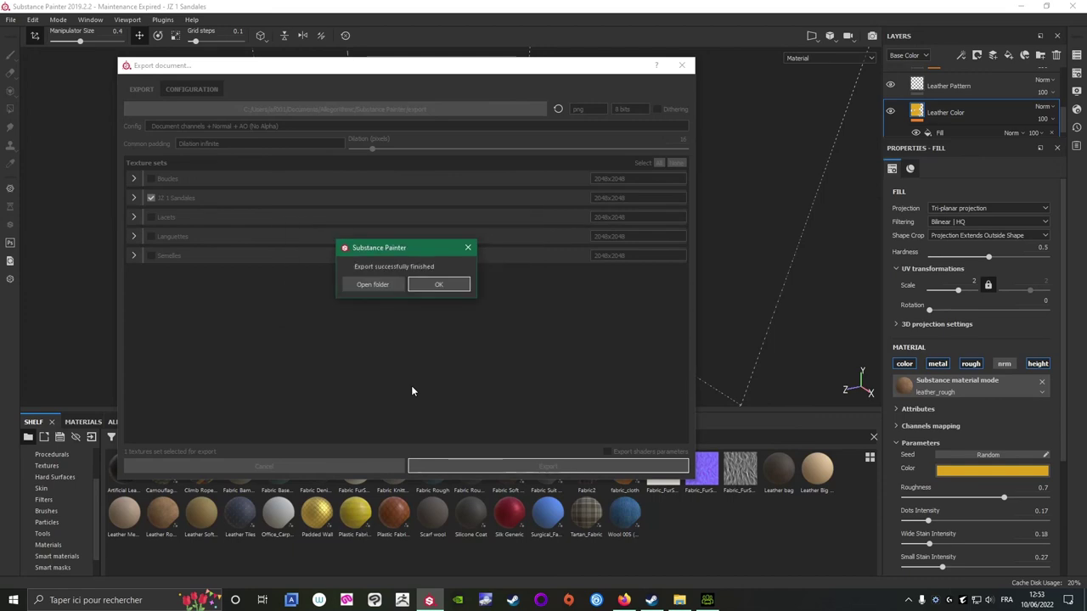
click(367, 285)
drag(675, 104, 417, 381)
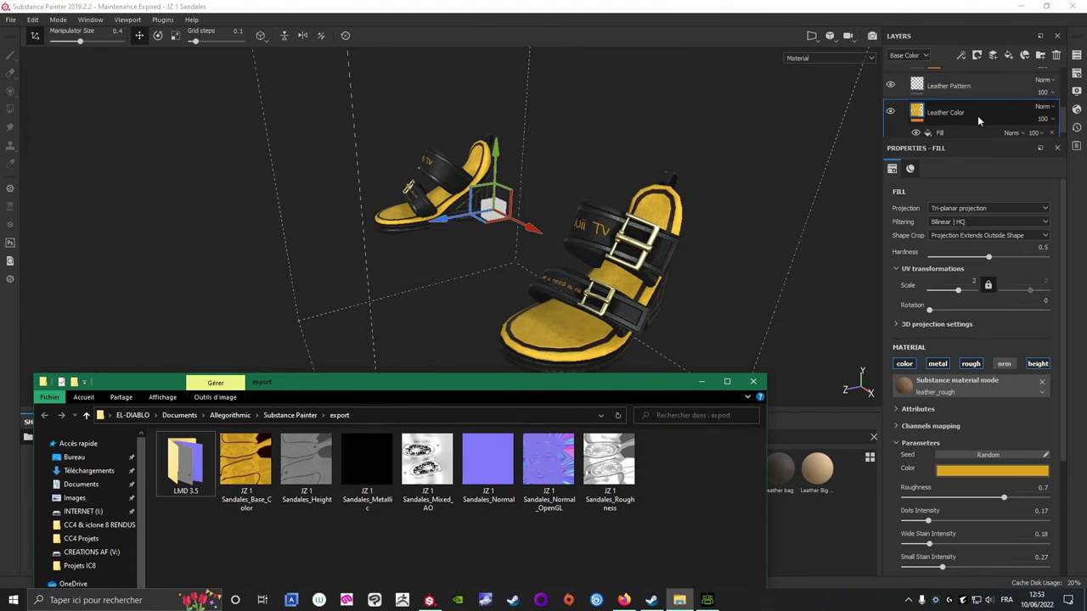
Close Substance Painter and reposition the export folder window so all the sandal maps are accessible.
click(1074, 7)
click(515, 316)
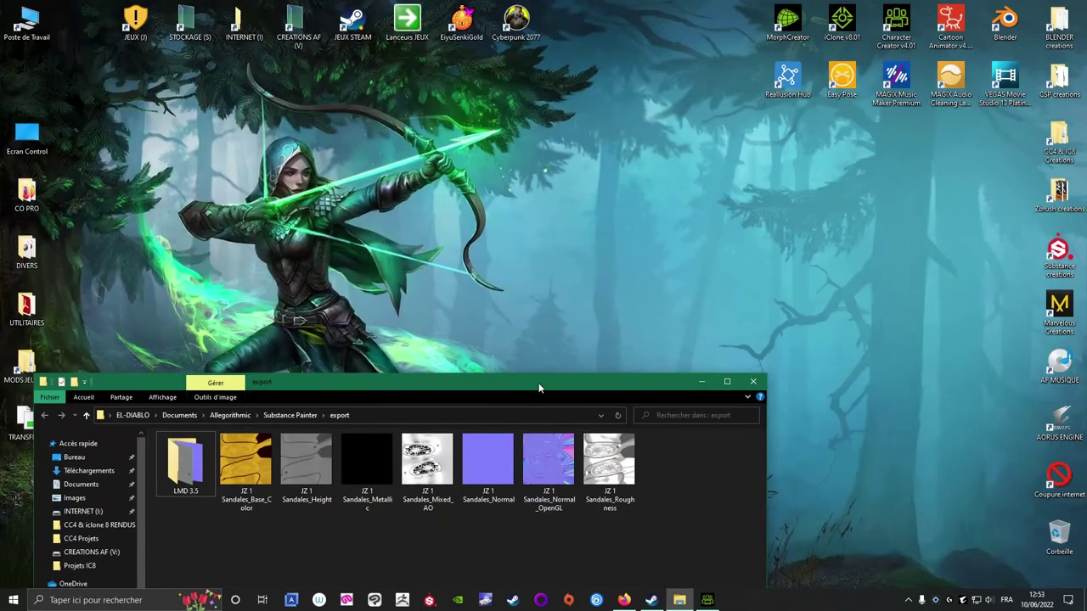
drag(538, 383, 608, 251)
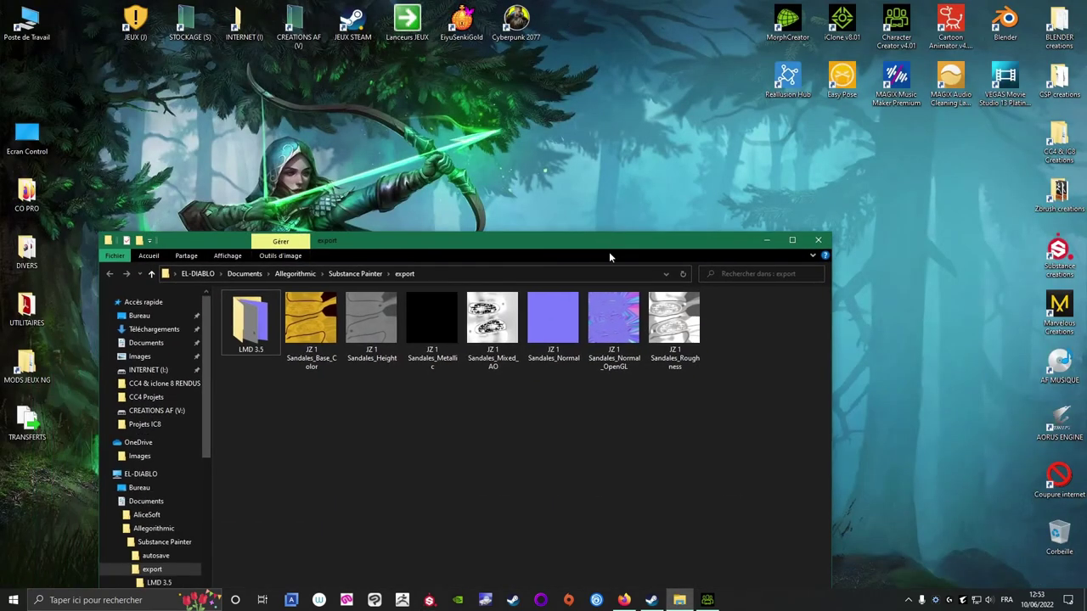
Switch to Character Creator and put the custom JZ 1 Sandales shoes on the character.
click(707, 600)
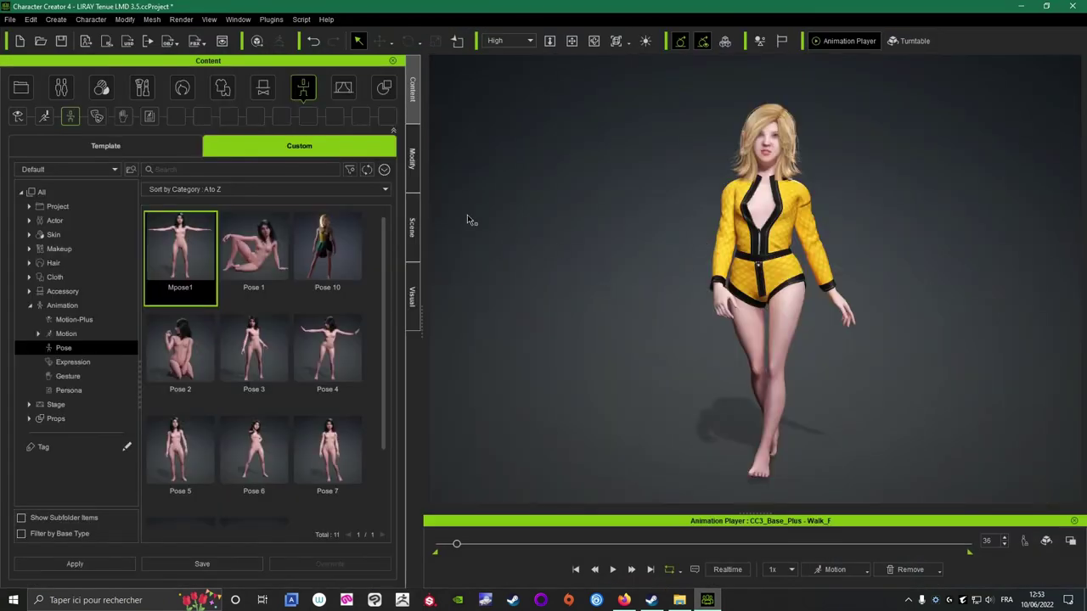
click(222, 89)
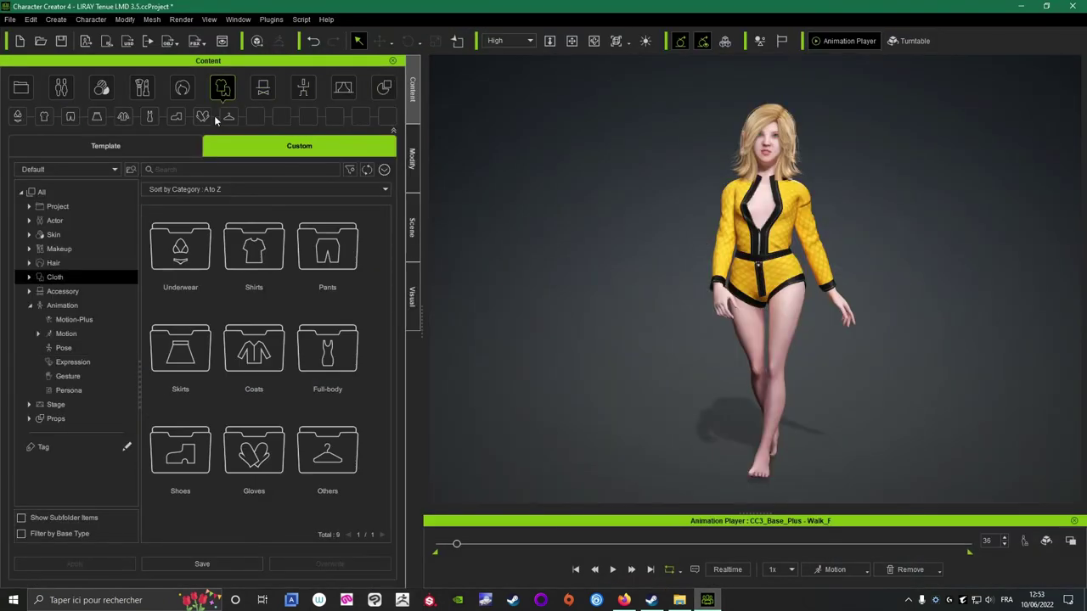
click(172, 116)
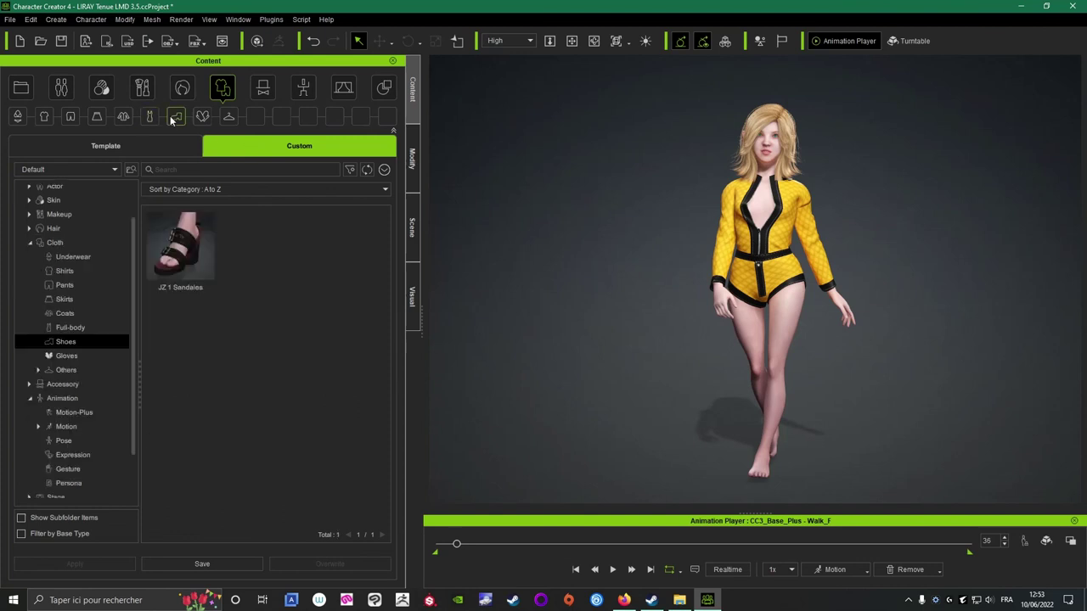
double_click(182, 253)
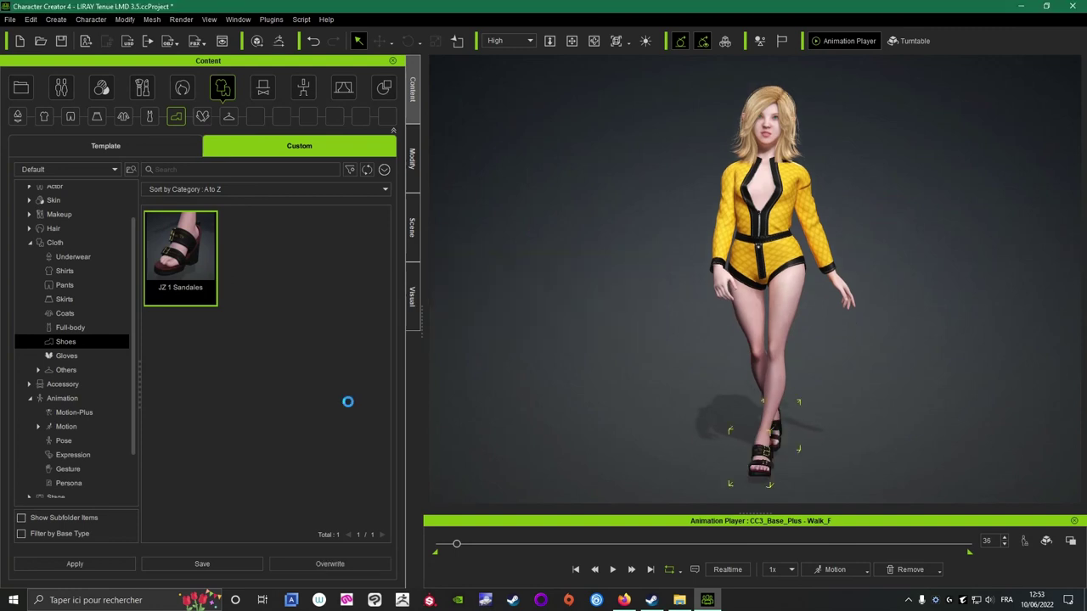
Select the JZ_1_Sandales material of the worn sandals and bring up its texture settings.
alt+drag(735, 447, 736, 276)
alt+right_drag(735, 277, 553, 310)
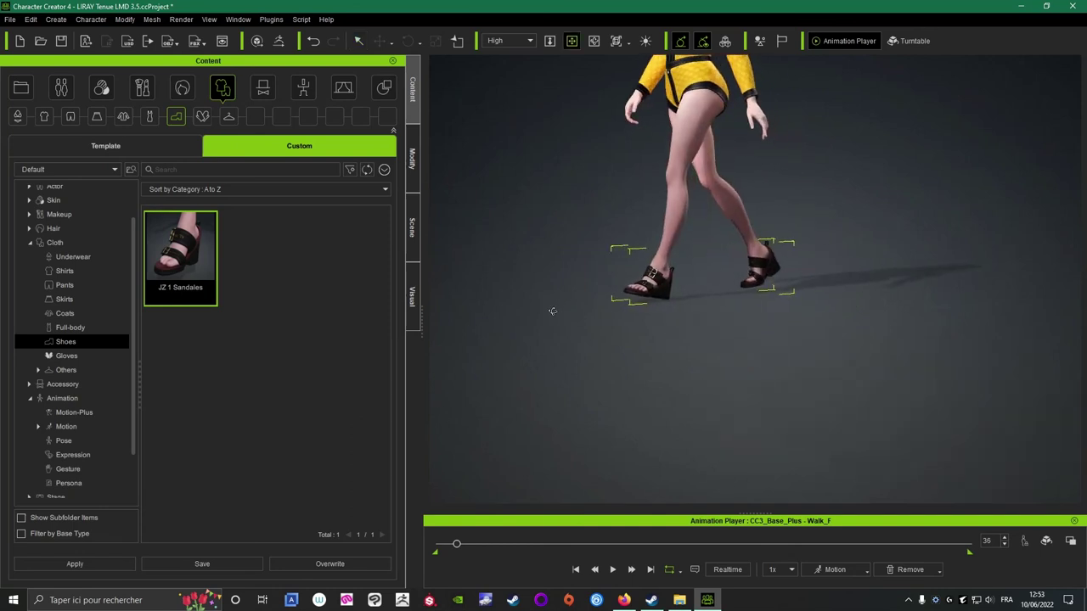
alt+right_drag(644, 325, 719, 261)
alt+drag(719, 261, 820, 249)
scroll(687, 286, up, 2)
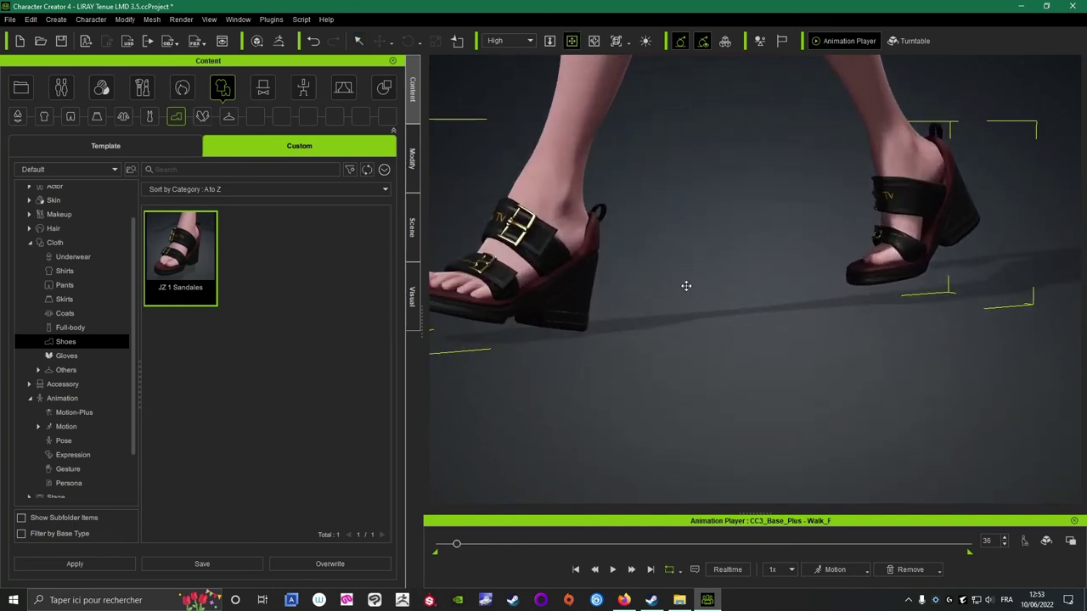
scroll(855, 286, up, 3)
alt+drag(687, 286, 813, 315)
click(416, 168)
scroll(150, 185, up, 2)
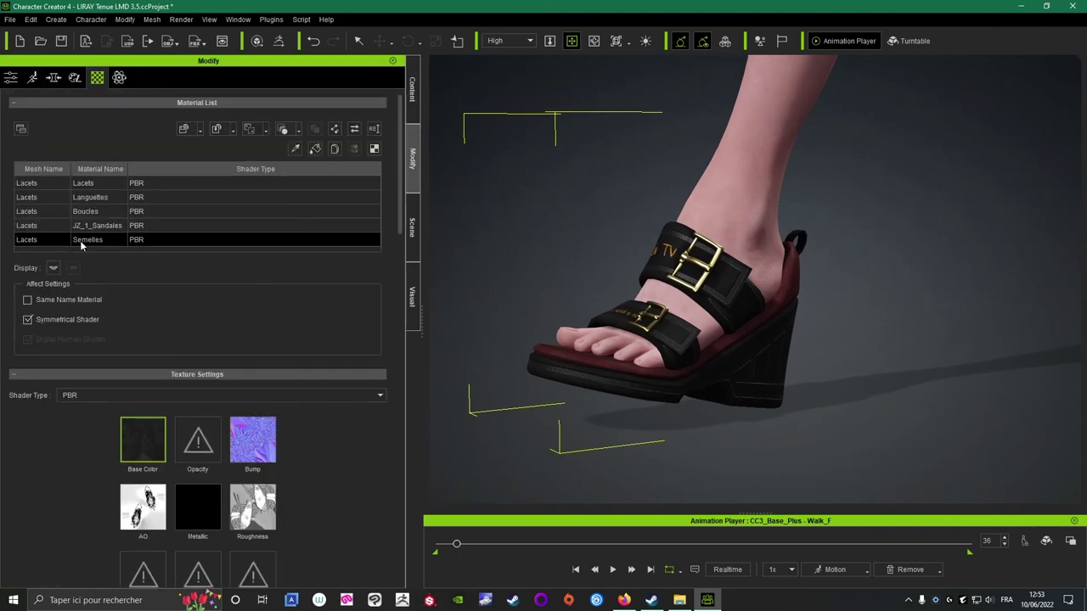
click(101, 226)
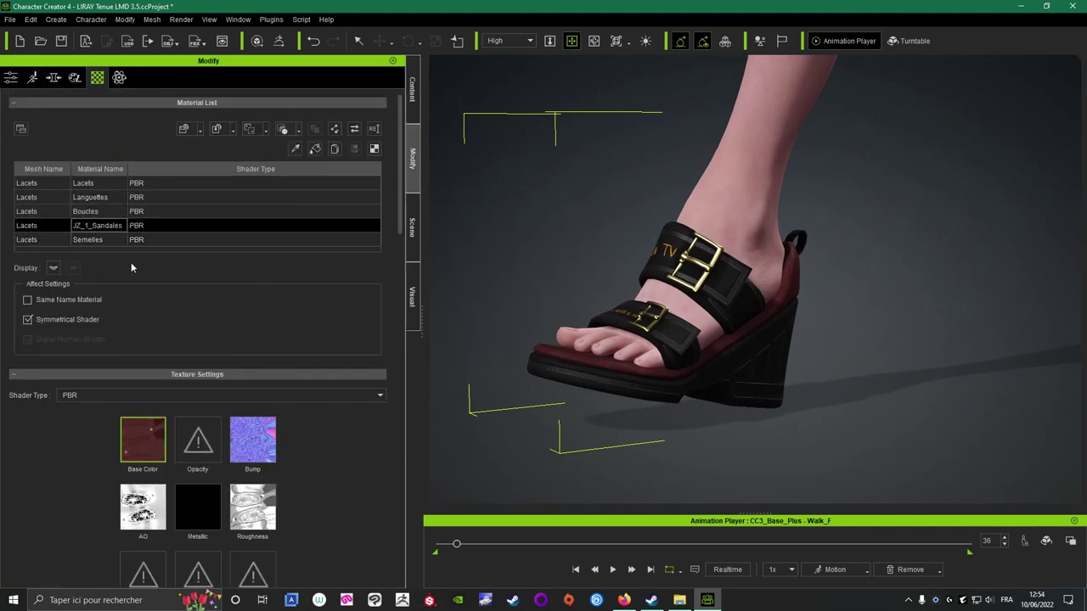
scroll(334, 440, down, 2)
Place the export folder beside the texture settings and load the exported JZ 1 Sandales_Roughness image as the material's Roughness map.
click(679, 600)
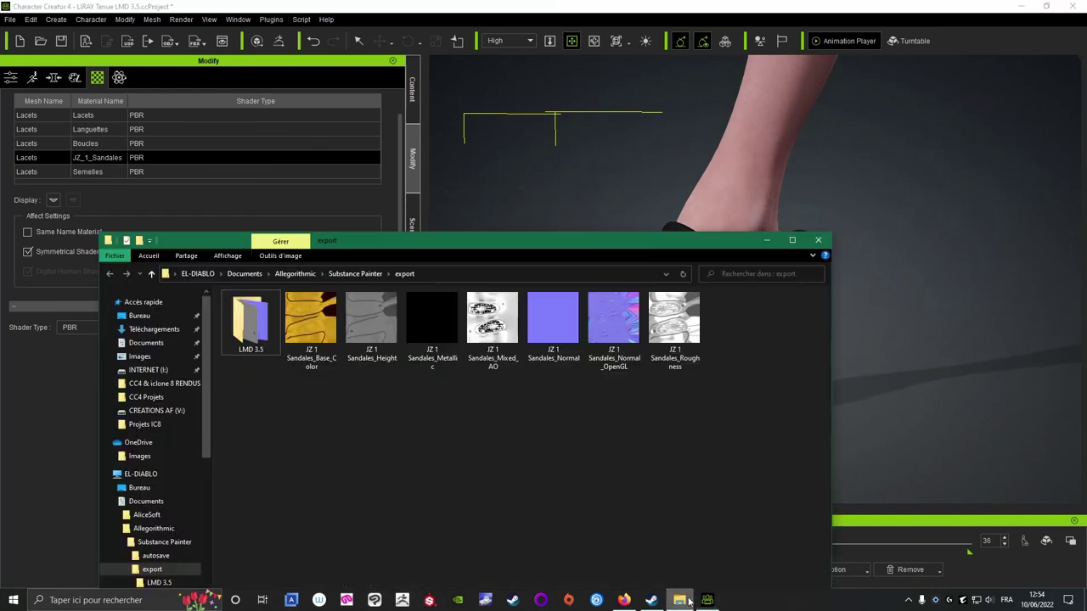
drag(592, 244, 890, 324)
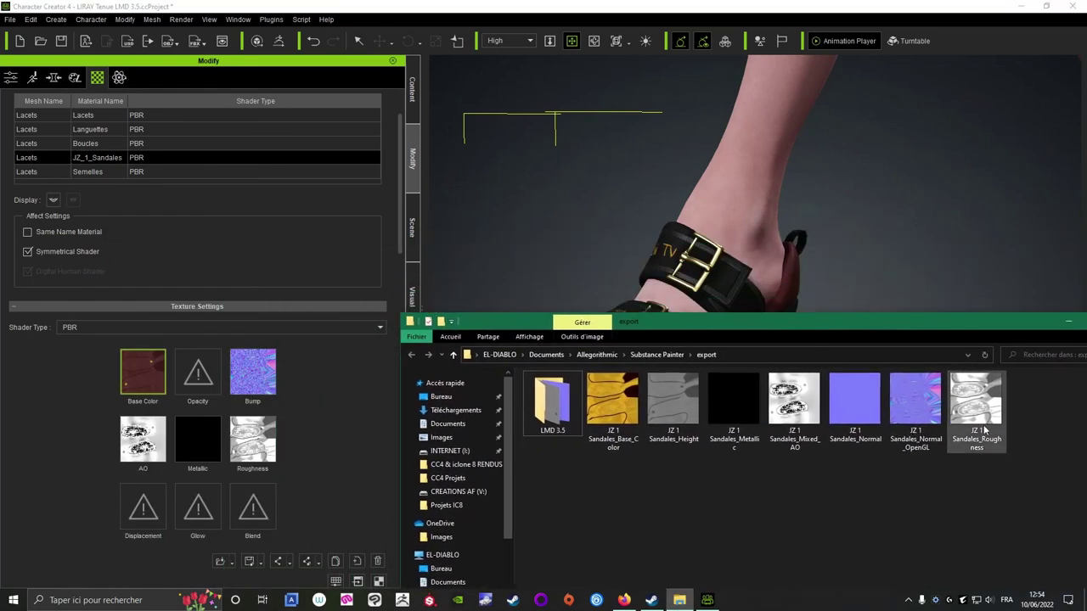
drag(976, 404, 253, 440)
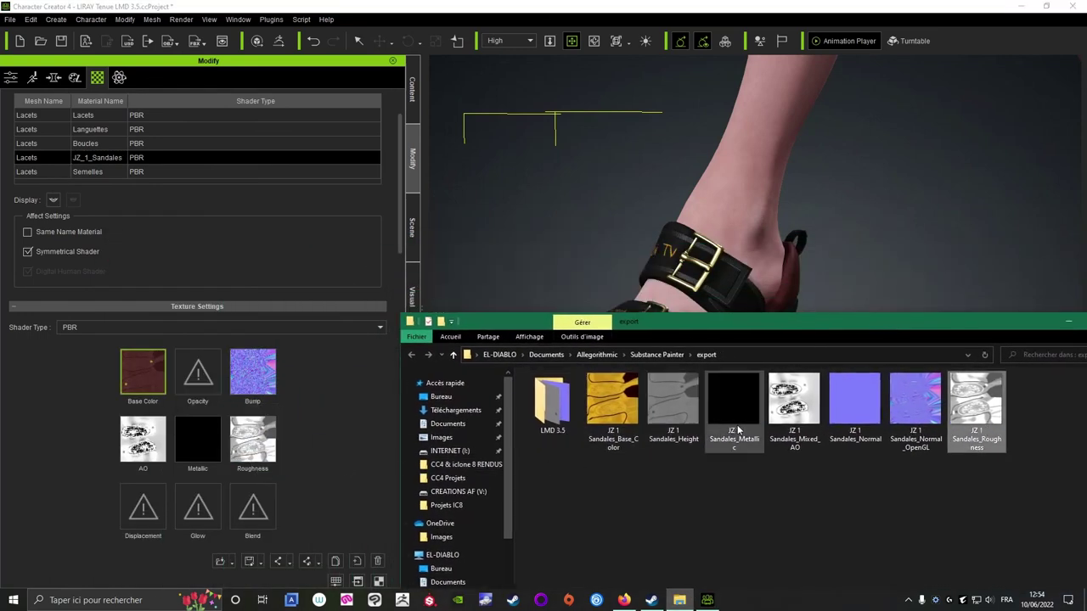
Load the exported Mixed_AO, Metallic, Base_Color and Normal_OpenGL images into the AO, Metallic, Base Color and Bump channels, with Normal as bump input type.
drag(794, 403, 142, 454)
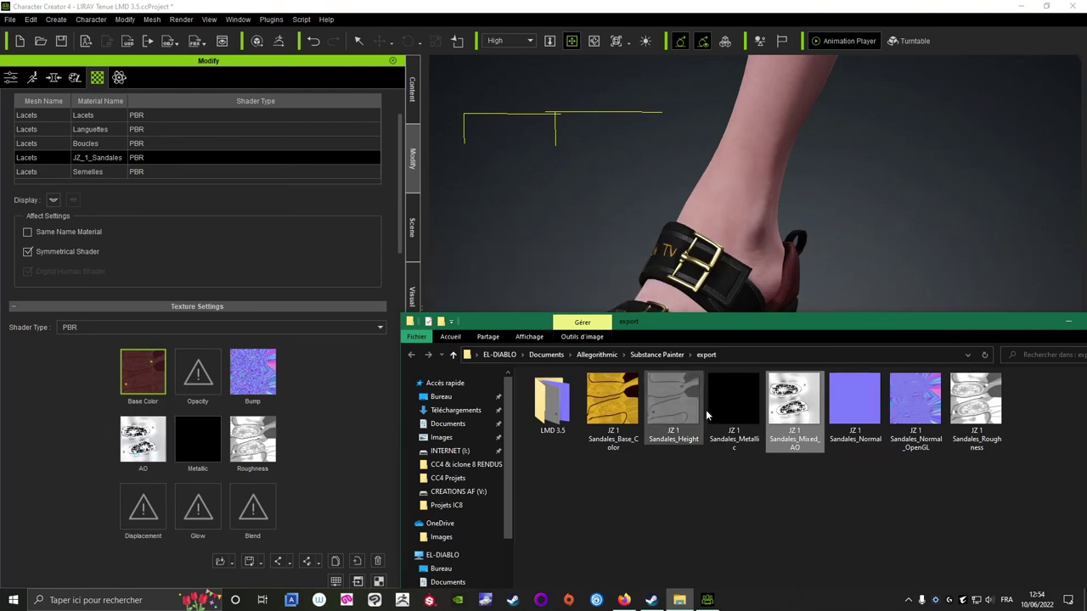
drag(733, 404, 200, 442)
drag(617, 406, 143, 380)
drag(915, 403, 255, 390)
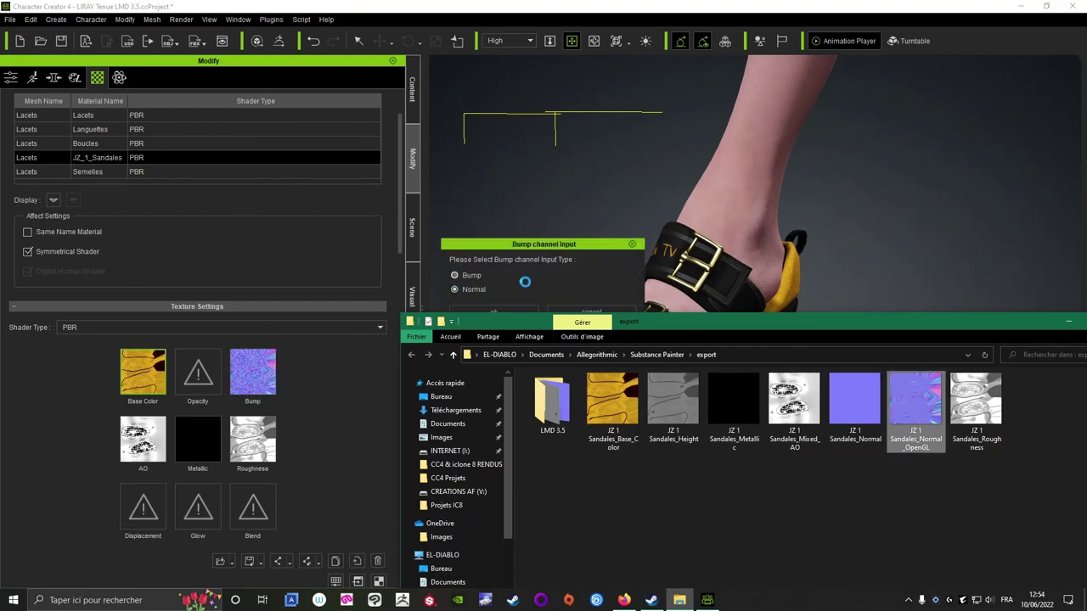
click(525, 282)
click(511, 311)
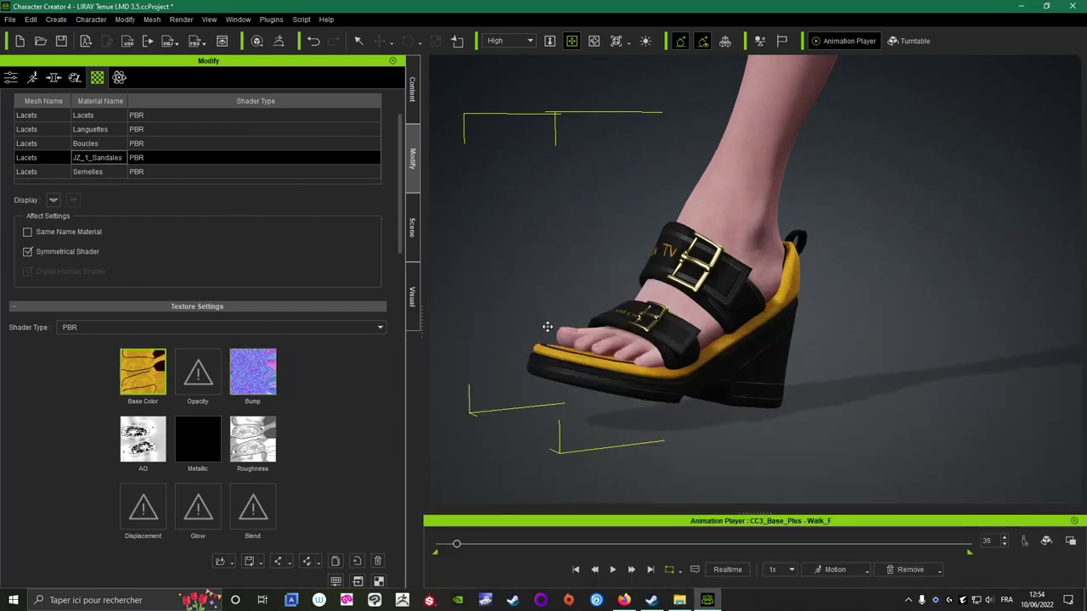
Inspect the retextured sandals on the character up close, from behind, from the front and from the side.
scroll(665, 397, up, 3)
scroll(665, 397, down, 5)
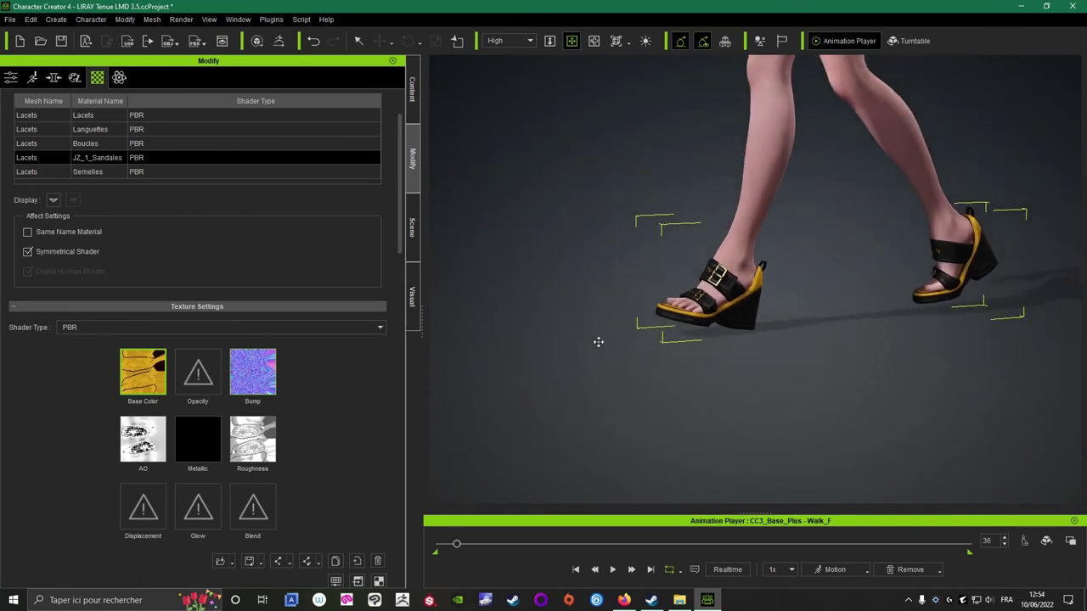
scroll(711, 262, down, 2)
right_drag(711, 262, 359, 291)
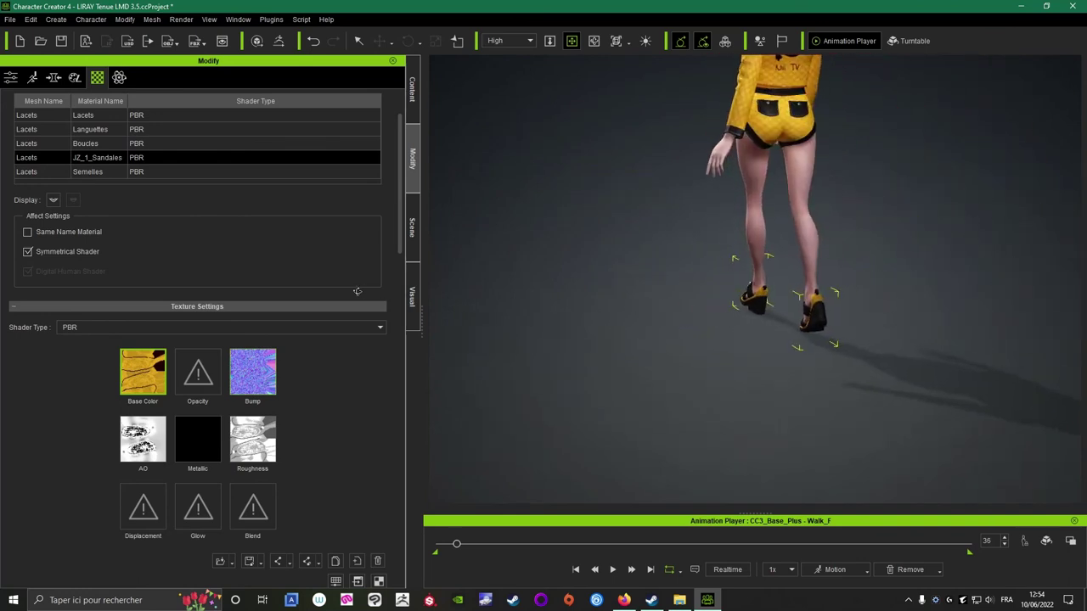
right_drag(679, 304, 934, 266)
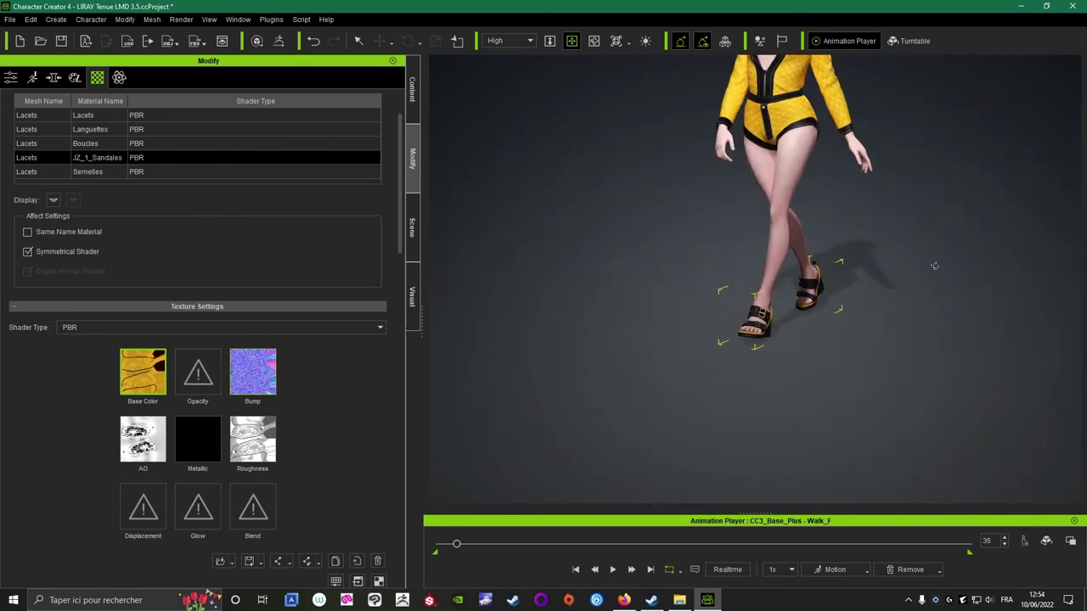
scroll(815, 314, up, 5)
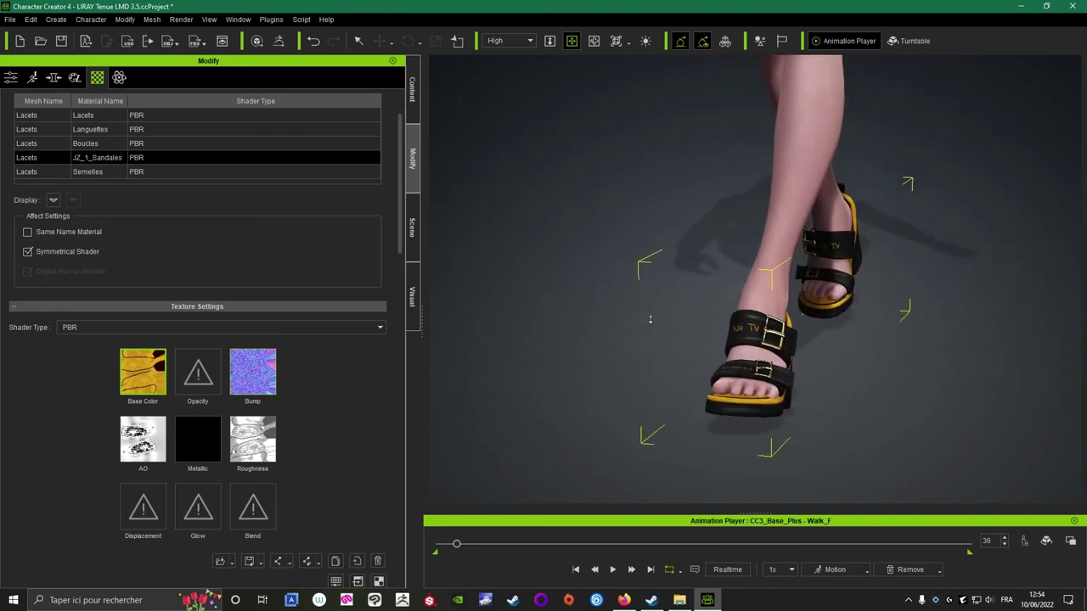
right_drag(650, 318, 577, 299)
Play the Walk_F motion, examine the full outfit with the sandals from all around, and stop the playback.
click(613, 569)
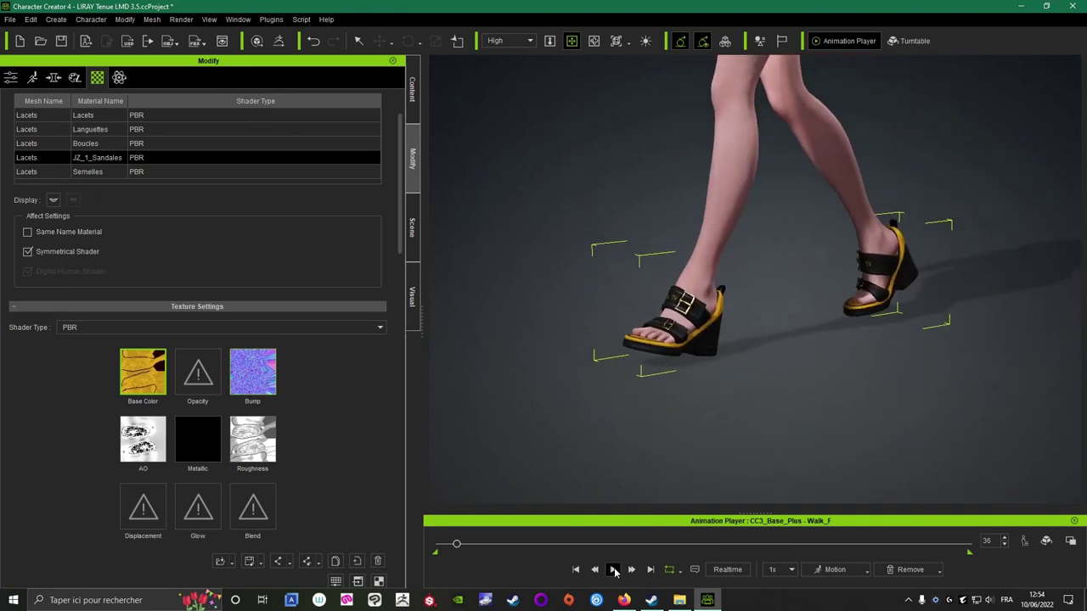
click(613, 570)
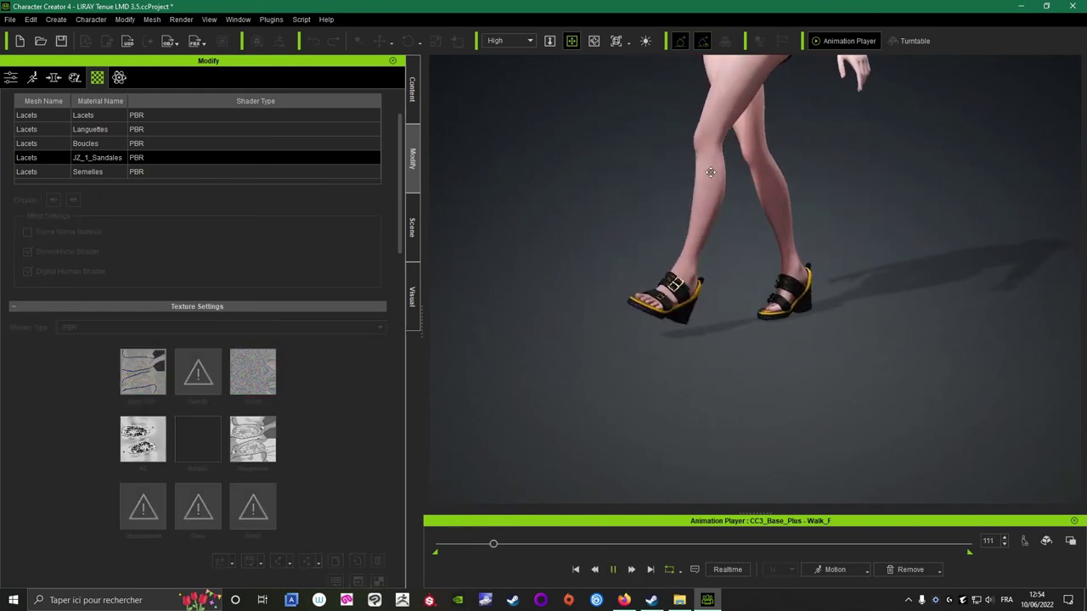
scroll(748, 240, down, 3)
scroll(748, 240, down, 3)
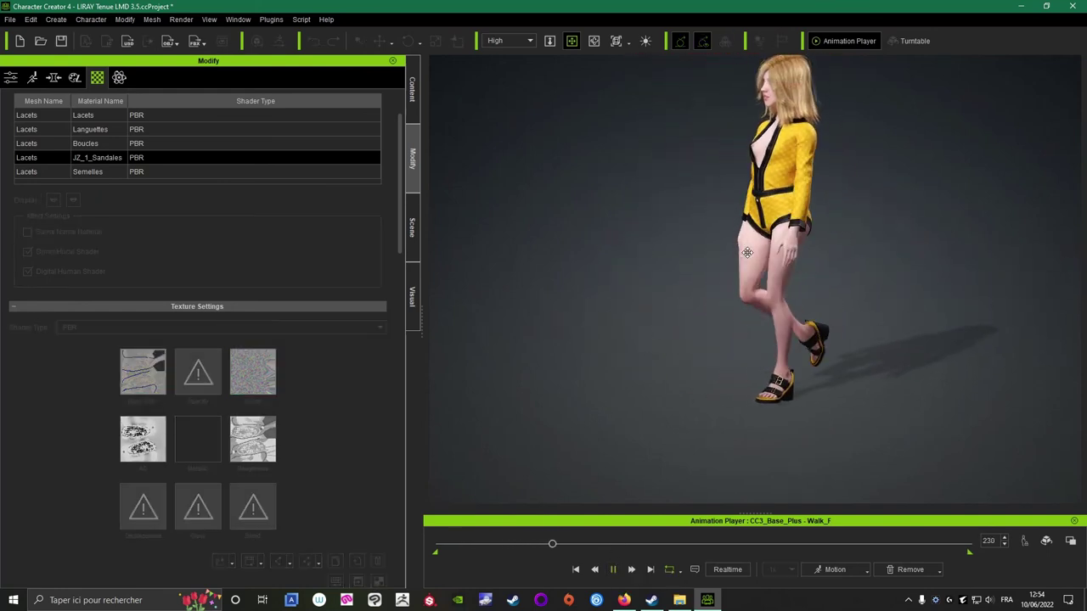
right_drag(795, 285, 510, 262)
right_drag(764, 265, 501, 263)
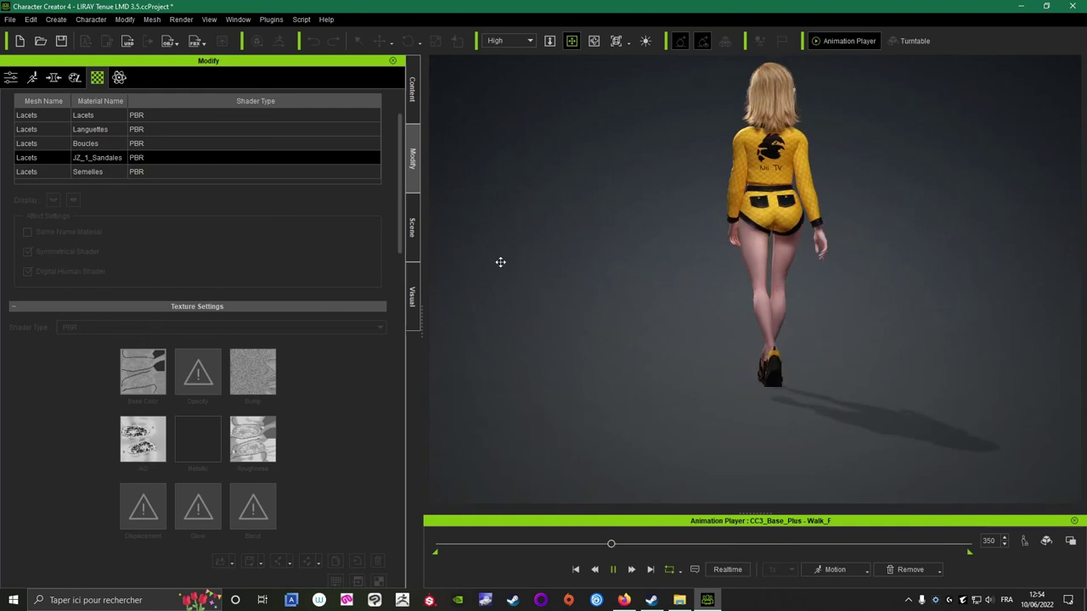
right_drag(832, 272, 548, 272)
right_drag(834, 262, 509, 281)
right_drag(857, 282, 643, 274)
click(613, 570)
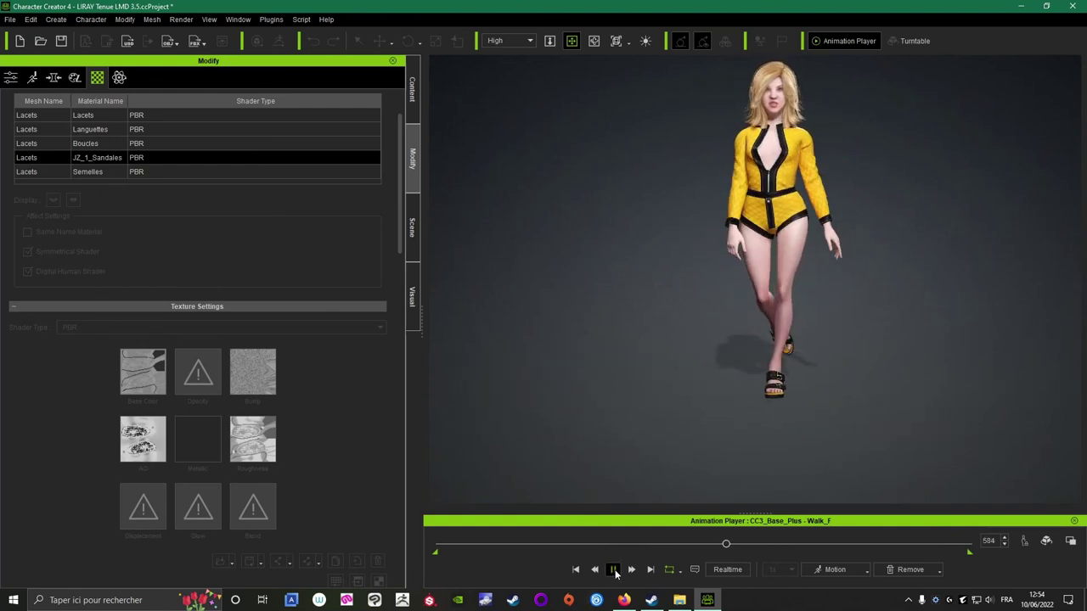
Select the sandals, replay the walk while viewing the outfit from a front three-quarter angle, and pause it.
click(776, 378)
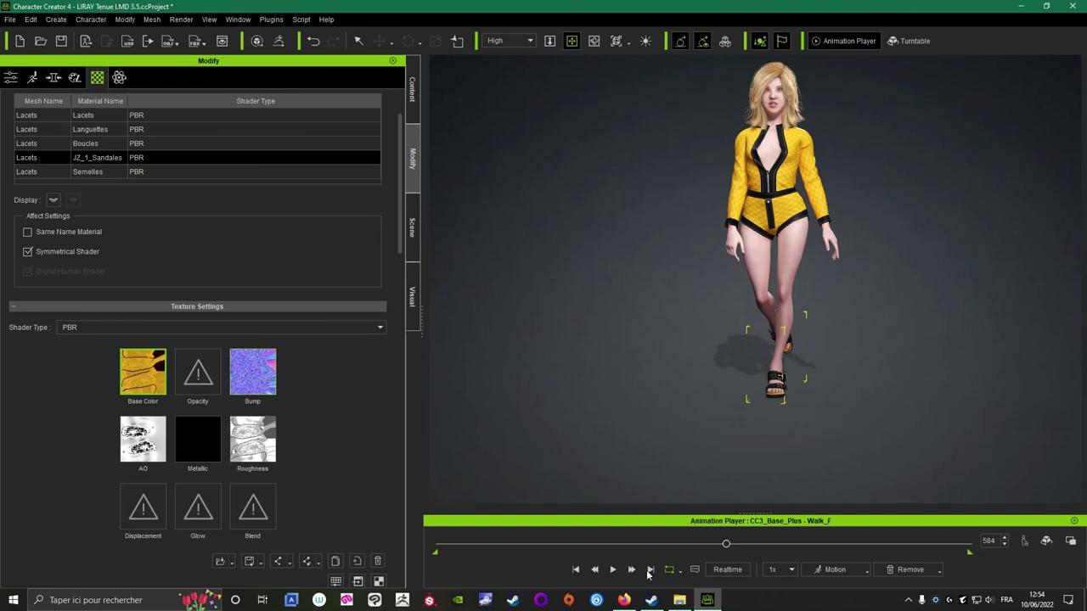
click(613, 570)
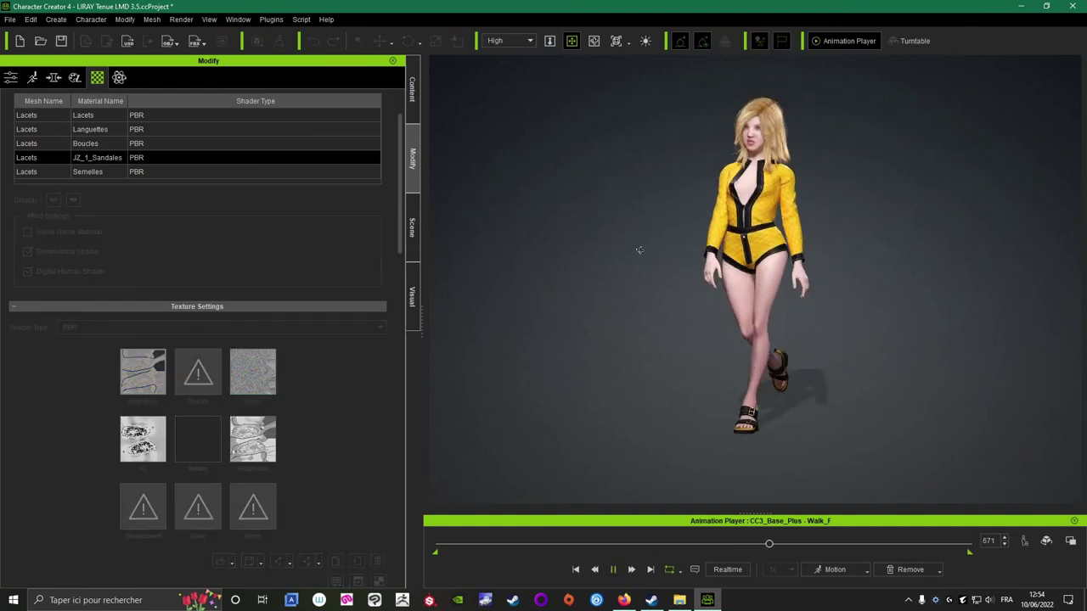
right_drag(640, 250, 686, 341)
scroll(681, 276, up, 3)
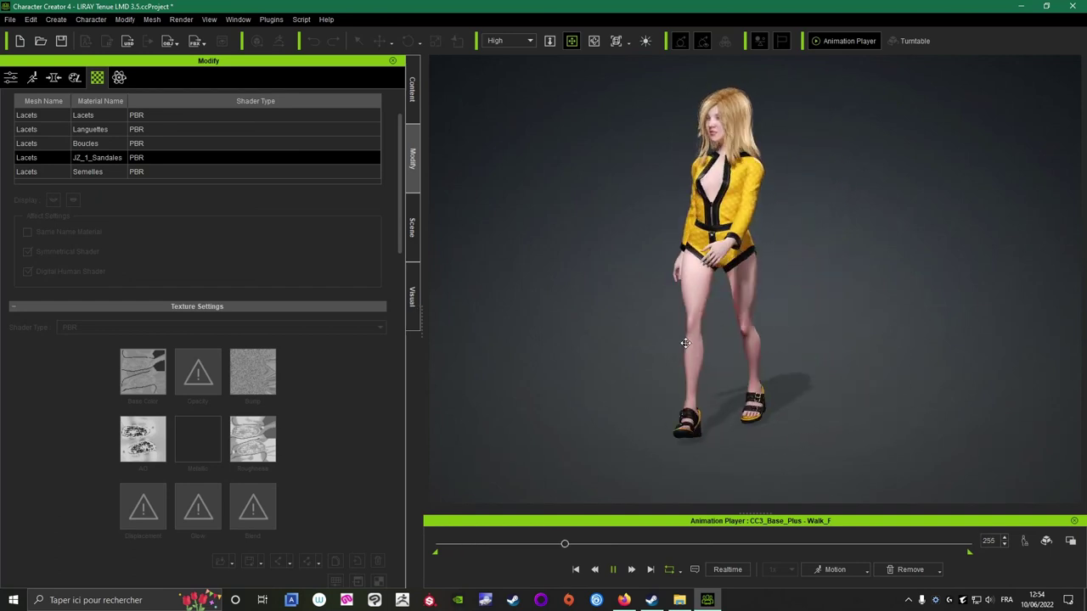
click(614, 570)
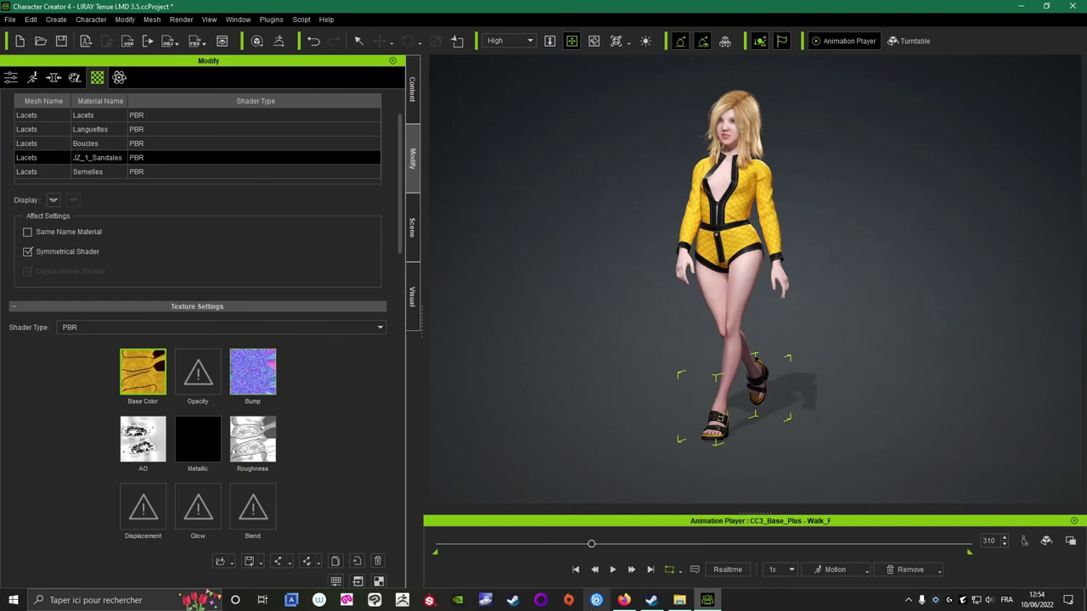
Set the walk animation to frame 285 and frame the selected sandals in a close-up three-quarter view.
scroll(655, 342, up, 3)
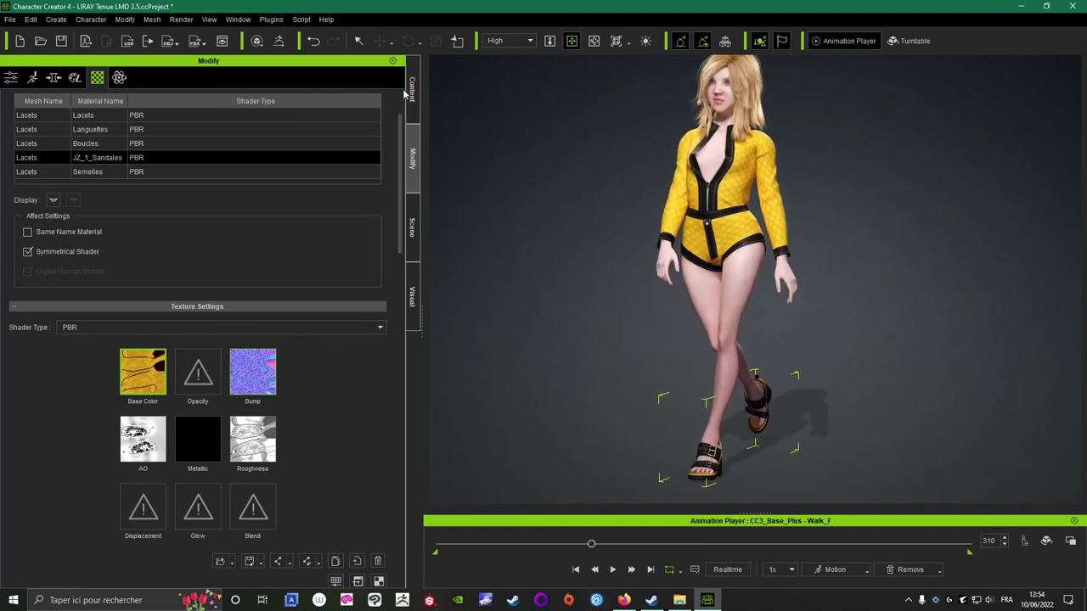
drag(670, 449, 674, 374)
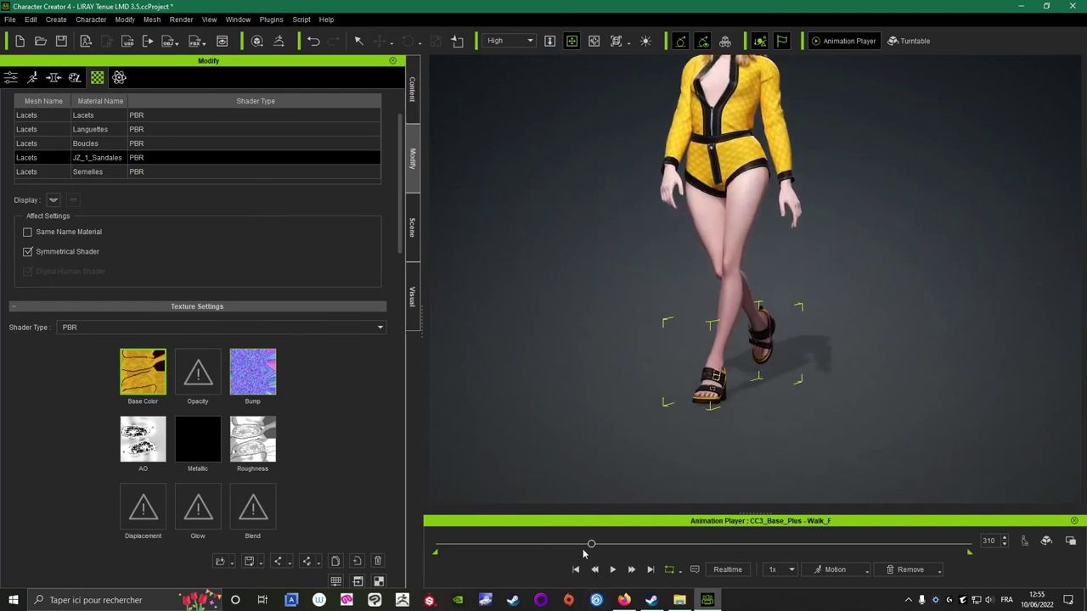
drag(583, 554, 579, 552)
click(713, 374)
right_drag(645, 391, 1032, 377)
scroll(728, 434, up, 10)
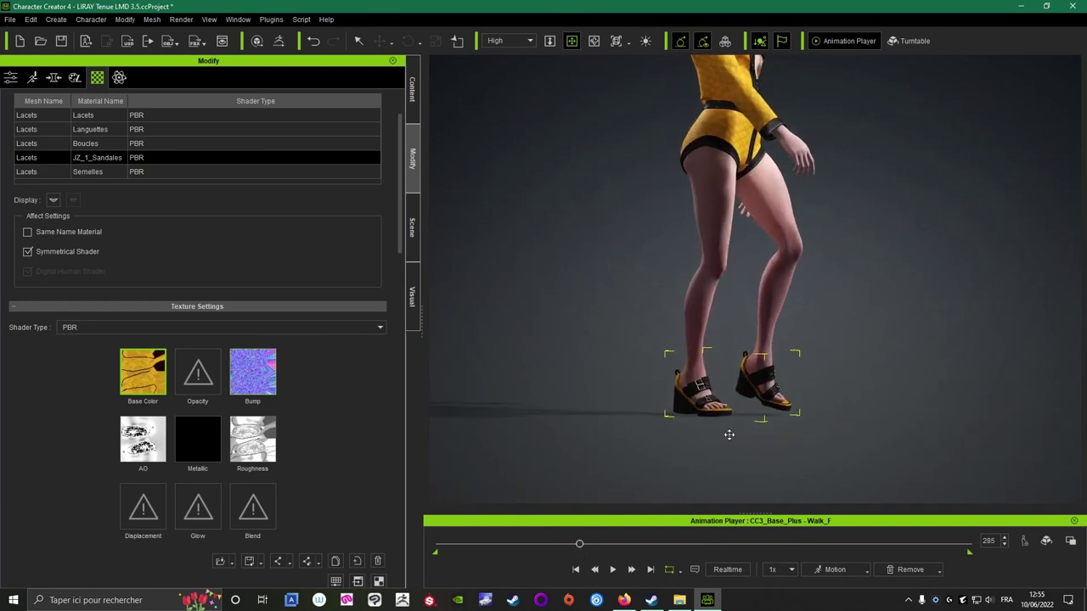
right_drag(894, 315, 687, 313)
middle_drag(687, 313, 723, 321)
scroll(724, 320, up, 1)
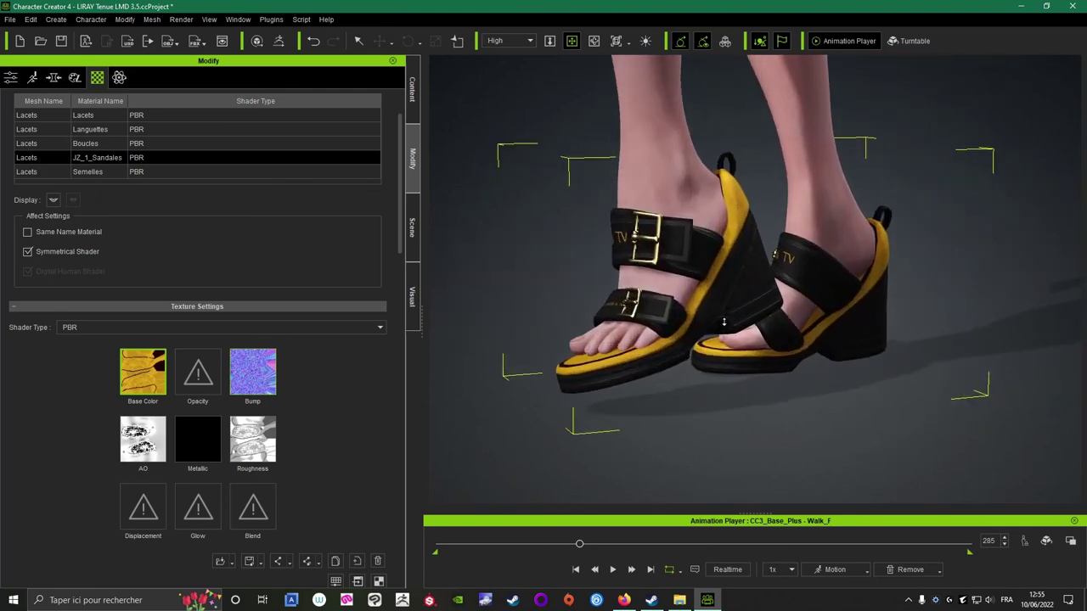
click(412, 89)
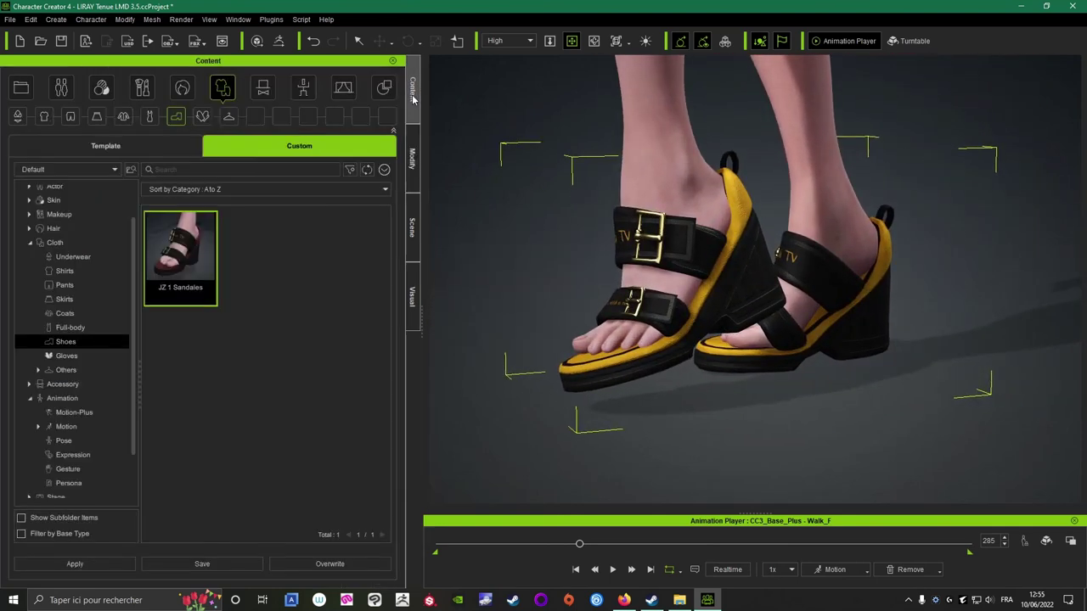
click(299, 259)
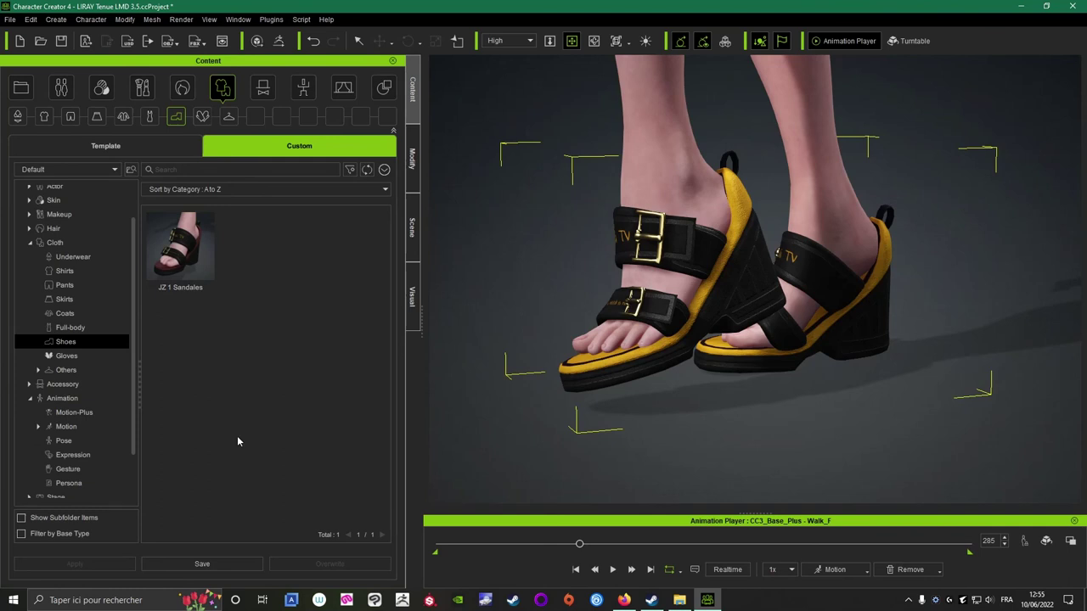
click(206, 567)
double_click(452, 257)
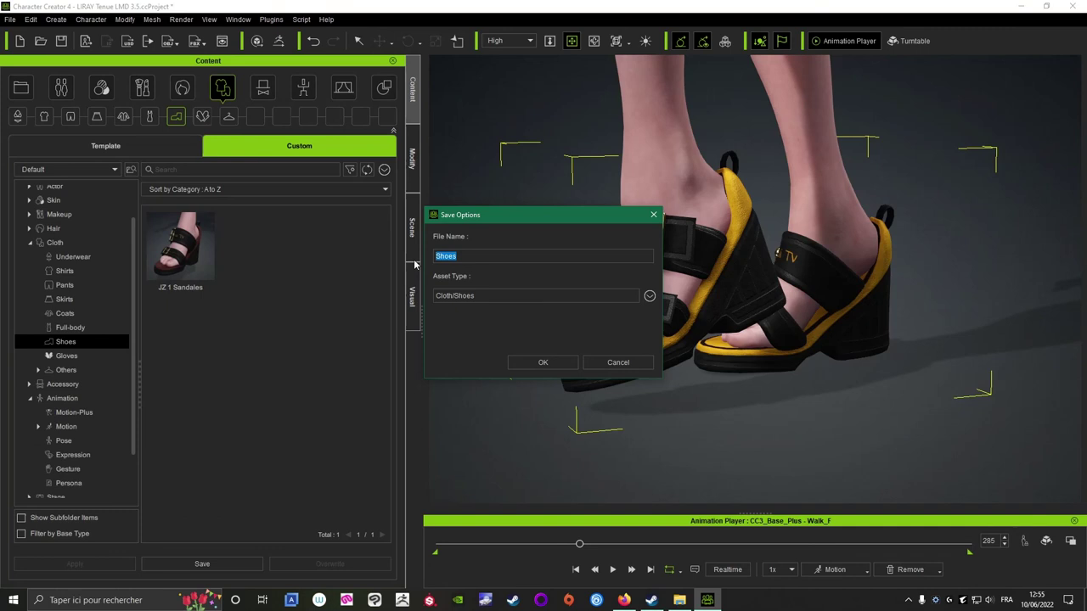
text(JZ 1 Sandales Jaune)
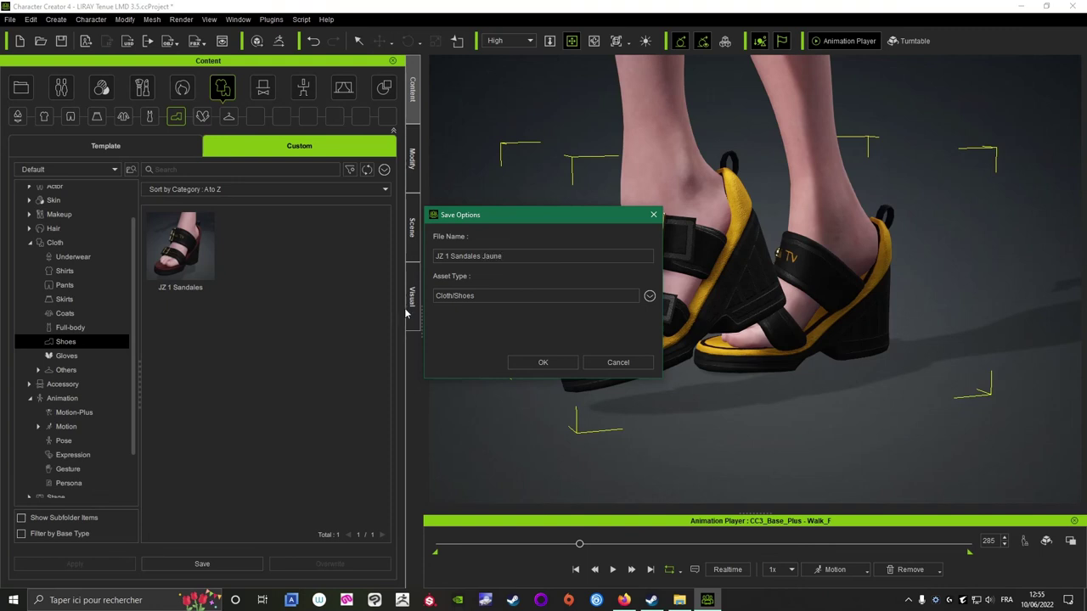
click(598, 358)
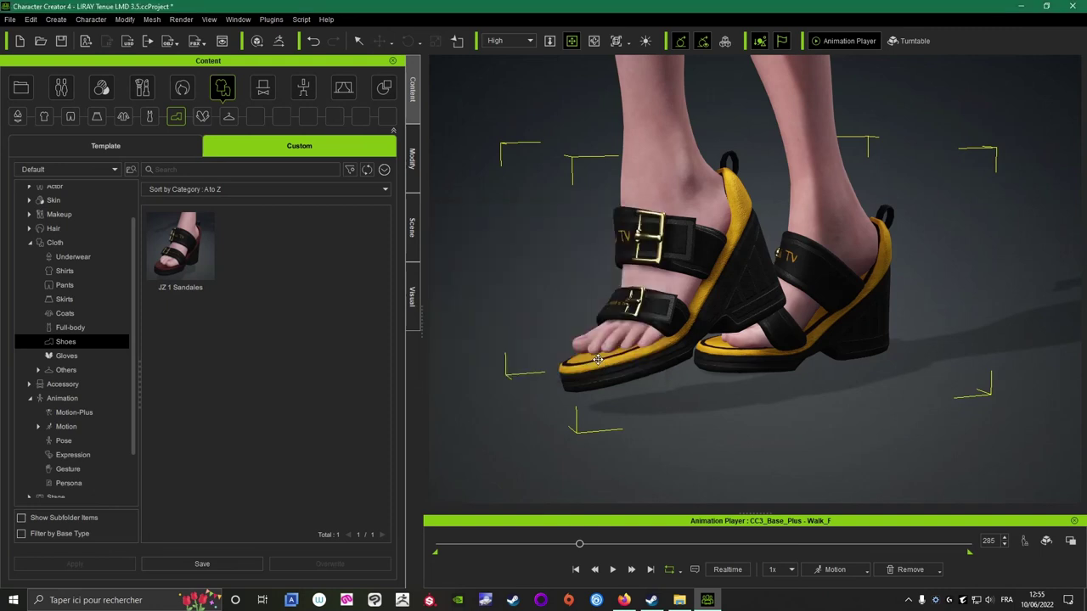
Examine the load and save options for the sandals' materials and the texture settings with all the Lacets mesh materials selected.
click(413, 161)
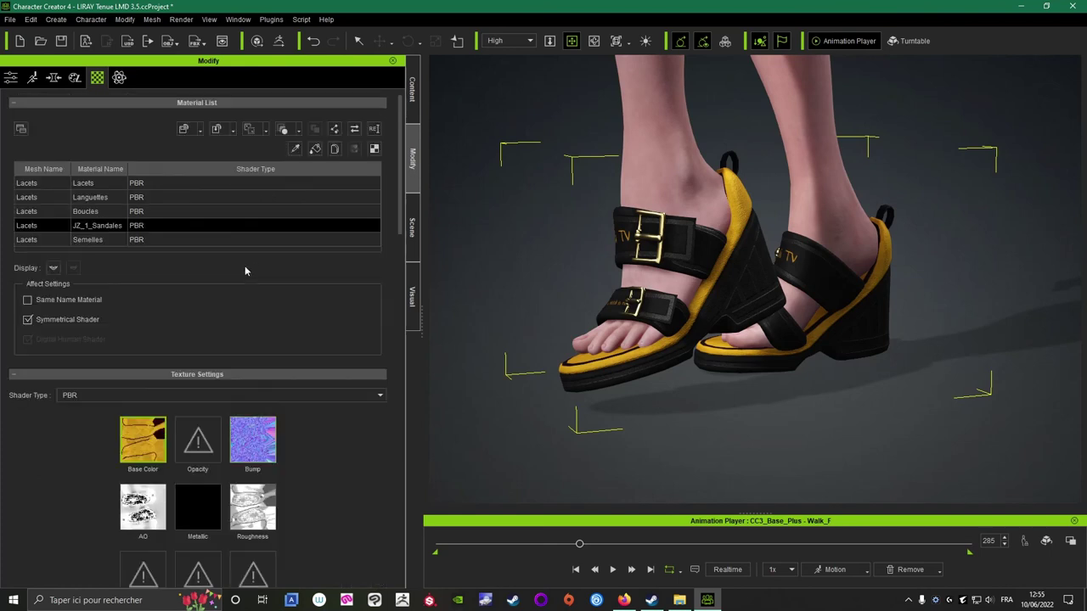
click(232, 130)
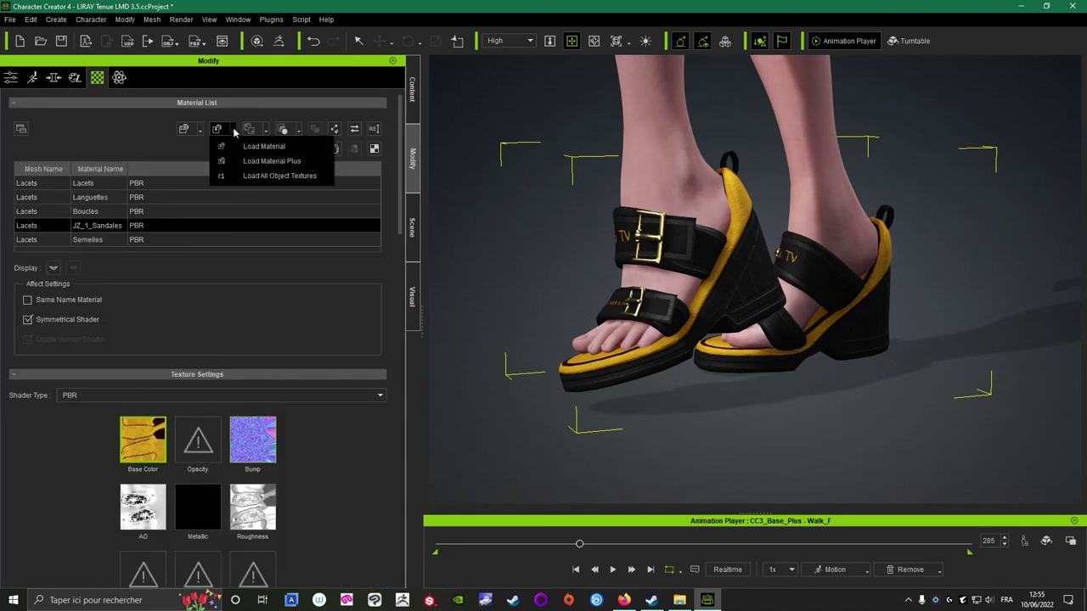
click(200, 130)
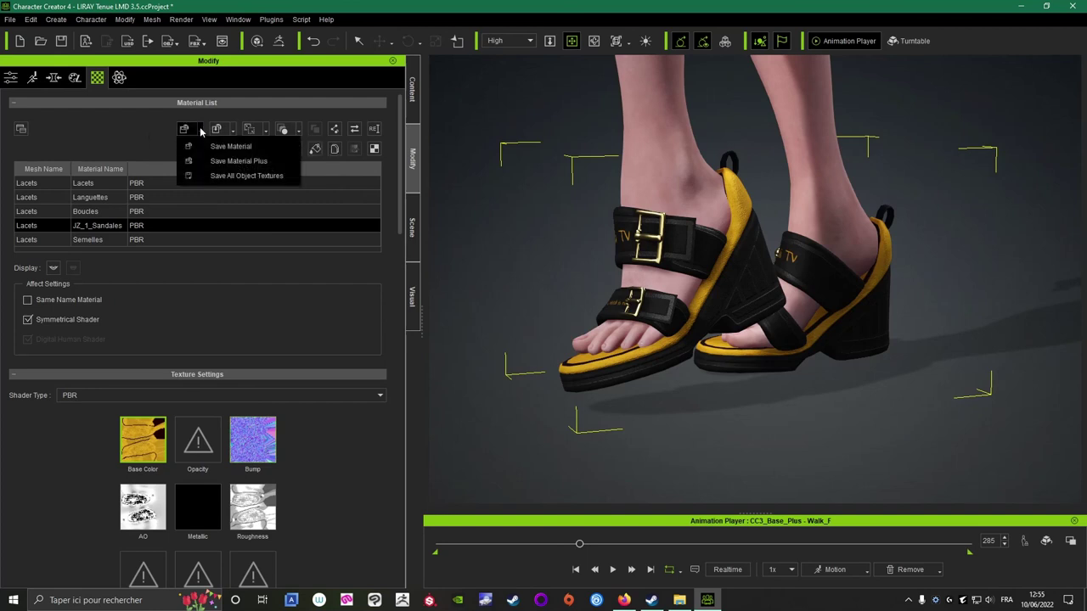
click(114, 138)
scroll(329, 477, down, 5)
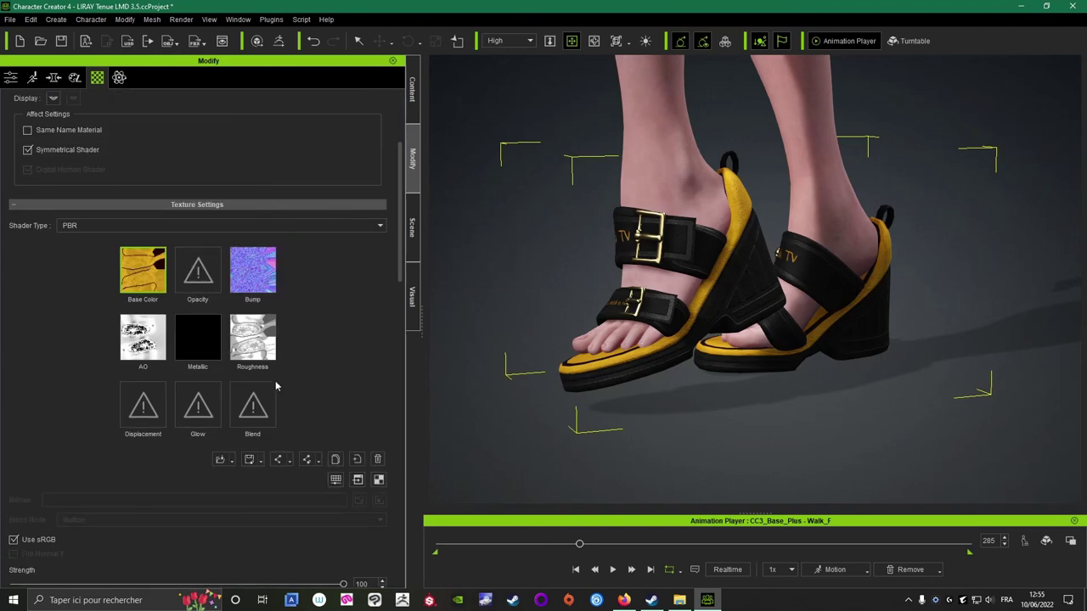
scroll(275, 380, up, 3)
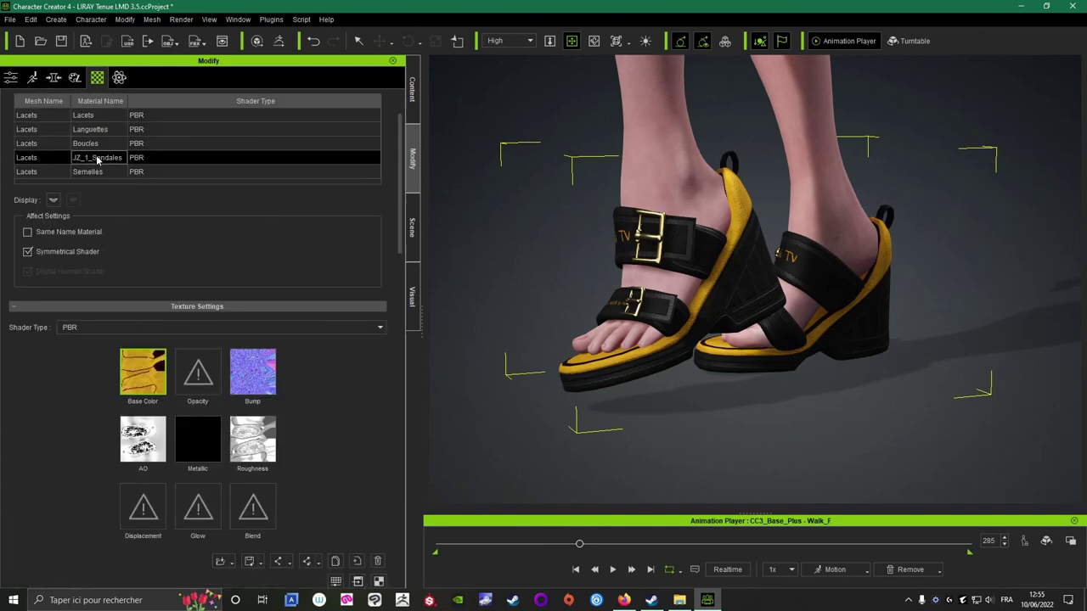
click(100, 116)
shift+click(105, 172)
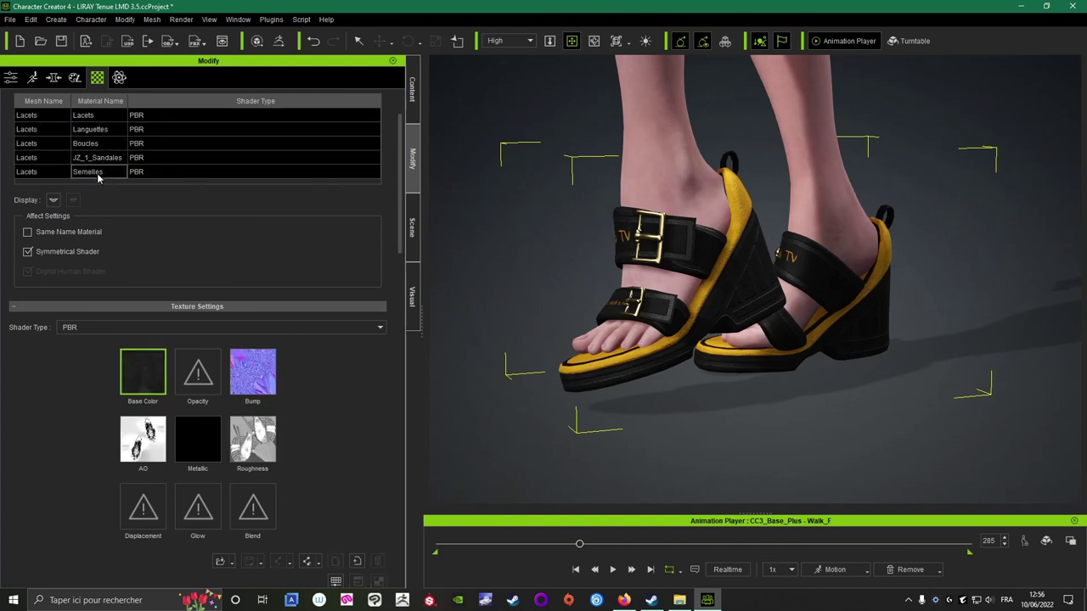
scroll(331, 399, down, 3)
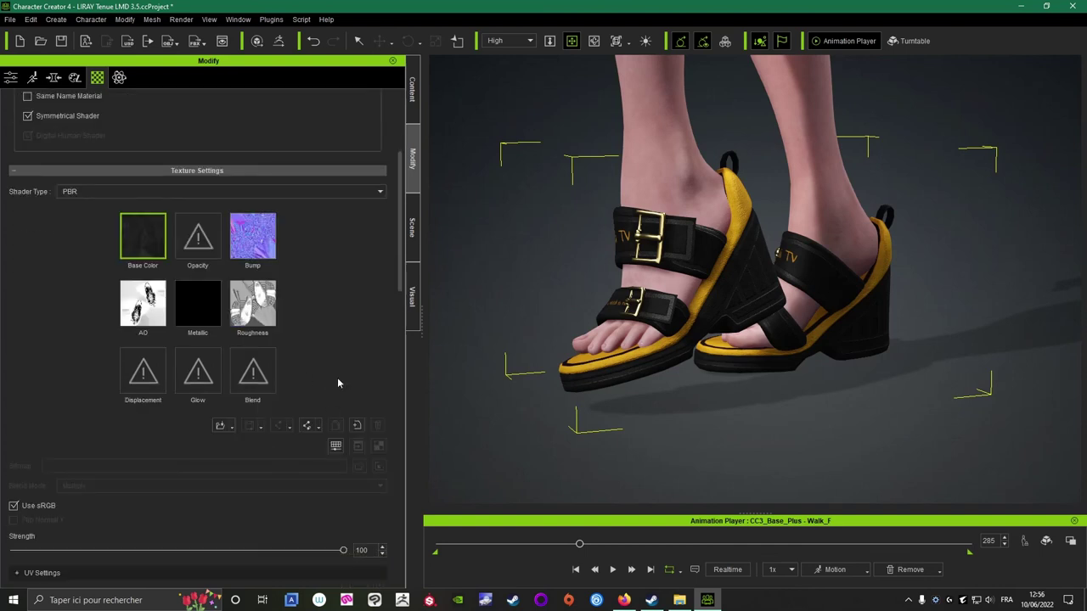
scroll(337, 377, up, 3)
Select the JZ_1_Sandales material and examine the load and save options for its textures, including the folder selection for all material textures.
click(97, 158)
scroll(336, 459, down, 2)
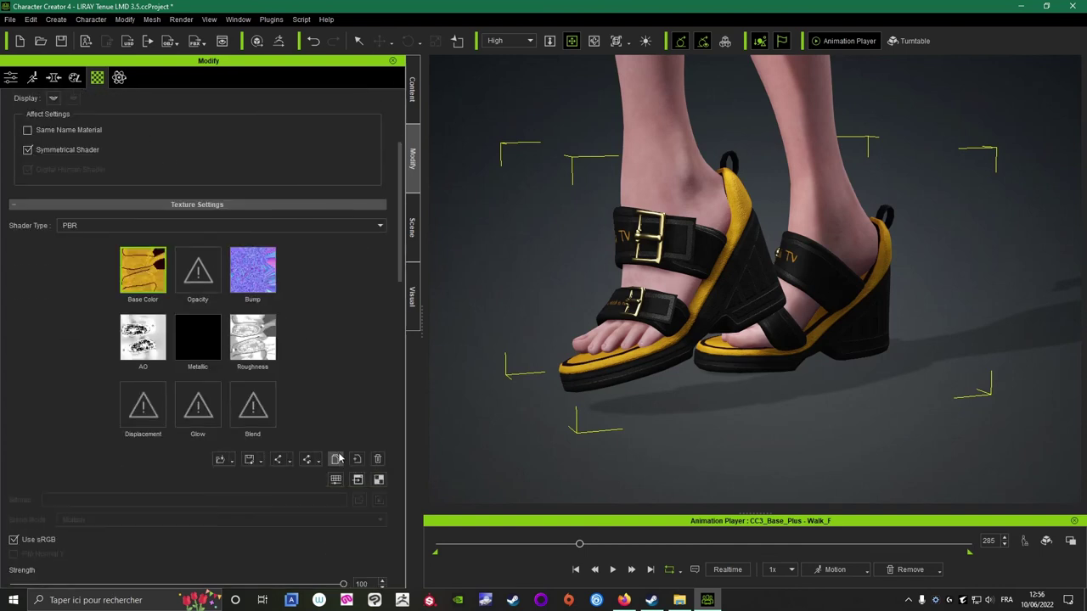
click(230, 461)
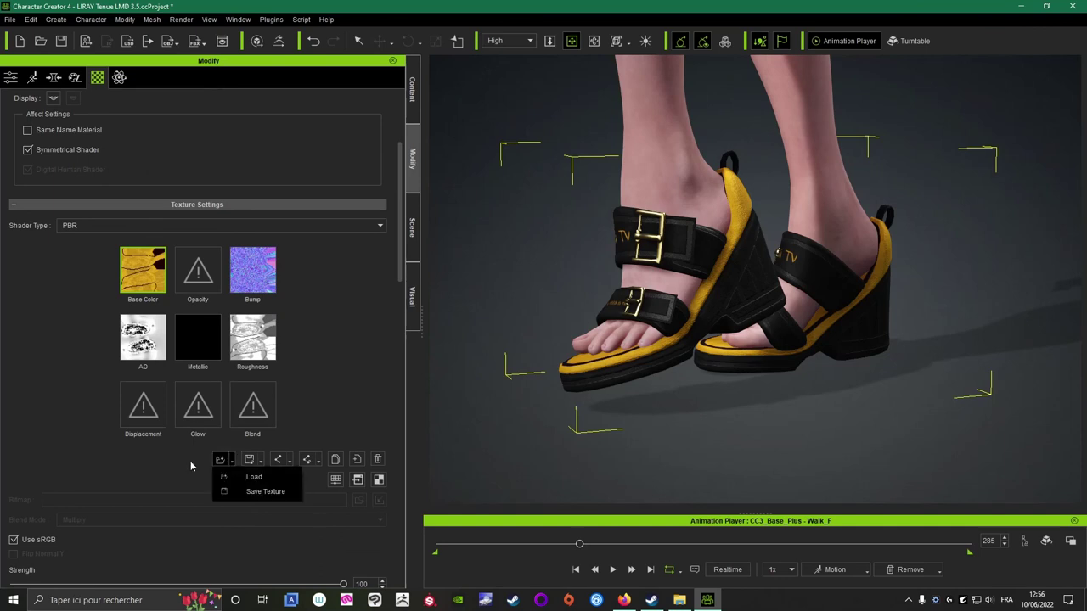
click(191, 466)
click(261, 463)
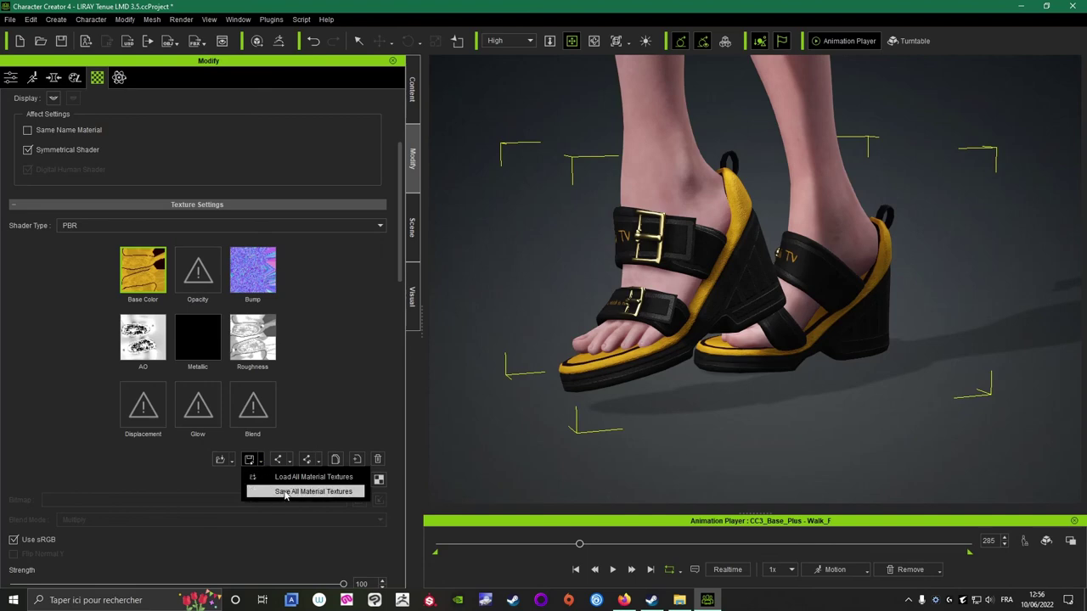
click(285, 493)
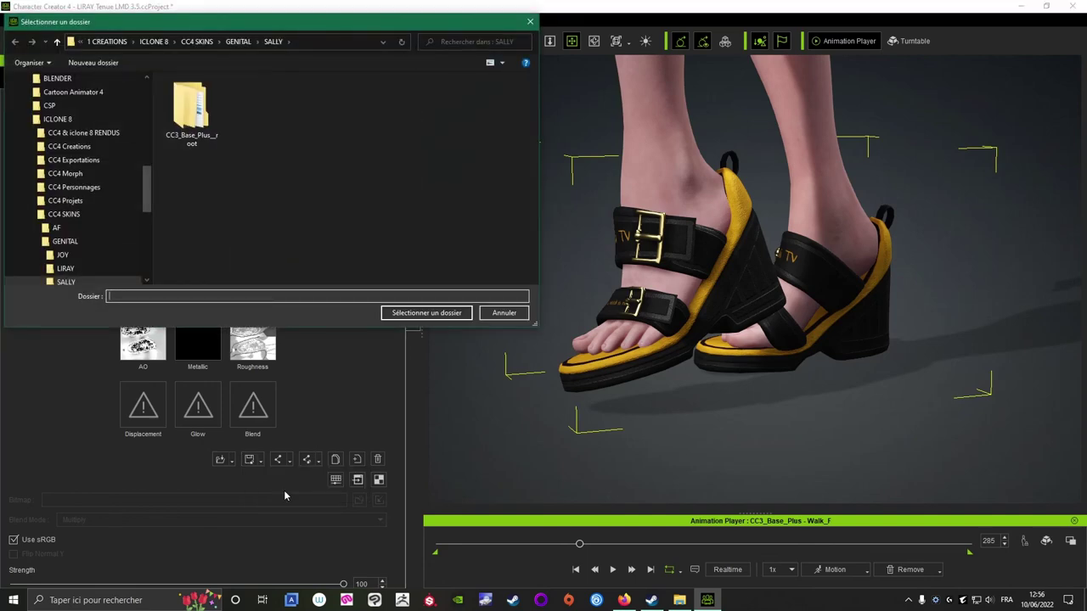
click(503, 312)
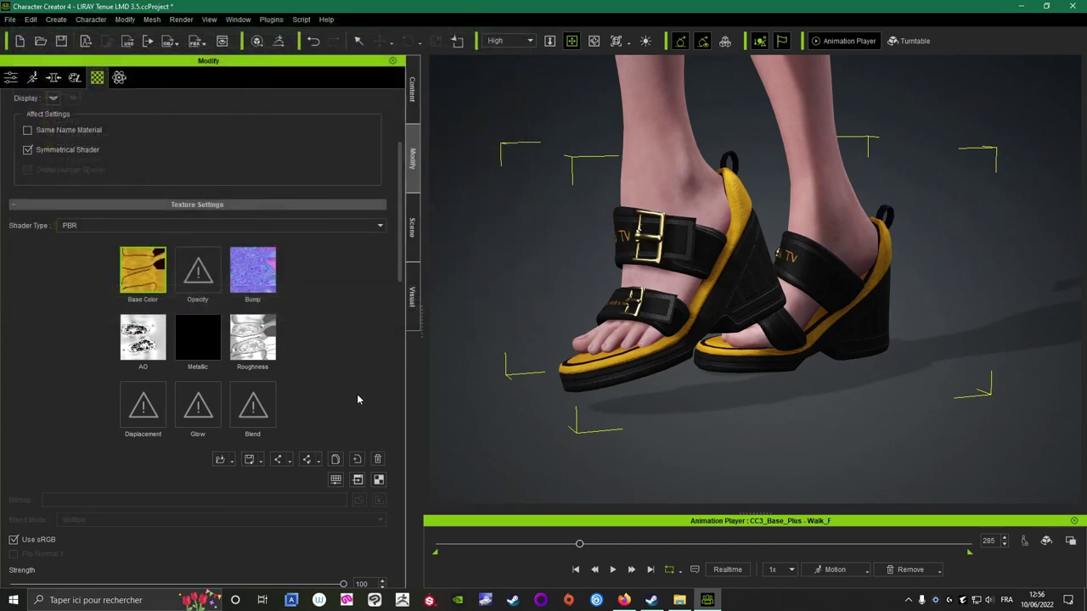
Save all five Lacets mesh materials of the sandals as a Material Plus preset named JZ1 SANDALES JAUNES.
scroll(357, 399, up, 4)
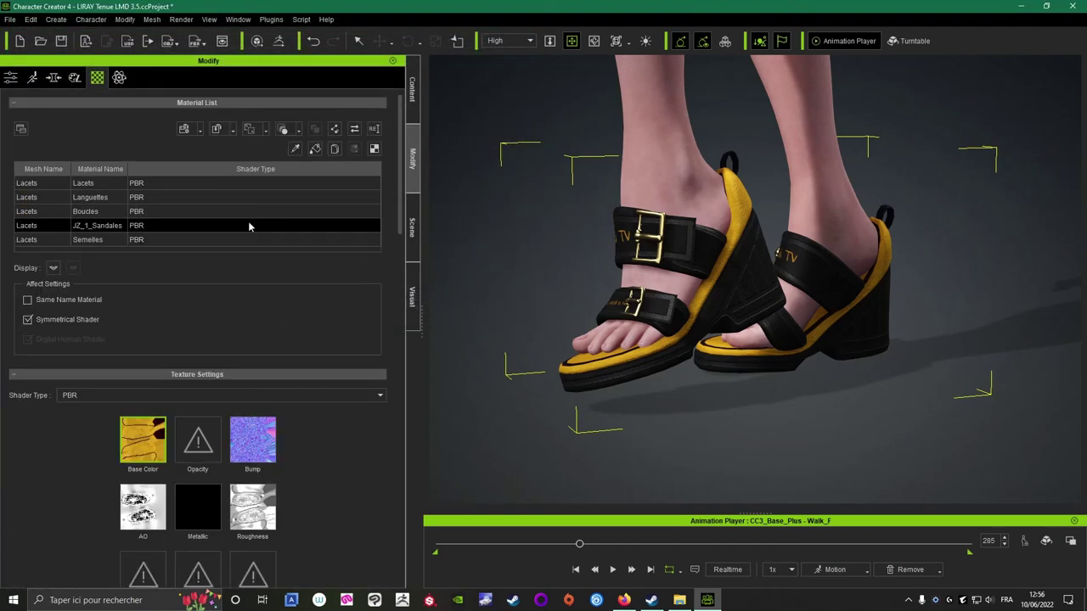
click(200, 132)
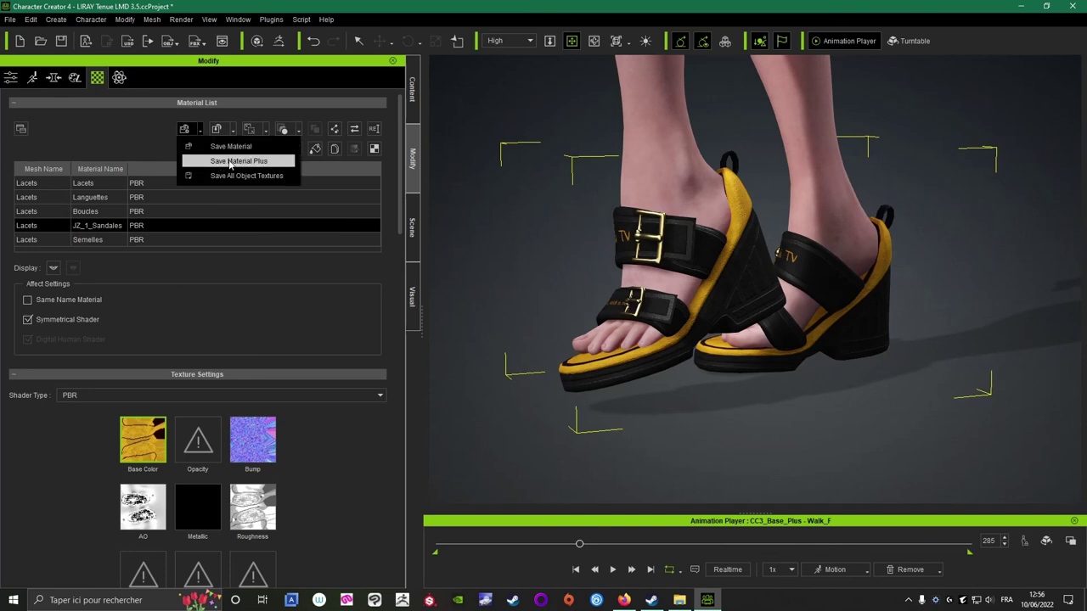
click(230, 161)
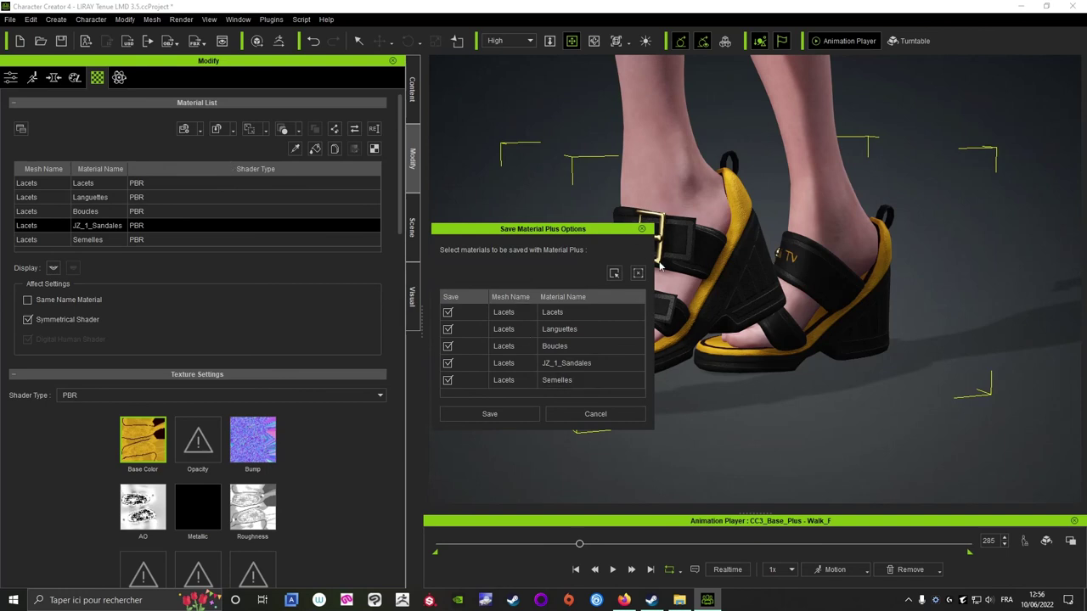
click(488, 414)
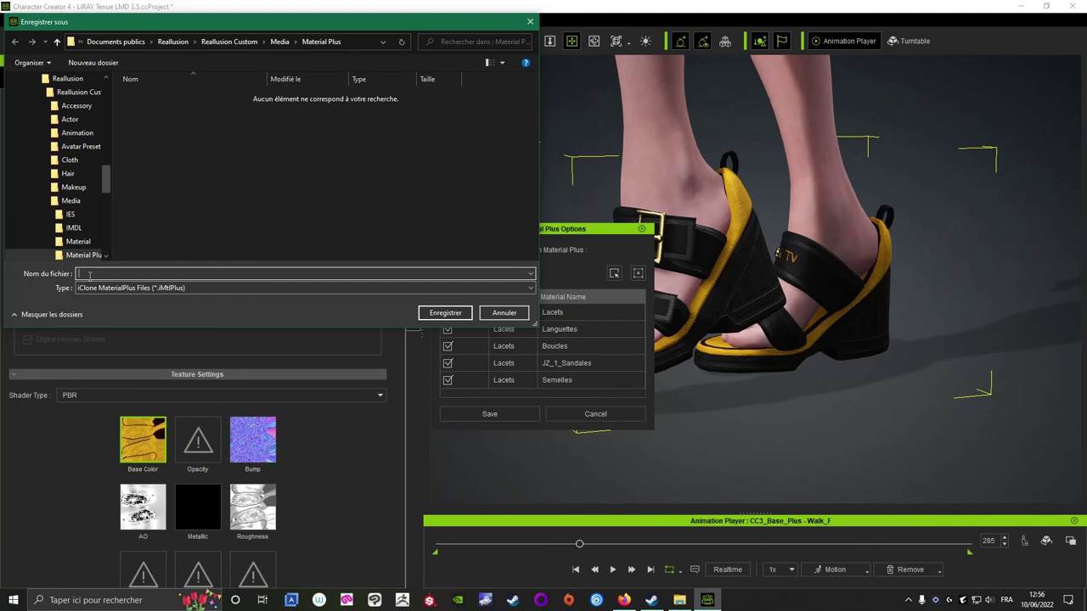
text(Z1 SANDALES JAUNES)
click(440, 314)
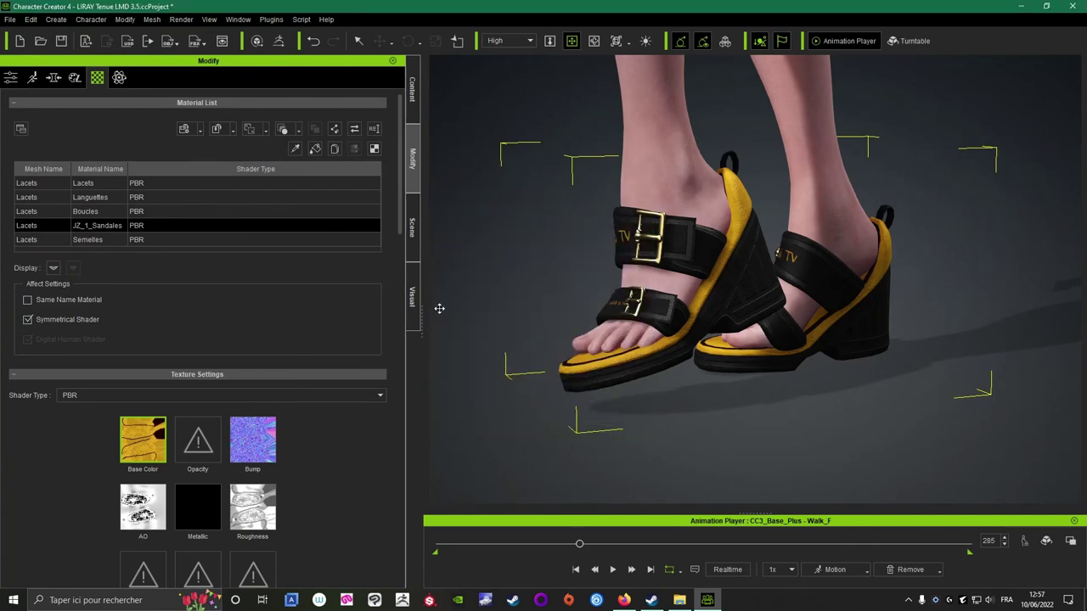
Replace the worn yellow sandals with the original JZ 1 Sandales from the custom shoes library.
click(413, 100)
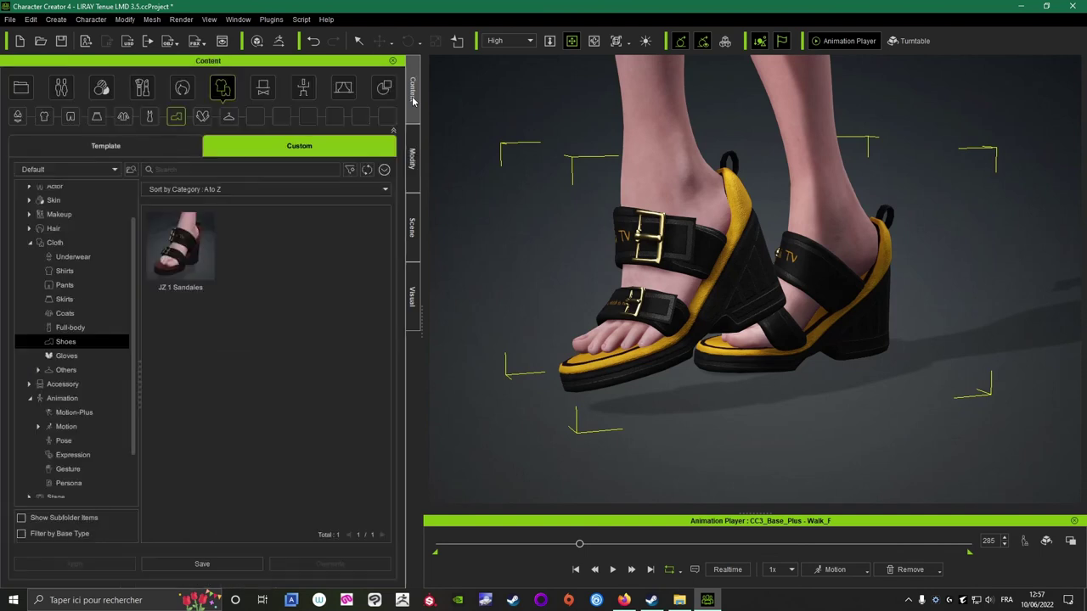
double_click(182, 249)
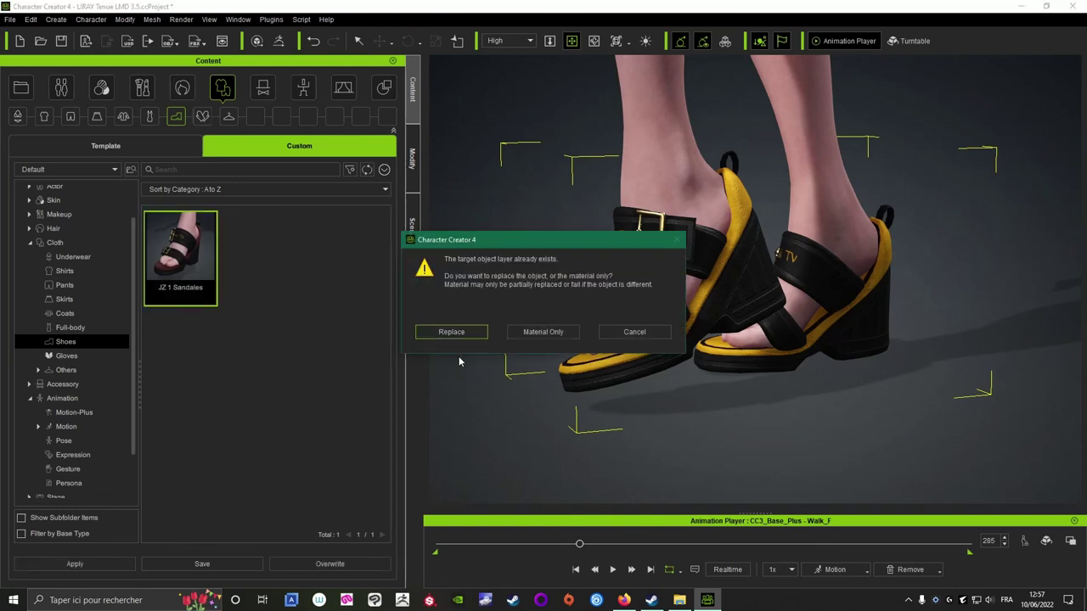
click(442, 332)
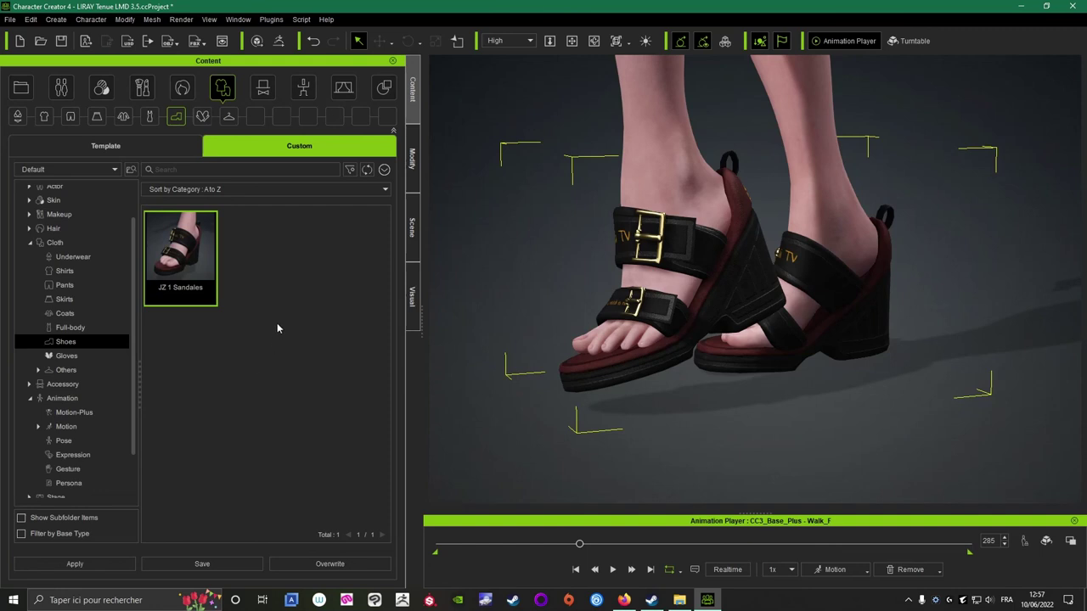
Apply the custom Material Plus preset JZ1 SANDALES JAUNES to the worn sandals.
click(344, 90)
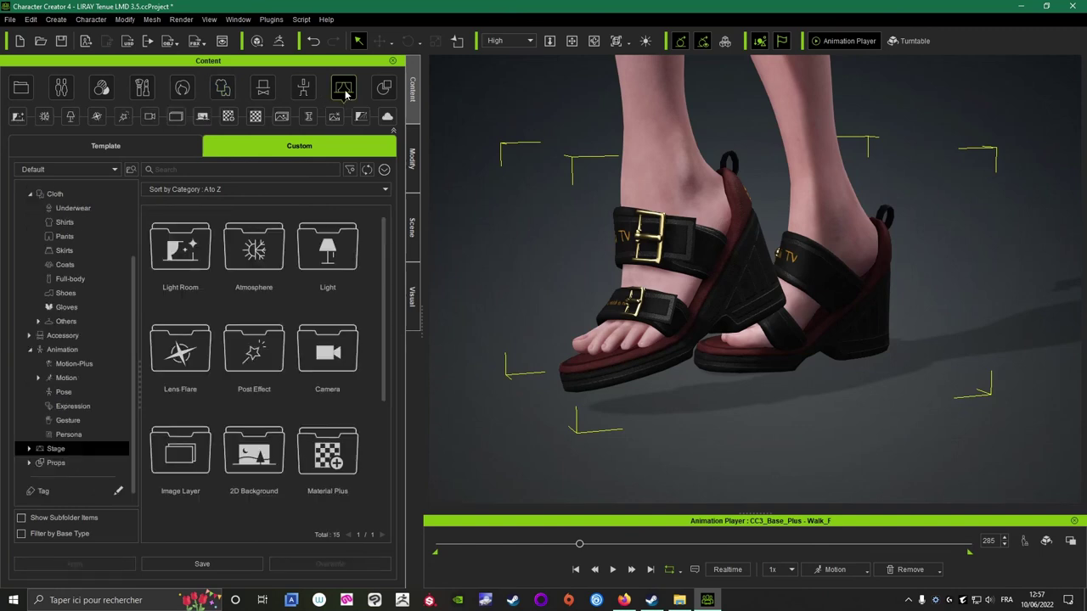
click(227, 116)
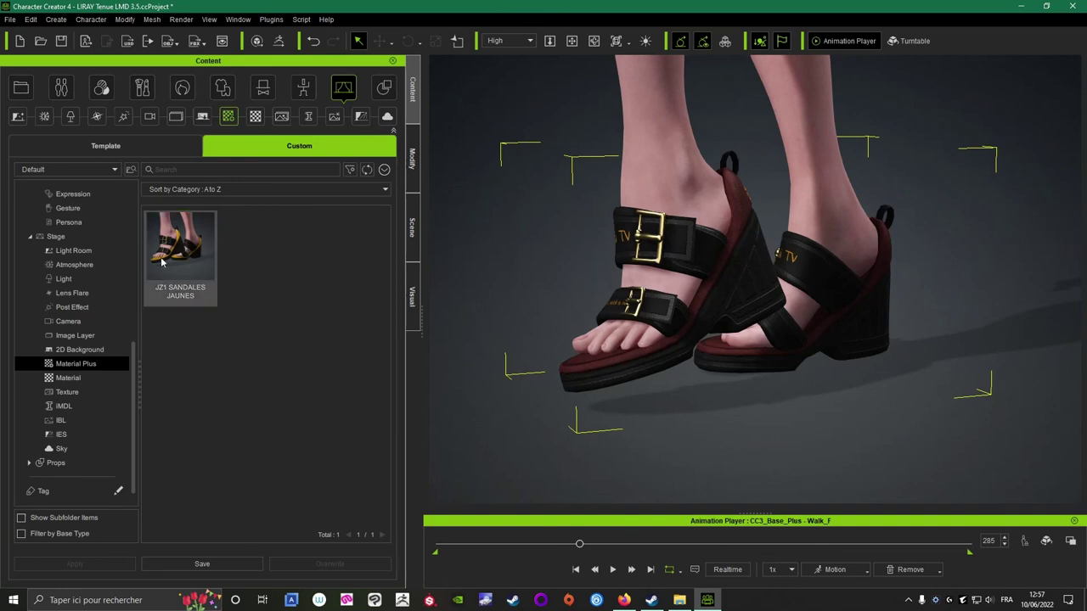
drag(185, 245, 726, 280)
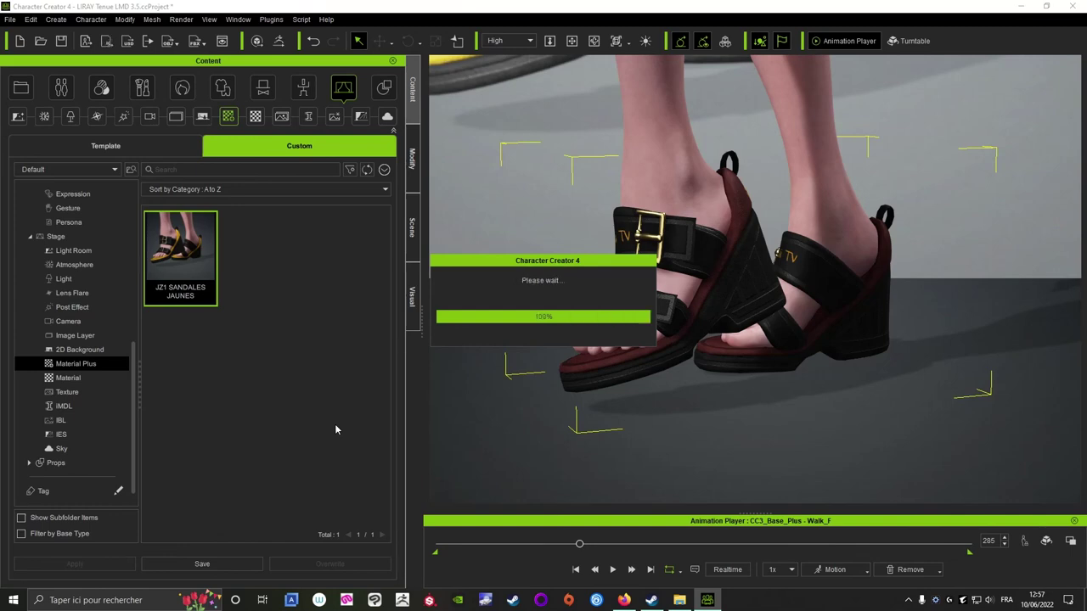
Examine the character with the yellow sandals at full length, and the jacket and shorts up close from all around.
scroll(607, 207, down, 10)
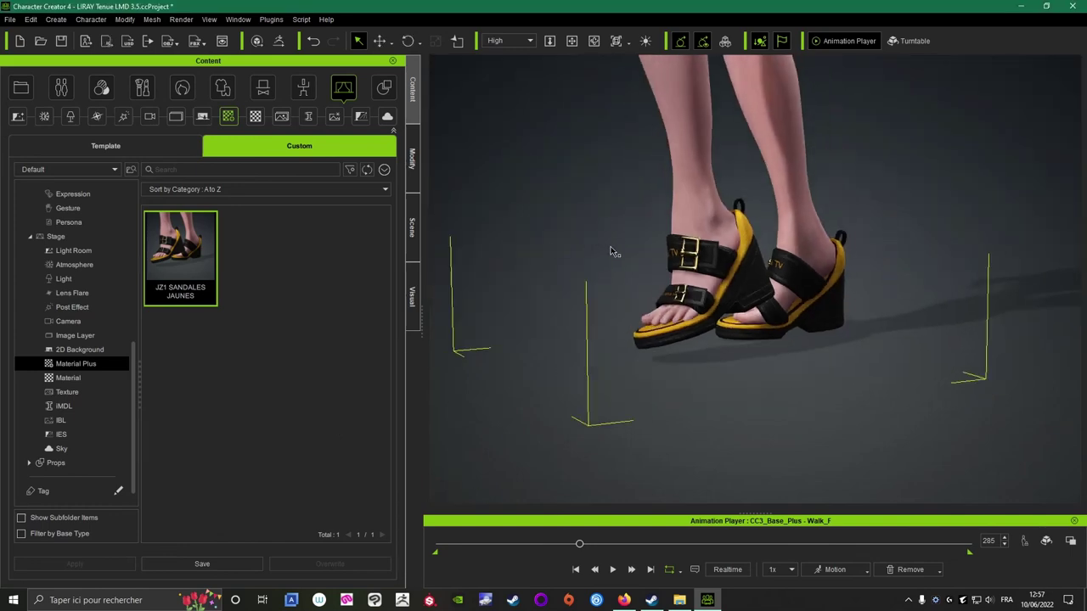
middle_drag(685, 257, 677, 332)
right_drag(677, 332, 771, 256)
middle_drag(771, 256, 778, 326)
right_drag(779, 326, 628, 315)
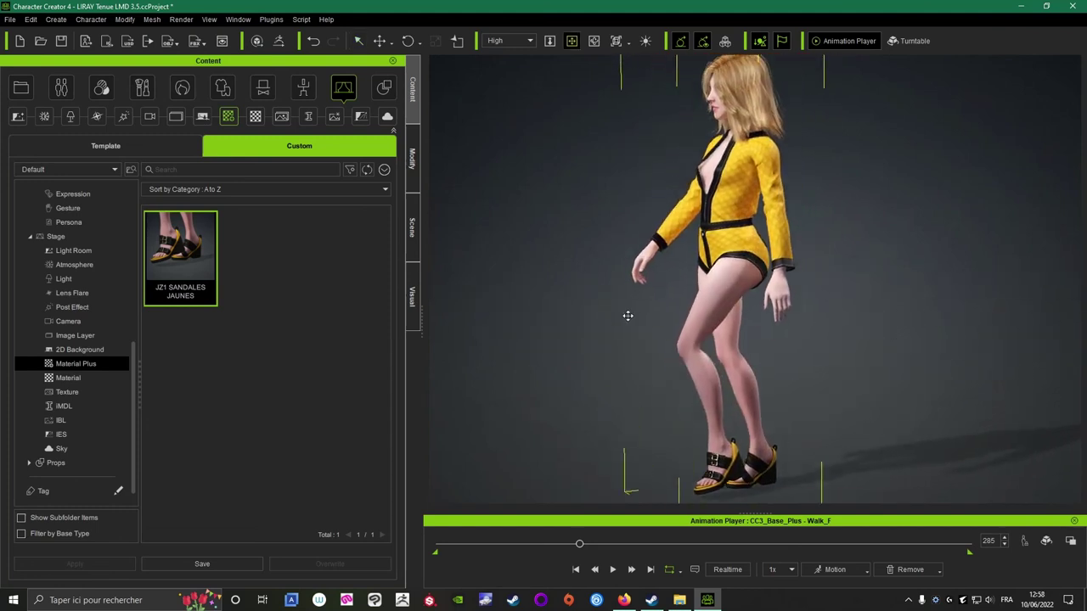
middle_drag(628, 315, 616, 325)
scroll(633, 173, up, 4)
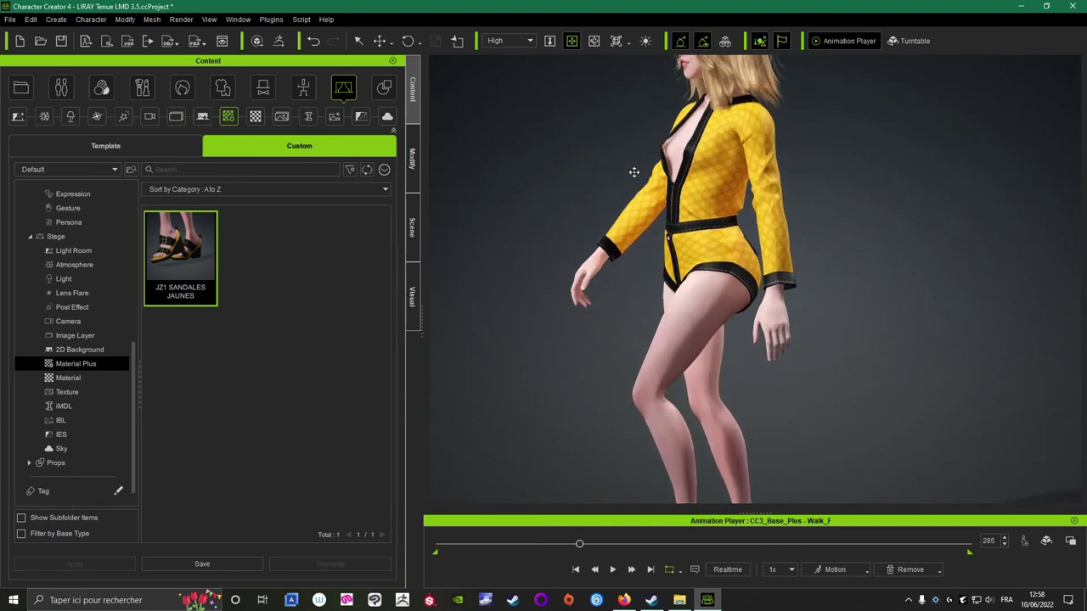
right_drag(633, 172, 892, 189)
middle_drag(774, 189, 779, 242)
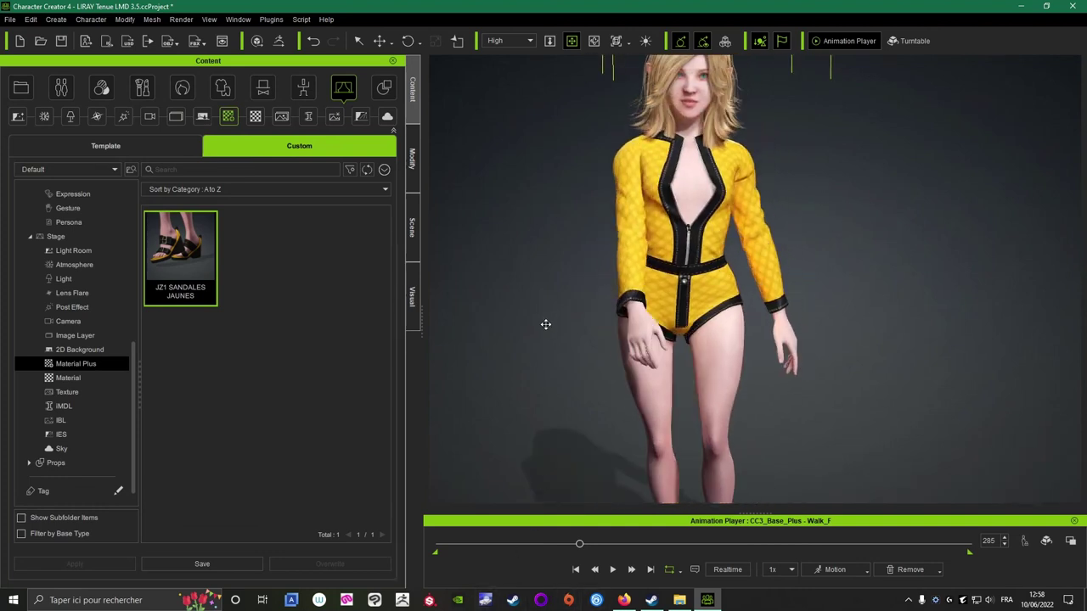
scroll(546, 324, up, 3)
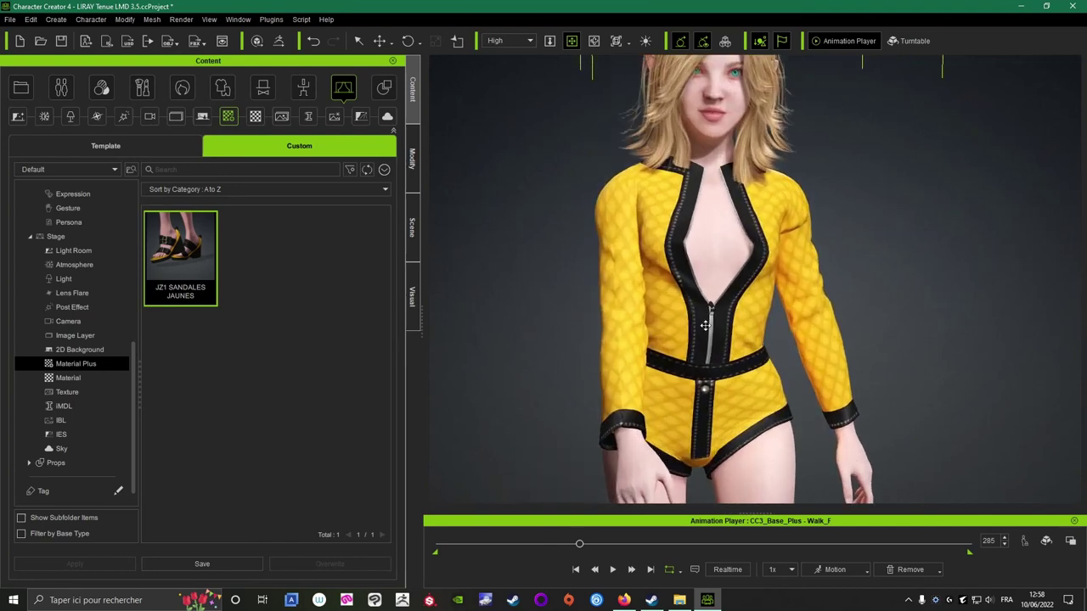
right_drag(726, 323, 905, 303)
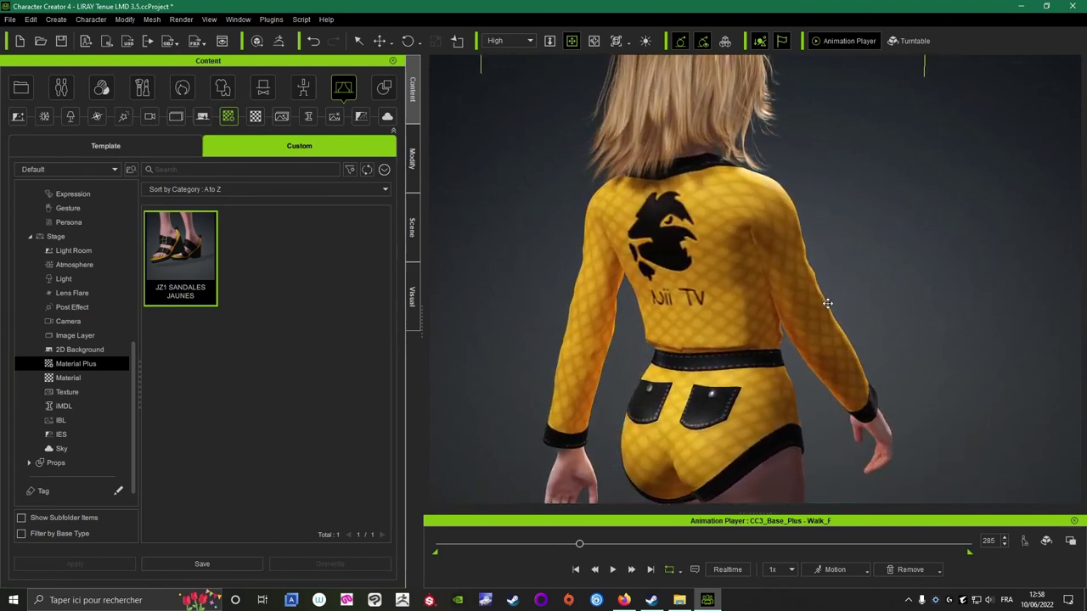
right_drag(827, 303, 480, 309)
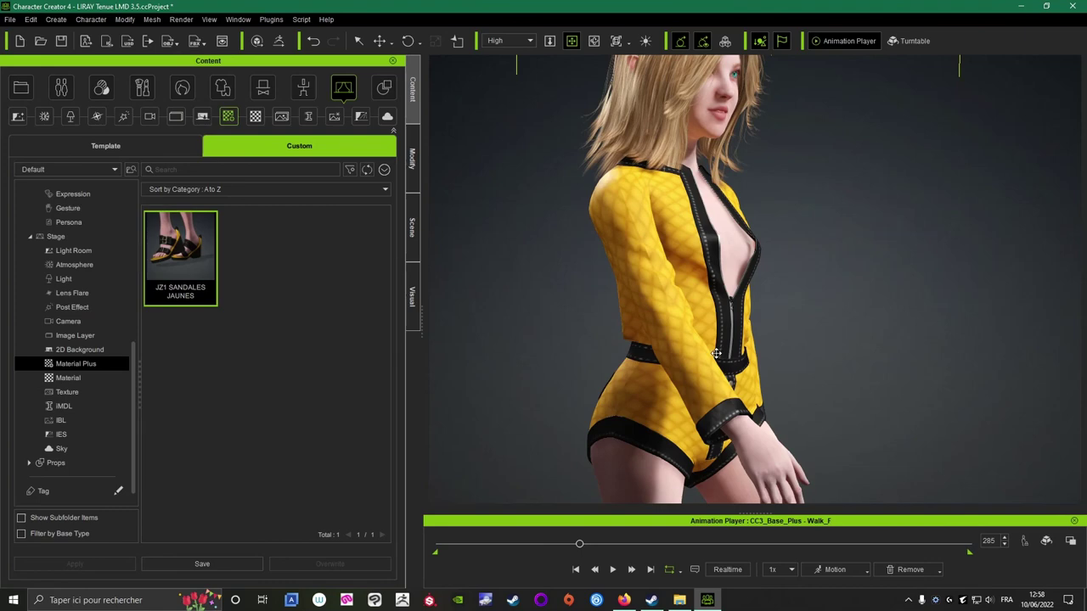
right_drag(712, 357, 451, 313)
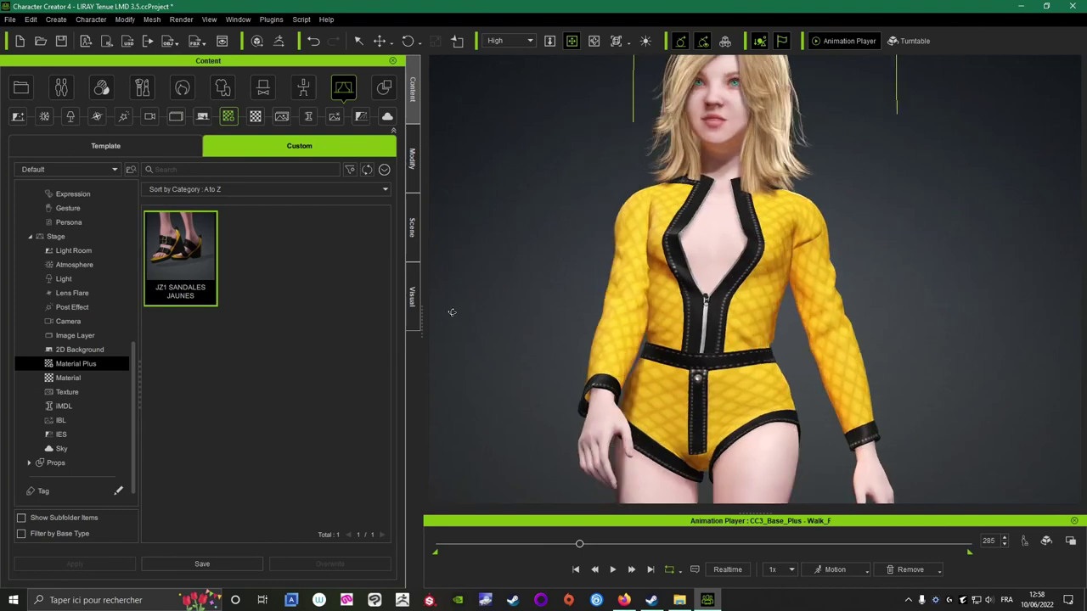
right_drag(749, 309, 629, 307)
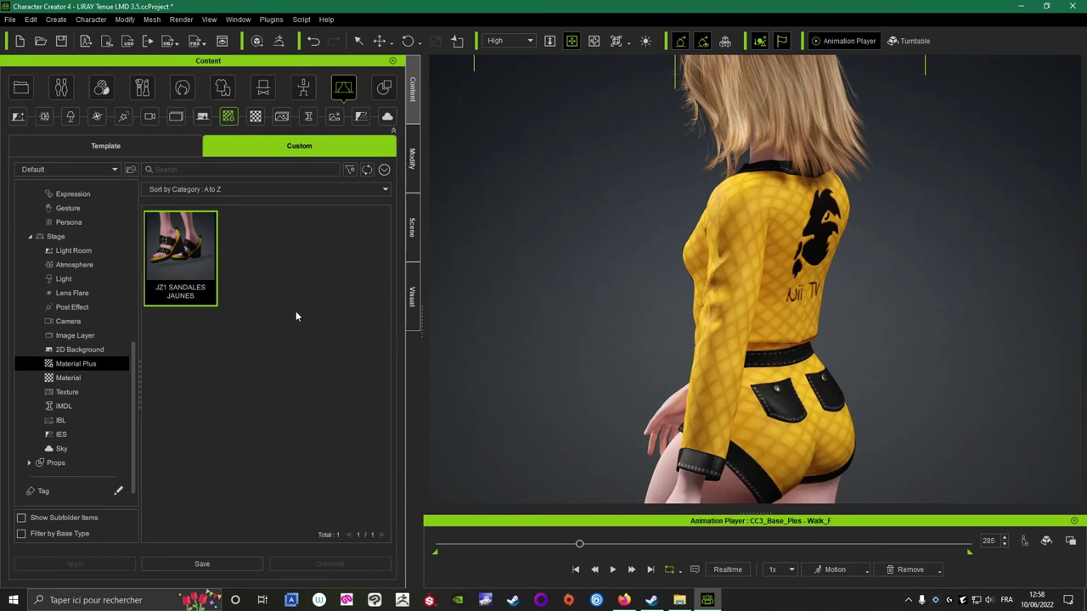
right_drag(648, 280, 604, 250)
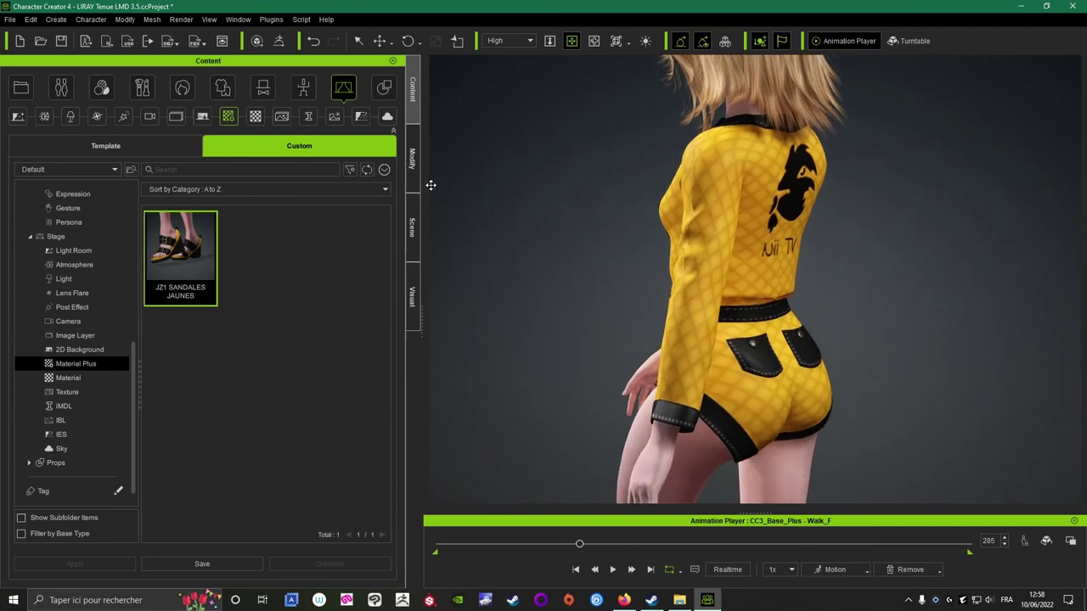
Select the LMD_3 outfit, examine the save options for its materials, and return to the Material Plus library.
click(412, 156)
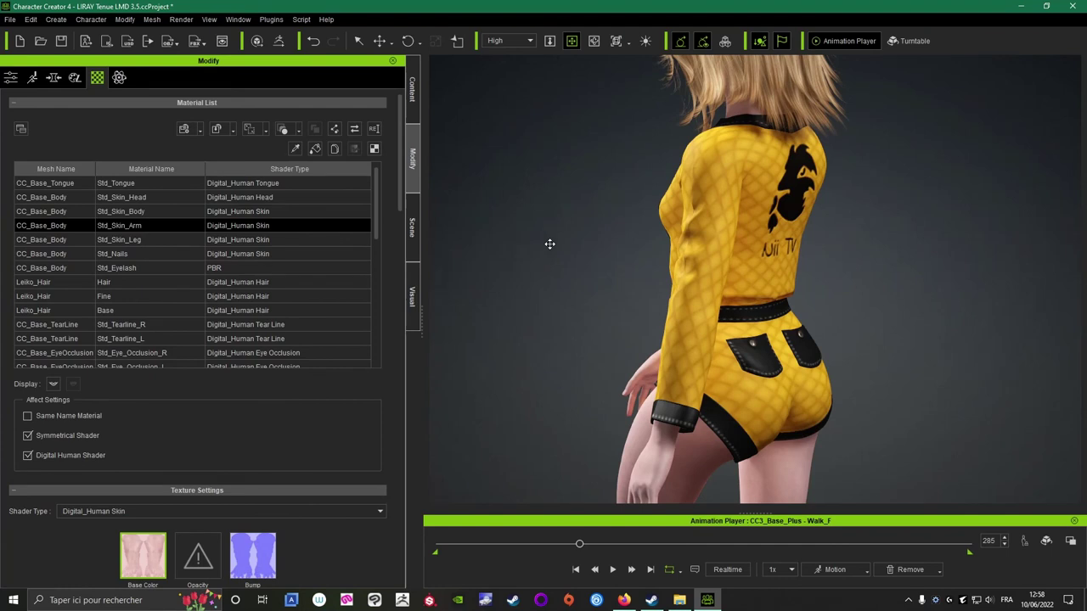
click(721, 224)
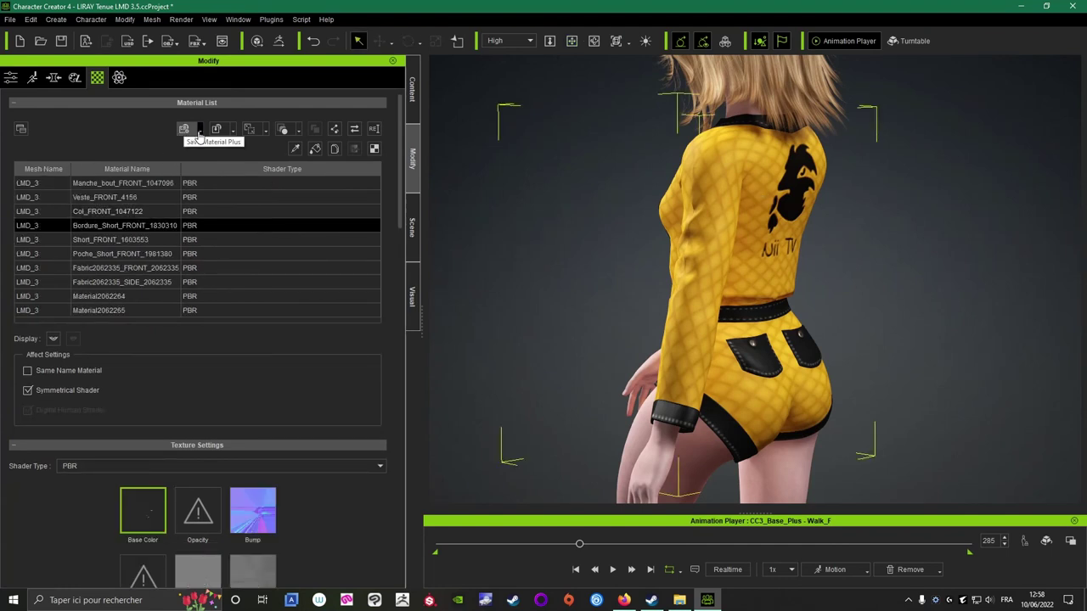
click(200, 132)
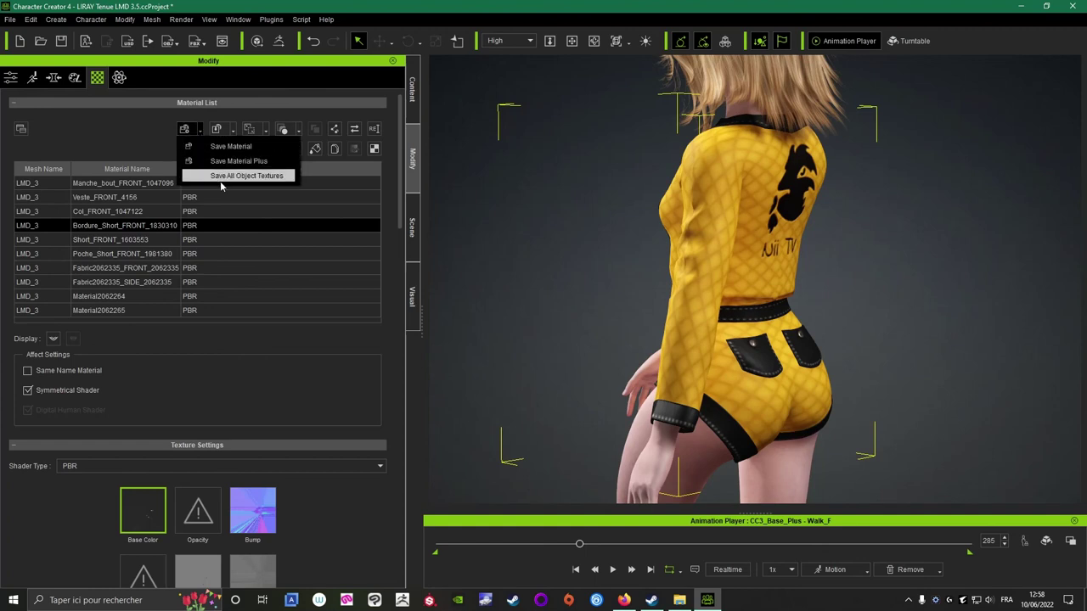
click(89, 138)
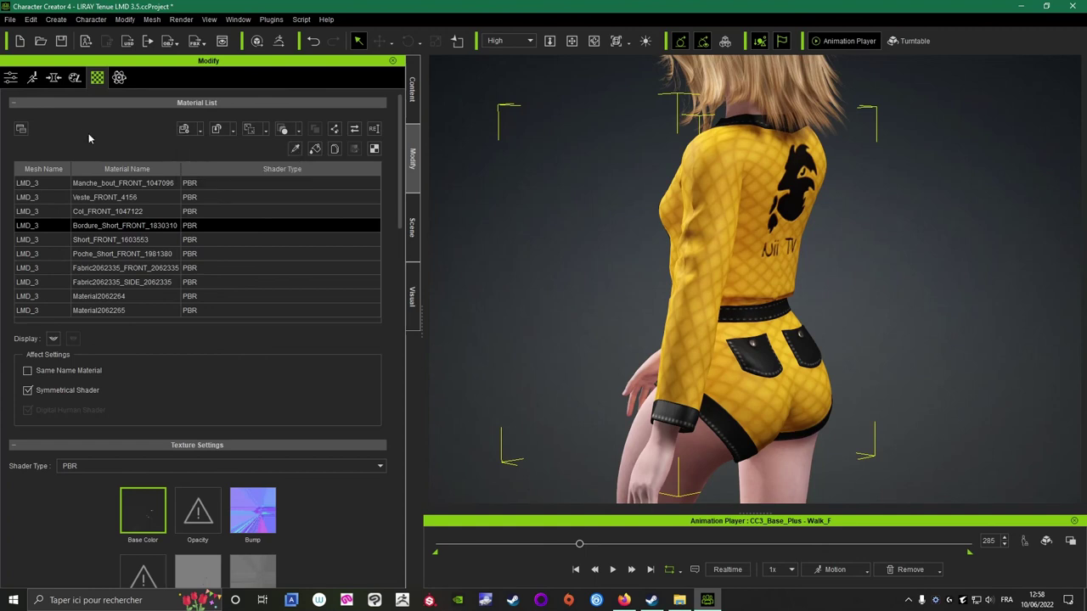
click(414, 89)
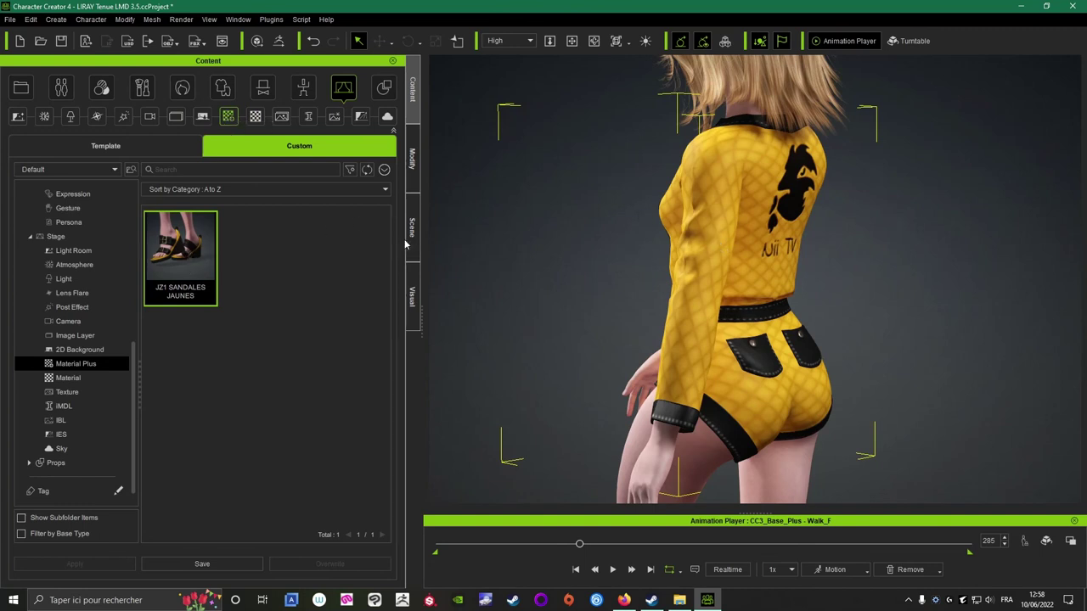
Examine the whole character in the yellow outfit and sandals from the front and the sides.
scroll(599, 309, down, 5)
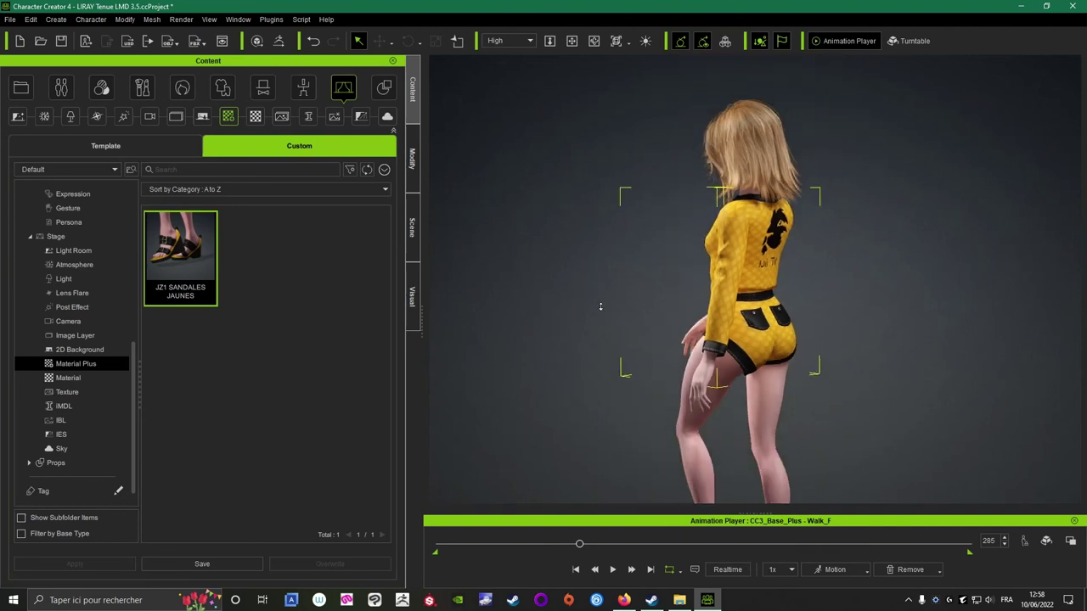
right_drag(599, 308, 861, 320)
middle_drag(861, 320, 829, 219)
scroll(774, 271, down, 1)
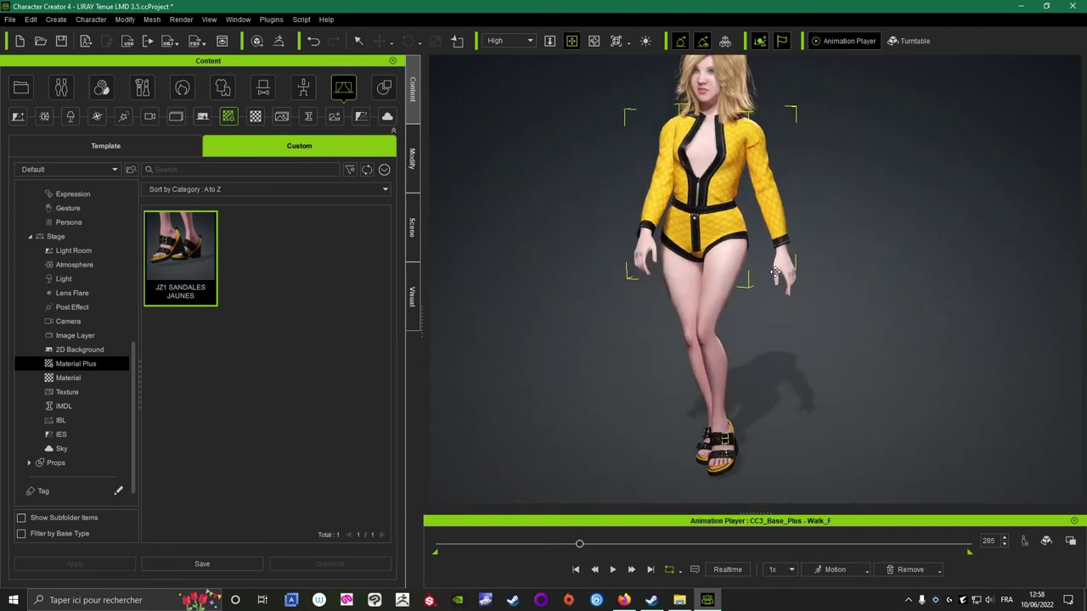
middle_drag(540, 363, 536, 376)
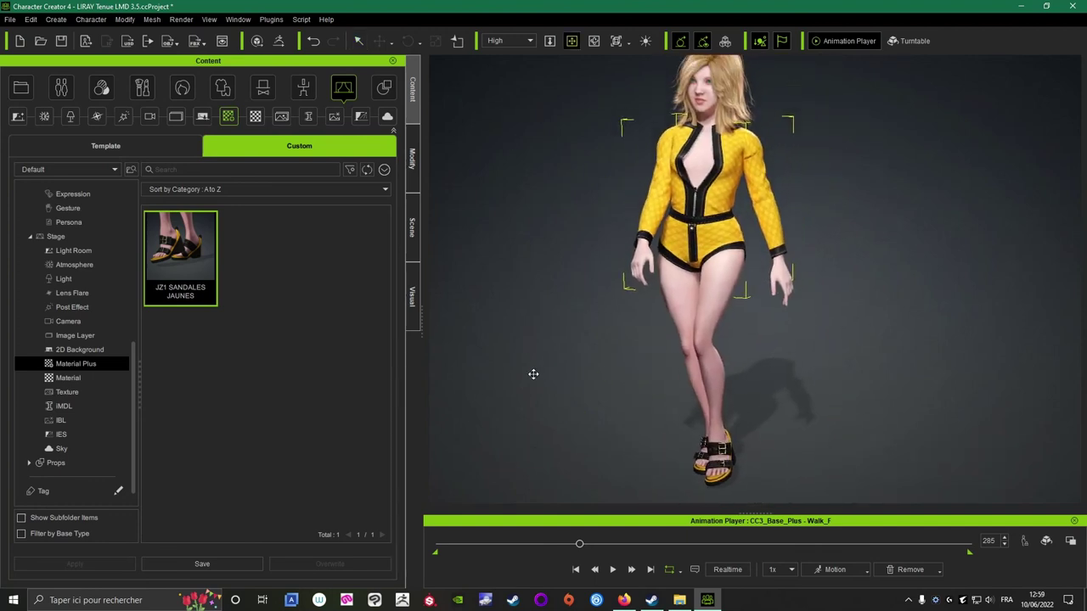
scroll(570, 457, down, 1)
middle_drag(546, 417, 552, 430)
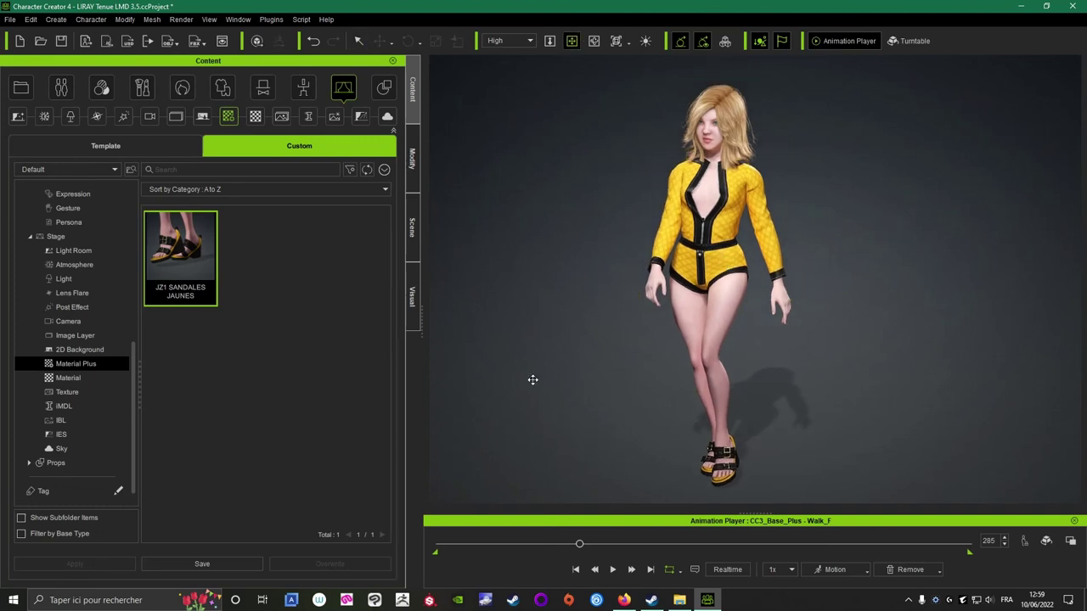
right_drag(531, 379, 885, 364)
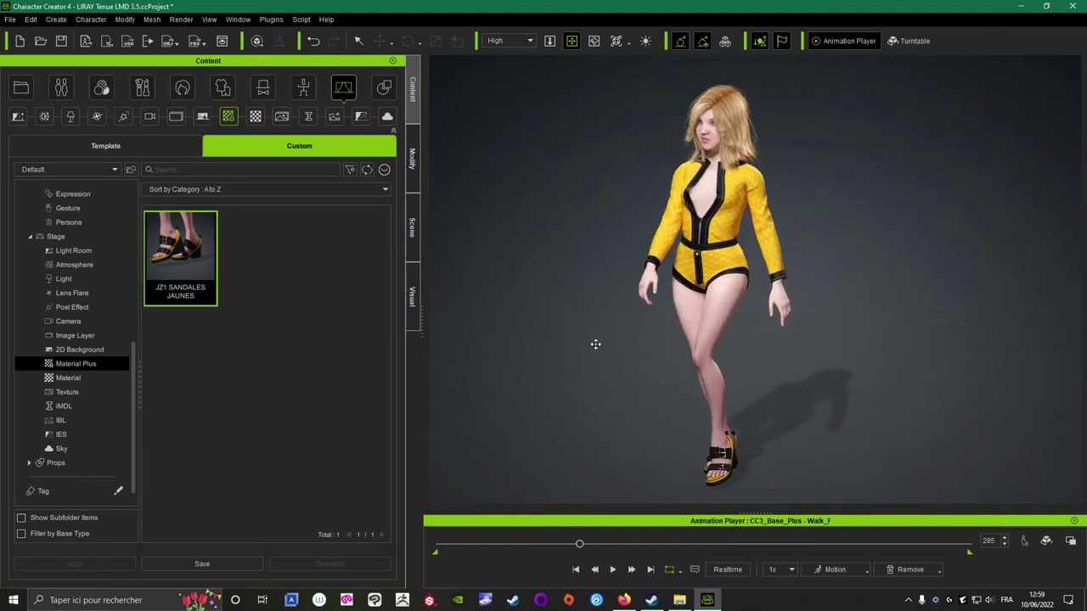
Minimize Character Creator and reposition the file window of the Substance Painter export folder on the desktop.
click(1023, 6)
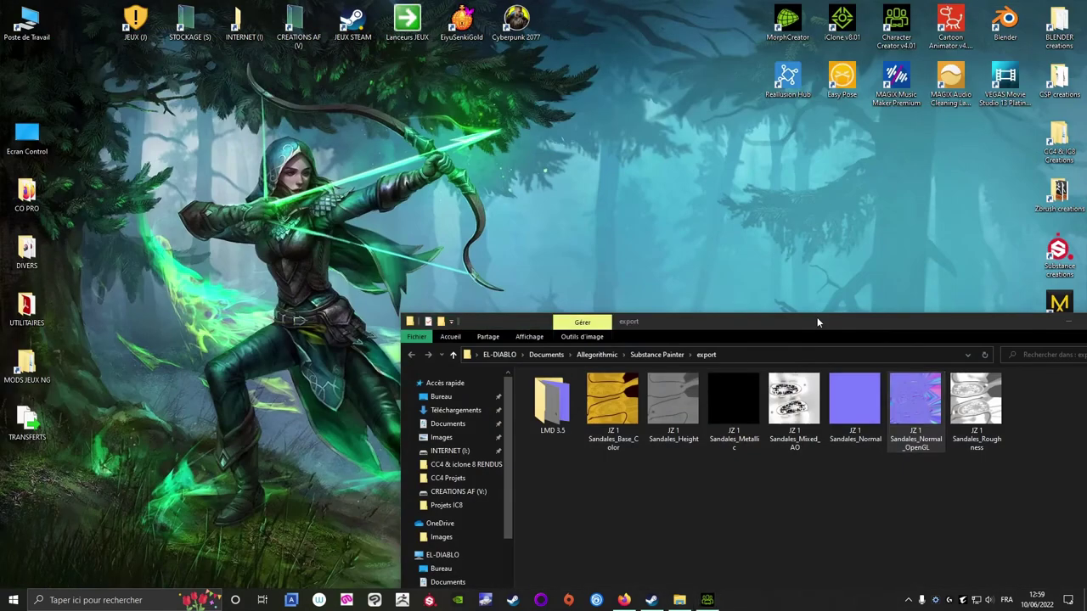
drag(816, 316, 520, 184)
click(634, 120)
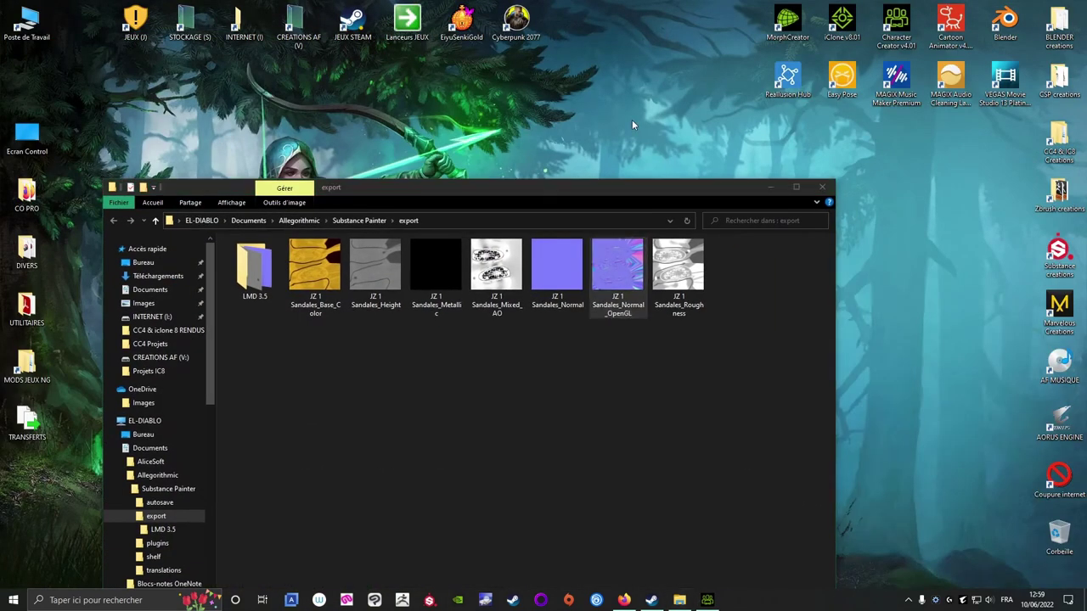